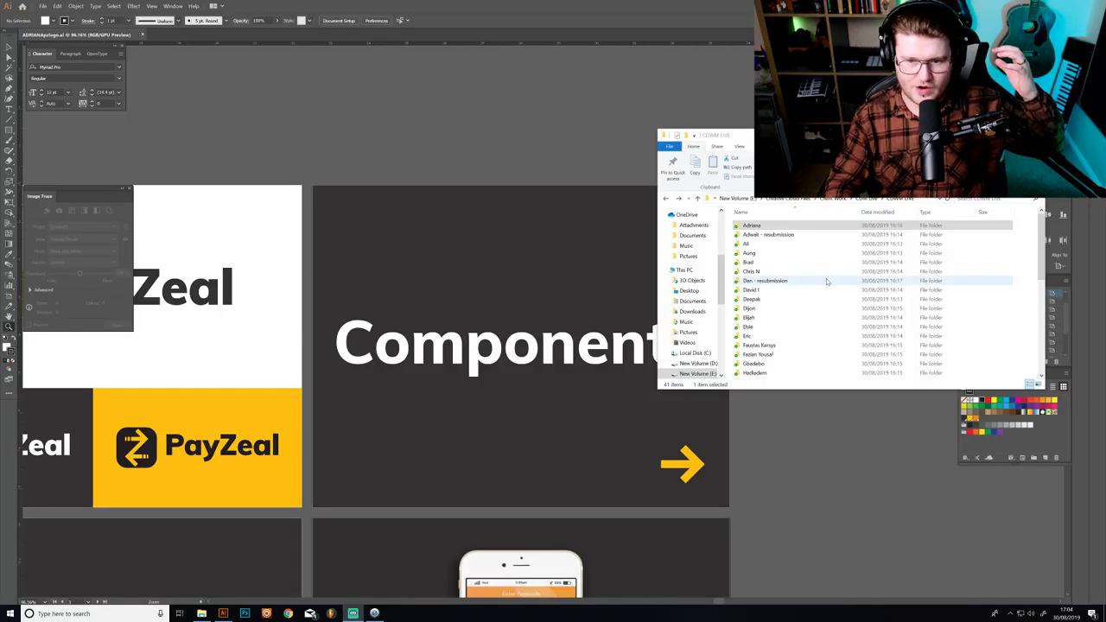
# - Scroll through the 41 submission folders, then return to the Illustrator PayZeal document
pyautogui.scroll(-8, 827, 282)
pyautogui.scroll(8, 823, 284)
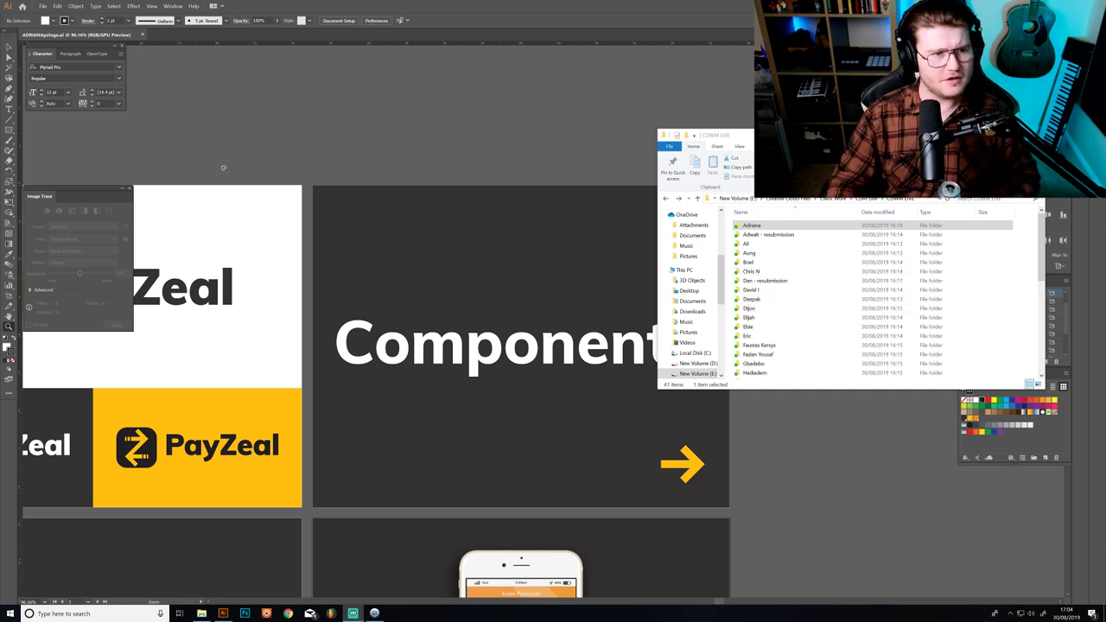
pyautogui.click(270, 168)
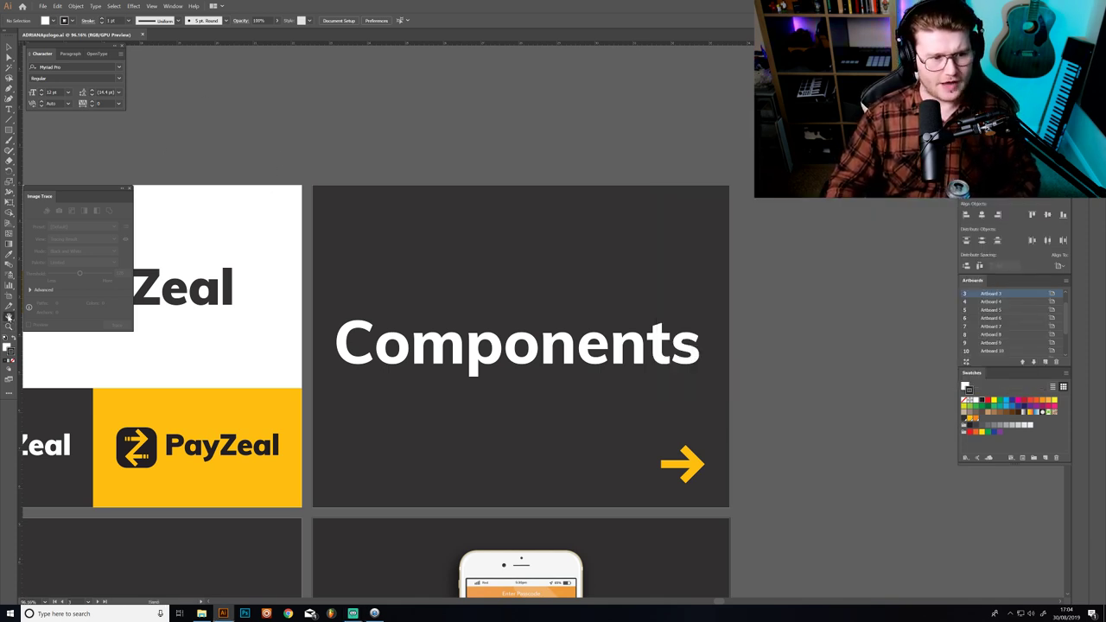
# - Pan to the PayZeal cover artboard and zoom in on the designer's introduction note
pyautogui.hscroll(-15, 669, 447)
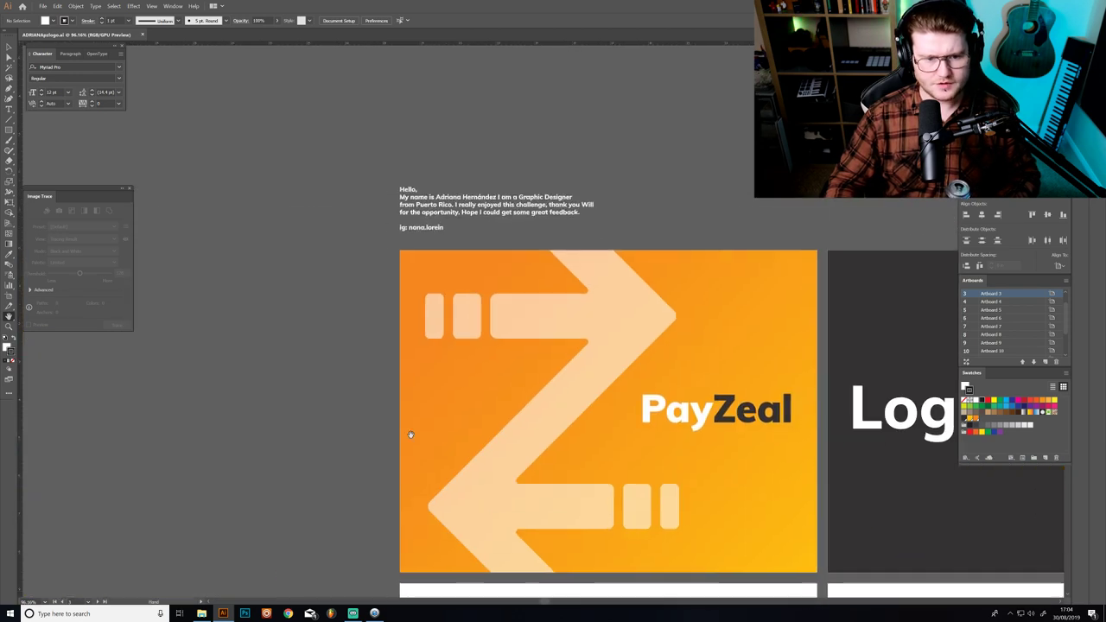
pyautogui.moveTo(574, 360); pyautogui.dragTo(482, 378)
pyautogui.moveTo(373, 255)
pyautogui.mouseDown()
pyautogui.moveTo(357, 263)
pyautogui.moveTo(375, 243)
pyautogui.mouseUp()
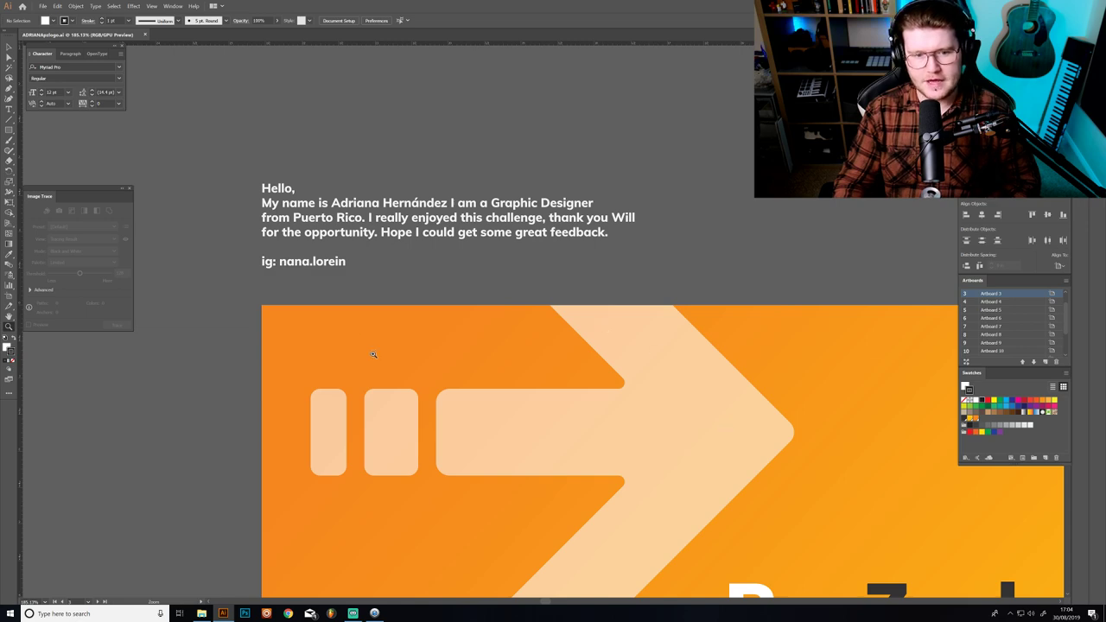
pyautogui.moveTo(290, 285); pyautogui.dragTo(173, 321)
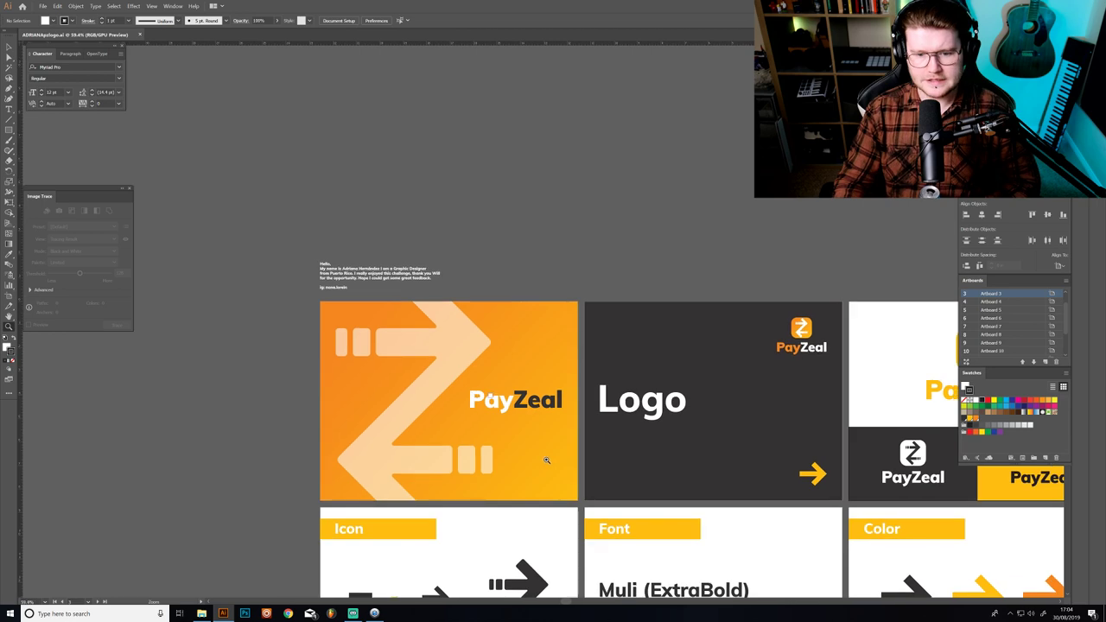
# - Reframe the view on the PayZeal, Logo, Icon and Font artboards
pyautogui.scroll(-4, 546, 459)
pyautogui.click(476, 319)
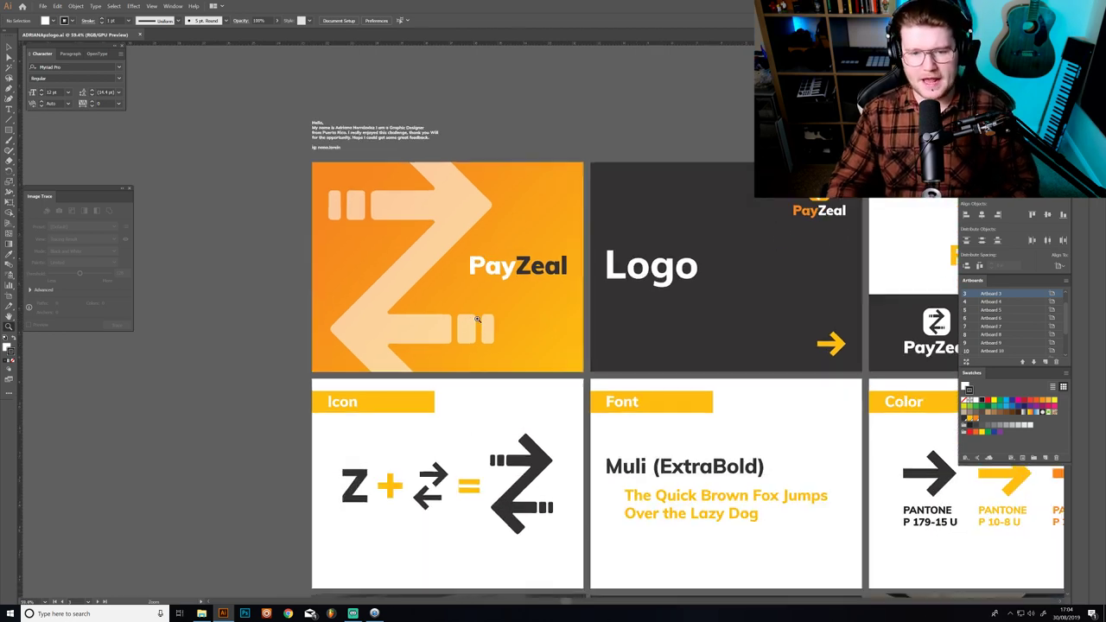
pyautogui.moveTo(476, 320); pyautogui.dragTo(499, 328)
pyautogui.scroll(2, 491, 322)
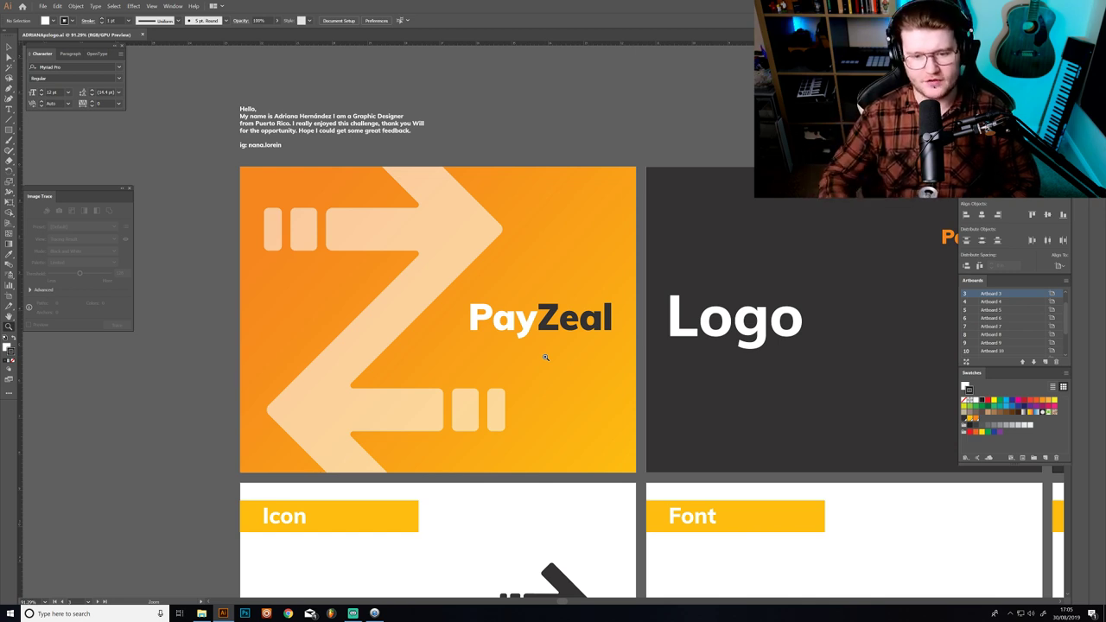
# - Zoom and recentre on the orange cover, then scroll across to the main PayZeal logo artboard
pyautogui.moveTo(545, 357); pyautogui.dragTo(563, 353)
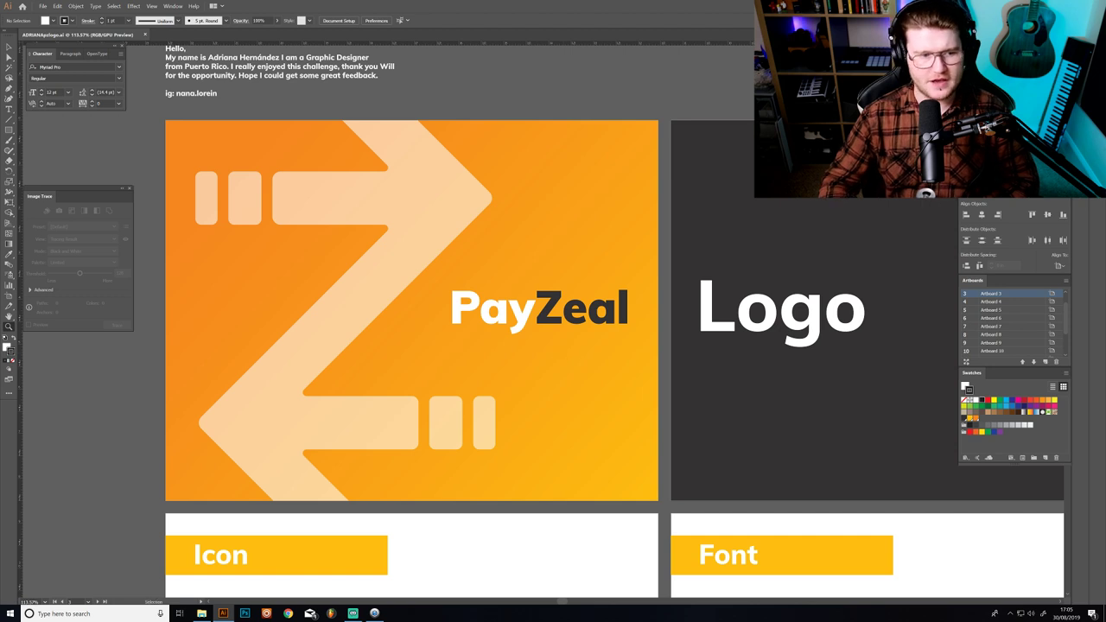
pyautogui.moveTo(410, 401); pyautogui.dragTo(496, 430)
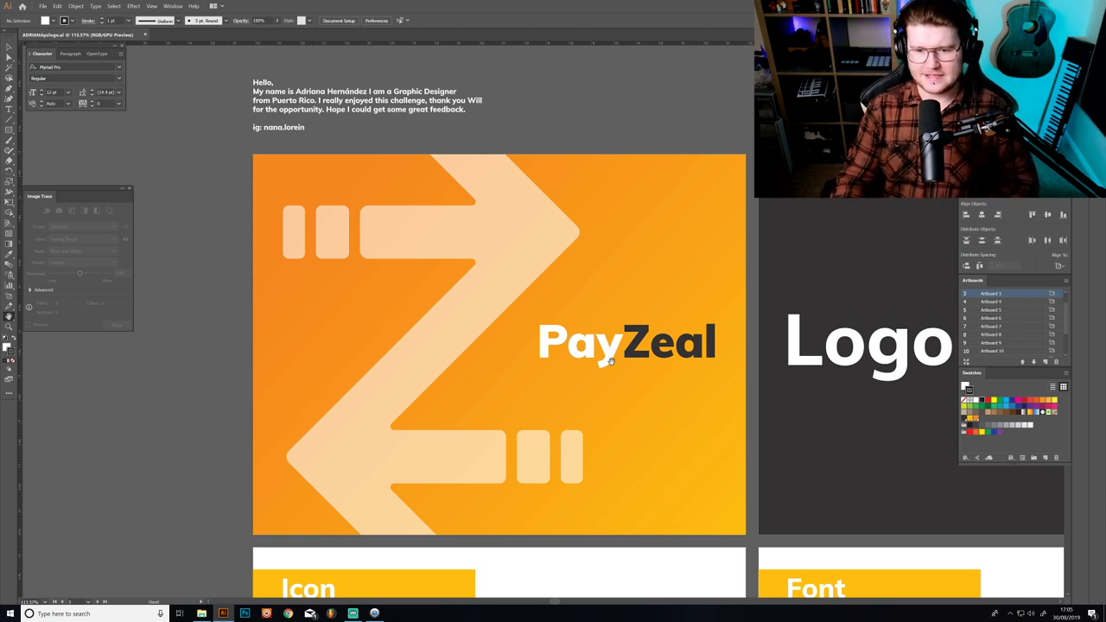
pyautogui.moveTo(609, 361); pyautogui.dragTo(658, 361)
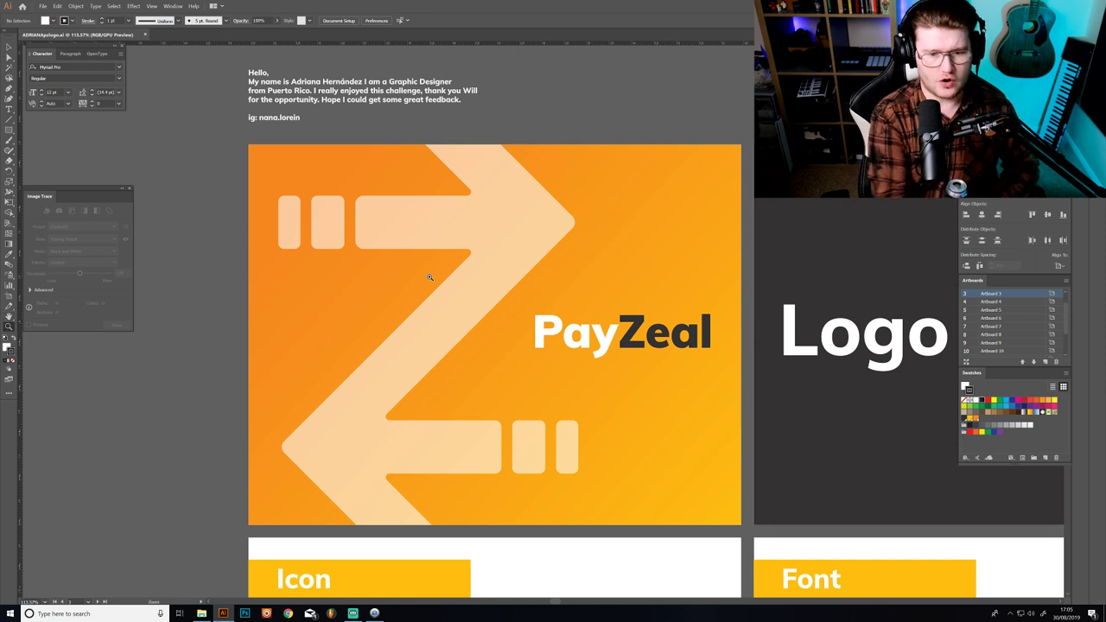
pyautogui.scroll(-2, 770, 393)
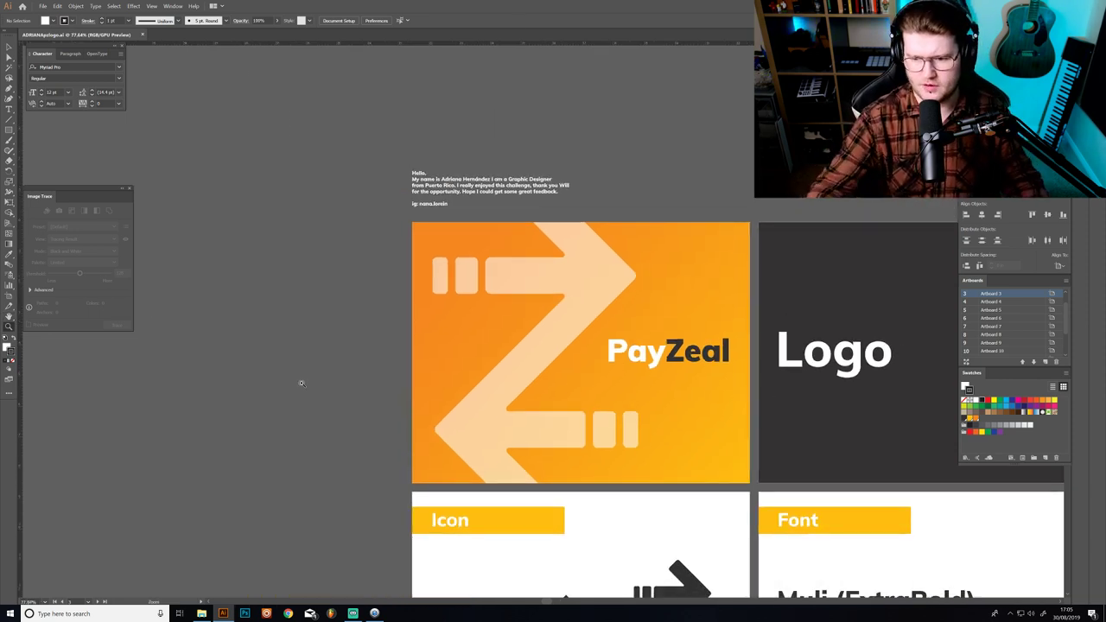
pyautogui.hscroll(8, 407, 400)
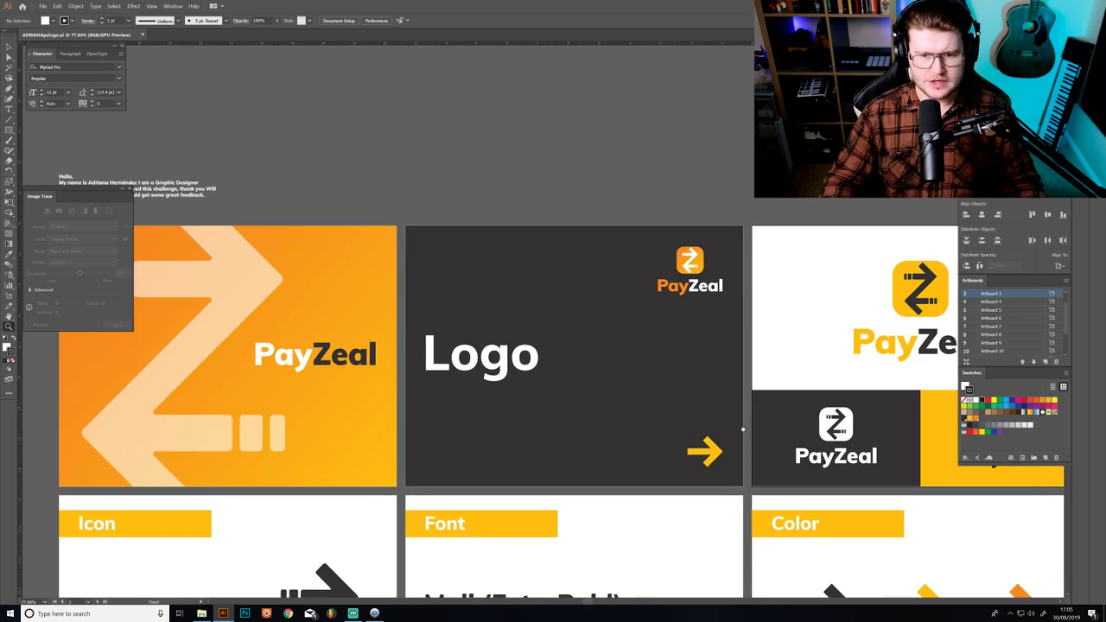
pyautogui.hscroll(6, 742, 428)
# - Select the PayZeal logo group, undoing an accidental move
pyautogui.scroll(3, 569, 281)
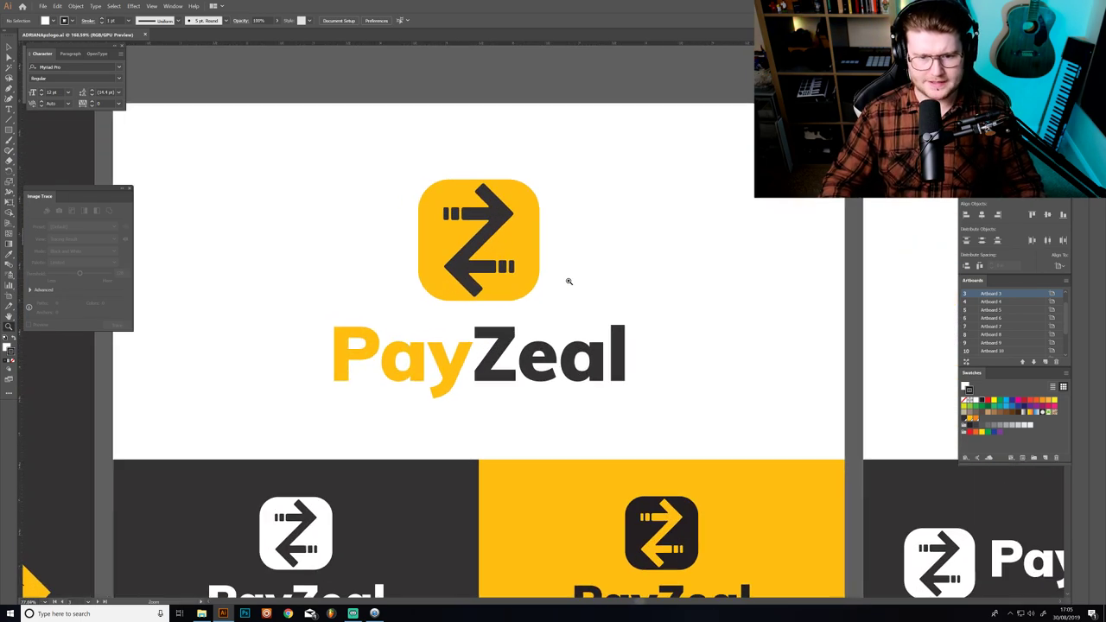
pyautogui.hscroll(-1, 568, 281)
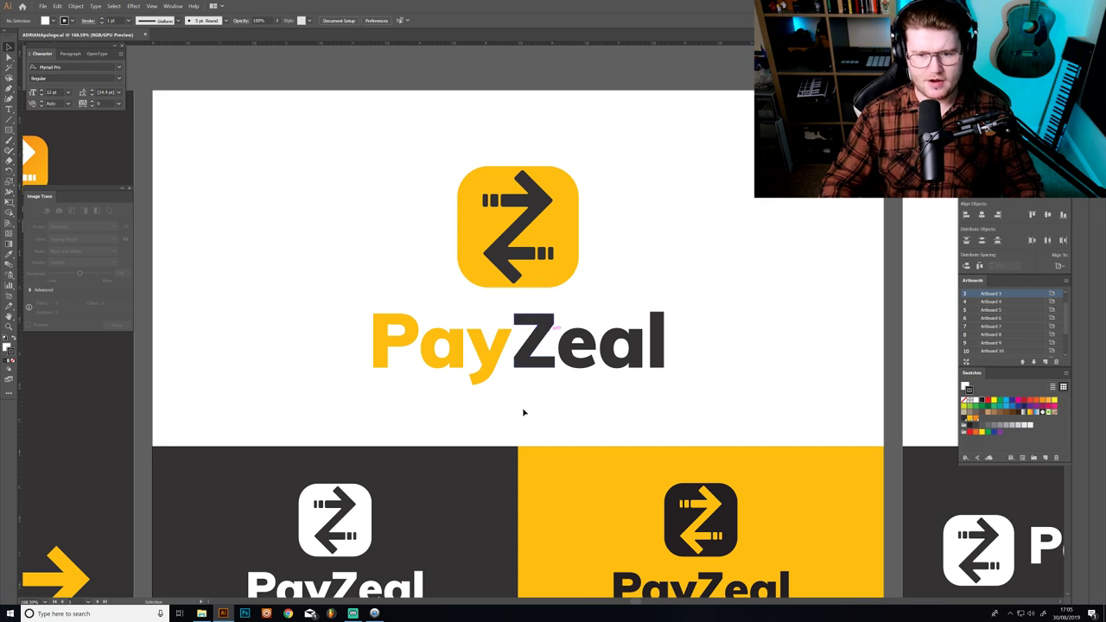
pyautogui.click(701, 252)
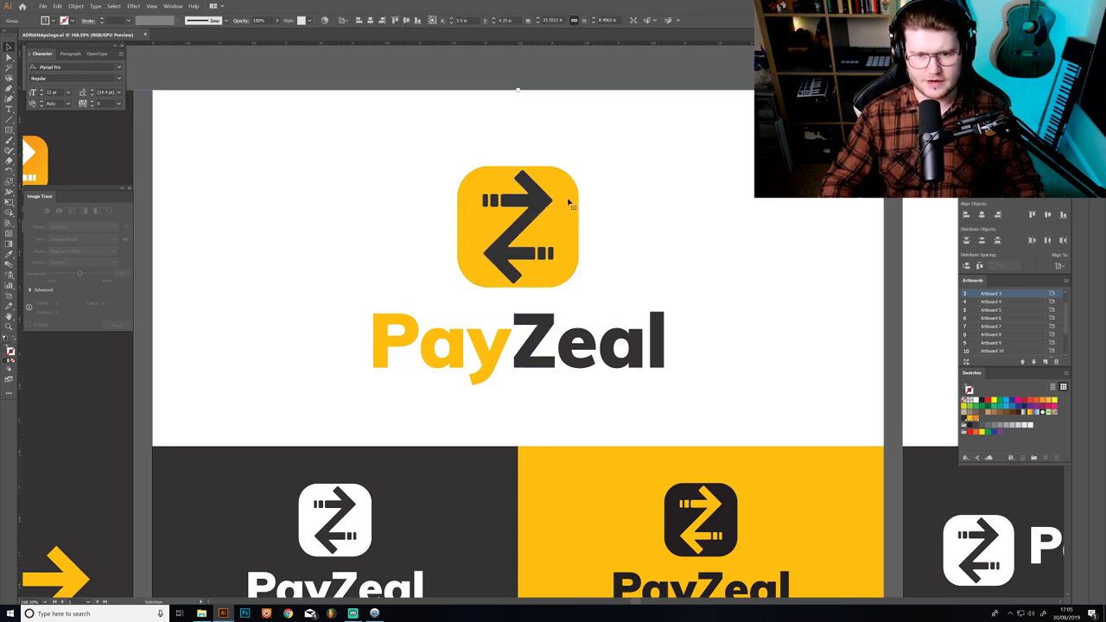
pyautogui.moveTo(530, 116); pyautogui.dragTo(641, 123)
pyautogui.hotkey('ctrl', 'z')
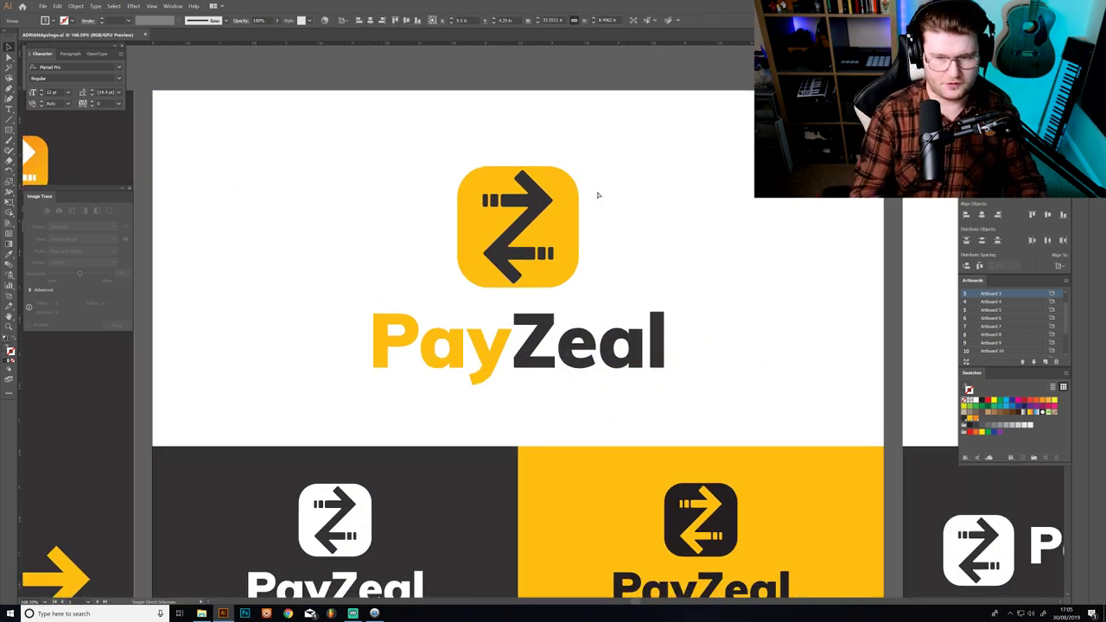
# - Ungroup the PayZeal logo into its separate pieces
pyautogui.click(557, 216)
pyautogui.click(557, 215)
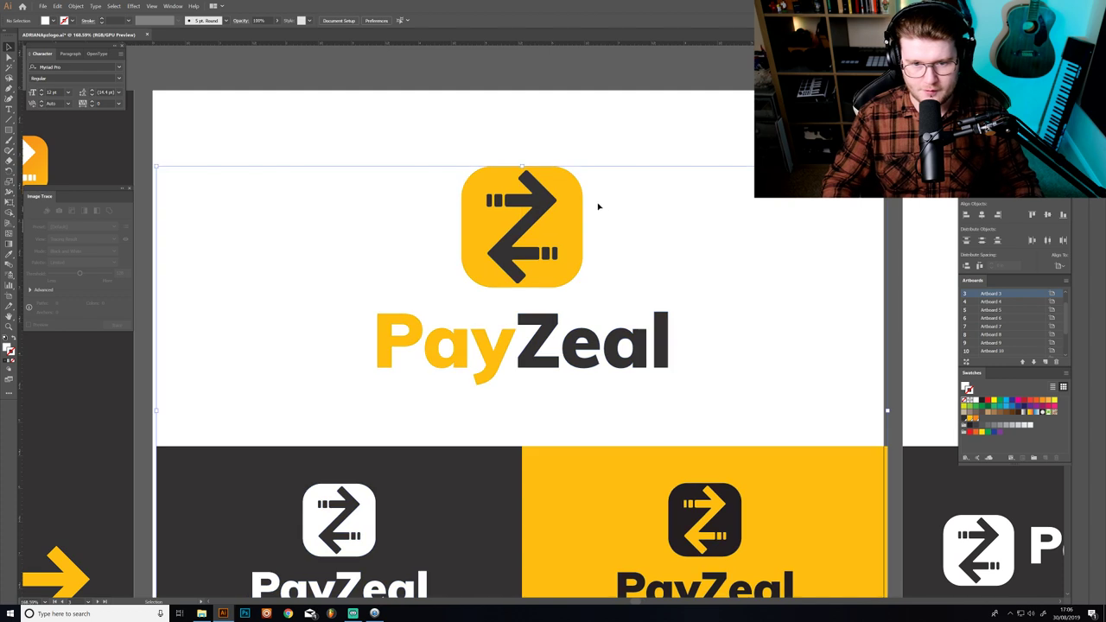
pyautogui.rightClick(540, 212)
pyautogui.click(601, 279)
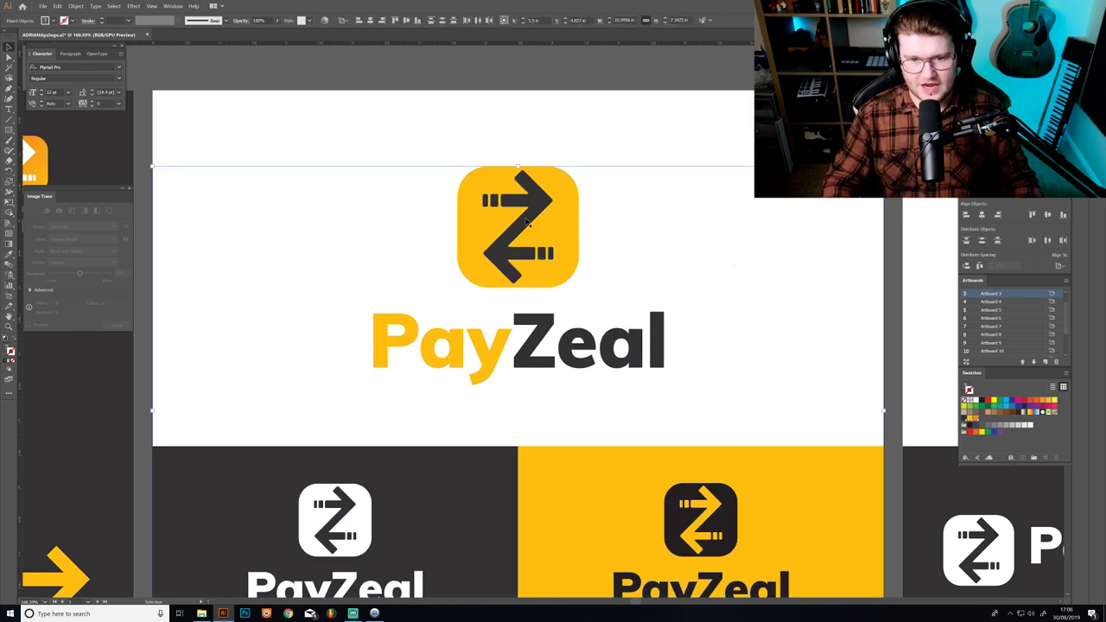
pyautogui.click(612, 225)
pyautogui.rightClick(535, 212)
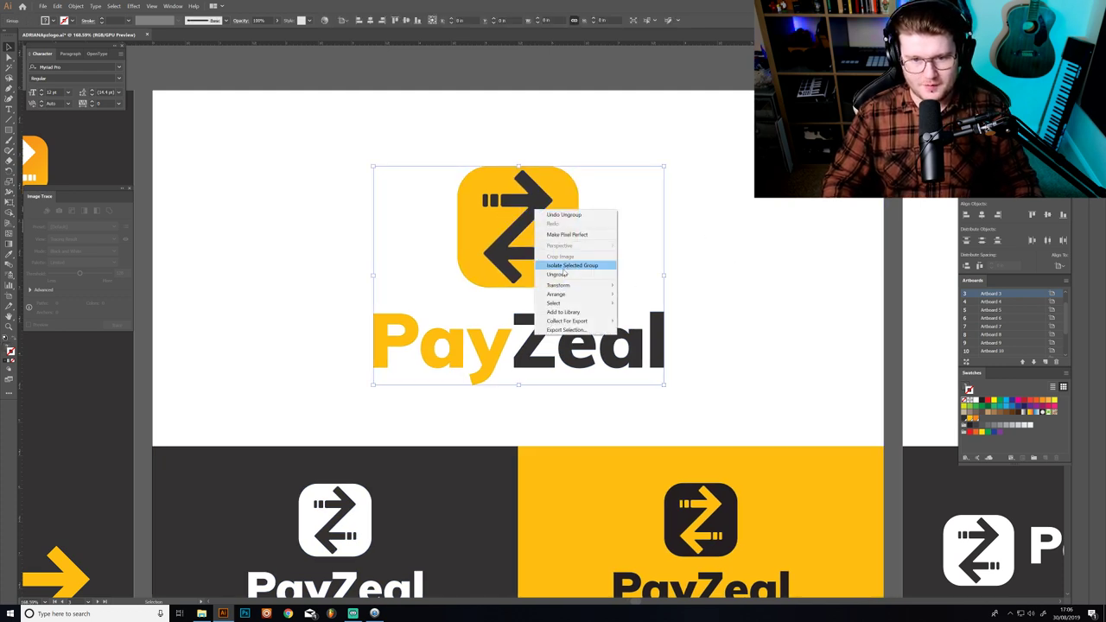
pyautogui.click(557, 274)
pyautogui.click(537, 206)
pyautogui.click(595, 211)
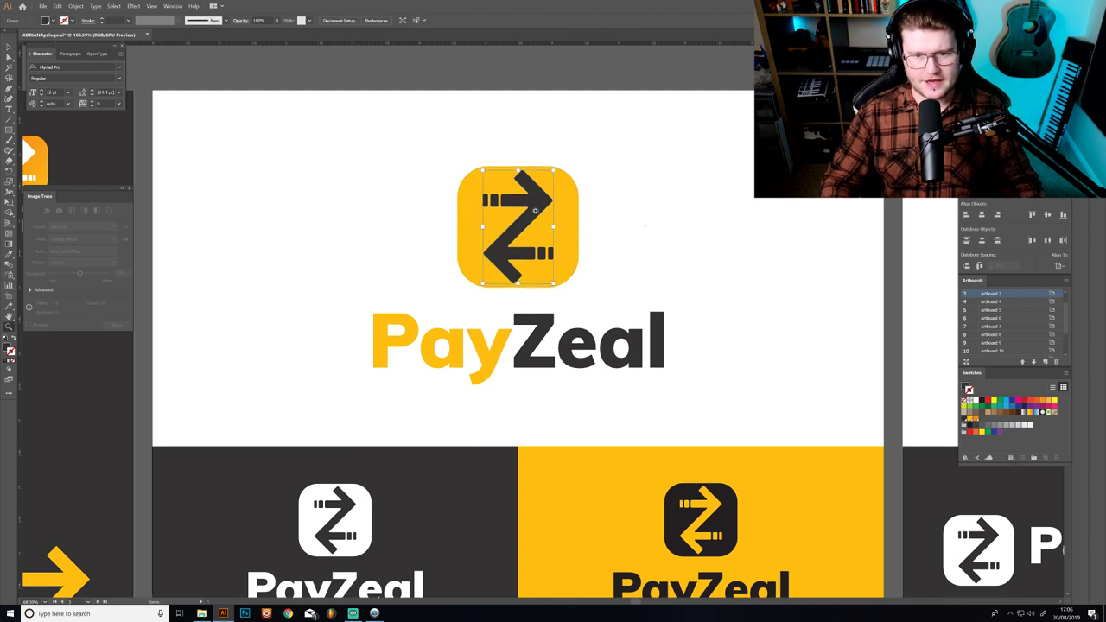
# - Scale down the arrow Z inside the yellow icon, then zoom out
pyautogui.scroll(2, 544, 212)
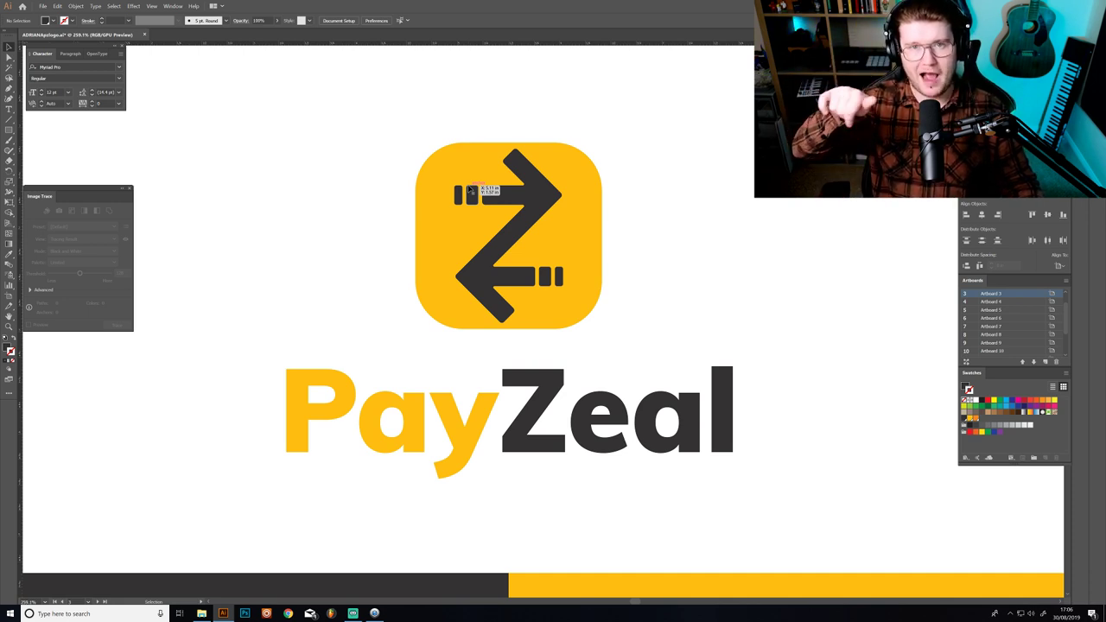
pyautogui.click(467, 189)
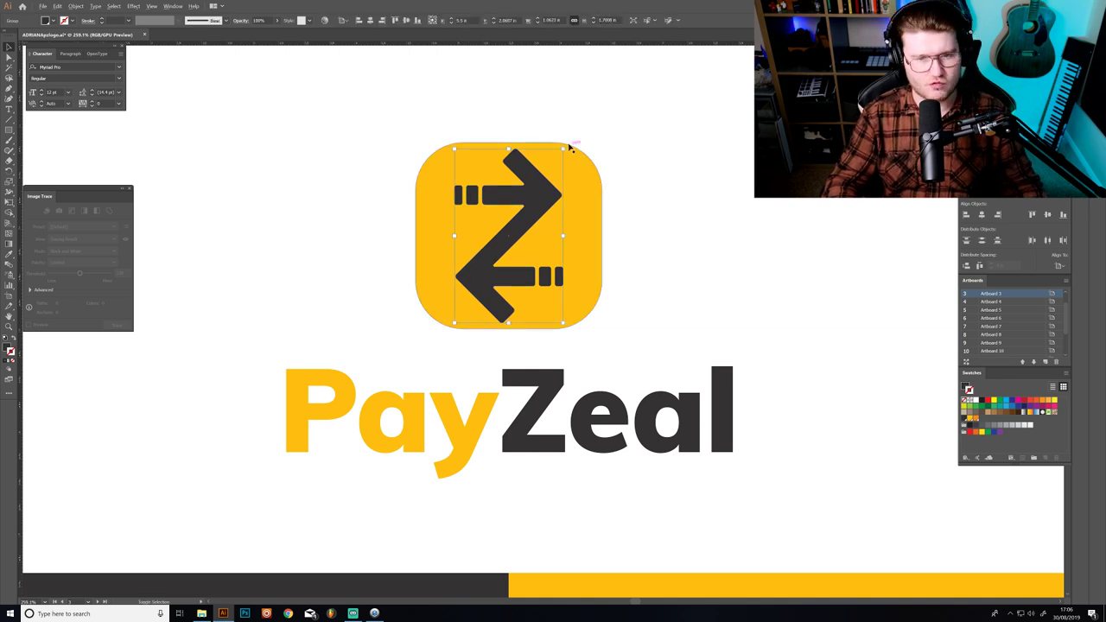
pyautogui.moveTo(563, 151); pyautogui.dragTo(555, 163)
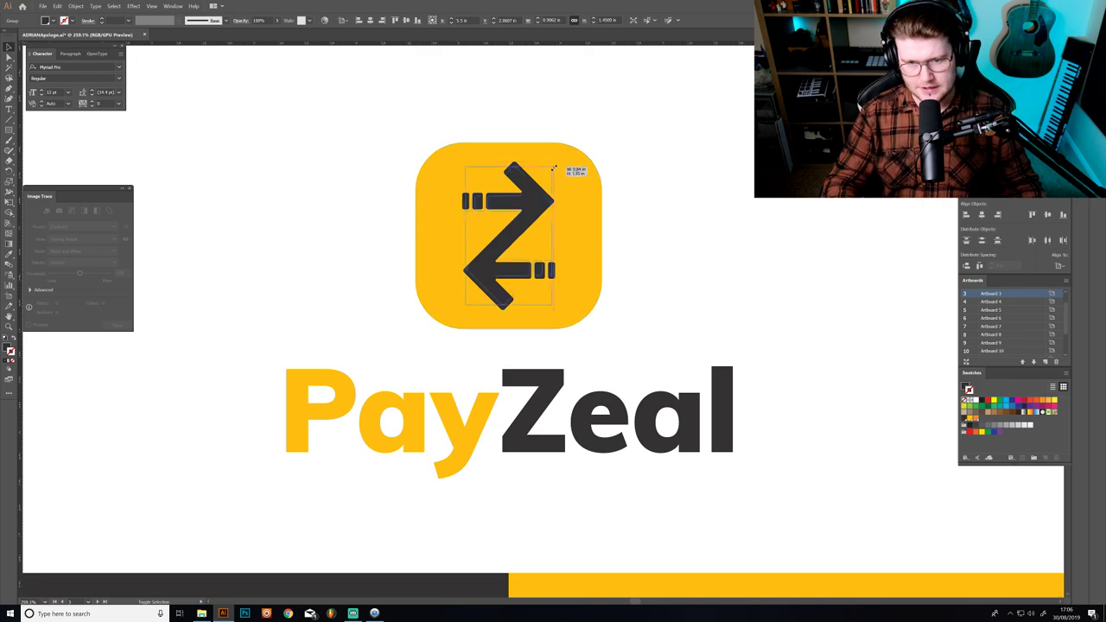
pyautogui.click(668, 177)
pyautogui.press('z')
pyautogui.moveTo(668, 178); pyautogui.dragTo(487, 386)
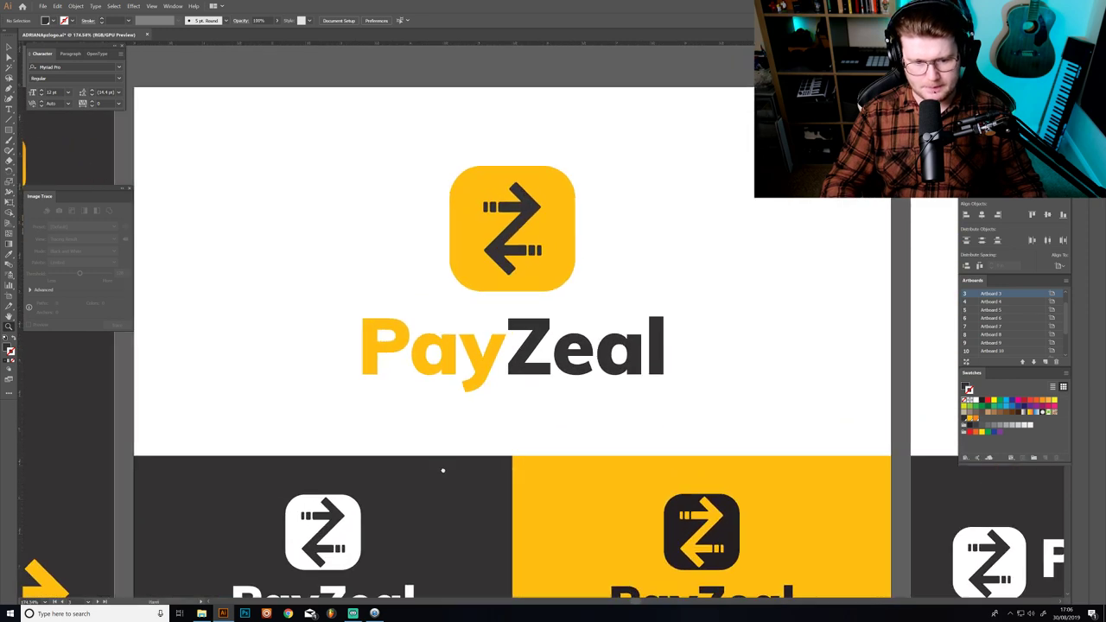
pyautogui.scroll(-2, 467, 406)
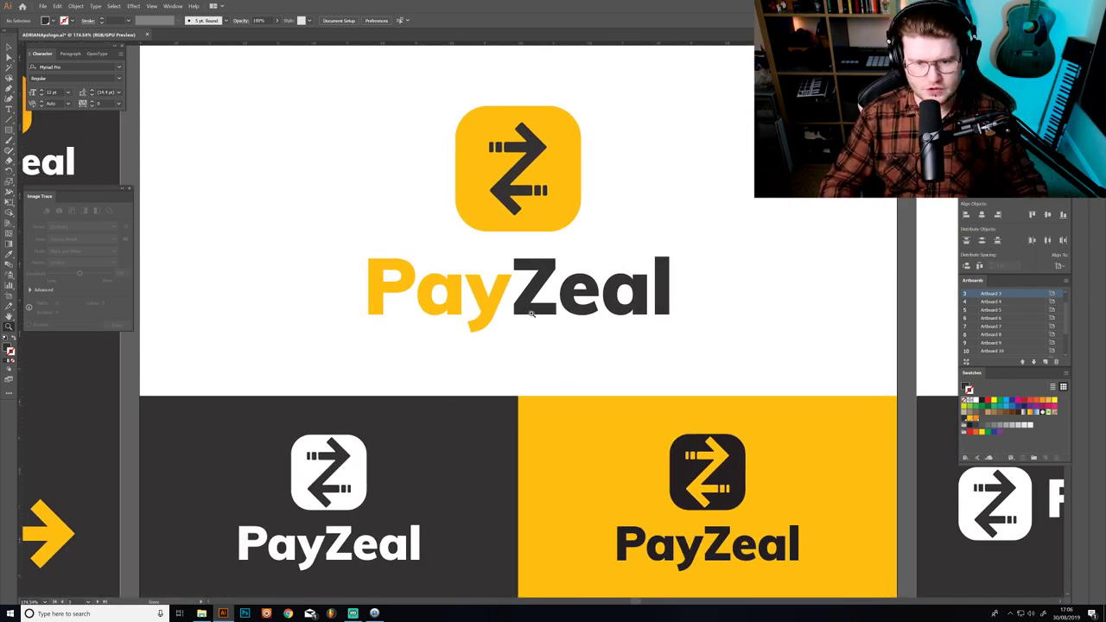
# - Ungroup the PayZeal wordmark into individual letters
pyautogui.moveTo(532, 312); pyautogui.dragTo(516, 378)
pyautogui.click(585, 367)
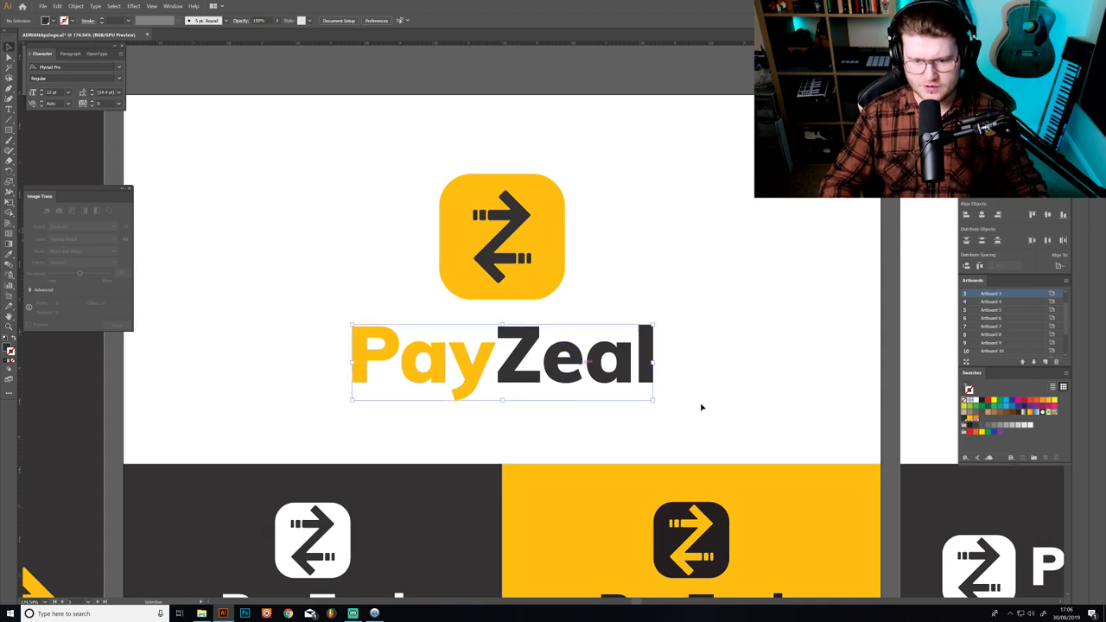
pyautogui.click(679, 393)
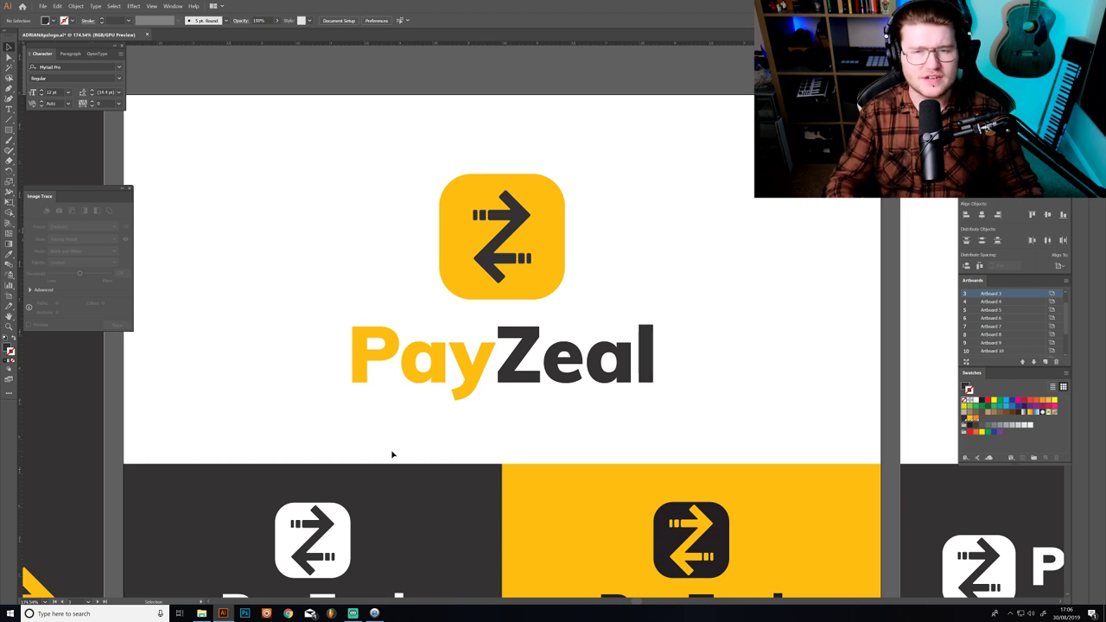
pyautogui.click(420, 388)
pyautogui.rightClick(428, 377)
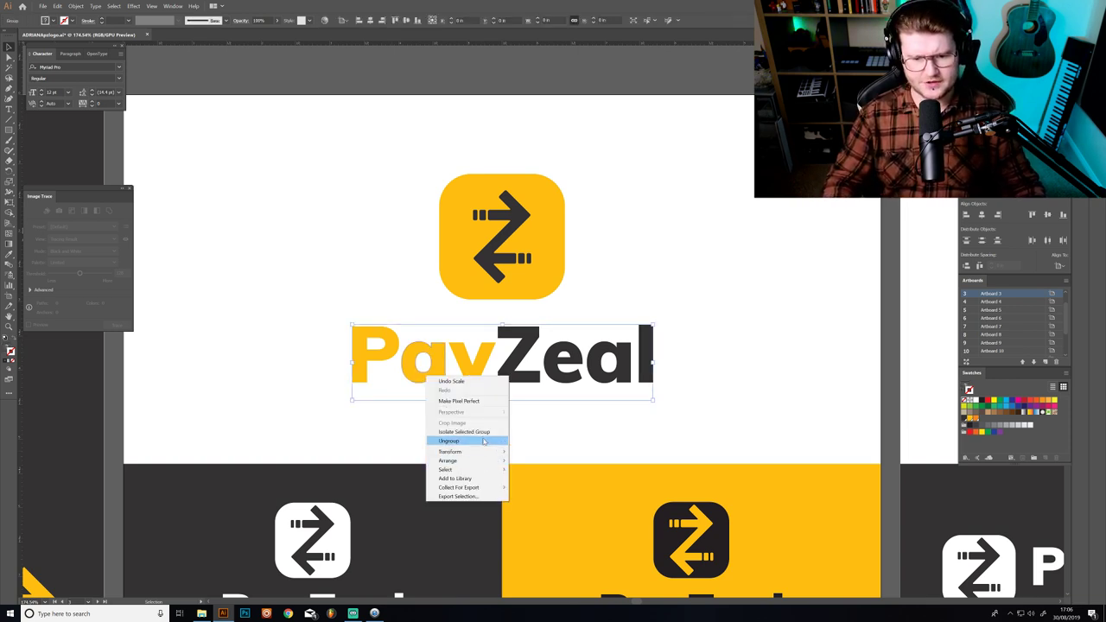
pyautogui.click(483, 441)
# - Nudge ayZeal closer to the P and eal closer to the Z
pyautogui.moveTo(730, 404); pyautogui.dragTo(403, 372)
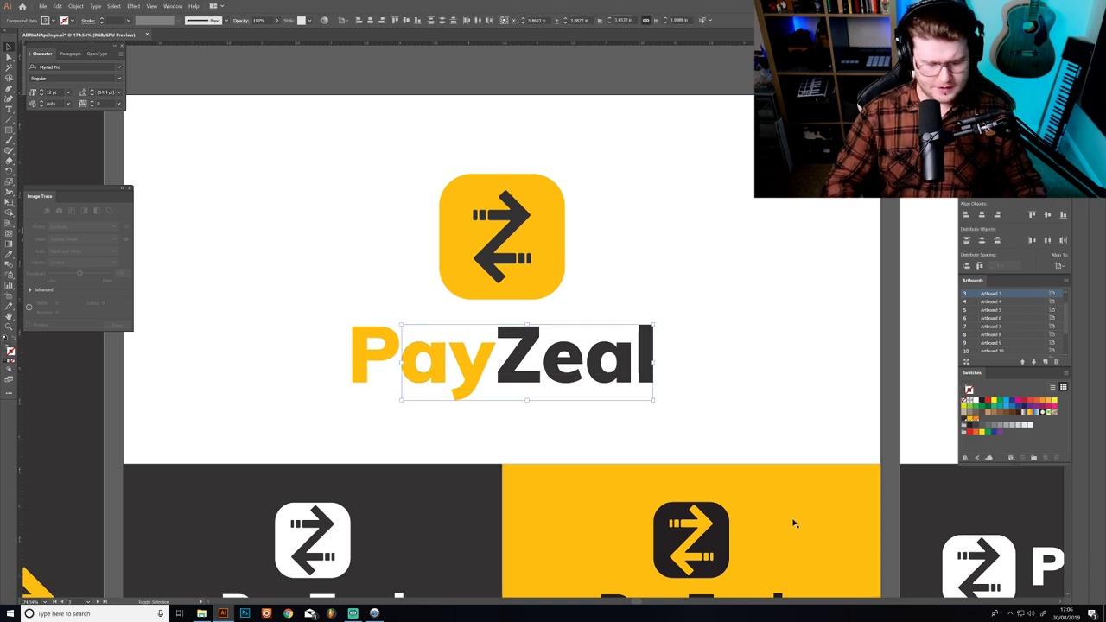
pyautogui.press('Left')
pyautogui.press('Left')
pyautogui.press('Left')
pyautogui.press('Left')
pyautogui.press('Left')
pyautogui.press('Left')
pyautogui.press('Left')
pyautogui.press('Left')
pyautogui.press('Right')
pyautogui.press('Right')
pyautogui.press('Right')
pyautogui.press('Right')
pyautogui.press('Right')
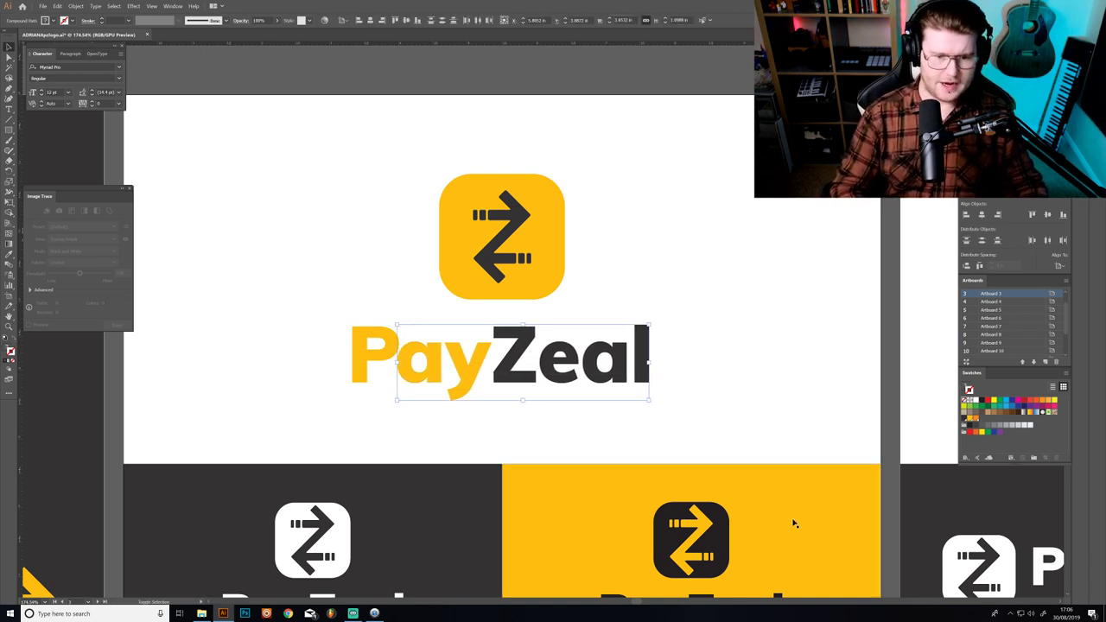
pyautogui.click(783, 416)
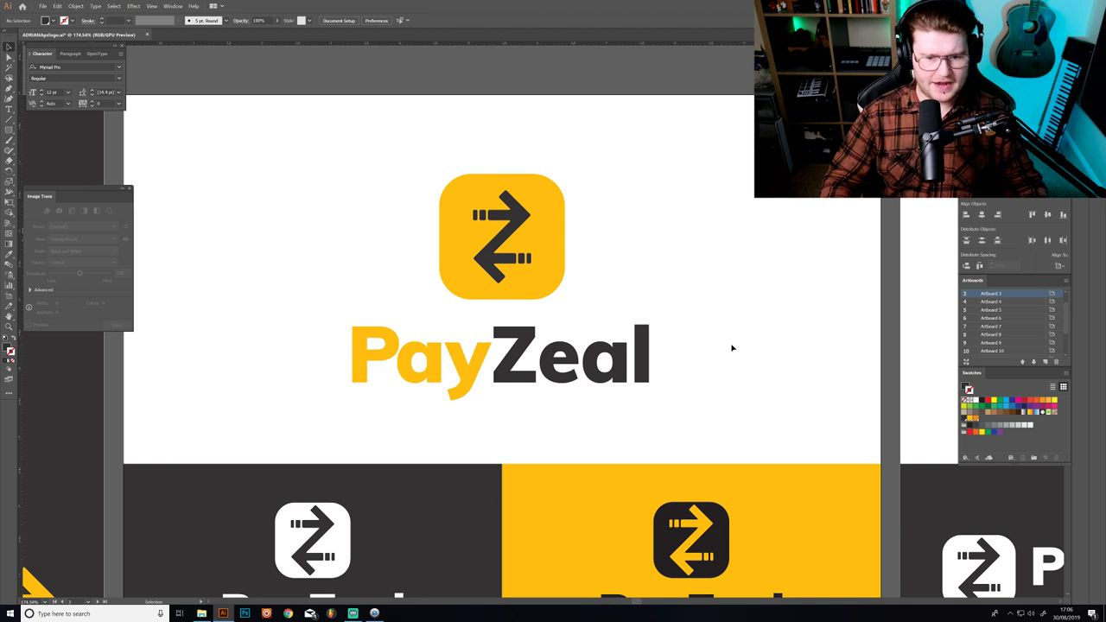
pyautogui.moveTo(732, 348); pyautogui.dragTo(612, 420)
pyautogui.moveTo(696, 321); pyautogui.dragTo(561, 391)
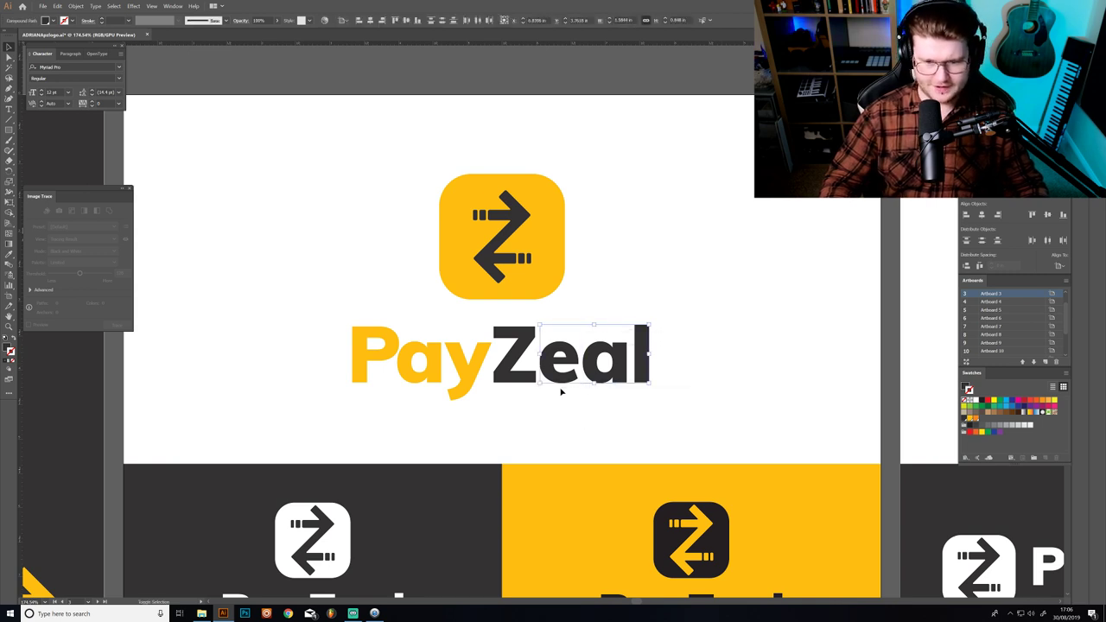
pyautogui.press('Left')
pyautogui.press('Left')
pyautogui.press('Left')
pyautogui.press('Left')
pyautogui.click(728, 389)
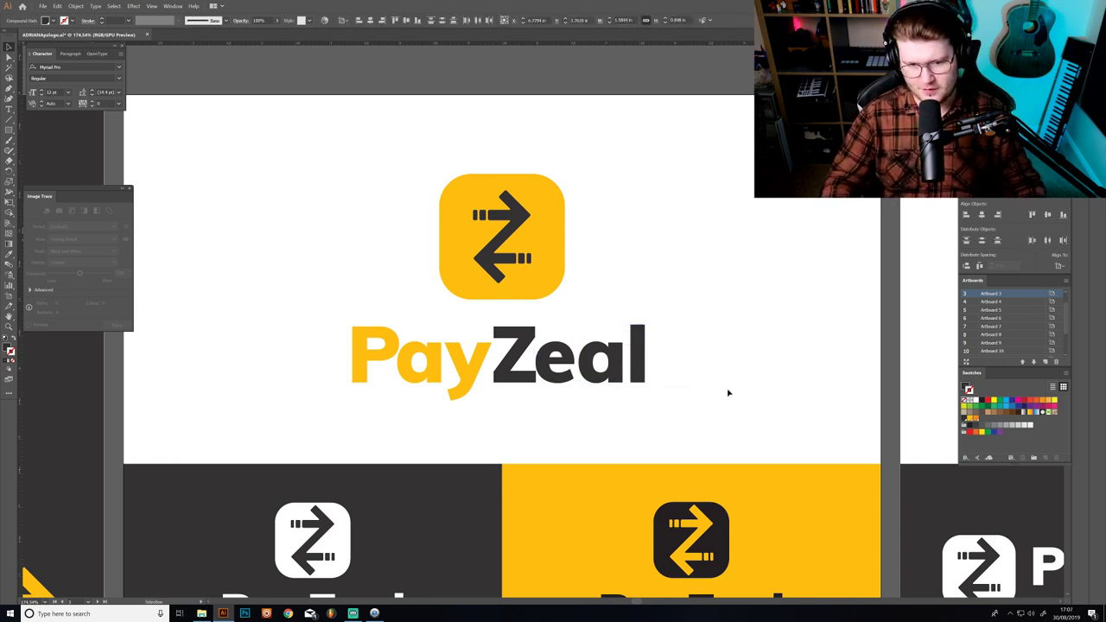
# - Nudge the whole PayZeal wordmark slightly right to recentre it under the icon
pyautogui.click(410, 390)
pyautogui.click(731, 496)
pyautogui.click(467, 352)
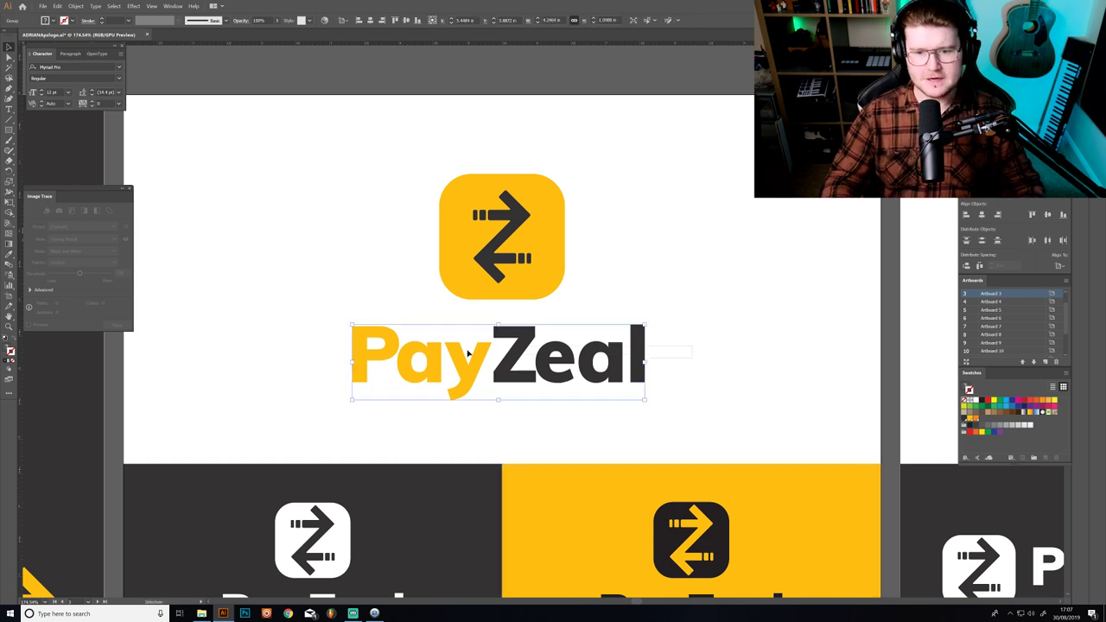
pyautogui.press('Right')
pyautogui.press('Right')
pyautogui.press('Right')
pyautogui.press('Right')
pyautogui.click(883, 443)
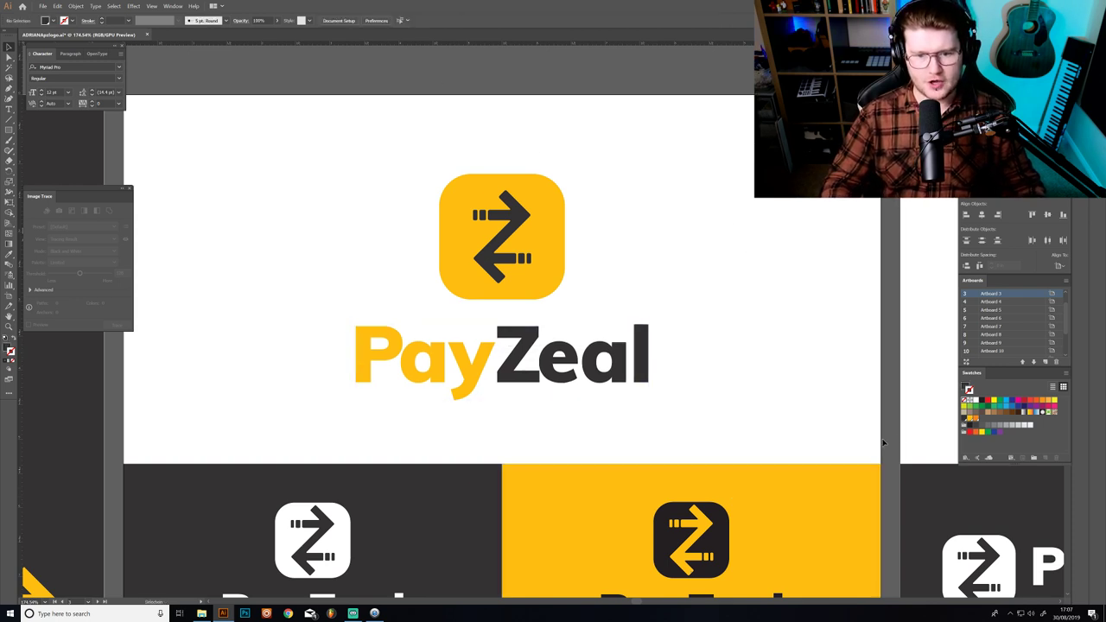
# - Zoom and pan across the brand sheet, checking the PayZeal icon up close
pyautogui.press('z')
pyautogui.moveTo(481, 419); pyautogui.dragTo(453, 455)
pyautogui.moveTo(535, 511); pyautogui.dragTo(535, 447)
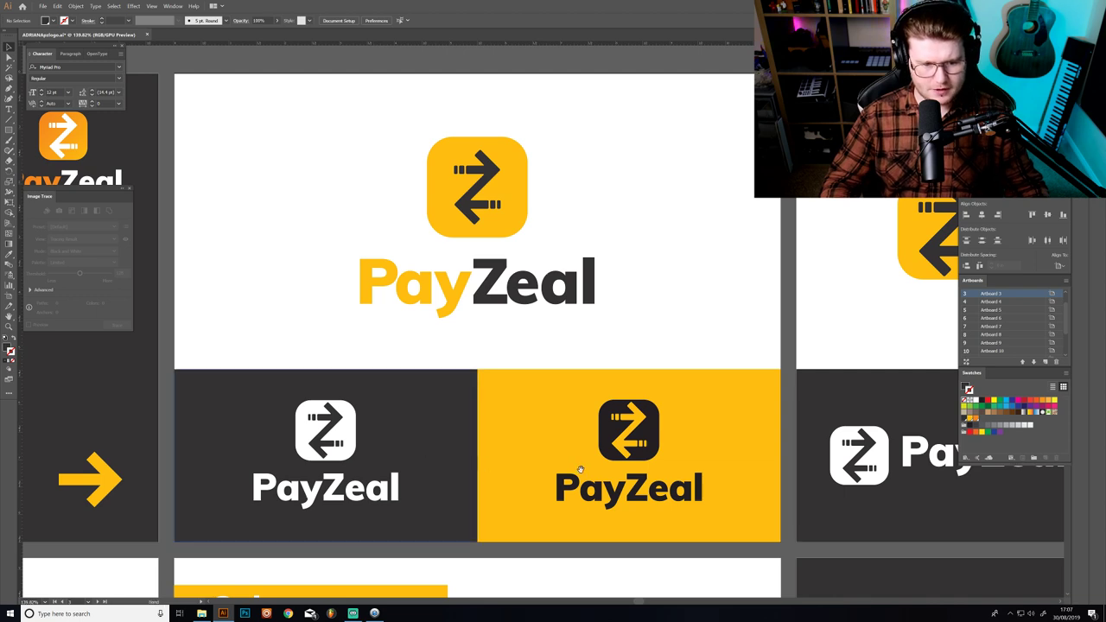
pyautogui.hscroll(3, 581, 469)
pyautogui.moveTo(467, 371); pyautogui.dragTo(511, 432)
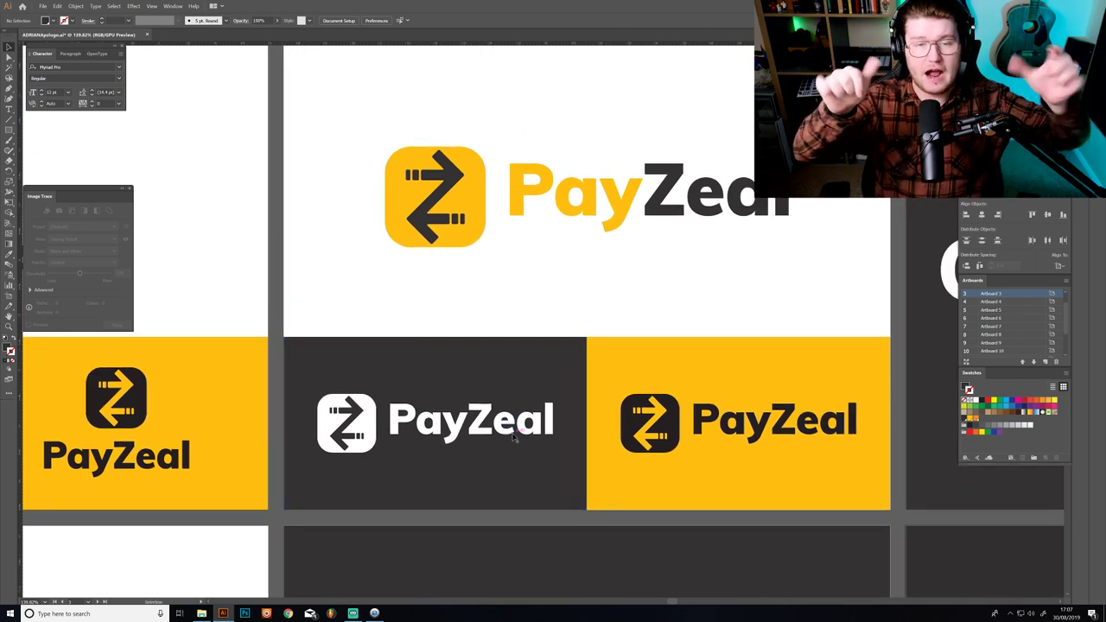
pyautogui.moveTo(512, 438); pyautogui.dragTo(344, 507)
pyautogui.moveTo(293, 359); pyautogui.dragTo(502, 414)
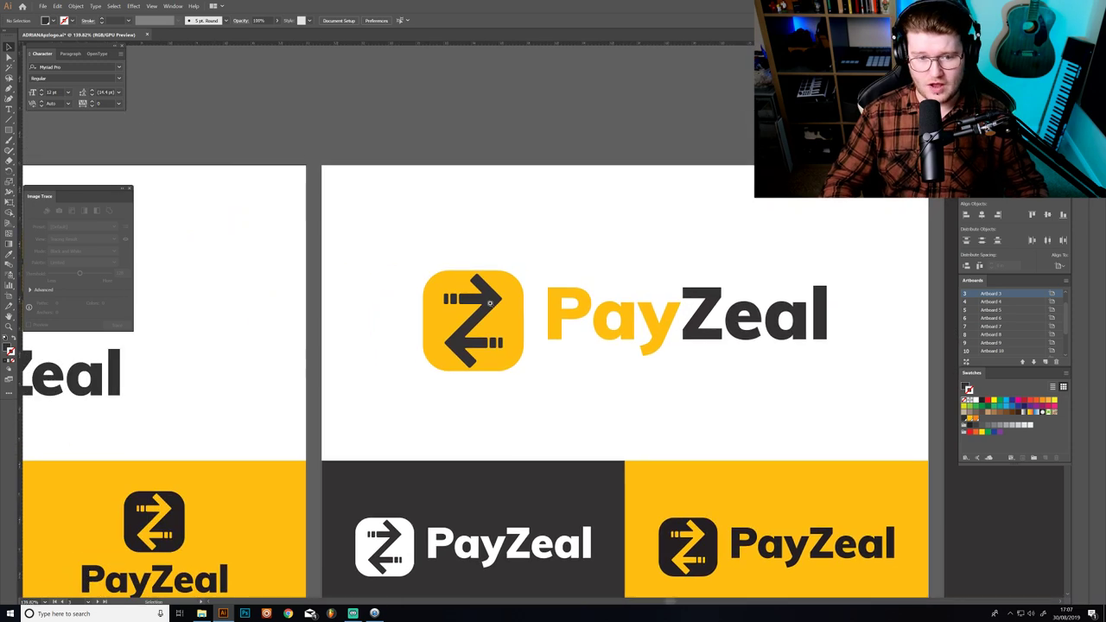
pyautogui.moveTo(489, 303); pyautogui.dragTo(610, 326)
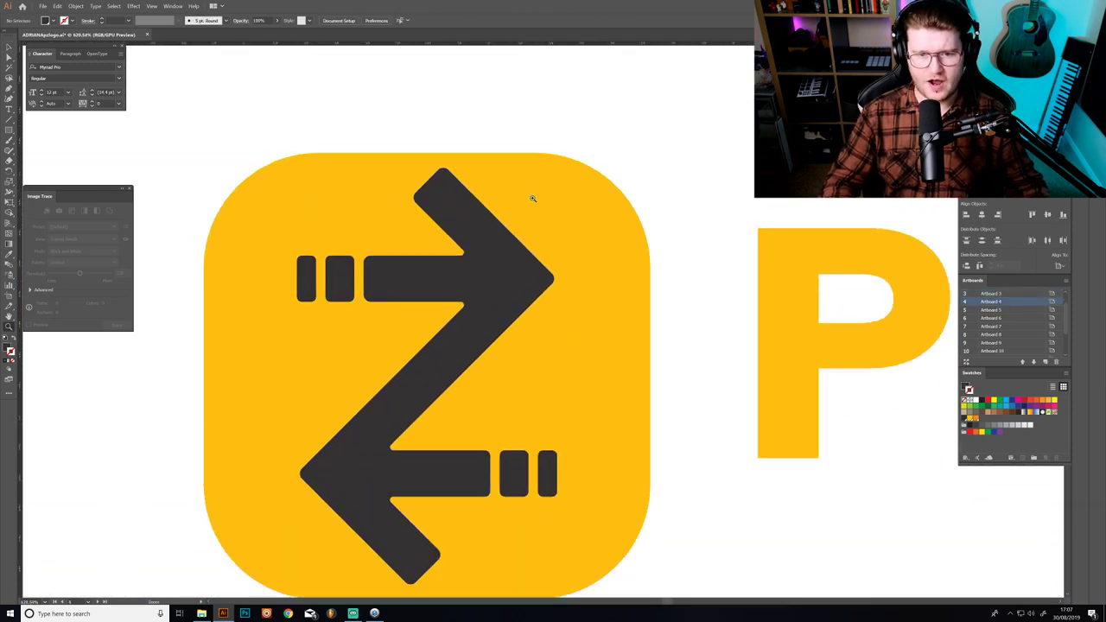
pyautogui.moveTo(530, 198); pyautogui.dragTo(380, 251)
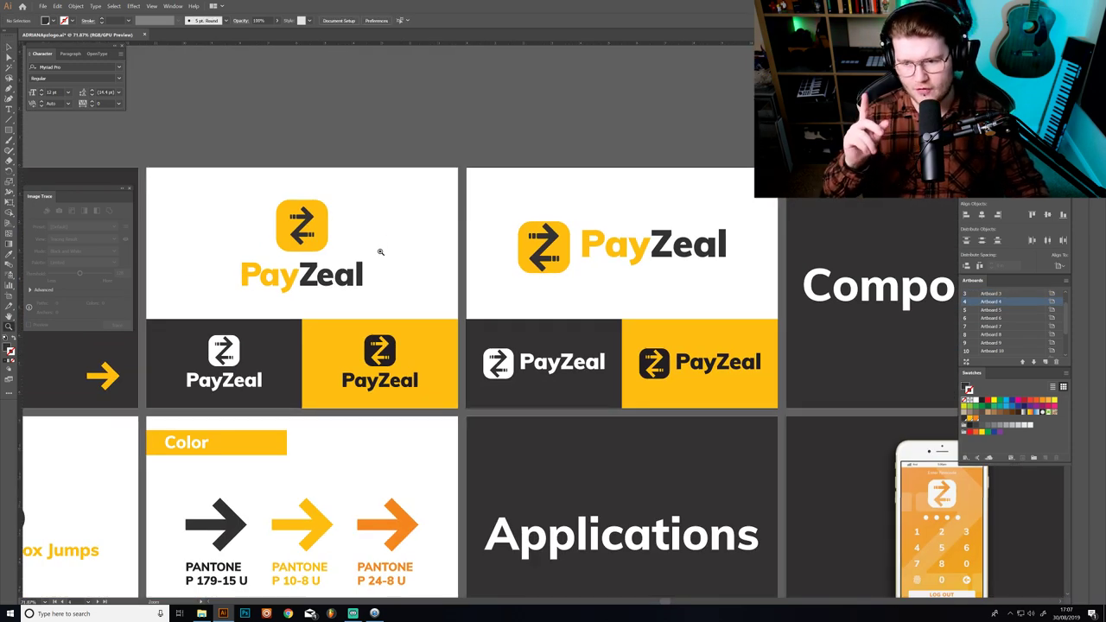
pyautogui.moveTo(671, 335); pyautogui.dragTo(806, 396)
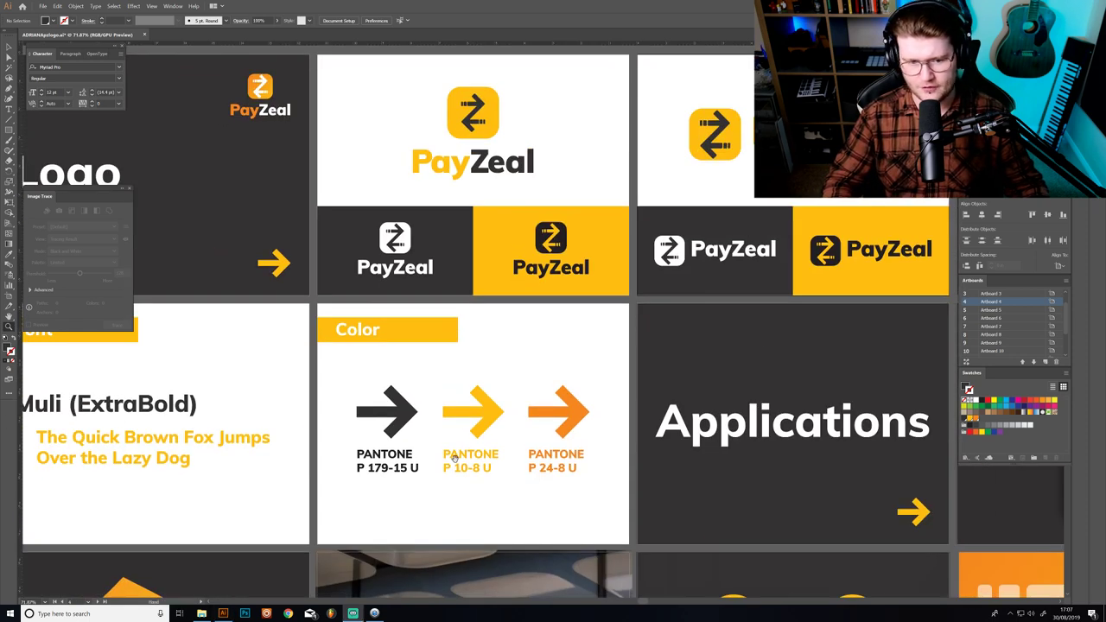
pyautogui.moveTo(324, 386); pyautogui.dragTo(625, 409)
pyautogui.moveTo(216, 242); pyautogui.dragTo(642, 199)
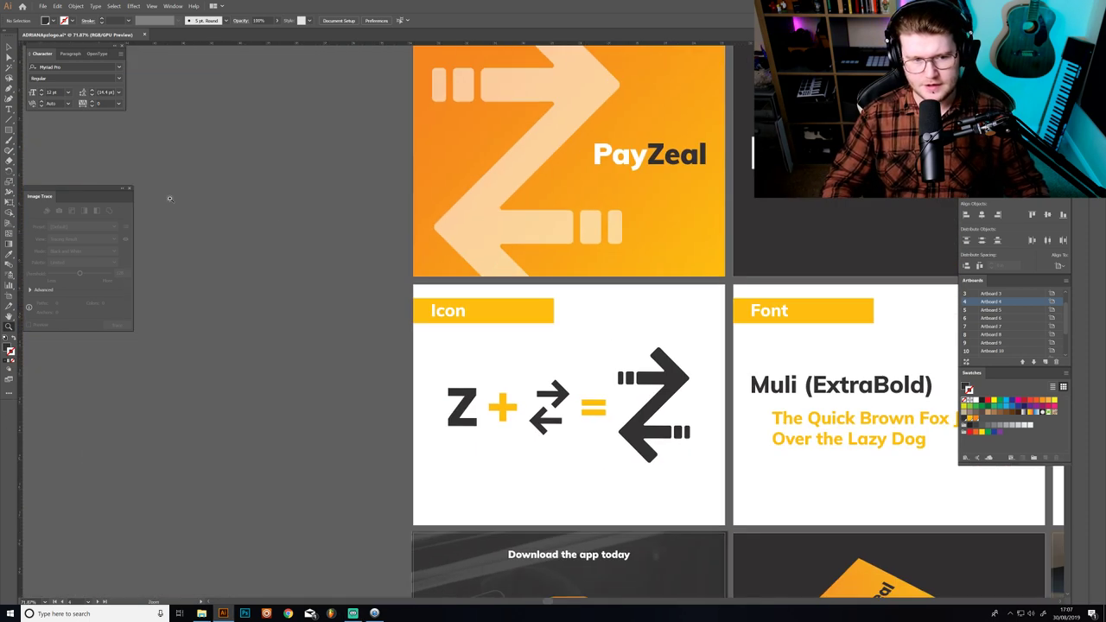
# - Close the Image Trace and Character panels and zoom into the Icon artboard beside the Font board
pyautogui.click(129, 189)
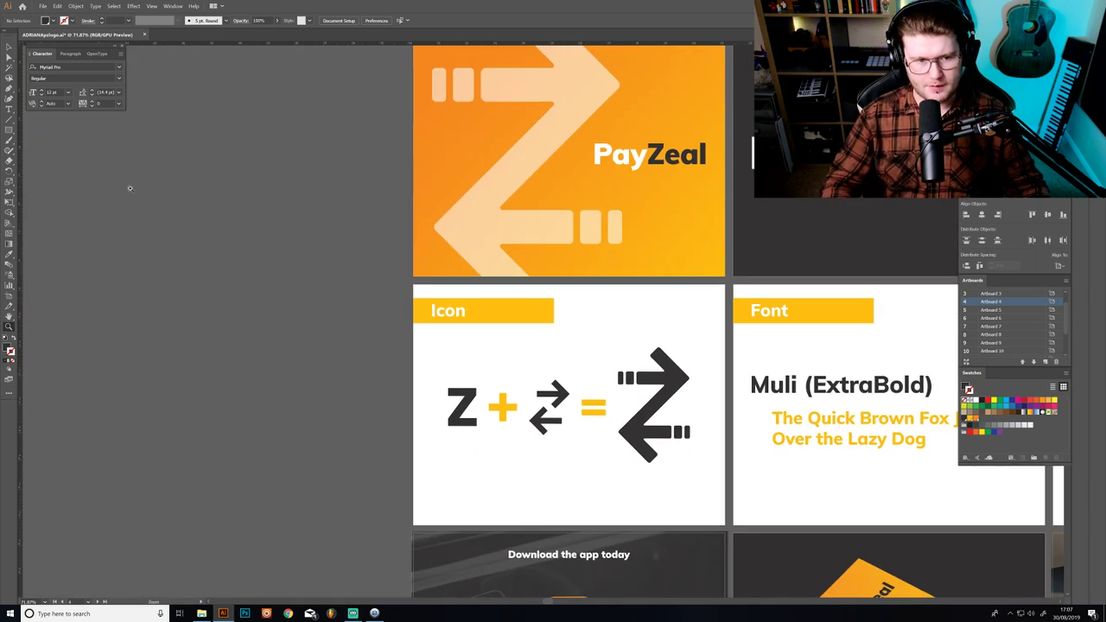
pyautogui.click(124, 52)
pyautogui.moveTo(406, 221); pyautogui.dragTo(276, 194)
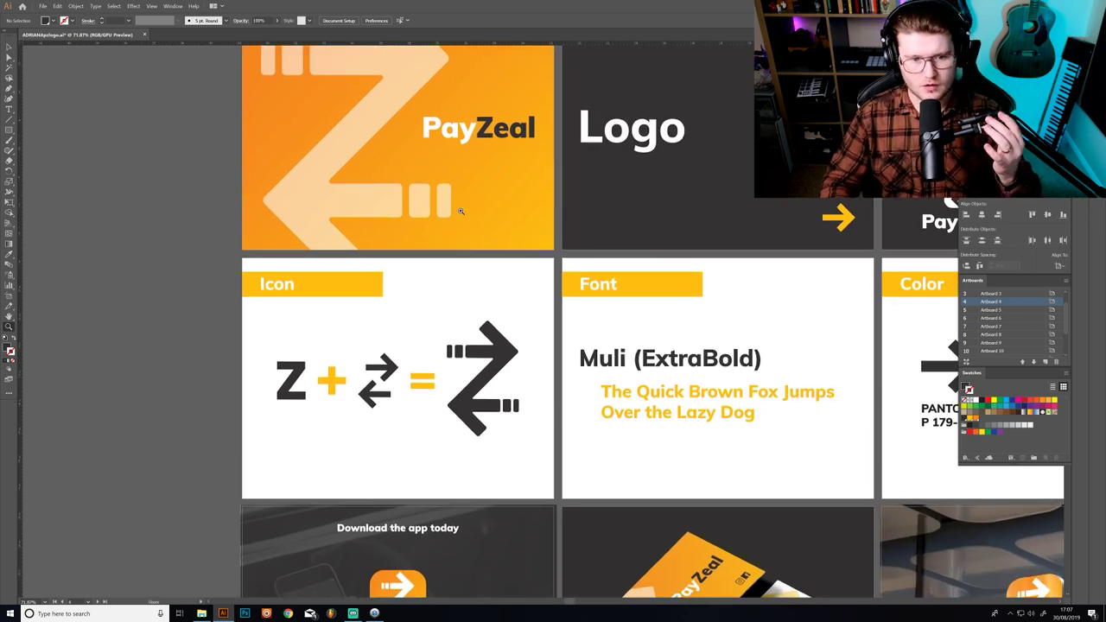
pyautogui.moveTo(303, 439); pyautogui.dragTo(380, 445)
pyautogui.scroll(3, 407, 380)
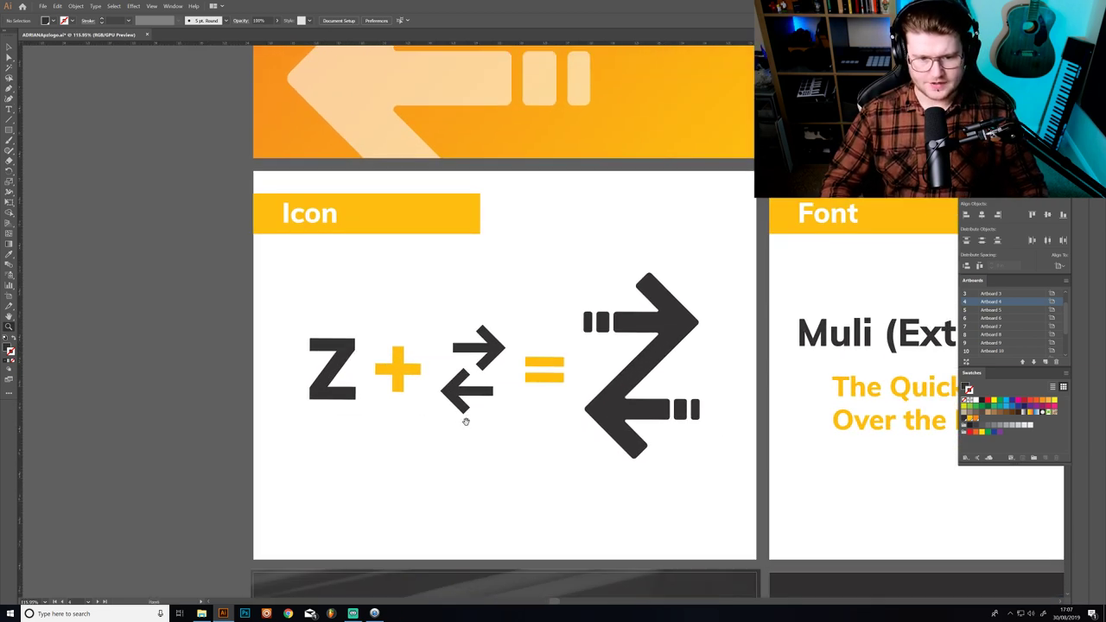
pyautogui.moveTo(464, 420); pyautogui.dragTo(351, 400)
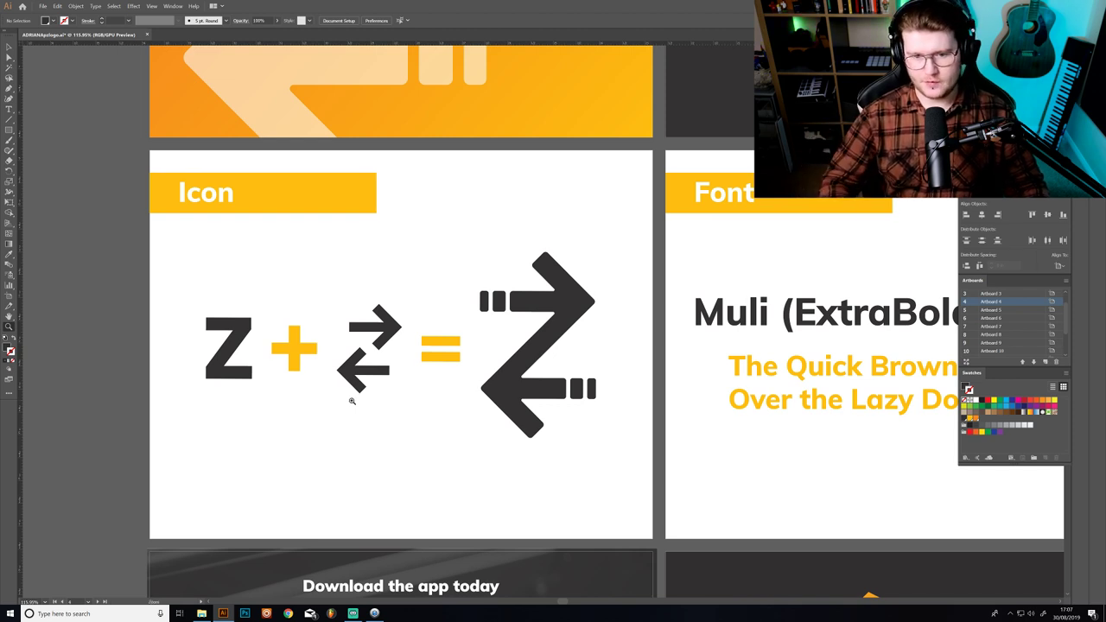
pyautogui.moveTo(551, 422); pyautogui.dragTo(383, 394)
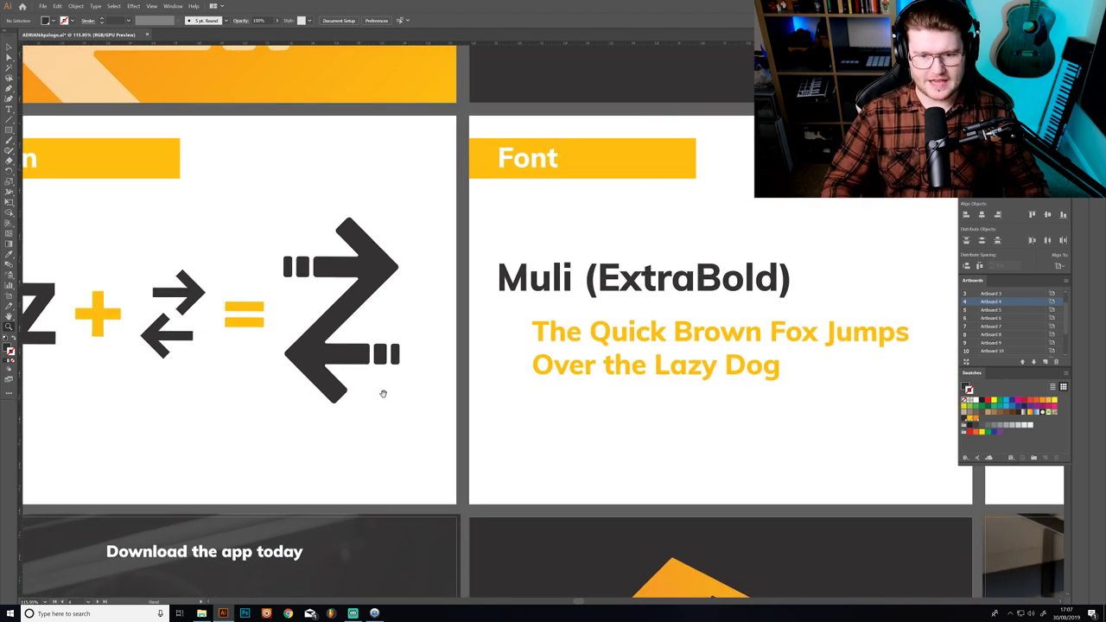
pyautogui.click(389, 385)
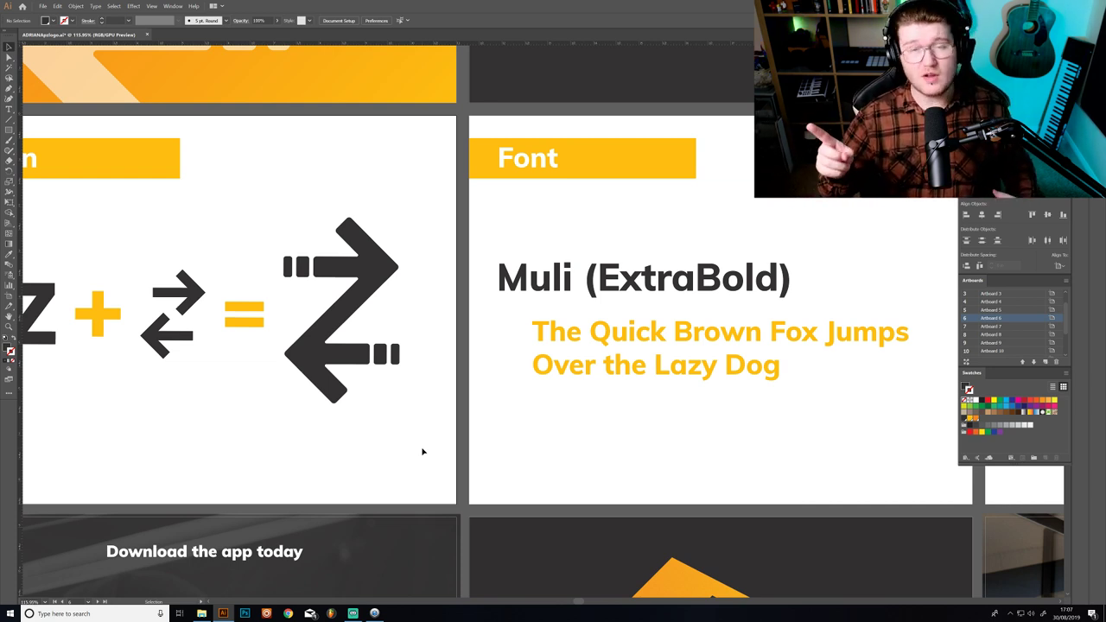
pyautogui.scroll(5, 299, 284)
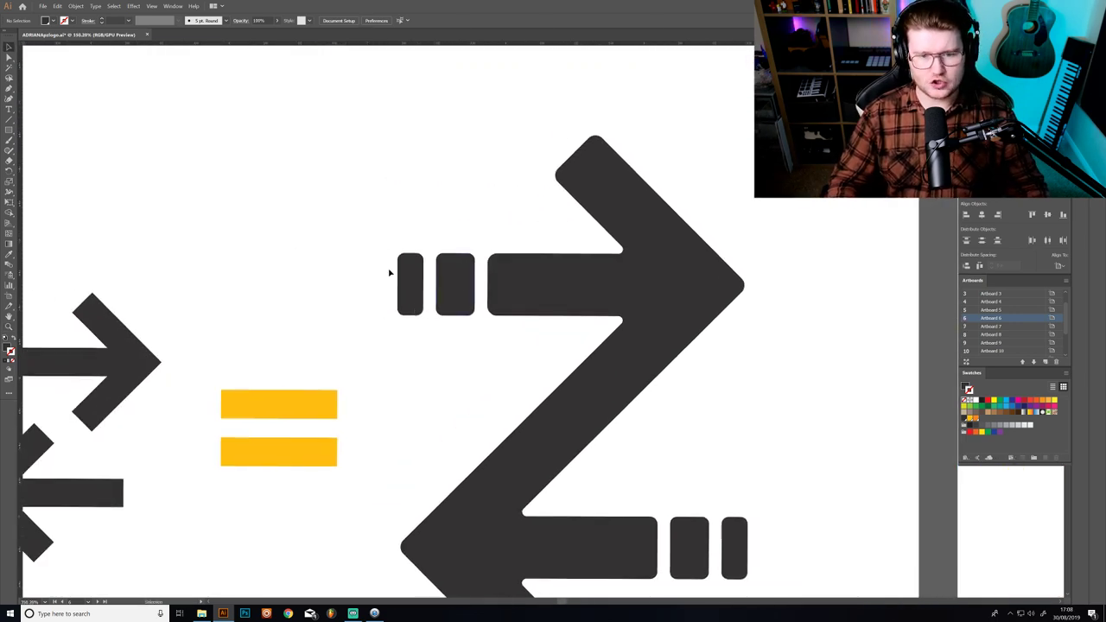
pyautogui.scroll(-4, 471, 287)
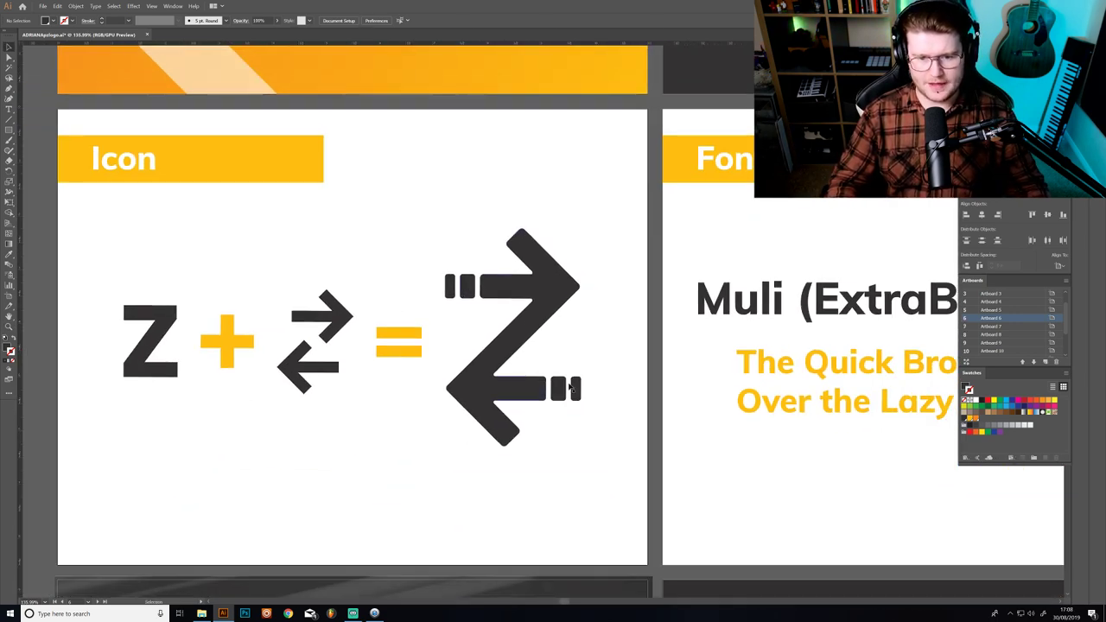
pyautogui.scroll(3, 524, 289)
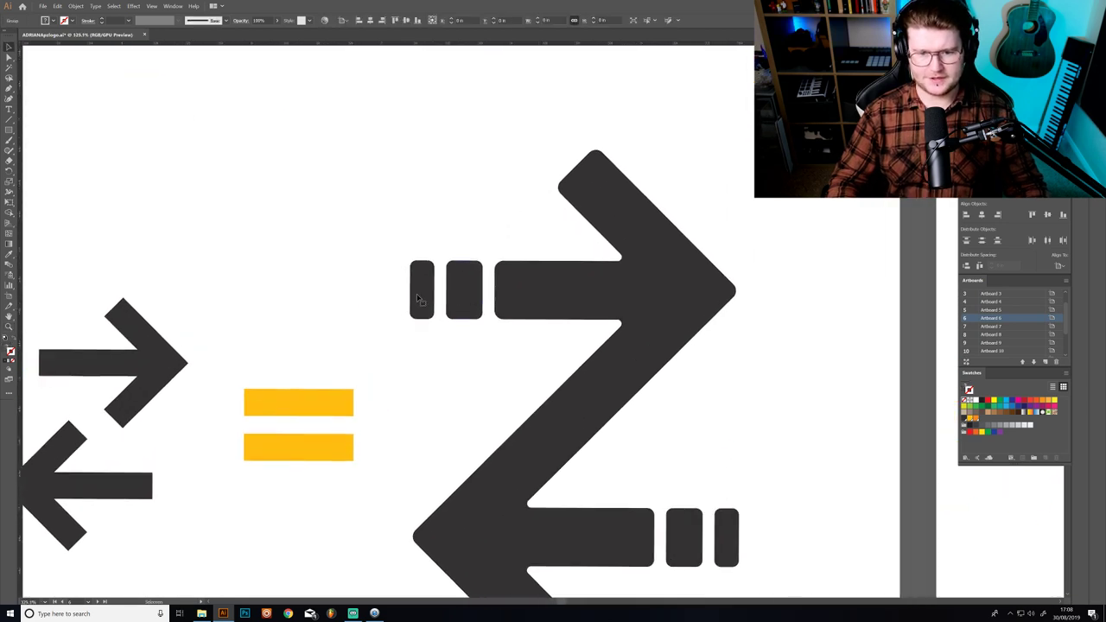
pyautogui.scroll(-5, 400, 244)
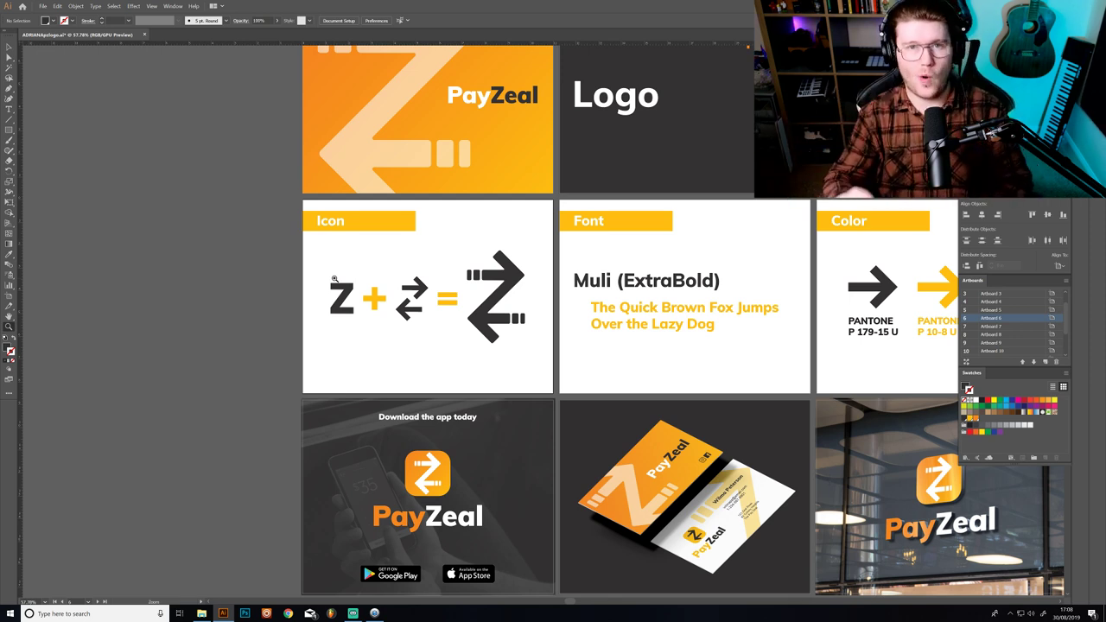
pyautogui.scroll(5, 481, 274)
pyautogui.scroll(-2, 587, 358)
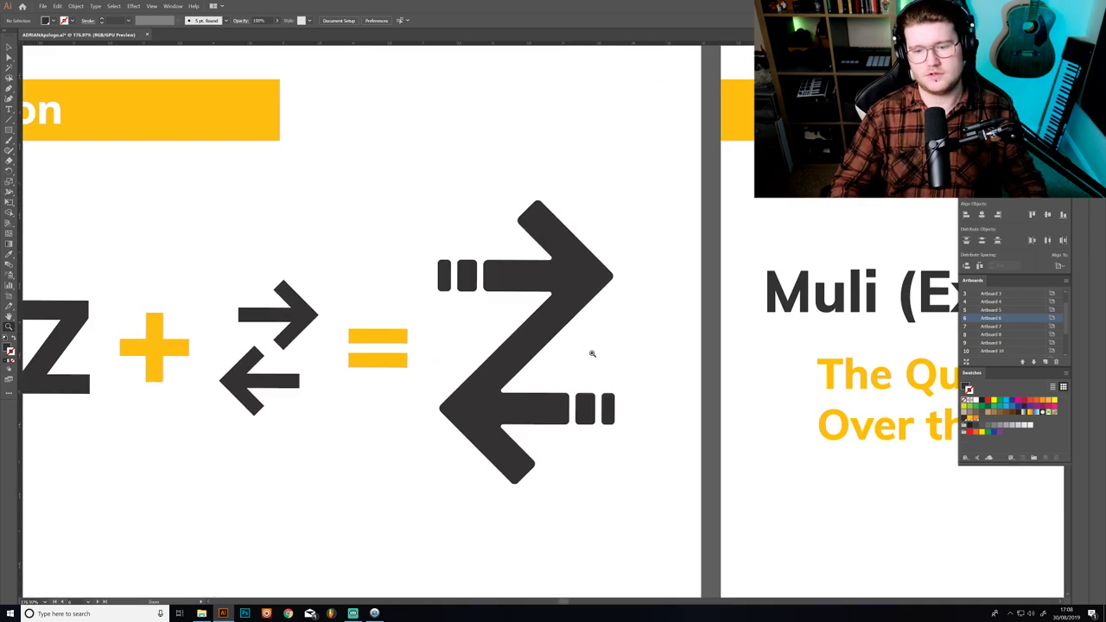
pyautogui.moveTo(587, 357); pyautogui.dragTo(495, 343)
pyautogui.scroll(4, 380, 244)
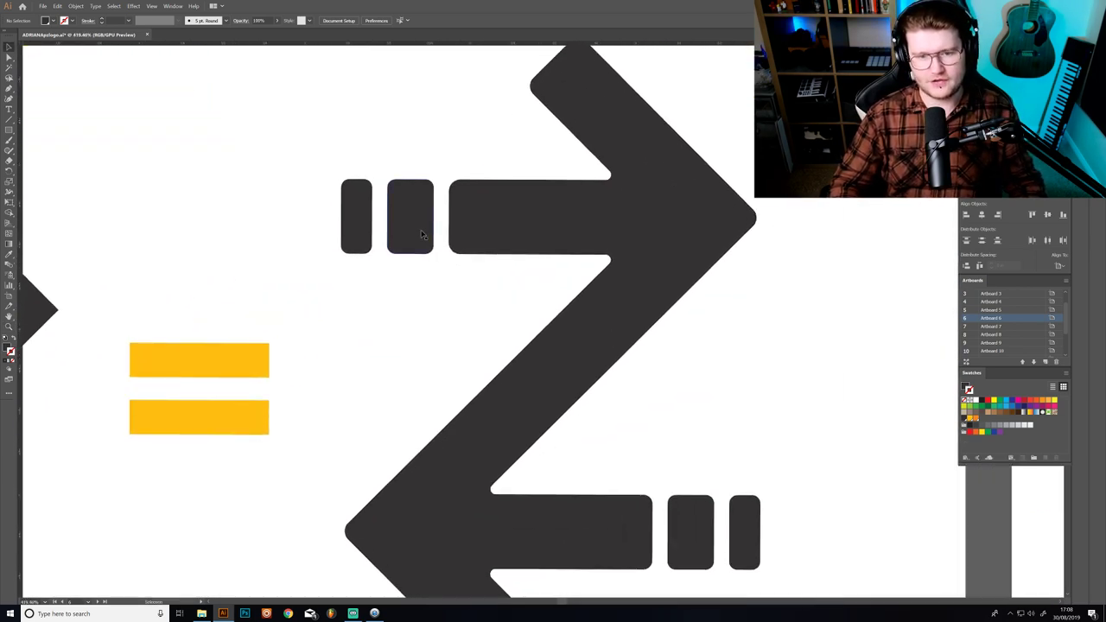
pyautogui.press('z')
pyautogui.moveTo(475, 221); pyautogui.dragTo(32, 383)
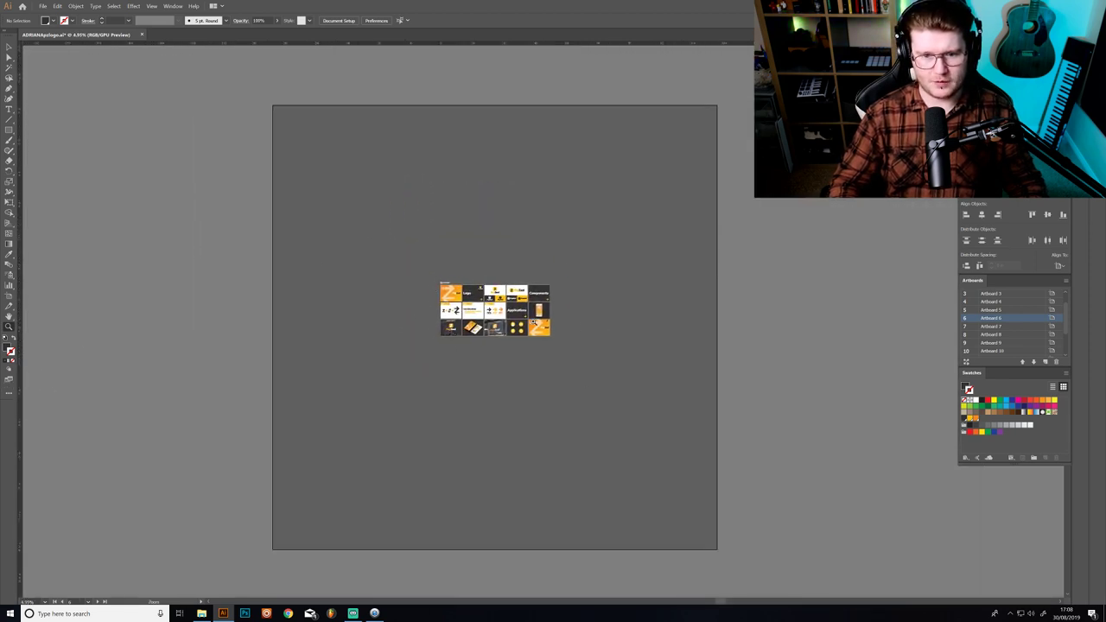
pyautogui.moveTo(456, 315); pyautogui.dragTo(195, 327)
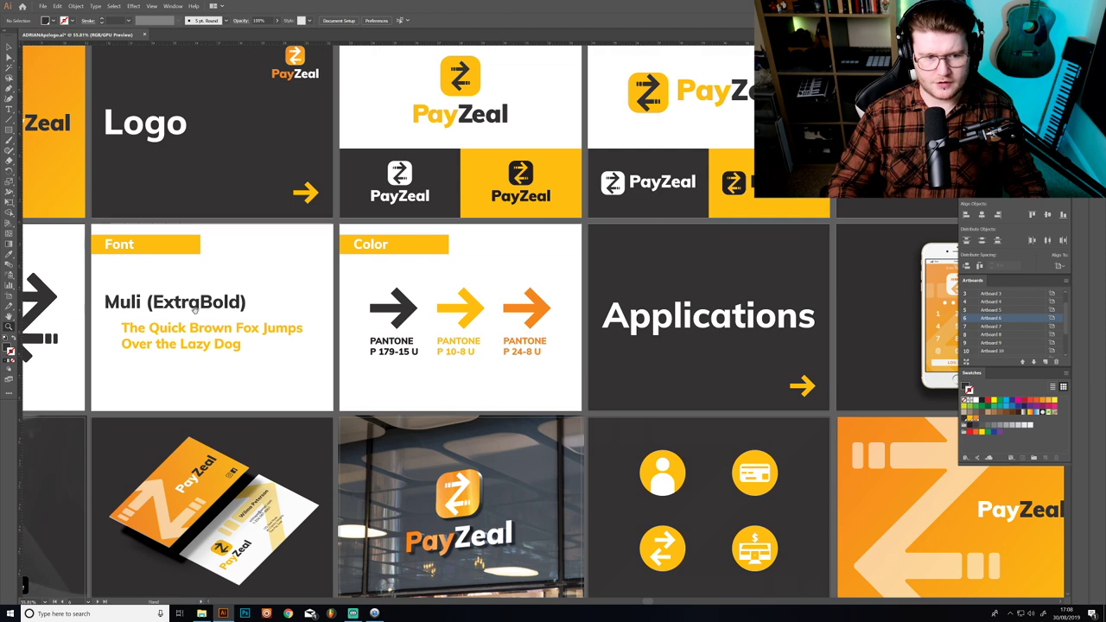
pyautogui.hscroll(6, 96, 308)
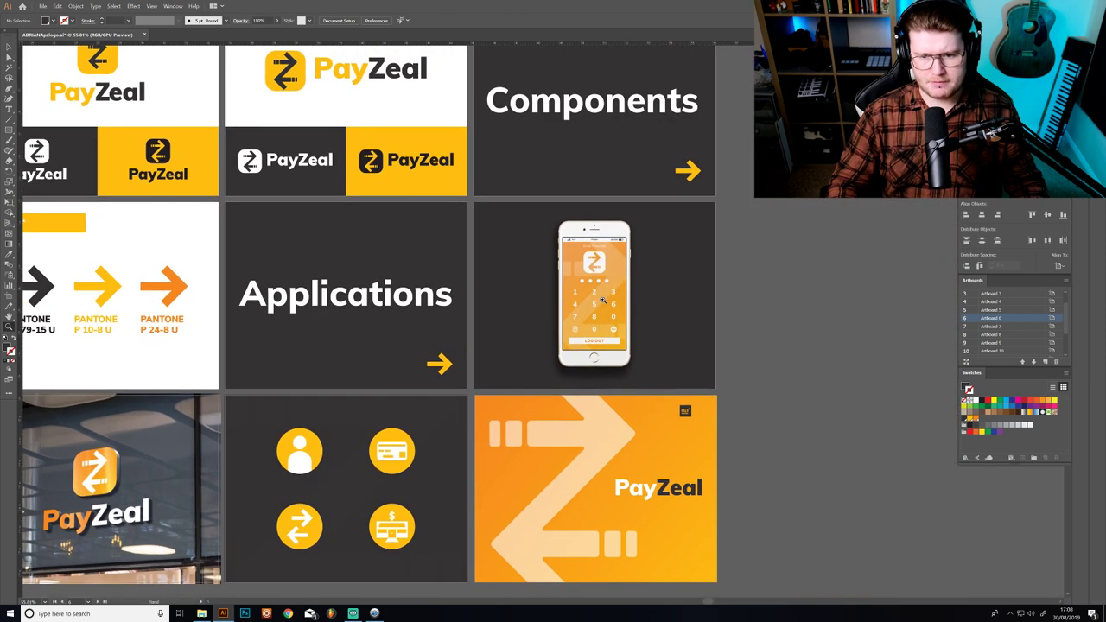
pyautogui.scroll(4, 603, 302)
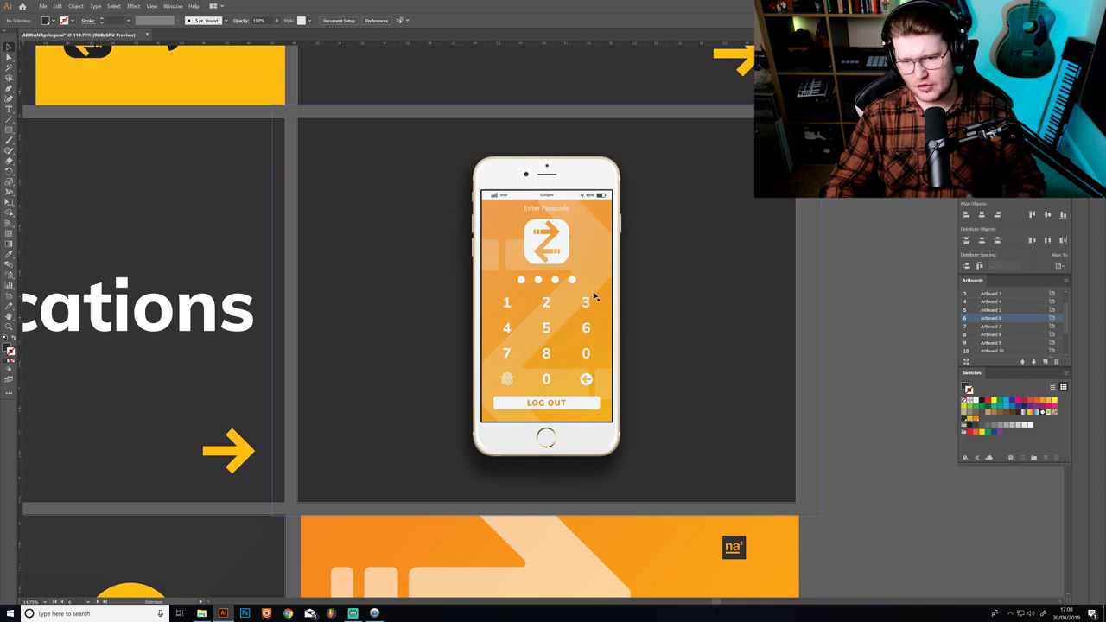
pyautogui.click(596, 249)
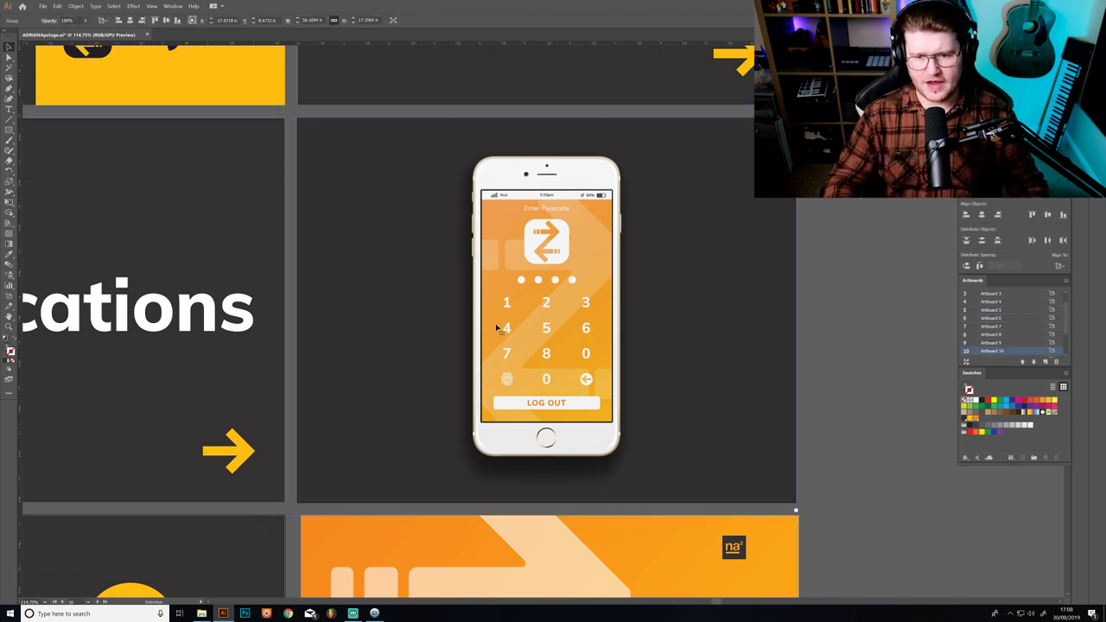
pyautogui.scroll(-2, 468, 362)
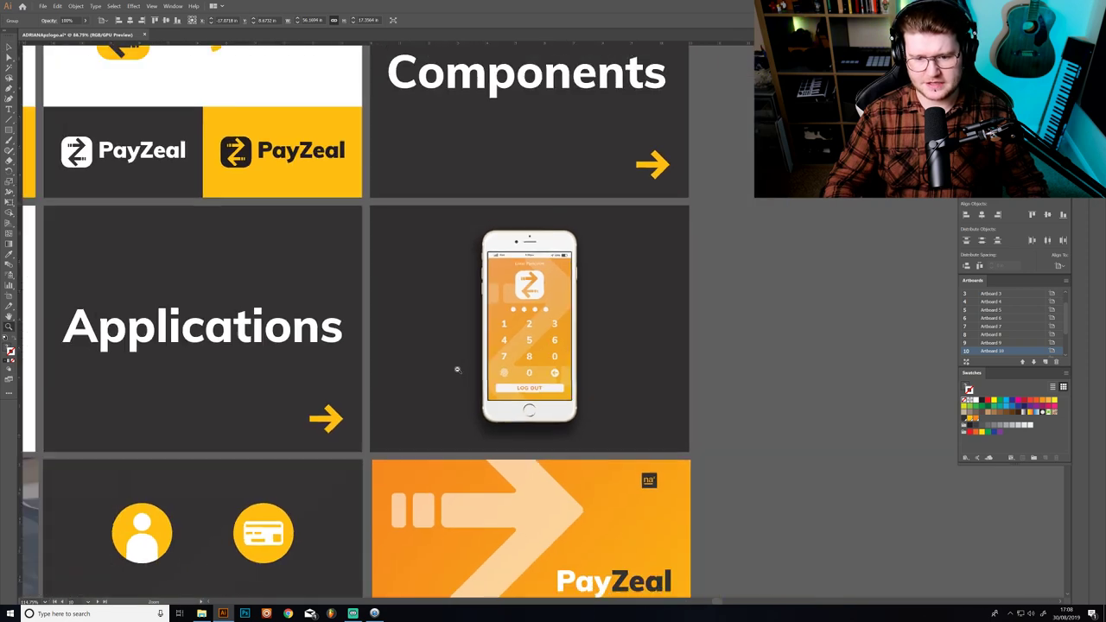
pyautogui.scroll(-2, 336, 424)
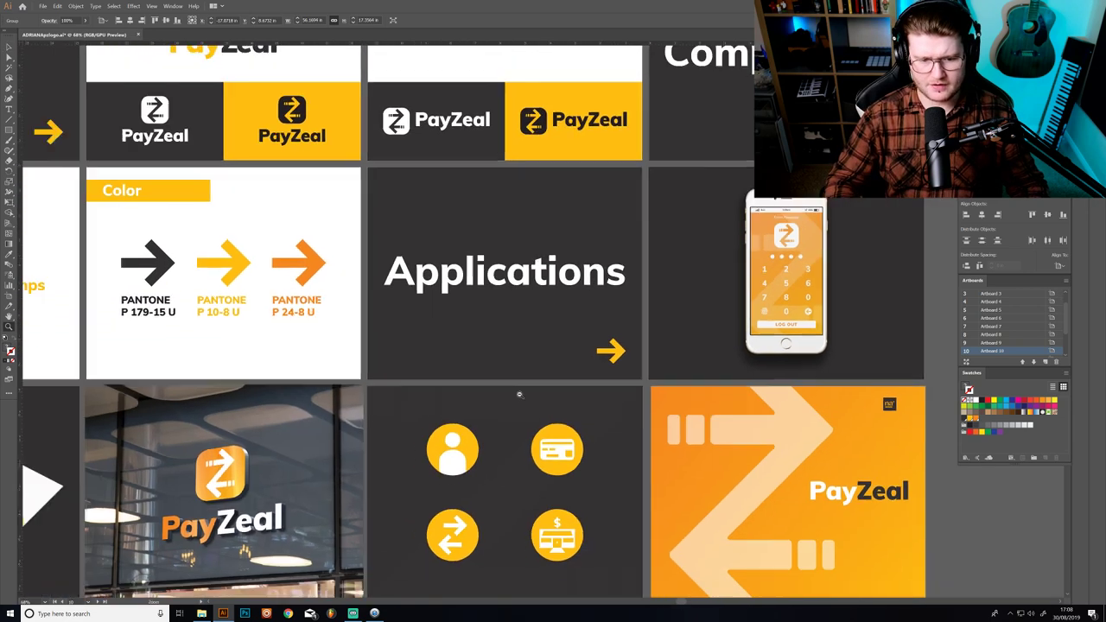
pyautogui.hscroll(-5, 519, 389)
pyautogui.scroll(3, 427, 373)
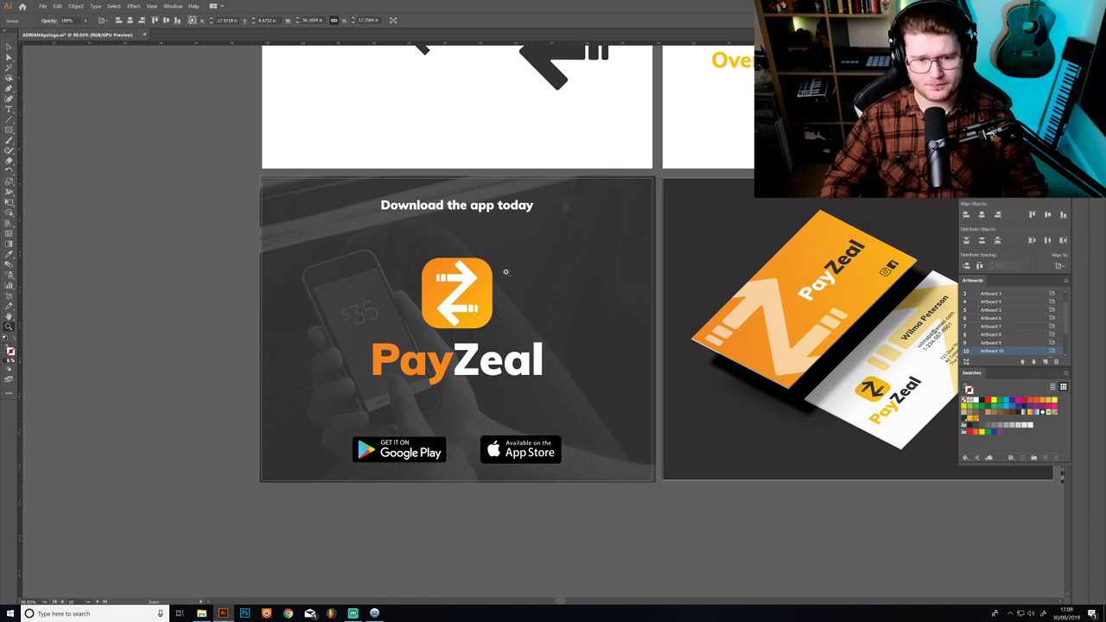
pyautogui.hscroll(10, 505, 272)
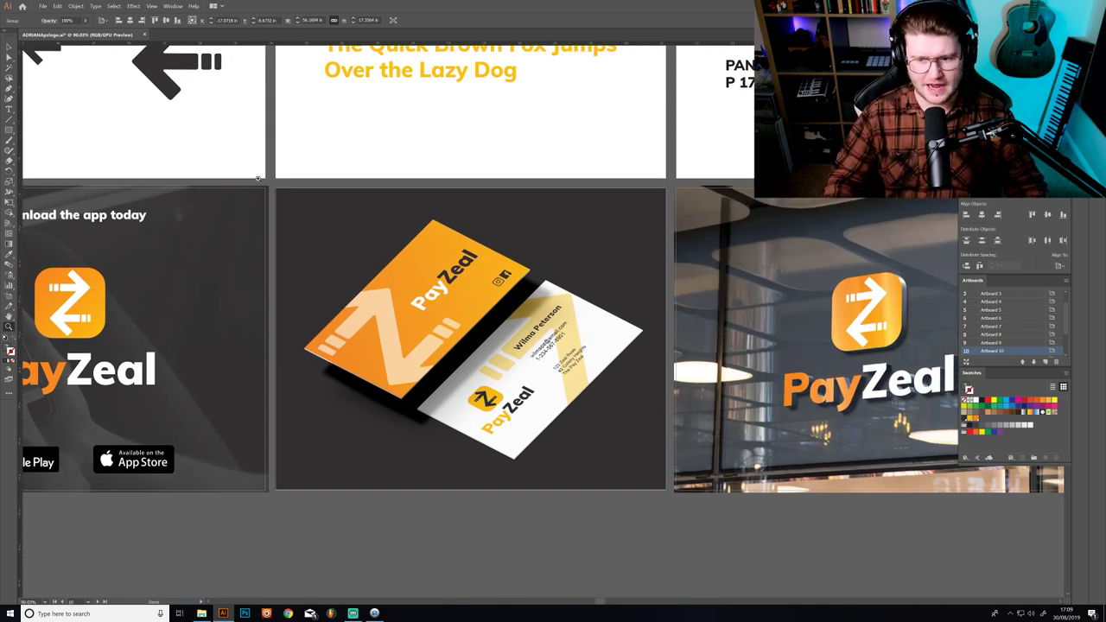
pyautogui.hscroll(3, 387, 309)
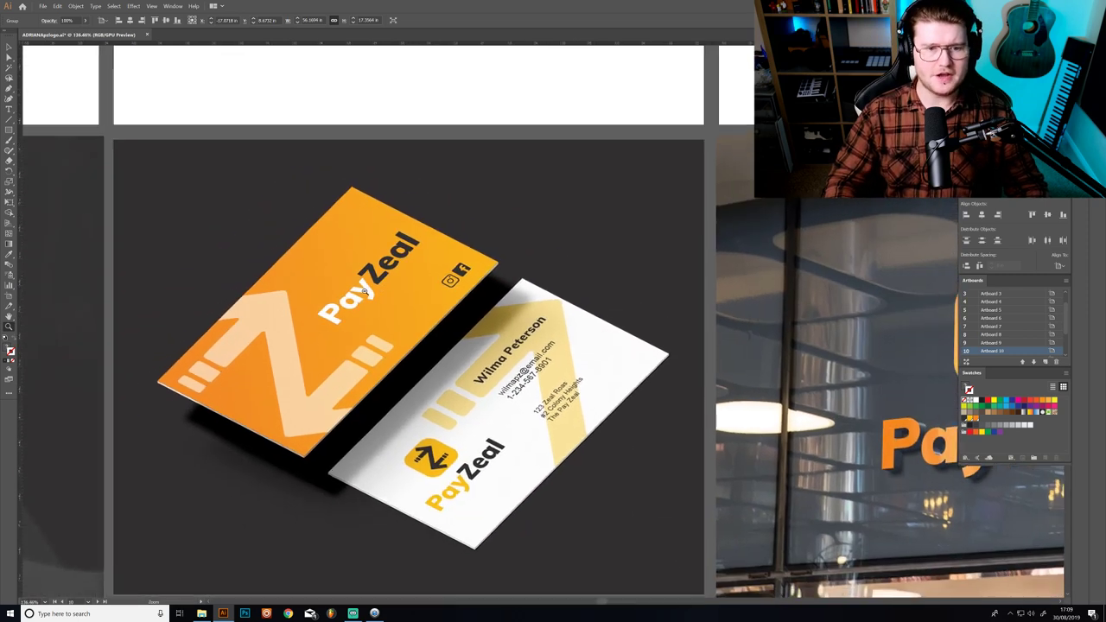
pyautogui.scroll(1, 344, 297)
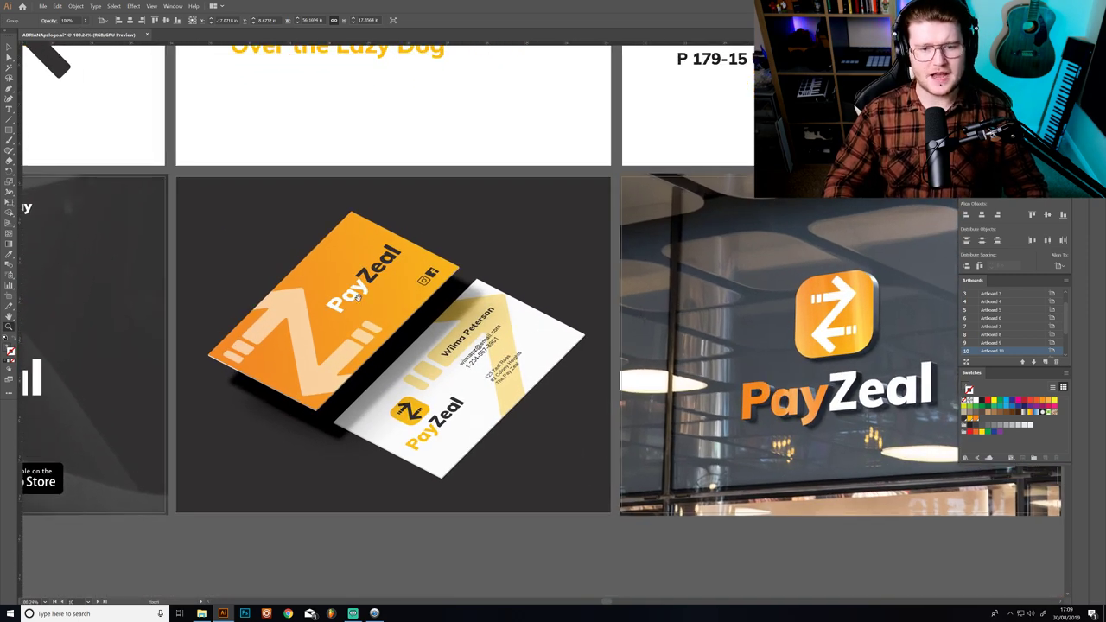
pyautogui.moveTo(456, 362); pyautogui.dragTo(507, 337)
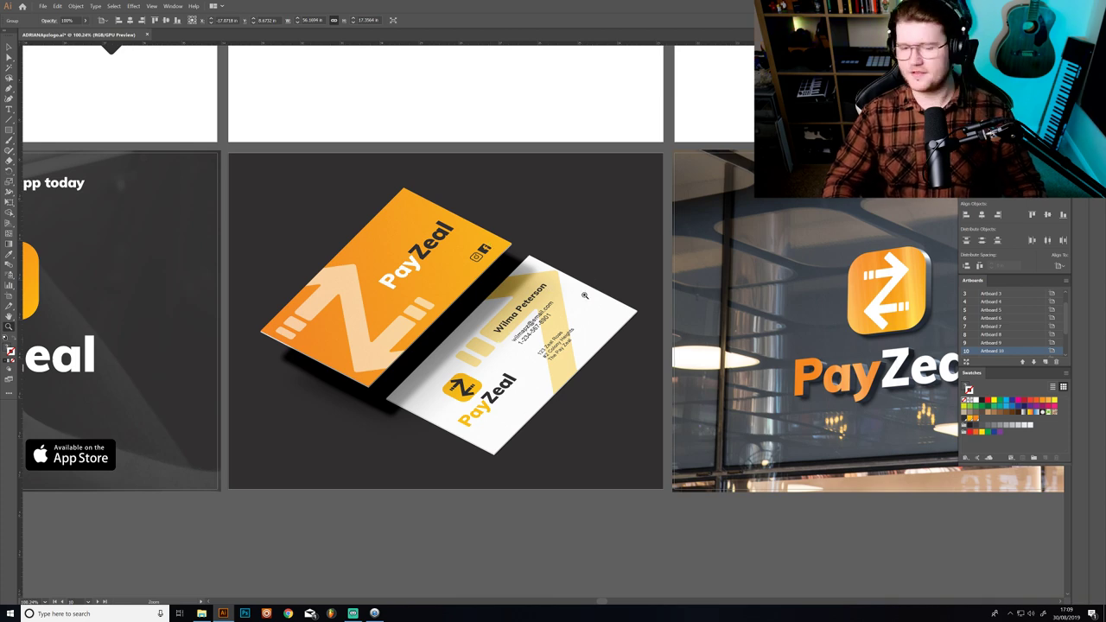
pyautogui.moveTo(530, 383); pyautogui.dragTo(546, 327)
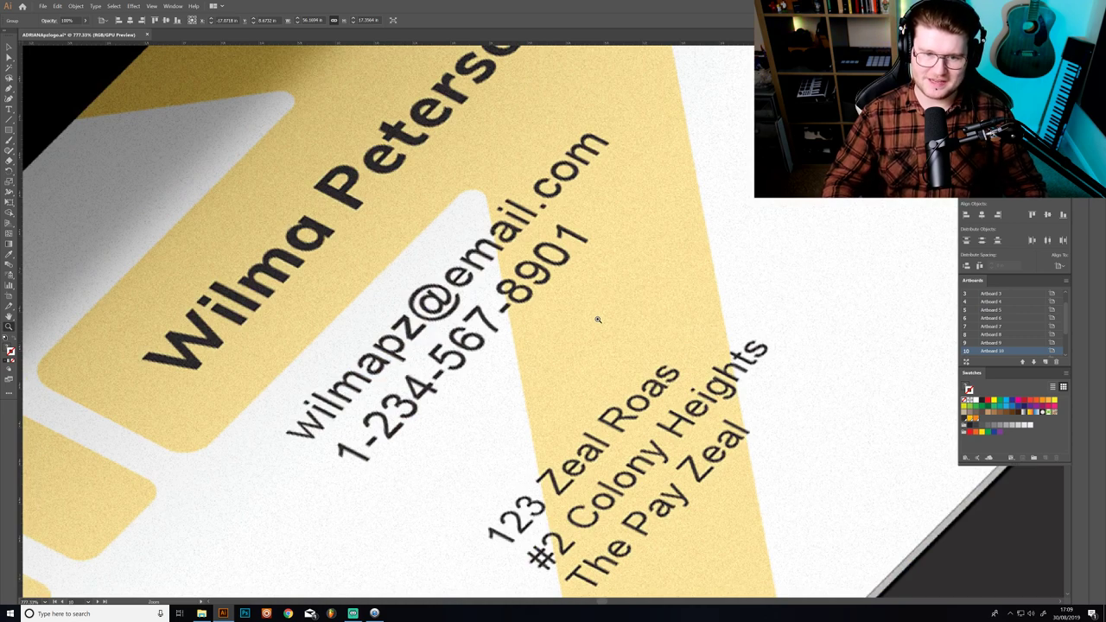
pyautogui.moveTo(597, 320); pyautogui.dragTo(515, 349)
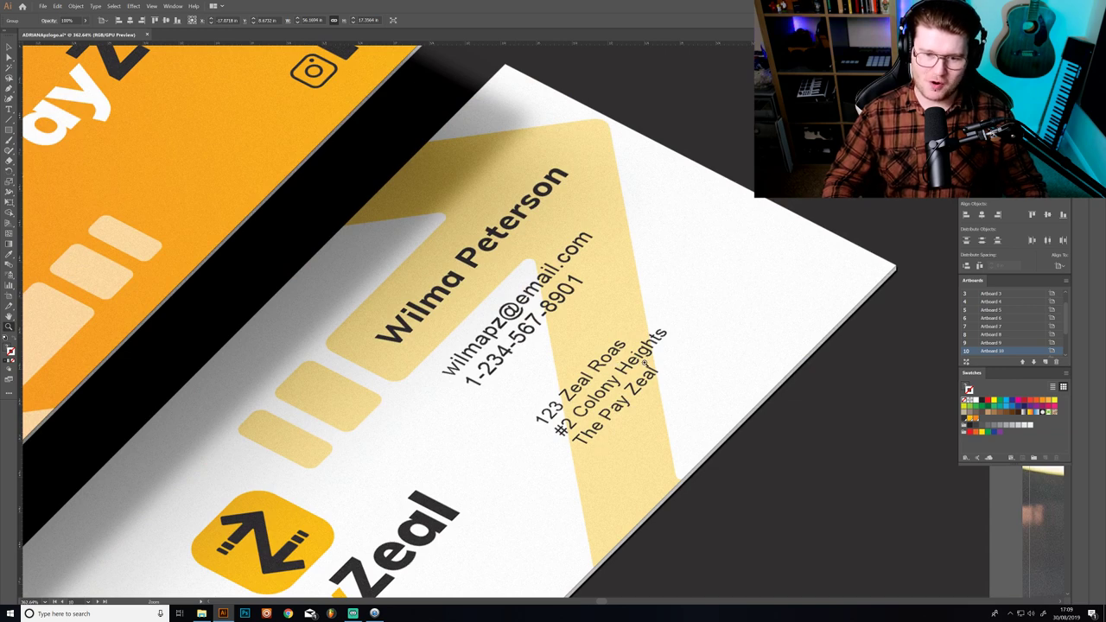
pyautogui.moveTo(606, 439); pyautogui.dragTo(486, 396)
pyautogui.moveTo(668, 390); pyautogui.dragTo(510, 274)
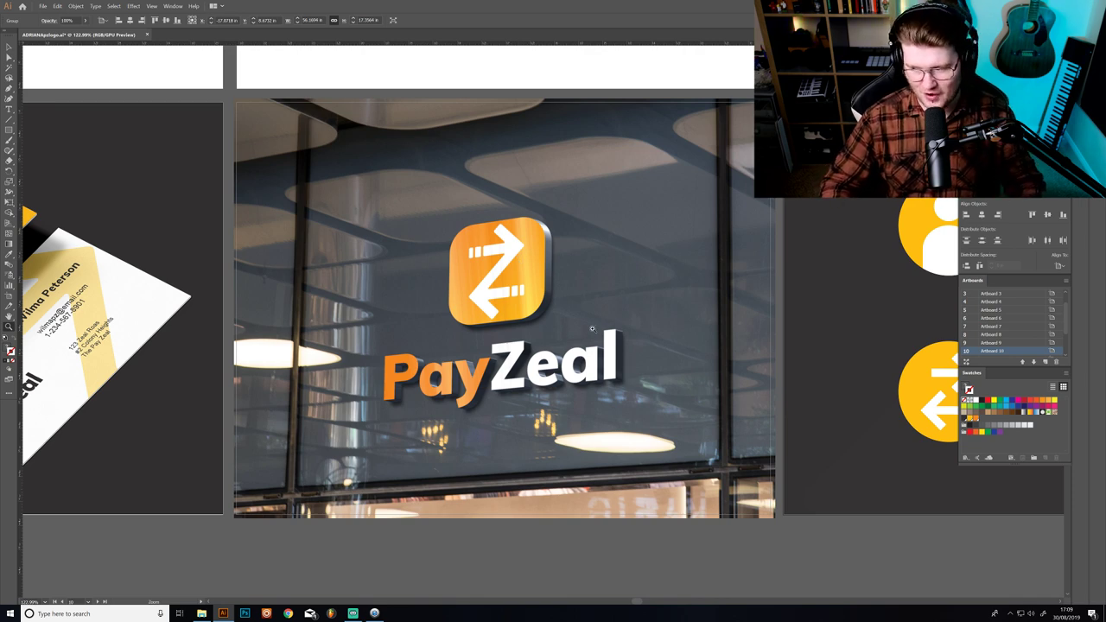
pyautogui.moveTo(566, 327); pyautogui.dragTo(527, 344)
pyautogui.hscroll(5, 527, 344)
pyautogui.scroll(3, 494, 341)
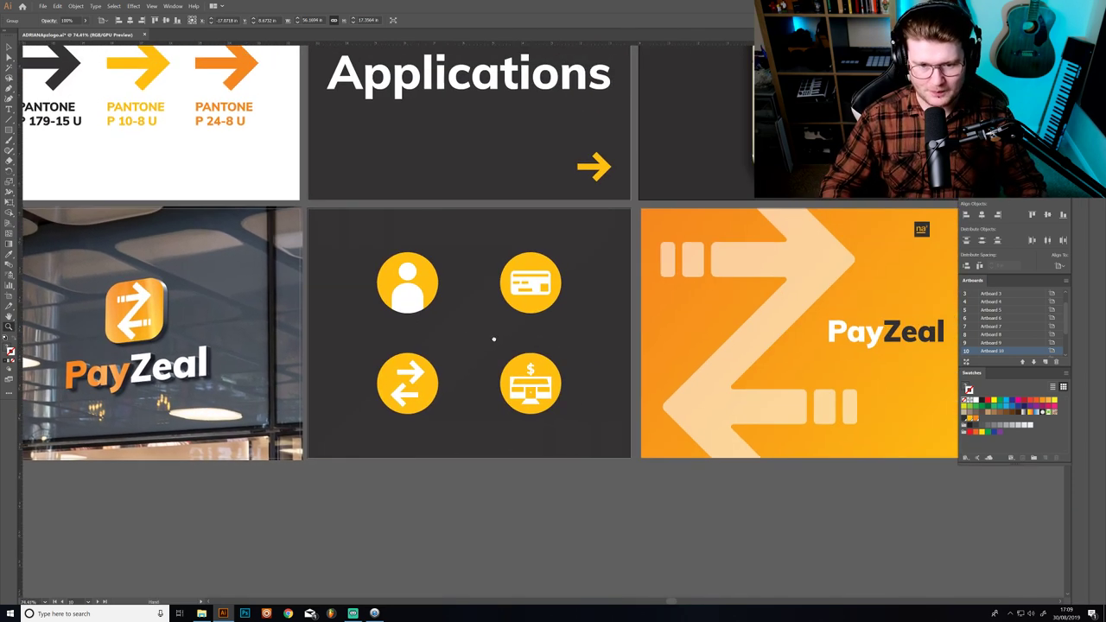
pyautogui.moveTo(440, 299); pyautogui.dragTo(473, 300)
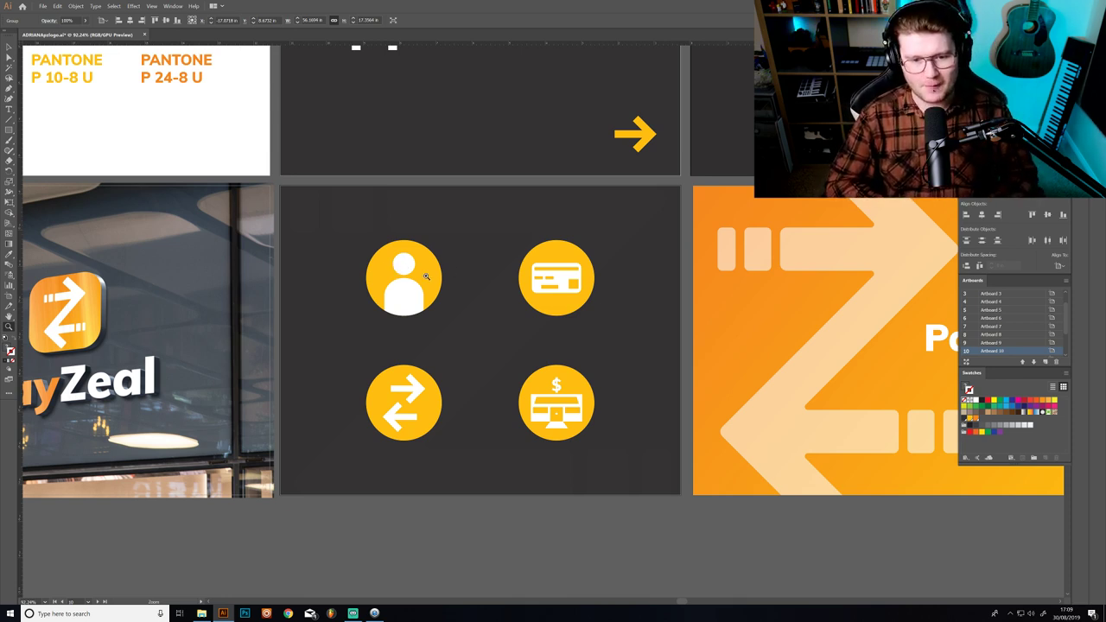
pyautogui.scroll(-5, 503, 338)
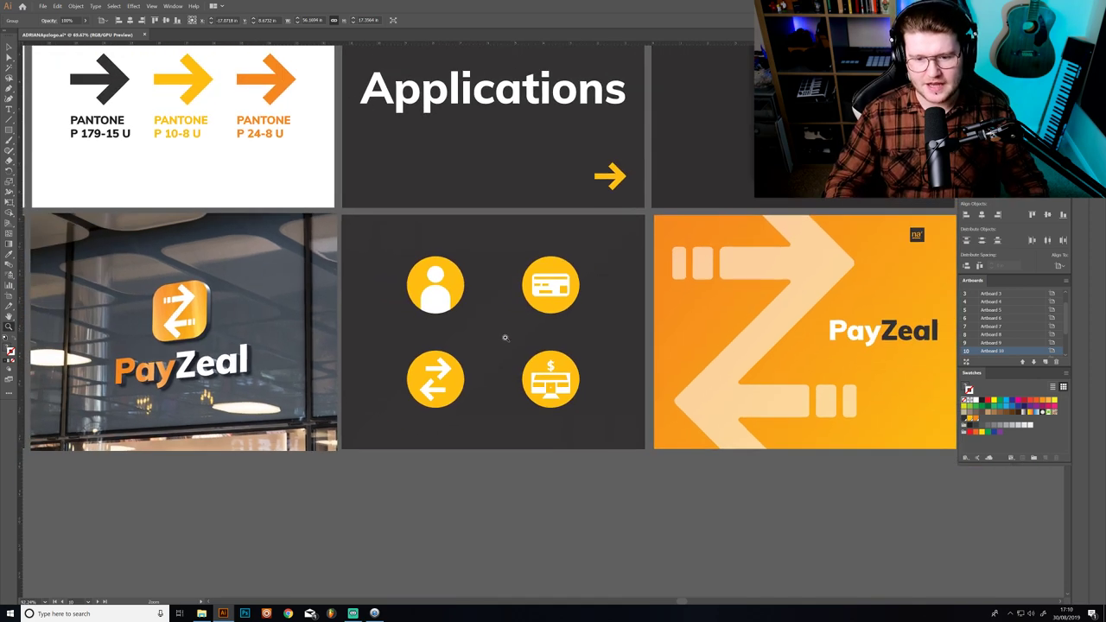
pyautogui.scroll(5, 557, 364)
pyautogui.scroll(2, 556, 365)
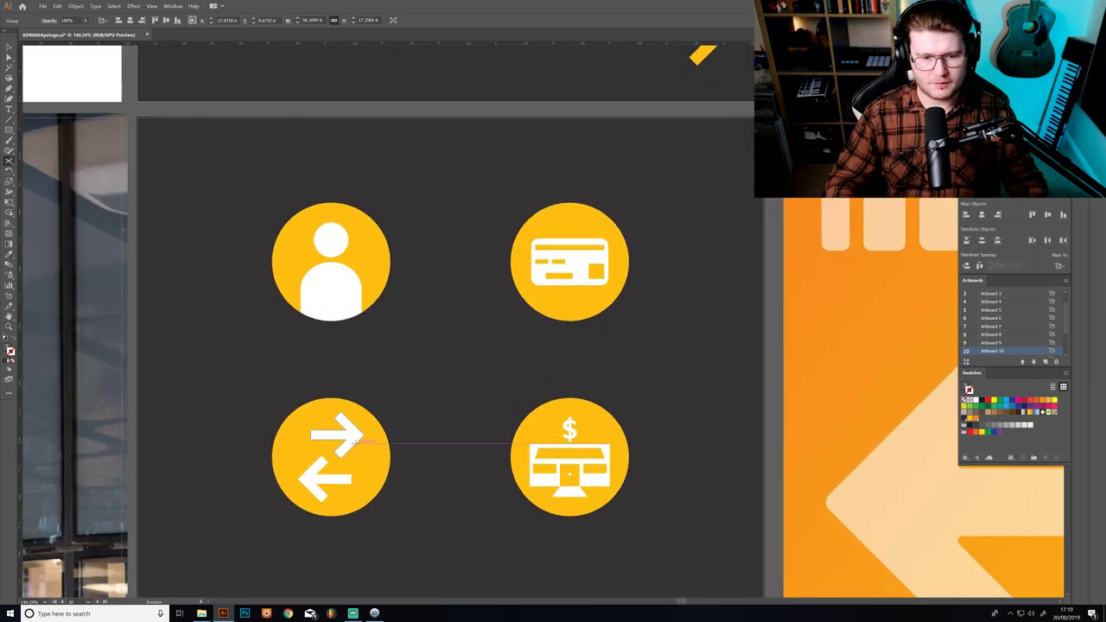
pyautogui.scroll(-3, 284, 284)
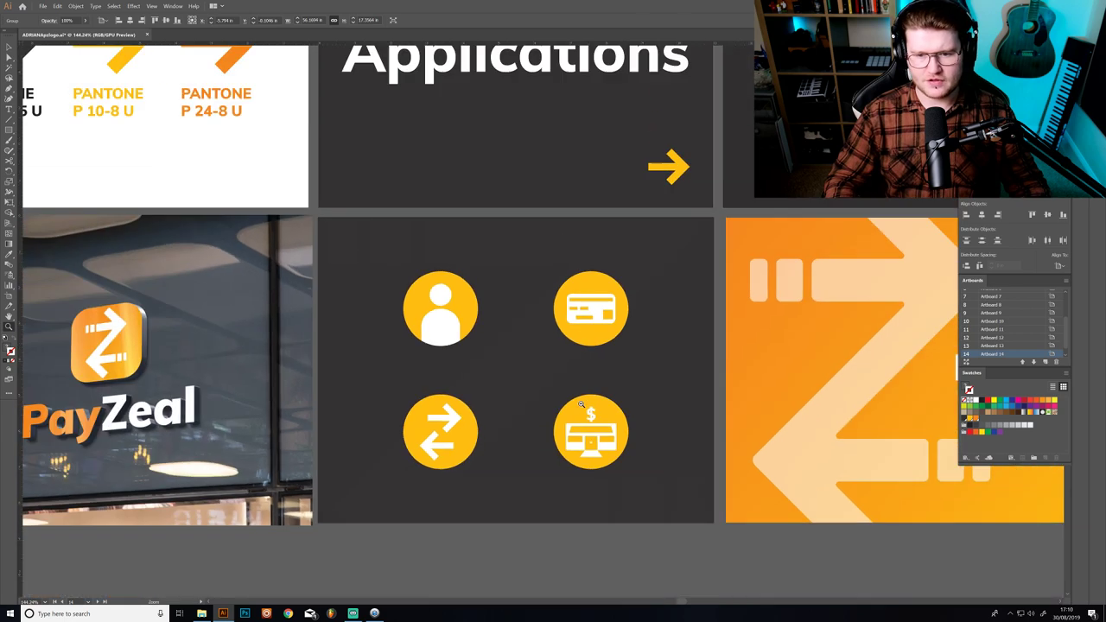
pyautogui.scroll(15, 625, 310)
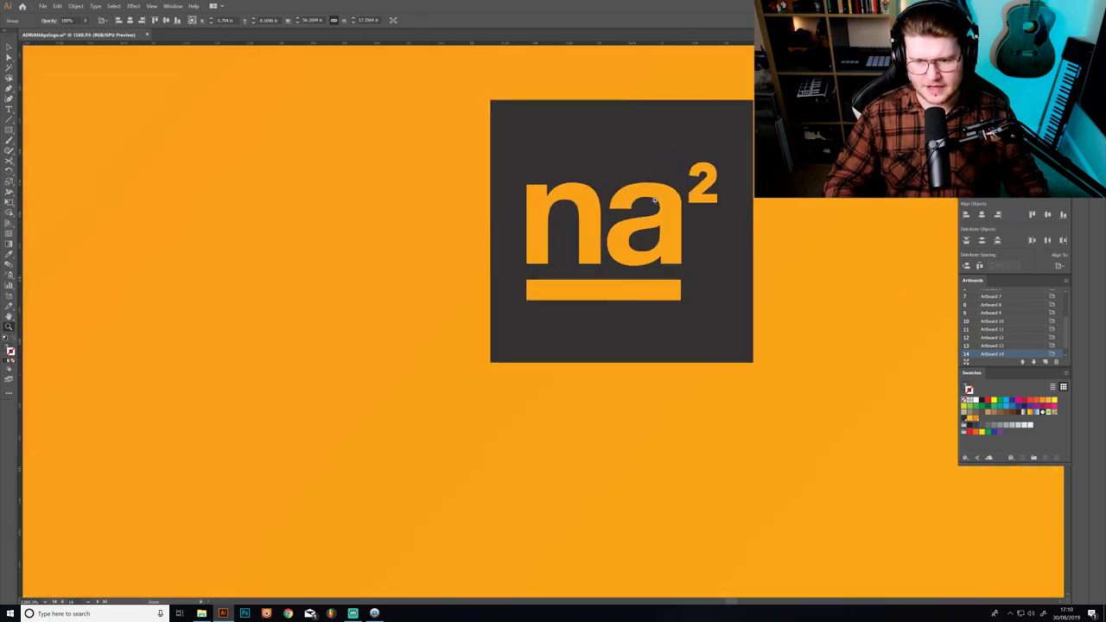
pyautogui.scroll(-3, 674, 259)
pyautogui.scroll(5, 681, 271)
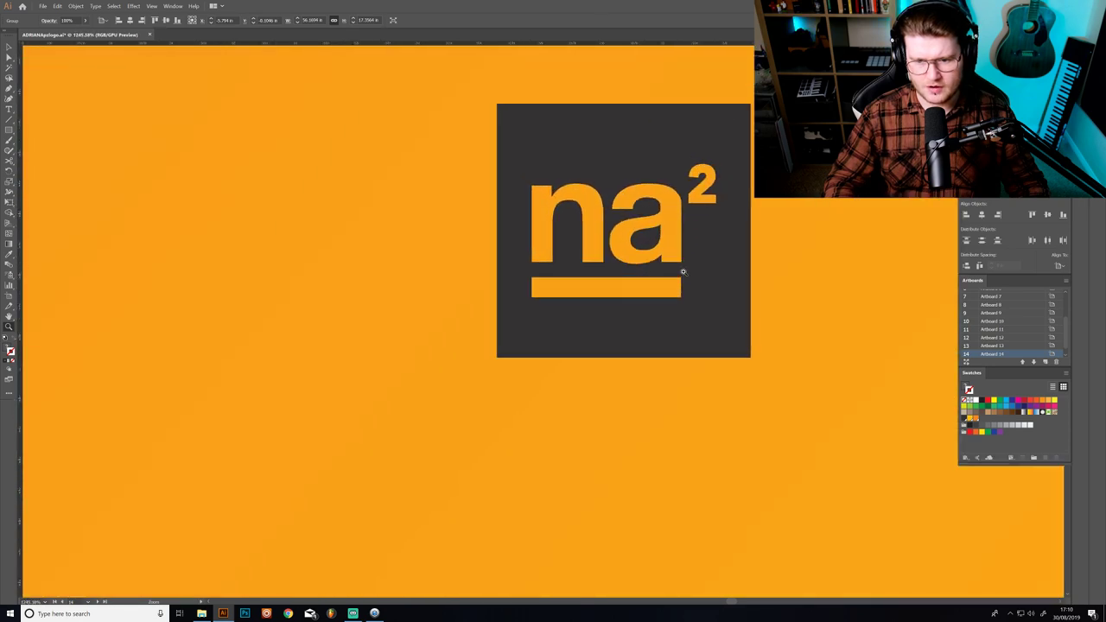
pyautogui.moveTo(682, 272); pyautogui.dragTo(564, 302)
pyautogui.scroll(-3, 610, 316)
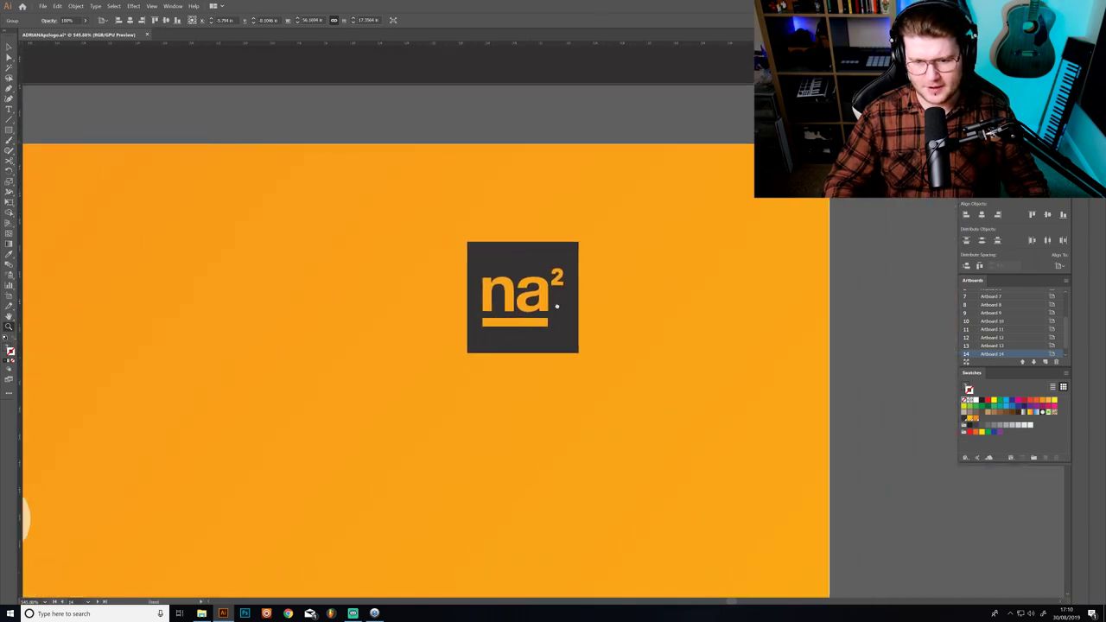
pyautogui.scroll(-2, 538, 306)
pyautogui.moveTo(418, 421); pyautogui.dragTo(684, 335)
pyautogui.scroll(-5, 685, 334)
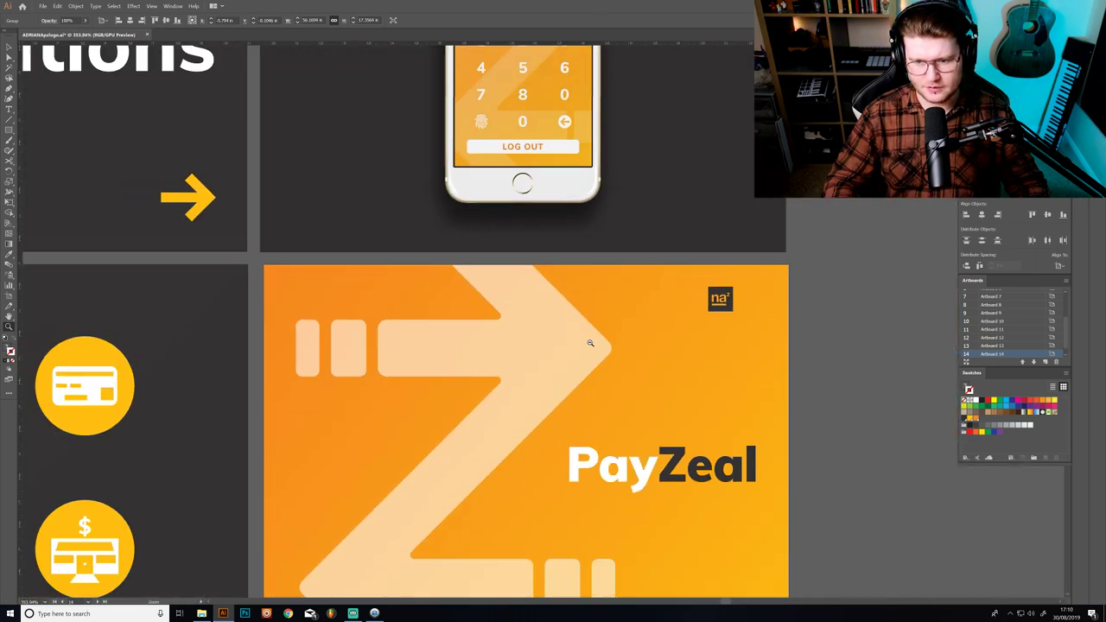
pyautogui.scroll(-4, 594, 355)
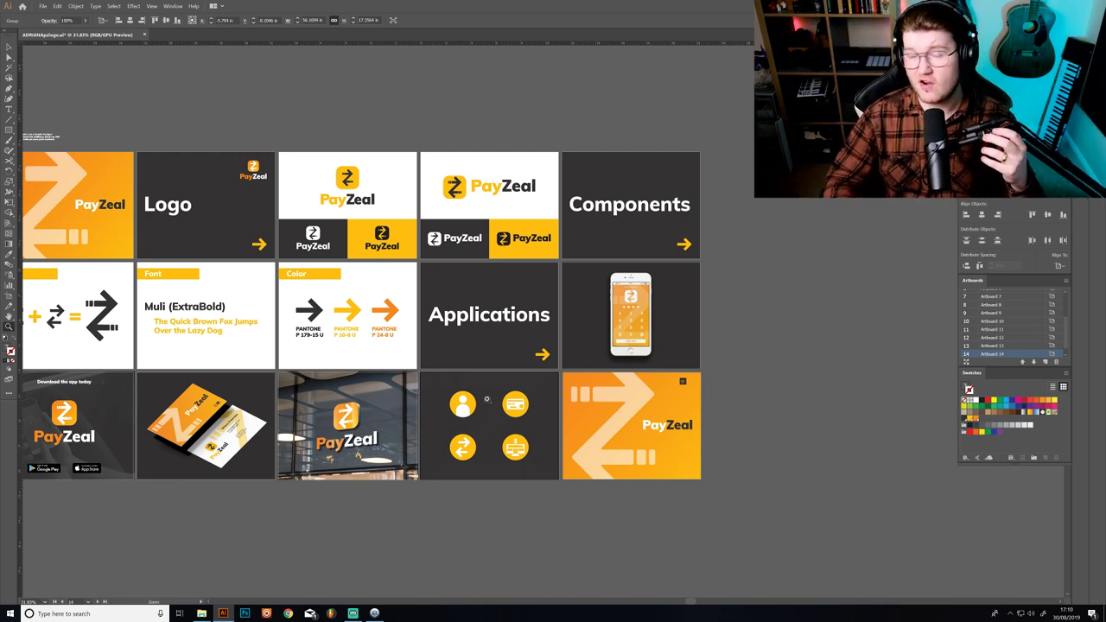
# - Frame the full artboard grid, close the PayZeal file without saving, and switch to File Explorer
pyautogui.scroll(-2, 501, 391)
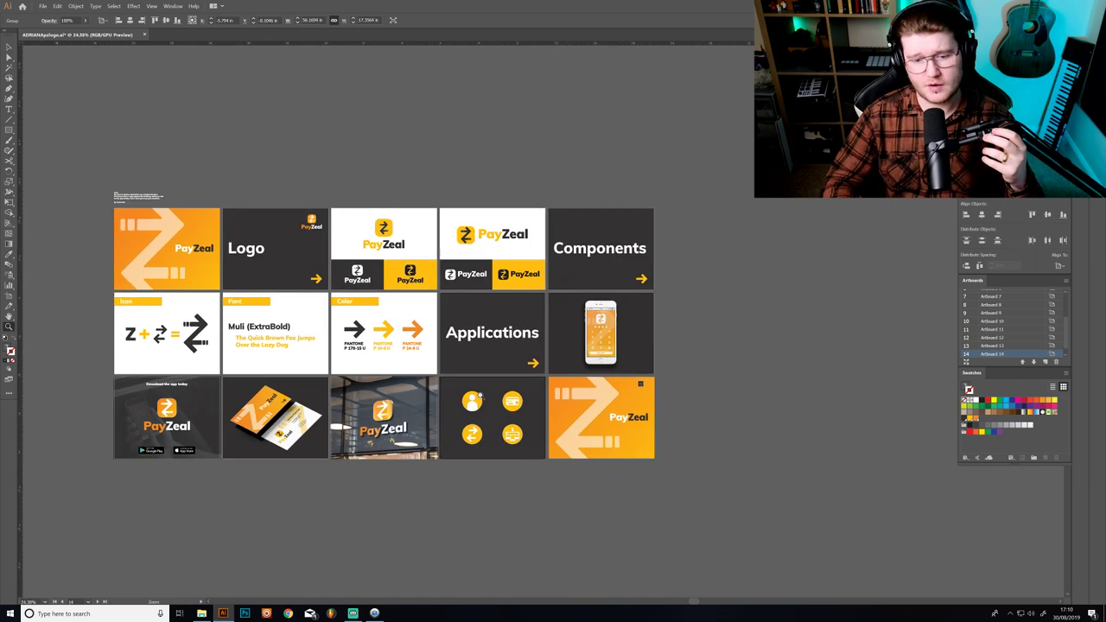
pyautogui.moveTo(559, 422); pyautogui.dragTo(511, 444)
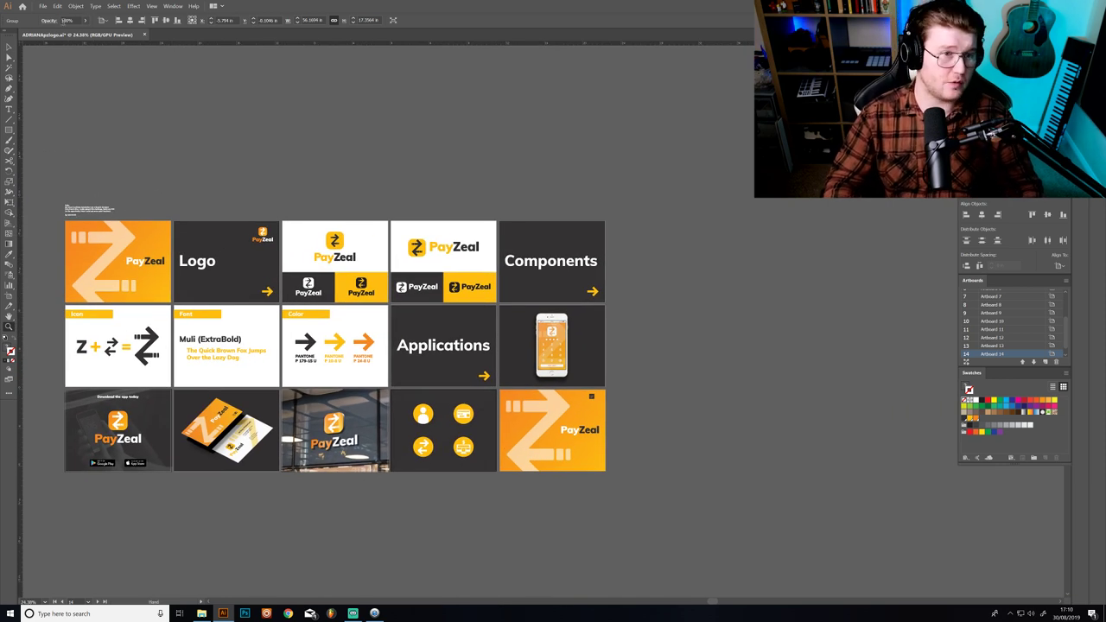
pyautogui.click(144, 36)
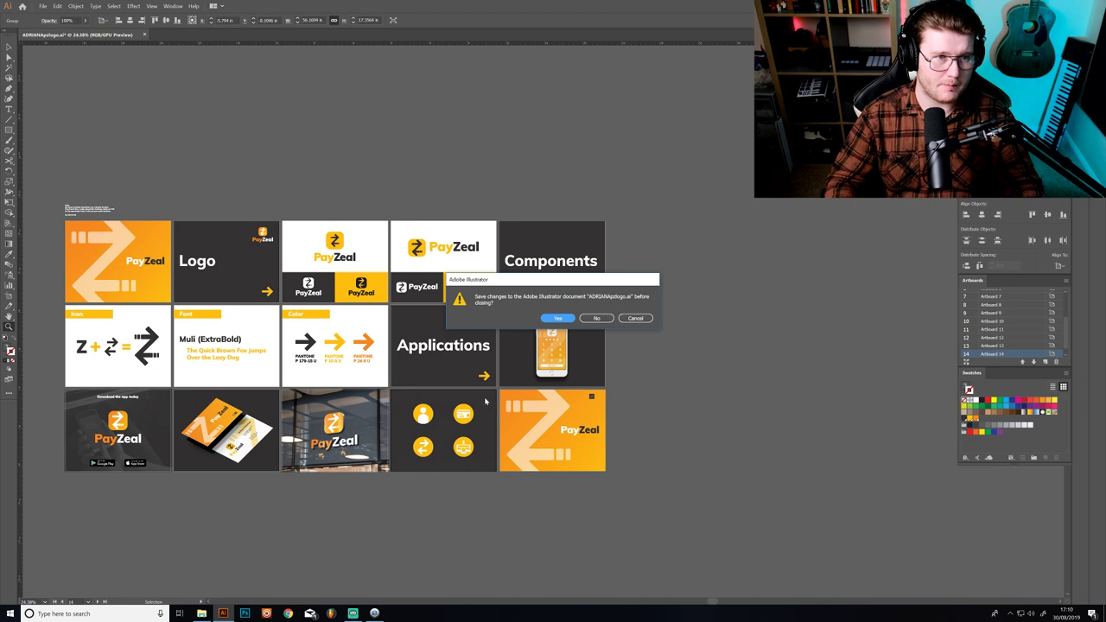
pyautogui.click(598, 318)
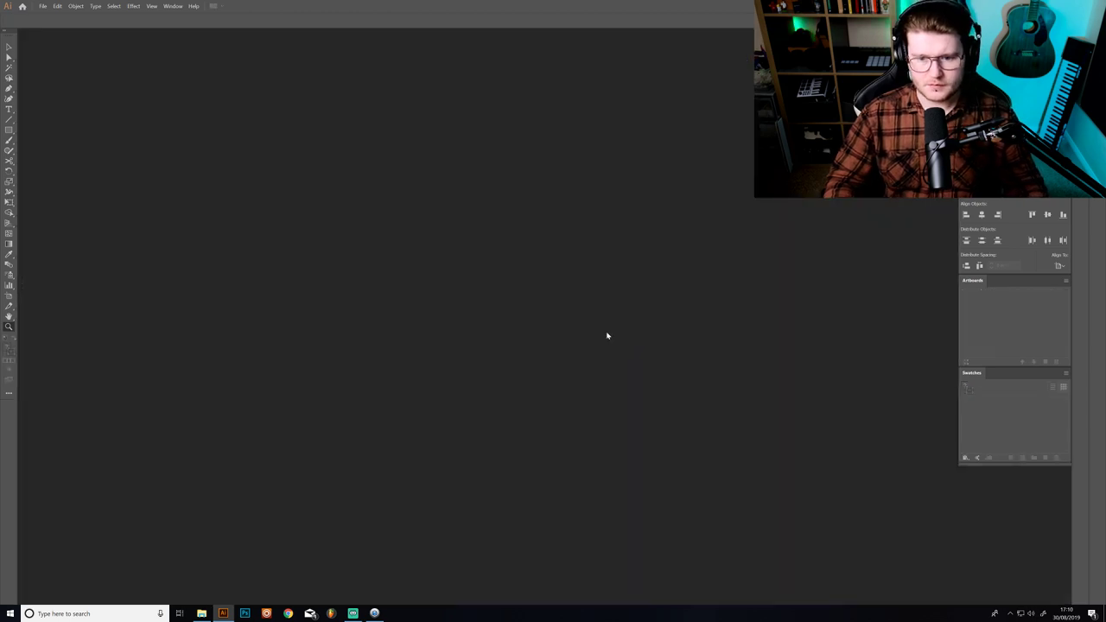
pyautogui.hotkey('alt', 'Tab')
pyautogui.hotkey('alt', 'Tab')
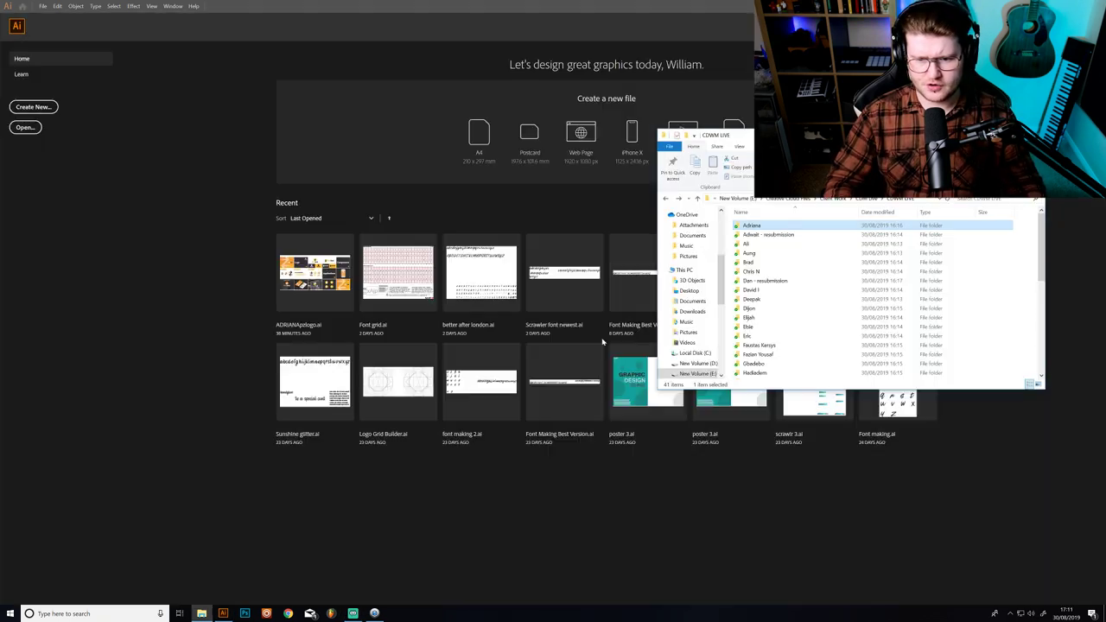
# - Open the resubmission folder and load Payzeal Lightening.ai into Illustrator
pyautogui.click(768, 234)
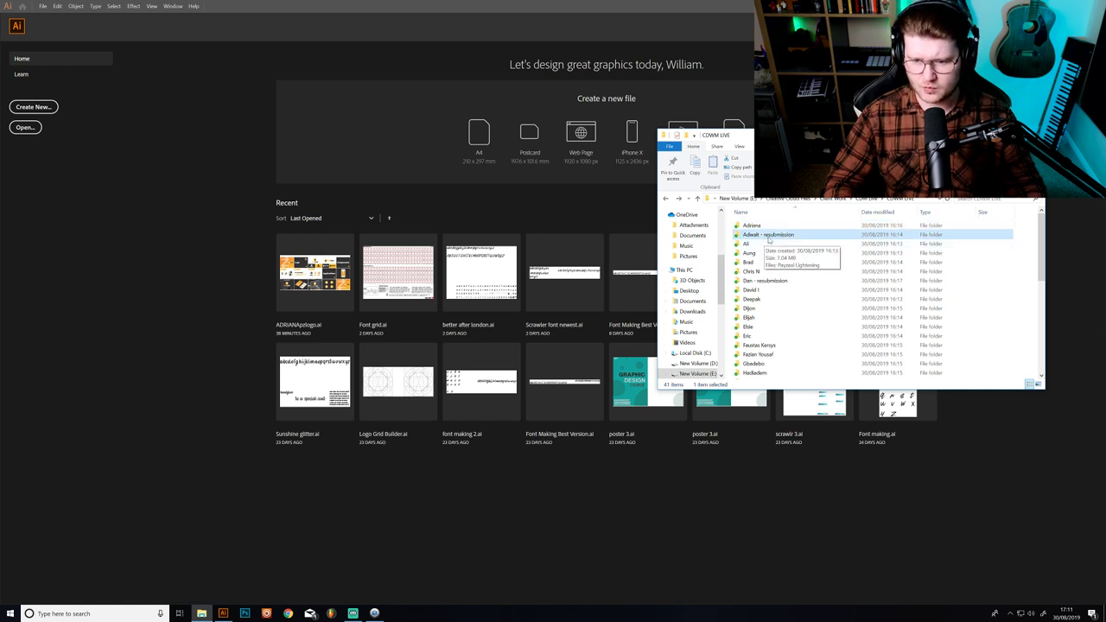
pyautogui.doubleClick(768, 235)
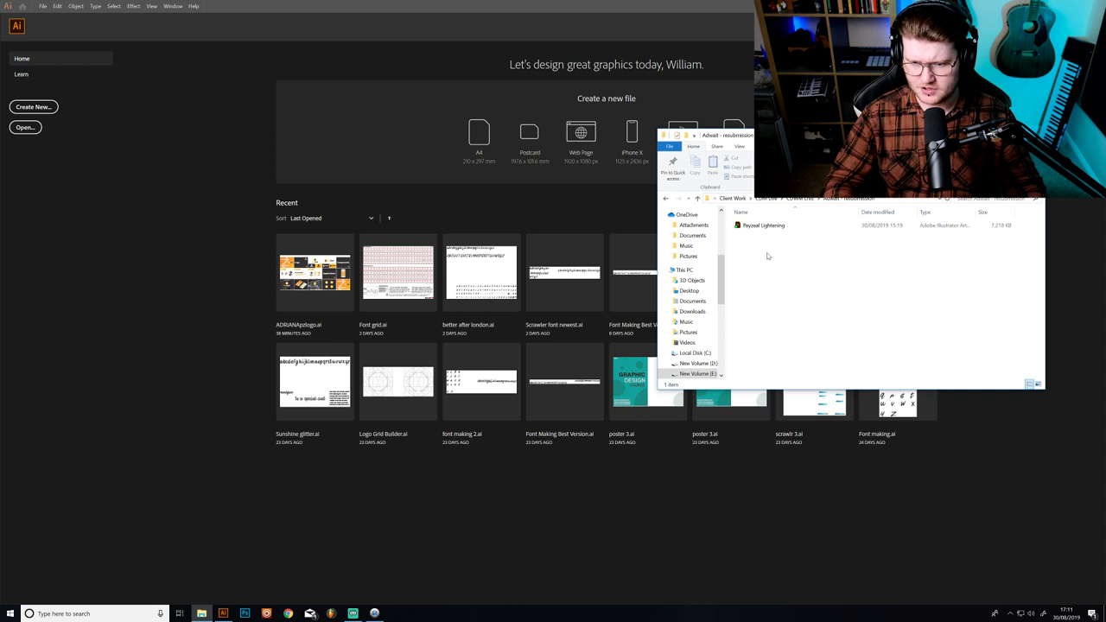
pyautogui.hotkey('alt', 'Tab')
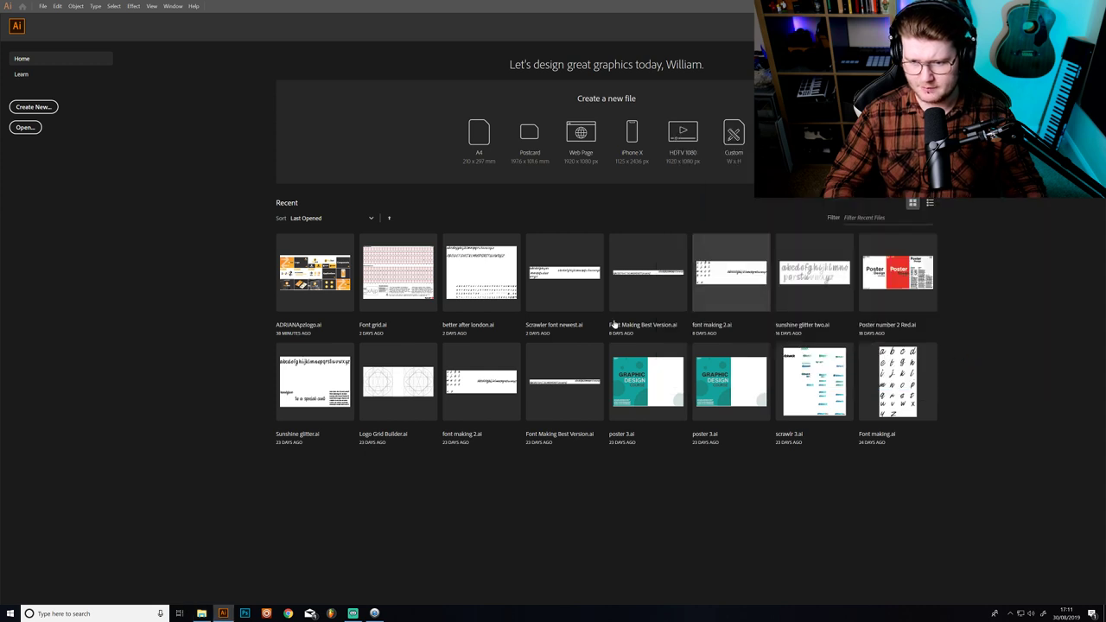
pyautogui.click(282, 304)
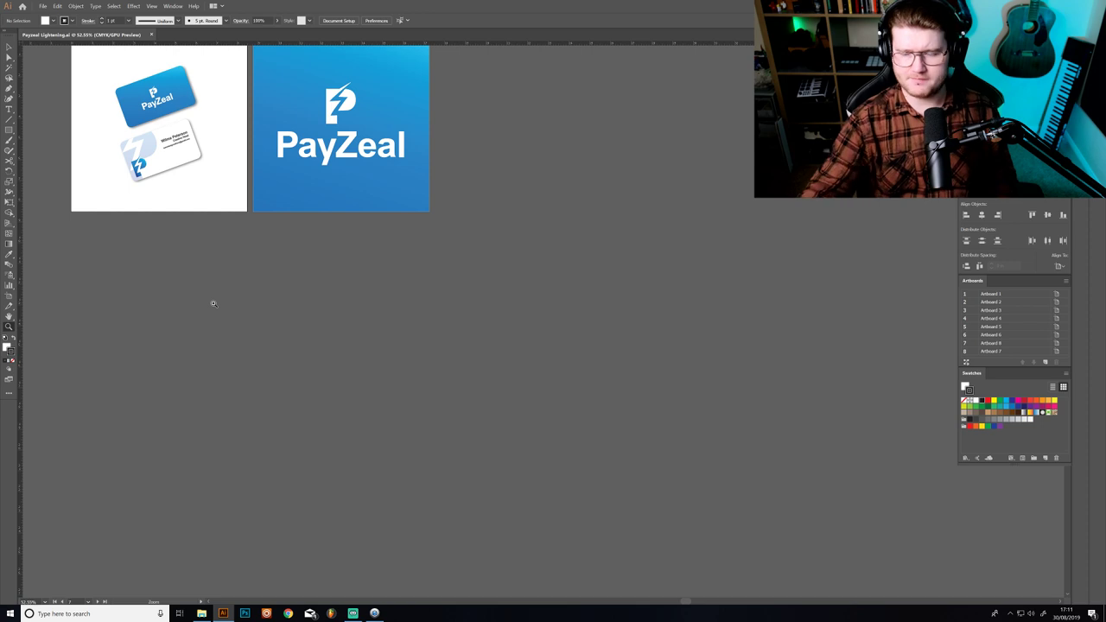
# - Scroll around the blue PayZeal card and logo artboards
pyautogui.scroll(5, 274, 319)
pyautogui.hscroll(-5, 274, 319)
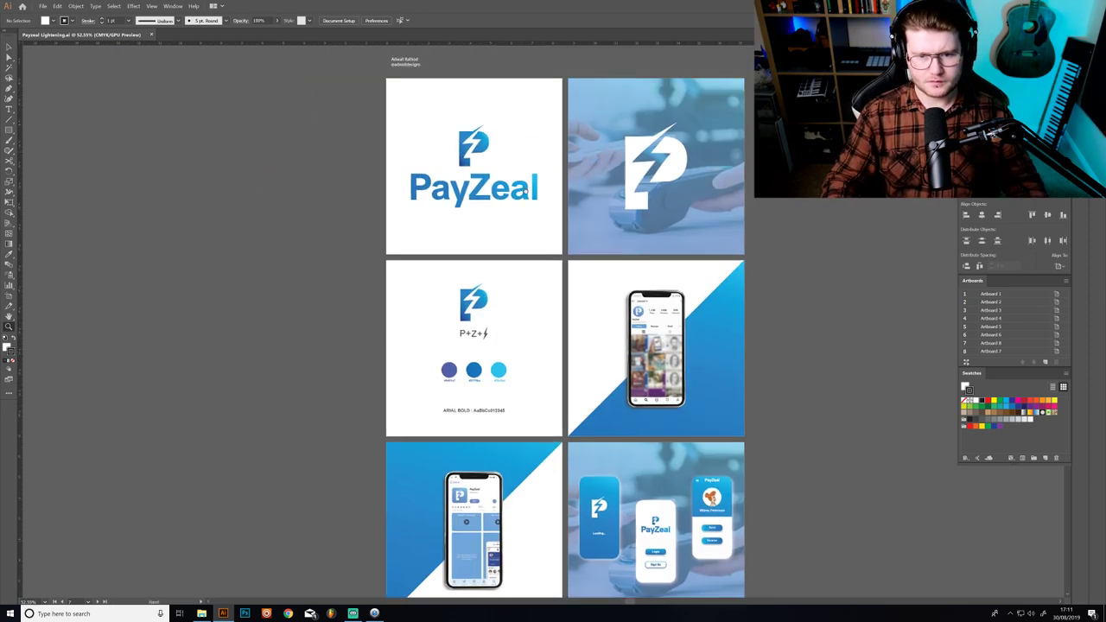
pyautogui.scroll(3, 524, 191)
pyautogui.moveTo(476, 311); pyautogui.dragTo(588, 300)
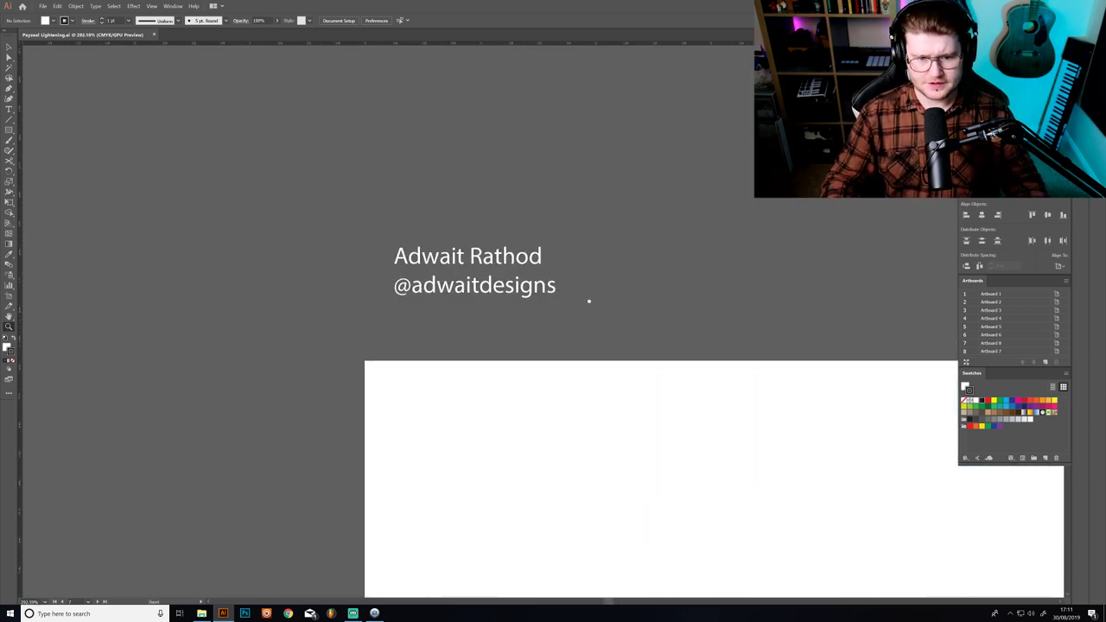
pyautogui.scroll(-2, 588, 300)
pyautogui.hscroll(2, 588, 301)
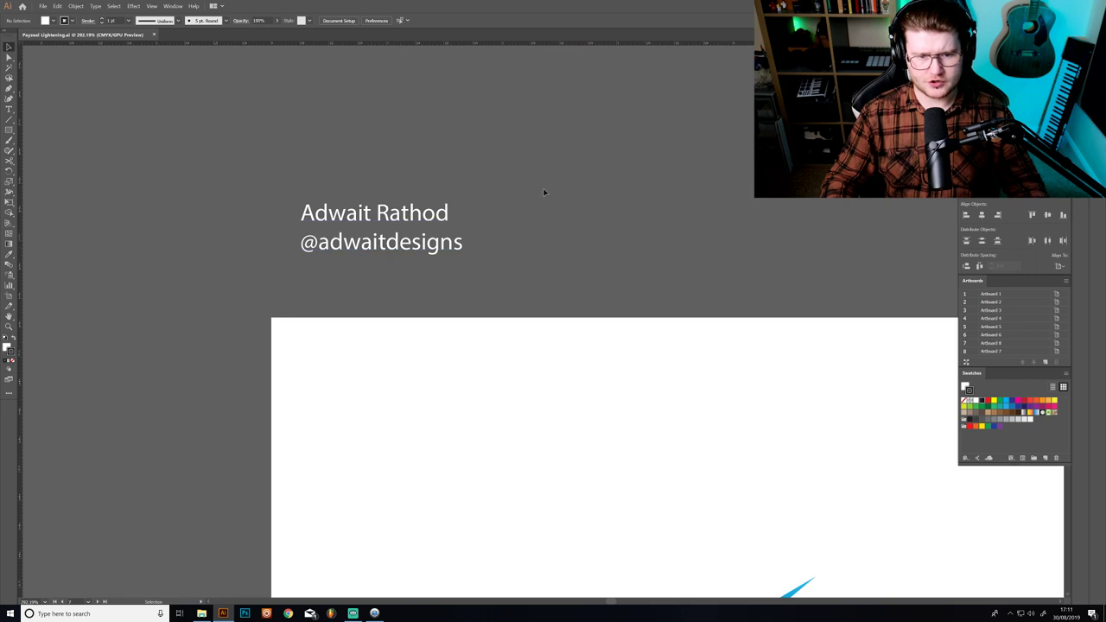
# - Check the designer credit label, then zoom in close on the lightning P logo
pyautogui.moveTo(543, 191); pyautogui.dragTo(459, 309)
pyautogui.click(538, 302)
pyautogui.scroll(-3, 497, 209)
pyautogui.hscroll(1, 497, 209)
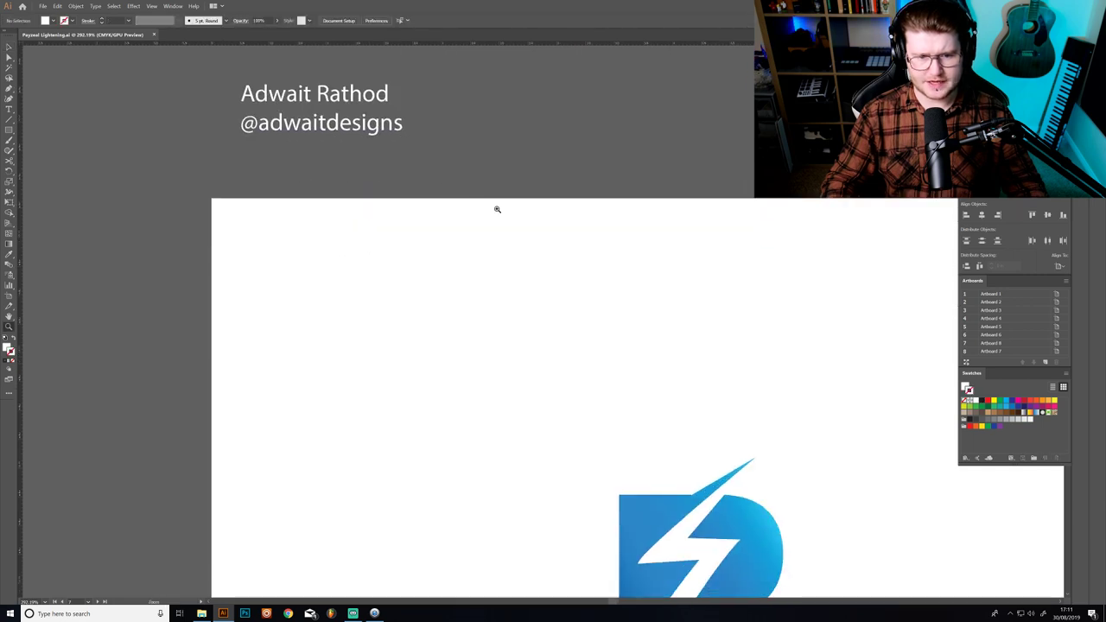
pyautogui.scroll(-5, 482, 218)
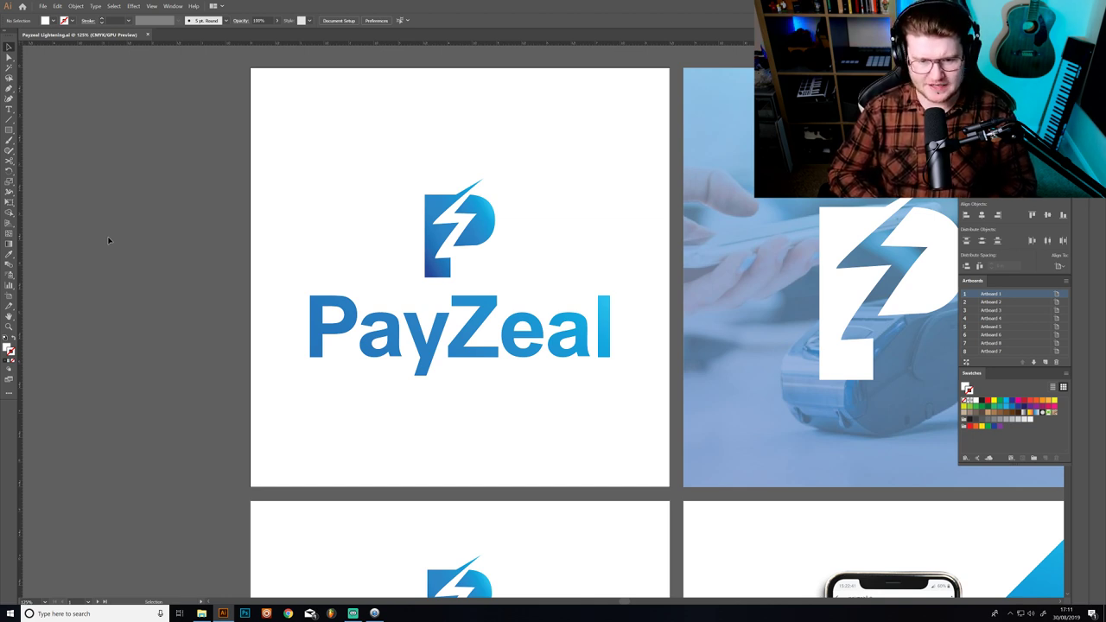
pyautogui.press('z')
pyautogui.moveTo(447, 239); pyautogui.dragTo(472, 429)
pyautogui.click(452, 451)
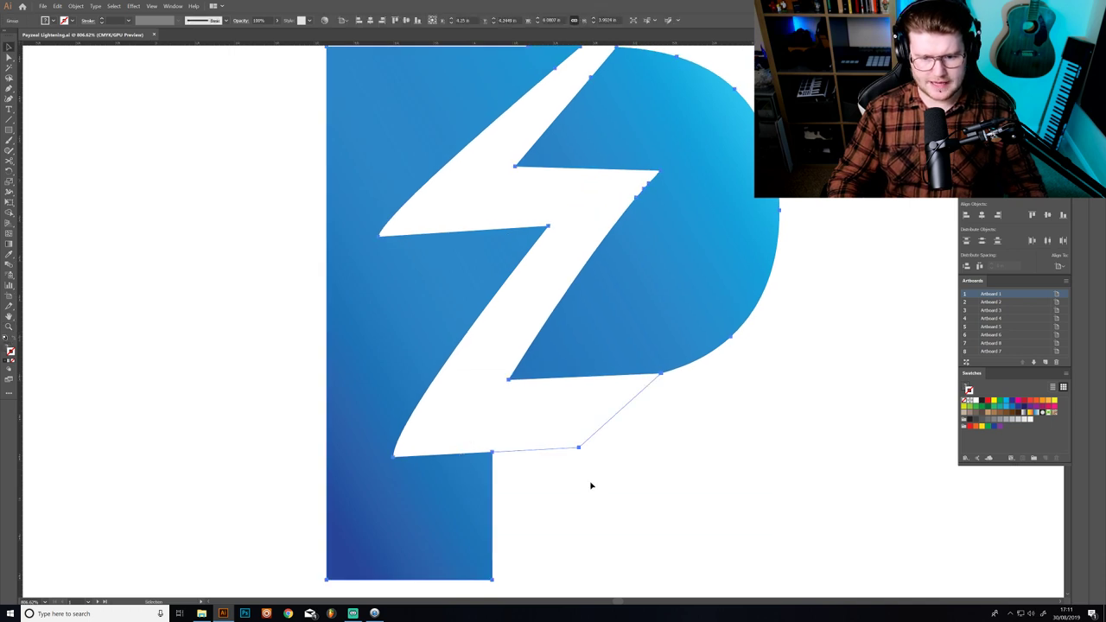
pyautogui.rightClick(581, 422)
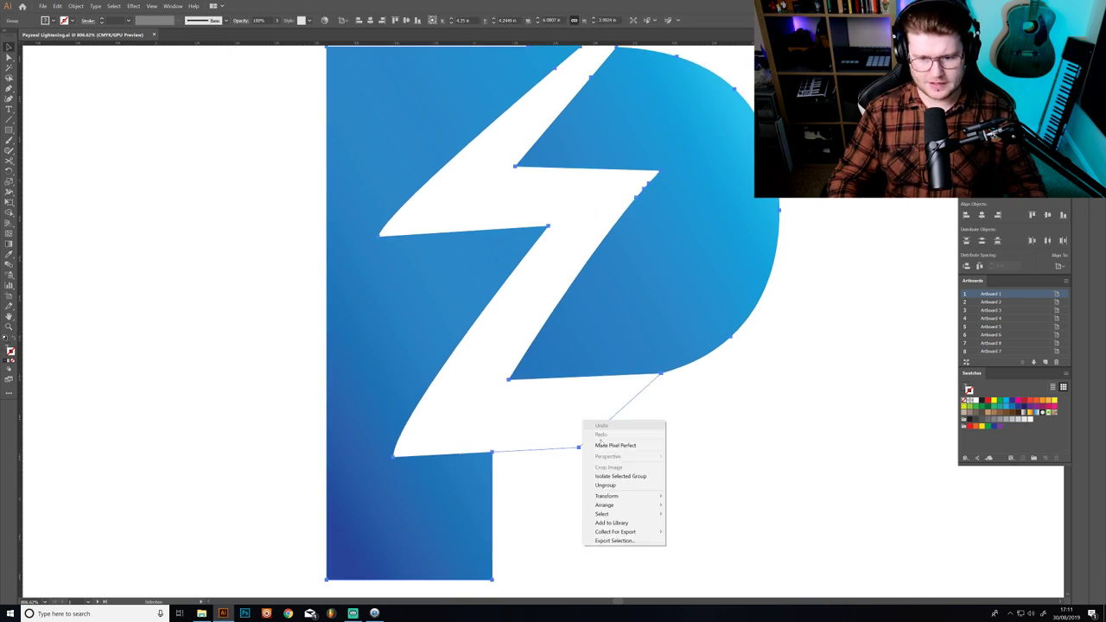
pyautogui.click(604, 484)
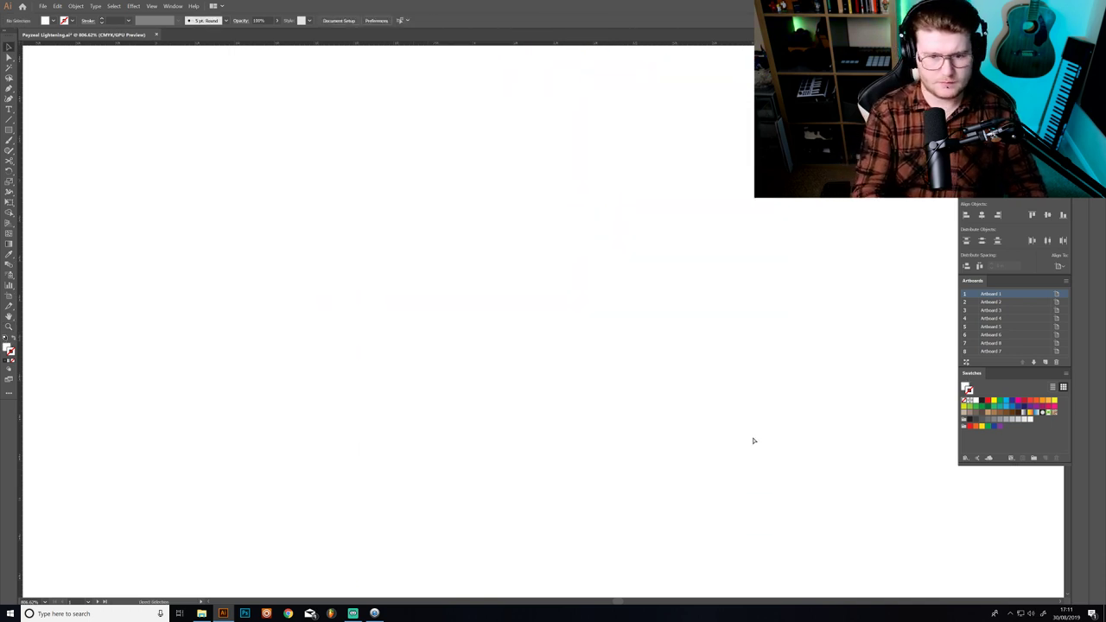
pyautogui.rightClick(546, 364)
pyautogui.click(577, 415)
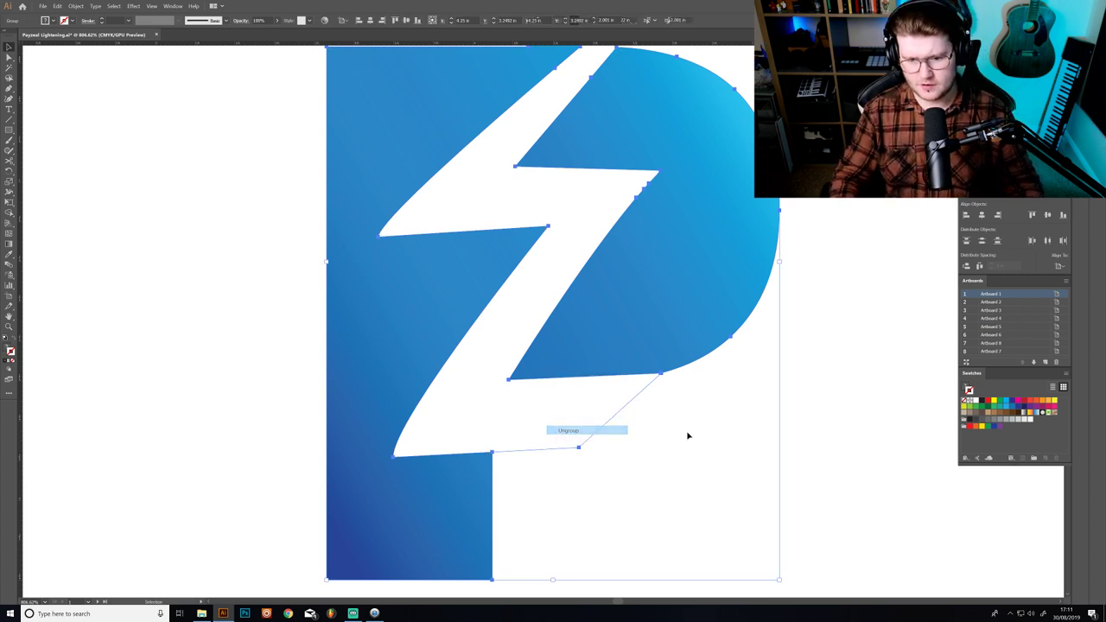
pyautogui.rightClick(556, 421)
pyautogui.click(587, 415)
pyautogui.rightClick(529, 416)
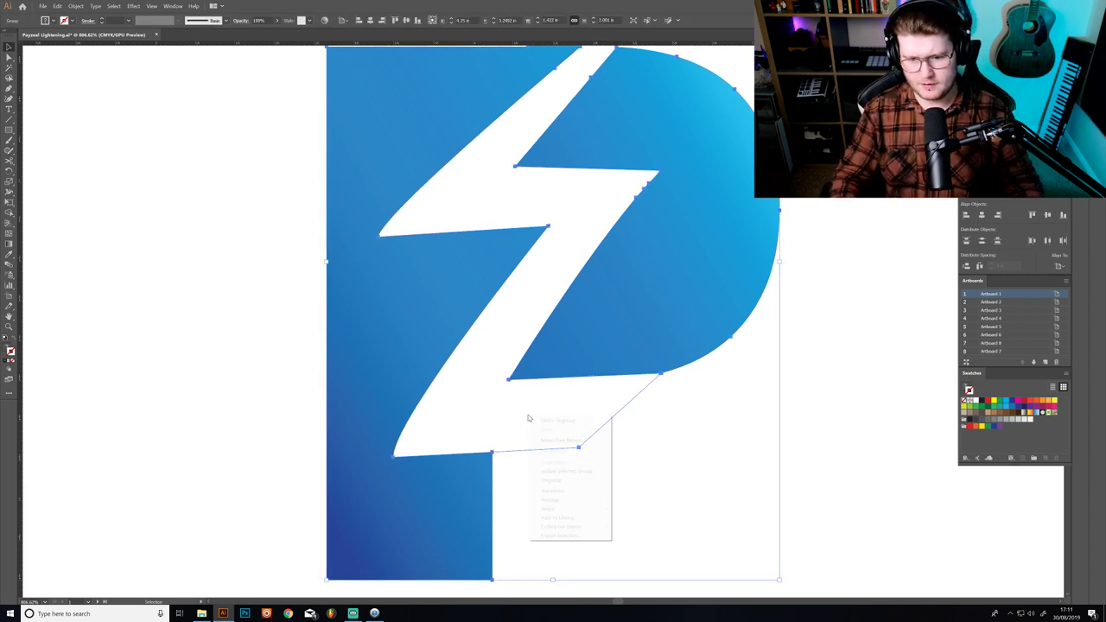
pyautogui.click(696, 489)
pyautogui.click(528, 415)
pyautogui.rightClick(552, 427)
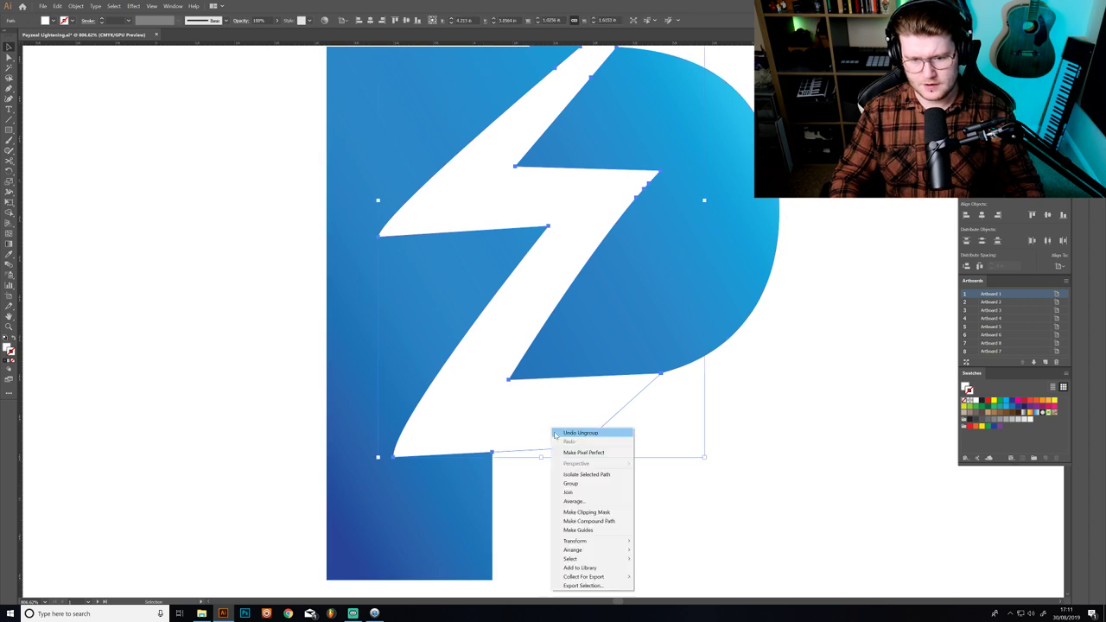
pyautogui.click(713, 500)
pyautogui.moveTo(651, 461); pyautogui.dragTo(679, 476)
pyautogui.hotkey('ctrl', 'z')
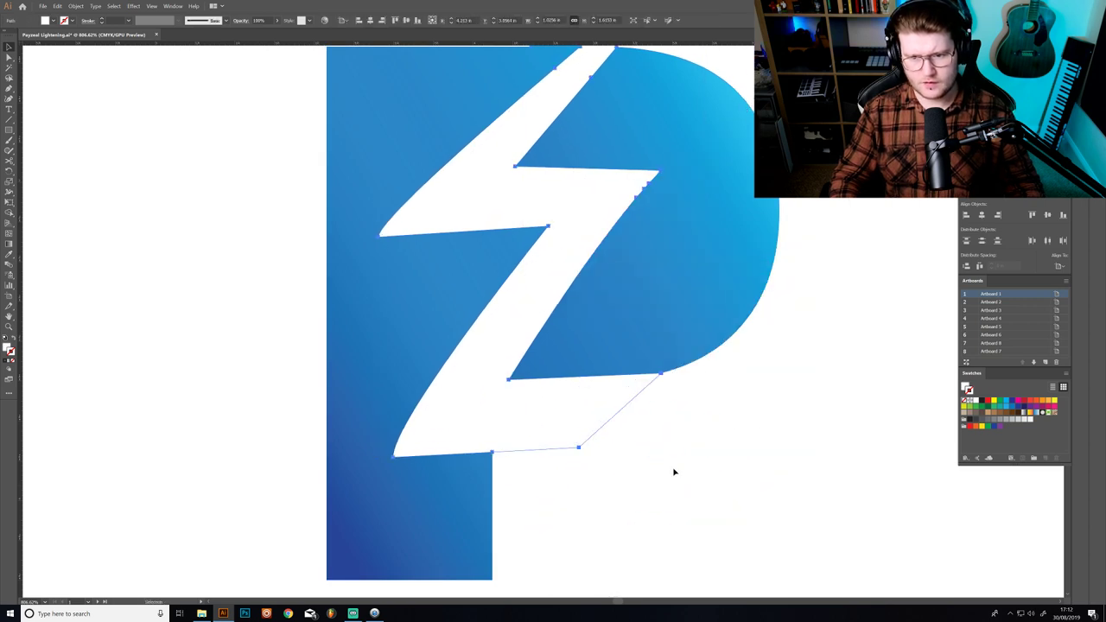
pyautogui.hotkey('ctrl', 'shift', 'a')
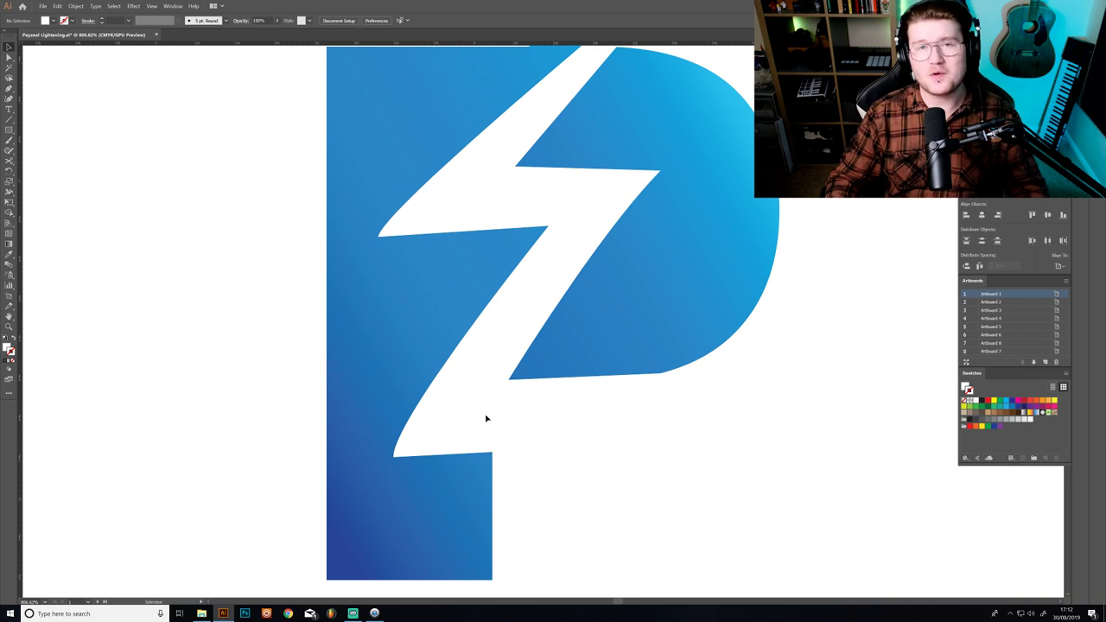
pyautogui.press('z')
pyautogui.moveTo(498, 493); pyautogui.dragTo(414, 473)
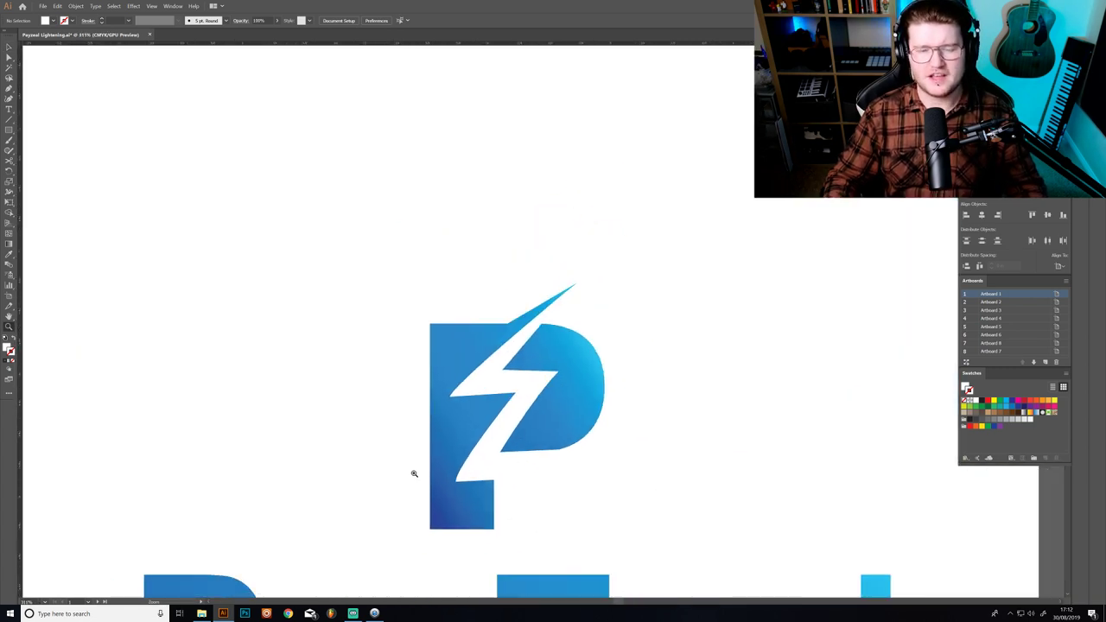
pyautogui.moveTo(459, 507); pyautogui.dragTo(447, 403)
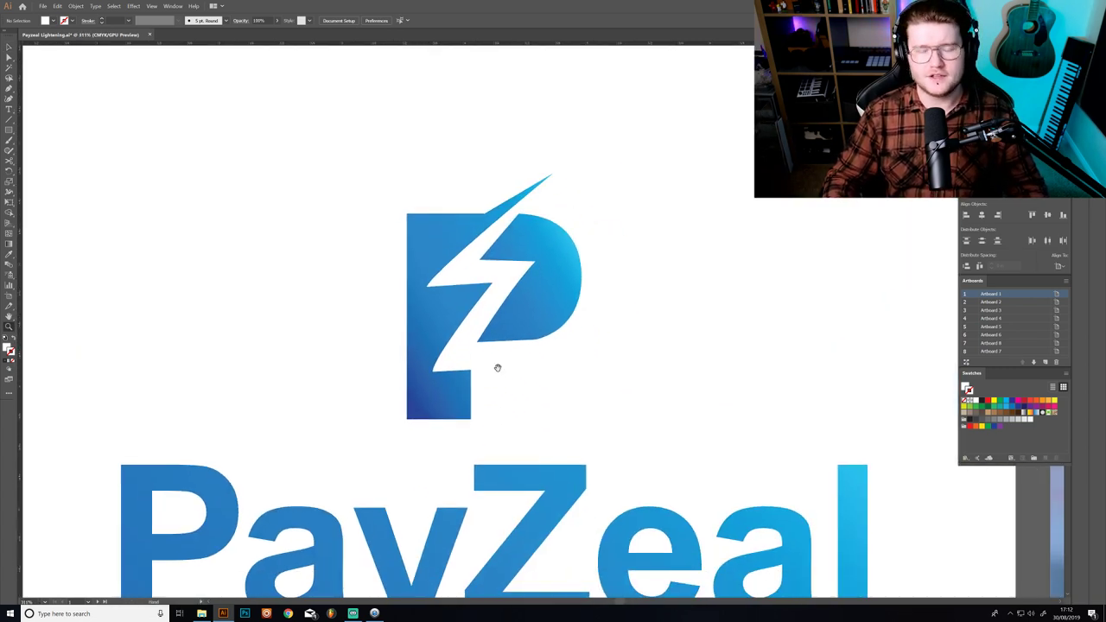
pyautogui.moveTo(497, 368); pyautogui.dragTo(475, 352)
pyautogui.scroll(-2, 433, 246)
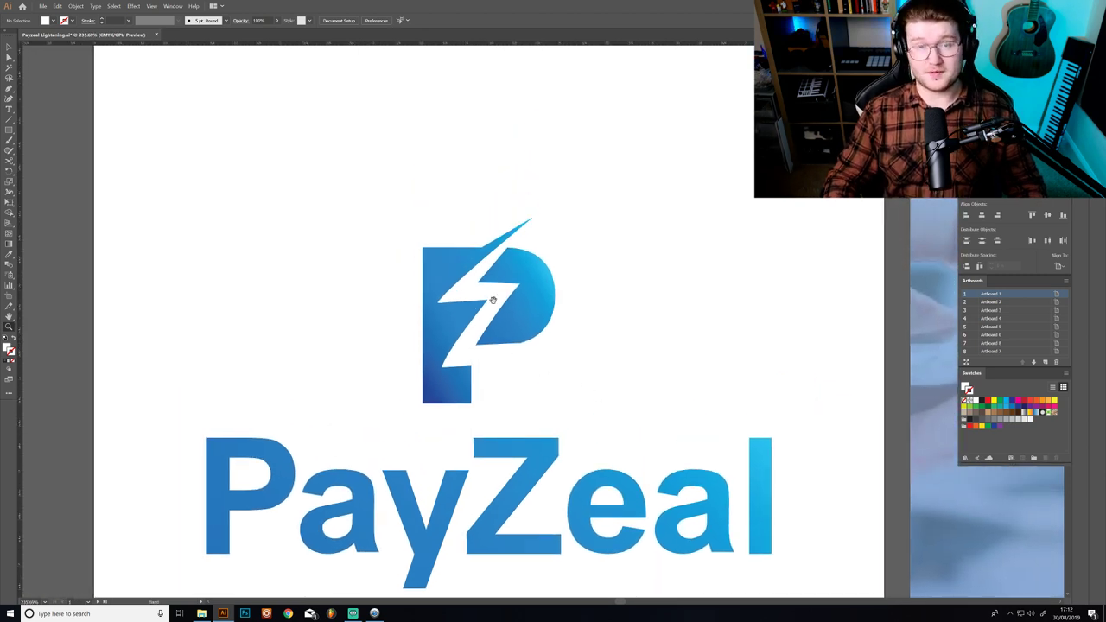
pyautogui.click(484, 321)
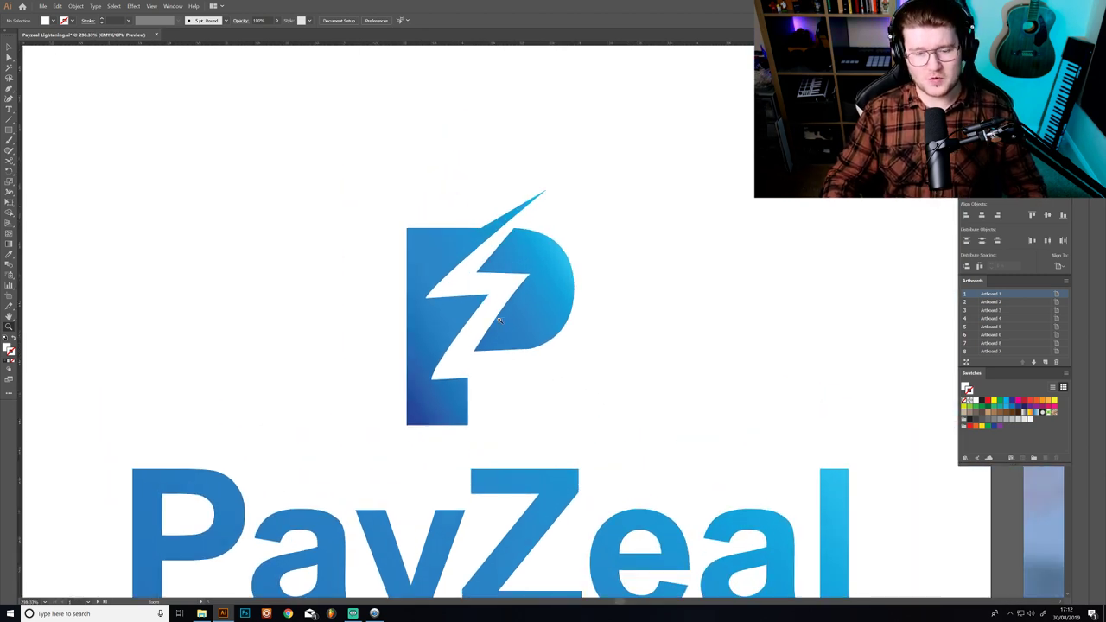
pyautogui.moveTo(499, 320); pyautogui.dragTo(521, 342)
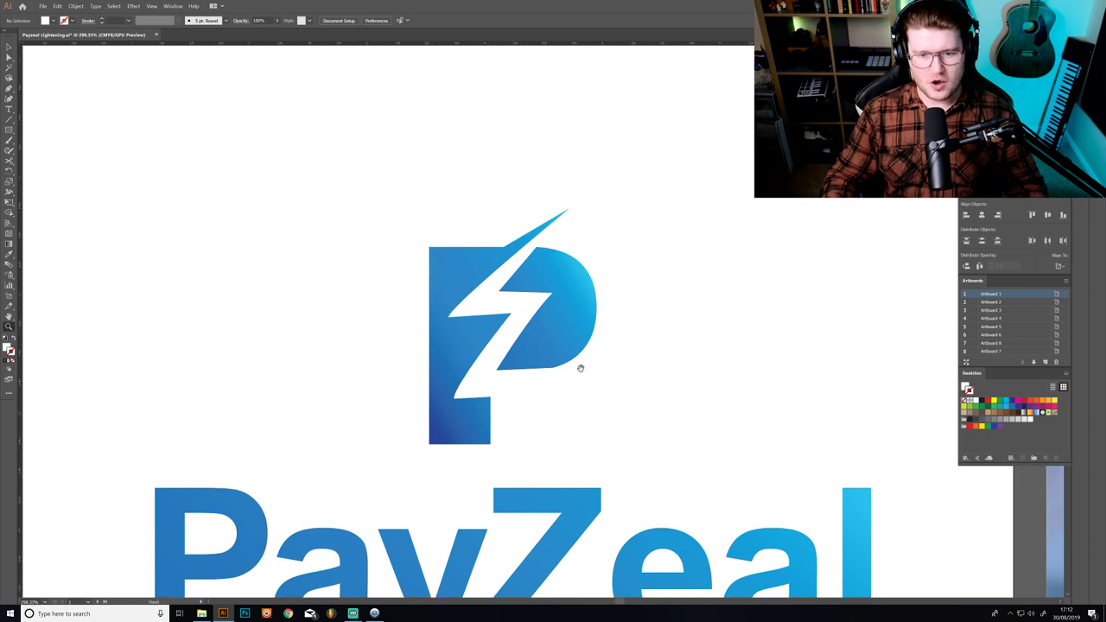
pyautogui.moveTo(580, 368); pyautogui.dragTo(444, 372)
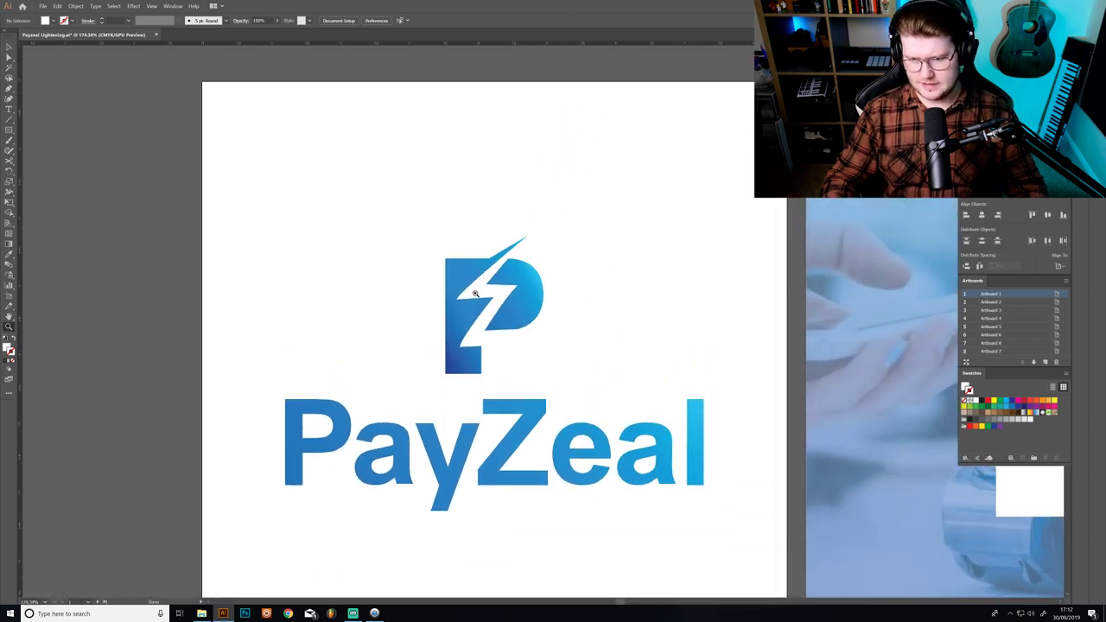
pyautogui.moveTo(487, 278); pyautogui.dragTo(301, 165)
# - Zoom in on the P mark and its lower bolt corner
pyautogui.click(480, 236)
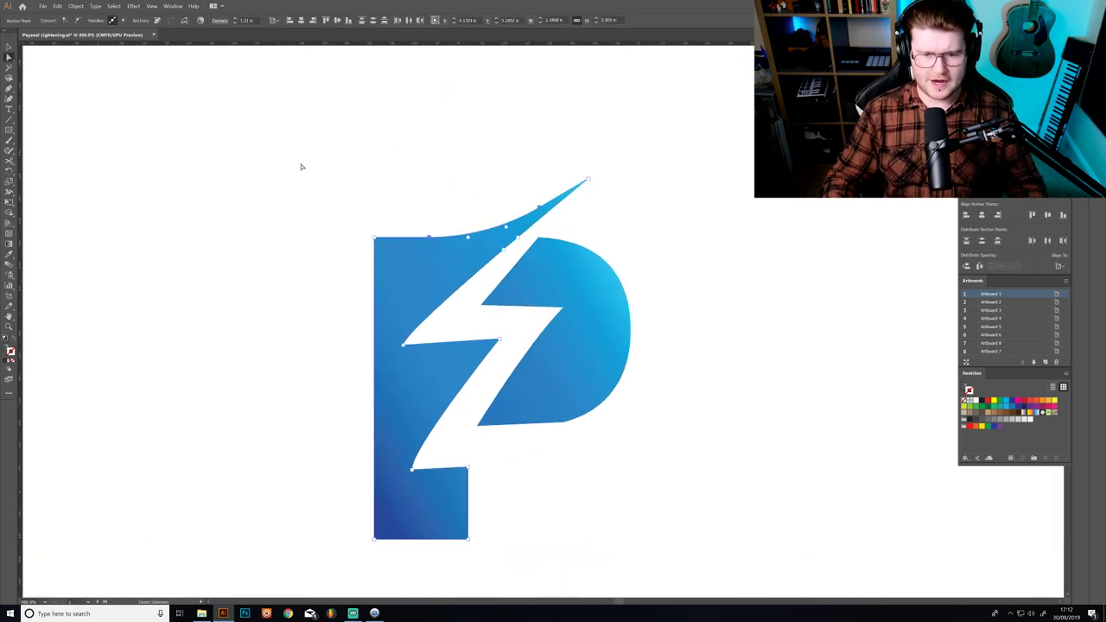
pyautogui.hotkey('ctrl', 'shift', 'a')
pyautogui.press('z')
pyautogui.moveTo(615, 250); pyautogui.dragTo(370, 194)
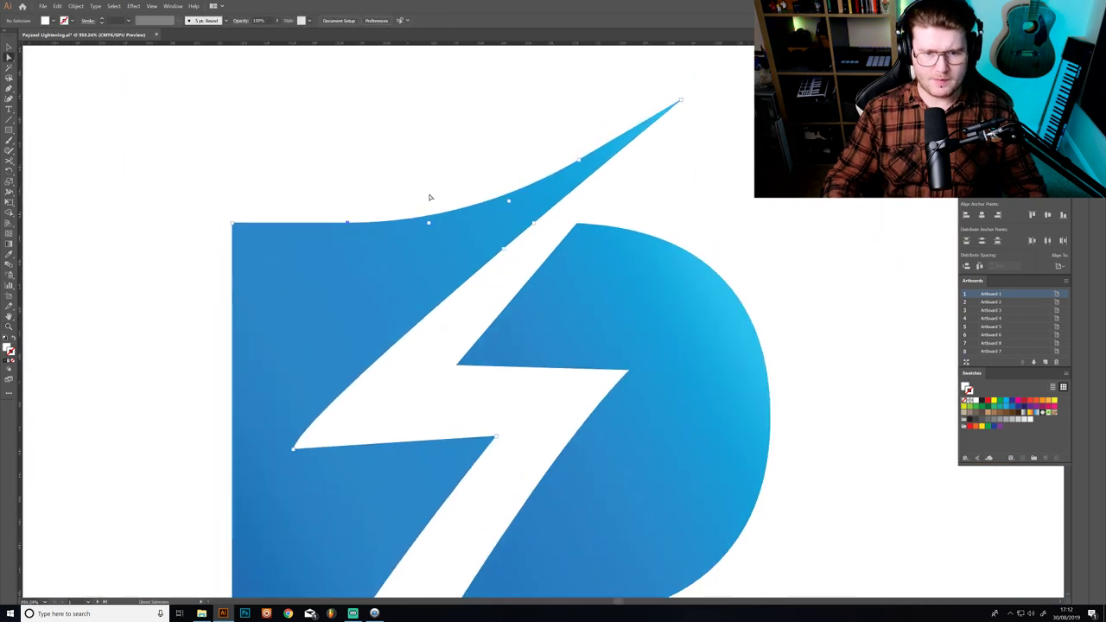
pyautogui.moveTo(487, 265); pyautogui.dragTo(446, 323)
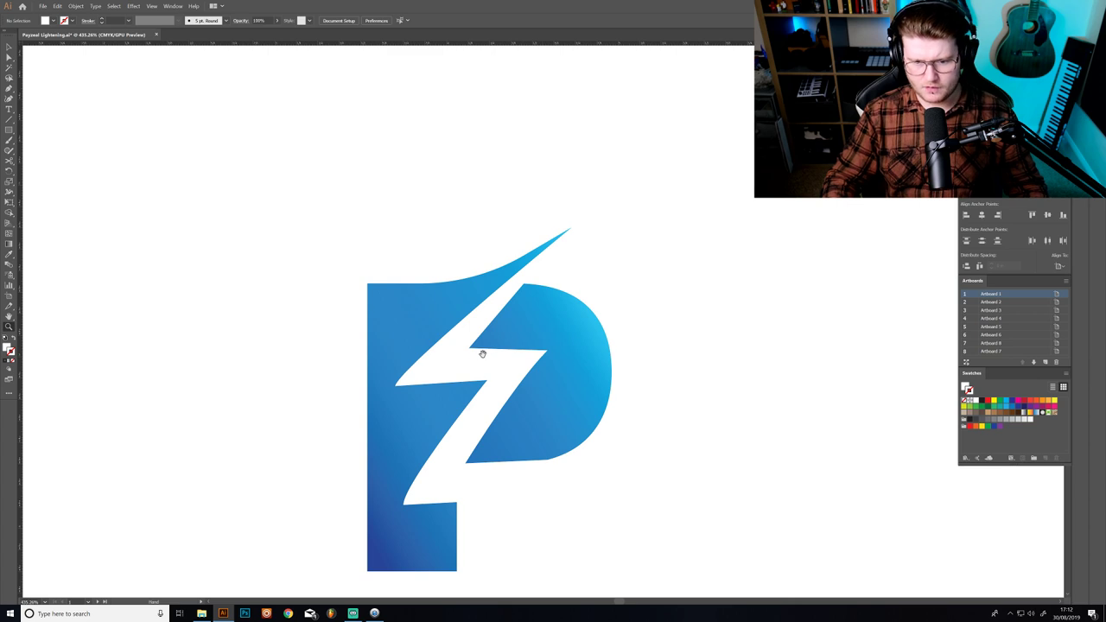
pyautogui.moveTo(539, 464); pyautogui.dragTo(472, 437)
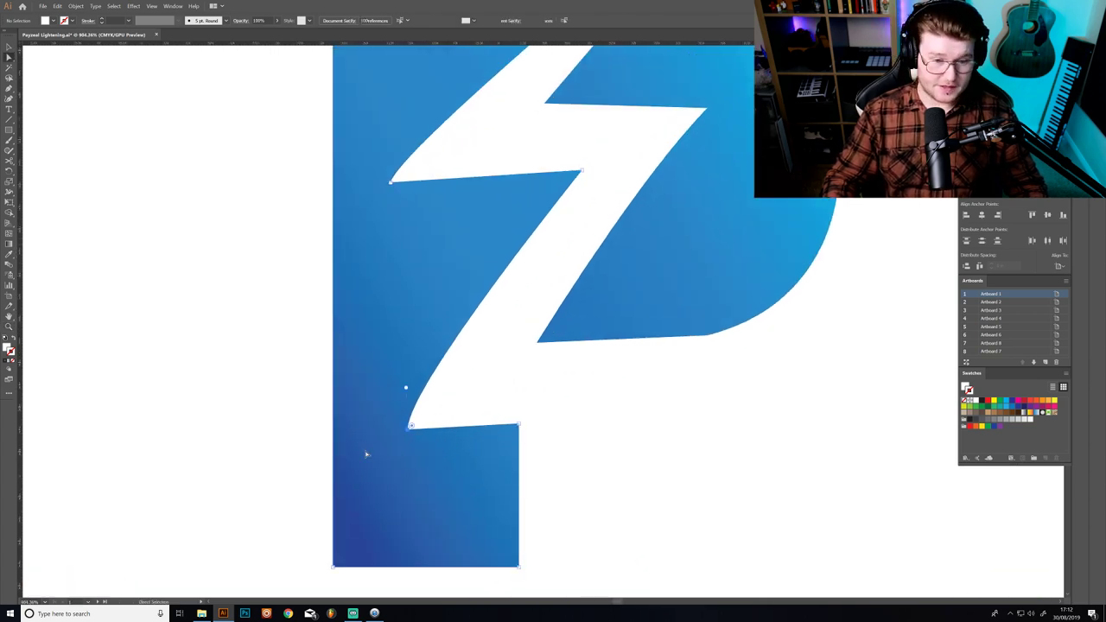
# - Add a horizontal guide level with the top-right corner of the P's stem
pyautogui.press('a')
pyautogui.click(572, 397)
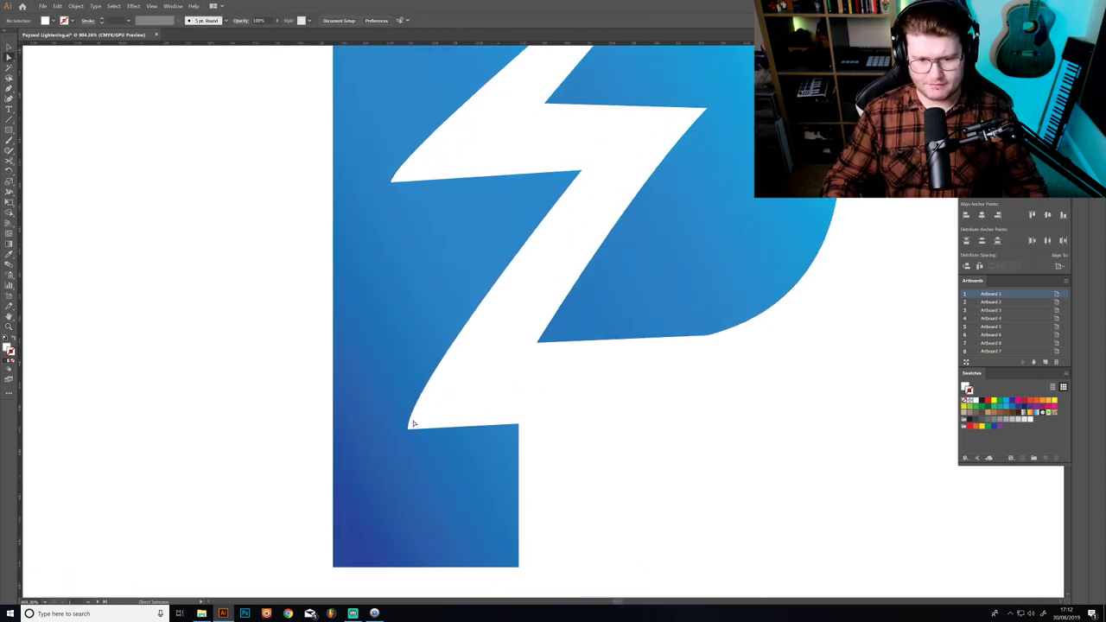
pyautogui.click(518, 426)
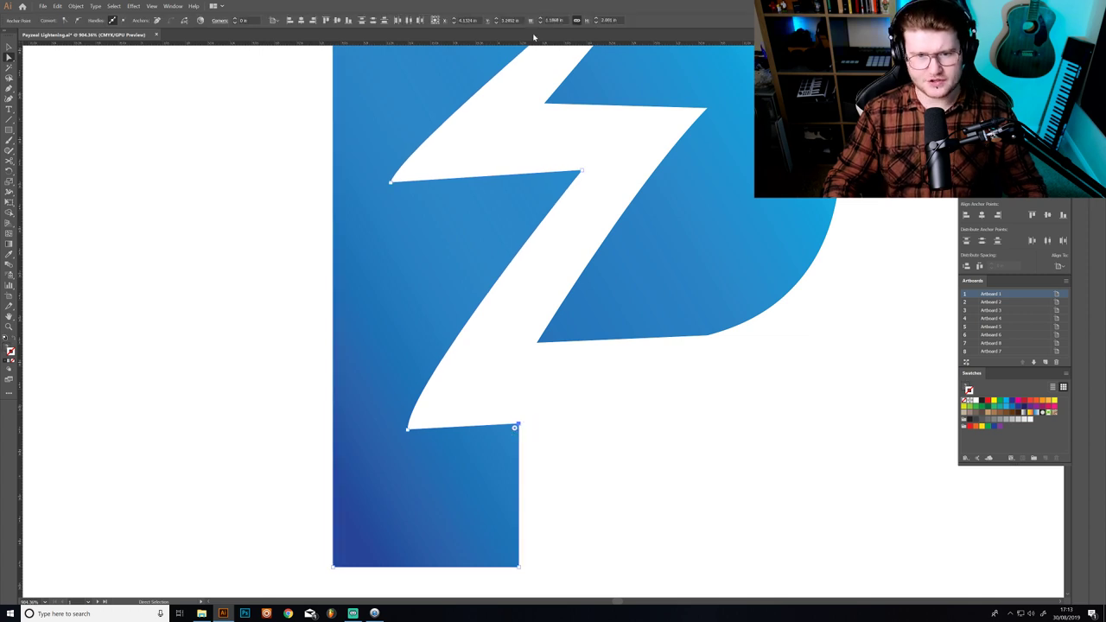
pyautogui.moveTo(527, 45); pyautogui.dragTo(509, 398)
pyautogui.click(570, 418)
# - Zoom out from the P mark and switch to Outline view
pyautogui.press('z')
pyautogui.press('a')
pyautogui.press('z')
pyautogui.moveTo(515, 437); pyautogui.dragTo(617, 393)
pyautogui.hotkey('ctrl', 'y')
# - Inspect the anchor where the bolt's lower curve meets the straight edge
pyautogui.press('a')
pyautogui.press('z')
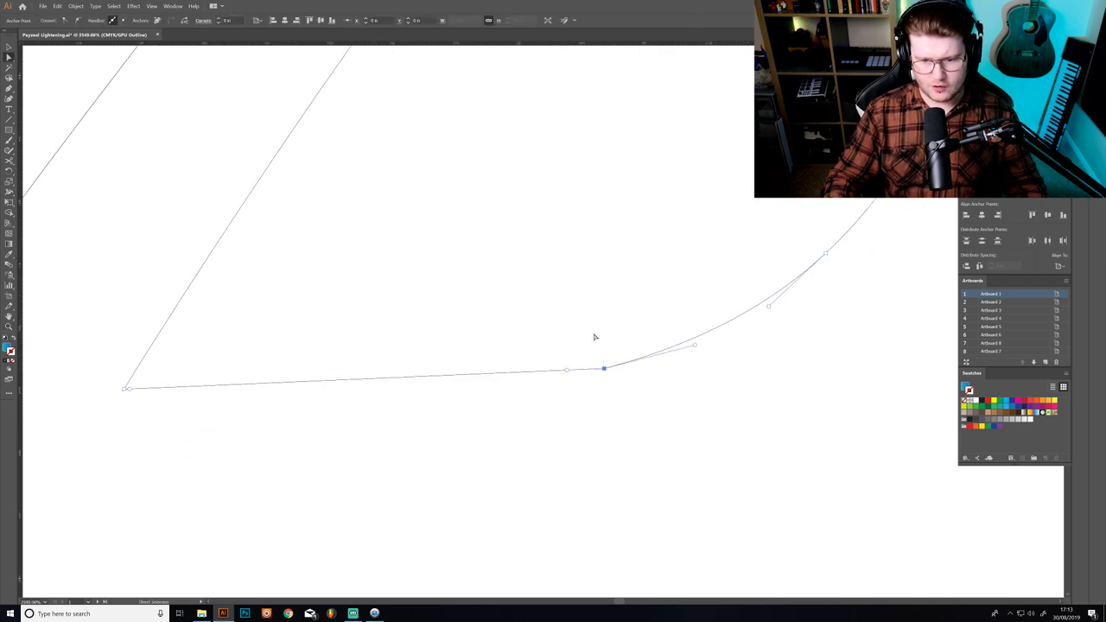
pyautogui.moveTo(593, 336); pyautogui.dragTo(682, 392)
pyautogui.press('a')
pyautogui.moveTo(610, 351); pyautogui.dragTo(607, 360)
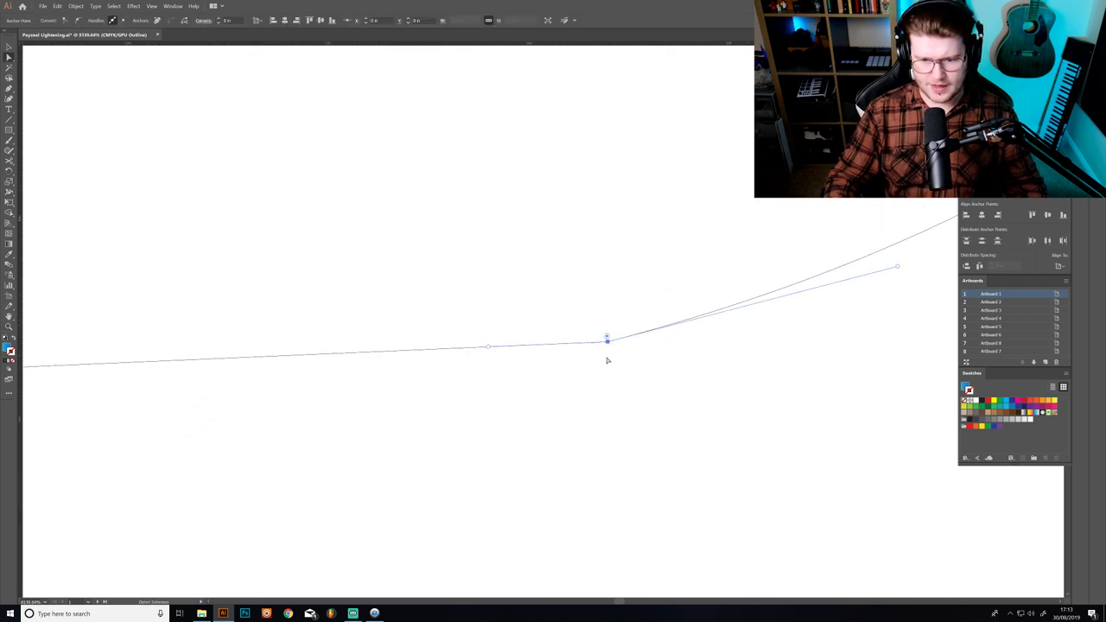
pyautogui.press('z')
pyautogui.moveTo(730, 327); pyautogui.dragTo(689, 371)
pyautogui.press('a')
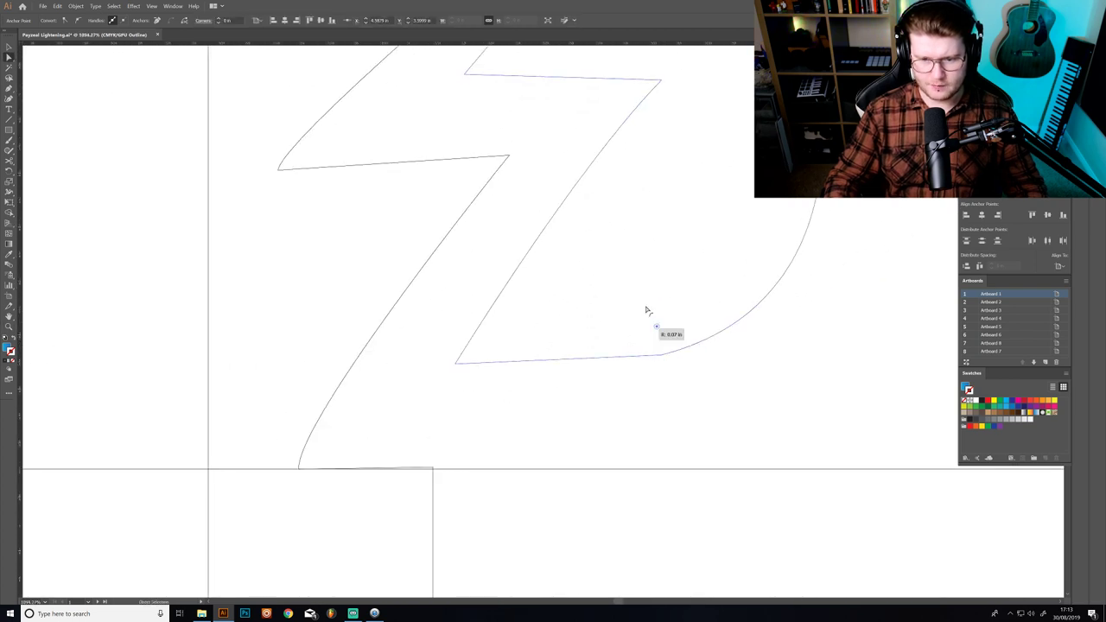
pyautogui.click(660, 380)
# - Pull the handle of the P's top-left corner anchor in toward the corner
pyautogui.press('z')
pyautogui.moveTo(524, 383); pyautogui.dragTo(462, 351)
pyautogui.moveTo(423, 272); pyautogui.dragTo(631, 330)
pyautogui.press('a')
pyautogui.click(440, 261)
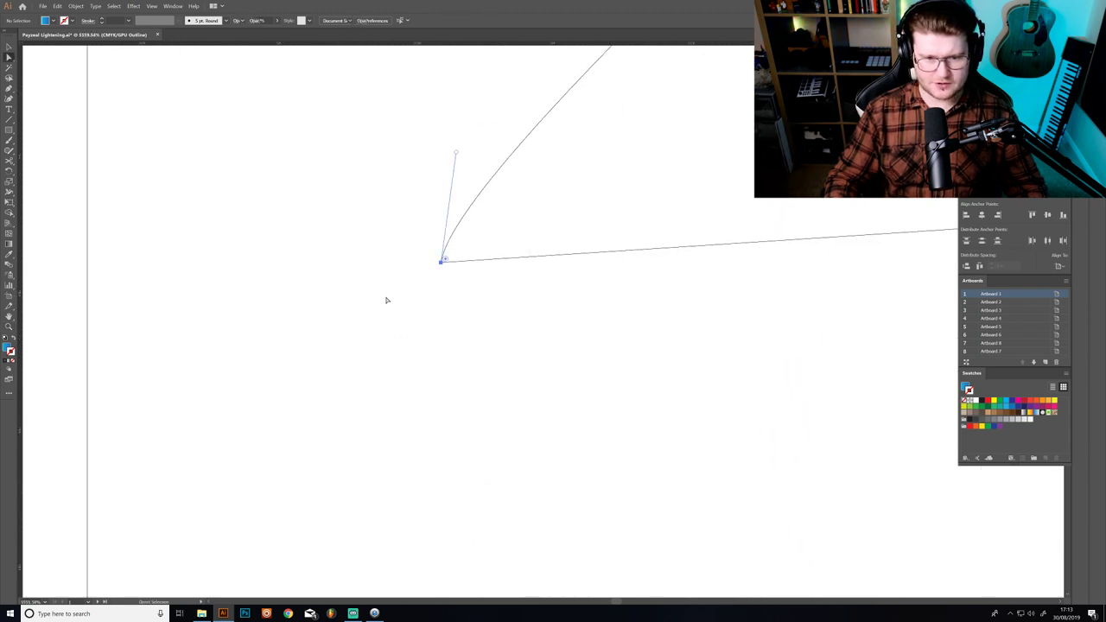
pyautogui.moveTo(457, 154); pyautogui.dragTo(215, 327)
# - Zoom into the lightning tip and return to full-colour preview
pyautogui.press('z')
pyautogui.moveTo(502, 222); pyautogui.dragTo(370, 536)
pyautogui.hotkey('ctrl', 'y')
pyautogui.scroll(-8, 395, 415)
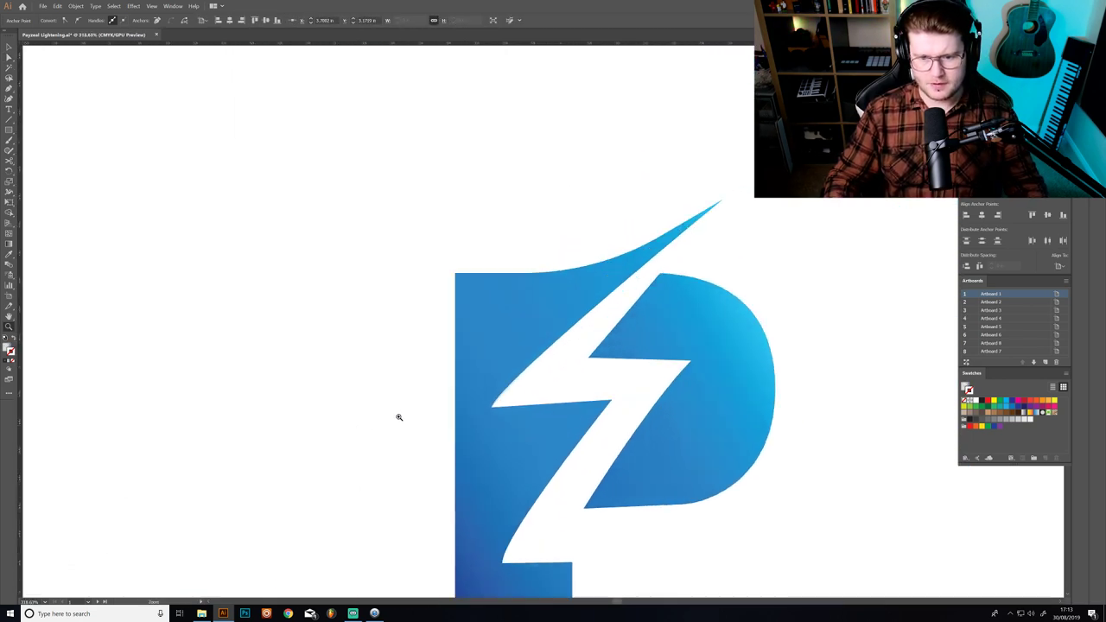
pyautogui.scroll(-7, 517, 393)
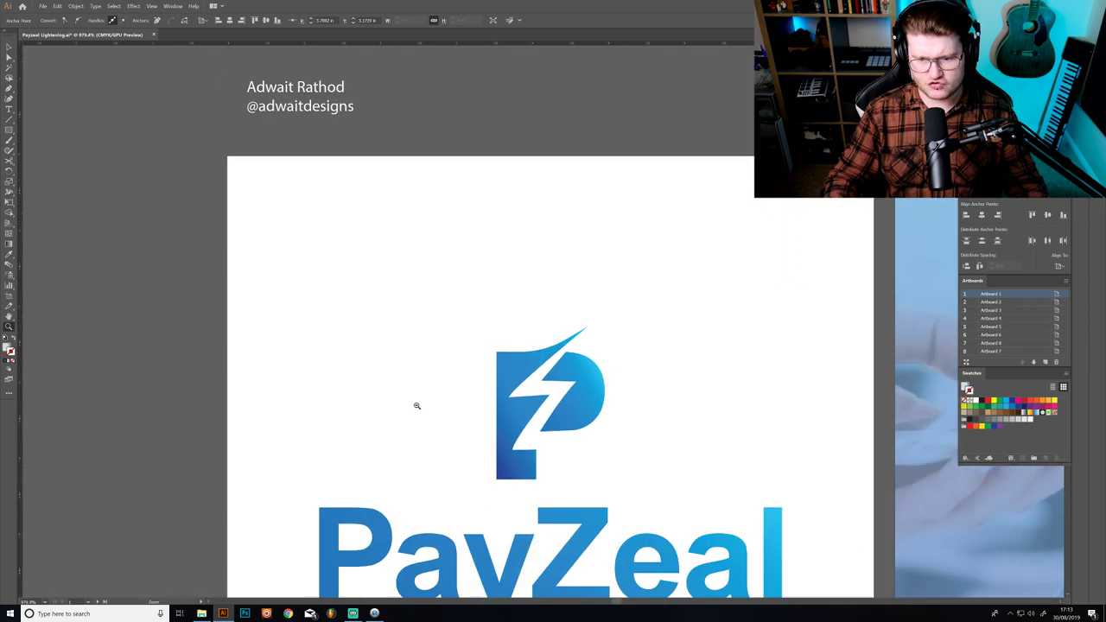
pyautogui.scroll(8, 460, 290)
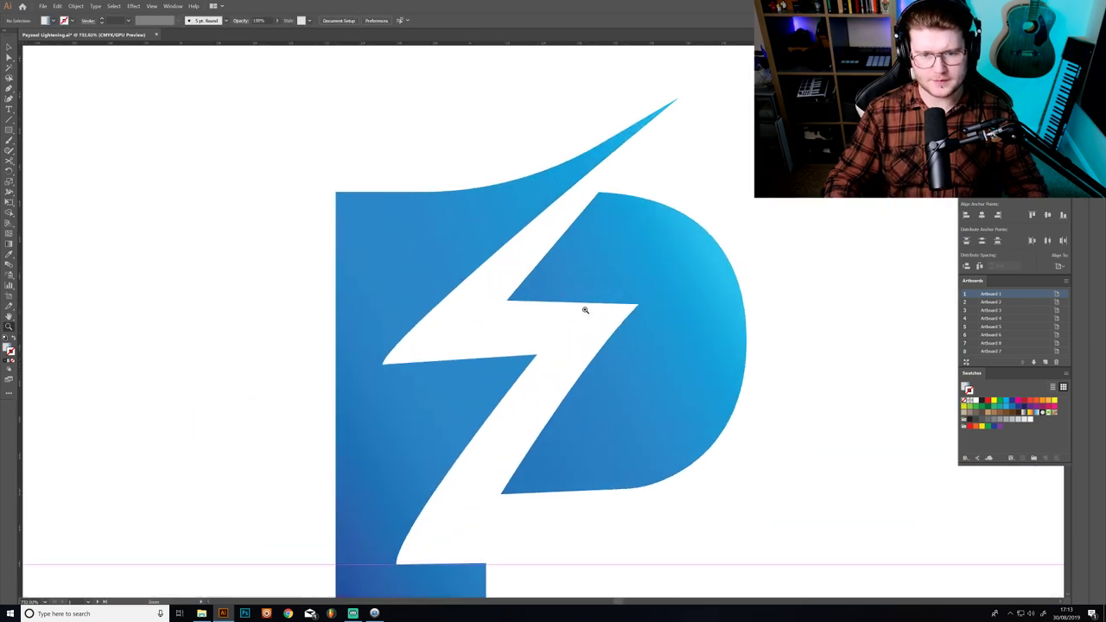
pyautogui.scroll(-5, 509, 307)
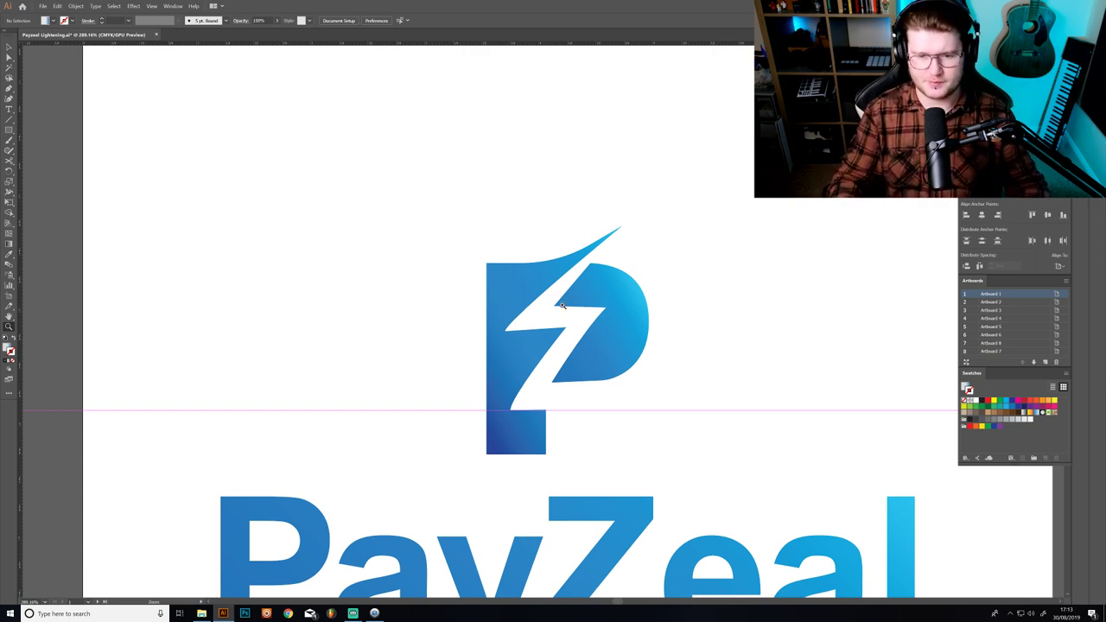
pyautogui.scroll(-5, 561, 304)
pyautogui.scroll(3, 330, 271)
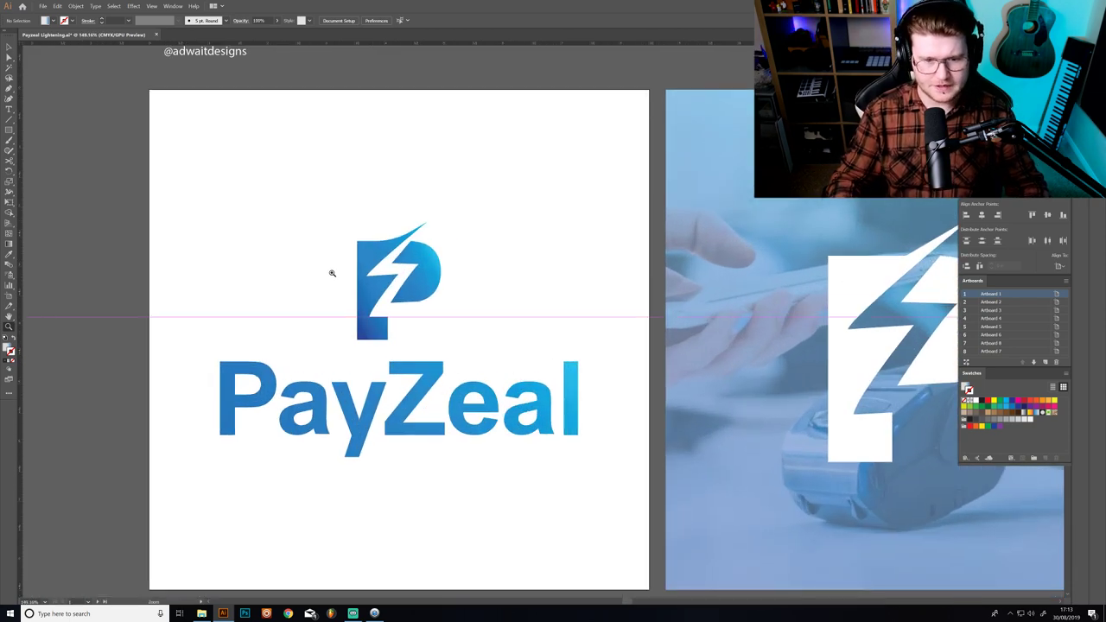
pyautogui.moveTo(394, 268); pyautogui.dragTo(576, 327)
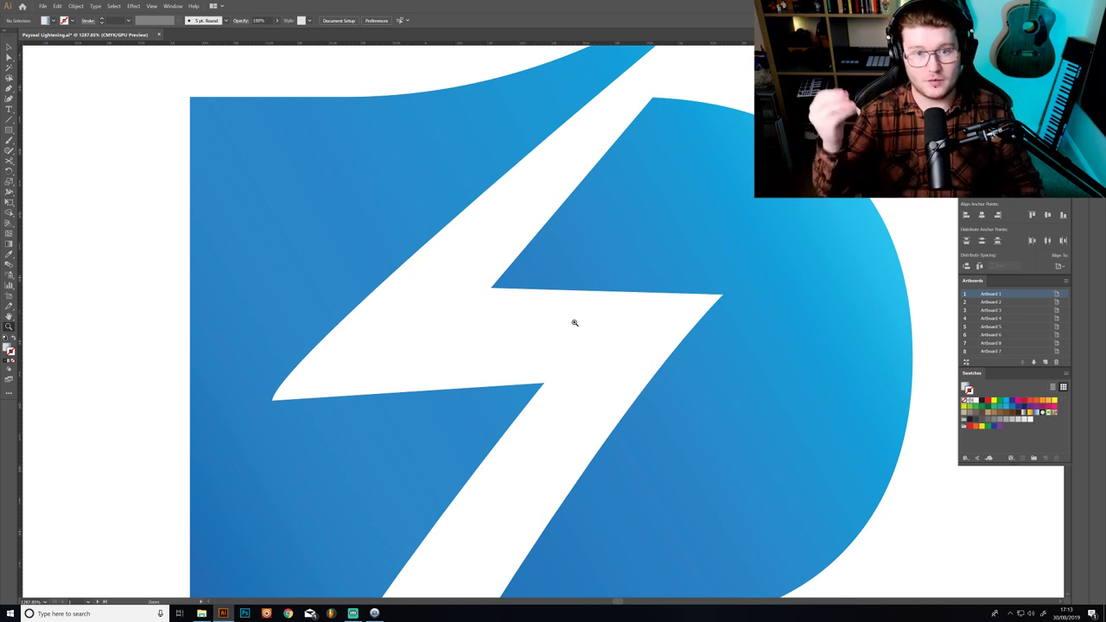
pyautogui.scroll(-10, 573, 321)
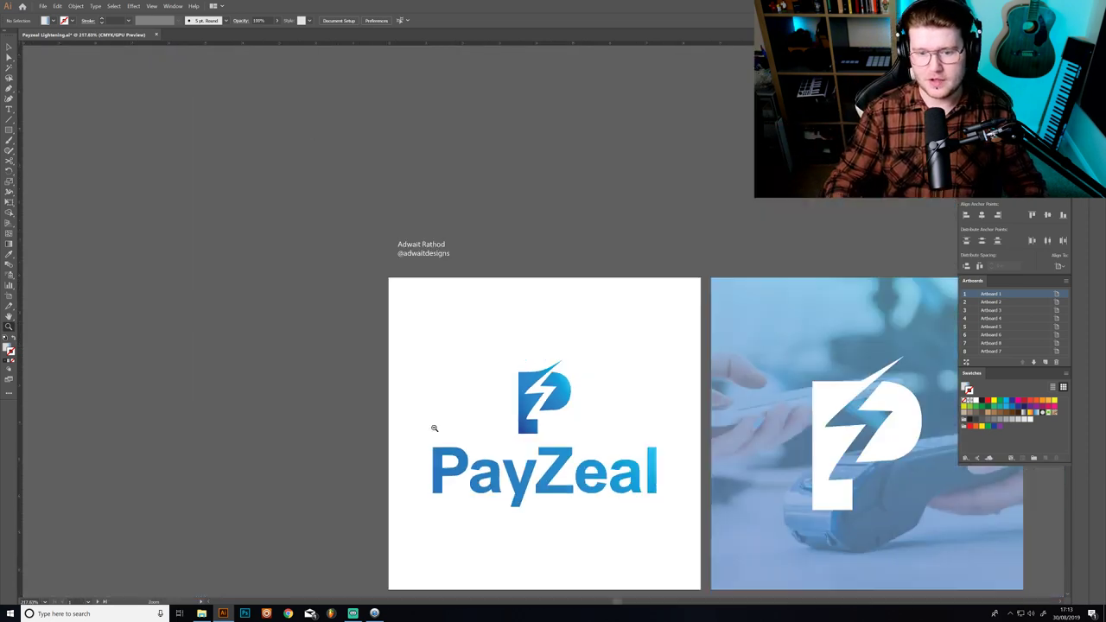
pyautogui.scroll(5, 503, 402)
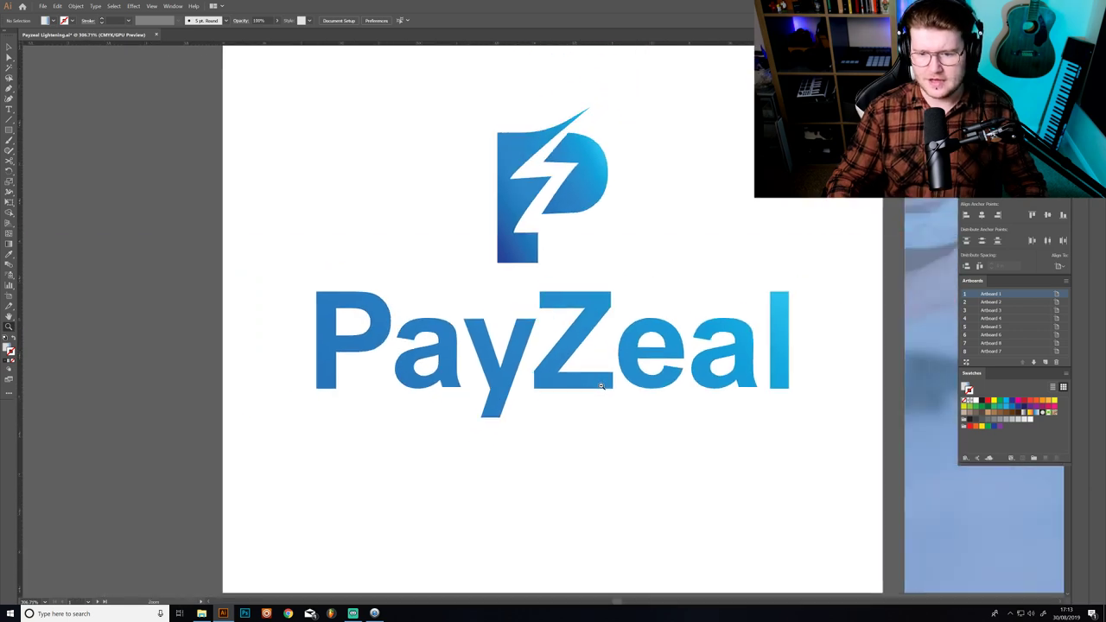
pyautogui.moveTo(653, 403); pyautogui.dragTo(469, 383)
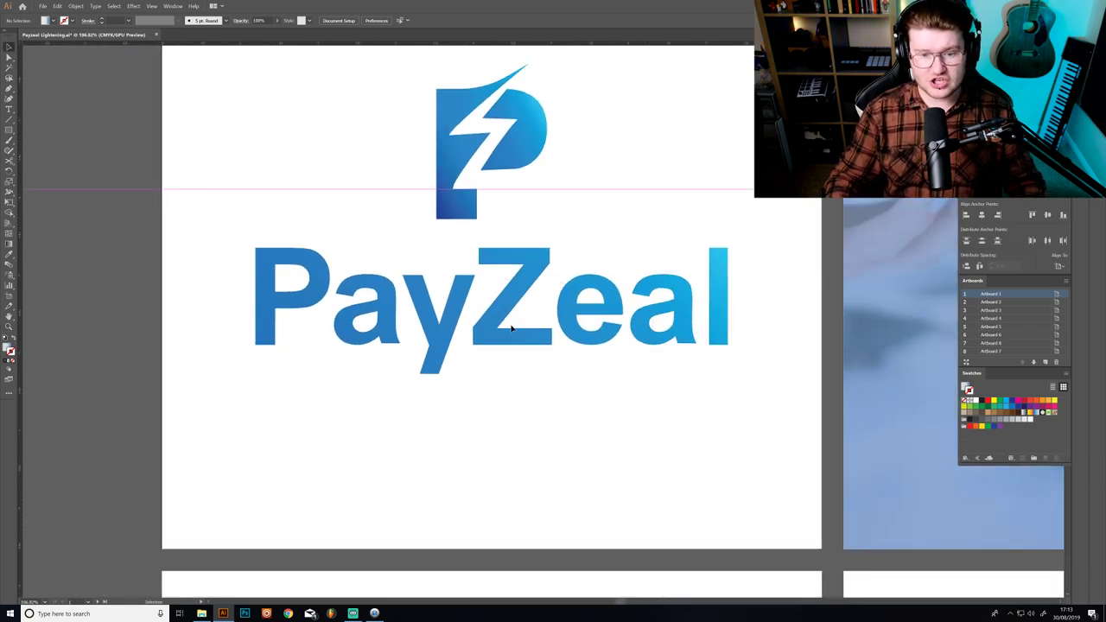
# - Convert the PayZeal wordmark text into outlined shapes
pyautogui.click(530, 415)
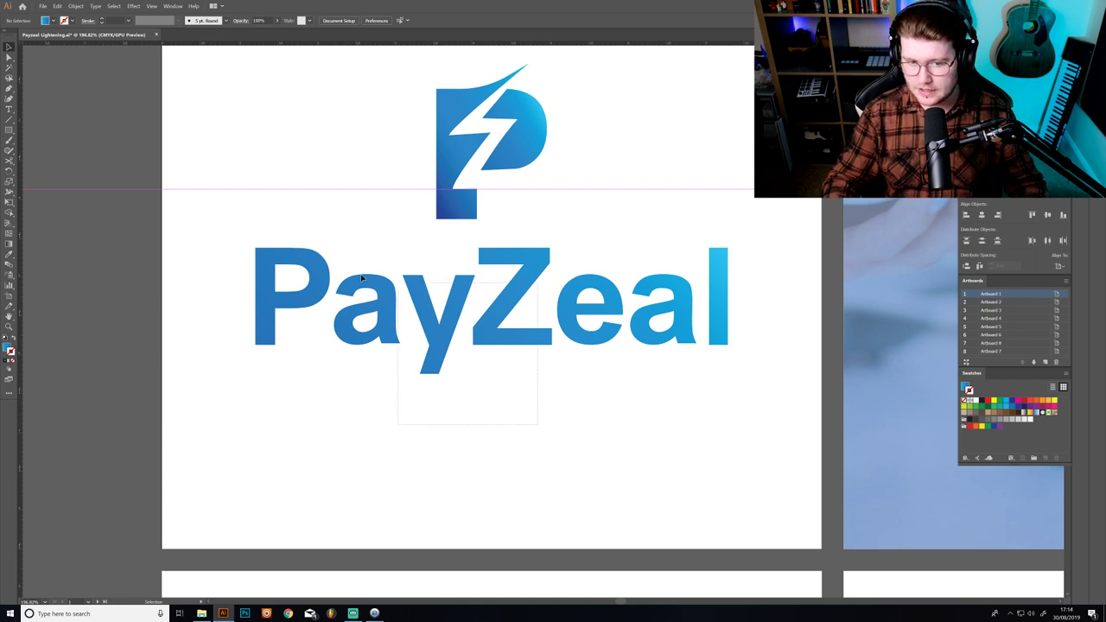
pyautogui.rightClick(412, 301)
pyautogui.click(451, 371)
# - Tighten the letter spacing by nudging 'eal' and then 'ay' to the left
pyautogui.moveTo(769, 416); pyautogui.dragTo(304, 321)
pyautogui.press('g')
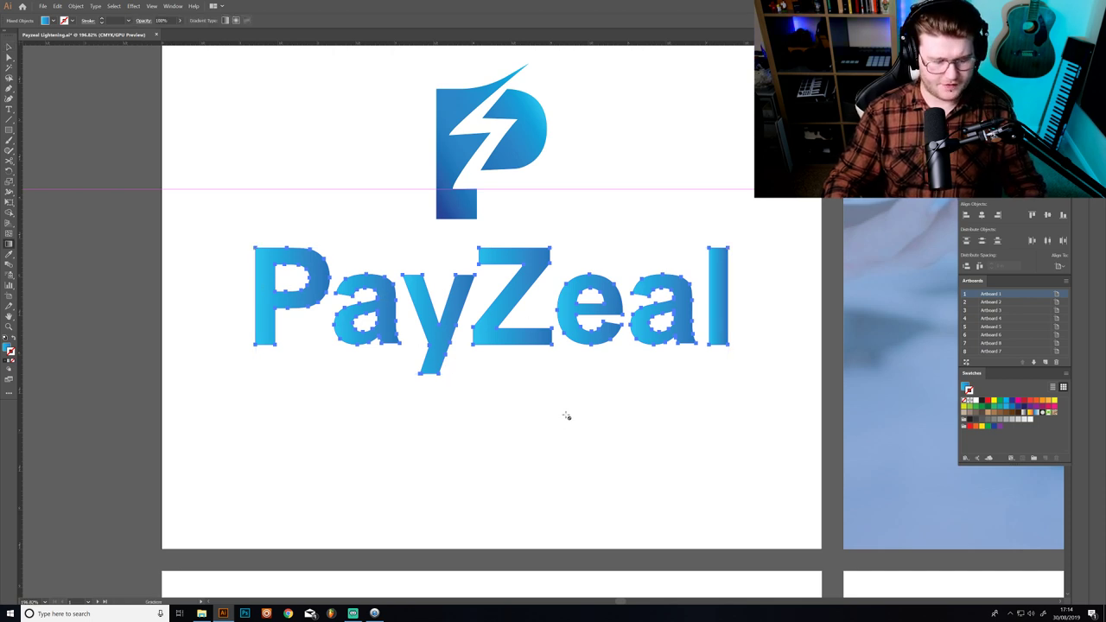
pyautogui.moveTo(755, 411); pyautogui.dragTo(594, 291)
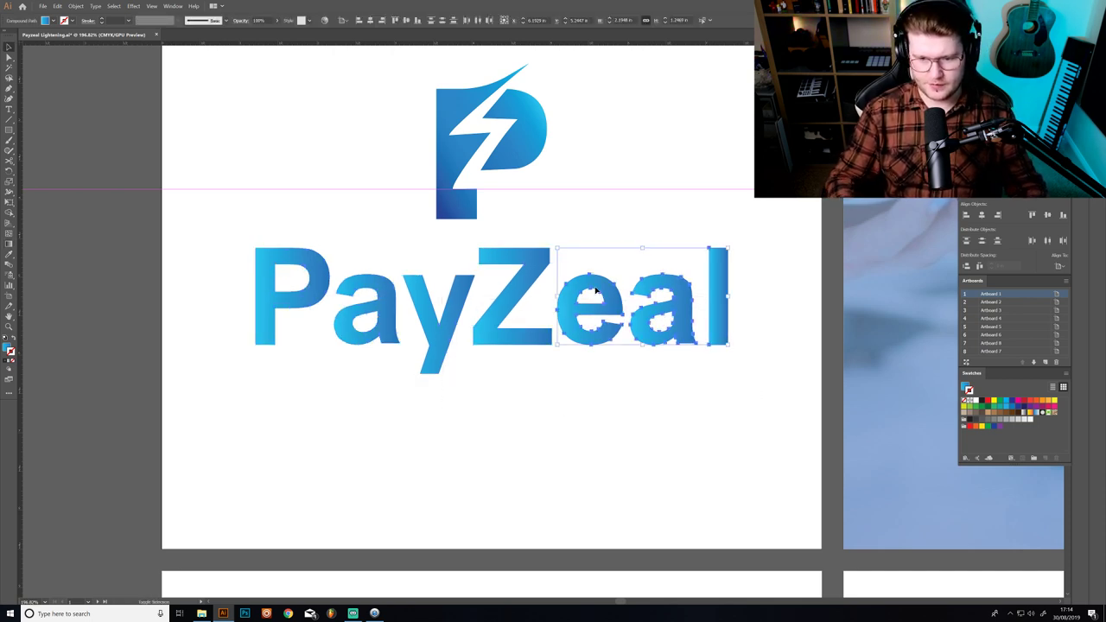
pyautogui.press('Left')
pyautogui.click(457, 447)
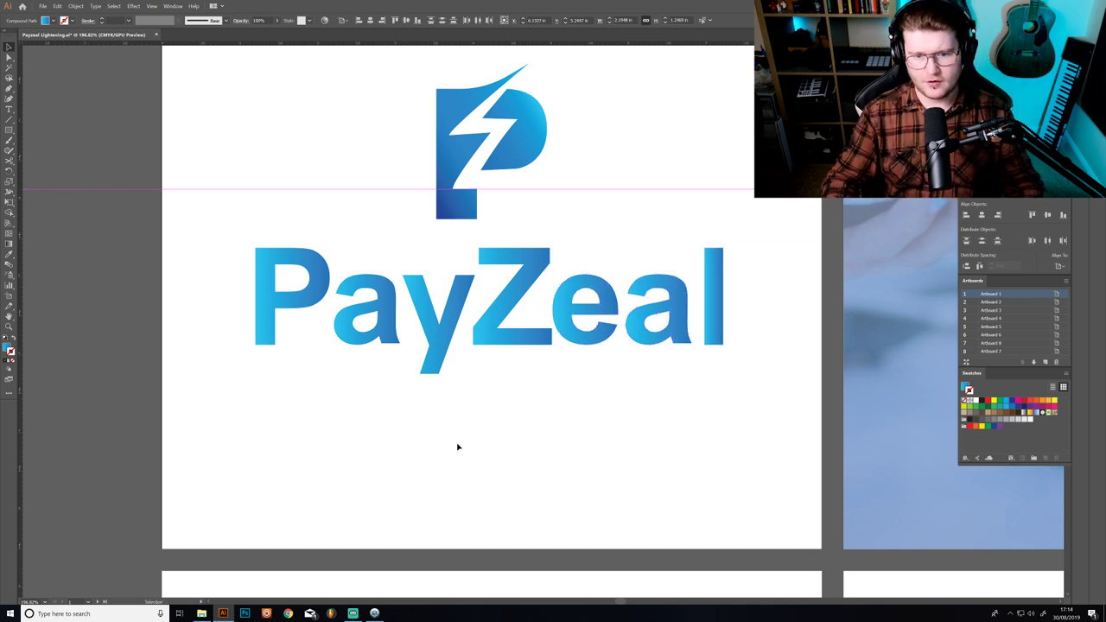
pyautogui.moveTo(474, 374); pyautogui.dragTo(367, 317)
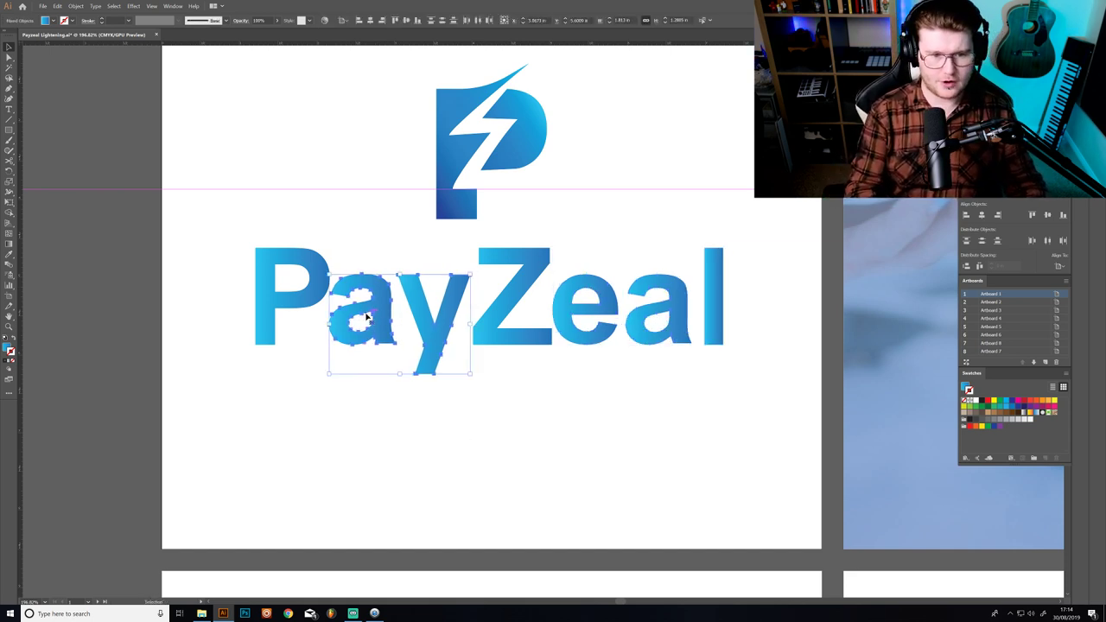
pyautogui.press('Left')
# - Apply one light-to-dark blue gradient left to right across the whole PayZeal word
pyautogui.press('z')
pyautogui.moveTo(550, 389); pyautogui.dragTo(462, 394)
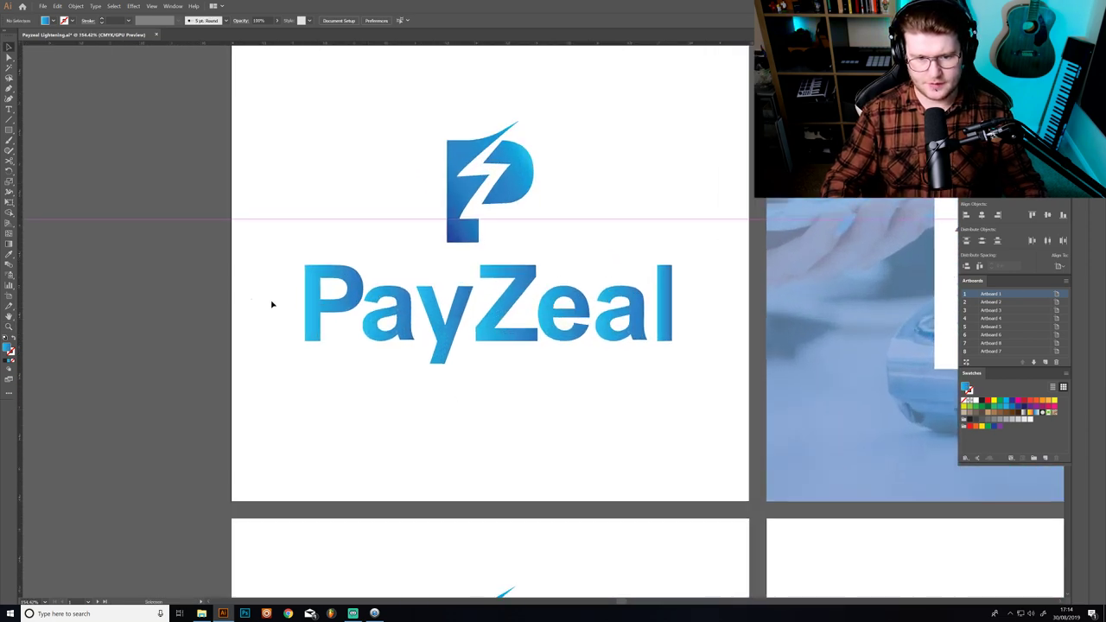
pyautogui.click(739, 341)
pyautogui.press('g')
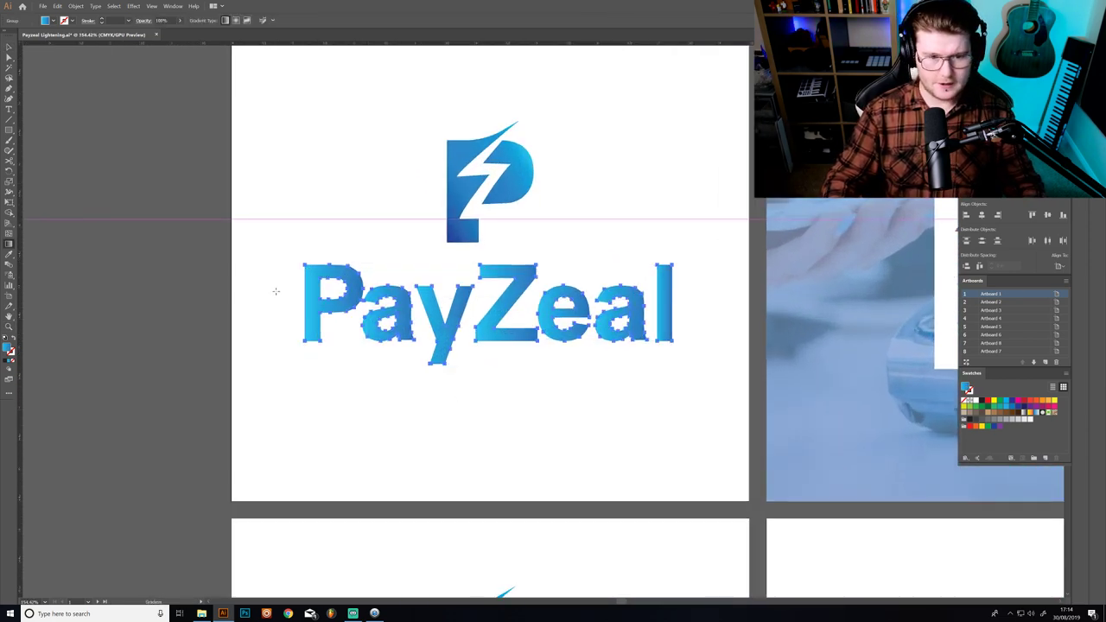
pyautogui.moveTo(271, 288); pyautogui.dragTo(664, 342)
pyautogui.press('z')
pyautogui.moveTo(710, 395); pyautogui.dragTo(394, 341)
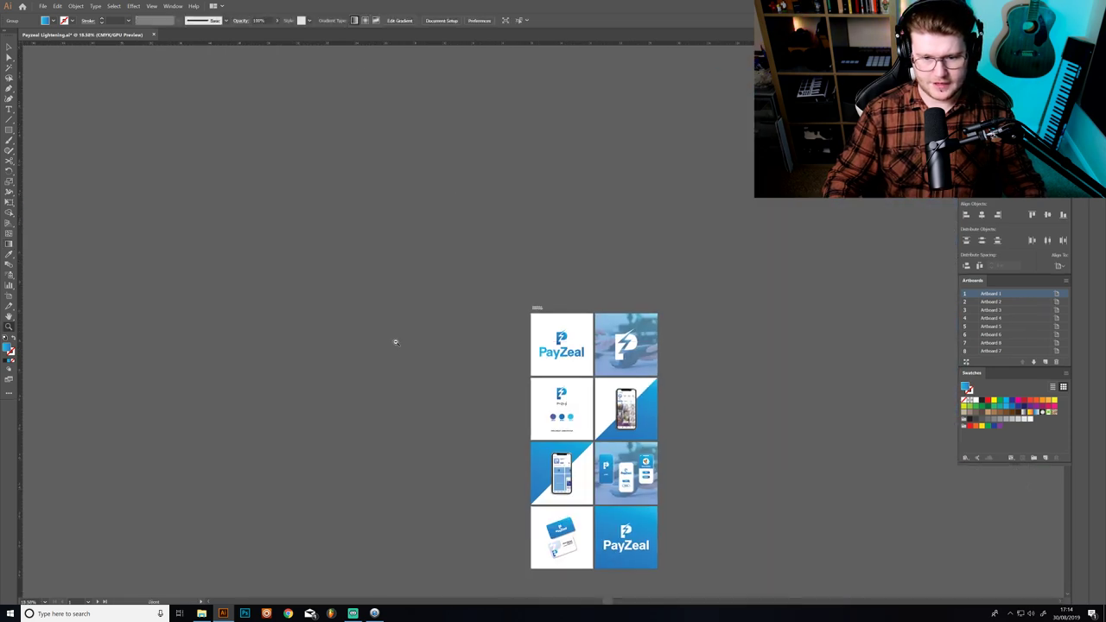
# - Scale the white P logo on the photo artboard down about its centre
pyautogui.moveTo(607, 365); pyautogui.dragTo(637, 257)
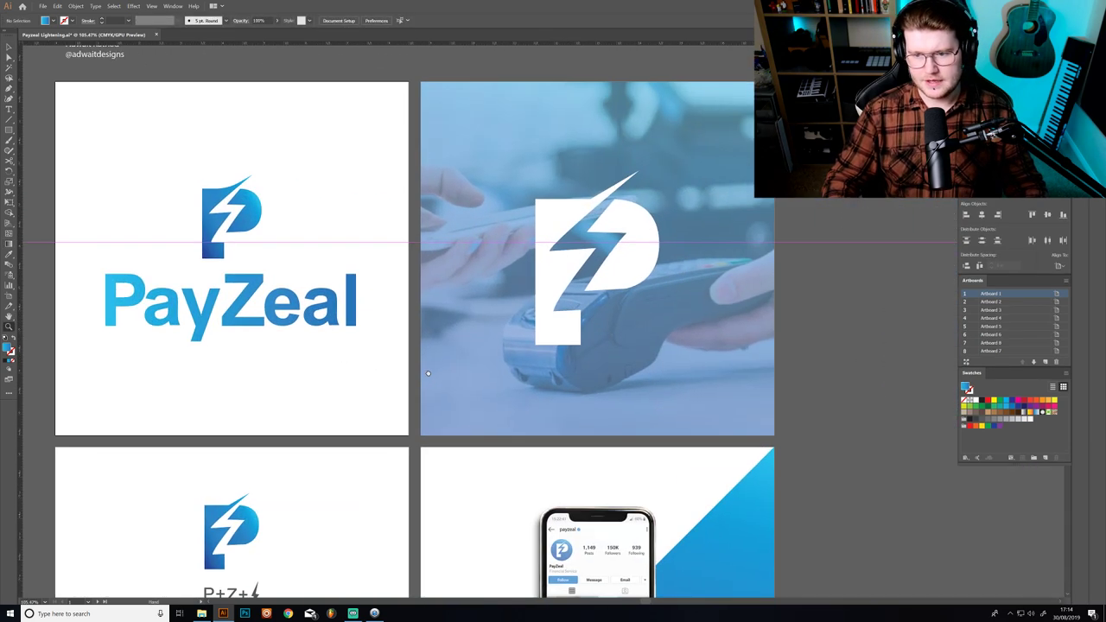
pyautogui.press('v')
pyautogui.click(637, 257)
pyautogui.moveTo(659, 171); pyautogui.dragTo(625, 219)
# - Move the P logo up and align it to the artboard's vertical centre
pyautogui.click(716, 210)
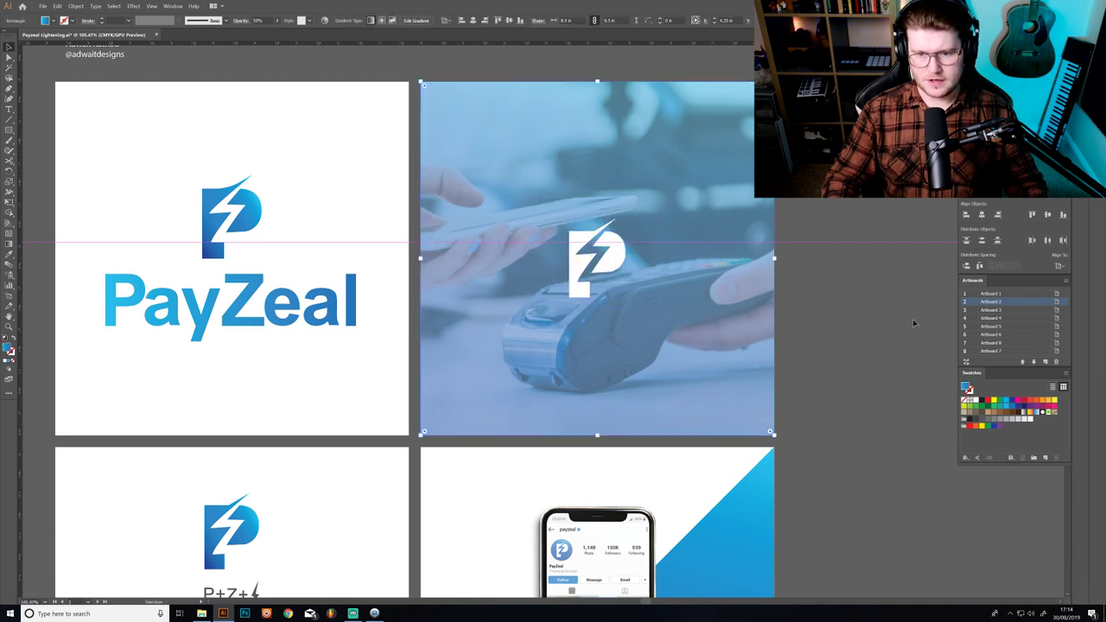
pyautogui.moveTo(618, 269); pyautogui.dragTo(617, 246)
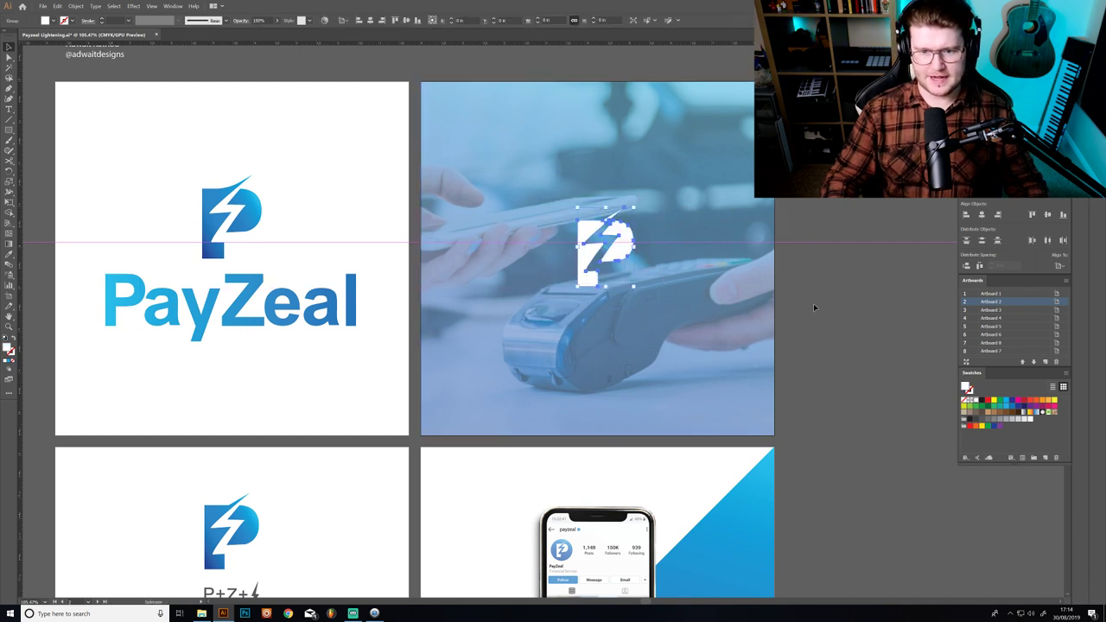
pyautogui.click(616, 261)
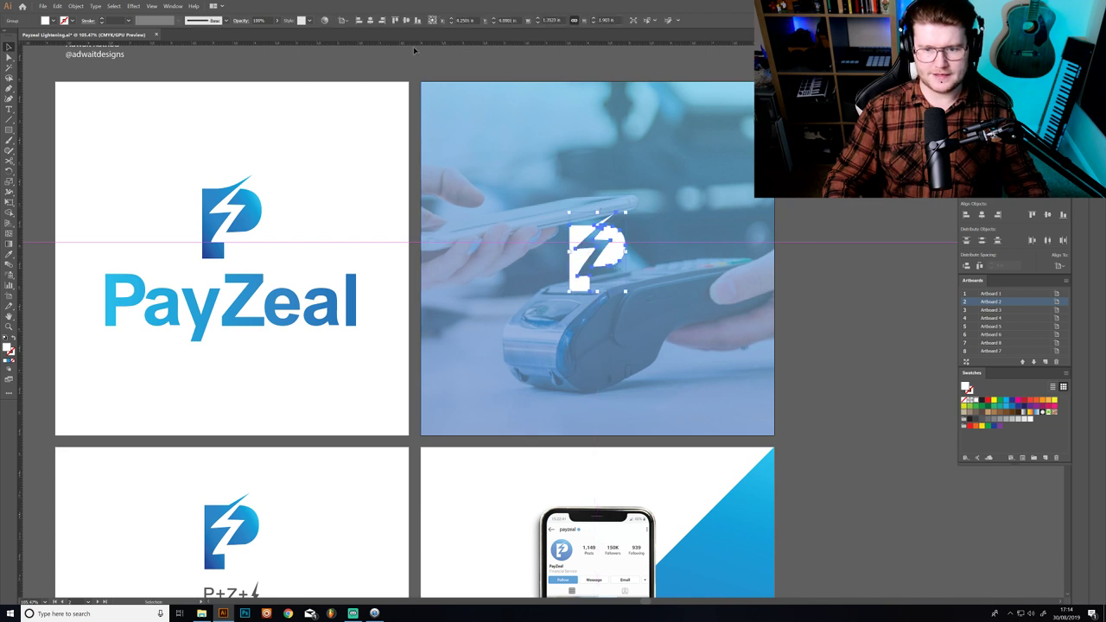
pyautogui.click(406, 20)
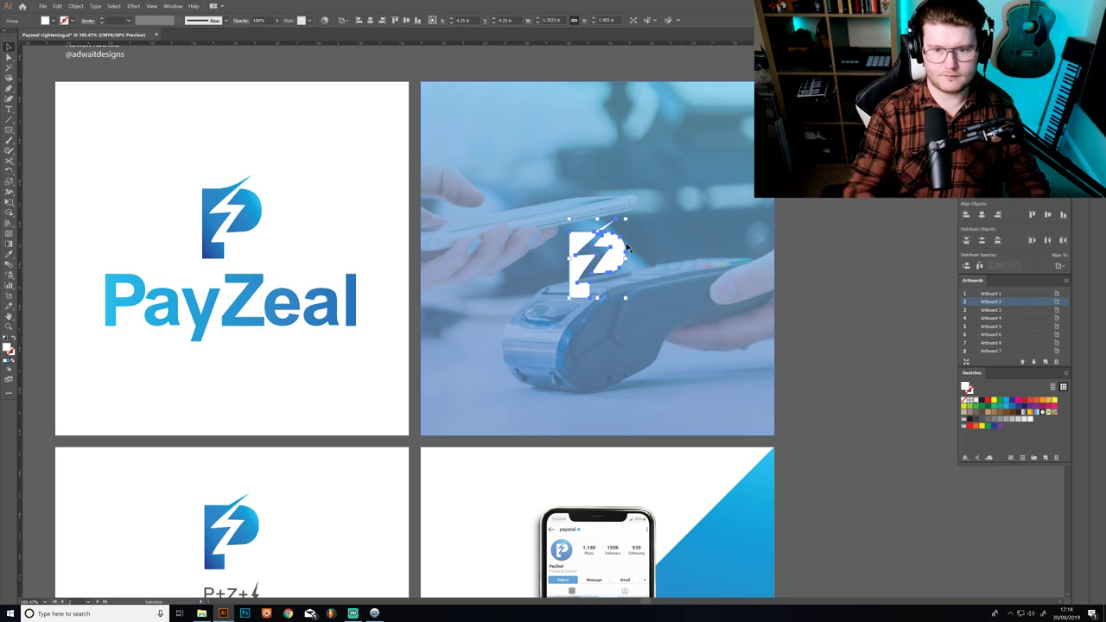
pyautogui.click(817, 301)
pyautogui.moveTo(784, 300); pyautogui.dragTo(585, 296)
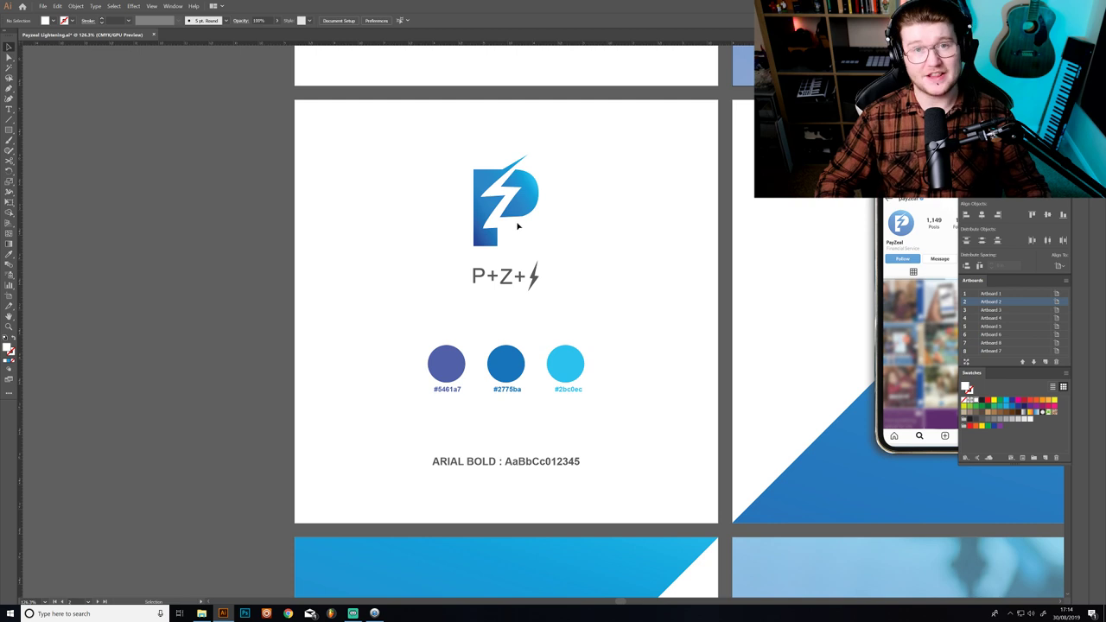
# - Turn the curved top-edge anchor of the lightning P into a sharp corner
pyautogui.moveTo(517, 225); pyautogui.dragTo(679, 234)
pyautogui.press('a')
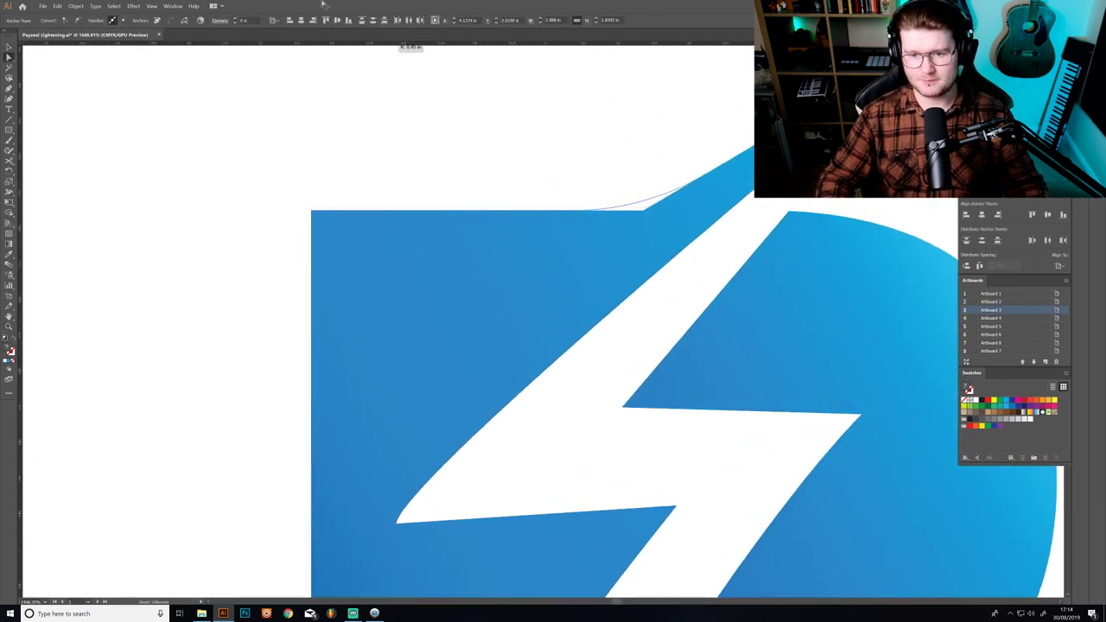
pyautogui.moveTo(539, 175); pyautogui.dragTo(428, 347)
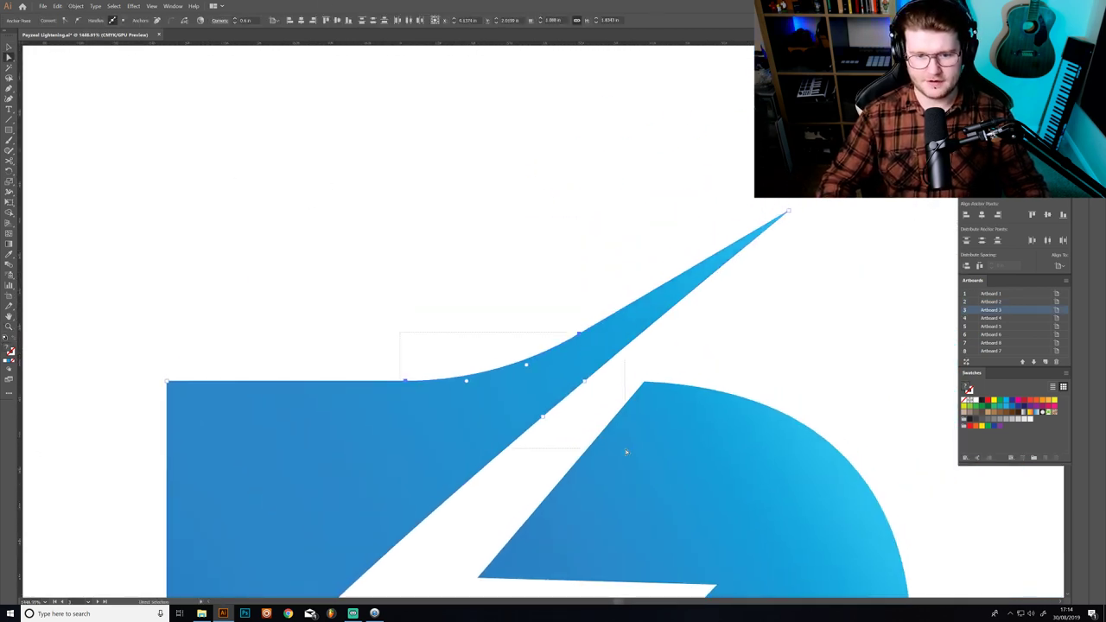
pyautogui.moveTo(467, 380); pyautogui.dragTo(407, 250)
pyautogui.scroll(-6, 304, 383)
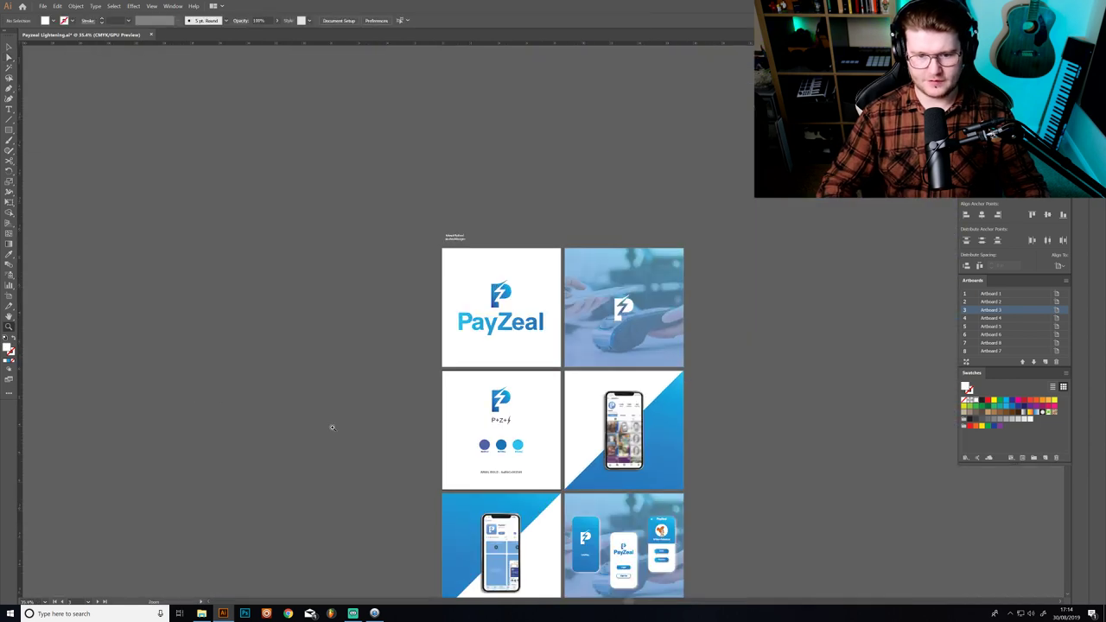
pyautogui.scroll(10, 523, 392)
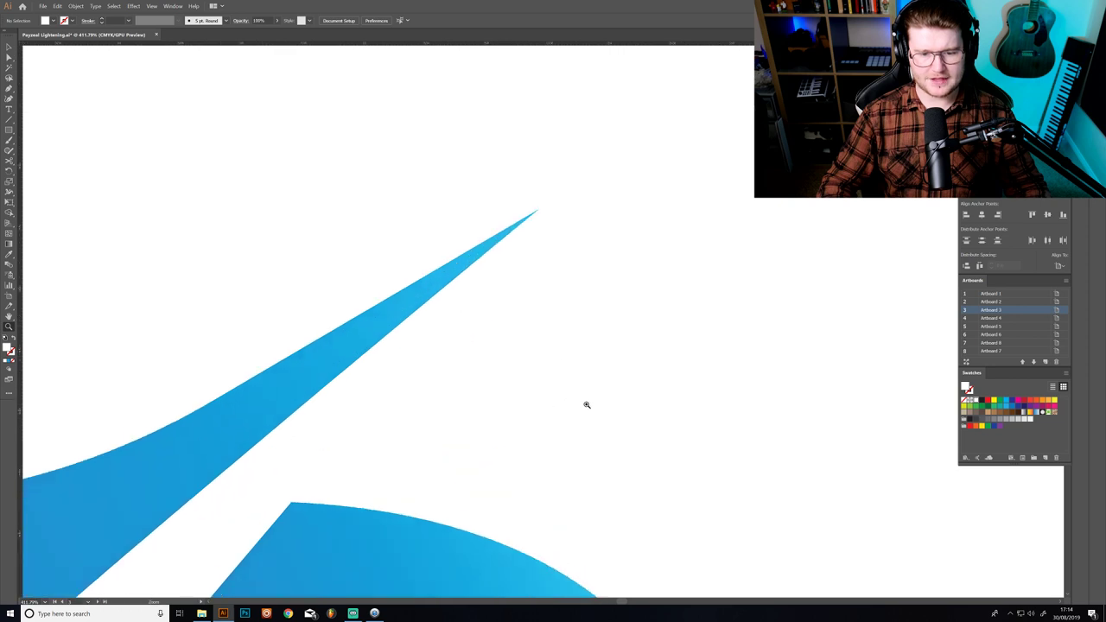
pyautogui.scroll(-1, 534, 246)
# - Drag the upper spike's tip anchor inward to shorten the spike, then review the logo
pyautogui.click(544, 198)
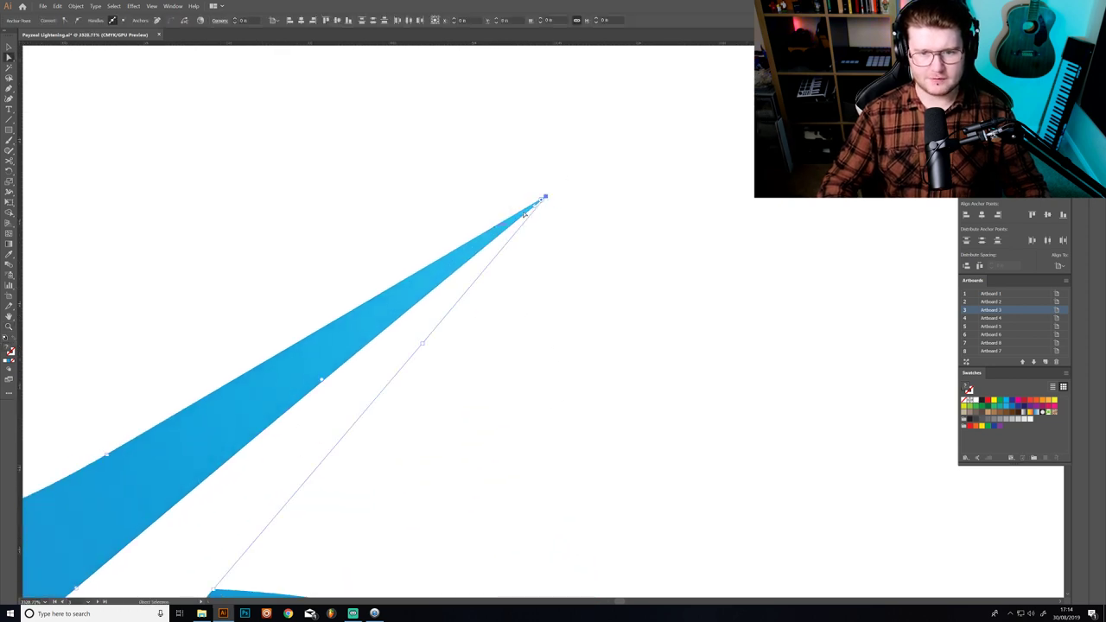
pyautogui.moveTo(542, 200); pyautogui.dragTo(487, 239)
pyautogui.click(555, 256)
pyautogui.scroll(-8, 316, 333)
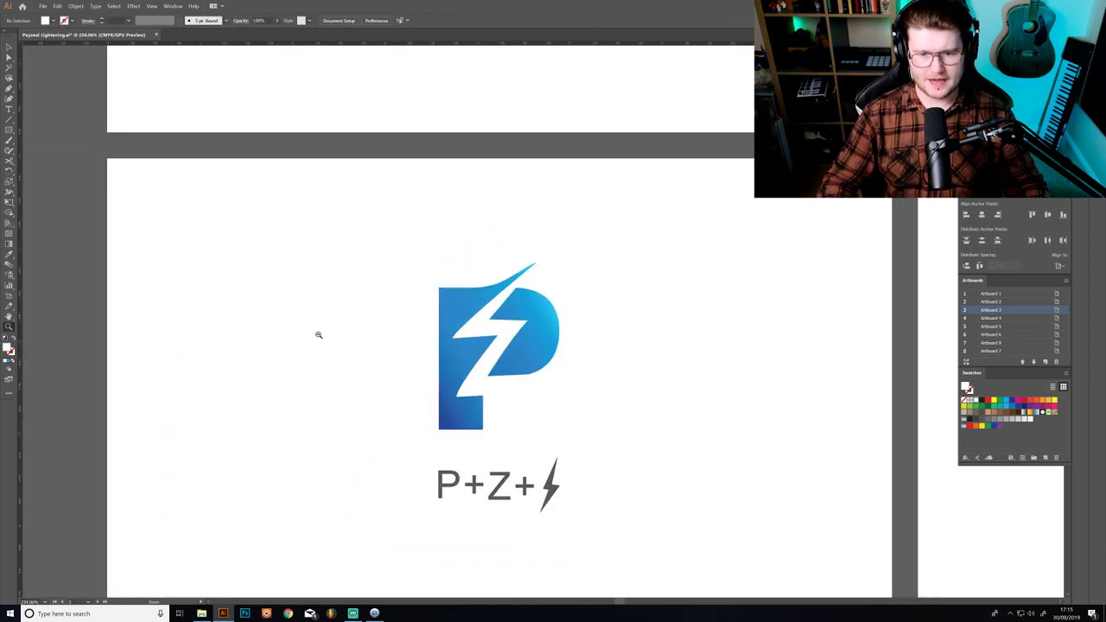
pyautogui.scroll(2, 338, 323)
pyautogui.scroll(-6, 302, 333)
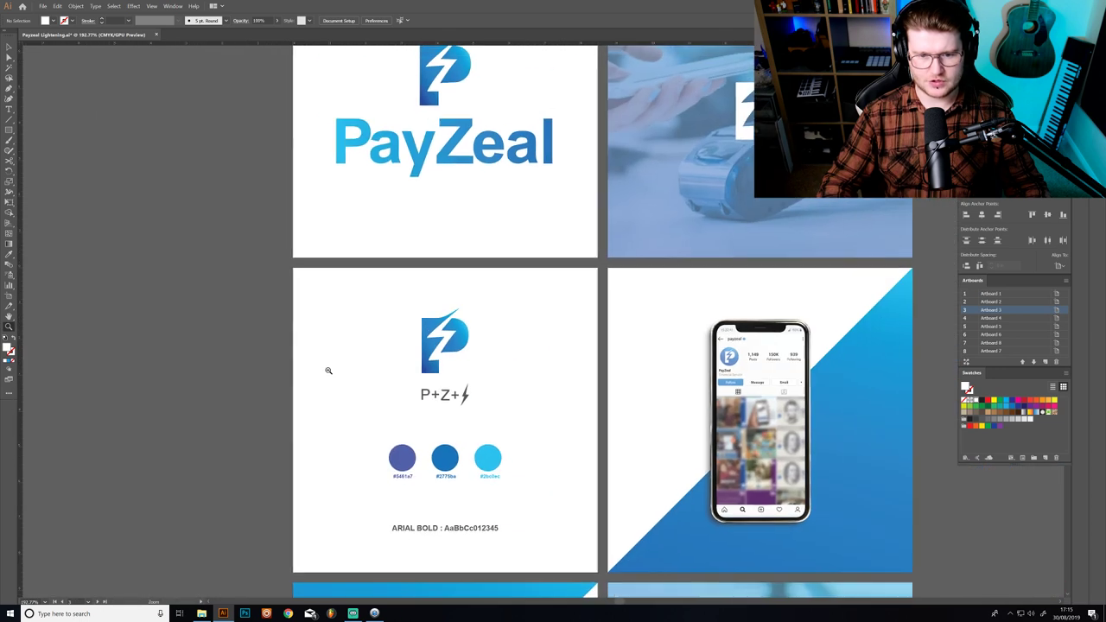
pyautogui.scroll(3, 409, 363)
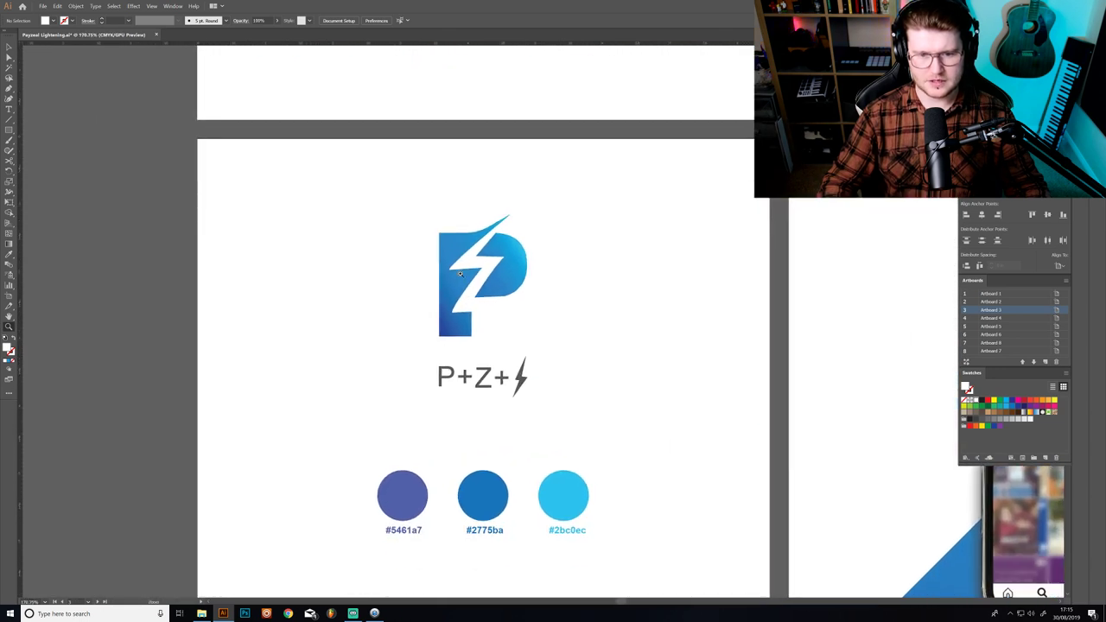
pyautogui.scroll(4, 602, 250)
pyautogui.press('v')
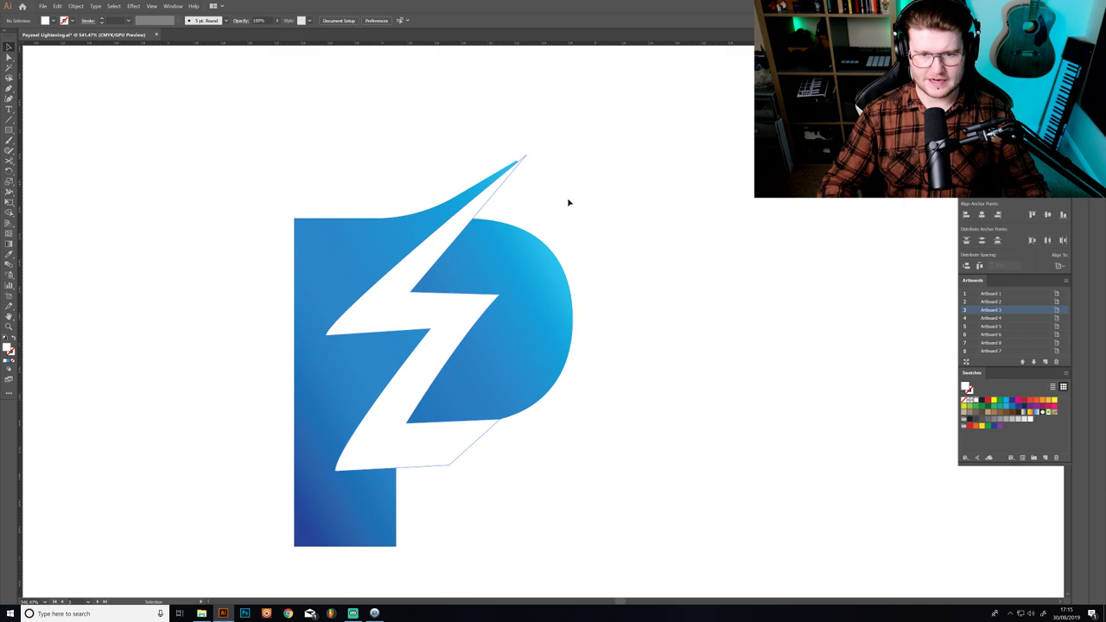
pyautogui.click(440, 239)
pyautogui.scroll(-6, 457, 291)
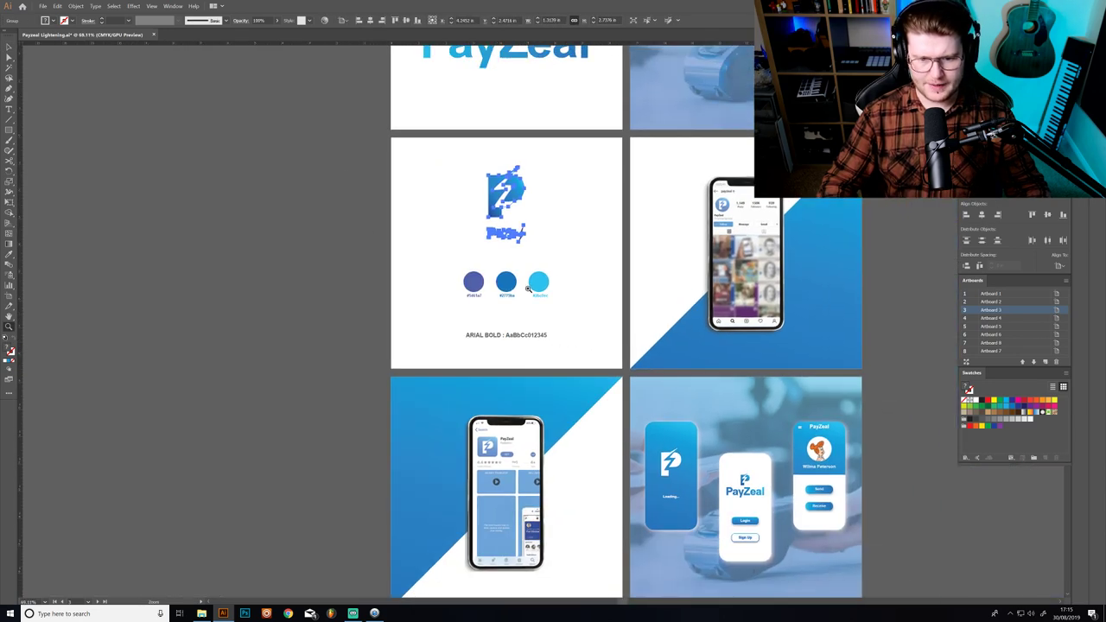
pyautogui.scroll(5, 749, 302)
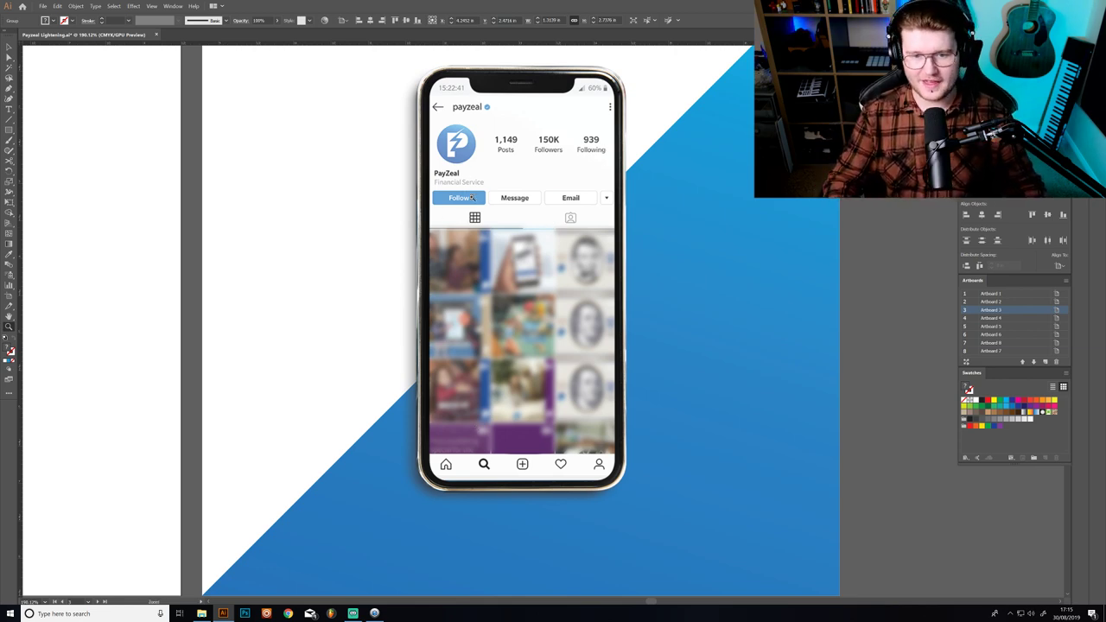
pyautogui.scroll(-8, 667, 383)
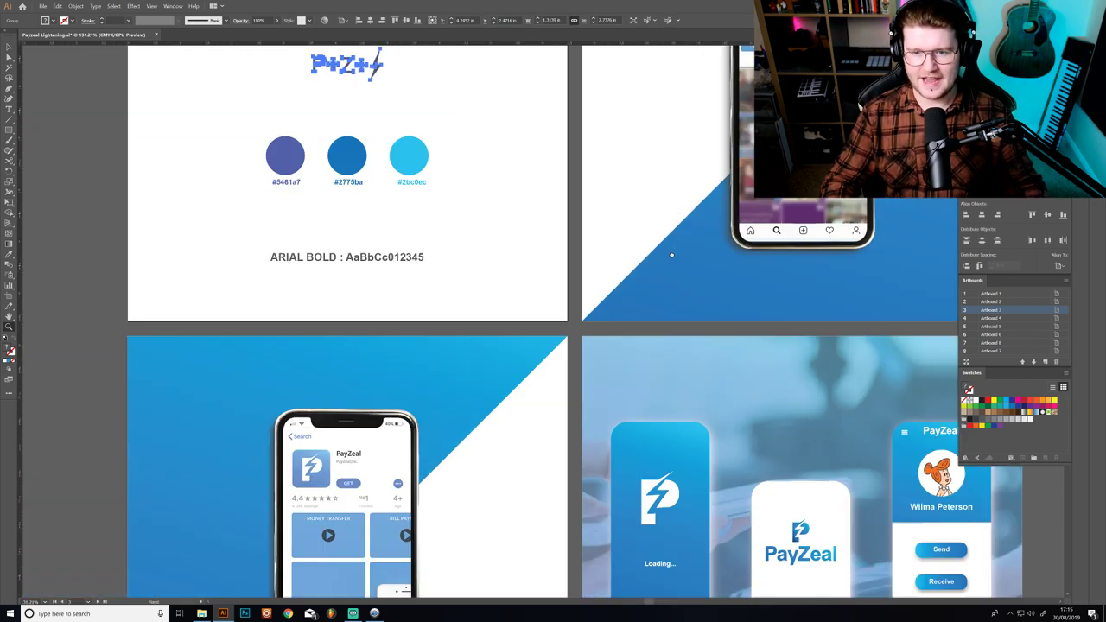
pyautogui.scroll(5, 430, 283)
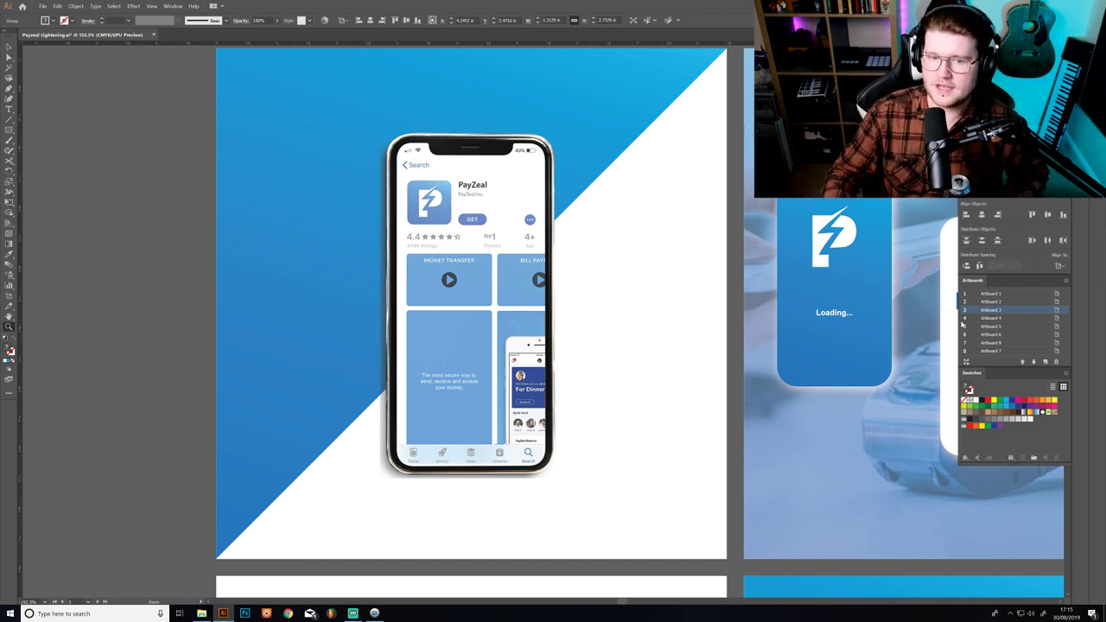
pyautogui.click(475, 196)
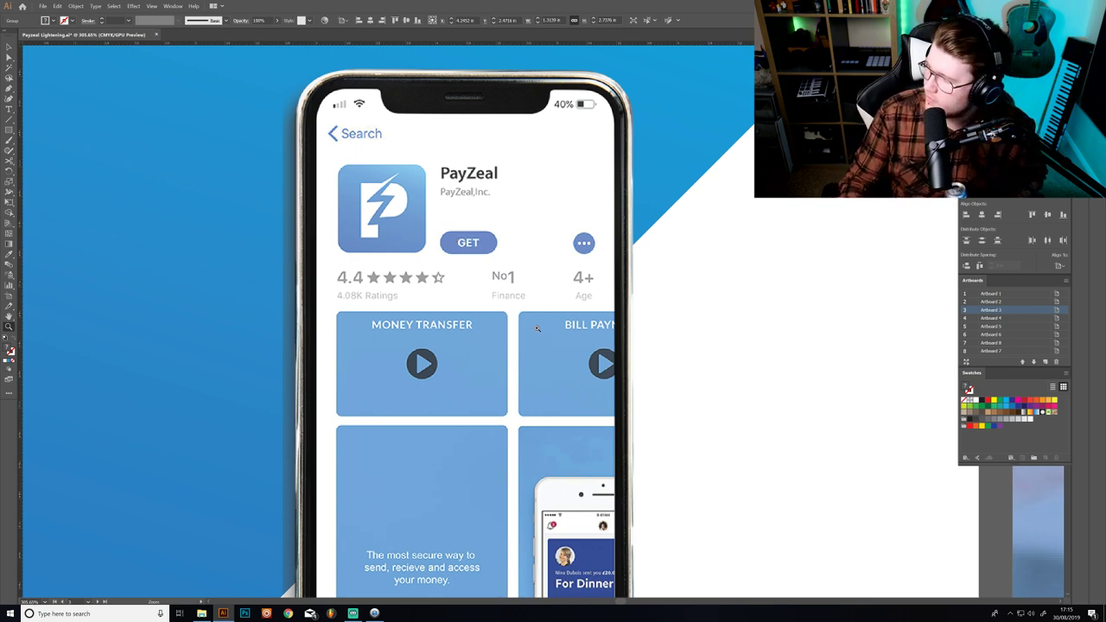
pyautogui.moveTo(536, 328); pyautogui.dragTo(420, 367)
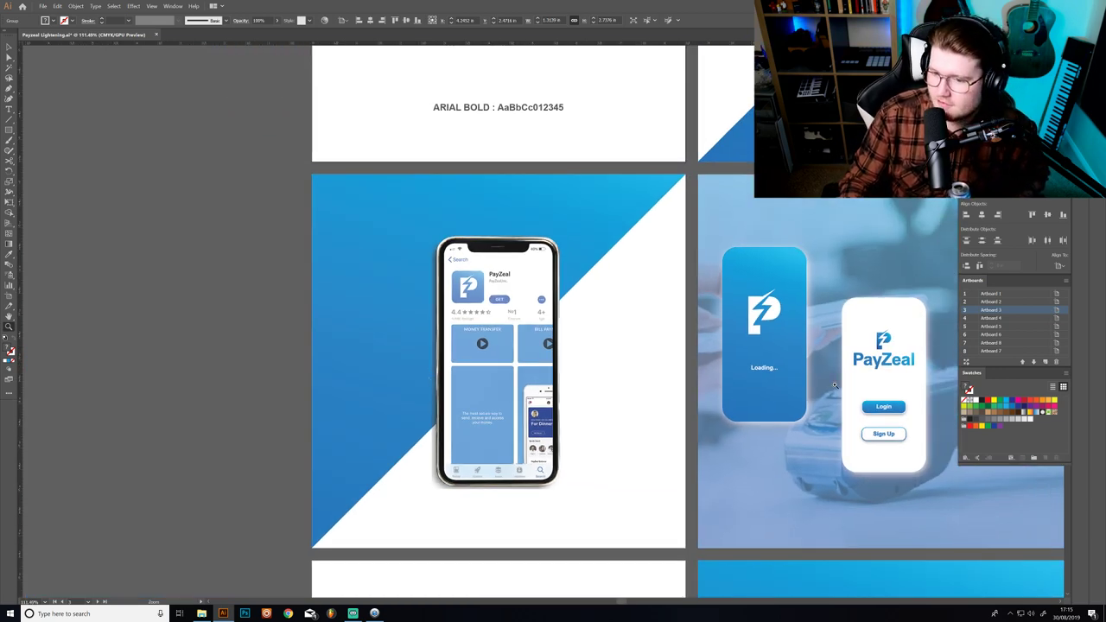
pyautogui.moveTo(671, 410); pyautogui.dragTo(418, 367)
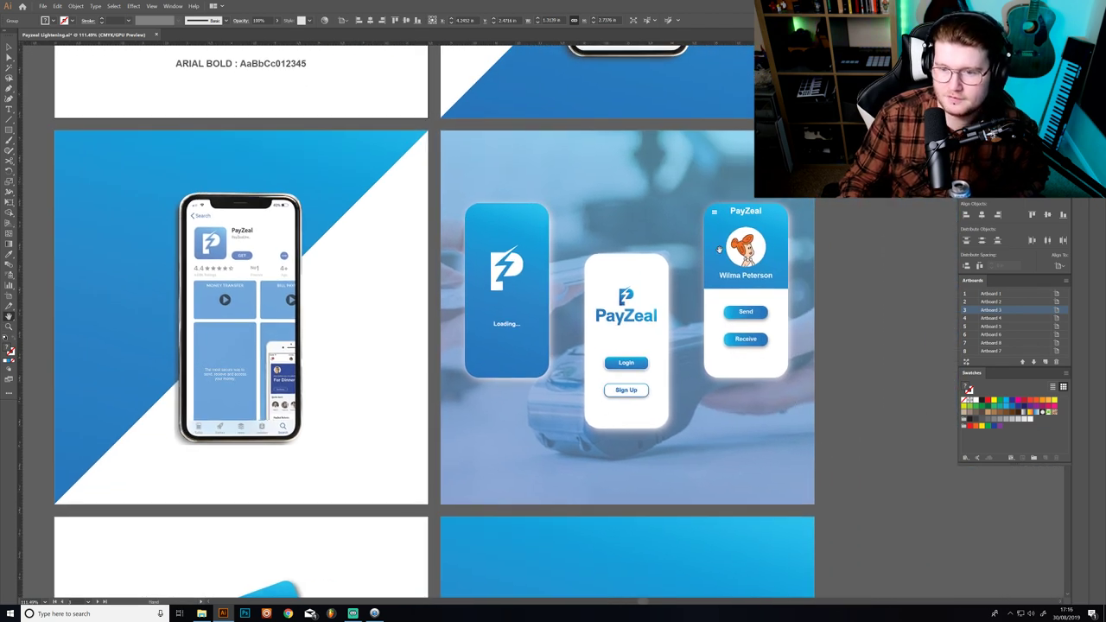
pyautogui.click(11, 326)
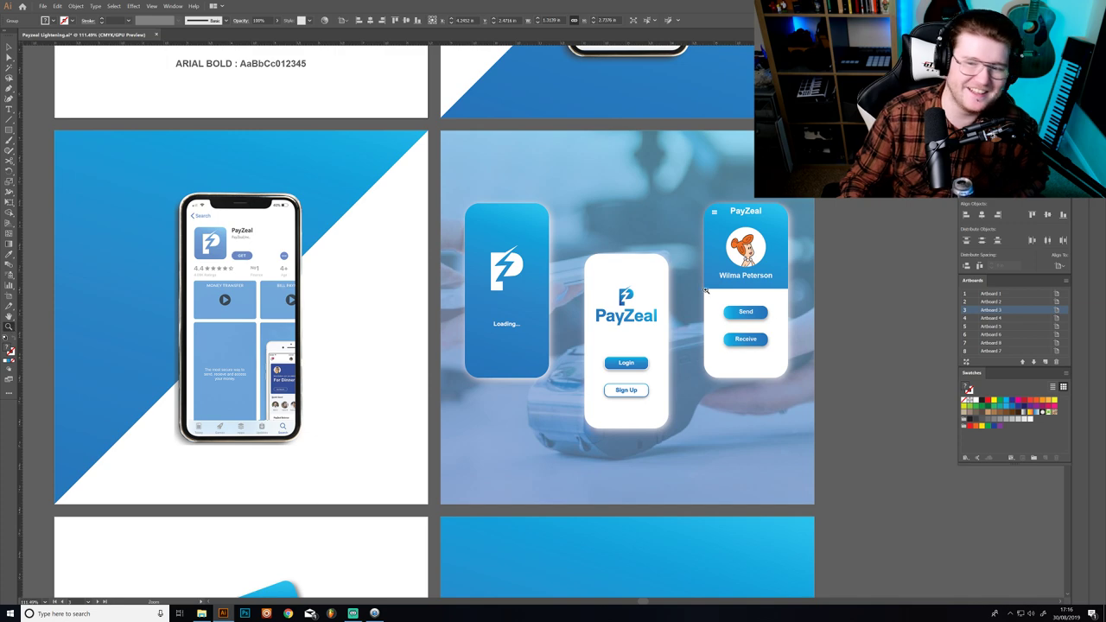
pyautogui.click(780, 248)
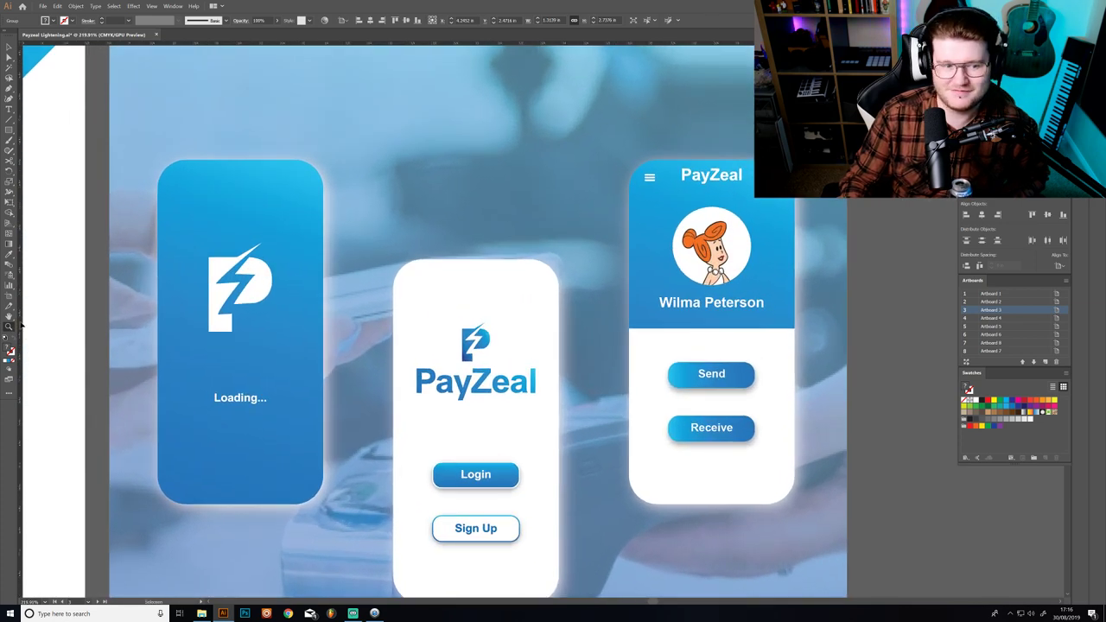
pyautogui.click(9, 317)
pyautogui.moveTo(714, 305); pyautogui.dragTo(571, 311)
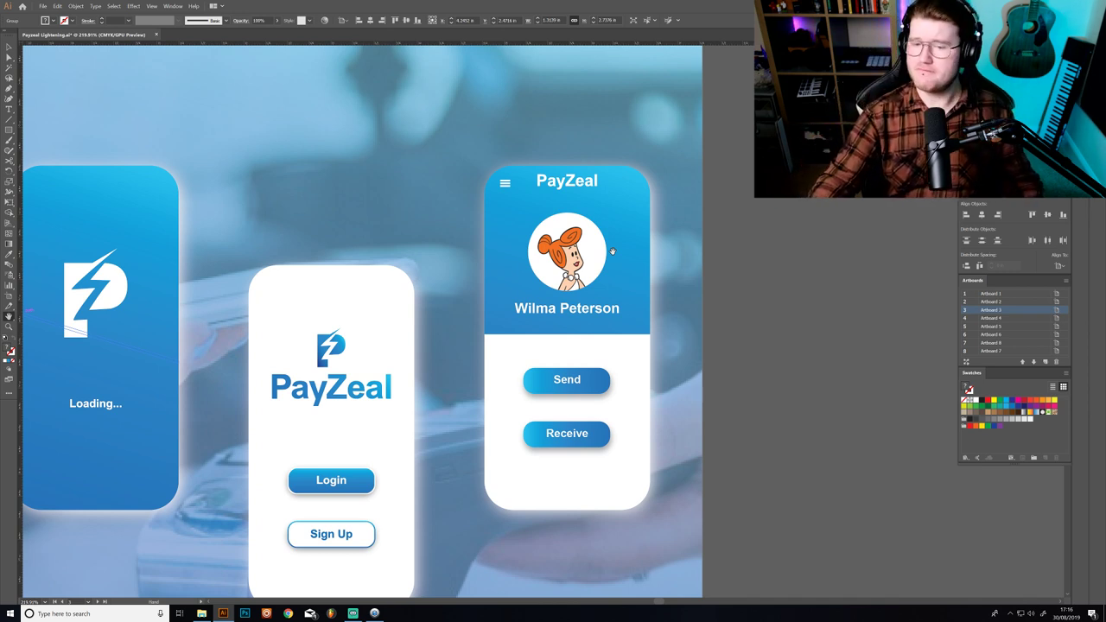
pyautogui.scroll(-5, 612, 251)
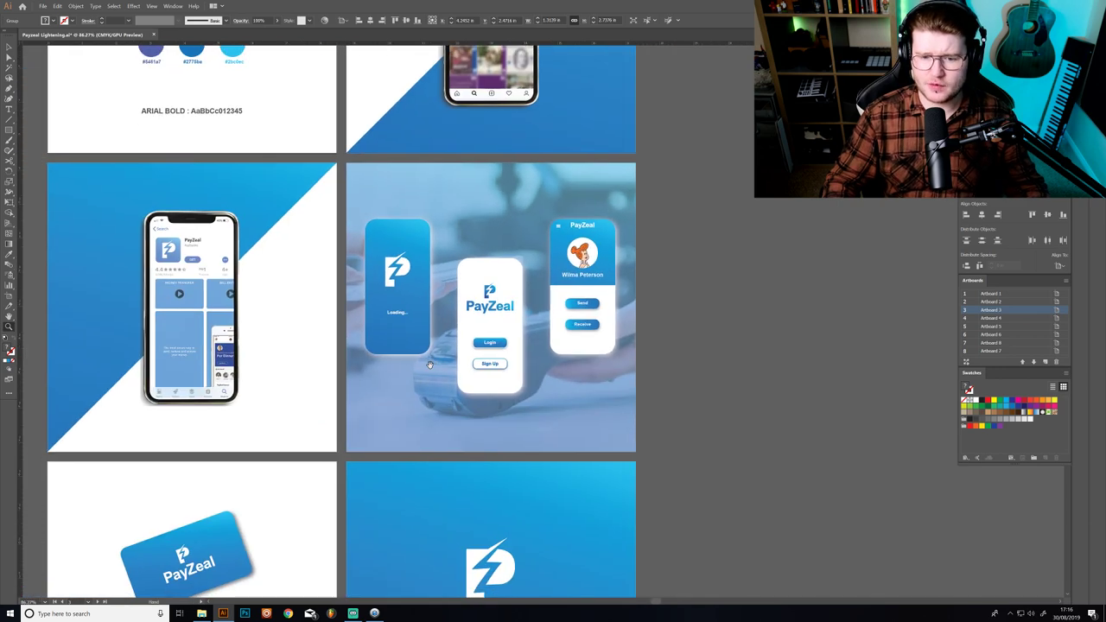
pyautogui.moveTo(450, 328); pyautogui.dragTo(567, 378)
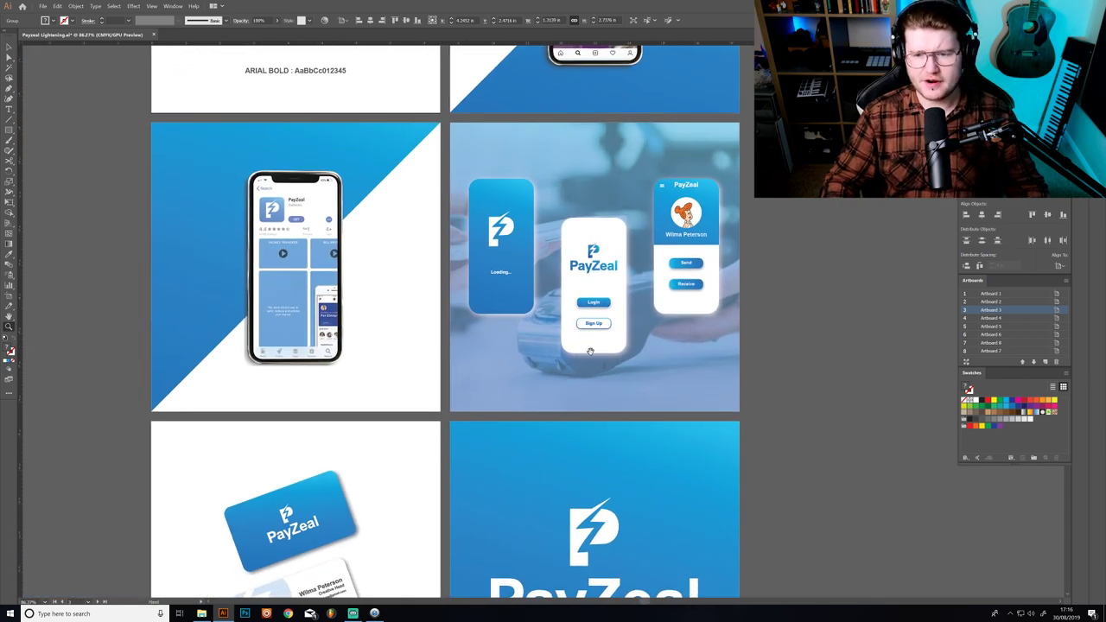
pyautogui.scroll(6, 590, 350)
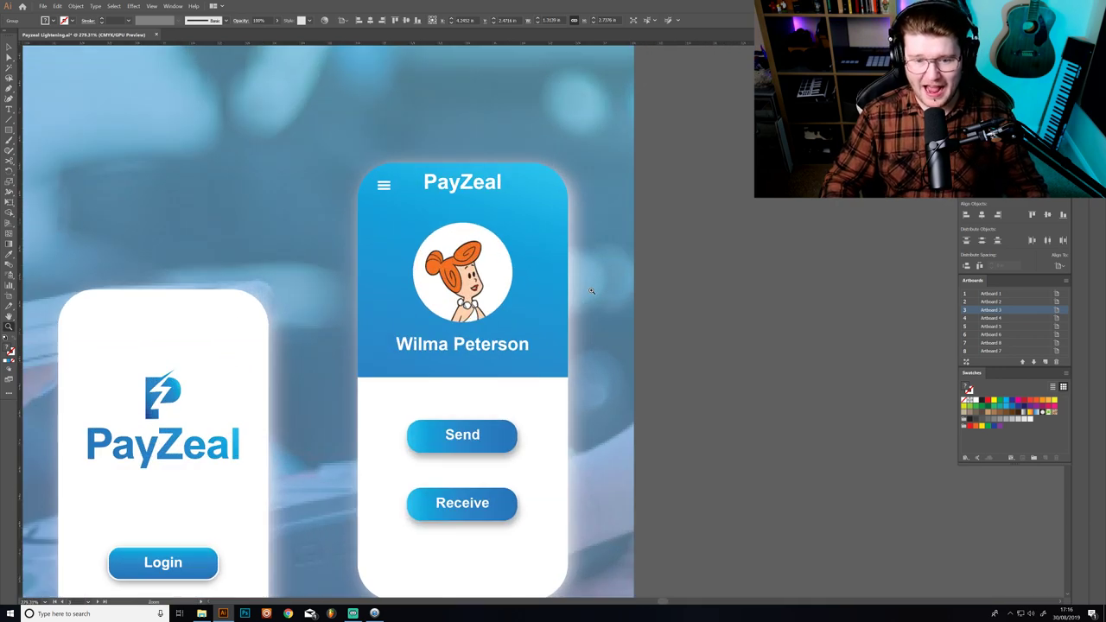
pyautogui.scroll(-4, 591, 290)
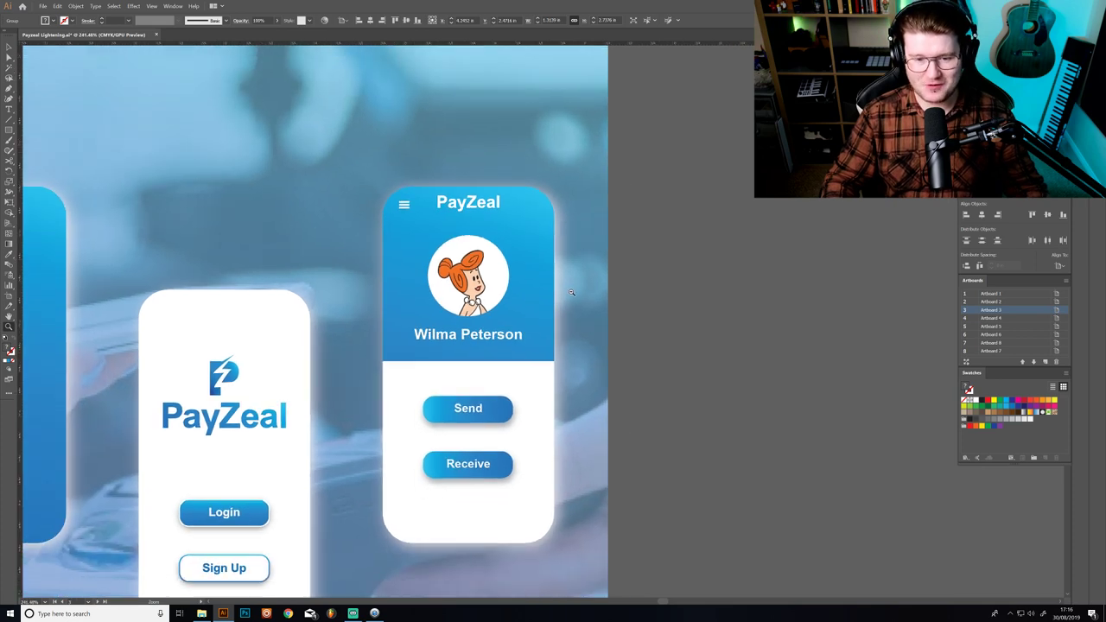
pyautogui.moveTo(224, 536); pyautogui.dragTo(417, 331)
pyautogui.scroll(-2, 415, 330)
# - Zoom in on the white business card artboard
pyautogui.moveTo(322, 438); pyautogui.dragTo(470, 276)
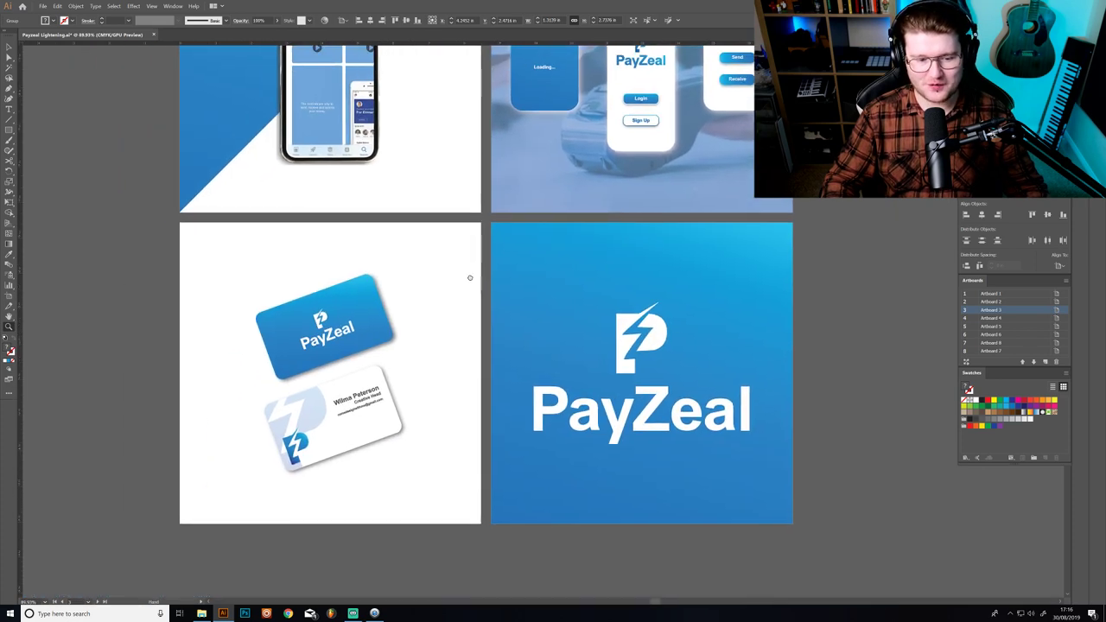
pyautogui.moveTo(390, 437); pyautogui.dragTo(397, 395)
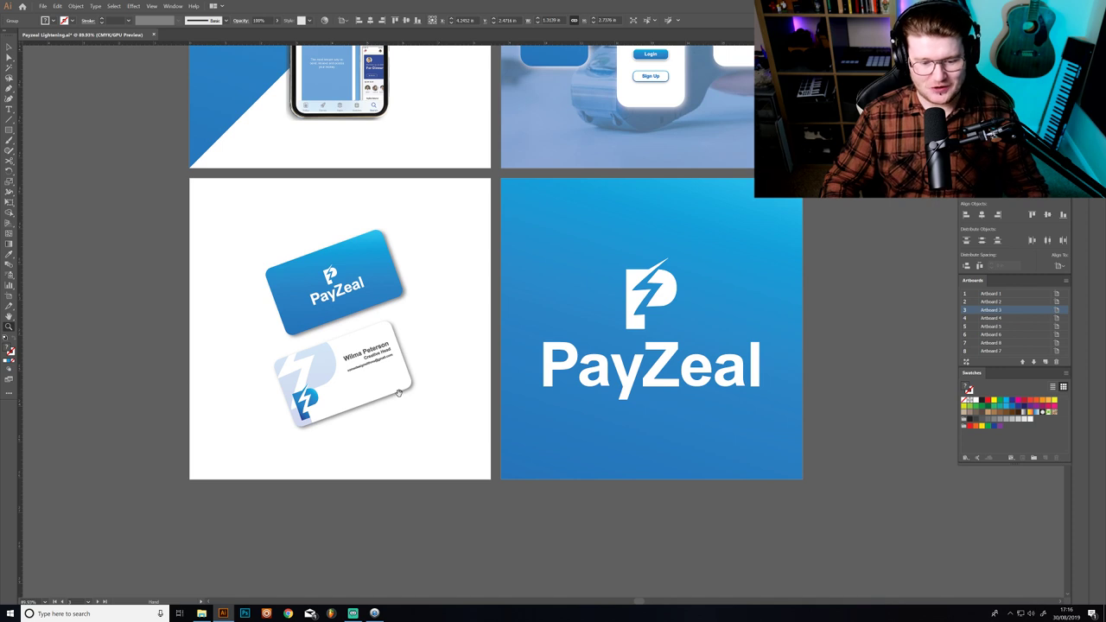
pyautogui.scroll(3, 349, 286)
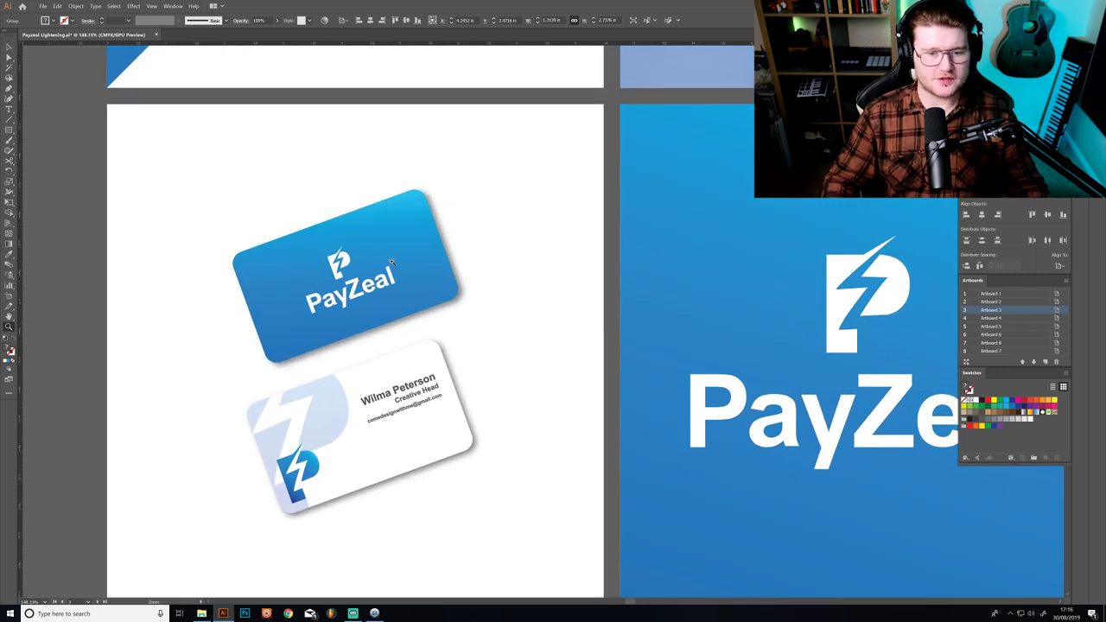
pyautogui.press('v')
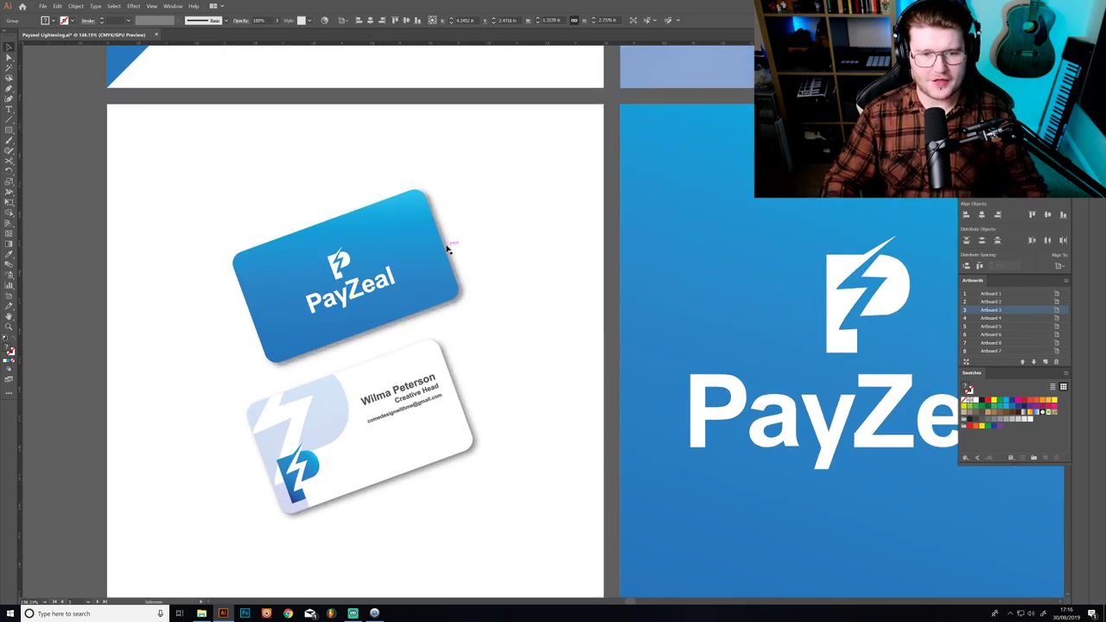
pyautogui.press('z')
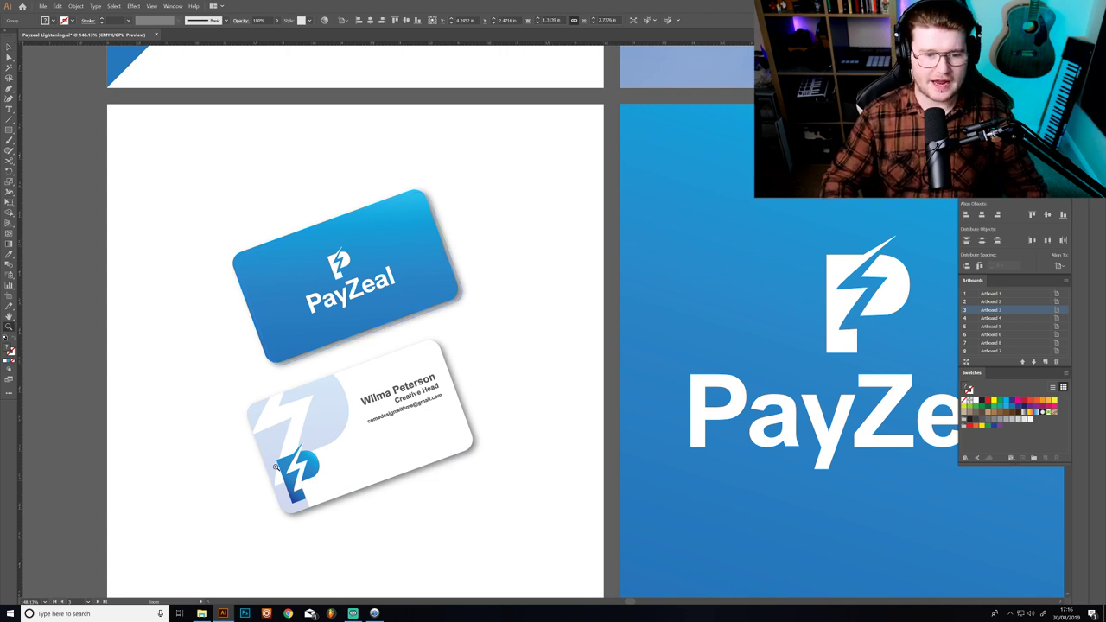
pyautogui.moveTo(285, 440); pyautogui.dragTo(331, 357)
pyautogui.press('v')
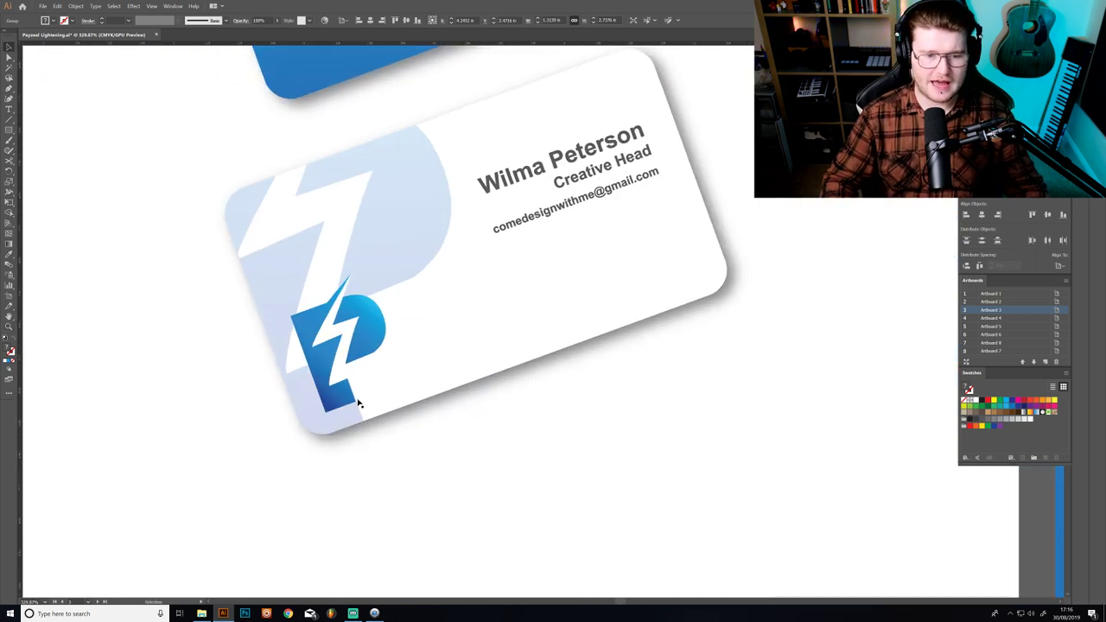
# - Set the light-blue P shape group on the card to 10% opacity
pyautogui.click(360, 202)
pyautogui.click(450, 271)
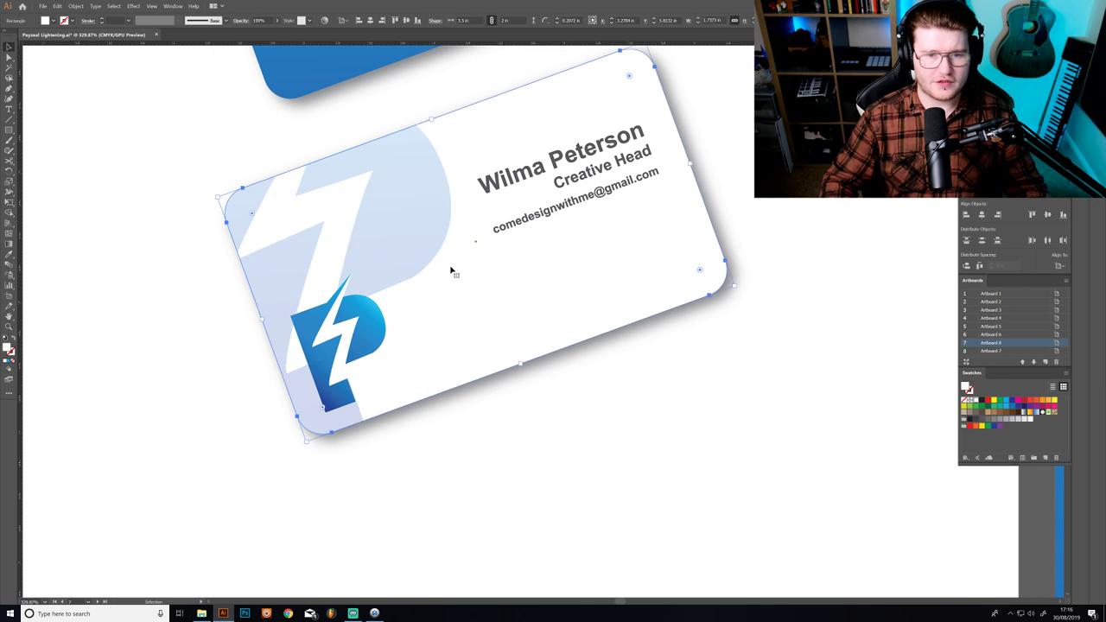
pyautogui.click(380, 260)
pyautogui.click(257, 20)
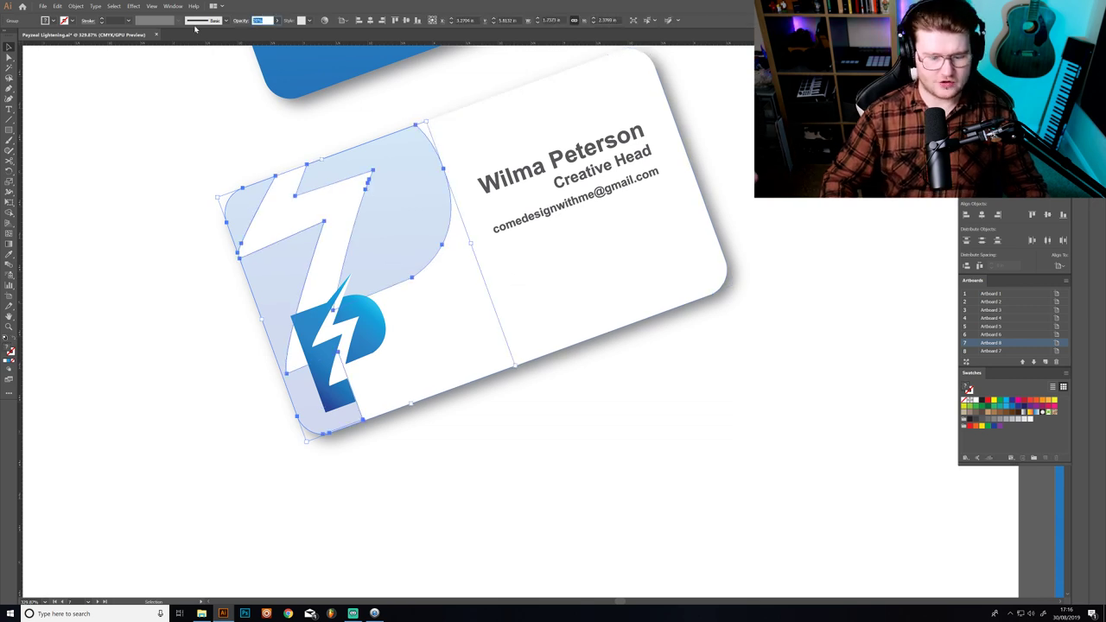
pyautogui.write('10')
pyautogui.press('Return')
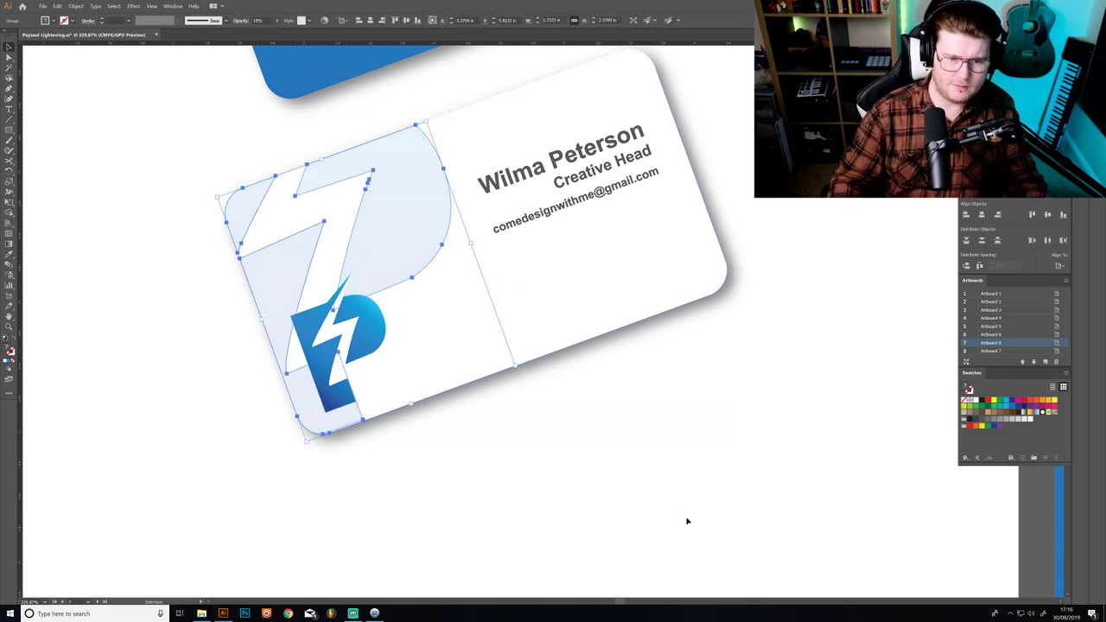
pyautogui.scroll(-10, 360, 427)
pyautogui.click(366, 440)
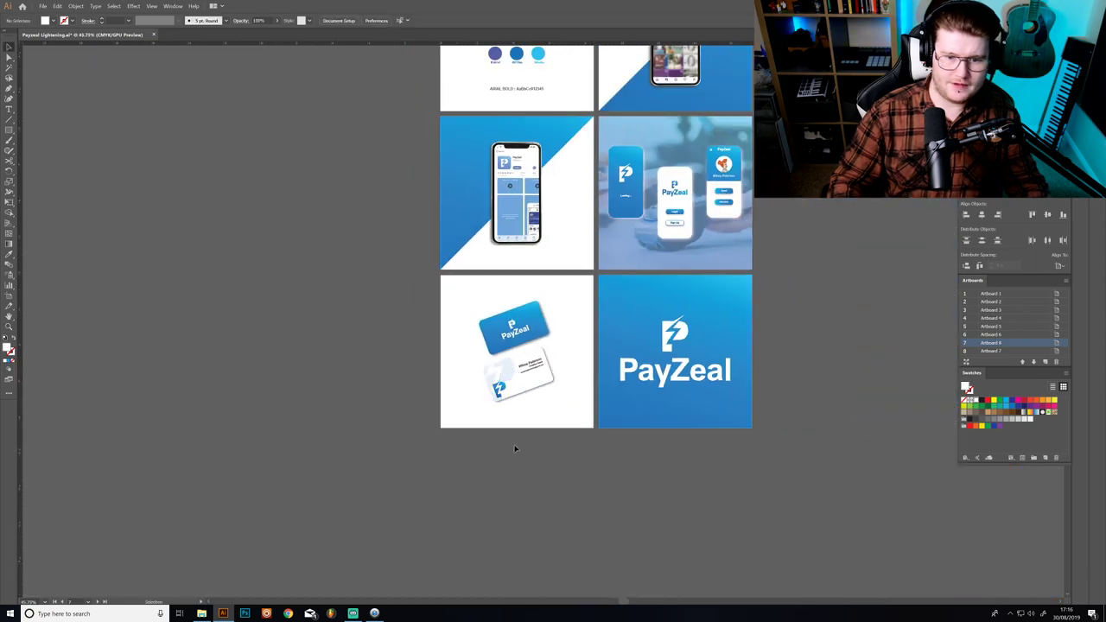
# - Lower the pale lightning-P watermark group's opacity to 5%
pyautogui.press('z')
pyautogui.moveTo(508, 374); pyautogui.dragTo(605, 374)
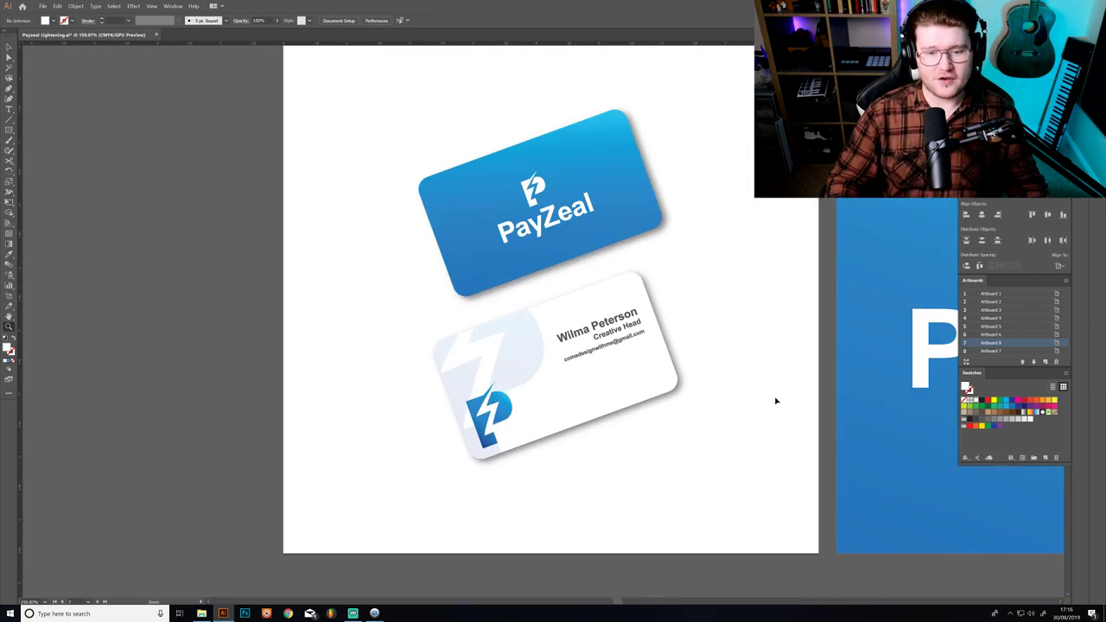
pyautogui.hotkey('ctrl', 'z')
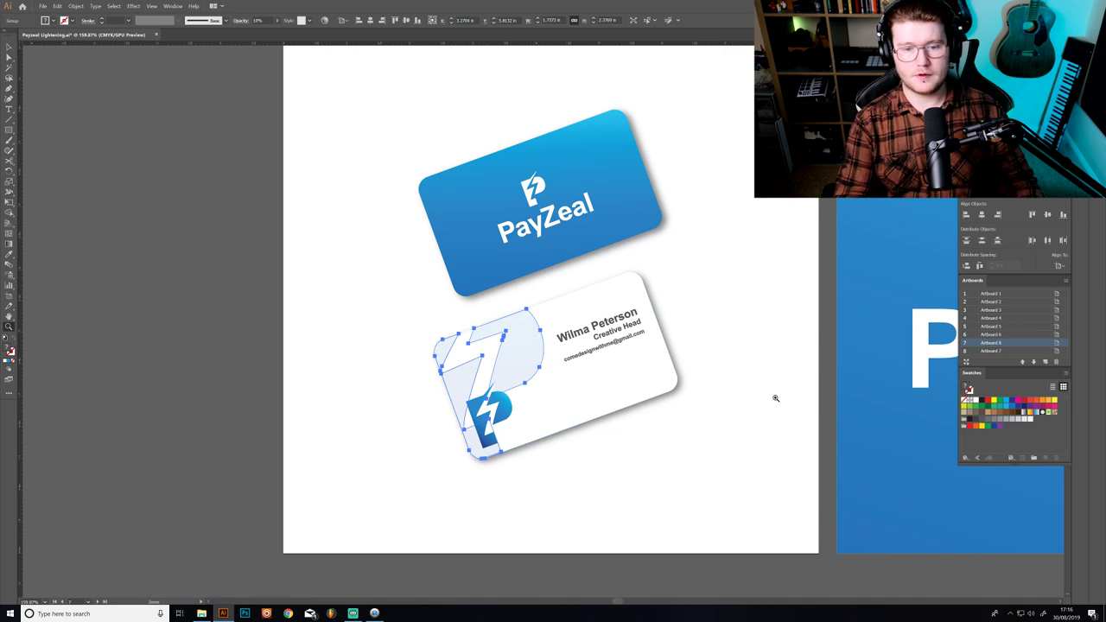
pyautogui.press('v')
pyautogui.click(245, 277)
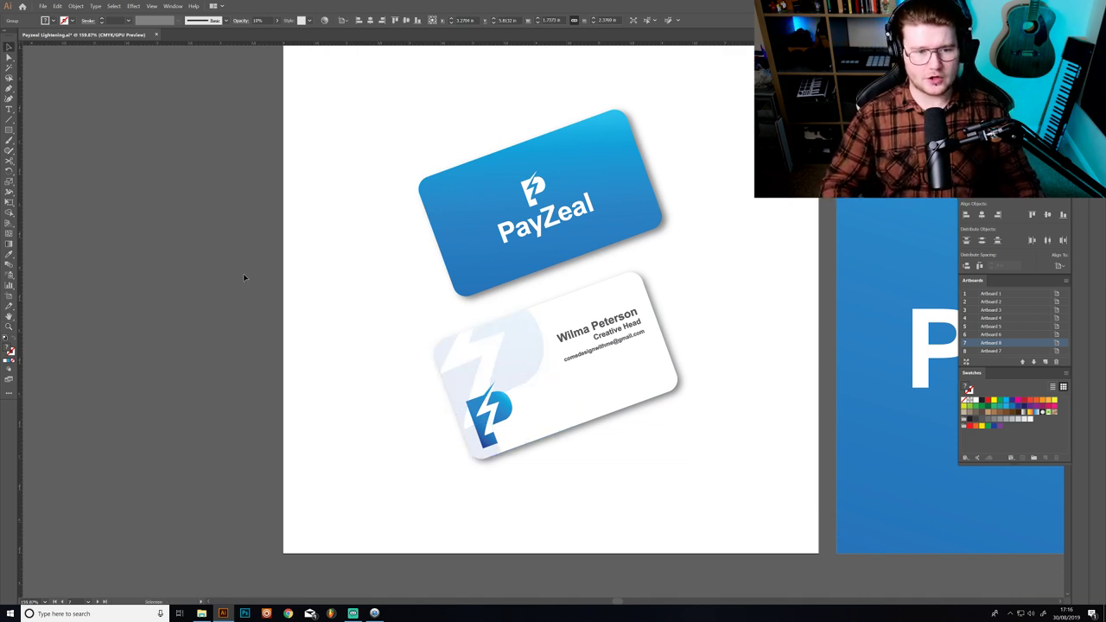
pyautogui.click(507, 348)
pyautogui.click(256, 20)
pyautogui.write('5')
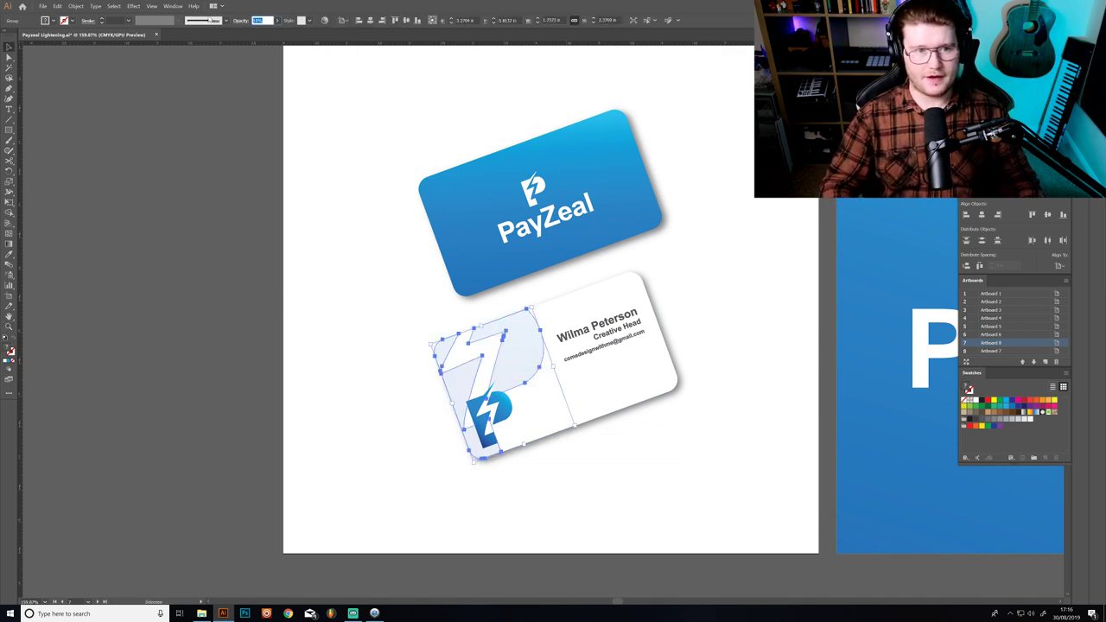
pyautogui.press('Return')
pyautogui.click(218, 201)
pyautogui.press('z')
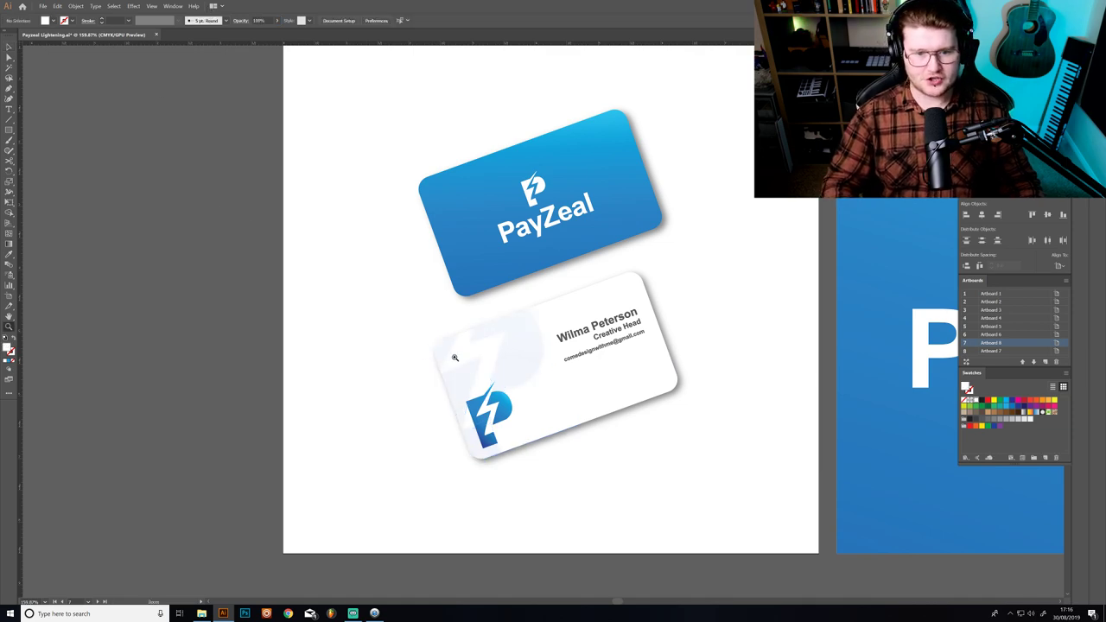
pyautogui.moveTo(402, 353); pyautogui.dragTo(610, 308)
# - Nudge the email text line on the business card slightly into place
pyautogui.press('v')
pyautogui.click(619, 276)
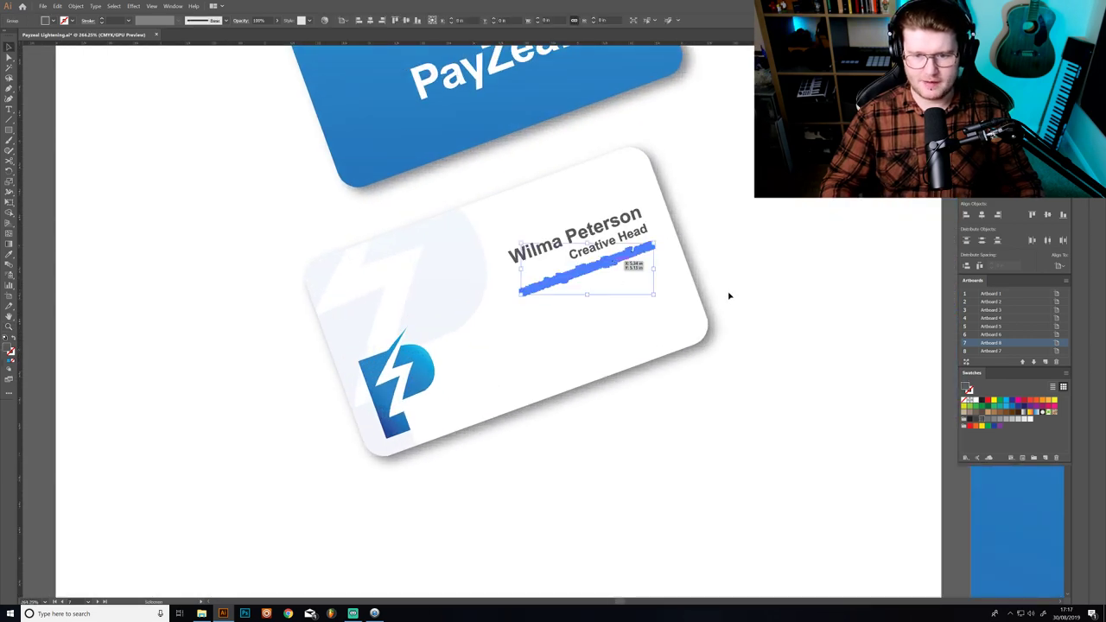
pyautogui.moveTo(634, 266); pyautogui.dragTo(622, 248)
pyautogui.click(622, 248)
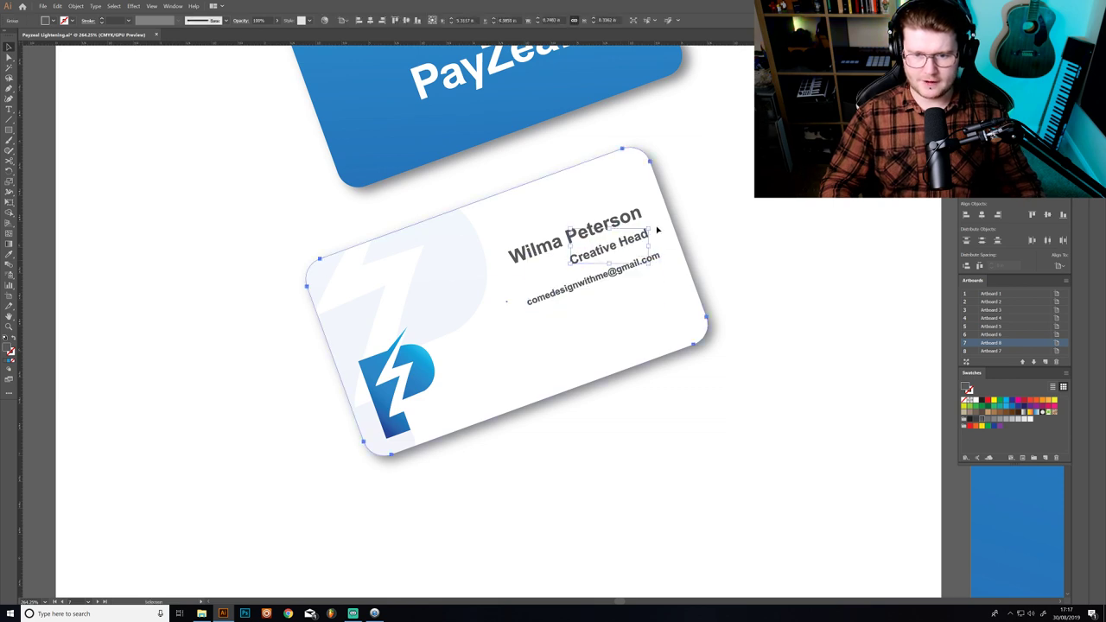
pyautogui.scroll(-6, 568, 288)
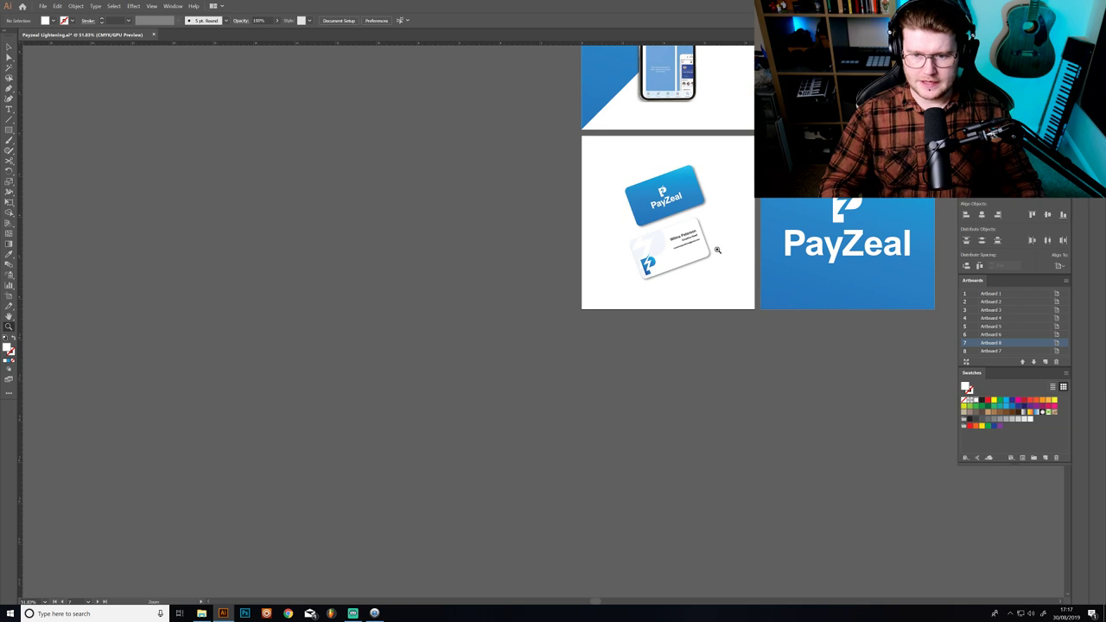
pyautogui.scroll(5, 691, 244)
pyautogui.click(679, 240)
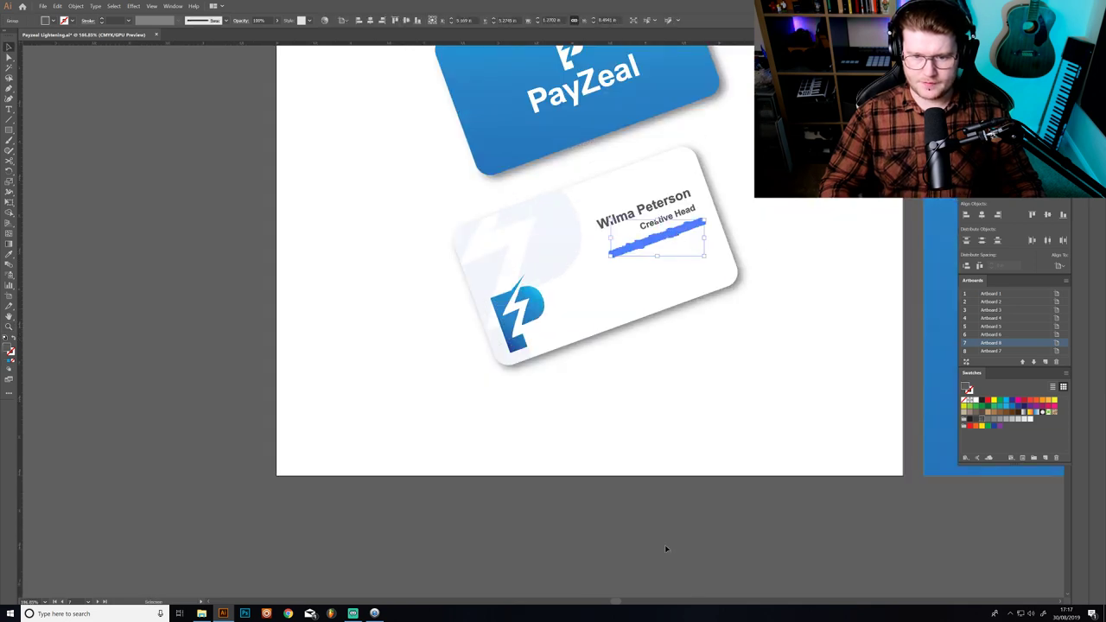
pyautogui.click(449, 292)
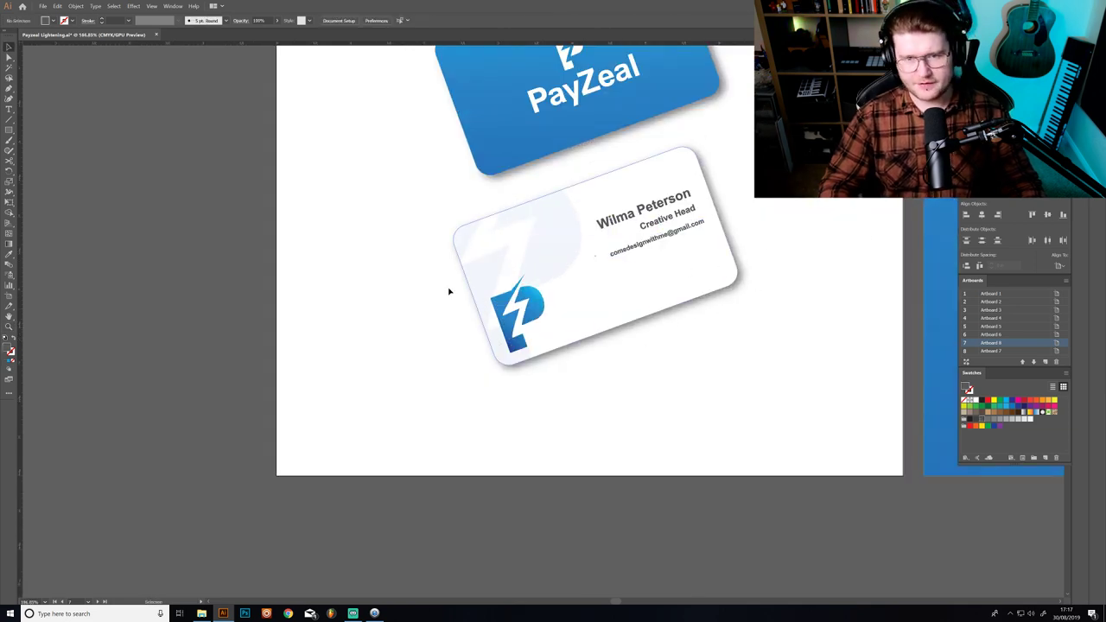
pyautogui.scroll(-8, 321, 313)
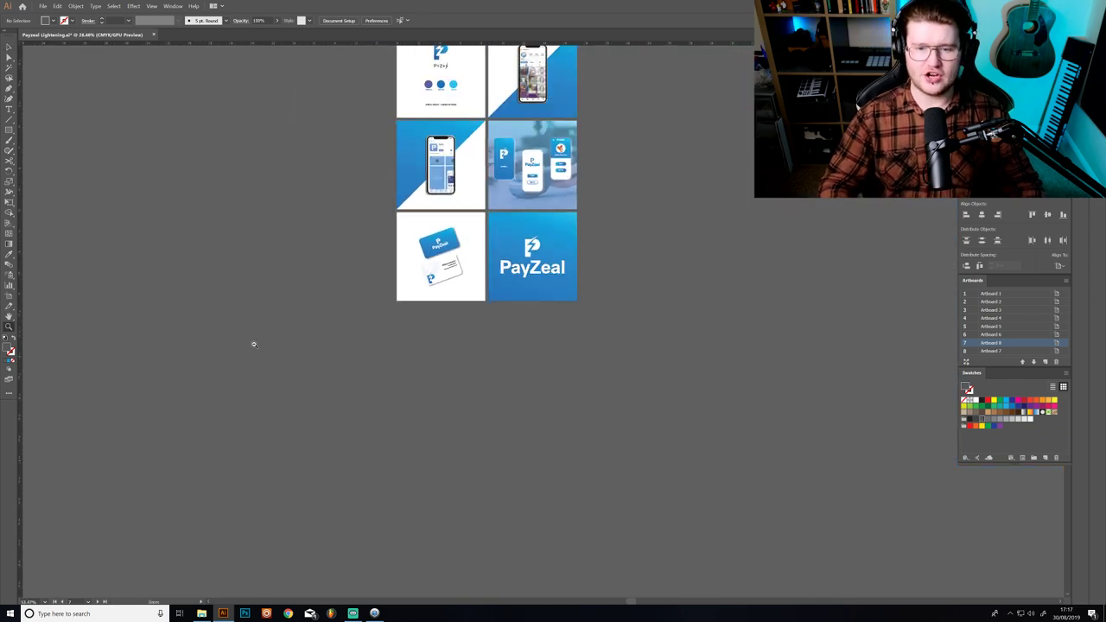
pyautogui.scroll(8, 469, 409)
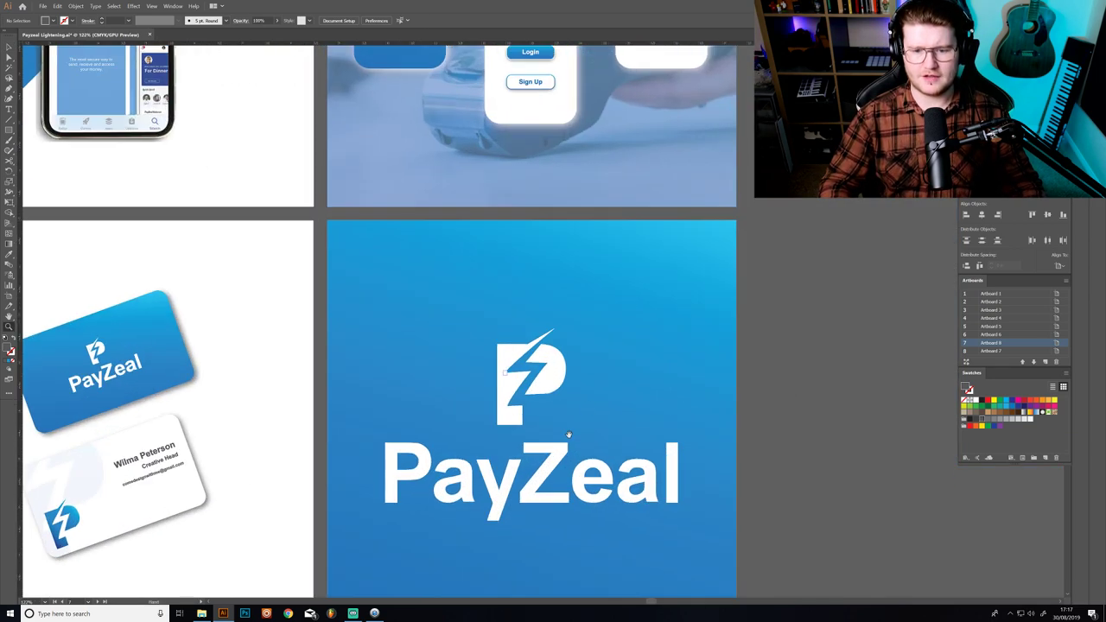
pyautogui.scroll(10, 361, 184)
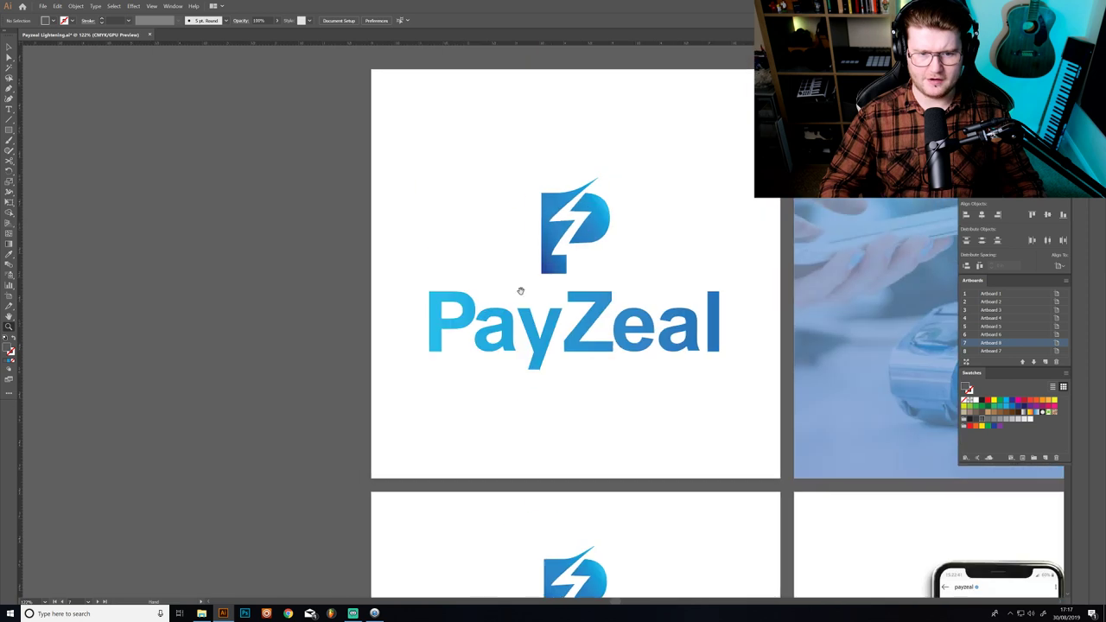
pyautogui.scroll(5, 421, 358)
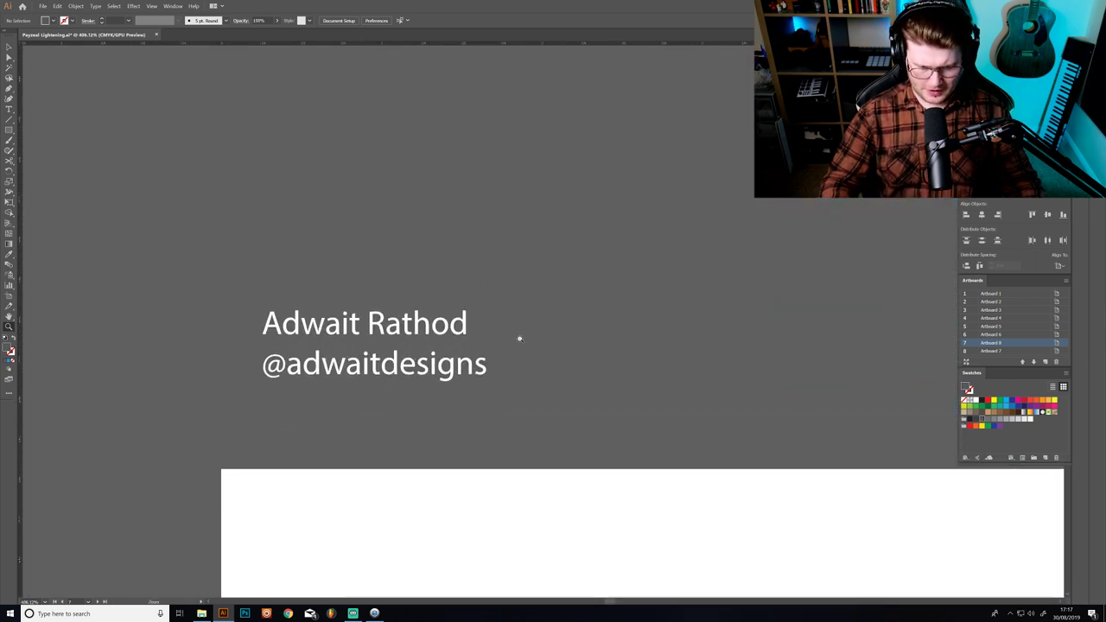
# - Close Payzeal Lightening.ai without saving and open PayZeal by Ali Graphics from the Ali folder
pyautogui.click(156, 34)
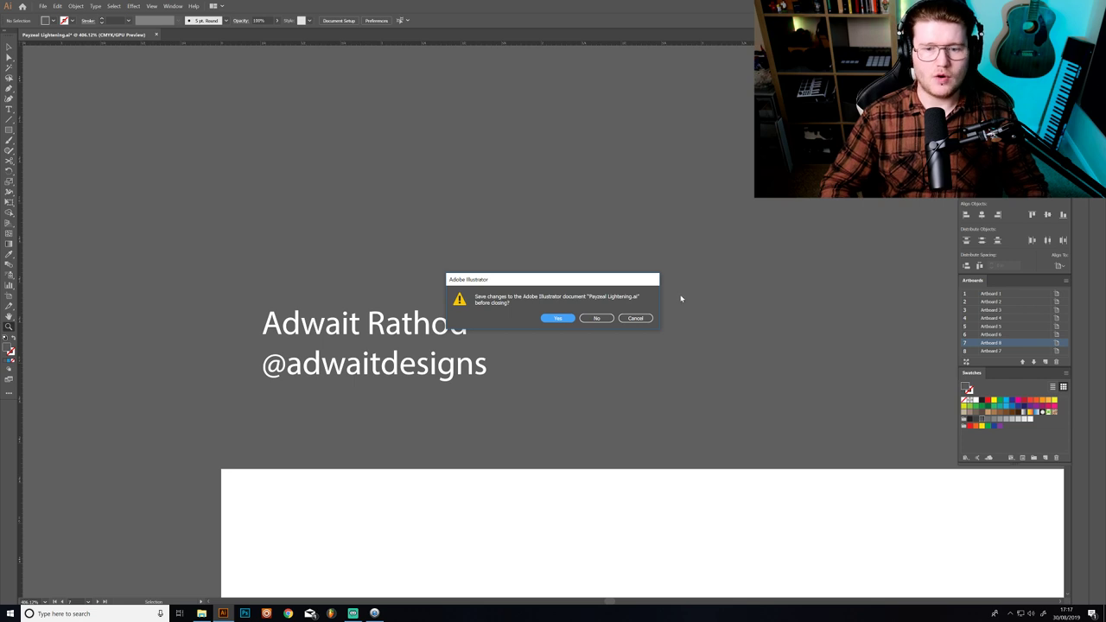
pyautogui.click(607, 318)
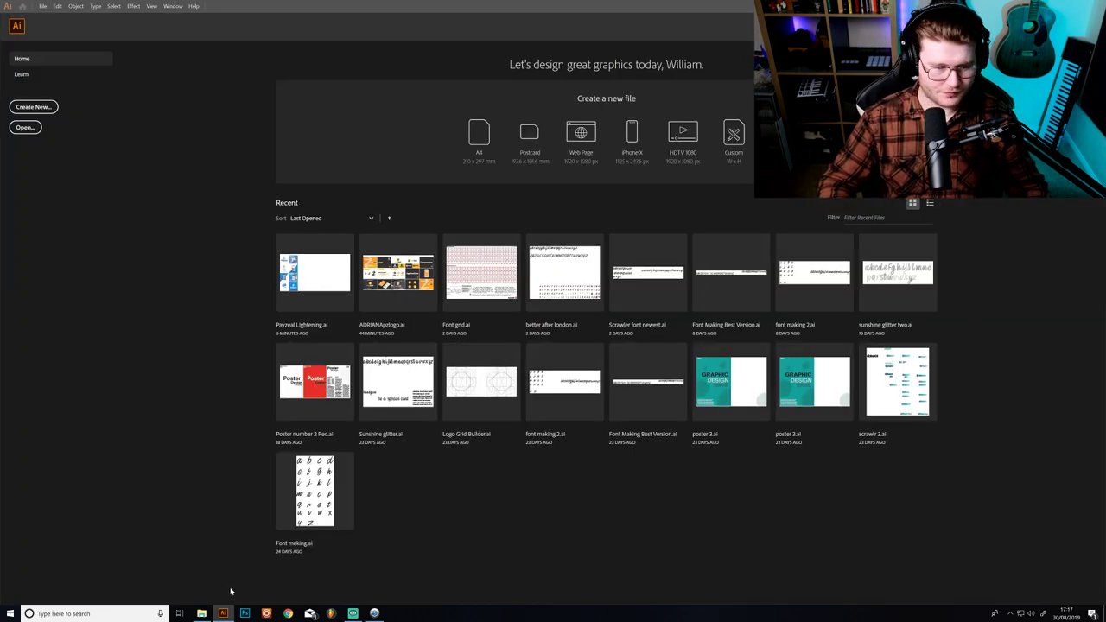
pyautogui.click(202, 613)
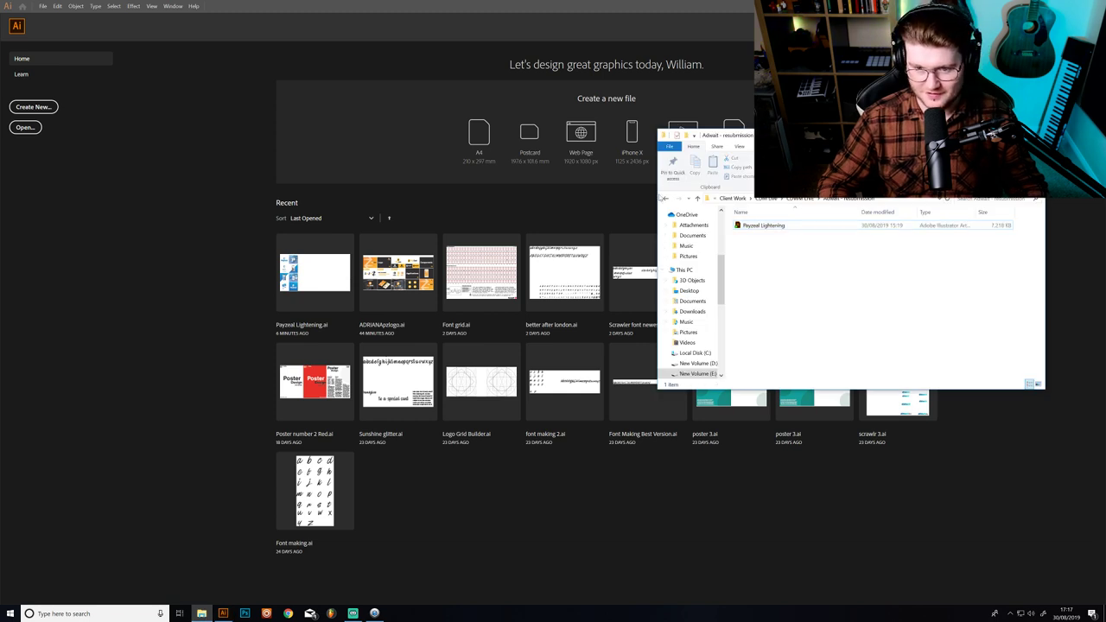
pyautogui.click(663, 198)
pyautogui.doubleClick(750, 236)
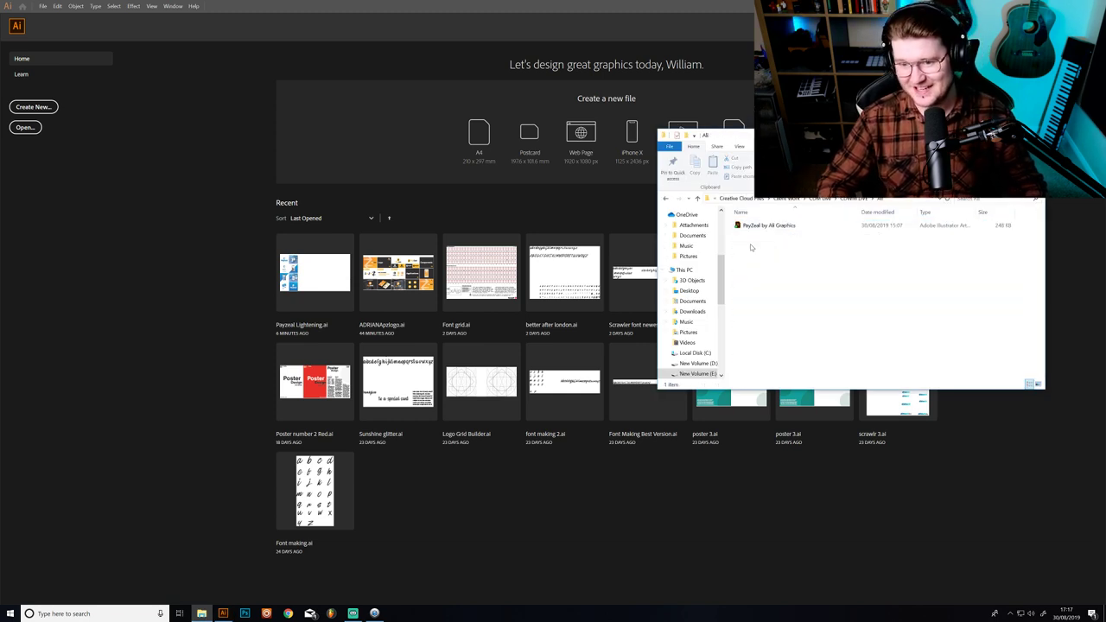
pyautogui.click(775, 227)
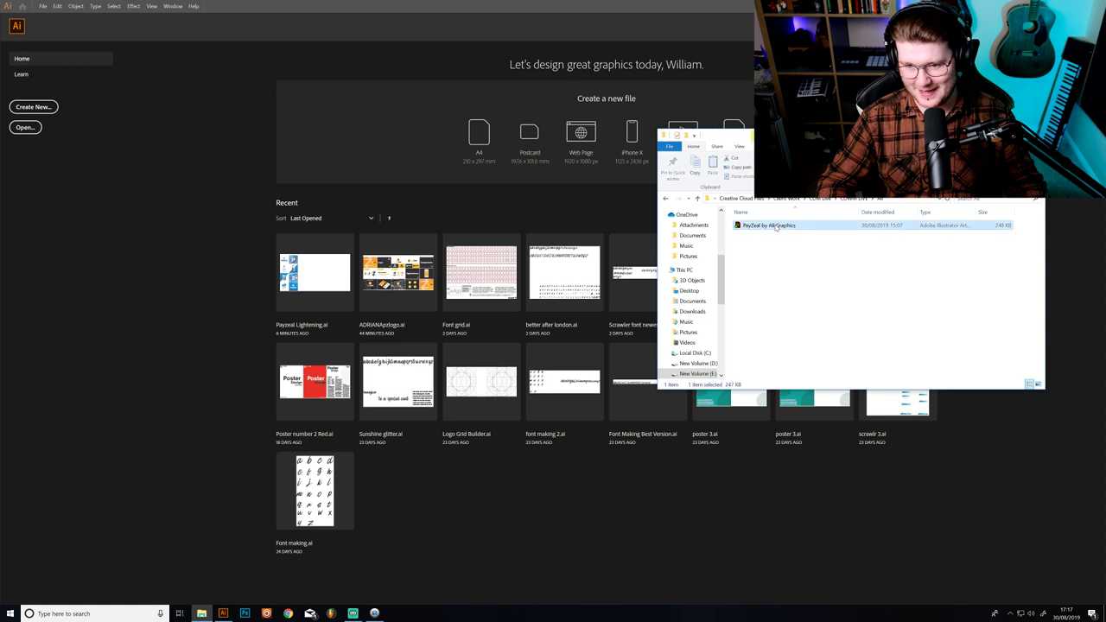
pyautogui.doubleClick(775, 226)
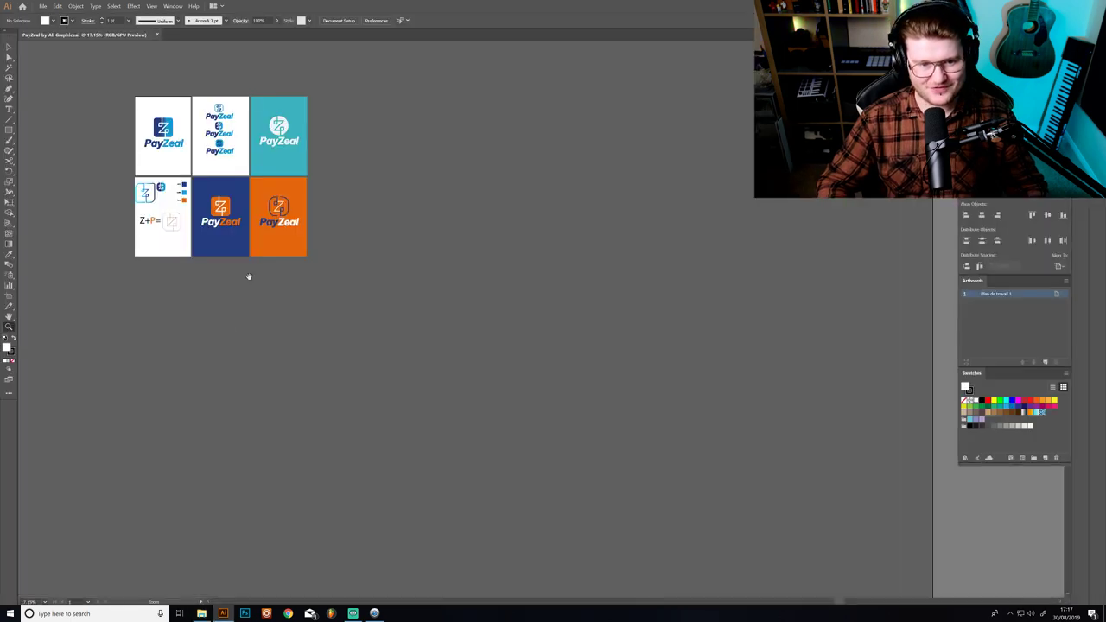
pyautogui.moveTo(510, 414); pyautogui.dragTo(429, 303)
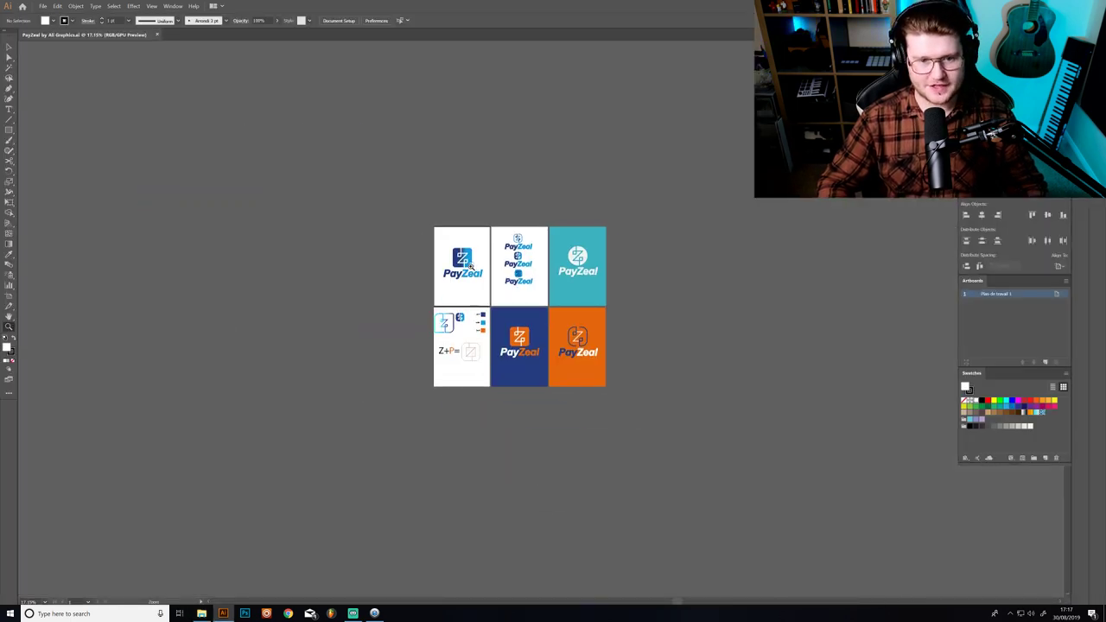
pyautogui.moveTo(468, 266); pyautogui.dragTo(624, 247)
pyautogui.moveTo(533, 240); pyautogui.dragTo(661, 302)
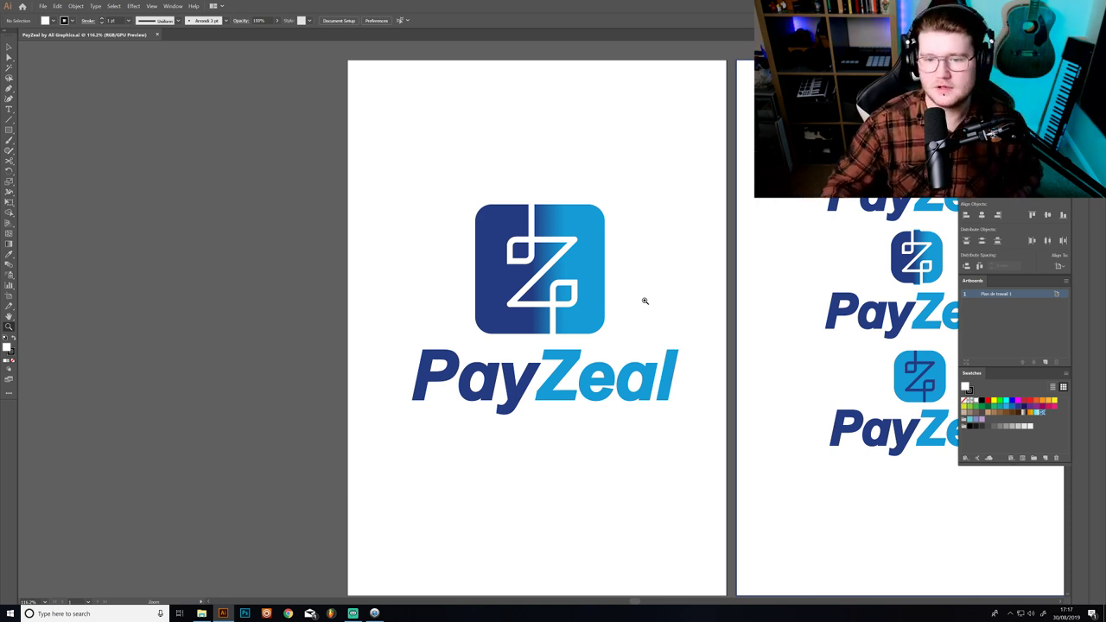
pyautogui.press('space')
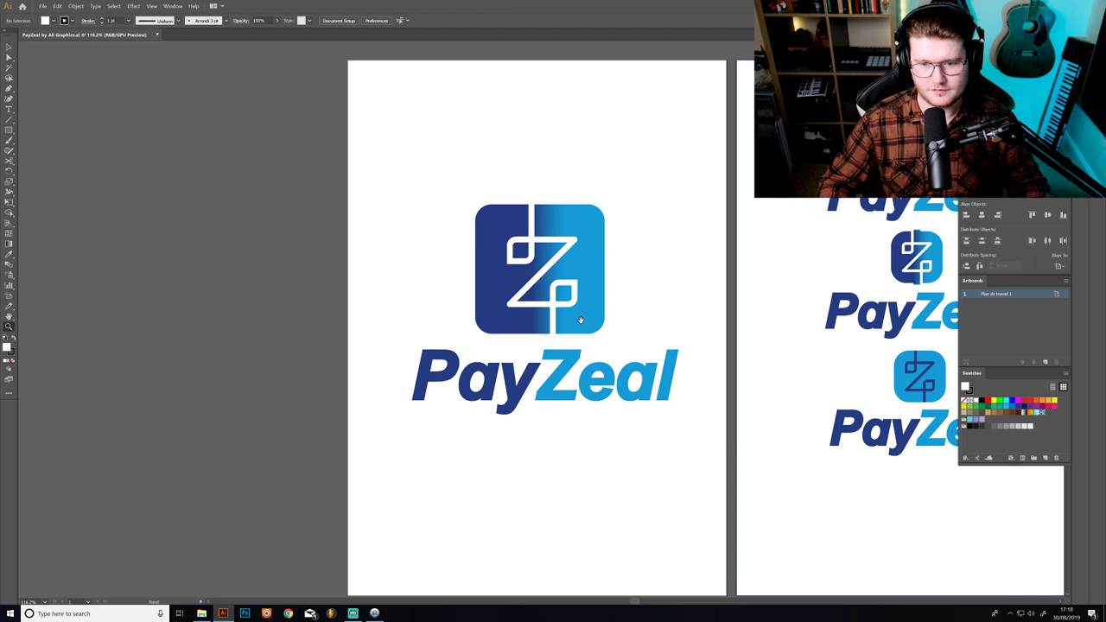
pyautogui.moveTo(580, 320); pyautogui.dragTo(590, 202)
pyautogui.scroll(3, 711, 261)
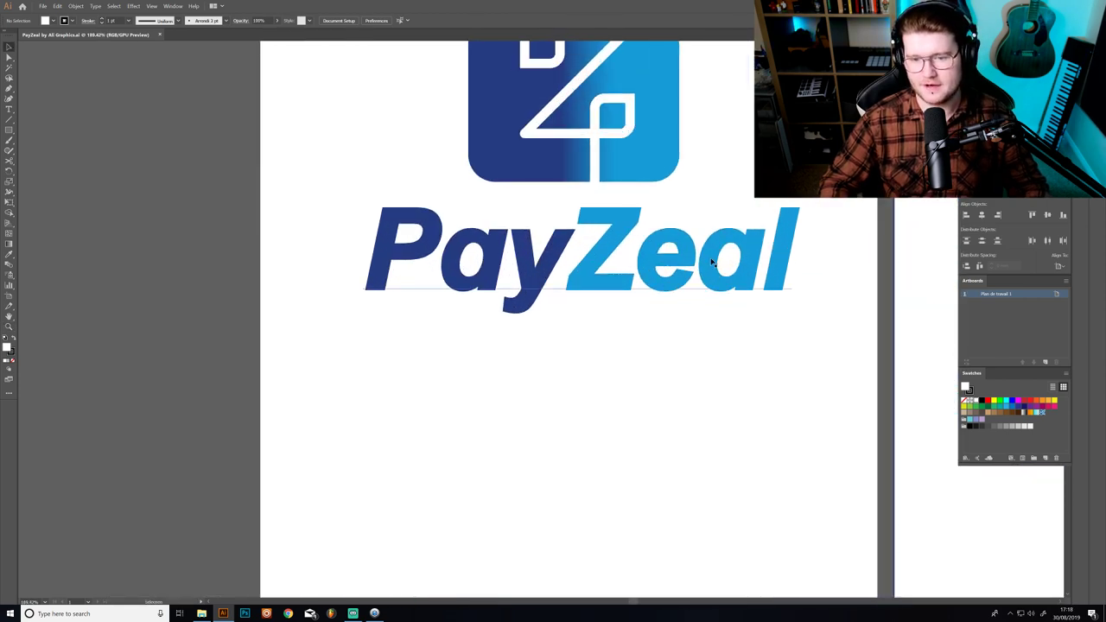
pyautogui.scroll(-3, 419, 263)
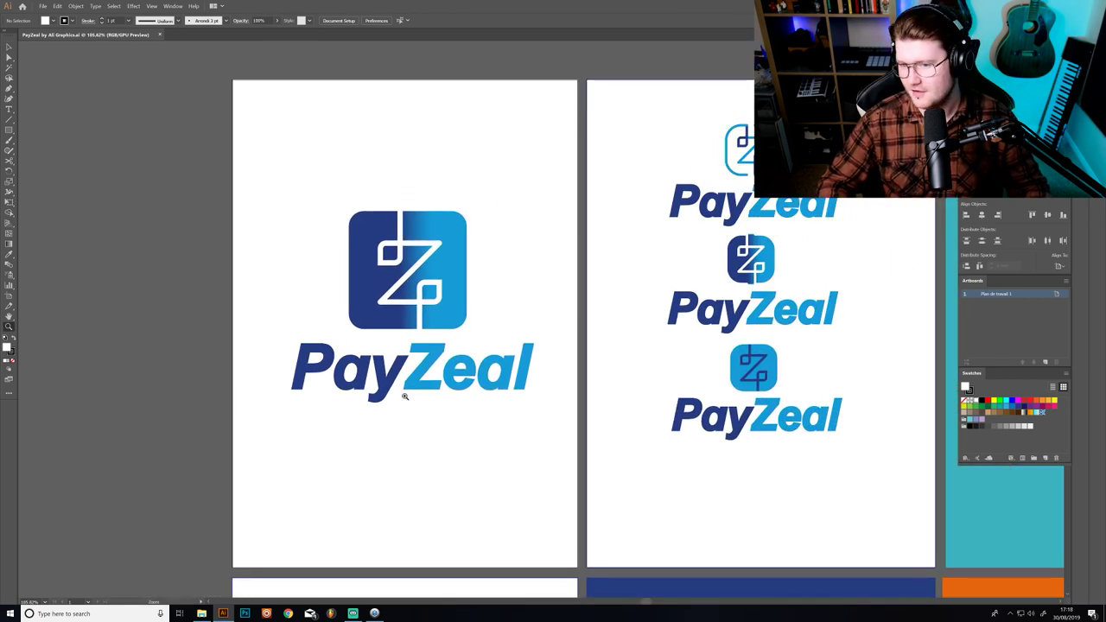
pyautogui.press('v')
pyautogui.click(489, 274)
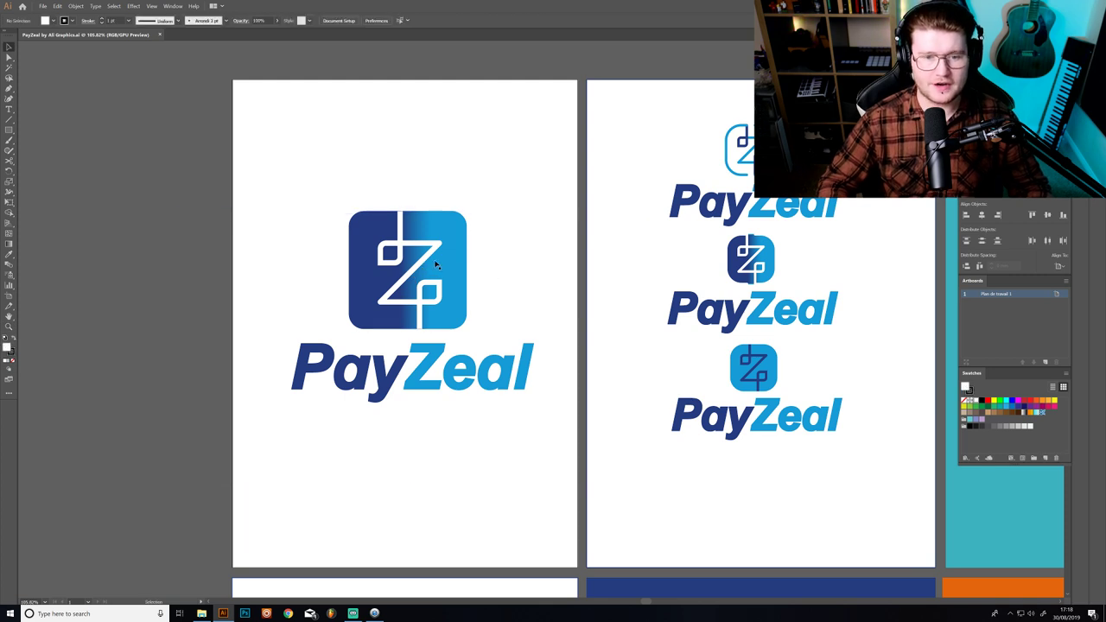
pyautogui.click(463, 253)
pyautogui.click(267, 438)
pyautogui.press('z')
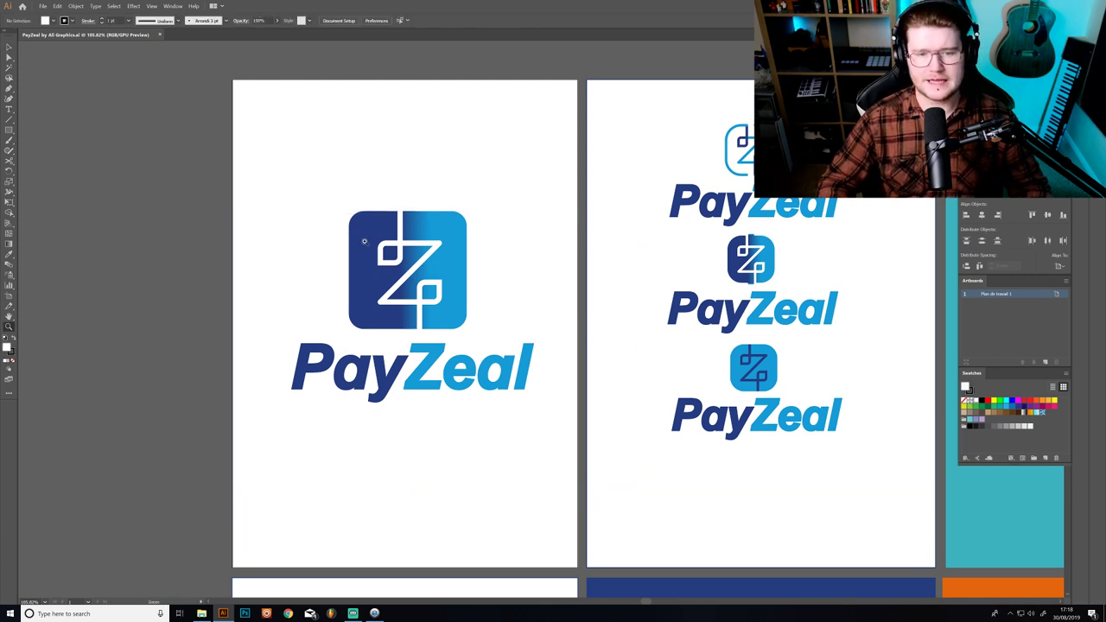
pyautogui.moveTo(376, 226); pyautogui.dragTo(485, 207)
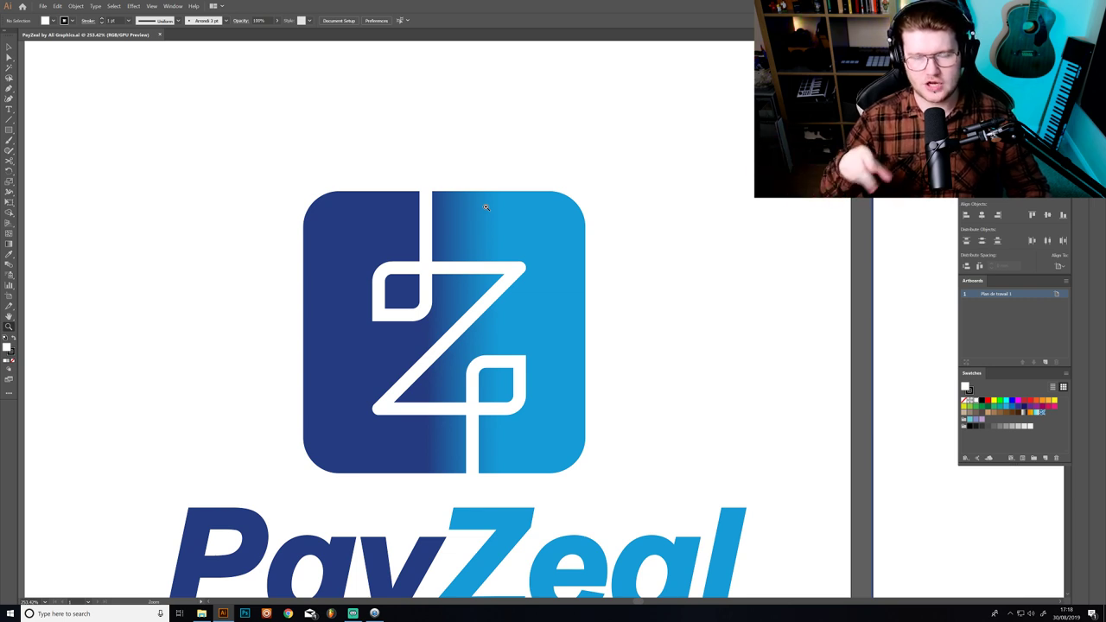
pyautogui.press('v')
pyautogui.click(428, 200)
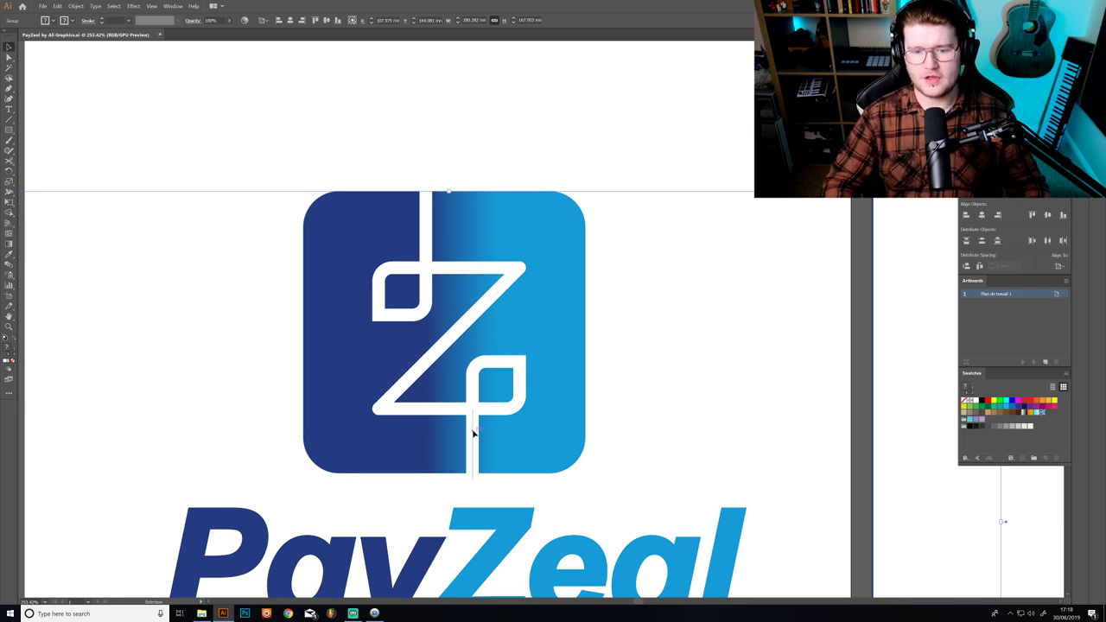
pyautogui.scroll(-10, 473, 435)
pyautogui.click(354, 399)
pyautogui.press('z')
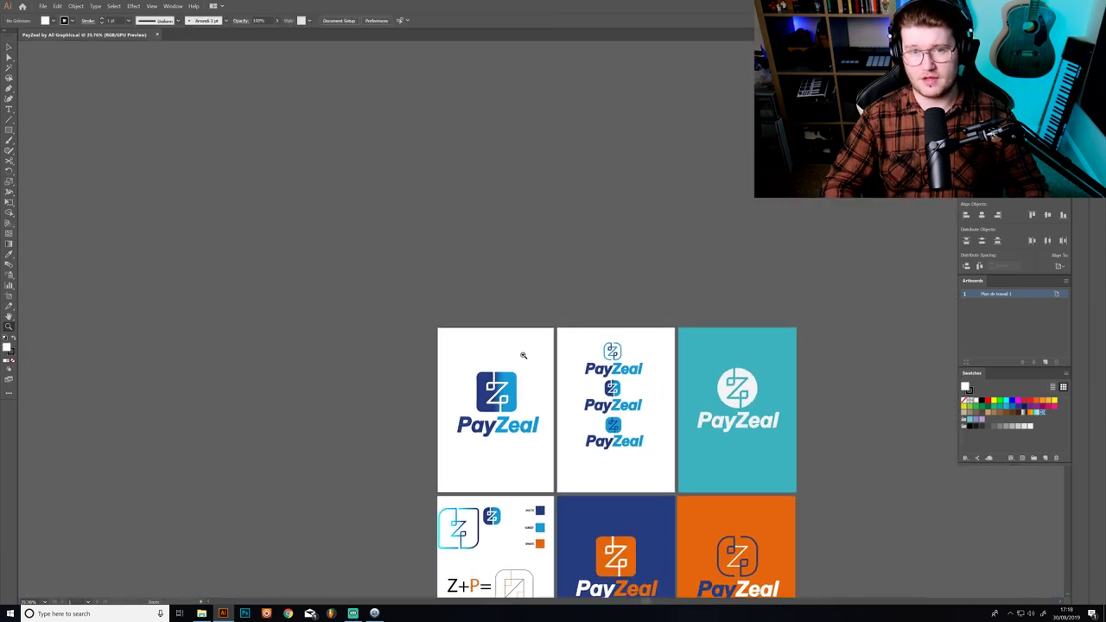
pyautogui.hotkey('ctrl', '1')
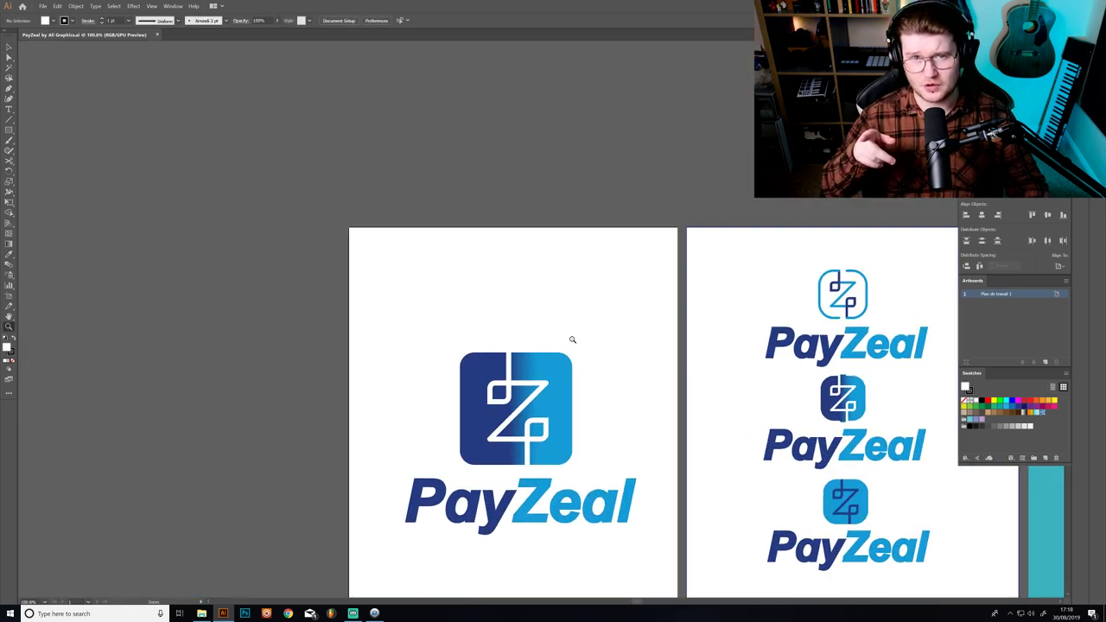
pyautogui.moveTo(570, 338); pyautogui.dragTo(314, 426)
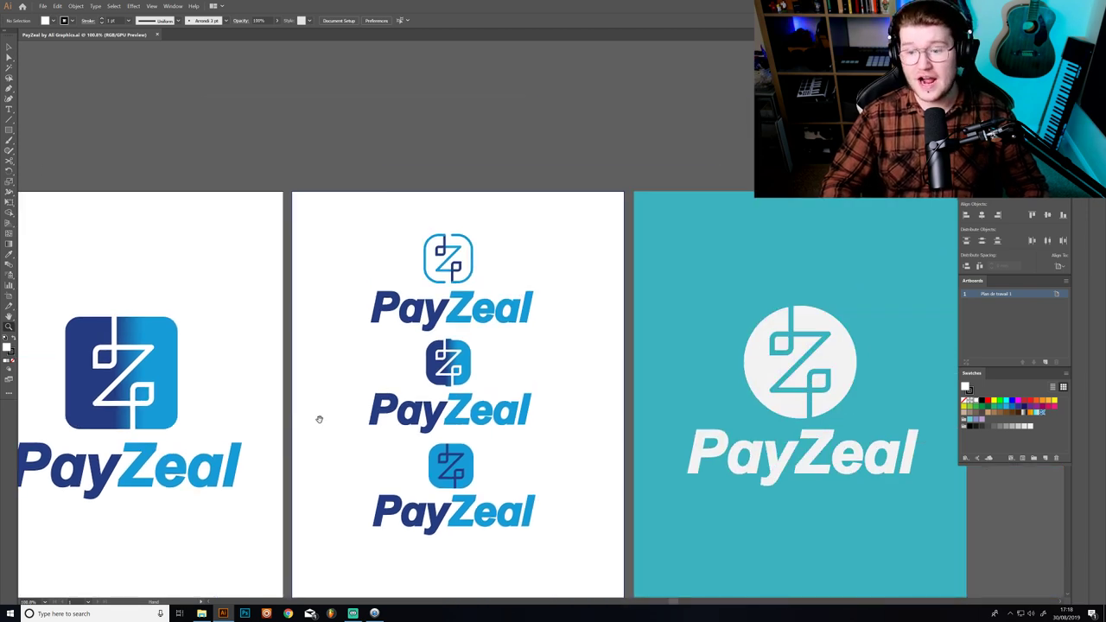
pyautogui.moveTo(453, 266); pyautogui.dragTo(568, 371)
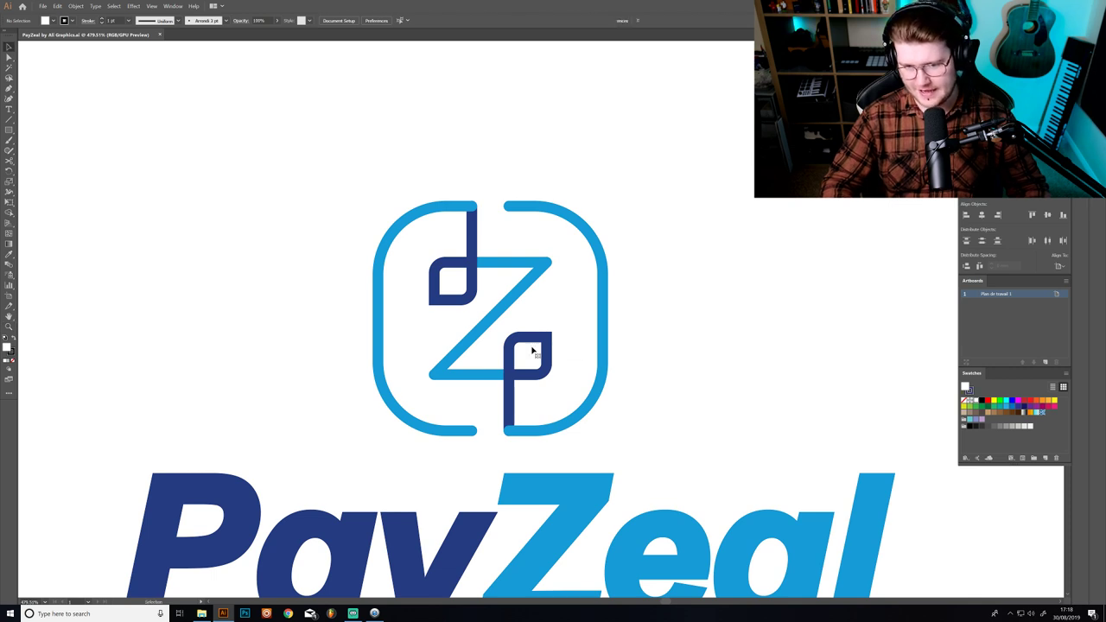
pyautogui.click(544, 341)
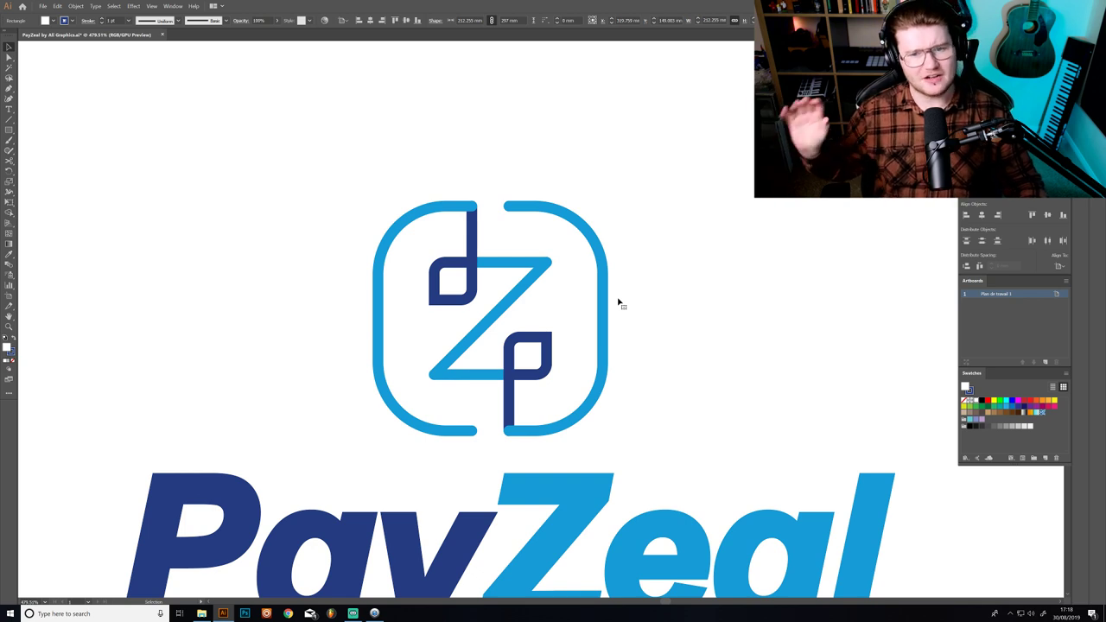
pyautogui.scroll(-3, 617, 304)
pyautogui.moveTo(637, 348); pyautogui.dragTo(558, 326)
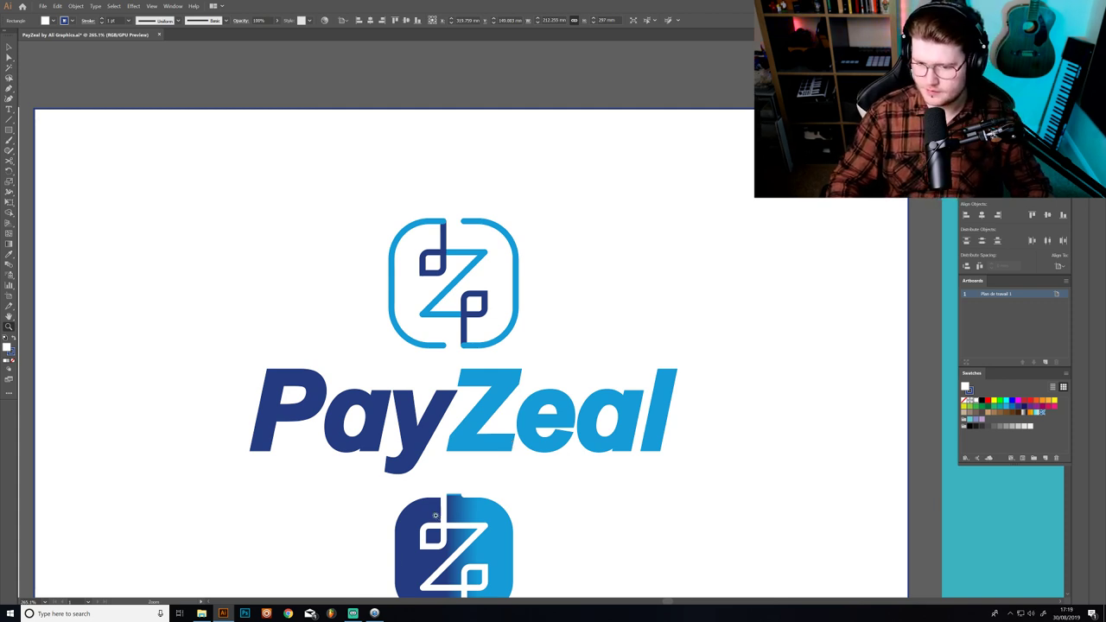
pyautogui.moveTo(529, 436); pyautogui.dragTo(426, 450)
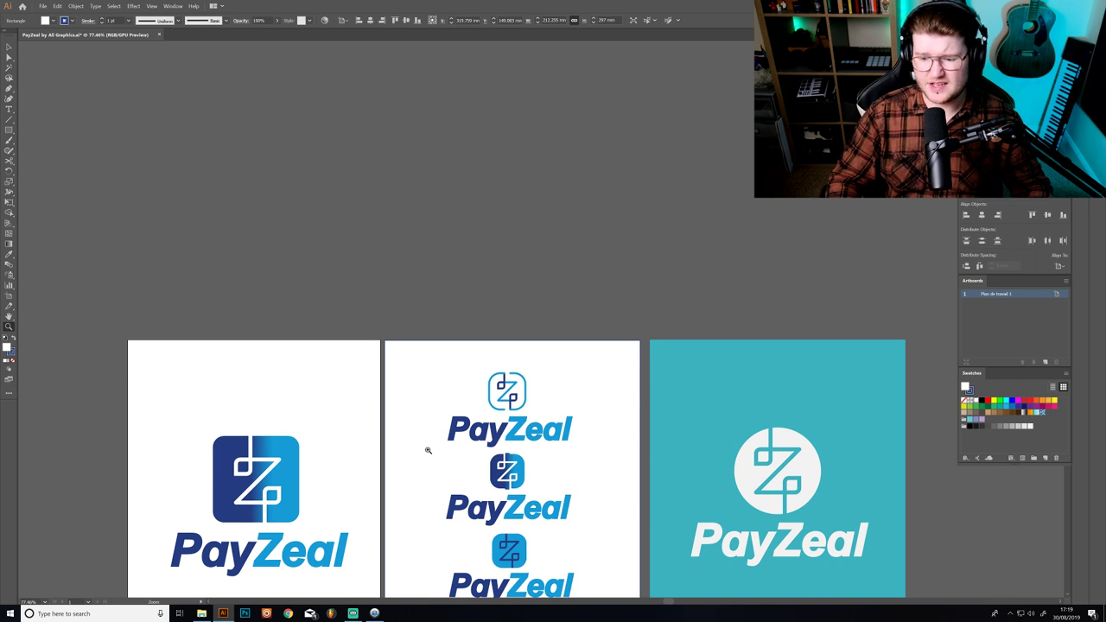
pyautogui.moveTo(557, 492); pyautogui.dragTo(489, 390)
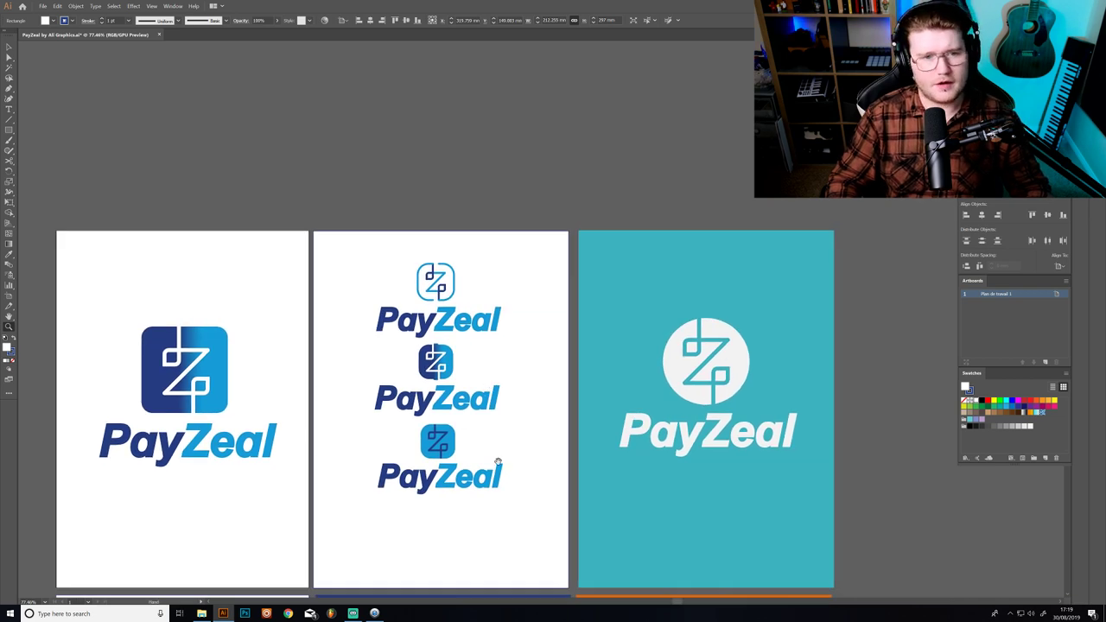
pyautogui.moveTo(498, 464); pyautogui.dragTo(501, 401)
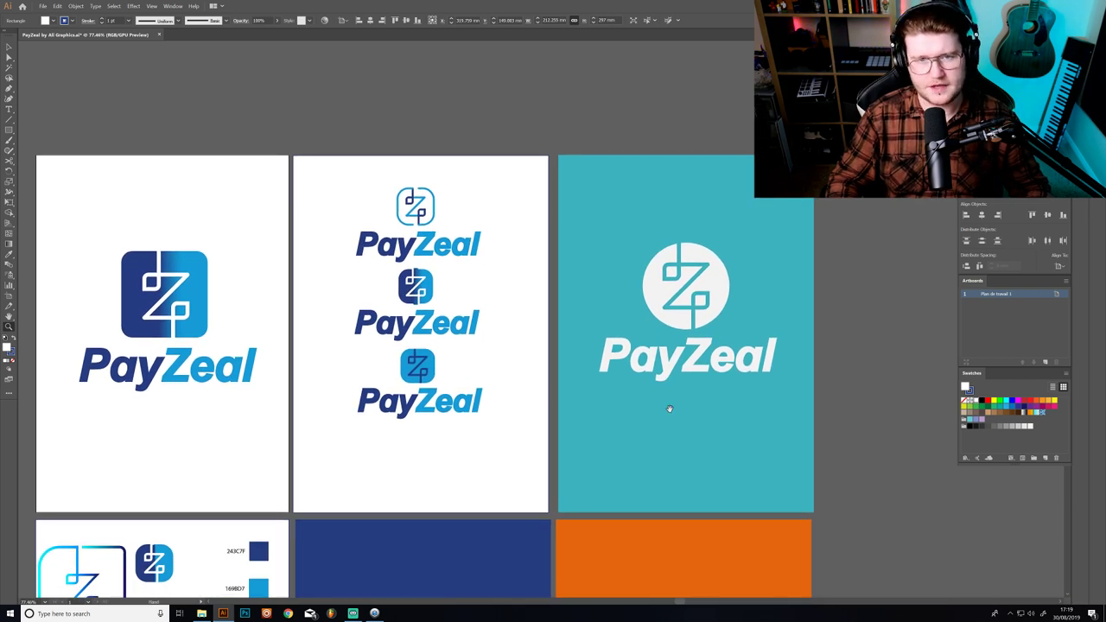
pyautogui.moveTo(669, 408); pyautogui.dragTo(487, 432)
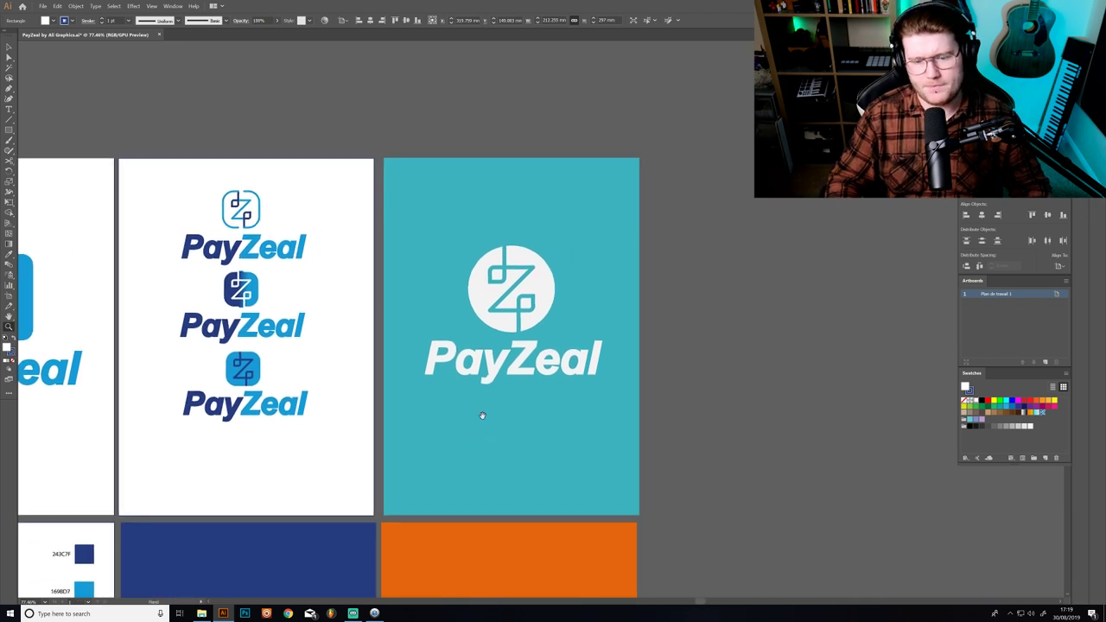
pyautogui.click(537, 298)
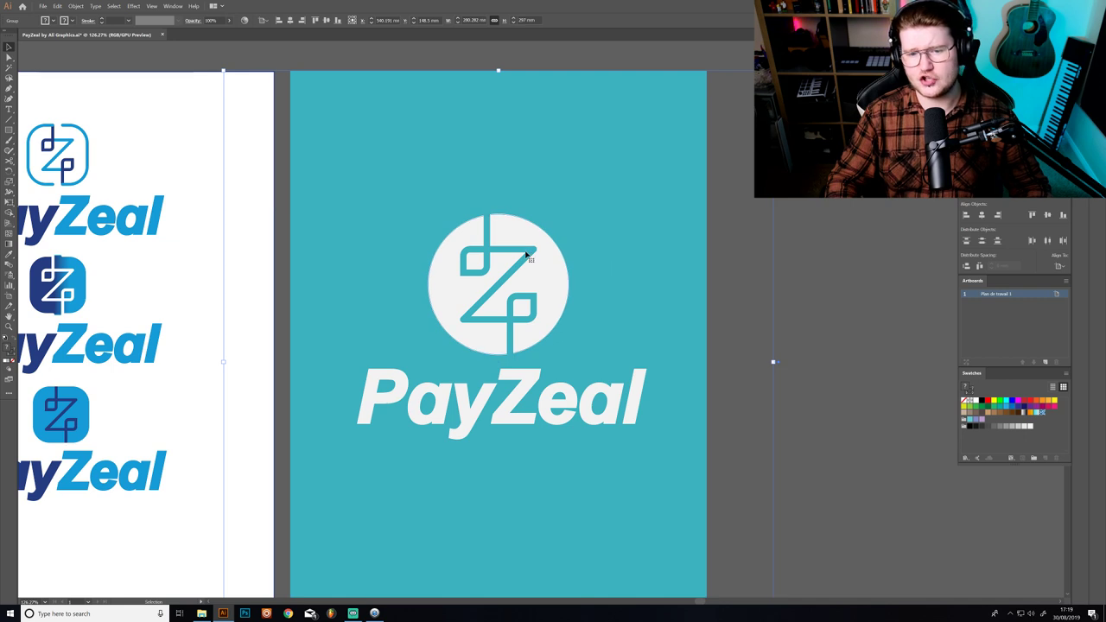
pyautogui.moveTo(677, 298); pyautogui.dragTo(504, 470)
pyautogui.hotkey('ctrl', 'z')
pyautogui.click(742, 380)
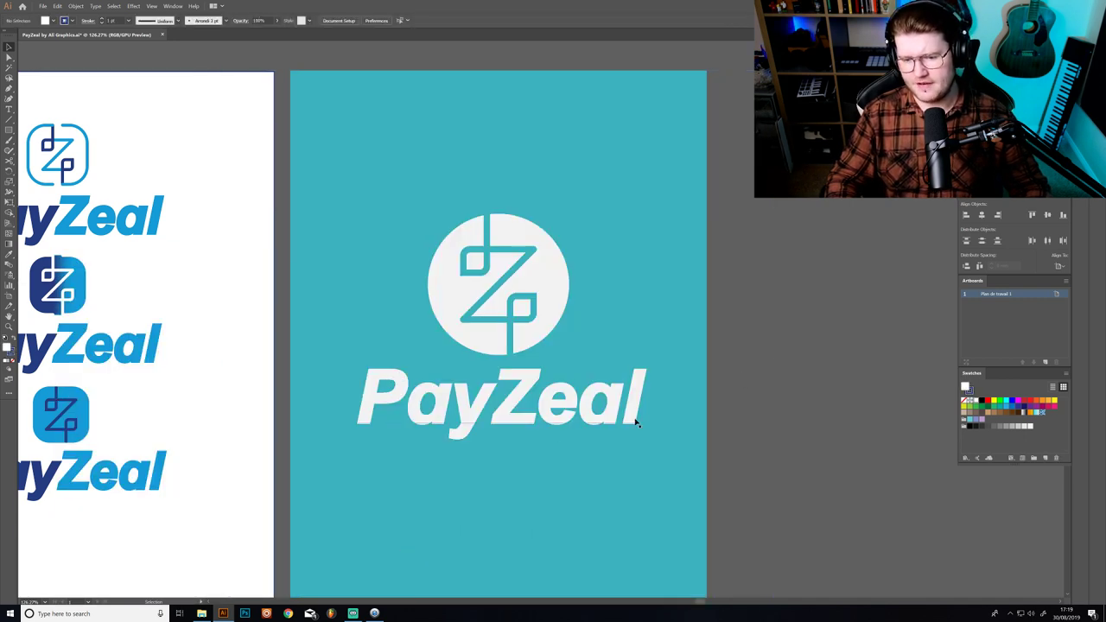
pyautogui.press('z')
pyautogui.scroll(-5, 408, 426)
pyautogui.hscroll(-5, 444, 365)
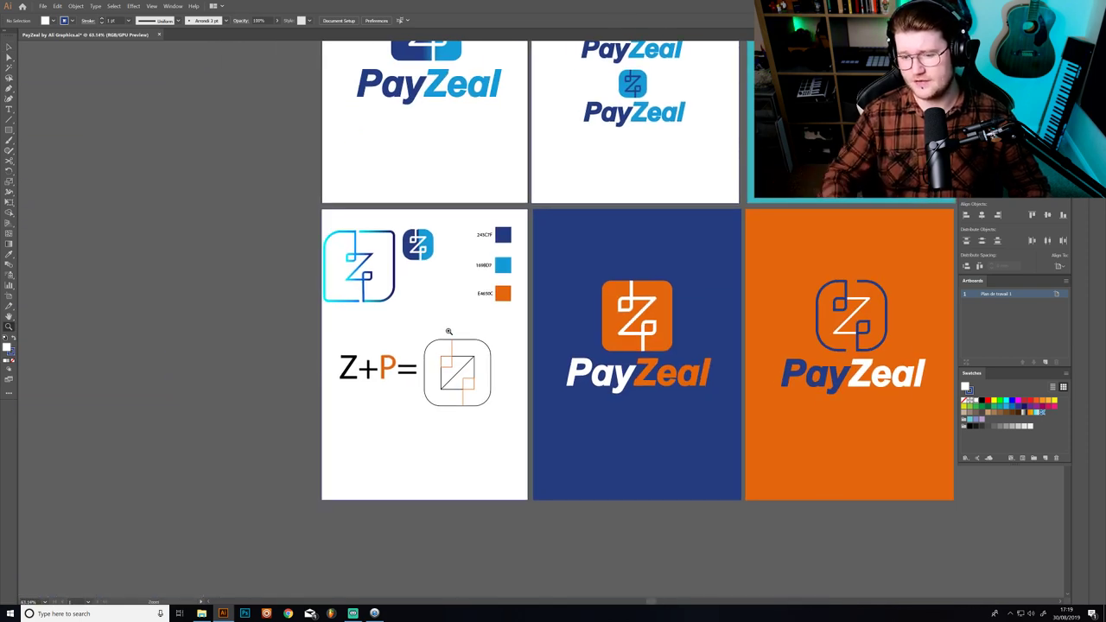
pyautogui.moveTo(889, 542); pyautogui.dragTo(663, 486)
pyautogui.press('v')
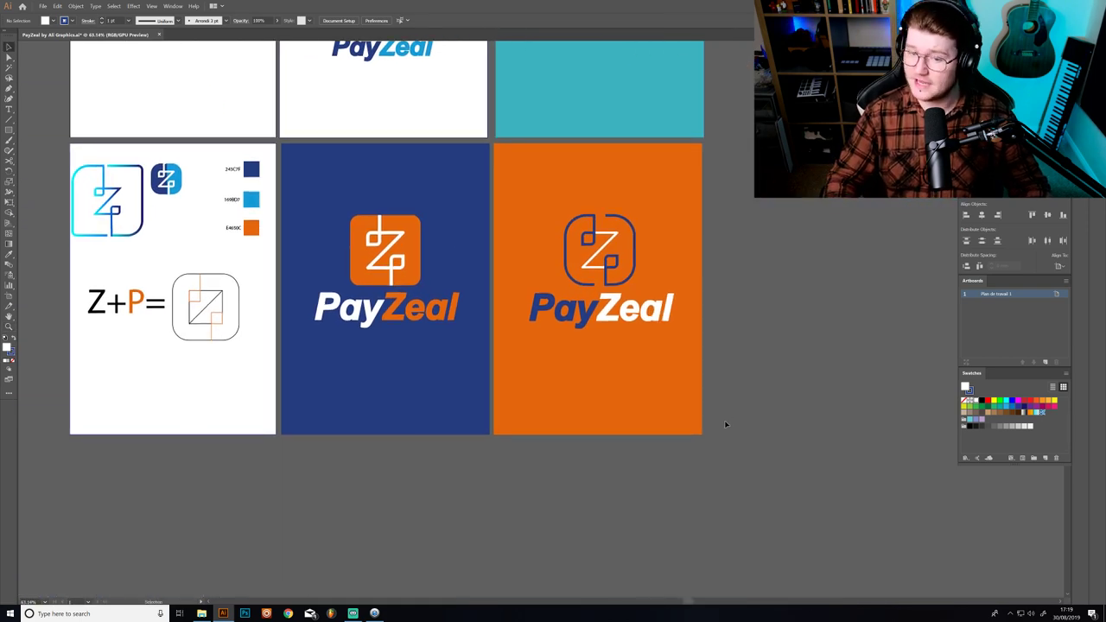
pyautogui.click(540, 265)
pyautogui.click(828, 344)
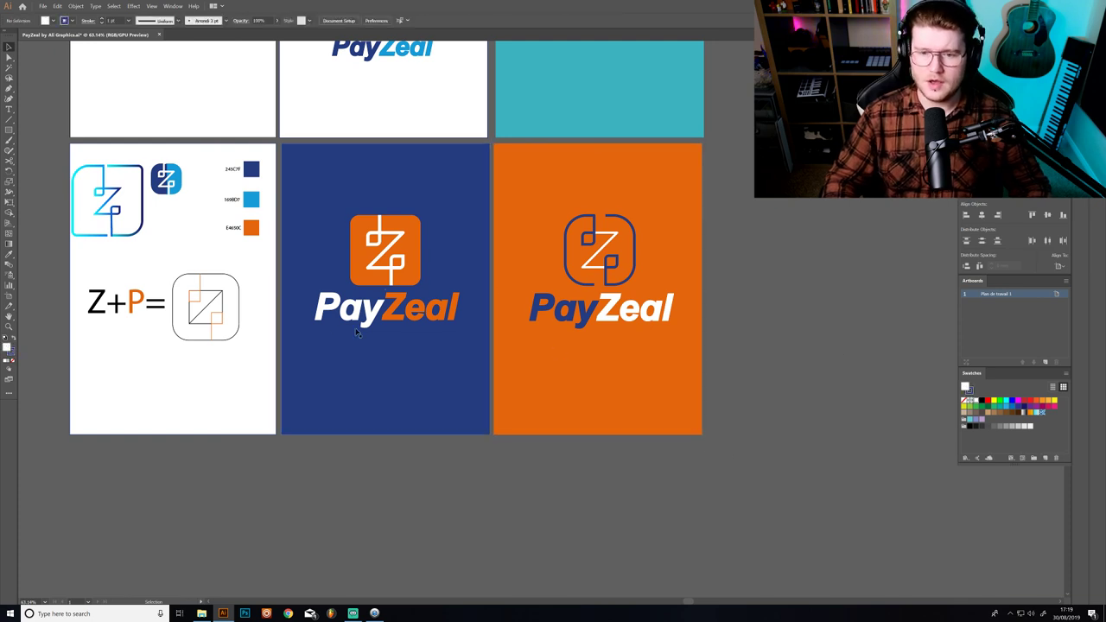
pyautogui.press('space')
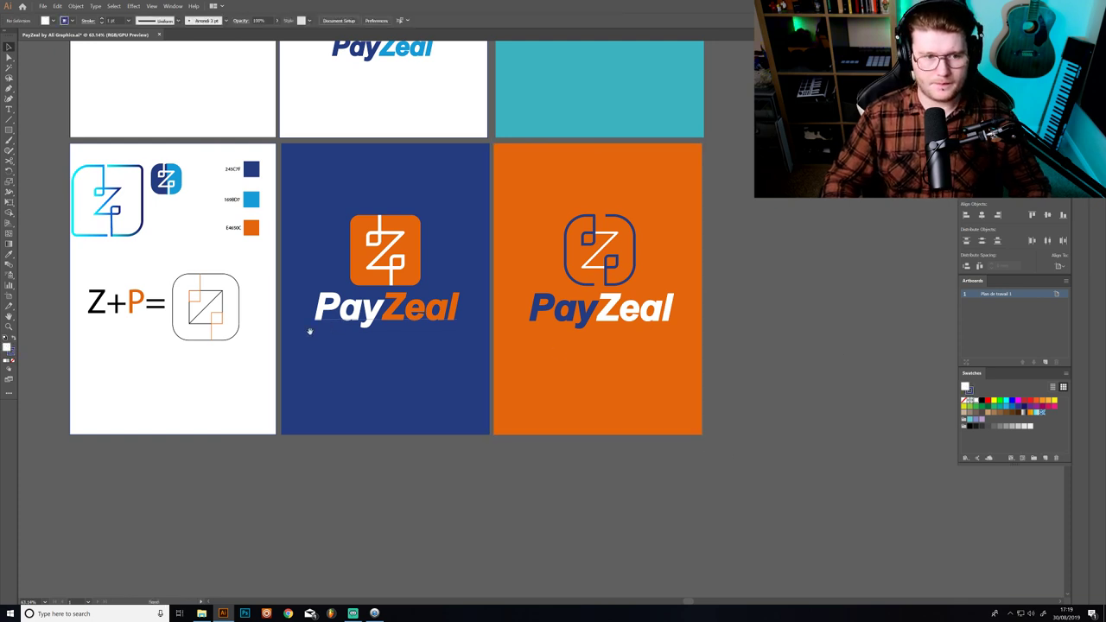
pyautogui.moveTo(306, 332); pyautogui.dragTo(328, 618)
pyautogui.moveTo(389, 315); pyautogui.dragTo(382, 328)
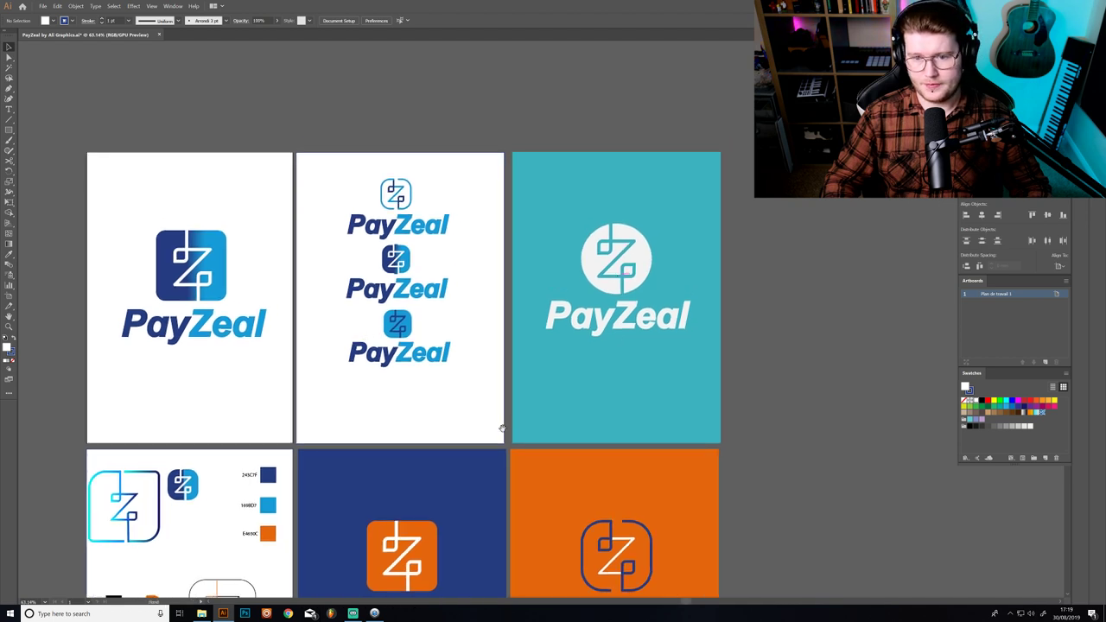
pyautogui.moveTo(383, 452); pyautogui.dragTo(420, 398)
pyautogui.moveTo(246, 561); pyautogui.dragTo(404, 380)
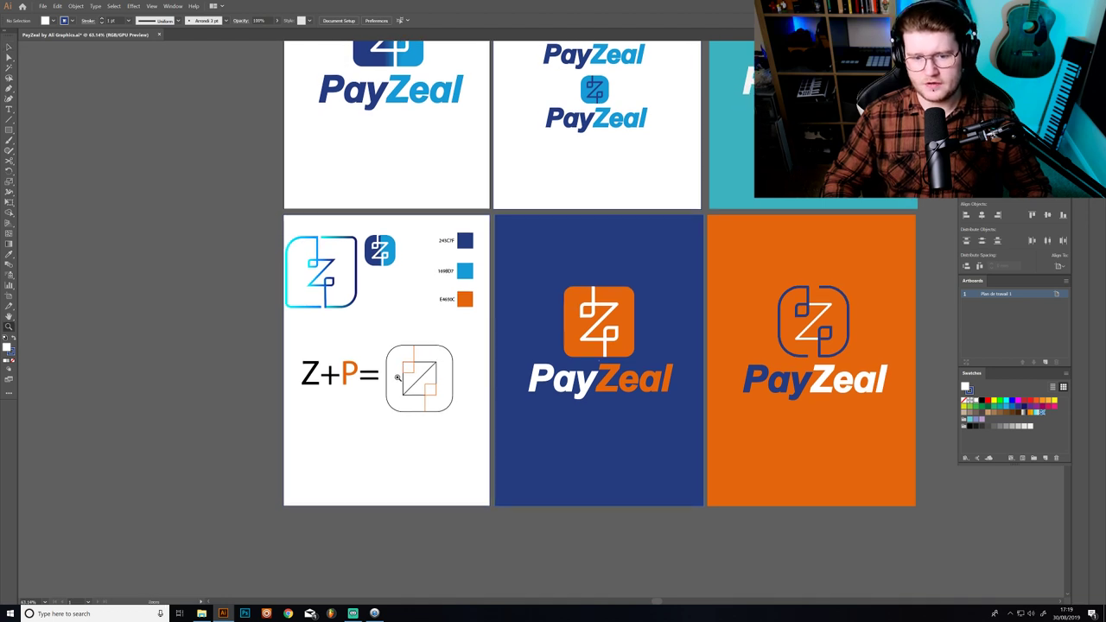
pyautogui.press('z')
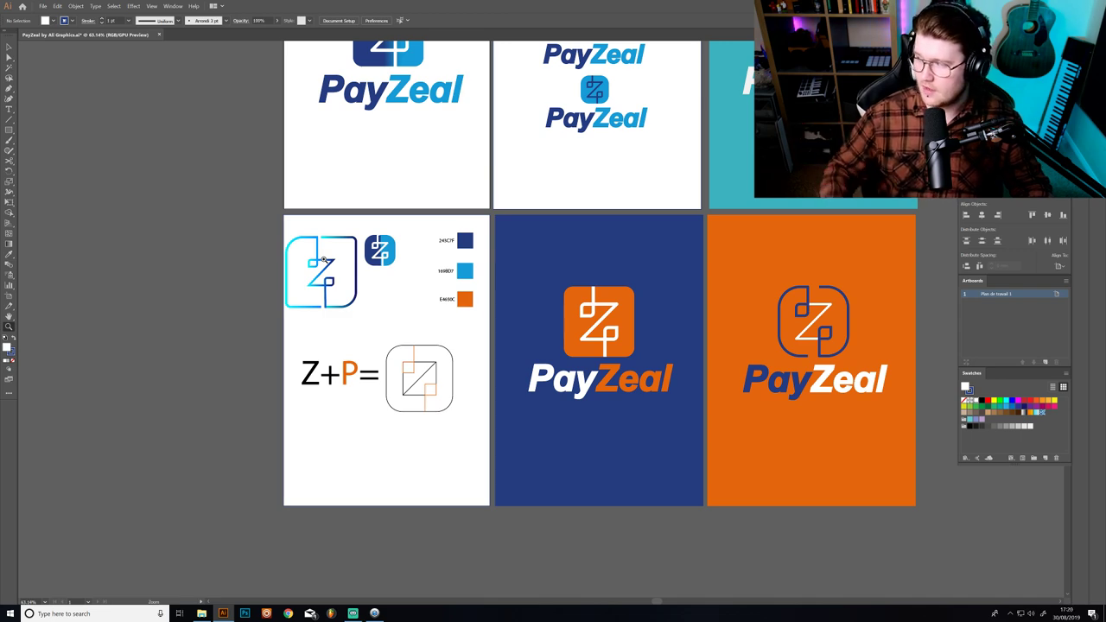
pyautogui.moveTo(323, 259); pyautogui.dragTo(392, 262)
pyautogui.scroll(5, 391, 262)
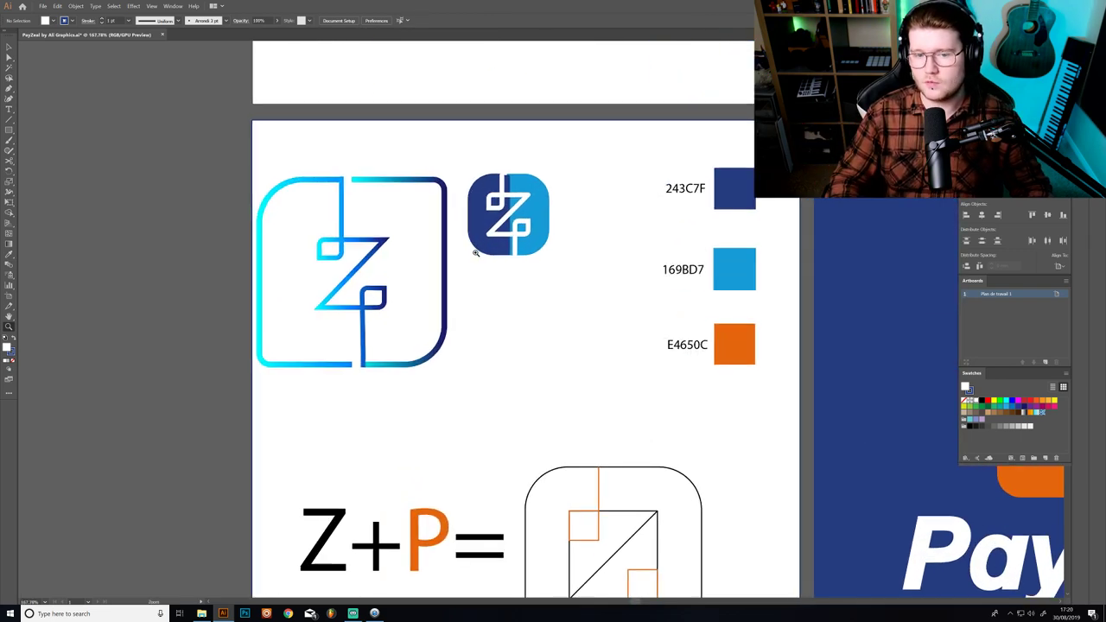
pyautogui.scroll(1, 622, 400)
pyautogui.scroll(-1, 568, 316)
pyautogui.moveTo(583, 361); pyautogui.dragTo(310, 258)
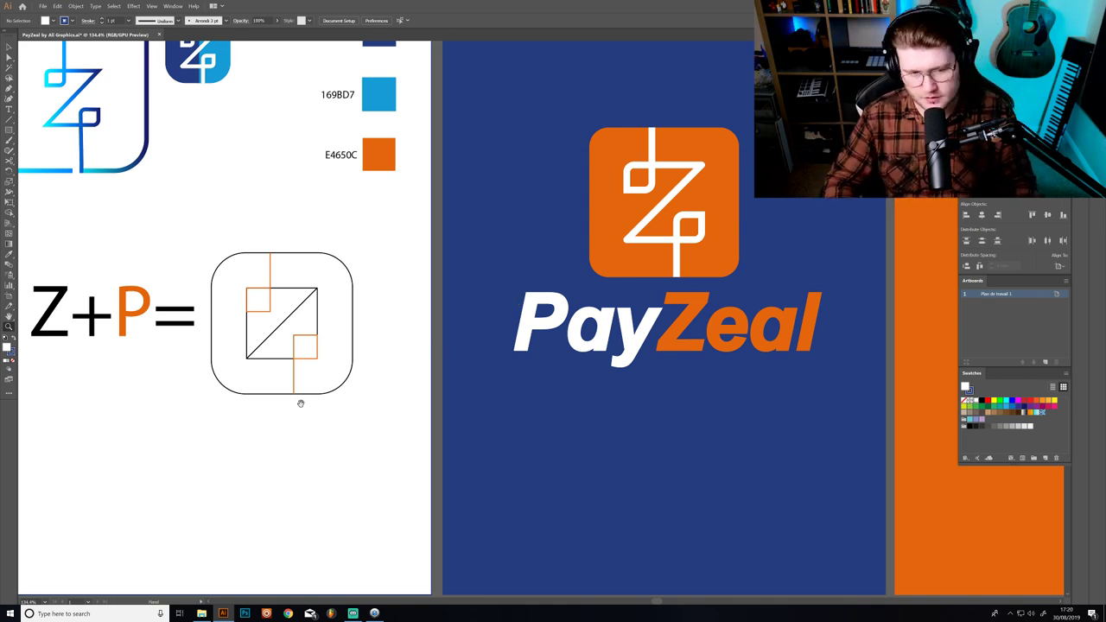
pyautogui.moveTo(299, 402); pyautogui.dragTo(434, 509)
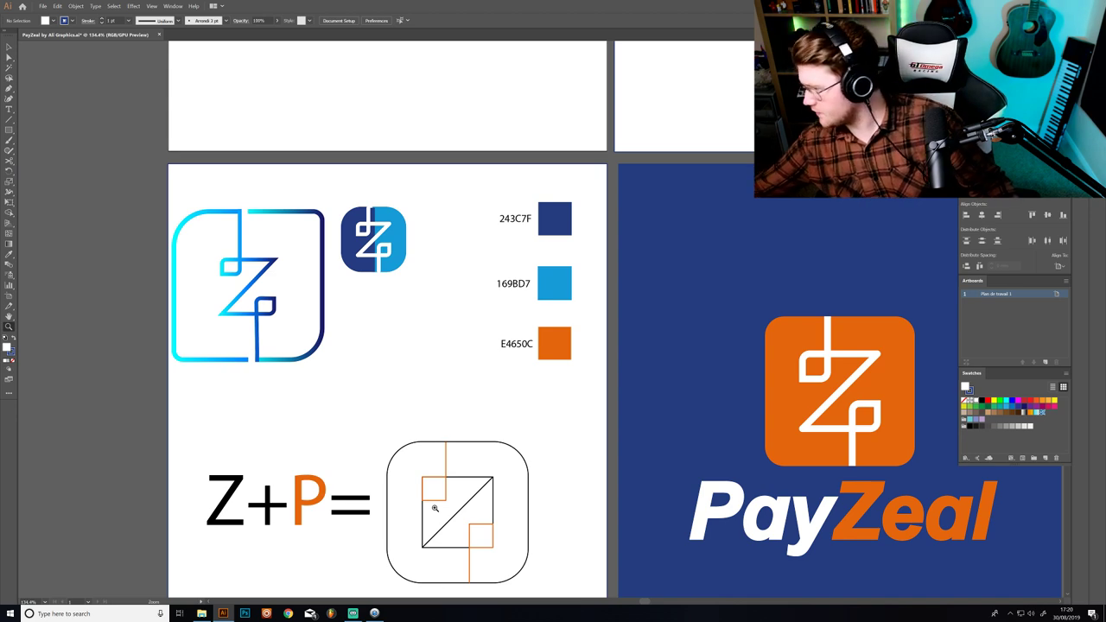
pyautogui.moveTo(575, 393); pyautogui.dragTo(572, 392)
pyautogui.scroll(-2, 572, 392)
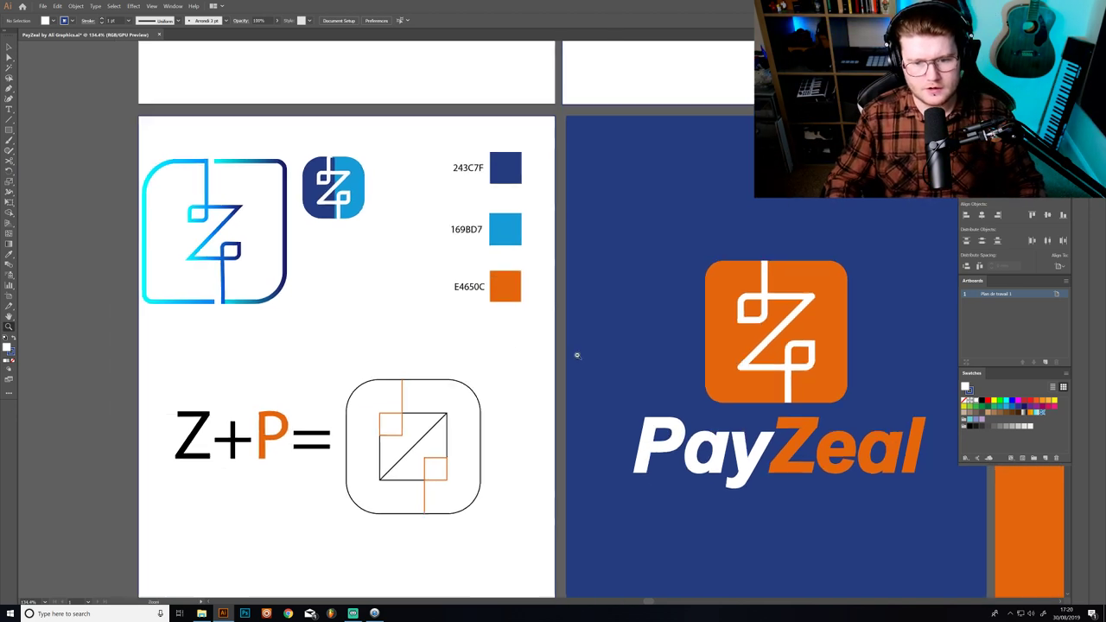
pyautogui.moveTo(575, 353); pyautogui.dragTo(257, 302)
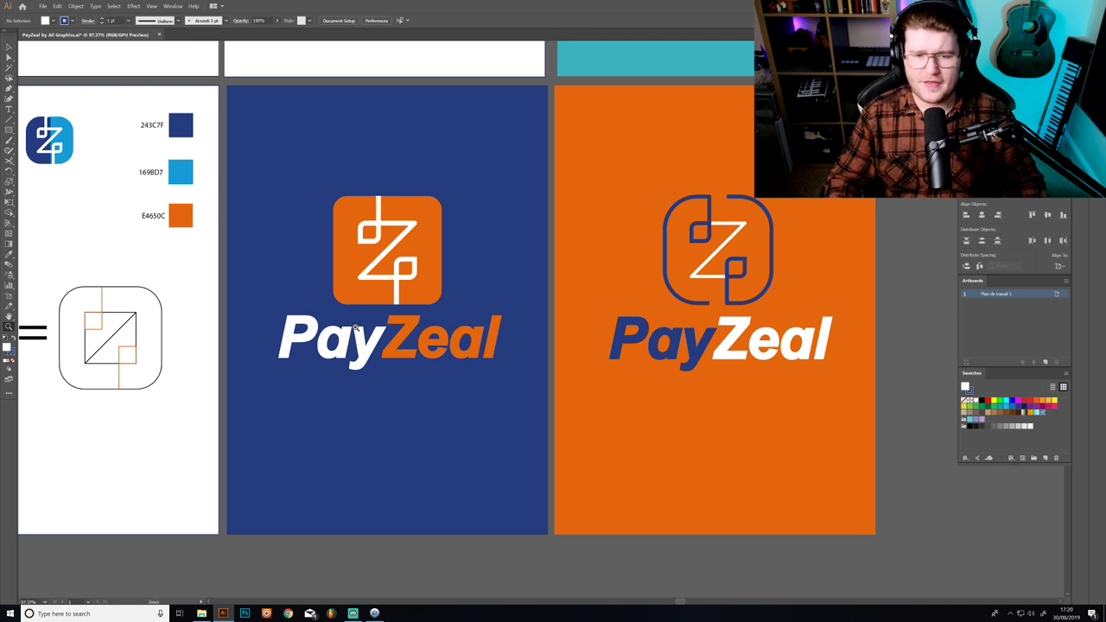
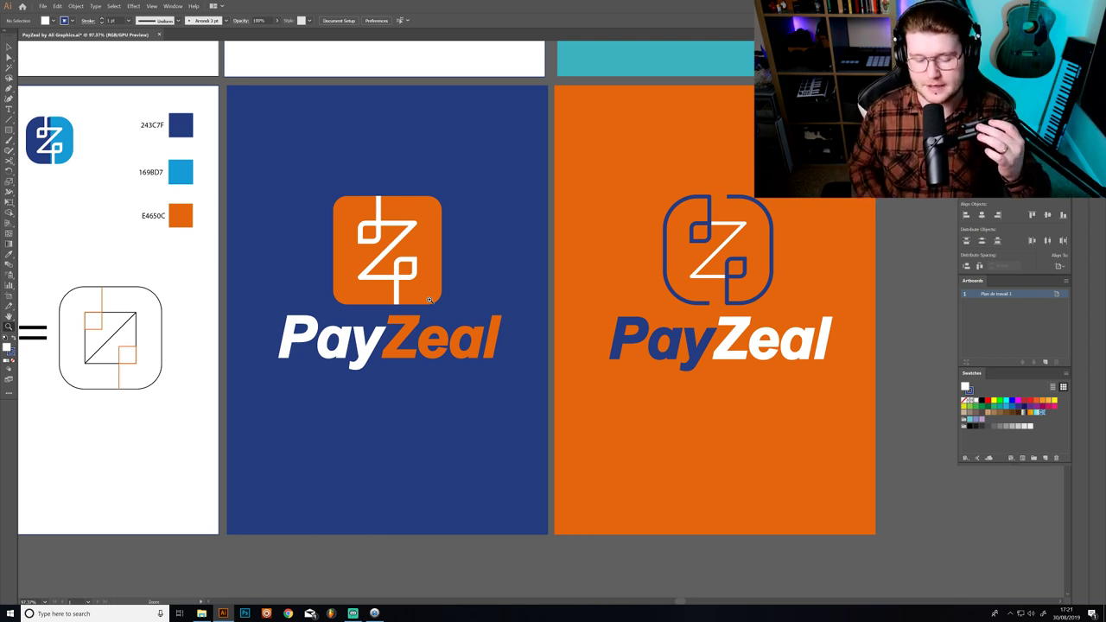
# - Close the previous PayZeal document without saving and bring up the submissions folder
pyautogui.click(159, 35)
pyautogui.click(605, 320)
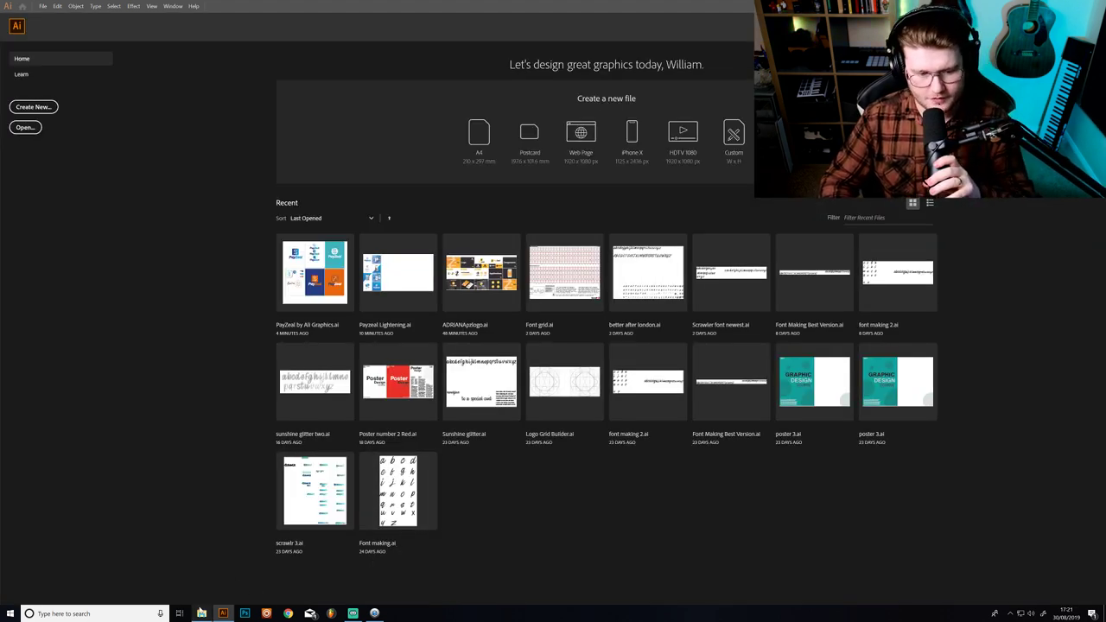
pyautogui.click(201, 613)
# - Go back to the student folders, enter the next student's folder and open PAY ZEAL - Copy.ai
pyautogui.click(665, 200)
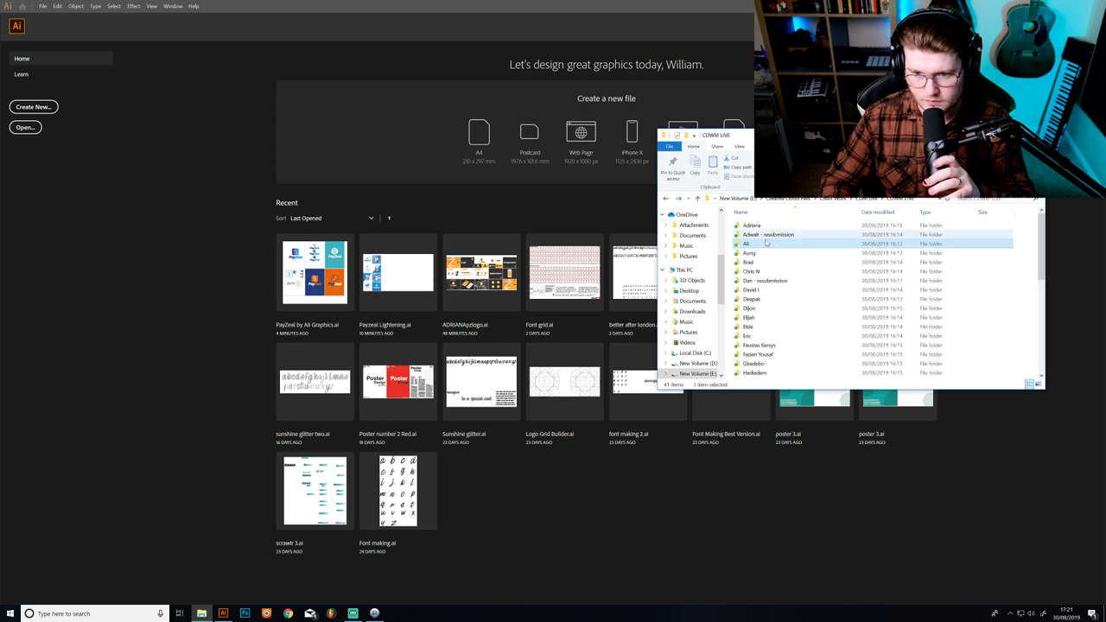
pyautogui.click(757, 254)
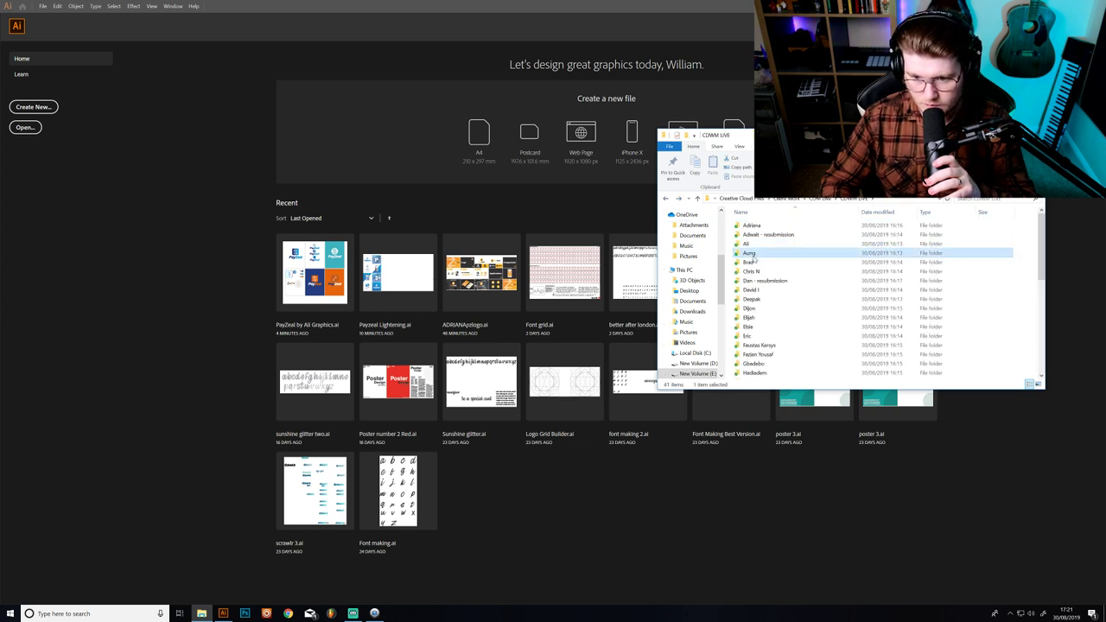
pyautogui.doubleClick(754, 254)
pyautogui.doubleClick(753, 226)
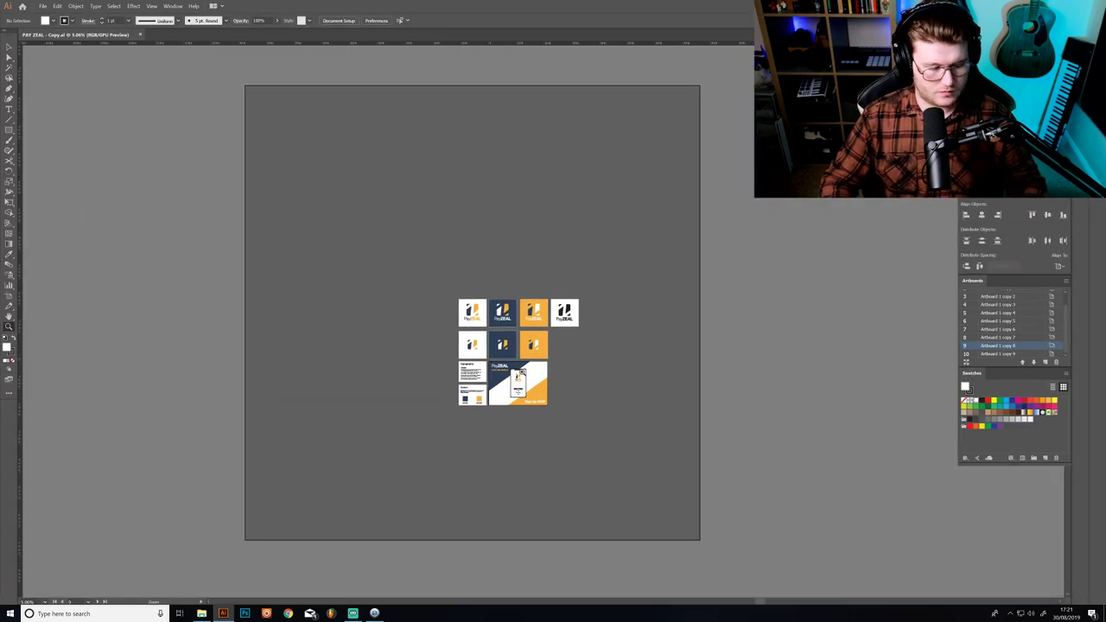
# - Pan and zoom across the artboard grid to close in on the white-background logo
pyautogui.moveTo(523, 372); pyautogui.dragTo(514, 342)
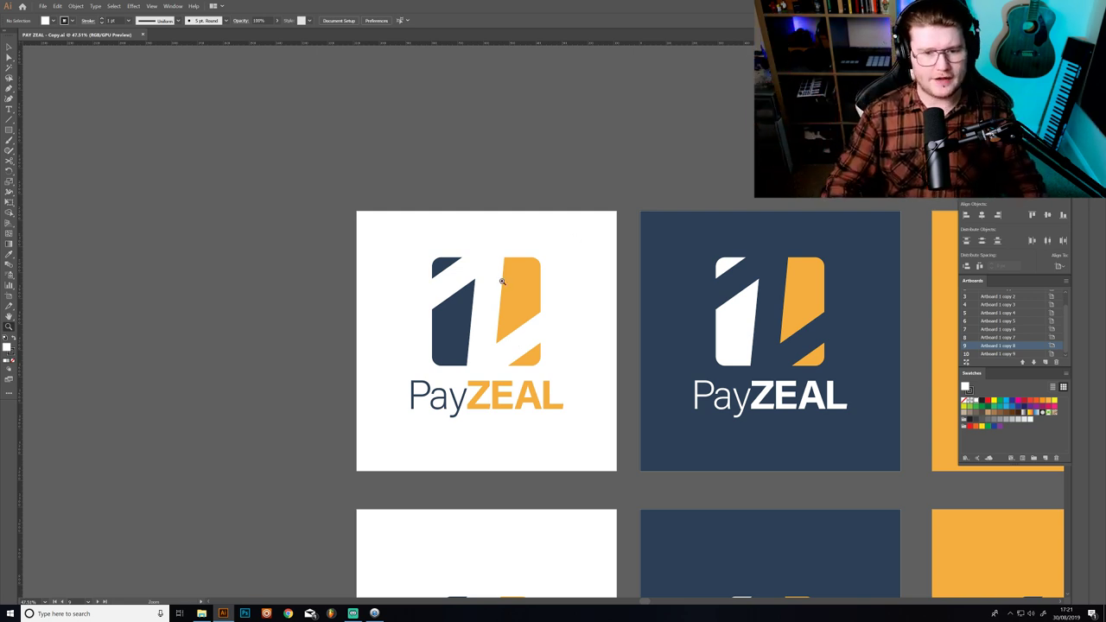
pyautogui.moveTo(501, 281); pyautogui.dragTo(494, 285)
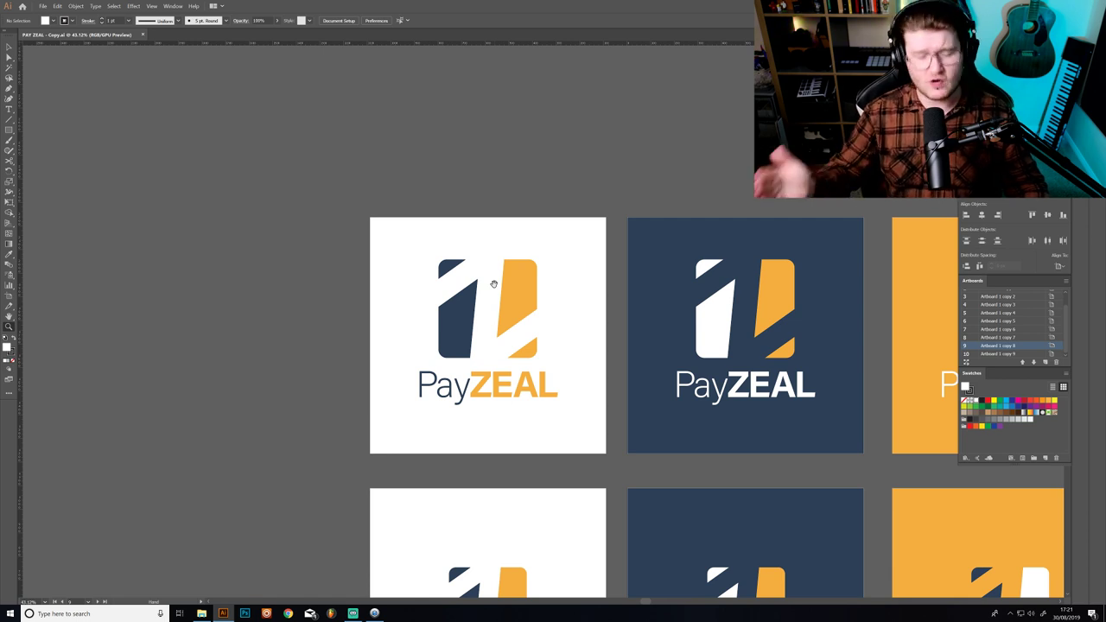
pyautogui.moveTo(494, 284); pyautogui.dragTo(417, 243)
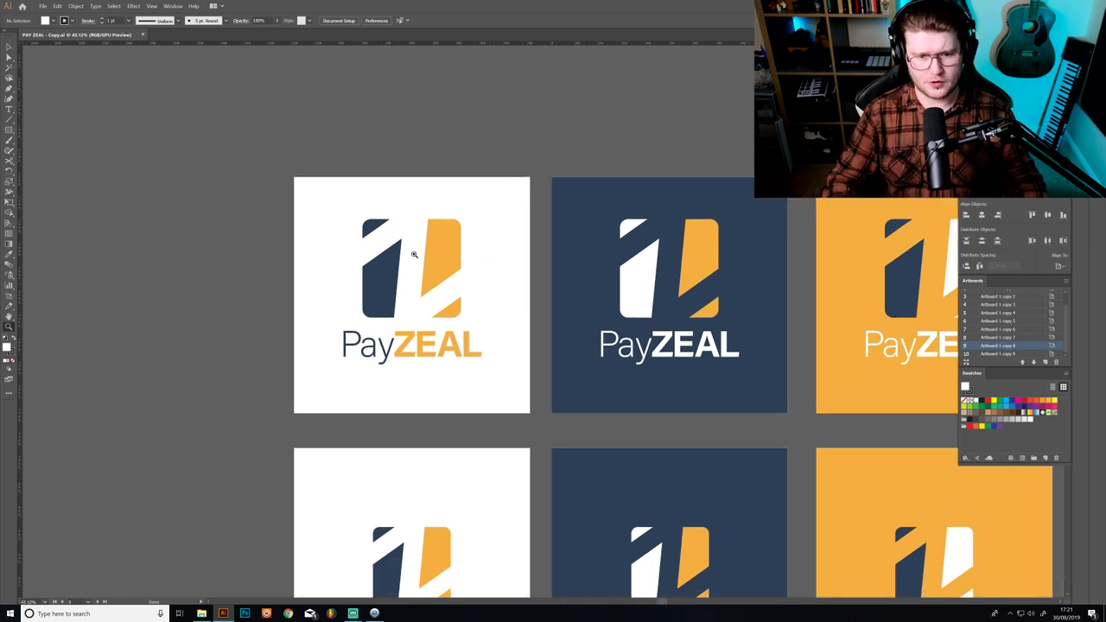
pyautogui.scroll(-1, 512, 285)
pyautogui.moveTo(570, 333); pyautogui.dragTo(565, 448)
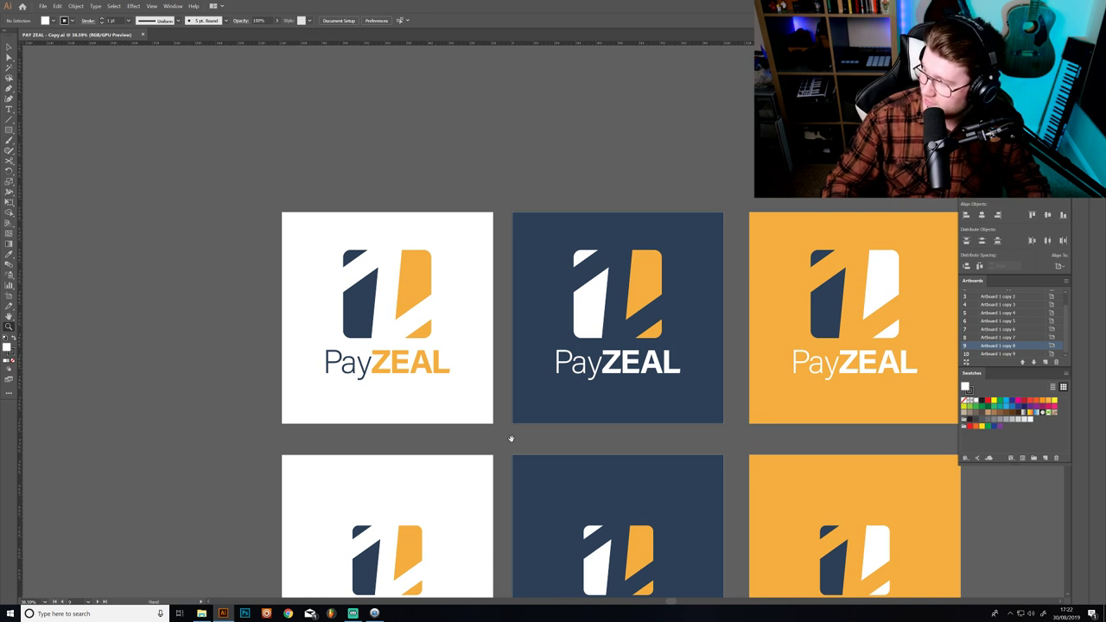
pyautogui.moveTo(402, 407); pyautogui.dragTo(472, 409)
pyautogui.press('z')
pyautogui.click(481, 319)
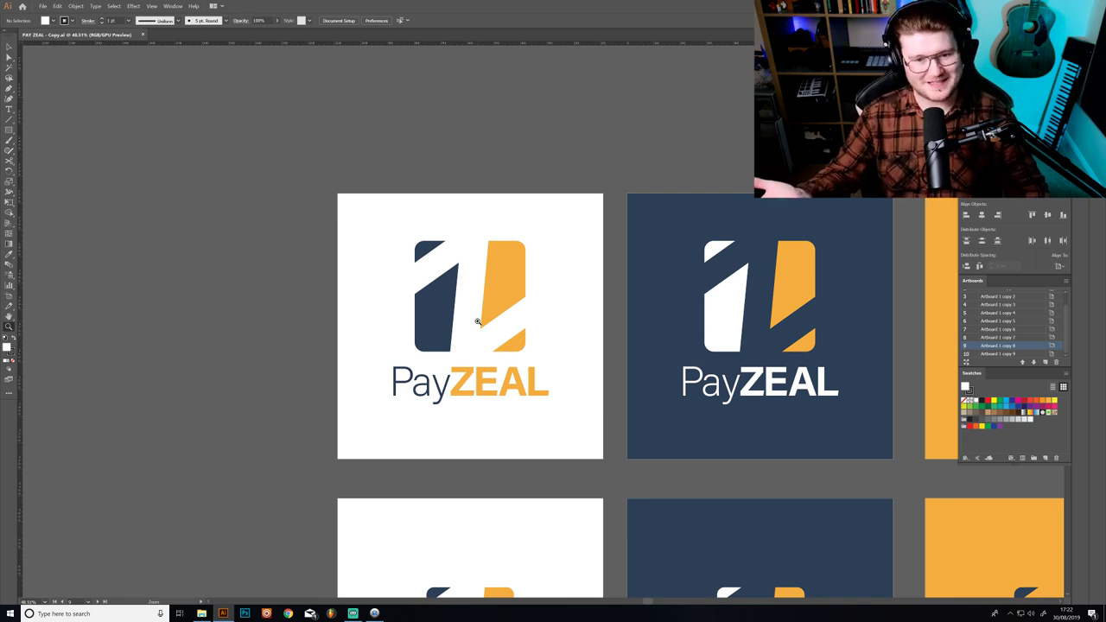
pyautogui.scroll(3, 476, 322)
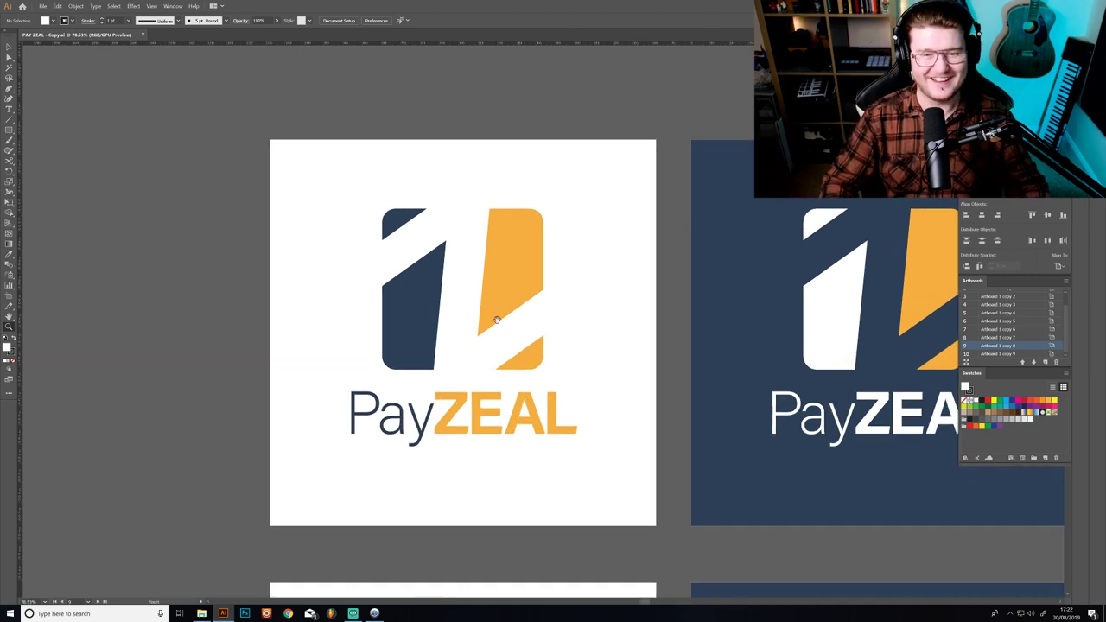
pyautogui.moveTo(538, 315); pyautogui.dragTo(571, 318)
# - Glance at the submissions folder, then return and zoom in on the PayZEAL wordmark
pyautogui.hotkey('alt', 'Tab')
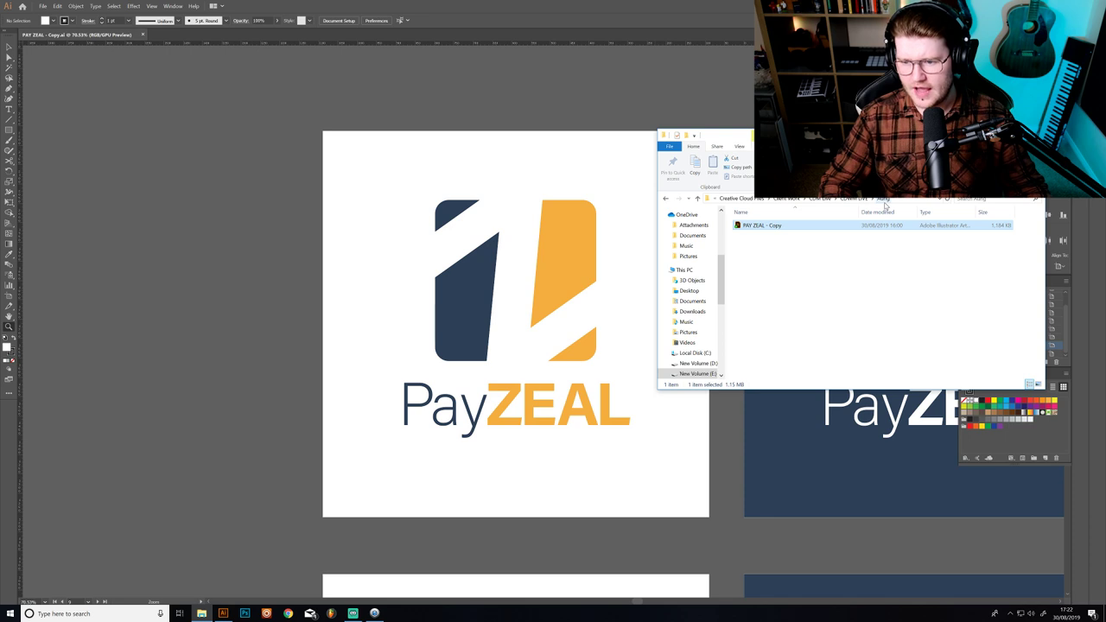
pyautogui.click(307, 231)
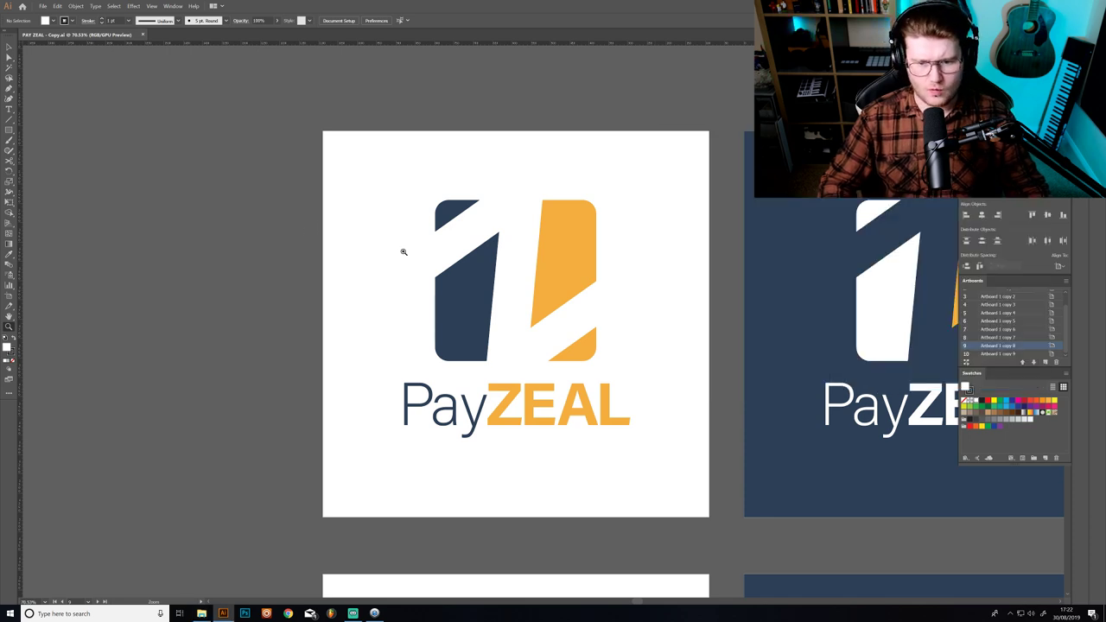
pyautogui.moveTo(579, 306); pyautogui.dragTo(445, 329)
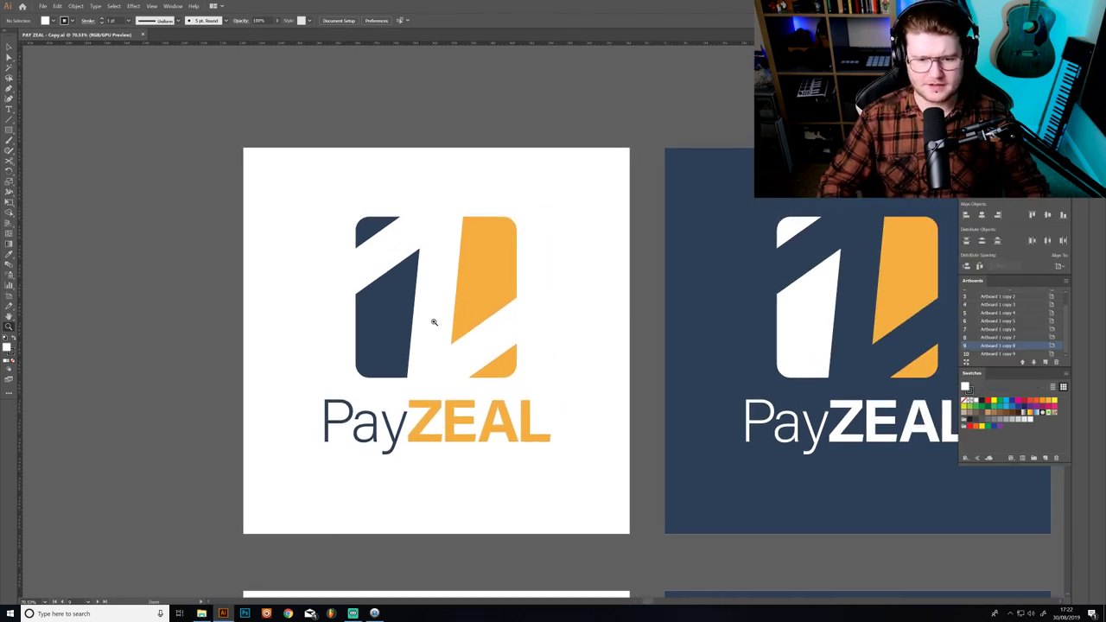
pyautogui.moveTo(562, 244); pyautogui.dragTo(615, 465)
pyautogui.press('z')
pyautogui.click(488, 410)
# - Zoom closer and select then deselect the 'Pay' text and PayZEAL wordmark group to inspect them
pyautogui.click(438, 434)
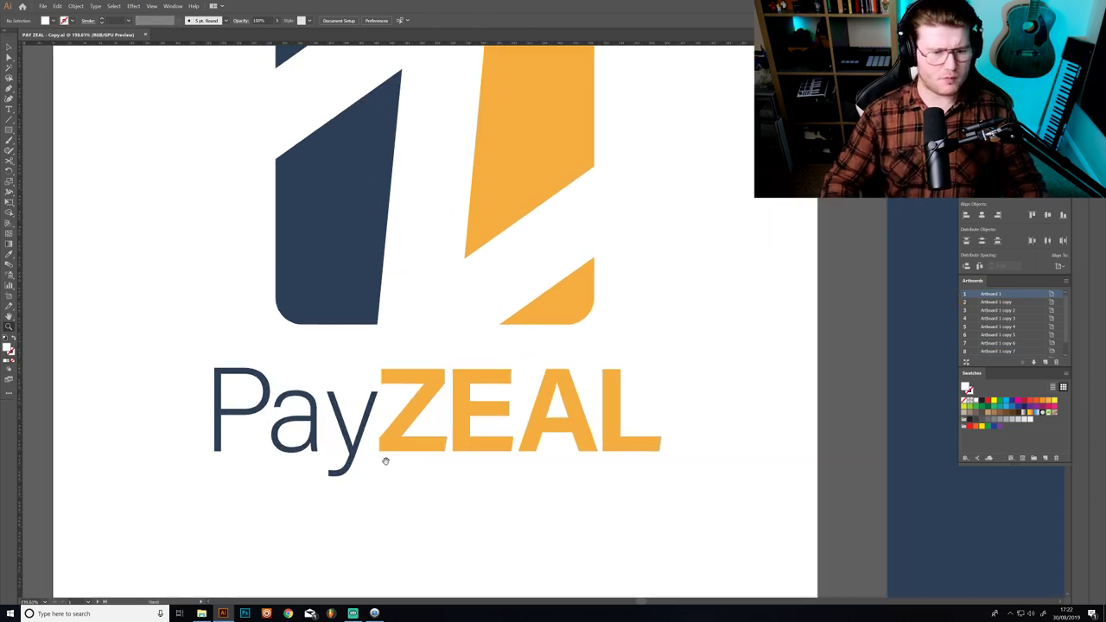
pyautogui.hscroll(-3, 389, 451)
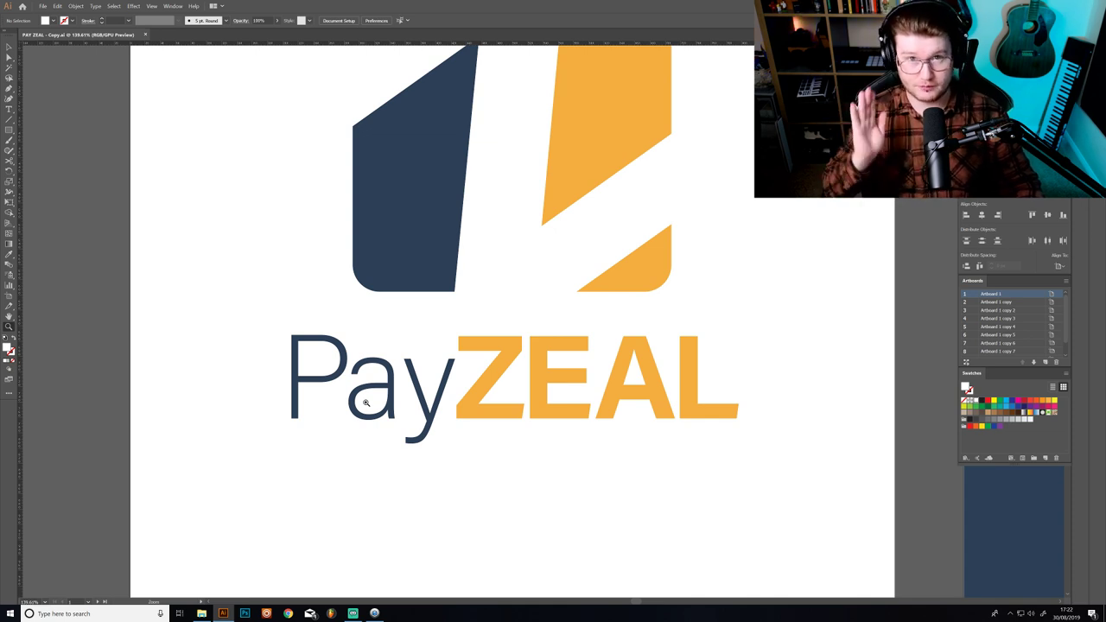
pyautogui.press('v')
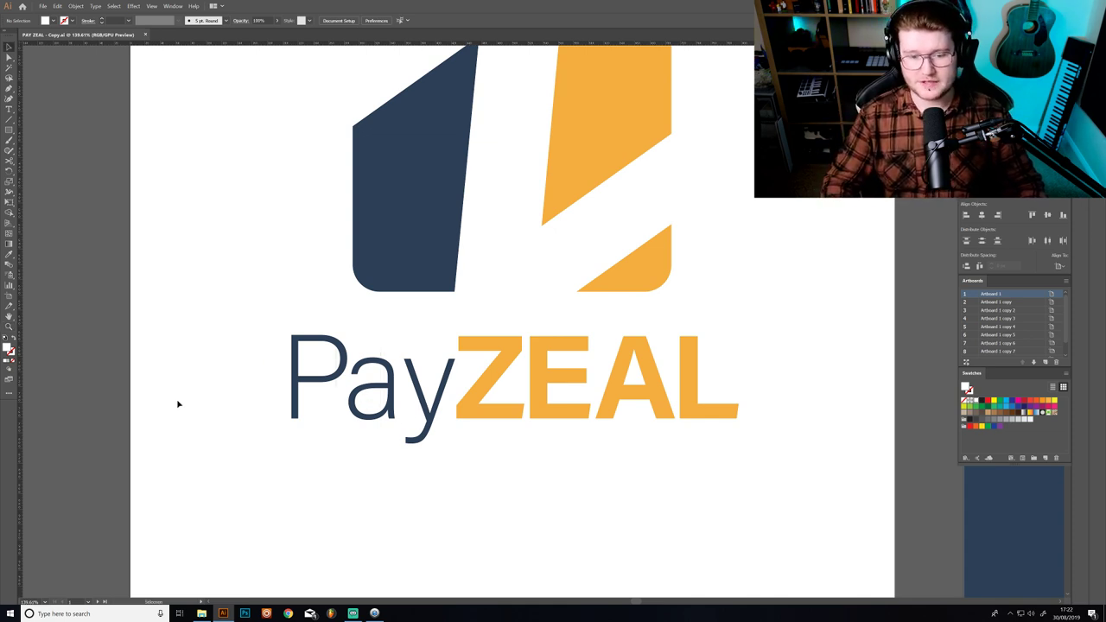
pyautogui.moveTo(178, 403); pyautogui.dragTo(402, 449)
pyautogui.click(439, 488)
pyautogui.moveTo(124, 352); pyautogui.dragTo(328, 406)
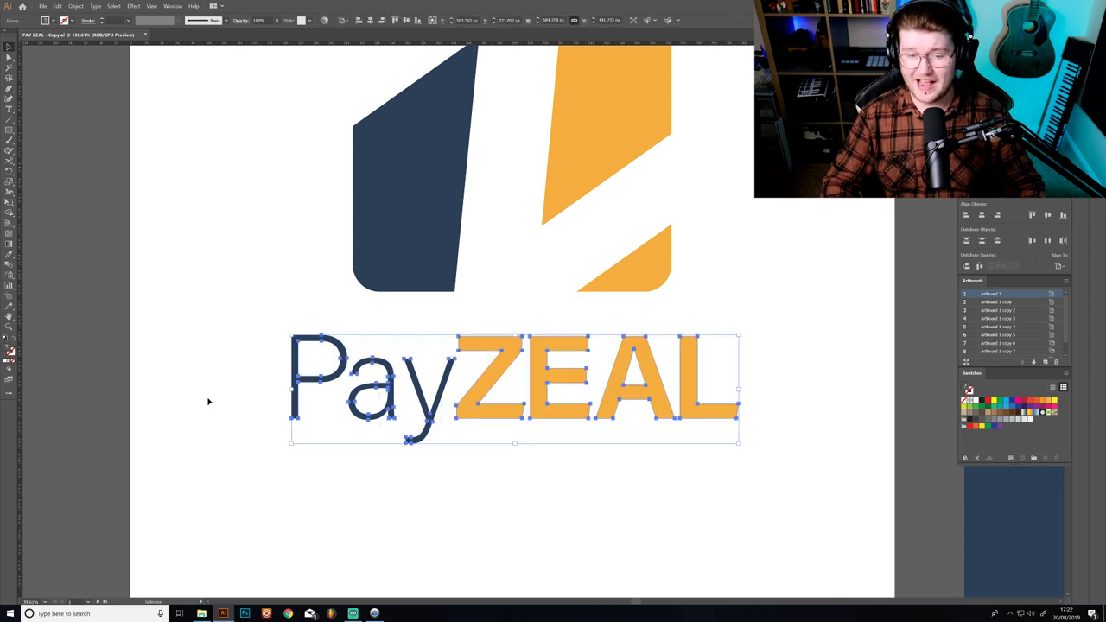
pyautogui.click(208, 401)
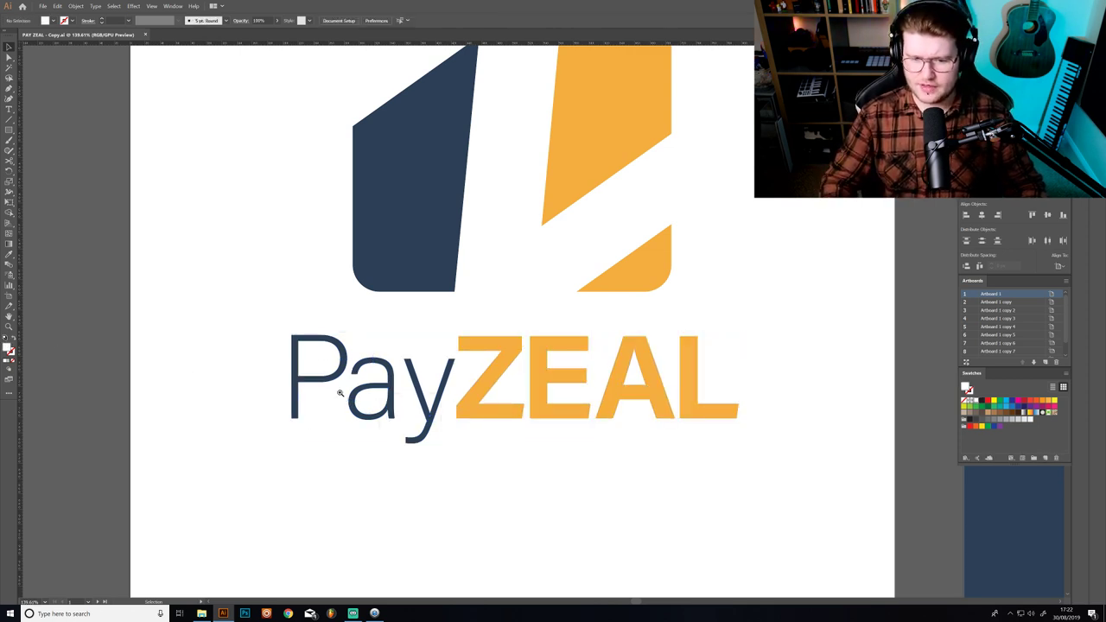
pyautogui.scroll(-5, 395, 395)
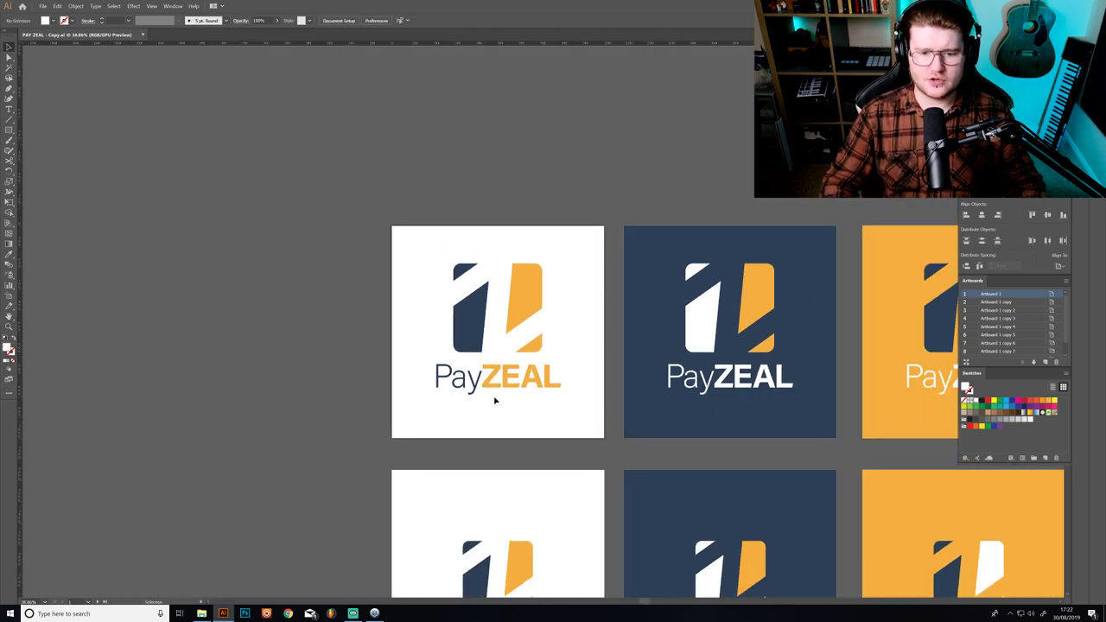
pyautogui.scroll(3, 453, 395)
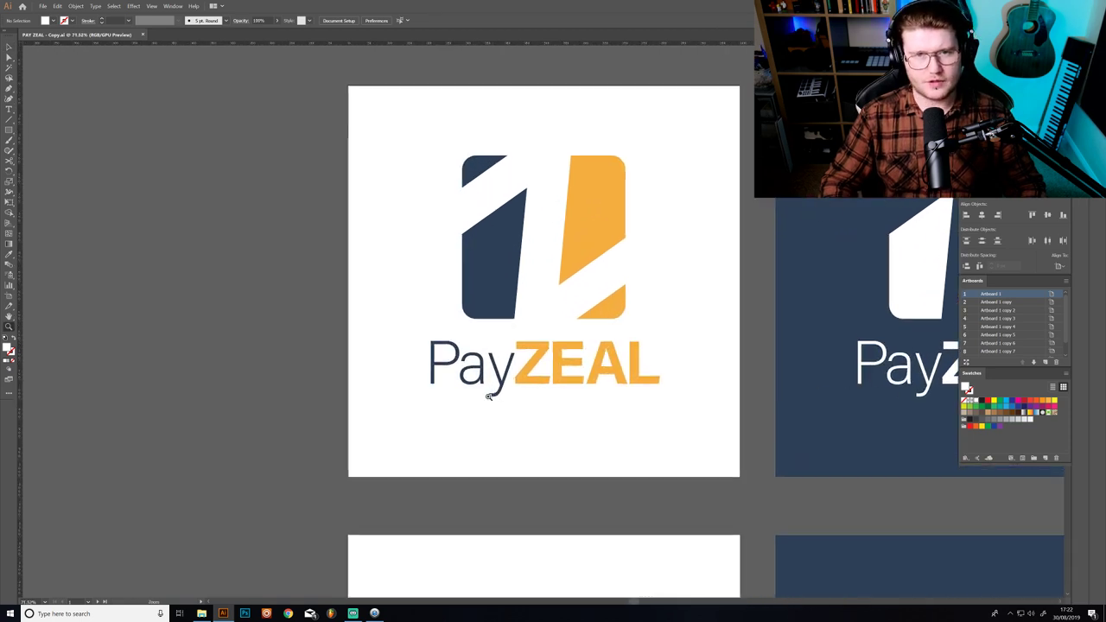
pyautogui.click(488, 395)
pyautogui.click(541, 424)
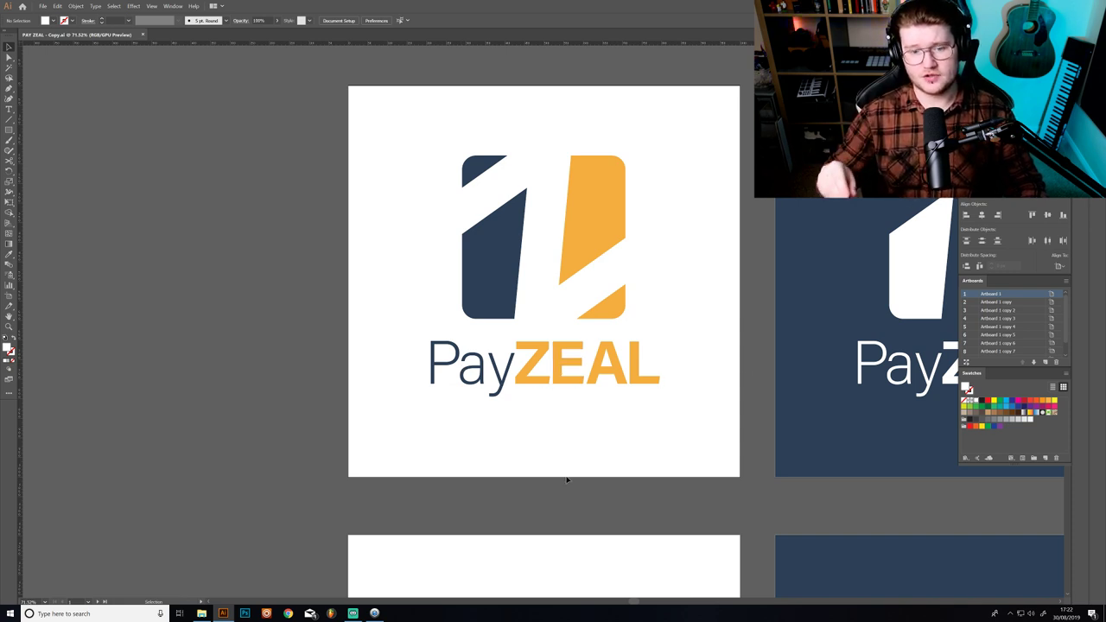
pyautogui.click(522, 387)
pyautogui.click(698, 440)
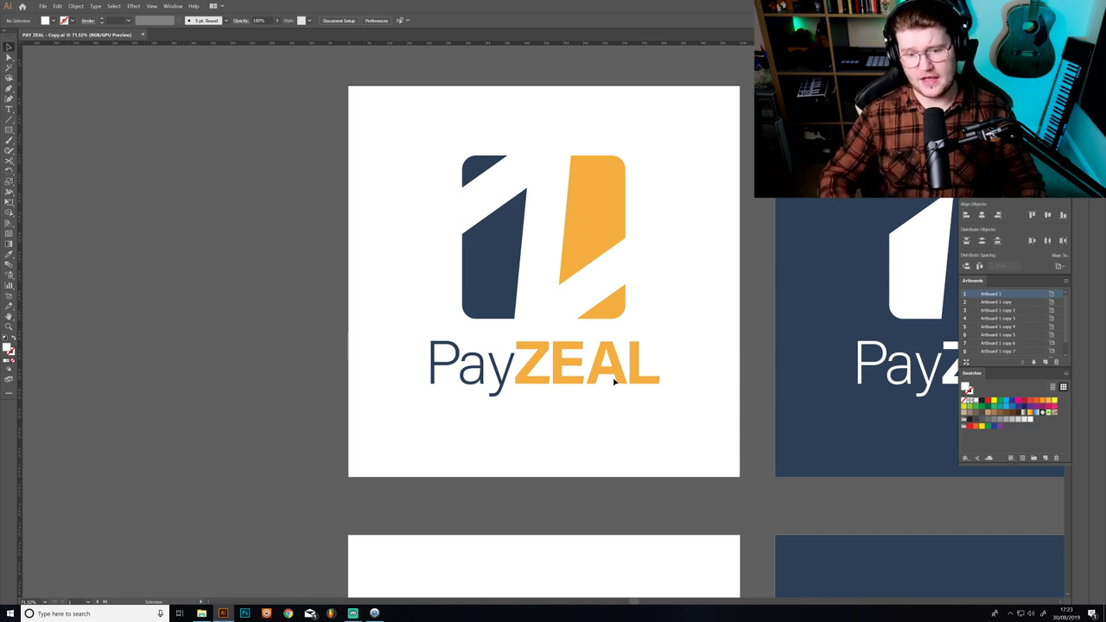
# - Zoom out and pan until the grid of white, navy and orange logo artboards shows
pyautogui.press('z')
pyautogui.click(530, 338)
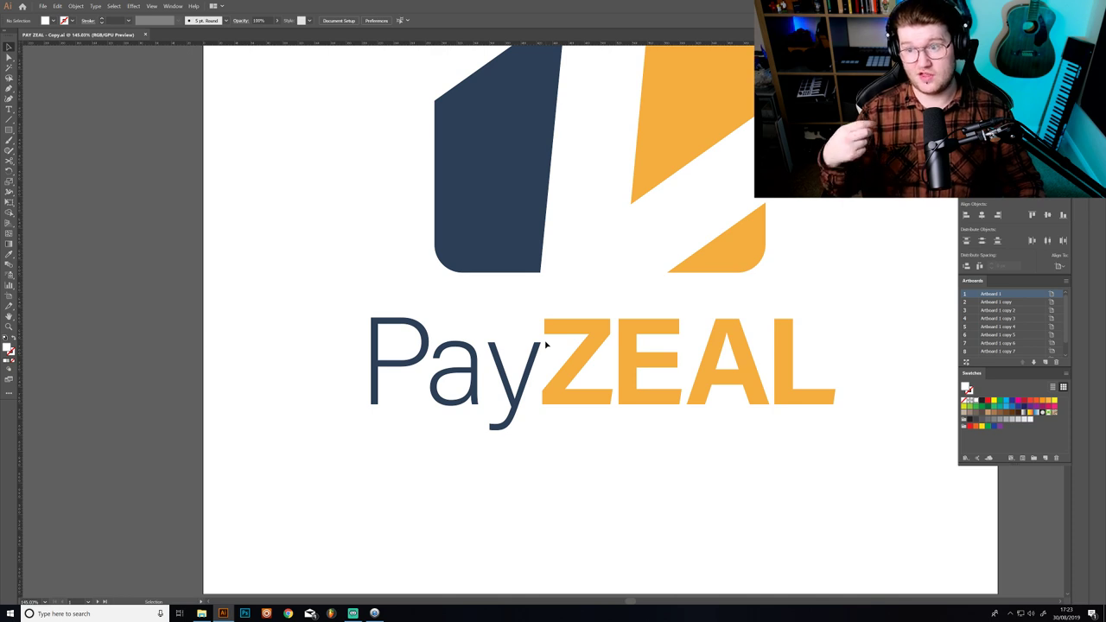
pyautogui.press('z')
pyautogui.moveTo(557, 350); pyautogui.dragTo(390, 403)
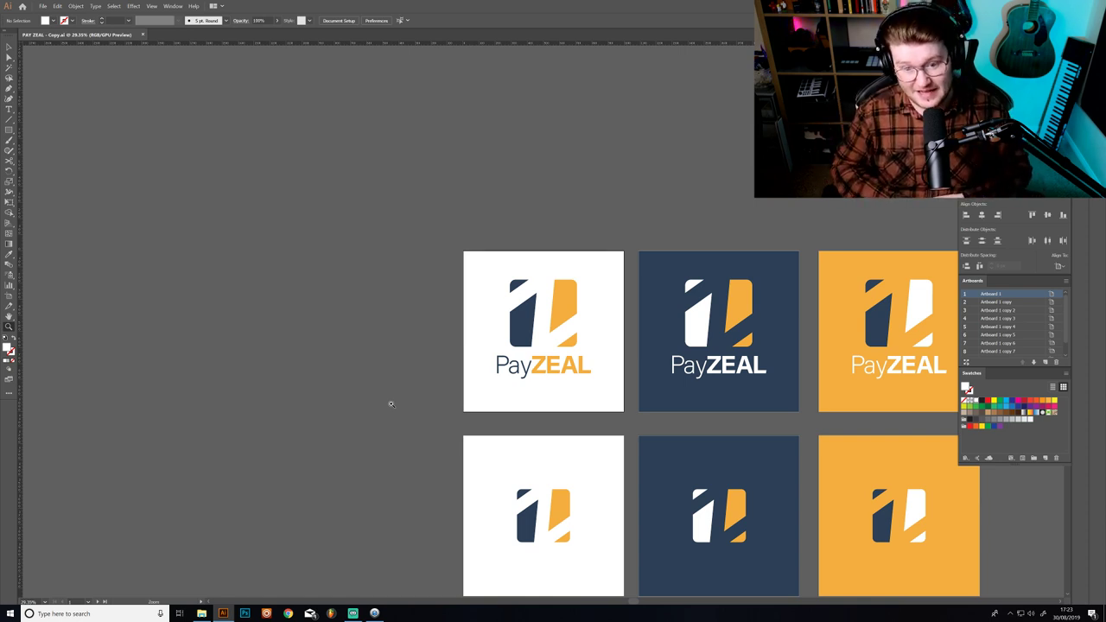
pyautogui.moveTo(858, 344); pyautogui.dragTo(622, 317)
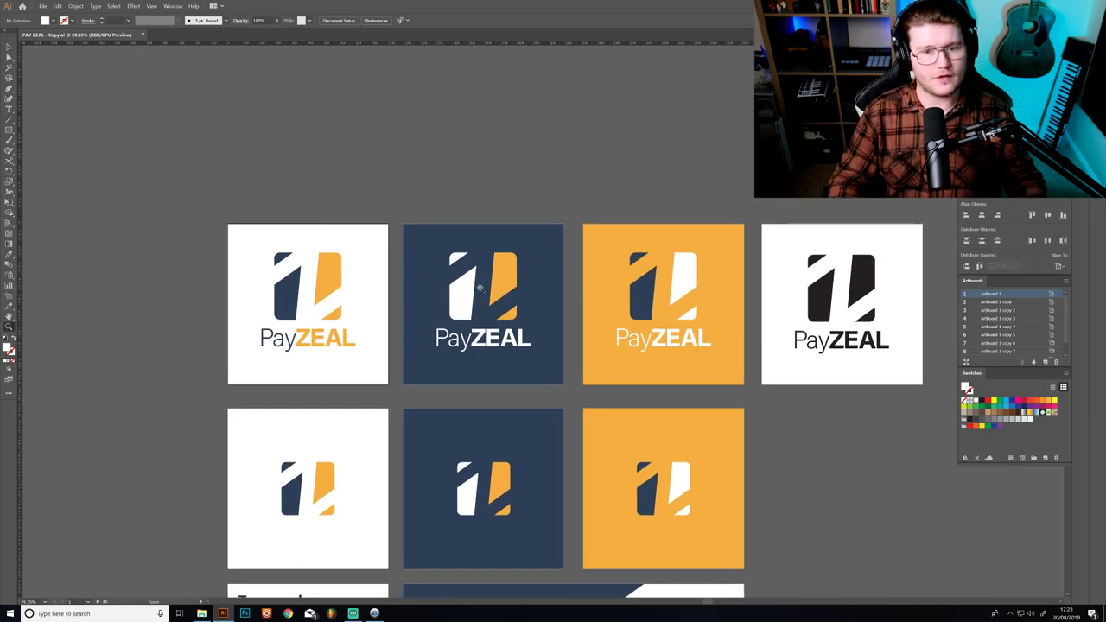
# - Select the icon group on the navy artboard and scale it down about its centre
pyautogui.moveTo(481, 289); pyautogui.dragTo(557, 307)
pyautogui.press('v')
pyautogui.click(432, 302)
pyautogui.click(686, 264)
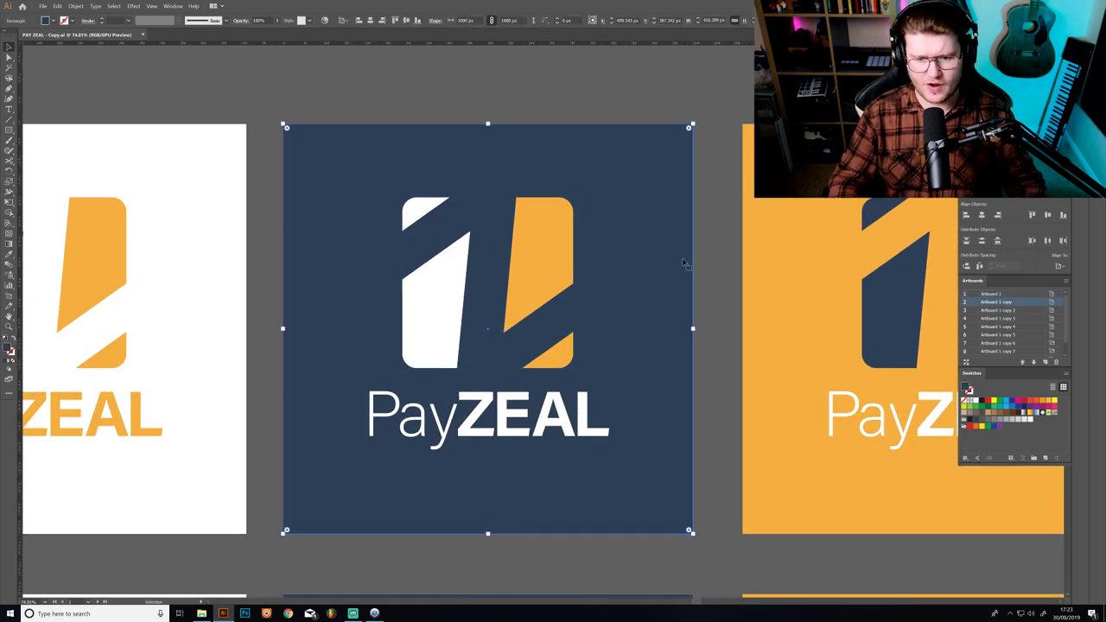
pyautogui.click(728, 271)
pyautogui.click(508, 273)
pyautogui.click(530, 279)
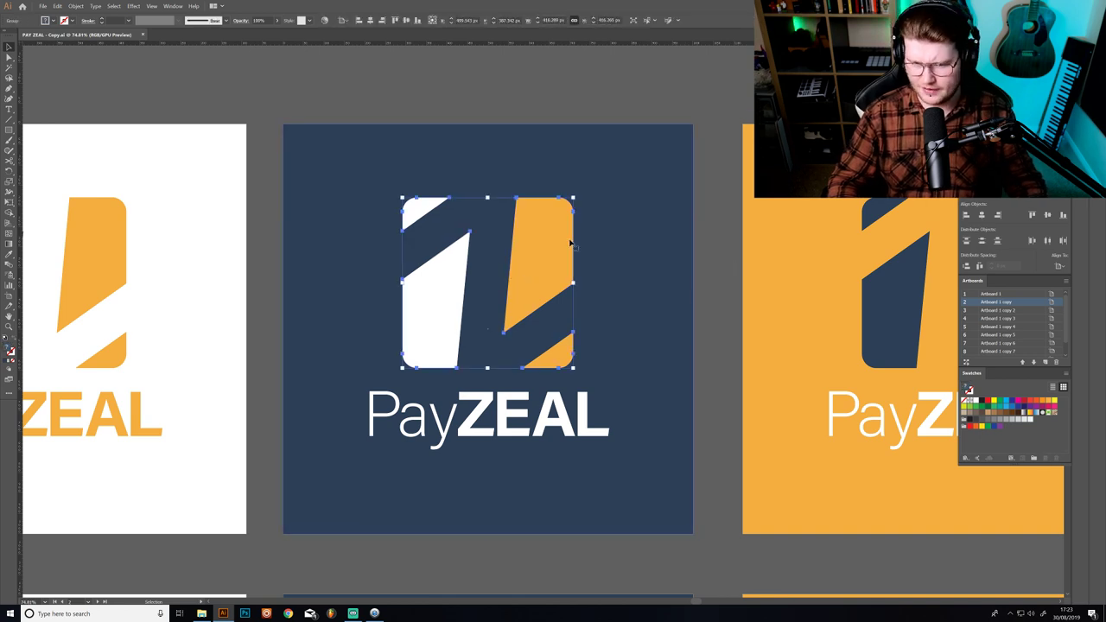
pyautogui.moveTo(573, 199); pyautogui.dragTo(527, 251)
pyautogui.hotkey('ctrl', 'z')
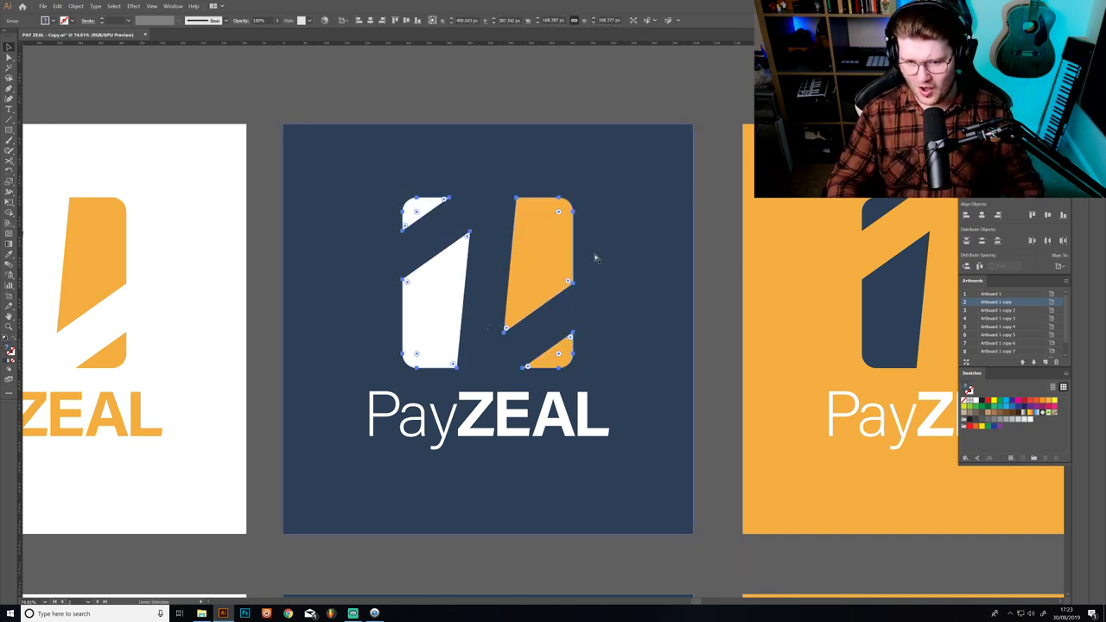
pyautogui.moveTo(574, 197); pyautogui.dragTo(508, 333)
pyautogui.click(716, 257)
# - Zoom out, enlarge the navy artboard's icon slightly from its centre, and view all artboards
pyautogui.hotkey('ctrl', 'alt', '0')
pyautogui.press('v')
pyautogui.click(491, 311)
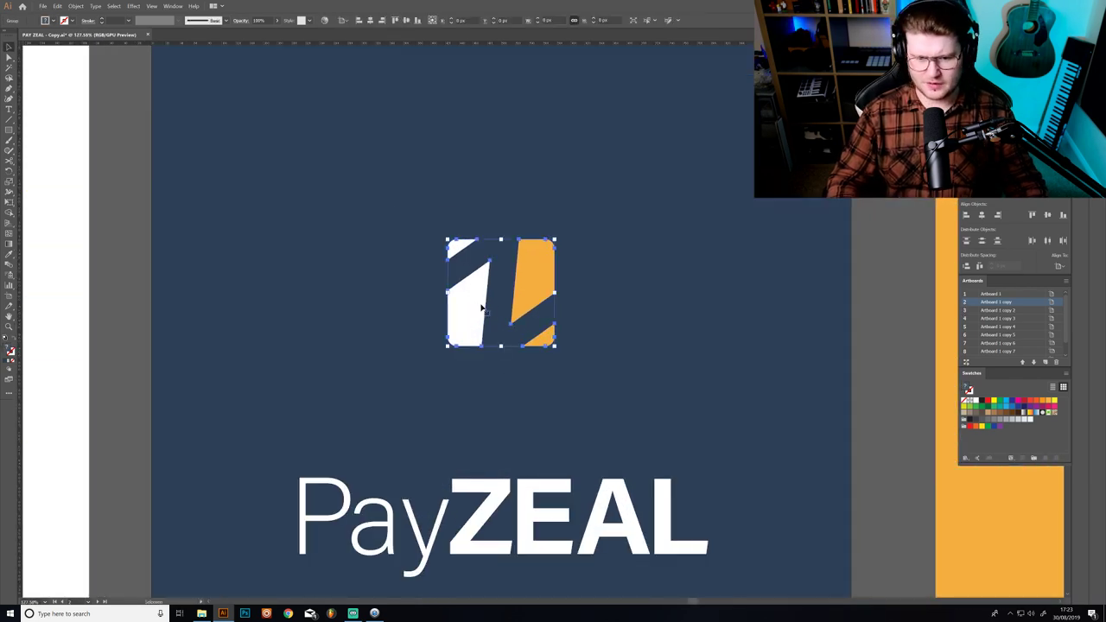
pyautogui.moveTo(554, 238); pyautogui.dragTo(584, 197)
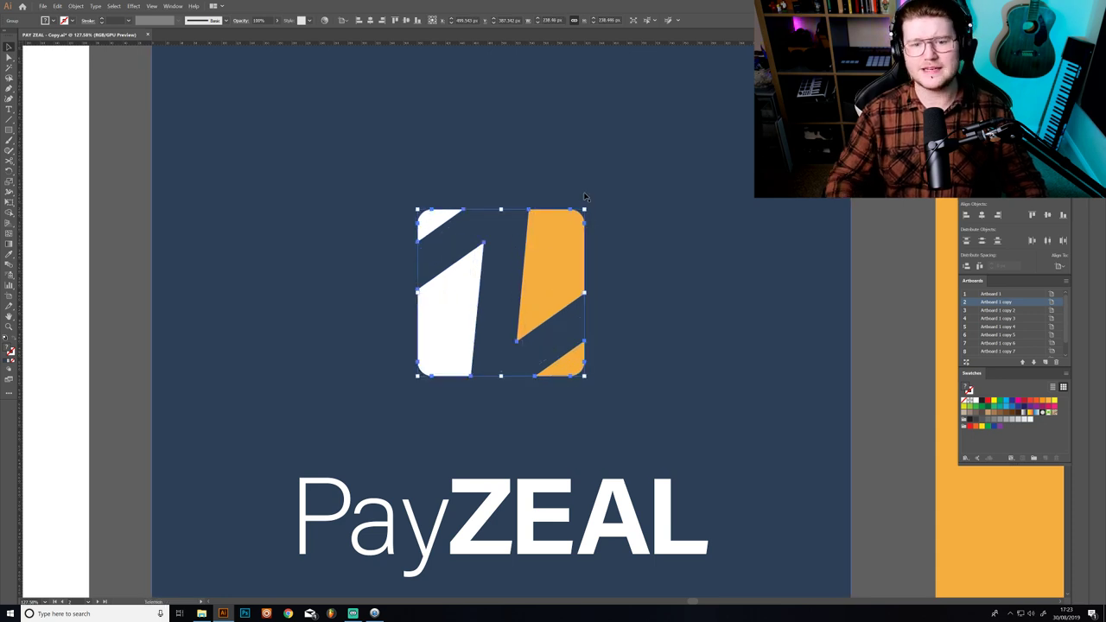
pyautogui.scroll(-5, 584, 197)
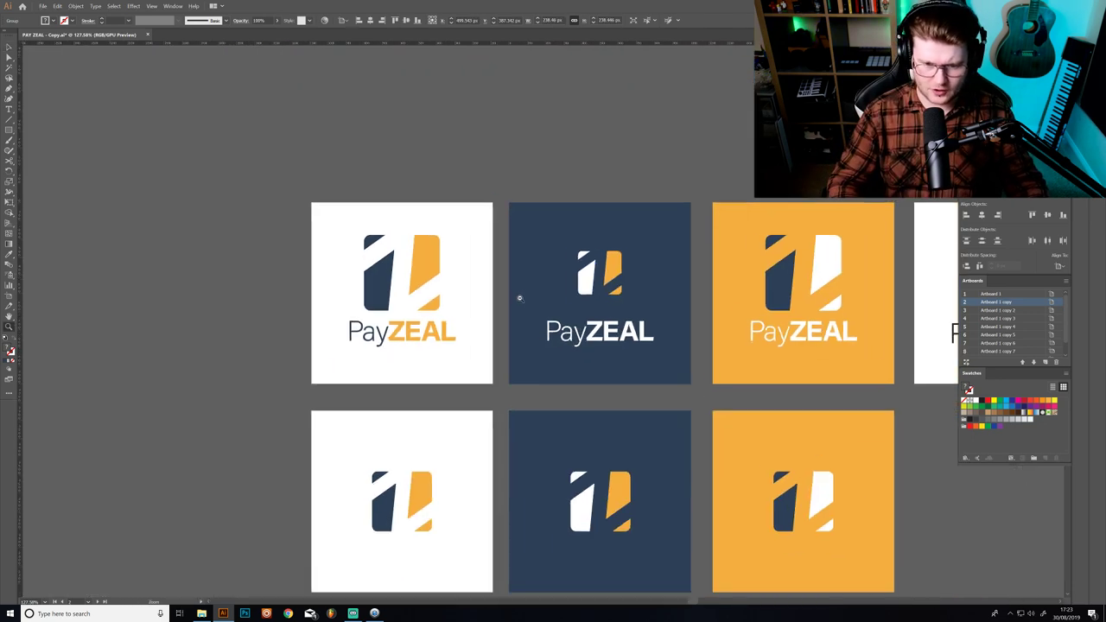
pyautogui.click(631, 124)
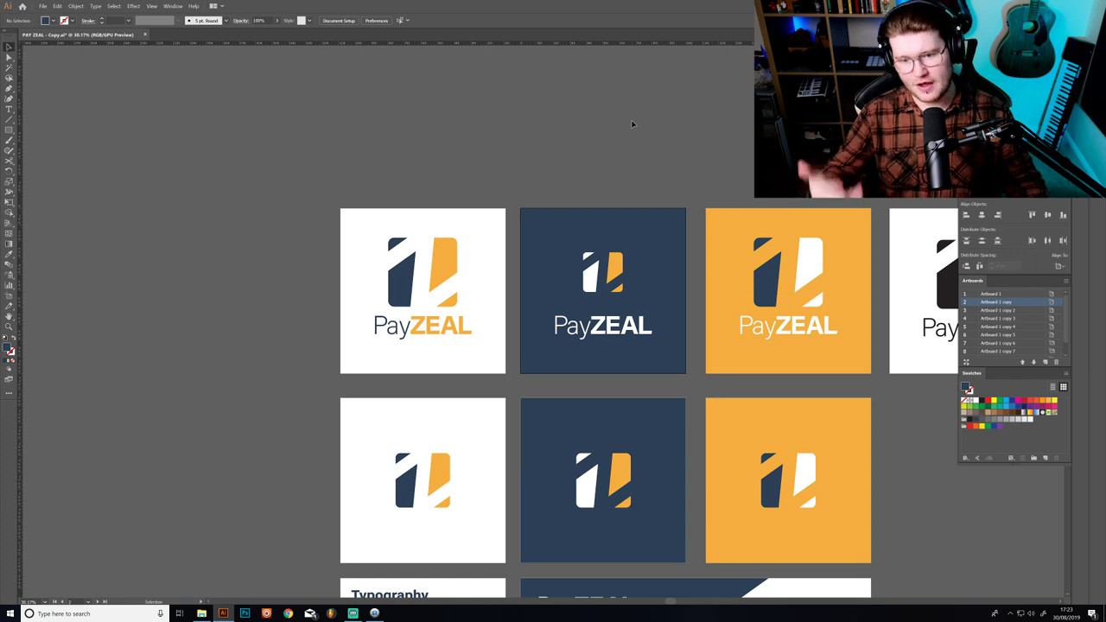
# - Inspect the Typography, Colors and Sign Up boards, zooming in on the phone mockup's logo
pyautogui.moveTo(657, 225); pyautogui.dragTo(588, 288)
pyautogui.scroll(4, 531, 259)
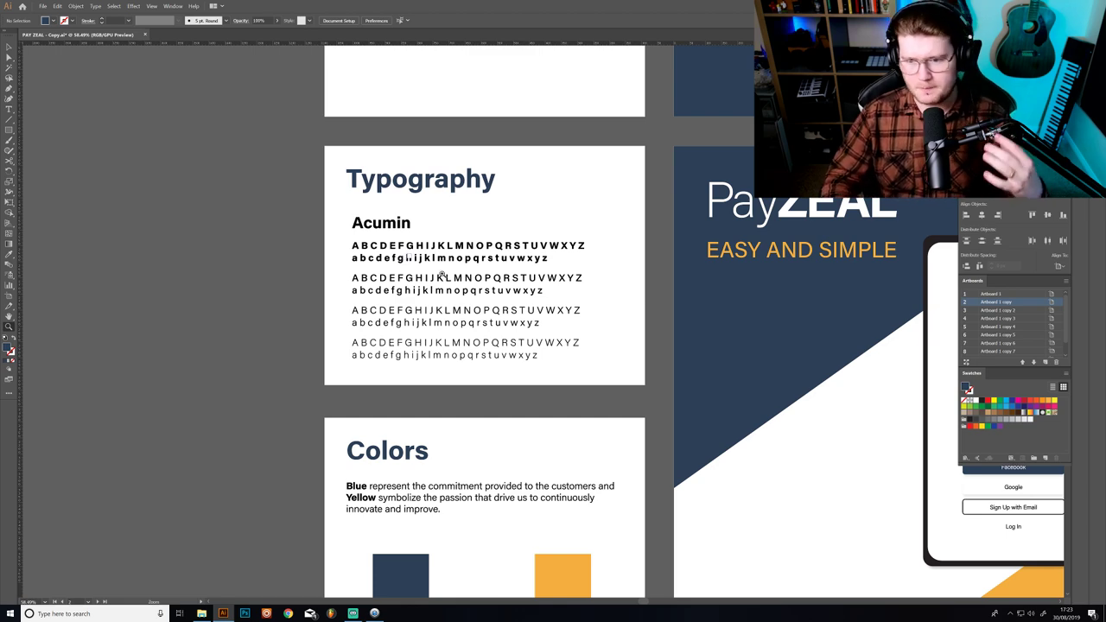
pyautogui.hscroll(5, 462, 309)
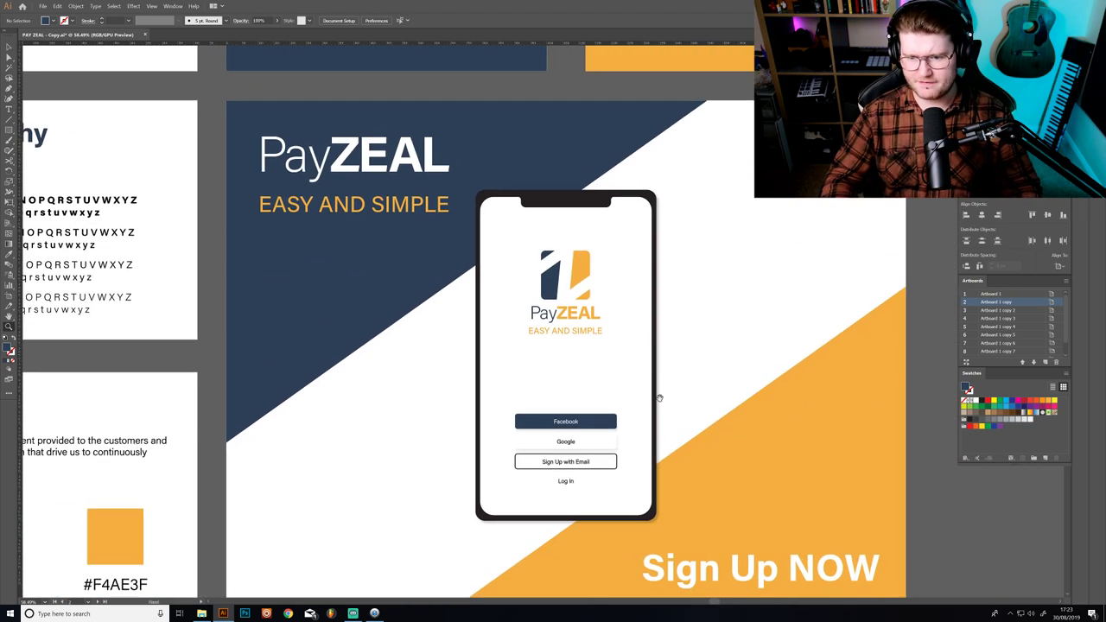
pyautogui.moveTo(650, 398); pyautogui.dragTo(627, 343)
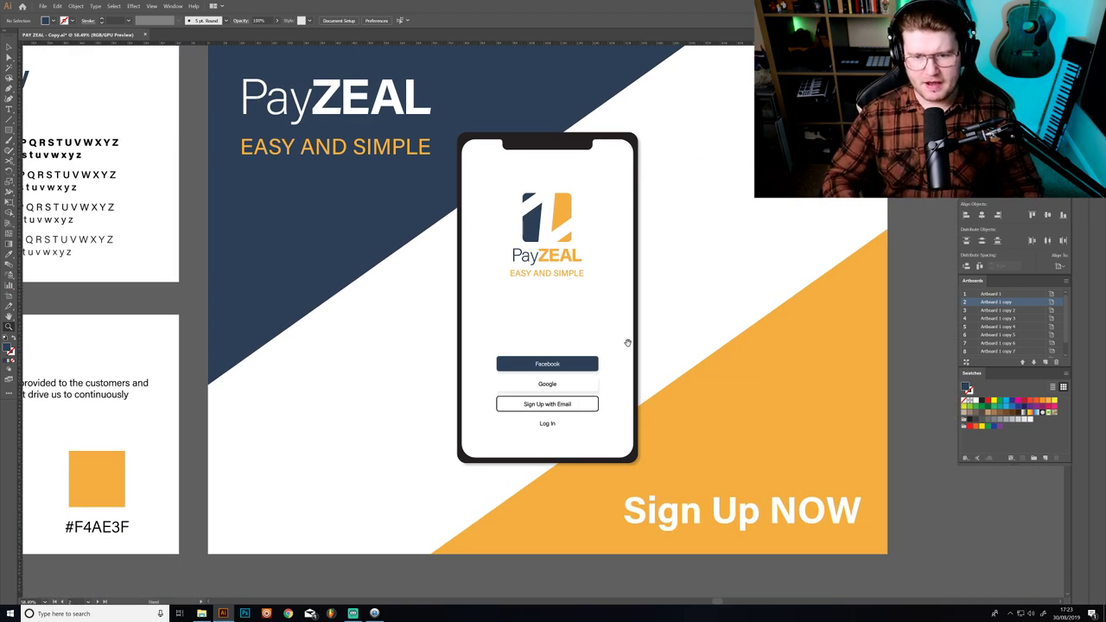
pyautogui.moveTo(625, 343); pyautogui.dragTo(612, 373)
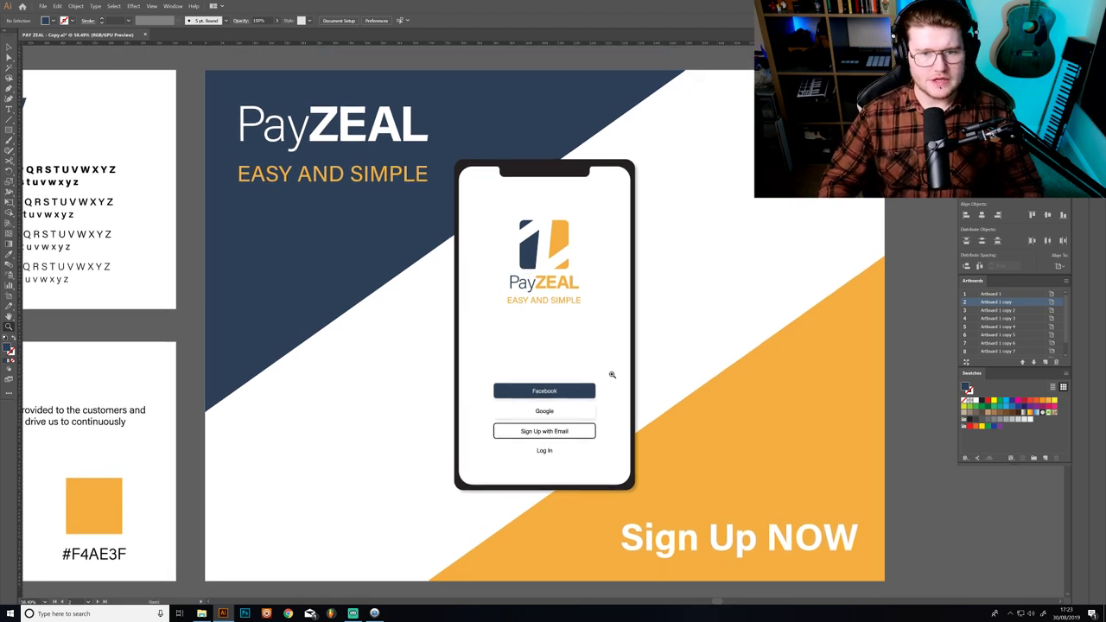
pyautogui.scroll(-2, 611, 370)
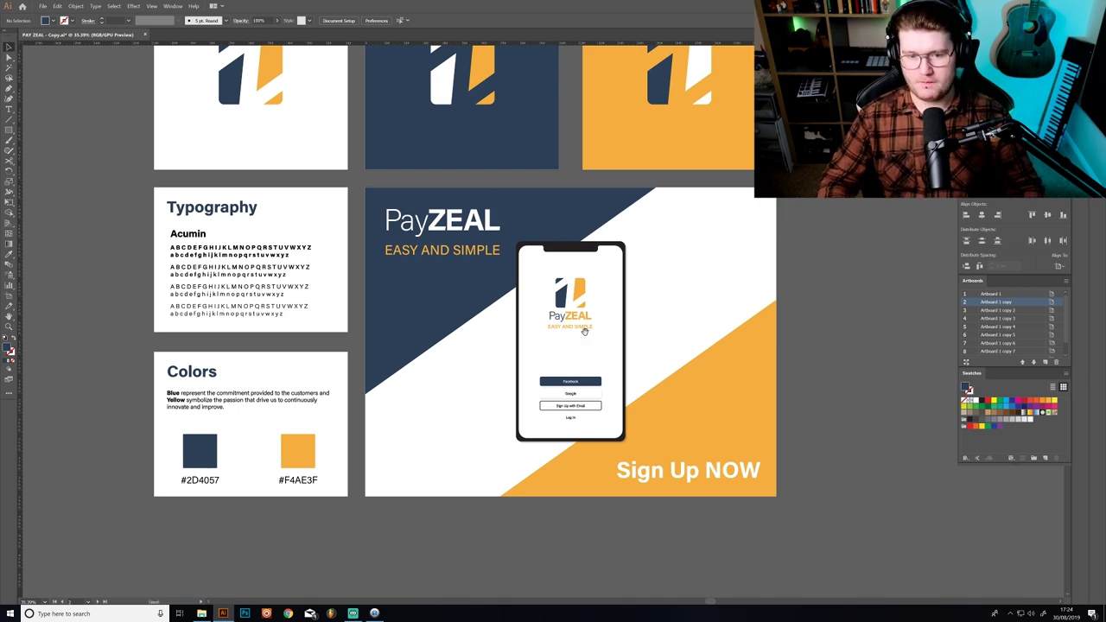
pyautogui.moveTo(584, 330); pyautogui.dragTo(471, 279)
pyautogui.click(471, 279)
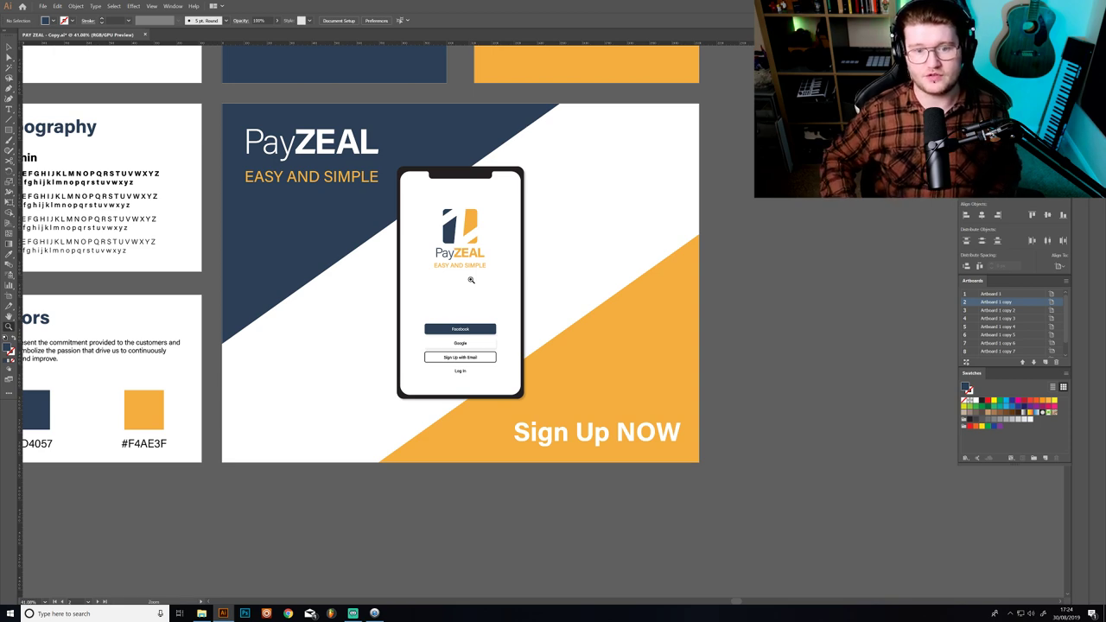
pyautogui.moveTo(481, 260); pyautogui.dragTo(610, 314)
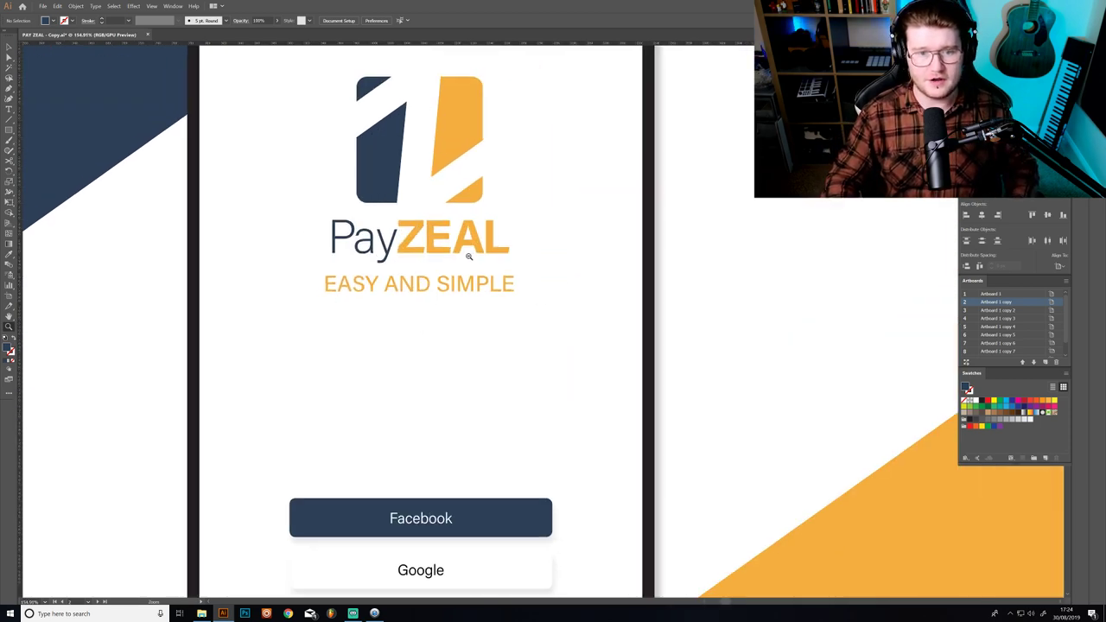
pyautogui.scroll(-5, 469, 257)
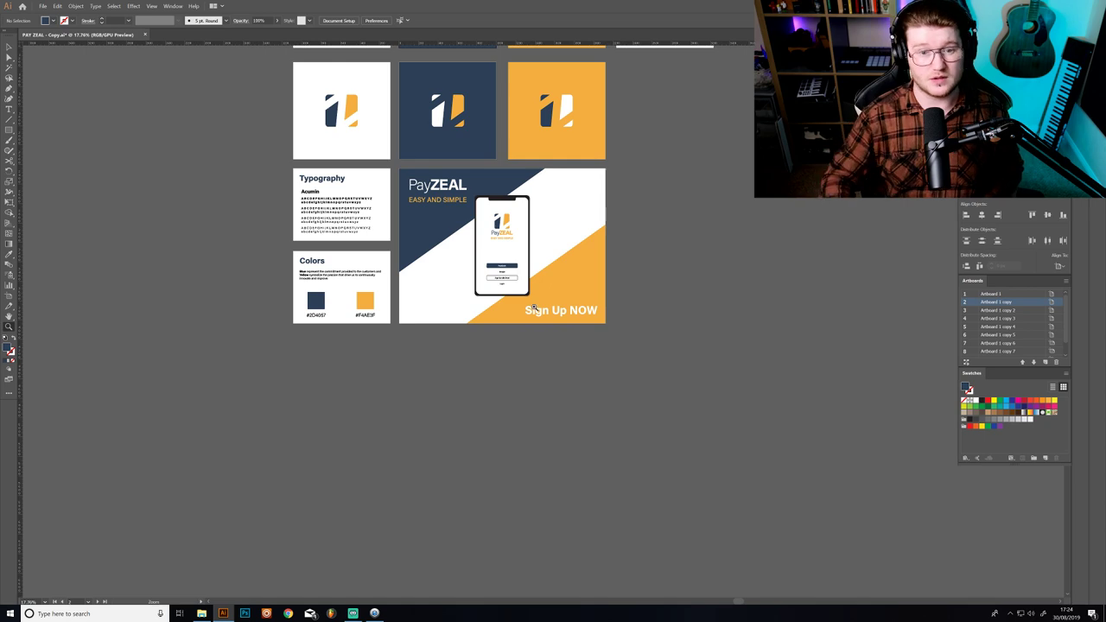
pyautogui.moveTo(534, 308); pyautogui.dragTo(585, 348)
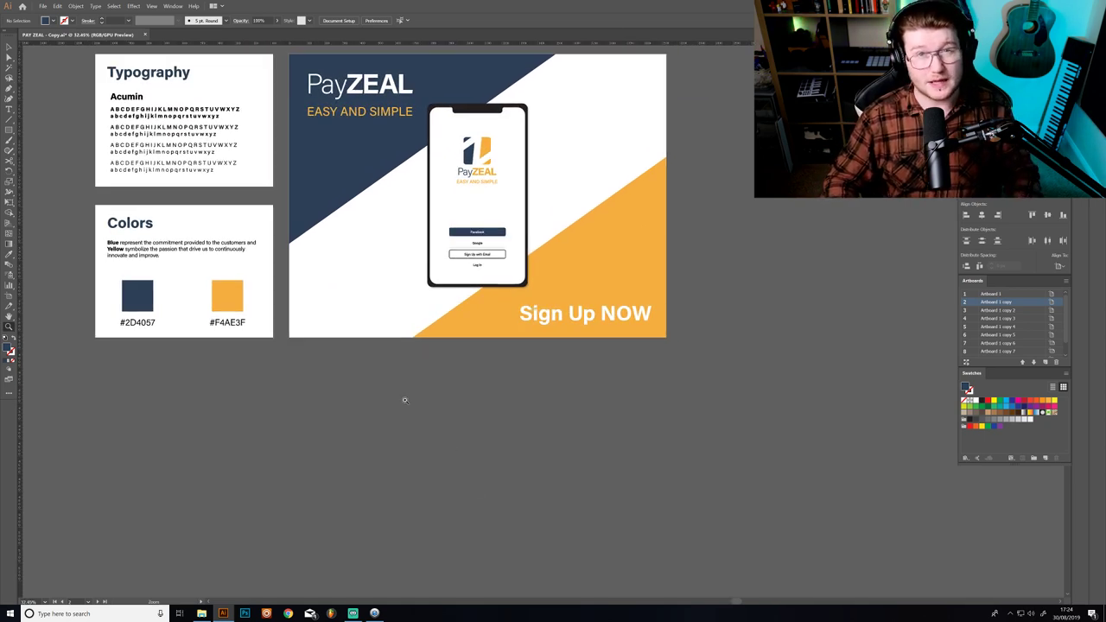
pyautogui.moveTo(412, 293); pyautogui.dragTo(453, 451)
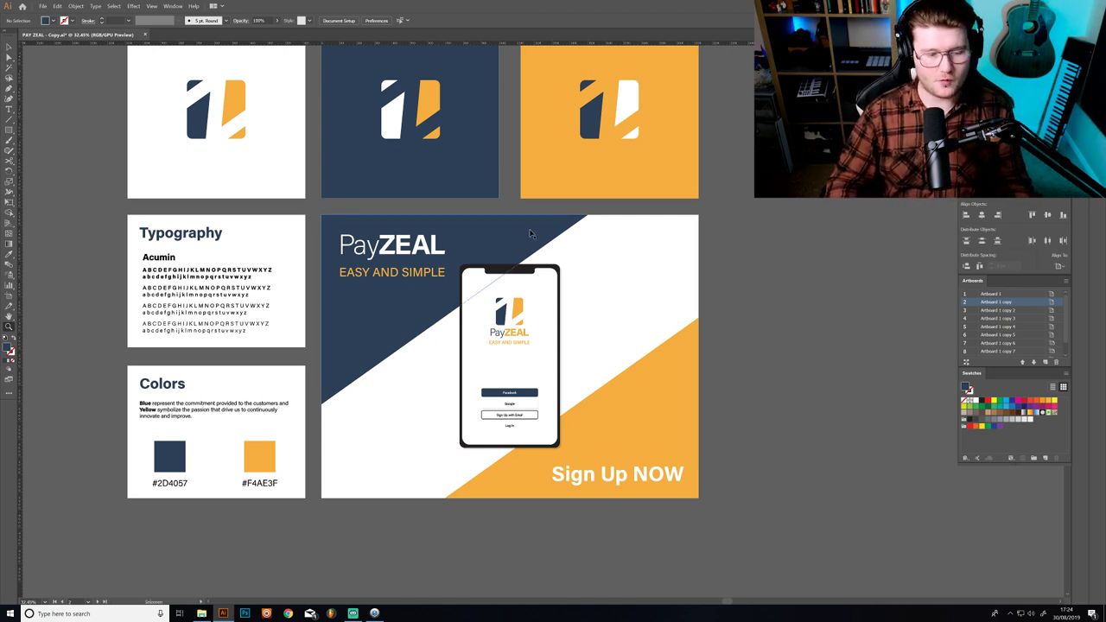
# - Close PAY ZEAL - Copy.ai without saving and bring up File Explorer
pyautogui.hotkey('ctrl', 'w')
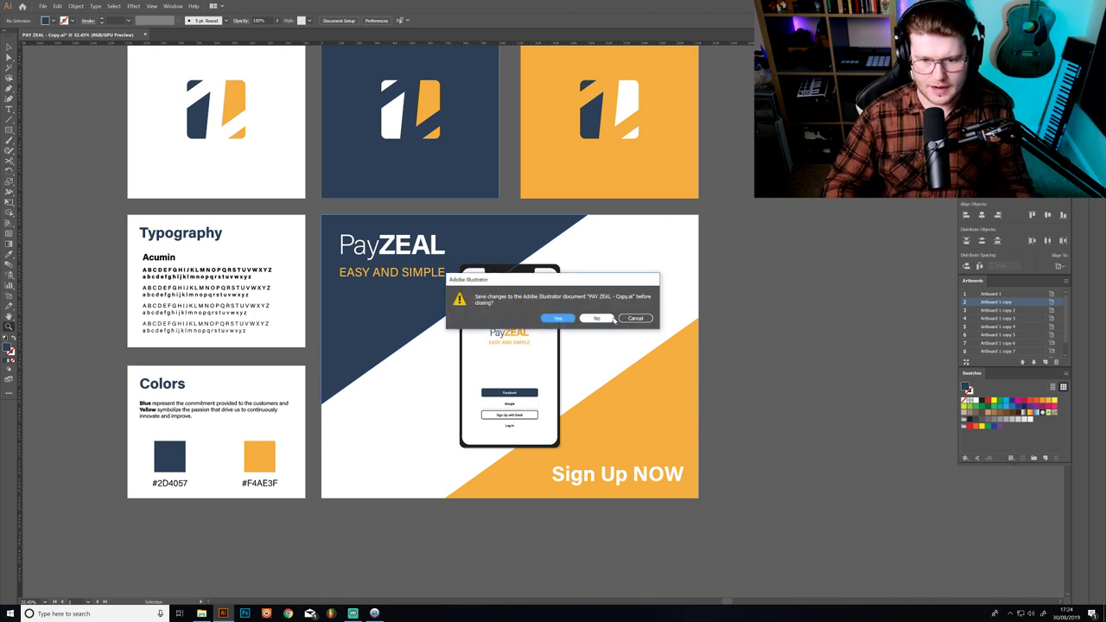
pyautogui.click(610, 318)
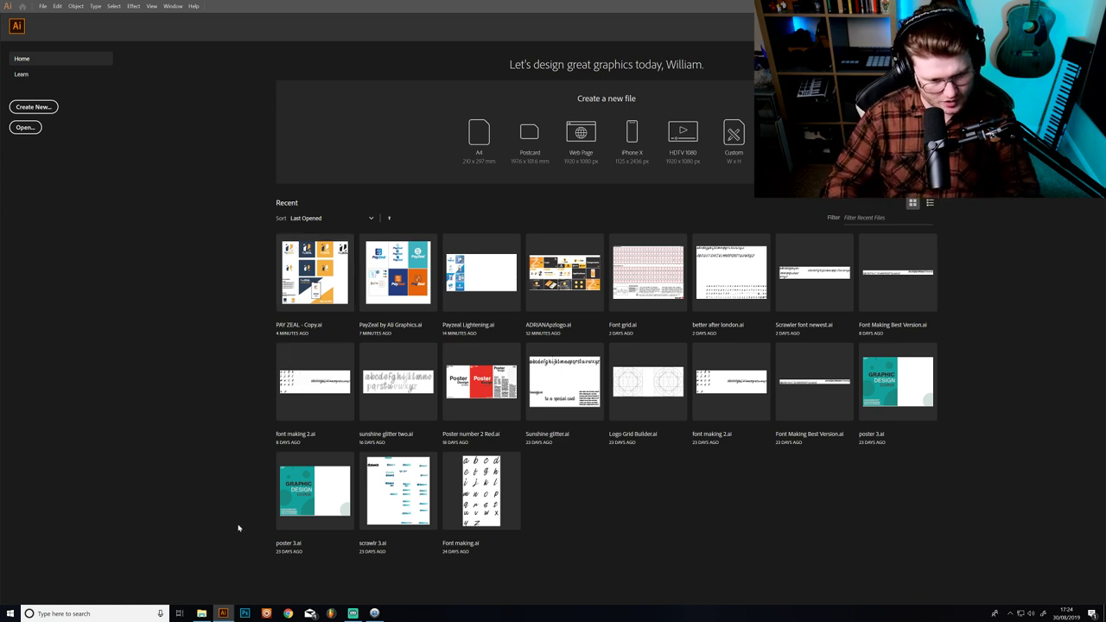
pyautogui.click(205, 614)
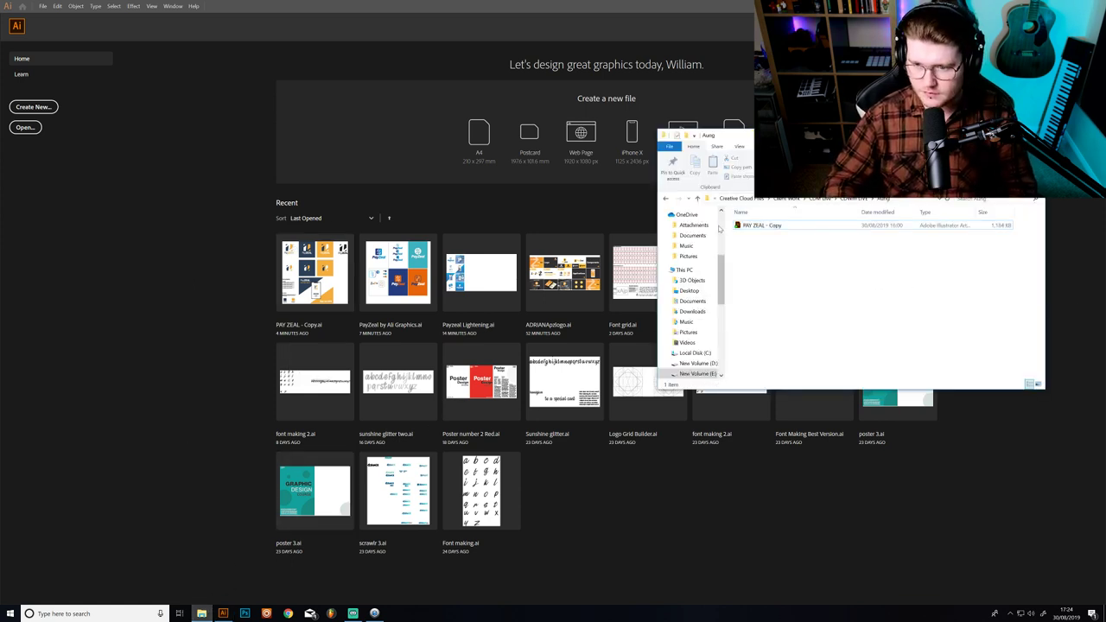
# - Go back to CDWM LIVE, enter the next student's folder, and open Payzeal Submission.ai
pyautogui.click(671, 201)
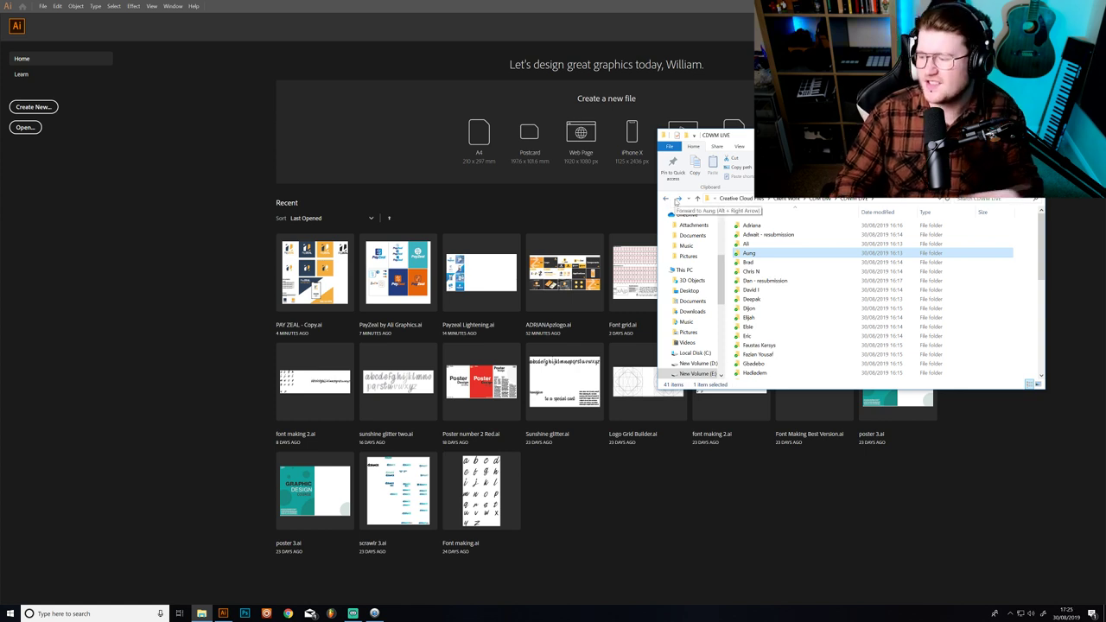
pyautogui.press('Down')
pyautogui.press('Return')
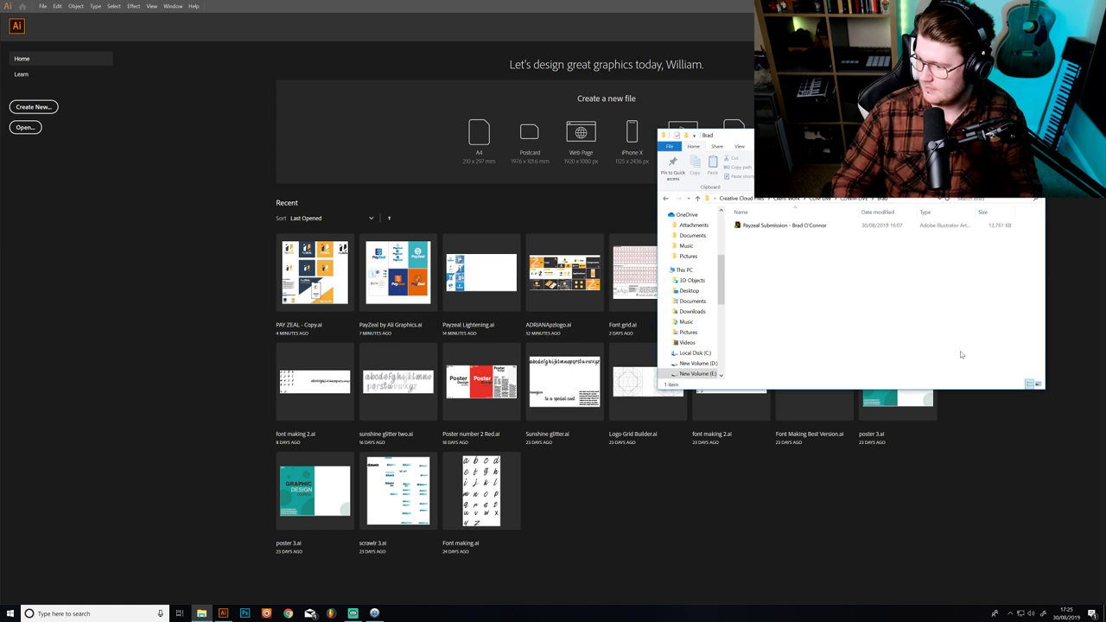
pyautogui.doubleClick(791, 226)
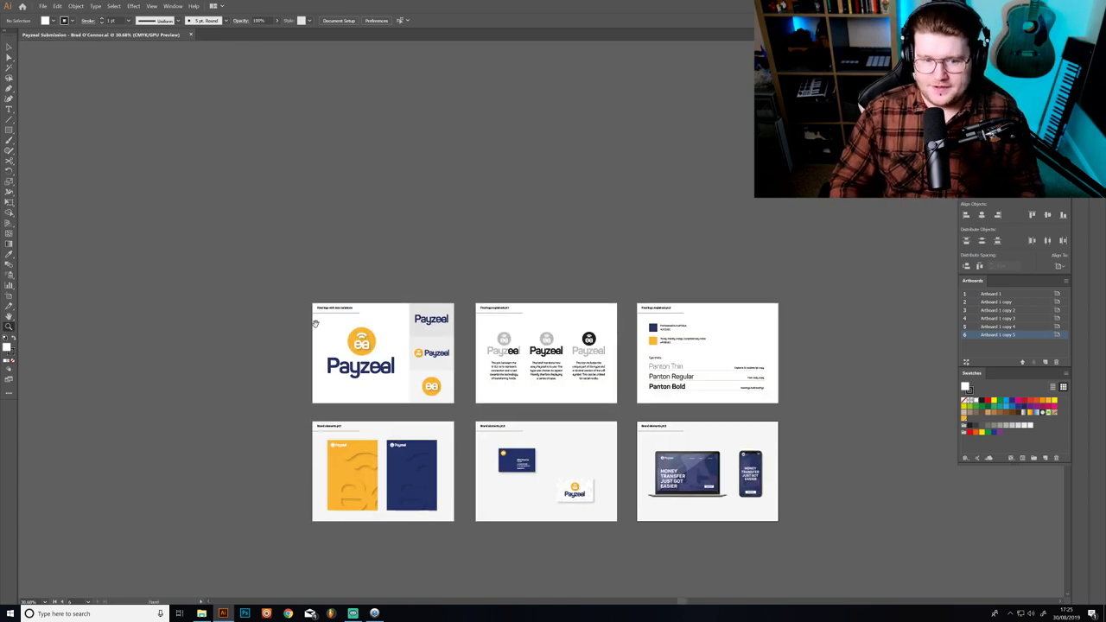
pyautogui.moveTo(439, 325); pyautogui.dragTo(517, 250)
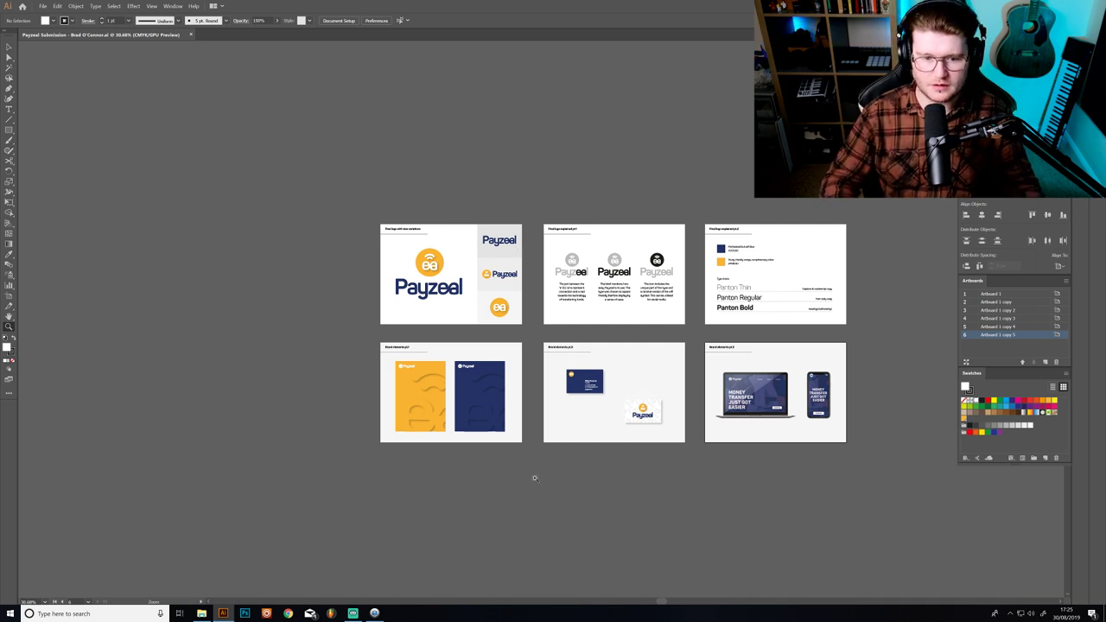
pyautogui.click(201, 613)
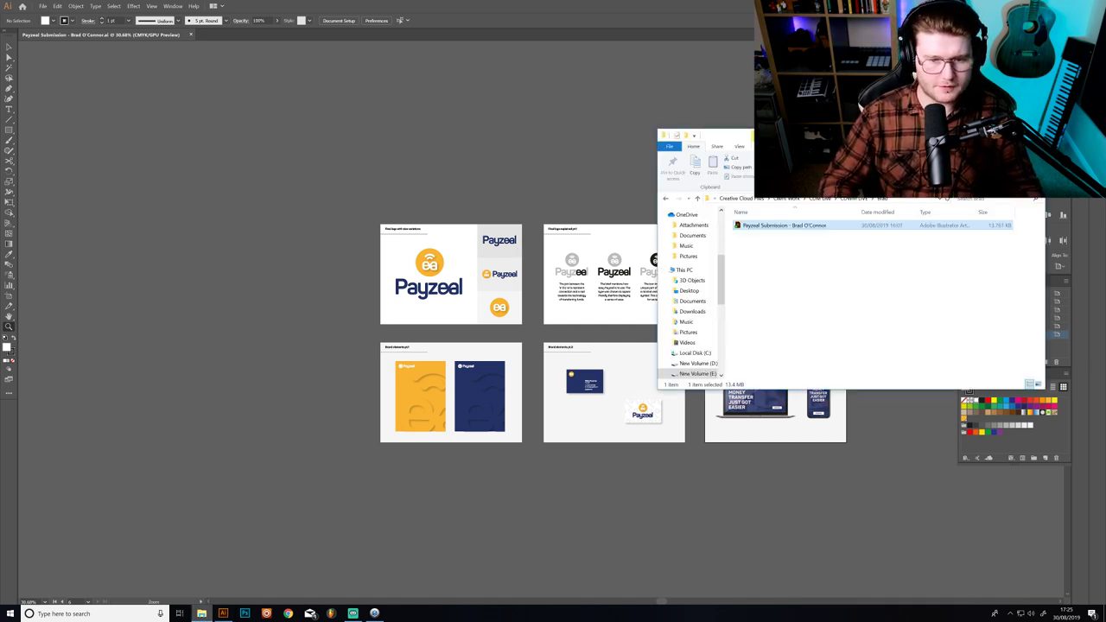
pyautogui.click(329, 265)
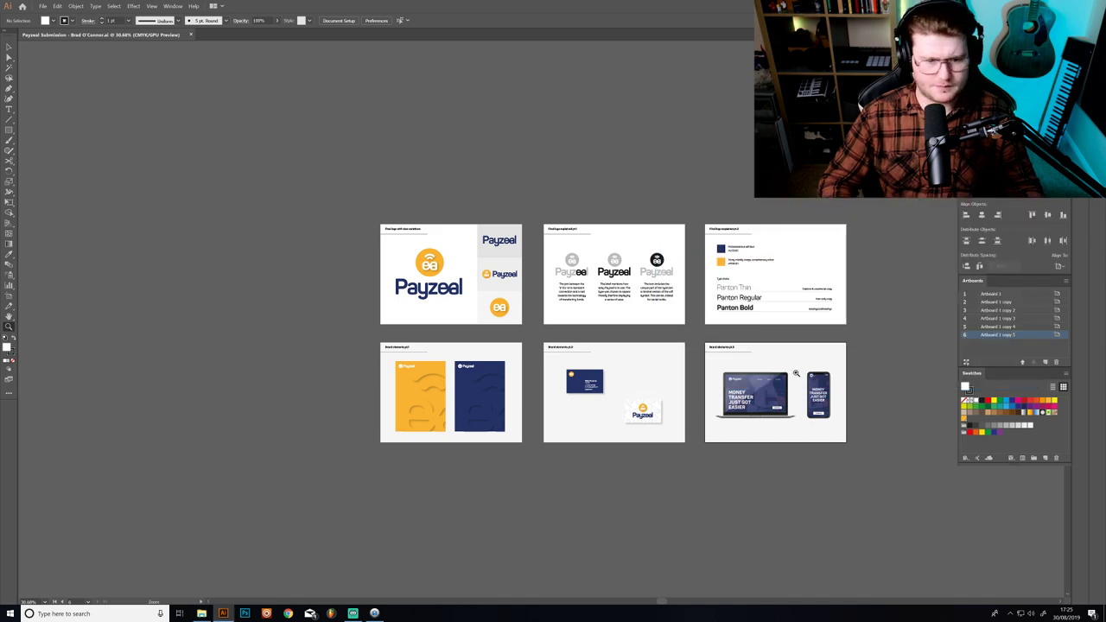
pyautogui.click(424, 240)
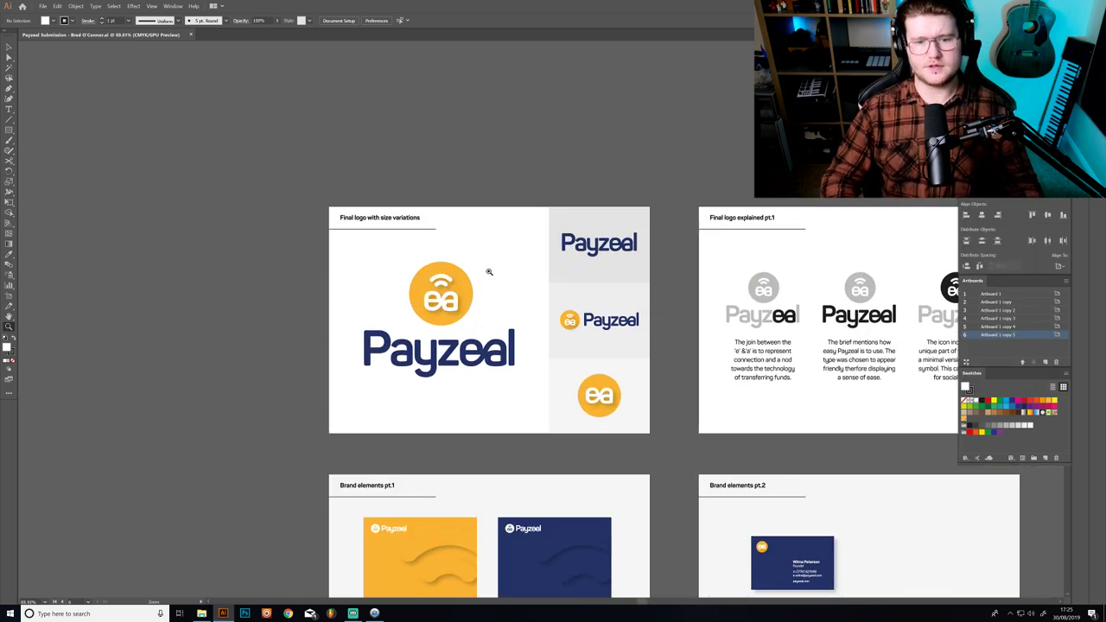
pyautogui.click(475, 278)
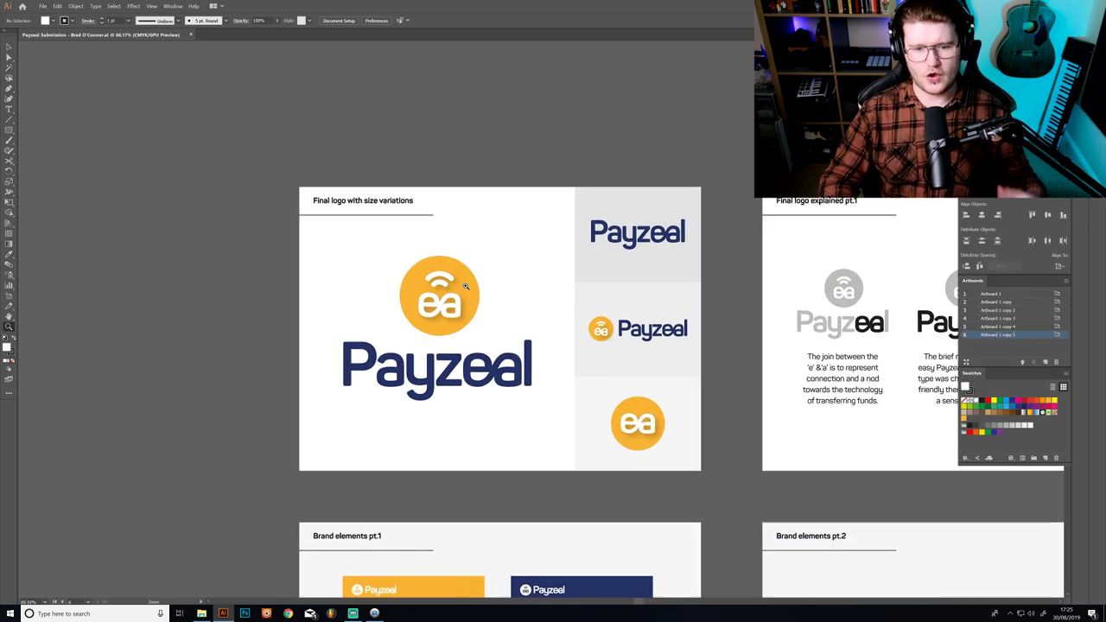
pyautogui.moveTo(422, 275); pyautogui.dragTo(401, 264)
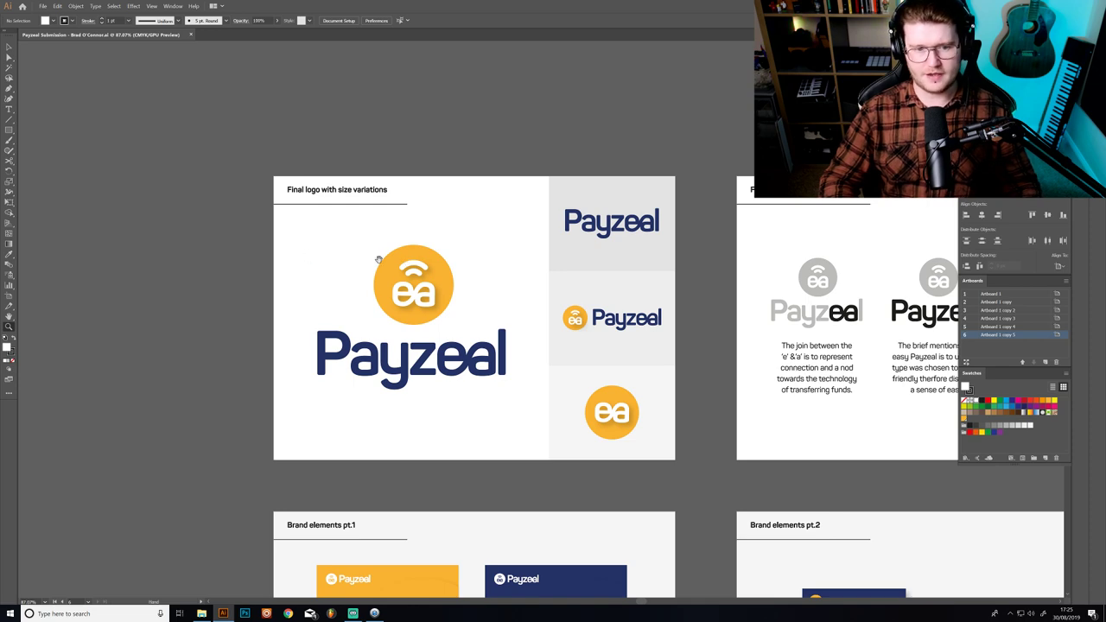
pyautogui.moveTo(626, 290); pyautogui.dragTo(525, 276)
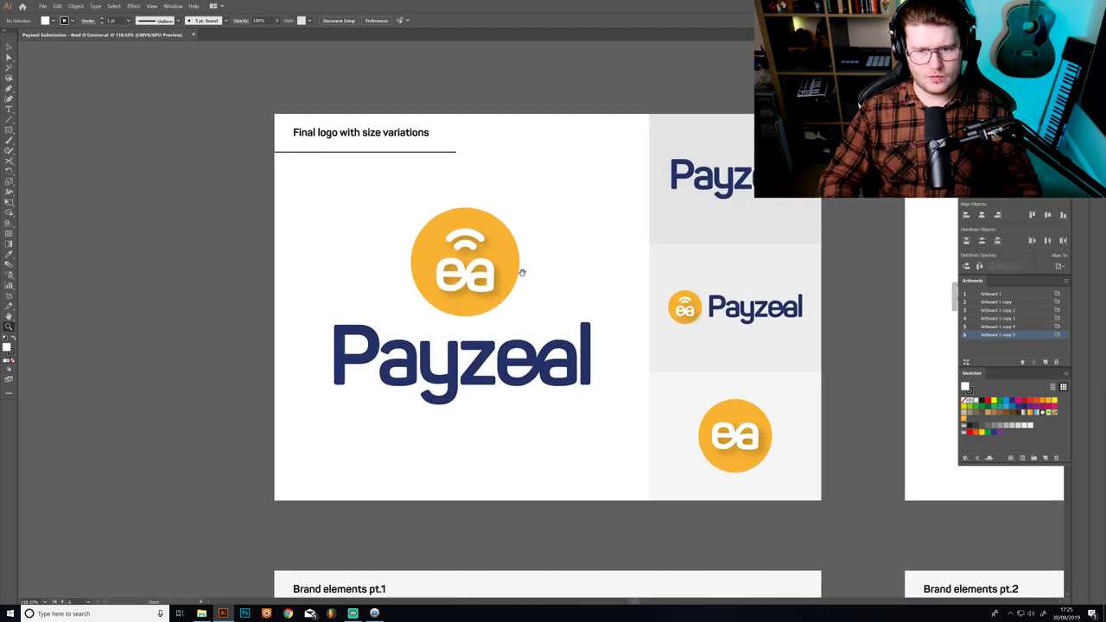
pyautogui.moveTo(609, 292); pyautogui.dragTo(800, 381)
pyautogui.moveTo(375, 303); pyautogui.dragTo(563, 299)
pyautogui.moveTo(331, 280); pyautogui.dragTo(505, 274)
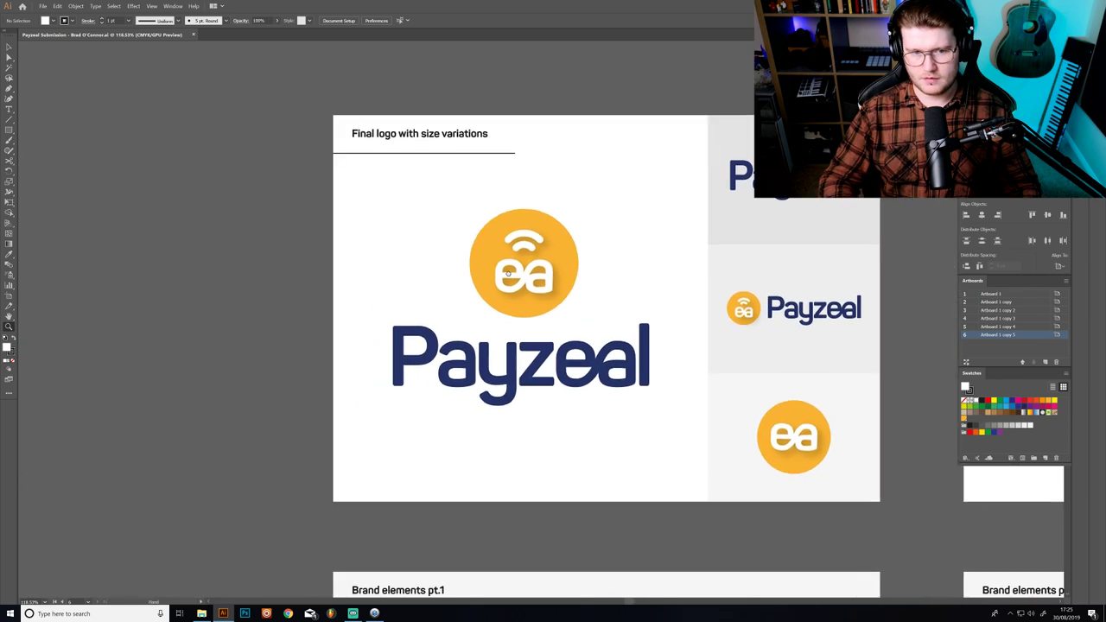
pyautogui.moveTo(558, 353); pyautogui.dragTo(499, 341)
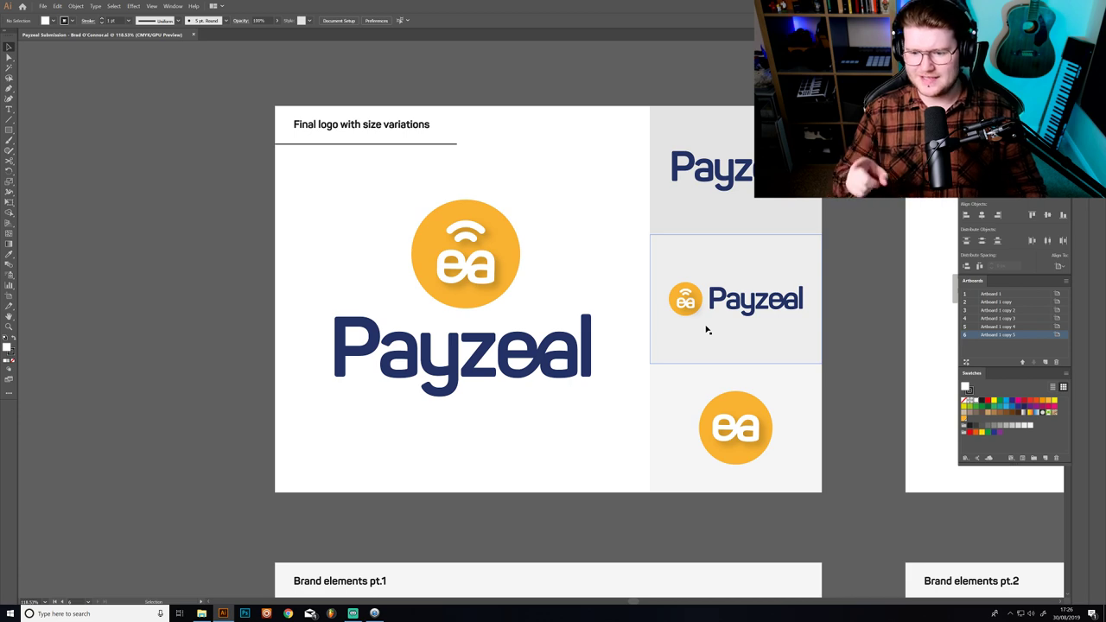
pyautogui.moveTo(706, 330); pyautogui.dragTo(225, 157)
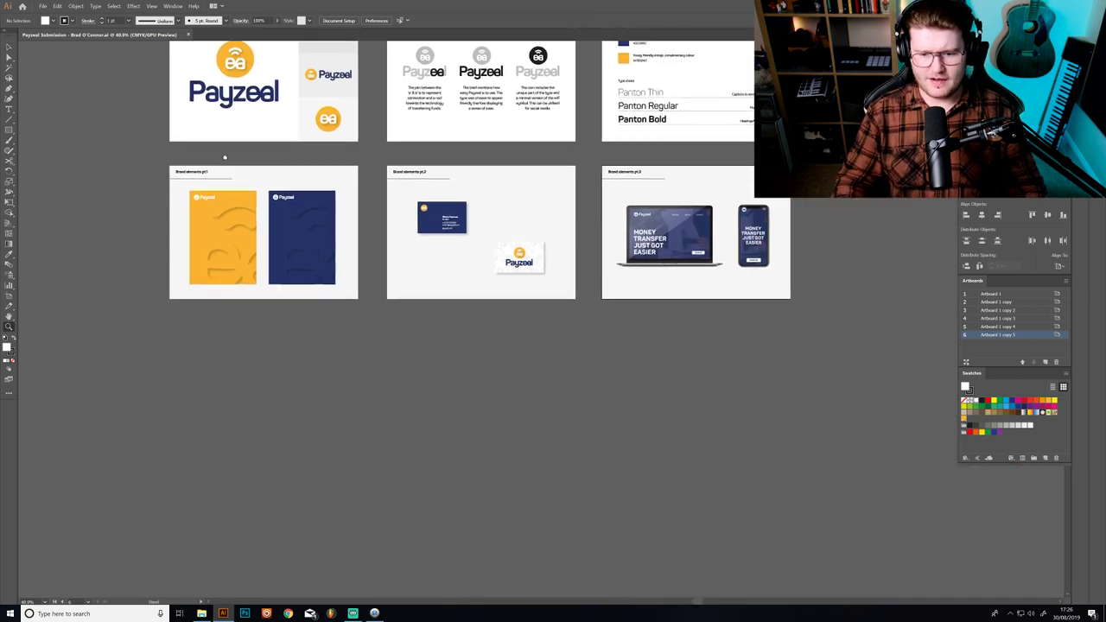
pyautogui.moveTo(424, 166); pyautogui.dragTo(407, 268)
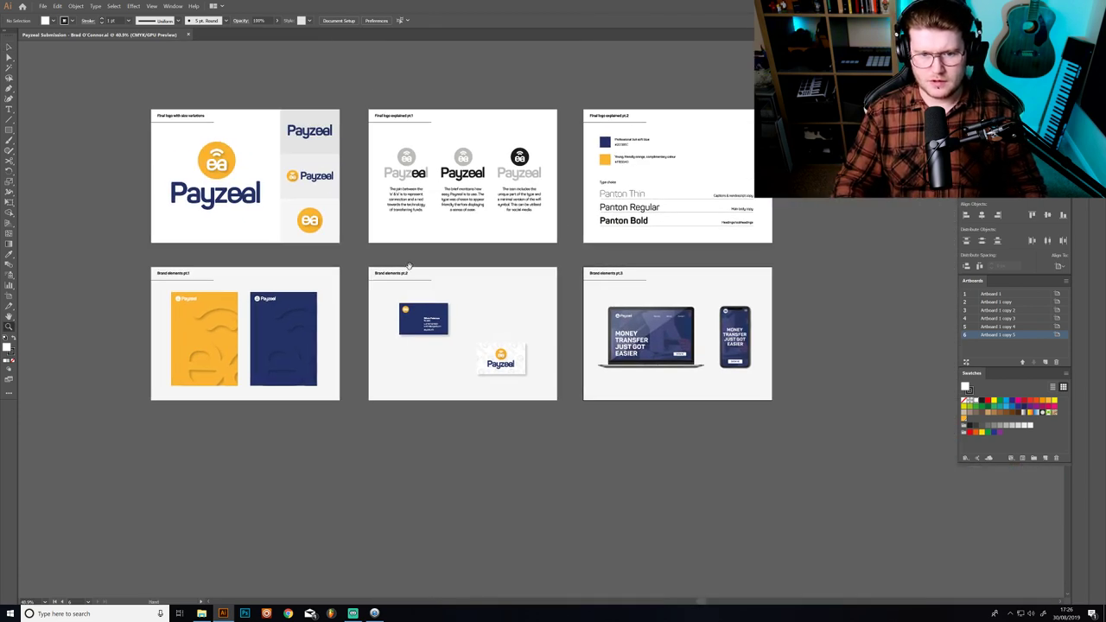
pyautogui.moveTo(402, 200); pyautogui.dragTo(464, 301)
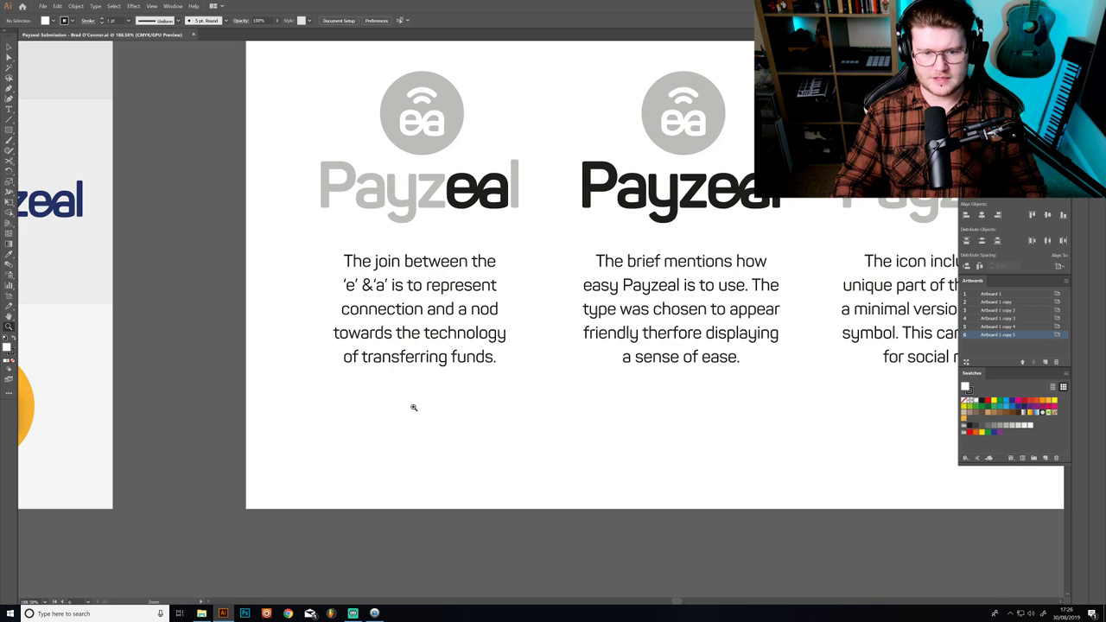
pyautogui.moveTo(333, 238); pyautogui.dragTo(355, 343)
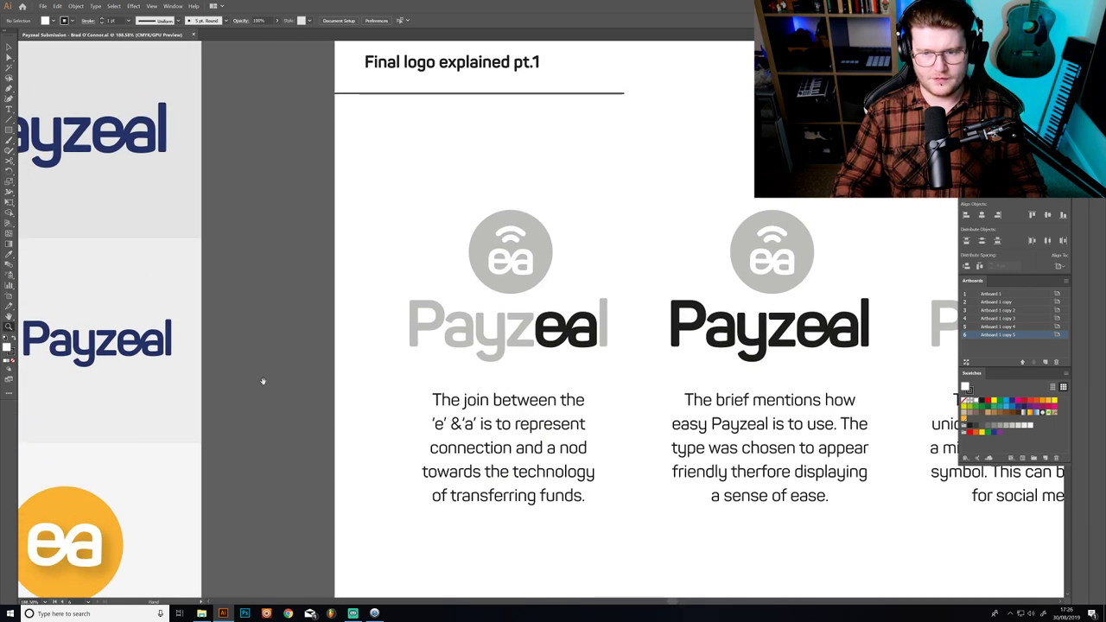
pyautogui.hscroll(-8, 354, 343)
pyautogui.scroll(-5, 240, 433)
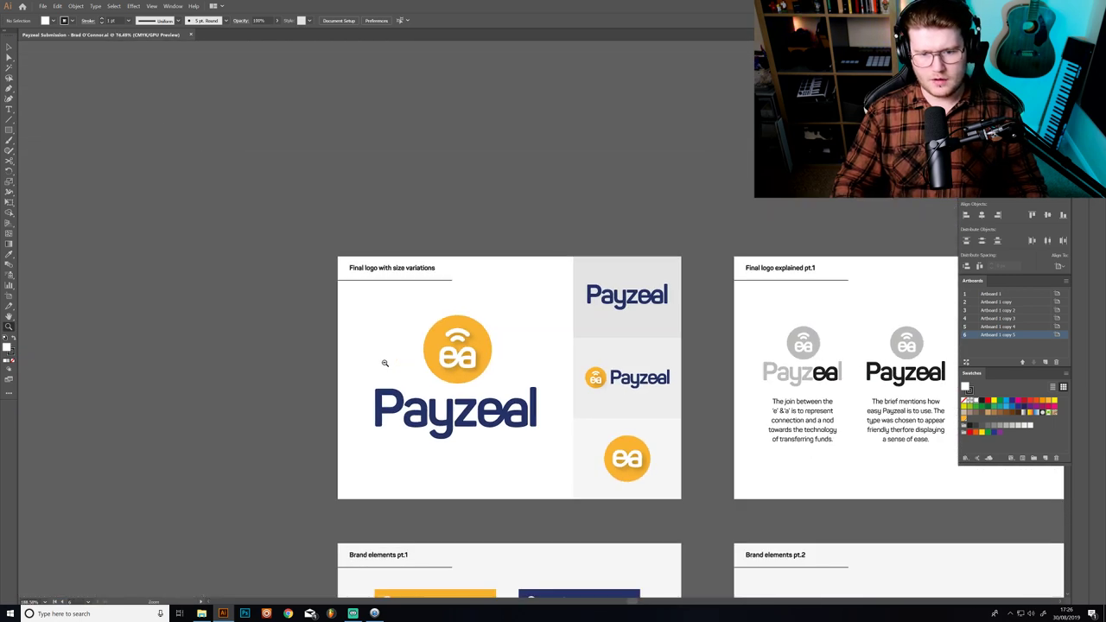
pyautogui.moveTo(385, 350); pyautogui.dragTo(328, 187)
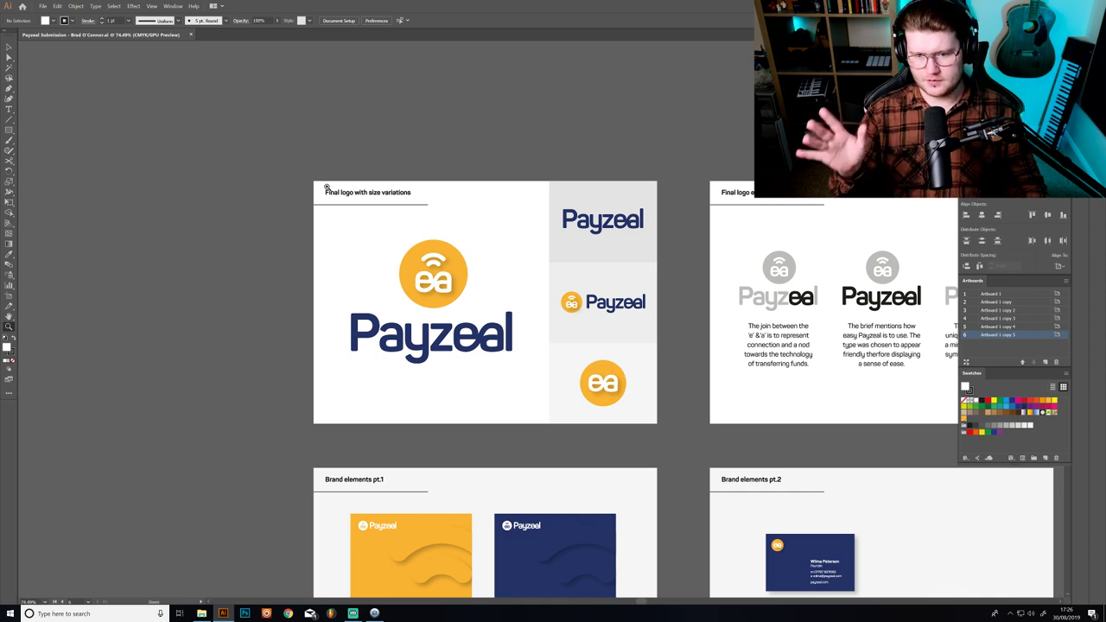
pyautogui.moveTo(410, 276); pyautogui.dragTo(433, 279)
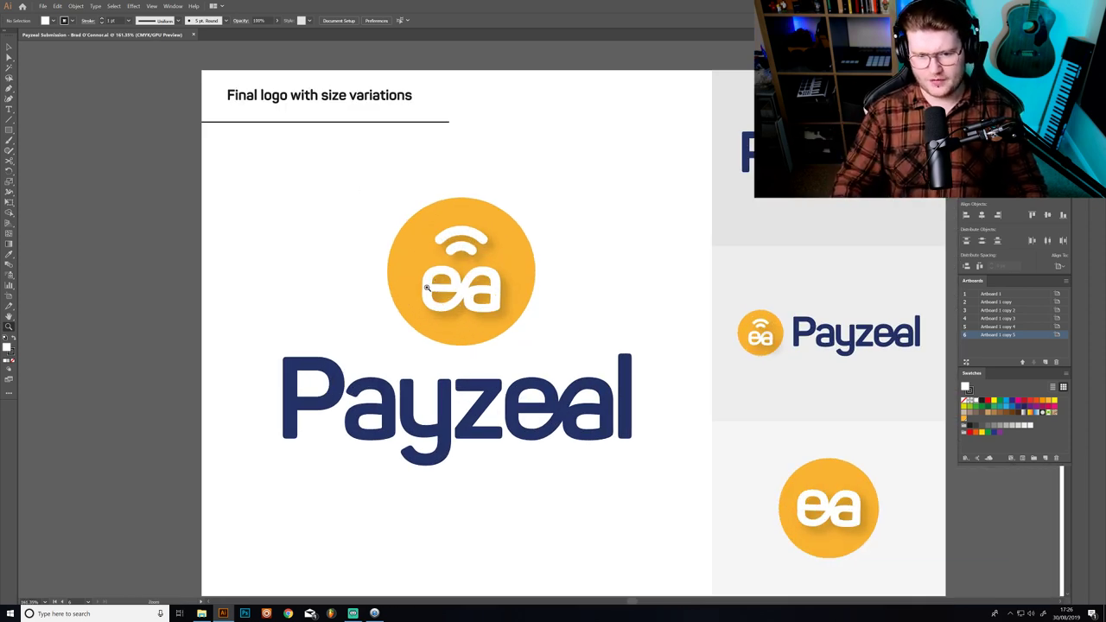
pyautogui.click(433, 279)
pyautogui.scroll(-3, 412, 320)
pyautogui.press('v')
pyautogui.click(412, 321)
pyautogui.click(407, 371)
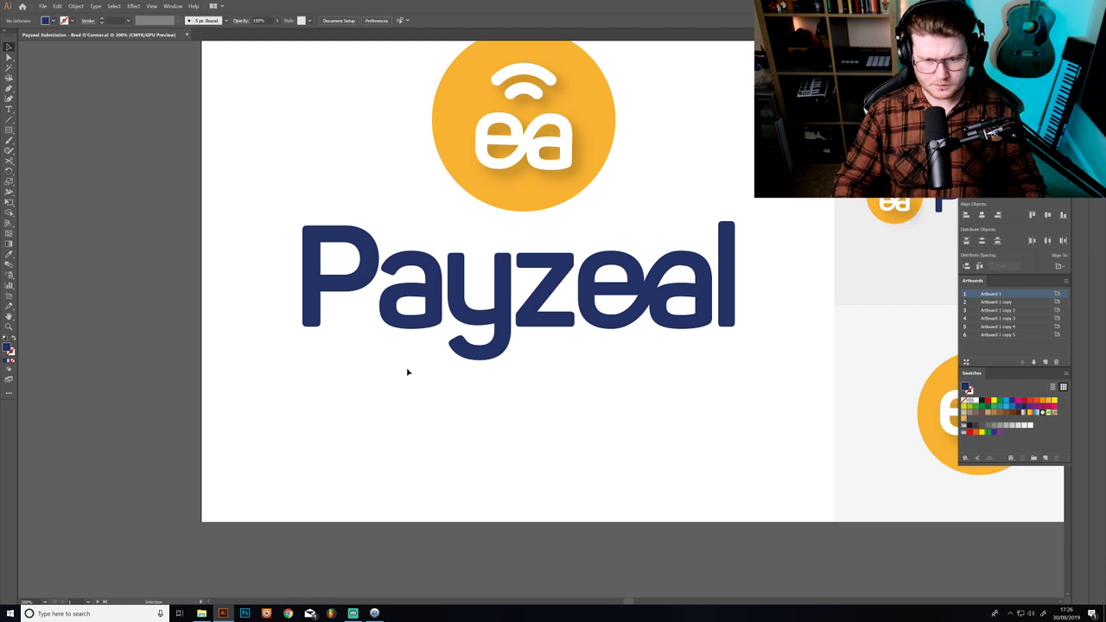
pyautogui.moveTo(367, 377); pyautogui.dragTo(810, 306)
pyautogui.click(556, 403)
pyautogui.click(515, 260)
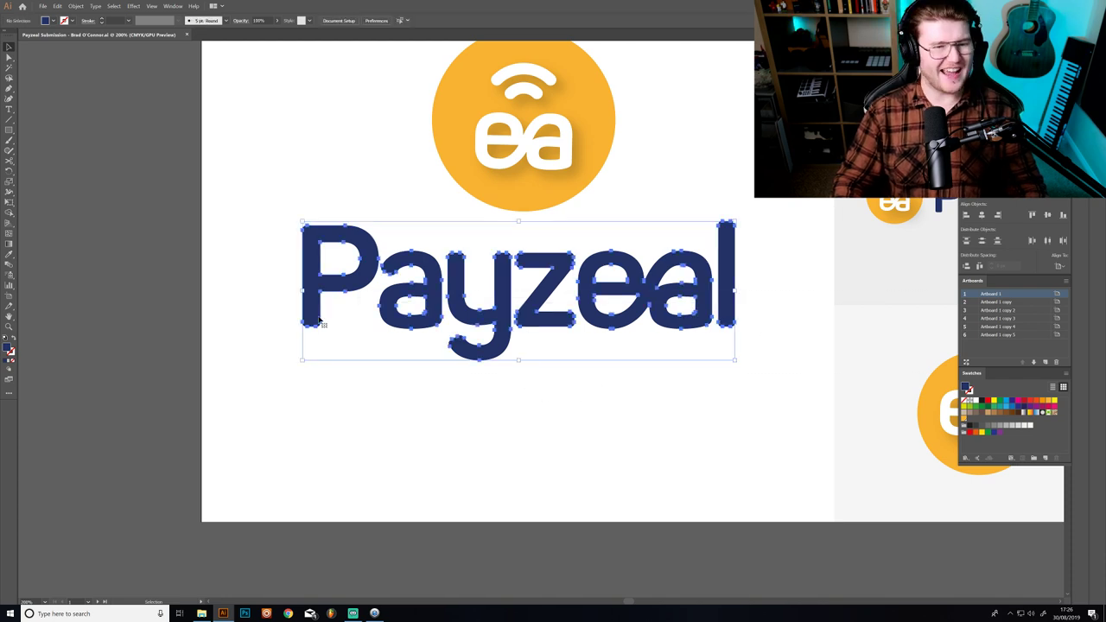
pyautogui.click(273, 377)
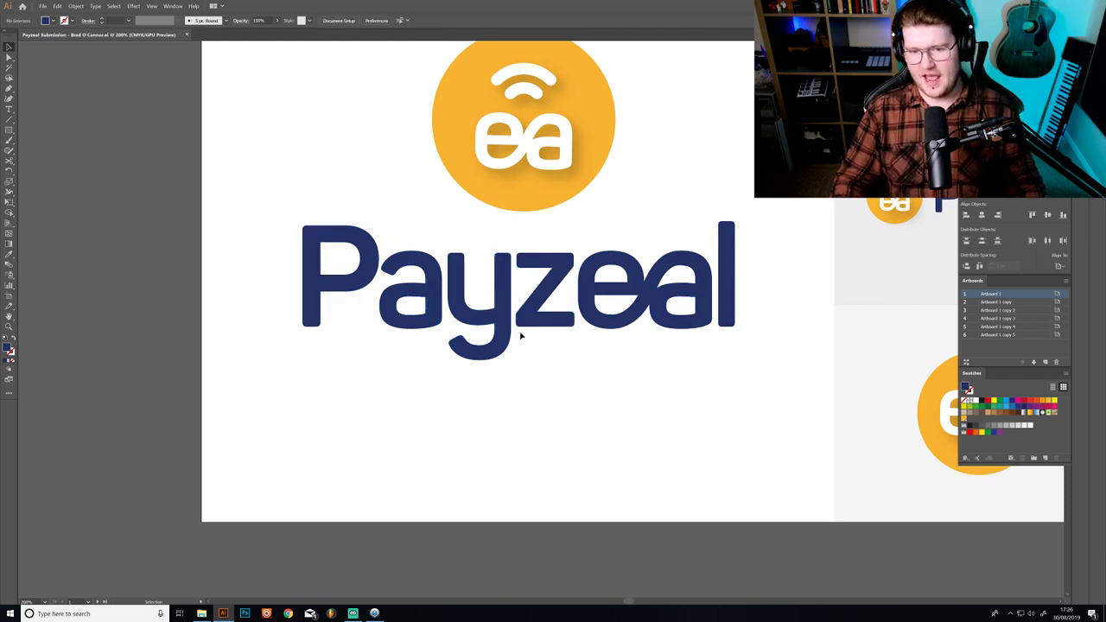
pyautogui.press('z')
pyautogui.moveTo(657, 383); pyautogui.dragTo(673, 302)
pyautogui.press('v')
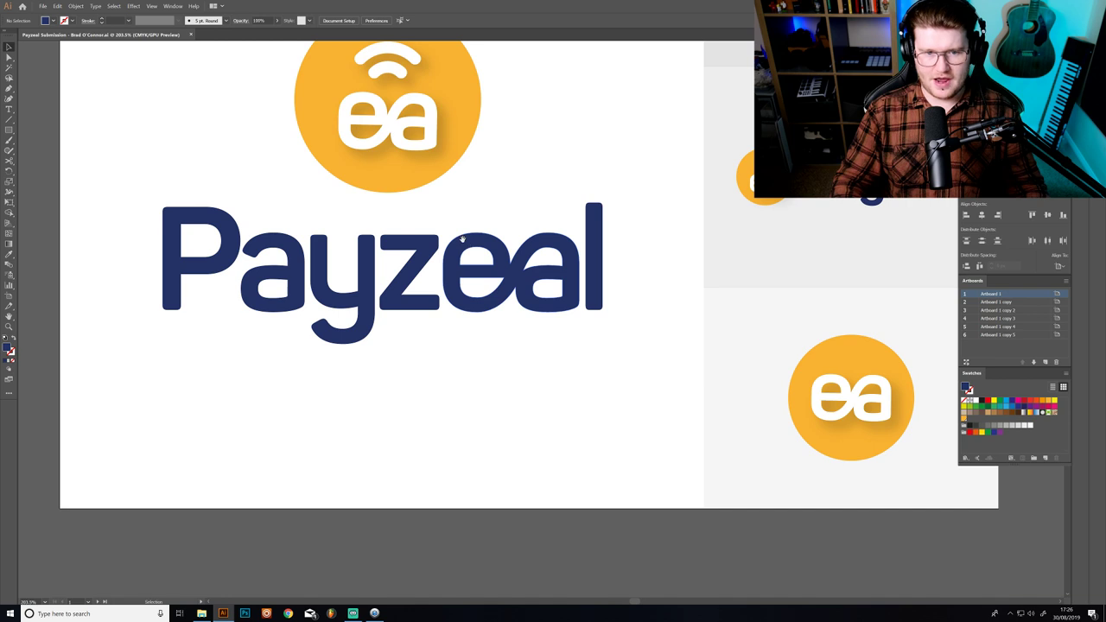
pyautogui.moveTo(462, 238); pyautogui.dragTo(373, 337)
pyautogui.press('z')
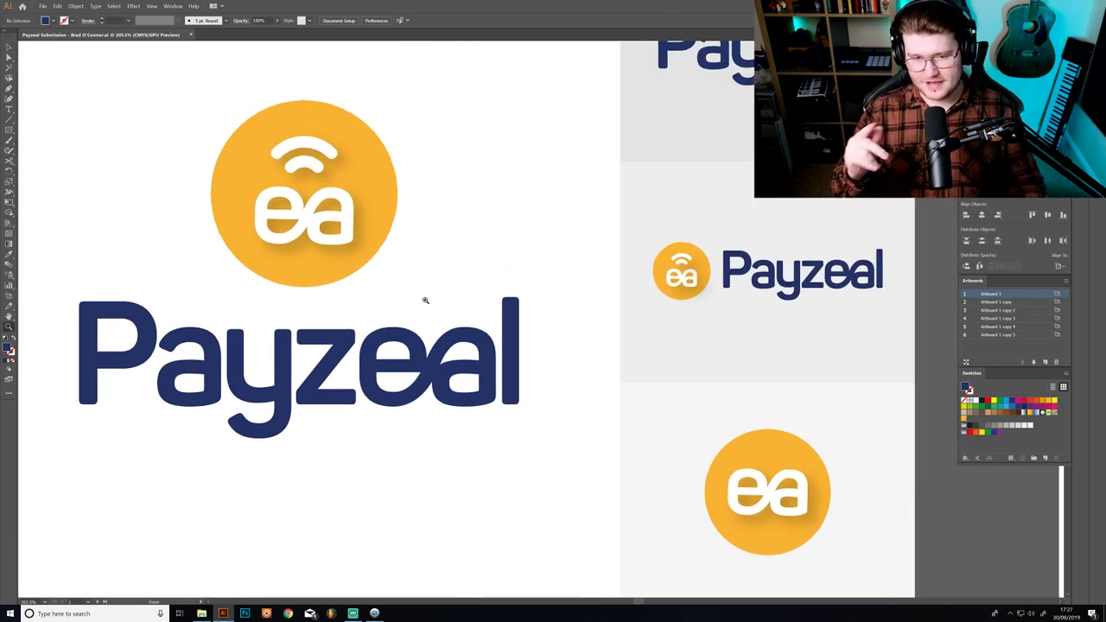
pyautogui.click(434, 366)
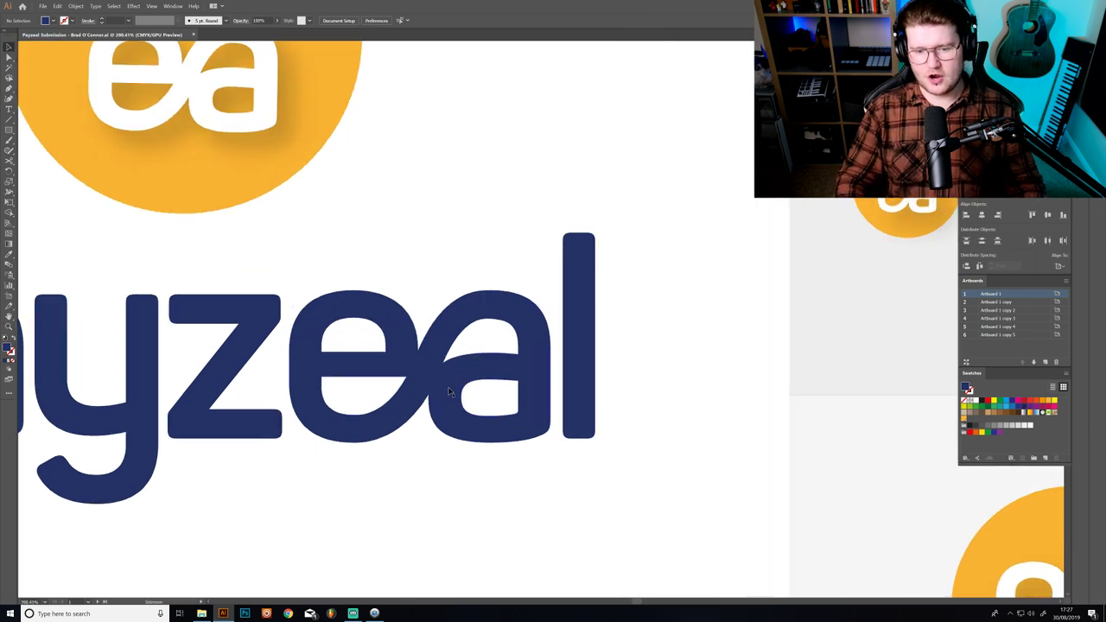
pyautogui.moveTo(426, 376); pyautogui.dragTo(285, 369)
pyautogui.press('v')
pyautogui.click(371, 362)
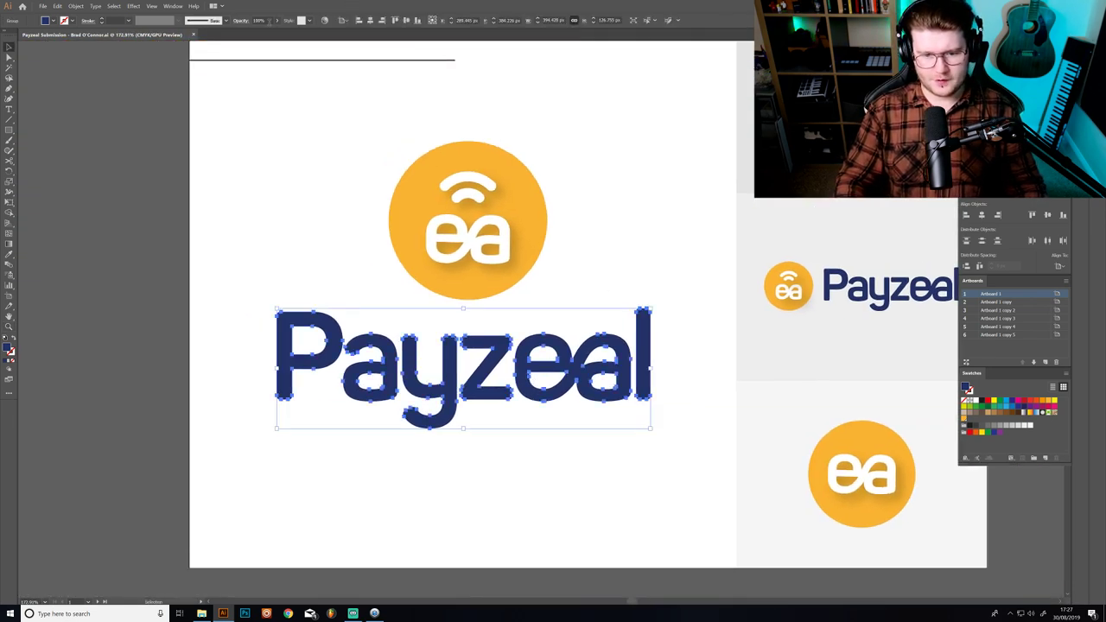
# - Apply a Gaussian Blur of about 44.8 px radius to the Payzeal wordmark
pyautogui.click(133, 6)
pyautogui.moveTo(191, 173)
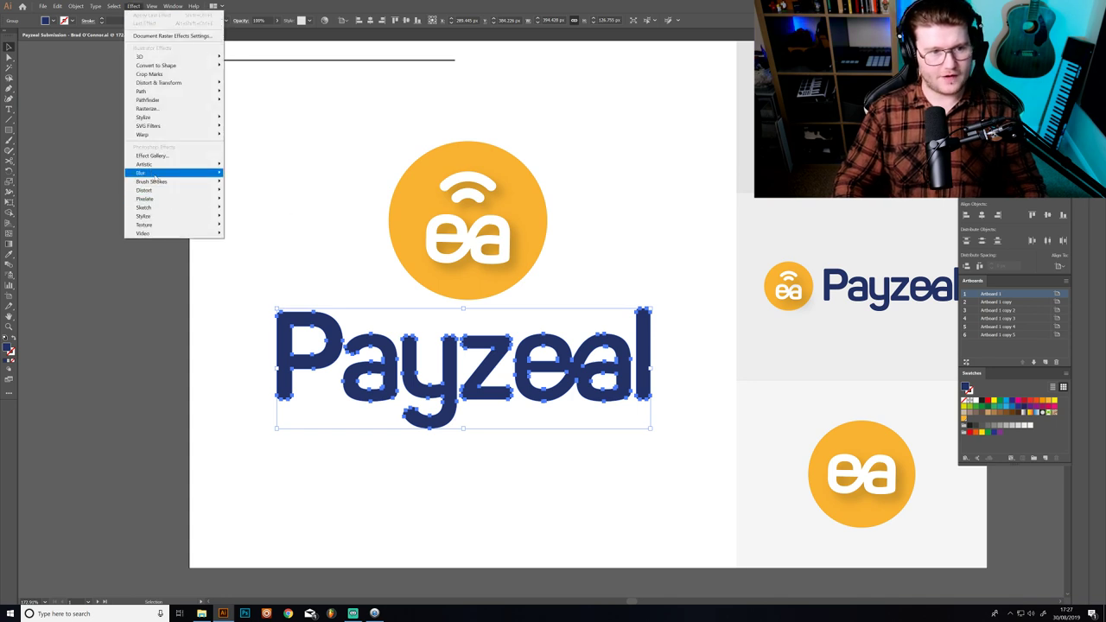
pyautogui.click(253, 174)
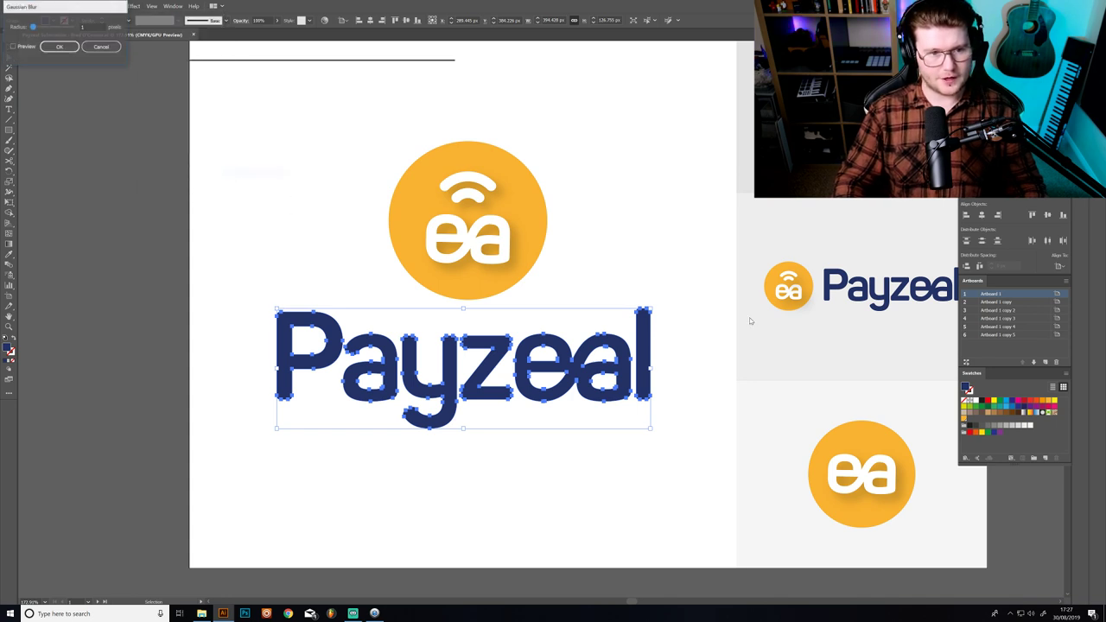
pyautogui.click(19, 47)
pyautogui.moveTo(33, 27); pyautogui.dragTo(54, 27)
pyautogui.click(60, 46)
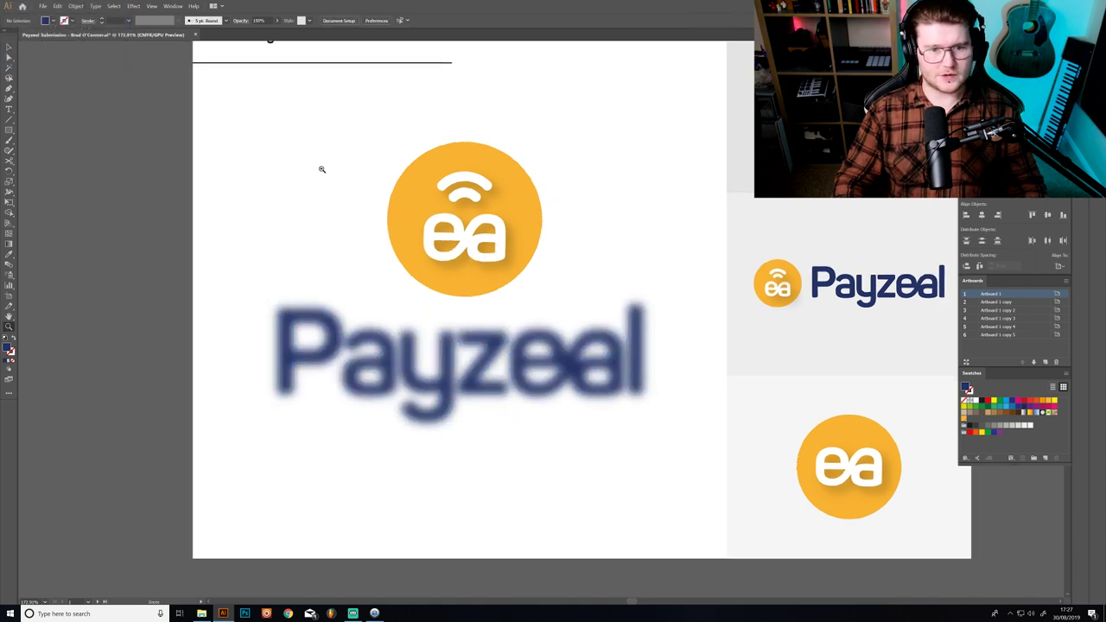
# - Zoom out to view all six artboards at once
pyautogui.scroll(-10, 322, 169)
pyautogui.moveTo(136, 163); pyautogui.dragTo(713, 491)
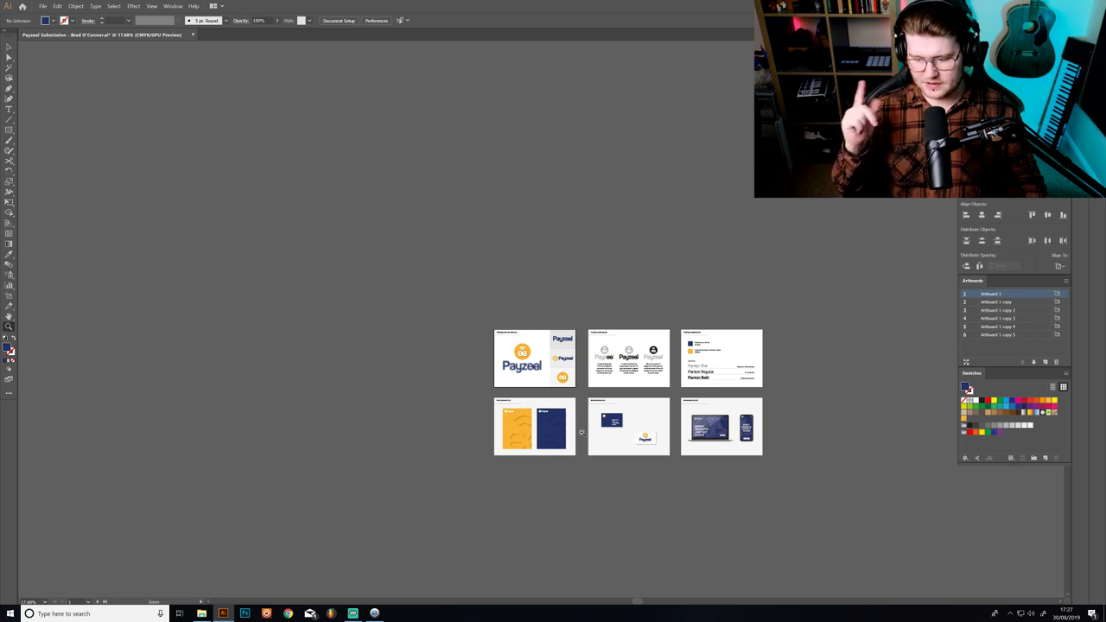
pyautogui.scroll(4, 538, 375)
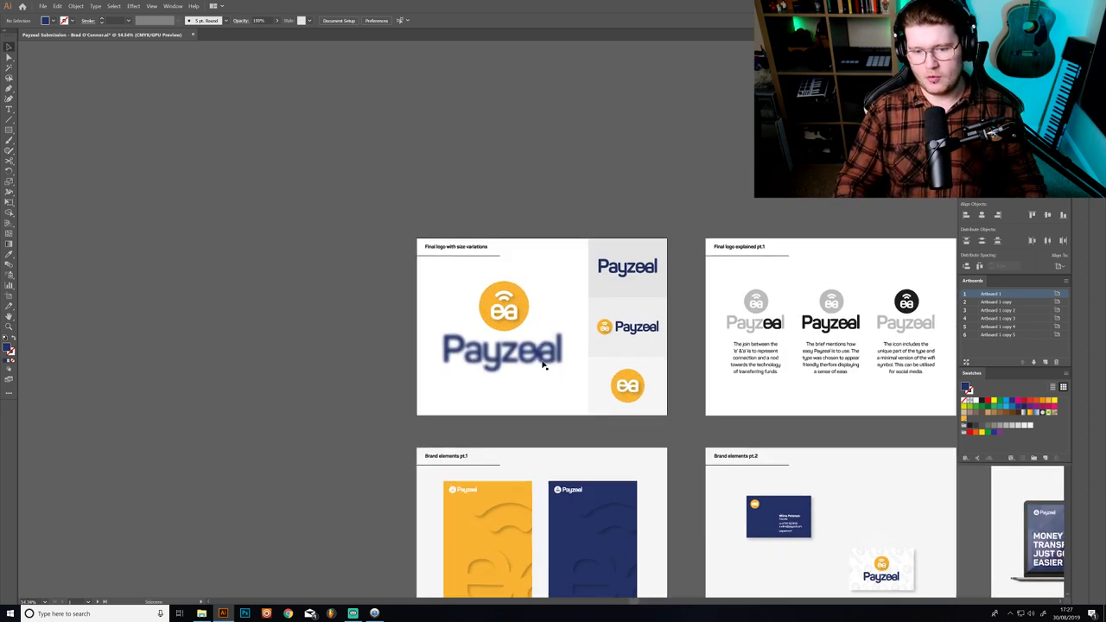
pyautogui.scroll(2, 536, 356)
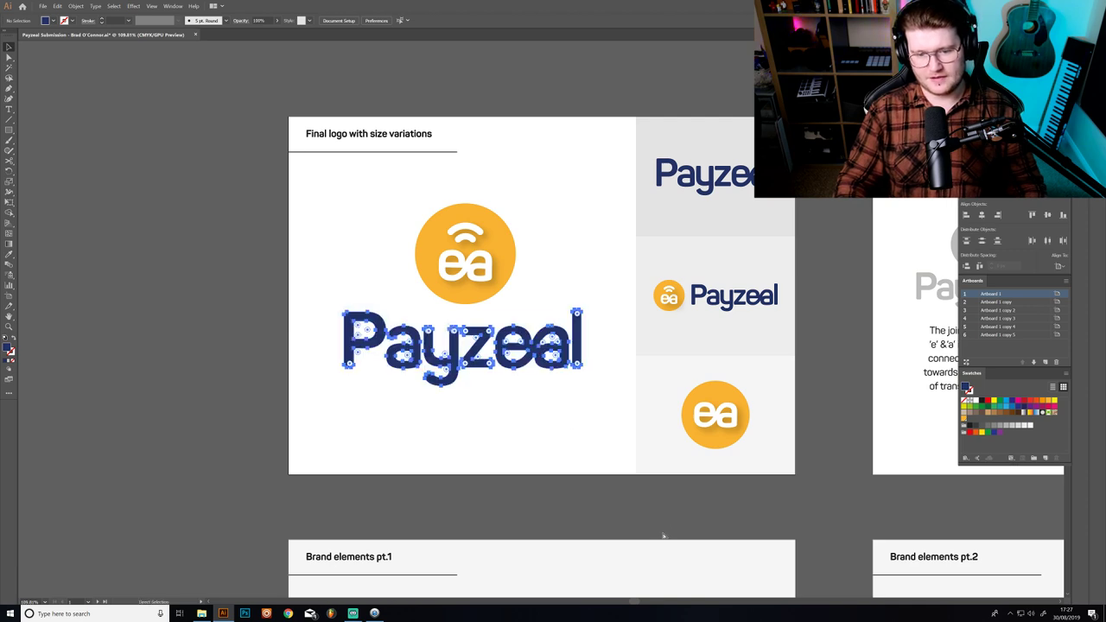
pyautogui.scroll(2, 590, 352)
pyautogui.scroll(1, 590, 352)
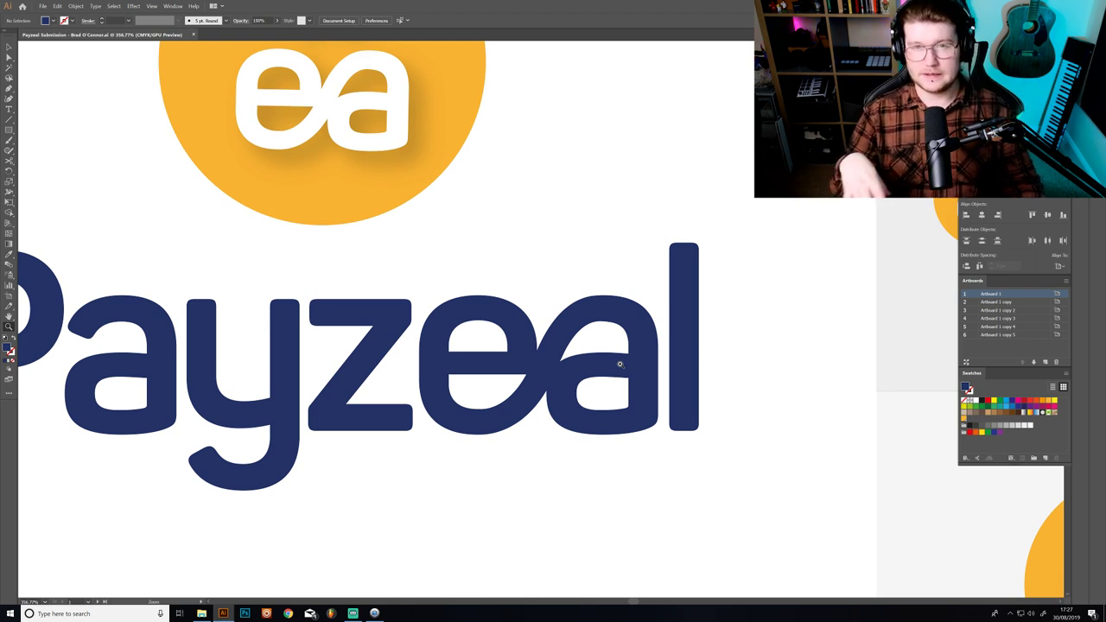
pyautogui.scroll(-1, 559, 365)
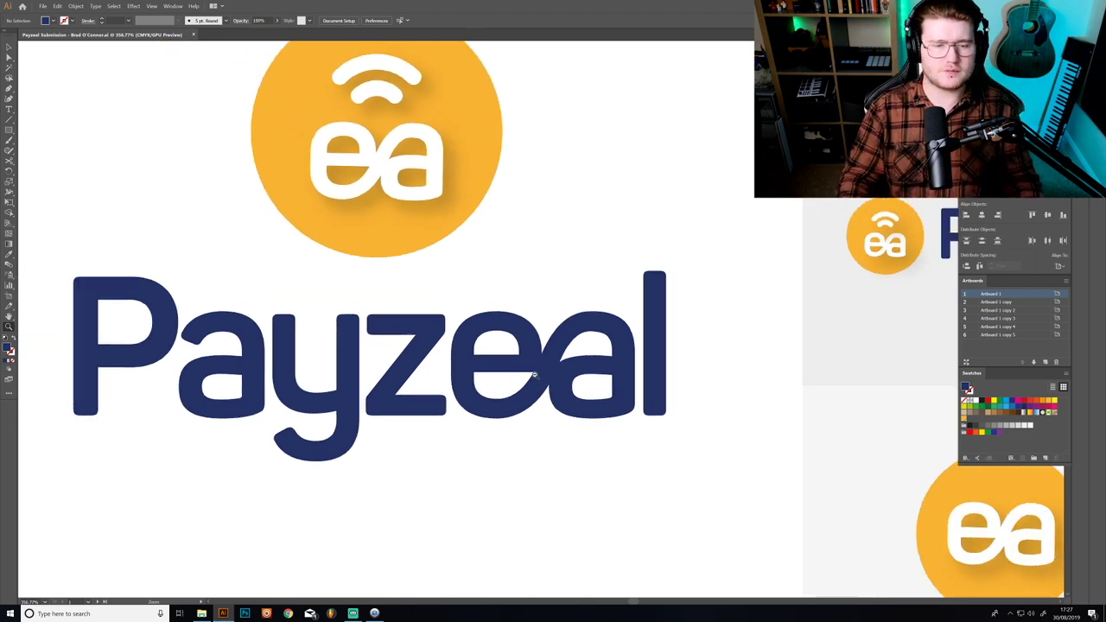
pyautogui.keyDown('ctrl'); pyautogui.click(375, 170); pyautogui.keyUp('ctrl')
pyautogui.keyDown('ctrl'); pyautogui.click(557, 212); pyautogui.keyUp('ctrl')
pyautogui.scroll(-1, 532, 219)
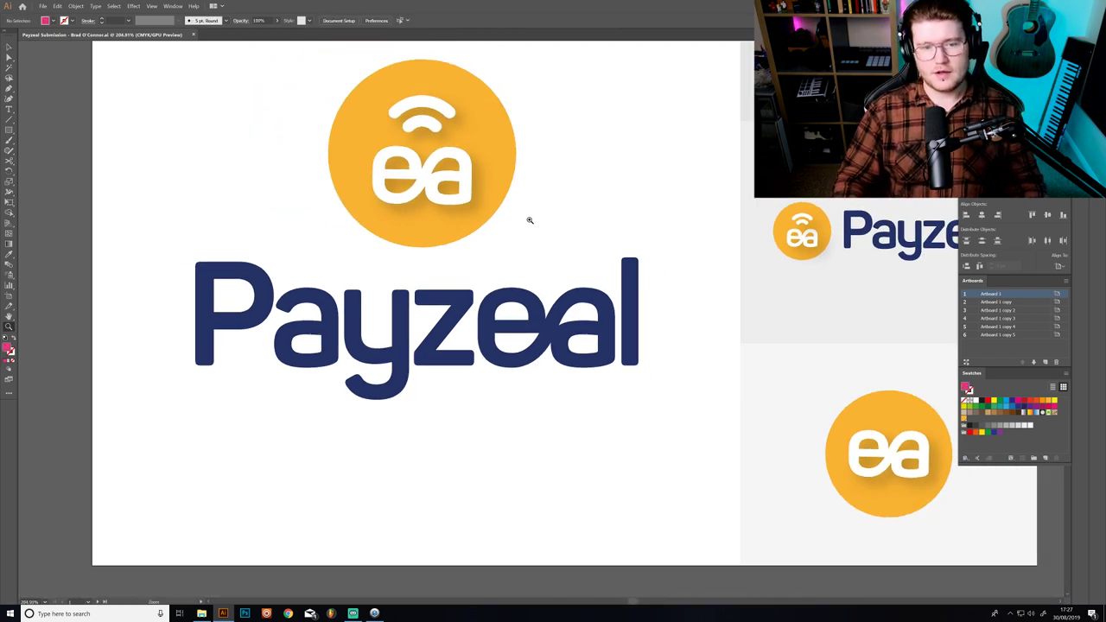
pyautogui.scroll(2, 269, 285)
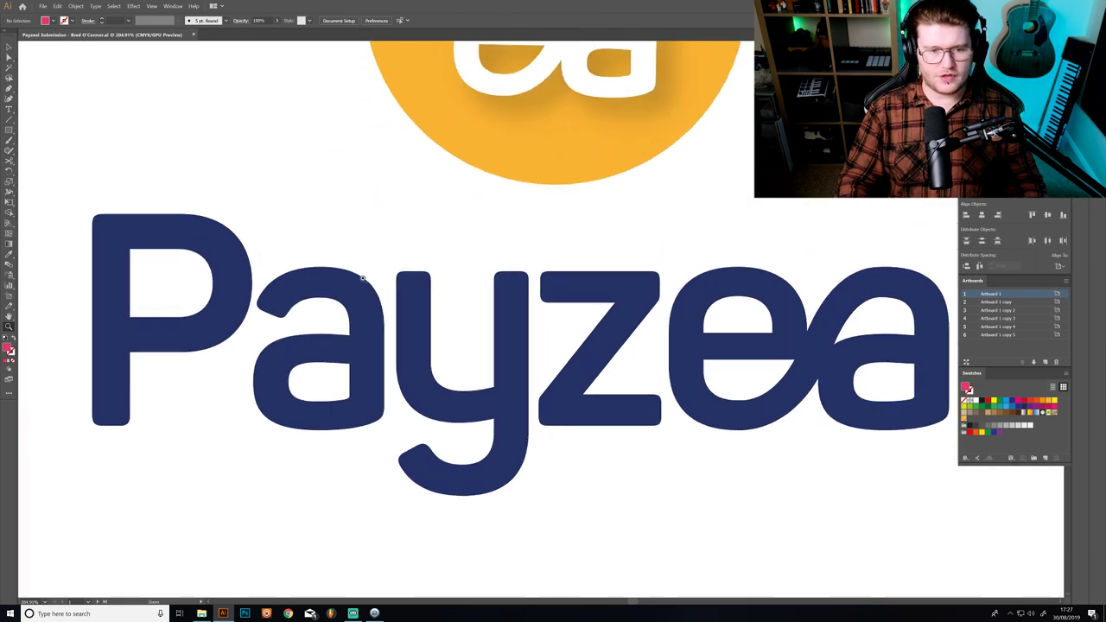
pyautogui.click(313, 285)
pyautogui.click(307, 277)
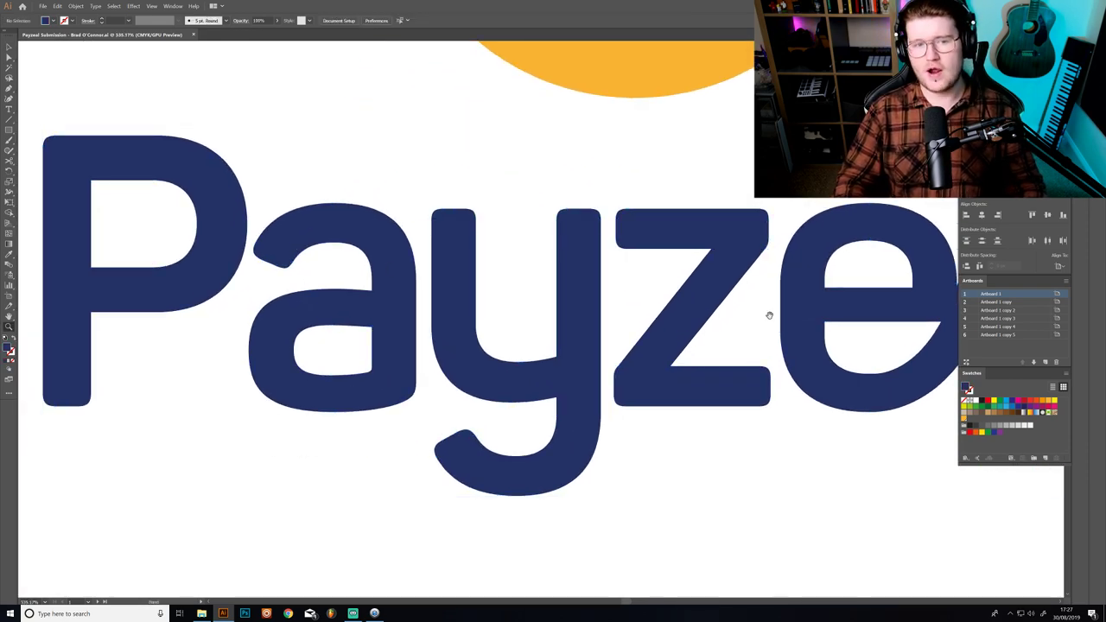
pyautogui.moveTo(770, 316); pyautogui.dragTo(485, 314)
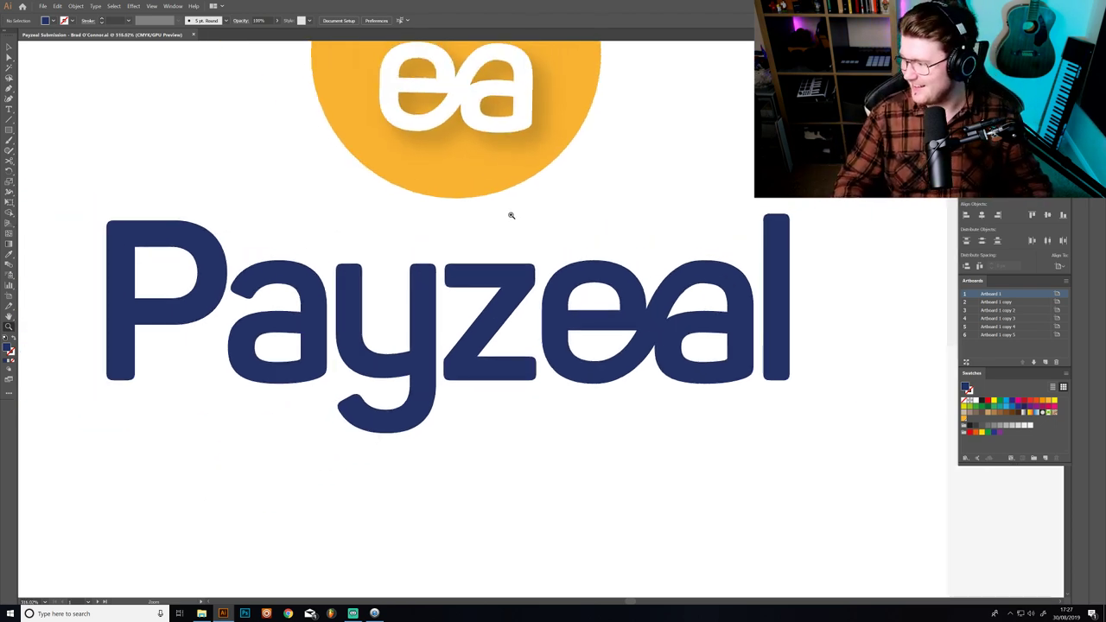
pyautogui.scroll(-5, 602, 241)
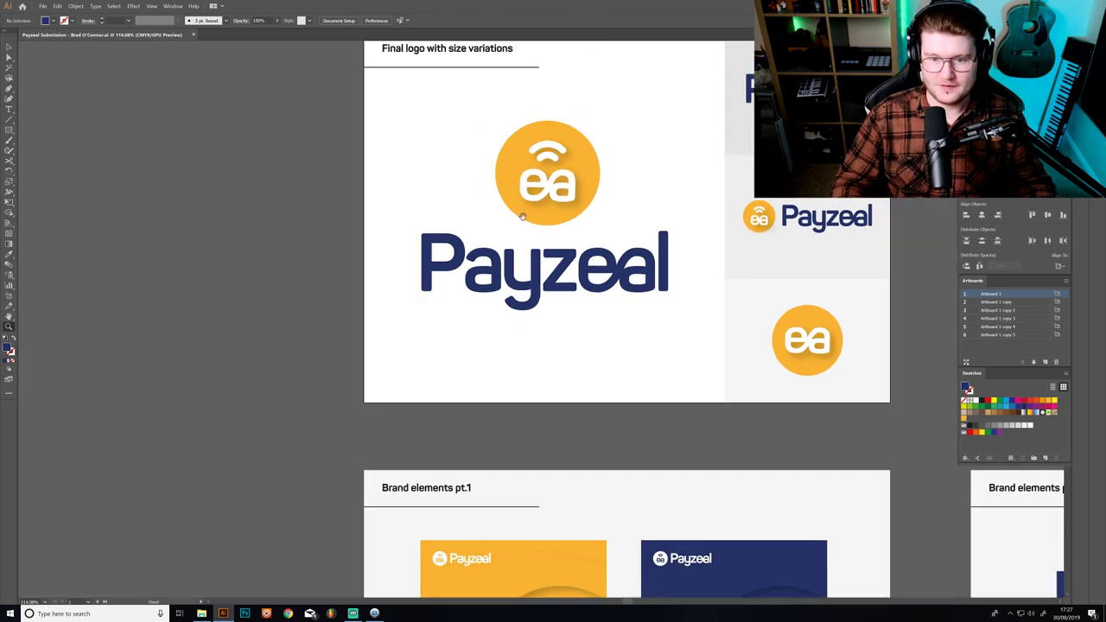
pyautogui.moveTo(522, 216); pyautogui.dragTo(405, 300)
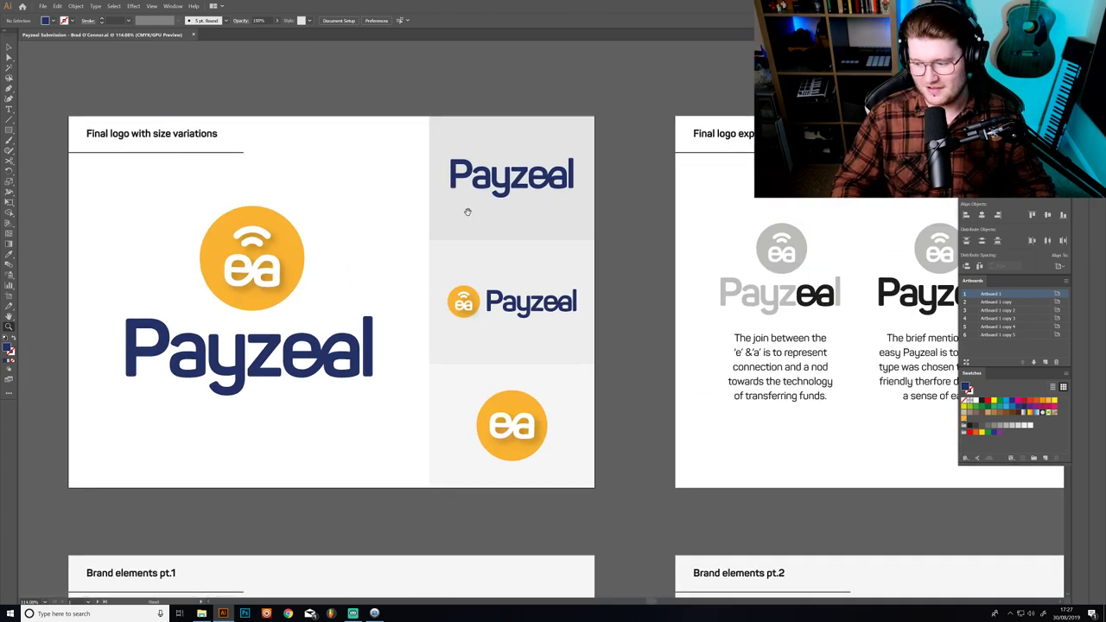
# - Pan through Final logo explained pt.1 to the business card and zoom in on its contact details
pyautogui.moveTo(582, 309); pyautogui.dragTo(231, 252)
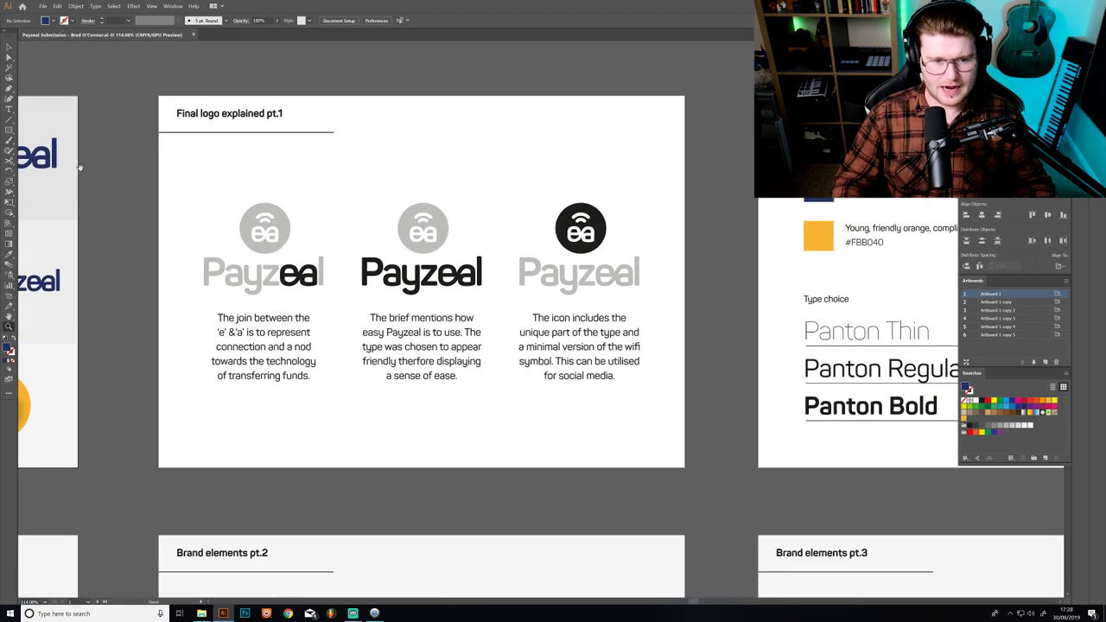
pyautogui.hscroll(4, 295, 331)
pyautogui.hscroll(6, 294, 331)
pyautogui.scroll(-5, 295, 331)
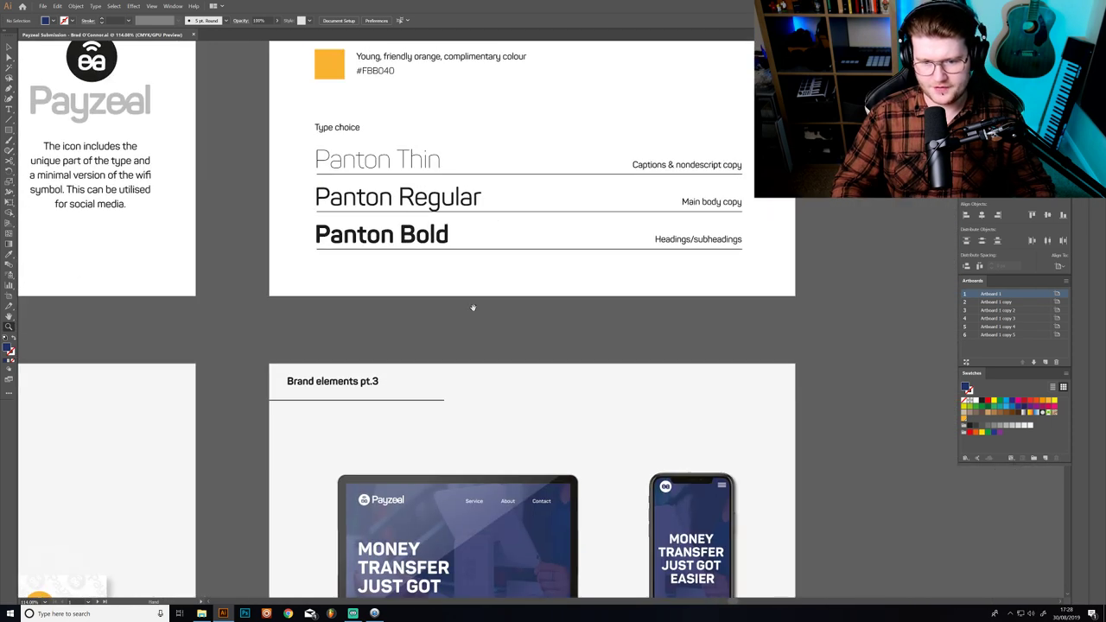
pyautogui.hscroll(1, 447, 337)
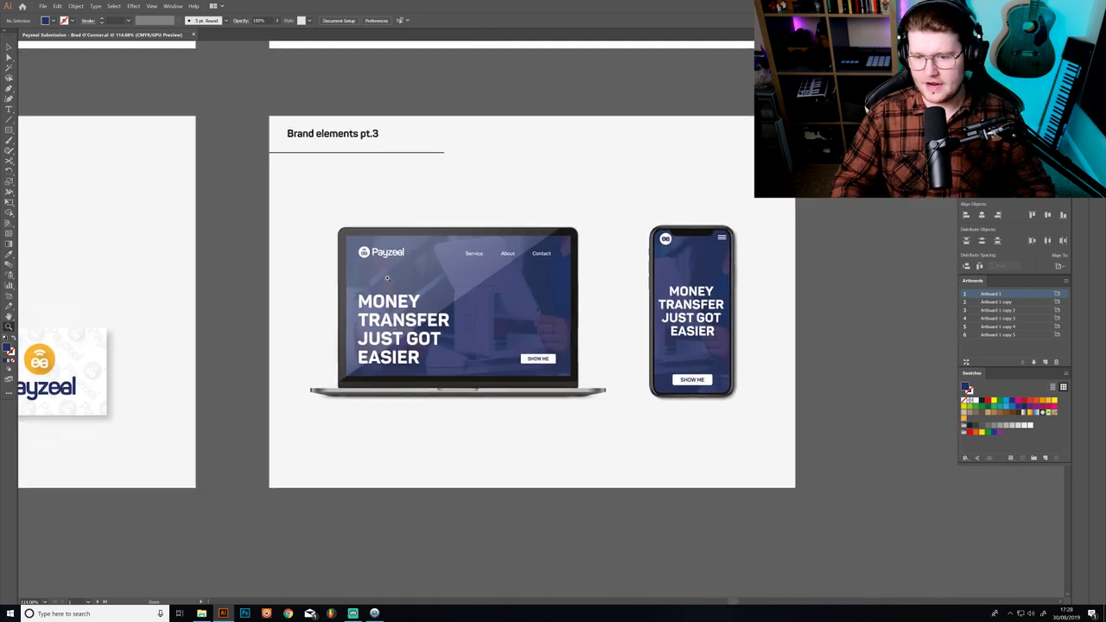
pyautogui.scroll(4, 387, 278)
pyautogui.scroll(-3, 387, 279)
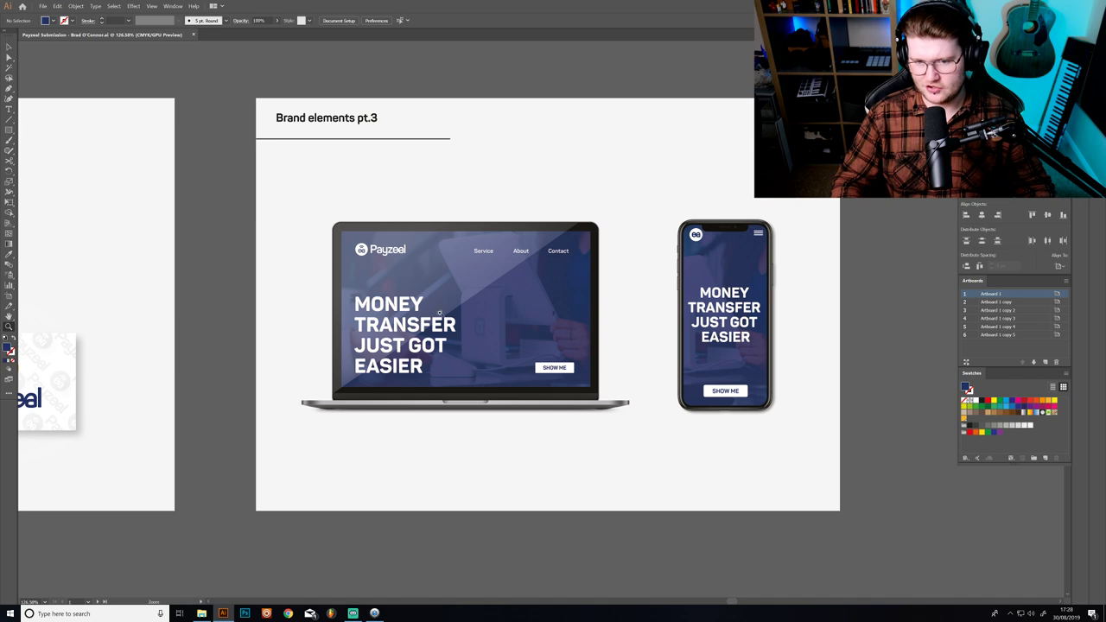
pyautogui.moveTo(372, 394); pyautogui.dragTo(553, 459)
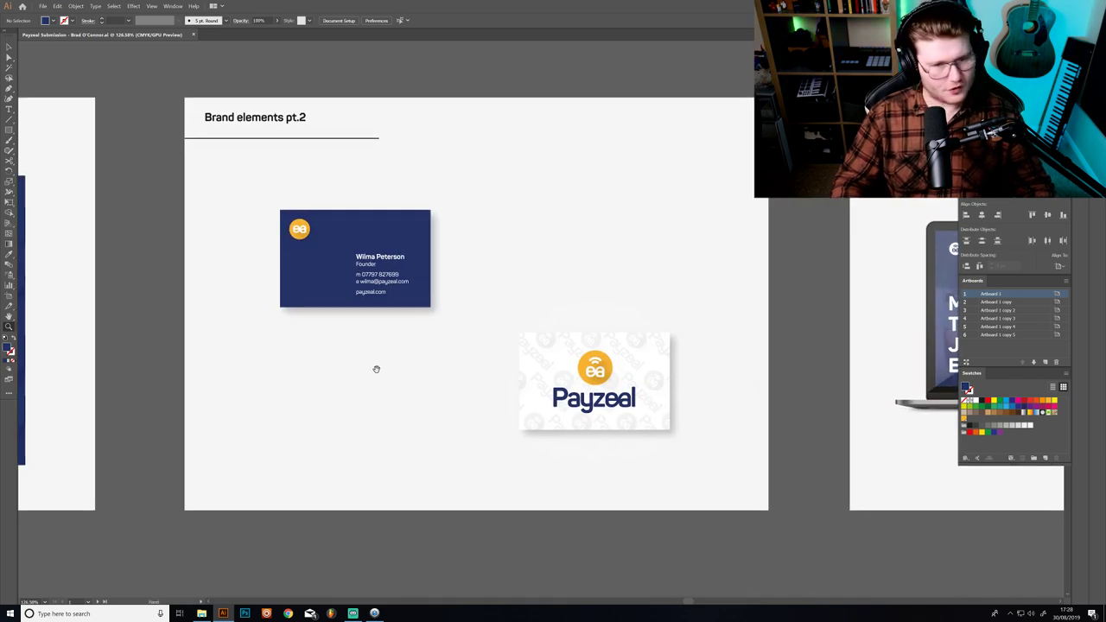
pyautogui.moveTo(377, 369); pyautogui.dragTo(461, 405)
pyautogui.moveTo(471, 311); pyautogui.dragTo(478, 327)
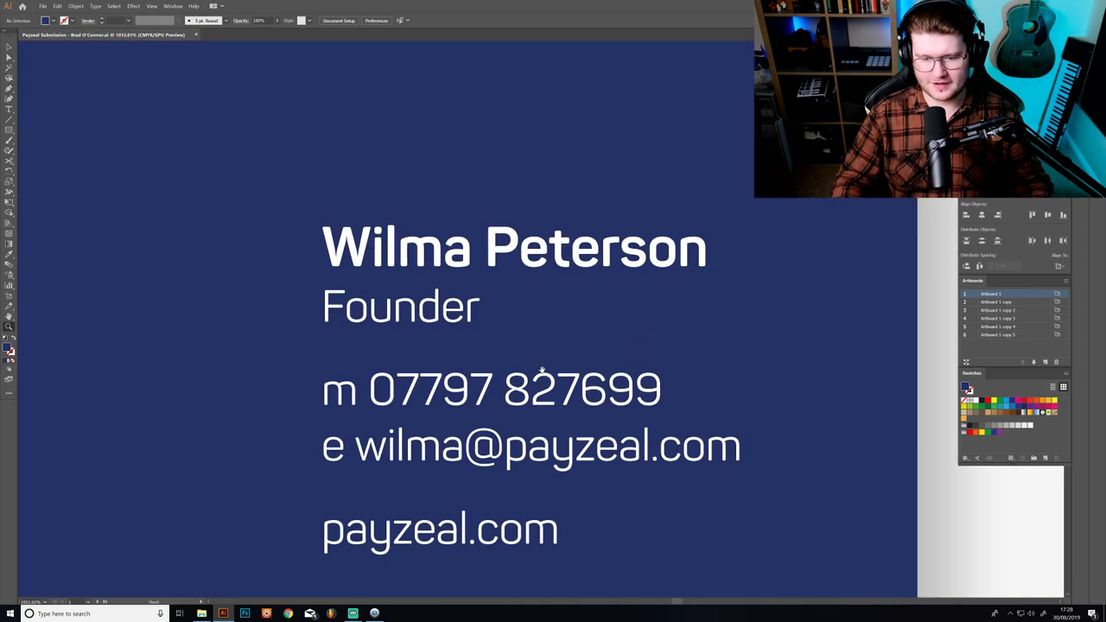
pyautogui.moveTo(705, 353); pyautogui.dragTo(385, 318)
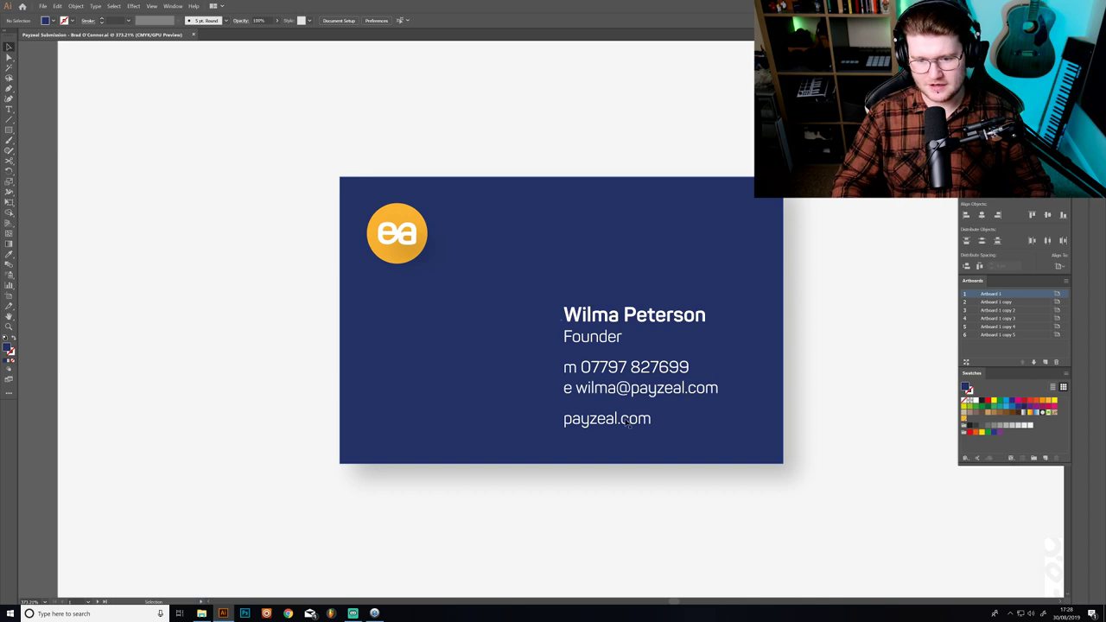
# - Select the business card background, then zoom from all artboards into Brand elements pt.1's yellow poster
pyautogui.click(454, 434)
pyautogui.press('a')
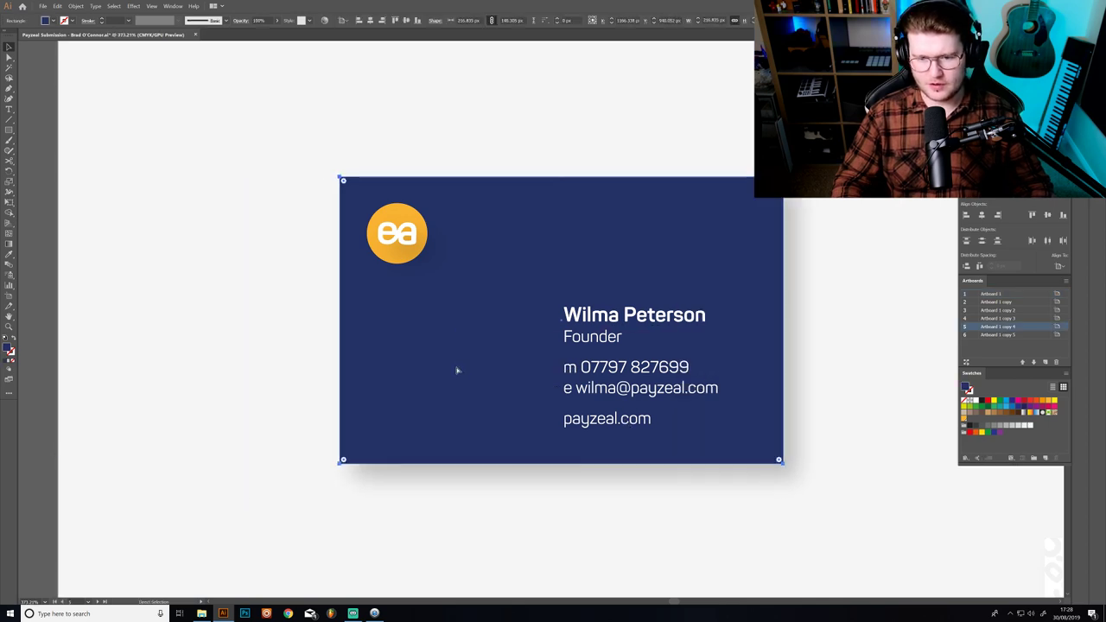
pyautogui.hotkey('ctrl', 'alt', '0')
pyautogui.click(734, 321)
pyautogui.moveTo(596, 323); pyautogui.dragTo(558, 226)
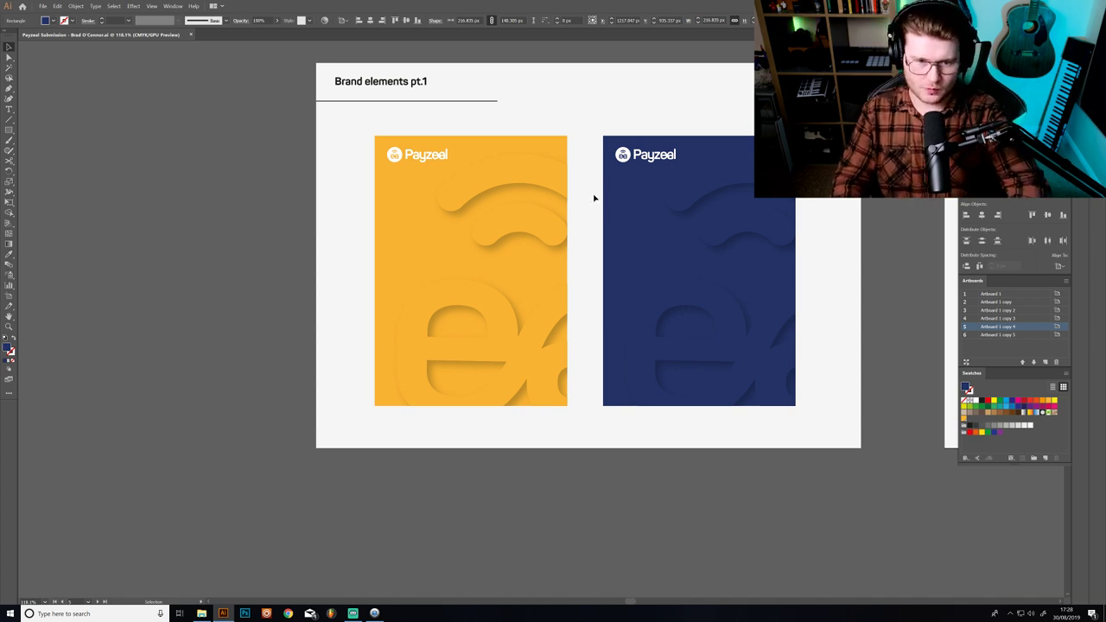
pyautogui.press('z')
pyautogui.click(492, 201)
pyautogui.click(526, 190)
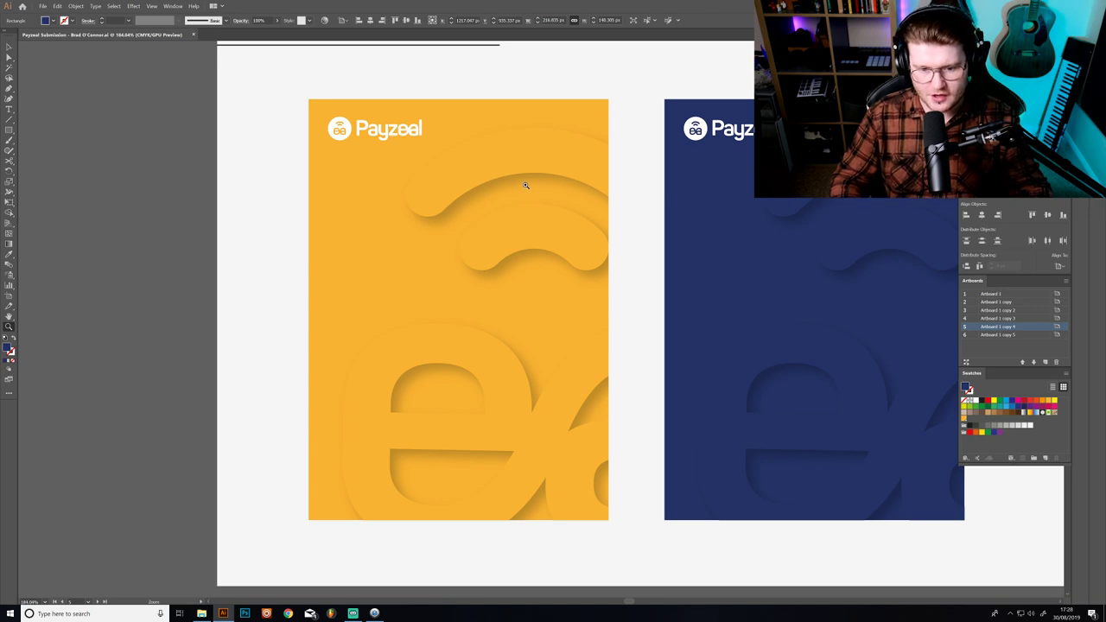
pyautogui.press('v')
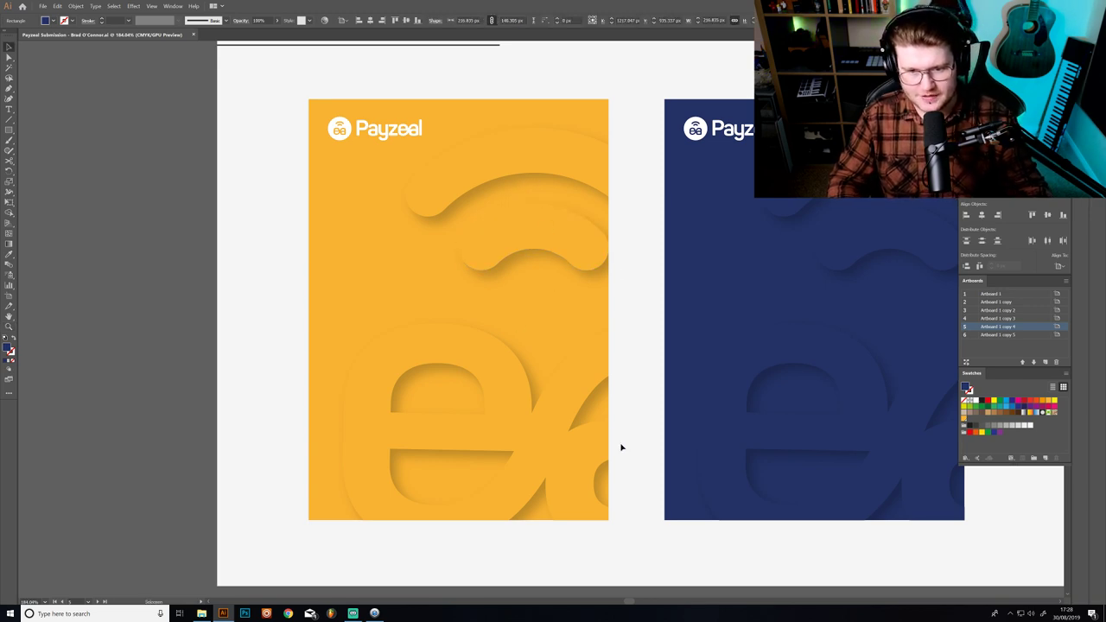
pyautogui.press('z')
pyautogui.moveTo(622, 553); pyautogui.dragTo(494, 343)
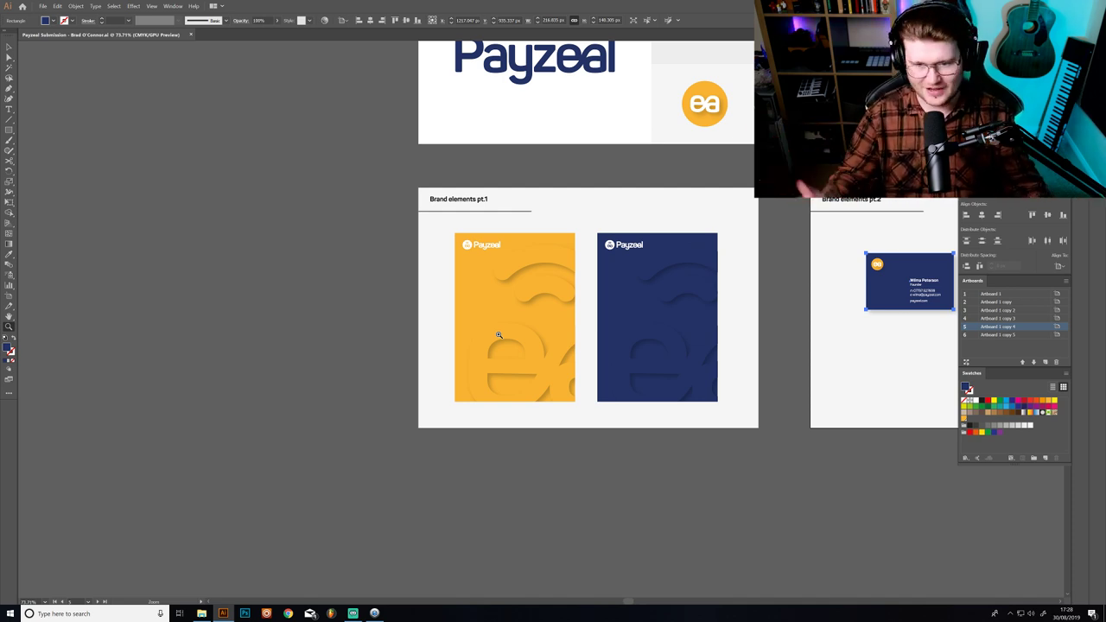
# - Make Brand elements pt.1 the active artboard, inspect its posters, then zoom out to all six artboards
pyautogui.hotkey('shift', 'o')
pyautogui.click(616, 350)
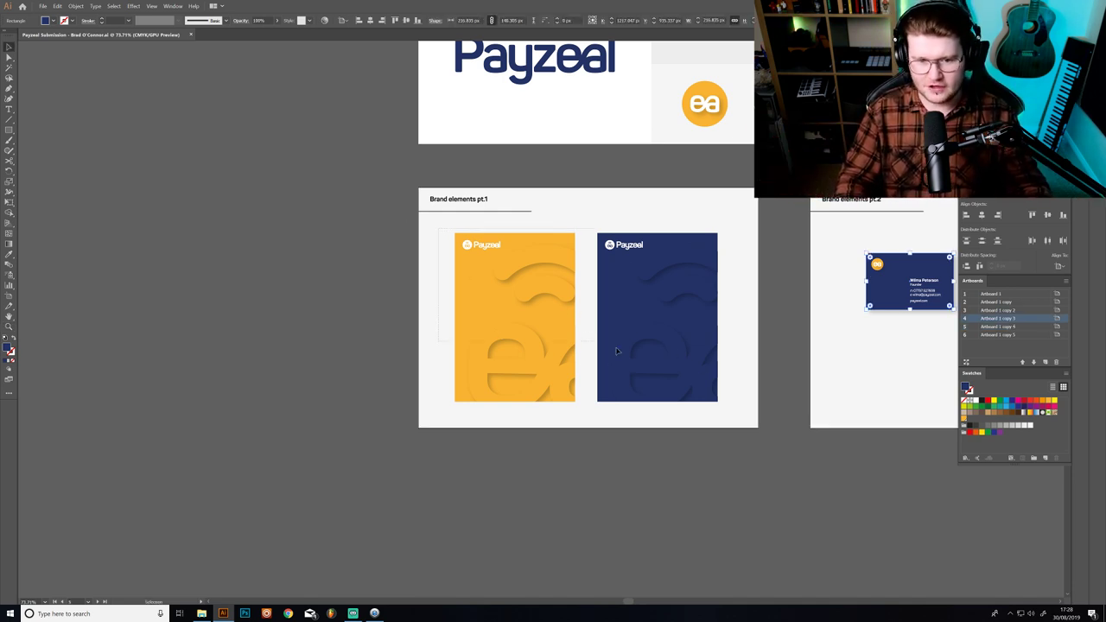
pyautogui.click(705, 419)
pyautogui.click(730, 426)
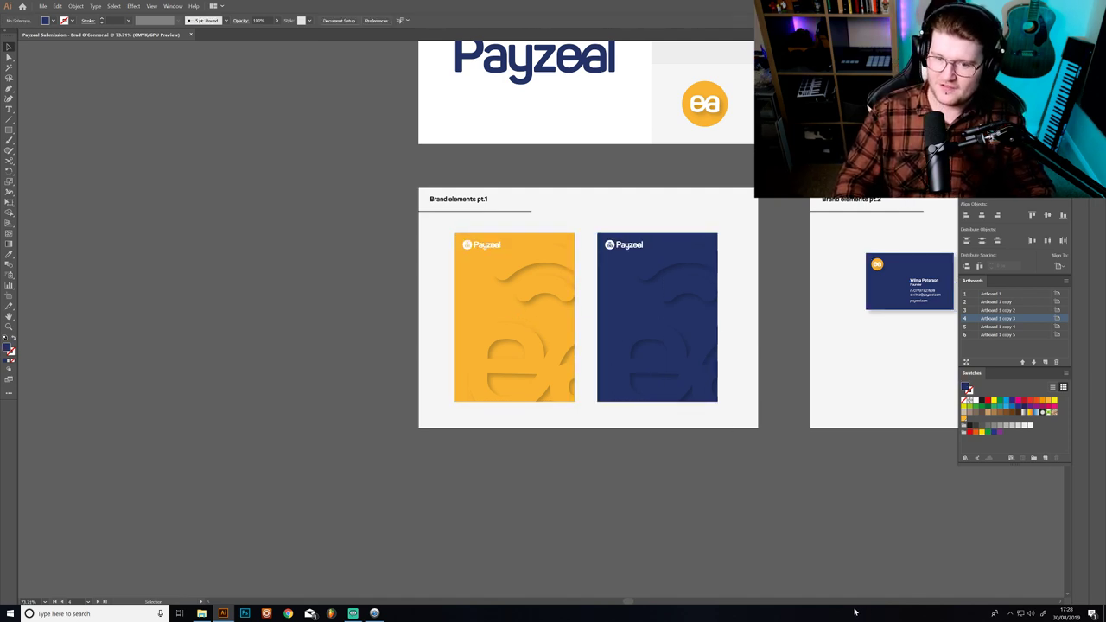
pyautogui.press('z')
pyautogui.click(571, 444)
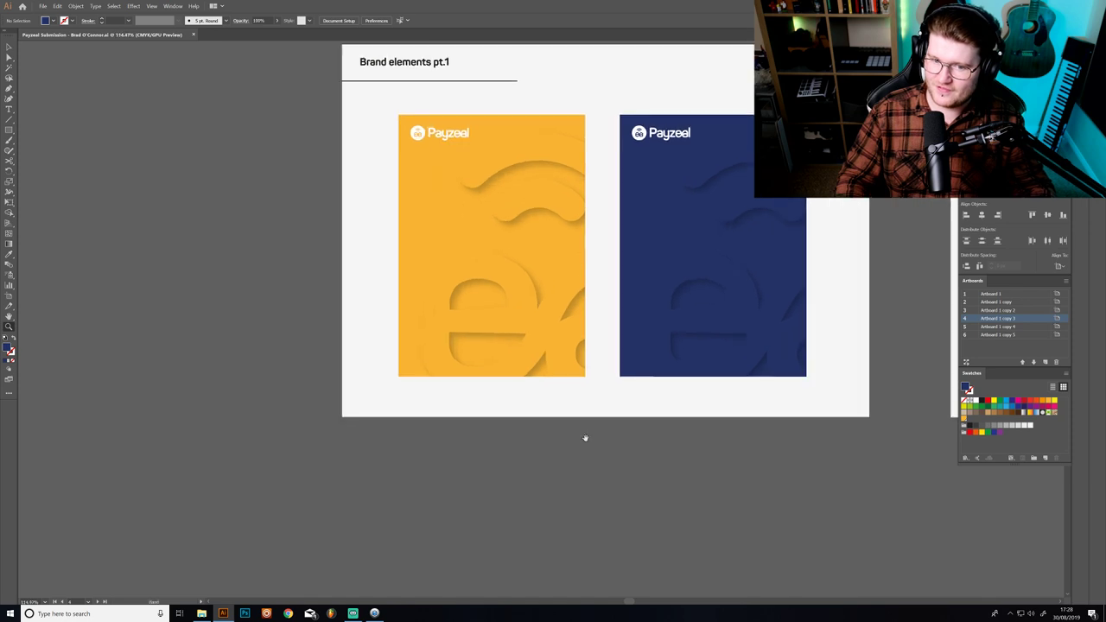
pyautogui.moveTo(585, 437); pyautogui.dragTo(464, 457)
pyautogui.moveTo(513, 424); pyautogui.dragTo(446, 426)
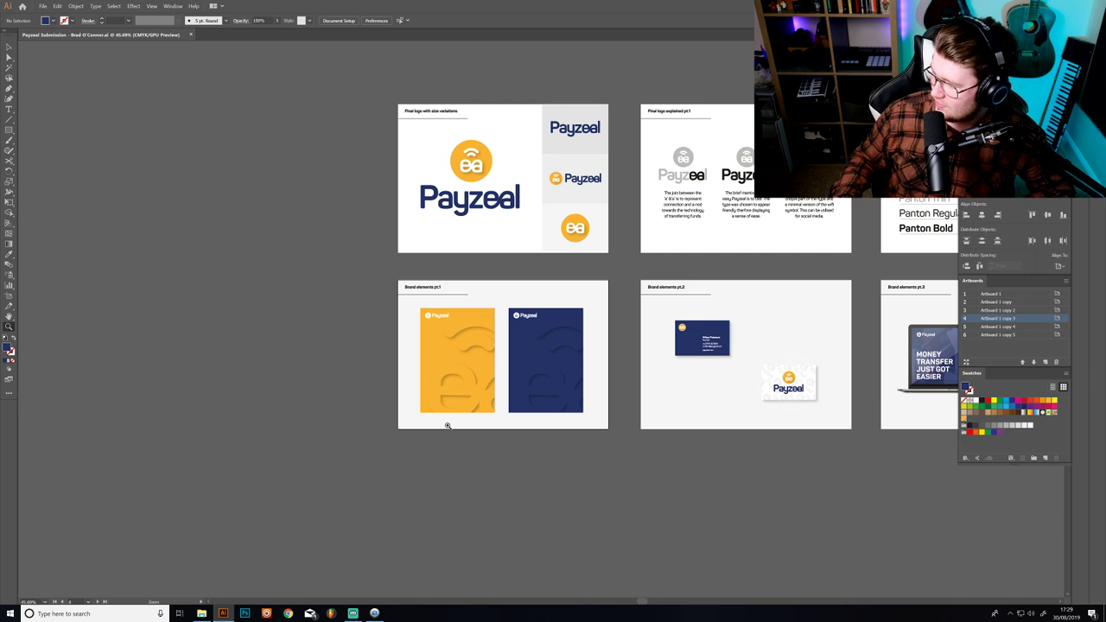
# - Take a last scroll across the artboards, then close the Payzeal Submission document tab
pyautogui.hscroll(10, 444, 424)
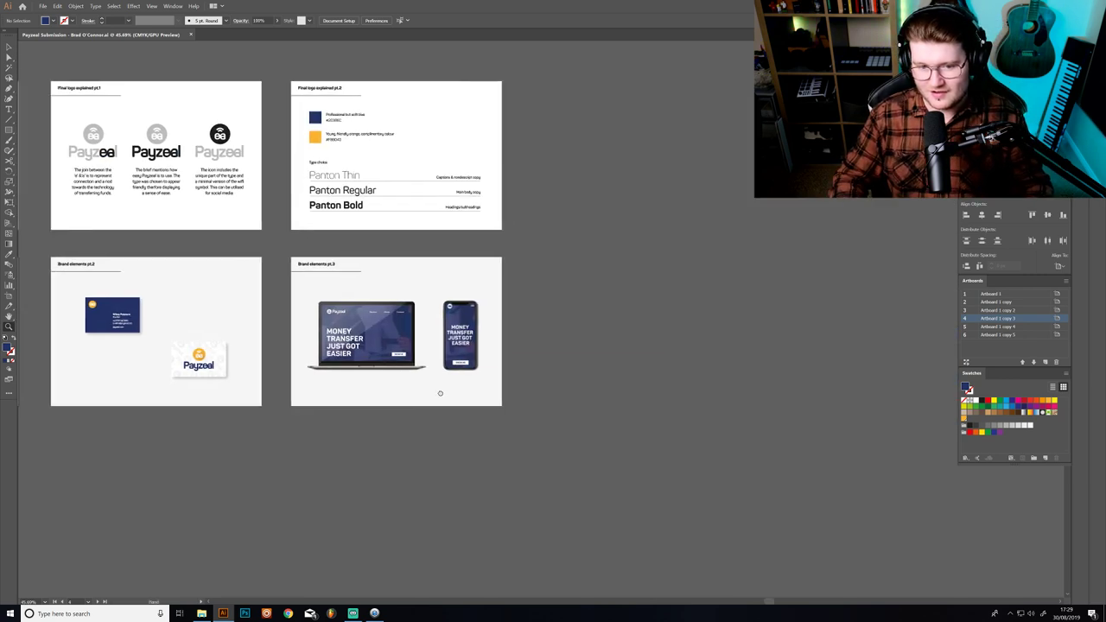
pyautogui.hscroll(-5, 440, 393)
pyautogui.scroll(1, 439, 393)
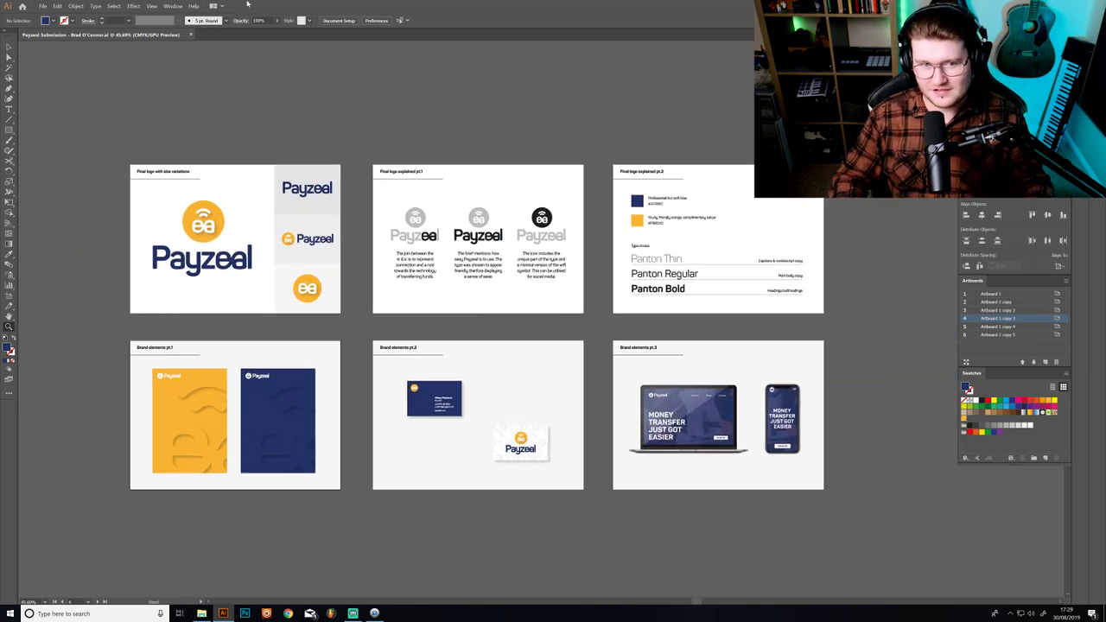
pyautogui.click(192, 35)
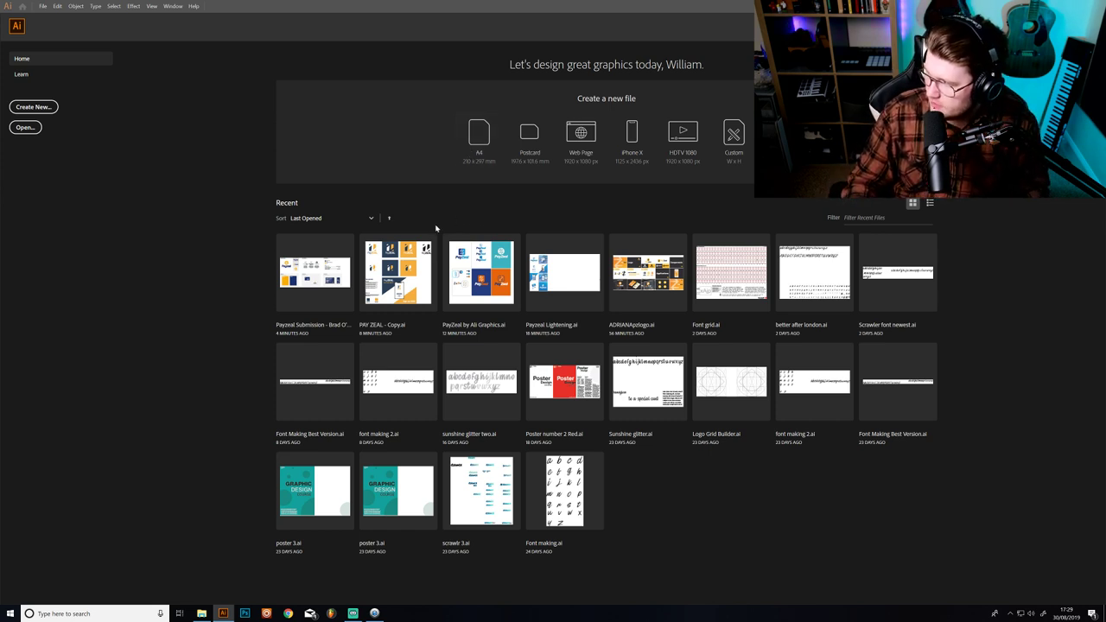
# - From File Explorer, go back to CDWM LIVE, enter the next student's folder and open payzeal.ai
pyautogui.click(201, 613)
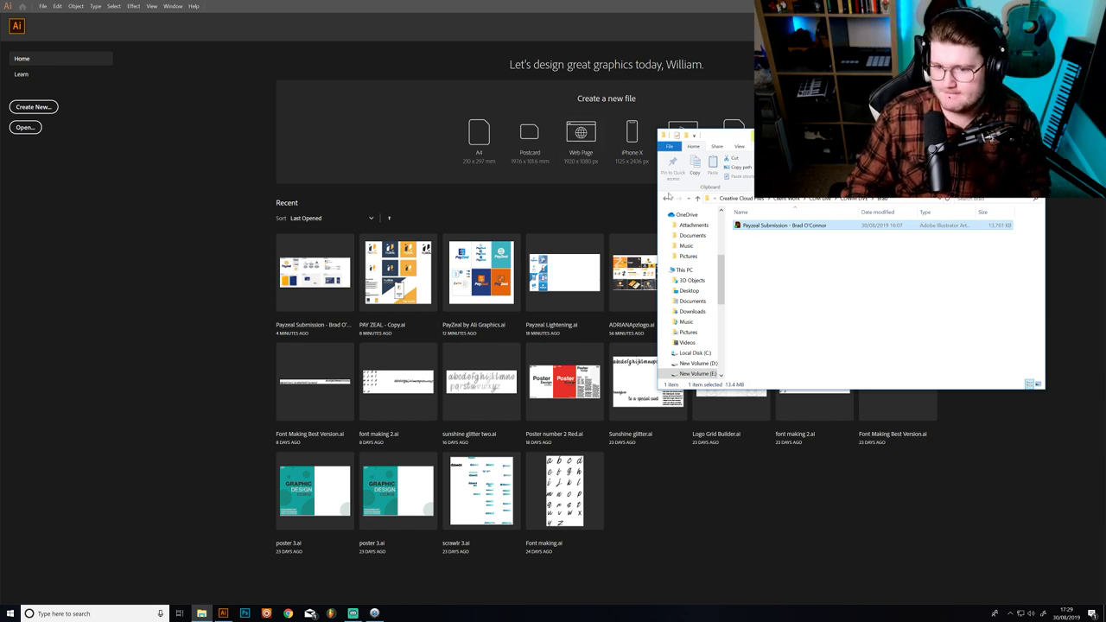
pyautogui.click(666, 198)
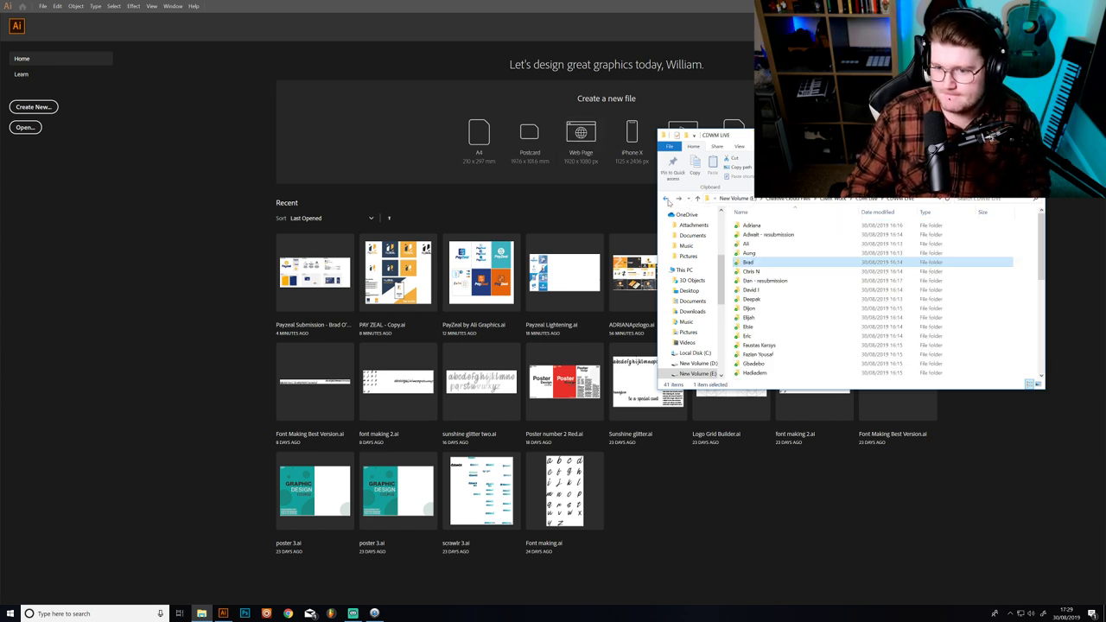
pyautogui.doubleClick(764, 272)
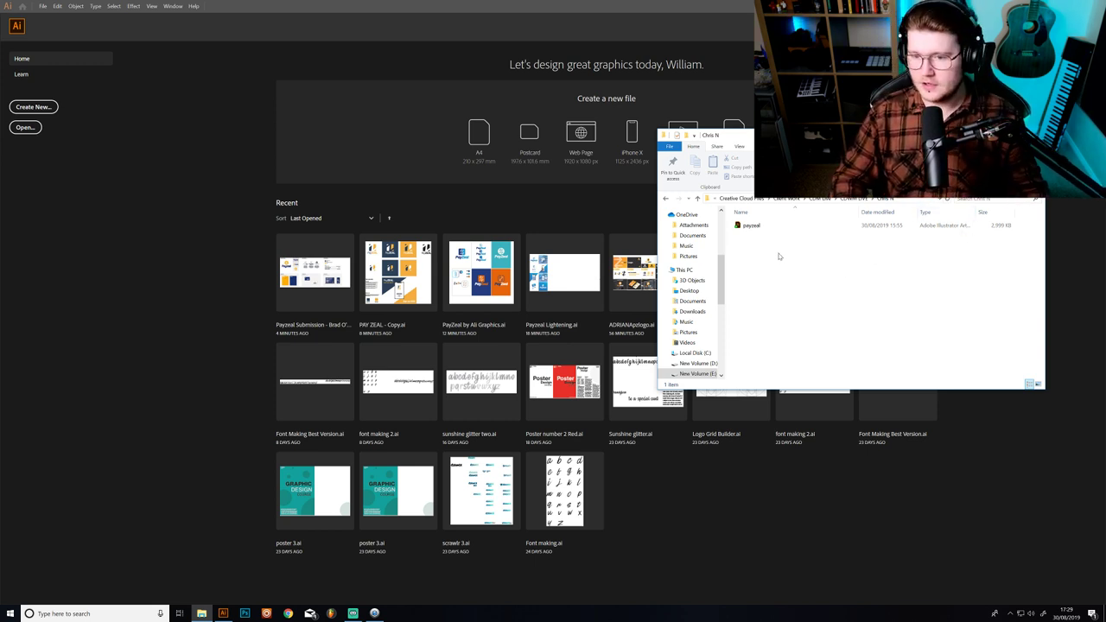
pyautogui.click(754, 227)
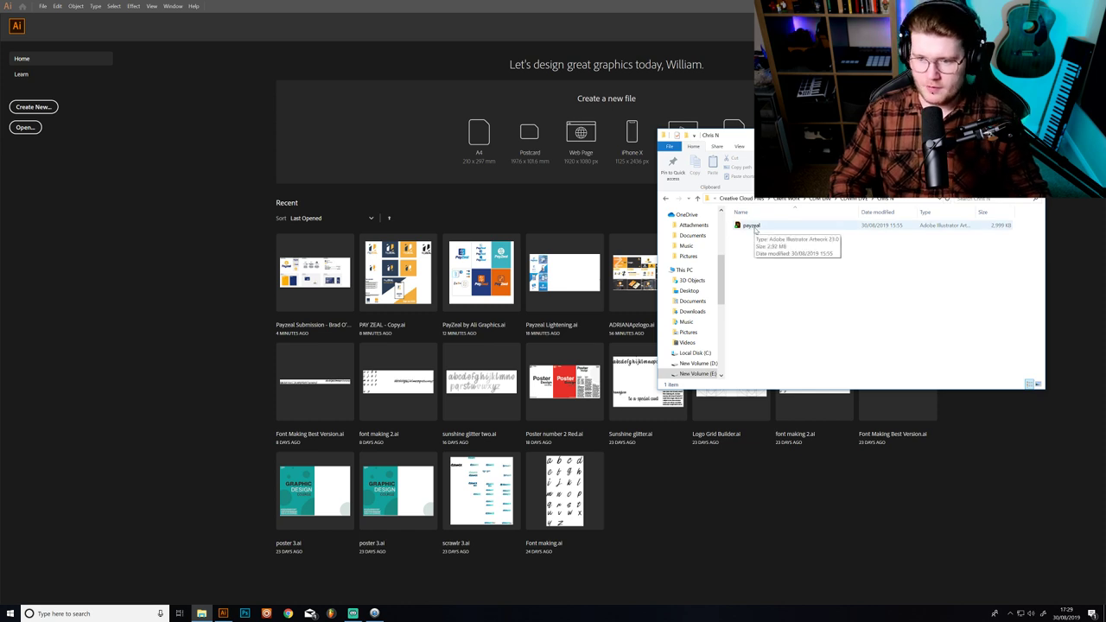
pyautogui.doubleClick(756, 227)
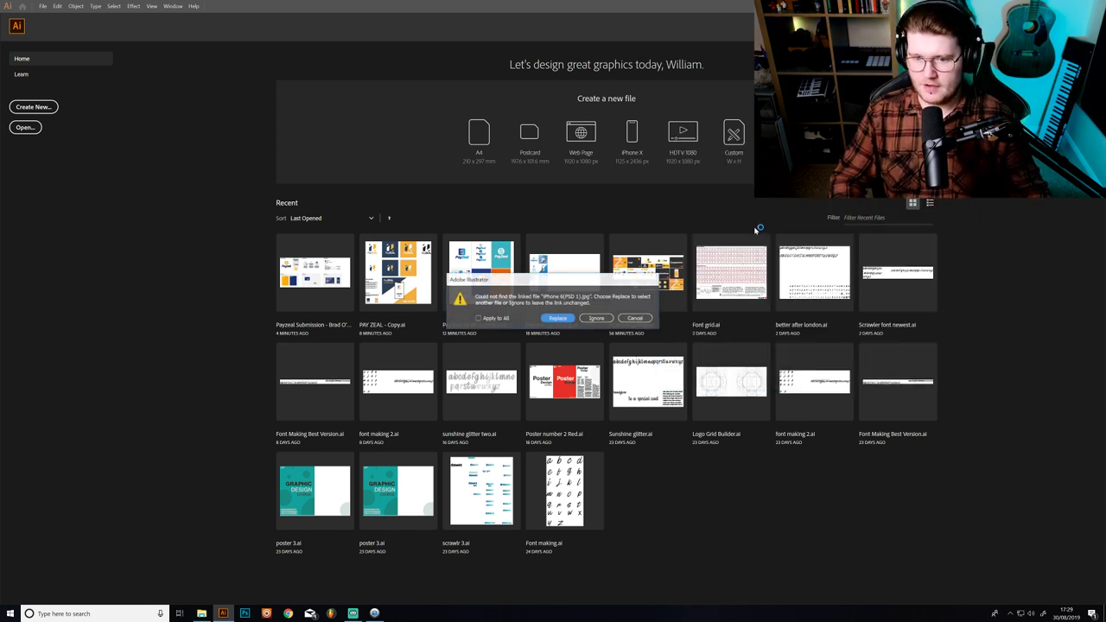
# - Skip the missing linked image and Alt-drag a copy of the top PayZeal wordmark above the artboard
pyautogui.click(597, 319)
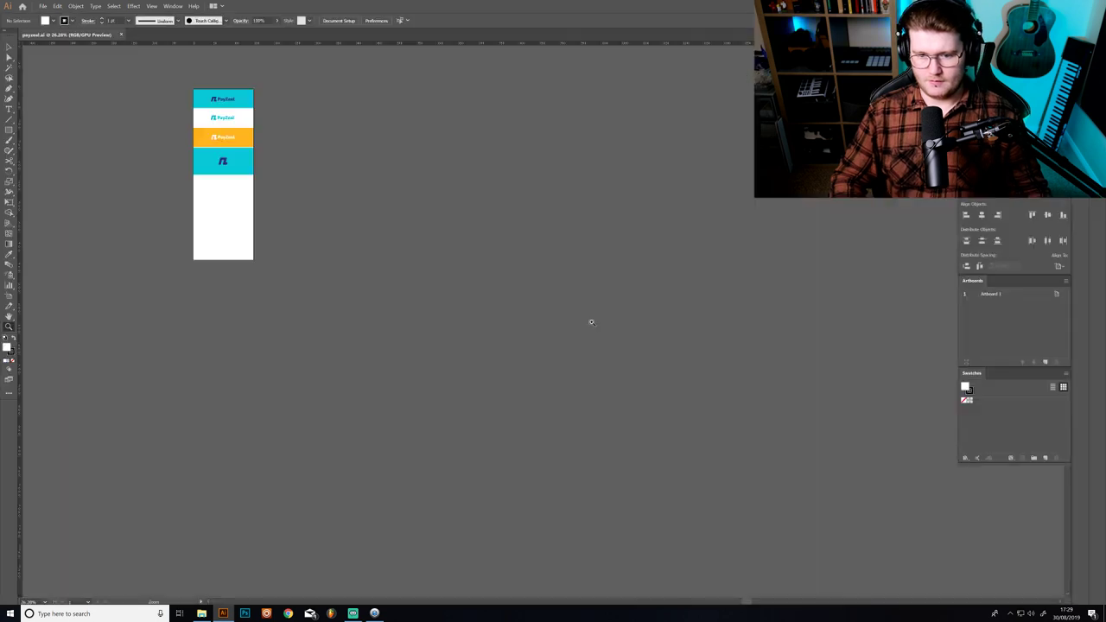
pyautogui.moveTo(263, 150); pyautogui.dragTo(883, 342)
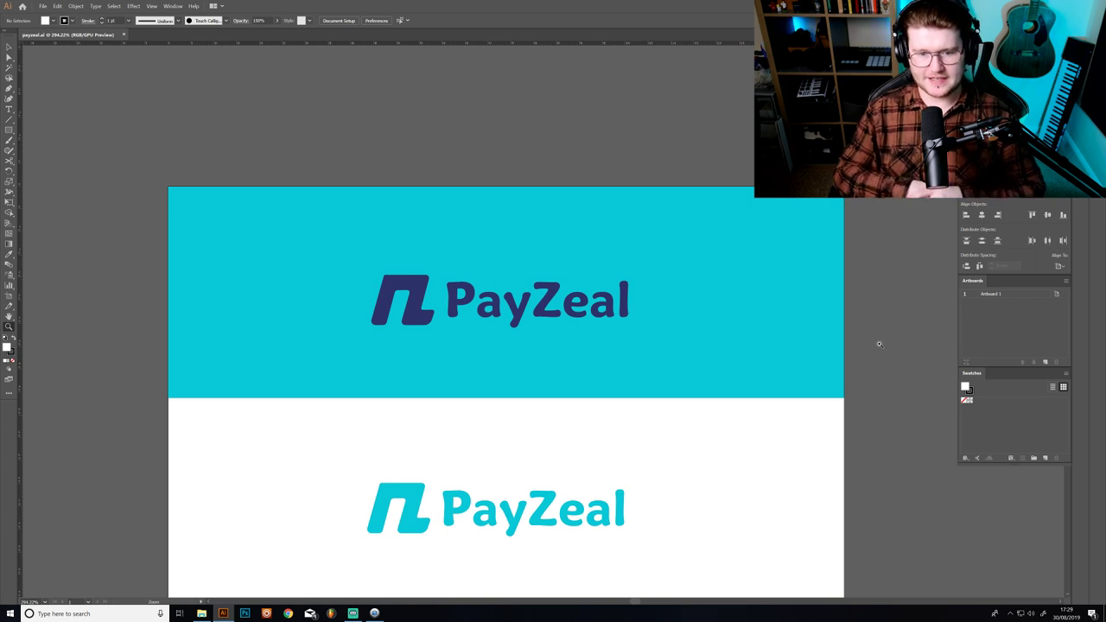
pyautogui.keyDown('ctrl'); pyautogui.click(575, 302); pyautogui.keyUp('ctrl')
pyautogui.keyDown('ctrl'); pyautogui.click(557, 317); pyautogui.keyUp('ctrl')
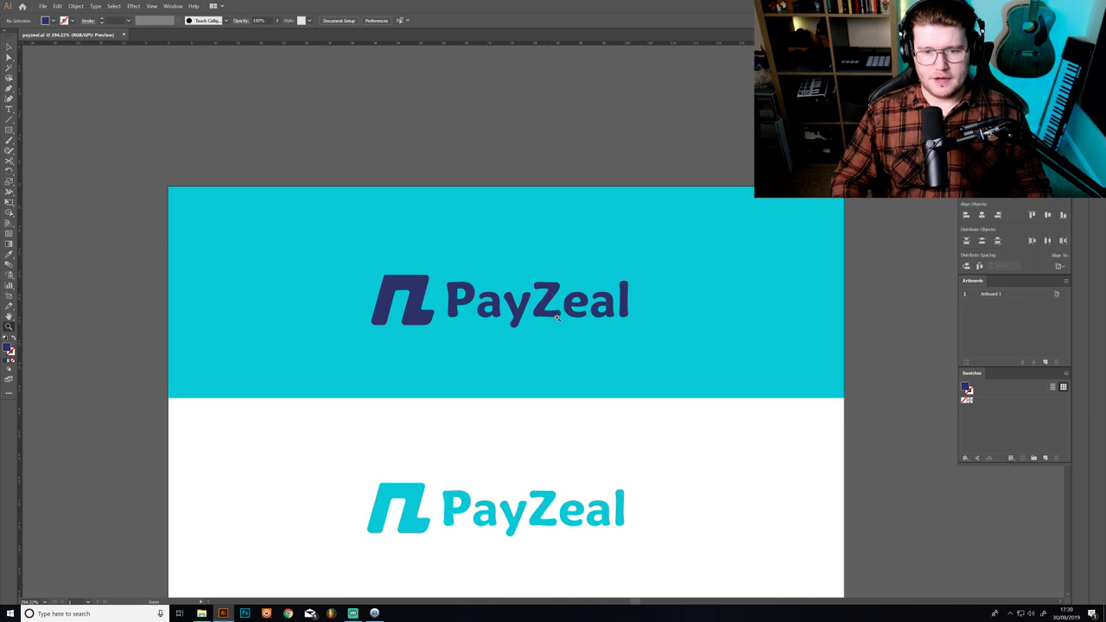
pyautogui.keyDown('ctrl'); pyautogui.click(558, 318); pyautogui.keyUp('ctrl')
pyautogui.moveTo(557, 311); pyautogui.dragTo(547, 98)
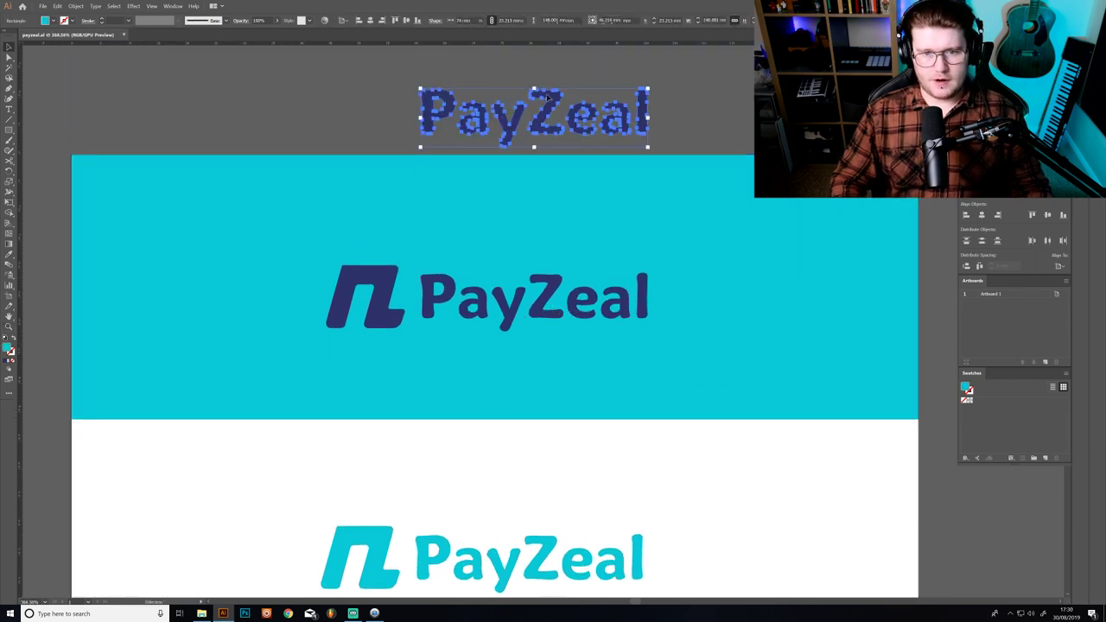
# - Zoom into the copied wordmark and check its Stroke colour options
pyautogui.scroll(3, 553, 113)
pyautogui.scroll(2, 593, 264)
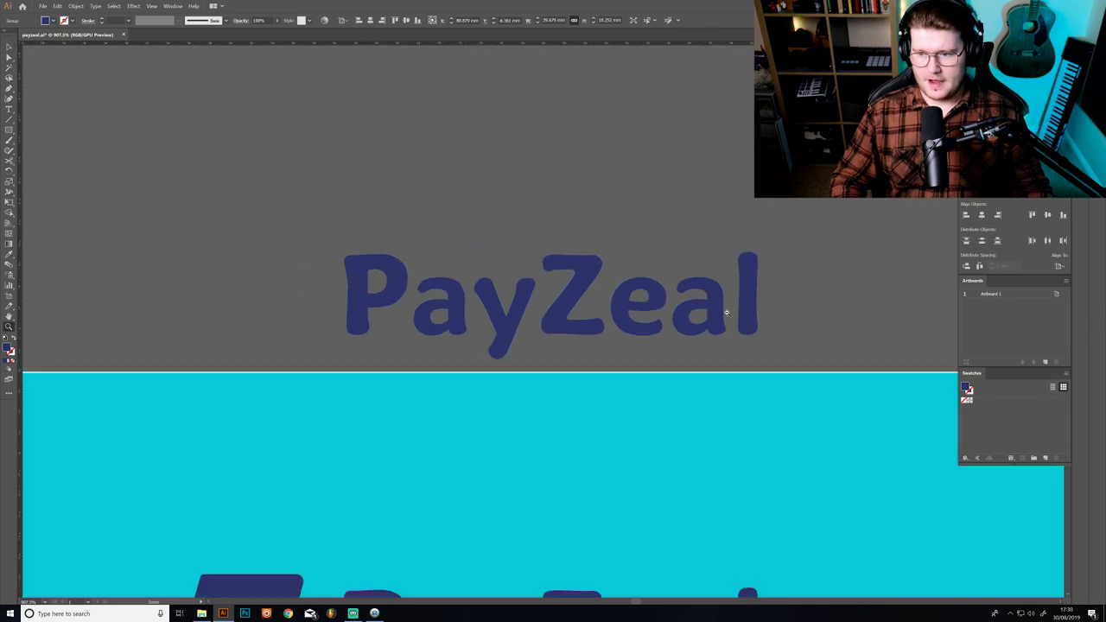
pyautogui.scroll(-1, 726, 313)
pyautogui.click(63, 22)
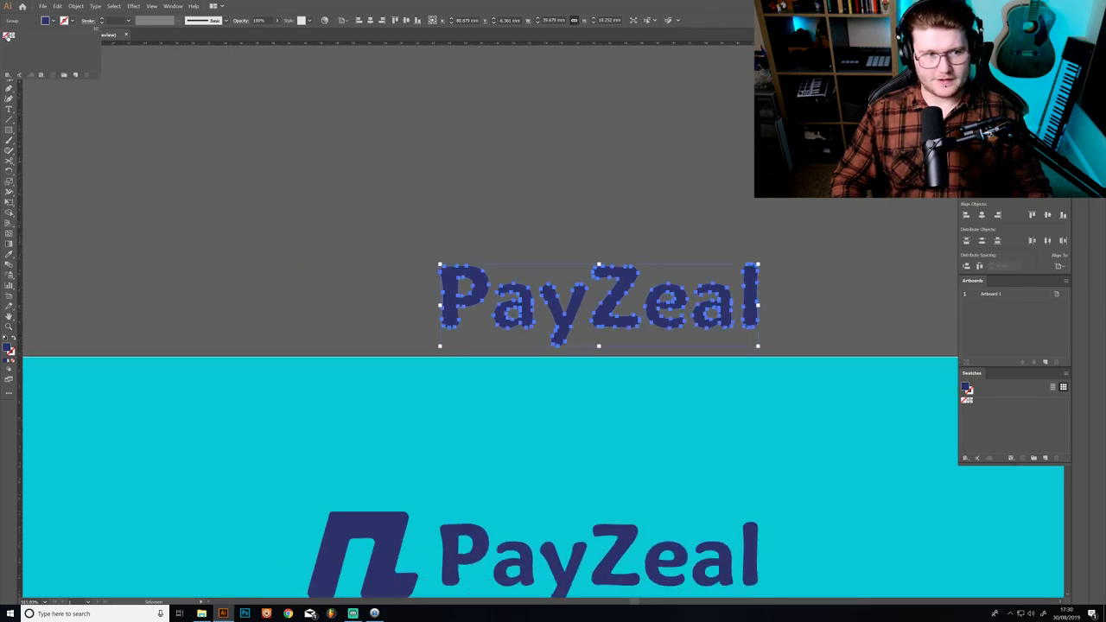
pyautogui.click(556, 220)
pyautogui.moveTo(556, 221); pyautogui.dragTo(467, 220)
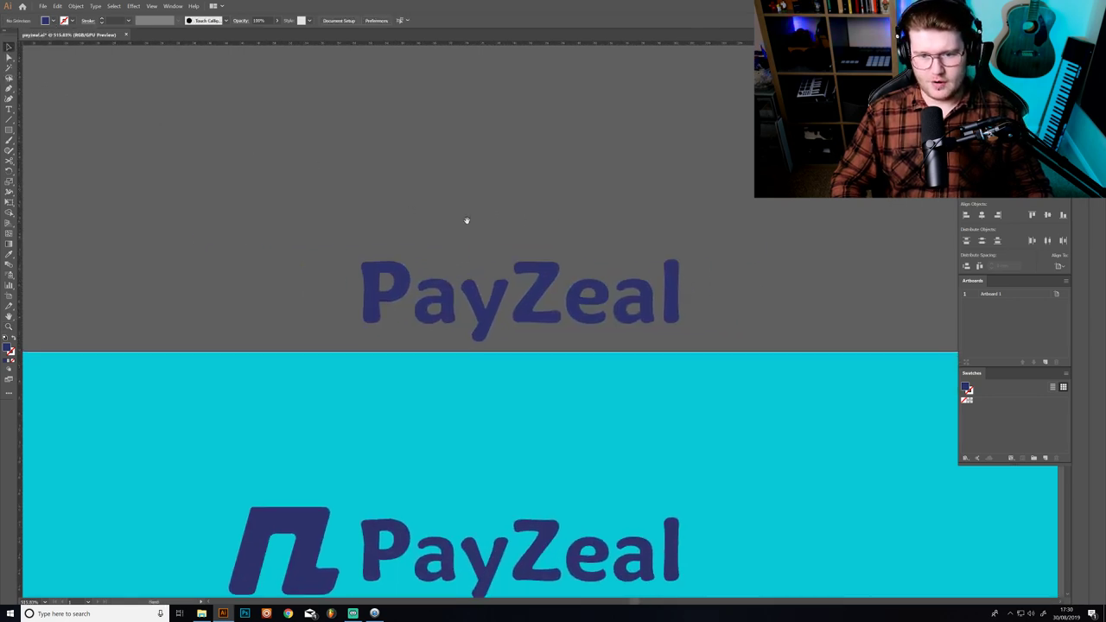
# - Reselect the copied PayZeal wordmark and inspect its letter outlines up close
pyautogui.click(549, 294)
pyautogui.scroll(2, 437, 287)
pyautogui.click(472, 264)
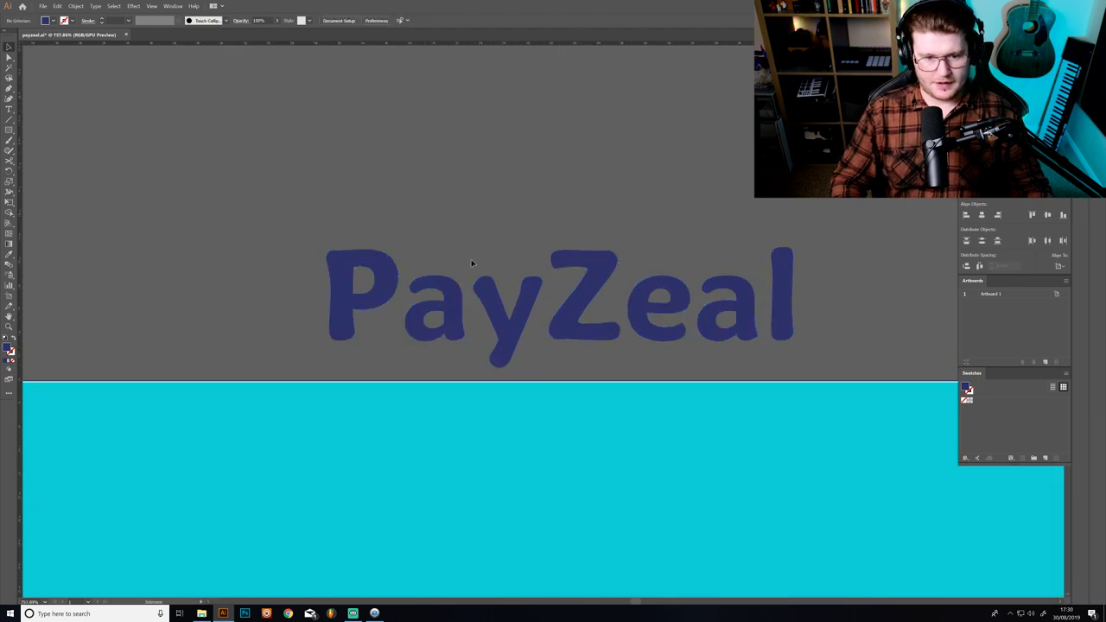
pyautogui.click(449, 301)
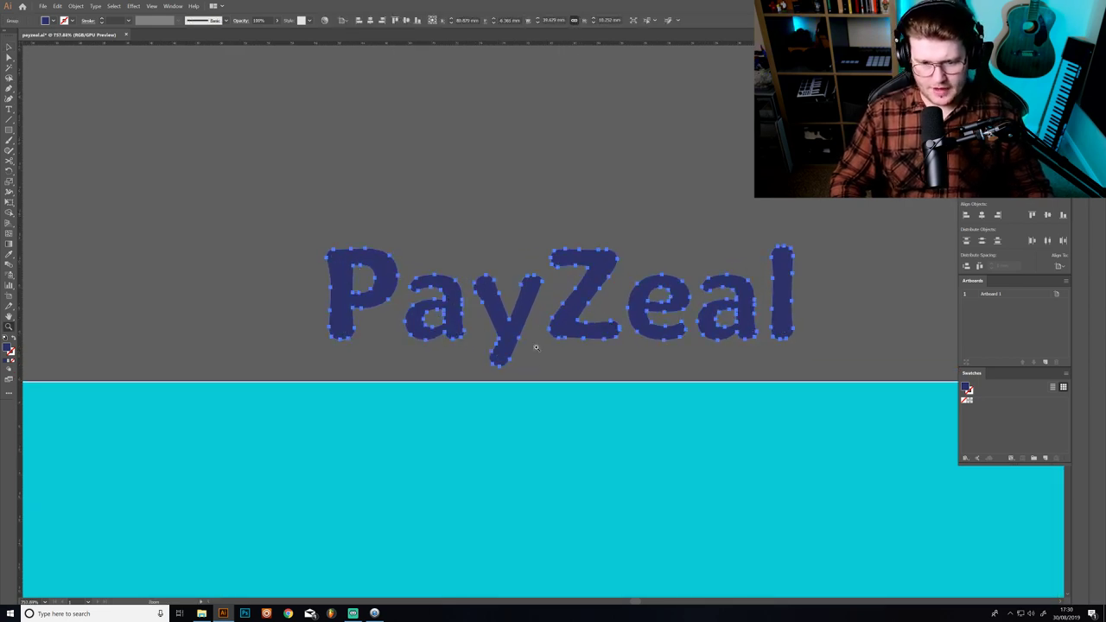
pyautogui.moveTo(485, 336); pyautogui.dragTo(455, 333)
pyautogui.scroll(-3, 455, 332)
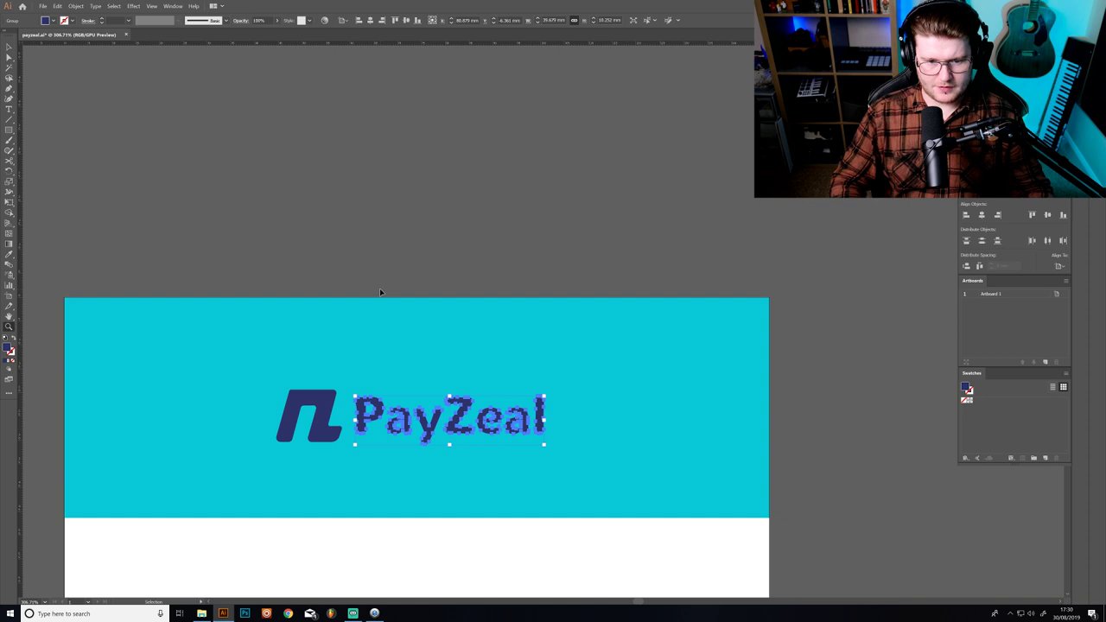
pyautogui.scroll(4, 379, 288)
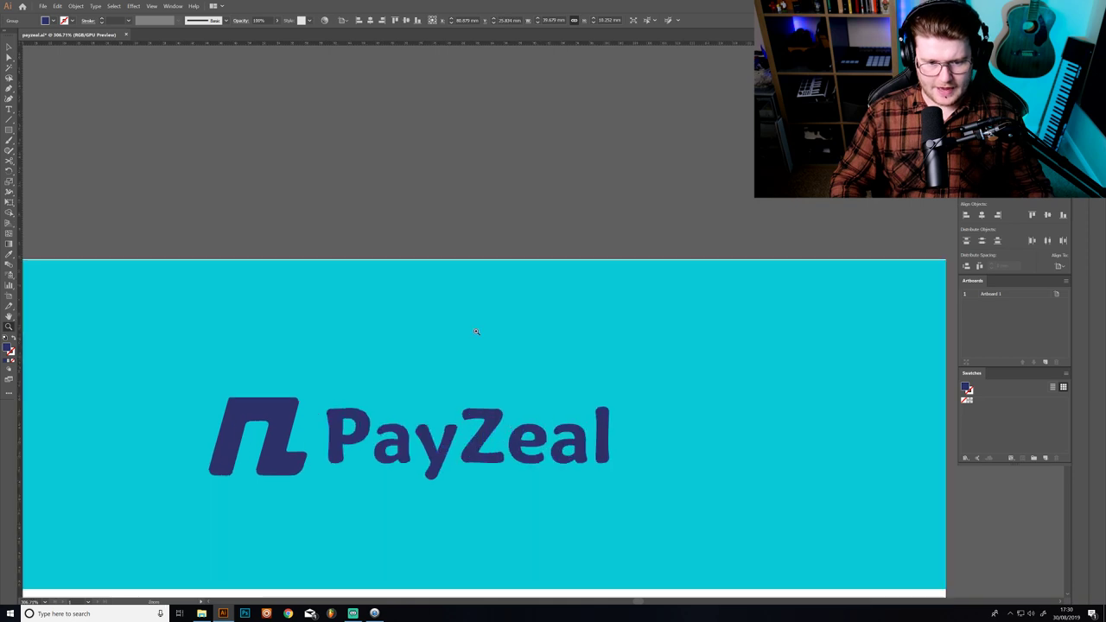
pyautogui.scroll(-2, 474, 107)
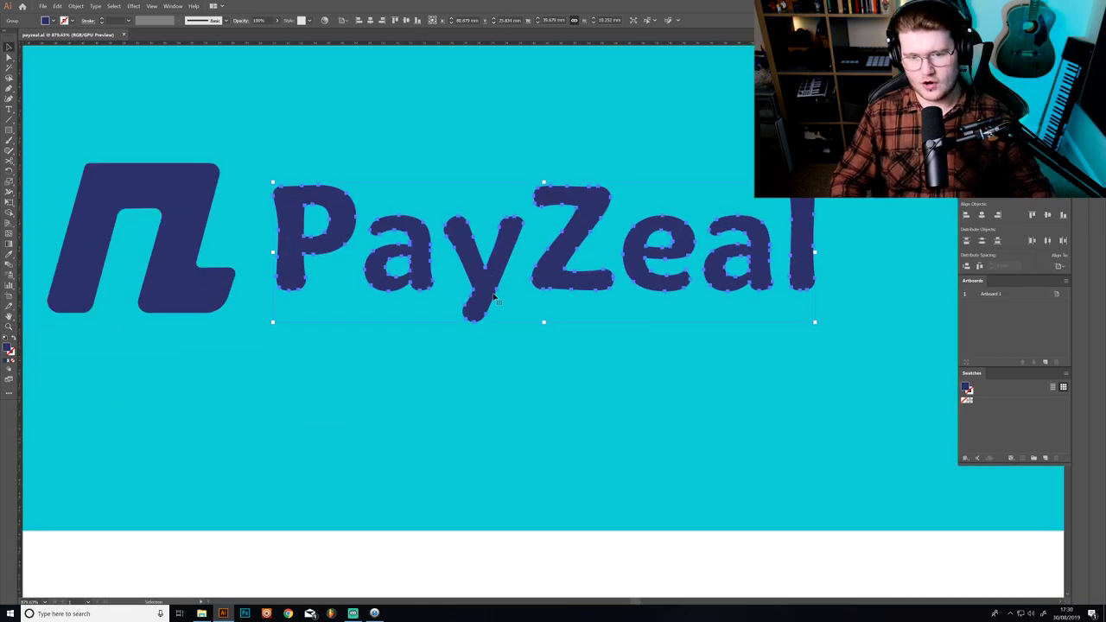
# - Ungroup the PayZeal wordmark into letters and shift 'ayZeal' closer to the P
pyautogui.rightClick(492, 276)
pyautogui.click(515, 339)
pyautogui.click(417, 256)
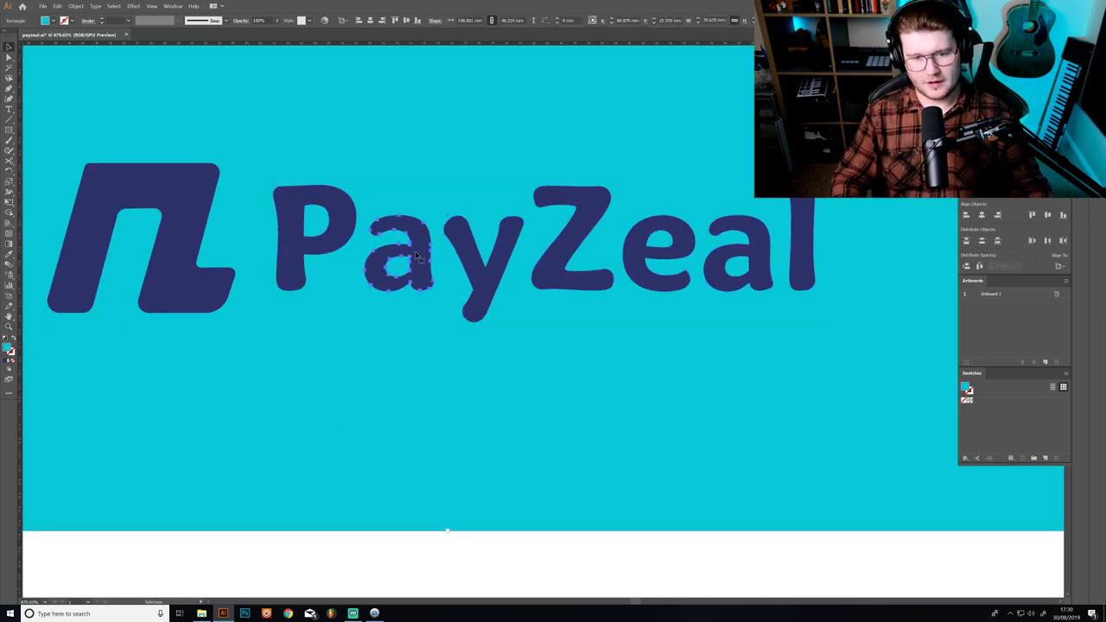
pyautogui.click(831, 249)
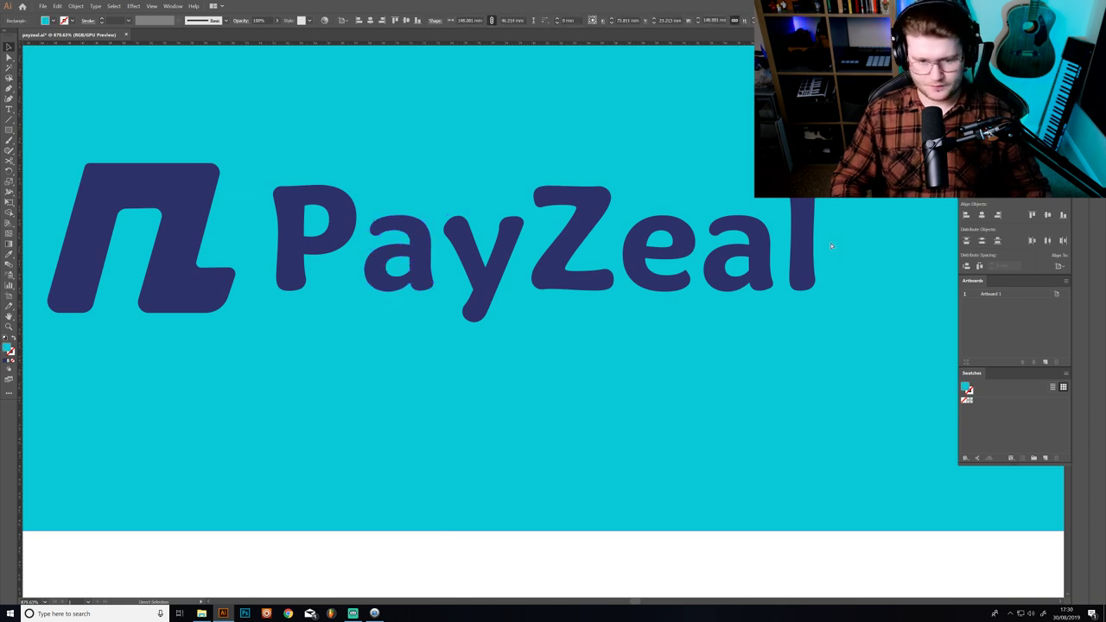
pyautogui.moveTo(395, 331); pyautogui.dragTo(804, 276)
pyautogui.moveTo(476, 279); pyautogui.dragTo(456, 278)
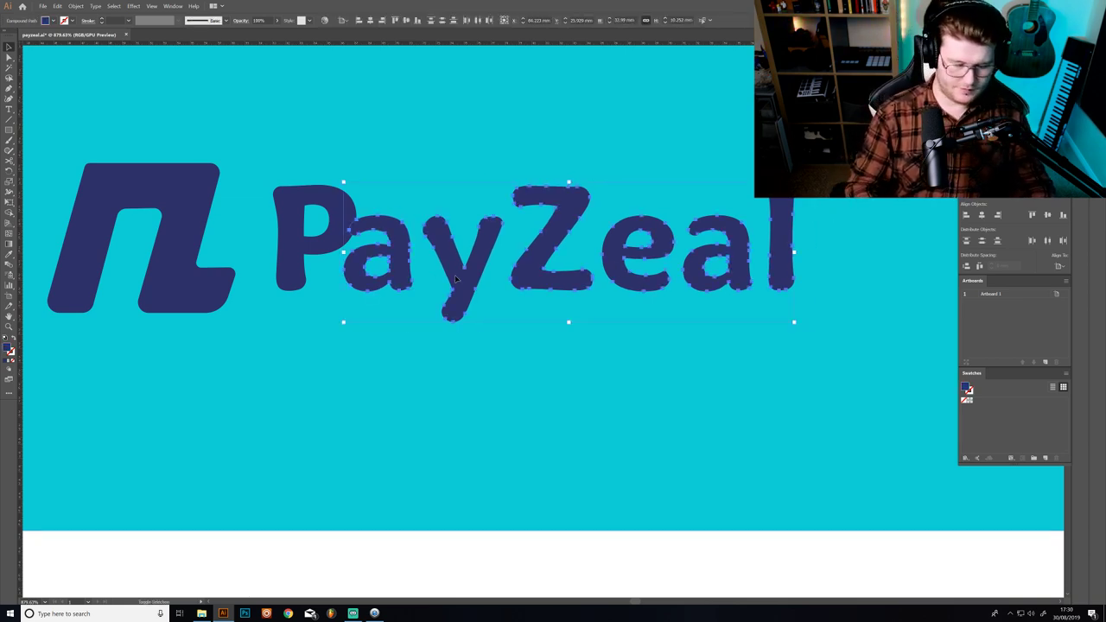
pyautogui.press('Right')
pyautogui.press('Right')
pyautogui.press('Right')
pyautogui.press('Right')
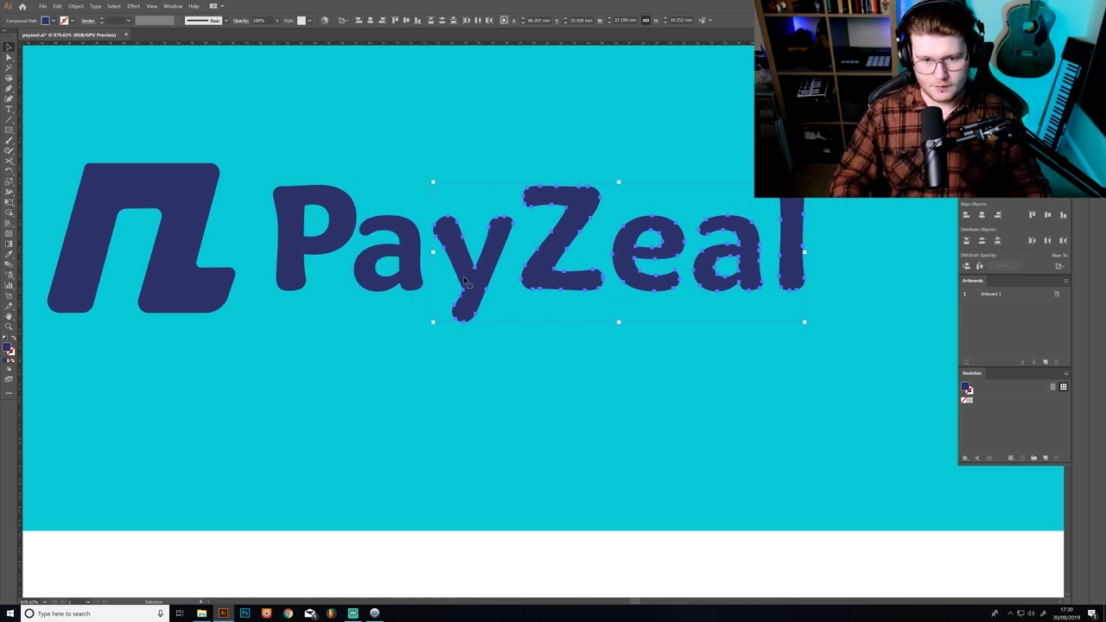
pyautogui.press('Left')
pyautogui.press('Left')
pyautogui.press('Left')
pyautogui.press('Left')
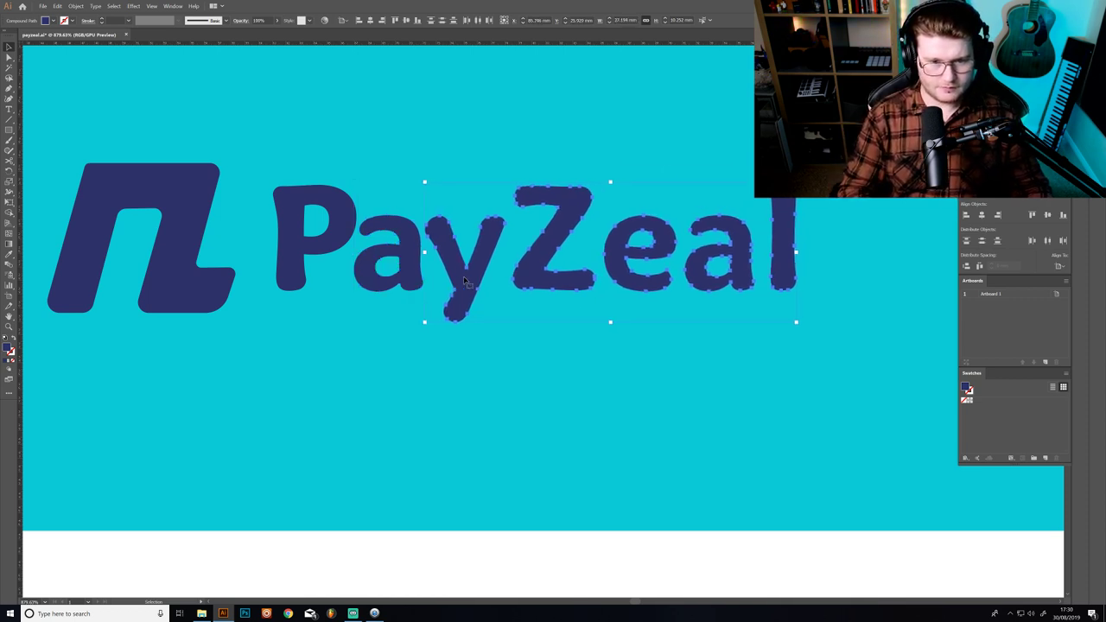
pyautogui.click(504, 309)
# - Undo that shift, then nudge 'Zeal' and 'eal' left to close their gaps
pyautogui.hotkey('ctrl', 'z')
pyautogui.click(683, 391)
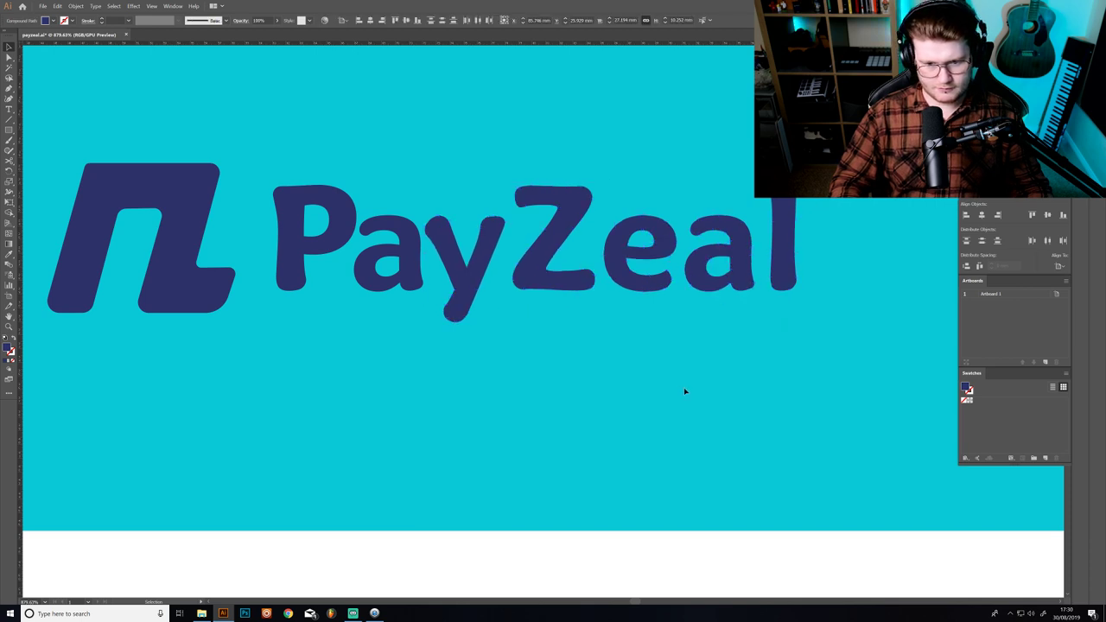
pyautogui.hotkey('ctrl', 'z')
pyautogui.press('Left')
pyautogui.press('Left')
pyautogui.press('Left')
pyautogui.press('Left')
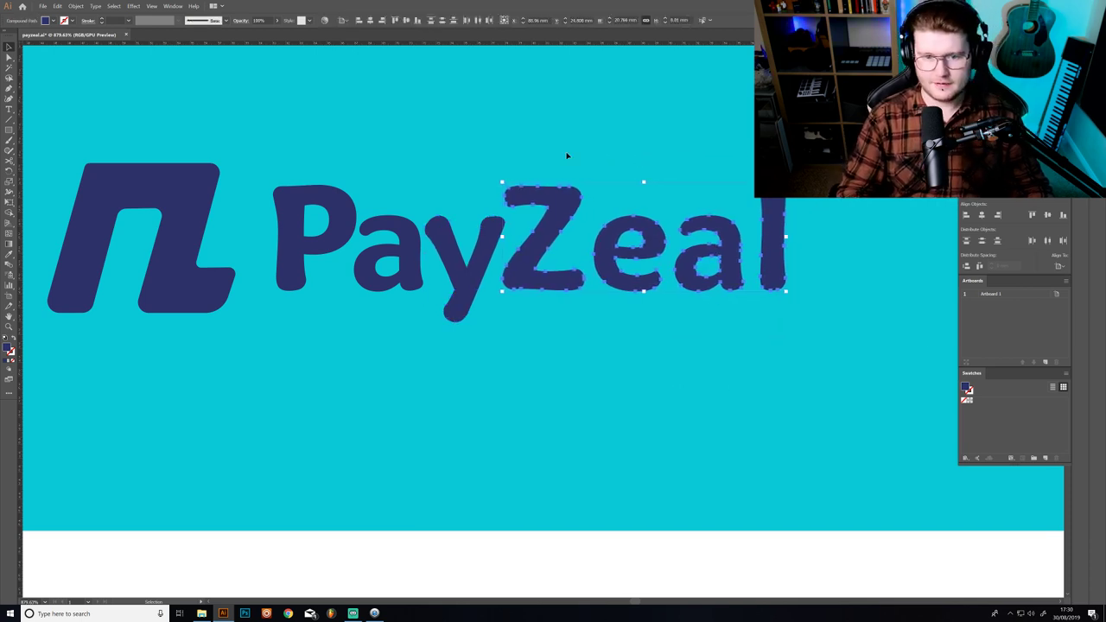
pyautogui.moveTo(641, 296); pyautogui.dragTo(634, 295)
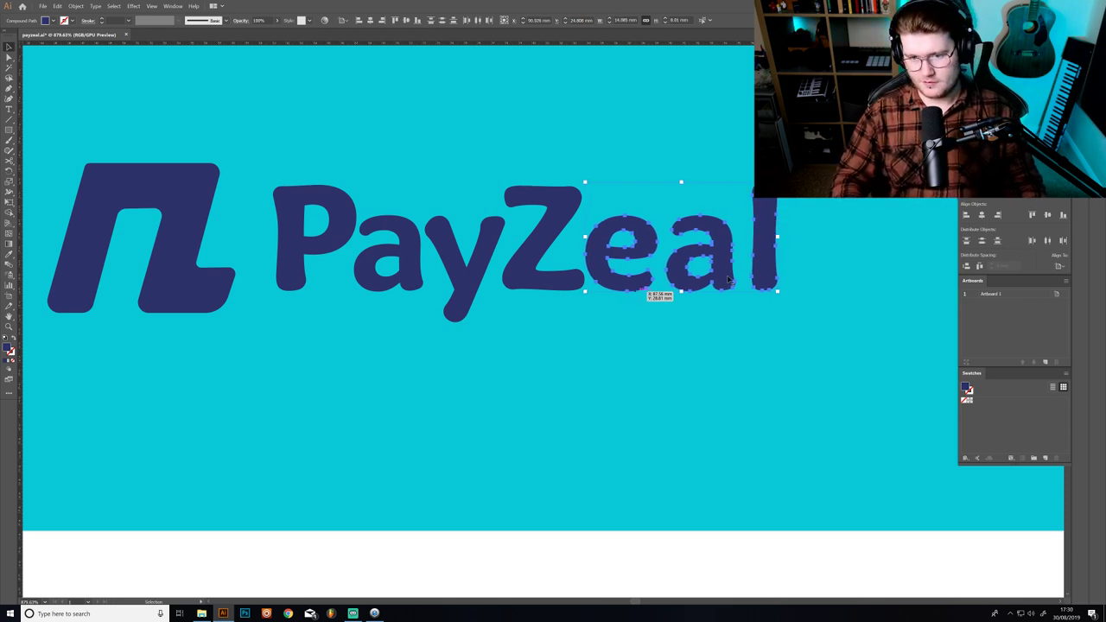
pyautogui.moveTo(728, 278); pyautogui.dragTo(728, 278)
# - Tighten the 'a' and 'l' toward the 'e', nudge the 'l' closer, then zoom out
pyautogui.moveTo(788, 208); pyautogui.dragTo(674, 392)
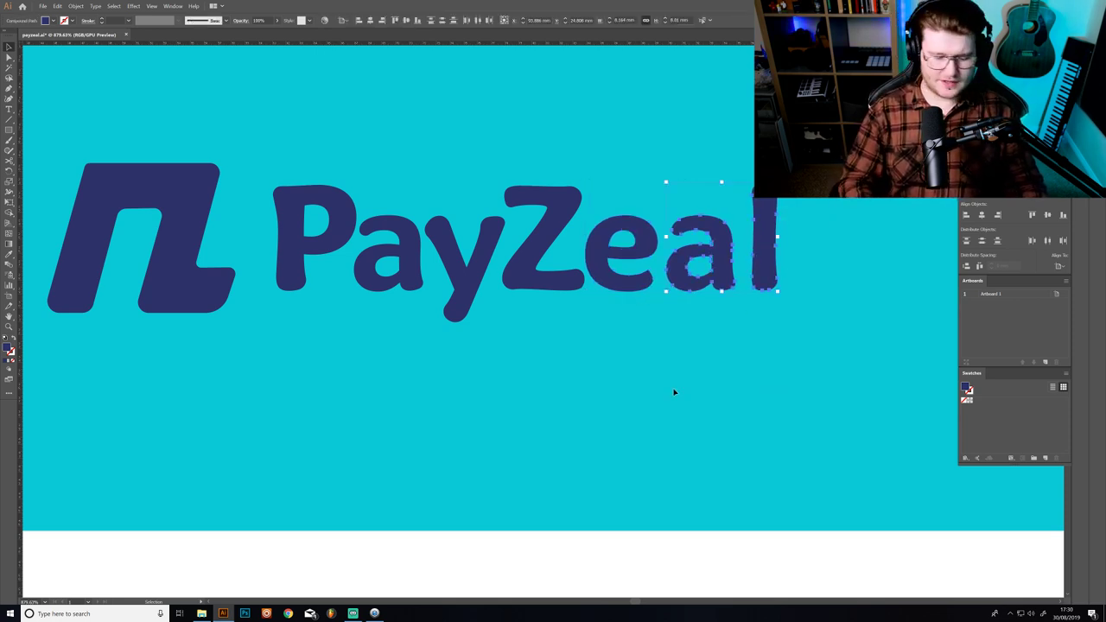
pyautogui.press('Left')
pyautogui.press('Left')
pyautogui.press('Left')
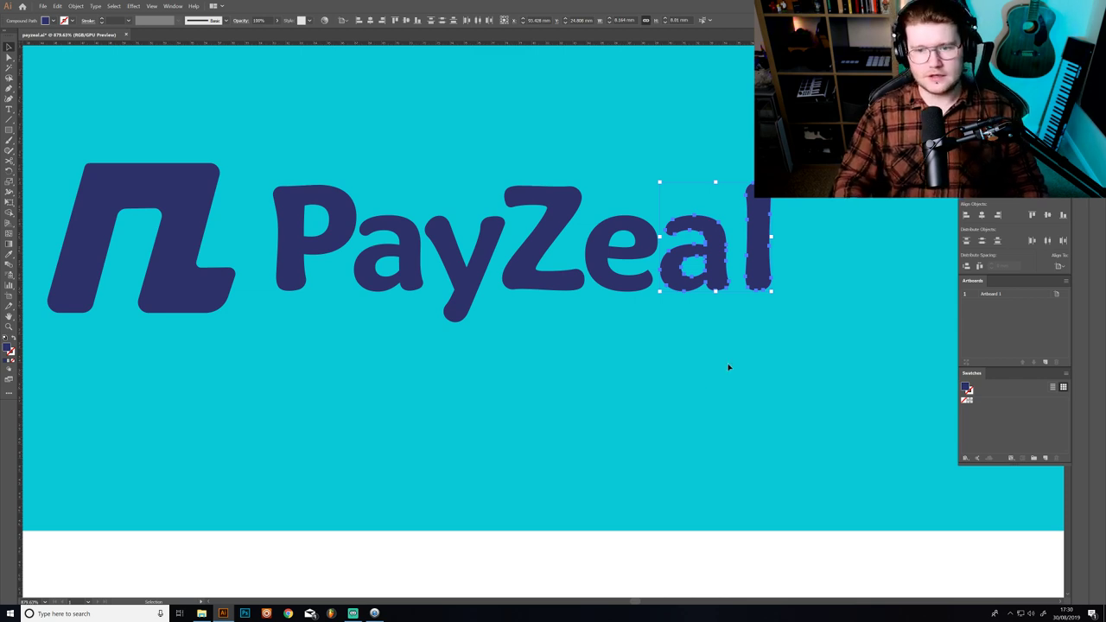
pyautogui.click(729, 367)
pyautogui.click(749, 226)
pyautogui.press('Left')
pyautogui.press('Left')
pyautogui.press('Left')
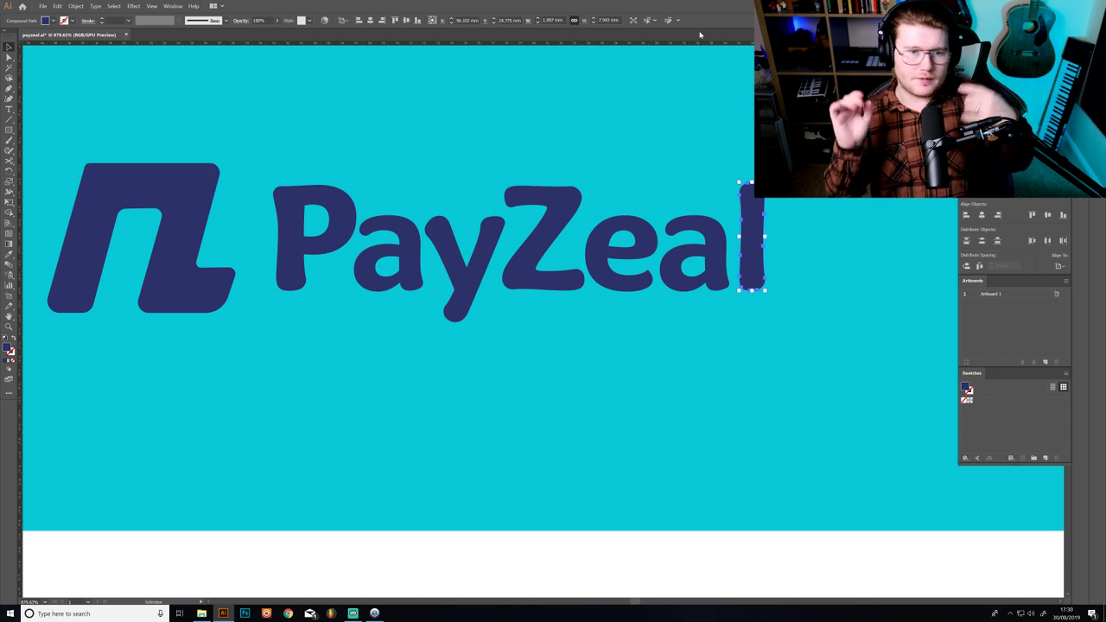
pyautogui.click(654, 101)
pyautogui.press('z')
pyautogui.keyDown('alt'); pyautogui.click(385, 275); pyautogui.keyUp('alt')
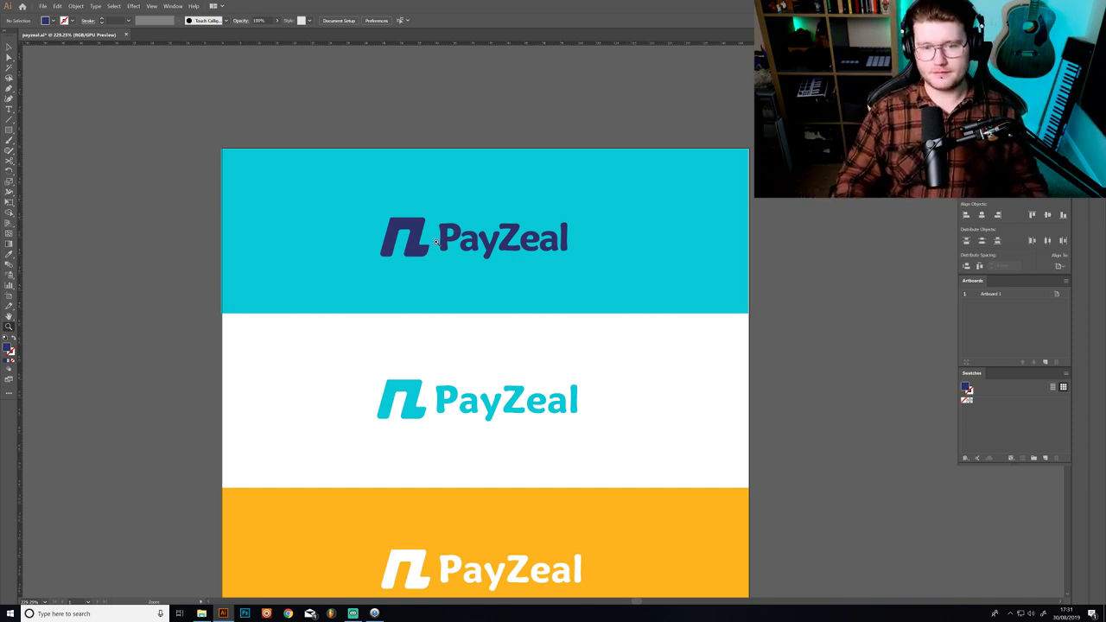
pyautogui.moveTo(402, 246); pyautogui.dragTo(482, 307)
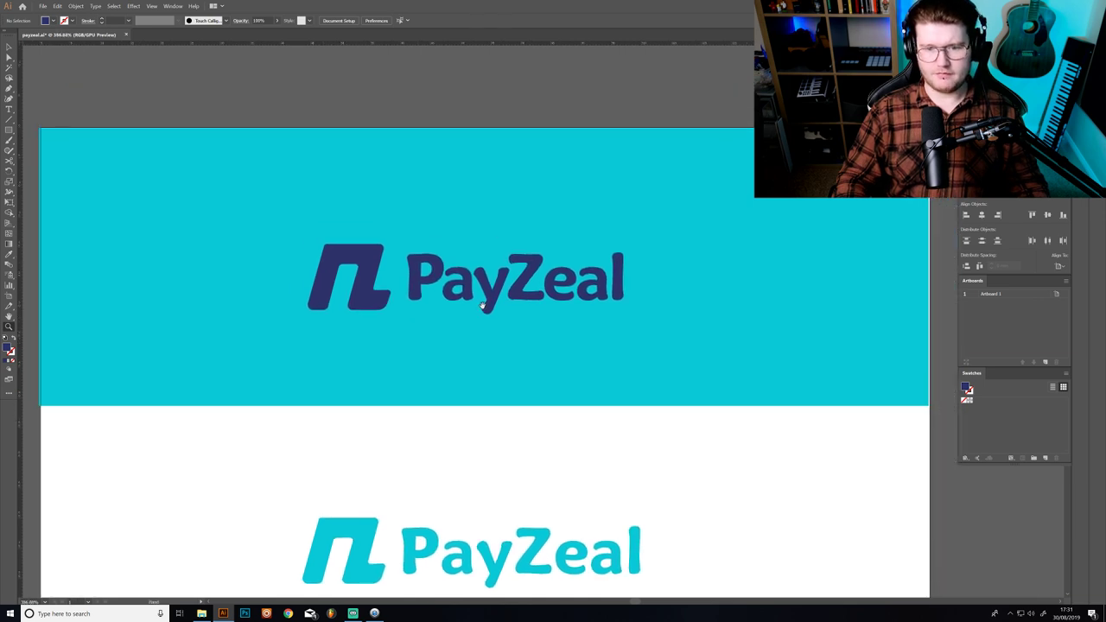
pyautogui.press('v')
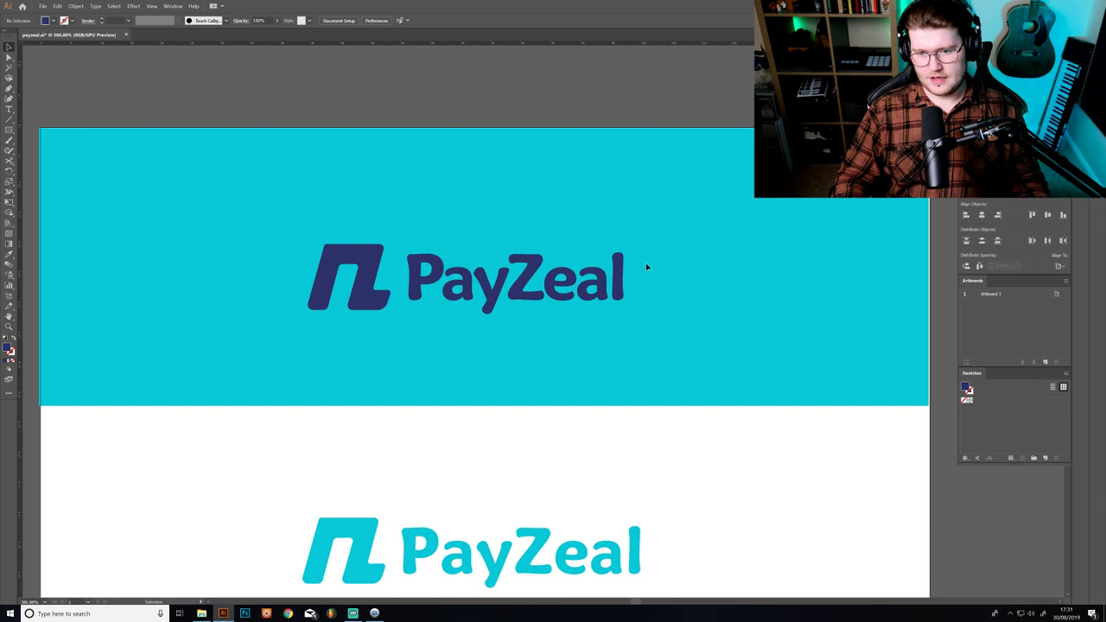
pyautogui.click(596, 286)
pyautogui.click(449, 354)
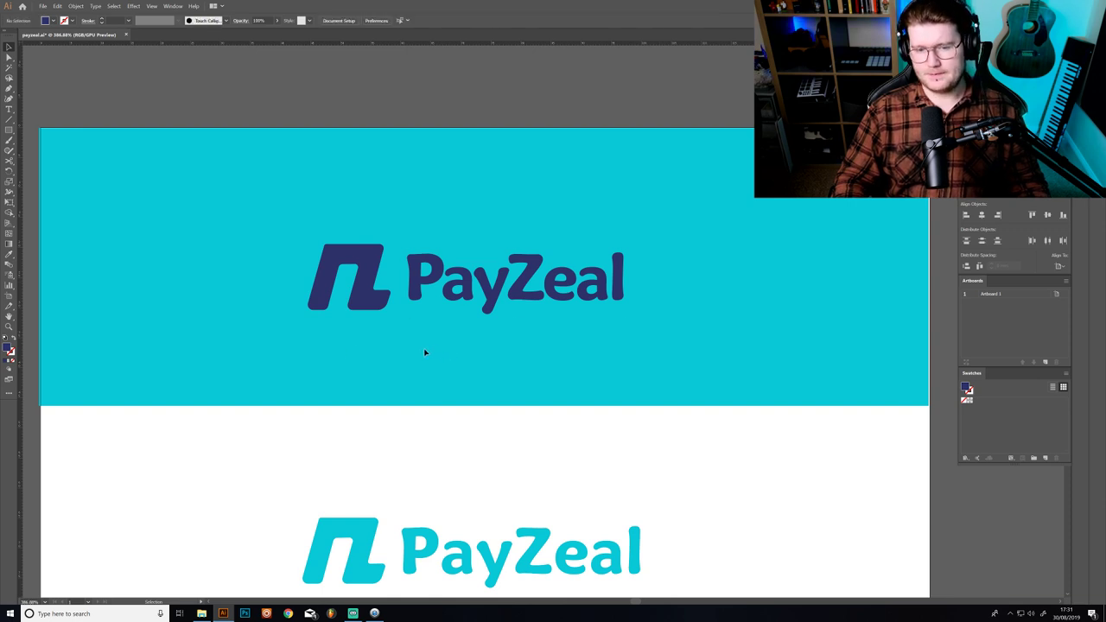
pyautogui.press('z')
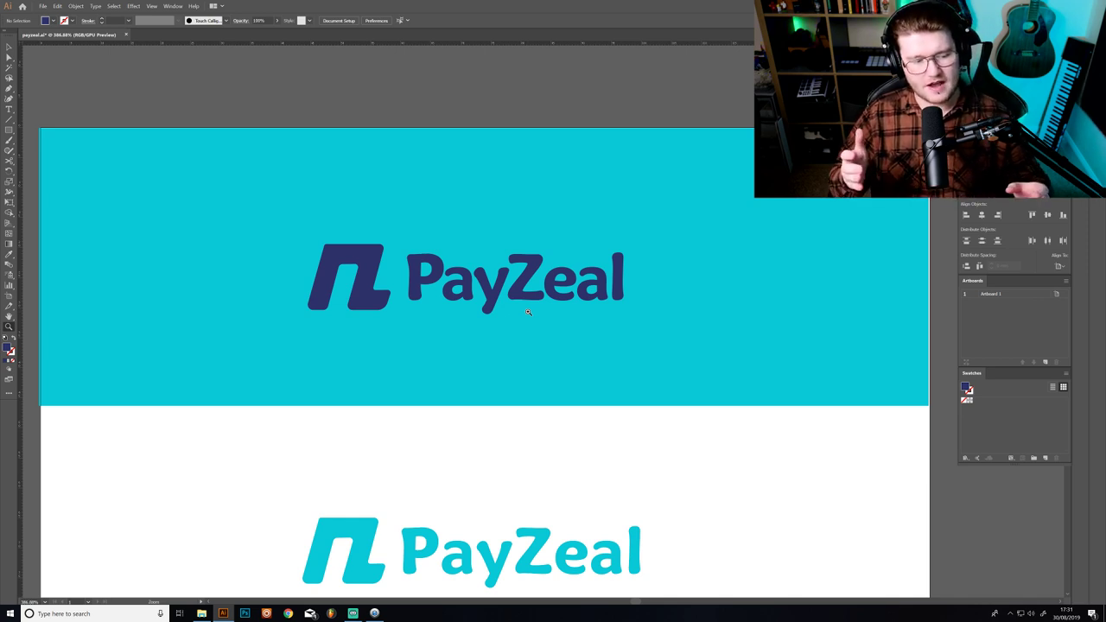
pyautogui.moveTo(570, 266); pyautogui.dragTo(360, 277)
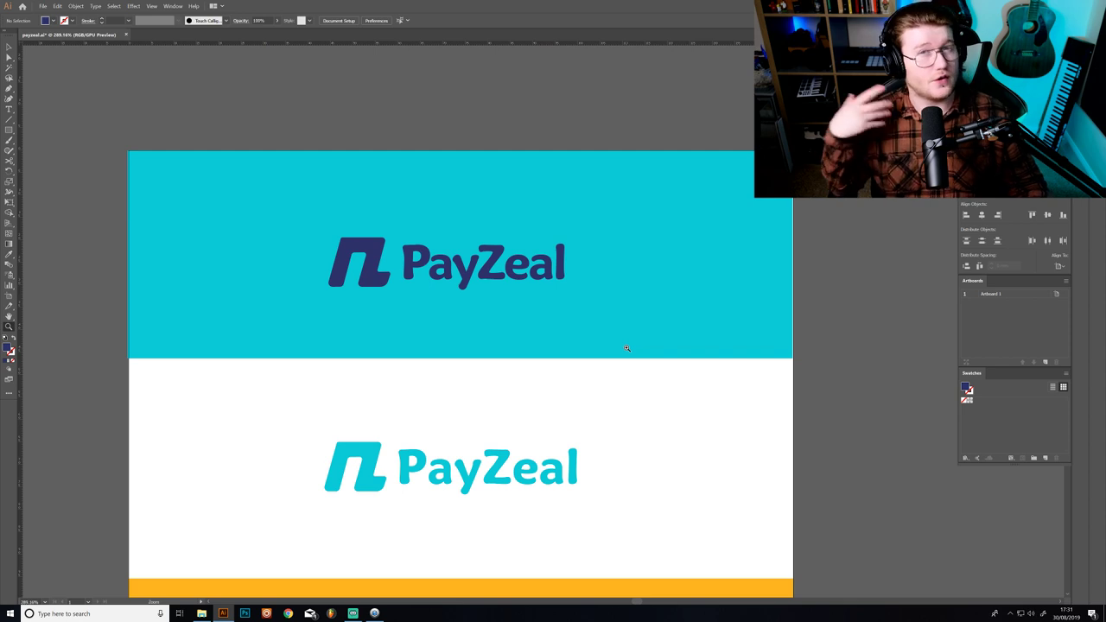
pyautogui.moveTo(396, 263); pyautogui.dragTo(508, 276)
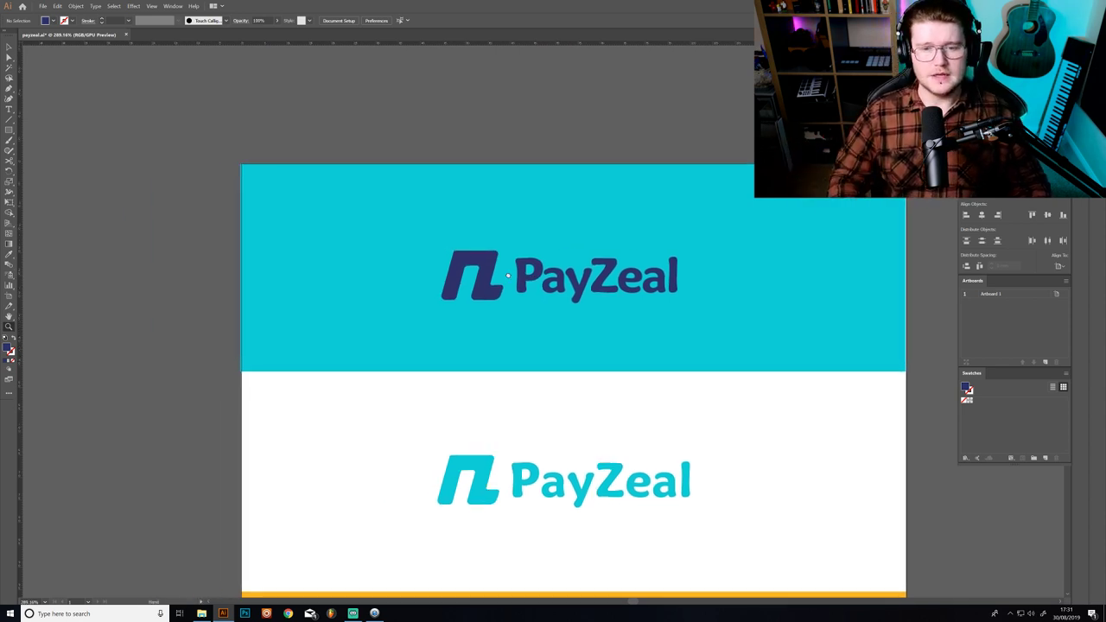
pyautogui.scroll(4, 469, 260)
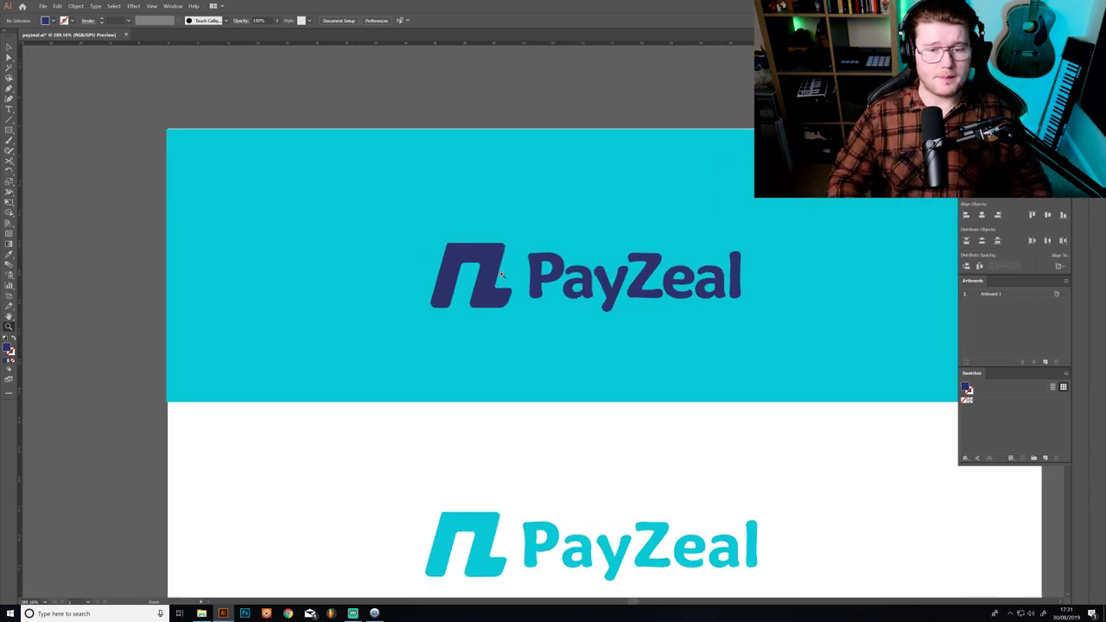
pyautogui.press('v')
pyautogui.click(475, 263)
pyautogui.click(504, 201)
# - Scale the navy logo mark down around its centre and move it toward the wordmark
pyautogui.click(480, 271)
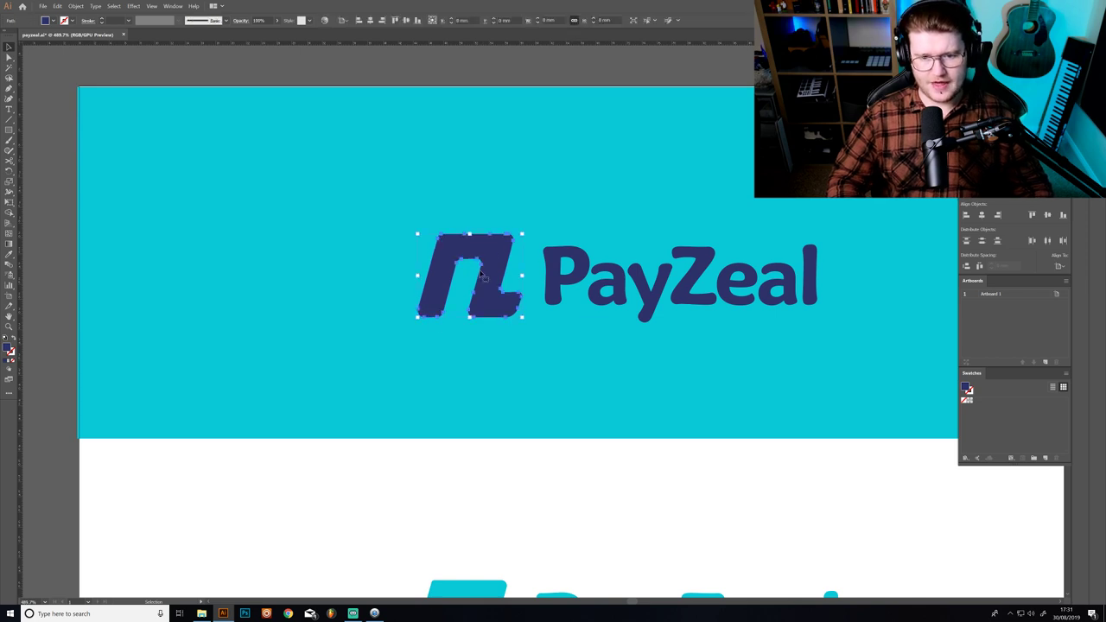
pyautogui.moveTo(523, 233); pyautogui.dragTo(538, 267)
pyautogui.moveTo(682, 400); pyautogui.dragTo(521, 385)
pyautogui.click(398, 294)
pyautogui.press('v')
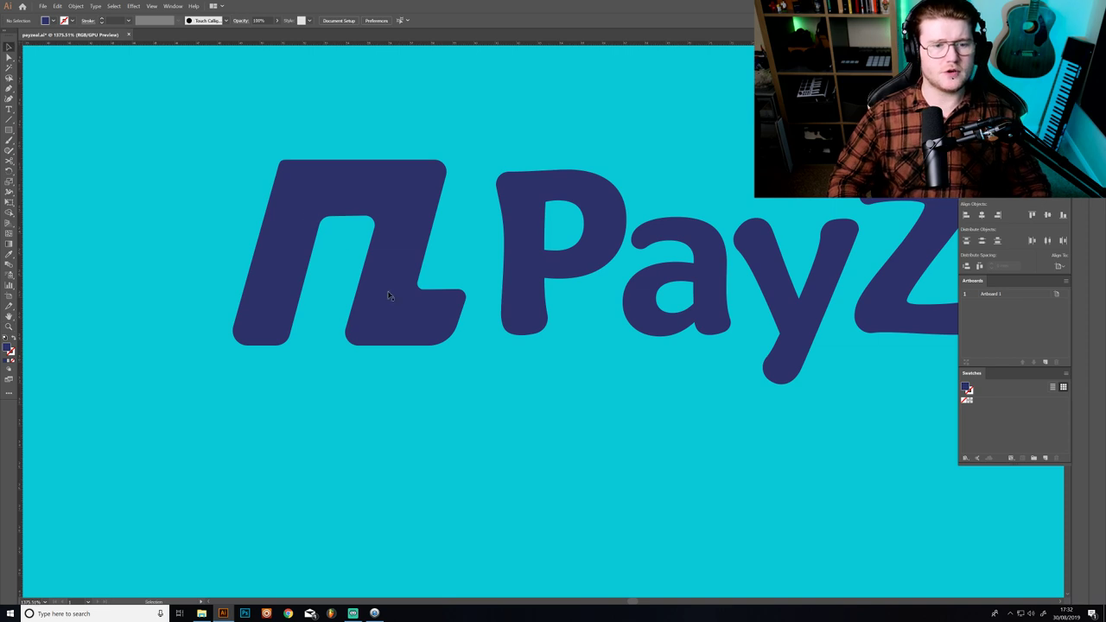
pyautogui.press('z')
pyautogui.moveTo(759, 332); pyautogui.dragTo(543, 298)
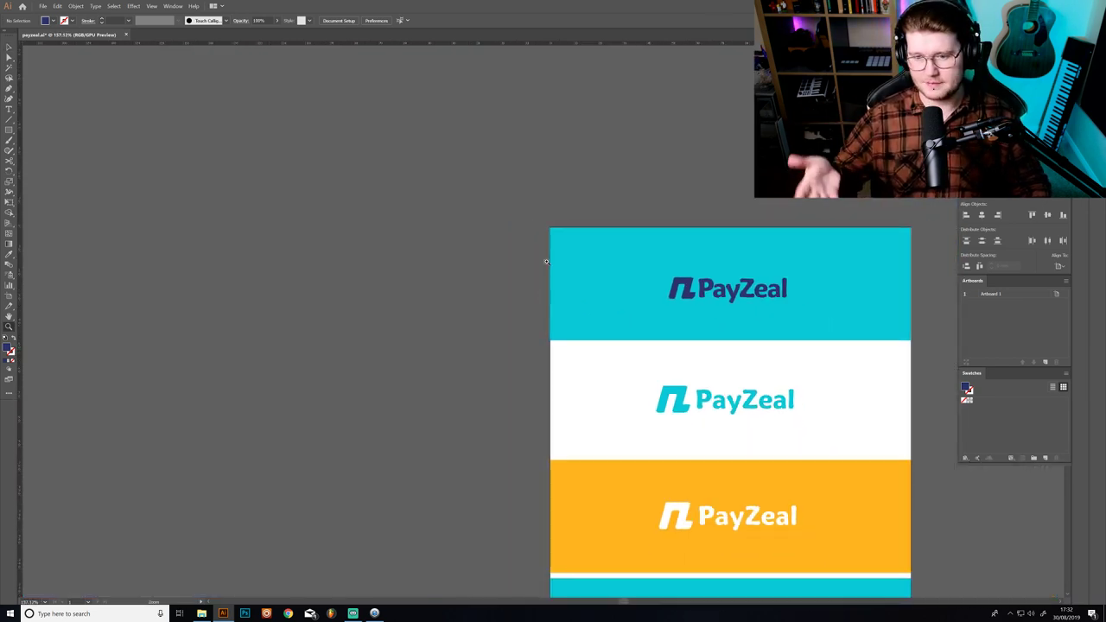
pyautogui.moveTo(706, 301); pyautogui.dragTo(586, 309)
pyautogui.scroll(3, 587, 308)
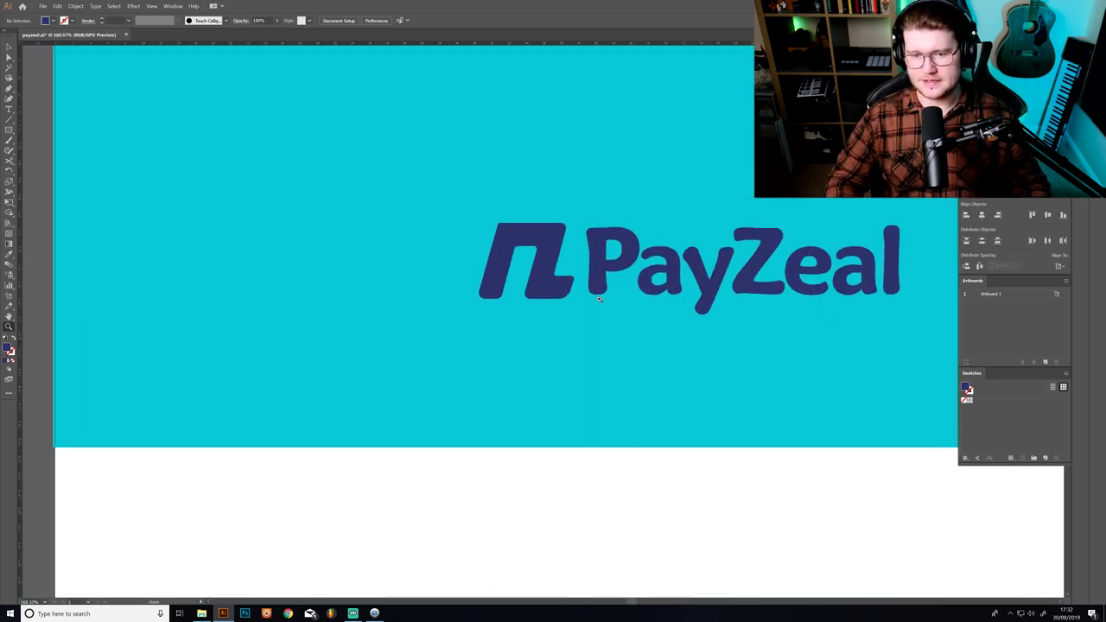
# - Select the icon and nudge it left by one Shift+arrow step
pyautogui.press('v')
pyautogui.click(540, 276)
pyautogui.doubleClick(541, 275)
pyautogui.press('Escape')
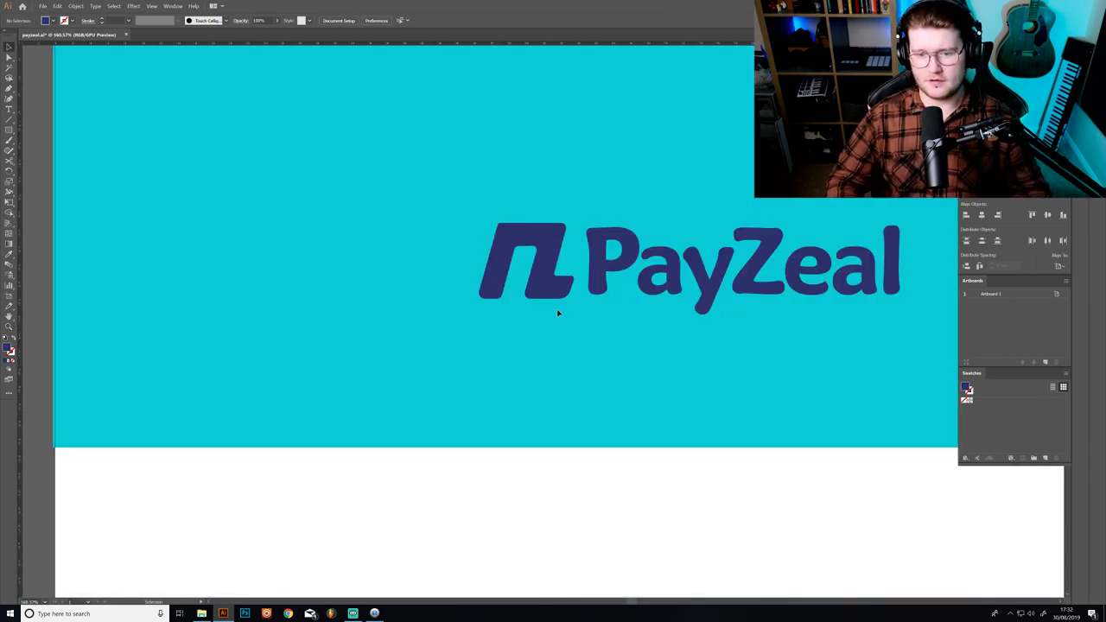
pyautogui.hotkey('shift', 'Left')
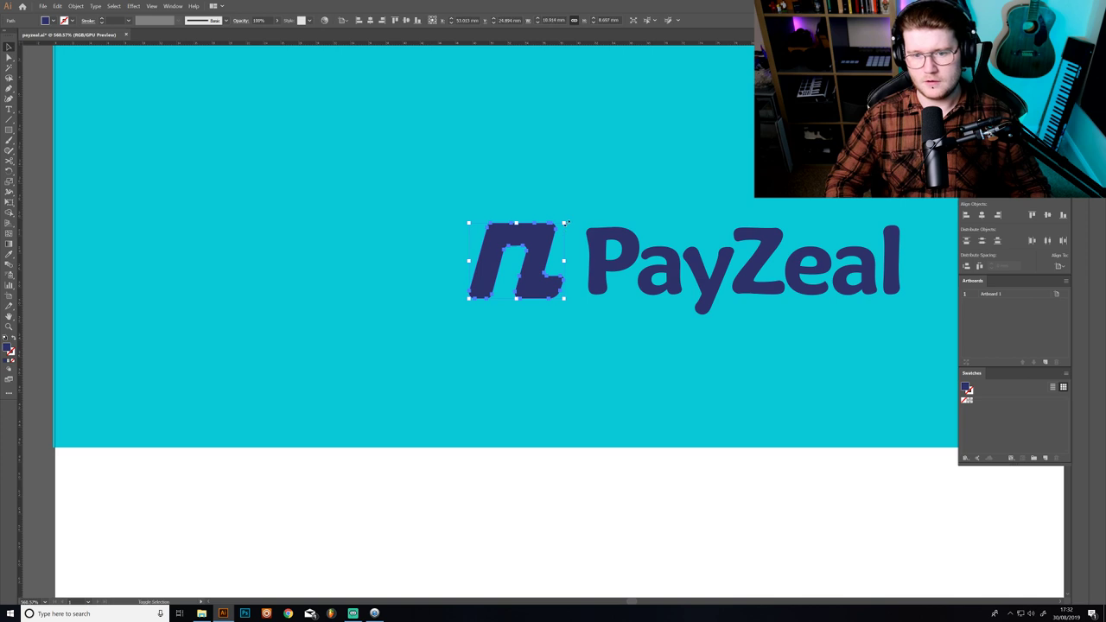
pyautogui.click(560, 226)
pyautogui.hotkey('ctrl', 'shift', 'a')
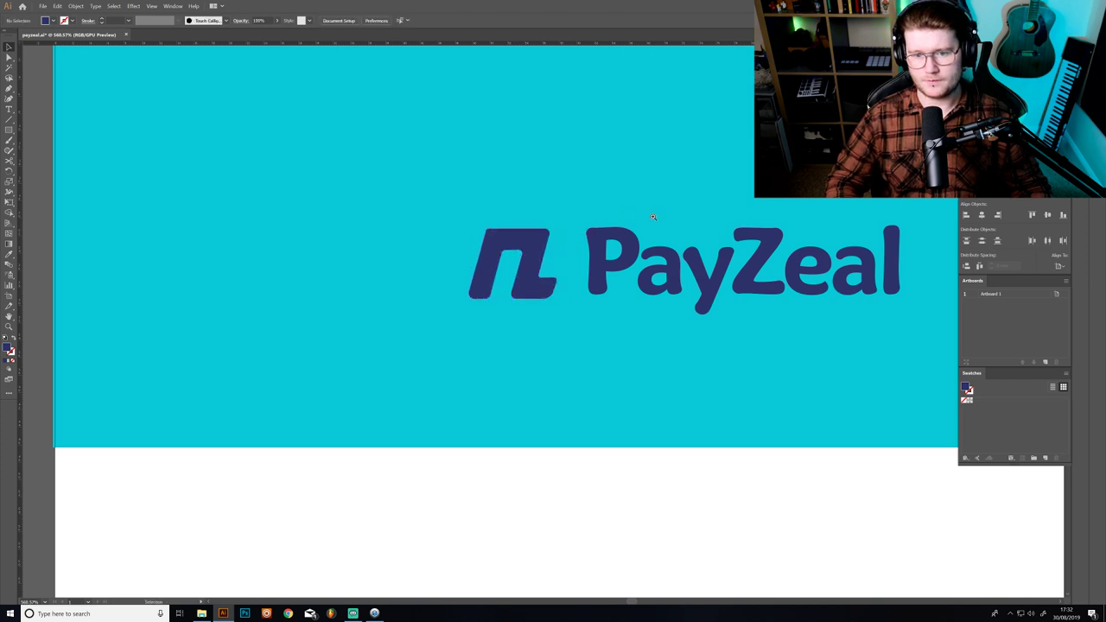
pyautogui.hotkey('ctrl', 'alt', '0')
# - Fine-tune the icon's horizontal position with Shift+arrow nudges right and back left
pyautogui.scroll(3, 569, 261)
pyautogui.click(569, 261)
pyautogui.hotkey('shift', 'Right')
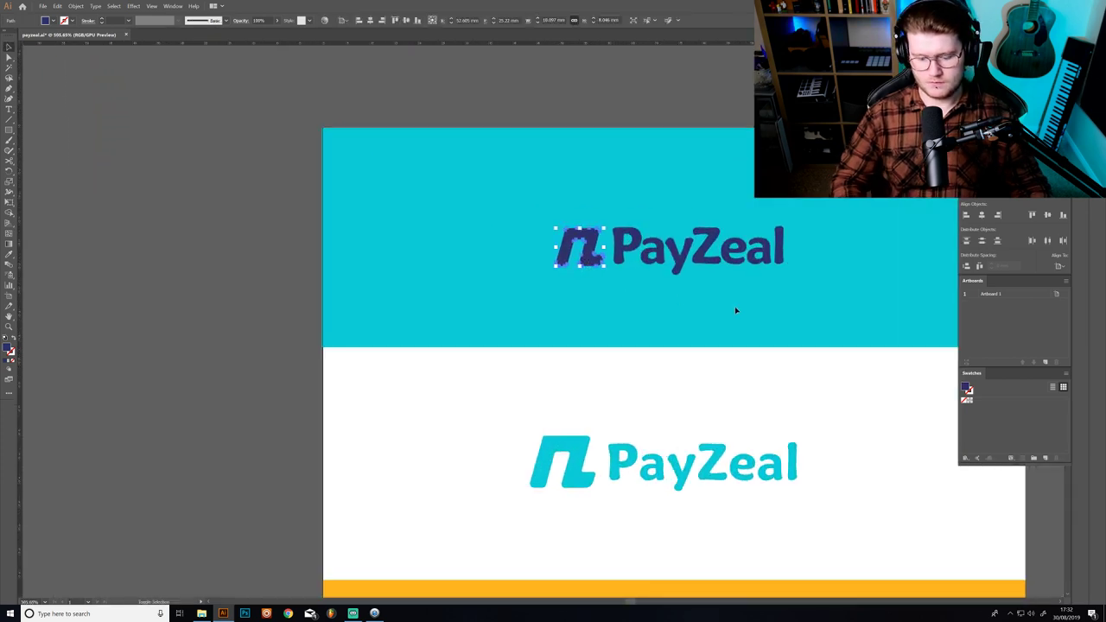
pyautogui.hotkey('shift', 'Right')
pyautogui.hotkey('shift', 'Left')
pyautogui.hotkey('shift', 'Left')
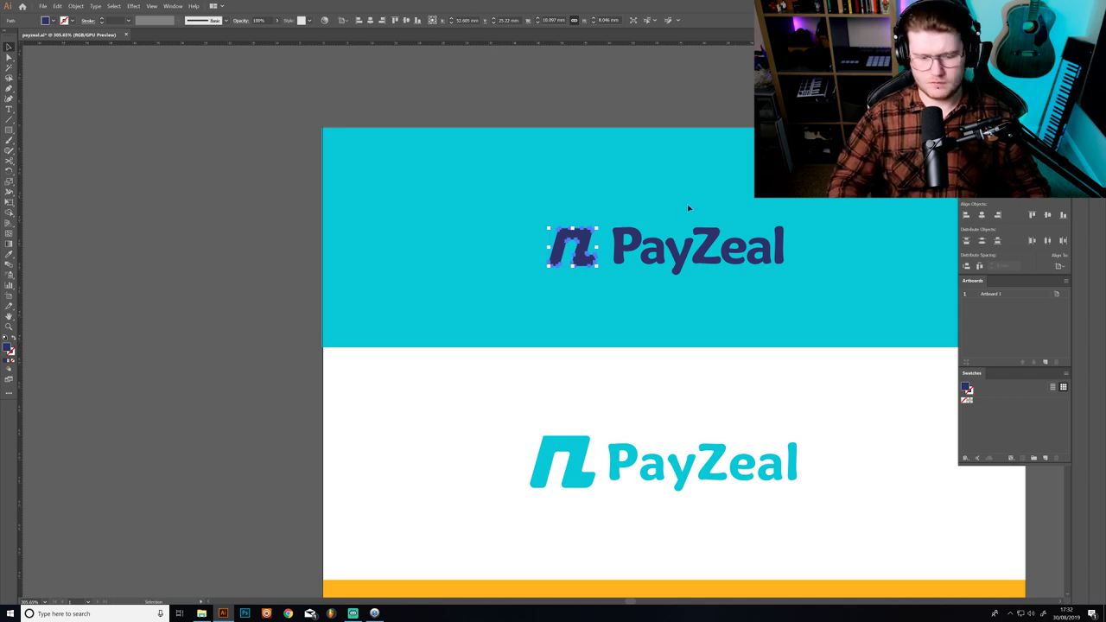
pyautogui.click(591, 195)
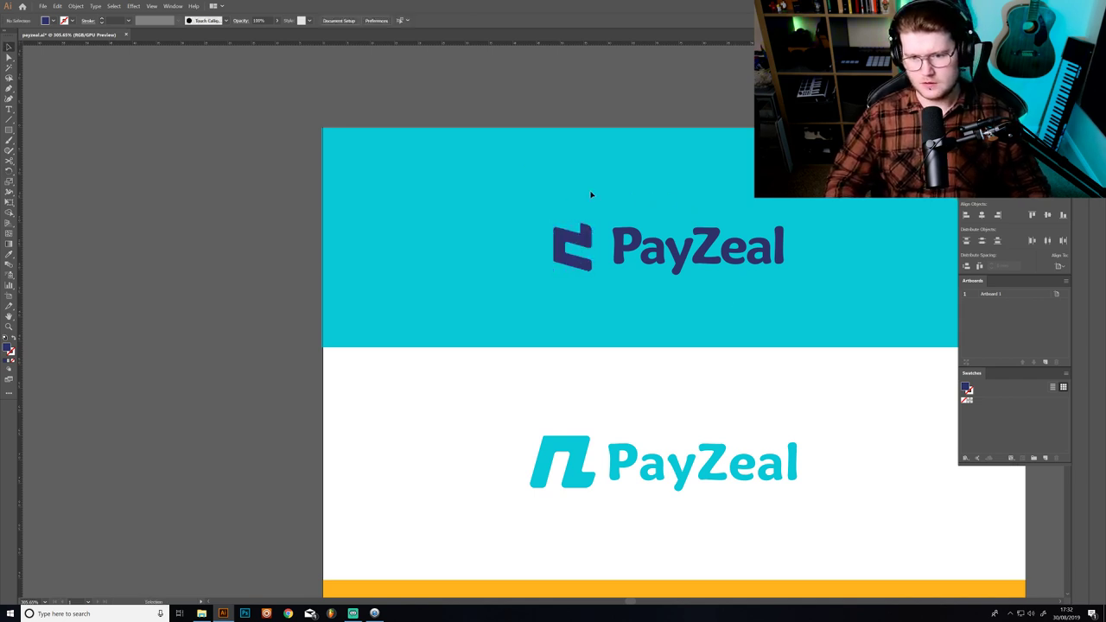
pyautogui.click(562, 259)
# - Flip the icon into its mirrored shape with the Reflect tool (O)
pyautogui.press('o')
pyautogui.click(674, 337)
pyautogui.moveTo(670, 458); pyautogui.dragTo(406, 345)
pyautogui.hotkey('ctrl', 'shift', 'a')
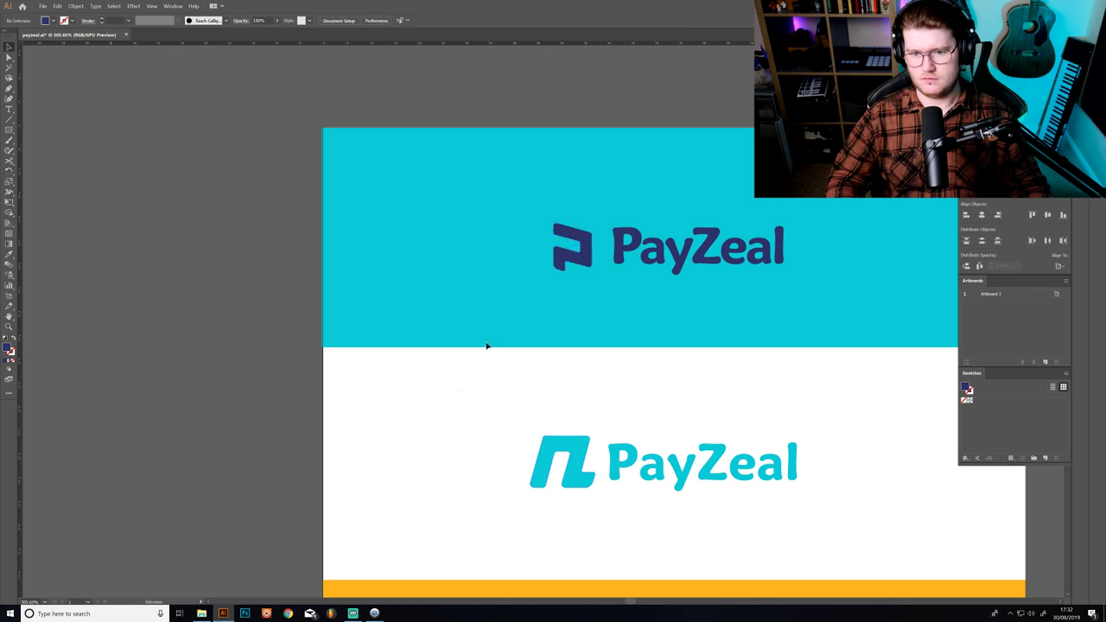
pyautogui.hscroll(3, 454, 298)
pyautogui.scroll(2, 455, 298)
pyautogui.hscroll(2, 454, 298)
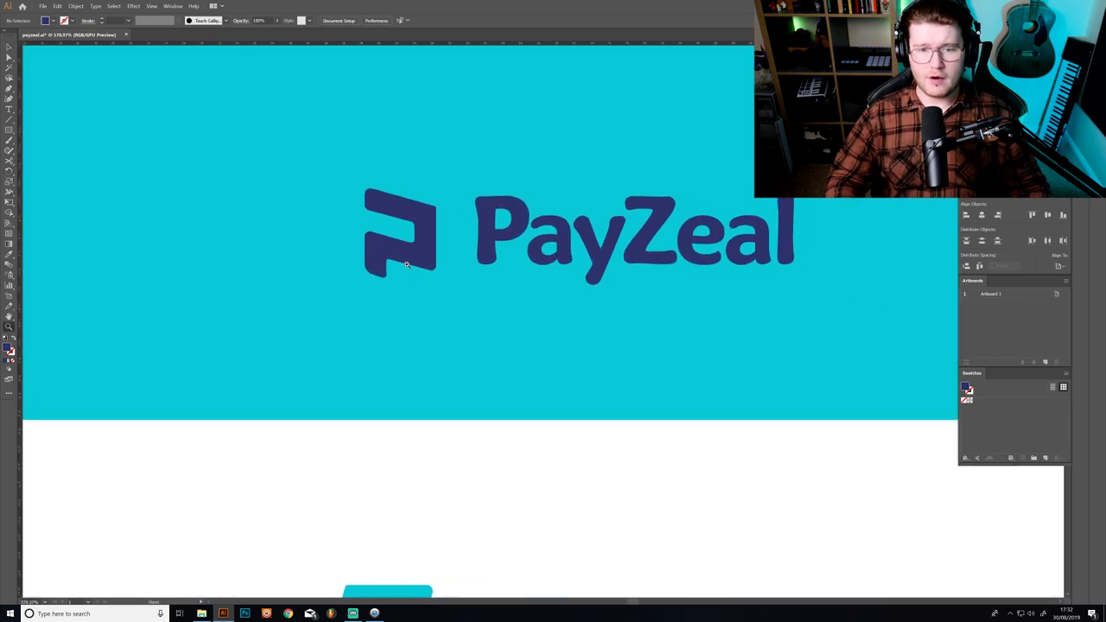
pyautogui.moveTo(345, 173); pyautogui.dragTo(382, 402)
pyautogui.scroll(-5, 444, 323)
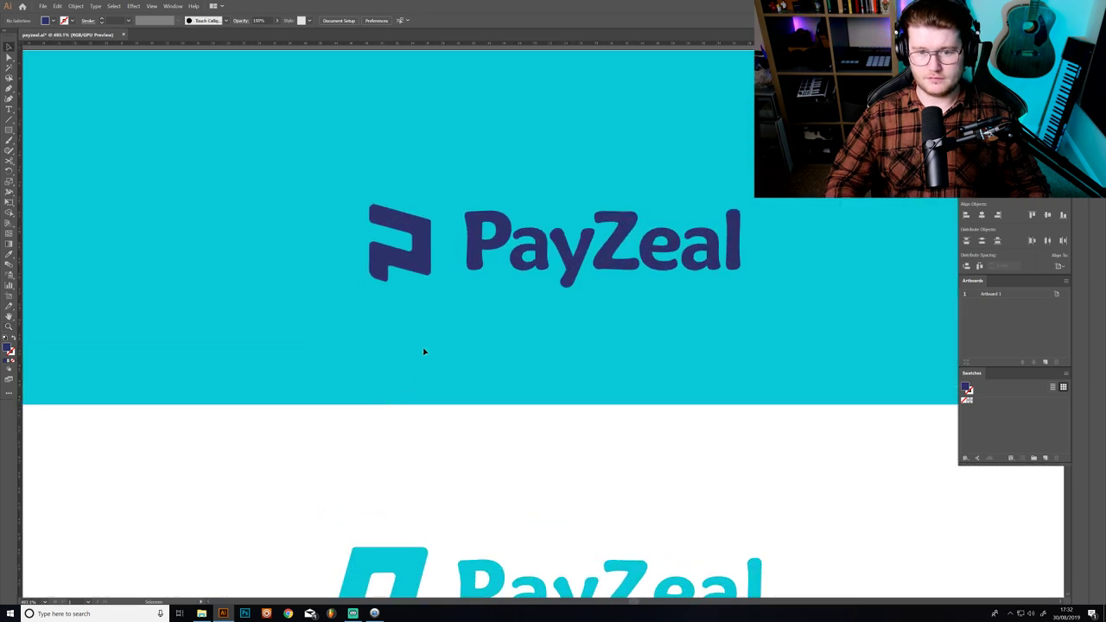
# - Stack the icon centred above the wordmark and shift both down and left together
pyautogui.moveTo(430, 257); pyautogui.dragTo(453, 251)
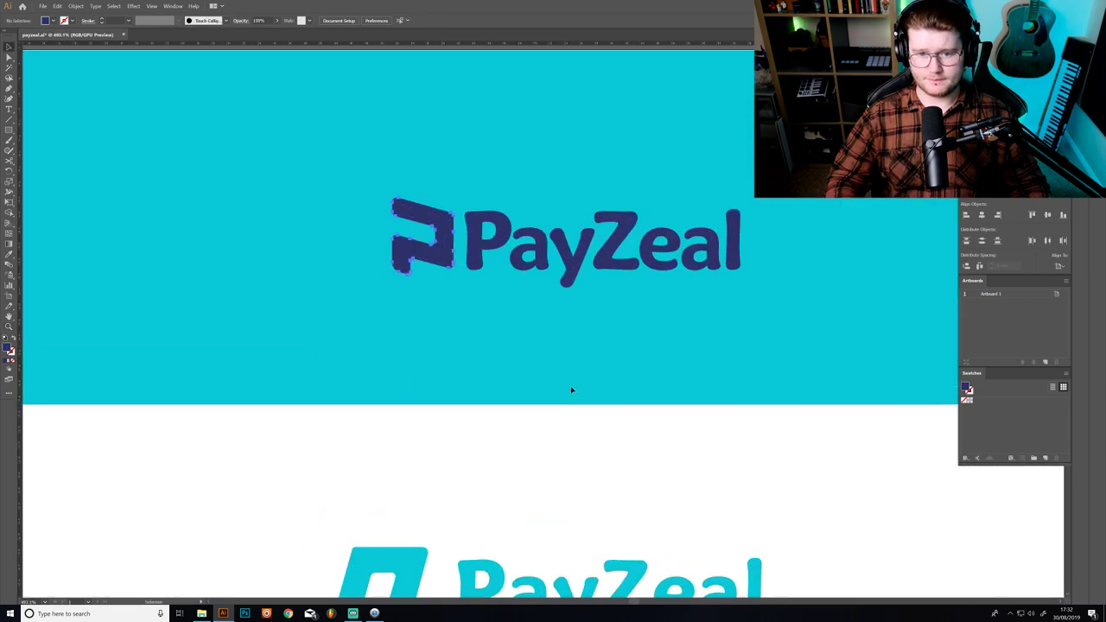
pyautogui.click(566, 384)
pyautogui.scroll(2, 614, 414)
pyautogui.moveTo(404, 309); pyautogui.dragTo(555, 227)
pyautogui.moveTo(711, 234); pyautogui.dragTo(351, 414)
pyautogui.moveTo(575, 319); pyautogui.dragTo(533, 346)
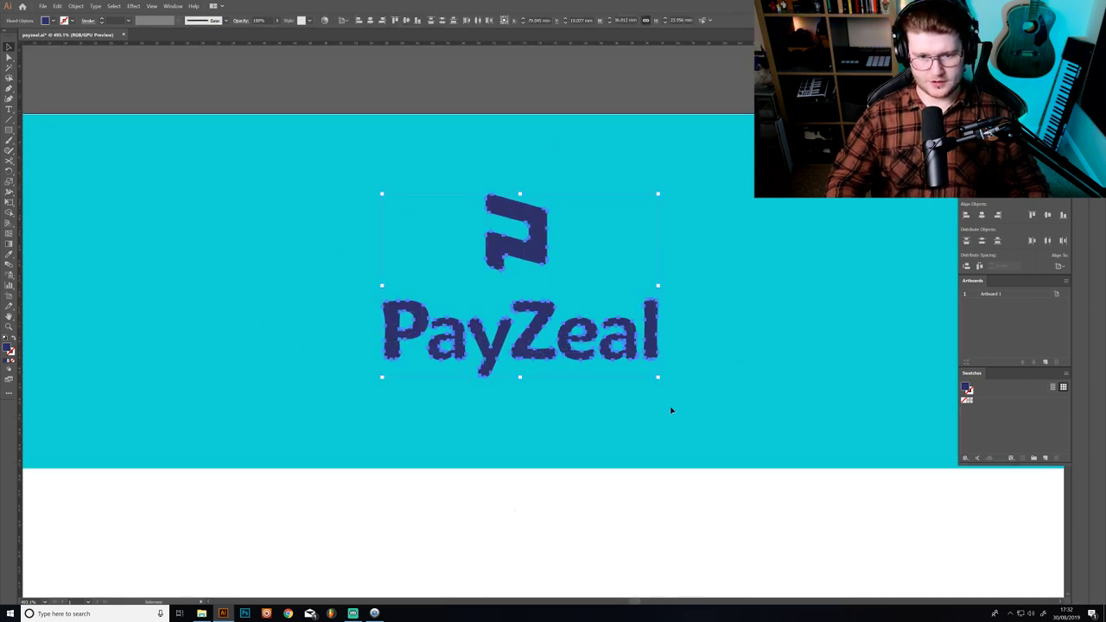
# - Recolour the icon and the PayZeal wordmark white with the Eyedropper
pyautogui.click(546, 244)
pyautogui.press('i')
pyautogui.click(563, 491)
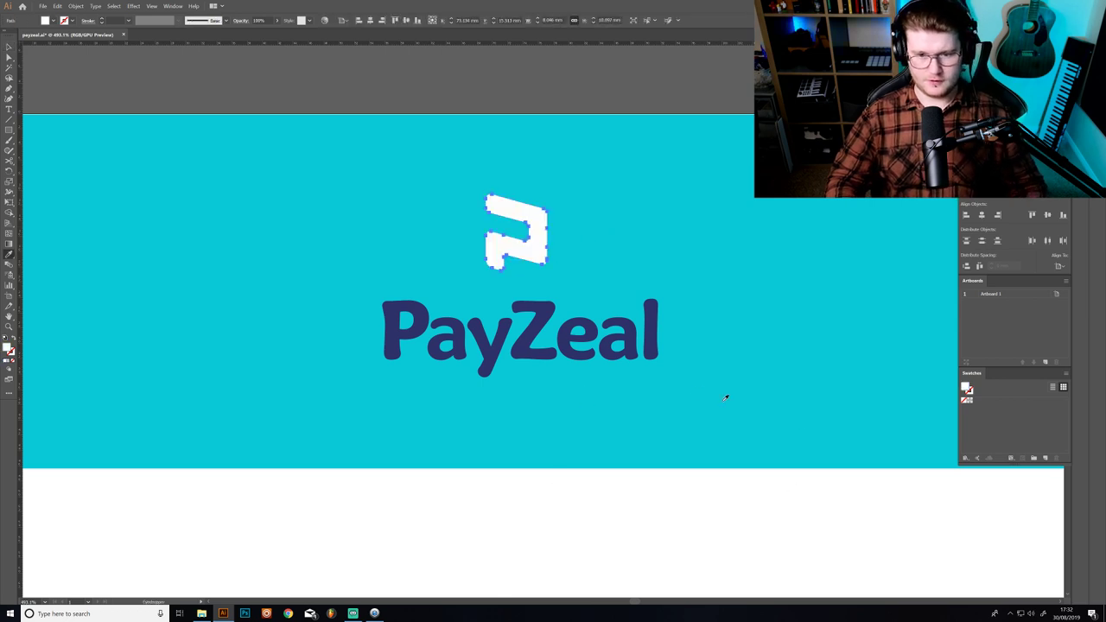
pyautogui.press('v')
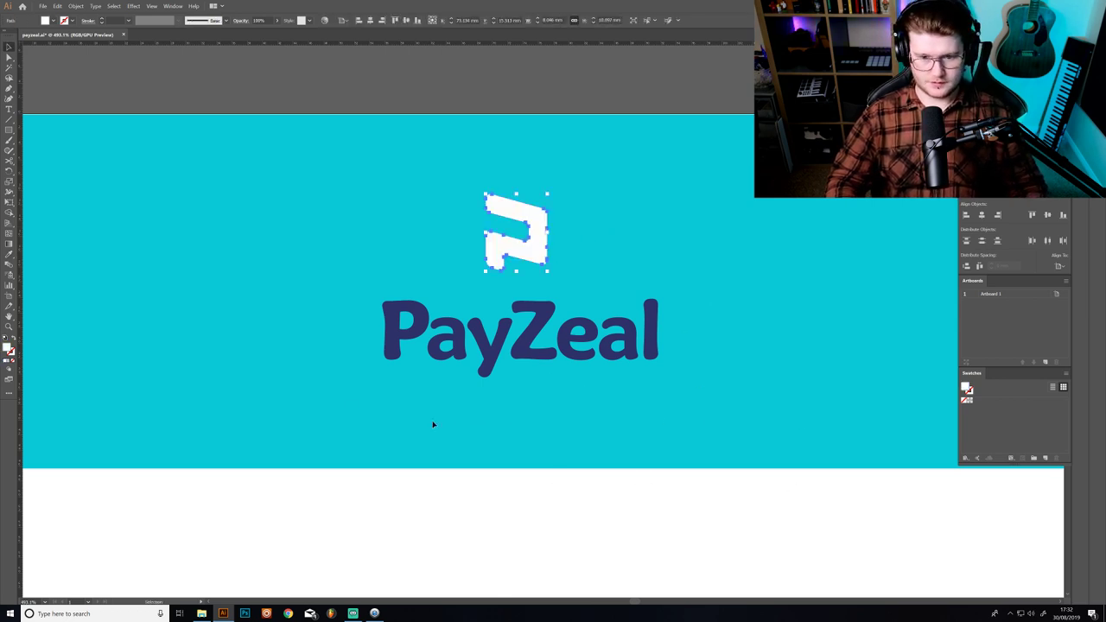
pyautogui.click(501, 345)
pyautogui.press('i')
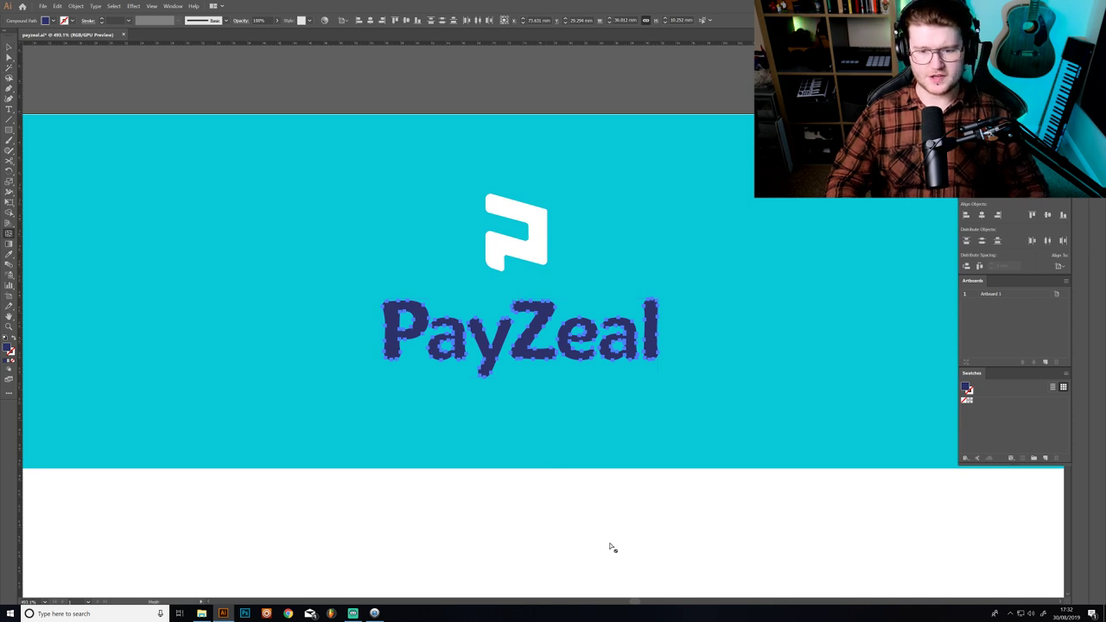
pyautogui.click(610, 536)
pyautogui.hotkey('ctrl', 'shift', 'a')
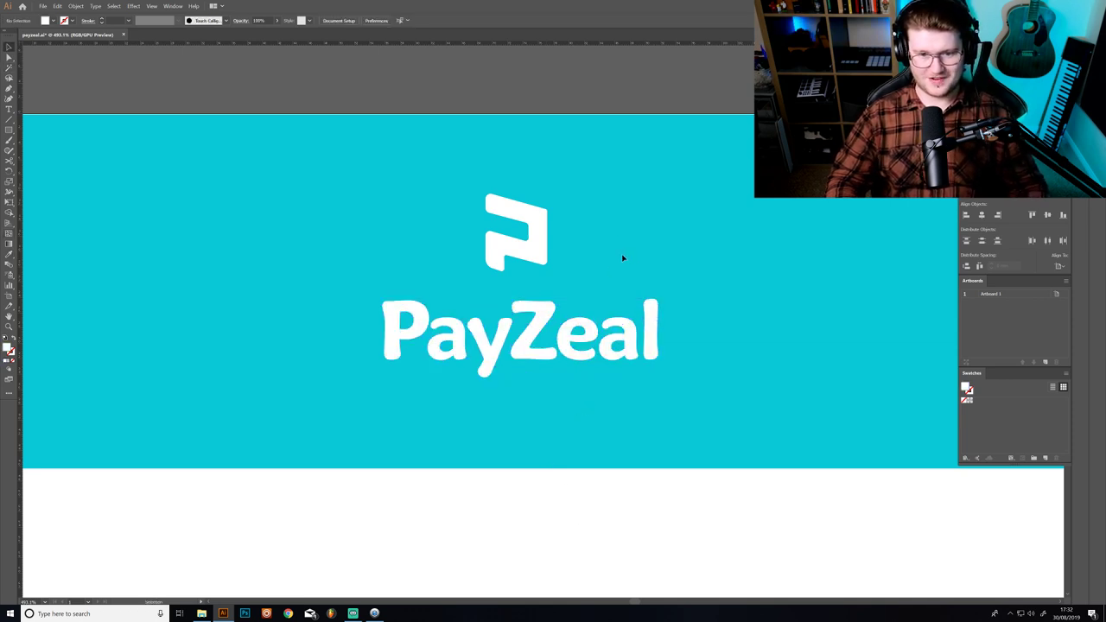
# - Zoom in on the top logo and nudge the icon slightly down toward PayZeal
pyautogui.click(518, 233)
pyautogui.click(600, 222)
pyautogui.click(546, 205)
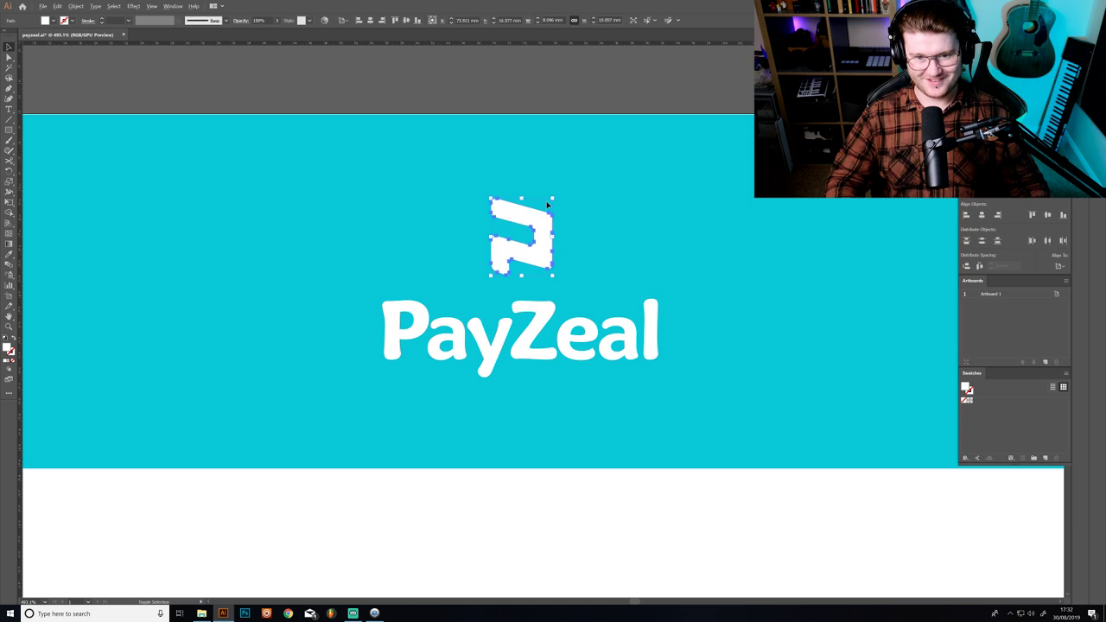
pyautogui.hotkey('ctrl', 'shift', 'a')
pyautogui.hotkey('ctrl', '0')
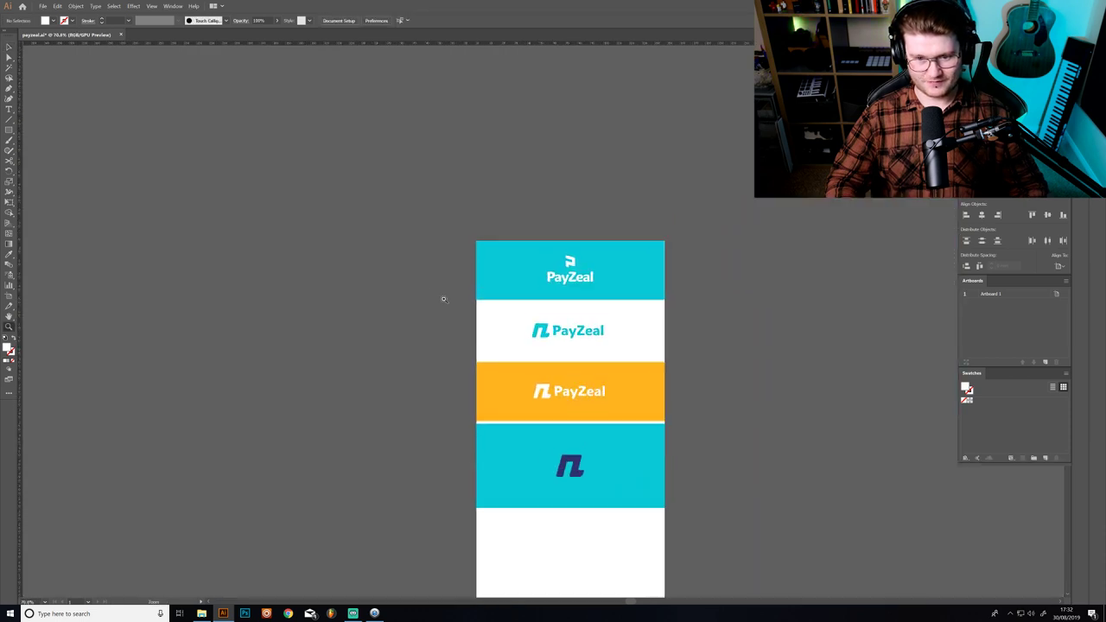
pyautogui.click(580, 266)
pyautogui.click(605, 264)
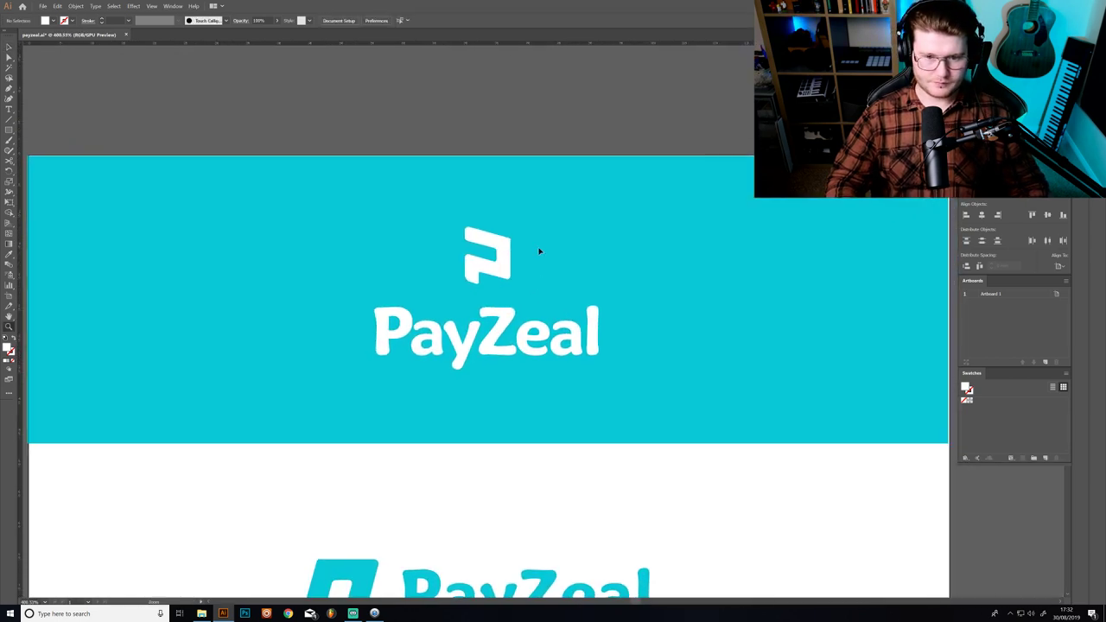
pyautogui.moveTo(488, 250); pyautogui.dragTo(489, 256)
pyautogui.click(694, 303)
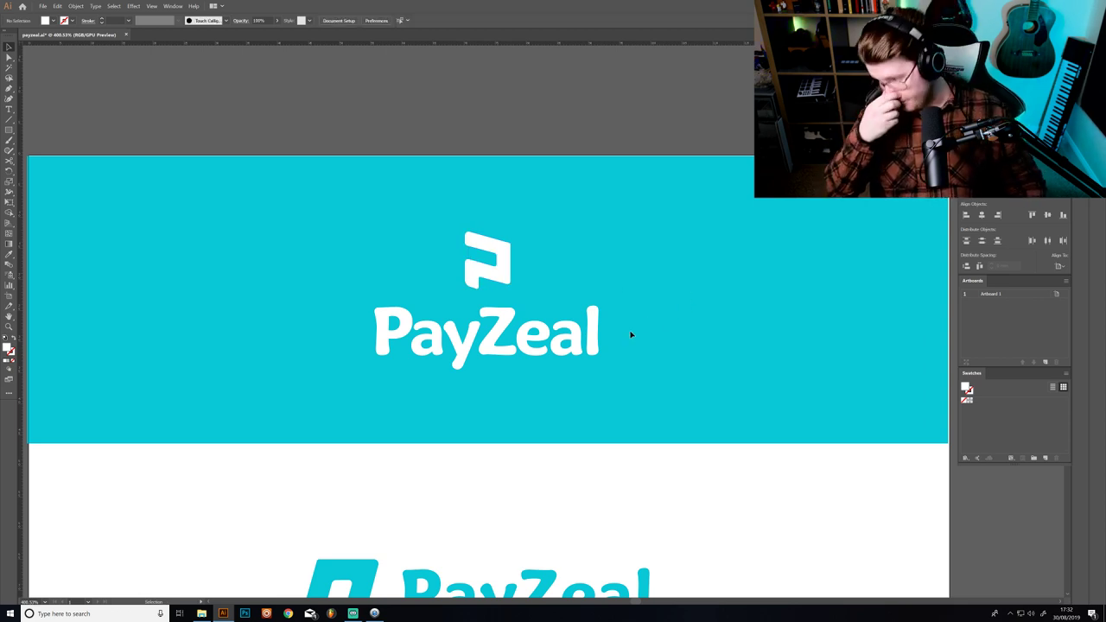
pyautogui.press('z')
pyautogui.moveTo(461, 279); pyautogui.dragTo(516, 342)
pyautogui.press('a')
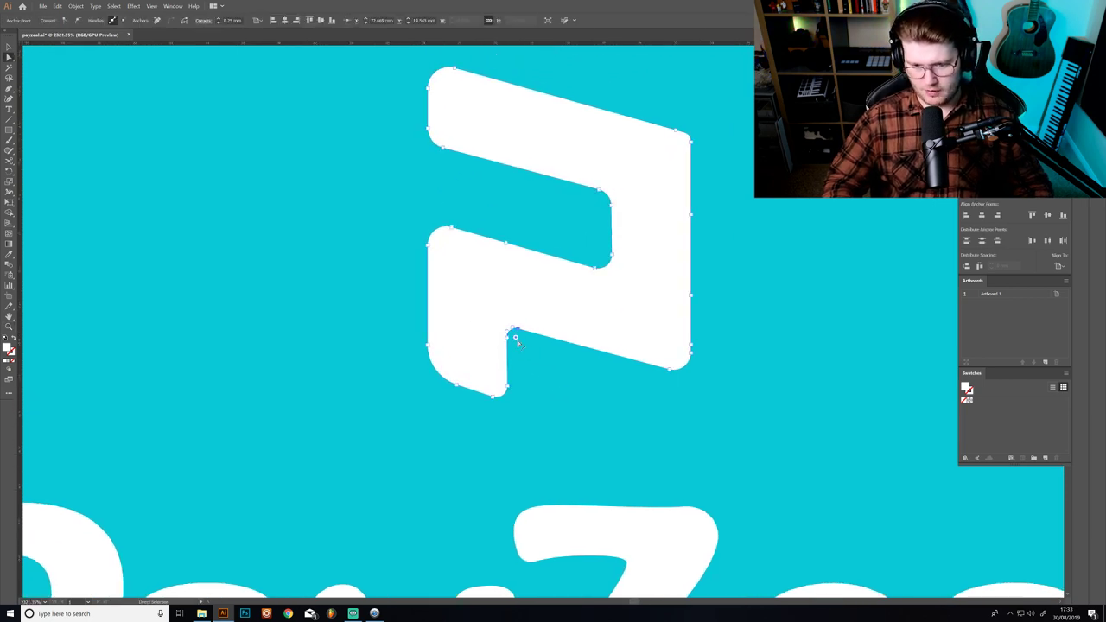
# - Restore the icon's anchor selection and round its sharp inner bottom corner
pyautogui.click(593, 424)
pyautogui.hotkey('ctrl', '0')
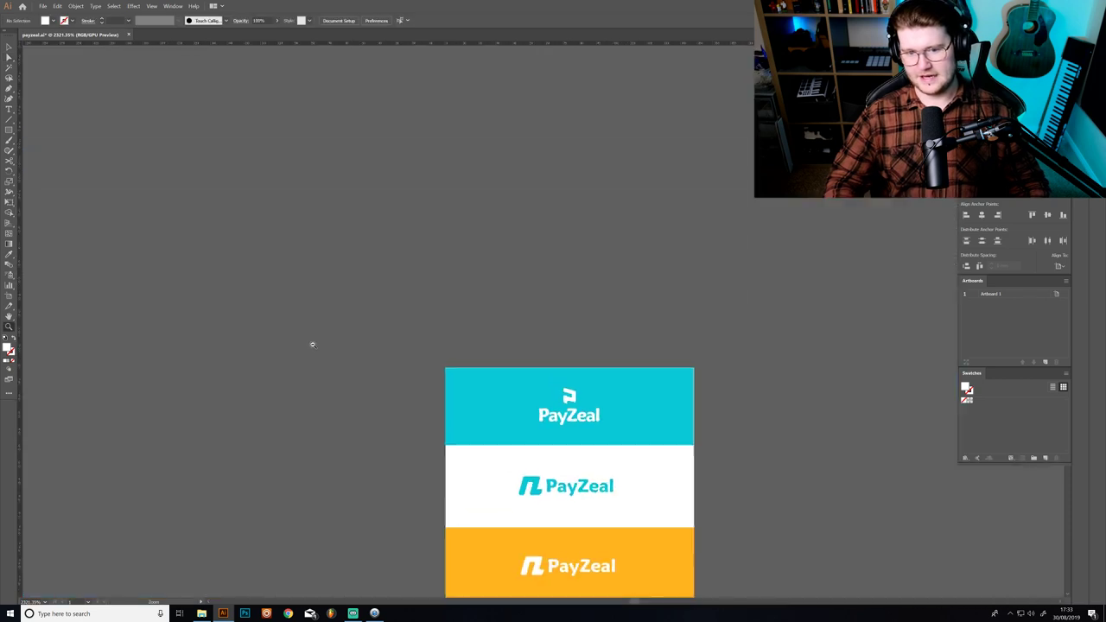
pyautogui.hotkey('ctrl', 'z')
pyautogui.hotkey('ctrl', '+')
pyautogui.hotkey('ctrl', '+')
pyautogui.hotkey('ctrl', '+')
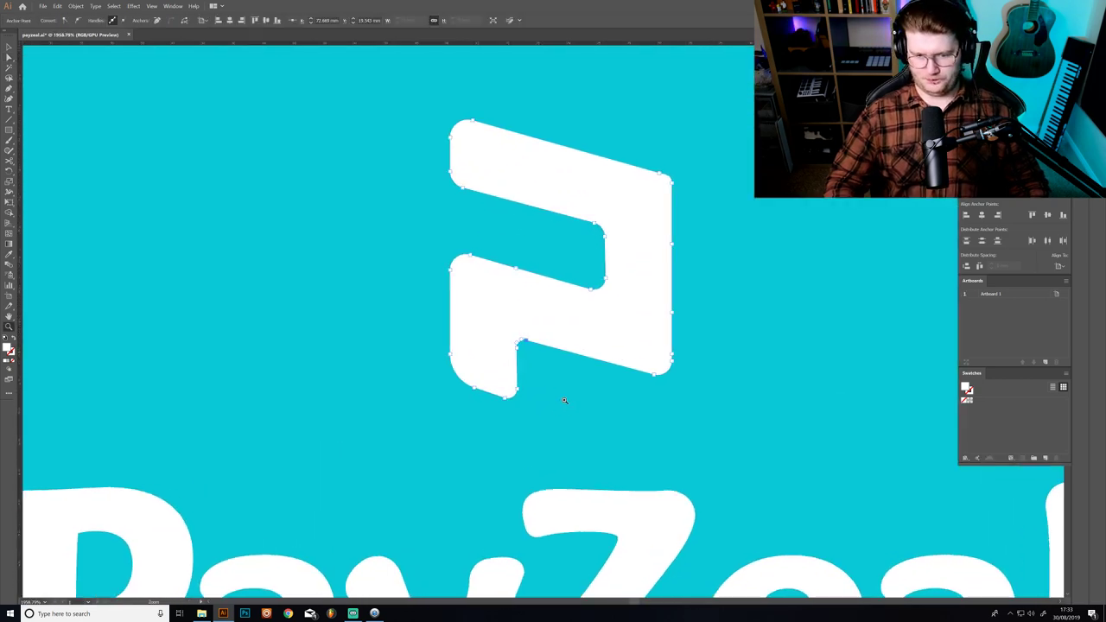
pyautogui.scroll(-1, 565, 400)
pyautogui.scroll(1, 571, 423)
pyautogui.moveTo(550, 333); pyautogui.dragTo(566, 466)
pyautogui.hotkey('ctrl', 'shift', 'a')
# - Deselect the anchors and zoom out to review the stacked logo across the artboards
pyautogui.moveTo(540, 400); pyautogui.dragTo(558, 425)
pyautogui.press('a')
pyautogui.hotkey('ctrl', 'a')
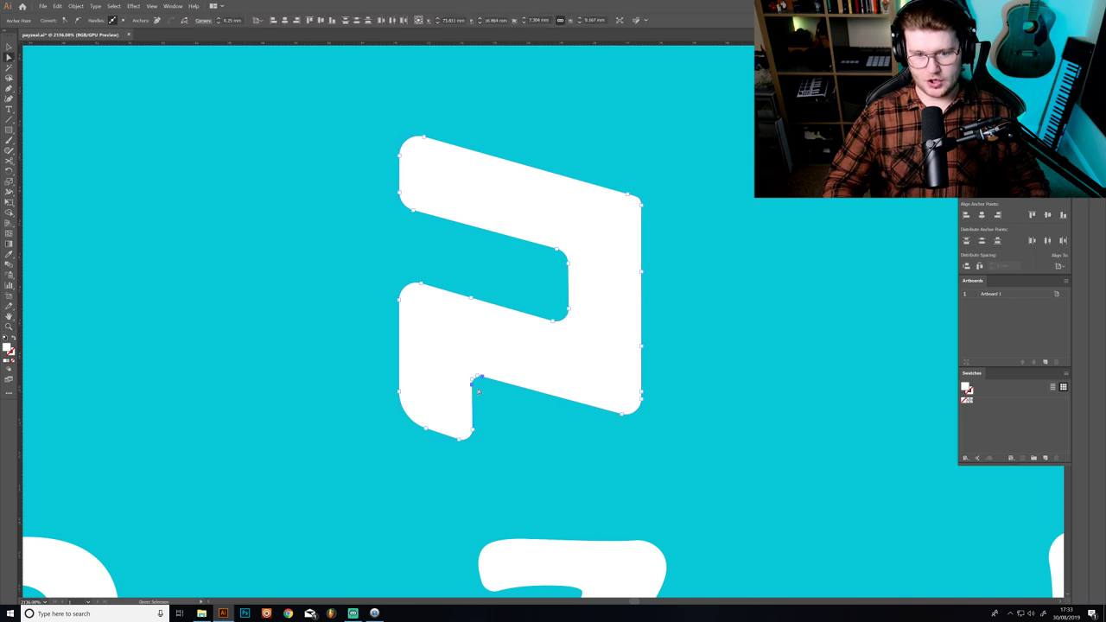
pyautogui.hotkey('ctrl', 'shift', 'a')
pyautogui.press('z')
pyautogui.moveTo(480, 386); pyautogui.dragTo(345, 395)
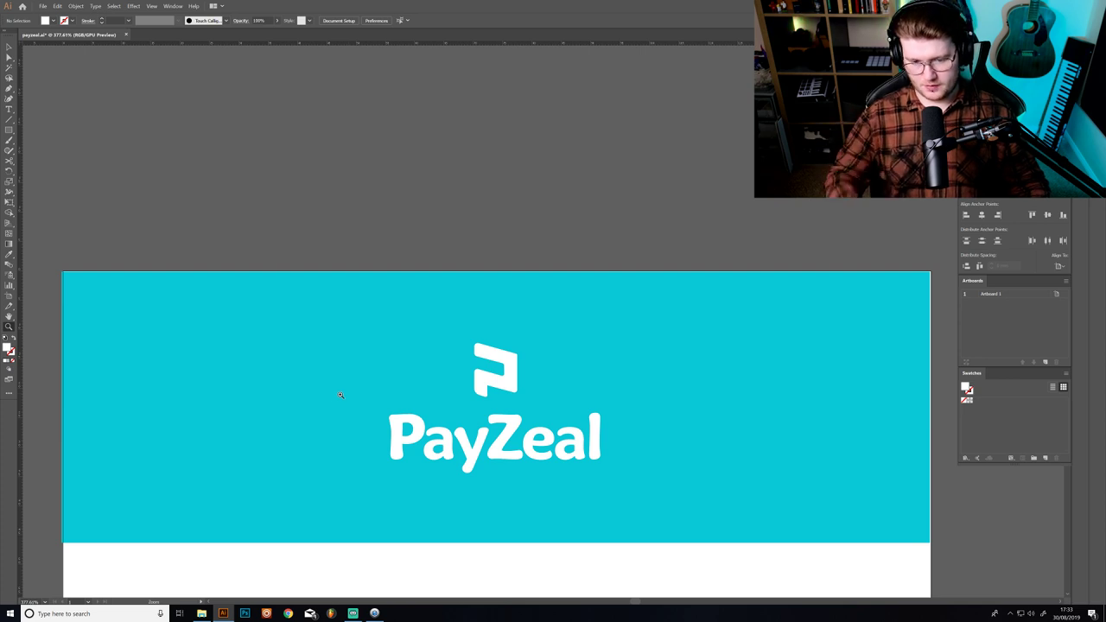
pyautogui.scroll(-2, 398, 395)
pyautogui.scroll(-3, 389, 328)
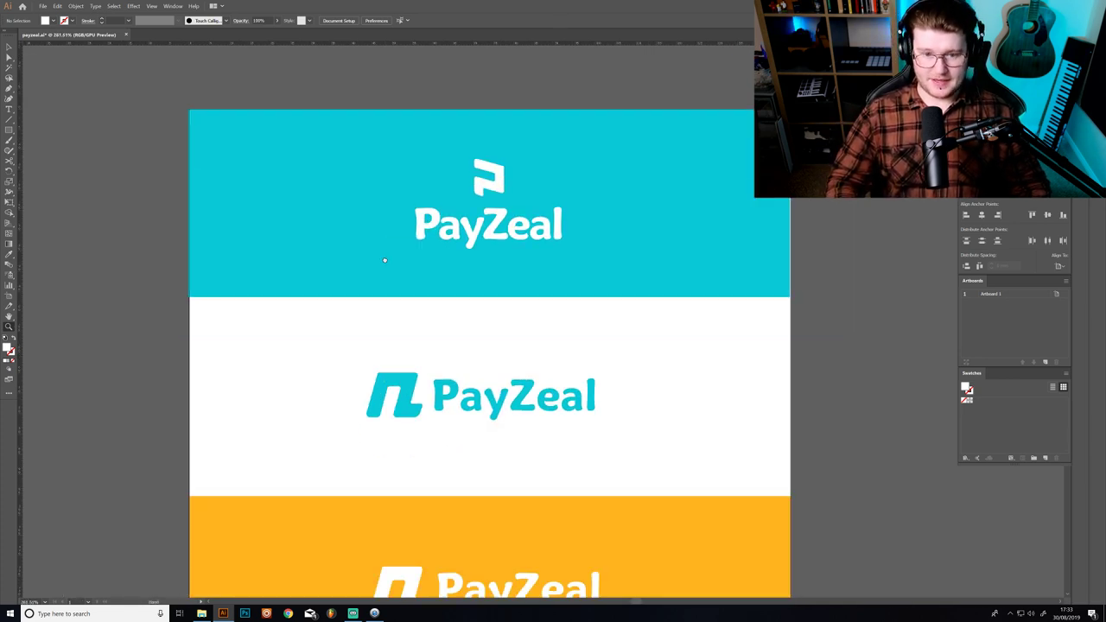
pyautogui.scroll(-10, 384, 260)
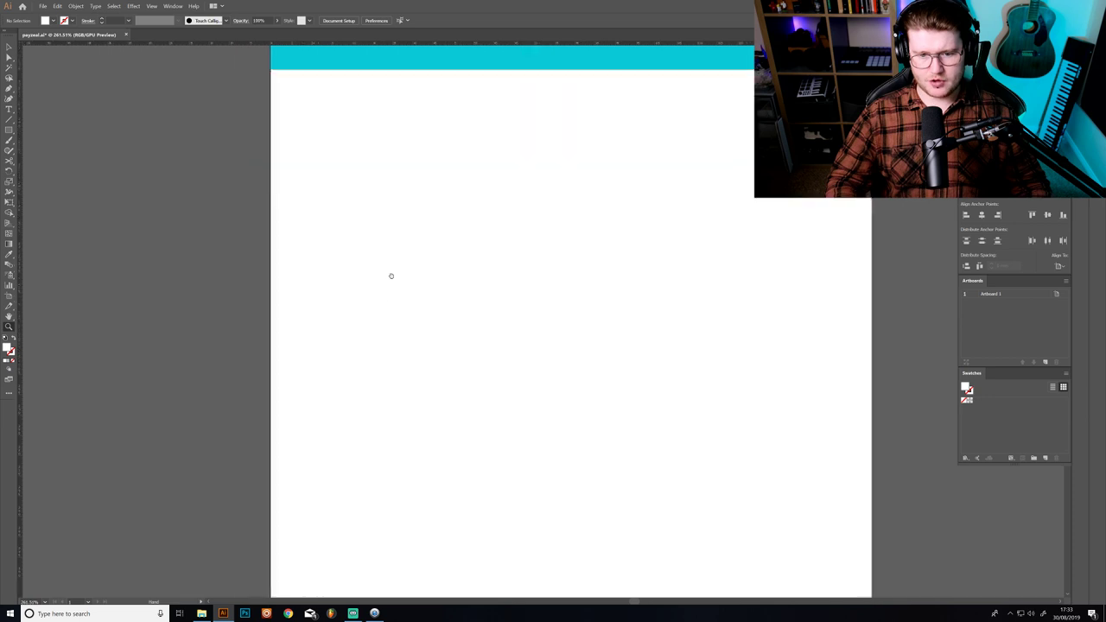
pyautogui.scroll(15, 298, 219)
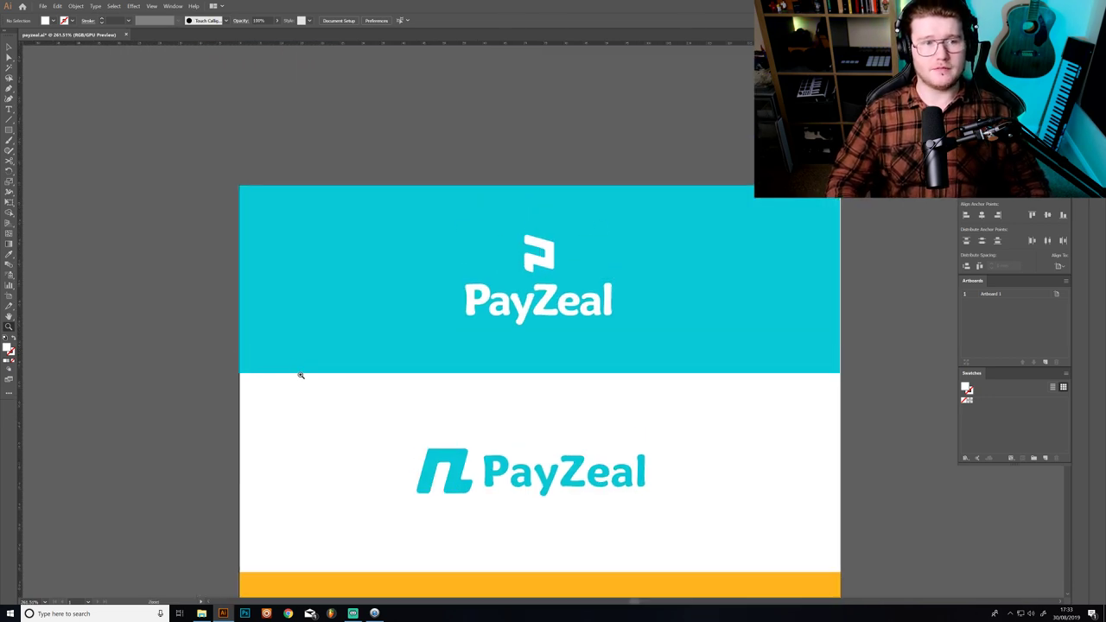
# - Recheck the teal PayZeal logos, then close payzeal.ai with Ctrl+W and answer the save prompt
pyautogui.hotkey('alt', 'Tab')
pyautogui.hotkey('alt', 'Tab')
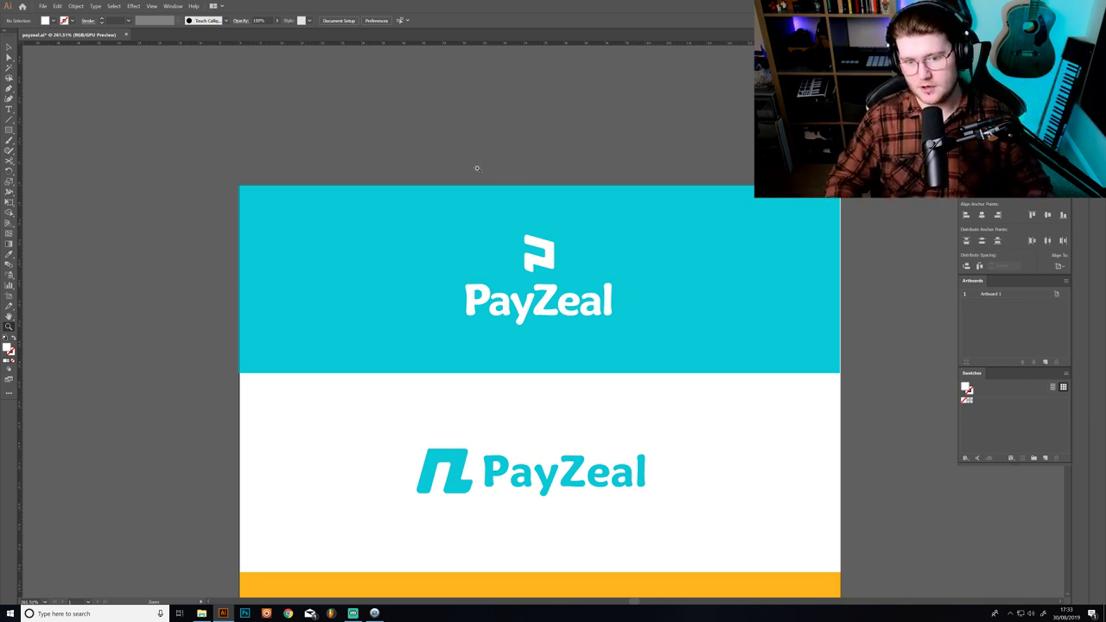
pyautogui.click(504, 252)
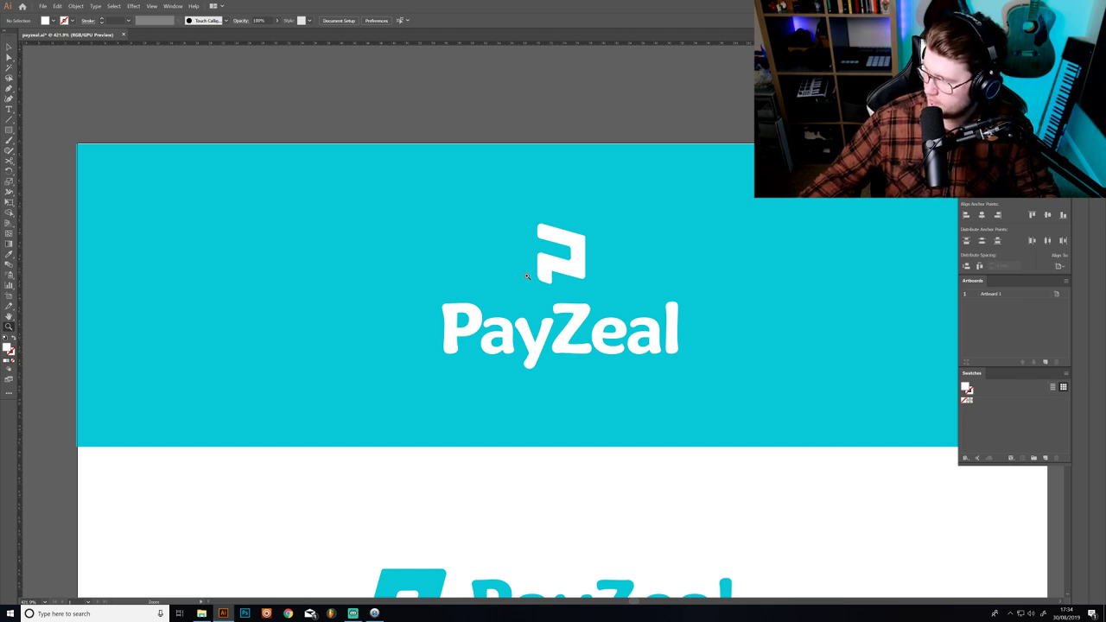
pyautogui.scroll(-1, 557, 315)
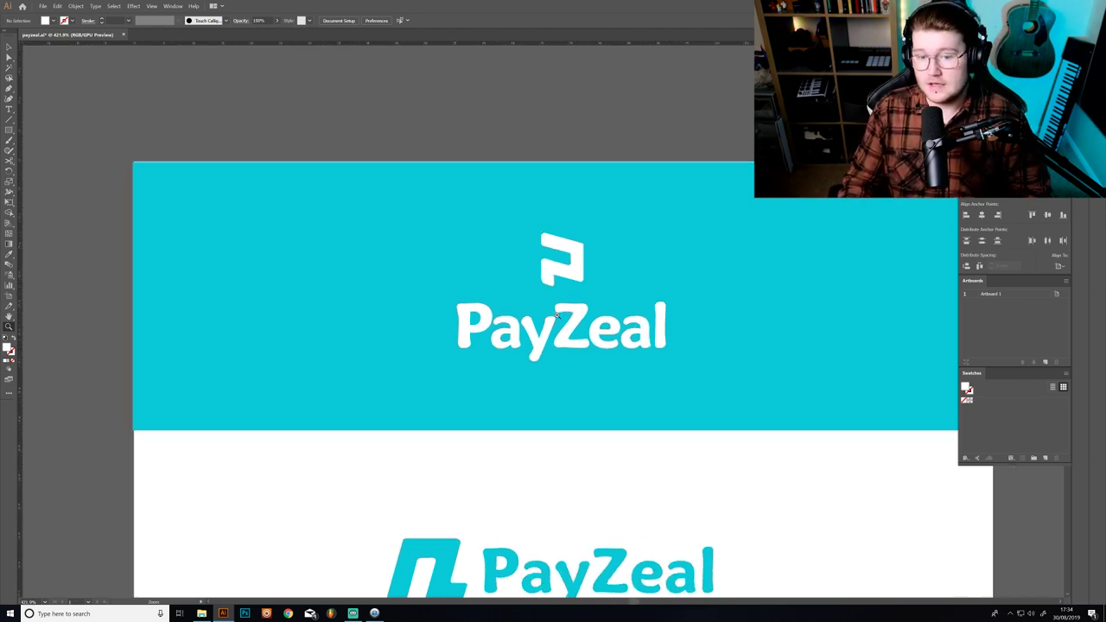
pyautogui.scroll(-1, 558, 316)
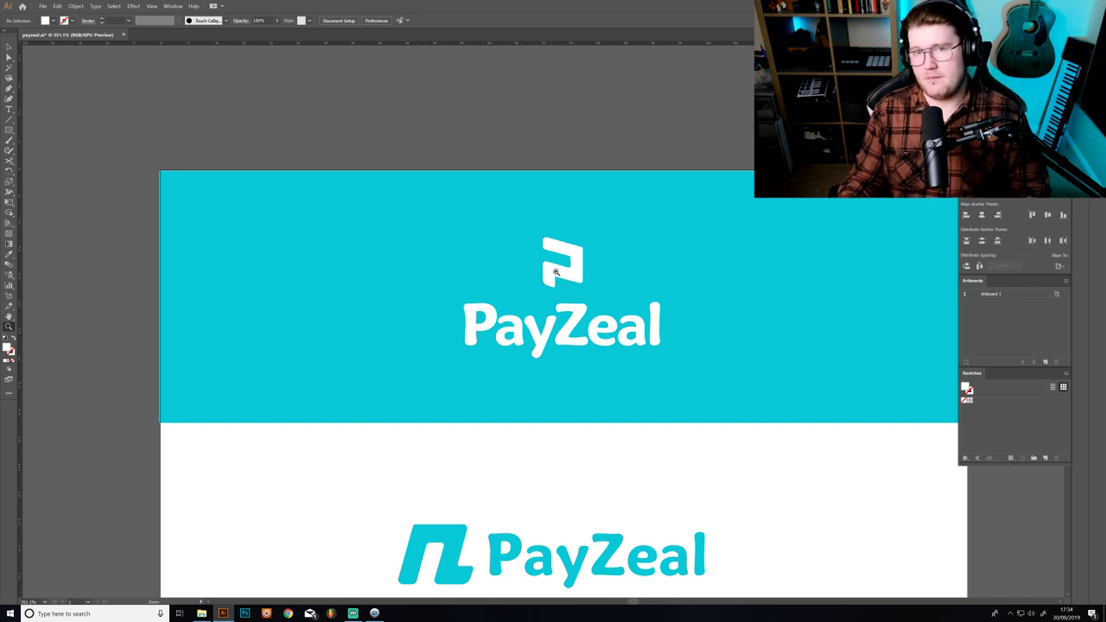
pyautogui.scroll(-5, 449, 301)
pyautogui.moveTo(449, 302); pyautogui.dragTo(393, 352)
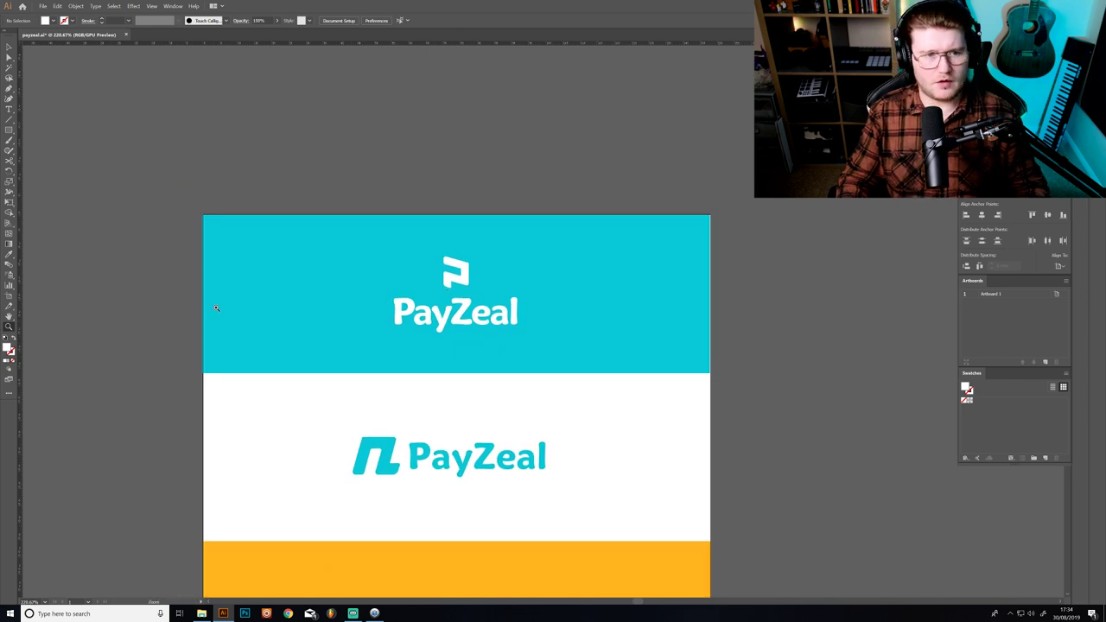
pyautogui.hotkey('ctrl', 'w')
pyautogui.click(563, 316)
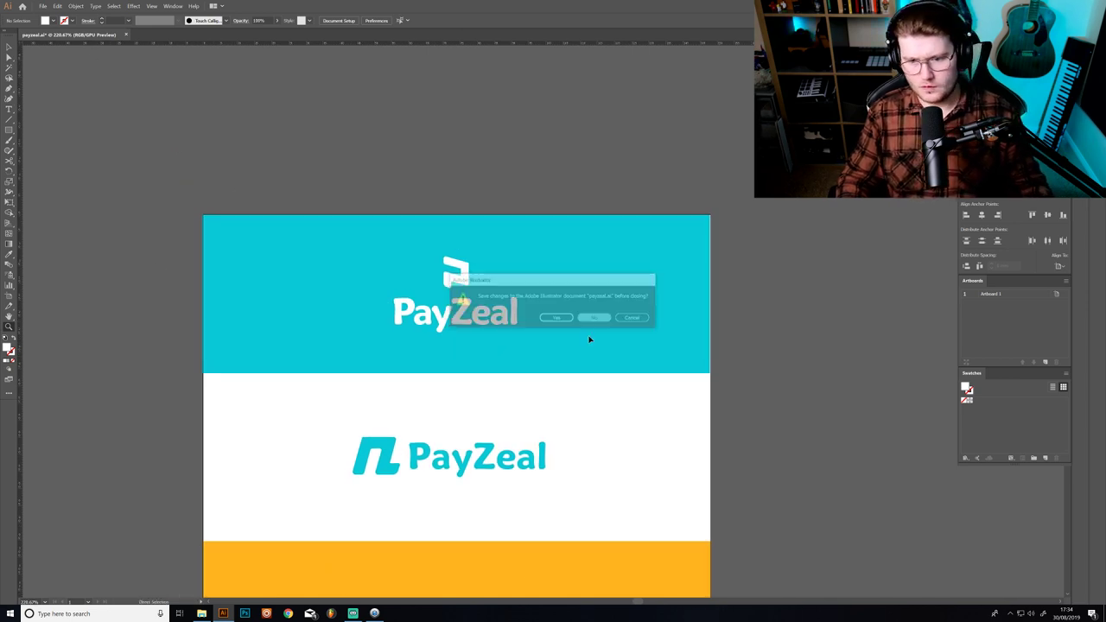
# - Go up to the student folders, enter the resubmission folder and open Finished PayZeal Presentation PDF
pyautogui.click(202, 613)
pyautogui.click(666, 199)
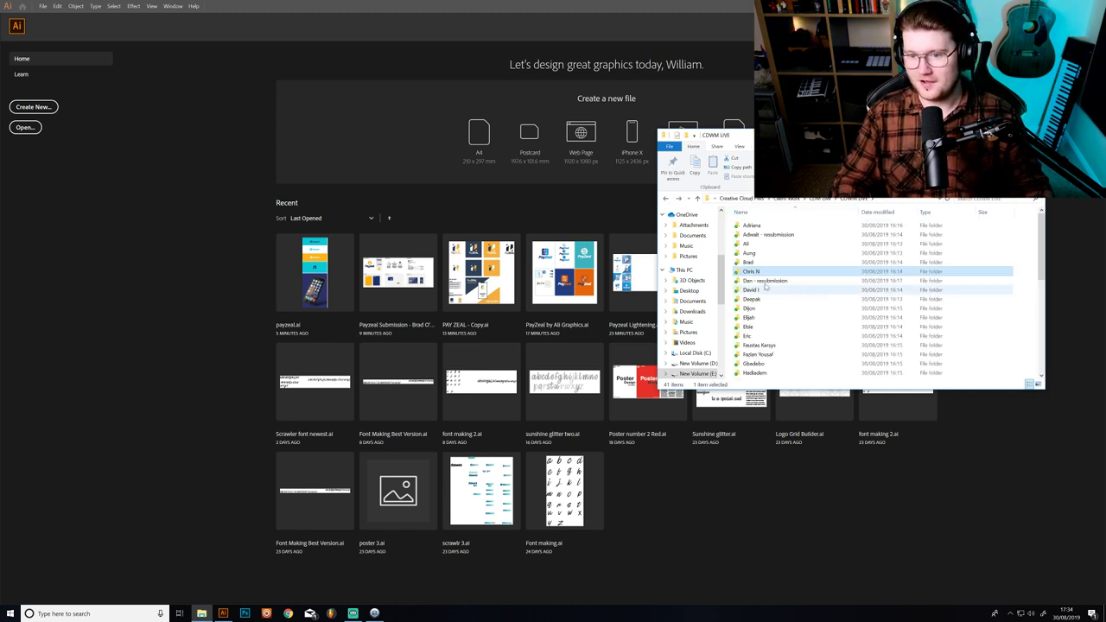
pyautogui.doubleClick(795, 283)
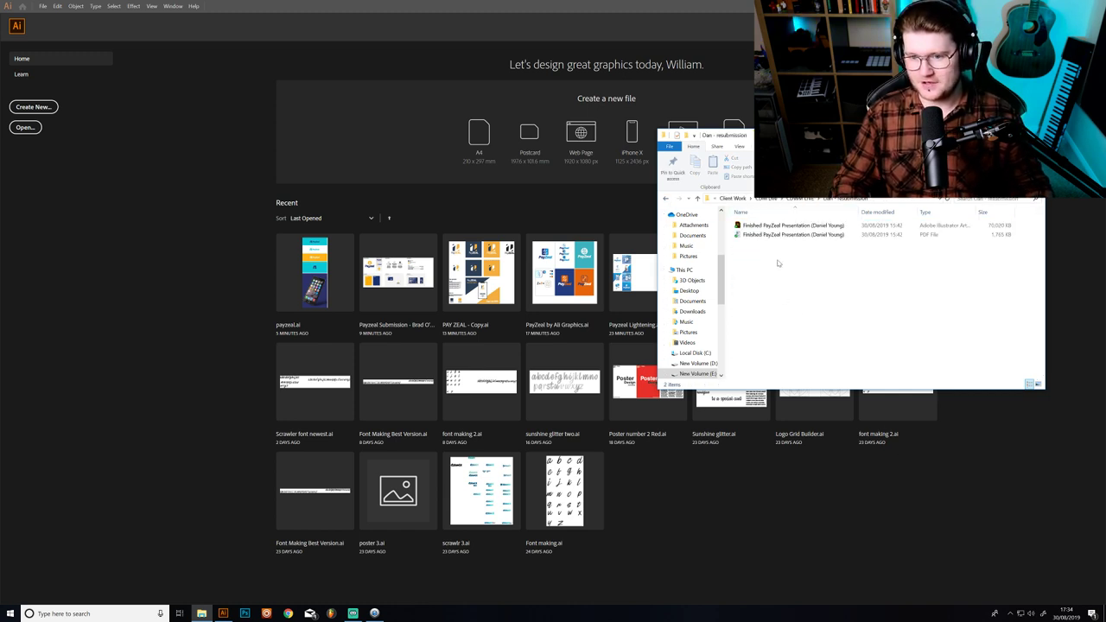
pyautogui.doubleClick(791, 234)
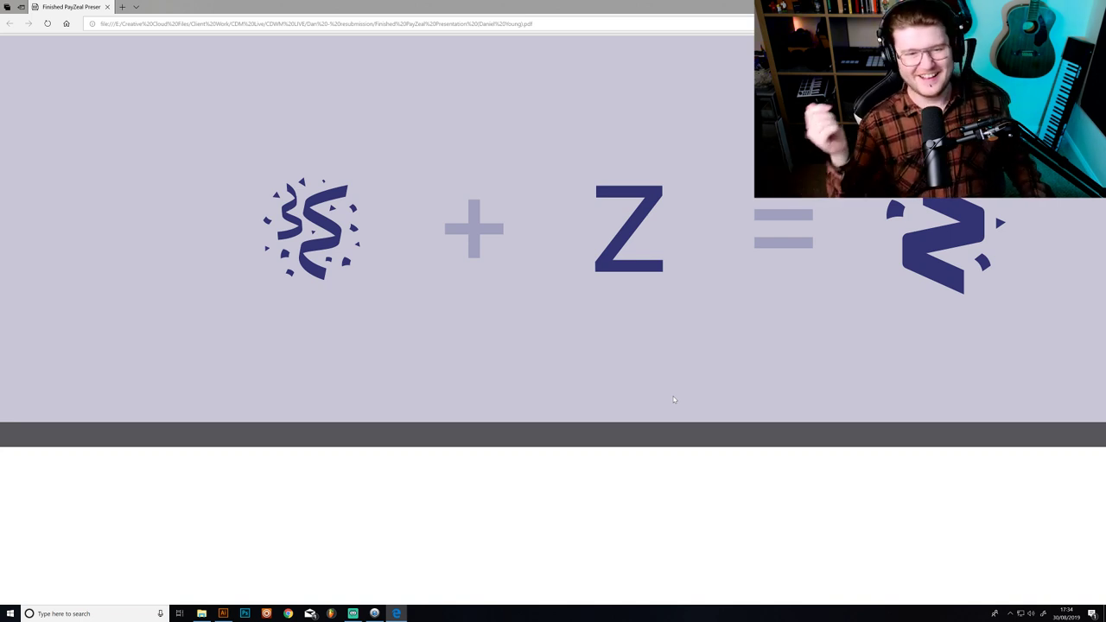
# - Scroll through the PDF's logo slides to the icon-plus-Z page showing the navy ribbon mark
pyautogui.scroll(10, 654, 388)
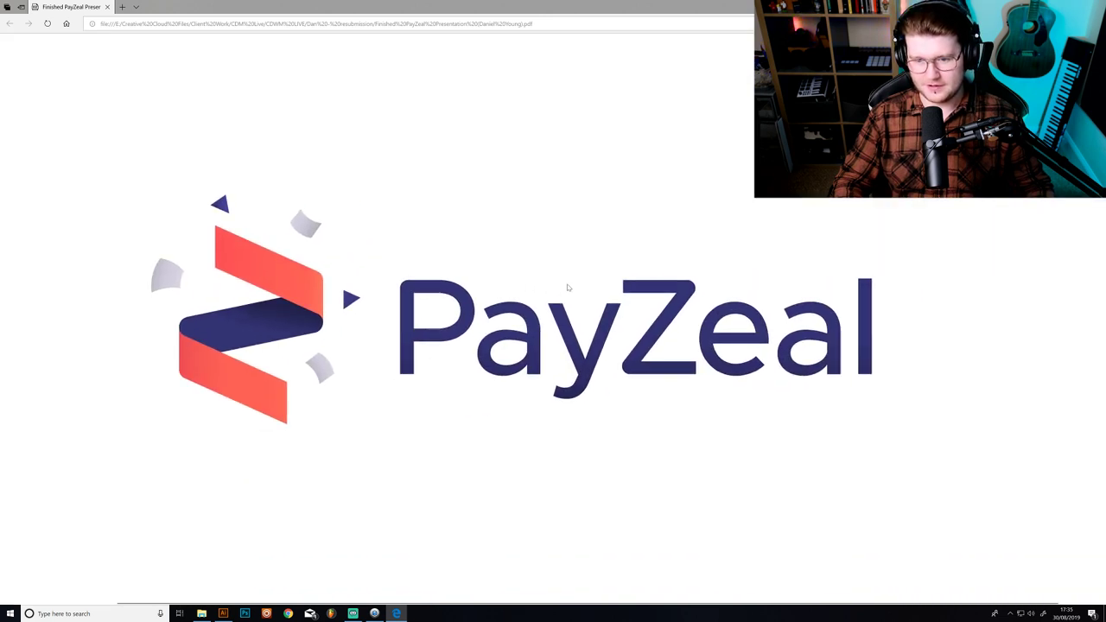
pyautogui.scroll(-5, 570, 285)
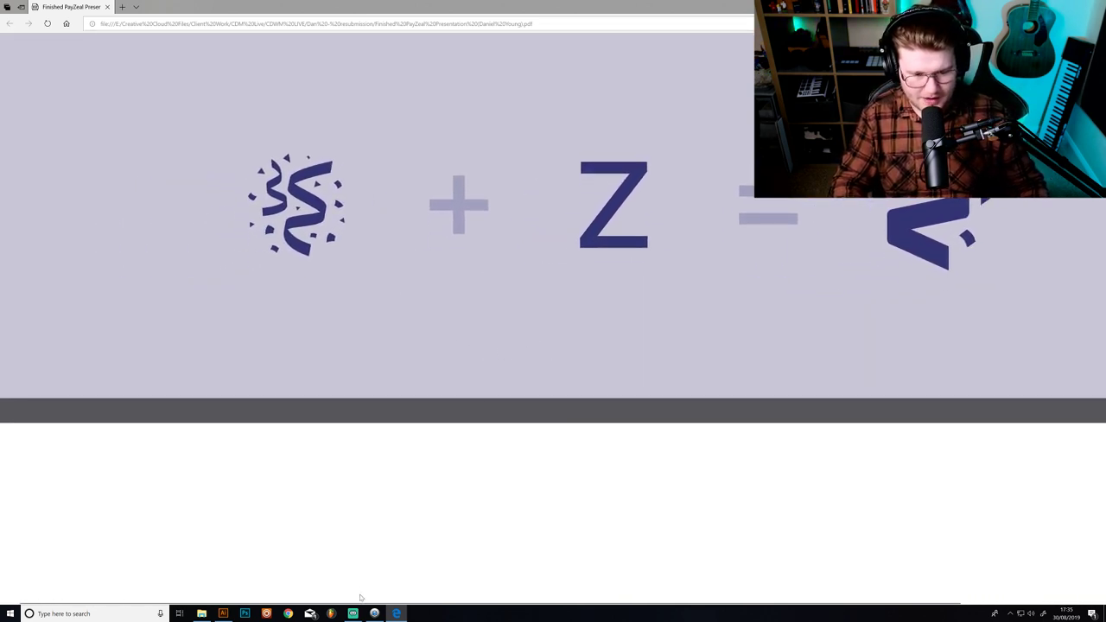
pyautogui.moveTo(353, 614)
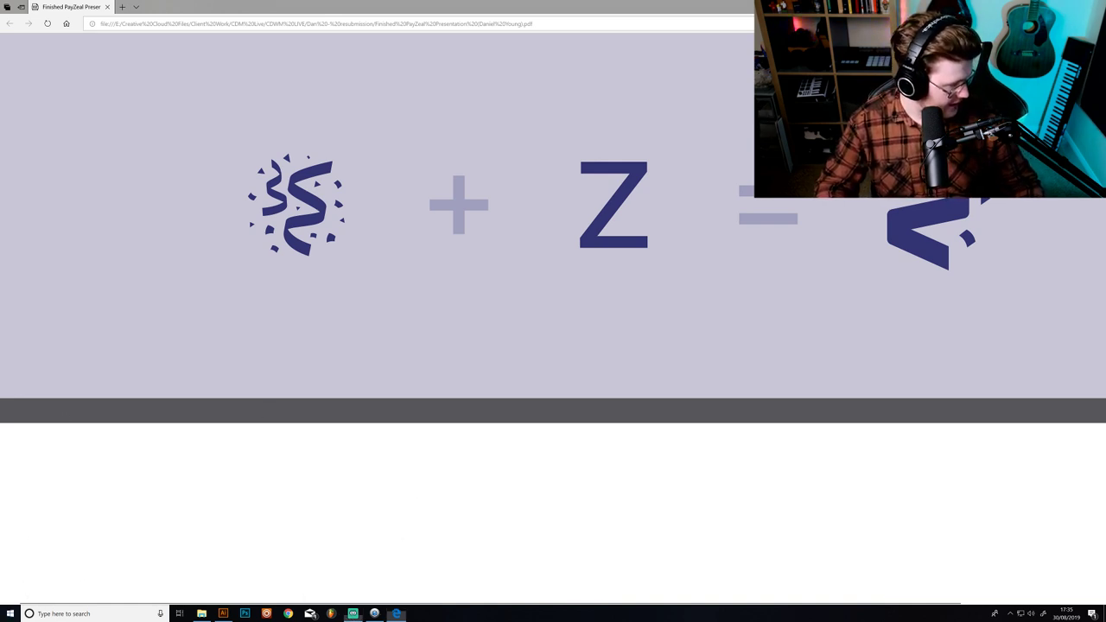
pyautogui.click(525, 358)
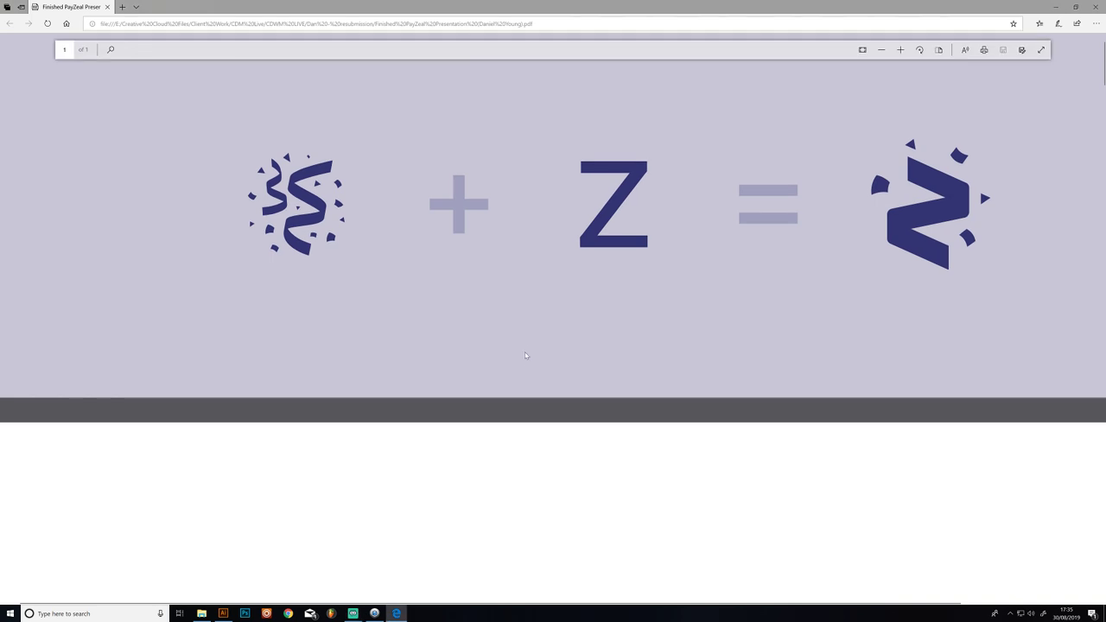
pyautogui.scroll(-5, 552, 334)
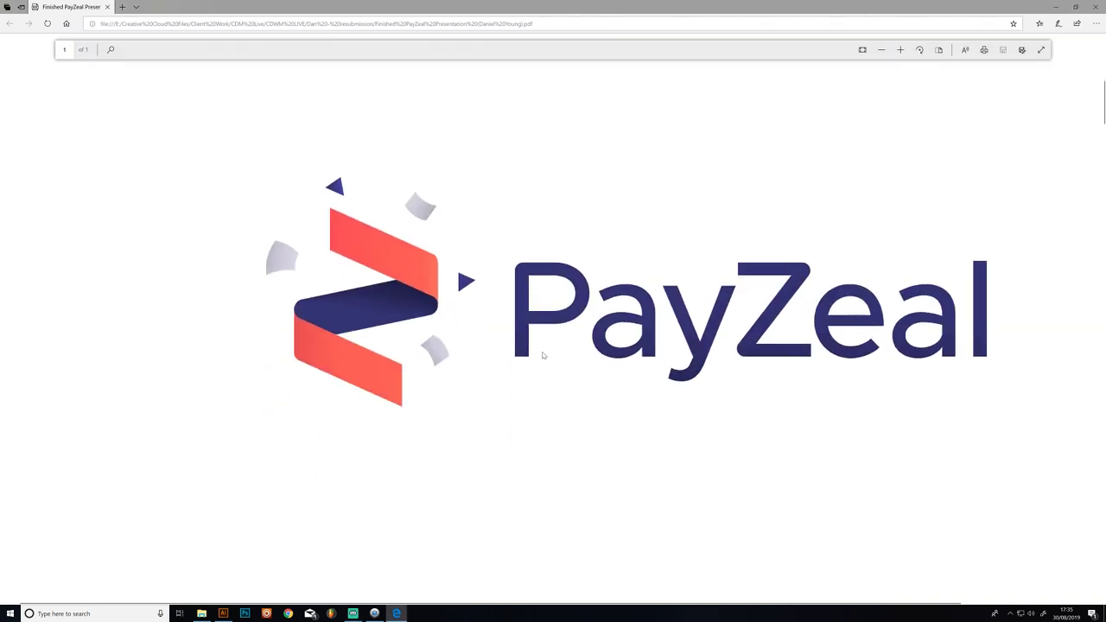
pyautogui.scroll(3, 536, 361)
pyautogui.scroll(3, 527, 371)
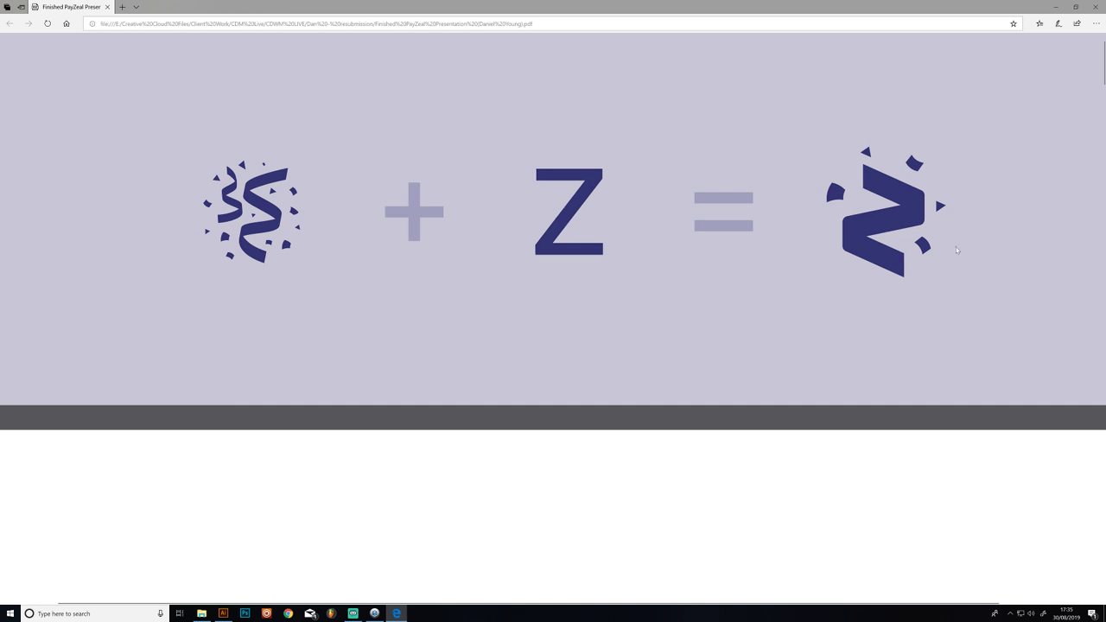
# - Scroll the PDF past the Passion and Trust swatches and the 'how it feels to get paid' slide
pyautogui.scroll(-5, 920, 166)
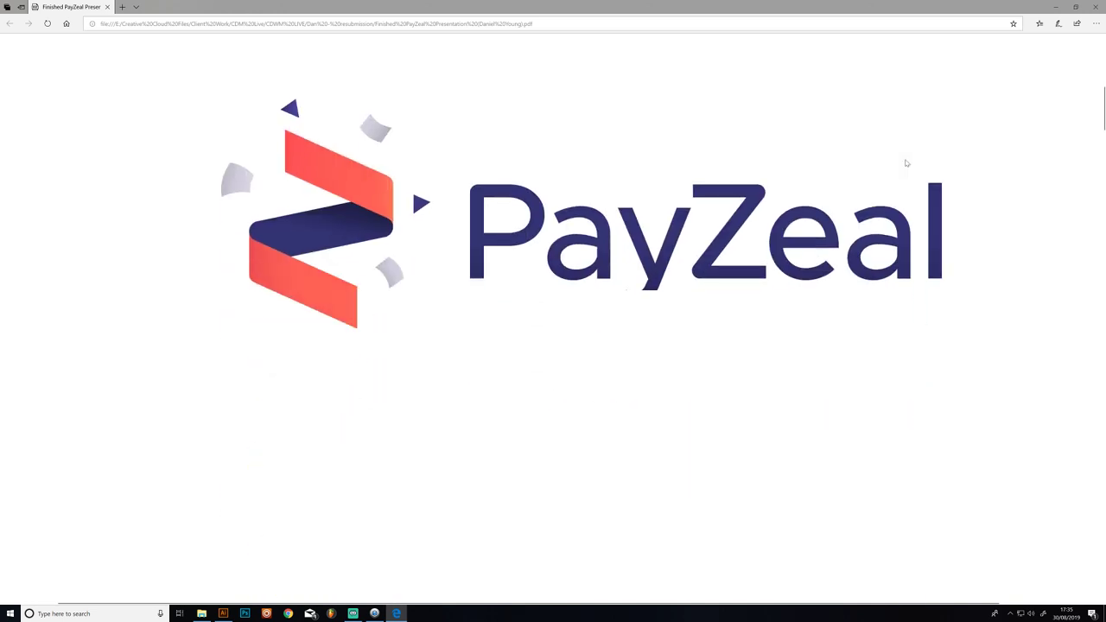
pyautogui.scroll(2, 426, 496)
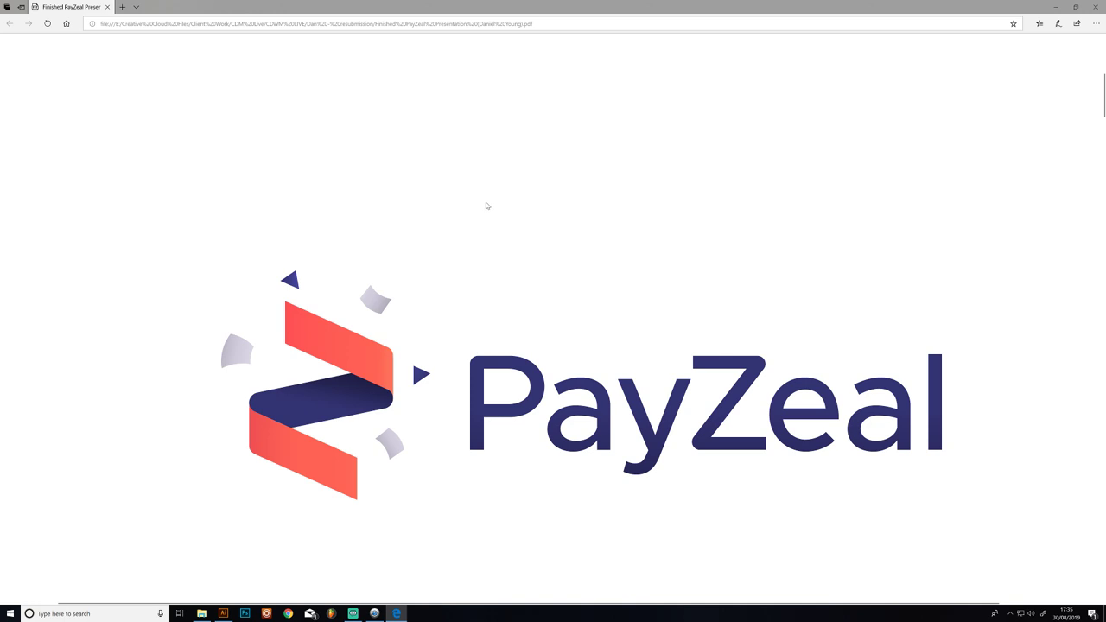
pyautogui.scroll(-1, 522, 284)
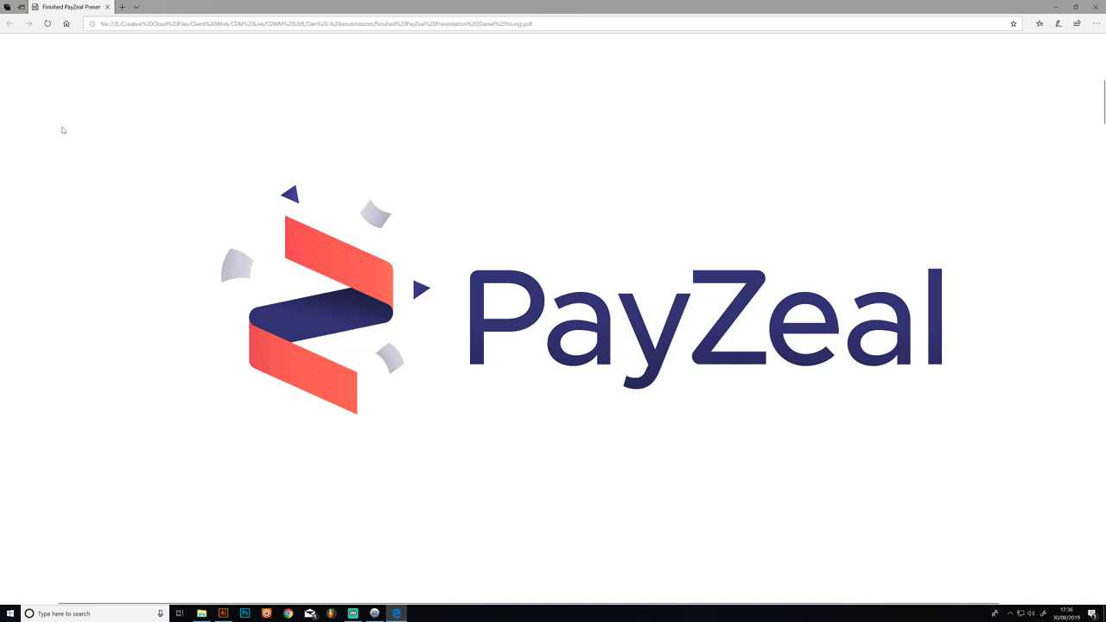
pyautogui.scroll(-10, 460, 366)
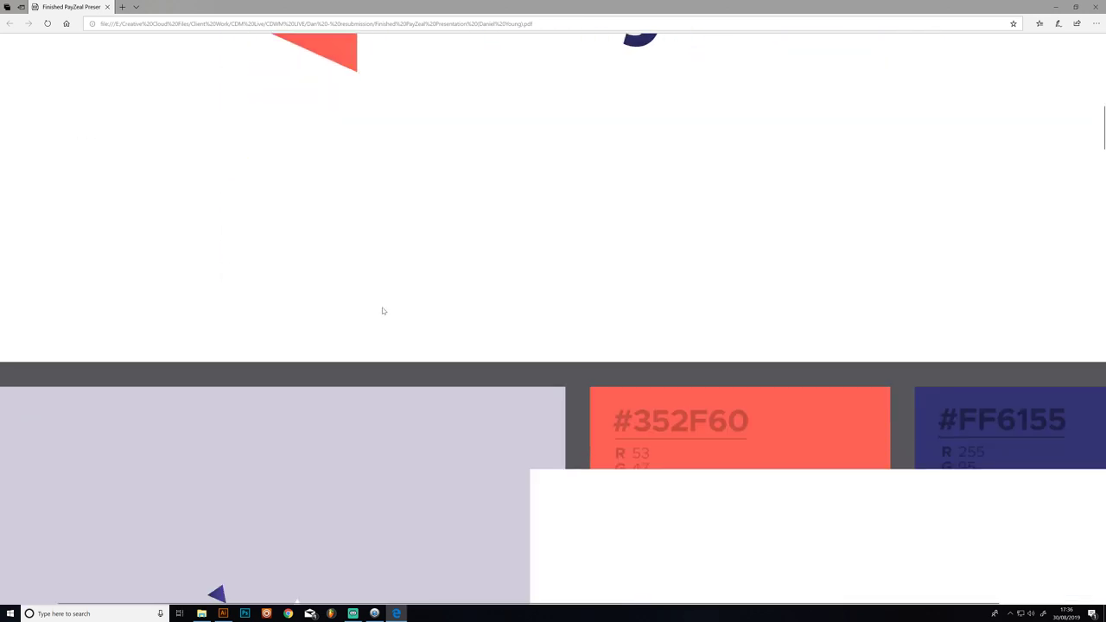
pyautogui.scroll(-5, 415, 314)
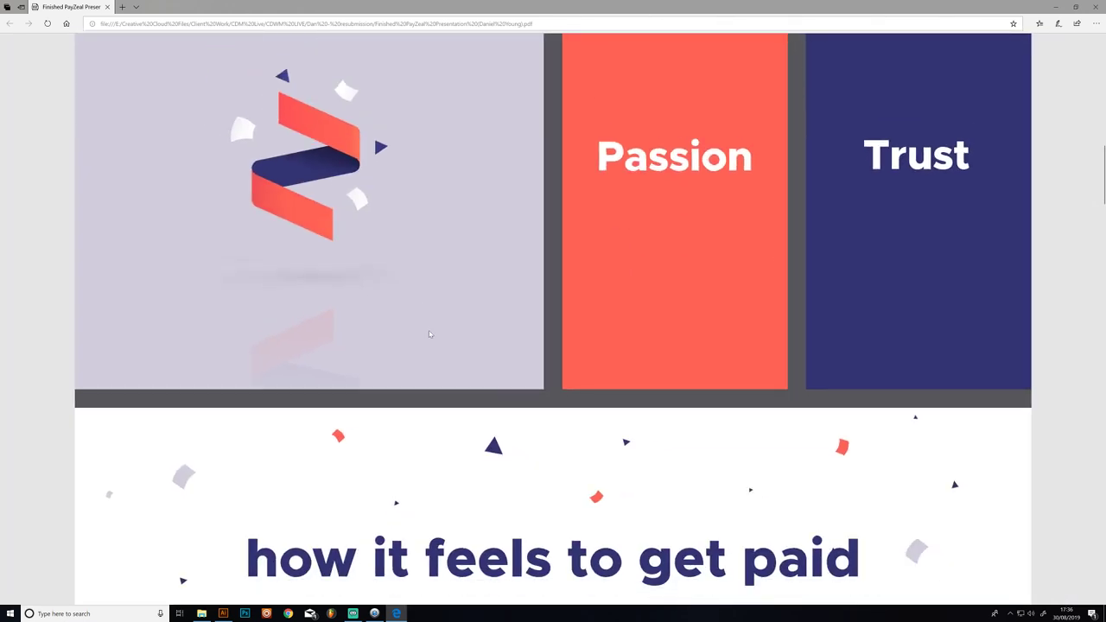
pyautogui.scroll(3, 430, 334)
pyautogui.scroll(10, 429, 335)
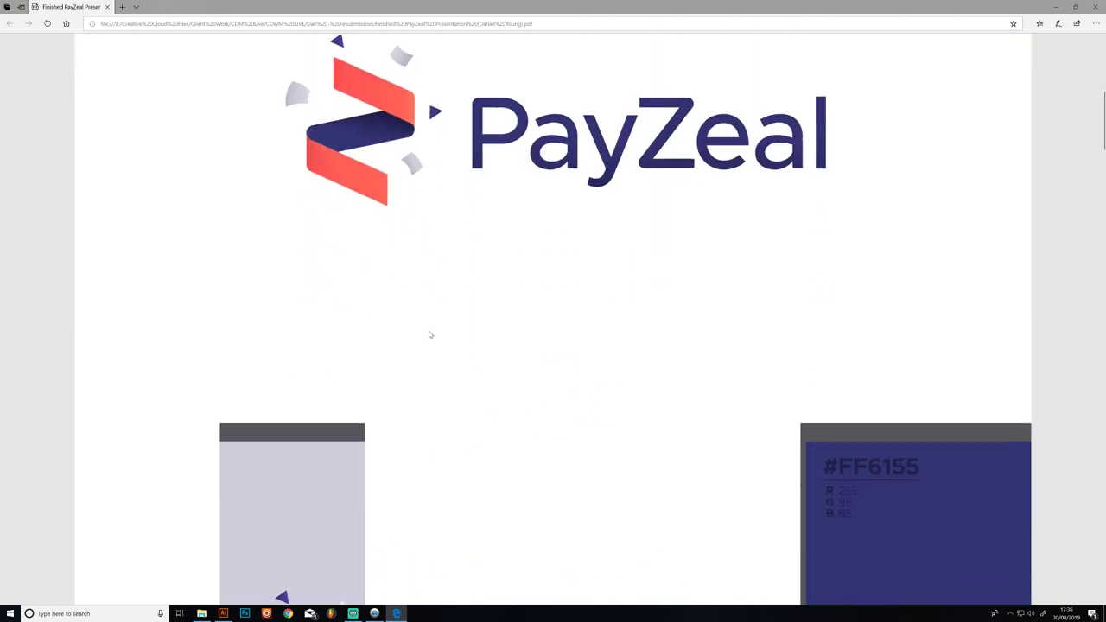
pyautogui.scroll(-5, 429, 334)
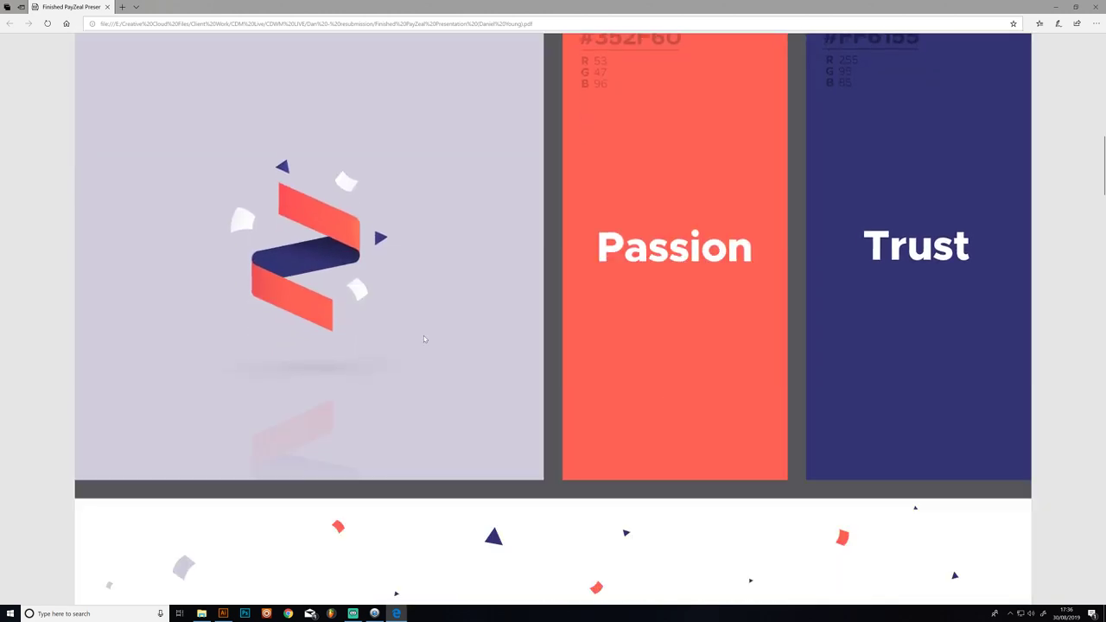
pyautogui.scroll(1, 795, 374)
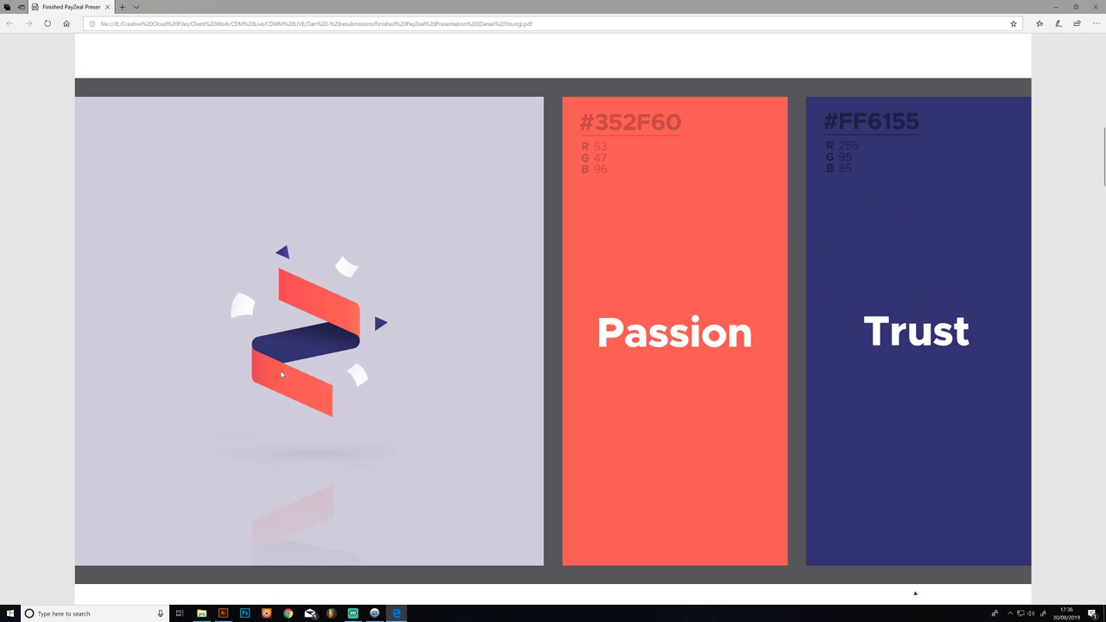
pyautogui.scroll(-6, 841, 410)
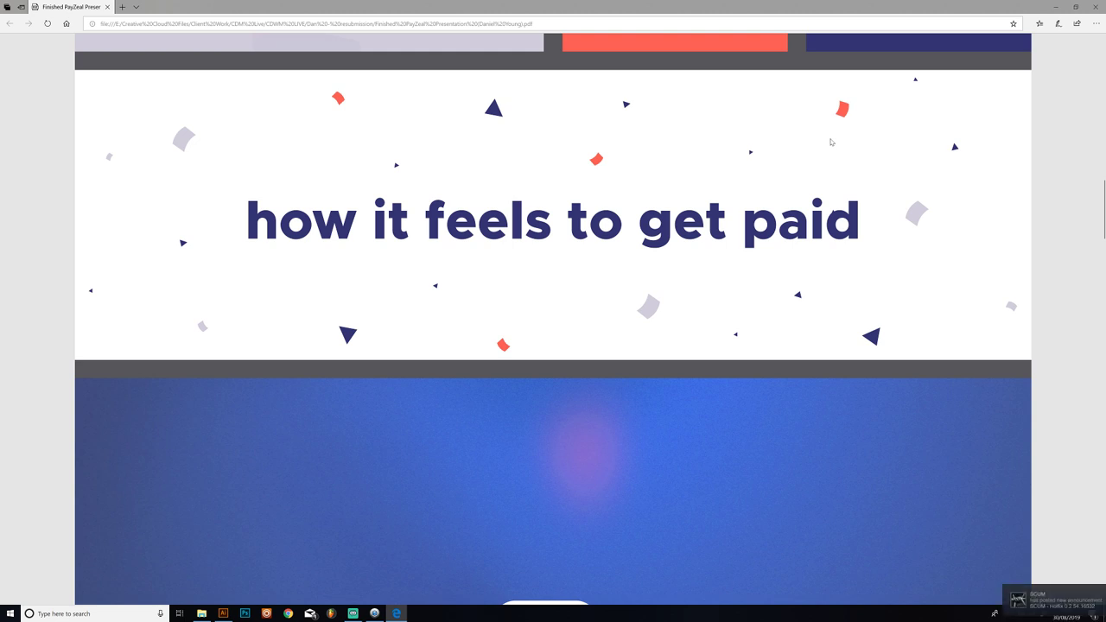
# - Zoom in on the blue PayZeal app icon to inspect it, then zoom back out
pyautogui.scroll(-4, 793, 281)
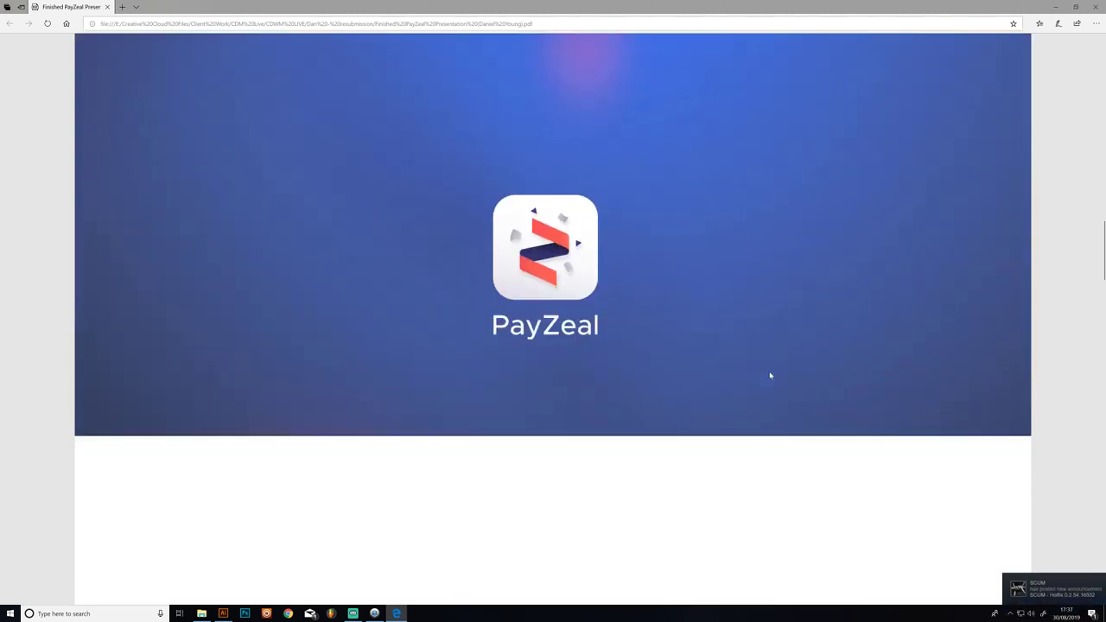
pyautogui.scroll(-1, 710, 385)
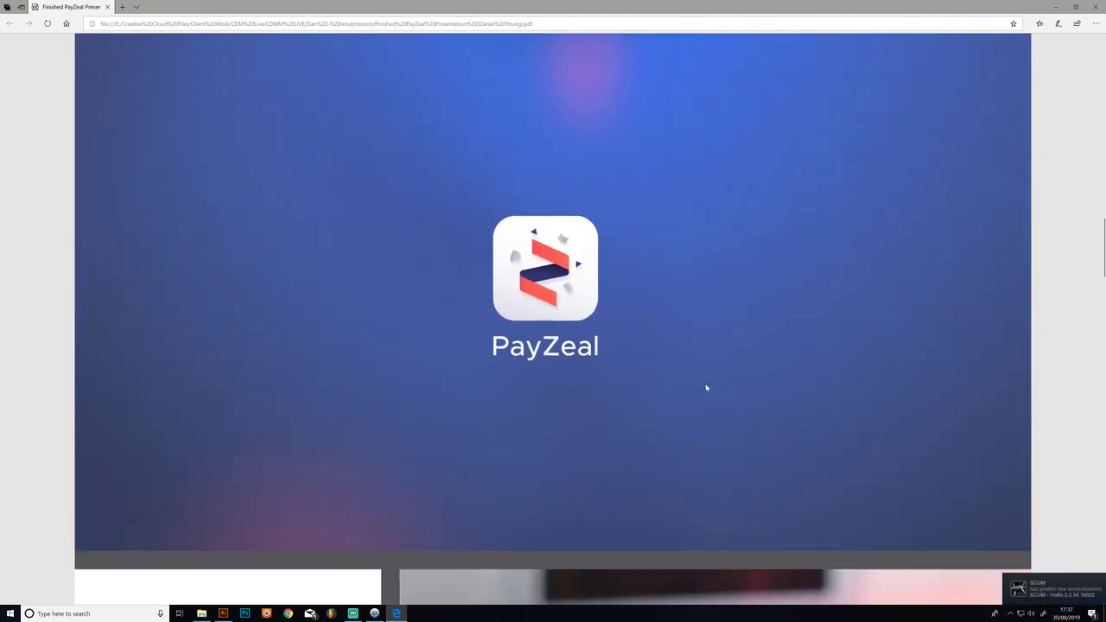
pyautogui.scroll(1, 706, 386)
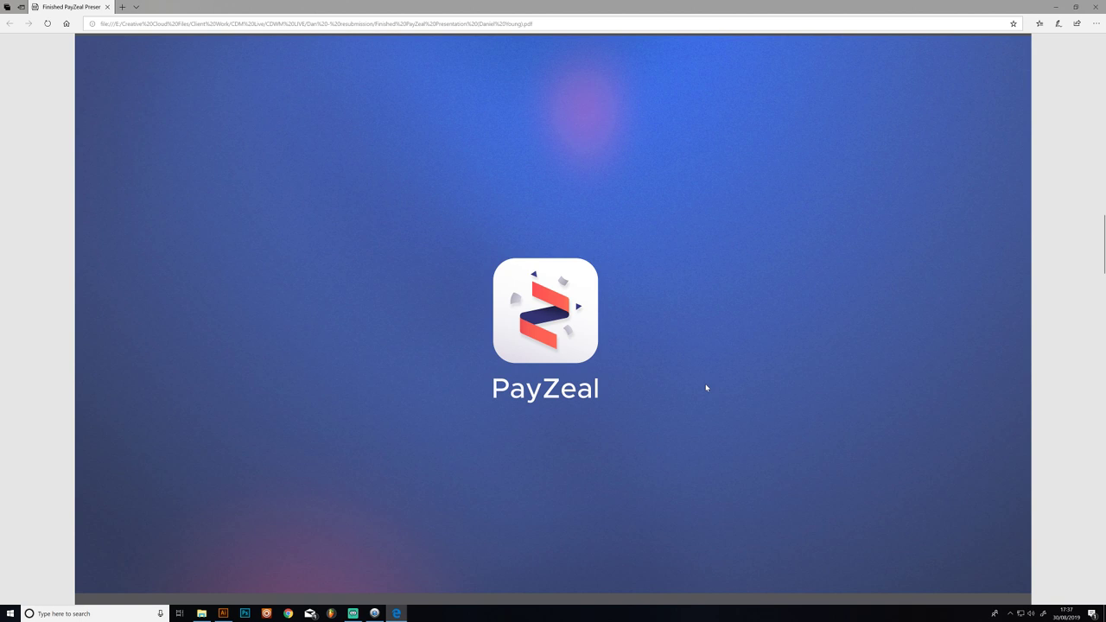
pyautogui.scroll(1, 706, 388)
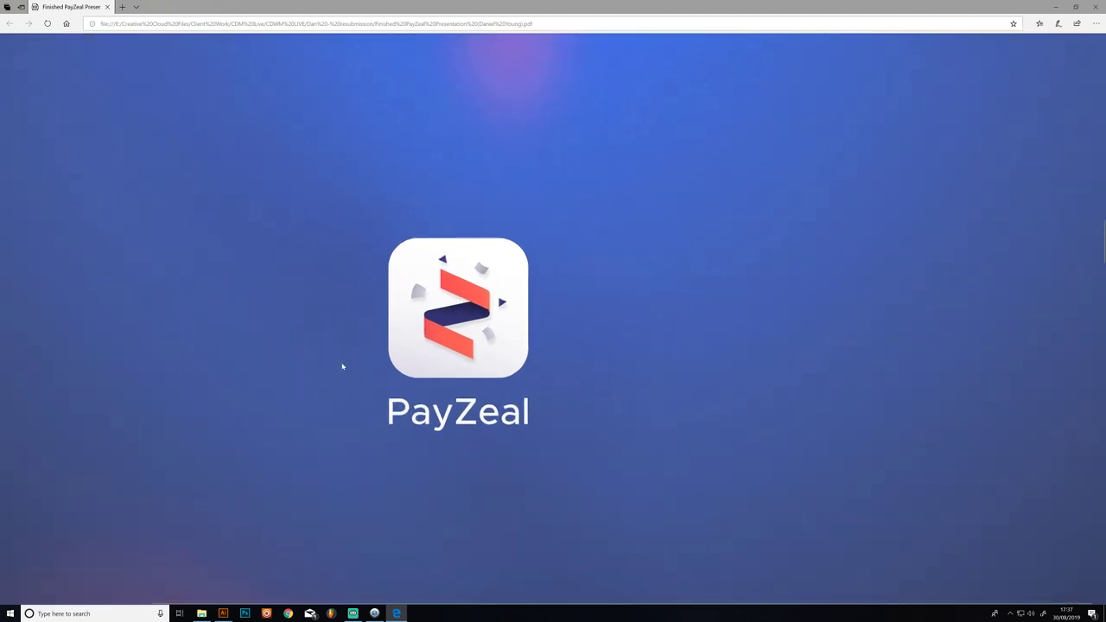
pyautogui.hscroll(-2, 496, 314)
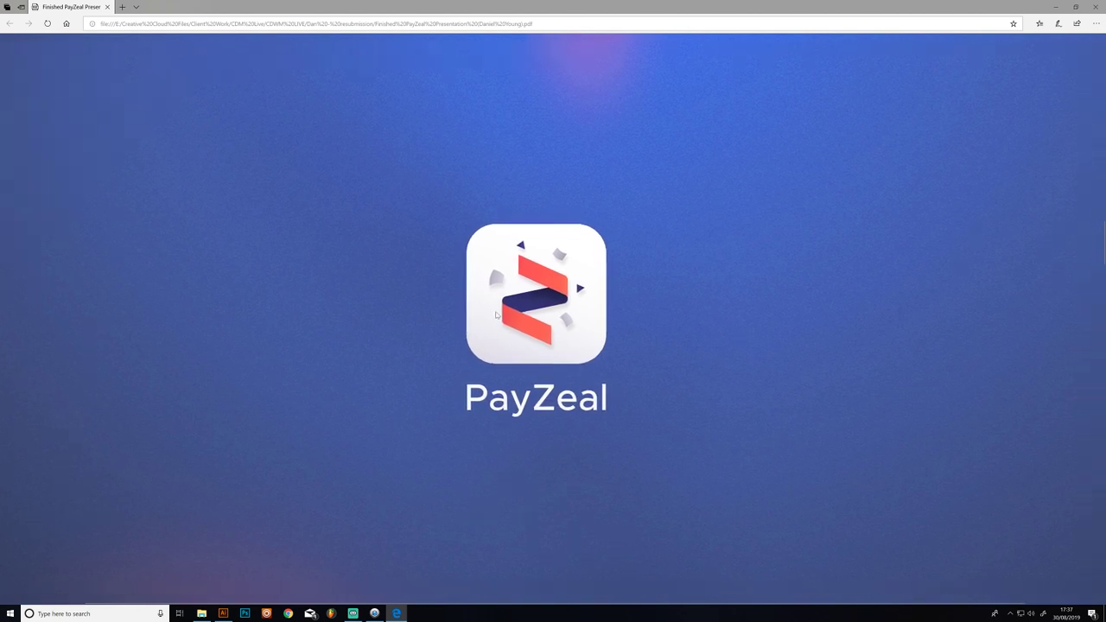
pyautogui.hscroll(-1, 496, 314)
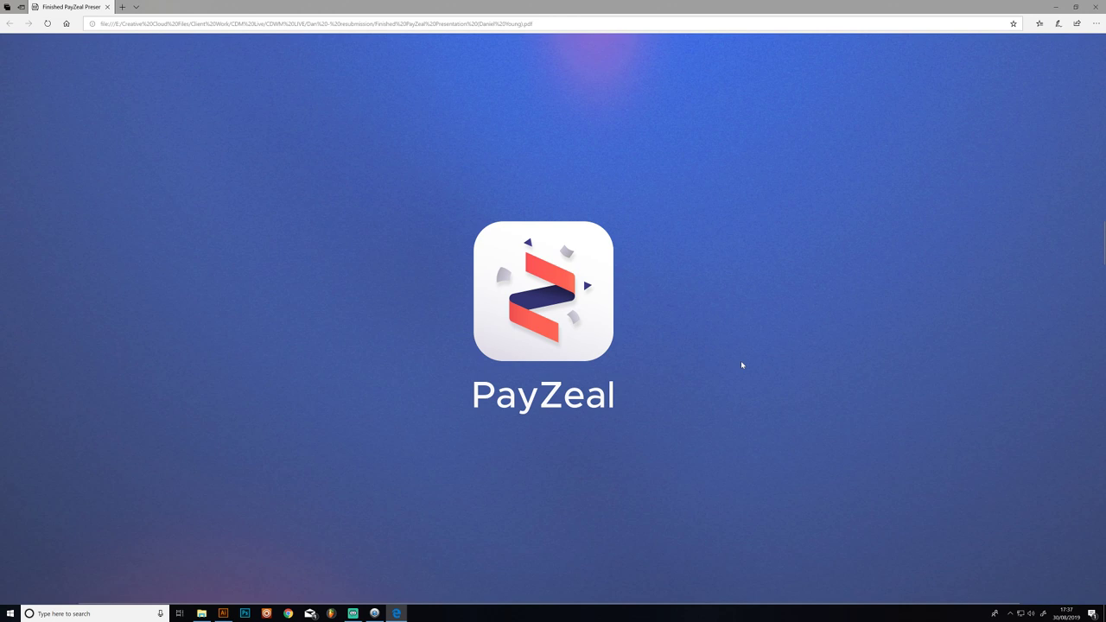
# - Scroll on to the page of PayZeal logos on white and lilac panels beside the phone
pyautogui.scroll(-1, 741, 364)
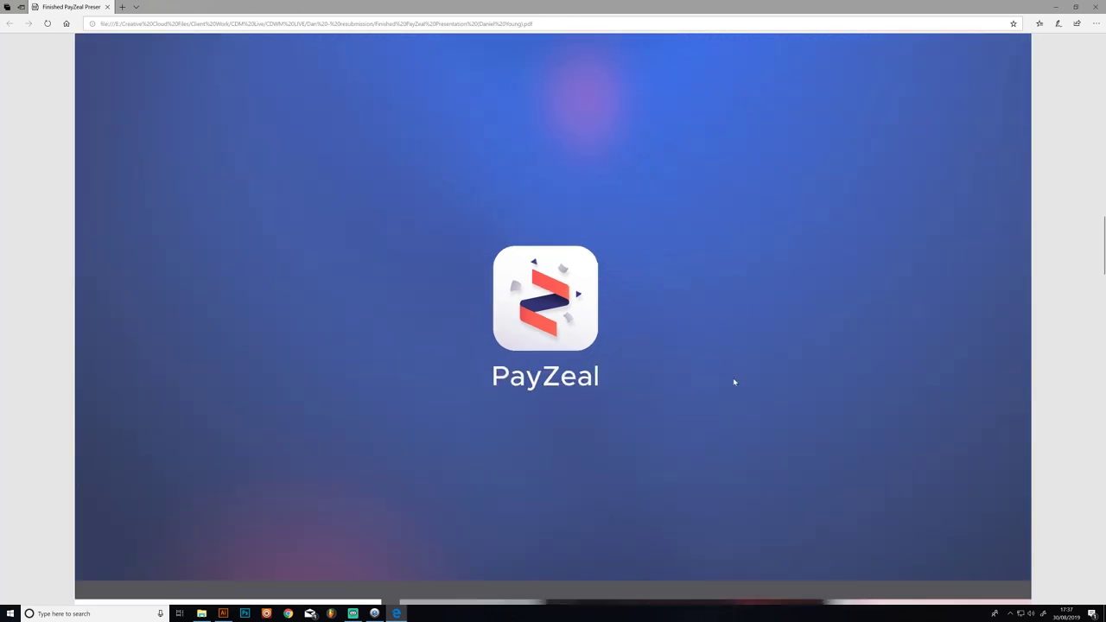
pyautogui.scroll(-5, 733, 378)
pyautogui.scroll(-2, 710, 415)
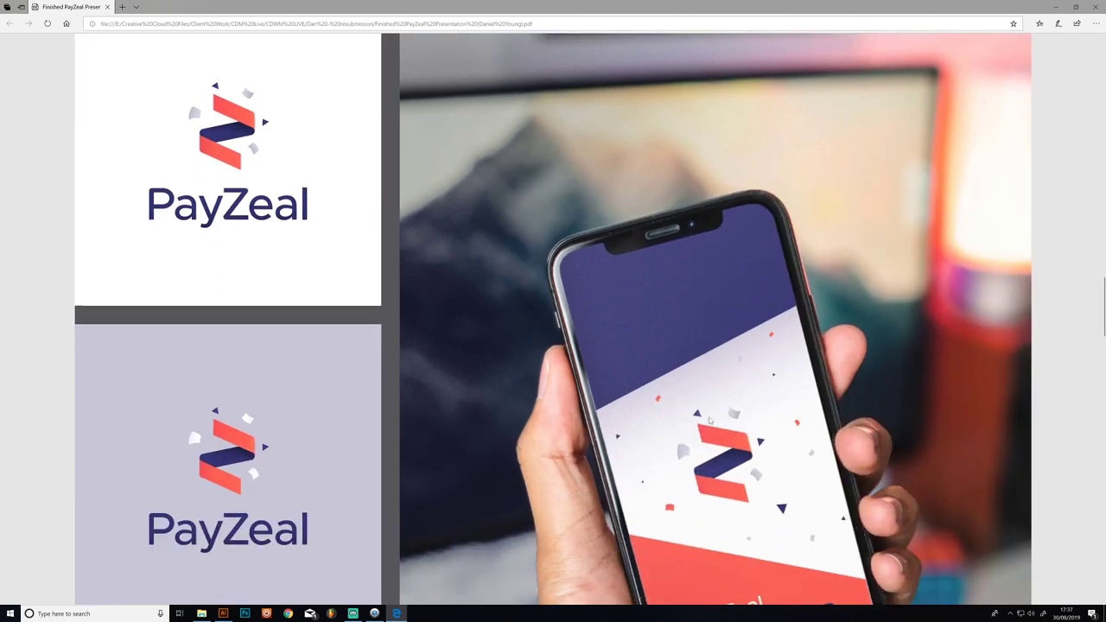
# - Scroll through the phone mockups and the 'how it feels to buy something new' slide
pyautogui.scroll(1, 304, 156)
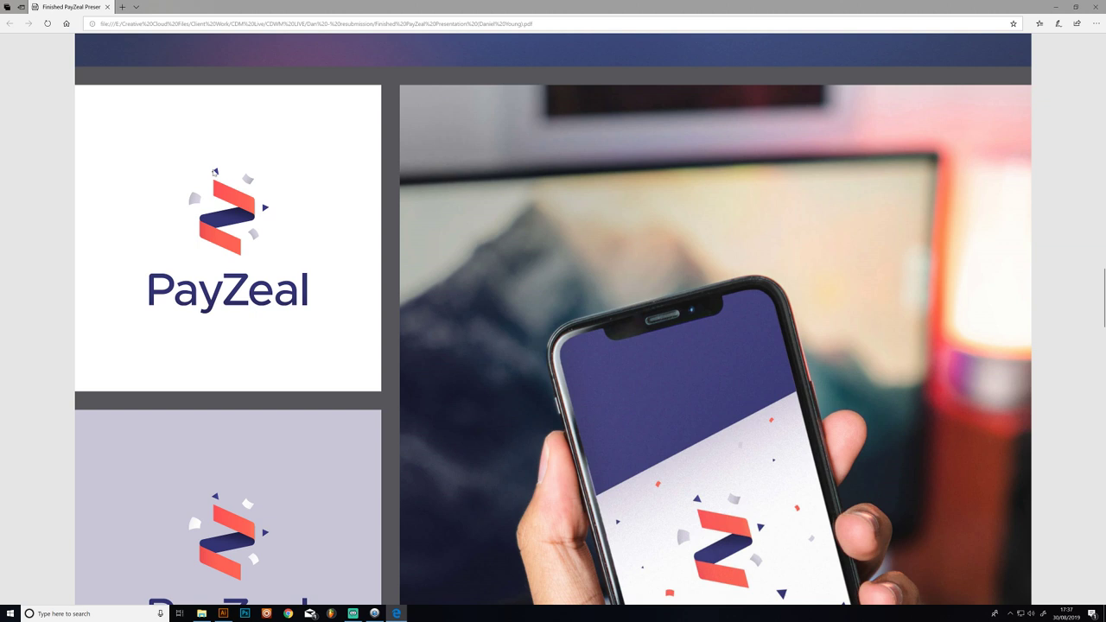
pyautogui.scroll(-1, 723, 315)
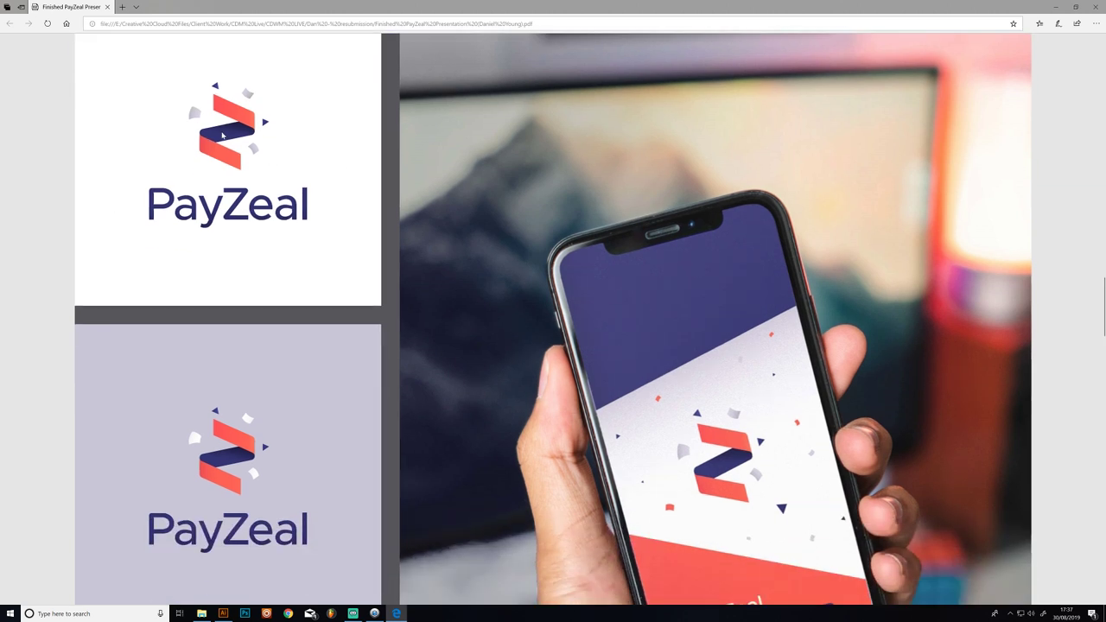
pyautogui.scroll(-1, 723, 315)
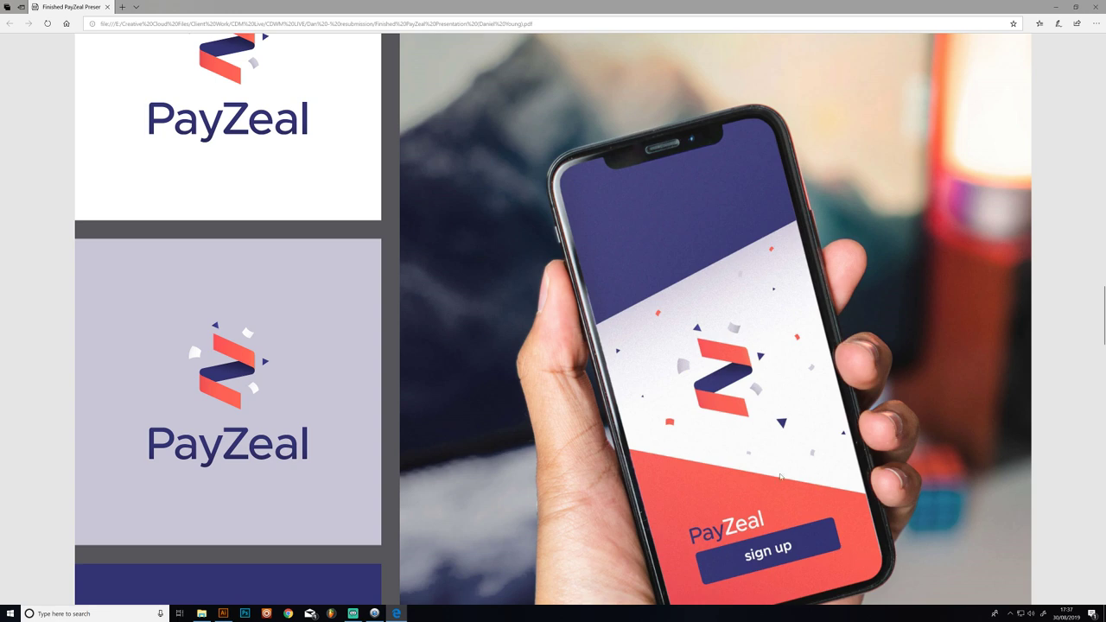
pyautogui.scroll(-5, 774, 399)
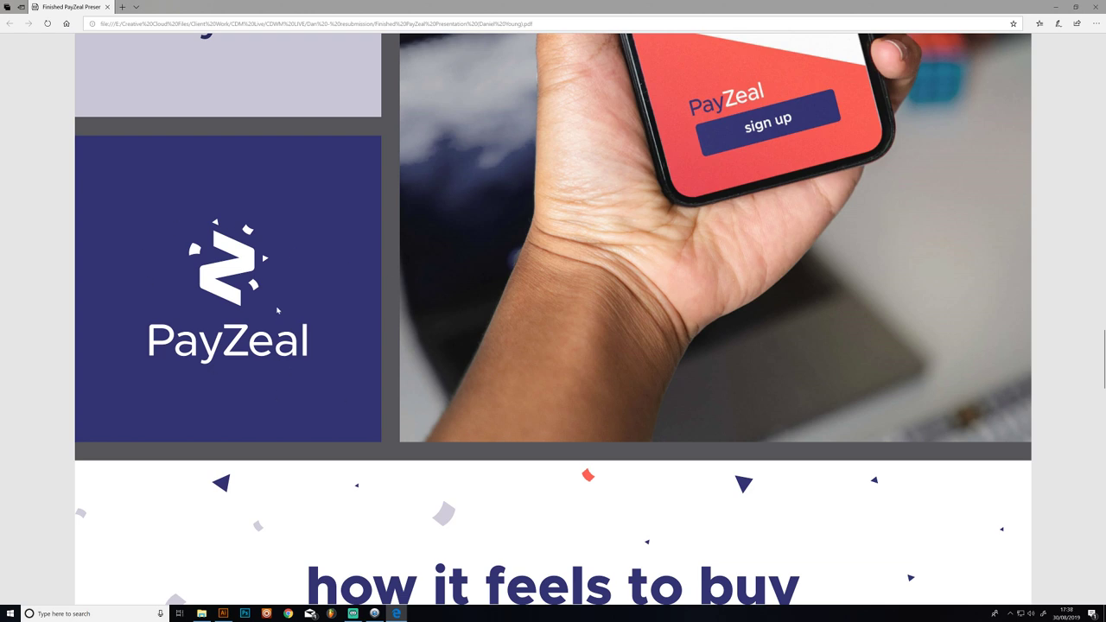
pyautogui.scroll(-7, 274, 310)
pyautogui.scroll(2, 274, 309)
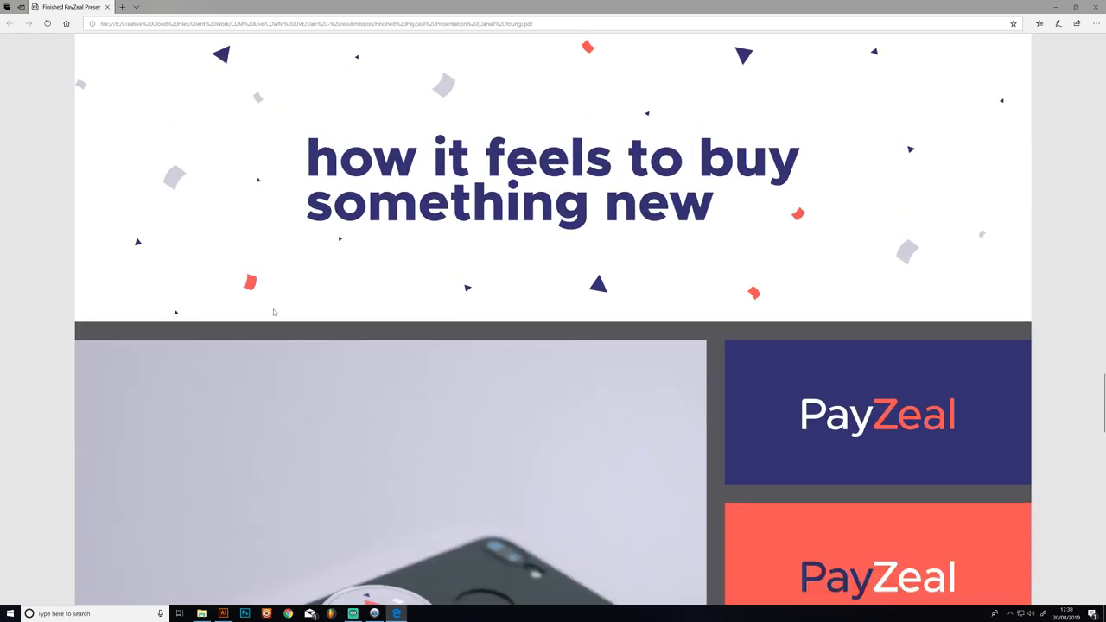
pyautogui.scroll(2, 272, 313)
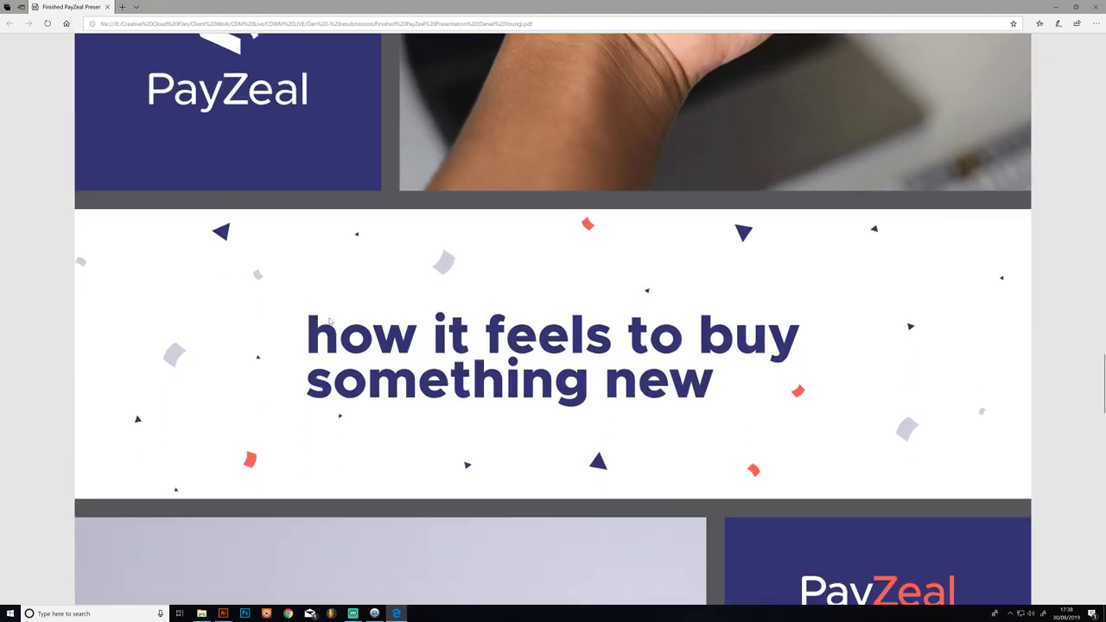
pyautogui.scroll(-1, 302, 317)
pyautogui.scroll(1, 330, 322)
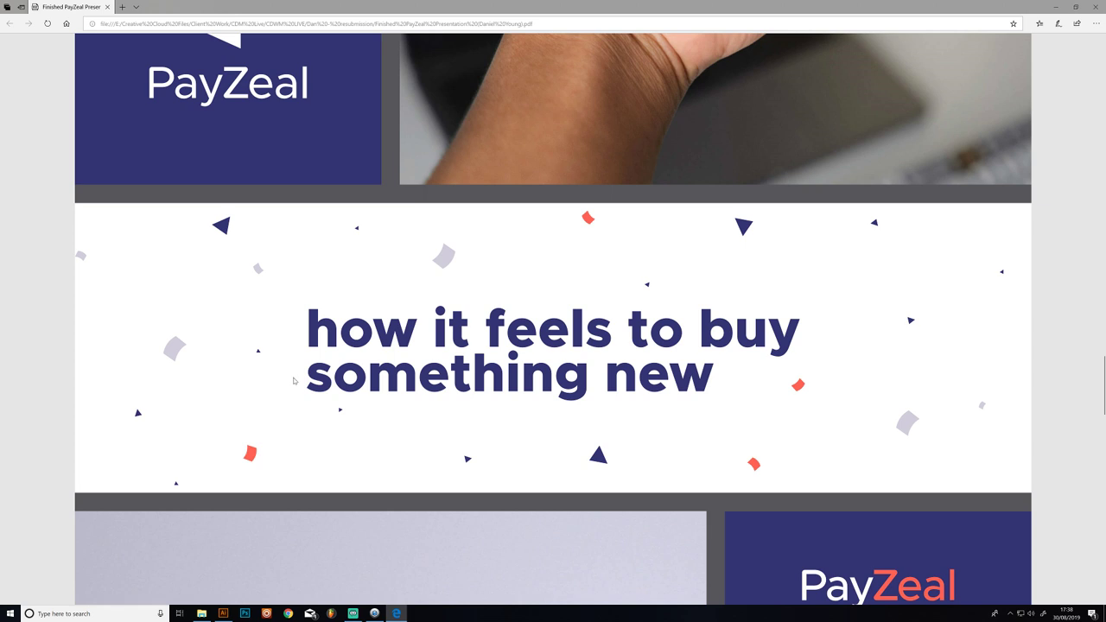
# - Move past the coloured PayZeal wordmark tiles to the blue Buy and Donate button panel
pyautogui.scroll(-5, 557, 426)
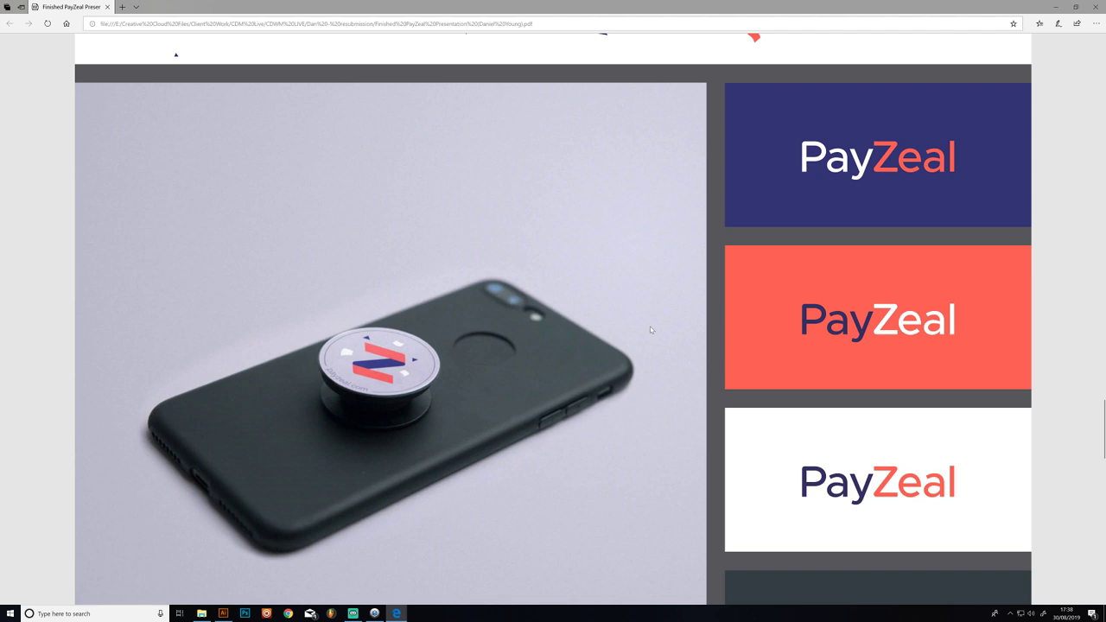
pyautogui.scroll(-2, 645, 340)
pyautogui.scroll(2, 642, 342)
pyautogui.scroll(-1, 638, 345)
pyautogui.scroll(-2, 638, 343)
pyautogui.scroll(2, 638, 339)
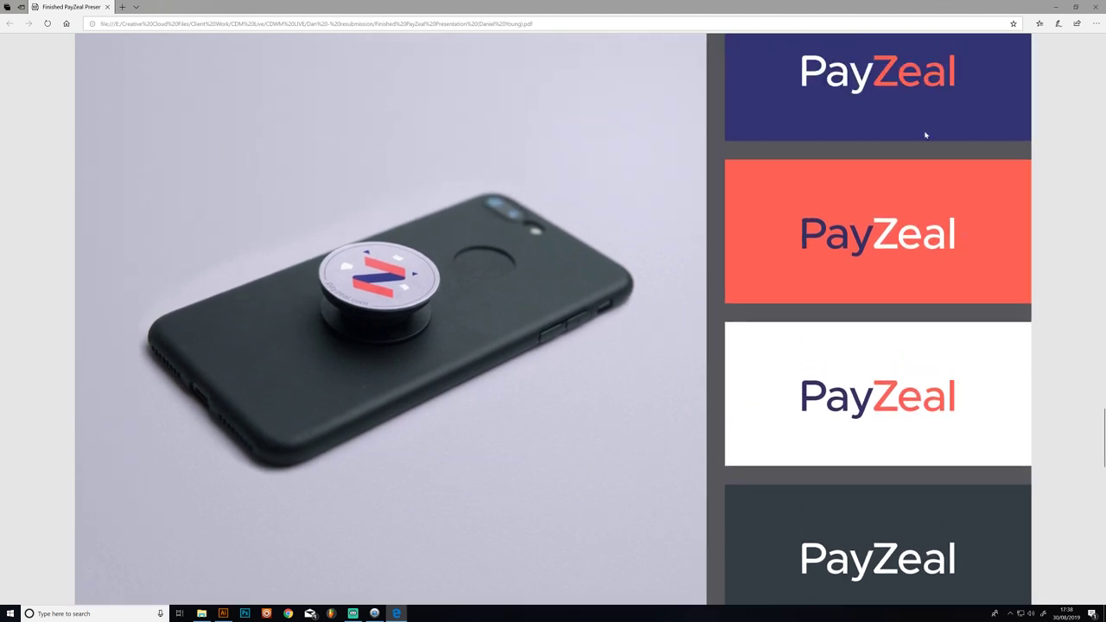
pyautogui.scroll(1, 924, 135)
pyautogui.scroll(-1, 900, 160)
pyautogui.scroll(-5, 899, 161)
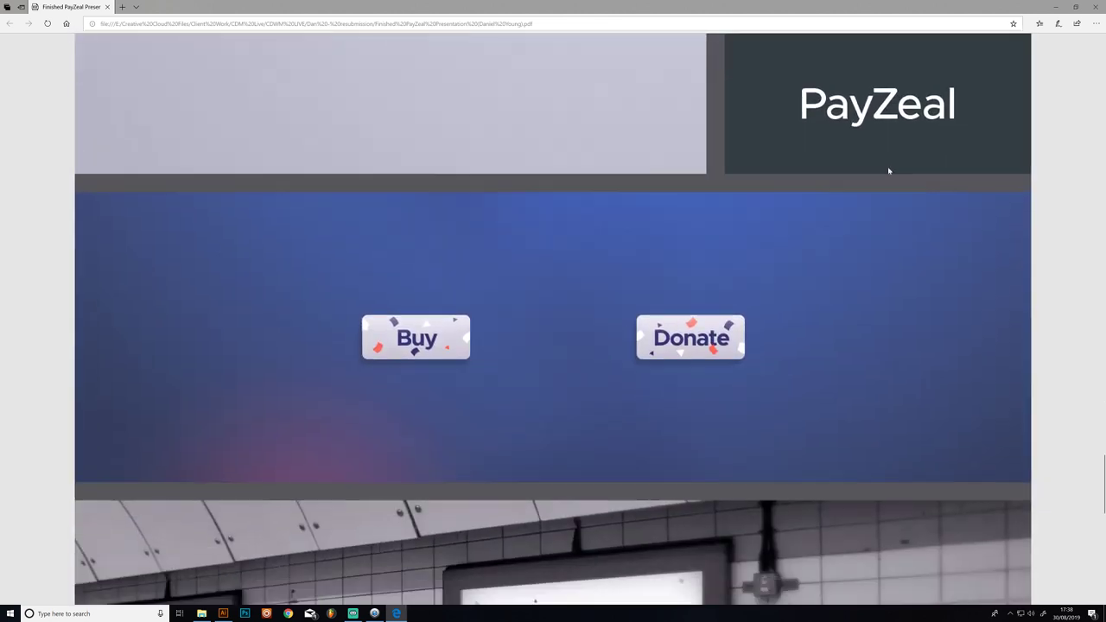
# - Scroll to the subway-poster mockup and the closing PayZeal slide
pyautogui.scroll(-3, 888, 170)
pyautogui.scroll(1, 869, 168)
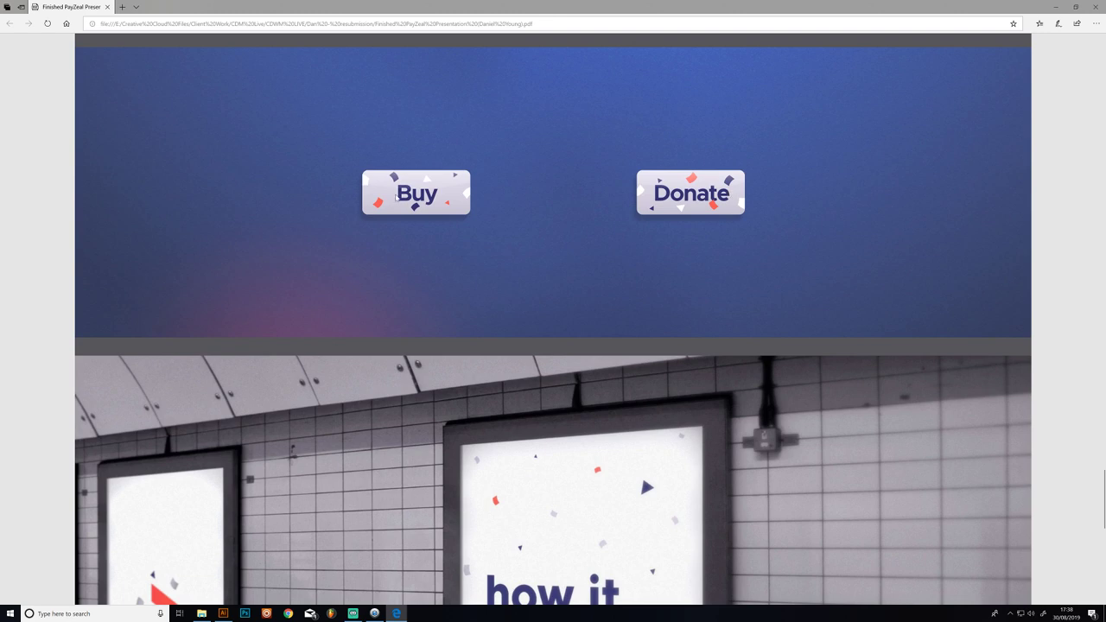
pyautogui.scroll(-4, 384, 243)
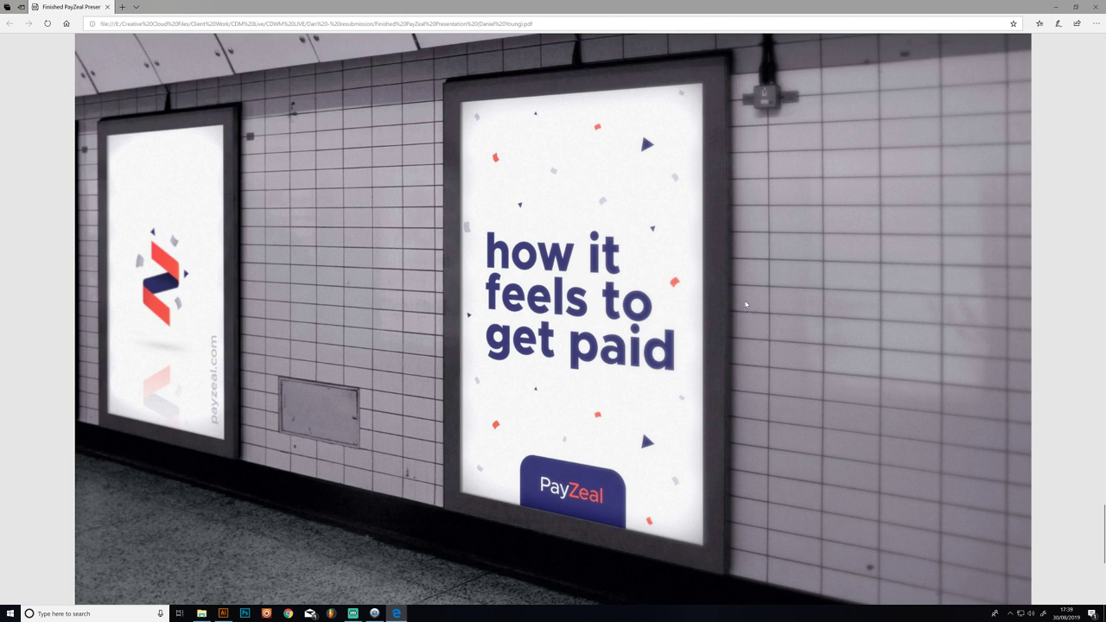
pyautogui.scroll(-4, 746, 304)
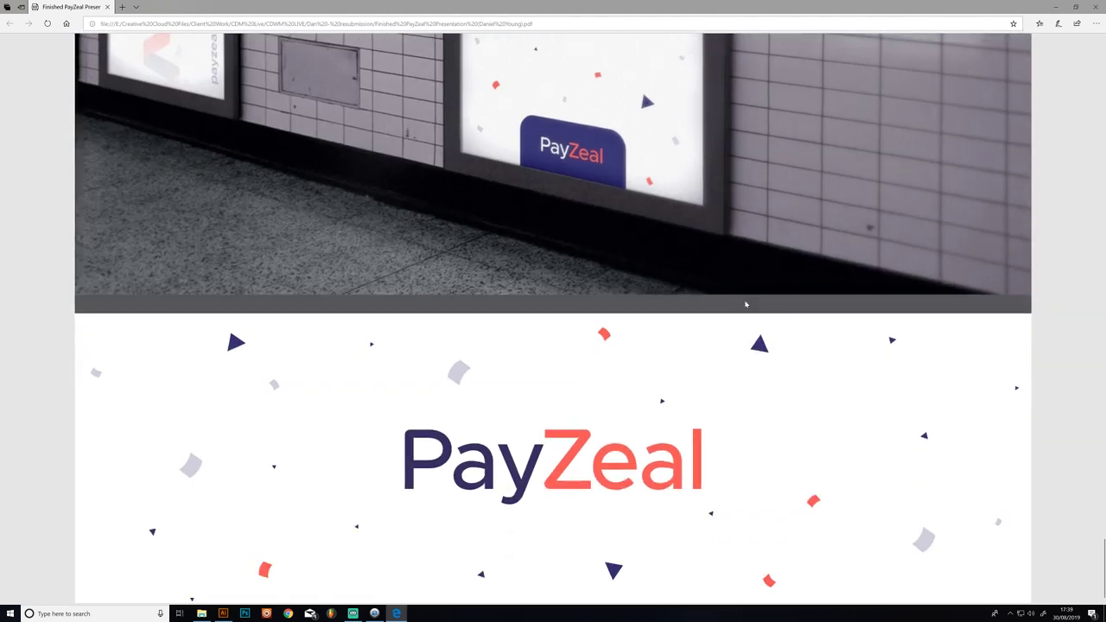
pyautogui.scroll(1, 745, 304)
pyautogui.scroll(-1, 745, 304)
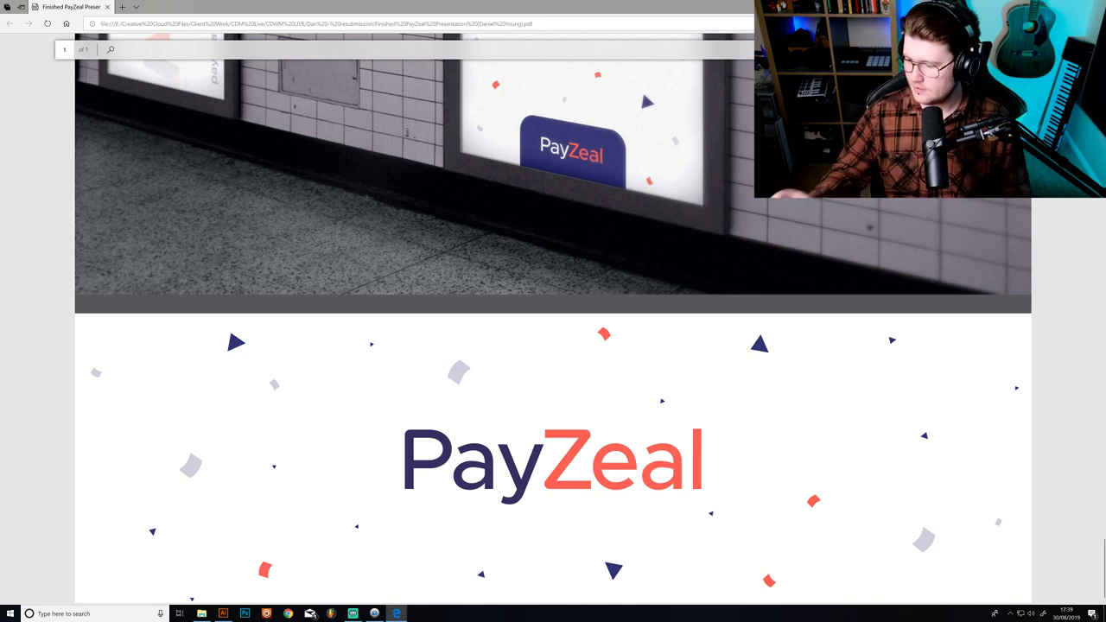
# - Return to the poster page, then close Edge to get back to Illustrator and File Explorer
pyautogui.scroll(5, 802, 356)
pyautogui.scroll(-1, 814, 359)
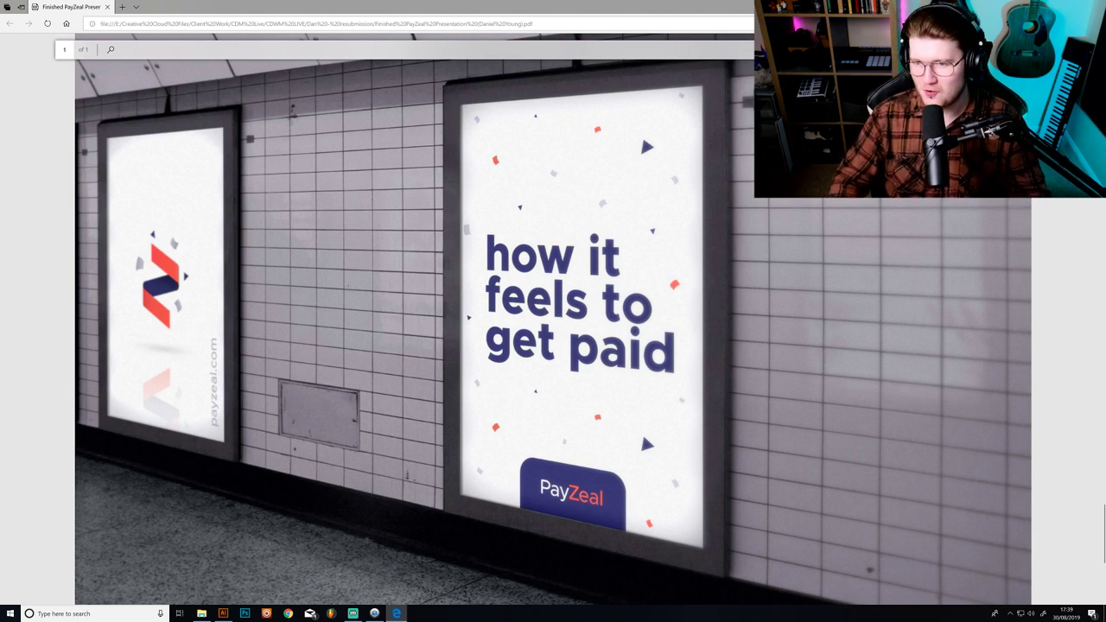
pyautogui.hotkey('alt', 'F4')
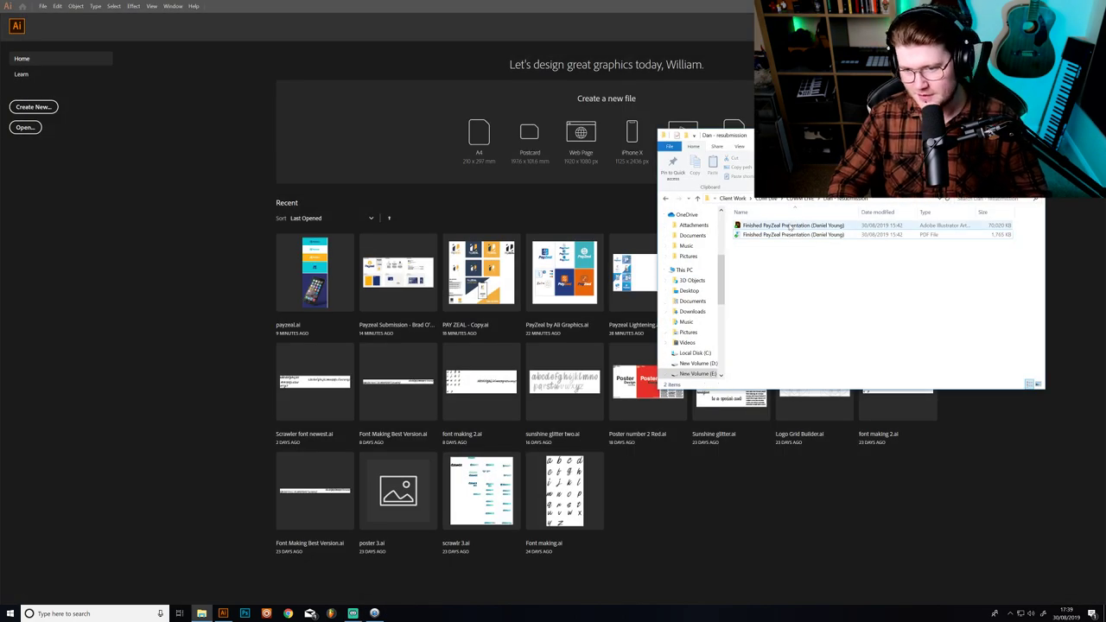
# - Open the Finished PayZeal Presentation .ai file and zoom in on its PayZeal logo artboards
pyautogui.doubleClick(789, 226)
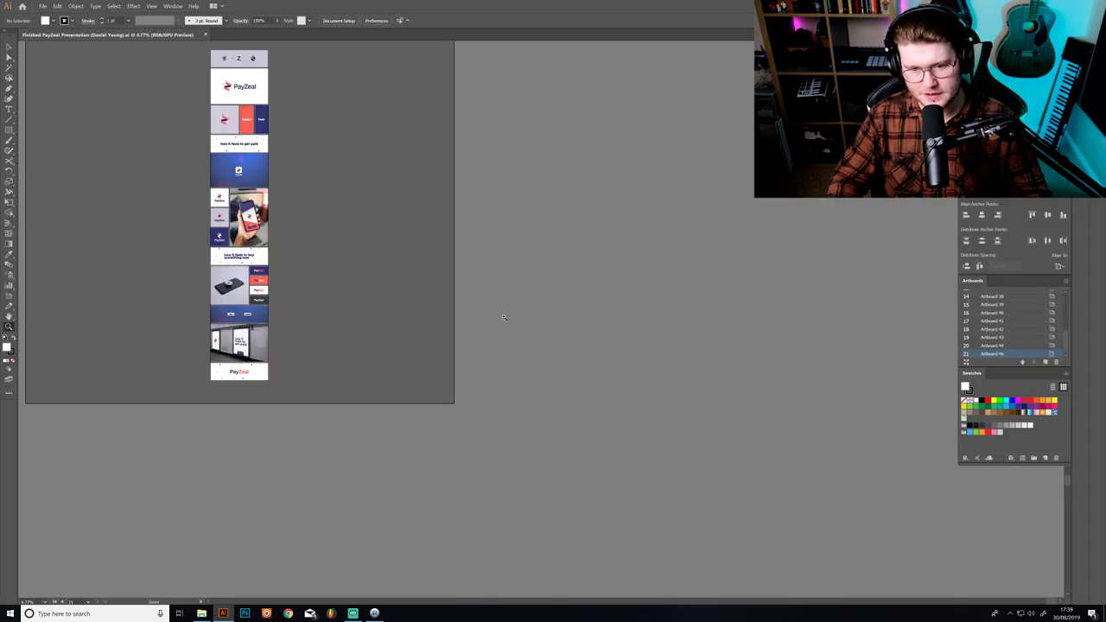
pyautogui.moveTo(279, 156); pyautogui.dragTo(426, 281)
pyautogui.moveTo(373, 215); pyautogui.dragTo(507, 74)
pyautogui.scroll(-5, 450, 223)
pyautogui.scroll(-15, 450, 223)
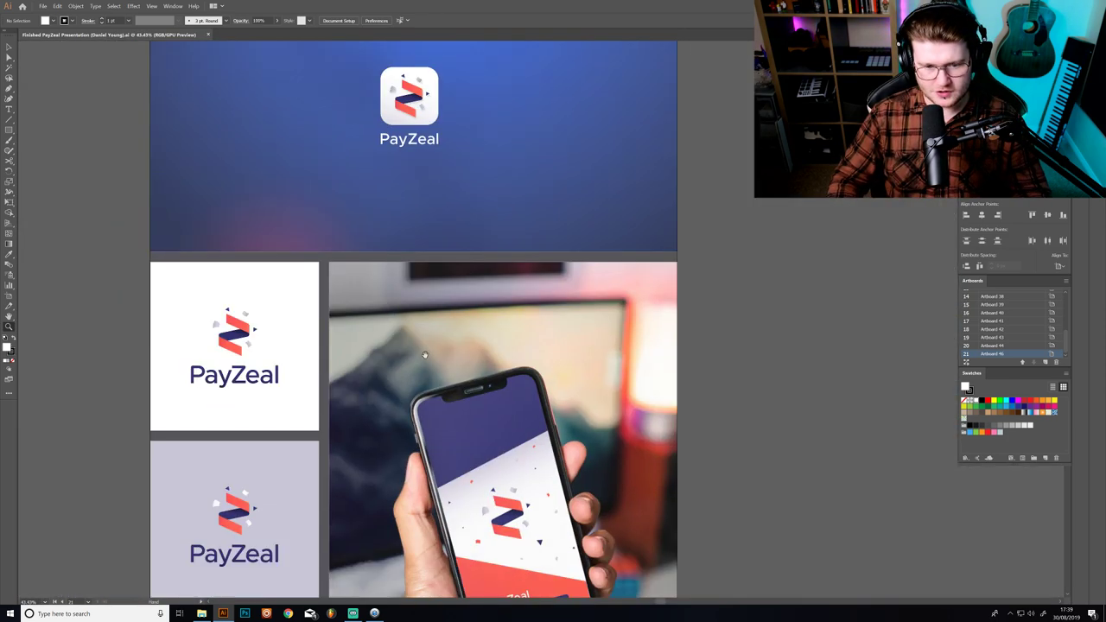
pyautogui.scroll(-5, 450, 328)
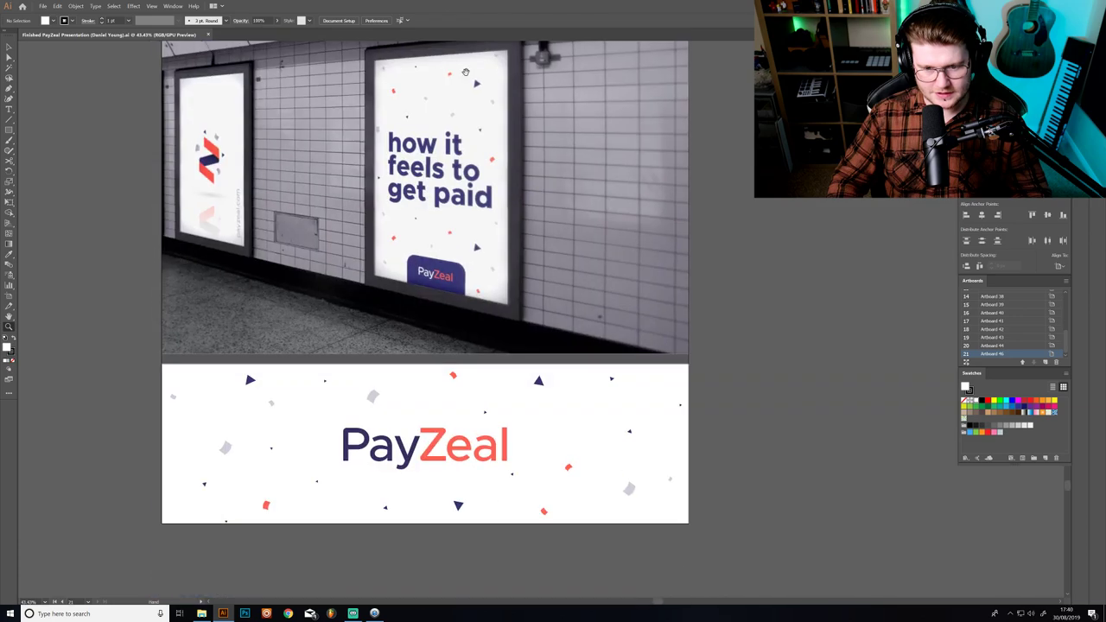
pyautogui.scroll(8, 450, 331)
pyautogui.scroll(10, 449, 259)
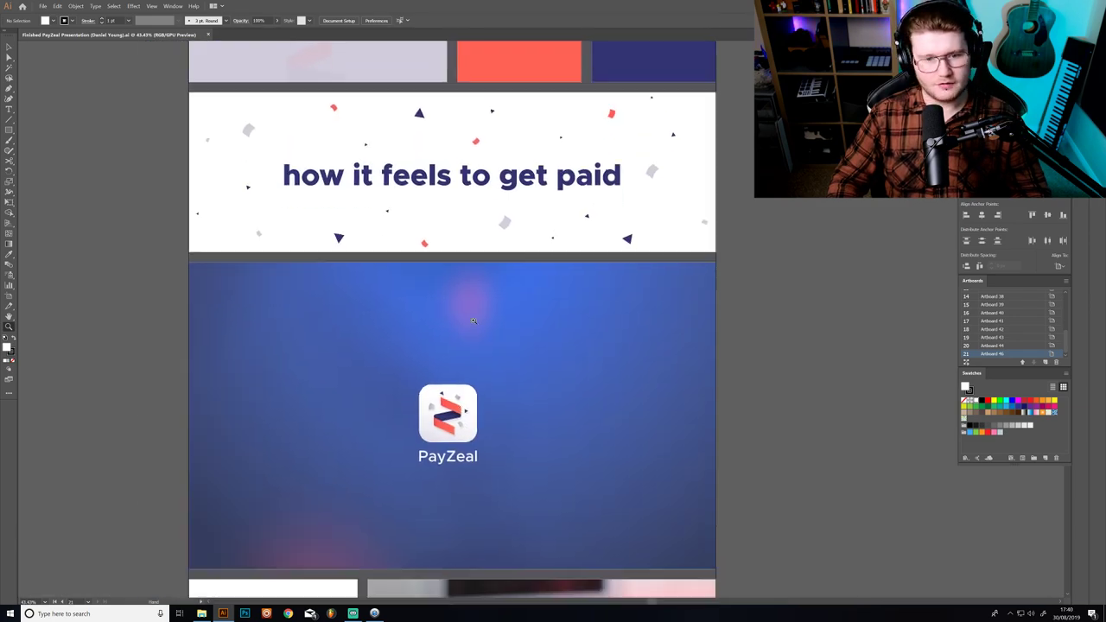
# - Zoom out to show the whole artboard strip, then close the document
pyautogui.moveTo(472, 321); pyautogui.dragTo(306, 366)
pyautogui.moveTo(372, 385); pyautogui.dragTo(340, 328)
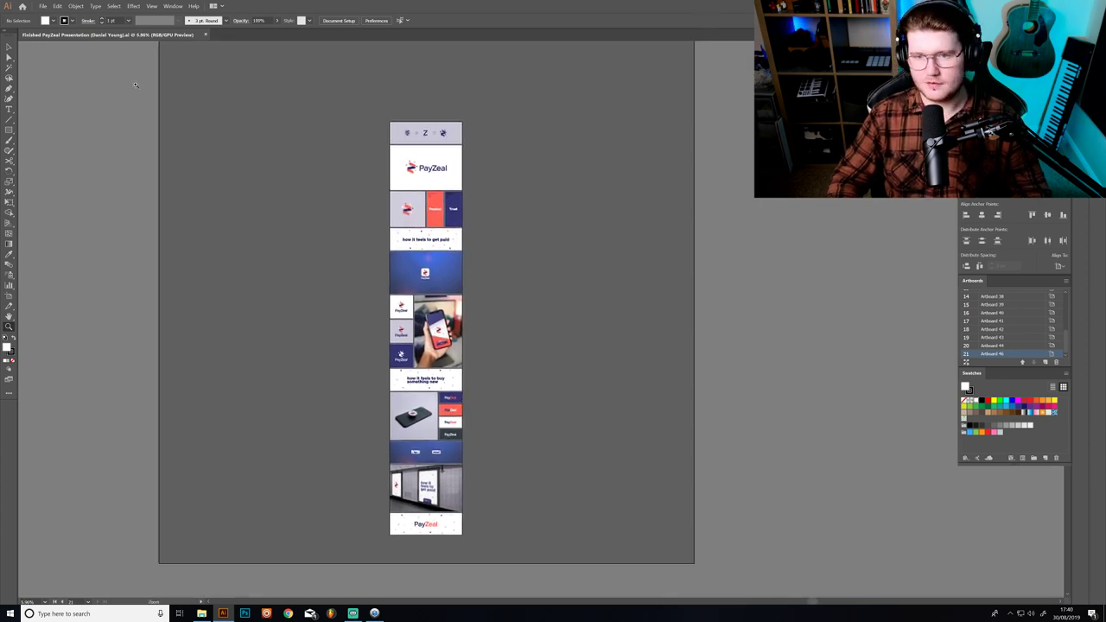
pyautogui.click(204, 34)
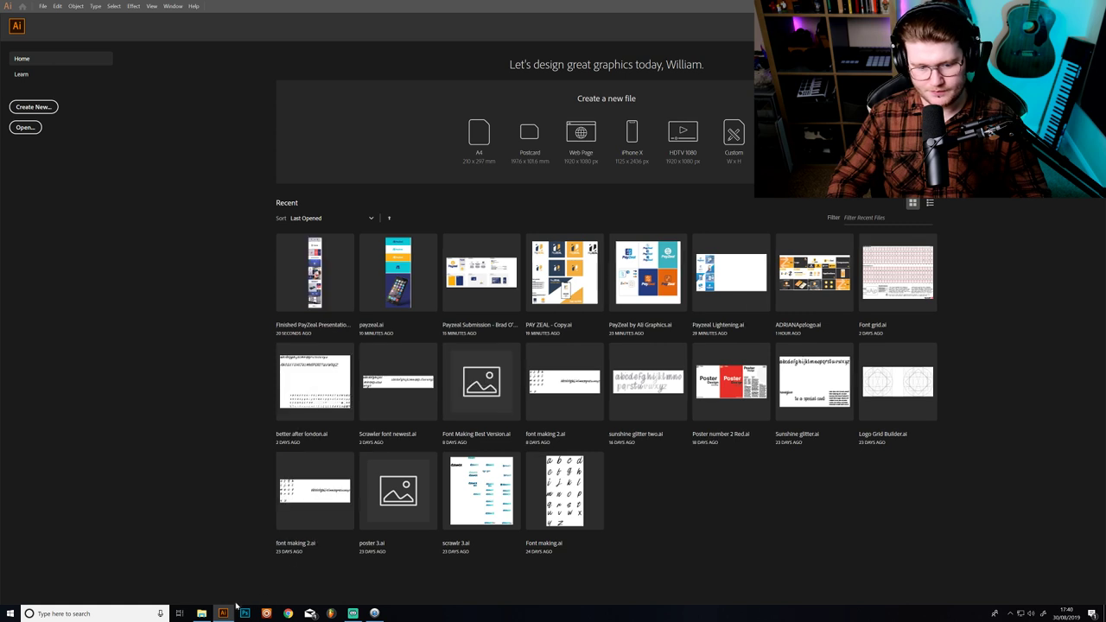
# - Return to the CDWM LIVE folder, enter the next student's folder and launch its payzeal file
pyautogui.hotkey('alt', 'Tab')
pyautogui.click(911, 279)
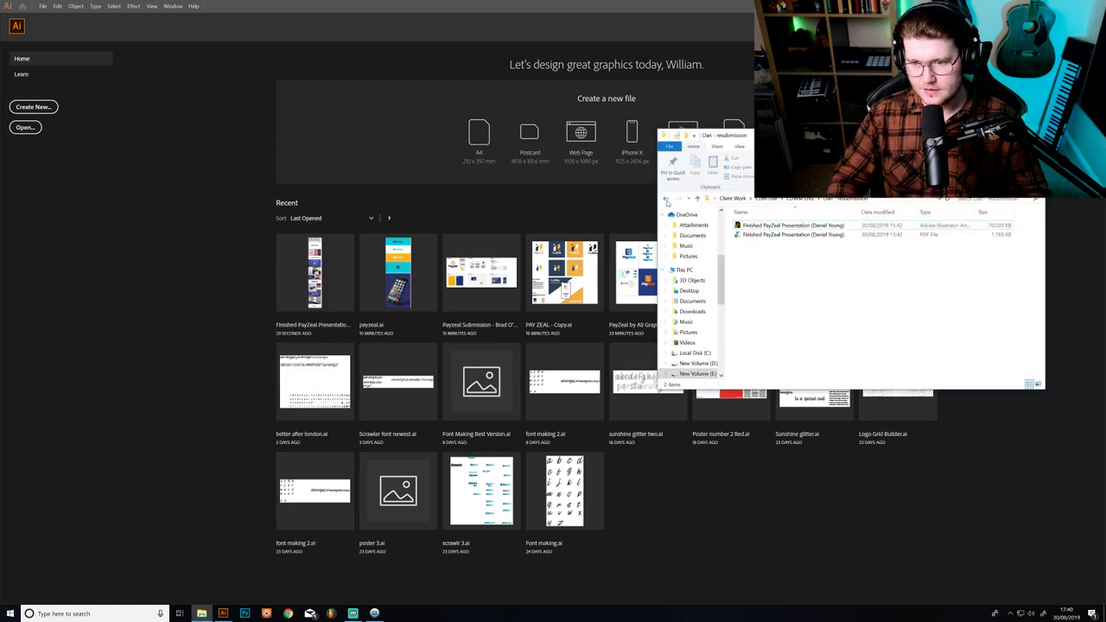
pyautogui.click(666, 200)
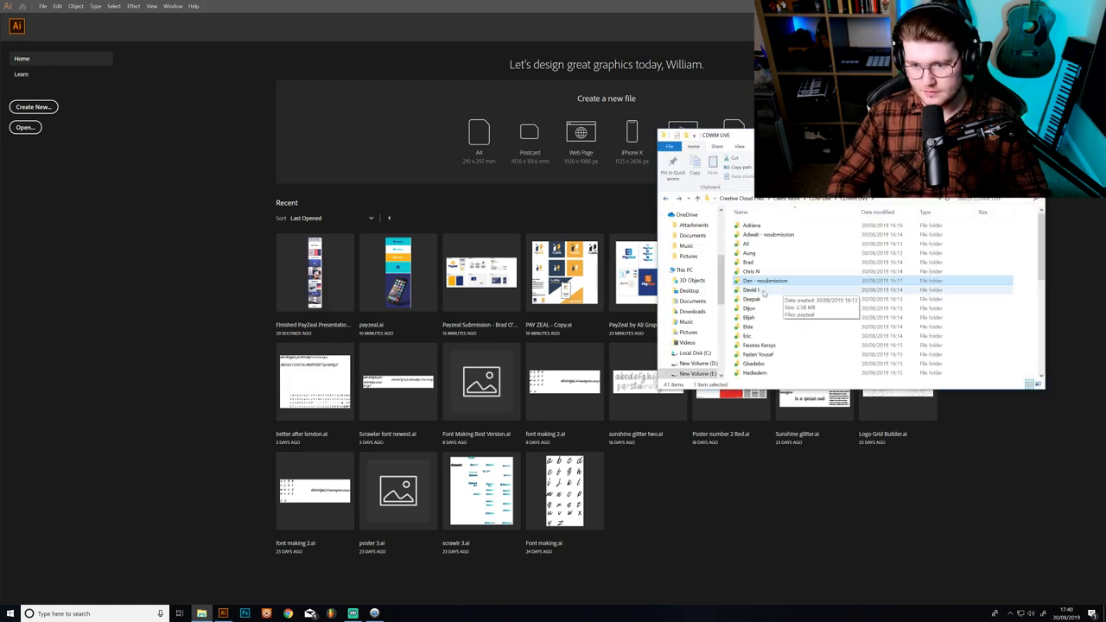
pyautogui.doubleClick(764, 291)
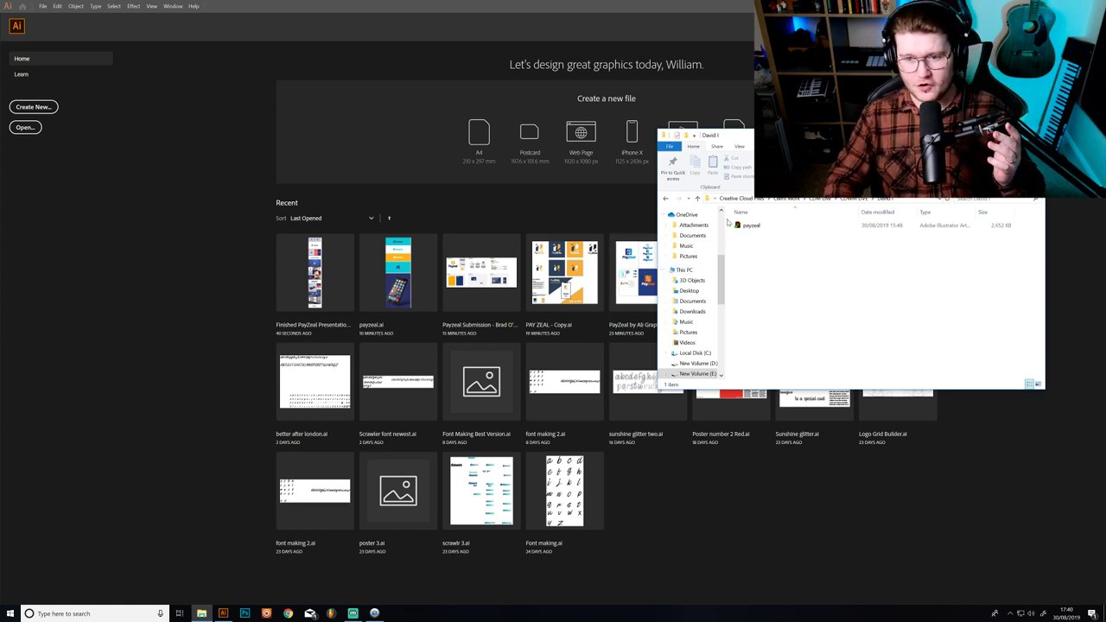
pyautogui.doubleClick(771, 225)
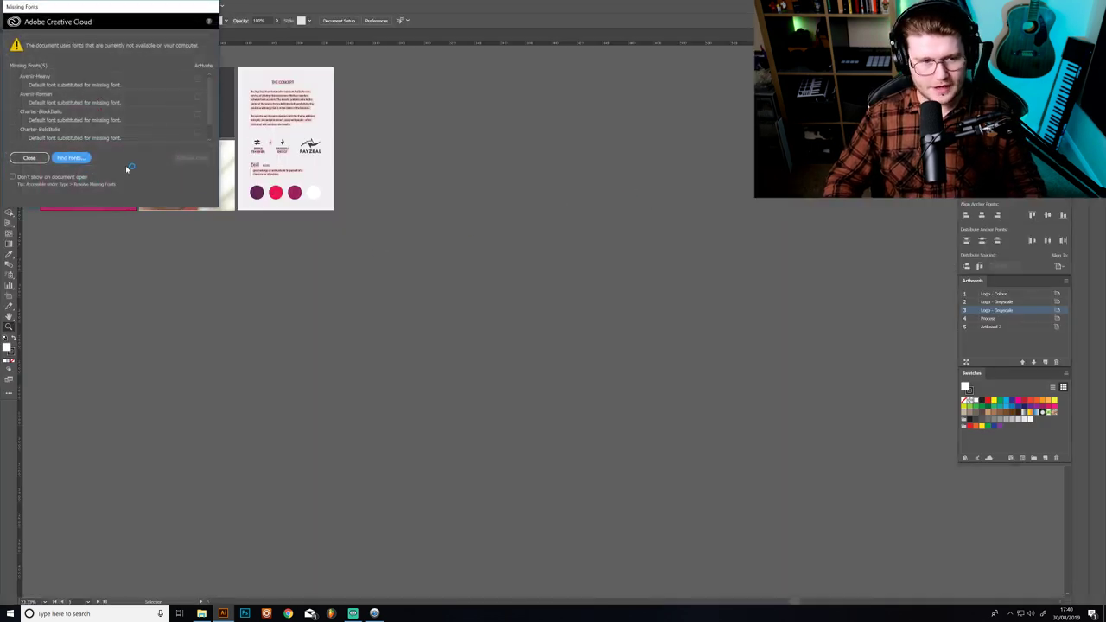
# - Dismiss the missing Avenir and Charter fonts warning and zoom in on the colour PAYZEAL logo
pyautogui.click(31, 158)
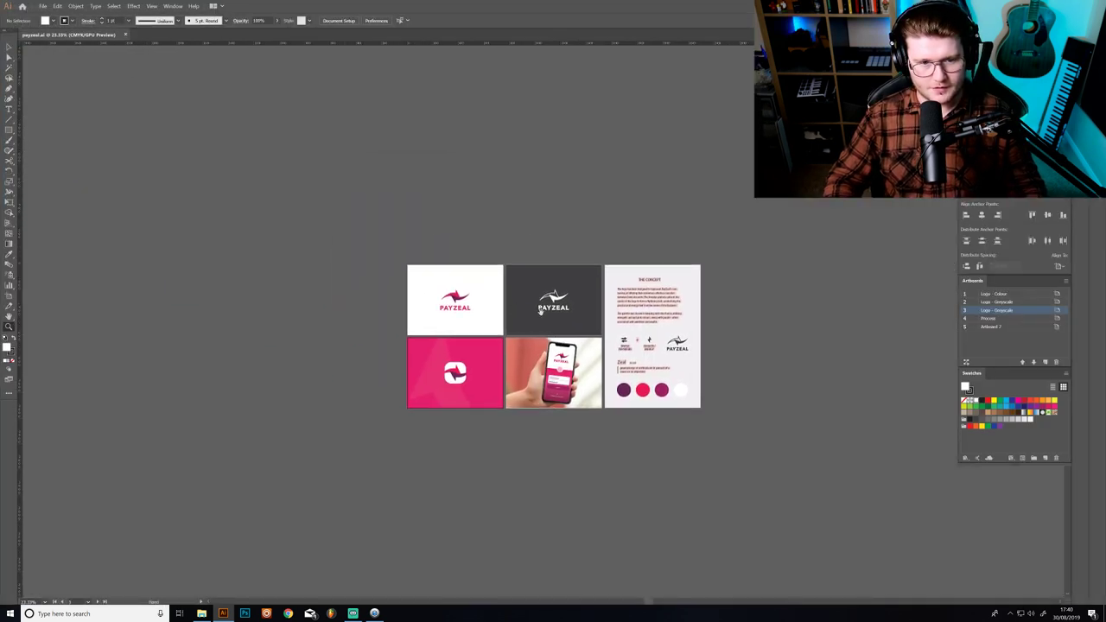
pyautogui.moveTo(422, 297); pyautogui.dragTo(530, 305)
pyautogui.hotkey('alt', 'Tab')
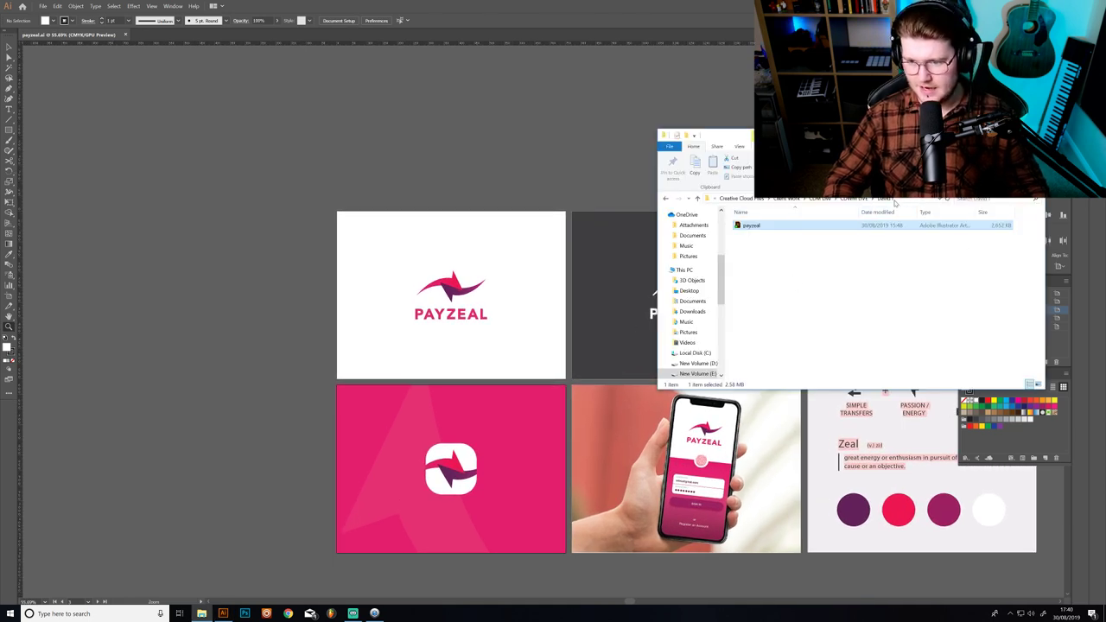
pyautogui.hotkey('alt', 'Tab')
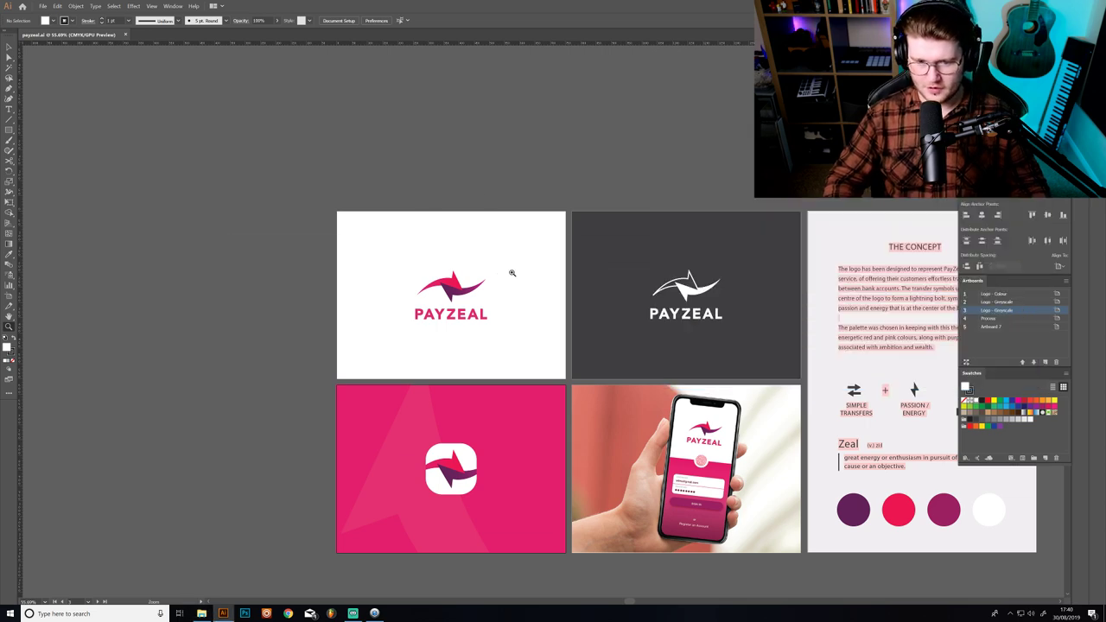
pyautogui.moveTo(511, 273); pyautogui.dragTo(491, 316)
pyautogui.moveTo(587, 316); pyautogui.dragTo(695, 330)
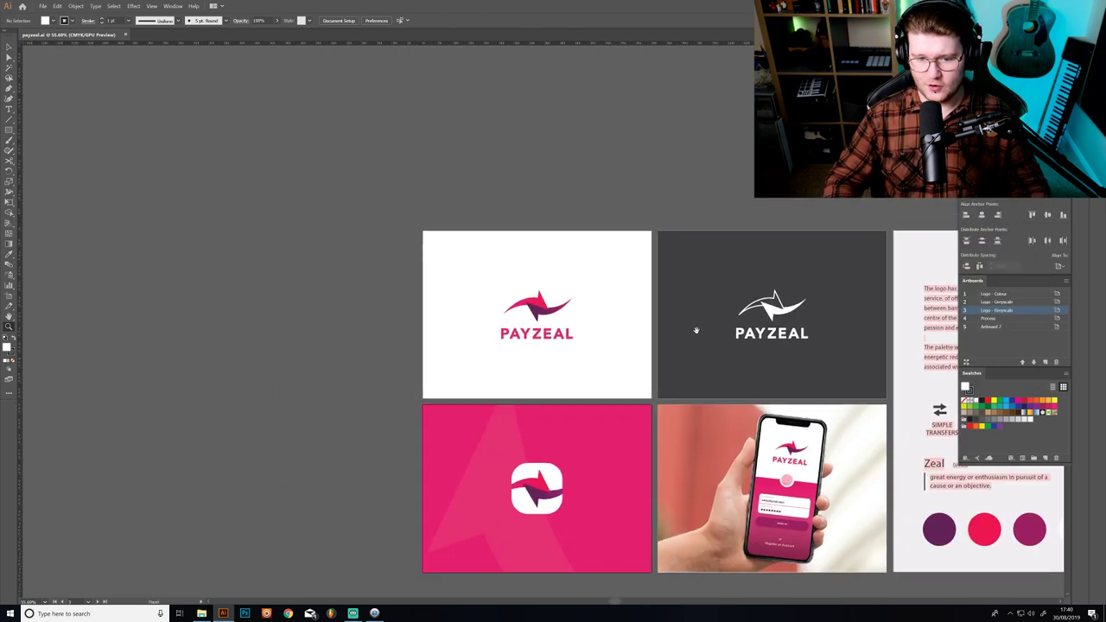
pyautogui.scroll(4, 559, 304)
pyautogui.moveTo(559, 304); pyautogui.dragTo(499, 293)
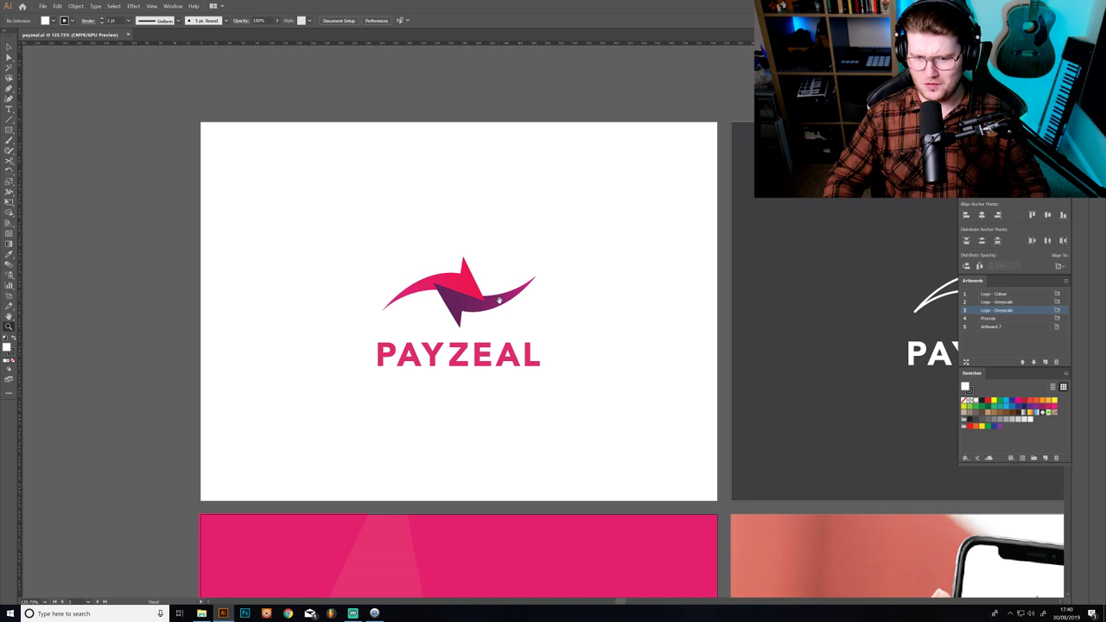
# - Try selecting the PAYZEAL logo artwork, then zoom out and back in on the colour logo
pyautogui.press('v')
pyautogui.moveTo(523, 218); pyautogui.dragTo(401, 414)
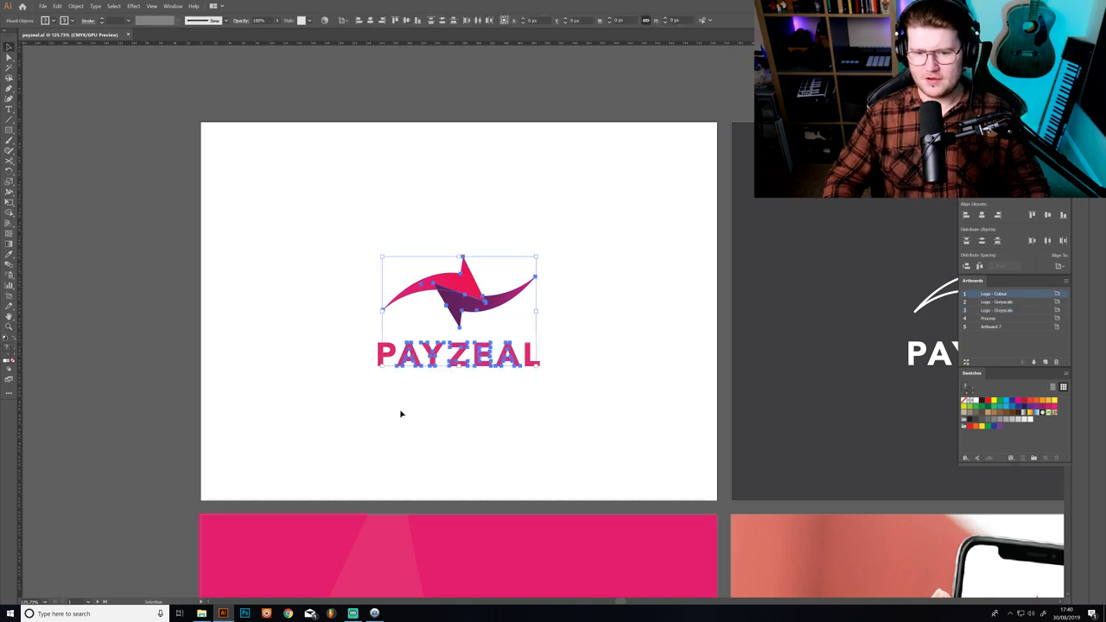
pyautogui.click(401, 413)
pyautogui.moveTo(345, 386)
pyautogui.mouseDown()
pyautogui.moveTo(662, 244)
pyautogui.moveTo(346, 402)
pyautogui.mouseUp()
pyautogui.click(640, 254)
pyautogui.click(343, 407)
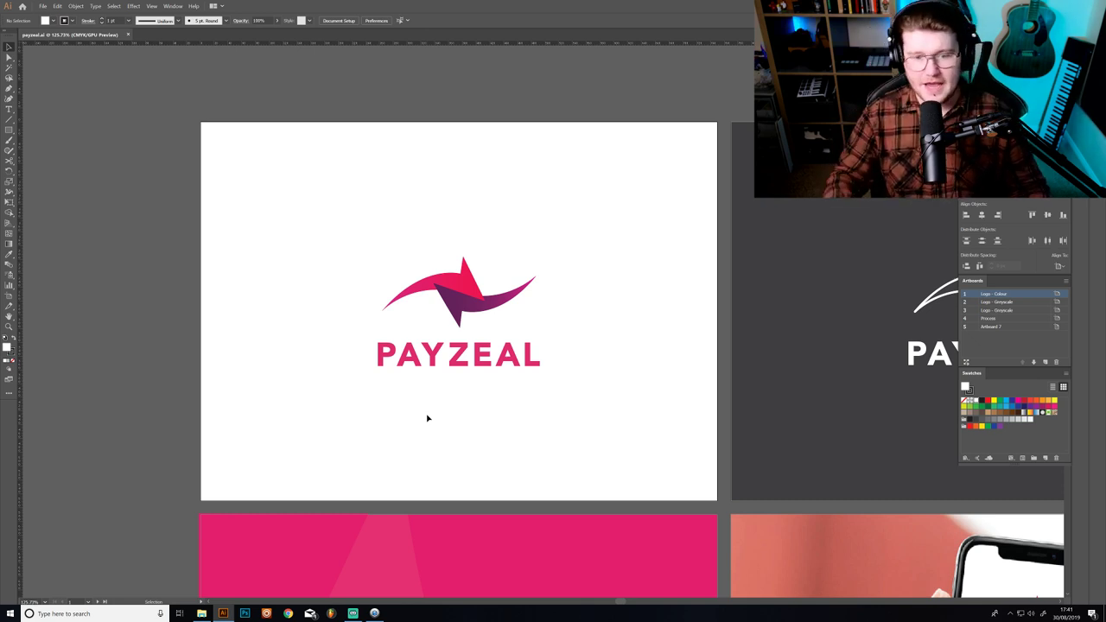
pyautogui.press('z')
pyautogui.keyDown('alt'); pyautogui.click(404, 367); pyautogui.keyUp('alt')
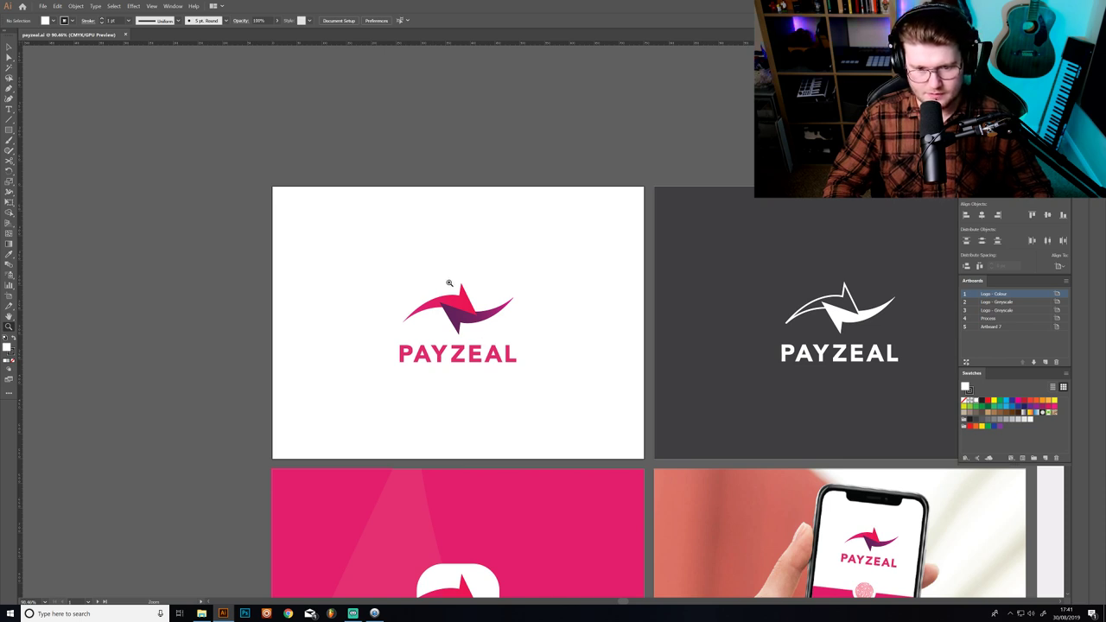
pyautogui.moveTo(455, 288); pyautogui.dragTo(469, 307)
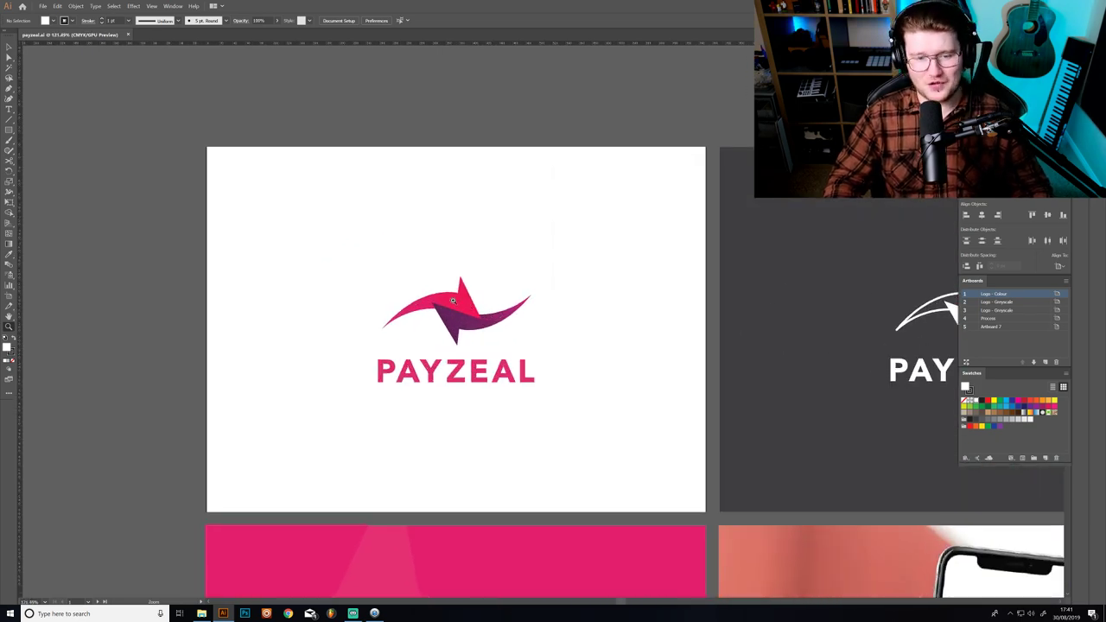
# - Select the ZEAL letters of the wordmark and nudge them one step left
pyautogui.press('v')
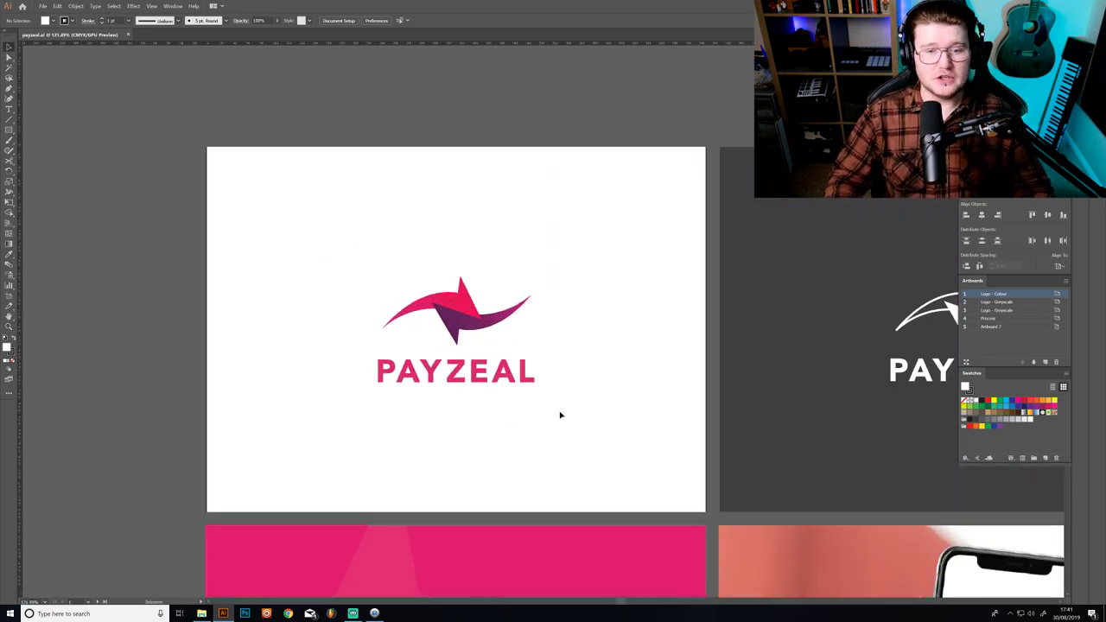
pyautogui.rightClick(454, 372)
pyautogui.click(611, 402)
pyautogui.click(459, 373)
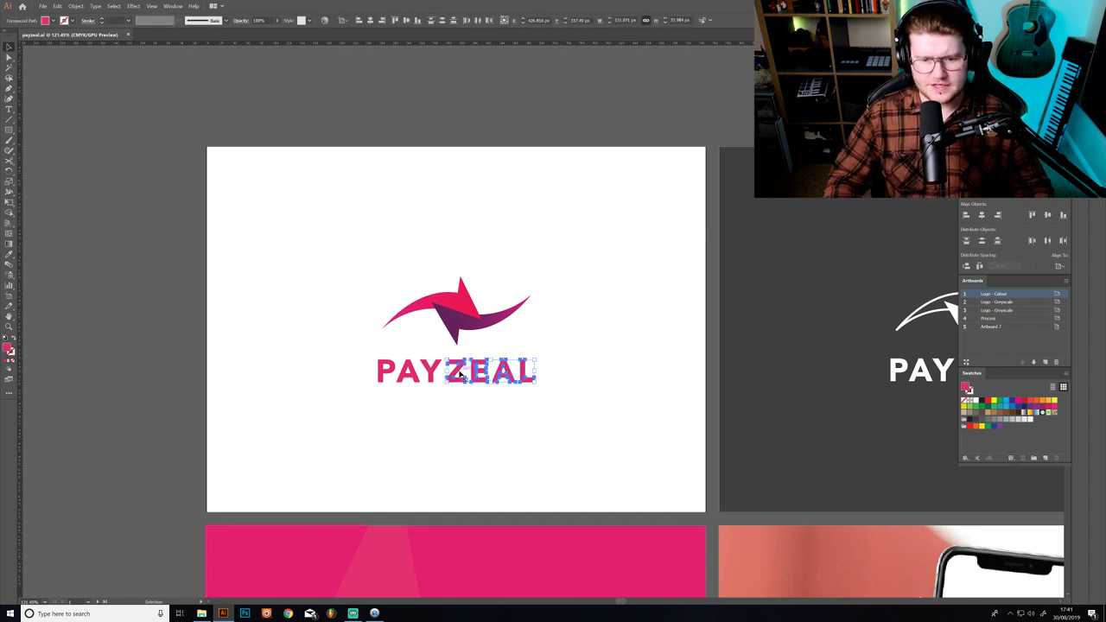
pyautogui.press('Left')
pyautogui.press('Left')
pyautogui.press('Left')
pyautogui.press('Left')
# - Select the whole PAYZEAL wordmark, align its pieces, and zoom out to see all artboards
pyautogui.click(639, 385)
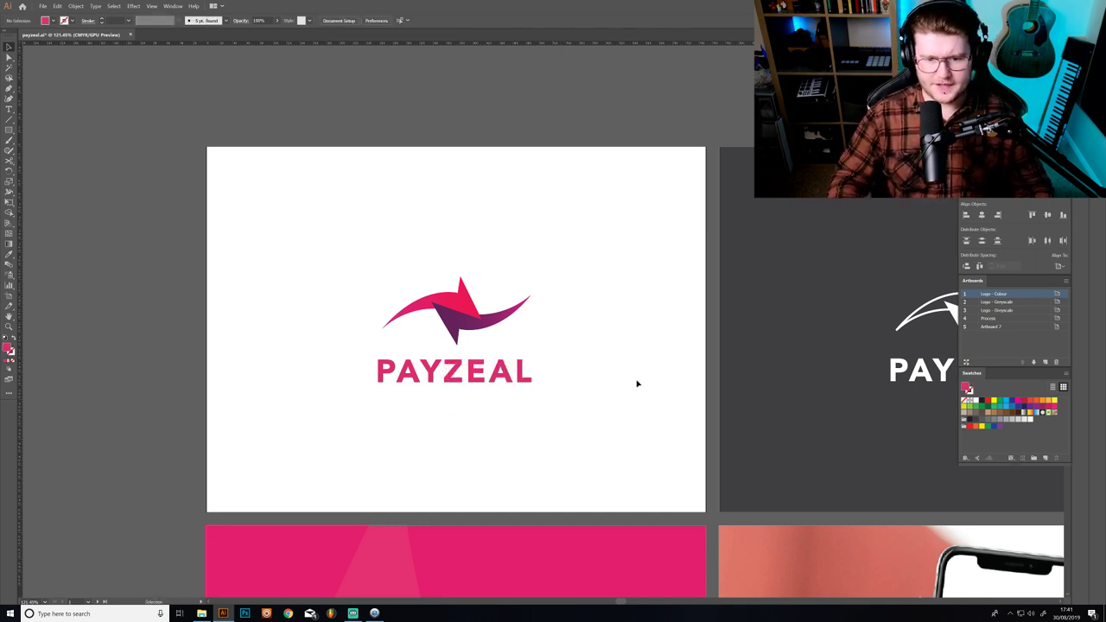
pyautogui.moveTo(562, 361); pyautogui.dragTo(442, 412)
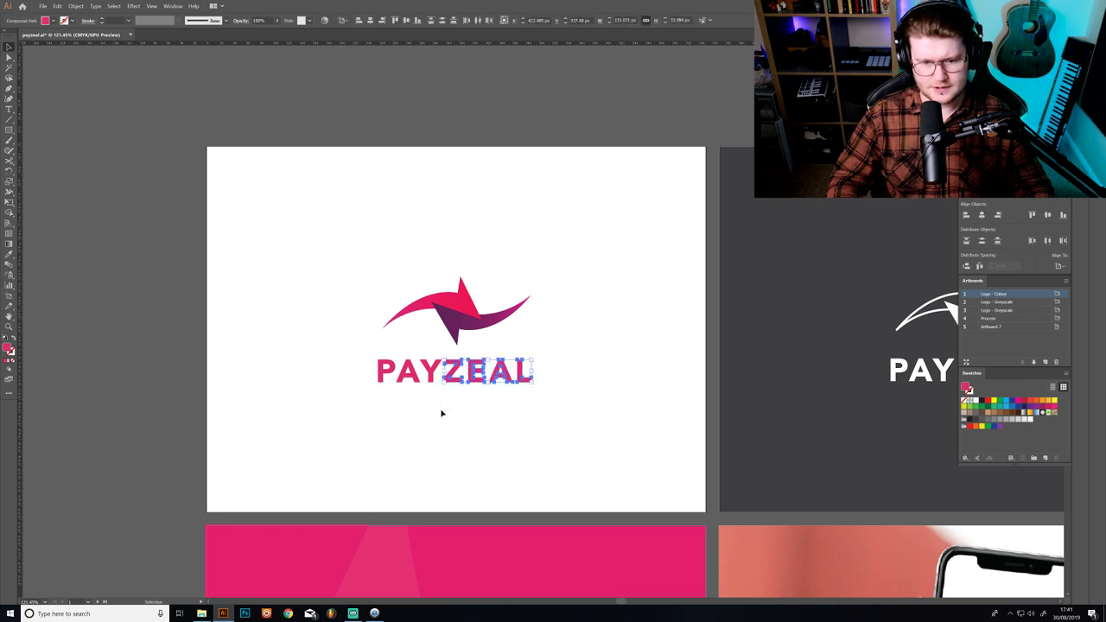
pyautogui.click(642, 403)
pyautogui.moveTo(588, 362); pyautogui.dragTo(345, 388)
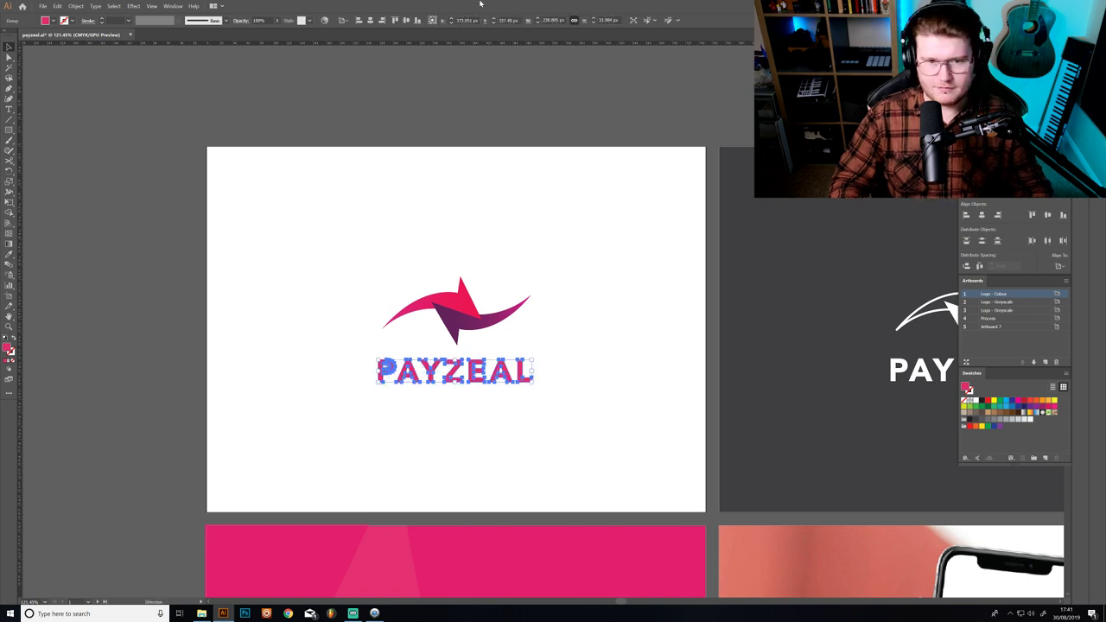
pyautogui.click(372, 20)
pyautogui.click(570, 256)
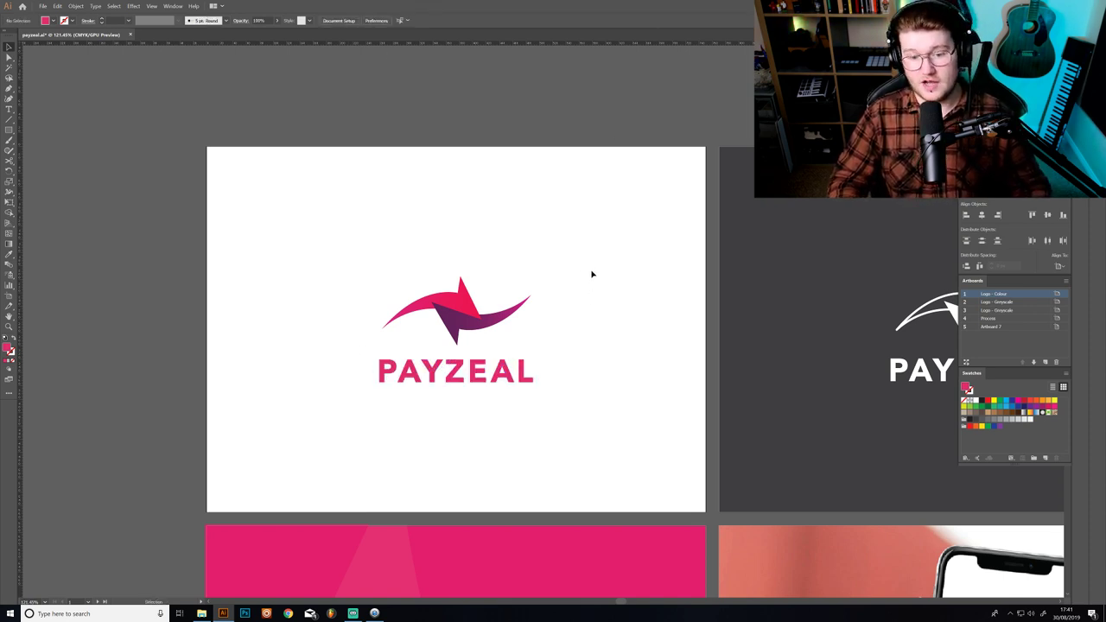
pyautogui.press('z')
pyautogui.moveTo(492, 377); pyautogui.dragTo(448, 397)
pyautogui.hscroll(2, 501, 388)
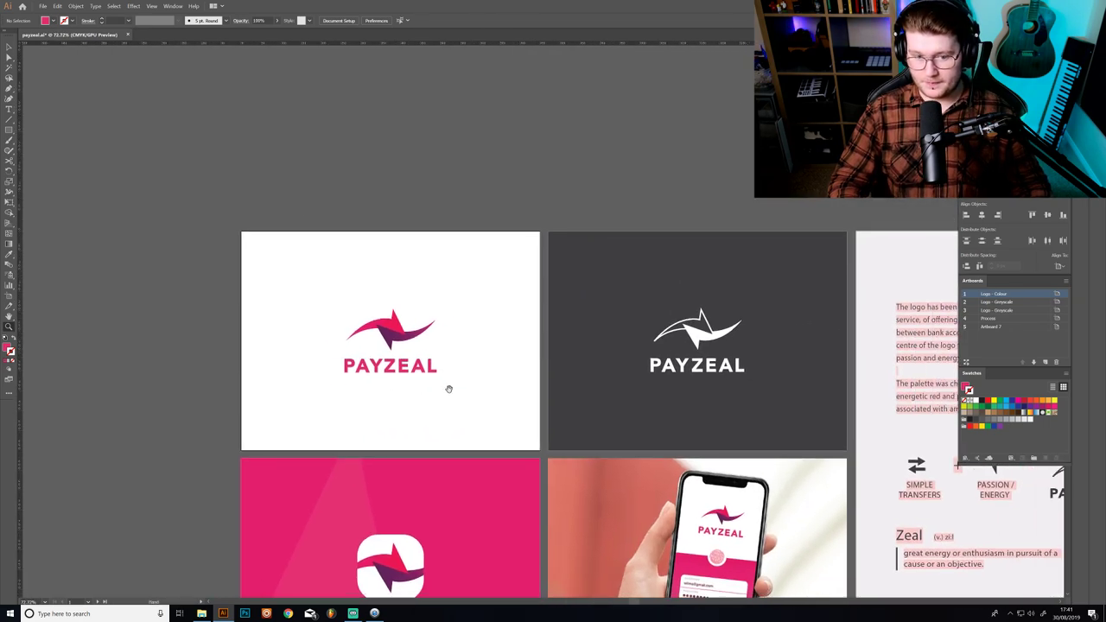
pyautogui.hscroll(6, 459, 353)
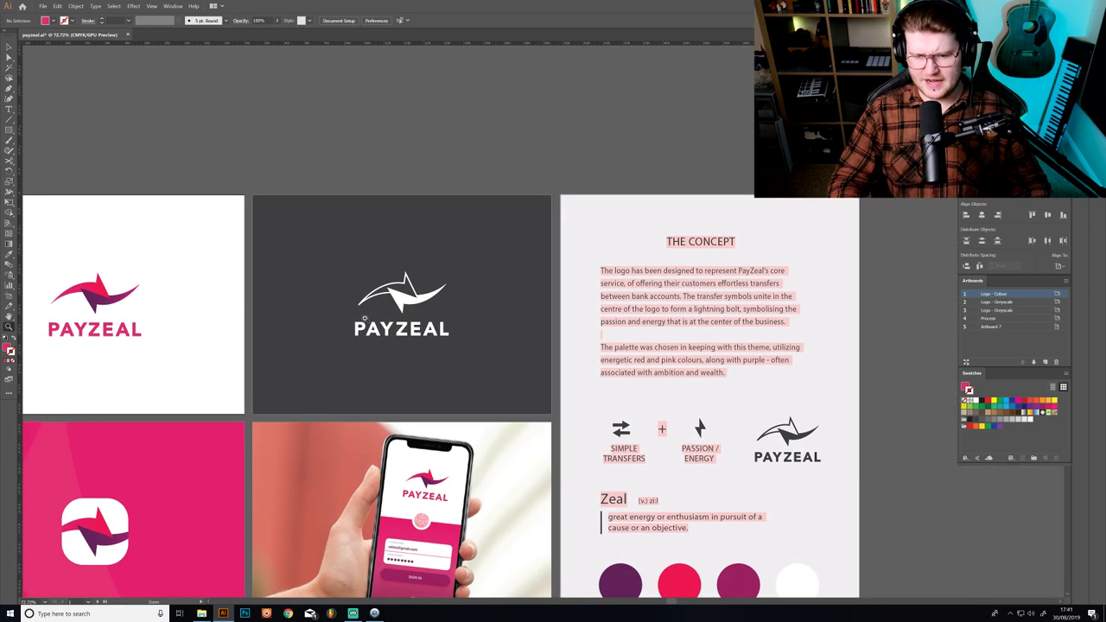
pyautogui.click(483, 329)
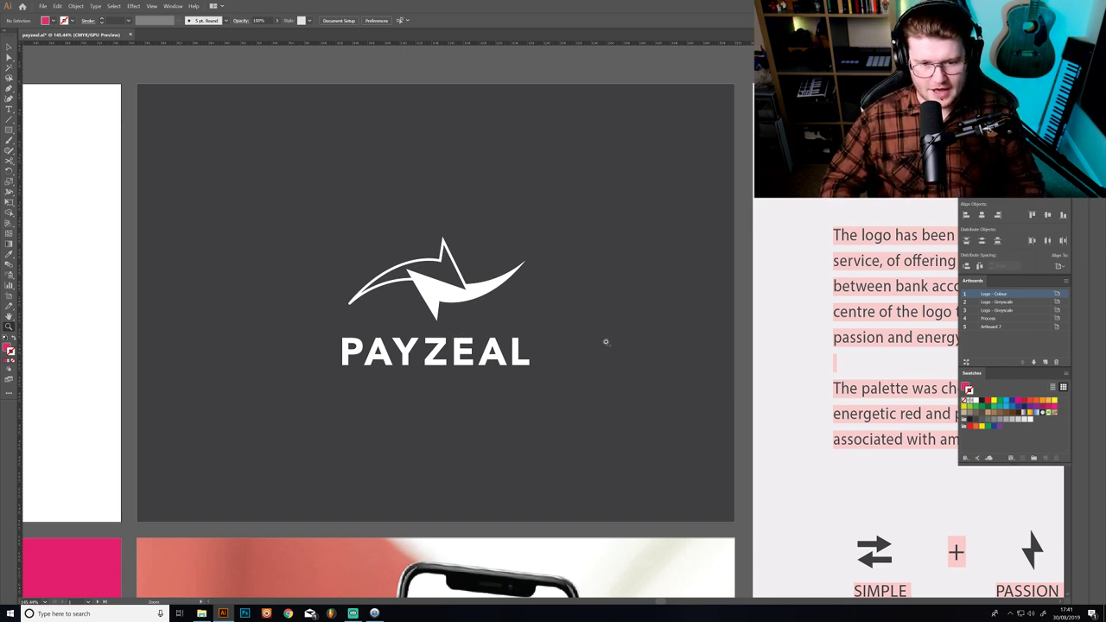
pyautogui.moveTo(453, 307); pyautogui.dragTo(399, 309)
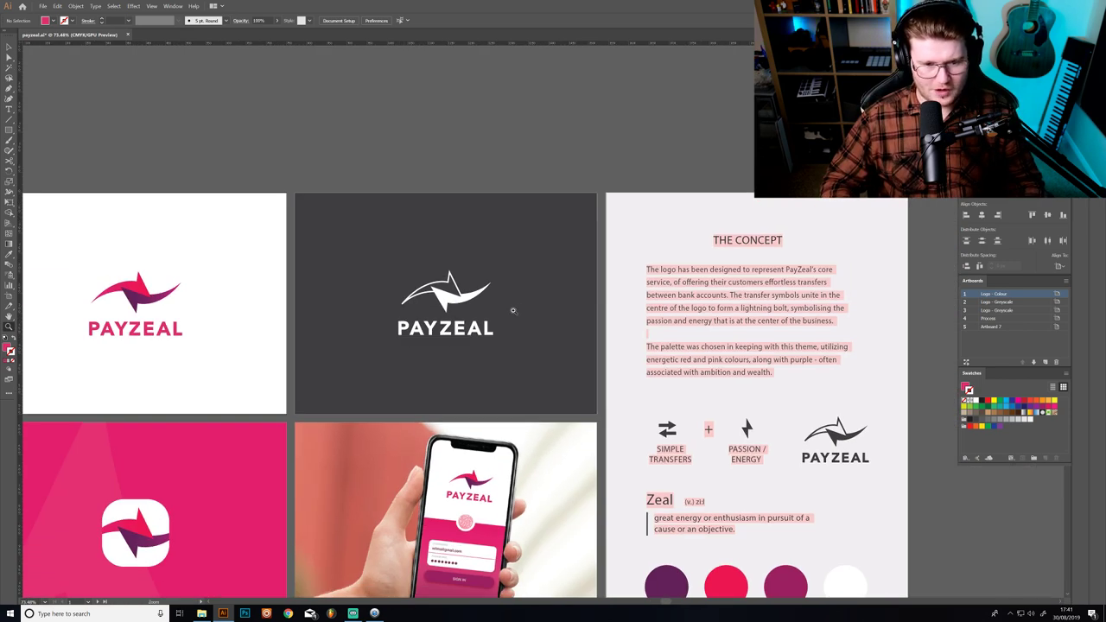
pyautogui.moveTo(460, 377); pyautogui.dragTo(593, 238)
pyautogui.moveTo(341, 414); pyautogui.dragTo(403, 312)
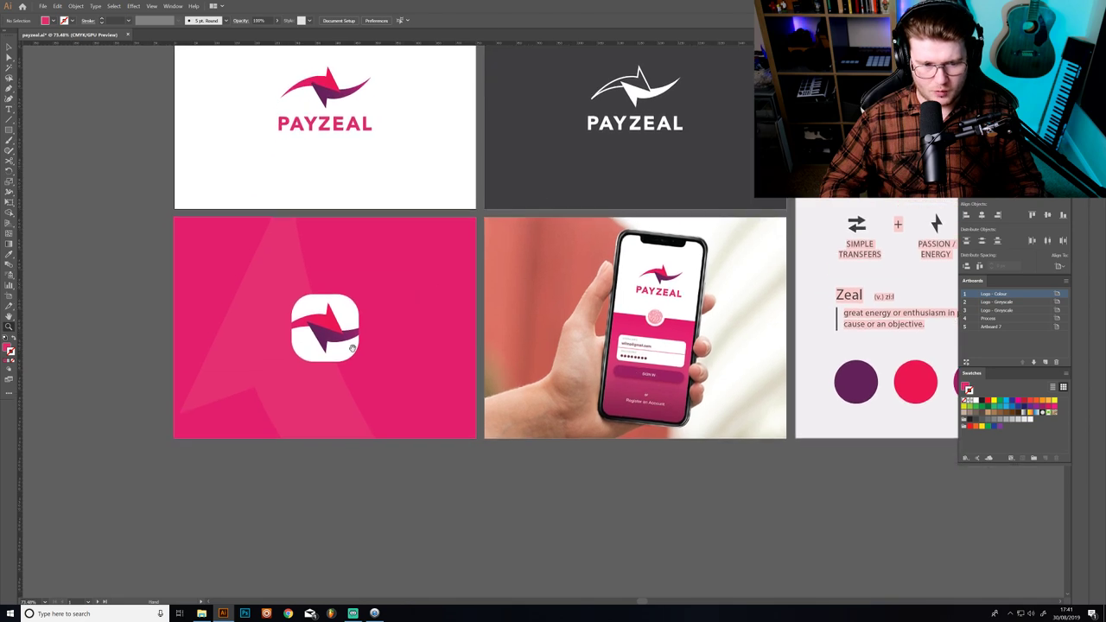
pyautogui.scroll(4, 403, 312)
pyautogui.moveTo(397, 378); pyautogui.dragTo(528, 339)
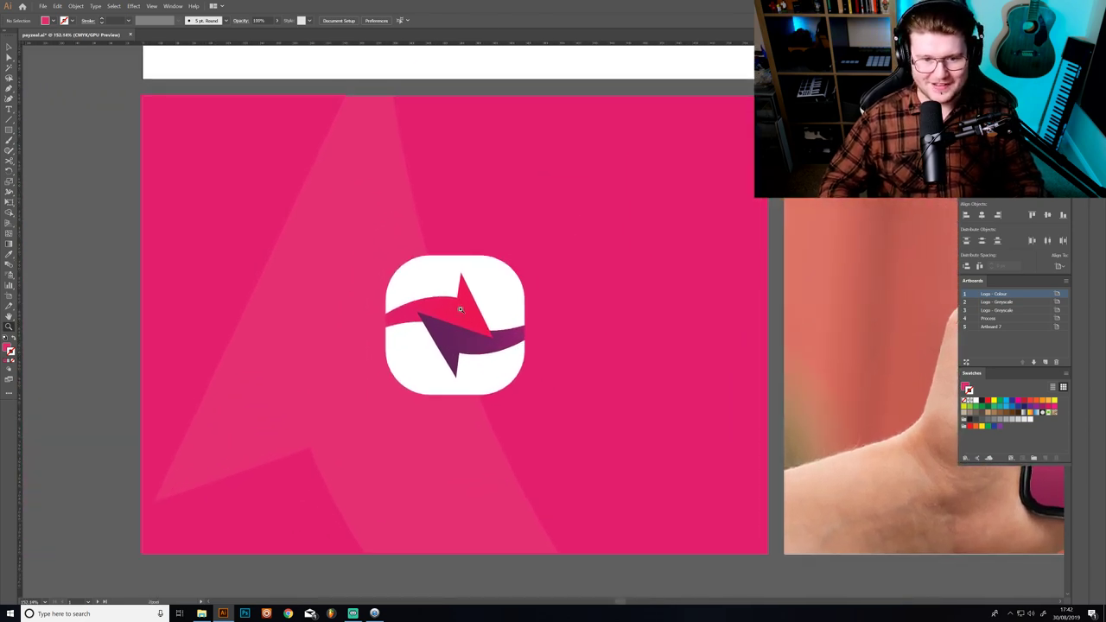
pyautogui.scroll(-4, 409, 331)
pyautogui.scroll(3, 411, 330)
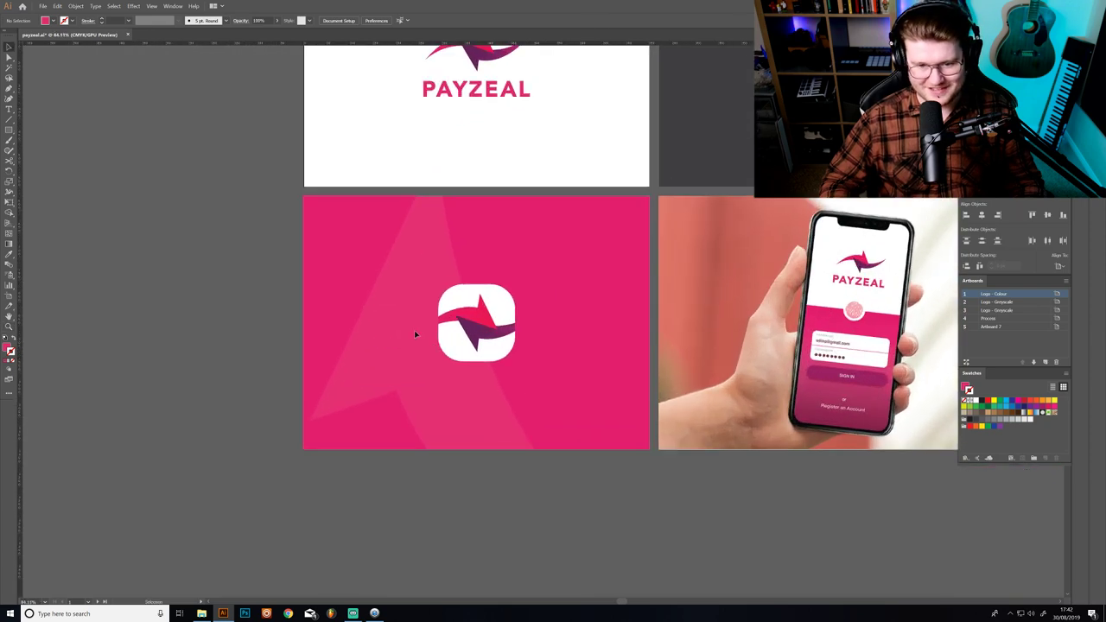
pyautogui.moveTo(854, 370); pyautogui.dragTo(524, 367)
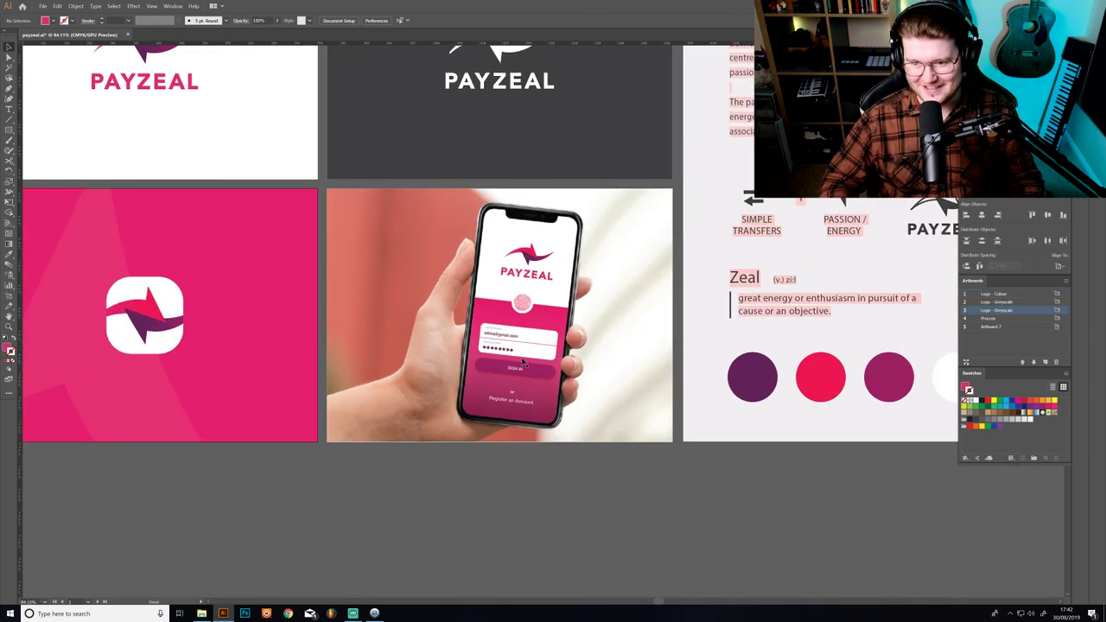
pyautogui.moveTo(508, 328); pyautogui.dragTo(615, 356)
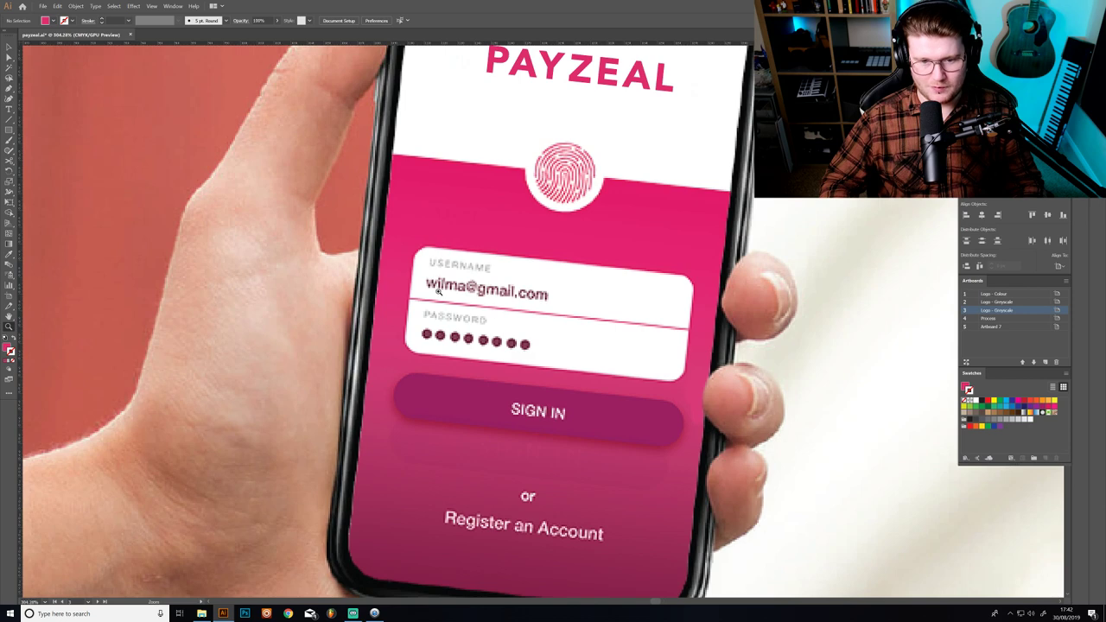
pyautogui.scroll(-6, 513, 309)
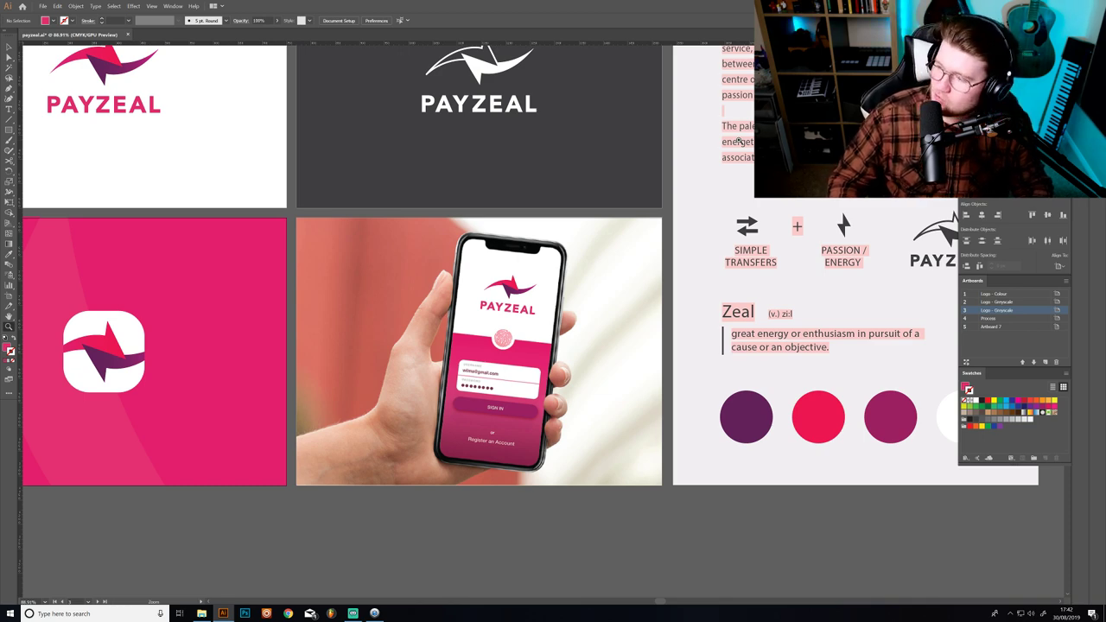
pyautogui.scroll(-3, 413, 336)
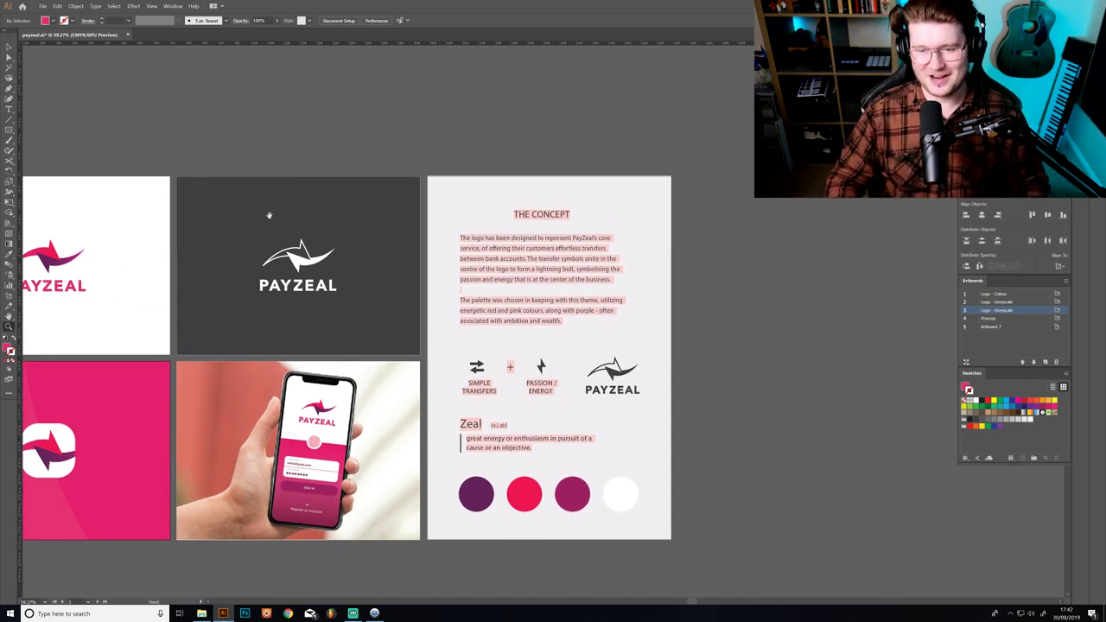
# - Pan to The Concept sheet and read it down to the colour swatch circles
pyautogui.moveTo(277, 215); pyautogui.dragTo(251, 227)
pyautogui.moveTo(508, 276); pyautogui.dragTo(679, 332)
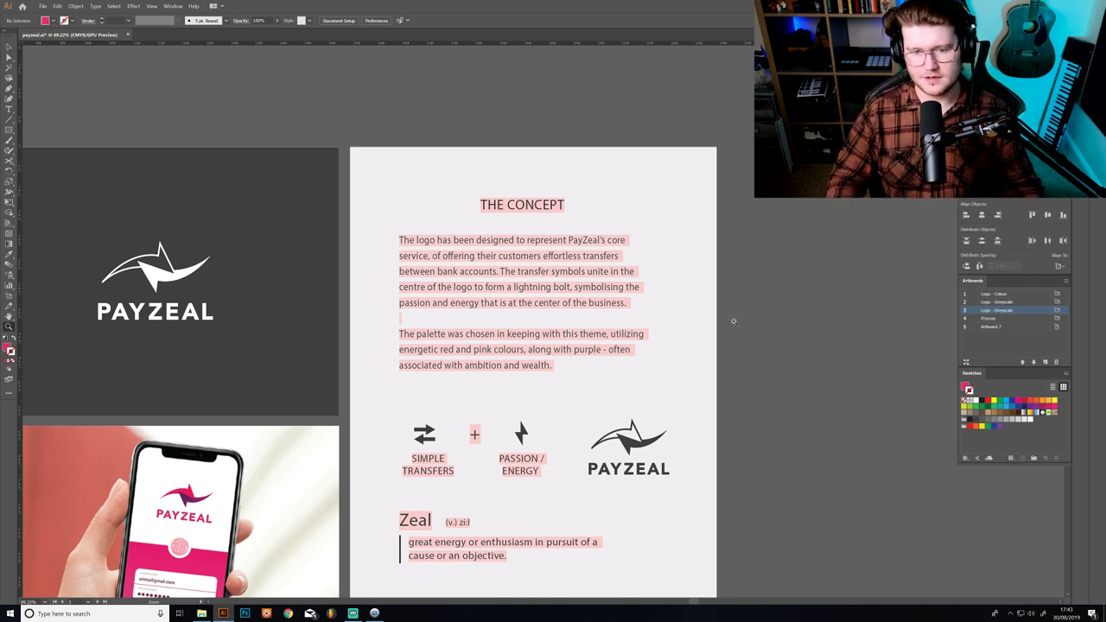
pyautogui.moveTo(548, 442); pyautogui.dragTo(549, 332)
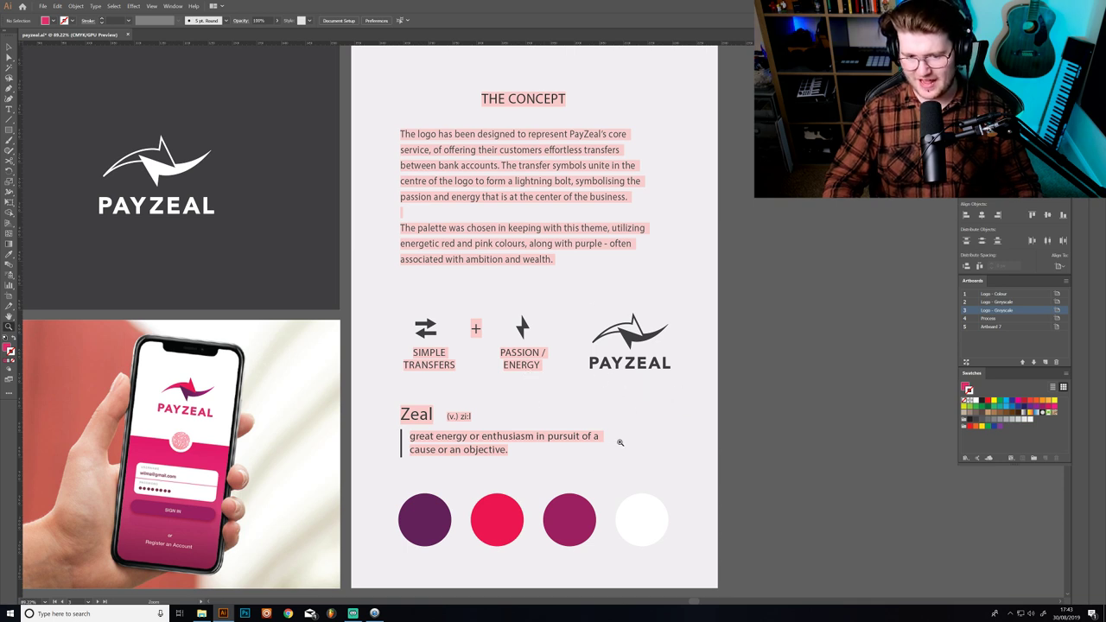
pyautogui.moveTo(461, 500); pyautogui.dragTo(458, 448)
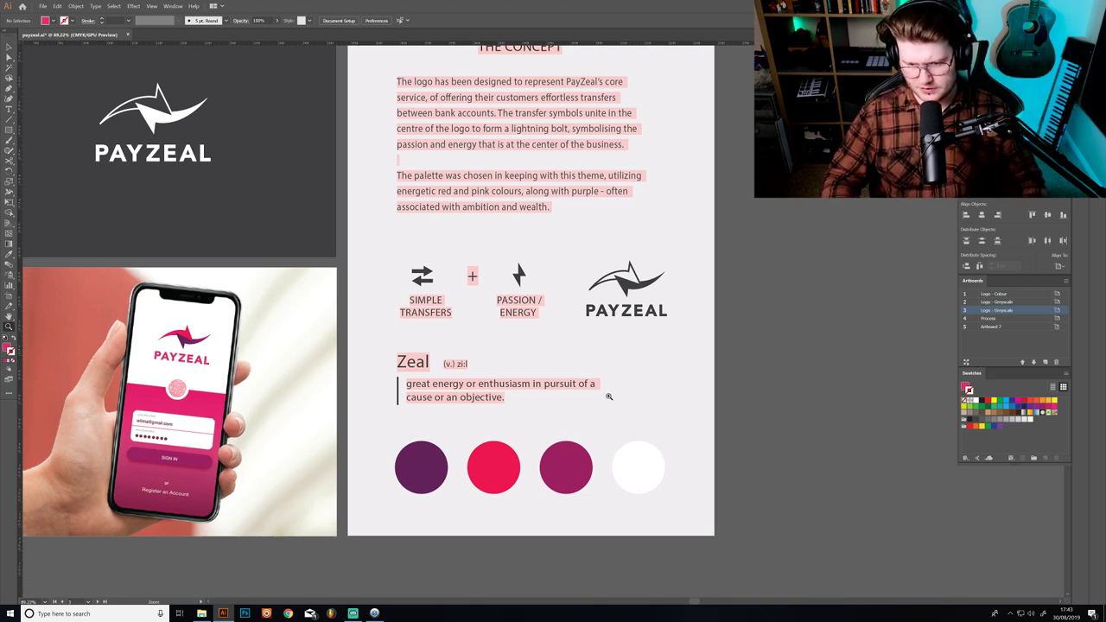
# - Fit and centre all the brand-sheet artboards, then zoom in on the PAYZEAL wordmark
pyautogui.scroll(-3, 681, 452)
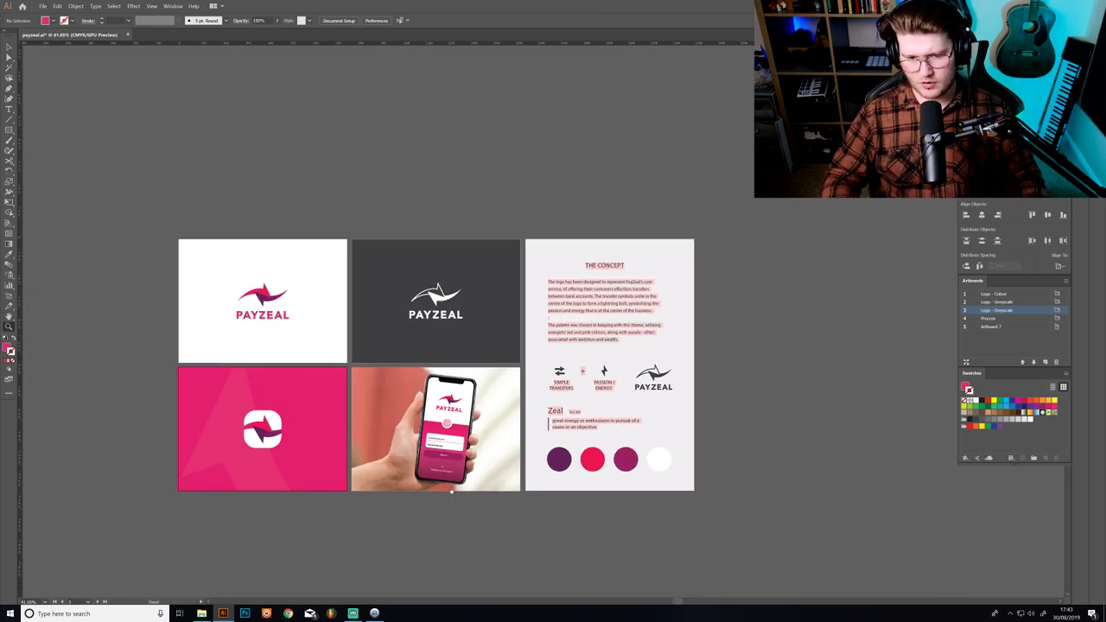
pyautogui.hscroll(-2, 605, 432)
pyautogui.scroll(1, 566, 421)
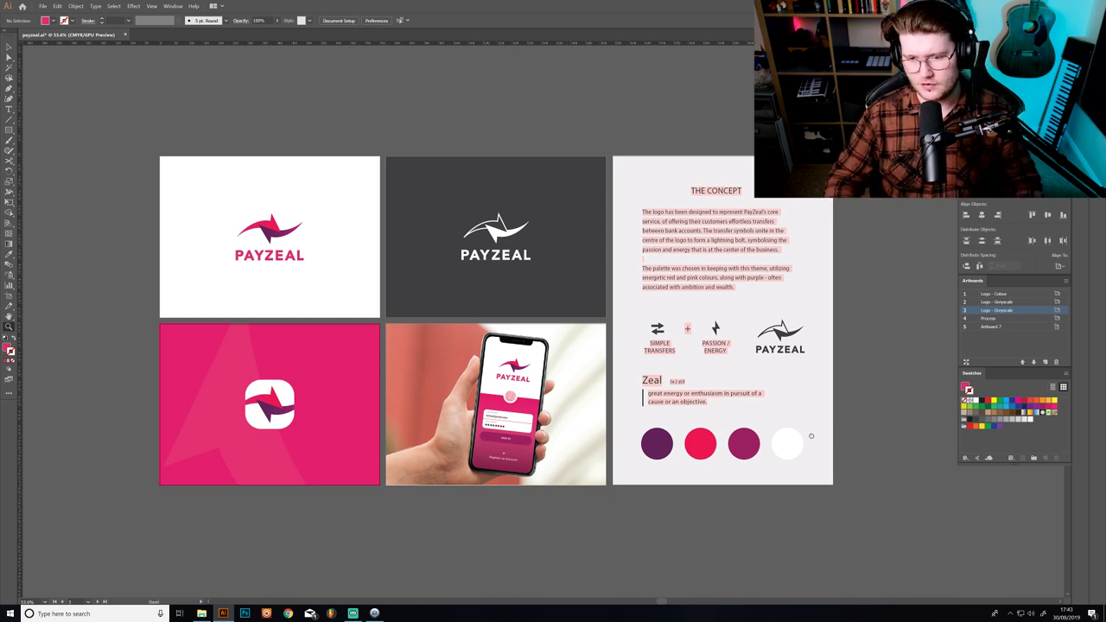
pyautogui.moveTo(567, 421); pyautogui.dragTo(660, 494)
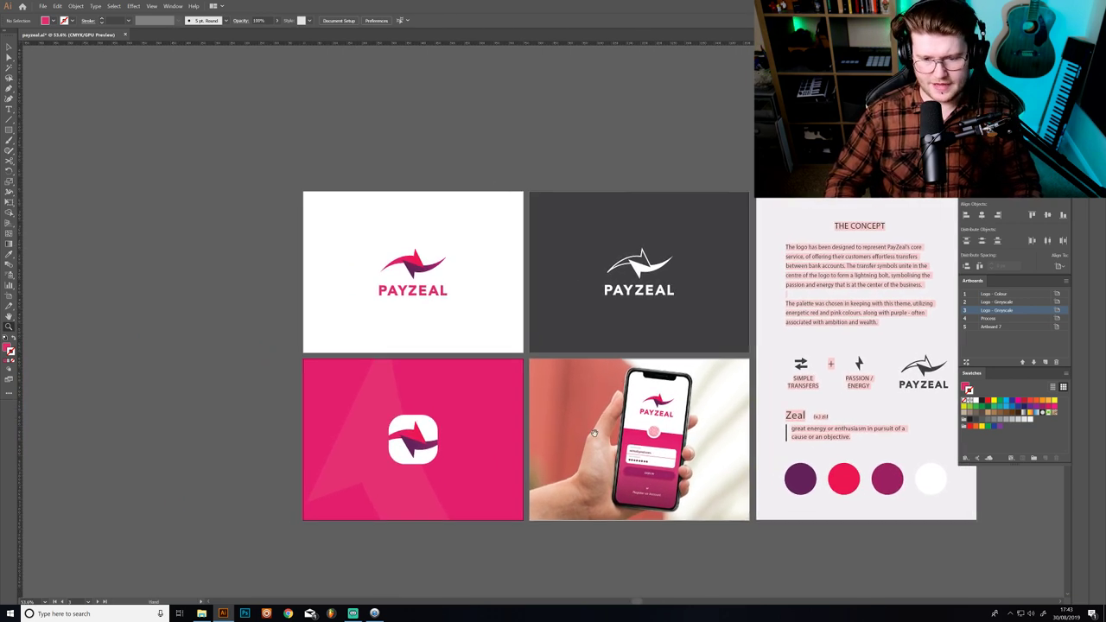
pyautogui.moveTo(646, 248); pyautogui.dragTo(460, 222)
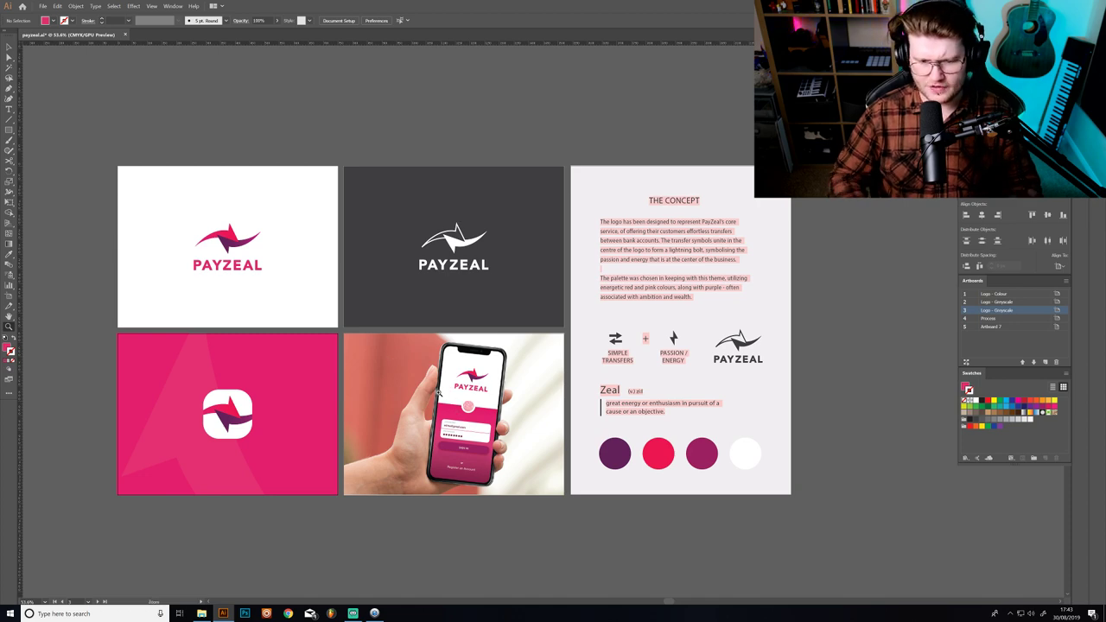
pyautogui.moveTo(221, 262); pyautogui.dragTo(540, 348)
pyautogui.hotkey('ctrl', '-')
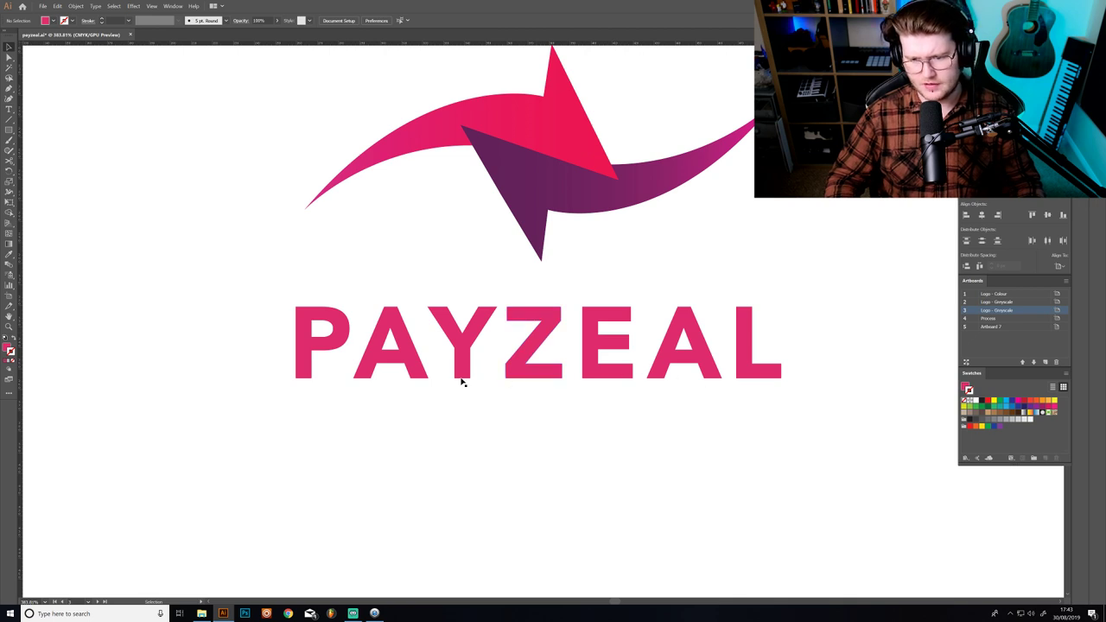
pyautogui.click(452, 344)
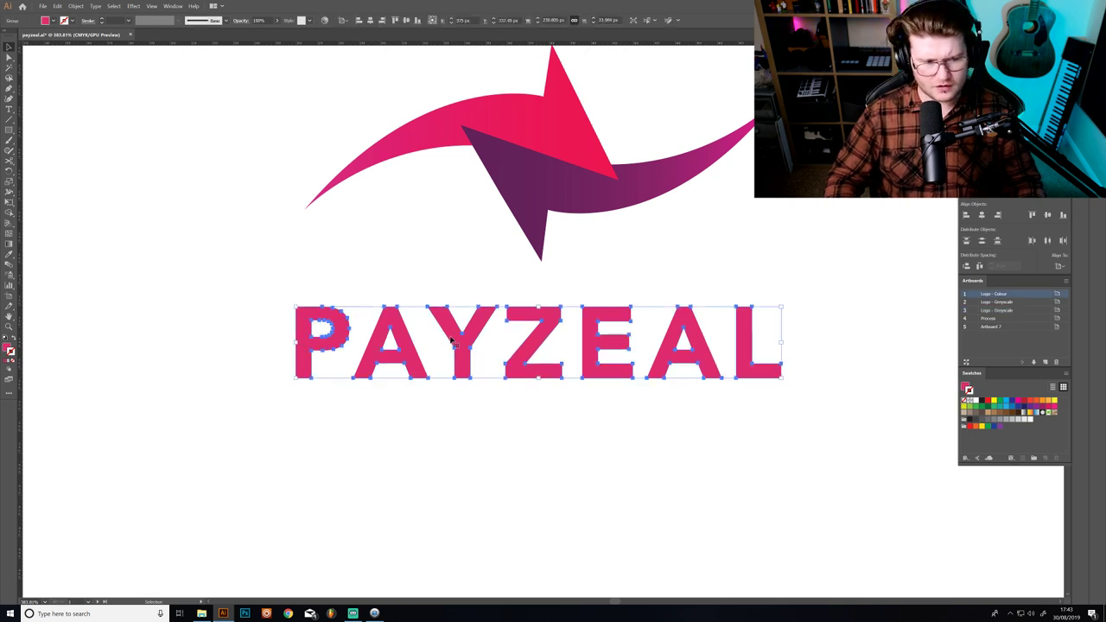
pyautogui.doubleClick(8, 348)
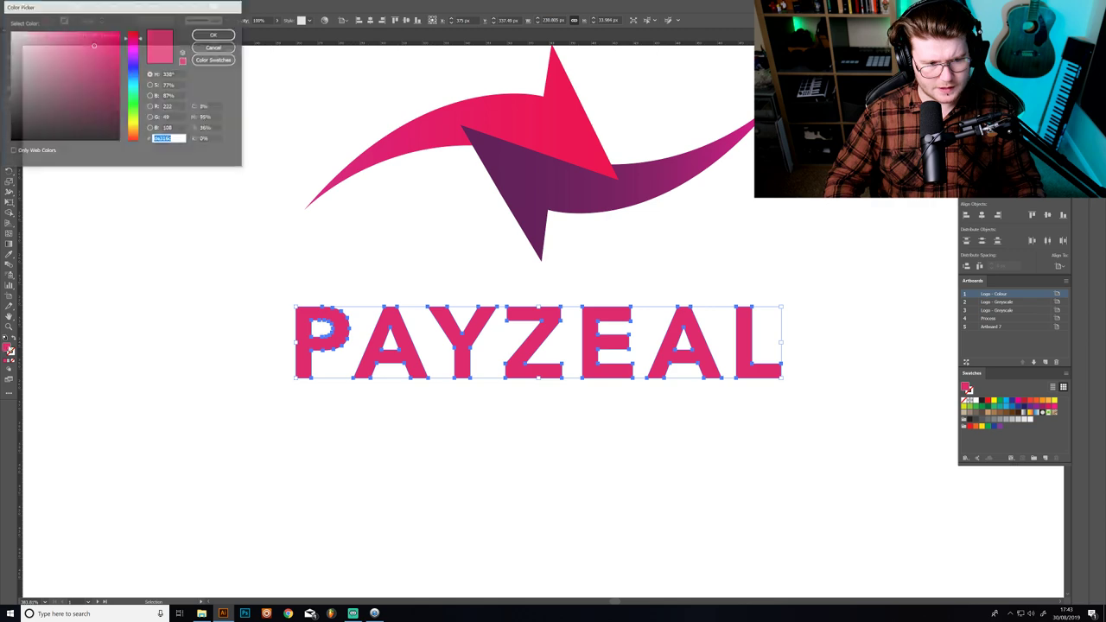
pyautogui.click(215, 45)
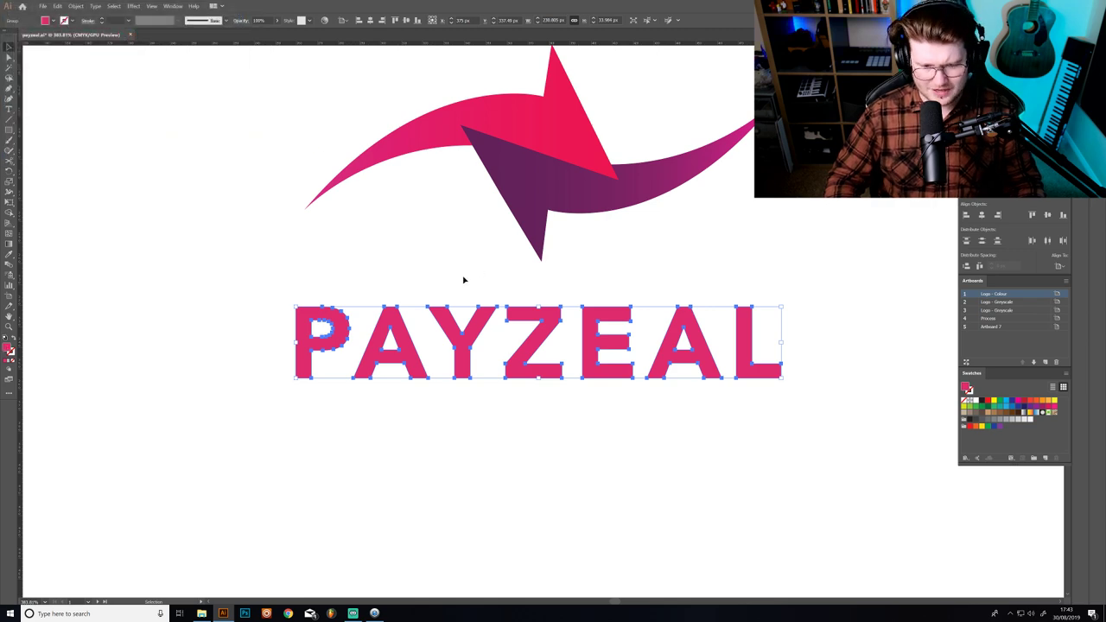
pyautogui.click(463, 279)
pyautogui.scroll(-6, 328, 368)
pyautogui.hotkey('ctrl', '0')
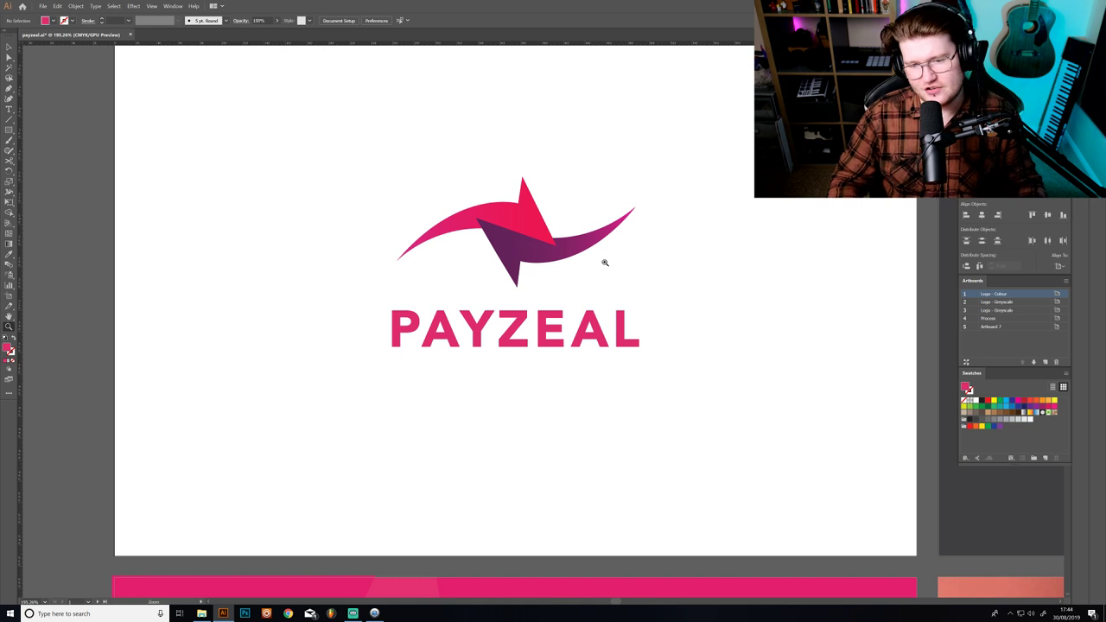
pyautogui.scroll(-5, 607, 253)
pyautogui.hscroll(10, 553, 346)
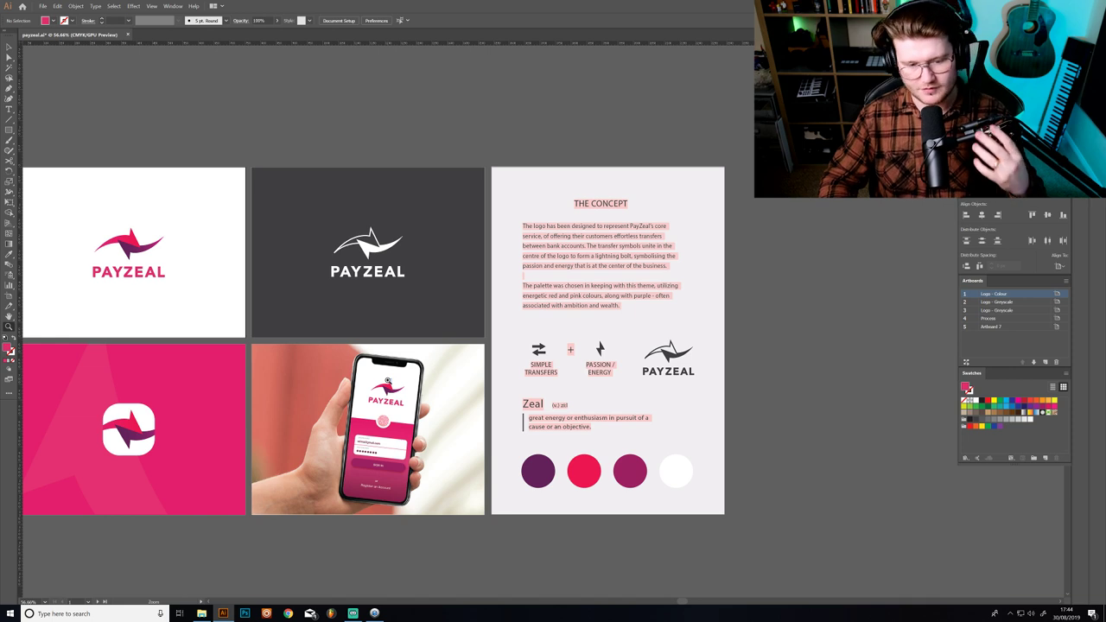
# - Go up to the submissions folder and close payzeal.ai without saving changes
pyautogui.click(200, 614)
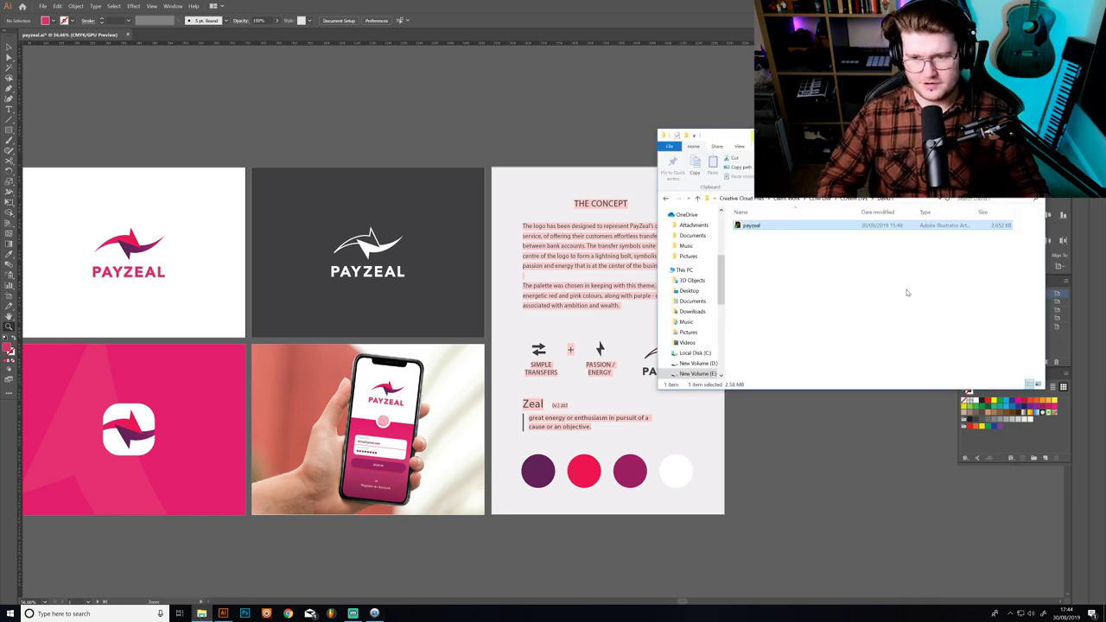
pyautogui.click(666, 199)
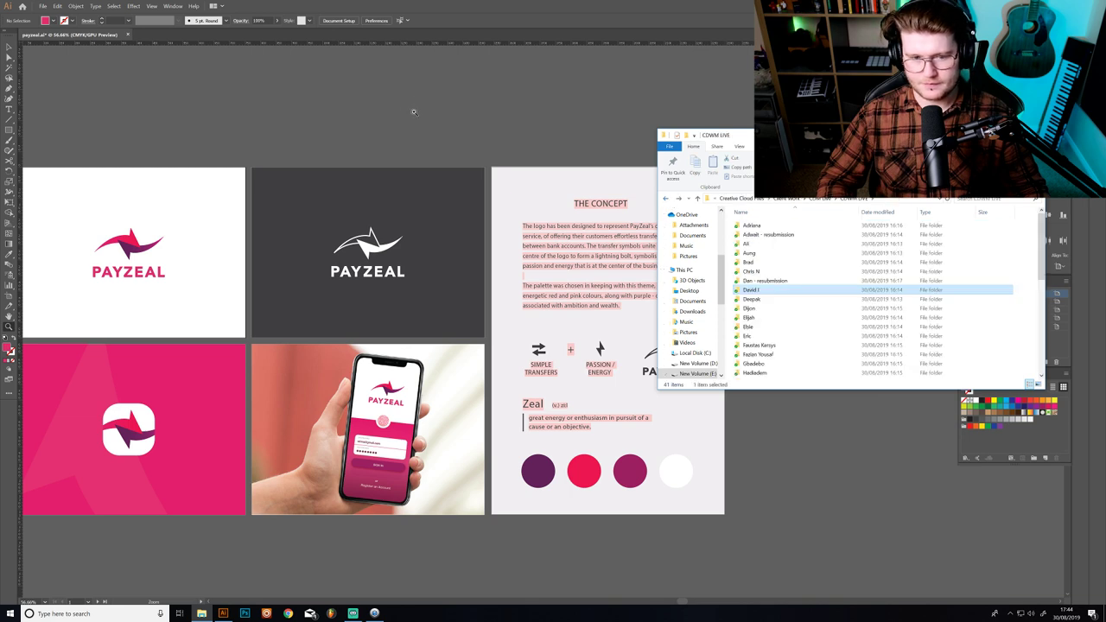
pyautogui.click(260, 54)
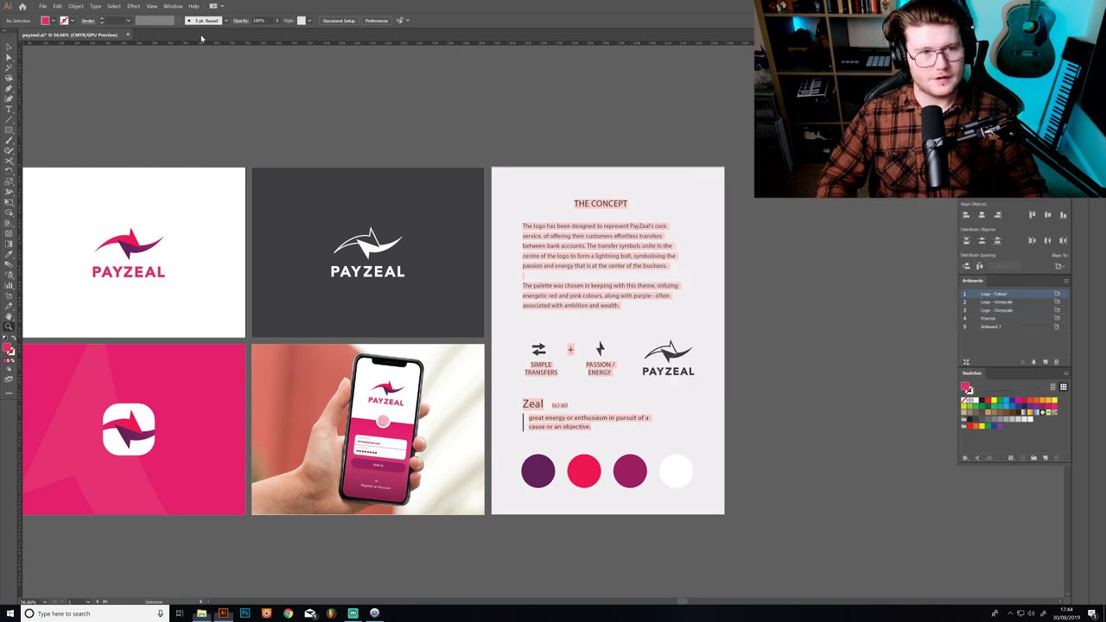
pyautogui.click(127, 34)
pyautogui.click(561, 319)
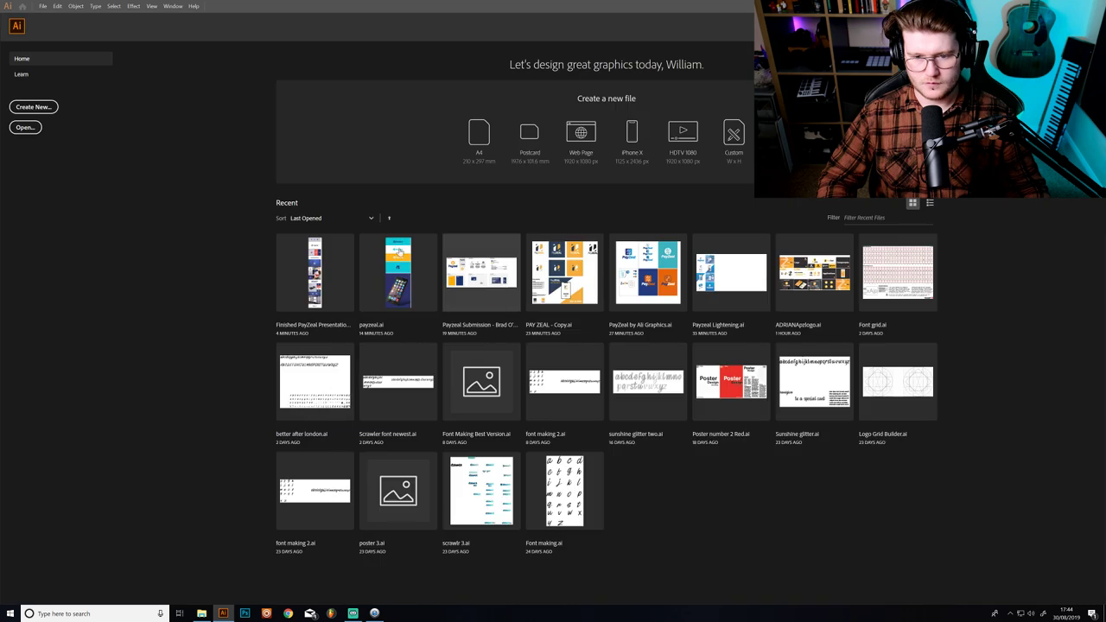
# - Enter the next student's submission folder and open app.jpg for viewing
pyautogui.click(201, 613)
pyautogui.doubleClick(760, 299)
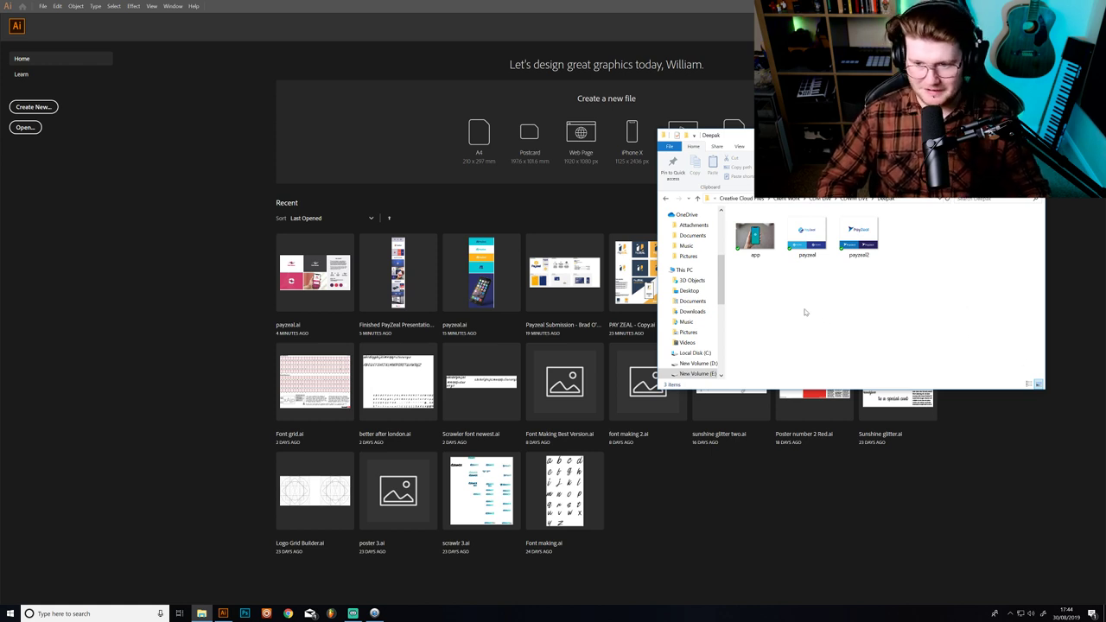
pyautogui.press('Right')
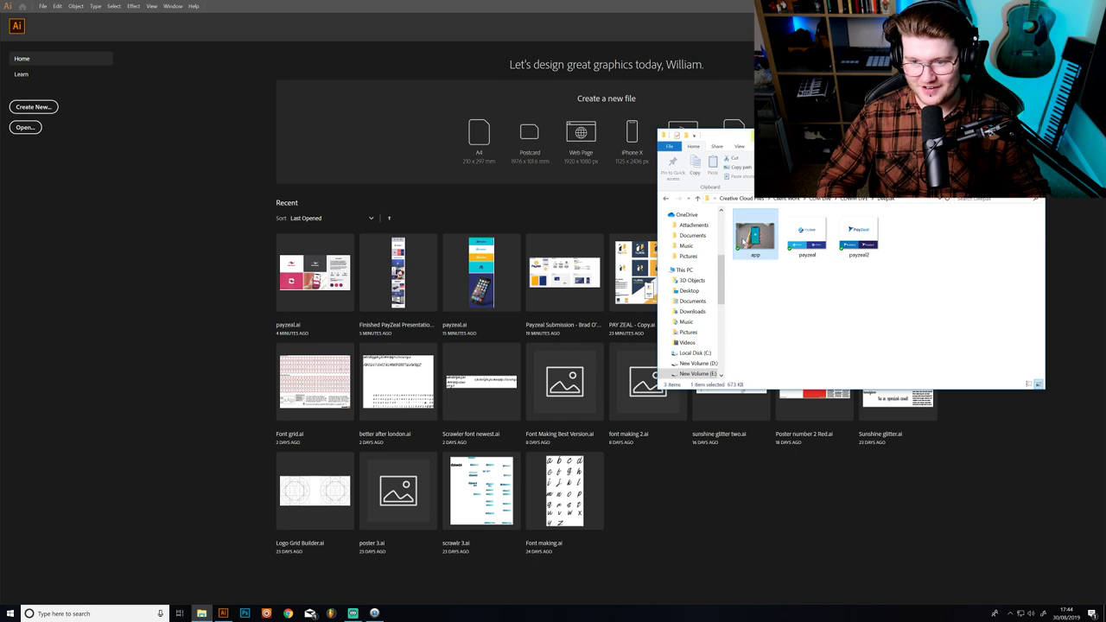
pyautogui.press('Return')
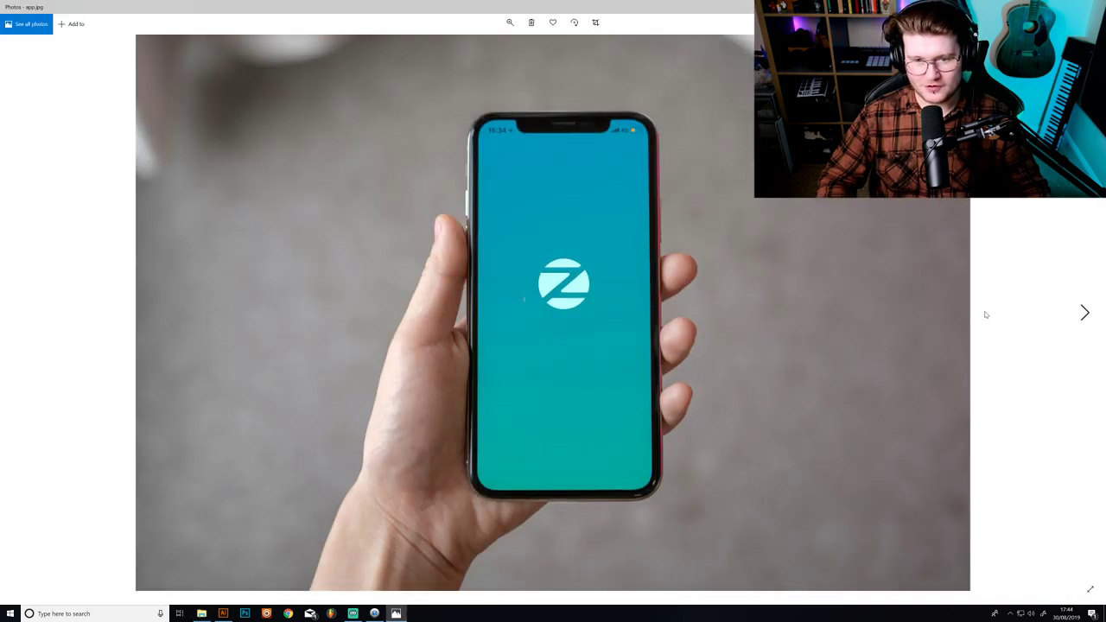
# - Cycle between app.jpg, payzeal.jpg and payzeal2.jpg, ending on the arrow-logo payzeal2.jpg
pyautogui.click(1079, 312)
pyautogui.click(21, 313)
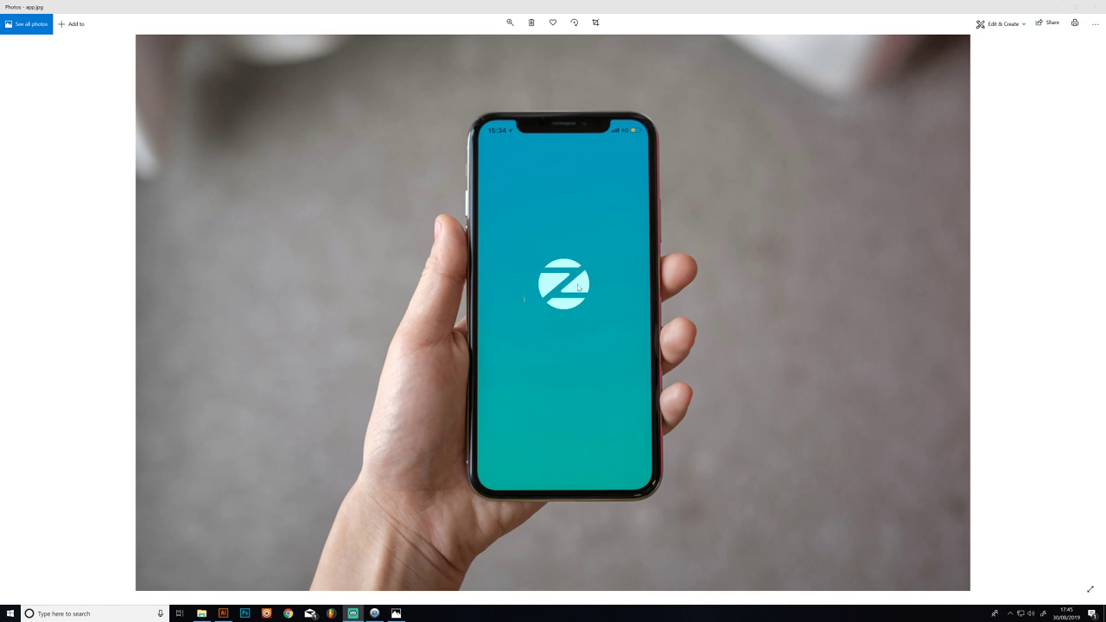
pyautogui.press('Right')
pyautogui.press('Left')
pyautogui.press('Right')
pyautogui.press('Right')
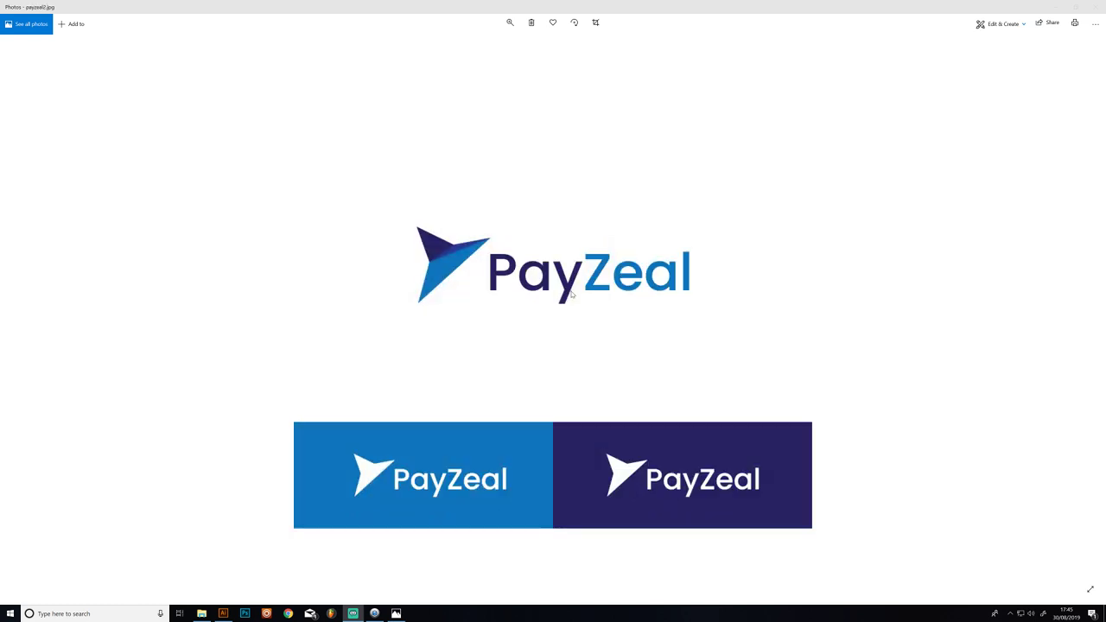
pyautogui.press('Right')
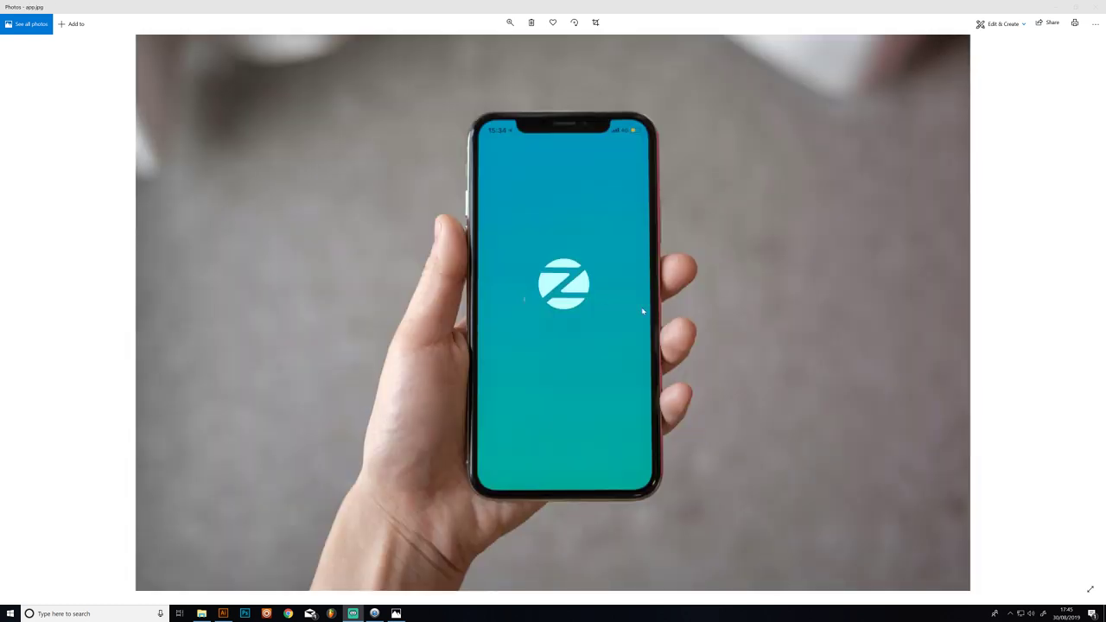
pyautogui.press('Right')
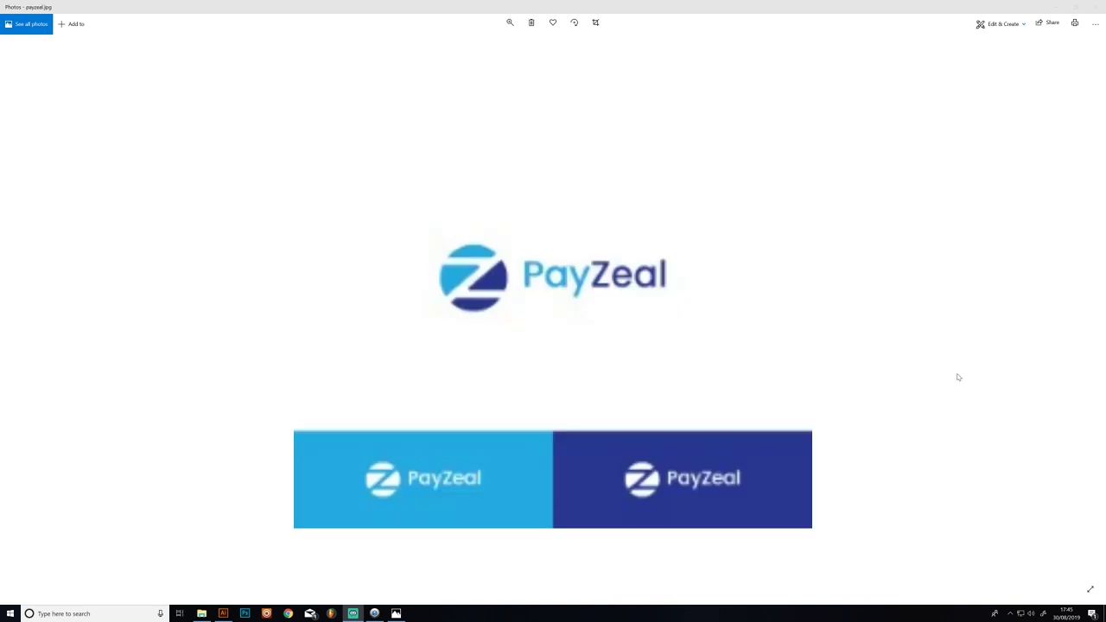
pyautogui.press('Right')
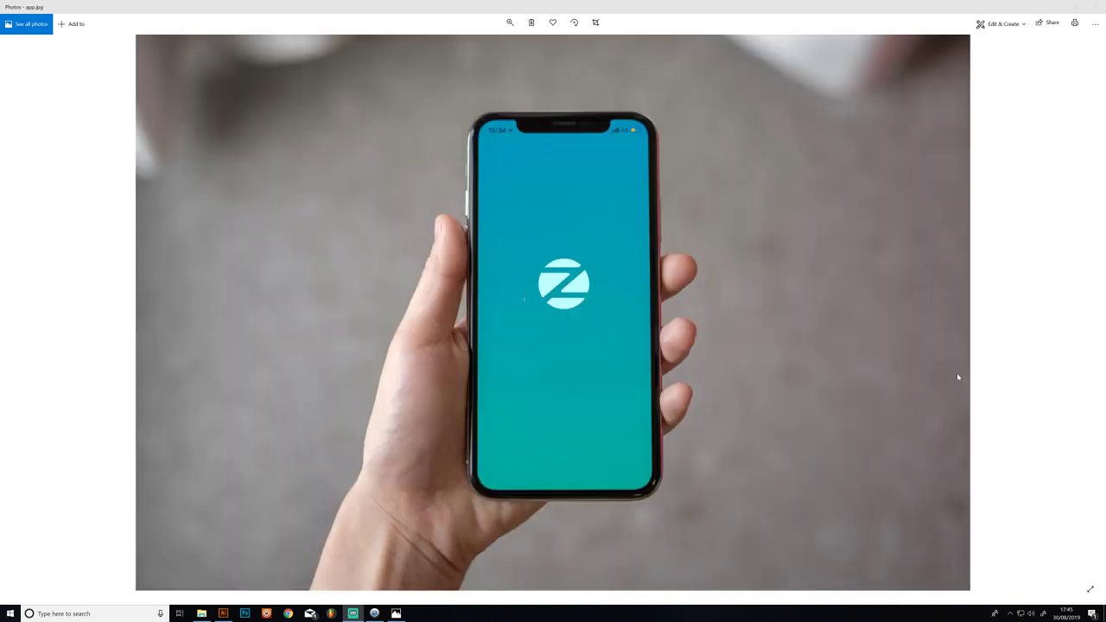
pyautogui.press('Right')
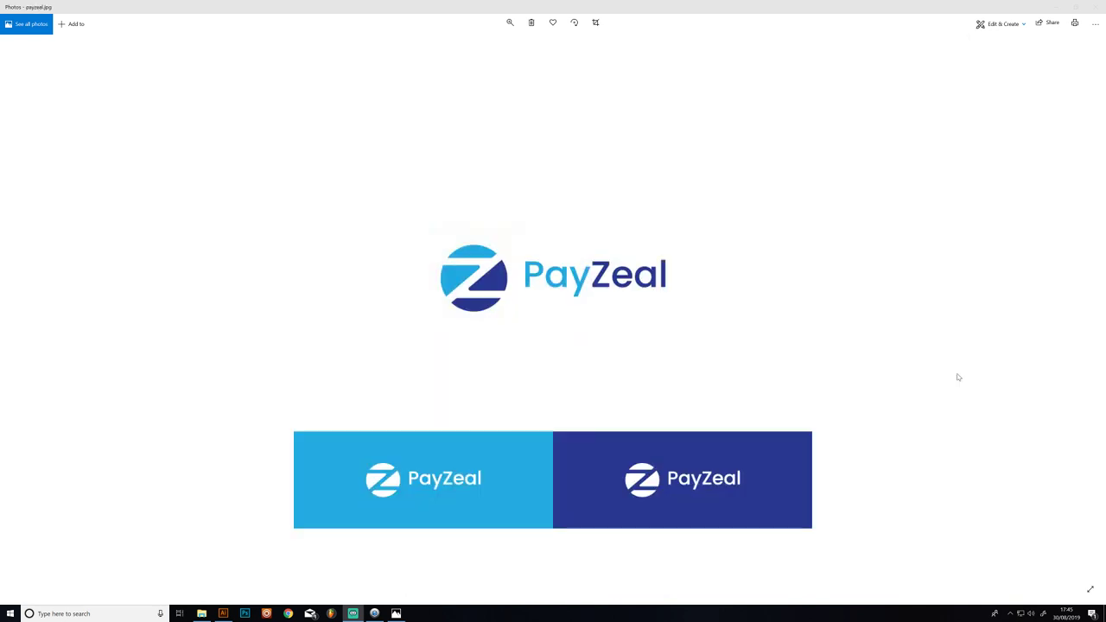
pyautogui.press('Right')
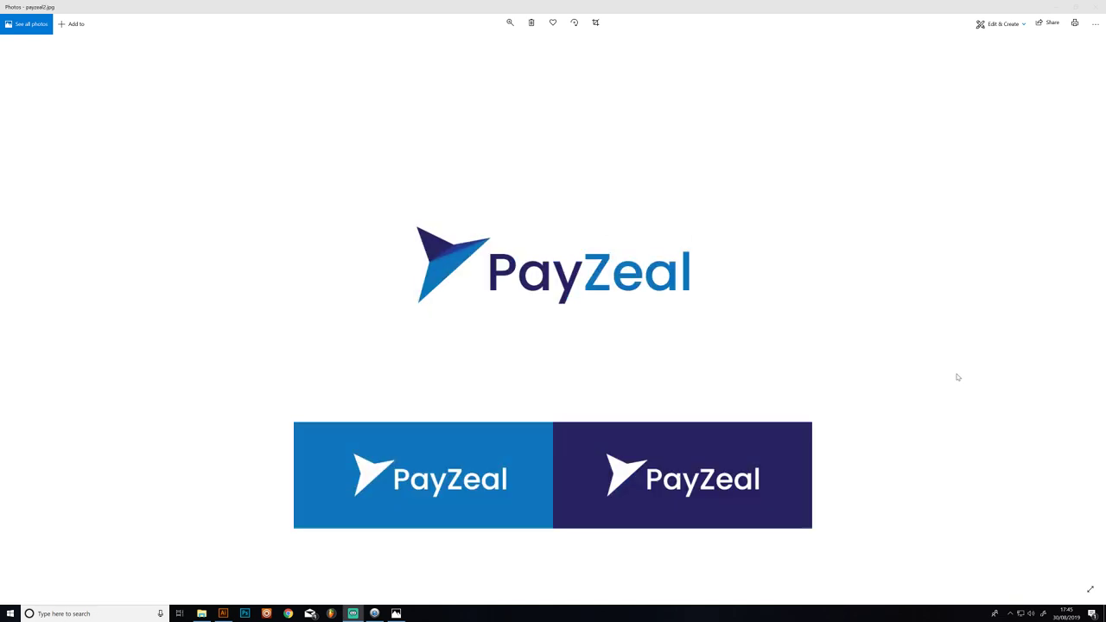
pyautogui.press('Left')
pyautogui.press('Left')
pyautogui.press('Right')
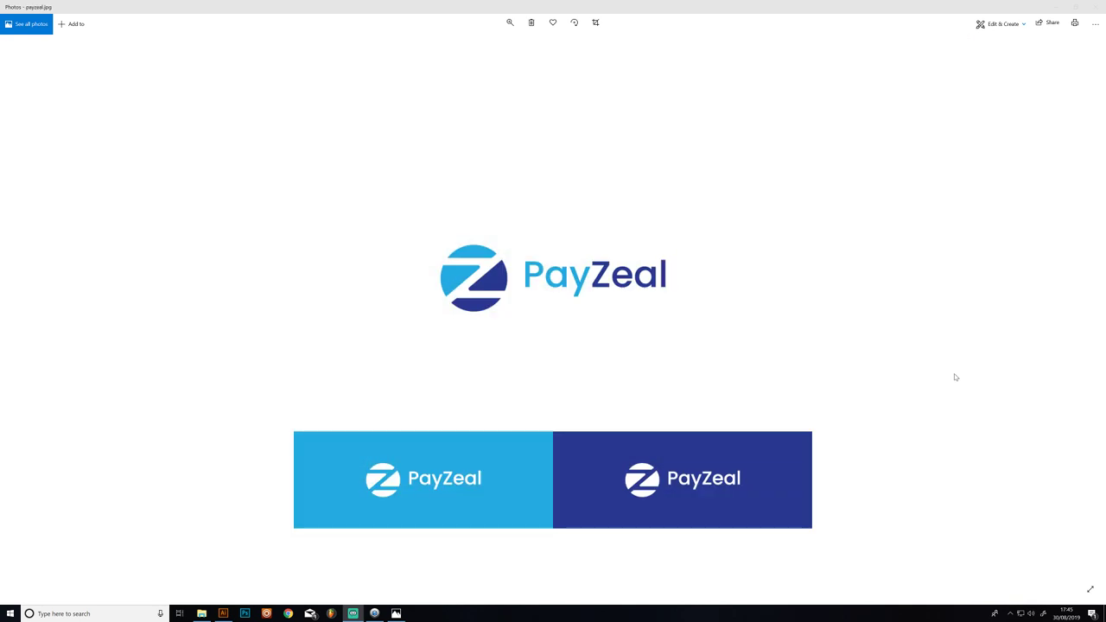
pyautogui.press('Right')
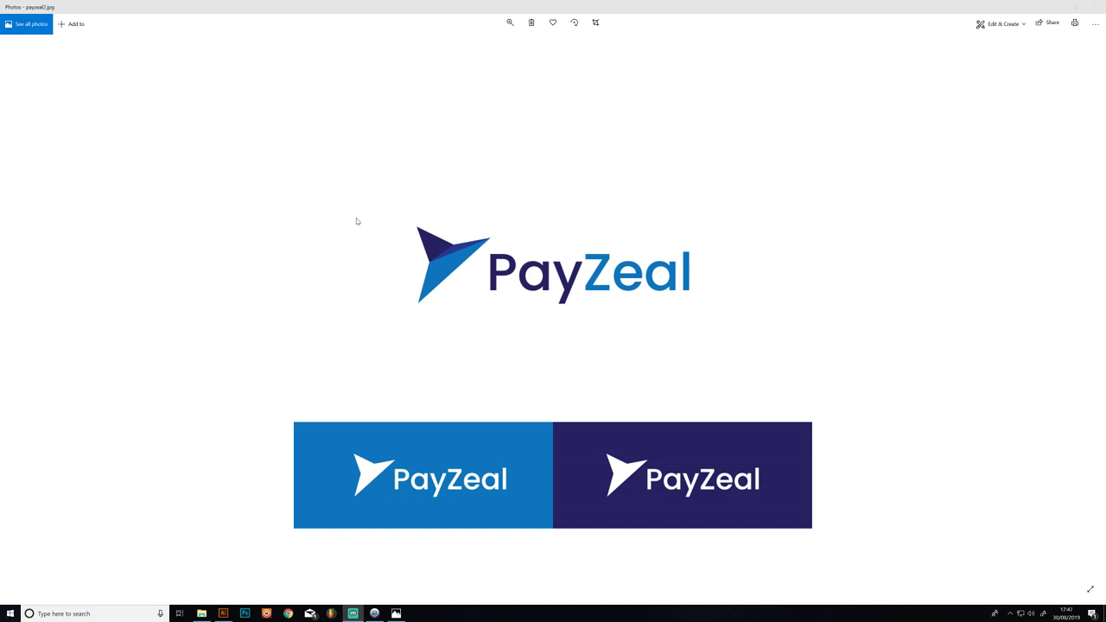
# - Browse payzeal2.jpg, the Z-logo image and app.jpg in Photos, then close the viewer
pyautogui.press('Right')
pyautogui.press('Right')
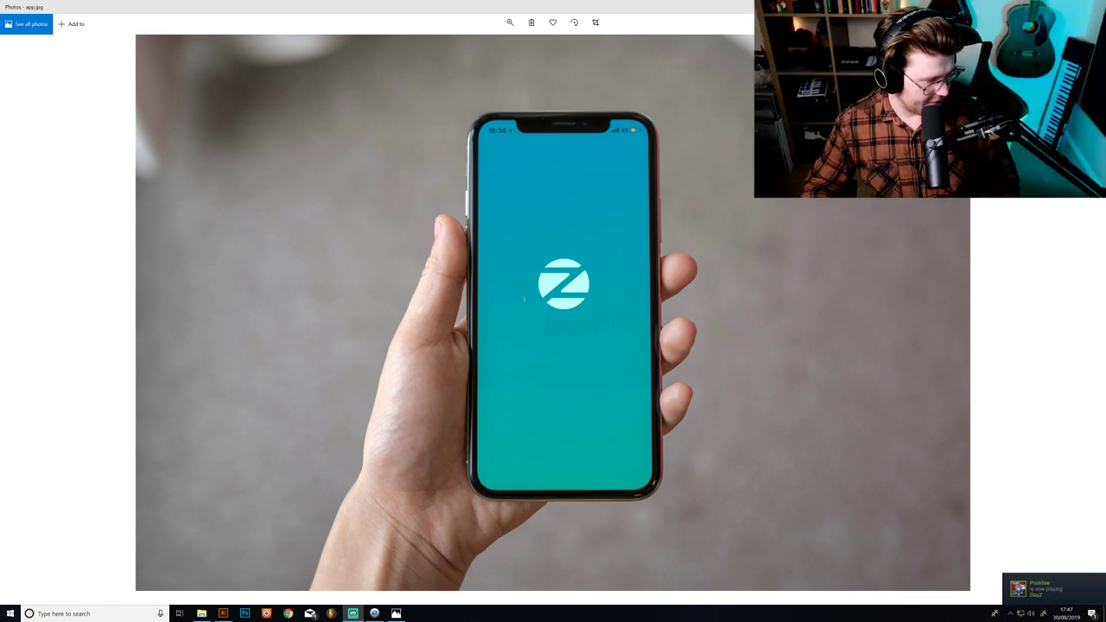
pyautogui.press('Left')
pyautogui.press('Left')
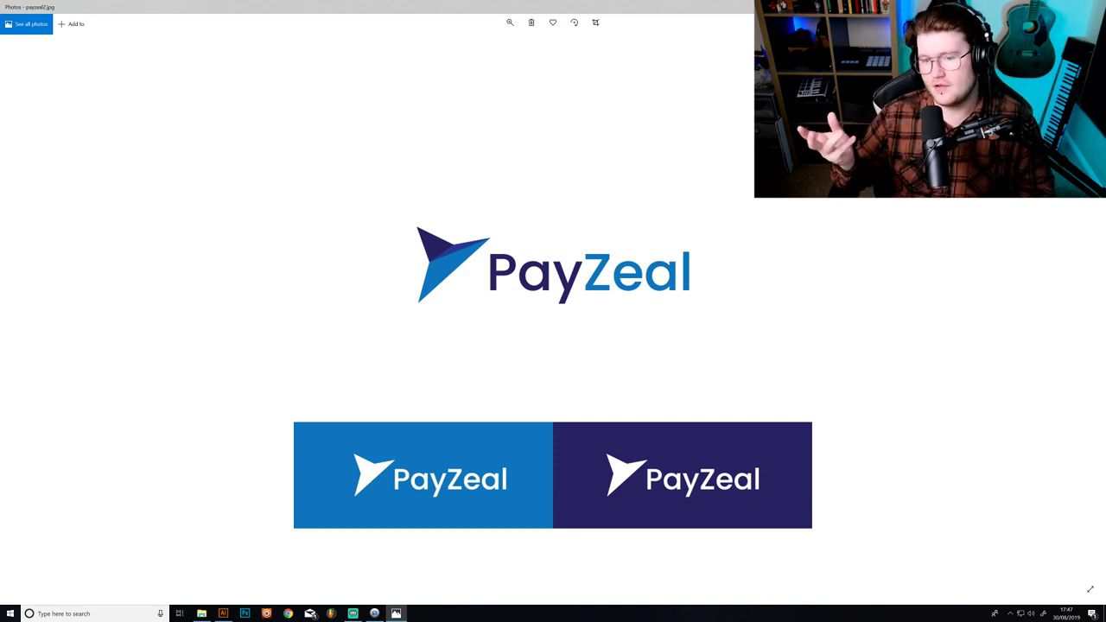
pyautogui.hotkey('alt', 'F4')
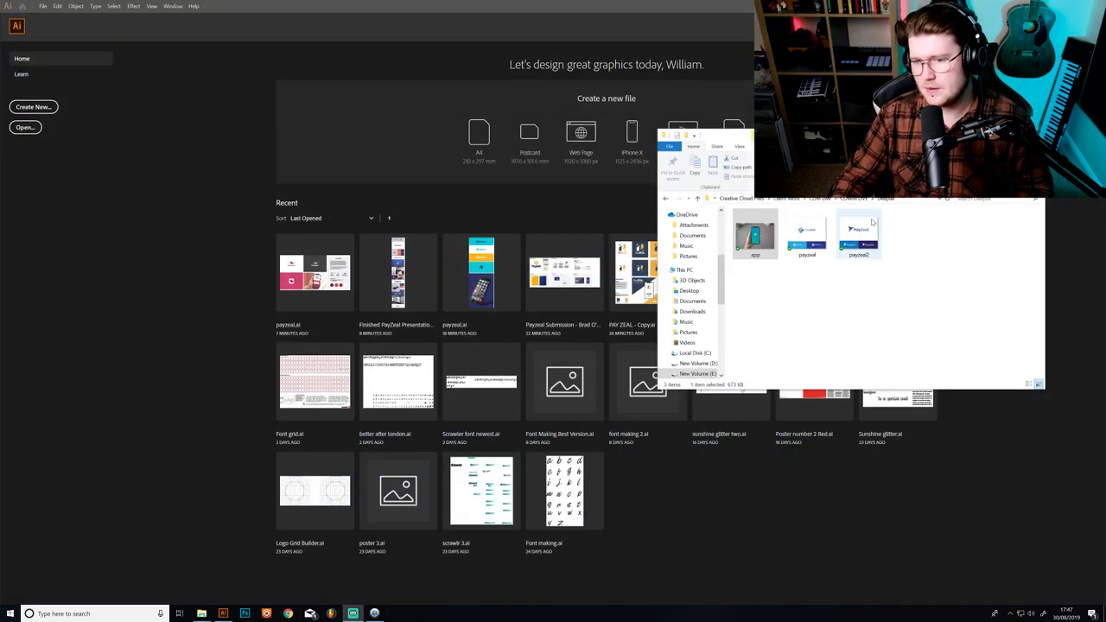
# - Return to the designer folders and open the next designer's payzeal_submission.ai in Illustrator
pyautogui.click(757, 289)
pyautogui.click(663, 201)
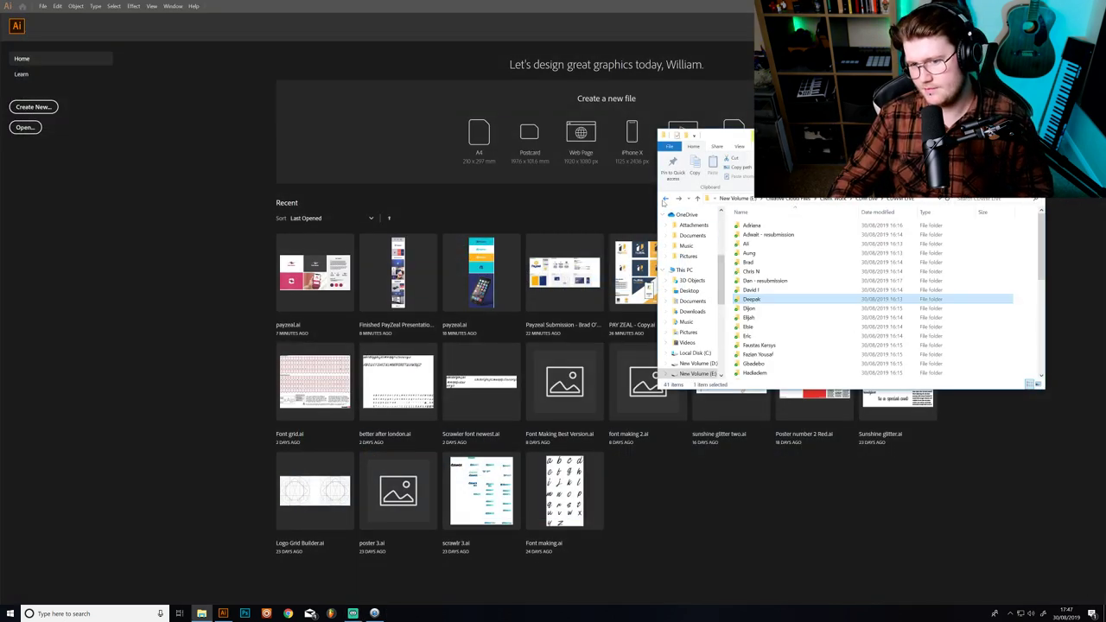
pyautogui.doubleClick(761, 309)
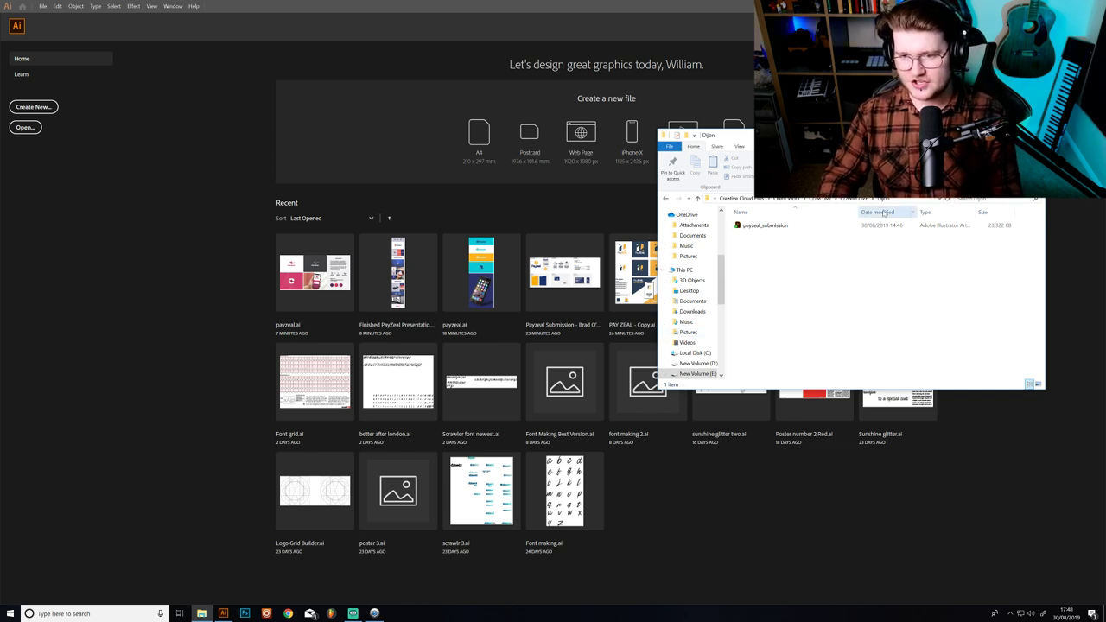
pyautogui.doubleClick(772, 228)
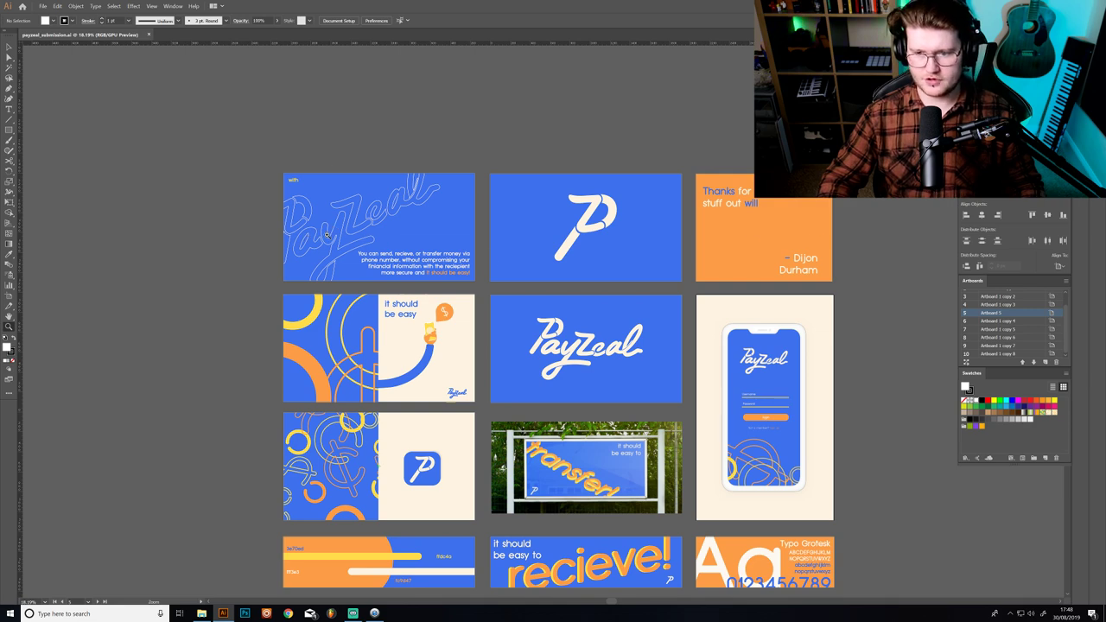
# - Zoom and pan around the top-left yellow-and-blue PayZeal artboards to survey the grid
pyautogui.scroll(8, 784, 286)
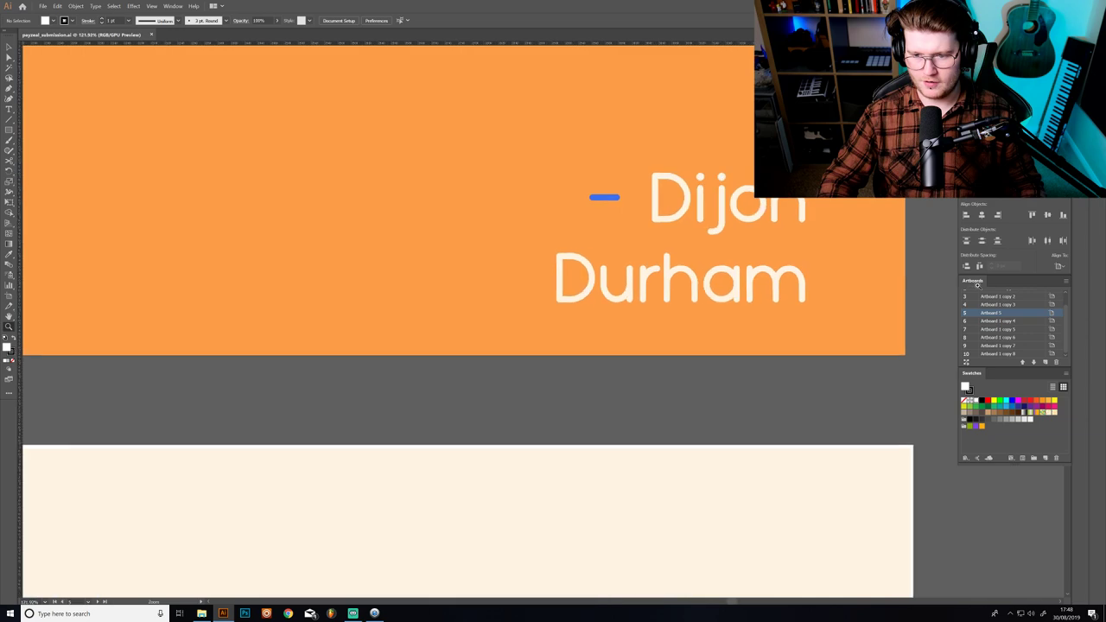
pyautogui.scroll(-8, 674, 319)
pyautogui.scroll(4, 674, 319)
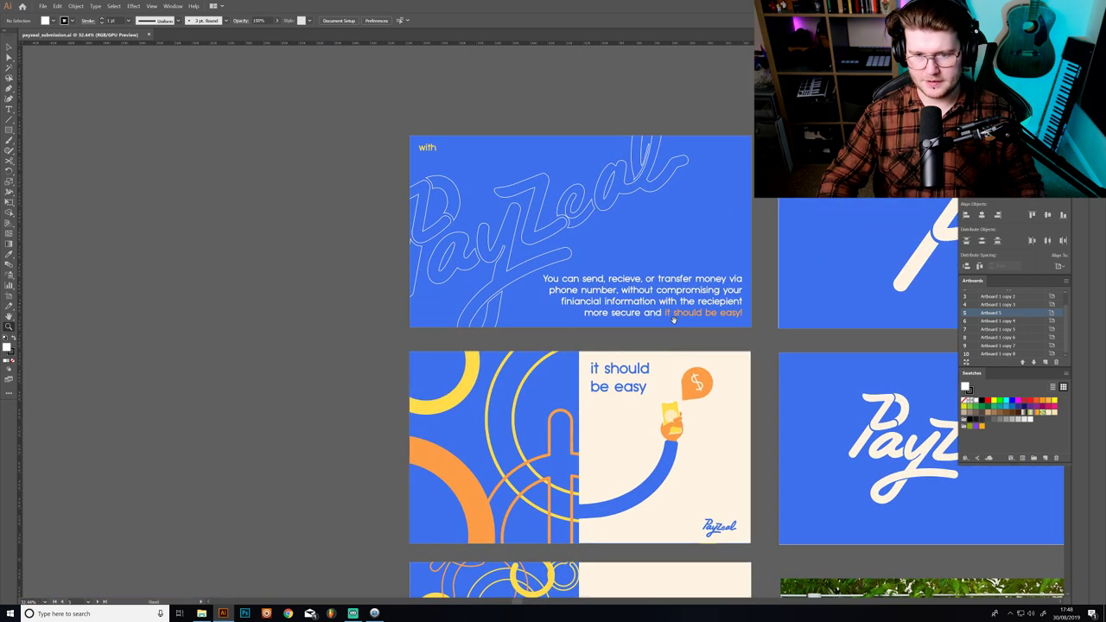
pyautogui.moveTo(673, 319); pyautogui.dragTo(609, 313)
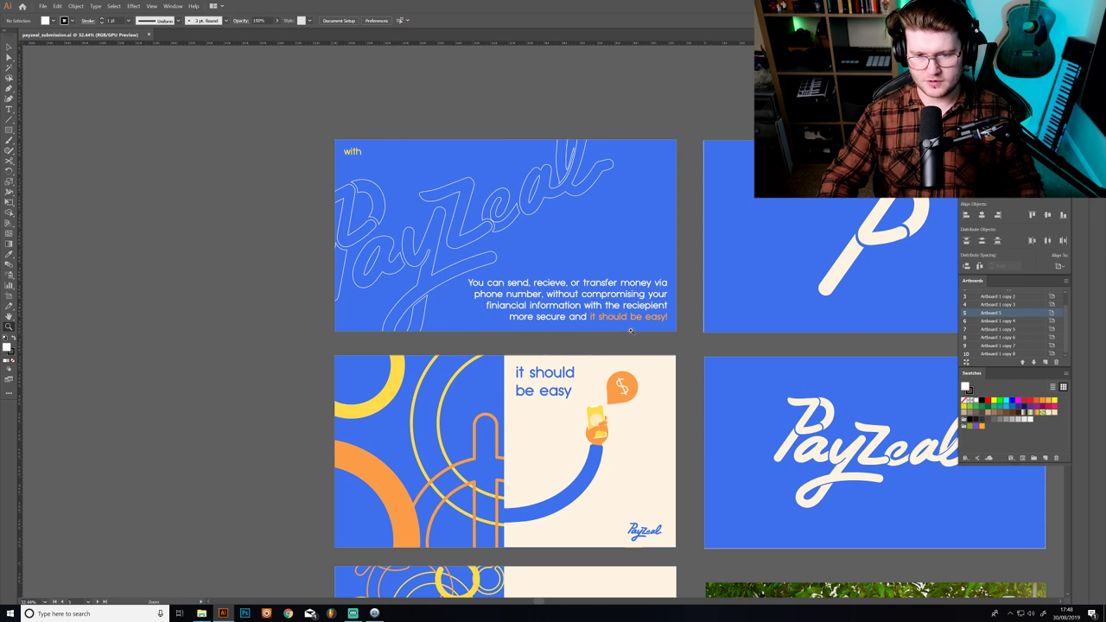
pyautogui.hotkey('ctrl', '=')
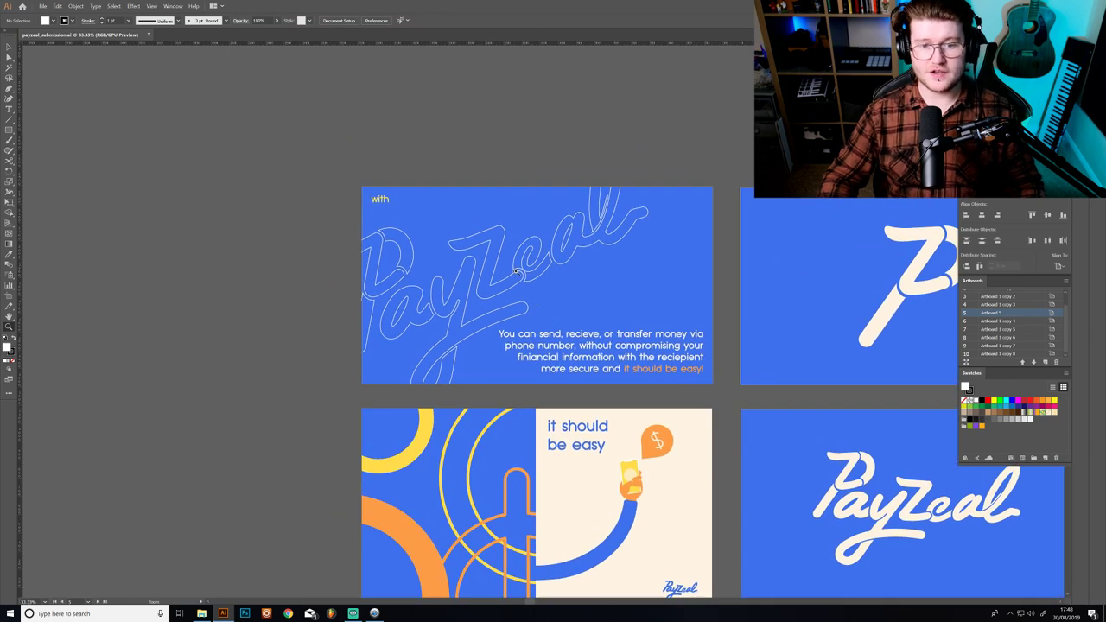
pyautogui.click(435, 244)
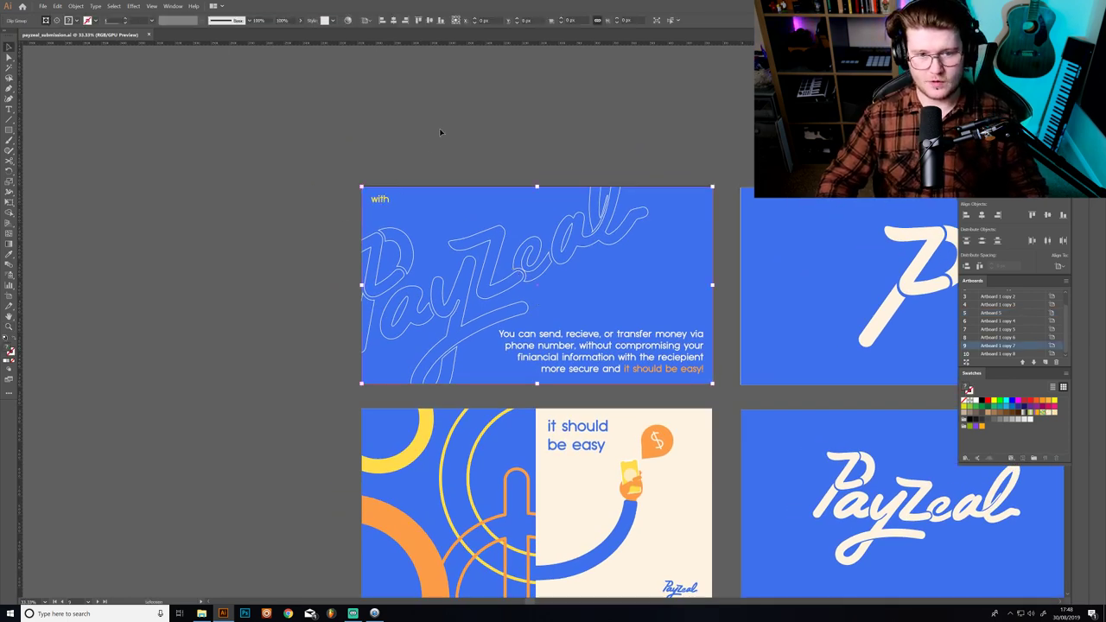
pyautogui.press('z')
pyautogui.moveTo(436, 243); pyautogui.dragTo(208, 272)
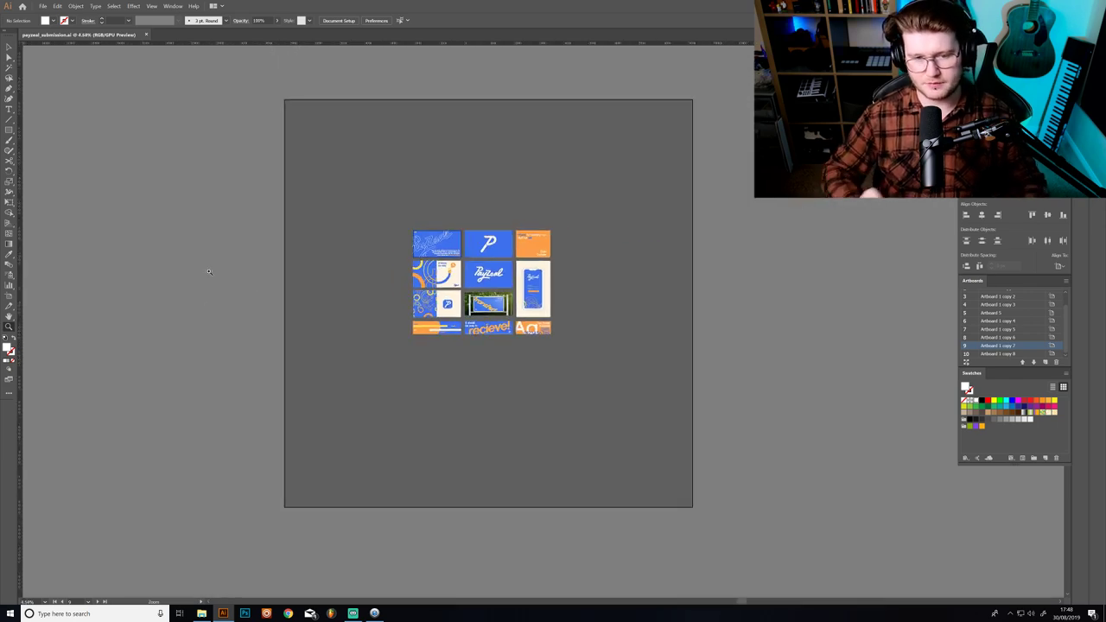
pyautogui.moveTo(437, 263); pyautogui.dragTo(531, 255)
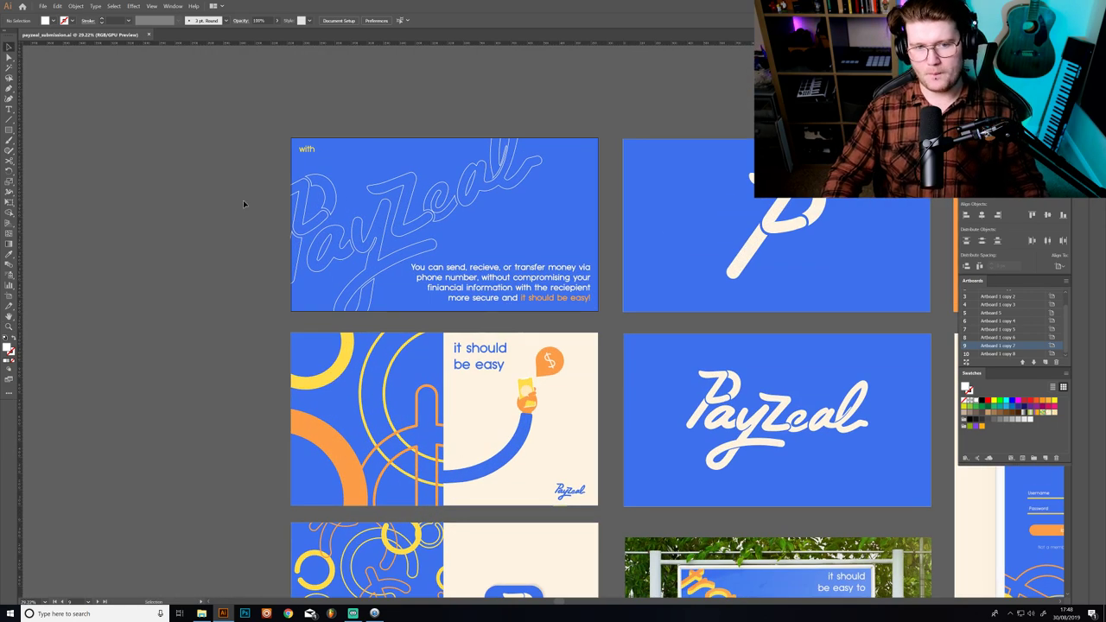
pyautogui.click(458, 207)
pyautogui.click(477, 115)
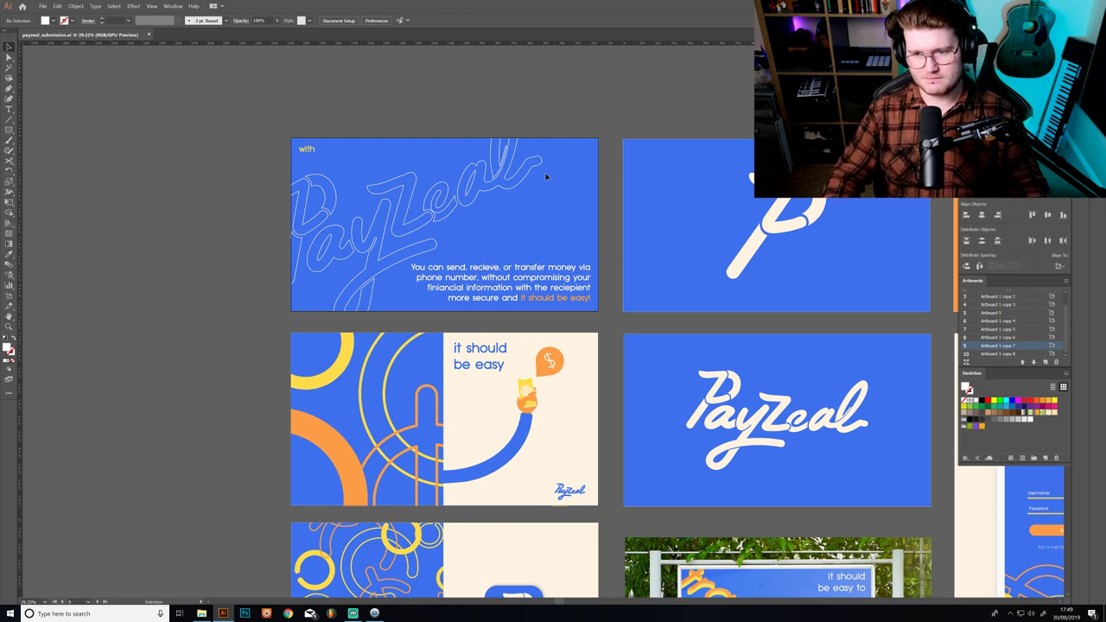
# - Zoom in close on the outlined PayZeal lettering and the first artboard's body text
pyautogui.press('z')
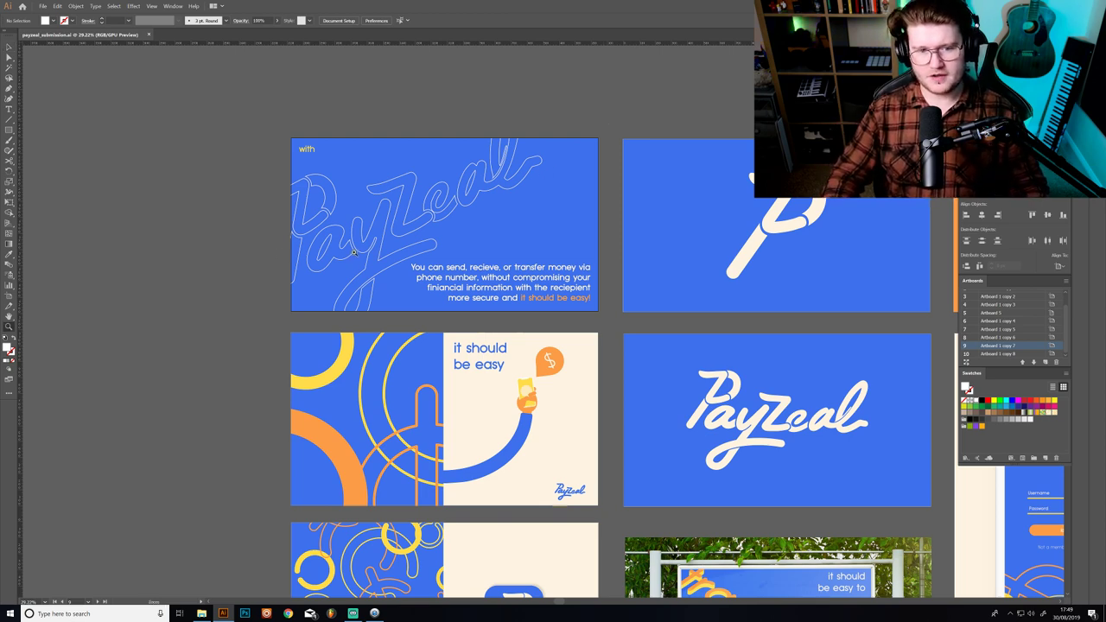
pyautogui.moveTo(352, 251); pyautogui.dragTo(130, 292)
pyautogui.press('z')
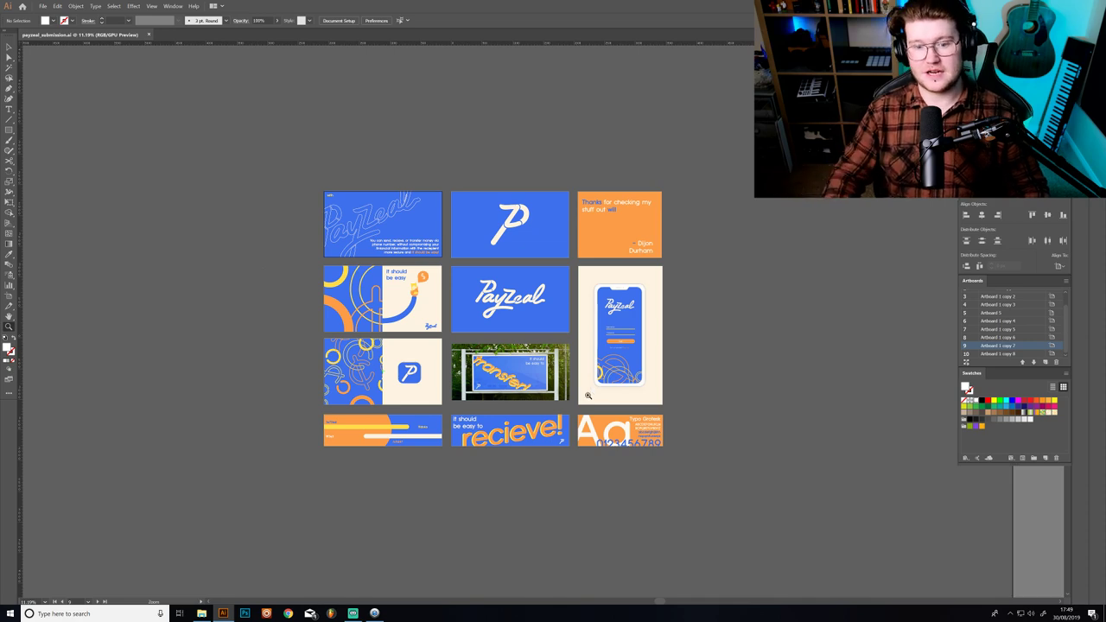
pyautogui.moveTo(441, 260); pyautogui.dragTo(429, 352)
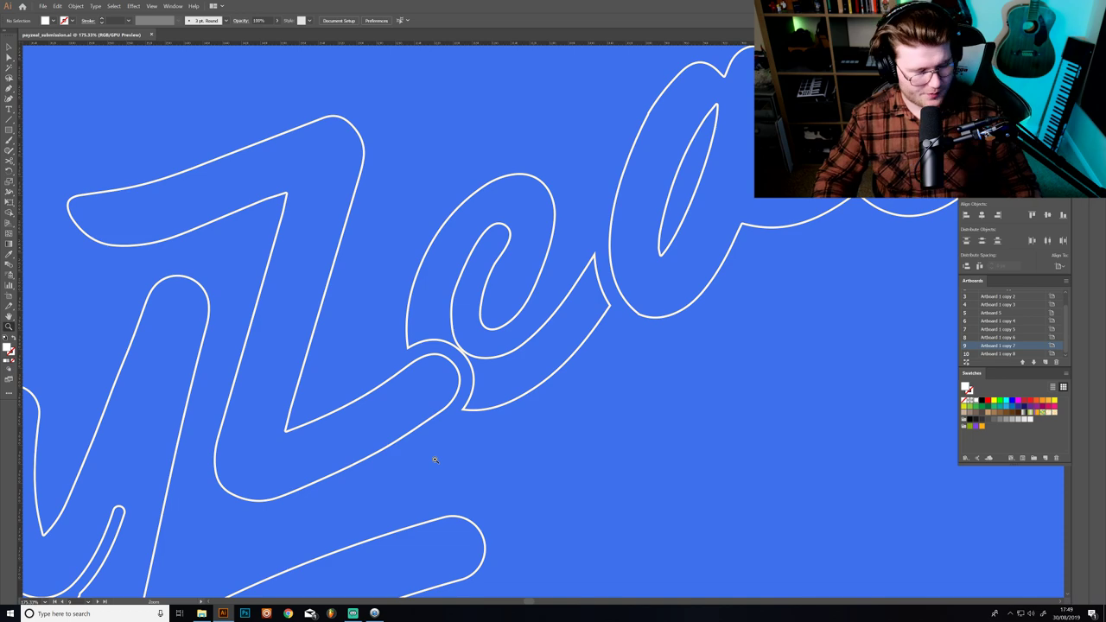
pyautogui.moveTo(485, 339); pyautogui.dragTo(285, 254)
pyautogui.click(419, 320)
pyautogui.click(481, 304)
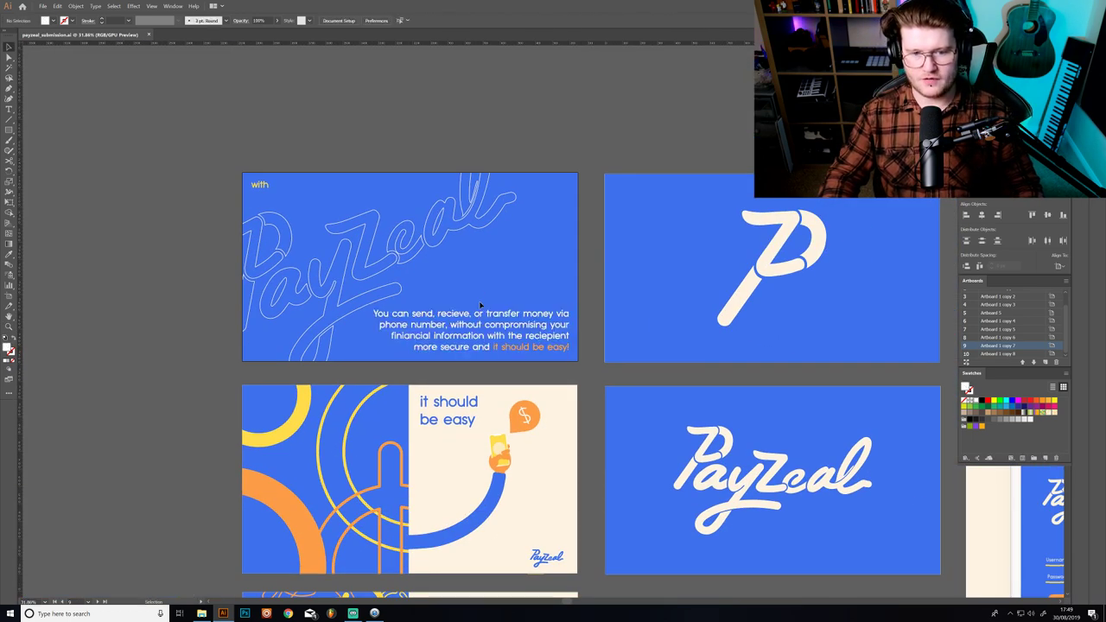
pyautogui.click(488, 313)
pyautogui.click(472, 308)
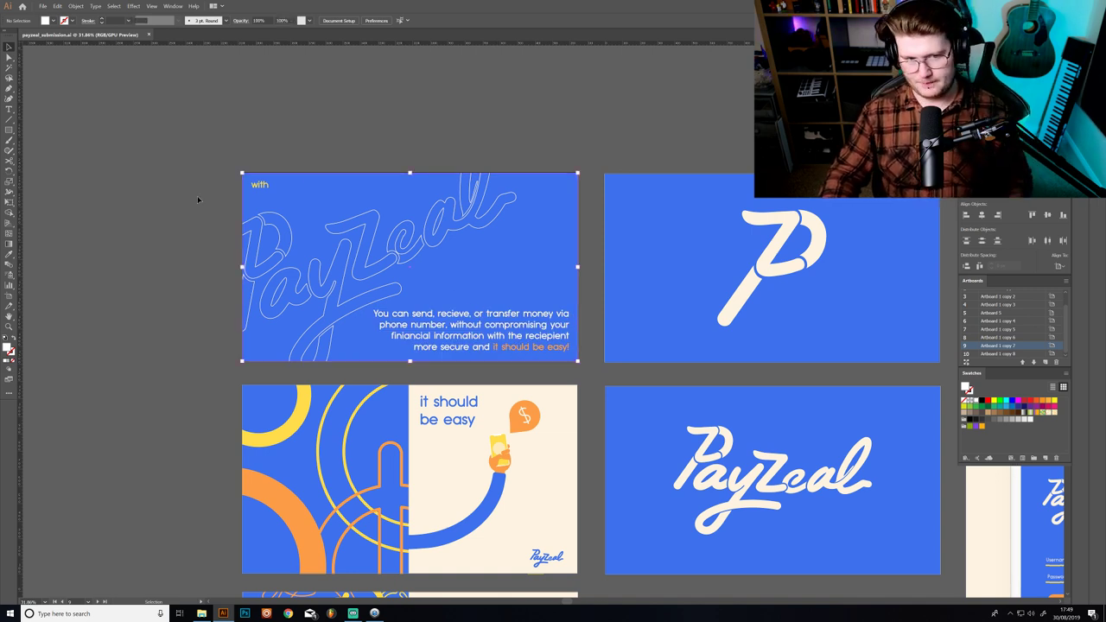
# - Zoom onto the P logo artboard and select the P monogram
pyautogui.moveTo(263, 197); pyautogui.dragTo(190, 203)
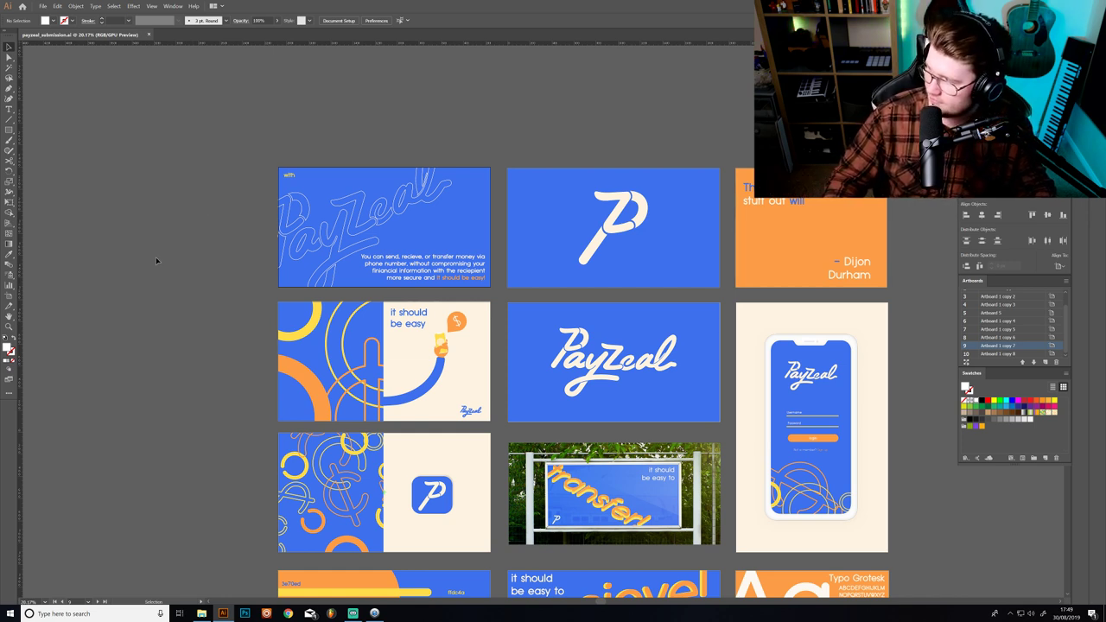
pyautogui.press('z')
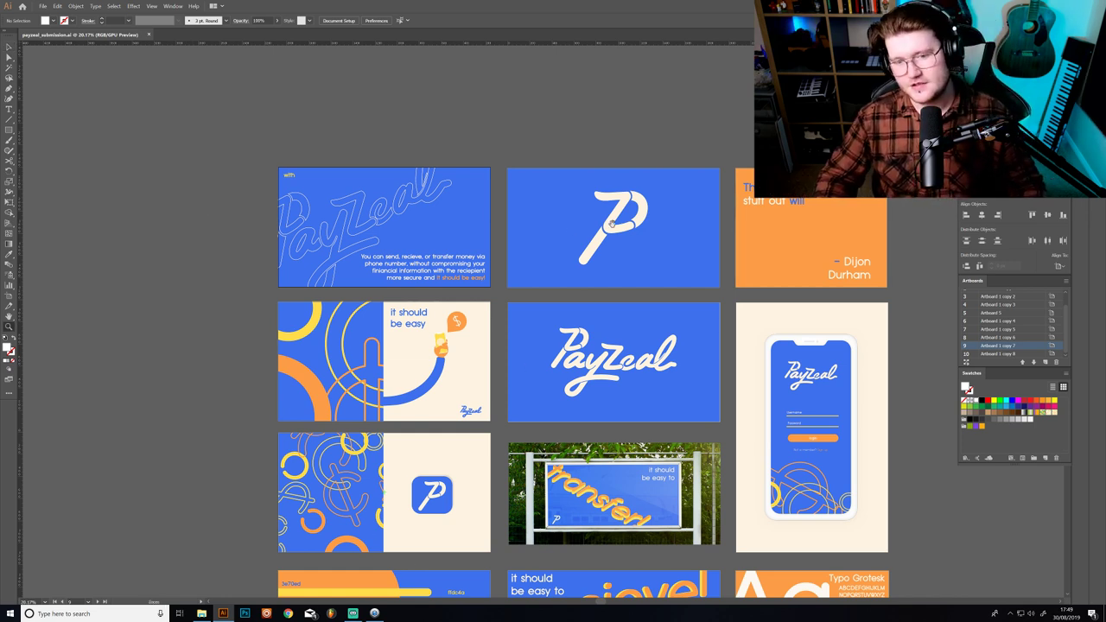
pyautogui.moveTo(611, 223); pyautogui.dragTo(492, 247)
pyautogui.click(459, 252)
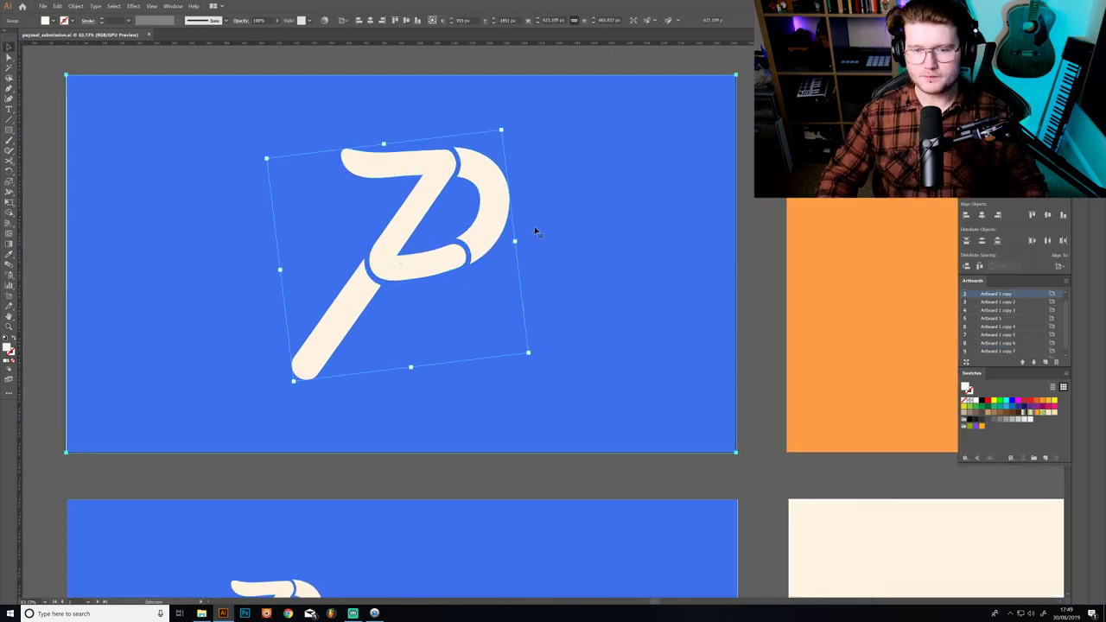
# - Zoom out from the P logo artboard to see the neighbouring artboards
pyautogui.click(507, 179)
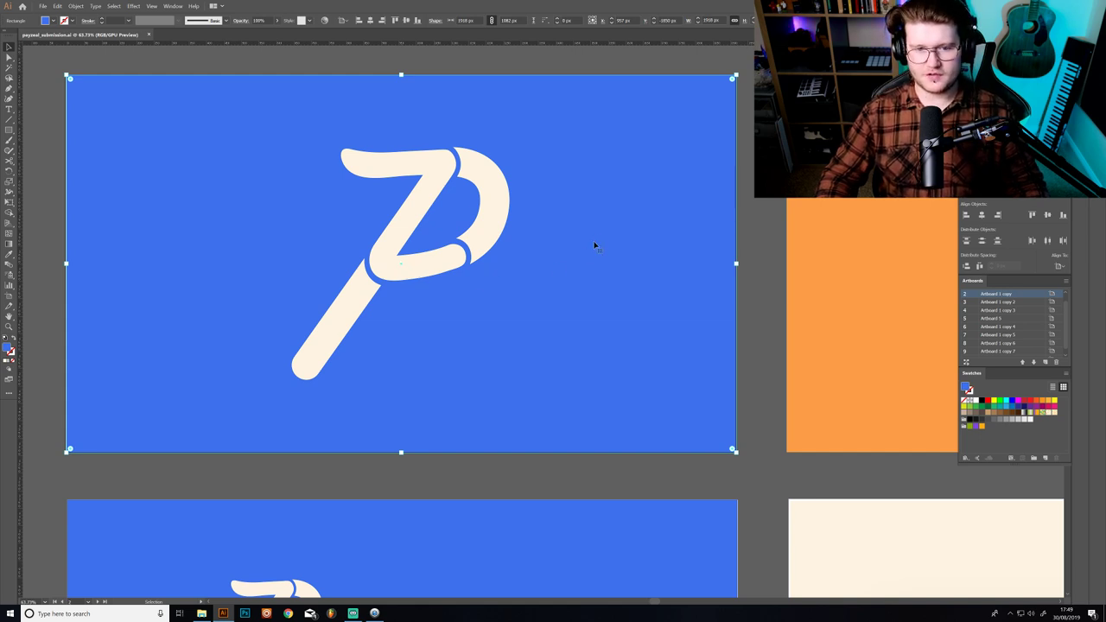
pyautogui.click(538, 72)
pyautogui.press('z')
pyautogui.keyDown('alt'); pyautogui.click(449, 202); pyautogui.keyUp('alt')
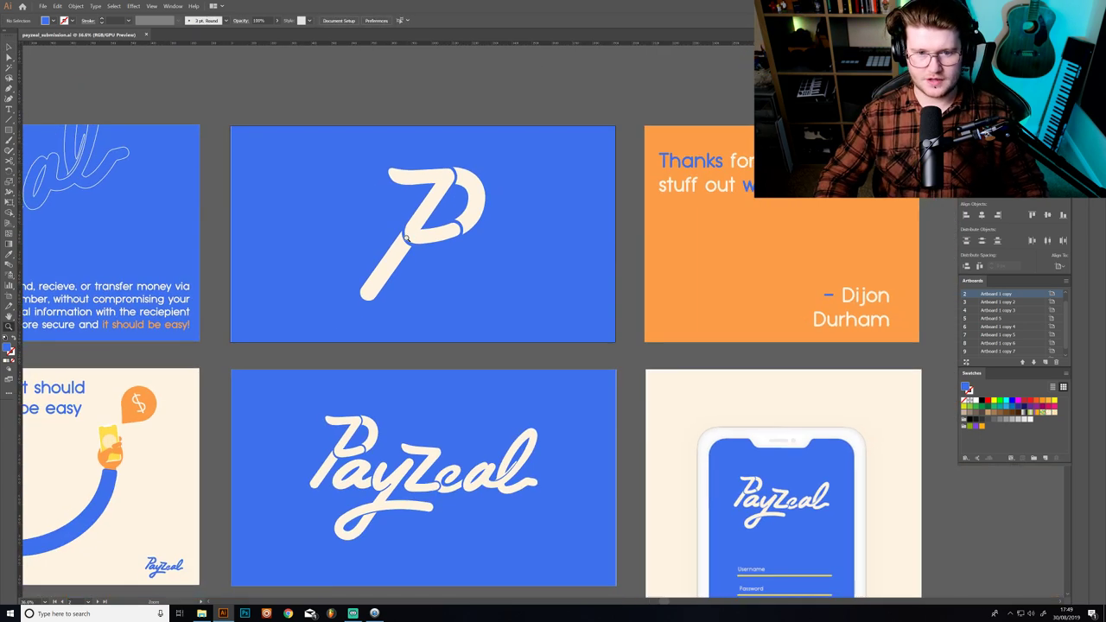
pyautogui.moveTo(483, 319); pyautogui.dragTo(464, 326)
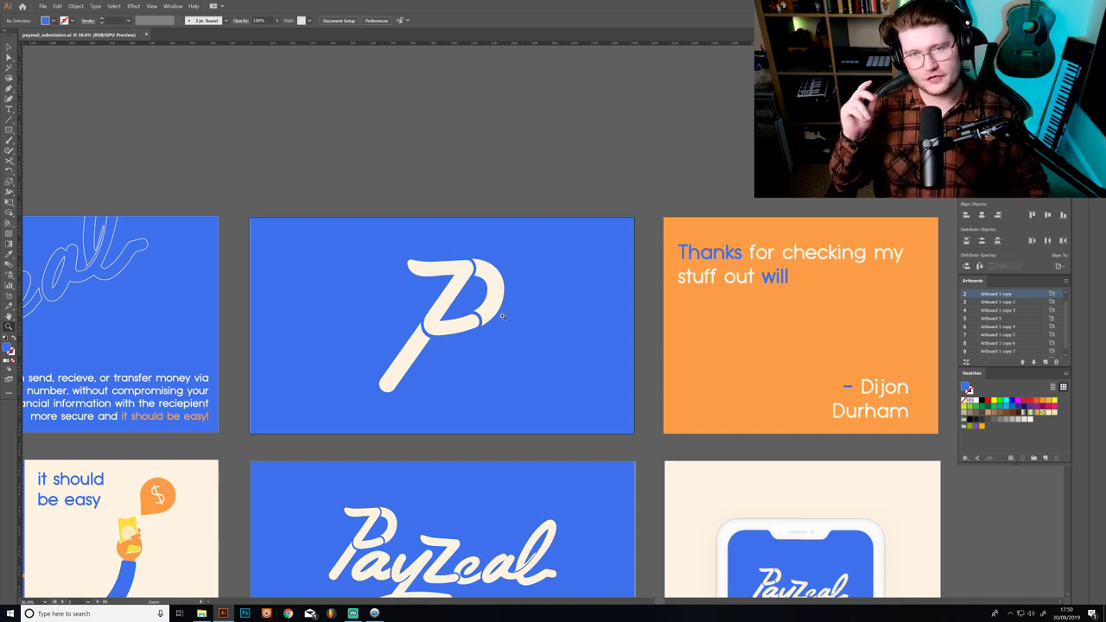
# - Pan across the wordmark, phone, Typo Grotesk and billboard artboards, ending on the recieve banner
pyautogui.moveTo(572, 272); pyautogui.dragTo(420, 265)
pyautogui.moveTo(250, 456); pyautogui.dragTo(863, 223)
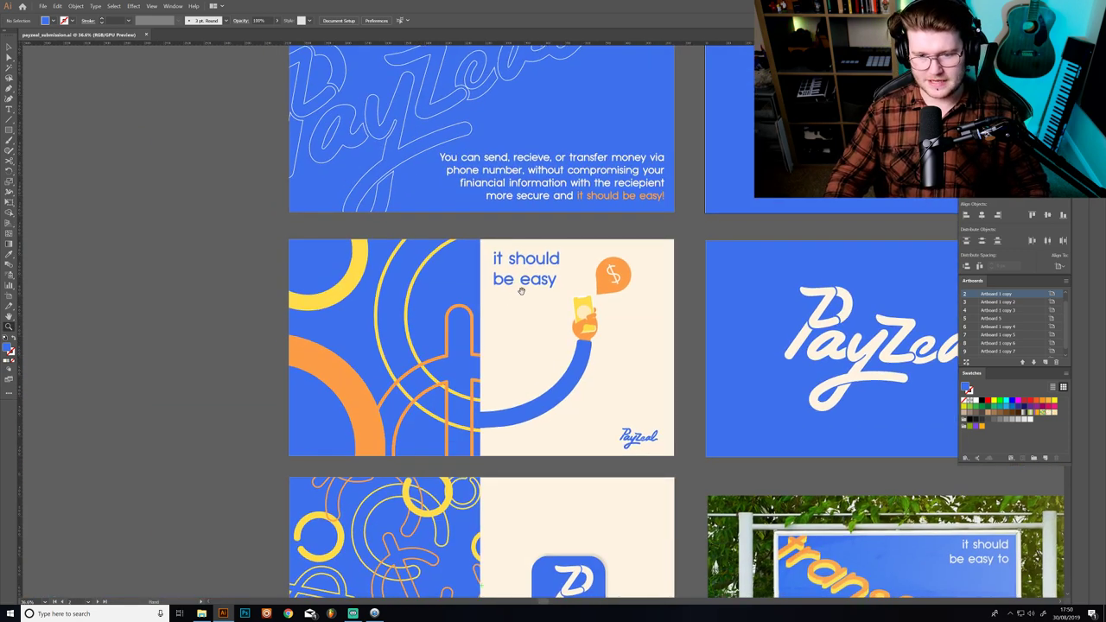
pyautogui.moveTo(521, 291); pyautogui.dragTo(485, 240)
pyautogui.moveTo(674, 432); pyautogui.dragTo(492, 227)
pyautogui.moveTo(743, 414); pyautogui.dragTo(476, 301)
pyautogui.moveTo(628, 256)
pyautogui.mouseDown()
pyautogui.moveTo(500, 317)
pyautogui.moveTo(706, 562)
pyautogui.mouseUp()
pyautogui.moveTo(302, 417); pyautogui.dragTo(601, 490)
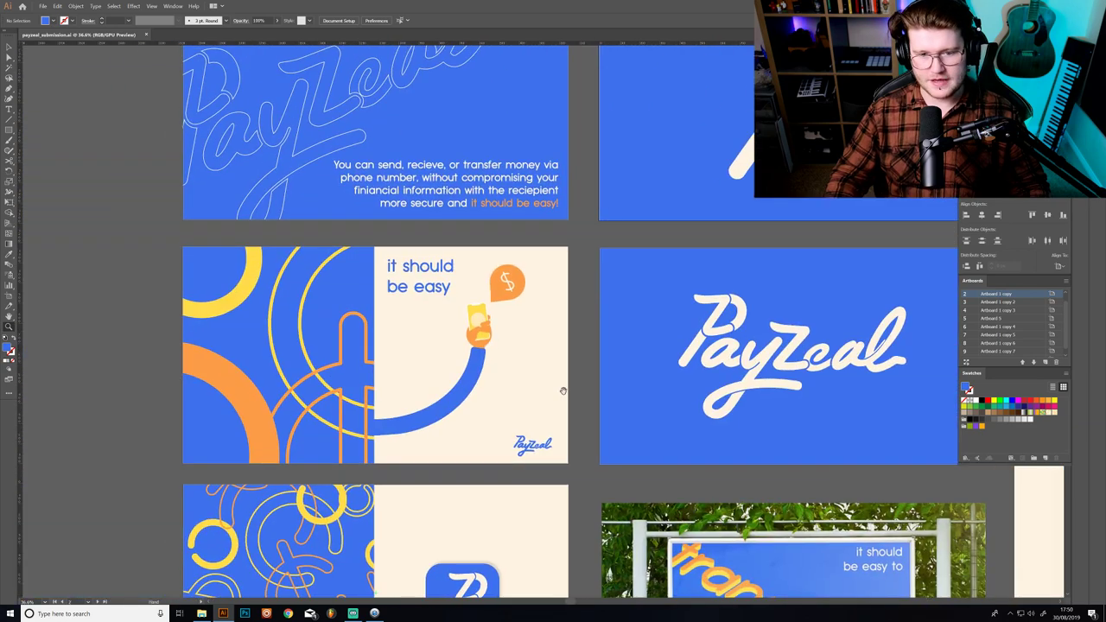
pyautogui.moveTo(569, 384); pyautogui.dragTo(436, 351)
pyautogui.scroll(3, 518, 346)
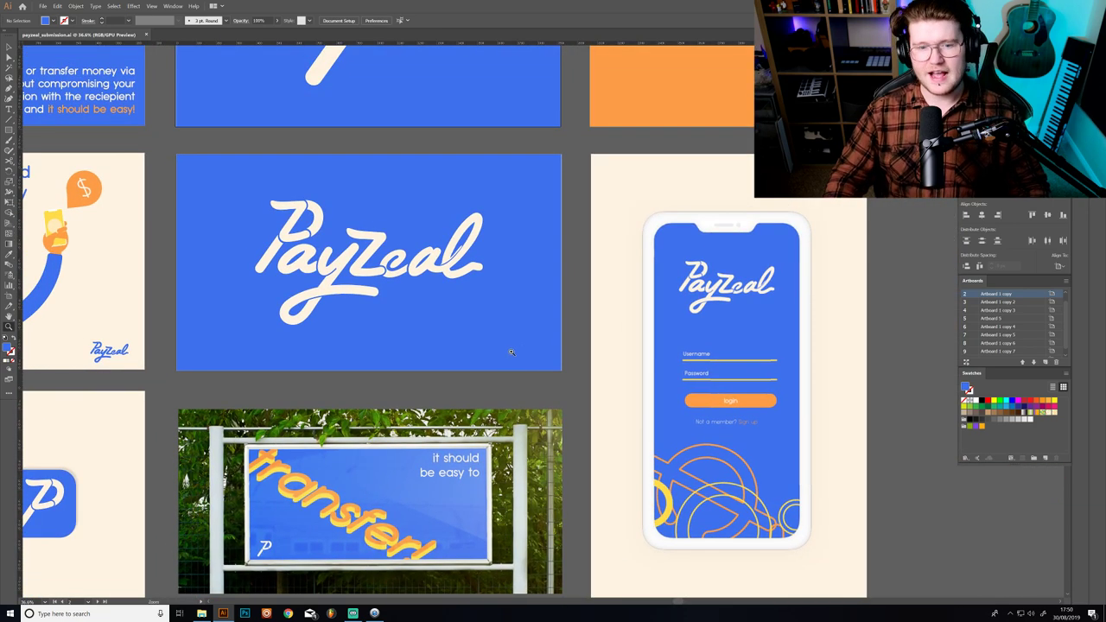
pyautogui.scroll(-5, 512, 353)
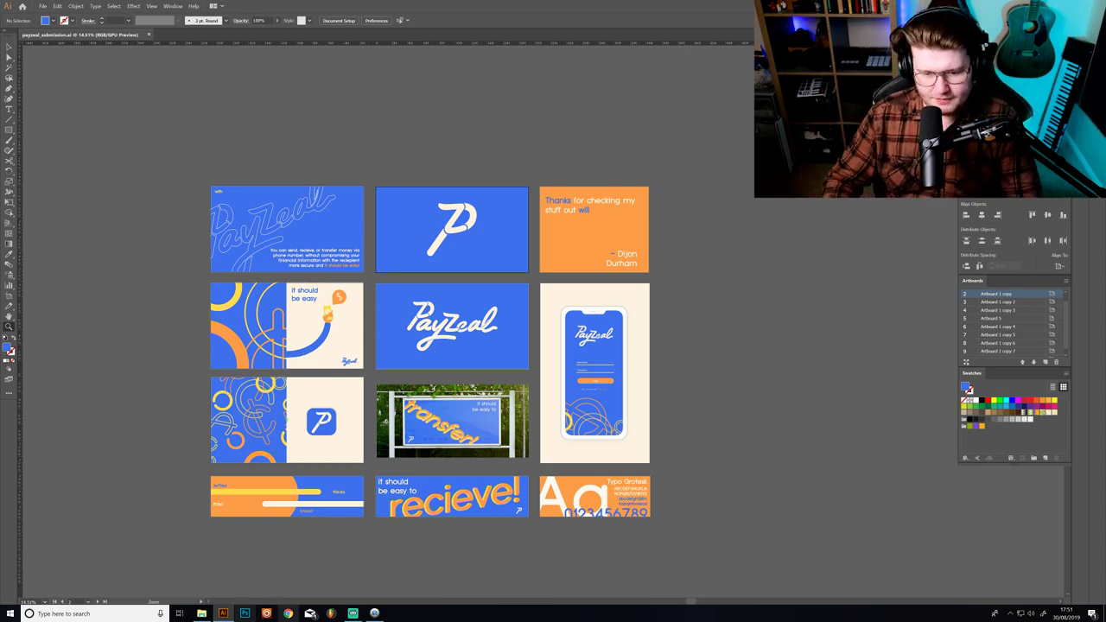
pyautogui.moveTo(454, 508); pyautogui.dragTo(571, 466)
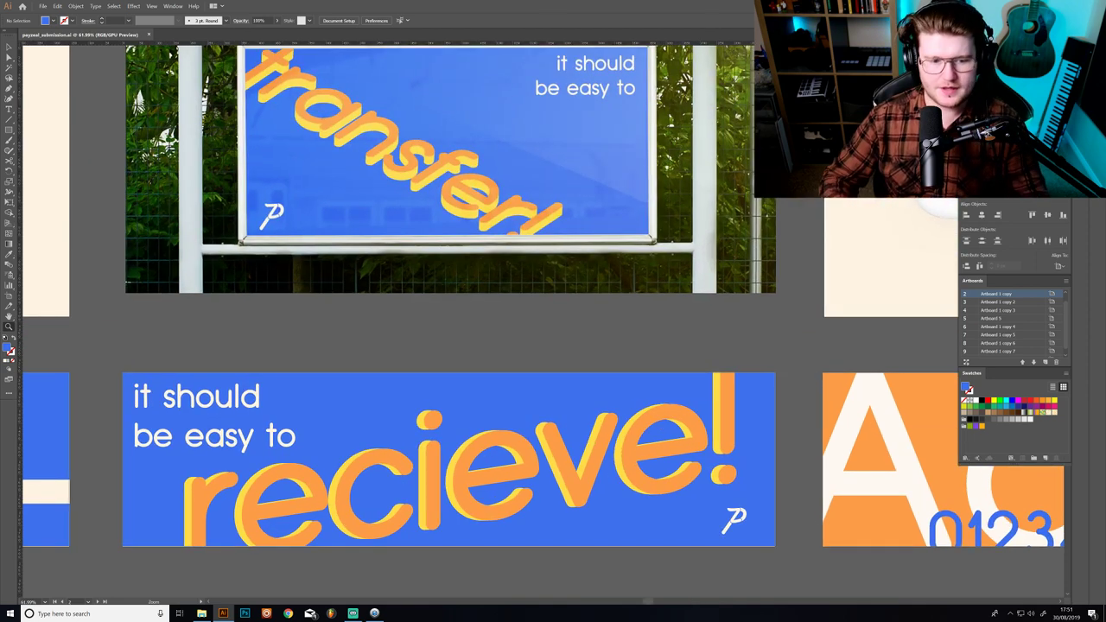
# - Drag the P logo's stem anchors to reshape its end, then undo to restore the longer stem
pyautogui.click(744, 518)
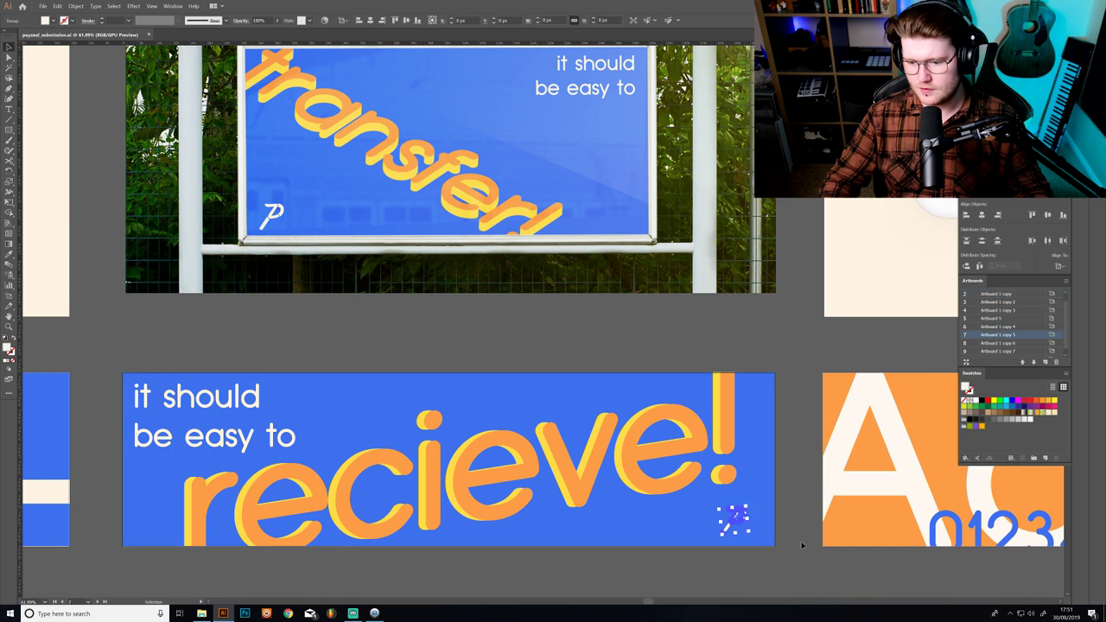
pyautogui.scroll(6, 739, 524)
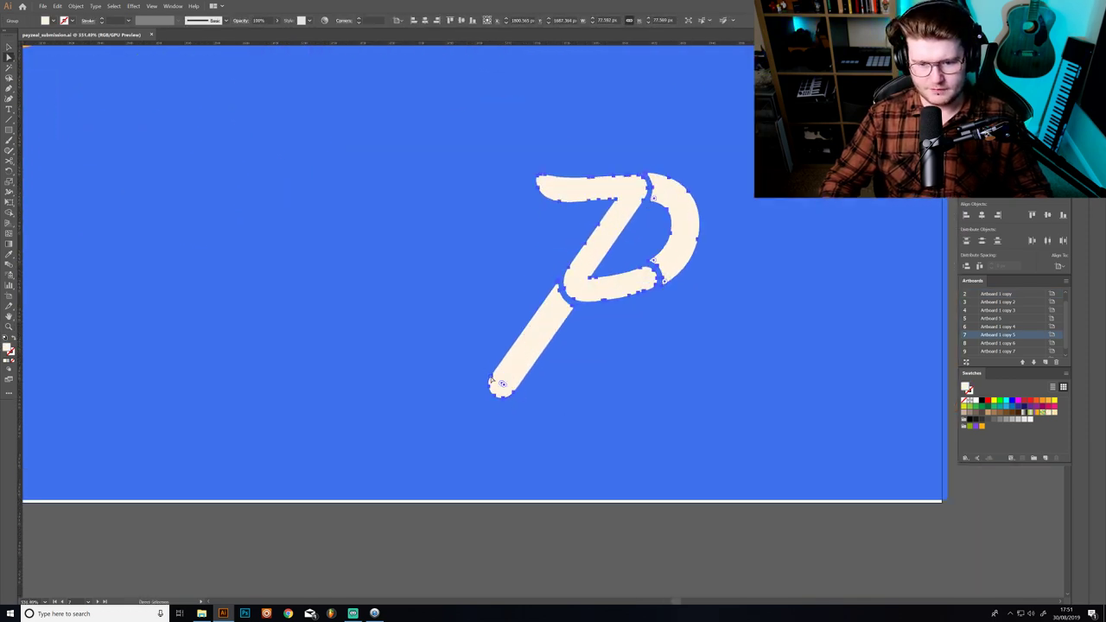
pyautogui.click(332, 449)
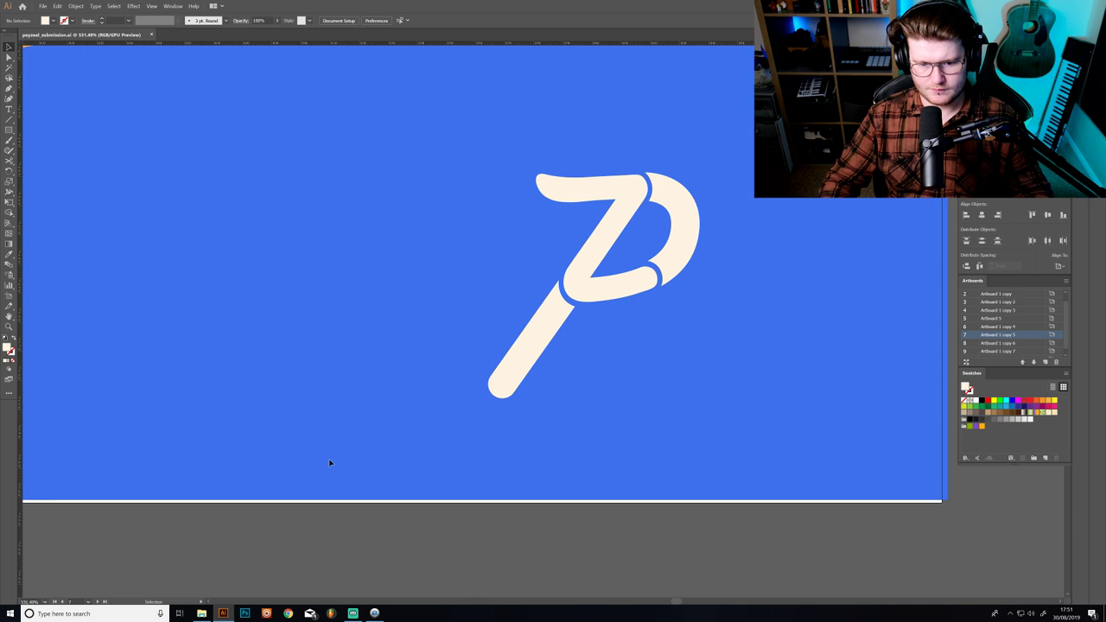
pyautogui.click(466, 502)
pyautogui.press('a')
pyautogui.click(493, 383)
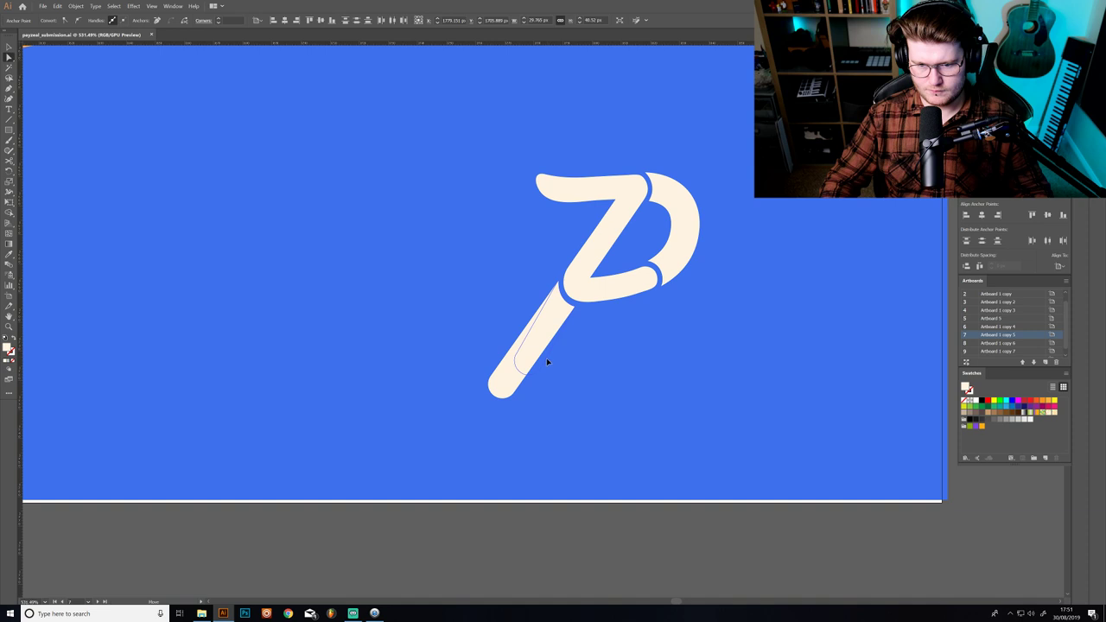
pyautogui.moveTo(546, 358); pyautogui.dragTo(537, 363)
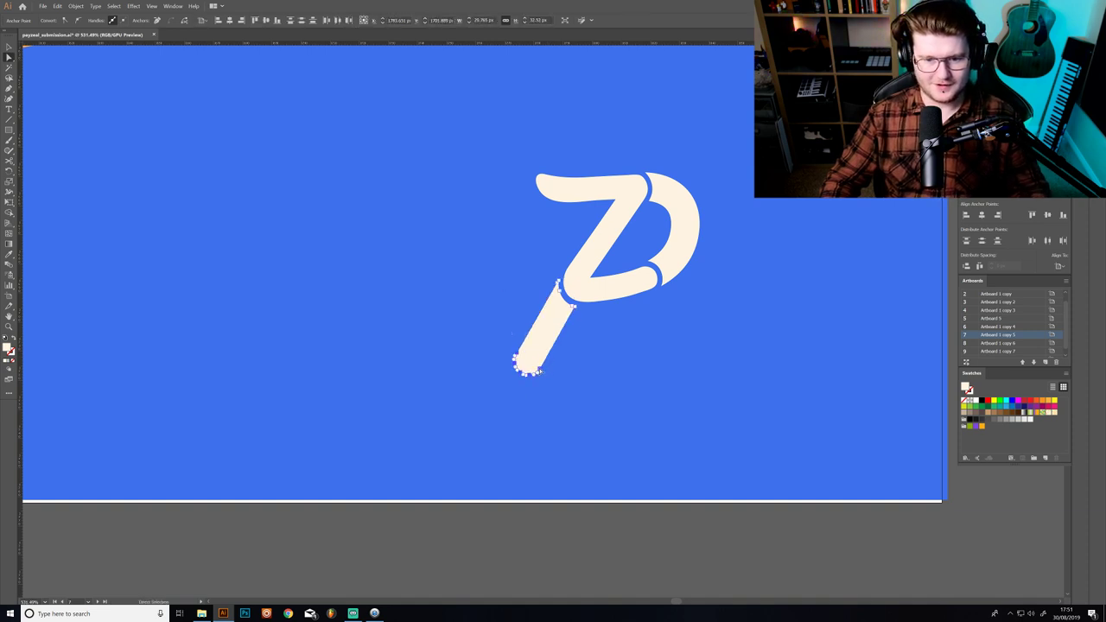
pyautogui.click(539, 371)
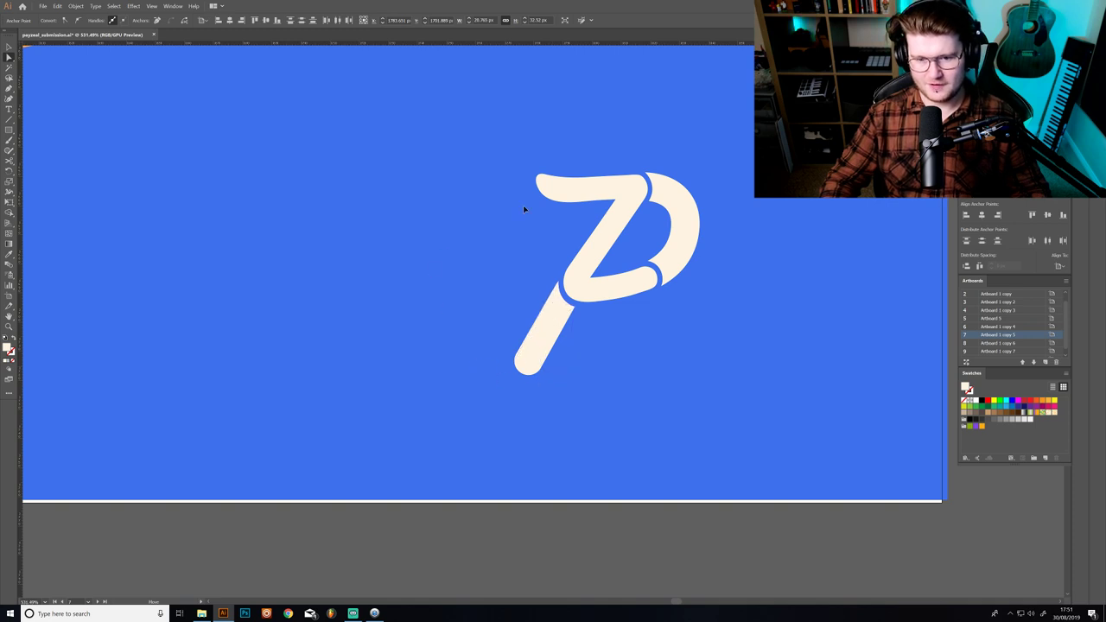
pyautogui.hotkey('ctrl', 'z')
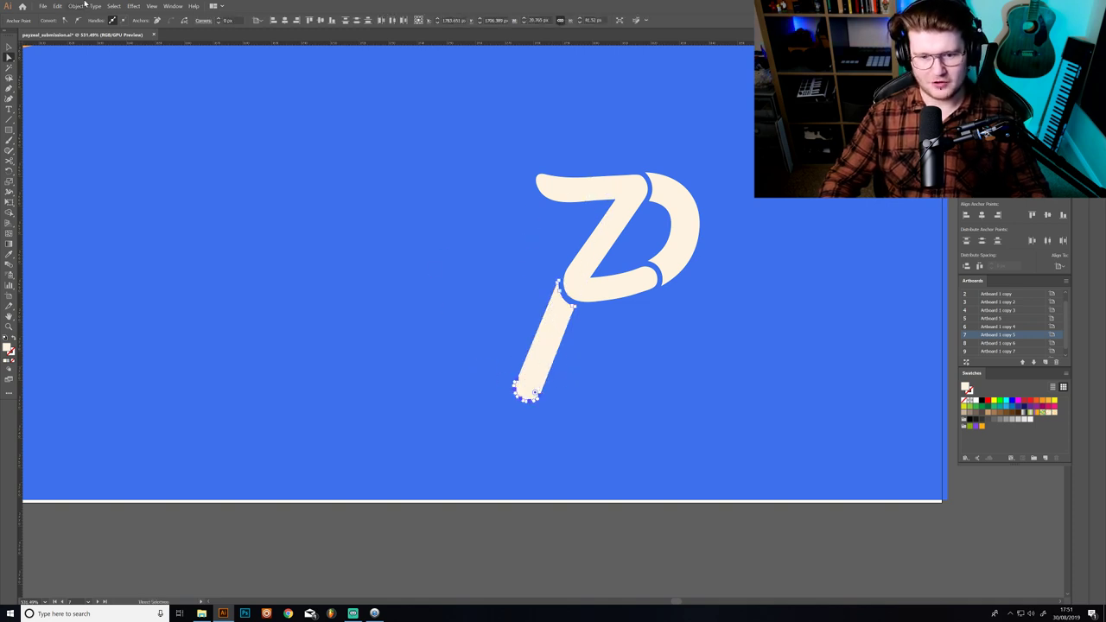
# - Turn off Snap to Grid in the View menu and toggle Snap to Pixel
pyautogui.click(151, 6)
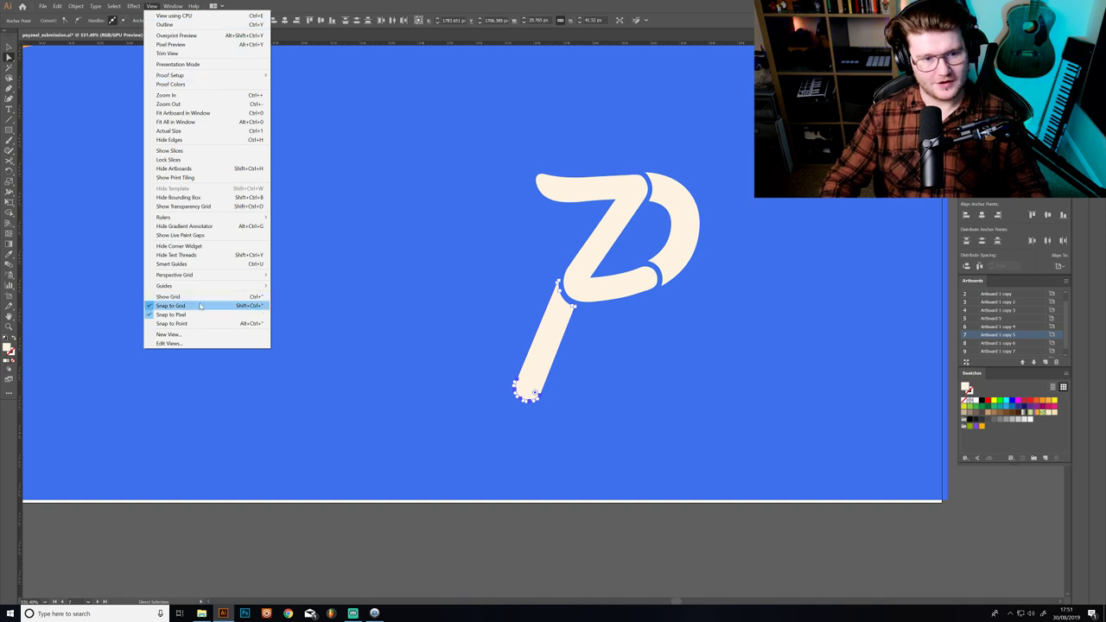
pyautogui.click(173, 305)
pyautogui.click(141, 7)
pyautogui.moveTo(152, 6)
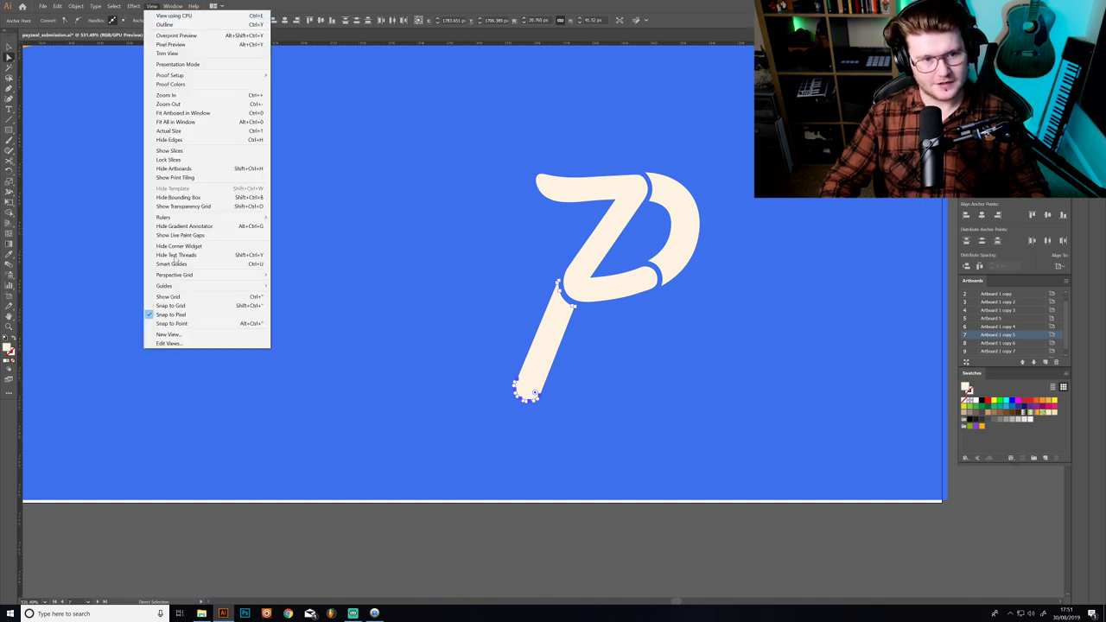
pyautogui.click(181, 314)
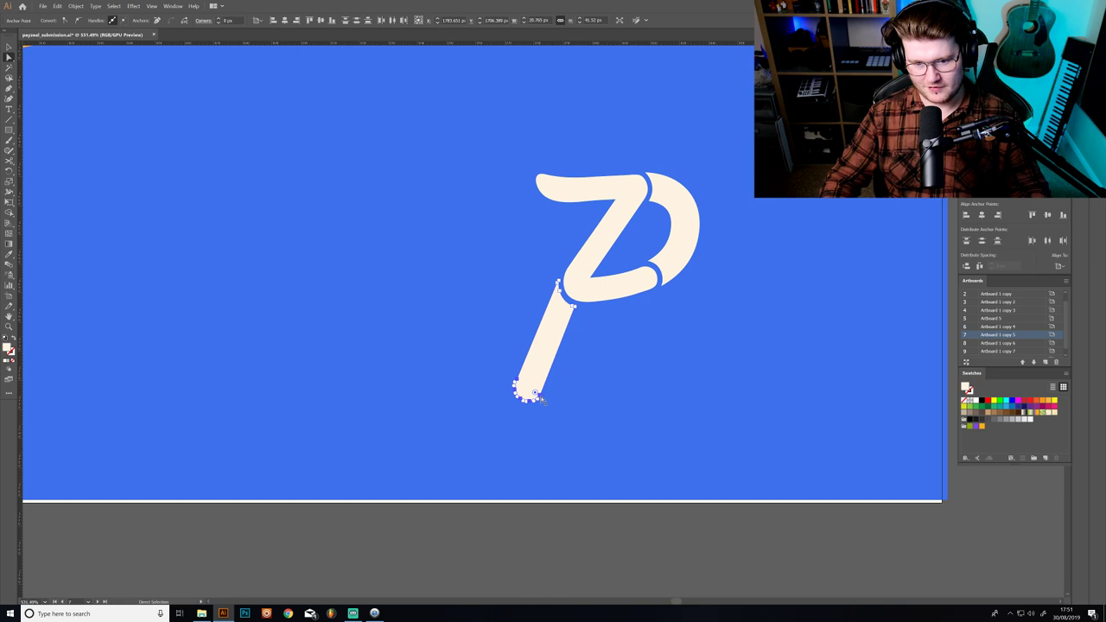
# - Select the stem's end points, zoom out to all twelve artboards, then back onto the P logo
pyautogui.click(538, 397)
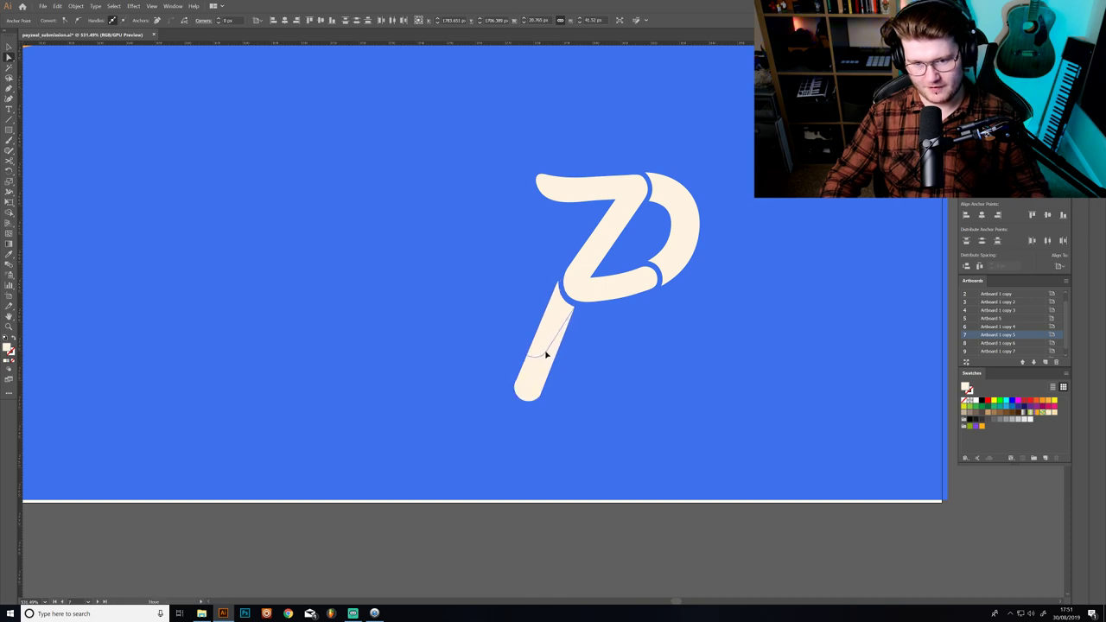
pyautogui.click(545, 354)
pyautogui.press('z')
pyautogui.moveTo(604, 366); pyautogui.dragTo(314, 345)
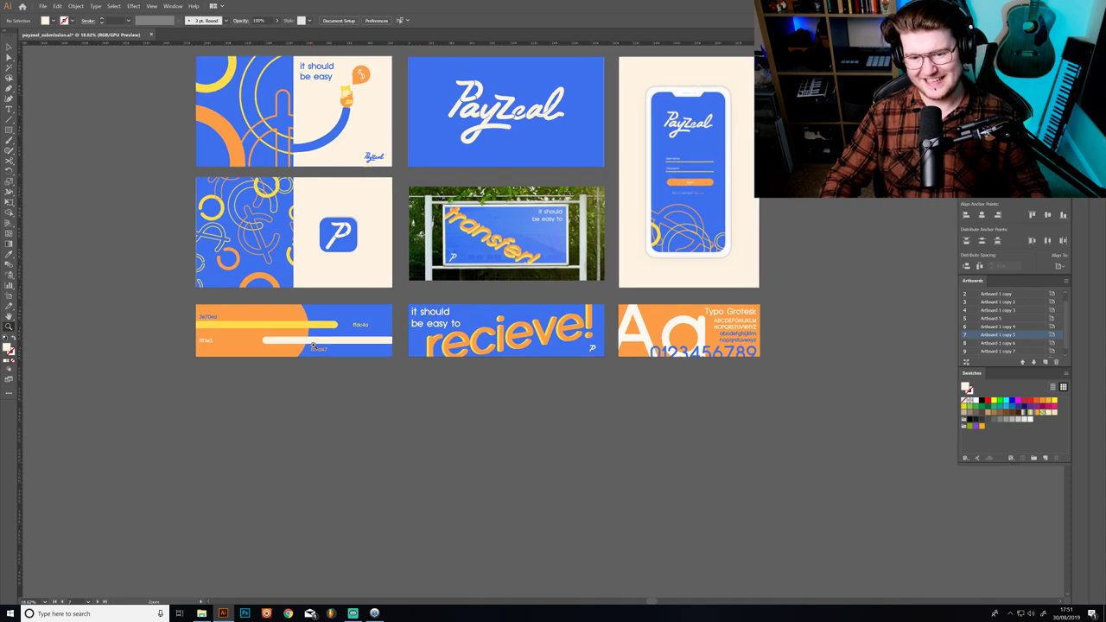
pyautogui.moveTo(318, 233)
pyautogui.mouseDown()
pyautogui.moveTo(820, 403)
pyautogui.moveTo(458, 430)
pyautogui.moveTo(573, 345)
pyautogui.mouseUp()
pyautogui.press('a')
pyautogui.click(579, 277)
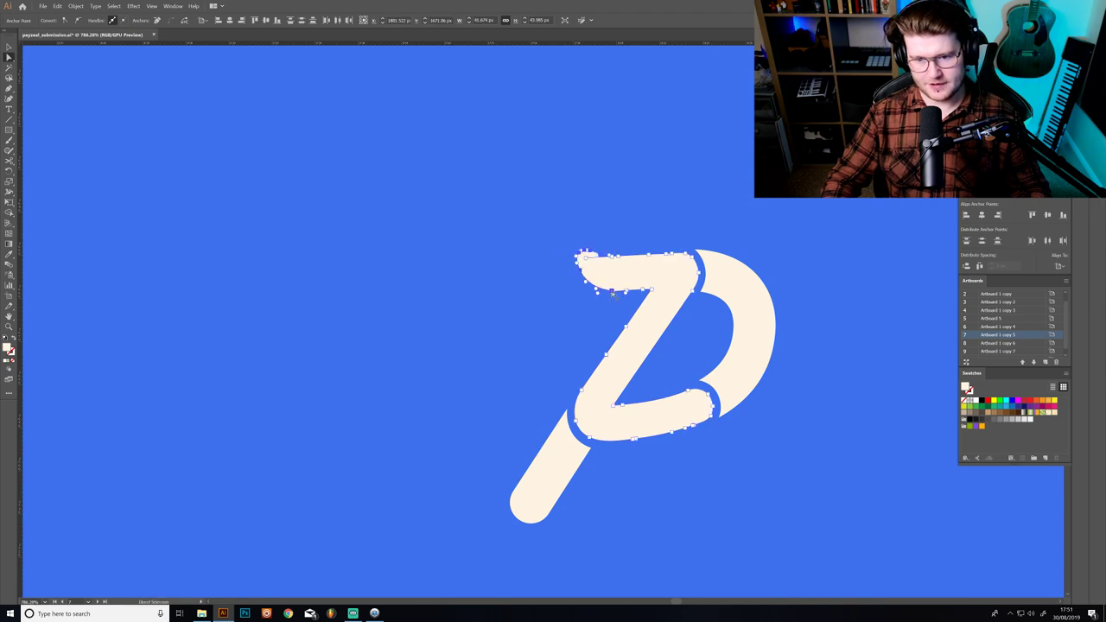
pyautogui.click(575, 296)
pyautogui.press('z')
pyautogui.moveTo(575, 296)
pyautogui.mouseDown()
pyautogui.moveTo(251, 321)
pyautogui.moveTo(285, 463)
pyautogui.mouseUp()
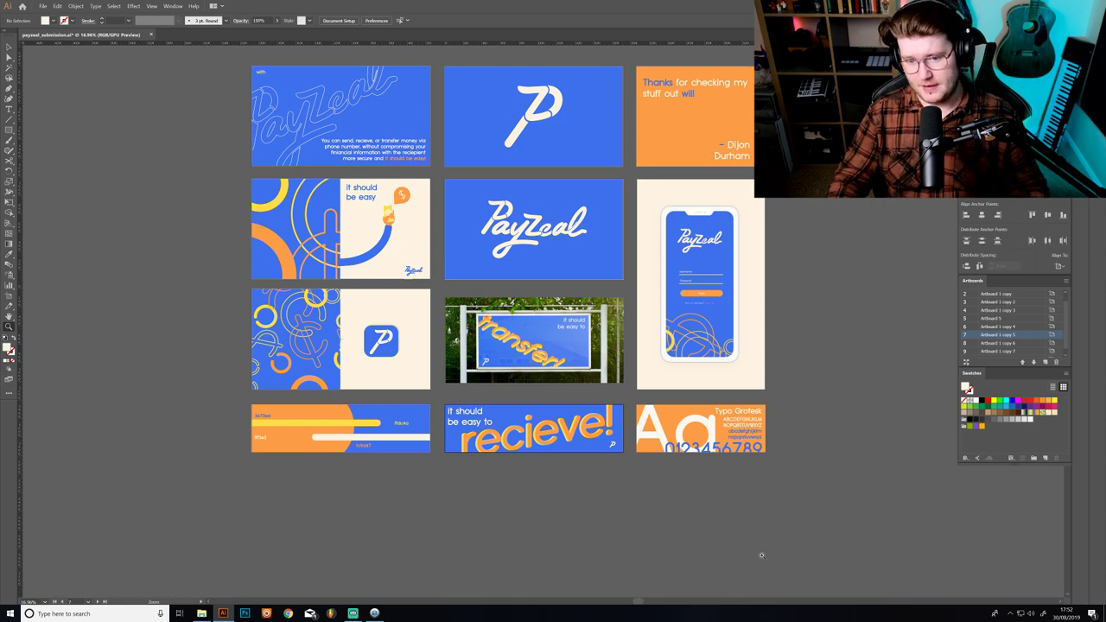
pyautogui.scroll(-3, 778, 449)
pyautogui.moveTo(608, 393); pyautogui.dragTo(425, 471)
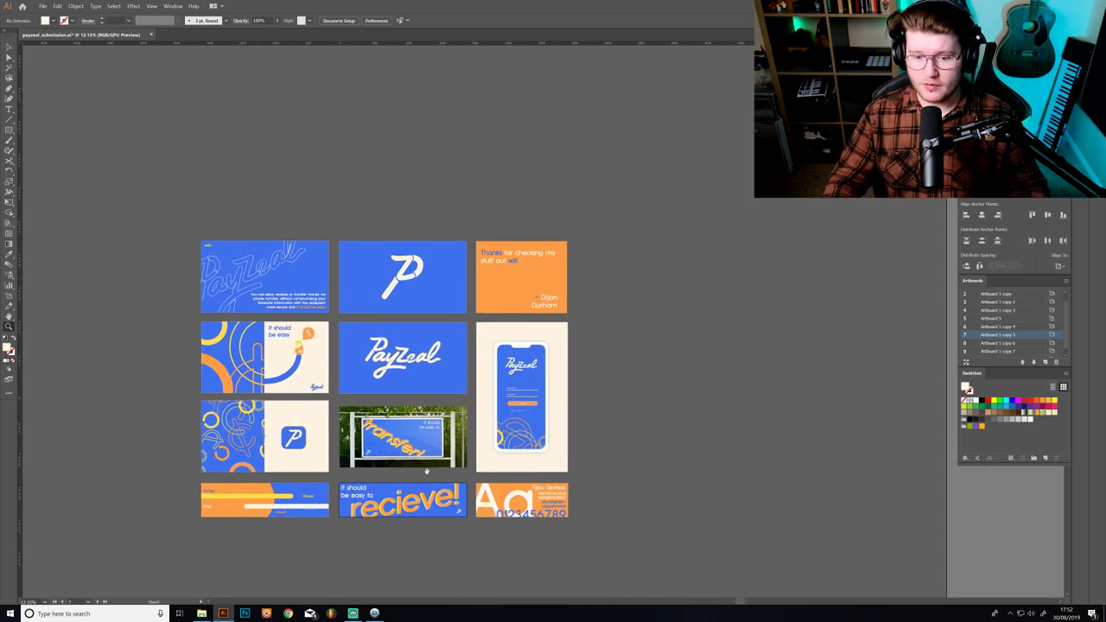
pyautogui.scroll(5, 380, 441)
pyautogui.scroll(-5, 389, 436)
pyautogui.scroll(2, 406, 428)
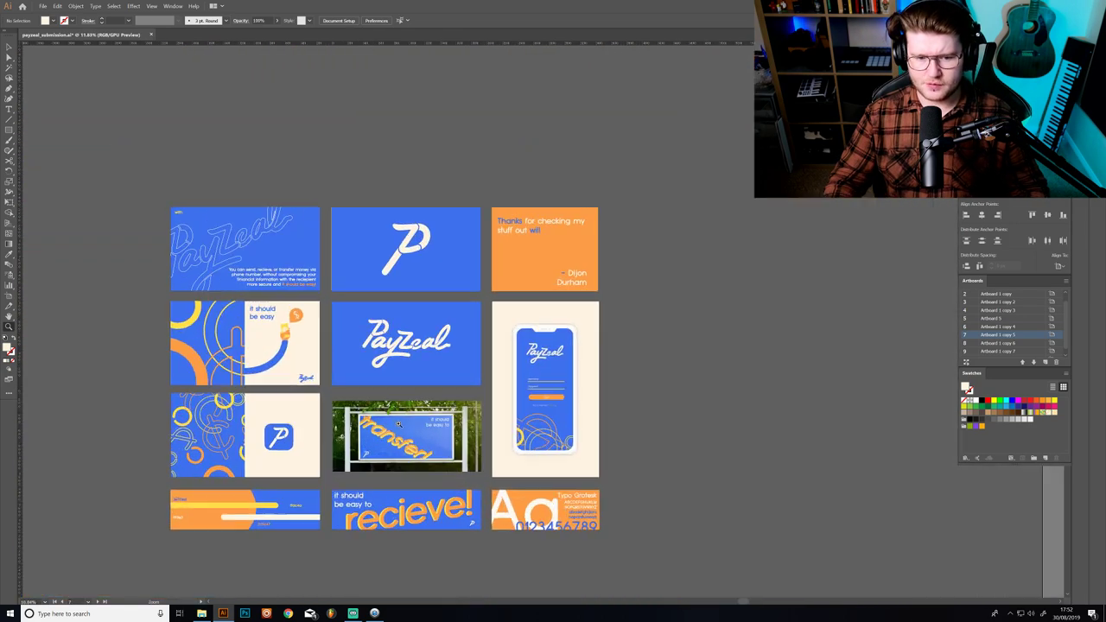
pyautogui.moveTo(412, 424); pyautogui.dragTo(589, 377)
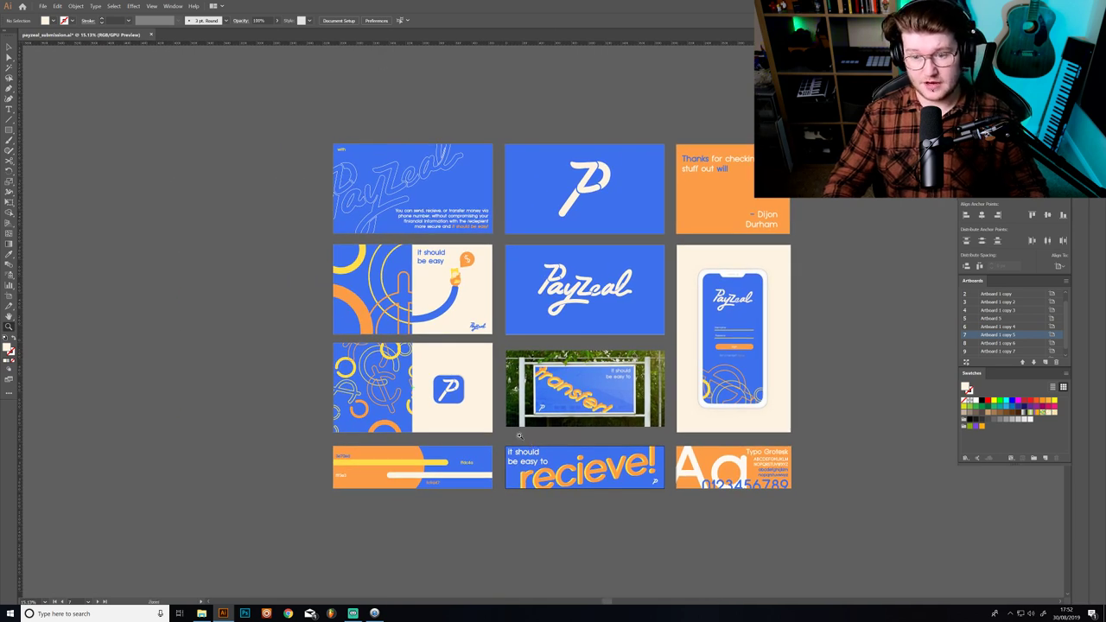
pyautogui.moveTo(522, 260); pyautogui.dragTo(491, 247)
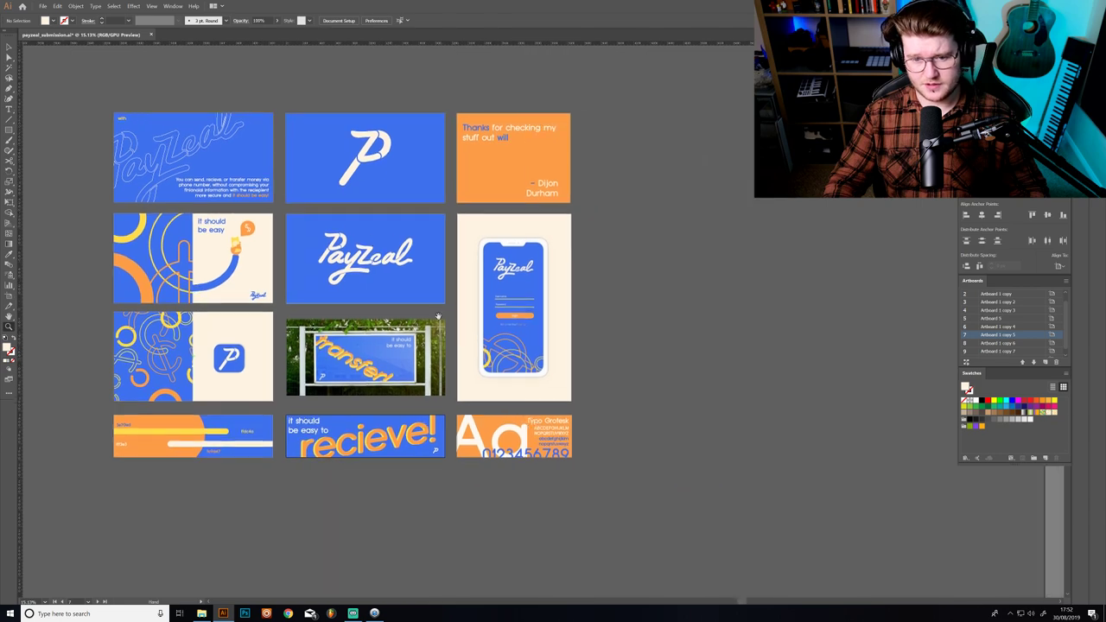
pyautogui.scroll(8, 491, 247)
pyautogui.scroll(-6, 703, 340)
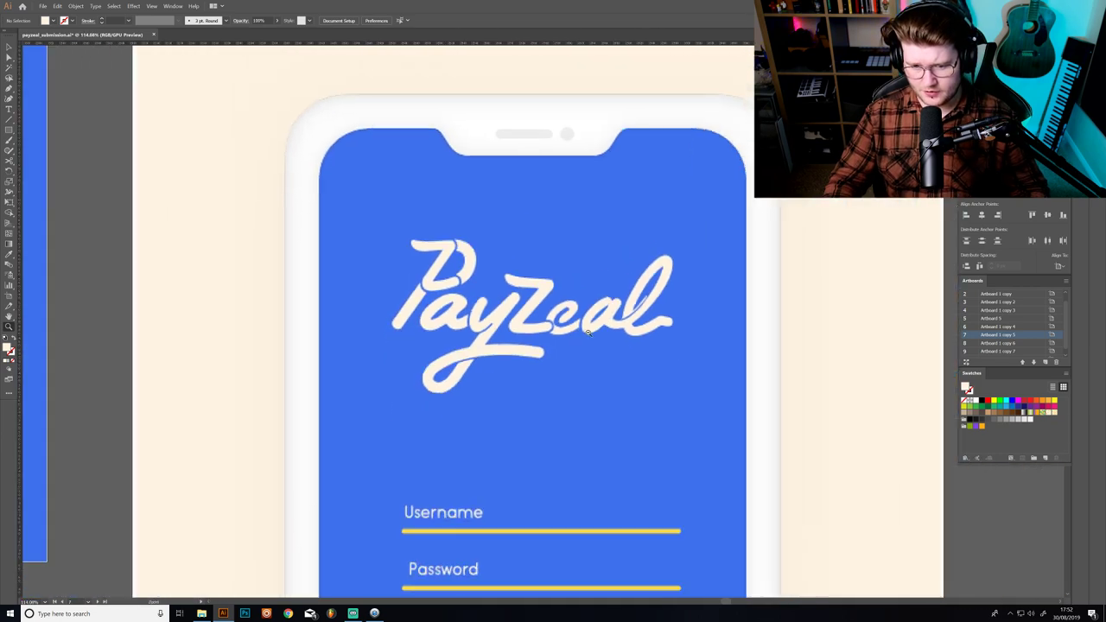
pyautogui.scroll(-4, 475, 323)
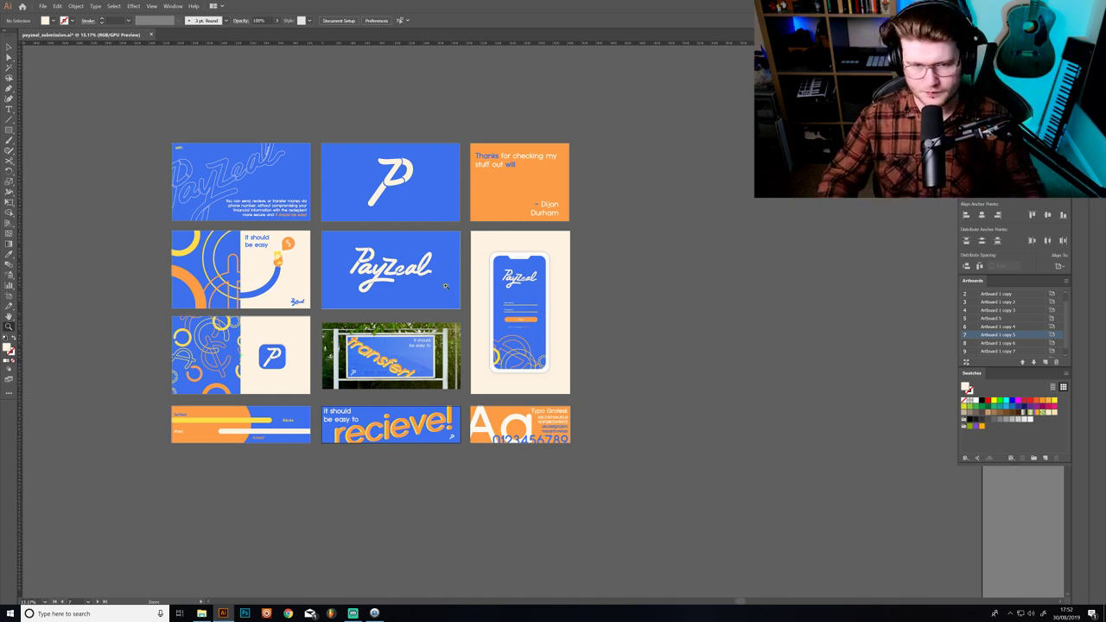
# - Close the payzeal_submission document, saving its changes
pyautogui.click(203, 614)
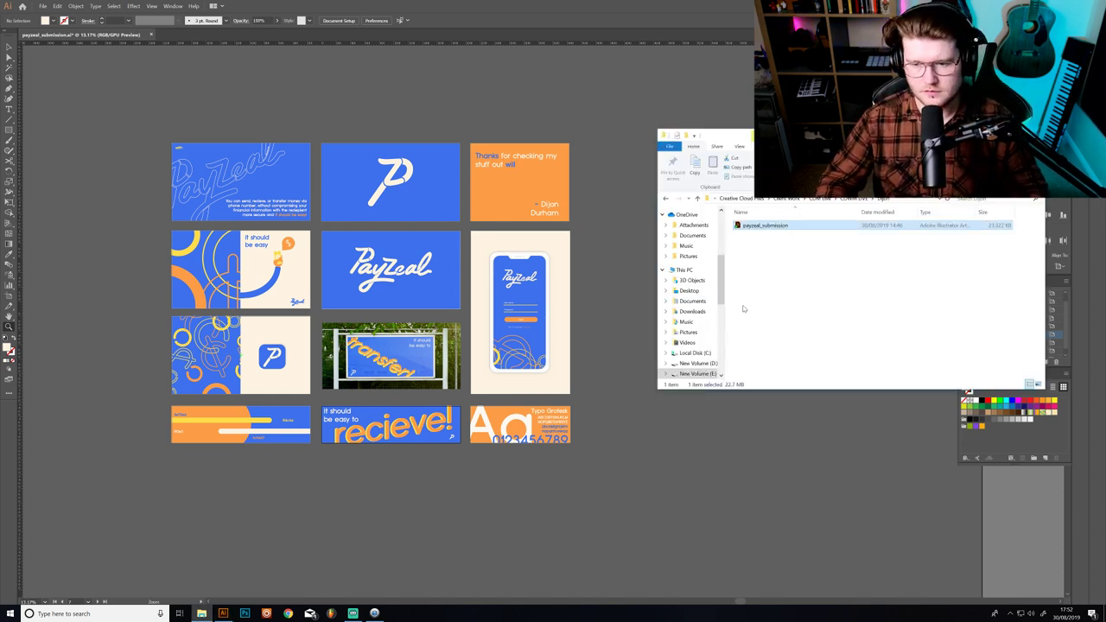
pyautogui.click(697, 198)
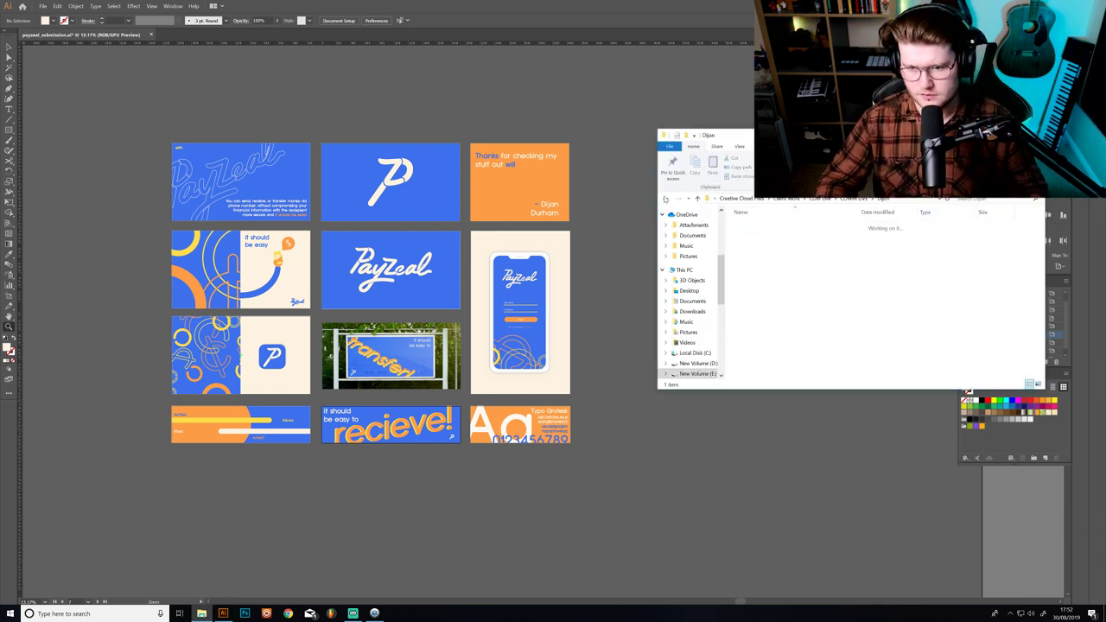
pyautogui.click(150, 36)
pyautogui.click(545, 317)
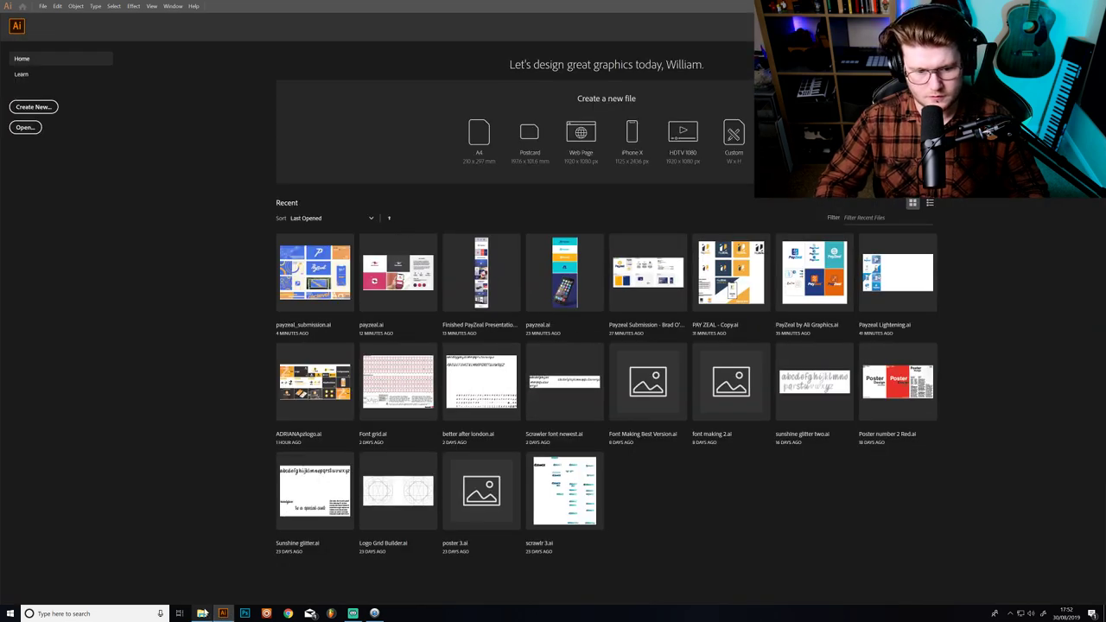
# - Open payzeal [Recovered].ai from the next submitter's folder and dismiss the Missing Fonts notice
pyautogui.click(202, 613)
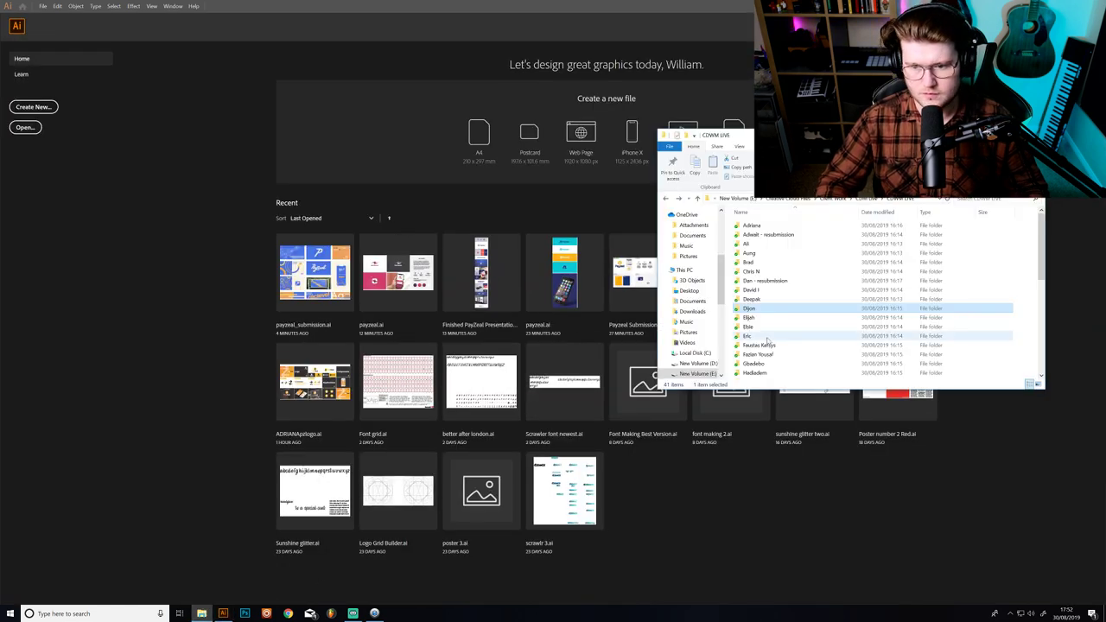
pyautogui.doubleClick(845, 320)
pyautogui.doubleClick(766, 225)
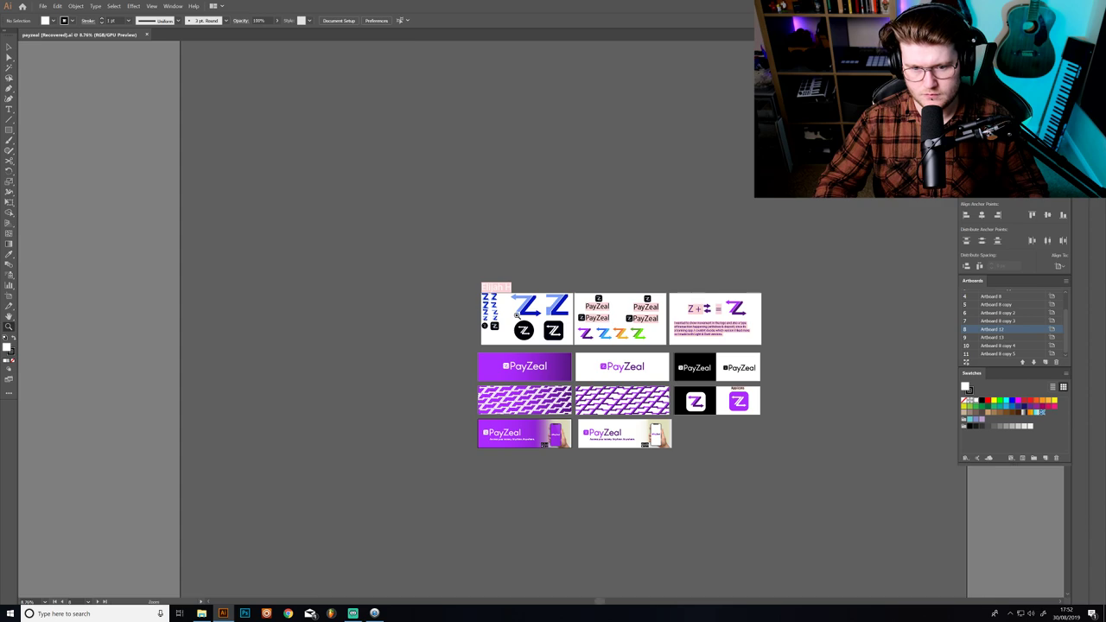
pyautogui.click(517, 315)
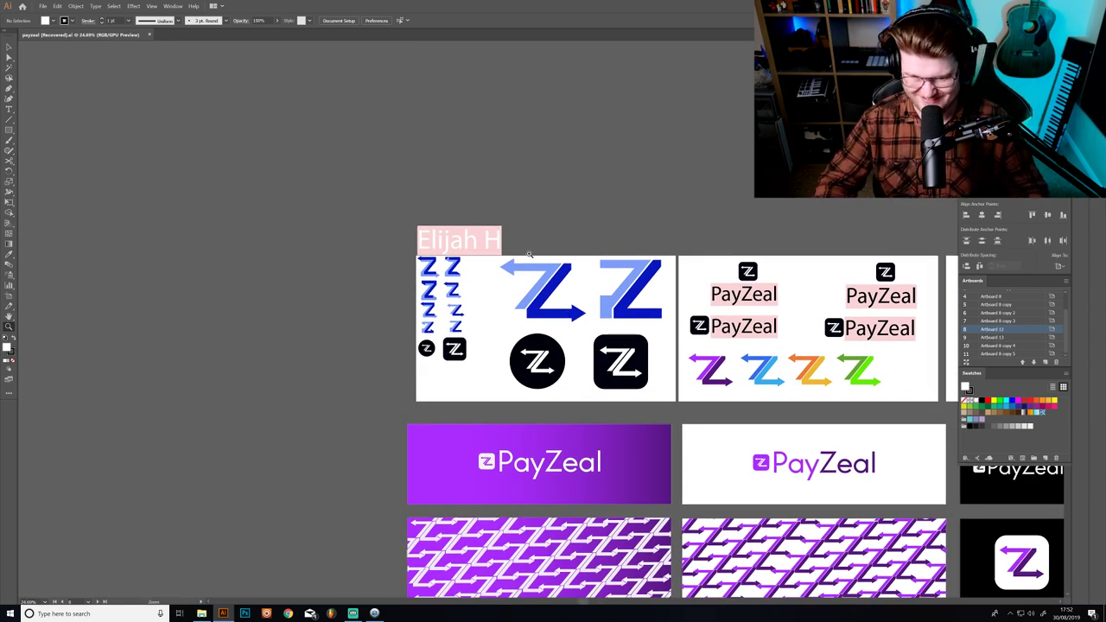
# - Marquee-select the designer's name text above Artboard 1 and delete it
pyautogui.press('v')
pyautogui.moveTo(530, 235); pyautogui.dragTo(196, 218)
pyautogui.press('Delete')
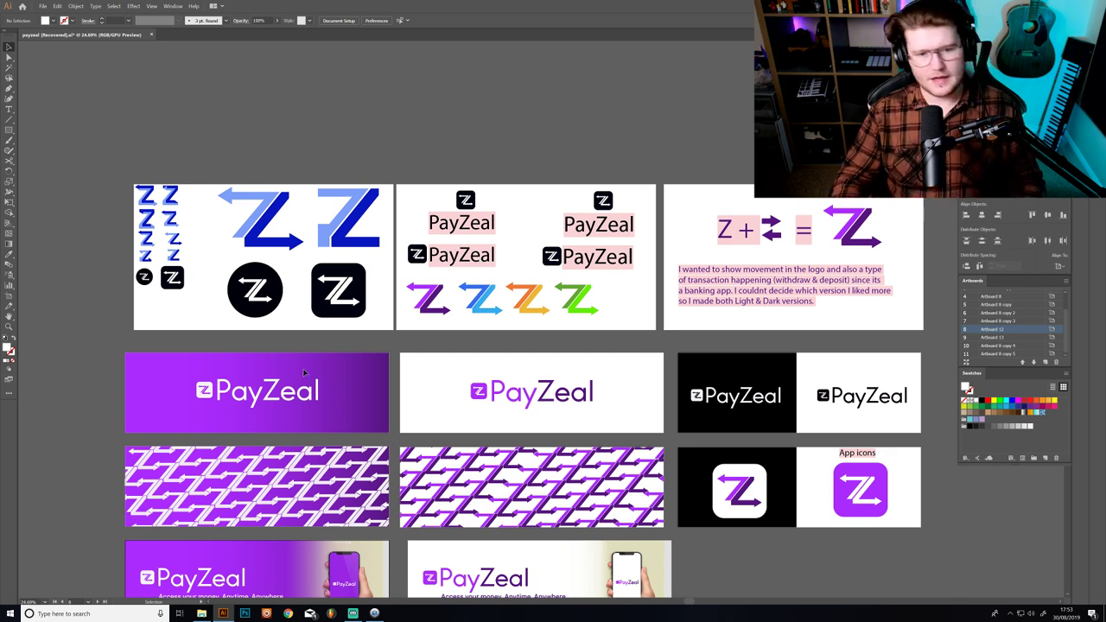
# - Zoom into Artboard 1 to inspect the small Z variants and the large blue Z logo
pyautogui.moveTo(211, 230); pyautogui.dragTo(309, 284)
pyautogui.press('z')
pyautogui.press('v')
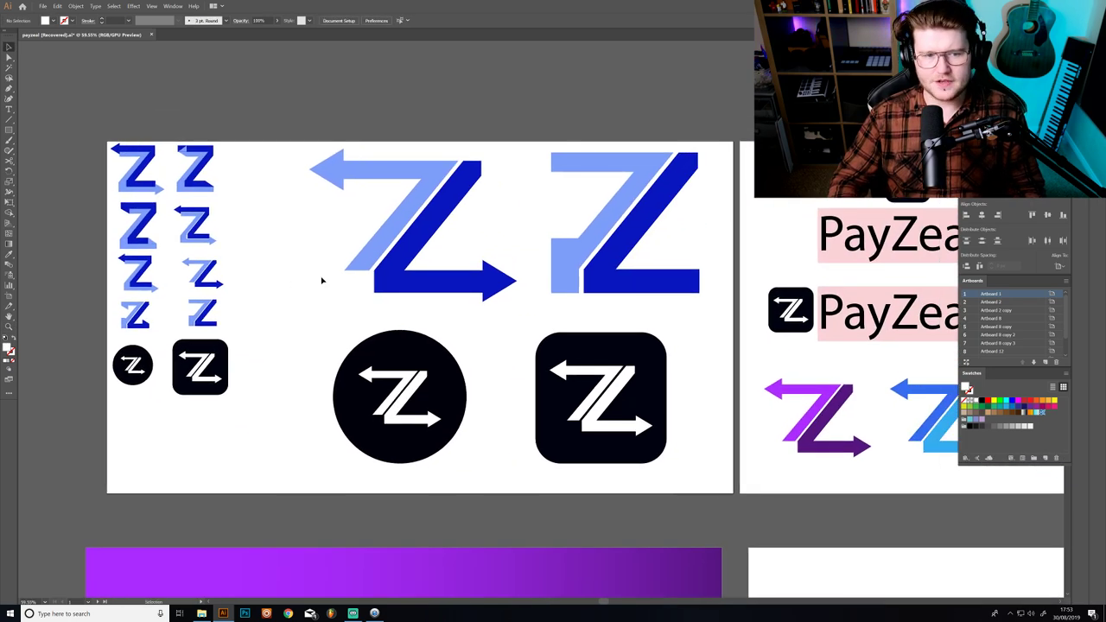
pyautogui.moveTo(194, 261); pyautogui.dragTo(239, 434)
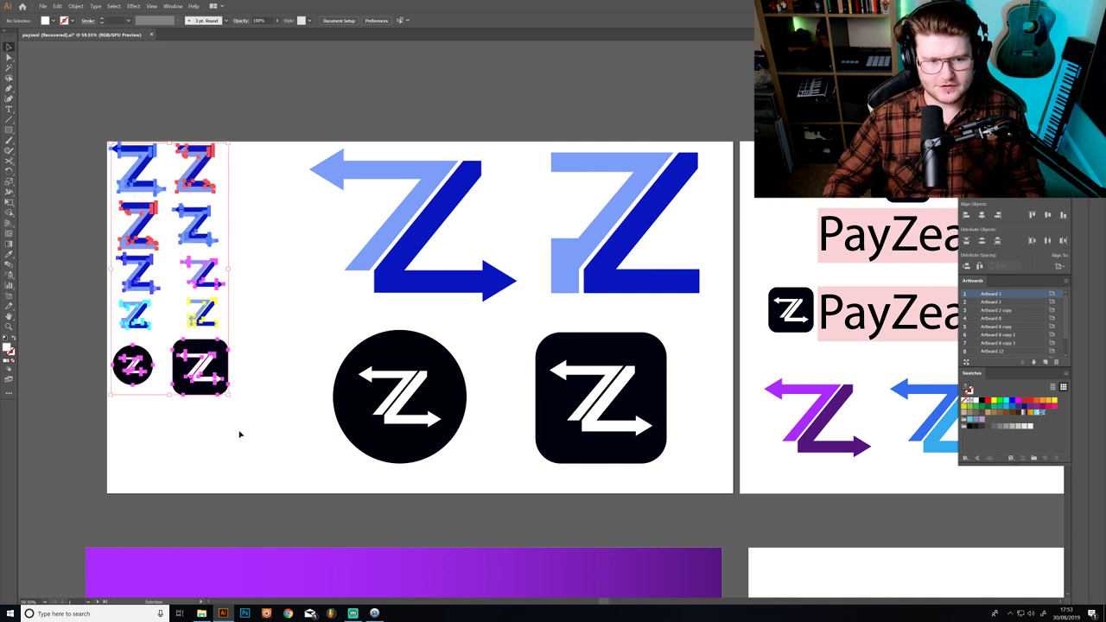
pyautogui.click(213, 410)
pyautogui.scroll(2, 216, 408)
pyautogui.hscroll(2, 216, 408)
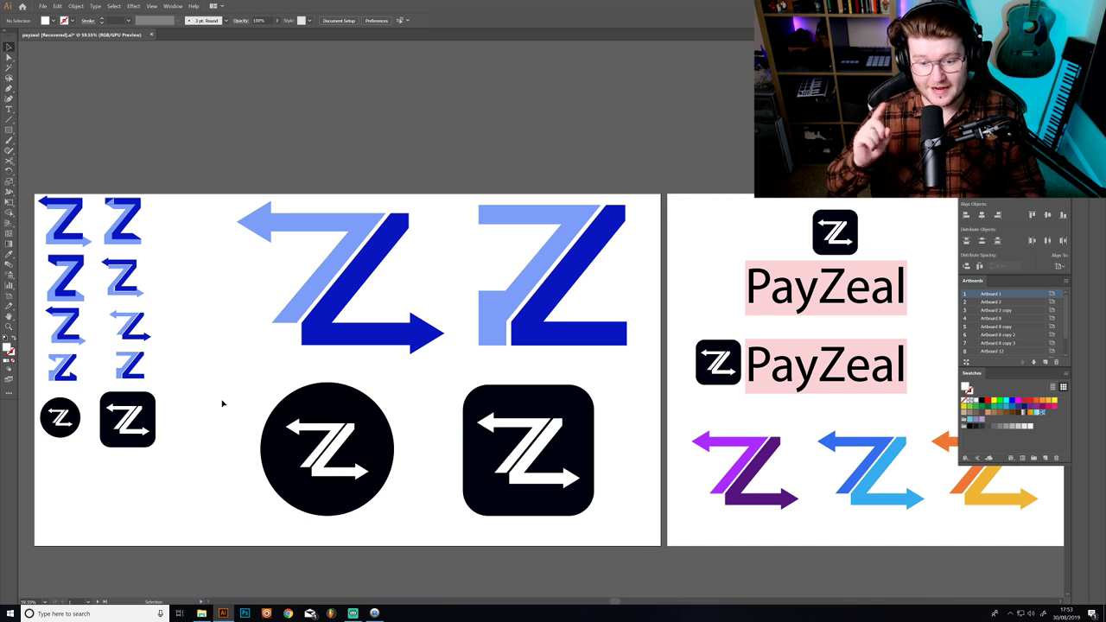
pyautogui.click(328, 280)
pyautogui.click(276, 182)
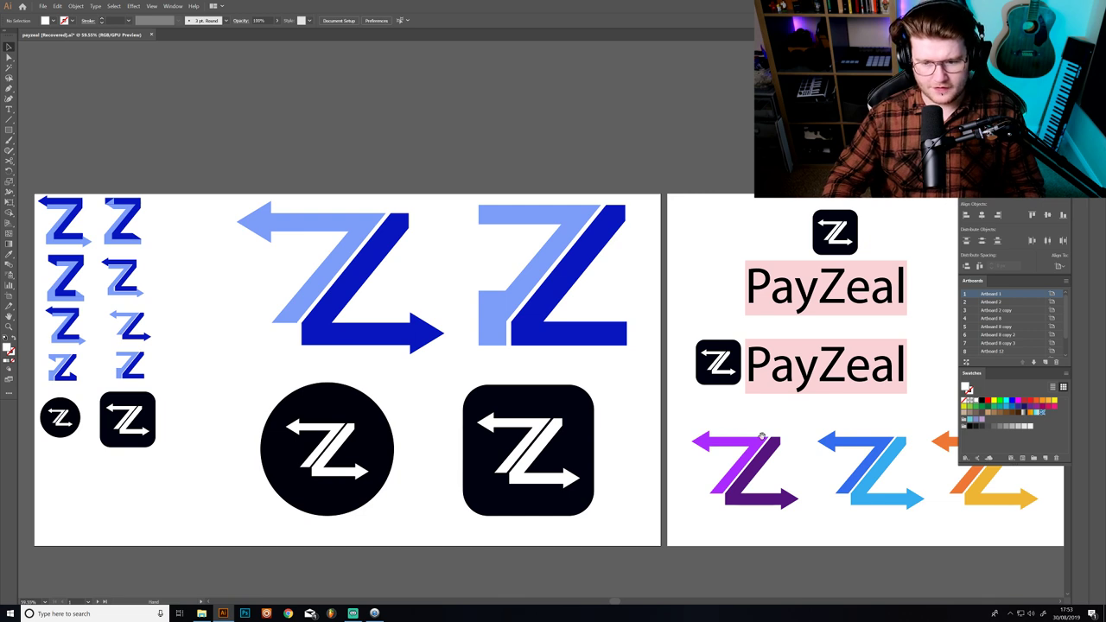
pyautogui.moveTo(243, 199); pyautogui.dragTo(356, 293)
# - Select the light-blue arrowhead's anchors and drag them to change that arrow's length
pyautogui.click(386, 327)
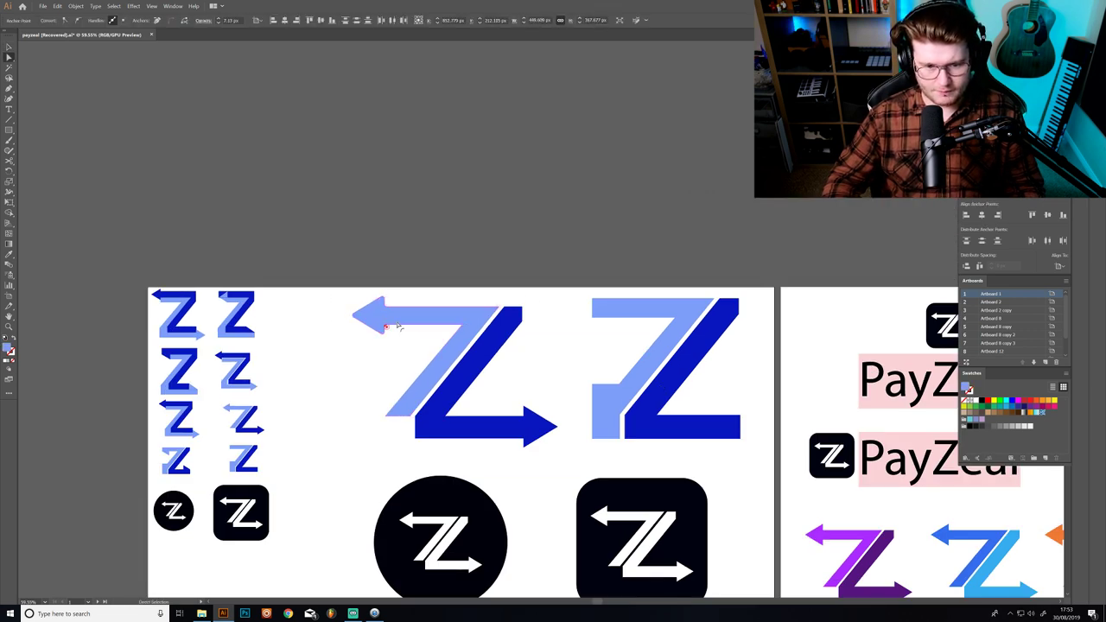
pyautogui.moveTo(345, 292); pyautogui.dragTo(399, 342)
pyautogui.scroll(6, 400, 341)
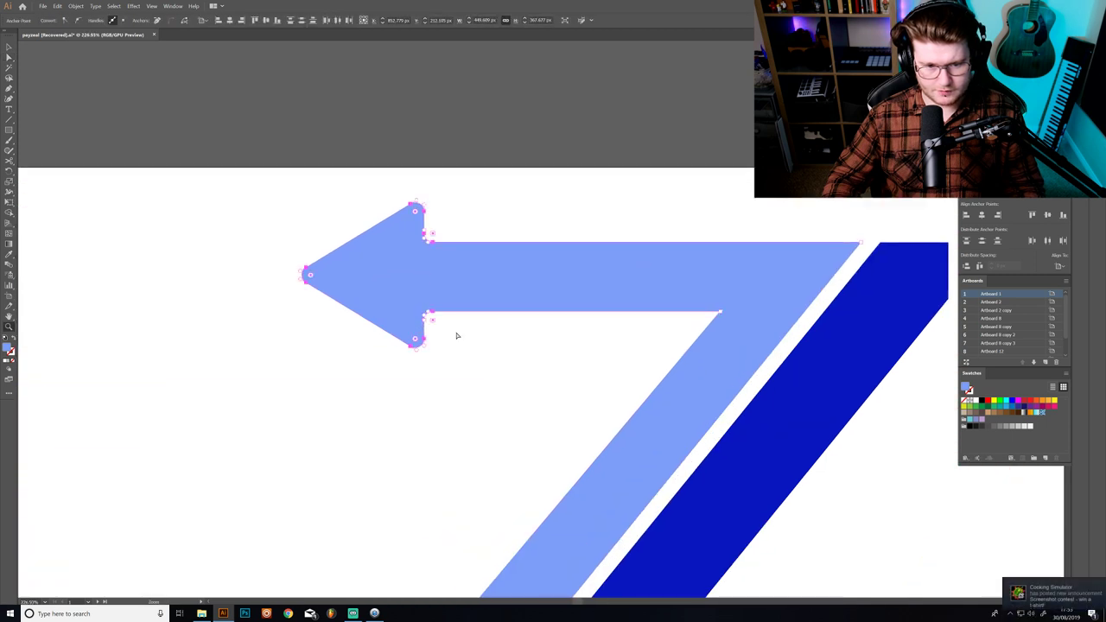
pyautogui.moveTo(458, 381); pyautogui.dragTo(458, 379)
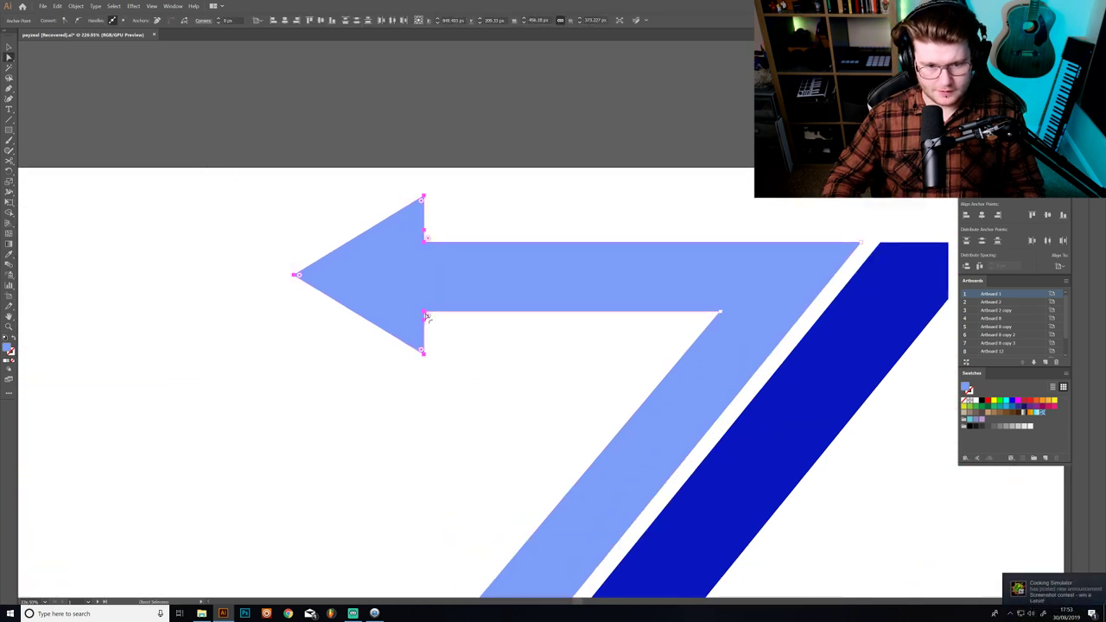
pyautogui.moveTo(423, 315); pyautogui.dragTo(607, 311)
pyautogui.scroll(-10, 484, 344)
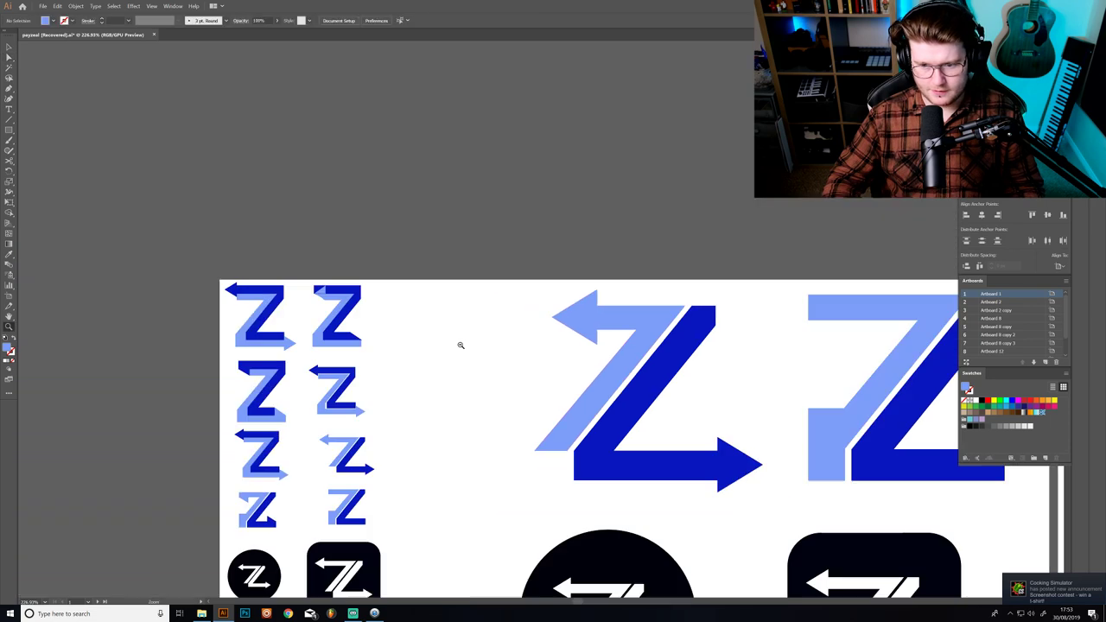
pyautogui.scroll(8, 499, 340)
pyautogui.moveTo(491, 249); pyautogui.dragTo(547, 327)
pyautogui.click(441, 328)
# - Move the dark-blue arrowhead's anchors about 43 px left, then zoom out to neighbouring artboards
pyautogui.hscroll(5, 353, 440)
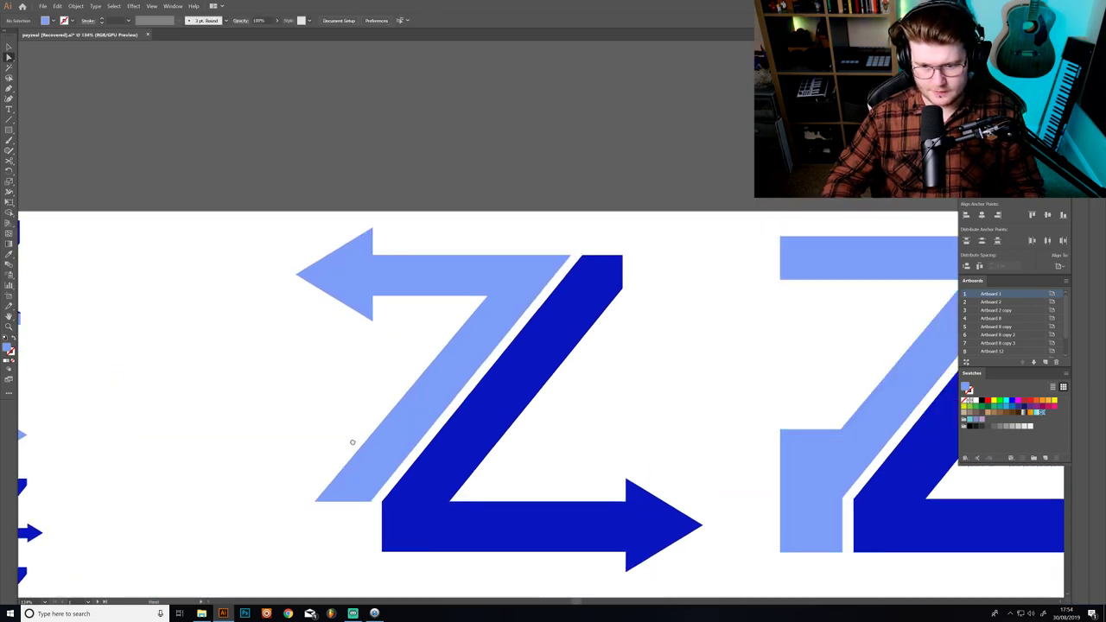
pyautogui.press('z')
pyautogui.press('a')
pyautogui.moveTo(609, 426); pyautogui.dragTo(471, 568)
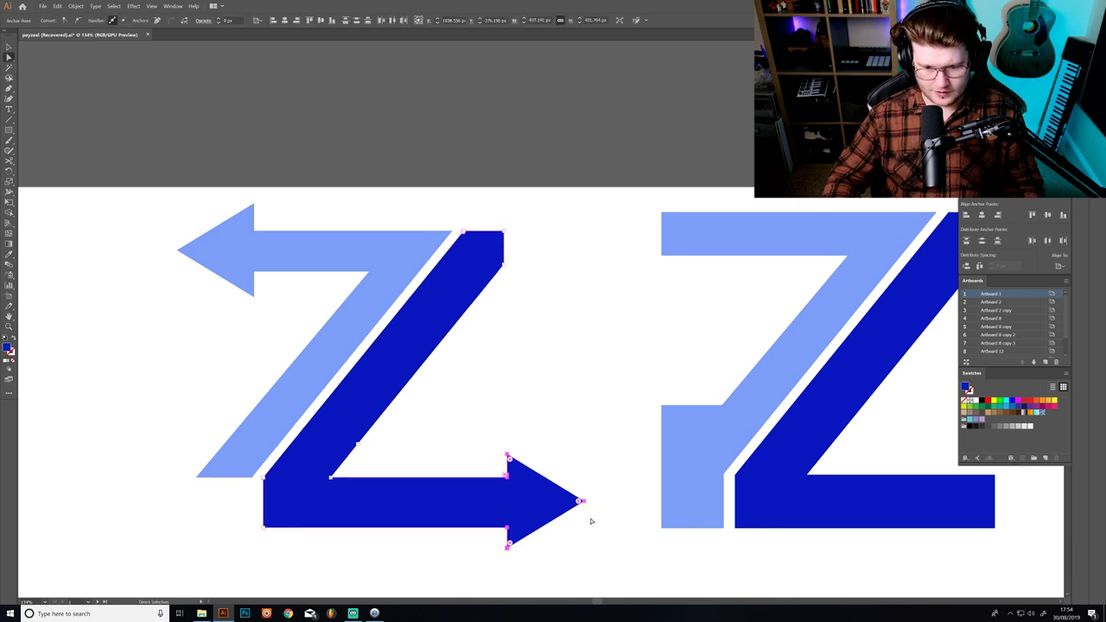
pyautogui.moveTo(584, 503); pyautogui.dragTo(431, 449)
pyautogui.click(575, 487)
pyautogui.press('z')
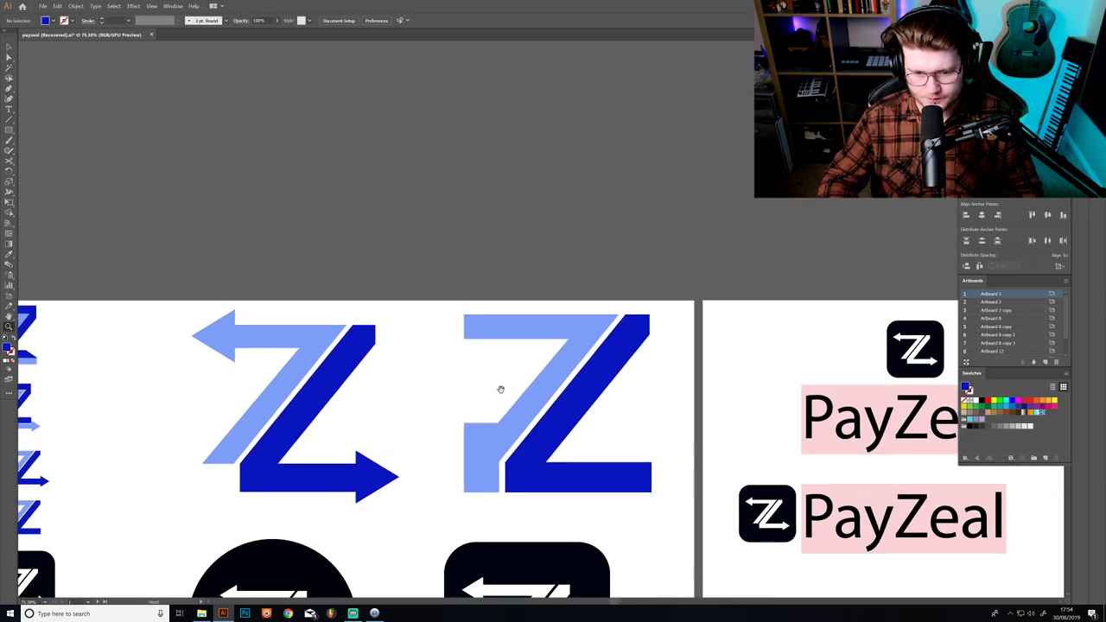
pyautogui.moveTo(427, 307); pyautogui.dragTo(259, 315)
pyautogui.moveTo(701, 365); pyautogui.dragTo(570, 303)
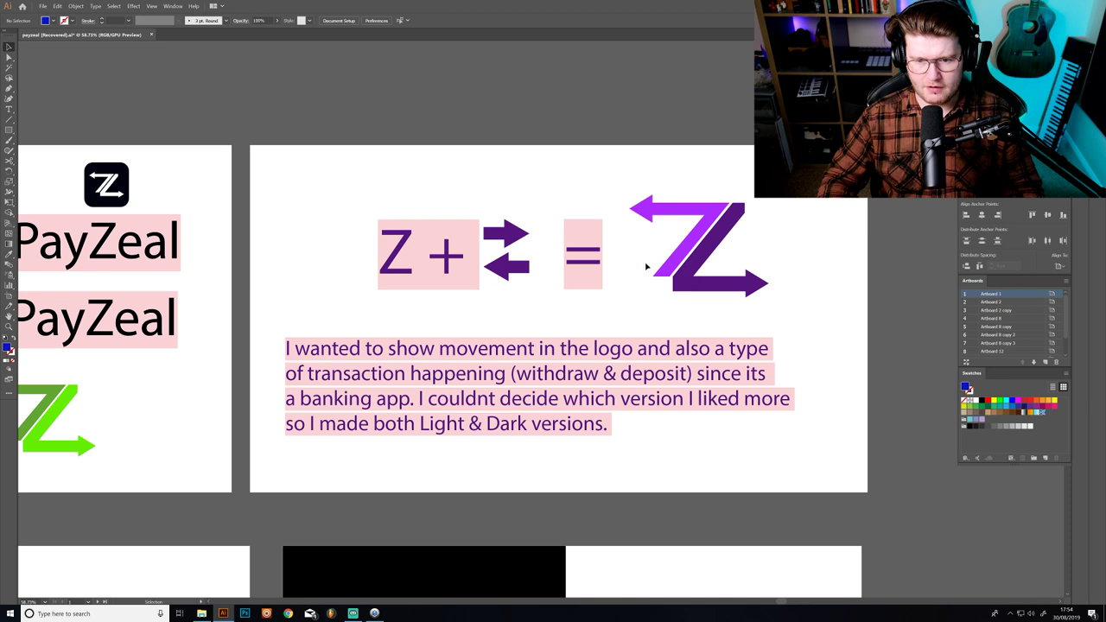
pyautogui.moveTo(509, 332); pyautogui.dragTo(622, 452)
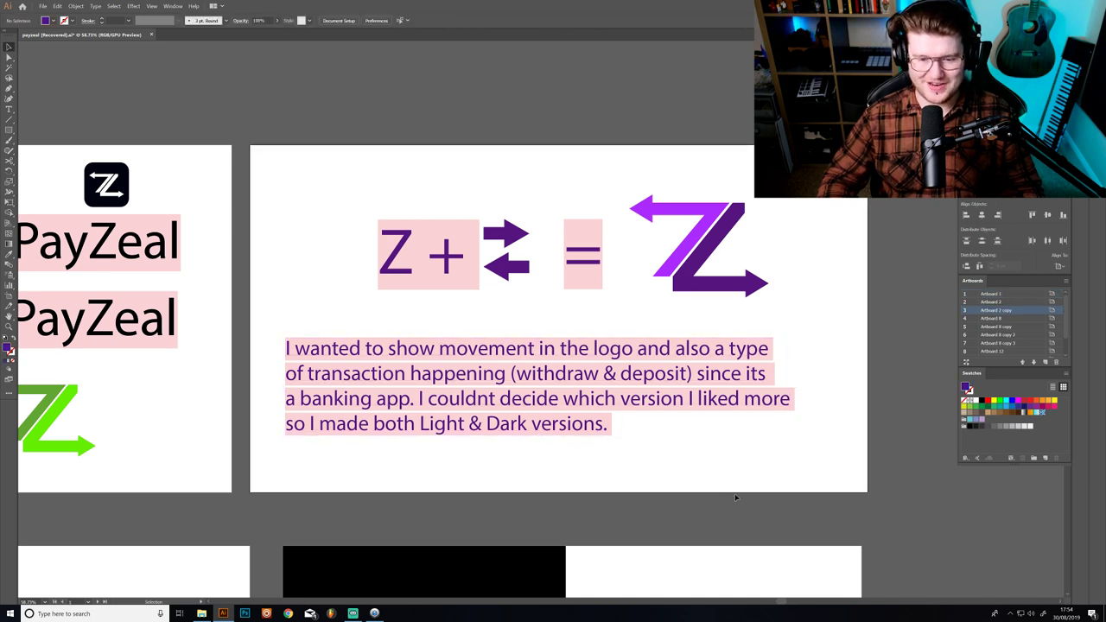
pyautogui.click(518, 317)
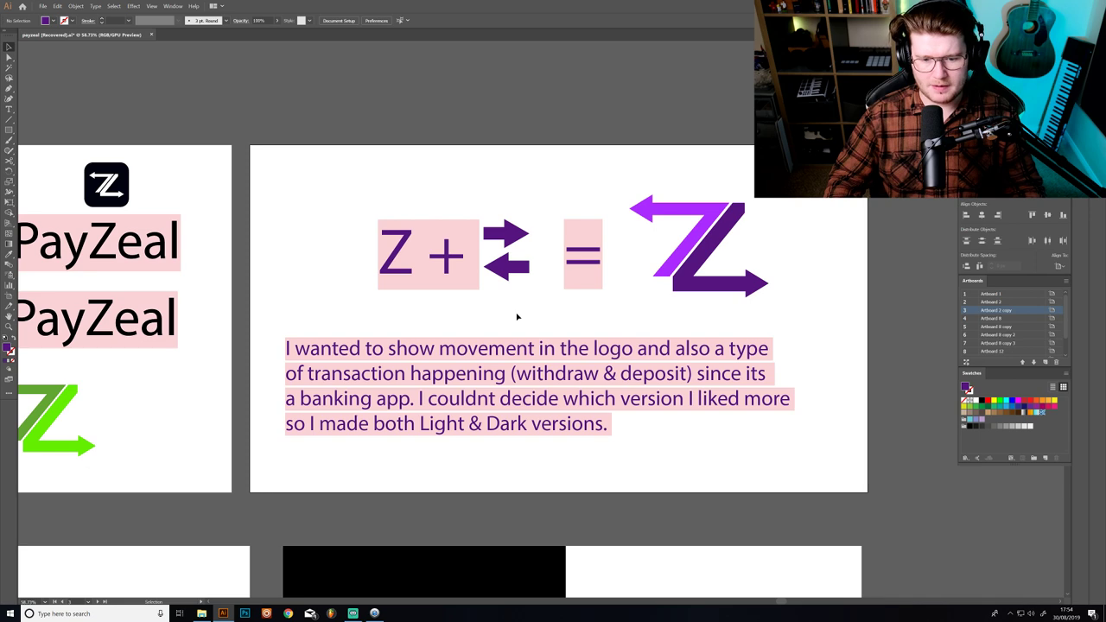
pyautogui.press('z')
pyautogui.moveTo(698, 311); pyautogui.dragTo(521, 331)
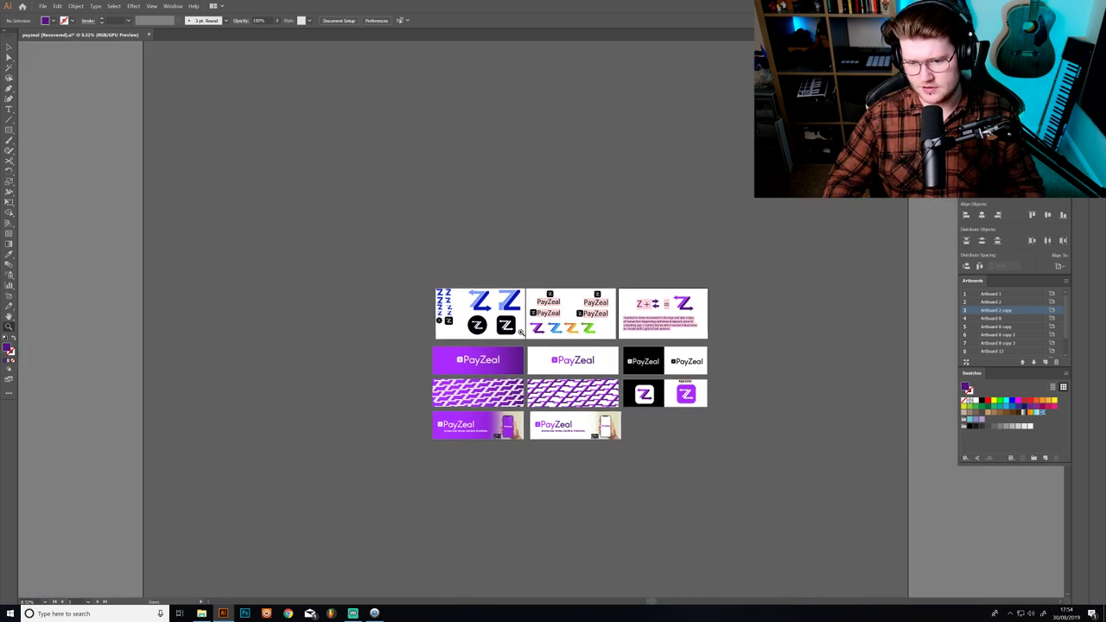
pyautogui.moveTo(512, 419); pyautogui.dragTo(440, 395)
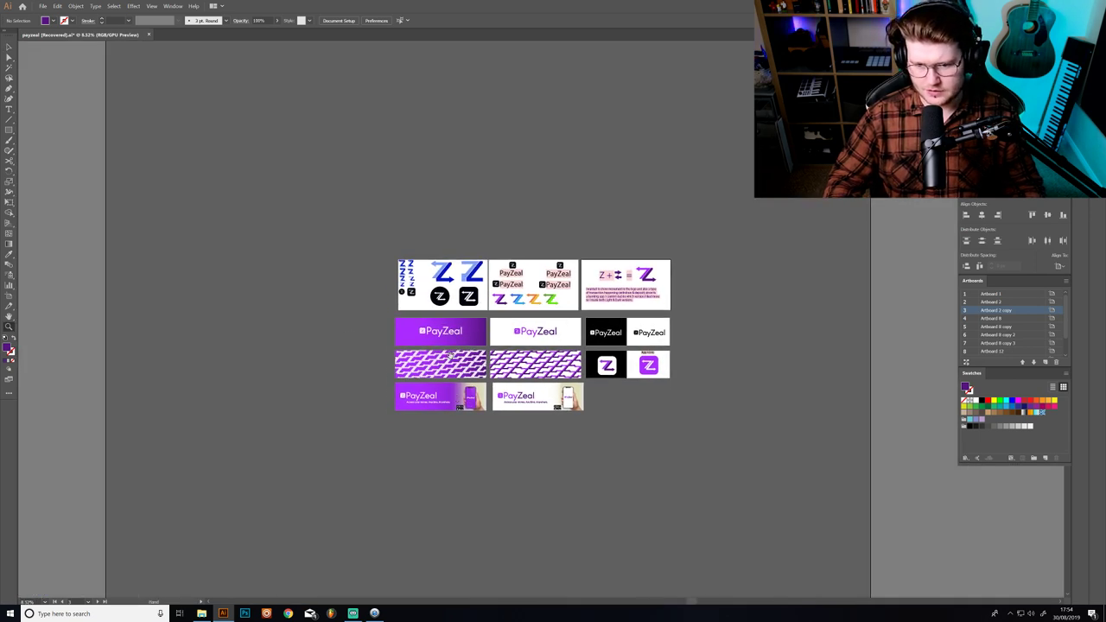
pyautogui.moveTo(436, 326); pyautogui.dragTo(538, 357)
# - Ungroup the PayZeal logo on the purple banner so the Z icon is separately selectable
pyautogui.click(551, 356)
pyautogui.press('v')
pyautogui.click(424, 342)
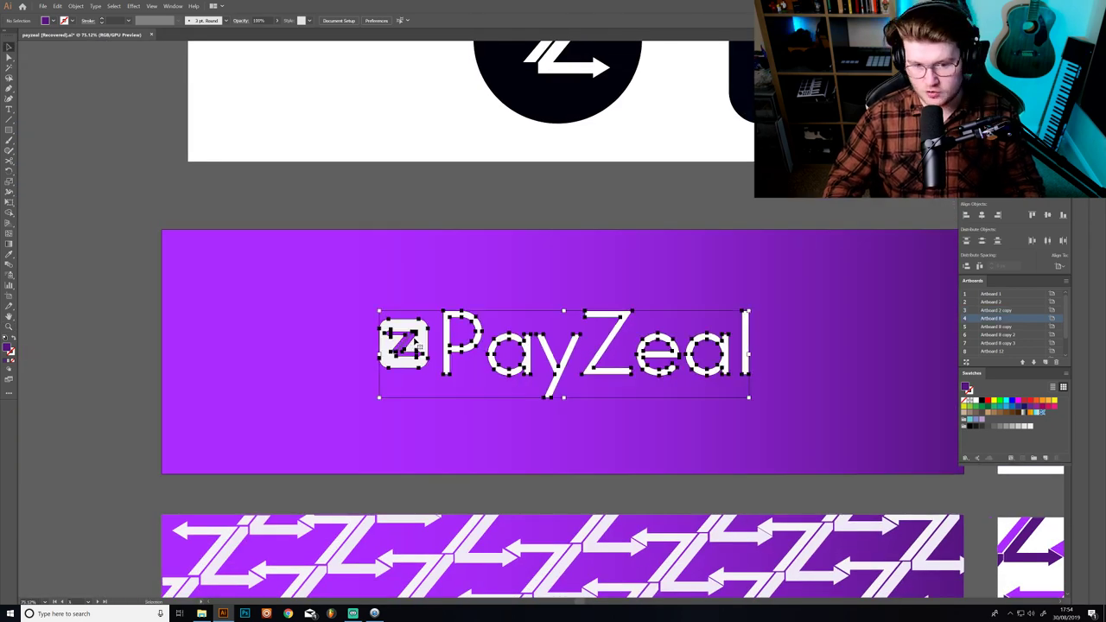
pyautogui.rightClick(427, 334)
pyautogui.click(445, 388)
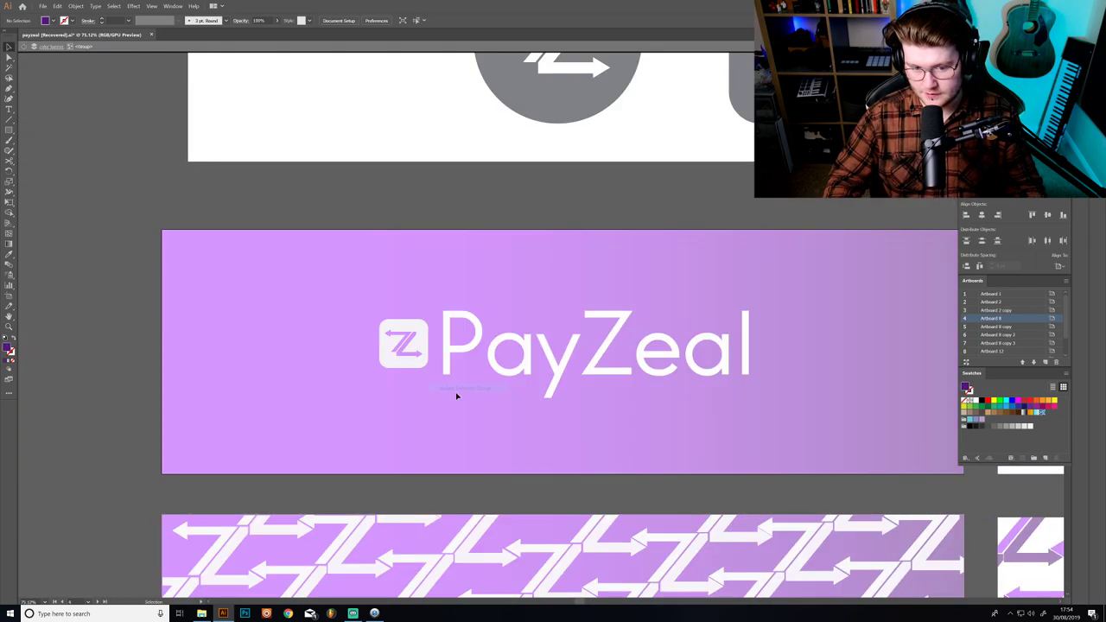
pyautogui.press('Escape')
pyautogui.rightClick(417, 364)
pyautogui.click(449, 406)
pyautogui.rightClick(415, 361)
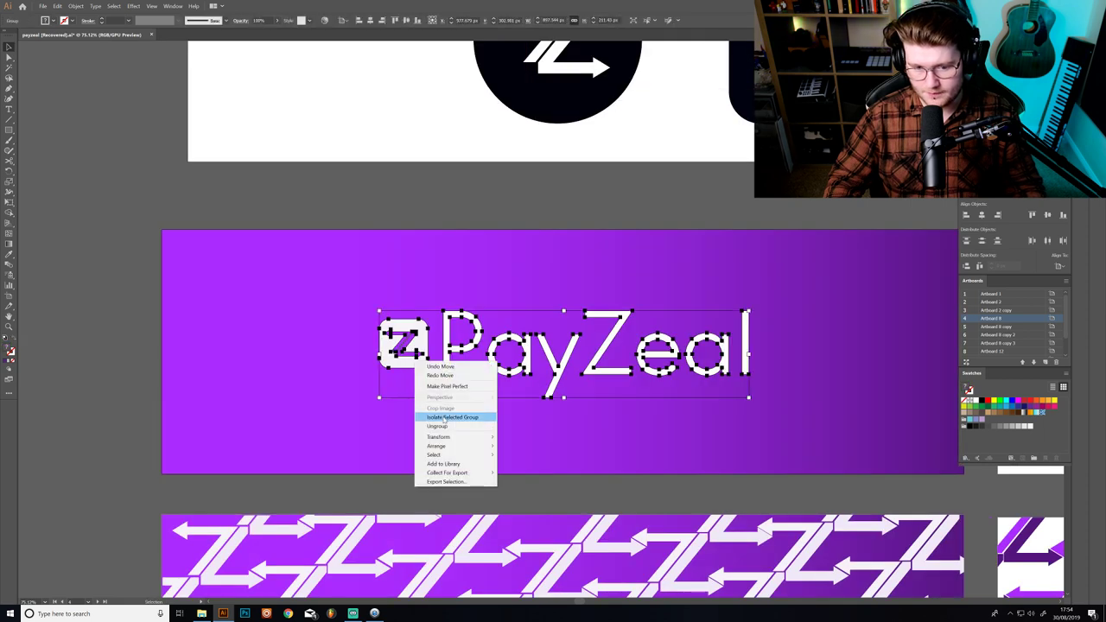
pyautogui.click(456, 424)
pyautogui.click(360, 416)
pyautogui.click(421, 325)
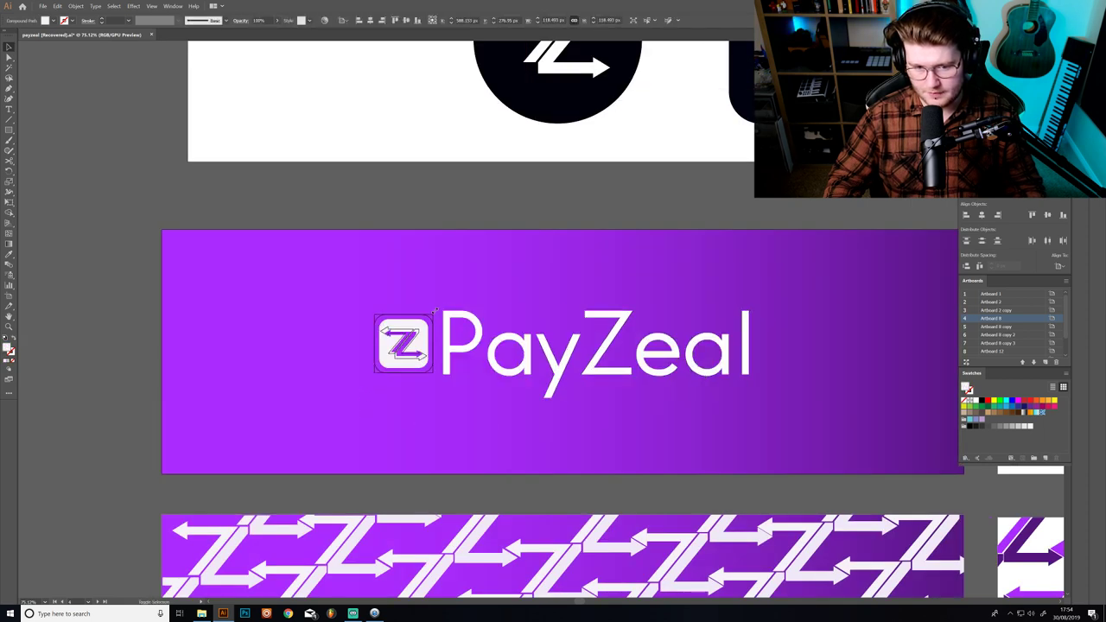
pyautogui.hotkey('ctrl', 'z')
pyautogui.hotkey('ctrl', 'z')
pyautogui.hotkey('ctrl', 'z')
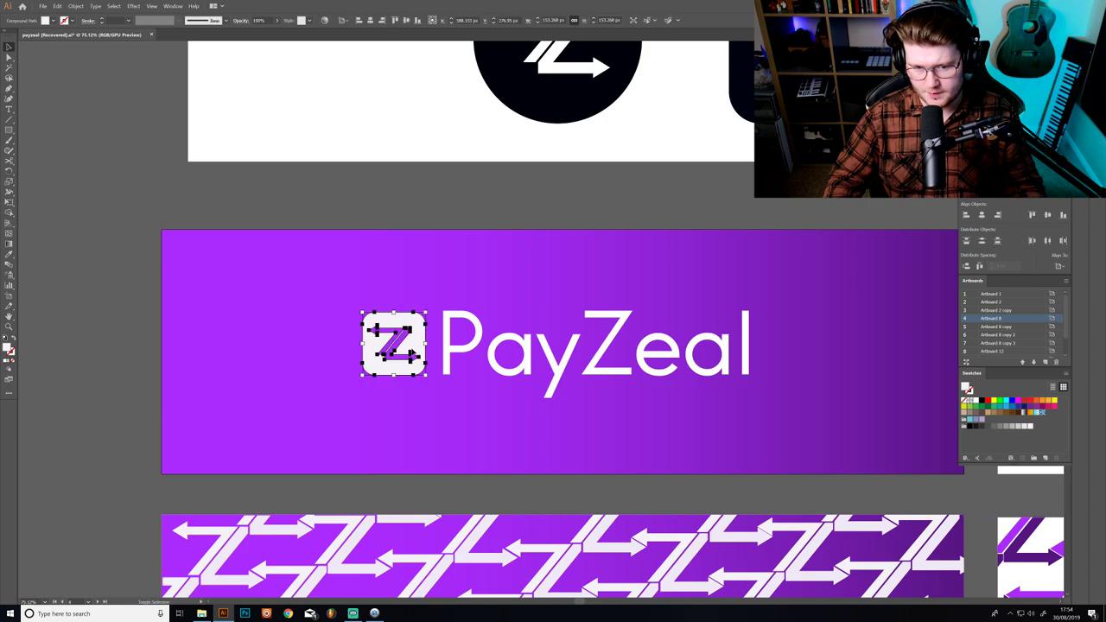
# - Scale up the Z icon on the white banner and nudge the wordmark right
pyautogui.moveTo(685, 464); pyautogui.dragTo(413, 425)
pyautogui.click(458, 309)
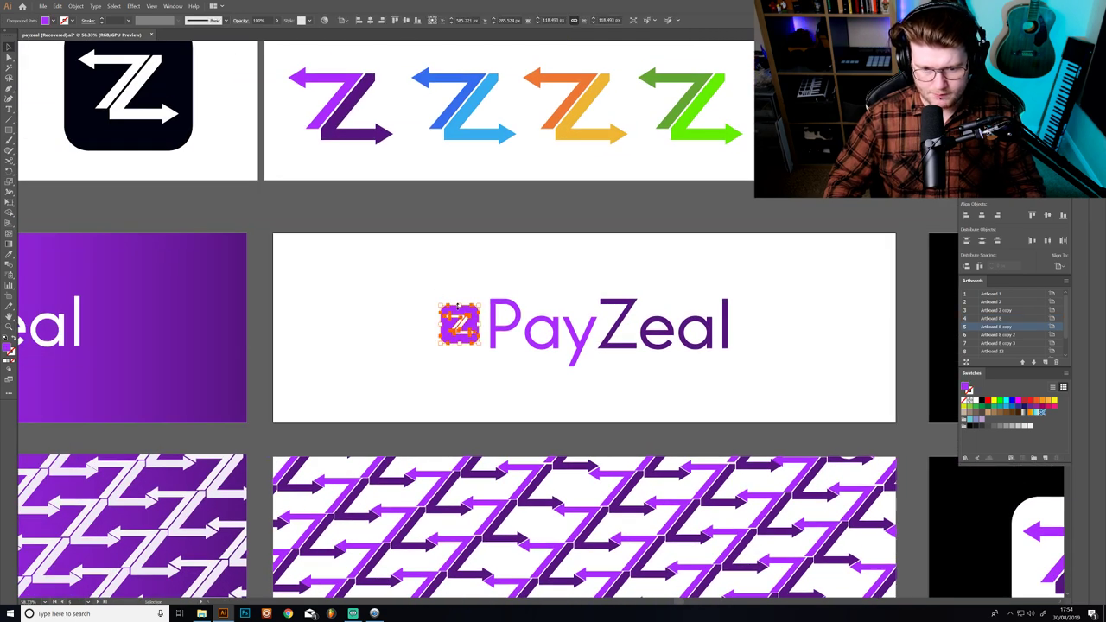
pyautogui.moveTo(482, 303); pyautogui.dragTo(721, 361)
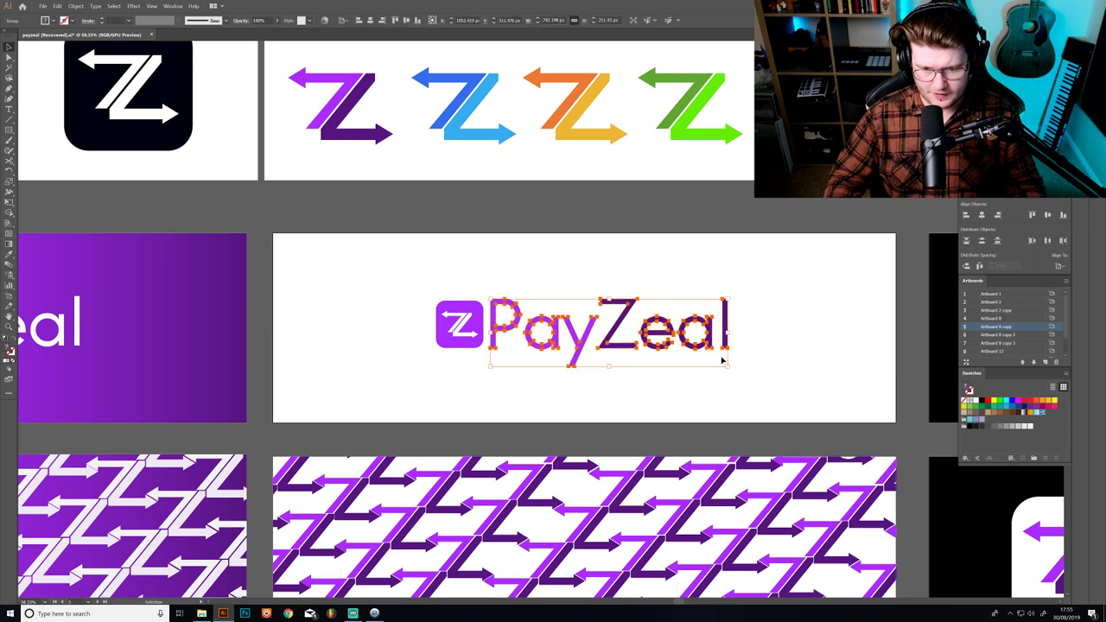
pyautogui.moveTo(594, 339); pyautogui.dragTo(602, 339)
pyautogui.click(614, 395)
pyautogui.moveTo(614, 395); pyautogui.dragTo(521, 390)
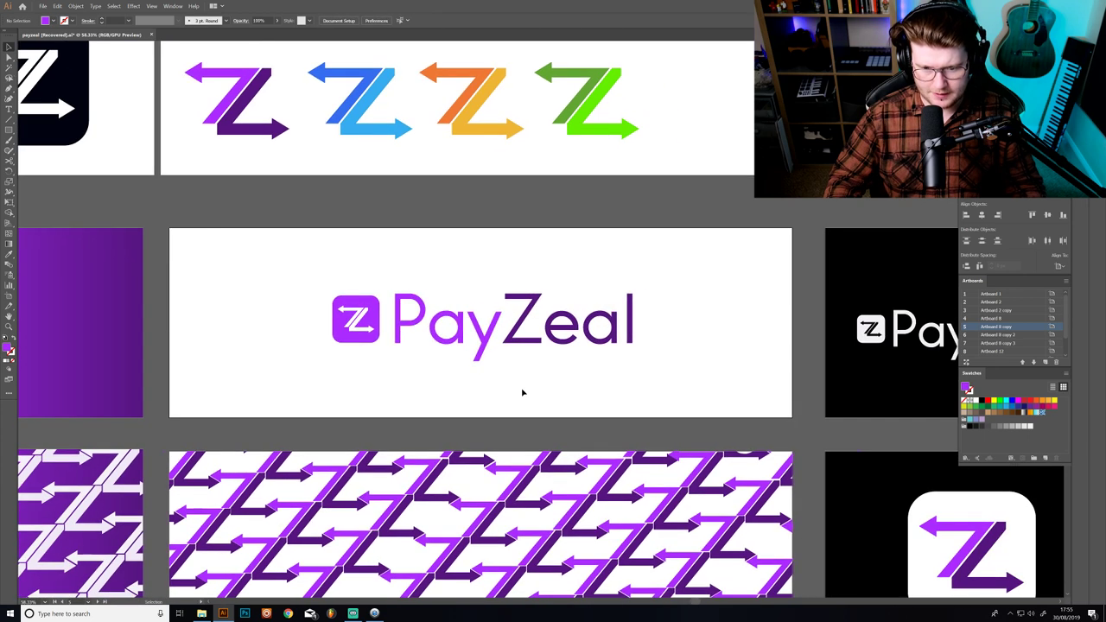
# - Ungroup the white banner's PayZeal wordmark and select its 'Zeal' letters separately
pyautogui.moveTo(691, 372)
pyautogui.mouseDown()
pyautogui.moveTo(435, 307)
pyautogui.moveTo(459, 333)
pyautogui.moveTo(452, 323)
pyautogui.mouseUp()
pyautogui.rightClick(451, 323)
pyautogui.click(484, 388)
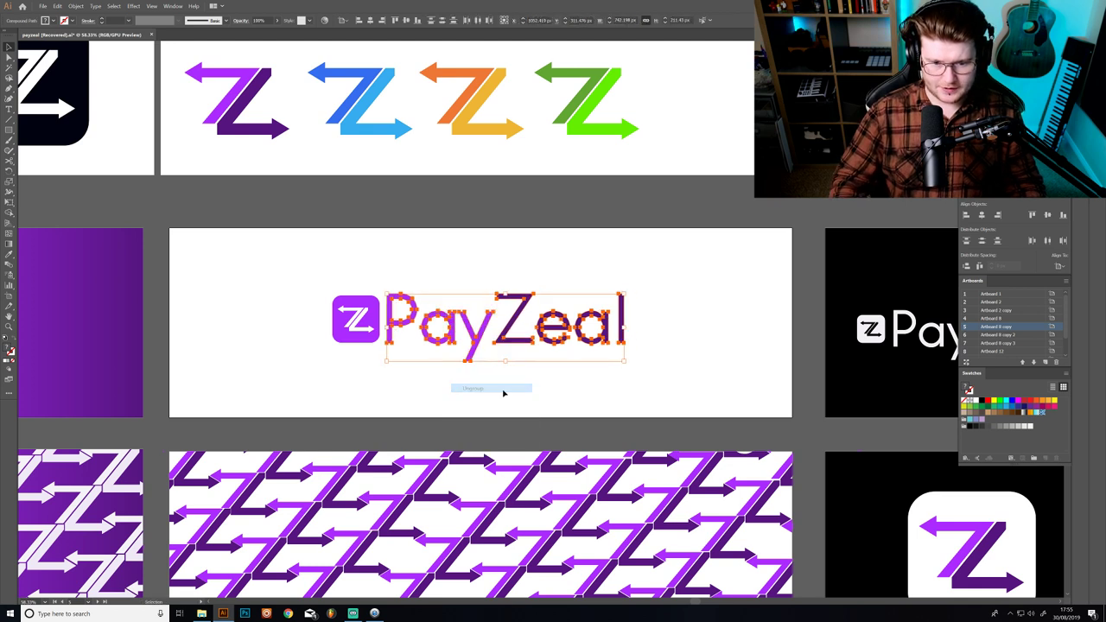
pyautogui.moveTo(691, 399); pyautogui.dragTo(420, 272)
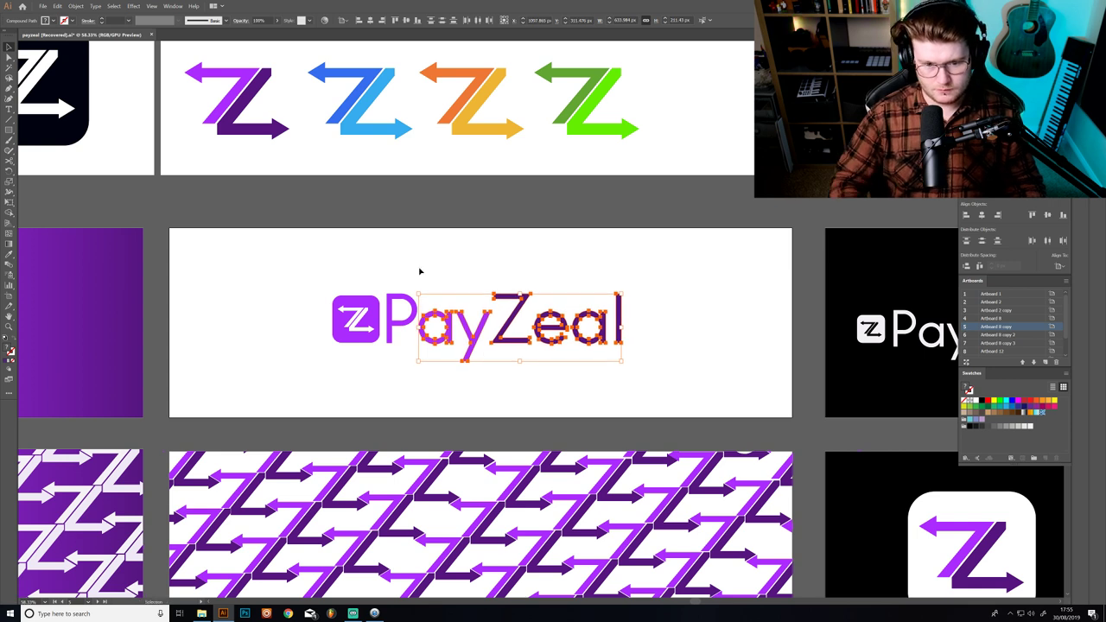
pyautogui.click(648, 307)
pyautogui.moveTo(664, 293); pyautogui.dragTo(538, 360)
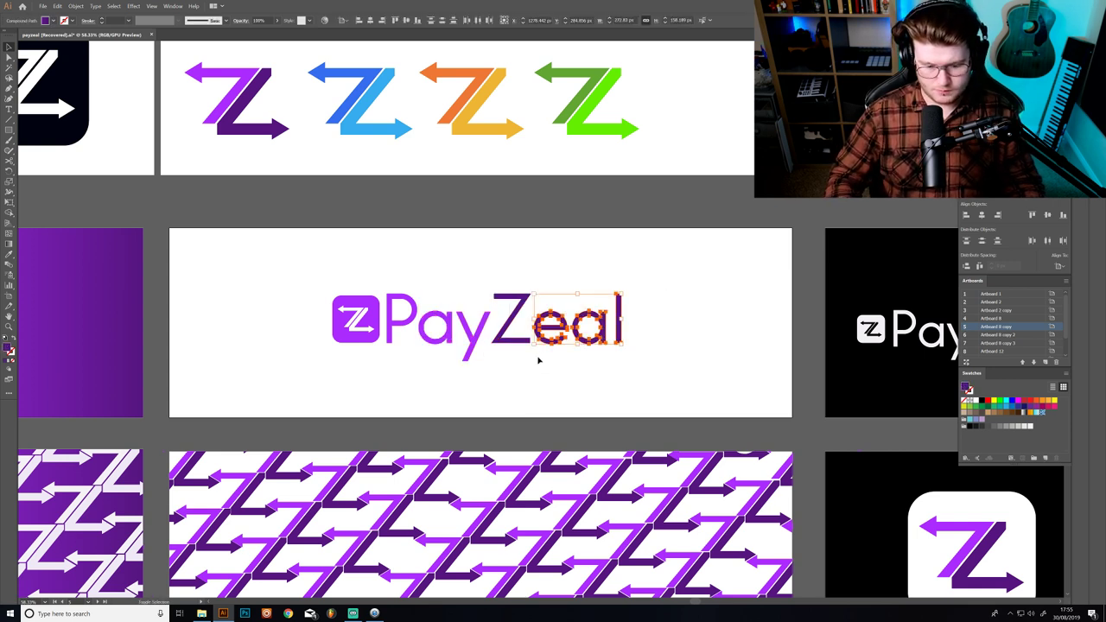
pyautogui.click(608, 373)
pyautogui.moveTo(696, 261); pyautogui.dragTo(473, 360)
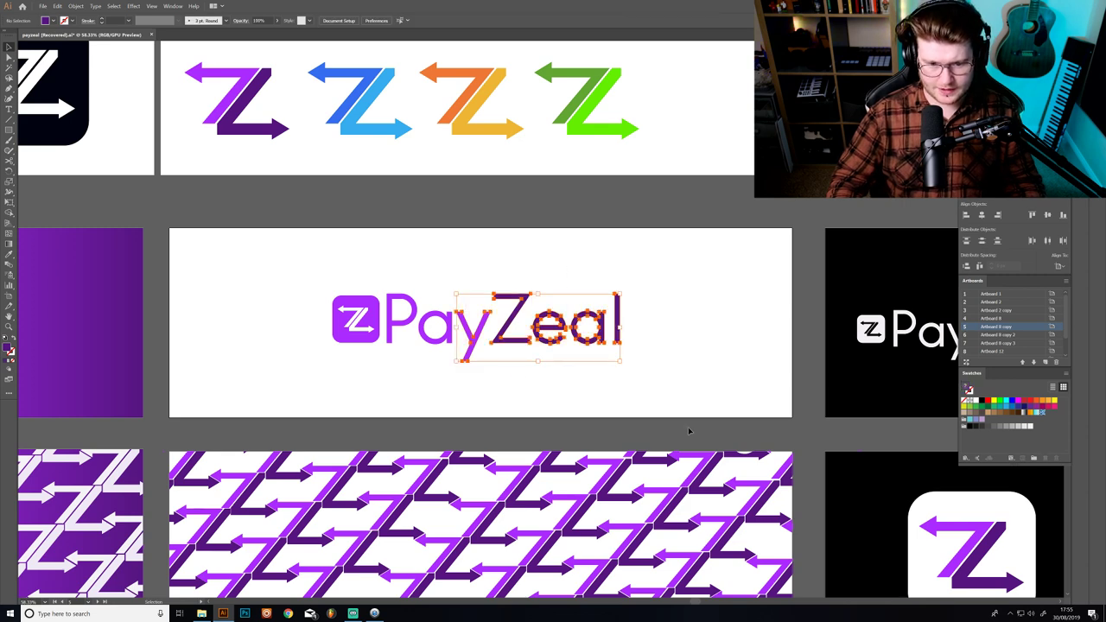
pyautogui.click(688, 430)
pyautogui.scroll(-5, 688, 430)
pyautogui.hscroll(3, 384, 456)
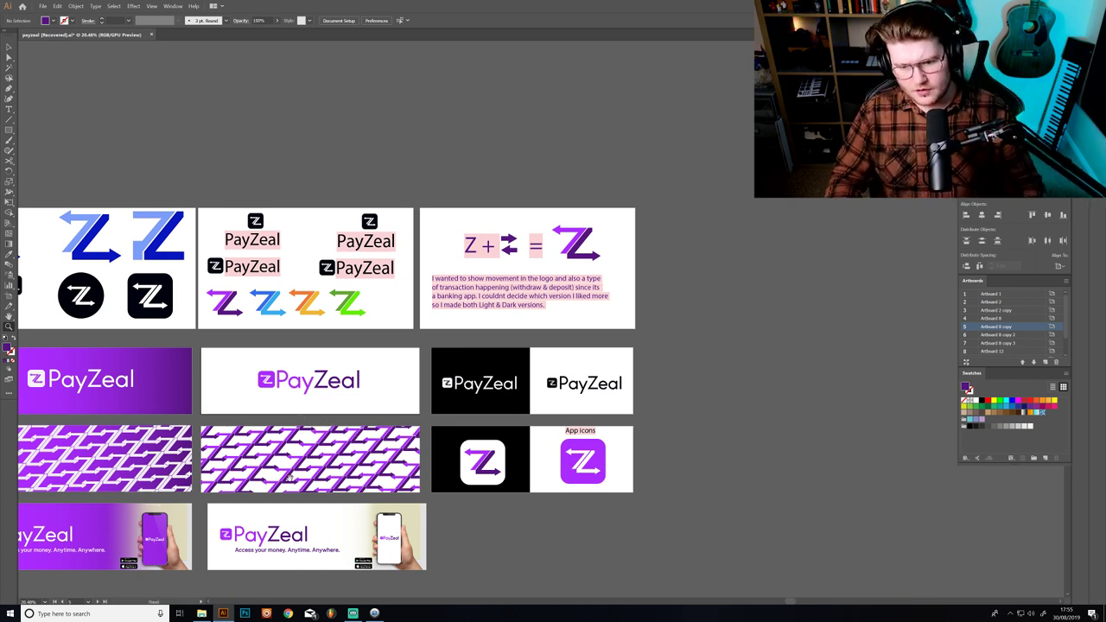
pyautogui.moveTo(289, 475); pyautogui.dragTo(520, 426)
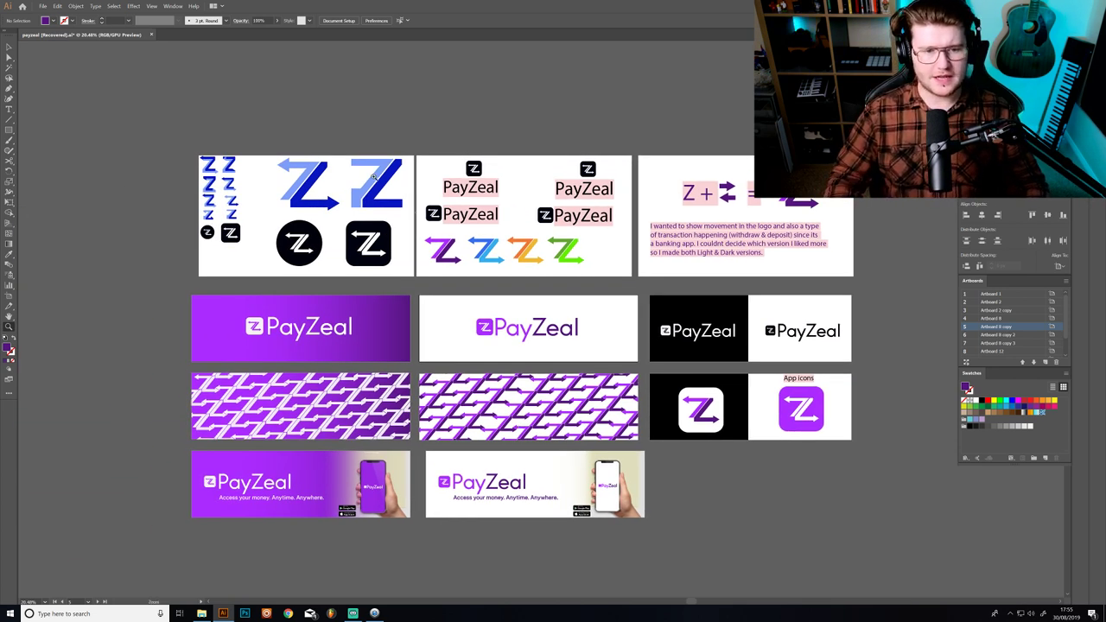
pyautogui.moveTo(293, 164); pyautogui.dragTo(378, 176)
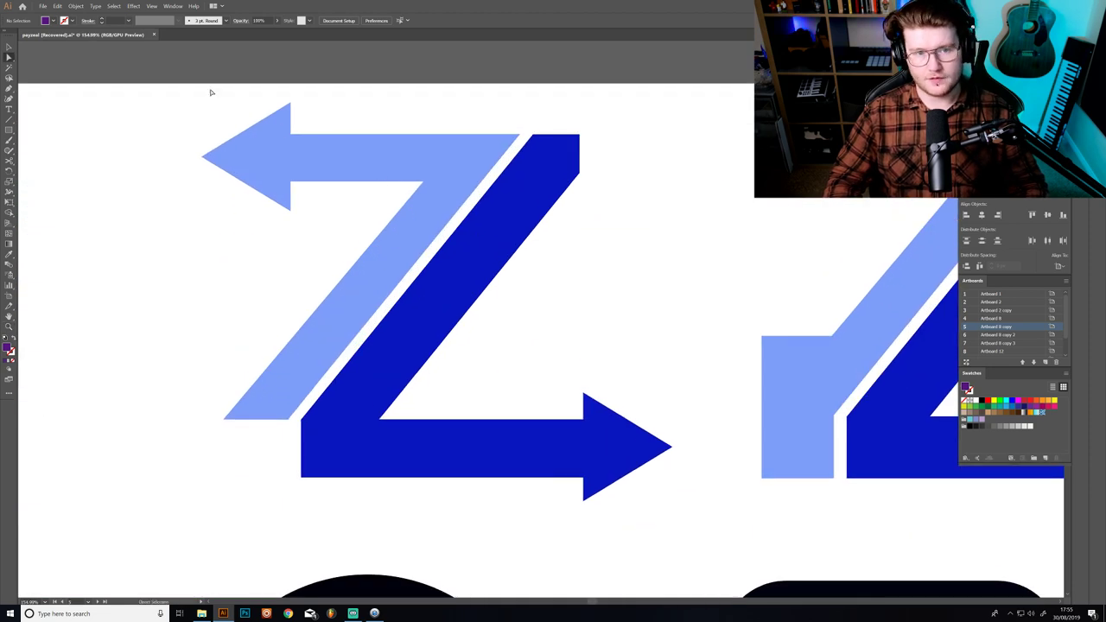
pyautogui.moveTo(198, 141); pyautogui.dragTo(313, 220)
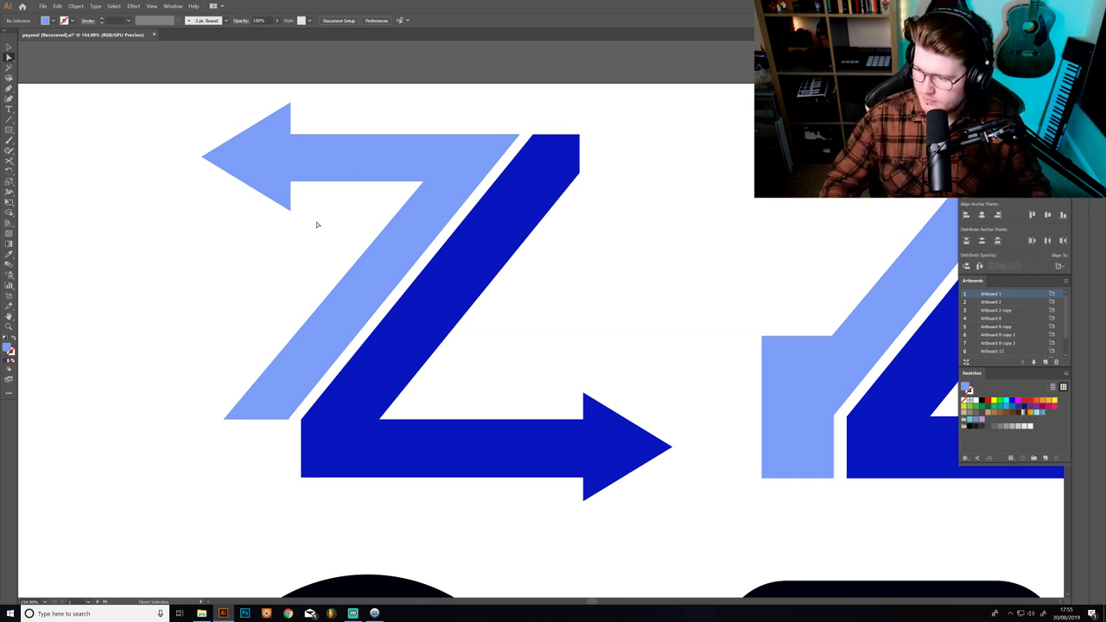
pyautogui.scroll(-3, 343, 323)
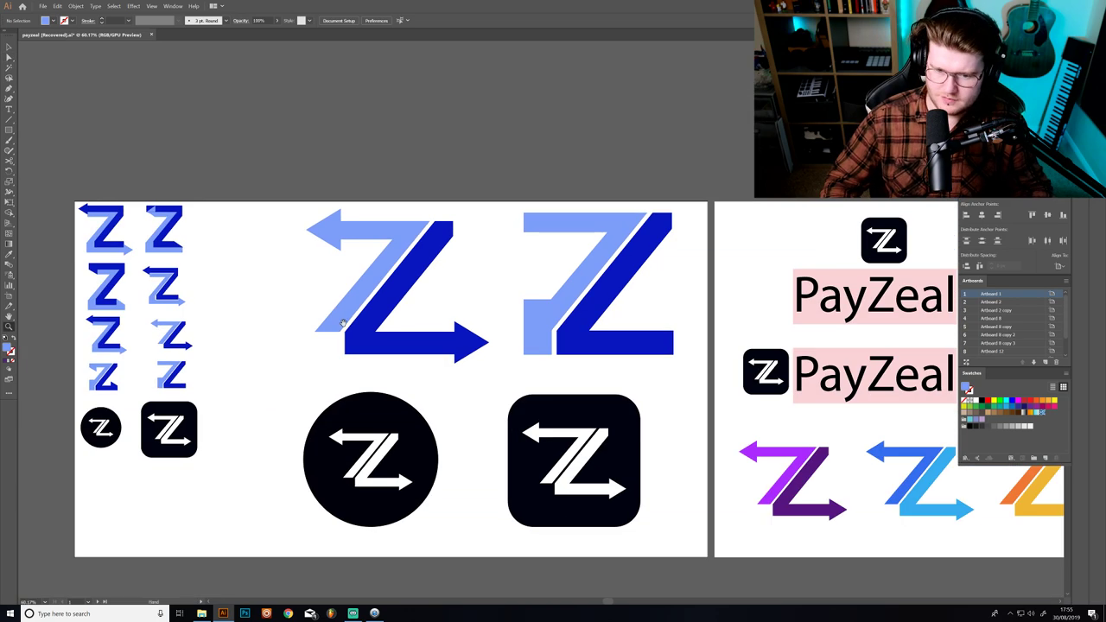
pyautogui.scroll(-3, 356, 330)
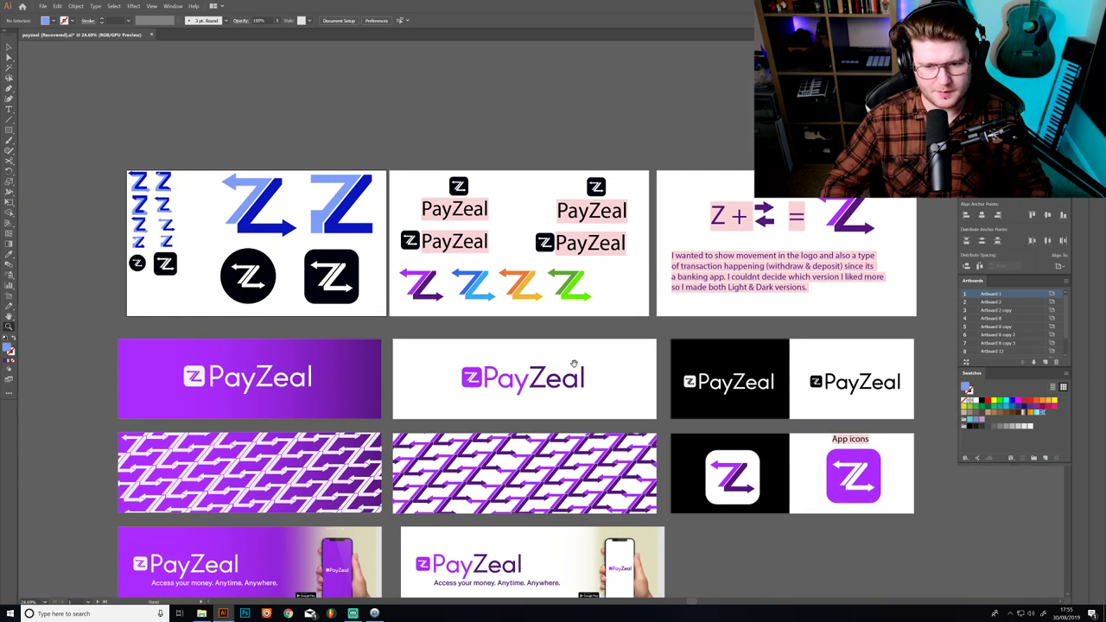
pyautogui.moveTo(574, 364); pyautogui.dragTo(502, 224)
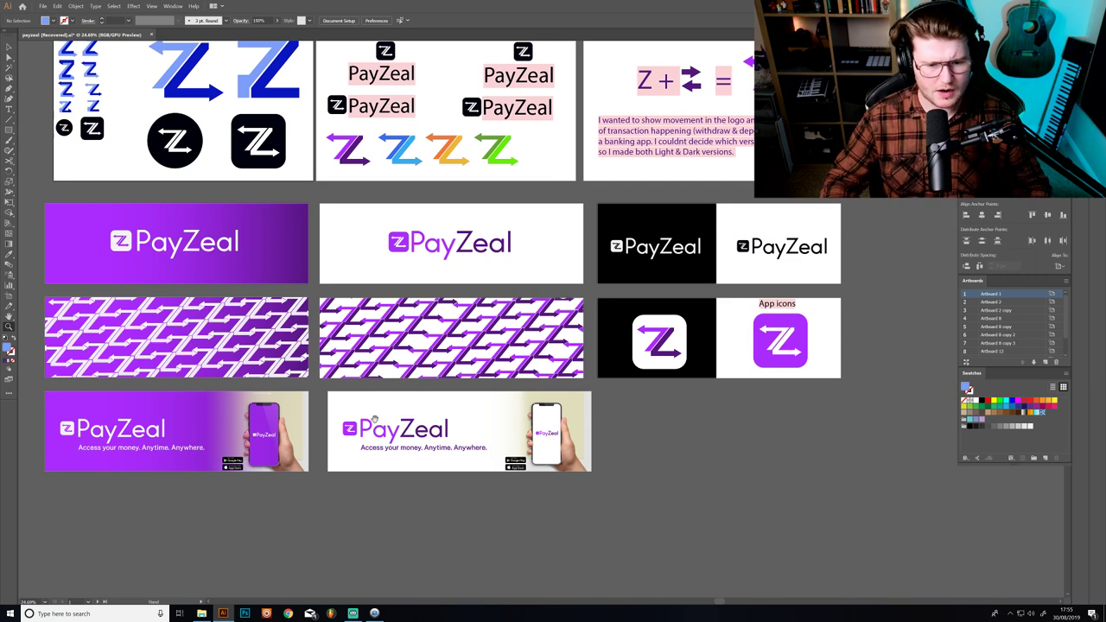
pyautogui.click(419, 456)
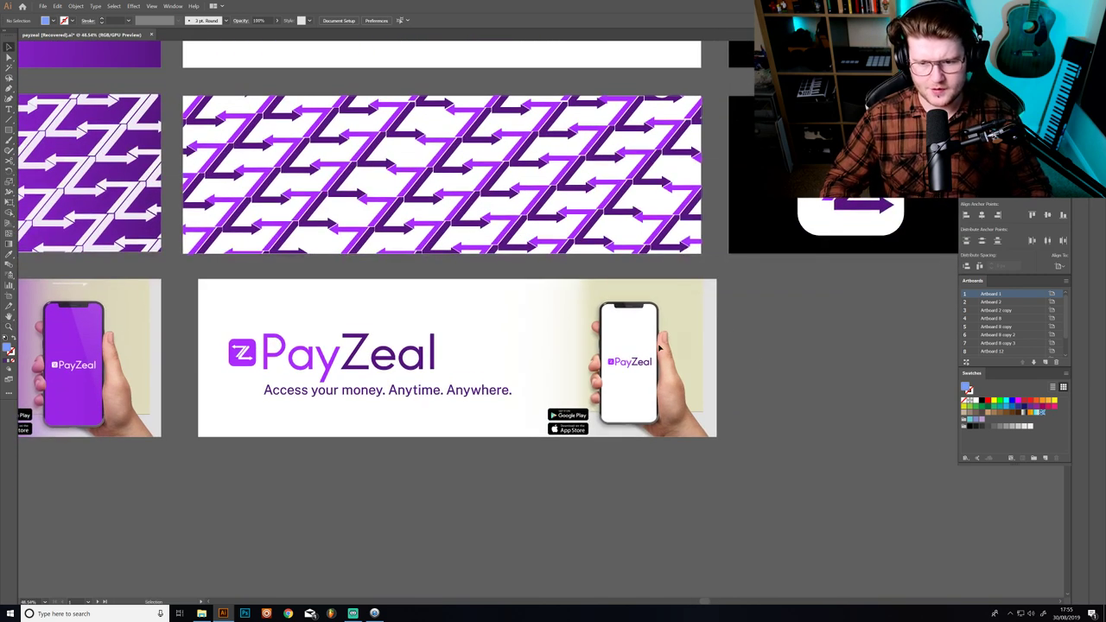
# - Enlarge the Z icon and place it in the white phone banner's top-left corner
pyautogui.click(291, 338)
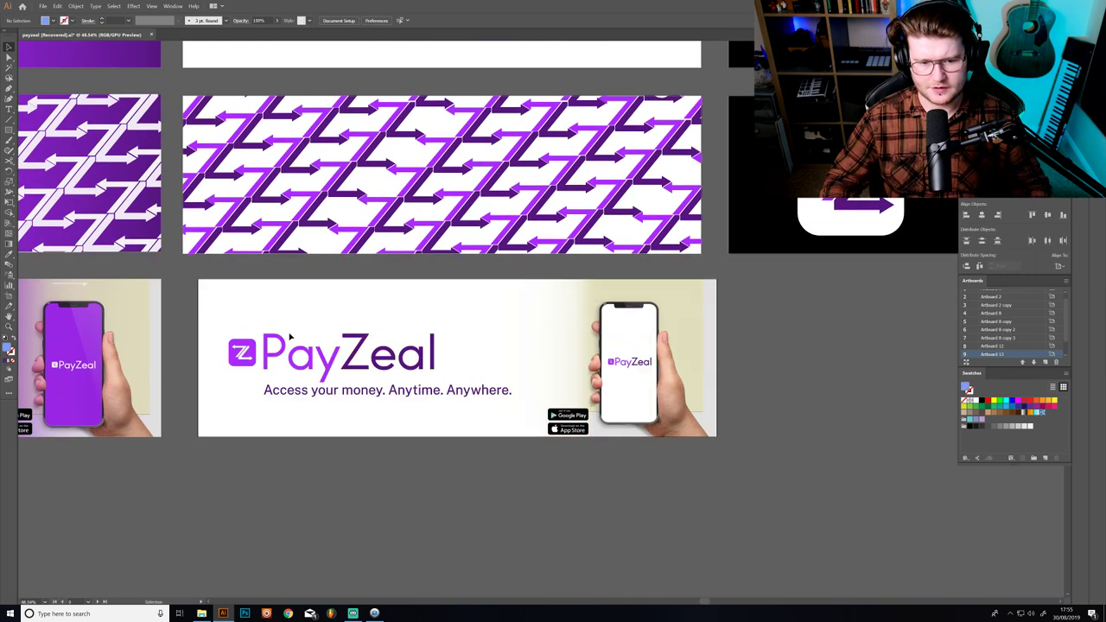
pyautogui.click(245, 358)
pyautogui.moveTo(257, 367); pyautogui.dragTo(205, 353)
pyautogui.moveTo(364, 337); pyautogui.dragTo(432, 338)
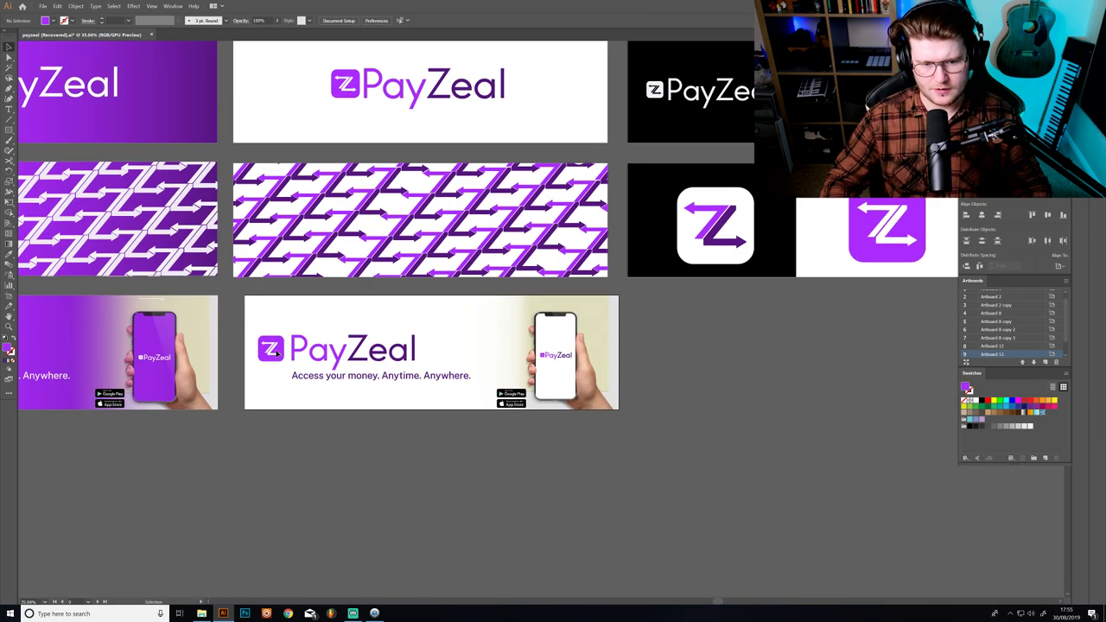
pyautogui.moveTo(266, 313); pyautogui.dragTo(267, 319)
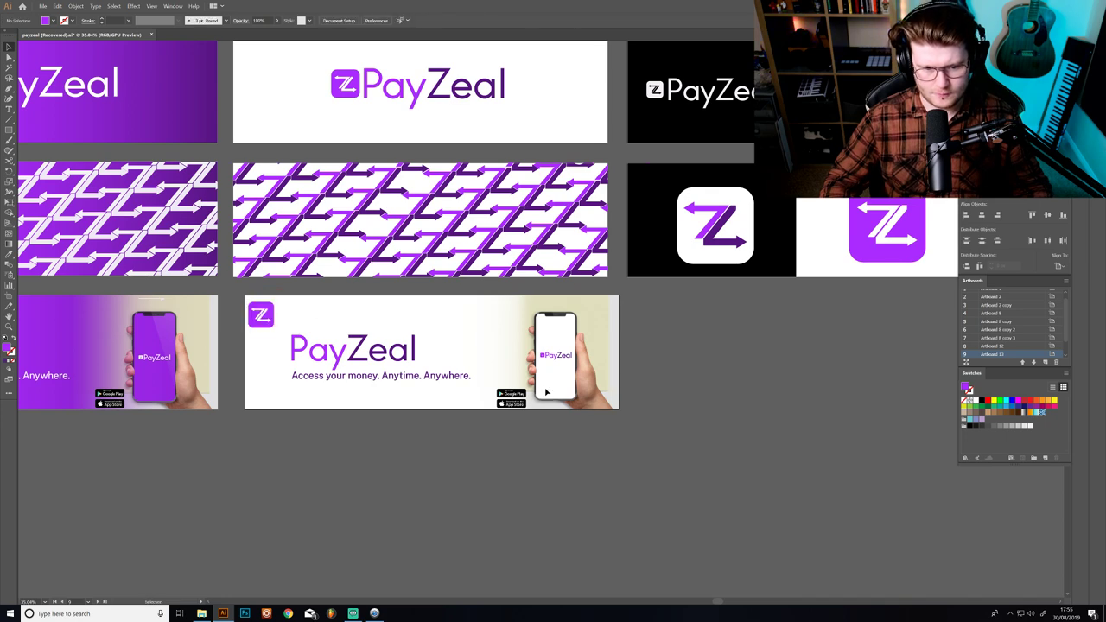
# - Convert the explanation artboard's text block and Z graphics to outlines with Ctrl+Shift+O
pyautogui.moveTo(412, 365); pyautogui.dragTo(282, 397)
pyautogui.moveTo(392, 357); pyautogui.dragTo(481, 419)
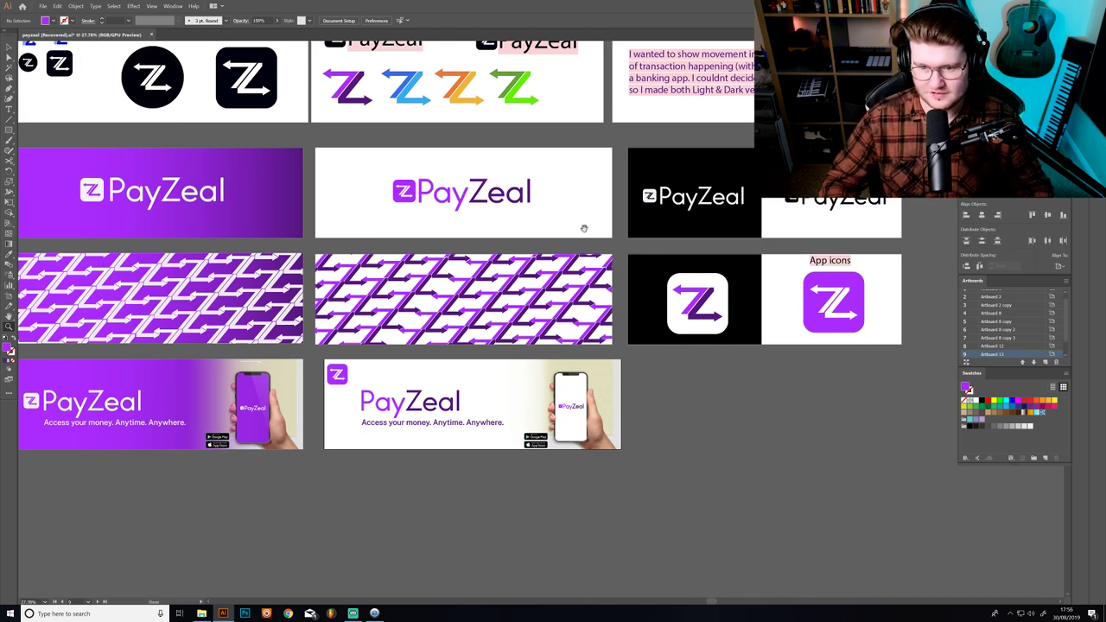
pyautogui.moveTo(584, 229); pyautogui.dragTo(609, 378)
pyautogui.moveTo(616, 323); pyautogui.dragTo(594, 416)
pyautogui.moveTo(393, 184); pyautogui.dragTo(622, 156)
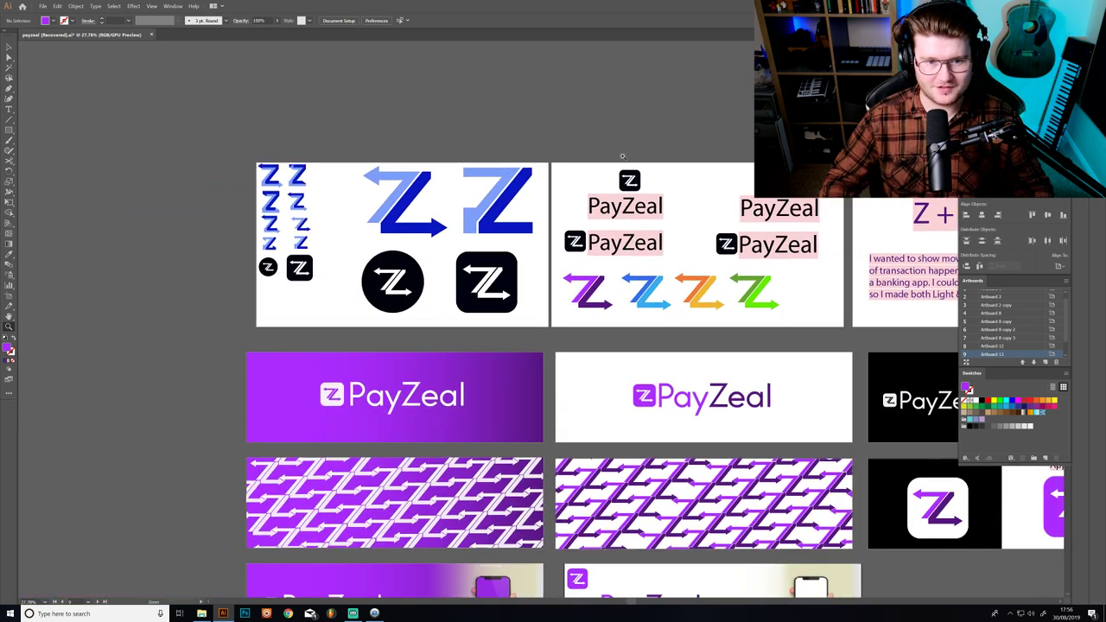
pyautogui.moveTo(672, 192); pyautogui.dragTo(345, 224)
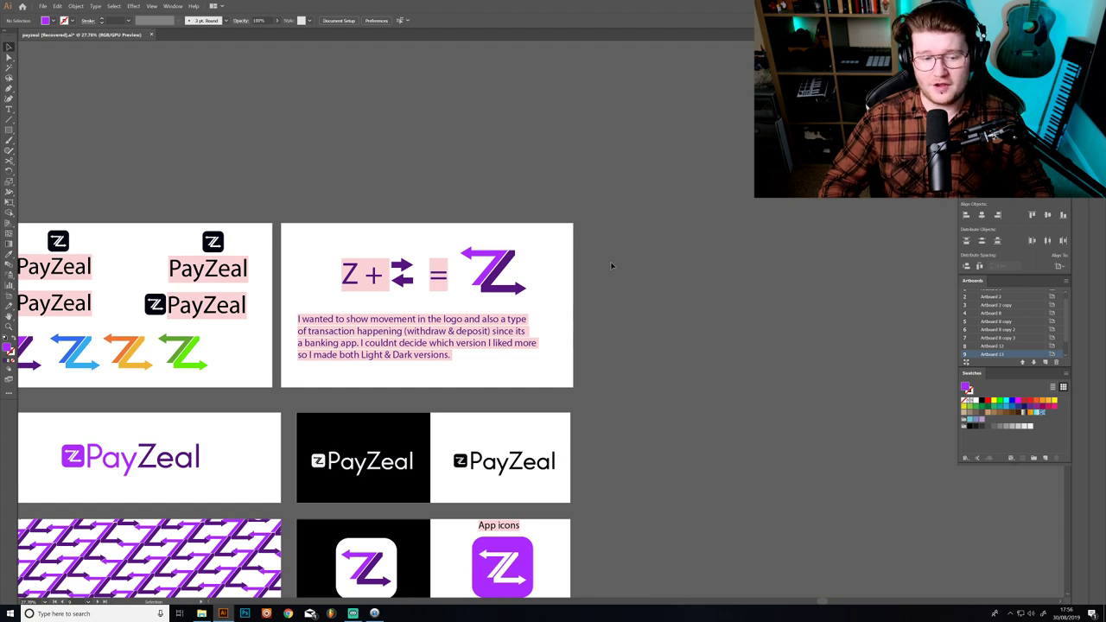
pyautogui.moveTo(570, 254); pyautogui.dragTo(314, 380)
pyautogui.press('ctrl')
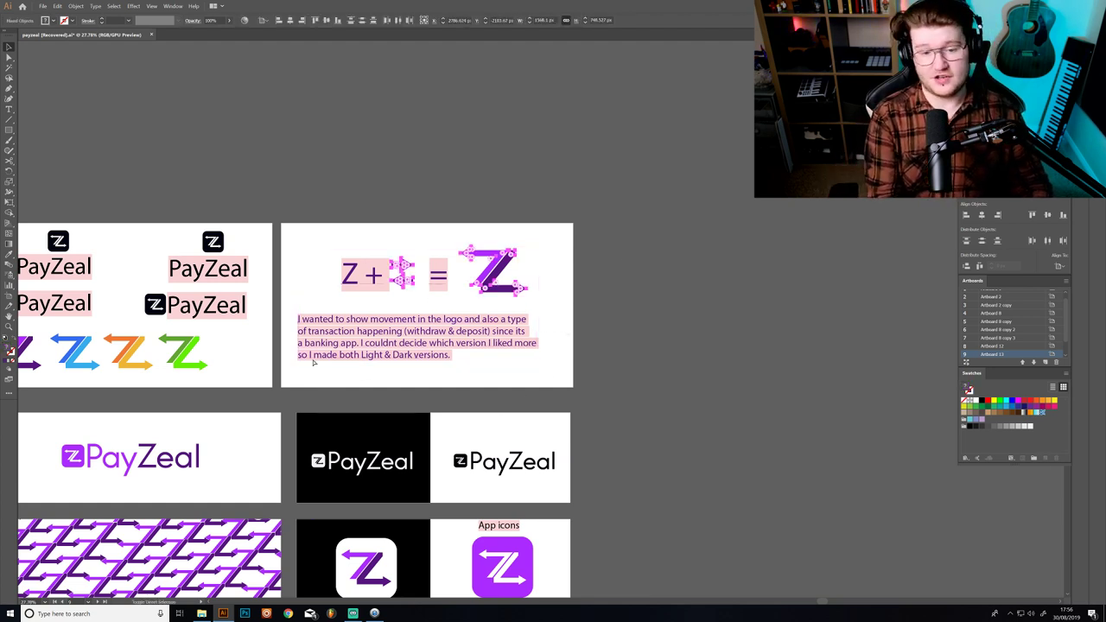
pyautogui.hotkey('ctrl', 'shift', 'o')
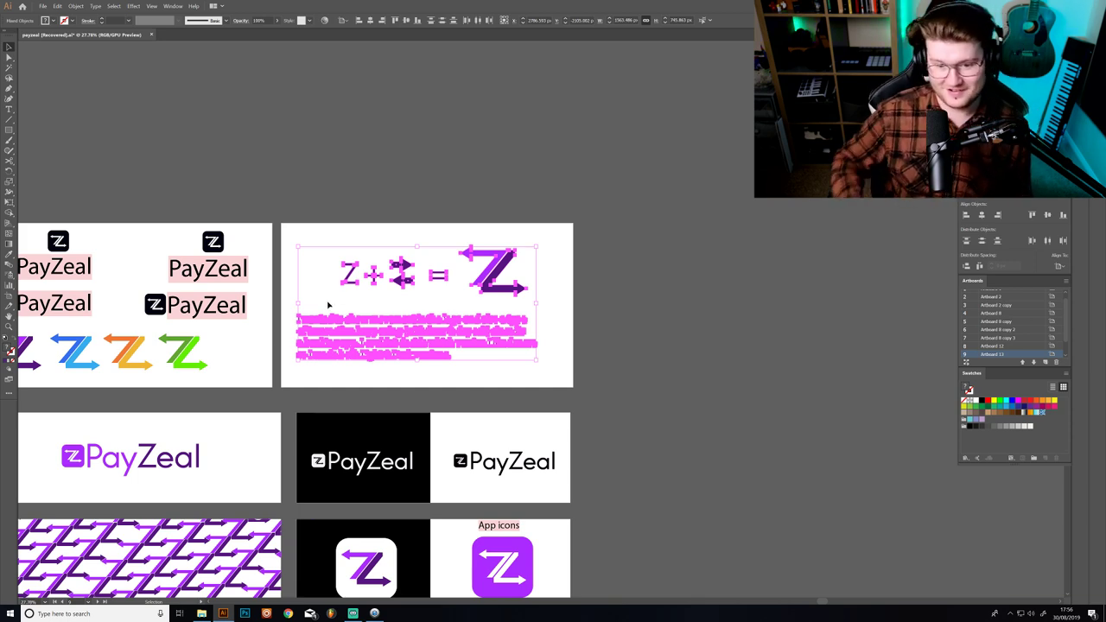
pyautogui.scroll(-3, 329, 304)
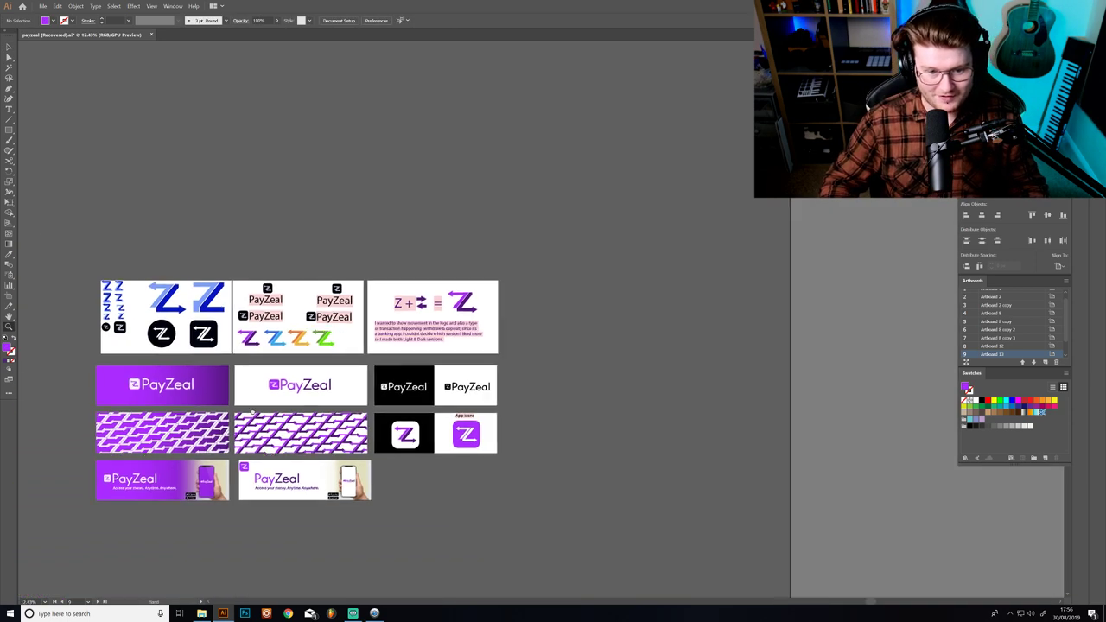
# - Close the PayZeal Illustrator document without saving and bring up File Explorer
pyautogui.click(152, 35)
pyautogui.click(597, 319)
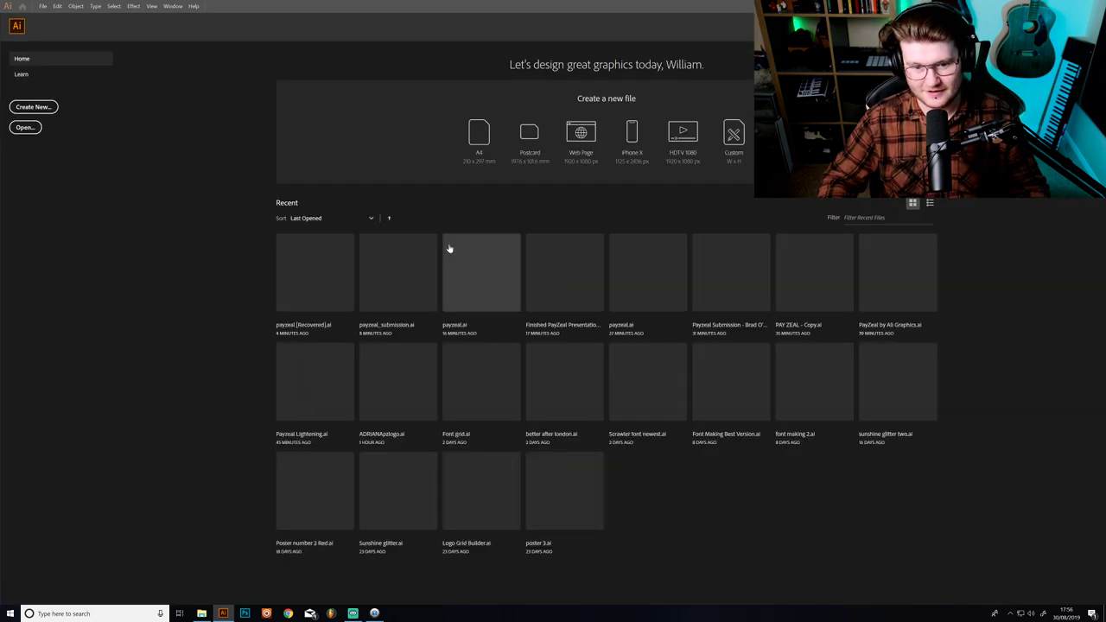
pyautogui.click(202, 613)
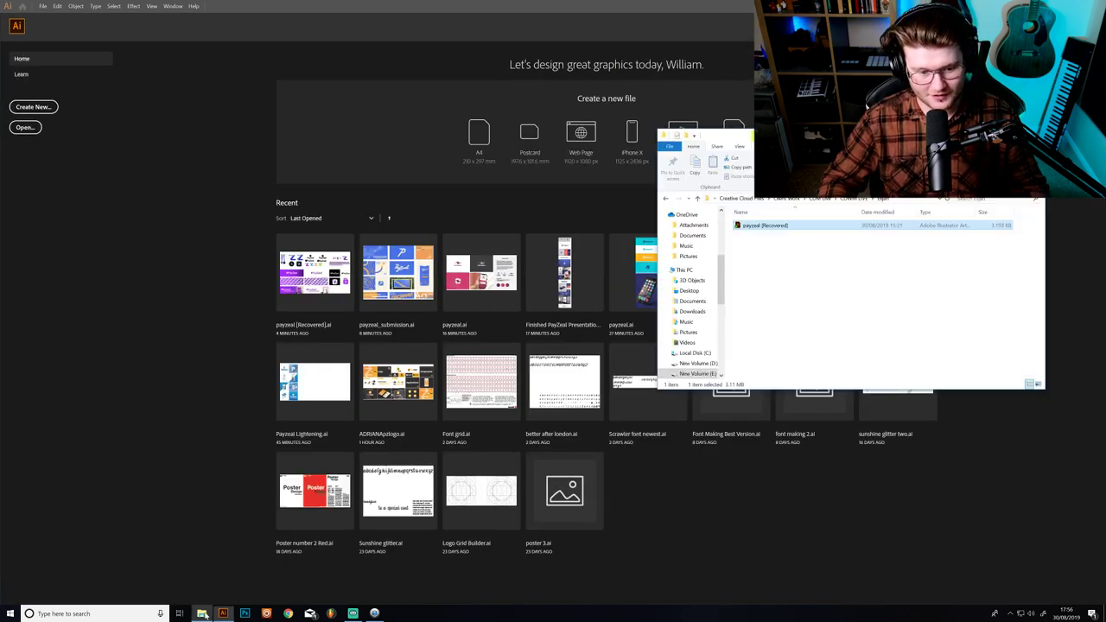
# - Go back to the submissions folder and open the next submitter's PayZeal PDF in Edge
pyautogui.click(822, 320)
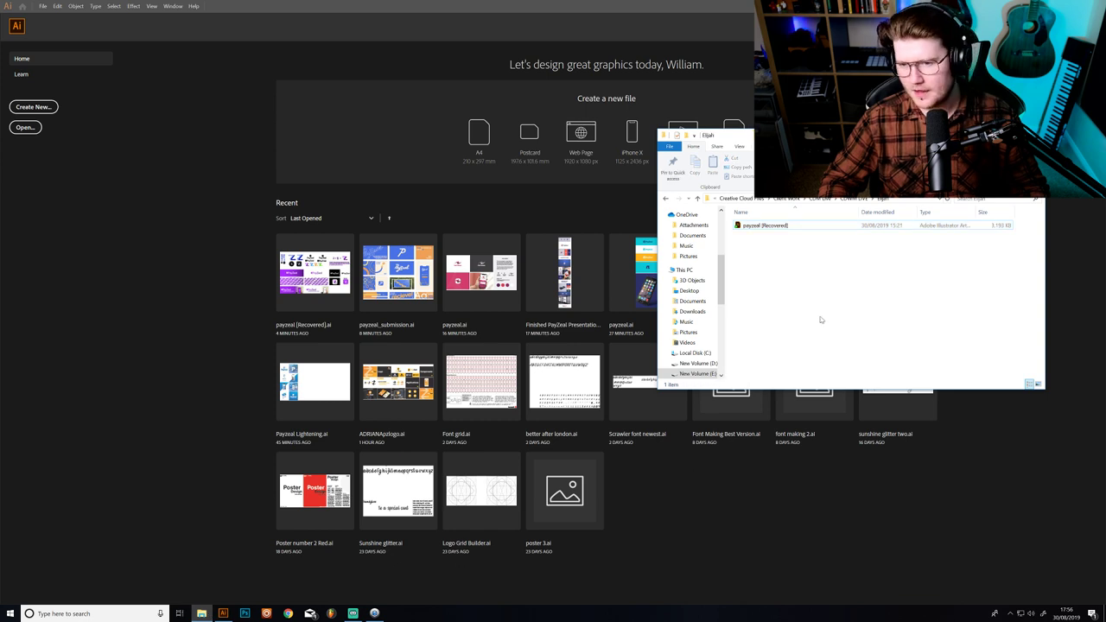
pyautogui.click(665, 198)
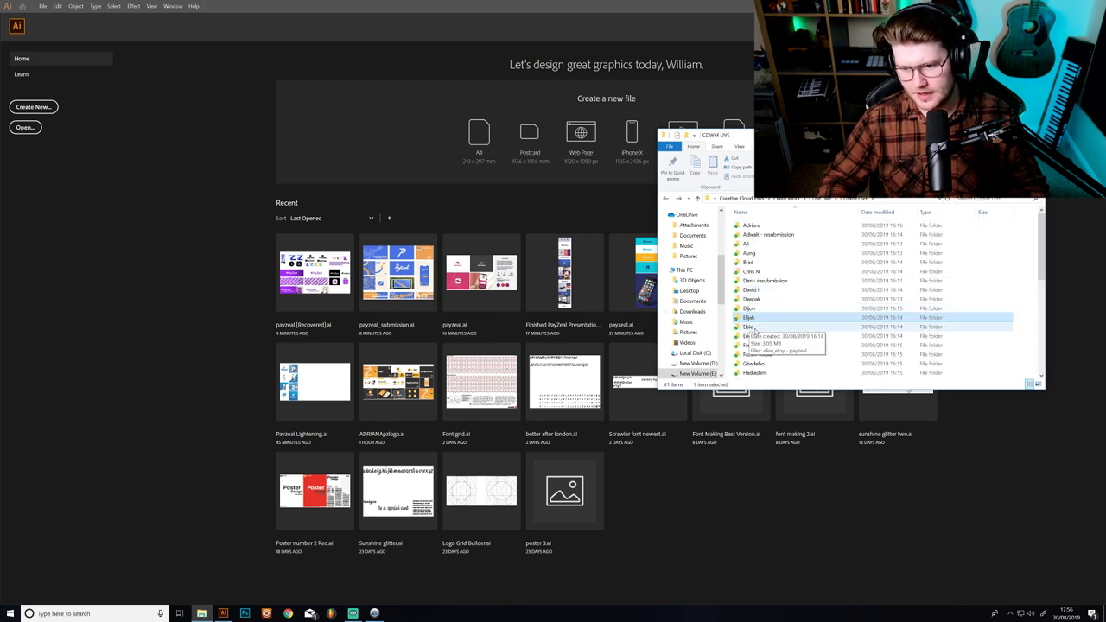
pyautogui.doubleClick(754, 328)
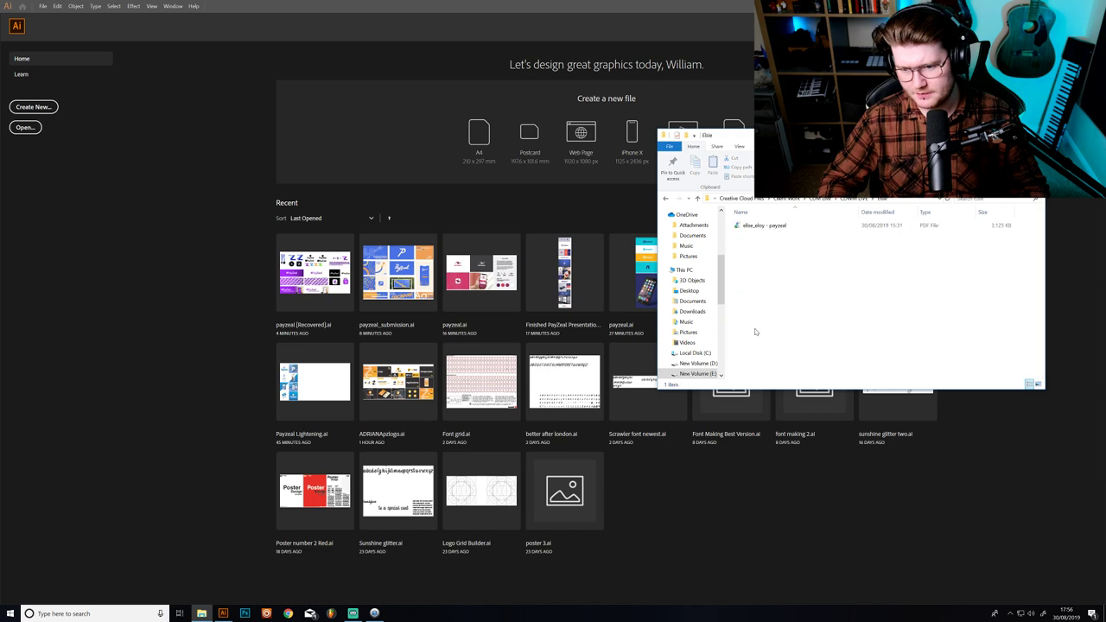
pyautogui.doubleClick(765, 226)
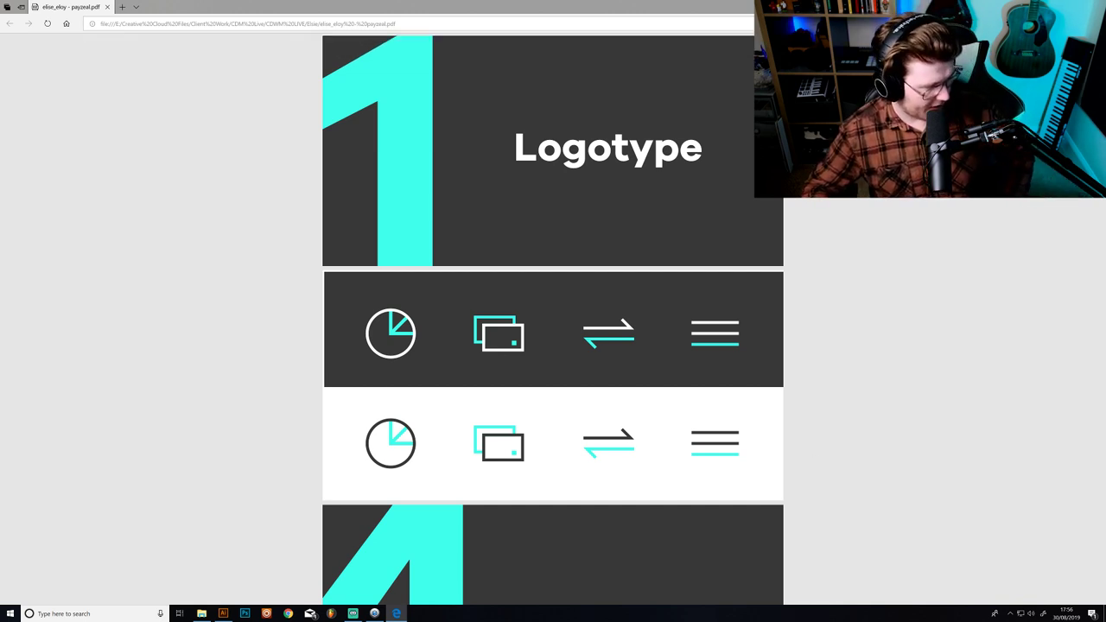
# - Return to the PayZeal PDF in Edge and switch it to full-screen view
pyautogui.hotkey('alt', 'Tab')
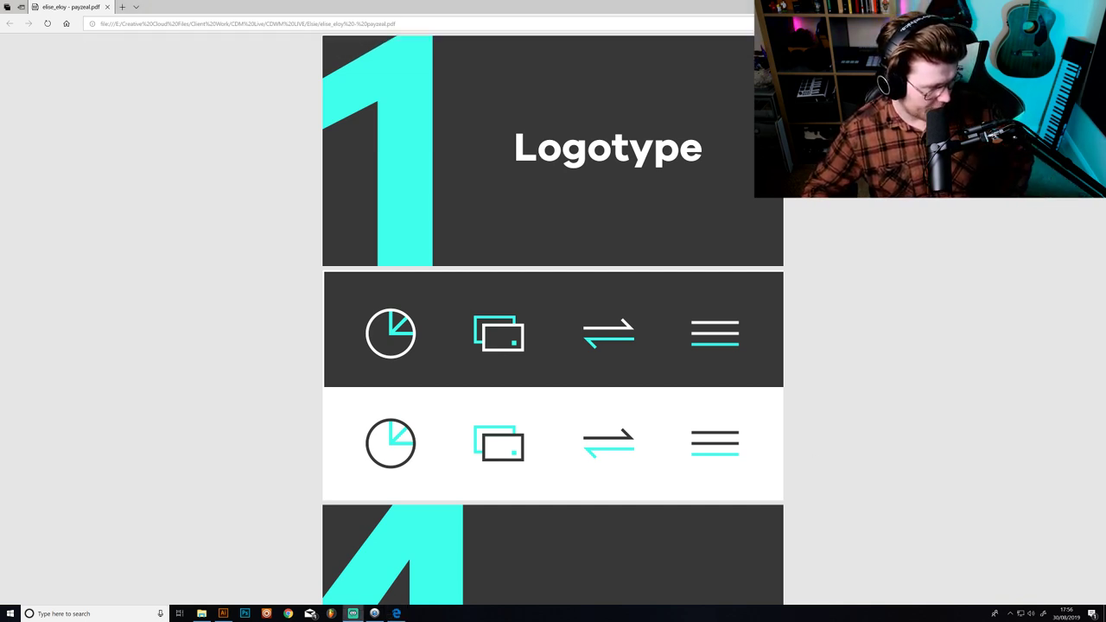
pyautogui.hotkey('alt', 'Tab')
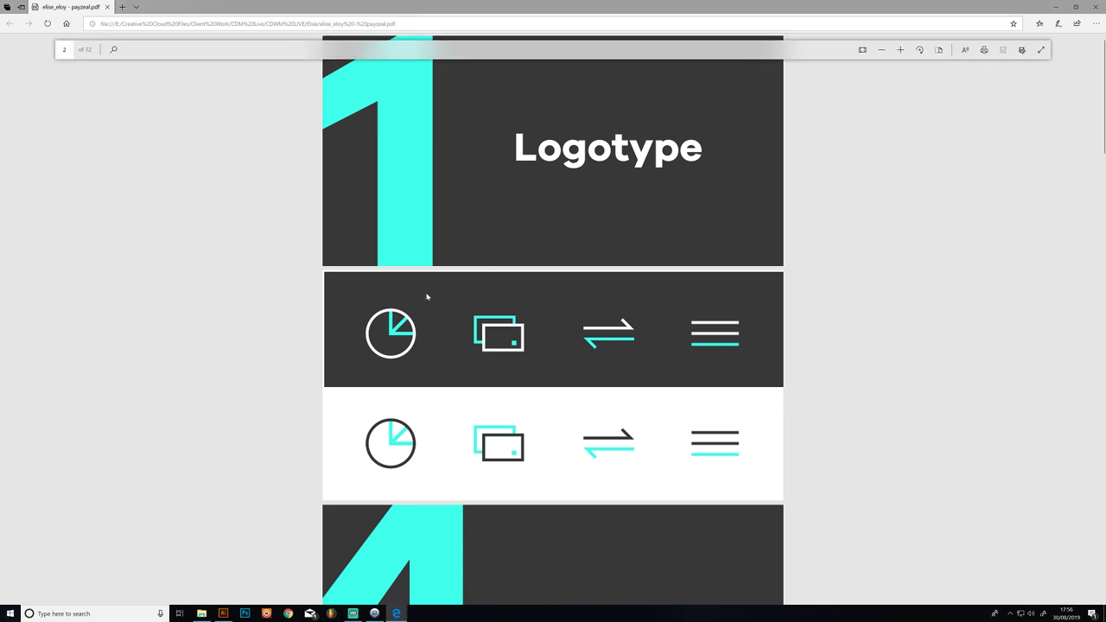
pyautogui.scroll(3, 419, 301)
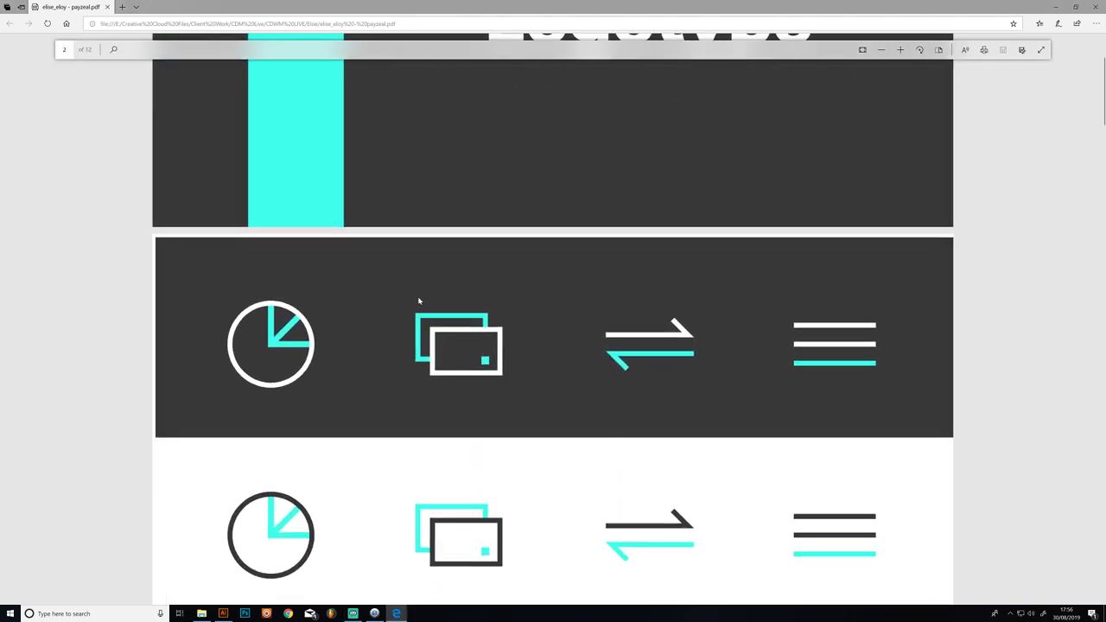
pyautogui.scroll(3, 419, 301)
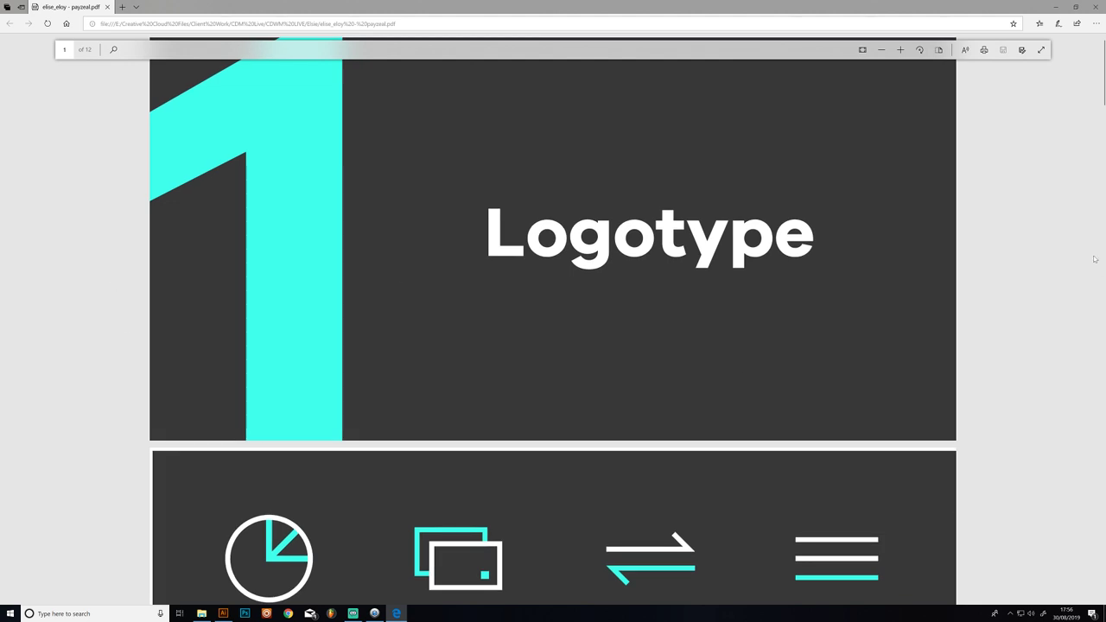
pyautogui.click(1041, 50)
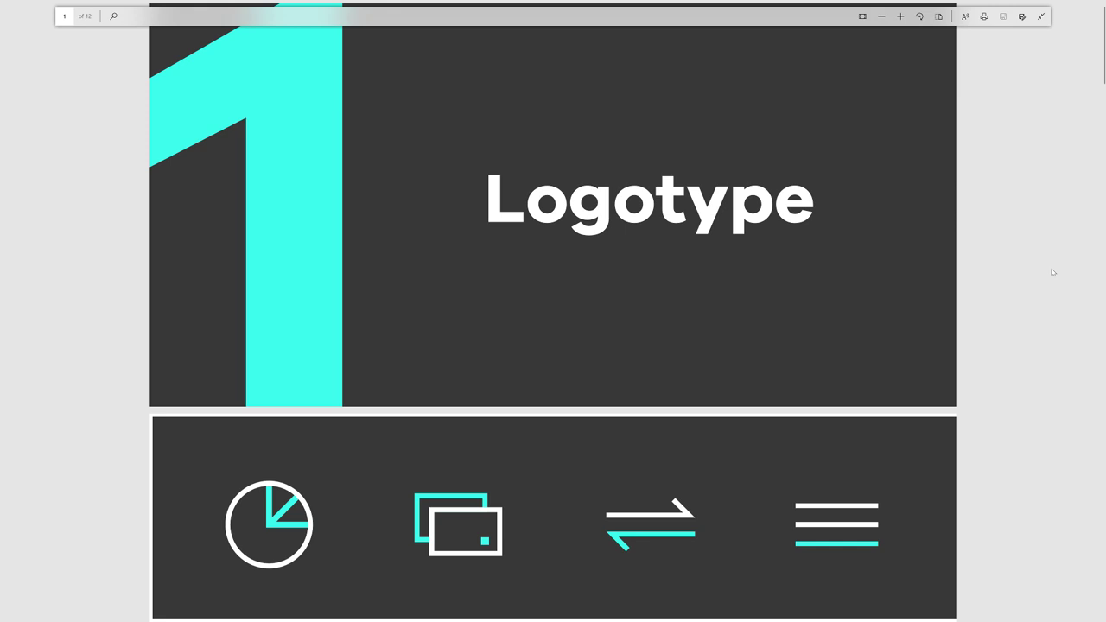
# - Scroll down to page 5's colour palette of #40ffec, #383838 and #ededed
pyautogui.scroll(-5, 1052, 272)
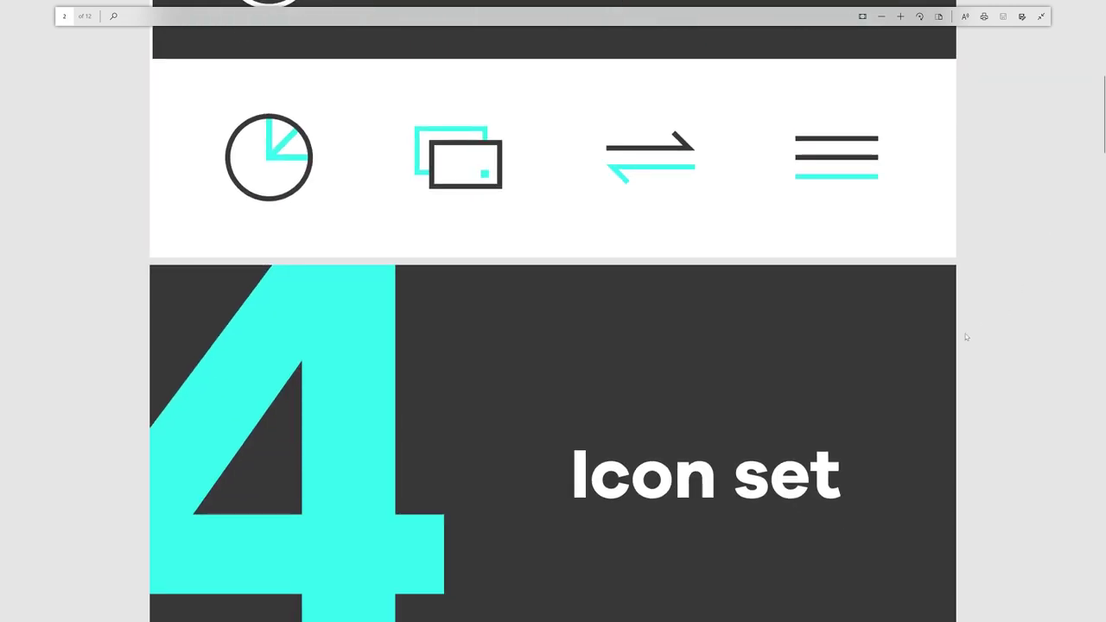
pyautogui.scroll(5, 957, 349)
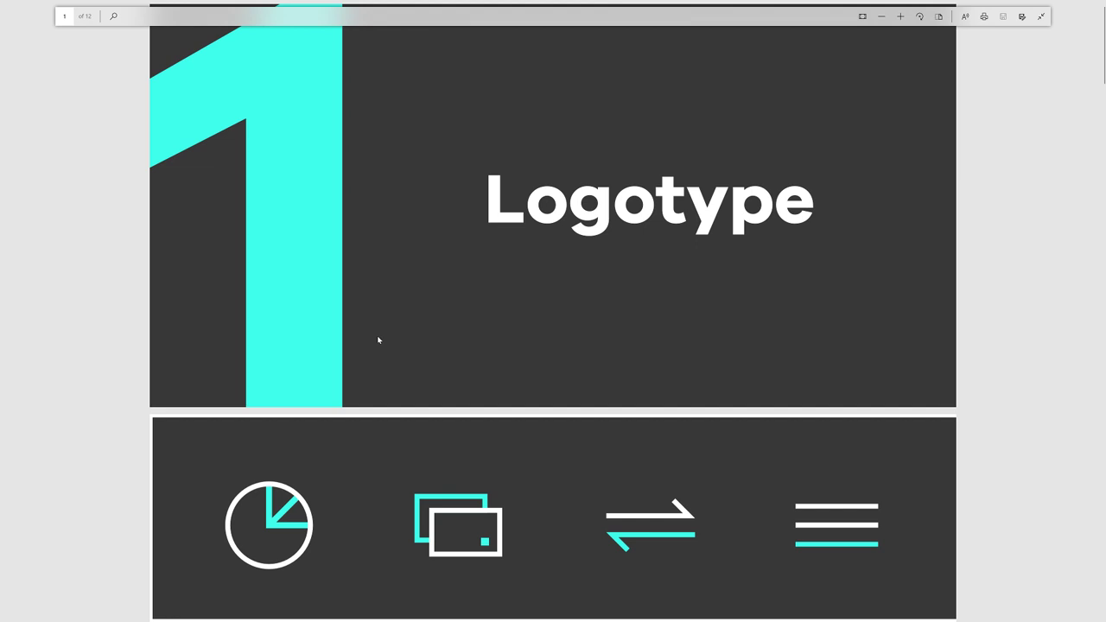
pyautogui.scroll(-2, 377, 340)
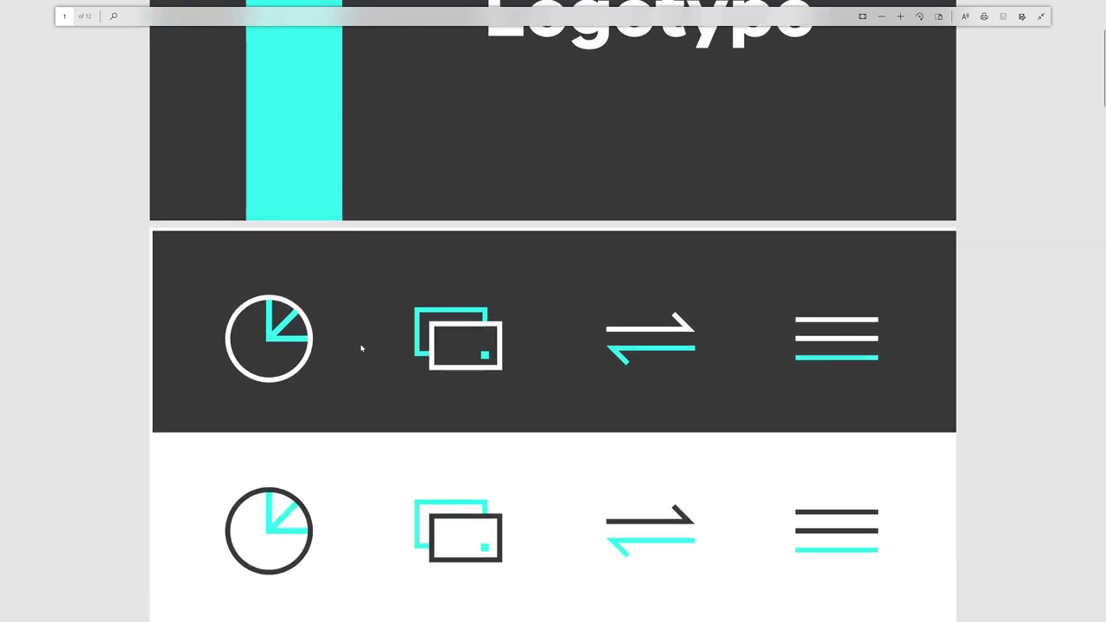
pyautogui.scroll(-3, 520, 370)
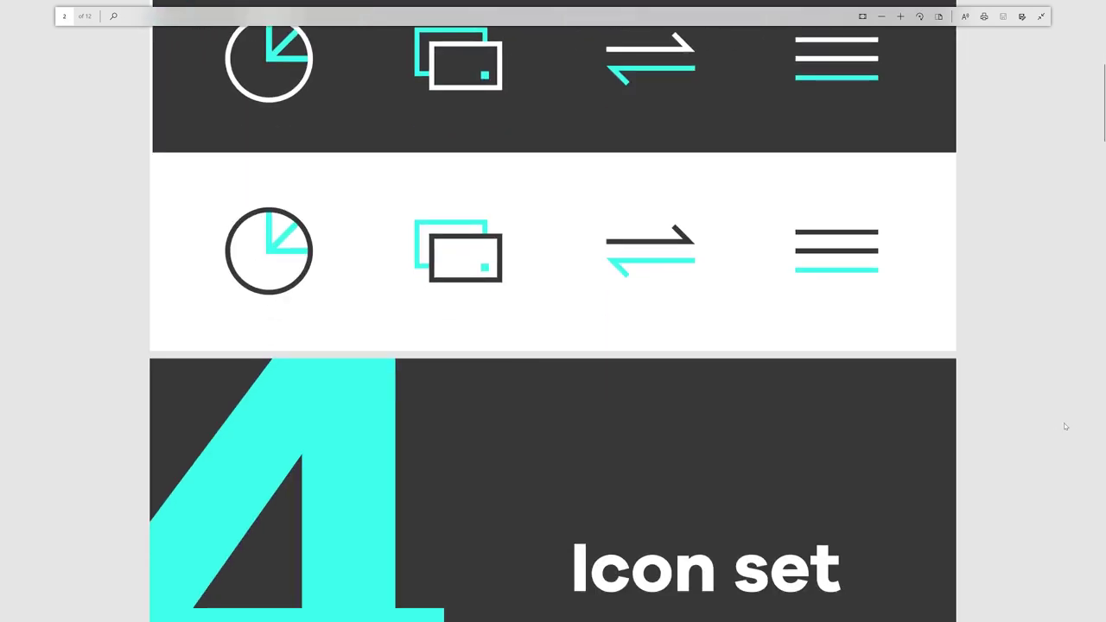
pyautogui.scroll(-3, 1065, 426)
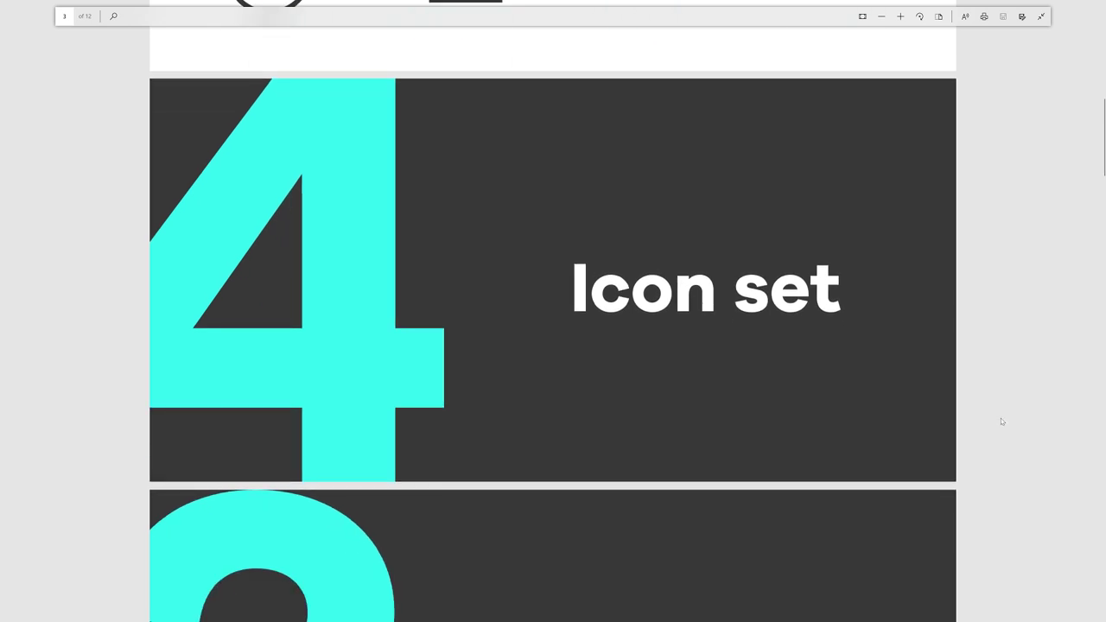
pyautogui.scroll(-10, 968, 414)
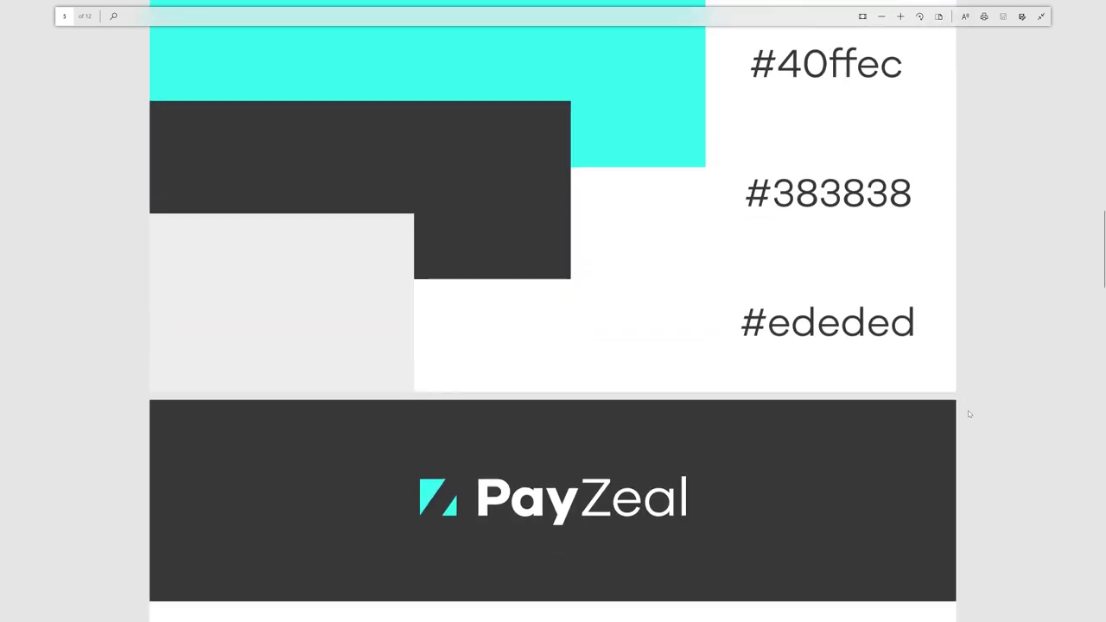
# - Scroll past the Typography and Mockup pages to the dark PayZeal Visa card photo on page 11
pyautogui.scroll(-3, 969, 414)
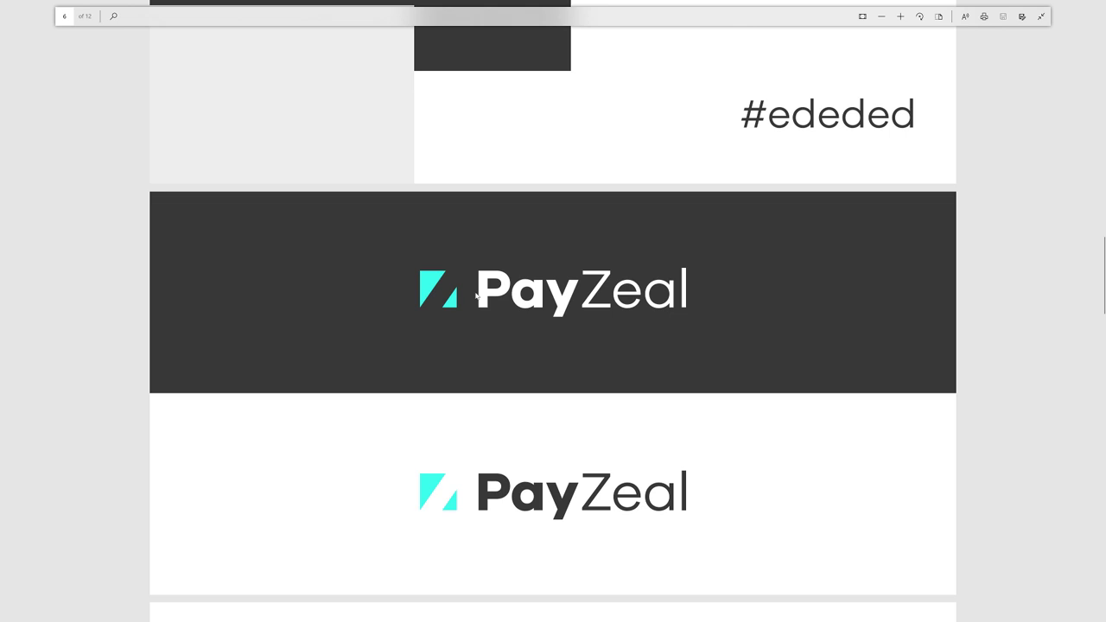
pyautogui.scroll(1, 476, 296)
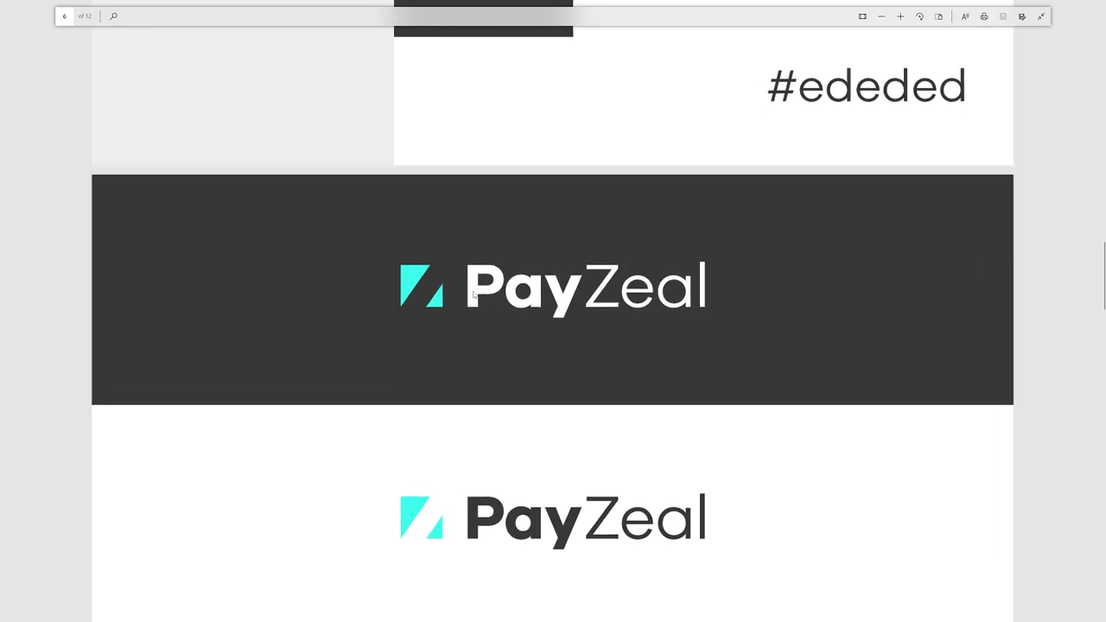
pyautogui.scroll(-1, 1054, 322)
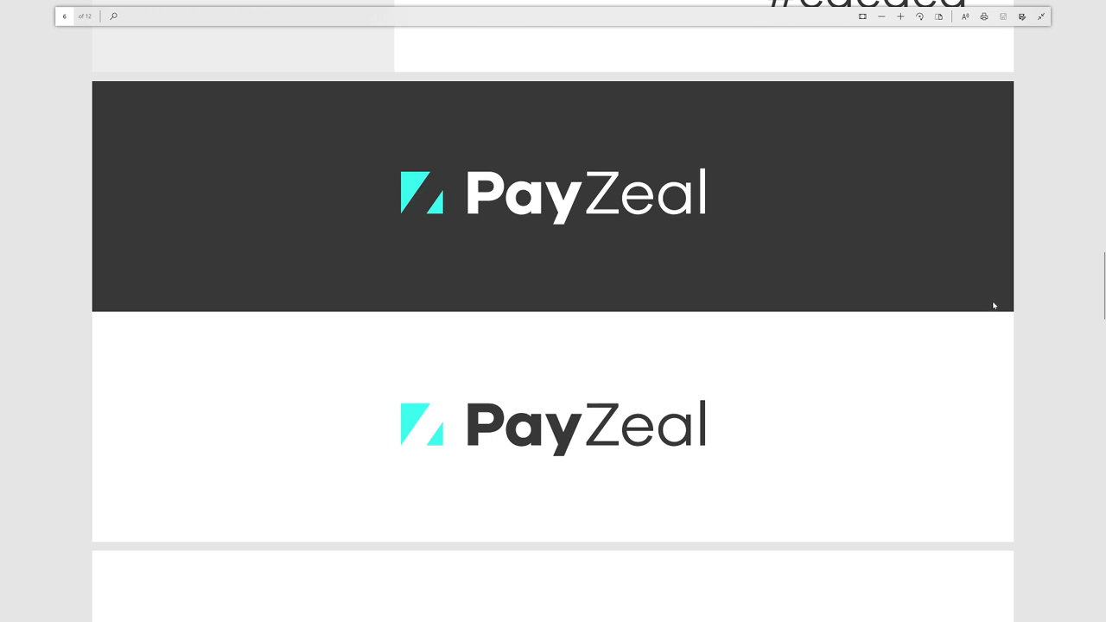
pyautogui.scroll(-6, 993, 305)
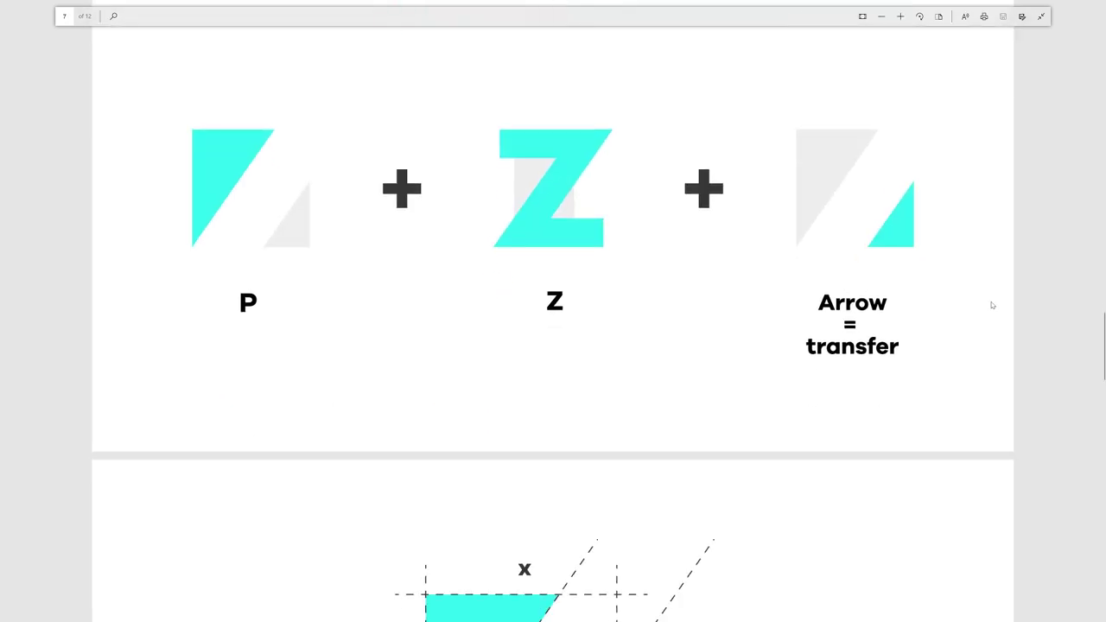
pyautogui.scroll(2, 991, 304)
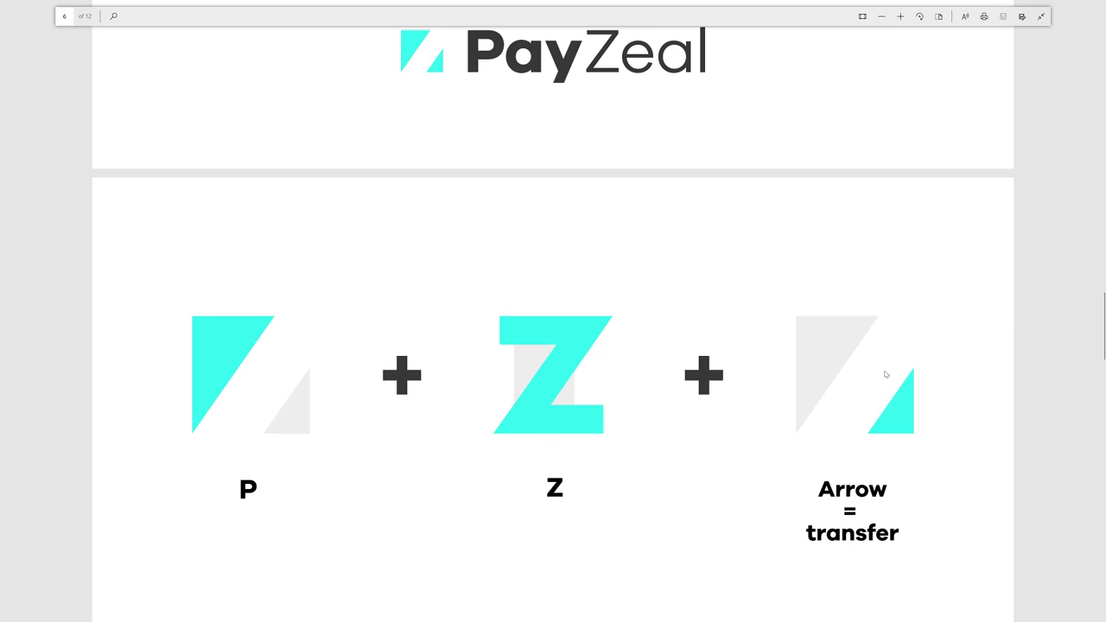
pyautogui.scroll(-5, 858, 521)
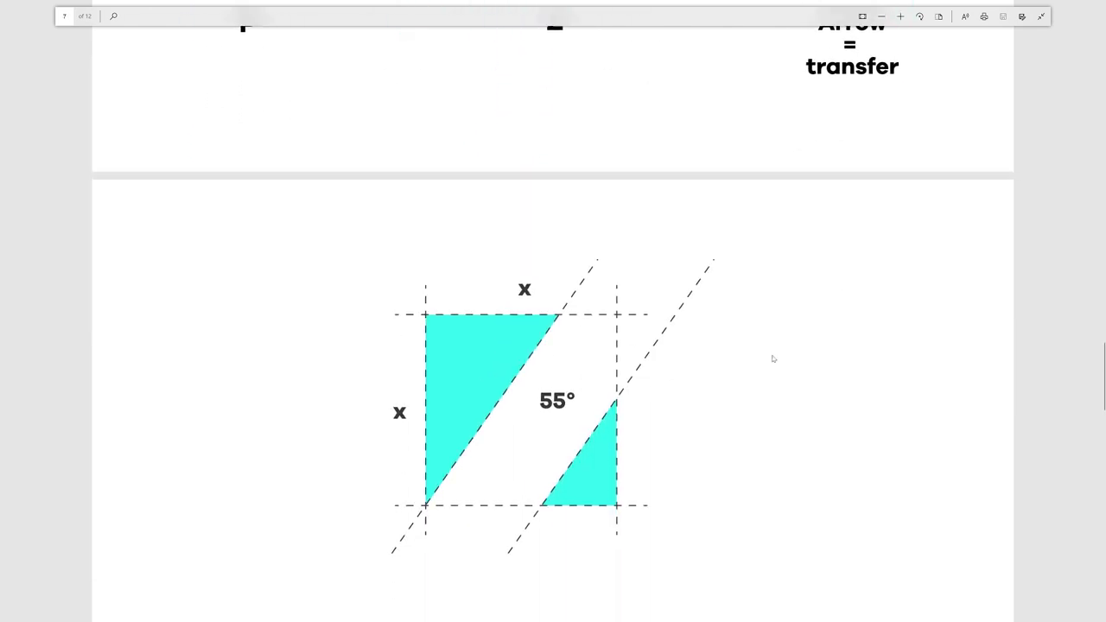
pyautogui.scroll(-3, 773, 359)
pyautogui.scroll(2, 622, 479)
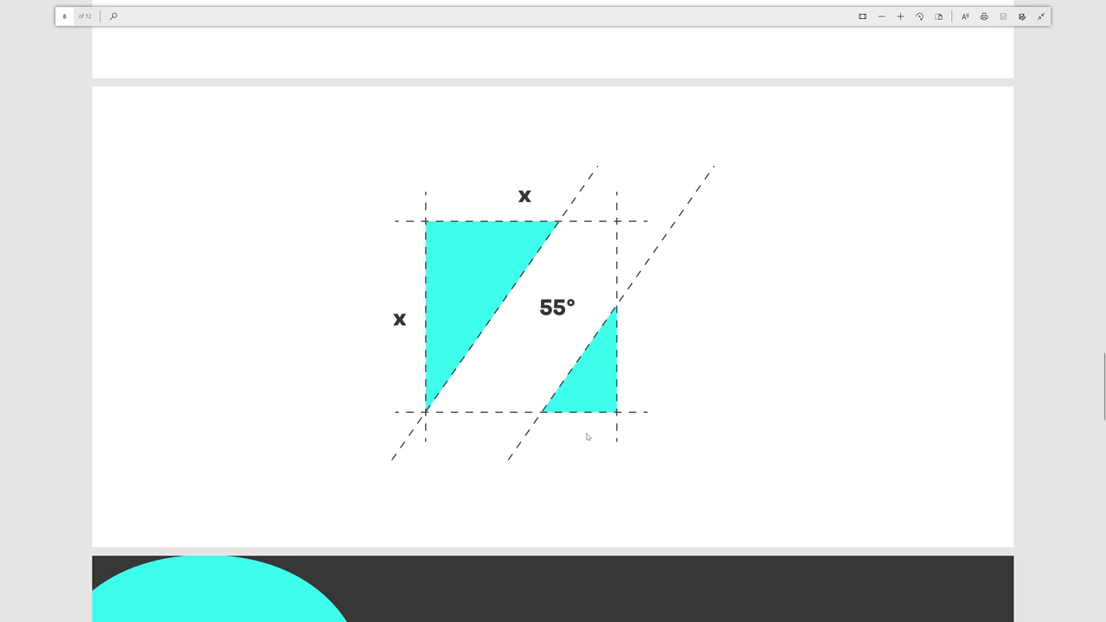
pyautogui.scroll(-4, 586, 436)
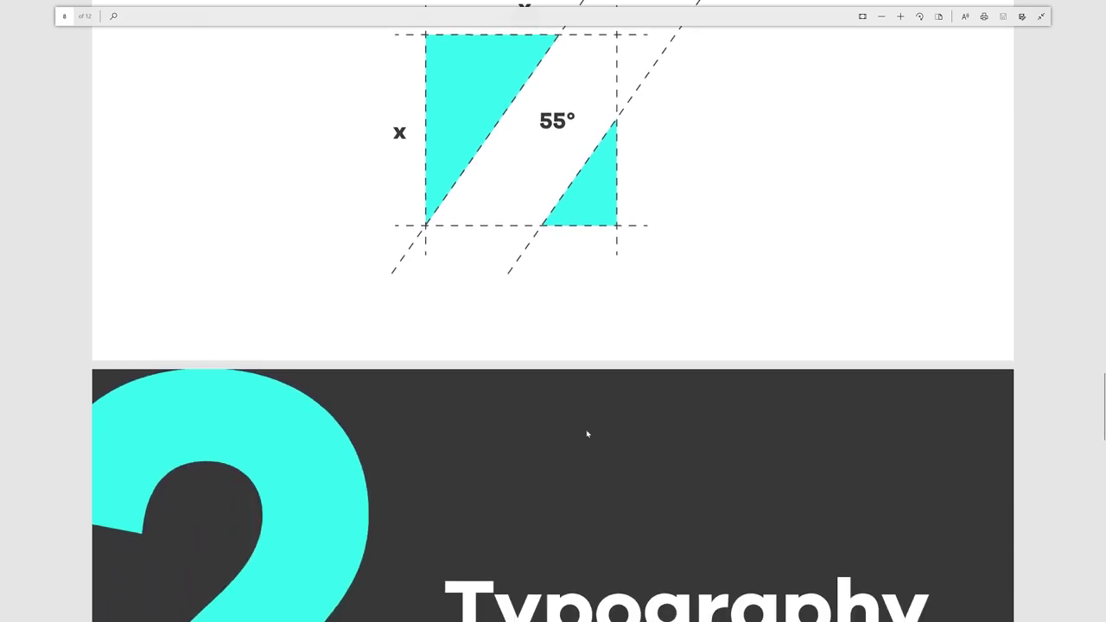
pyautogui.scroll(-2, 586, 434)
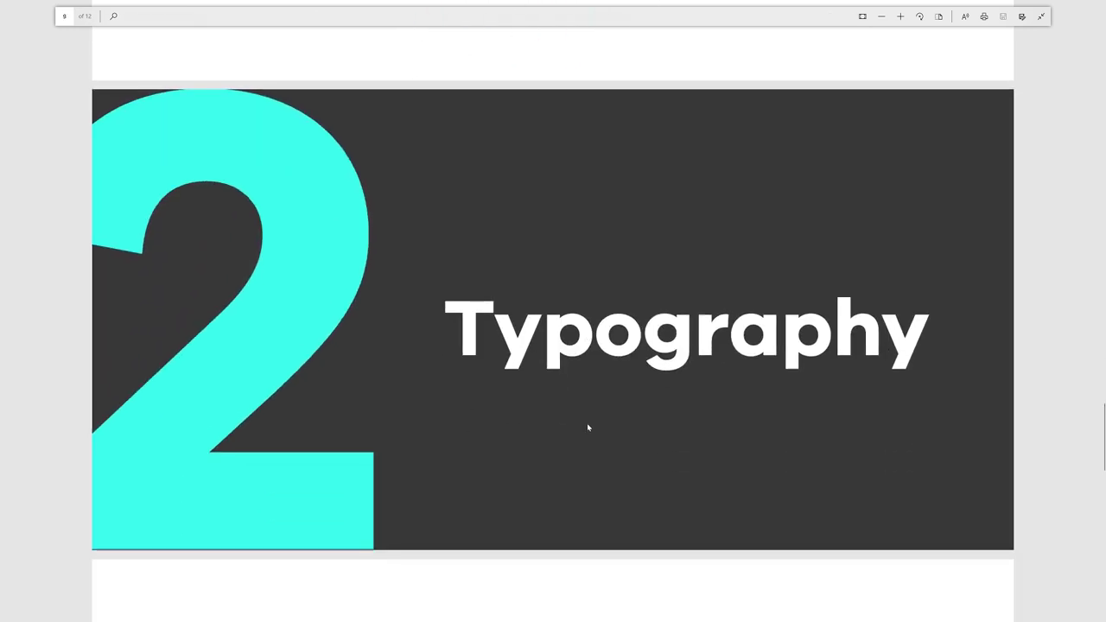
pyautogui.scroll(-1, 588, 426)
pyautogui.scroll(-3, 587, 425)
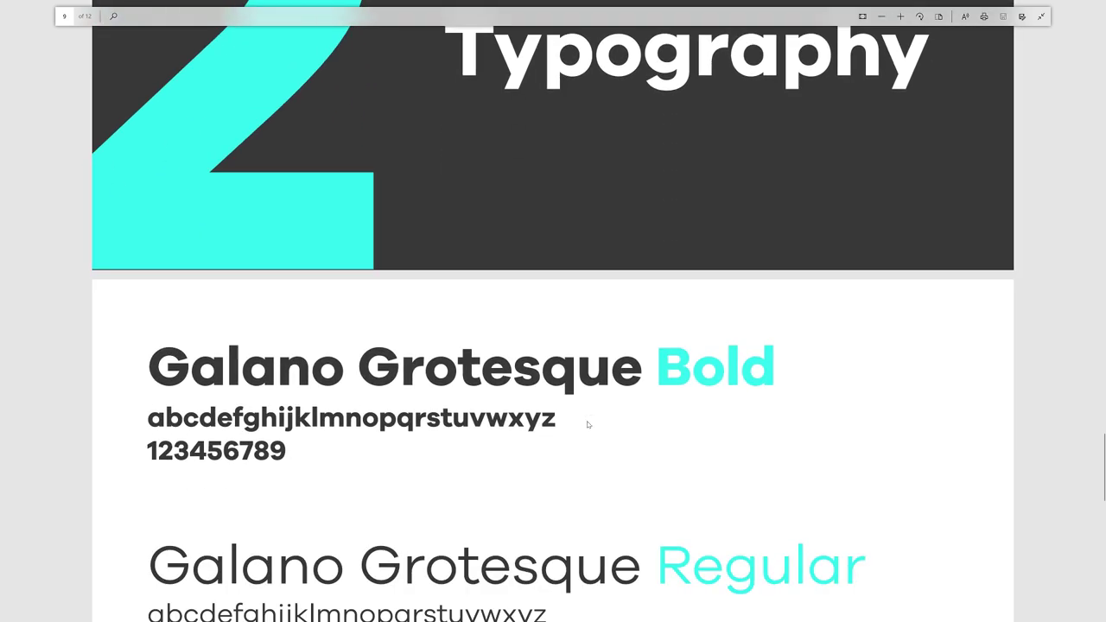
pyautogui.scroll(-10, 587, 424)
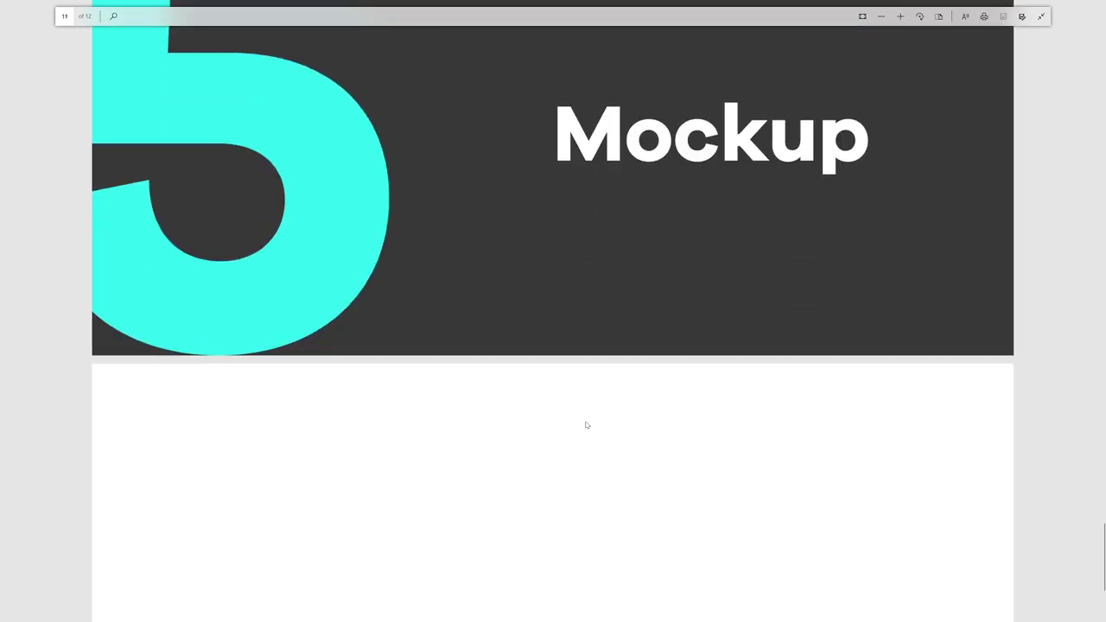
pyautogui.scroll(-3, 586, 424)
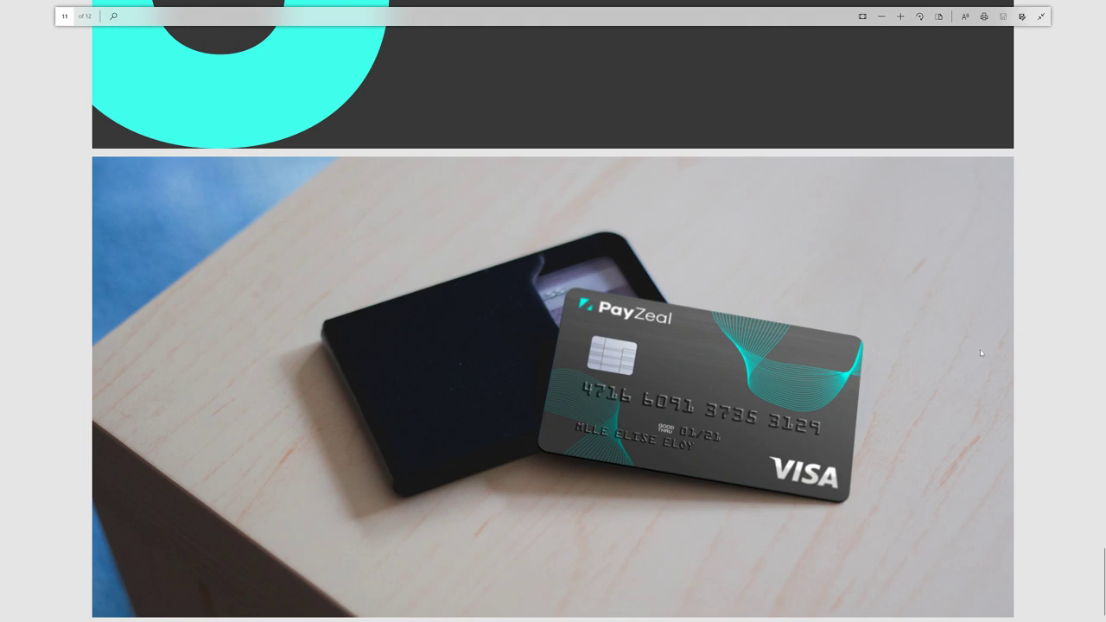
pyautogui.scroll(6, 980, 354)
pyautogui.scroll(4, 942, 389)
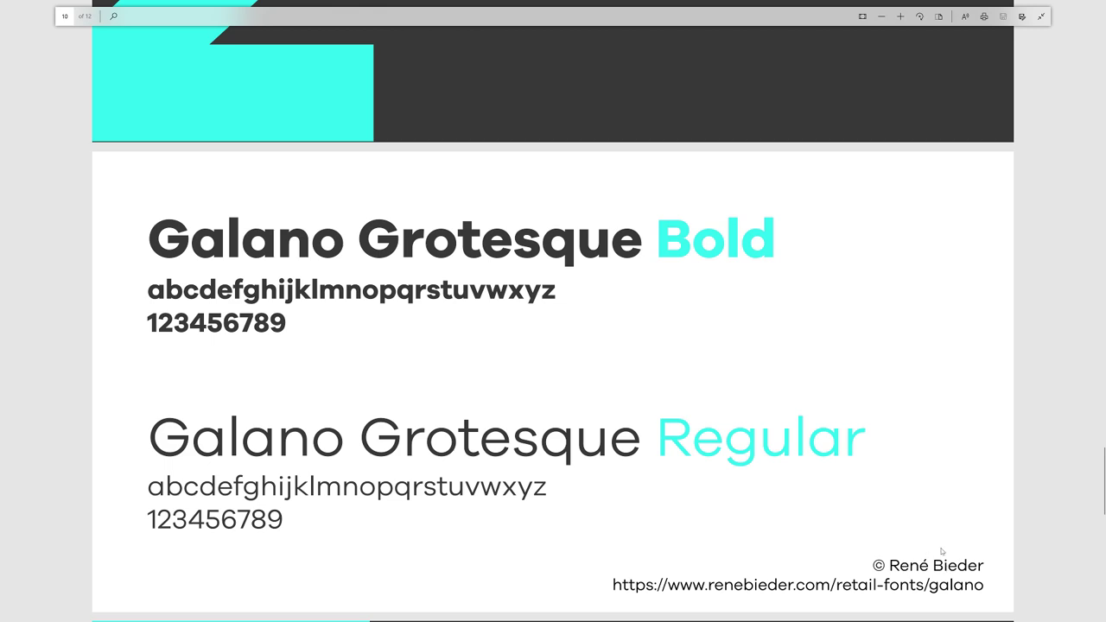
pyautogui.scroll(20, 942, 551)
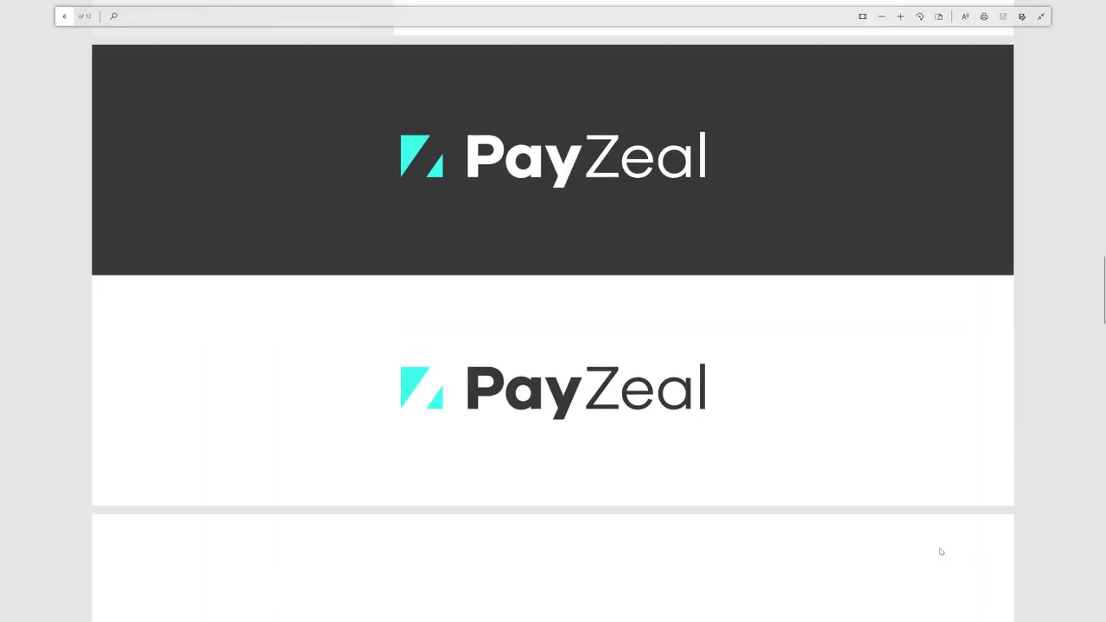
pyautogui.scroll(20, 937, 553)
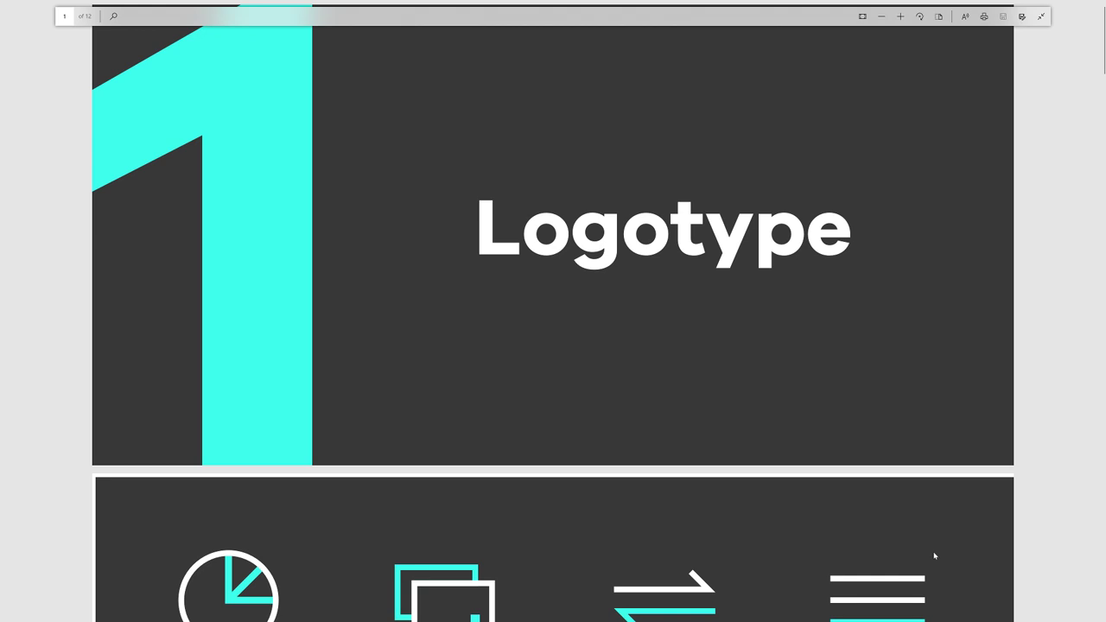
pyautogui.scroll(-20, 934, 556)
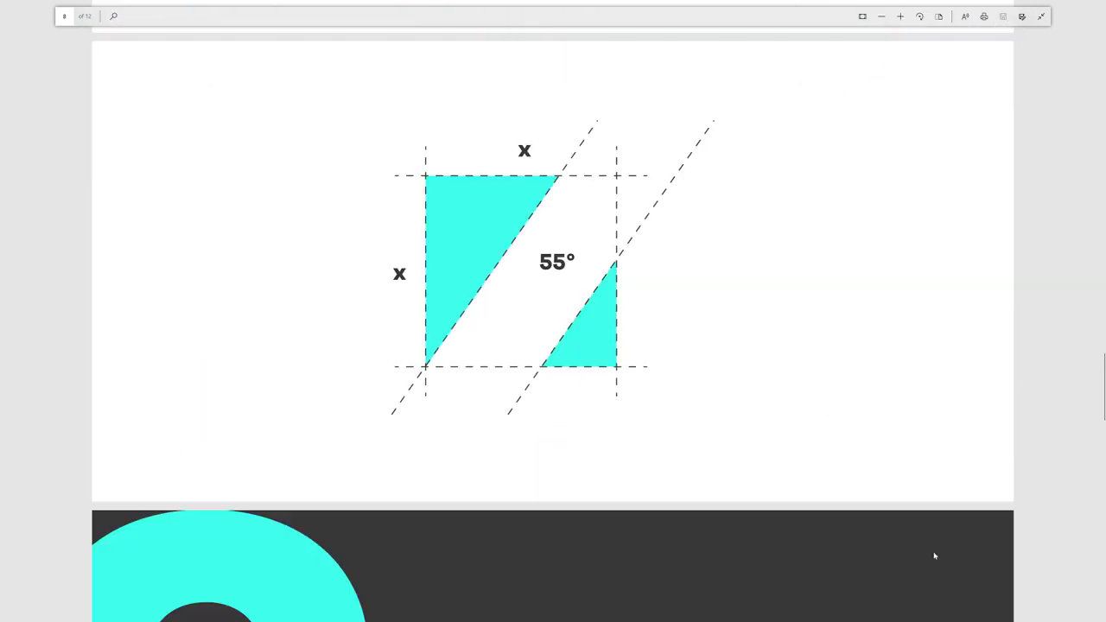
pyautogui.scroll(-12, 934, 555)
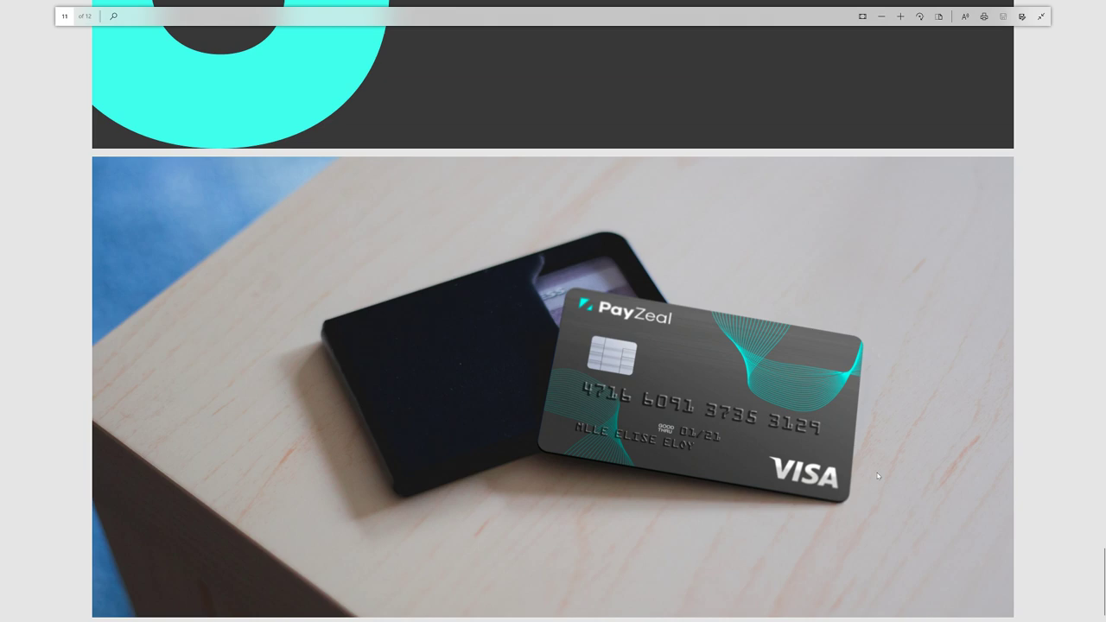
# - Browse the pages around the Visa card mockup, then exit full-screen to the normal Edge window
pyautogui.scroll(5, 829, 472)
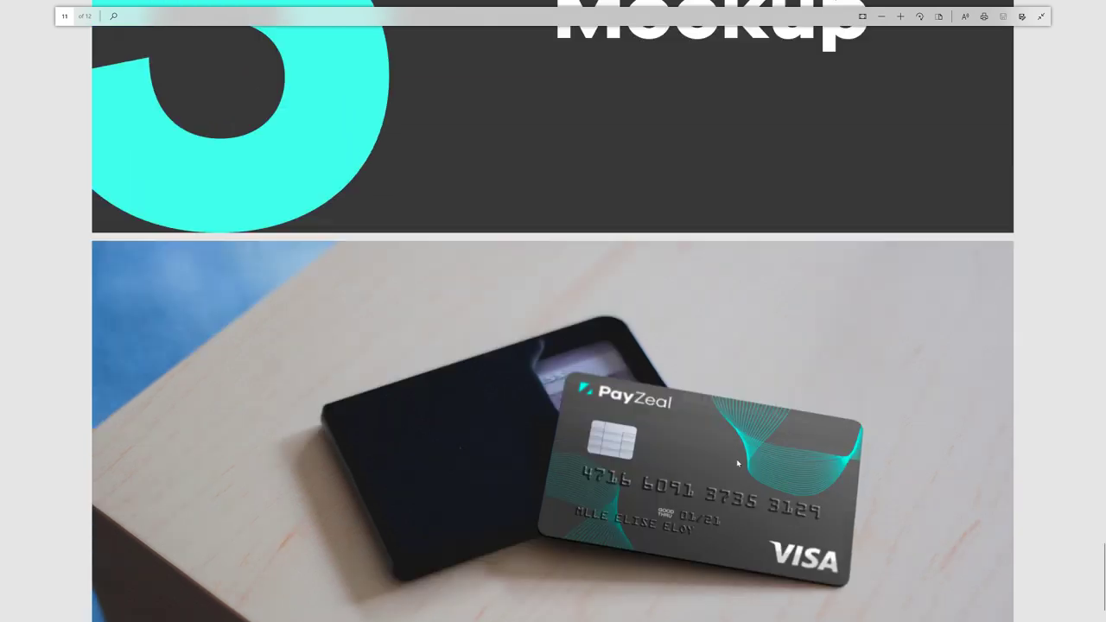
pyautogui.scroll(8, 735, 463)
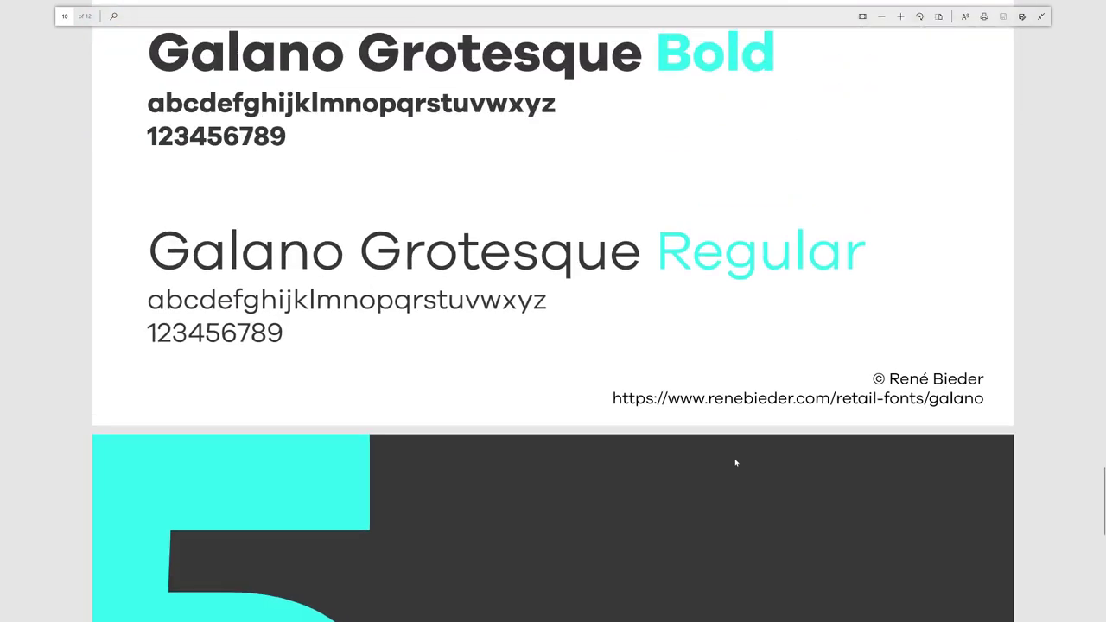
pyautogui.scroll(-12, 733, 463)
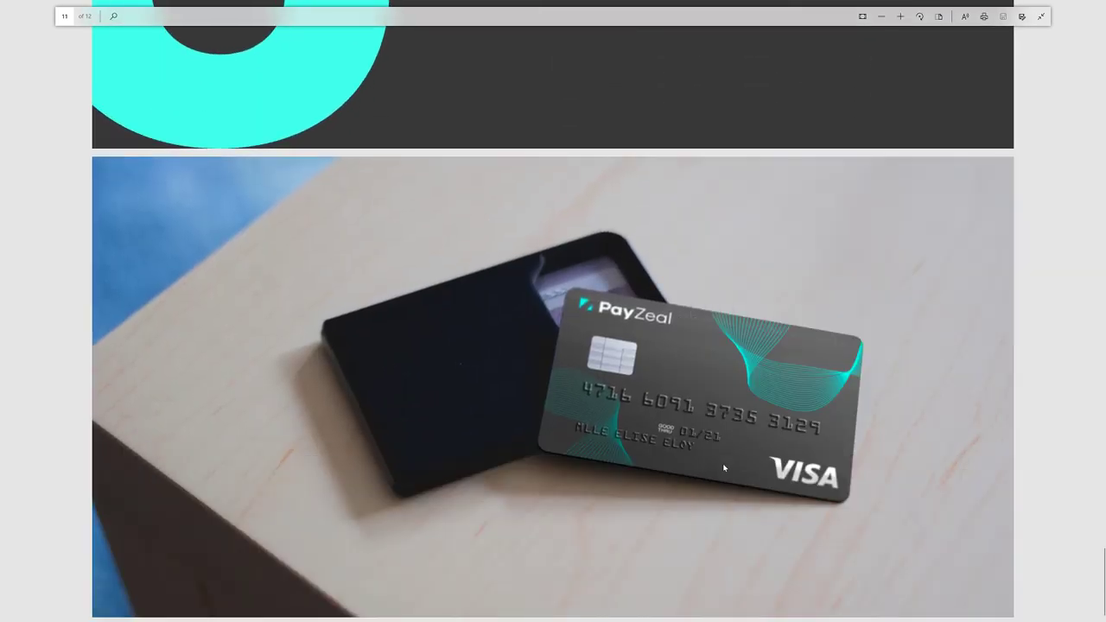
pyautogui.scroll(10, 729, 464)
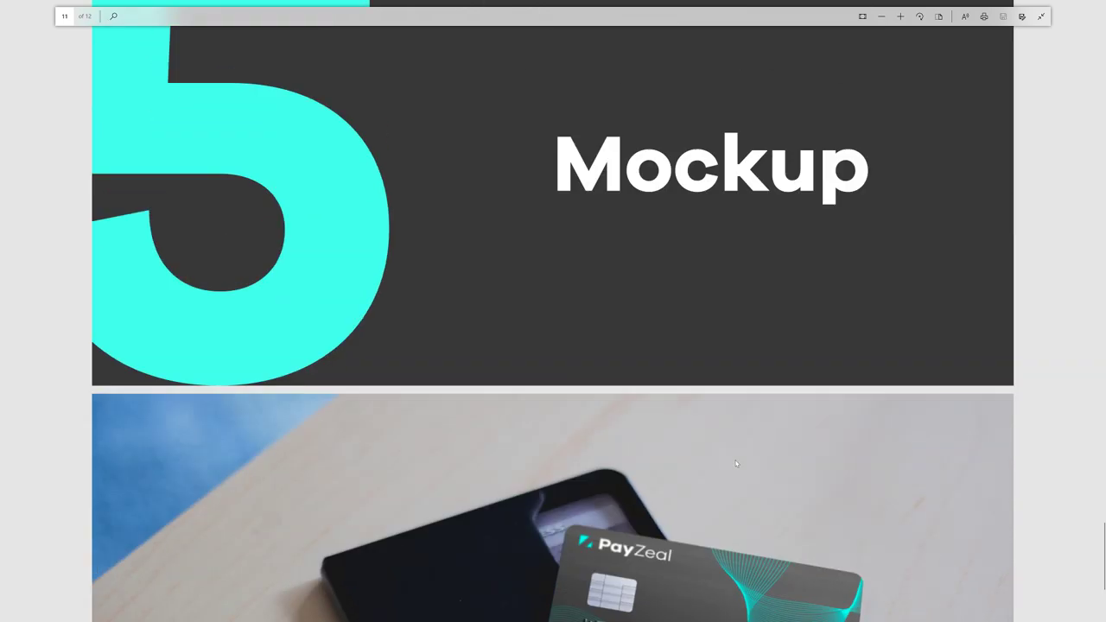
pyautogui.scroll(15, 731, 467)
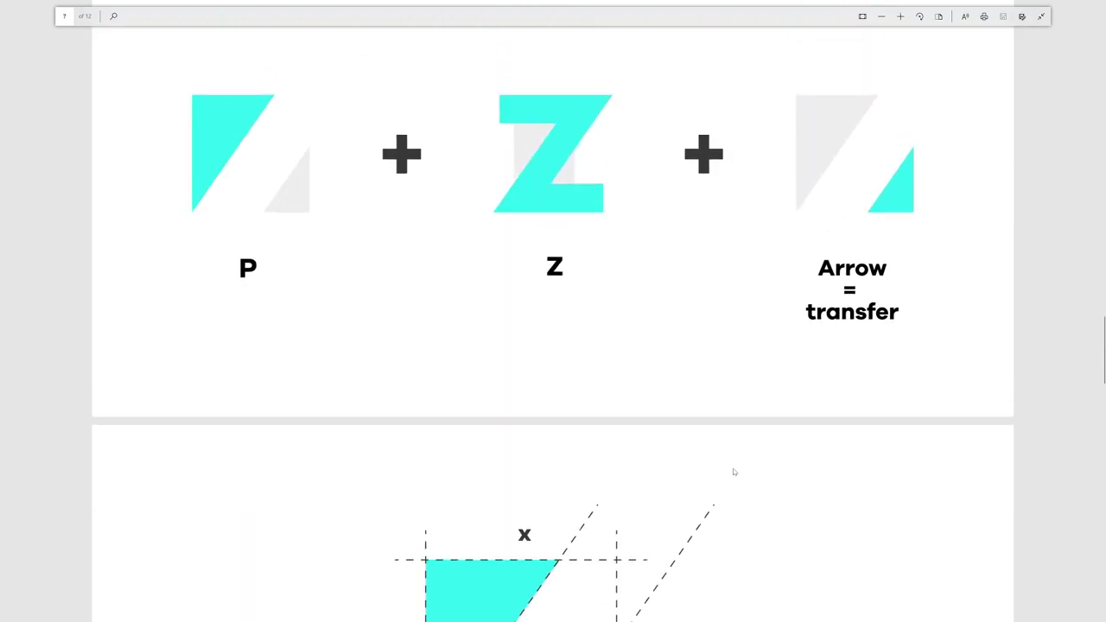
pyautogui.scroll(-15, 731, 469)
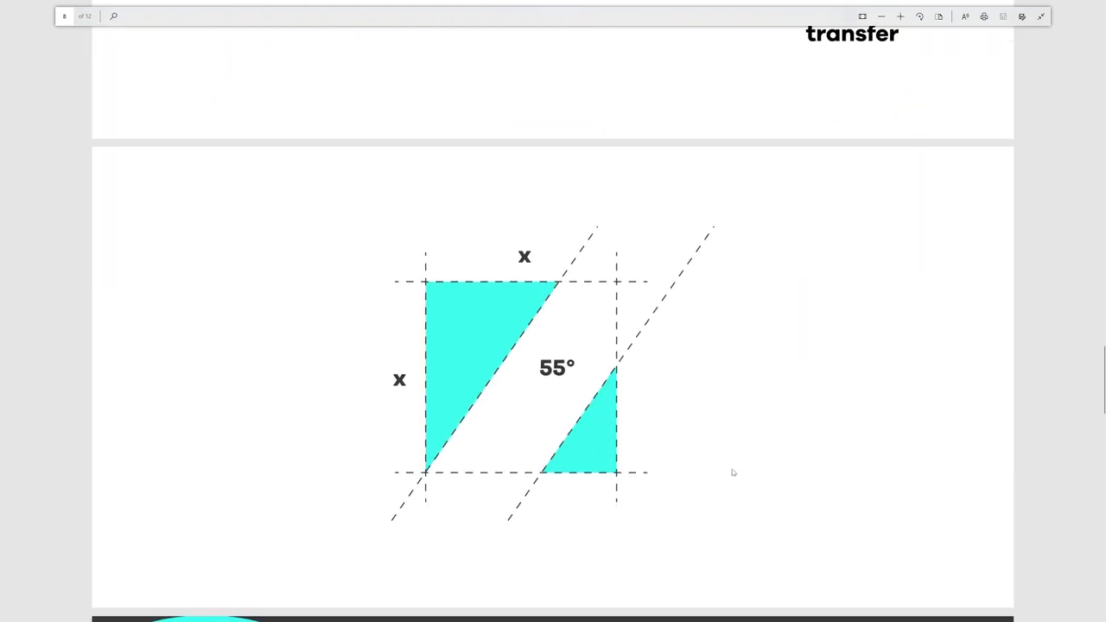
pyautogui.scroll(-5, 864, 380)
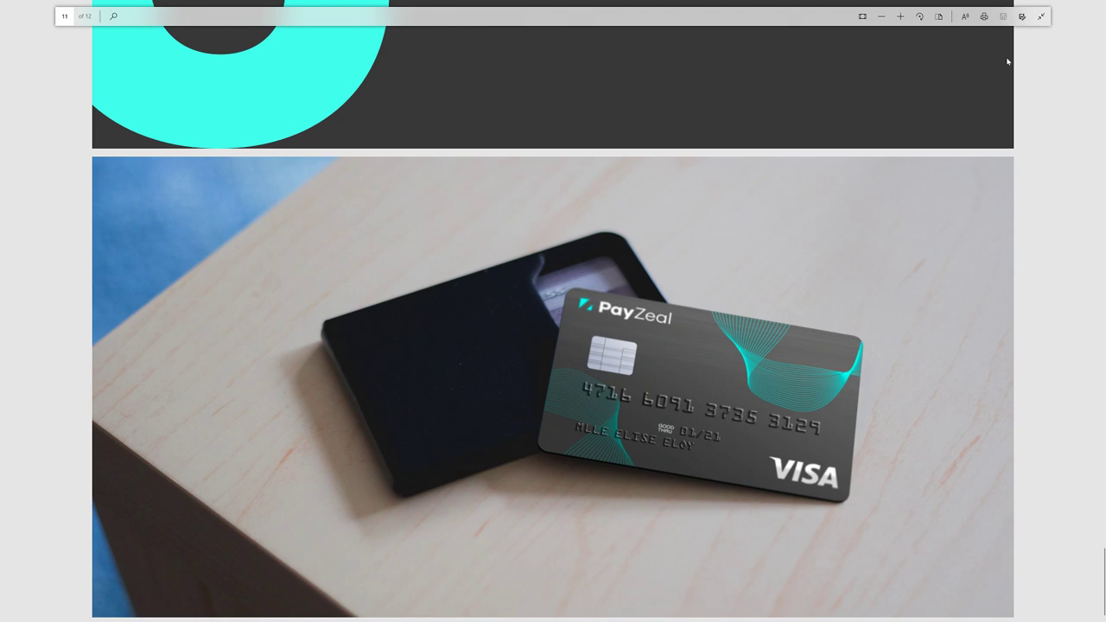
pyautogui.click(1040, 17)
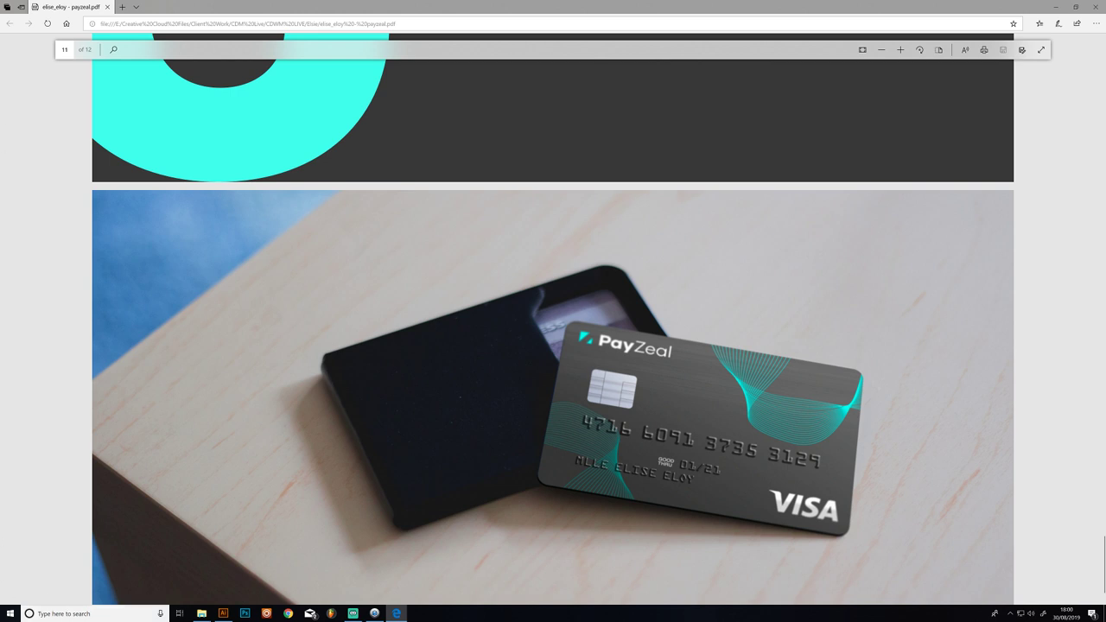
# - Switch back to the PayZeal PDF in Edge and scroll through its pages
pyautogui.hotkey('alt', 'Tab')
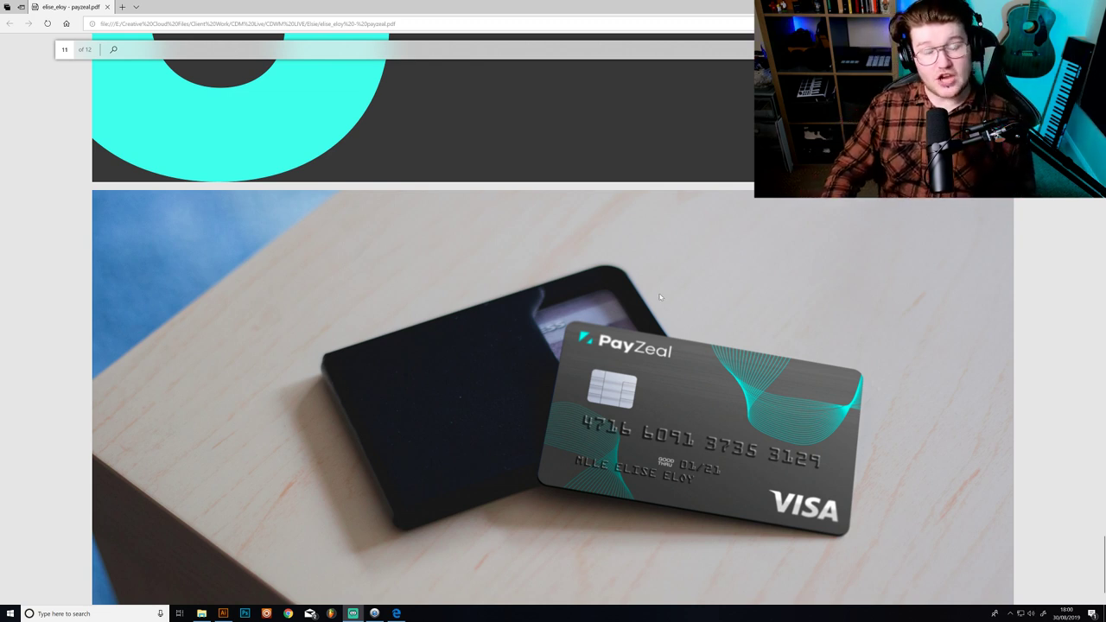
pyautogui.scroll(-1, 658, 374)
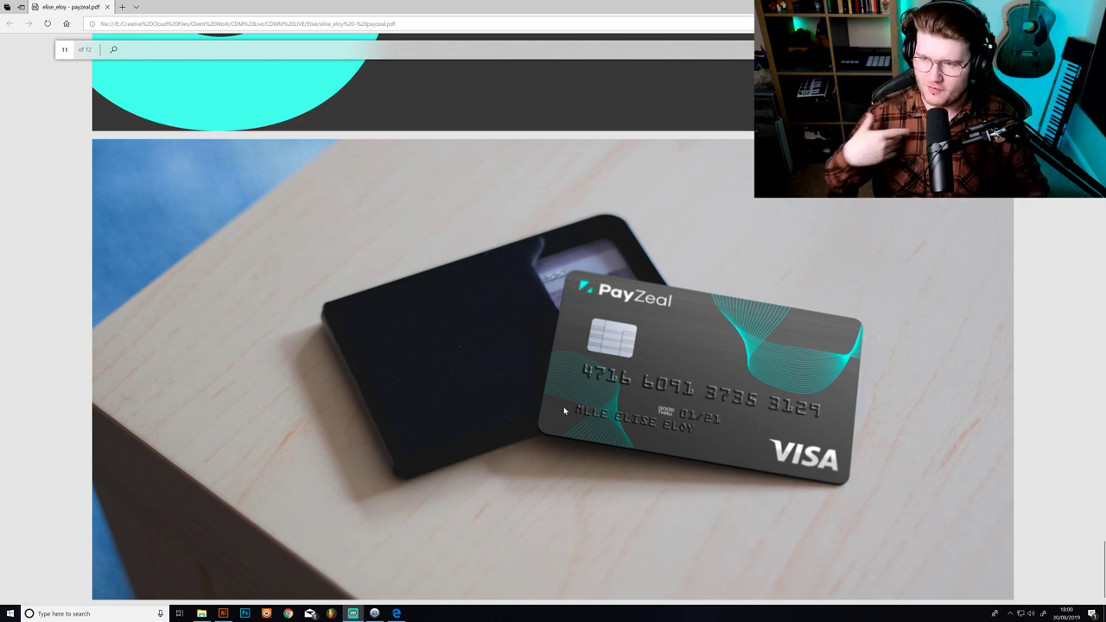
pyautogui.scroll(20, 1015, 292)
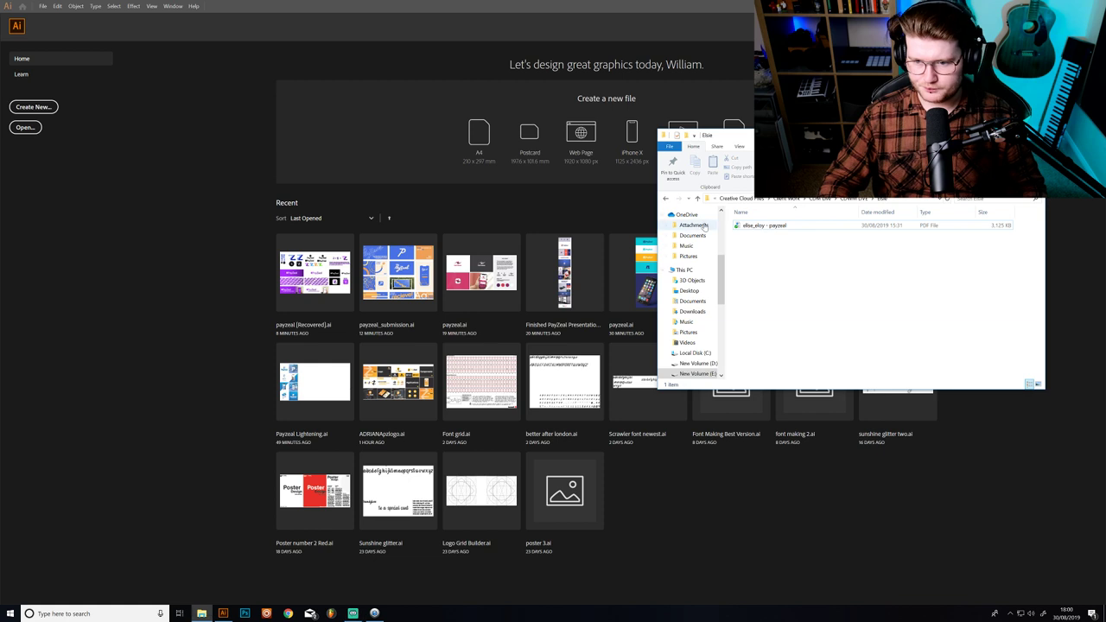
# - Open the PayZeal Logo Design .ai file from the next submission folder under CDWM LIVE
pyautogui.click(666, 199)
pyautogui.doubleClick(758, 335)
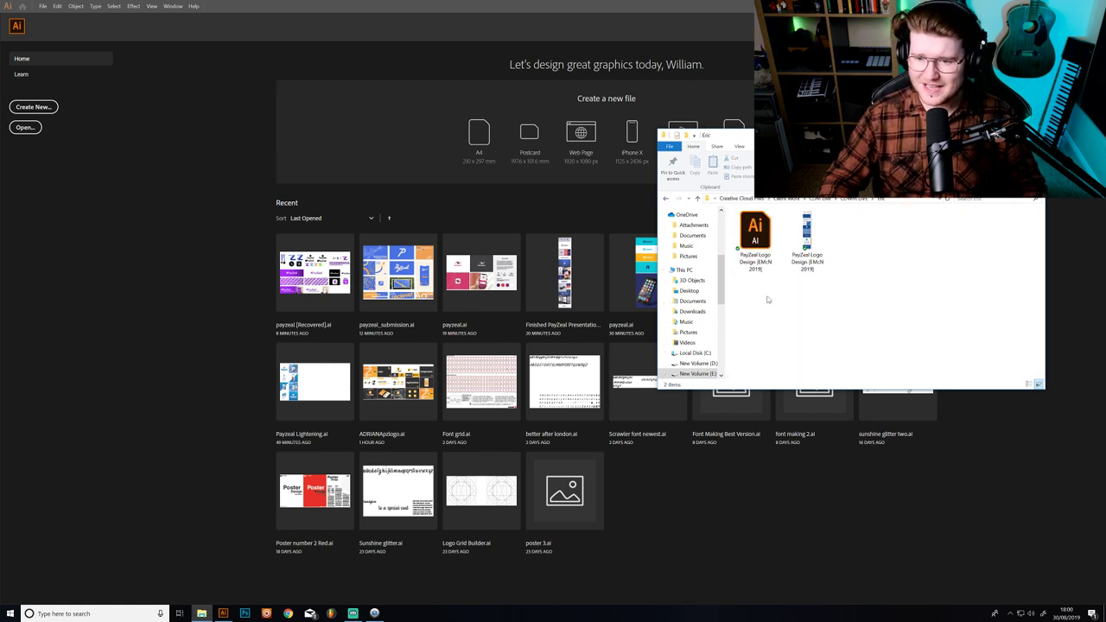
pyautogui.doubleClick(754, 234)
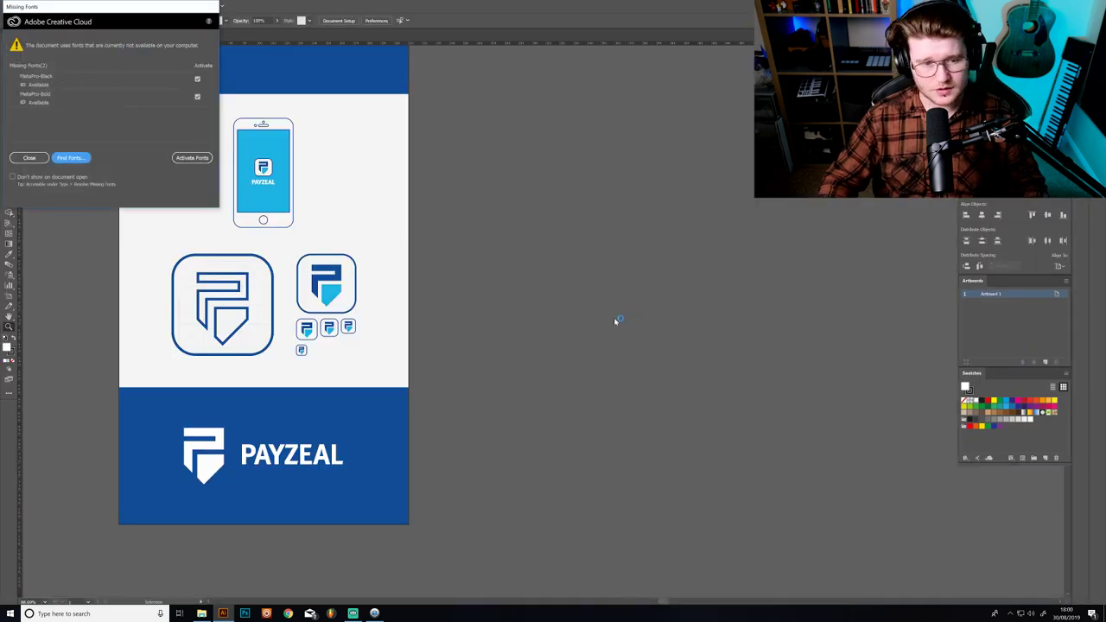
# - Dismiss the Missing Fonts warning and view the artwork at 100% with Ctrl+1
pyautogui.click(33, 159)
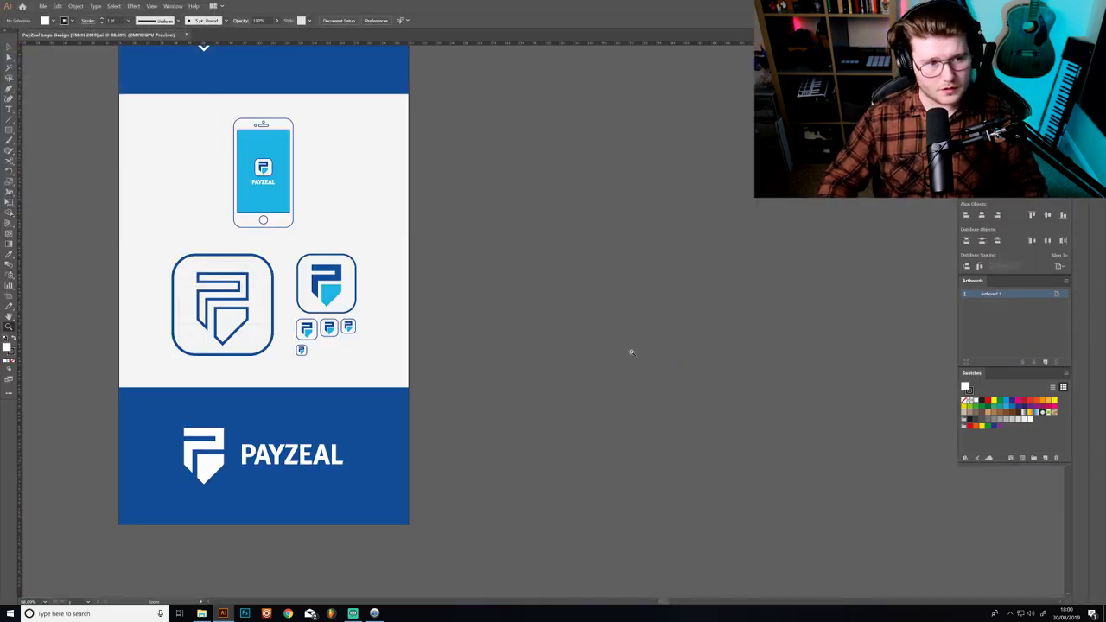
pyautogui.scroll(10, 548, 451)
pyautogui.hscroll(-5, 547, 452)
pyautogui.hotkey('alt', 'Tab')
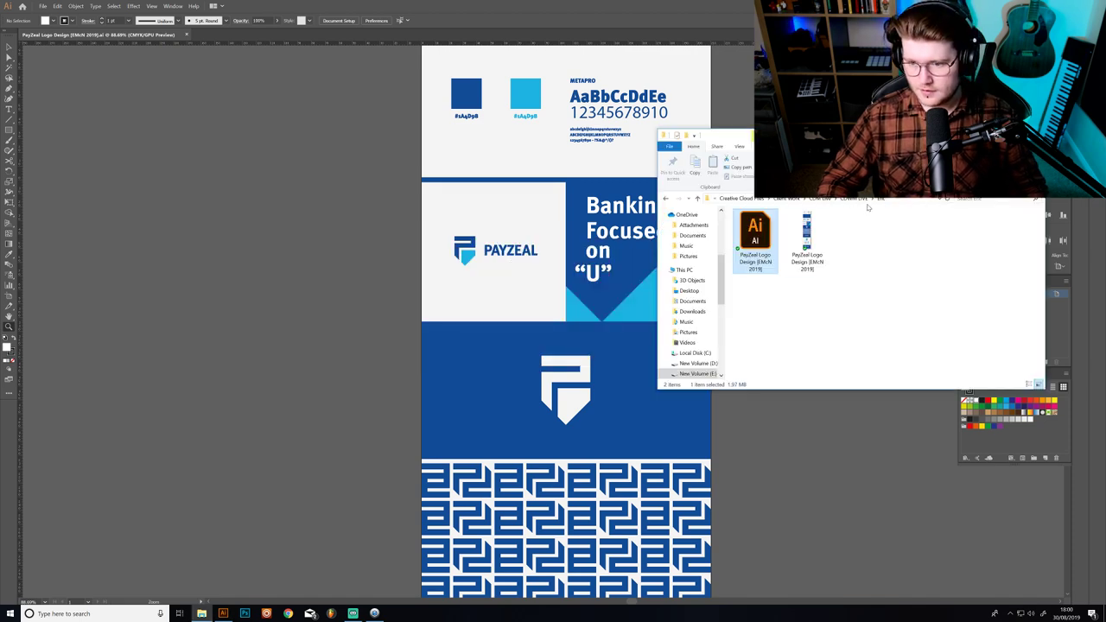
pyautogui.hotkey('alt', 'Tab')
pyautogui.hotkey('ctrl', '1')
# - Zoom in on the Security and PZ explanation section of the artwork
pyautogui.scroll(5, 455, 331)
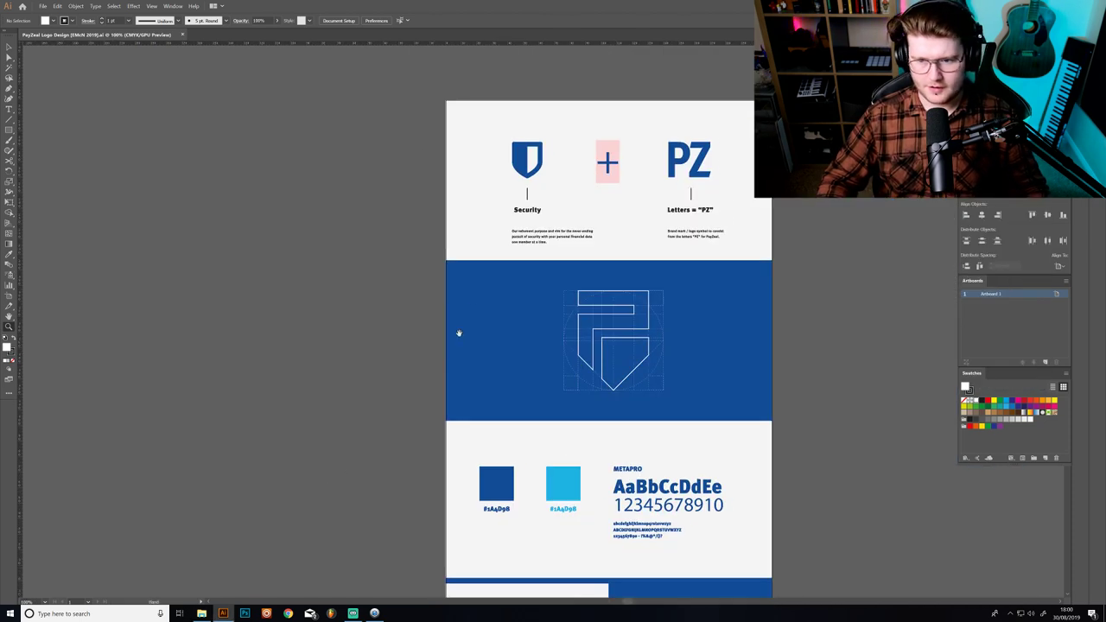
pyautogui.moveTo(454, 331); pyautogui.dragTo(458, 422)
pyautogui.moveTo(524, 291); pyautogui.dragTo(526, 297)
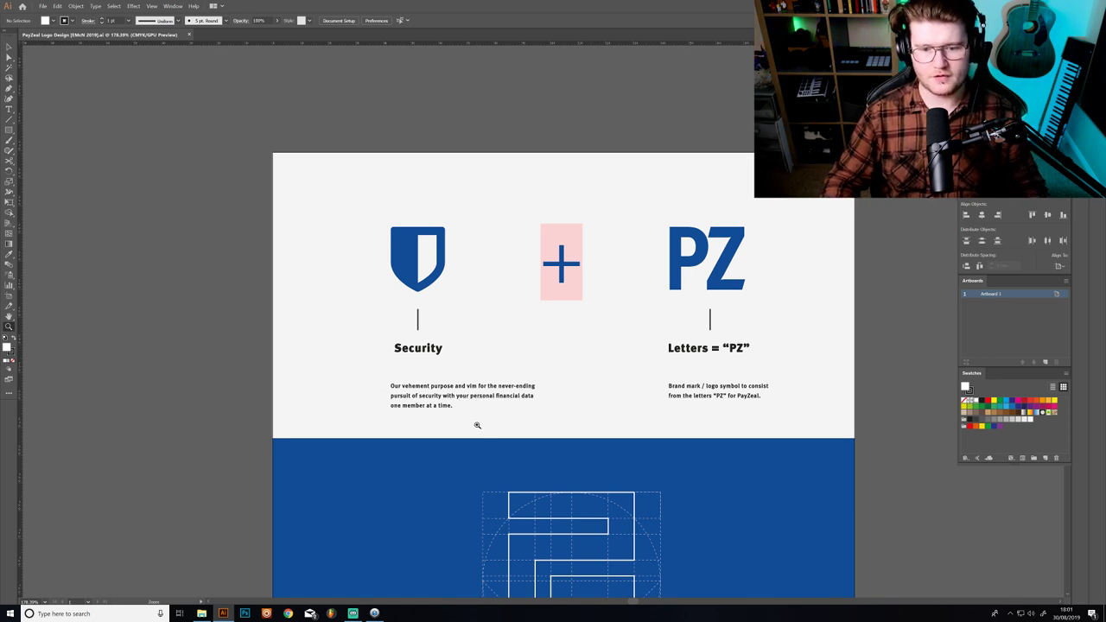
pyautogui.scroll(-5, 662, 298)
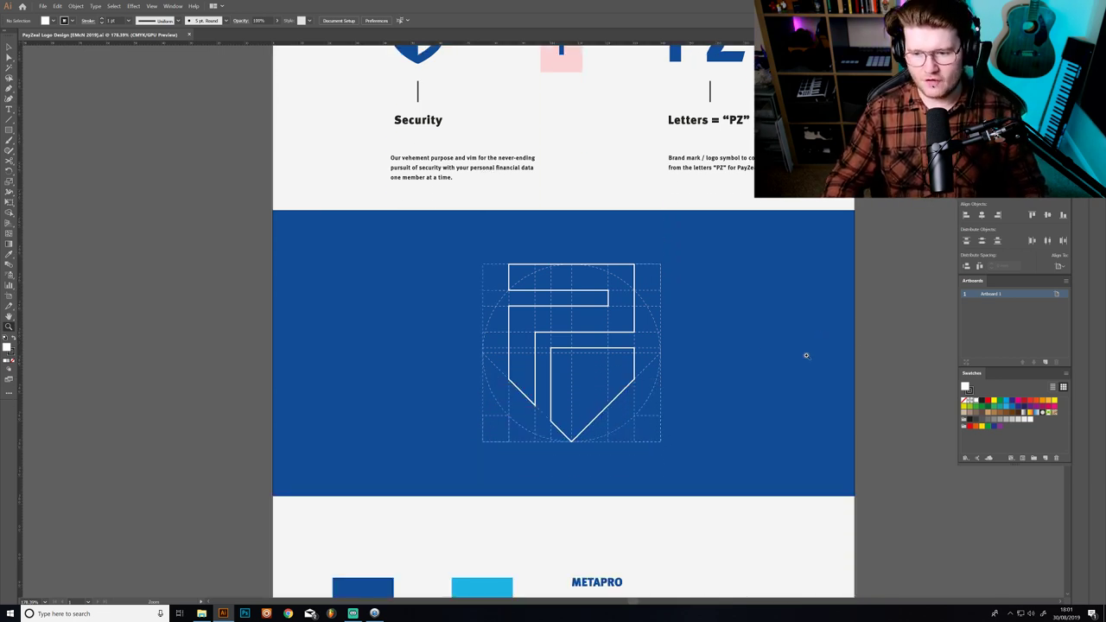
# - Pan across the colour swatches and METAPRO type to the PAYZEAL logo and Banking panel
pyautogui.moveTo(804, 352); pyautogui.dragTo(610, 343)
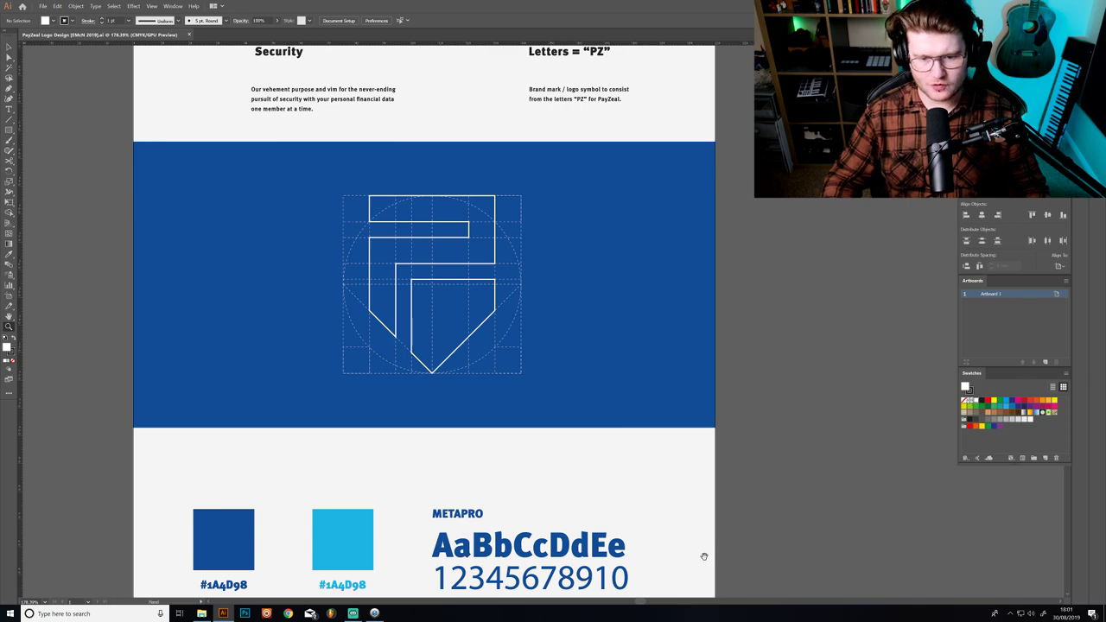
pyautogui.moveTo(694, 565); pyautogui.dragTo(664, 417)
pyautogui.moveTo(442, 510); pyautogui.dragTo(590, 378)
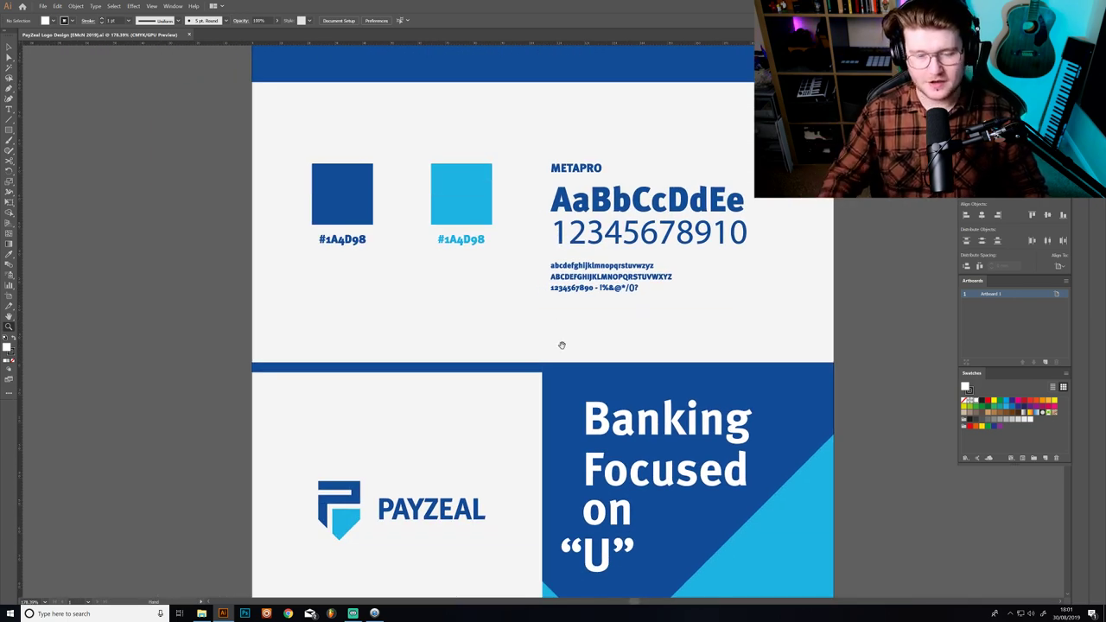
pyautogui.hscroll(5, 591, 377)
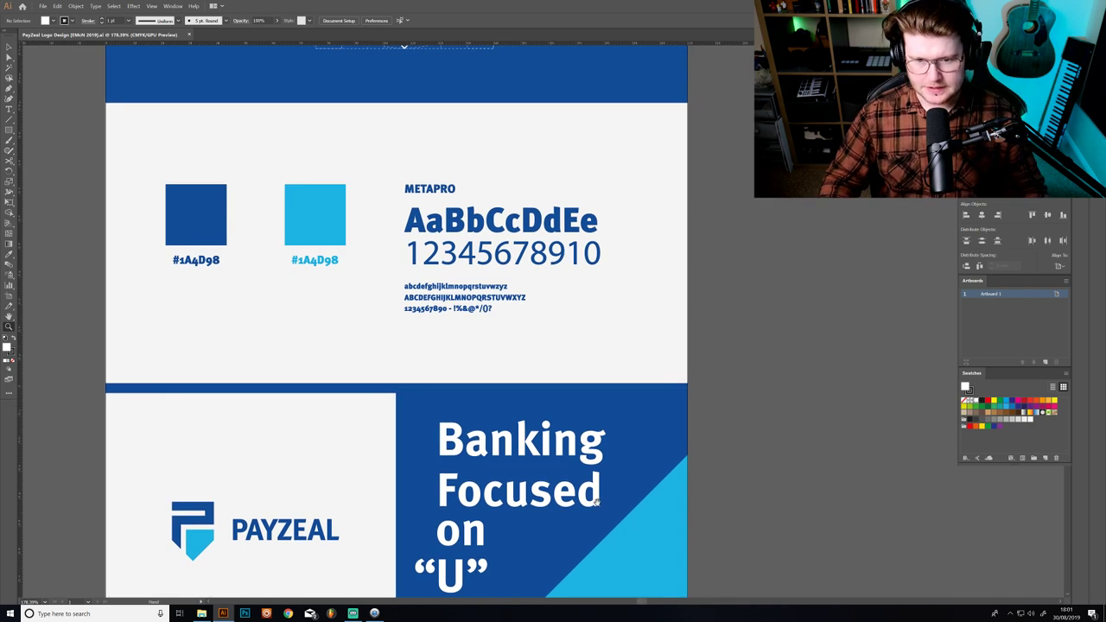
pyautogui.scroll(-3, 570, 432)
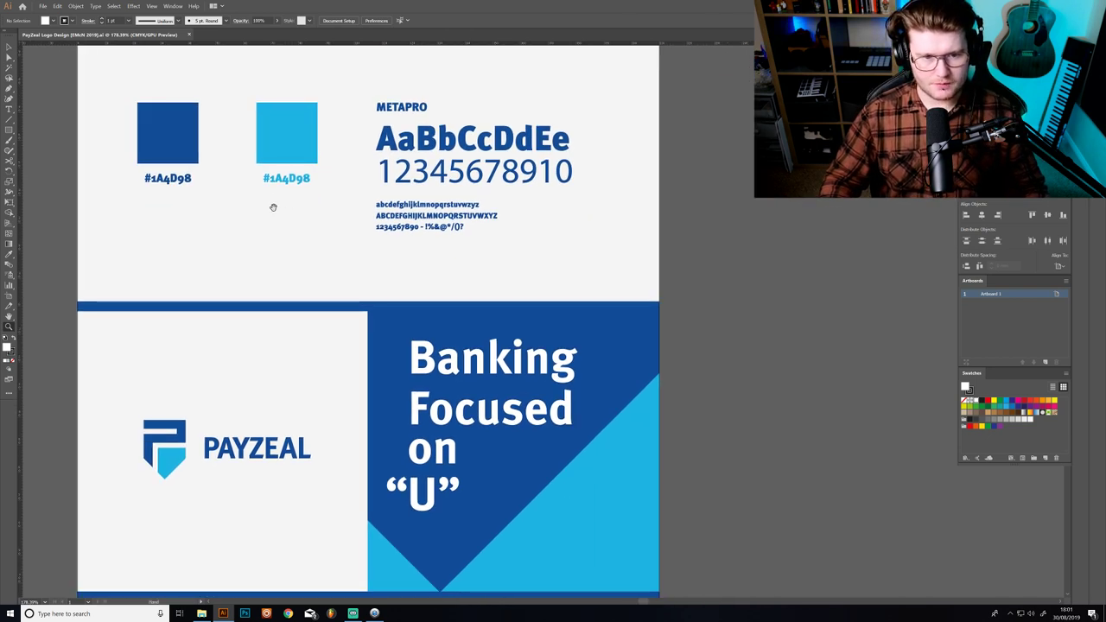
pyautogui.scroll(-5, 435, 520)
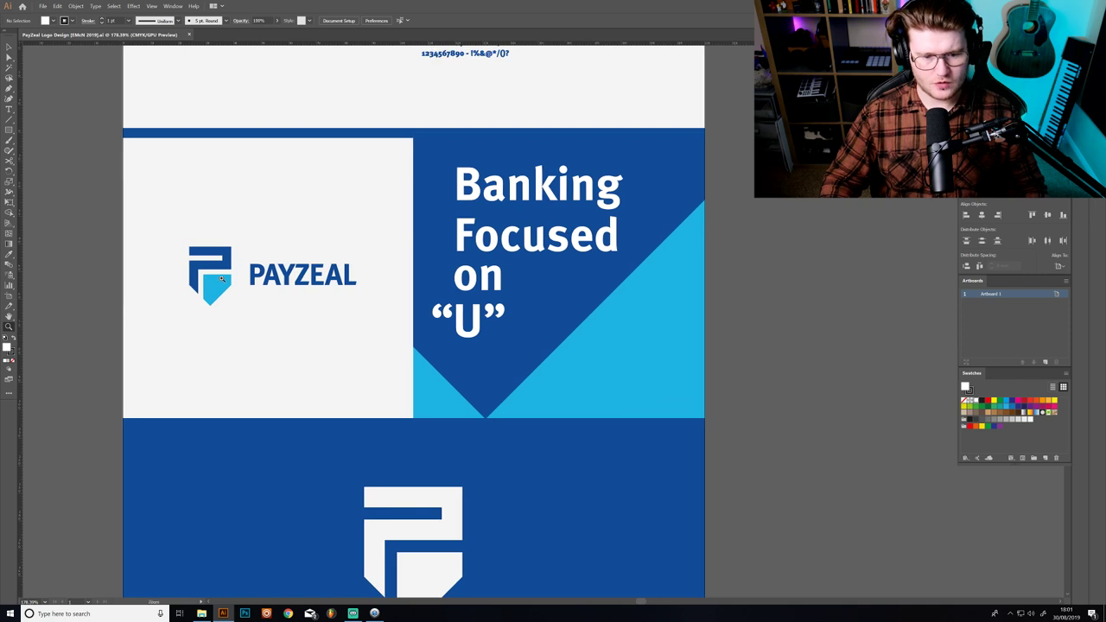
pyautogui.scroll(2, 220, 276)
pyautogui.scroll(2, 392, 338)
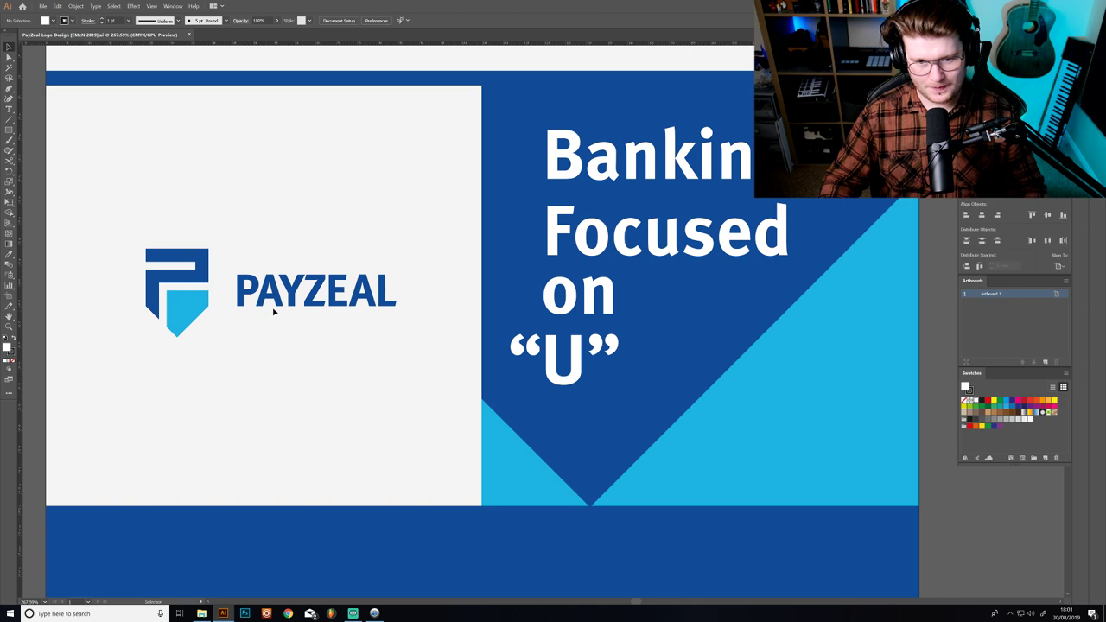
pyautogui.press('z')
pyautogui.moveTo(278, 311); pyautogui.dragTo(299, 345)
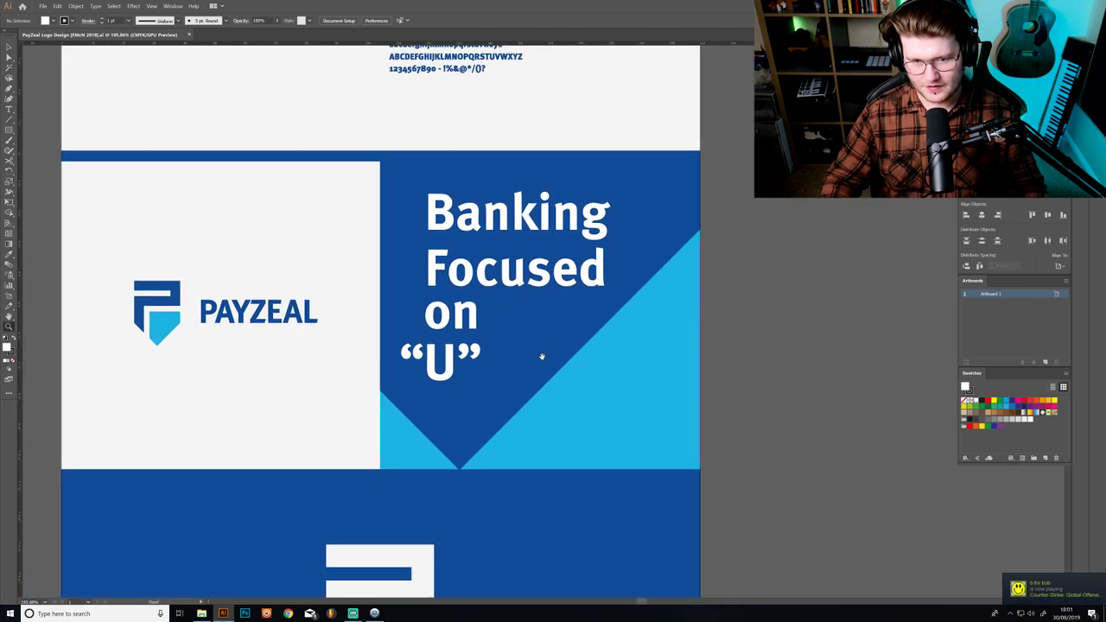
pyautogui.scroll(-1, 541, 356)
pyautogui.scroll(-4, 426, 363)
pyautogui.scroll(3, 493, 413)
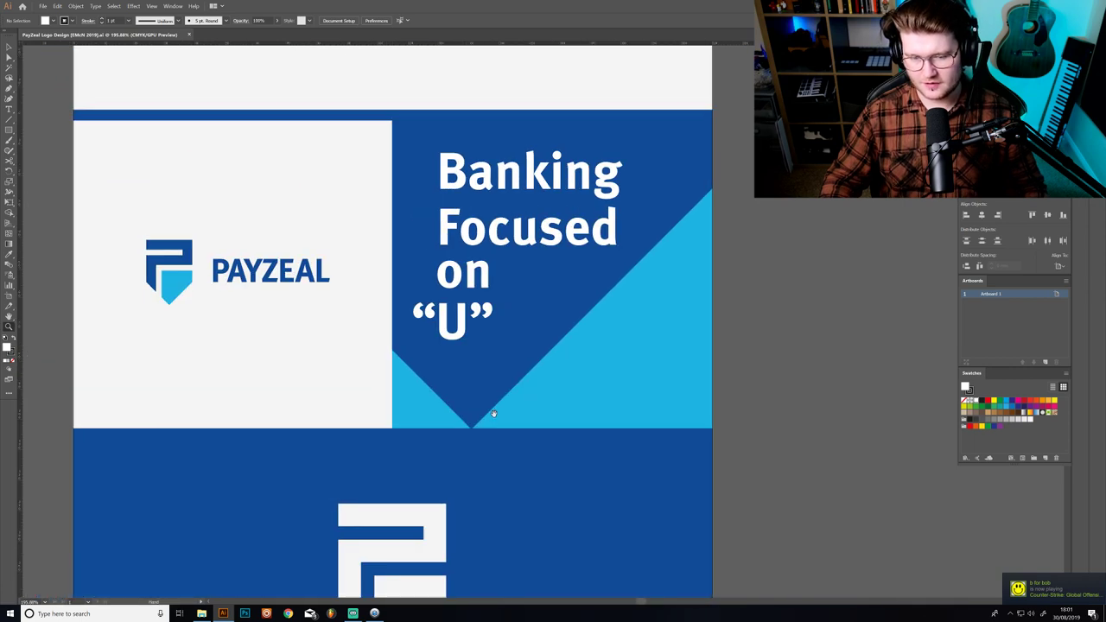
pyautogui.scroll(4, 494, 414)
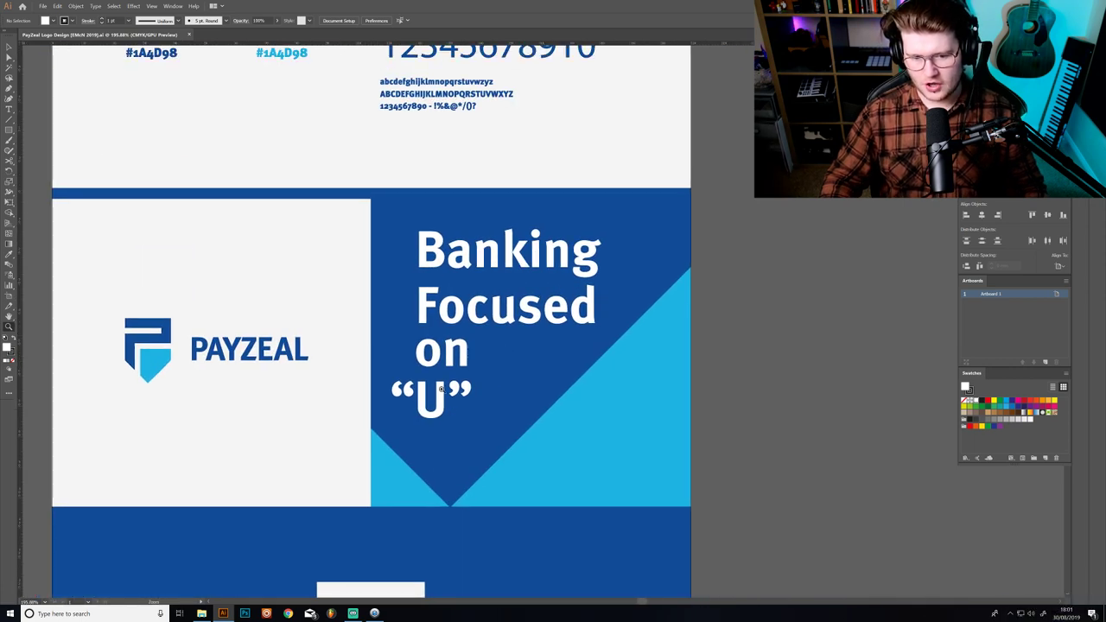
pyautogui.scroll(-15, 442, 390)
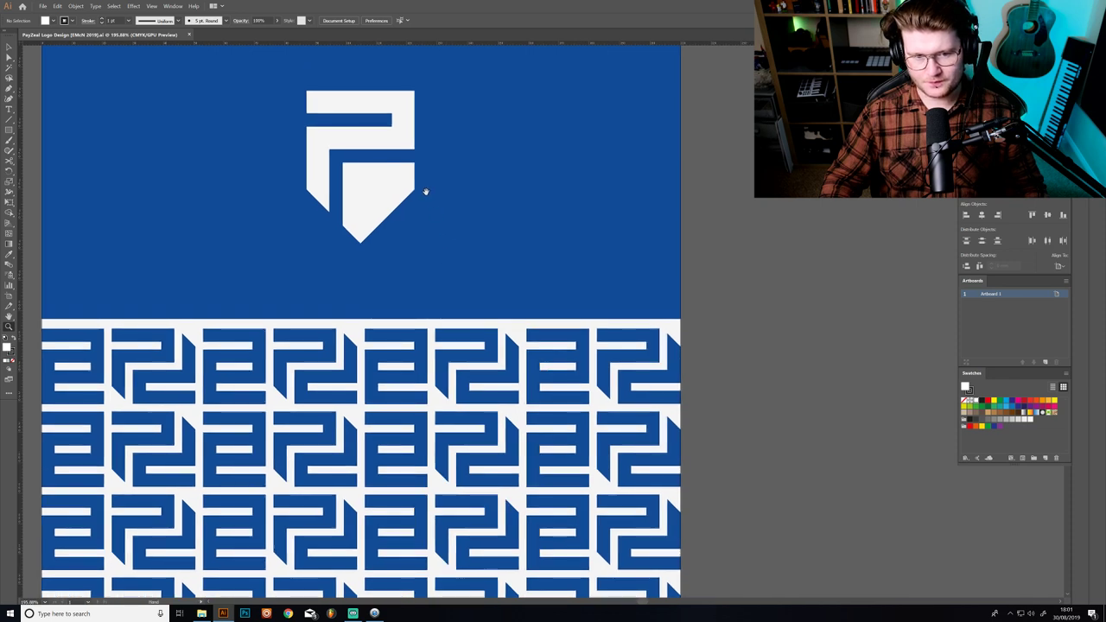
pyautogui.scroll(5, 425, 191)
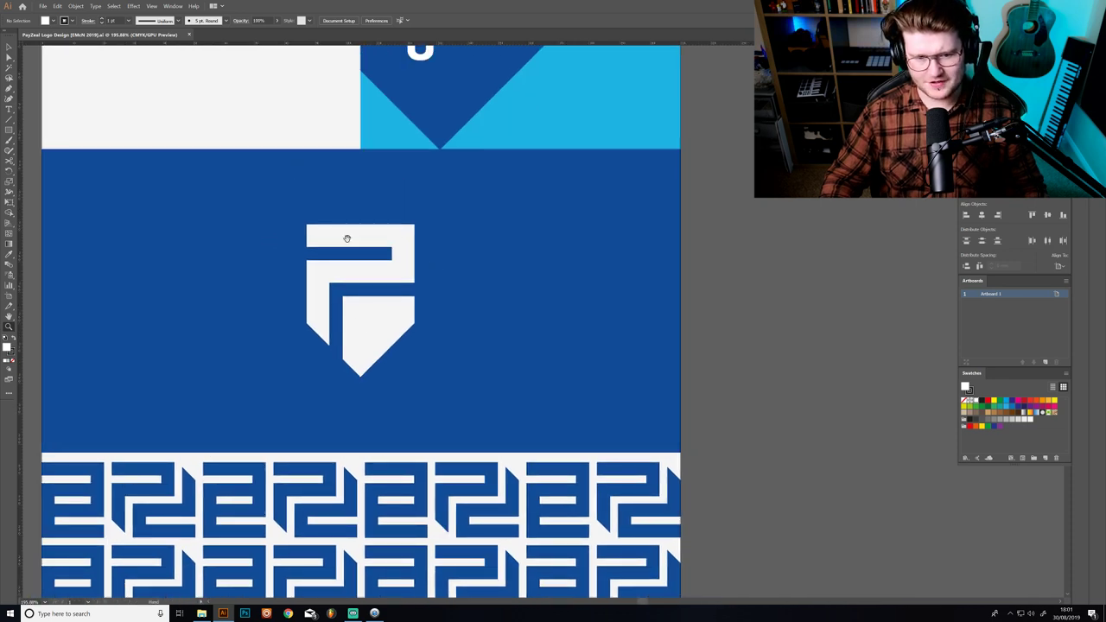
pyautogui.scroll(-4, 441, 366)
pyautogui.scroll(7, 389, 441)
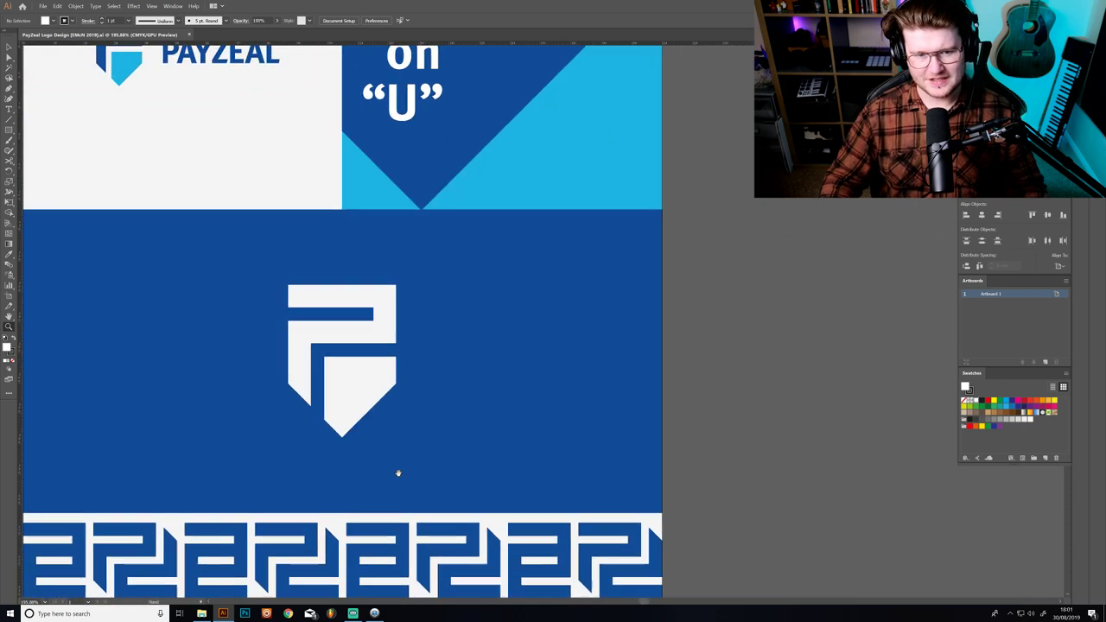
pyautogui.scroll(8, 388, 284)
pyautogui.scroll(8, 447, 363)
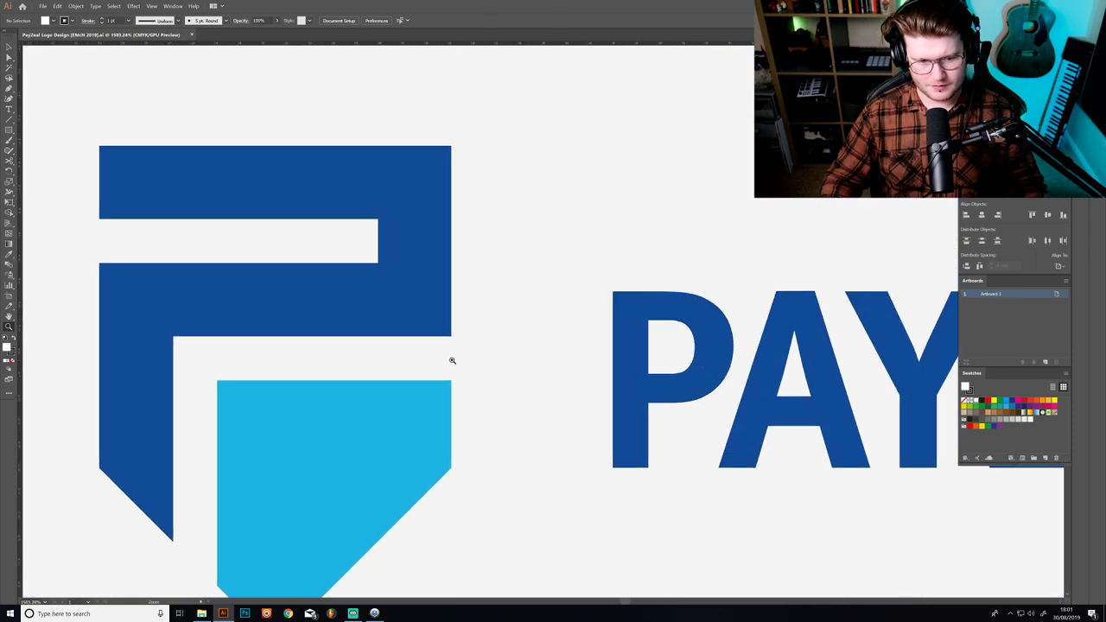
pyautogui.scroll(-9, 452, 361)
pyautogui.scroll(-5, 345, 420)
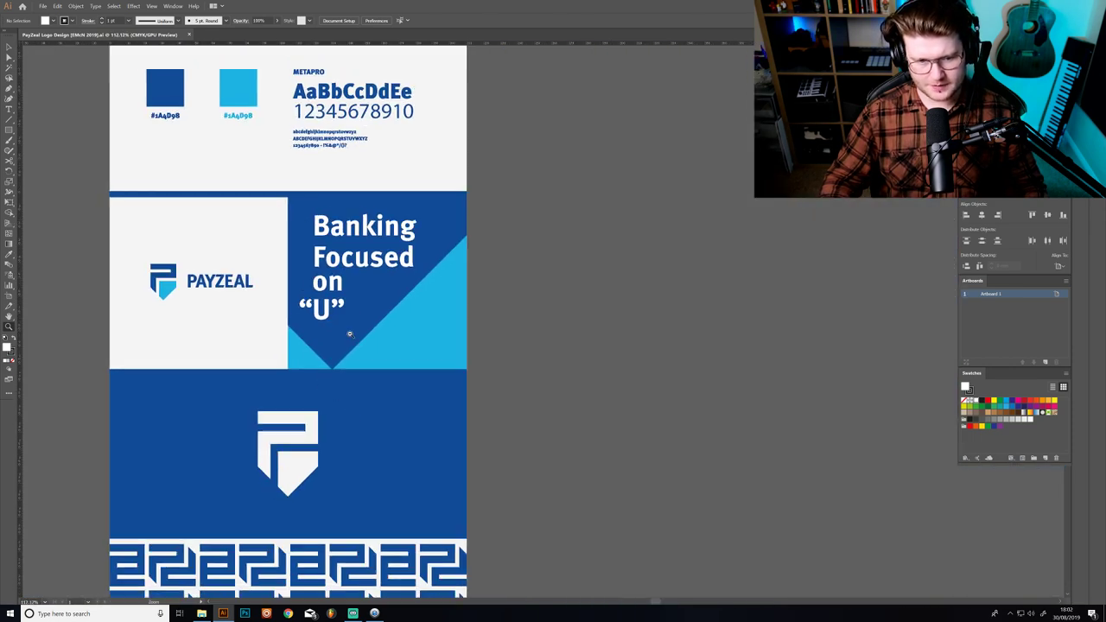
pyautogui.scroll(8, 349, 333)
pyautogui.scroll(4, 421, 352)
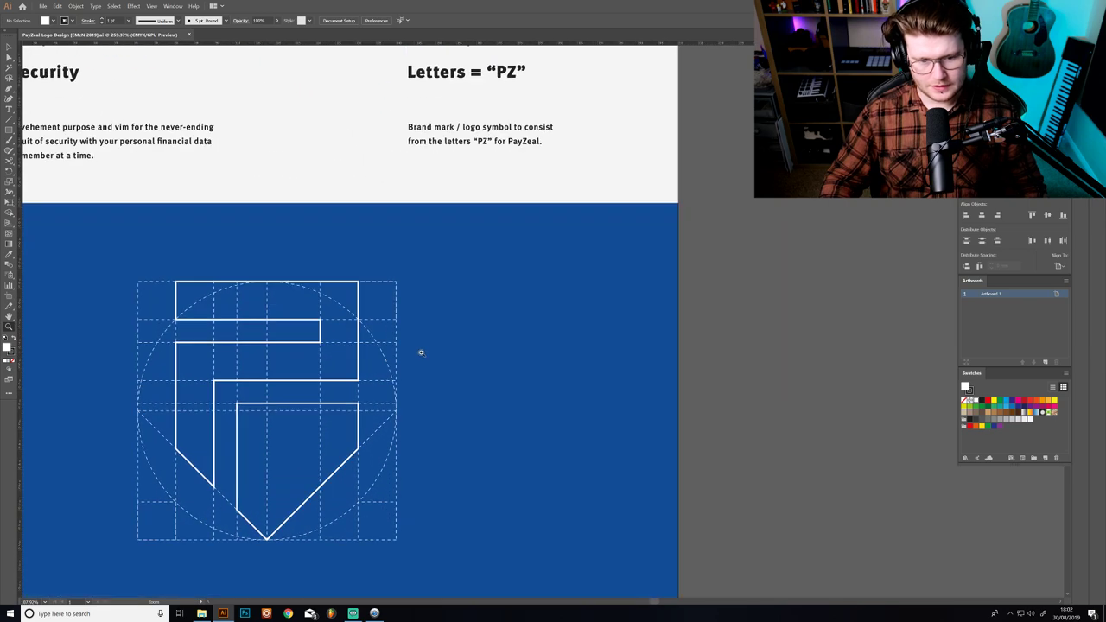
pyautogui.moveTo(394, 370); pyautogui.dragTo(432, 313)
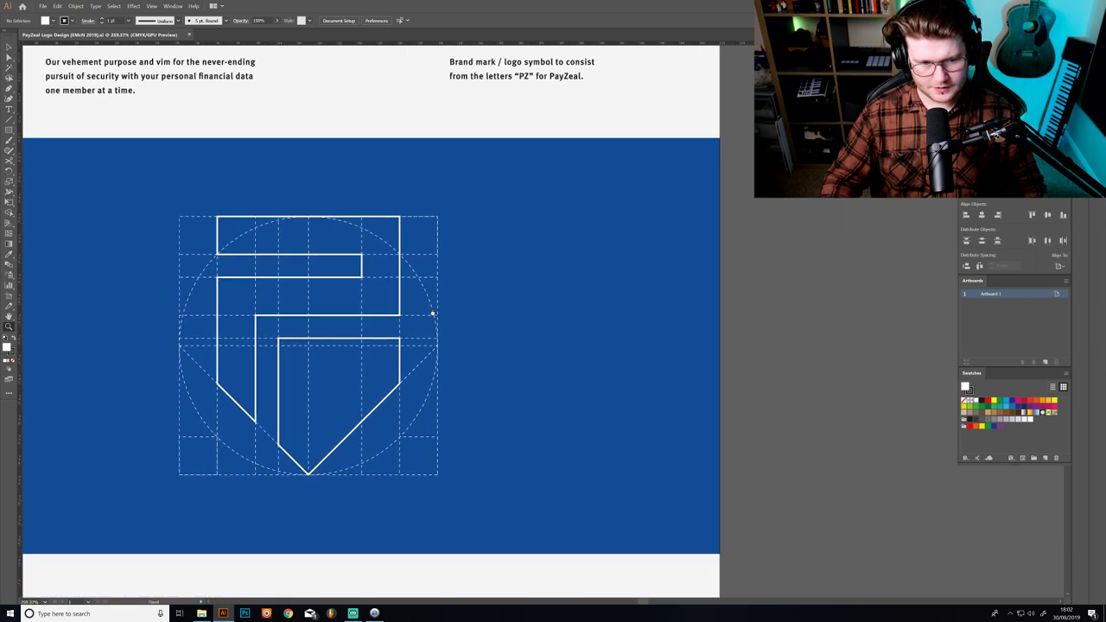
pyautogui.scroll(-2, 410, 325)
pyautogui.scroll(-4, 407, 454)
pyautogui.scroll(1, 493, 363)
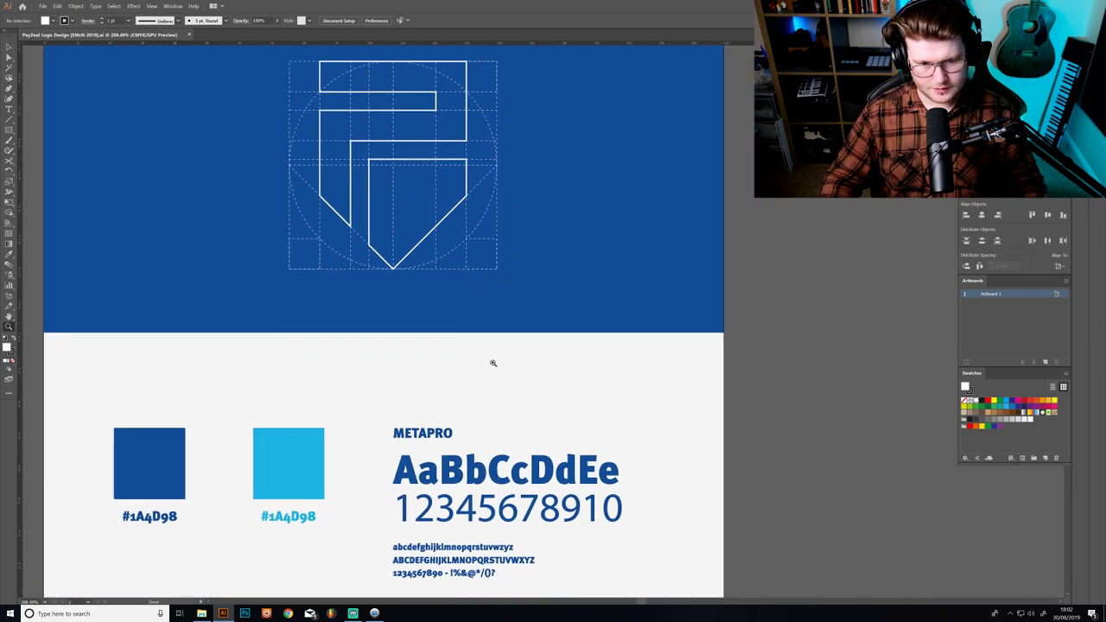
pyautogui.scroll(-1, 493, 363)
pyautogui.moveTo(493, 363); pyautogui.dragTo(379, 307)
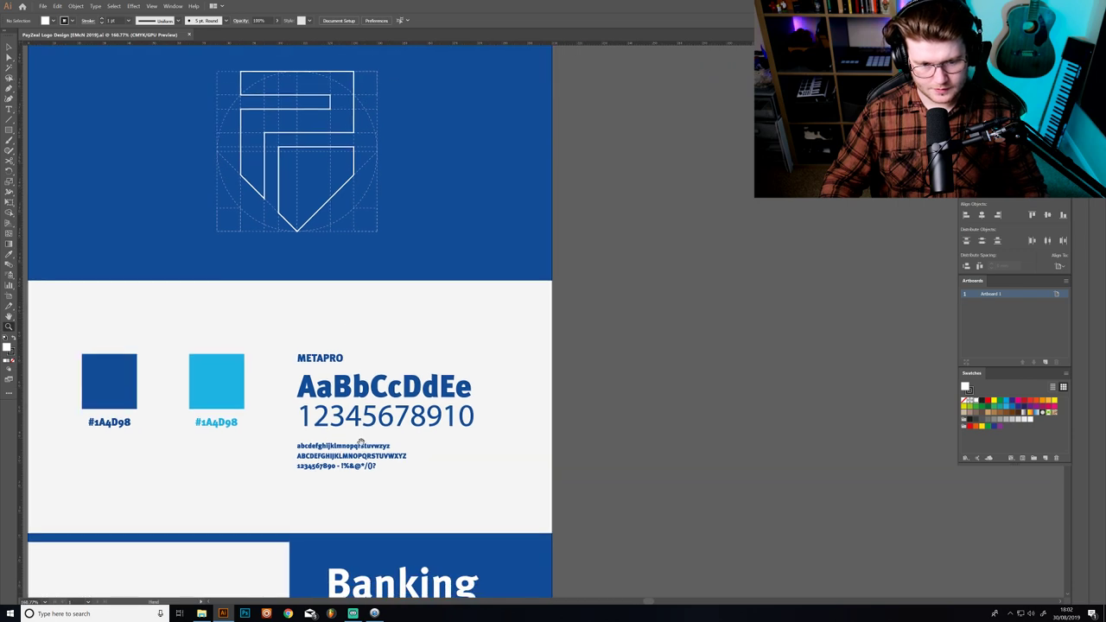
pyautogui.scroll(-10, 361, 442)
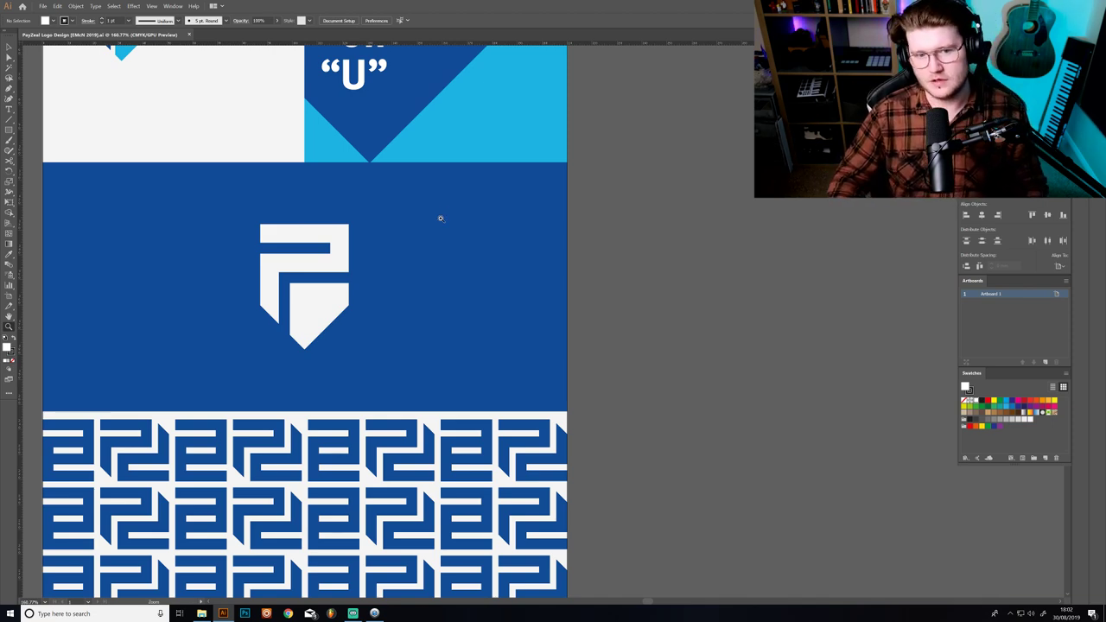
pyautogui.scroll(-5, 394, 239)
pyautogui.scroll(-4, 463, 337)
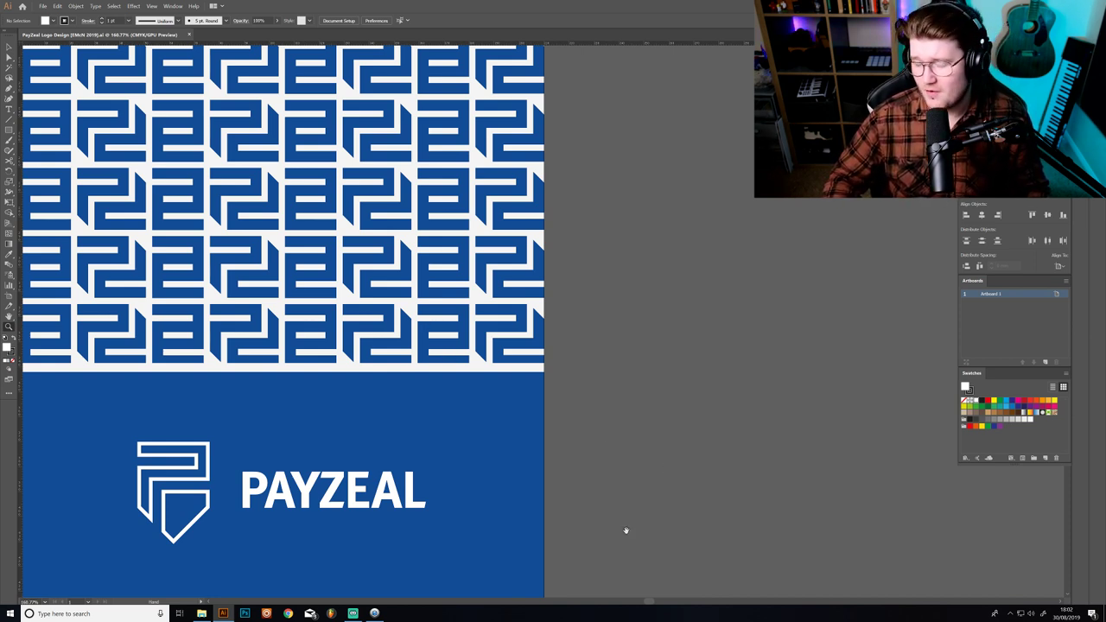
pyautogui.scroll(-15, 435, 493)
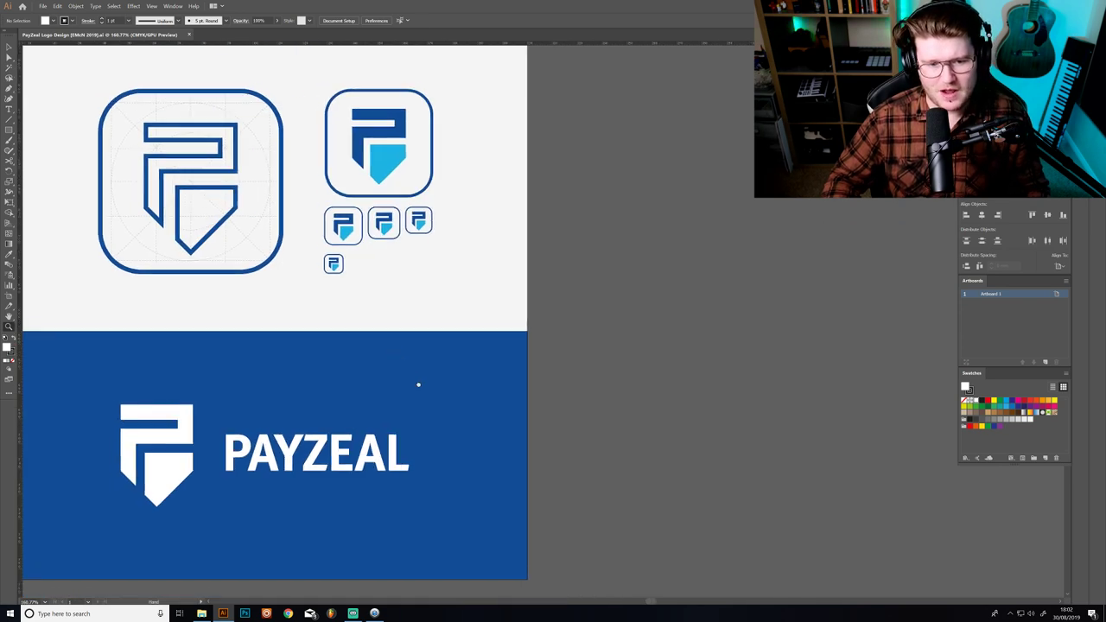
pyautogui.moveTo(400, 342); pyautogui.dragTo(433, 264)
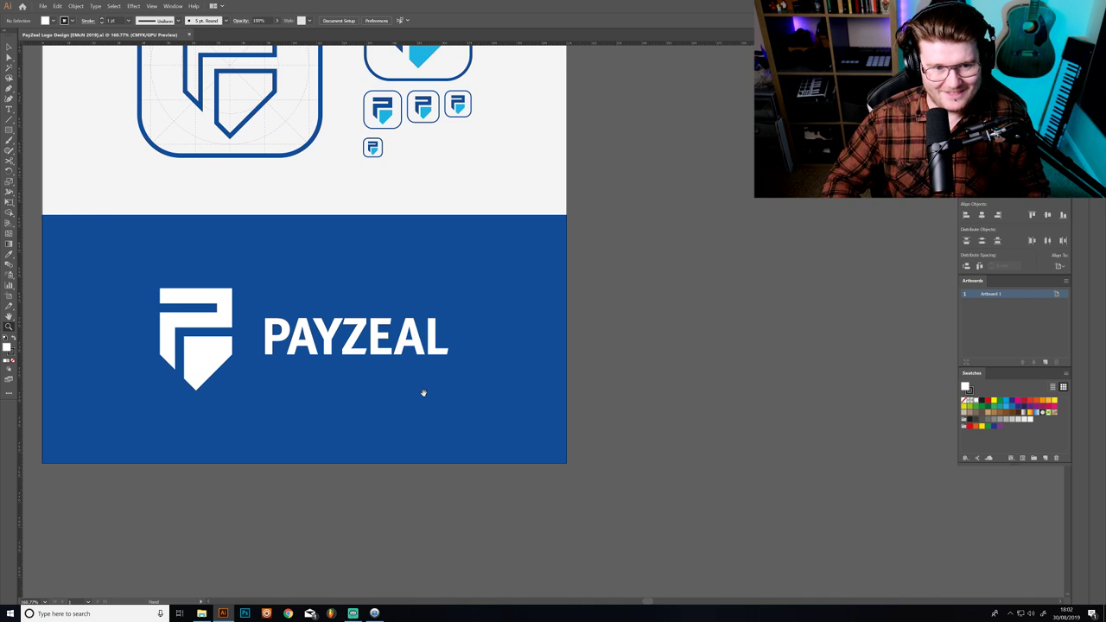
pyautogui.moveTo(422, 391); pyautogui.dragTo(380, 501)
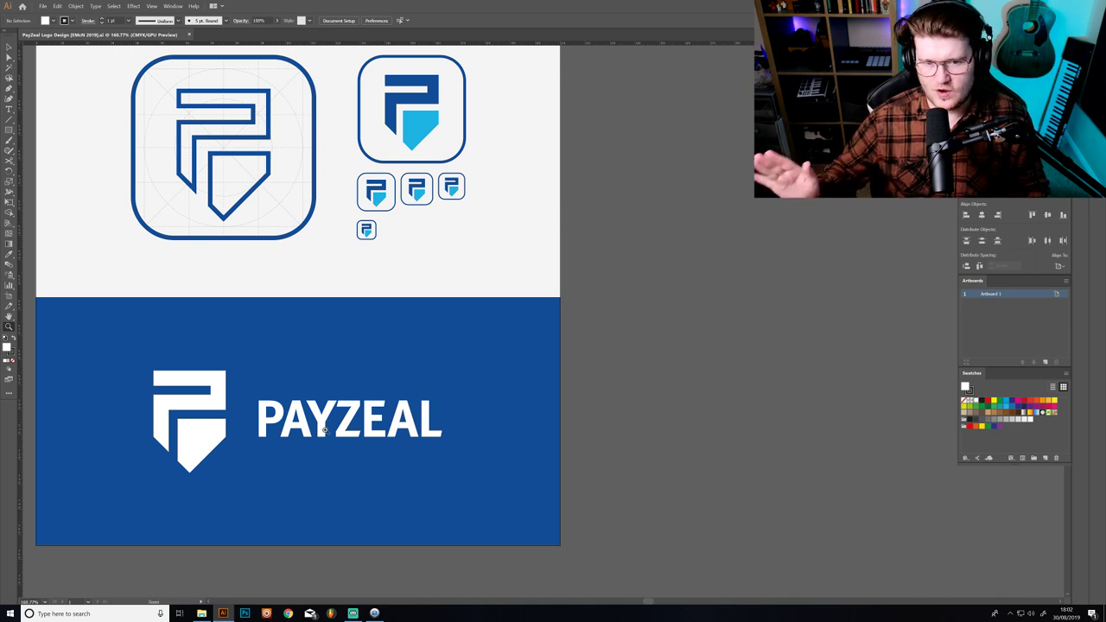
pyautogui.press('v')
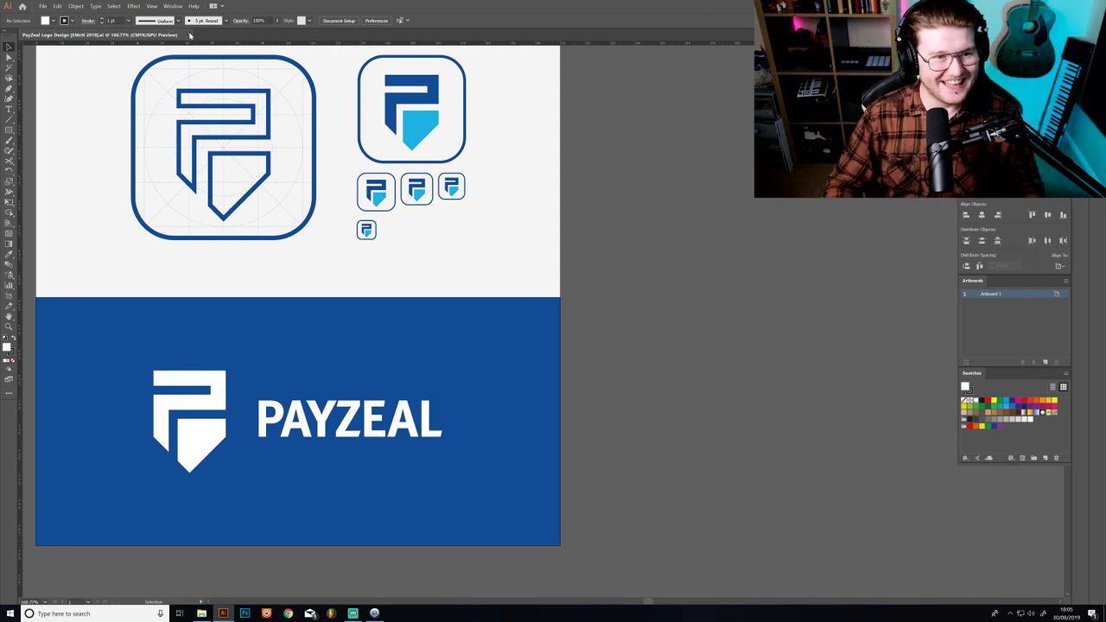
# - Close the navy PayZeal document with Ctrl+W and centre the File Explorer window
pyautogui.hotkey('ctrl', 'w')
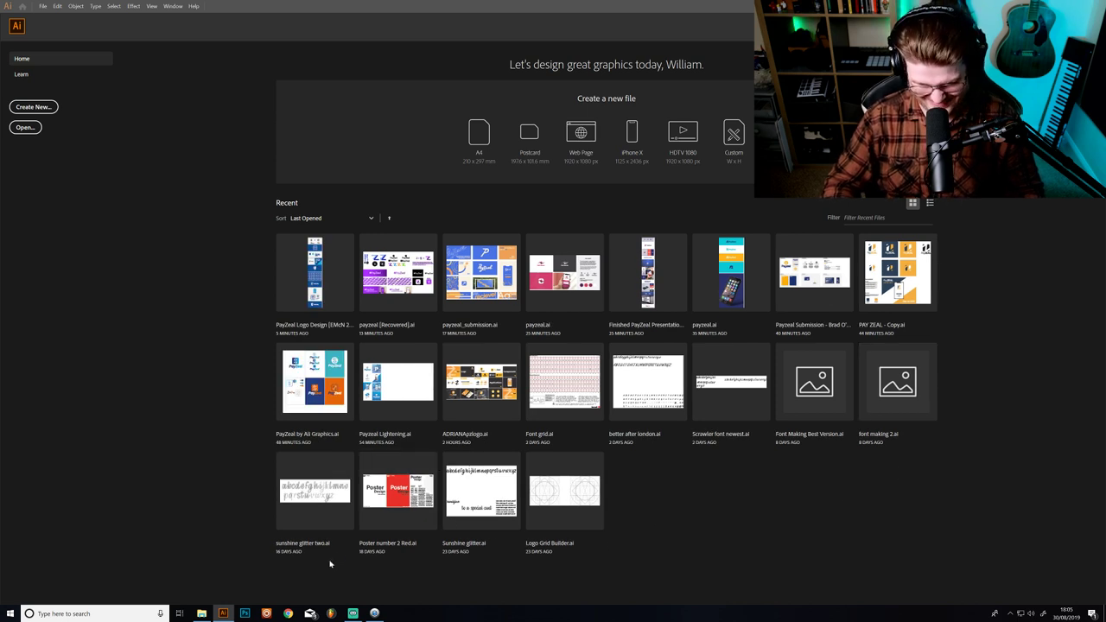
pyautogui.click(204, 612)
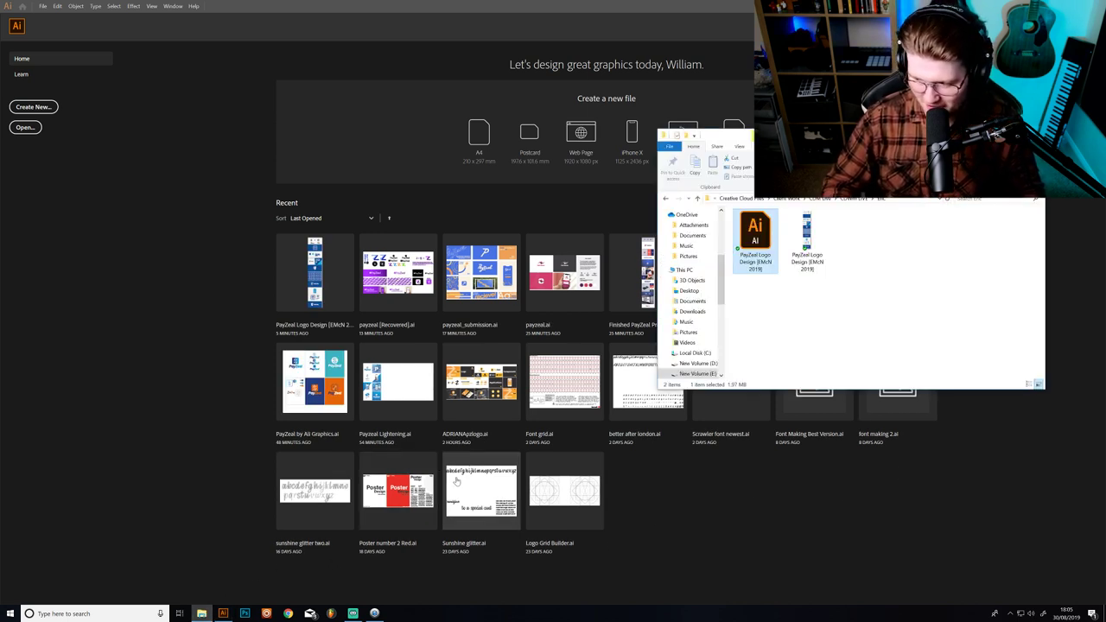
pyautogui.click(890, 334)
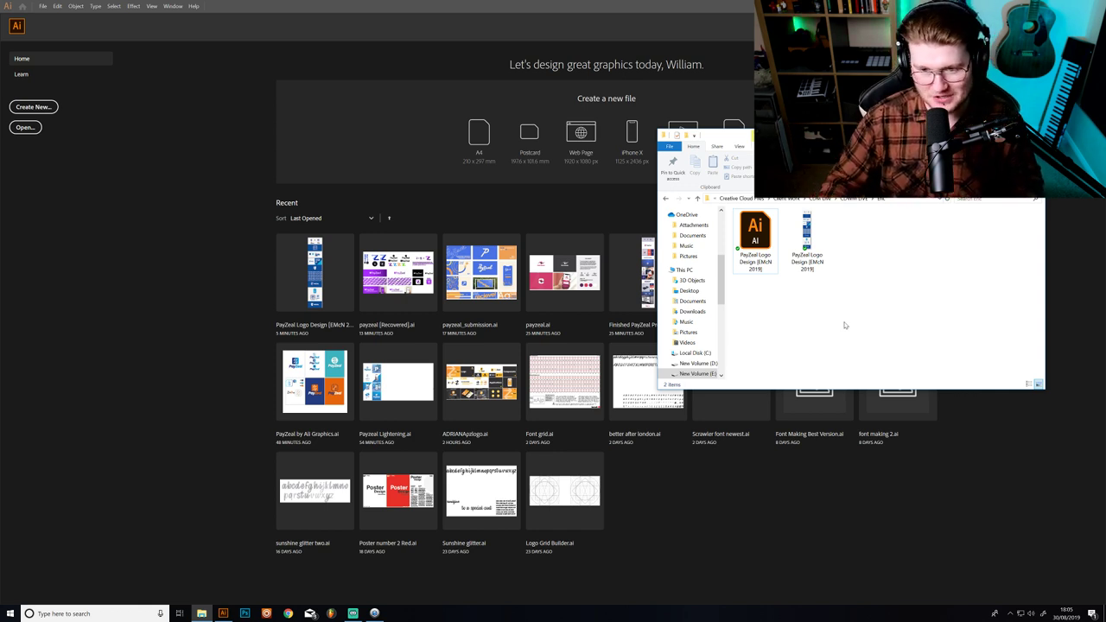
pyautogui.moveTo(804, 138); pyautogui.dragTo(524, 211)
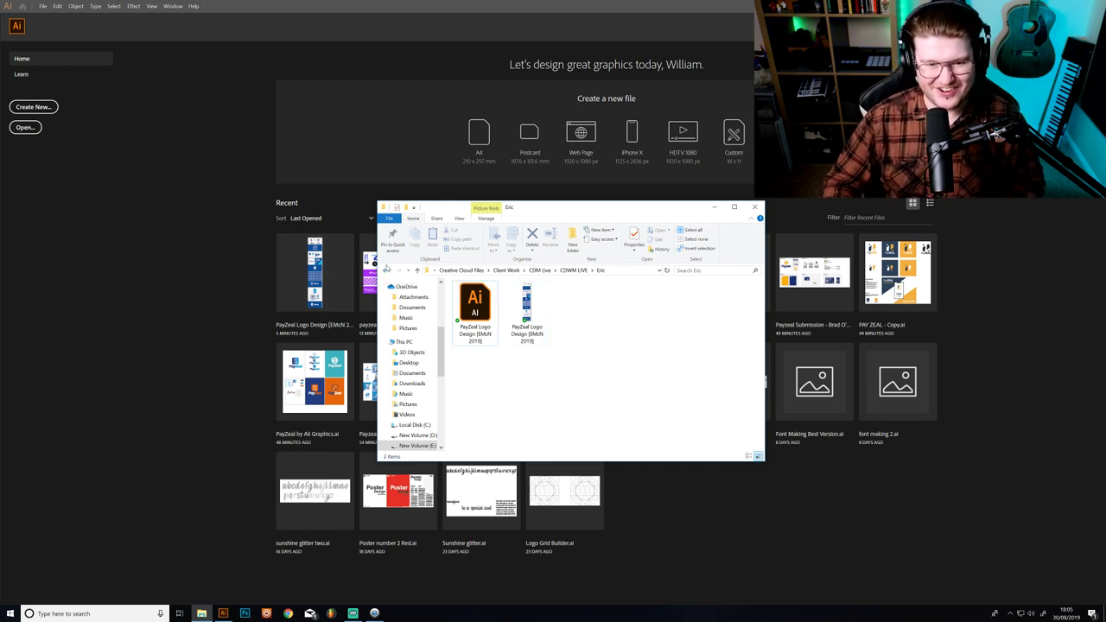
# - Go back to CDWM LIVE and open the next designer's PayZeal file in Illustrator
pyautogui.click(385, 270)
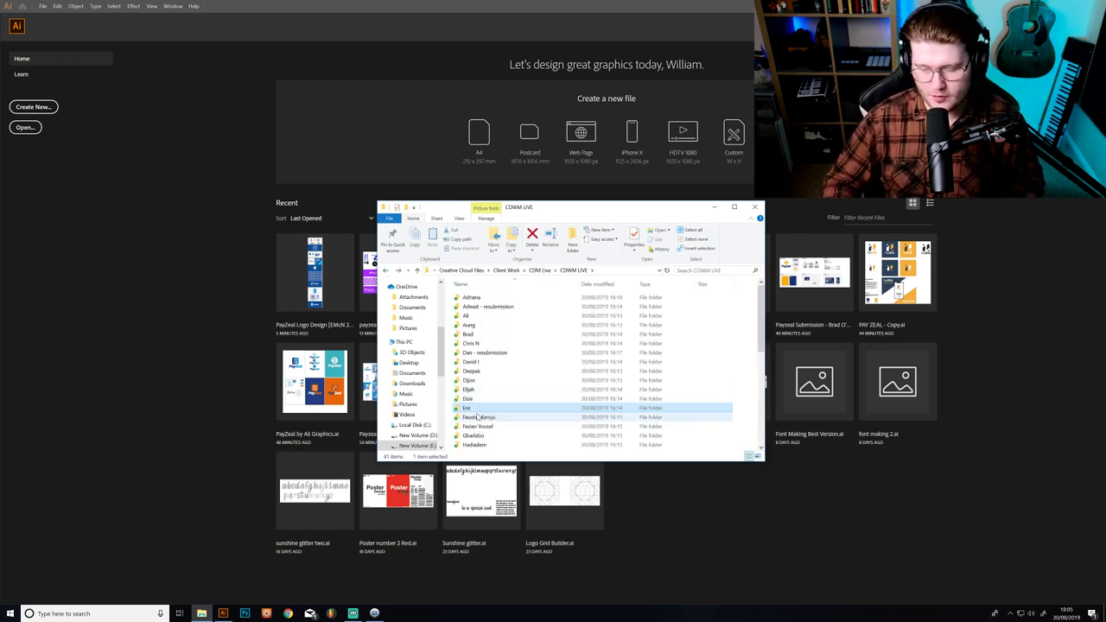
pyautogui.doubleClick(476, 416)
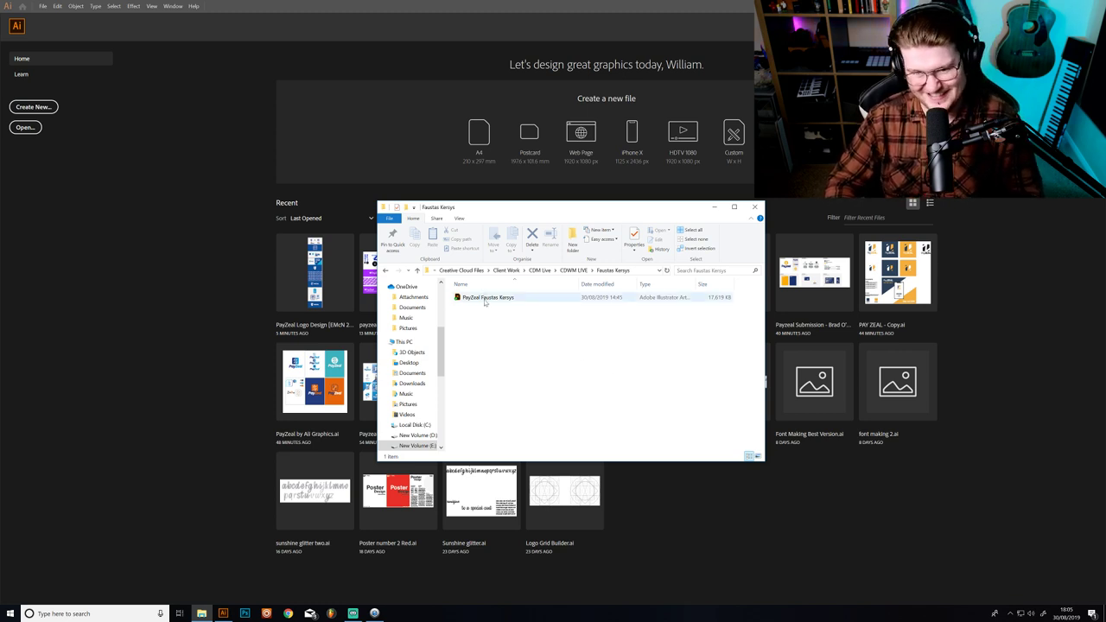
pyautogui.moveTo(485, 302)
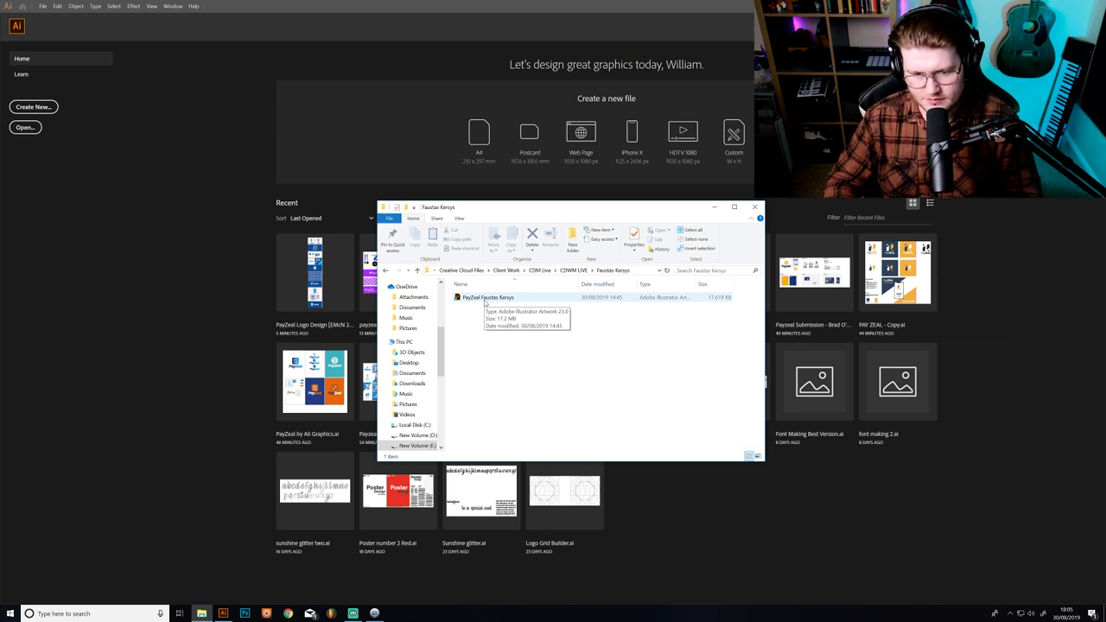
pyautogui.doubleClick(485, 303)
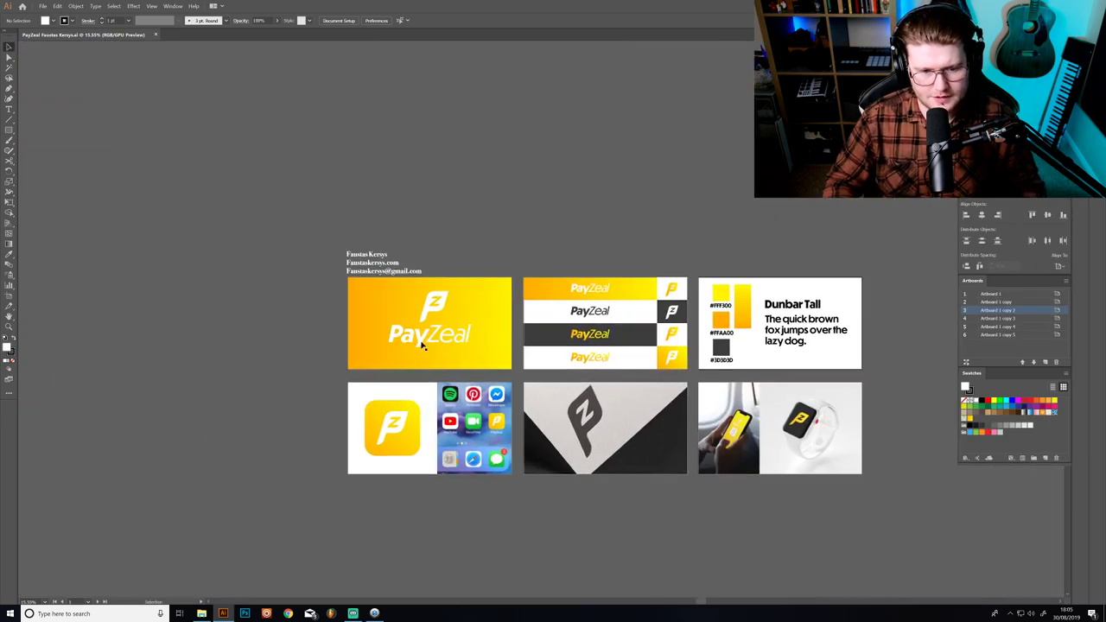
pyautogui.press('z')
pyautogui.moveTo(402, 302); pyautogui.dragTo(461, 292)
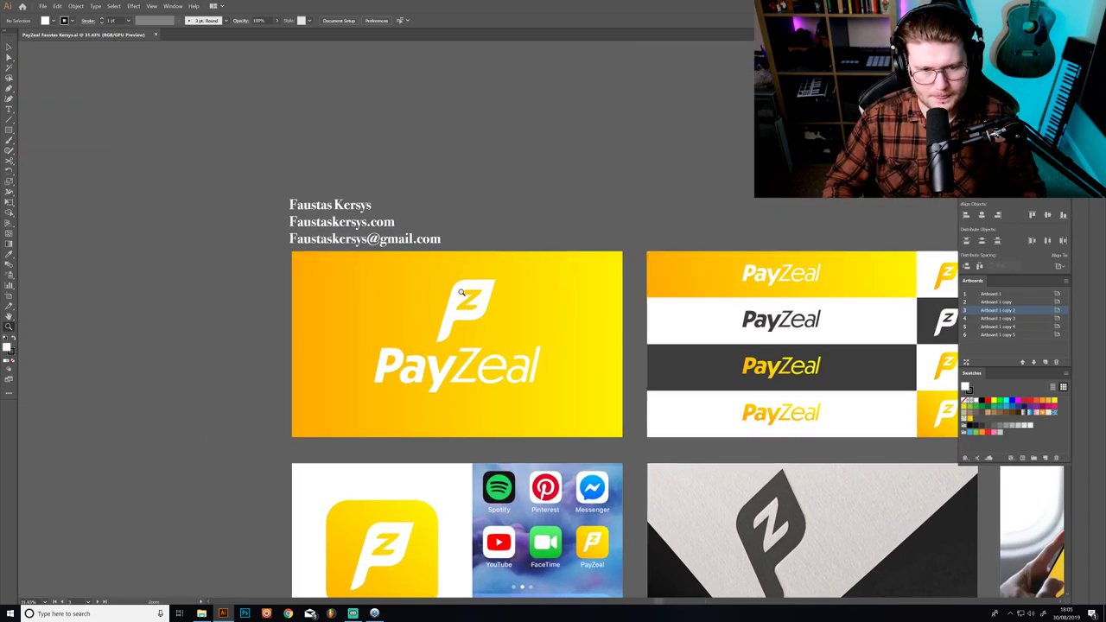
pyautogui.scroll(-1, 521, 360)
pyautogui.click(322, 218)
pyautogui.moveTo(421, 244); pyautogui.dragTo(396, 284)
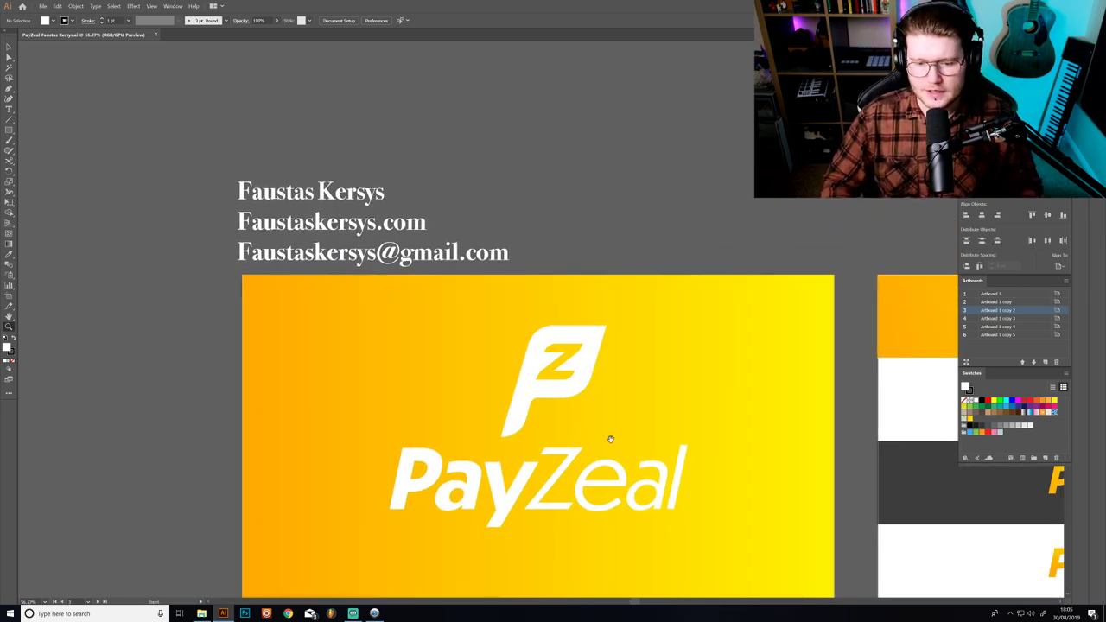
pyautogui.moveTo(607, 437); pyautogui.dragTo(525, 367)
pyautogui.scroll(-2, 525, 367)
pyautogui.moveTo(503, 402); pyautogui.dragTo(351, 382)
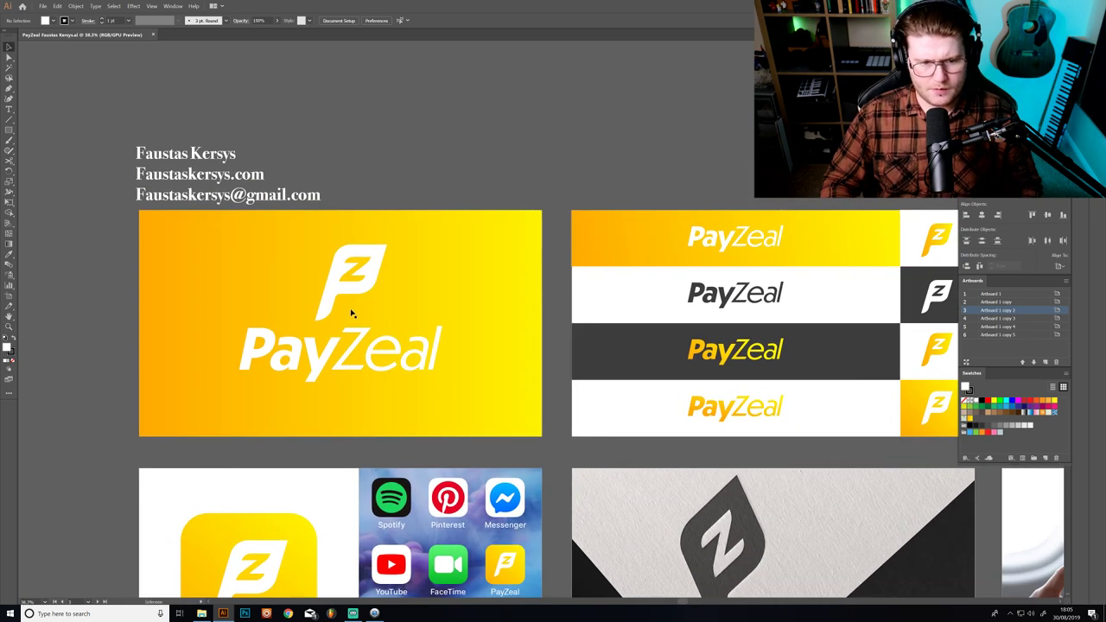
pyautogui.click(498, 258)
pyautogui.click(415, 200)
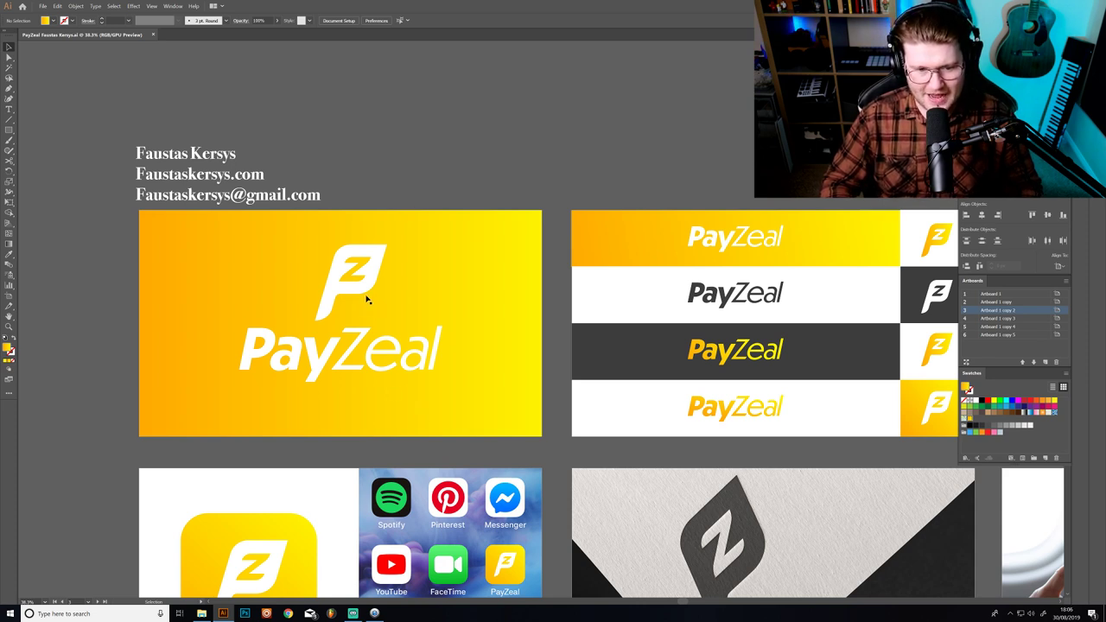
pyautogui.moveTo(666, 311); pyautogui.dragTo(431, 291)
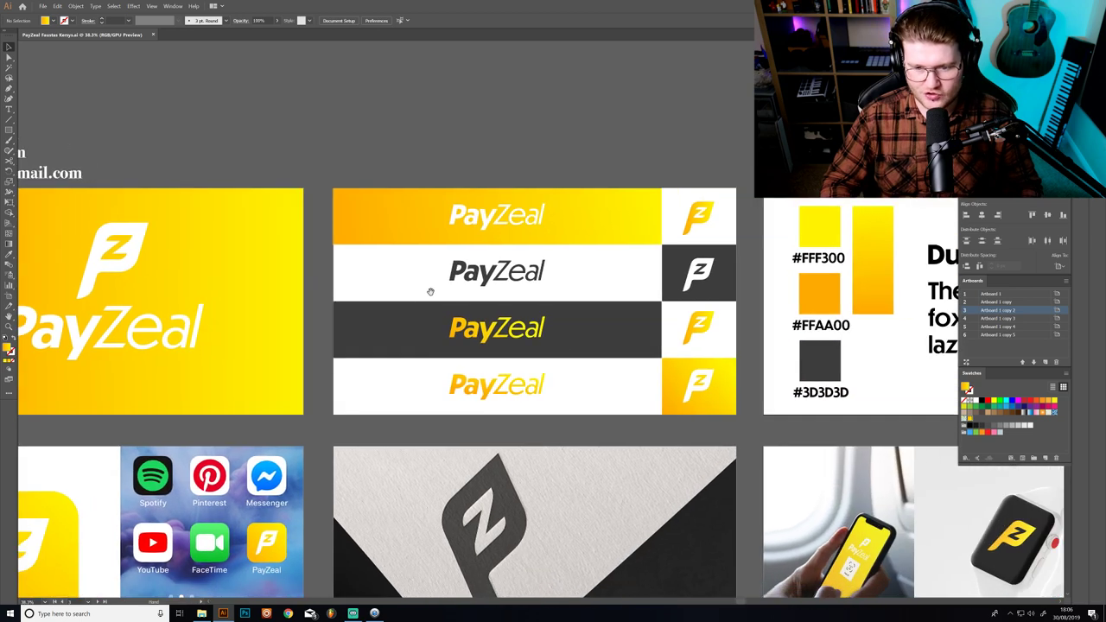
# - Make the white F logo on the dark square yellow using the Eyedropper
pyautogui.click(585, 330)
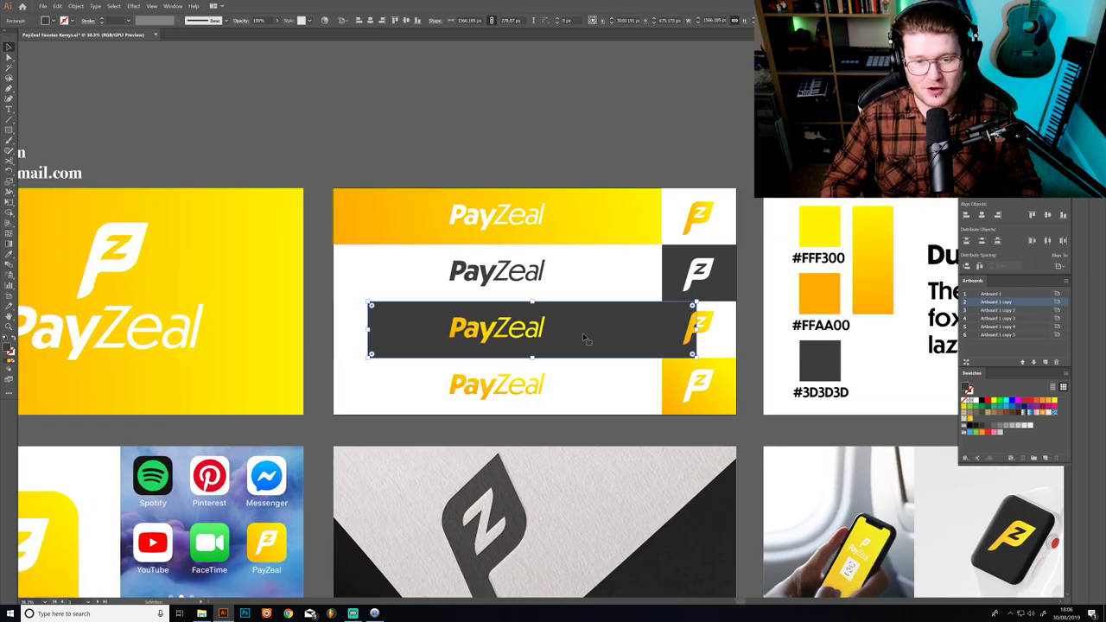
pyautogui.click(582, 335)
pyautogui.scroll(4, 535, 331)
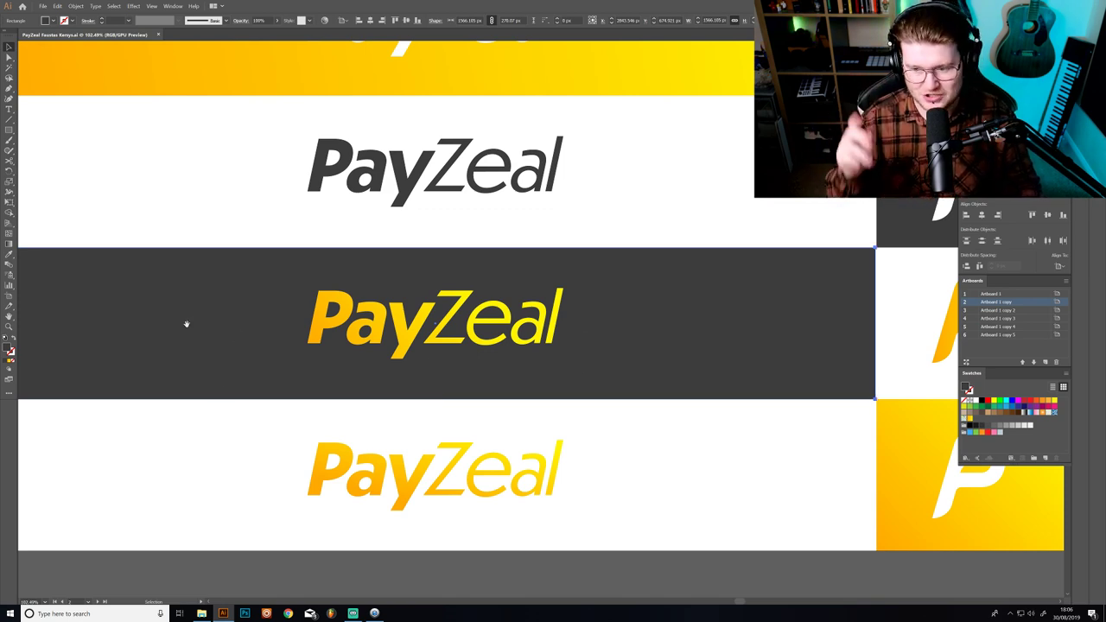
pyautogui.moveTo(632, 299); pyautogui.dragTo(306, 413)
pyautogui.moveTo(420, 343); pyautogui.dragTo(508, 192)
pyautogui.click(695, 201)
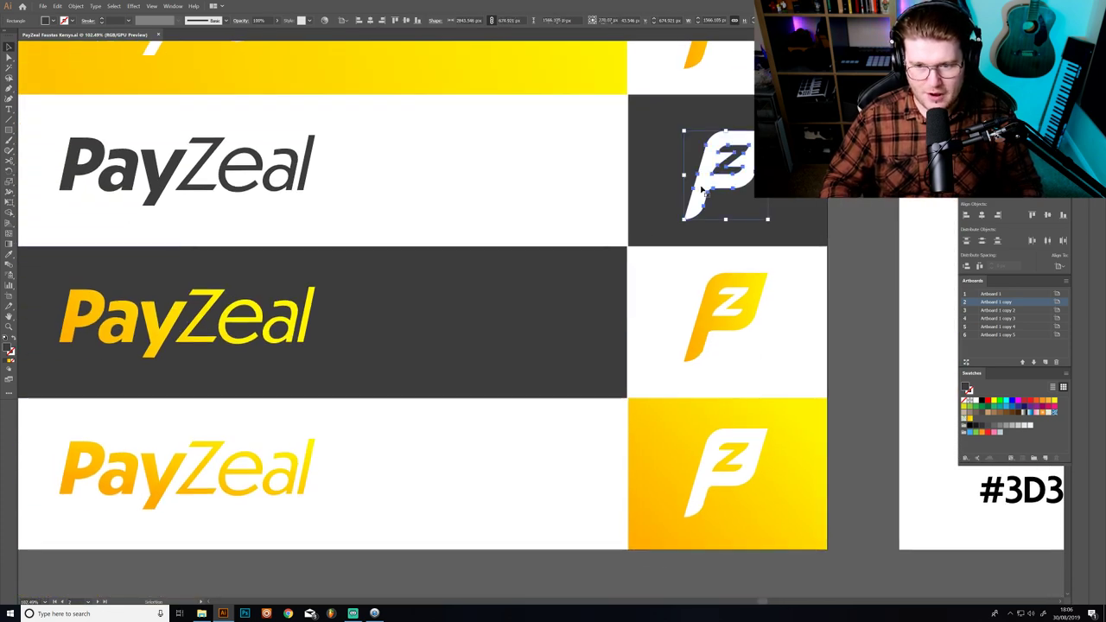
pyautogui.press('i')
pyautogui.click(763, 291)
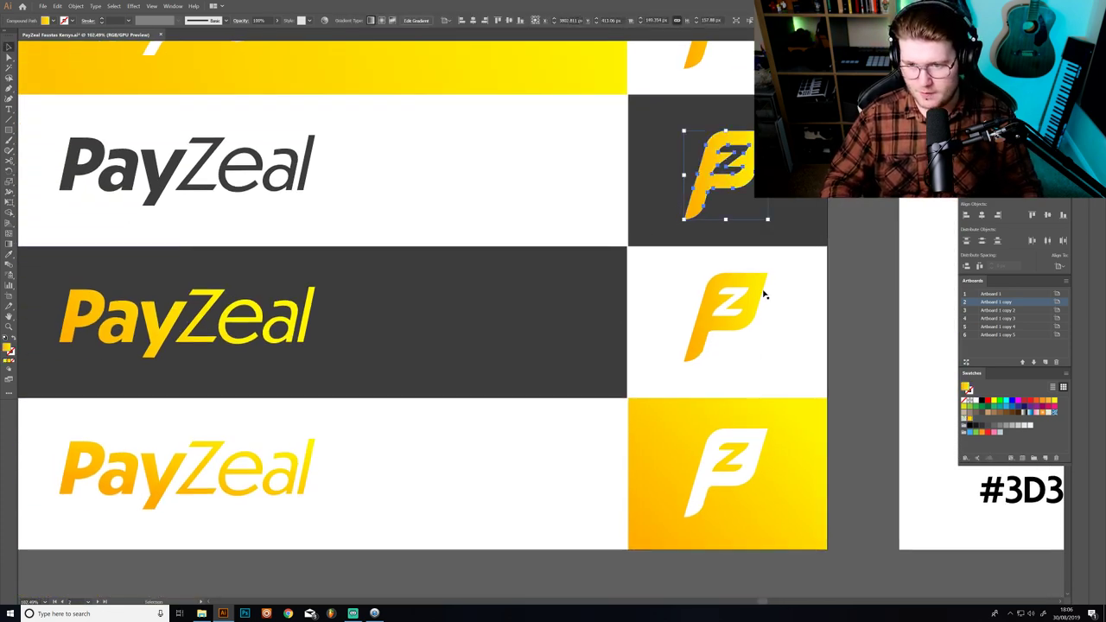
pyautogui.hotkey('ctrl', 'shift', 'a')
# - Make the yellow F logo on the white square dark grey using the Eyedropper
pyautogui.press('z')
pyautogui.hotkey('ctrl', 'alt', '0')
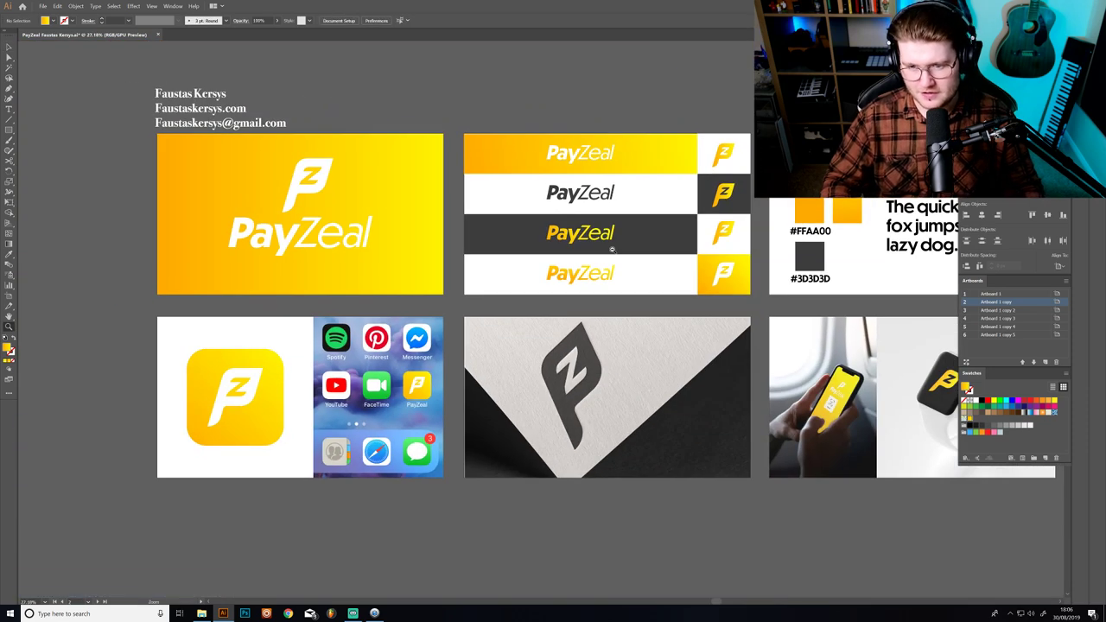
pyautogui.moveTo(723, 202); pyautogui.dragTo(724, 204)
pyautogui.keyDown('ctrl'); pyautogui.click(735, 288); pyautogui.keyUp('ctrl')
pyautogui.press('i')
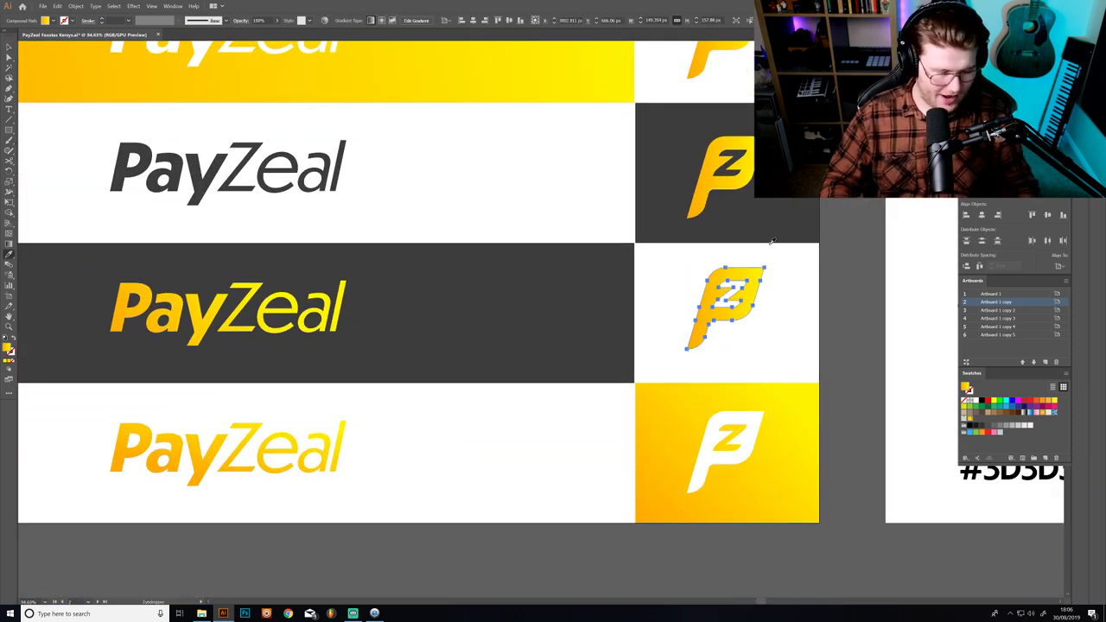
pyautogui.click(771, 241)
pyautogui.hotkey('ctrl', 'shift', 'a')
pyautogui.scroll(-4, 510, 309)
pyautogui.scroll(1, 510, 309)
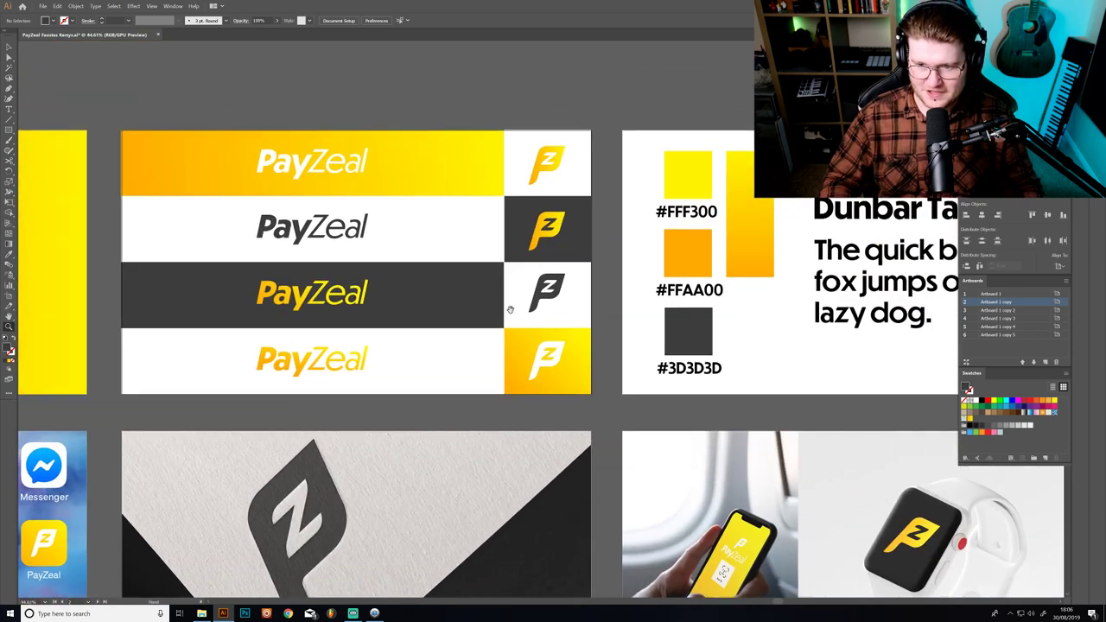
pyautogui.moveTo(767, 381); pyautogui.dragTo(551, 380)
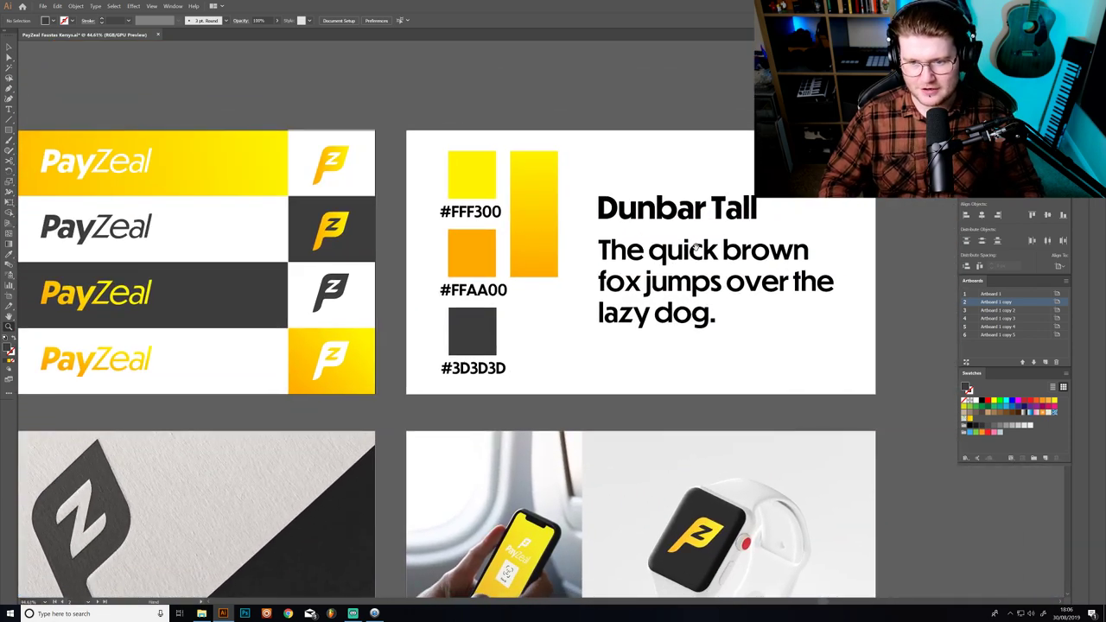
pyautogui.scroll(1, 697, 248)
pyautogui.hscroll(-6, 696, 248)
pyautogui.scroll(-3, 696, 248)
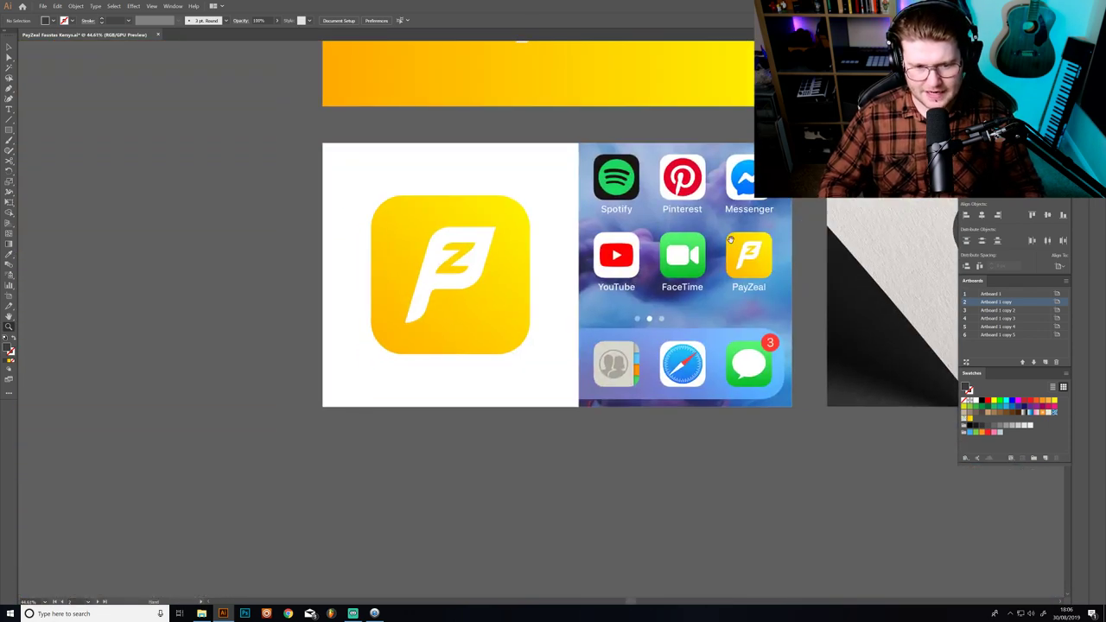
# - Give the white F on the app icon a drop shadow at 40% opacity
pyautogui.press('v')
pyautogui.click(458, 280)
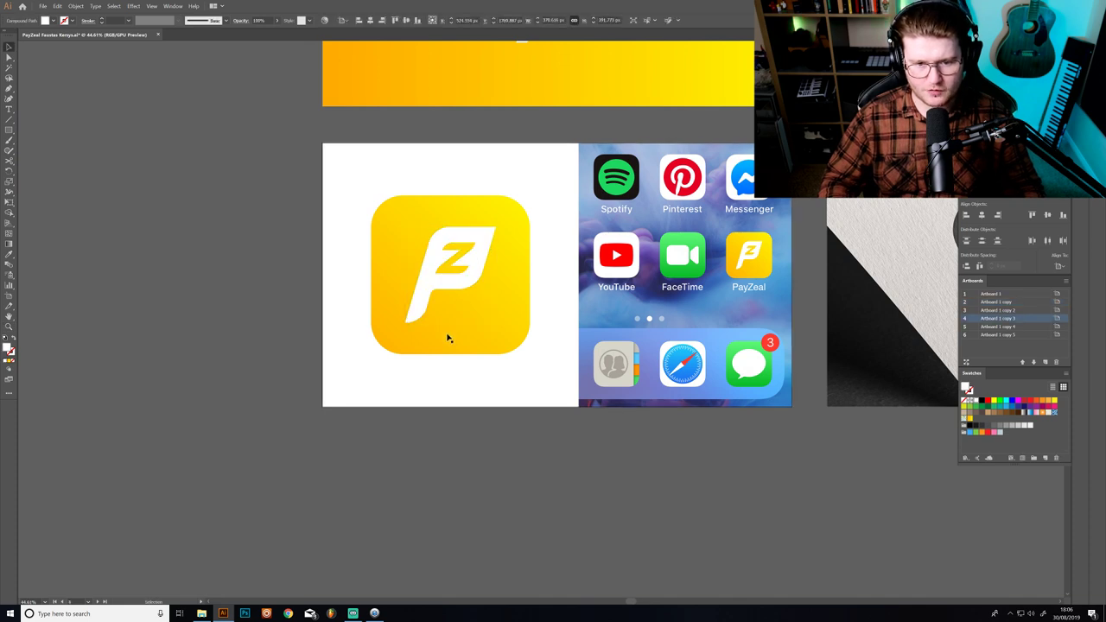
pyautogui.click(133, 6)
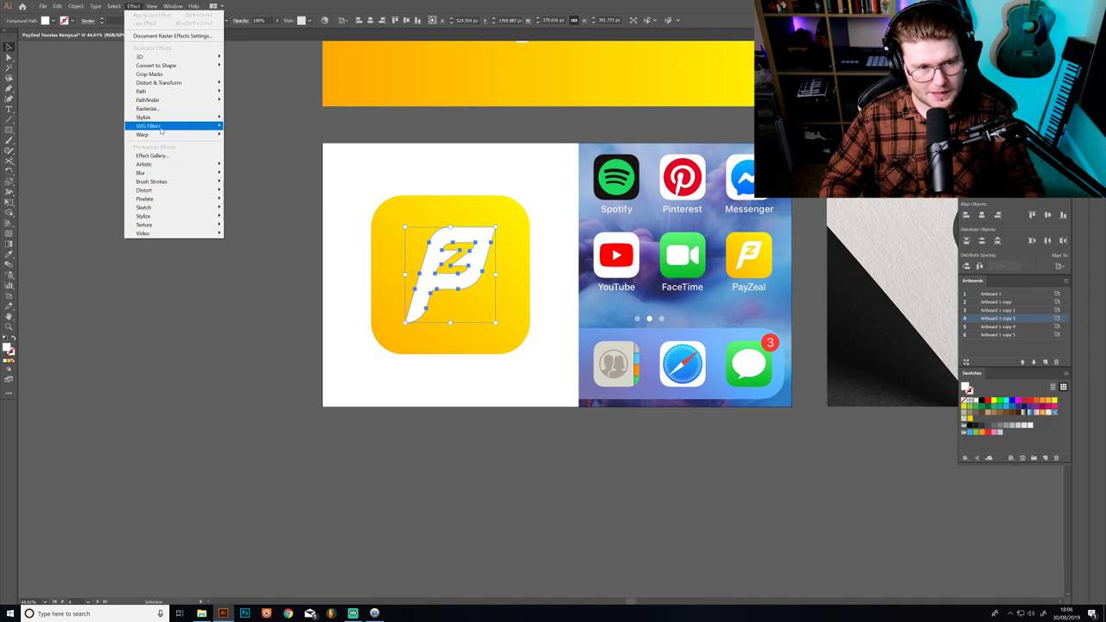
pyautogui.moveTo(166, 118)
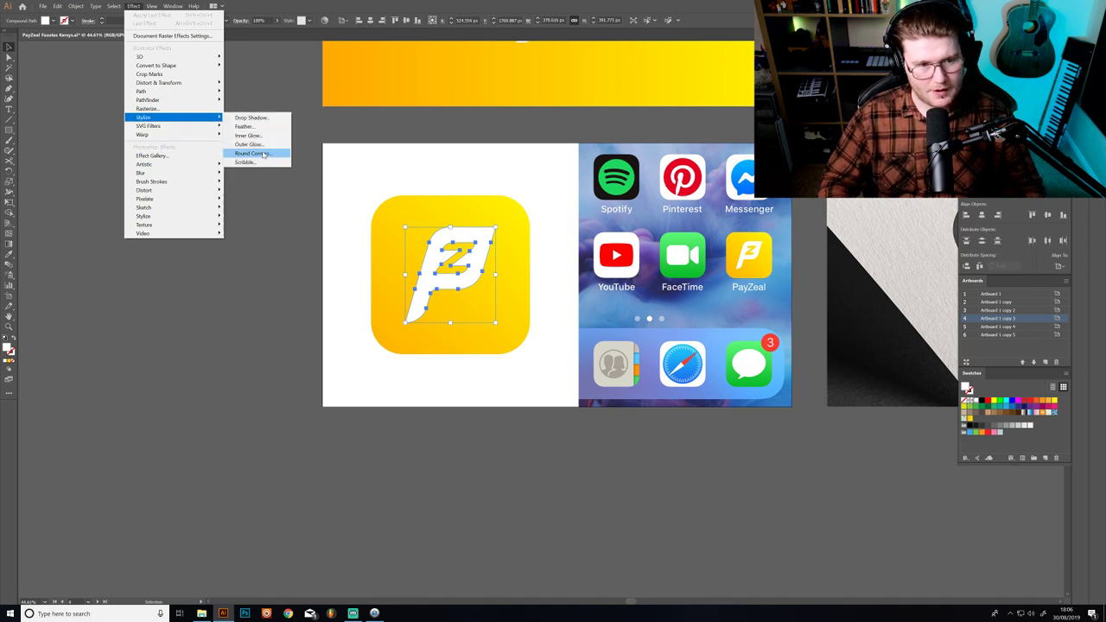
pyautogui.click(250, 118)
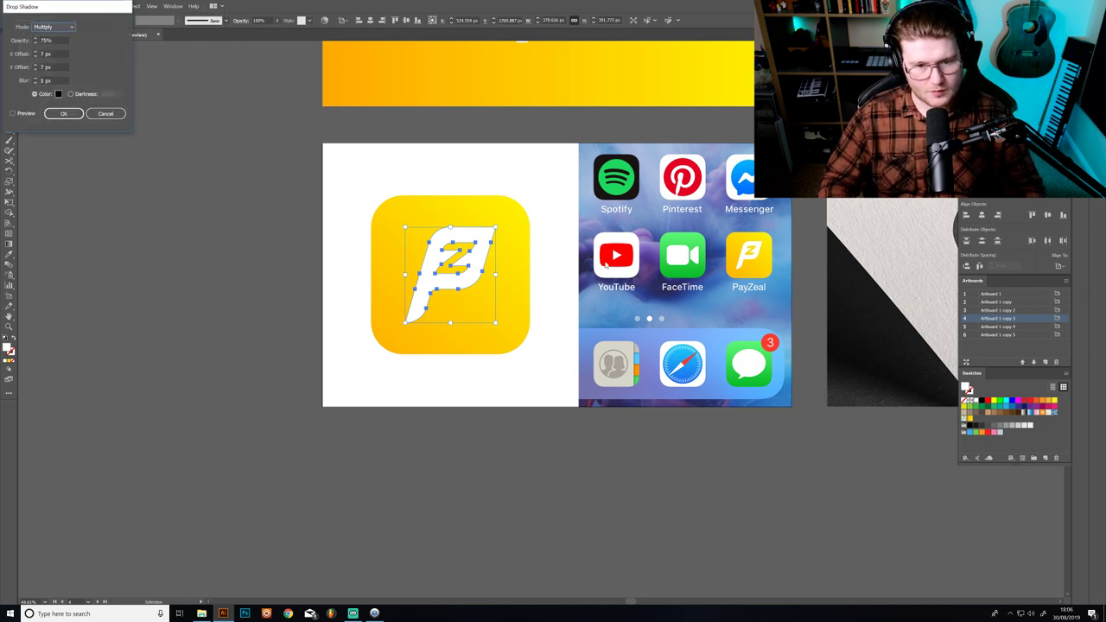
pyautogui.click(14, 114)
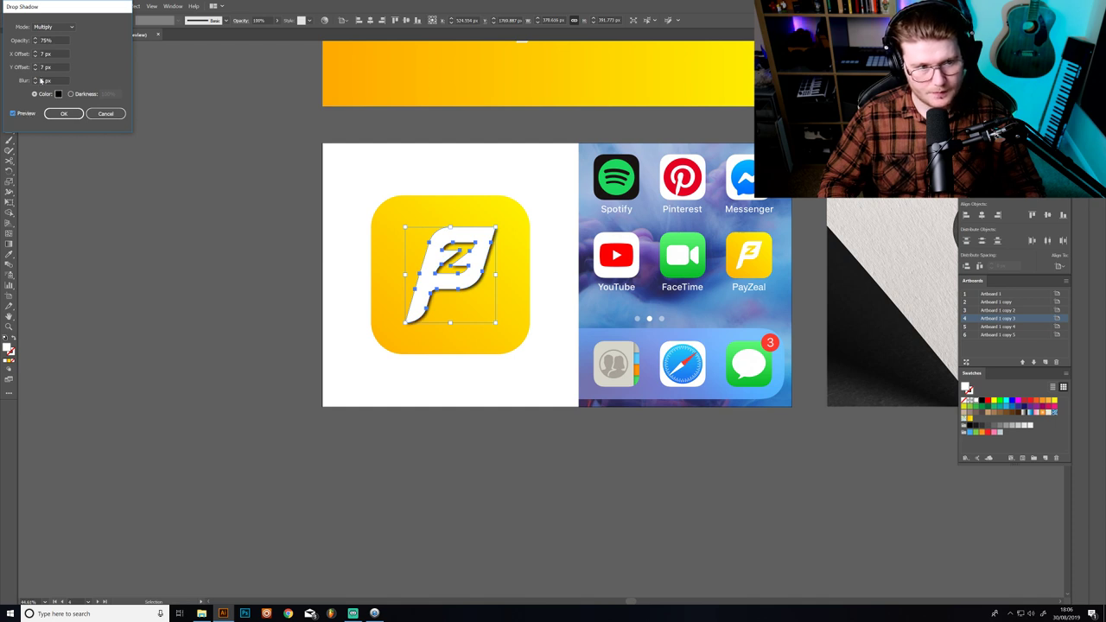
pyautogui.doubleClick(36, 40)
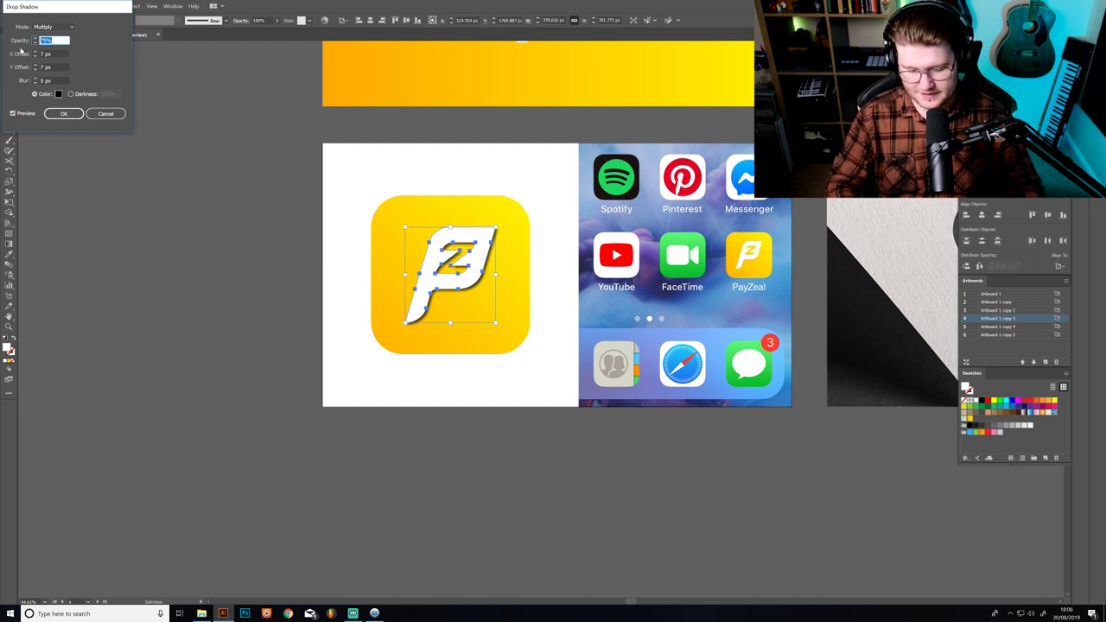
pyautogui.write('40')
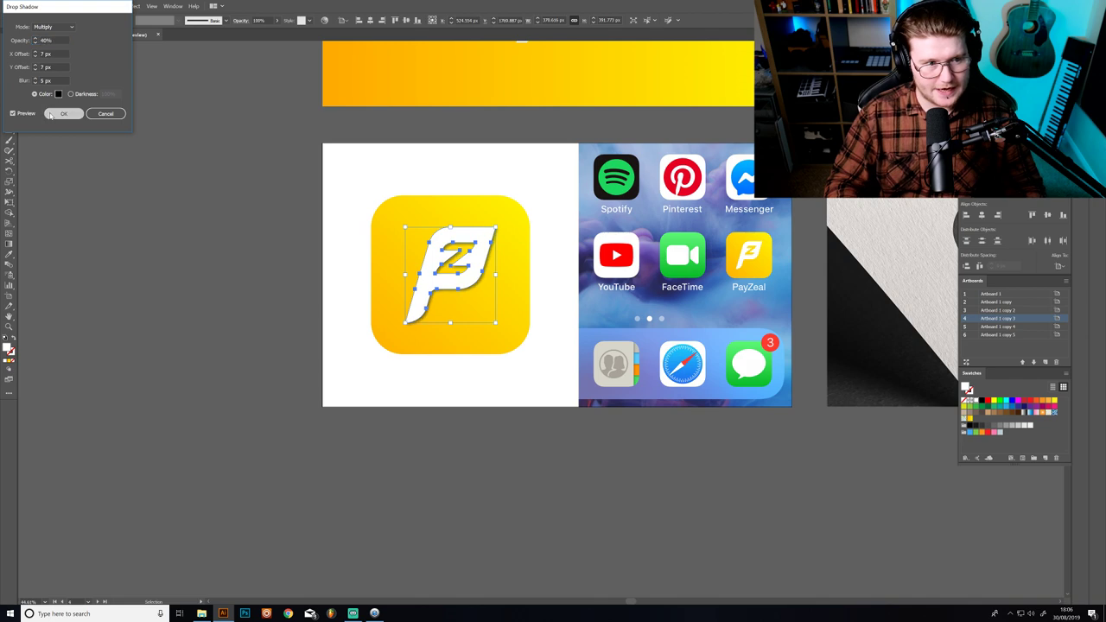
pyautogui.click(64, 113)
pyautogui.click(316, 240)
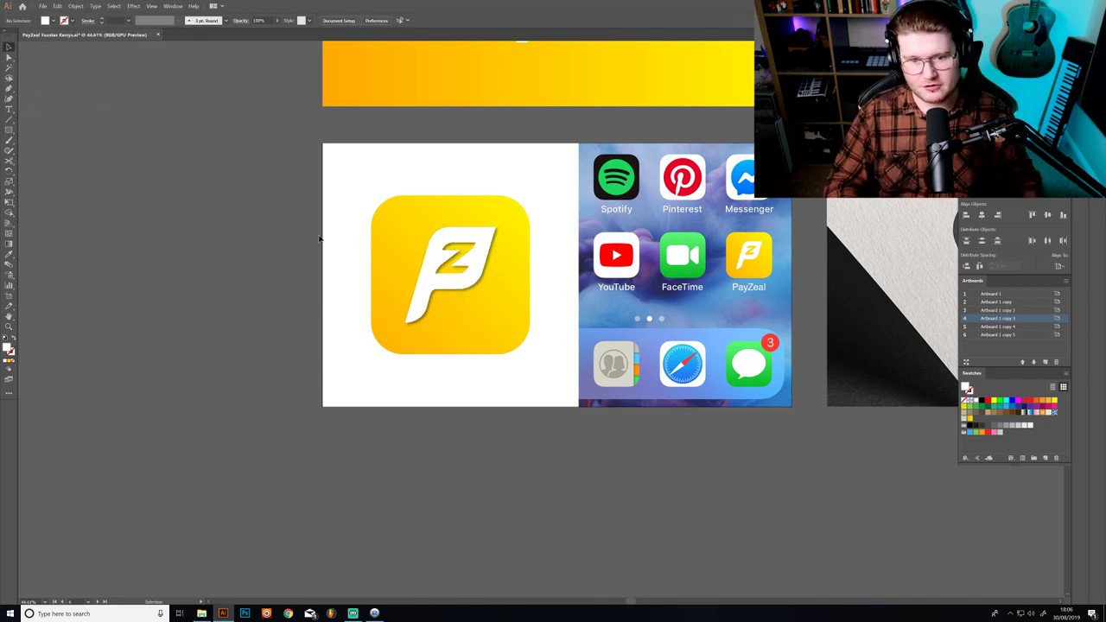
# - Zoom out to show all six artboards, with the colour artboard and mockups in view
pyautogui.press('z')
pyautogui.moveTo(373, 281); pyautogui.dragTo(327, 295)
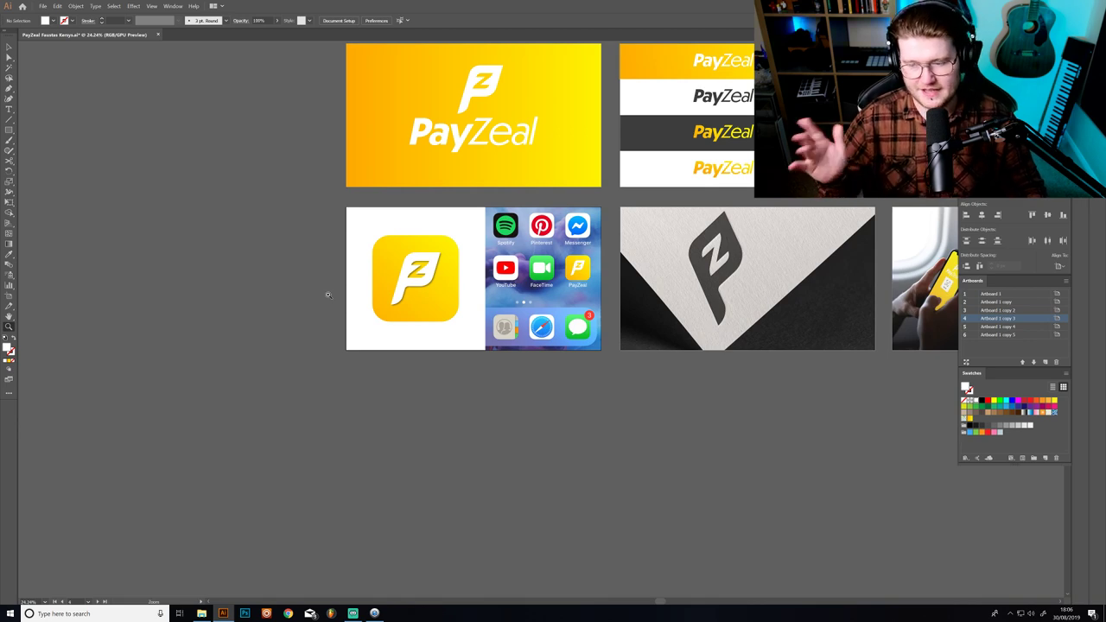
pyautogui.moveTo(962, 376); pyautogui.dragTo(546, 393)
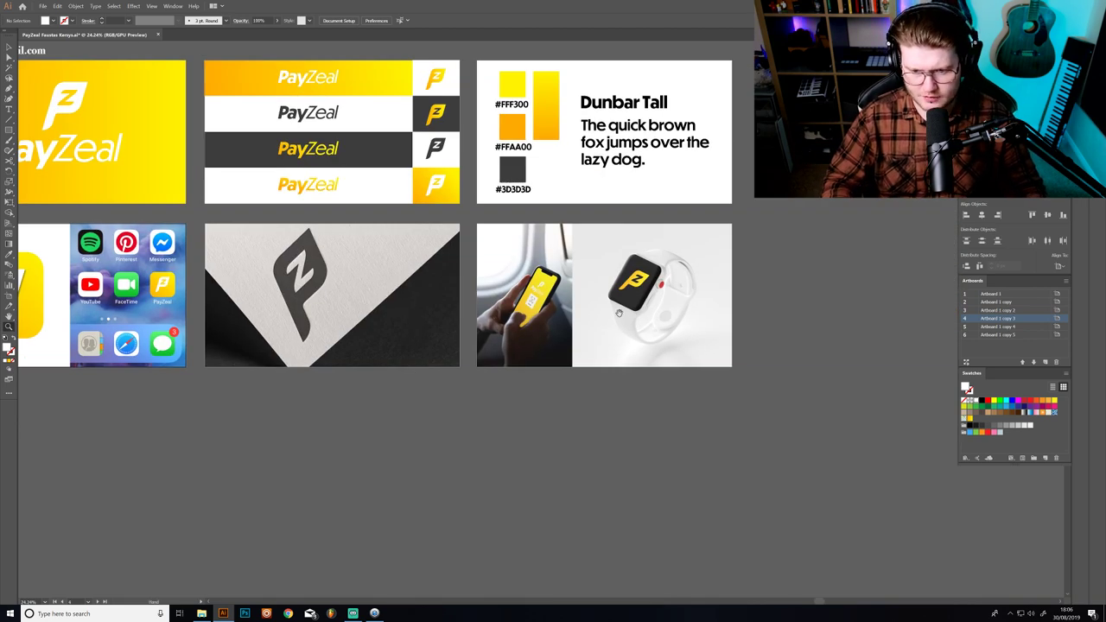
pyautogui.scroll(3, 605, 320)
pyautogui.scroll(3, 498, 402)
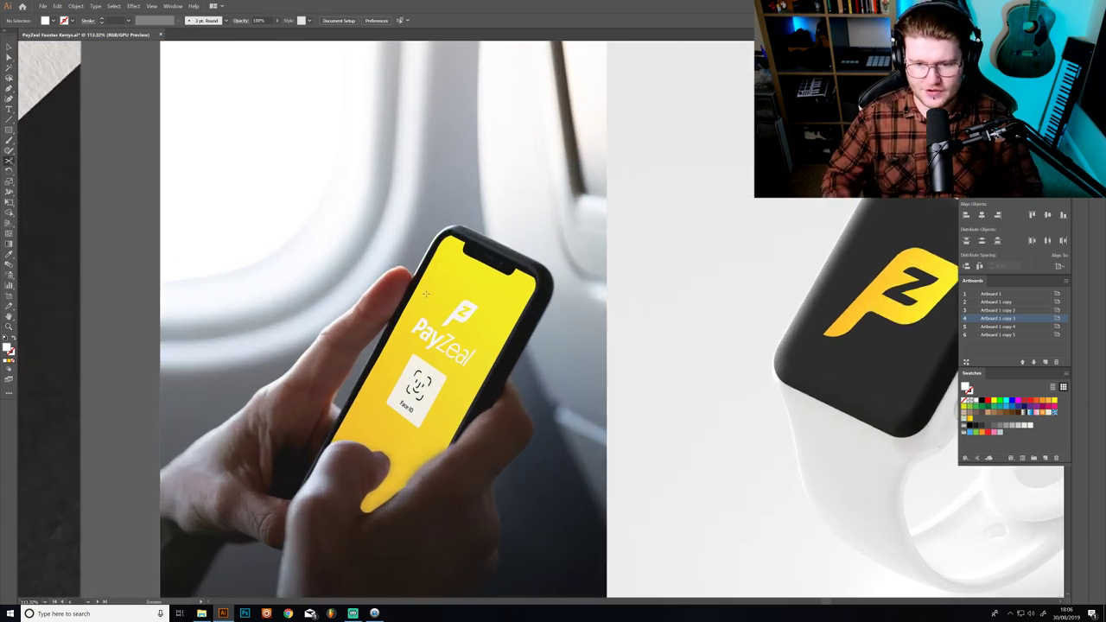
pyautogui.hscroll(5, 613, 390)
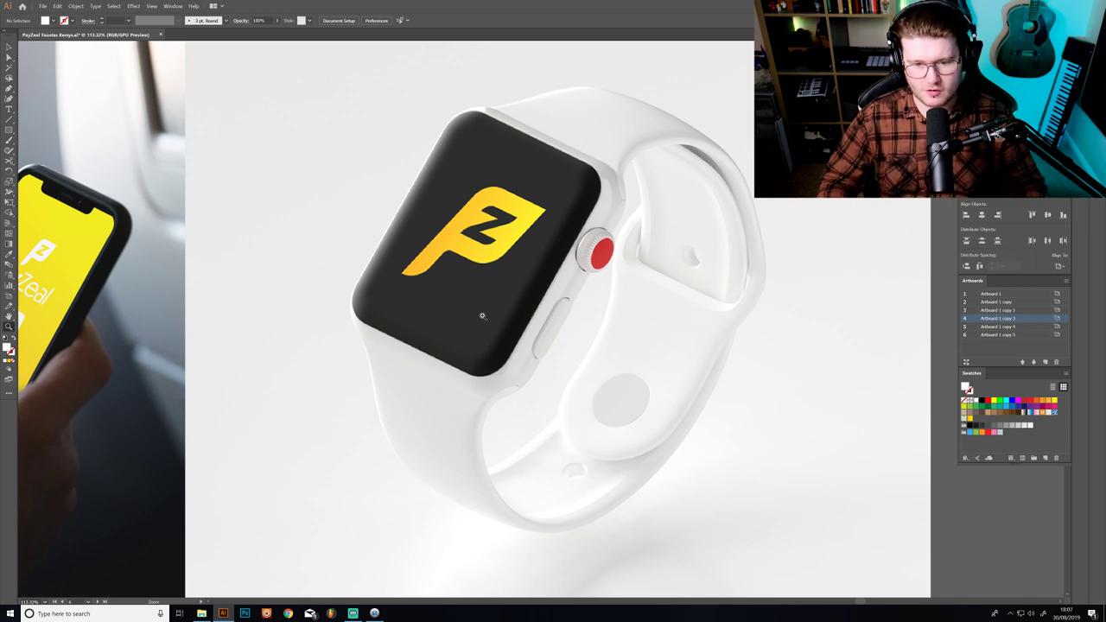
pyautogui.scroll(-6, 482, 315)
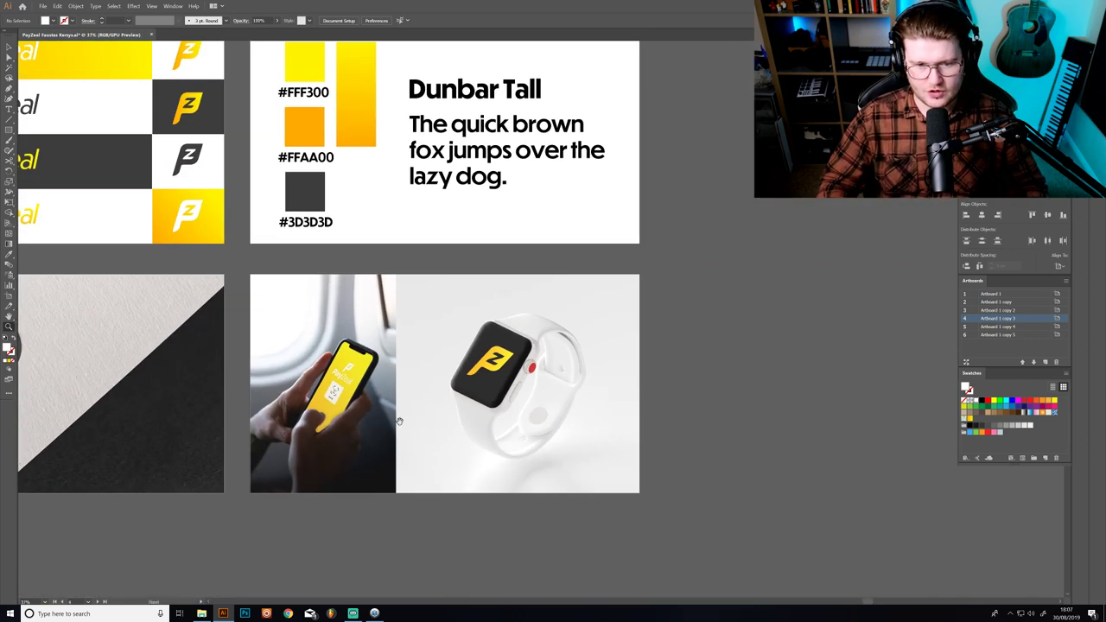
pyautogui.scroll(2, 540, 406)
pyautogui.hscroll(-5, 540, 406)
pyautogui.scroll(-2, 540, 406)
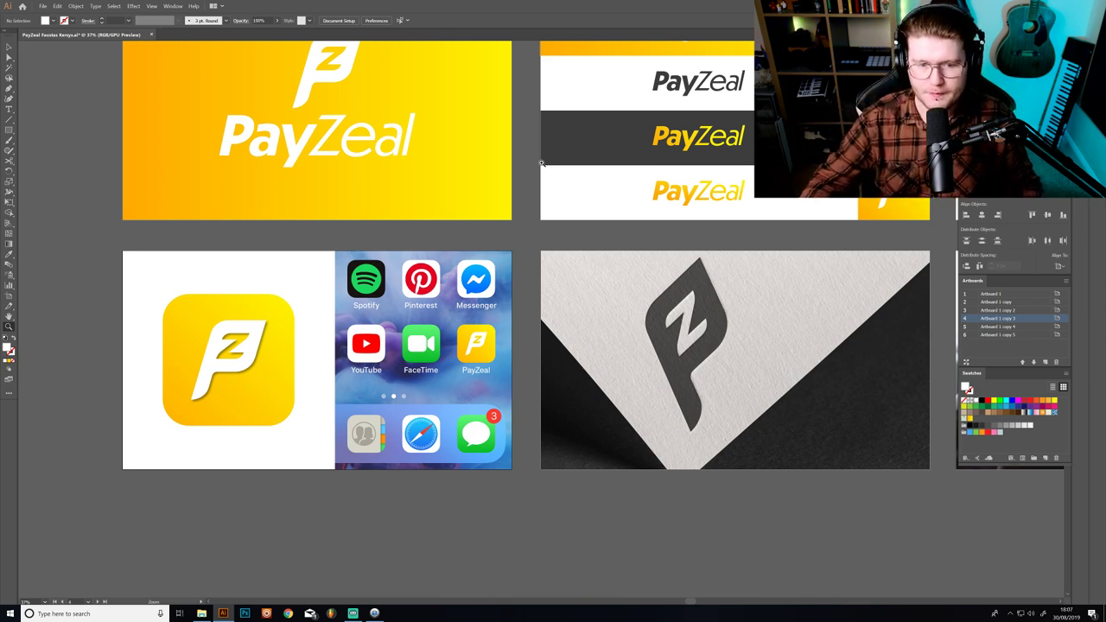
pyautogui.moveTo(540, 162); pyautogui.dragTo(451, 355)
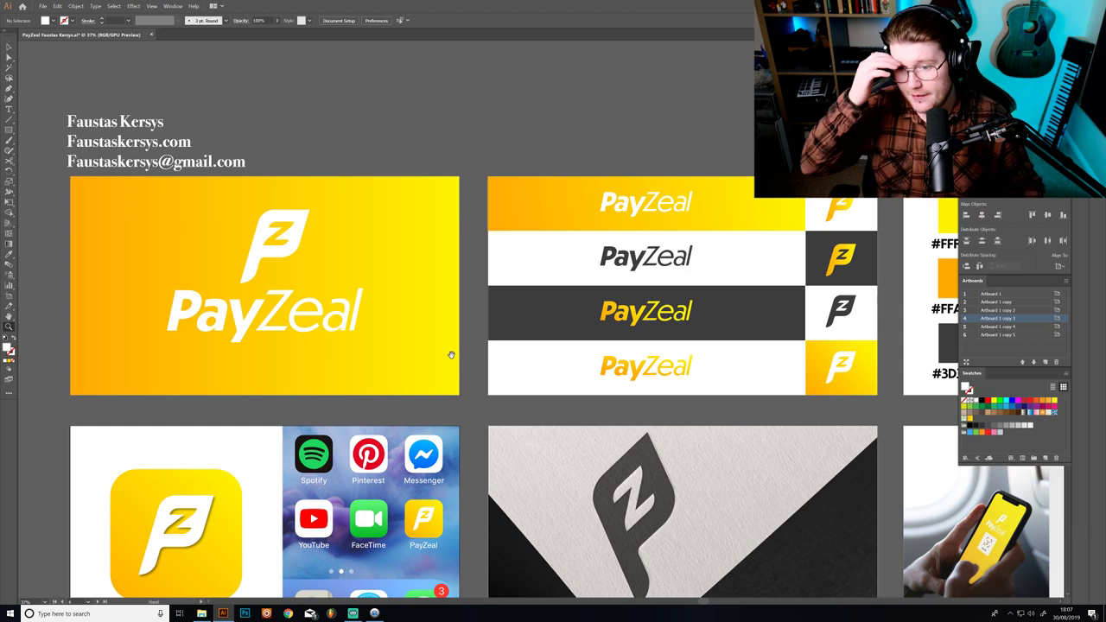
pyautogui.press('z')
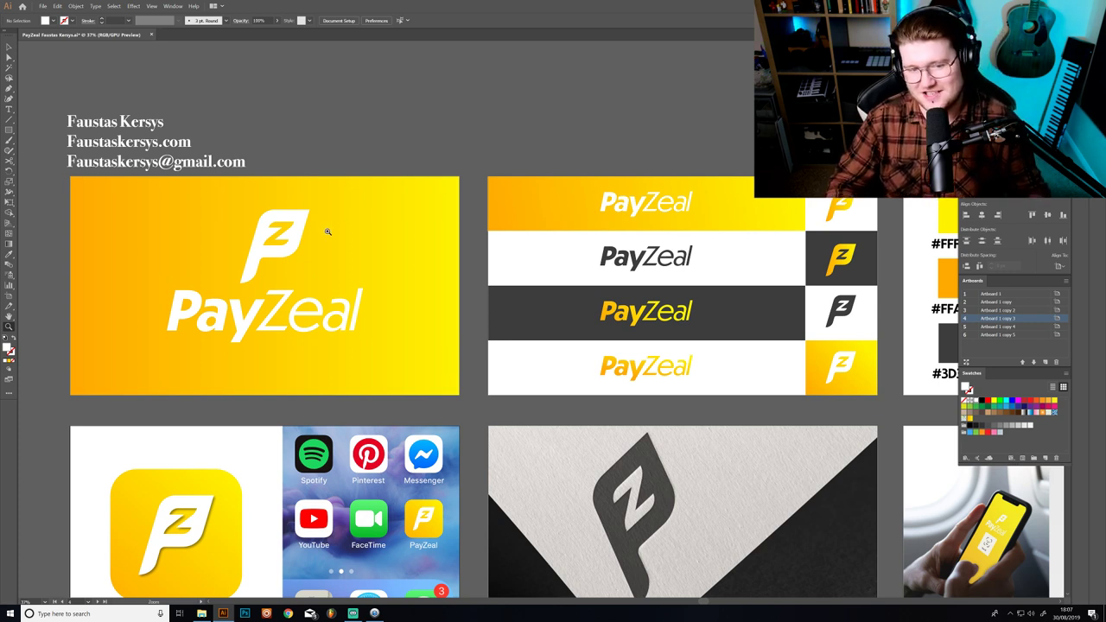
pyautogui.moveTo(720, 291); pyautogui.dragTo(207, 122)
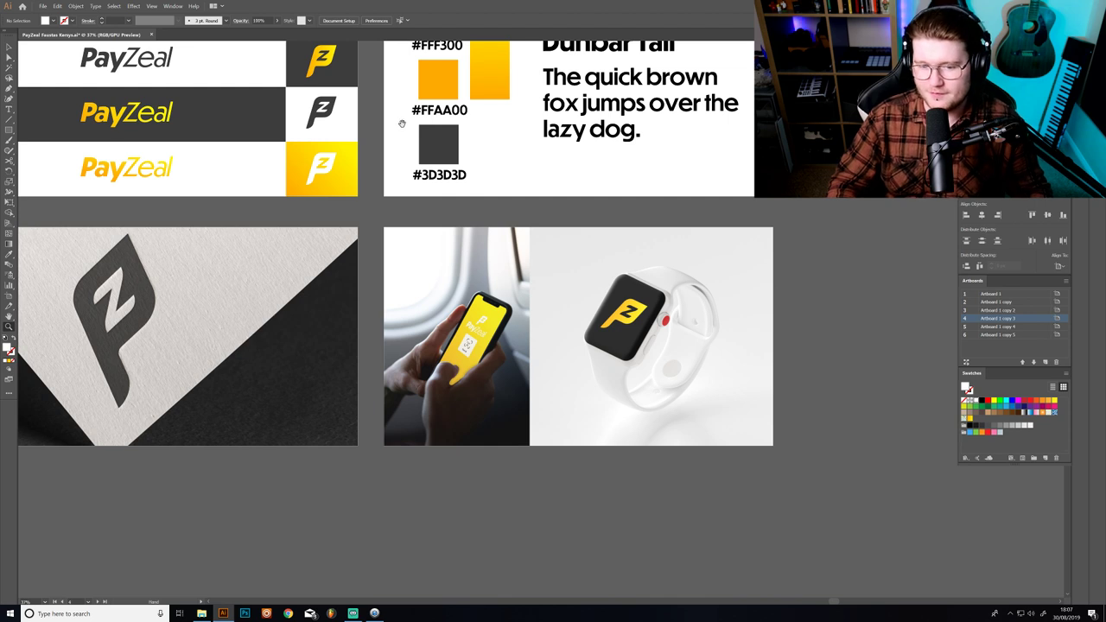
pyautogui.moveTo(582, 167); pyautogui.dragTo(578, 289)
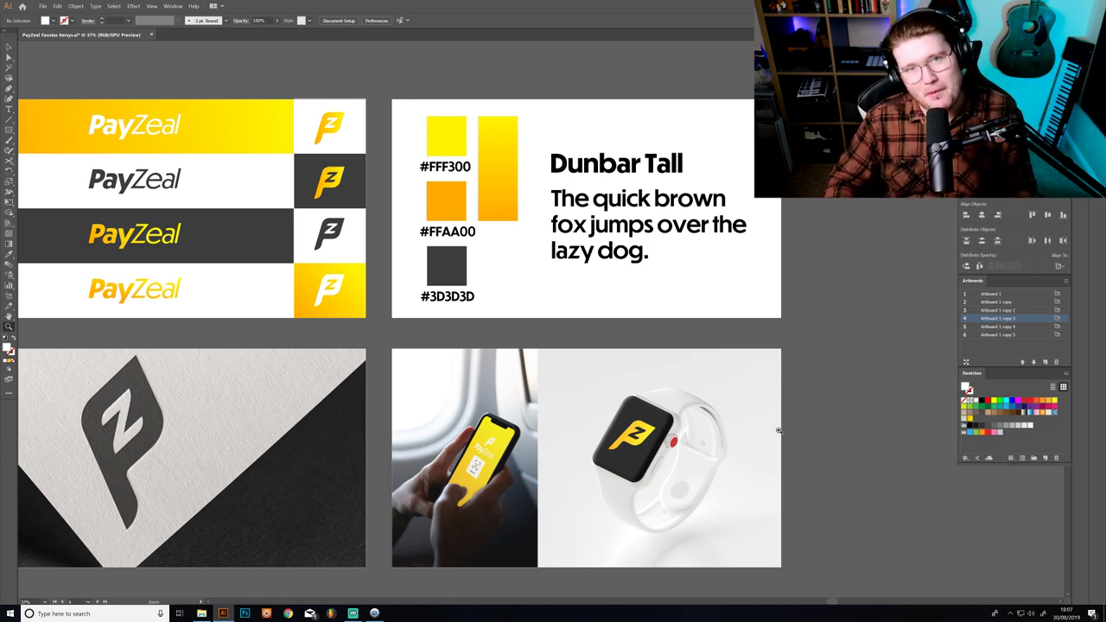
pyautogui.hotkey('ctrl', 'alt', '0')
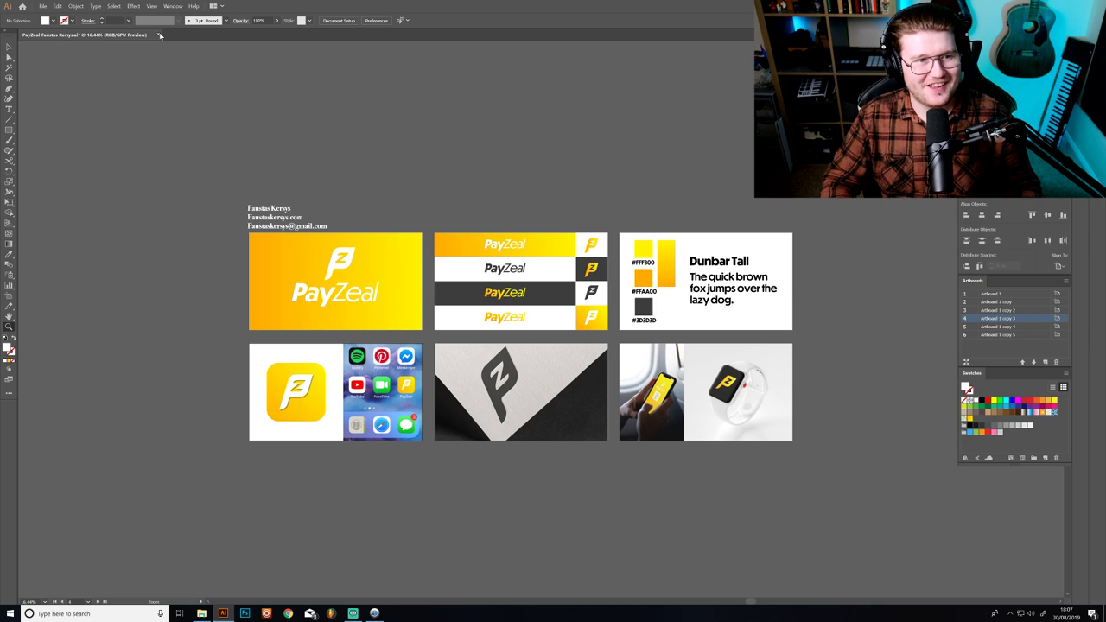
# - Close the yellow PayZeal document, discarding its unsaved changes
pyautogui.click(158, 34)
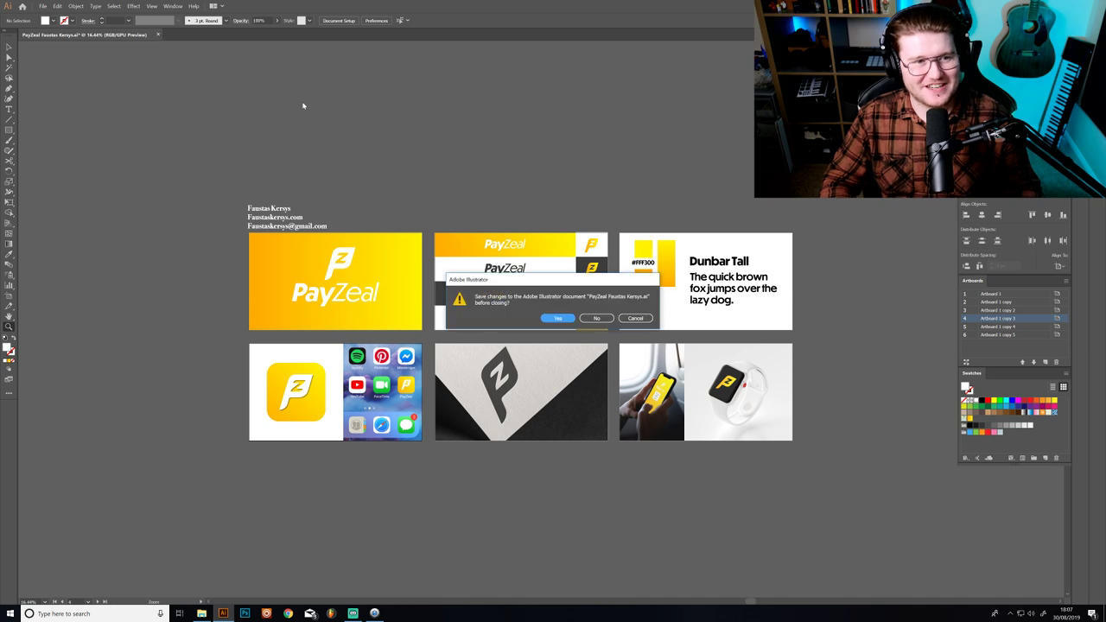
pyautogui.click(597, 318)
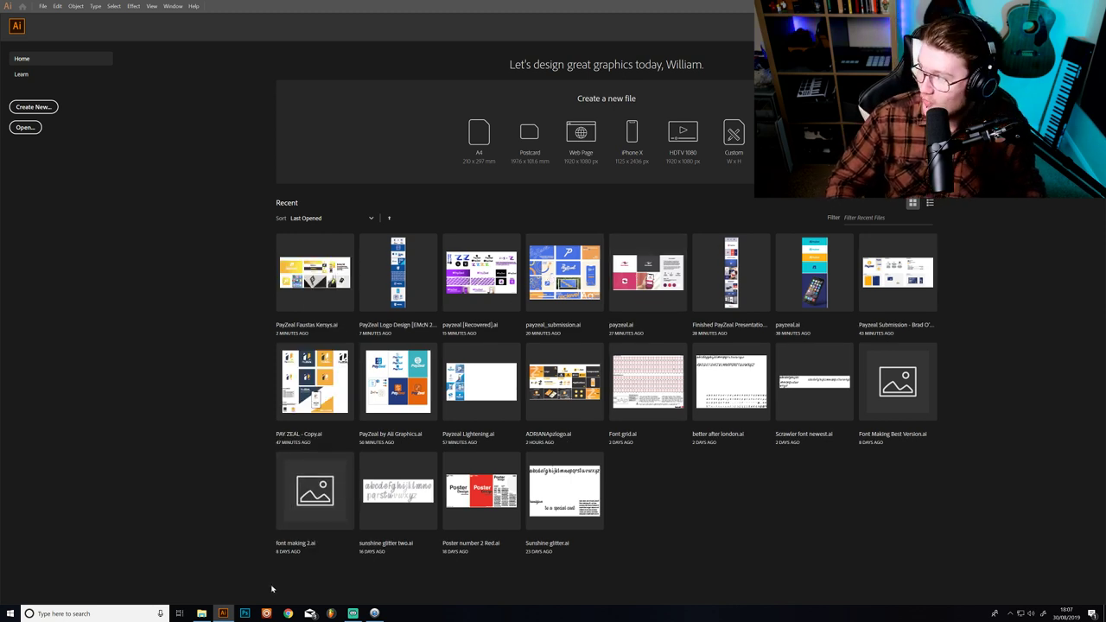
# - From the submissions folder, open the next designer's Payzeal PDF in Edge
pyautogui.click(206, 613)
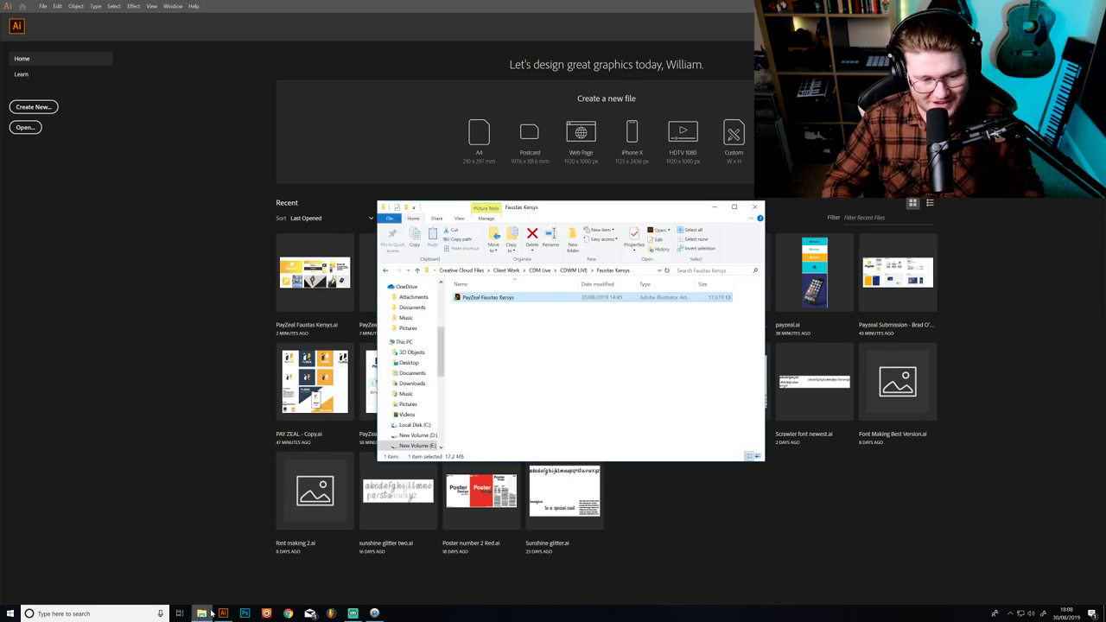
pyautogui.click(501, 367)
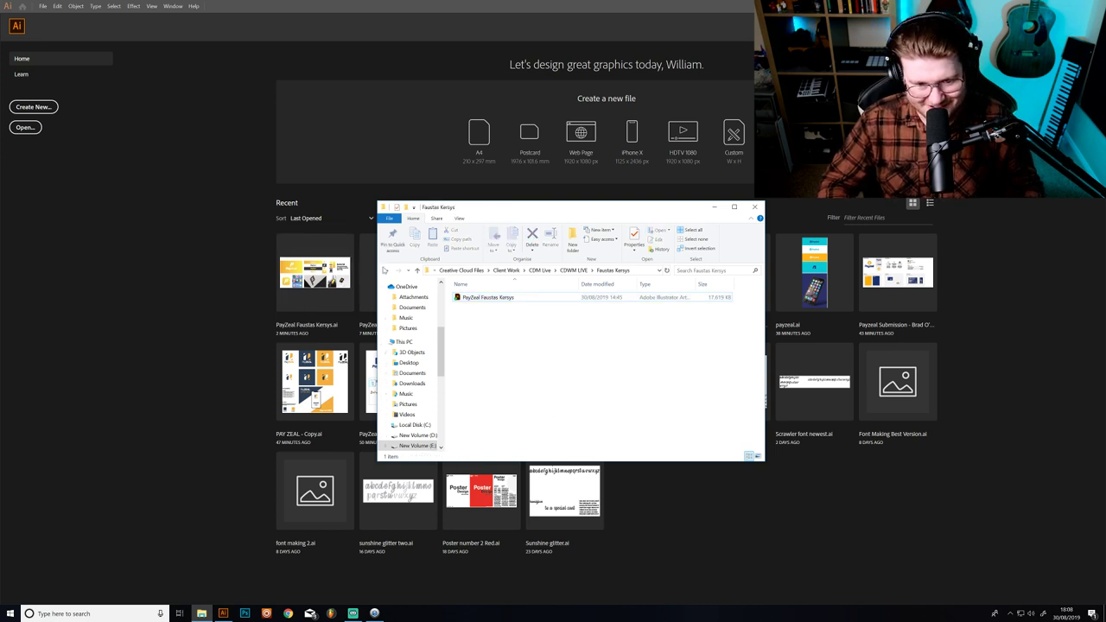
pyautogui.click(385, 270)
pyautogui.doubleClick(499, 431)
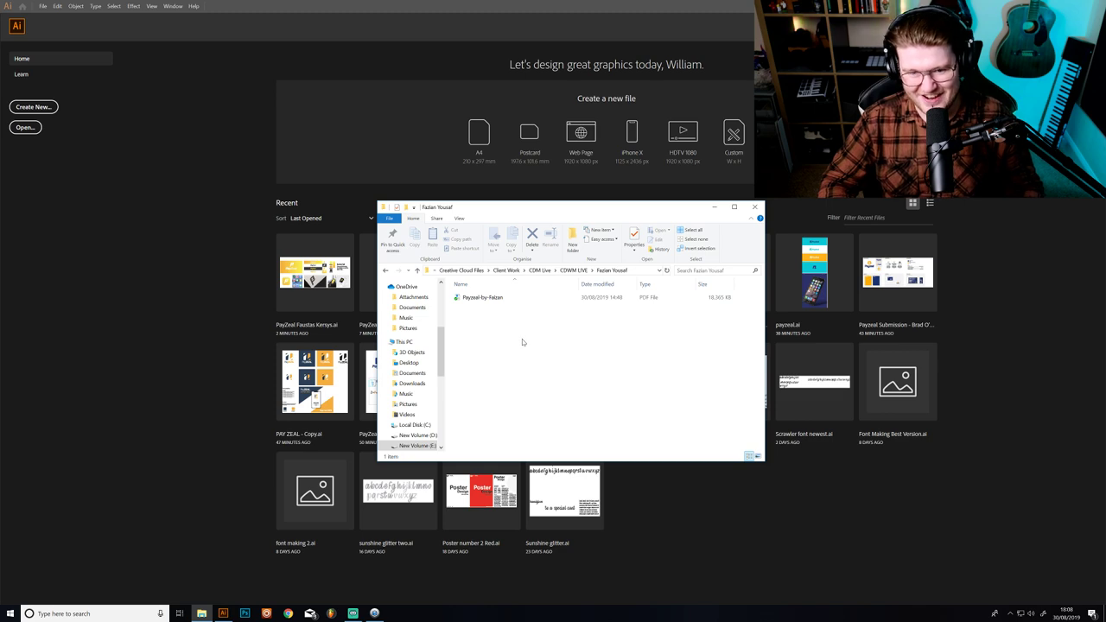
pyautogui.doubleClick(476, 299)
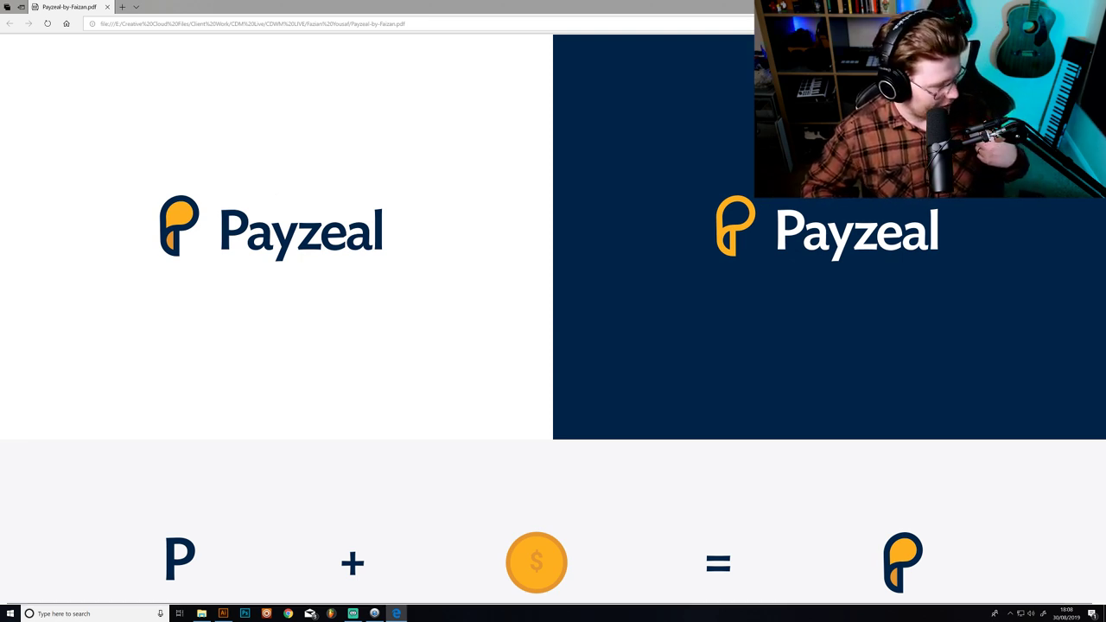
# - Zoom the Payzeal PDF in to page width and look over the navy-and-yellow logo panels
pyautogui.click(561, 352)
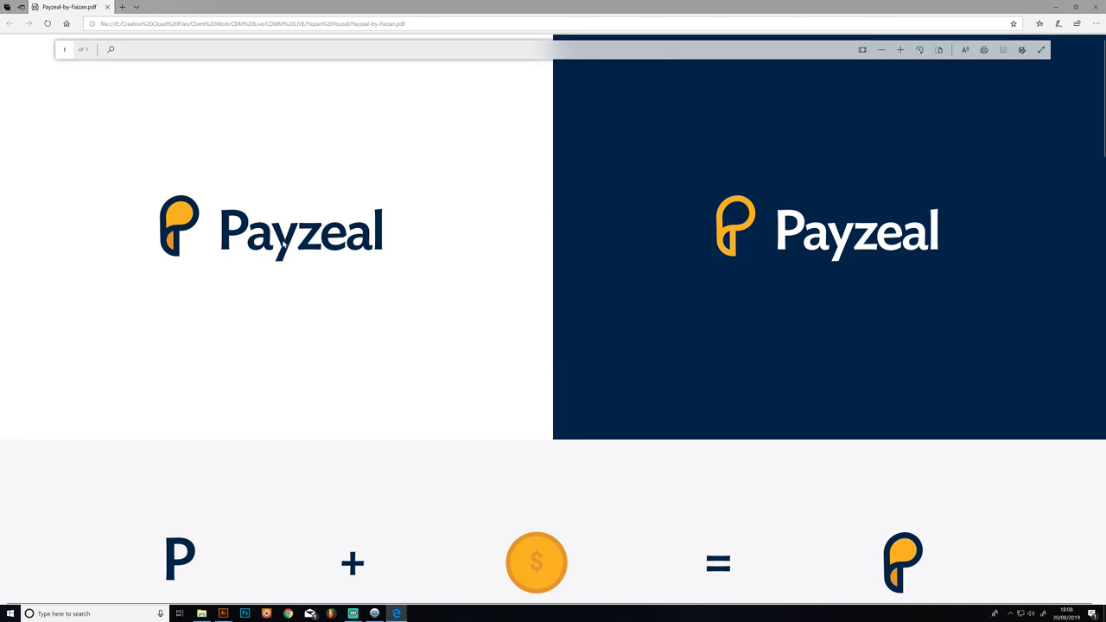
pyautogui.scroll(2, 283, 245)
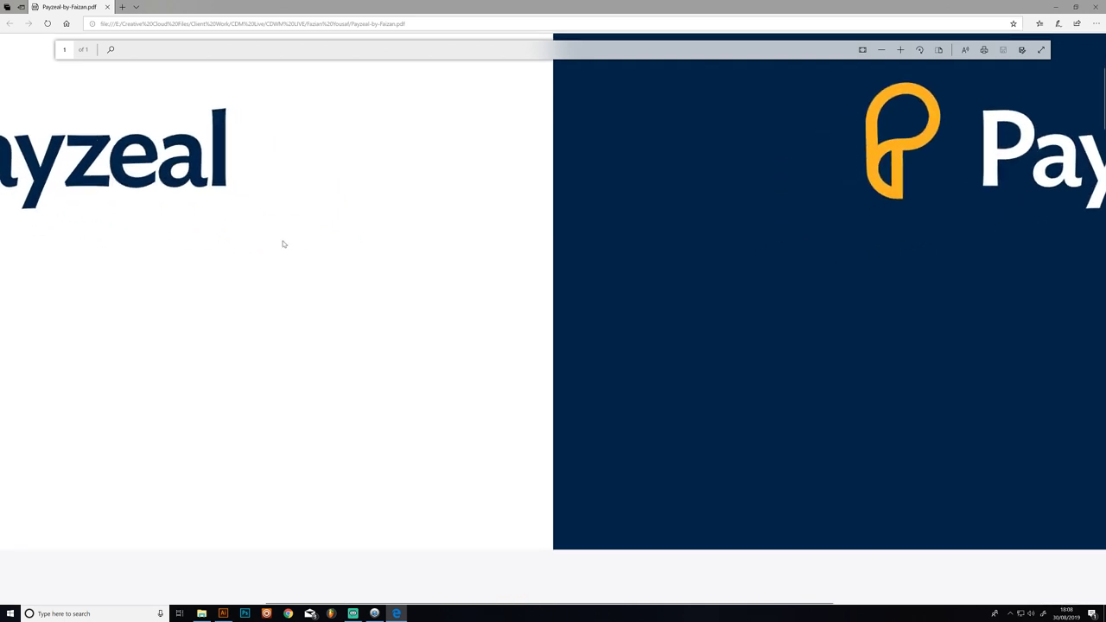
pyautogui.hscroll(-5, 663, 456)
pyautogui.scroll(-1, 605, 406)
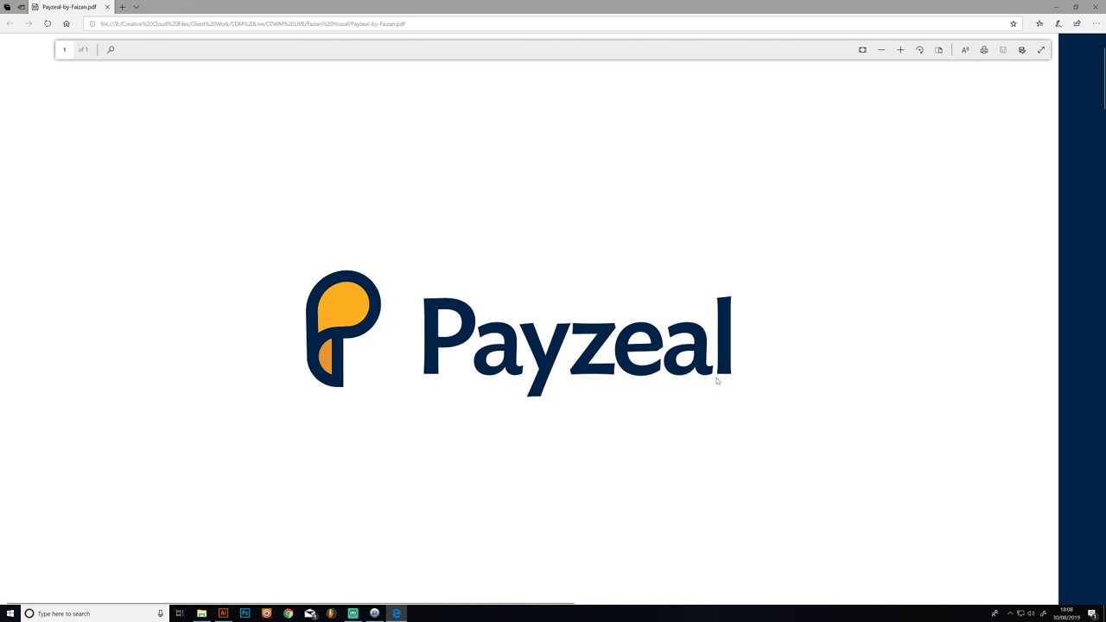
pyautogui.scroll(-5, 716, 380)
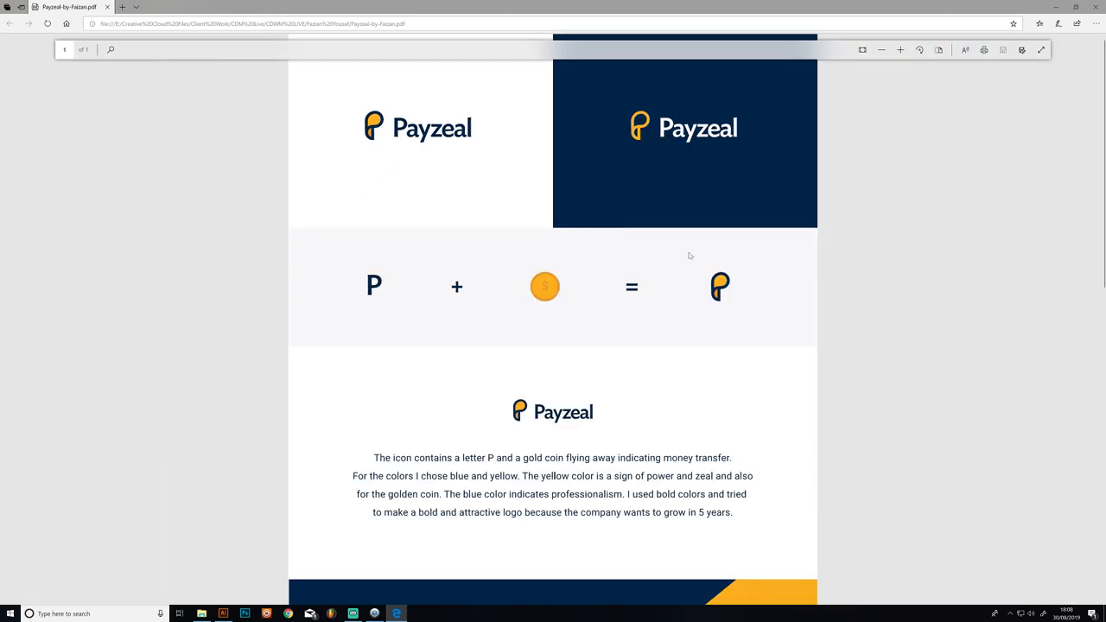
pyautogui.hotkey('ctrl', '+')
pyautogui.scroll(3, 683, 254)
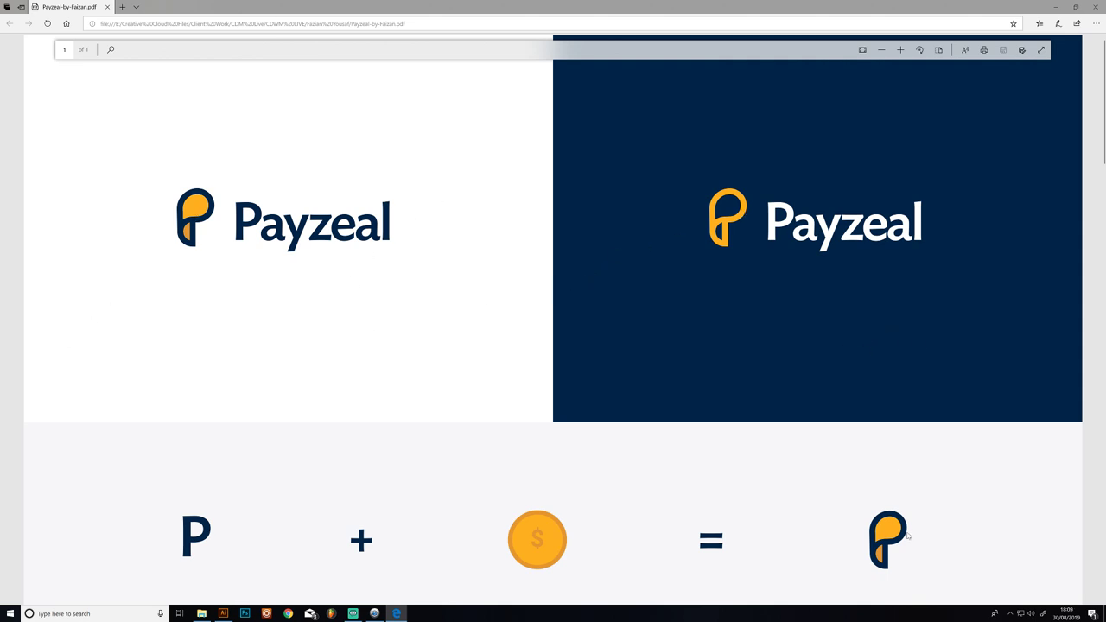
# - Scroll down through the concept explanation to the business-card mockup
pyautogui.scroll(-4, 907, 536)
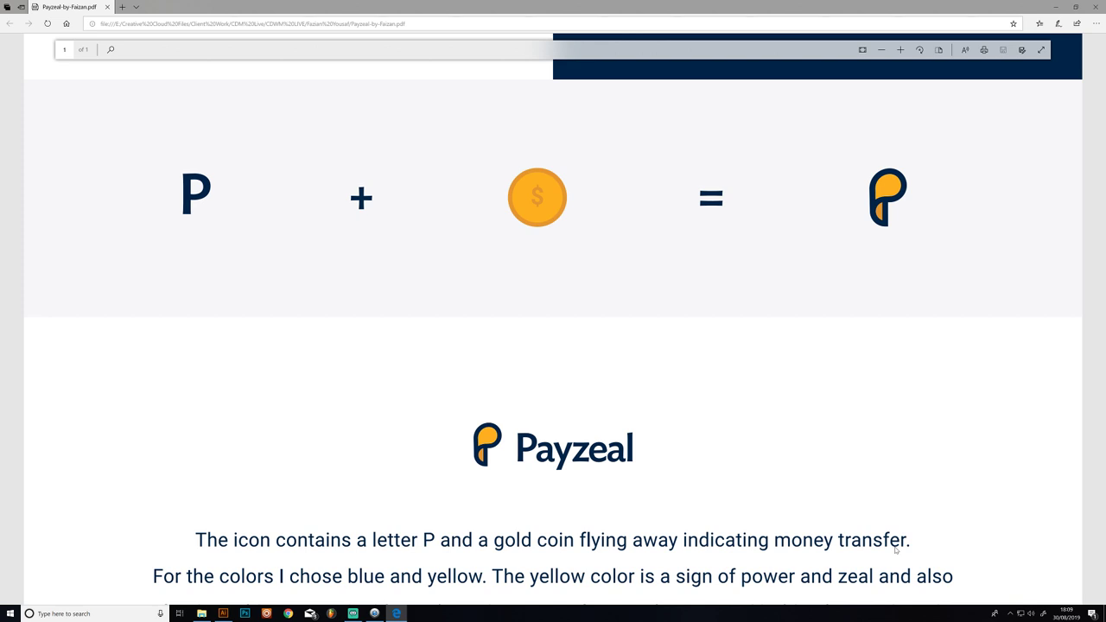
pyautogui.scroll(-3, 881, 553)
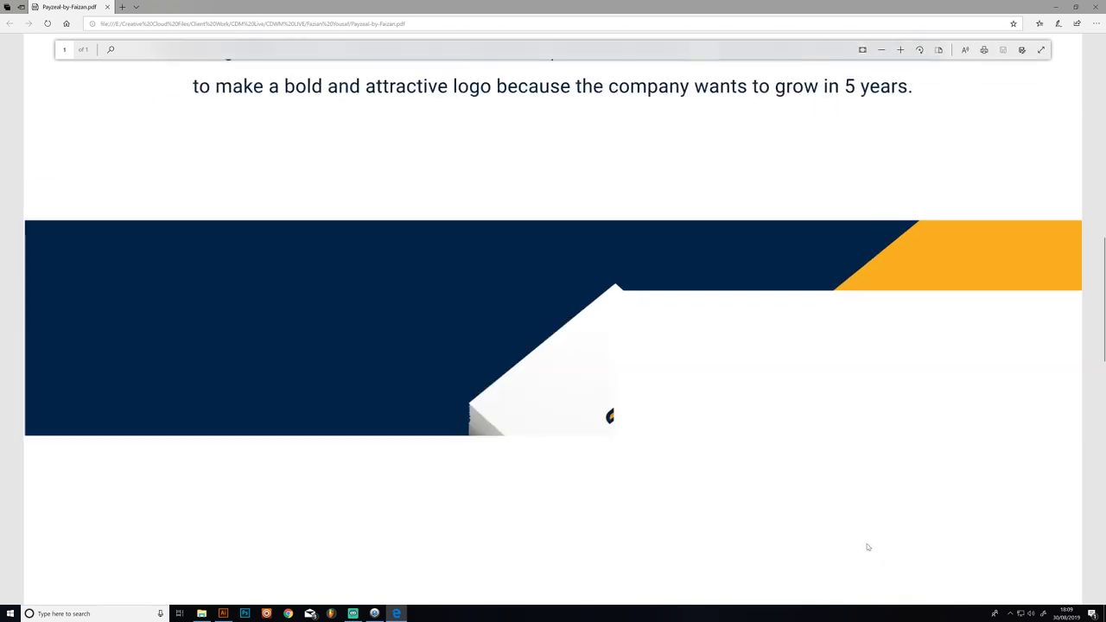
pyautogui.scroll(-3, 858, 558)
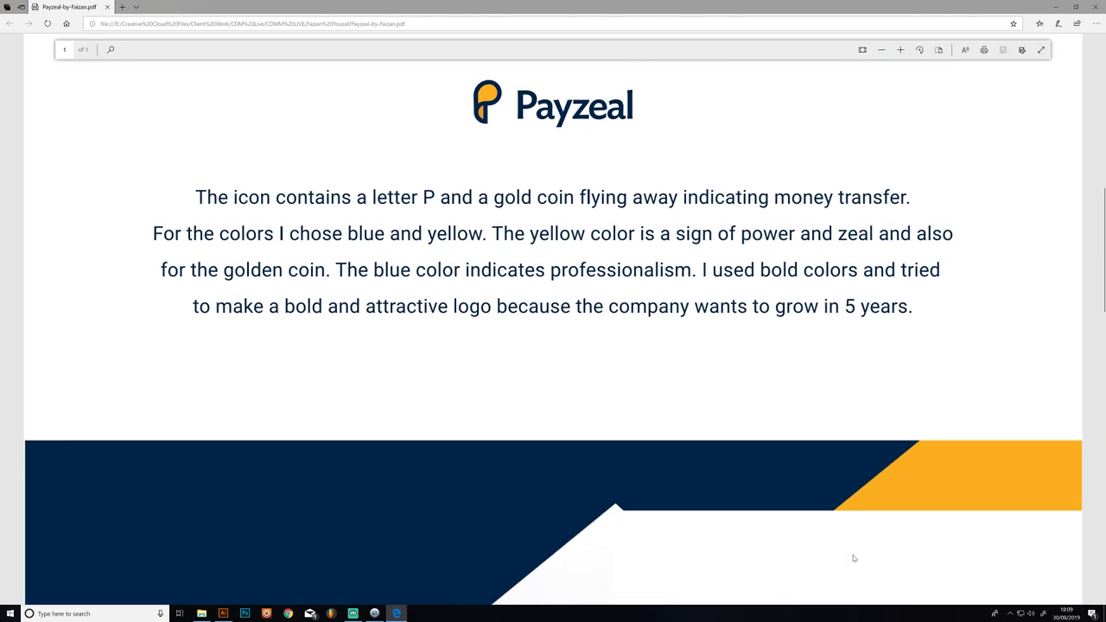
pyautogui.scroll(-5, 842, 561)
pyautogui.scroll(5, 833, 550)
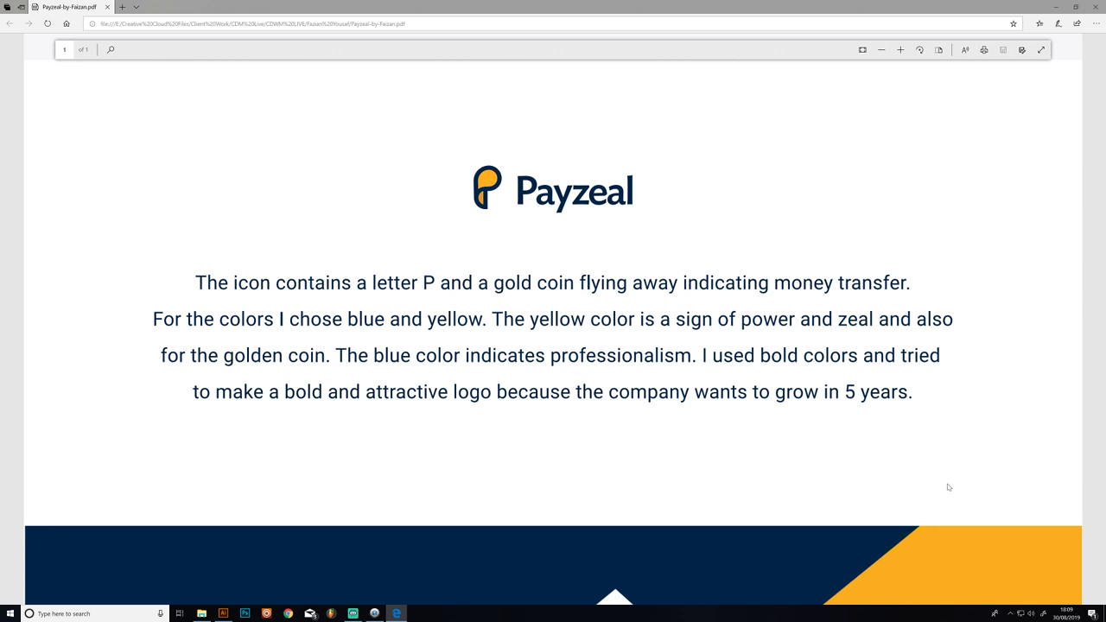
pyautogui.scroll(-6, 947, 487)
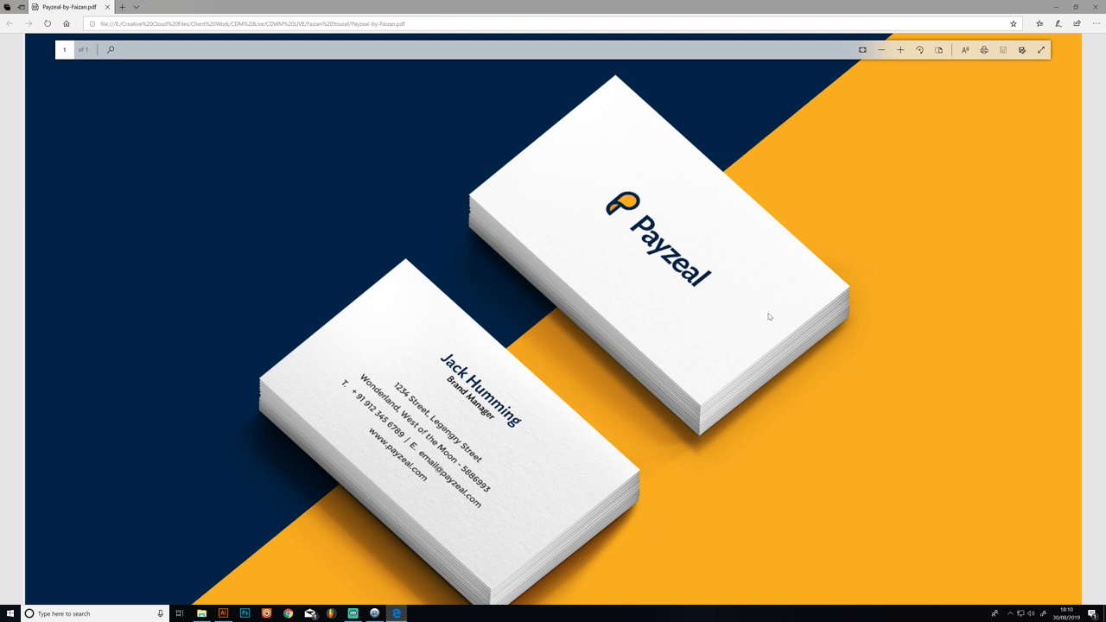
# - Scroll through the Payzeal letterhead, envelope and business-card mockups in the PDF
pyautogui.scroll(-10, 768, 316)
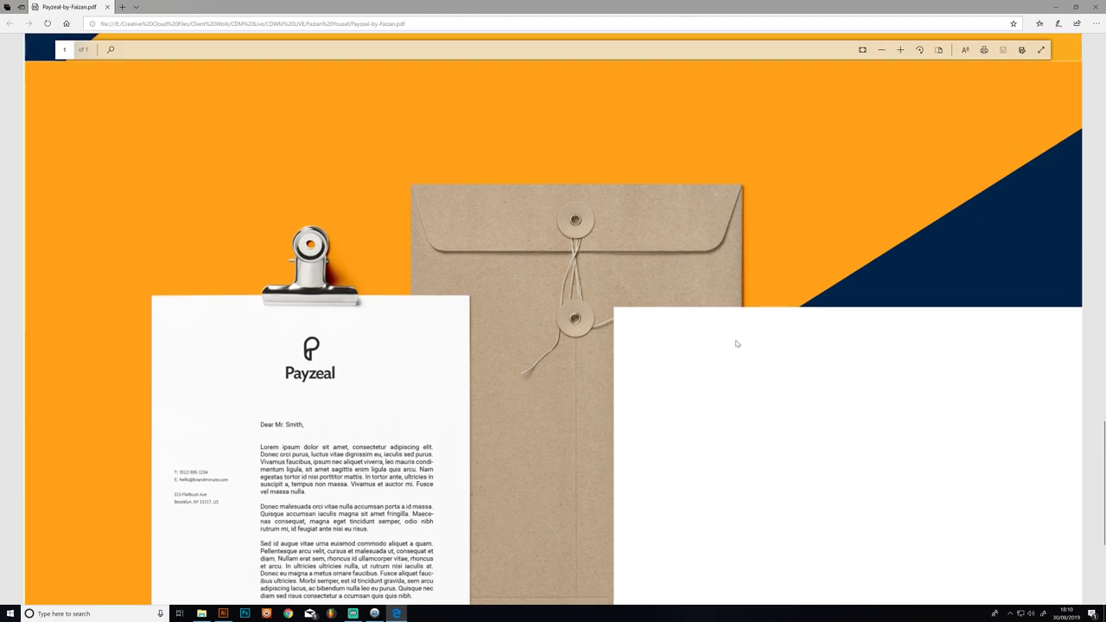
pyautogui.scroll(-2, 737, 344)
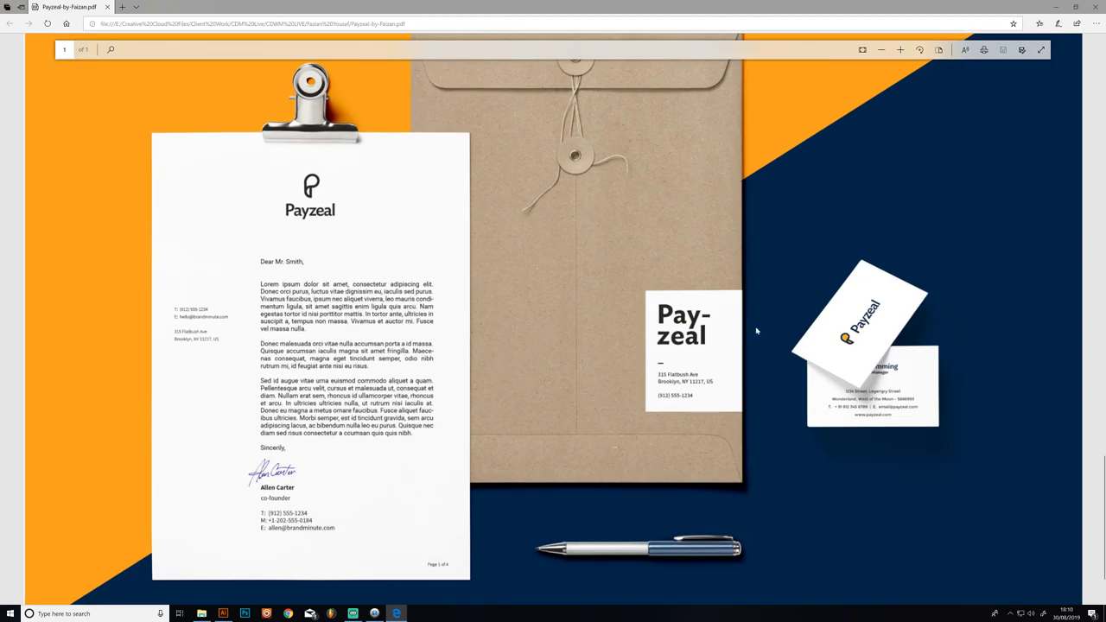
pyautogui.scroll(-1, 746, 324)
pyautogui.scroll(2, 746, 322)
pyautogui.scroll(-2, 744, 328)
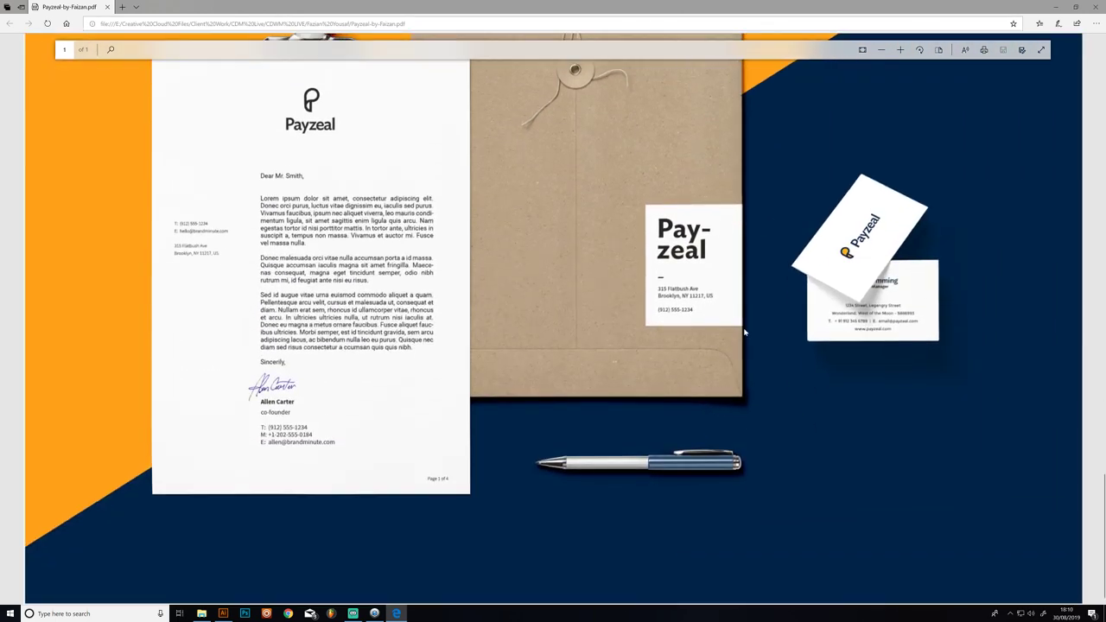
pyautogui.scroll(1, 745, 335)
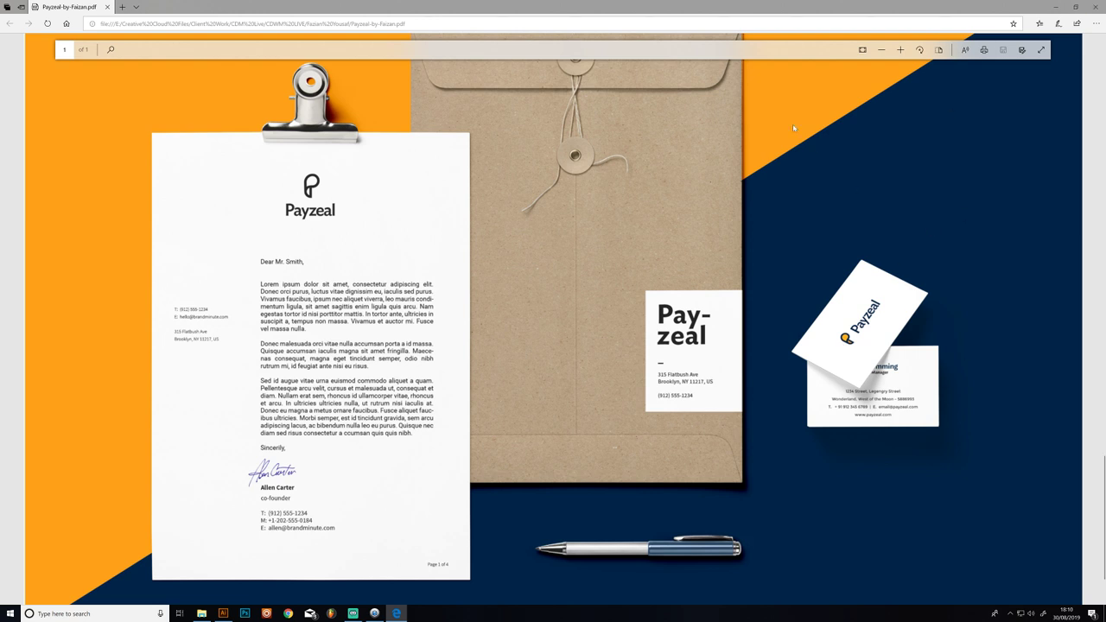
pyautogui.scroll(10, 818, 405)
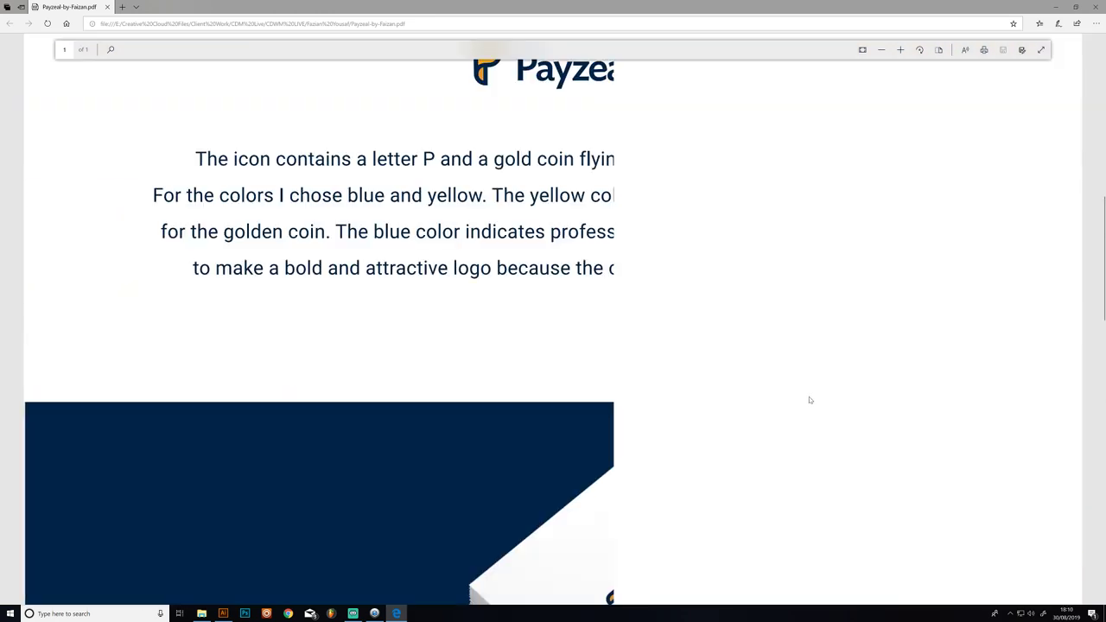
pyautogui.scroll(-5, 807, 397)
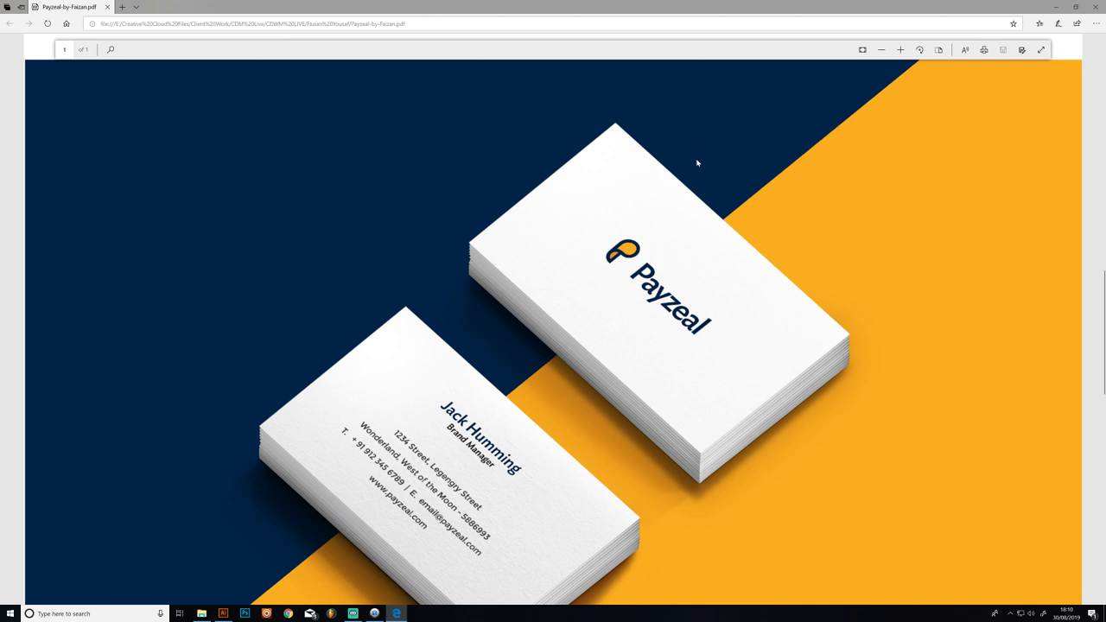
pyautogui.scroll(-6, 876, 373)
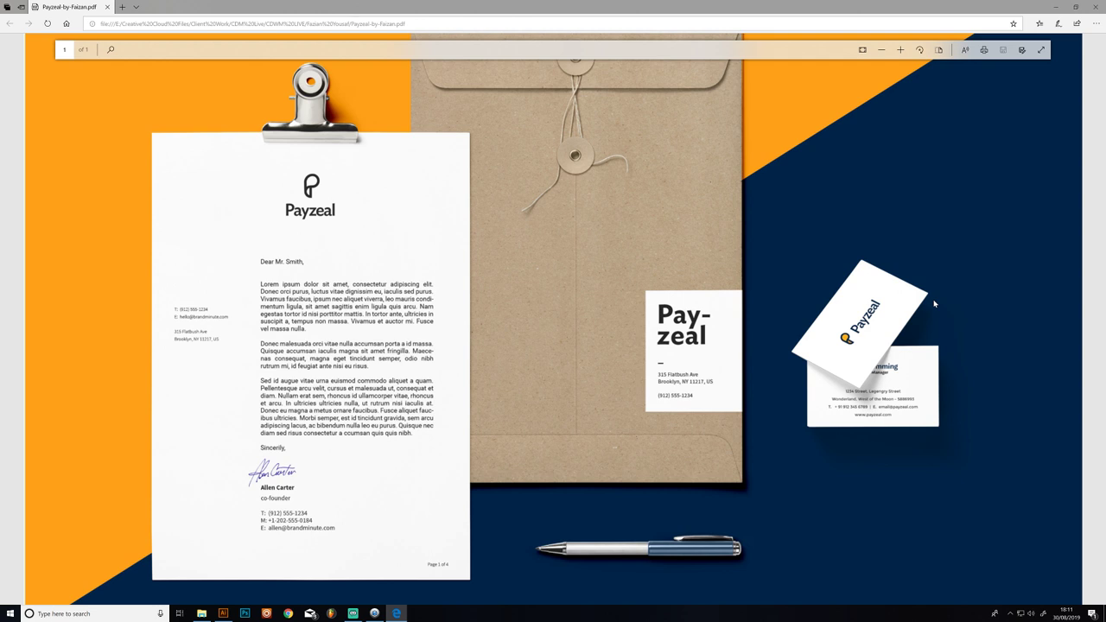
pyautogui.scroll(-5, 899, 288)
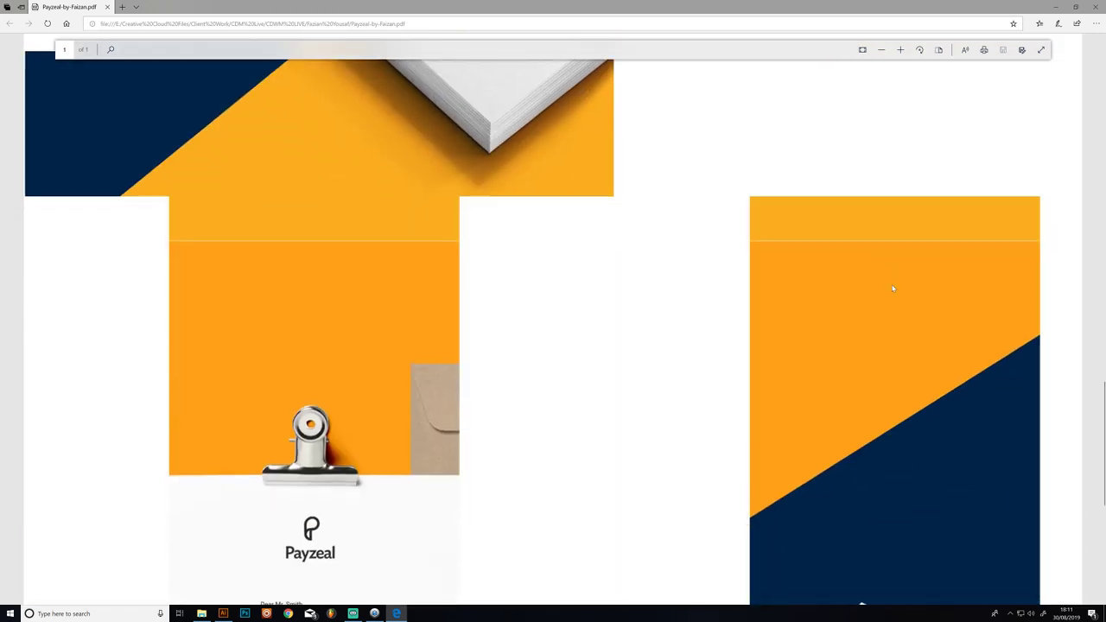
pyautogui.scroll(-3, 894, 288)
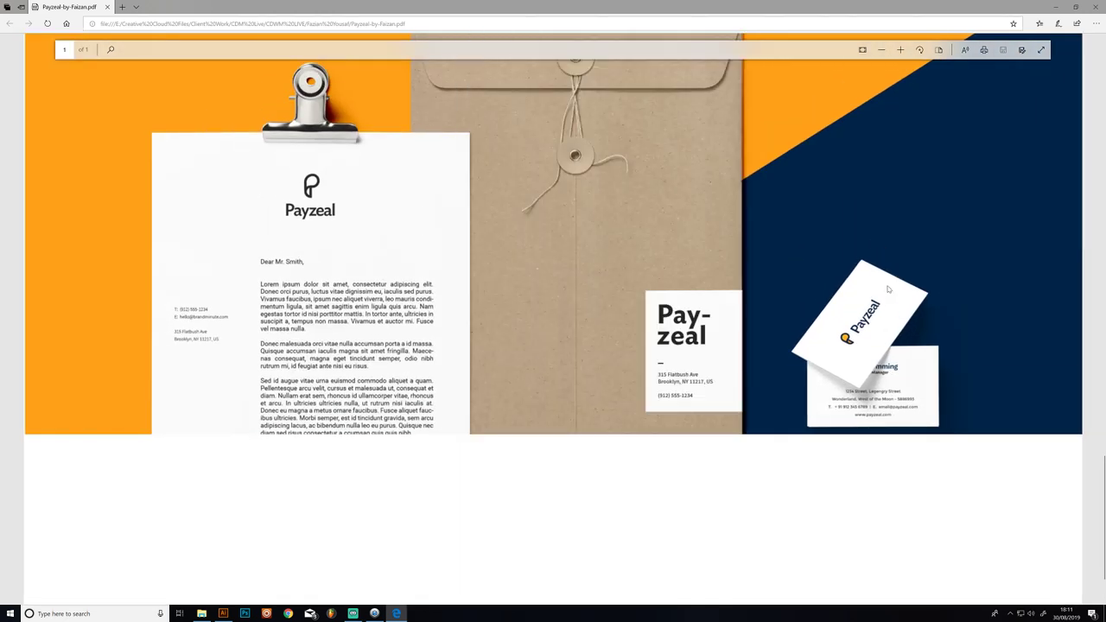
pyautogui.scroll(-1, 869, 469)
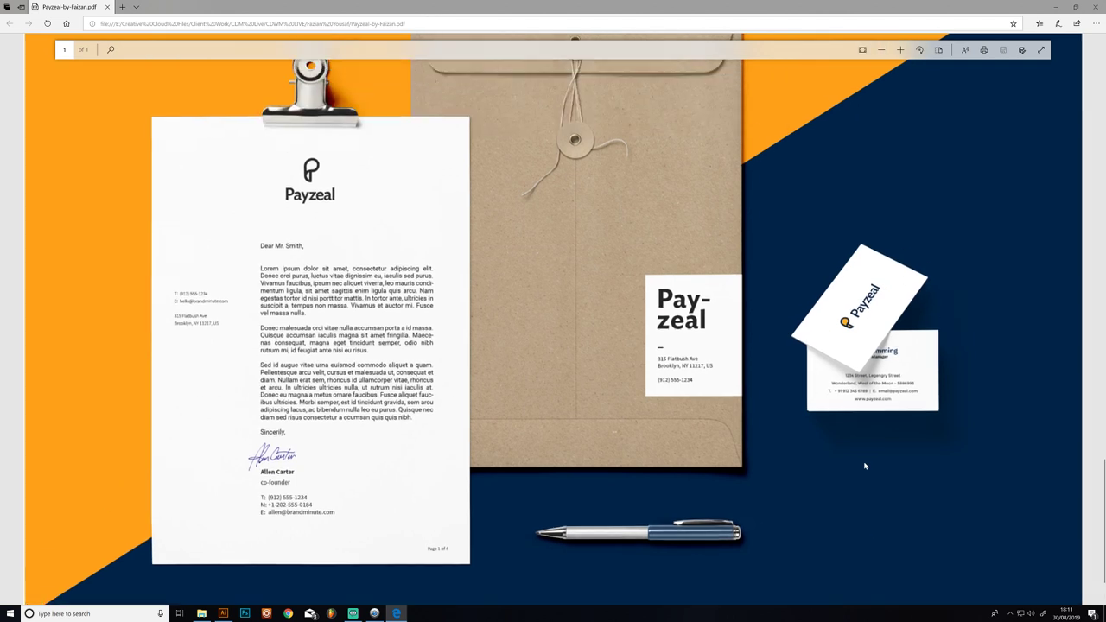
pyautogui.scroll(1, 864, 466)
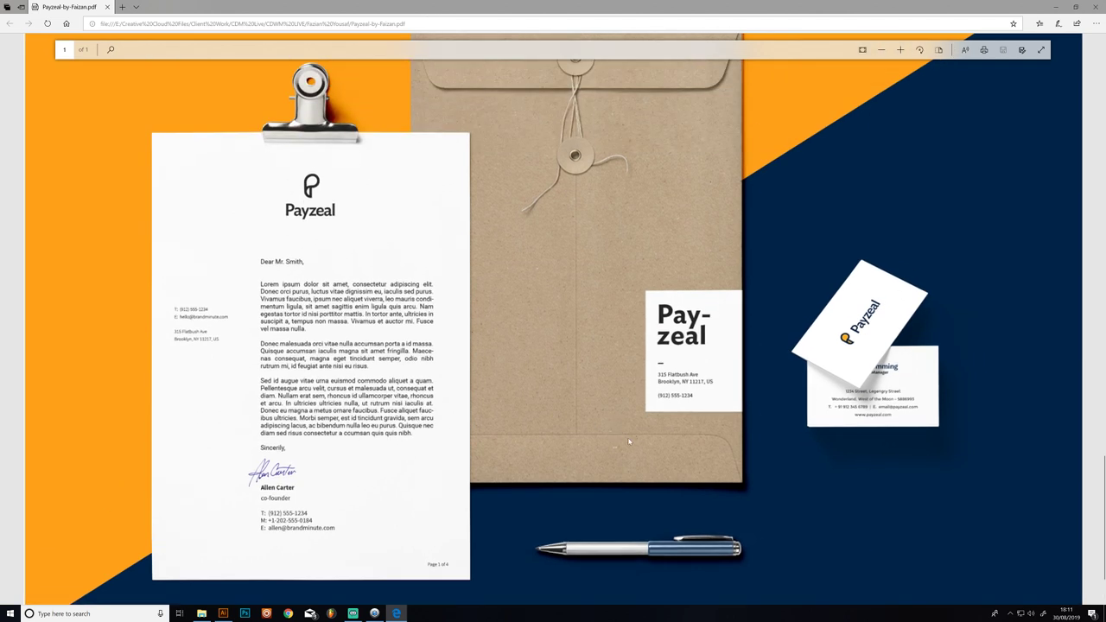
pyautogui.scroll(2, 629, 441)
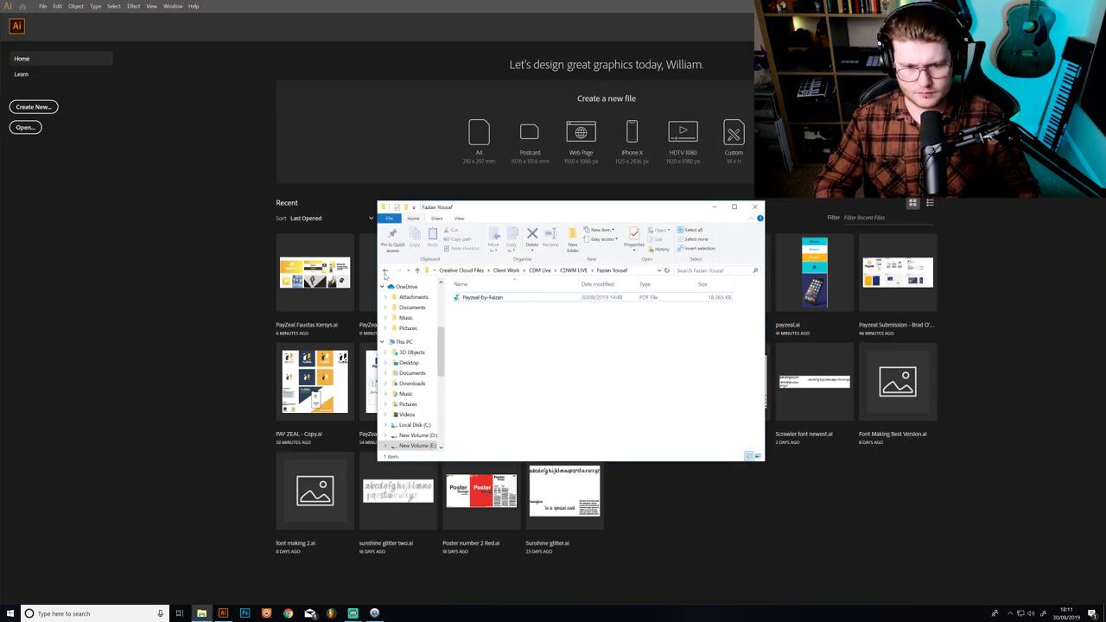
# - Return to the CDWM LIVE folder and scroll through its 41 submission folders
pyautogui.click(385, 271)
pyautogui.scroll(-2, 523, 419)
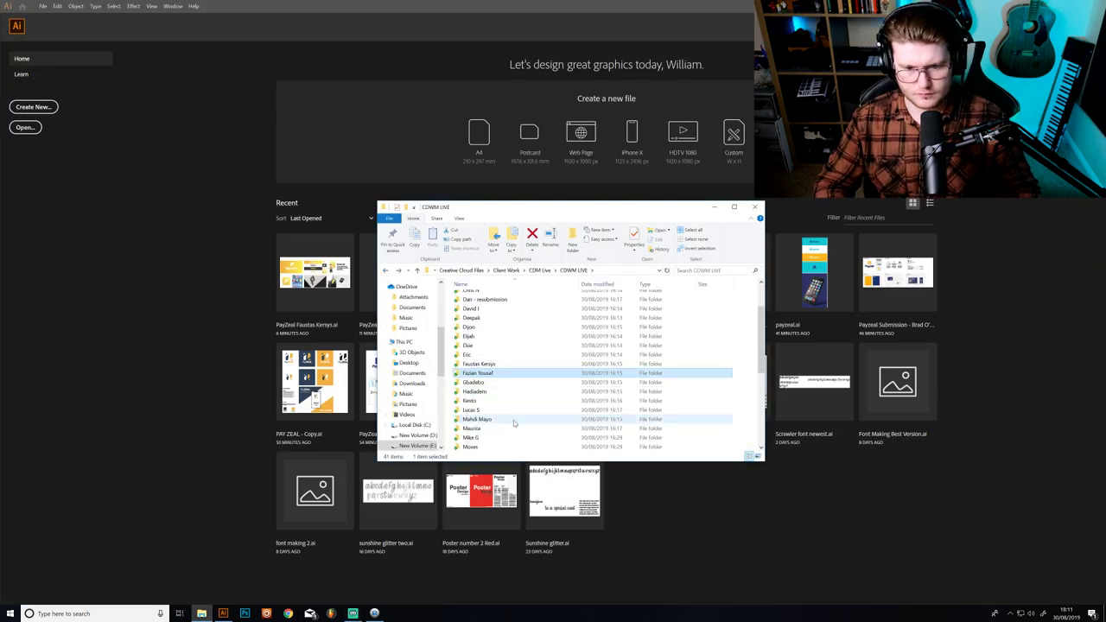
pyautogui.moveTo(760, 338)
pyautogui.mouseDown()
pyautogui.moveTo(768, 423)
pyautogui.moveTo(764, 296)
pyautogui.moveTo(764, 330)
pyautogui.mouseUp()
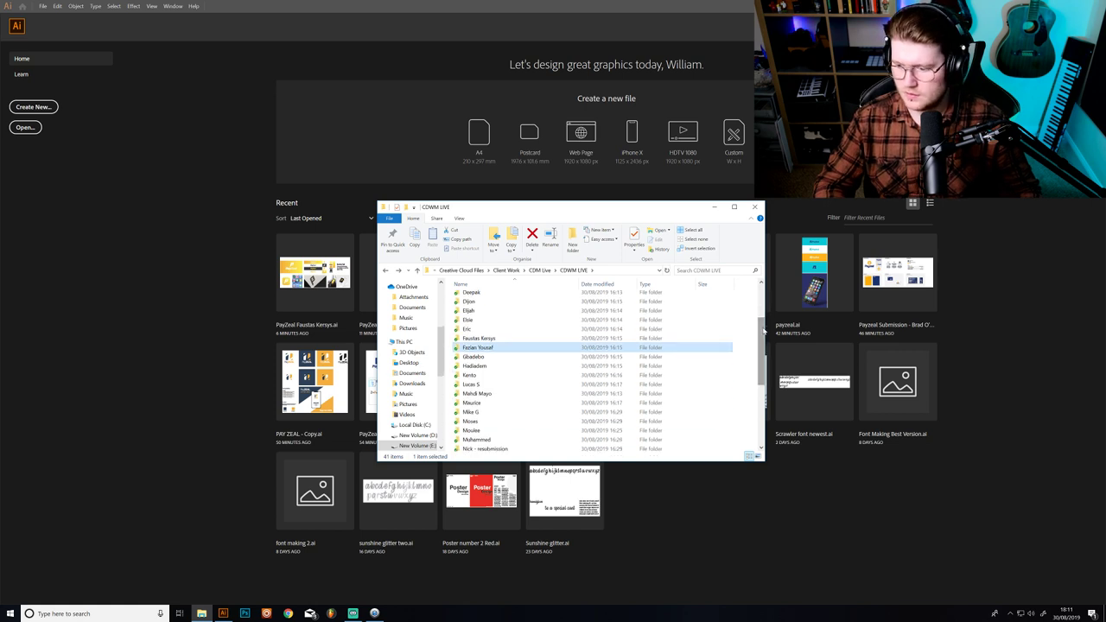
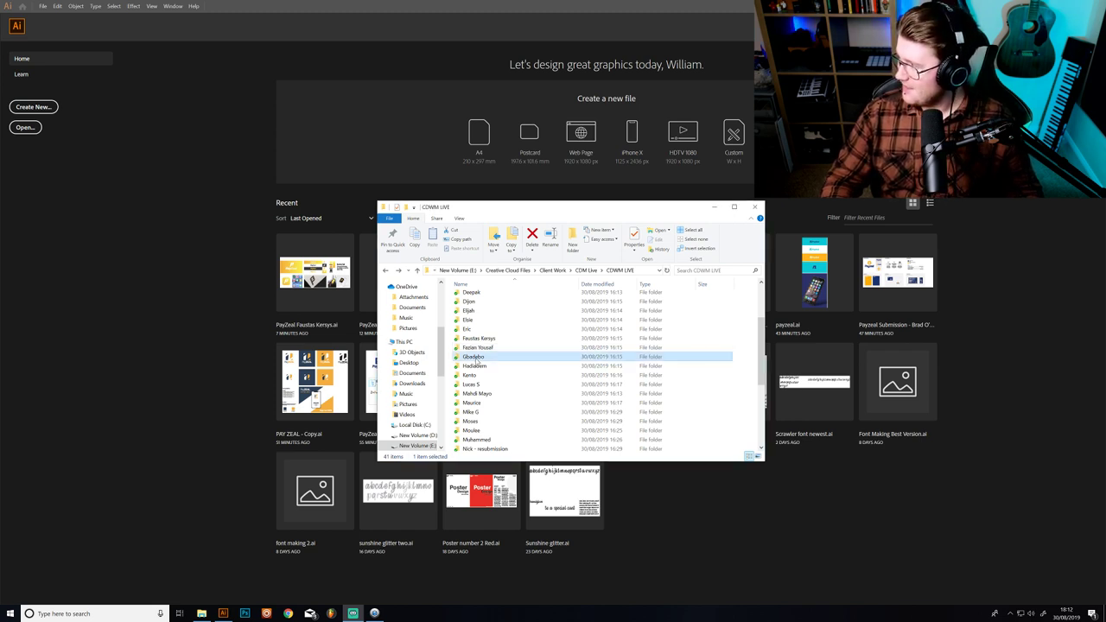
# - Open payzeal_sub.ai from the client's folder, ignoring the missing link and missing fonts warnings
pyautogui.doubleClick(475, 357)
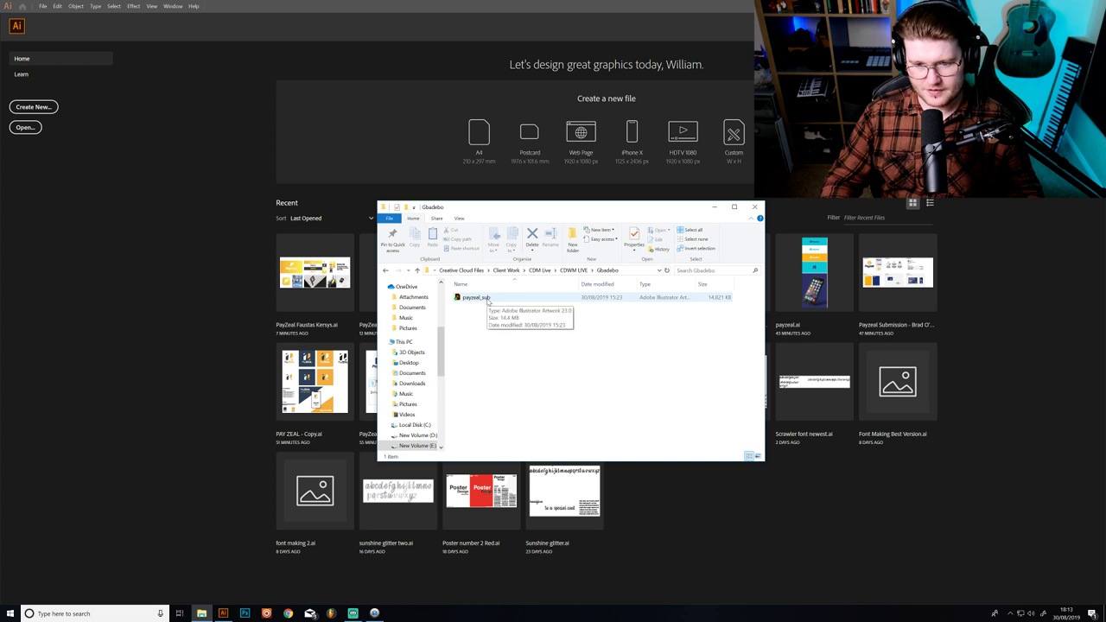
pyautogui.doubleClick(488, 299)
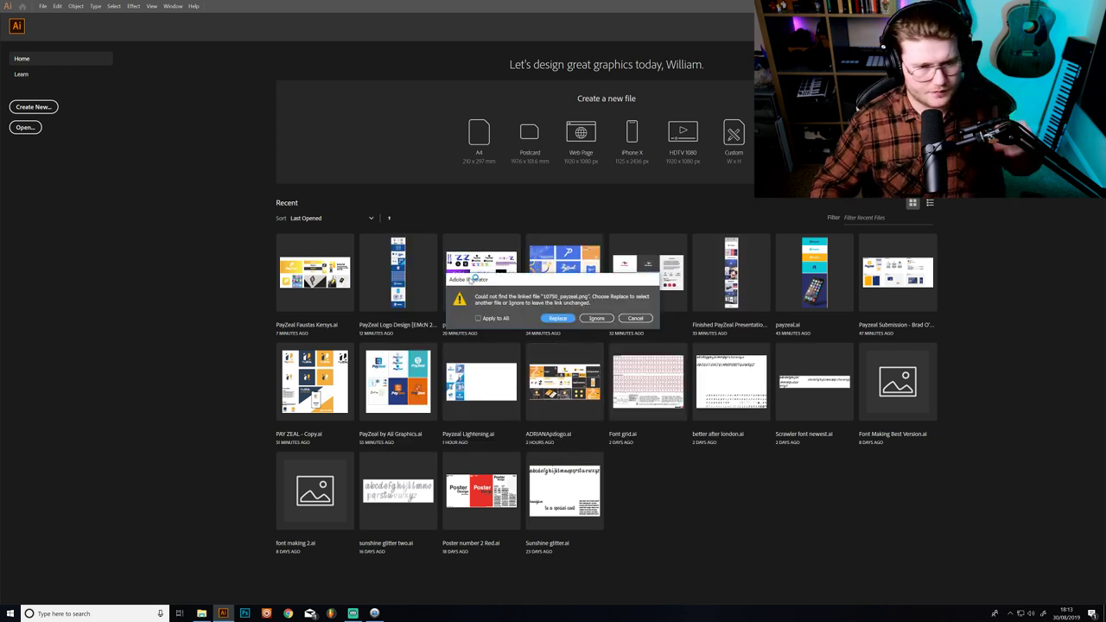
pyautogui.click(596, 317)
pyautogui.press('Escape')
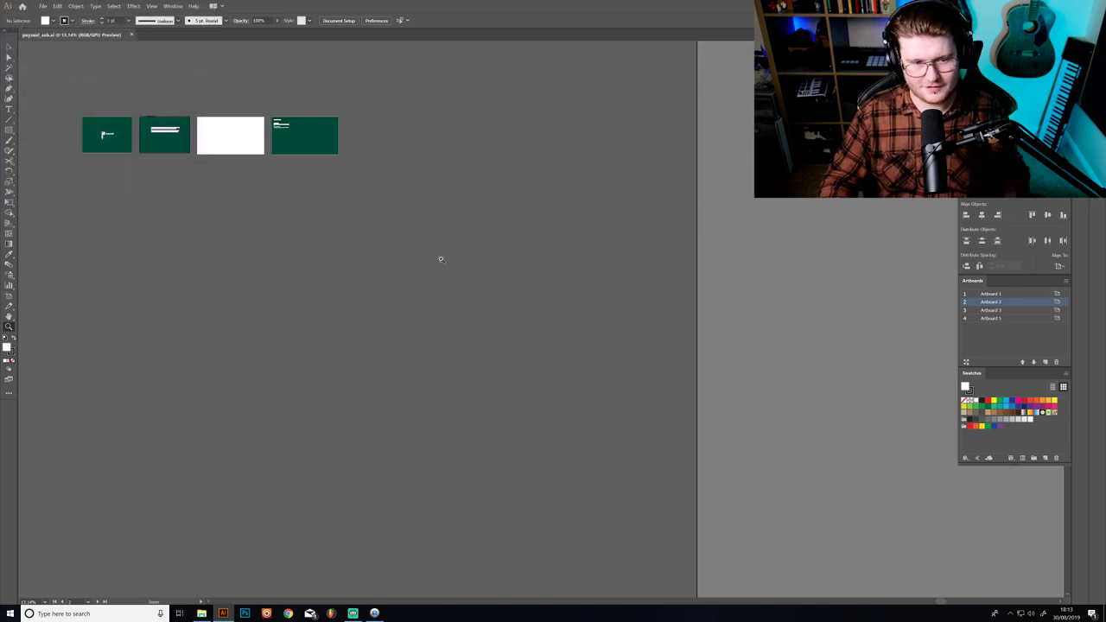
# - Select the payzeal logo on the first artboard and ungroup it into separate parts
pyautogui.moveTo(160, 144); pyautogui.dragTo(651, 377)
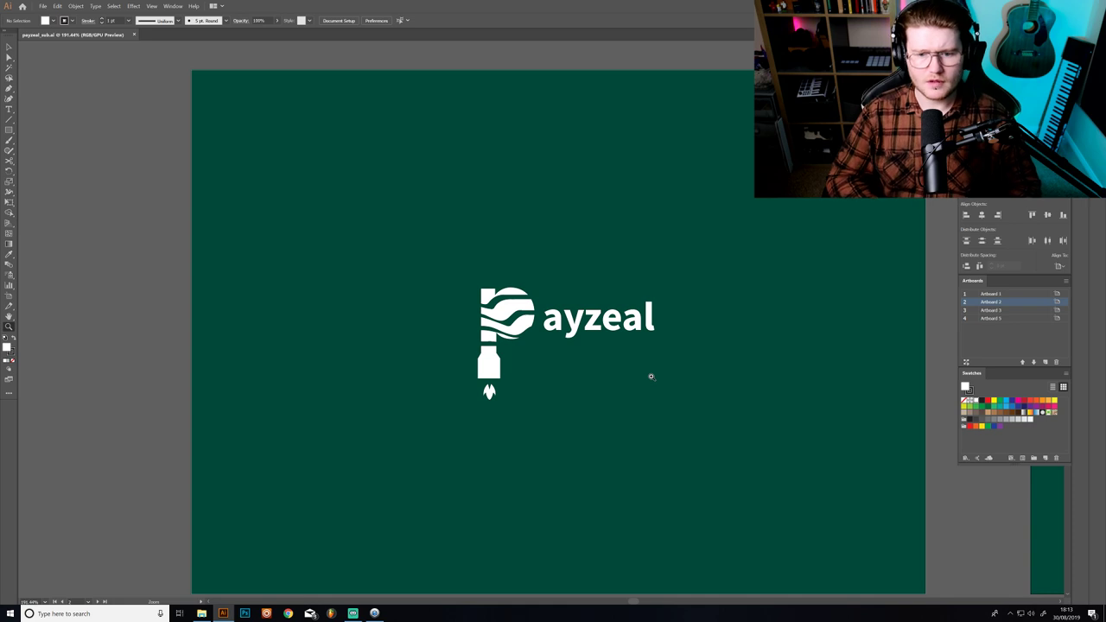
pyautogui.press('v')
pyautogui.click(428, 427)
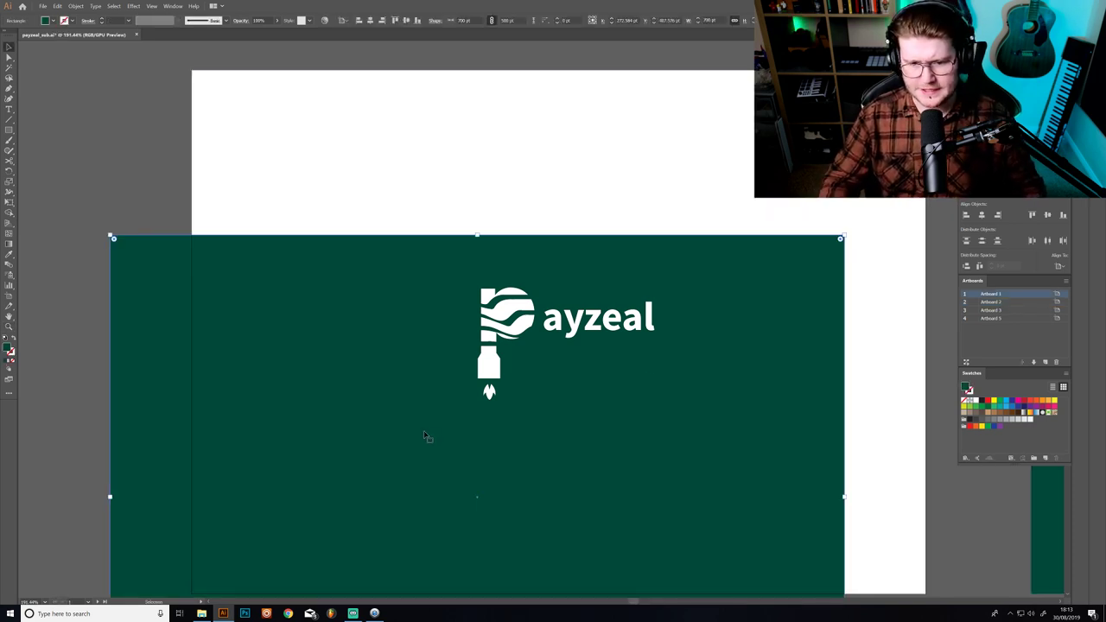
pyautogui.hotkey('ctrl', 'shift', 'a')
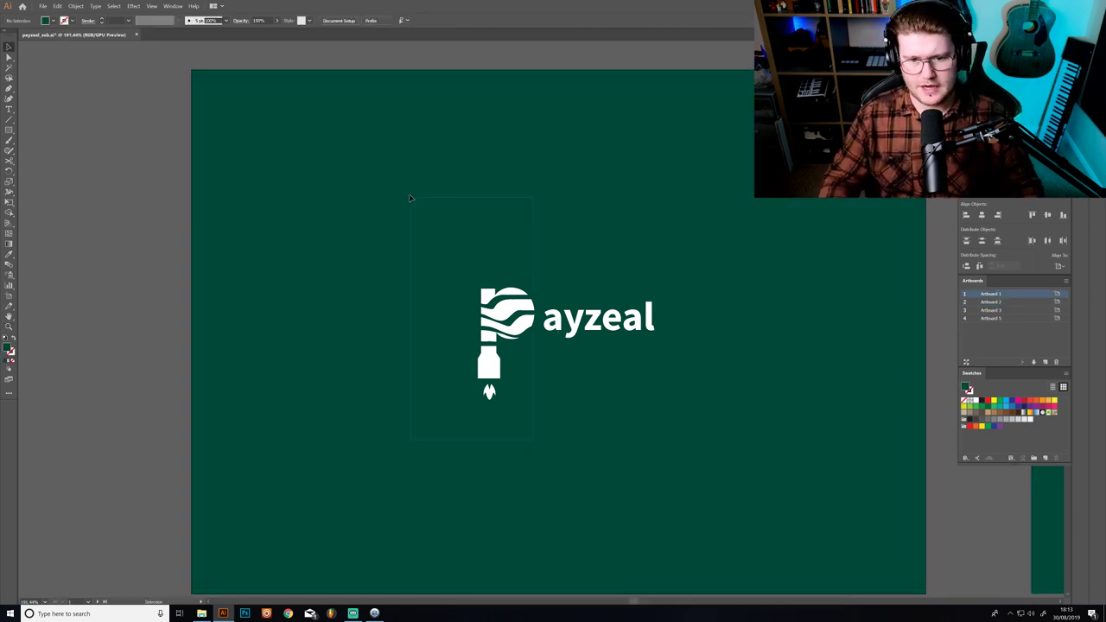
pyautogui.moveTo(410, 198); pyautogui.dragTo(410, 198)
pyautogui.rightClick(501, 322)
pyautogui.click(549, 389)
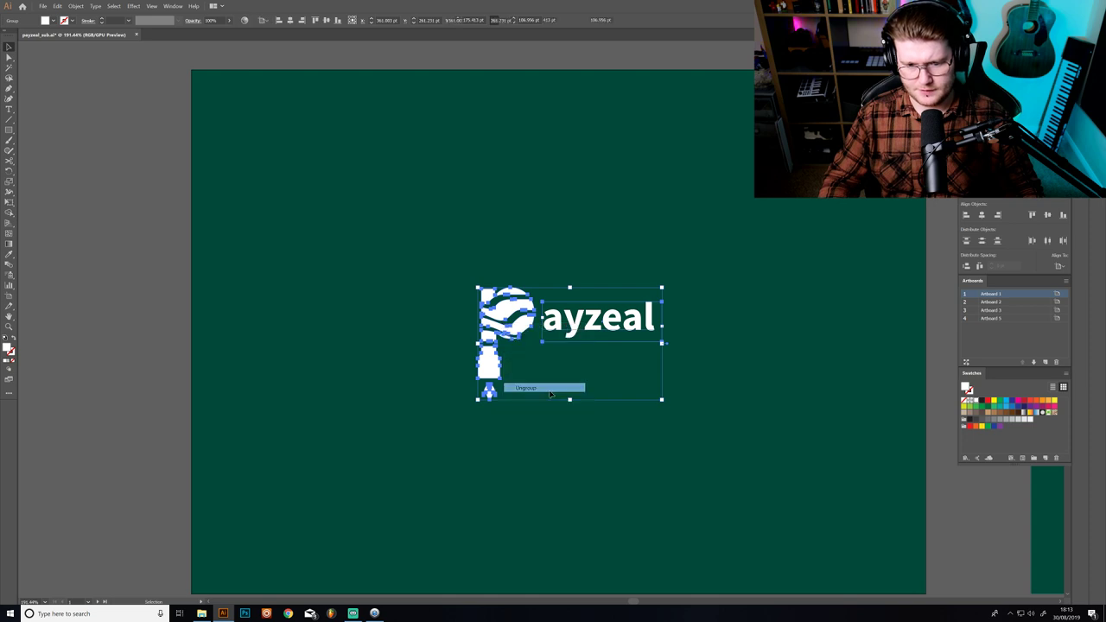
# - Scale the P symbol down around its centre in two passes to suit the ayzeal lettering
pyautogui.hotkey('ctrl', 'shift', 'a')
pyautogui.click(505, 311)
pyautogui.moveTo(536, 287); pyautogui.dragTo(524, 308)
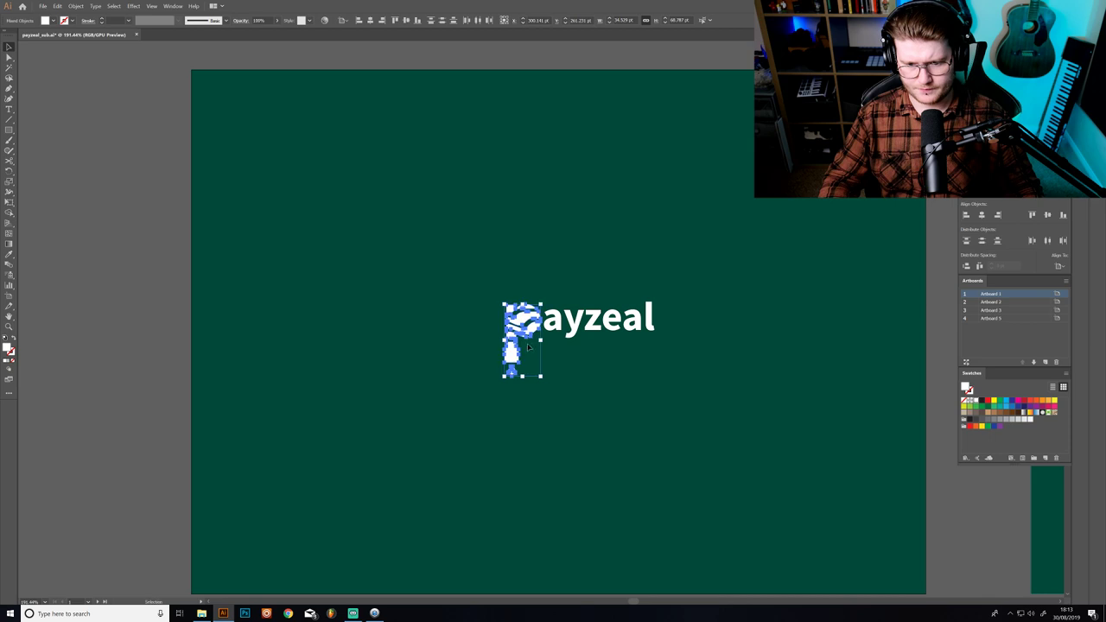
pyautogui.moveTo(495, 356); pyautogui.dragTo(608, 383)
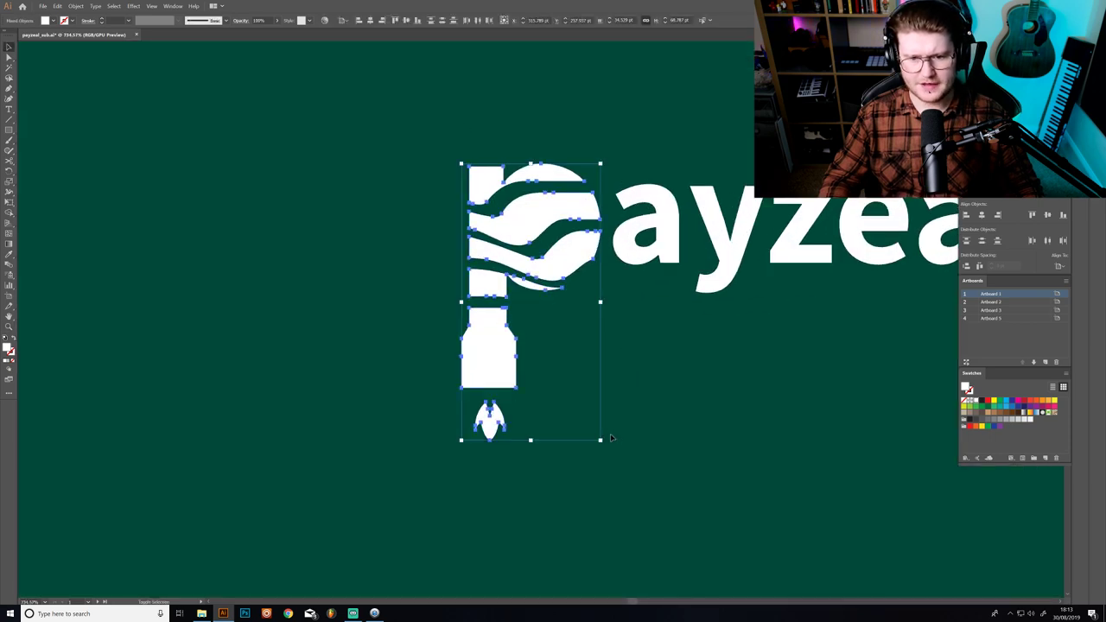
pyautogui.moveTo(599, 440); pyautogui.dragTo(700, 353)
pyautogui.scroll(-3, 552, 388)
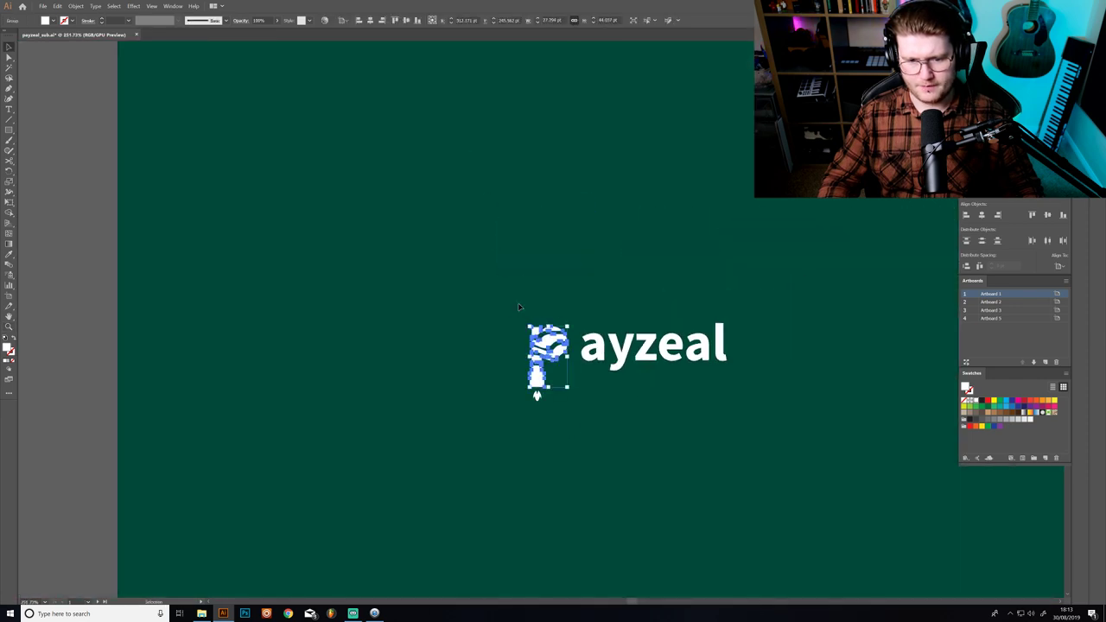
pyautogui.click(536, 395)
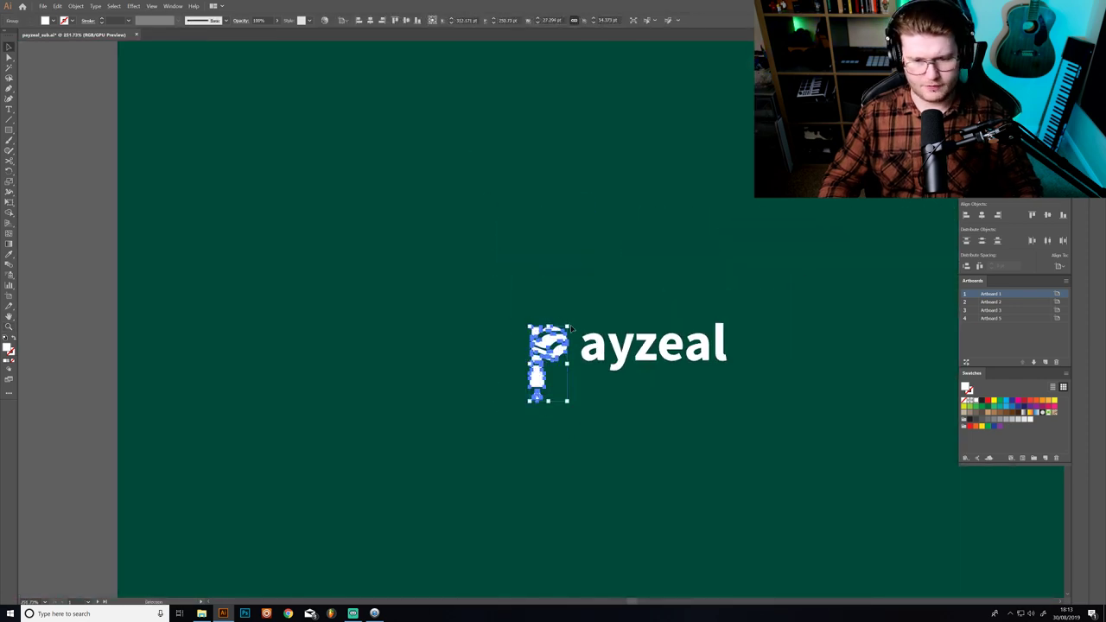
pyautogui.hotkey('ctrl', 'shift', 'a')
pyautogui.scroll(5, 605, 363)
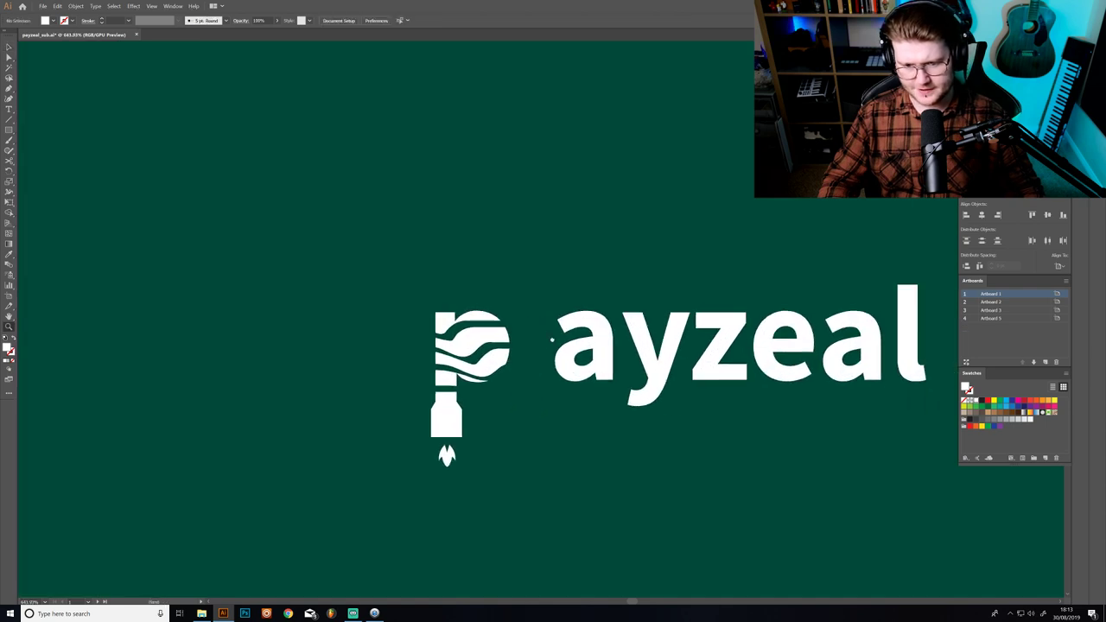
pyautogui.click(403, 309)
pyautogui.click(556, 407)
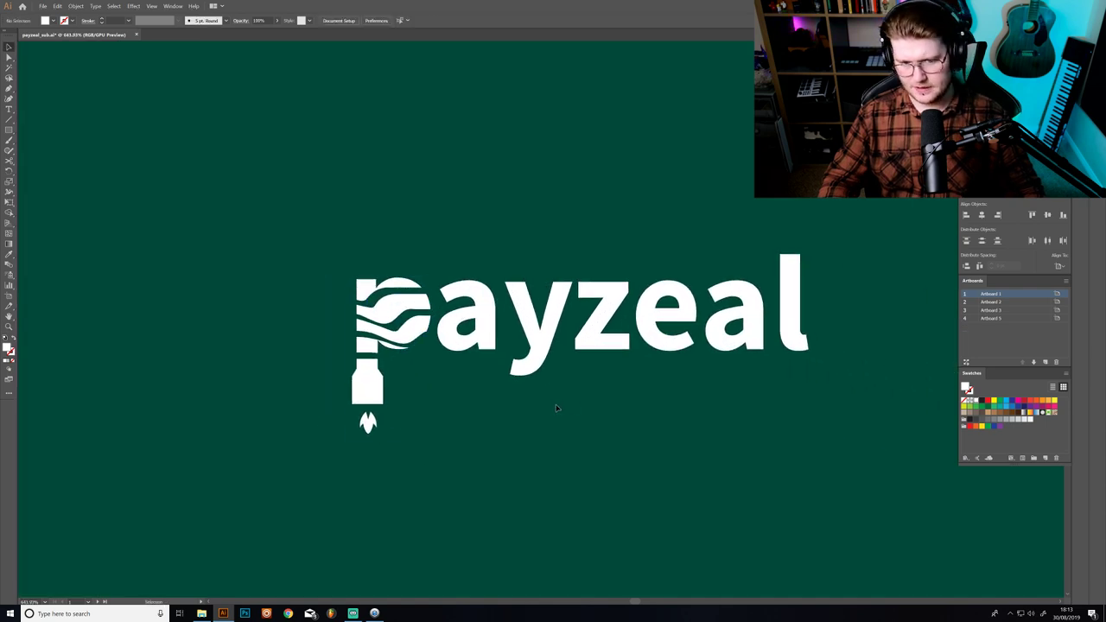
# - Undo the last logo change and move the whole logo down and left on artboard 1
pyautogui.press('z')
pyautogui.moveTo(556, 407); pyautogui.dragTo(353, 368)
pyautogui.moveTo(582, 384); pyautogui.dragTo(680, 366)
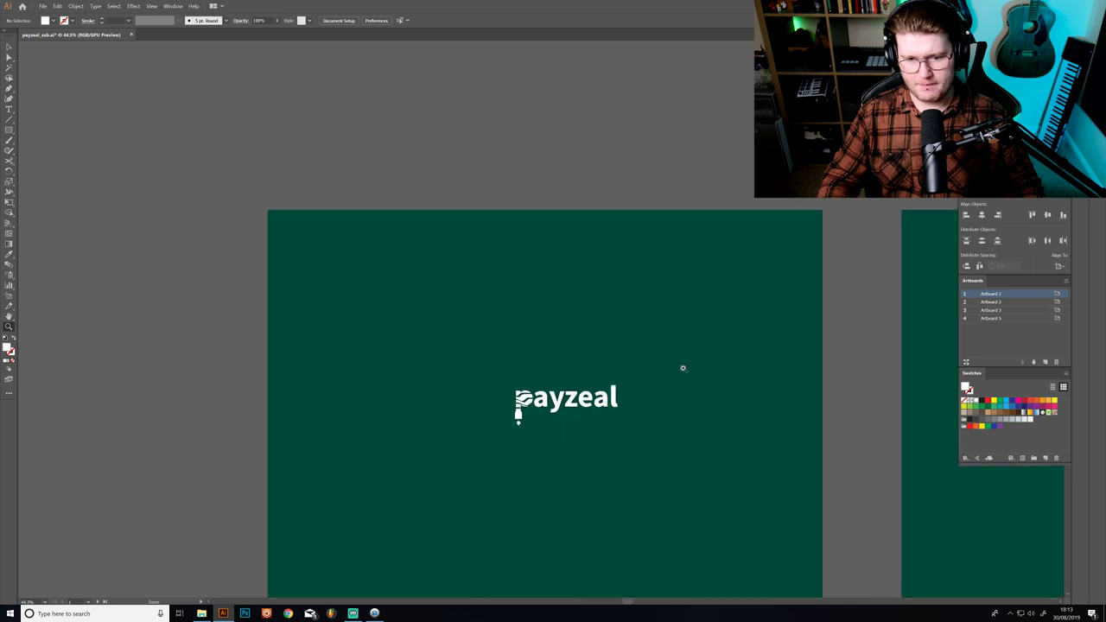
pyautogui.press('v')
pyautogui.click(613, 391)
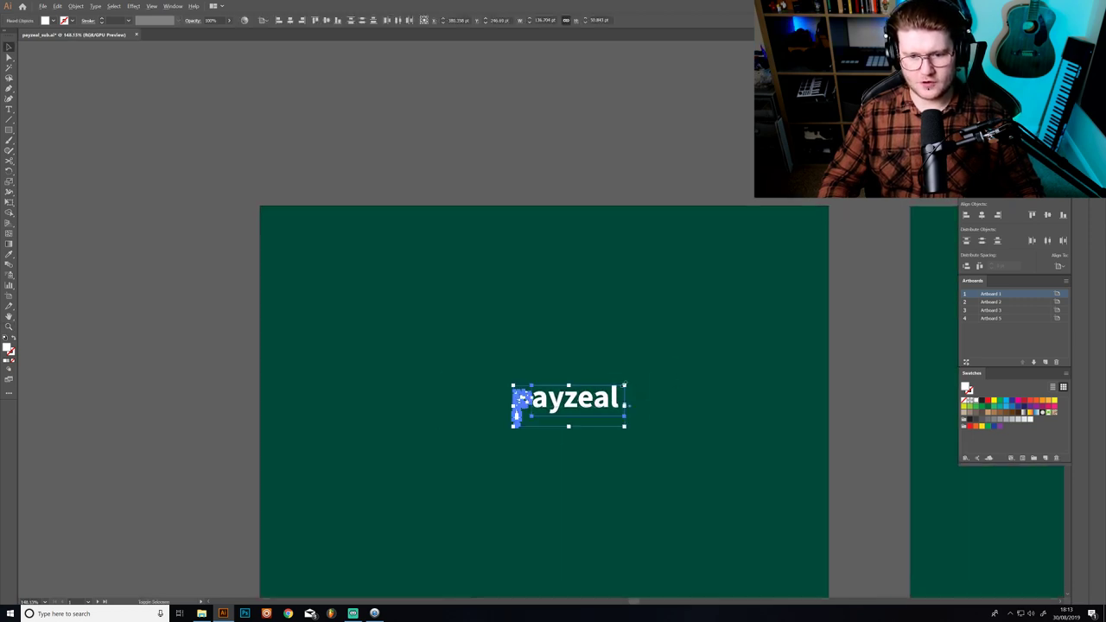
pyautogui.hotkey('ctrl', 'z')
pyautogui.click(619, 437)
pyautogui.moveTo(619, 436); pyautogui.dragTo(593, 453)
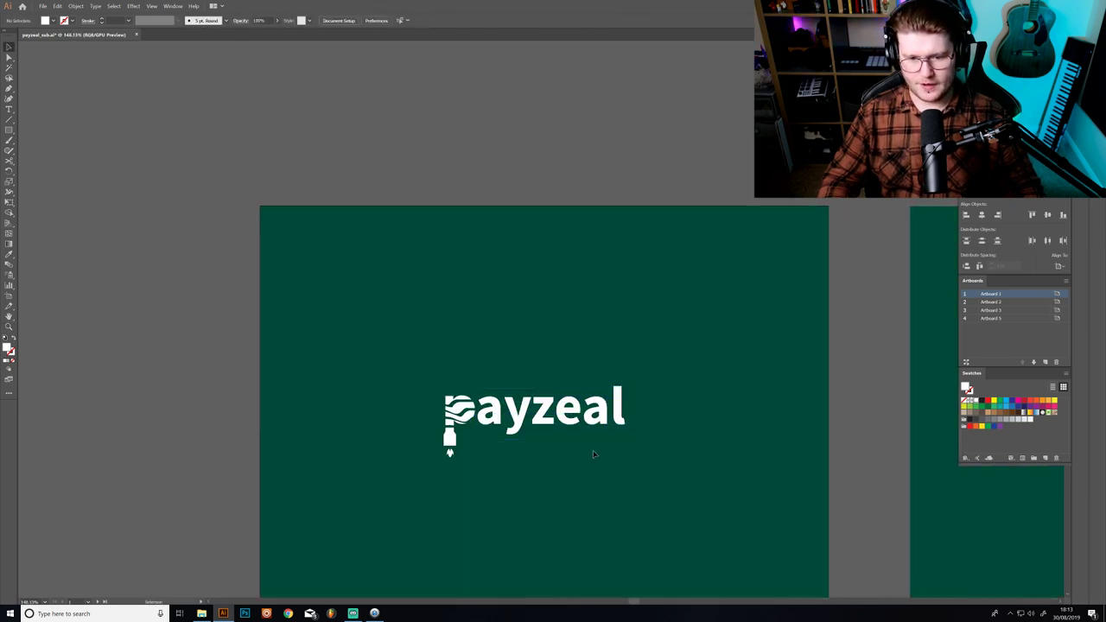
pyautogui.click(581, 412)
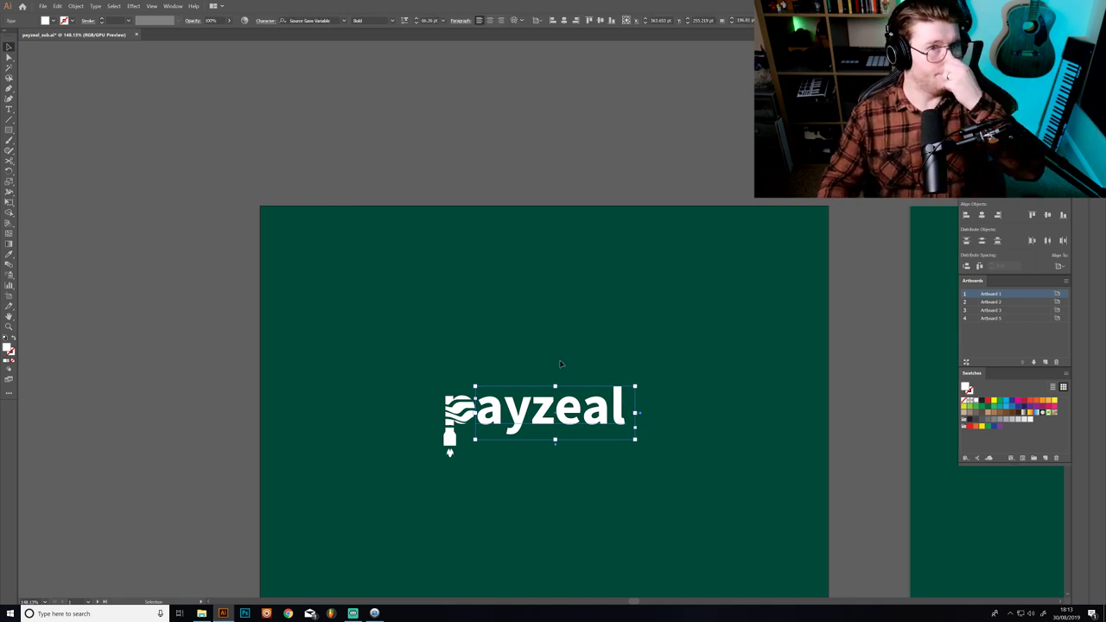
pyautogui.click(674, 336)
pyautogui.moveTo(674, 336); pyautogui.dragTo(358, 511)
pyautogui.click(653, 456)
# - Zoom in on the pay letters, then scroll over to the second artboard's rationale text
pyautogui.press('z')
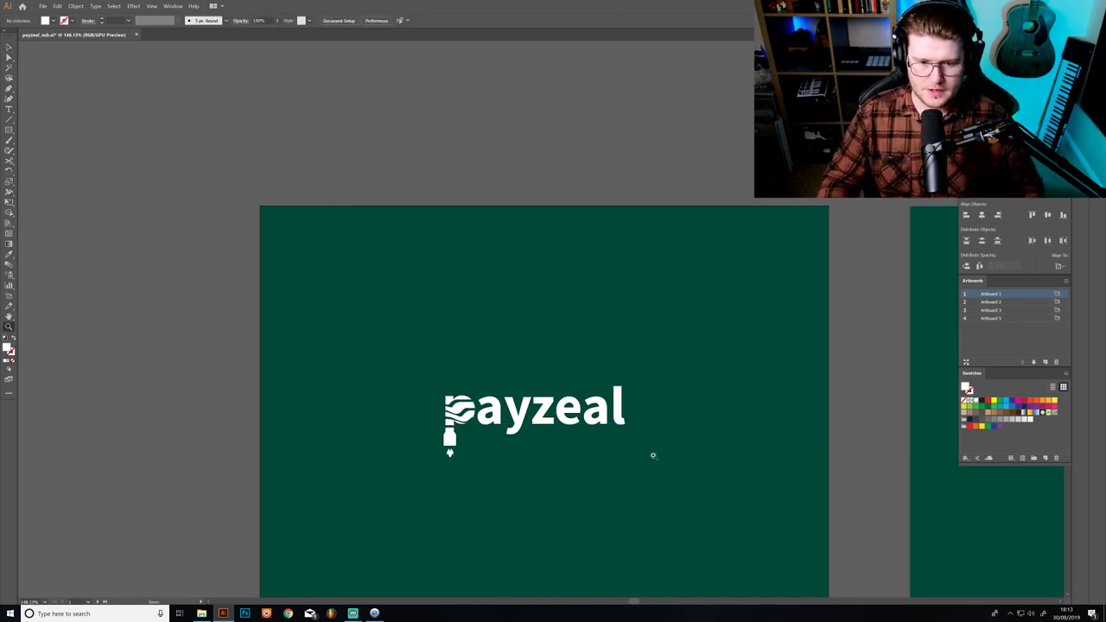
pyautogui.moveTo(653, 455); pyautogui.dragTo(655, 415)
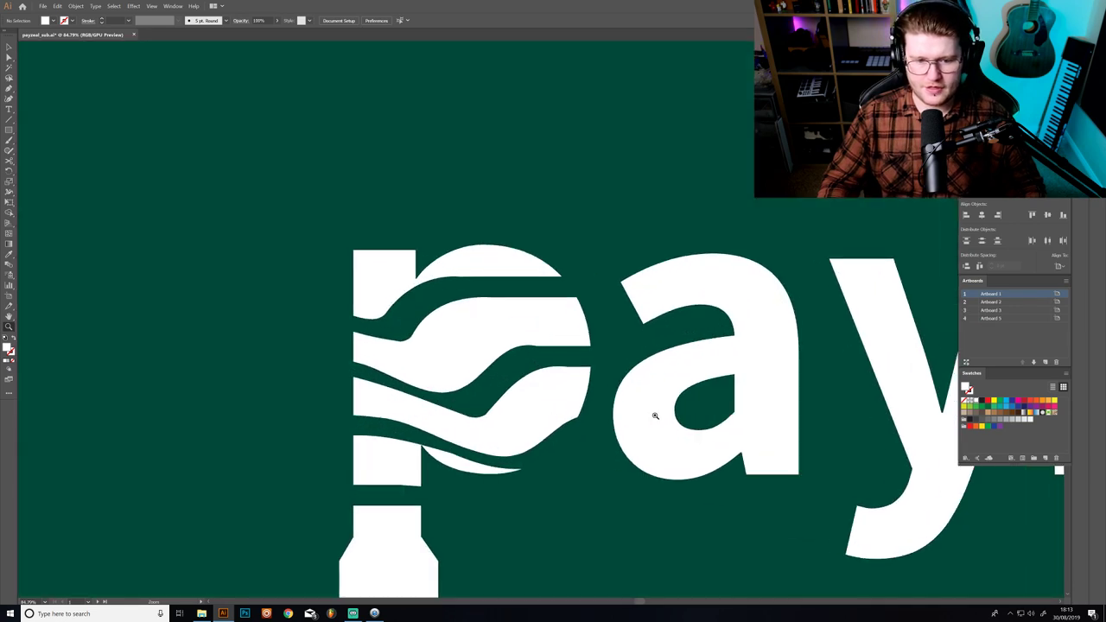
pyautogui.press('v')
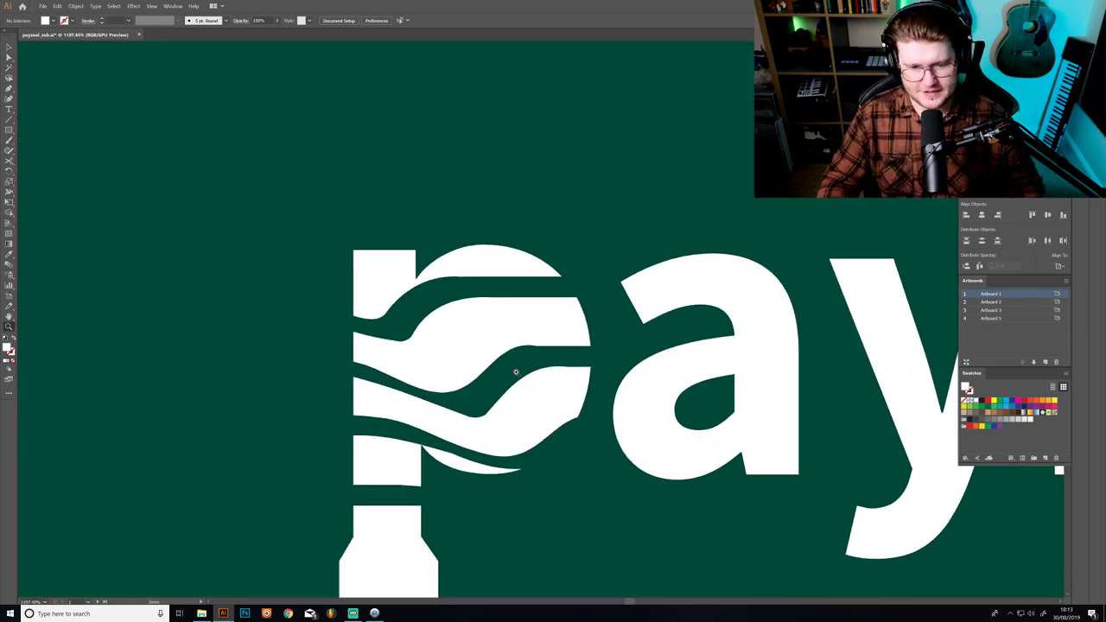
pyautogui.scroll(-5, 516, 372)
pyautogui.scroll(4, 473, 384)
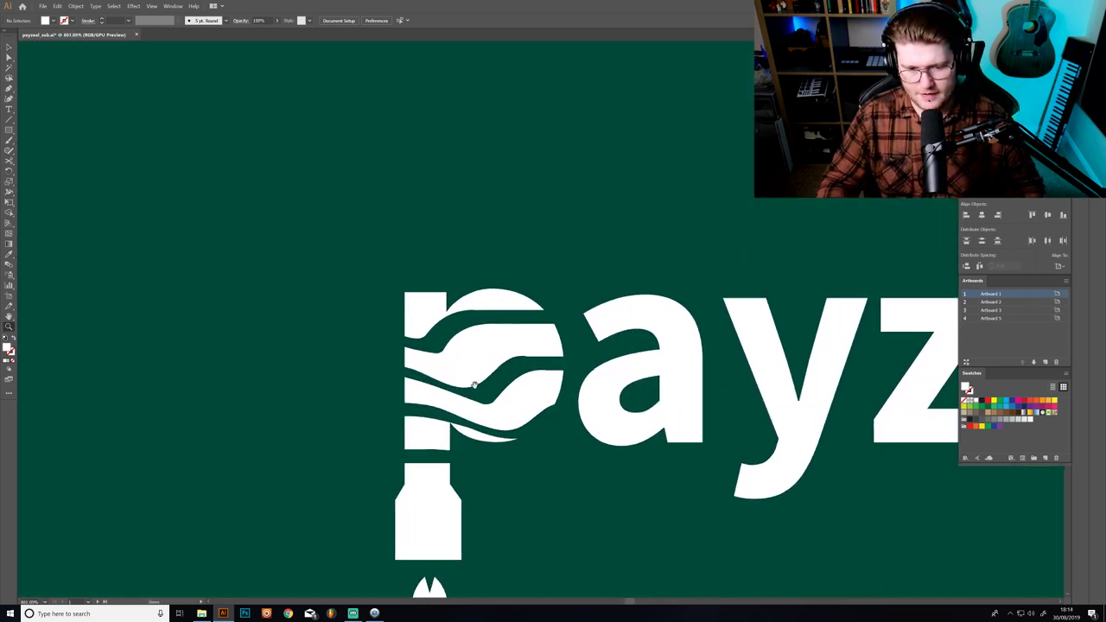
pyautogui.scroll(-3, 474, 384)
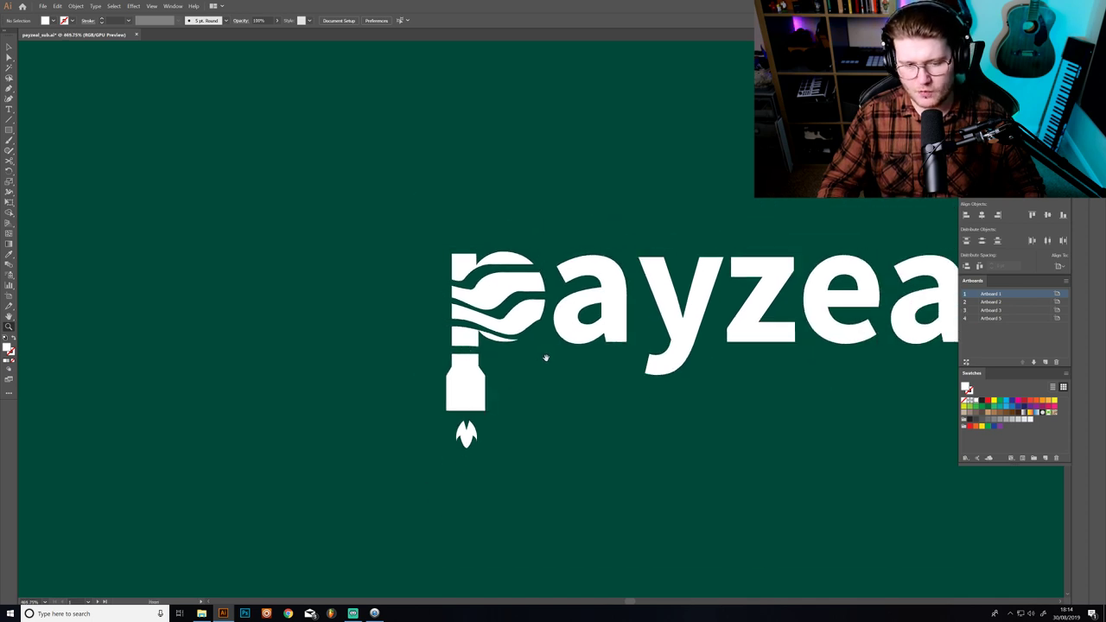
pyautogui.scroll(-5, 545, 358)
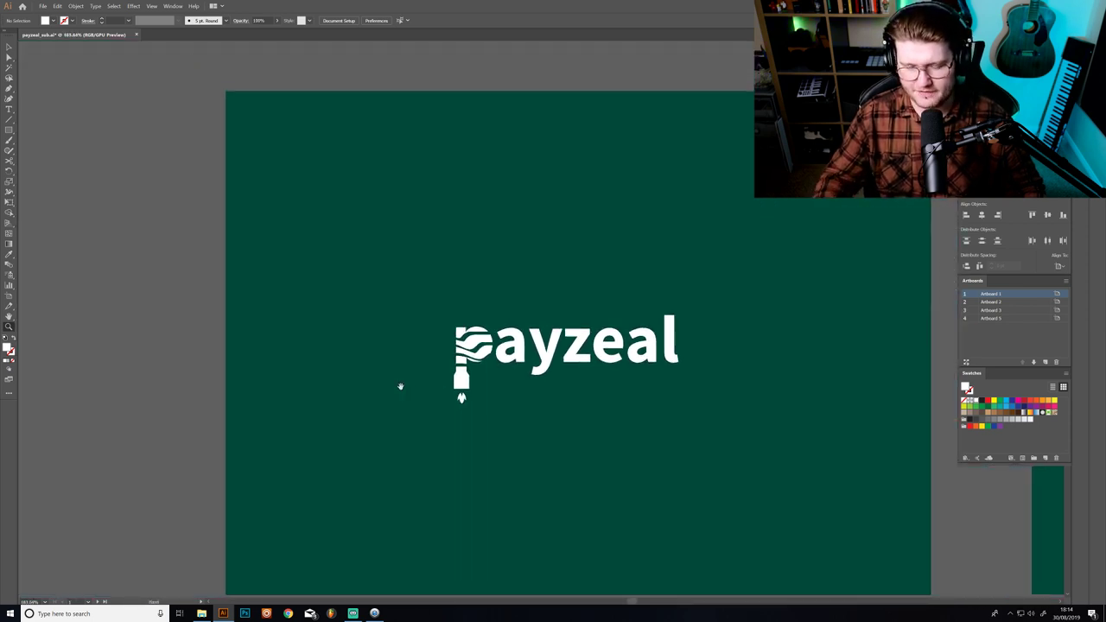
pyautogui.hscroll(3, 400, 386)
pyautogui.scroll(-2, 345, 382)
pyautogui.hscroll(3, 486, 389)
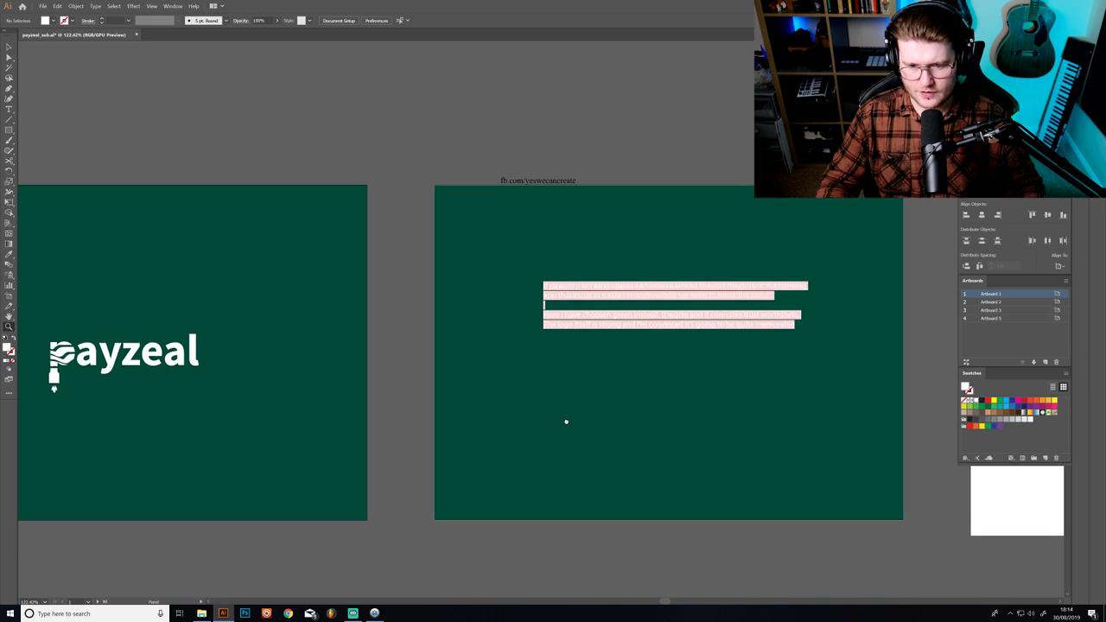
pyautogui.hscroll(3, 459, 341)
pyautogui.scroll(2, 466, 345)
pyautogui.click(500, 407)
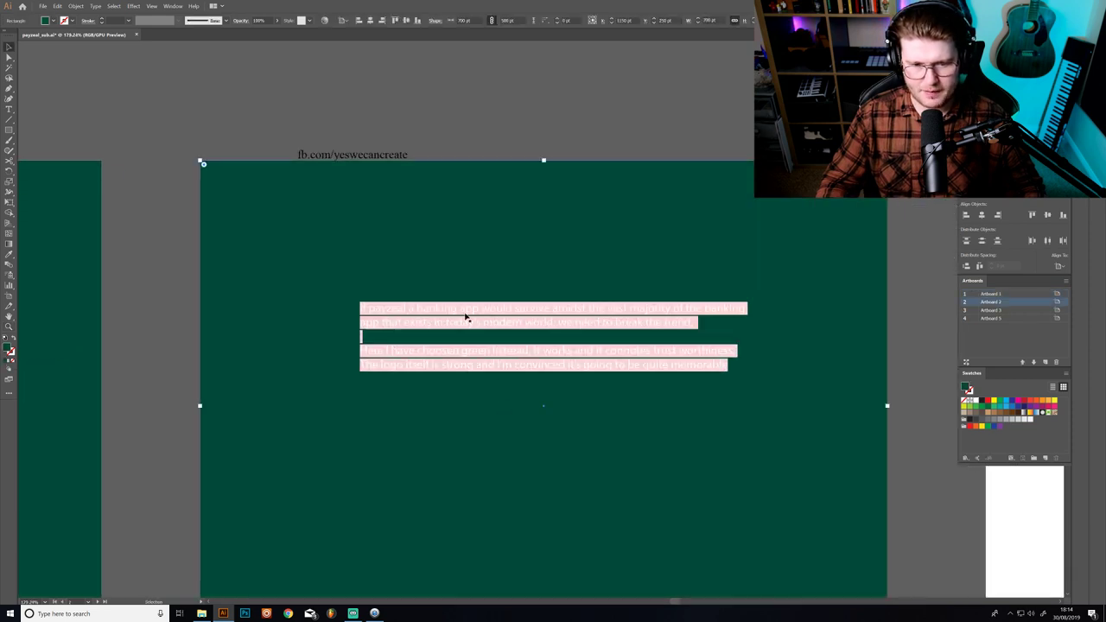
pyautogui.click(478, 83)
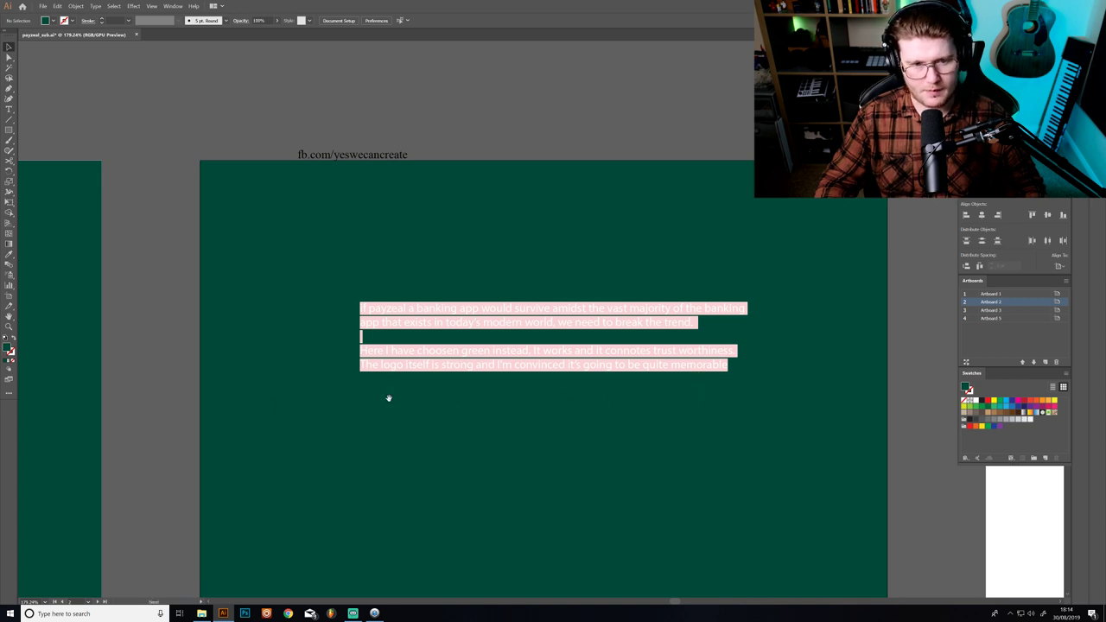
pyautogui.moveTo(619, 406); pyautogui.dragTo(118, 294)
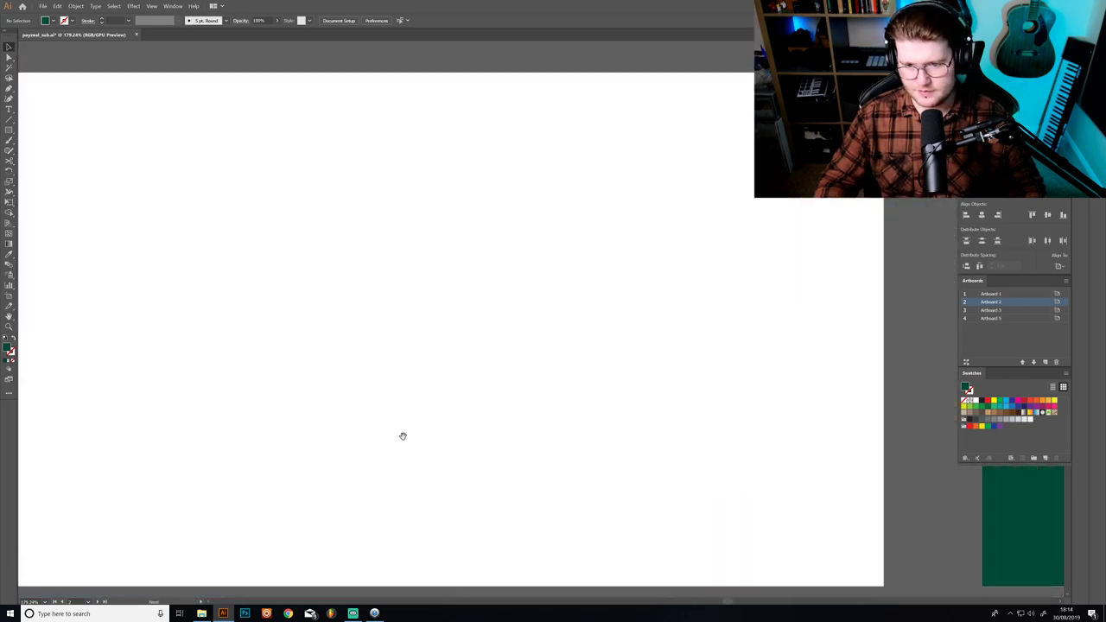
pyautogui.scroll(-8, 363, 442)
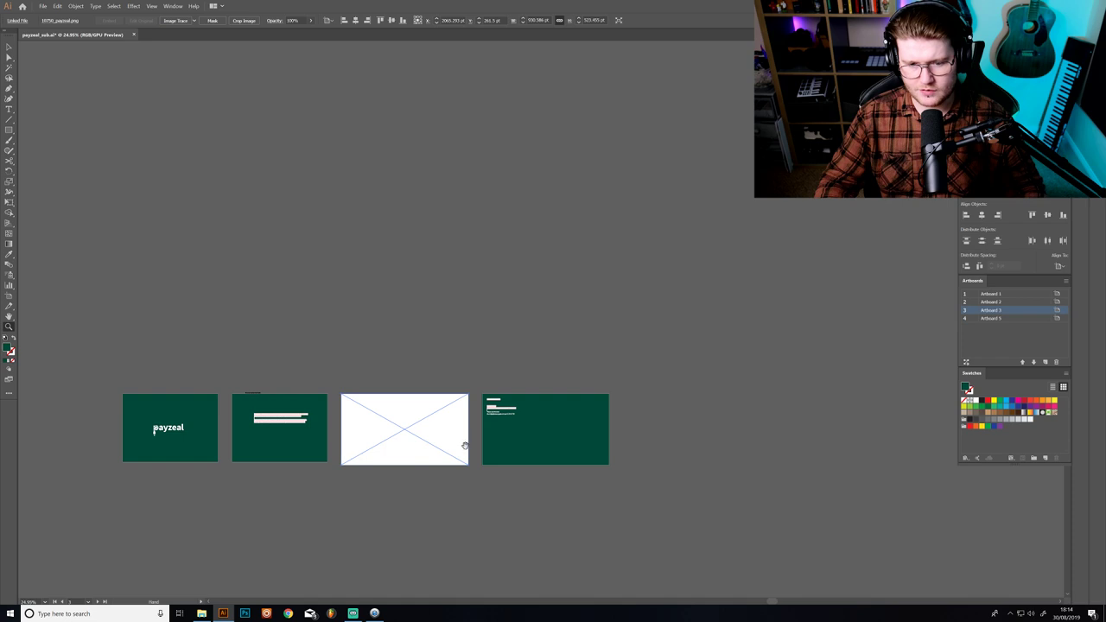
pyautogui.moveTo(104, 424); pyautogui.dragTo(531, 413)
pyautogui.scroll(8, 532, 413)
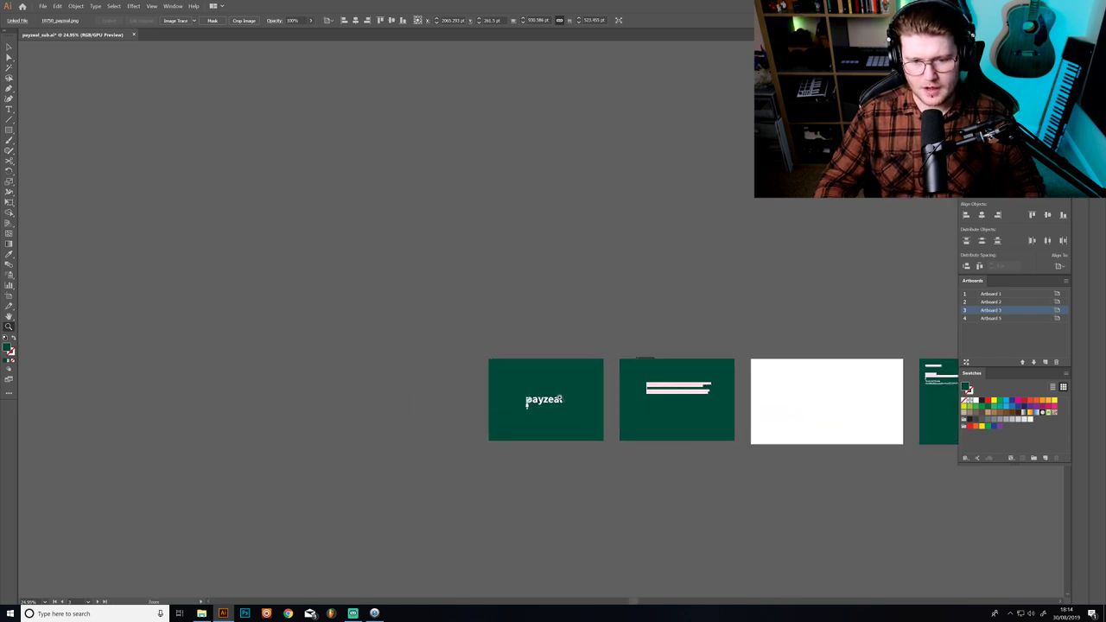
pyautogui.moveTo(718, 407); pyautogui.dragTo(607, 363)
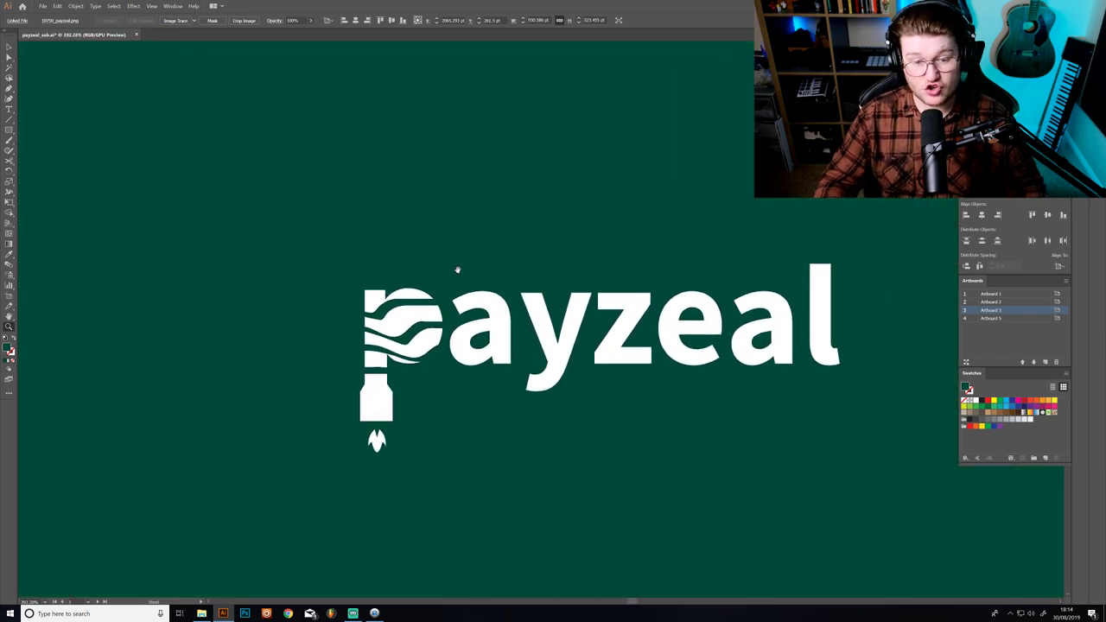
pyautogui.press('v')
pyautogui.click(410, 340)
pyautogui.click(377, 398)
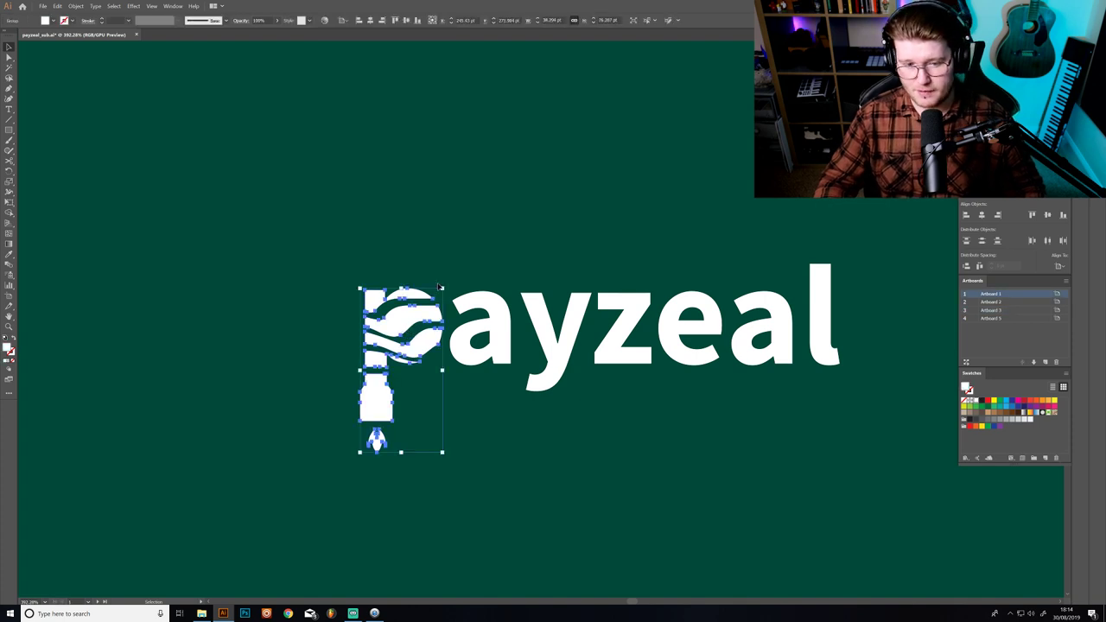
pyautogui.click(461, 232)
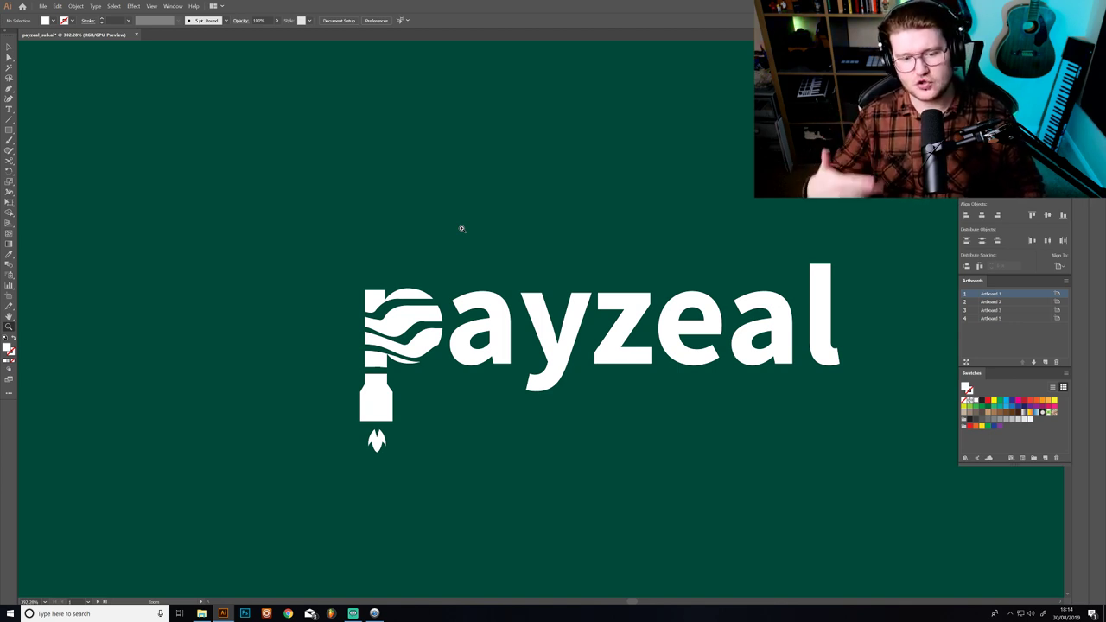
# - Ungroup the rocket-shaped p artwork and enlarge the flame piece
pyautogui.moveTo(395, 432); pyautogui.dragTo(380, 464)
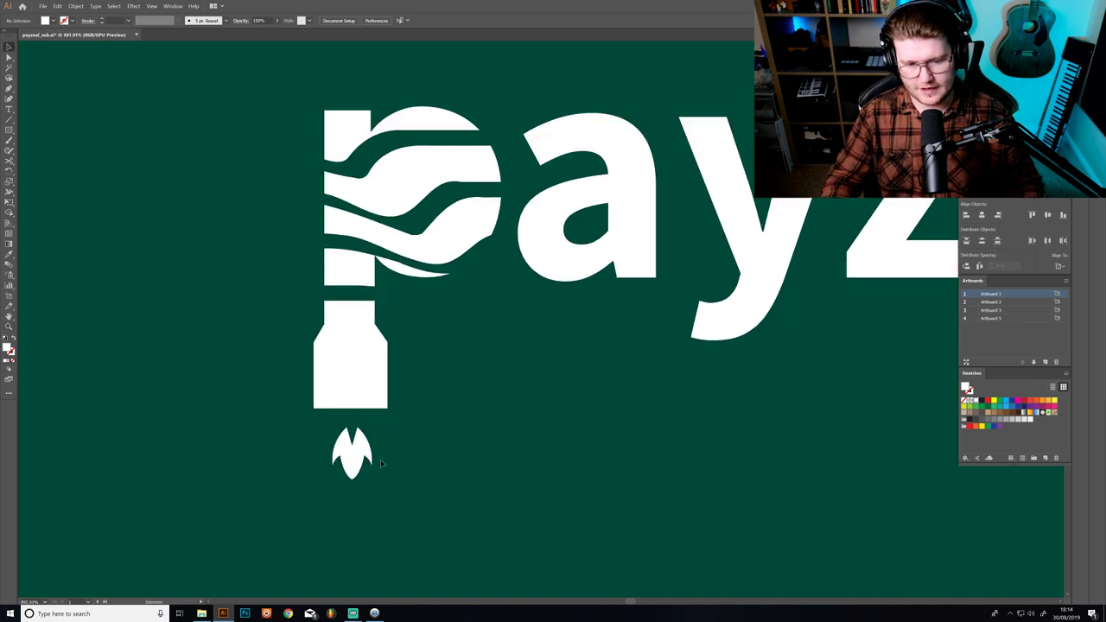
pyautogui.click(352, 449)
pyautogui.rightClick(360, 461)
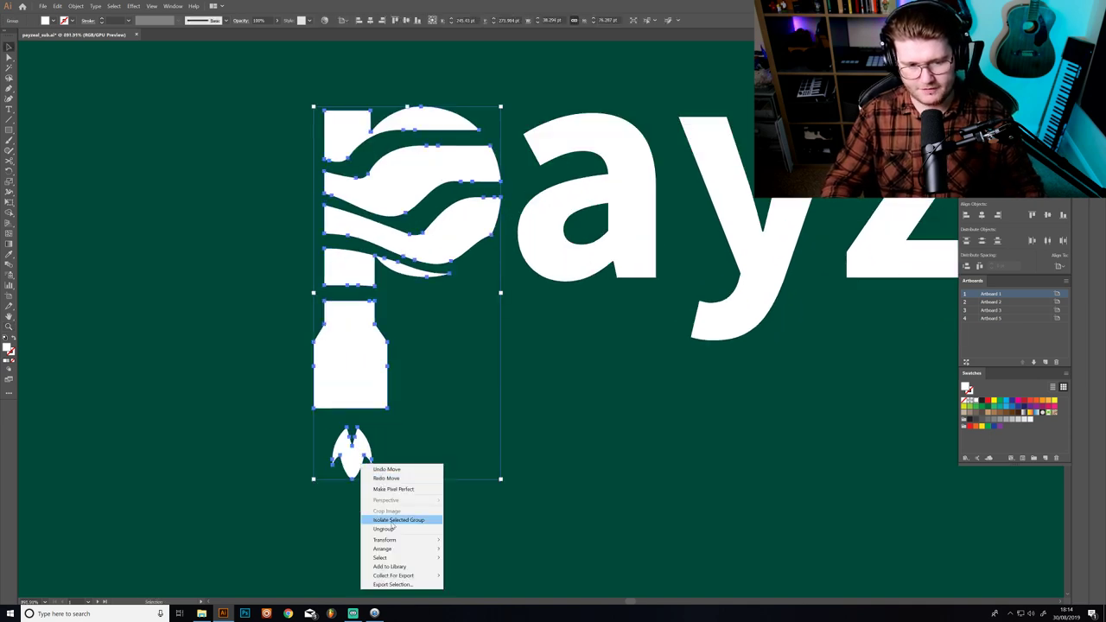
pyautogui.click(371, 528)
pyautogui.click(351, 451)
pyautogui.moveTo(373, 427); pyautogui.dragTo(380, 418)
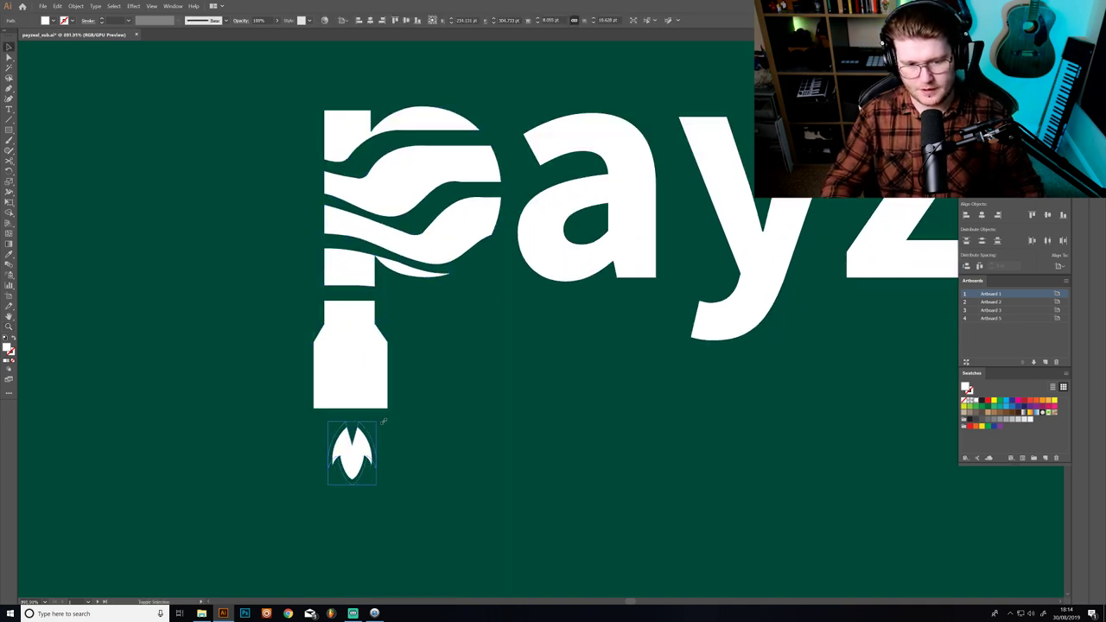
pyautogui.click(399, 423)
# - Delete the p shapes and rocket body from the logo
pyautogui.scroll(2, 372, 458)
pyautogui.hscroll(-3, 371, 457)
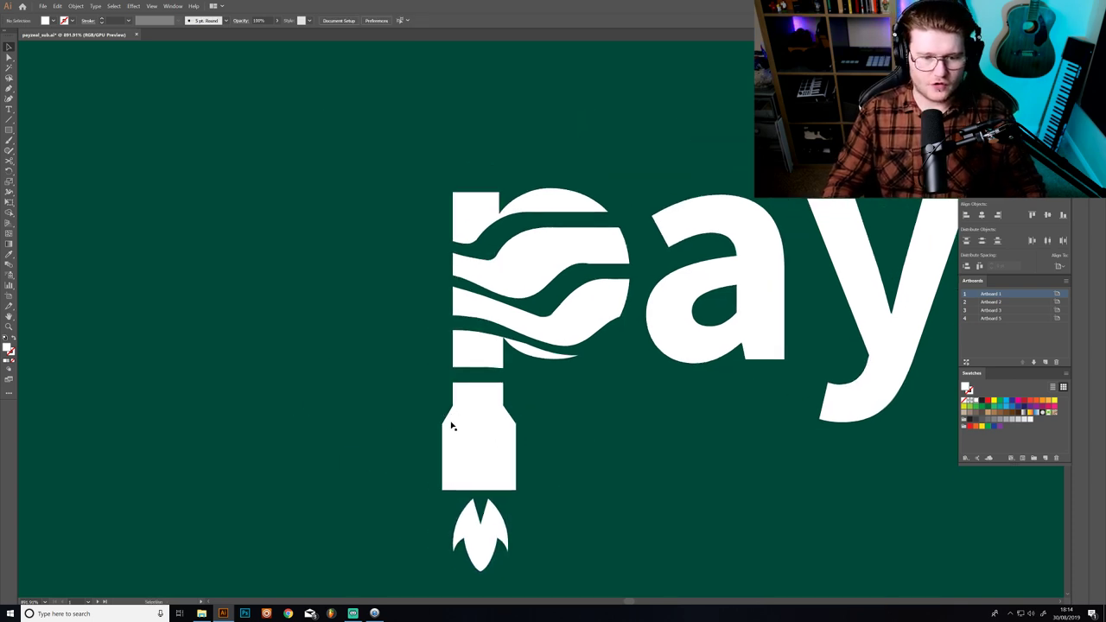
pyautogui.moveTo(438, 401); pyautogui.dragTo(512, 418)
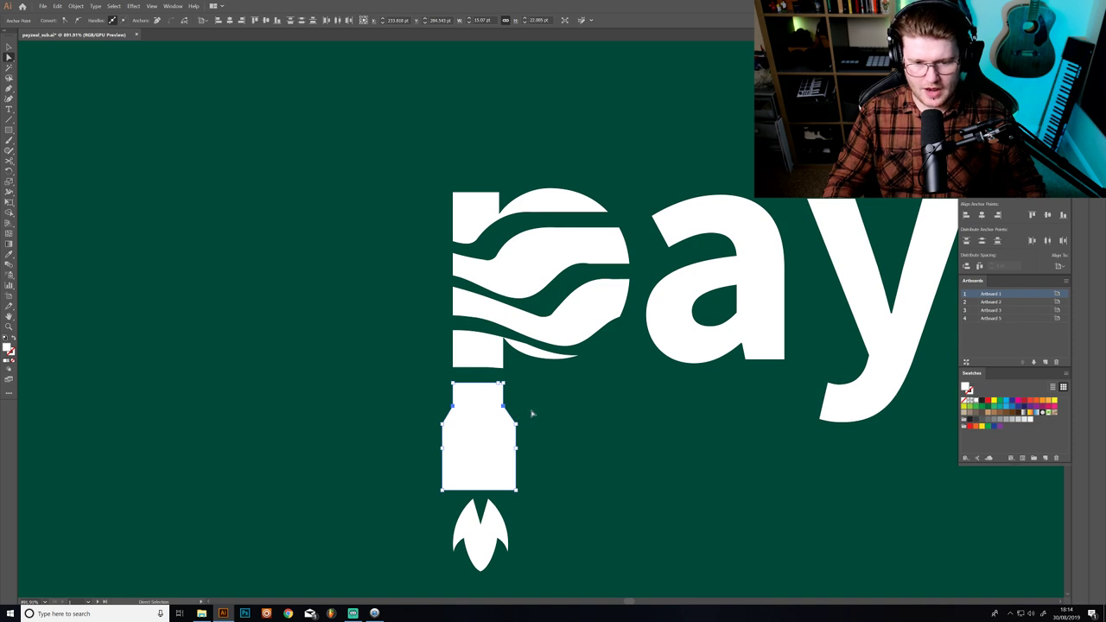
pyautogui.click(520, 429)
pyautogui.press('z')
pyautogui.moveTo(514, 430); pyautogui.dragTo(360, 444)
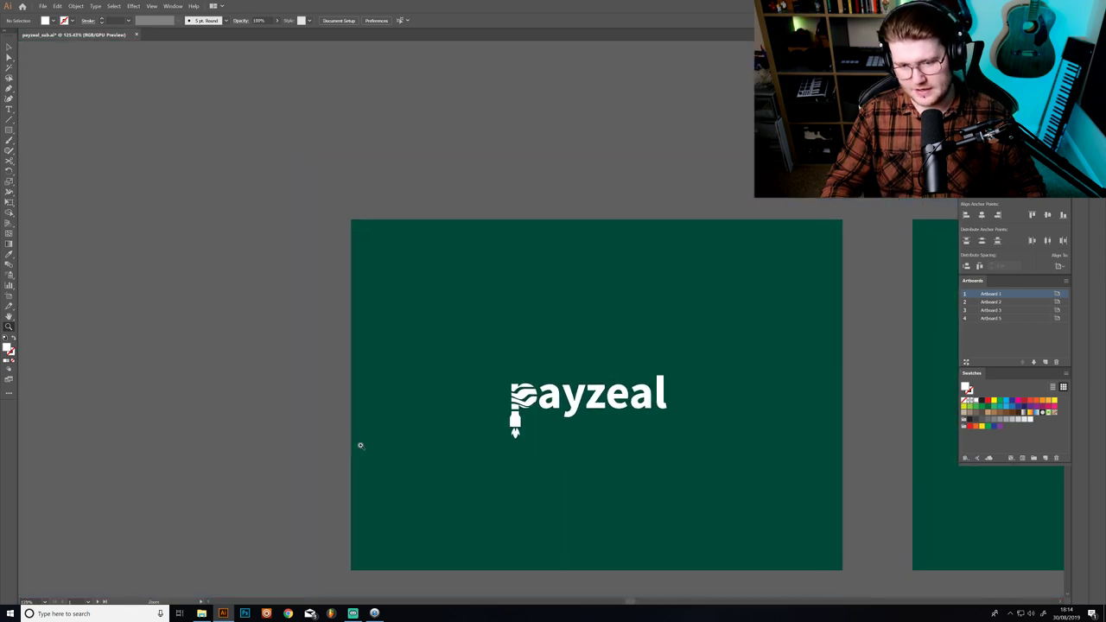
pyautogui.moveTo(531, 420); pyautogui.dragTo(616, 434)
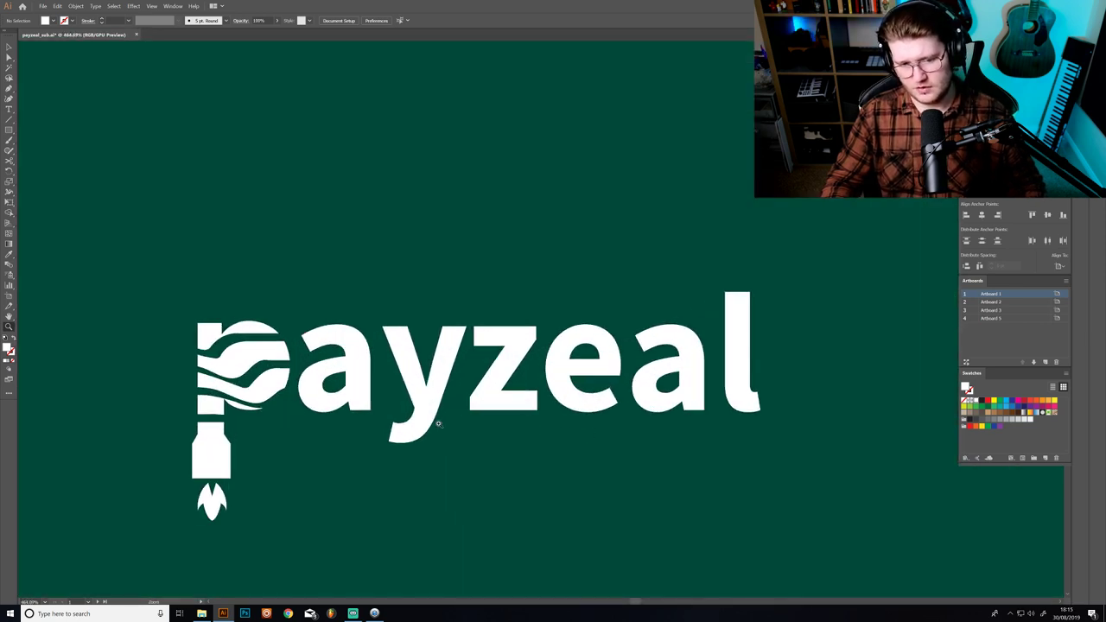
pyautogui.click(267, 390)
pyautogui.press('Delete')
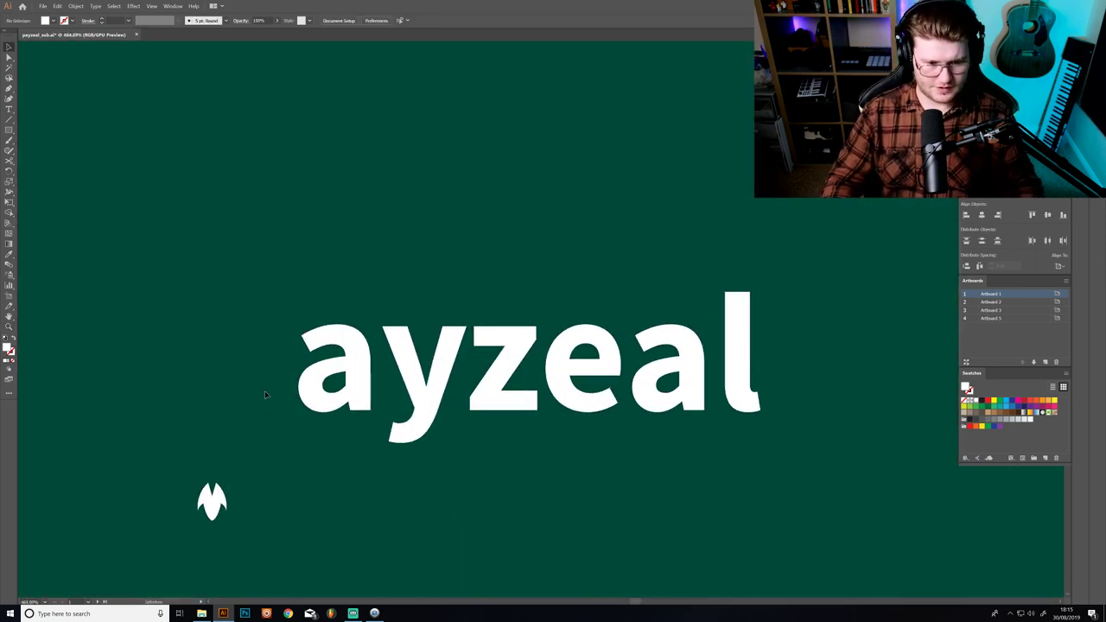
# - Type a lowercase 'p' before 'ayzeal' and nudge the payzeal text slightly left
pyautogui.press('t')
pyautogui.click(309, 377)
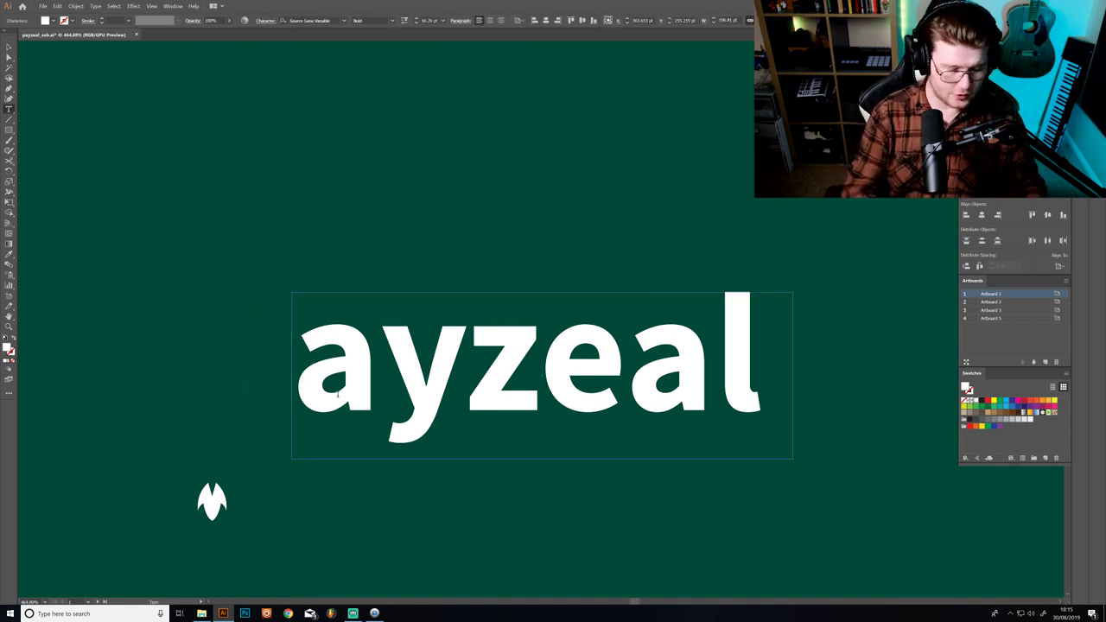
pyautogui.write('P')
pyautogui.press('BackSpace')
pyautogui.write('p')
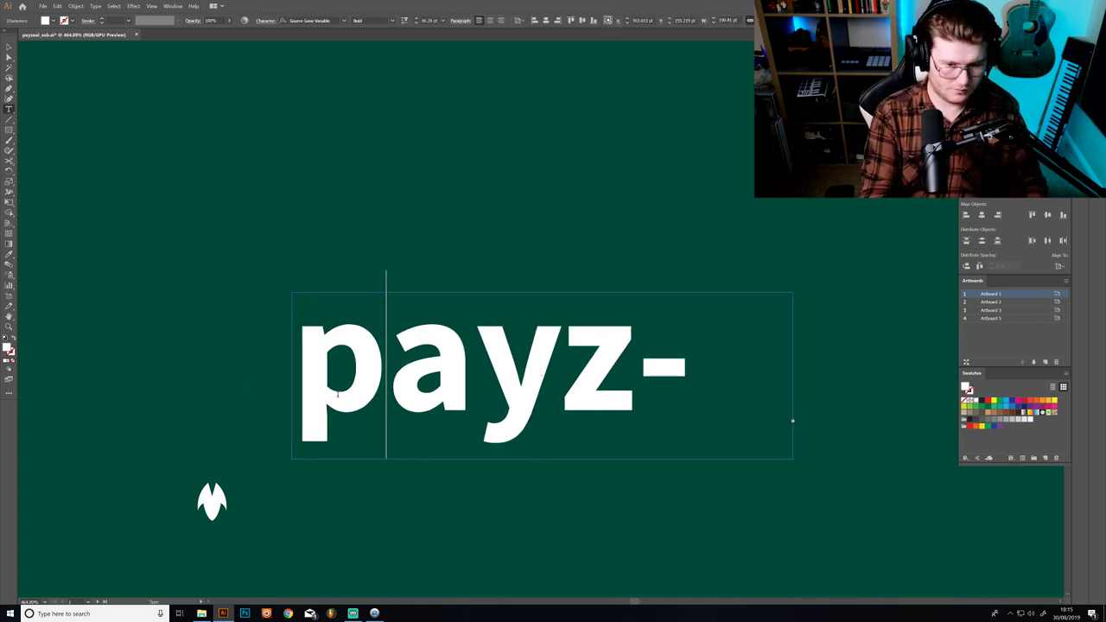
pyautogui.press('Escape')
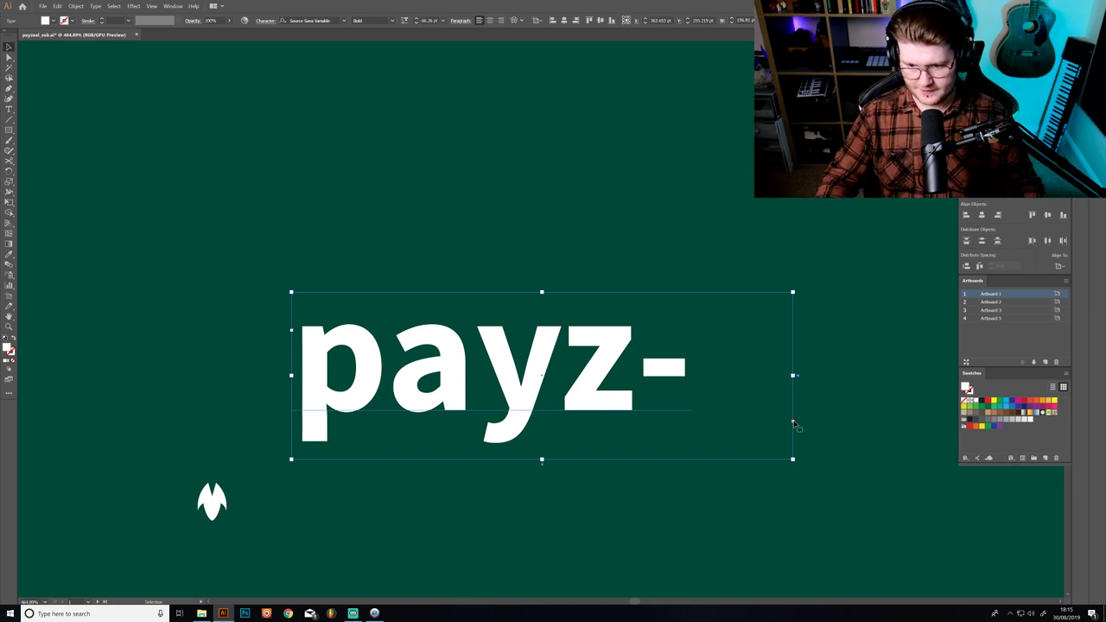
pyautogui.press('t')
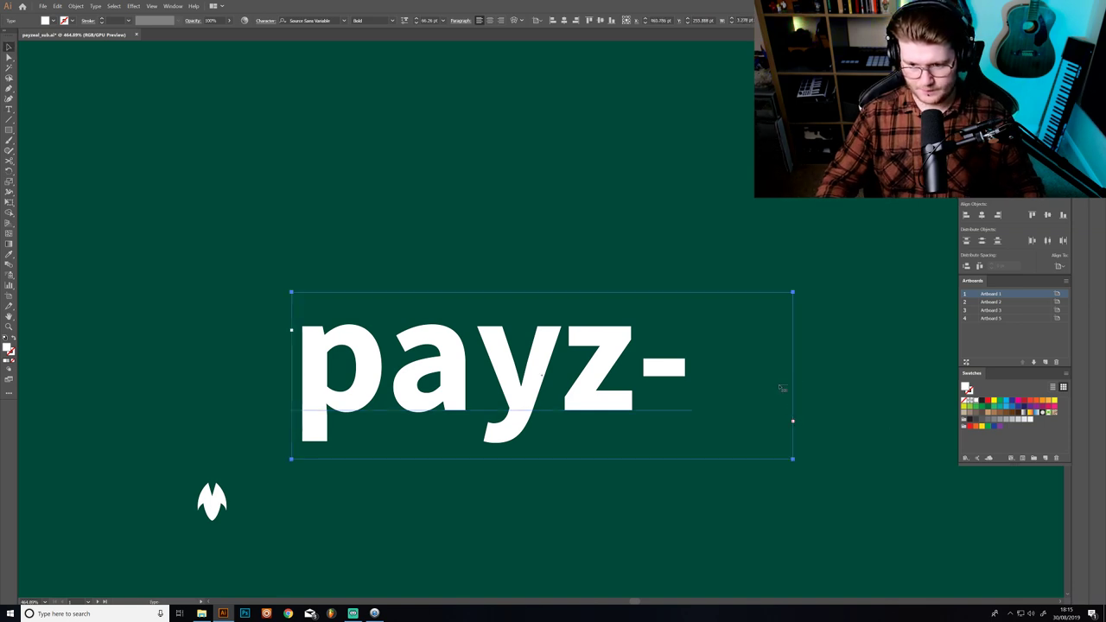
pyautogui.hotkey('ctrl', 'a')
pyautogui.press('Escape')
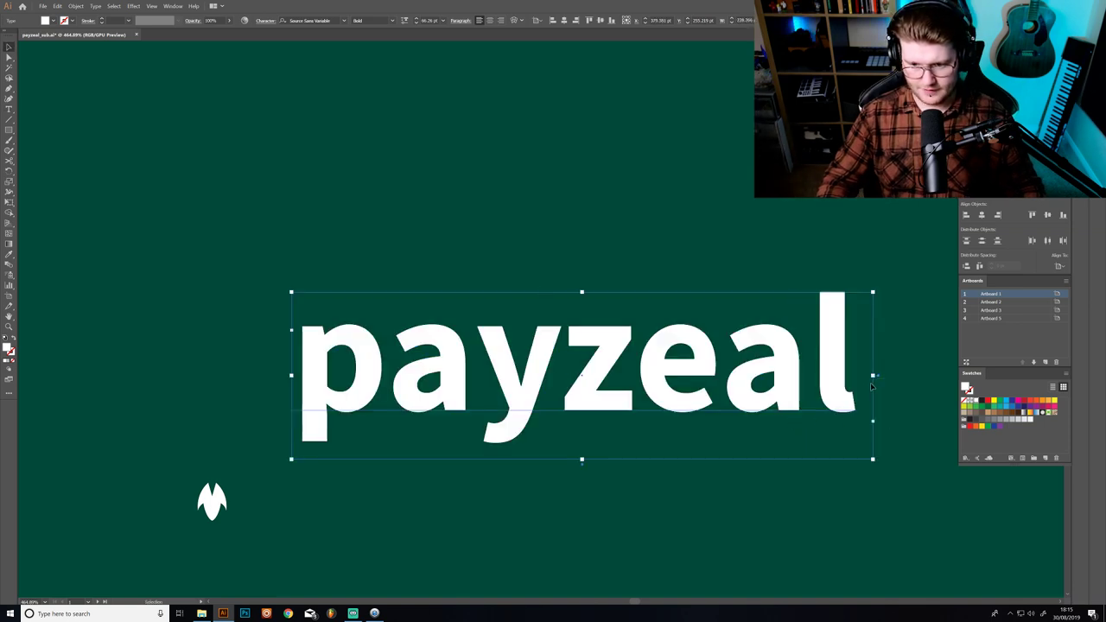
pyautogui.hotkey('ctrl', 'shift', 'a')
pyautogui.scroll(-3, 616, 456)
pyautogui.press('v')
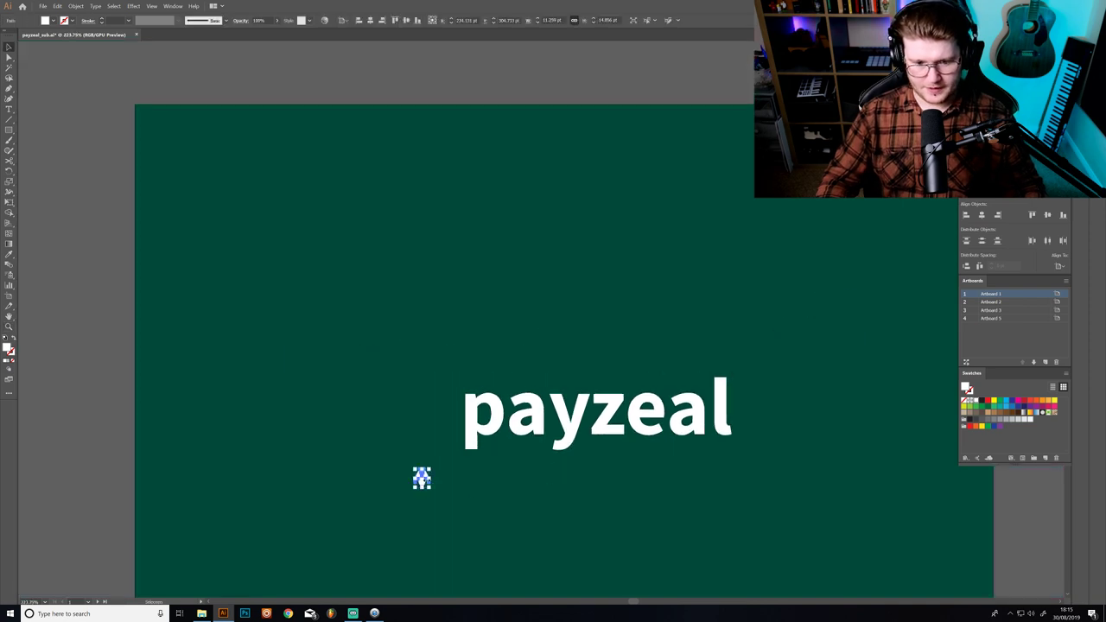
pyautogui.moveTo(583, 423); pyautogui.dragTo(541, 423)
# - Check the finished payzeal text by undoing and redoing the last edit
pyautogui.hotkey('ctrl', 'shift', 'a')
pyautogui.press('z')
pyautogui.moveTo(617, 539); pyautogui.dragTo(734, 501)
pyautogui.hotkey('ctrl', 'a')
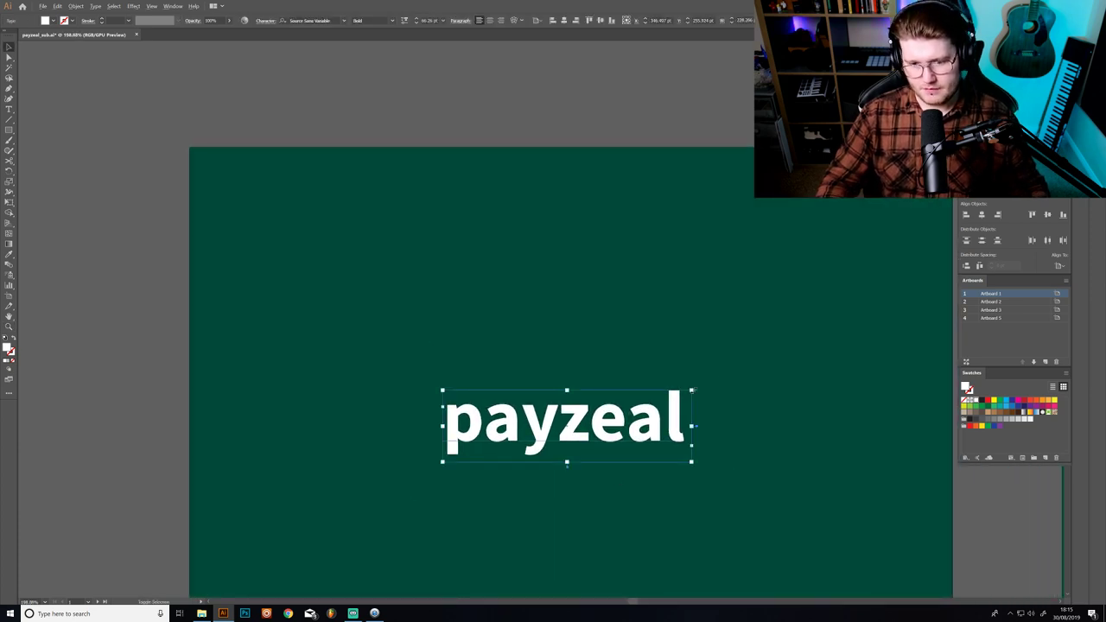
pyautogui.hotkey('ctrl', 'z')
pyautogui.hotkey('ctrl', 'z')
pyautogui.hotkey('ctrl', 'z')
pyautogui.hotkey('ctrl', 'z')
pyautogui.hotkey('ctrl', 'shift', 'z')
pyautogui.hotkey('ctrl', 'shift', 'z')
pyautogui.hotkey('ctrl', 'shift', 'z')
pyautogui.hotkey('ctrl', 'shift', 'z')
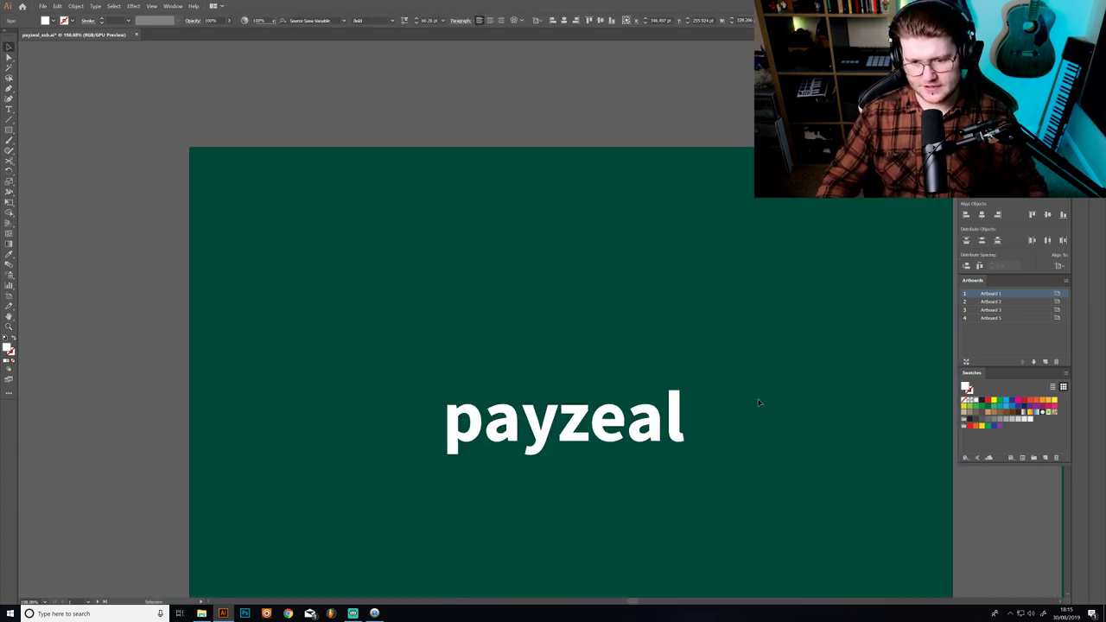
pyautogui.hotkey('ctrl', 'shift', 'a')
pyautogui.scroll(-3, 515, 479)
pyautogui.hscroll(6, 634, 481)
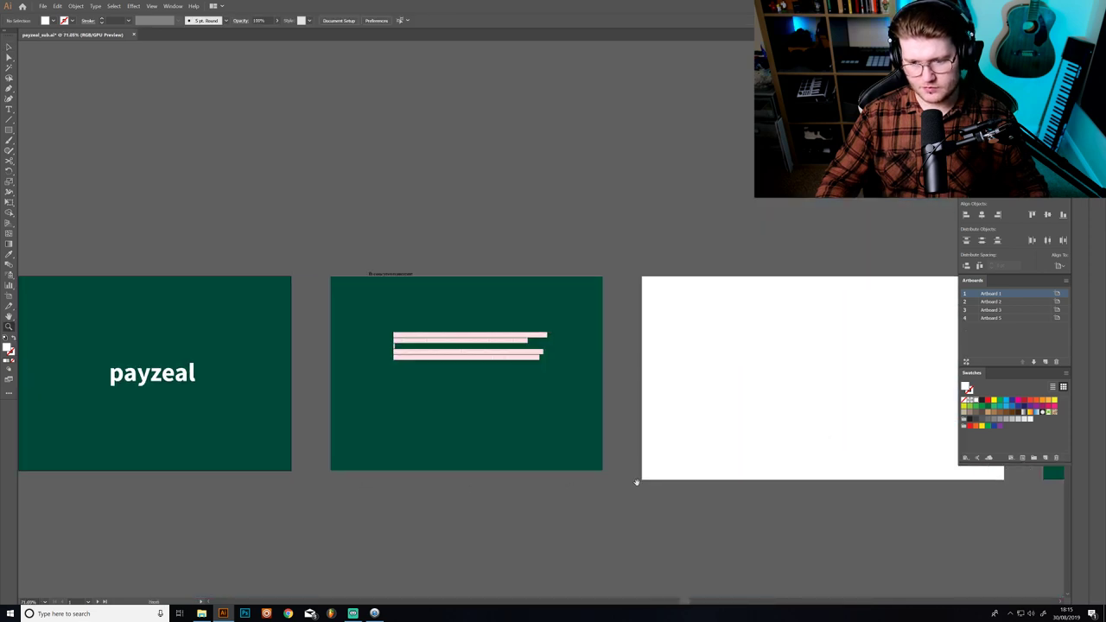
pyautogui.hscroll(-8, 328, 479)
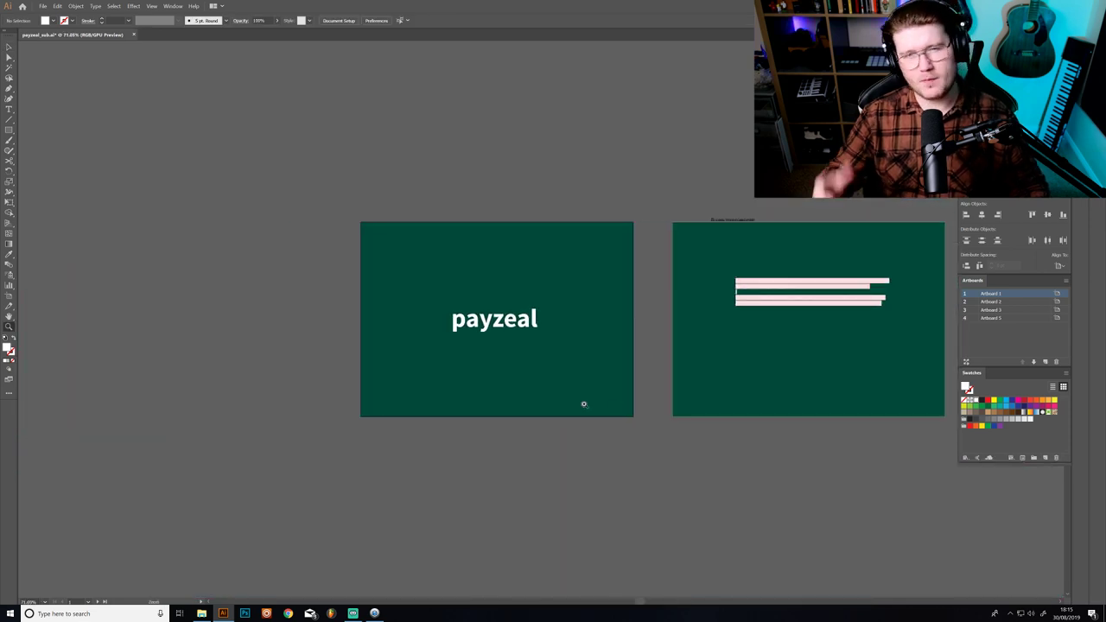
pyautogui.scroll(4, 495, 325)
pyautogui.scroll(-2, 518, 336)
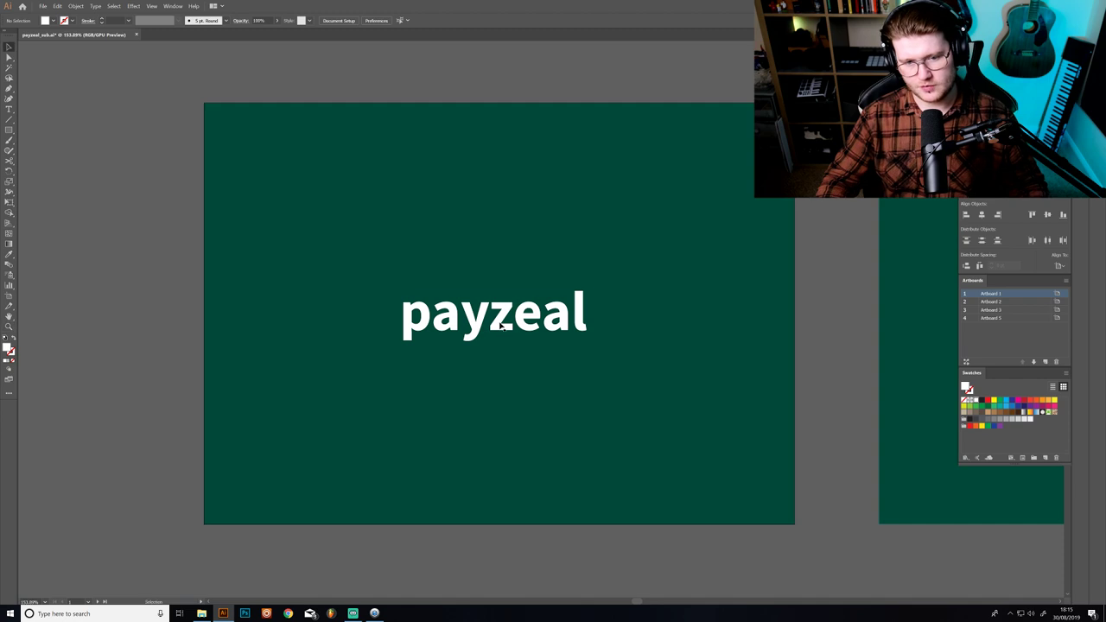
# - Review the payzeal text across several artboards, then close payzeal_sub.ai
pyautogui.click(527, 339)
pyautogui.click(644, 388)
pyautogui.click(458, 327)
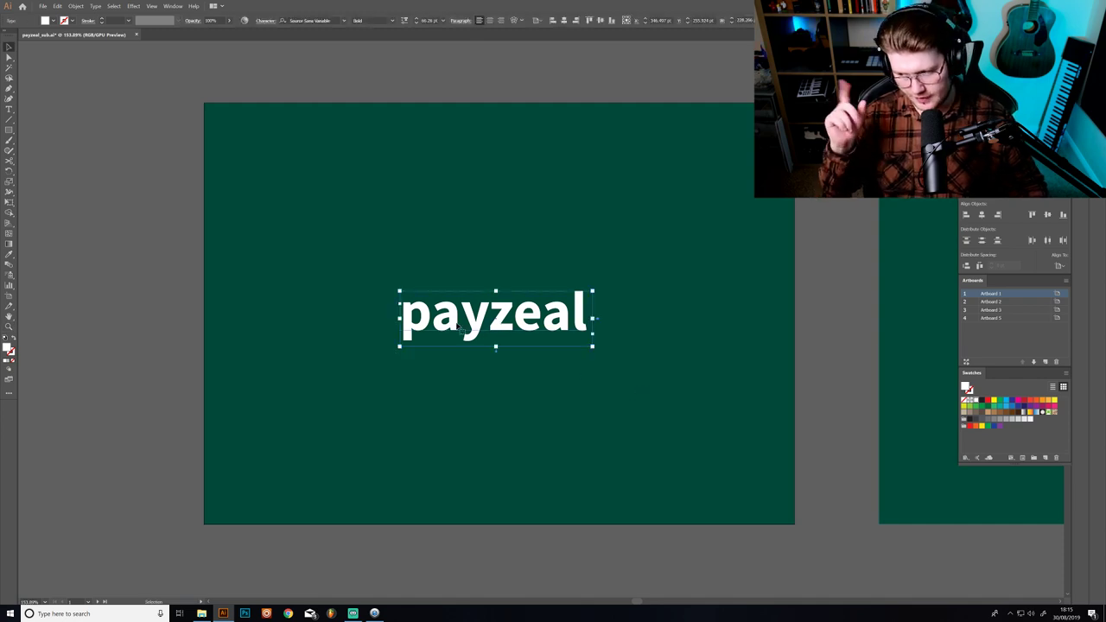
pyautogui.click(327, 214)
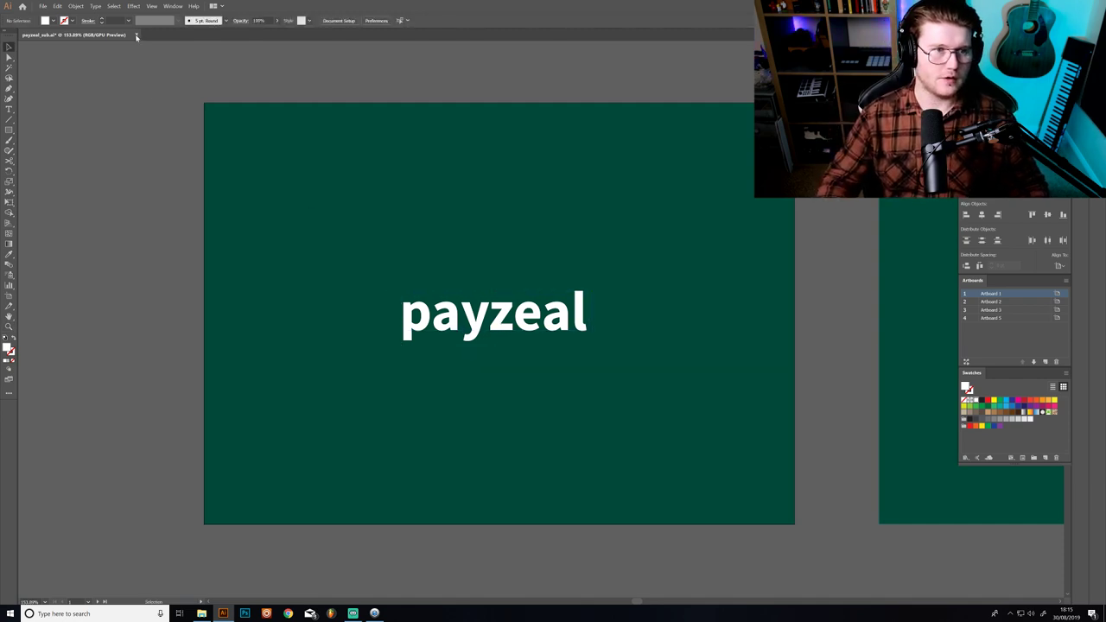
pyautogui.press('z')
pyautogui.moveTo(452, 340); pyautogui.dragTo(333, 343)
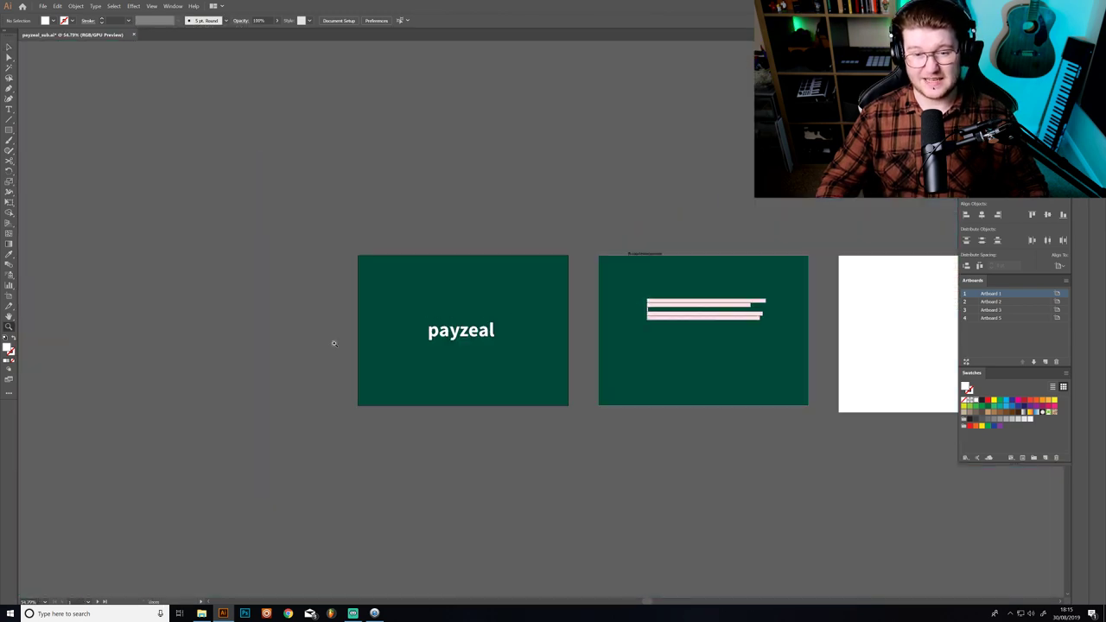
pyautogui.click(134, 35)
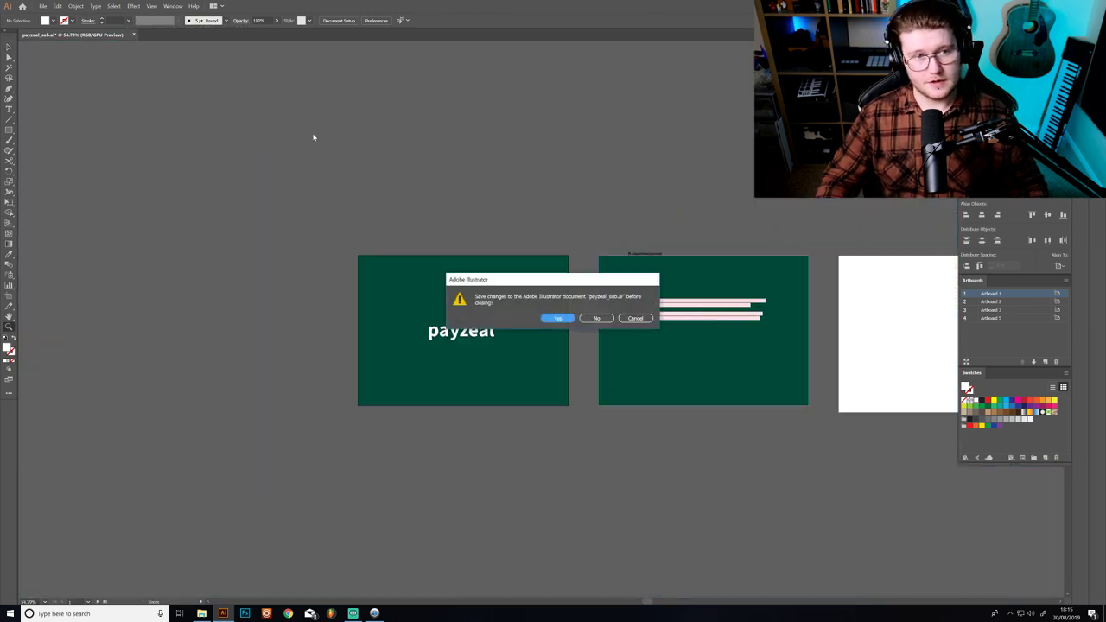
# - Cancel the first close, zoom in on the wordmark, then close payzeal_sub.ai choosing No to saving
pyautogui.click(634, 319)
pyautogui.moveTo(445, 352); pyautogui.dragTo(528, 353)
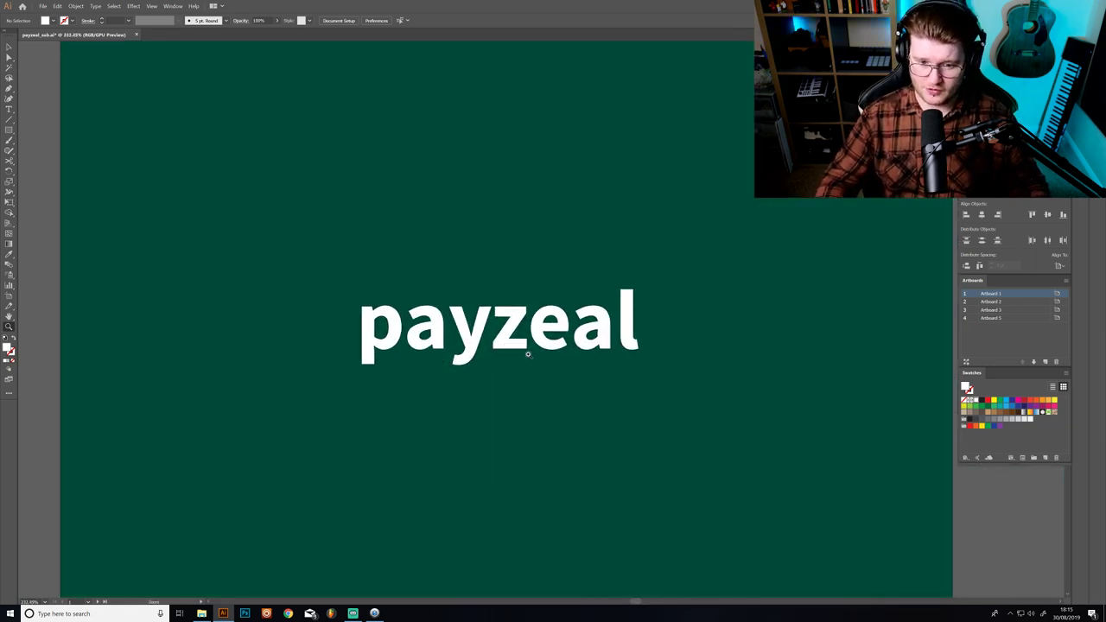
pyautogui.click(138, 35)
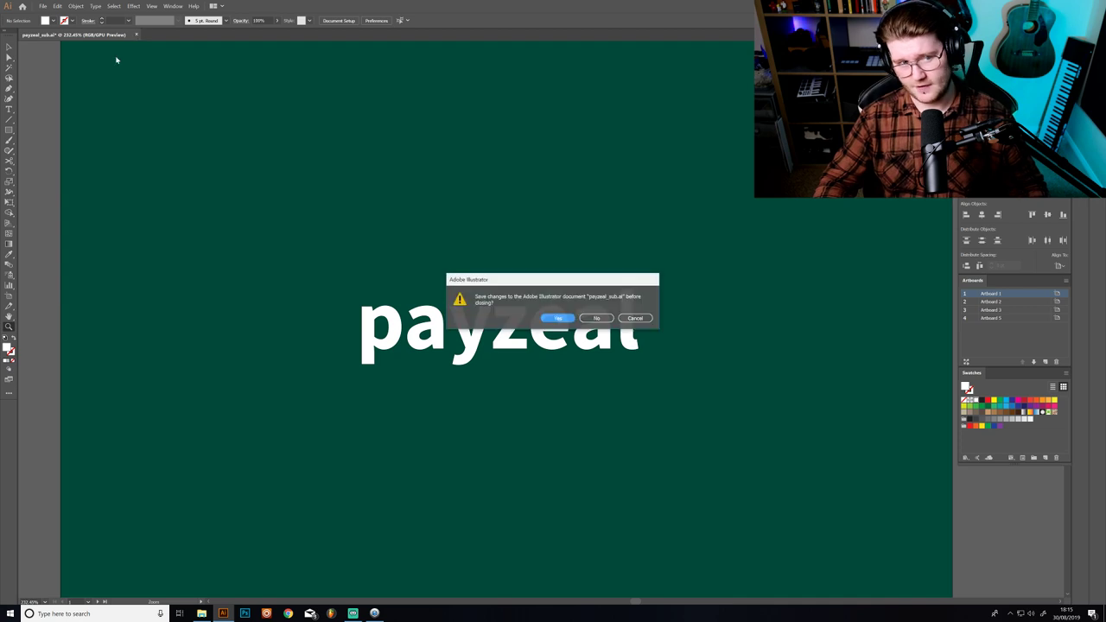
pyautogui.click(596, 317)
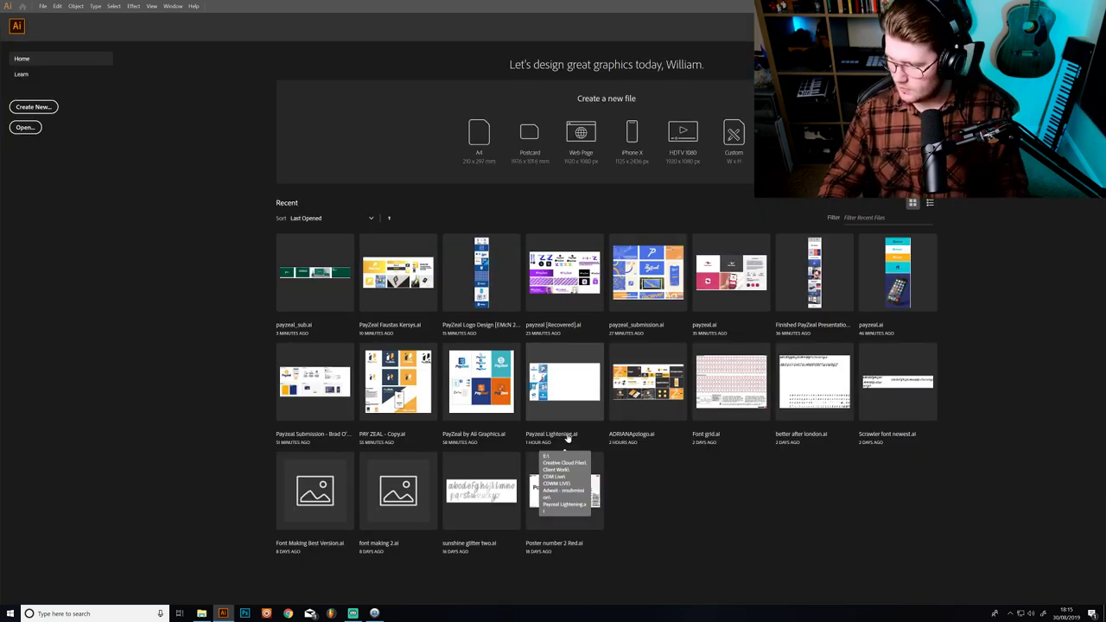
# - Open payzeal logo.ai from the next designer's folder in CDWM LIVE, declining 9-slice scaling
pyautogui.click(201, 613)
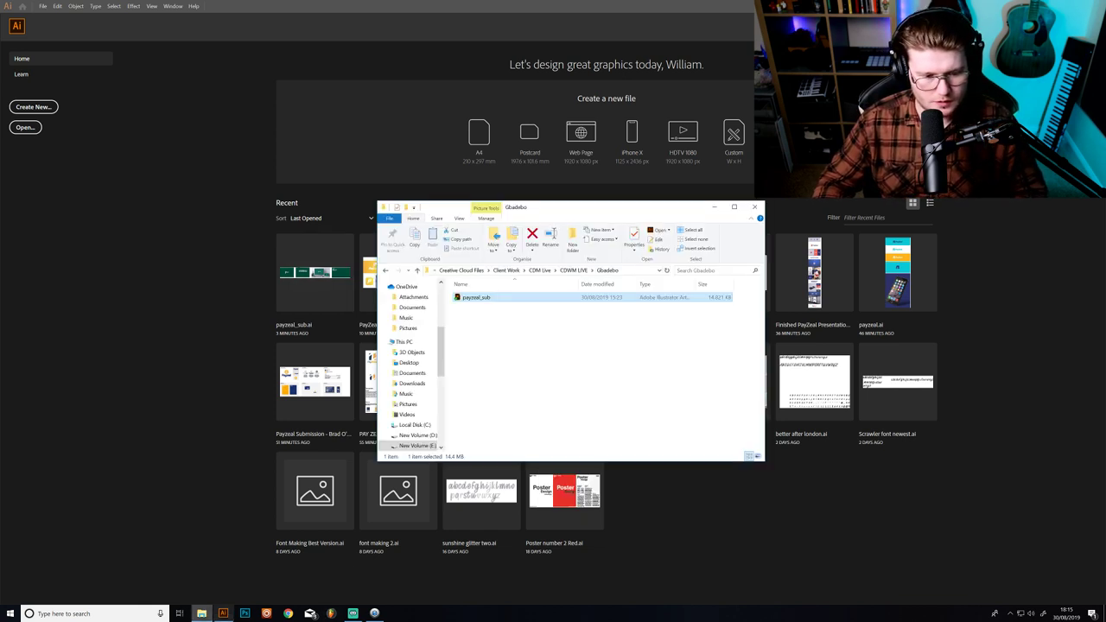
pyautogui.click(387, 270)
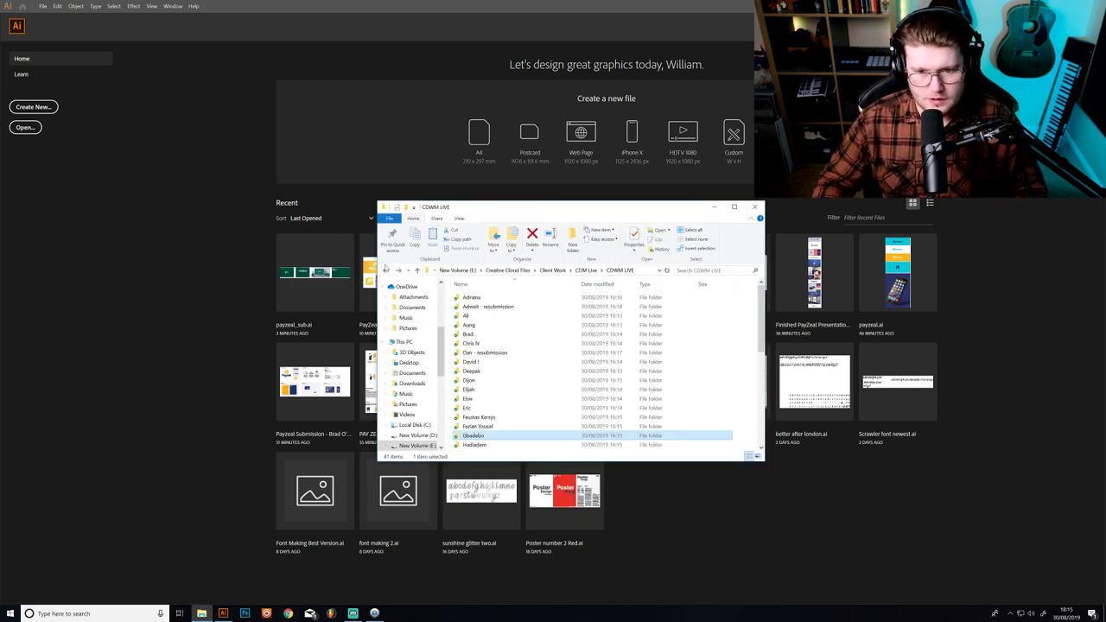
pyautogui.scroll(-2, 489, 397)
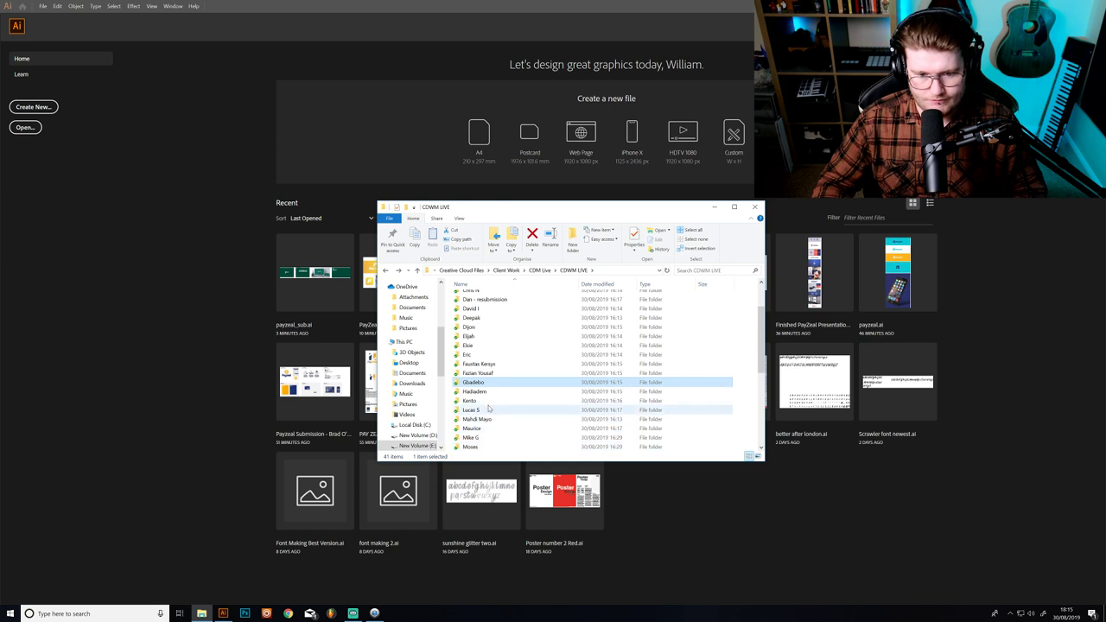
pyautogui.doubleClick(474, 391)
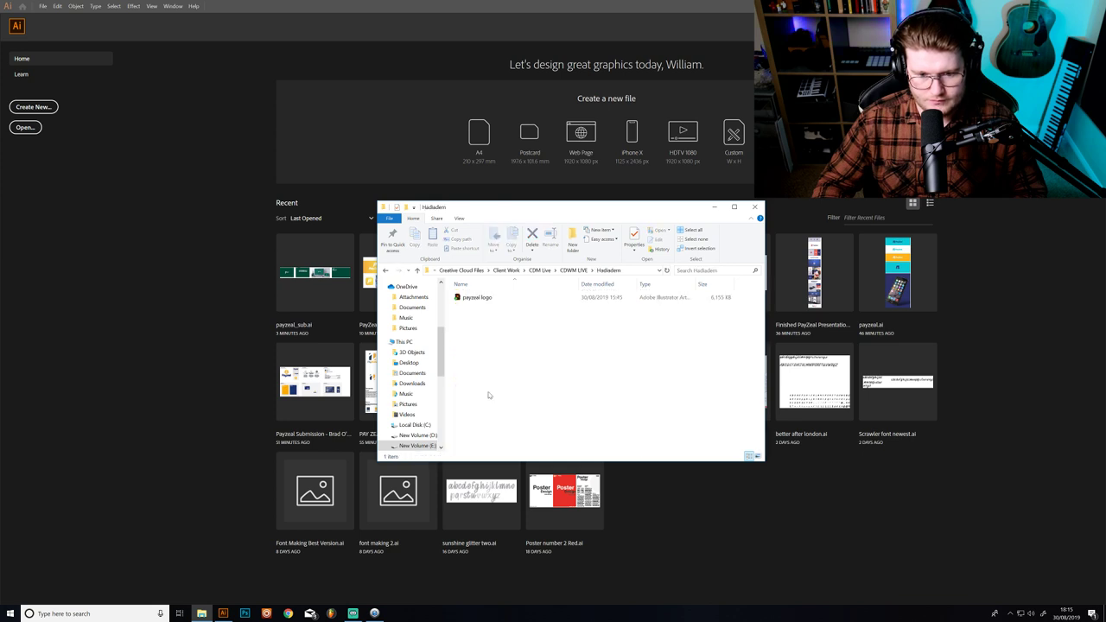
pyautogui.doubleClick(480, 297)
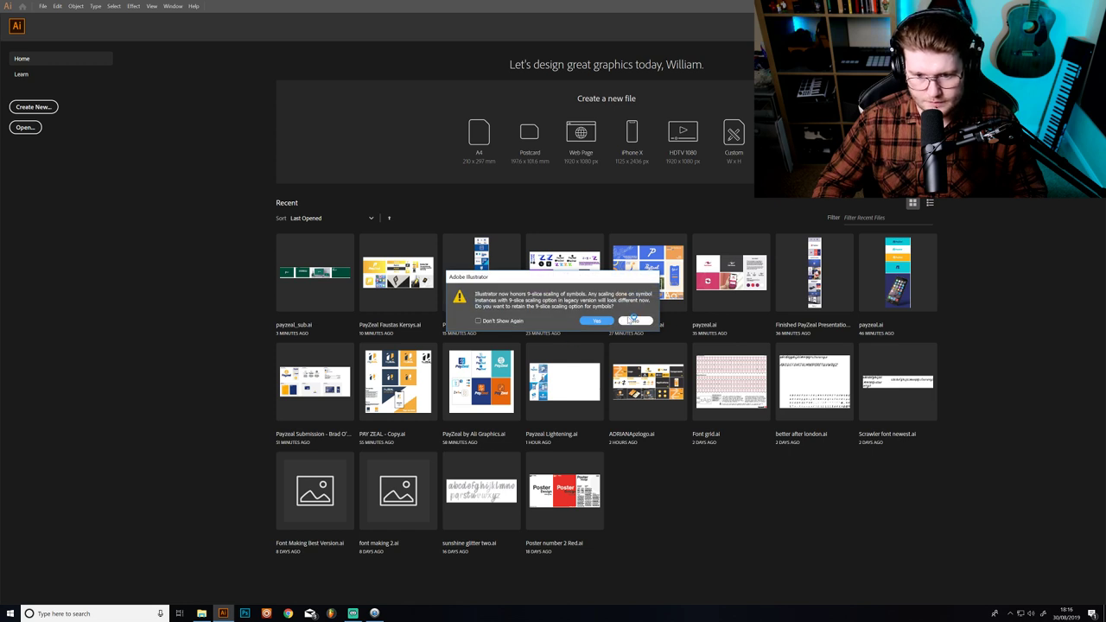
pyautogui.click(631, 320)
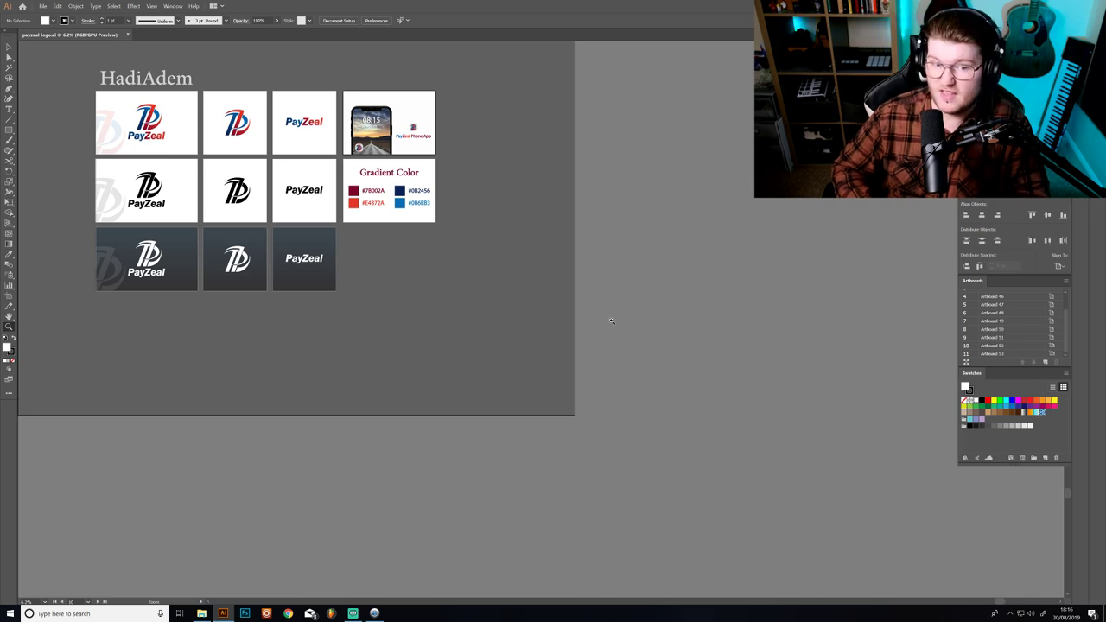
# - Fit the logo board in view, activate the first artboard, and zoom tightly into the gradient PayZeal wordmark
pyautogui.hotkey('ctrl', '0')
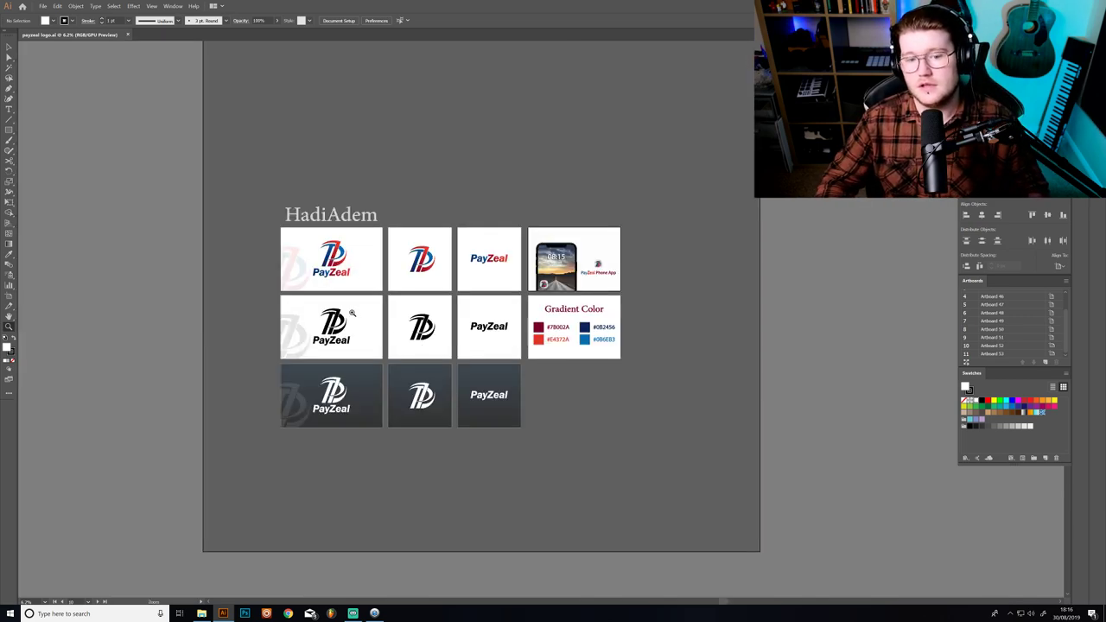
pyautogui.moveTo(335, 260); pyautogui.dragTo(397, 263)
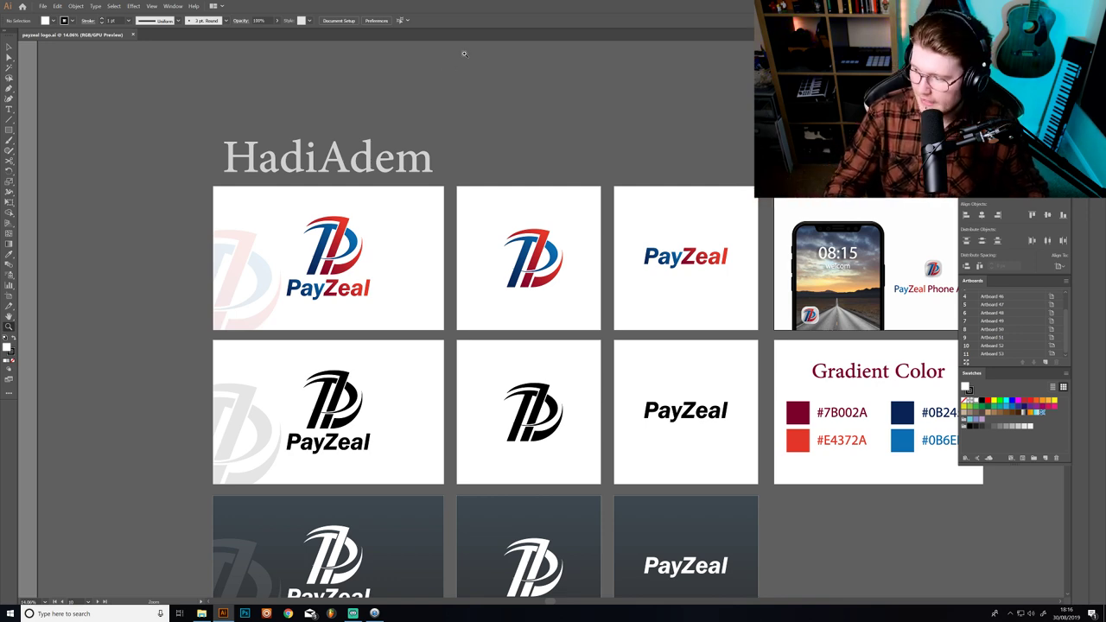
pyautogui.moveTo(361, 310); pyautogui.dragTo(334, 267)
pyautogui.press('v')
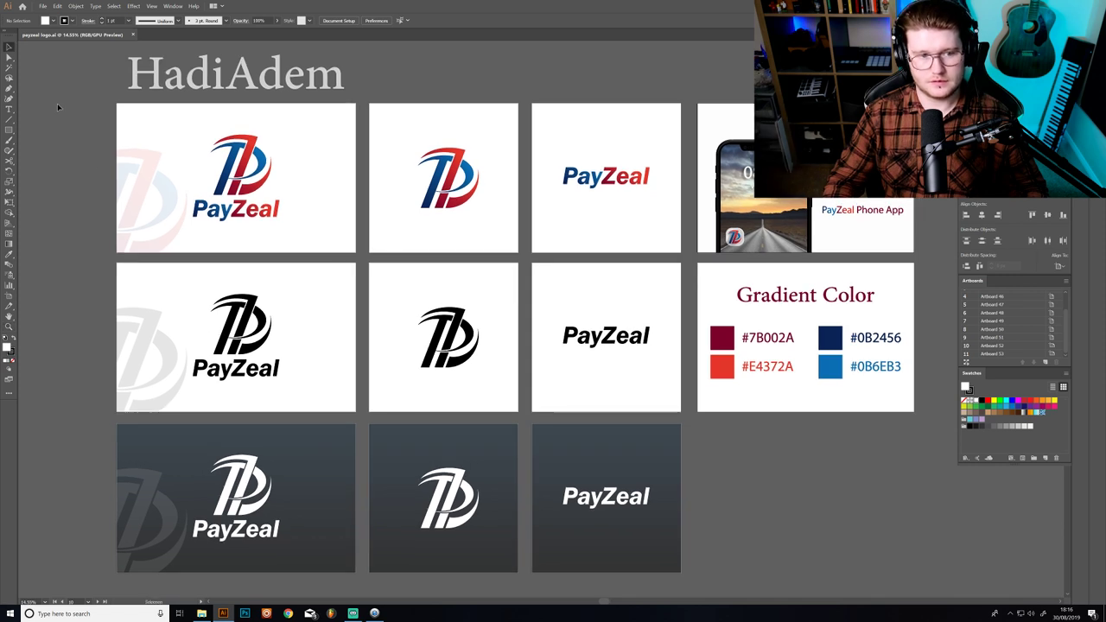
pyautogui.click(306, 211)
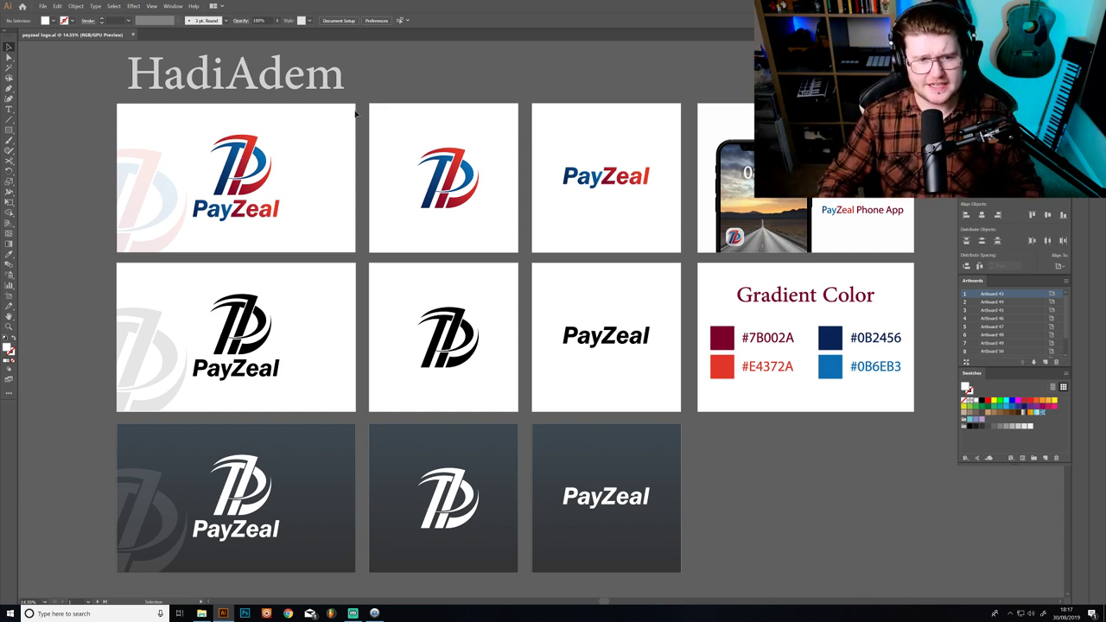
pyautogui.moveTo(467, 181); pyautogui.dragTo(478, 247)
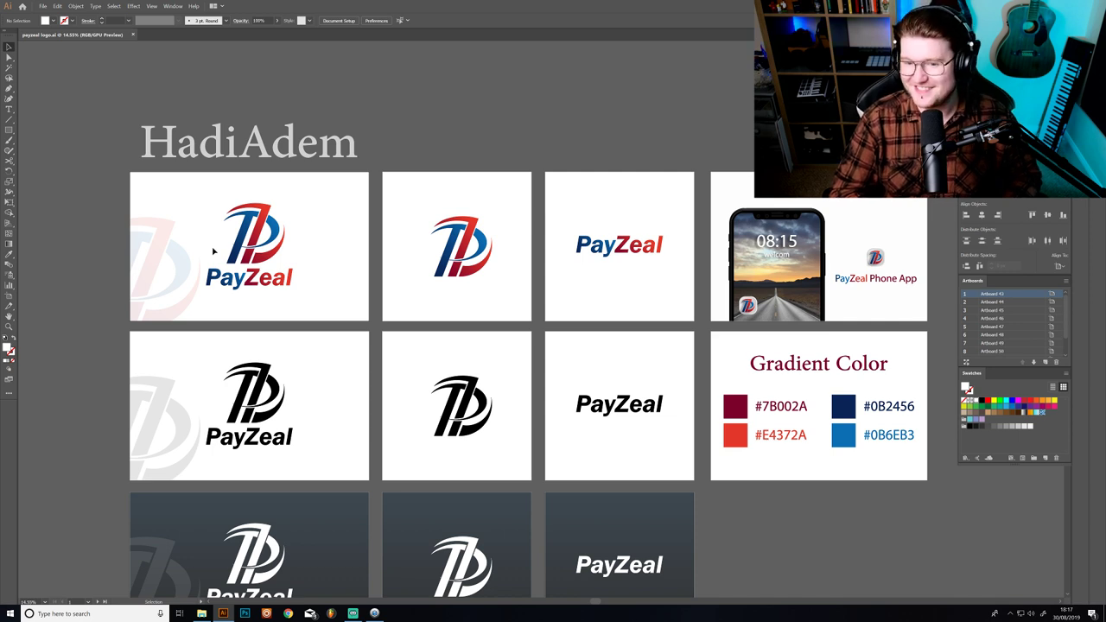
pyautogui.press('z')
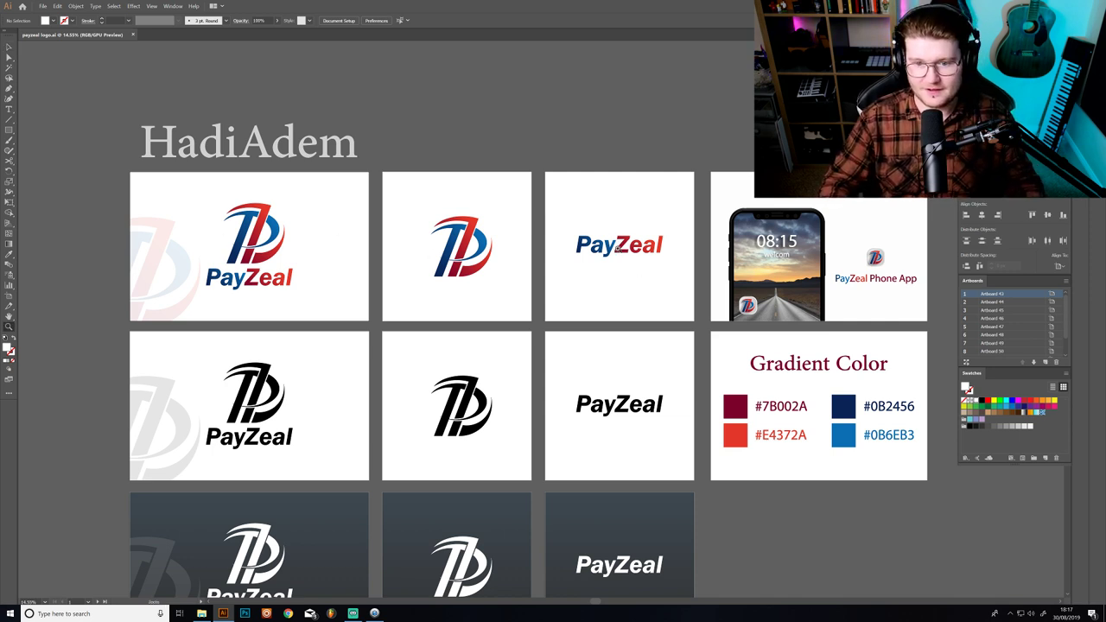
pyautogui.moveTo(620, 245); pyautogui.dragTo(795, 286)
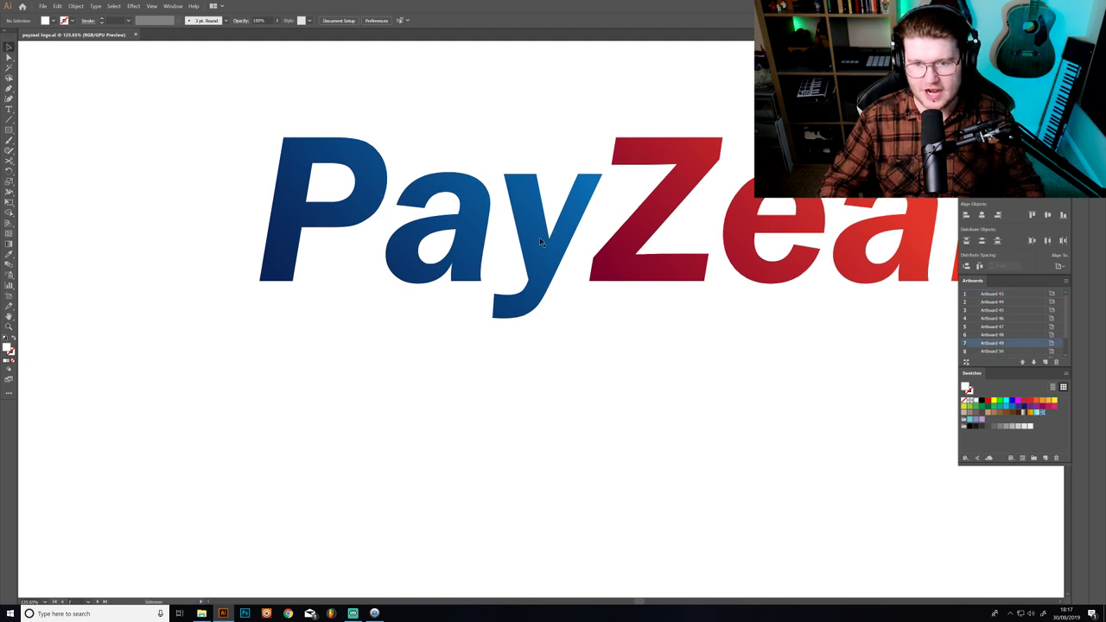
# - Drag the y's top-right anchor point slightly right using Direct Selection
pyautogui.click(560, 252)
pyautogui.click(565, 276)
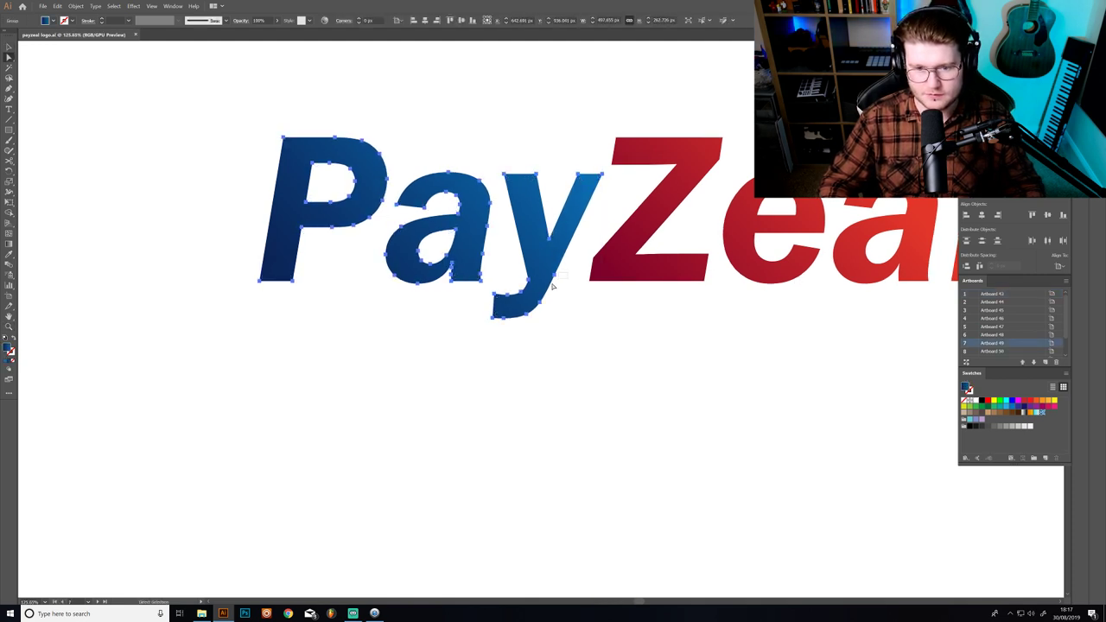
pyautogui.press('a')
pyautogui.moveTo(501, 300); pyautogui.dragTo(531, 321)
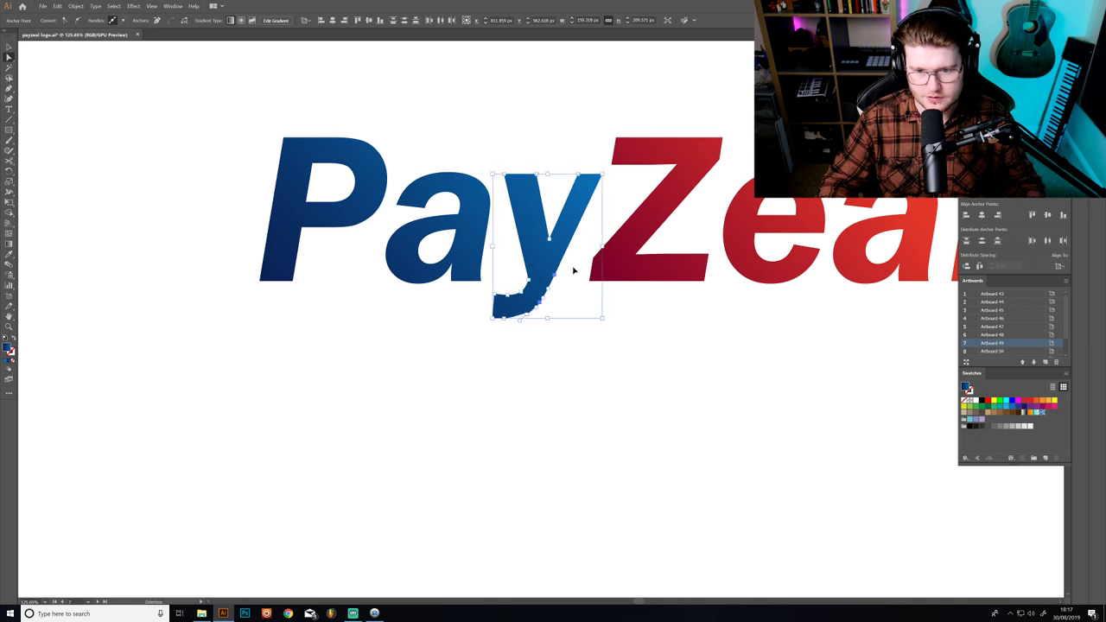
pyautogui.click(598, 178)
pyautogui.moveTo(599, 178); pyautogui.dragTo(610, 179)
pyautogui.click(591, 239)
# - Inspect the y's tail anchors and the standalone wordmark, then bring the main logo artboard into view
pyautogui.scroll(-10, 592, 238)
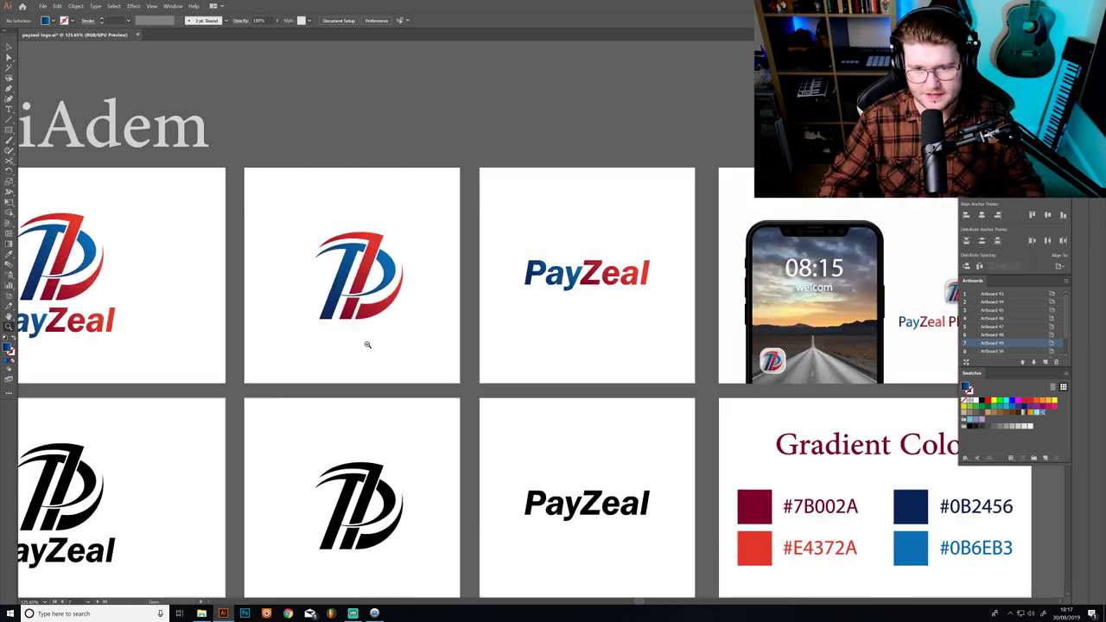
pyautogui.scroll(6, 487, 343)
pyautogui.scroll(5, 536, 328)
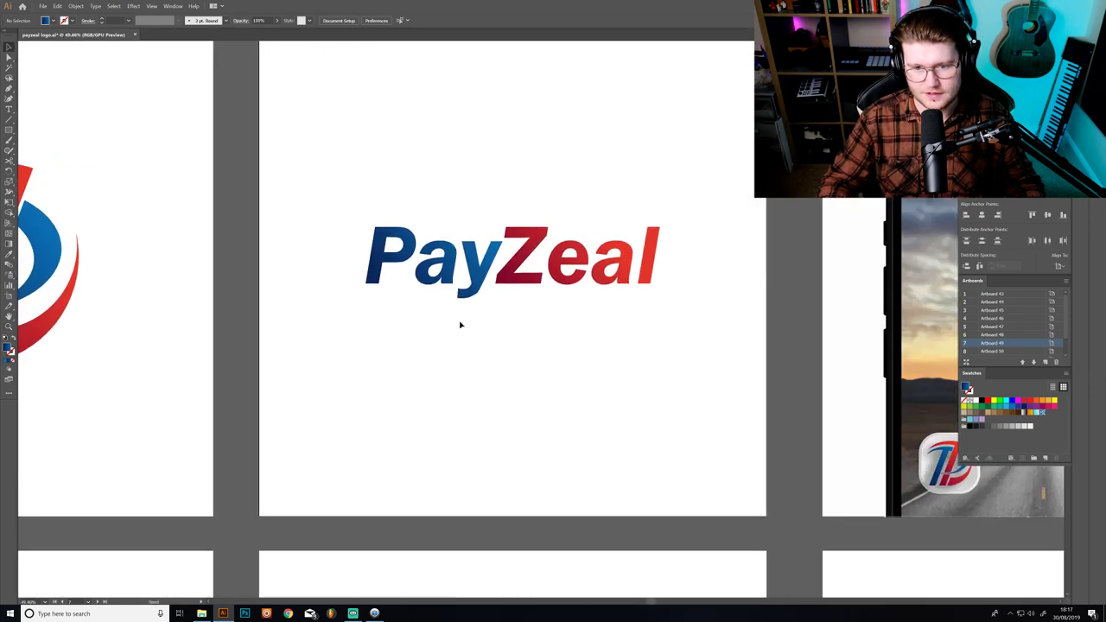
pyautogui.moveTo(434, 285); pyautogui.dragTo(501, 335)
pyautogui.click(525, 333)
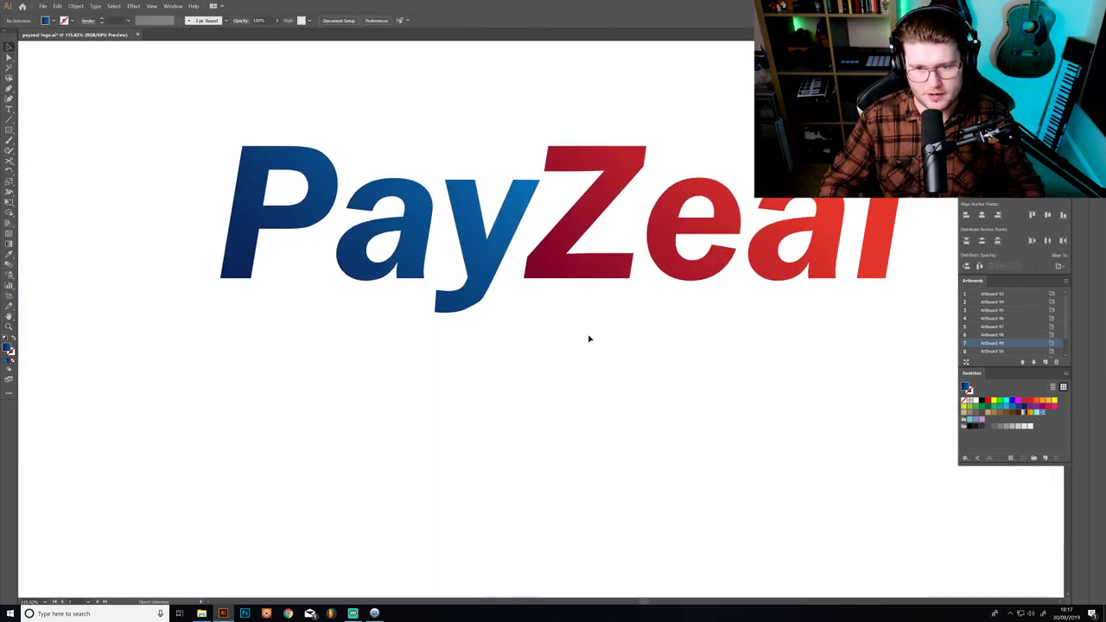
pyautogui.scroll(-8, 585, 333)
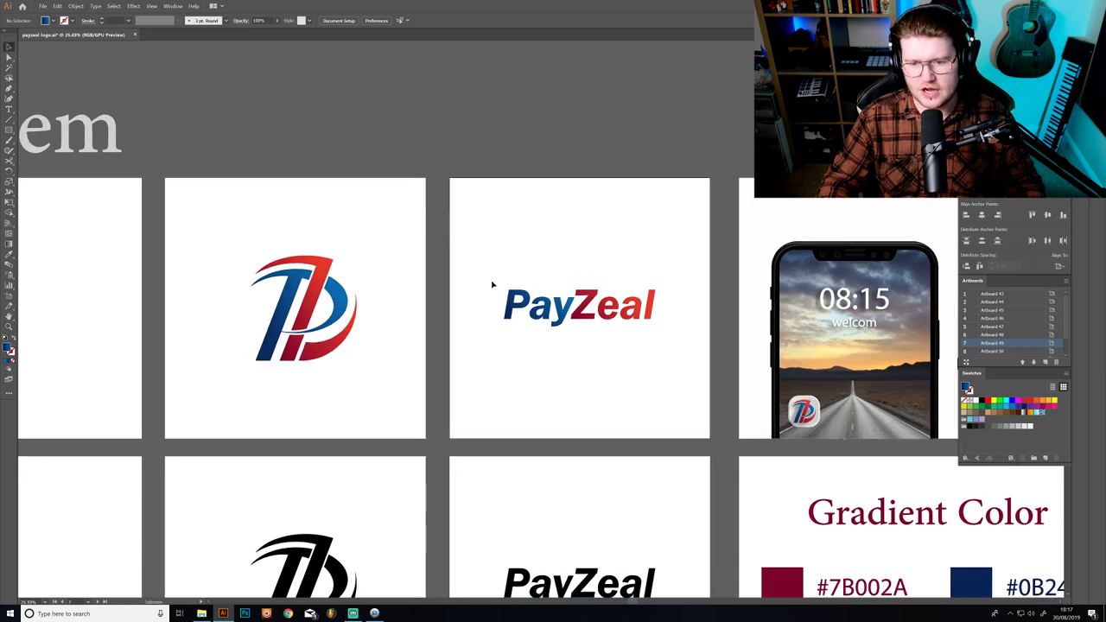
pyautogui.moveTo(674, 355); pyautogui.dragTo(478, 285)
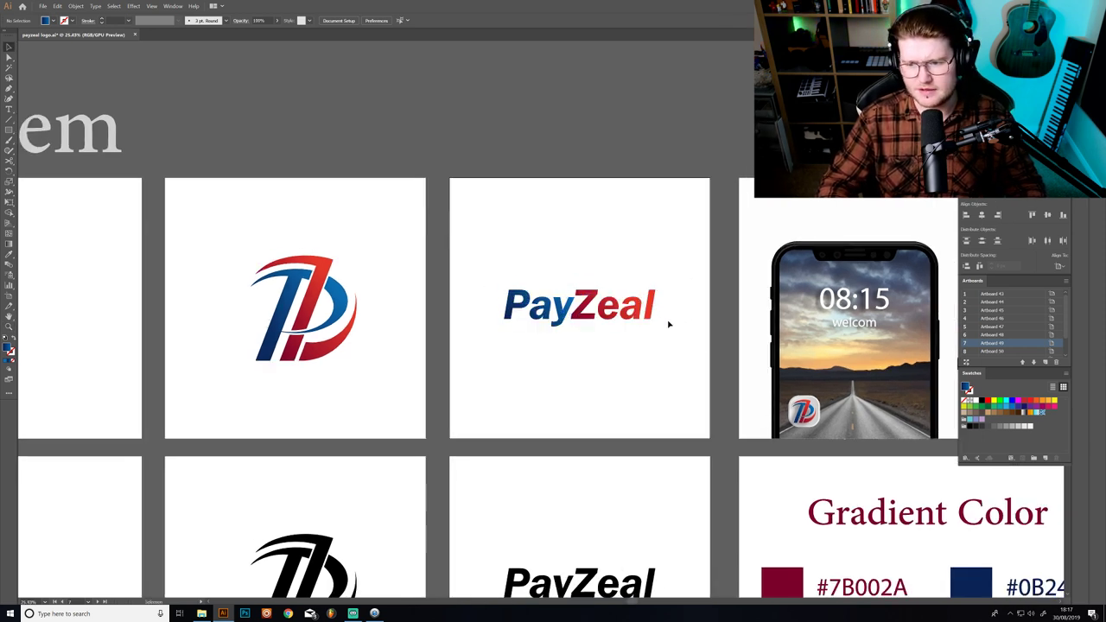
pyautogui.moveTo(669, 324); pyautogui.dragTo(382, 325)
pyautogui.hscroll(-10, 395, 338)
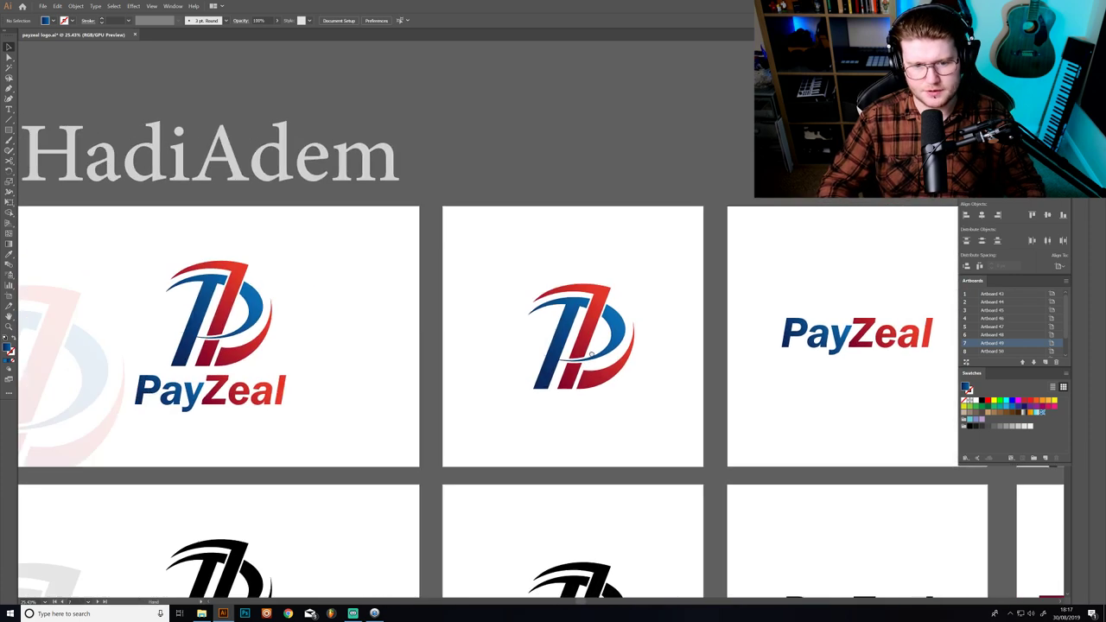
pyautogui.hscroll(-10, 590, 354)
pyautogui.moveTo(592, 237); pyautogui.dragTo(466, 355)
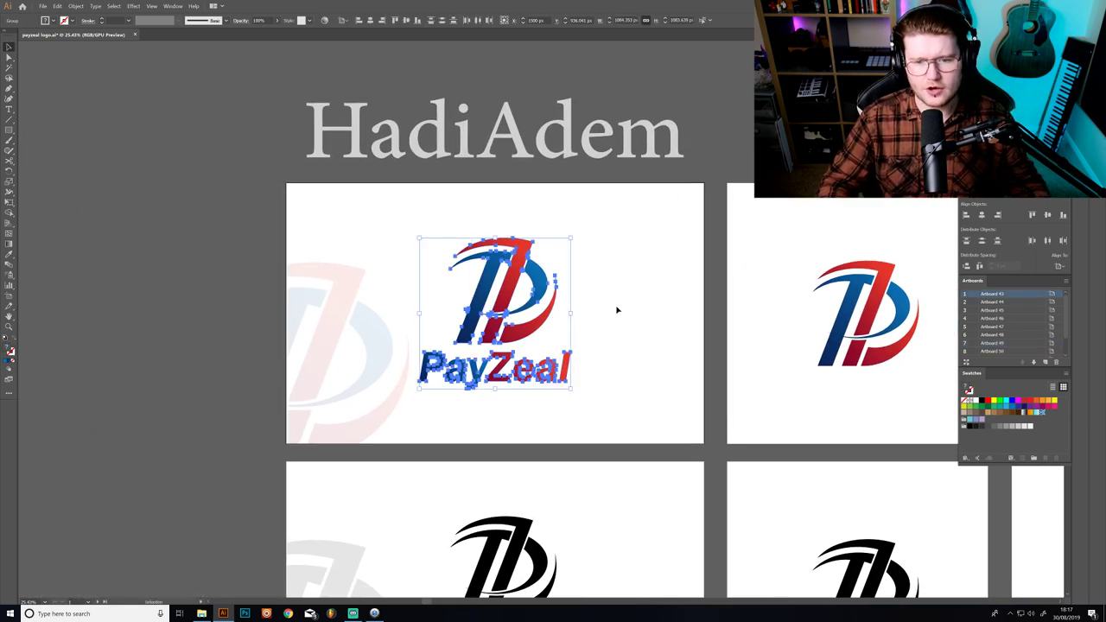
# - Marquee-select and deselect the P icon and PayZeal symbol to check how it is grouped
pyautogui.moveTo(609, 264); pyautogui.dragTo(390, 299)
pyautogui.click(390, 299)
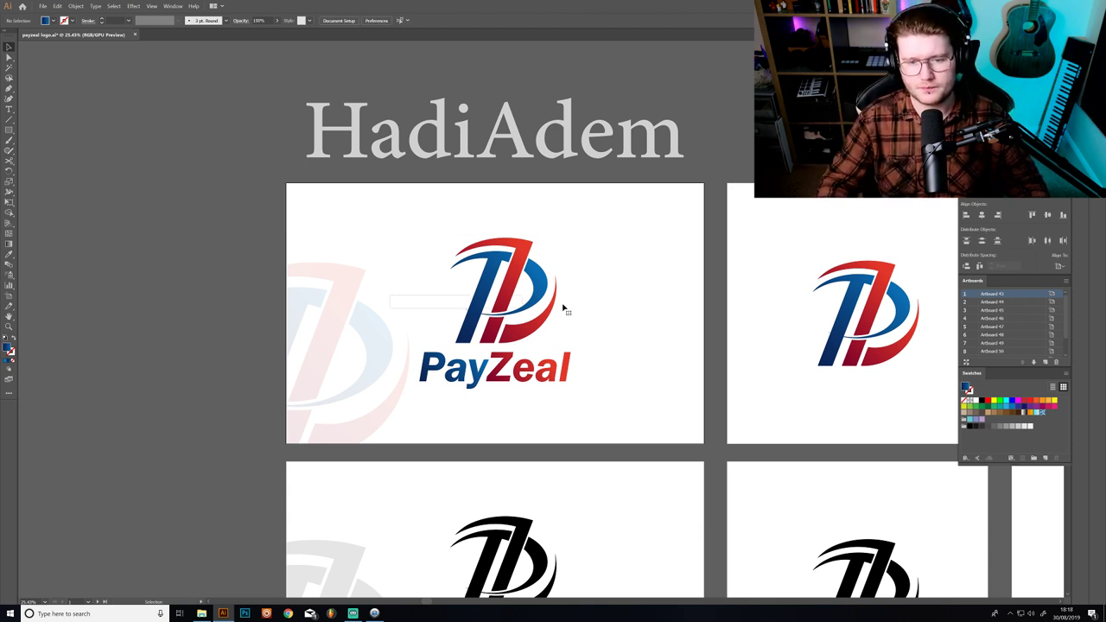
pyautogui.moveTo(567, 314); pyautogui.dragTo(446, 260)
pyautogui.click(444, 257)
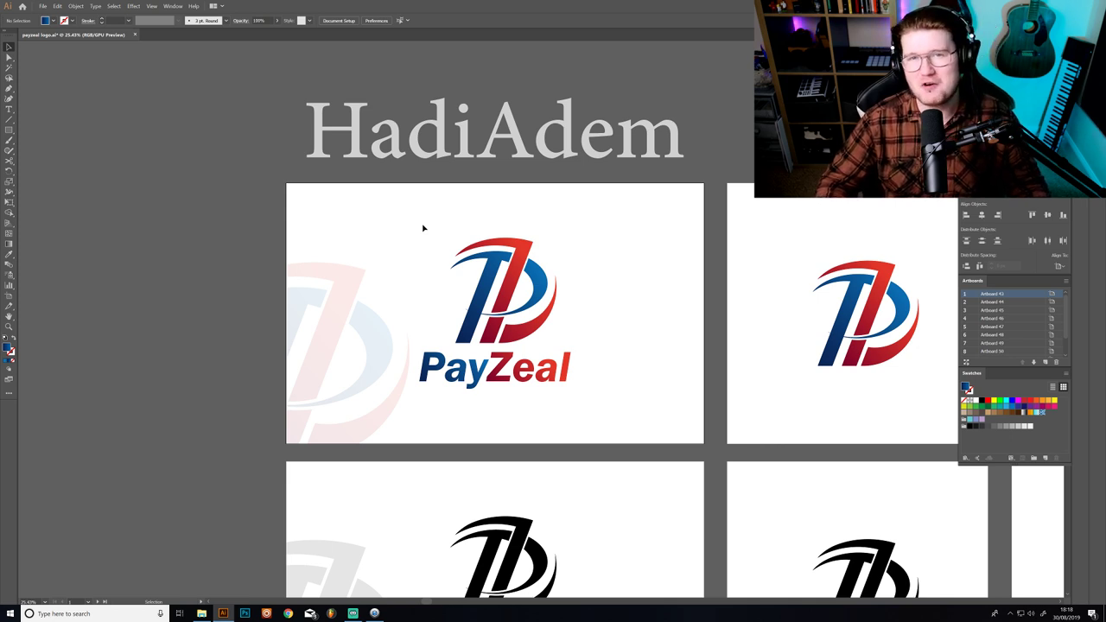
pyautogui.moveTo(423, 228); pyautogui.dragTo(614, 320)
pyautogui.click(437, 249)
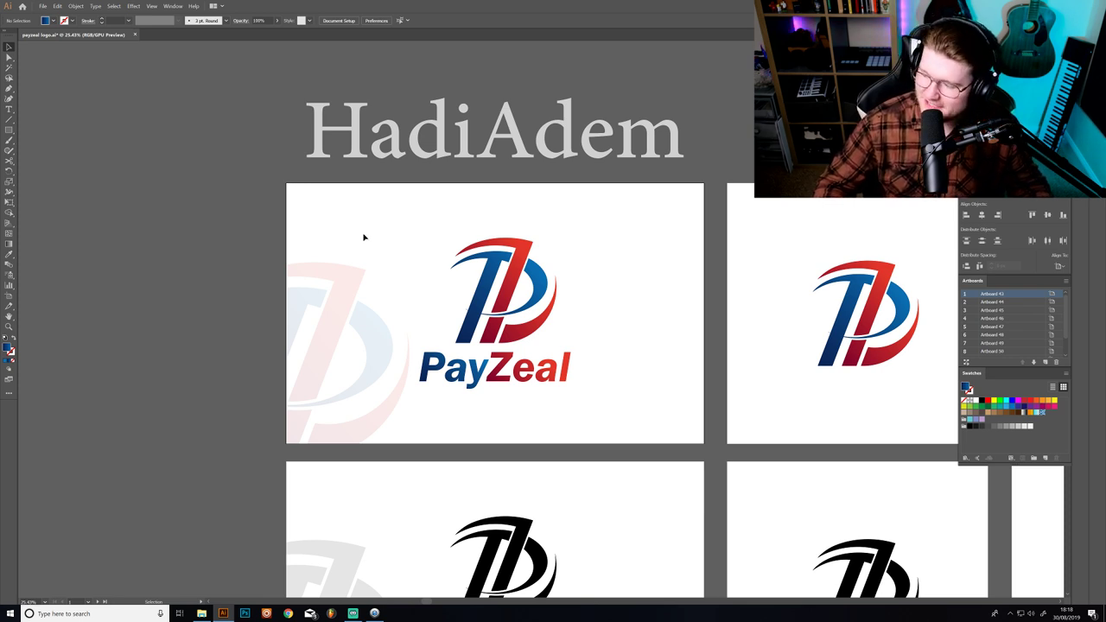
# - Select the PayZeal symbol together with the faded background shape, then clear the selection
pyautogui.moveTo(388, 246); pyautogui.dragTo(681, 353)
pyautogui.click(636, 343)
pyautogui.click(412, 251)
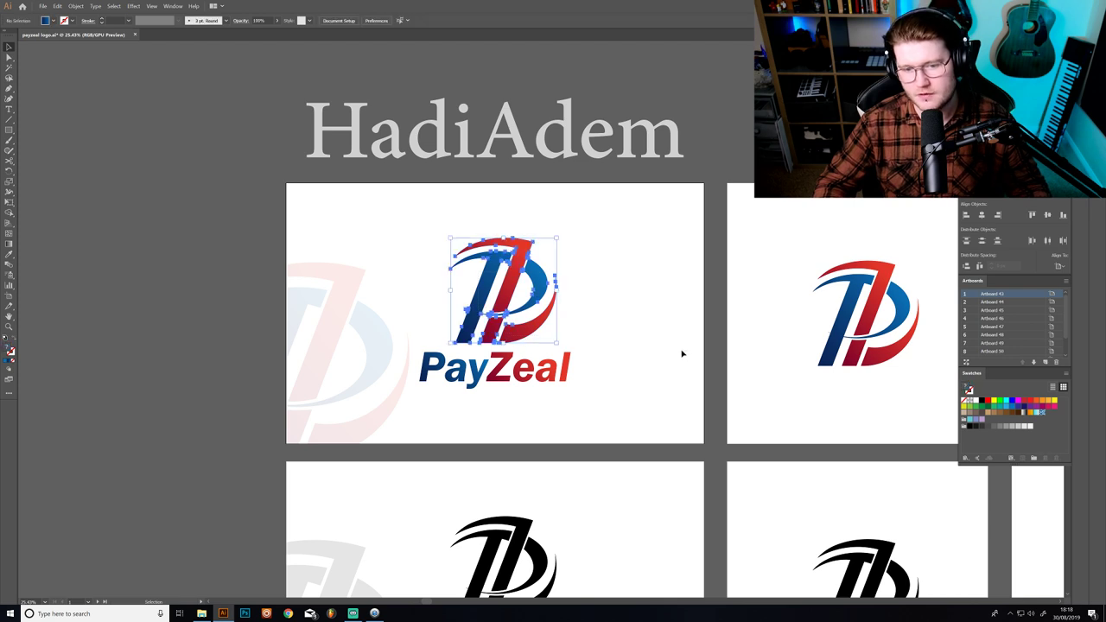
pyautogui.click(428, 262)
pyautogui.moveTo(641, 252); pyautogui.dragTo(652, 348)
pyautogui.click(400, 234)
pyautogui.click(382, 237)
pyautogui.click(380, 231)
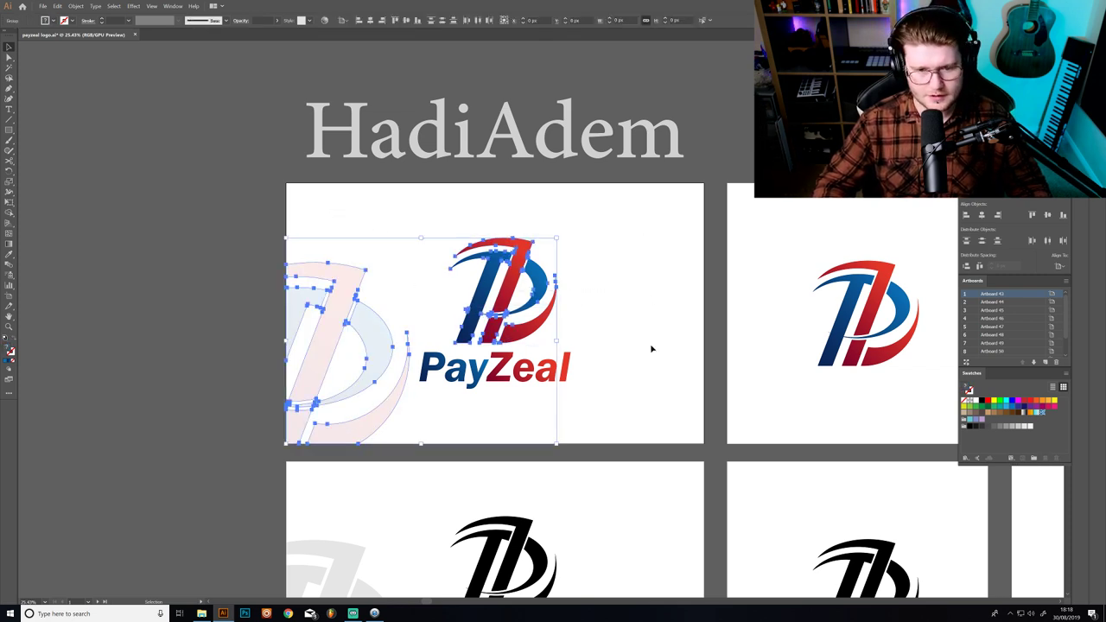
pyautogui.moveTo(646, 288); pyautogui.dragTo(553, 335)
pyautogui.click(499, 288)
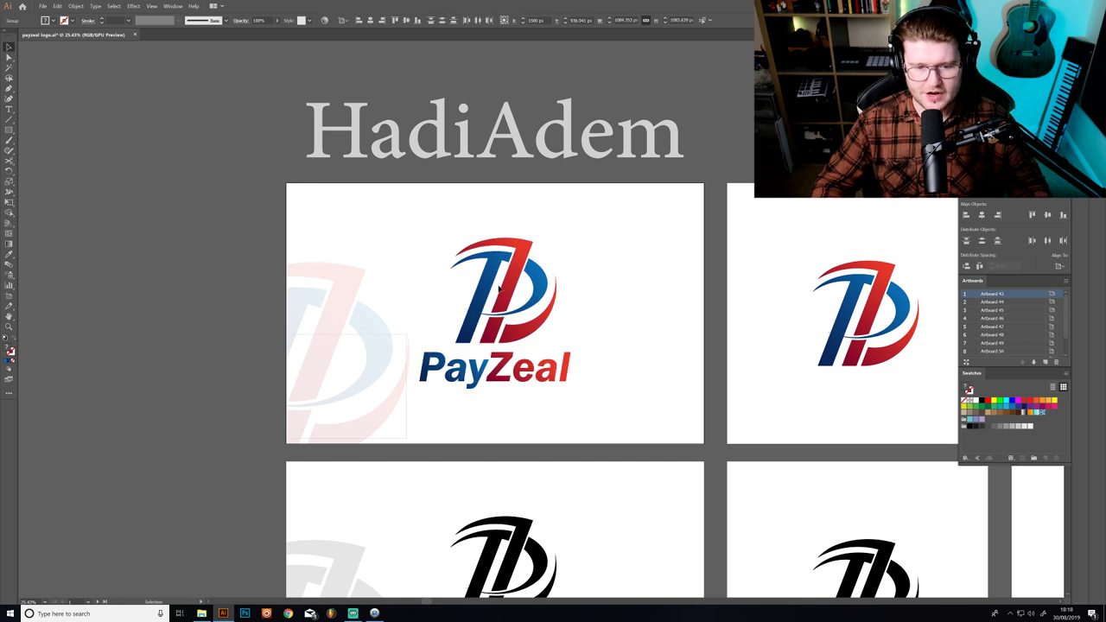
pyautogui.click(587, 264)
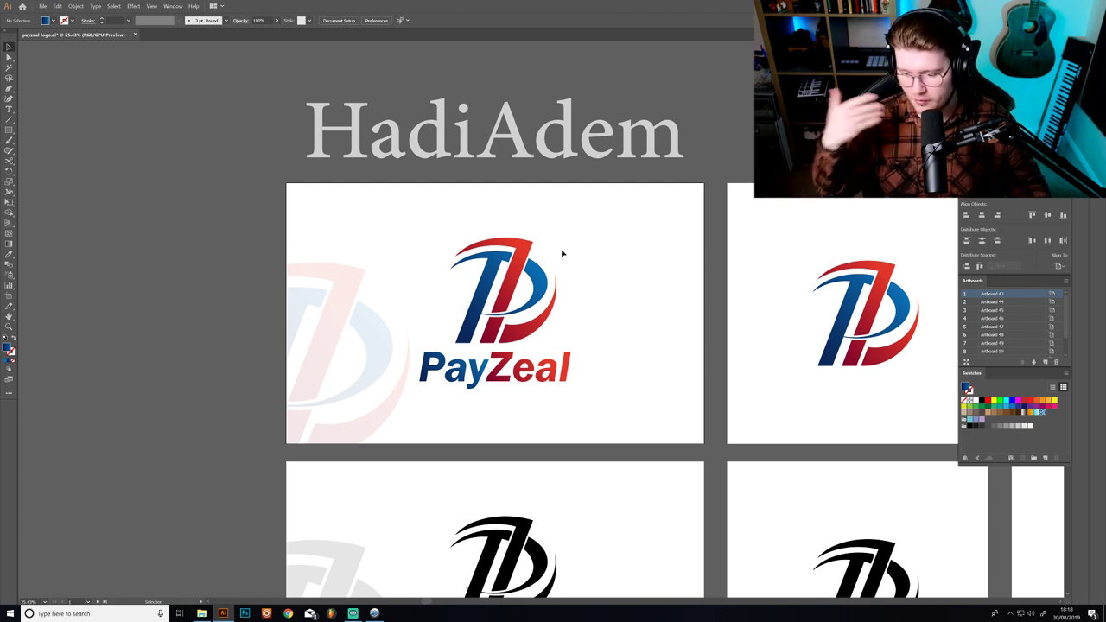
# - Zoom in close on the PayZeal P on the first logo artboard
pyautogui.press('z')
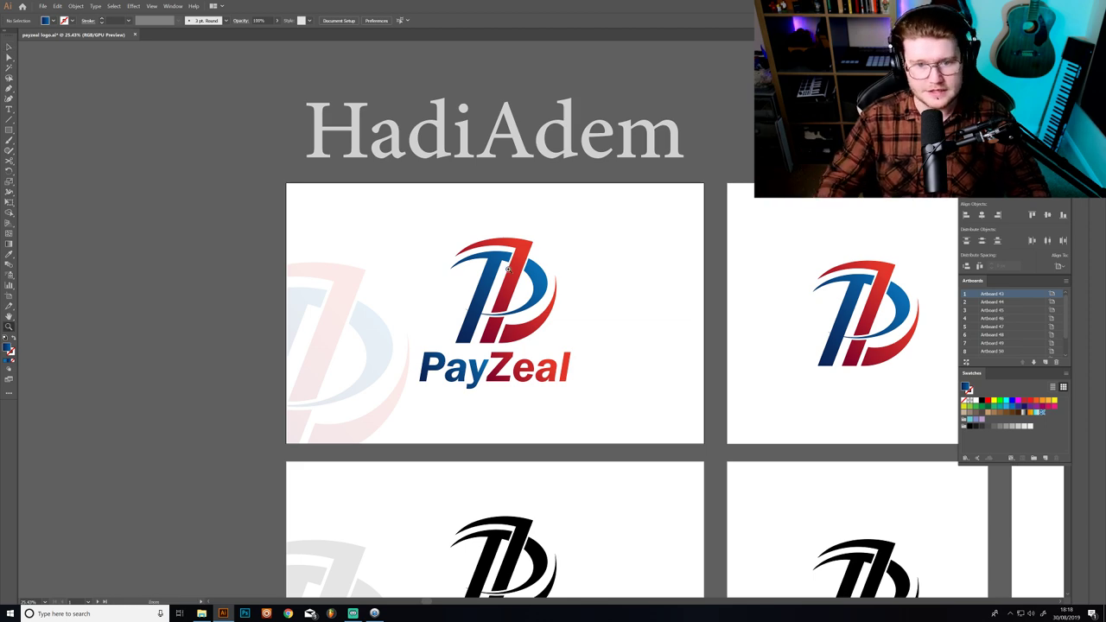
pyautogui.keyDown('alt'); pyautogui.click(507, 271); pyautogui.keyUp('alt')
pyautogui.hscroll(3, 447, 360)
pyautogui.hscroll(-4, 264, 355)
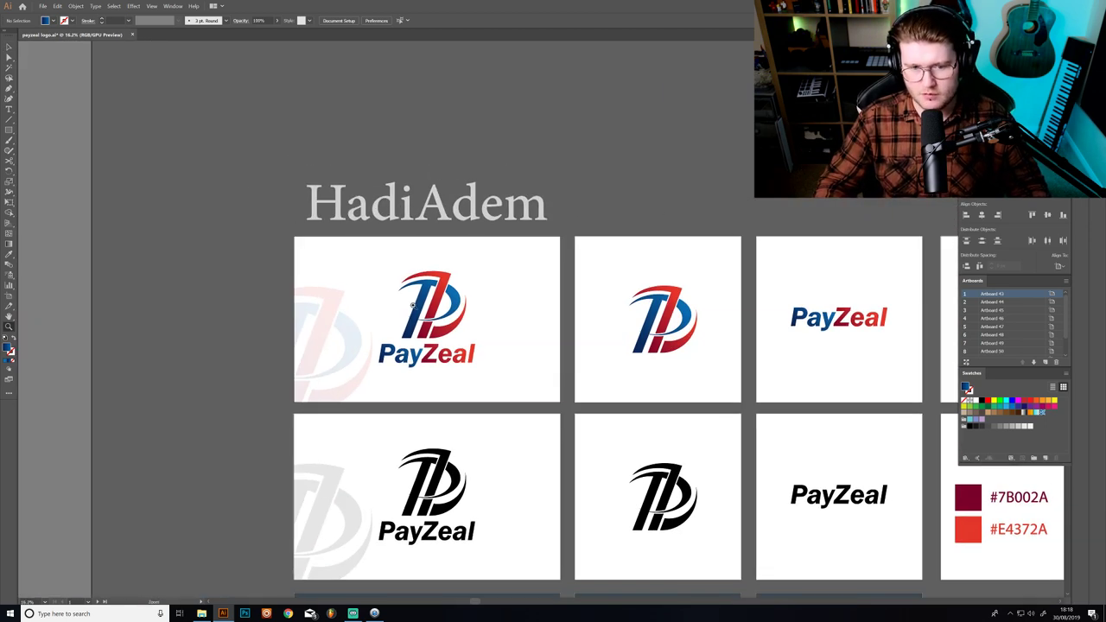
pyautogui.click(416, 304)
pyautogui.click(454, 305)
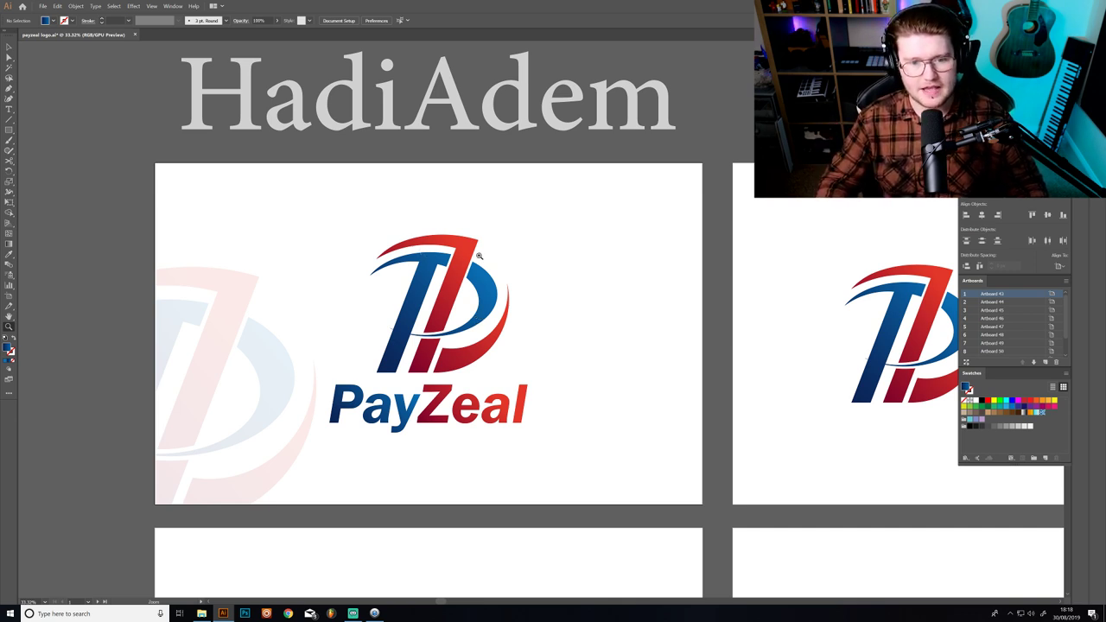
pyautogui.press('v')
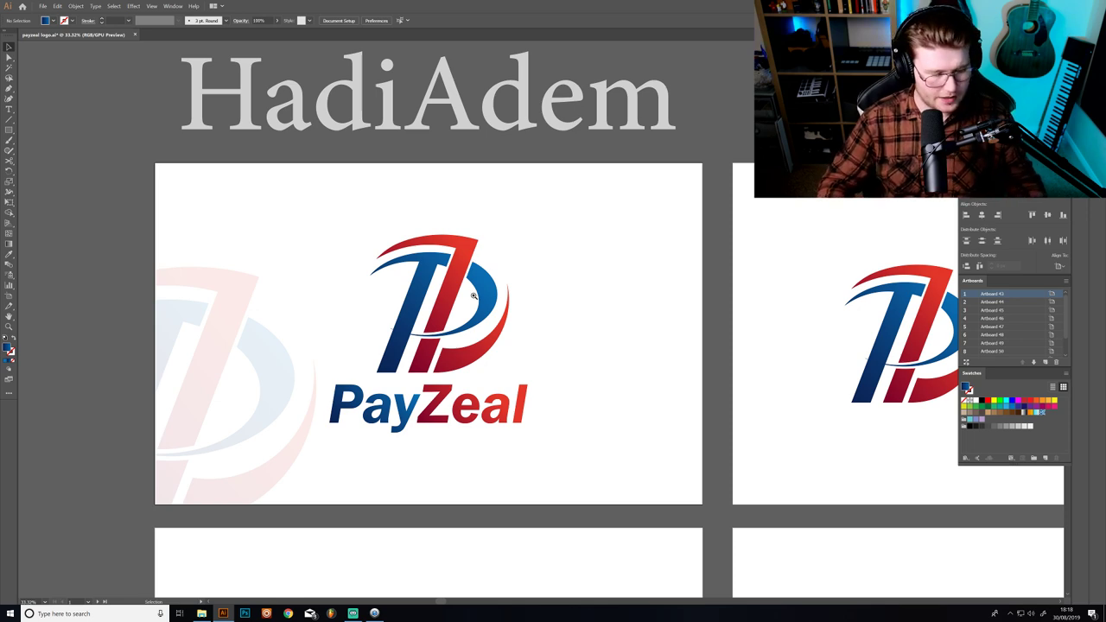
pyautogui.press('z')
pyautogui.moveTo(439, 339); pyautogui.dragTo(398, 393)
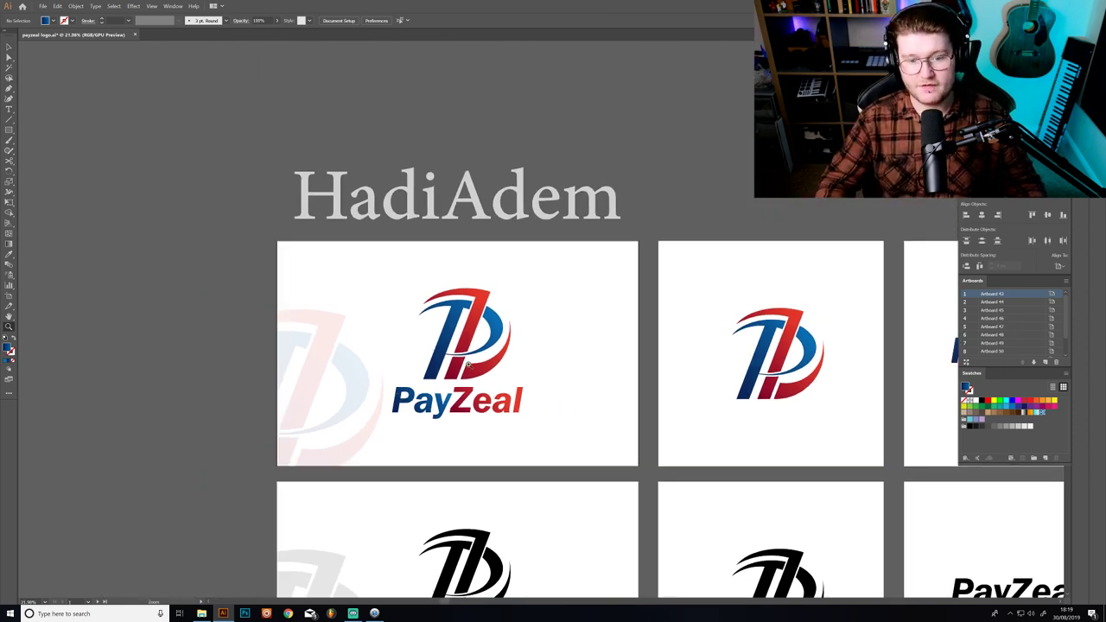
pyautogui.moveTo(469, 365); pyautogui.dragTo(489, 329)
# - With Direct Selection, pick the red bowl's inner-corner and bottom-corner anchors, then clear them
pyautogui.press('a')
pyautogui.moveTo(448, 376); pyautogui.dragTo(449, 376)
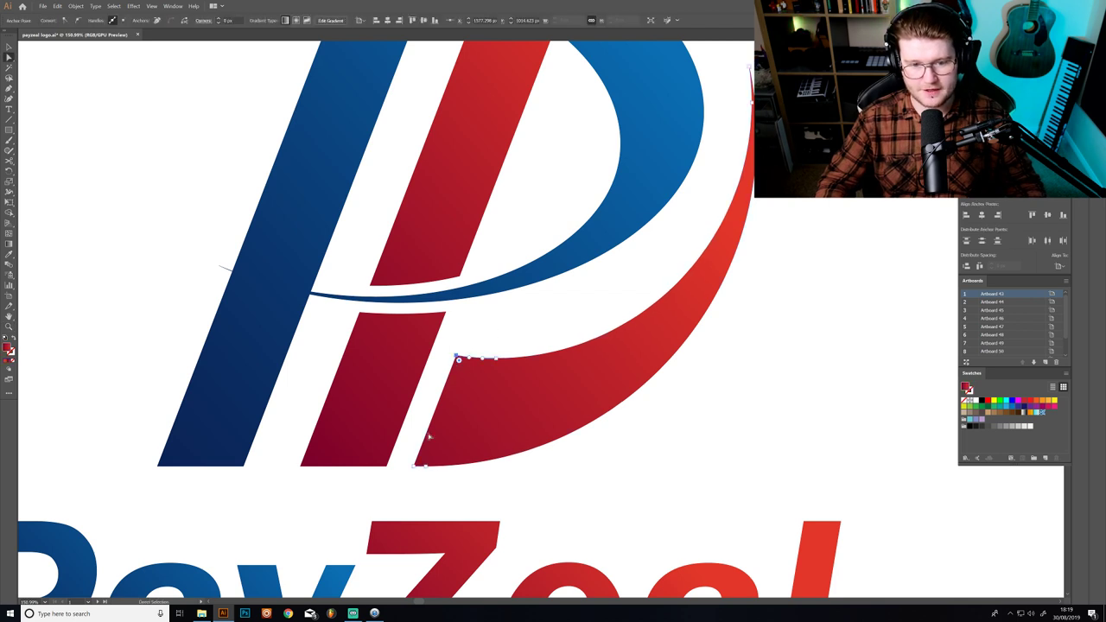
pyautogui.keyDown('shift'); pyautogui.click(415, 467); pyautogui.keyUp('shift')
pyautogui.click(416, 468)
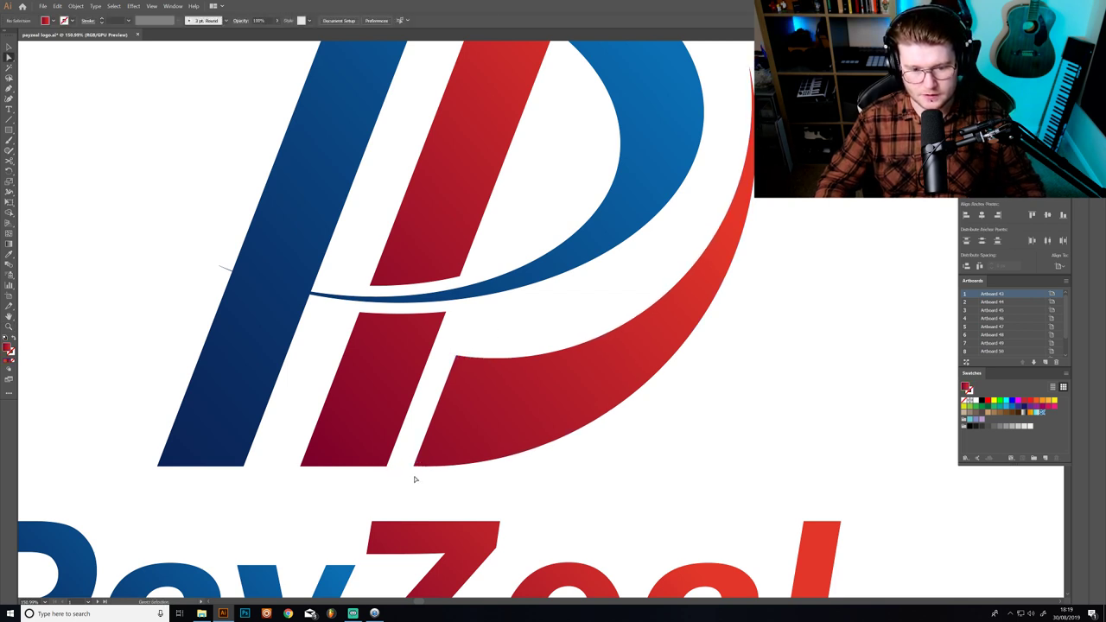
pyautogui.click(423, 480)
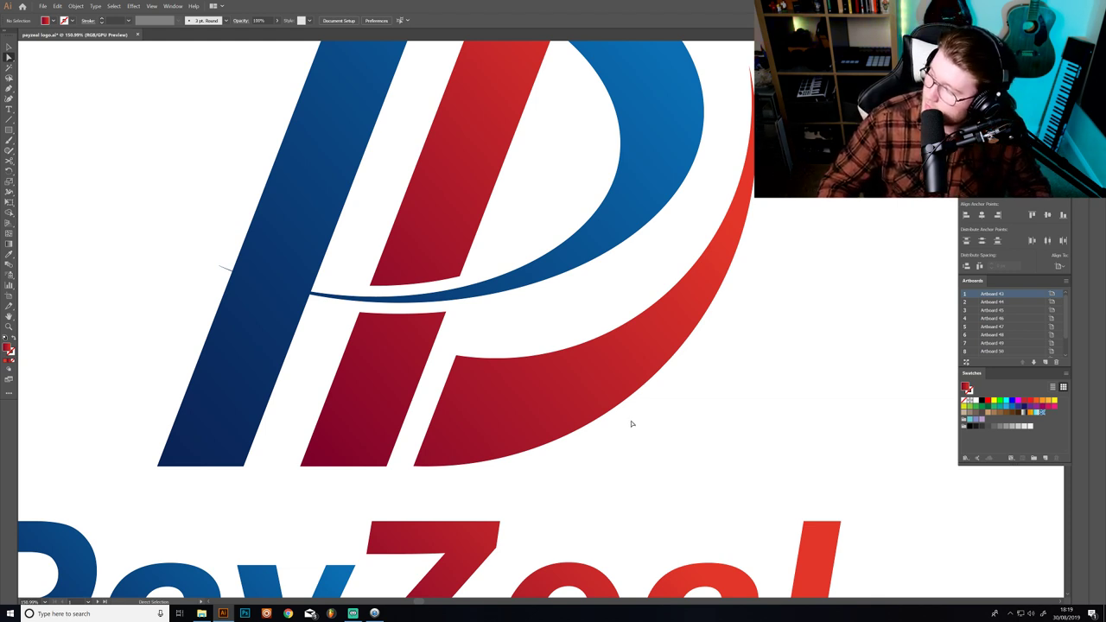
# - Shift the red bowl's inner edge and bottom tip left against the red stem, then zoom out
pyautogui.press('z')
pyautogui.moveTo(629, 422); pyautogui.dragTo(391, 391)
pyautogui.moveTo(489, 370); pyautogui.dragTo(562, 372)
pyautogui.press('a')
pyautogui.click(449, 406)
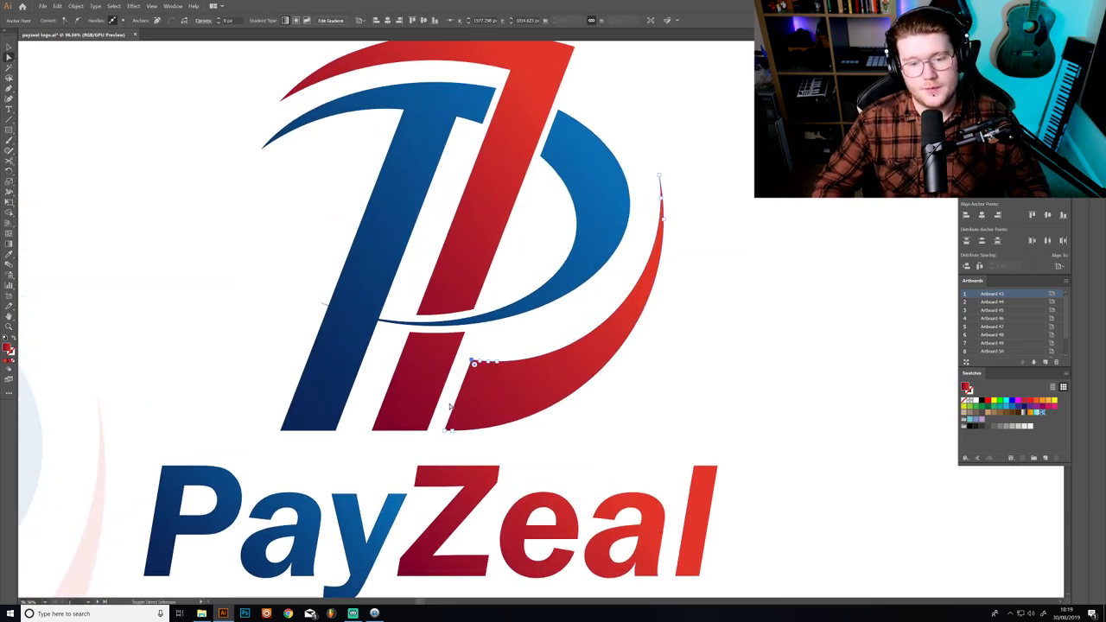
pyautogui.keyDown('shift'); pyautogui.click(444, 427); pyautogui.keyUp('shift')
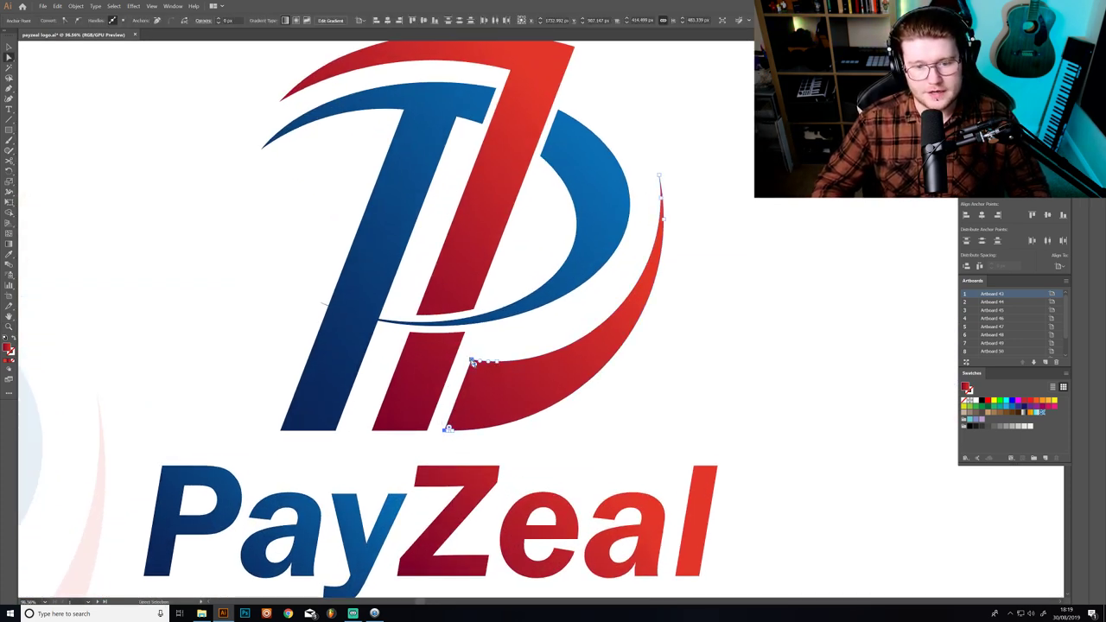
pyautogui.hotkey('ctrl', 'shift', 'a')
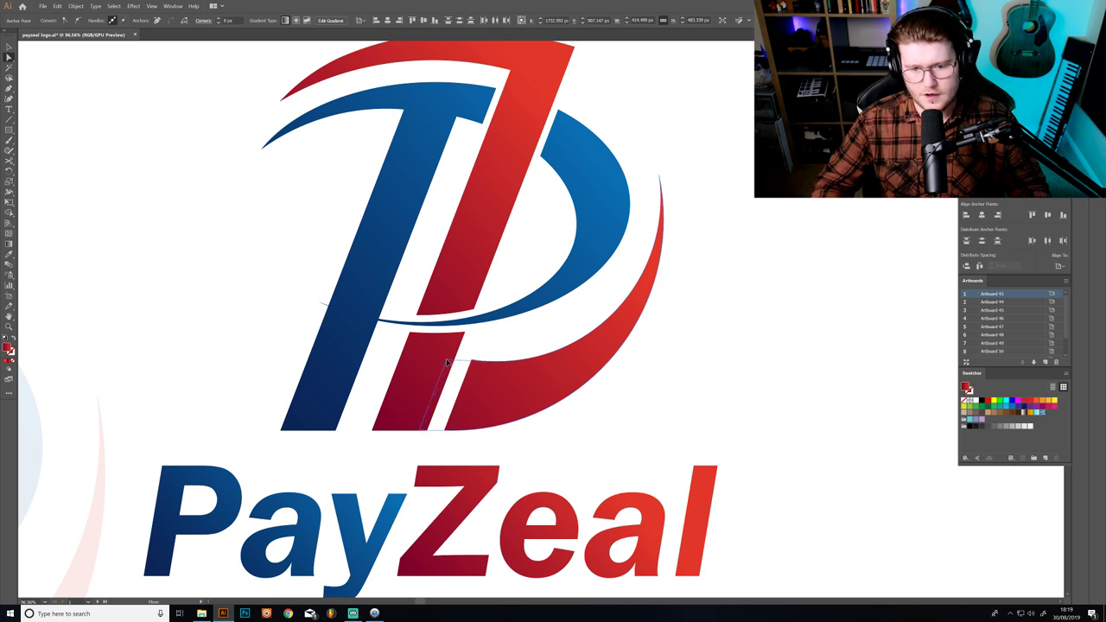
pyautogui.click(448, 363)
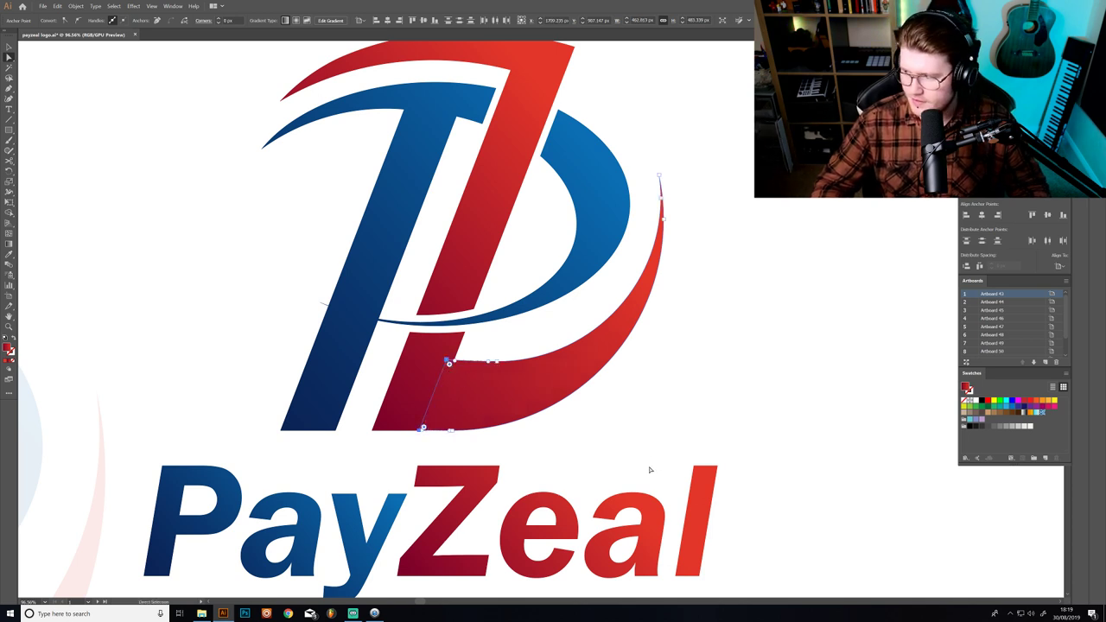
pyautogui.press('z')
pyautogui.moveTo(633, 464); pyautogui.dragTo(436, 465)
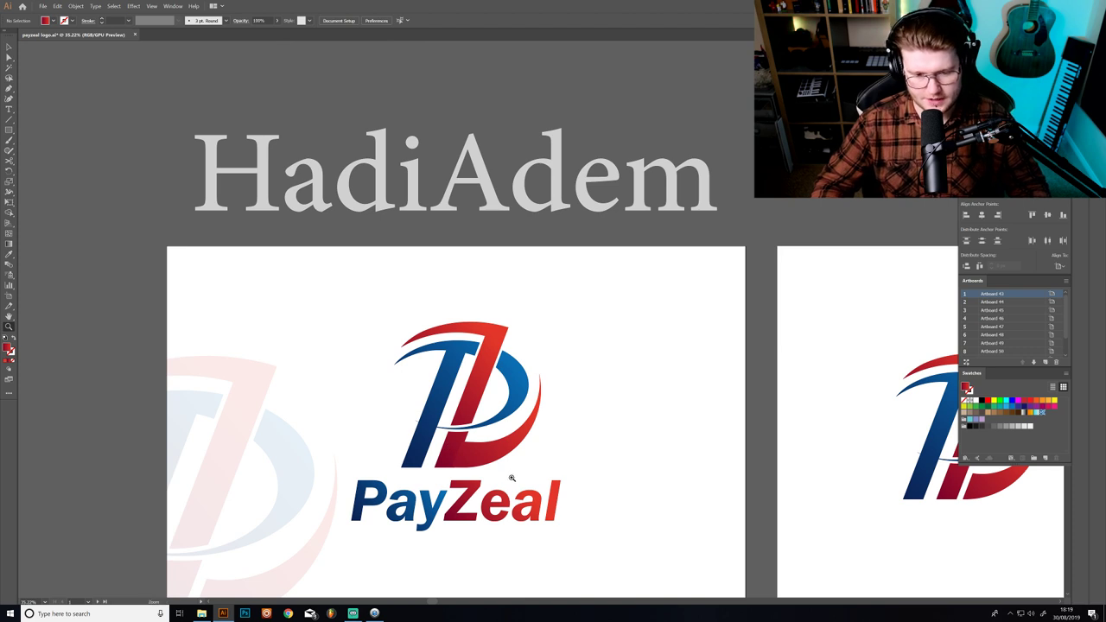
# - Zoom in on the PayZeal logo's second row and select the blue swoosh tip anchor
pyautogui.moveTo(512, 478); pyautogui.dragTo(454, 489)
pyautogui.moveTo(474, 448); pyautogui.dragTo(438, 381)
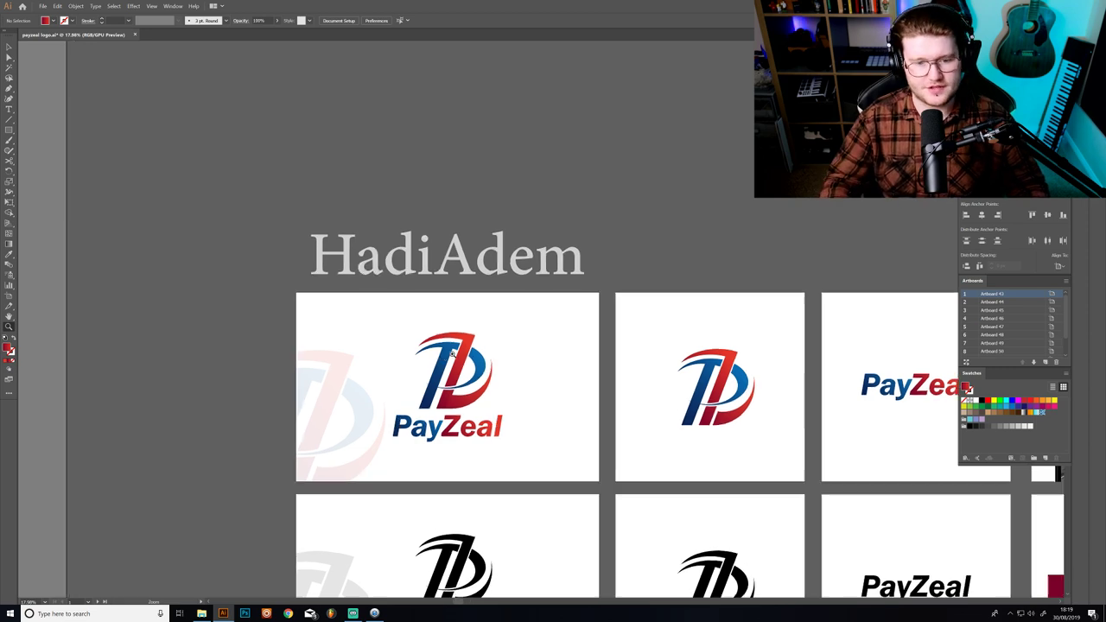
pyautogui.moveTo(441, 357); pyautogui.dragTo(565, 351)
pyautogui.press('a')
pyautogui.click(316, 341)
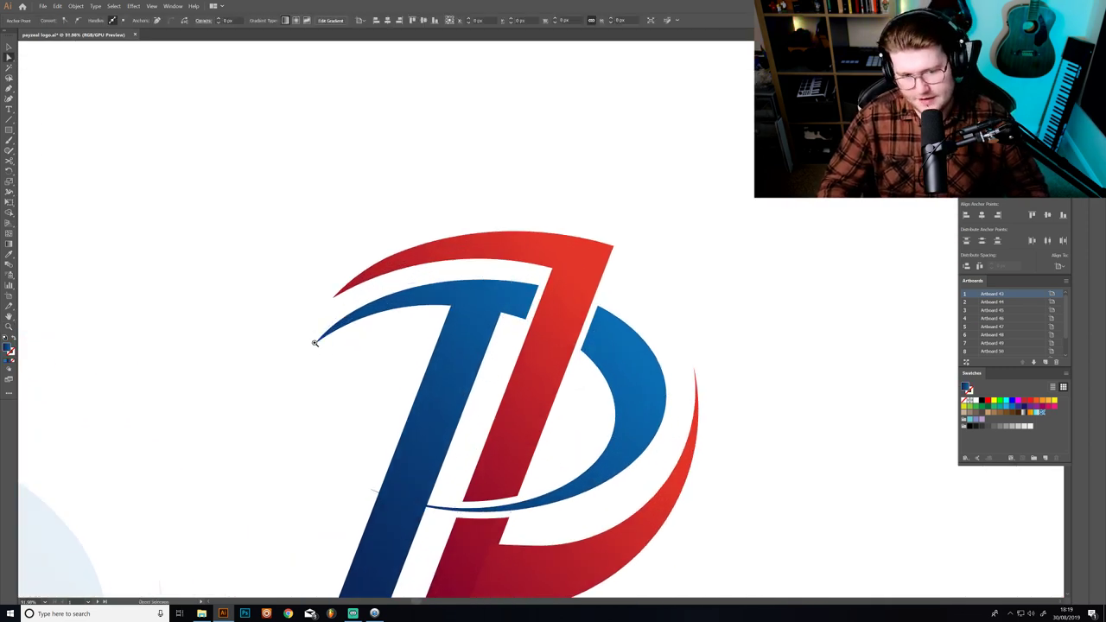
pyautogui.scroll(2, 318, 344)
pyautogui.click(338, 365)
pyautogui.moveTo(338, 363); pyautogui.dragTo(291, 338)
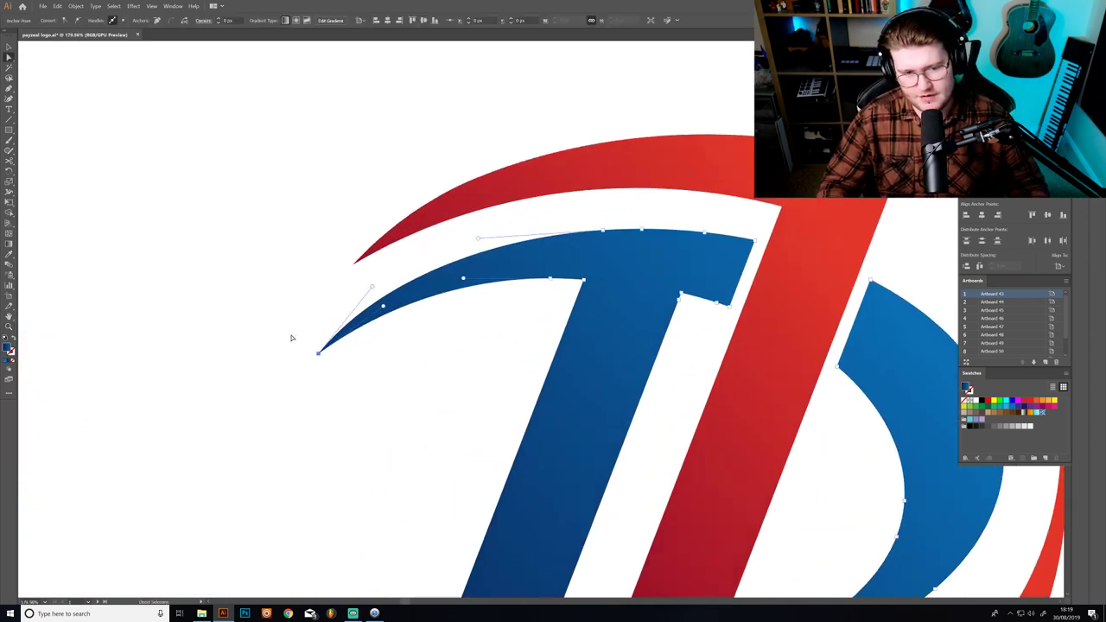
pyautogui.click(295, 349)
# - Zoom out and pan across the artboards to the black PayZeal logo artboard
pyautogui.press('z')
pyautogui.moveTo(392, 324); pyautogui.dragTo(363, 328)
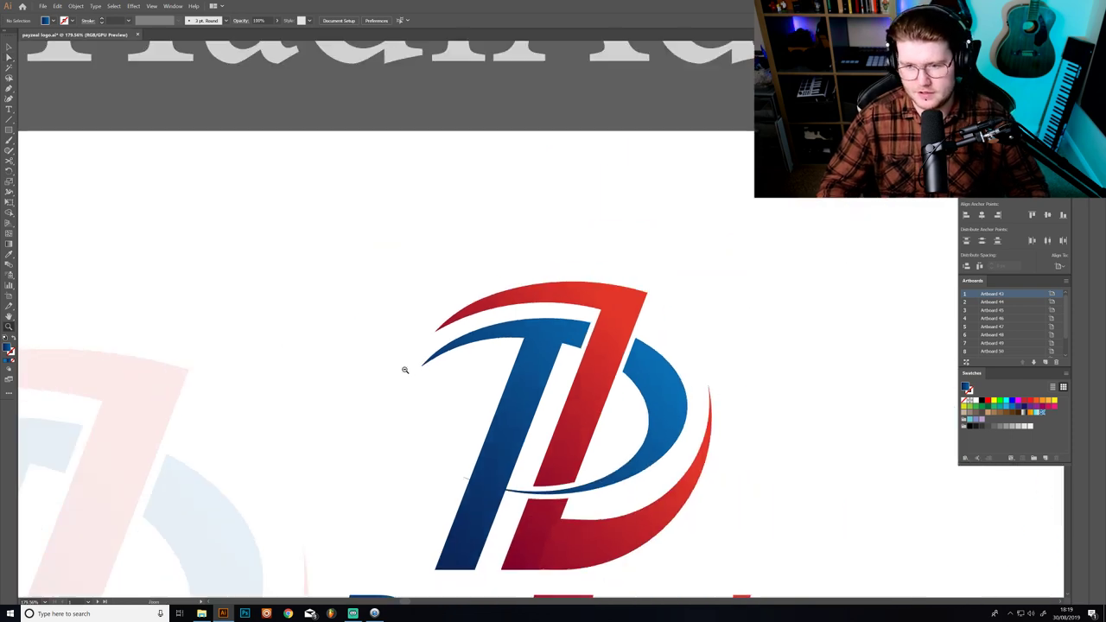
pyautogui.moveTo(449, 338); pyautogui.dragTo(406, 337)
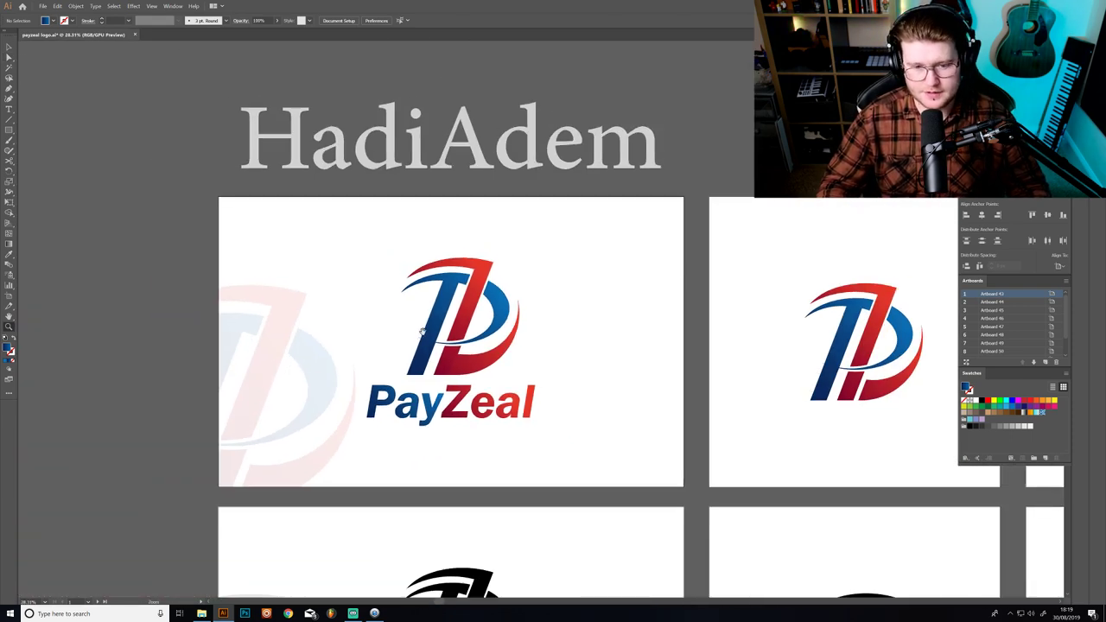
pyautogui.hscroll(12, 421, 333)
pyautogui.scroll(-2, 476, 388)
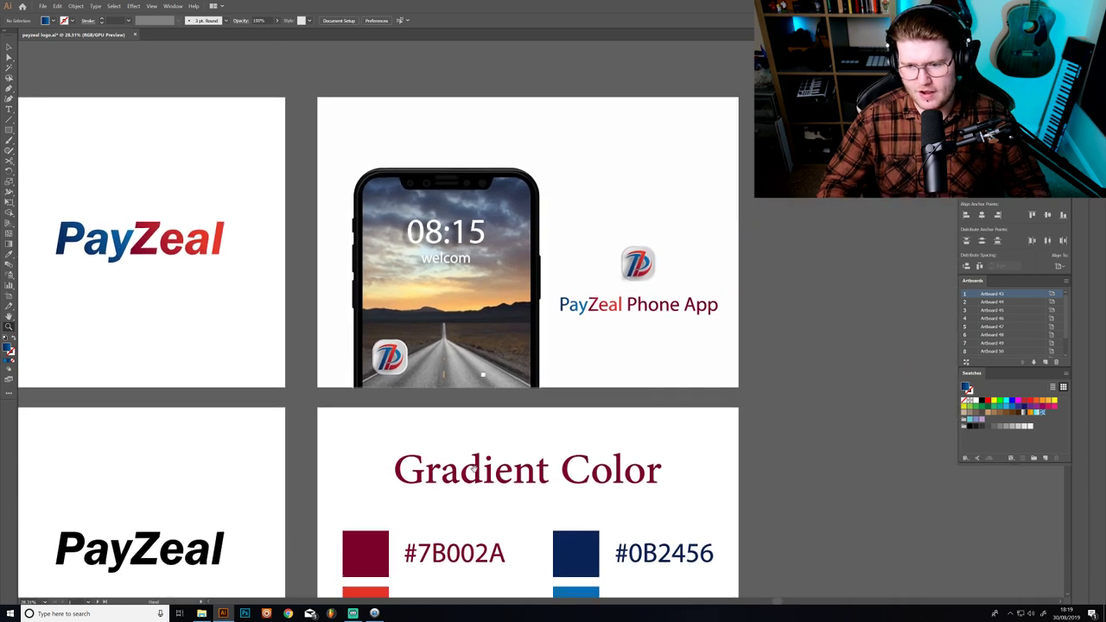
pyautogui.moveTo(474, 467); pyautogui.dragTo(534, 357)
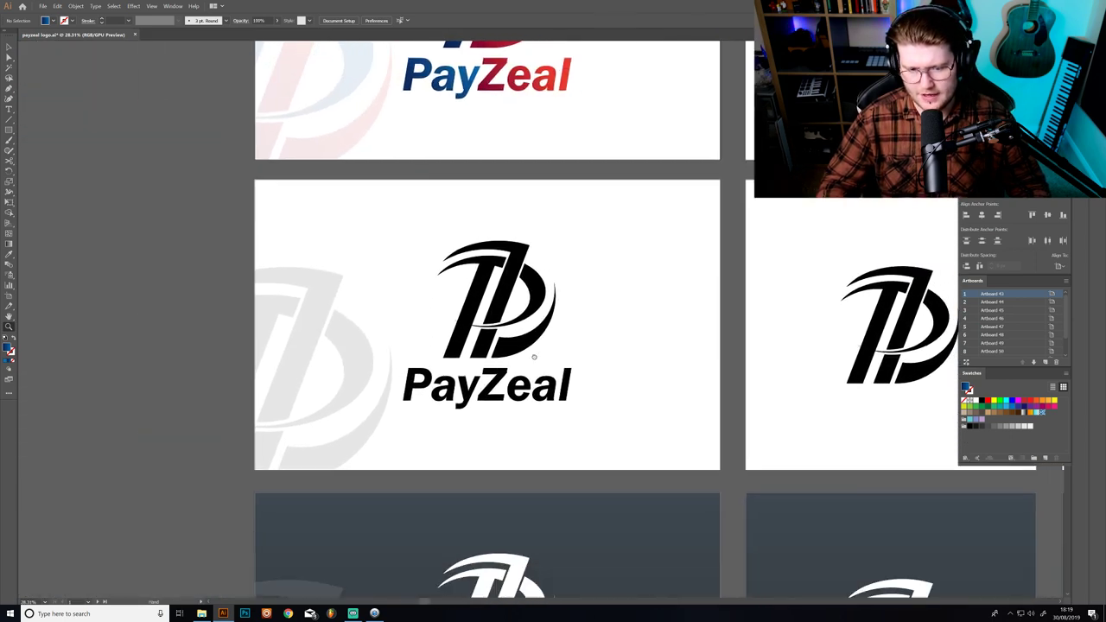
pyautogui.scroll(-5, 534, 357)
pyautogui.hscroll(1, 534, 356)
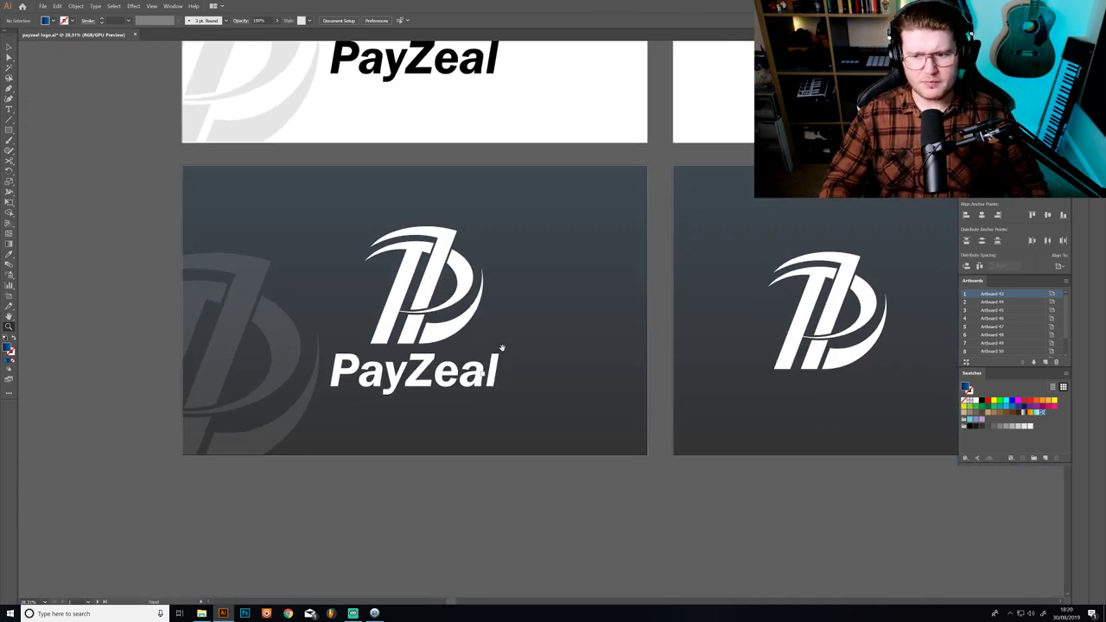
pyautogui.hscroll(10, 443, 301)
pyautogui.scroll(1, 443, 302)
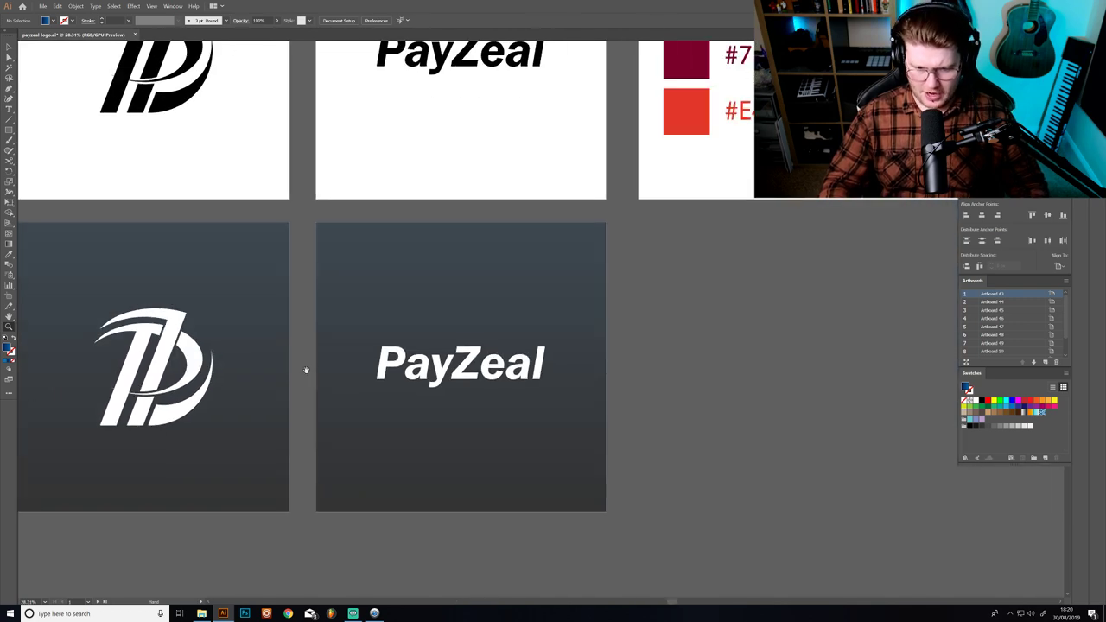
pyautogui.scroll(1, 305, 370)
# - Drag the dark background off the wordmark artboard, undo the move, and deselect
pyautogui.moveTo(361, 328); pyautogui.dragTo(602, 439)
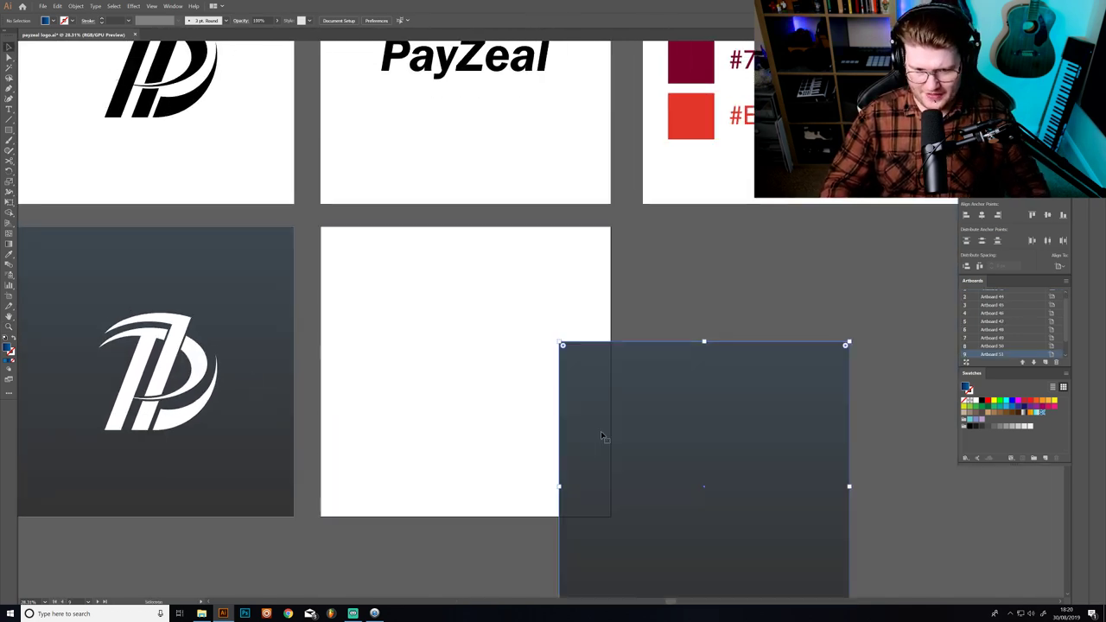
pyautogui.hotkey('ctrl', 'z')
pyautogui.click(765, 335)
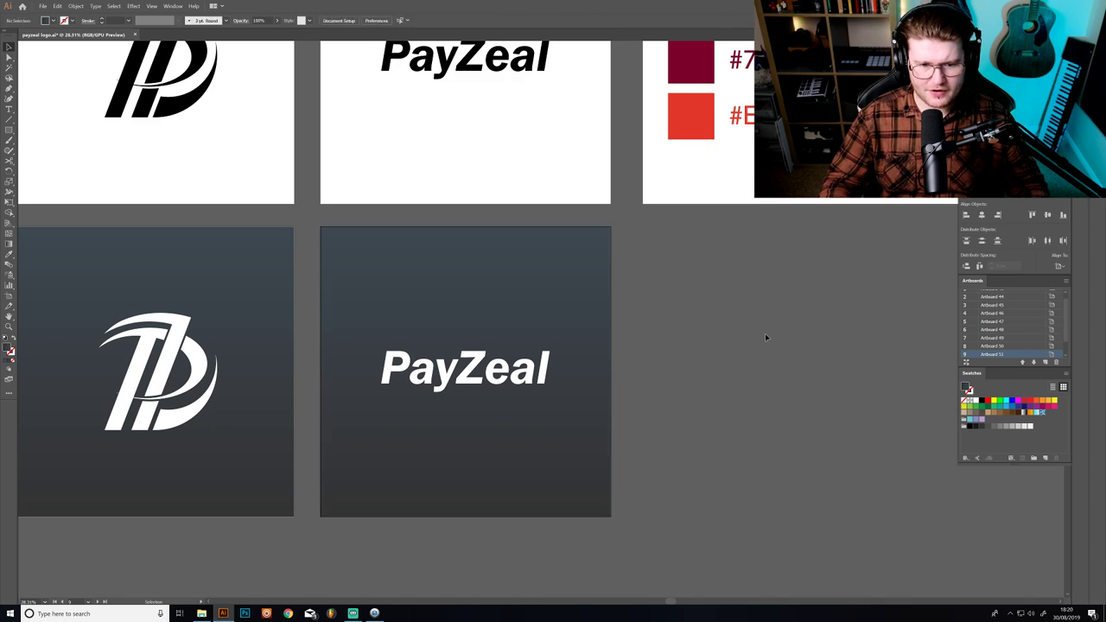
pyautogui.click(452, 510)
pyautogui.click(476, 580)
# - Zoom out across the dark artboards to show every PayZeal artboard
pyautogui.hotkey('ctrl', 'space')
pyautogui.moveTo(476, 579); pyautogui.dragTo(523, 295)
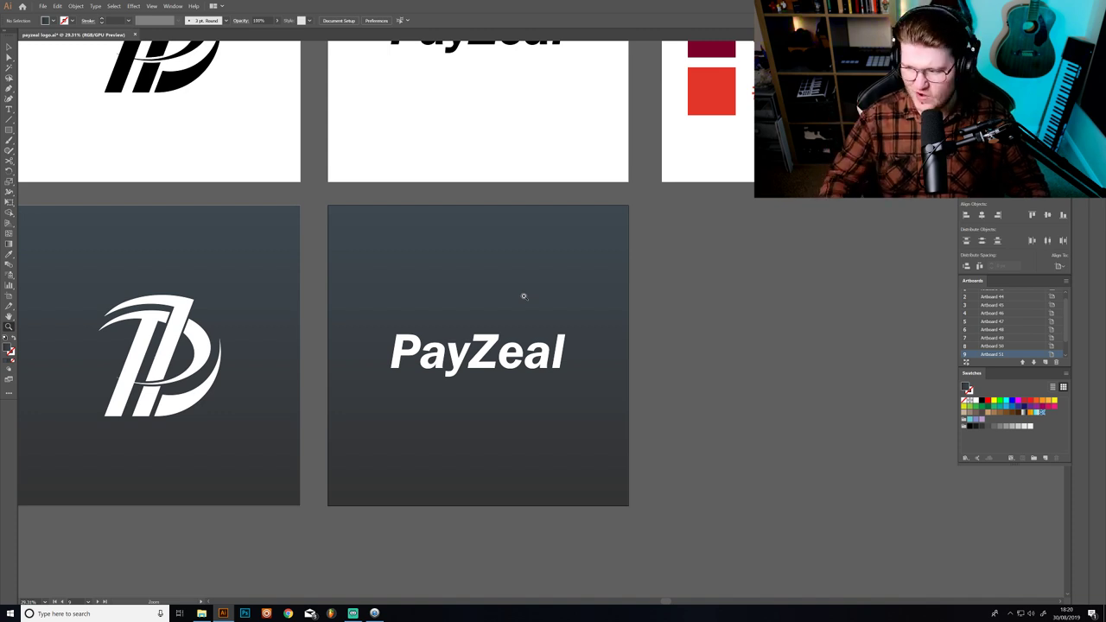
pyautogui.moveTo(699, 350); pyautogui.dragTo(568, 410)
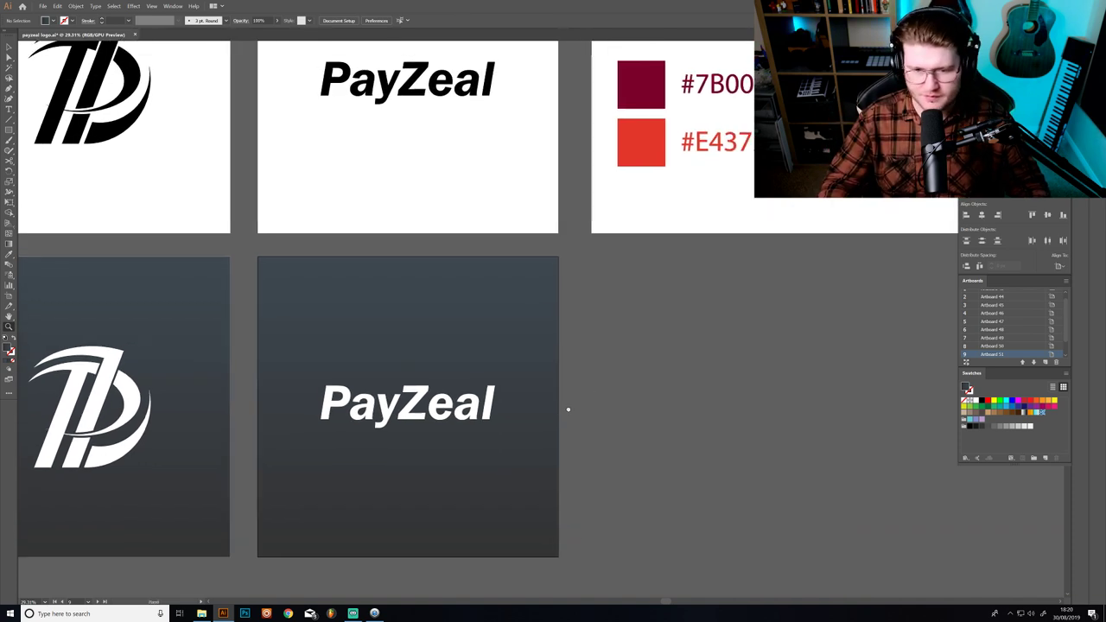
pyautogui.moveTo(699, 378); pyautogui.dragTo(622, 339)
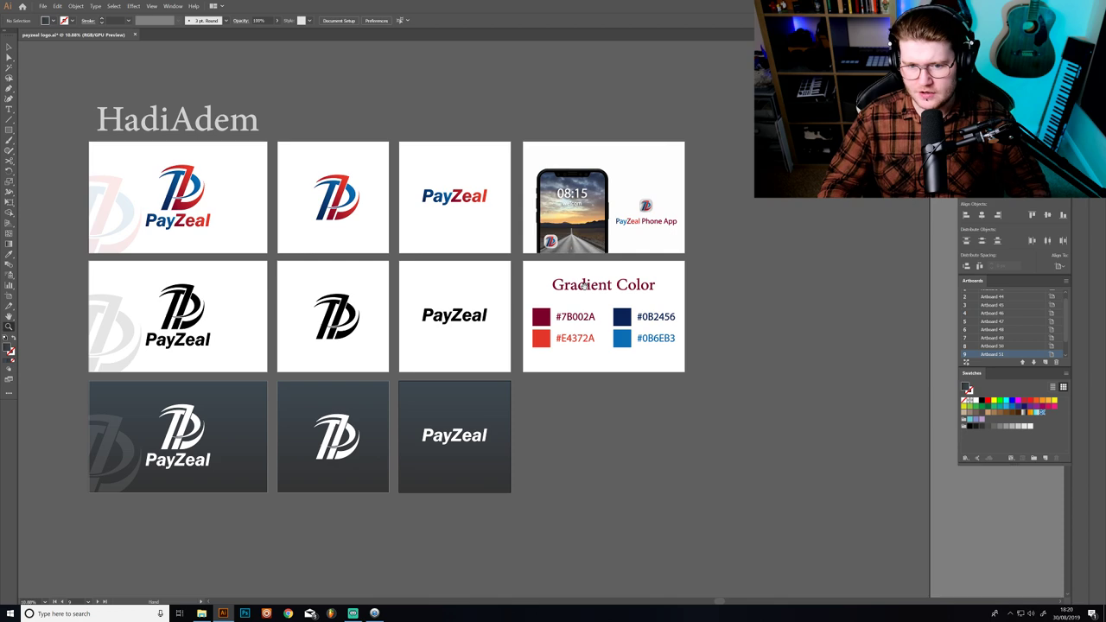
# - Convert the Gradient Color heading to outlines
pyautogui.moveTo(575, 293); pyautogui.dragTo(657, 293)
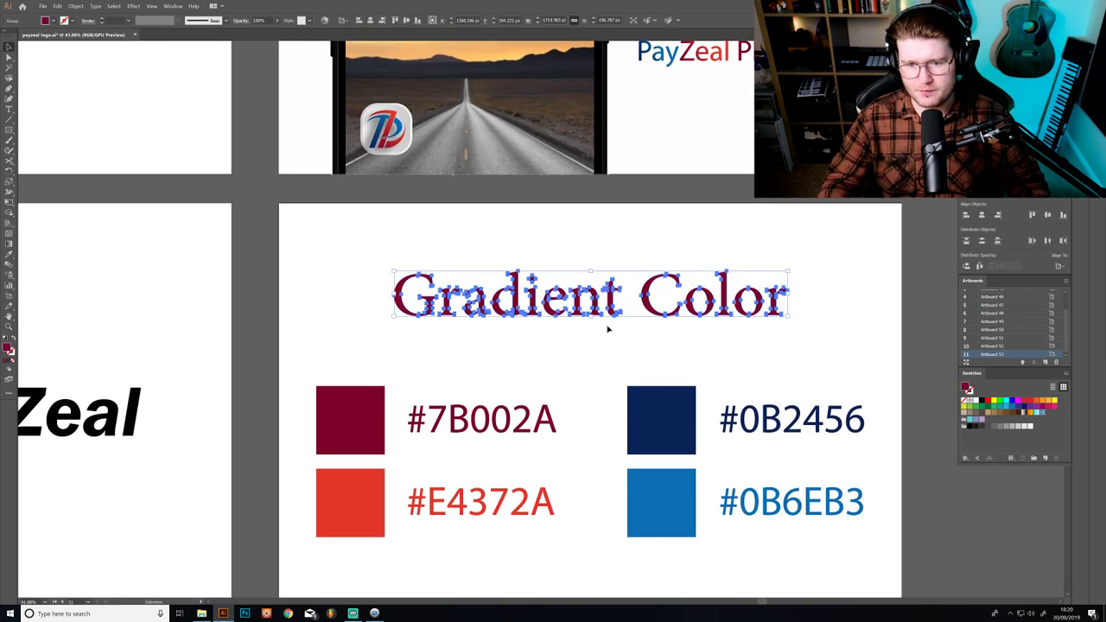
pyautogui.scroll(2, 590, 300)
pyautogui.press('v')
pyautogui.moveTo(329, 250); pyautogui.dragTo(921, 345)
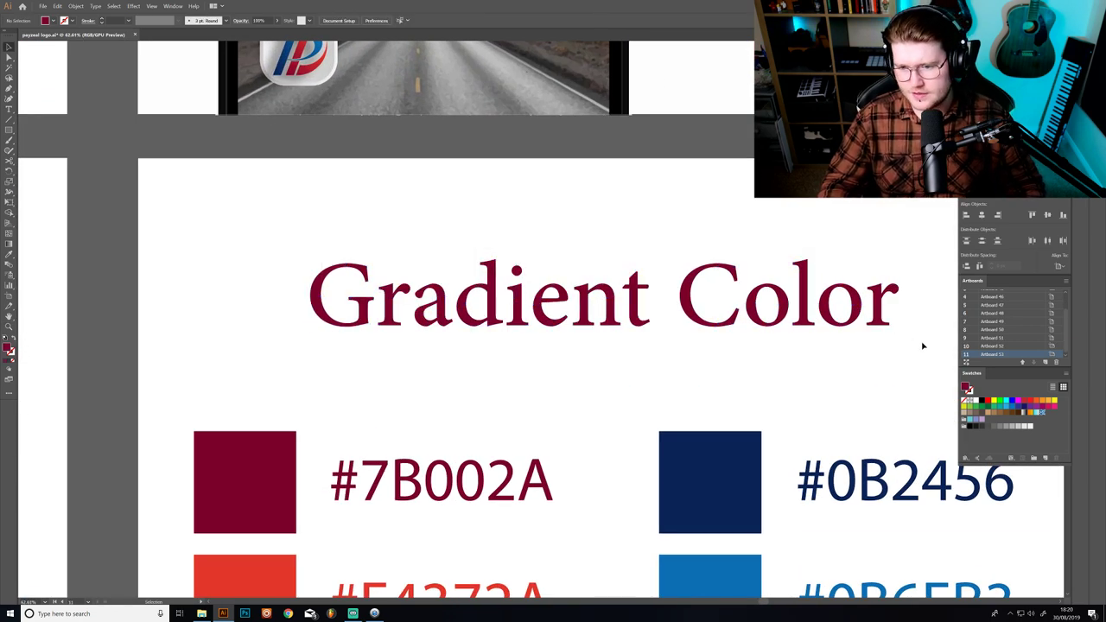
pyautogui.hotkey('ctrl', 'shift', 'o')
pyautogui.click(780, 380)
# - Zoom and pan across the Gradient Color artboard and the rest of the brand board
pyautogui.press('z')
pyautogui.moveTo(780, 380); pyautogui.dragTo(689, 390)
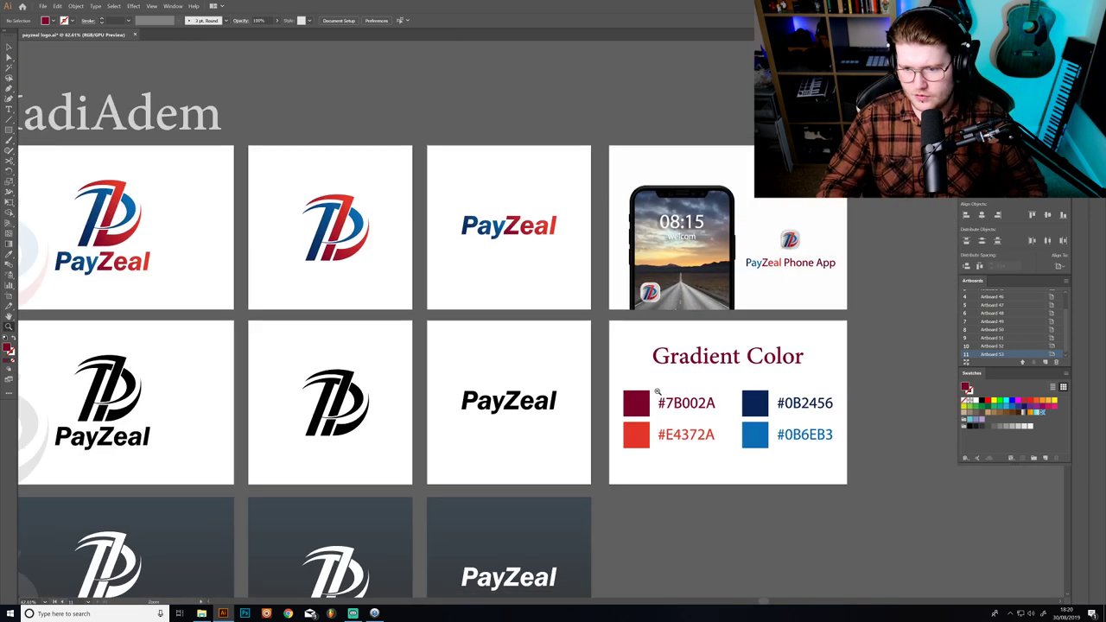
pyautogui.moveTo(763, 371); pyautogui.dragTo(630, 361)
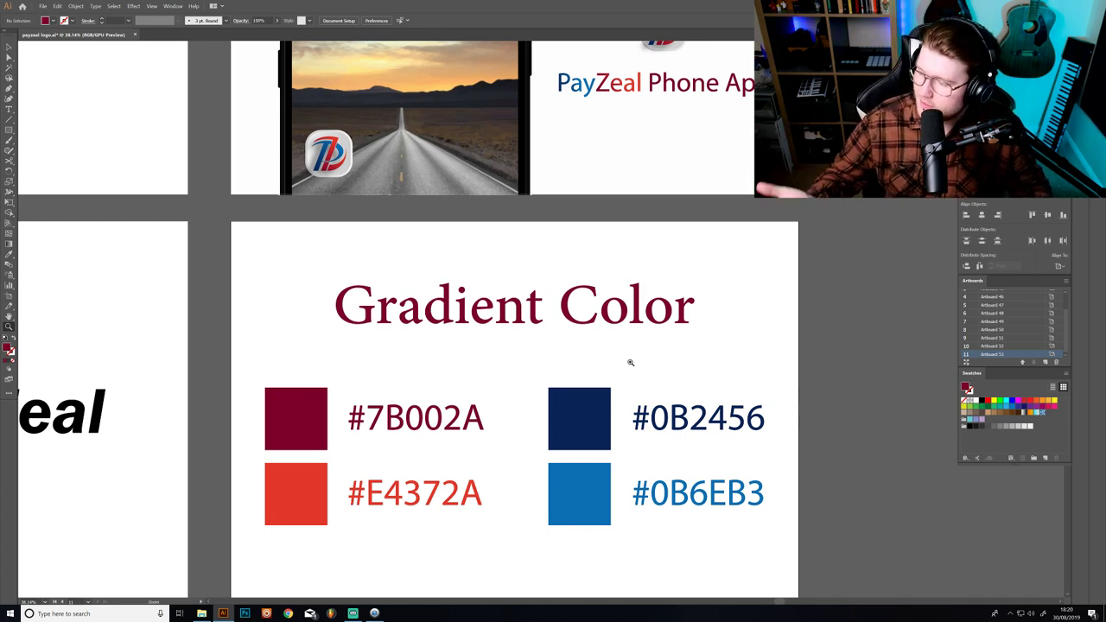
pyautogui.scroll(-4, 623, 343)
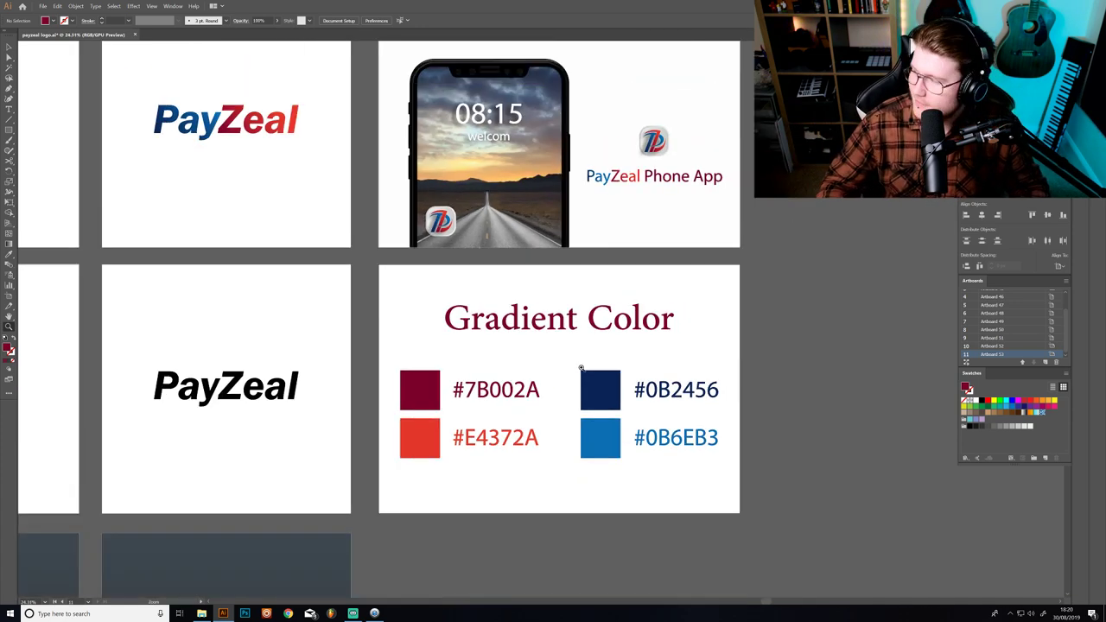
pyautogui.moveTo(369, 418); pyautogui.dragTo(563, 445)
pyautogui.moveTo(187, 499); pyautogui.dragTo(291, 449)
pyautogui.scroll(-1, 360, 449)
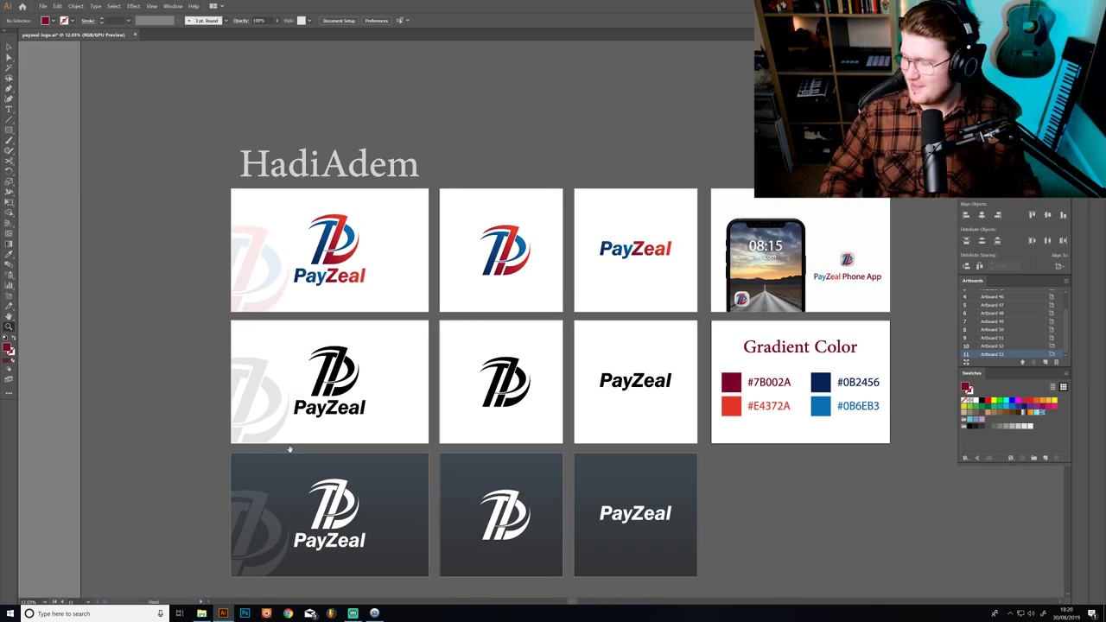
pyautogui.scroll(-2, 470, 443)
pyautogui.hscroll(1, 402, 429)
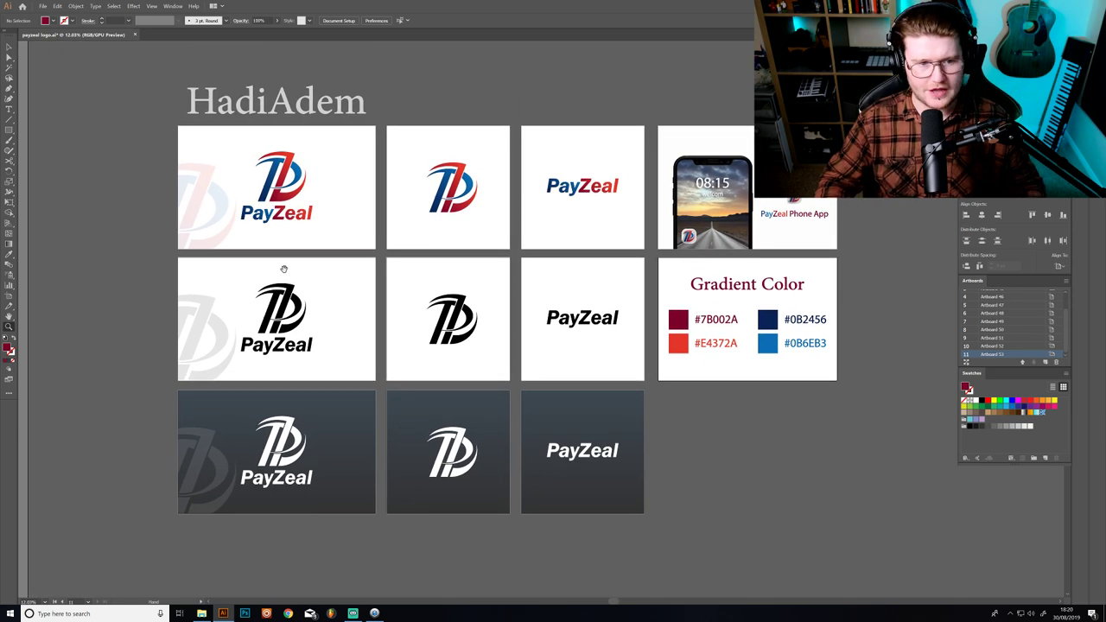
# - Close payzeal logo.ai without saving changes
pyautogui.click(134, 35)
pyautogui.click(596, 318)
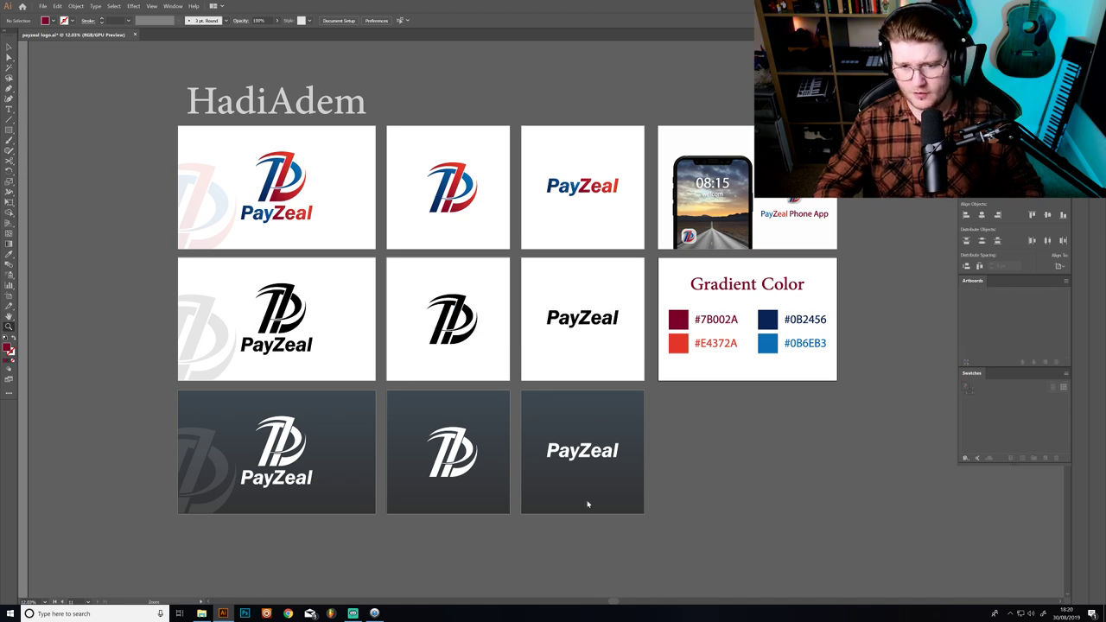
pyautogui.hotkey('alt', 'Tab')
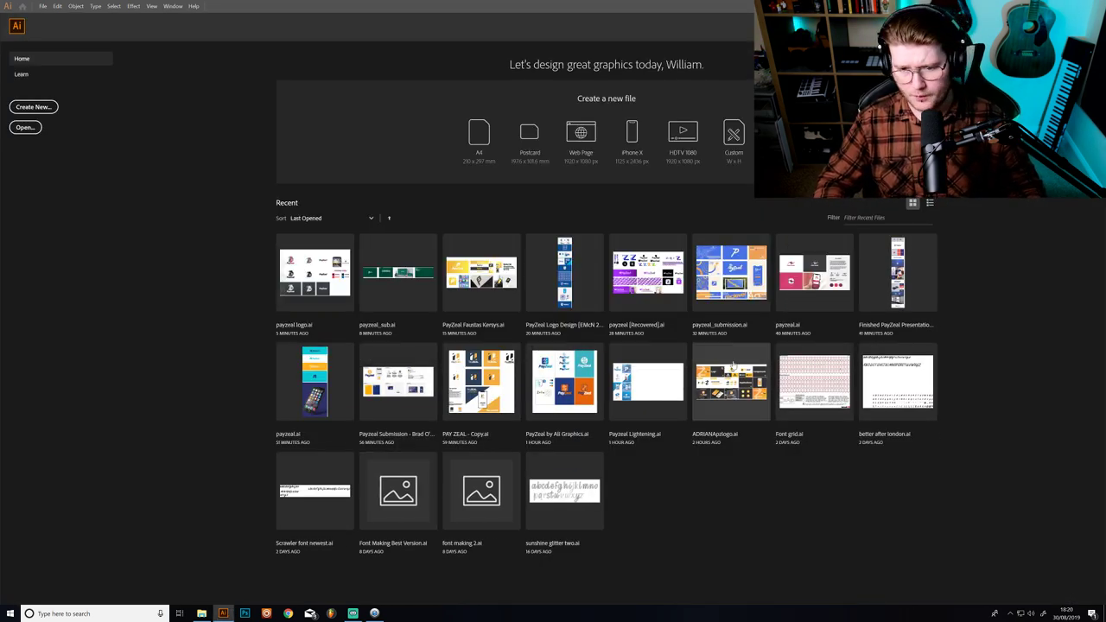
# - Open PayZeal-Submission-23 from the next designer's folder under CDWM LIVE
pyautogui.hotkey('alt', 'Tab')
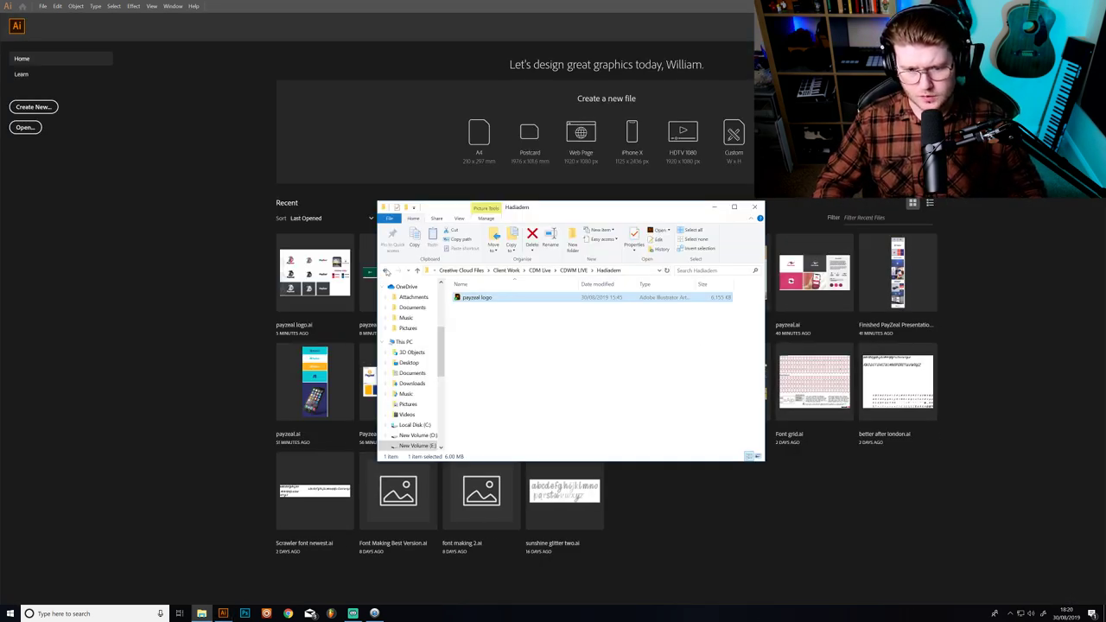
pyautogui.click(386, 270)
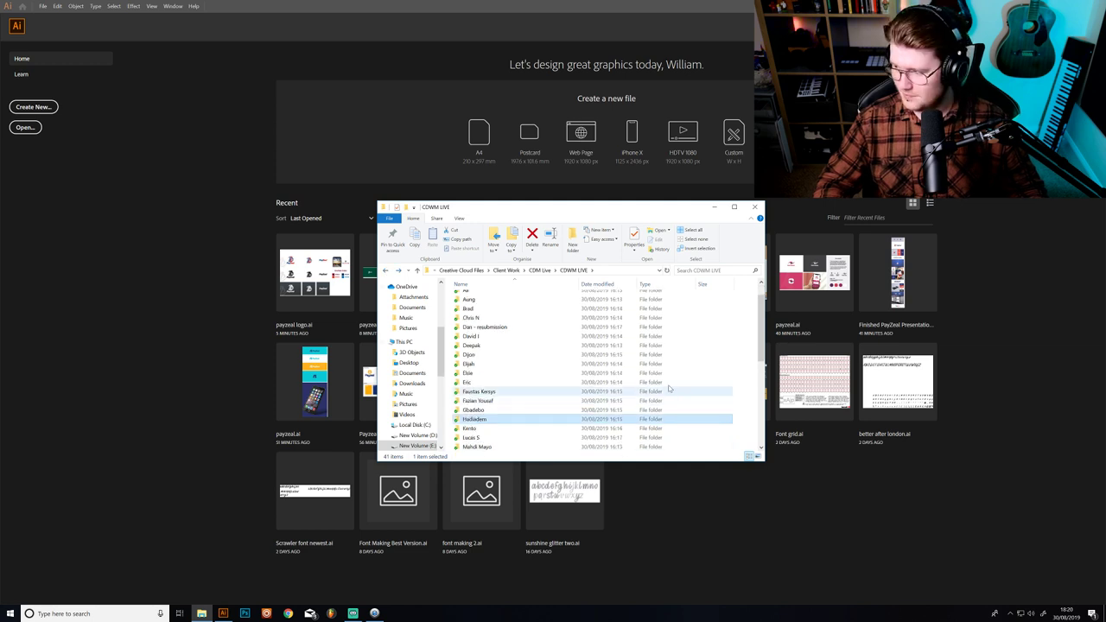
pyautogui.scroll(-1, 519, 404)
pyautogui.doubleClick(477, 402)
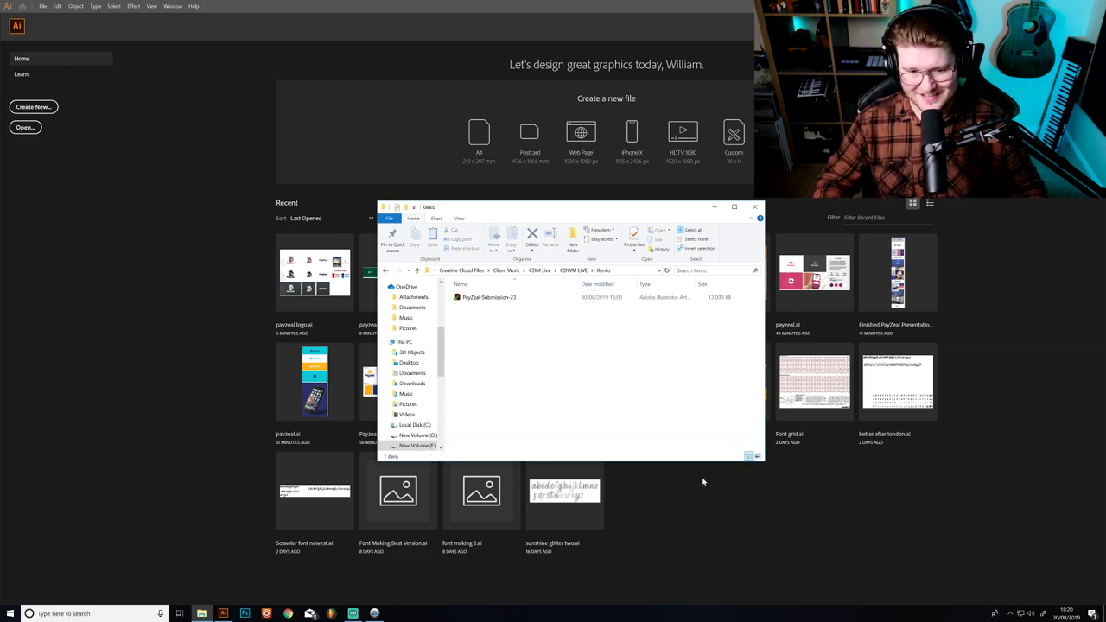
pyautogui.doubleClick(514, 302)
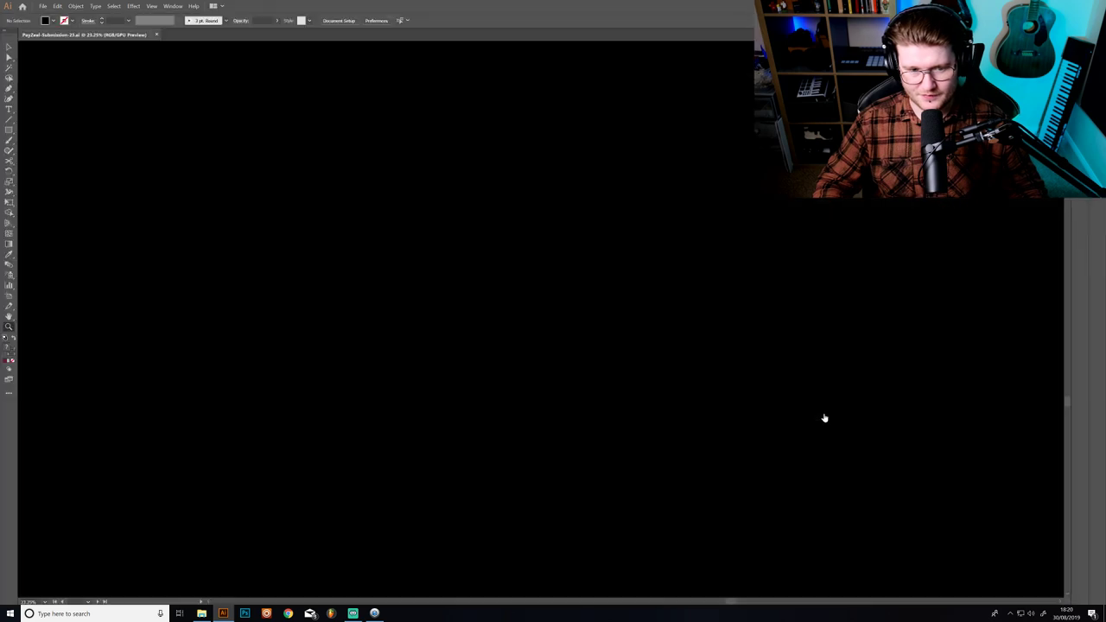
# - Zoom in on the red brand board's header and logo artboards
pyautogui.scroll(10, 605, 322)
pyautogui.hscroll(-8, 608, 437)
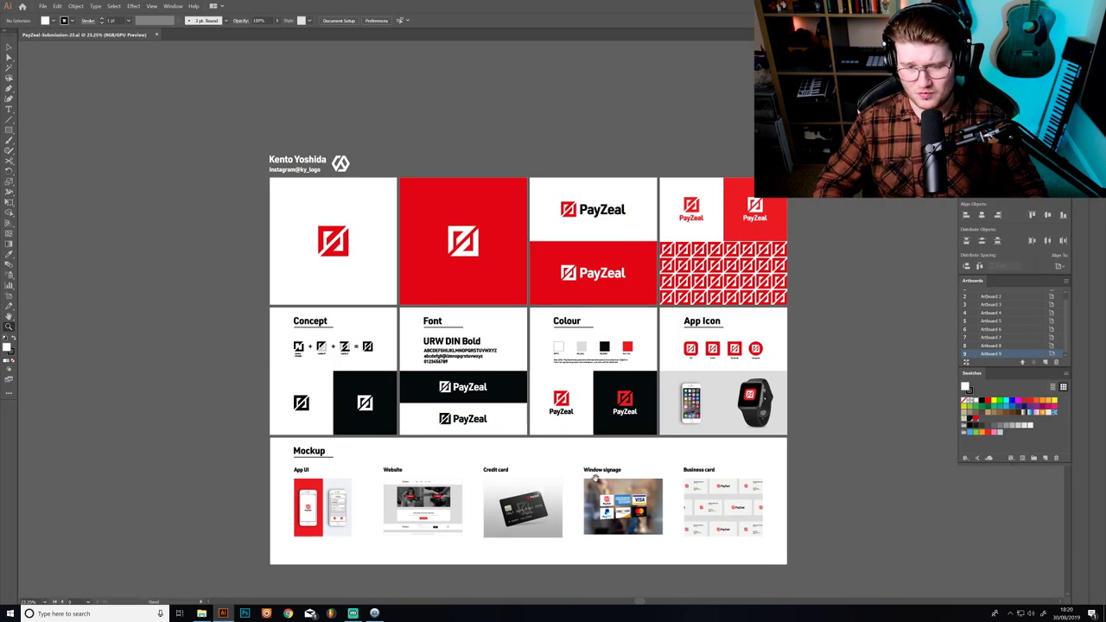
pyautogui.moveTo(449, 333); pyautogui.dragTo(597, 273)
pyautogui.click(588, 283)
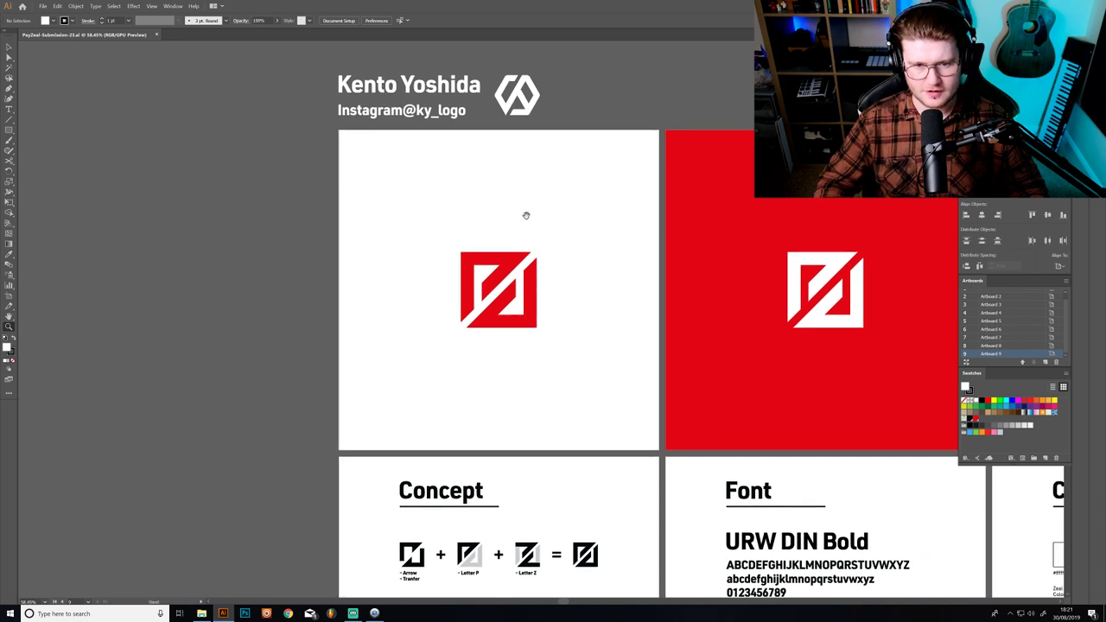
pyautogui.moveTo(525, 215); pyautogui.dragTo(540, 380)
pyautogui.scroll(5, 530, 304)
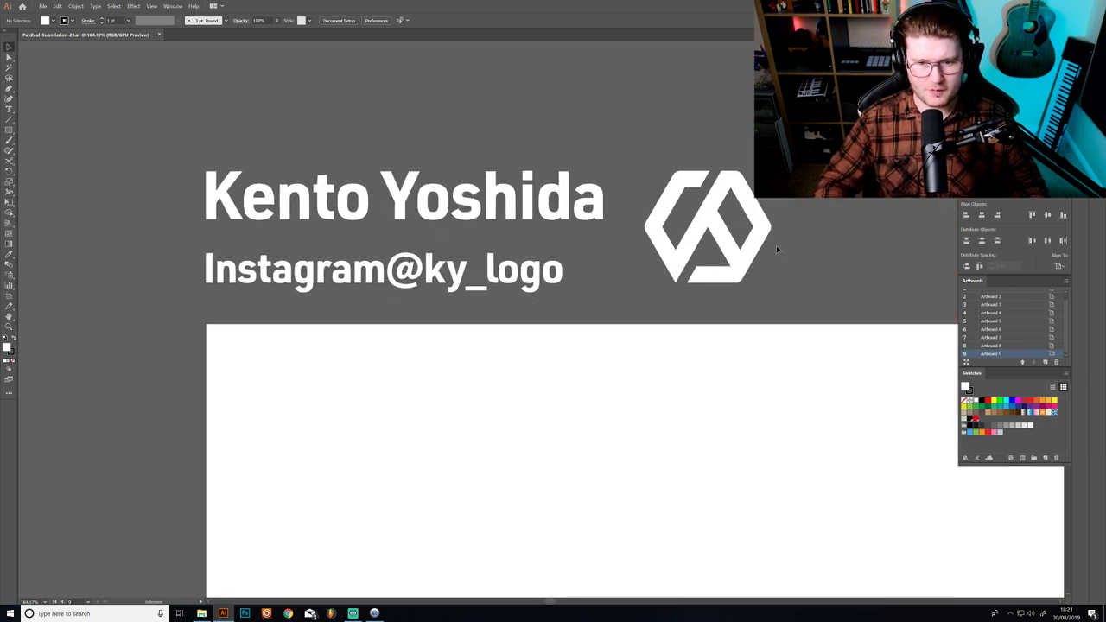
pyautogui.press('z')
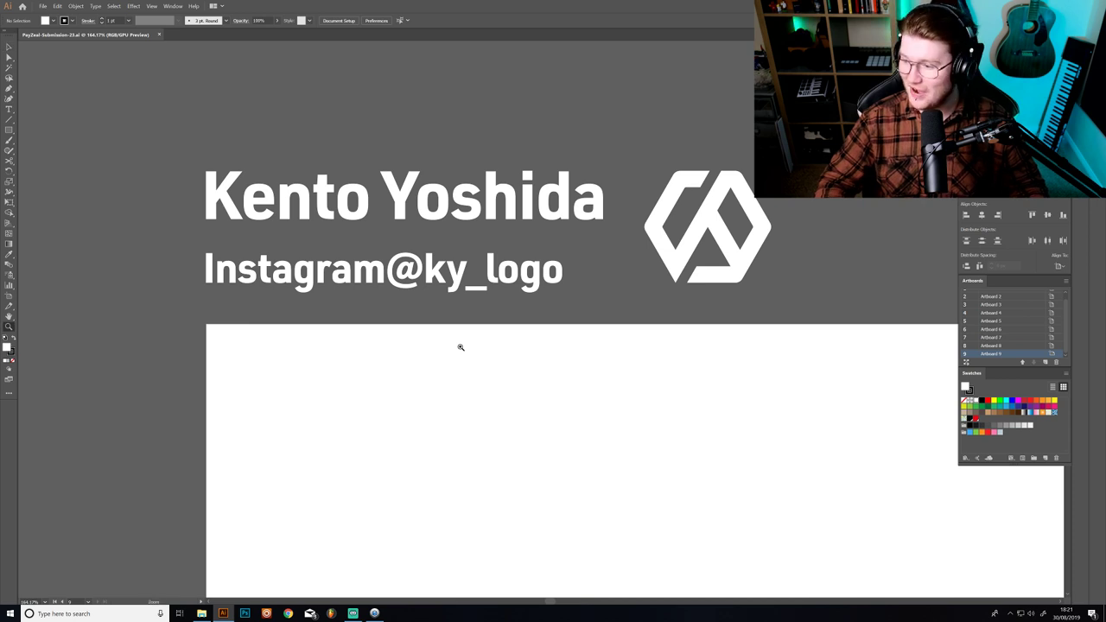
pyautogui.scroll(-4, 547, 345)
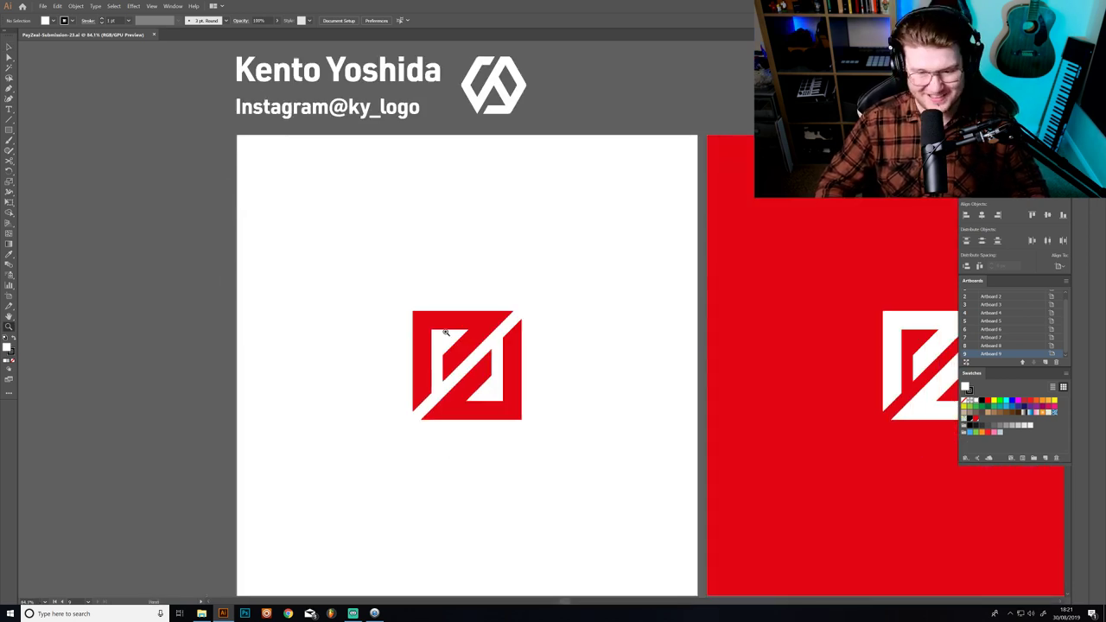
pyautogui.scroll(-2, 445, 332)
pyautogui.scroll(3, 371, 285)
# - Select the rectangle behind the first artboards and make red the current fill colour
pyautogui.press('v')
pyautogui.click(535, 321)
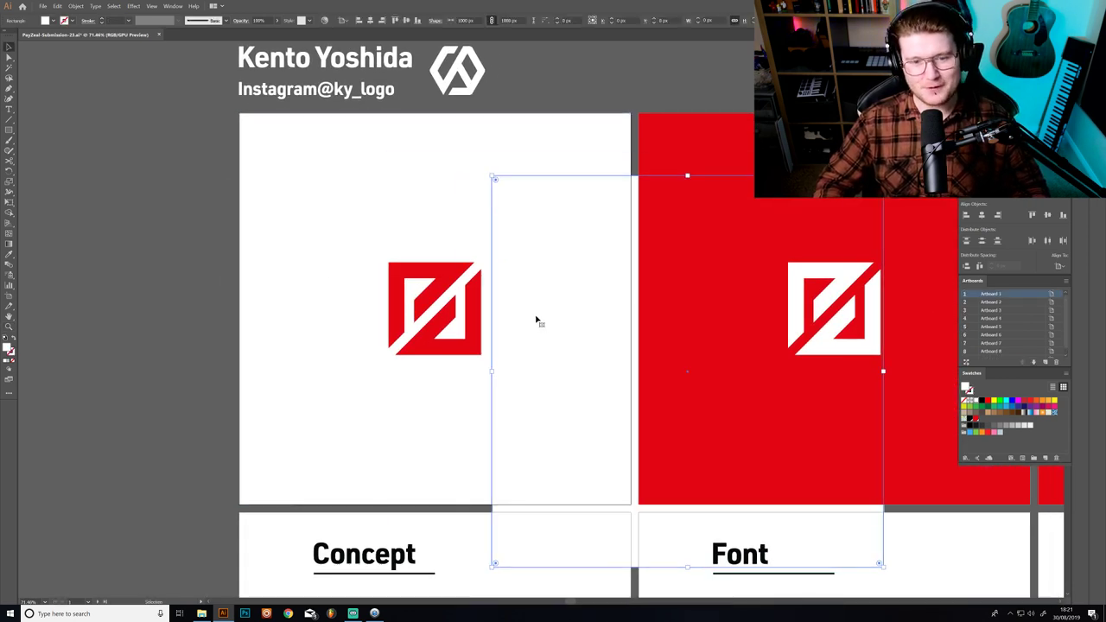
pyautogui.press('Delete')
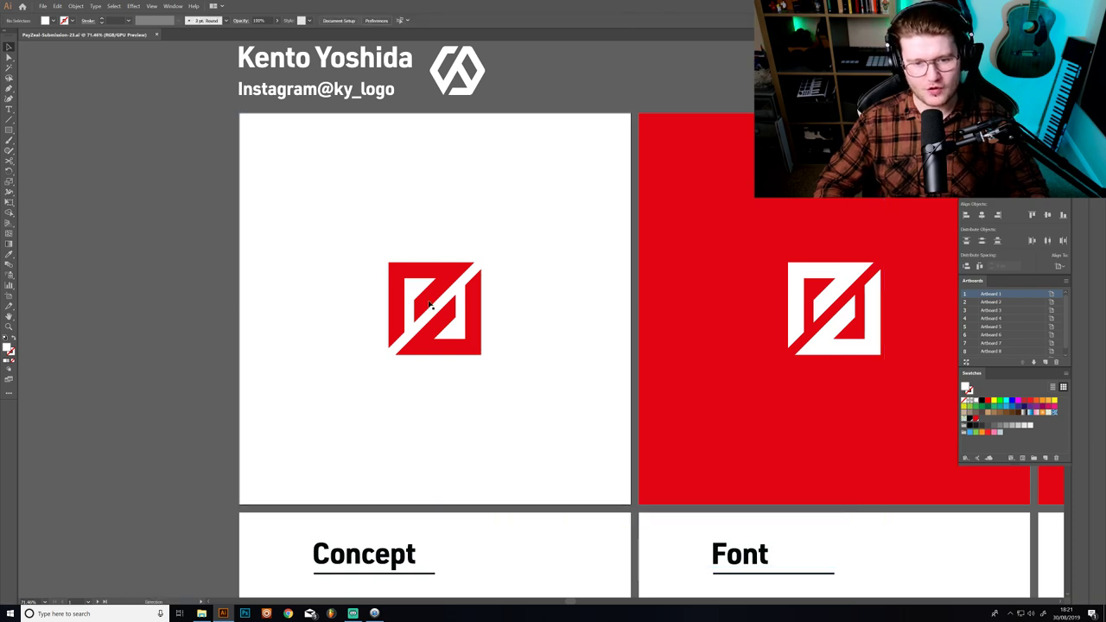
pyautogui.click(429, 304)
pyautogui.click(93, 292)
# - Pan to the PayZeal wordmark artboards and centre the view on the wordmark banner
pyautogui.press('z')
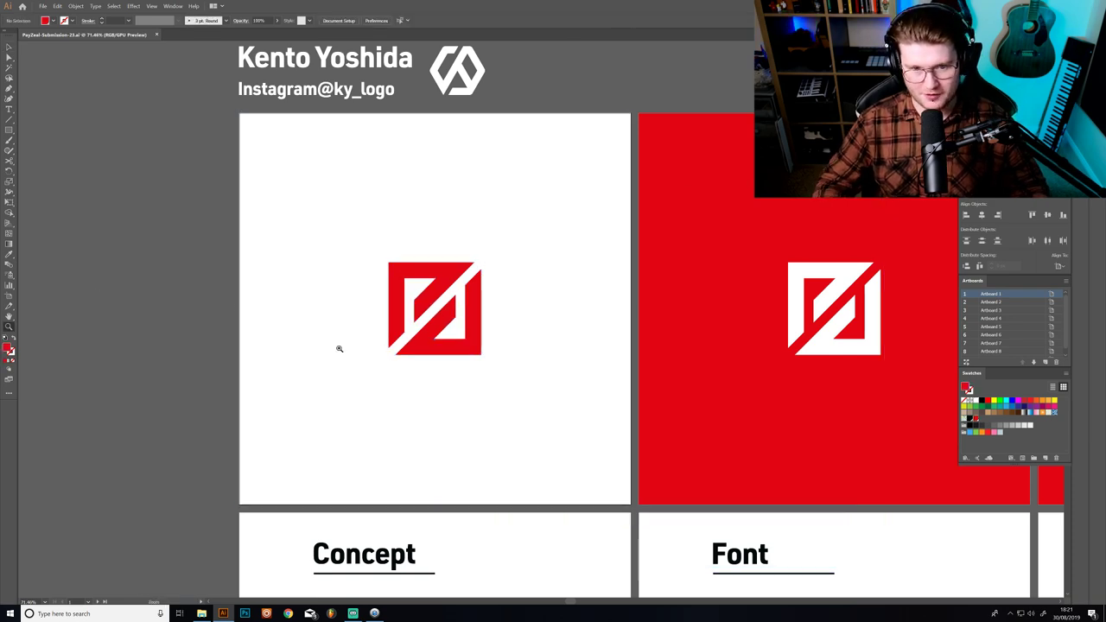
pyautogui.scroll(-2, 339, 349)
pyautogui.moveTo(388, 375); pyautogui.dragTo(198, 377)
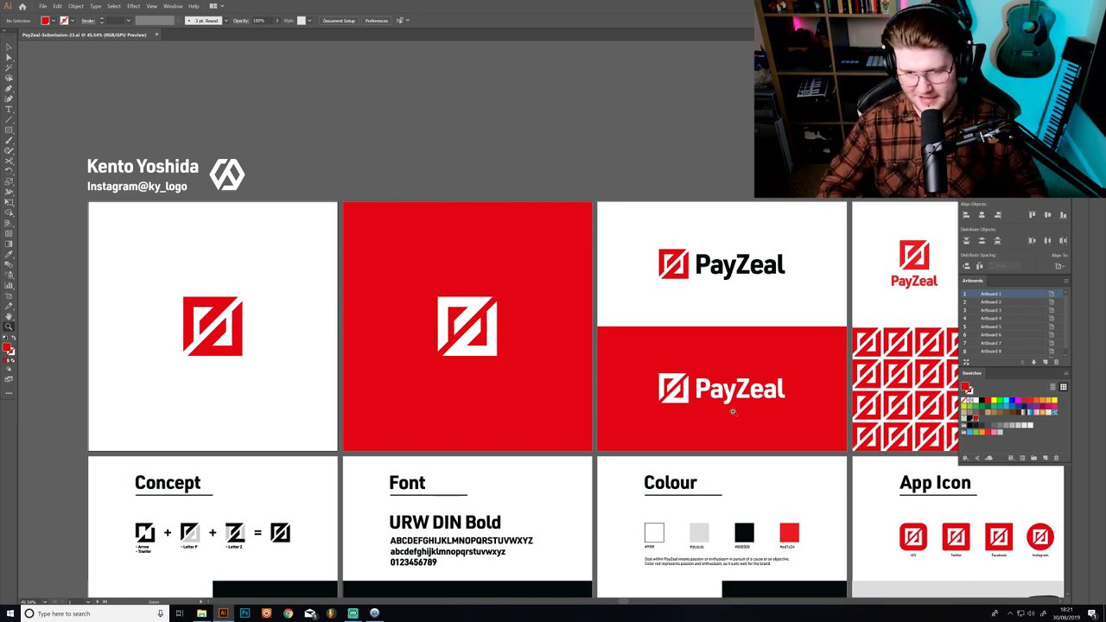
pyautogui.moveTo(696, 278); pyautogui.dragTo(534, 266)
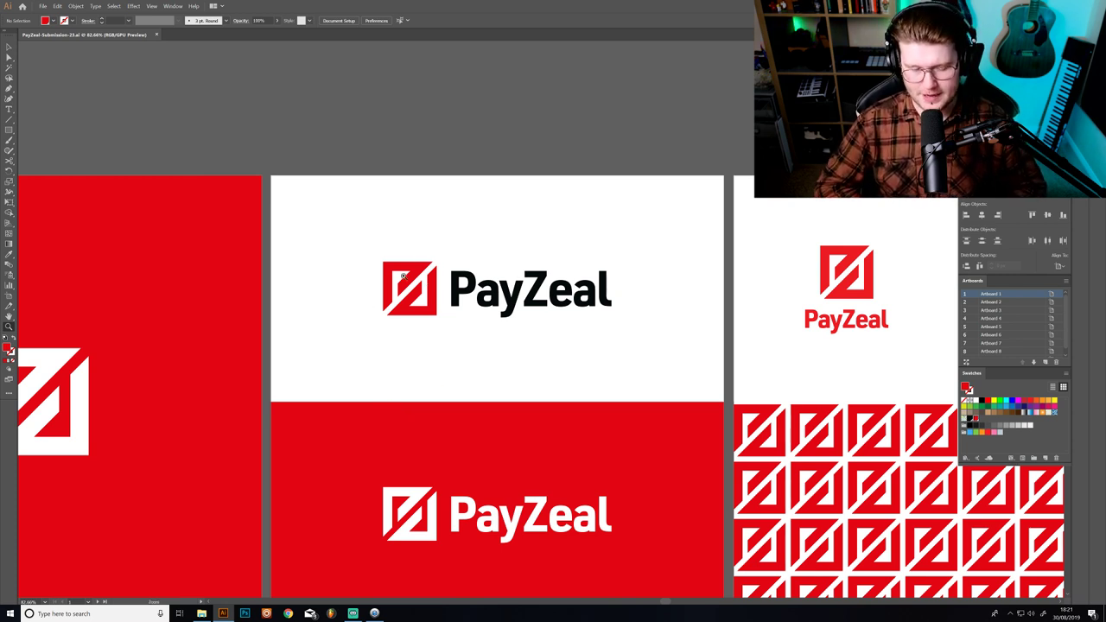
pyautogui.moveTo(368, 294); pyautogui.dragTo(328, 314)
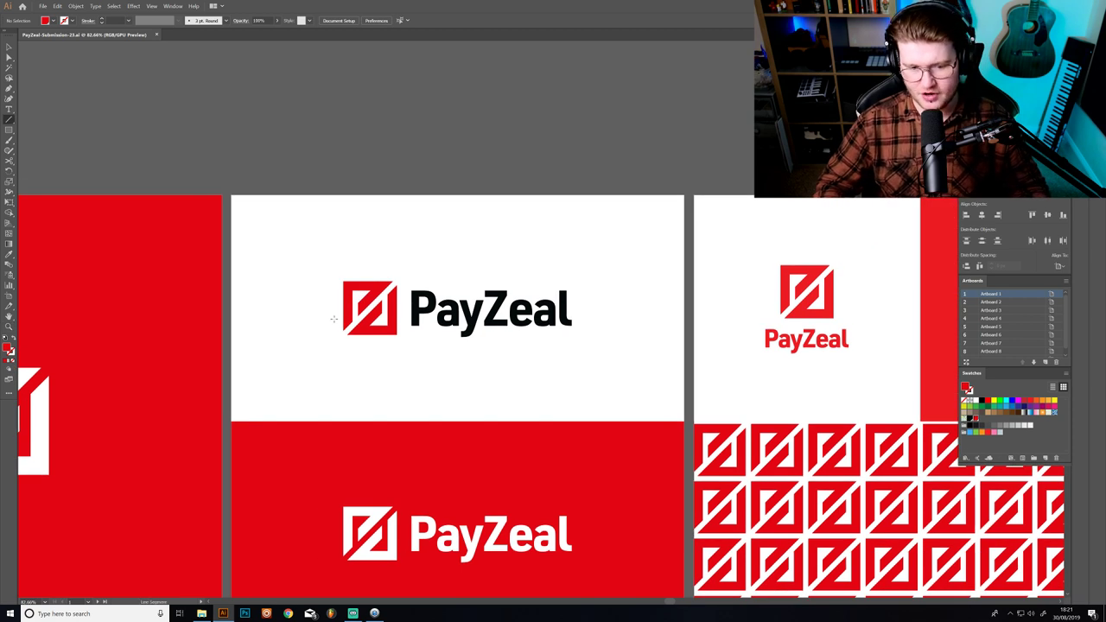
pyautogui.press('z')
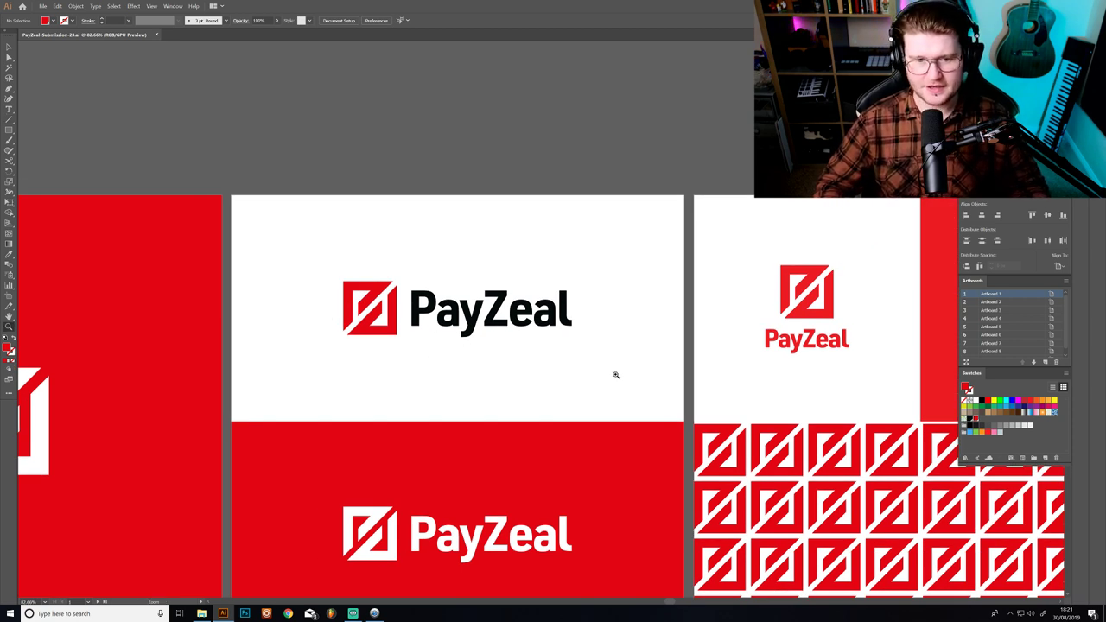
# - Ungroup the PayZeal logo lockup on the white banner
pyautogui.press('v')
pyautogui.click(553, 322)
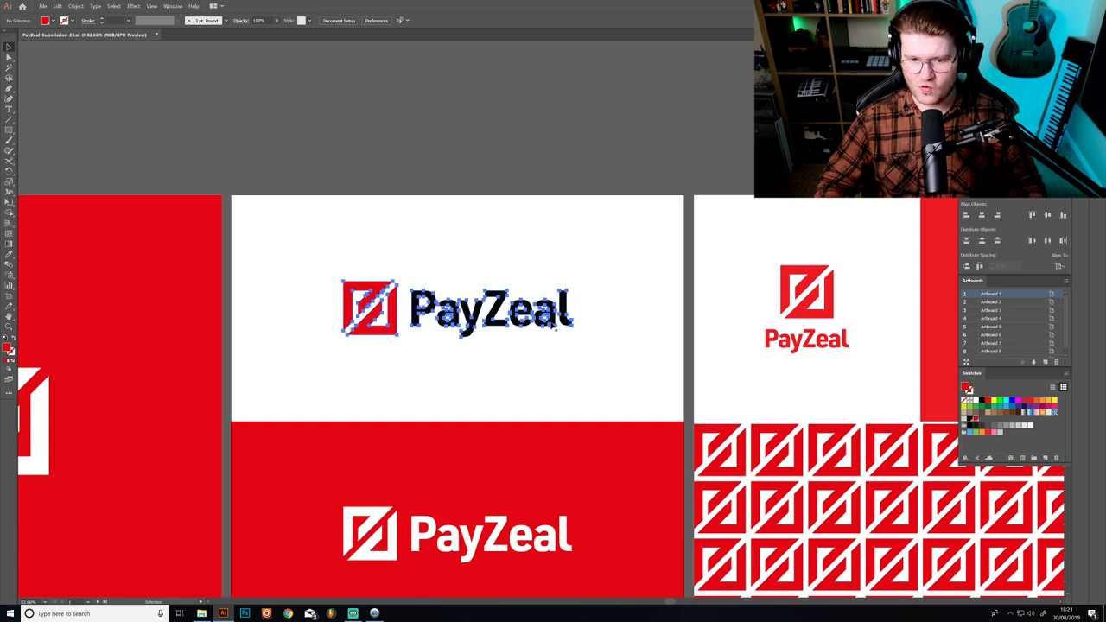
pyautogui.doubleClick(567, 375)
pyautogui.rightClick(522, 284)
pyautogui.press('Escape')
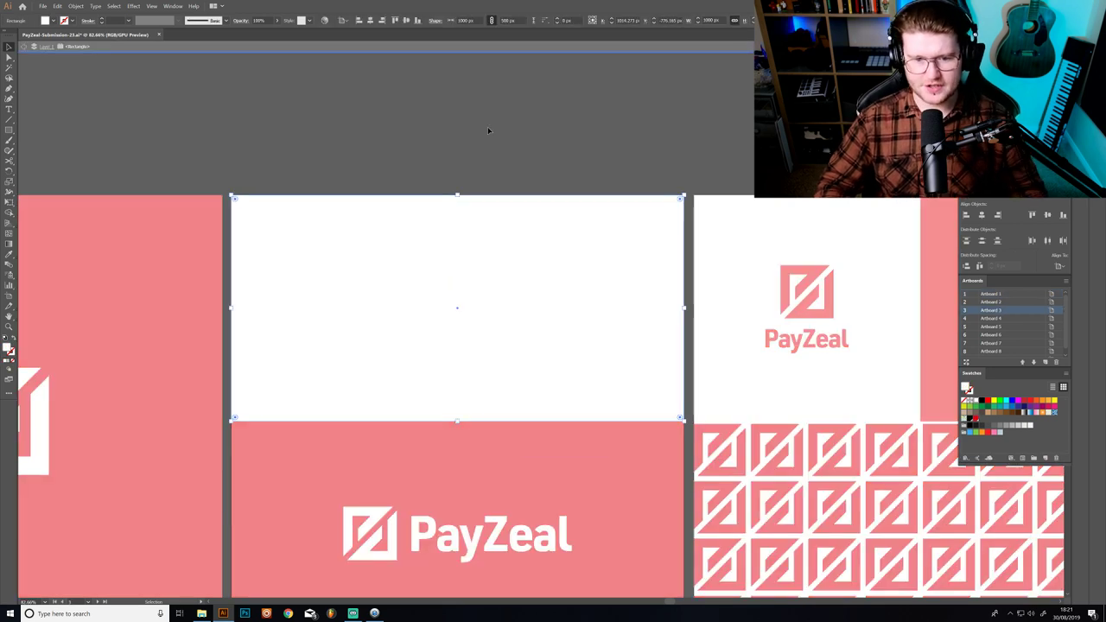
pyautogui.press('Escape')
pyautogui.click(487, 310)
pyautogui.rightClick(489, 321)
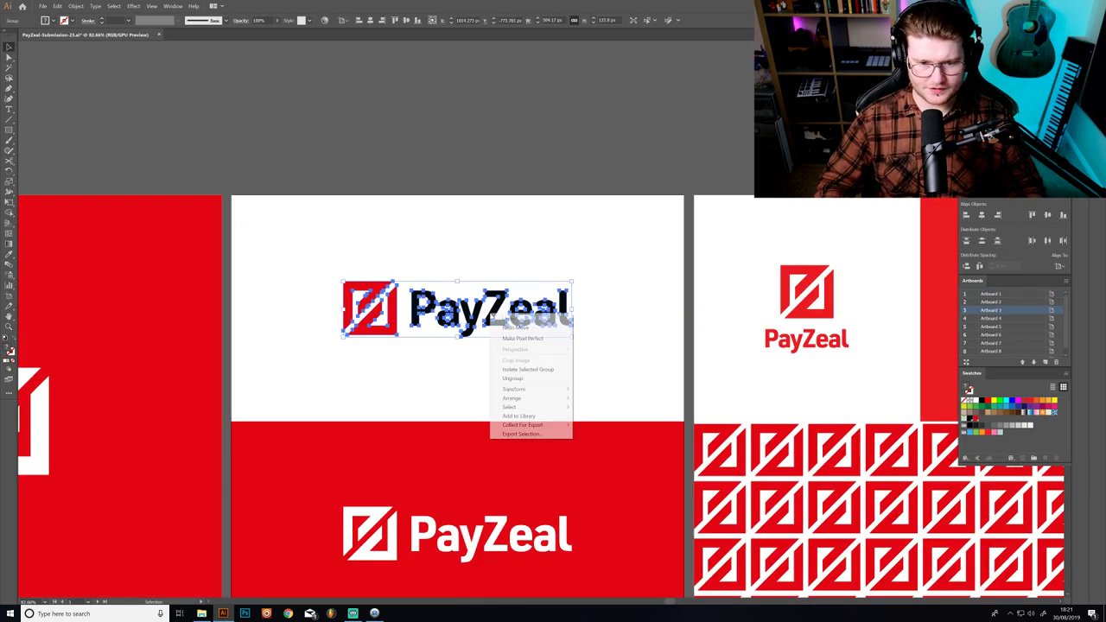
pyautogui.click(513, 378)
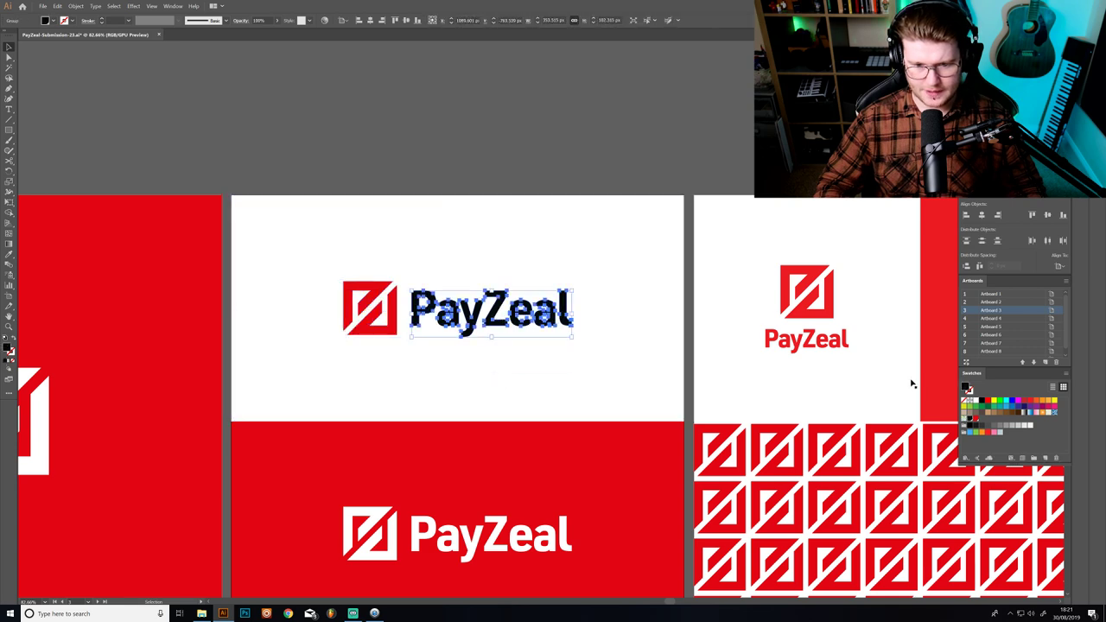
# - Recolour the PayZeal lettering from black to medium grey using the swatches
pyautogui.click(593, 188)
pyautogui.press('z')
pyautogui.moveTo(461, 371); pyautogui.dragTo(354, 376)
pyautogui.moveTo(460, 352); pyautogui.dragTo(509, 382)
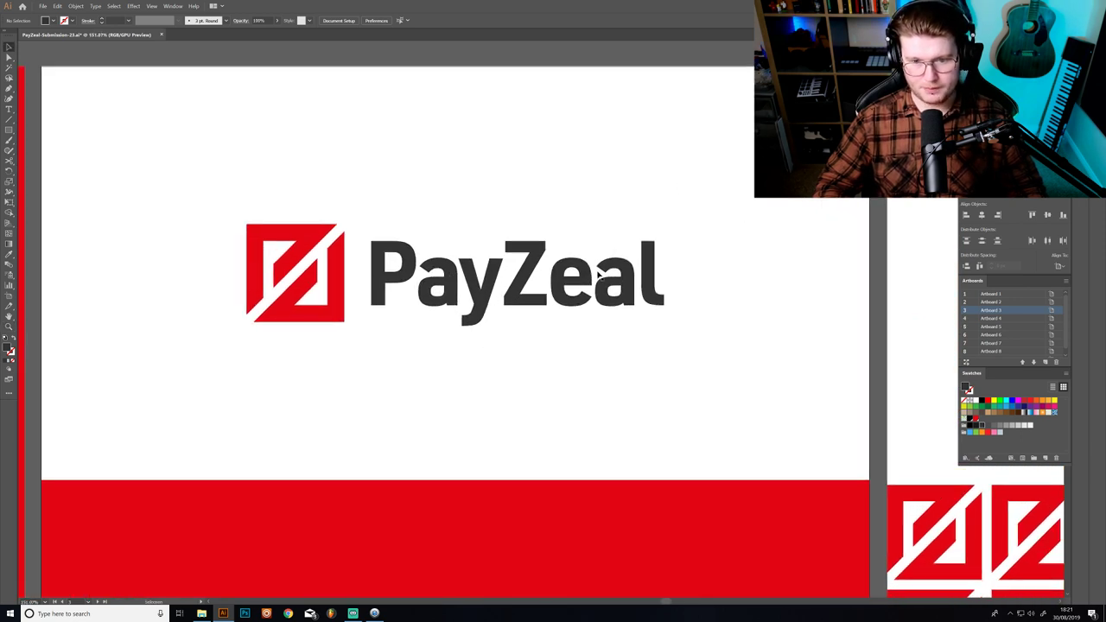
pyautogui.click(583, 270)
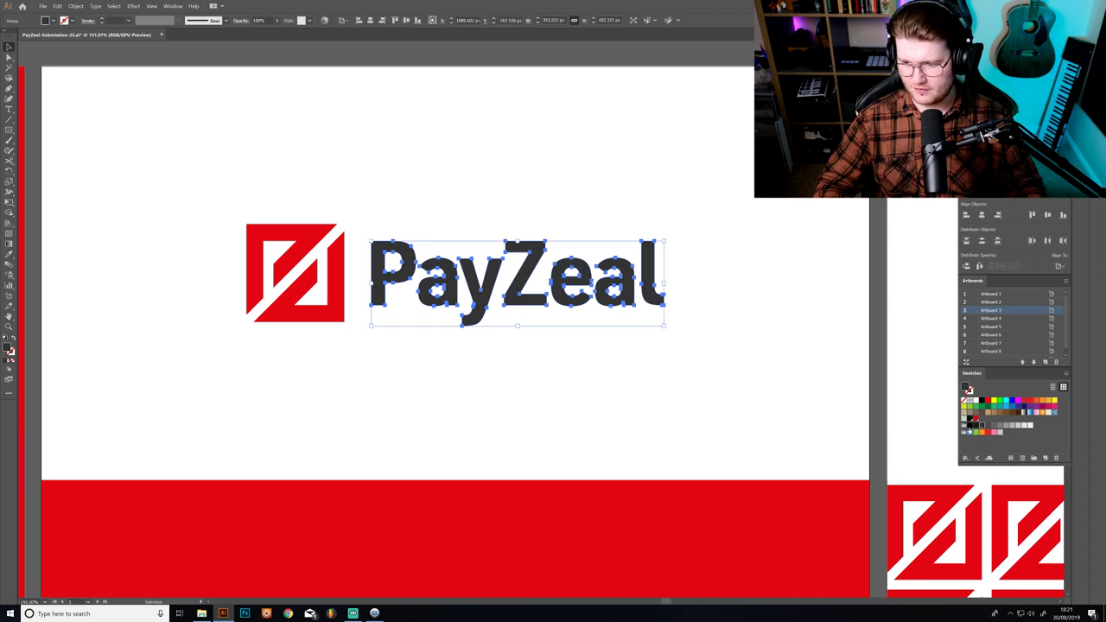
pyautogui.click(969, 426)
pyautogui.click(988, 426)
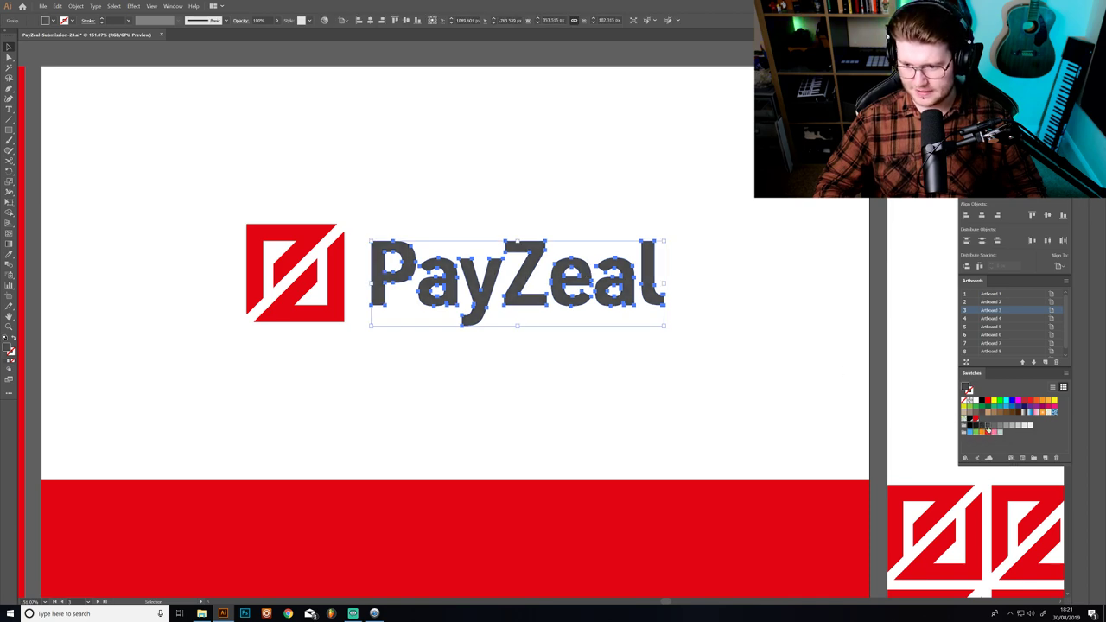
pyautogui.click(920, 406)
pyautogui.scroll(-6, 482, 352)
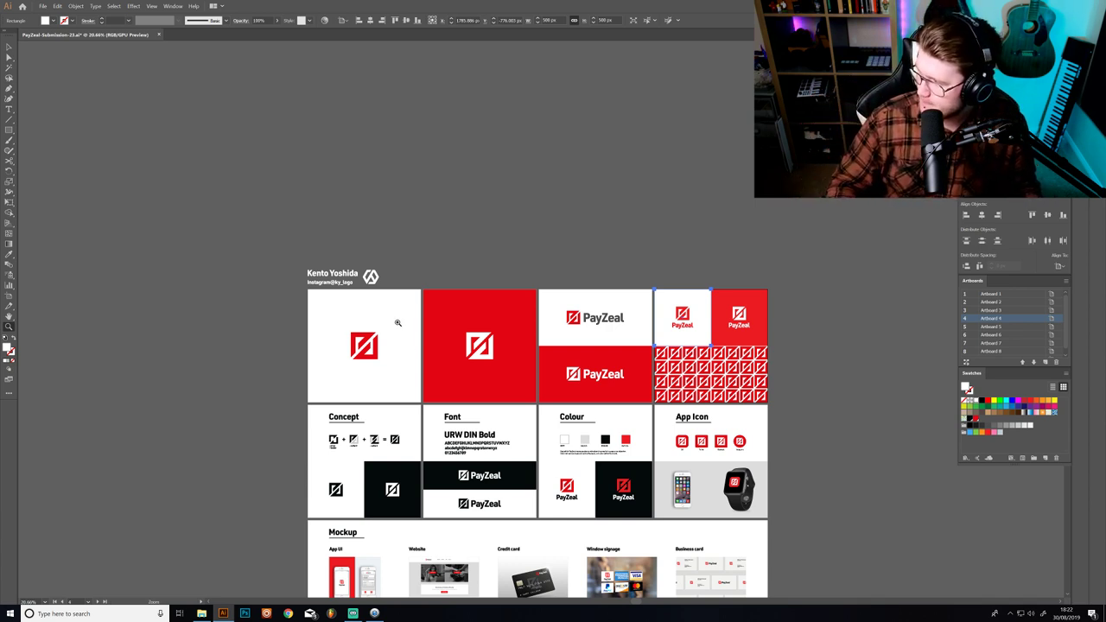
pyautogui.moveTo(589, 324); pyautogui.dragTo(530, 342)
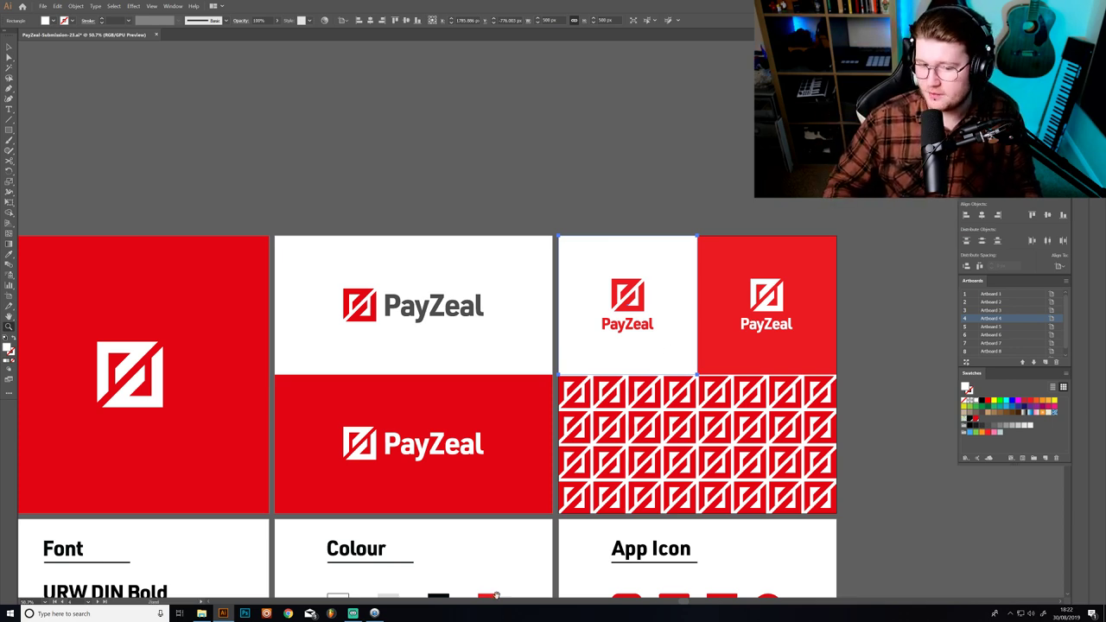
pyautogui.moveTo(497, 596); pyautogui.dragTo(563, 491)
pyautogui.scroll(5, 518, 362)
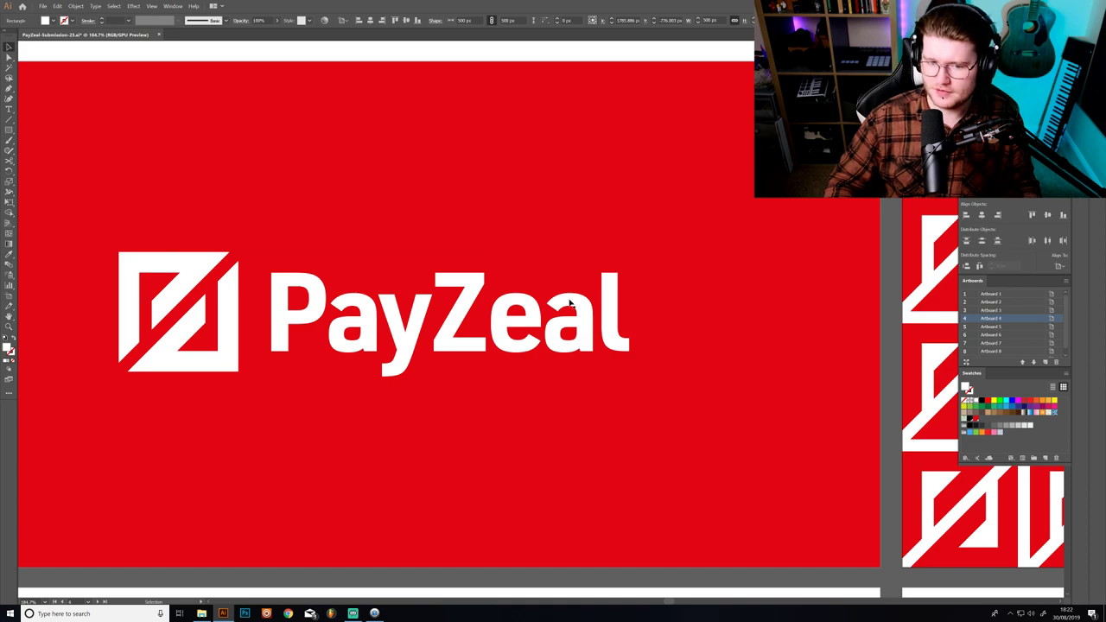
pyautogui.scroll(-10, 570, 303)
pyautogui.scroll(3, 376, 334)
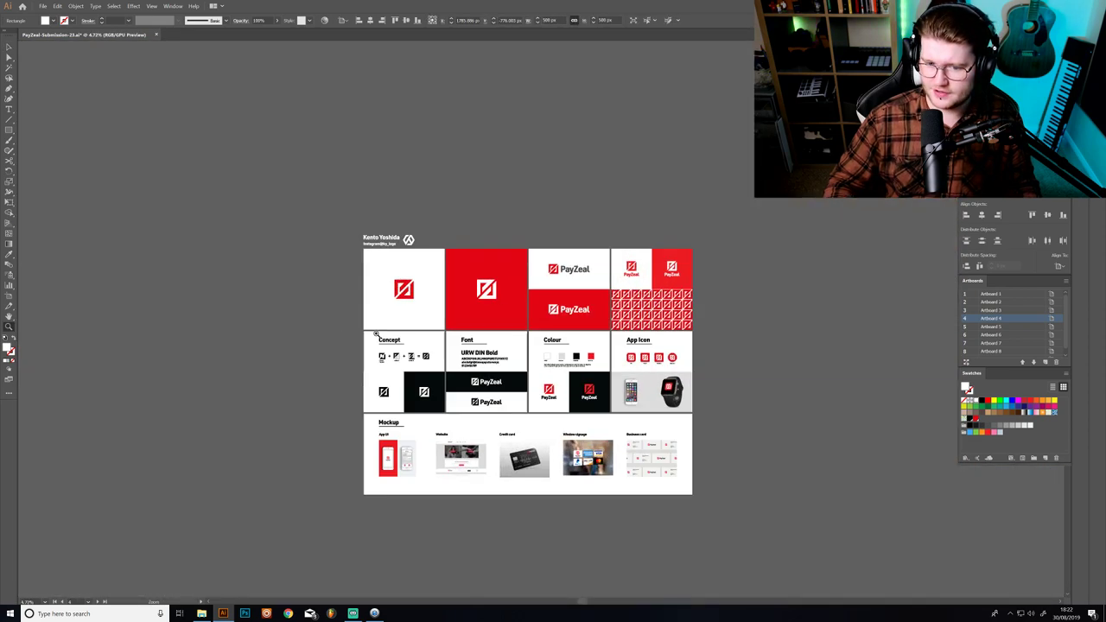
pyautogui.scroll(-3, 328, 337)
pyautogui.scroll(8, 346, 341)
pyautogui.scroll(-5, 368, 349)
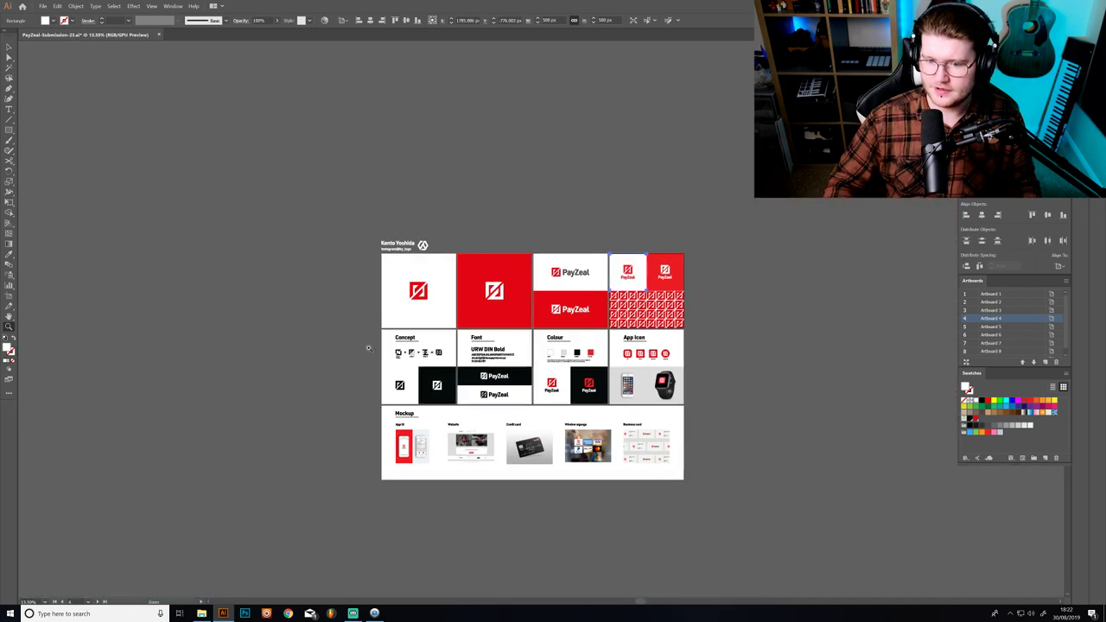
pyautogui.scroll(3, 599, 317)
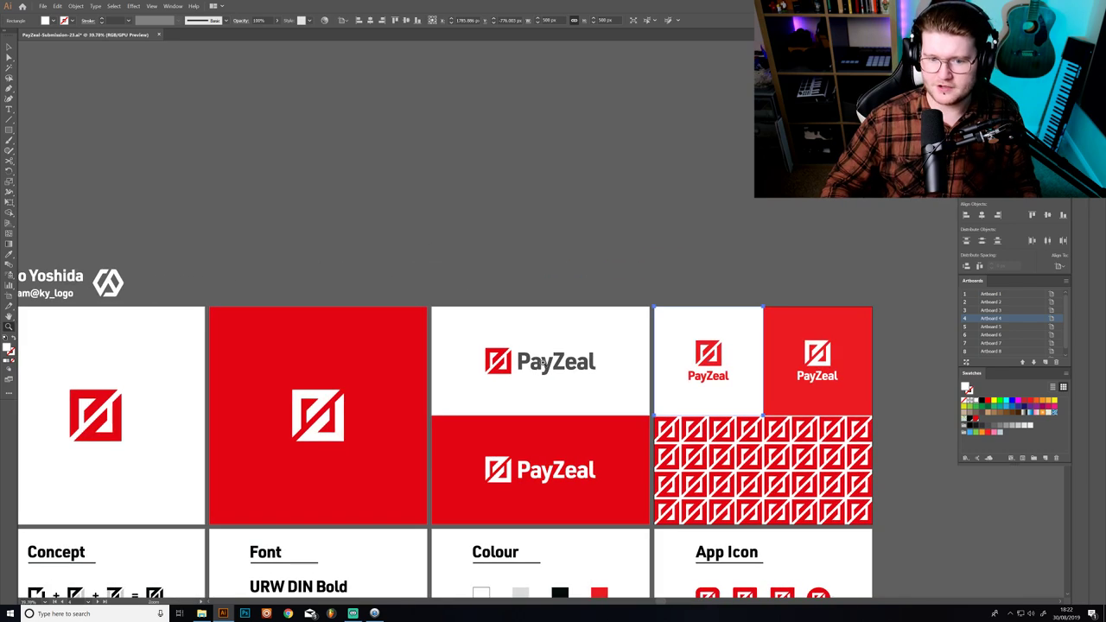
pyautogui.moveTo(629, 371); pyautogui.dragTo(483, 229)
pyautogui.scroll(-3, 483, 229)
pyautogui.hscroll(-4, 483, 229)
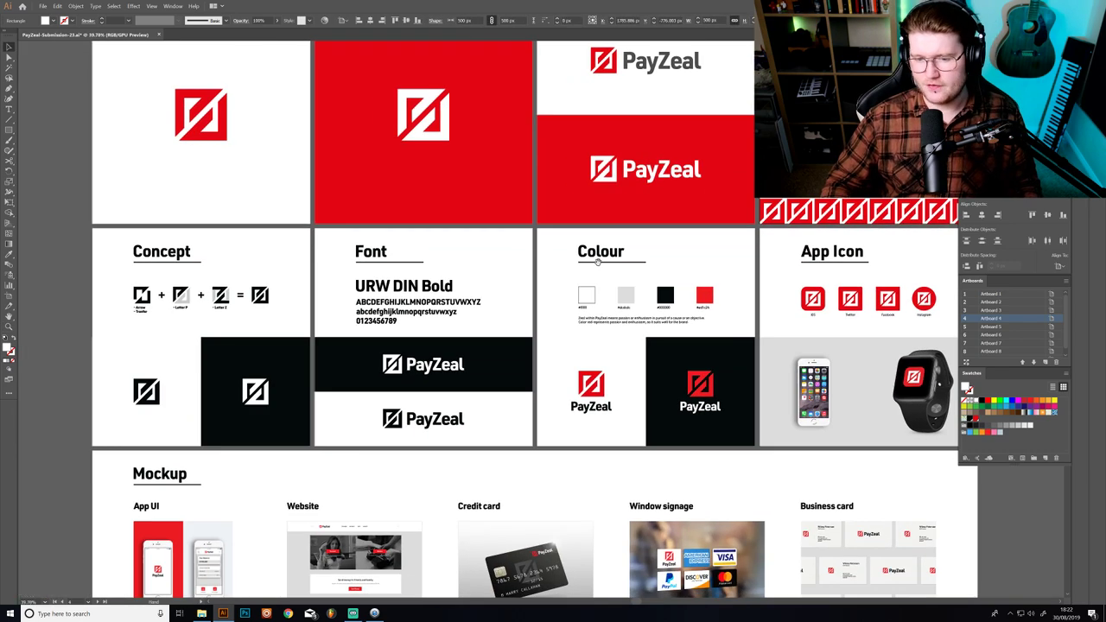
pyautogui.hscroll(5, 596, 263)
pyautogui.scroll(-3, 596, 263)
pyautogui.scroll(4, 673, 292)
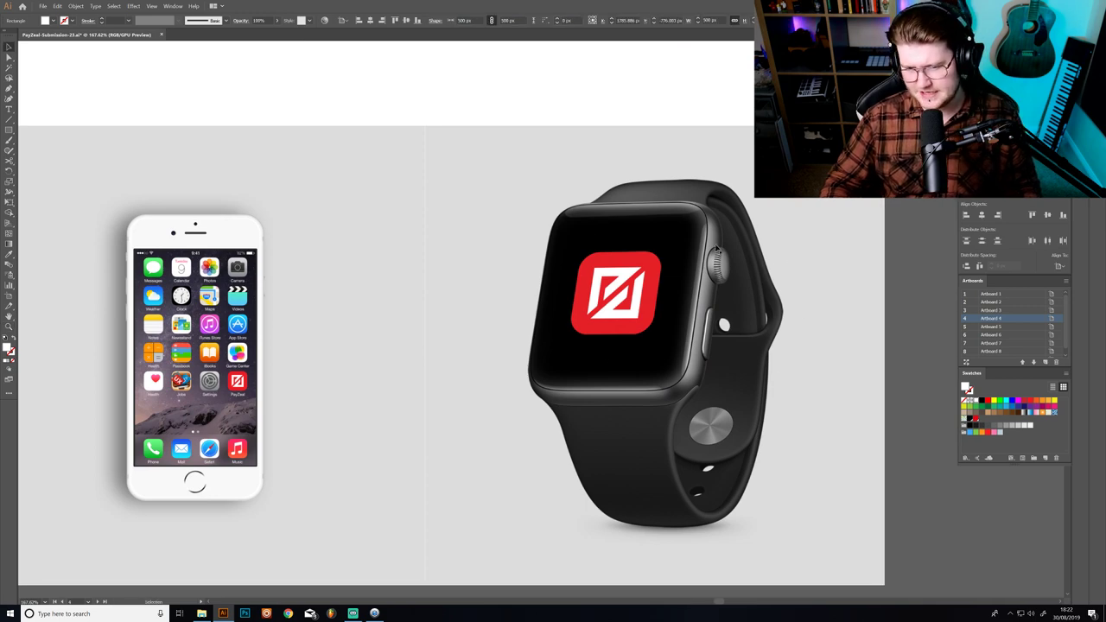
pyautogui.scroll(-1, 683, 290)
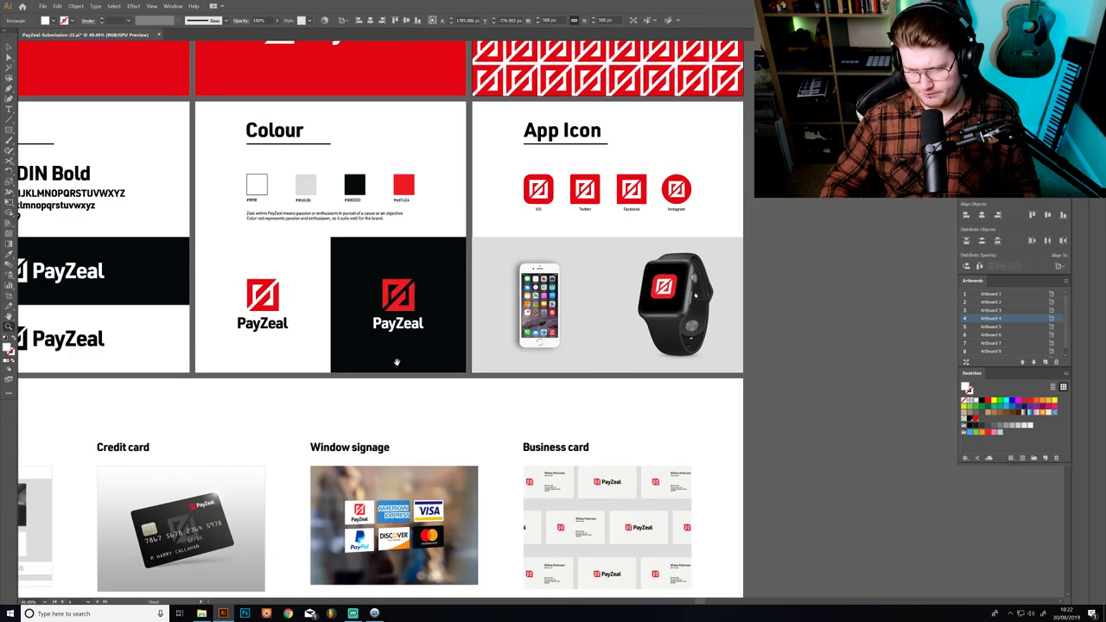
pyautogui.hscroll(-10, 511, 435)
pyautogui.scroll(4, 512, 435)
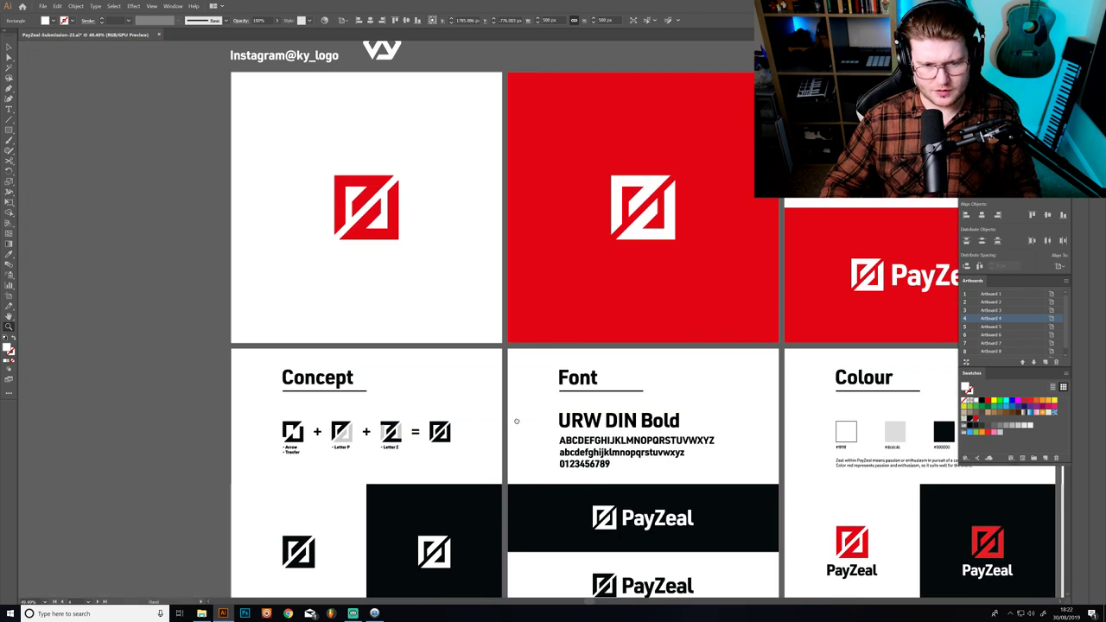
pyautogui.scroll(-3, 514, 427)
pyautogui.scroll(5, 315, 325)
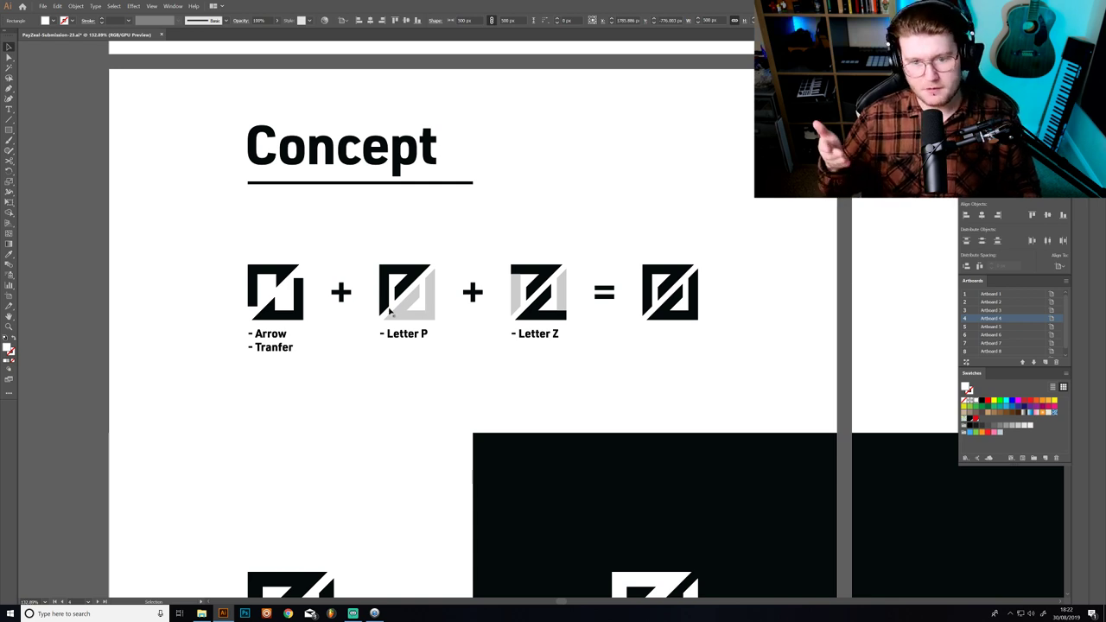
pyautogui.click(649, 319)
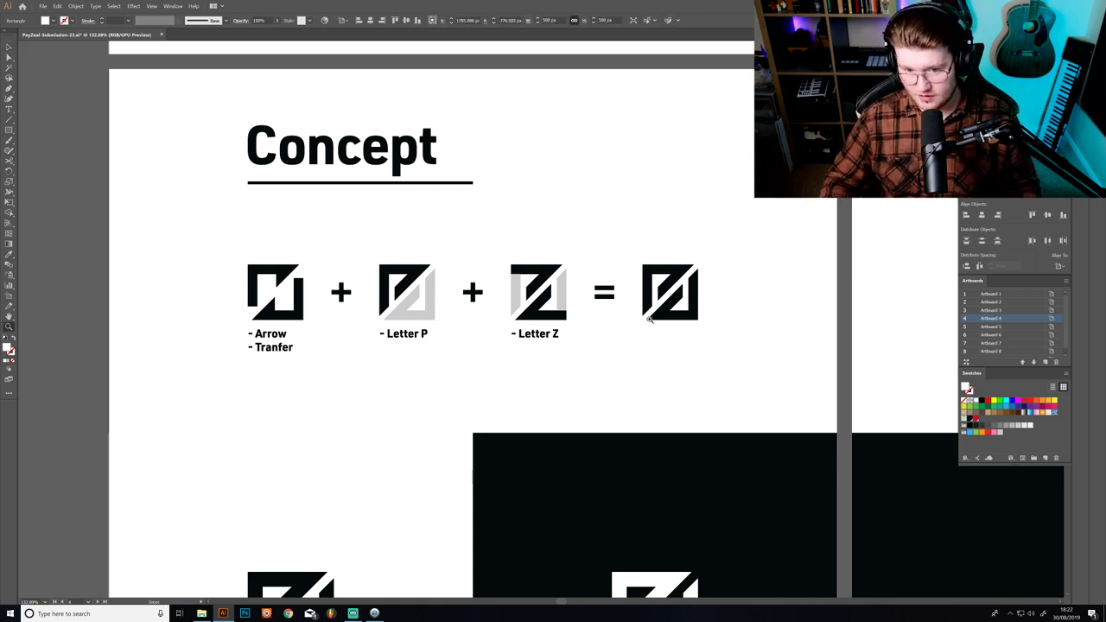
pyautogui.scroll(-3, 648, 320)
pyautogui.moveTo(617, 353); pyautogui.dragTo(528, 289)
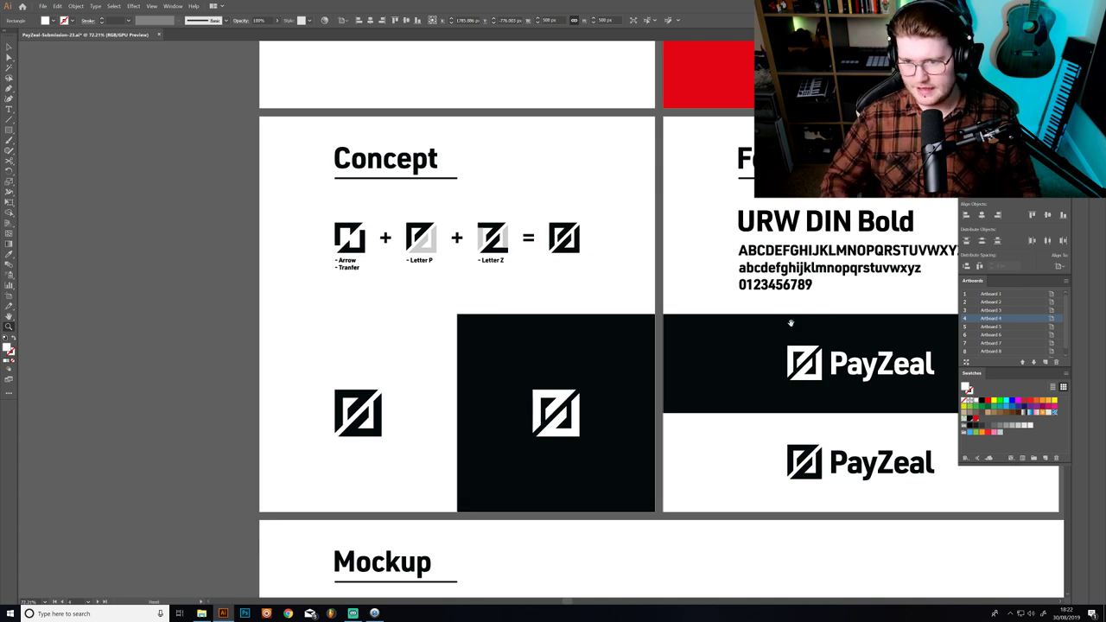
pyautogui.moveTo(789, 323); pyautogui.dragTo(637, 288)
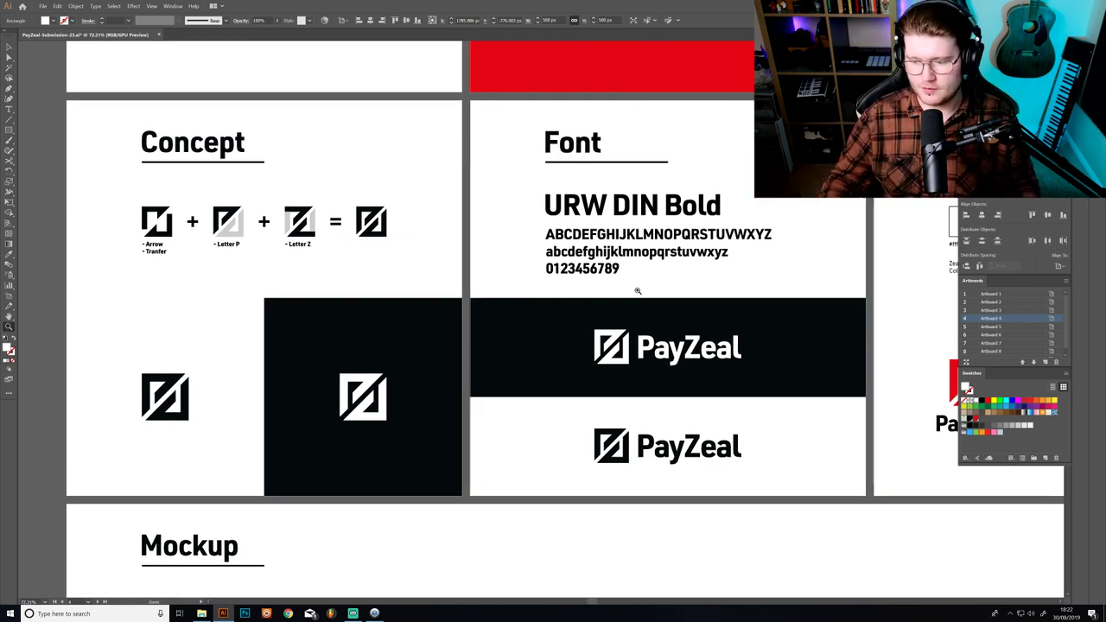
pyautogui.scroll(-5, 637, 292)
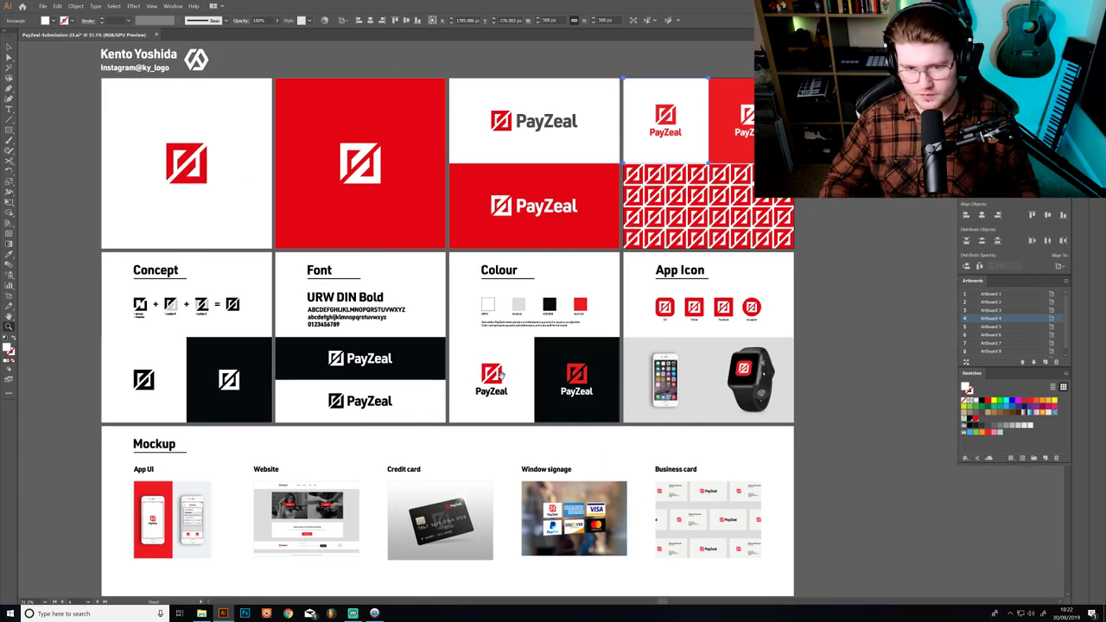
pyautogui.moveTo(469, 396); pyautogui.dragTo(438, 376)
pyautogui.scroll(6, 539, 257)
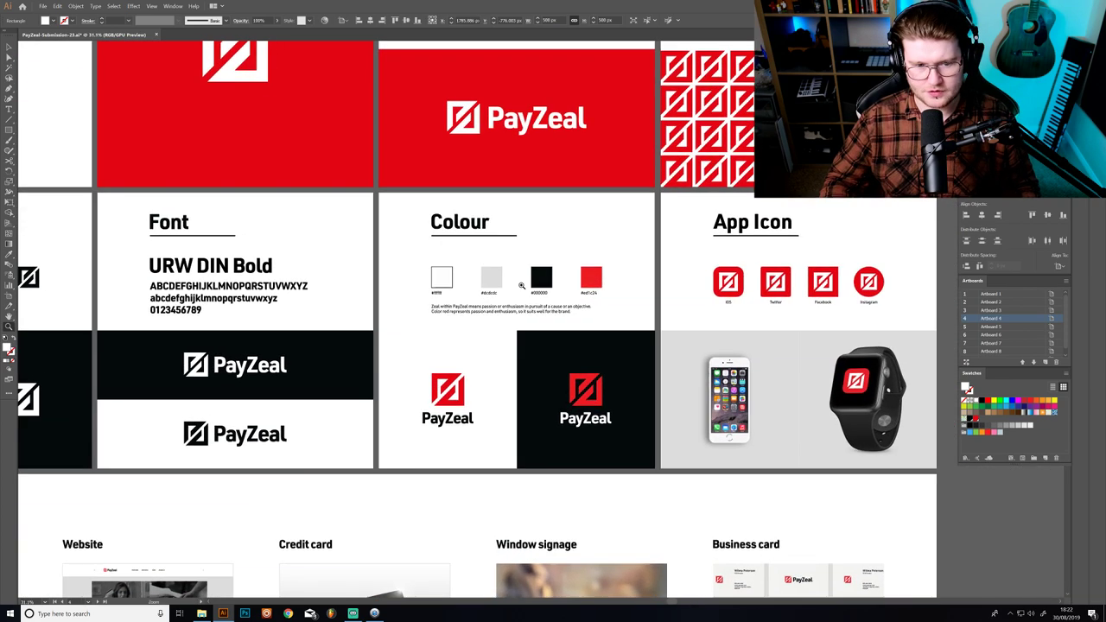
pyautogui.moveTo(533, 219); pyautogui.dragTo(530, 216)
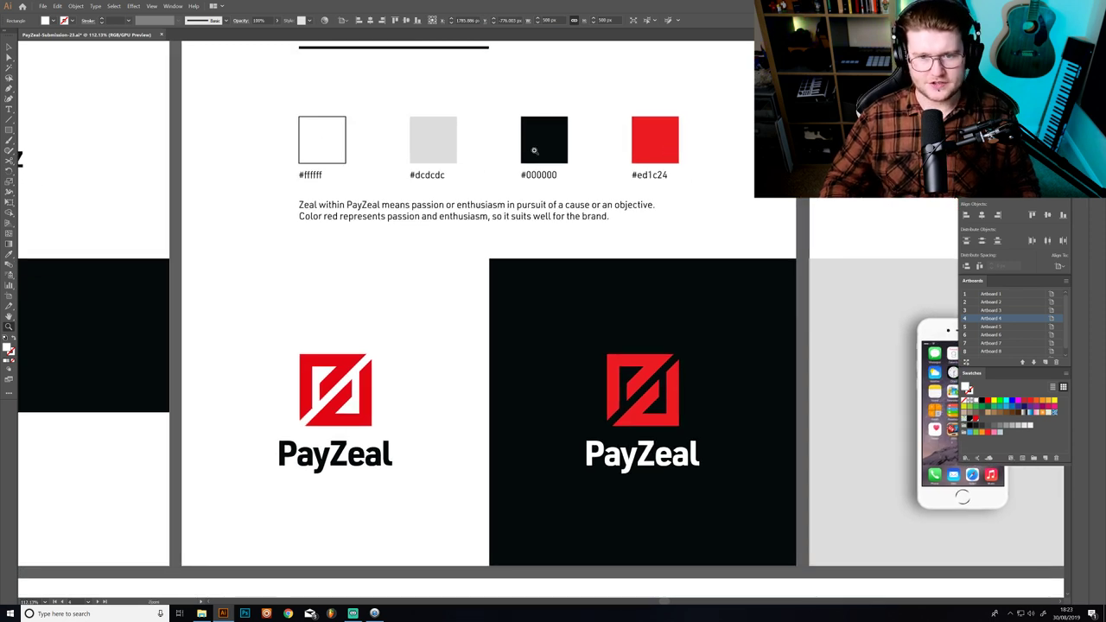
# - Fill the black colour chip and the black logo background with dark grey
pyautogui.click(533, 149)
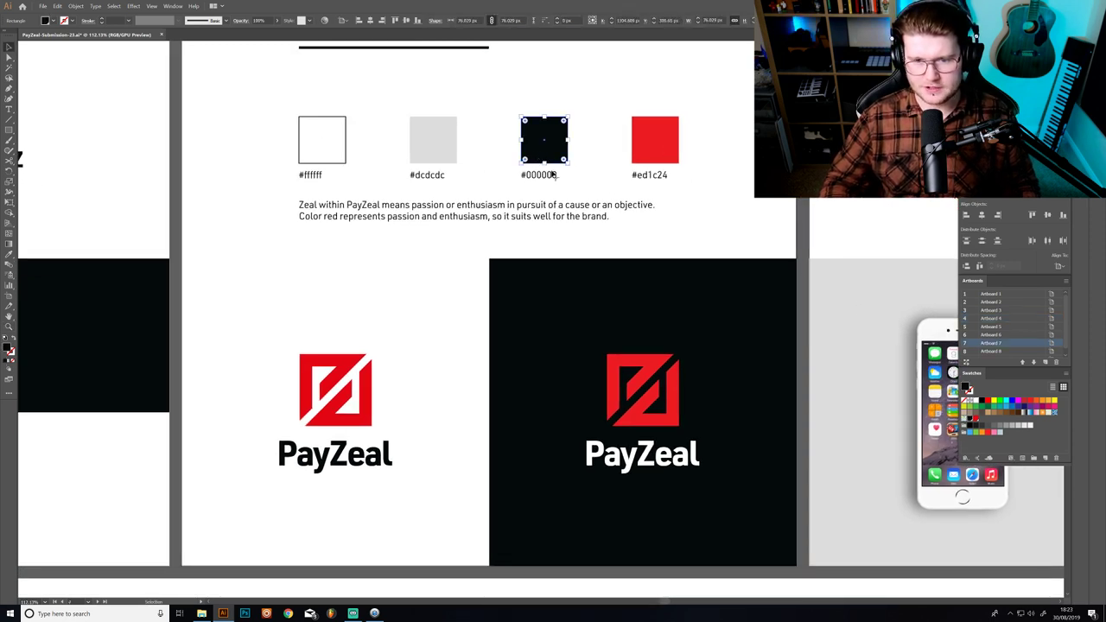
pyautogui.click(982, 426)
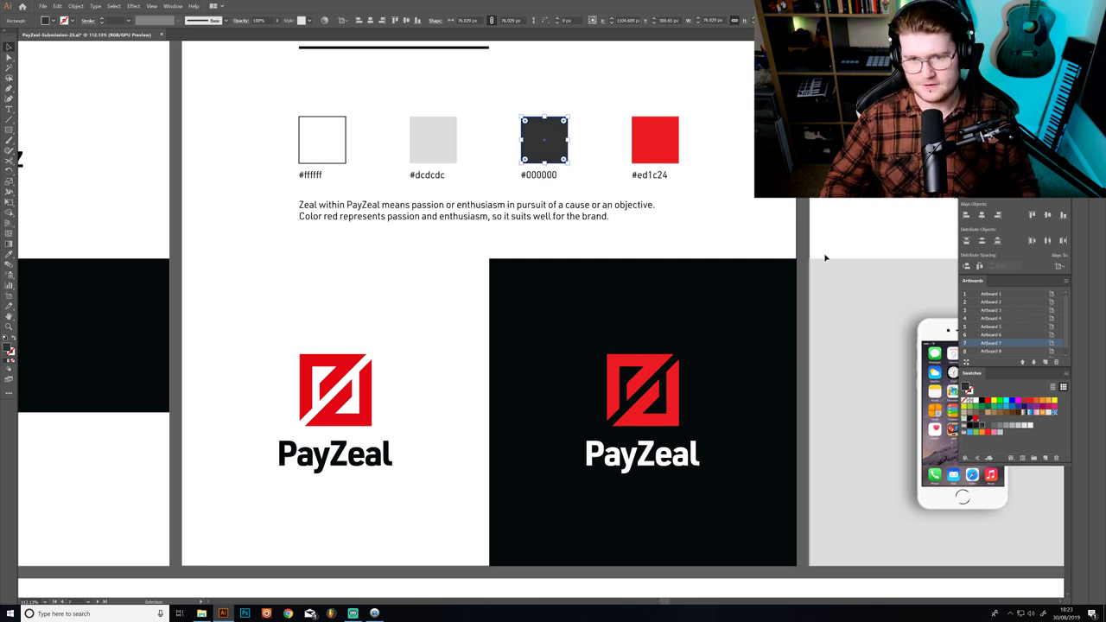
pyautogui.click(755, 411)
pyautogui.click(982, 428)
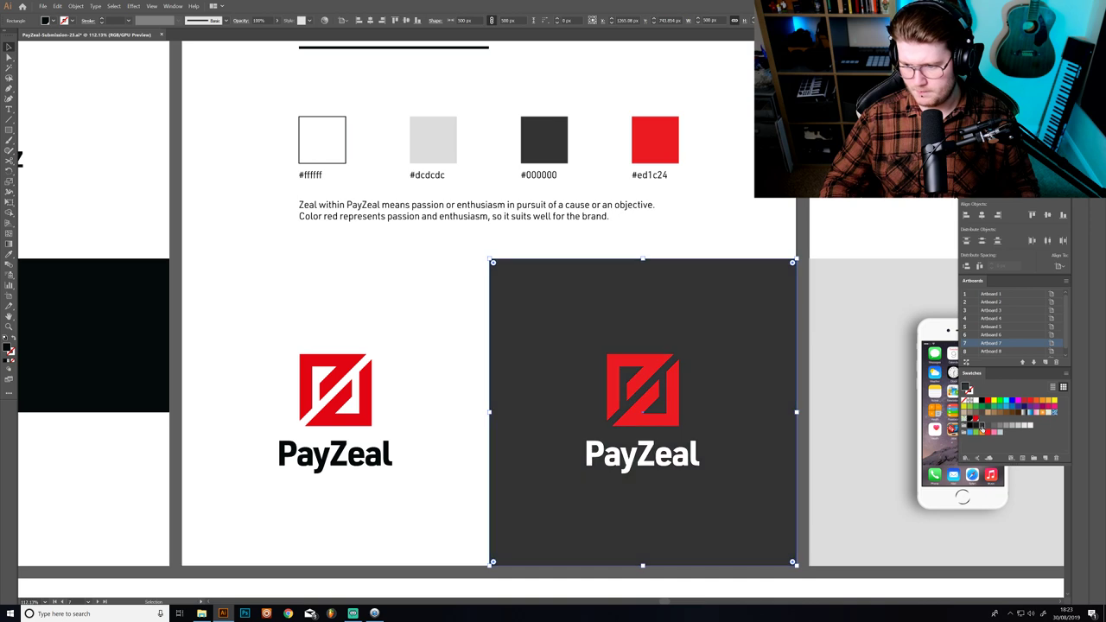
# - Deselect and zoom out to view the whole Colour board and all artboards
pyautogui.click(711, 167)
pyautogui.hotkey('ctrl', 'alt', '0')
pyautogui.moveTo(751, 387); pyautogui.dragTo(533, 390)
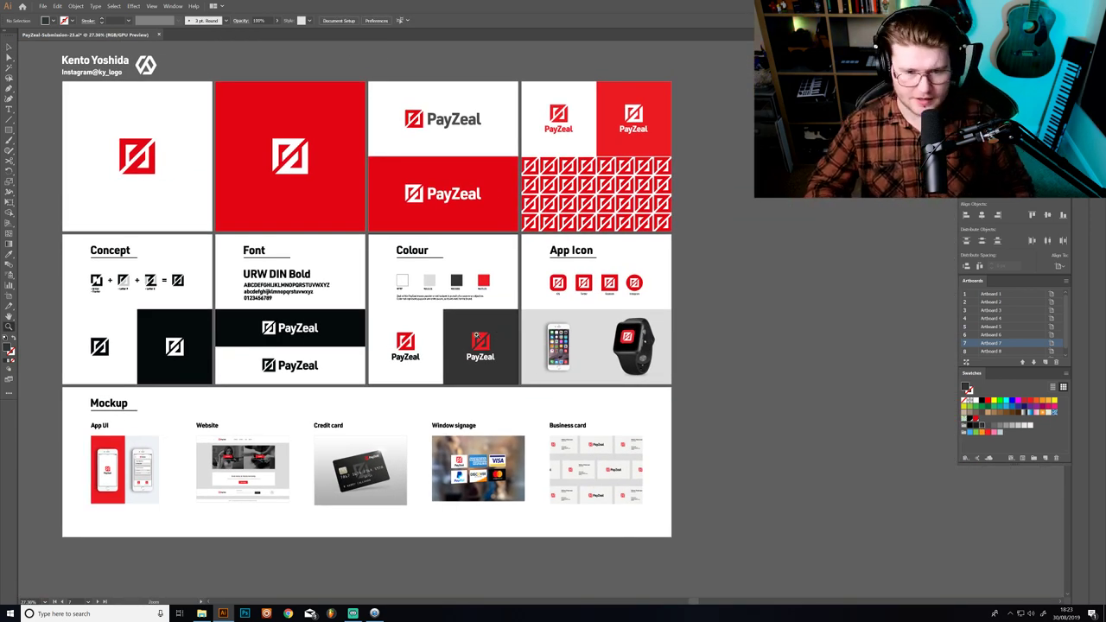
pyautogui.moveTo(487, 350); pyautogui.dragTo(643, 345)
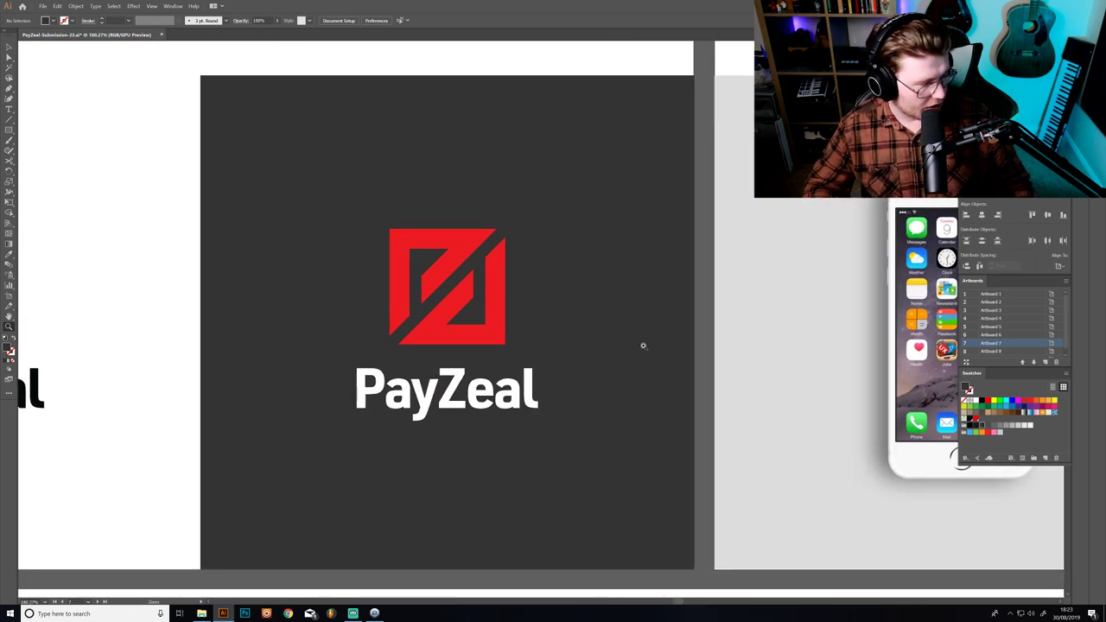
pyautogui.press('v')
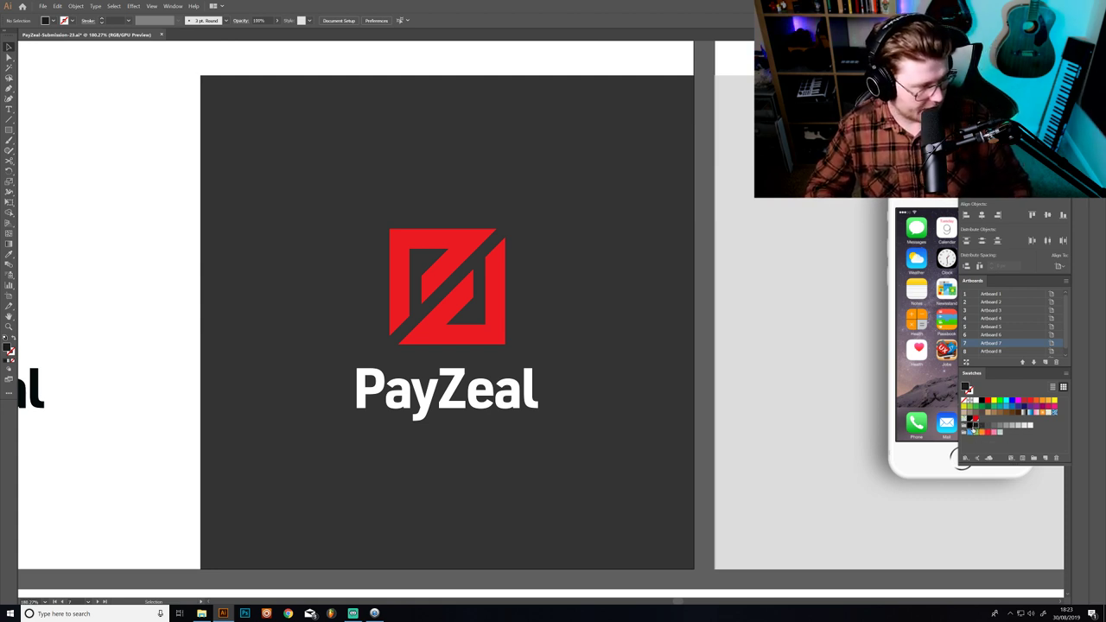
pyautogui.press('z')
pyautogui.hotkey('ctrl', '0')
pyautogui.scroll(4, 506, 251)
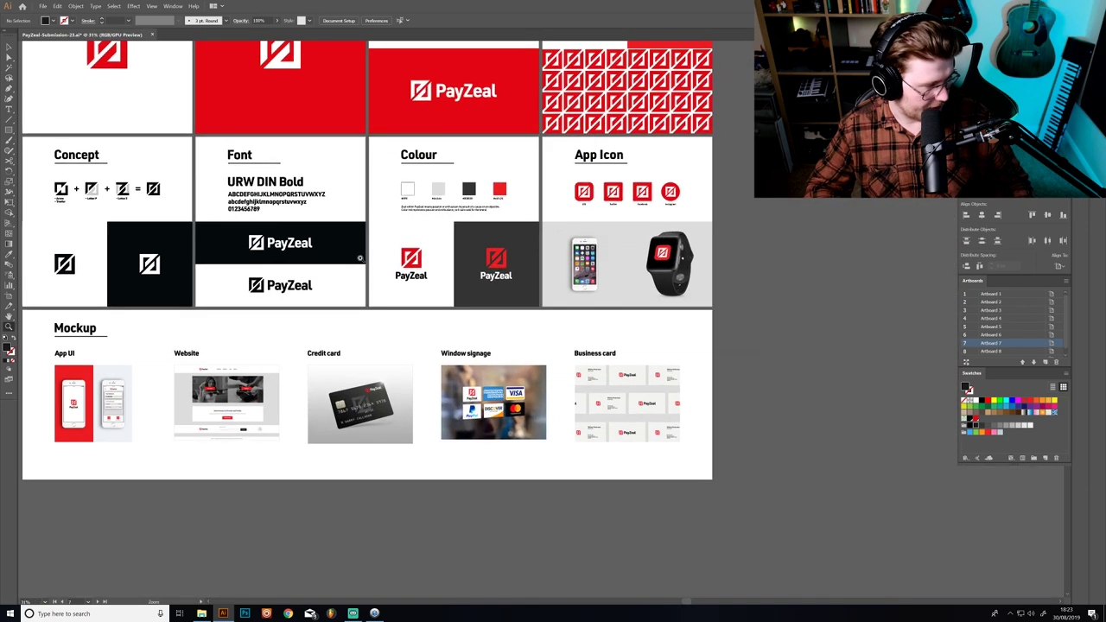
pyautogui.moveTo(330, 361); pyautogui.dragTo(492, 247)
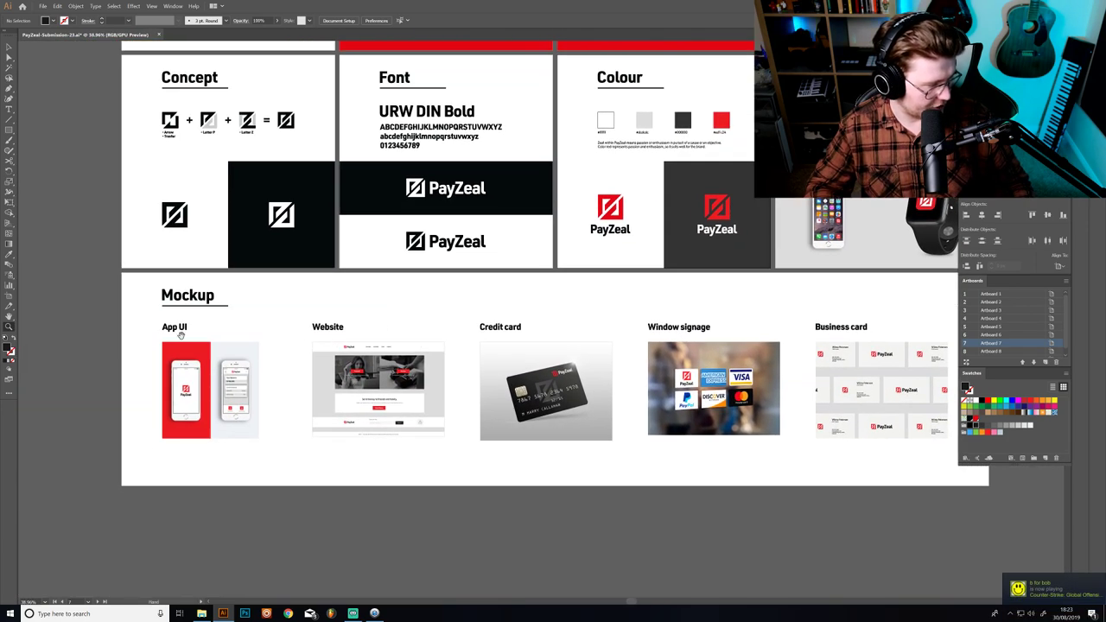
pyautogui.moveTo(182, 336); pyautogui.dragTo(373, 349)
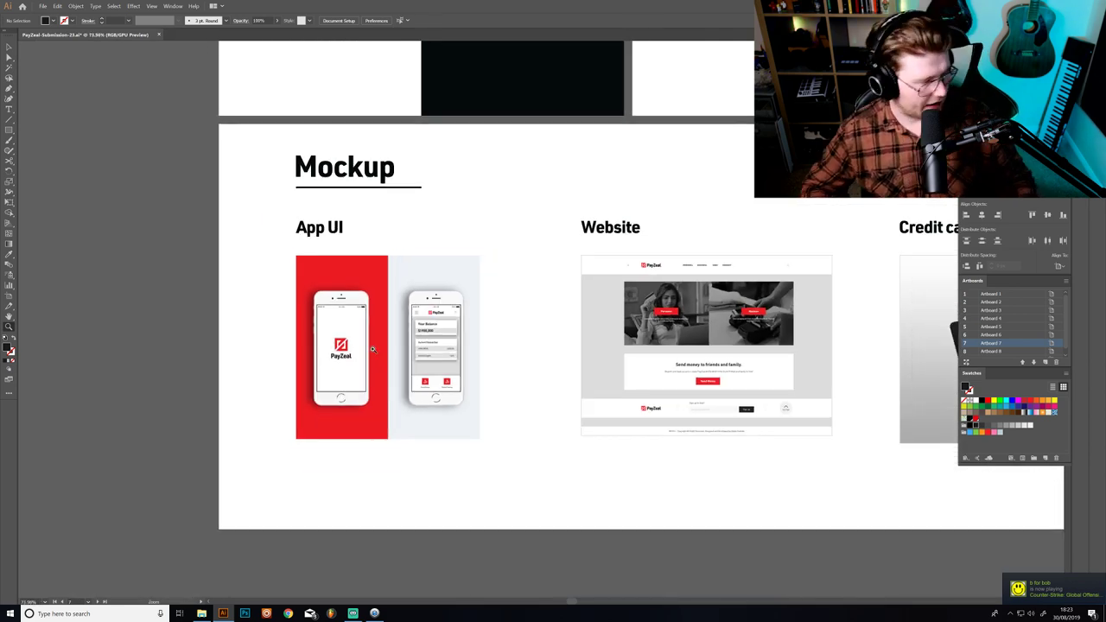
pyautogui.moveTo(507, 332); pyautogui.dragTo(397, 337)
pyautogui.moveTo(626, 288); pyautogui.dragTo(885, 336)
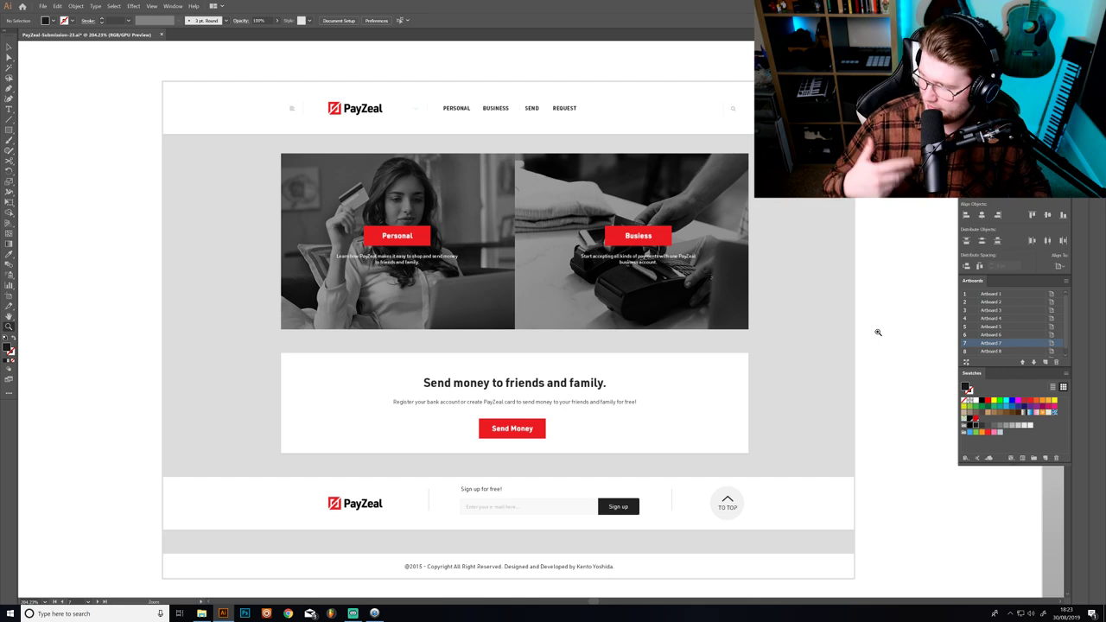
pyautogui.scroll(-6, 473, 227)
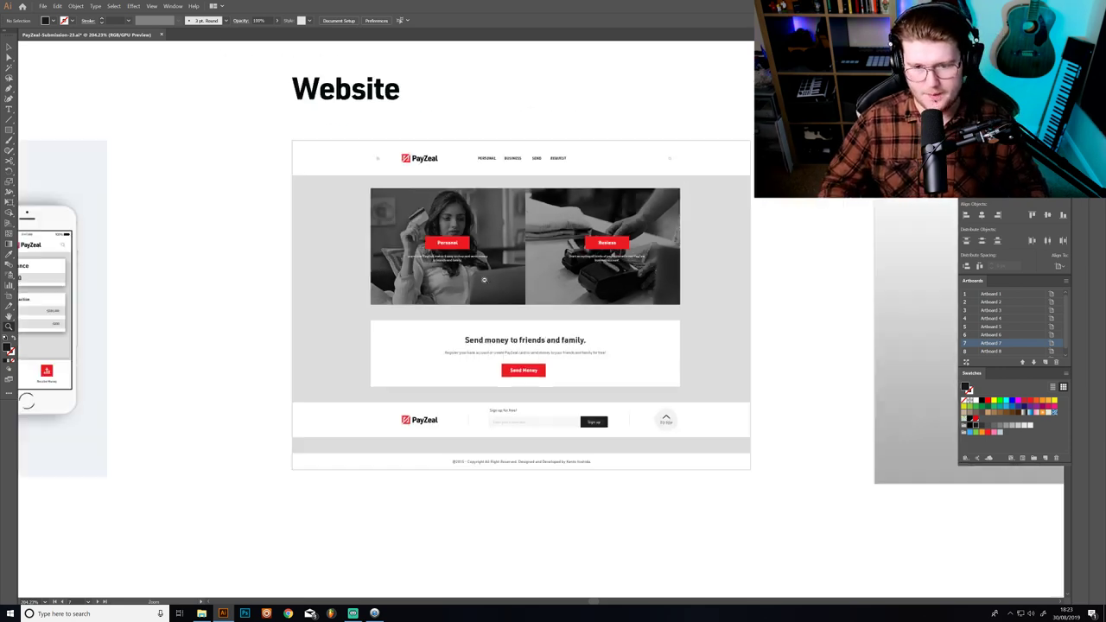
pyautogui.moveTo(950, 363); pyautogui.dragTo(566, 339)
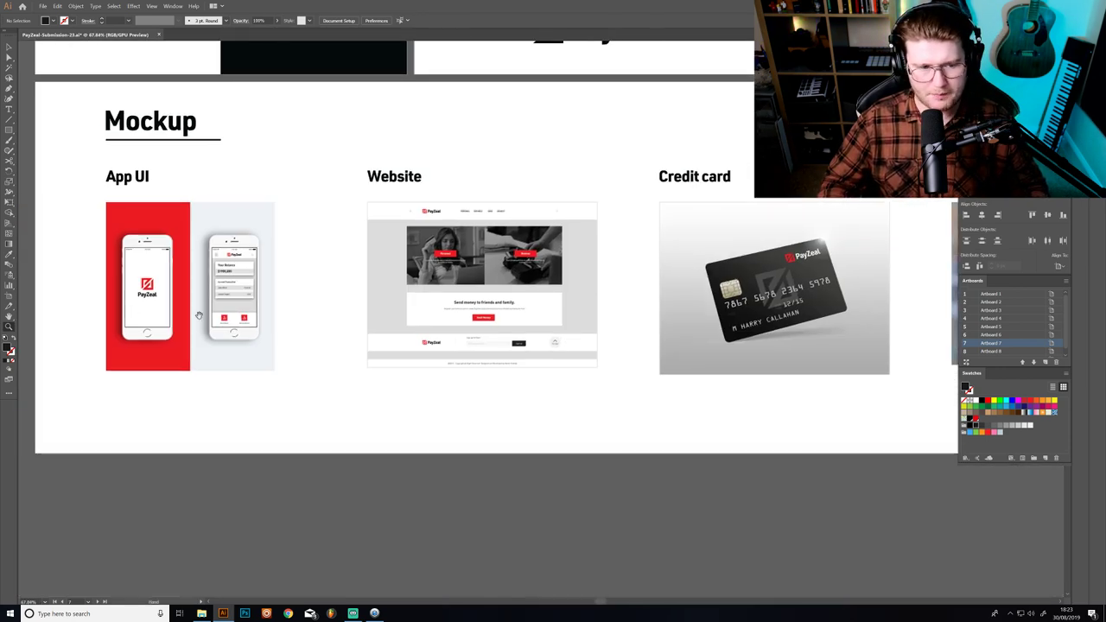
pyautogui.scroll(5, 200, 315)
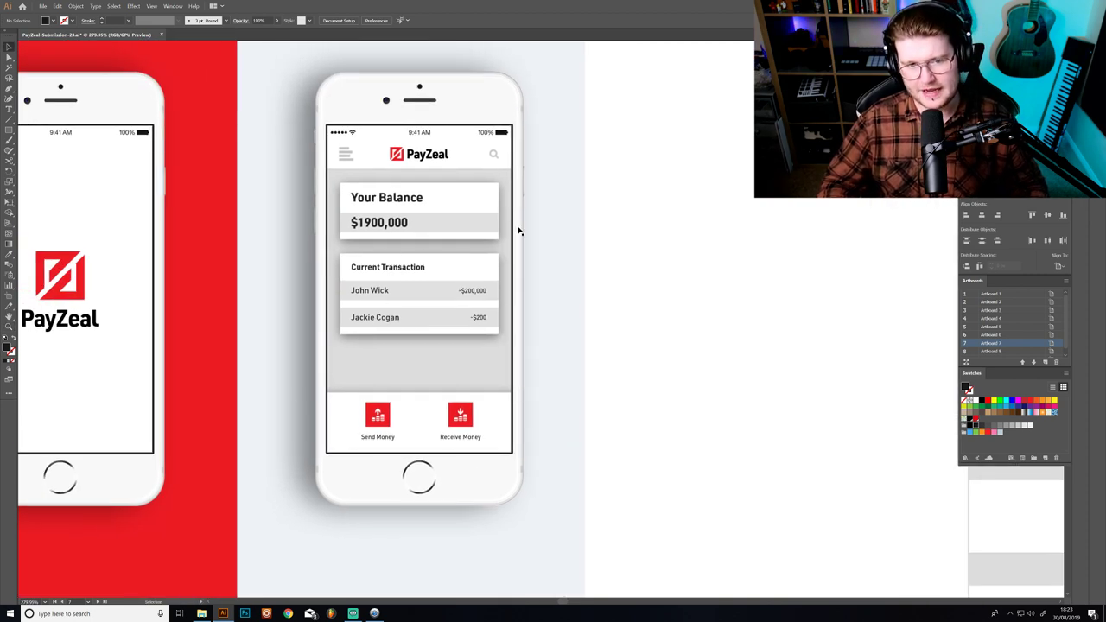
pyautogui.press('z')
pyautogui.moveTo(430, 298); pyautogui.dragTo(391, 311)
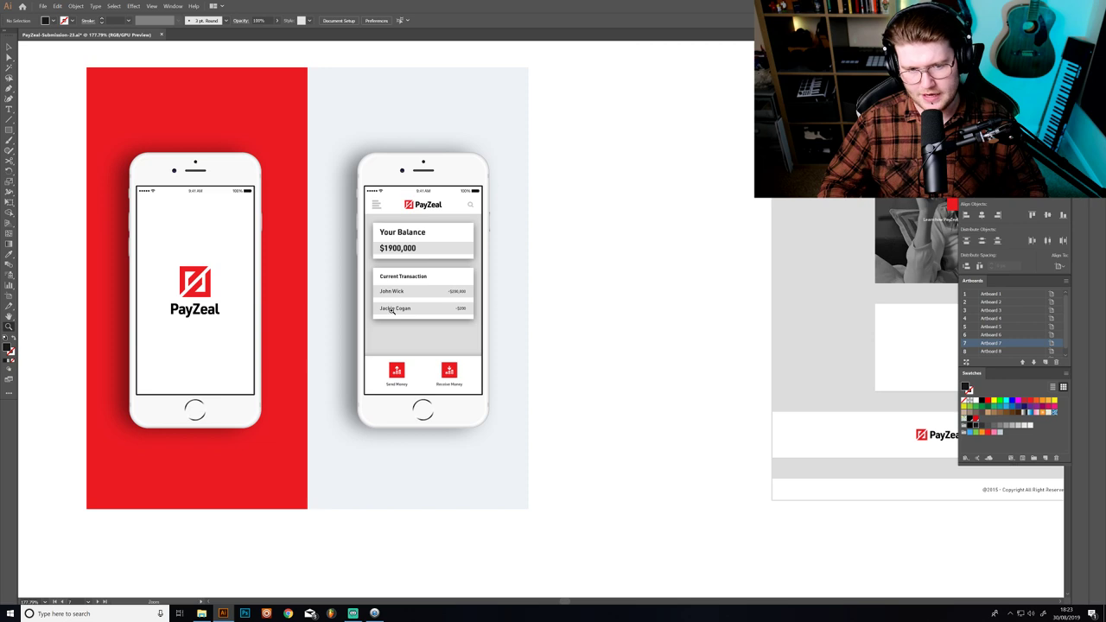
pyautogui.moveTo(396, 248); pyautogui.dragTo(507, 286)
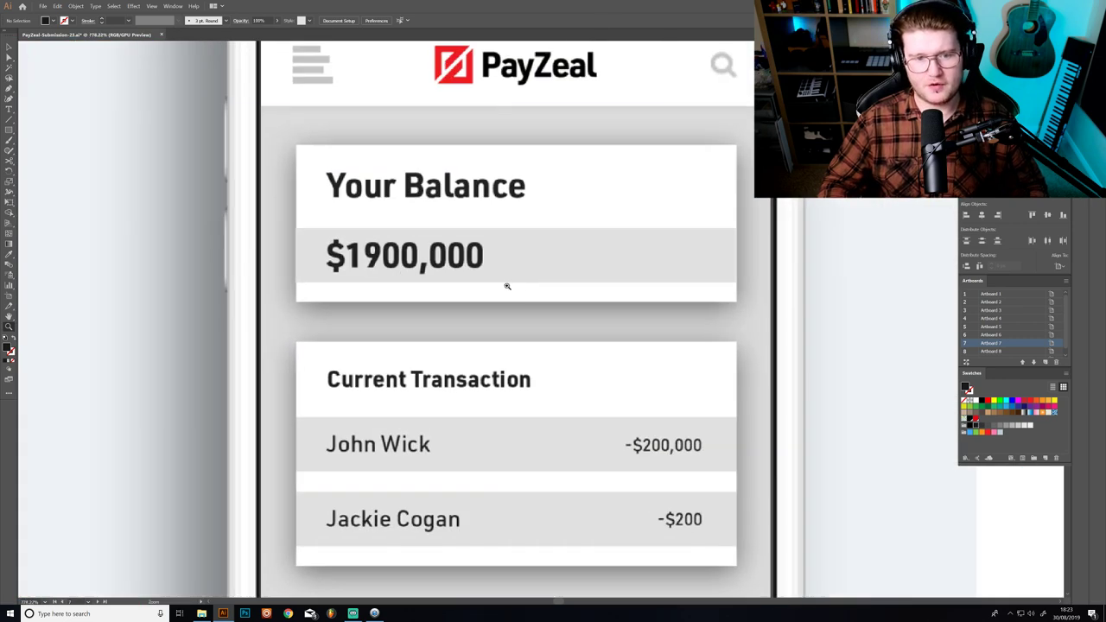
pyautogui.press('v')
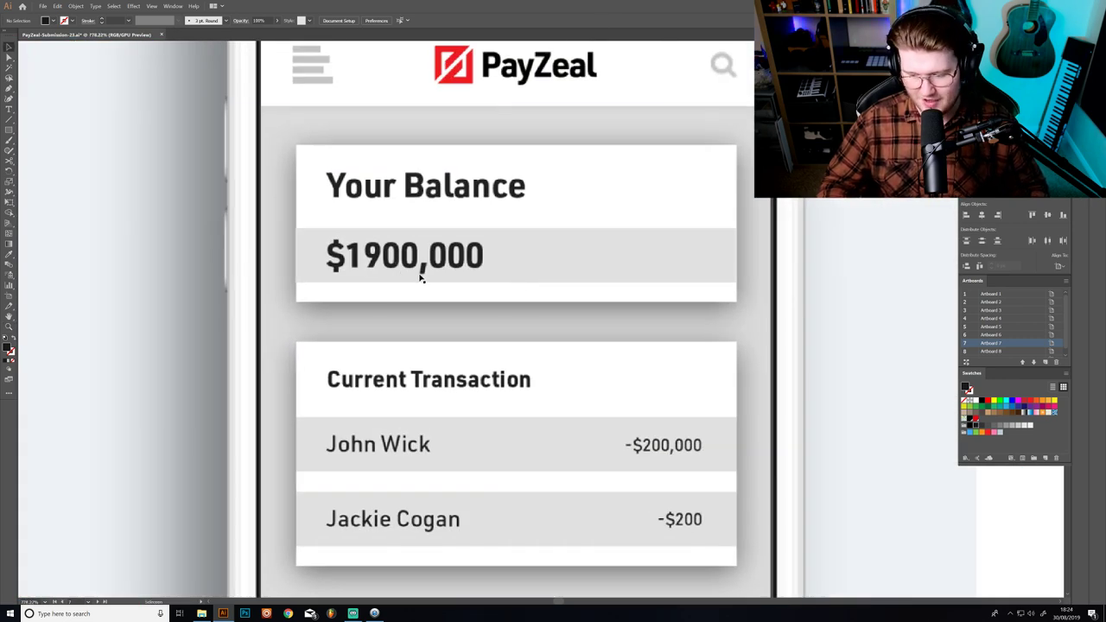
pyautogui.press('z')
pyautogui.moveTo(427, 276); pyautogui.dragTo(359, 314)
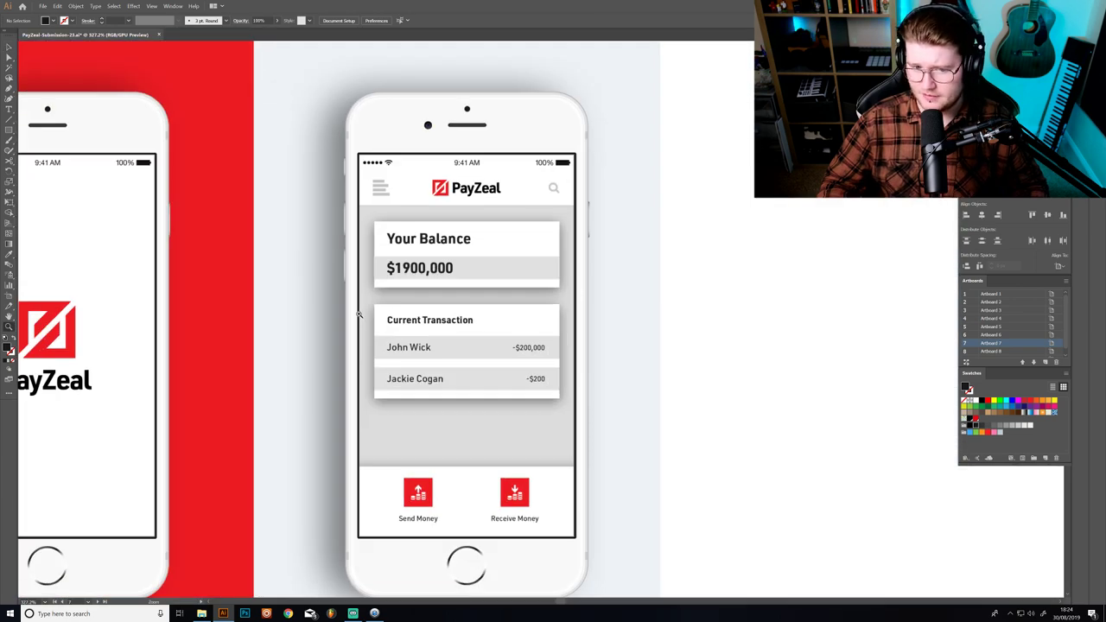
pyautogui.moveTo(430, 311); pyautogui.dragTo(398, 317)
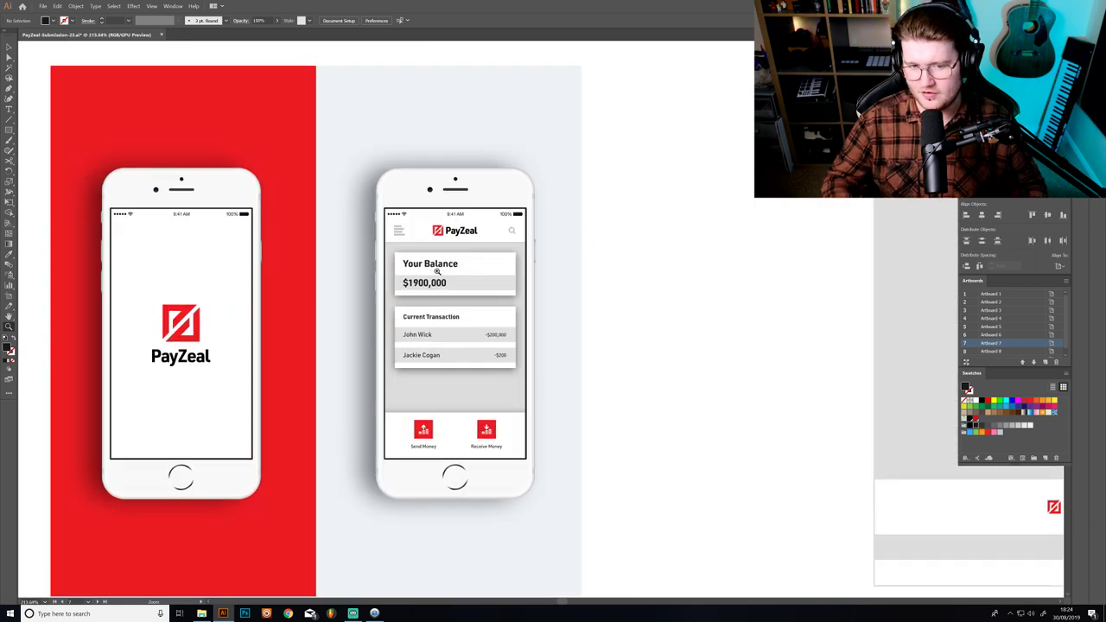
pyautogui.moveTo(437, 271); pyautogui.dragTo(618, 379)
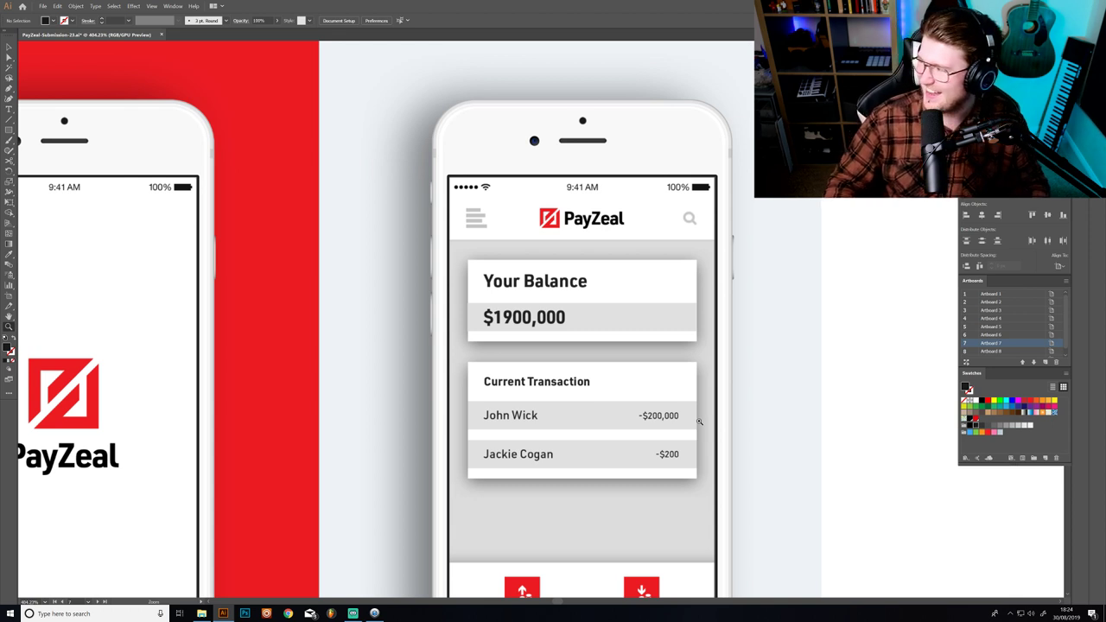
pyautogui.keyDown('alt'); pyautogui.click(628, 402); pyautogui.keyUp('alt')
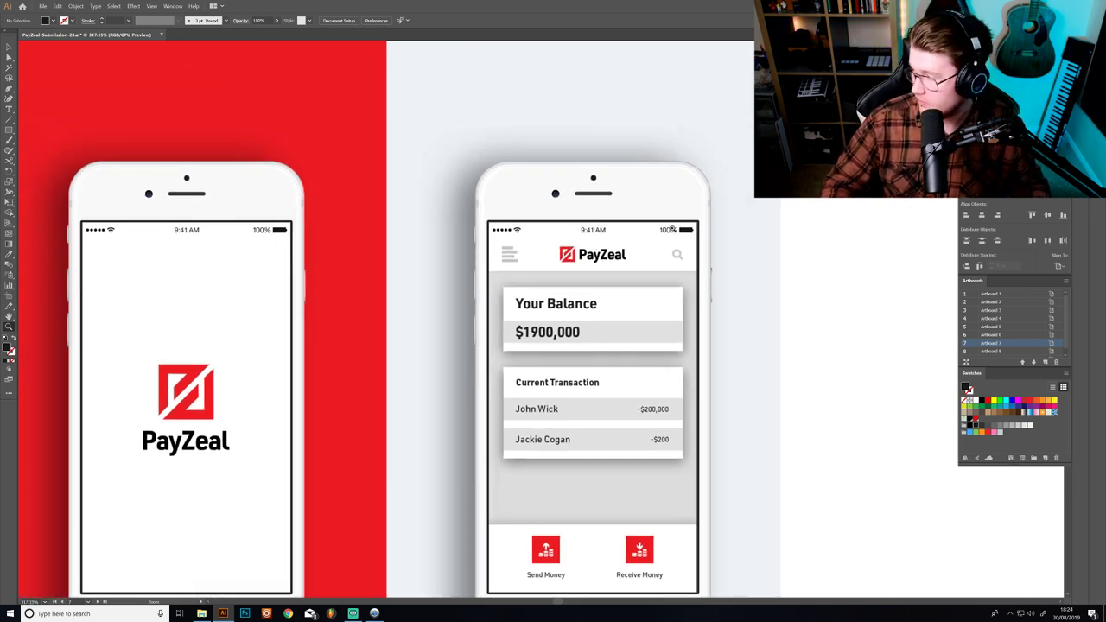
pyautogui.hotkey('ctrl', '0')
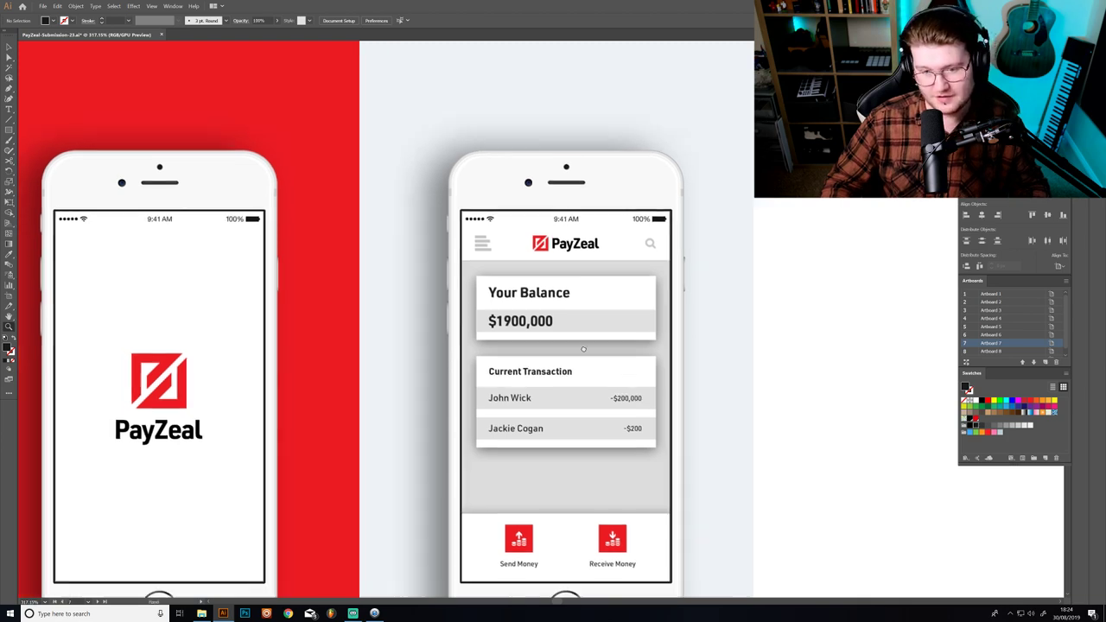
pyautogui.hscroll(15, 429, 344)
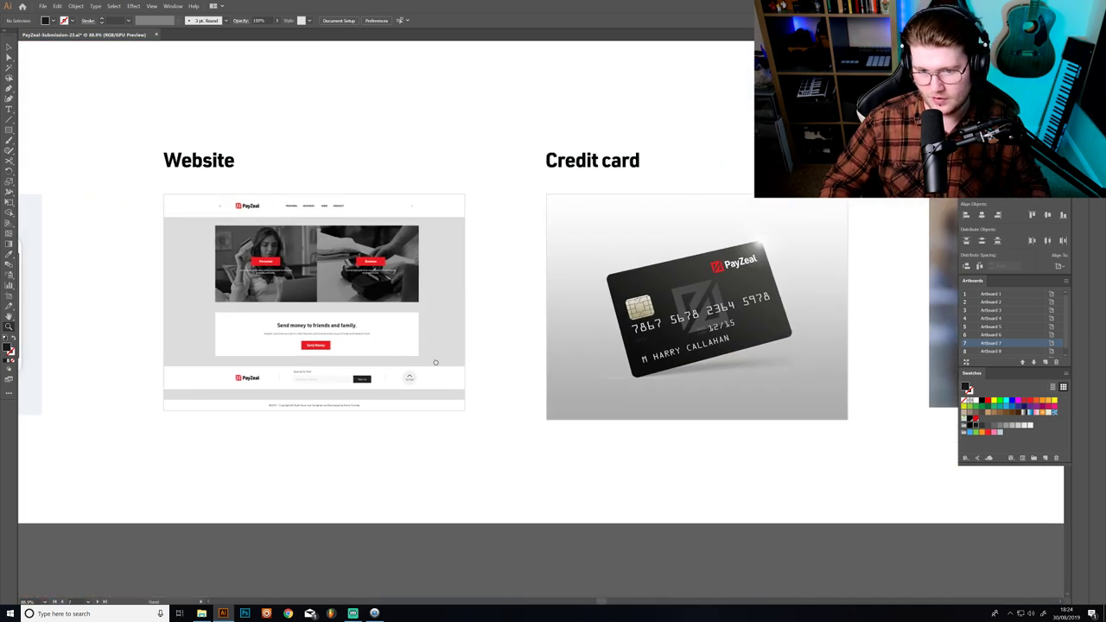
pyautogui.scroll(2, 475, 298)
pyautogui.scroll(2, 475, 298)
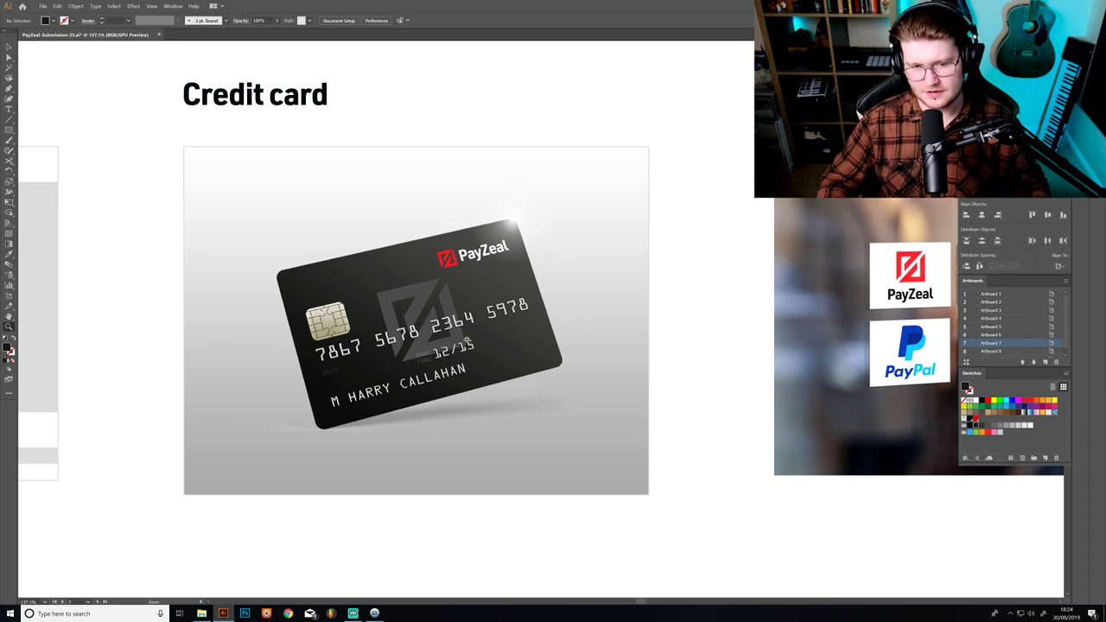
pyautogui.scroll(-3, 451, 361)
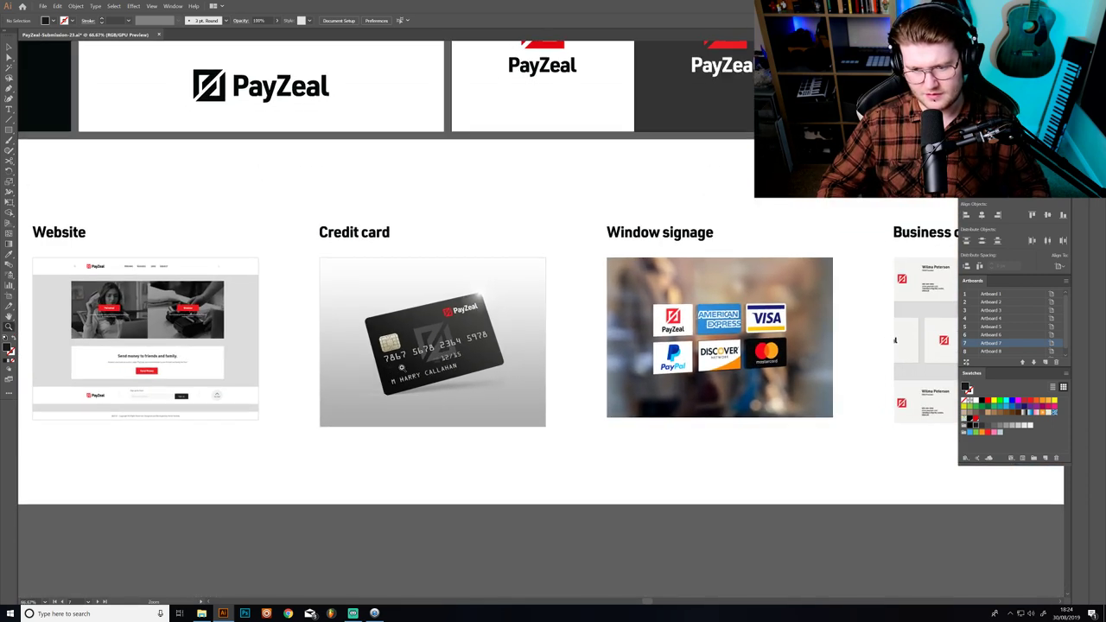
pyautogui.moveTo(301, 382); pyautogui.dragTo(403, 399)
pyautogui.scroll(12, 442, 316)
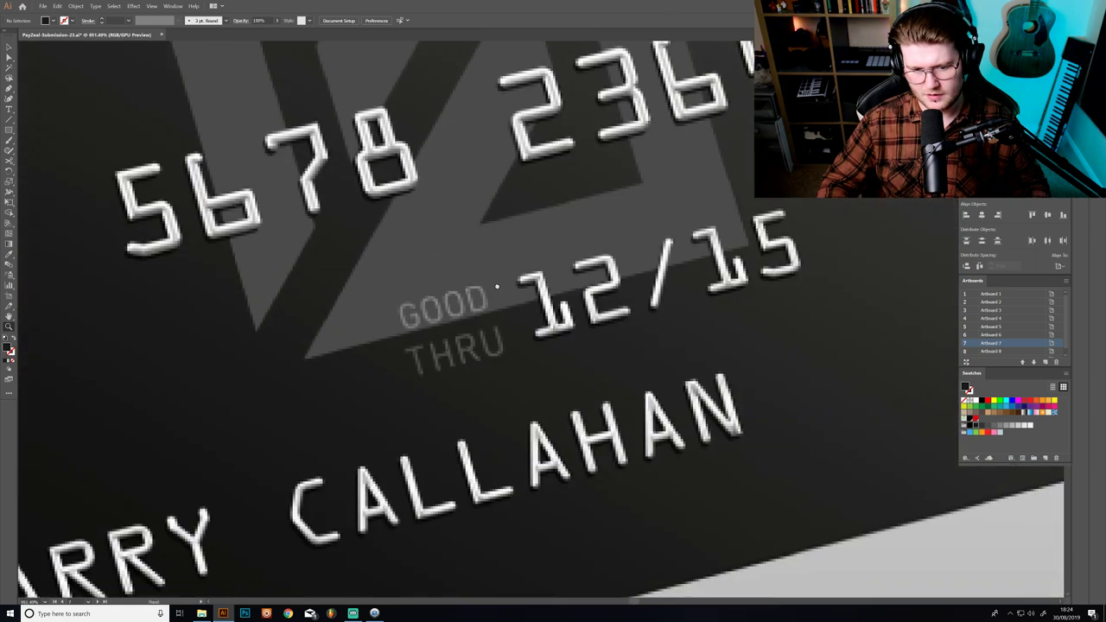
pyautogui.scroll(-10, 553, 346)
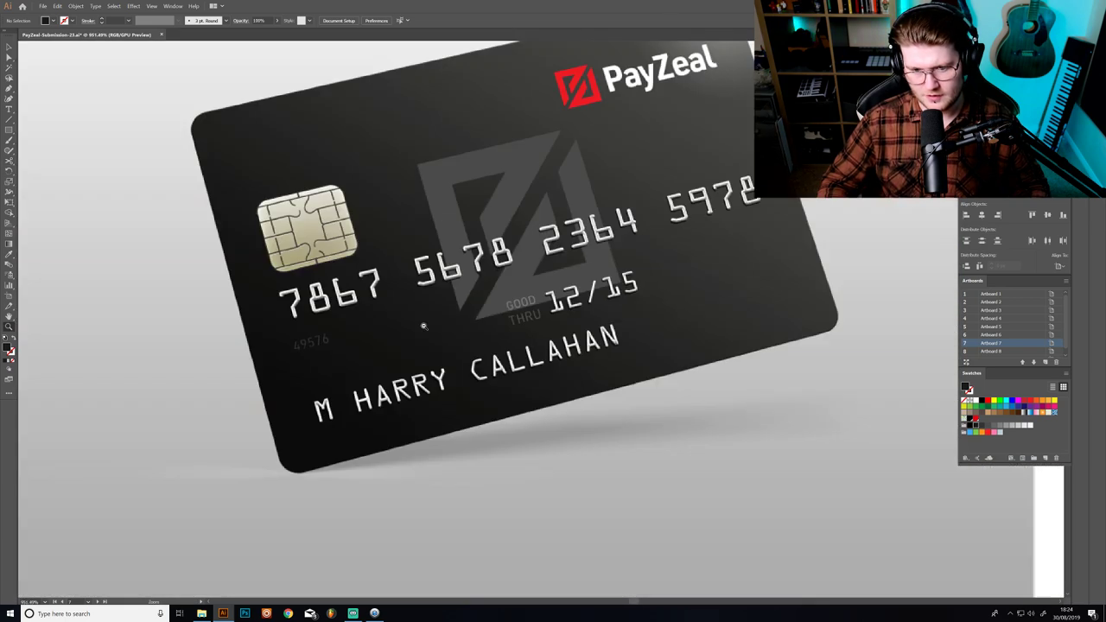
pyautogui.moveTo(621, 342); pyautogui.dragTo(291, 394)
pyautogui.moveTo(463, 342); pyautogui.dragTo(555, 337)
pyautogui.scroll(-2, 555, 336)
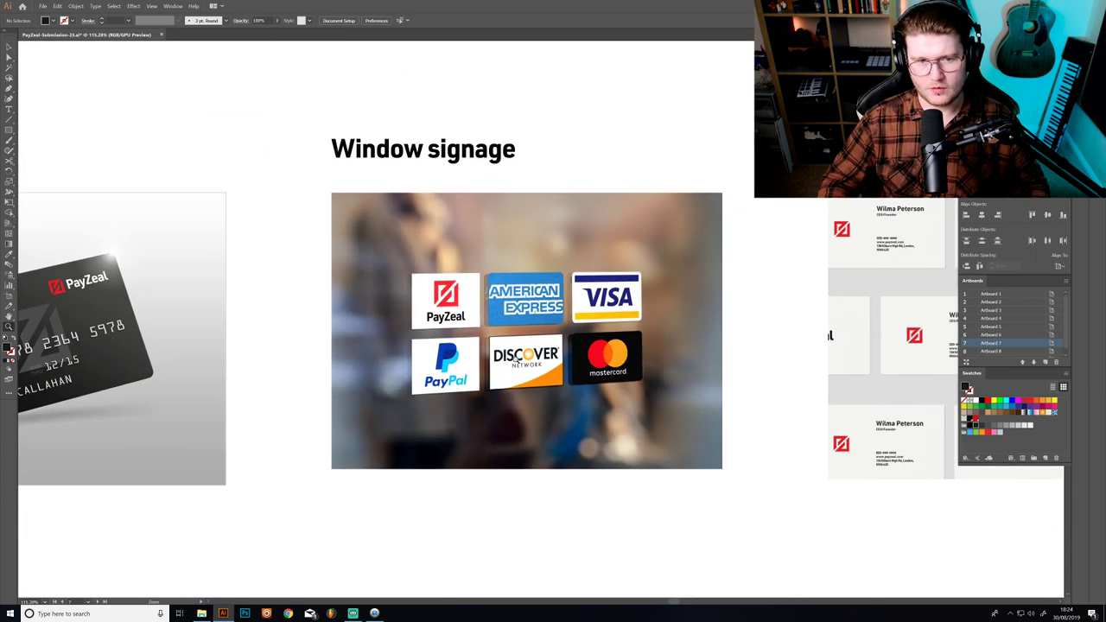
pyautogui.scroll(2, 515, 359)
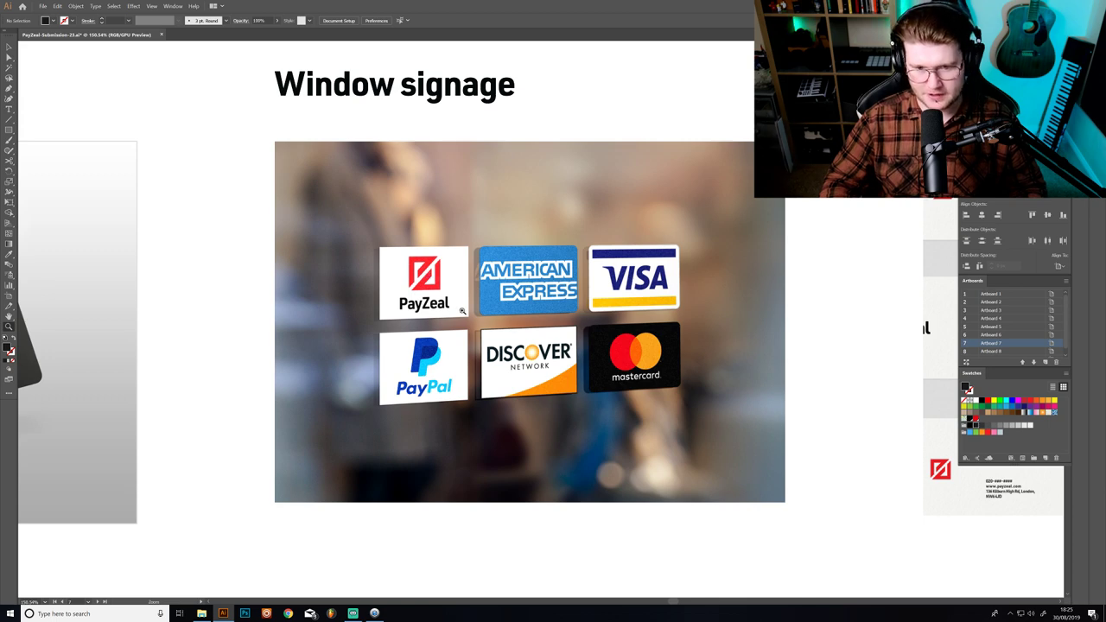
pyautogui.scroll(-5, 457, 321)
pyautogui.scroll(6, 604, 309)
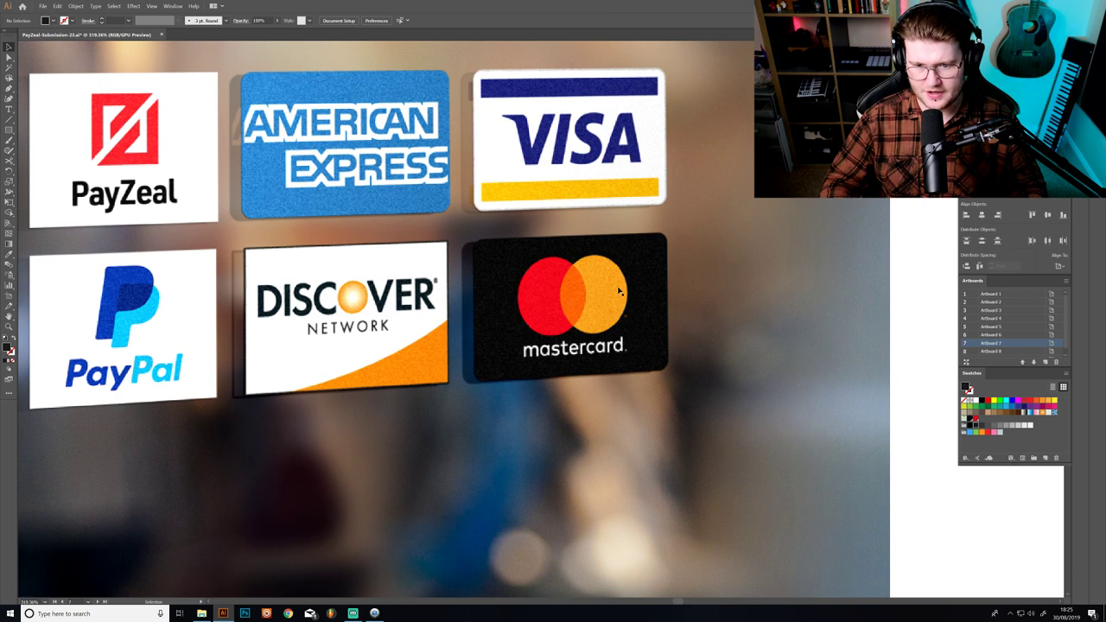
pyautogui.scroll(-3, 566, 315)
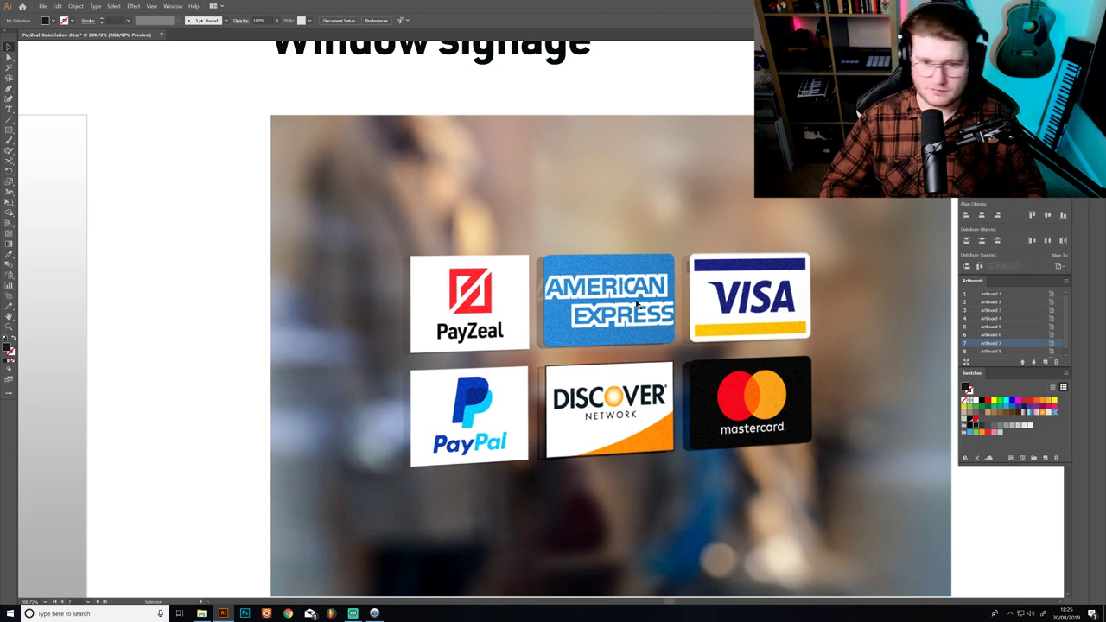
pyautogui.hscroll(2, 612, 292)
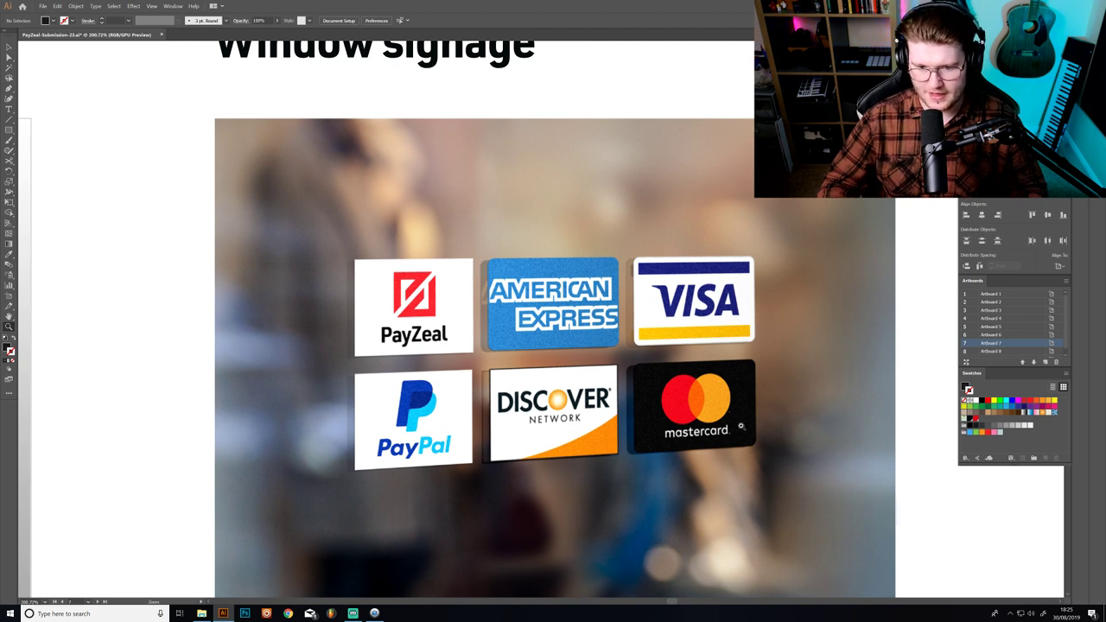
pyautogui.scroll(3, 439, 332)
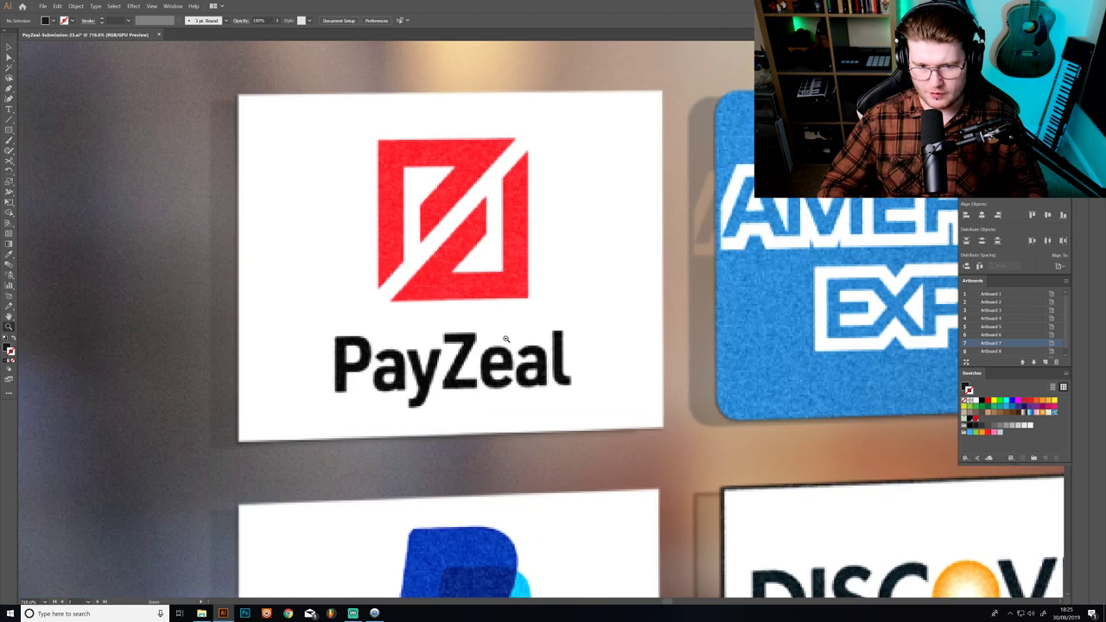
pyautogui.scroll(-5, 439, 332)
pyautogui.hscroll(1, 449, 346)
pyautogui.scroll(7, 551, 341)
pyautogui.scroll(-1, 552, 341)
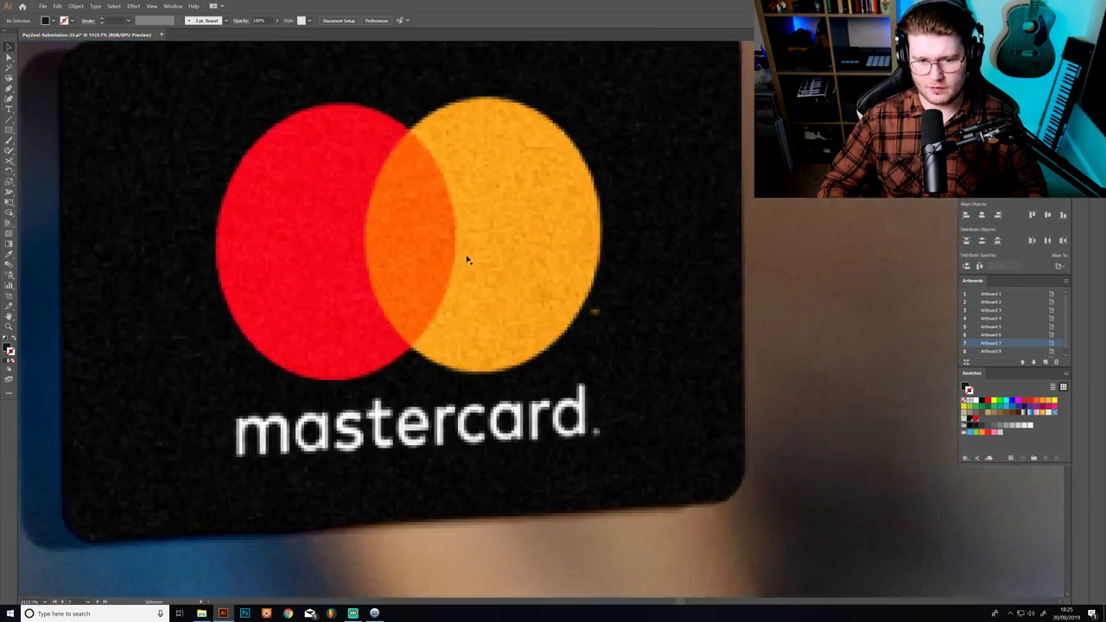
pyautogui.click(315, 284)
pyautogui.scroll(-4, 315, 284)
pyautogui.scroll(-8, 642, 395)
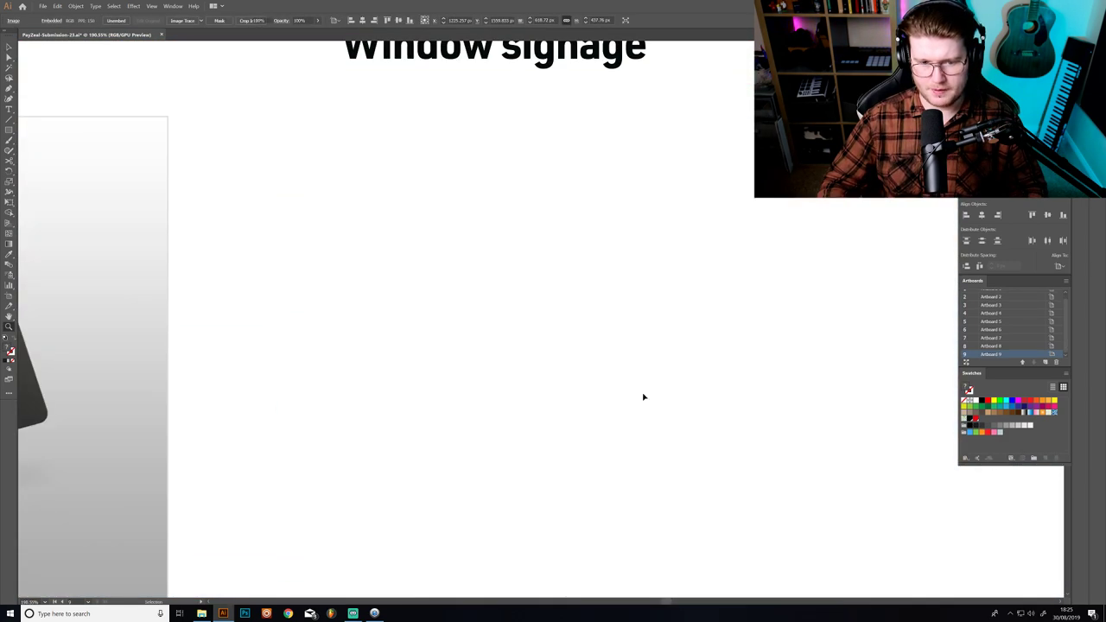
pyautogui.click(642, 395)
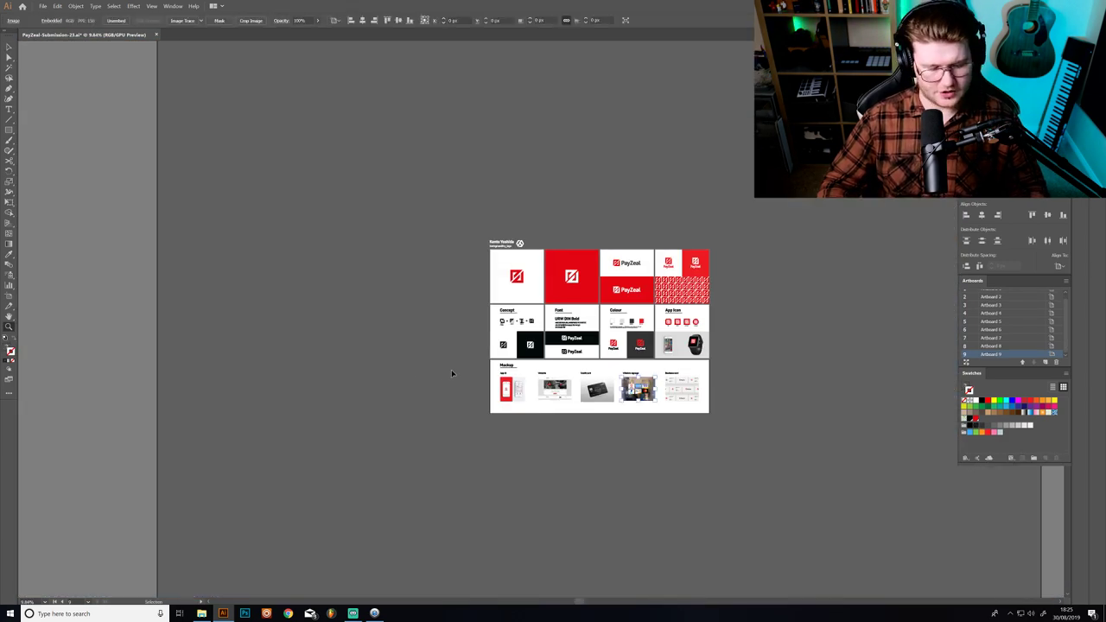
pyautogui.moveTo(723, 397); pyautogui.dragTo(622, 319)
pyautogui.scroll(8, 406, 313)
pyautogui.scroll(5, 526, 311)
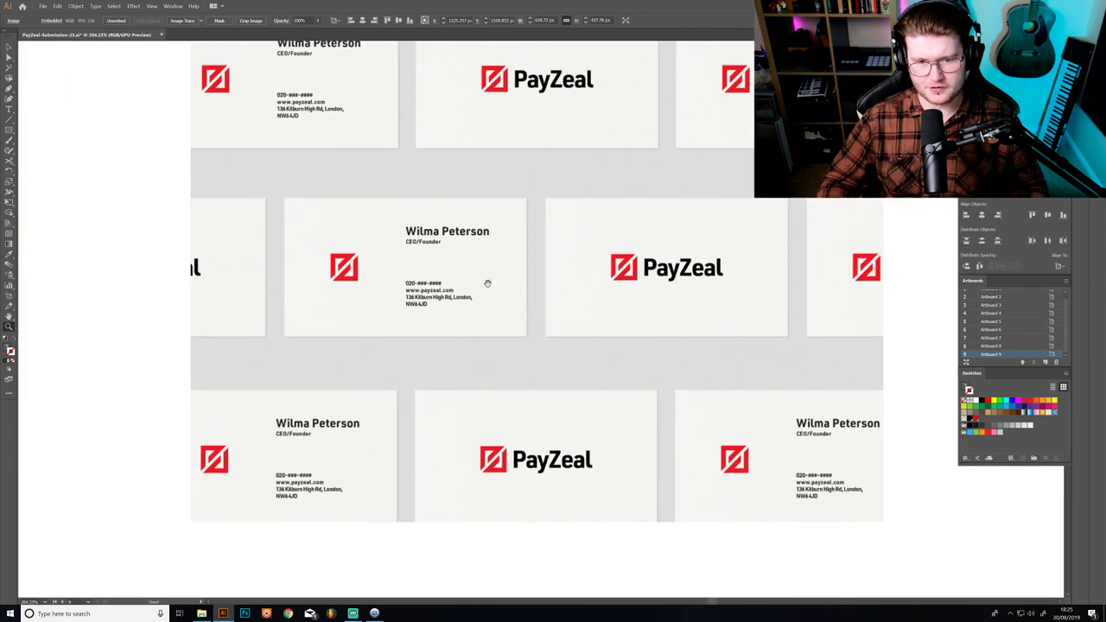
pyautogui.scroll(2, 484, 278)
pyautogui.scroll(-3, 483, 277)
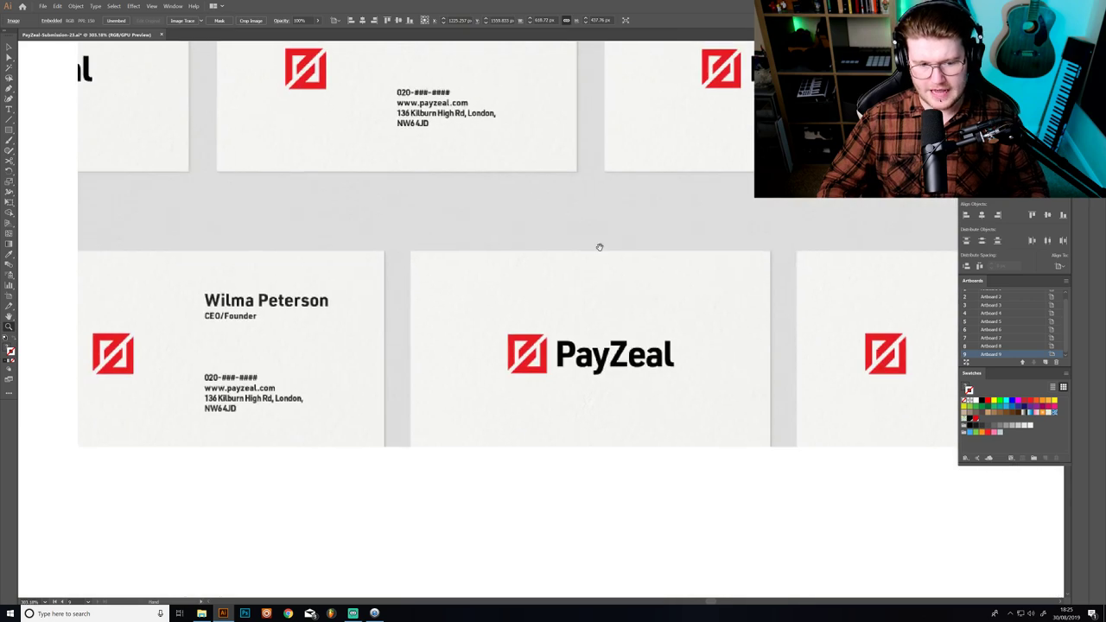
pyautogui.moveTo(750, 348); pyautogui.dragTo(477, 380)
pyautogui.scroll(-6, 517, 366)
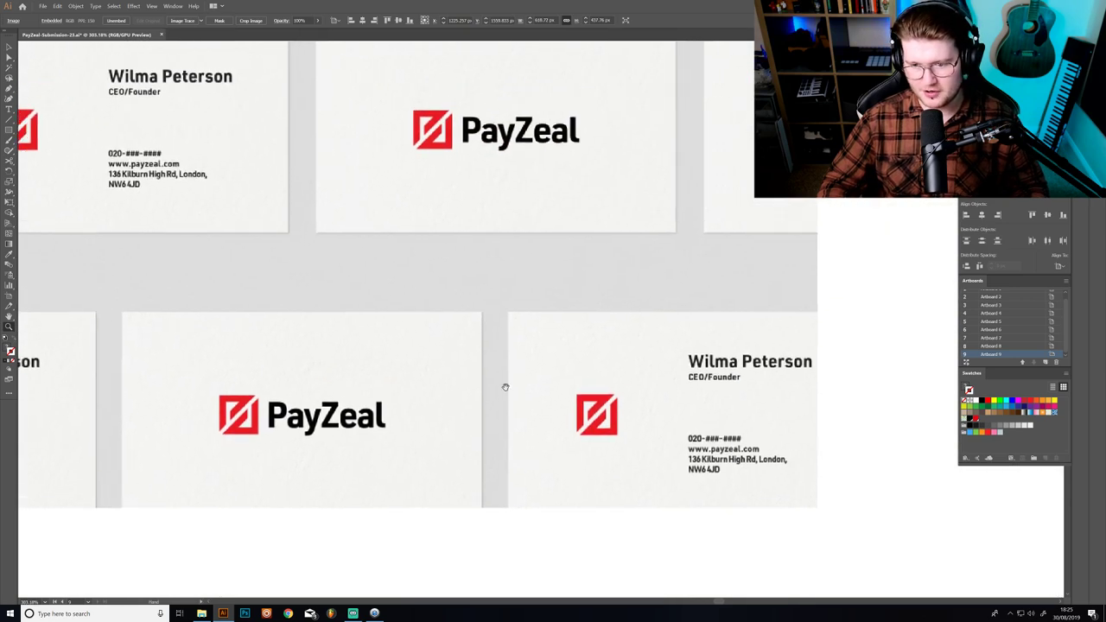
pyautogui.scroll(3, 556, 413)
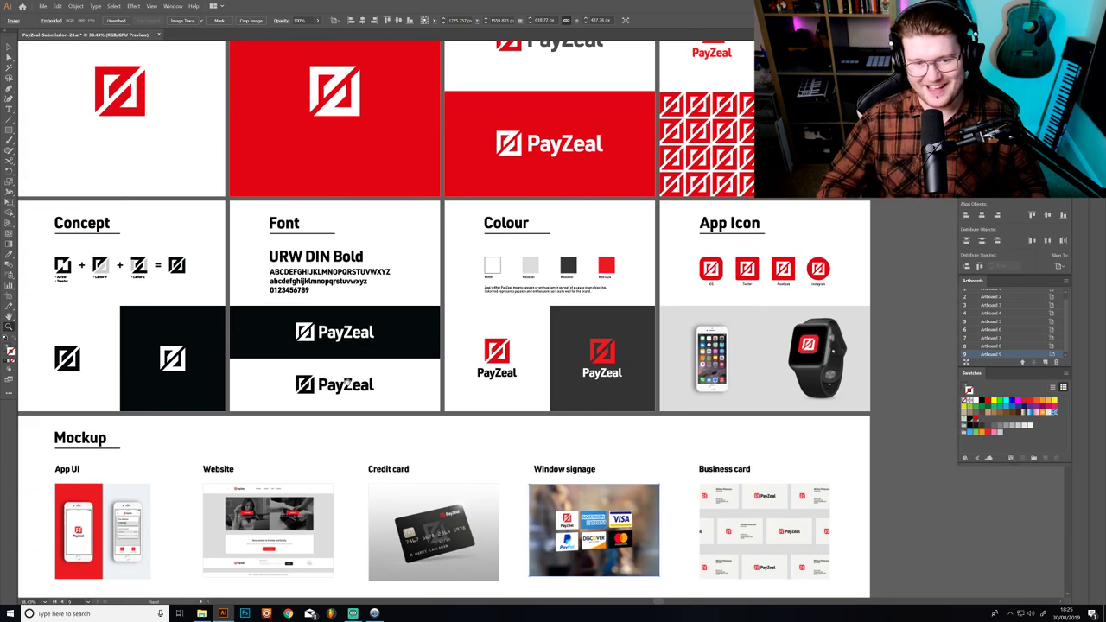
pyautogui.moveTo(557, 413); pyautogui.dragTo(950, 268)
pyautogui.moveTo(526, 388); pyautogui.dragTo(599, 285)
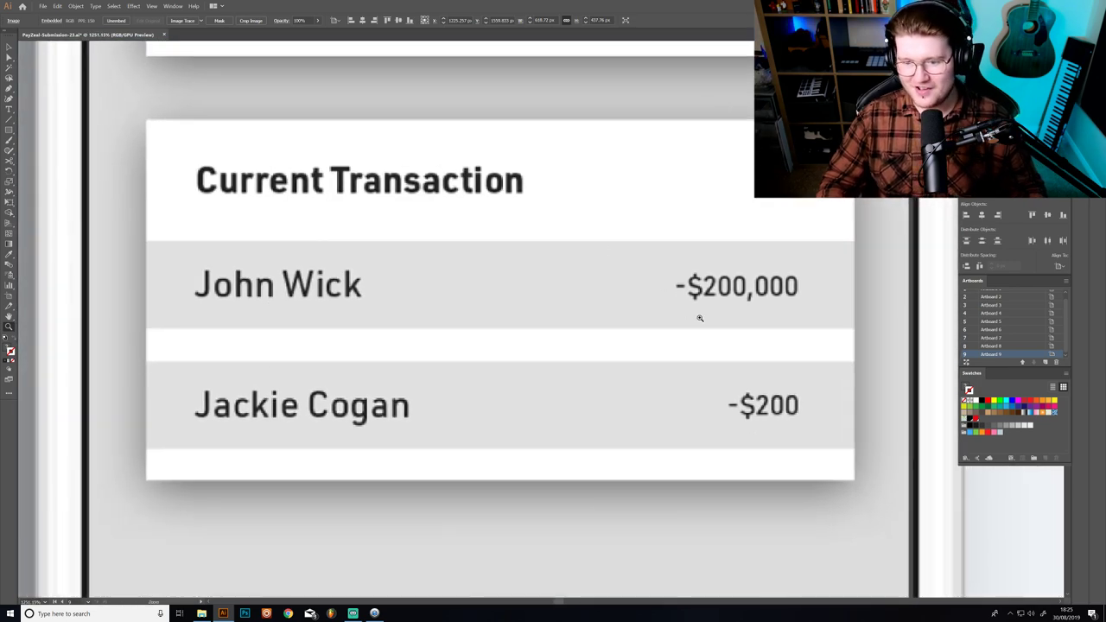
pyautogui.scroll(-6, 355, 463)
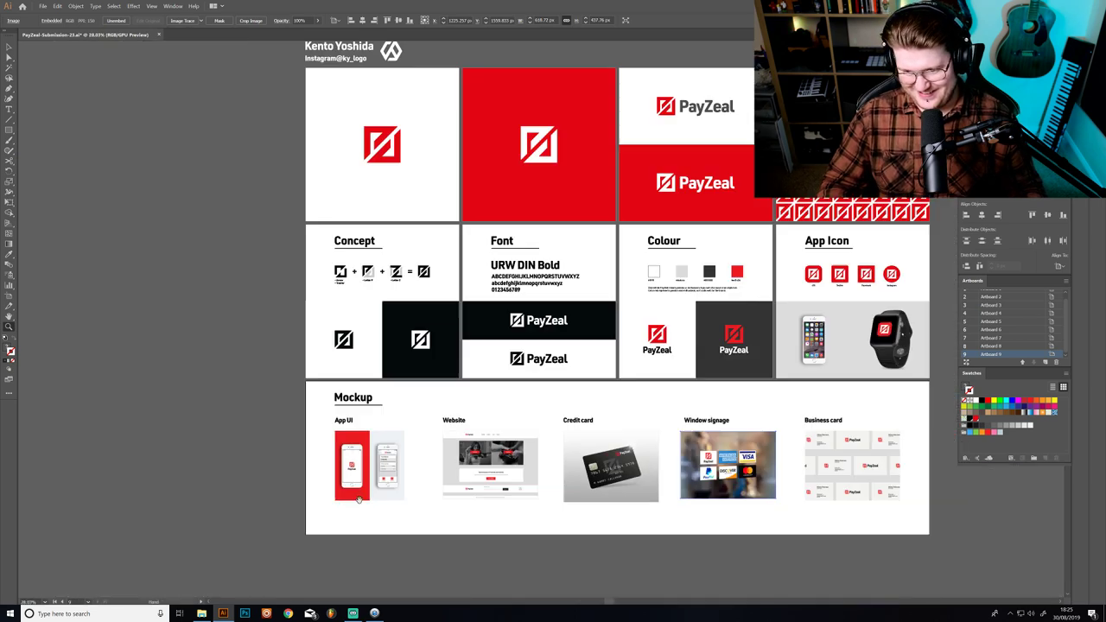
pyautogui.moveTo(358, 499); pyautogui.dragTo(73, 569)
pyautogui.moveTo(541, 432); pyautogui.dragTo(780, 588)
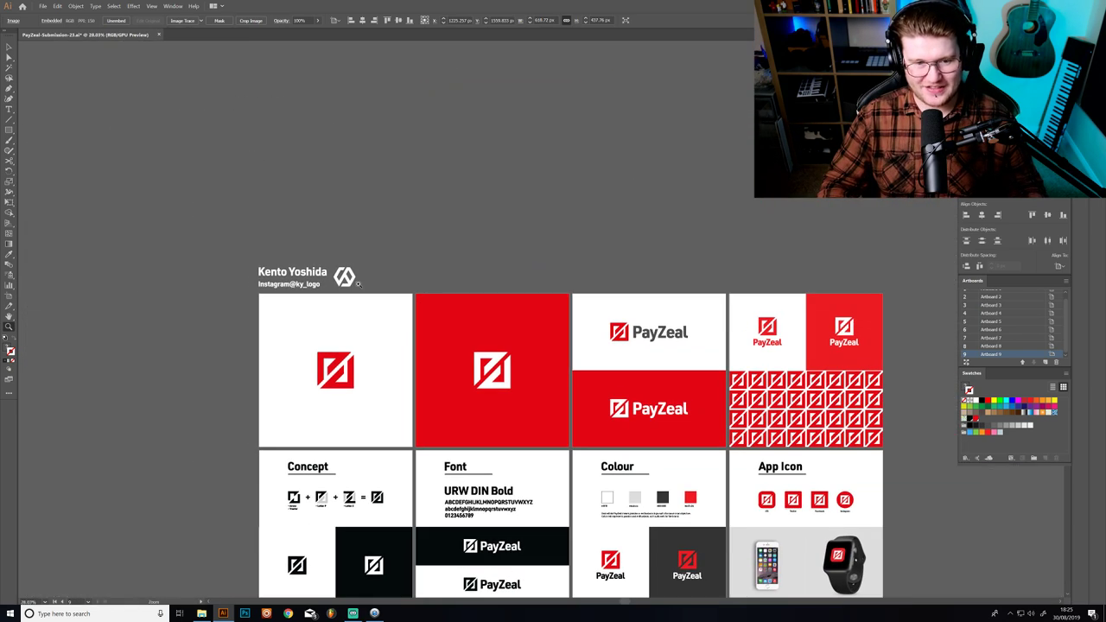
pyautogui.scroll(8, 356, 285)
pyautogui.moveTo(299, 348); pyautogui.dragTo(708, 414)
pyautogui.scroll(-4, 708, 415)
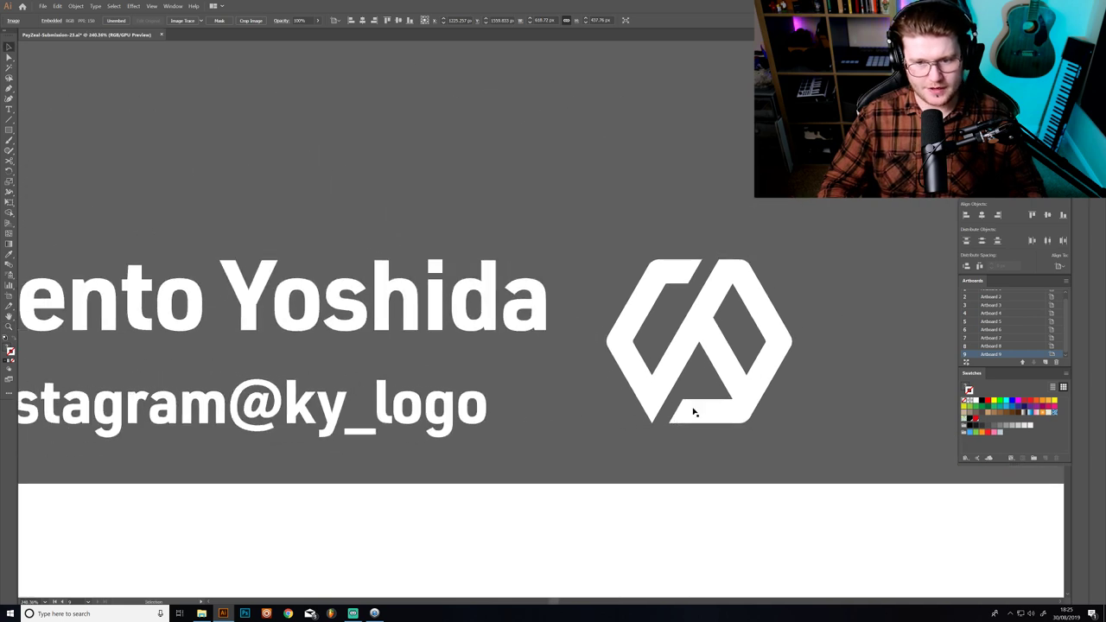
pyautogui.moveTo(623, 404); pyautogui.dragTo(743, 378)
pyautogui.hotkey('ctrl', 'a')
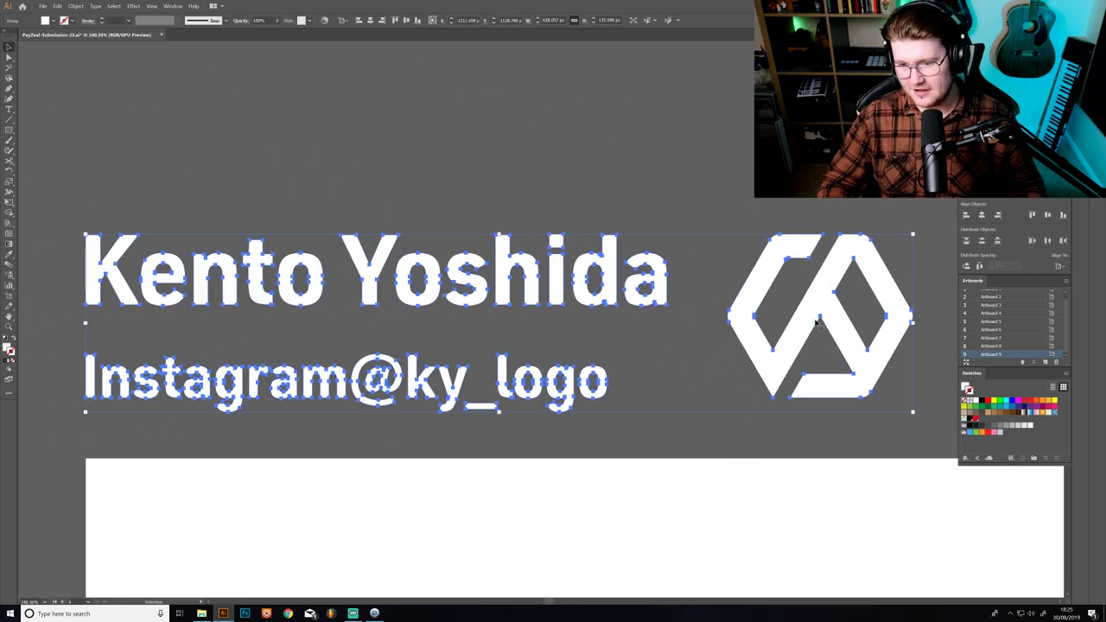
pyautogui.click(768, 423)
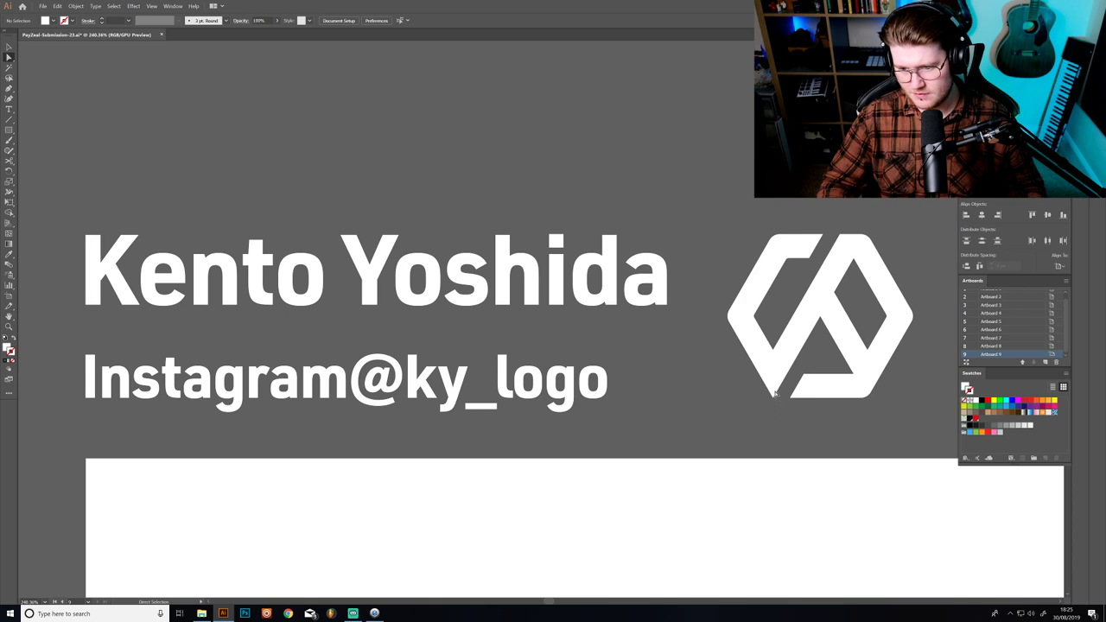
pyautogui.click(775, 394)
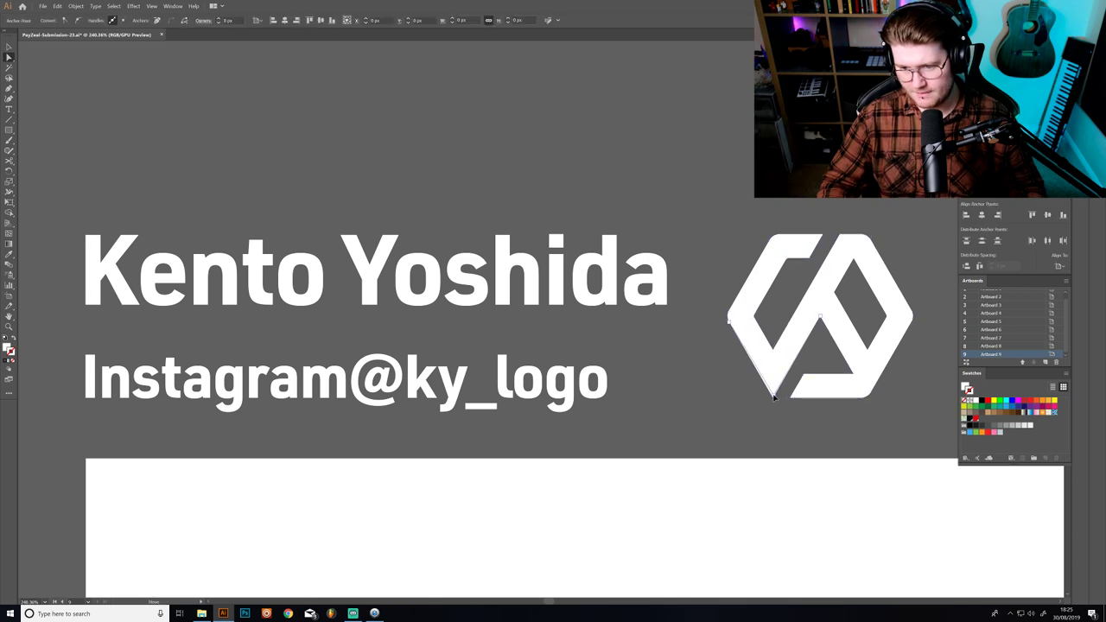
pyautogui.click(774, 394)
pyautogui.press('z')
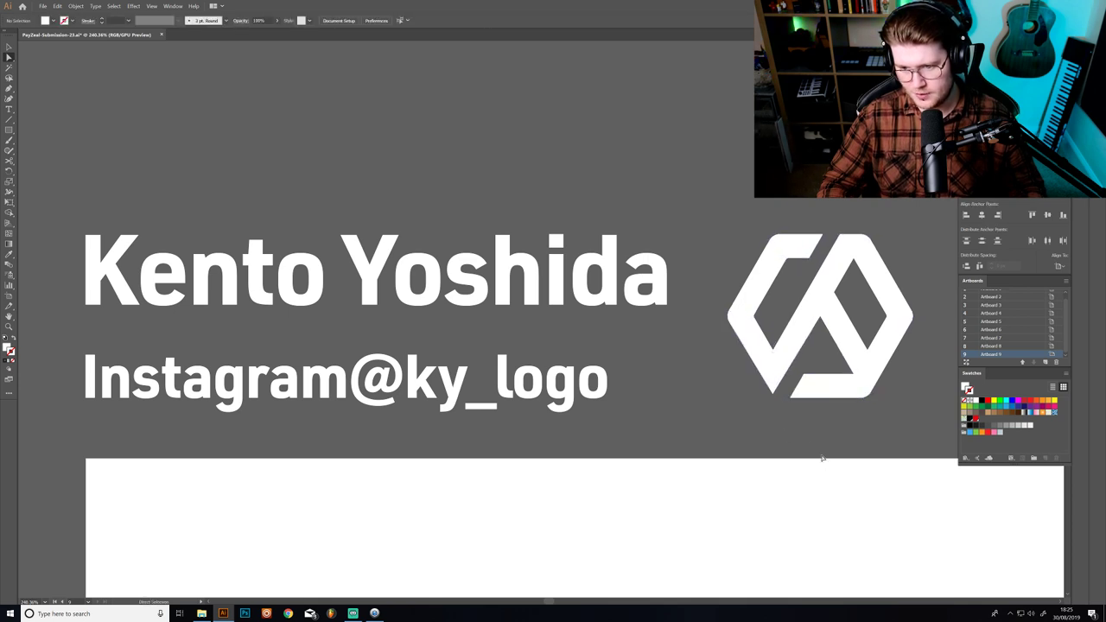
pyautogui.moveTo(824, 456); pyautogui.dragTo(539, 375)
pyautogui.click(736, 397)
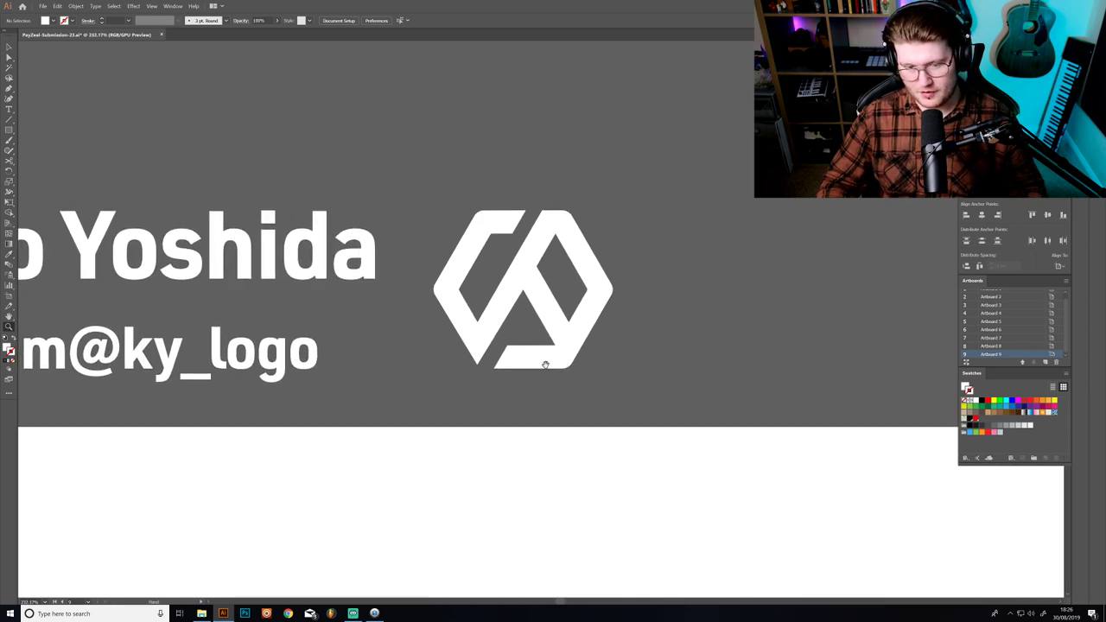
pyautogui.press('a')
pyautogui.moveTo(439, 366); pyautogui.dragTo(480, 380)
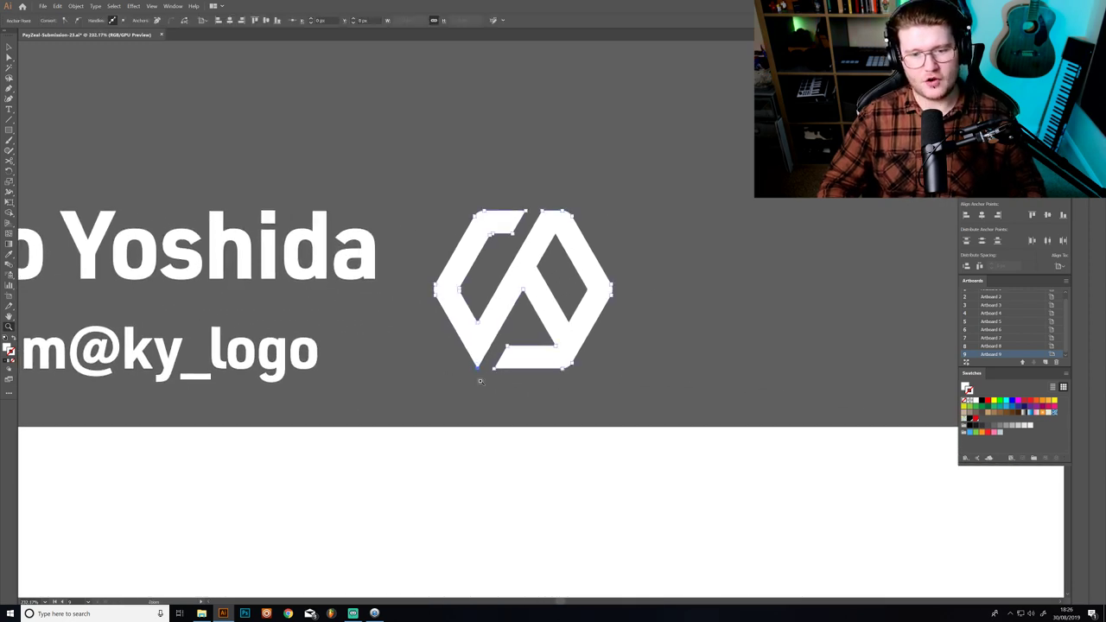
pyautogui.hotkey('ctrl', '=')
pyautogui.press('v')
pyautogui.click(579, 319)
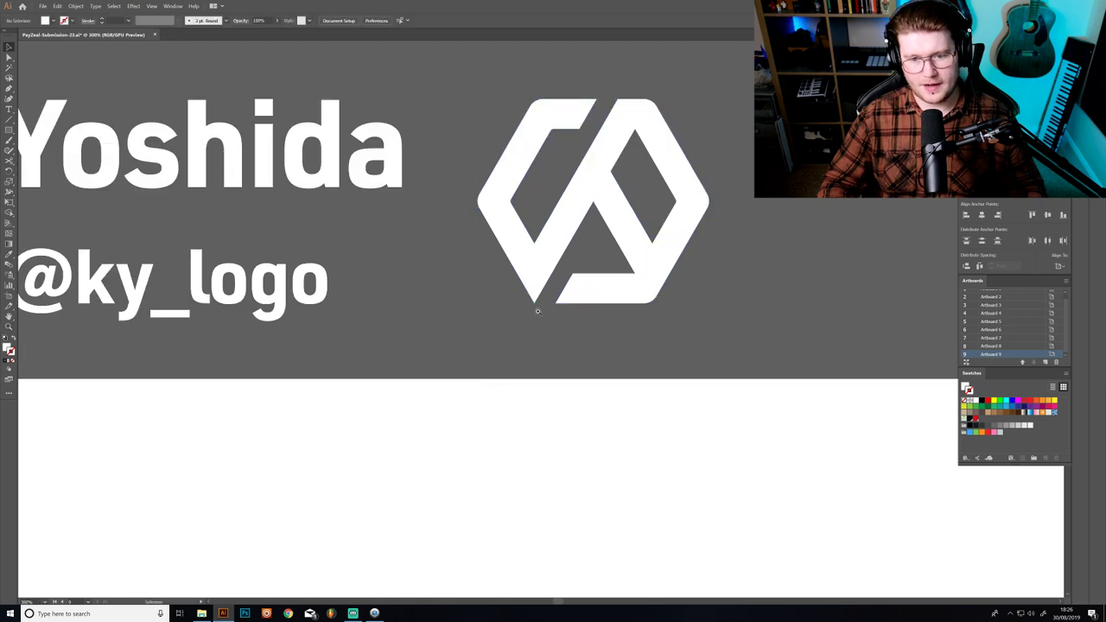
pyautogui.click(537, 311)
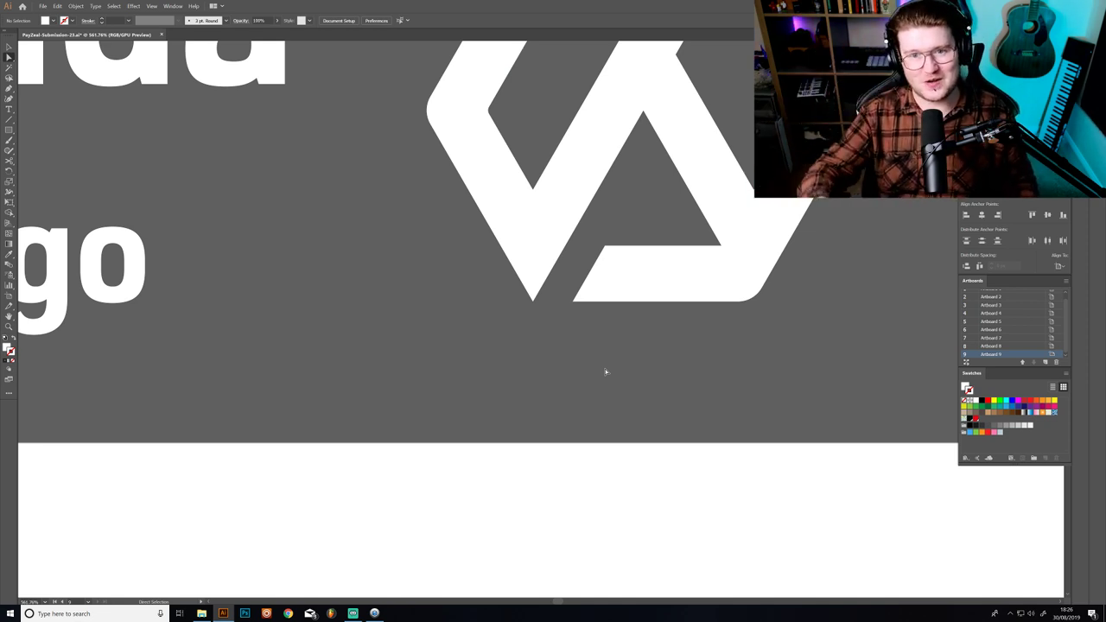
pyautogui.click(533, 302)
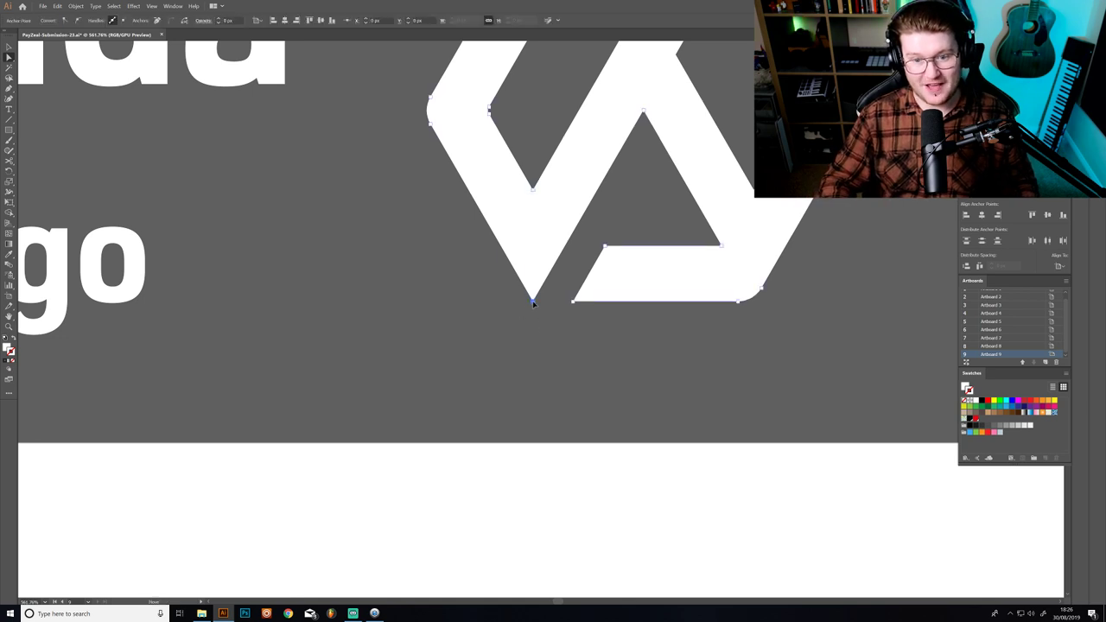
pyautogui.click(533, 313)
pyautogui.press('z')
pyautogui.keyDown('alt'); pyautogui.click(506, 304); pyautogui.keyUp('alt')
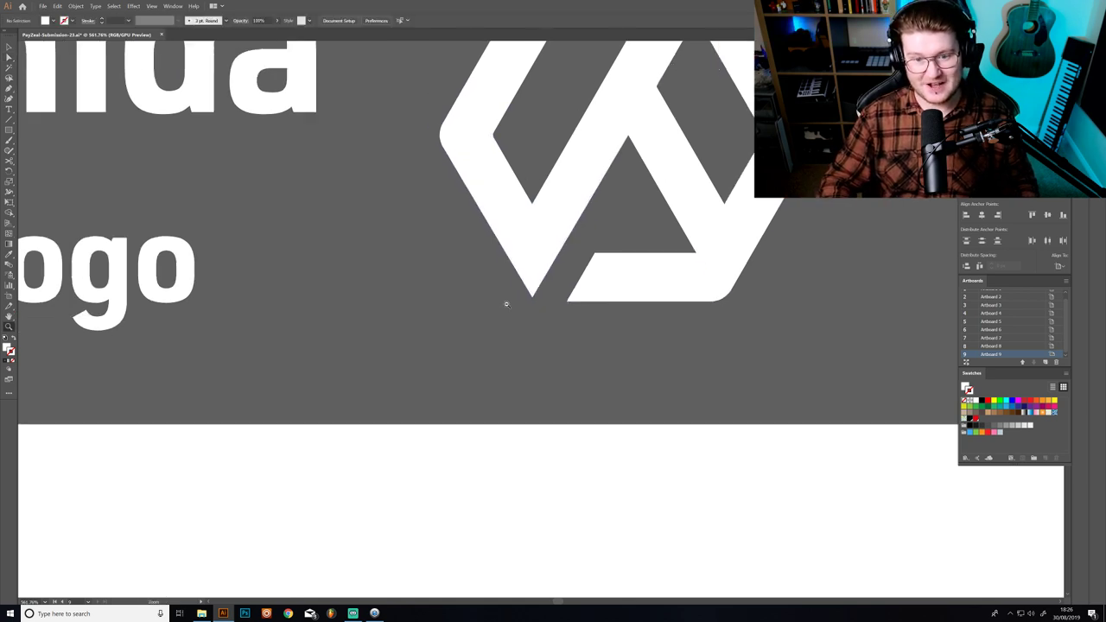
pyautogui.moveTo(506, 304); pyautogui.dragTo(293, 331)
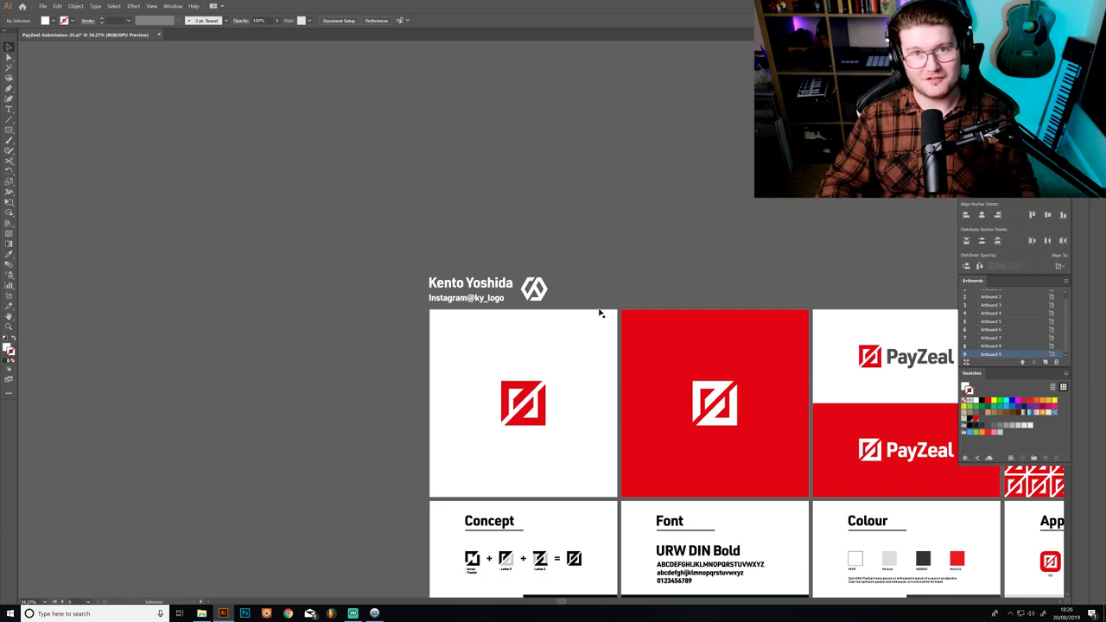
# - Close PayZeal-Submission-23.ai, discarding its unsaved changes
pyautogui.moveTo(594, 298); pyautogui.dragTo(288, 28)
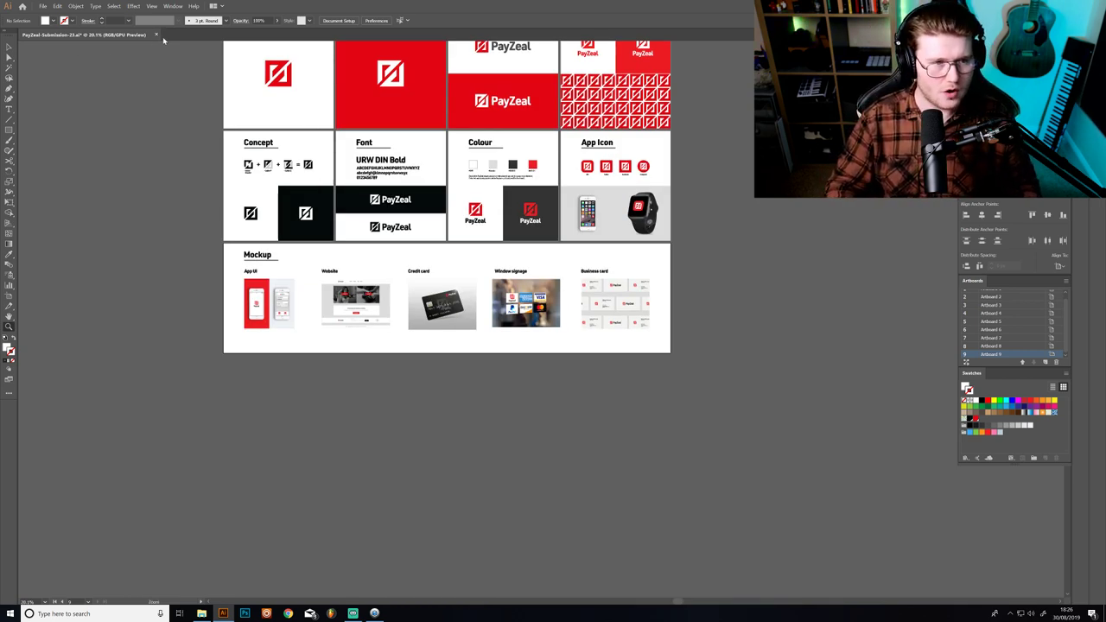
pyautogui.click(157, 36)
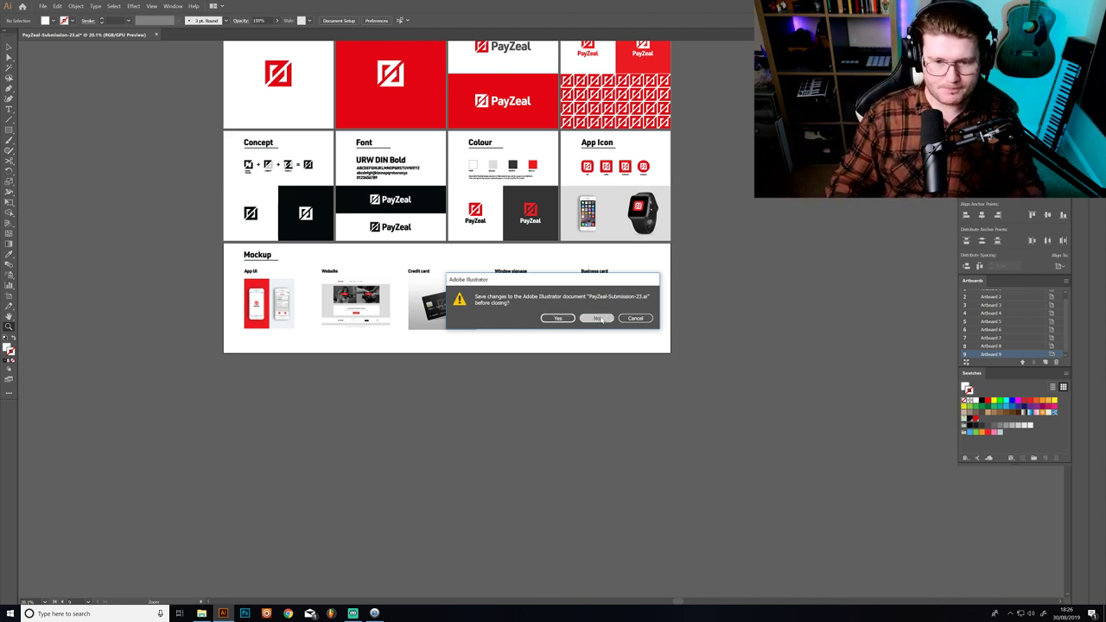
pyautogui.click(597, 318)
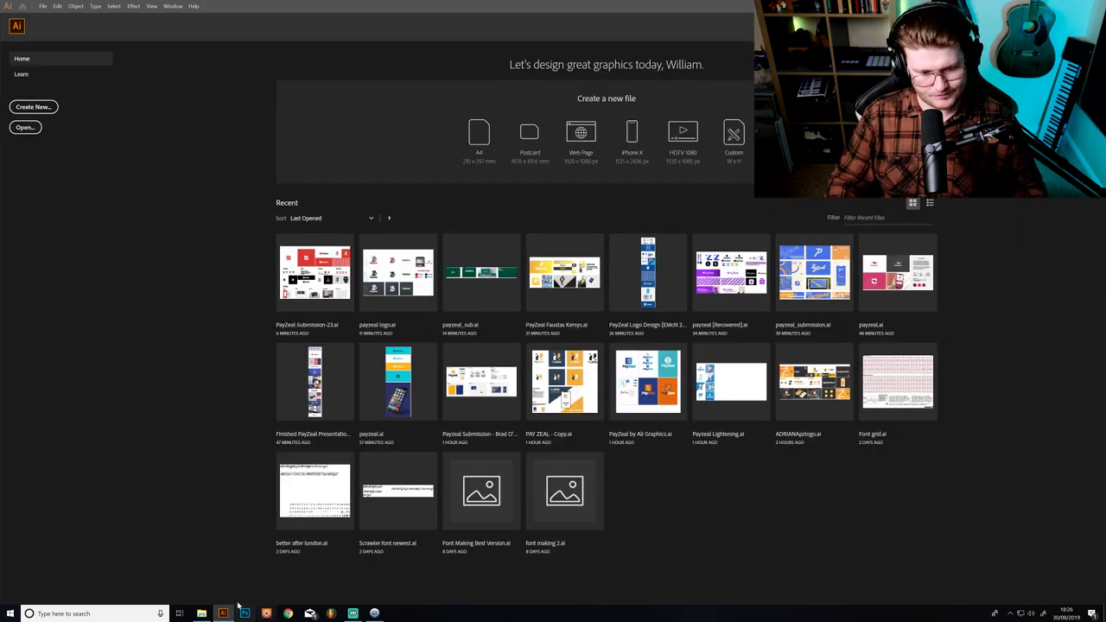
# - In File Explorer, open the next designer's Pay Zeal challenge PDF from CDWM LIVE
pyautogui.click(202, 613)
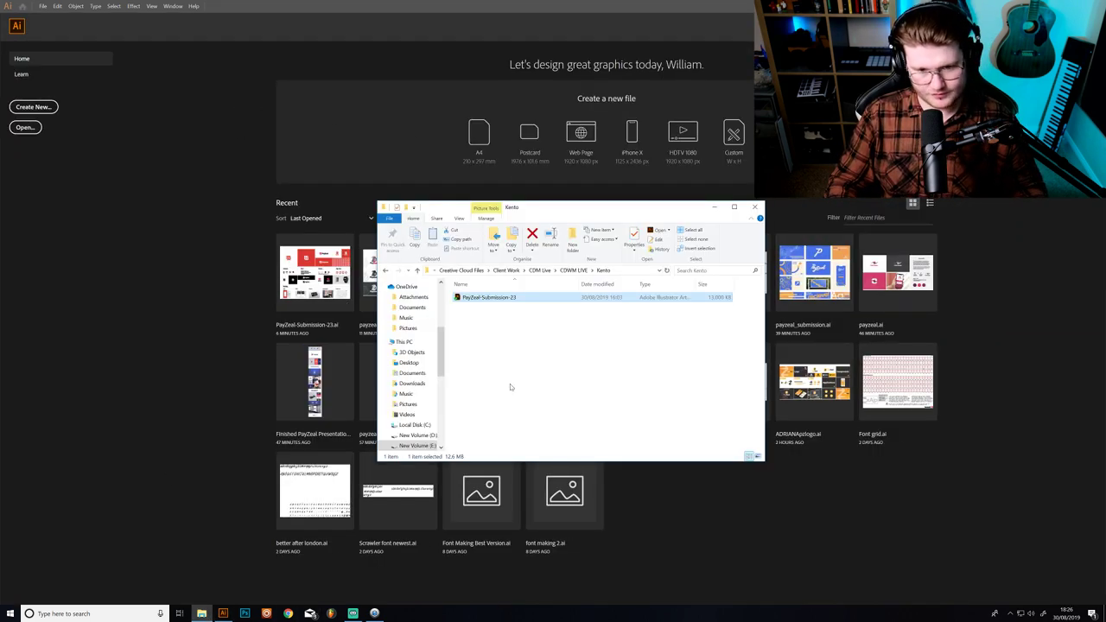
pyautogui.click(385, 270)
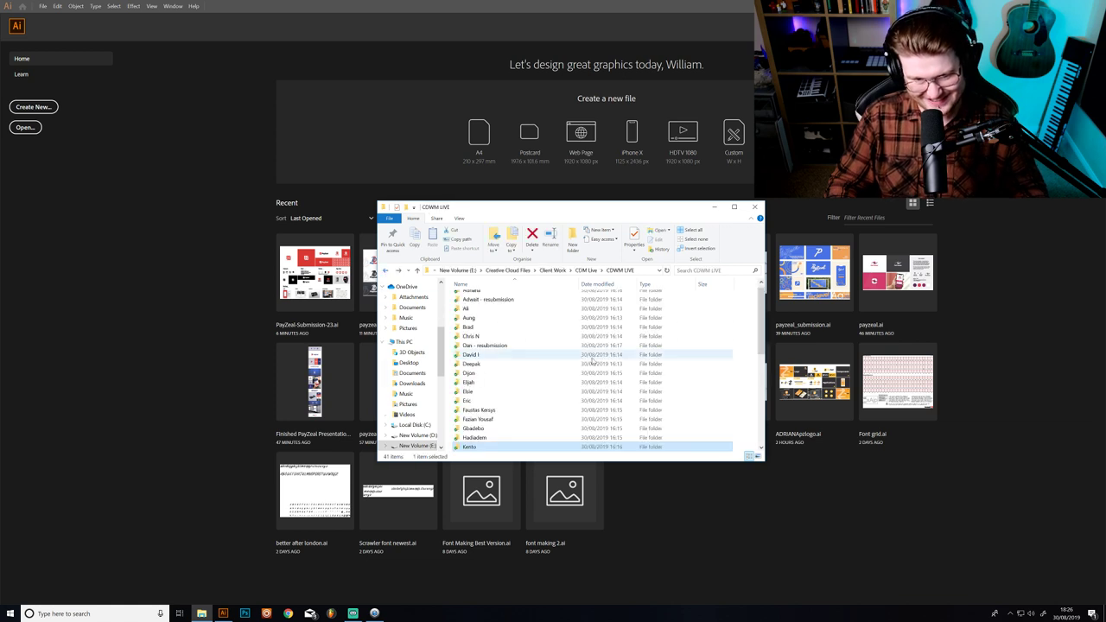
pyautogui.scroll(-1, 510, 389)
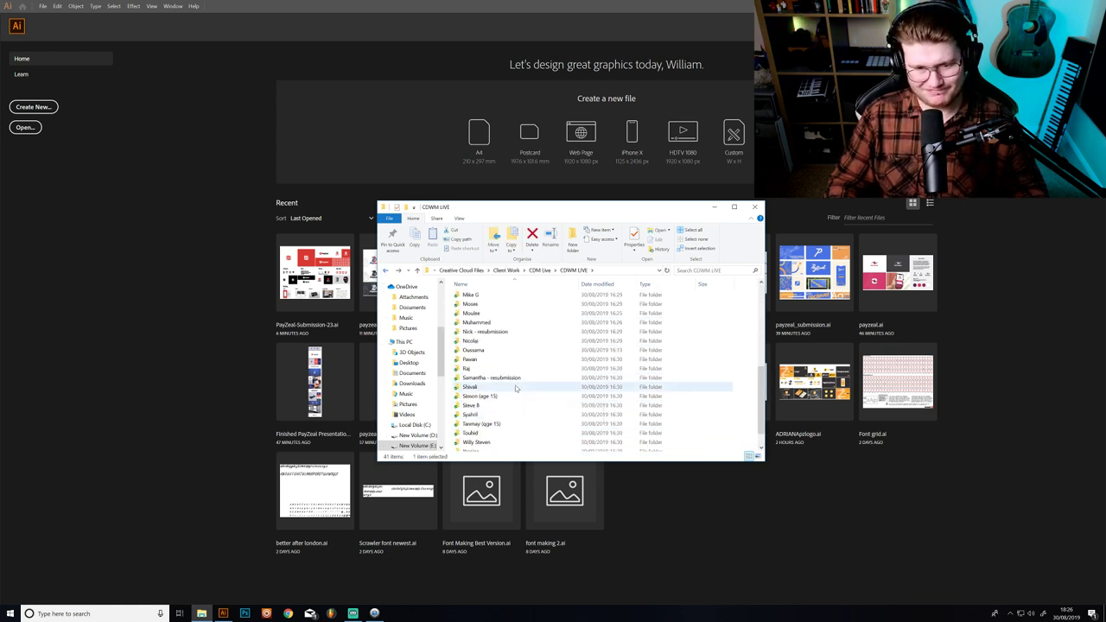
pyautogui.doubleClick(466, 323)
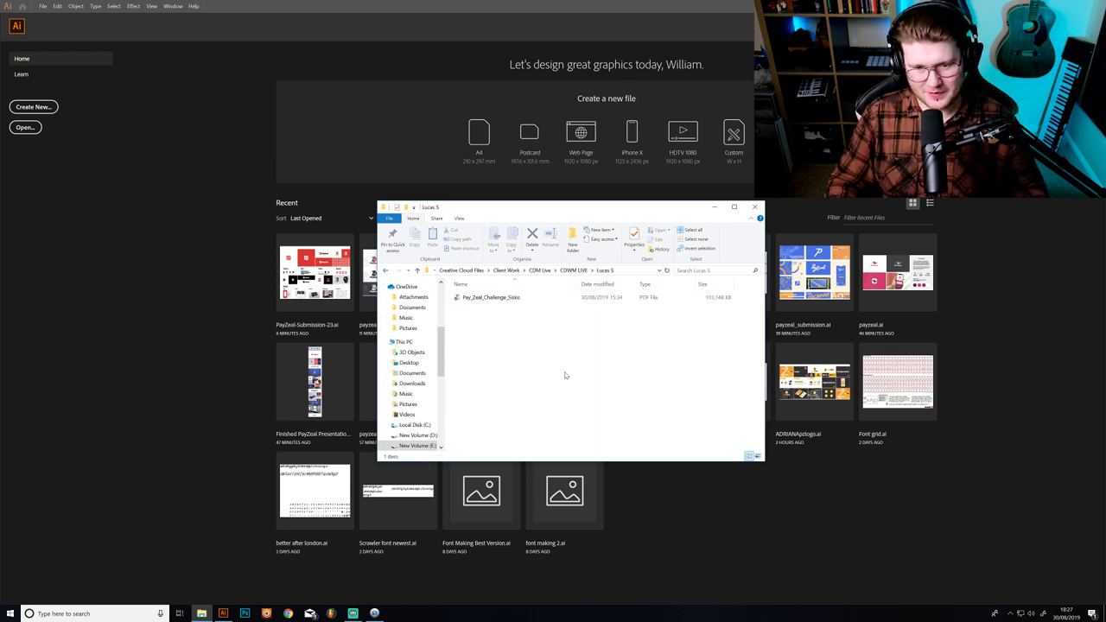
pyautogui.doubleClick(475, 296)
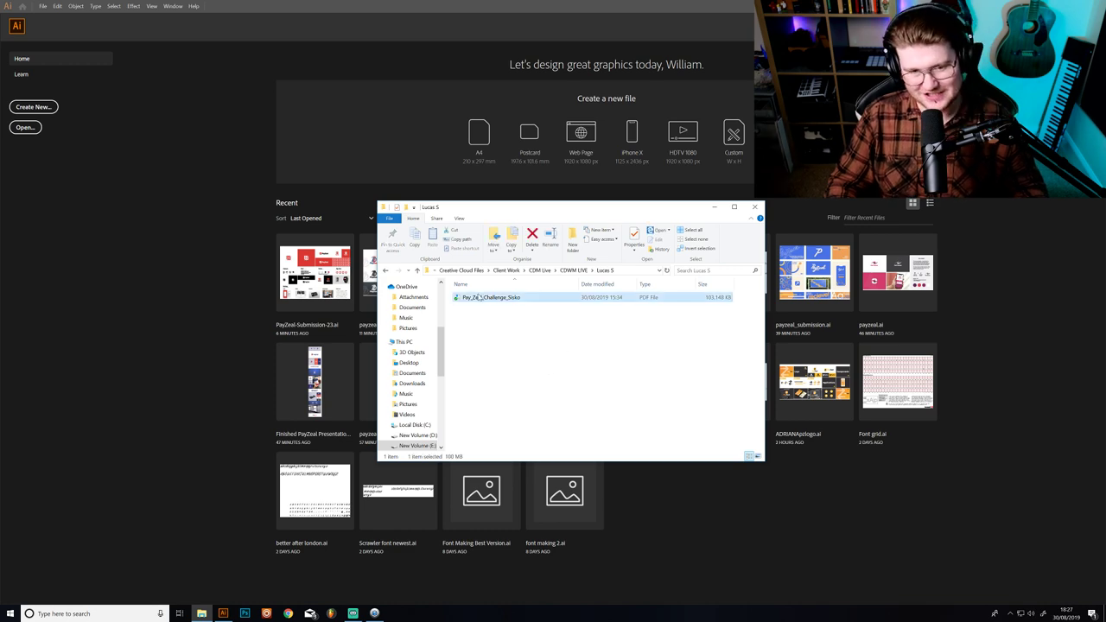
# - Return to the Pay Zeal PDF in Edge and show it full screen
pyautogui.hotkey('alt', 'Tab')
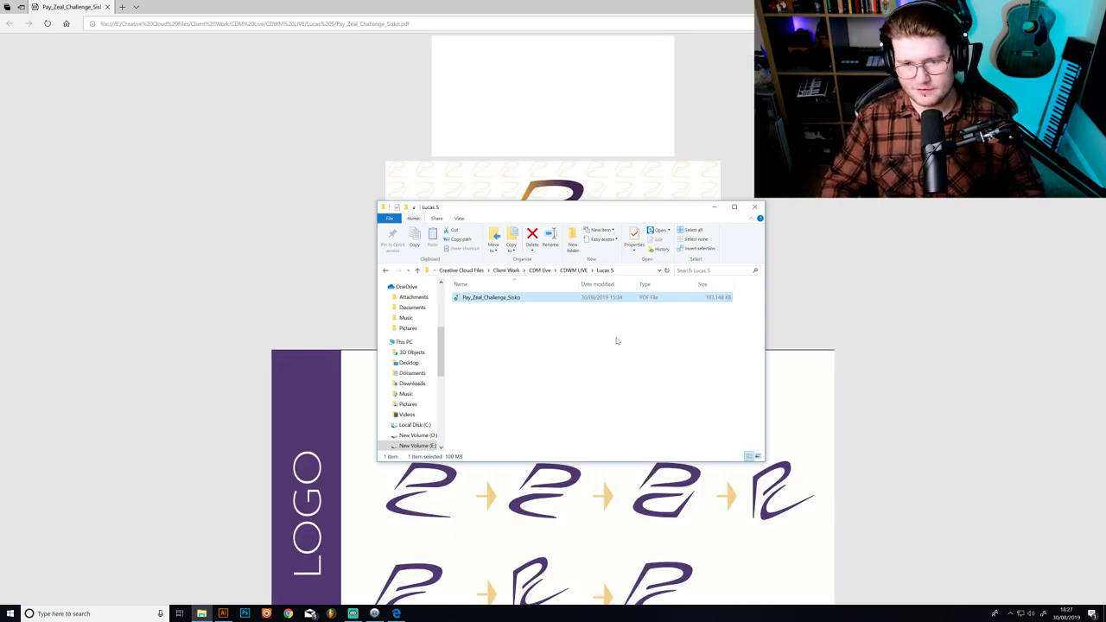
pyautogui.hotkey('alt', 'Tab')
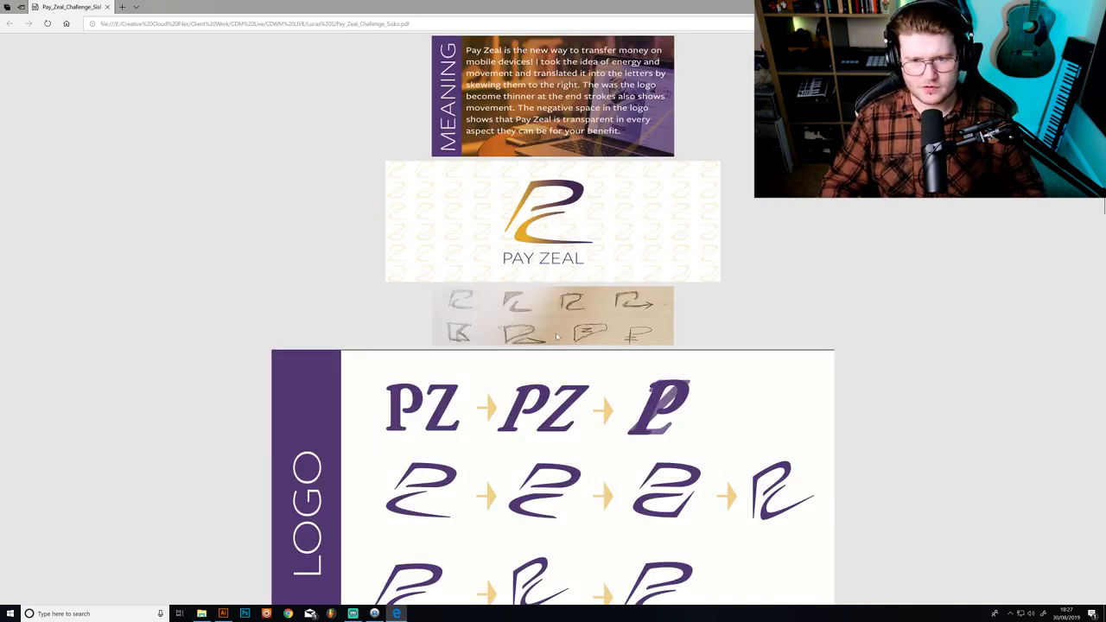
pyautogui.moveTo(595, 47)
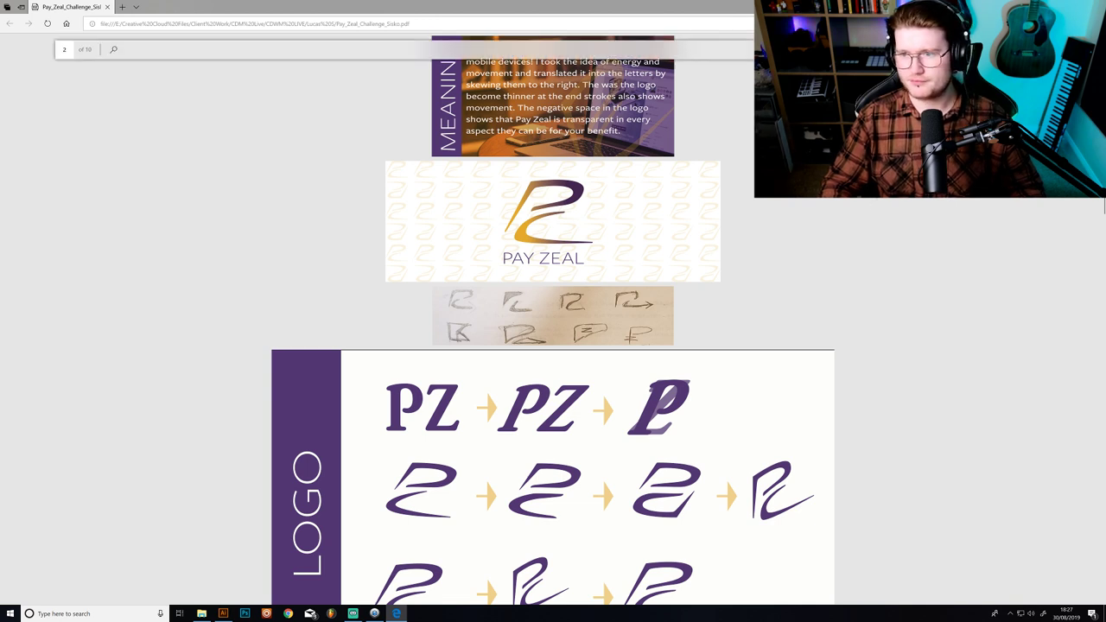
pyautogui.press('F11')
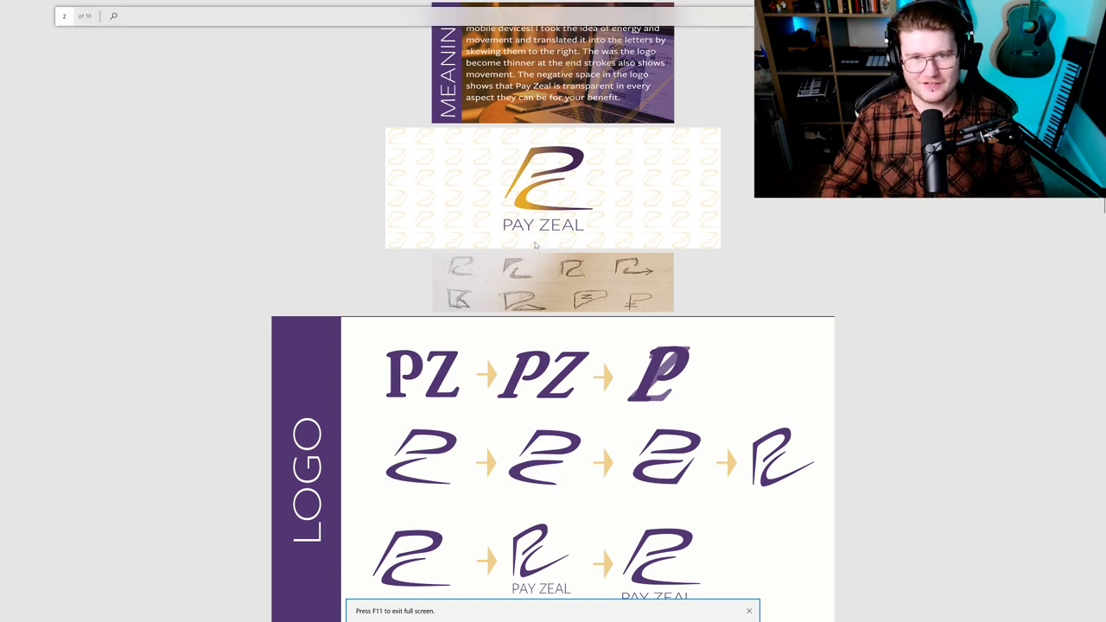
# - Zoom out on the PDF to review its gradient logo, sketches and FreightSans Pro panels
pyautogui.scroll(2, 534, 246)
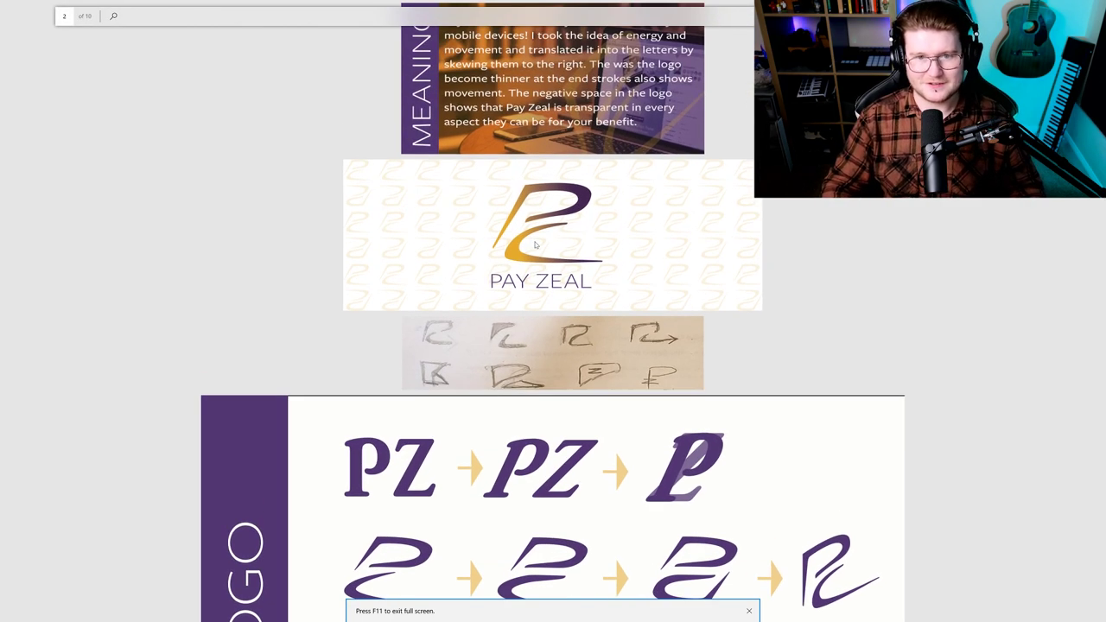
pyautogui.scroll(-1, 505, 183)
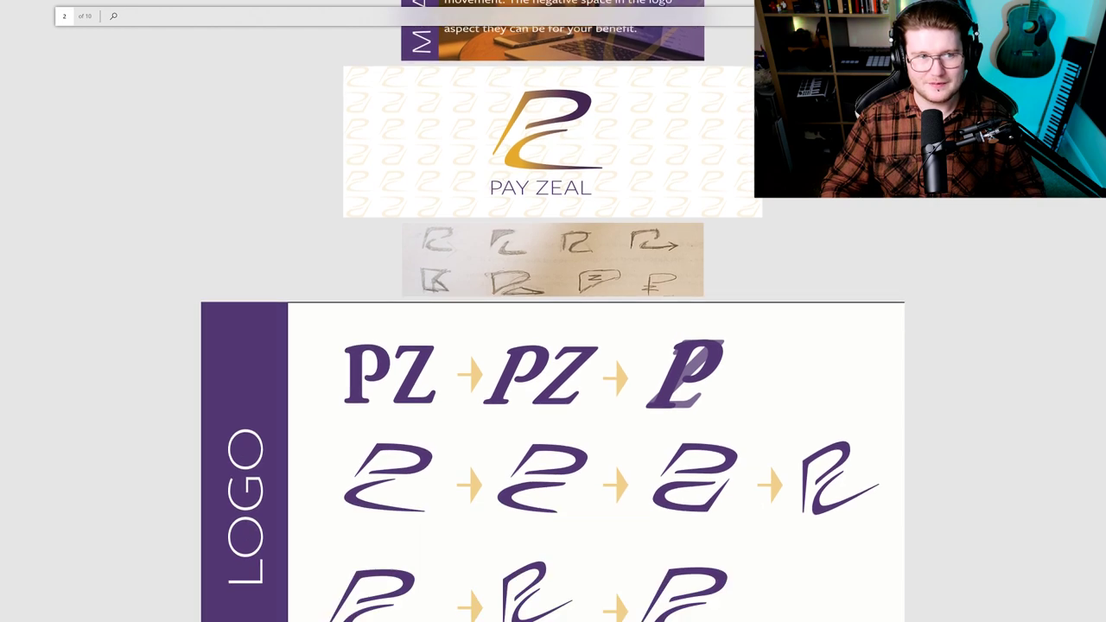
pyautogui.scroll(1, 574, 93)
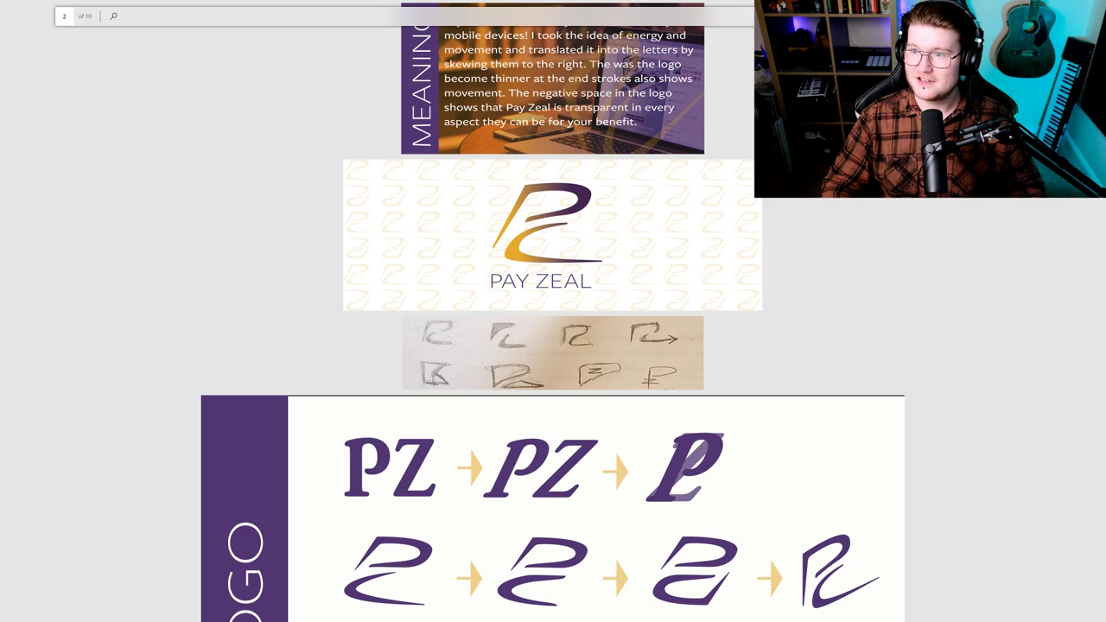
pyautogui.hotkey('ctrl', '-')
pyautogui.hotkey('ctrl', '-')
pyautogui.hotkey('ctrl', '-')
pyautogui.hotkey('ctrl', '-')
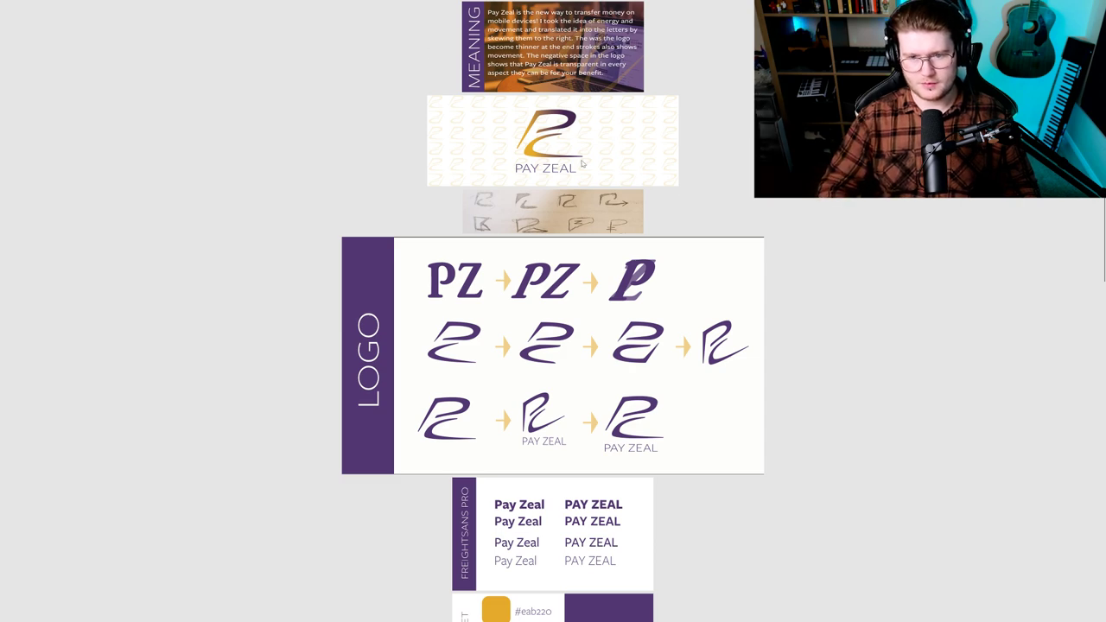
pyautogui.scroll(-3, 605, 190)
pyautogui.scroll(3, 627, 215)
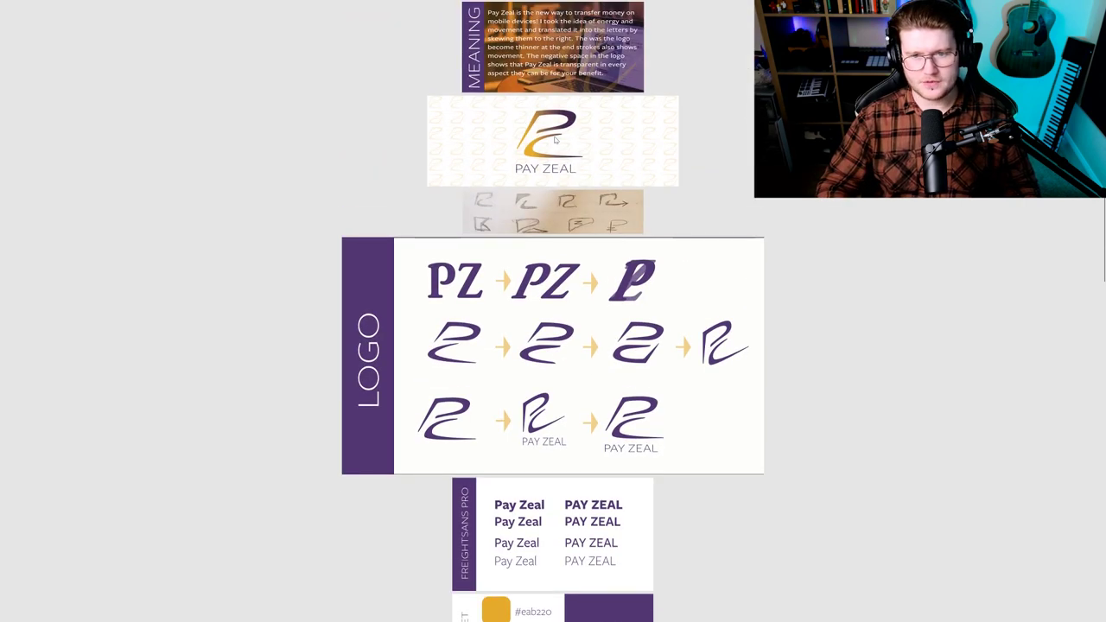
pyautogui.scroll(3, 554, 136)
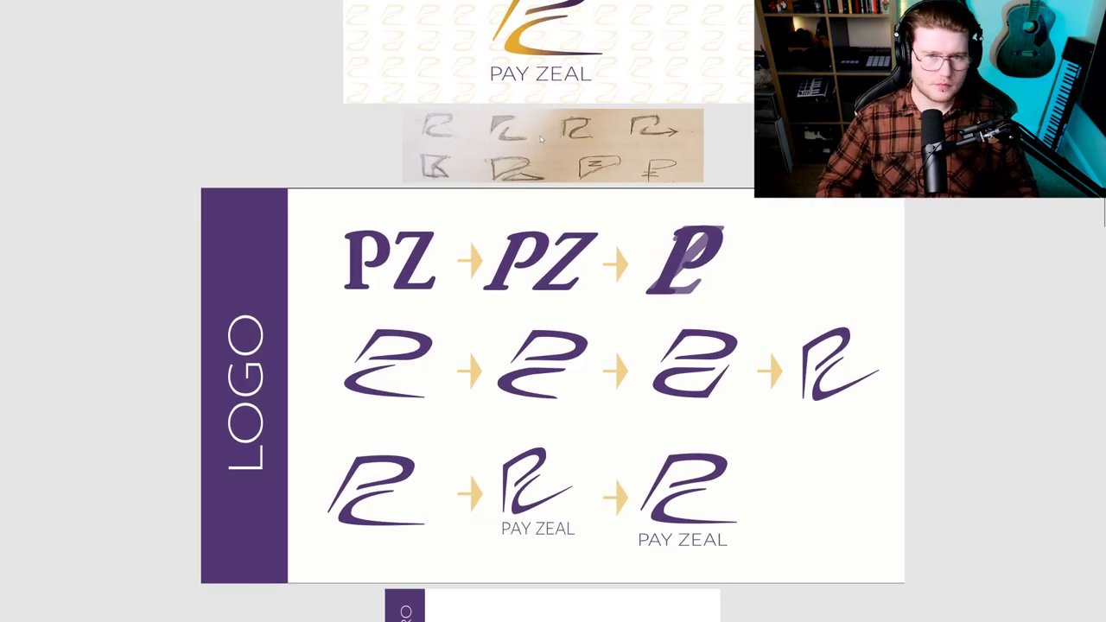
pyautogui.scroll(2, 554, 136)
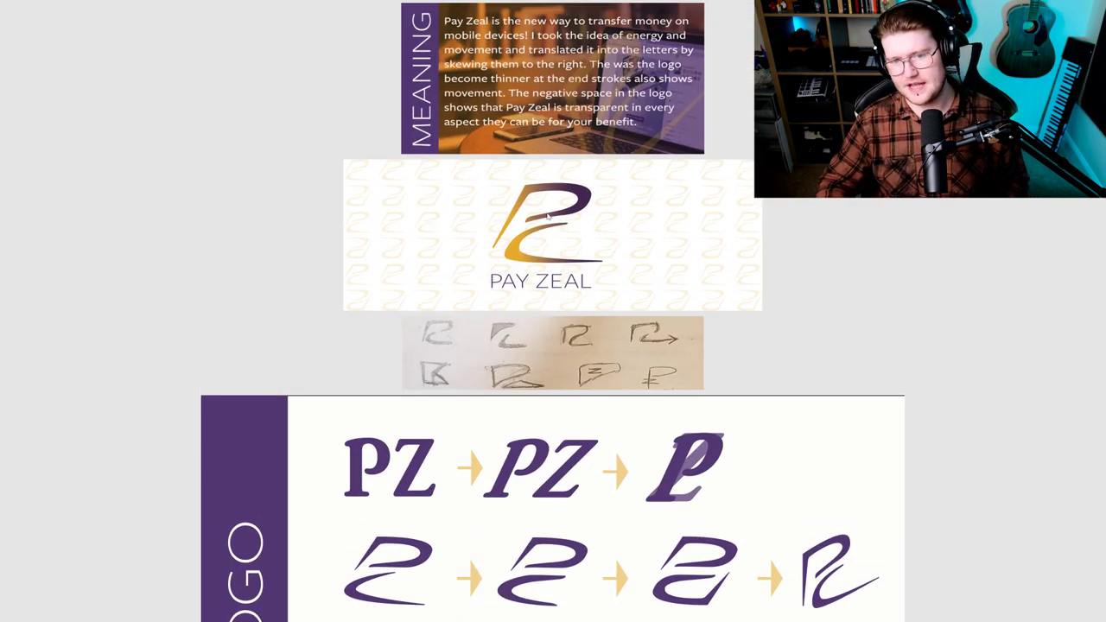
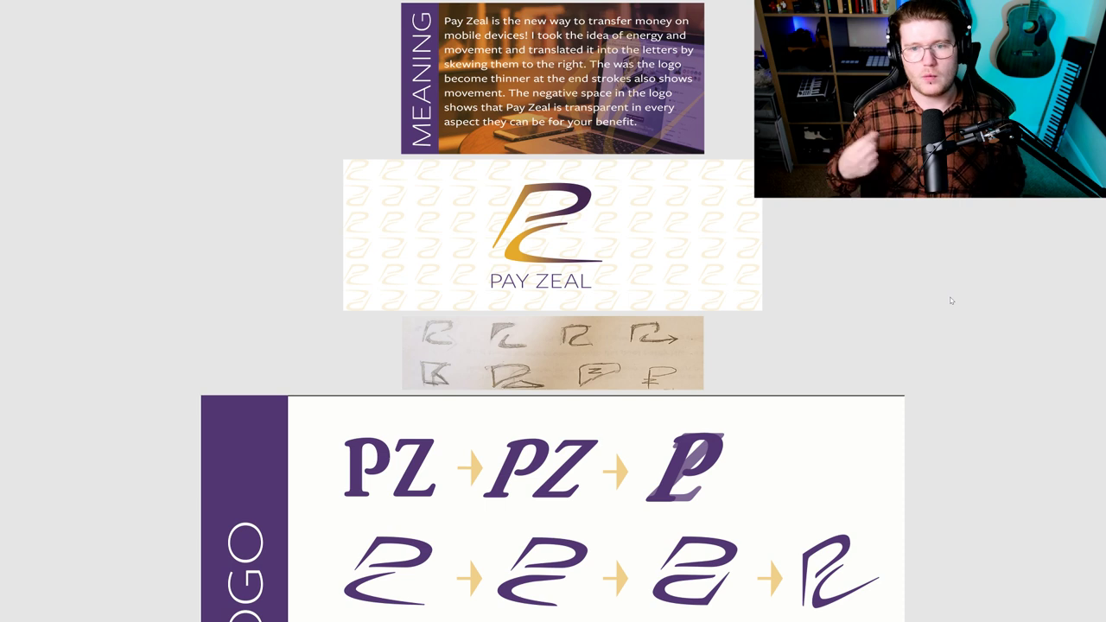
# - Scroll the Pay Zeal PDF to the FreightSans Pro samples and #eab220/#77cdd6/#47408d palette
pyautogui.scroll(-3, 950, 300)
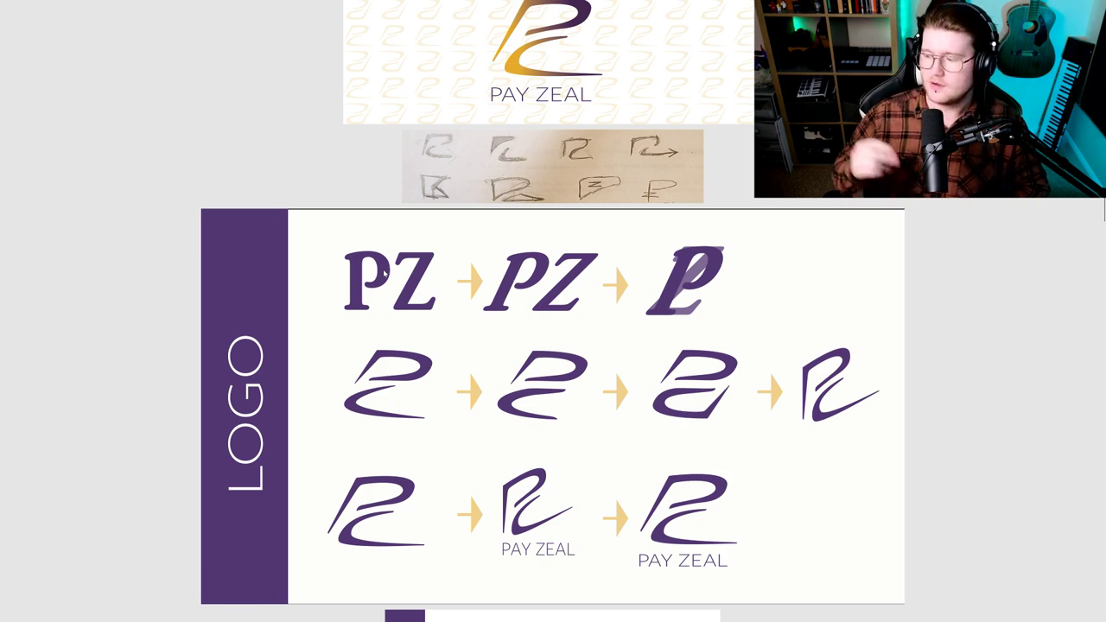
pyautogui.scroll(-3, 425, 219)
pyautogui.scroll(5, 466, 300)
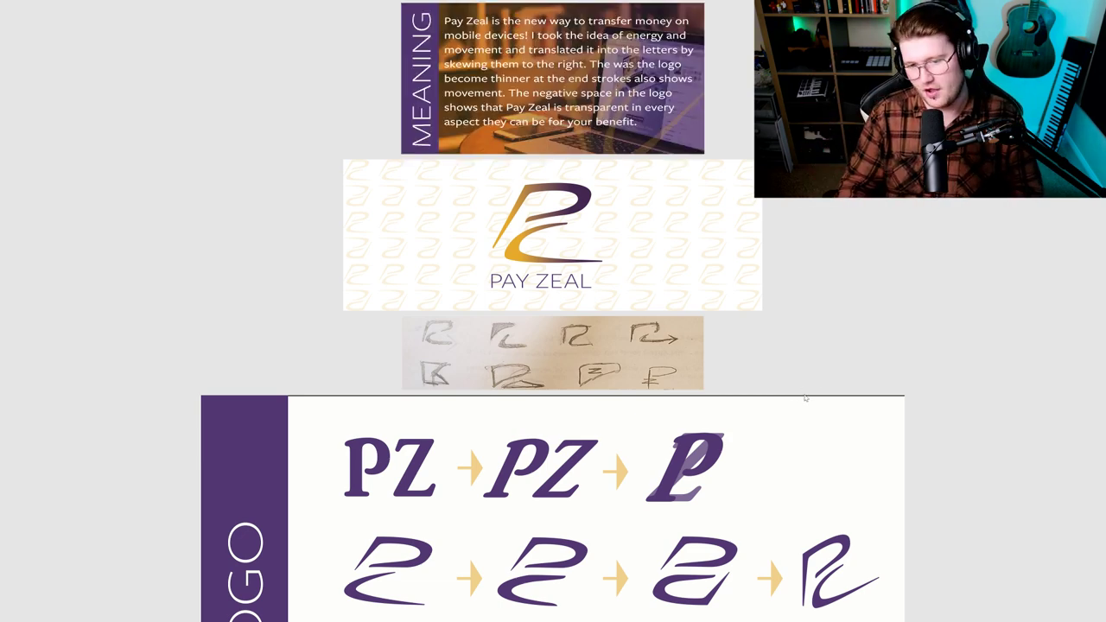
pyautogui.scroll(-5, 679, 370)
pyautogui.scroll(5, 679, 370)
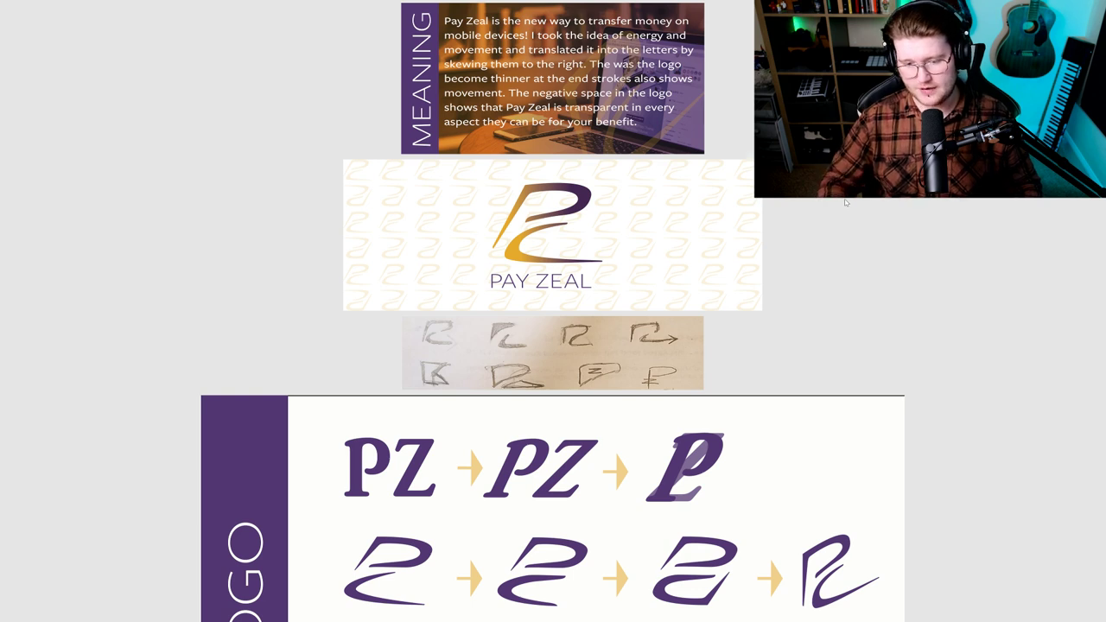
pyautogui.scroll(-3, 636, 199)
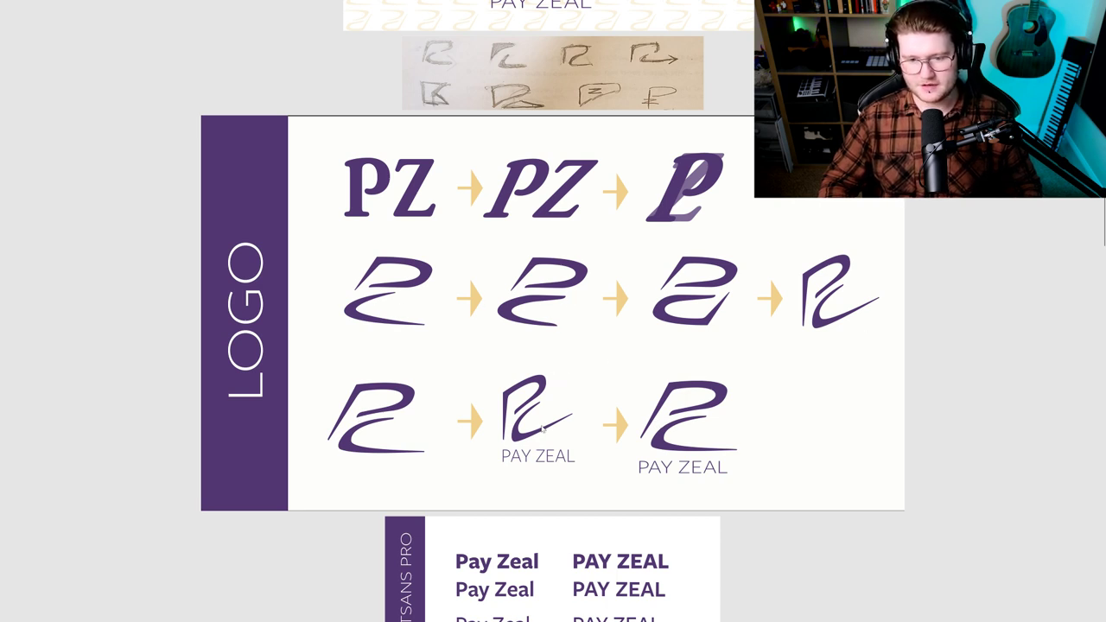
pyautogui.scroll(-5, 542, 428)
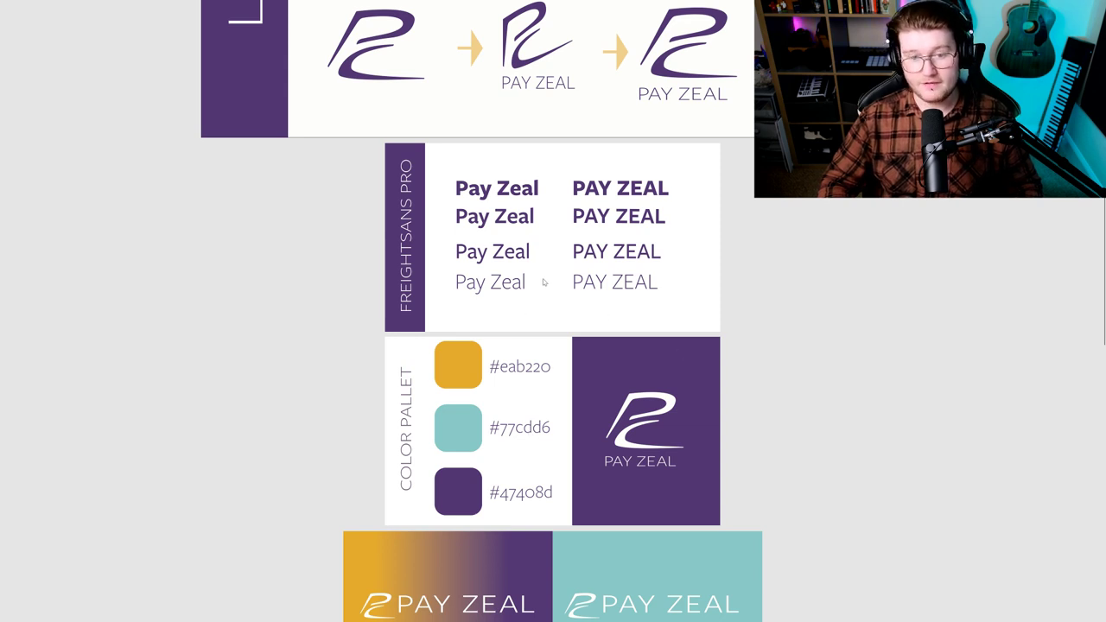
# - Browse the ICONS, watch and phone mockup boards, then return to the patterned logo cover
pyautogui.scroll(-3, 609, 383)
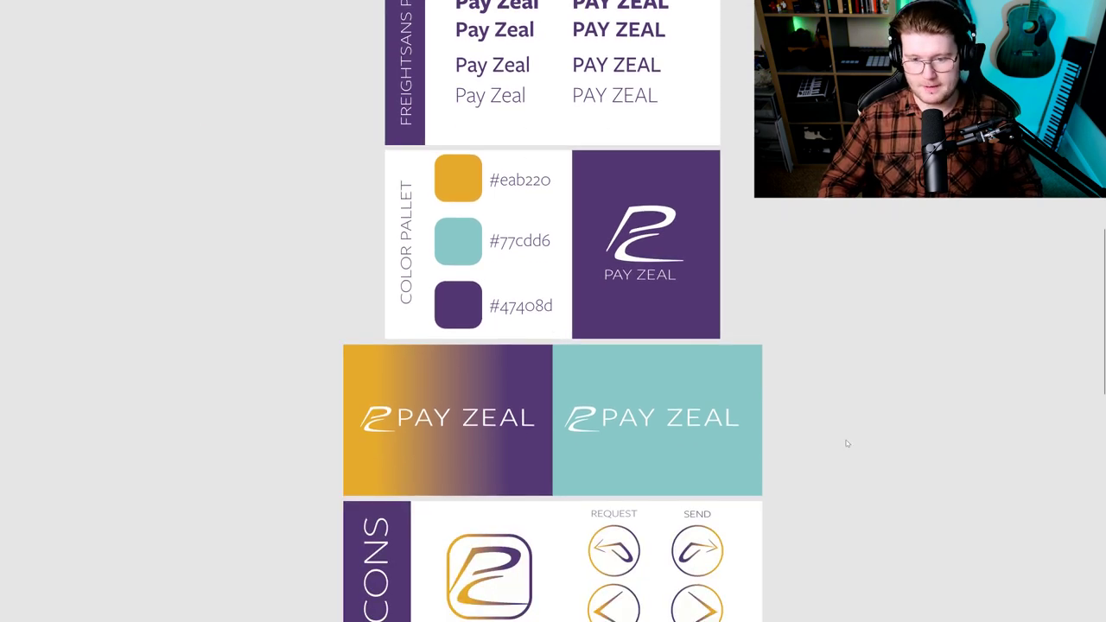
pyautogui.scroll(4, 564, 423)
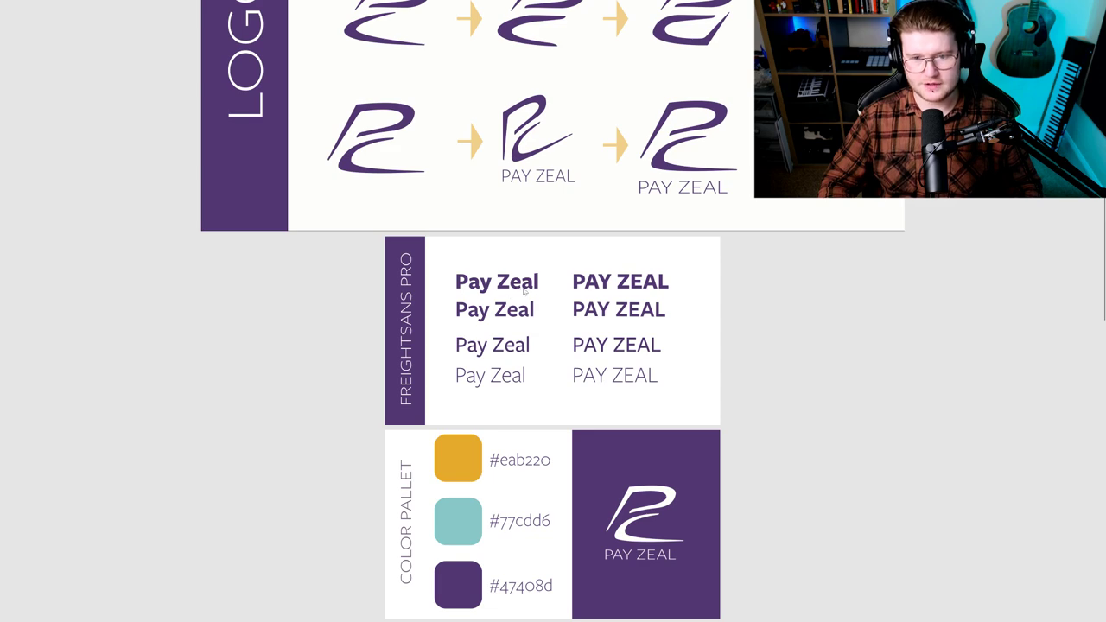
pyautogui.scroll(8, 468, 286)
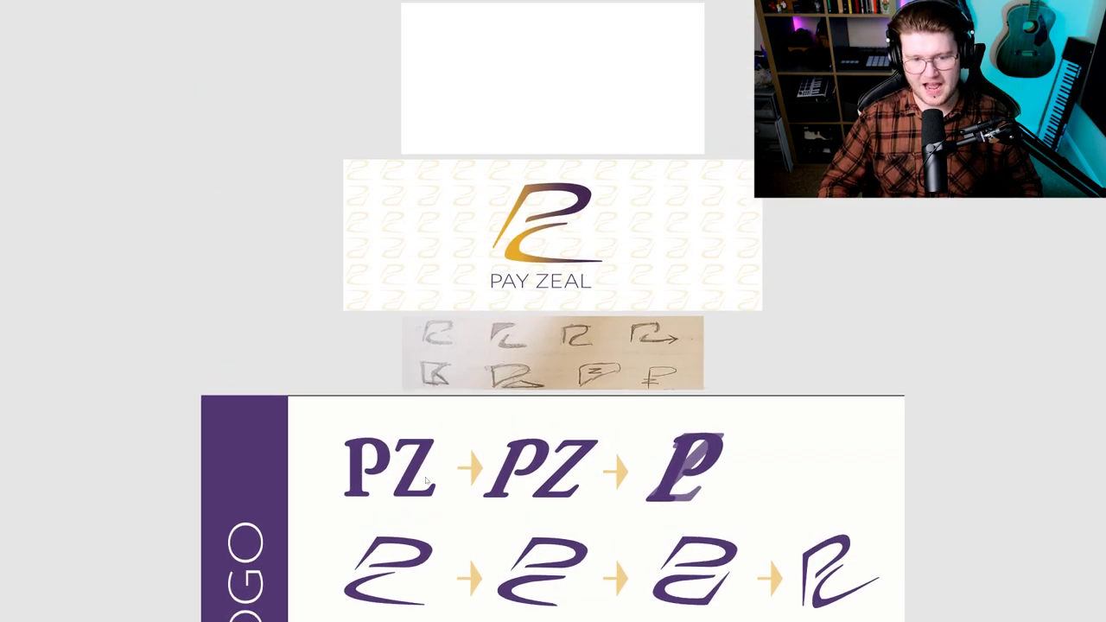
pyautogui.scroll(-10, 394, 462)
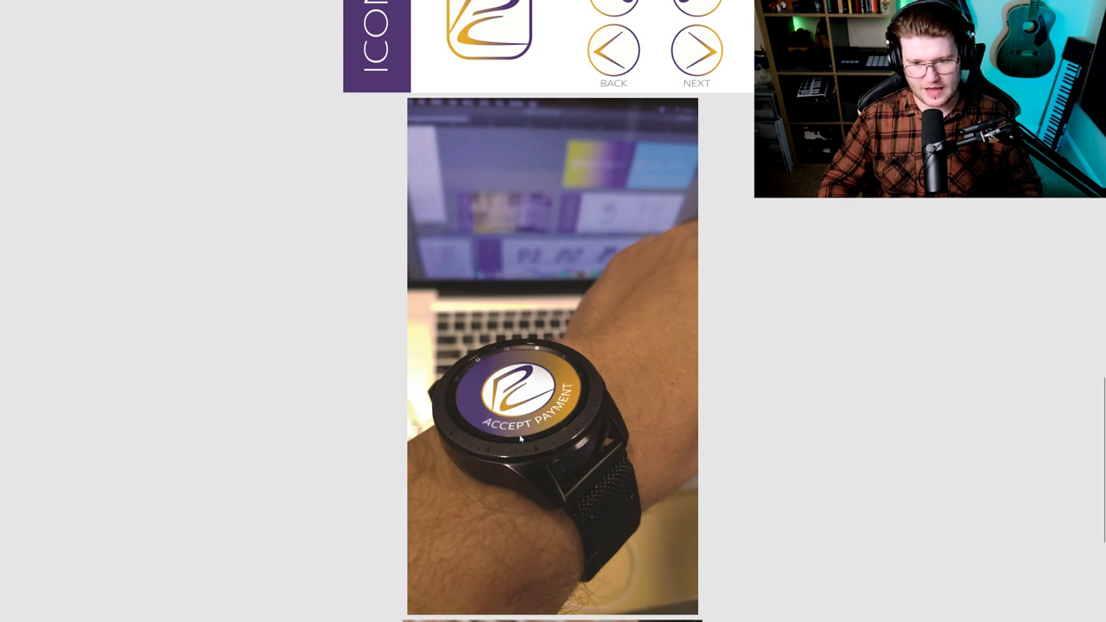
pyautogui.scroll(2, 520, 439)
pyautogui.scroll(1, 520, 439)
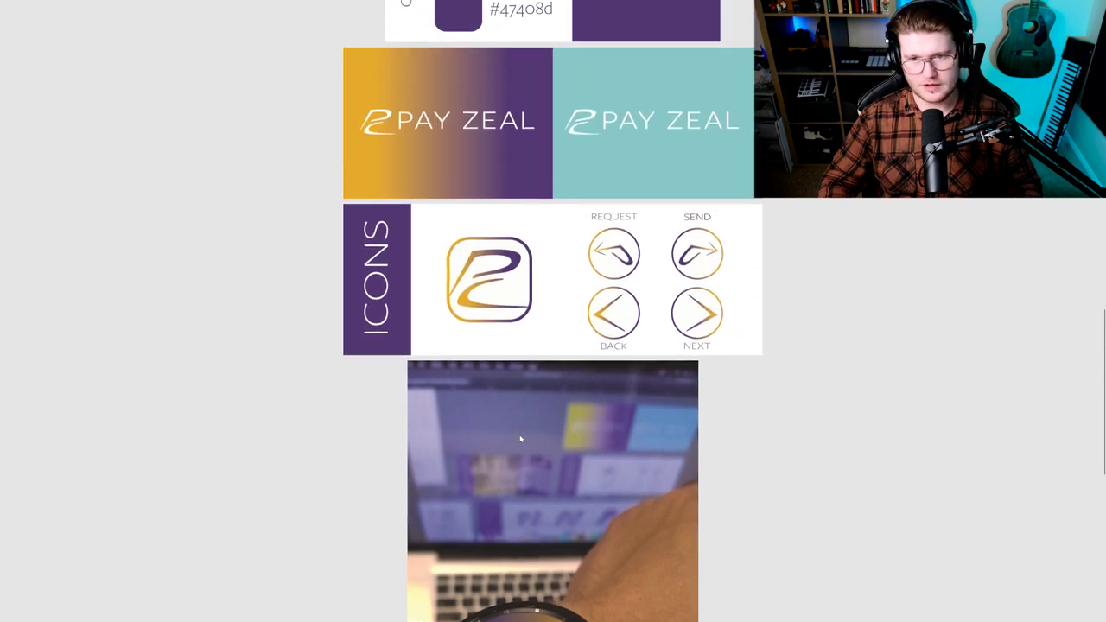
pyautogui.scroll(2, 706, 331)
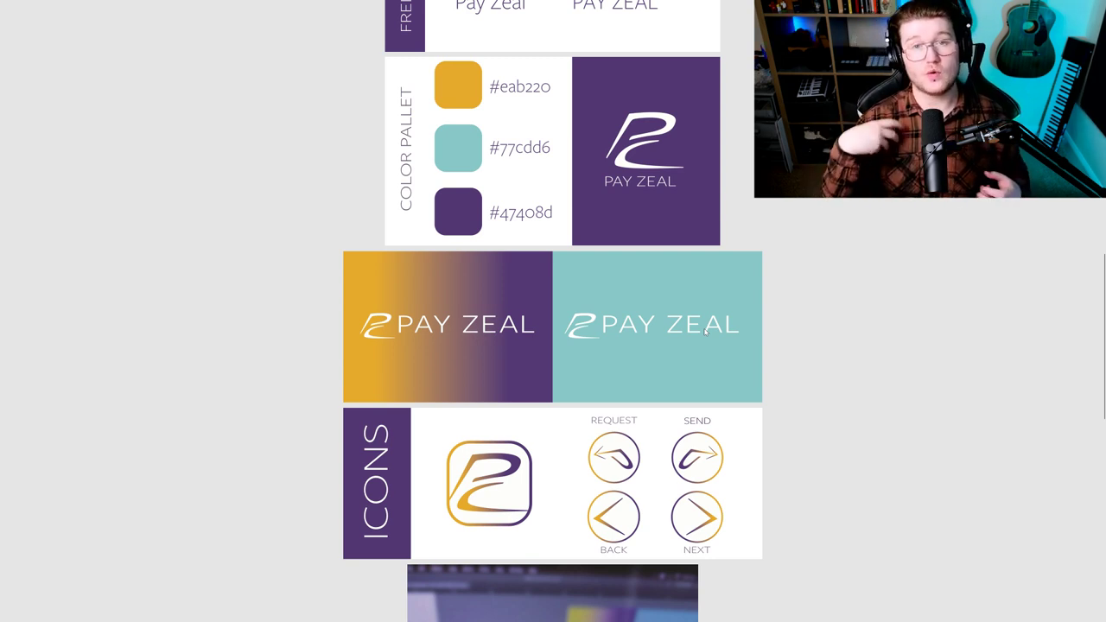
pyautogui.scroll(-4, 757, 337)
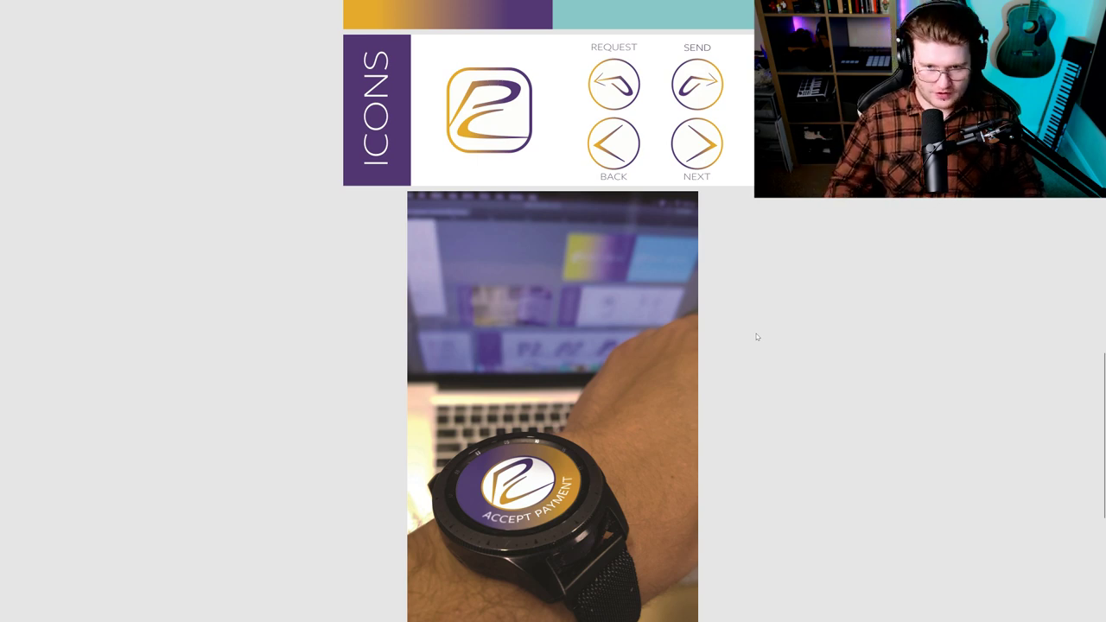
pyautogui.scroll(10, 757, 337)
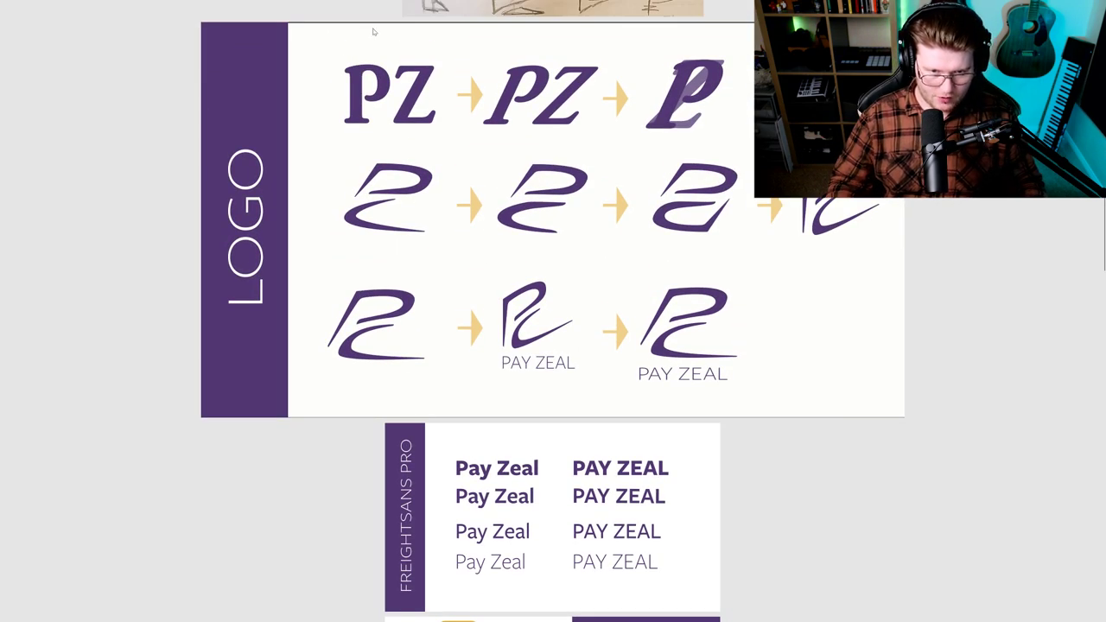
pyautogui.scroll(-12, 493, 141)
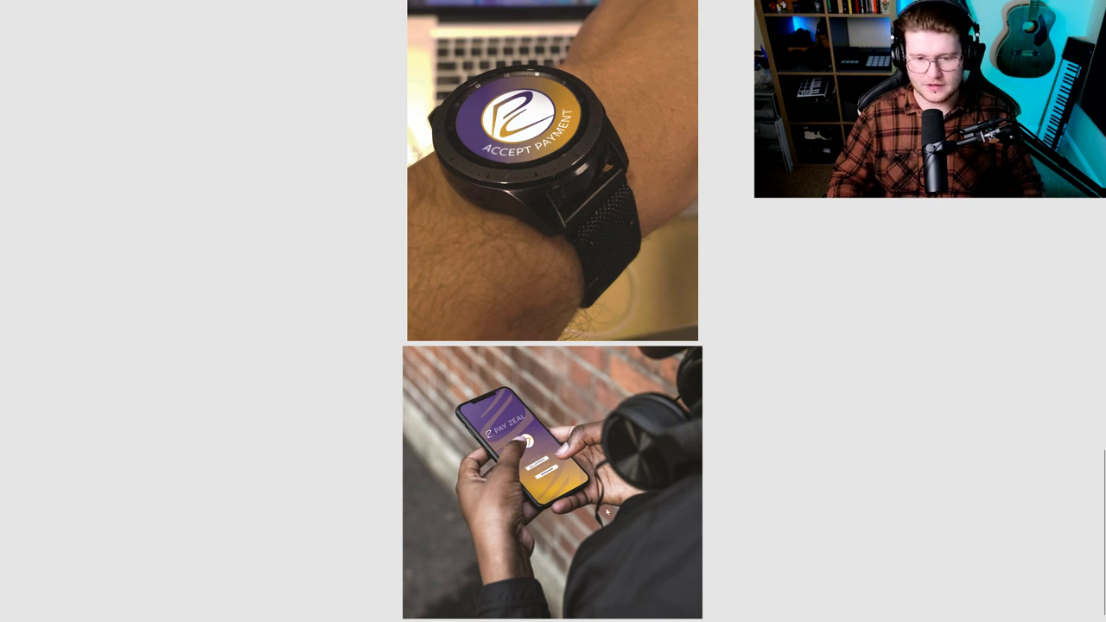
pyautogui.scroll(2, 607, 511)
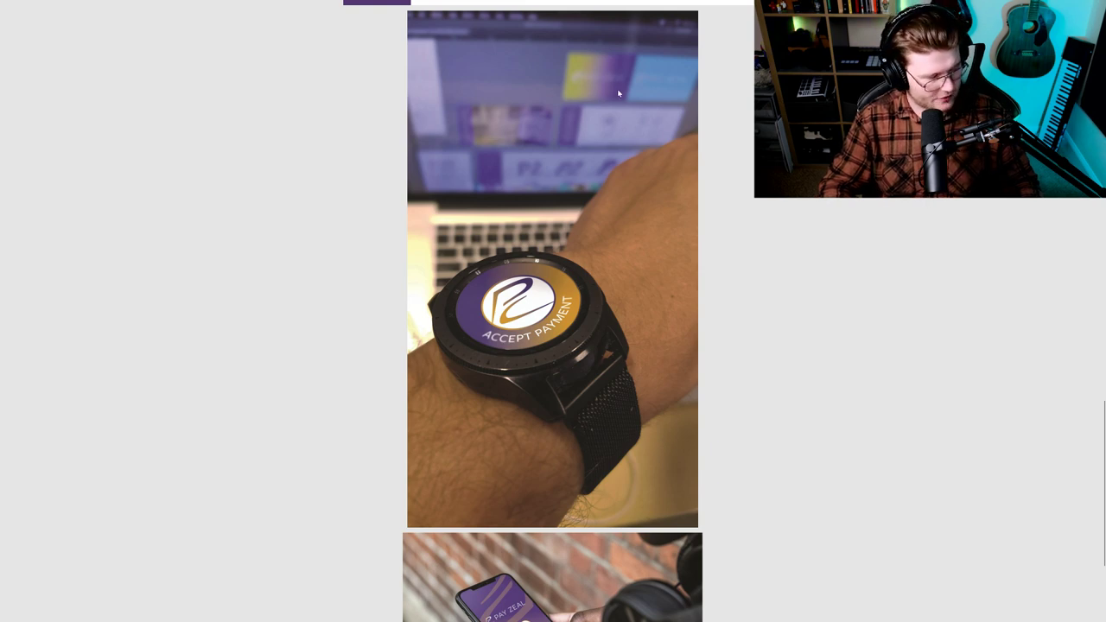
pyautogui.scroll(20, 618, 93)
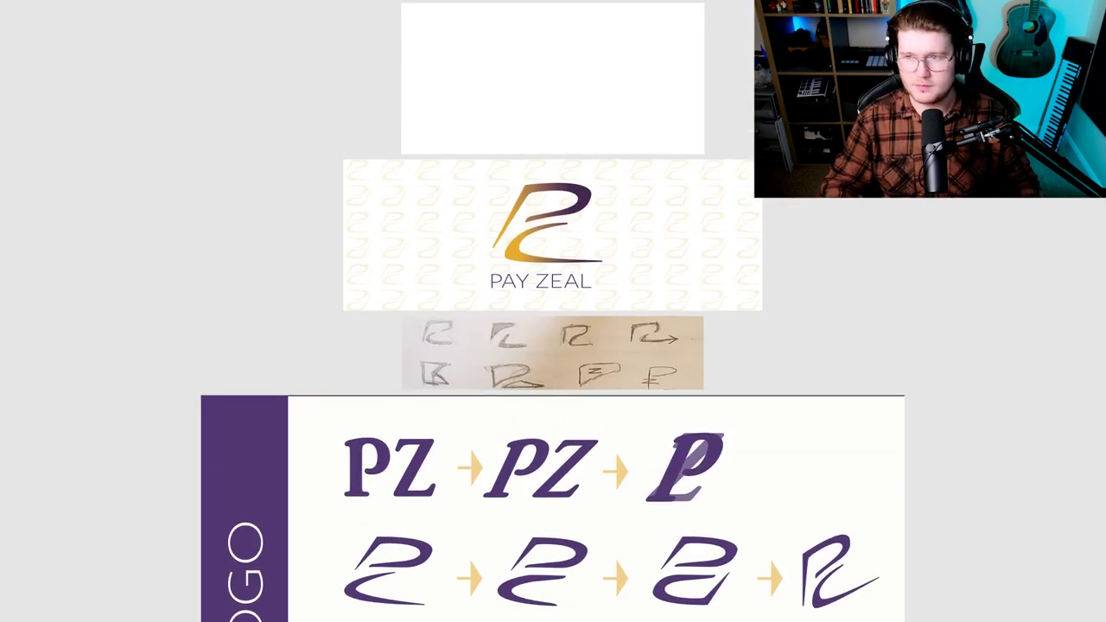
pyautogui.moveTo(432, 2)
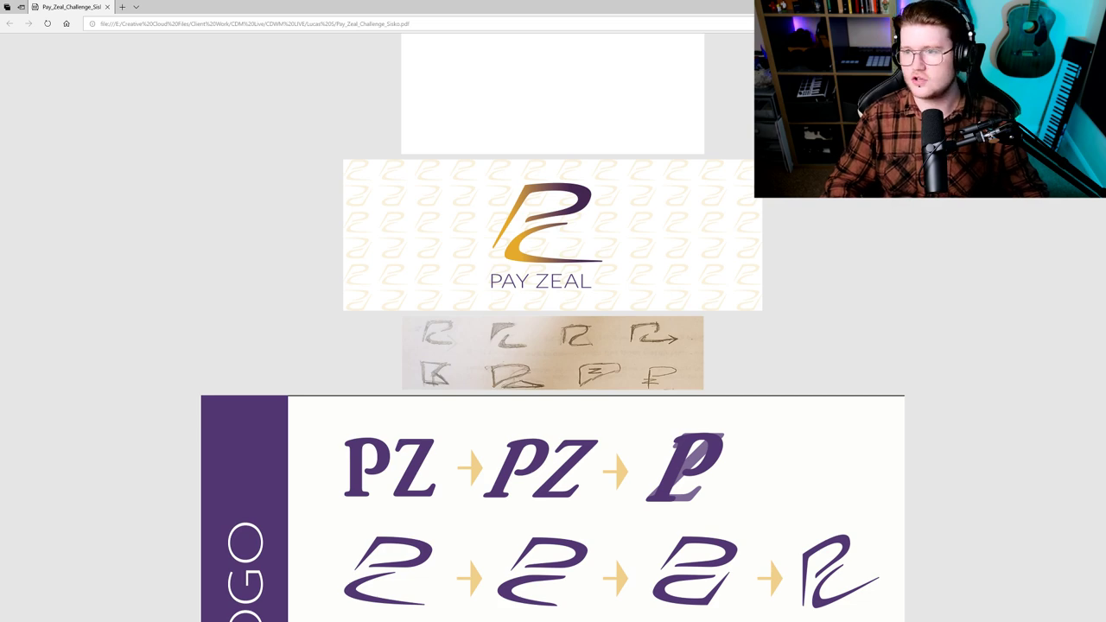
pyautogui.press('F11')
pyautogui.hotkey('alt', 'F4')
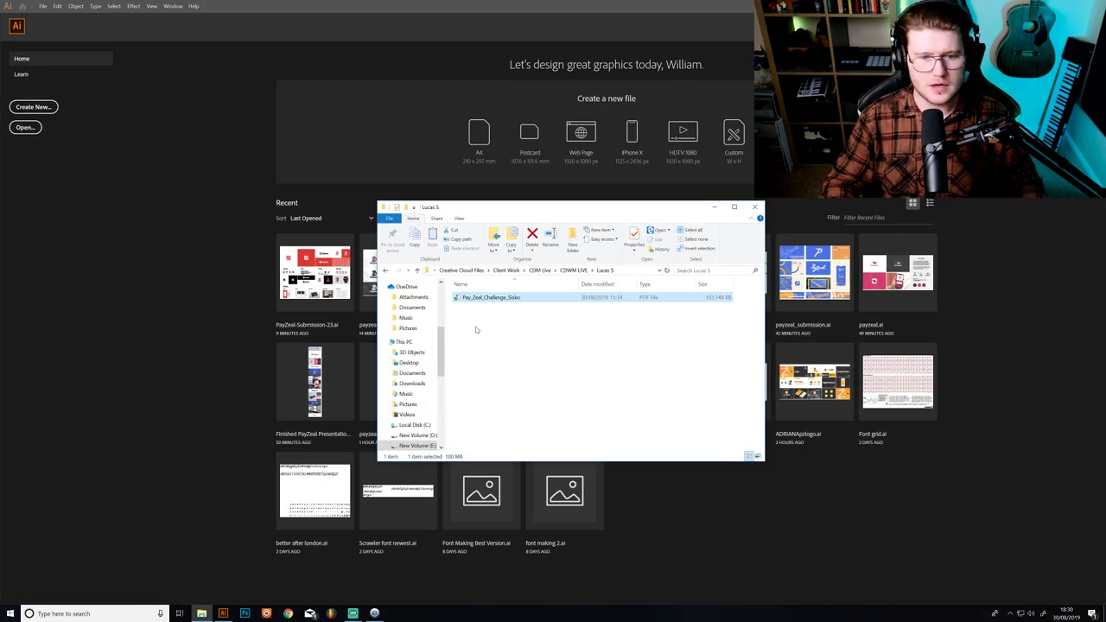
pyautogui.click(385, 271)
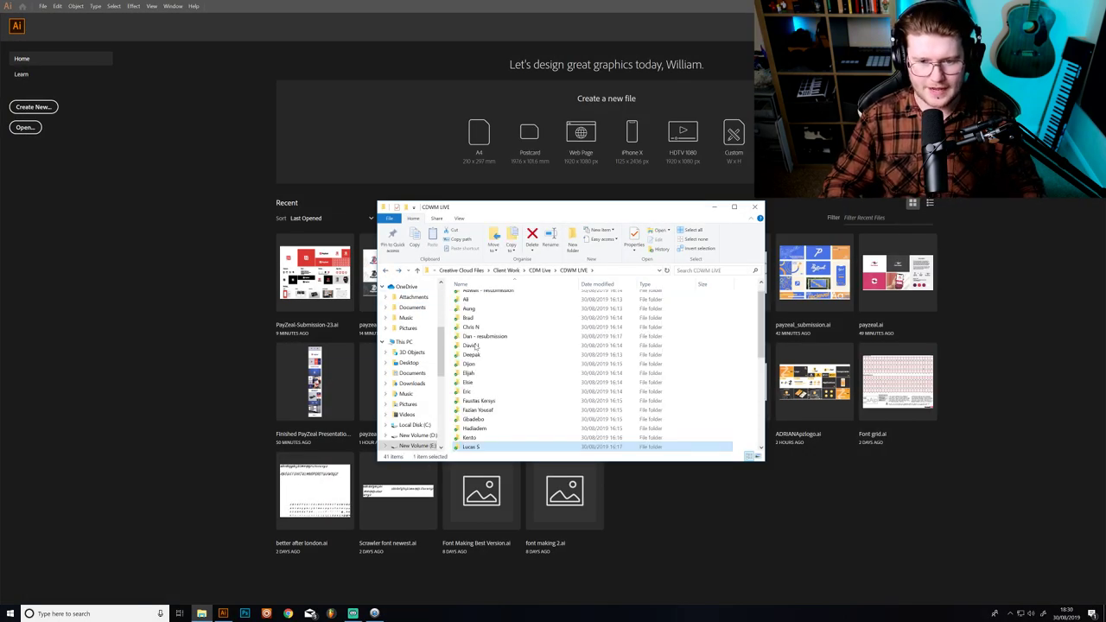
pyautogui.scroll(-1, 517, 428)
pyautogui.doubleClick(516, 428)
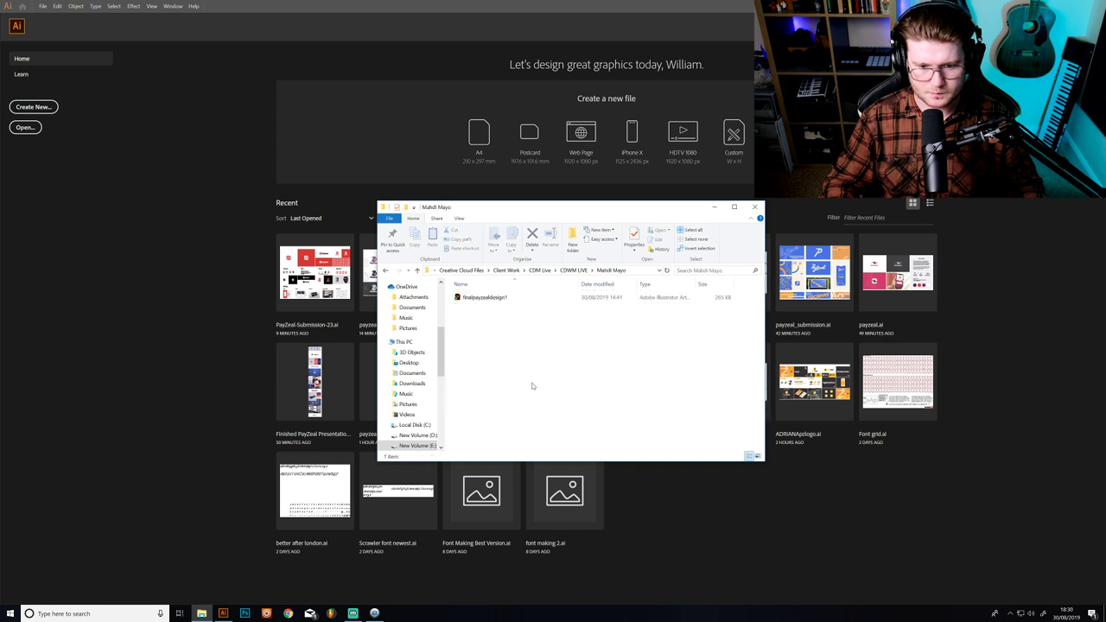
pyautogui.doubleClick(484, 297)
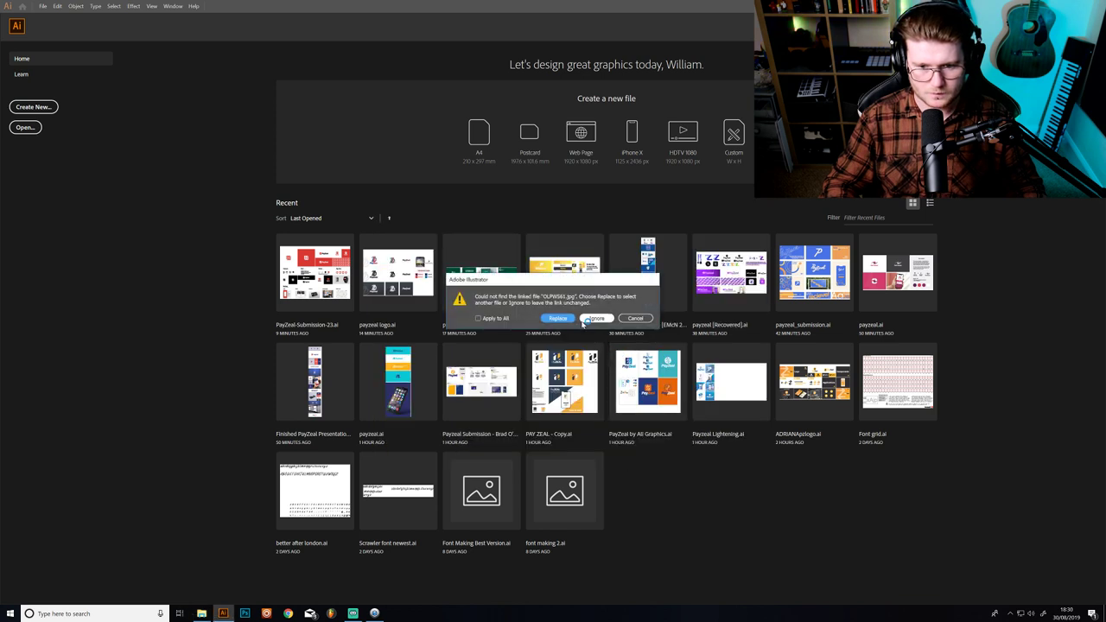
# - Ignore both missing linked images and close the Missing Fonts warning
pyautogui.click(594, 319)
pyautogui.click(594, 318)
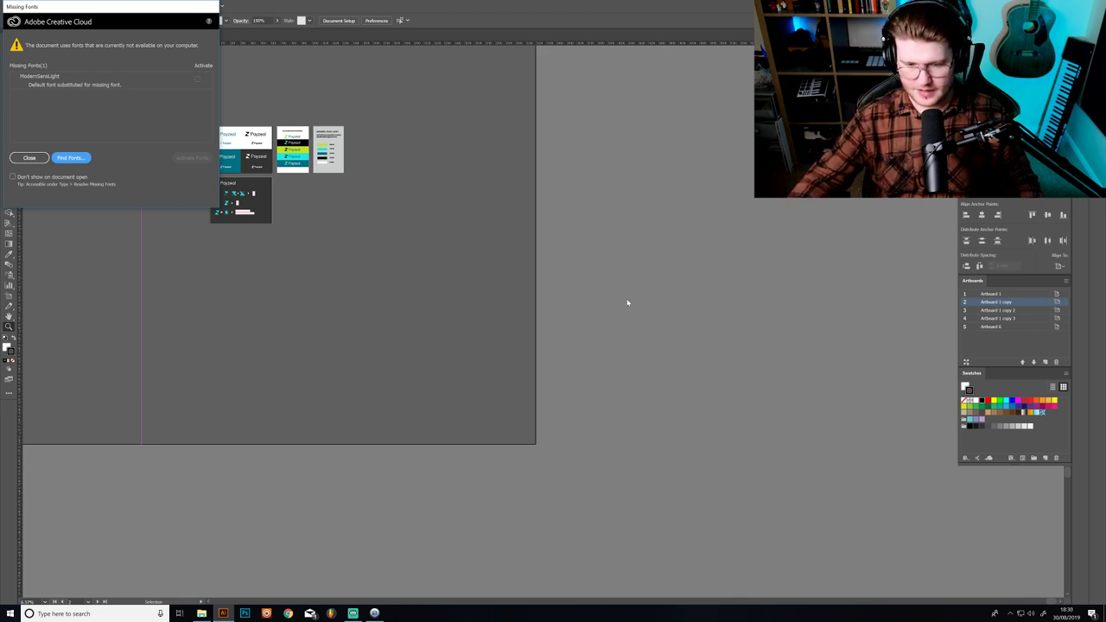
pyautogui.click(28, 157)
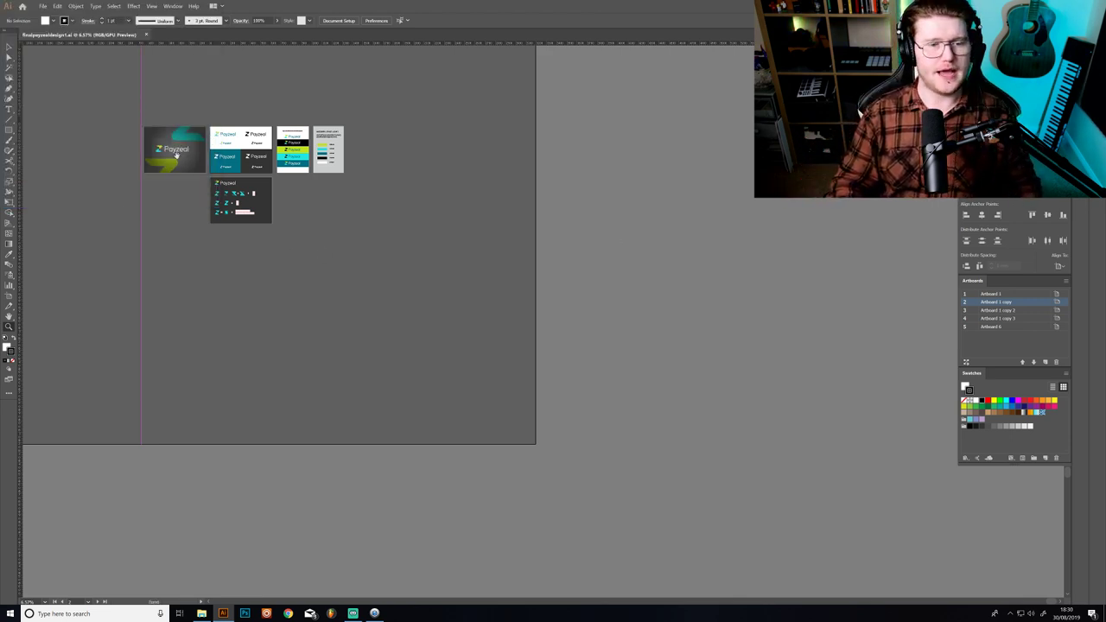
# - Fit all artboards in view, then zoom in on the first Payzeal artboard's chevron logo
pyautogui.moveTo(195, 169); pyautogui.dragTo(474, 249)
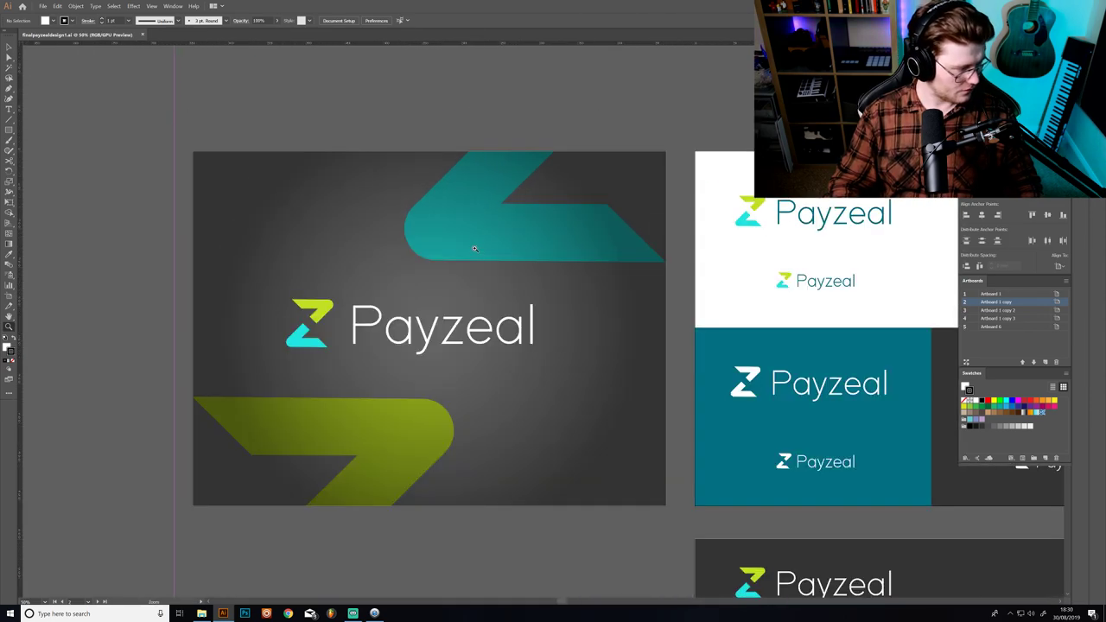
pyautogui.hscroll(2, 475, 252)
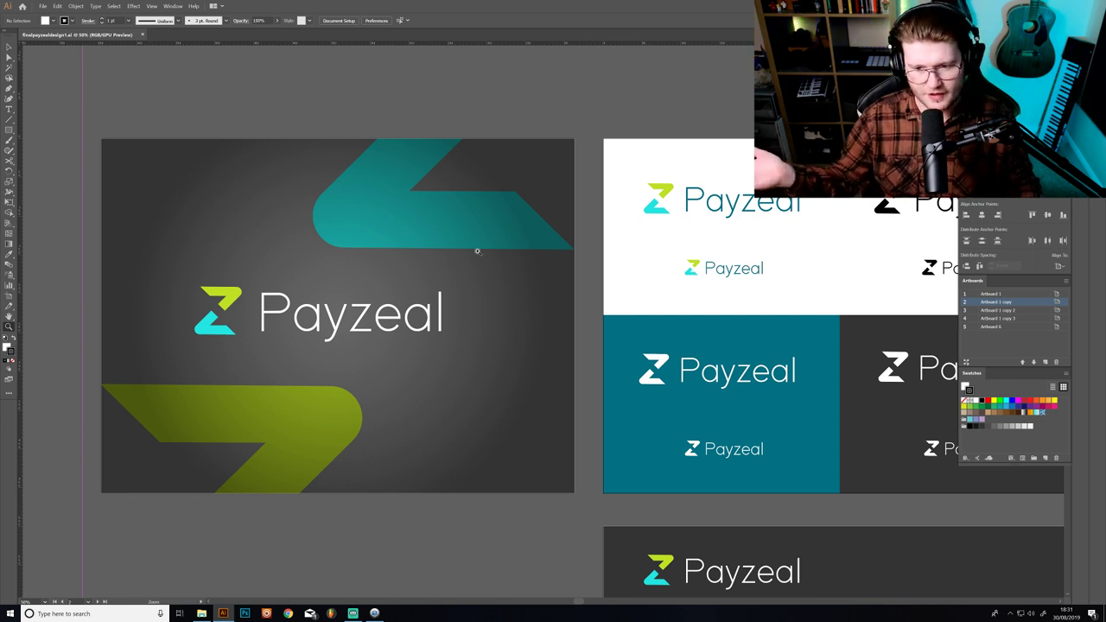
pyautogui.hotkey('ctrl', 'alt', '0')
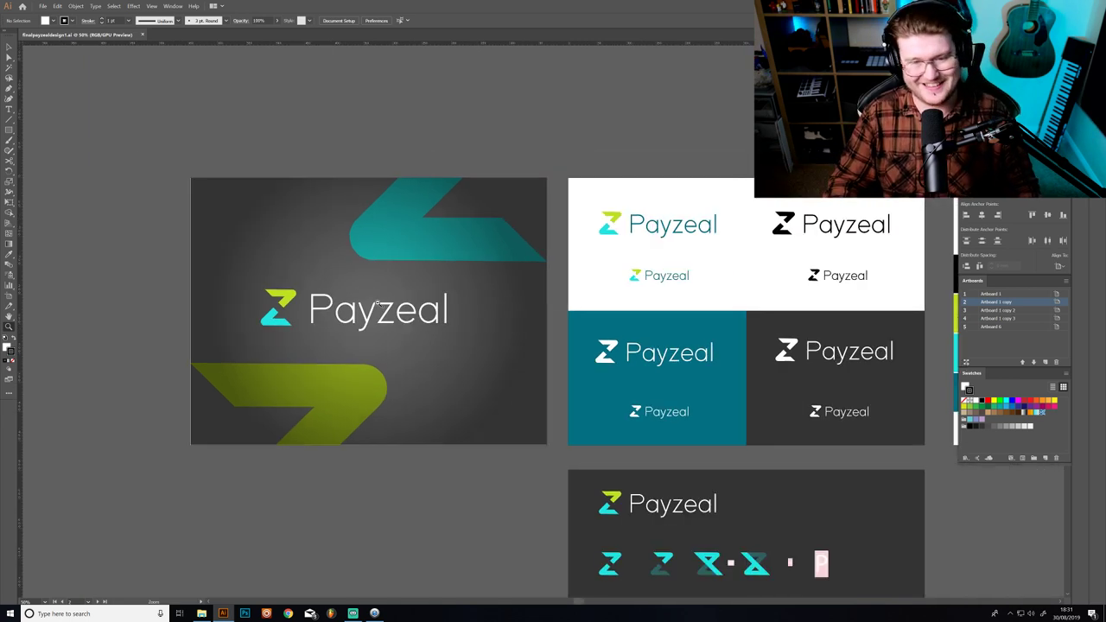
pyautogui.hotkey('alt', 'Tab')
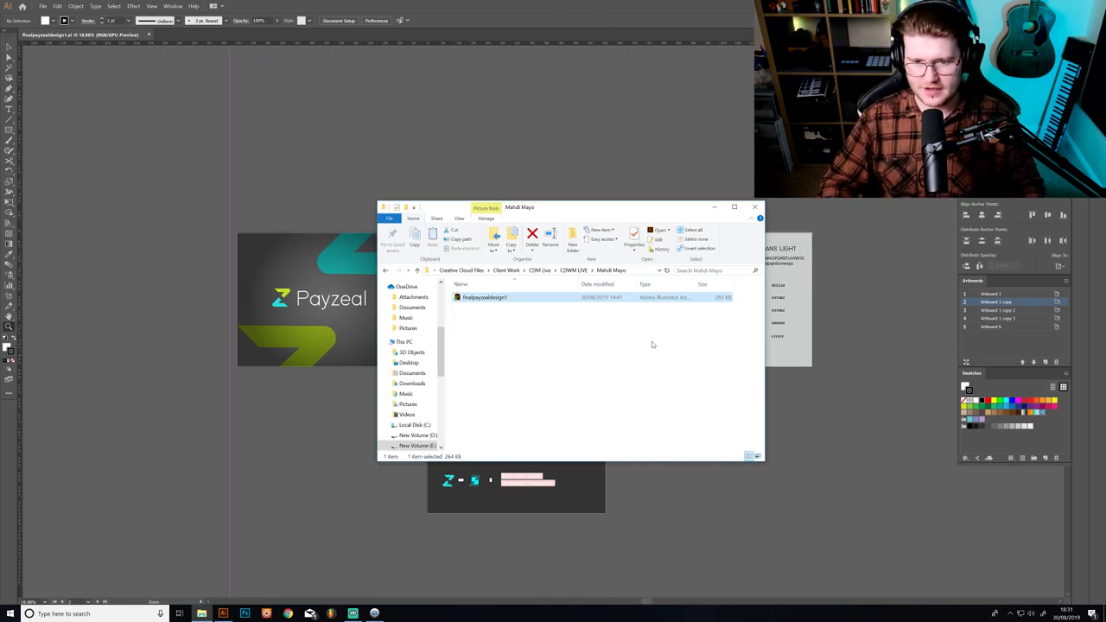
pyautogui.hotkey('alt', 'Tab')
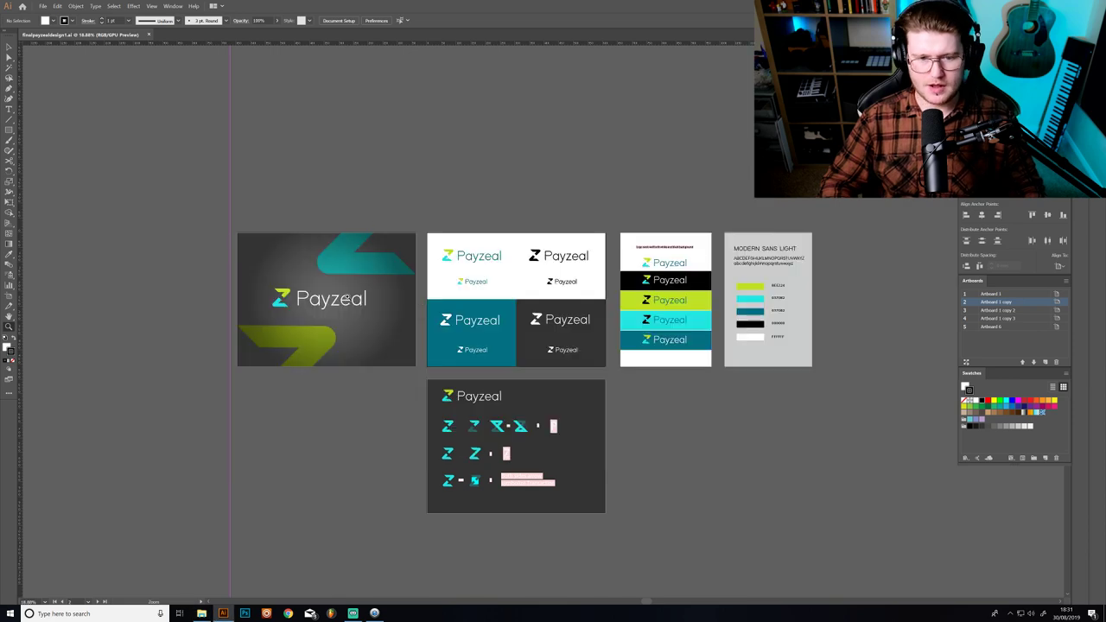
pyautogui.moveTo(403, 311); pyautogui.dragTo(476, 313)
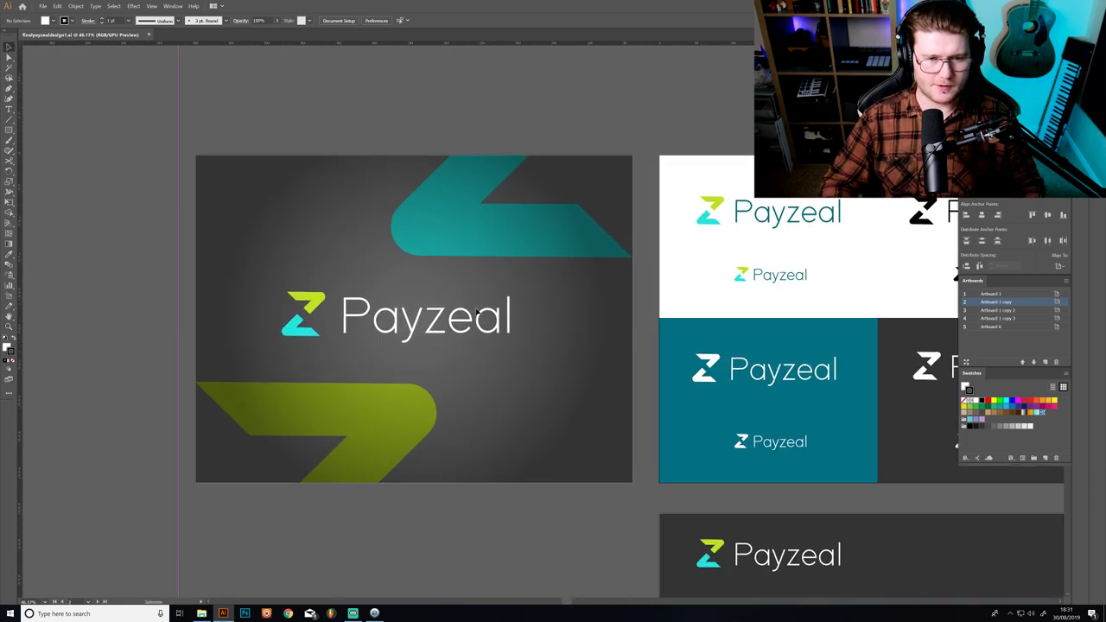
pyautogui.moveTo(533, 365); pyautogui.dragTo(400, 316)
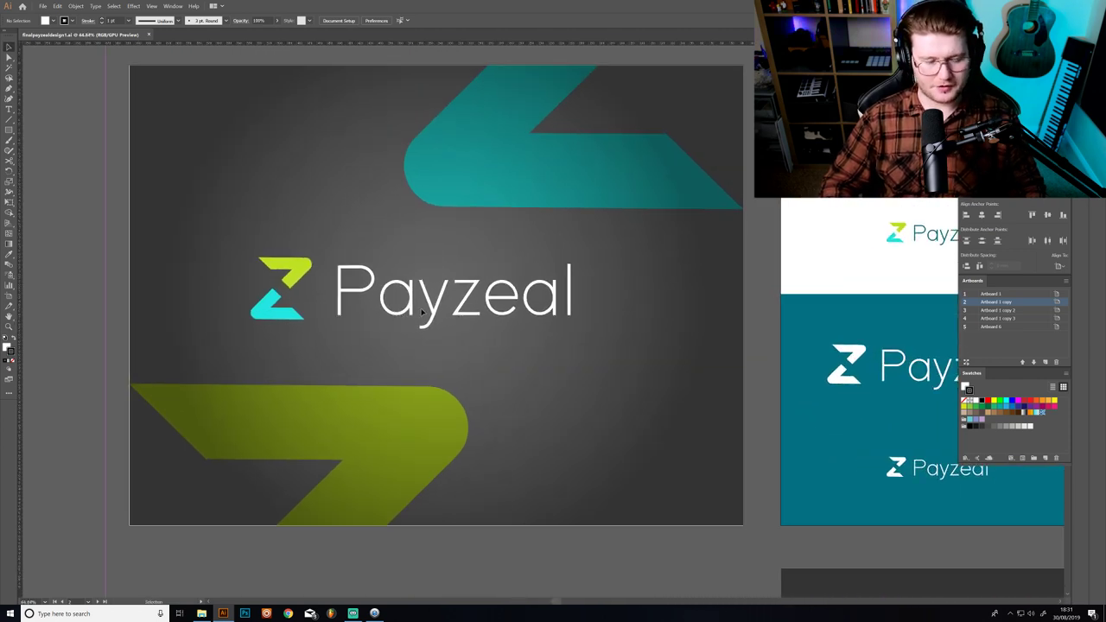
# - Ungroup the Payzeal wordmark and nudge the 'ayzeal' letters left toward the P
pyautogui.click(409, 297)
pyautogui.rightClick(407, 293)
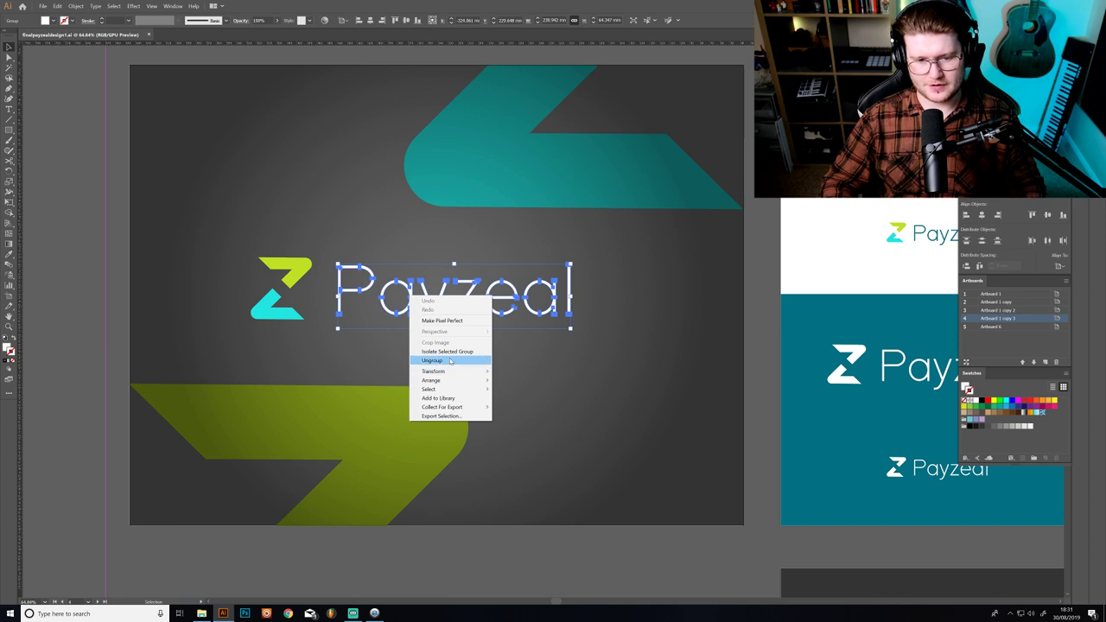
pyautogui.click(399, 318)
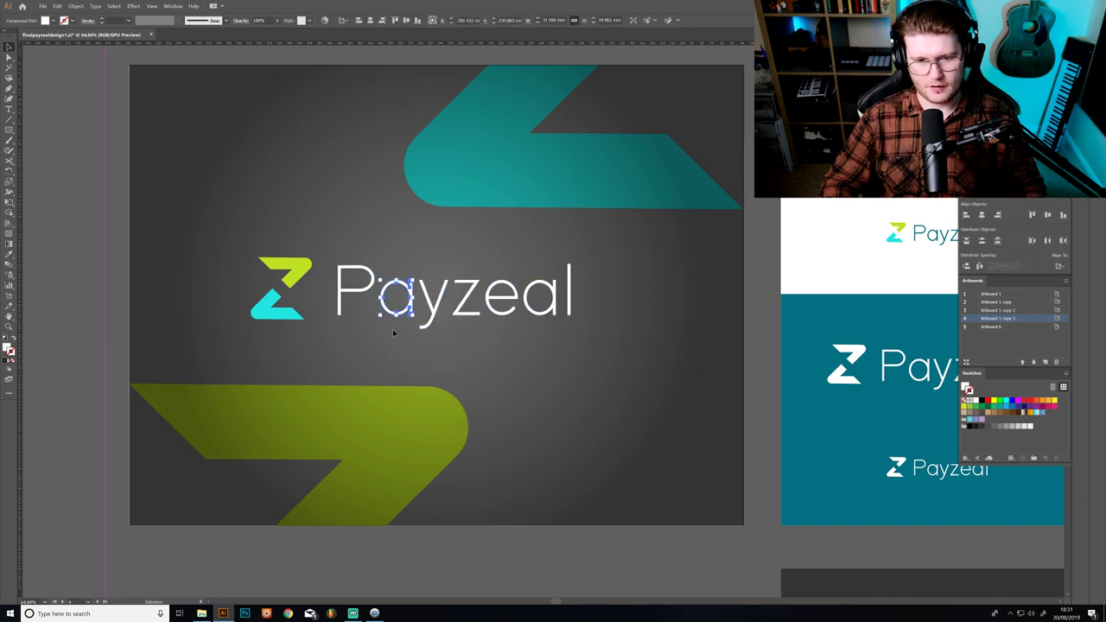
pyautogui.click(395, 311)
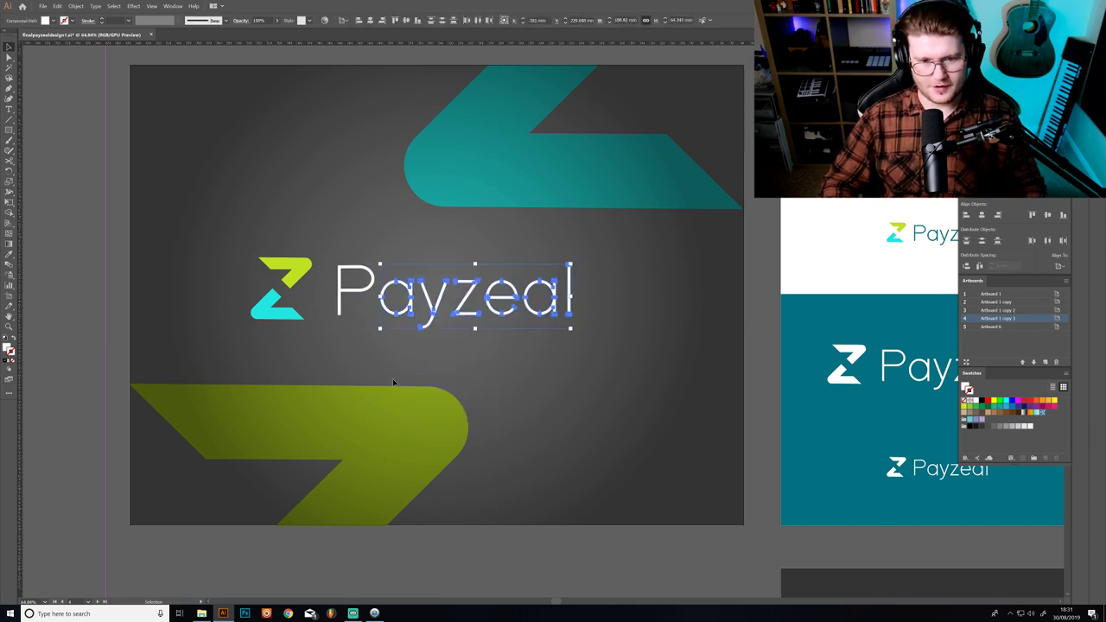
pyautogui.press('Left')
pyautogui.press('Left')
pyautogui.press('Left')
pyautogui.press('Left')
pyautogui.press('Left')
pyautogui.press('Left')
pyautogui.press('Left')
pyautogui.press('Left')
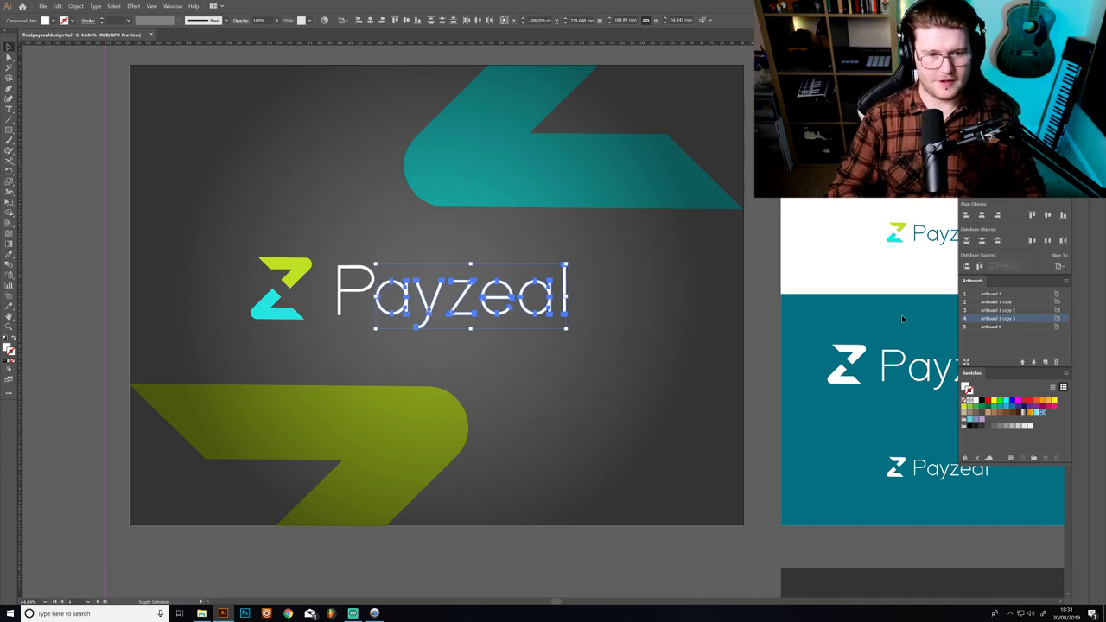
pyautogui.click(618, 293)
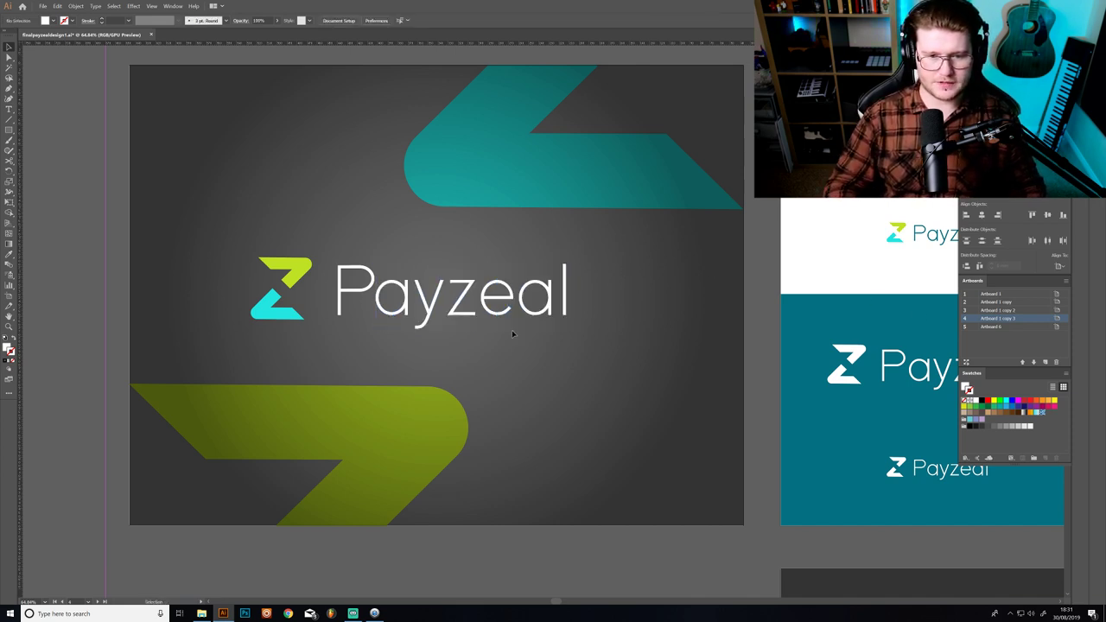
pyautogui.moveTo(513, 333); pyautogui.dragTo(596, 285)
pyautogui.scroll(1, 641, 393)
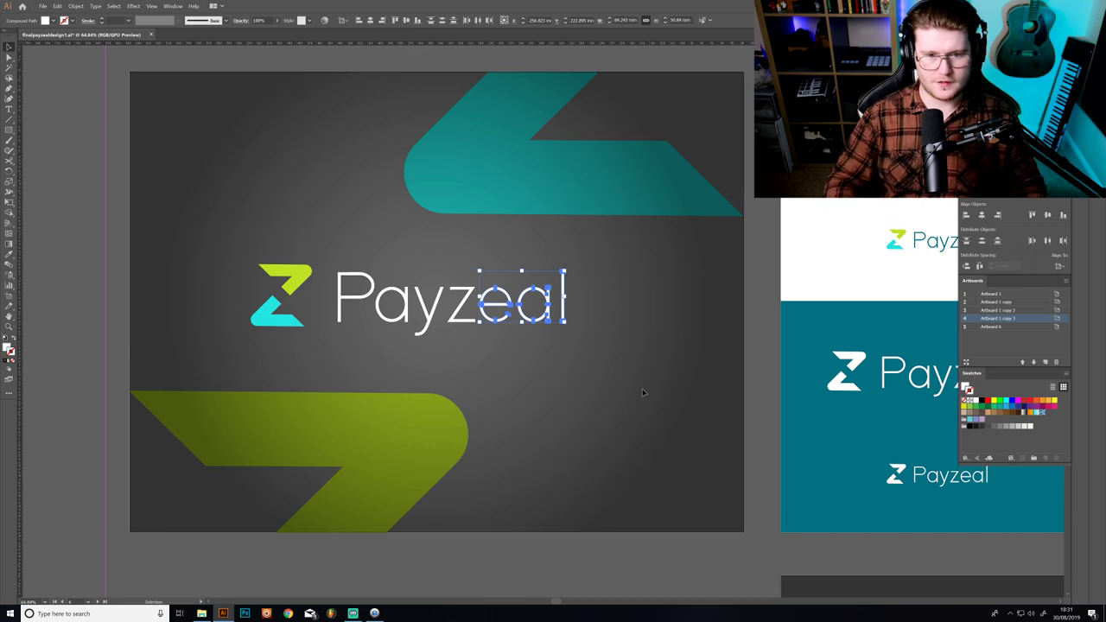
pyautogui.click(603, 377)
# - Zoom in and select the Z mark group on the logo artboard
pyautogui.press('z')
pyautogui.scroll(-6, 551, 318)
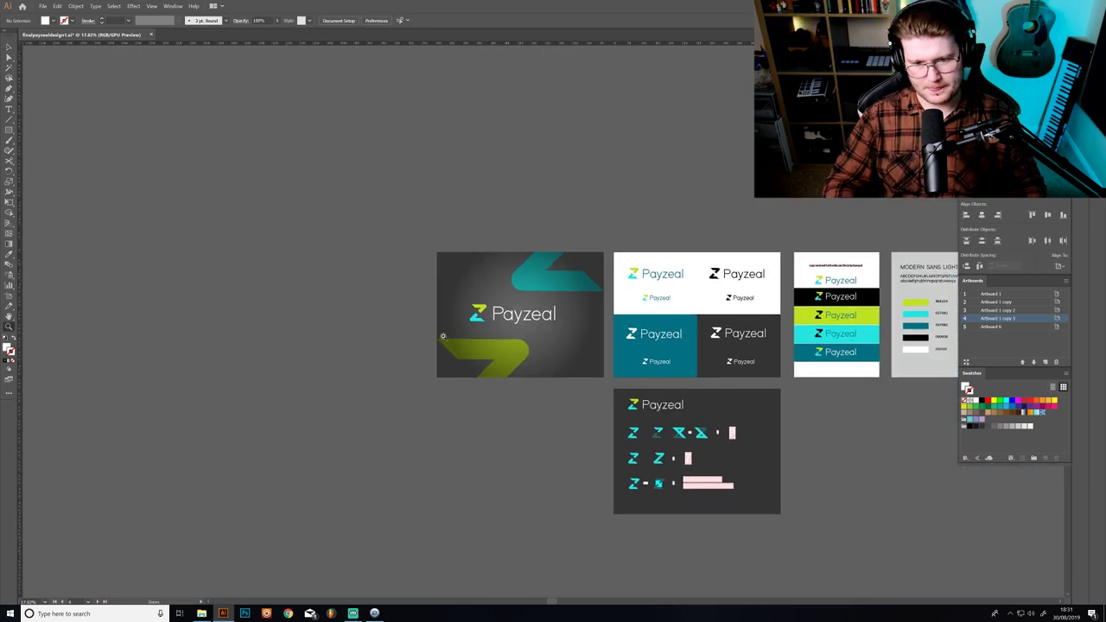
pyautogui.scroll(4, 550, 319)
pyautogui.moveTo(592, 294); pyautogui.dragTo(377, 325)
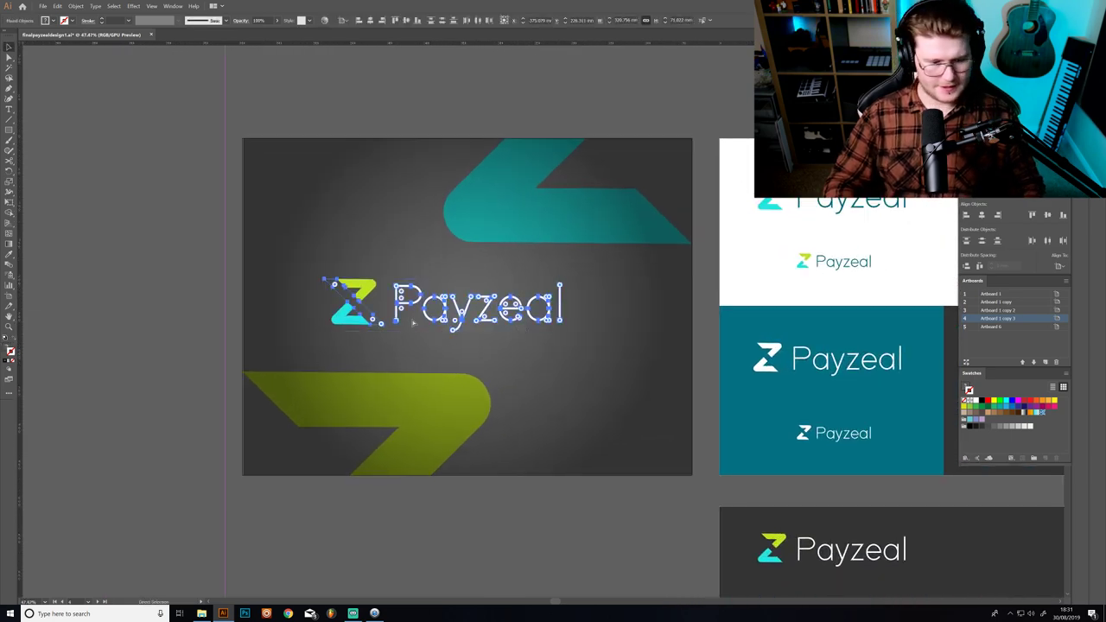
pyautogui.click(377, 325)
pyautogui.scroll(5, 345, 297)
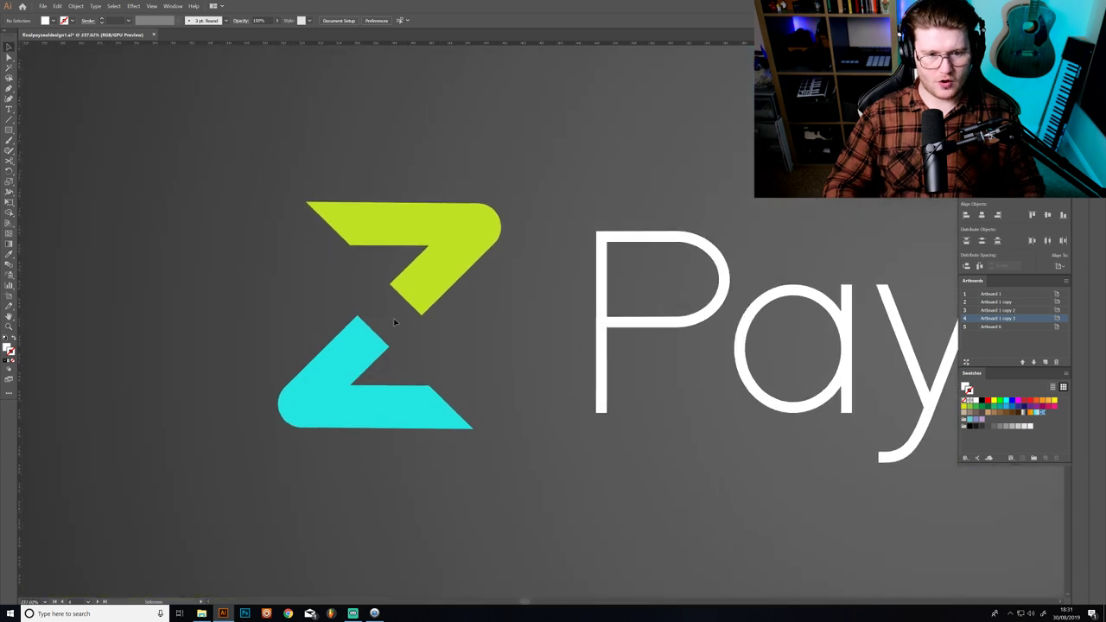
pyautogui.click(457, 432)
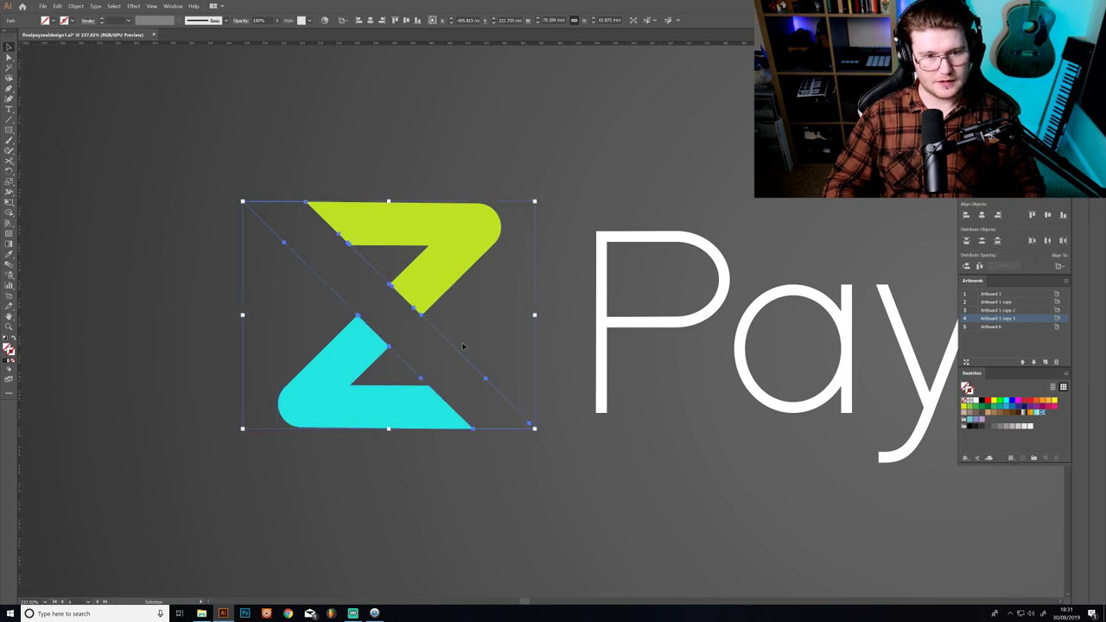
pyautogui.click(489, 345)
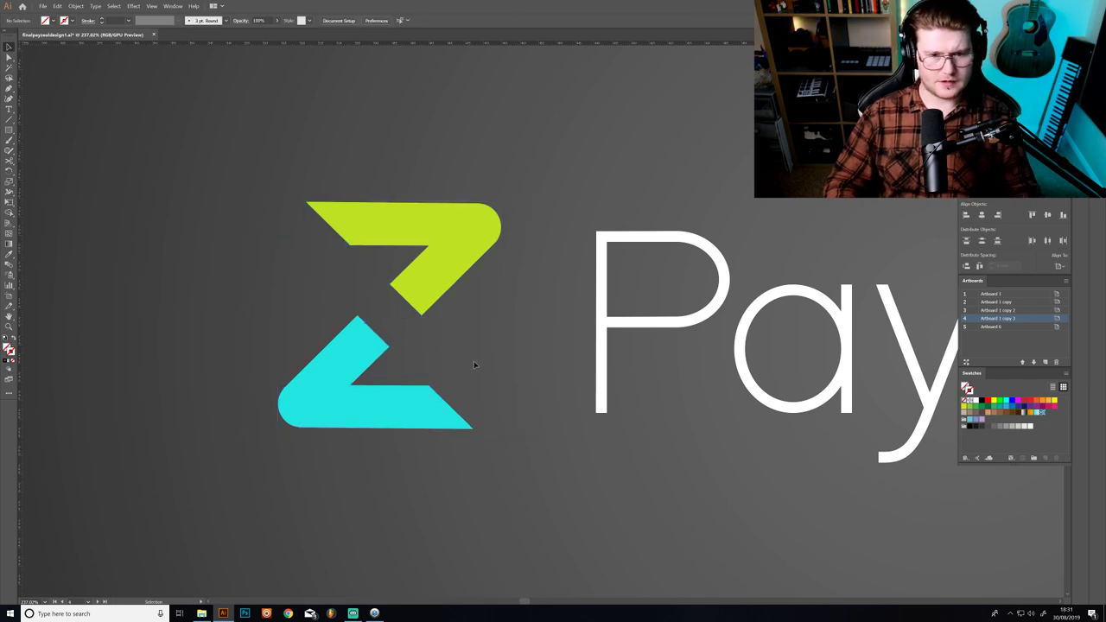
# - Select the cyan Z shape, then the whole Z mark, zooming out to all artboards
pyautogui.click(424, 384)
pyautogui.hotkey('ctrl', 'alt', '0')
pyautogui.scroll(5, 370, 412)
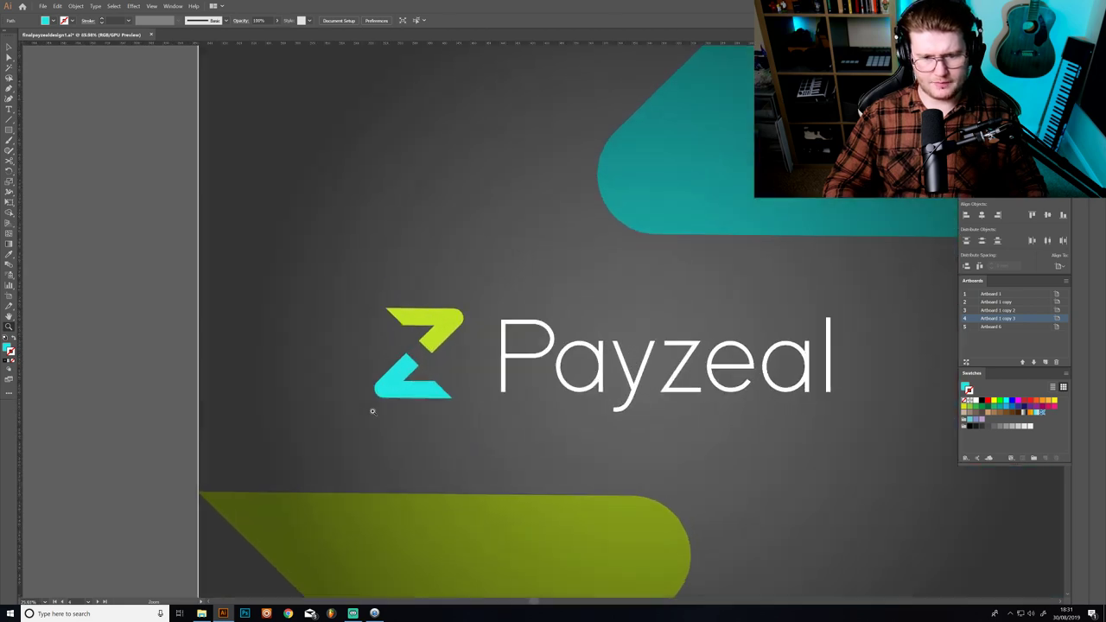
pyautogui.hotkey('ctrl', 'alt', '0')
pyautogui.scroll(6, 222, 341)
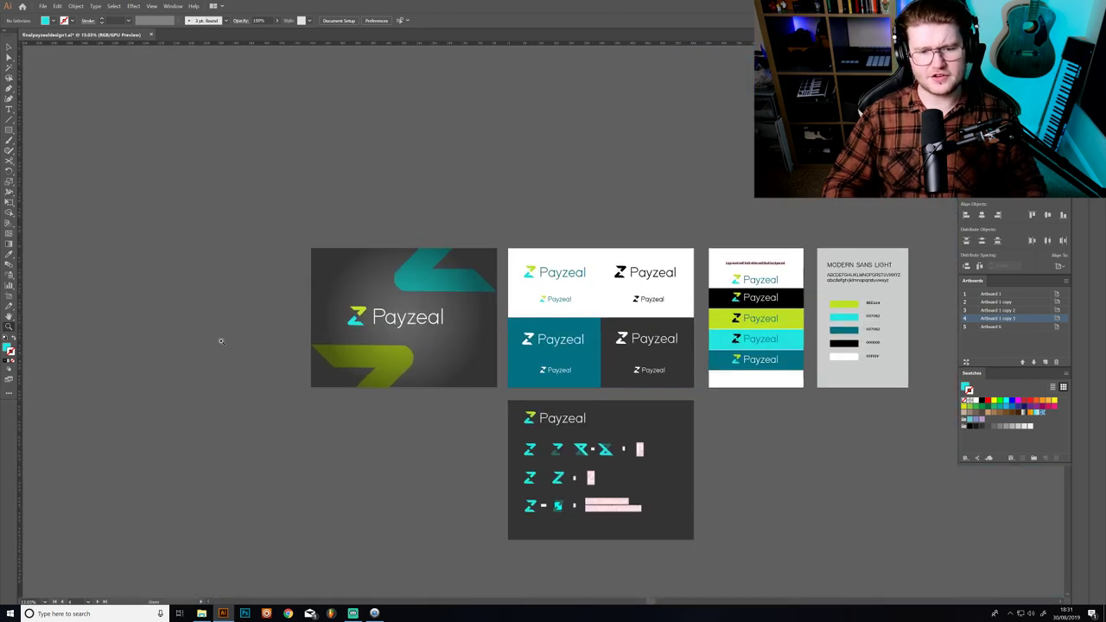
pyautogui.scroll(4, 407, 365)
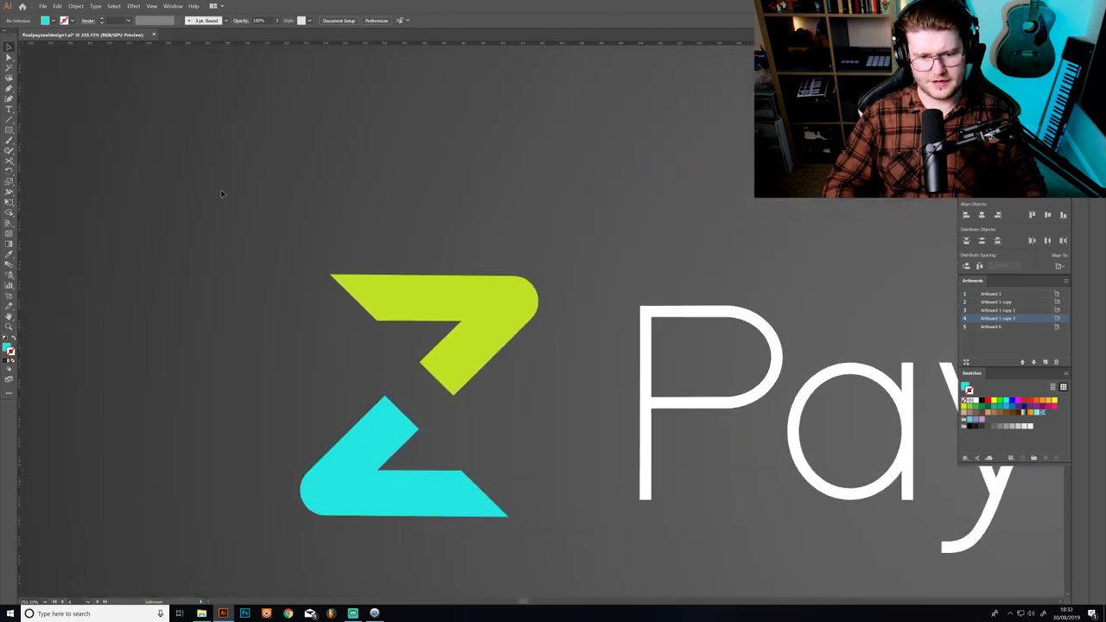
pyautogui.click(413, 442)
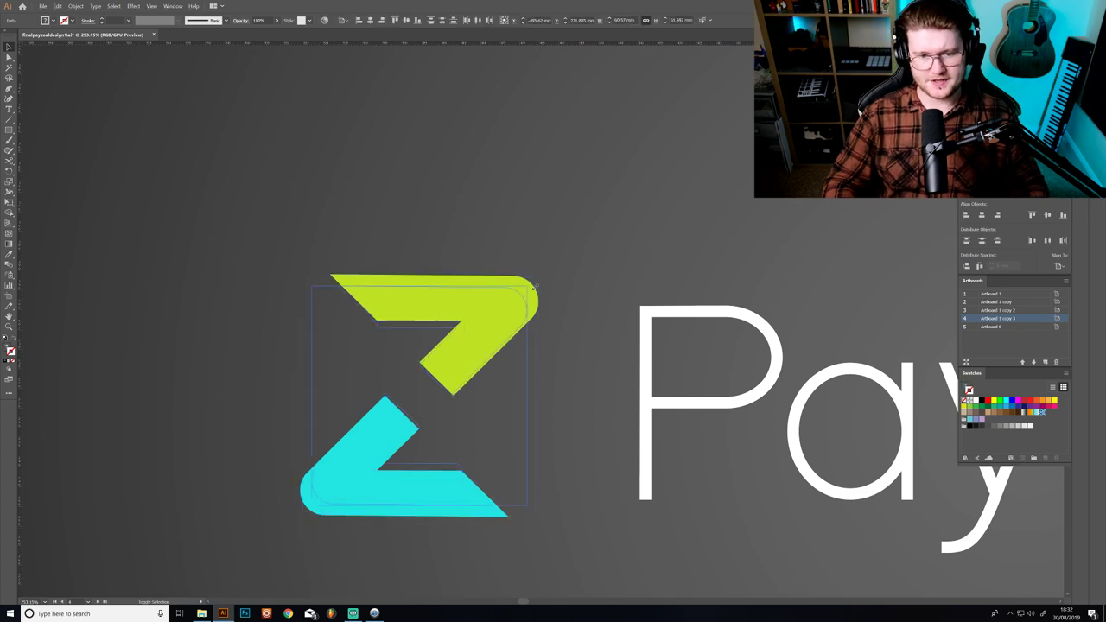
# - With Direct Selection, round the cyan shape's bottom-right corner, then undo it
pyautogui.press('a')
pyautogui.press('v')
pyautogui.press('a')
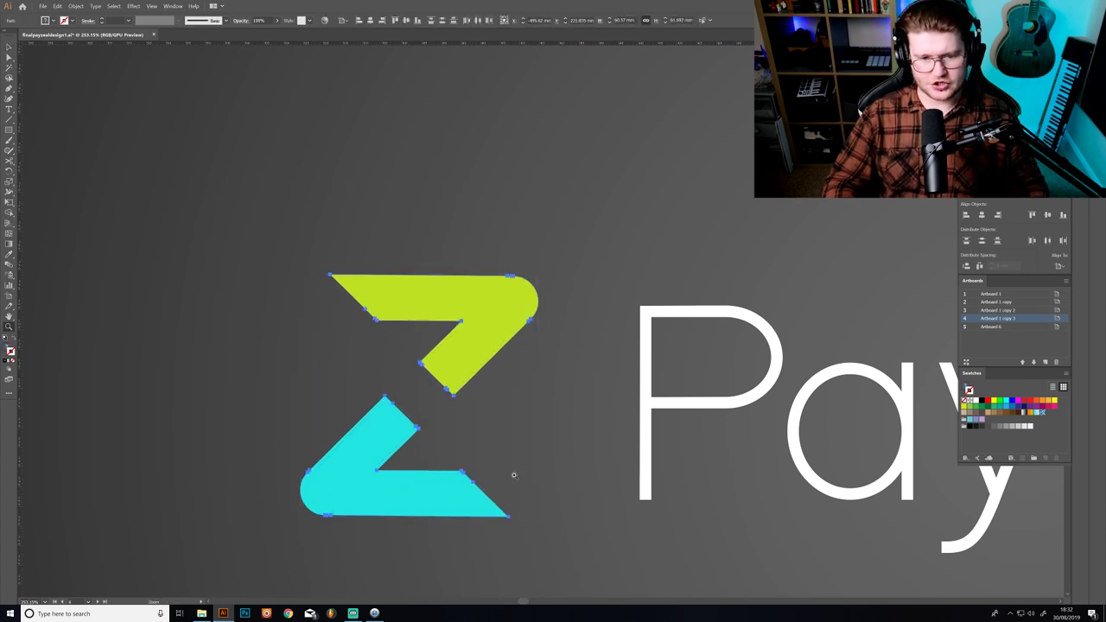
pyautogui.hotkey('ctrl', '0')
pyautogui.scroll(5, 373, 373)
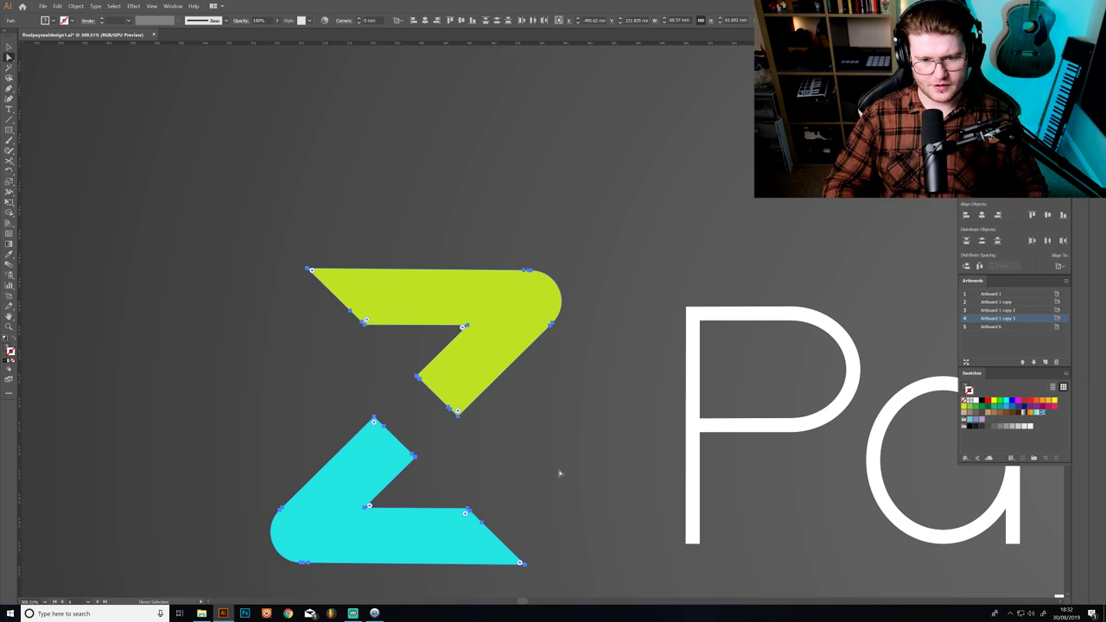
pyautogui.click(523, 564)
pyautogui.moveTo(519, 560); pyautogui.dragTo(499, 544)
pyautogui.click(281, 242)
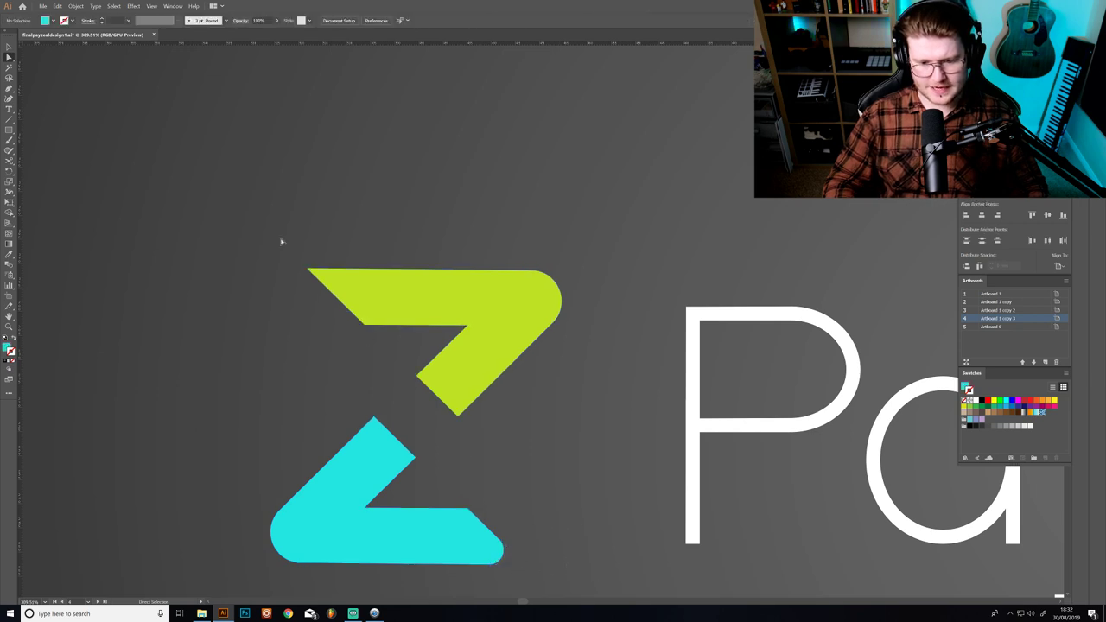
pyautogui.hotkey('ctrl', 'z')
pyautogui.hotkey('ctrl', 'z')
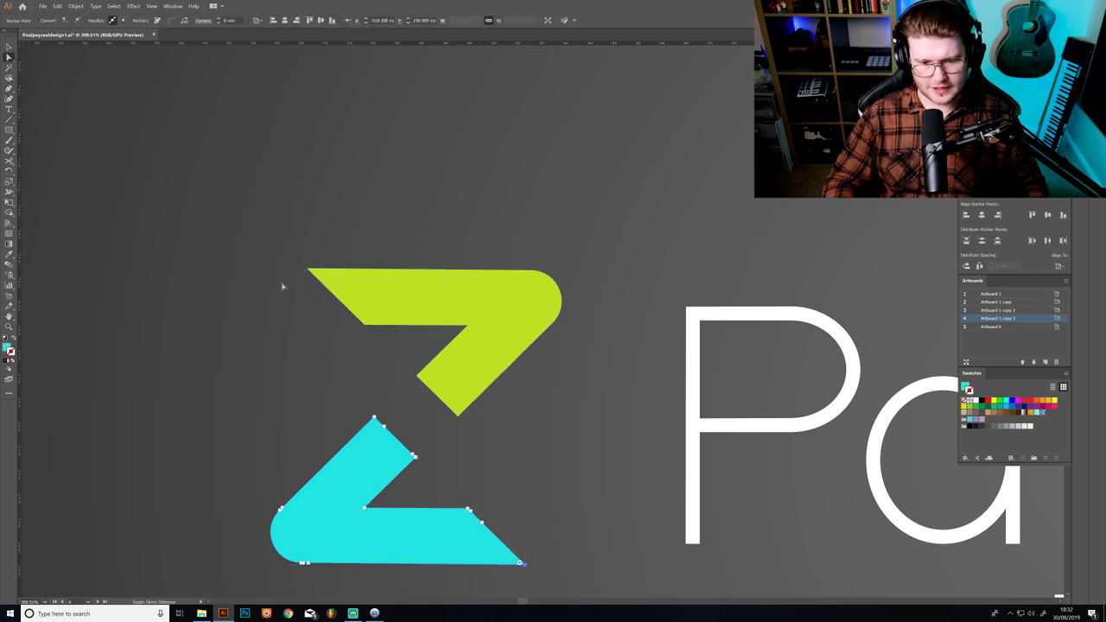
# - Round the outer corner points of the green and cyan Z shapes with the live-corner widget
pyautogui.keyDown('shift'); pyautogui.click(337, 311); pyautogui.keyUp('shift')
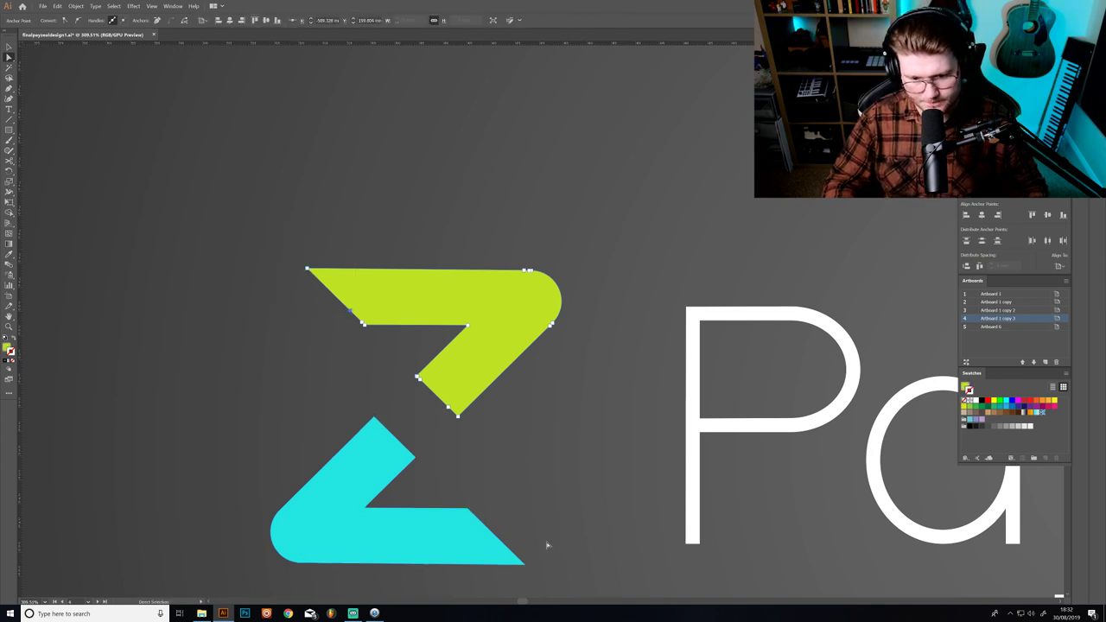
pyautogui.click(499, 579)
pyautogui.moveTo(499, 579); pyautogui.dragTo(247, 247)
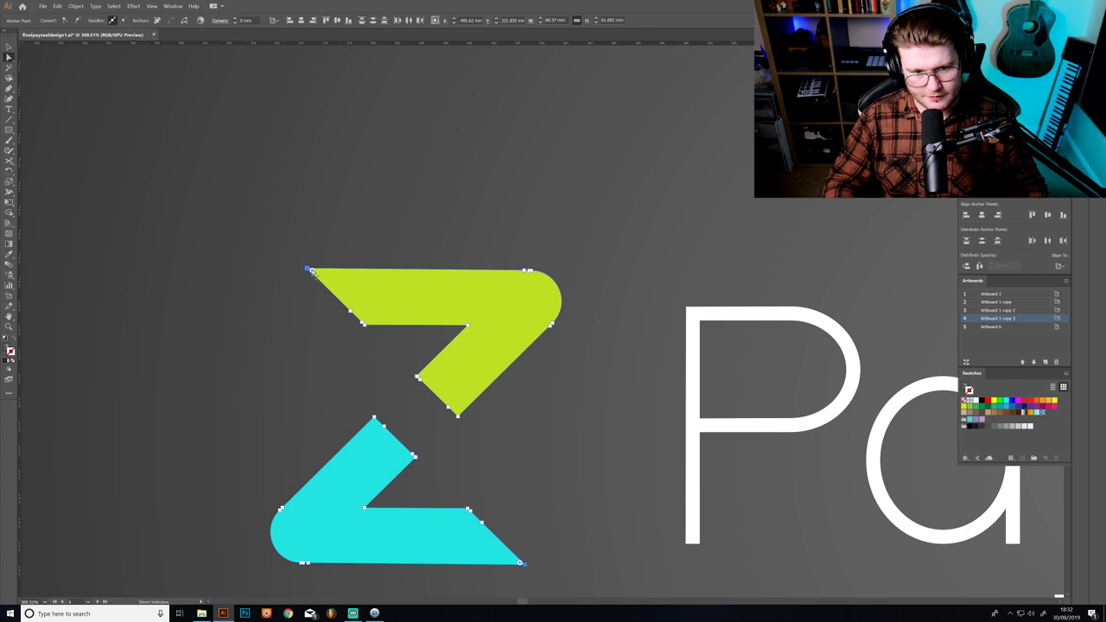
pyautogui.moveTo(349, 285); pyautogui.dragTo(349, 286)
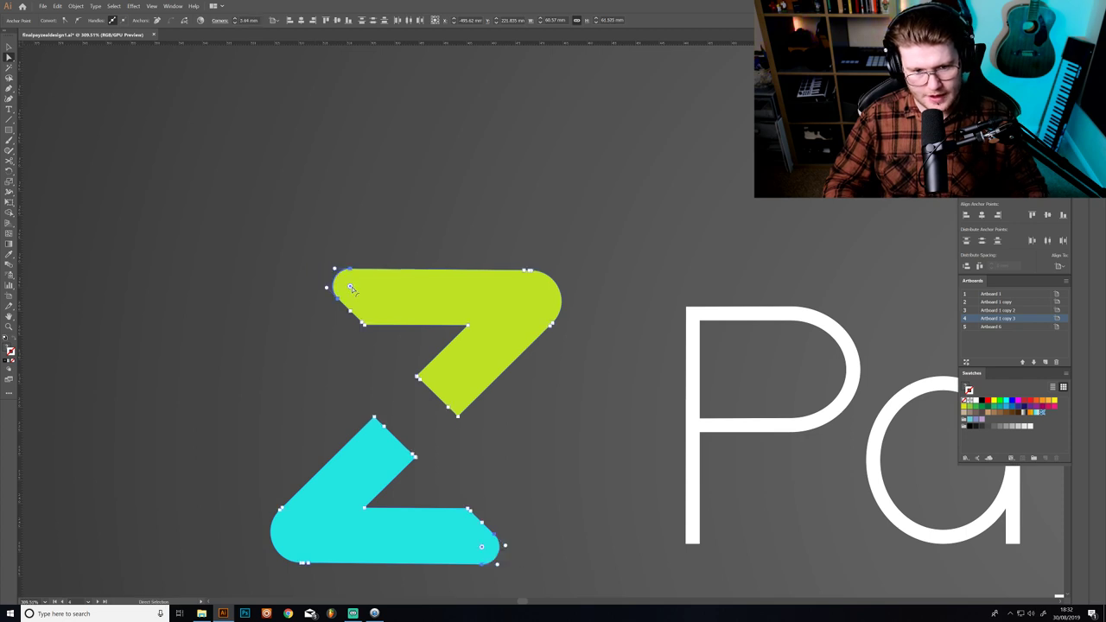
pyautogui.hotkey('ctrl', 'shift', 'a')
pyautogui.scroll(-6, 366, 388)
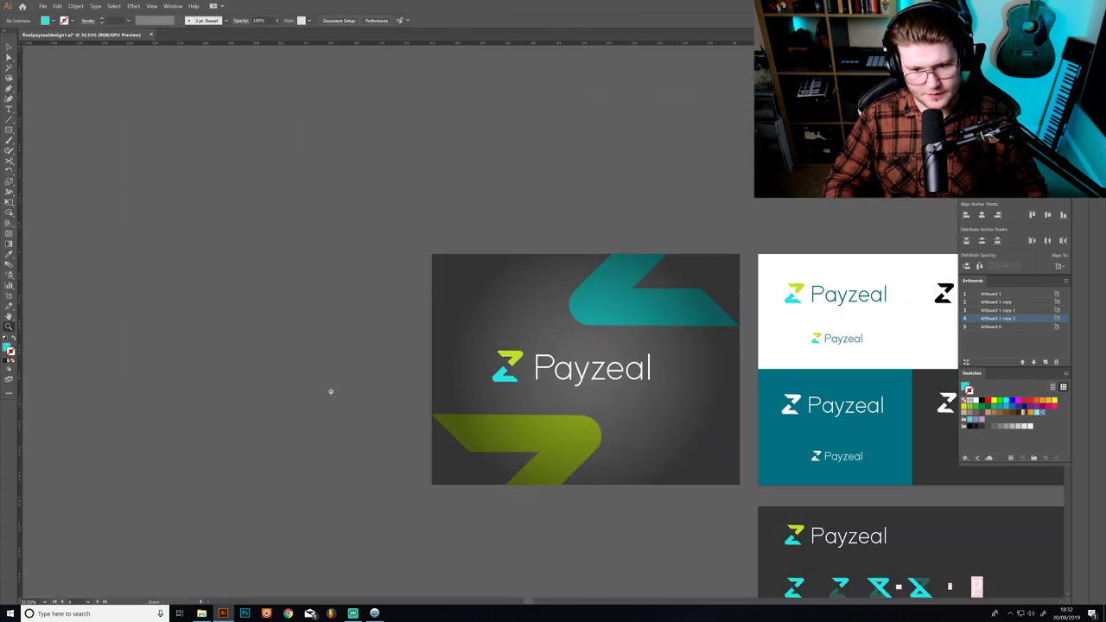
# - Navigate across the logo artboards to the white sheet's Z mark
pyautogui.moveTo(516, 440); pyautogui.dragTo(332, 405)
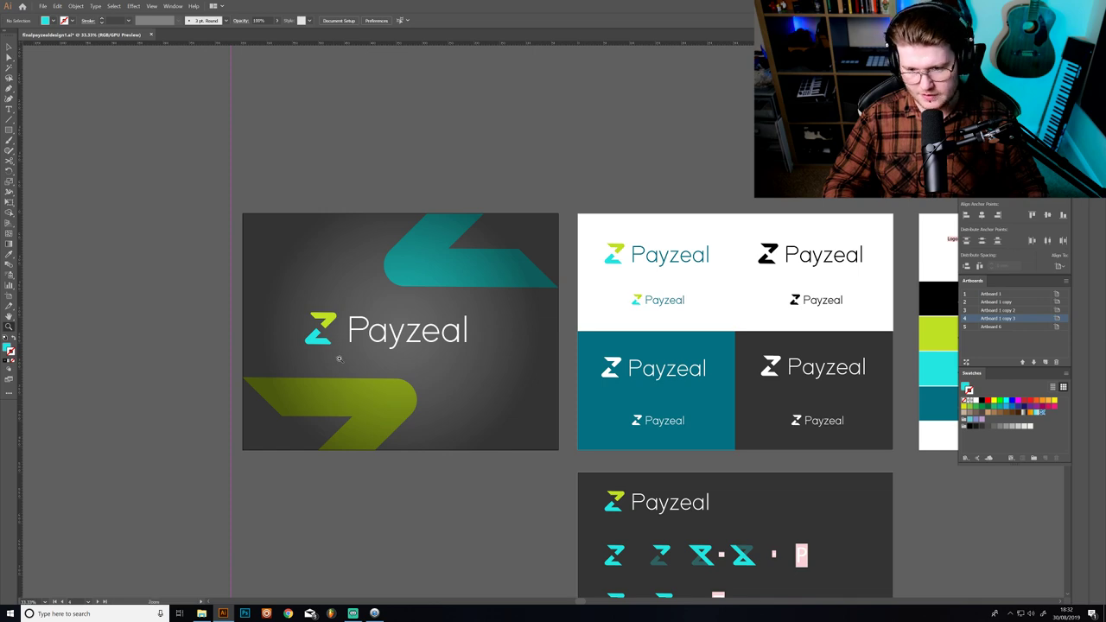
pyautogui.hscroll(3, 486, 380)
pyautogui.scroll(2, 510, 256)
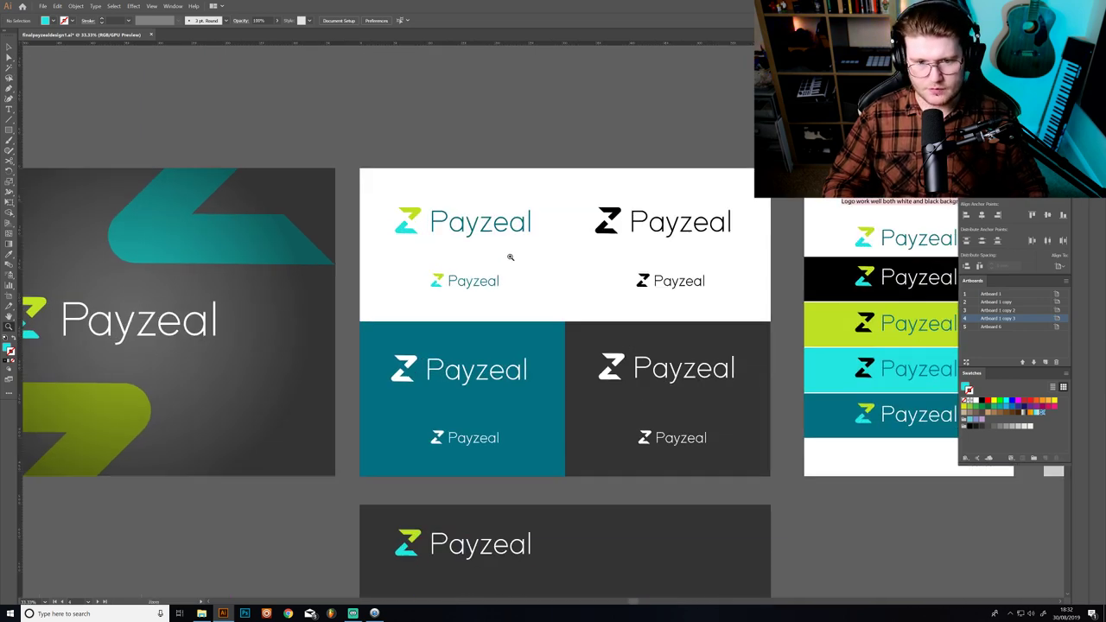
pyautogui.scroll(5, 509, 256)
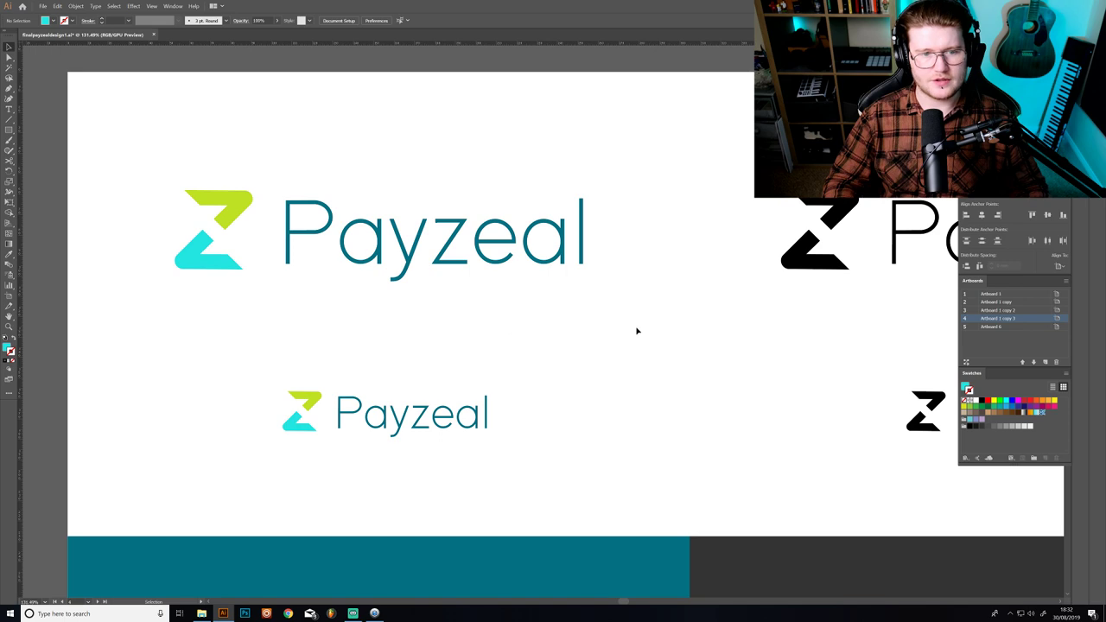
pyautogui.click(411, 255)
pyautogui.click(483, 351)
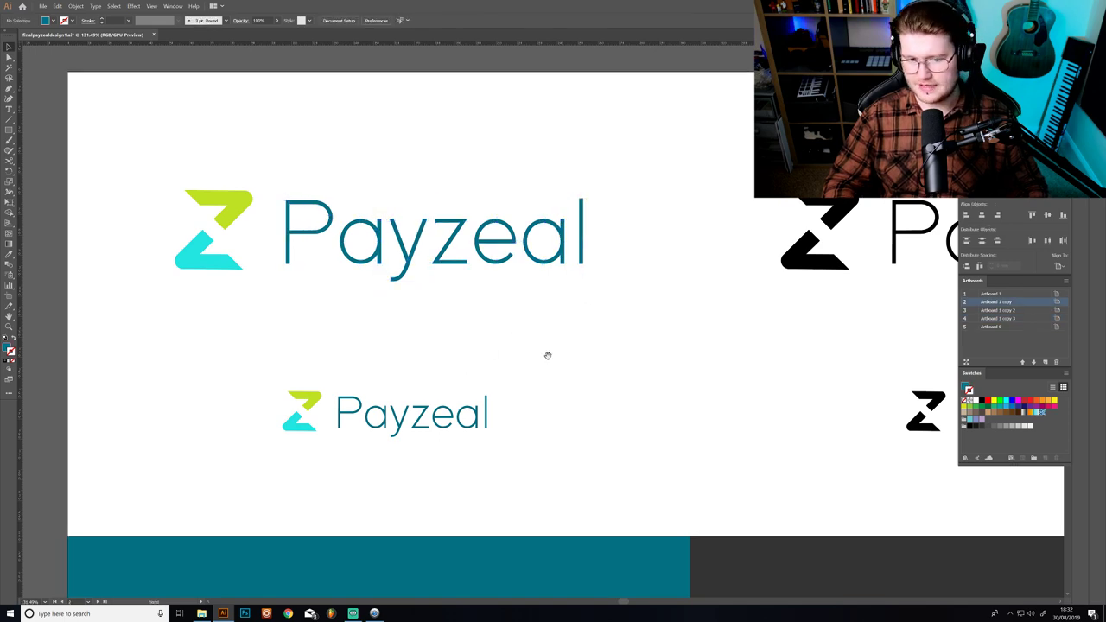
pyautogui.hscroll(5, 547, 355)
pyautogui.scroll(1, 604, 389)
pyautogui.moveTo(625, 425); pyautogui.dragTo(500, 385)
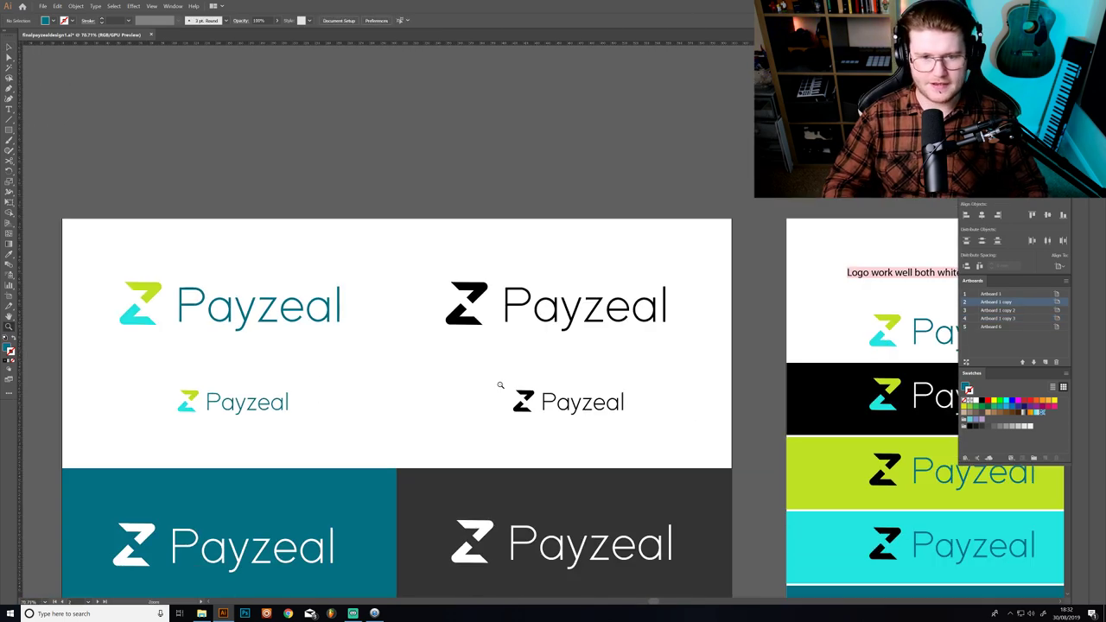
pyautogui.moveTo(170, 318); pyautogui.dragTo(548, 324)
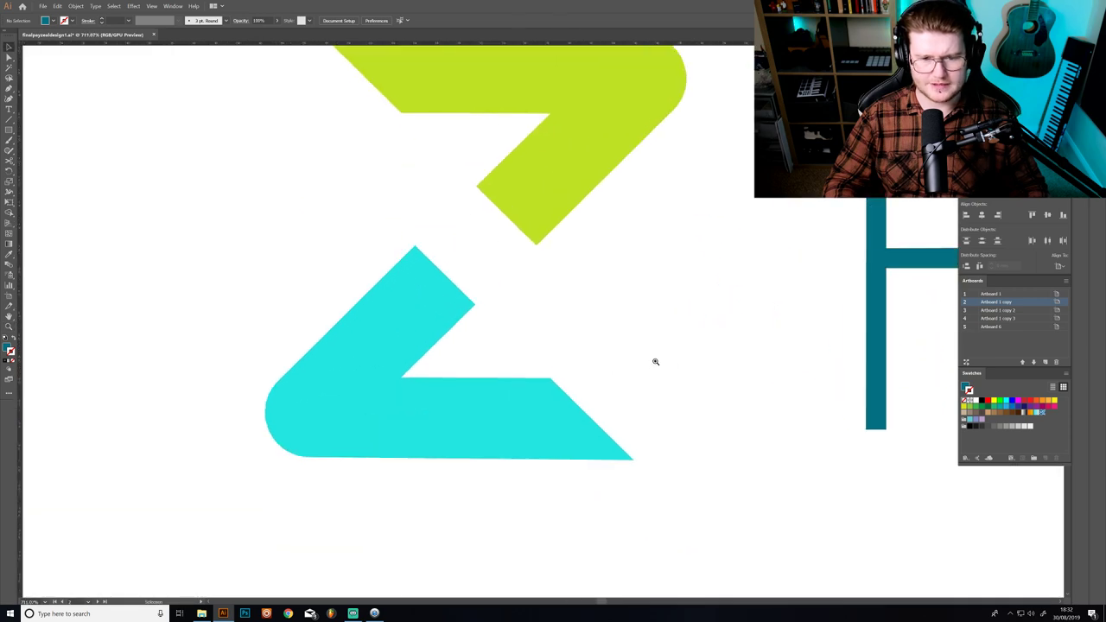
pyautogui.moveTo(654, 361); pyautogui.dragTo(449, 322)
# - Shrink the Z mark slightly about its centre and move it right beside the P
pyautogui.press('v')
pyautogui.click(395, 259)
pyautogui.moveTo(439, 236); pyautogui.dragTo(291, 383)
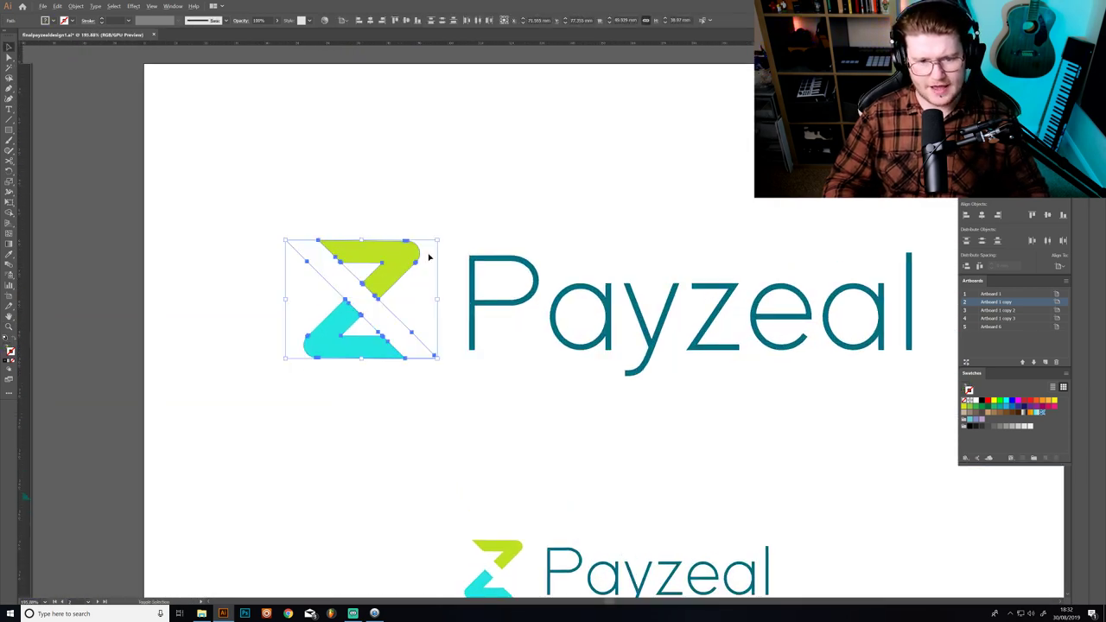
pyautogui.moveTo(437, 243); pyautogui.dragTo(427, 250)
pyautogui.click(462, 229)
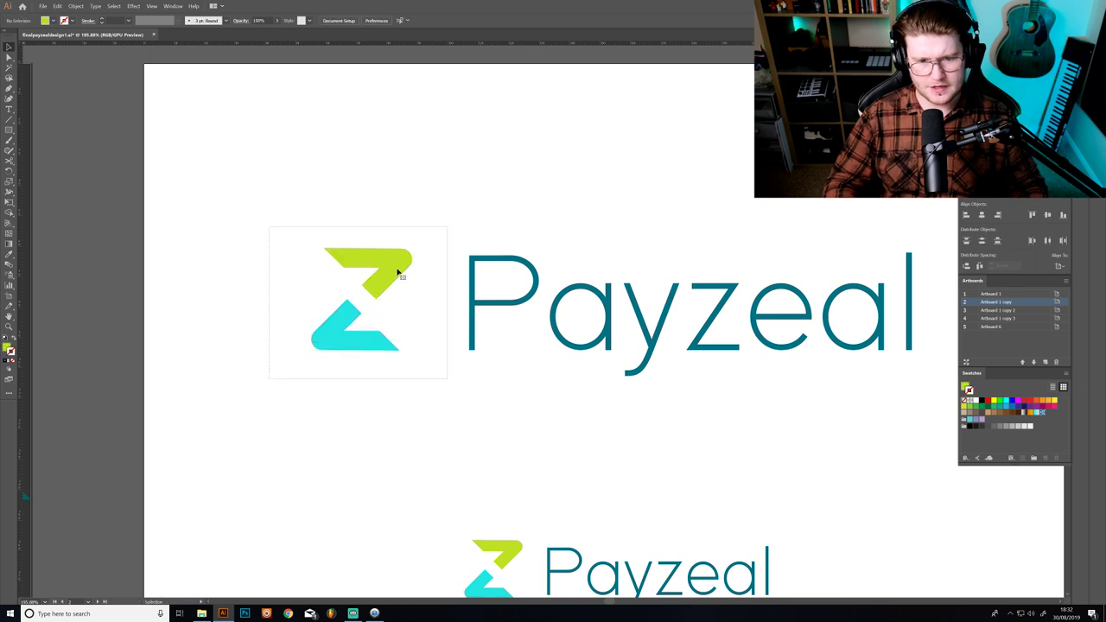
pyautogui.moveTo(397, 273); pyautogui.dragTo(432, 275)
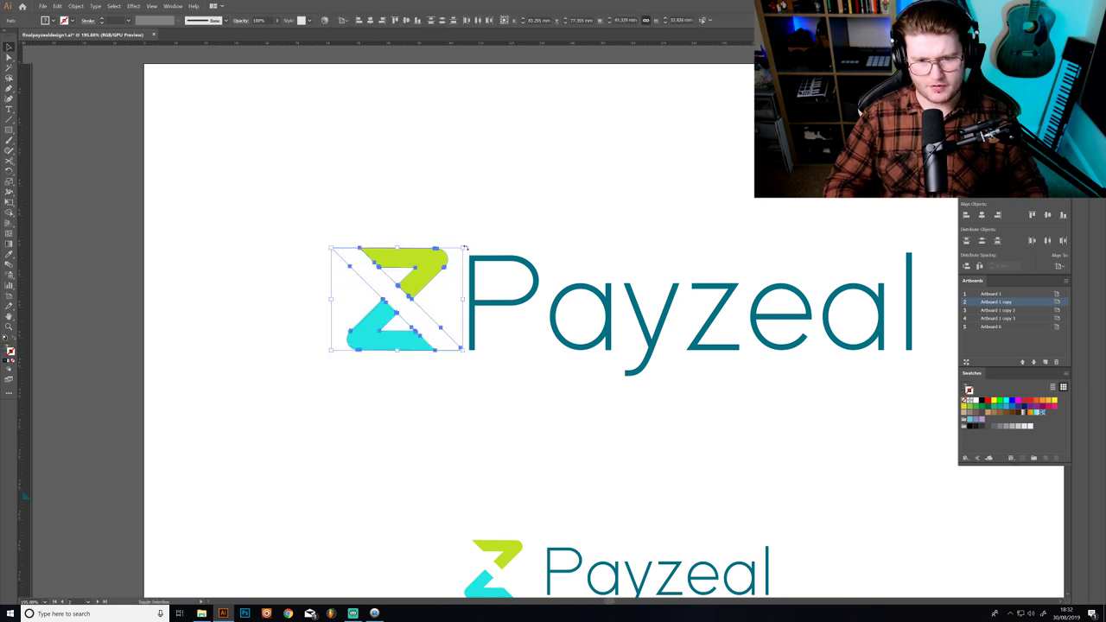
pyautogui.hotkey('ctrl', 'shift', 'a')
pyautogui.hotkey('ctrl', 'alt', '0')
pyautogui.moveTo(445, 367); pyautogui.dragTo(221, 343)
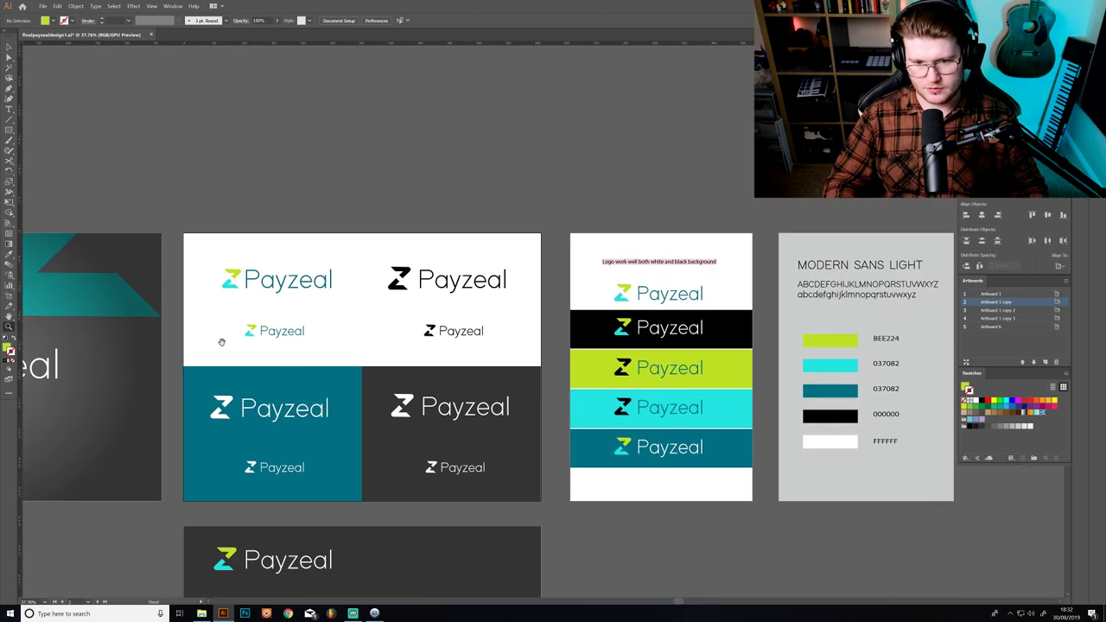
pyautogui.moveTo(501, 482); pyautogui.dragTo(485, 290)
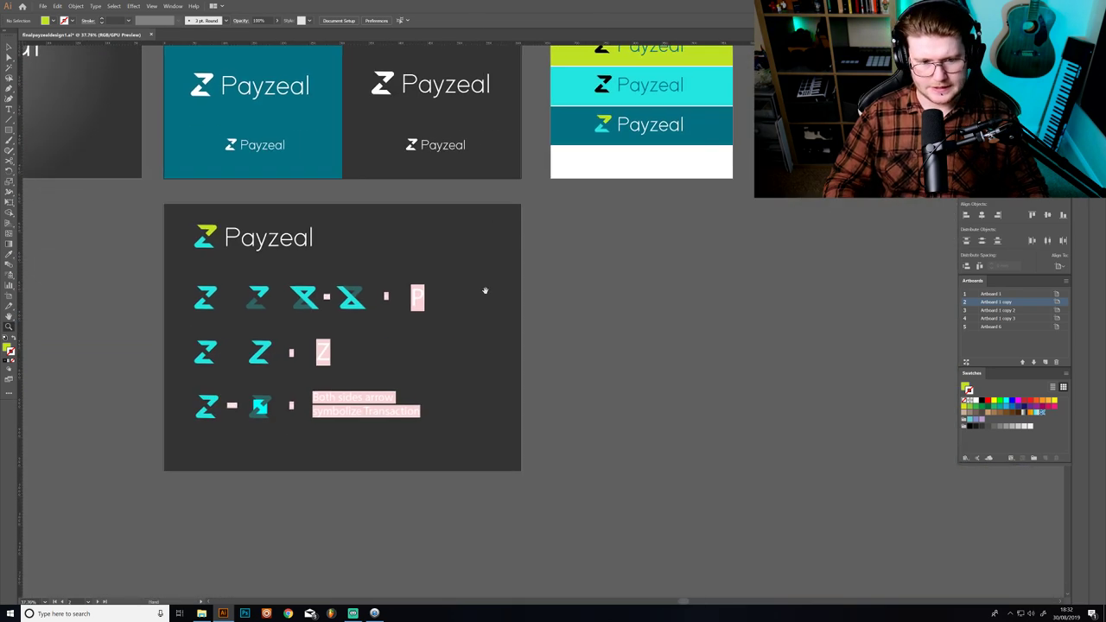
# - Zoom and pan across the Payzeal artboards to view the colour-variant boards
pyautogui.scroll(3, 485, 290)
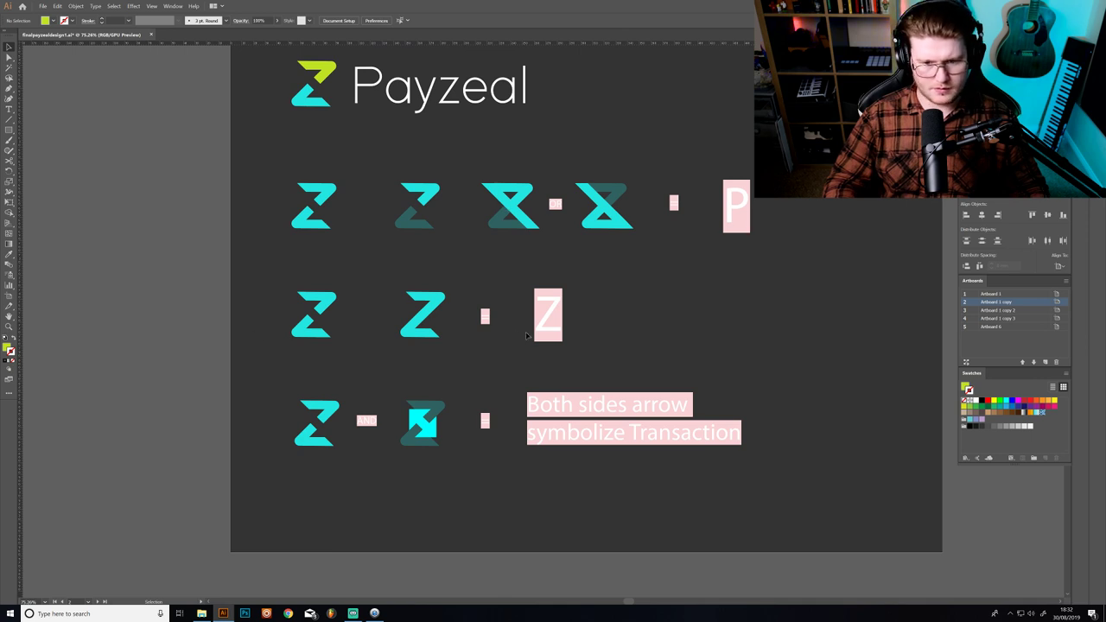
pyautogui.scroll(-5, 604, 449)
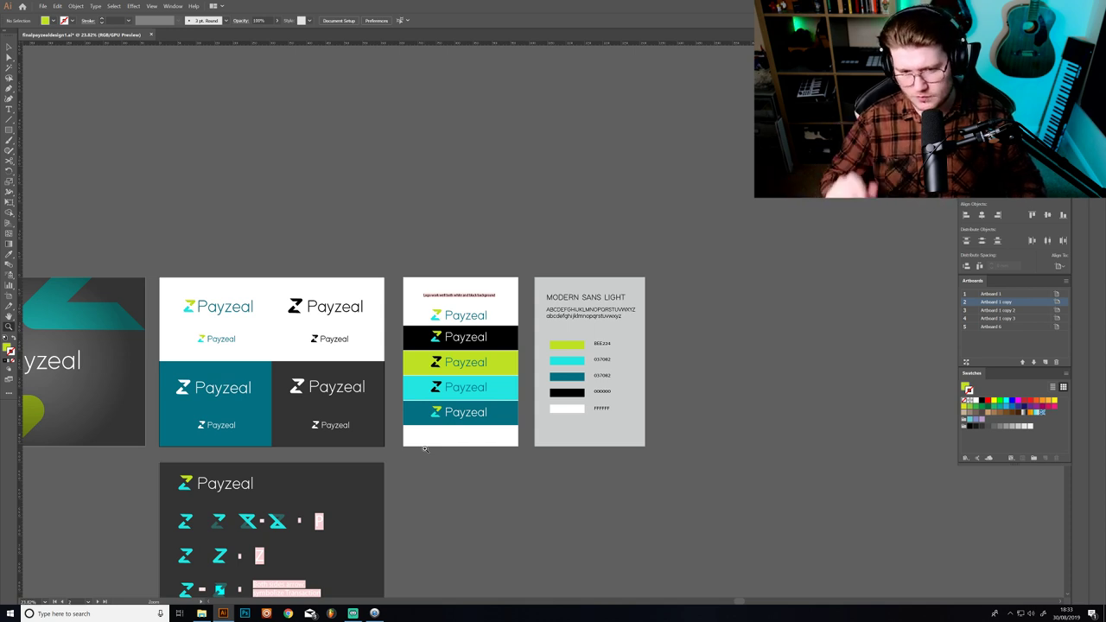
pyautogui.moveTo(206, 399); pyautogui.dragTo(557, 441)
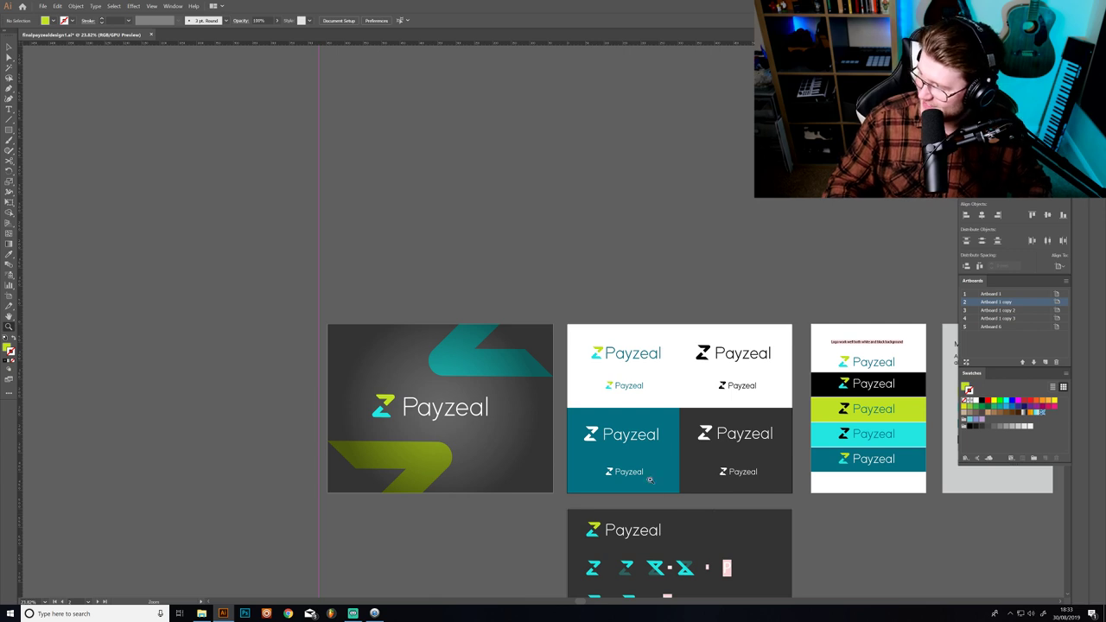
# - Close finalpayzealdesign1 without saving and bring up the submissions folder
pyautogui.click(153, 34)
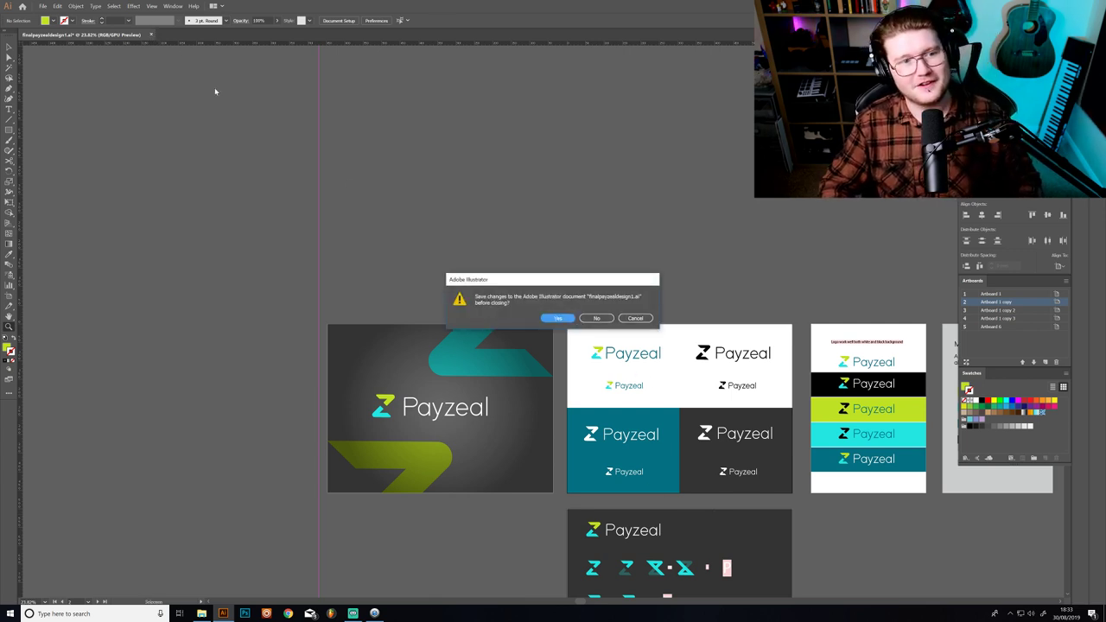
pyautogui.click(597, 319)
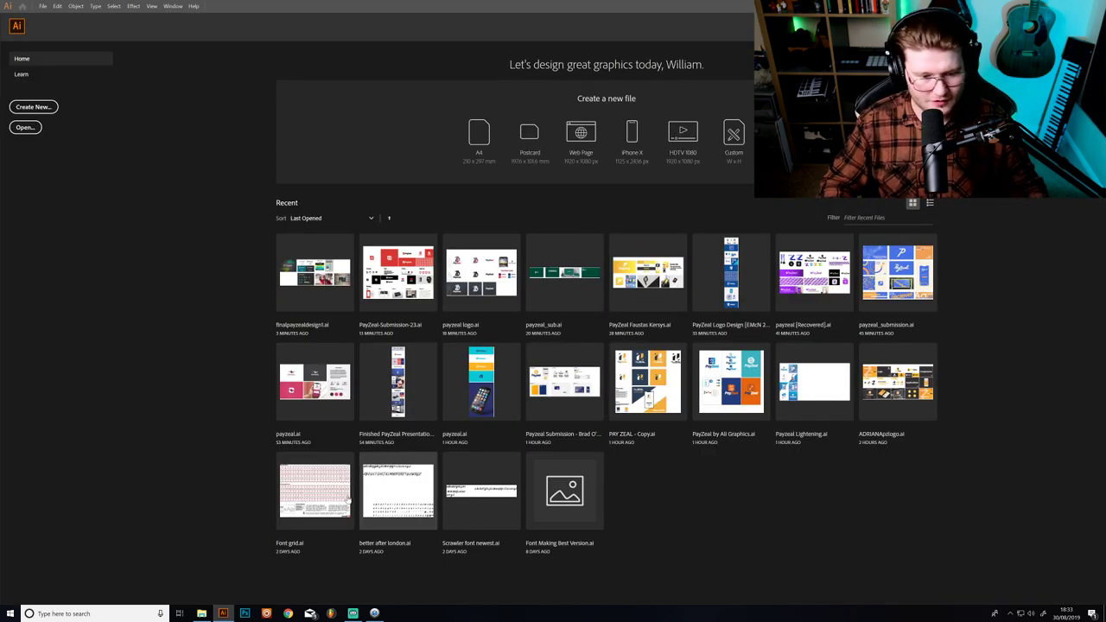
pyautogui.click(201, 613)
pyautogui.click(546, 376)
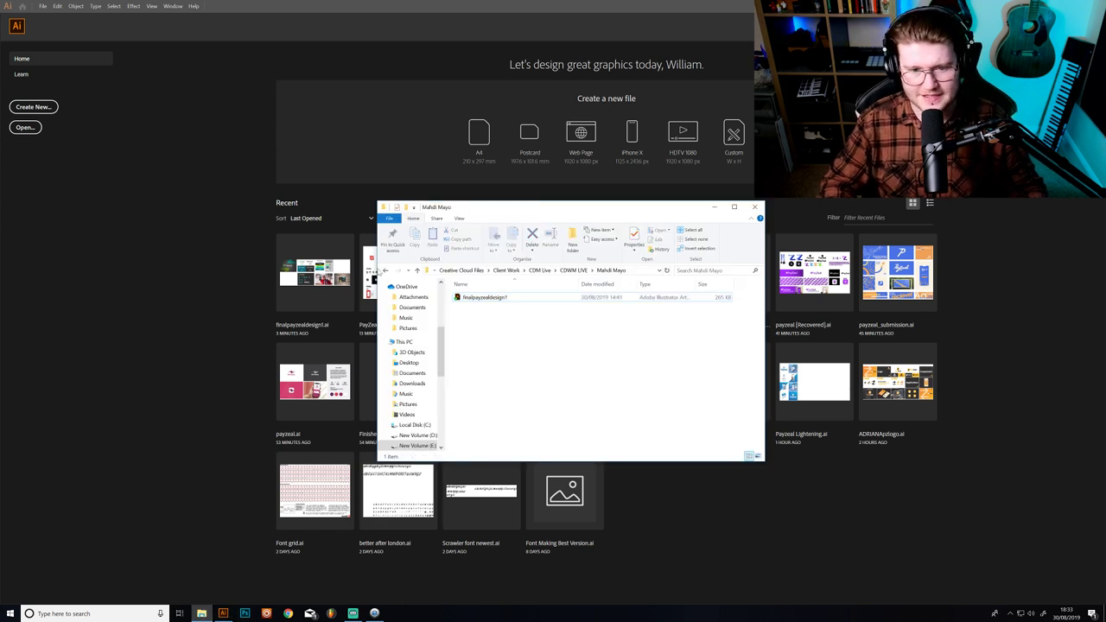
# - Open Payzeal.ai from the other designer's folder inside CDWM LIVE
pyautogui.click(384, 270)
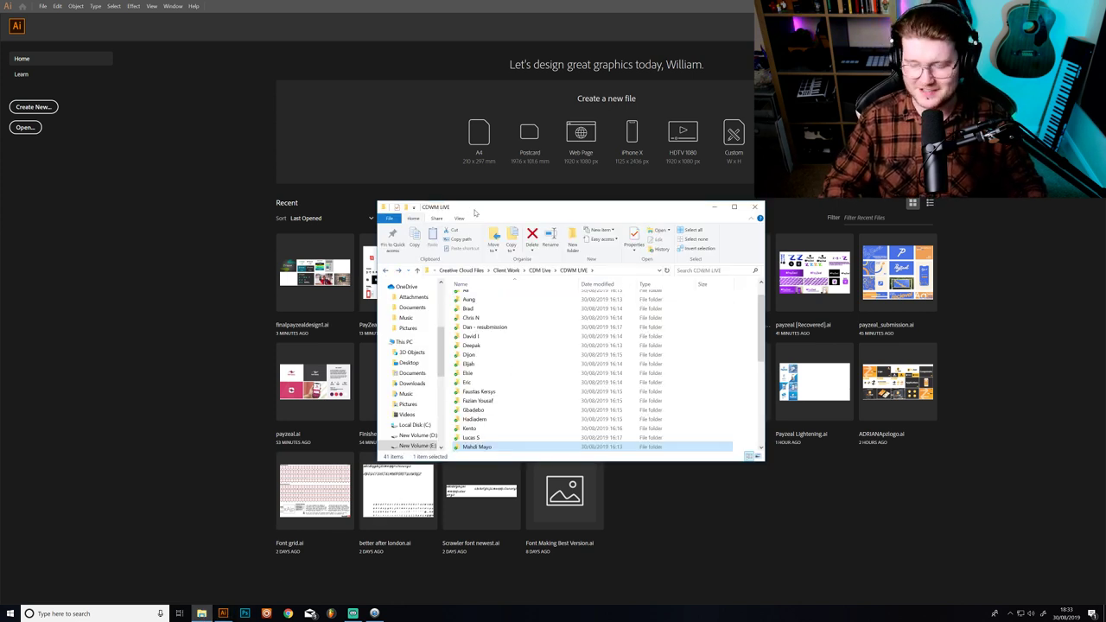
pyautogui.moveTo(517, 210); pyautogui.dragTo(467, 179)
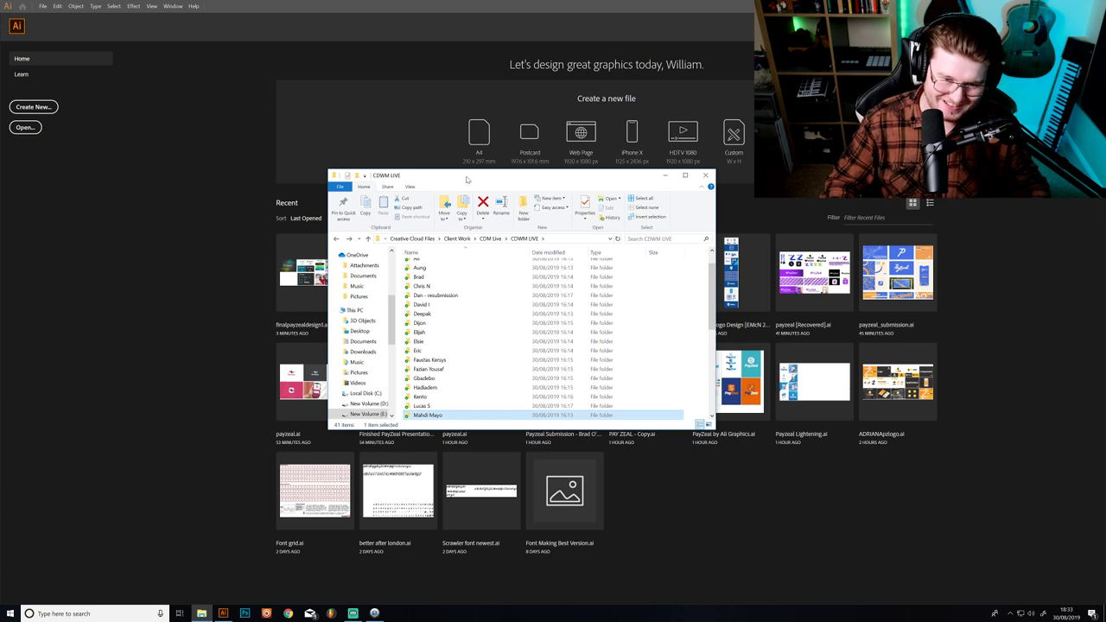
pyautogui.scroll(-7, 540, 391)
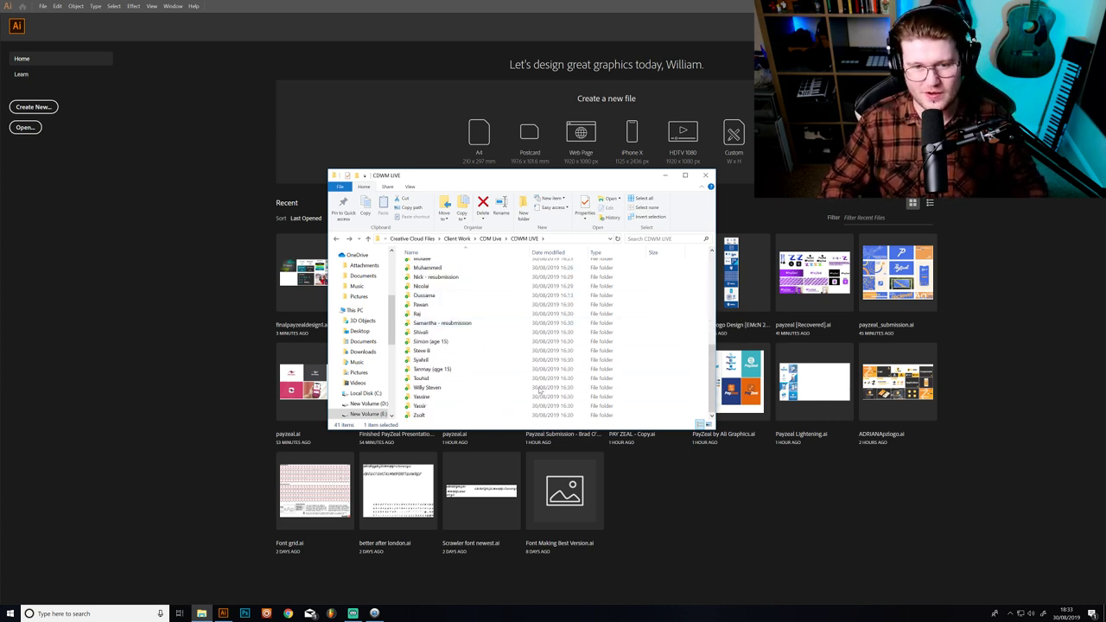
pyautogui.moveTo(707, 390); pyautogui.dragTo(714, 341)
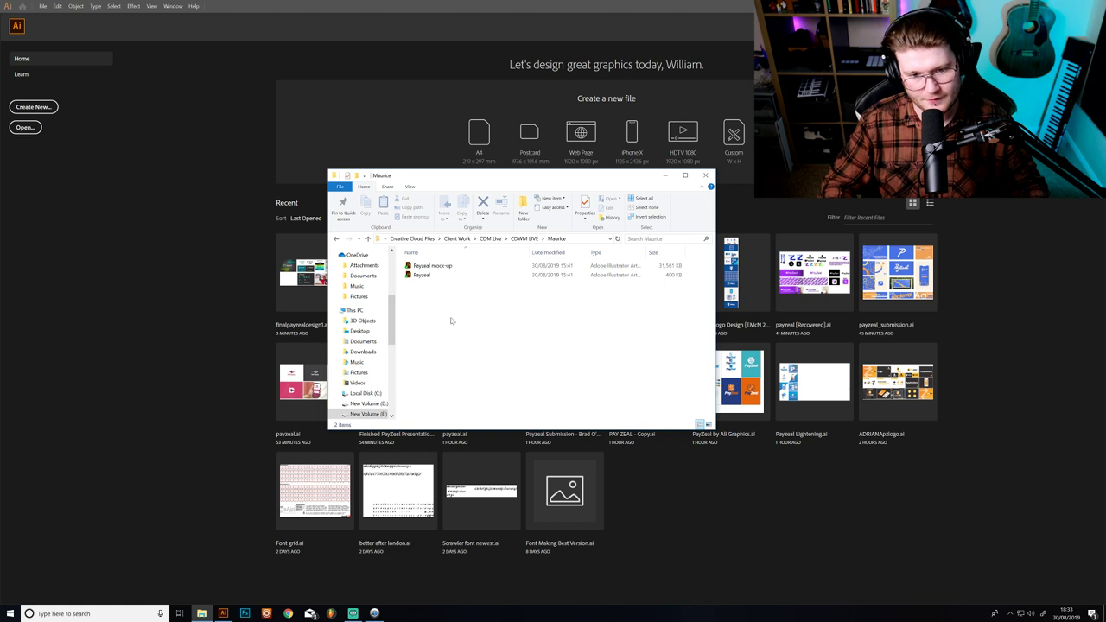
pyautogui.doubleClick(433, 275)
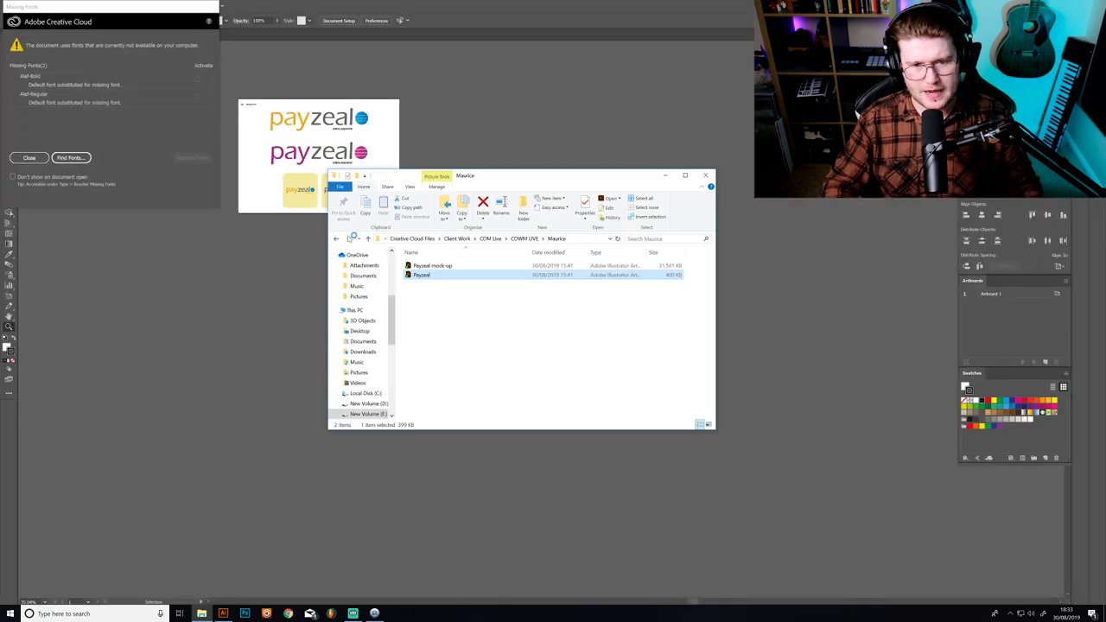
# - Close the Missing Fonts warning and zoom in on the payzeal logos
pyautogui.click(132, 177)
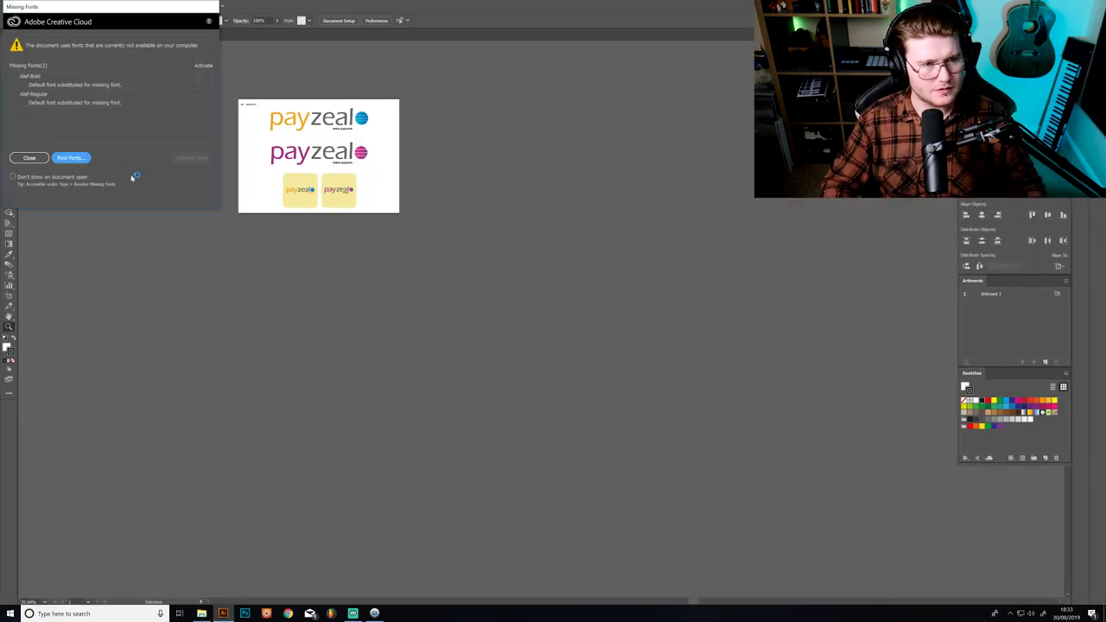
pyautogui.click(29, 157)
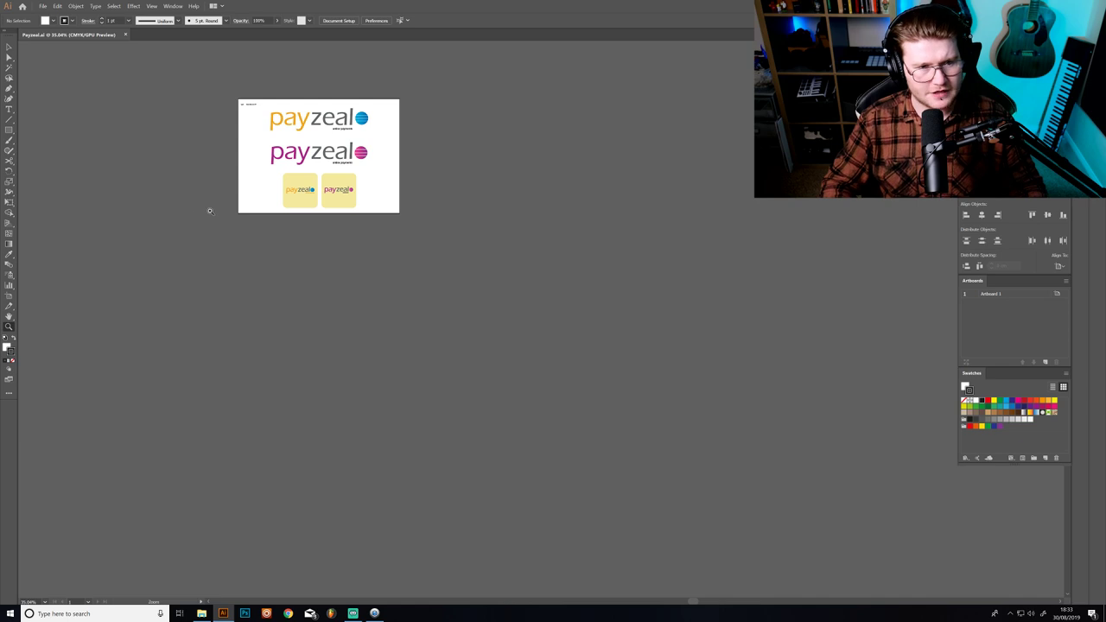
pyautogui.moveTo(353, 173); pyautogui.dragTo(537, 371)
pyautogui.scroll(5, 485, 326)
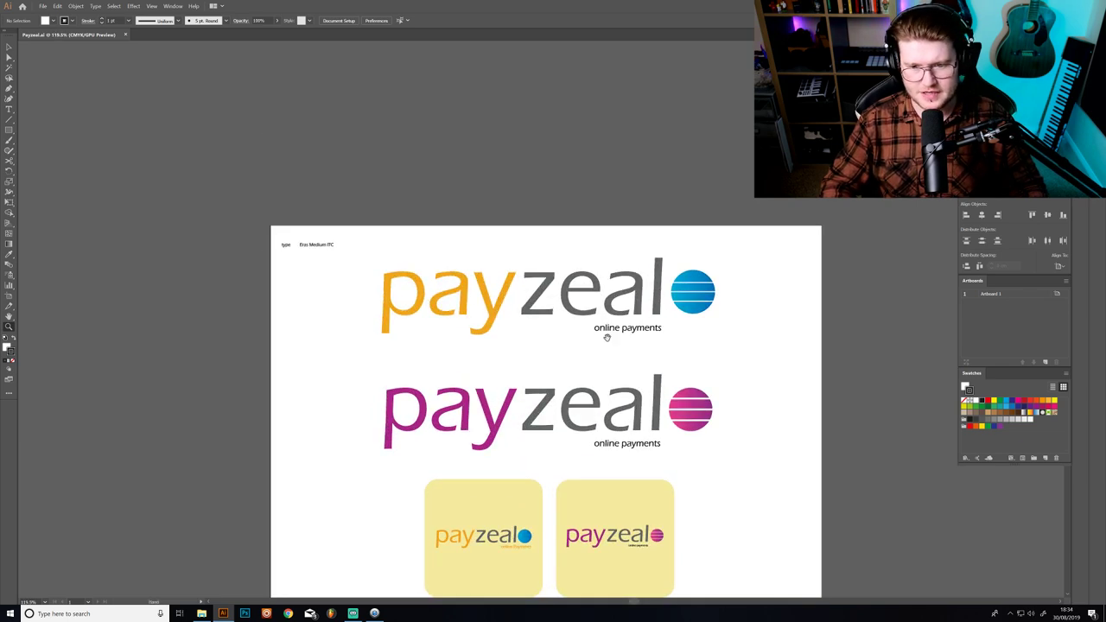
pyautogui.moveTo(615, 357); pyautogui.dragTo(642, 309)
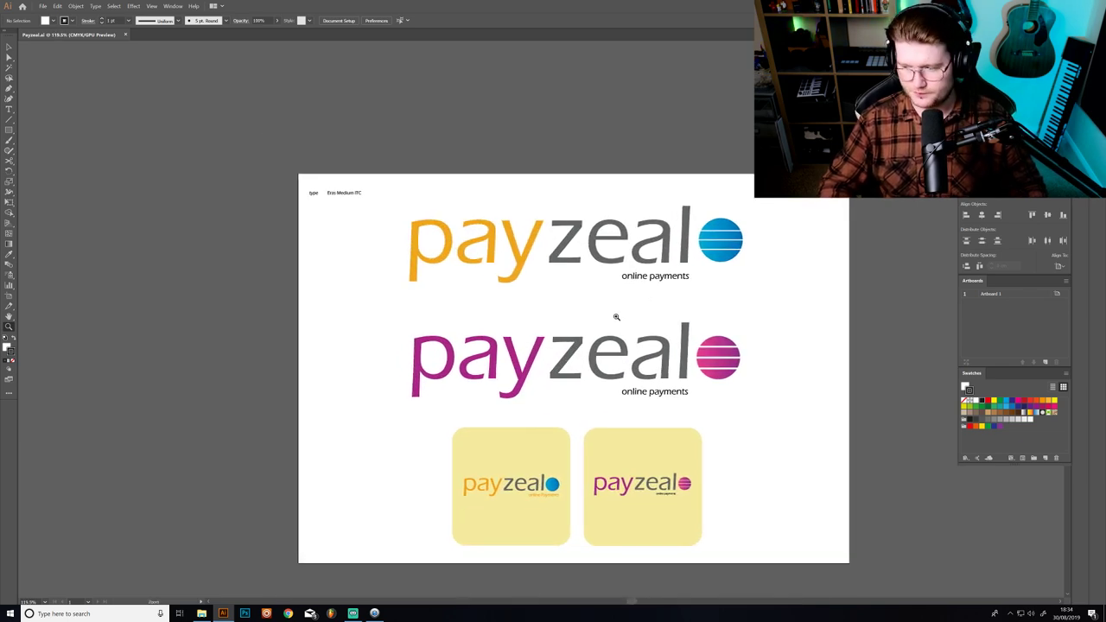
# - Inspect the top orange payzeal logo's 'pay' letter shapes up close
pyautogui.press('v')
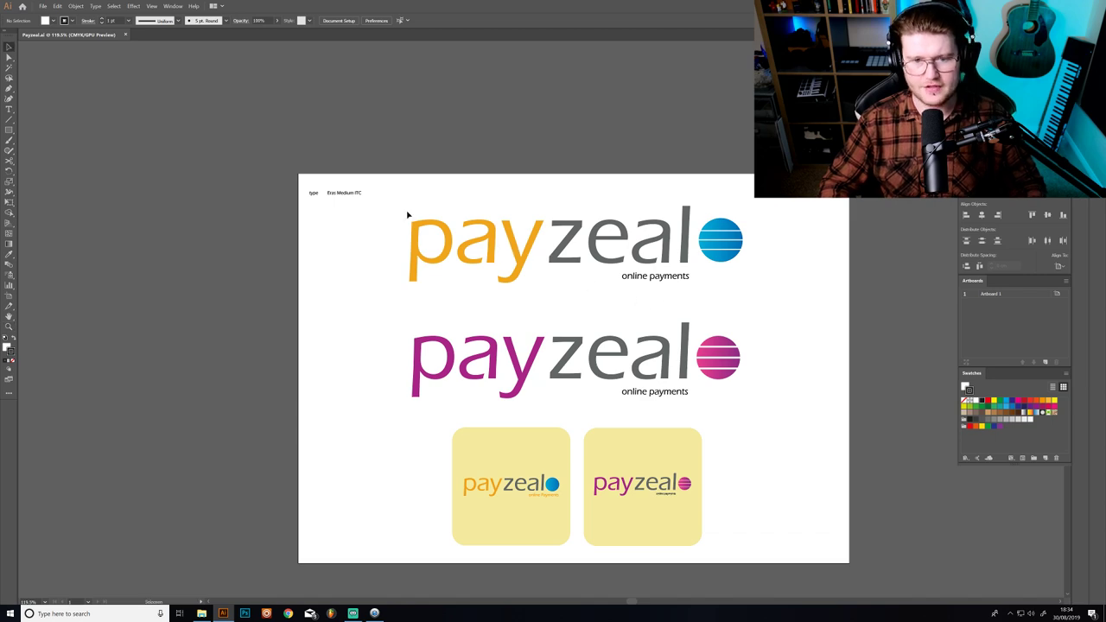
pyautogui.click(406, 216)
pyautogui.click(481, 288)
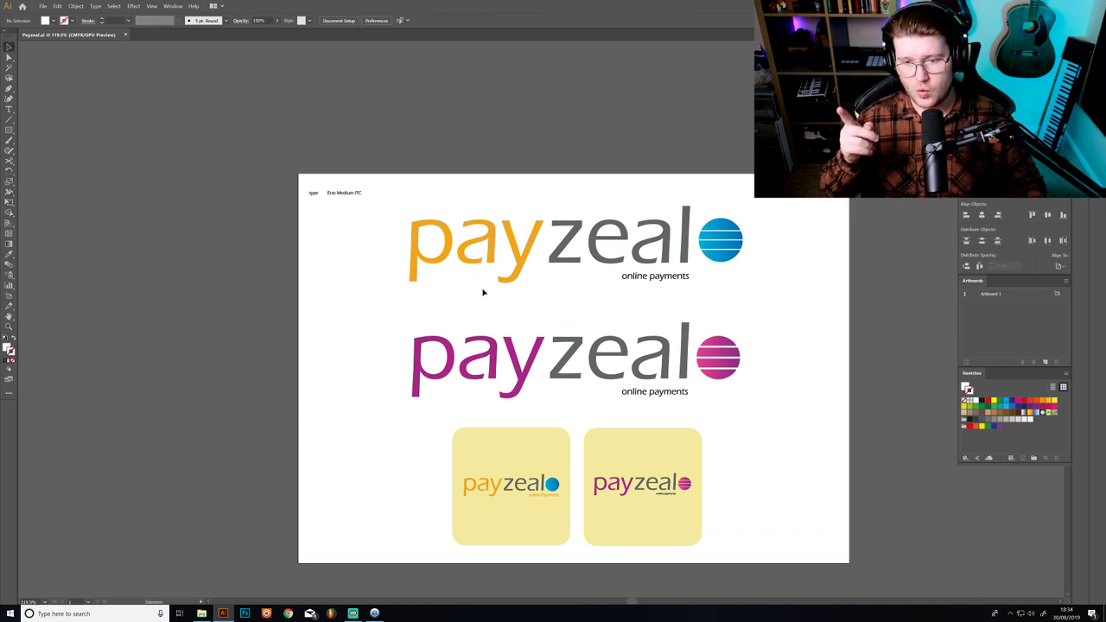
pyautogui.press('z')
pyautogui.moveTo(486, 239); pyautogui.dragTo(562, 228)
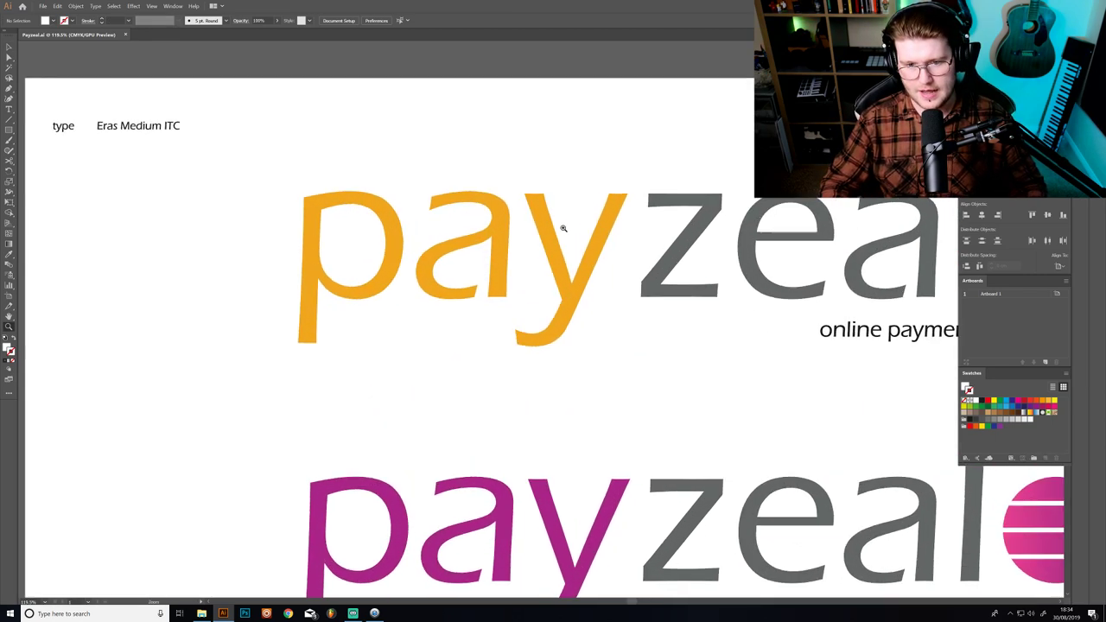
pyautogui.press('v')
pyautogui.click(467, 307)
pyautogui.press('a')
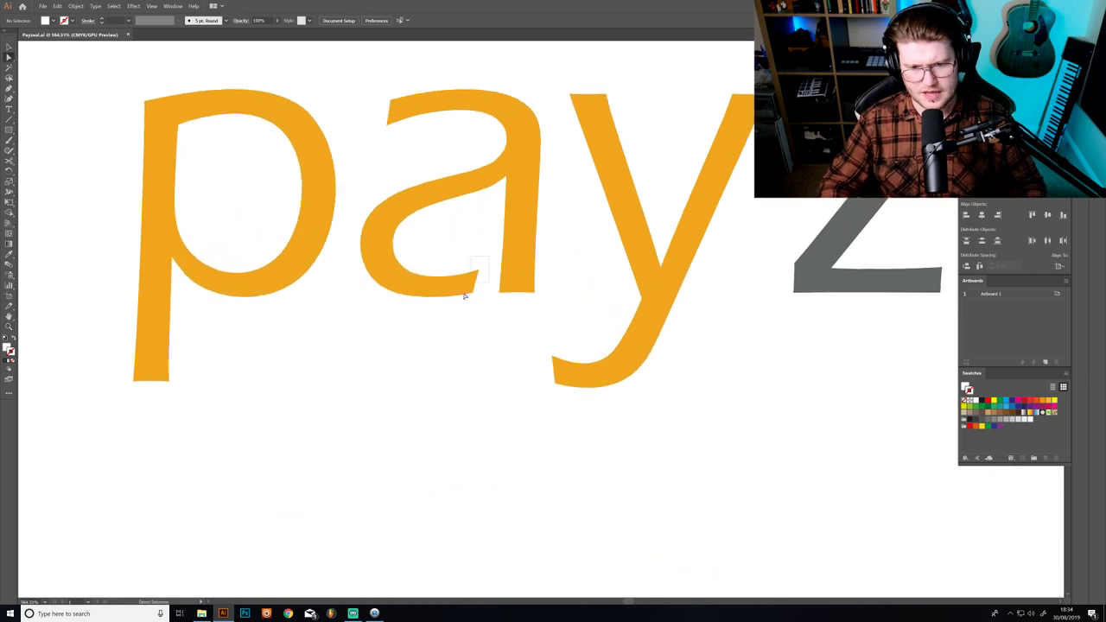
pyautogui.press('z')
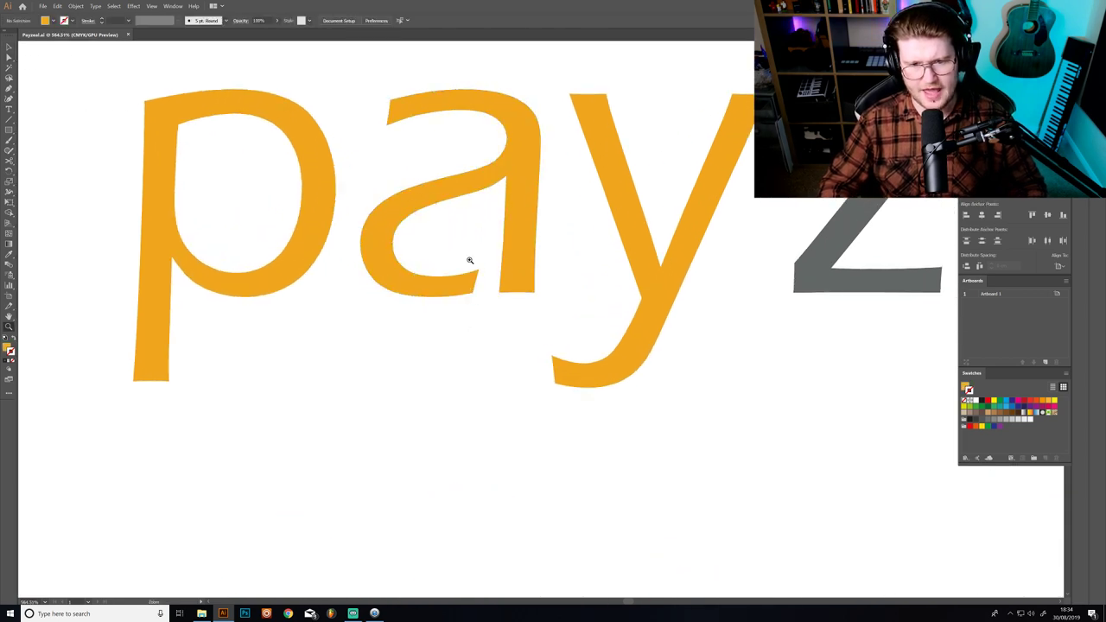
pyautogui.moveTo(469, 260); pyautogui.dragTo(344, 294)
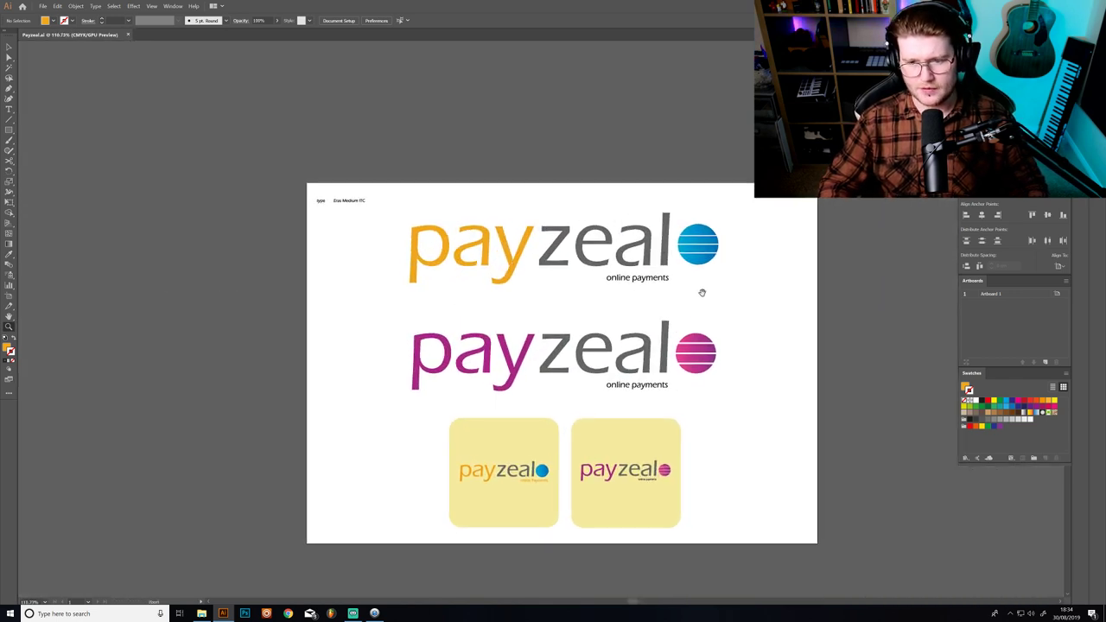
# - Zoom in on the blue striped circle, then zoom out to the whole artboard
pyautogui.moveTo(701, 293); pyautogui.dragTo(499, 336)
pyautogui.moveTo(479, 291); pyautogui.dragTo(624, 323)
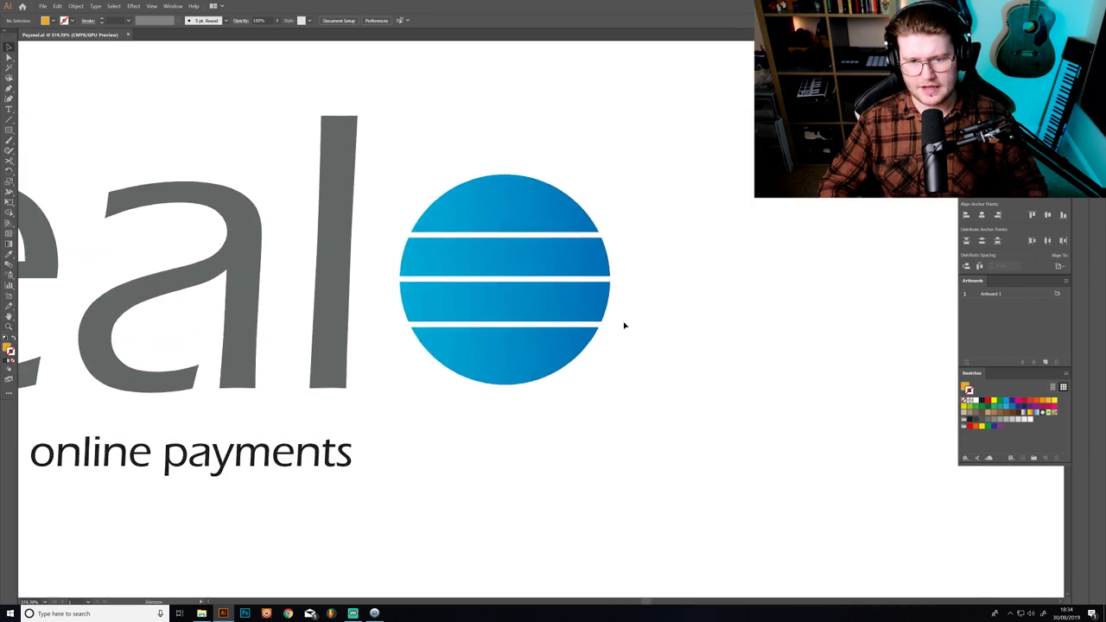
pyautogui.click(465, 426)
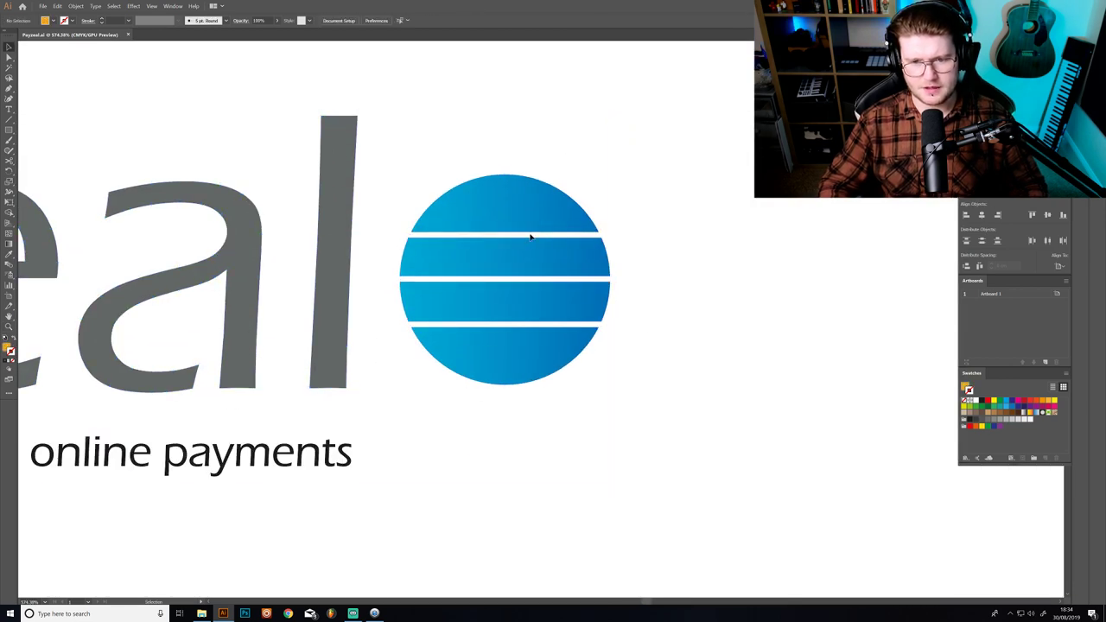
pyautogui.hotkey('ctrl', 'a')
pyautogui.hotkey('ctrl', 'shift', 'a')
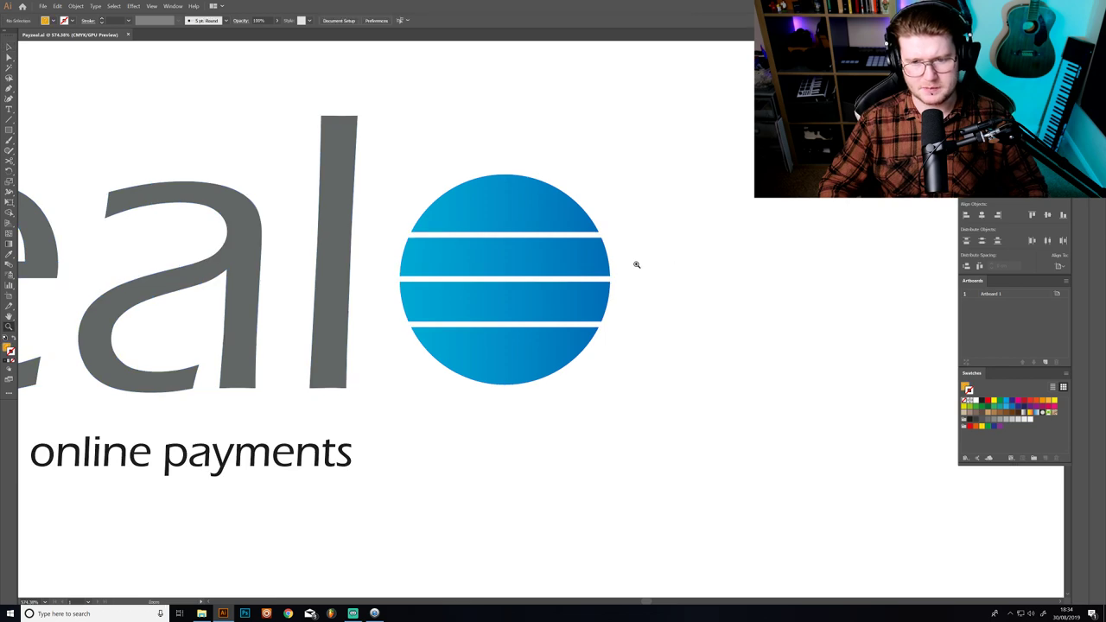
pyautogui.moveTo(634, 262); pyautogui.dragTo(371, 371)
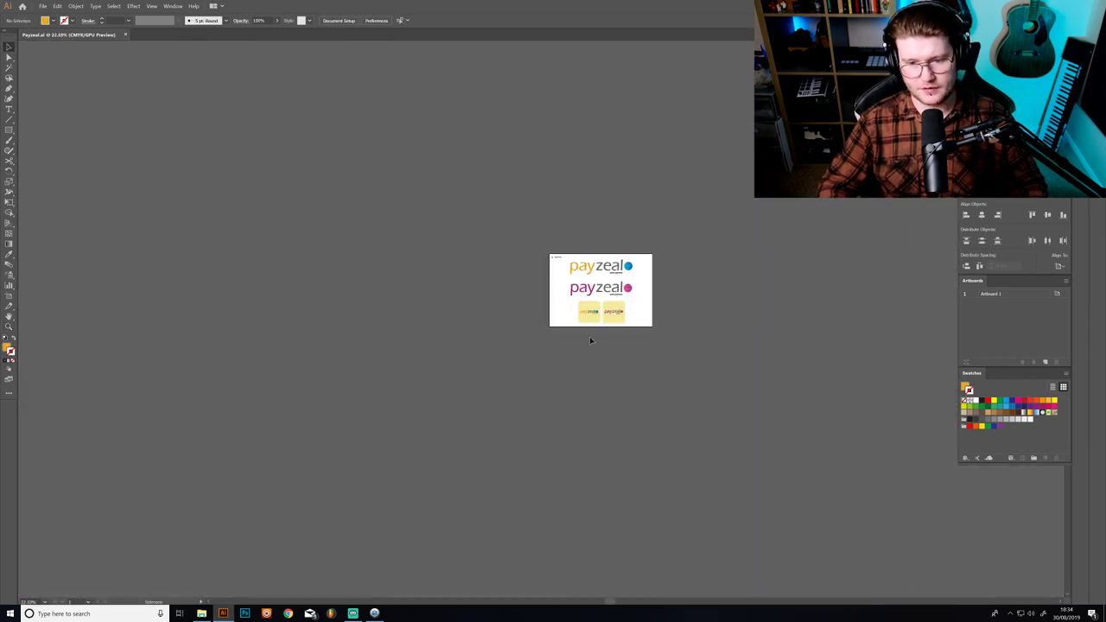
# - Delete the 'pay' letters from the left yellow tile's wordmark, keeping the tile background
pyautogui.moveTo(605, 318); pyautogui.dragTo(612, 384)
pyautogui.click(523, 318)
pyautogui.moveTo(553, 302)
pyautogui.mouseDown()
pyautogui.moveTo(419, 365)
pyautogui.moveTo(552, 302)
pyautogui.mouseUp()
pyautogui.click(473, 319)
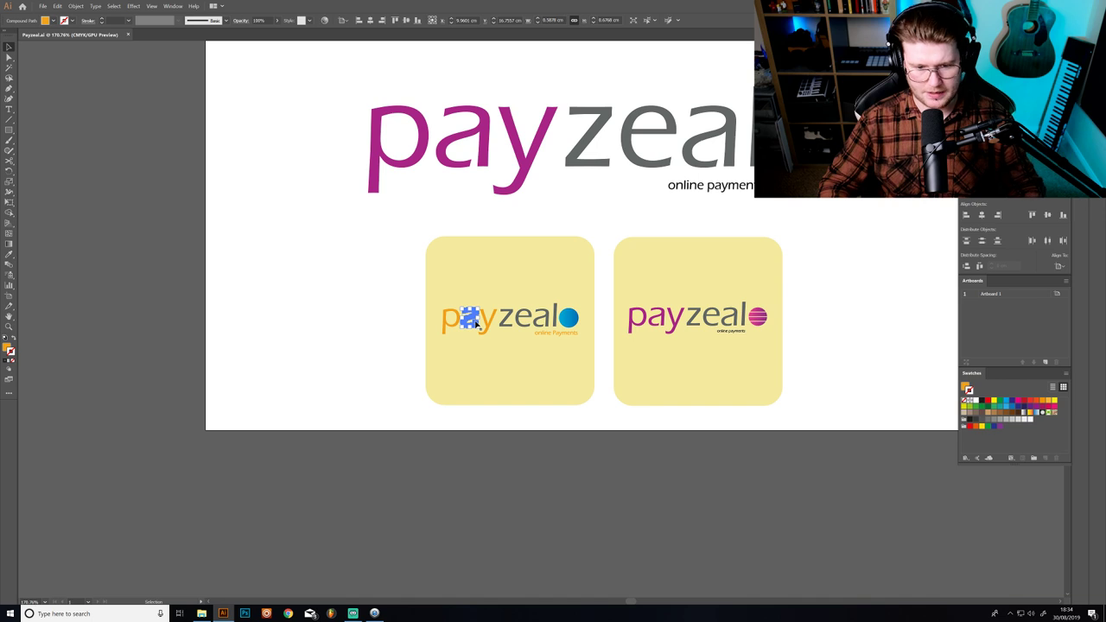
pyautogui.press('Delete')
pyautogui.click(451, 318)
pyautogui.press('Delete')
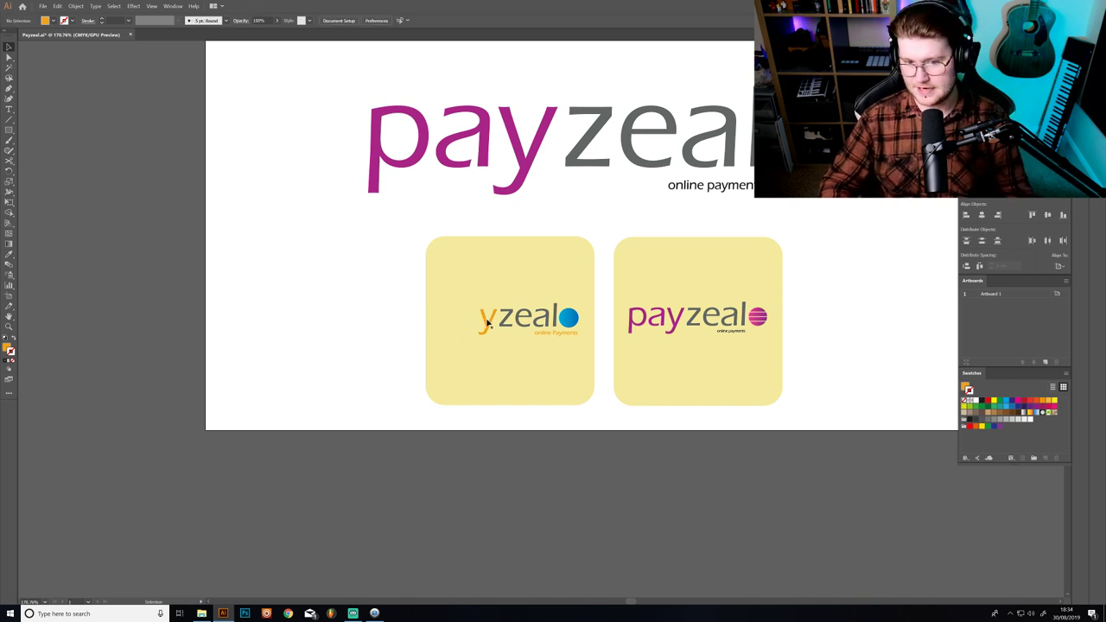
pyautogui.click(487, 322)
pyautogui.press('Delete')
pyautogui.click(508, 326)
pyautogui.press('Delete')
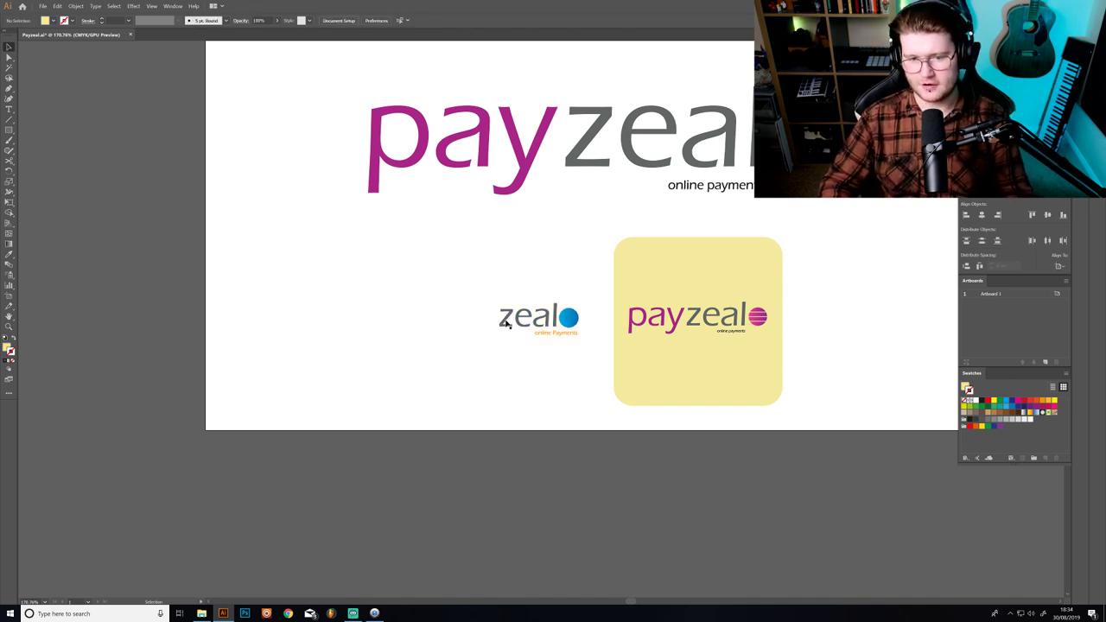
pyautogui.hotkey('ctrl', 'z')
# - Delete the 'zeal' letters and the online payments tagline from the left tile
pyautogui.click(506, 322)
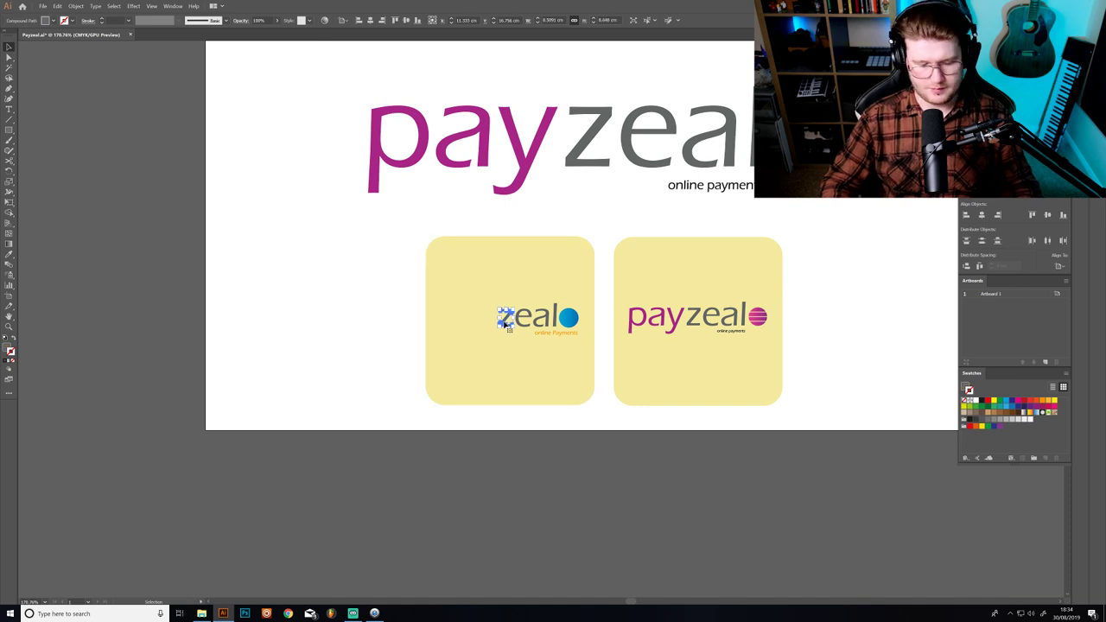
pyautogui.press('Delete')
pyautogui.click(524, 320)
pyautogui.press('Delete')
pyautogui.click(541, 320)
pyautogui.press('Delete')
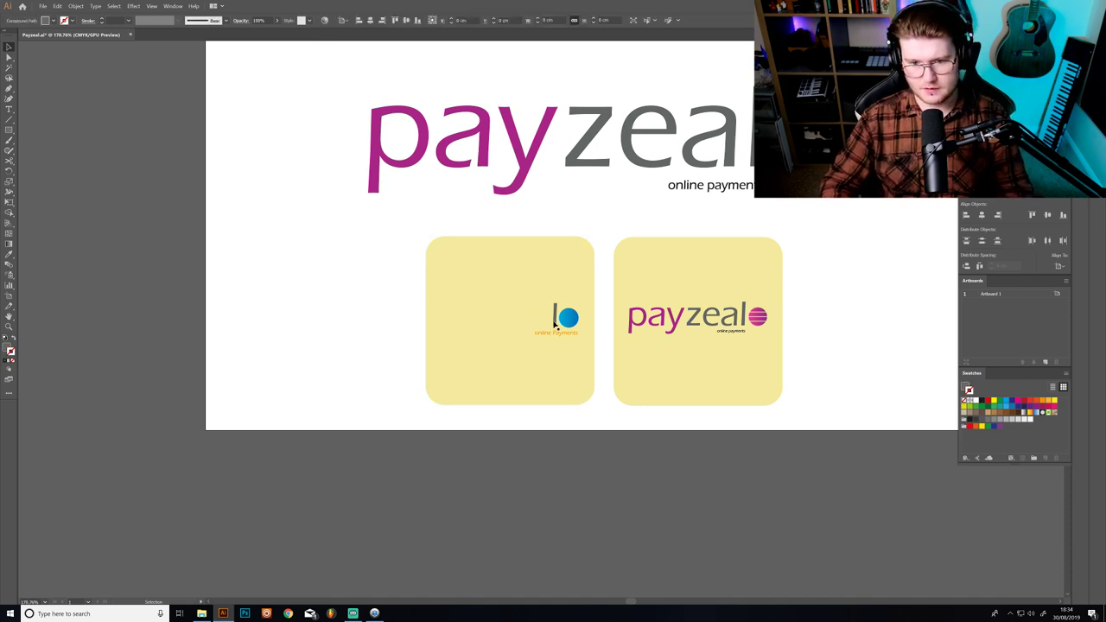
pyautogui.click(553, 321)
pyautogui.press('Delete')
pyautogui.click(553, 332)
pyautogui.press('Delete')
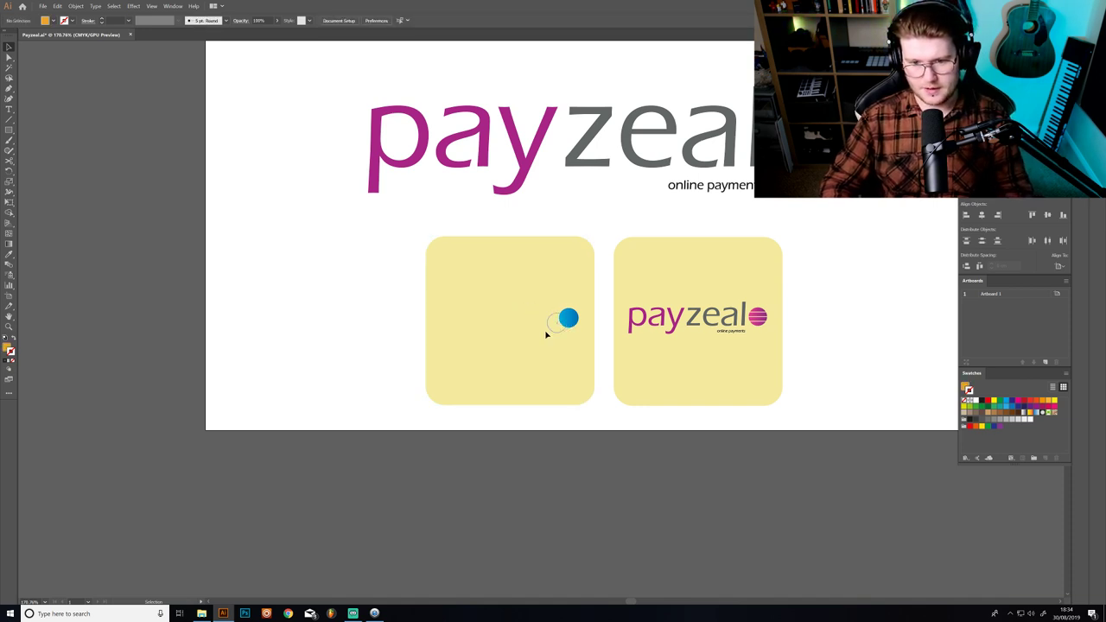
# - Remove the blue circle from the left yellow tile
pyautogui.moveTo(566, 320); pyautogui.dragTo(545, 271)
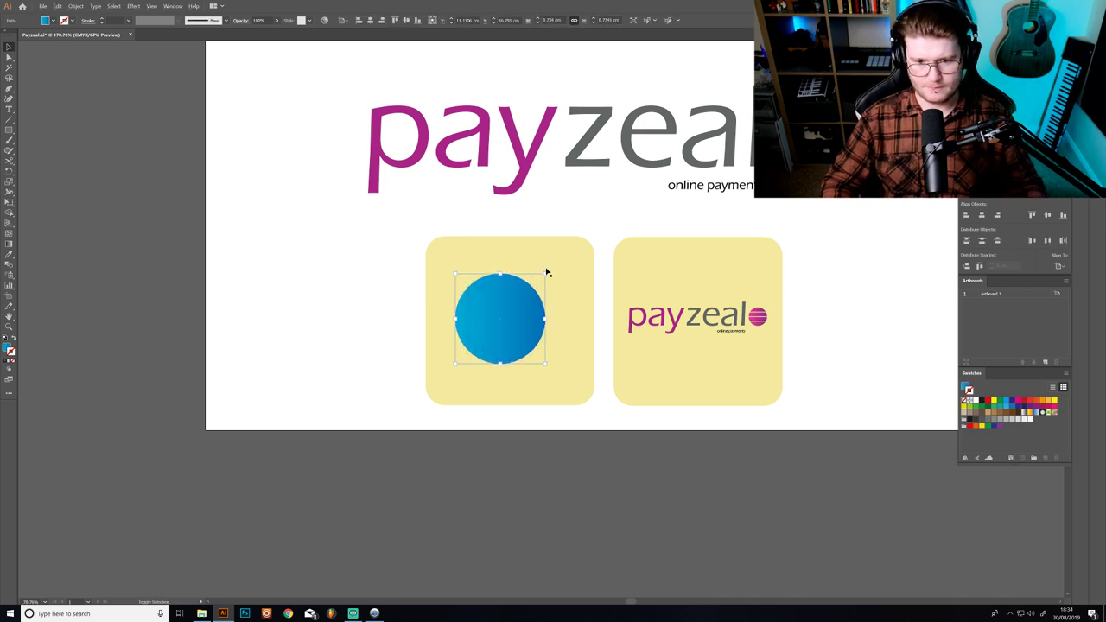
pyautogui.click(329, 265)
pyautogui.click(536, 323)
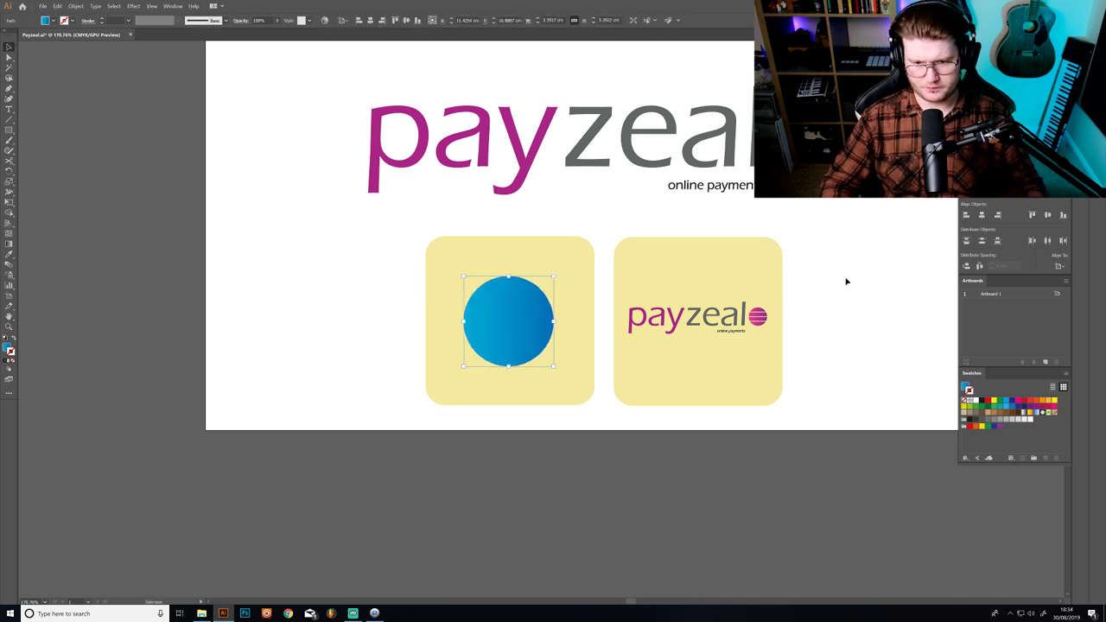
pyautogui.press('Delete')
pyautogui.moveTo(762, 326)
pyautogui.mouseDown()
pyautogui.moveTo(501, 328)
pyautogui.moveTo(762, 327)
pyautogui.mouseUp()
# - Isolate the top payzeal logo group and copy its magenta striped circle into the left tile
pyautogui.click(773, 177)
pyautogui.rightClick(813, 200)
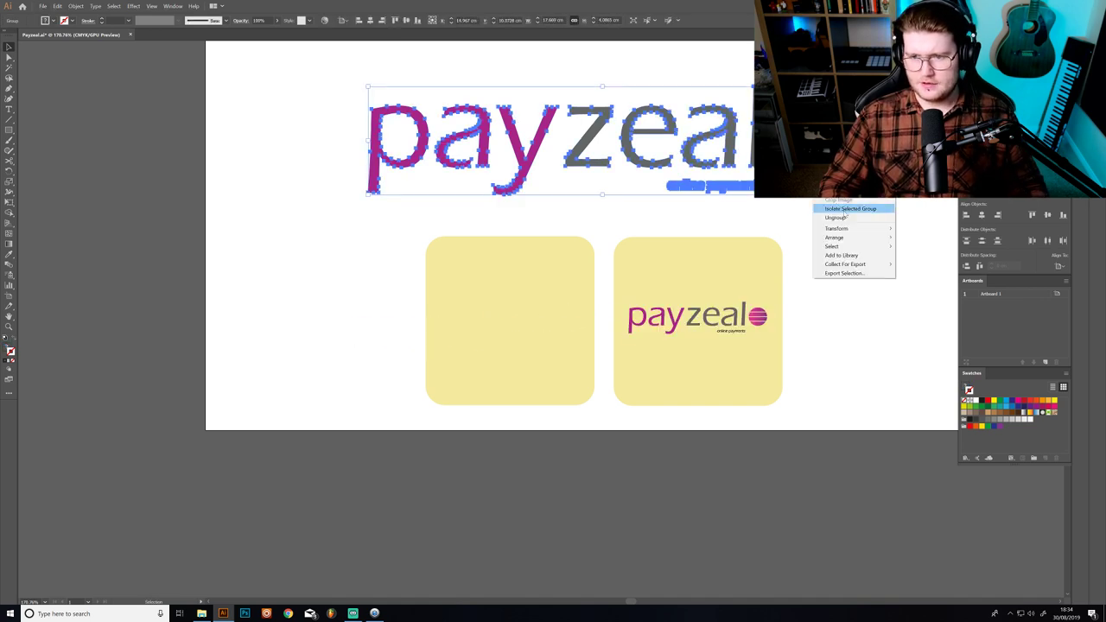
pyautogui.click(842, 213)
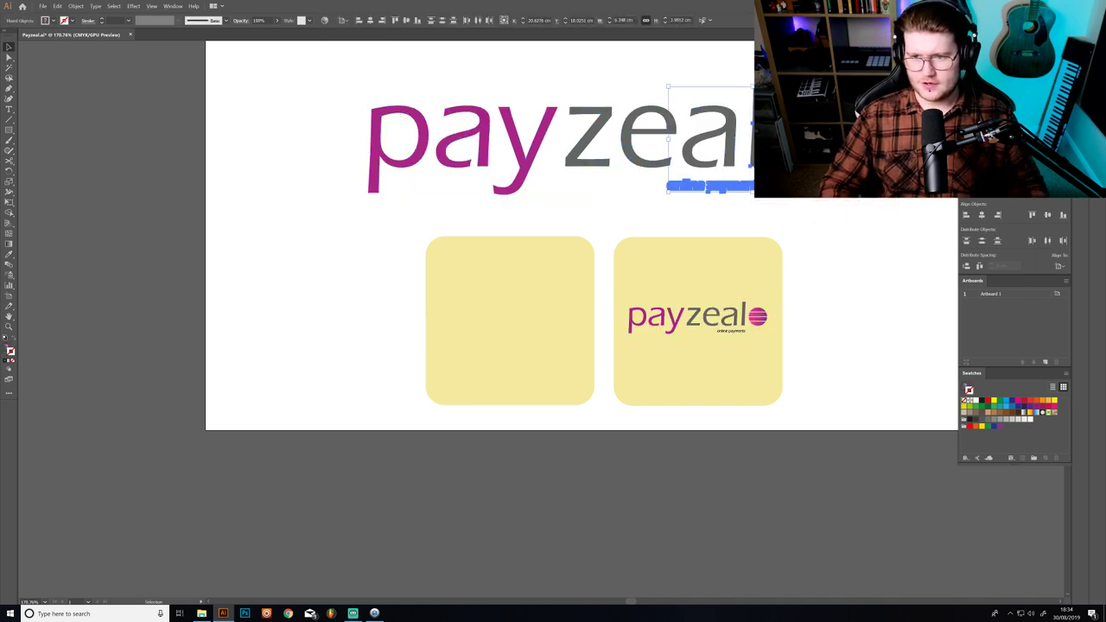
pyautogui.moveTo(819, 121); pyautogui.dragTo(510, 298)
pyautogui.keyDown('shift'); pyautogui.click(542, 292); pyautogui.keyUp('shift')
# - Nudge the striped circle down and enlarge it within the left tile
pyautogui.press('Down')
pyautogui.press('Down')
pyautogui.press('Down')
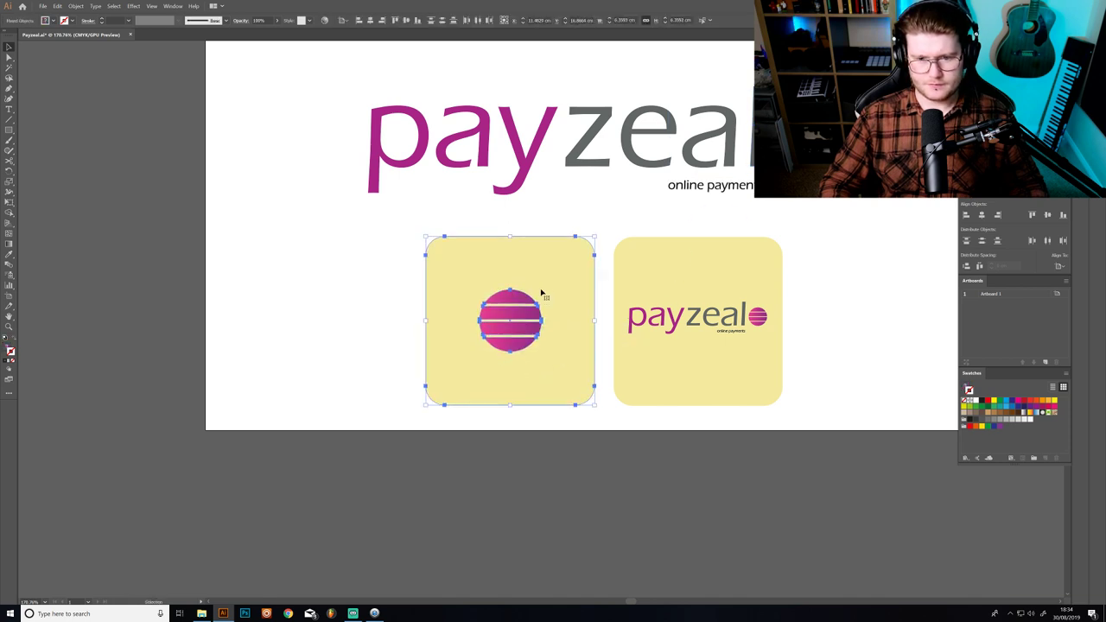
pyautogui.hotkey('ctrl', 'shift', 'a')
pyautogui.click(520, 309)
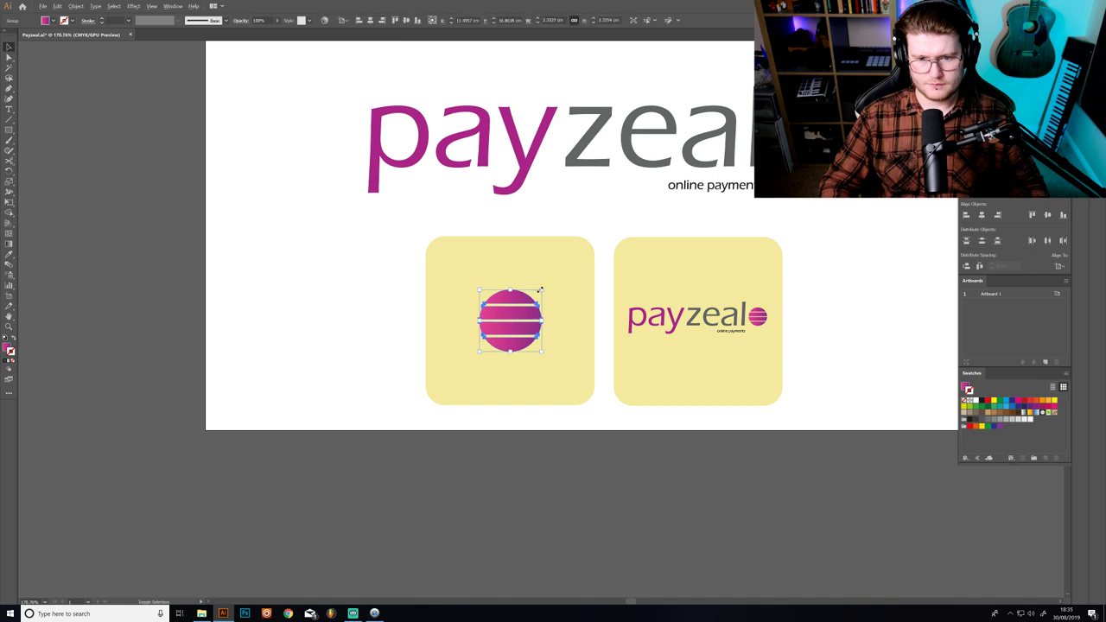
pyautogui.moveTo(552, 277); pyautogui.dragTo(561, 270)
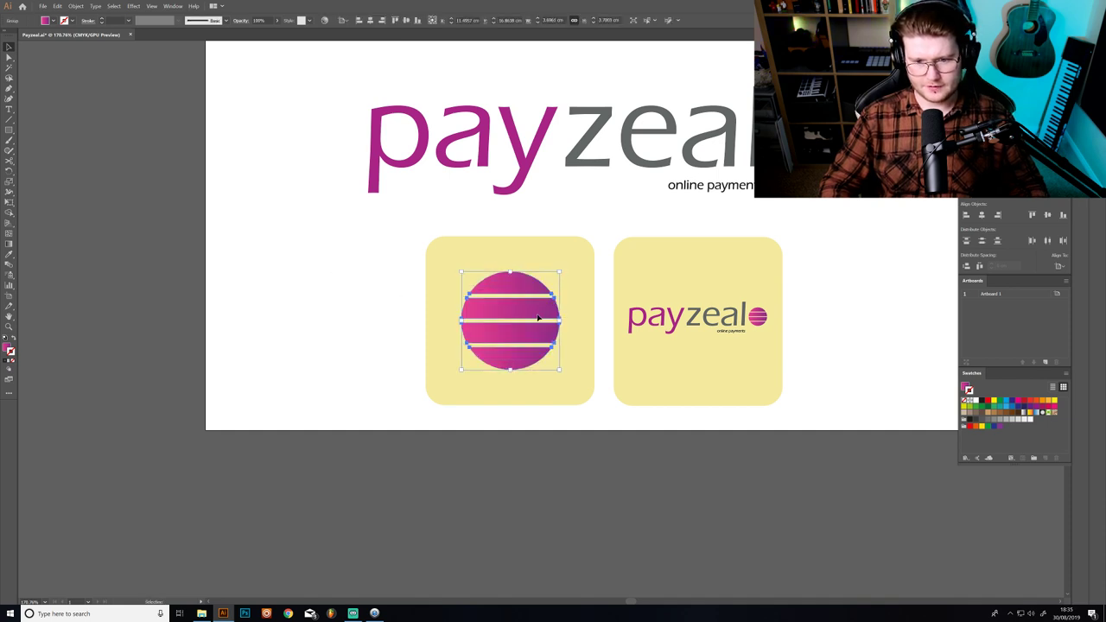
# - Try removing the tile region and the circle's lower bands with Shape Builder
pyautogui.click(539, 347)
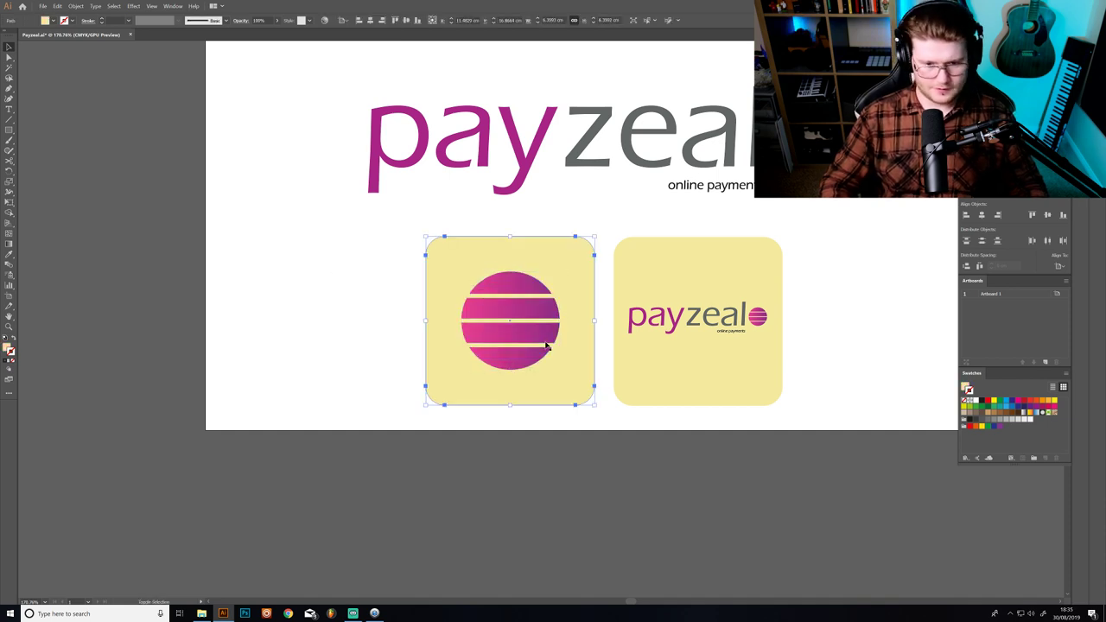
pyautogui.hotkey('shift', 'm')
pyautogui.keyDown('alt'); pyautogui.click(531, 346); pyautogui.keyUp('alt')
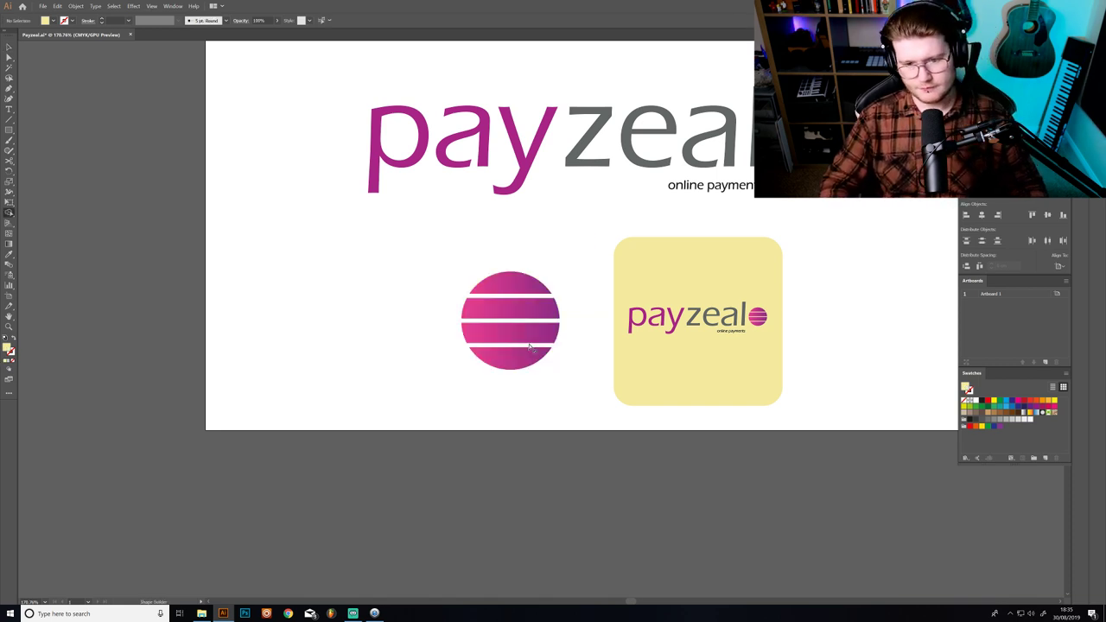
pyautogui.hotkey('ctrl', 'z')
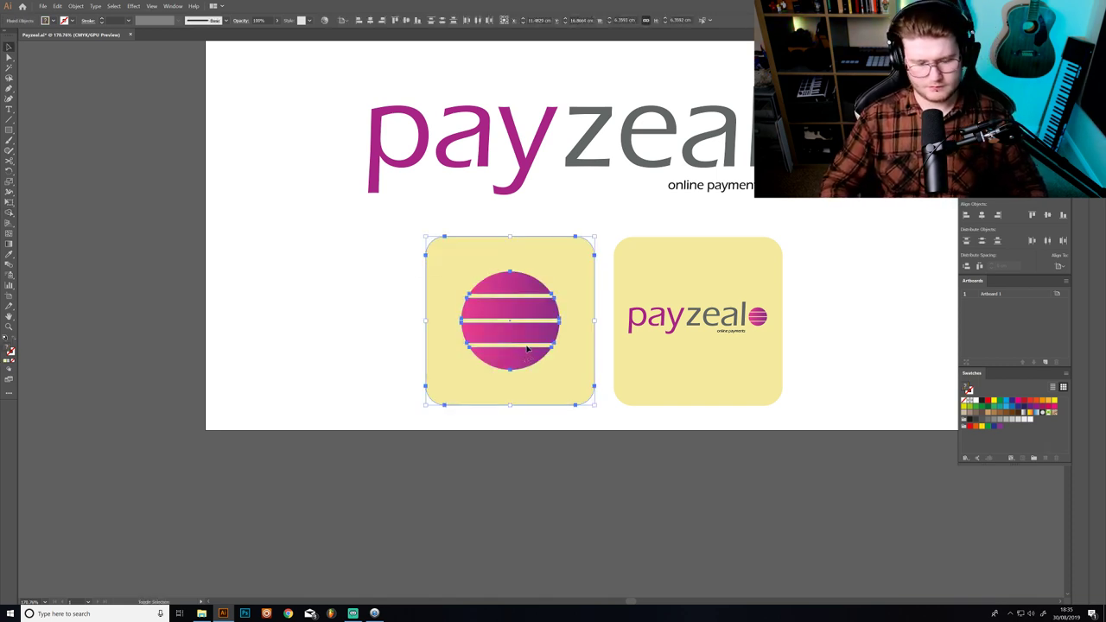
pyautogui.moveTo(518, 358); pyautogui.dragTo(511, 290)
# - Zoom out to review the tiles, then undo the band removal to restore the full striped circle
pyautogui.press('v')
pyautogui.click(328, 285)
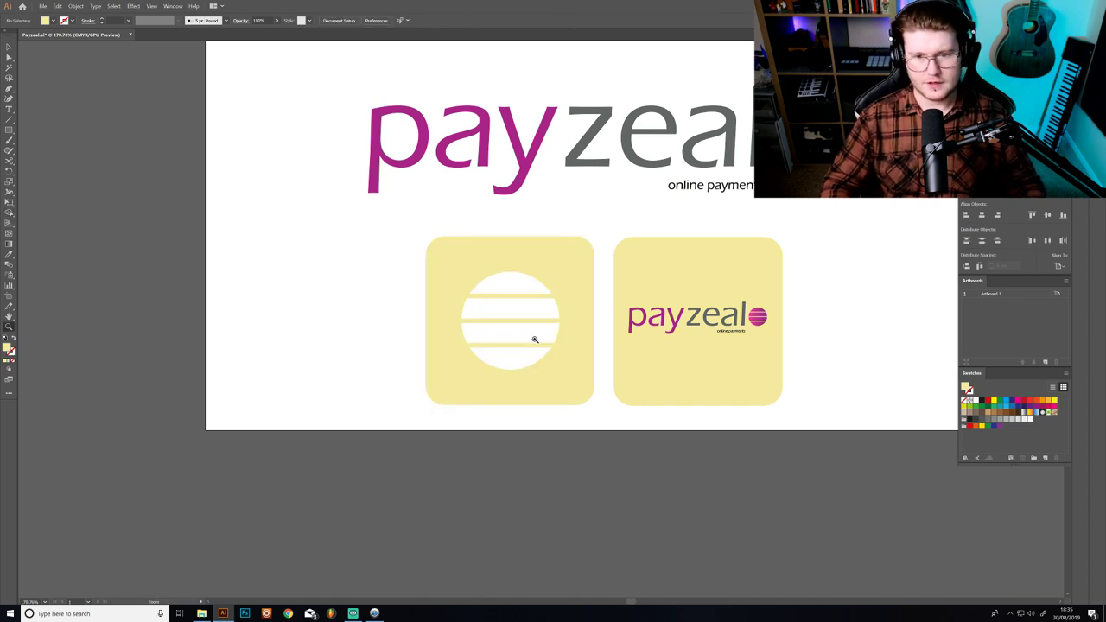
pyautogui.scroll(-5, 533, 337)
pyautogui.press('z')
pyautogui.scroll(2, 499, 402)
pyautogui.moveTo(365, 329); pyautogui.dragTo(472, 332)
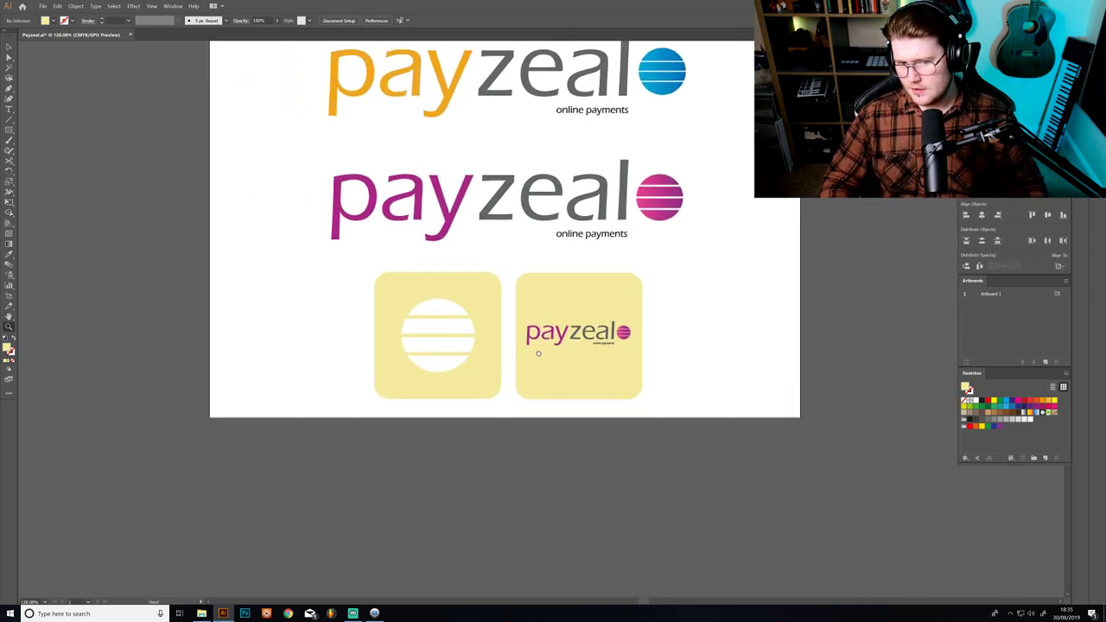
pyautogui.press('v')
pyautogui.hotkey('ctrl', 'z')
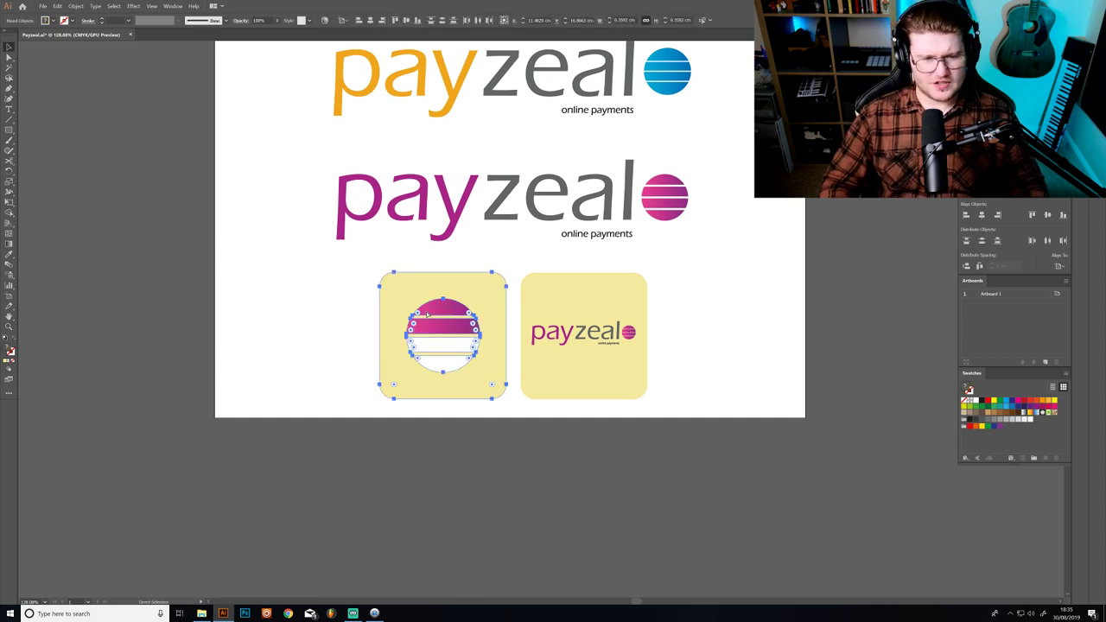
pyautogui.click(219, 361)
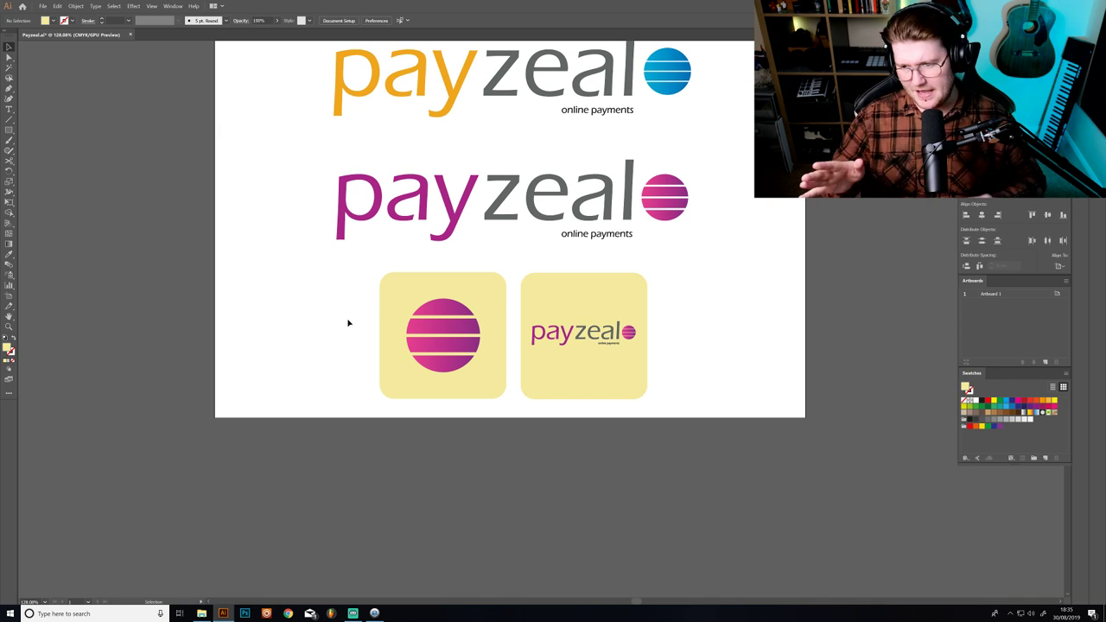
# - Fill the left icon tile with dark grey and adjust the striped circle's pink gradient
pyautogui.click(427, 307)
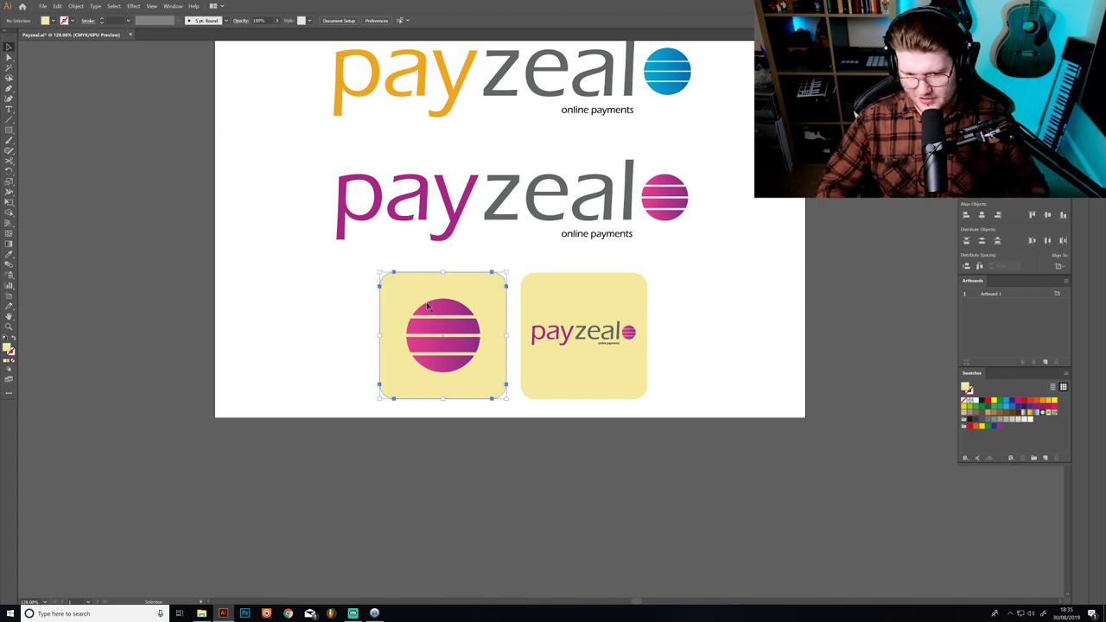
pyautogui.click(991, 421)
pyautogui.click(558, 442)
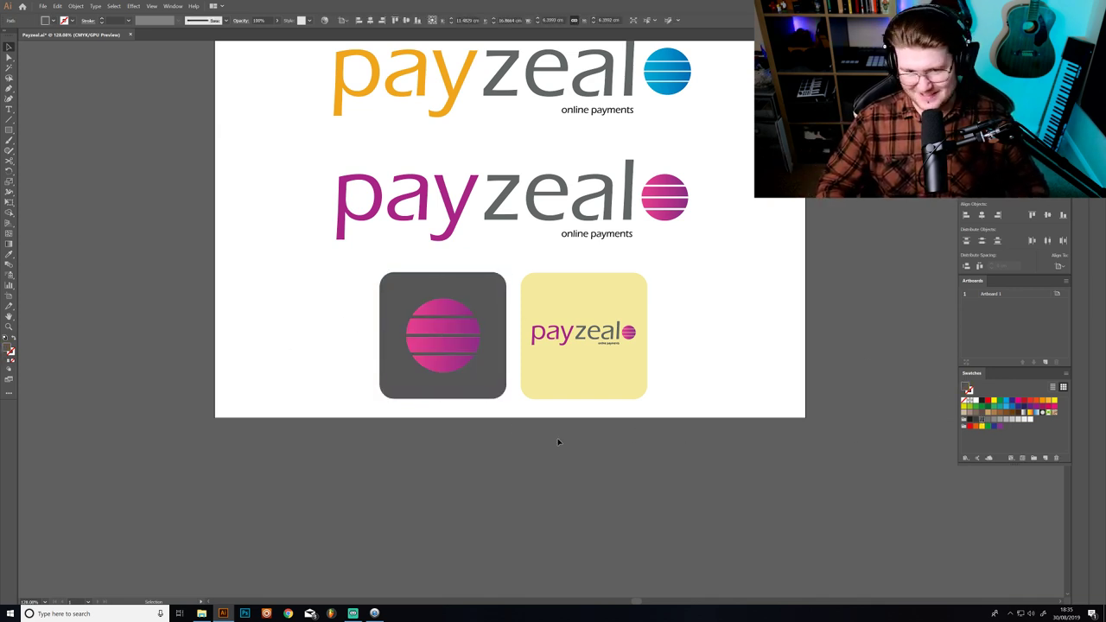
pyautogui.hotkey('ctrl', 'space')
pyautogui.moveTo(440, 351); pyautogui.dragTo(462, 377)
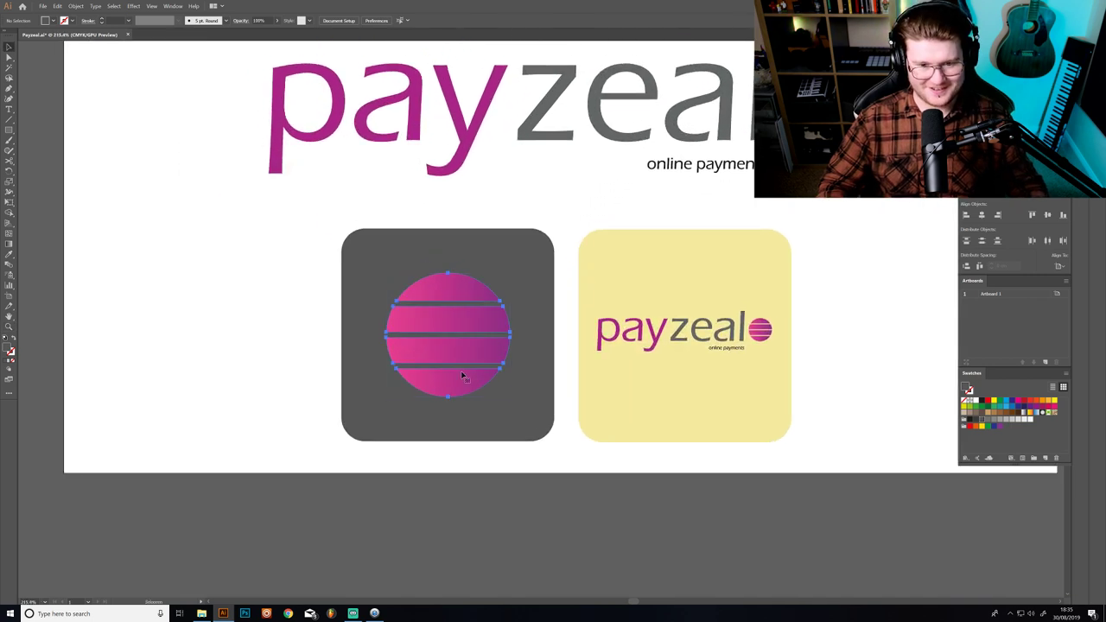
pyautogui.click(450, 380)
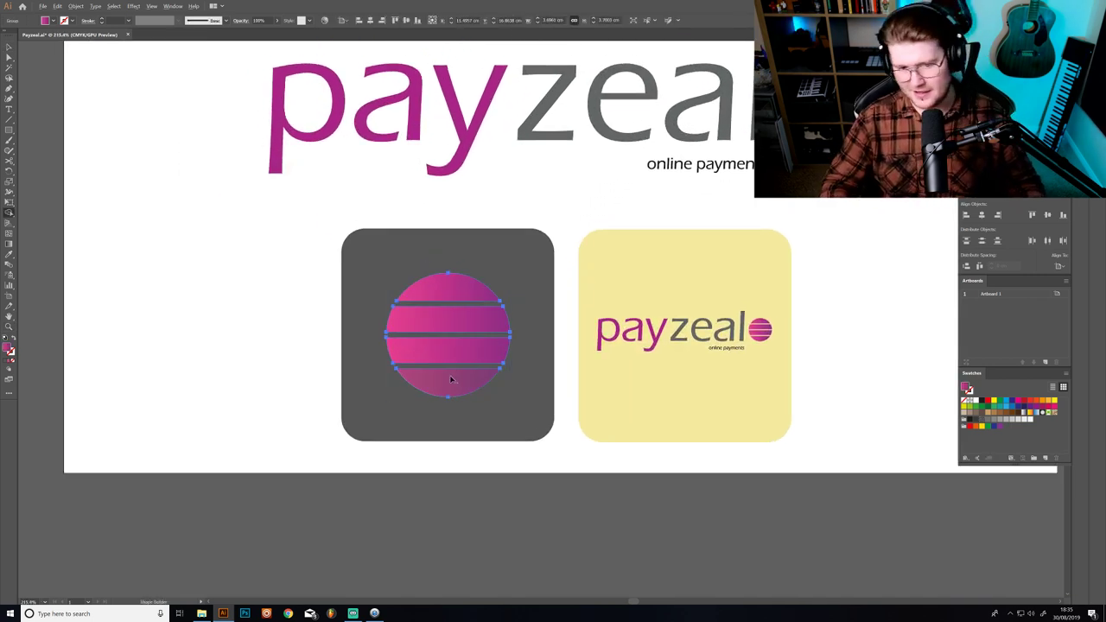
pyautogui.moveTo(450, 380); pyautogui.dragTo(459, 327)
pyautogui.press('v')
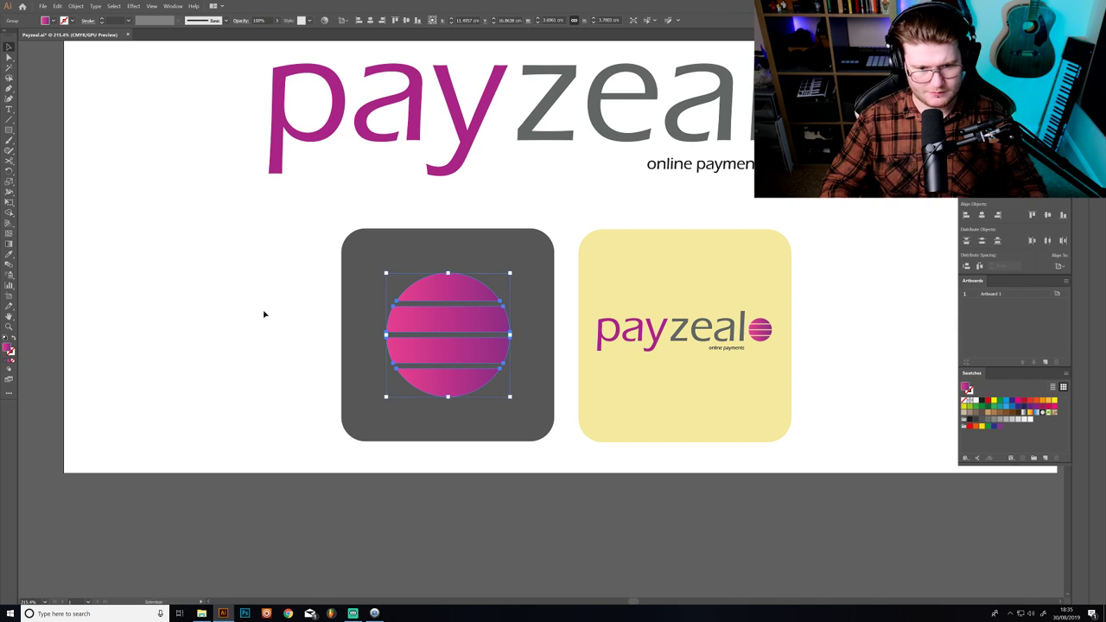
# - Knock the pink bands and top cap out of the grey square with Shape Builder
pyautogui.moveTo(264, 315); pyautogui.dragTo(495, 417)
pyautogui.hotkey('shift', 'm')
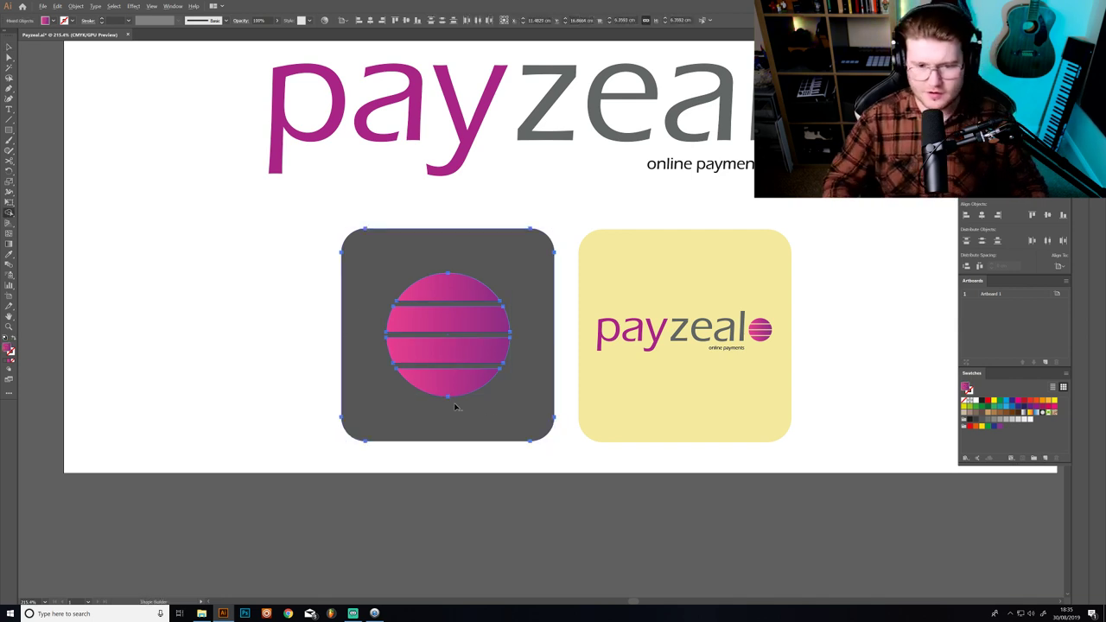
pyautogui.keyDown('alt'); pyautogui.click(449, 381); pyautogui.keyUp('alt')
pyautogui.keyDown('alt'); pyautogui.click(448, 350); pyautogui.keyUp('alt')
pyautogui.keyDown('alt'); pyautogui.click(441, 287); pyautogui.keyUp('alt')
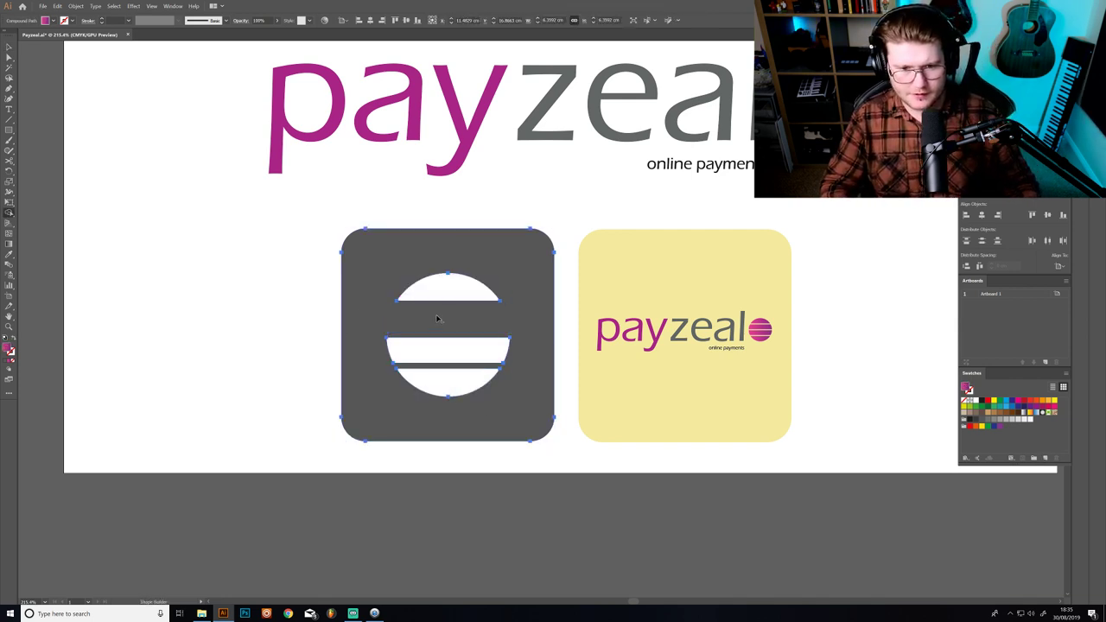
pyautogui.hotkey('ctrl', 'z')
pyautogui.hotkey('ctrl', 'z')
pyautogui.keyDown('alt'); pyautogui.click(437, 323); pyautogui.keyUp('alt')
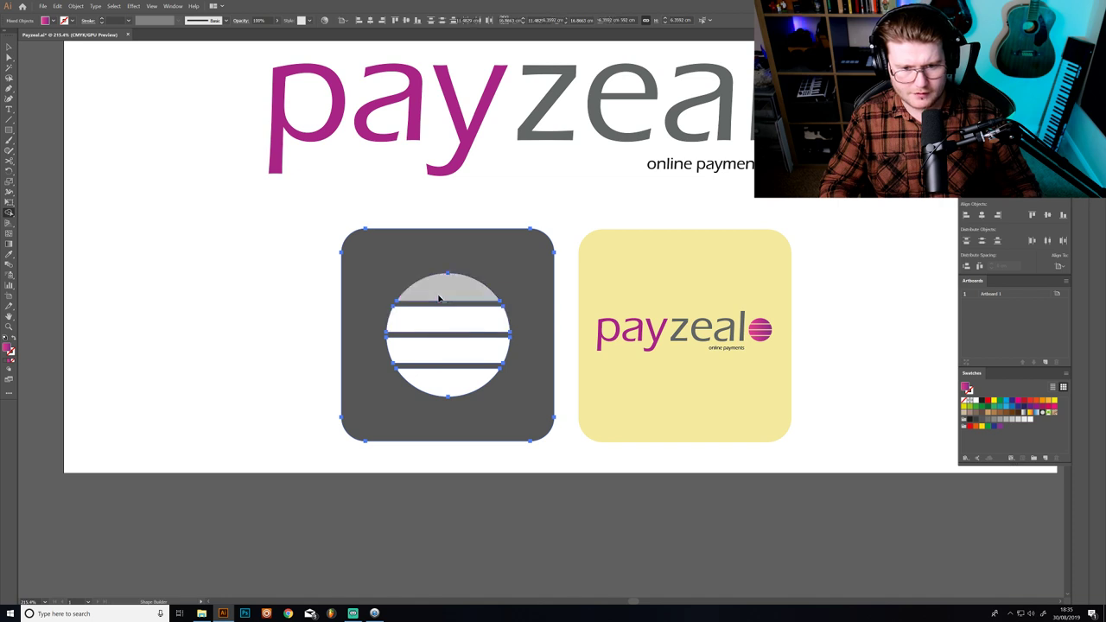
pyautogui.keyDown('alt'); pyautogui.click(439, 298); pyautogui.keyUp('alt')
# - Restore the grey icon's position, zoom in to check it, and close Payzeal.ai
pyautogui.scroll(-5, 271, 308)
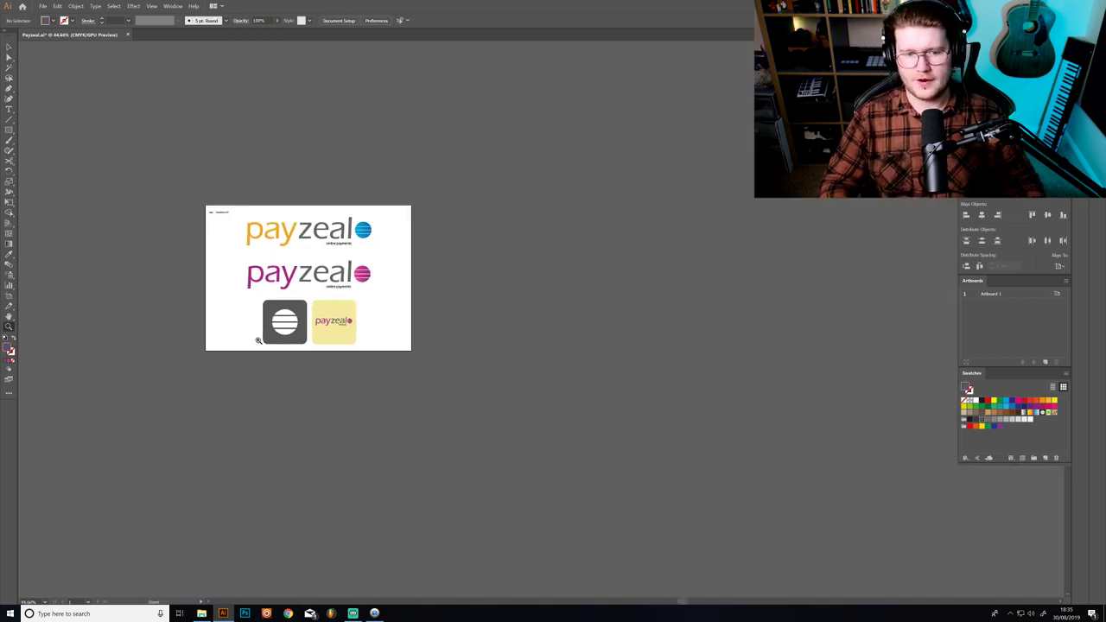
pyautogui.press('v')
pyautogui.moveTo(286, 329); pyautogui.dragTo(384, 362)
pyautogui.hotkey('ctrl', 'z')
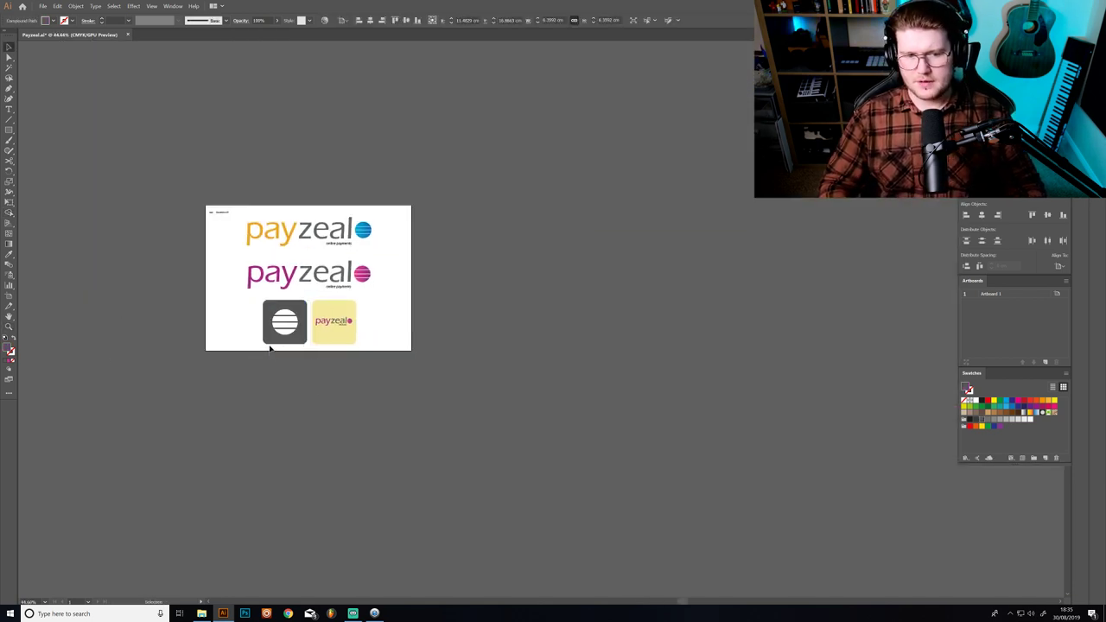
pyautogui.click(230, 320)
pyautogui.press('z')
pyautogui.moveTo(229, 320); pyautogui.dragTo(371, 481)
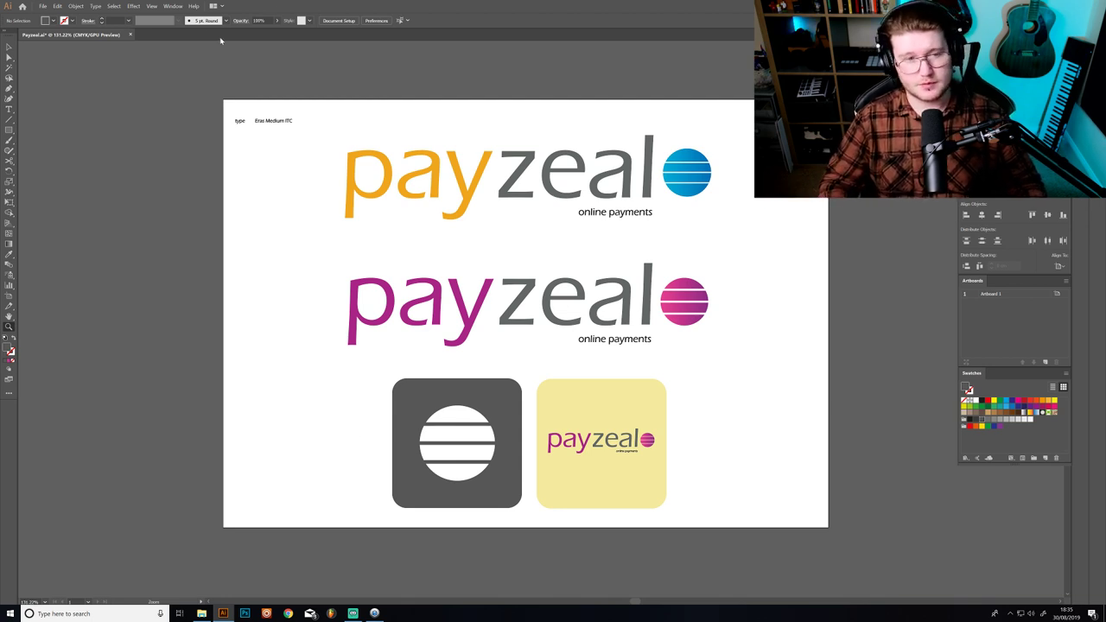
pyautogui.click(131, 34)
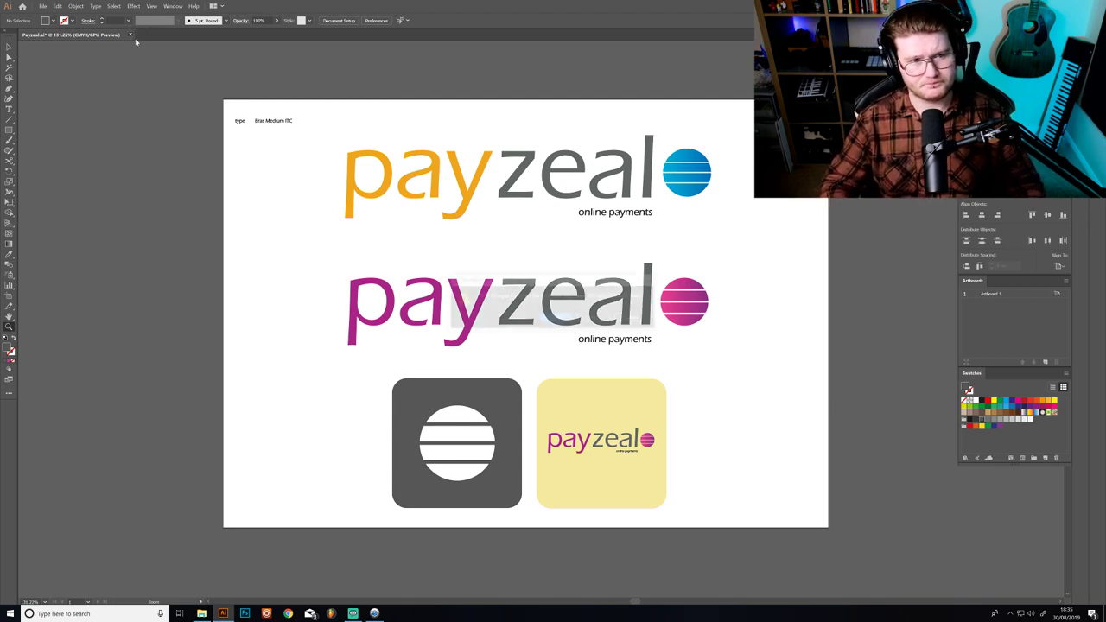
# - Open the next designer's PayZeal .ai file from CDWM LIVE, dismissing the missing link and font warnings
pyautogui.click(596, 320)
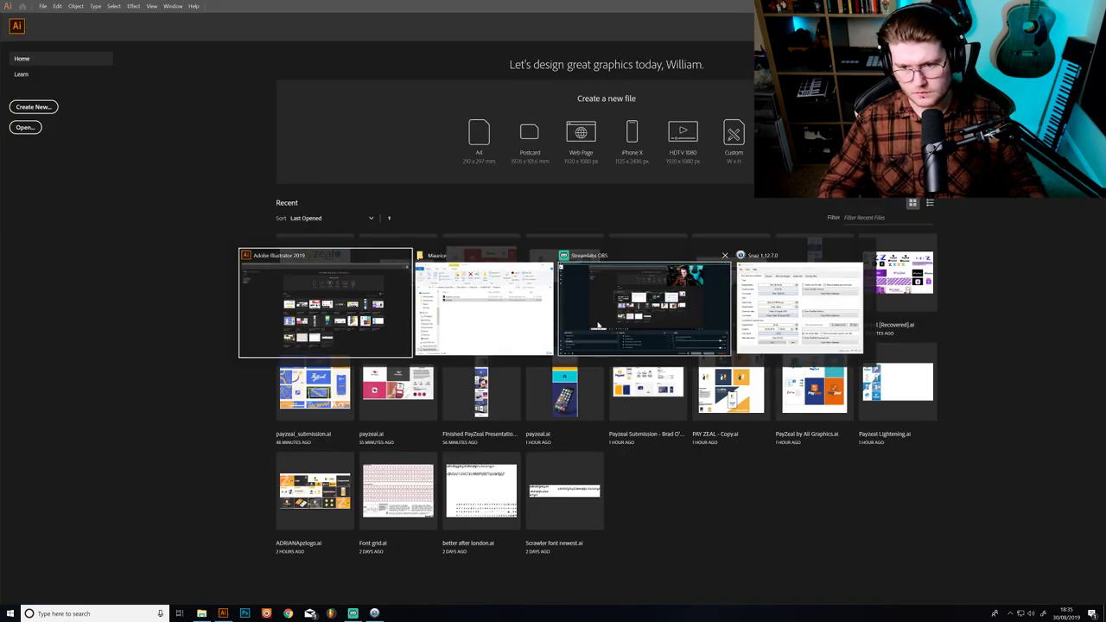
pyautogui.press('Tab')
pyautogui.press('Tab')
pyautogui.press('Tab')
pyautogui.press('Tab')
pyautogui.press('Tab')
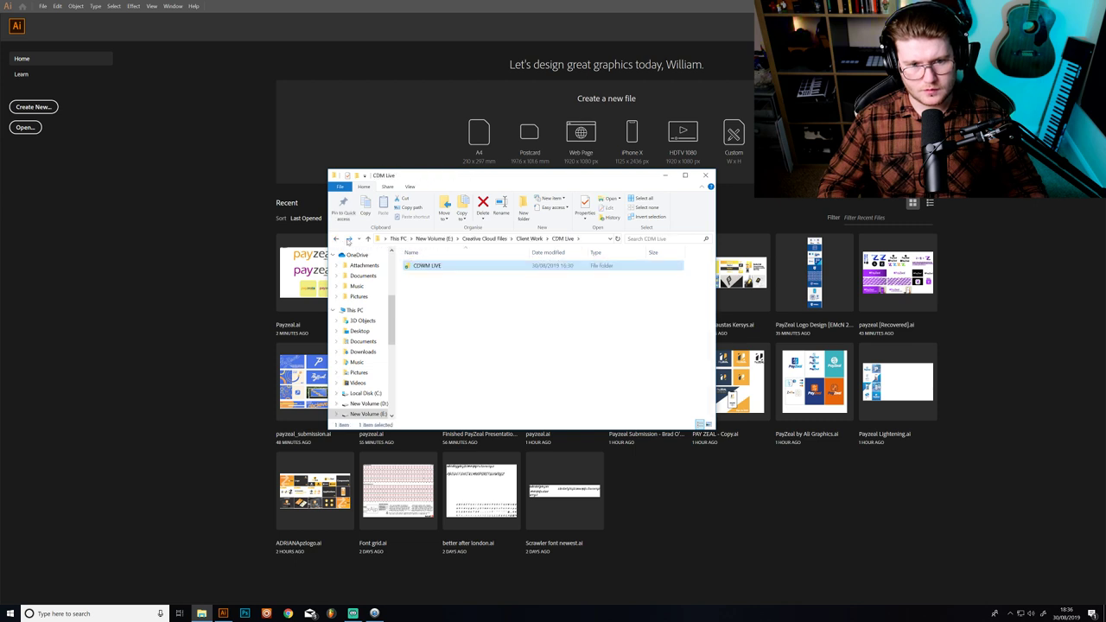
pyautogui.click(337, 239)
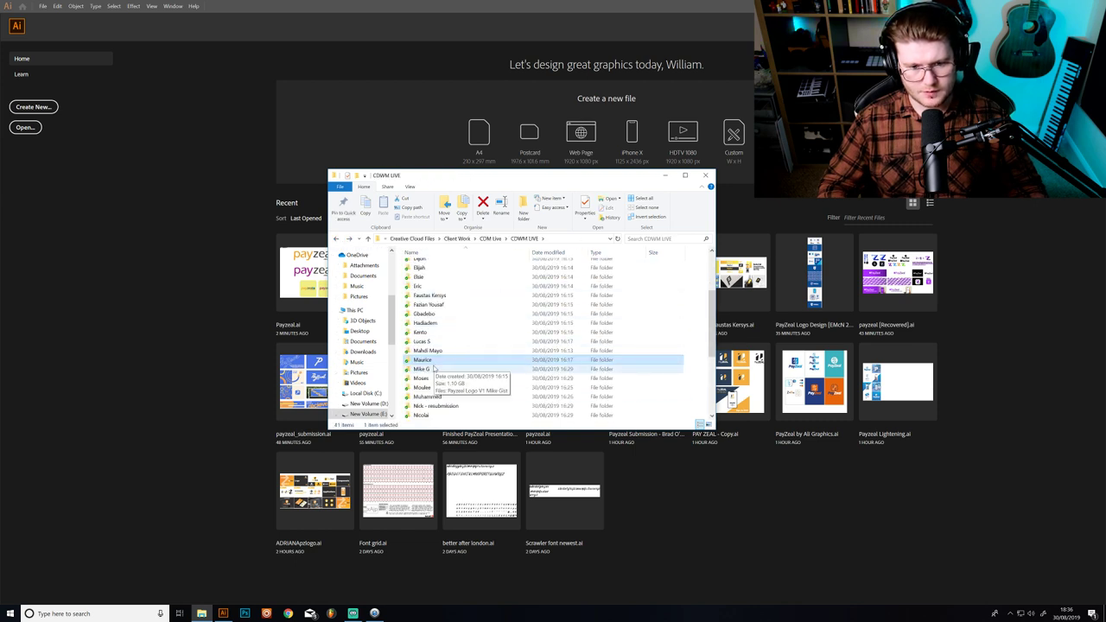
pyautogui.doubleClick(427, 396)
pyautogui.doubleClick(448, 265)
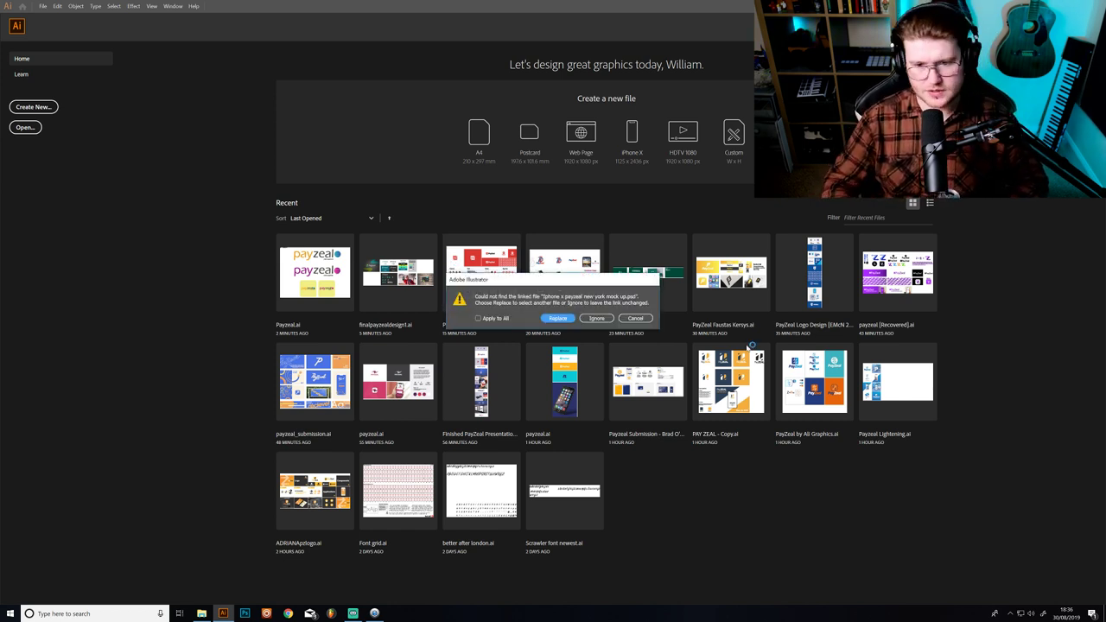
pyautogui.click(596, 318)
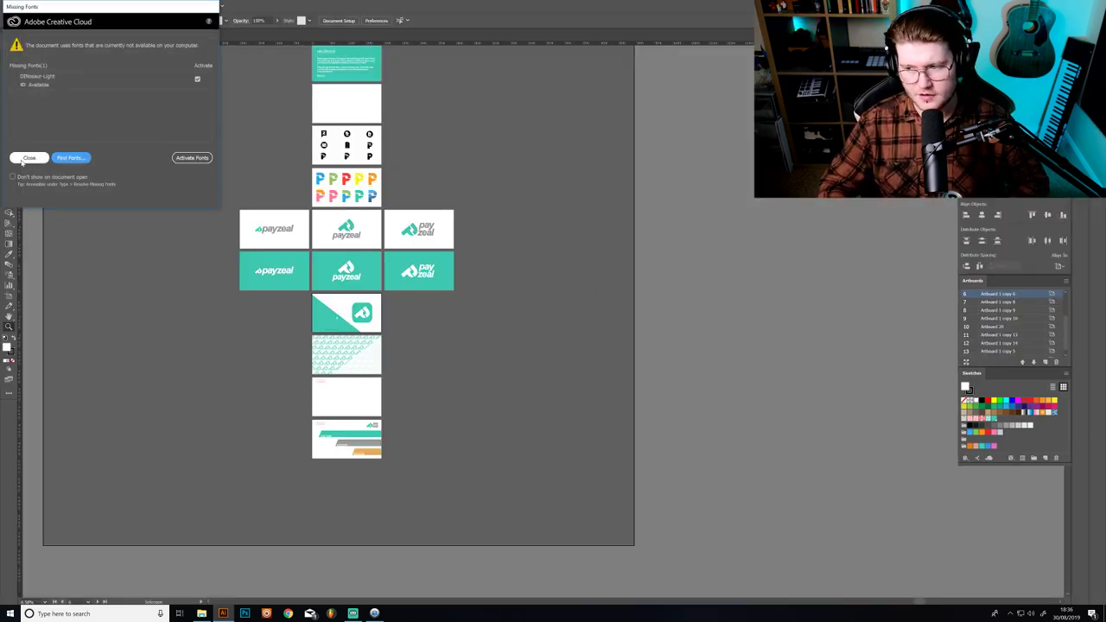
pyautogui.click(29, 158)
pyautogui.scroll(3, 268, 285)
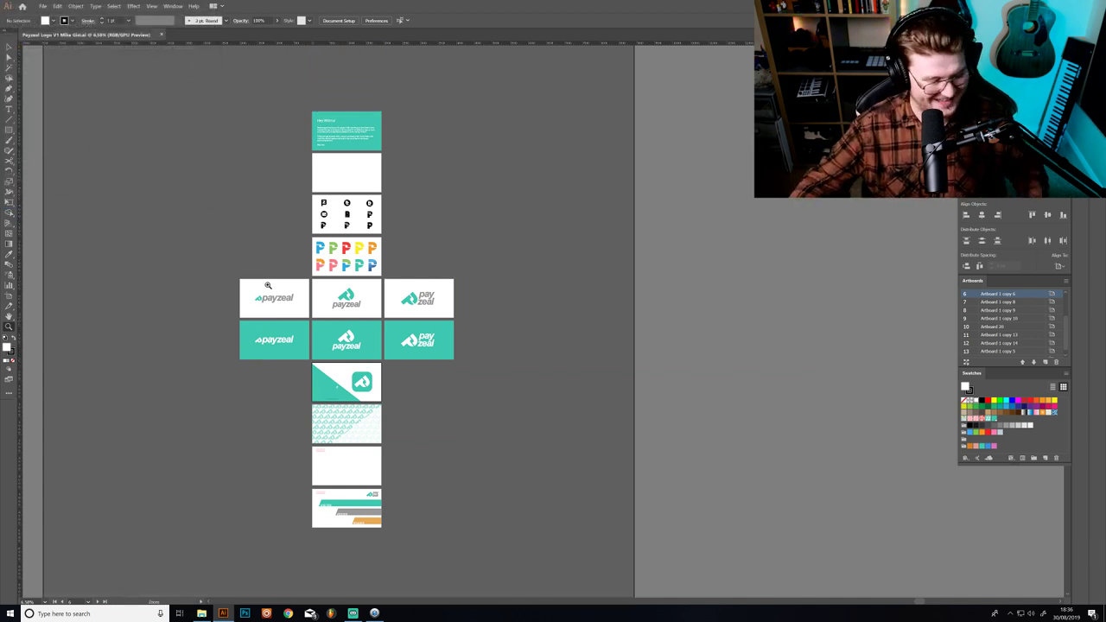
# - Zoom and pan to show the teal cover-note artboard and the sketches below it
pyautogui.moveTo(343, 155); pyautogui.dragTo(577, 377)
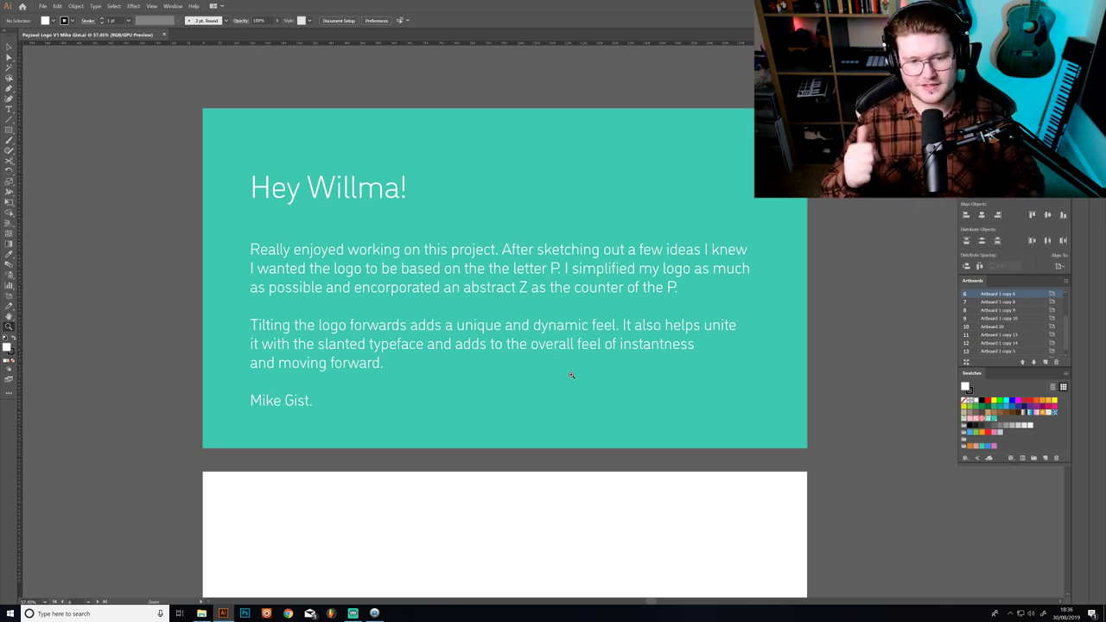
pyautogui.keyDown('alt'); pyautogui.click(571, 375); pyautogui.keyUp('alt')
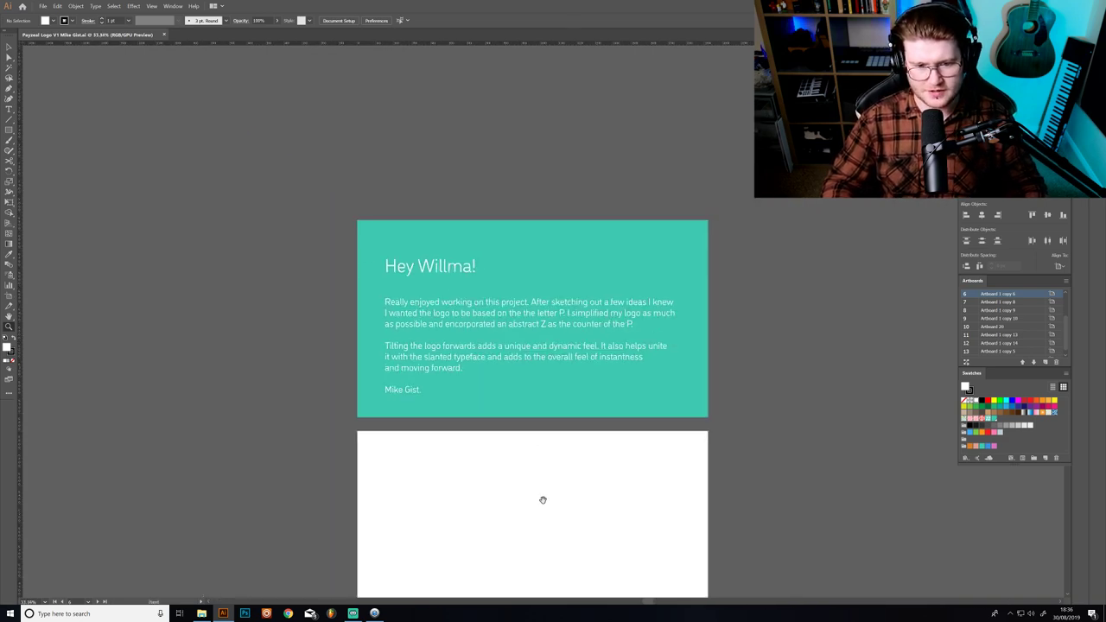
pyautogui.moveTo(543, 500); pyautogui.dragTo(451, 251)
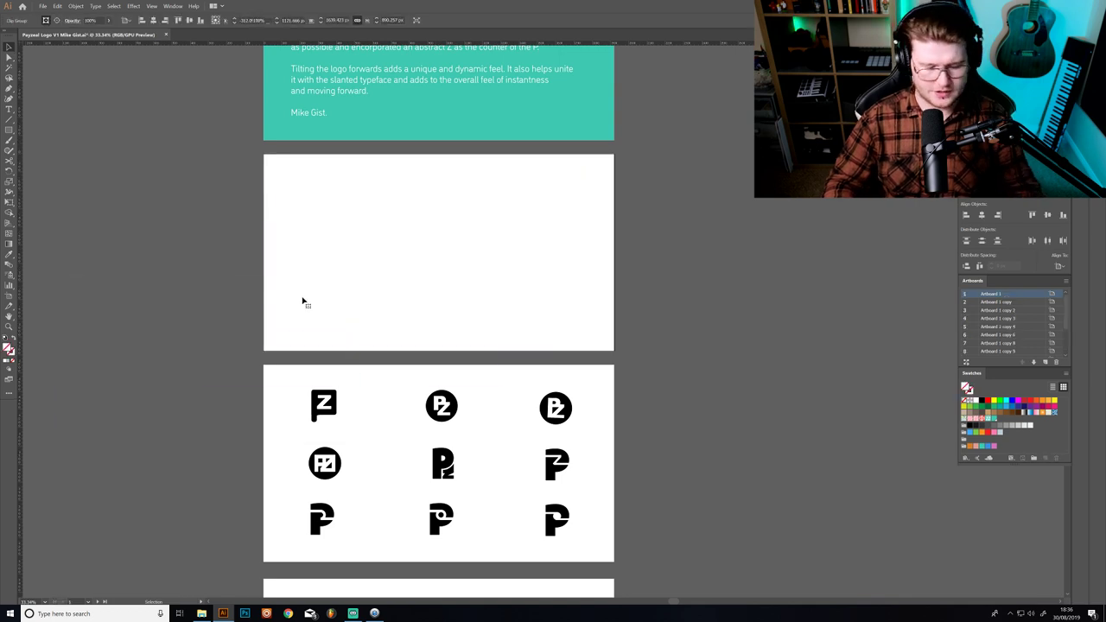
# - Zoom and scroll through the black P/Z sketch marks, inspecting the bottom-middle P mark
pyautogui.scroll(-3, 365, 360)
pyautogui.moveTo(376, 262); pyautogui.dragTo(424, 306)
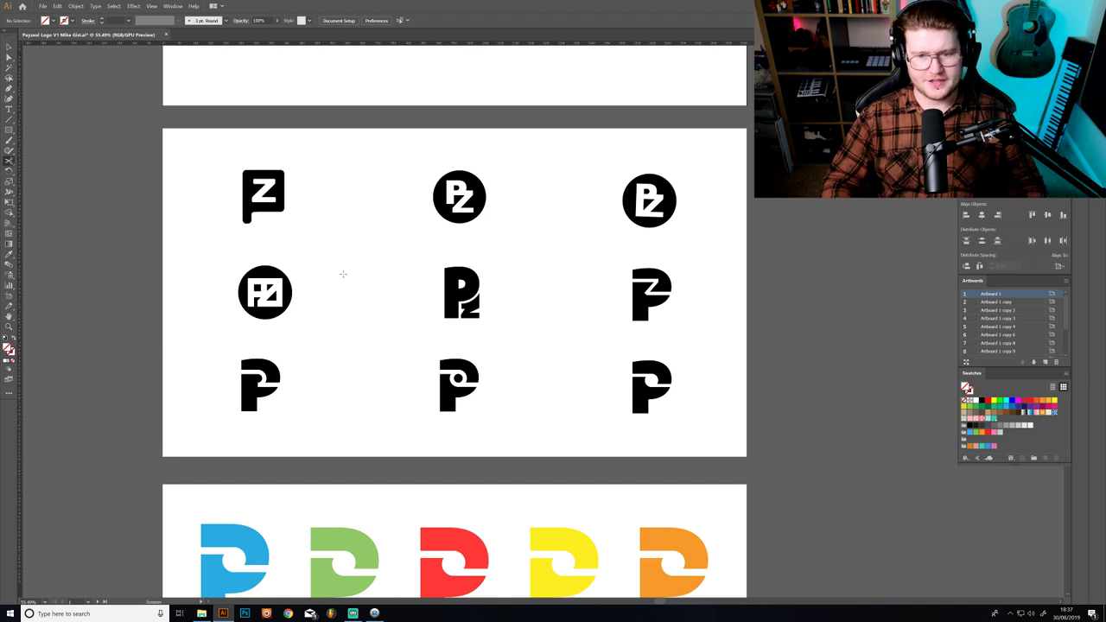
pyautogui.click(456, 383)
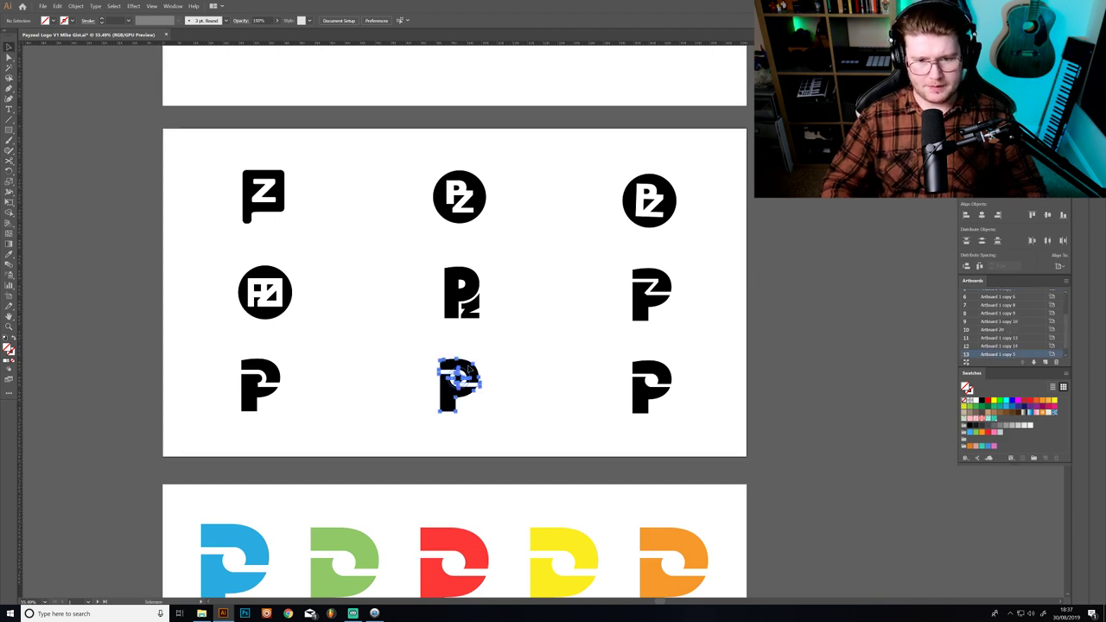
pyautogui.moveTo(502, 426); pyautogui.dragTo(329, 411)
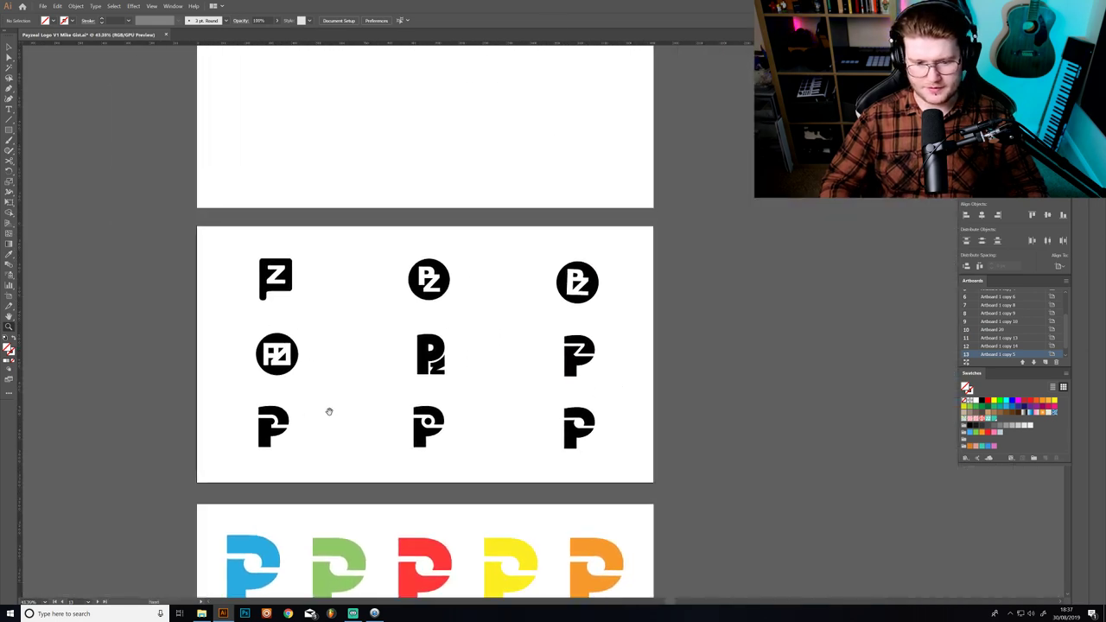
pyautogui.scroll(-10, 450, 447)
pyautogui.scroll(10, 437, 487)
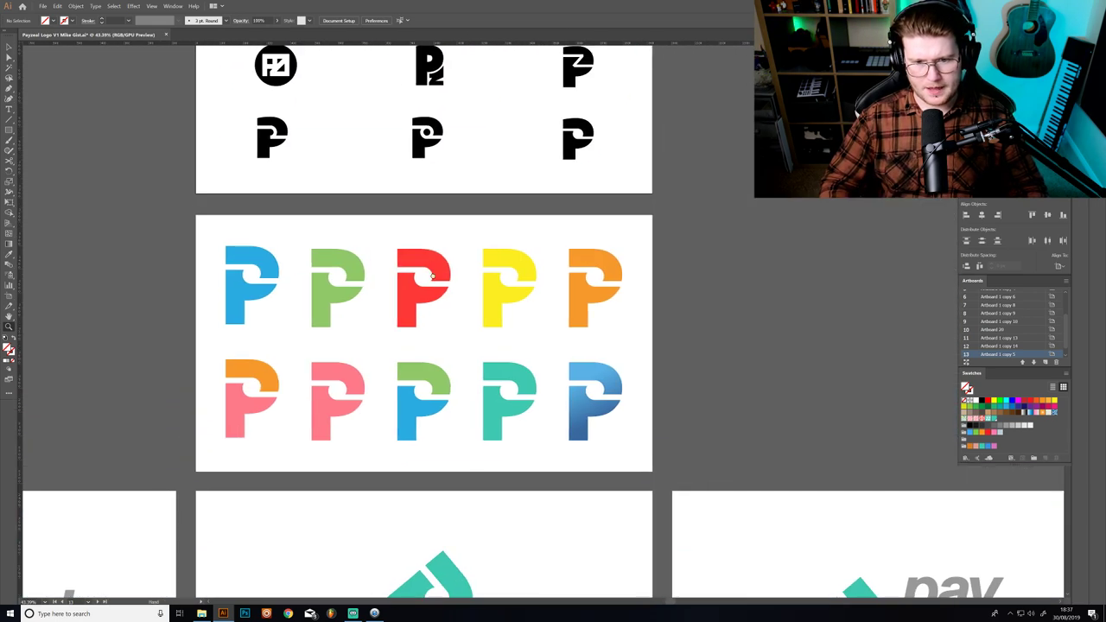
pyautogui.scroll(1, 437, 487)
pyautogui.moveTo(441, 477); pyautogui.dragTo(515, 451)
pyautogui.scroll(-3, 516, 451)
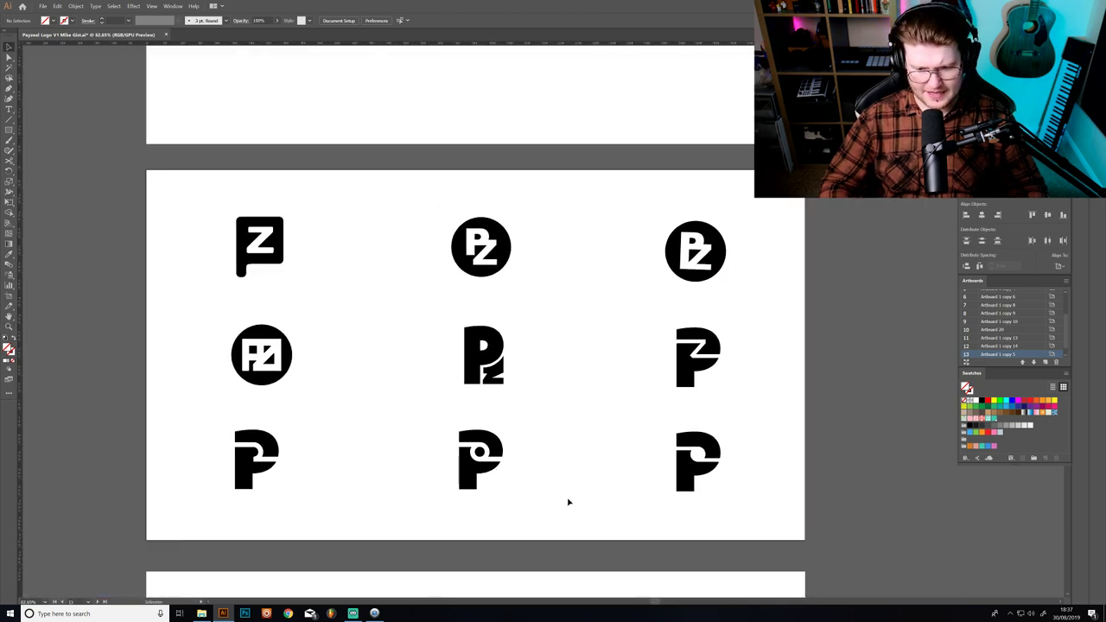
pyautogui.scroll(-3, 569, 502)
pyautogui.scroll(-3, 554, 302)
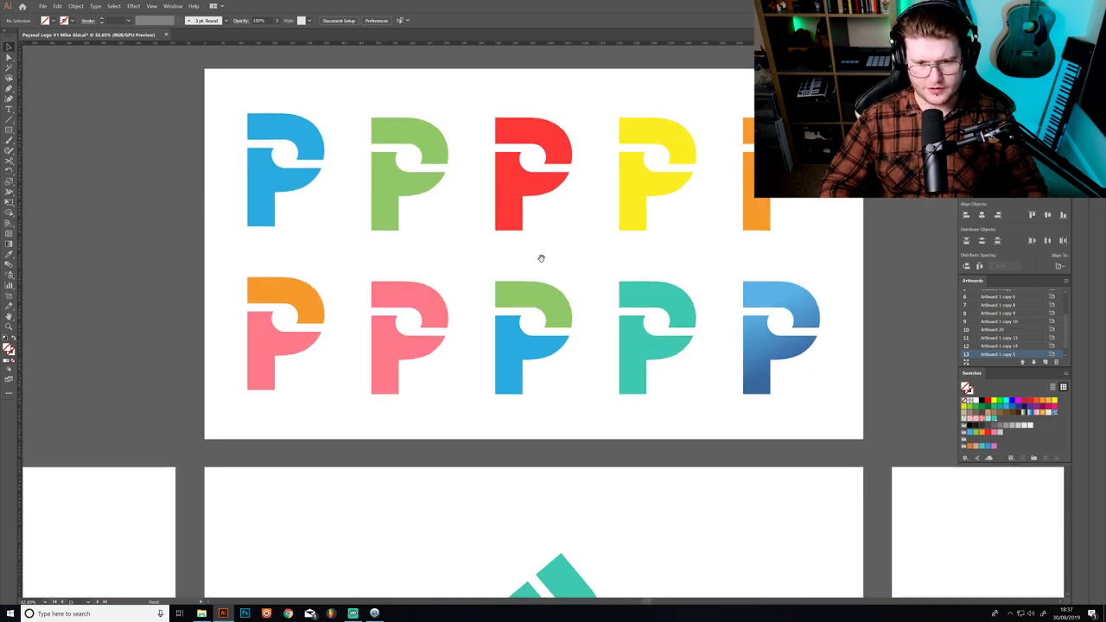
pyautogui.scroll(-4, 524, 343)
pyautogui.scroll(2, 473, 374)
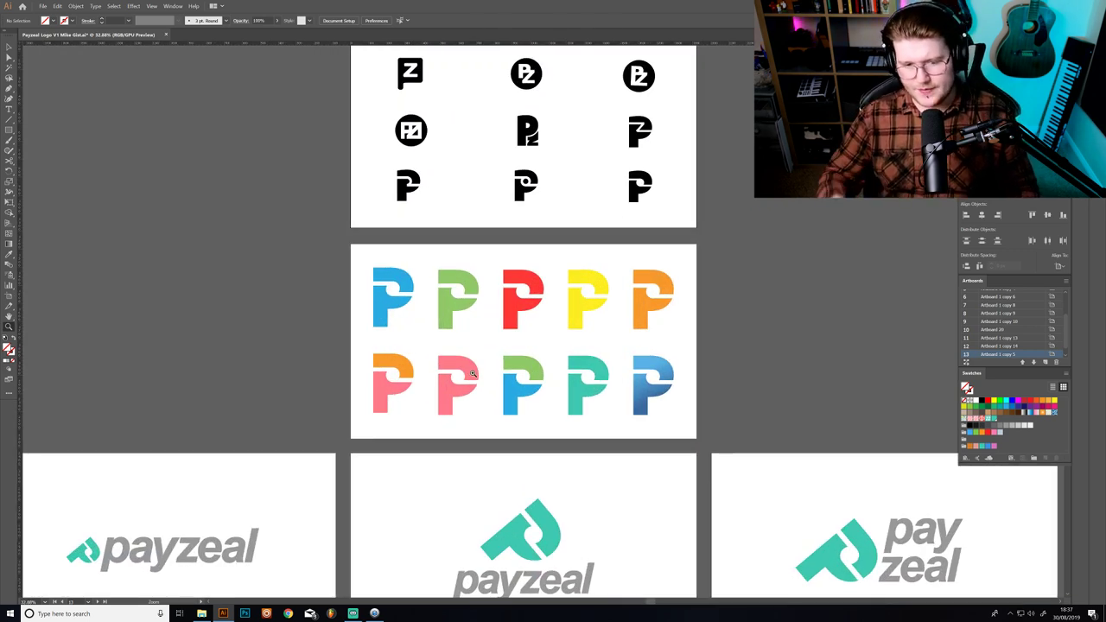
# - Marquee-select all ten coloured P logos on their artboard
pyautogui.press('v')
pyautogui.click(353, 286)
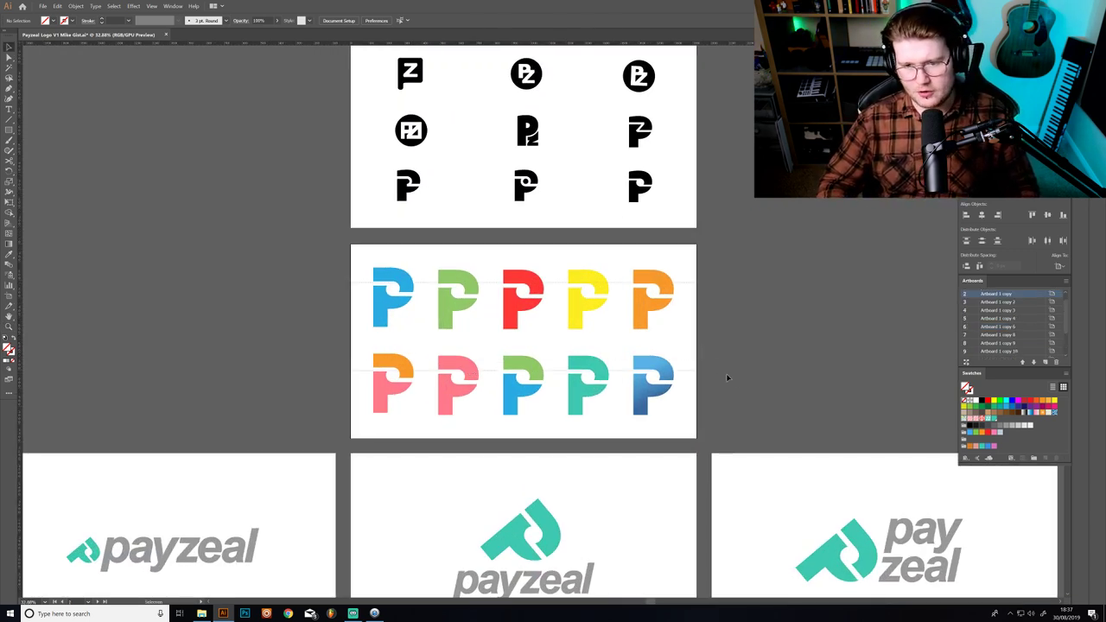
pyautogui.moveTo(740, 389); pyautogui.dragTo(338, 299)
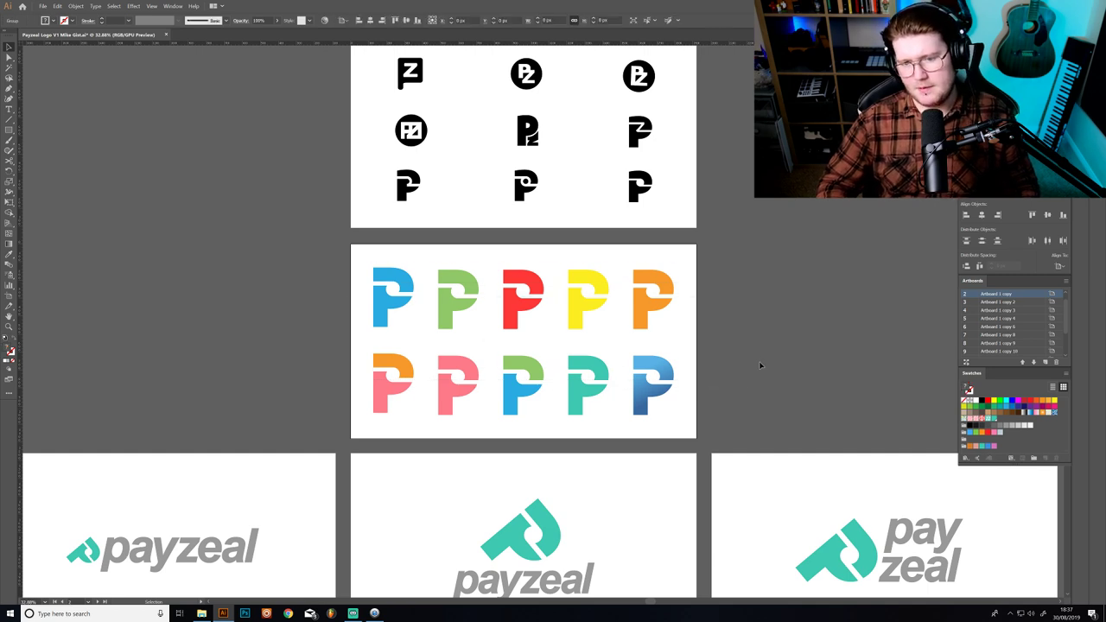
pyautogui.moveTo(759, 361); pyautogui.dragTo(300, 263)
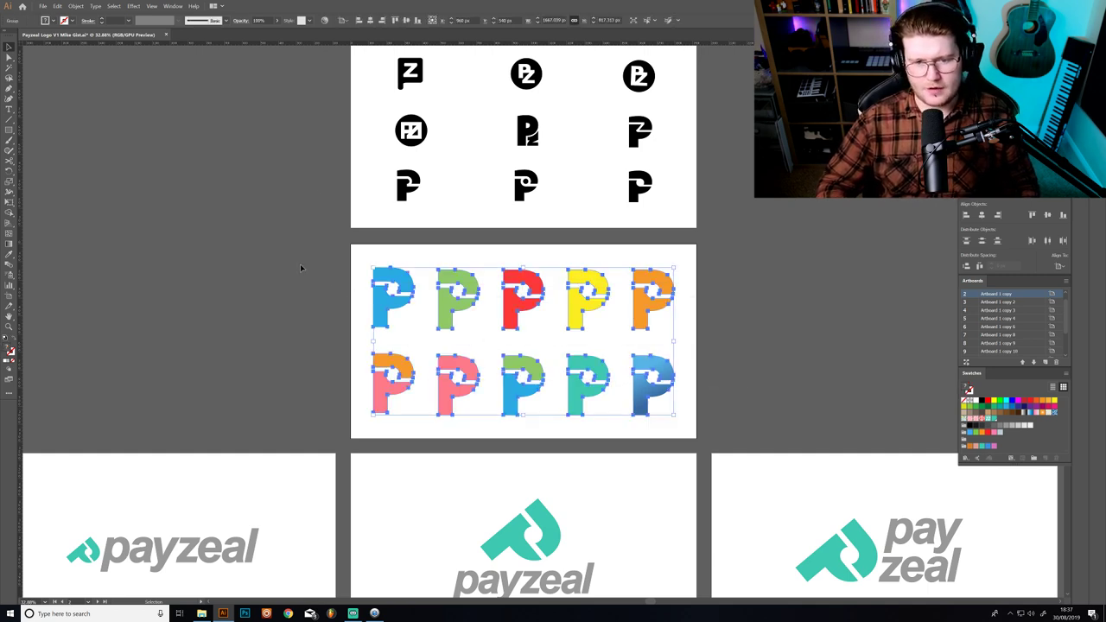
# - In Recolor Artwork's colour wheel, set the P logos' saturation to 43% and brightness to 69%
pyautogui.click(325, 19)
pyautogui.moveTo(52, 6); pyautogui.dragTo(767, 123)
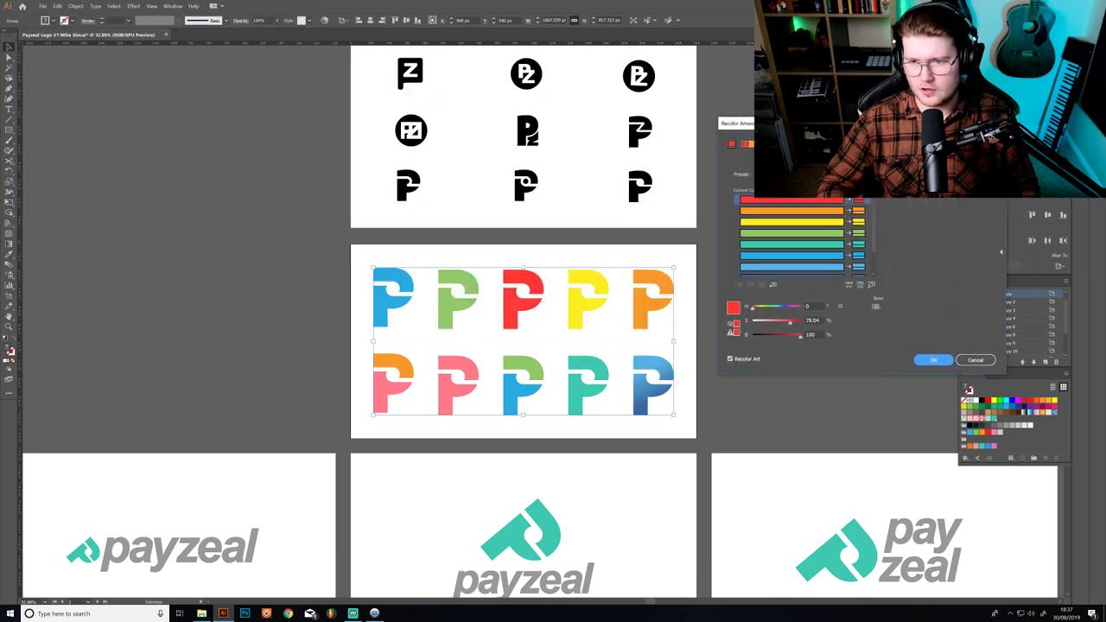
pyautogui.click(812, 156)
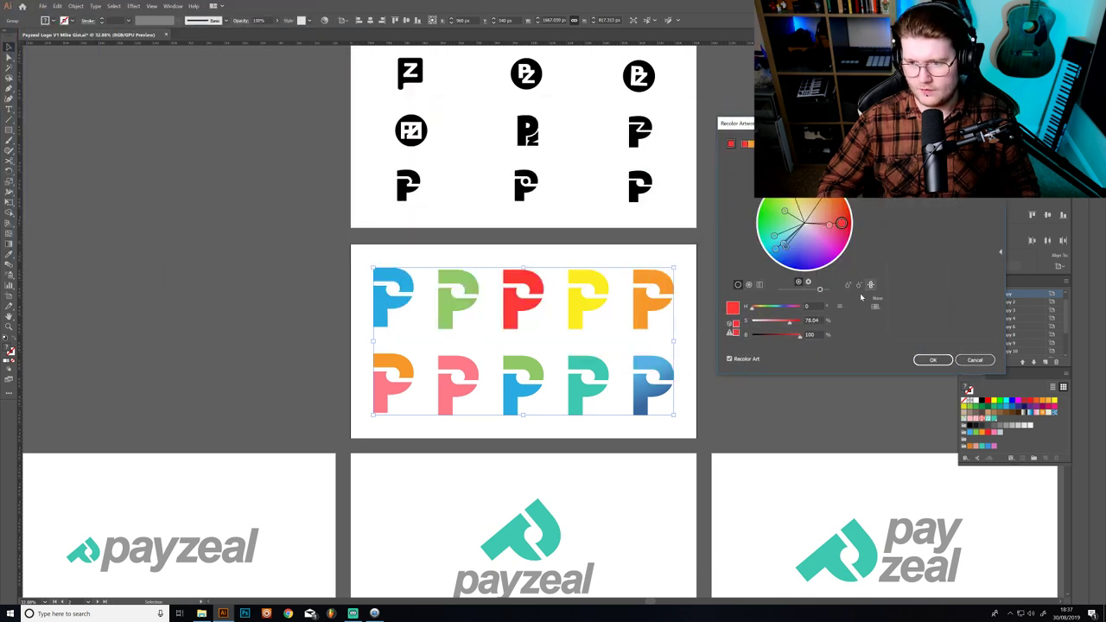
pyautogui.moveTo(789, 322); pyautogui.dragTo(779, 335)
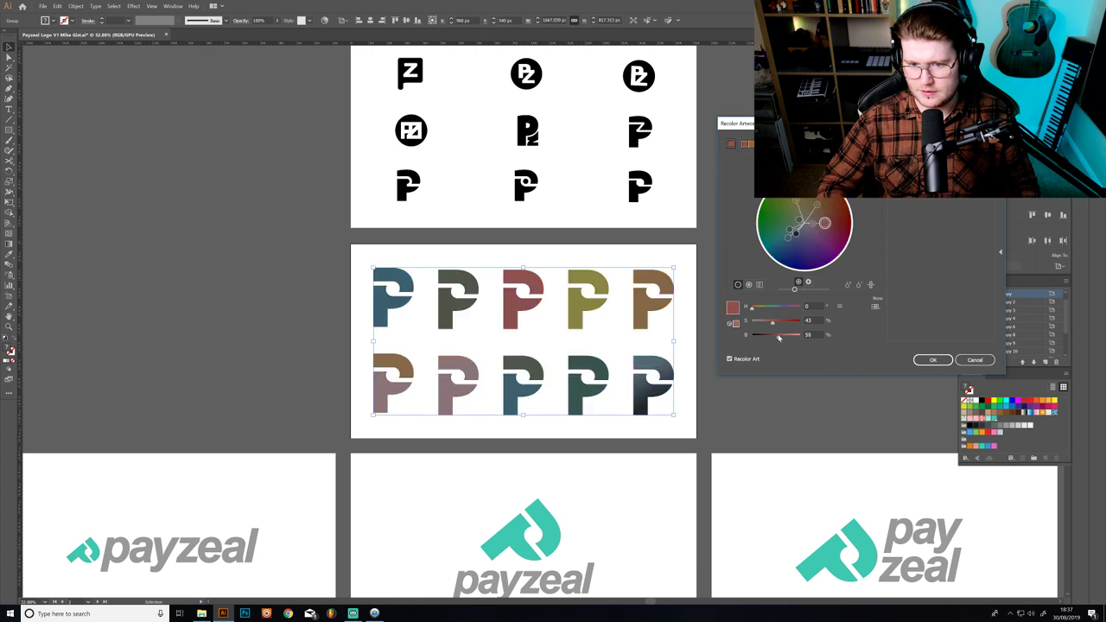
pyautogui.moveTo(779, 336); pyautogui.dragTo(703, 303)
# - Raise the saturation to 62% and commit the muted recolour
pyautogui.moveTo(778, 323); pyautogui.dragTo(782, 323)
pyautogui.click(932, 360)
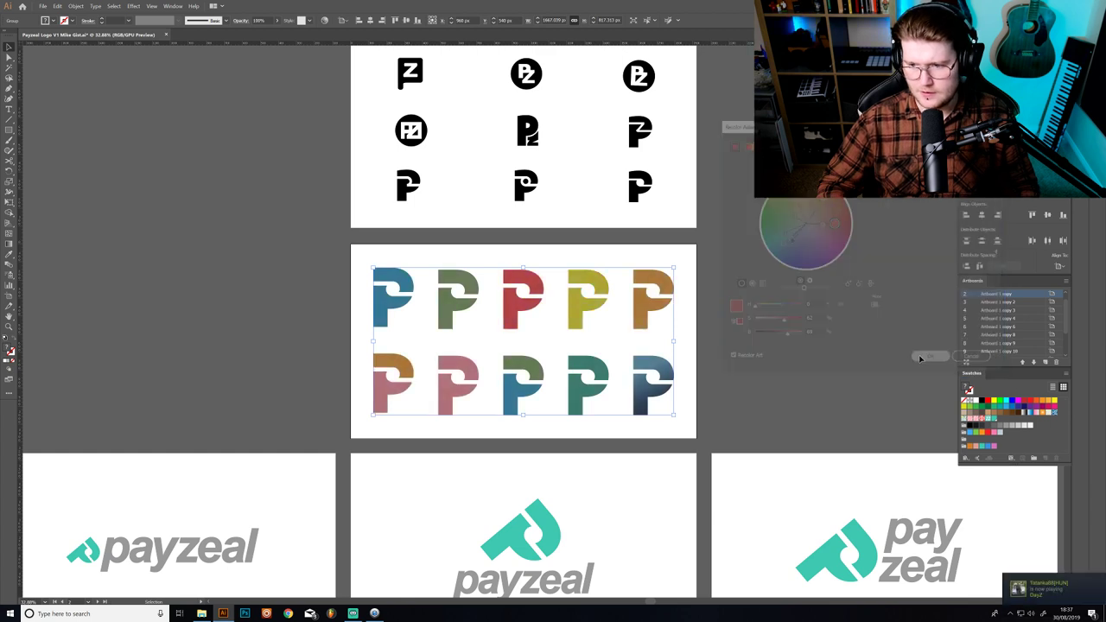
pyautogui.click(802, 366)
# - Zoom in on the horizontal teal-and-grey payzeal lockup and select the whole logo
pyautogui.scroll(-3, 462, 322)
pyautogui.scroll(1, 545, 322)
pyautogui.scroll(4, 539, 321)
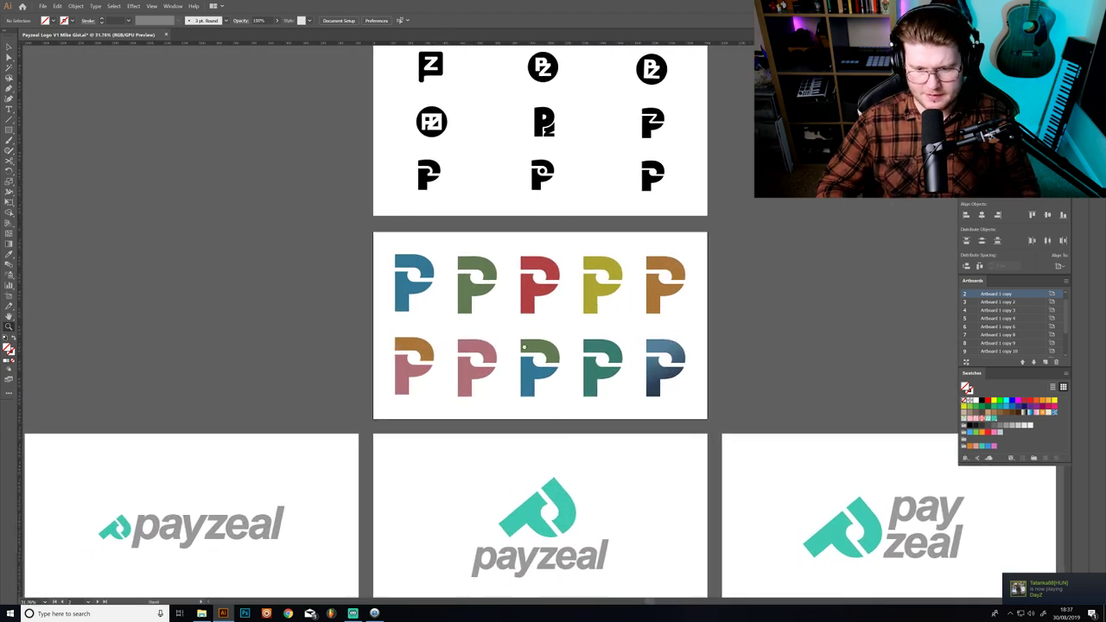
pyautogui.scroll(-5, 343, 481)
pyautogui.hscroll(-6, 343, 481)
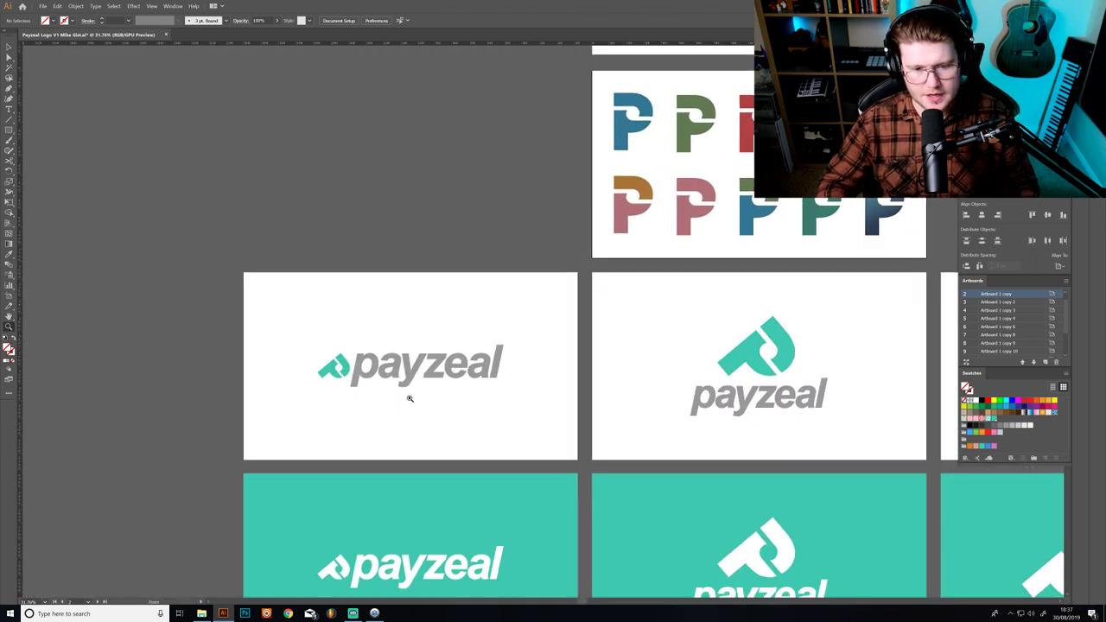
pyautogui.moveTo(409, 398); pyautogui.dragTo(489, 363)
pyautogui.press('v')
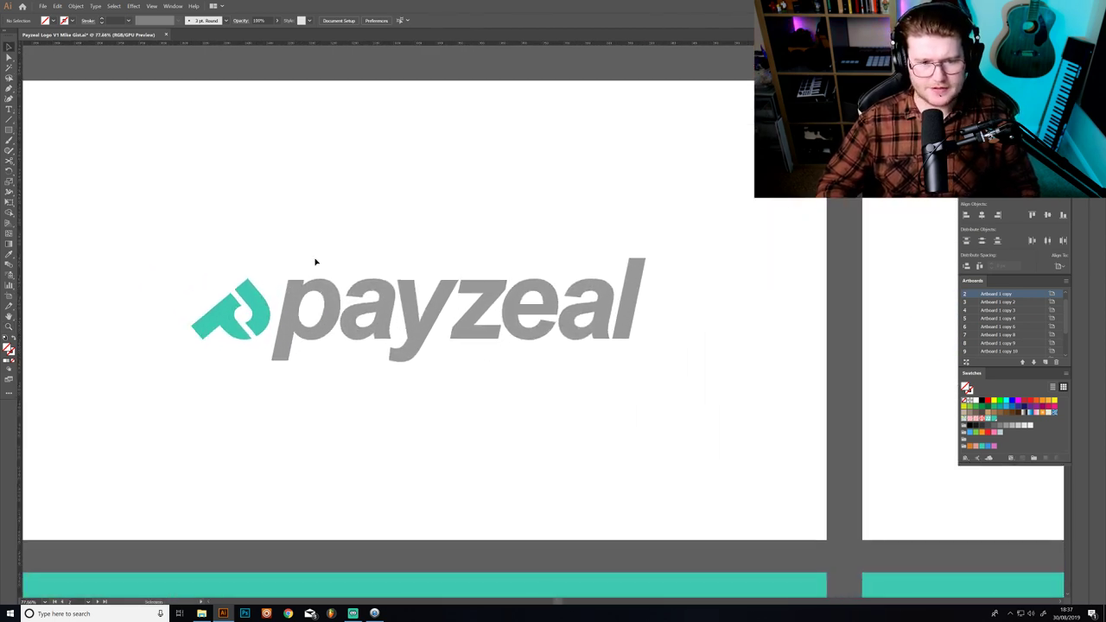
pyautogui.moveTo(315, 262); pyautogui.dragTo(588, 408)
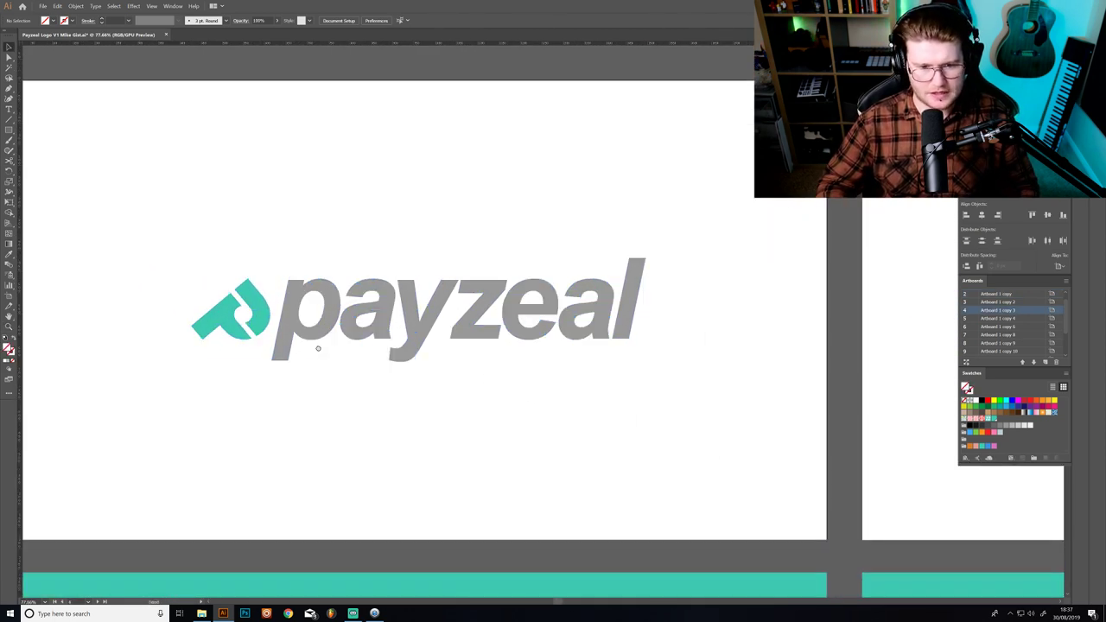
pyautogui.moveTo(318, 348); pyautogui.dragTo(475, 417)
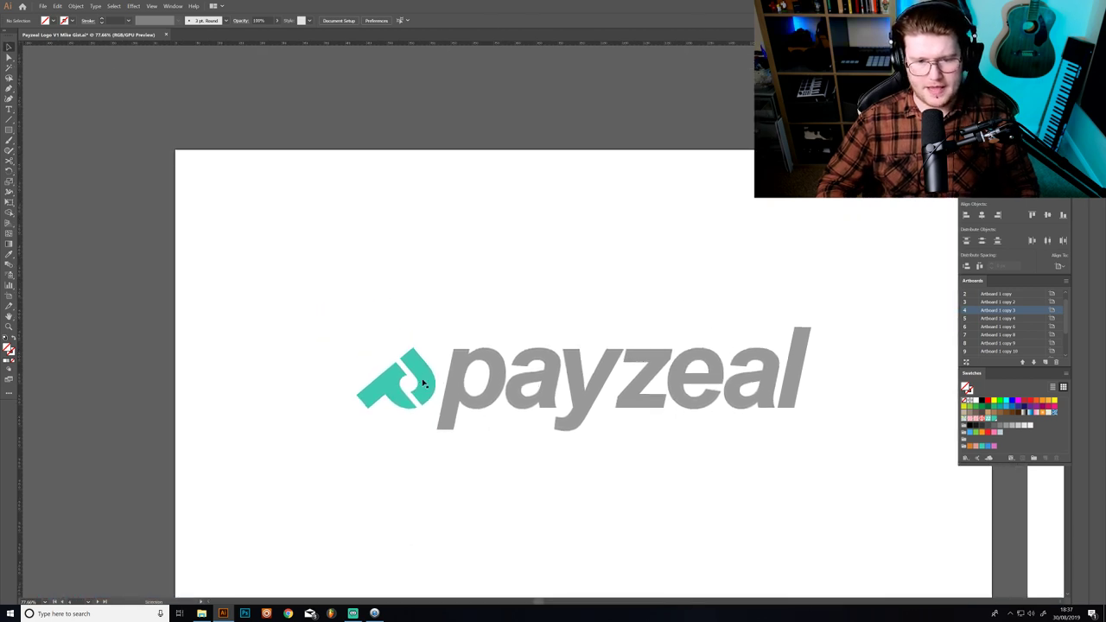
# - Ungroup the payzeal lockup, try stacking the teal P icon above the wordmark, then undo
pyautogui.rightClick(423, 371)
pyautogui.click(457, 436)
pyautogui.moveTo(341, 447); pyautogui.dragTo(421, 326)
pyautogui.moveTo(426, 372); pyautogui.dragTo(674, 293)
pyautogui.click(904, 331)
pyautogui.moveTo(615, 405); pyautogui.dragTo(566, 434)
pyautogui.click(609, 300)
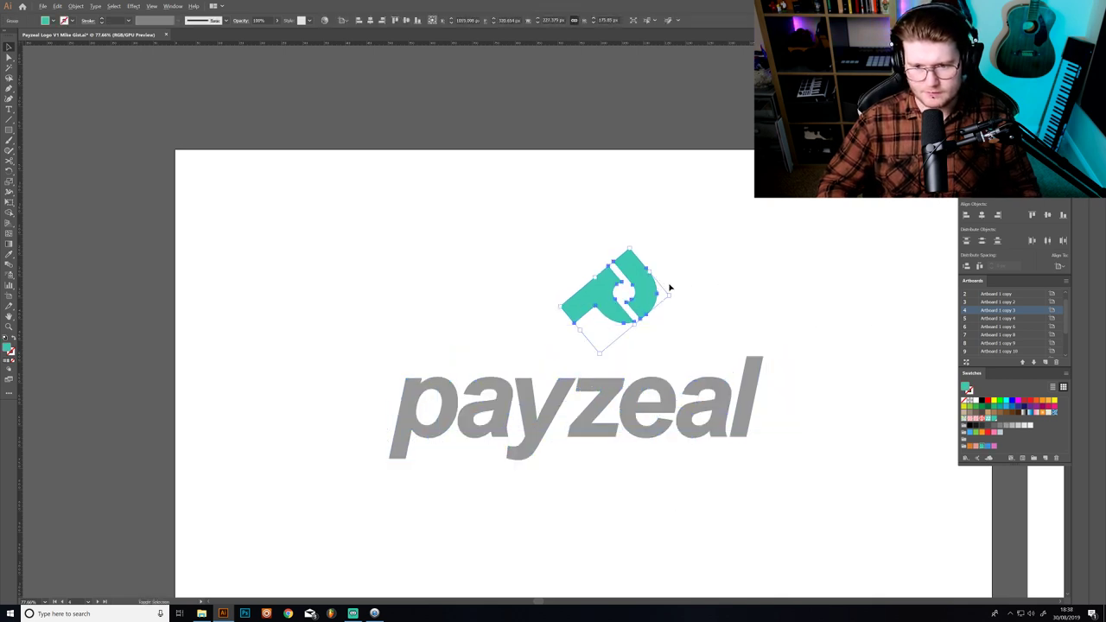
pyautogui.moveTo(669, 287); pyautogui.dragTo(691, 292)
pyautogui.moveTo(607, 301); pyautogui.dragTo(561, 301)
pyautogui.click(669, 257)
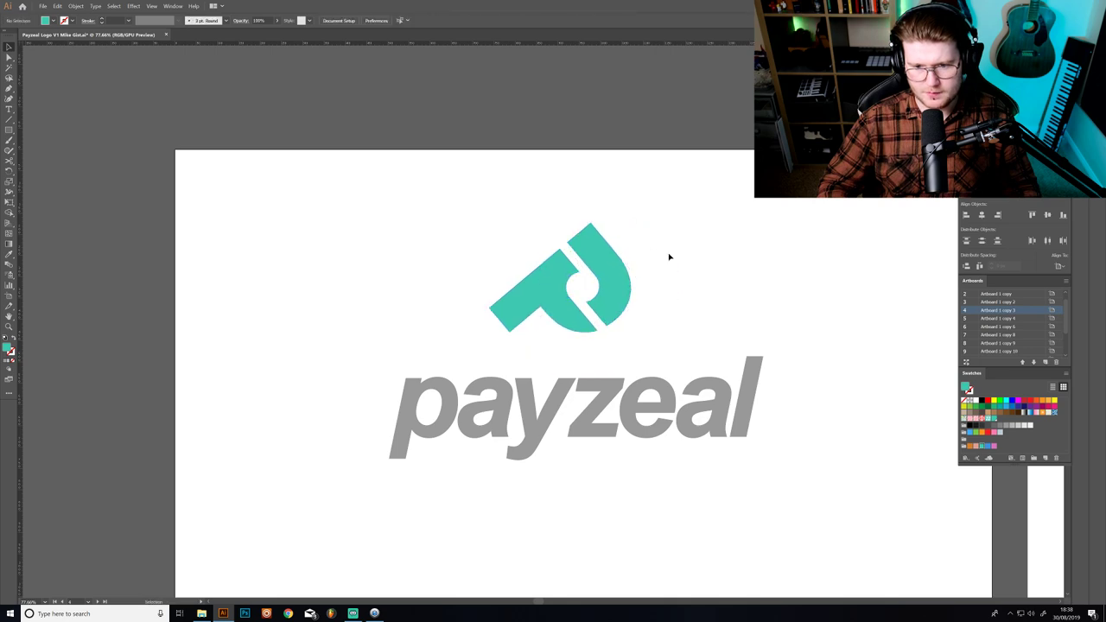
pyautogui.hotkey('ctrl', 'z')
pyautogui.hotkey('ctrl', 'z')
pyautogui.hotkey('ctrl', 'z')
# - Reselect the teal icon on the first lockup and undo its changes
pyautogui.scroll(-6, 497, 315)
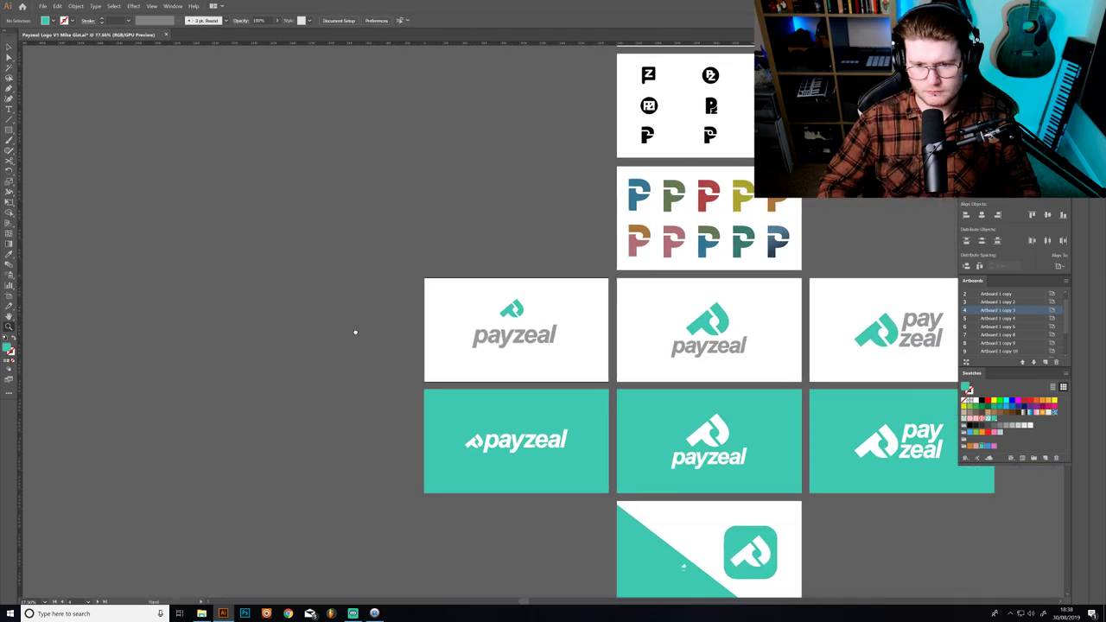
pyautogui.scroll(3, 355, 332)
pyautogui.click(451, 344)
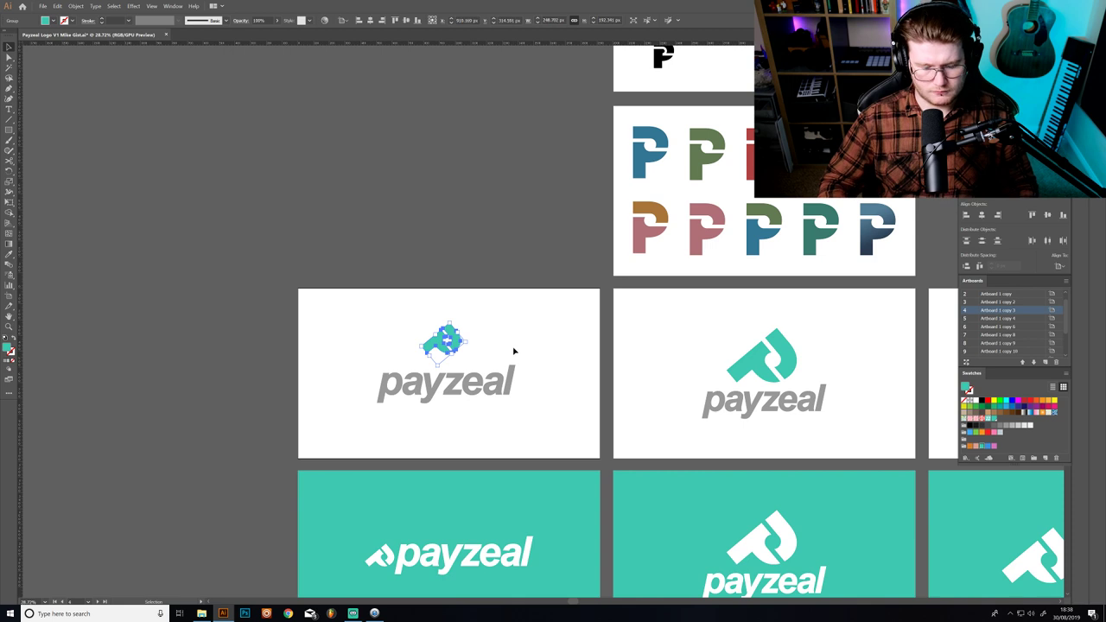
pyautogui.hotkey('ctrl', 'z')
pyautogui.hotkey('ctrl', 'z')
pyautogui.hotkey('ctrl', 'z')
pyautogui.hotkey('ctrl', 'z')
# - Select the whole payzeal logo, try shrinking it around its centre, then undo
pyautogui.scroll(3, 513, 351)
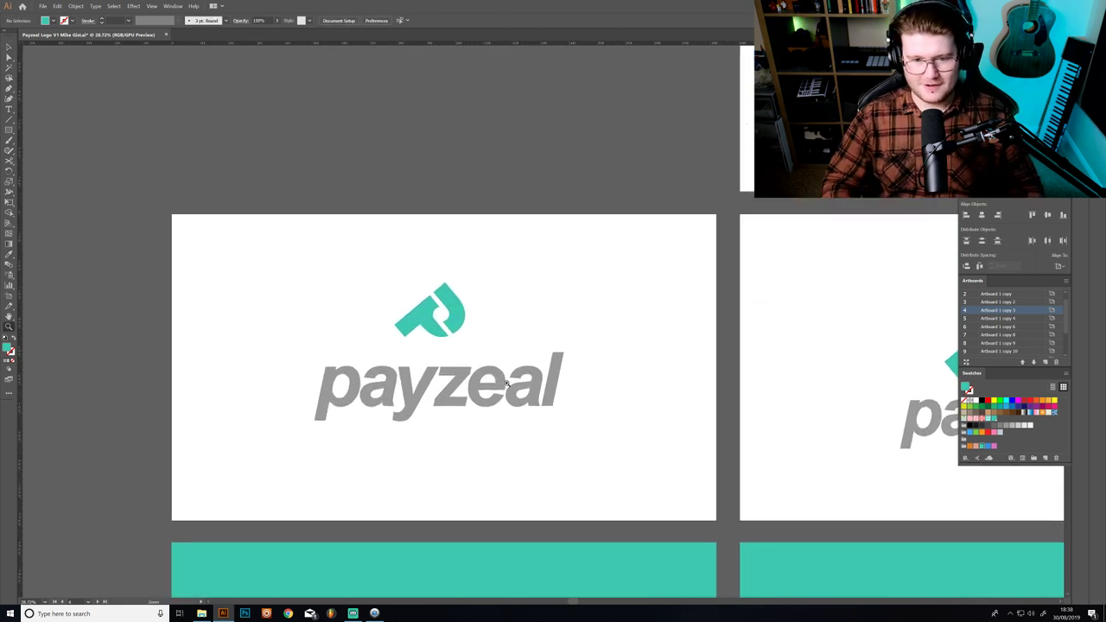
pyautogui.scroll(2, 507, 384)
pyautogui.press('v')
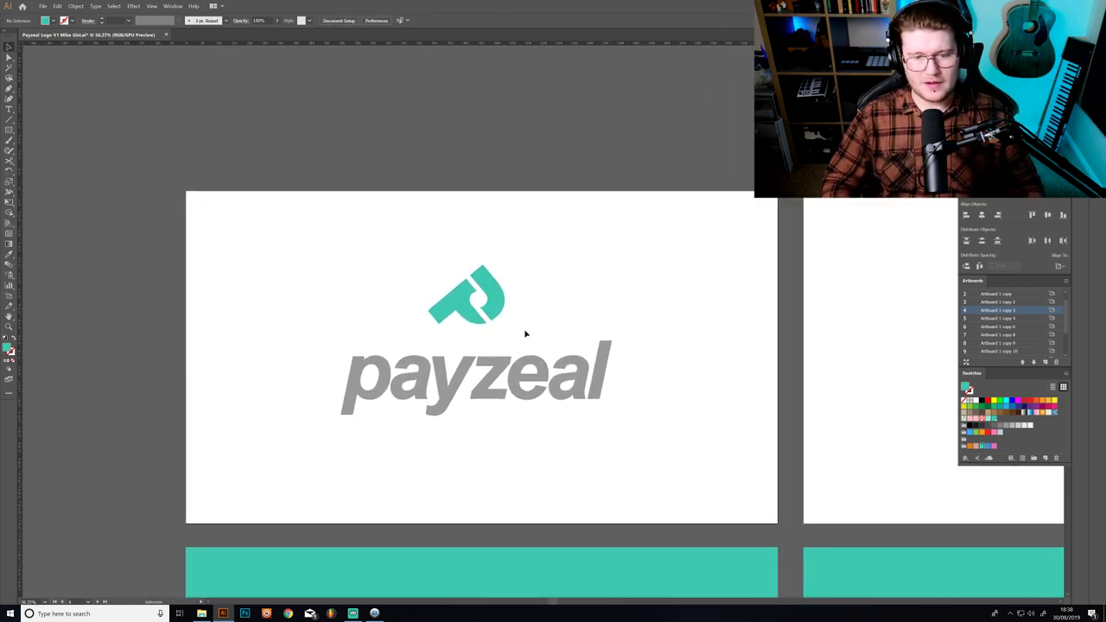
pyautogui.moveTo(277, 479); pyautogui.dragTo(641, 311)
pyautogui.moveTo(610, 262); pyautogui.dragTo(603, 314)
pyautogui.click(599, 330)
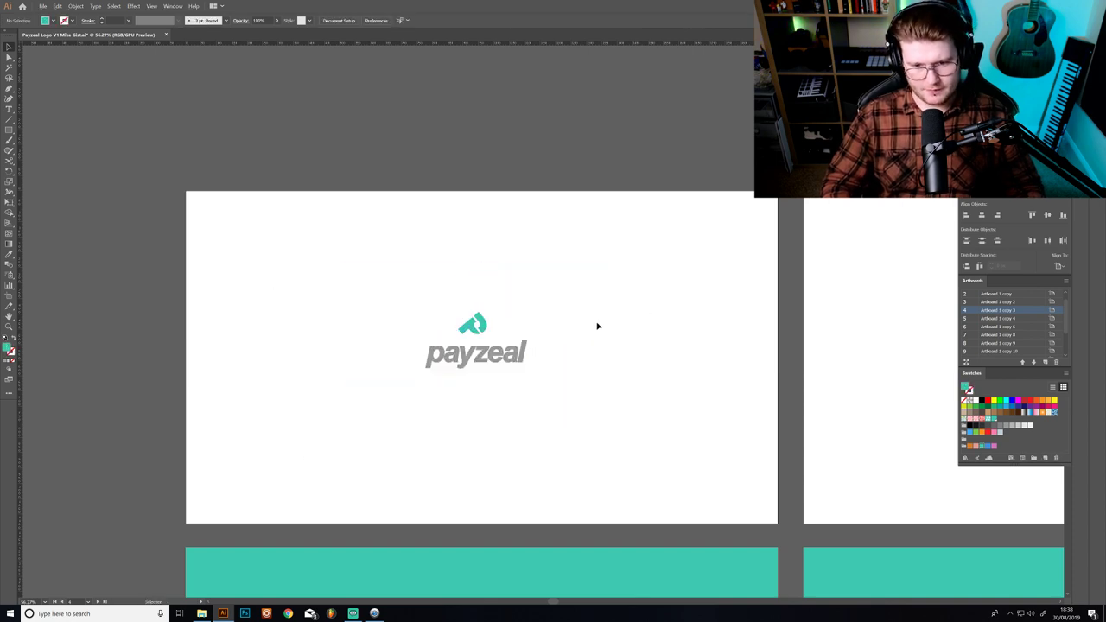
pyautogui.hotkey('ctrl', 'z')
pyautogui.hotkey('ctrl', 'z')
pyautogui.hotkey('ctrl', 'z')
pyautogui.hotkey('ctrl', 'z')
# - Rotate the P mark back upright, then revert it to its tilted angle
pyautogui.press('r')
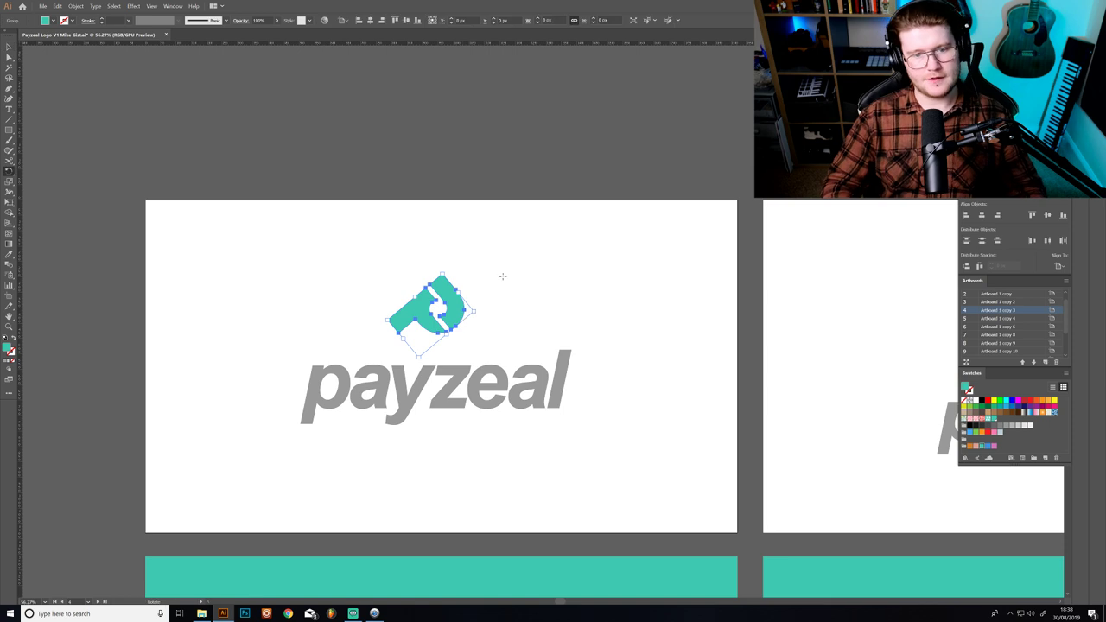
pyautogui.moveTo(502, 276); pyautogui.dragTo(493, 254)
pyautogui.press('v')
pyautogui.click(497, 279)
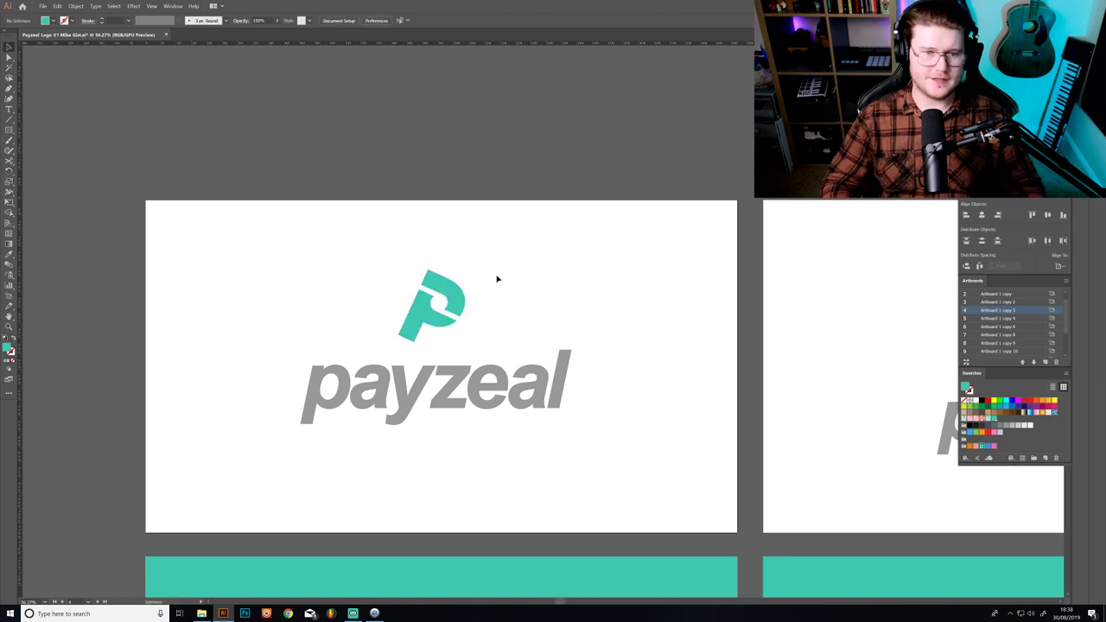
pyautogui.hotkey('ctrl', 'z')
pyautogui.hotkey('ctrl', 'z')
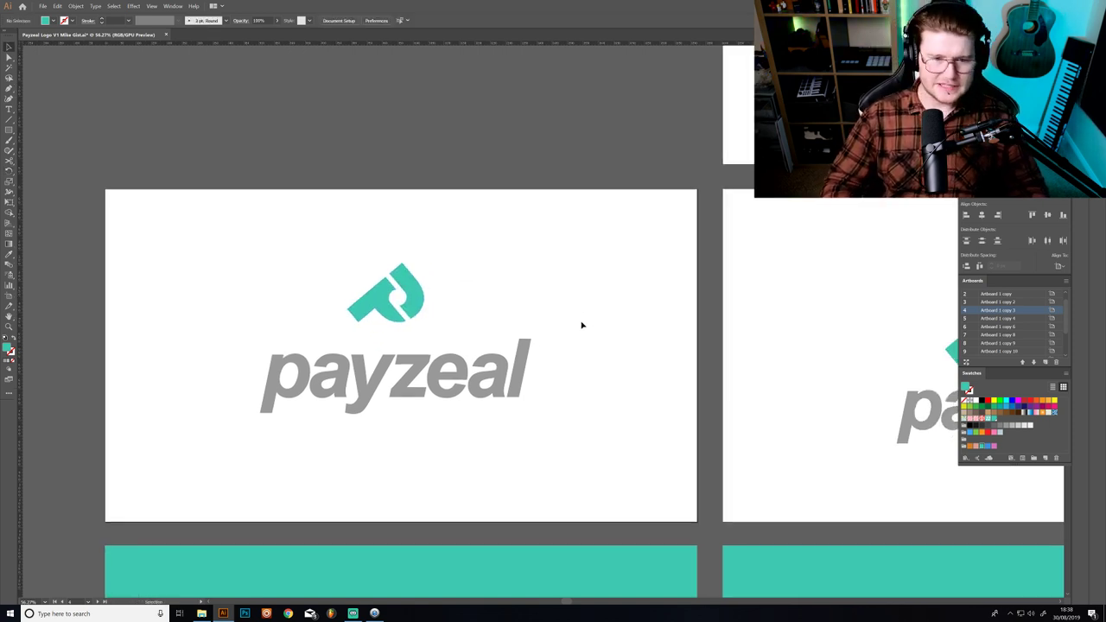
# - Zoom in close on the tilted P mark and select its top anchor point
pyautogui.press('z')
pyautogui.moveTo(437, 289); pyautogui.dragTo(501, 321)
pyautogui.press('a')
pyautogui.moveTo(370, 207); pyautogui.dragTo(412, 235)
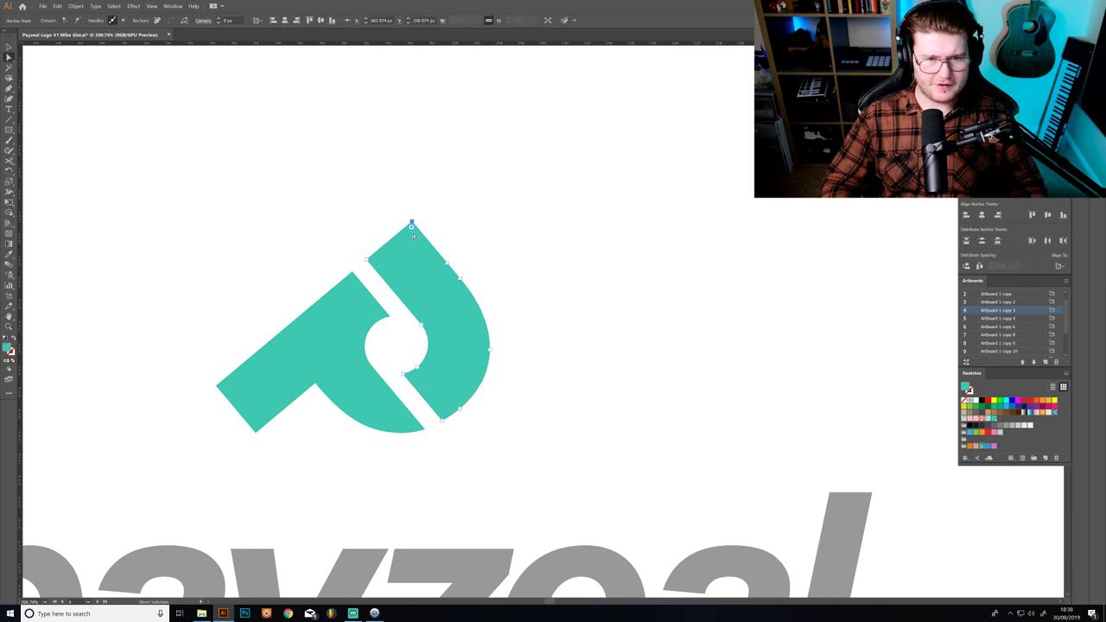
# - Deselect the anchor and zoom back out toward all the artboards
pyautogui.click(558, 291)
pyautogui.press('z')
pyautogui.moveTo(559, 291); pyautogui.dragTo(346, 285)
# - Zoom out and bring the lower payzeal artboards into view
pyautogui.press('a')
pyautogui.moveTo(112, 212); pyautogui.dragTo(208, 257)
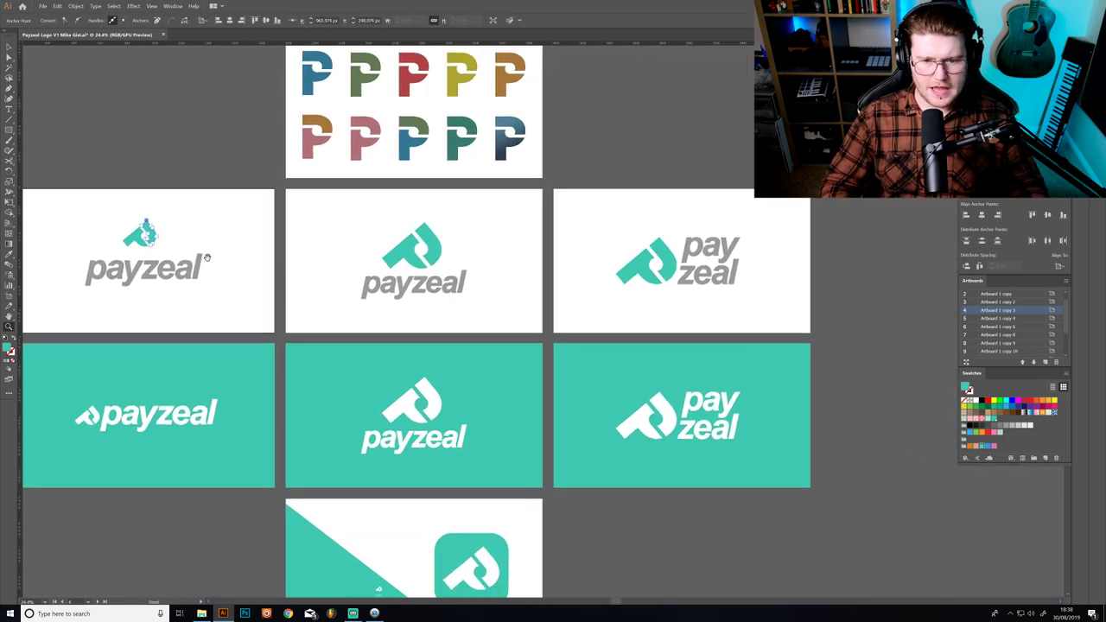
pyautogui.moveTo(353, 336); pyautogui.dragTo(442, 72)
pyautogui.scroll(-5, 449, 410)
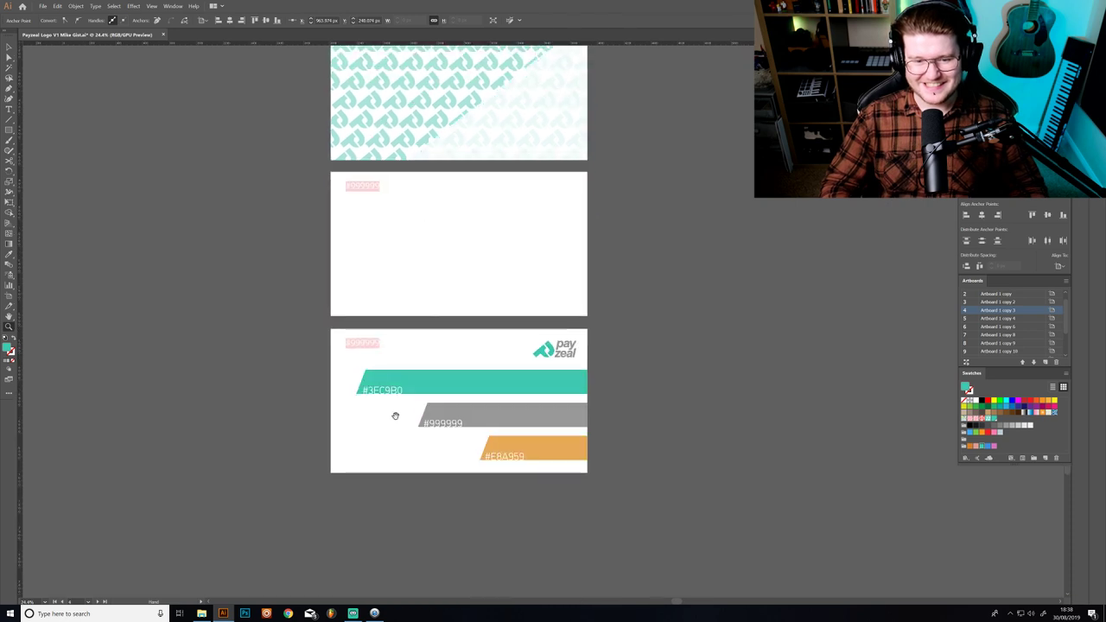
pyautogui.scroll(4, 393, 427)
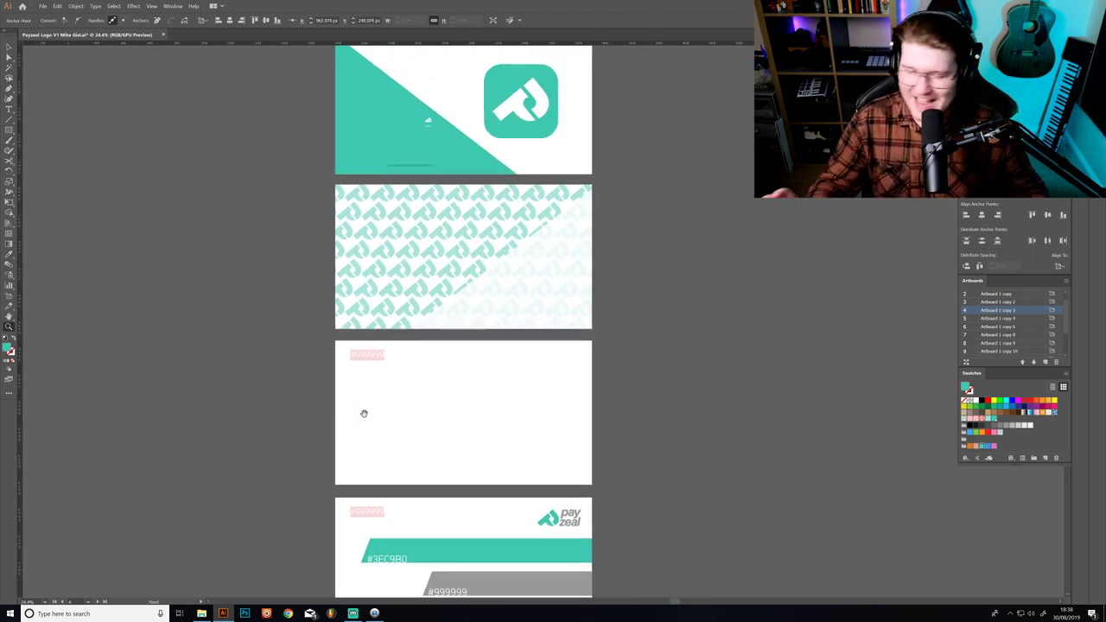
# - Look over the upper artboards, then switch to the File Explorer window
pyautogui.scroll(8, 380, 400)
pyautogui.hscroll(-3, 402, 317)
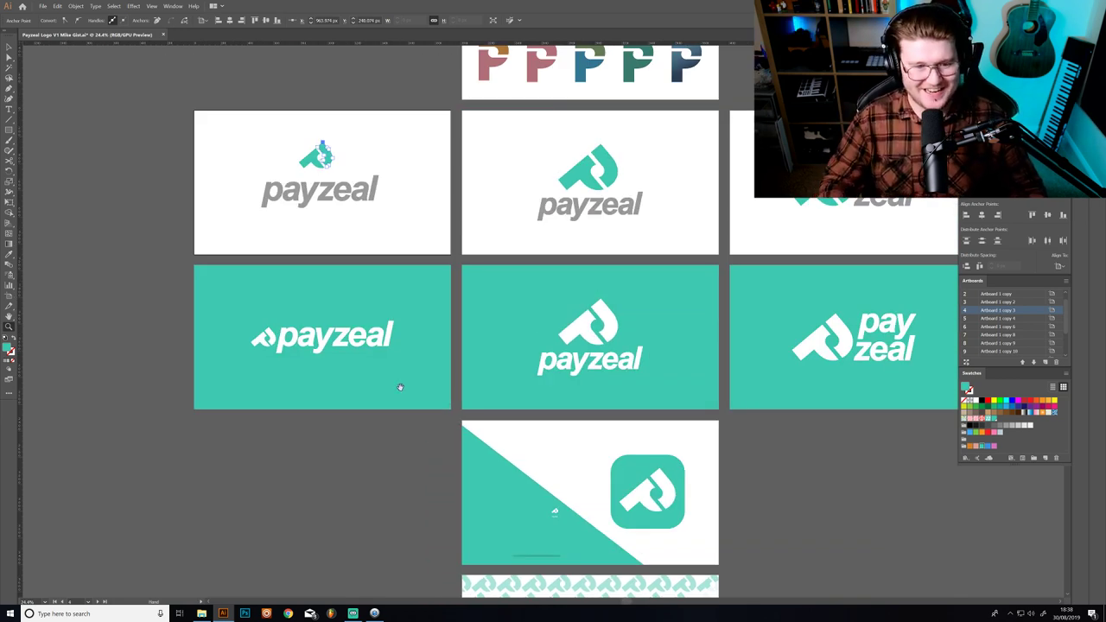
pyautogui.hscroll(3, 490, 424)
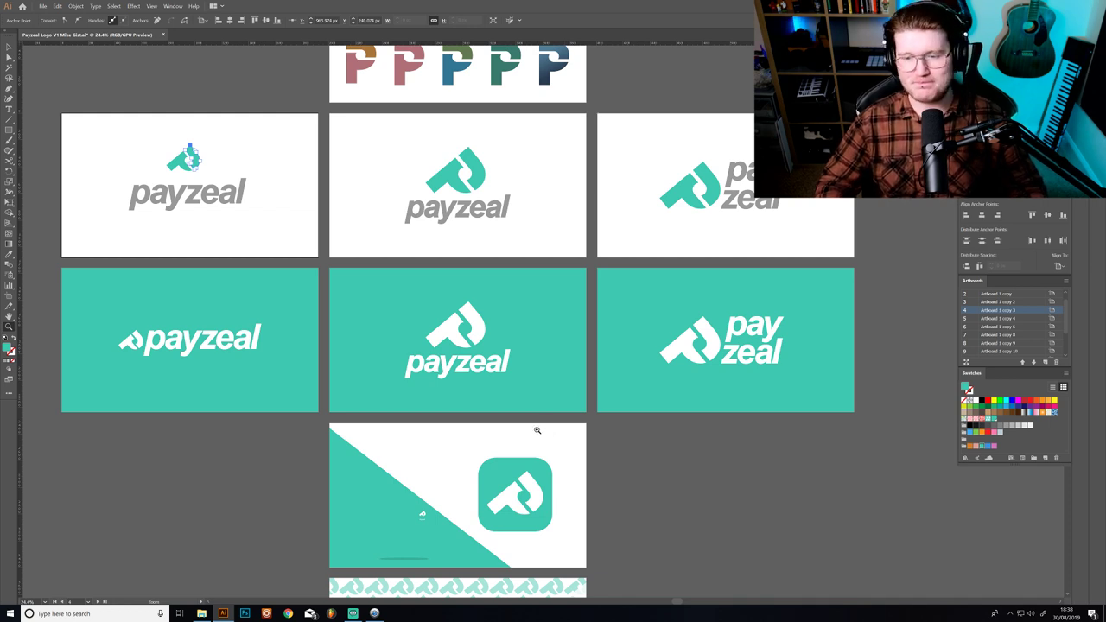
pyautogui.scroll(10, 426, 367)
pyautogui.hscroll(3, 426, 367)
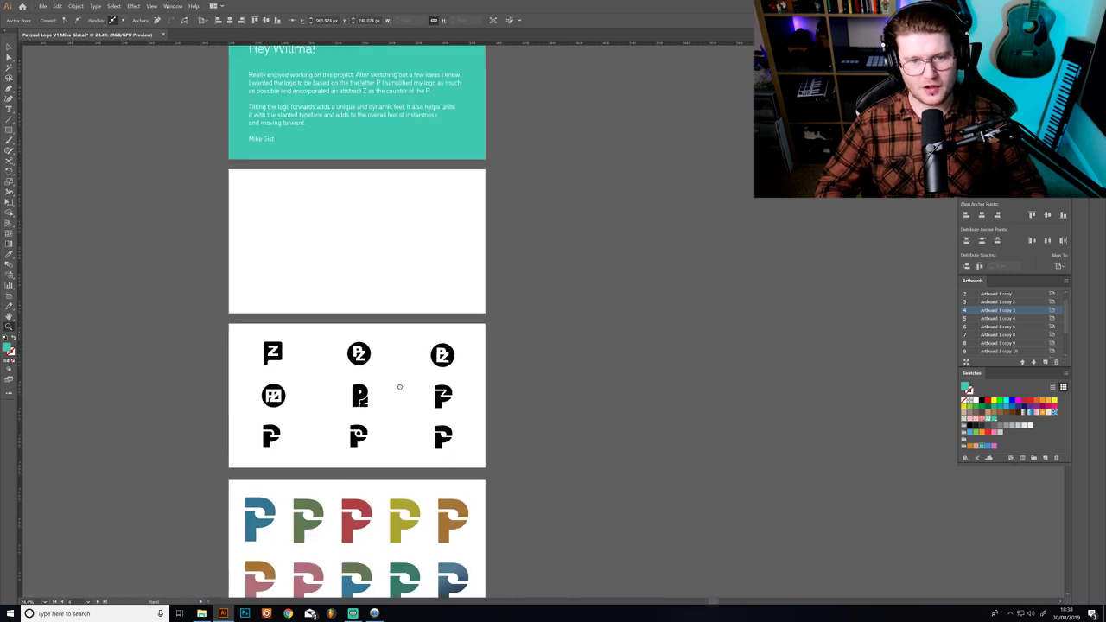
pyautogui.scroll(-4, 438, 281)
pyautogui.scroll(10, 439, 282)
pyautogui.hscroll(-3, 439, 281)
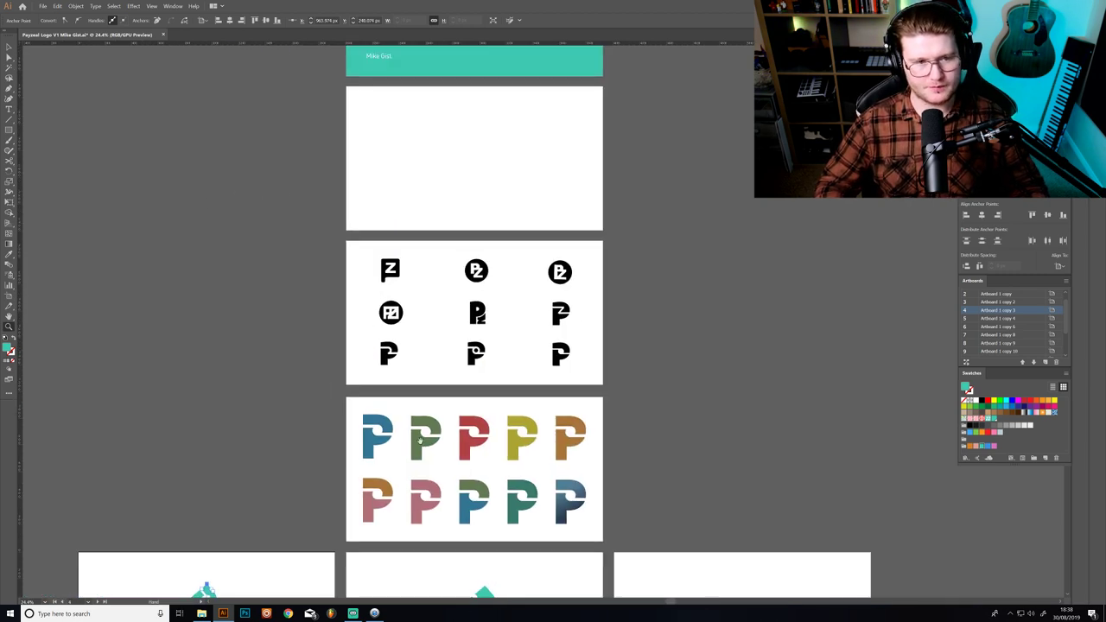
pyautogui.hotkey('alt', 'Tab')
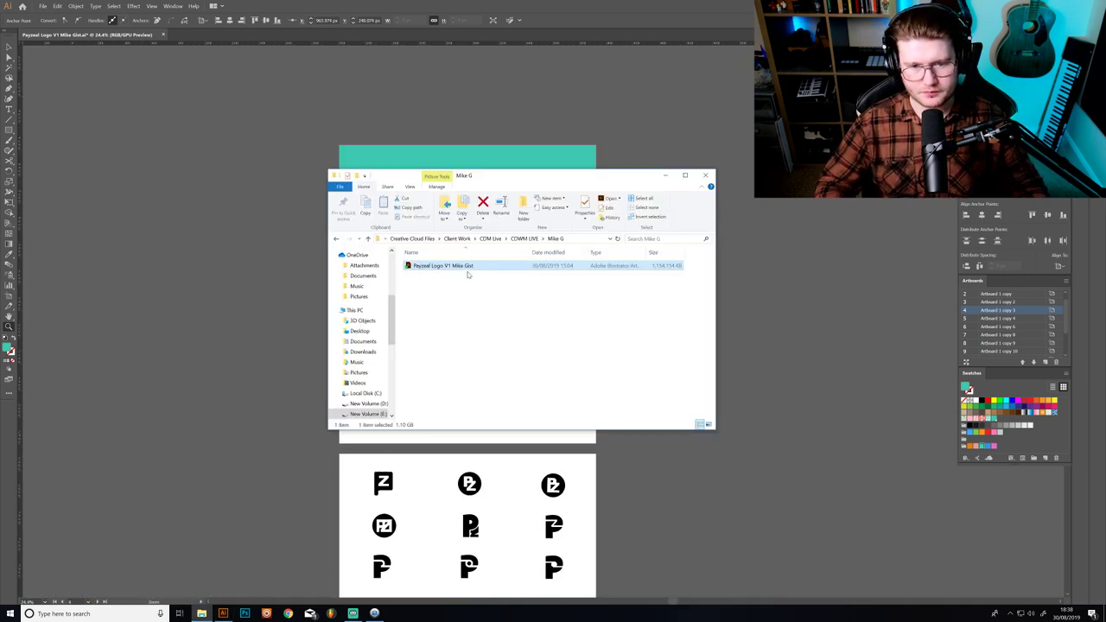
# - Close the current logo document in Illustrator without saving changes
pyautogui.hotkey('alt', 'Tab')
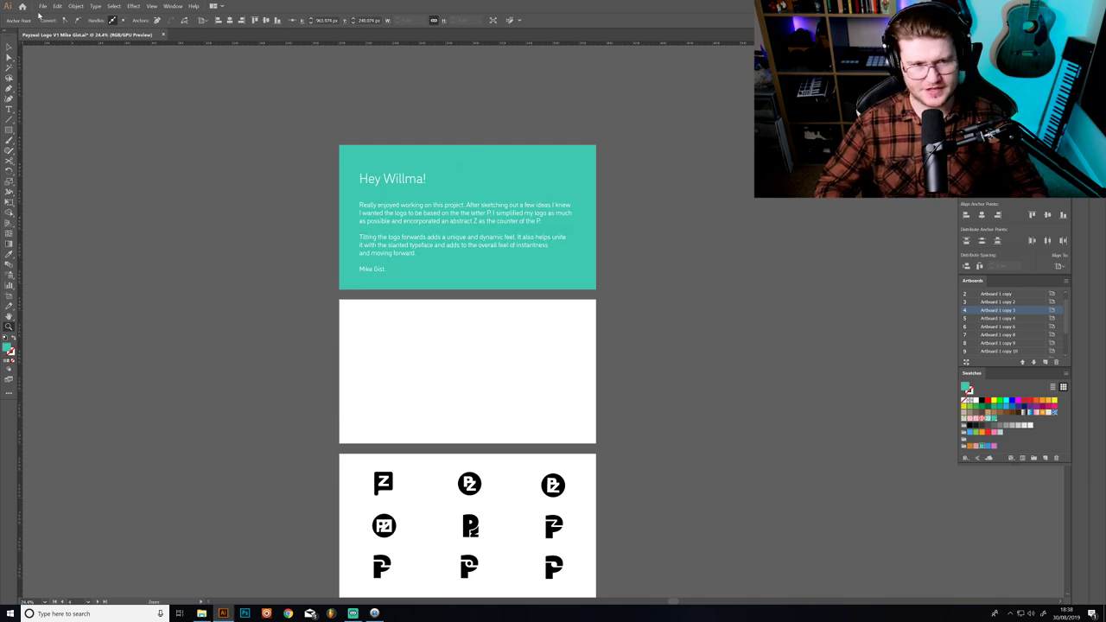
pyautogui.click(163, 35)
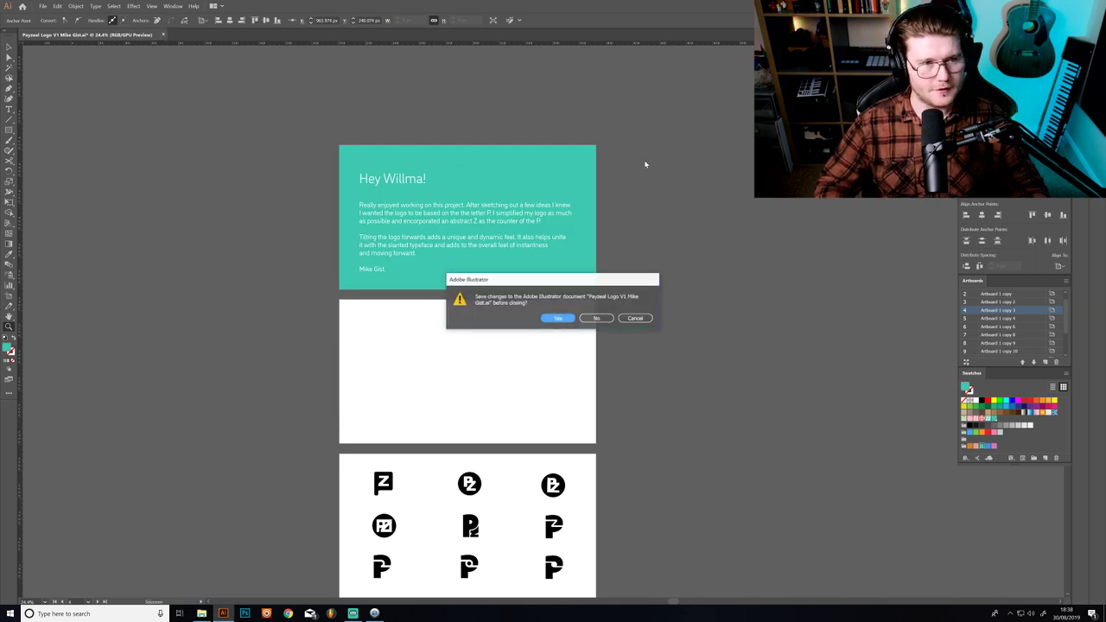
pyautogui.click(597, 318)
# - From CDWM LIVE, open the next designer's folder and its PayZeal.ai file
pyautogui.click(202, 613)
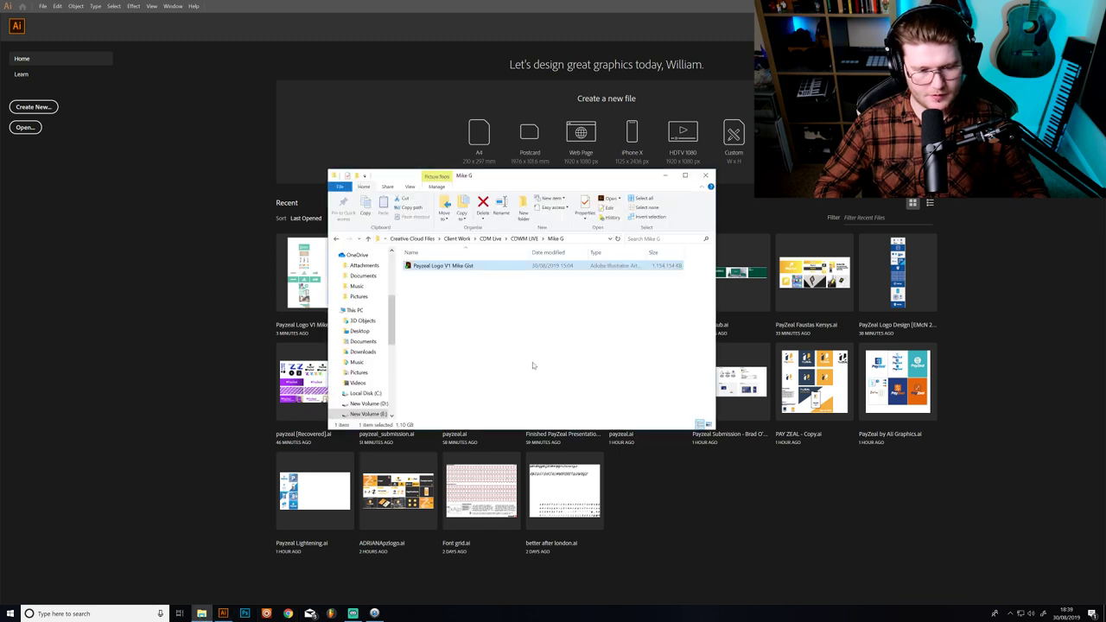
pyautogui.click(336, 239)
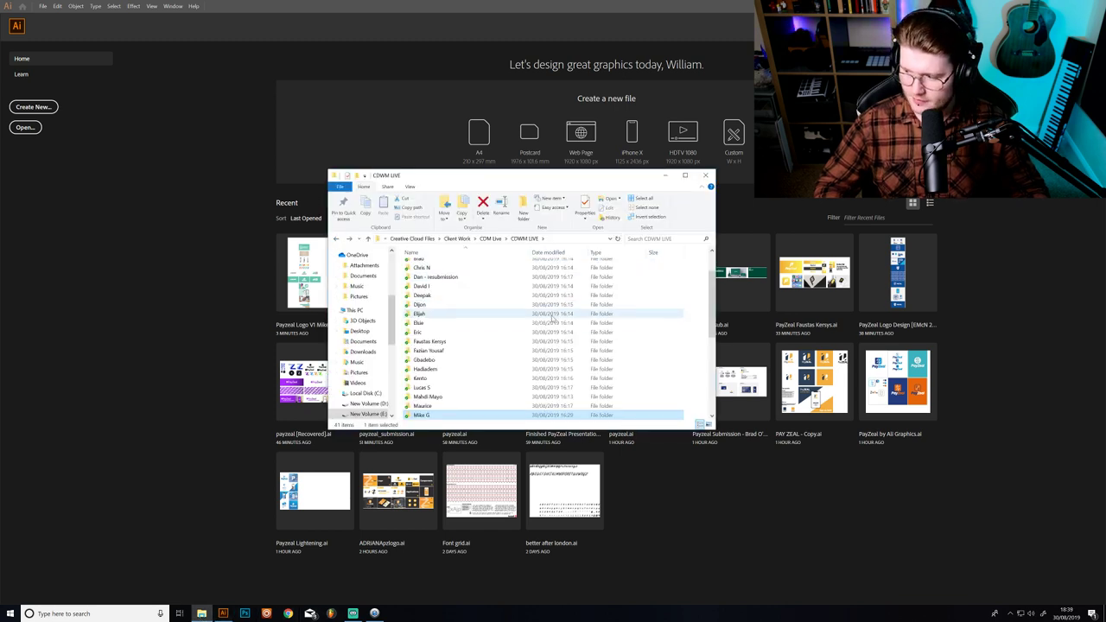
pyautogui.doubleClick(439, 396)
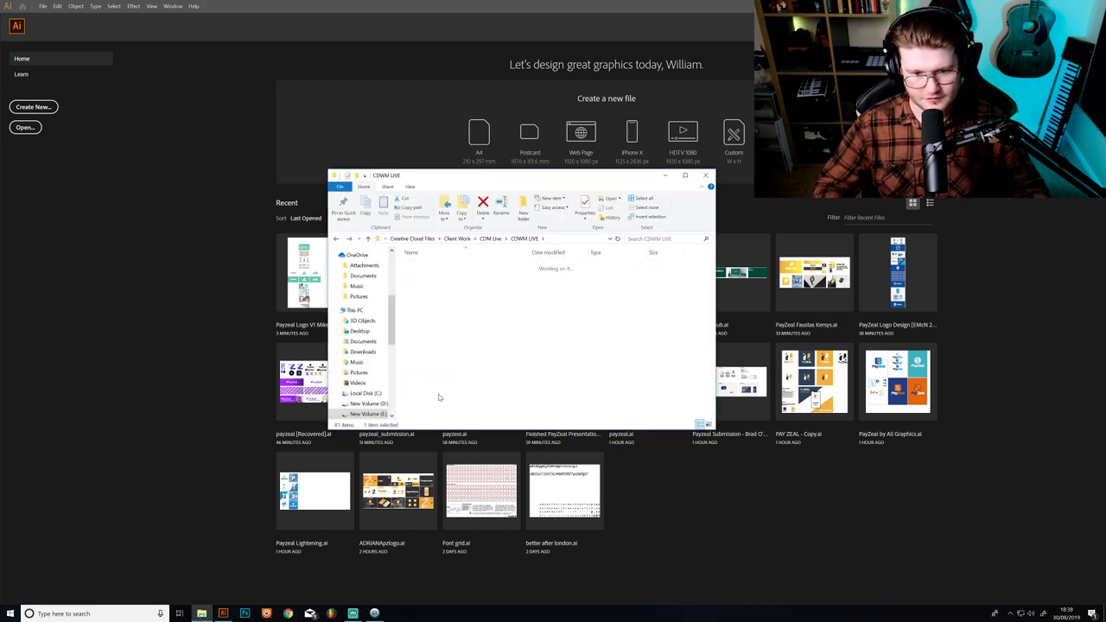
pyautogui.doubleClick(423, 266)
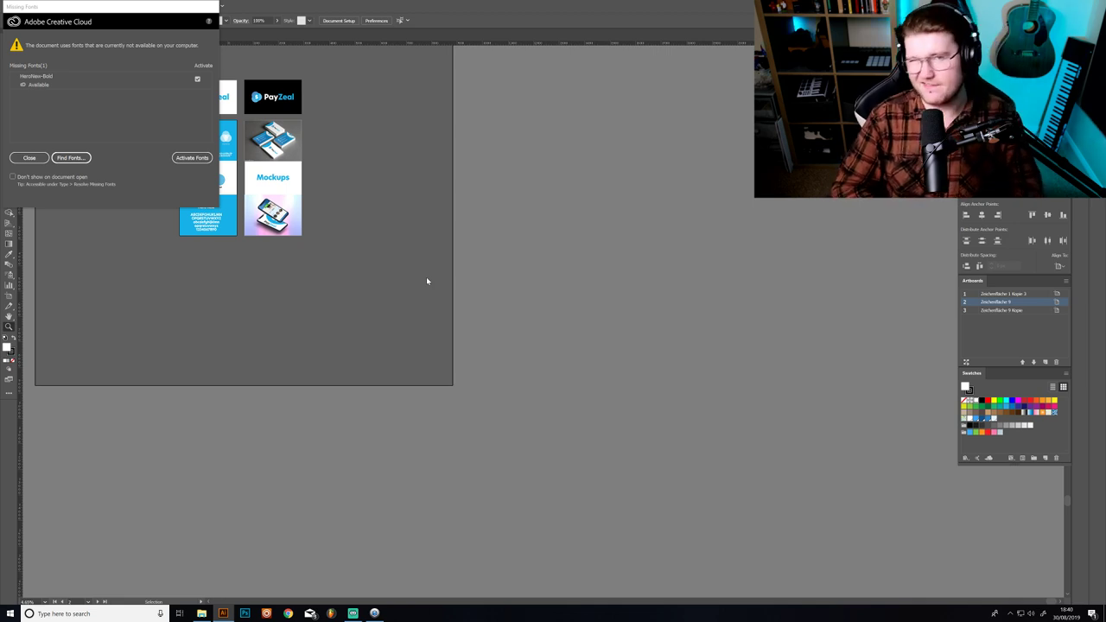
# - Close the Missing Fonts notice and zoom in on the white PayZeal logo board
pyautogui.click(29, 157)
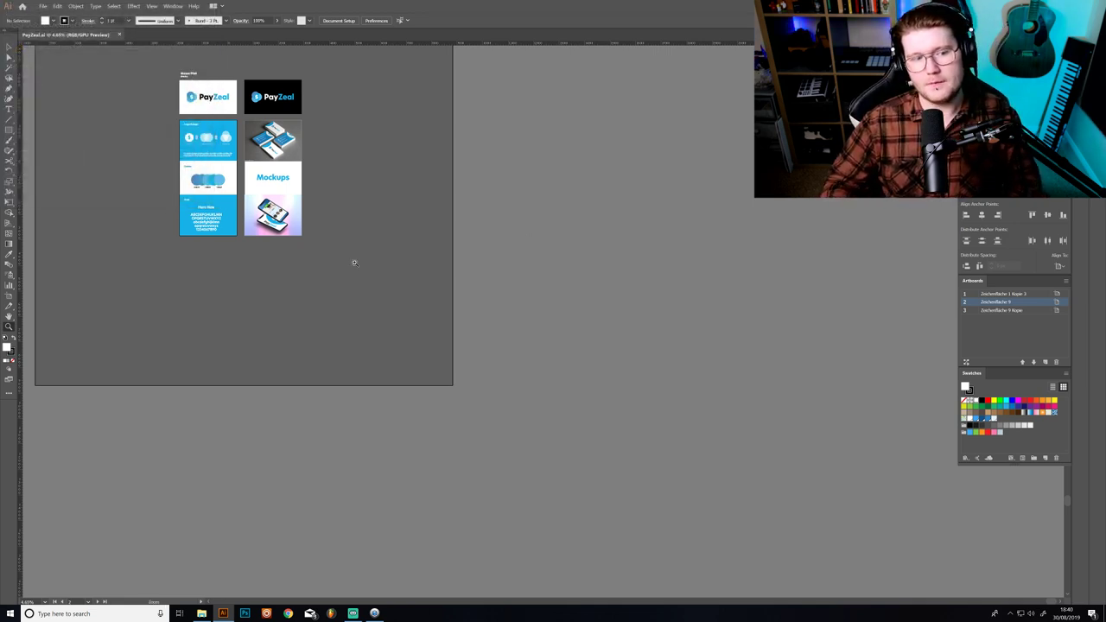
pyautogui.moveTo(270, 134); pyautogui.dragTo(670, 287)
pyautogui.scroll(3, 640, 332)
pyautogui.scroll(2, 615, 195)
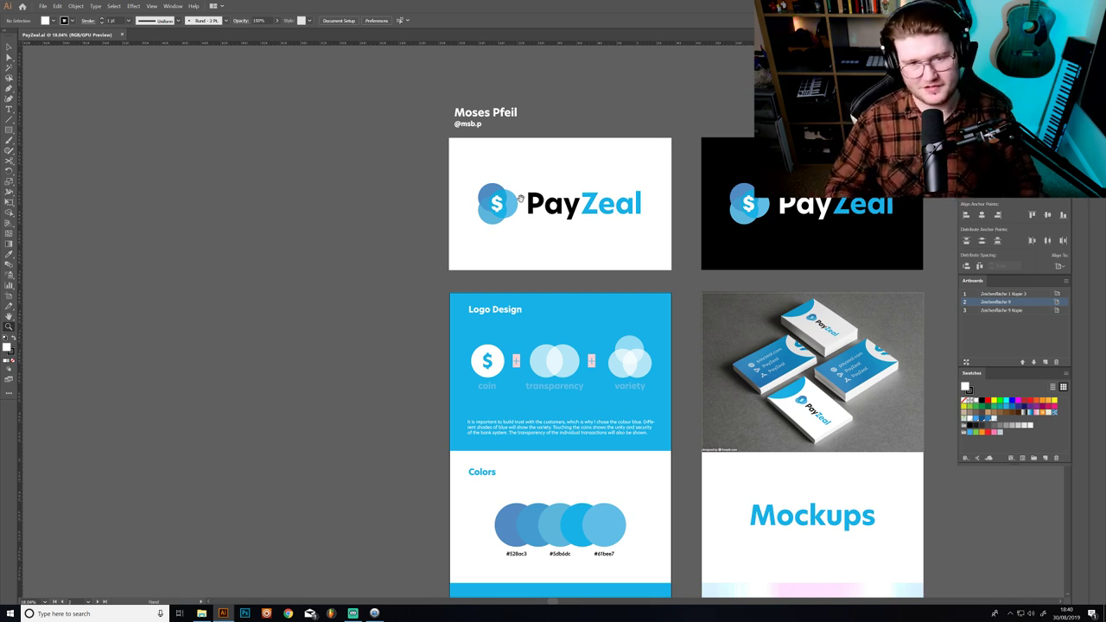
pyautogui.moveTo(520, 198); pyautogui.dragTo(419, 227)
pyautogui.moveTo(366, 201); pyautogui.dragTo(296, 276)
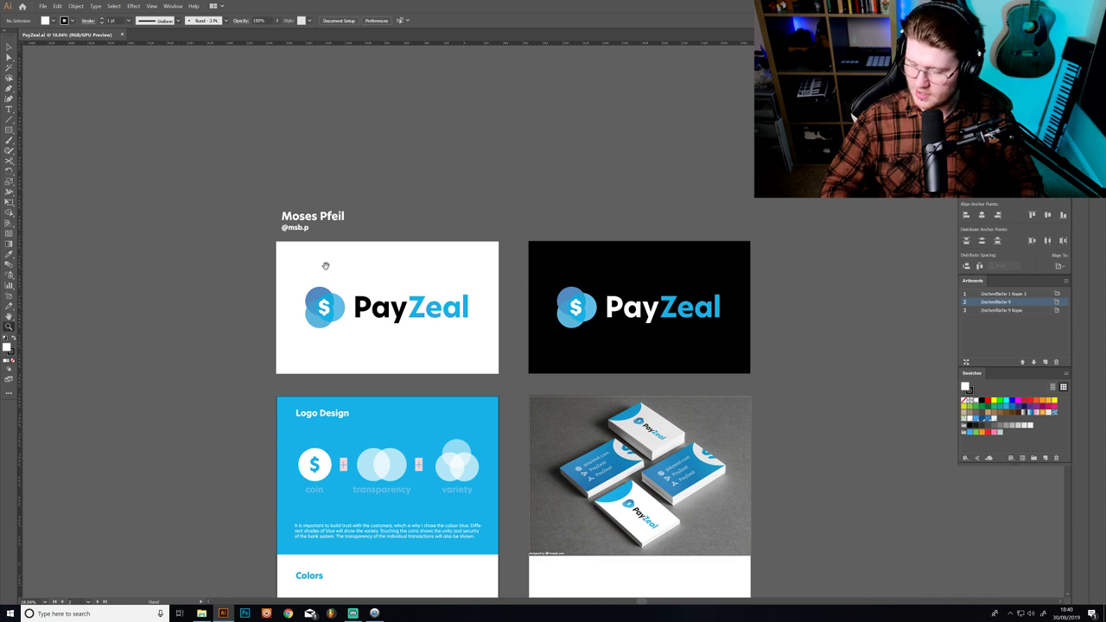
pyautogui.moveTo(382, 268); pyautogui.dragTo(436, 282)
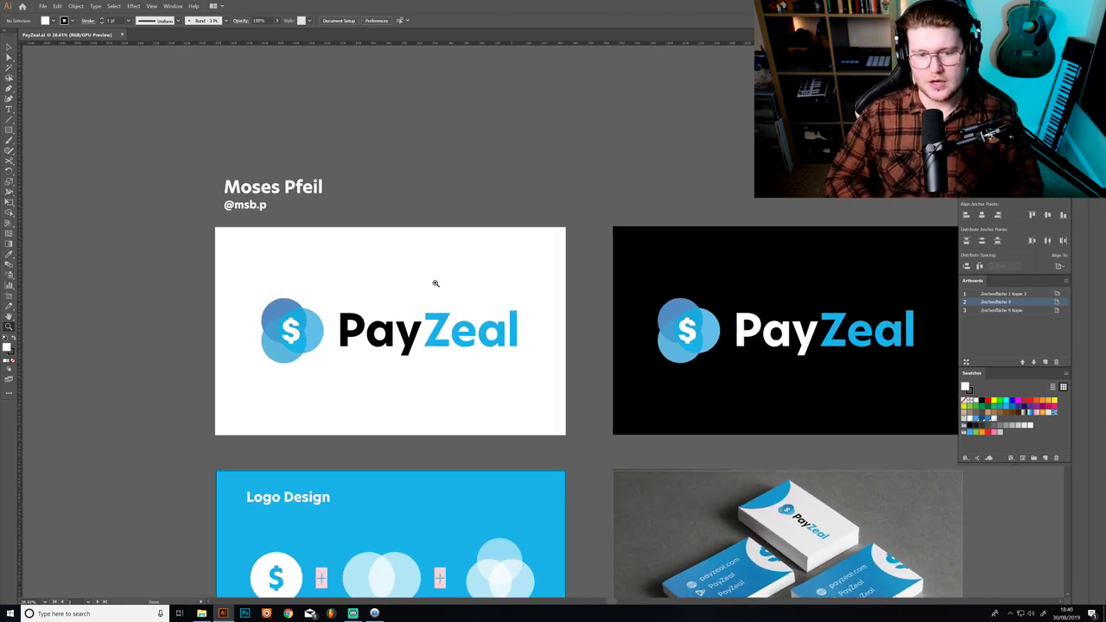
pyautogui.press('v')
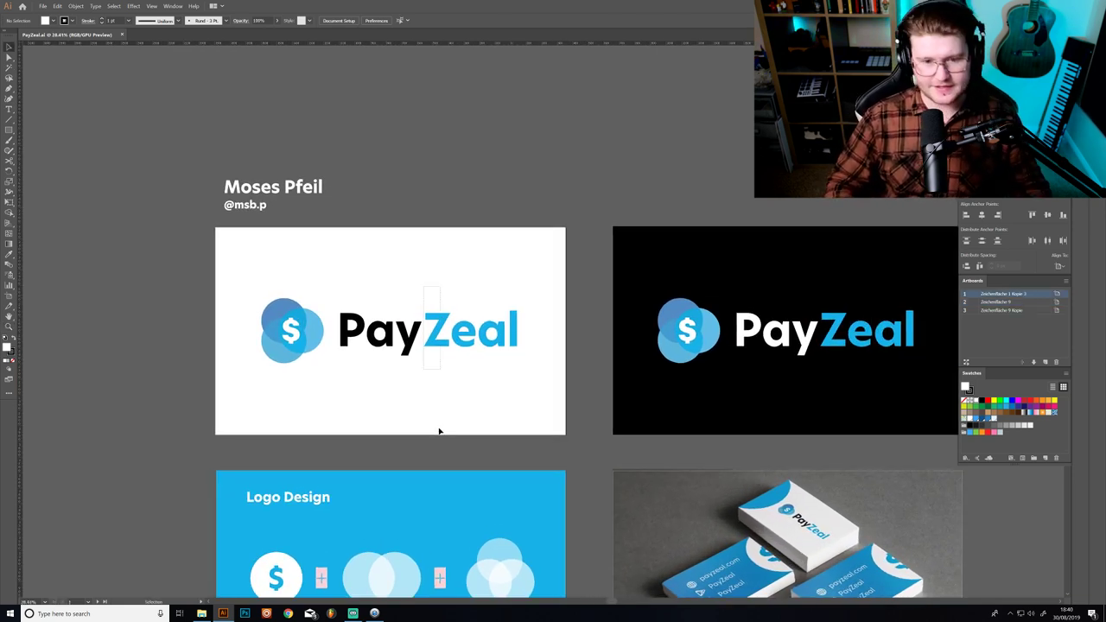
pyautogui.rightClick(471, 311)
pyautogui.click(496, 268)
pyautogui.rightClick(464, 340)
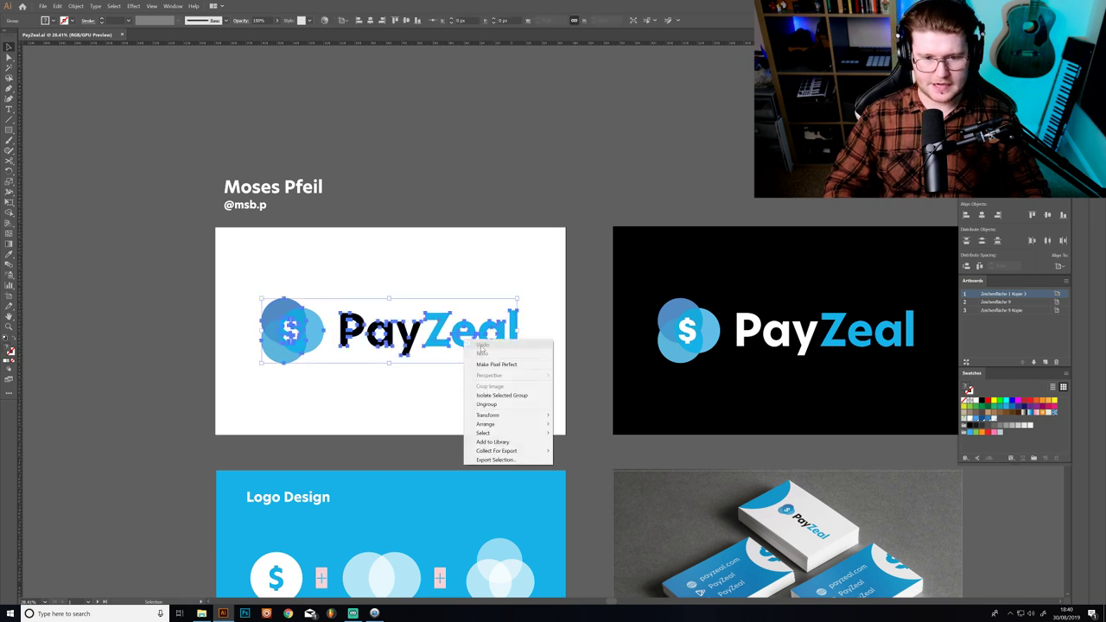
pyautogui.click(488, 404)
pyautogui.moveTo(558, 399); pyautogui.dragTo(380, 294)
pyautogui.rightClick(422, 309)
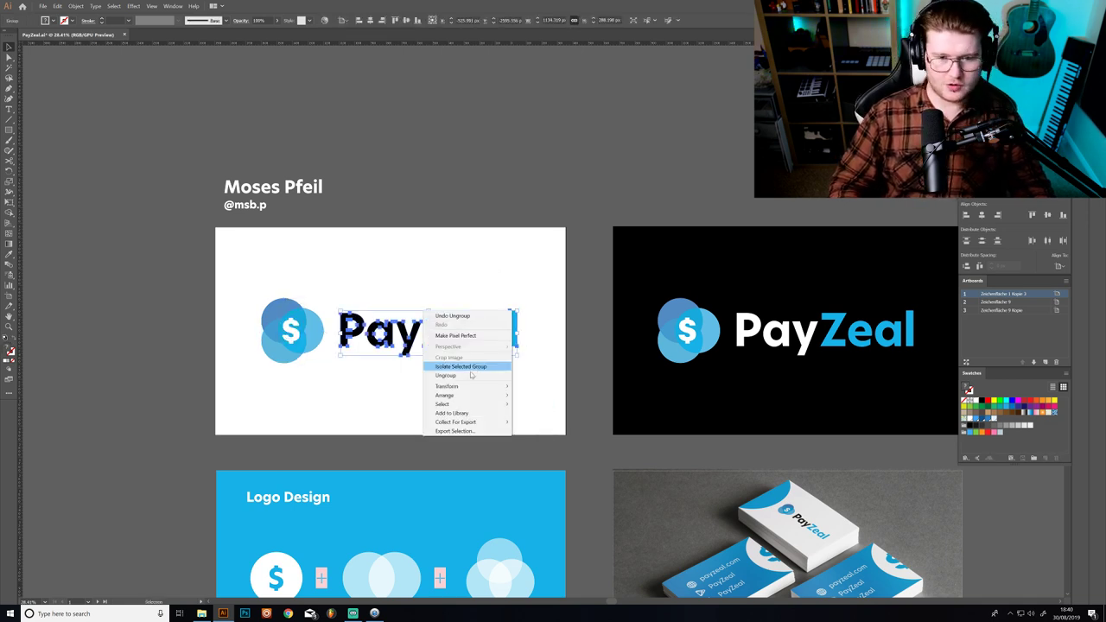
pyautogui.click(538, 400)
pyautogui.moveTo(537, 393); pyautogui.dragTo(400, 304)
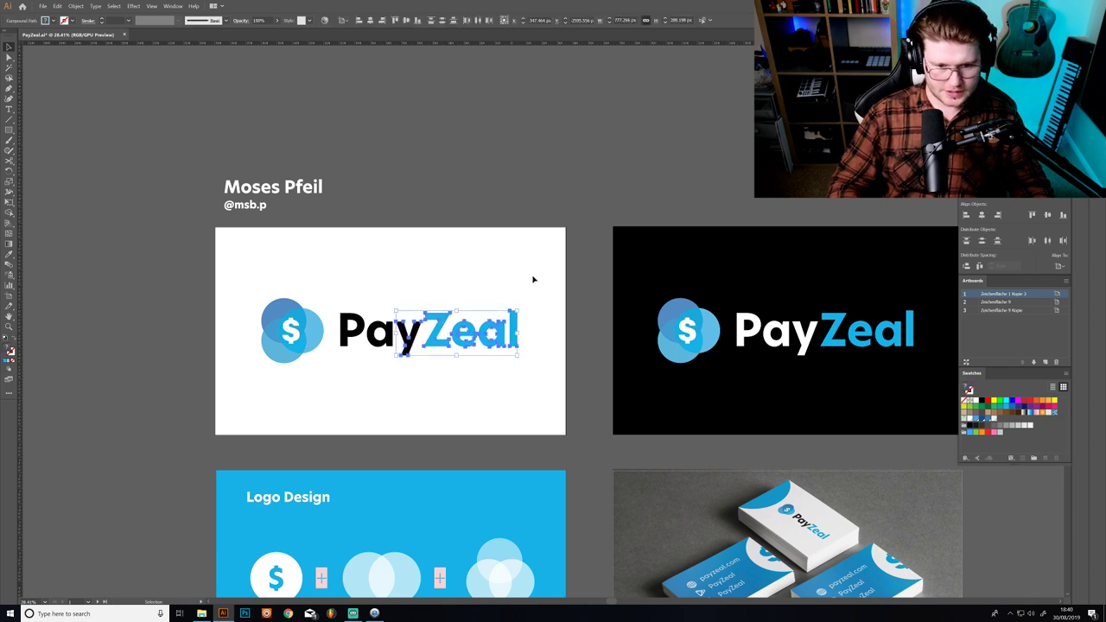
pyautogui.moveTo(535, 274); pyautogui.dragTo(381, 393)
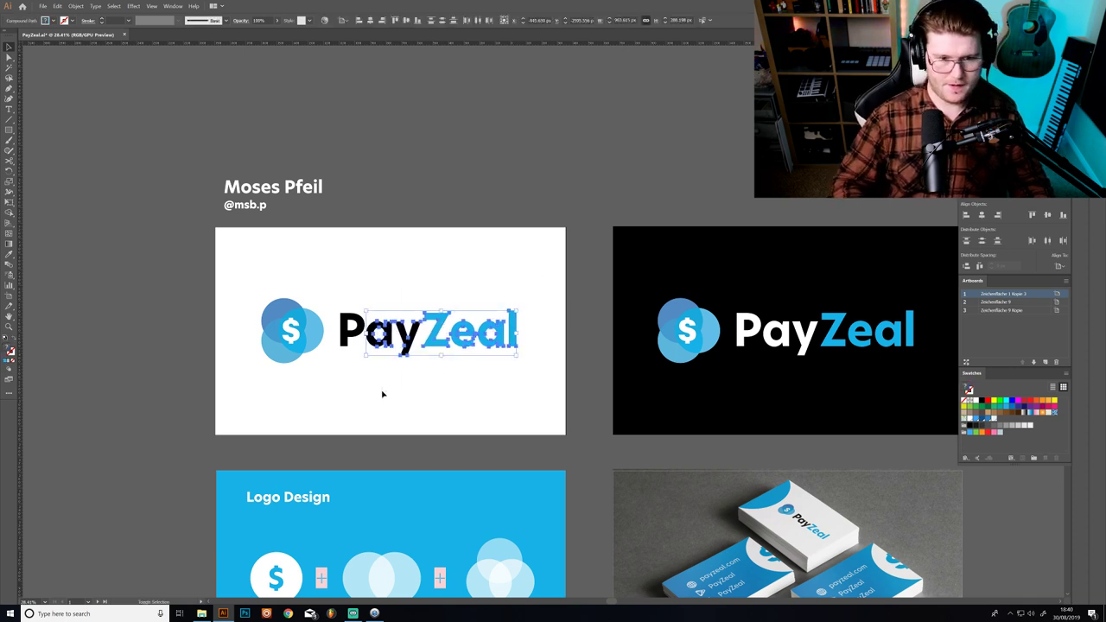
pyautogui.click(418, 395)
pyautogui.moveTo(397, 399); pyautogui.dragTo(372, 373)
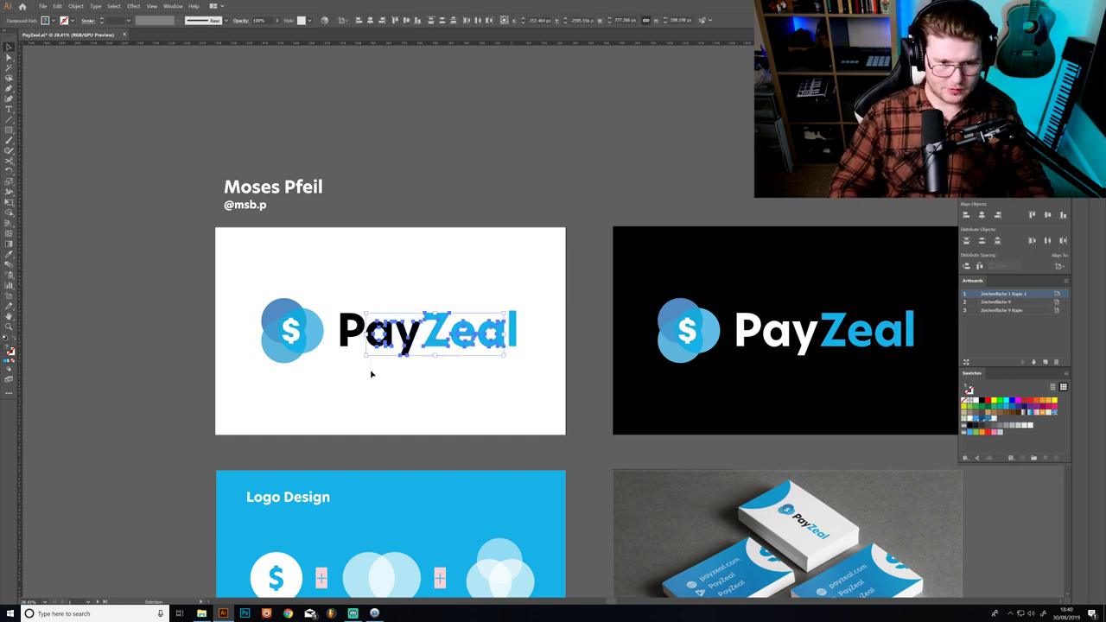
pyautogui.click(466, 423)
pyautogui.press('a')
pyautogui.press('v')
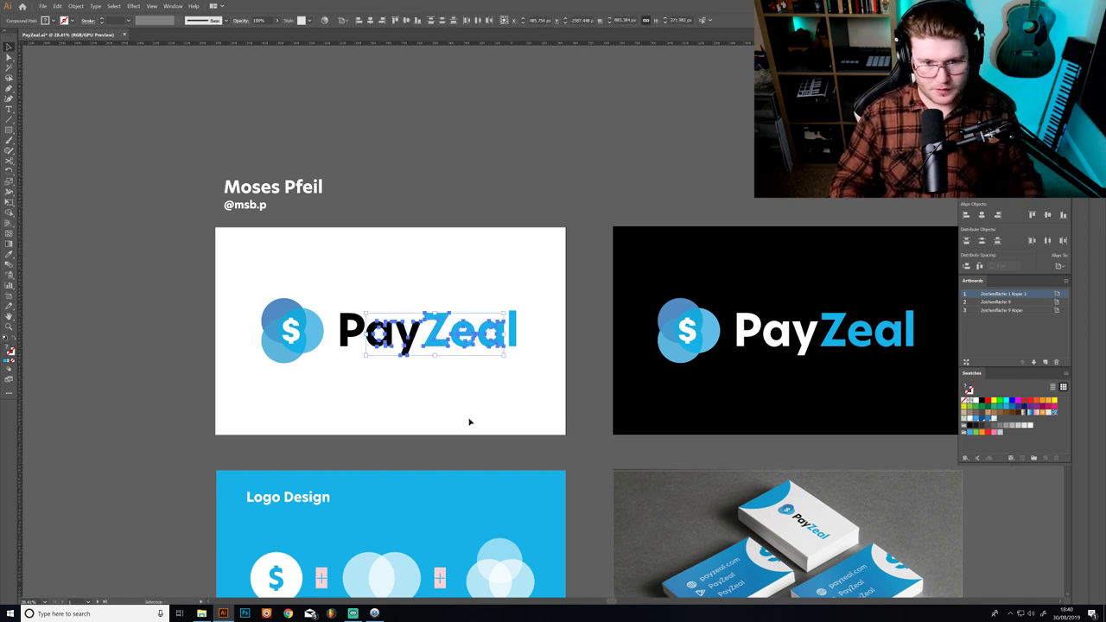
pyautogui.click(469, 422)
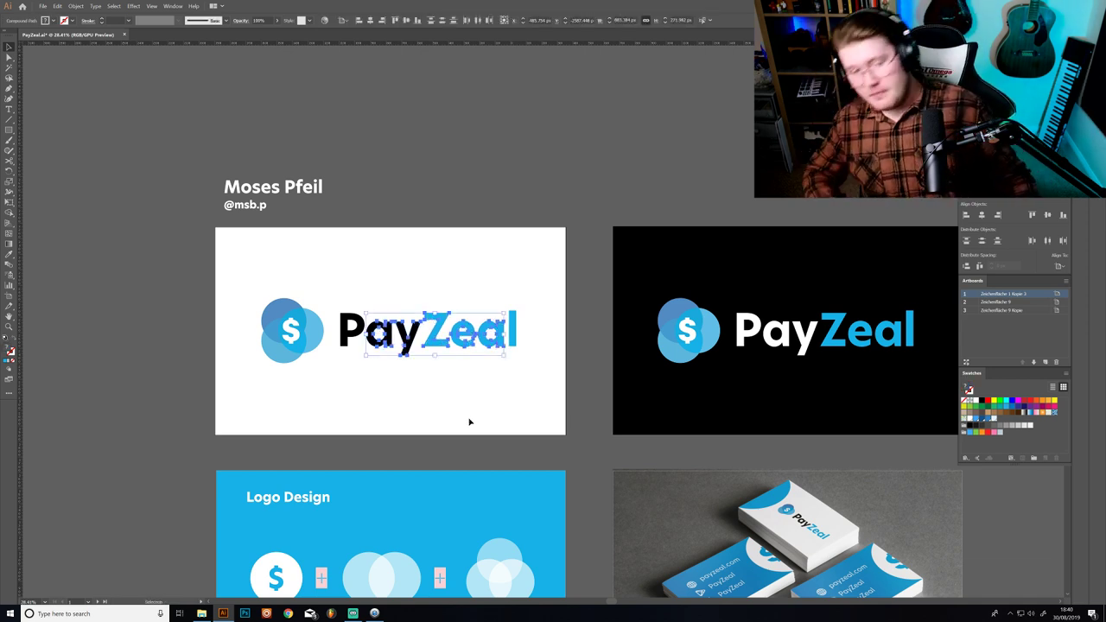
pyautogui.moveTo(541, 390); pyautogui.dragTo(381, 295)
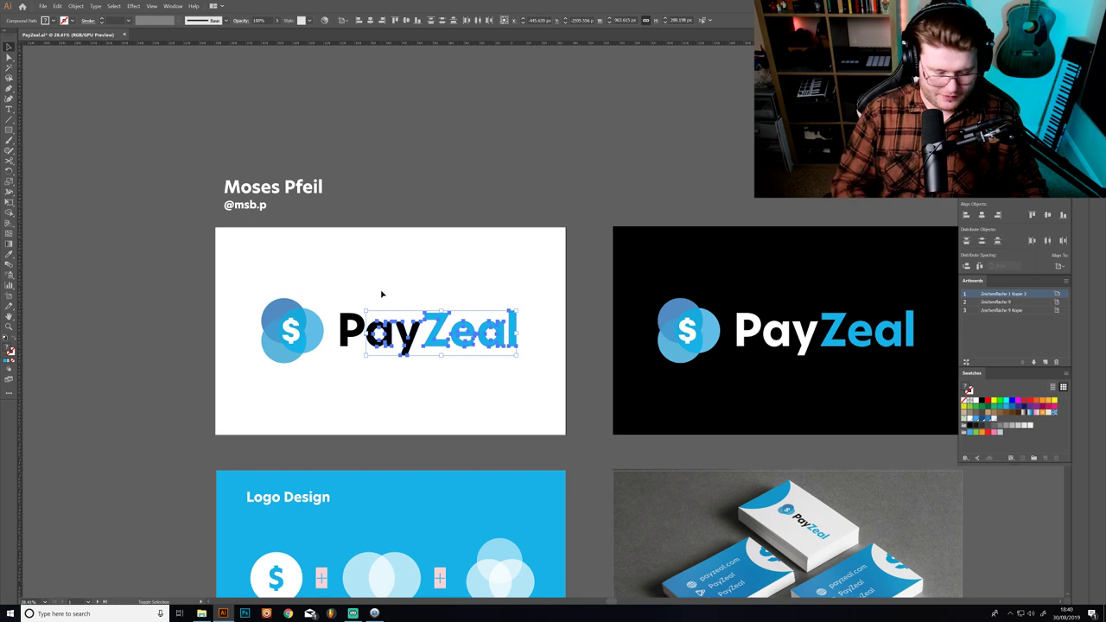
pyautogui.click(477, 309)
pyautogui.press('z')
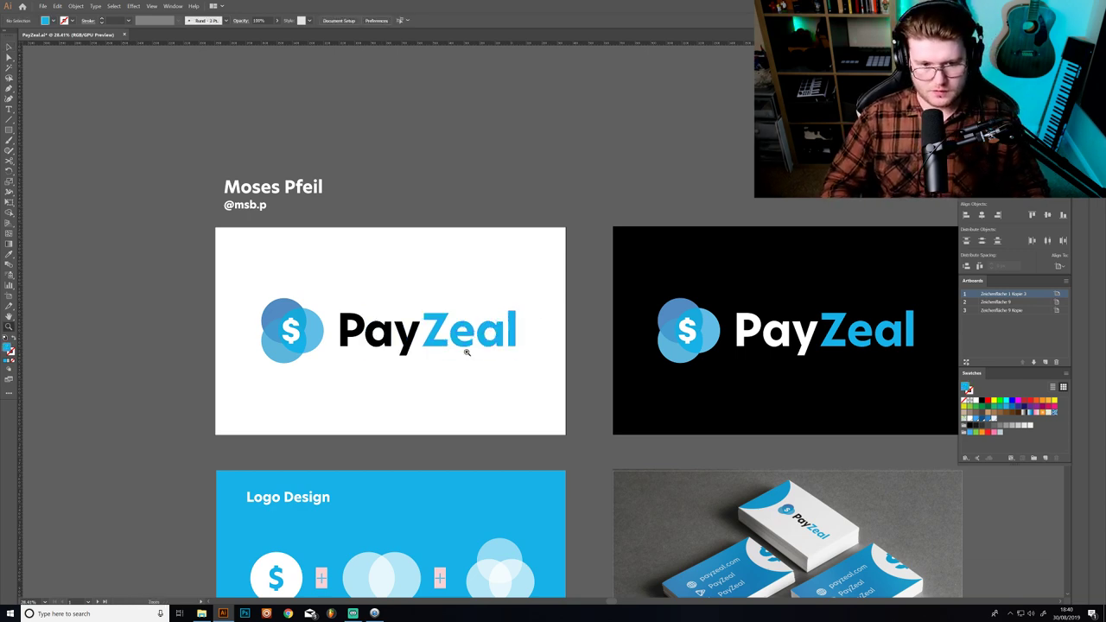
pyautogui.moveTo(464, 348)
pyautogui.mouseDown()
pyautogui.moveTo(203, 452)
pyautogui.moveTo(348, 388)
pyautogui.moveTo(463, 360)
pyautogui.mouseUp()
pyautogui.keyDown('ctrl'); pyautogui.click(407, 345); pyautogui.keyUp('ctrl')
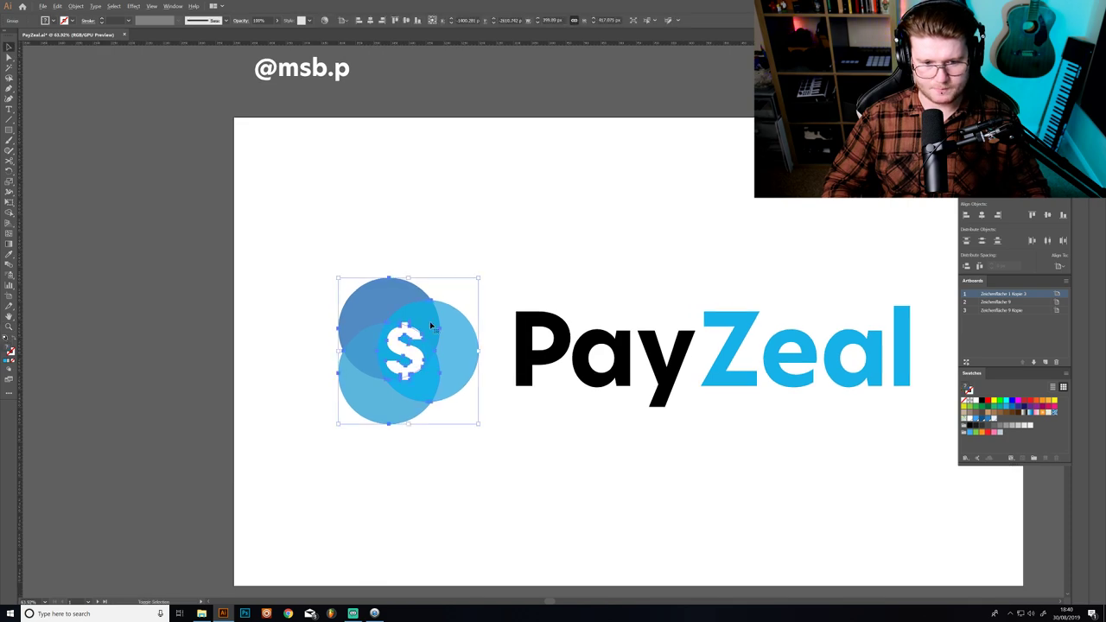
pyautogui.moveTo(463, 284); pyautogui.dragTo(484, 394)
pyautogui.scroll(-3, 483, 394)
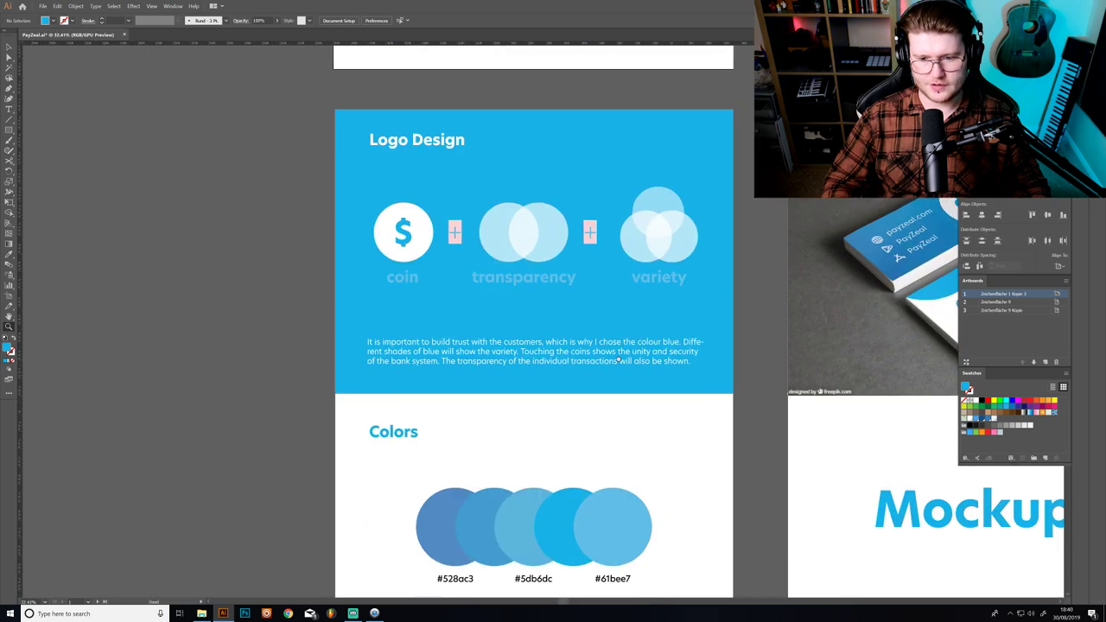
pyautogui.moveTo(668, 409); pyautogui.dragTo(477, 235)
pyautogui.moveTo(226, 400); pyautogui.dragTo(252, 348)
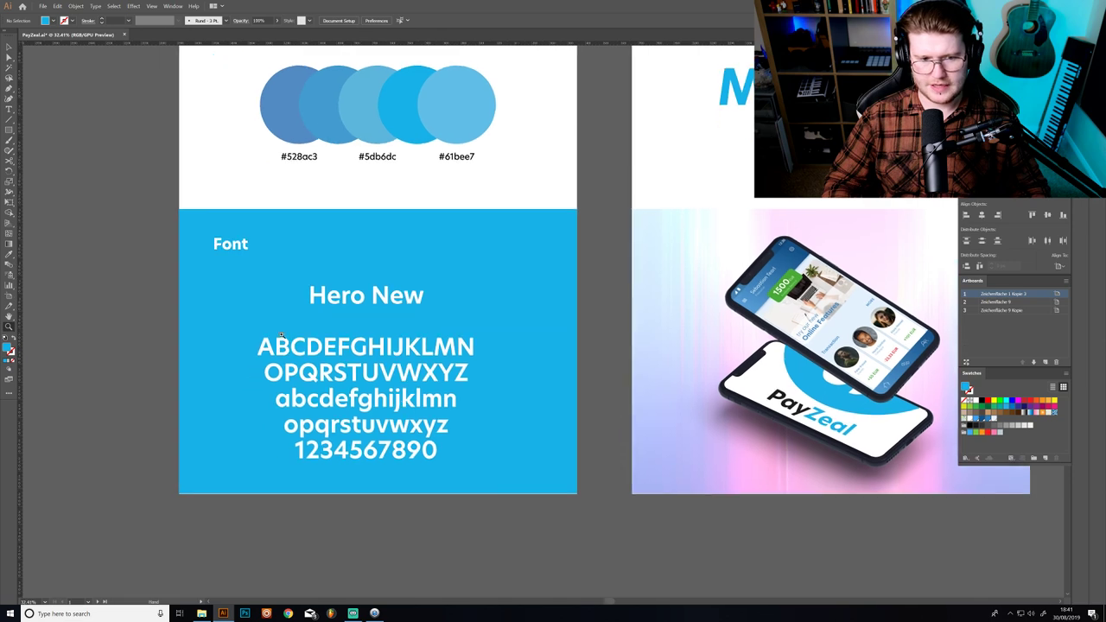
pyautogui.moveTo(322, 303); pyautogui.dragTo(179, 467)
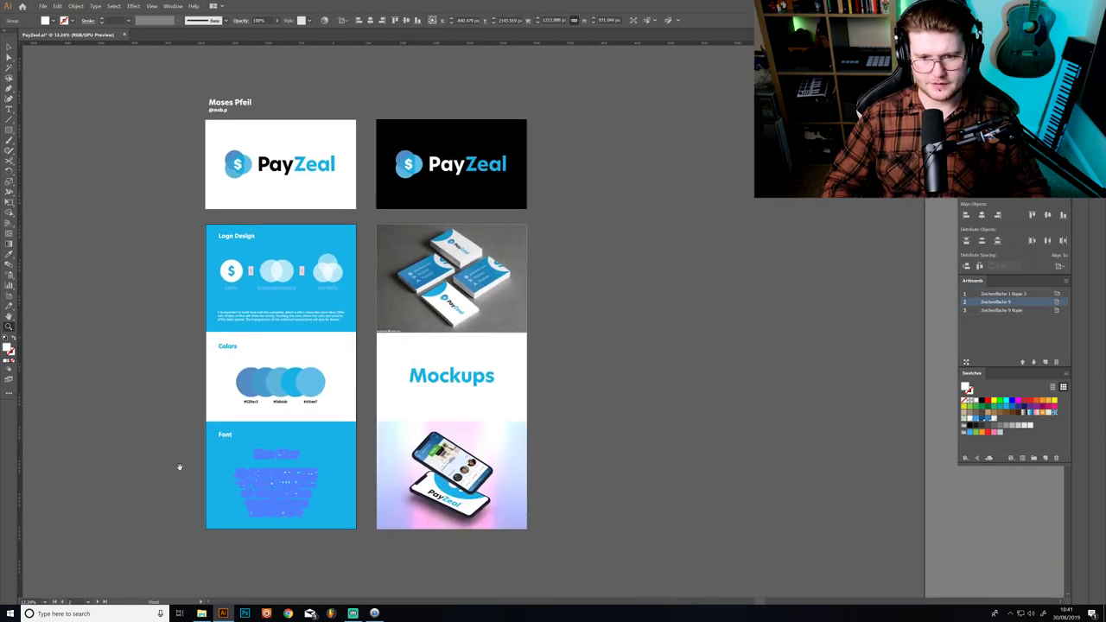
pyautogui.click(595, 345)
pyautogui.hotkey('ctrl', '0')
pyautogui.scroll(6, 399, 484)
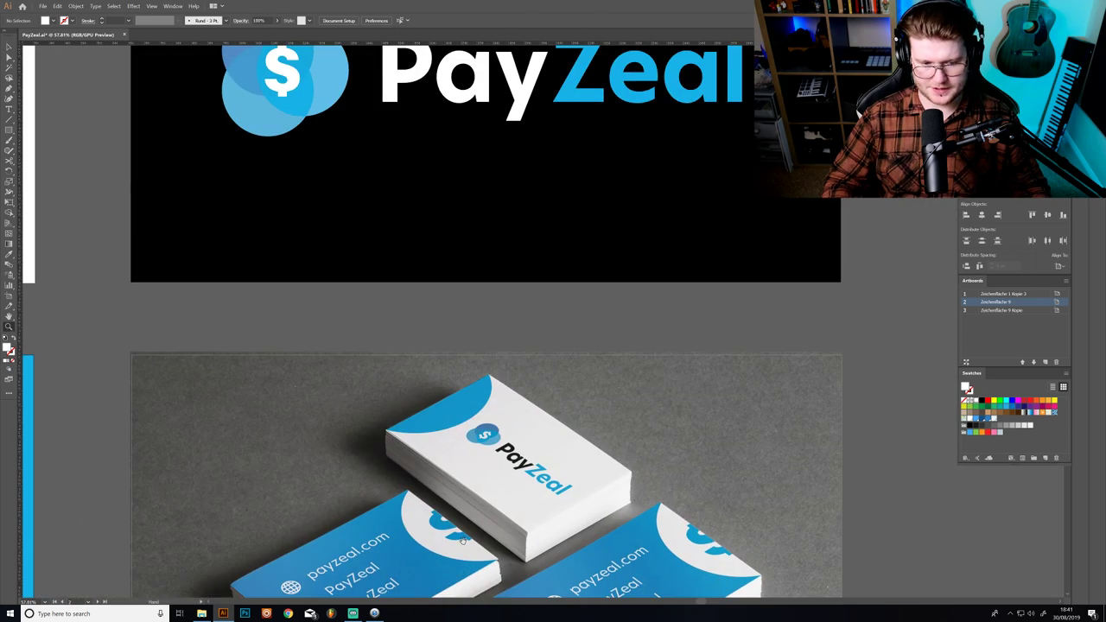
pyautogui.scroll(-3, 538, 452)
pyautogui.moveTo(399, 453); pyautogui.dragTo(699, 476)
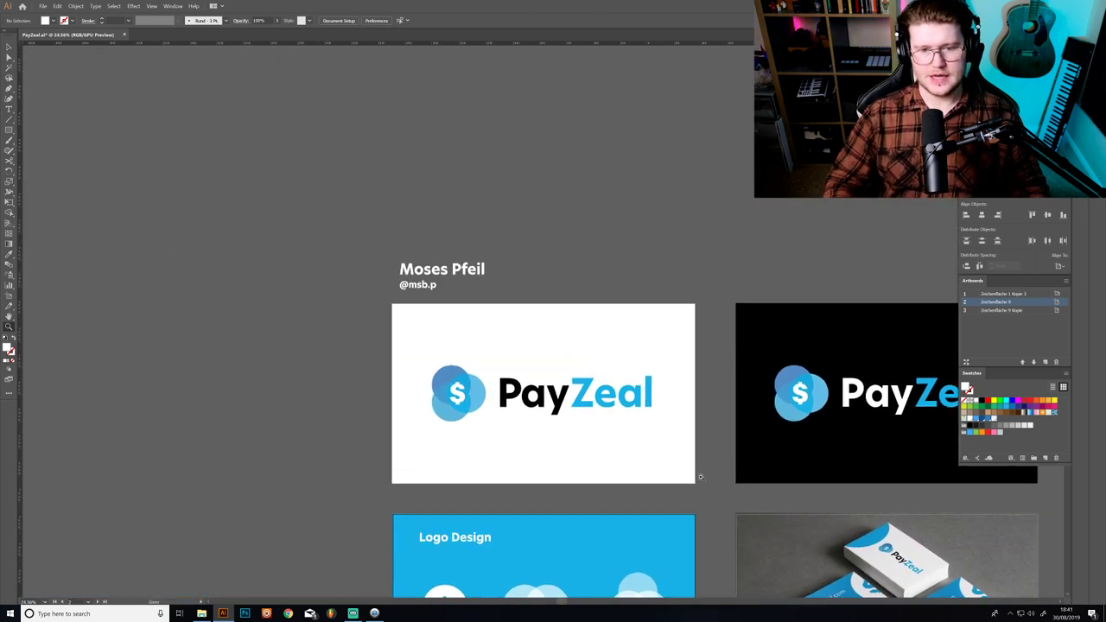
pyautogui.scroll(2, 483, 393)
pyautogui.click(477, 357)
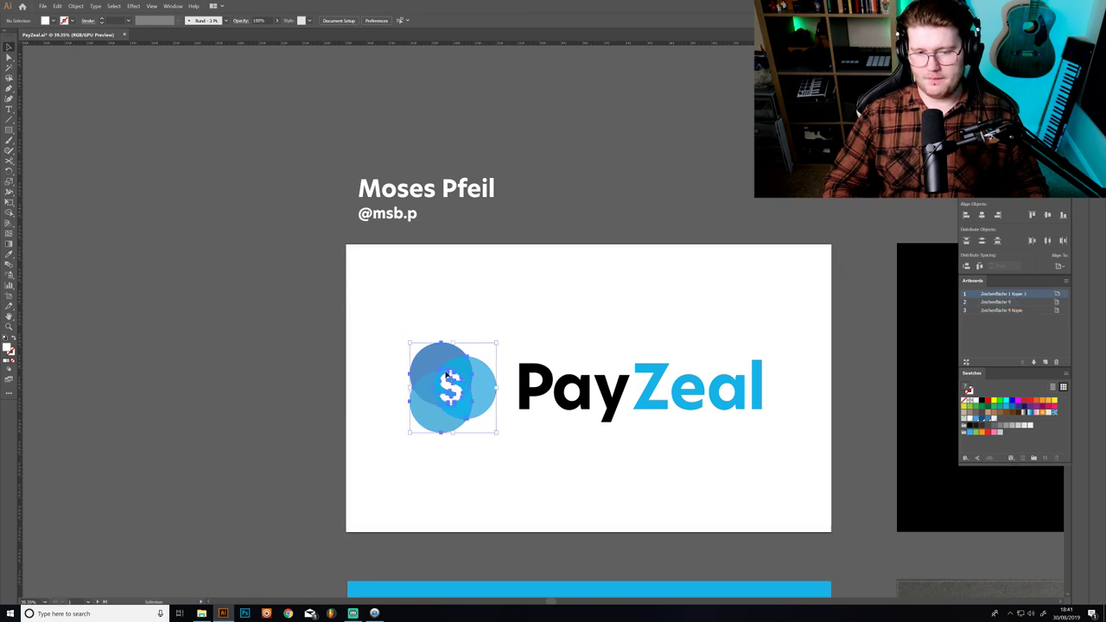
pyautogui.click(222, 339)
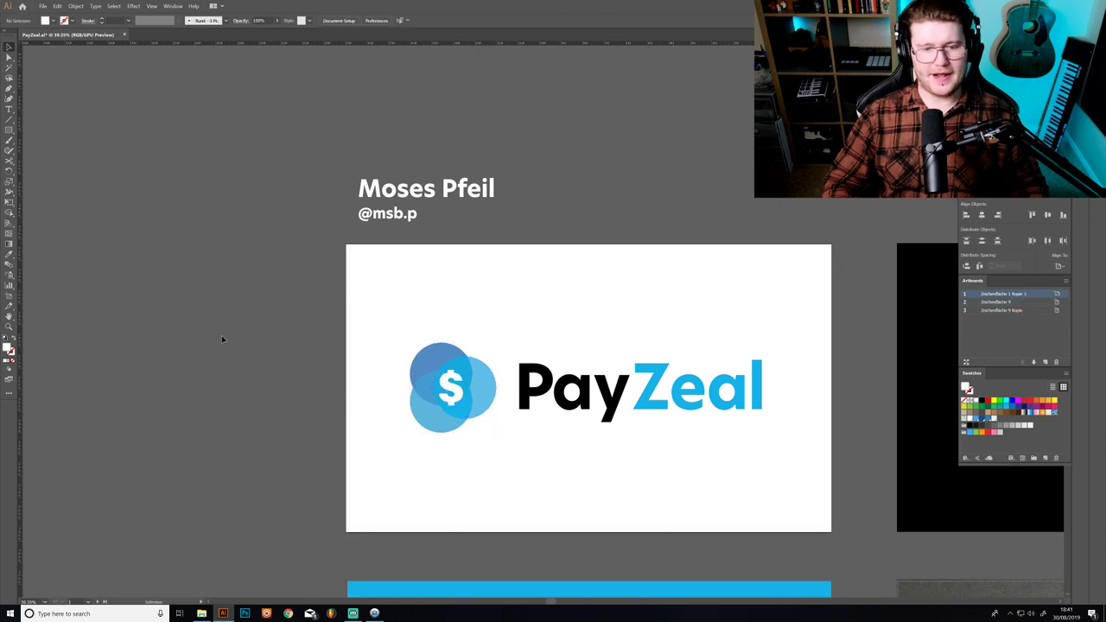
pyautogui.moveTo(618, 394); pyautogui.dragTo(473, 400)
pyautogui.click(535, 389)
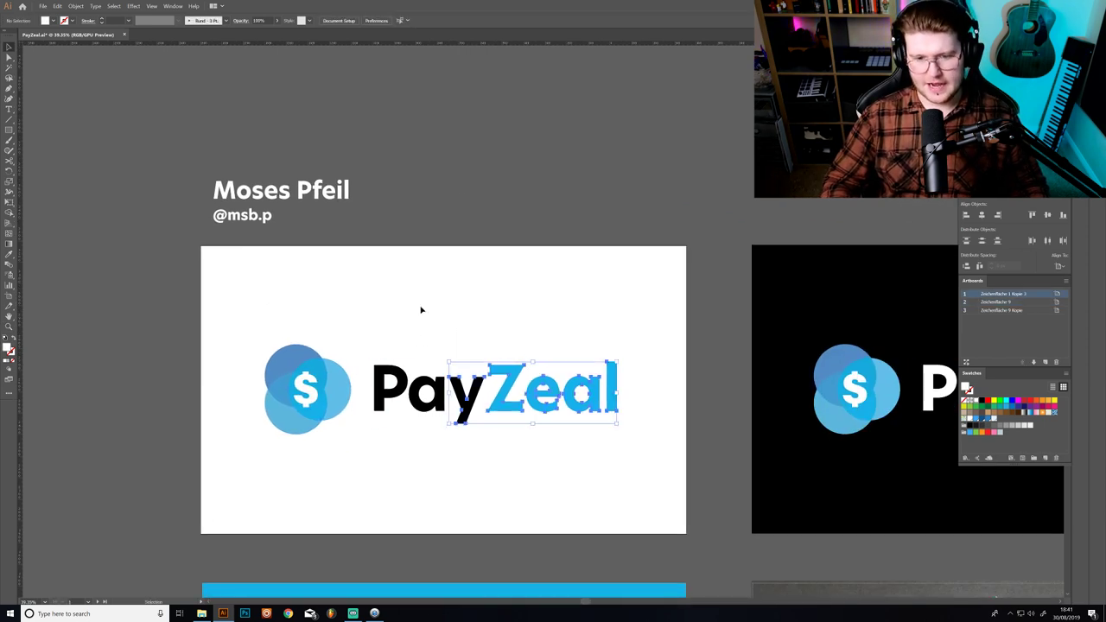
pyautogui.click(420, 308)
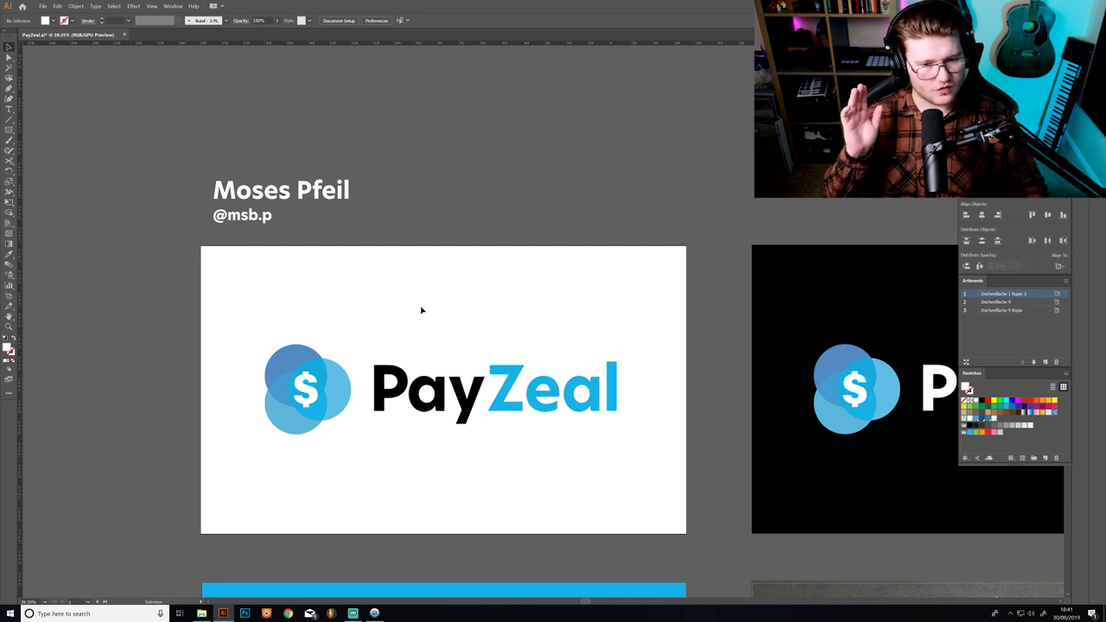
pyautogui.press('z')
pyautogui.moveTo(421, 310); pyautogui.dragTo(315, 464)
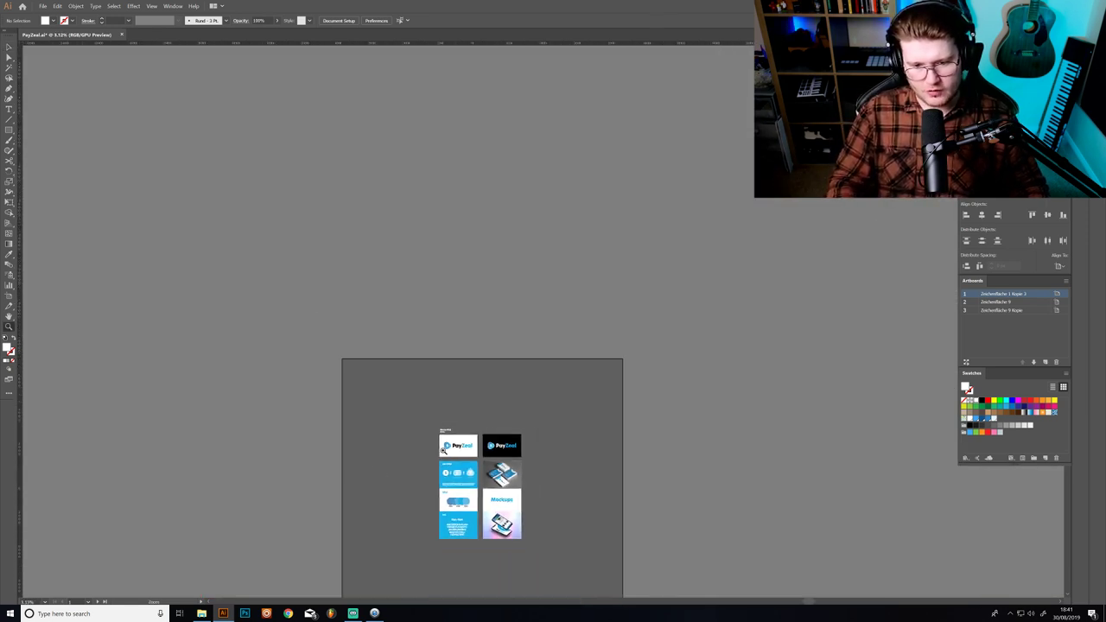
pyautogui.moveTo(443, 452); pyautogui.dragTo(504, 368)
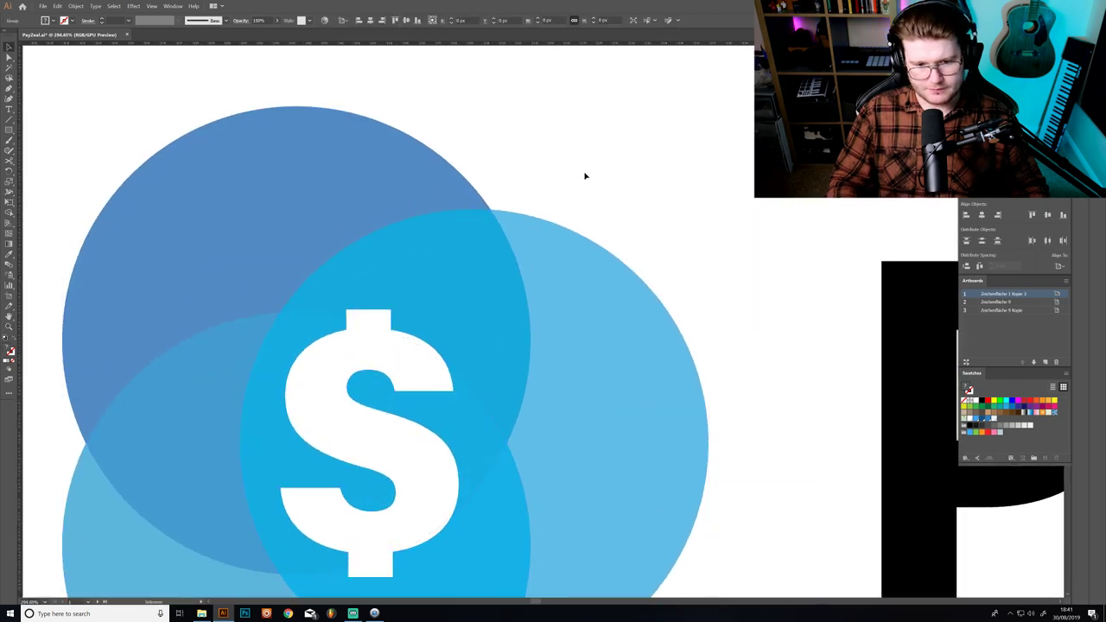
pyautogui.moveTo(481, 288); pyautogui.dragTo(247, 313)
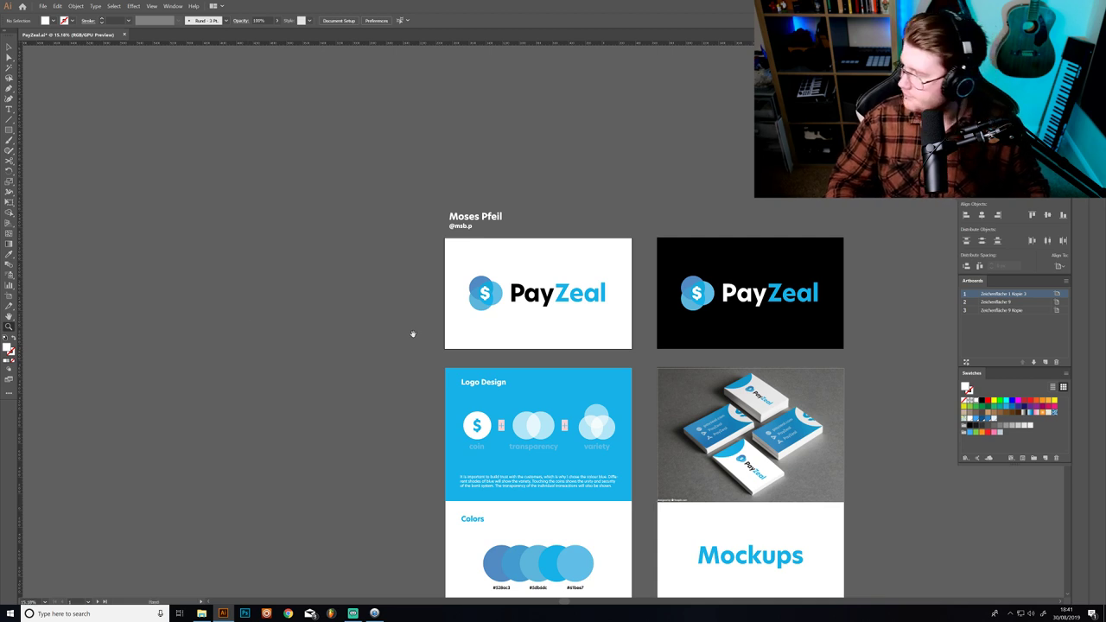
pyautogui.moveTo(413, 333); pyautogui.dragTo(365, 337)
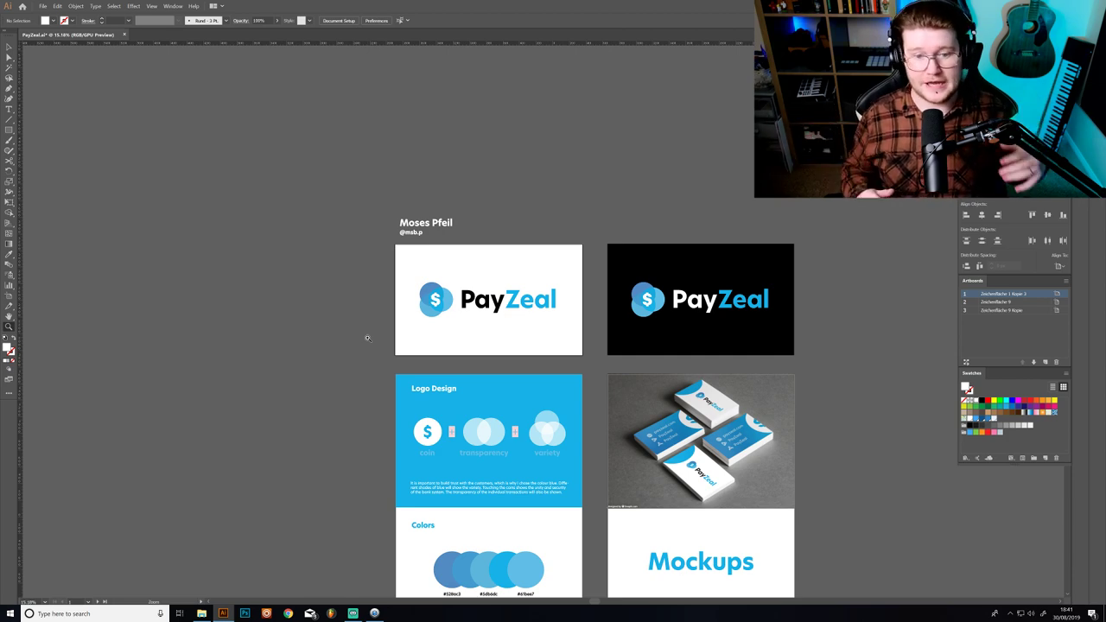
pyautogui.moveTo(461, 311); pyautogui.dragTo(546, 323)
pyautogui.click(546, 323)
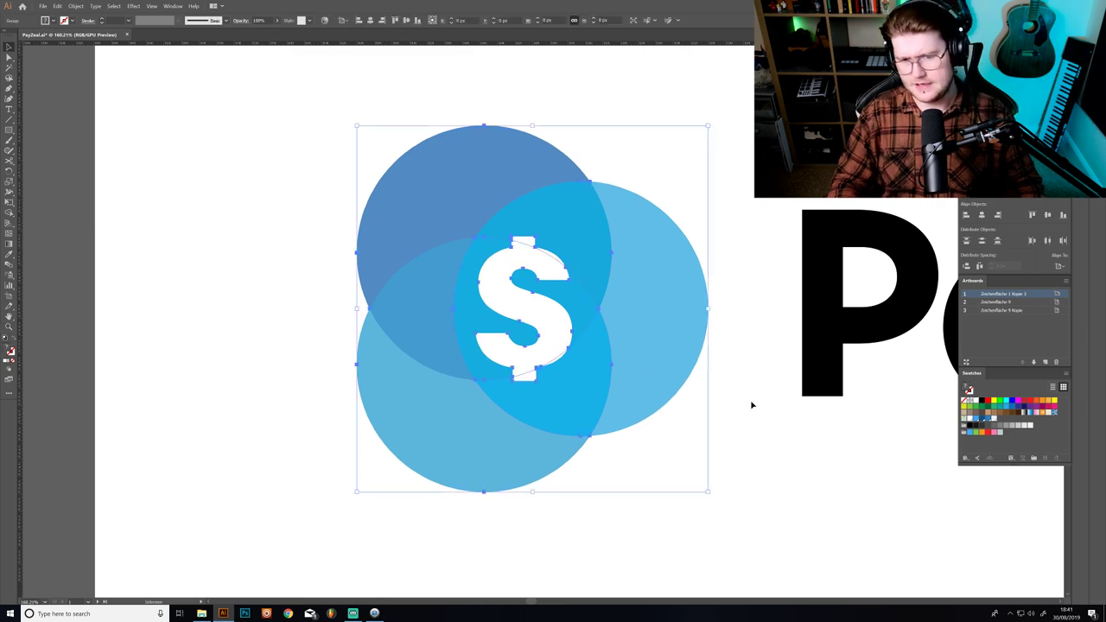
pyautogui.click(750, 397)
pyautogui.press('z')
pyautogui.moveTo(750, 397); pyautogui.dragTo(525, 396)
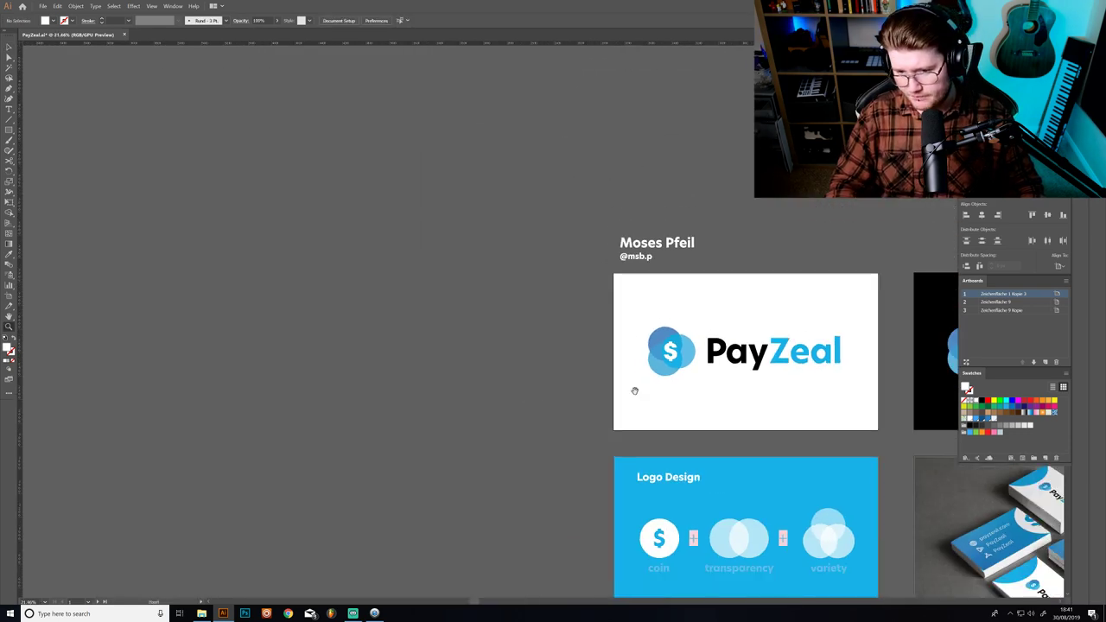
pyautogui.moveTo(631, 387); pyautogui.dragTo(217, 334)
pyautogui.scroll(-3, 306, 353)
pyautogui.moveTo(279, 354); pyautogui.dragTo(410, 257)
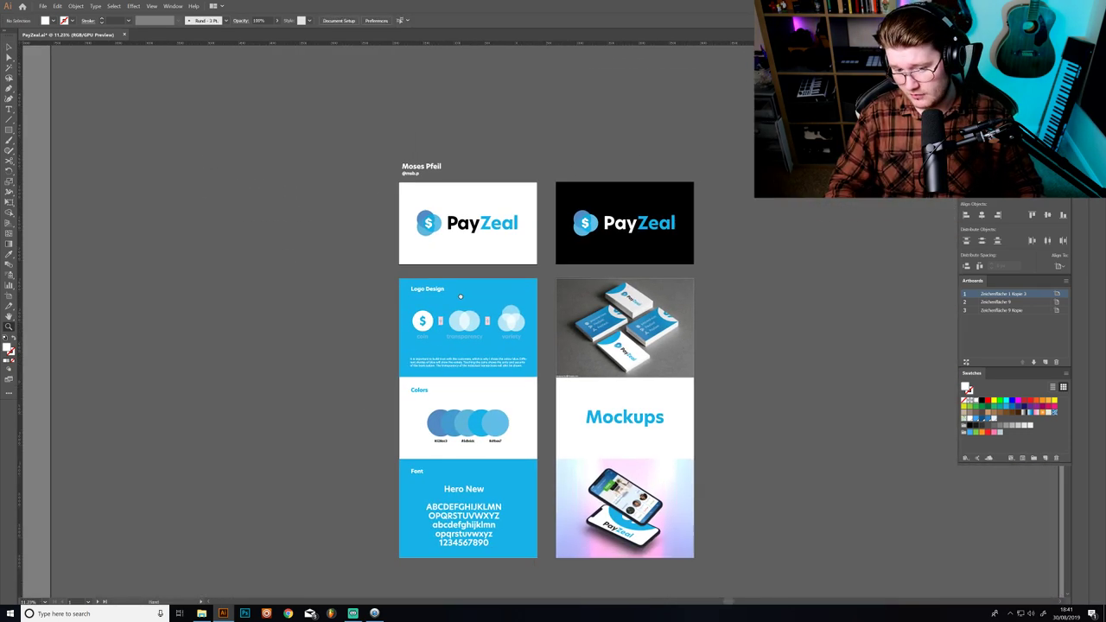
pyautogui.scroll(-1, 484, 410)
pyautogui.scroll(-1, 502, 417)
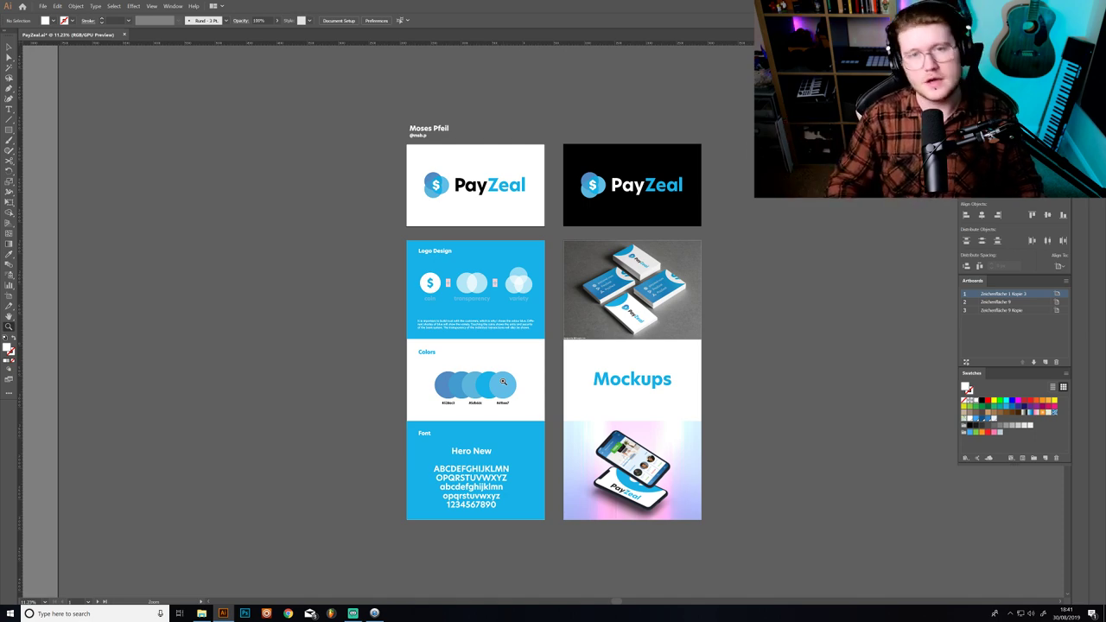
pyautogui.click(453, 193)
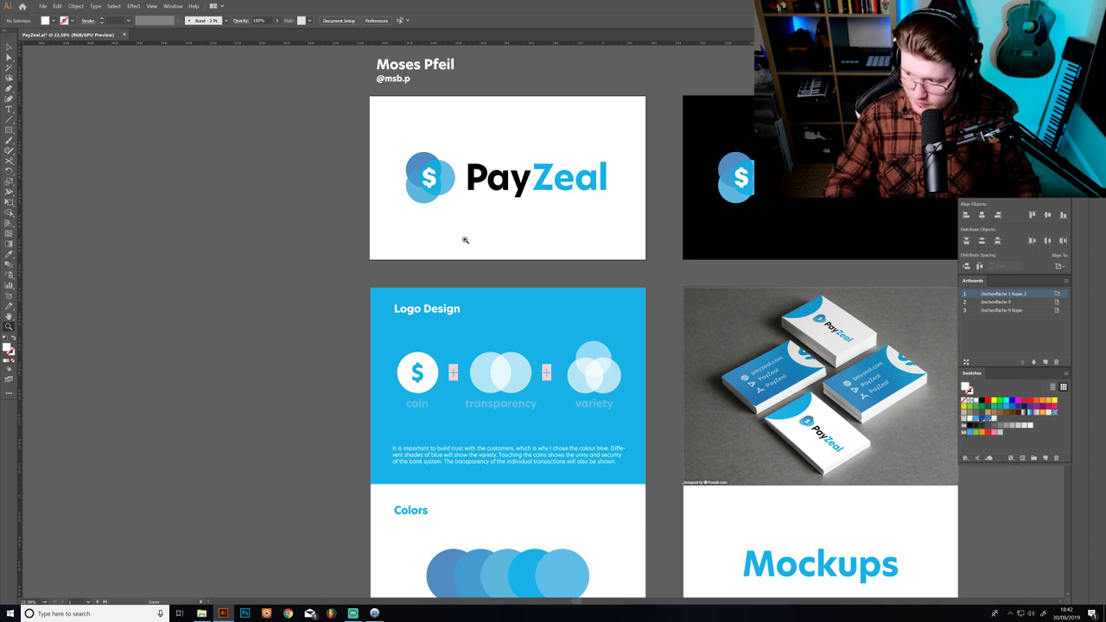
pyautogui.moveTo(458, 211); pyautogui.dragTo(331, 363)
pyautogui.scroll(5, 328, 358)
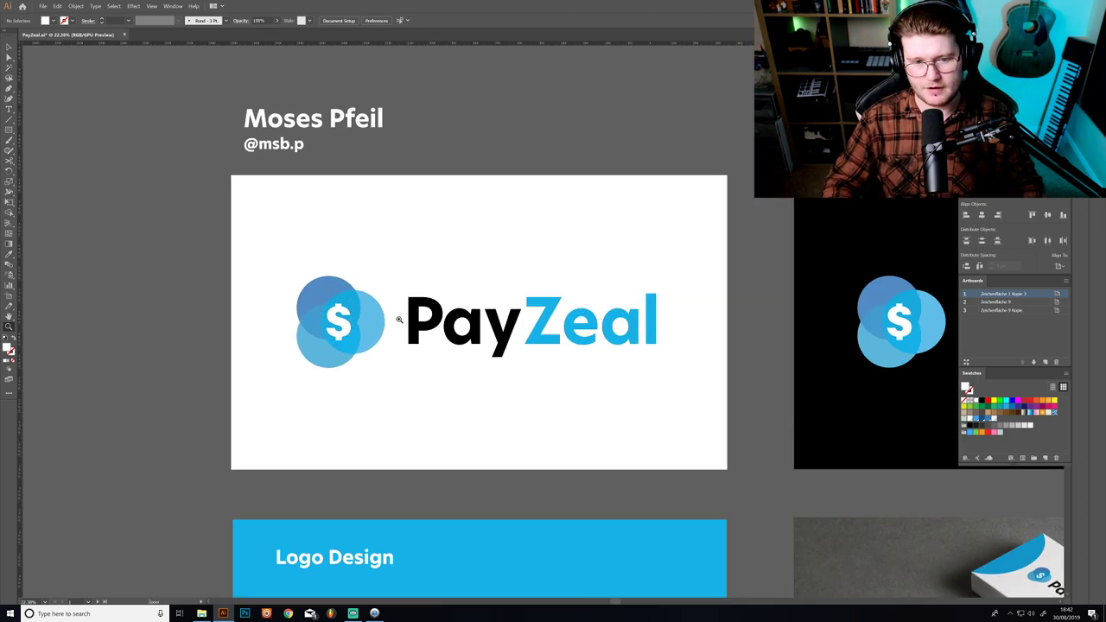
pyautogui.scroll(-5, 329, 346)
pyautogui.scroll(1, 325, 296)
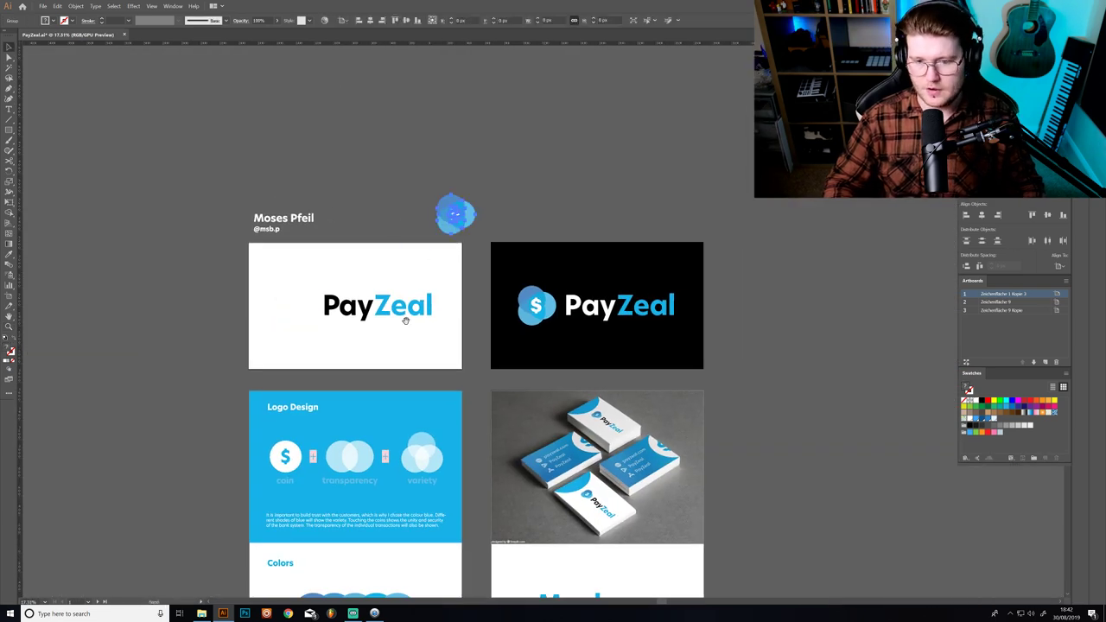
pyautogui.scroll(-1, 385, 342)
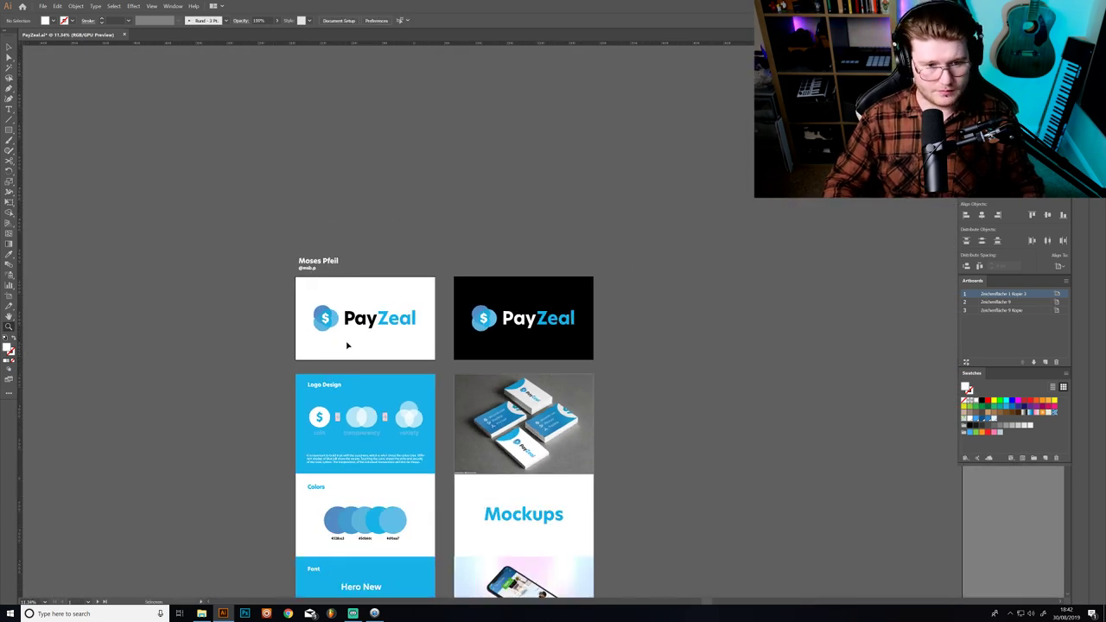
pyautogui.moveTo(302, 269); pyautogui.dragTo(584, 443)
pyautogui.press('v')
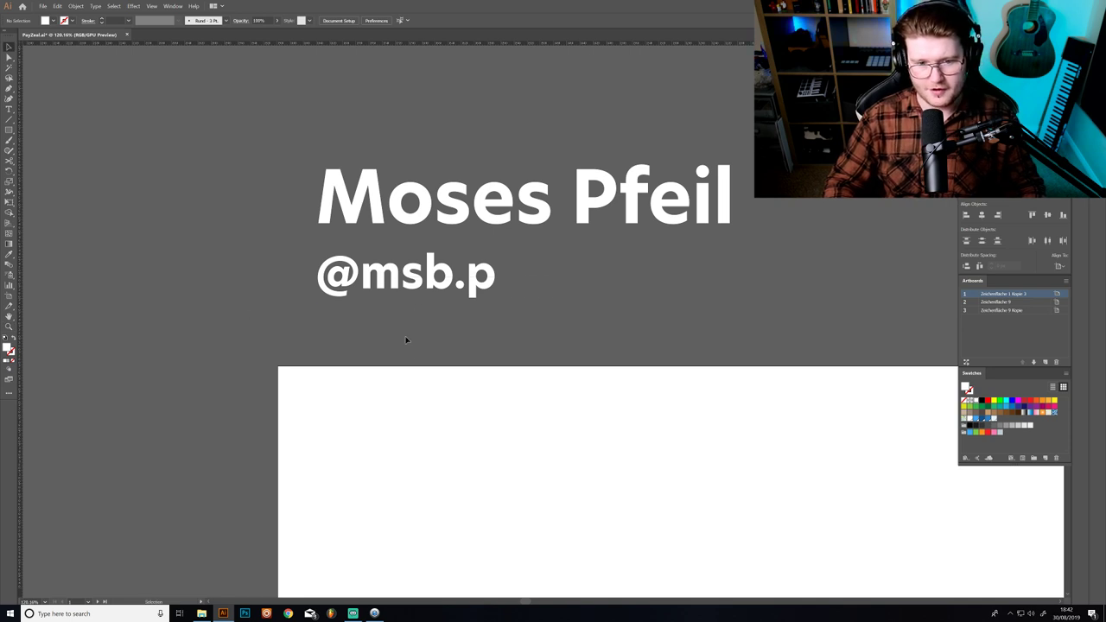
# - Fit all artboards, then close the PayZeal document without saving
pyautogui.hotkey('ctrl', '0')
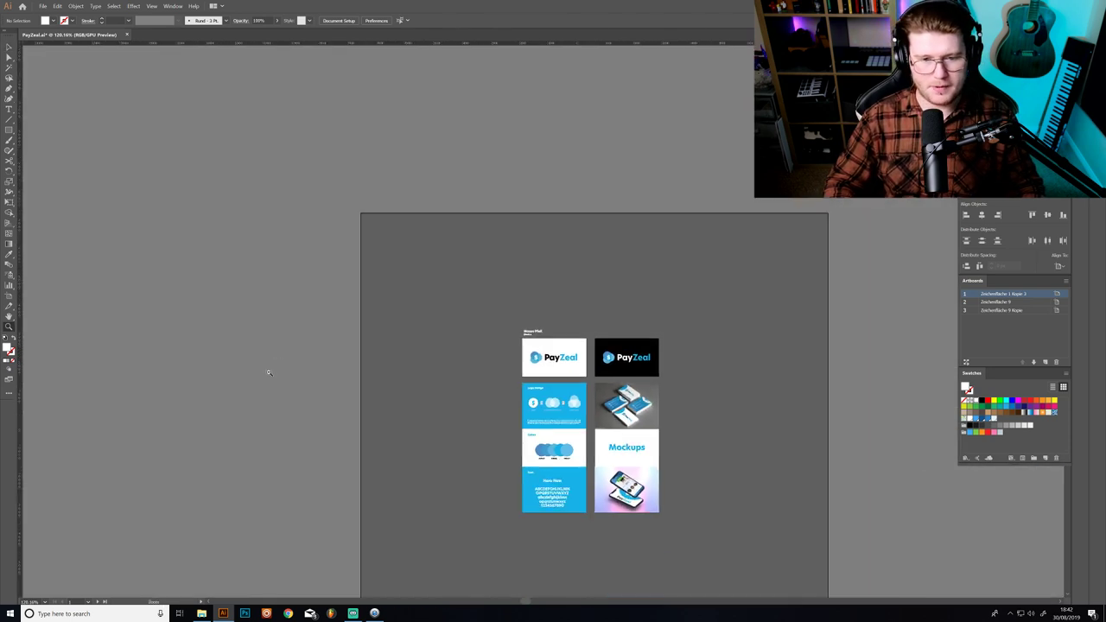
pyautogui.hotkey('ctrl', 'w')
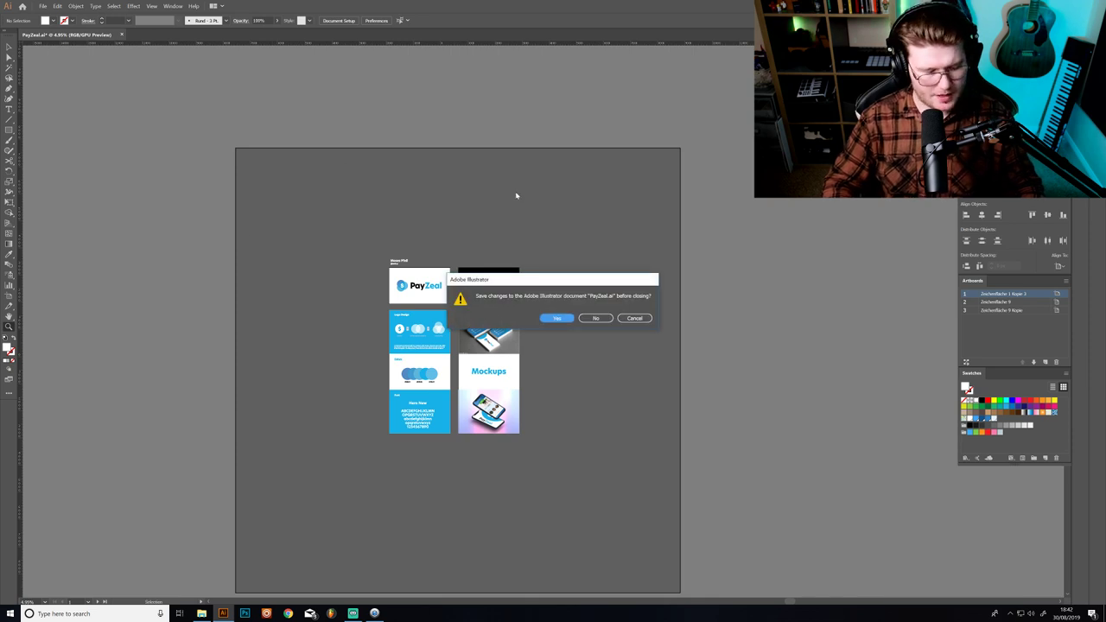
pyautogui.click(595, 318)
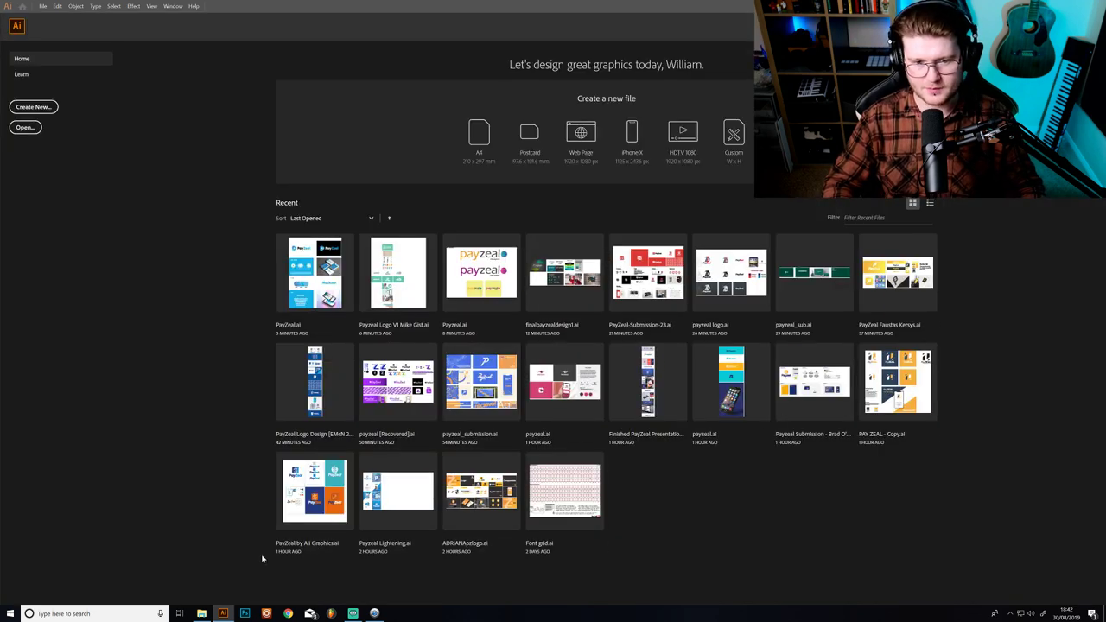
# - Open the next submitter's folder and its Payzeal Branding Identity Challenge Contest.ai file
pyautogui.click(201, 613)
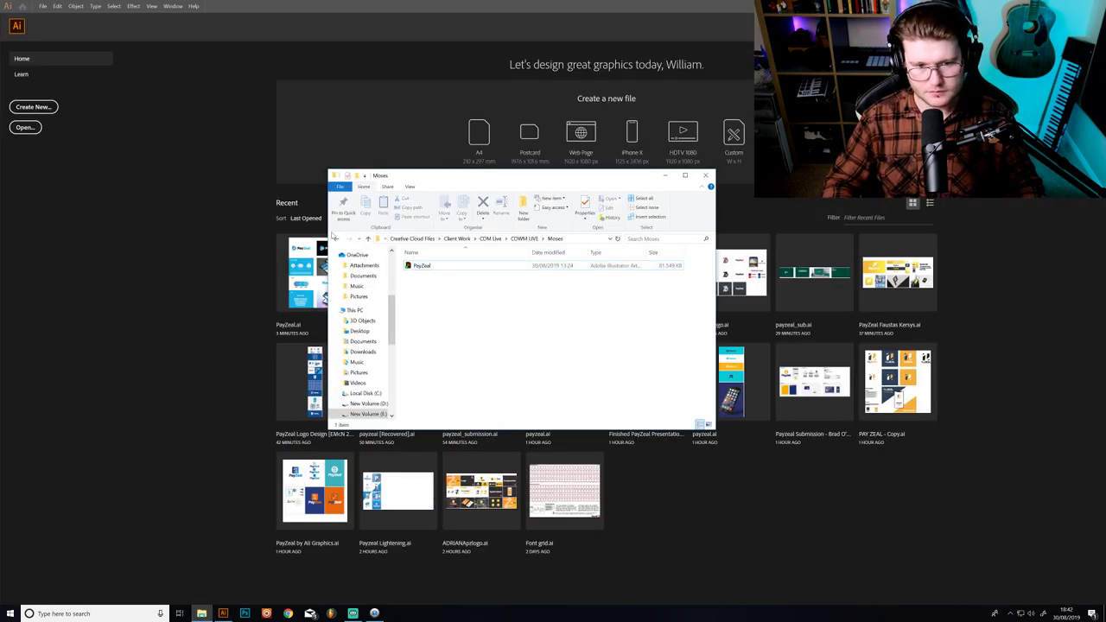
pyautogui.scroll(-4, 417, 295)
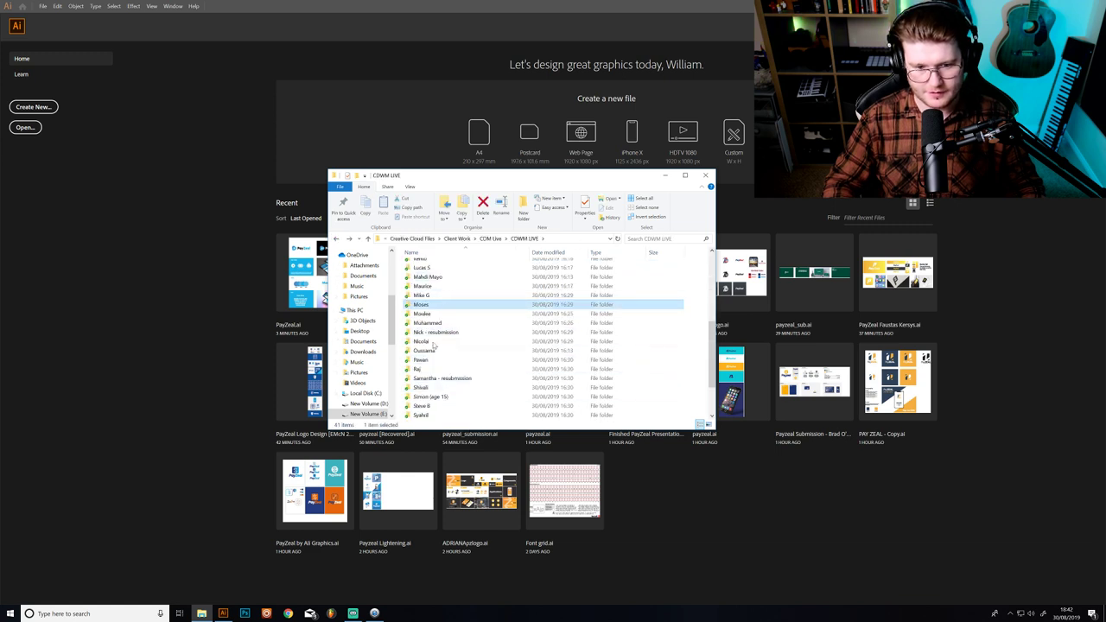
pyautogui.click(432, 315)
pyautogui.doubleClick(434, 316)
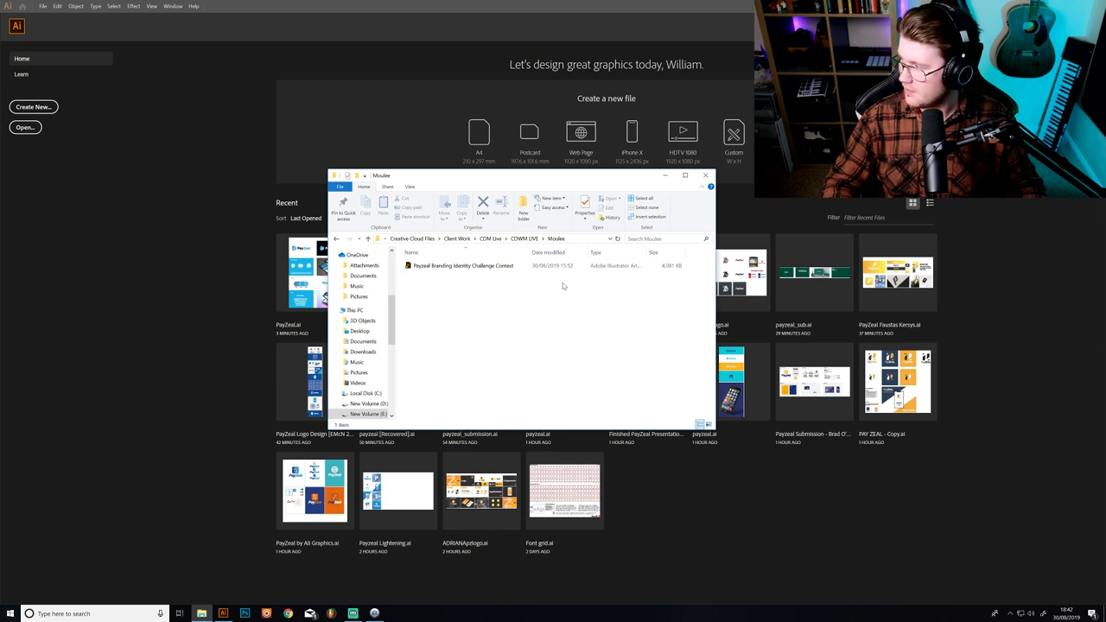
pyautogui.doubleClick(458, 266)
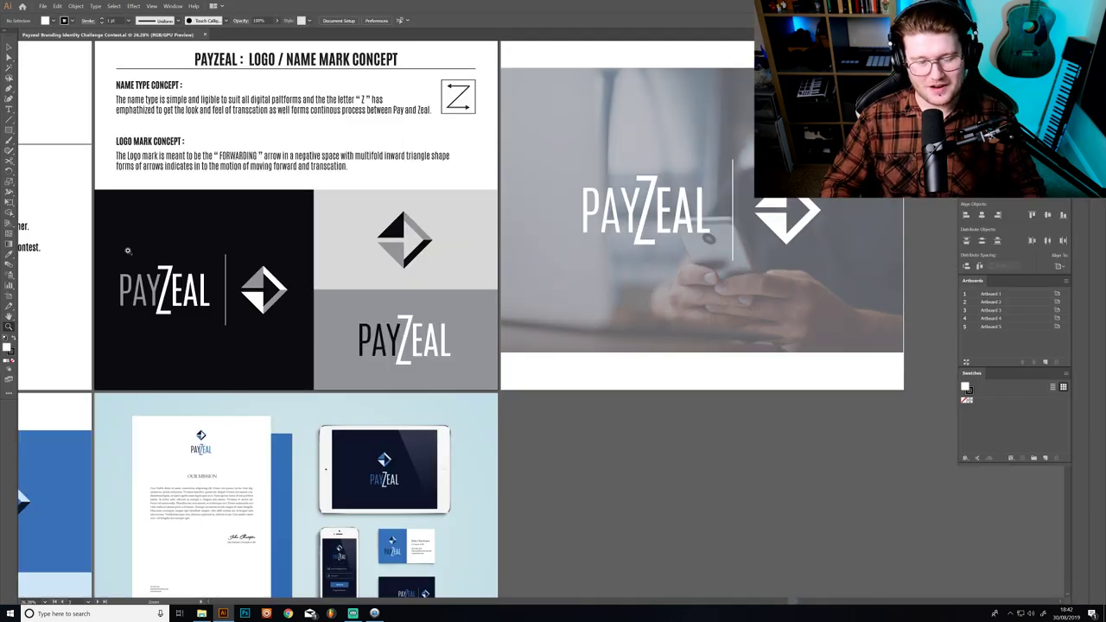
pyautogui.moveTo(127, 251); pyautogui.dragTo(546, 357)
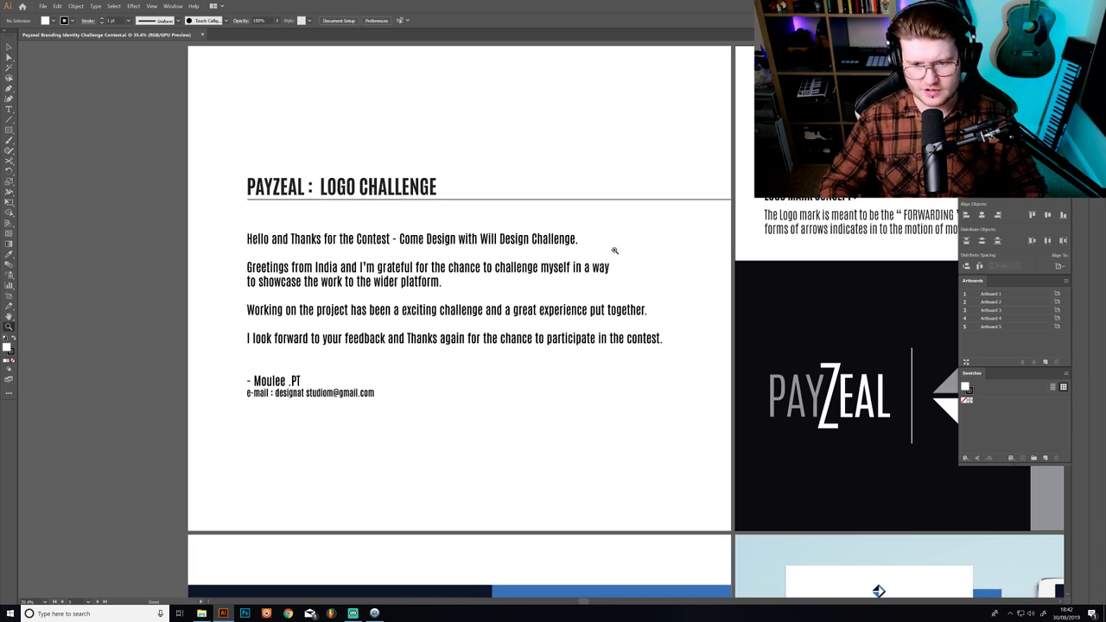
pyautogui.moveTo(535, 259); pyautogui.dragTo(464, 251)
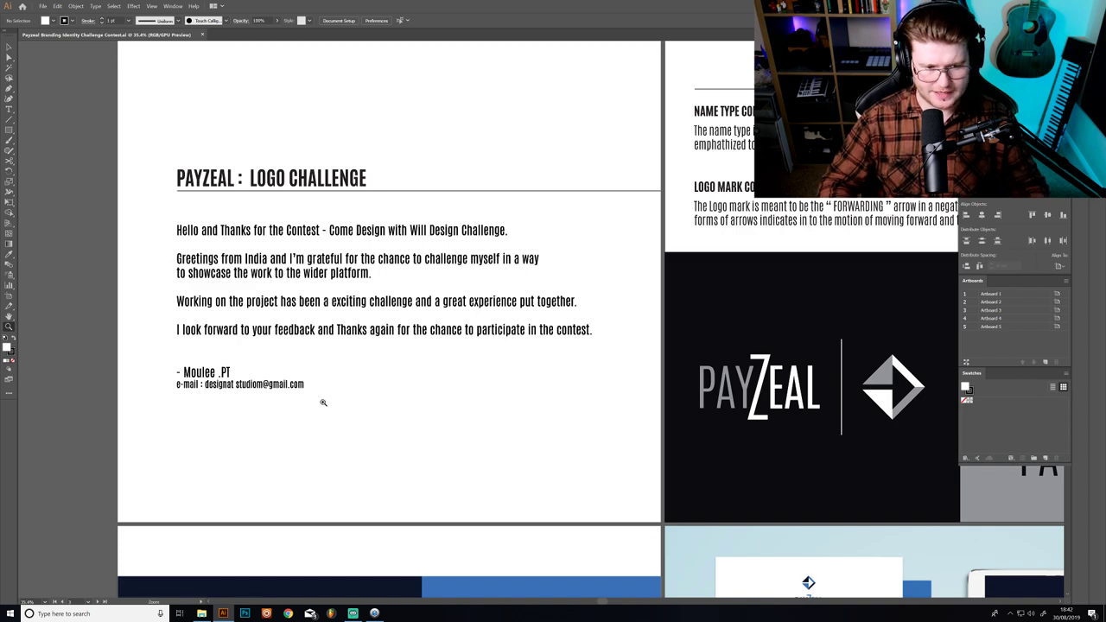
pyautogui.moveTo(316, 406); pyautogui.dragTo(84, 391)
pyautogui.scroll(-2, 371, 391)
pyautogui.moveTo(354, 396); pyautogui.dragTo(134, 421)
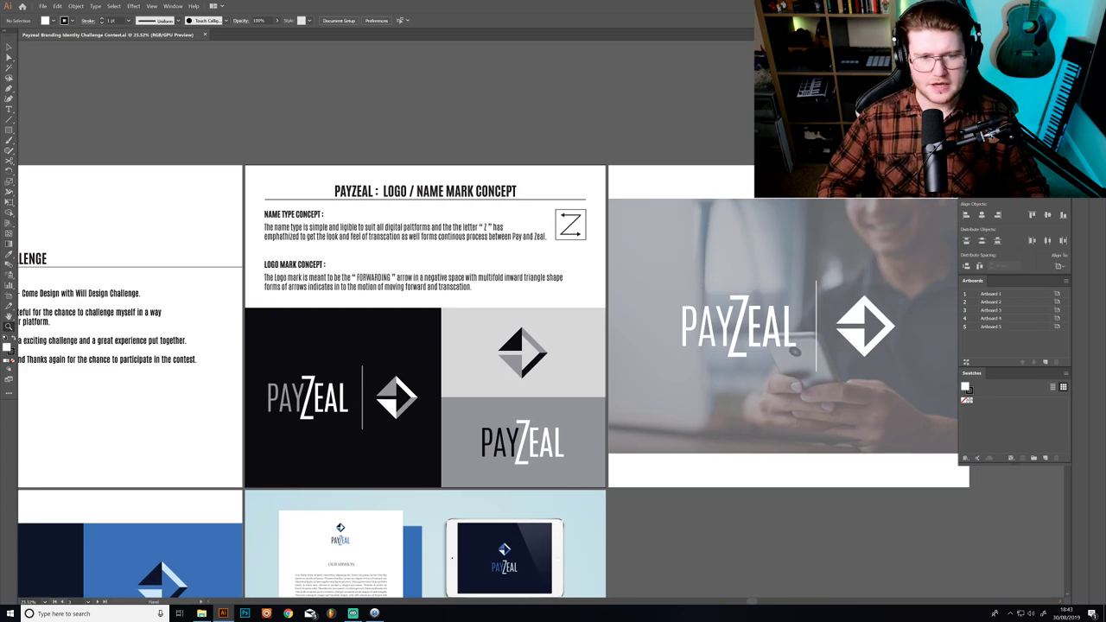
pyautogui.scroll(2, 417, 269)
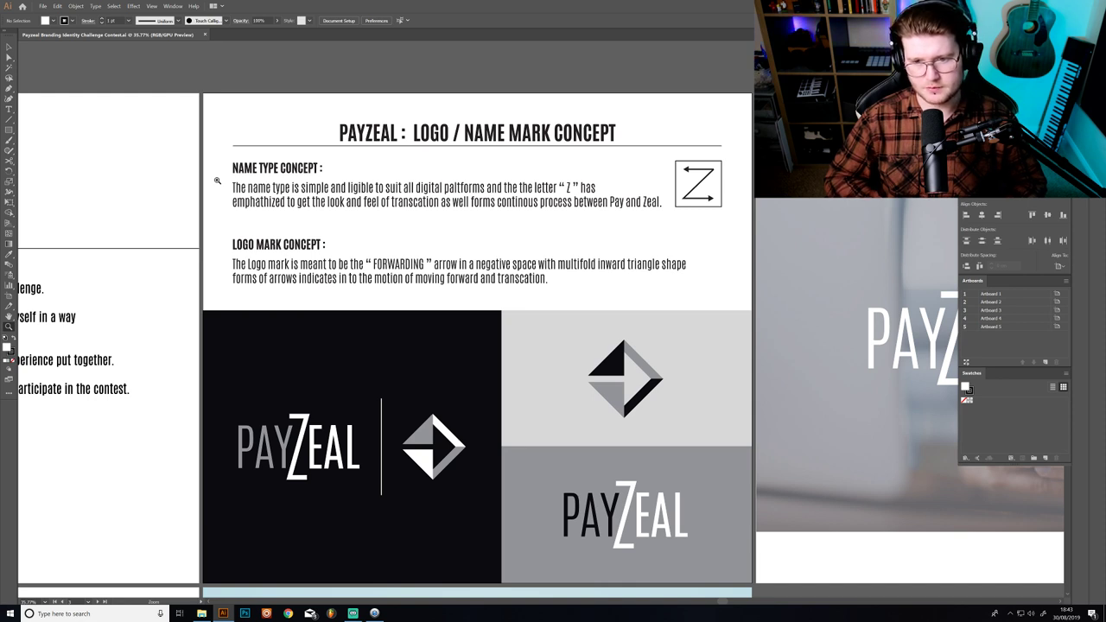
# - Fit all five artboards, then zoom in to the PAYZEAL photo artboard
pyautogui.moveTo(455, 442); pyautogui.dragTo(457, 308)
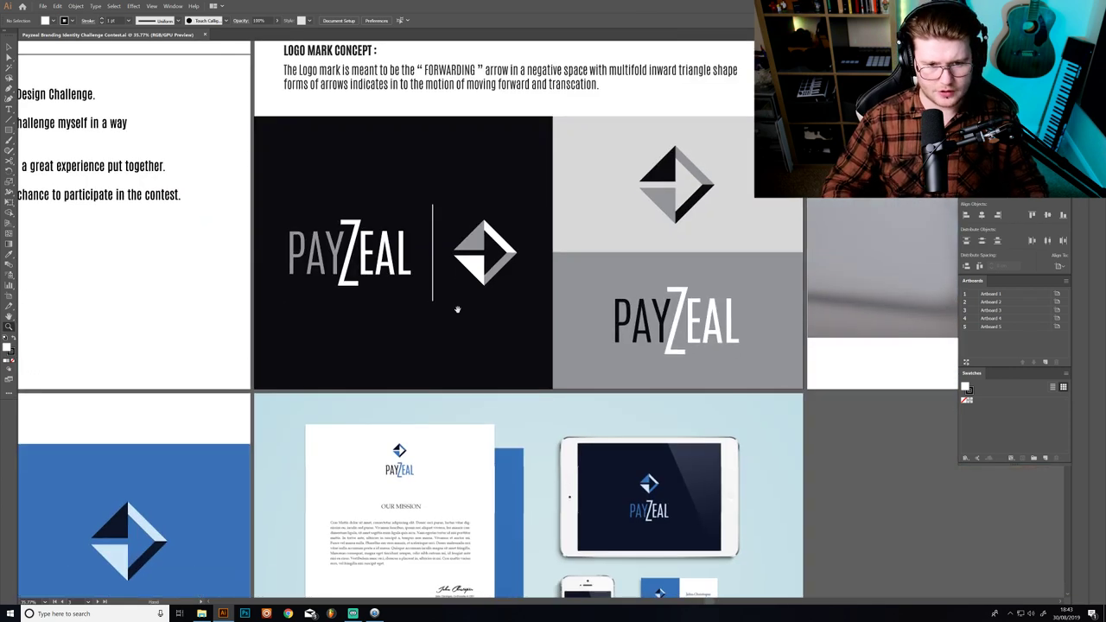
pyautogui.scroll(3, 346, 255)
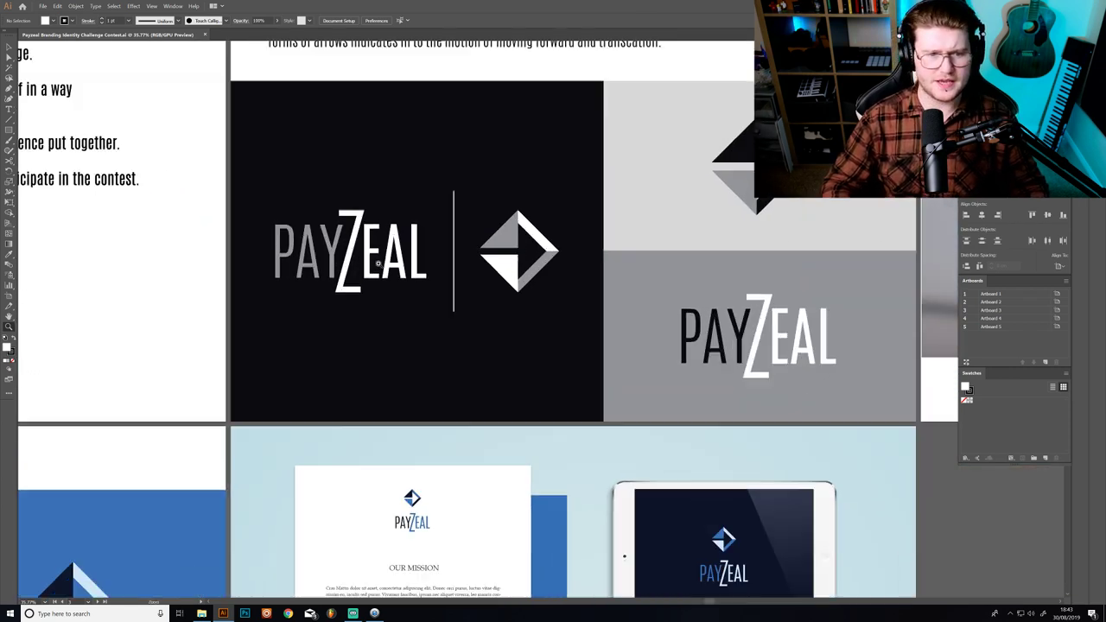
pyautogui.click(452, 253)
pyautogui.hotkey('ctrl', 'shift', 'a')
pyautogui.hotkey('ctrl', 'alt', '0')
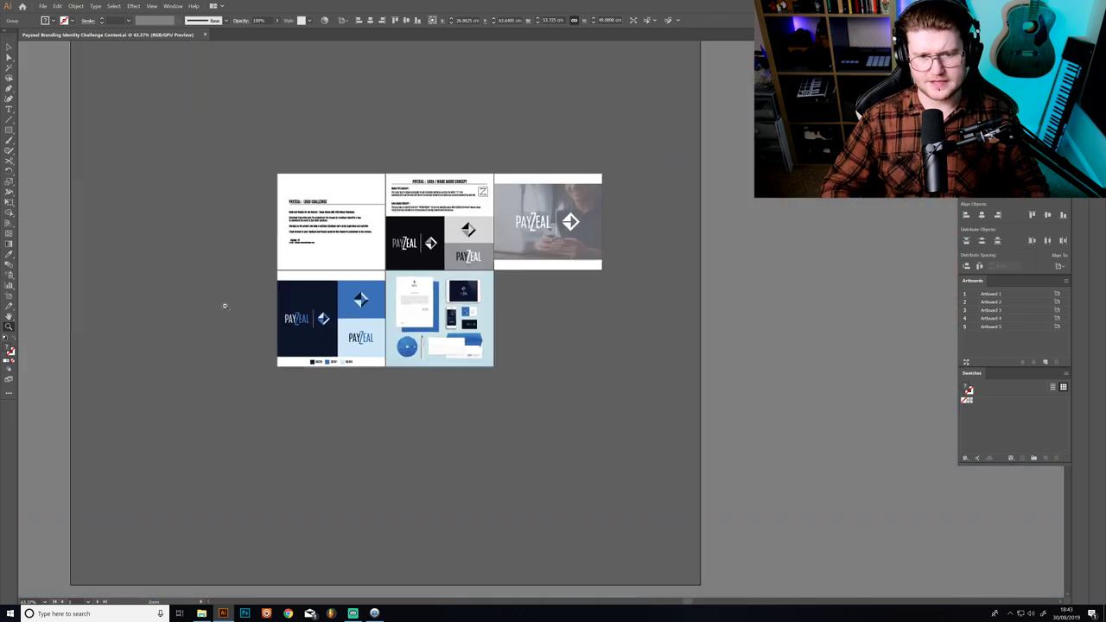
pyautogui.press('z')
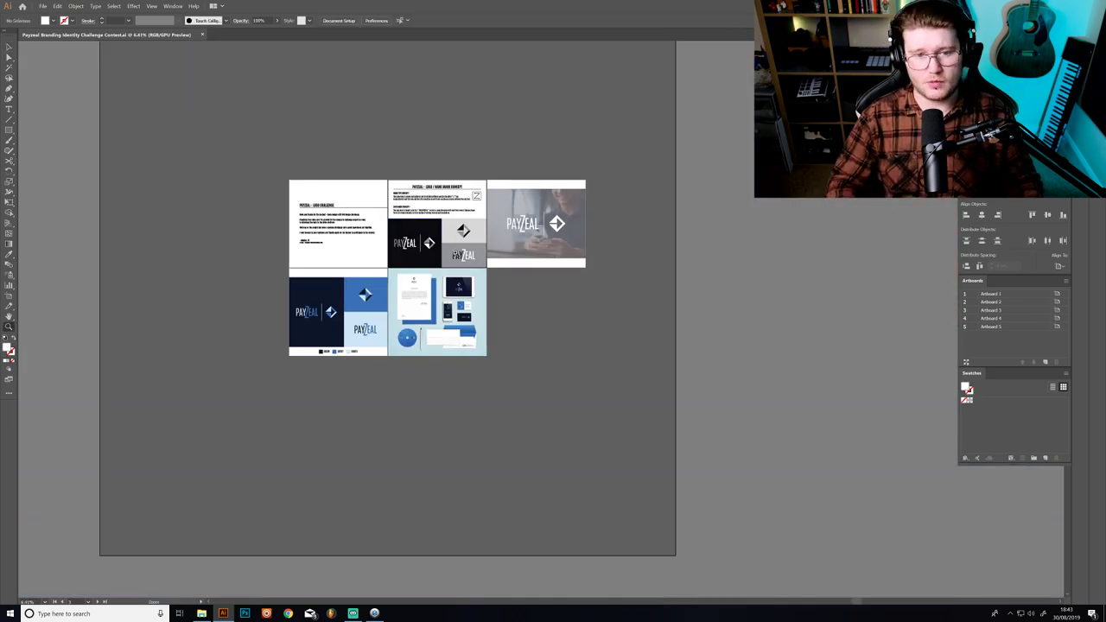
pyautogui.moveTo(420, 246); pyautogui.dragTo(521, 256)
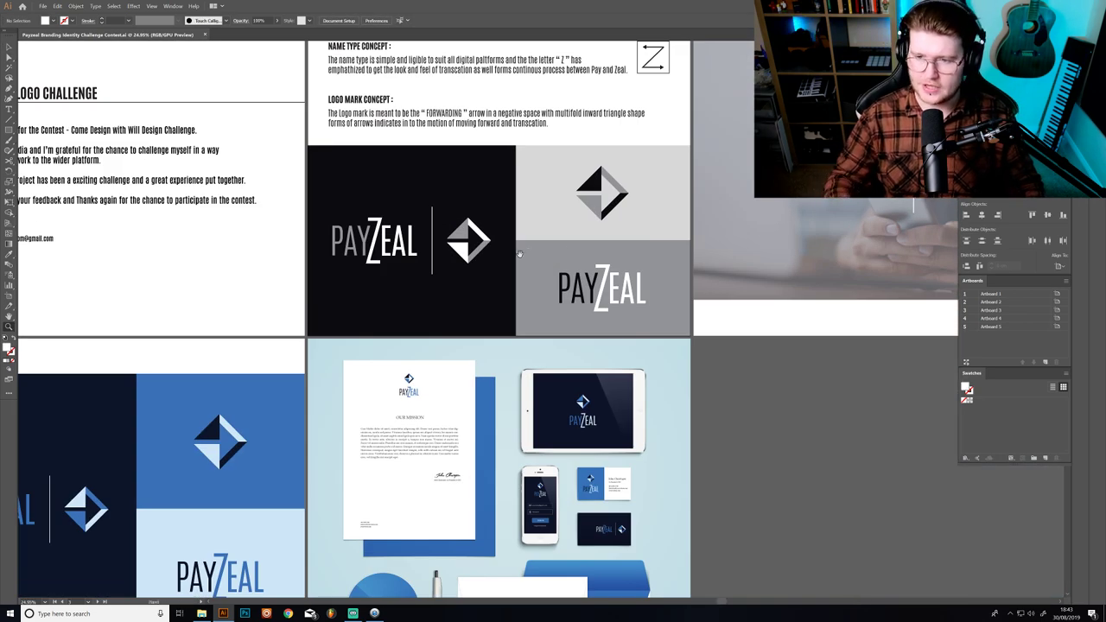
pyautogui.press('pagedown')
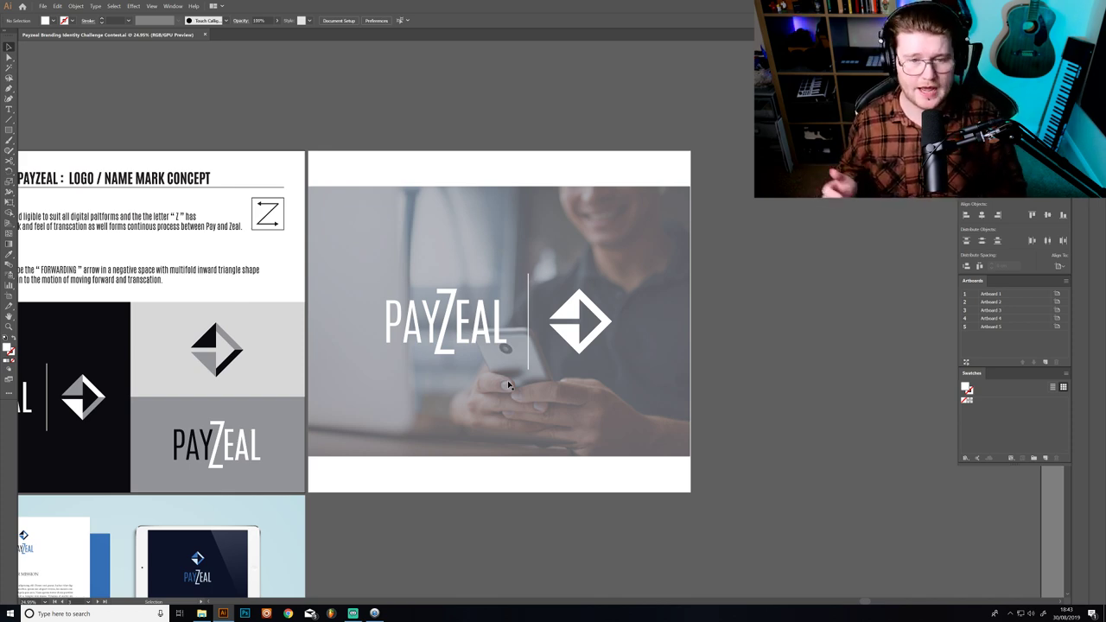
# - Select all artwork on the PAYZEAL photo artboard and group it together
pyautogui.press('v')
pyautogui.scroll(3, 451, 326)
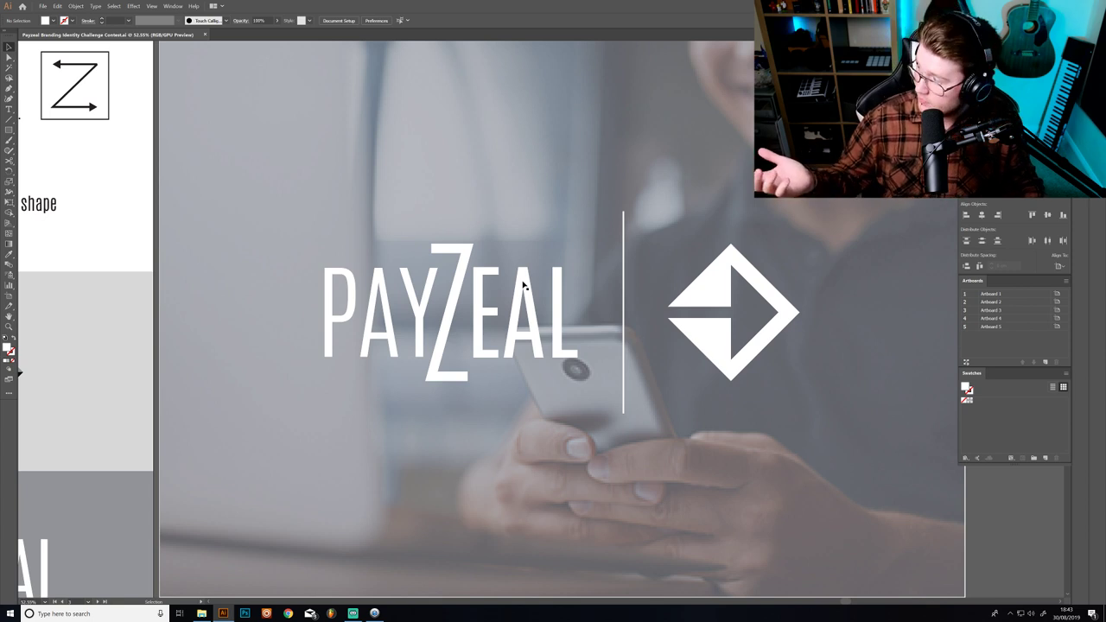
pyautogui.hotkey('ctrl', 'a')
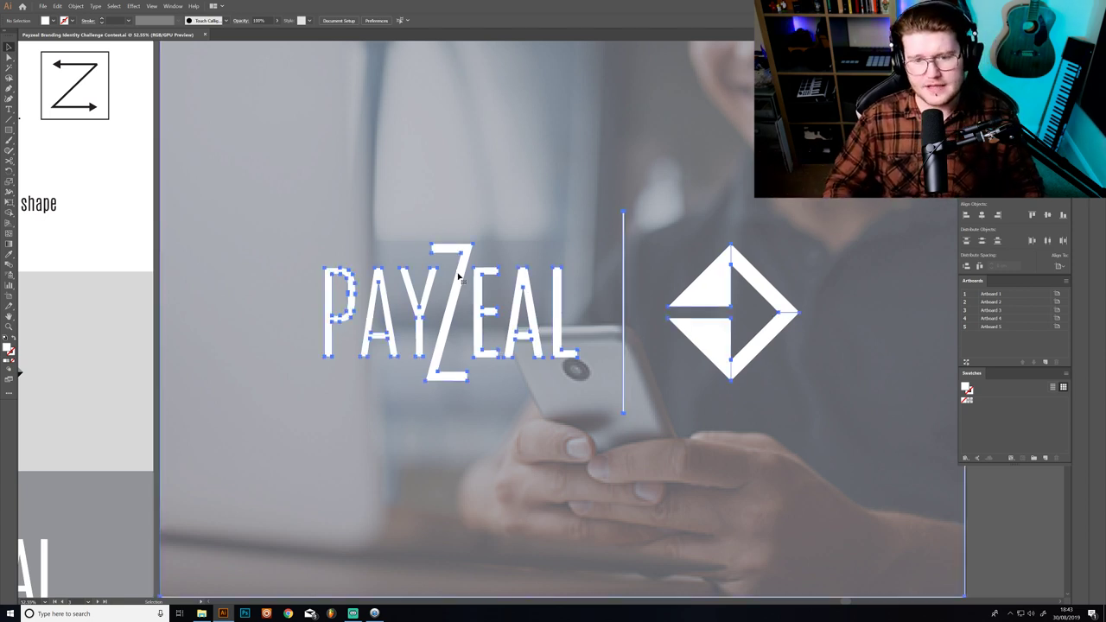
pyautogui.rightClick(459, 274)
pyautogui.click(497, 314)
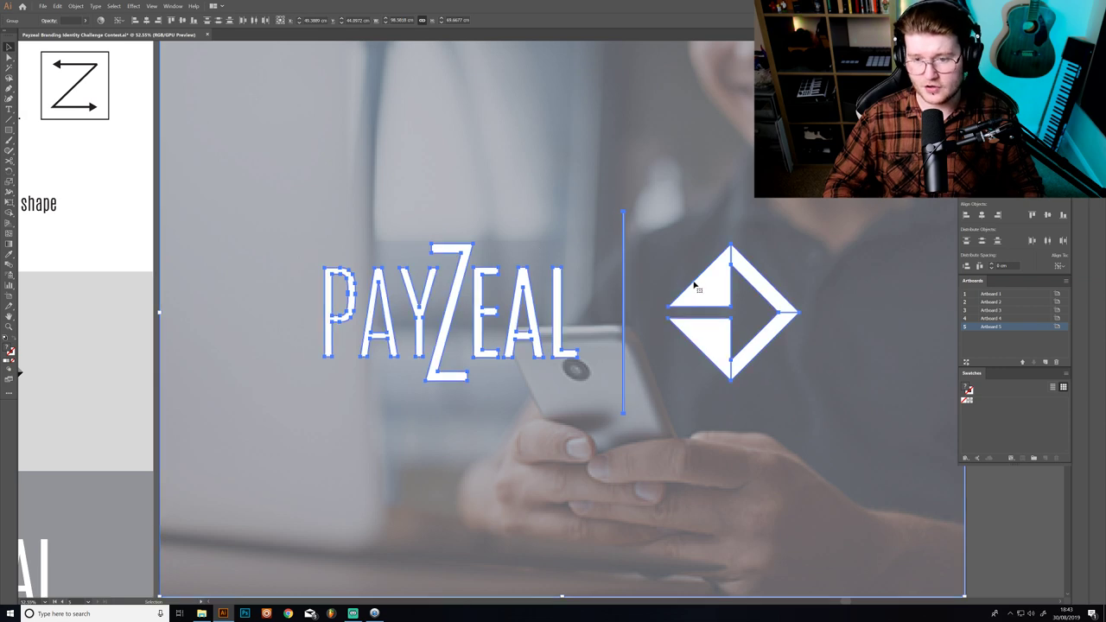
pyautogui.hotkey('ctrl', 'alt', '0')
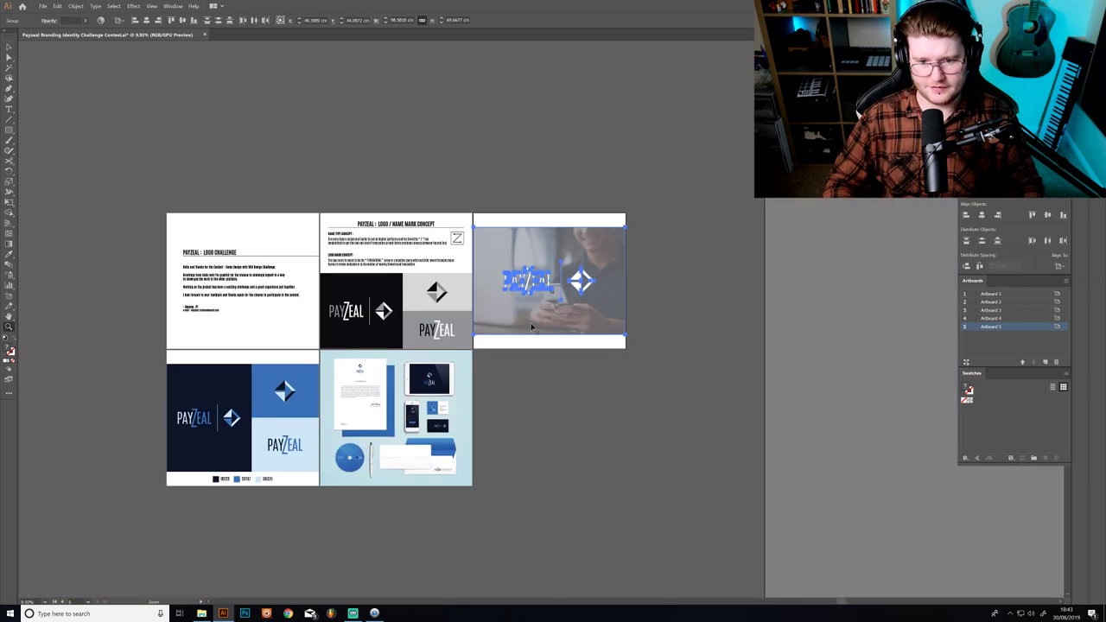
pyautogui.scroll(5, 595, 286)
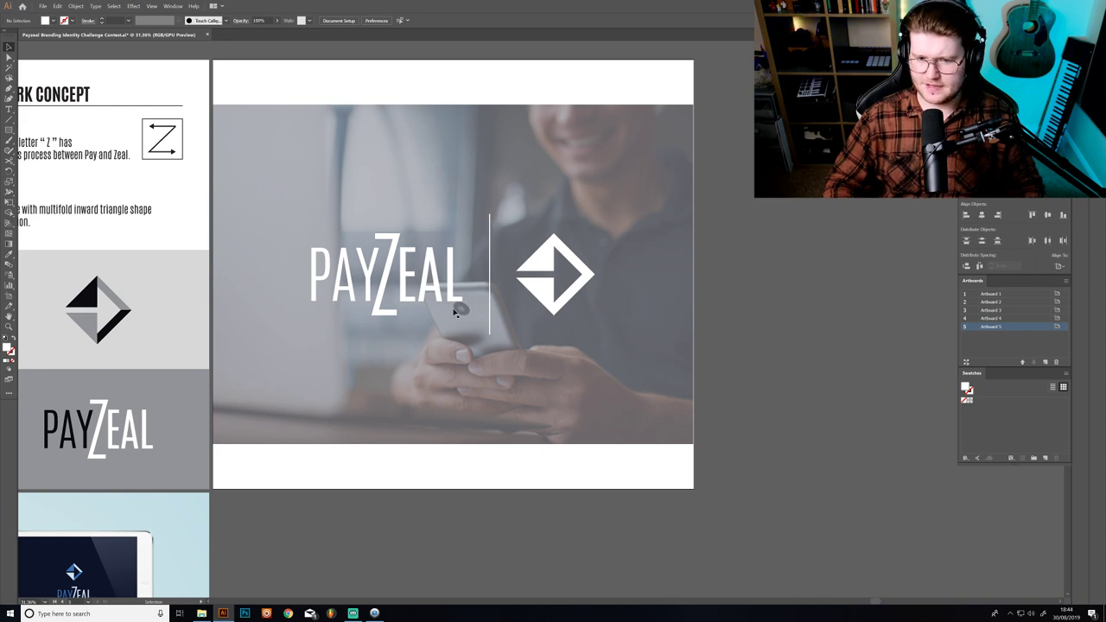
# - Pan and zoom over the stationery and tablet mockups to review them
pyautogui.moveTo(456, 313); pyautogui.dragTo(823, 420)
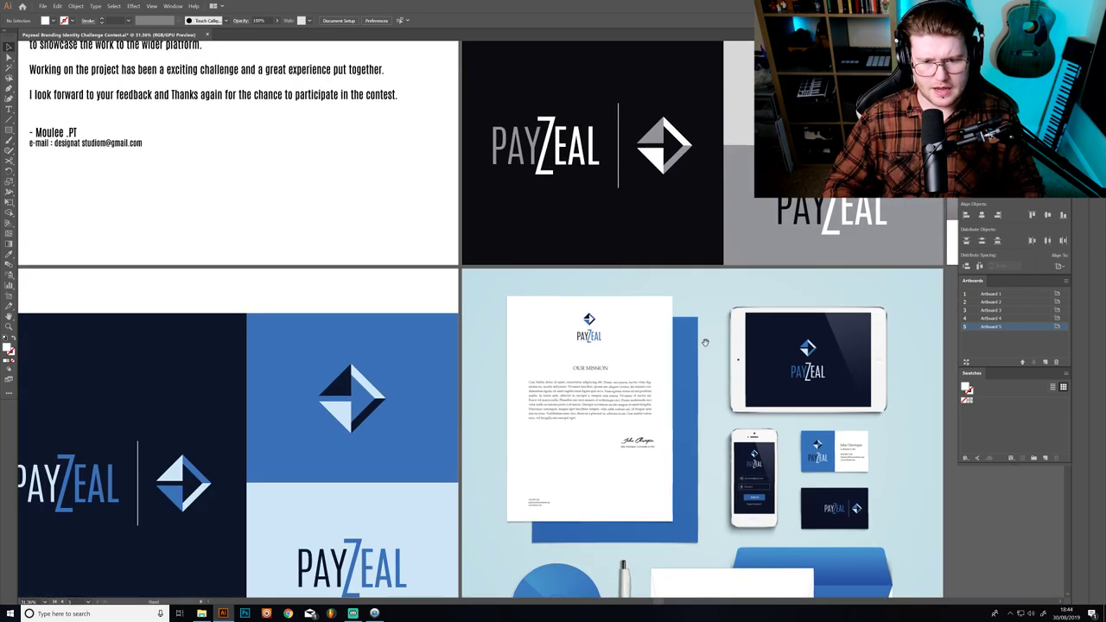
pyautogui.scroll(8, 602, 393)
pyautogui.scroll(-5, 645, 237)
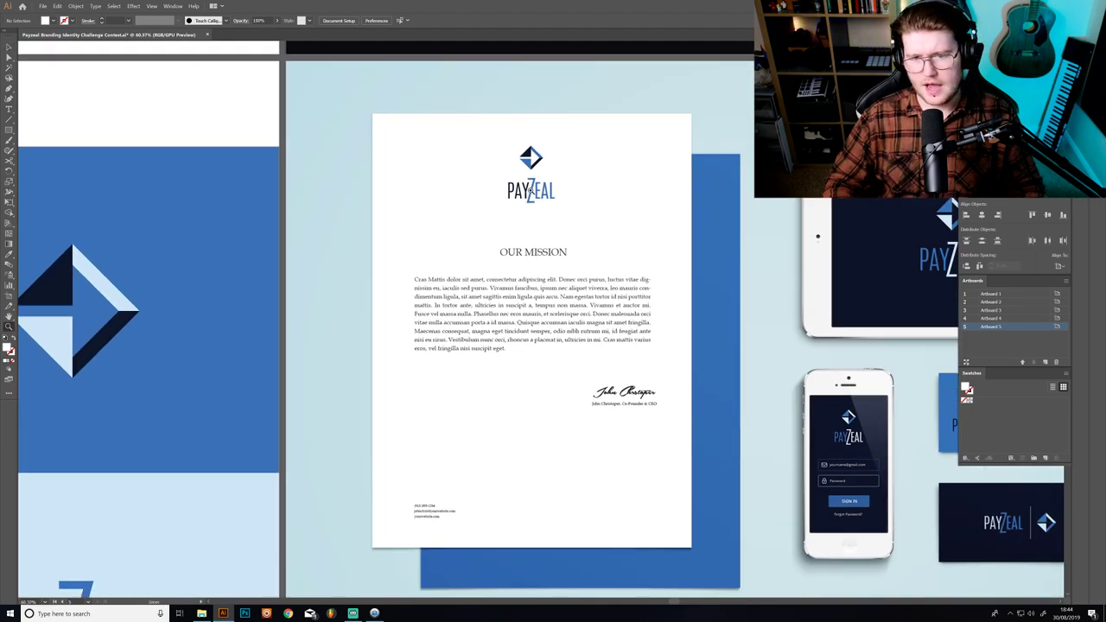
pyautogui.scroll(-3, 492, 281)
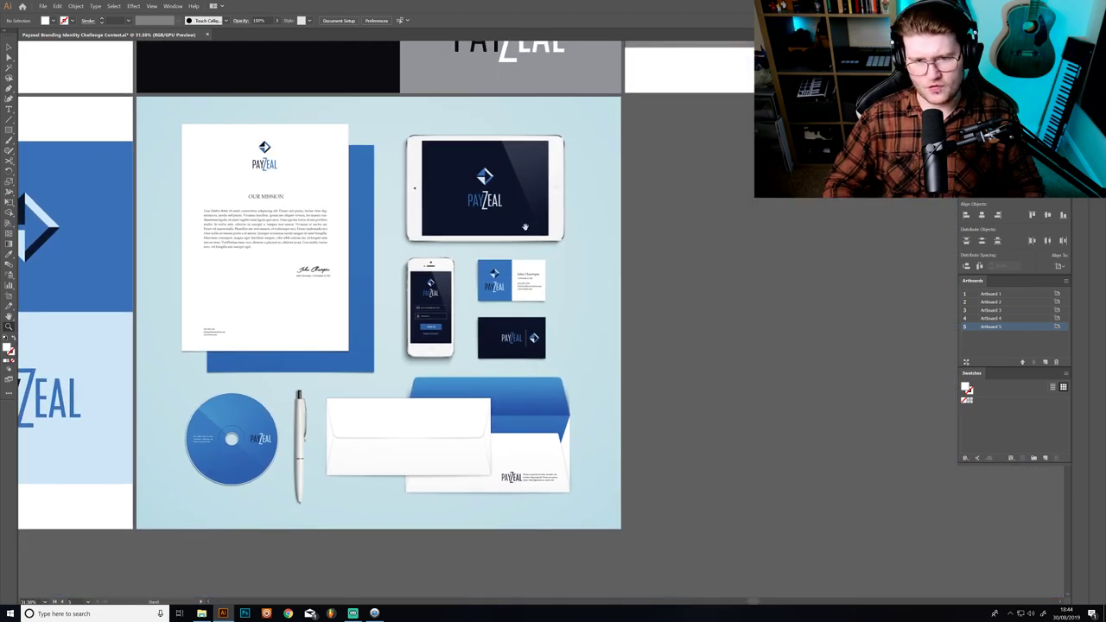
pyautogui.moveTo(524, 227); pyautogui.dragTo(677, 279)
pyautogui.scroll(6, 655, 278)
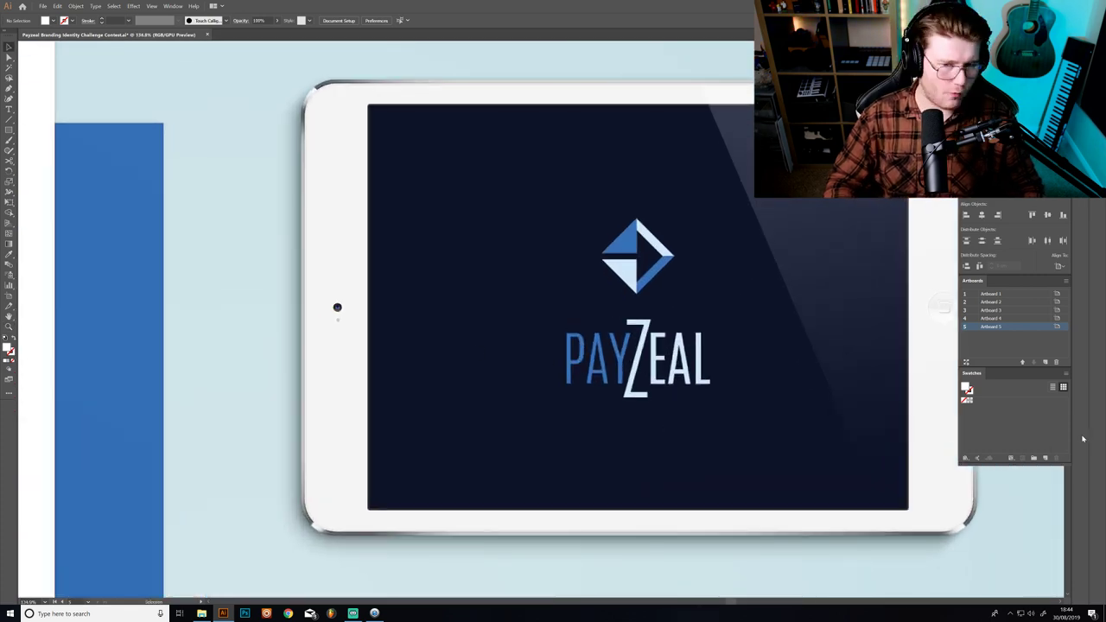
pyautogui.scroll(-5, 708, 385)
pyautogui.scroll(-3, 617, 438)
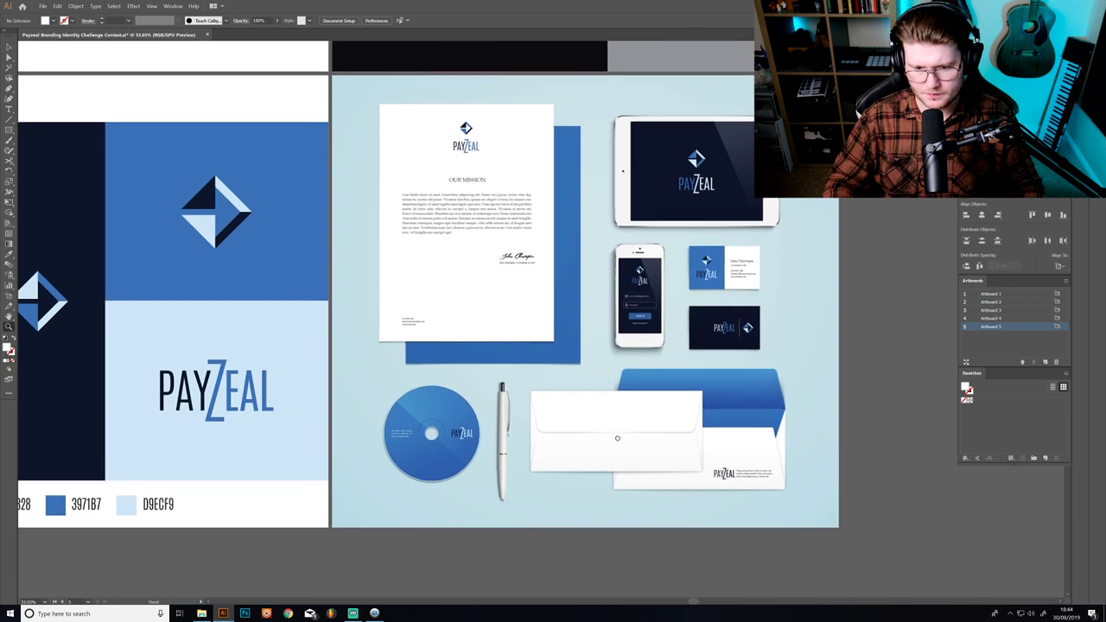
pyautogui.moveTo(479, 383); pyautogui.dragTo(507, 439)
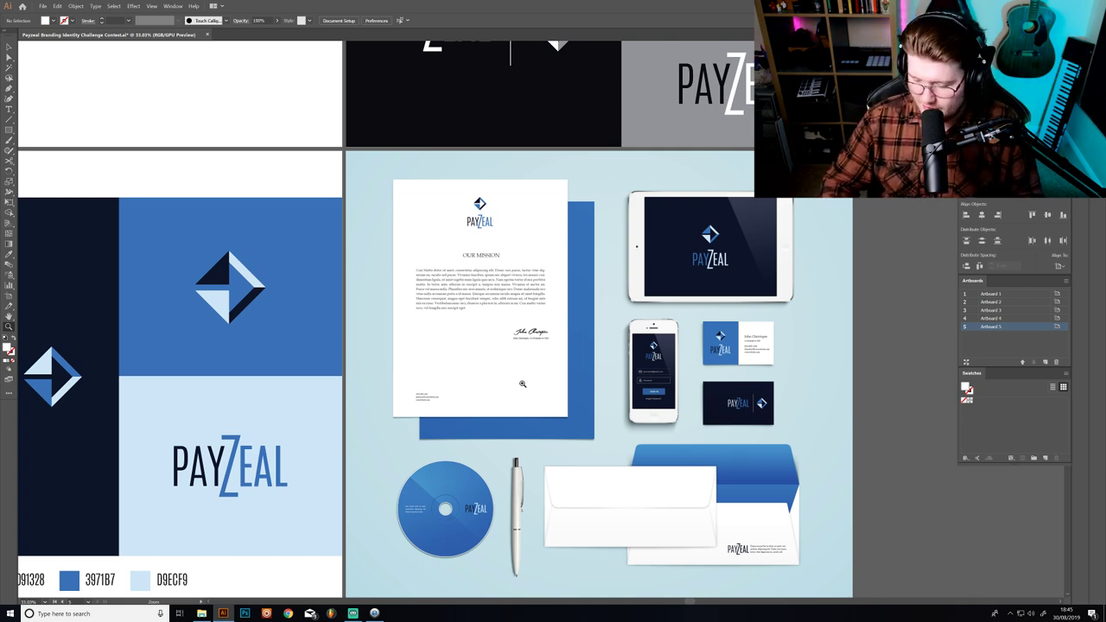
# - Fit all five artboards, glance at the submission folder, and return to Illustrator
pyautogui.moveTo(670, 369); pyautogui.dragTo(572, 380)
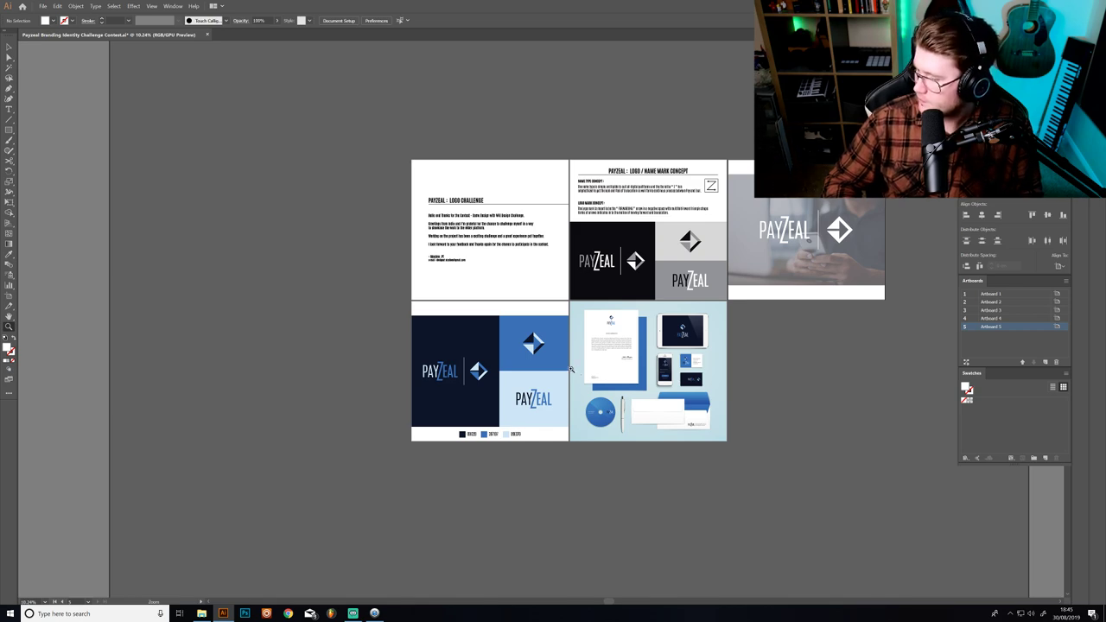
pyautogui.moveTo(593, 372); pyautogui.dragTo(706, 349)
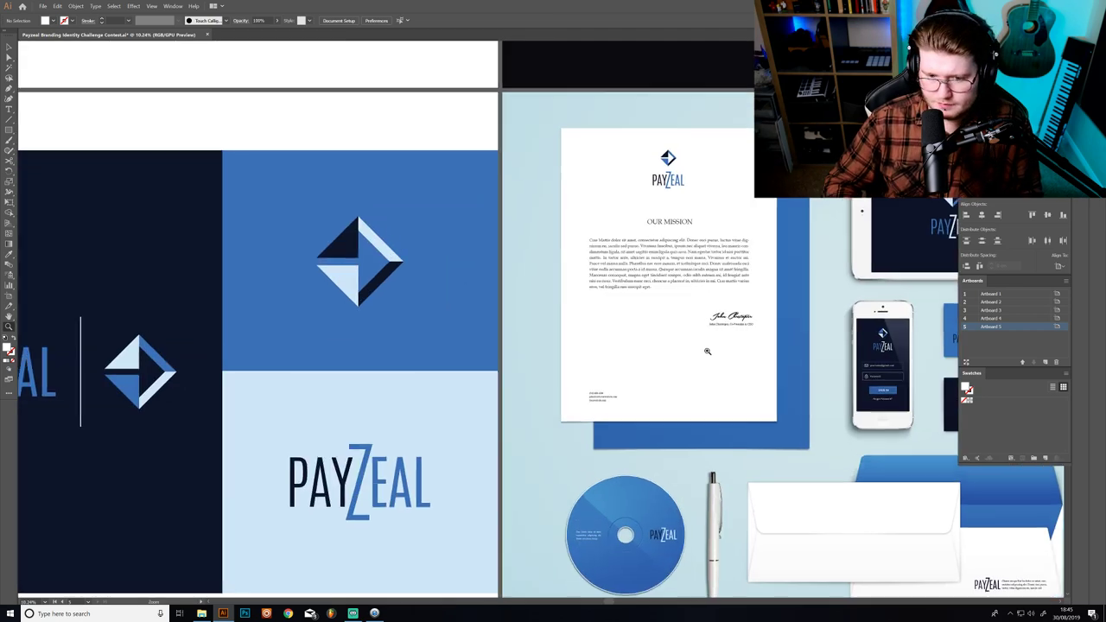
pyautogui.hotkey('ctrl', 'alt', '0')
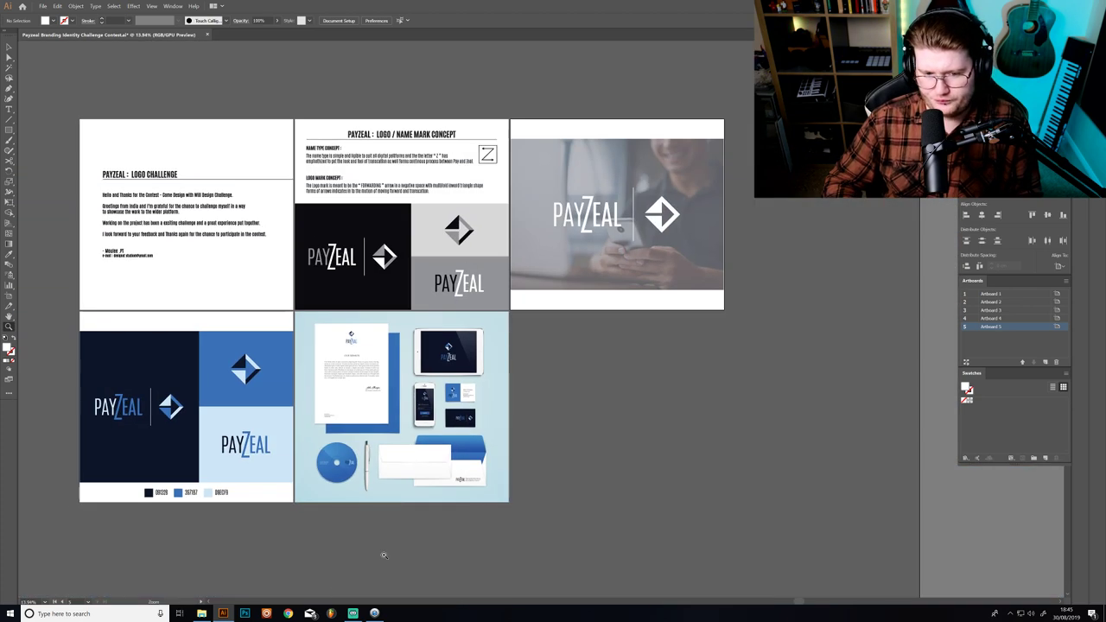
pyautogui.click(202, 613)
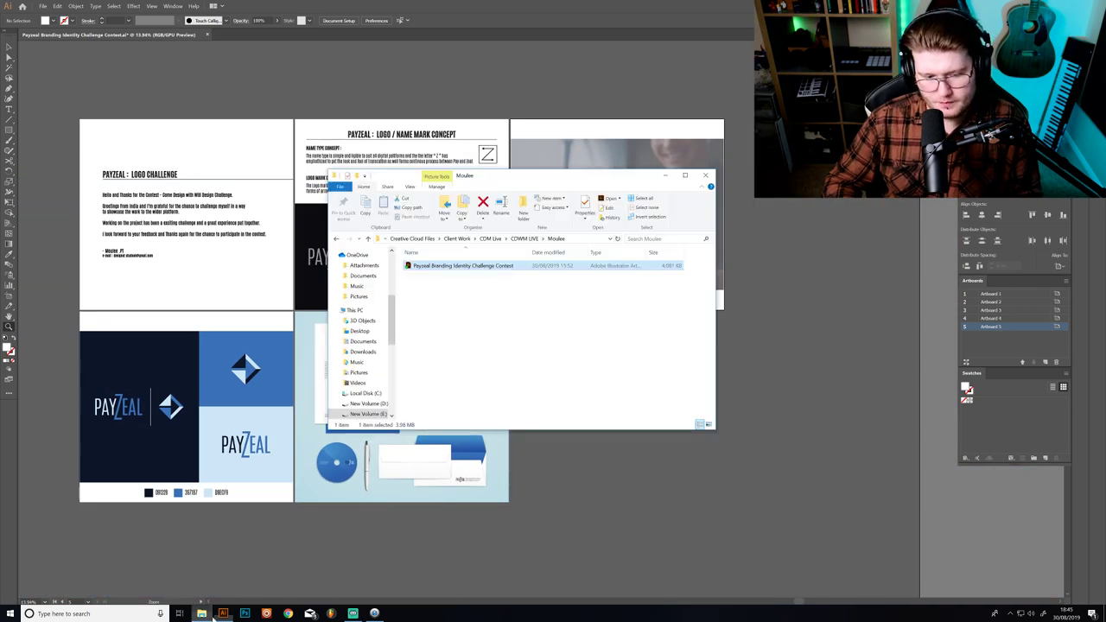
pyautogui.click(222, 613)
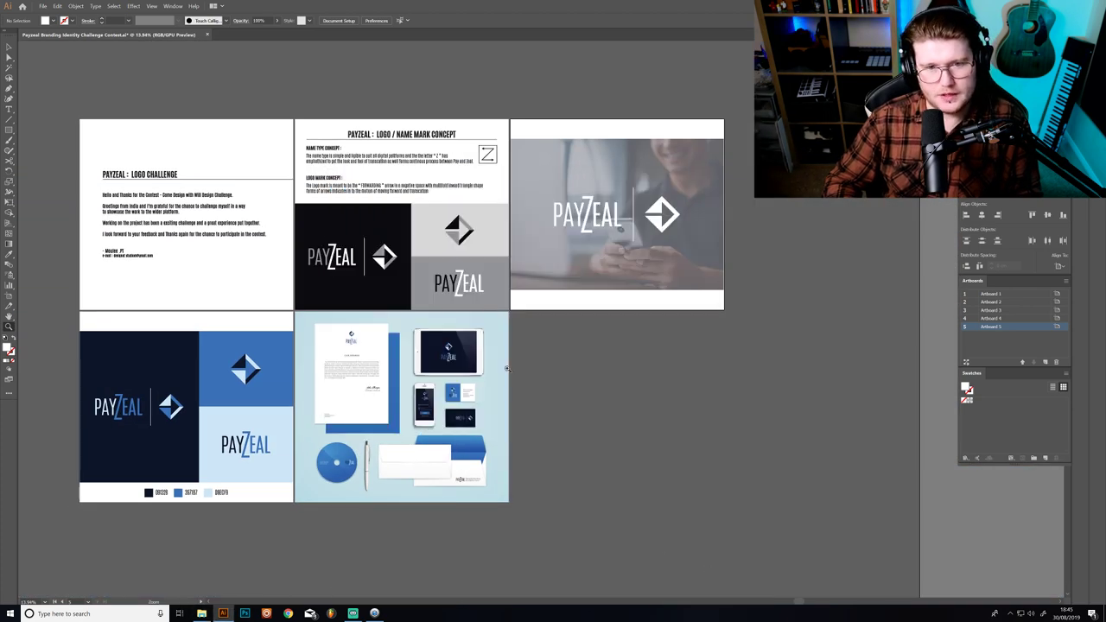
# - Close the contest document via the save prompt and go up to the submissions folder
pyautogui.click(206, 34)
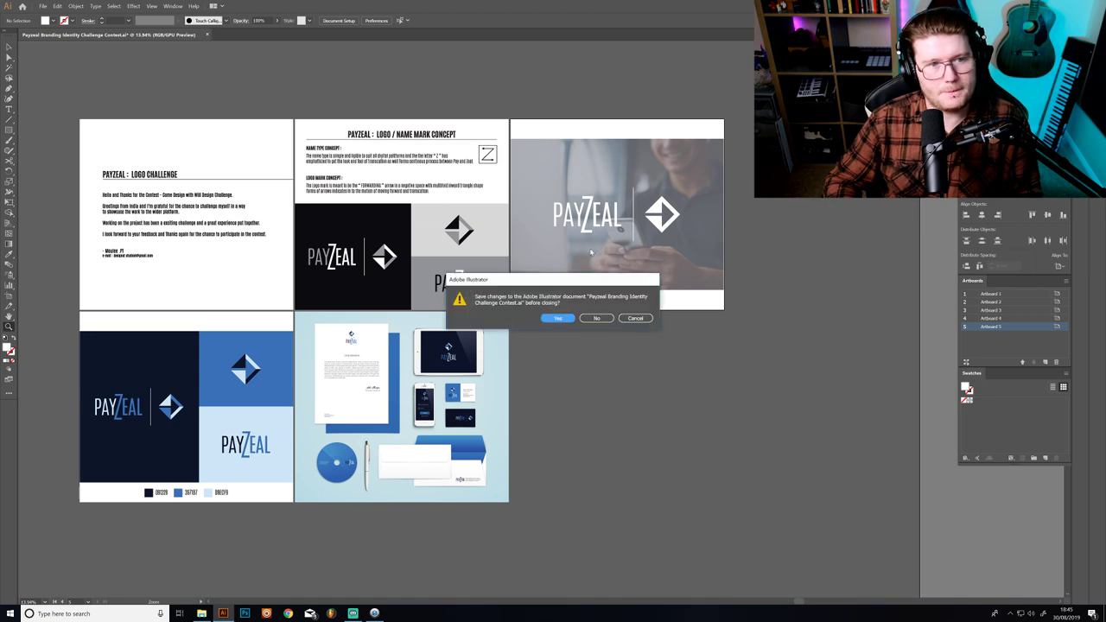
pyautogui.click(597, 319)
pyautogui.click(202, 614)
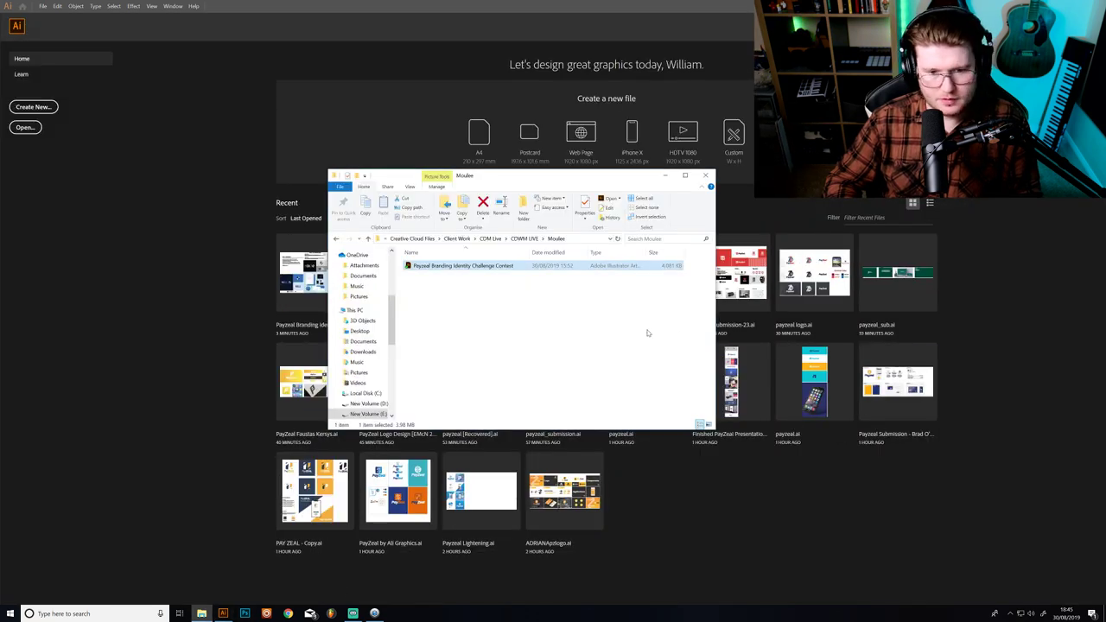
pyautogui.click(337, 242)
pyautogui.scroll(-3, 468, 417)
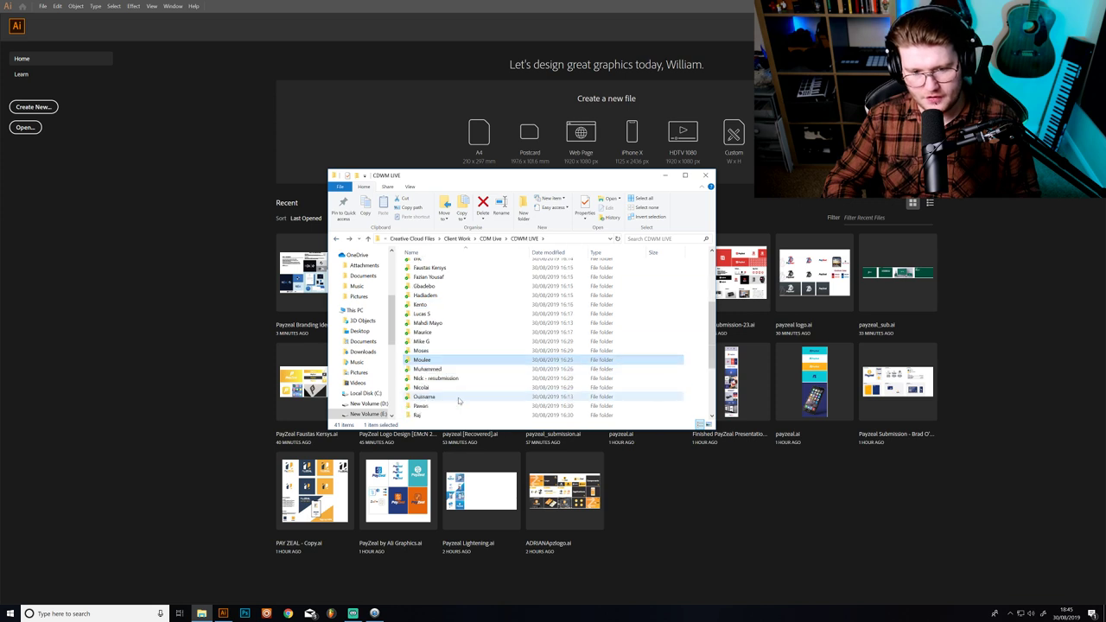
# - Open the next designer's folder and open payzeal 2.ai, zoomed to fill the view
pyautogui.doubleClick(466, 417)
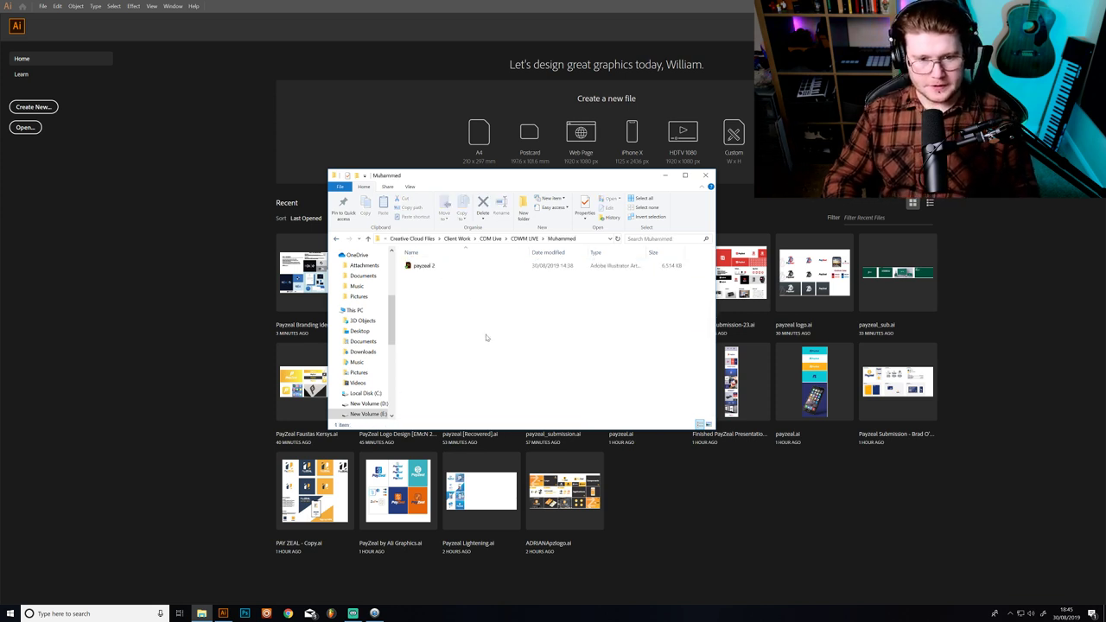
pyautogui.click(422, 265)
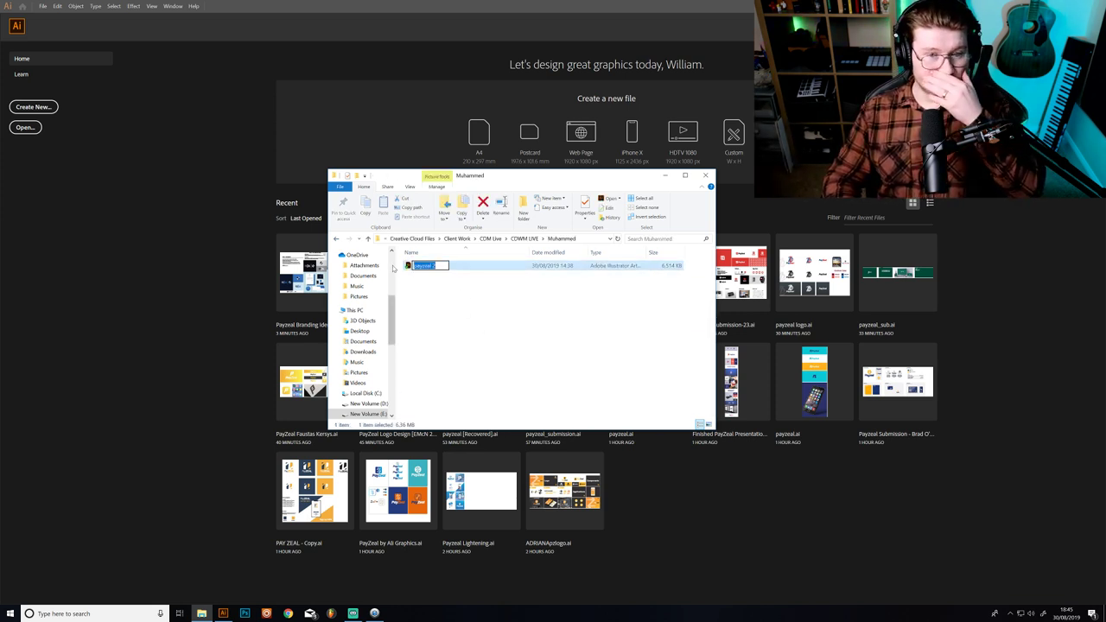
pyautogui.click(432, 278)
pyautogui.click(423, 266)
pyautogui.click(424, 266)
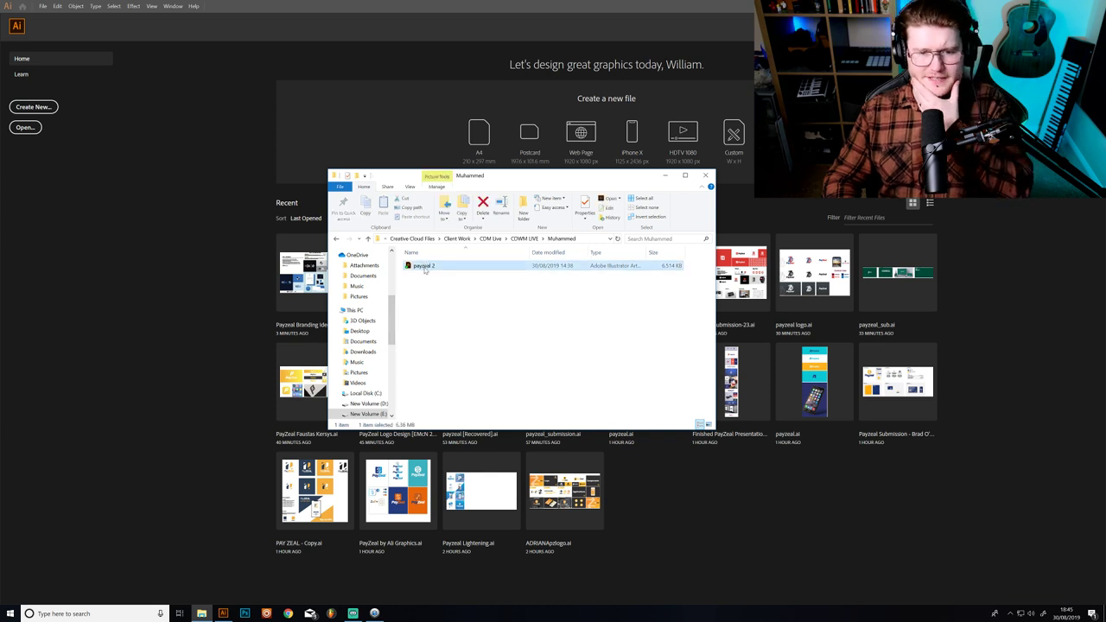
pyautogui.doubleClick(424, 266)
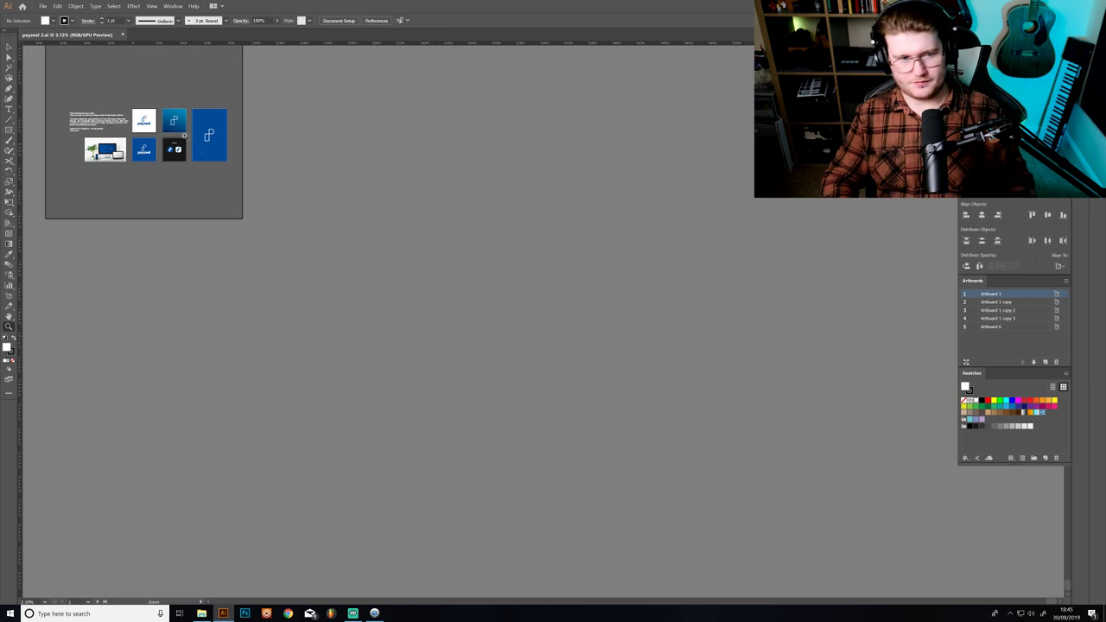
pyautogui.moveTo(184, 136); pyautogui.dragTo(640, 378)
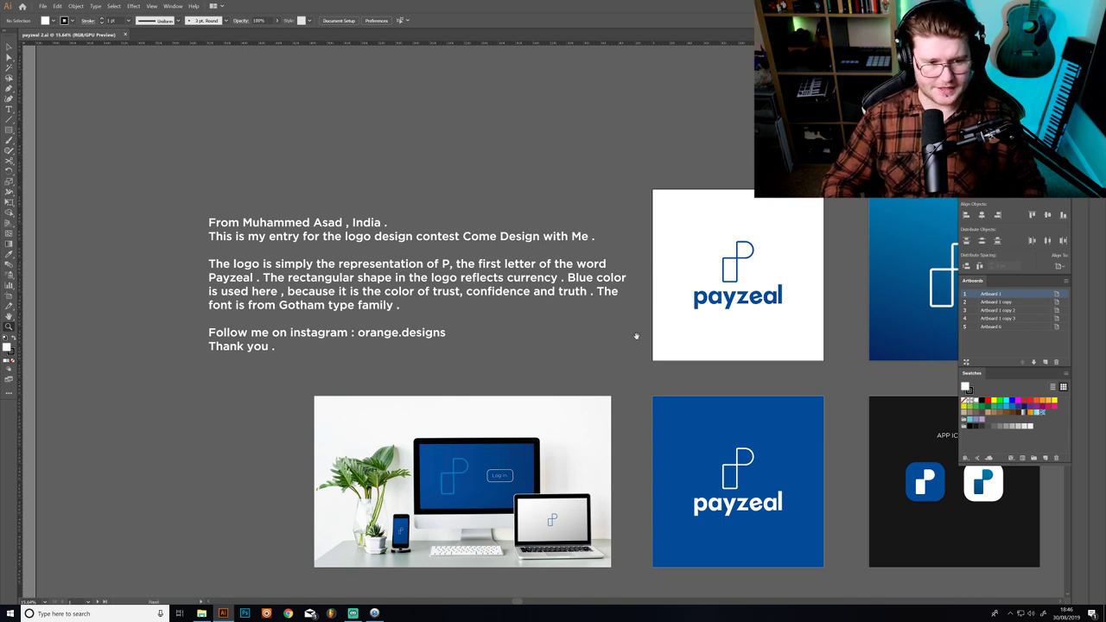
pyautogui.moveTo(636, 336); pyautogui.dragTo(349, 314)
pyautogui.scroll(2, 447, 325)
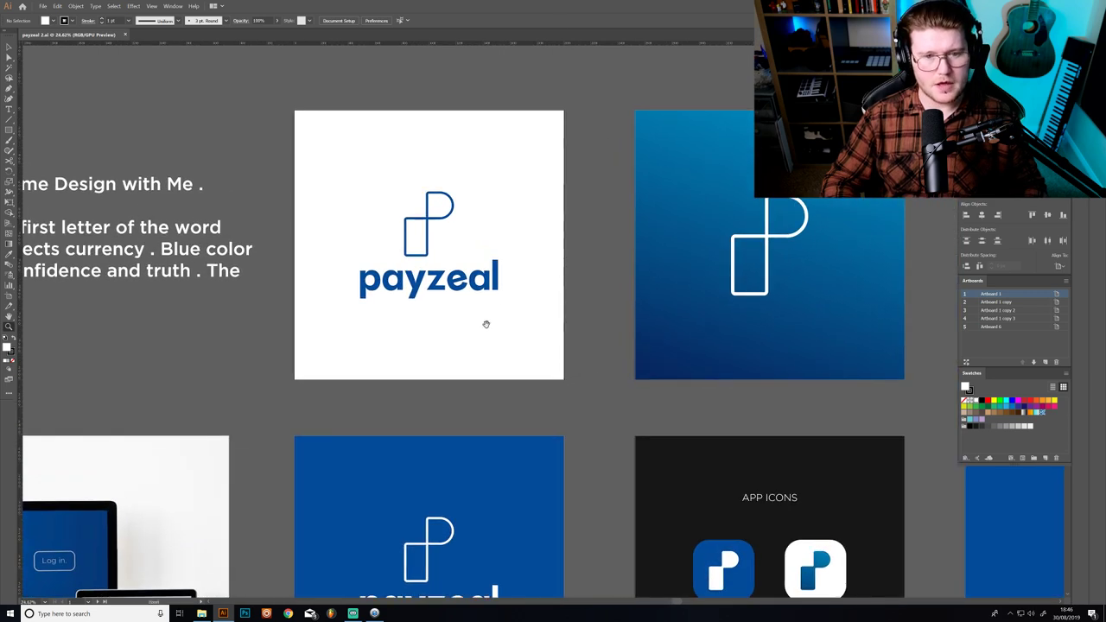
pyautogui.scroll(1, 486, 324)
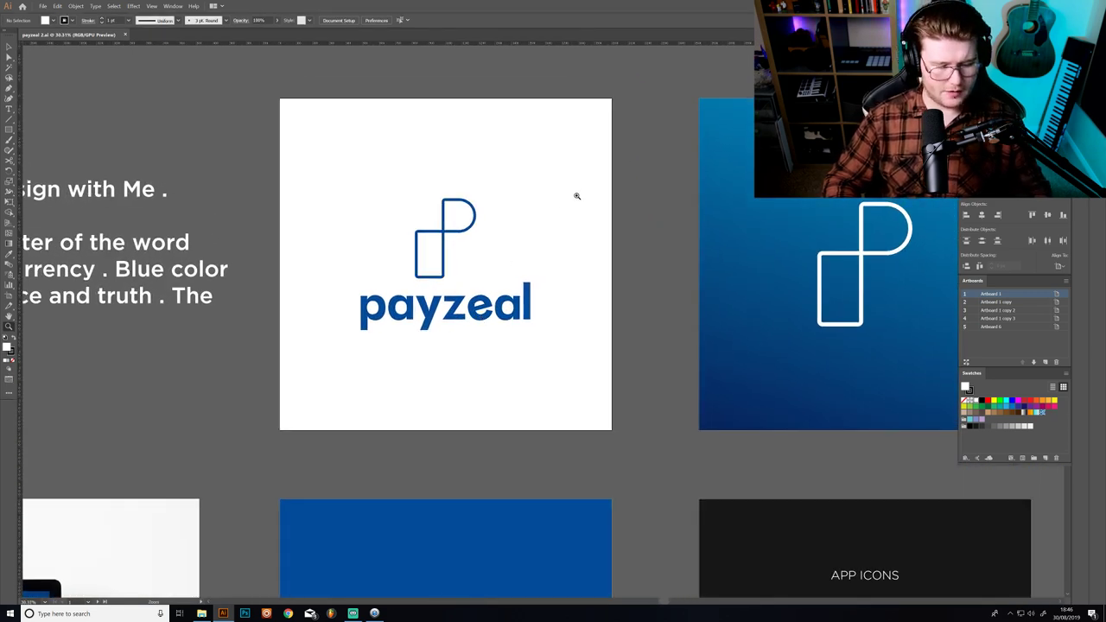
pyautogui.press('f')
pyautogui.press('f')
pyautogui.press('f')
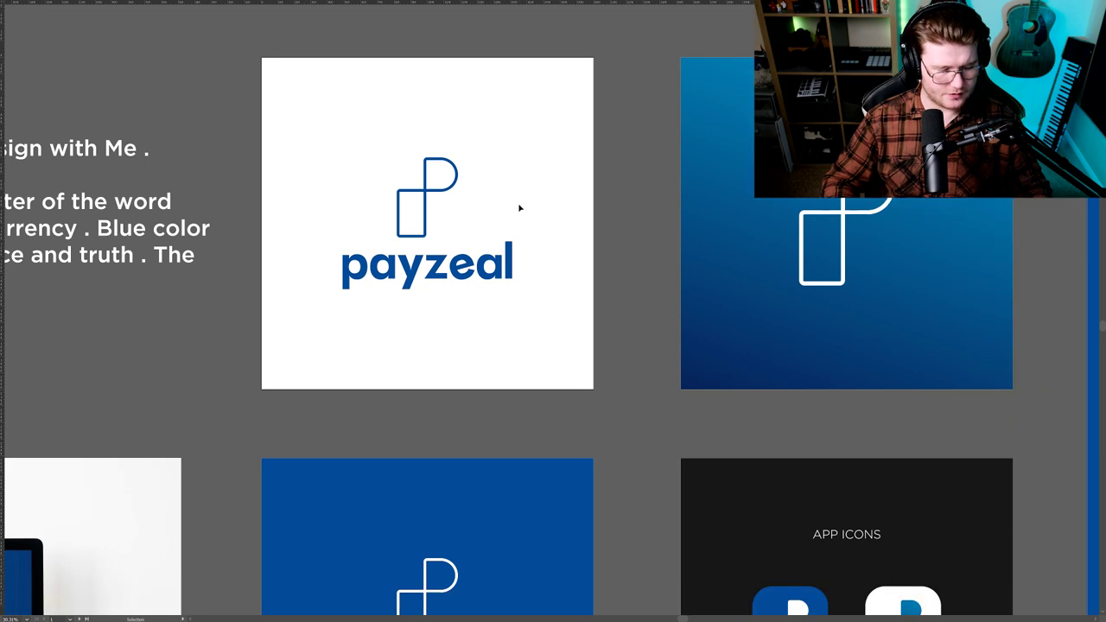
pyautogui.moveTo(506, 215); pyautogui.dragTo(470, 278)
pyautogui.click(455, 247)
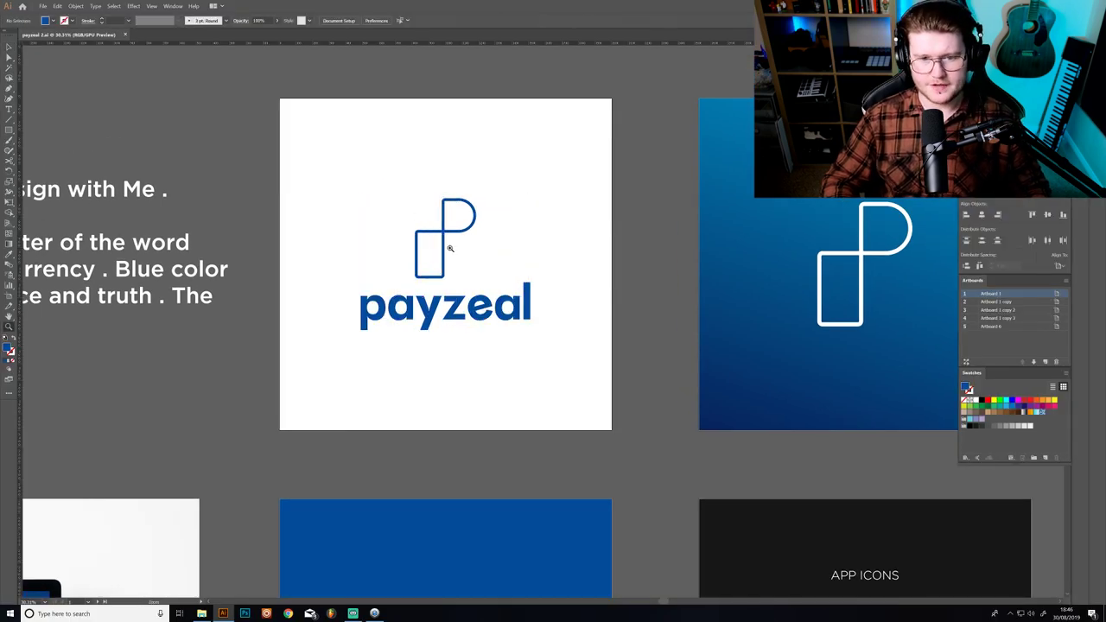
pyautogui.scroll(3, 464, 254)
pyautogui.scroll(-3, 412, 239)
pyautogui.scroll(3, 507, 250)
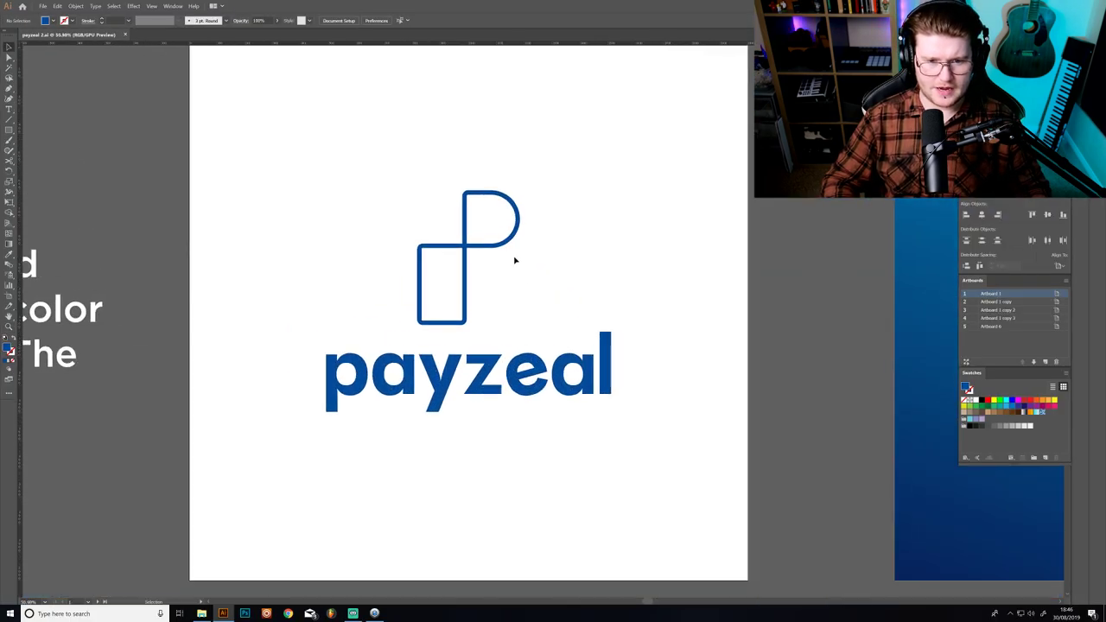
pyautogui.click(507, 249)
pyautogui.click(551, 276)
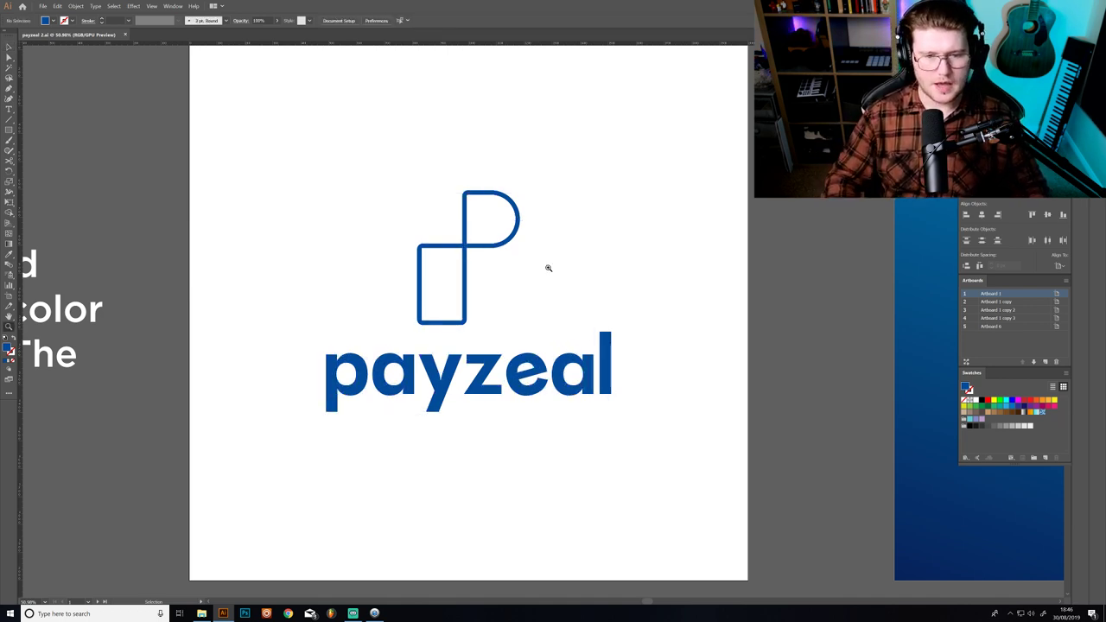
pyautogui.scroll(-4, 546, 267)
pyautogui.scroll(2, 469, 285)
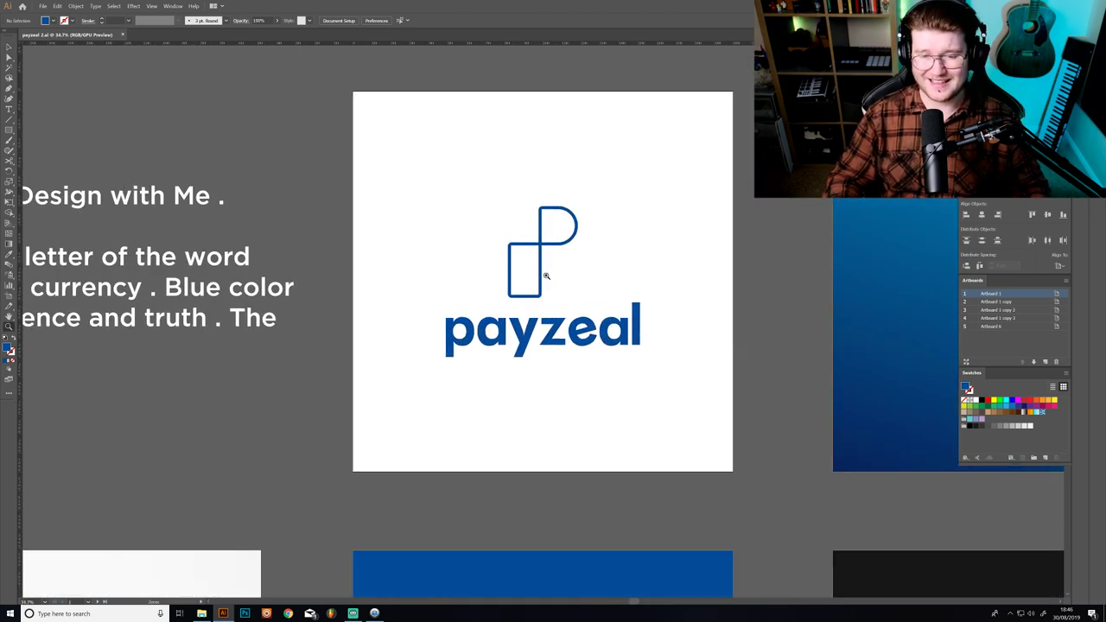
pyautogui.scroll(1, 562, 272)
pyautogui.moveTo(447, 340); pyautogui.dragTo(395, 377)
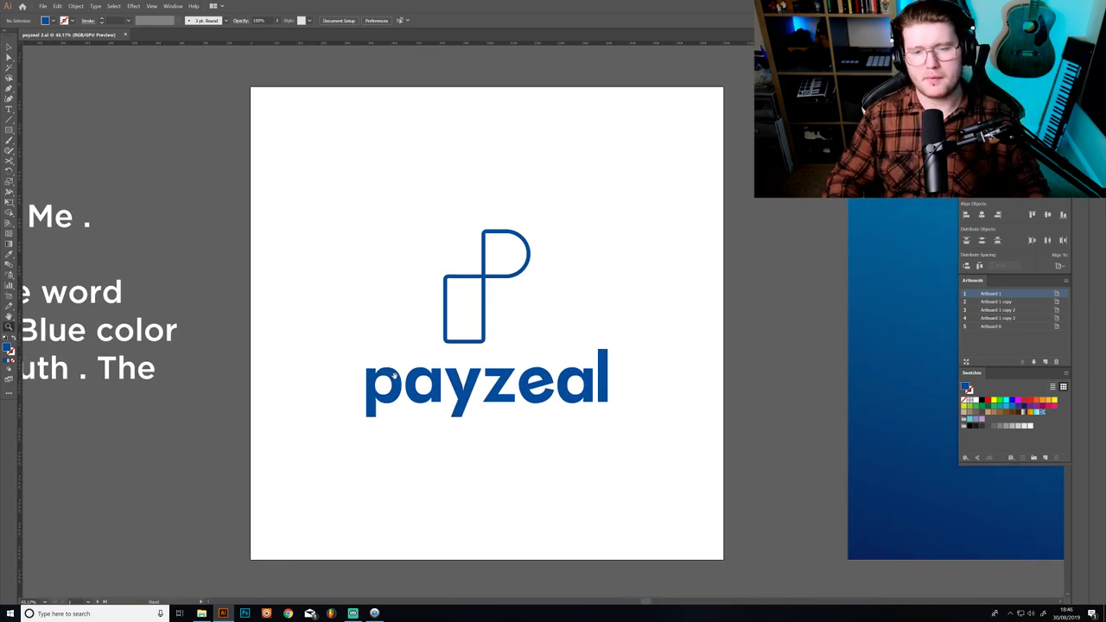
pyautogui.click(483, 322)
pyautogui.click(514, 311)
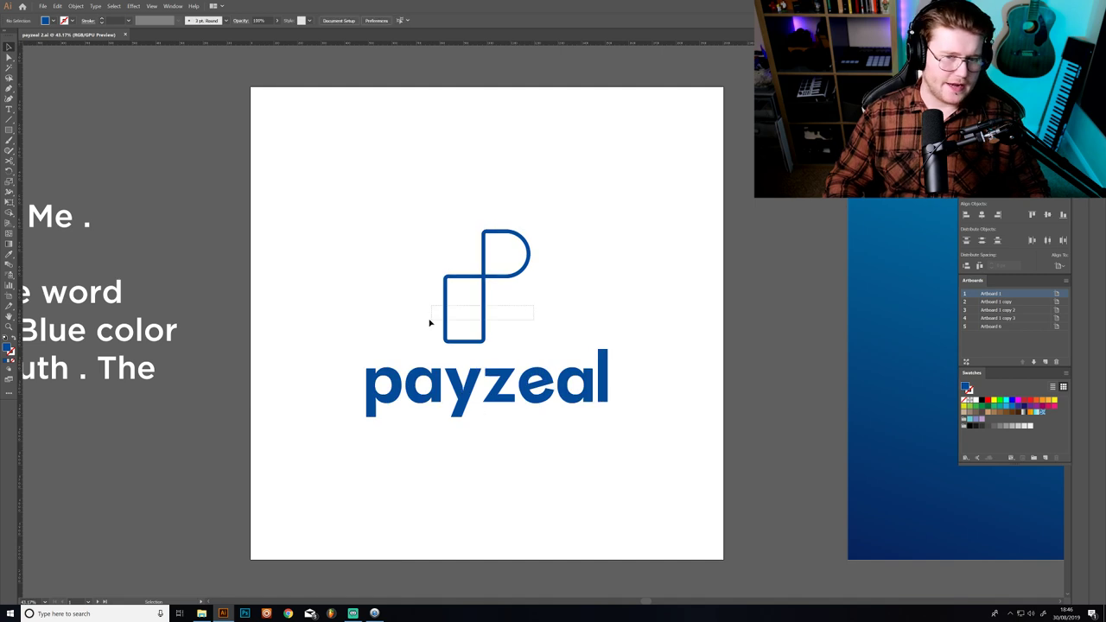
pyautogui.rightClick(451, 316)
pyautogui.click(494, 369)
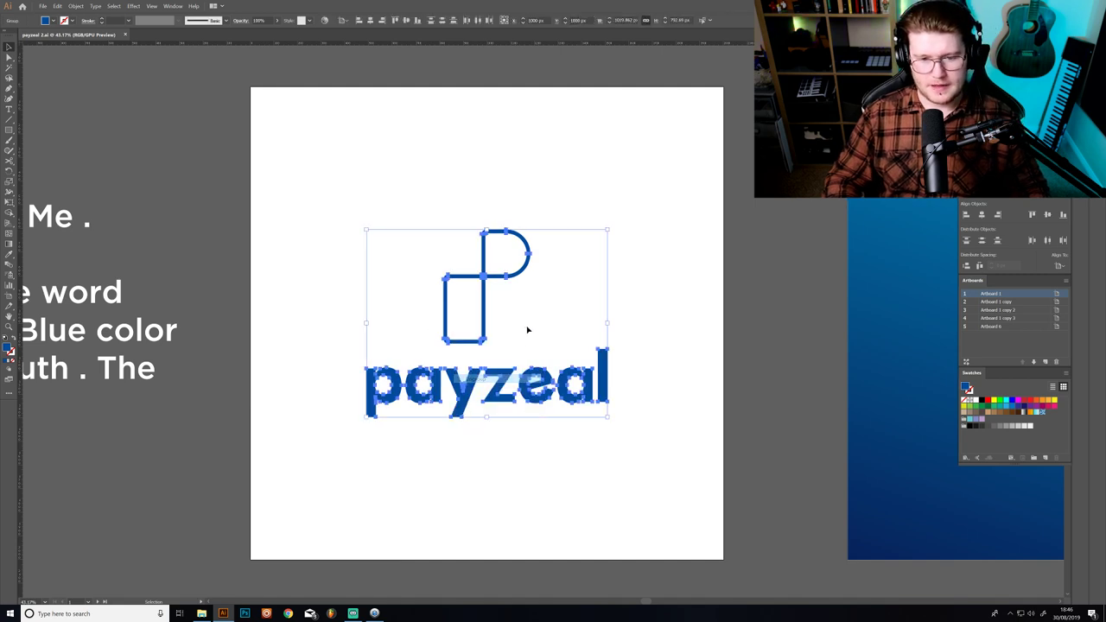
pyautogui.click(400, 308)
pyautogui.click(493, 277)
pyautogui.press('z')
pyautogui.moveTo(493, 276); pyautogui.dragTo(178, 336)
pyautogui.press('v')
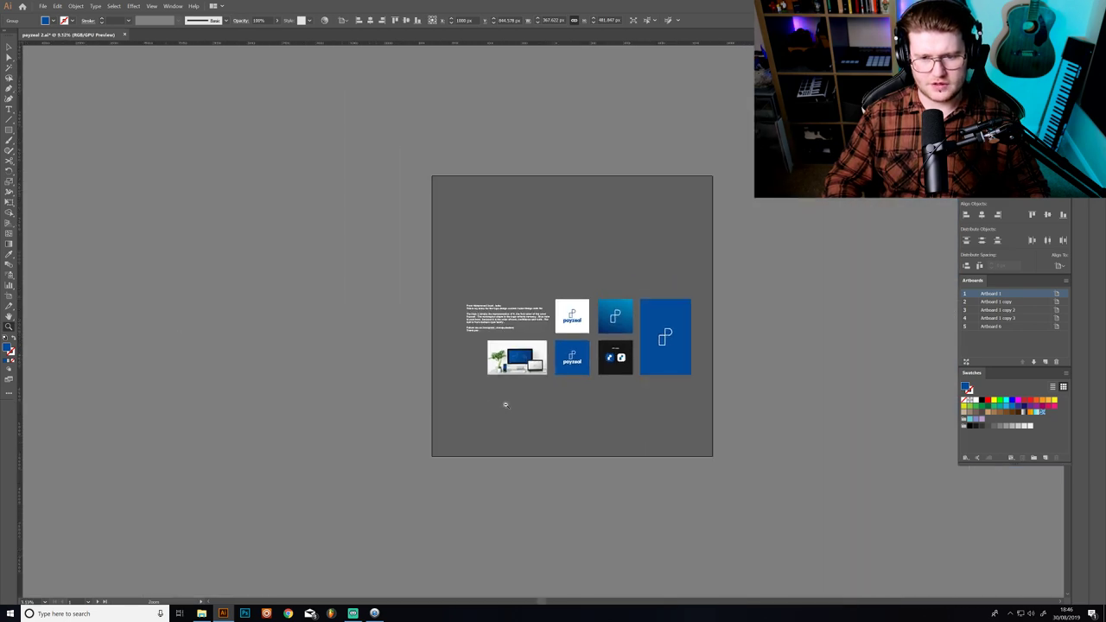
pyautogui.click(477, 377)
pyautogui.press('z')
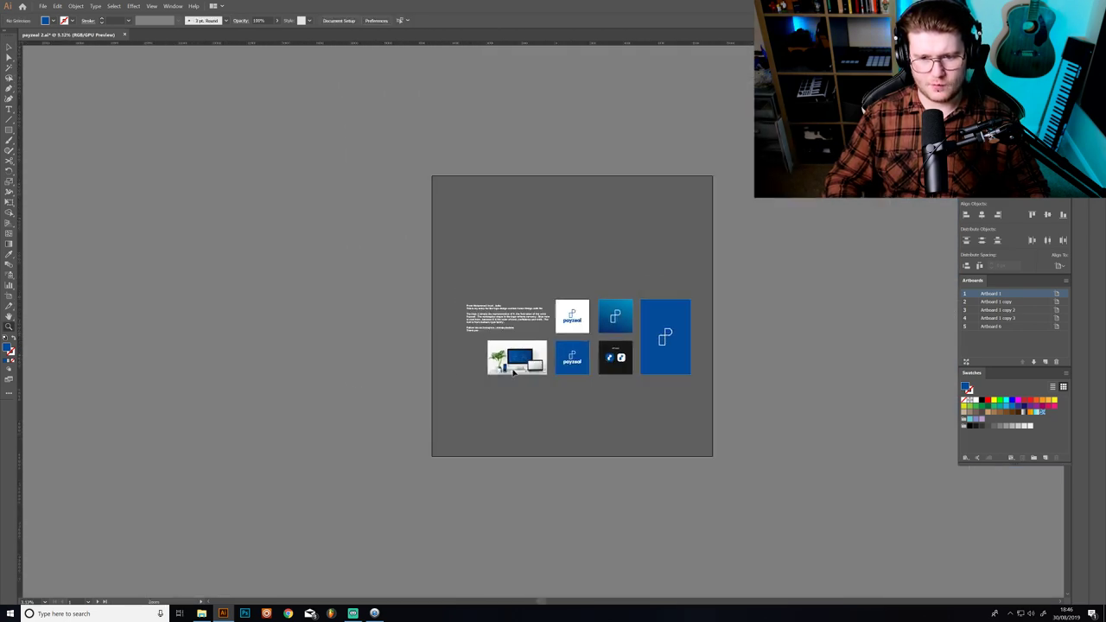
pyautogui.moveTo(670, 354); pyautogui.dragTo(599, 439)
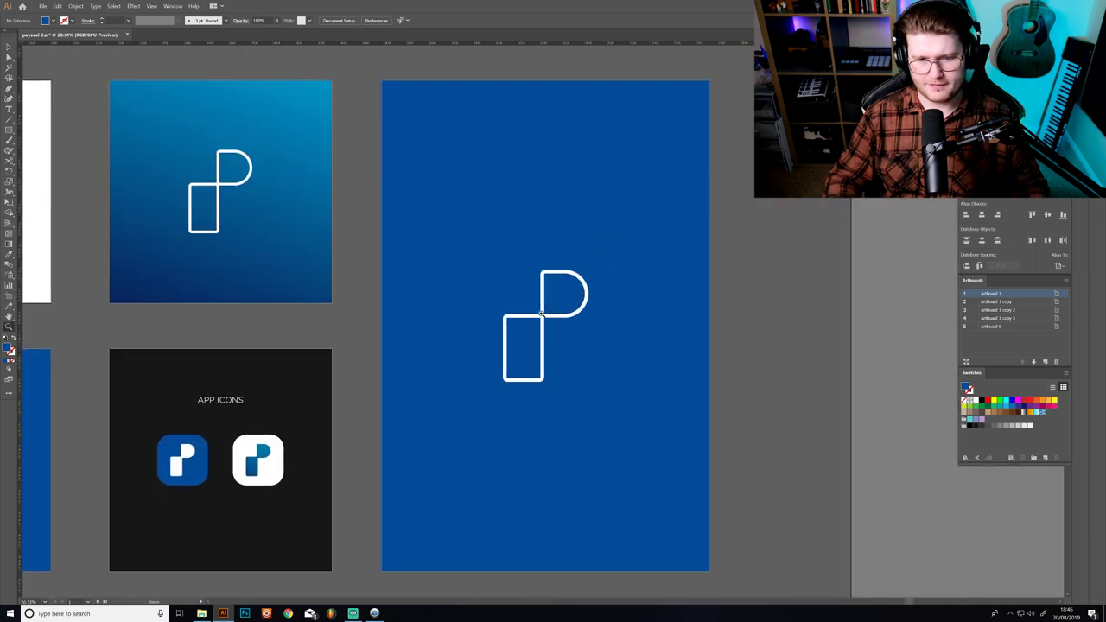
# - Nudge the white P mark on the tall blue artboard slightly right and up
pyautogui.click(607, 292)
pyautogui.keyDown('alt'); pyautogui.click(603, 347); pyautogui.keyUp('alt')
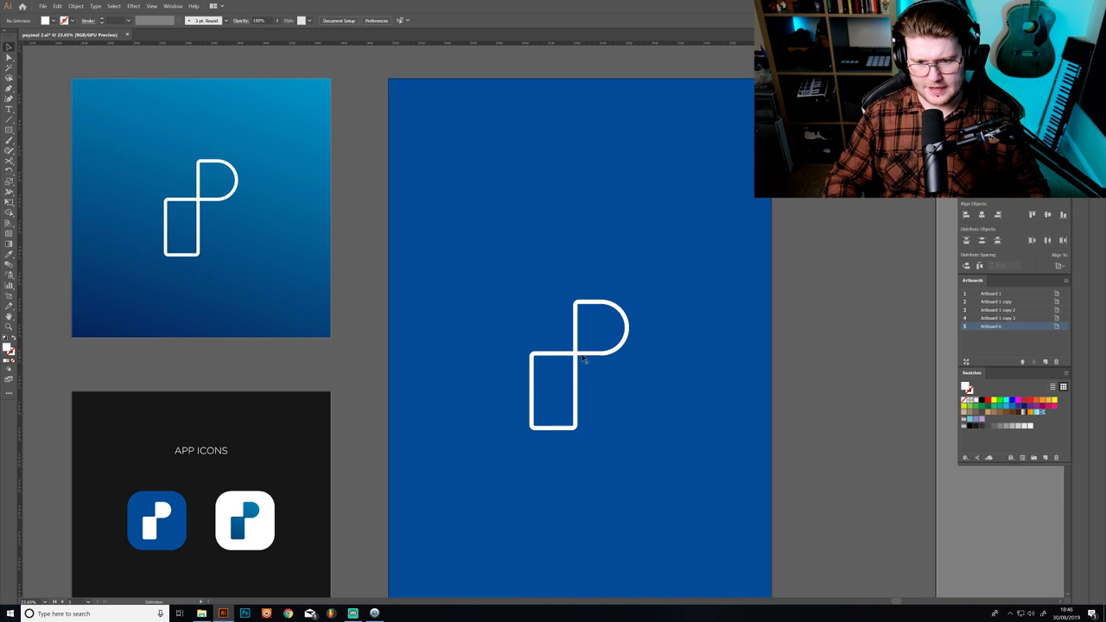
pyautogui.moveTo(583, 358); pyautogui.dragTo(605, 353)
pyautogui.click(447, 390)
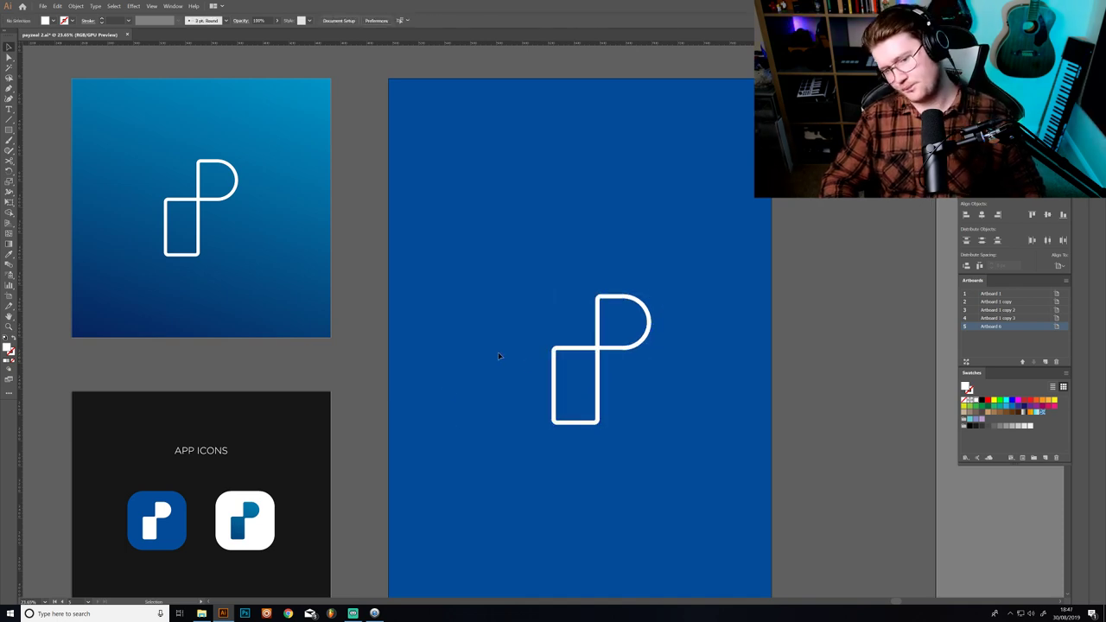
# - Pan across the payzeal artboards and zoom out from the device mockup
pyautogui.scroll(-2, 519, 388)
pyautogui.hscroll(-5, 518, 388)
pyautogui.scroll(-2, 518, 389)
pyautogui.moveTo(509, 356); pyautogui.dragTo(660, 300)
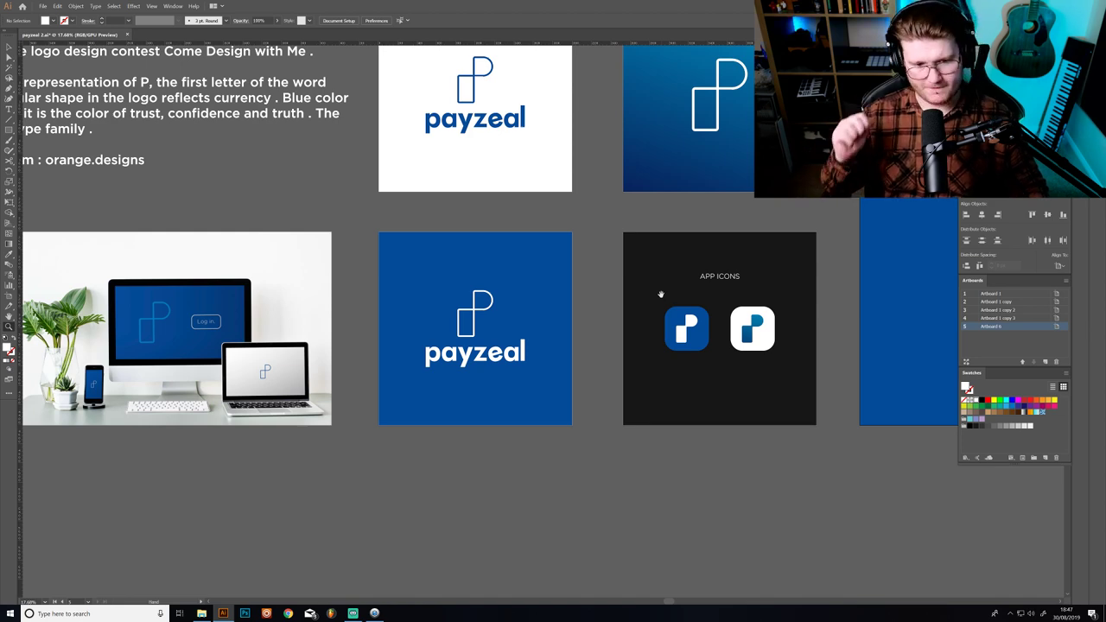
pyautogui.hscroll(-5, 660, 295)
pyautogui.scroll(5, 464, 340)
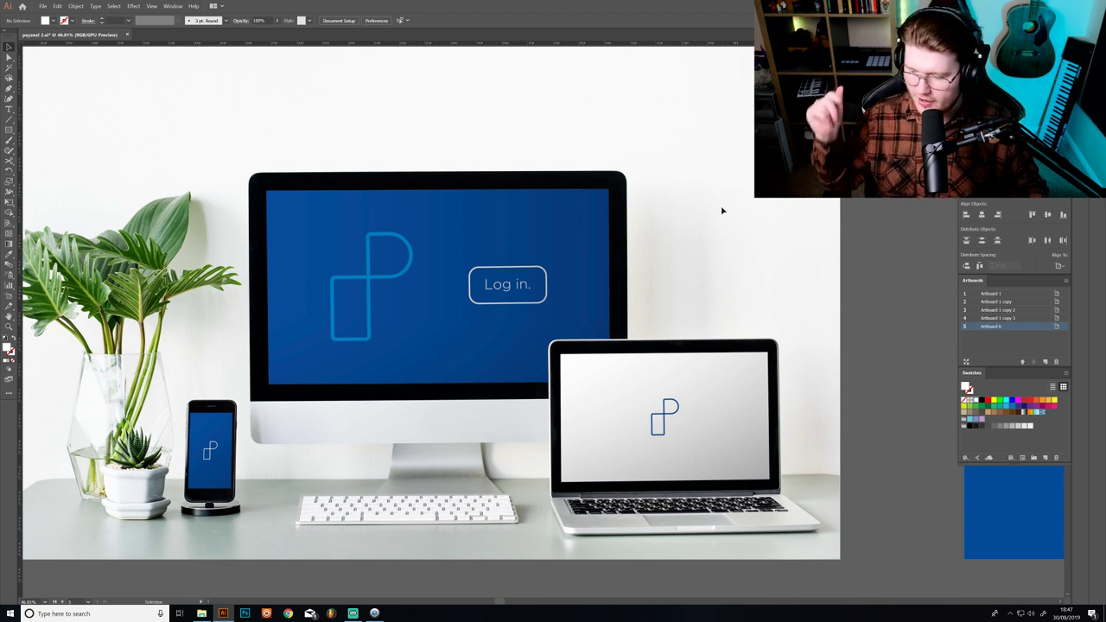
pyautogui.press('z')
pyautogui.moveTo(701, 206); pyautogui.dragTo(684, 217)
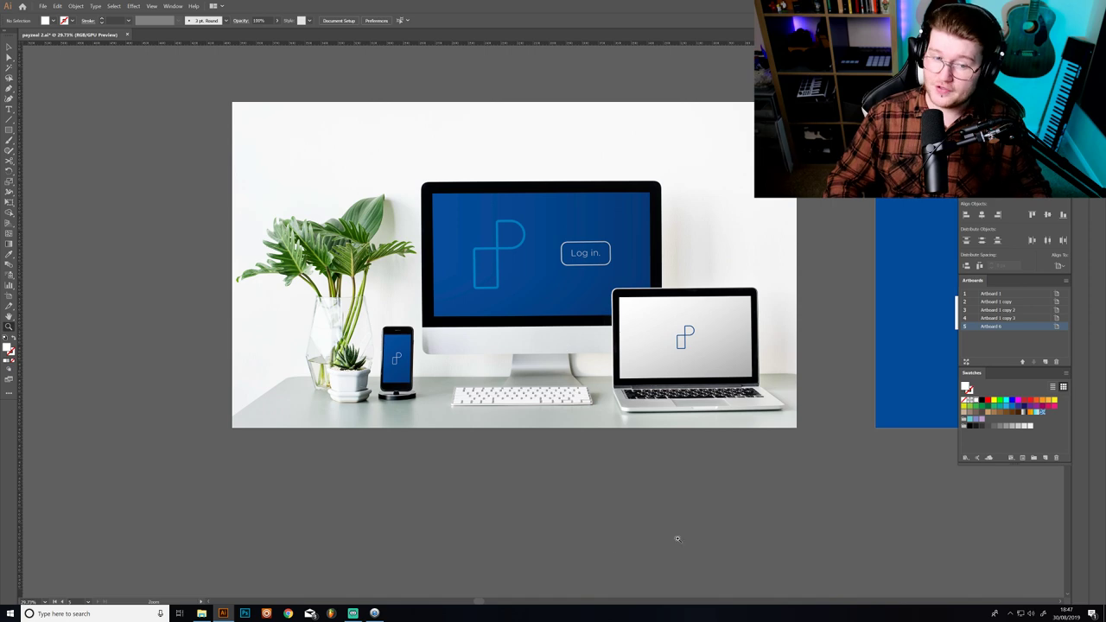
pyautogui.hscroll(10, 557, 363)
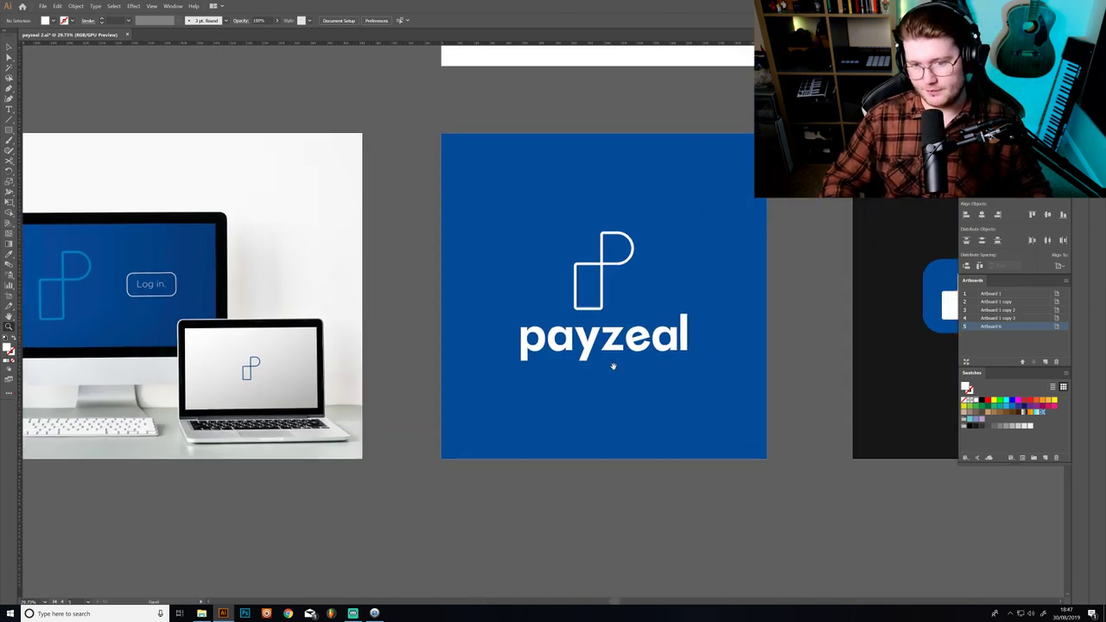
pyautogui.scroll(1, 513, 397)
pyautogui.scroll(-3, 513, 398)
pyautogui.scroll(10, 461, 412)
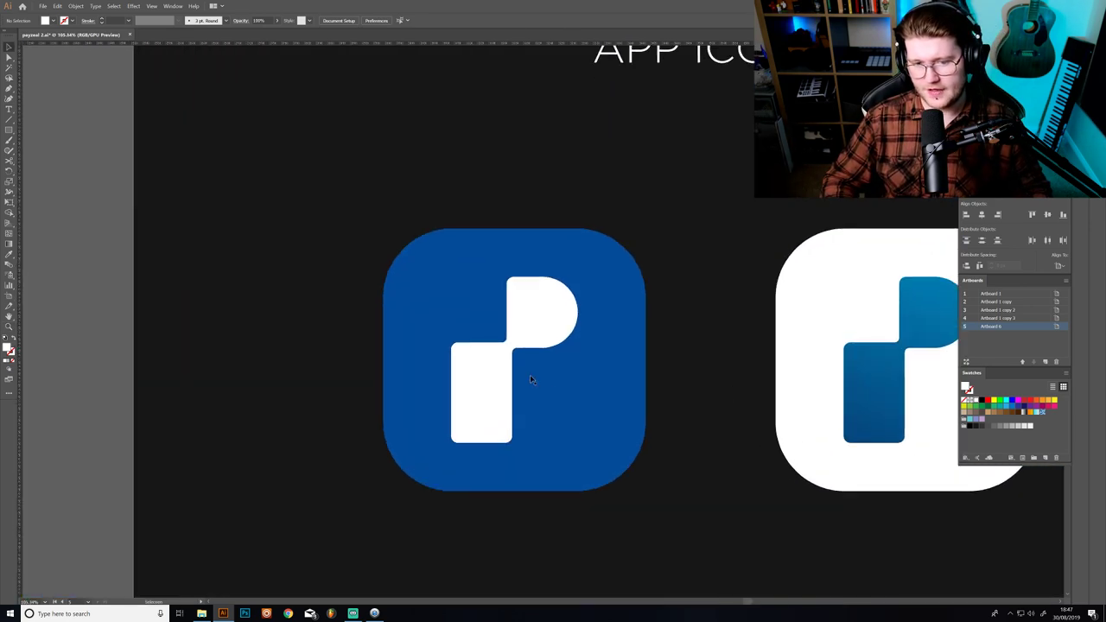
# - Select and deselect the app icon group and the payzeal wordmark to inspect them
pyautogui.click(508, 371)
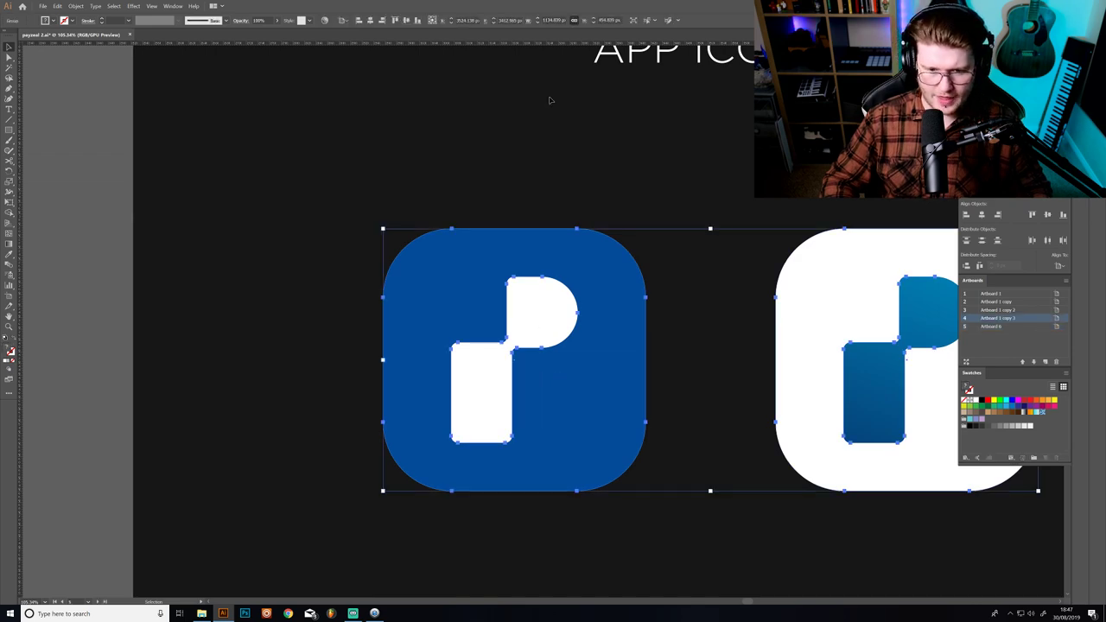
pyautogui.click(550, 99)
pyautogui.click(535, 332)
pyautogui.click(682, 216)
pyautogui.scroll(-6, 467, 422)
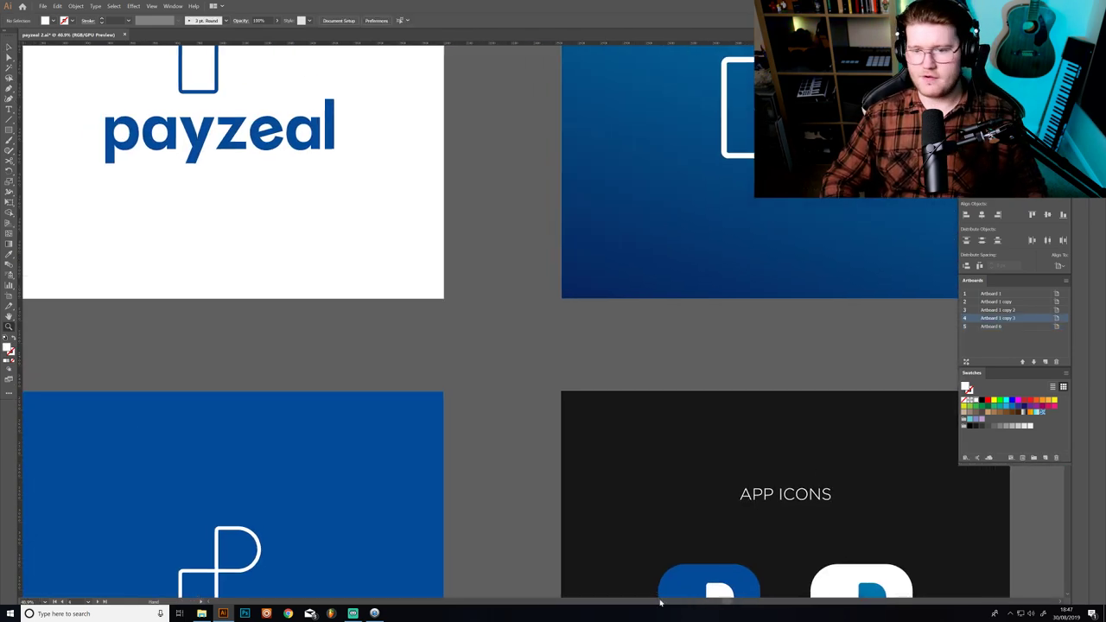
pyautogui.press('v')
pyautogui.scroll(8, 405, 328)
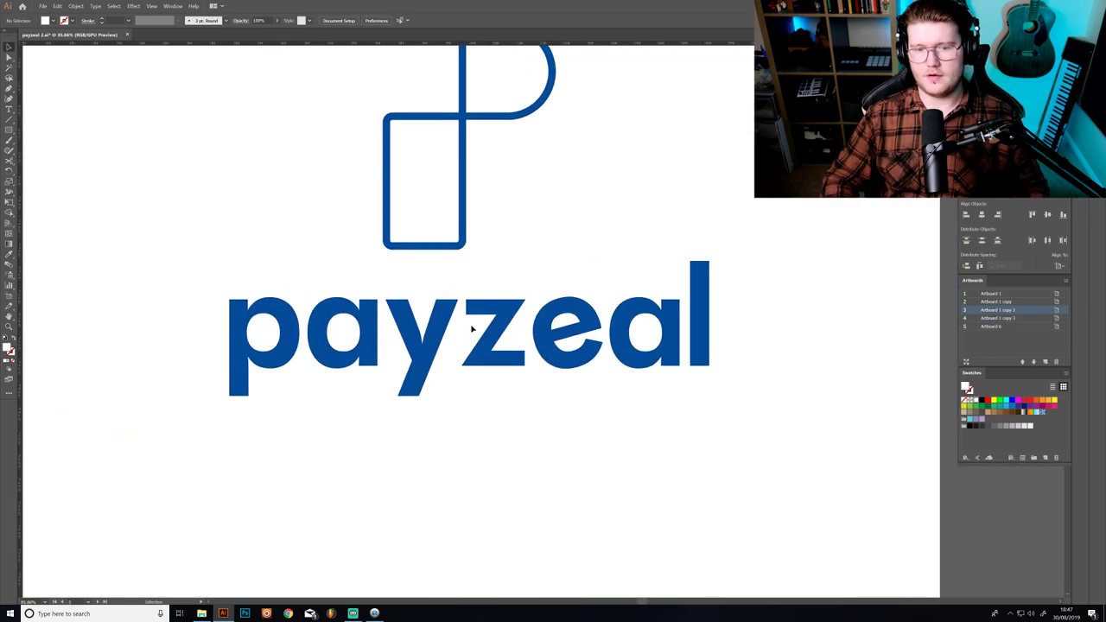
pyautogui.click(496, 392)
pyautogui.click(503, 399)
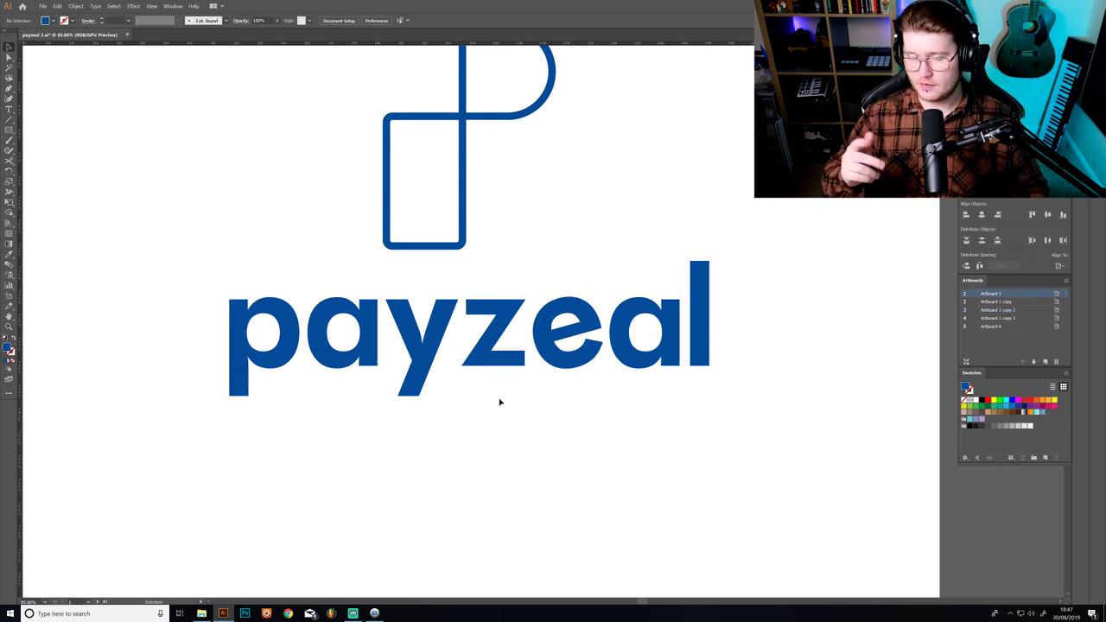
pyautogui.press('z')
pyautogui.scroll(-10, 499, 402)
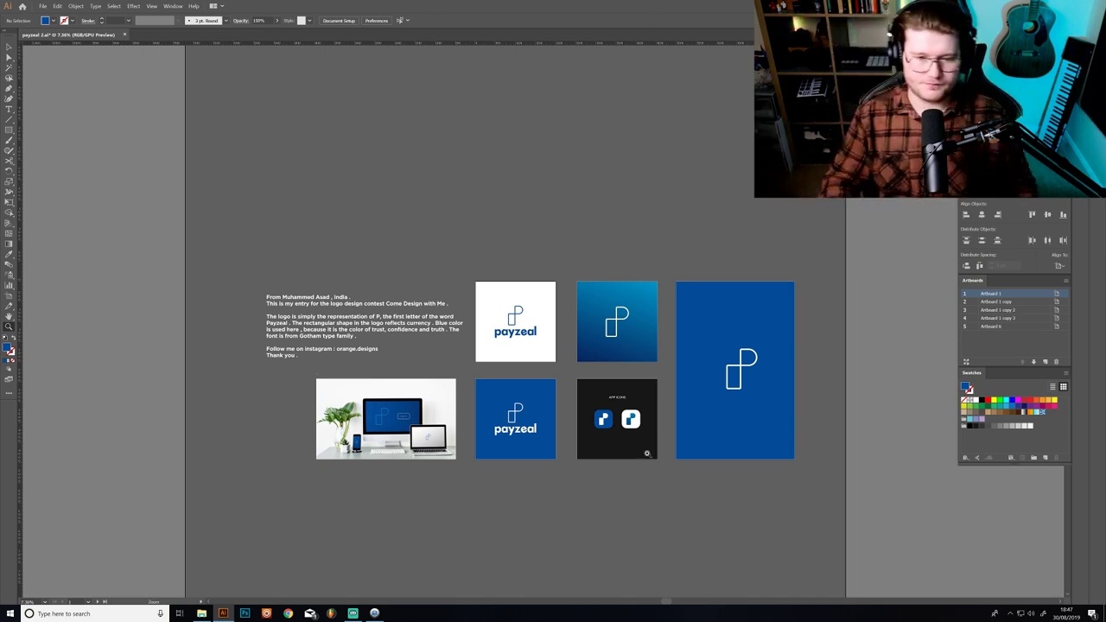
# - Close payzeal 2.ai without saving changes
pyautogui.press('v')
pyautogui.click(125, 35)
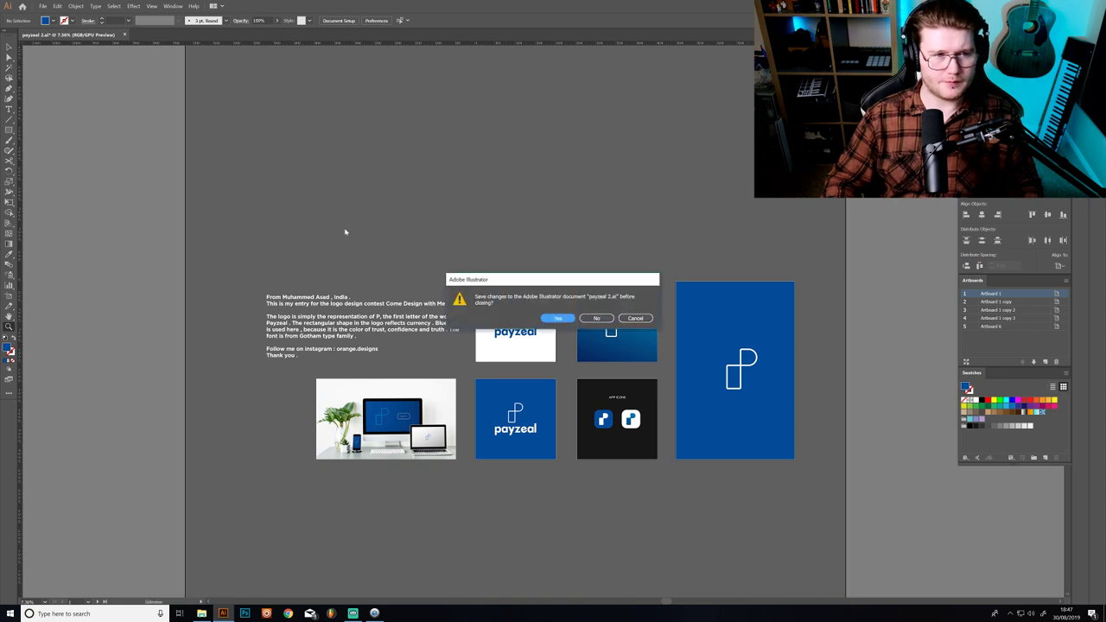
pyautogui.click(603, 318)
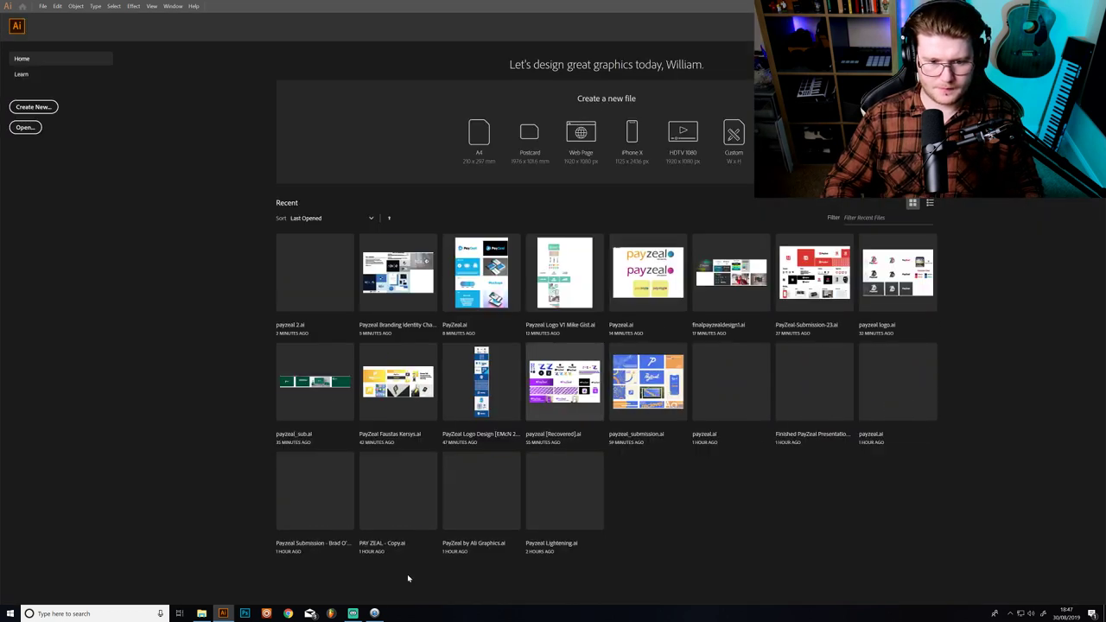
# - From the CDWM LIVE folder, open the resubmission folder's Illustrator logo file
pyautogui.click(202, 613)
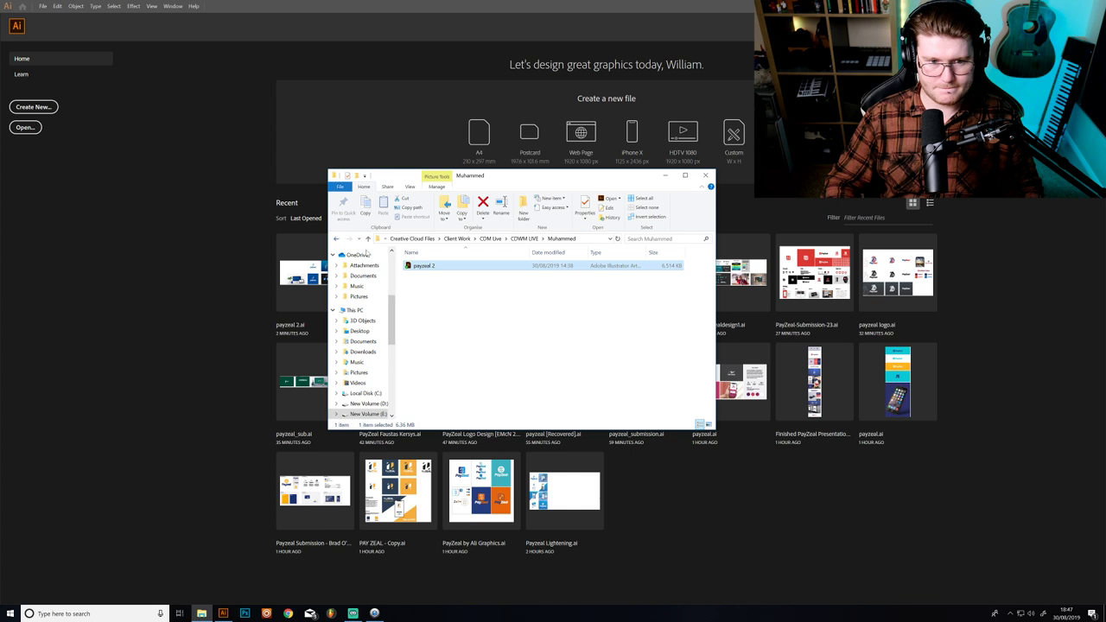
pyautogui.hotkey('alt', 'Up')
pyautogui.scroll(-4, 567, 336)
pyautogui.click(425, 314)
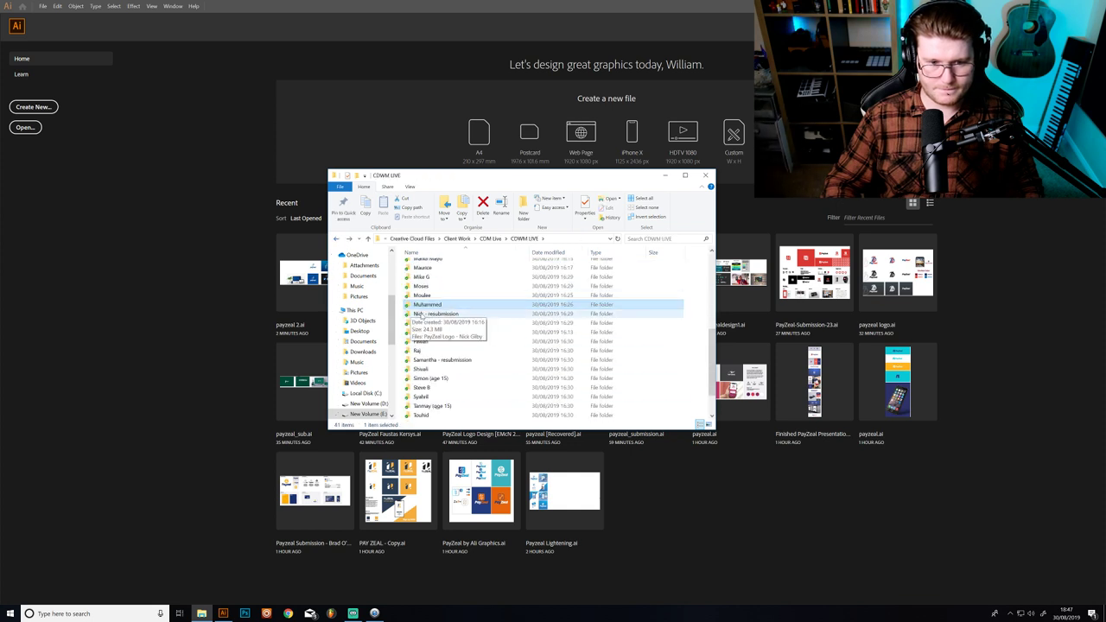
pyautogui.doubleClick(425, 314)
pyautogui.doubleClick(423, 266)
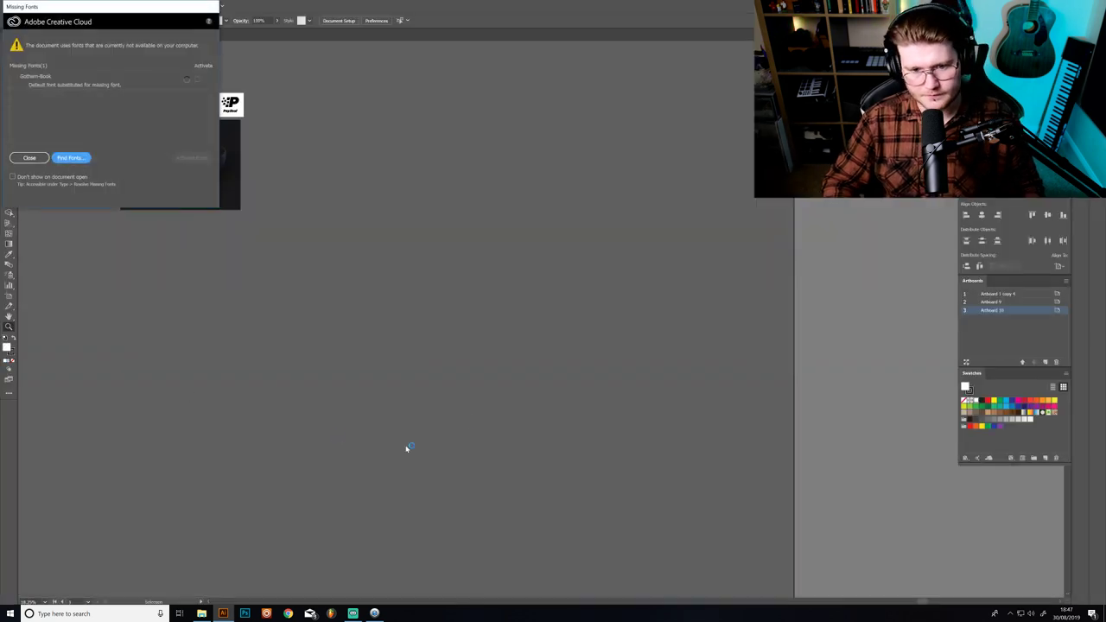
# - Dismiss the missing Gotham-Book font warning and zoom in on the orange-and-navy P logo
pyautogui.click(28, 158)
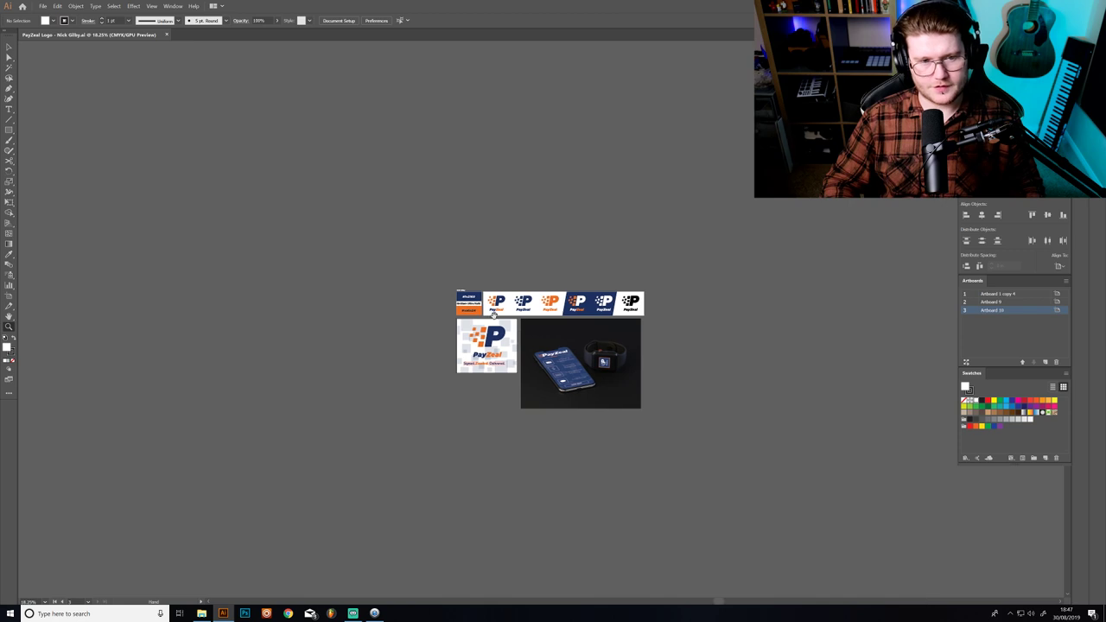
pyautogui.moveTo(458, 303); pyautogui.dragTo(529, 296)
pyautogui.hscroll(5, 535, 314)
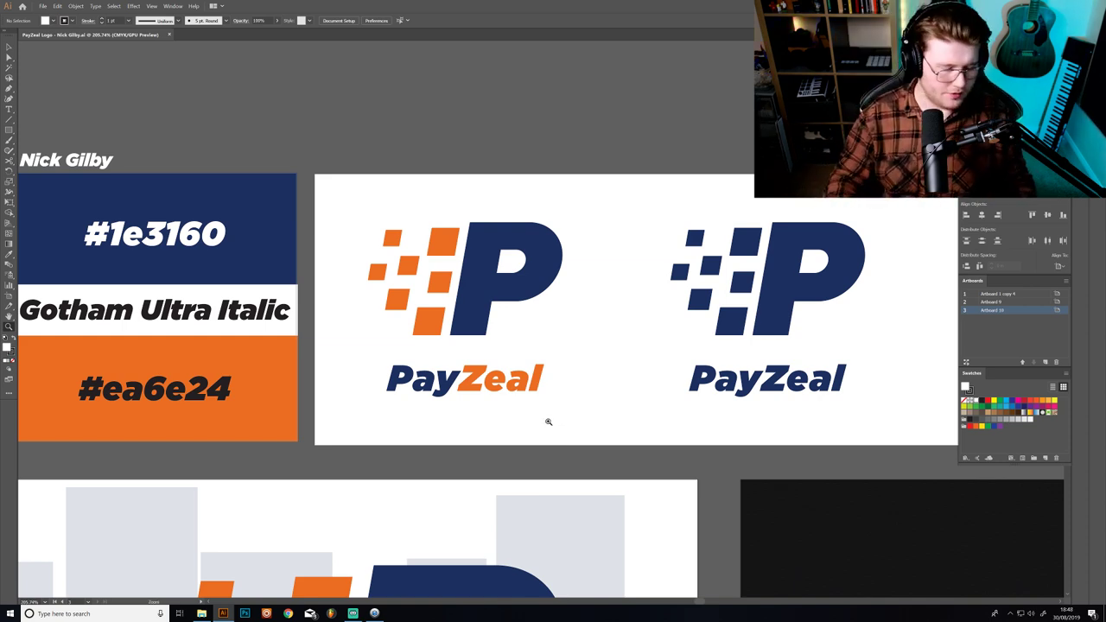
pyautogui.click(458, 286)
pyautogui.moveTo(498, 285); pyautogui.dragTo(482, 327)
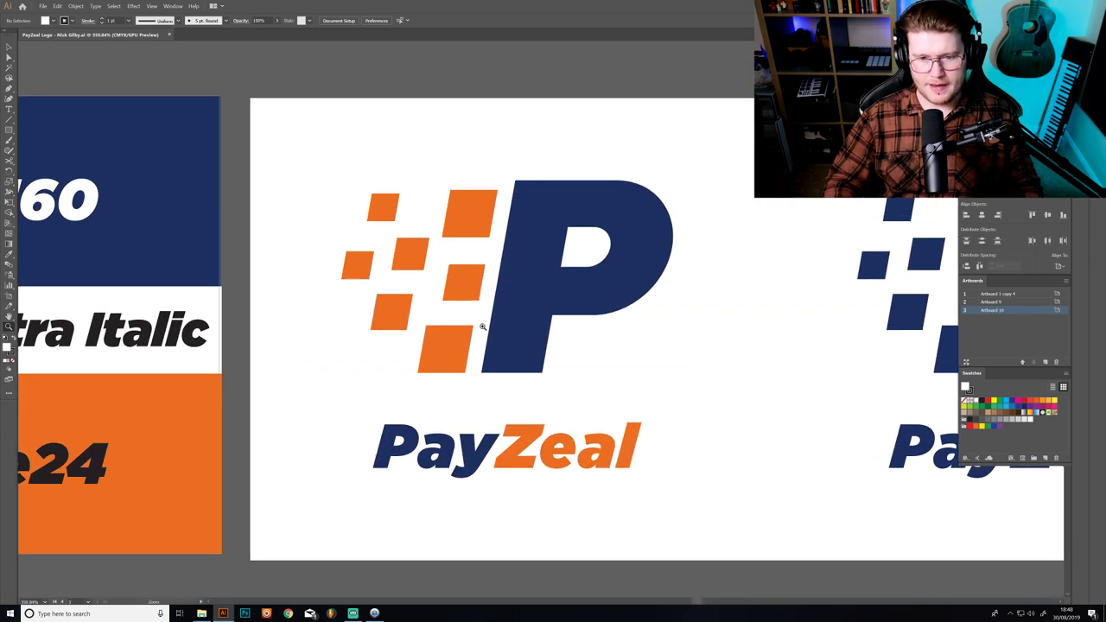
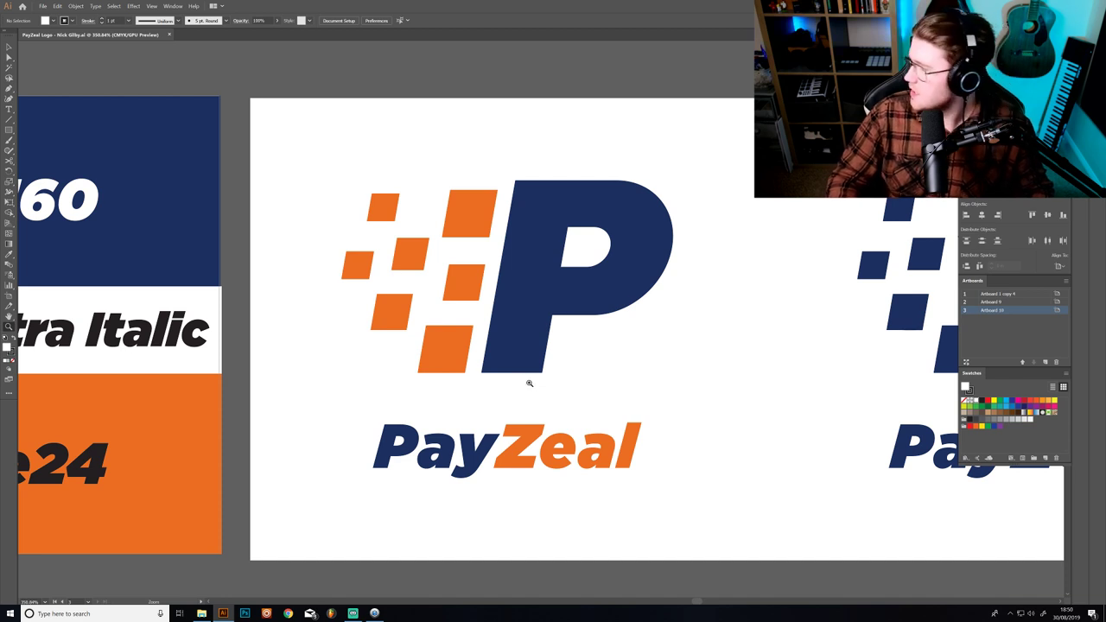
# - Pan across the board from the colour and typeface block to the logo variations and lower mockups
pyautogui.moveTo(558, 368); pyautogui.dragTo(486, 374)
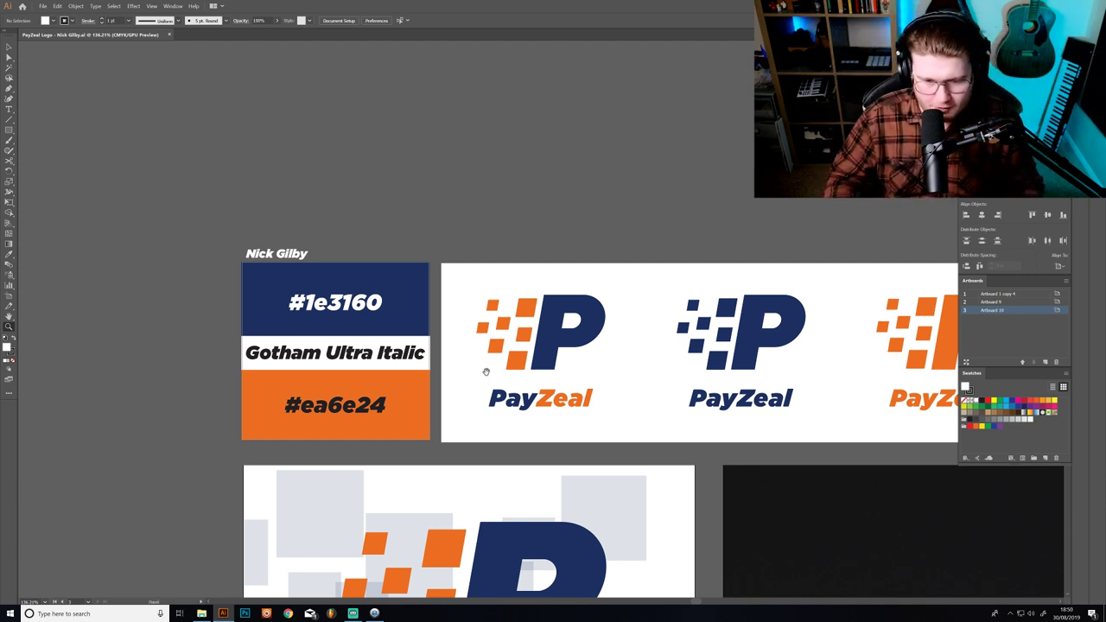
pyautogui.moveTo(485, 372); pyautogui.dragTo(673, 403)
pyautogui.moveTo(506, 399); pyautogui.dragTo(373, 371)
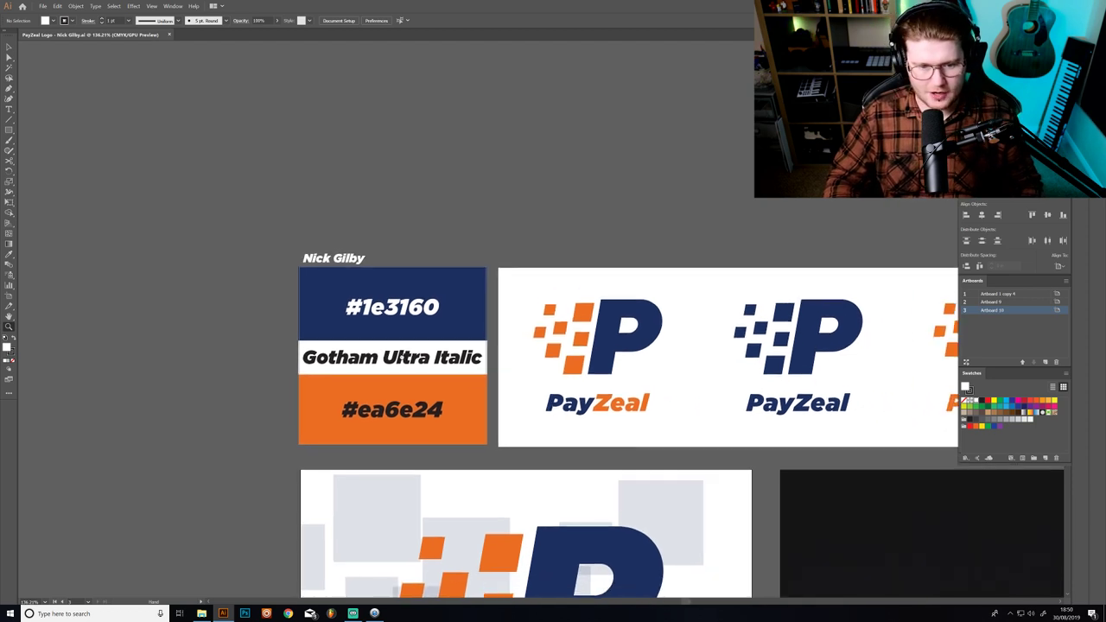
pyautogui.moveTo(586, 385); pyautogui.dragTo(477, 390)
pyautogui.moveTo(540, 404); pyautogui.dragTo(450, 372)
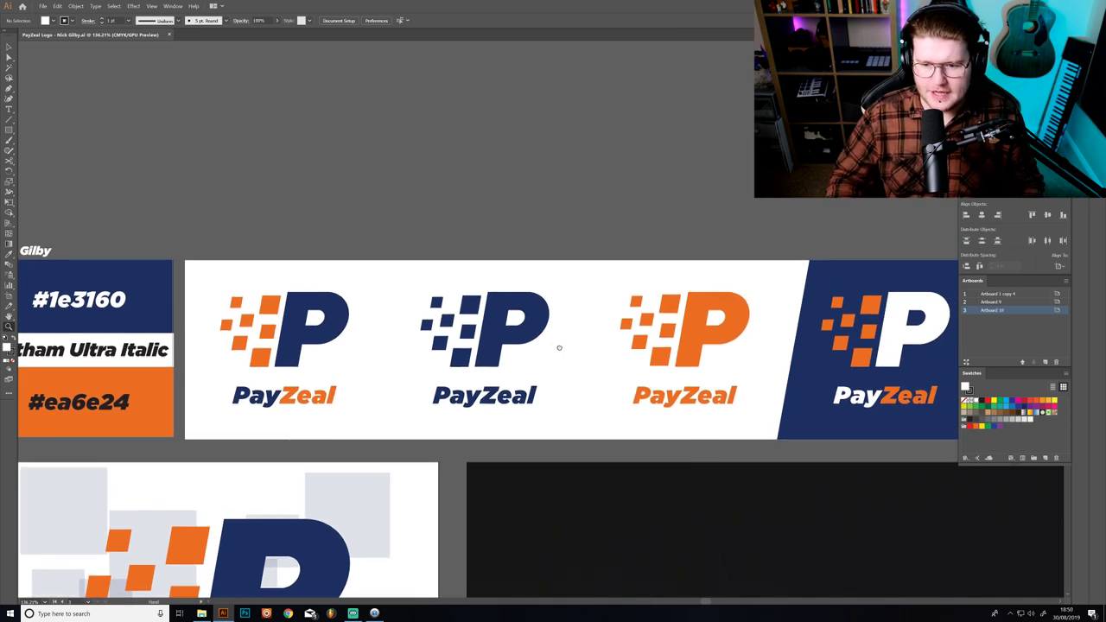
pyautogui.moveTo(676, 327); pyautogui.dragTo(656, 273)
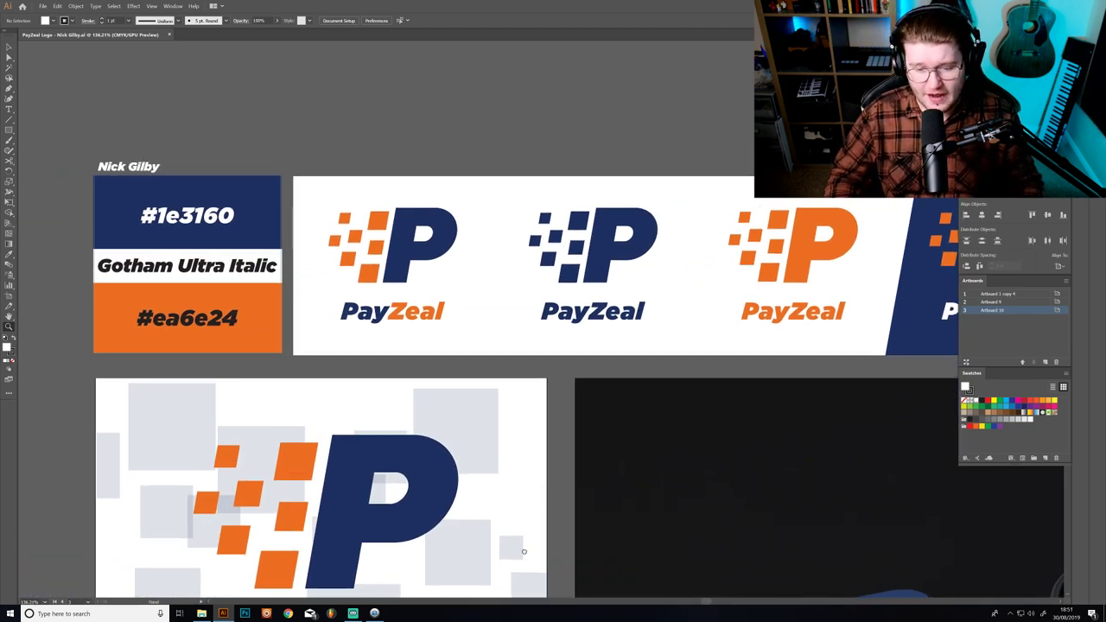
pyautogui.scroll(-5, 640, 275)
pyautogui.hscroll(5, 536, 311)
pyautogui.scroll(-4, 430, 350)
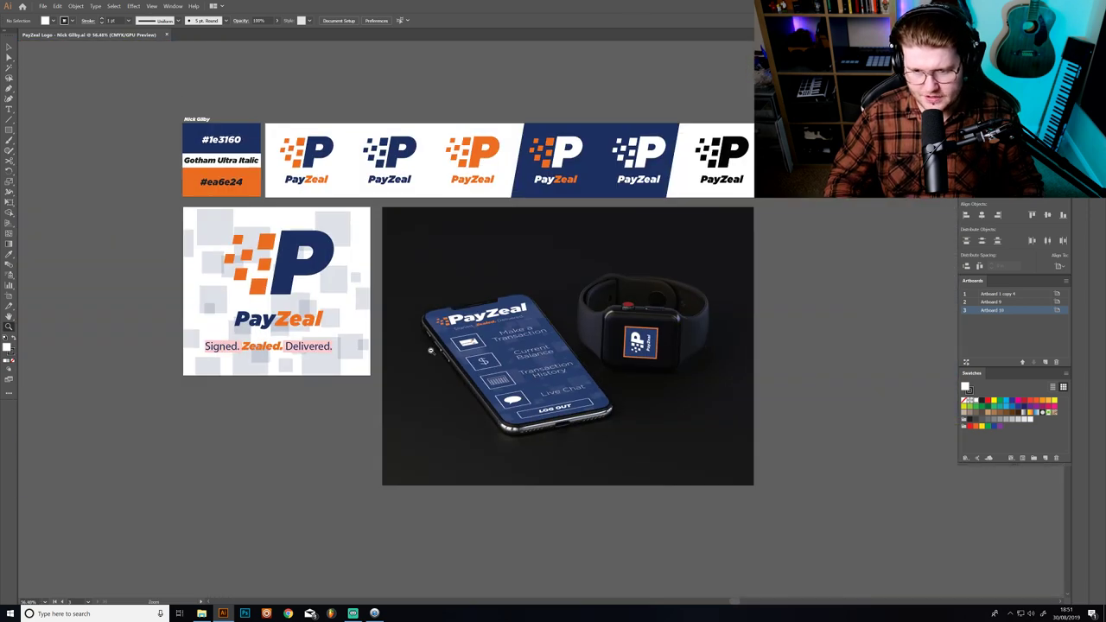
pyautogui.scroll(1, 430, 349)
pyautogui.moveTo(213, 352); pyautogui.dragTo(600, 388)
pyautogui.hscroll(2, 582, 380)
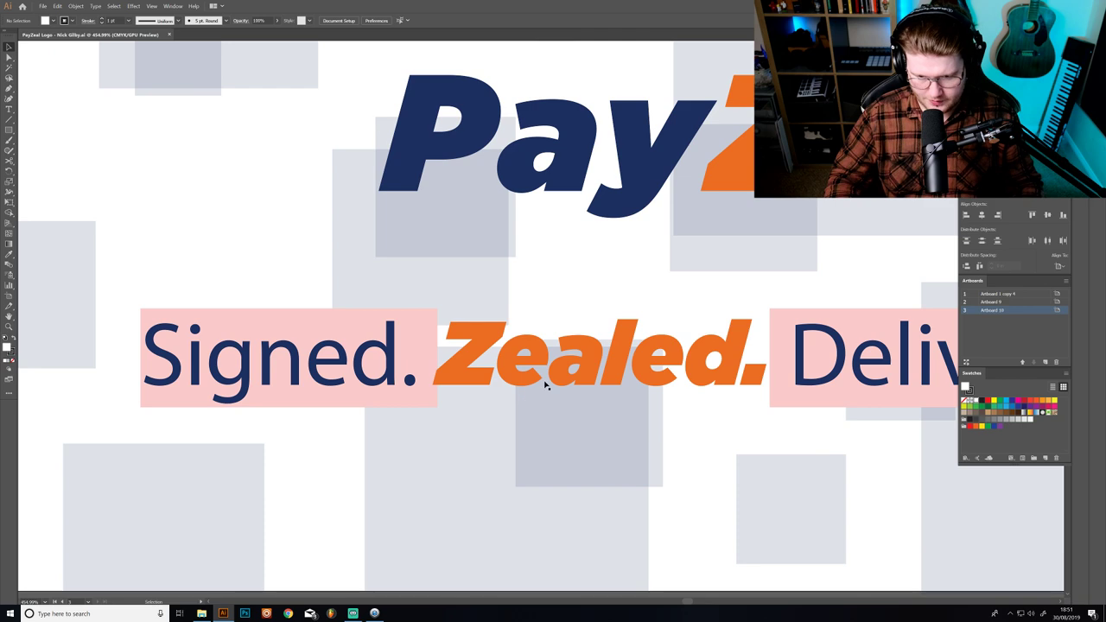
pyautogui.scroll(-3, 545, 385)
pyautogui.moveTo(618, 312); pyautogui.dragTo(533, 430)
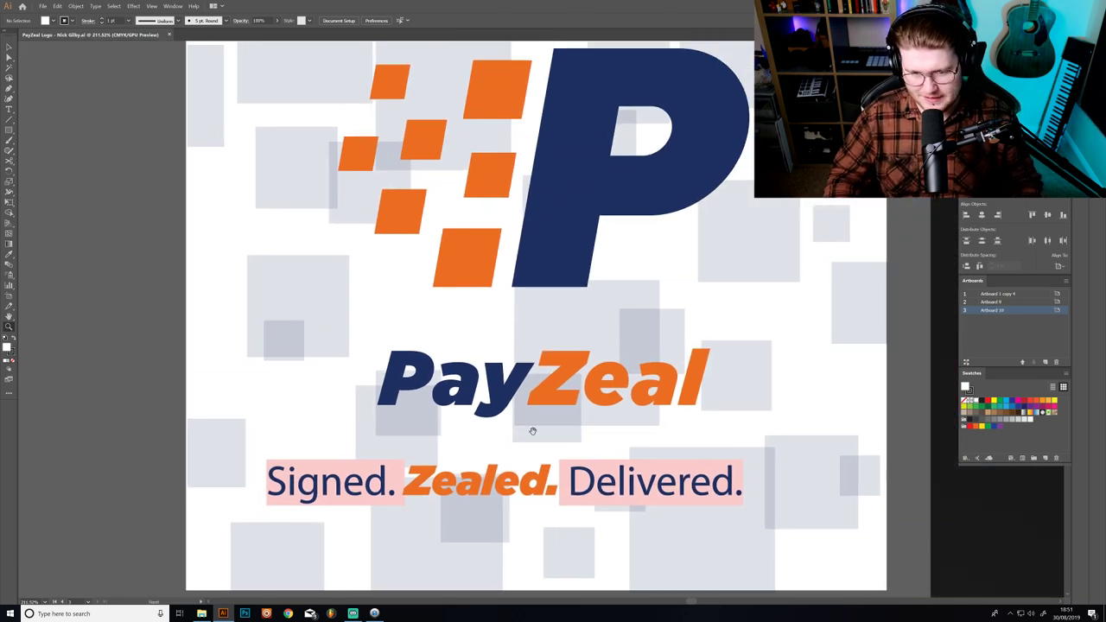
pyautogui.scroll(-3, 476, 452)
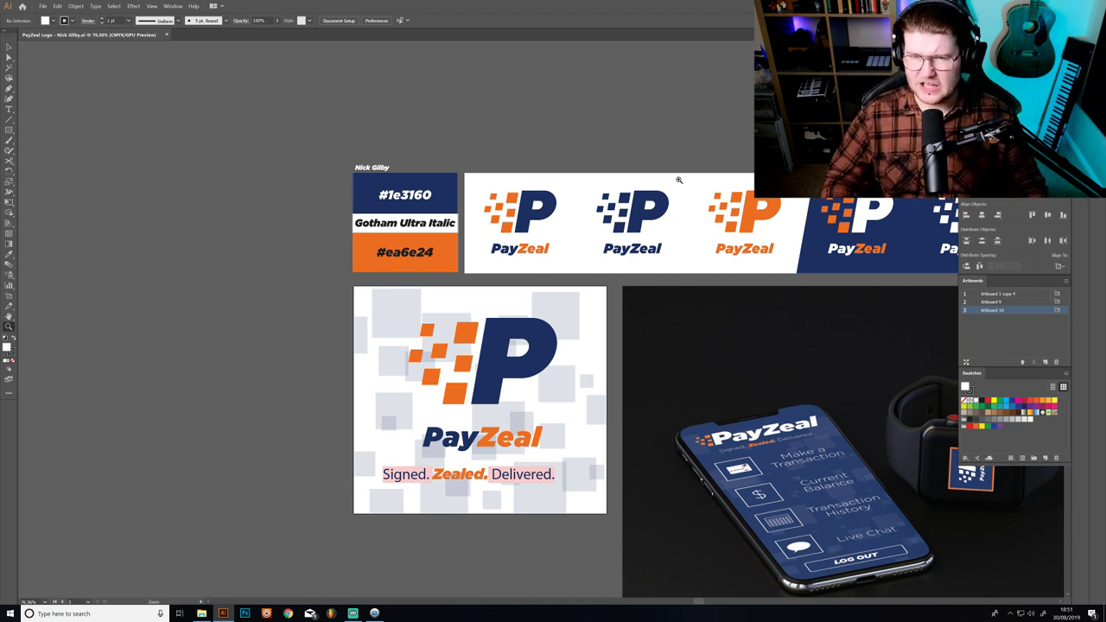
# - Zoom in on the PayZeal banner logos and logo variations, then back out to the whole board
pyautogui.hotkey('ctrl', '0')
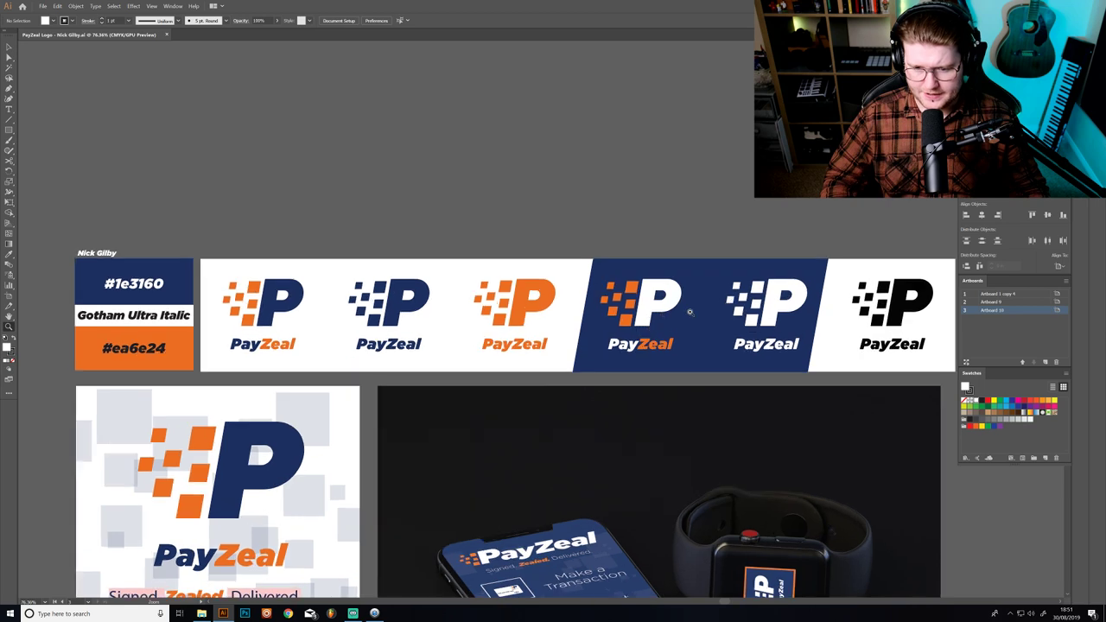
pyautogui.click(689, 312)
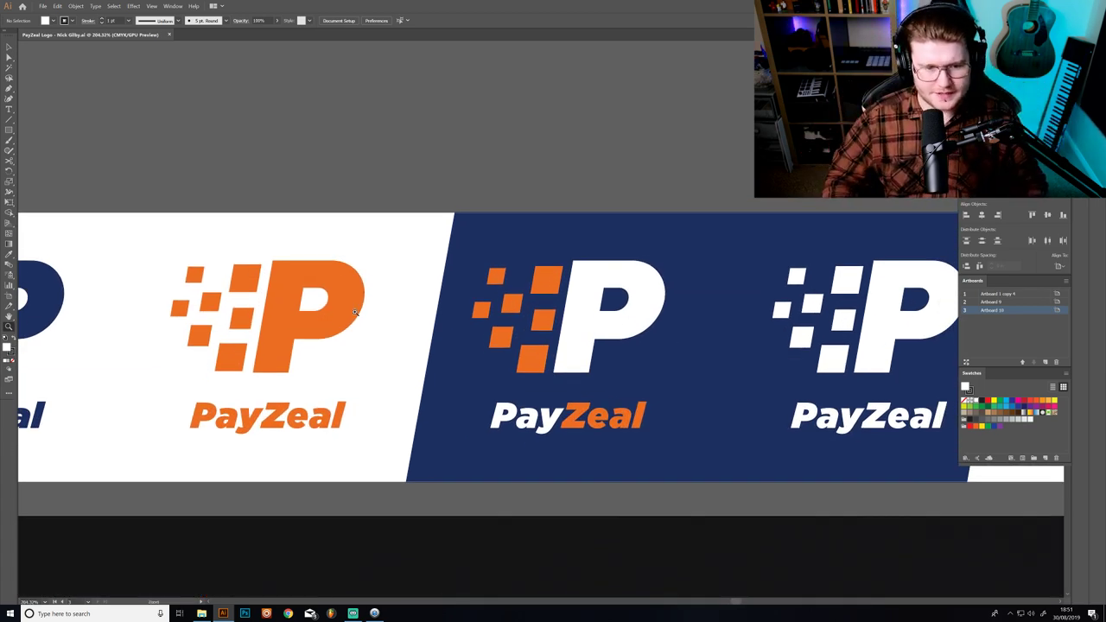
pyautogui.moveTo(354, 313); pyautogui.dragTo(161, 316)
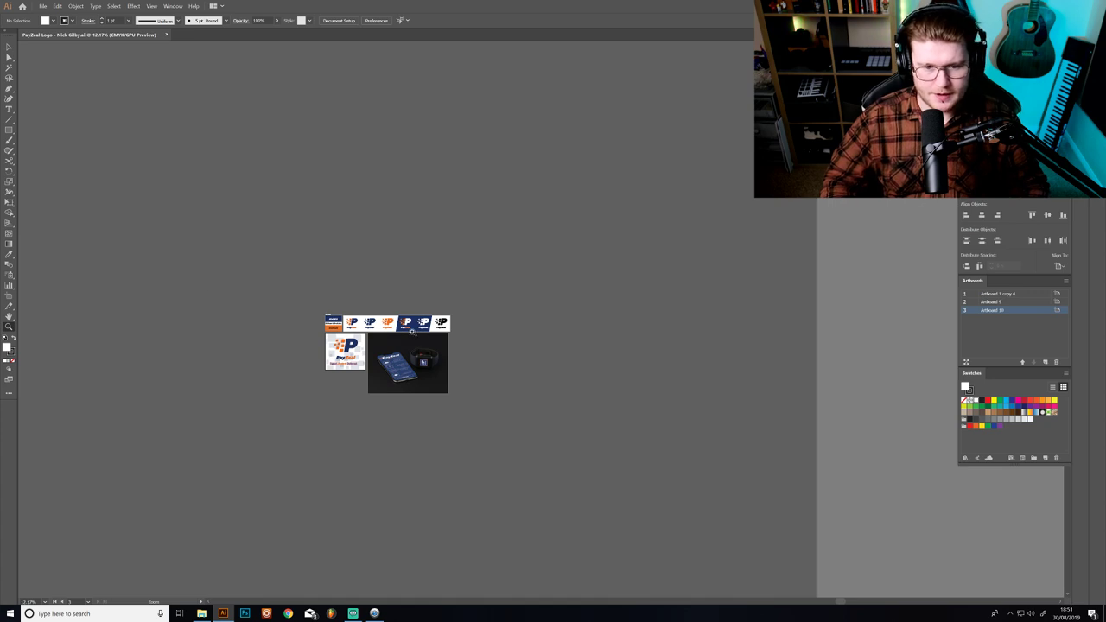
pyautogui.moveTo(406, 329); pyautogui.dragTo(662, 348)
pyautogui.press('v')
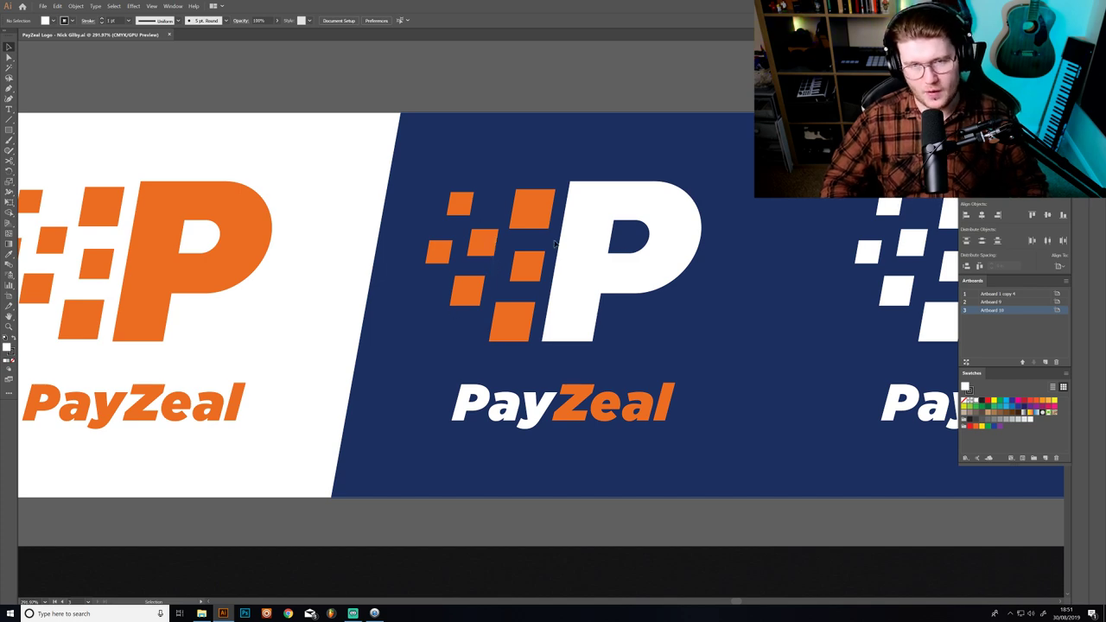
pyautogui.press('z')
pyautogui.moveTo(597, 250); pyautogui.dragTo(468, 291)
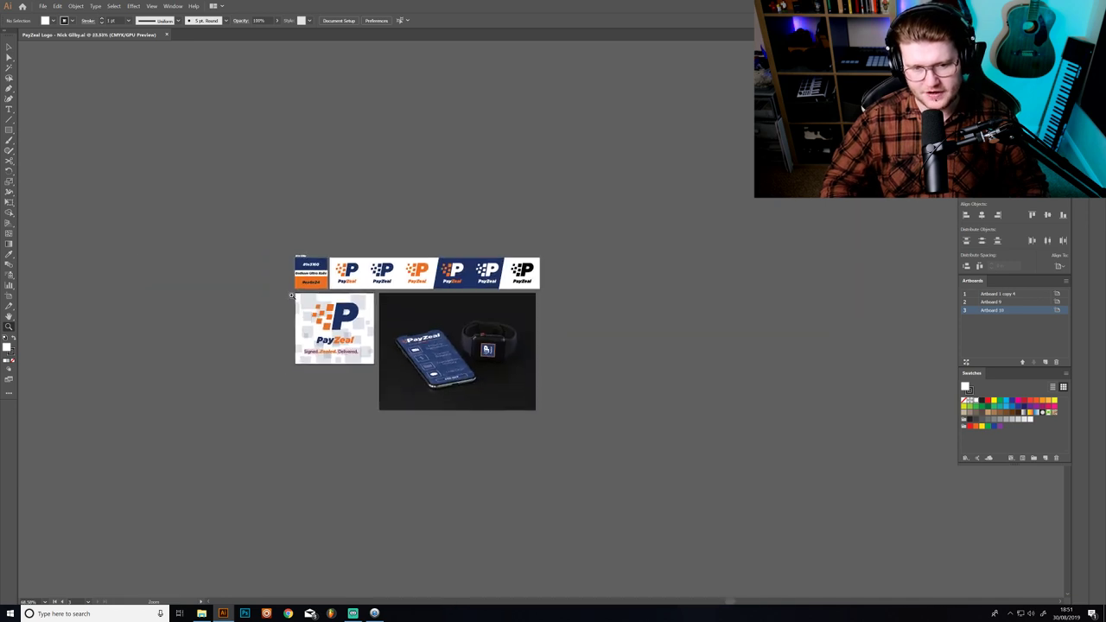
pyautogui.moveTo(367, 286); pyautogui.dragTo(293, 294)
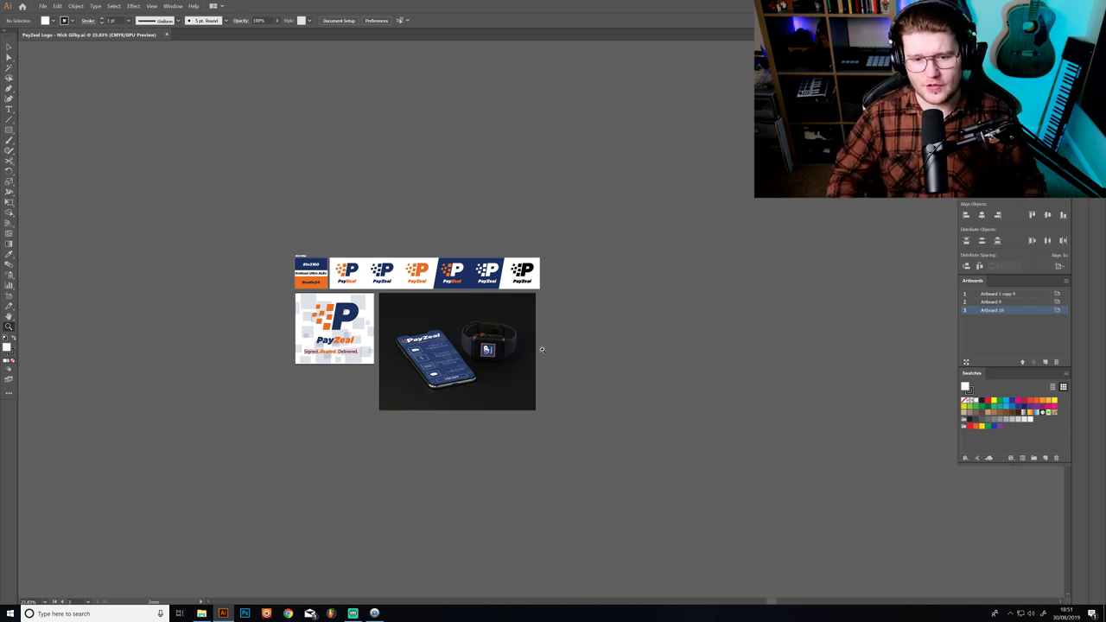
# - Zoom into the watch-face logo, back out, then close in on the orange PayZeal logo with the Selection tool ready
pyautogui.moveTo(507, 354); pyautogui.dragTo(725, 380)
pyautogui.moveTo(424, 230); pyautogui.dragTo(555, 472)
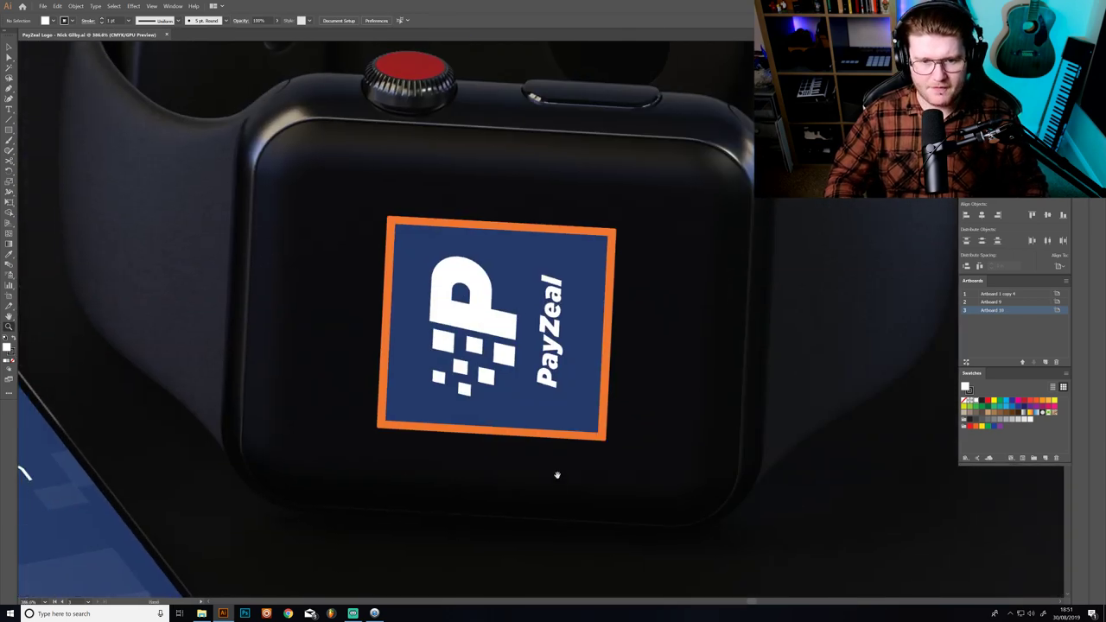
pyautogui.moveTo(590, 338); pyautogui.dragTo(336, 249)
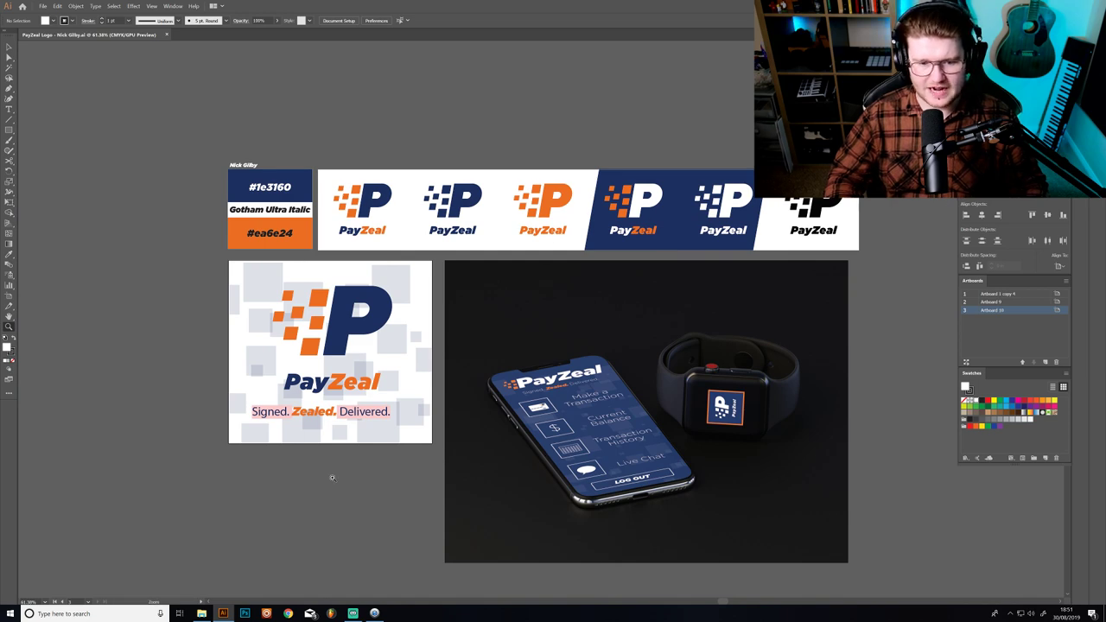
pyautogui.moveTo(396, 256); pyautogui.dragTo(499, 360)
pyautogui.press('v')
pyautogui.moveTo(288, 334); pyautogui.dragTo(760, 336)
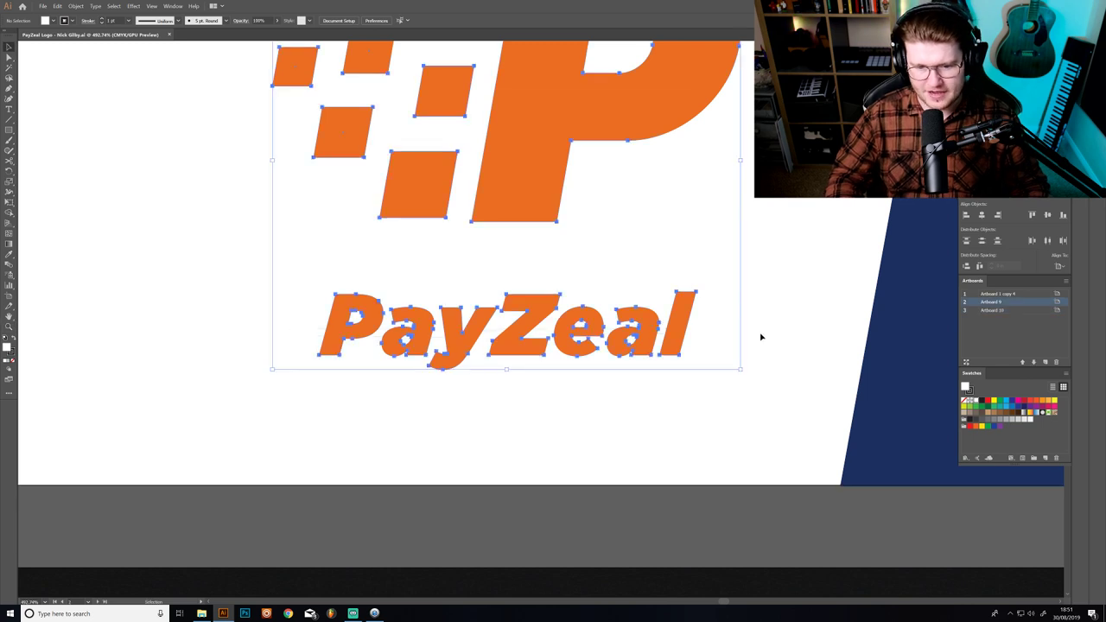
pyautogui.click(760, 336)
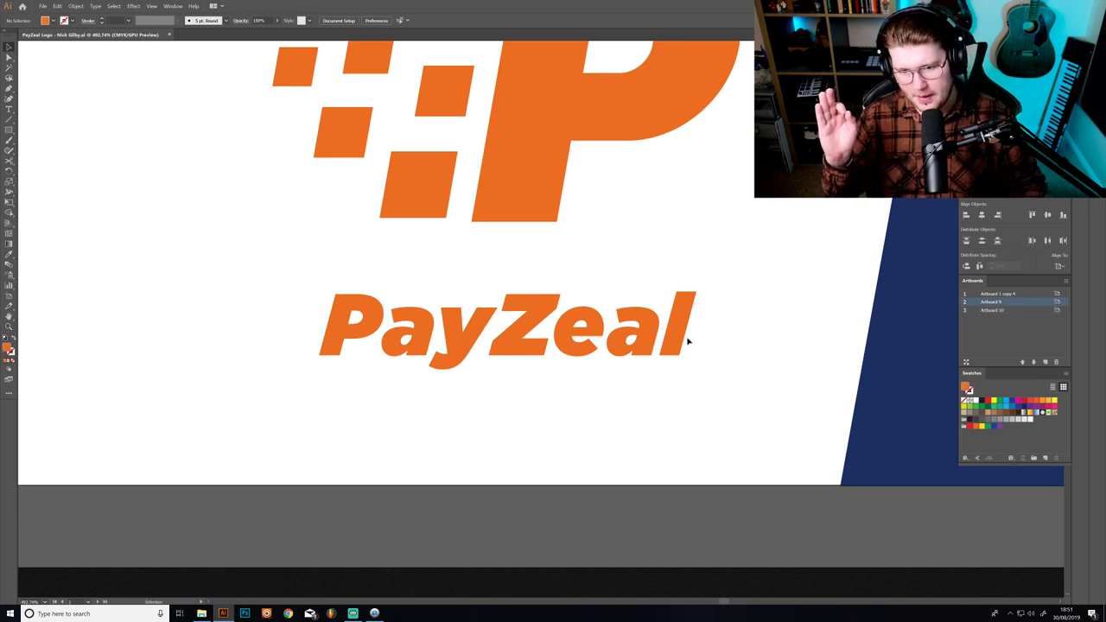
pyautogui.press('z')
pyautogui.moveTo(691, 340); pyautogui.dragTo(530, 341)
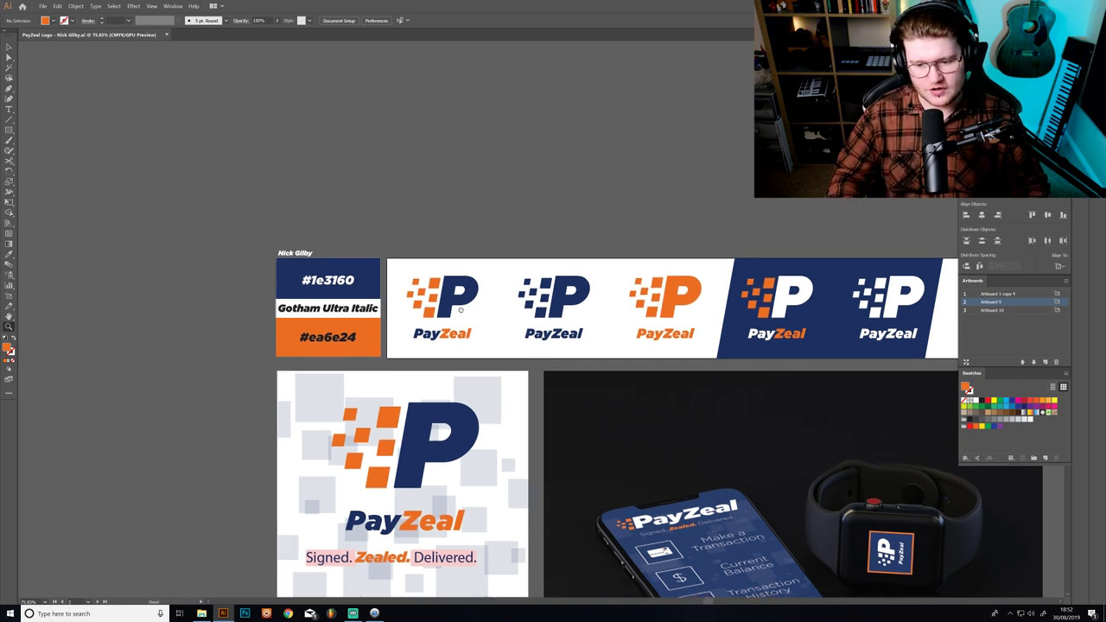
pyautogui.moveTo(719, 573); pyautogui.dragTo(456, 360)
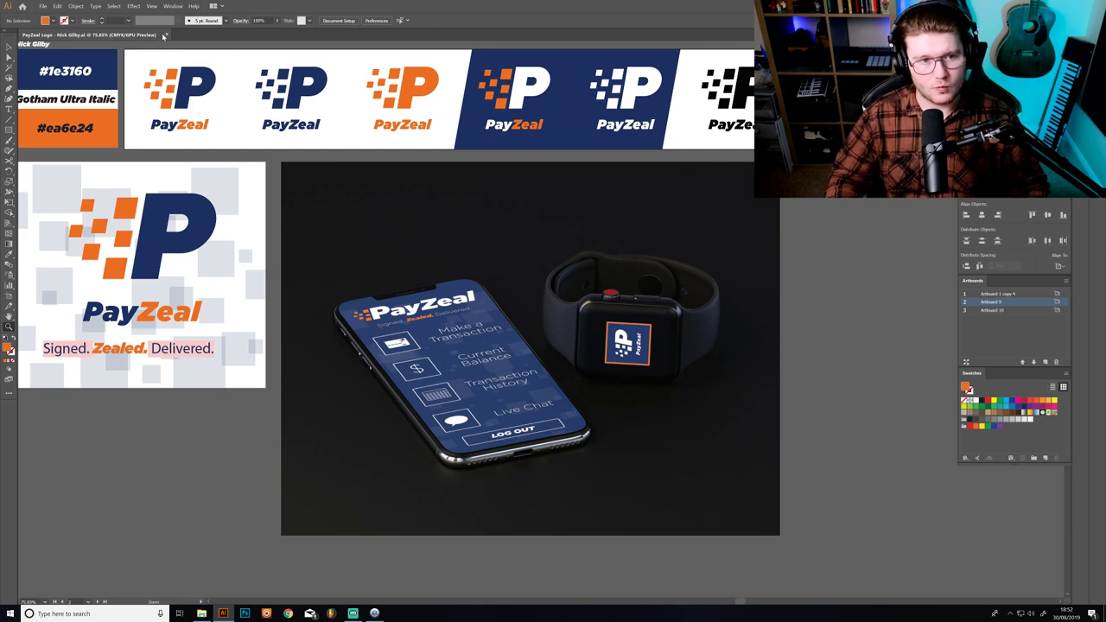
# - Close this PayZeal file and open PayZeal Logo.ai from the next entrant's folder under CDWM LIVE
pyautogui.click(164, 35)
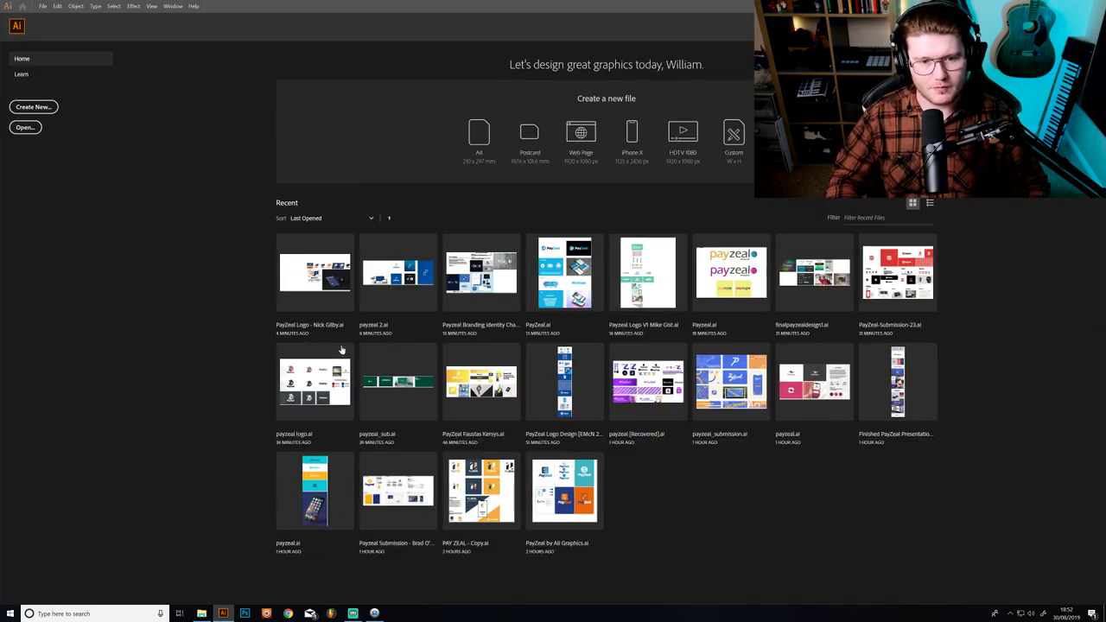
pyautogui.click(201, 614)
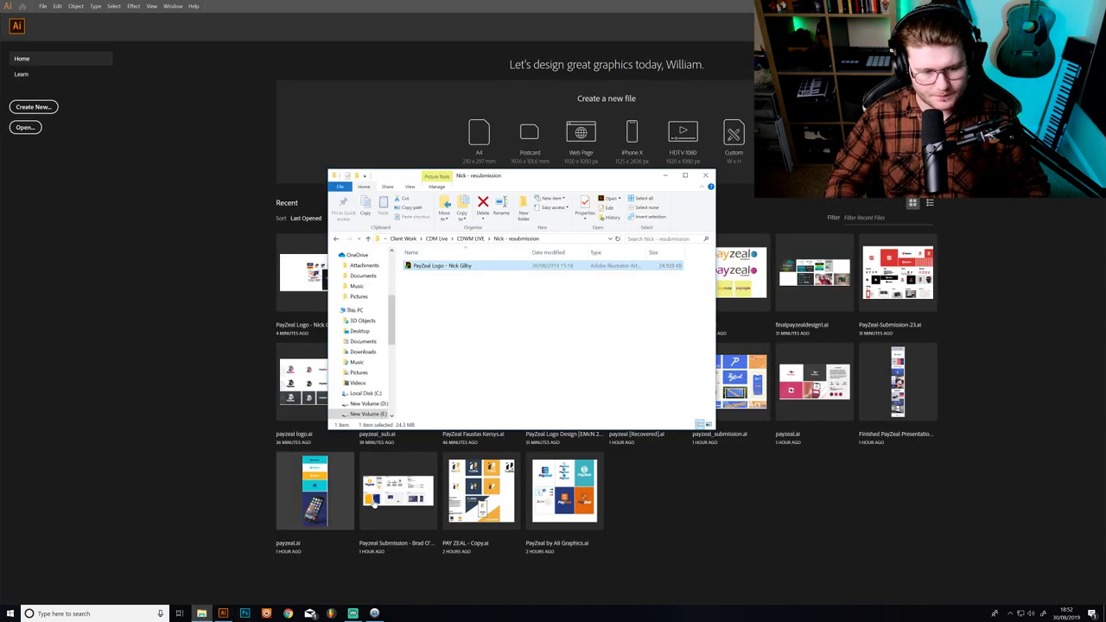
pyautogui.click(336, 239)
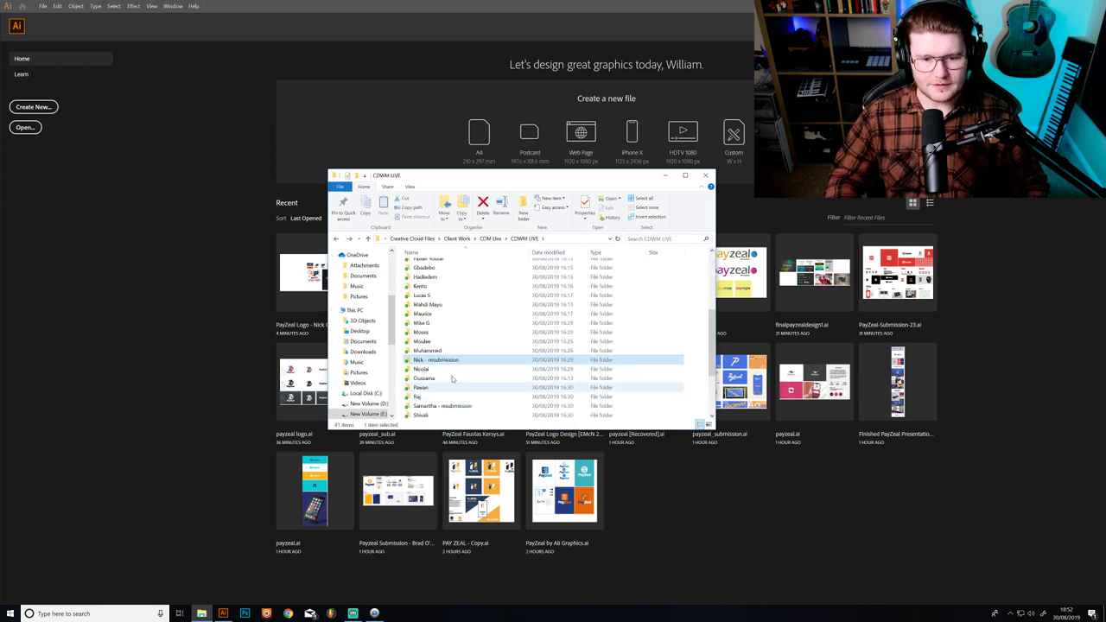
pyautogui.doubleClick(445, 369)
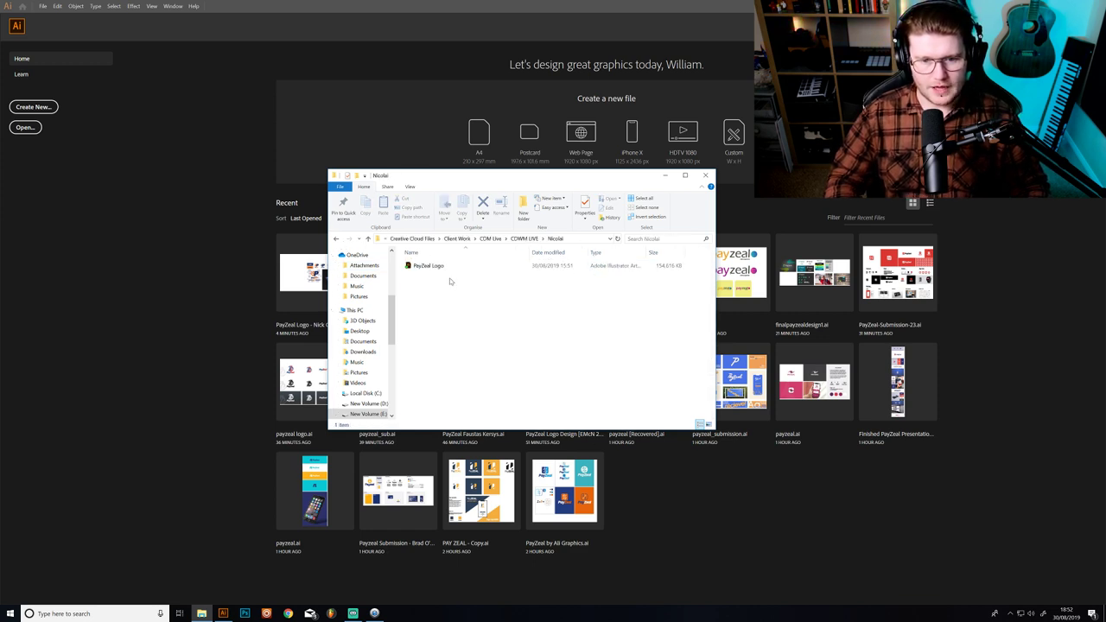
pyautogui.doubleClick(430, 266)
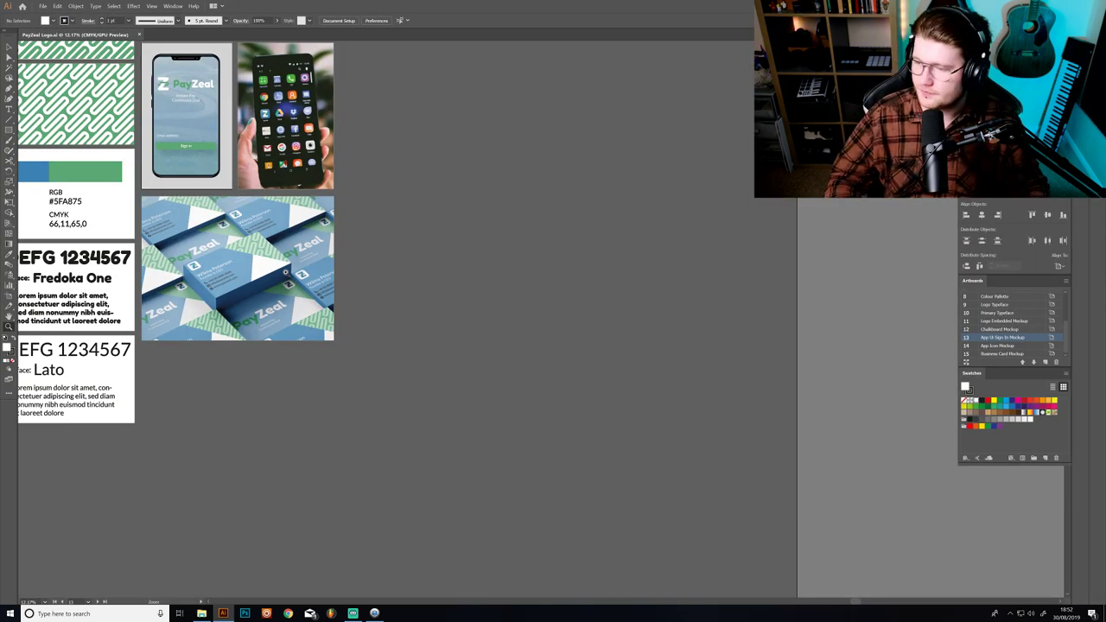
# - Zoom in on the logo on white and trial-select it with a marquee
pyautogui.scroll(5, 480, 393)
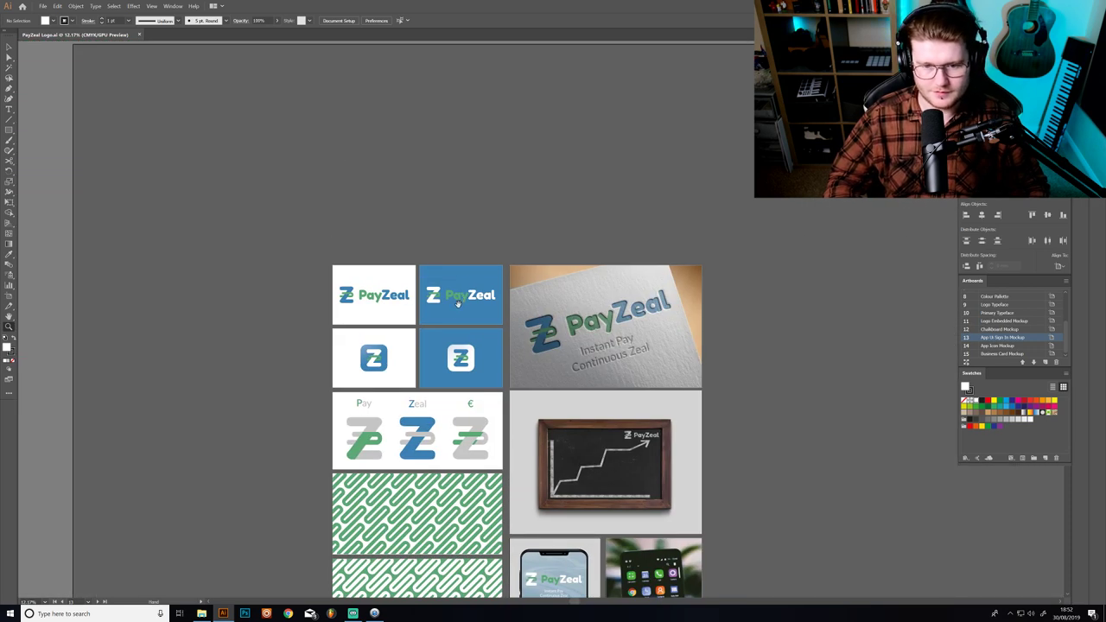
pyautogui.press('z')
pyautogui.moveTo(383, 303); pyautogui.dragTo(582, 331)
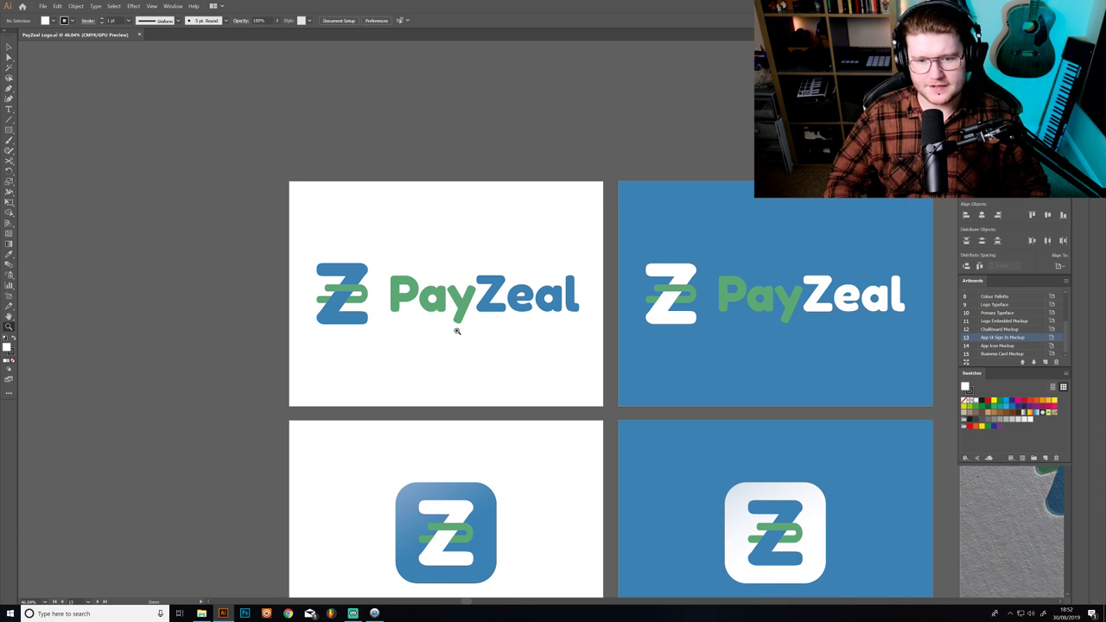
pyautogui.moveTo(444, 321); pyautogui.dragTo(481, 323)
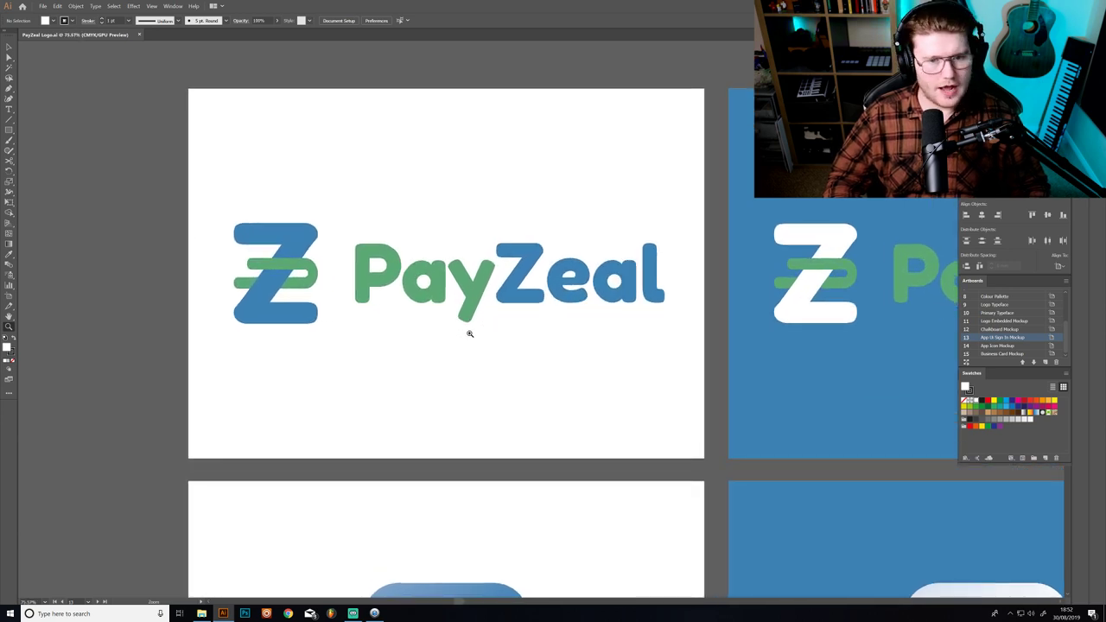
pyautogui.press('v')
pyautogui.moveTo(615, 342); pyautogui.dragTo(456, 226)
pyautogui.click(573, 417)
# - Zoom out past the paper mockup, back onto Logo on White, and select the whole logo group
pyautogui.press('z')
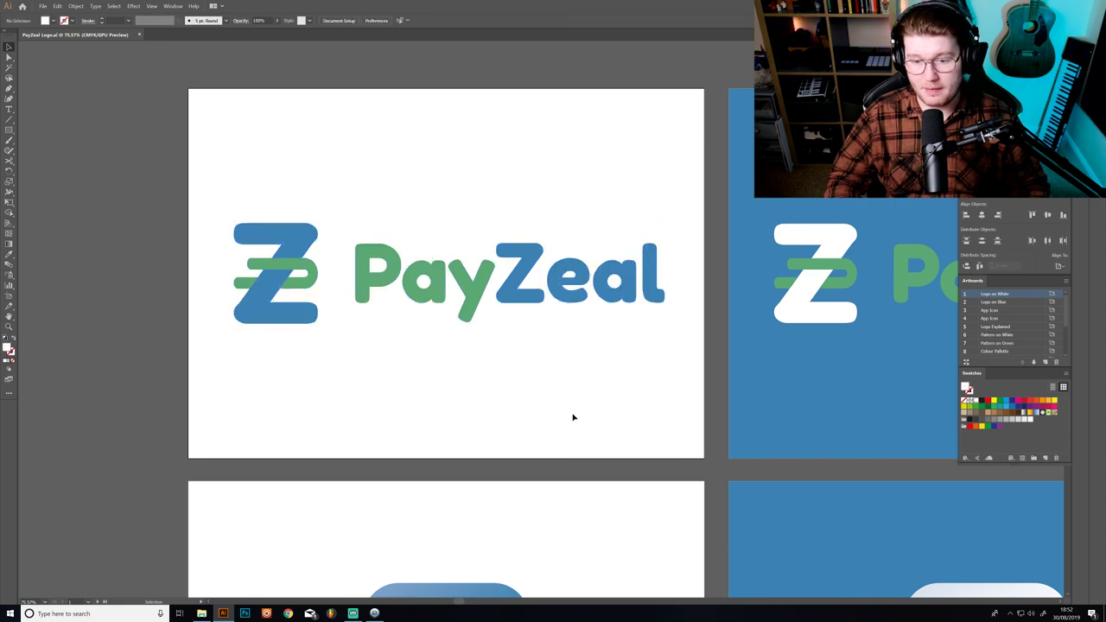
pyautogui.moveTo(573, 418); pyautogui.dragTo(481, 425)
pyautogui.hscroll(10, 481, 425)
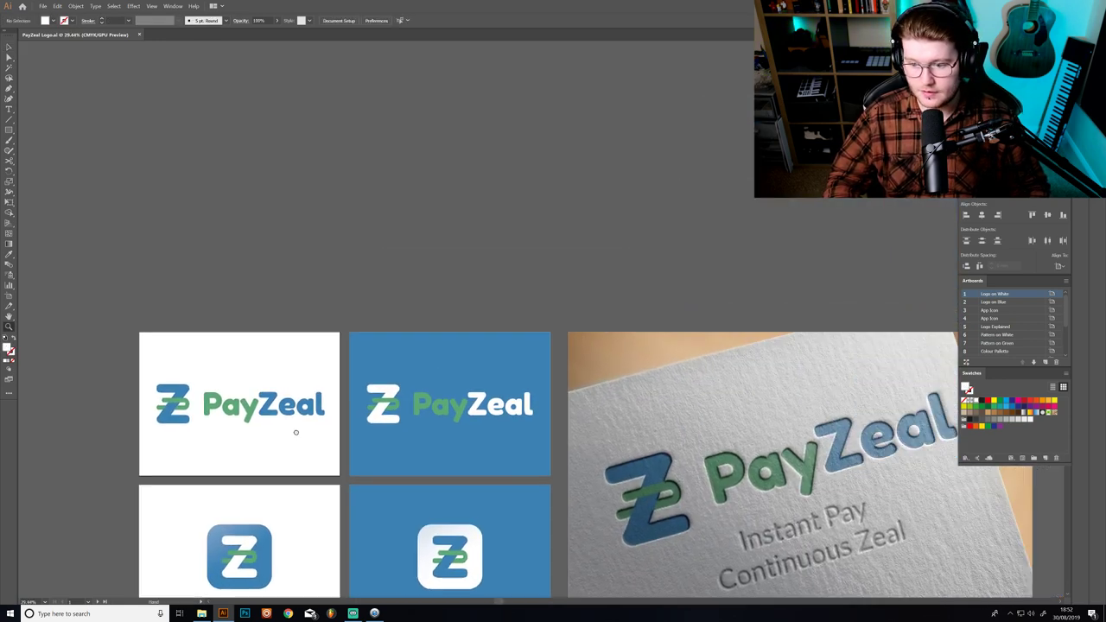
pyautogui.scroll(-3, 521, 305)
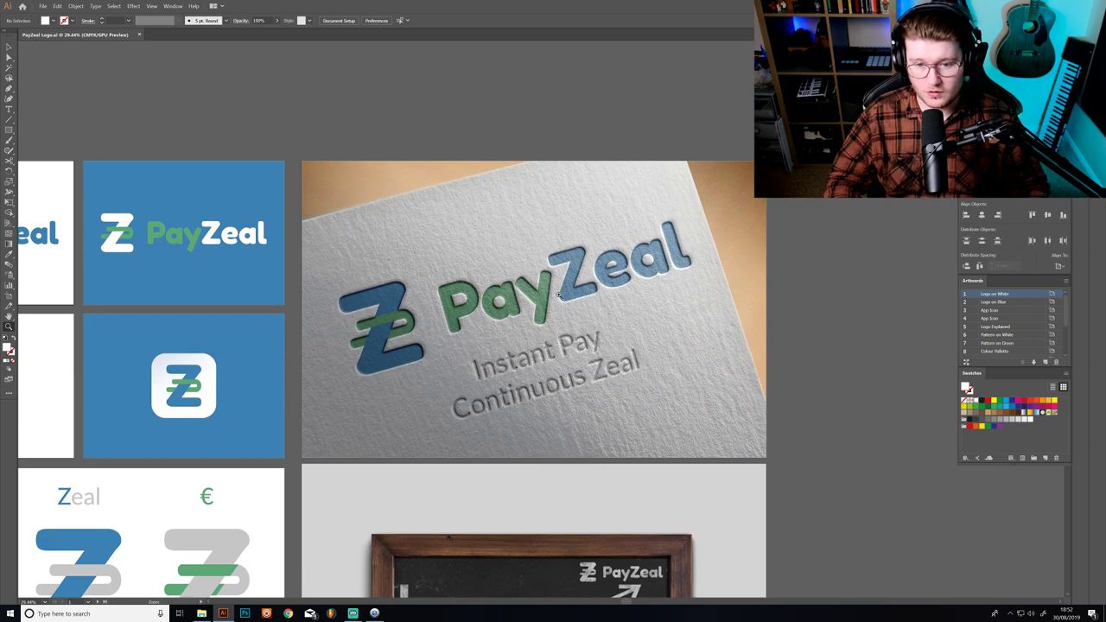
pyautogui.moveTo(558, 295); pyautogui.dragTo(483, 287)
pyautogui.moveTo(265, 290); pyautogui.dragTo(671, 358)
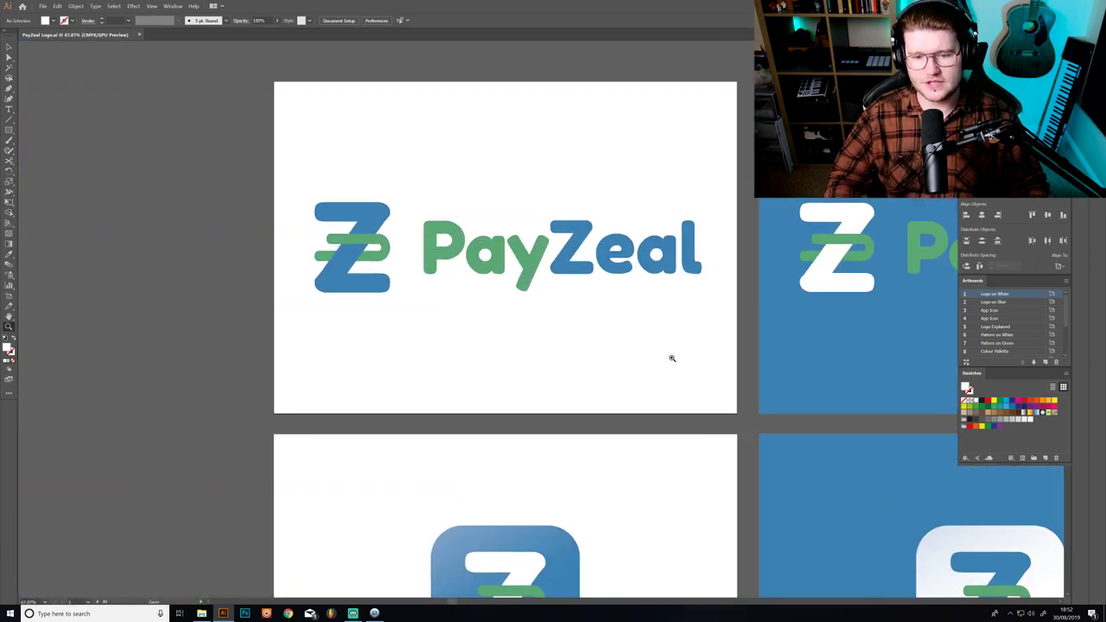
pyautogui.press('v')
pyautogui.click(561, 250)
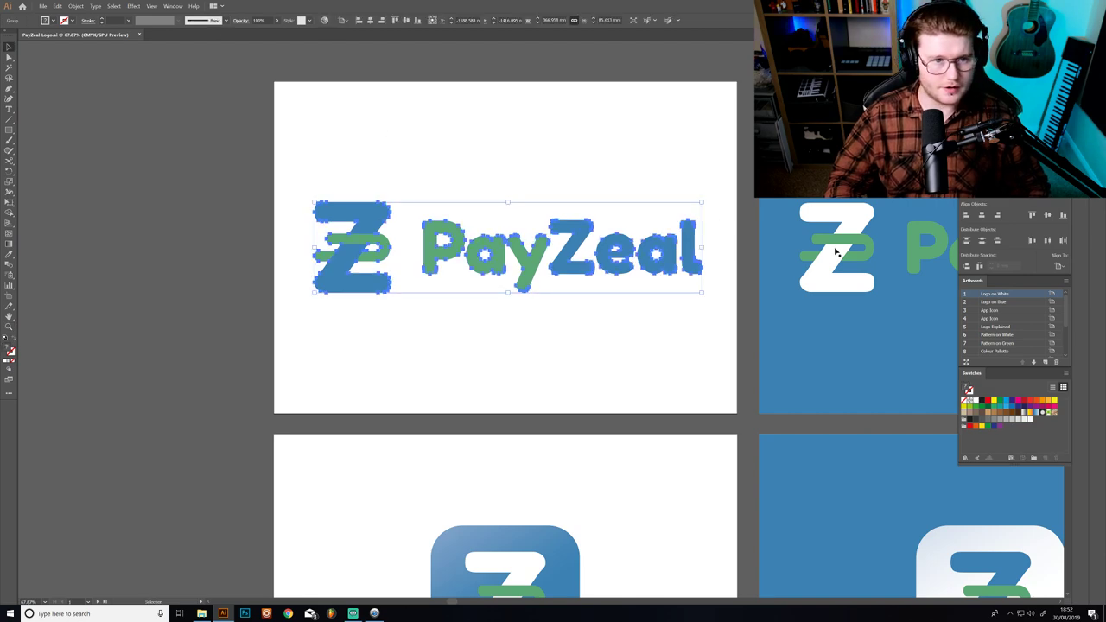
# - Fill the logo with black, comparing colours by undoing and redoing the fill
pyautogui.click(982, 402)
pyautogui.click(522, 338)
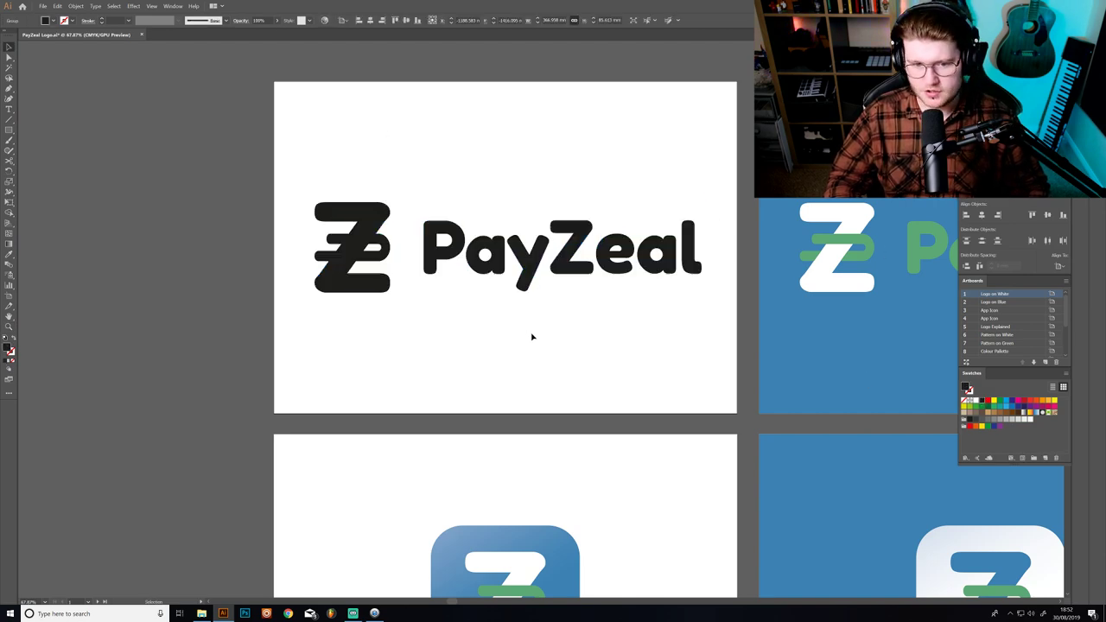
pyautogui.press('z')
pyautogui.moveTo(522, 337); pyautogui.dragTo(434, 340)
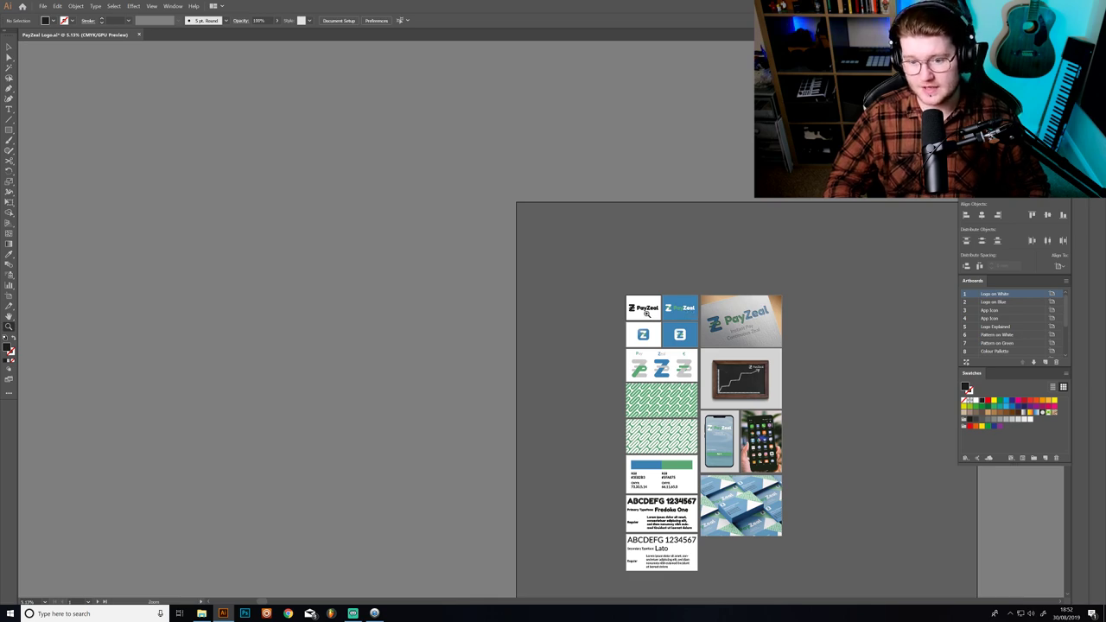
pyautogui.moveTo(647, 311); pyautogui.dragTo(913, 351)
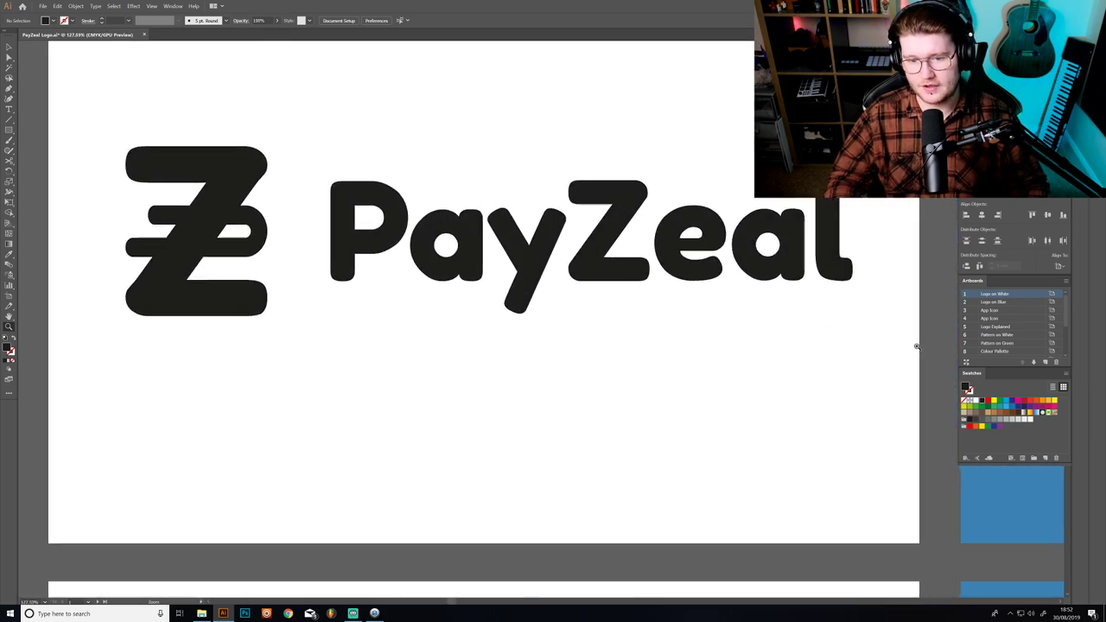
pyautogui.hotkey('ctrl', 'z')
pyautogui.hotkey('ctrl', 'z')
pyautogui.scroll(5, 846, 333)
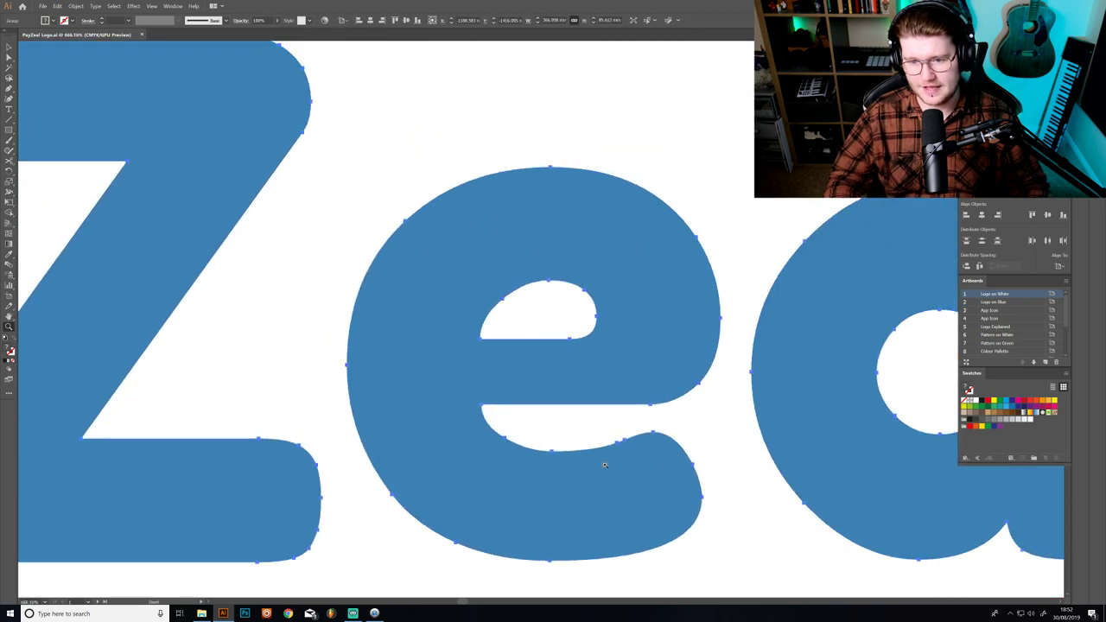
pyautogui.hotkey('ctrl', 'shift', 'z')
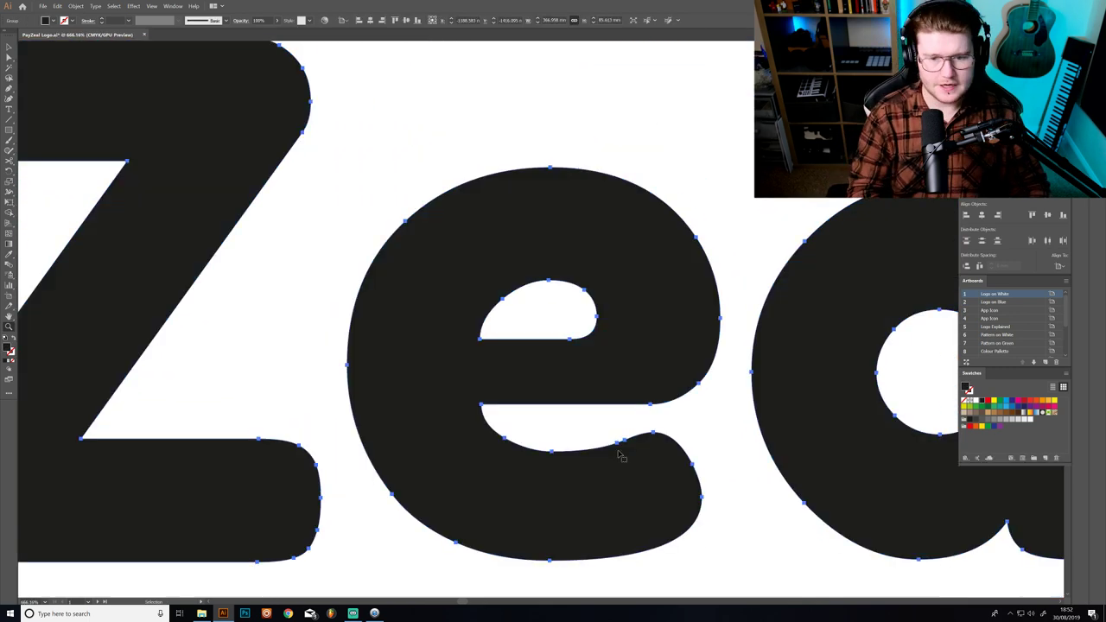
# - Zoom in on the 'e' counter and drag its top anchor to reshape the curve
pyautogui.press('a')
pyautogui.click(549, 440)
pyautogui.click(505, 299)
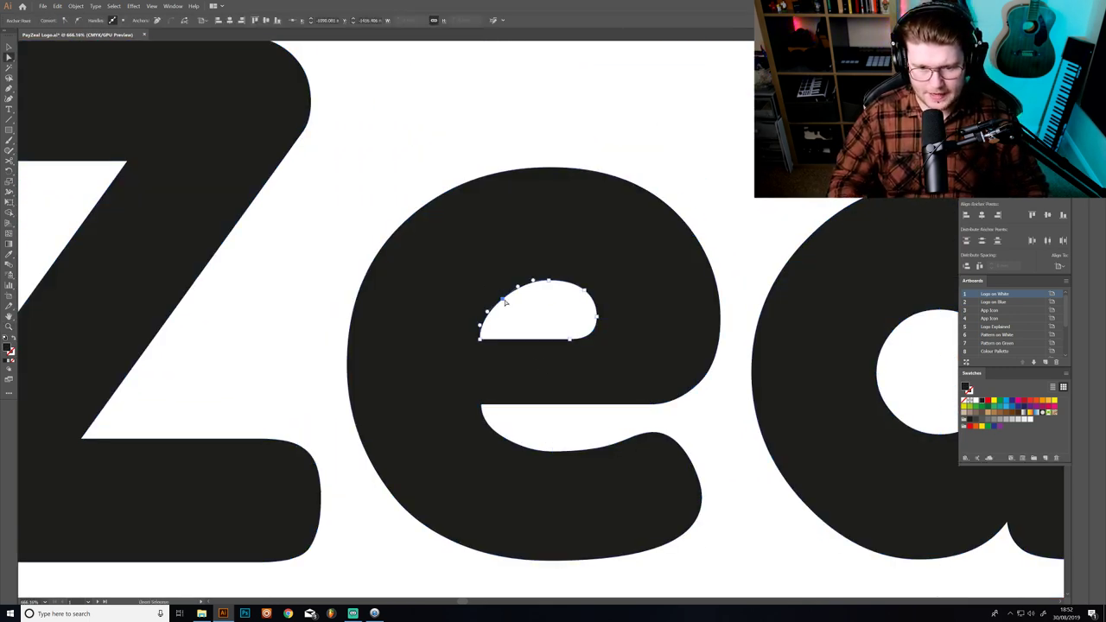
pyautogui.click(557, 309)
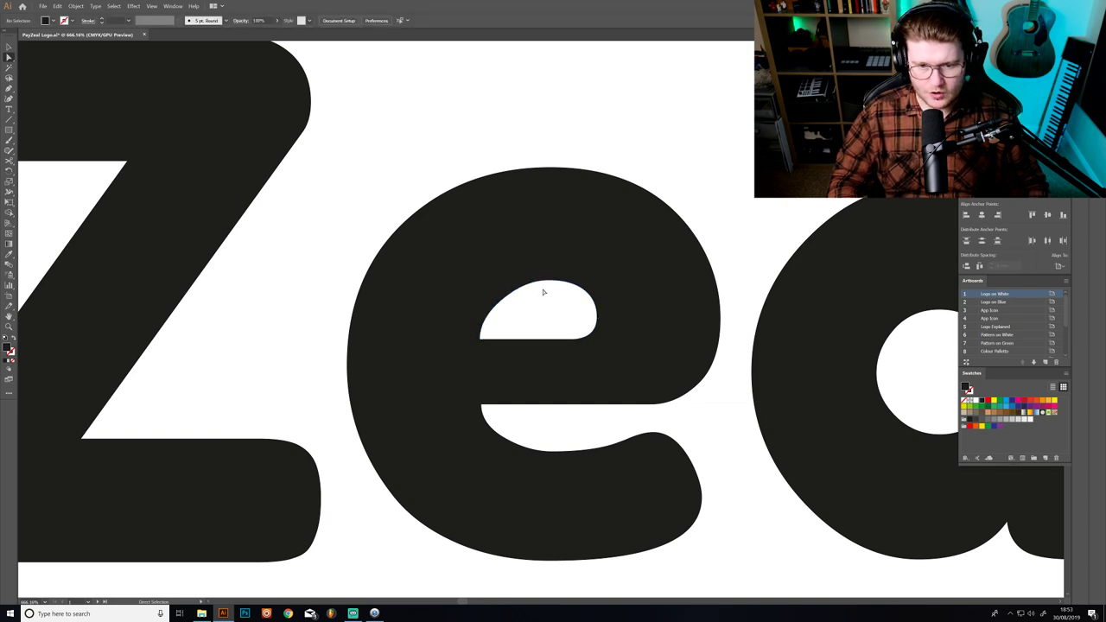
pyautogui.press('z')
pyautogui.moveTo(541, 301); pyautogui.dragTo(447, 370)
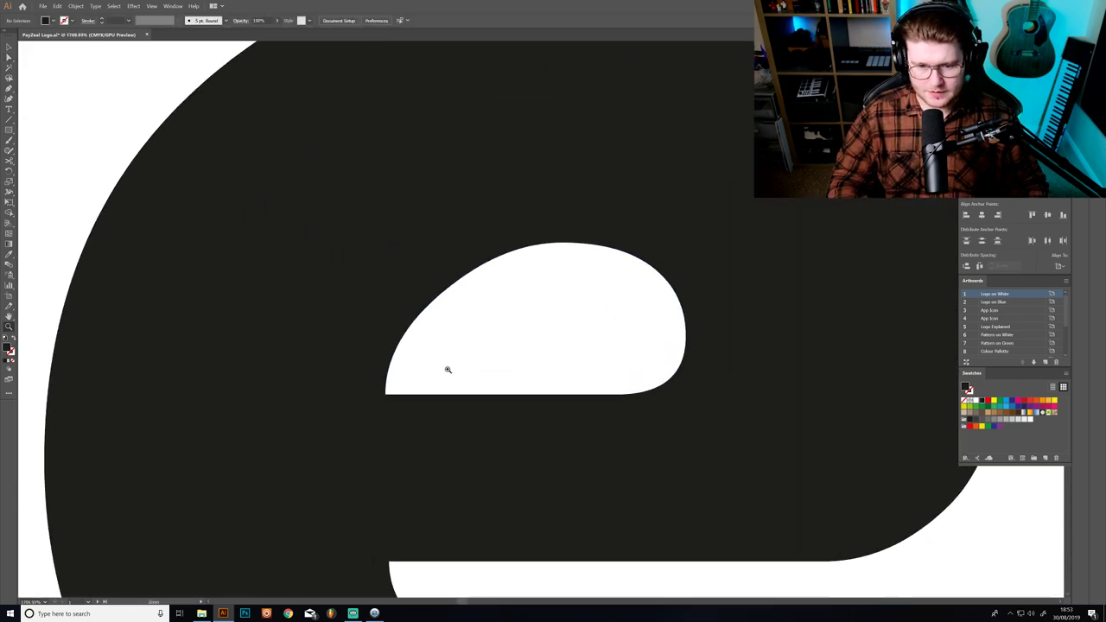
pyautogui.press('a')
pyautogui.click(474, 280)
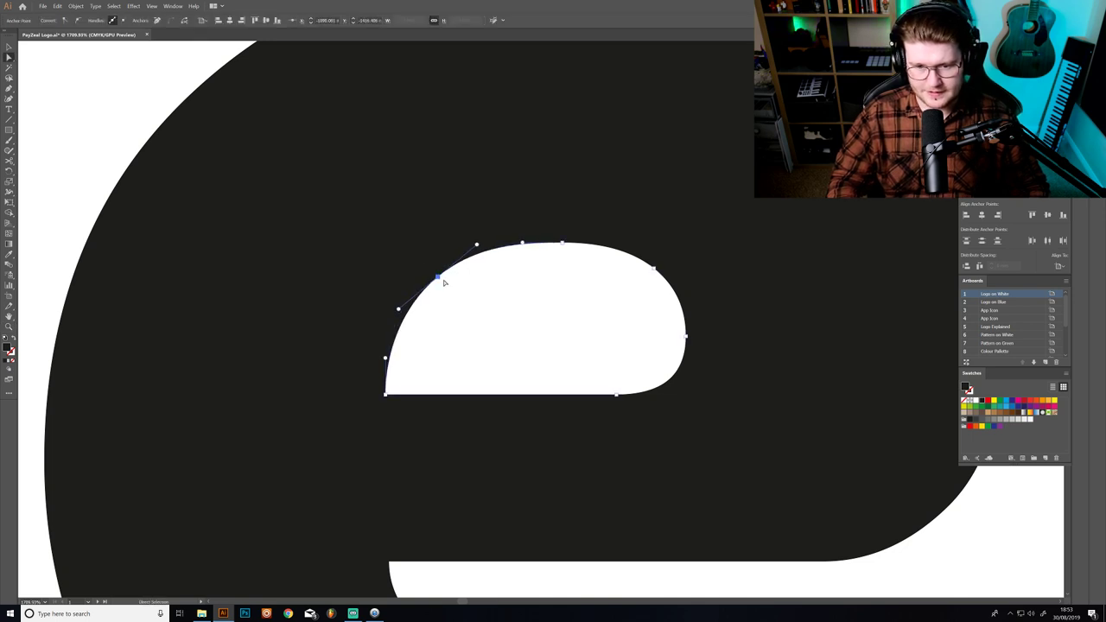
pyautogui.click(622, 285)
pyautogui.click(558, 243)
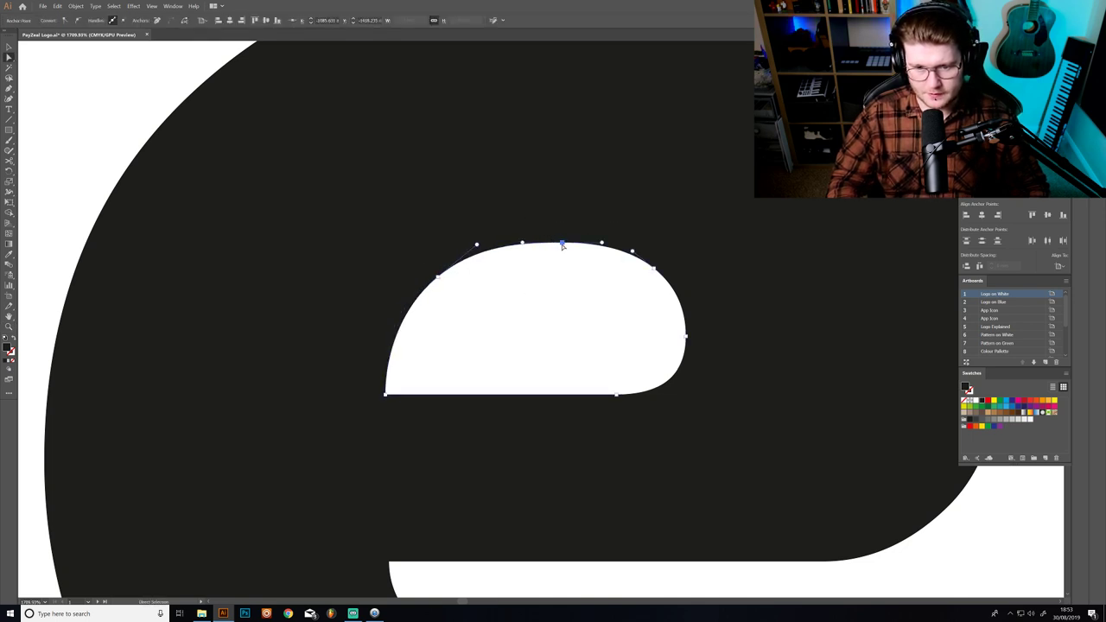
pyautogui.moveTo(562, 245)
pyautogui.mouseDown()
pyautogui.moveTo(553, 235)
pyautogui.moveTo(556, 247)
pyautogui.mouseUp()
pyautogui.click(631, 286)
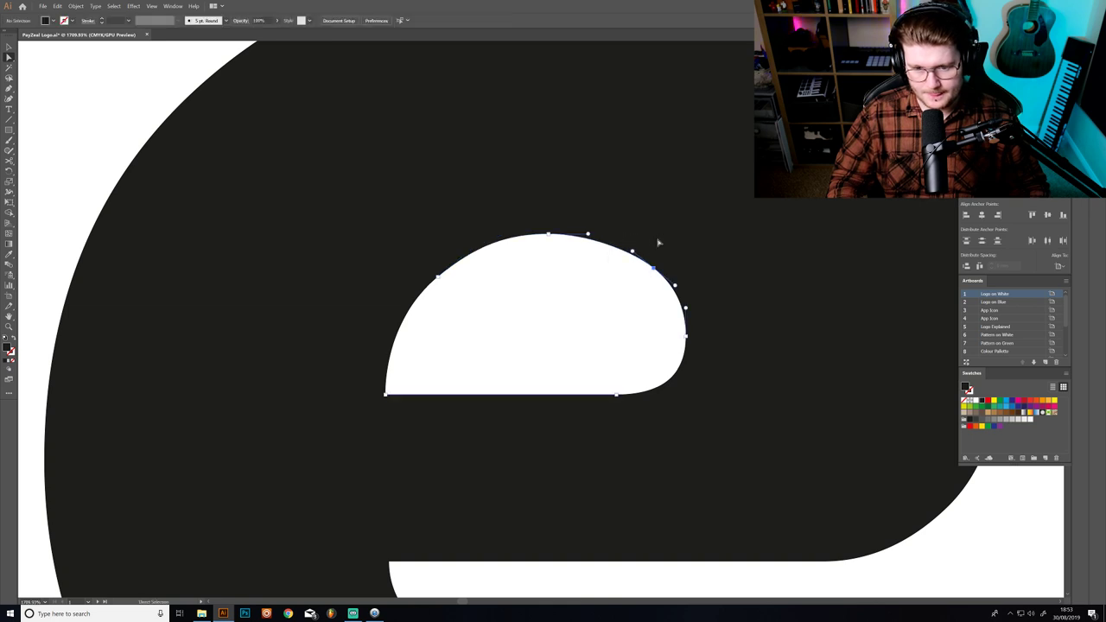
# - Inspect the counter's upper-left anchor and path, then zoom out to the whole logo
pyautogui.click(450, 276)
pyautogui.hotkey('ctrl', '0')
pyautogui.click(452, 284)
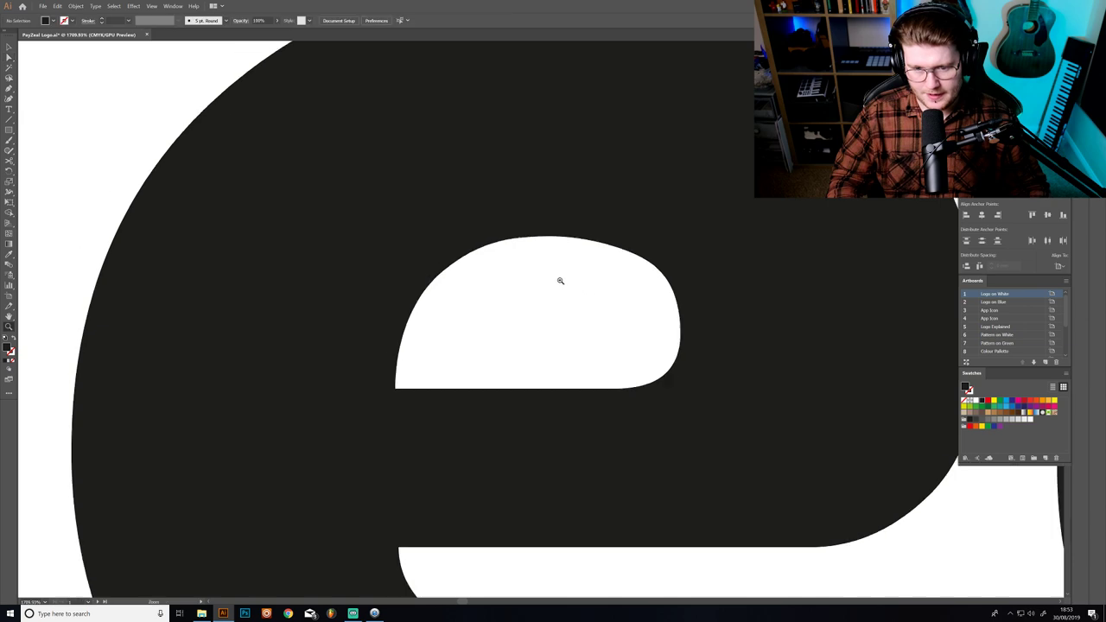
pyautogui.scroll(3, 393, 283)
pyautogui.moveTo(394, 283); pyautogui.dragTo(573, 267)
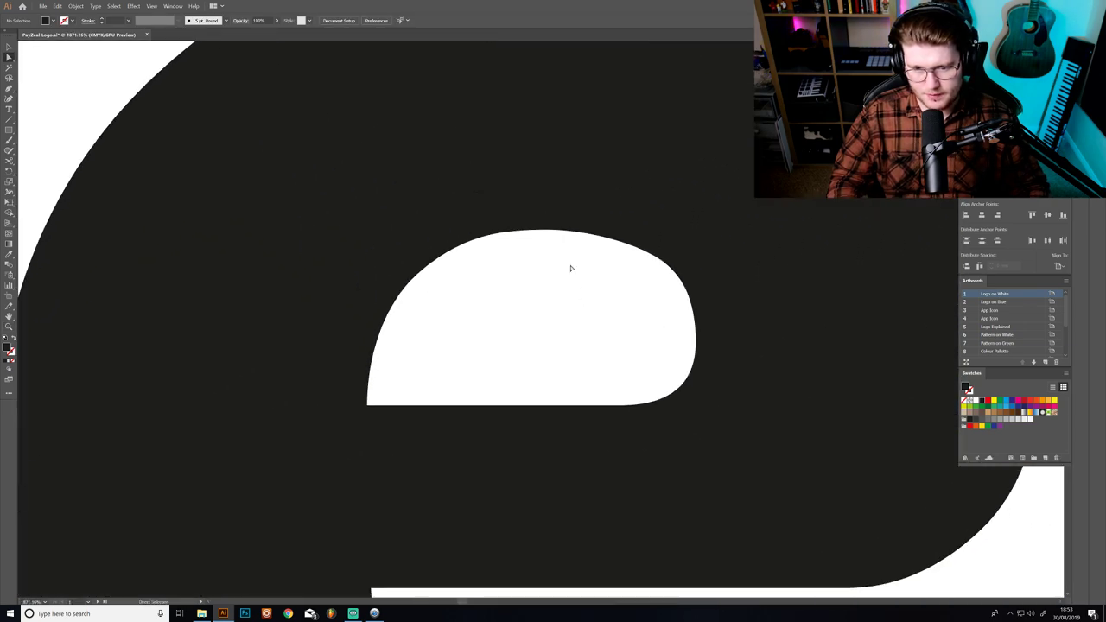
pyautogui.click(581, 235)
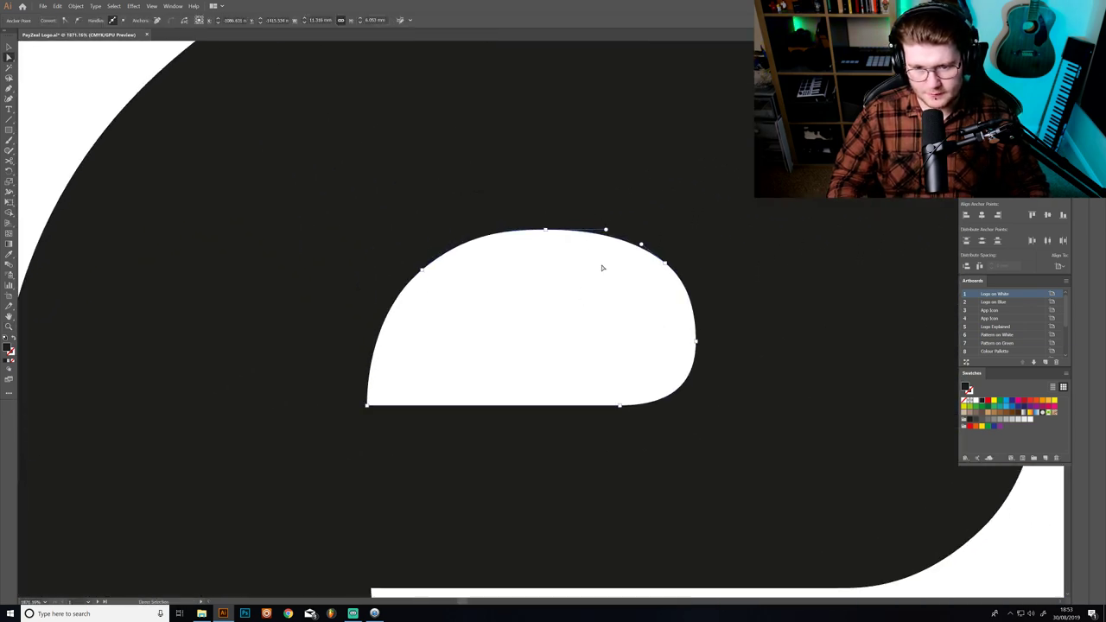
pyautogui.click(602, 267)
pyautogui.hotkey('ctrl', '0')
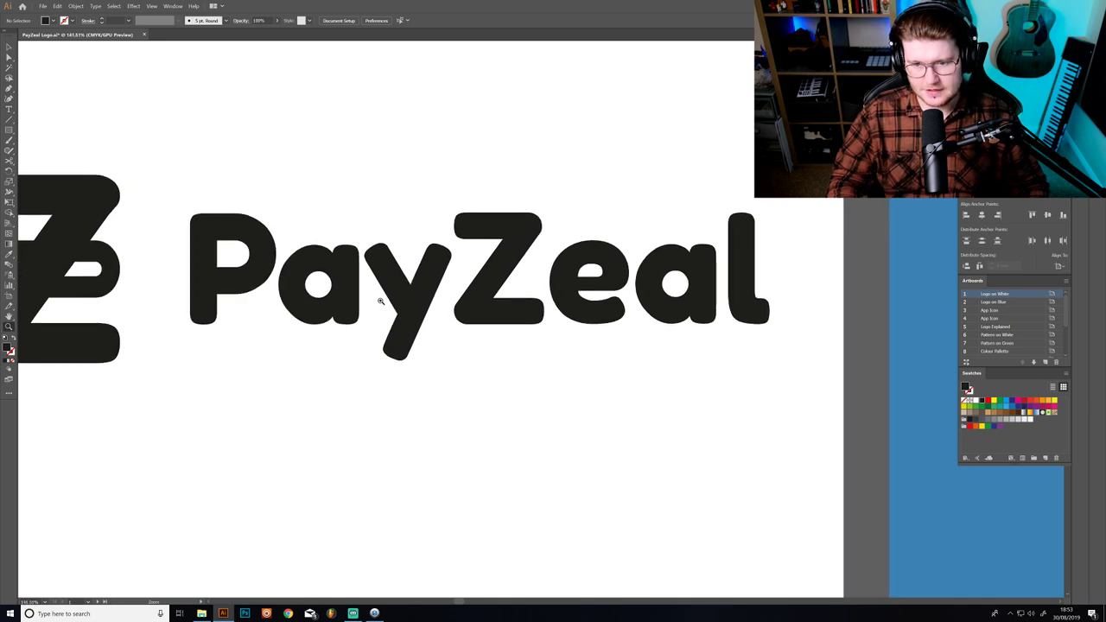
pyautogui.scroll(5, 454, 296)
pyautogui.moveTo(468, 308); pyautogui.dragTo(544, 306)
pyautogui.press('v')
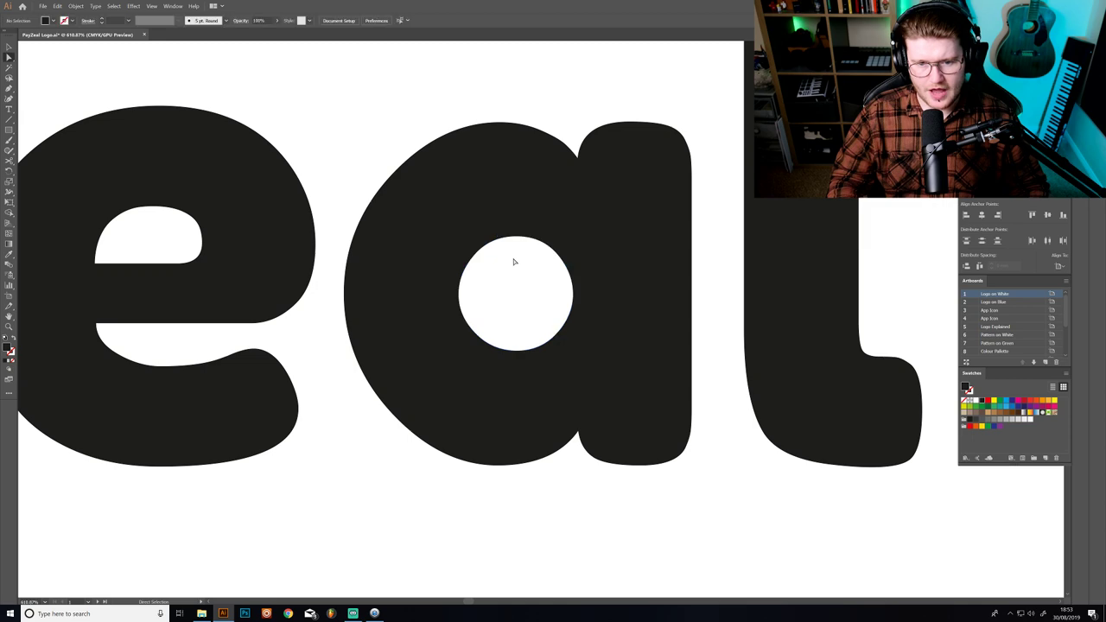
pyautogui.moveTo(513, 259); pyautogui.dragTo(584, 342)
pyautogui.hotkey('ctrl', 'z')
pyautogui.scroll(-10, 536, 299)
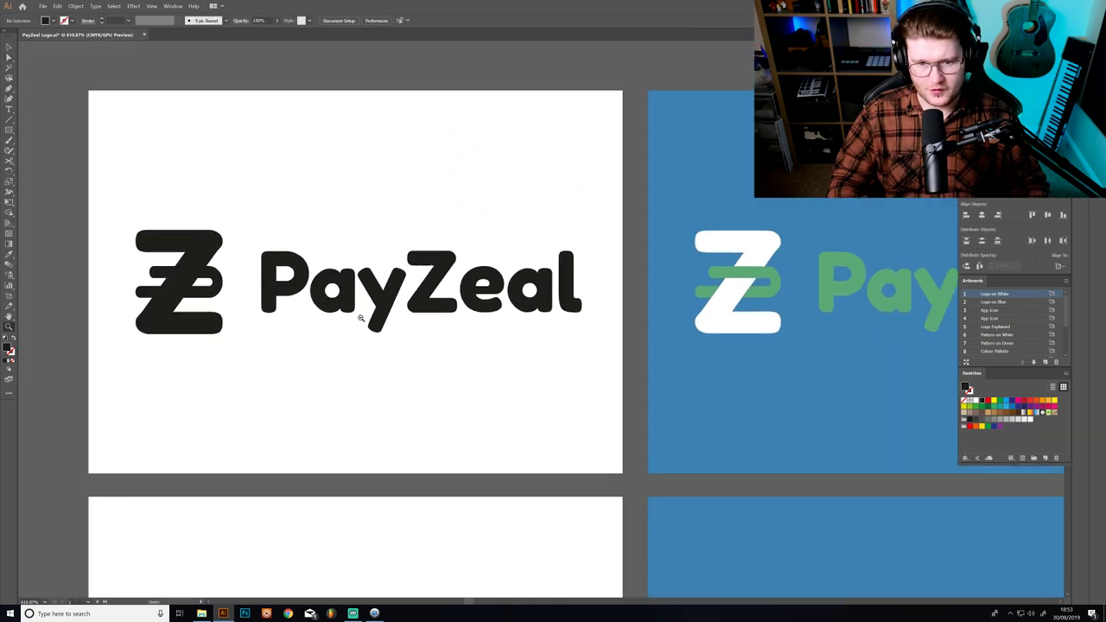
pyautogui.scroll(3, 286, 314)
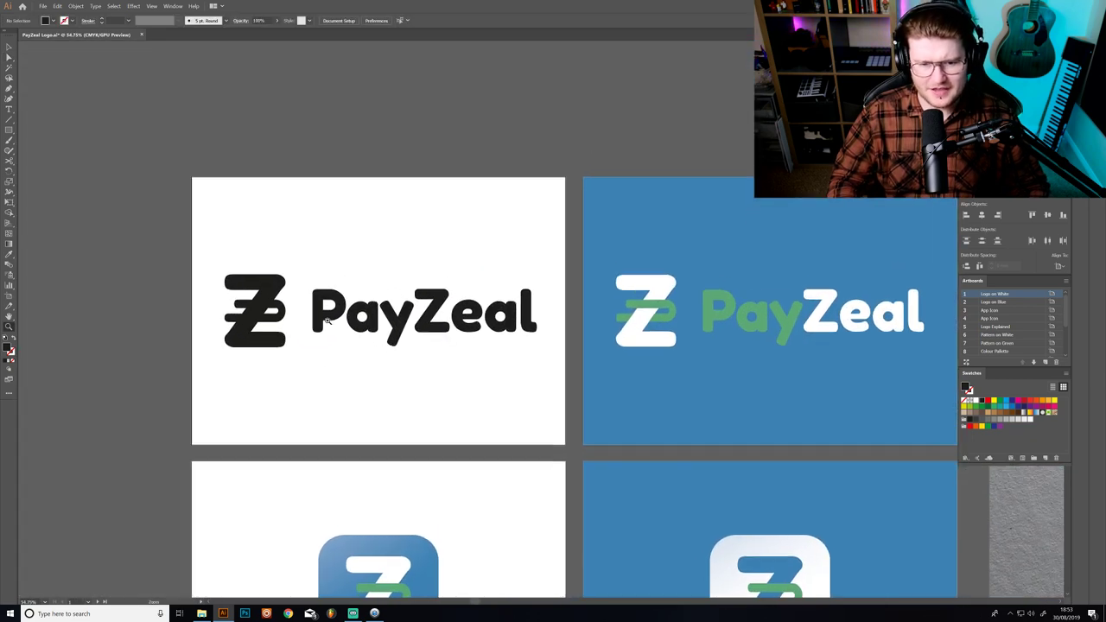
pyautogui.scroll(1, 341, 317)
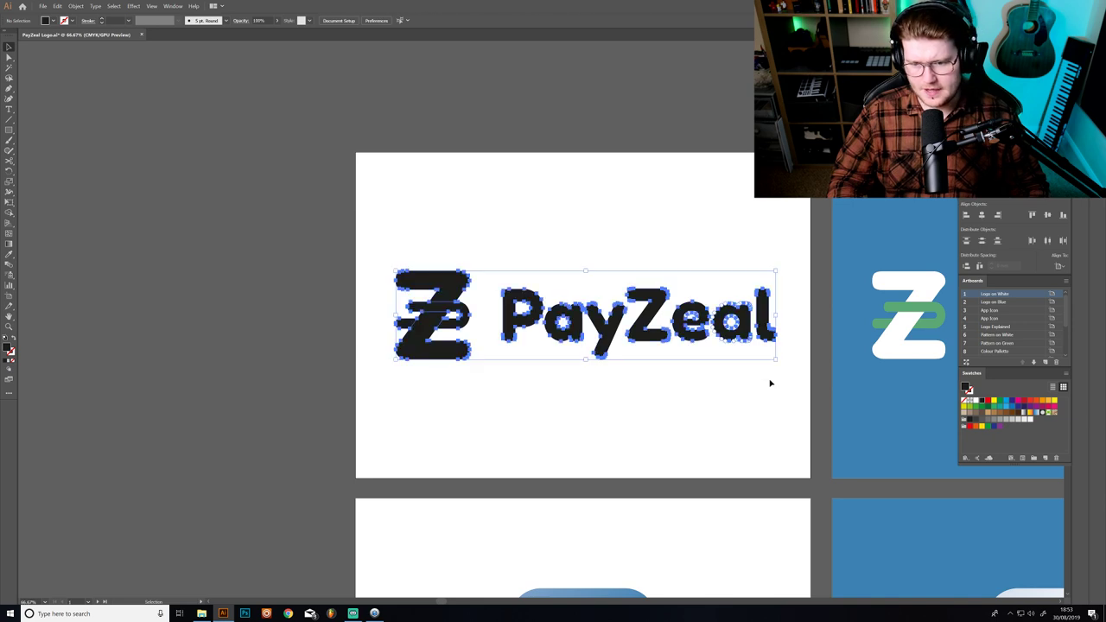
pyautogui.scroll(-5, 622, 388)
pyautogui.moveTo(641, 349); pyautogui.dragTo(448, 379)
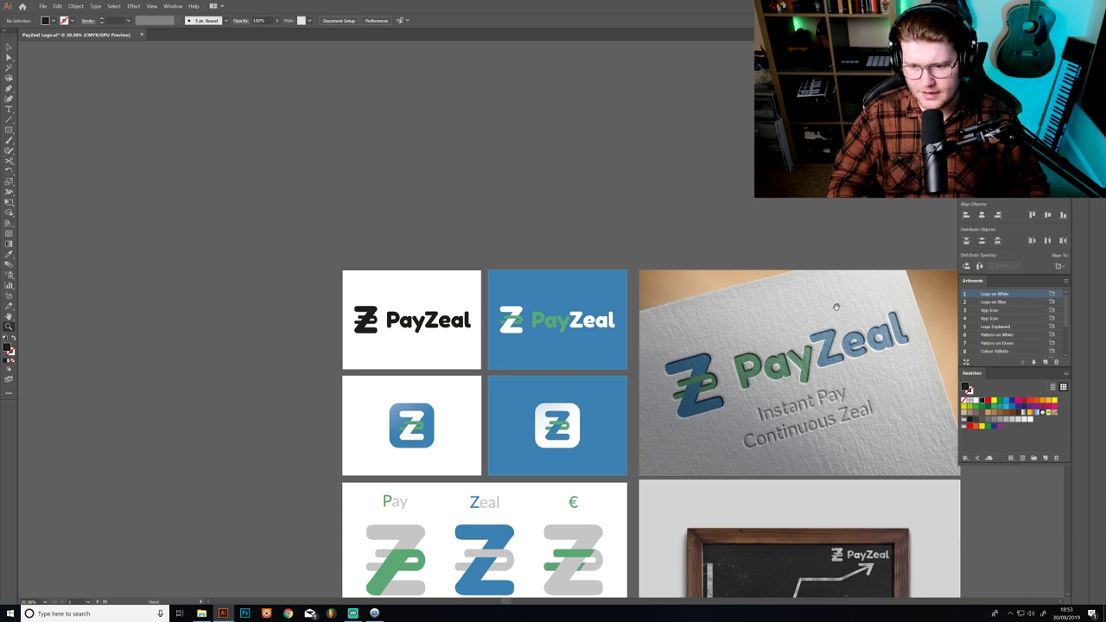
pyautogui.scroll(5, 835, 307)
pyautogui.scroll(-8, 427, 339)
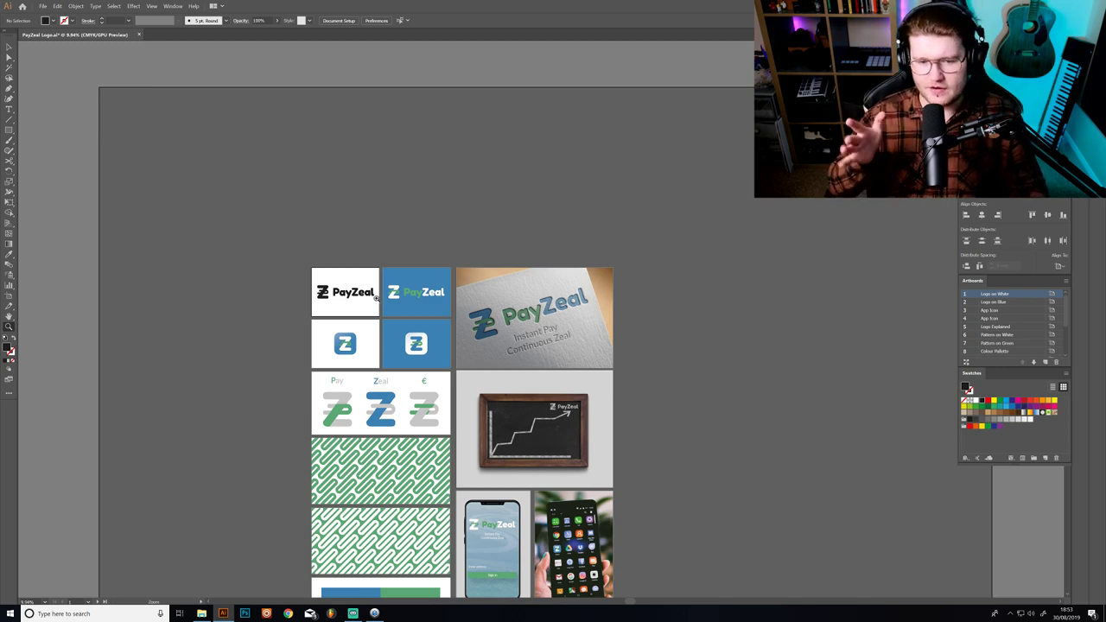
pyautogui.moveTo(370, 296); pyautogui.dragTo(596, 355)
pyautogui.moveTo(291, 310); pyautogui.dragTo(199, 338)
pyautogui.moveTo(529, 370); pyautogui.dragTo(410, 365)
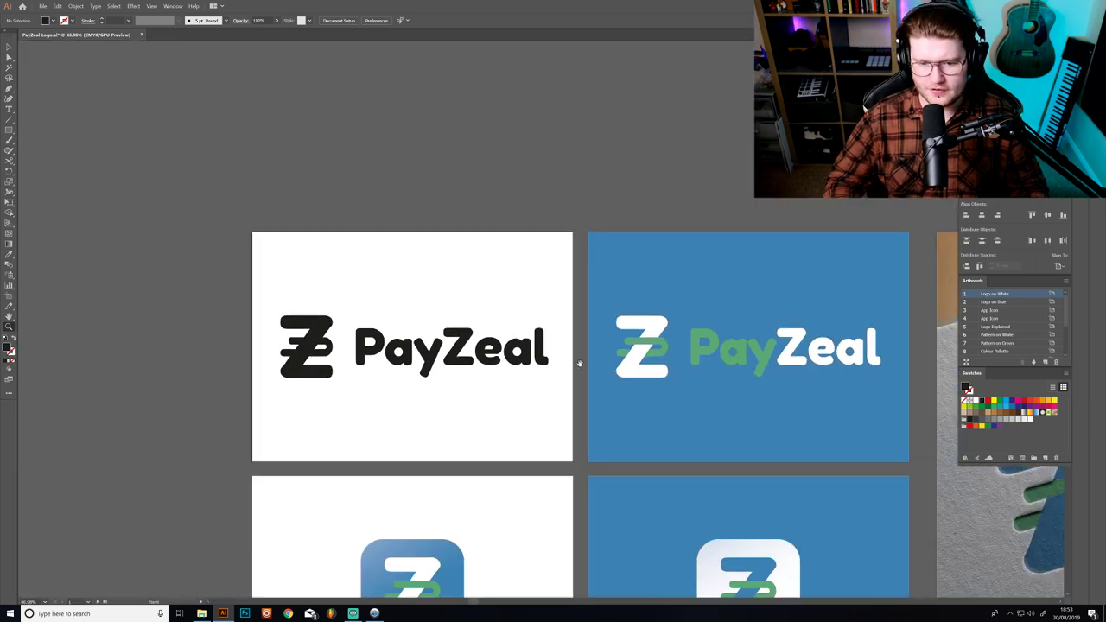
pyautogui.moveTo(514, 361); pyautogui.dragTo(327, 358)
pyautogui.moveTo(553, 376); pyautogui.dragTo(519, 378)
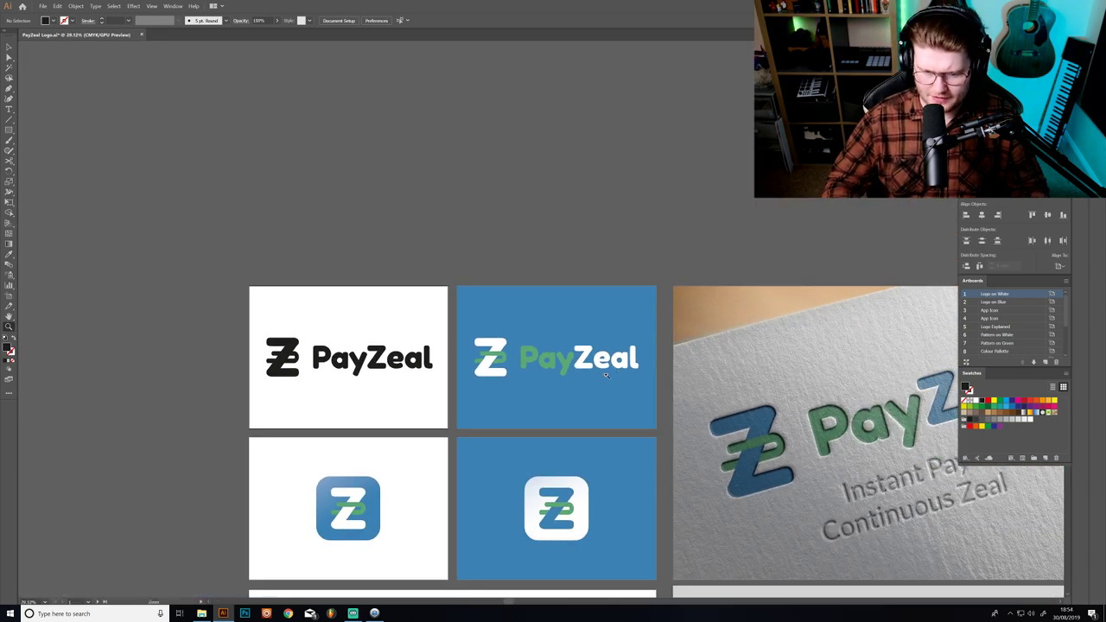
# - Fit the Logo on Blue artboard and ungroup the logo and its wordmark into separate letters
pyautogui.hotkey('ctrl', '0')
pyautogui.press('v')
pyautogui.click(566, 305)
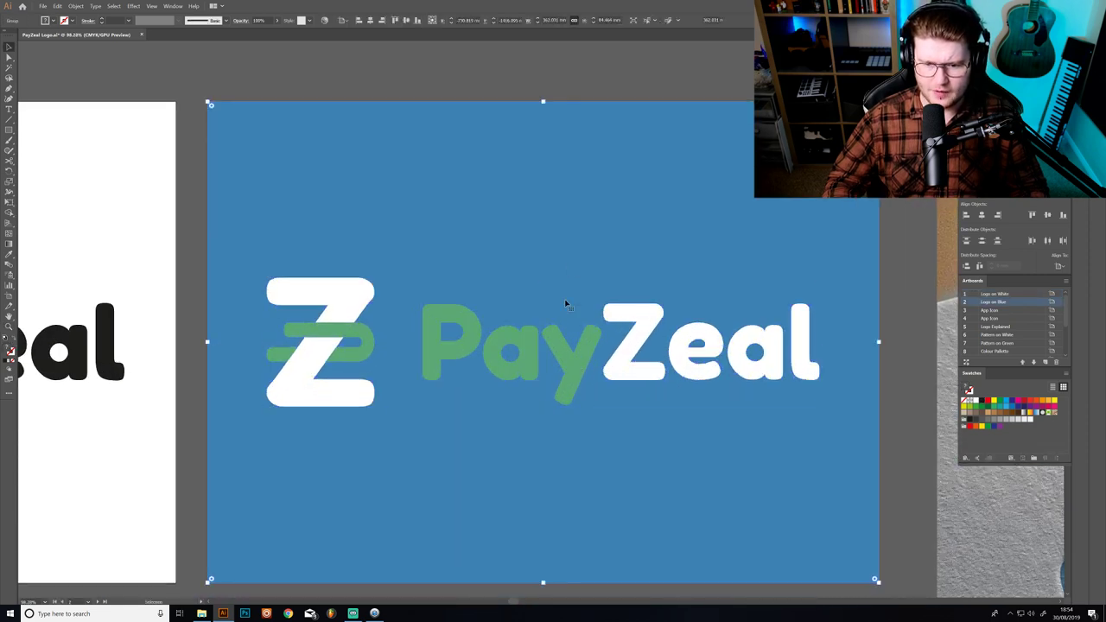
pyautogui.rightClick(579, 358)
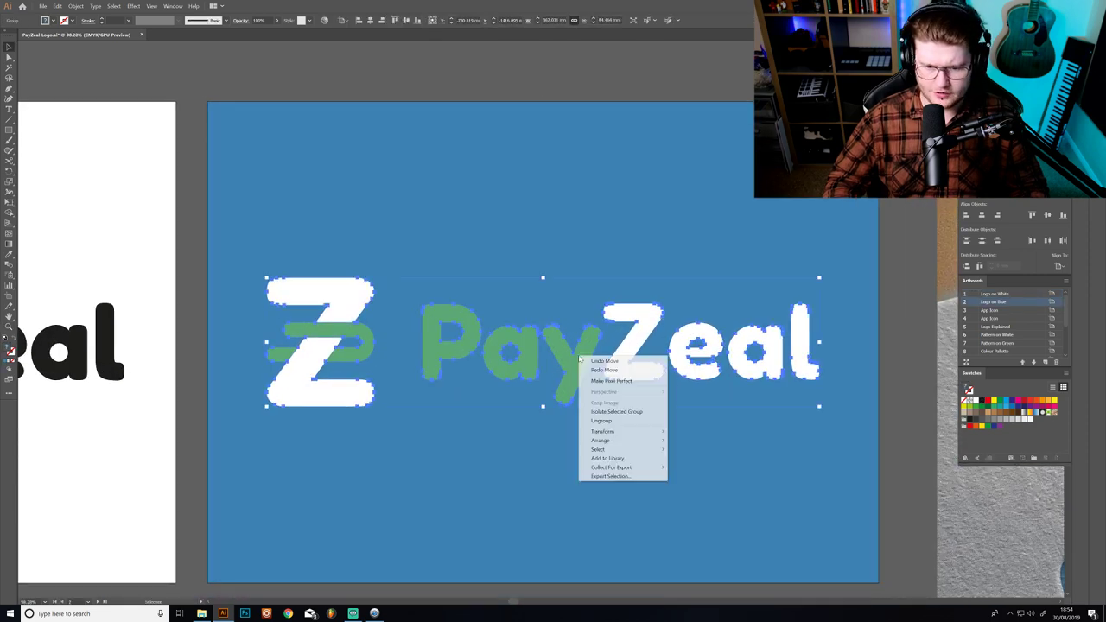
pyautogui.click(613, 421)
pyautogui.click(549, 376)
pyautogui.rightClick(540, 370)
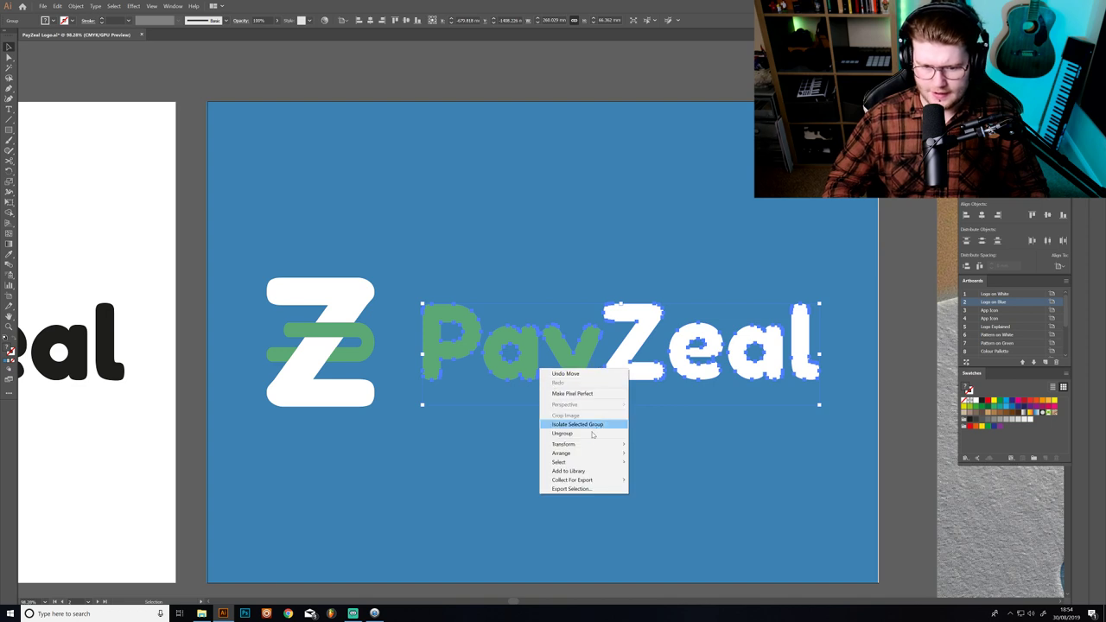
pyautogui.click(593, 434)
# - Give the 'a' and 'y' of Pay a yellow fill
pyautogui.click(518, 367)
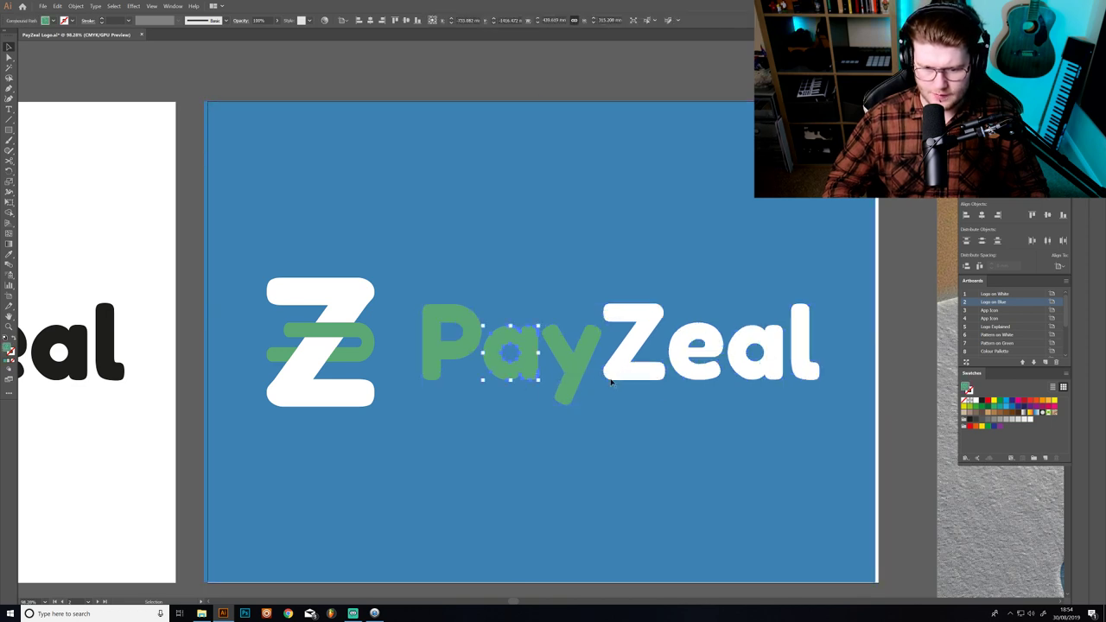
pyautogui.keyDown('shift'); pyautogui.click(560, 343); pyautogui.keyUp('shift')
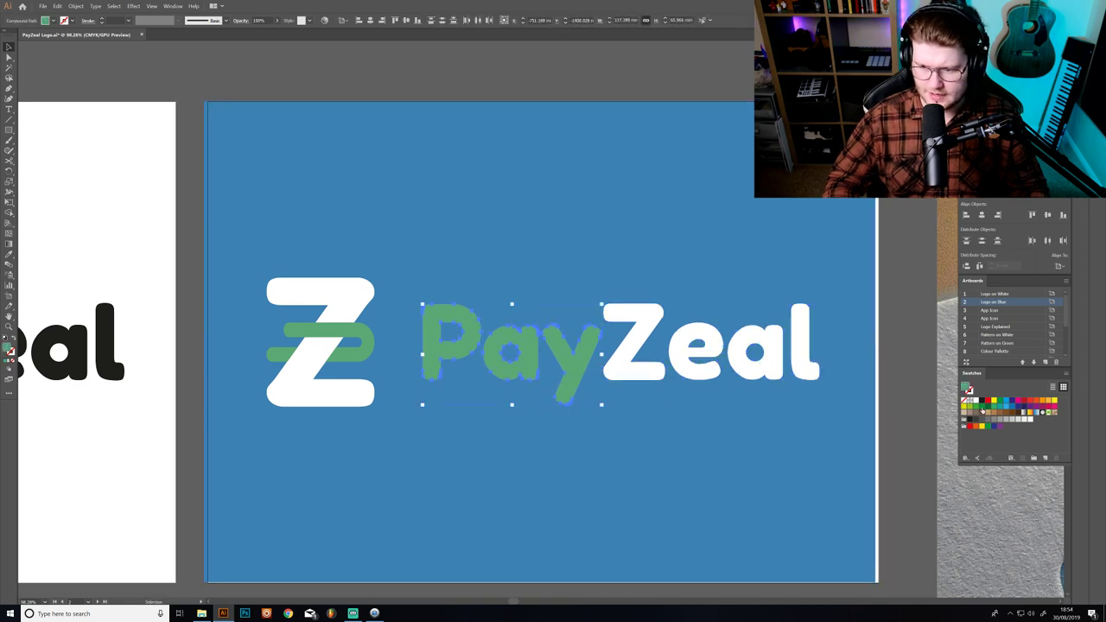
pyautogui.click(1052, 411)
pyautogui.hotkey('ctrl', 'shift', 'a')
pyautogui.scroll(-5, 592, 391)
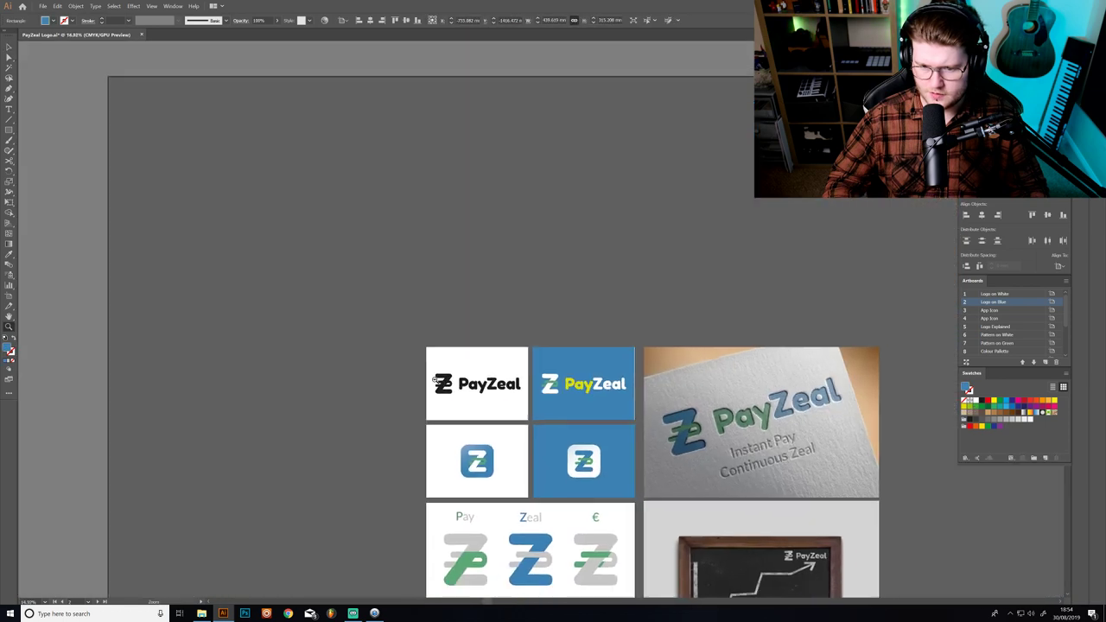
pyautogui.scroll(5, 591, 390)
pyautogui.scroll(3, 592, 390)
# - Reselect P, a and y, try a brighter yellow, then settle on white to match Zeal
pyautogui.click(558, 366)
pyautogui.keyDown('shift'); pyautogui.click(462, 331); pyautogui.keyUp('shift')
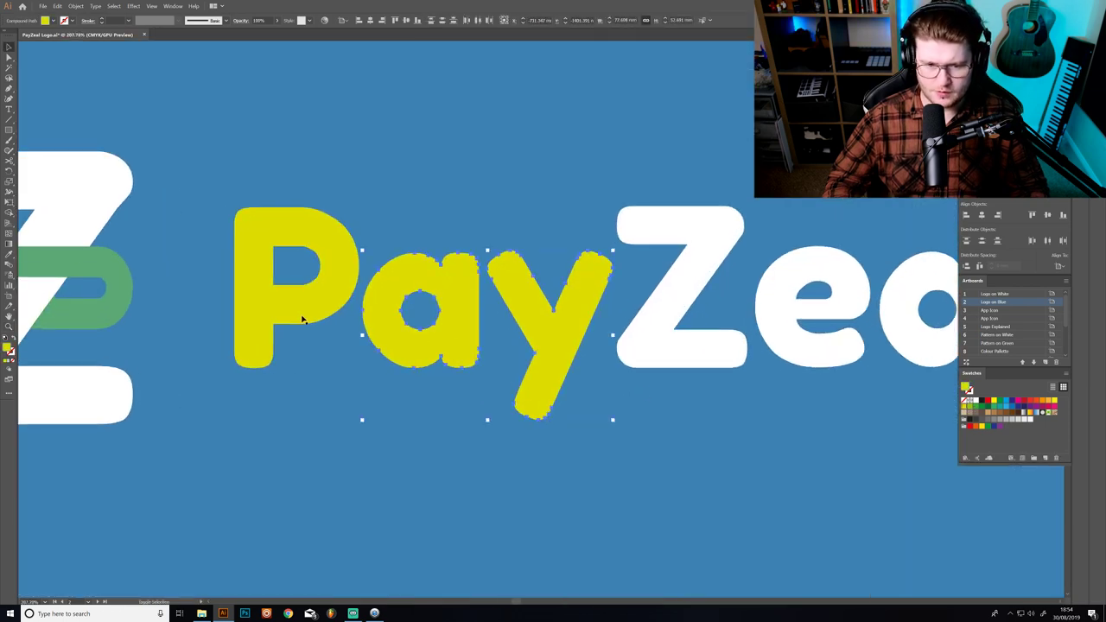
pyautogui.keyDown('shift'); pyautogui.click(301, 316); pyautogui.keyUp('shift')
pyautogui.click(1054, 403)
pyautogui.scroll(-5, 868, 326)
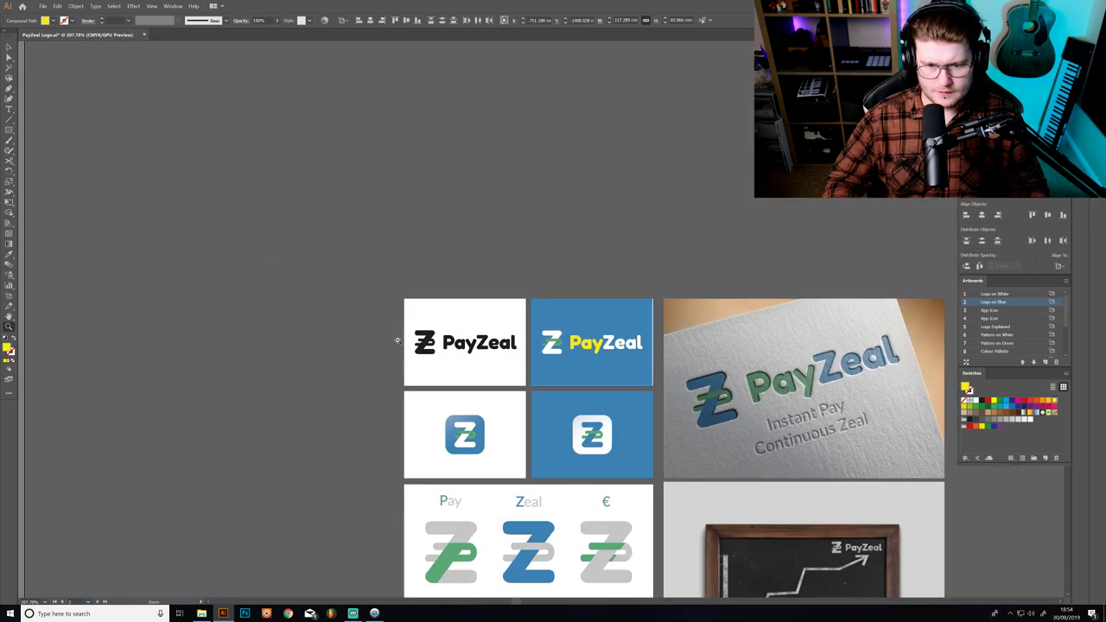
pyautogui.scroll(-3, 868, 325)
pyautogui.scroll(10, 767, 371)
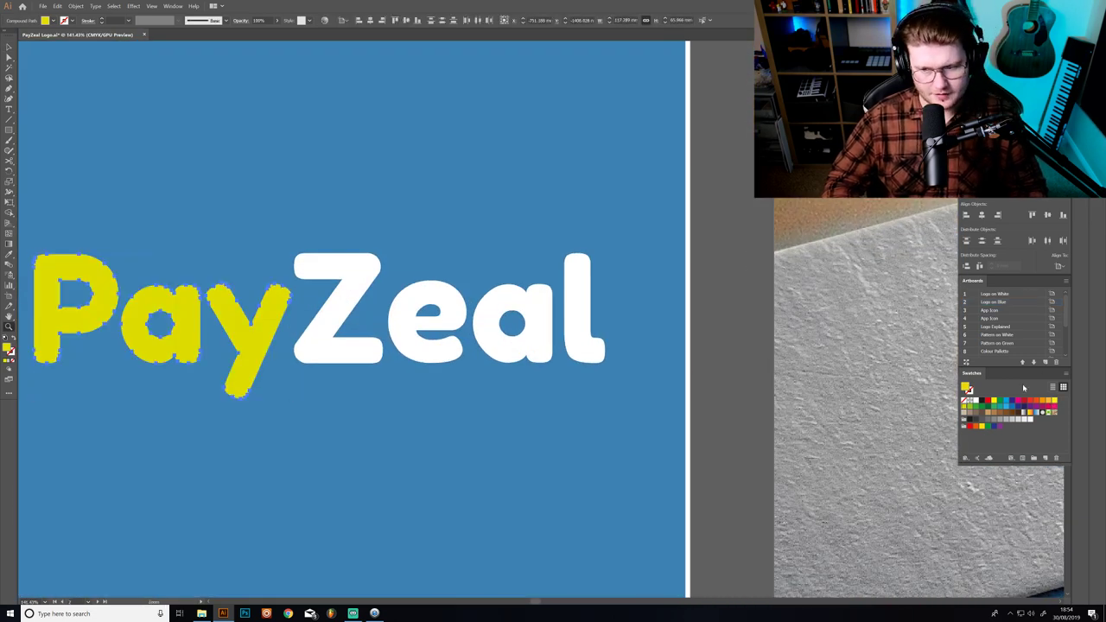
pyautogui.click(1030, 419)
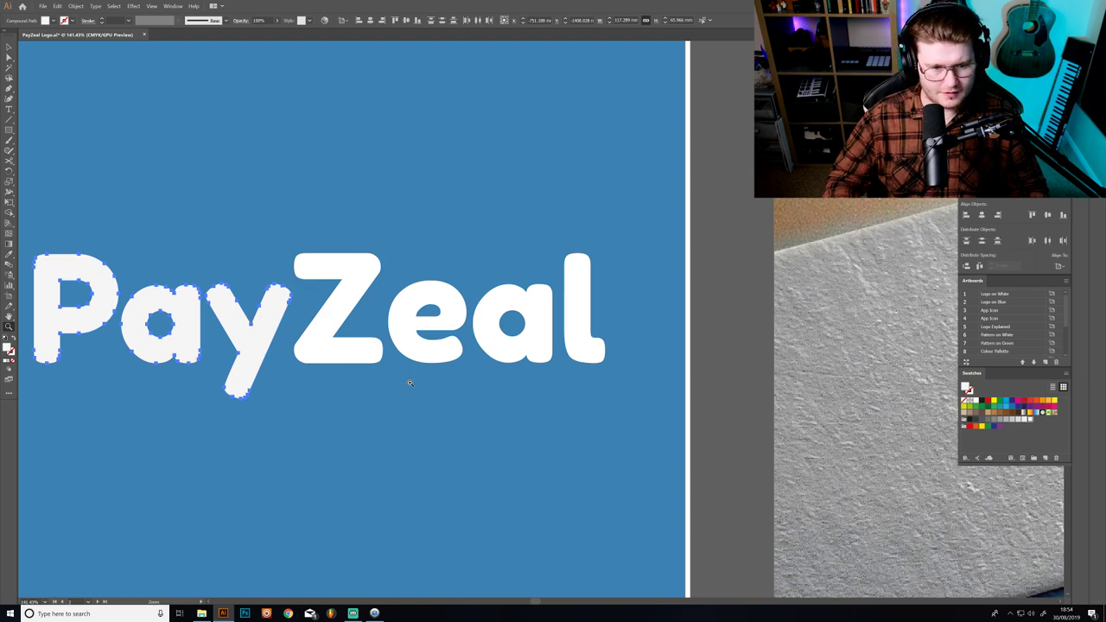
pyautogui.scroll(-6, 409, 383)
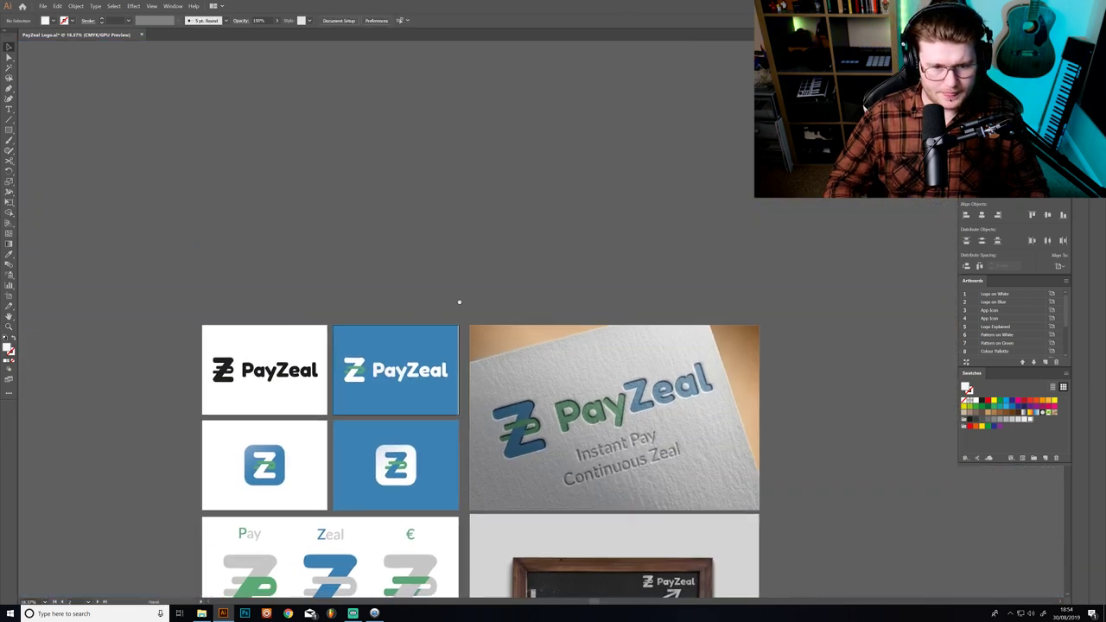
pyautogui.hscroll(-3, 458, 302)
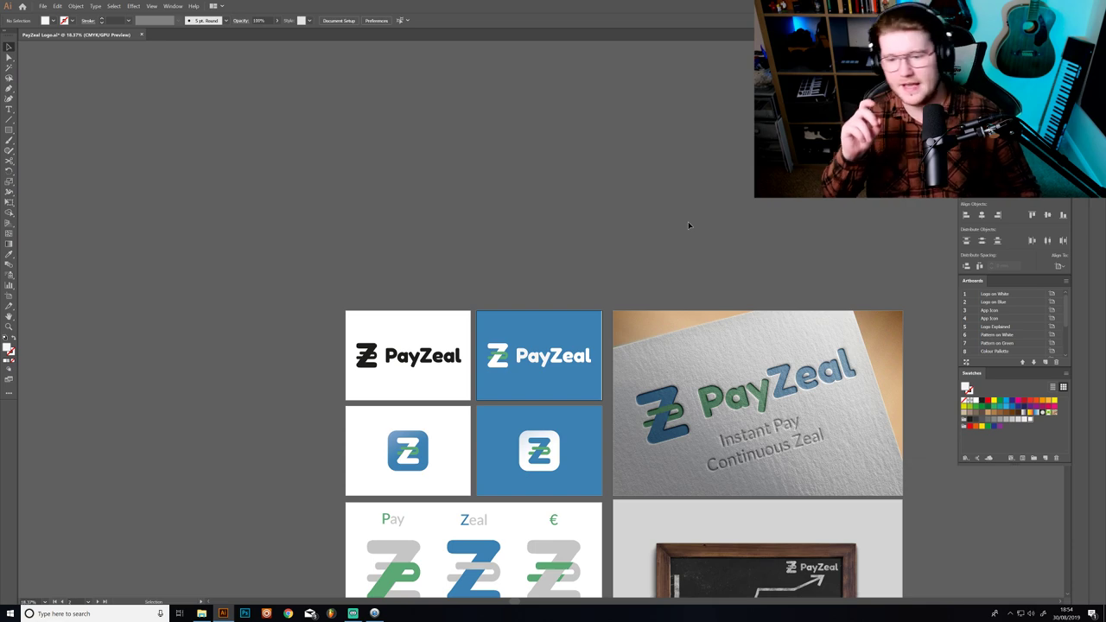
pyautogui.scroll(-5, 405, 312)
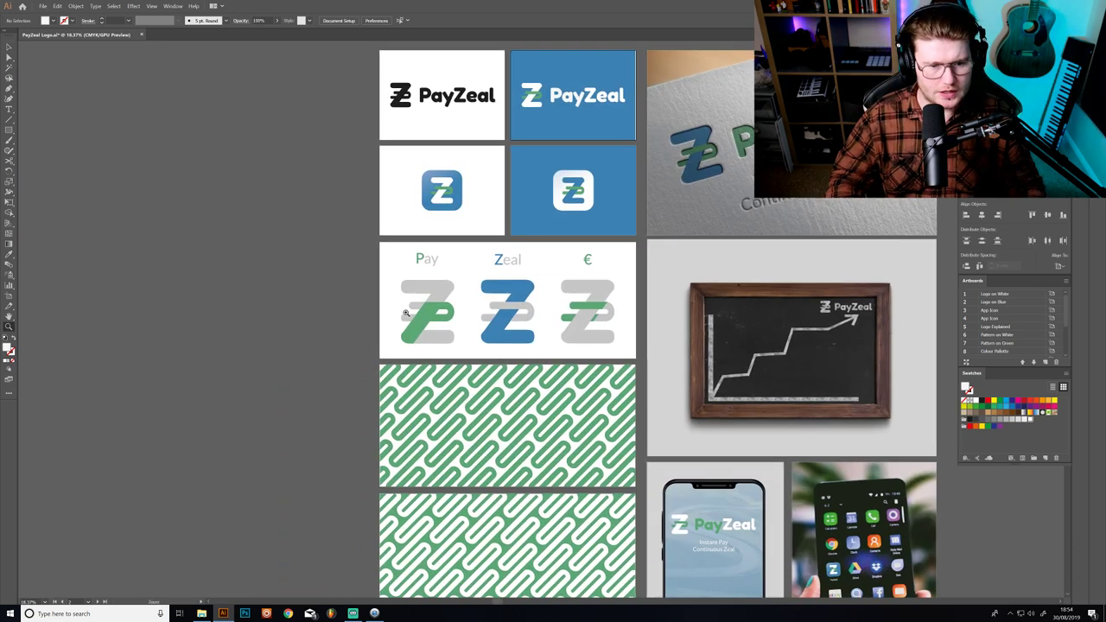
pyautogui.scroll(5, 406, 313)
pyautogui.hscroll(3, 591, 323)
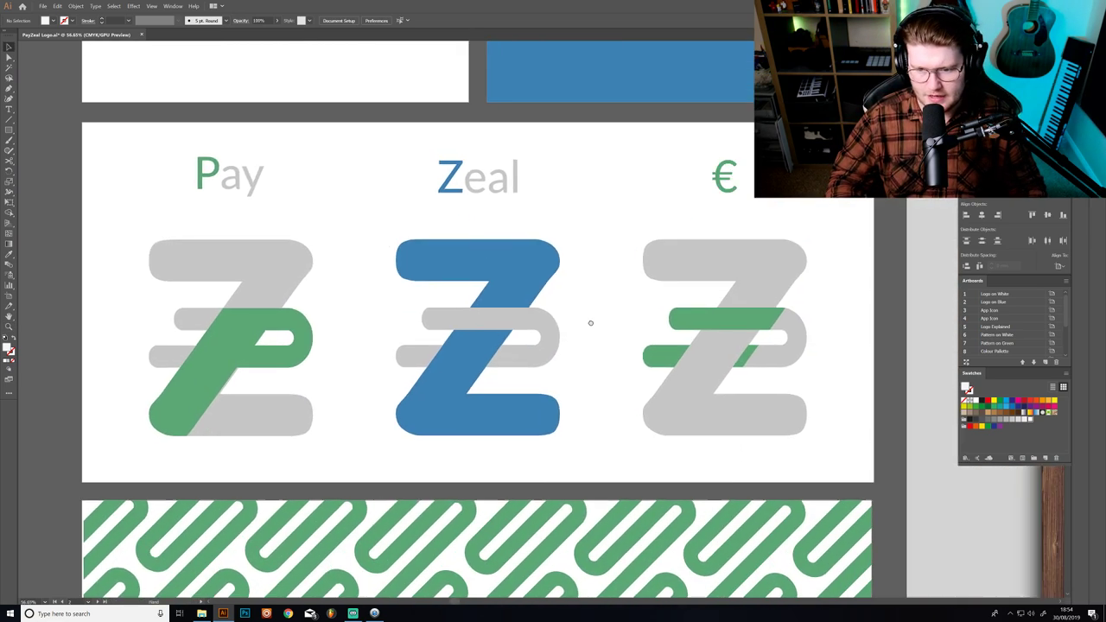
pyautogui.hscroll(1, 591, 323)
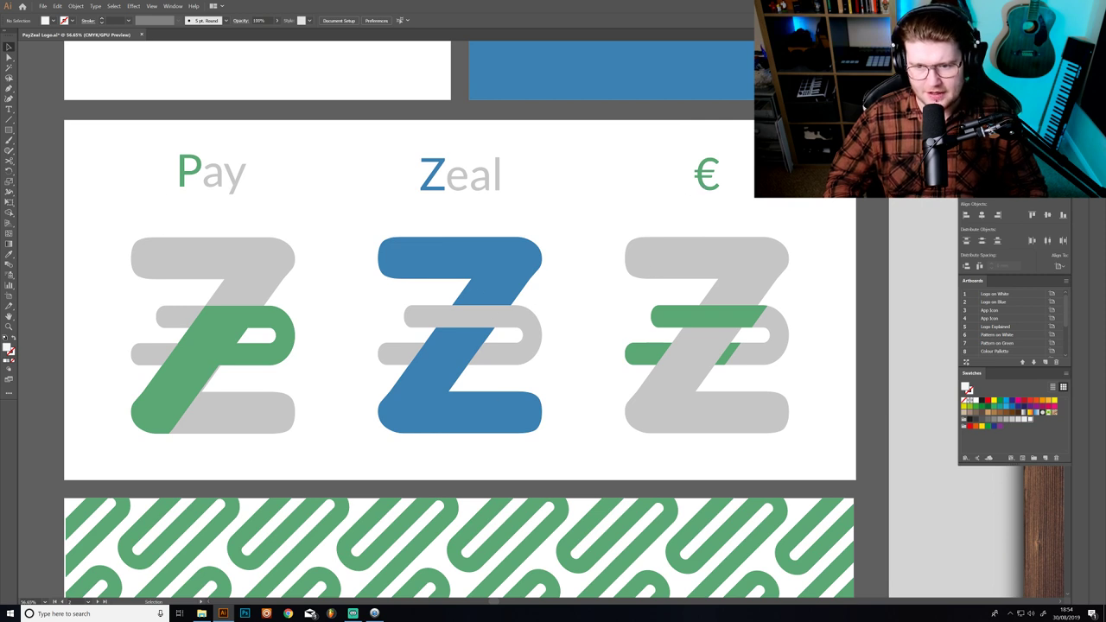
pyautogui.hscroll(5, 645, 274)
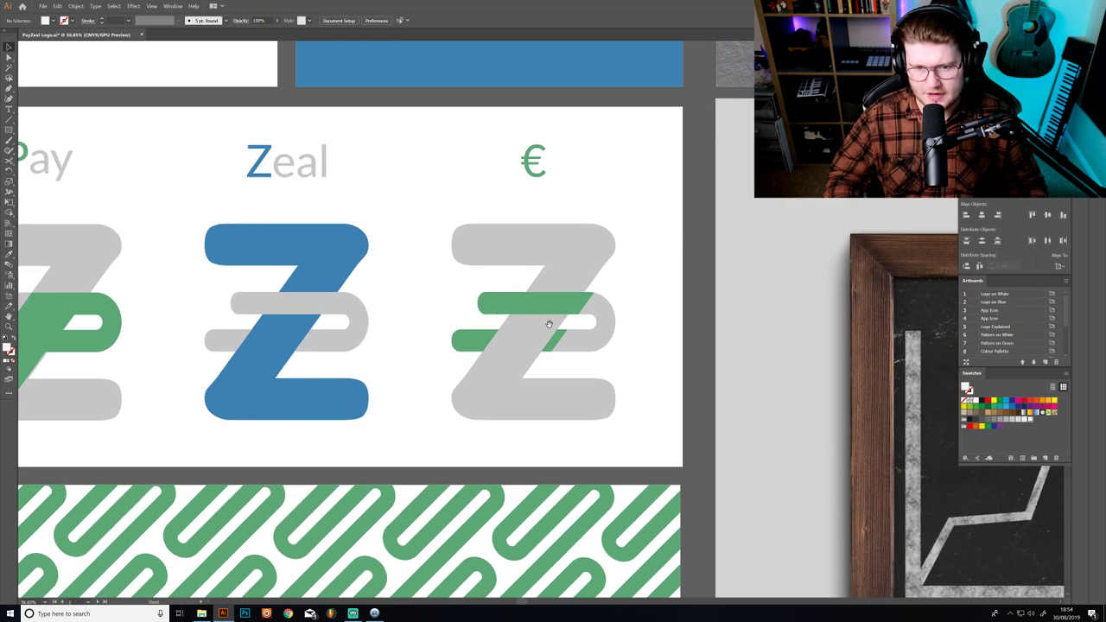
pyautogui.click(516, 188)
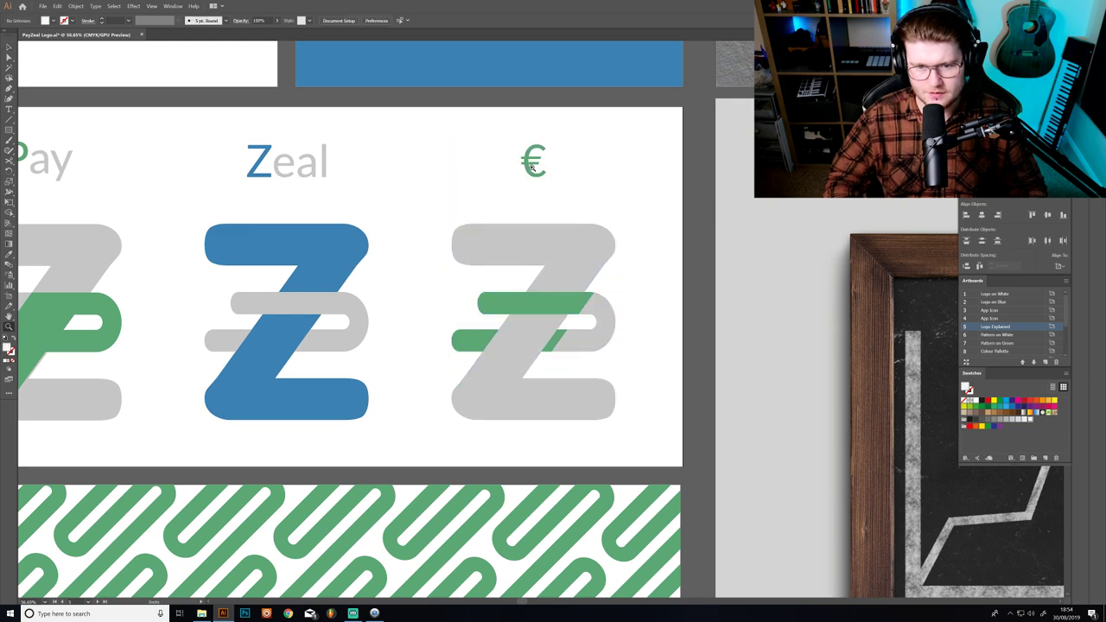
pyautogui.scroll(4, 561, 147)
pyautogui.click(632, 141)
pyautogui.scroll(-7, 565, 178)
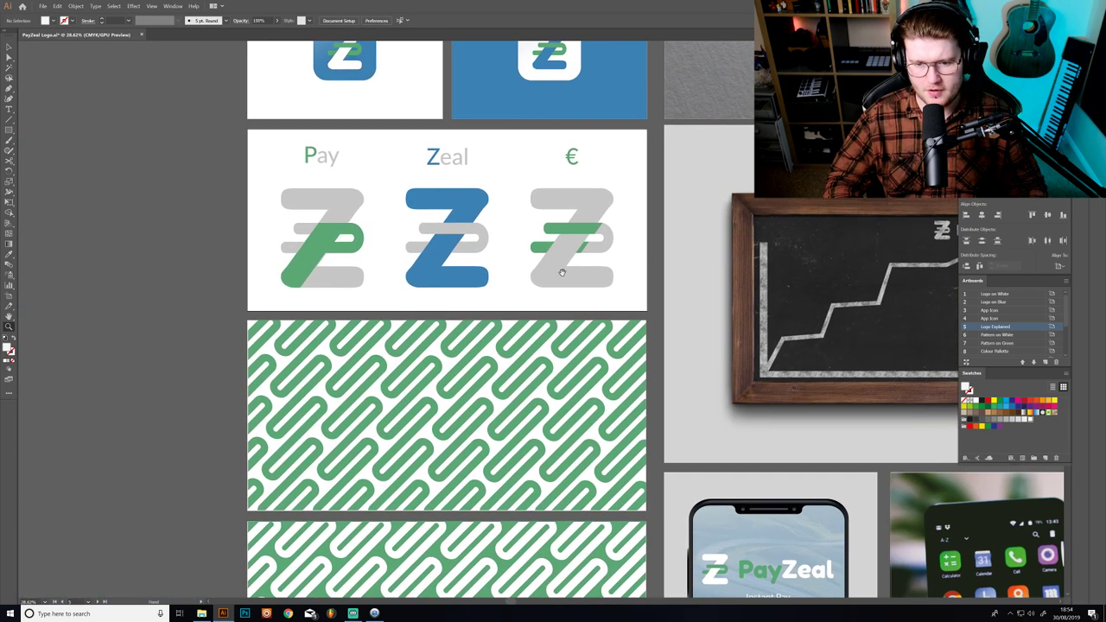
pyautogui.moveTo(562, 272); pyautogui.dragTo(568, 59)
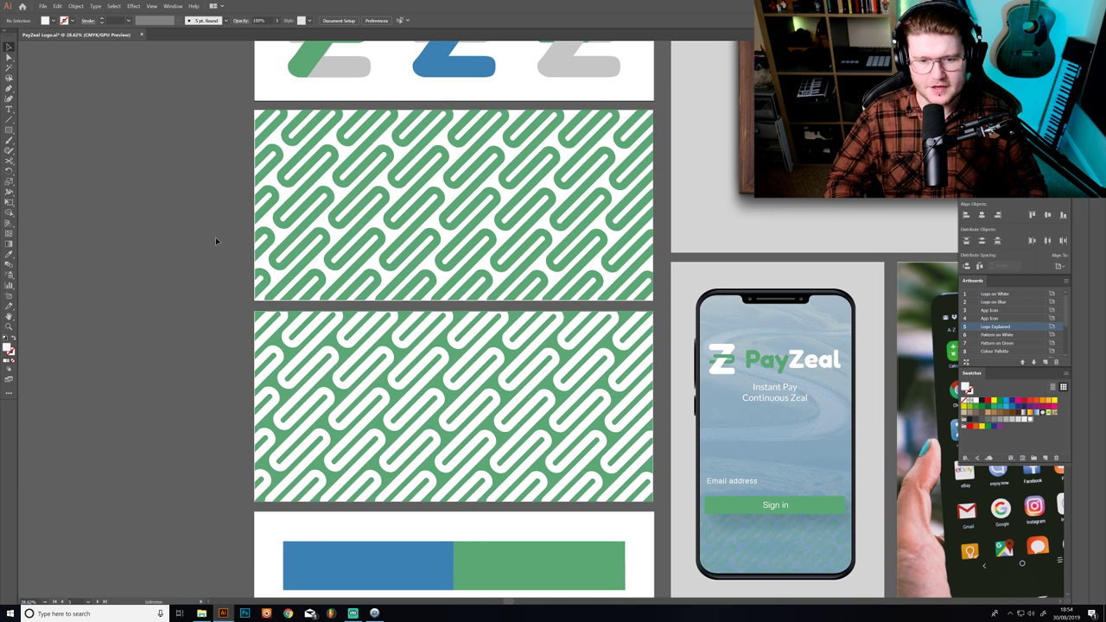
pyautogui.click(259, 206)
pyautogui.click(239, 206)
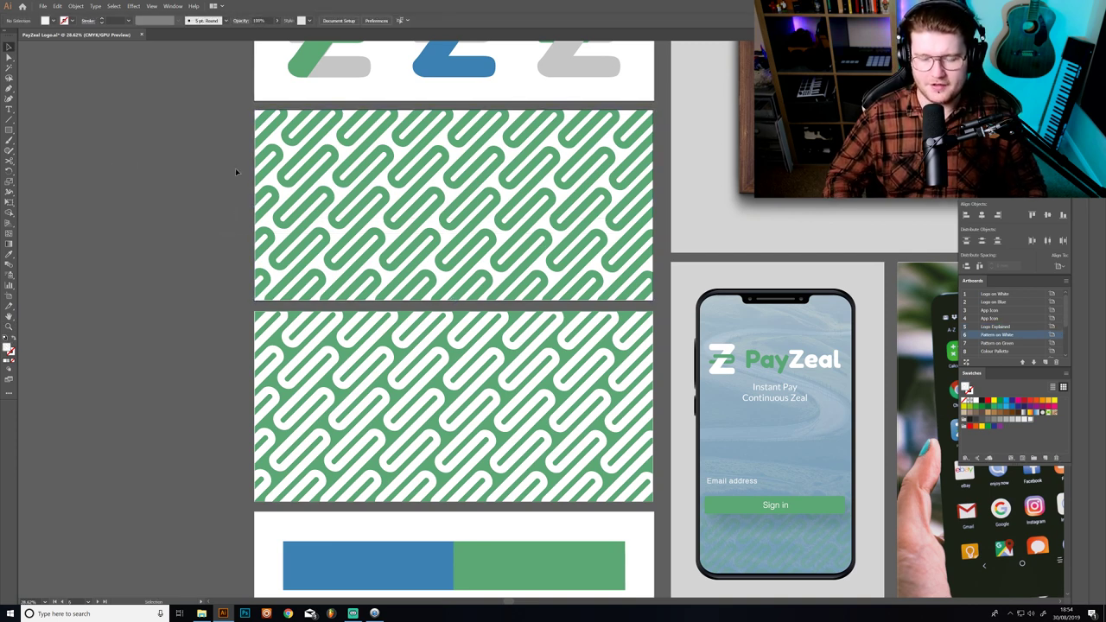
pyautogui.moveTo(235, 168); pyautogui.dragTo(191, 159)
pyautogui.moveTo(879, 158); pyautogui.dragTo(486, 366)
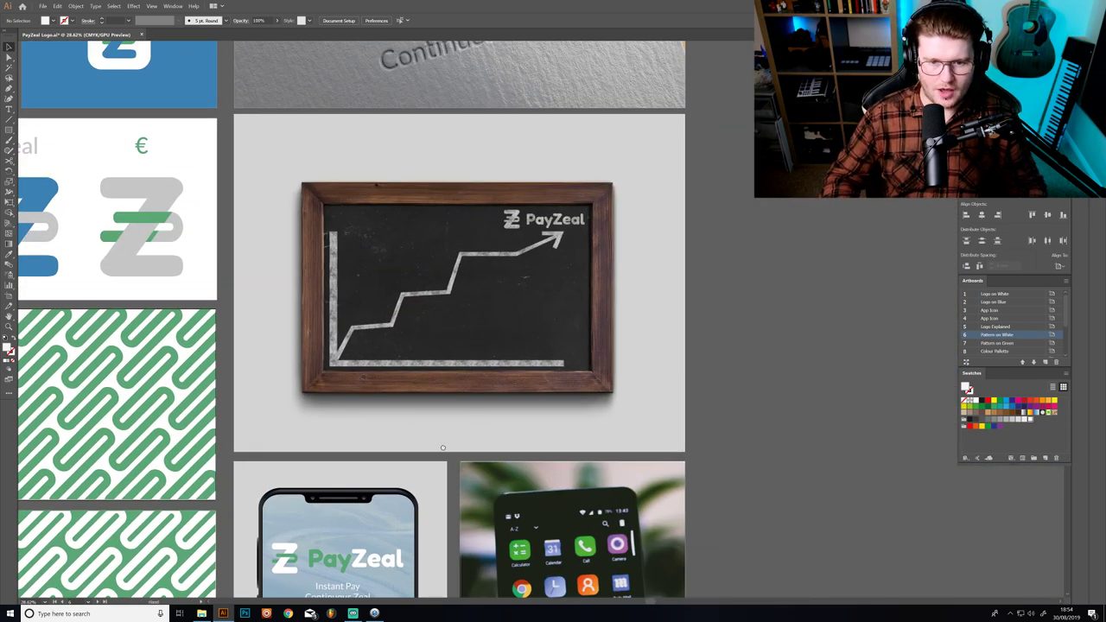
pyautogui.moveTo(442, 447); pyautogui.dragTo(418, 327)
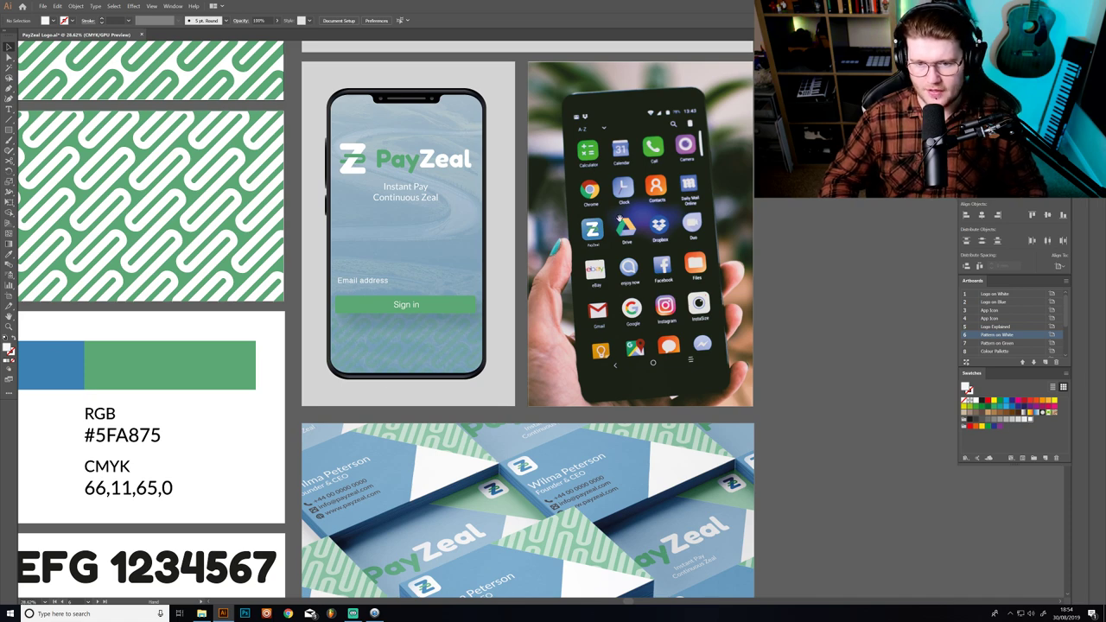
pyautogui.press('z')
pyautogui.moveTo(618, 219); pyautogui.dragTo(555, 282)
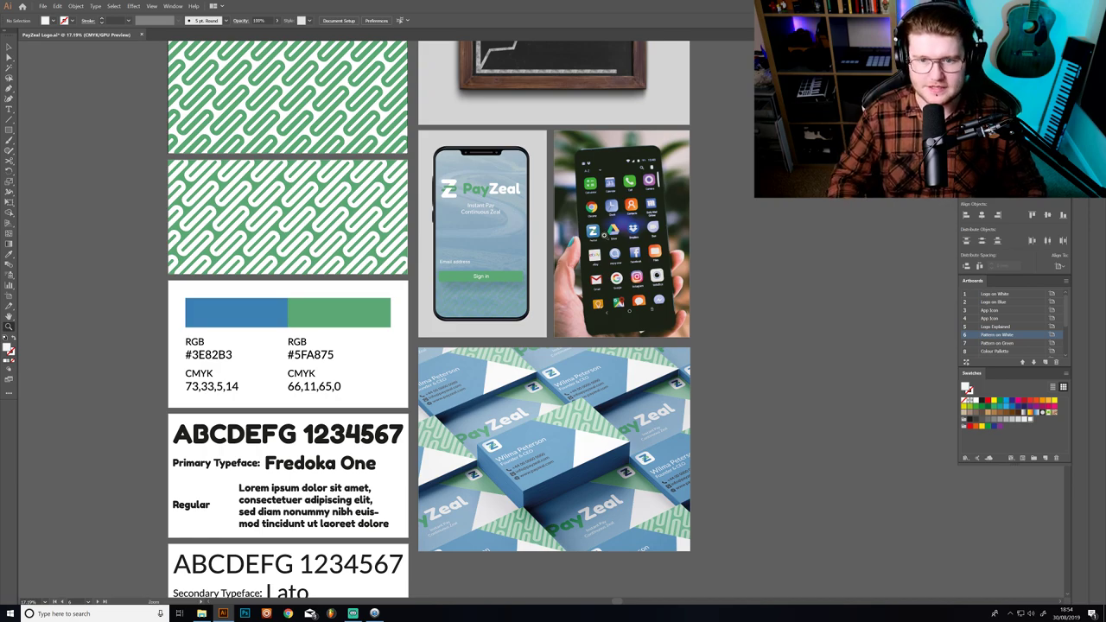
pyautogui.moveTo(605, 235); pyautogui.dragTo(713, 326)
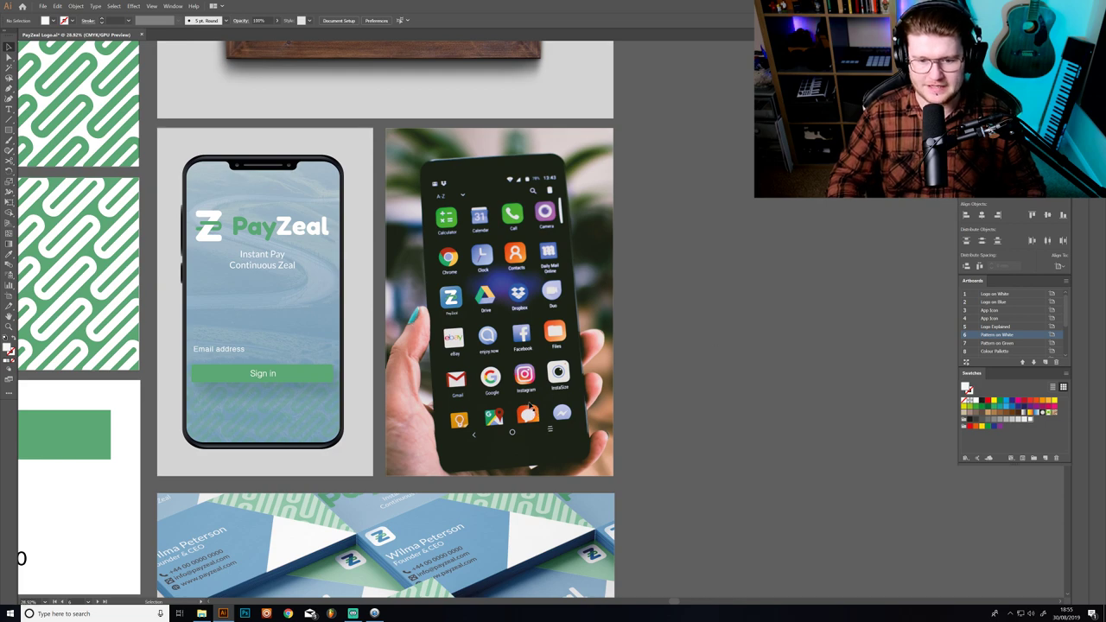
pyautogui.press('z')
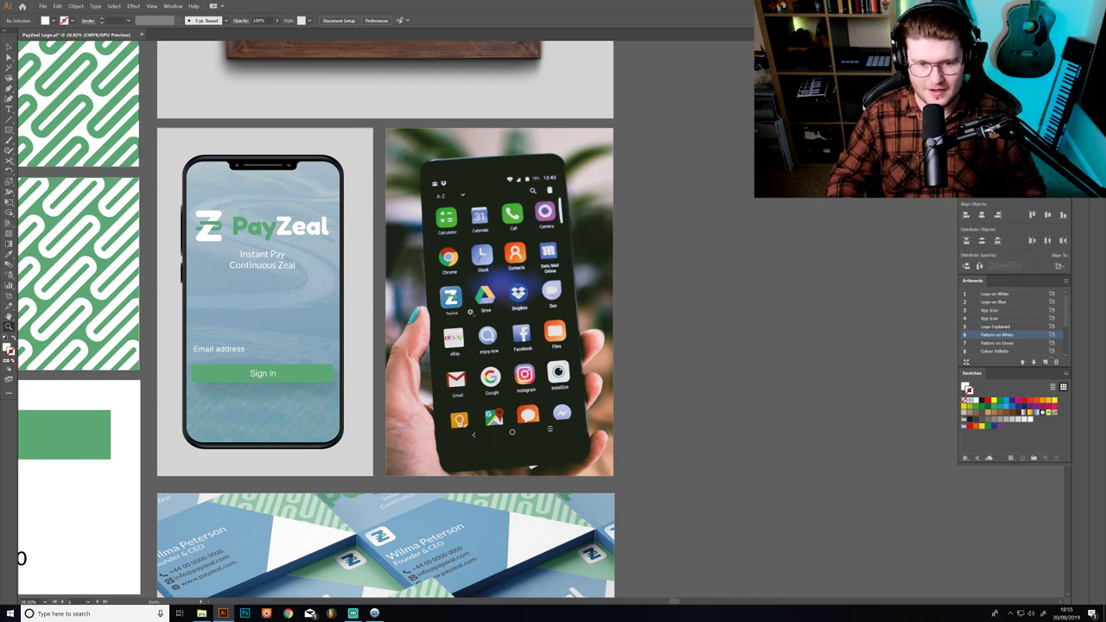
pyautogui.moveTo(468, 320); pyautogui.dragTo(576, 292)
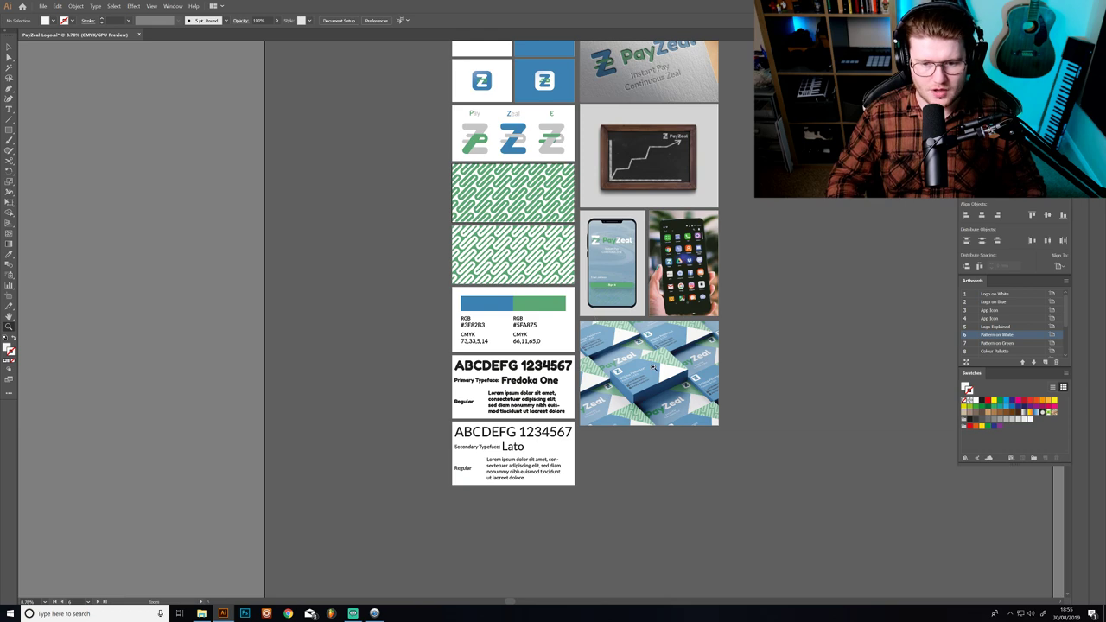
pyautogui.moveTo(654, 367); pyautogui.dragTo(688, 279)
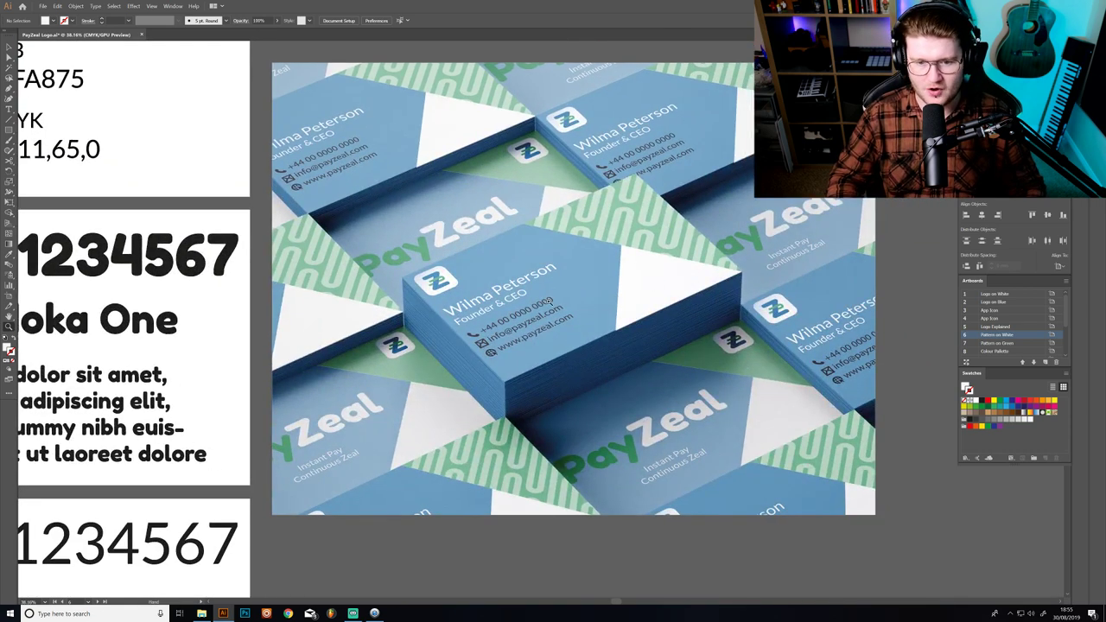
pyautogui.press('v')
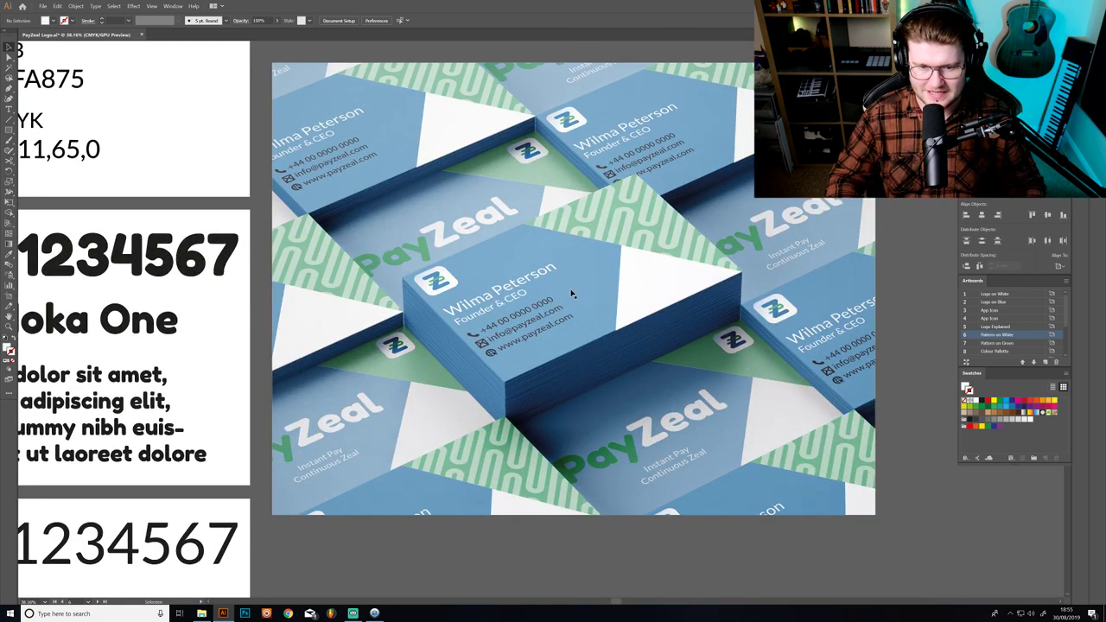
pyautogui.scroll(-2, 570, 294)
pyautogui.hscroll(1, 544, 306)
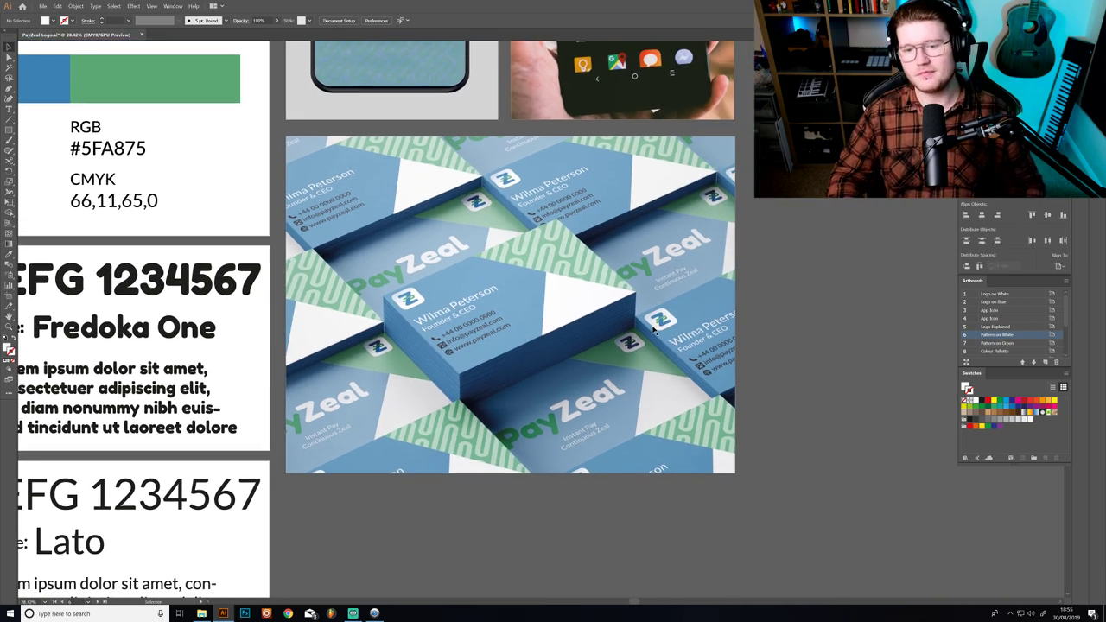
pyautogui.click(602, 331)
pyautogui.scroll(-2, 602, 333)
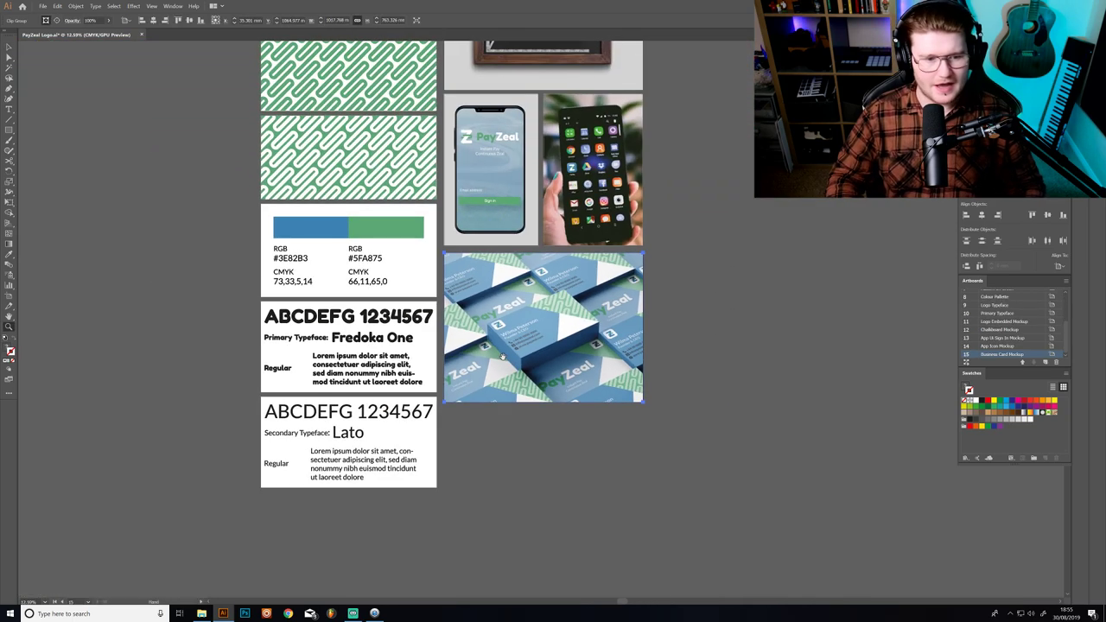
pyautogui.hscroll(-1, 502, 356)
pyautogui.scroll(2, 502, 354)
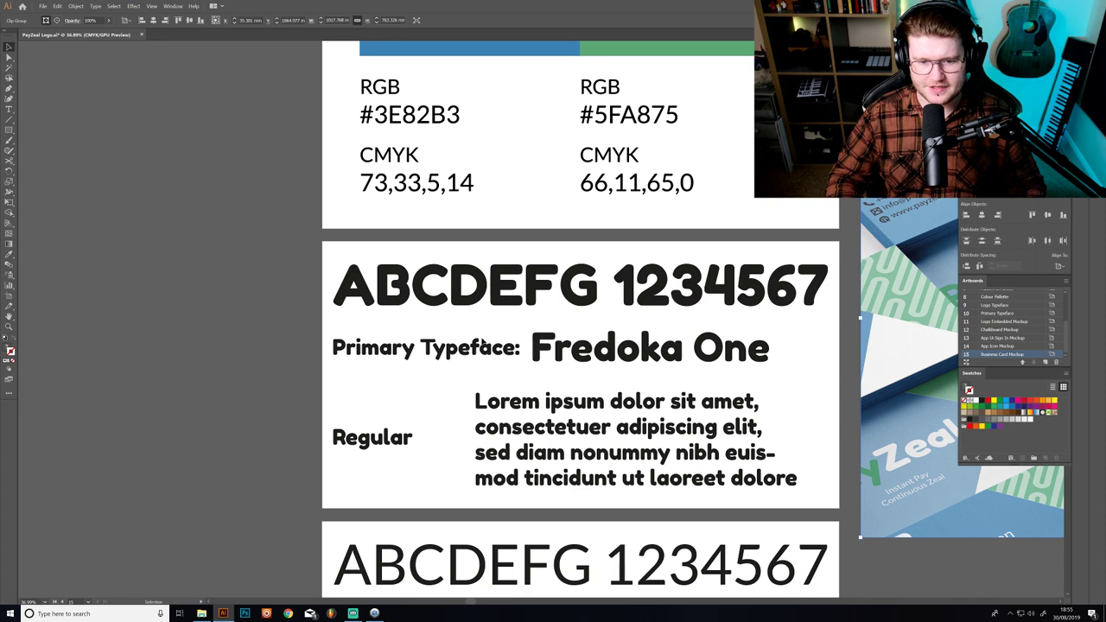
pyautogui.click(790, 370)
pyautogui.scroll(-2, 567, 268)
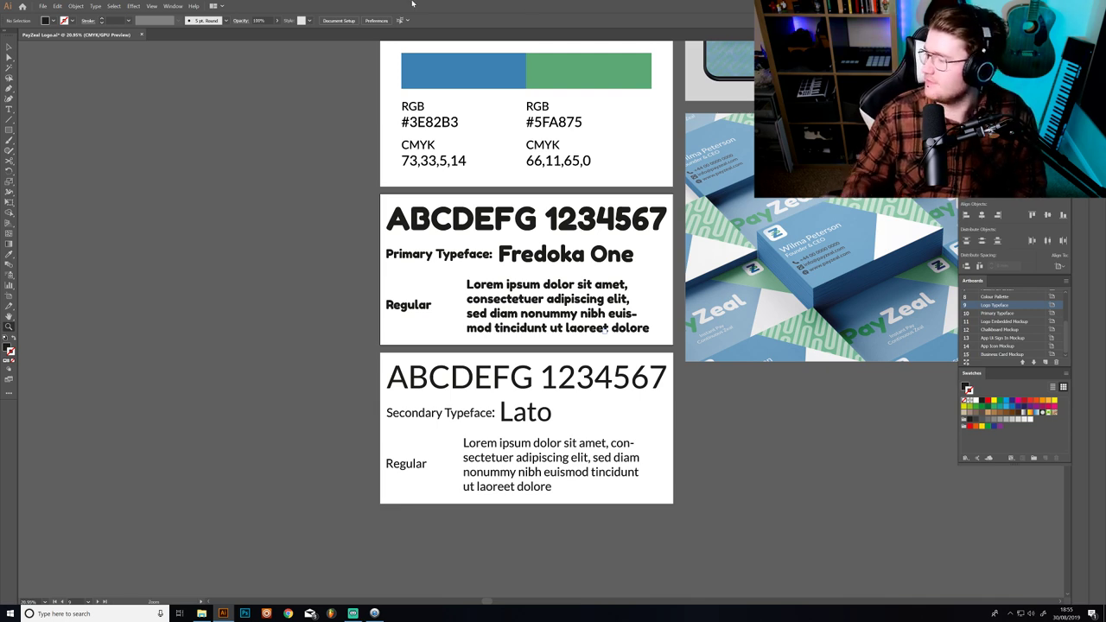
pyautogui.keyDown('alt'); pyautogui.click(601, 174); pyautogui.keyUp('alt')
pyautogui.scroll(5, 601, 173)
pyautogui.moveTo(704, 376); pyautogui.dragTo(519, 358)
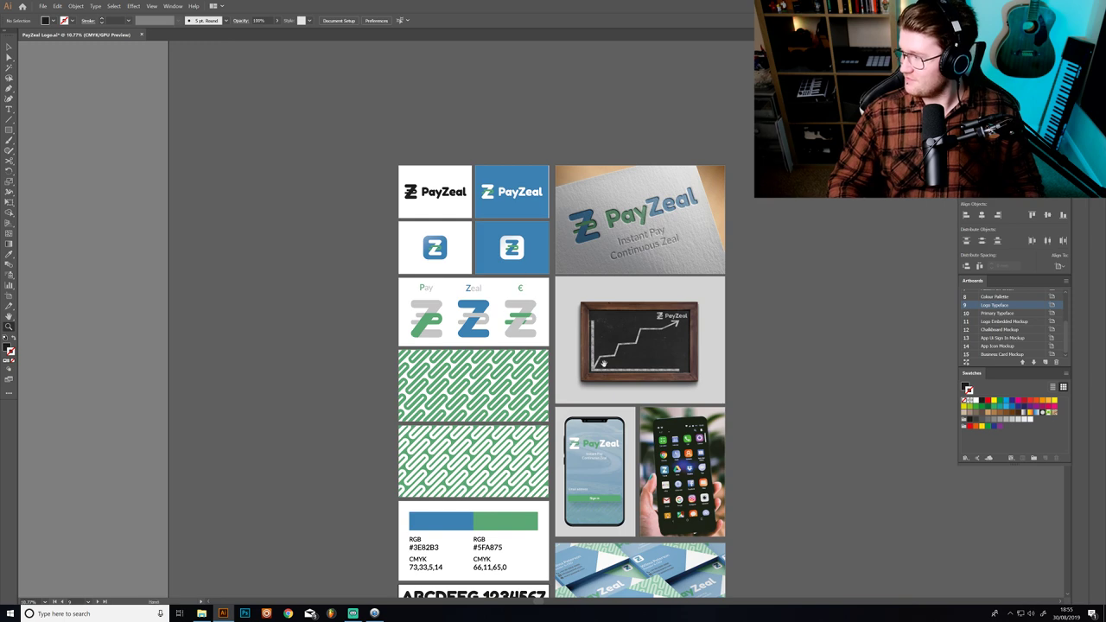
pyautogui.moveTo(536, 361); pyautogui.dragTo(437, 255)
pyautogui.scroll(-2, 437, 256)
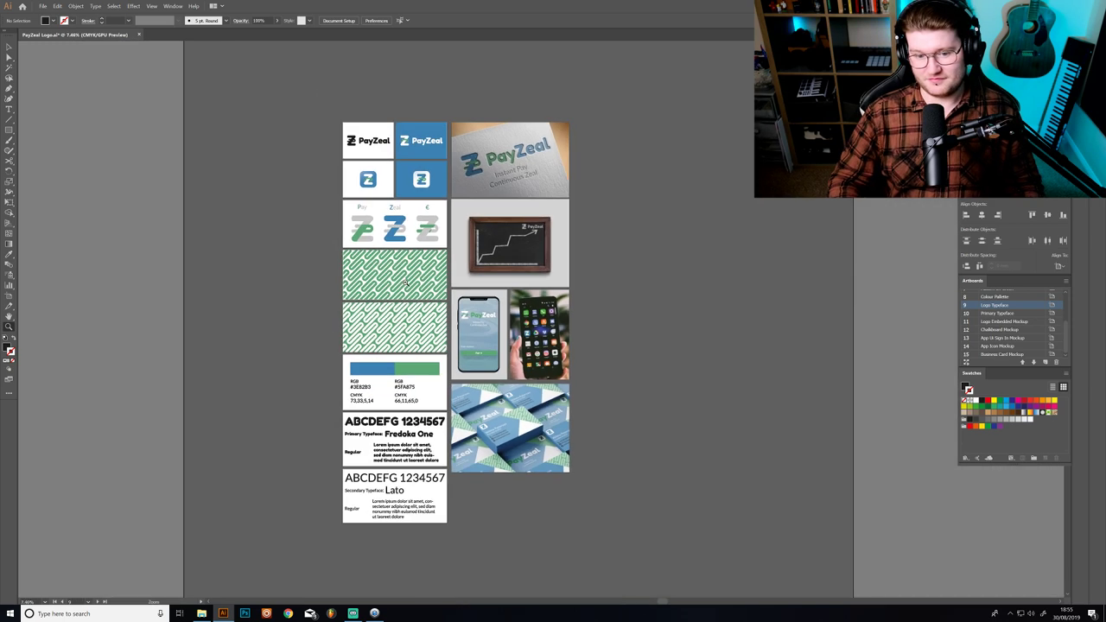
pyautogui.moveTo(504, 252); pyautogui.dragTo(518, 258)
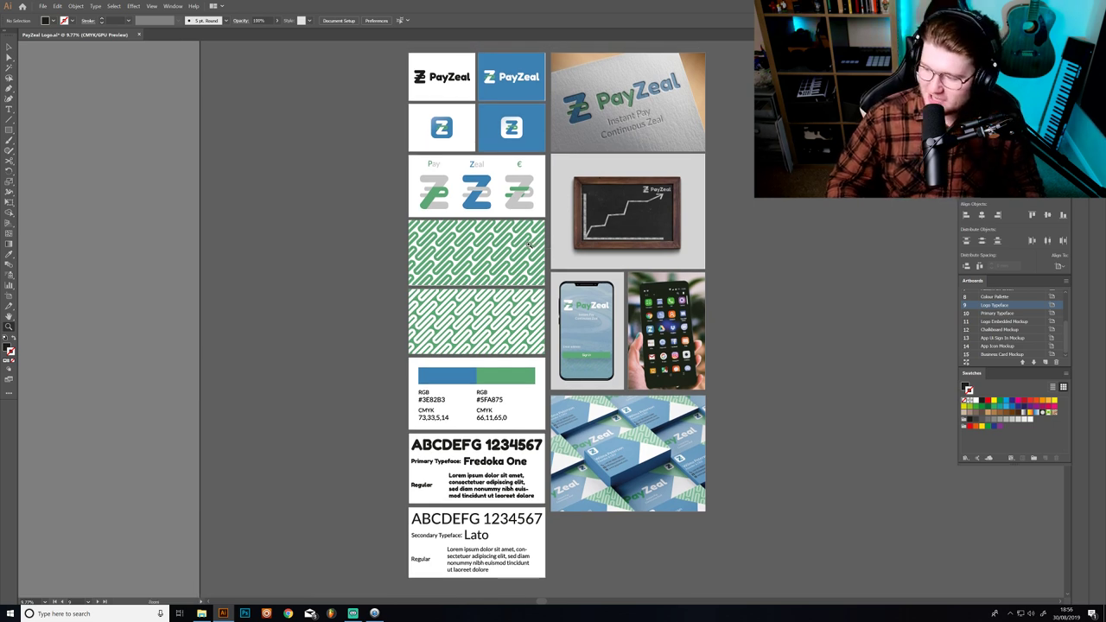
pyautogui.click(169, 7)
pyautogui.click(169, 6)
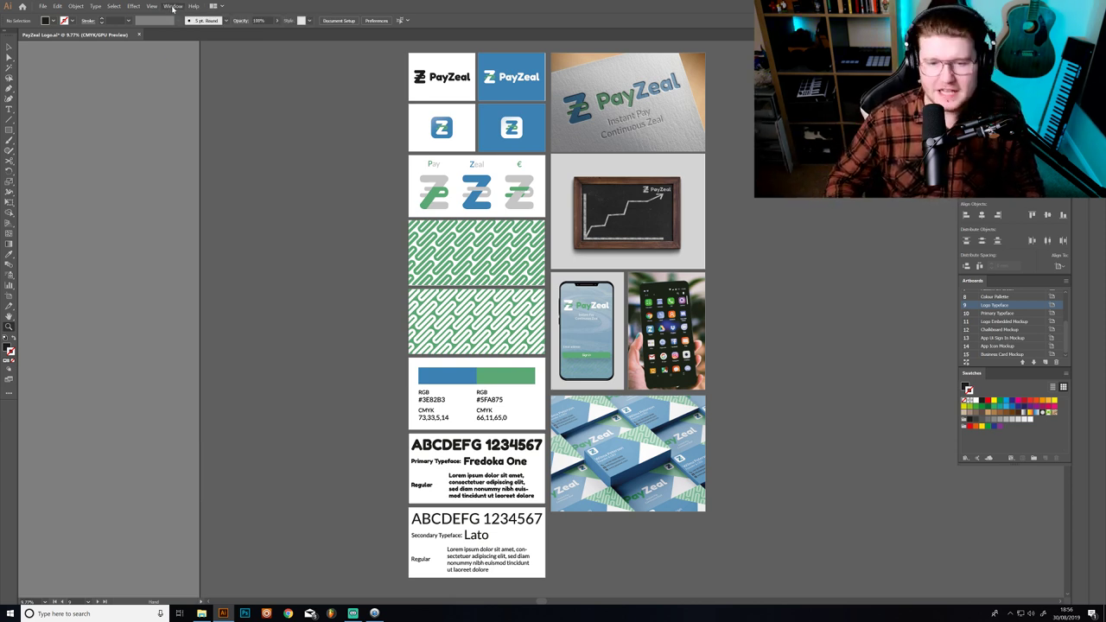
# - Discard changes to PayZeal Logo.ai and open Payzeal_logo WP.ai via CDWM LIVE > Oussama
pyautogui.click(140, 36)
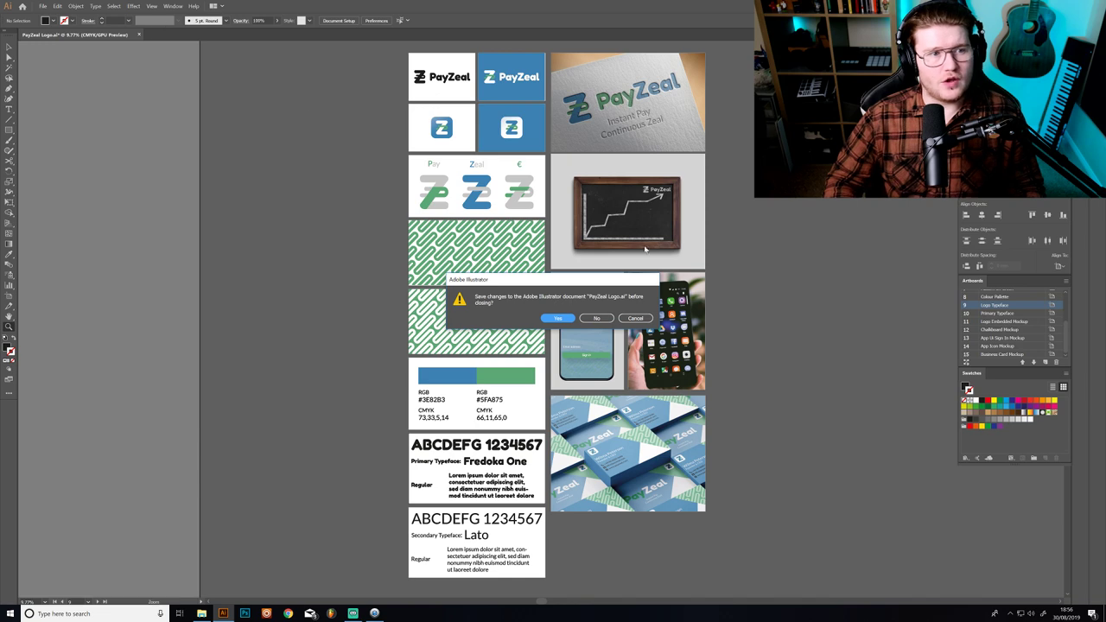
pyautogui.click(596, 317)
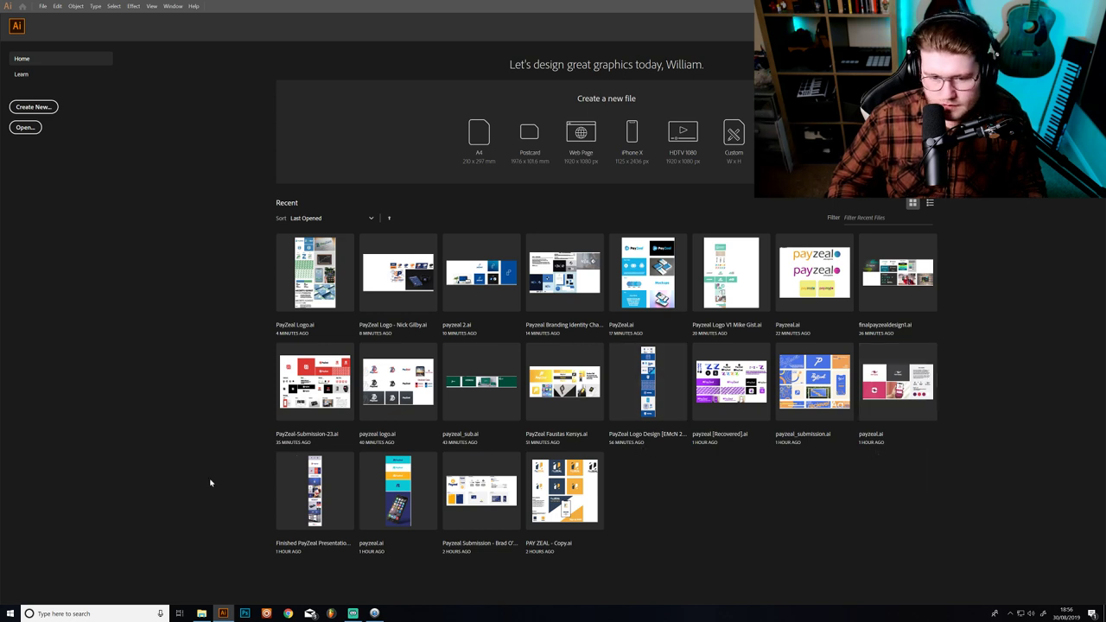
pyautogui.click(201, 614)
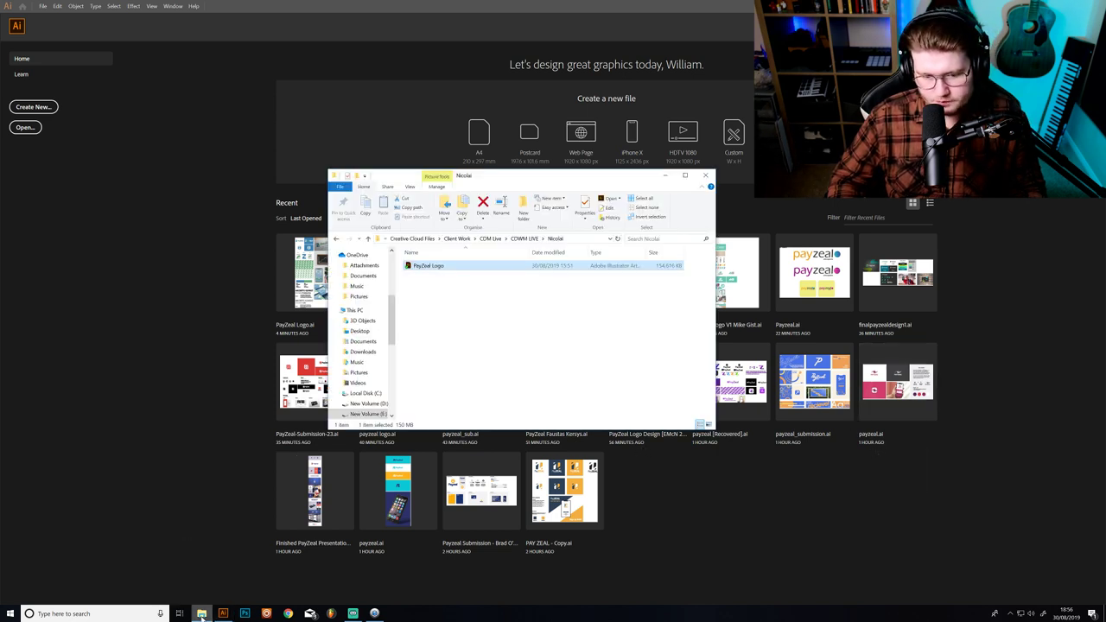
pyautogui.click(337, 239)
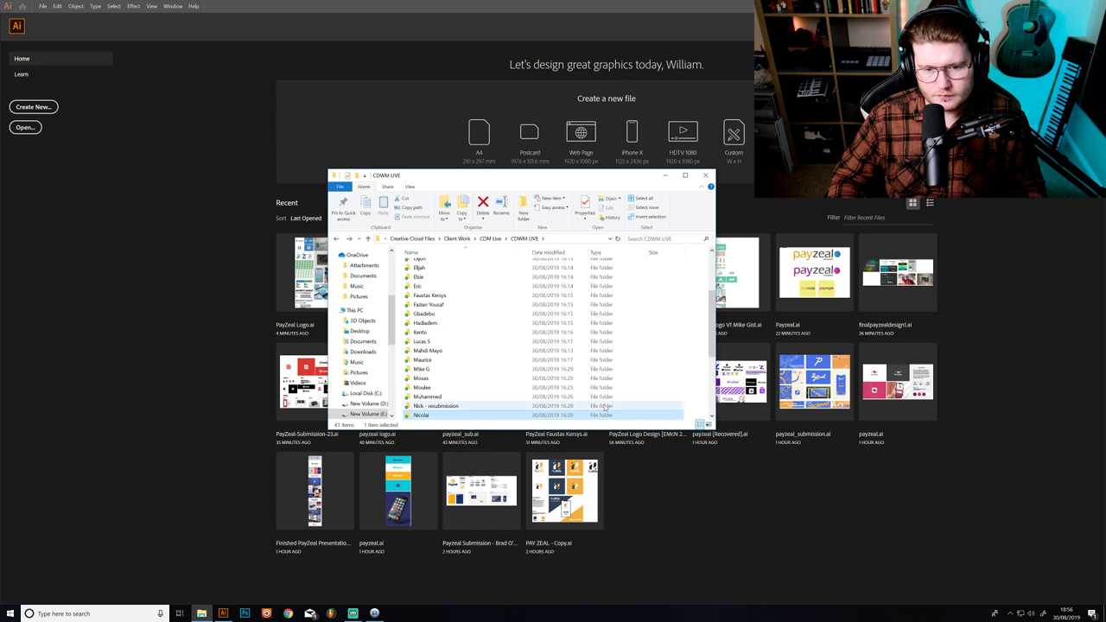
pyautogui.doubleClick(448, 378)
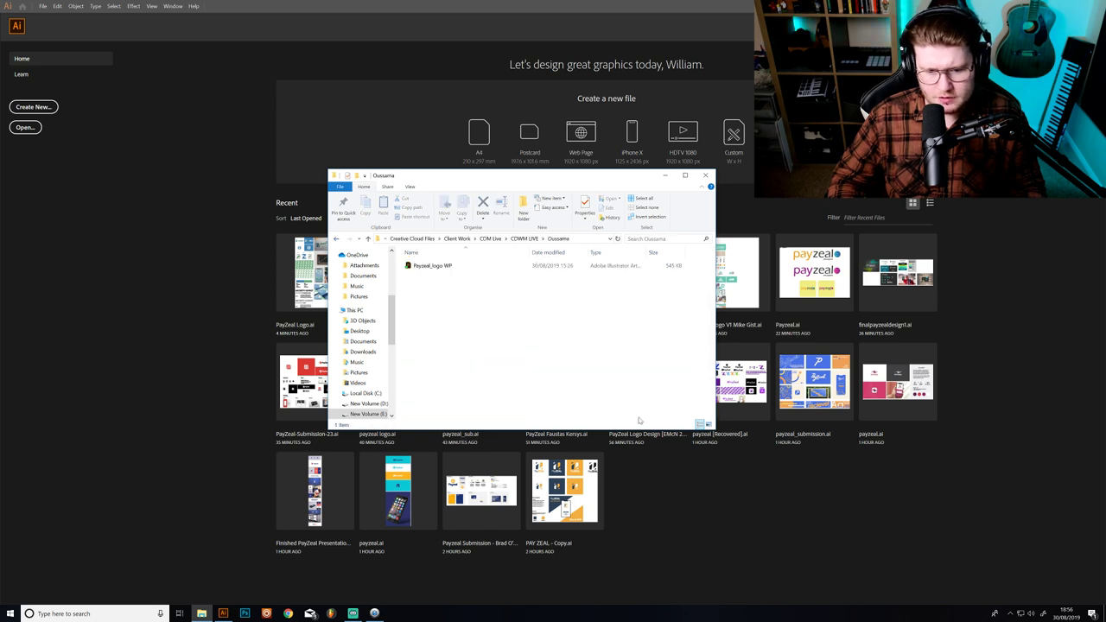
pyautogui.doubleClick(427, 268)
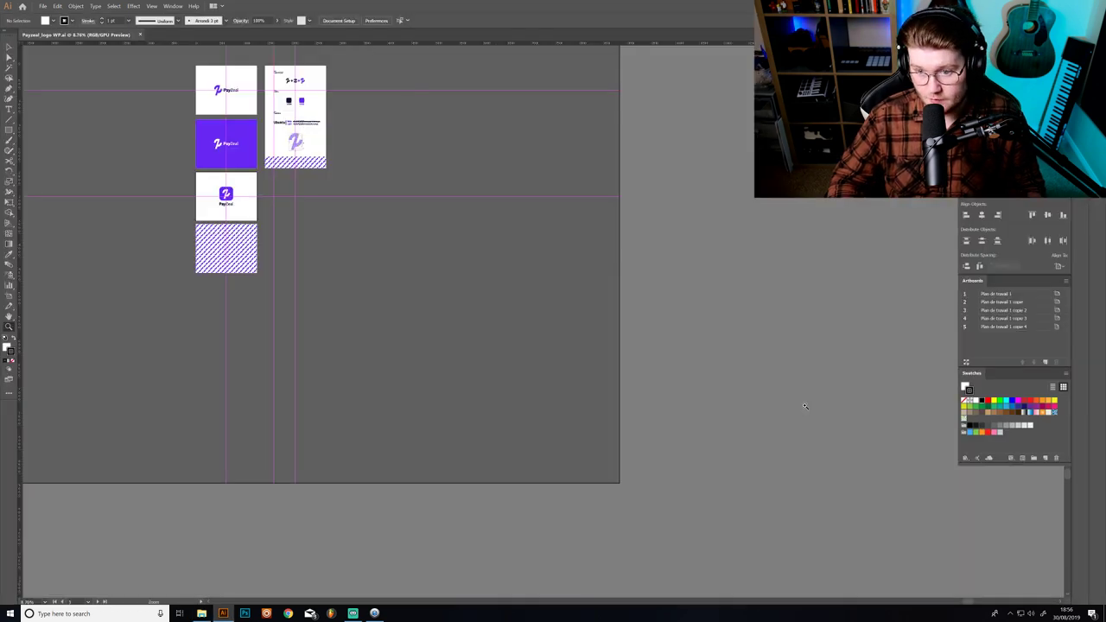
# - Browse the top and purple PayZeal artboards, then zoom to about 409% on the icon's stem gap
pyautogui.hotkey('alt', 'Tab')
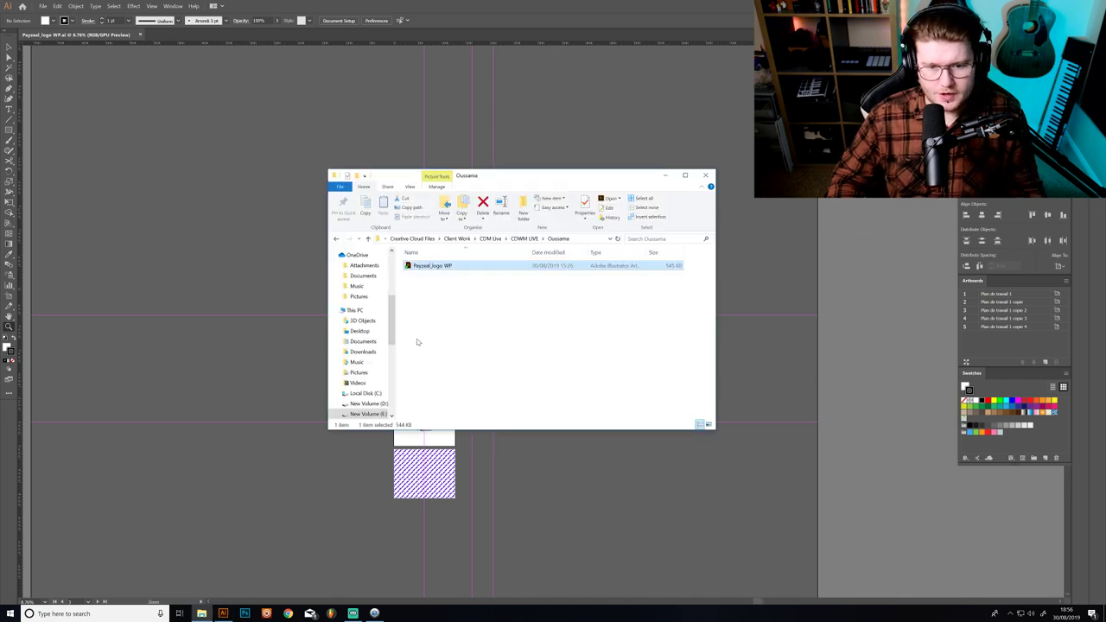
pyautogui.hotkey('alt', 'Tab')
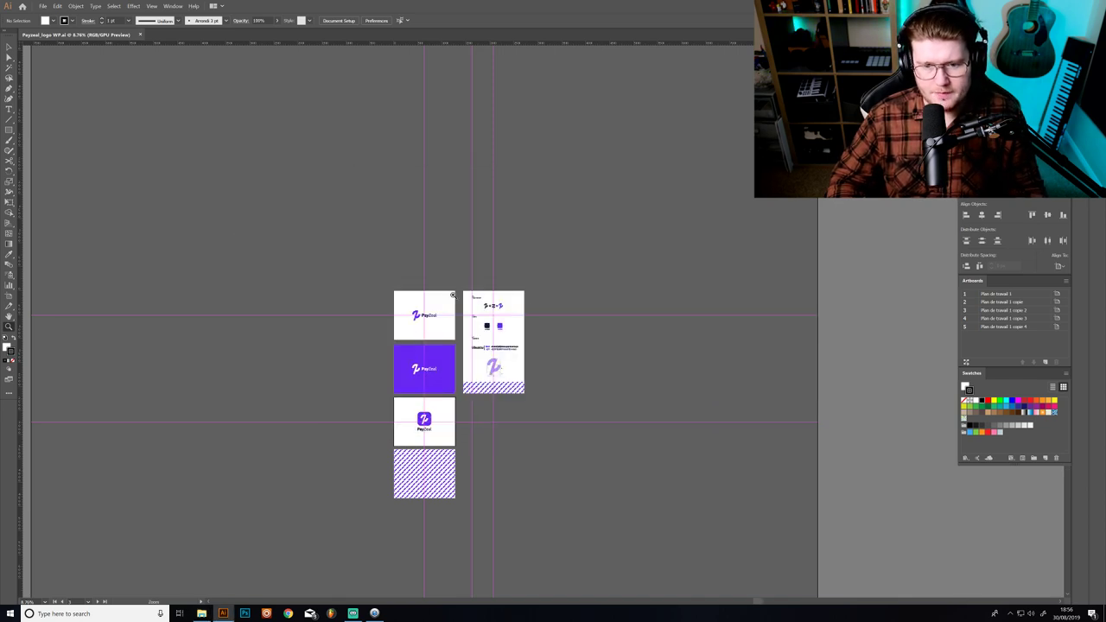
pyautogui.moveTo(421, 326); pyautogui.dragTo(594, 345)
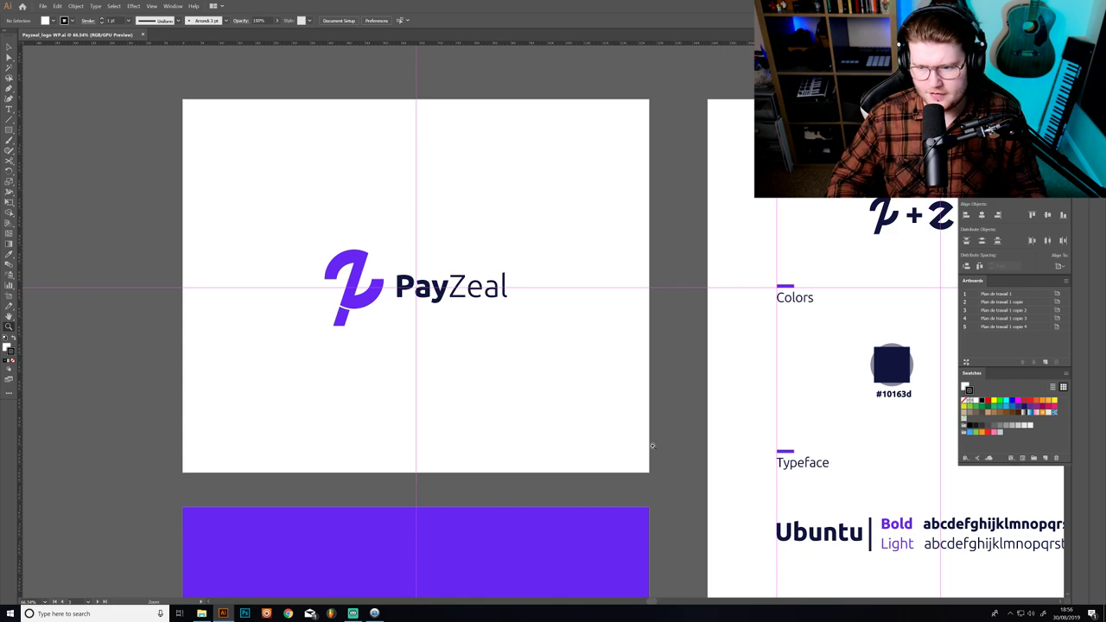
pyautogui.moveTo(654, 446); pyautogui.dragTo(557, 392)
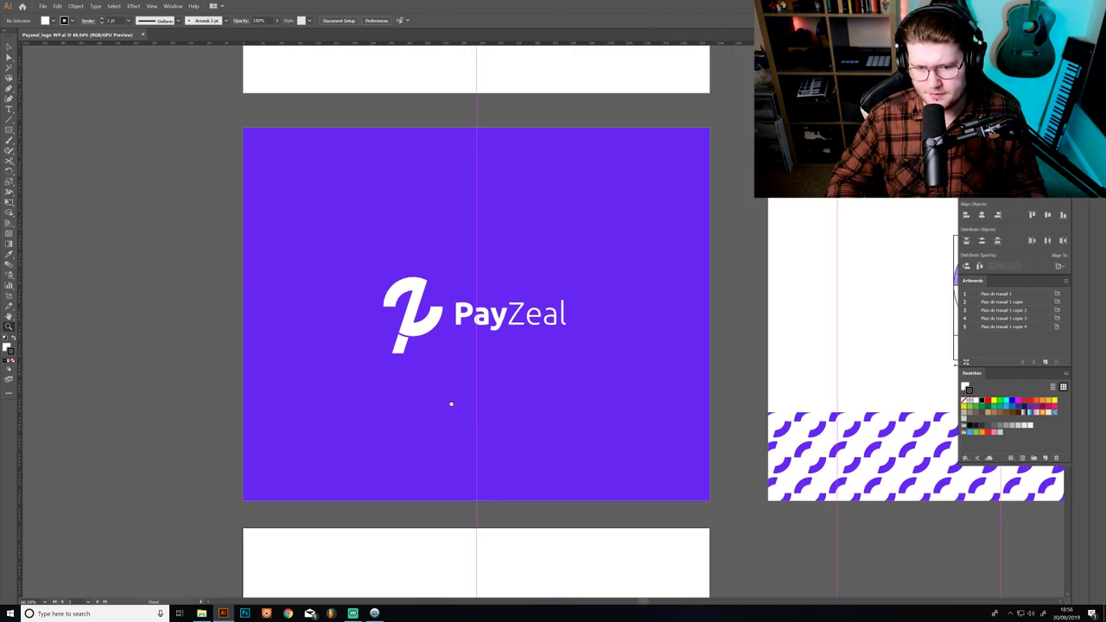
pyautogui.scroll(-6, 451, 404)
pyautogui.scroll(-5, 462, 367)
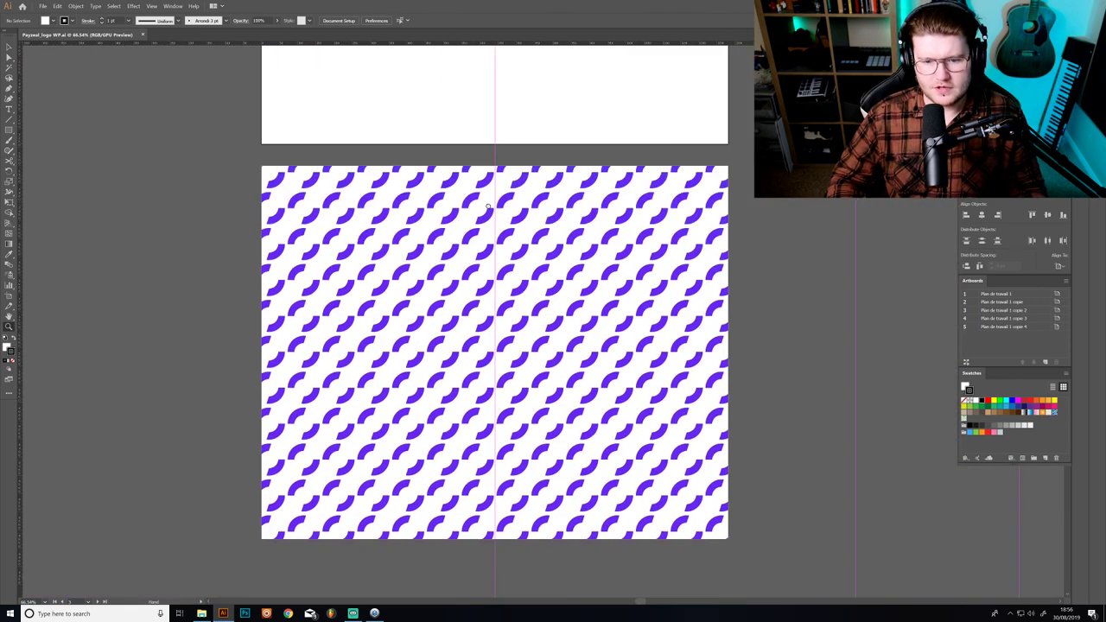
pyautogui.scroll(-2, 488, 207)
pyautogui.moveTo(508, 533); pyautogui.dragTo(415, 531)
pyautogui.scroll(3, 473, 346)
pyautogui.moveTo(474, 346); pyautogui.dragTo(642, 359)
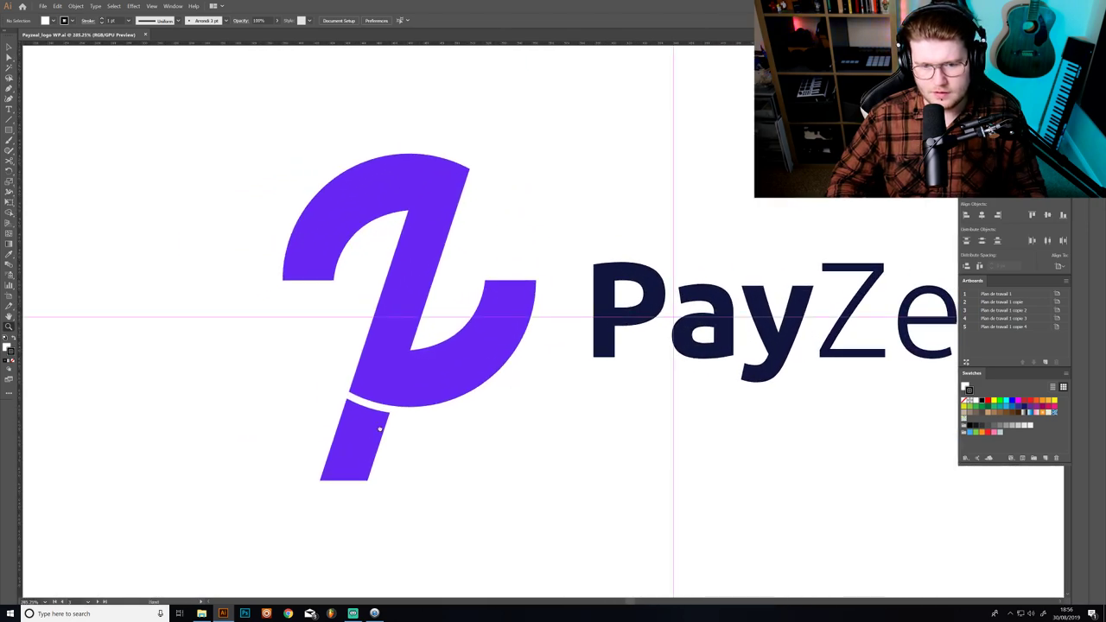
pyautogui.moveTo(379, 428); pyautogui.dragTo(464, 375)
# - Select the lower stem's top anchor points with Direct Selection and move them onto the icon's curve
pyautogui.press('v')
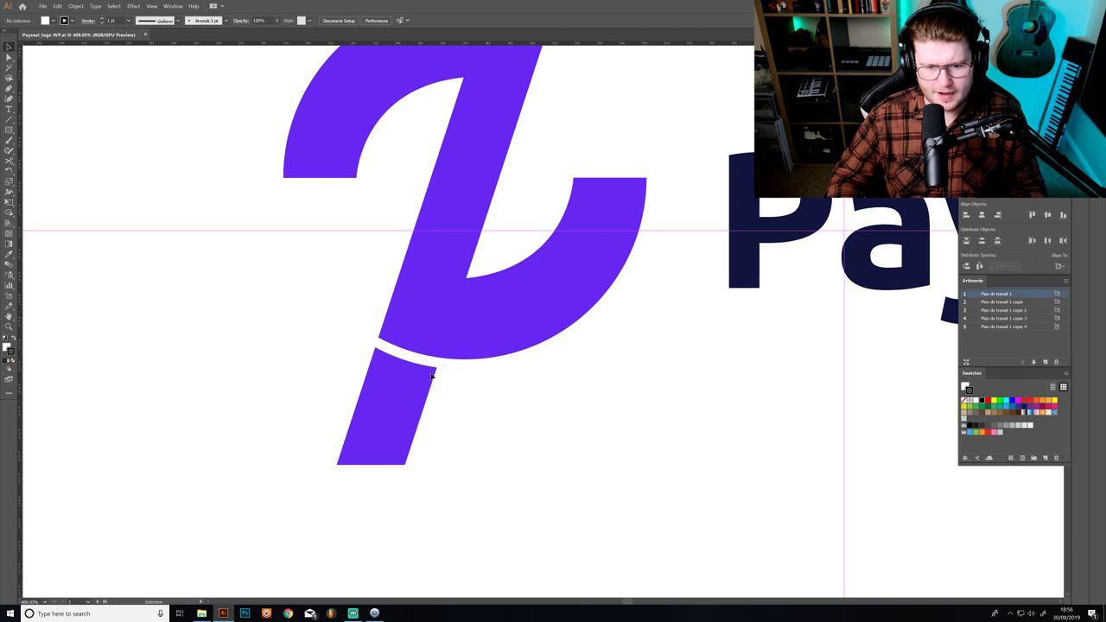
pyautogui.press('a')
pyautogui.hotkey('ctrl', 'a')
pyautogui.click(385, 357)
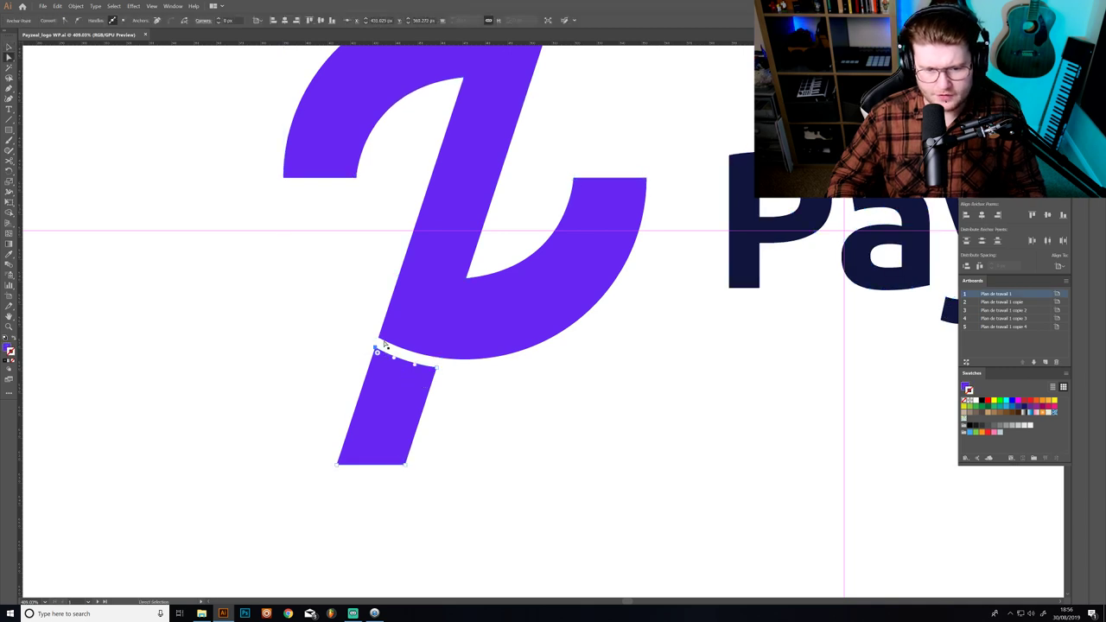
pyautogui.moveTo(370, 349); pyautogui.dragTo(424, 339)
pyautogui.click(481, 388)
pyautogui.press('z')
pyautogui.press('a')
pyautogui.keyDown('shift'); pyautogui.click(408, 382); pyautogui.keyUp('shift')
pyautogui.click(375, 354)
pyautogui.hotkey('ctrl', 'alt', '0')
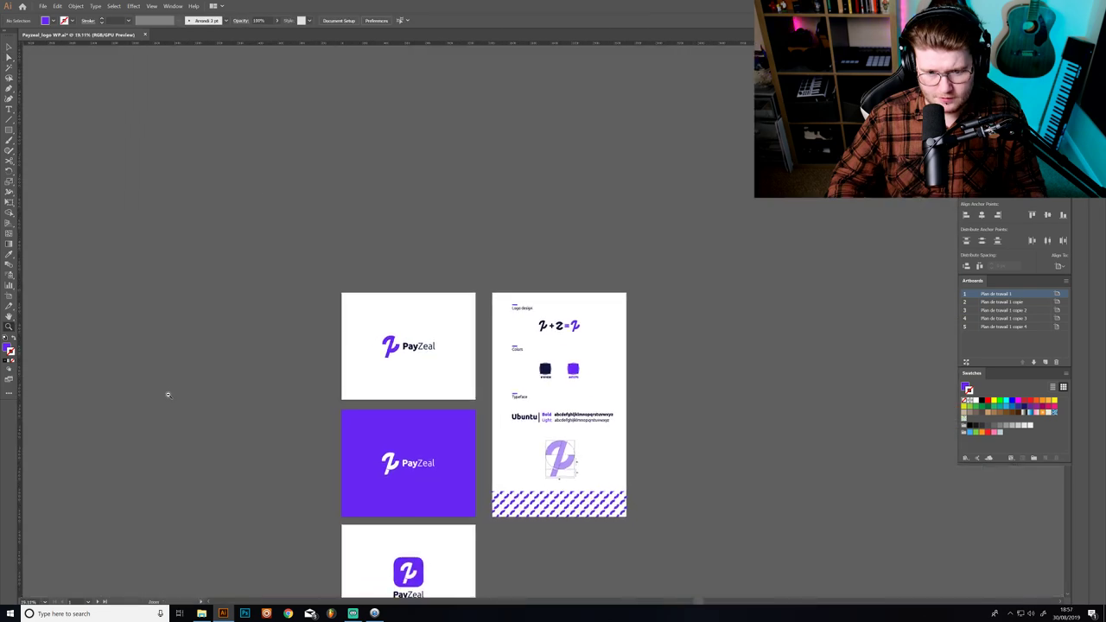
pyautogui.moveTo(404, 386); pyautogui.dragTo(348, 374)
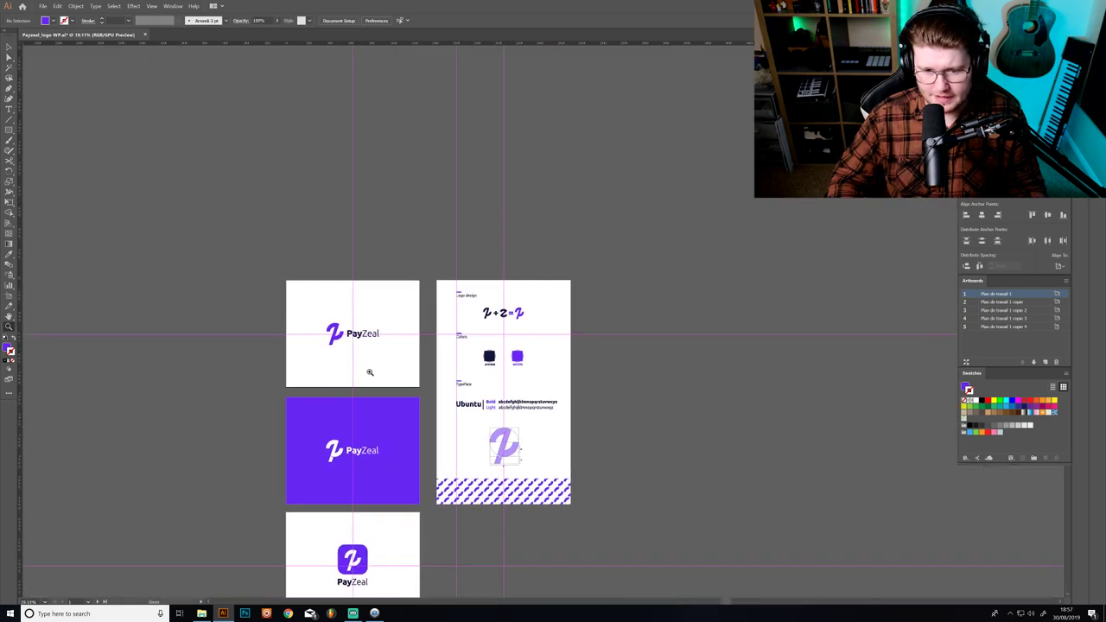
pyautogui.hotkey('ctrl', '+')
pyautogui.hotkey('ctrl', '+')
pyautogui.hotkey('ctrl', '+')
pyautogui.hotkey('ctrl', '+')
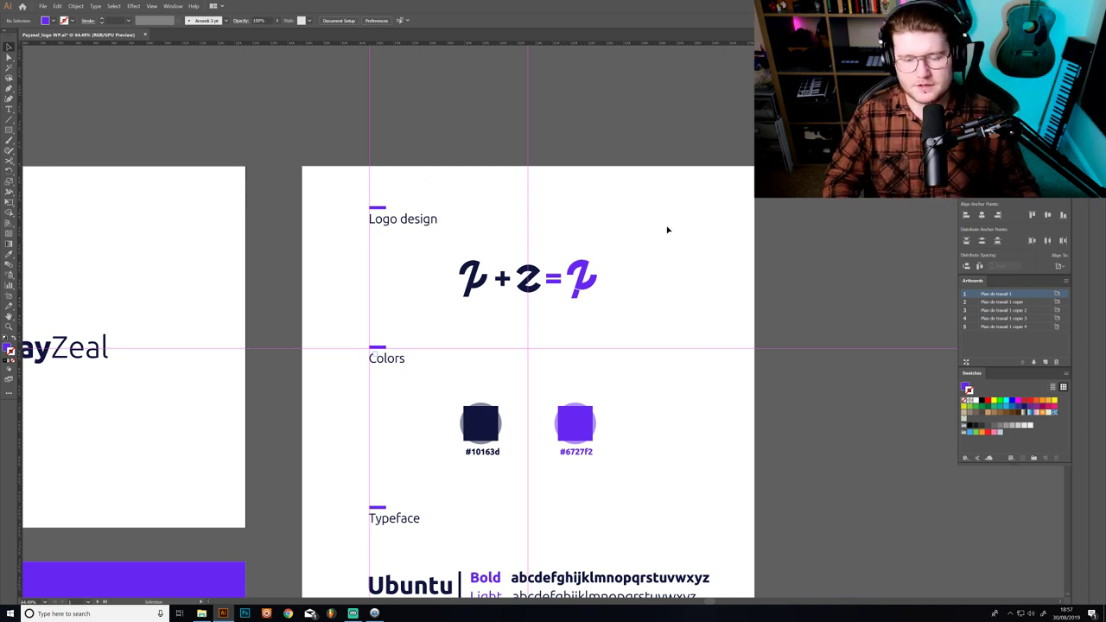
pyautogui.scroll(-5, 666, 230)
pyautogui.hscroll(-3, 666, 229)
pyautogui.hscroll(3, 590, 405)
pyautogui.scroll(-1, 590, 404)
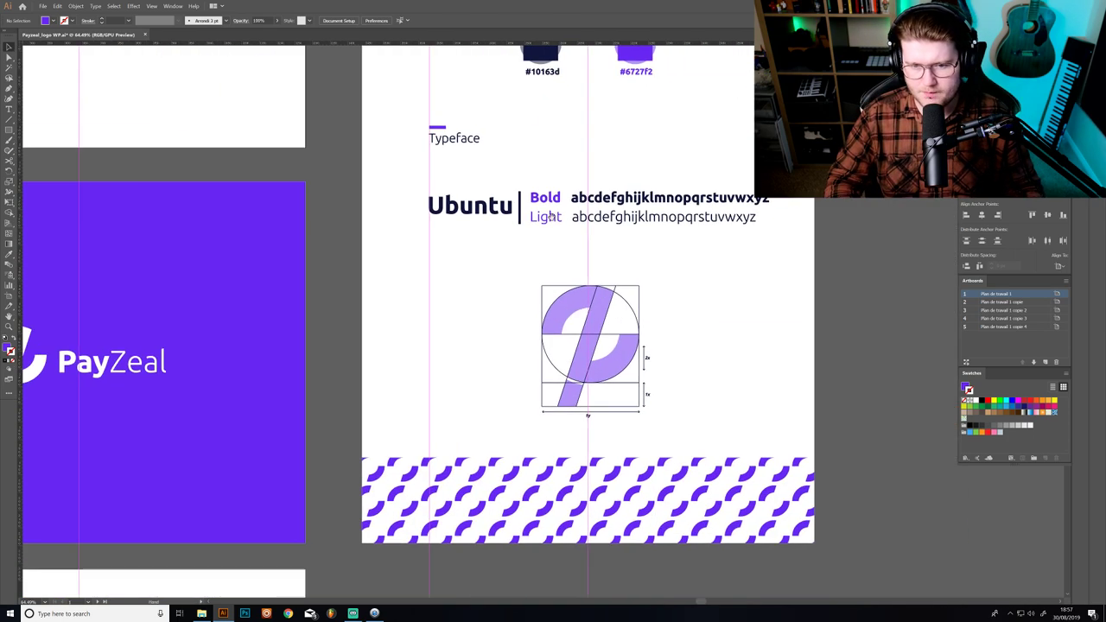
pyautogui.scroll(-3, 479, 454)
pyautogui.hscroll(3, 480, 454)
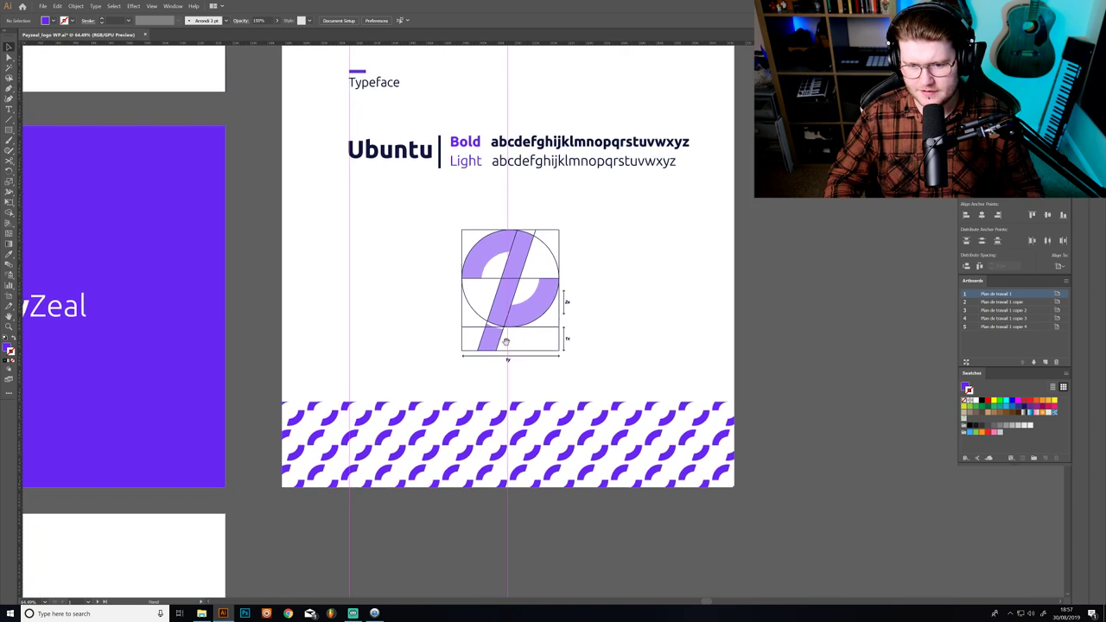
pyautogui.press('z')
pyautogui.moveTo(519, 361); pyautogui.dragTo(585, 362)
pyautogui.scroll(2, 587, 389)
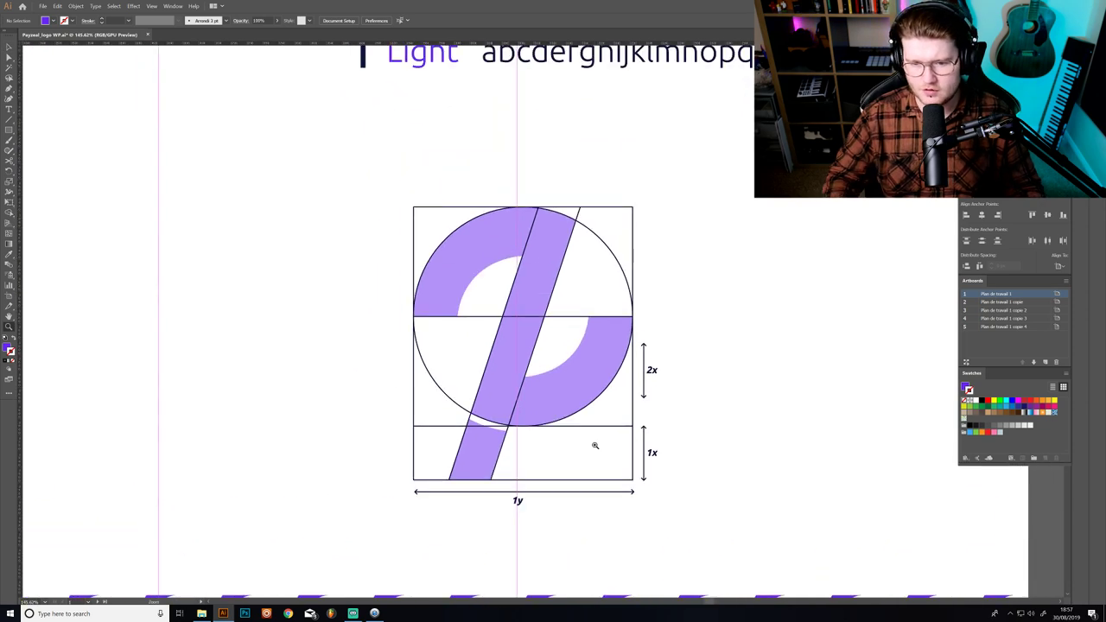
pyautogui.press('v')
pyautogui.click(295, 528)
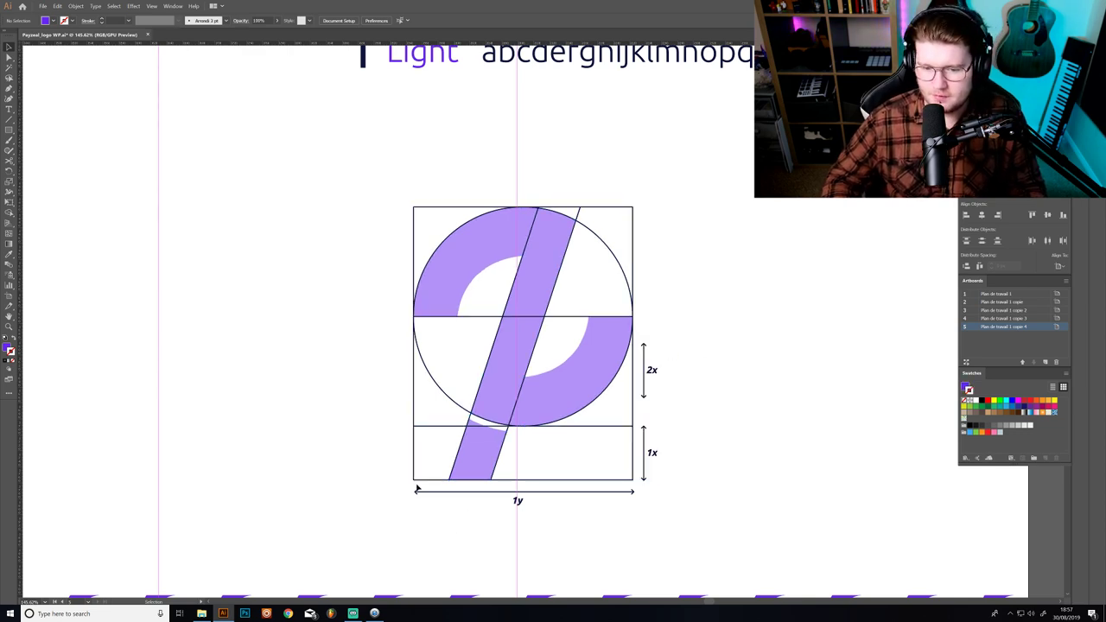
pyautogui.scroll(-5, 819, 412)
# - Zoom through the purple PayZeal, app-icon and pattern artboards, then zoom far out
pyautogui.moveTo(682, 462); pyautogui.dragTo(609, 389)
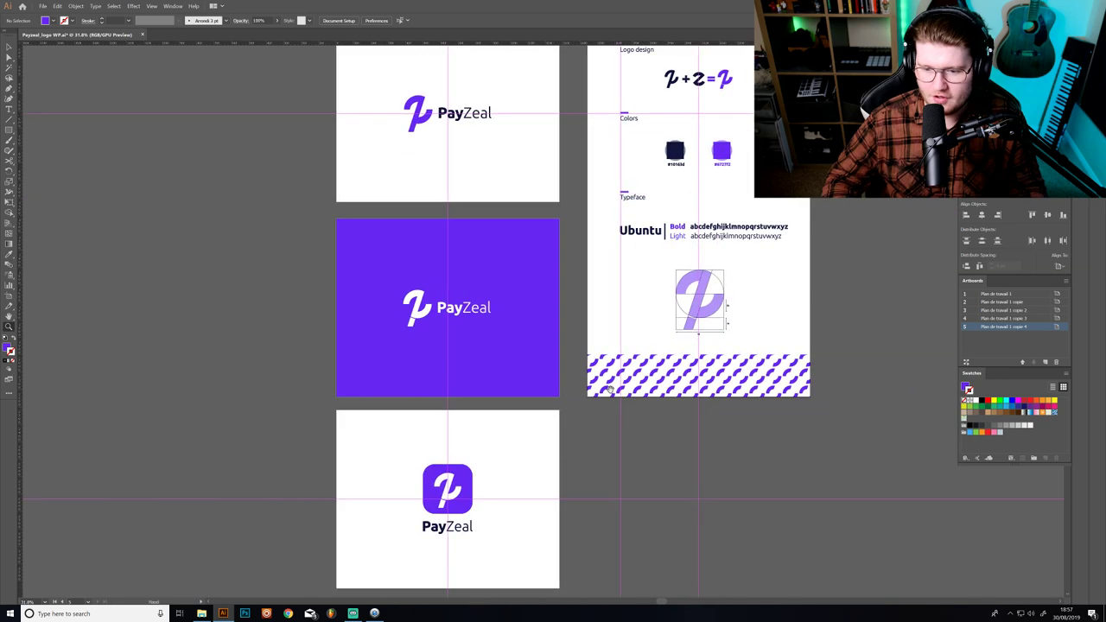
pyautogui.moveTo(465, 317); pyautogui.dragTo(597, 326)
pyautogui.scroll(-4, 593, 328)
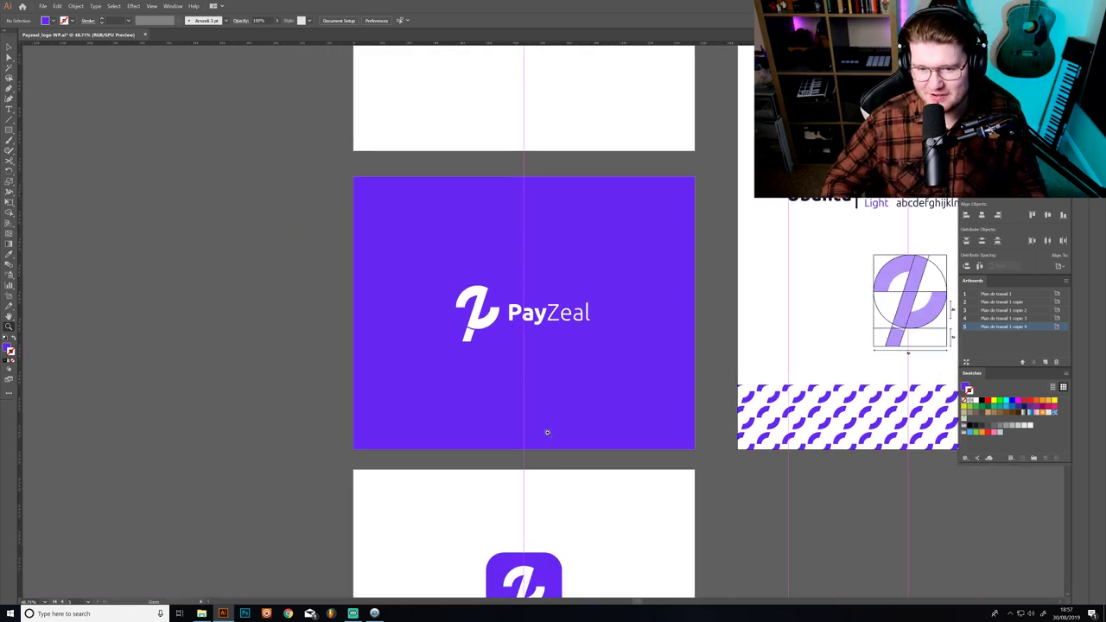
pyautogui.moveTo(600, 498); pyautogui.dragTo(570, 404)
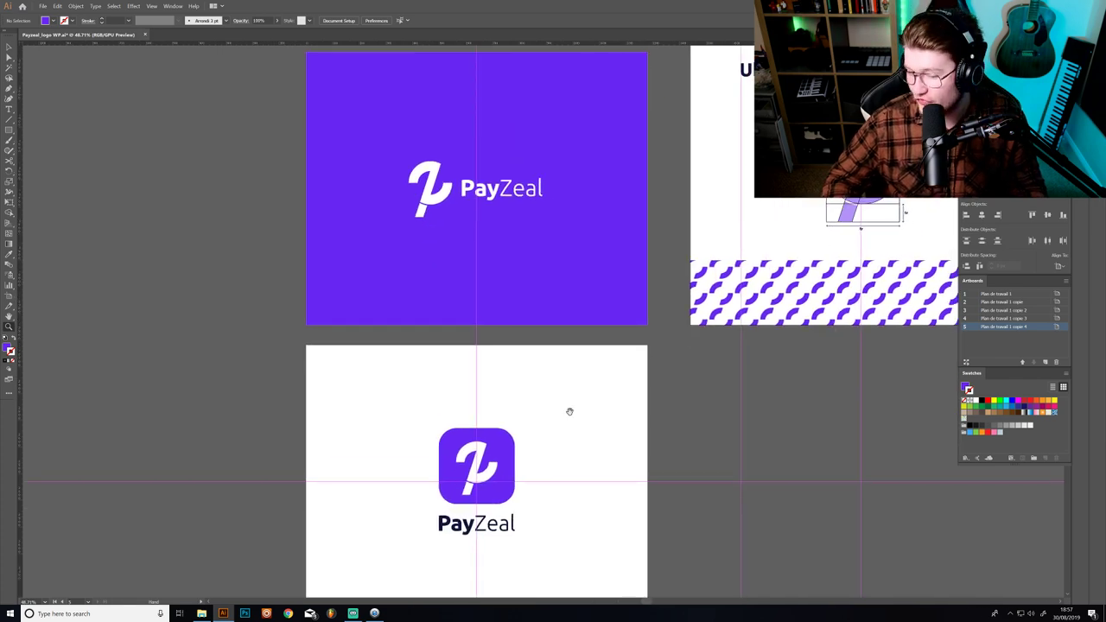
pyautogui.moveTo(570, 412); pyautogui.dragTo(451, 462)
pyautogui.scroll(-3, 471, 440)
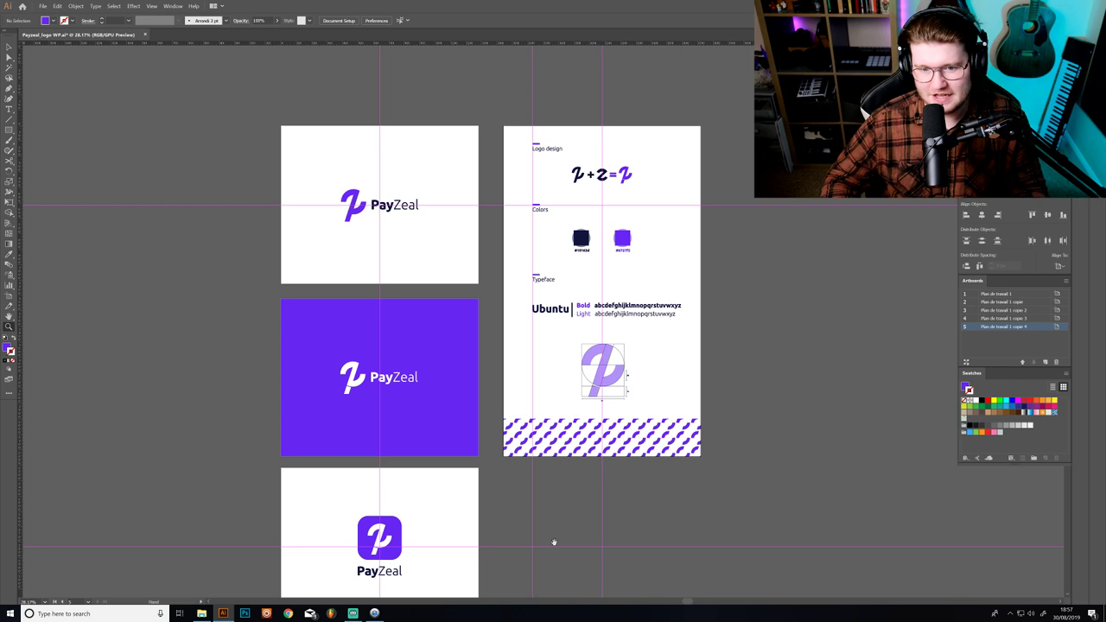
pyautogui.moveTo(554, 541); pyautogui.dragTo(548, 217)
pyautogui.scroll(5, 508, 365)
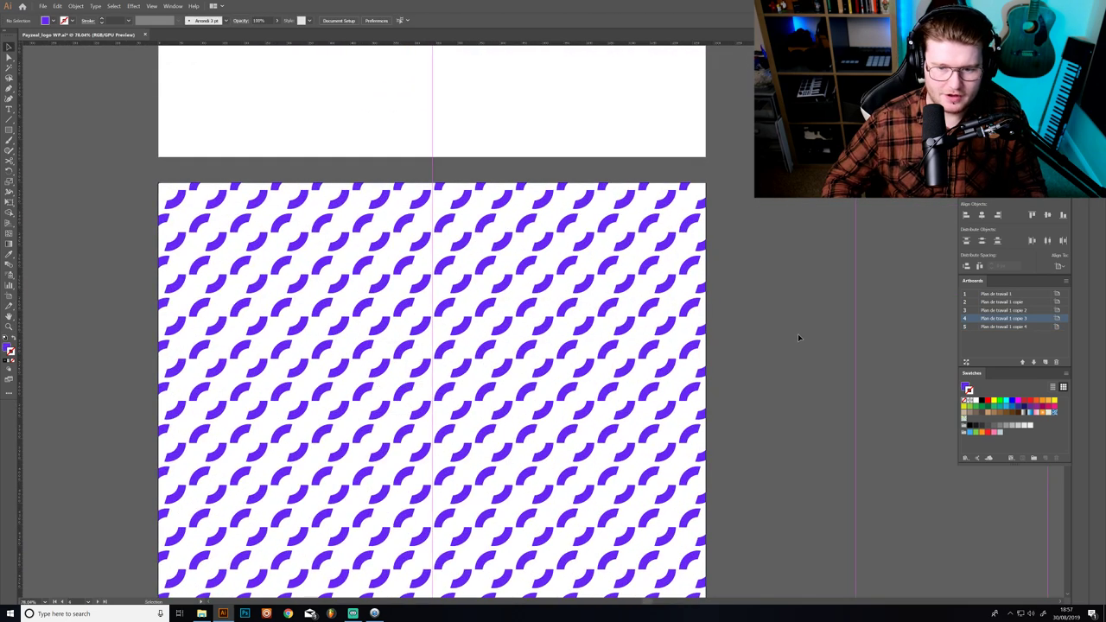
pyautogui.moveTo(797, 334); pyautogui.dragTo(467, 483)
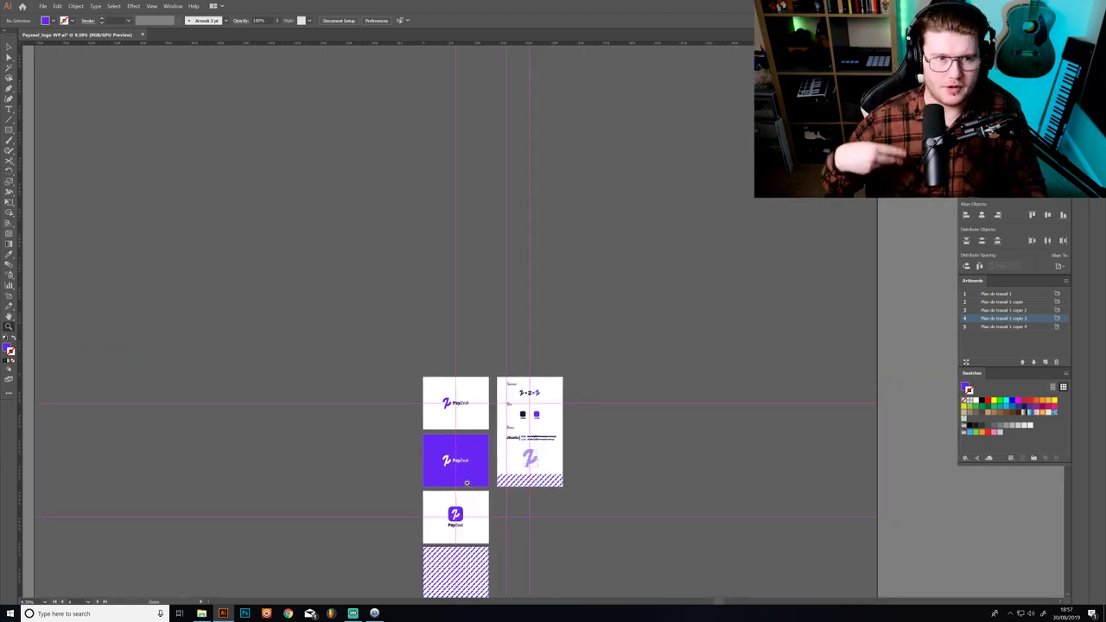
pyautogui.scroll(-3, 430, 500)
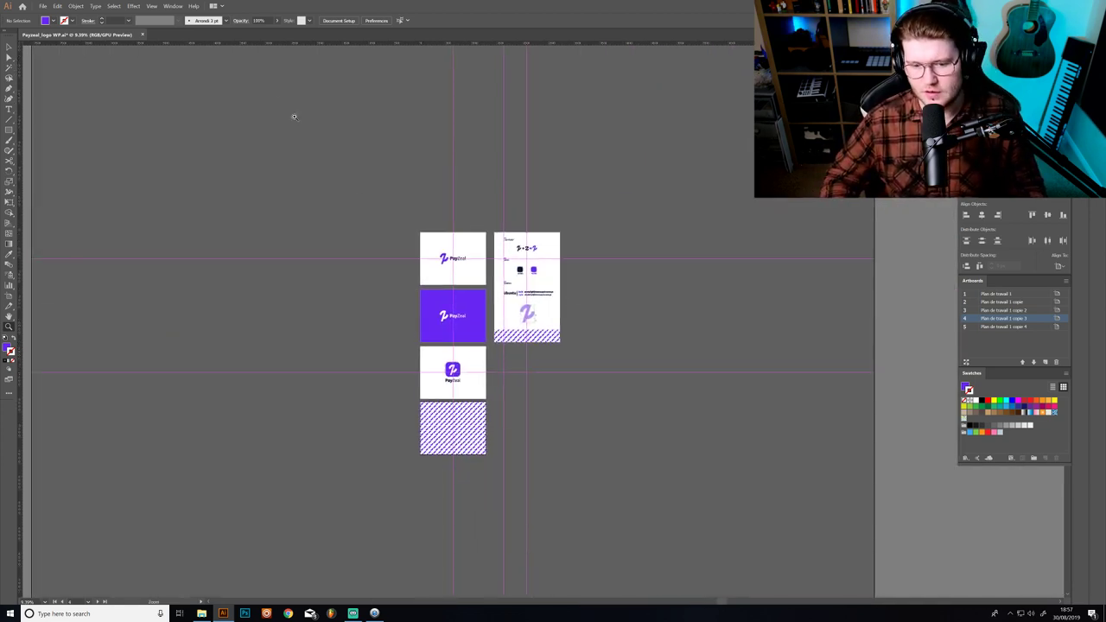
# - Close Payzeal_logo WP without saving and return to the CDWM LIVE folder in File Explorer
pyautogui.click(143, 36)
pyautogui.click(593, 318)
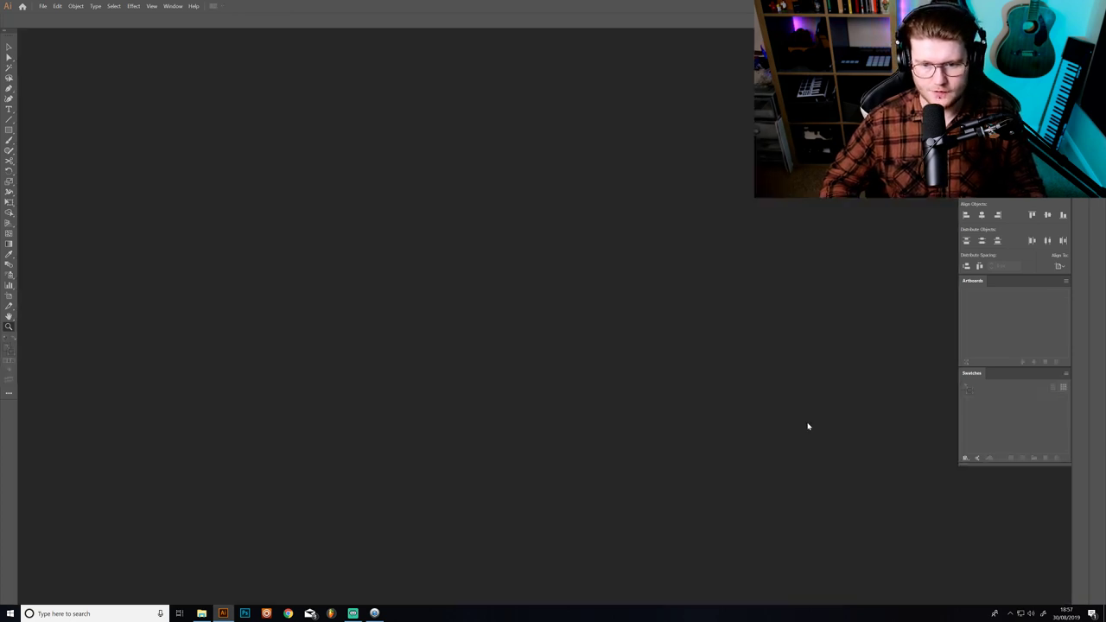
pyautogui.hotkey('alt', 'Tab')
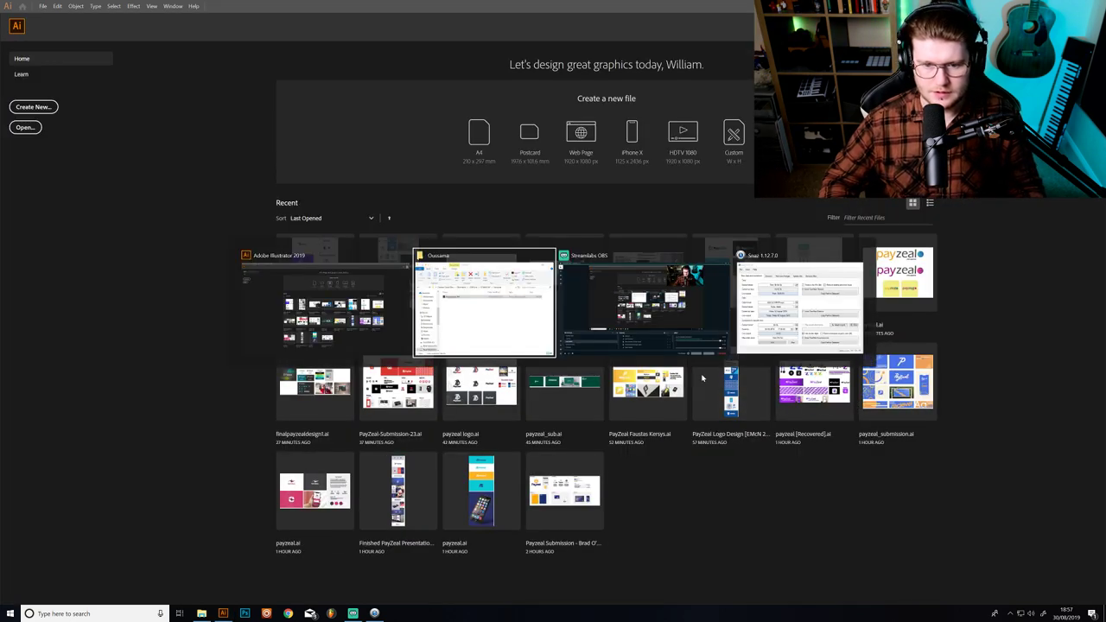
pyautogui.hotkey('alt', 'Up')
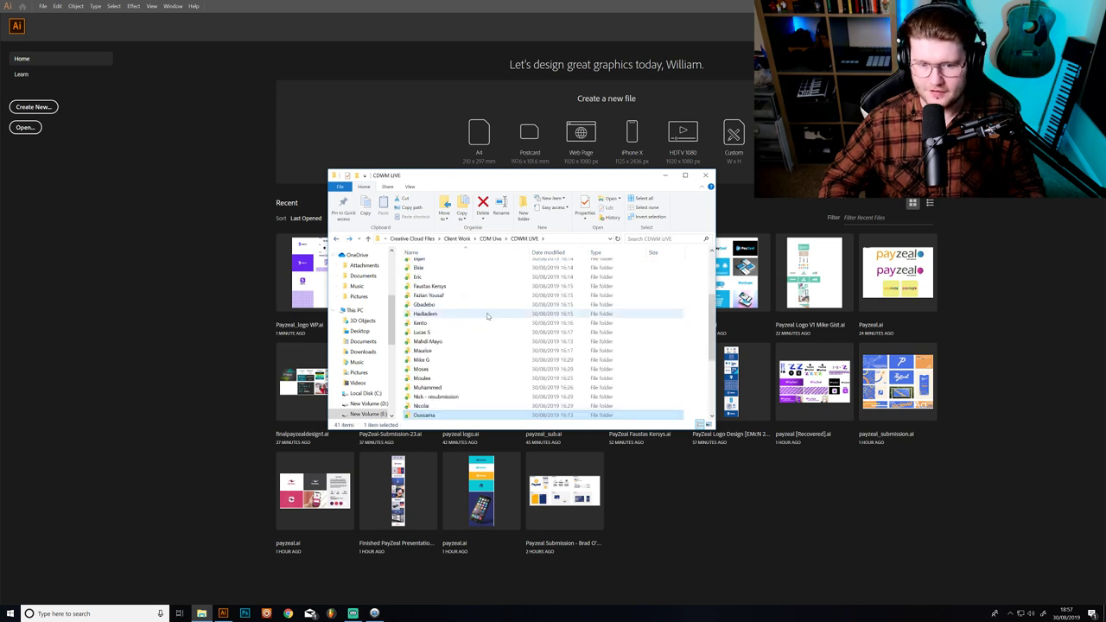
# - Open the designer's submission folder and step through its iPhone x app and Letter Head files
pyautogui.scroll(-3, 486, 318)
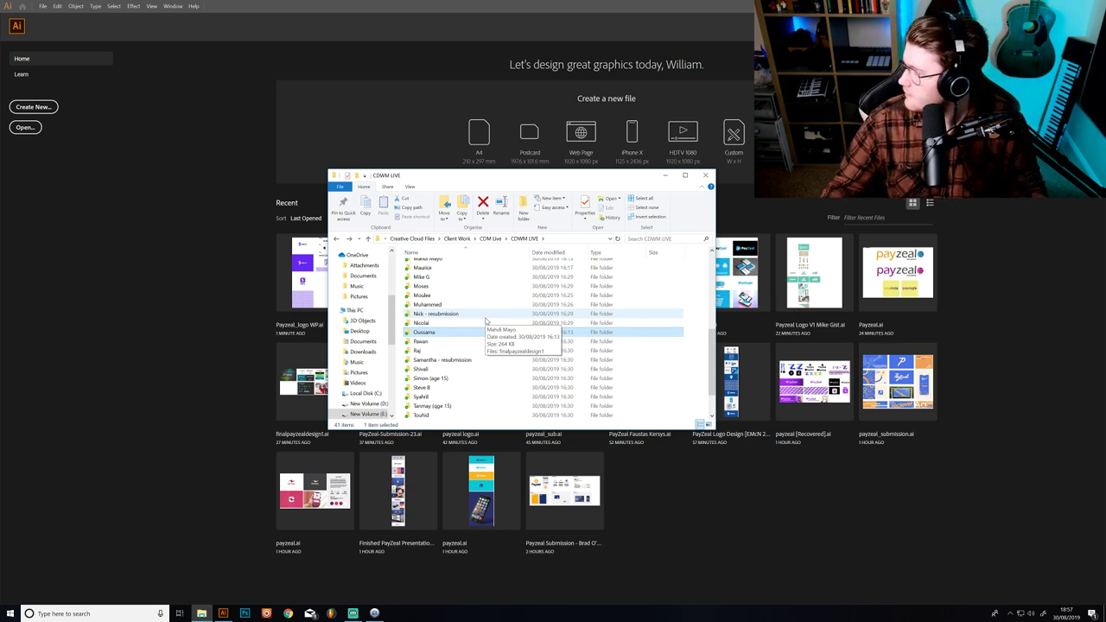
pyautogui.doubleClick(470, 342)
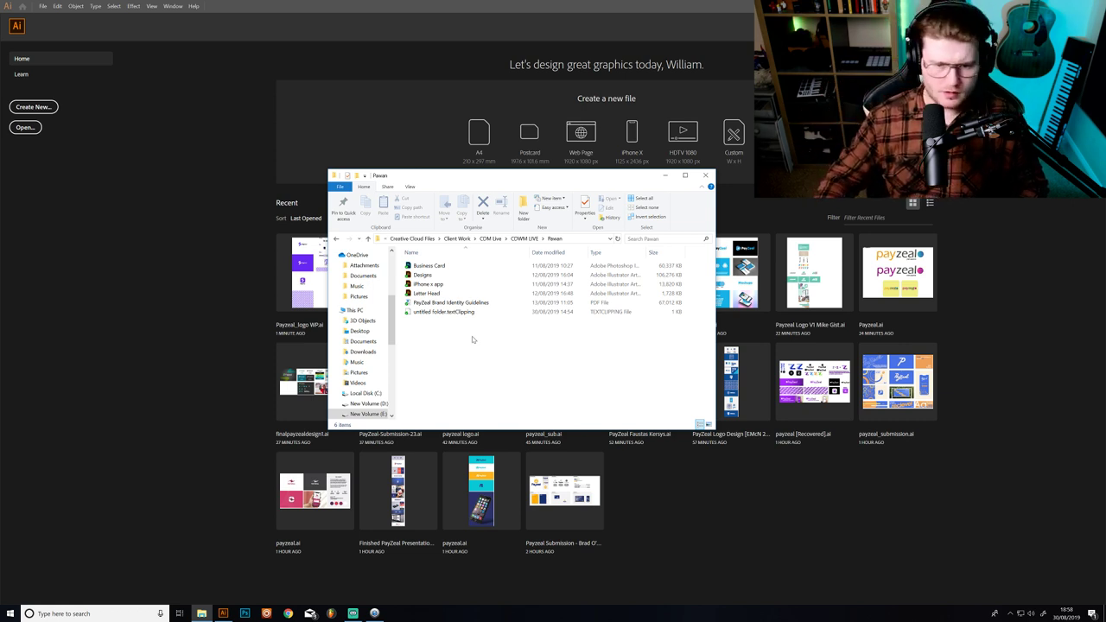
pyautogui.click(438, 285)
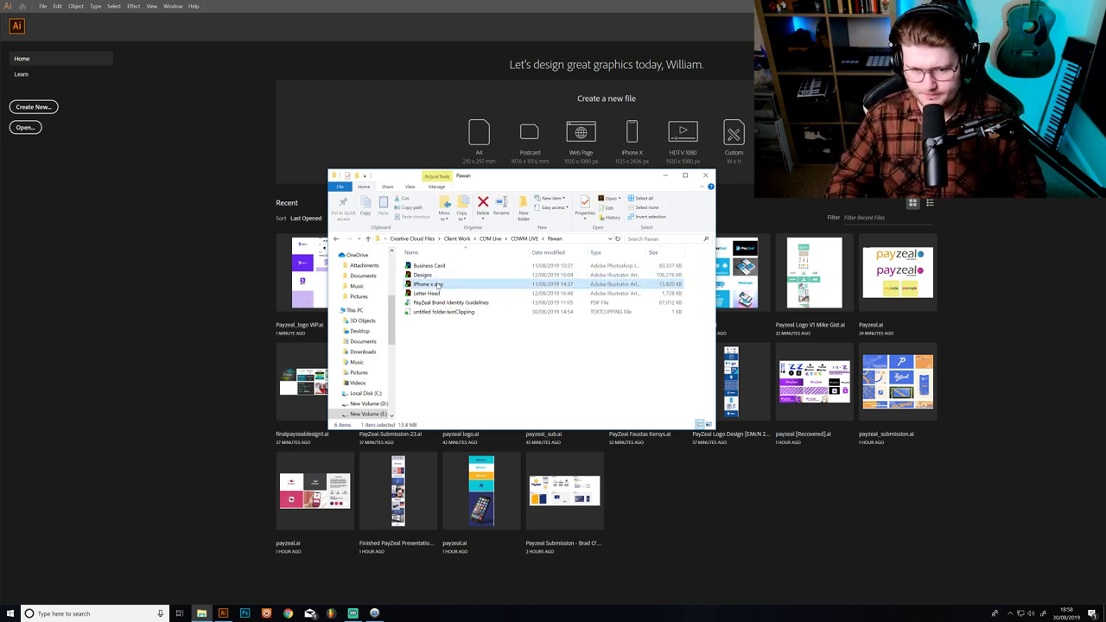
pyautogui.click(429, 294)
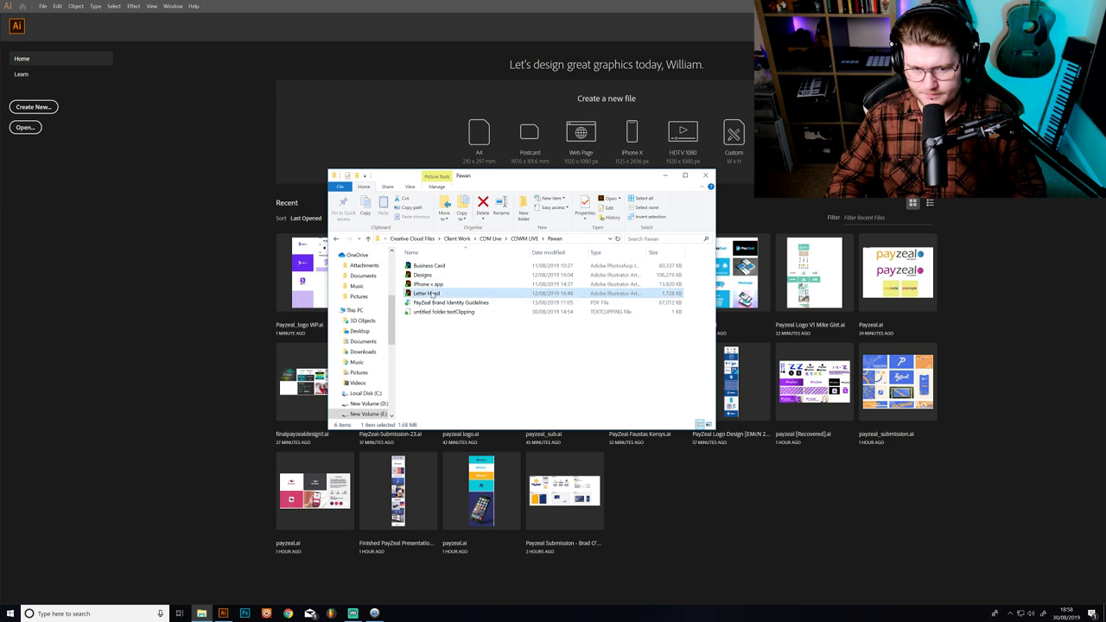
pyautogui.press('Down')
pyautogui.press('Up')
pyautogui.press('Up')
pyautogui.press('Down')
pyautogui.click(441, 360)
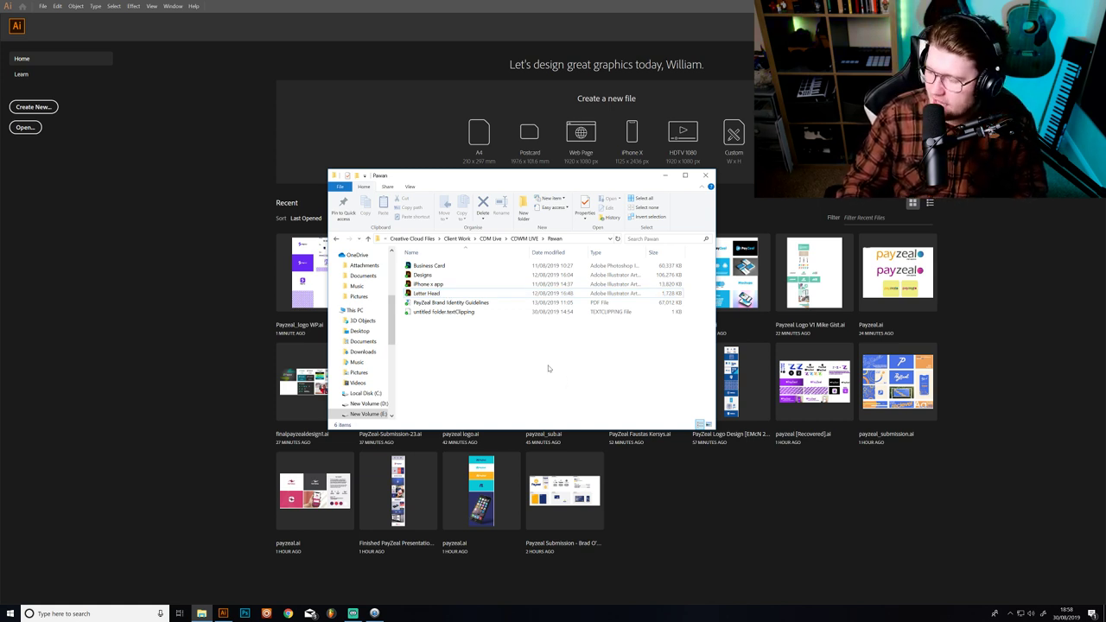
# - Compare the Letter Head and iPhone x app files, then open Designs in Illustrator
pyautogui.click(435, 294)
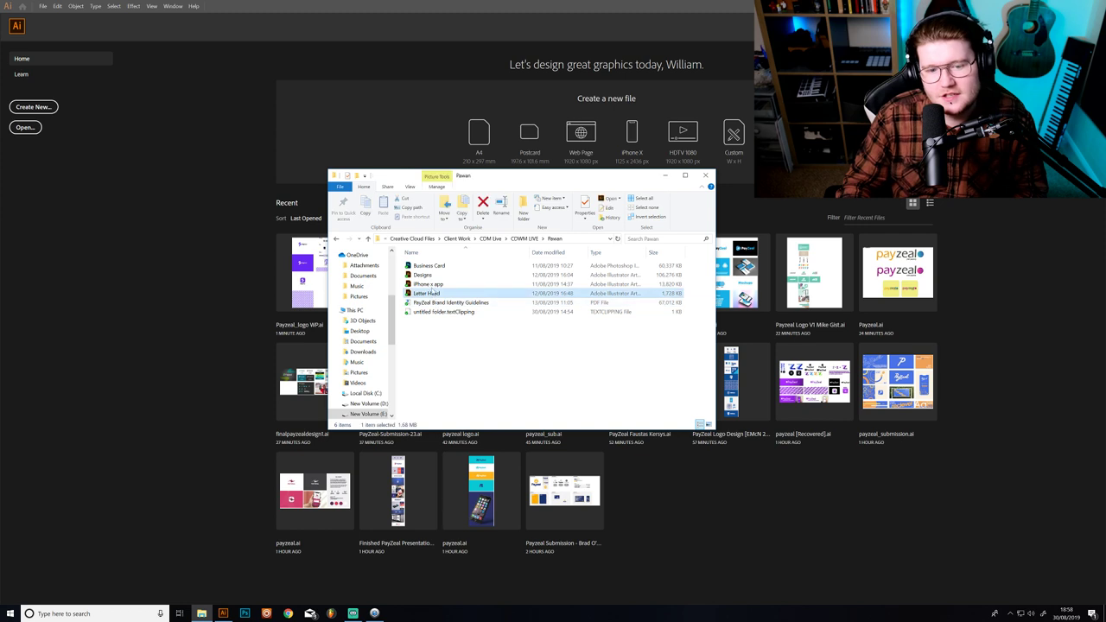
pyautogui.click(433, 284)
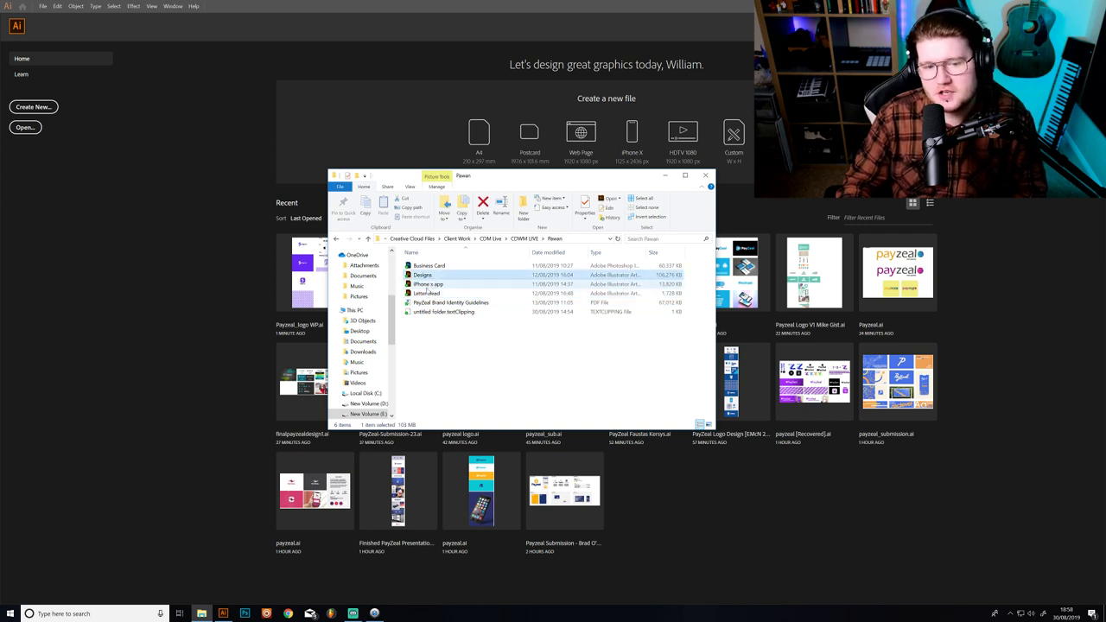
pyautogui.click(453, 333)
pyautogui.click(437, 293)
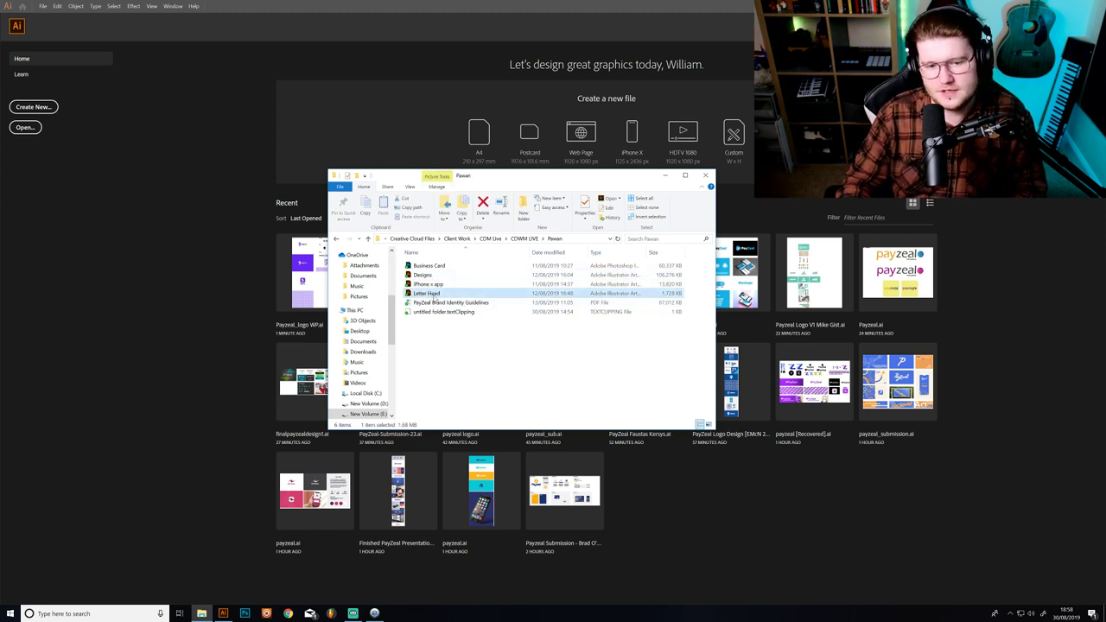
pyautogui.doubleClick(439, 293)
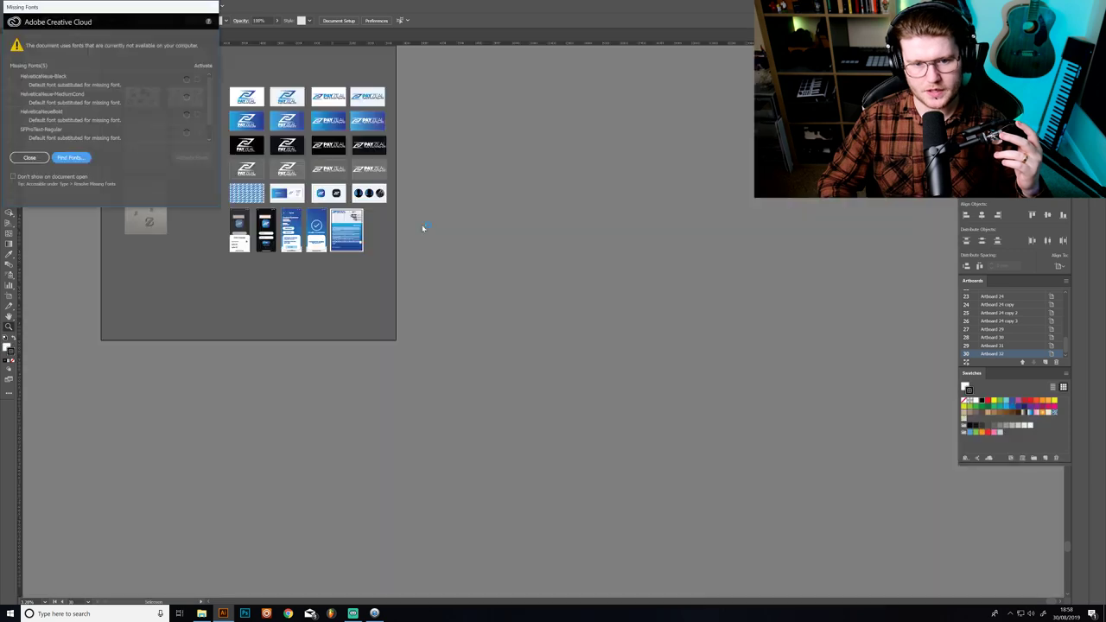
# - Dismiss the missing-fonts warning and zoom in on the black Z logo concepts artboard
pyautogui.click(31, 158)
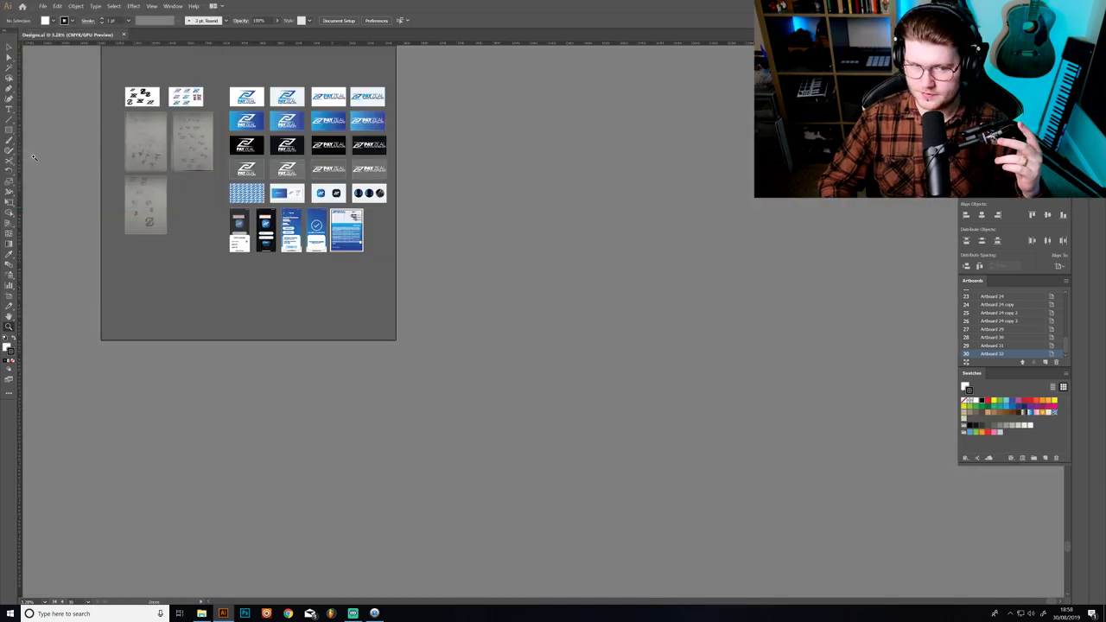
pyautogui.moveTo(162, 203); pyautogui.dragTo(556, 416)
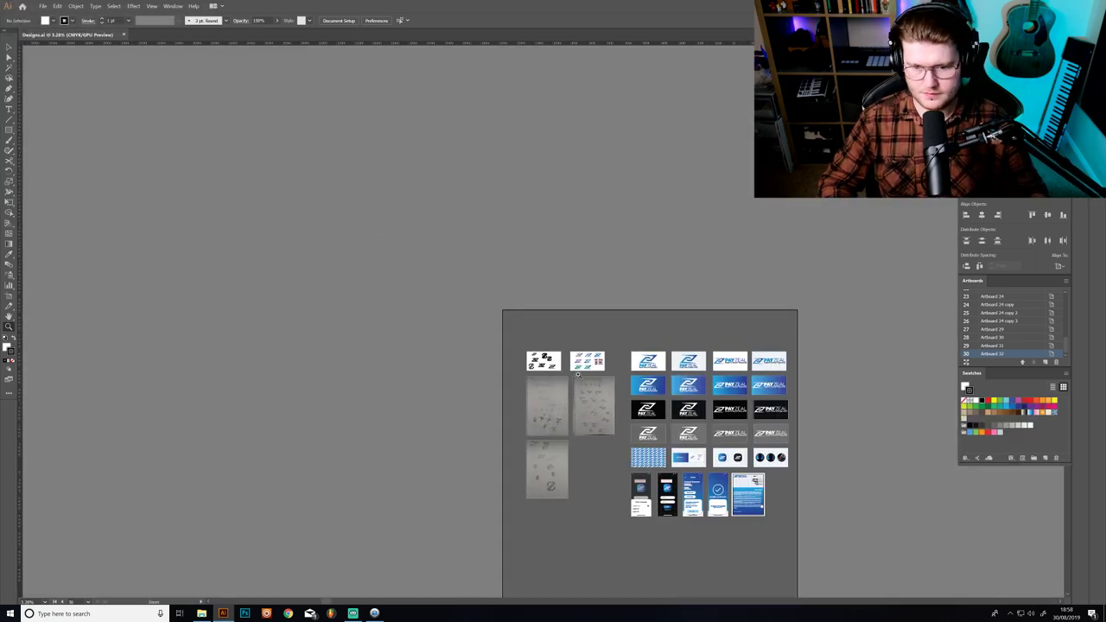
pyautogui.moveTo(578, 373)
pyautogui.mouseDown()
pyautogui.moveTo(790, 389)
pyautogui.moveTo(538, 469)
pyautogui.moveTo(481, 466)
pyautogui.mouseUp()
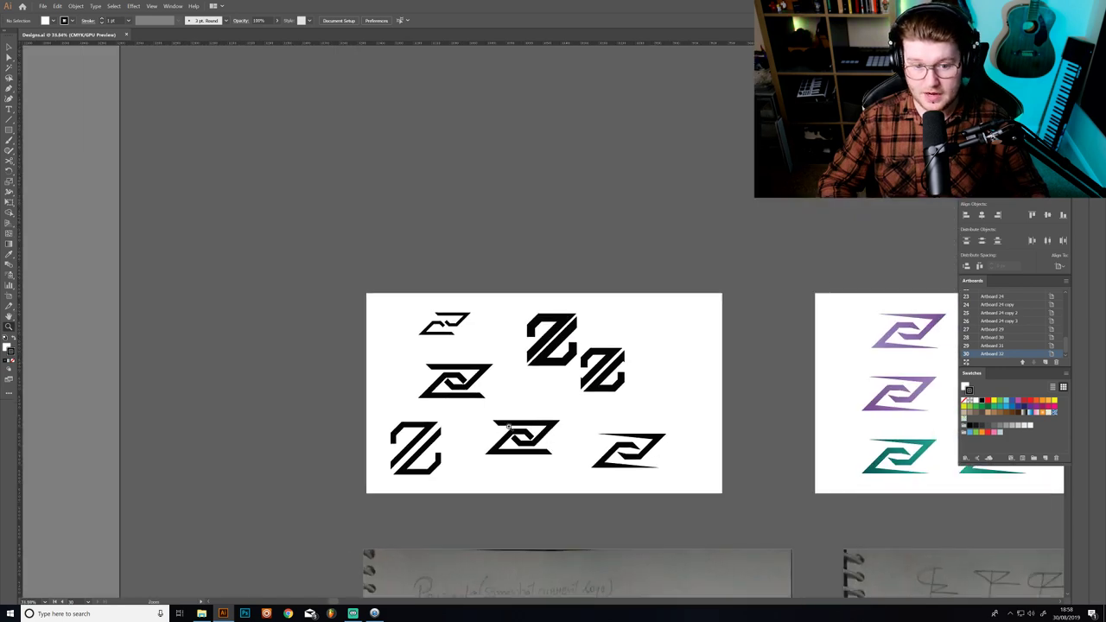
pyautogui.moveTo(508, 426); pyautogui.dragTo(503, 401)
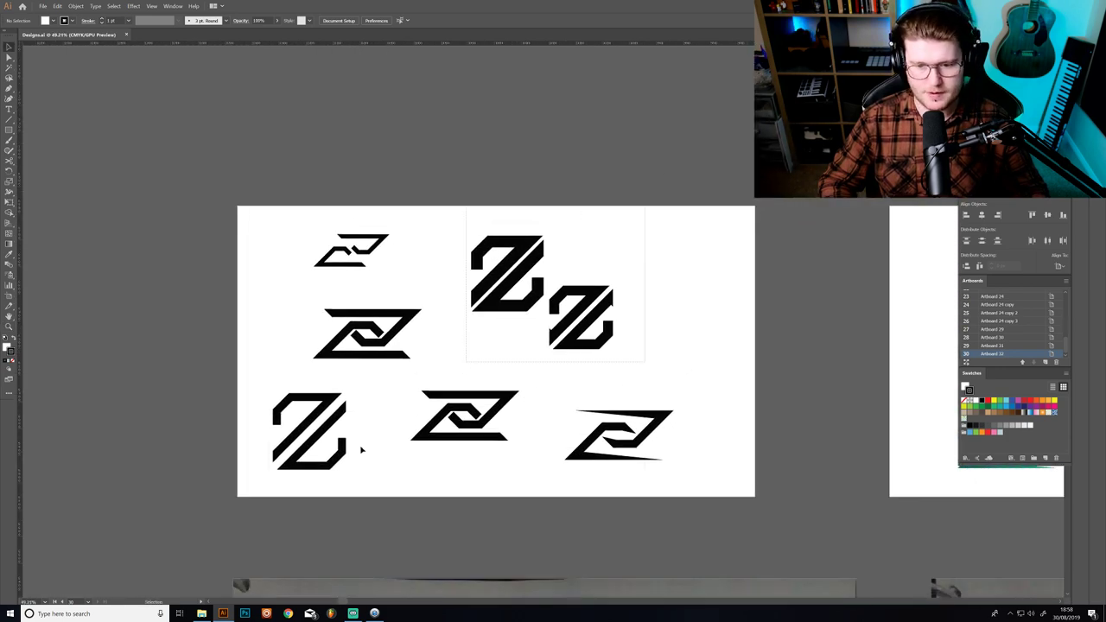
pyautogui.hotkey('ctrl', 'a')
pyautogui.hotkey('ctrl', 'shift', 'a')
pyautogui.press('z')
pyautogui.moveTo(399, 451); pyautogui.dragTo(328, 445)
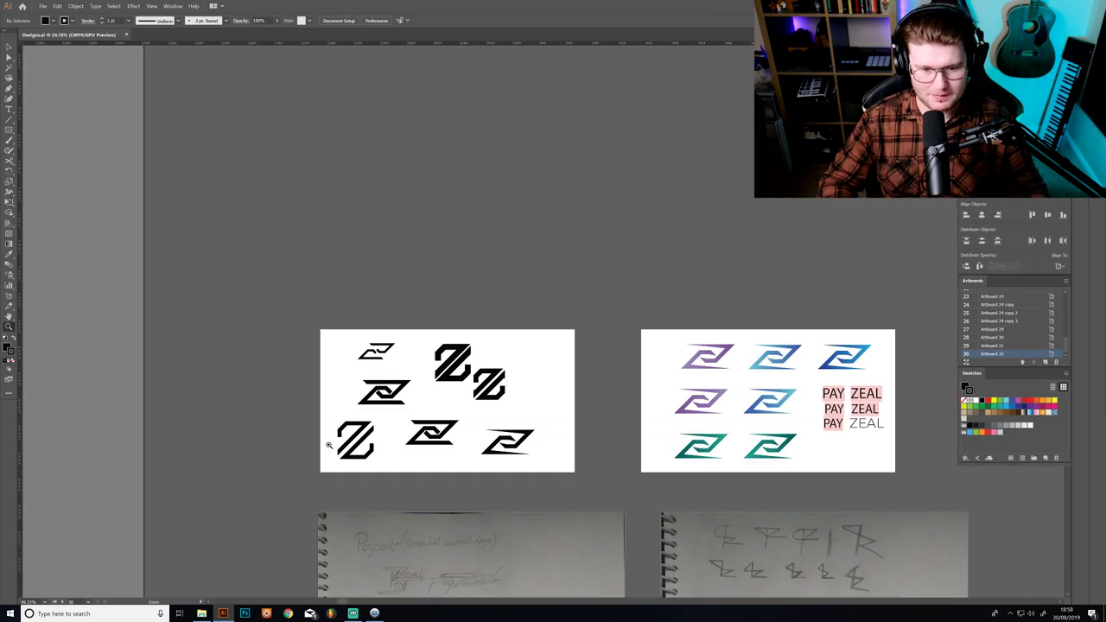
# - Zoom closer on the black Z concepts and inspect the bottom-right Z concept shape
pyautogui.hotkey('alt', 'Tab')
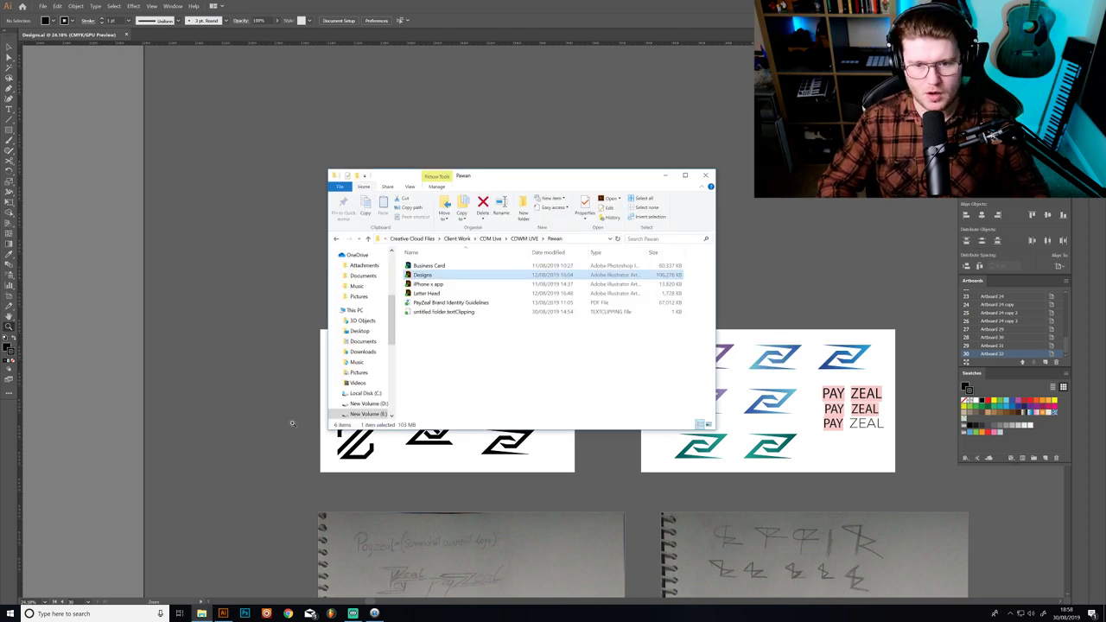
pyautogui.hotkey('alt', 'Tab')
pyautogui.moveTo(399, 392); pyautogui.dragTo(461, 385)
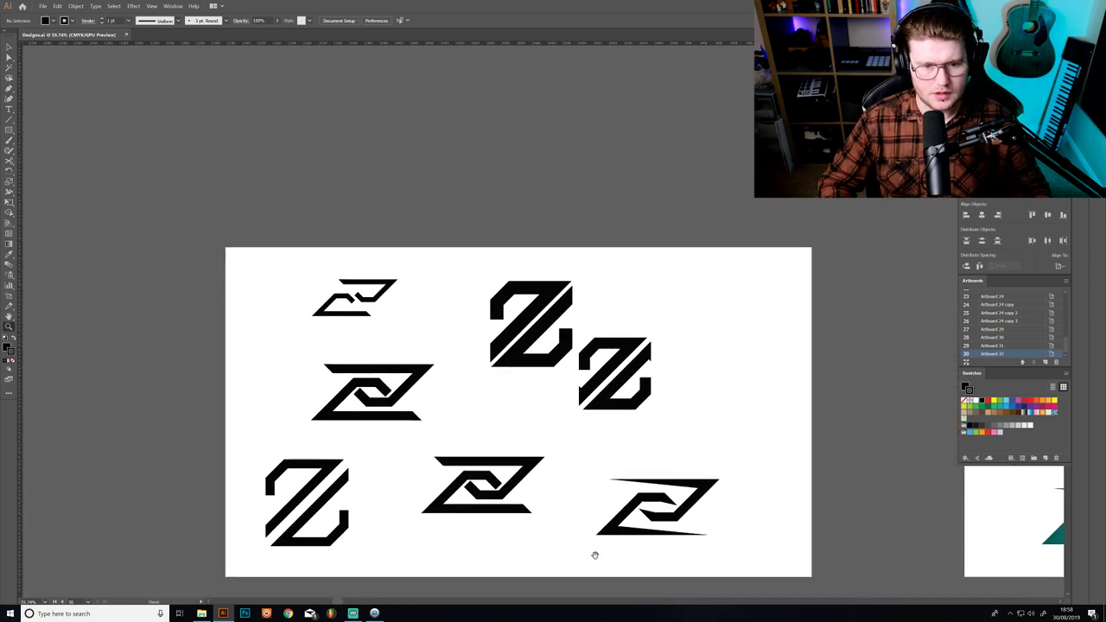
pyautogui.moveTo(594, 555); pyautogui.dragTo(545, 510)
pyautogui.press('v')
pyautogui.moveTo(530, 389); pyautogui.dragTo(742, 509)
pyautogui.click(717, 524)
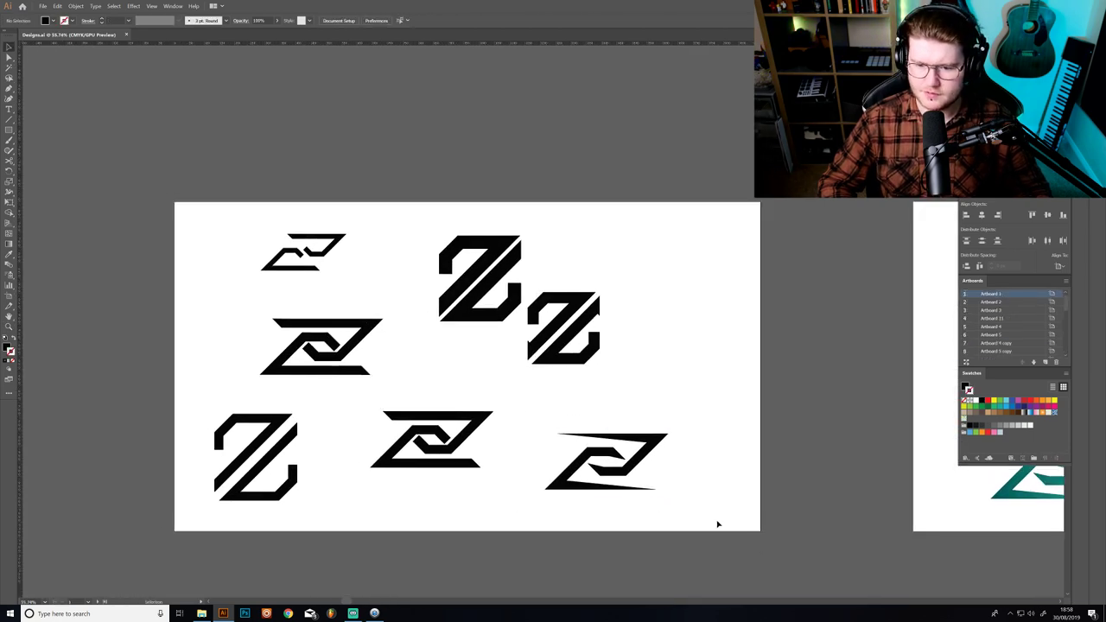
pyautogui.moveTo(527, 415); pyautogui.dragTo(699, 484)
pyautogui.click(699, 484)
# - Review the coloured logos with PAY ZEAL text, including the teal logo, then the pencil sketches
pyautogui.moveTo(471, 265); pyautogui.dragTo(373, 306)
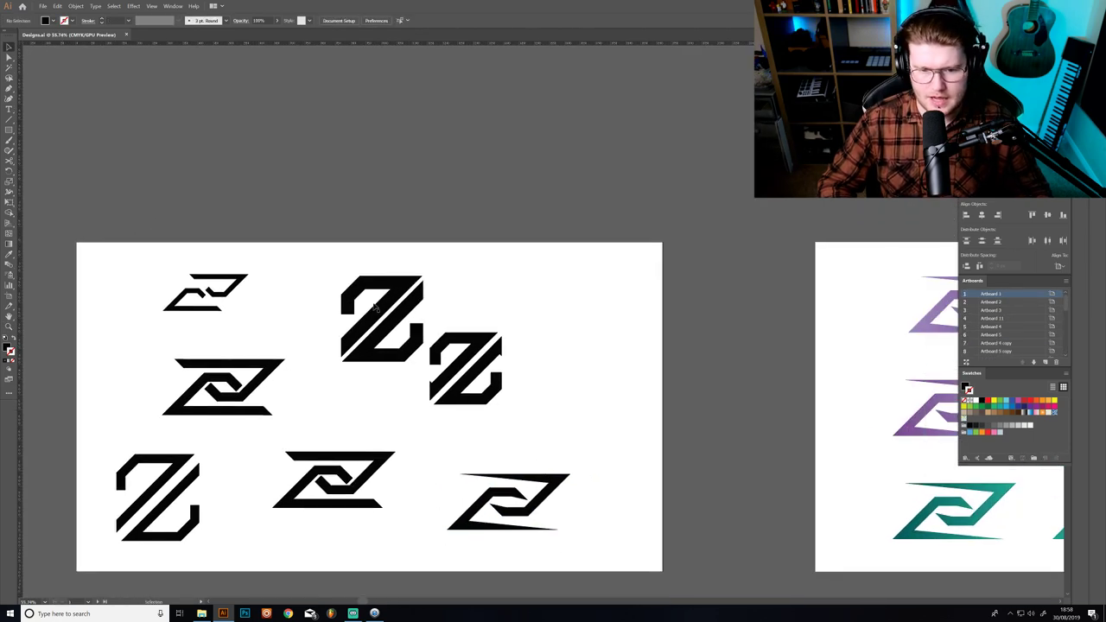
pyautogui.moveTo(496, 412); pyautogui.dragTo(202, 271)
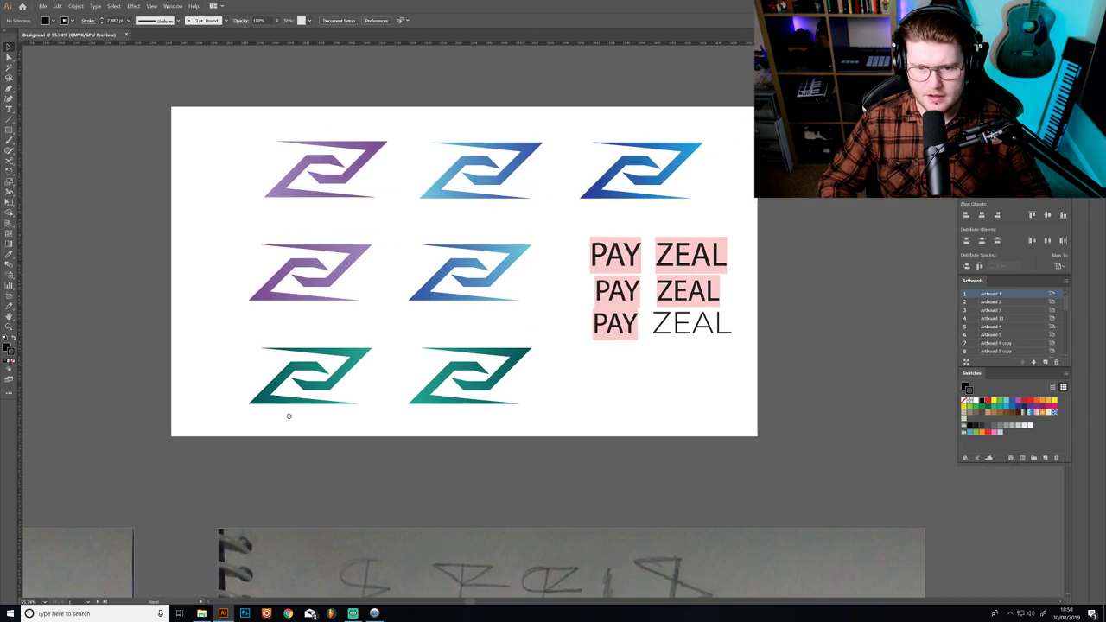
pyautogui.moveTo(400, 316); pyautogui.dragTo(538, 395)
pyautogui.click(538, 395)
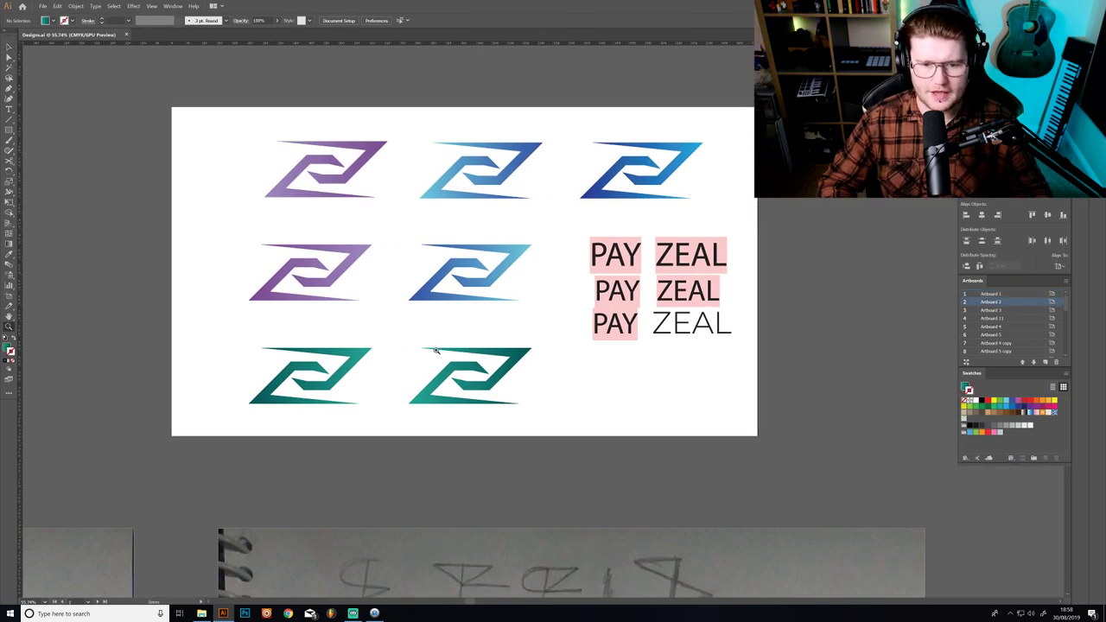
pyautogui.moveTo(435, 349)
pyautogui.mouseDown()
pyautogui.moveTo(639, 370)
pyautogui.moveTo(509, 363)
pyautogui.moveTo(329, 376)
pyautogui.moveTo(569, 352)
pyautogui.moveTo(545, 323)
pyautogui.moveTo(180, 224)
pyautogui.mouseUp()
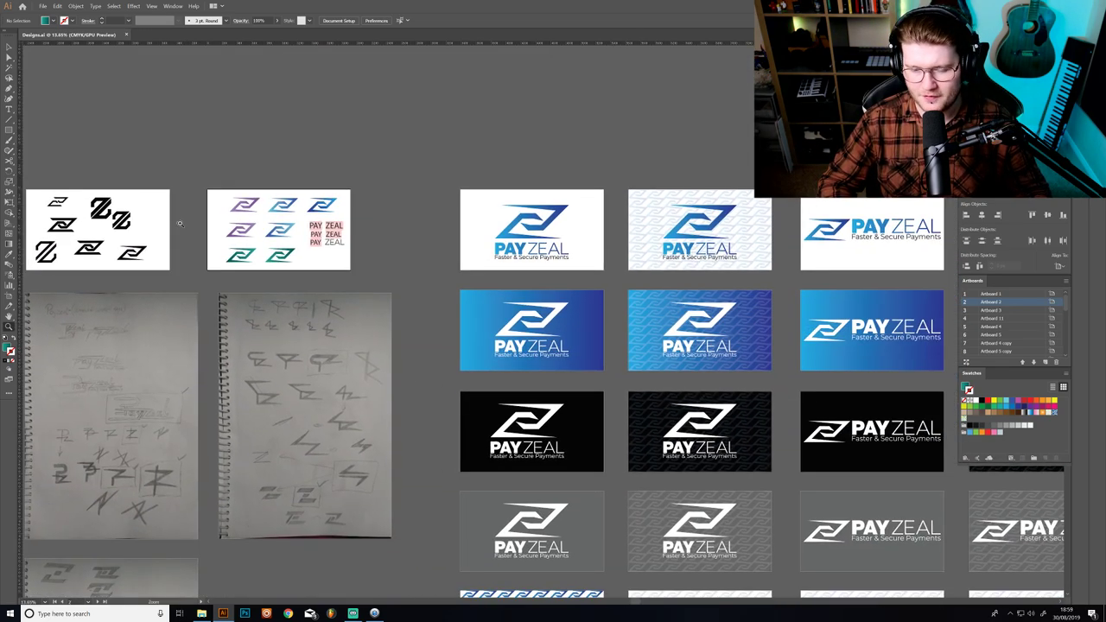
pyautogui.moveTo(150, 465)
pyautogui.mouseDown()
pyautogui.moveTo(481, 428)
pyautogui.moveTo(434, 435)
pyautogui.mouseUp()
pyautogui.keyDown('alt'); pyautogui.click(434, 433); pyautogui.keyUp('alt')
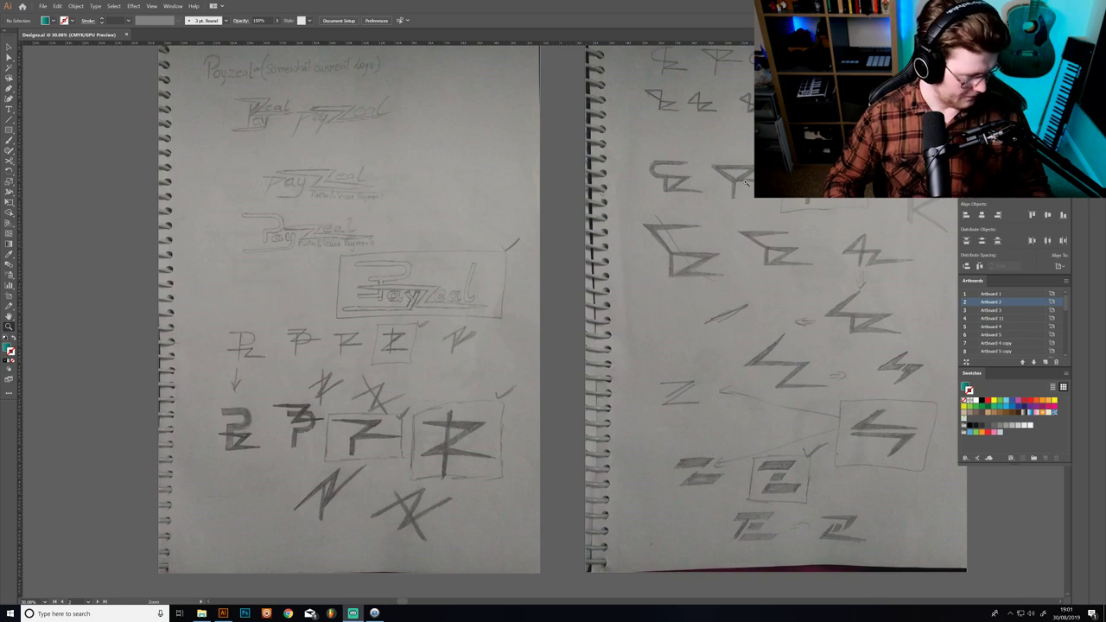
# - Pan across the white, blue and black PayZeal artboard rows to the blue gradient horizontal logo
pyautogui.hscroll(5, 521, 353)
pyautogui.scroll(-1, 521, 353)
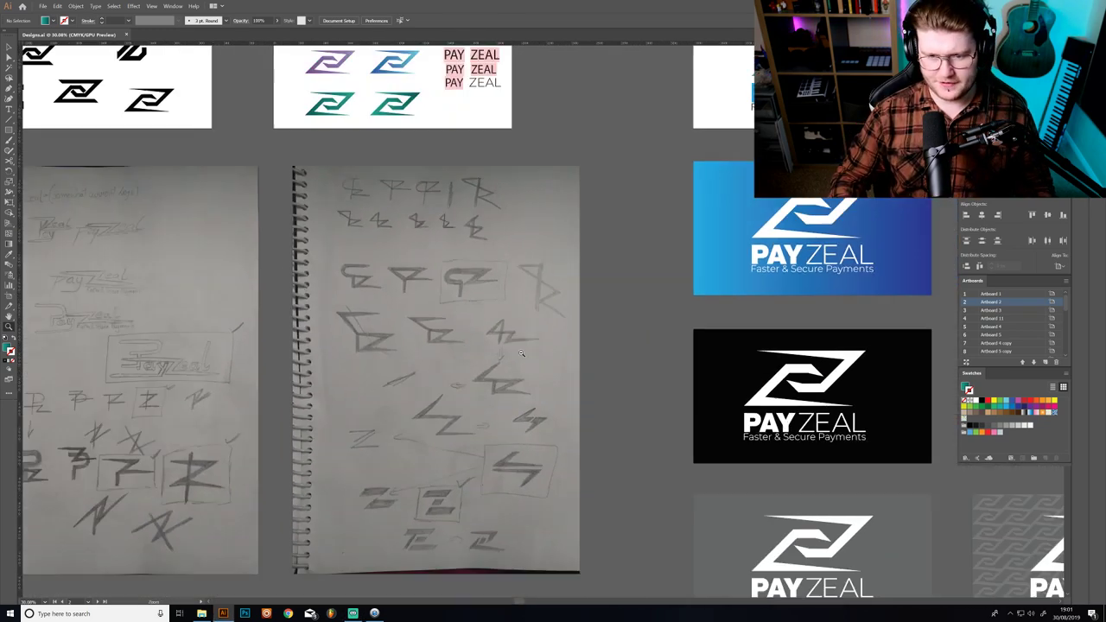
pyautogui.scroll(-3, 521, 353)
pyautogui.scroll(1, 486, 214)
pyautogui.scroll(2, 487, 214)
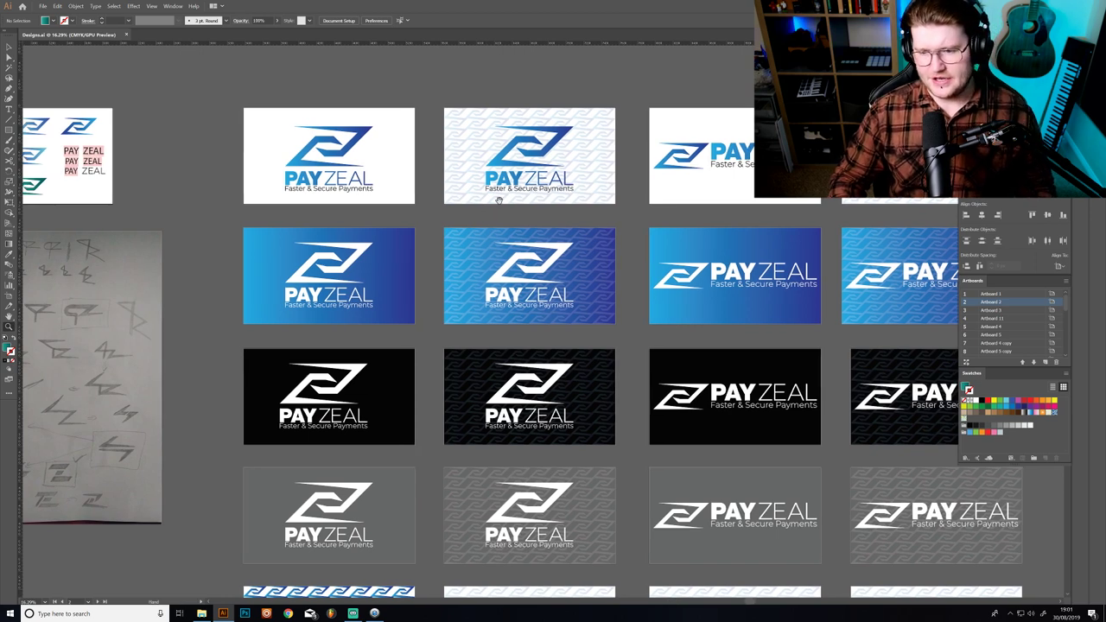
pyautogui.moveTo(753, 217); pyautogui.dragTo(441, 250)
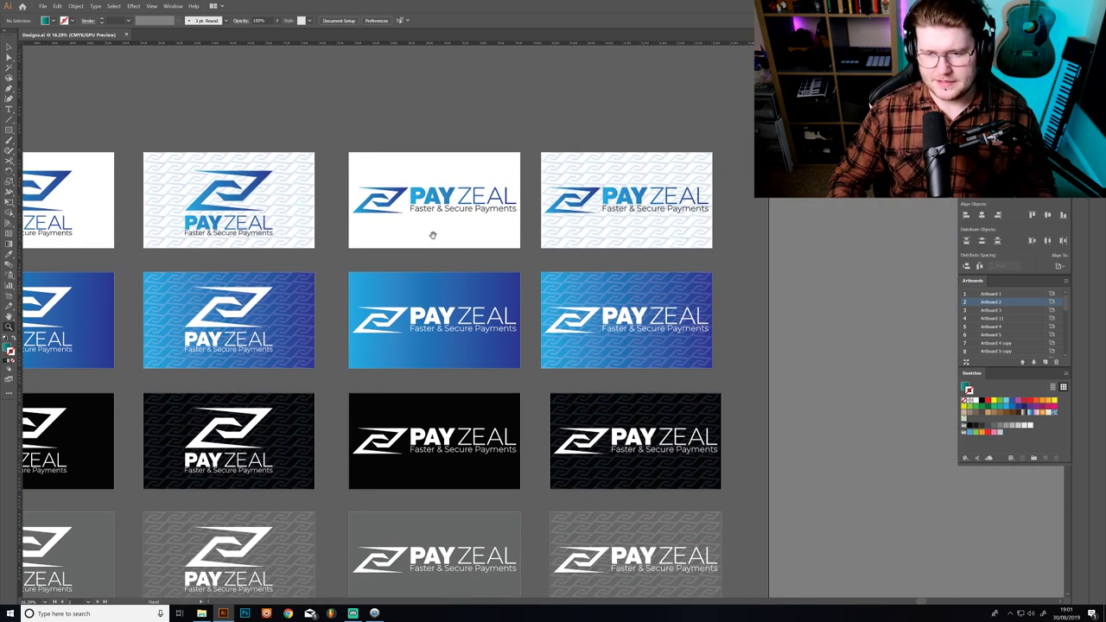
pyautogui.hscroll(-5, 257, 320)
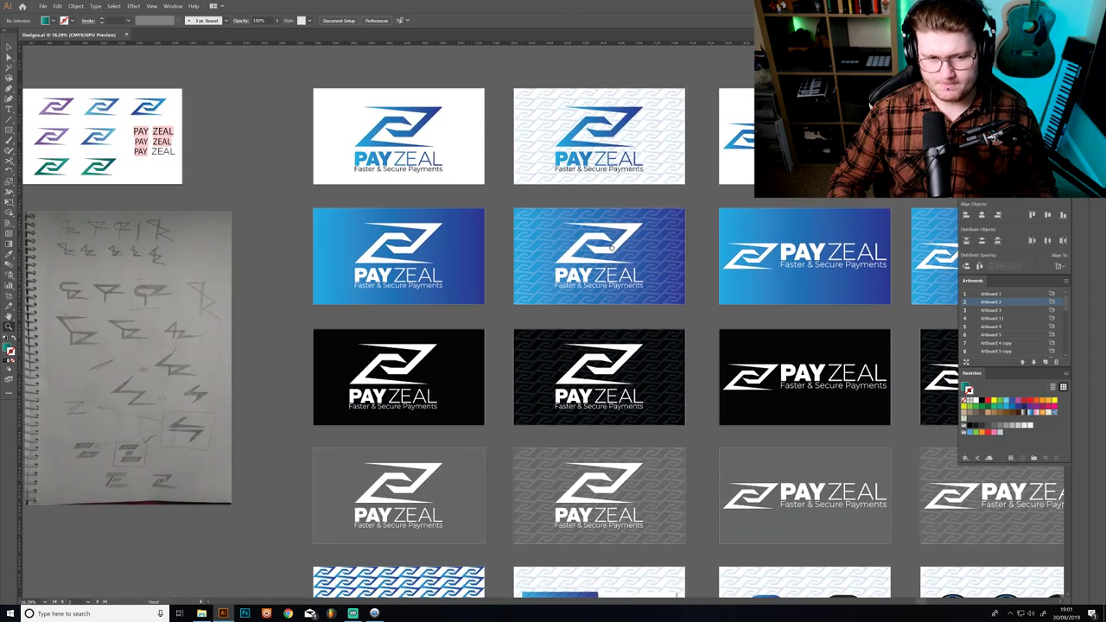
pyautogui.scroll(-5, 449, 177)
pyautogui.hscroll(3, 448, 176)
pyautogui.moveTo(449, 176); pyautogui.dragTo(358, 406)
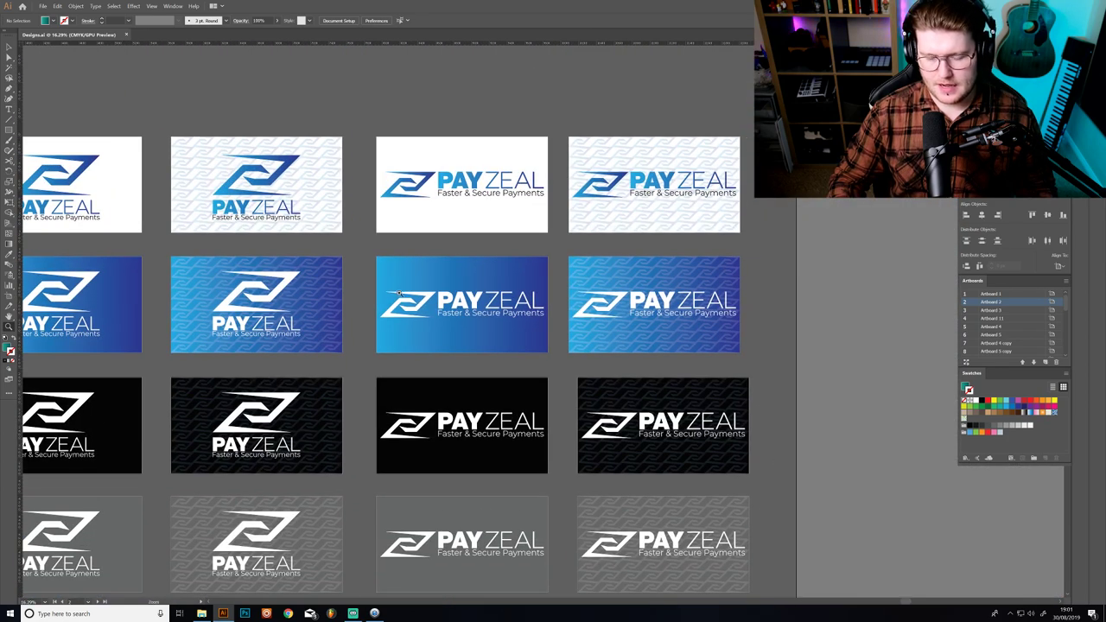
pyautogui.scroll(5, 399, 293)
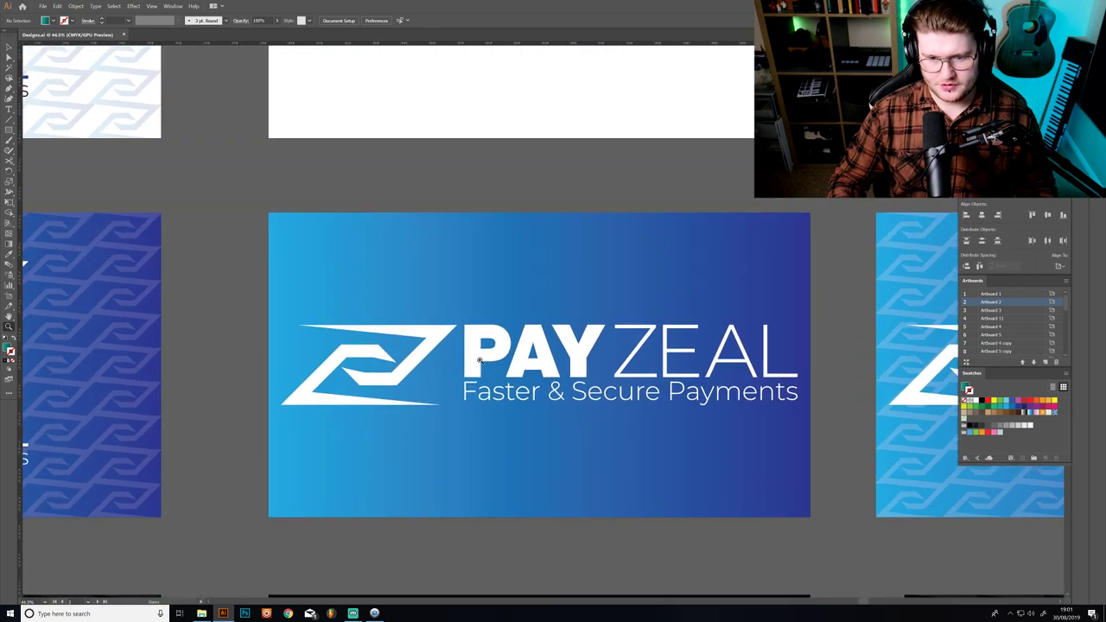
# - Select the logo and lettering group on the gradient artboard and ungroup it
pyautogui.scroll(2, 480, 362)
pyautogui.click(419, 341)
pyautogui.rightClick(430, 331)
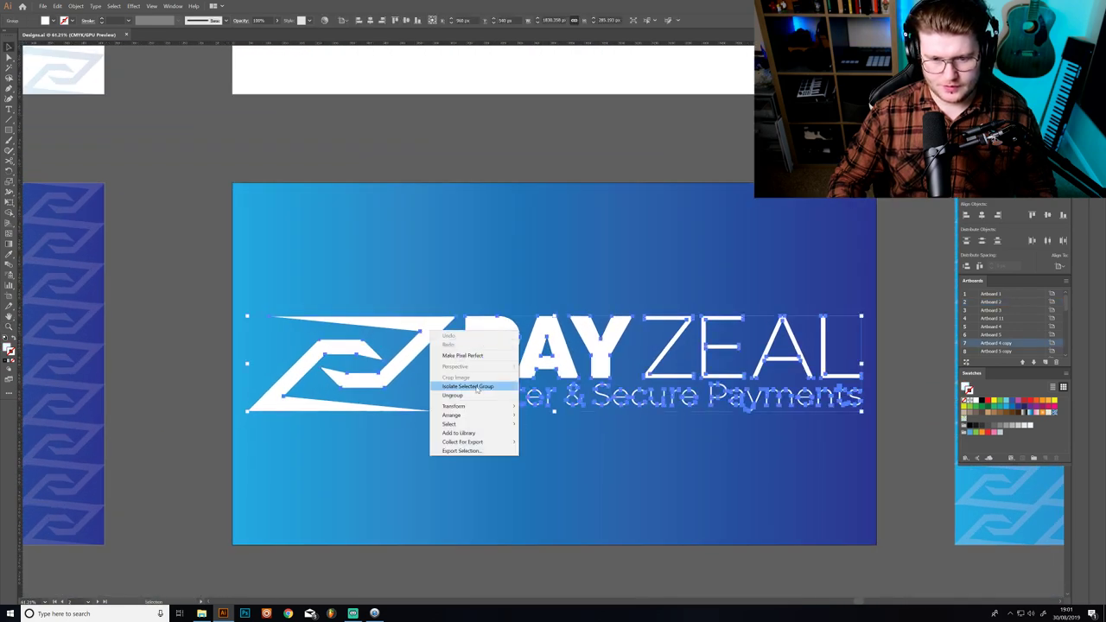
pyautogui.click(708, 487)
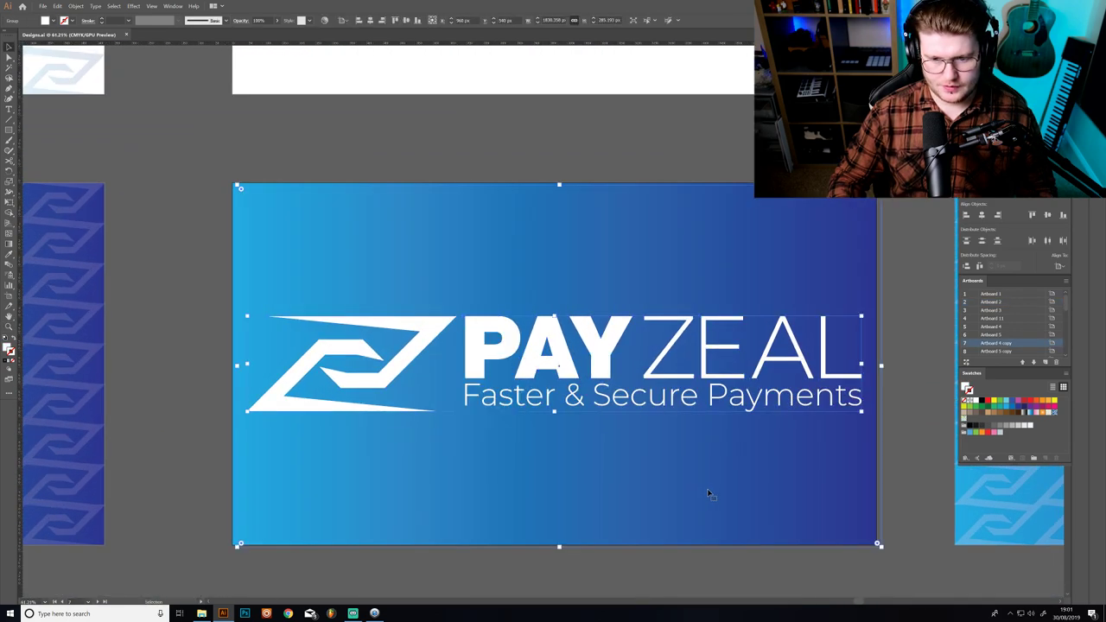
pyautogui.click(896, 278)
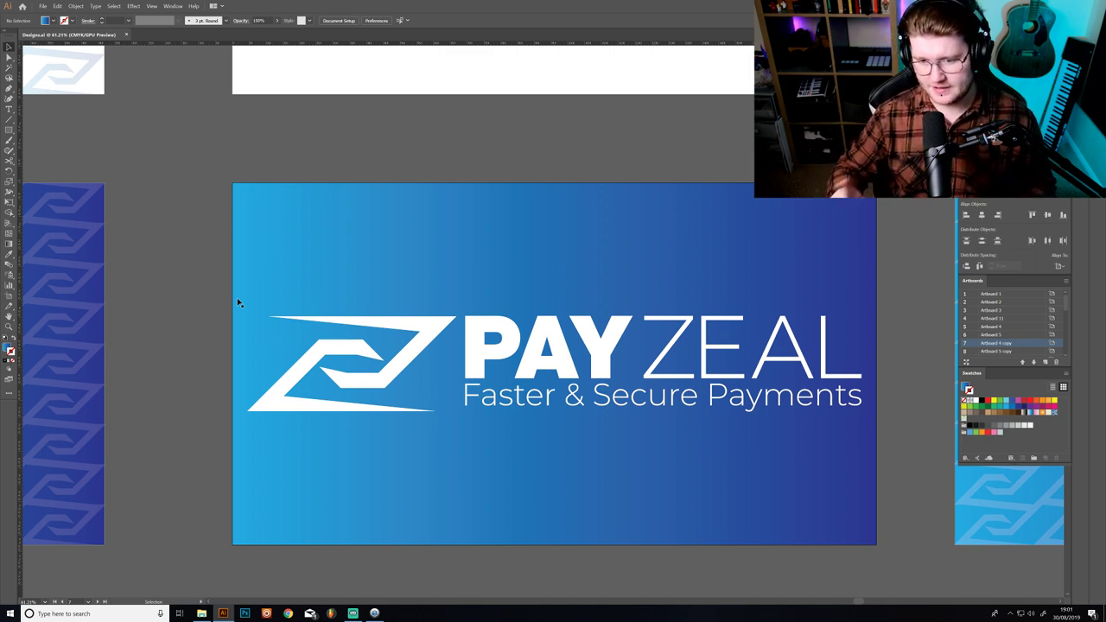
pyautogui.click(680, 353)
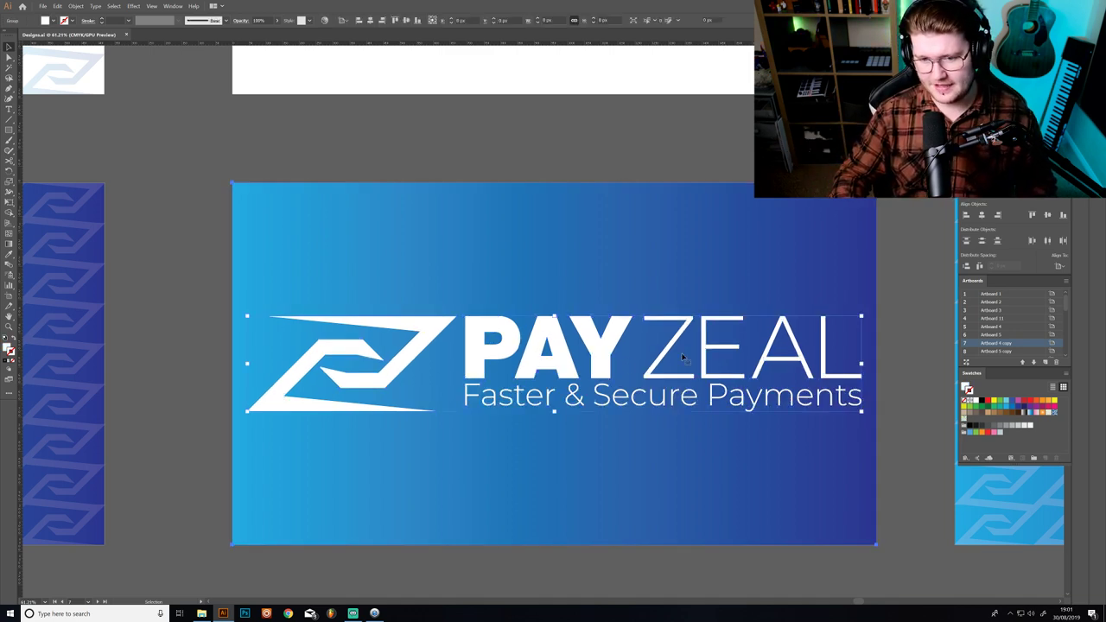
pyautogui.click(924, 335)
pyautogui.click(842, 367)
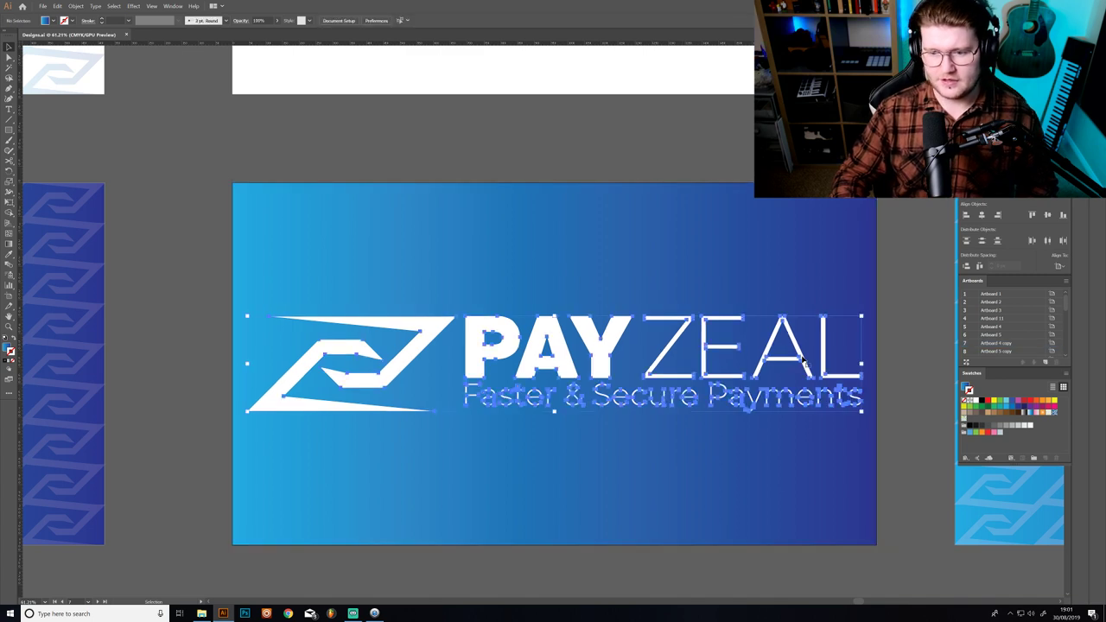
pyautogui.click(886, 334)
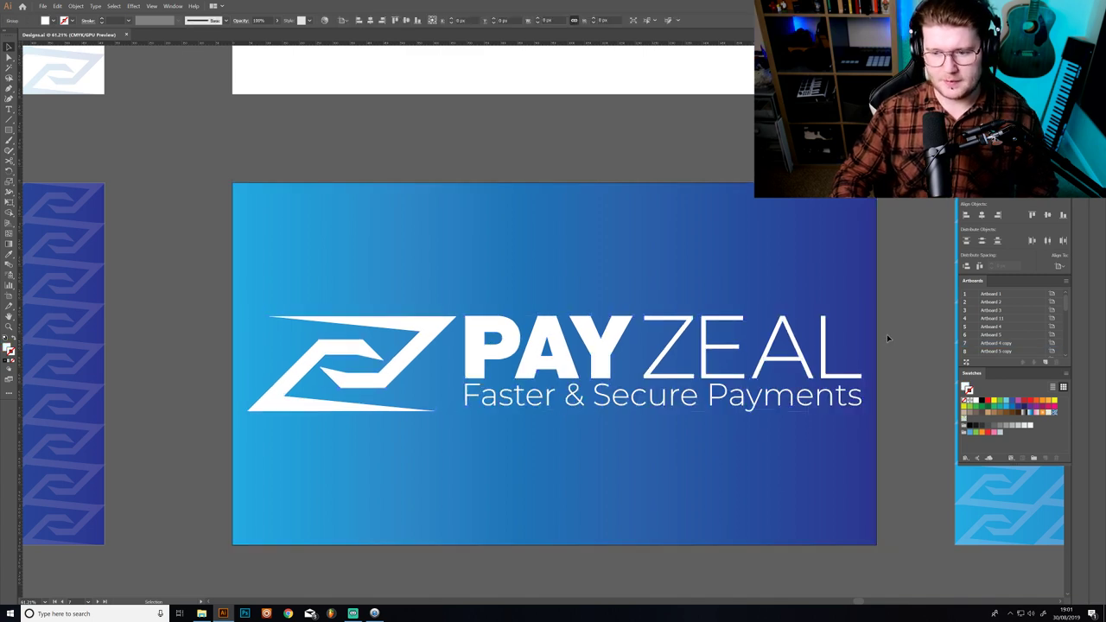
pyautogui.click(842, 354)
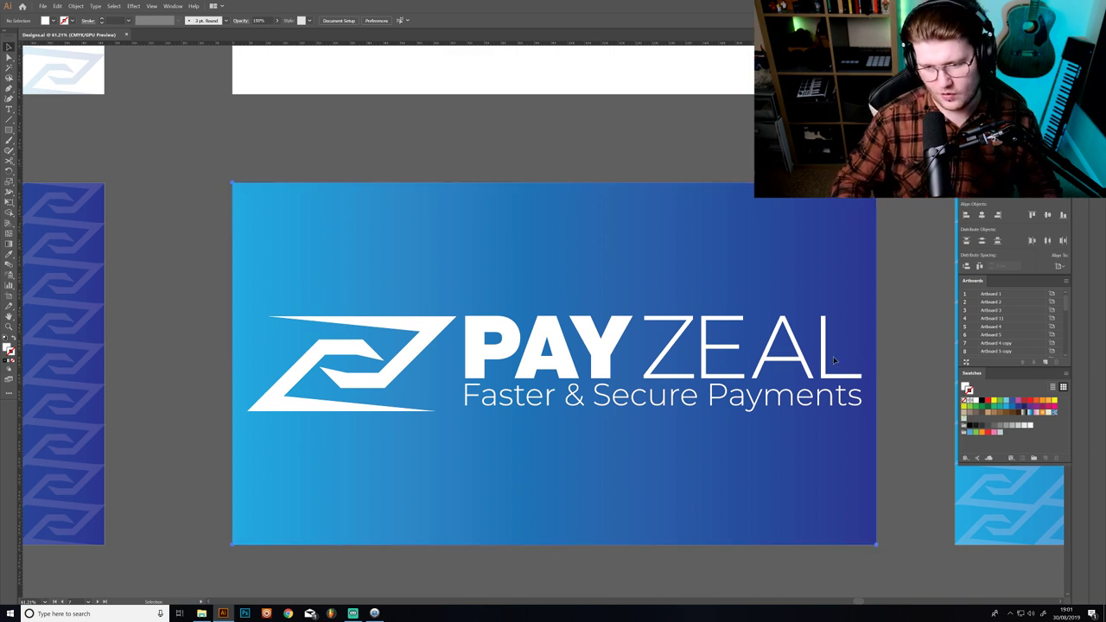
pyautogui.click(828, 374)
pyautogui.rightClick(829, 374)
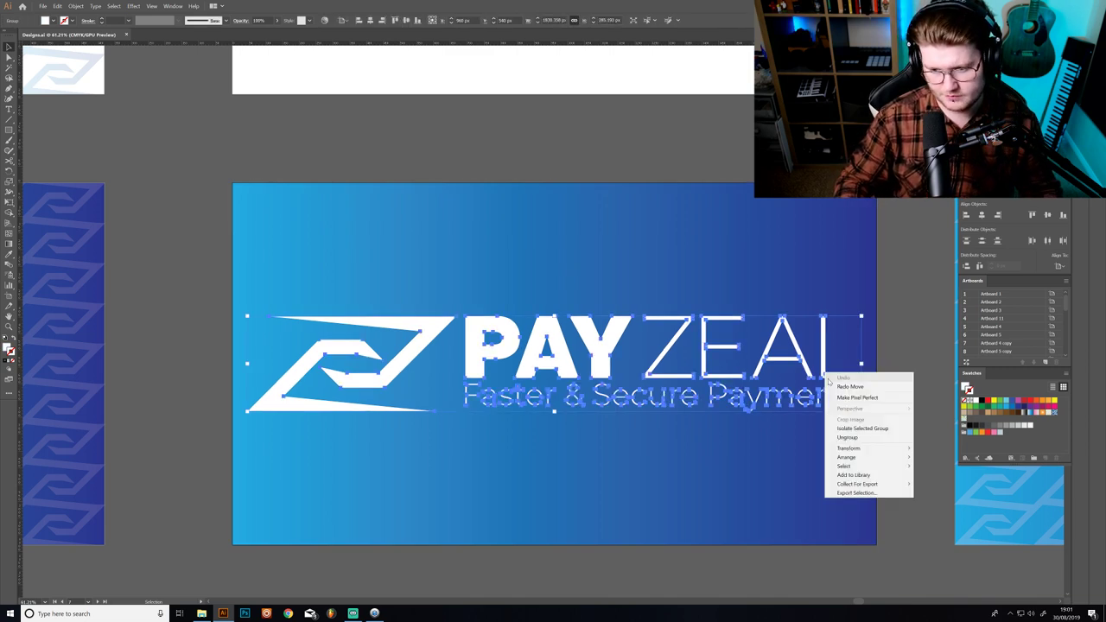
pyautogui.click(855, 436)
# - Ungroup the PAY ZEAL lettering and delete the 'Faster & Secure Payments' tagline
pyautogui.click(924, 378)
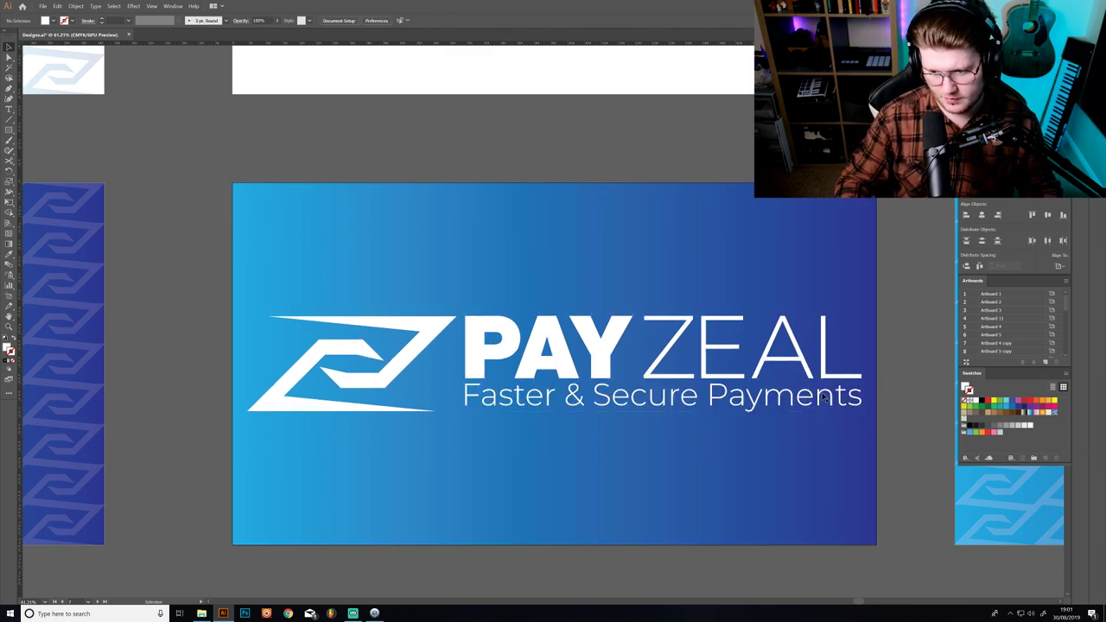
pyautogui.click(825, 397)
pyautogui.rightClick(796, 398)
pyautogui.click(820, 463)
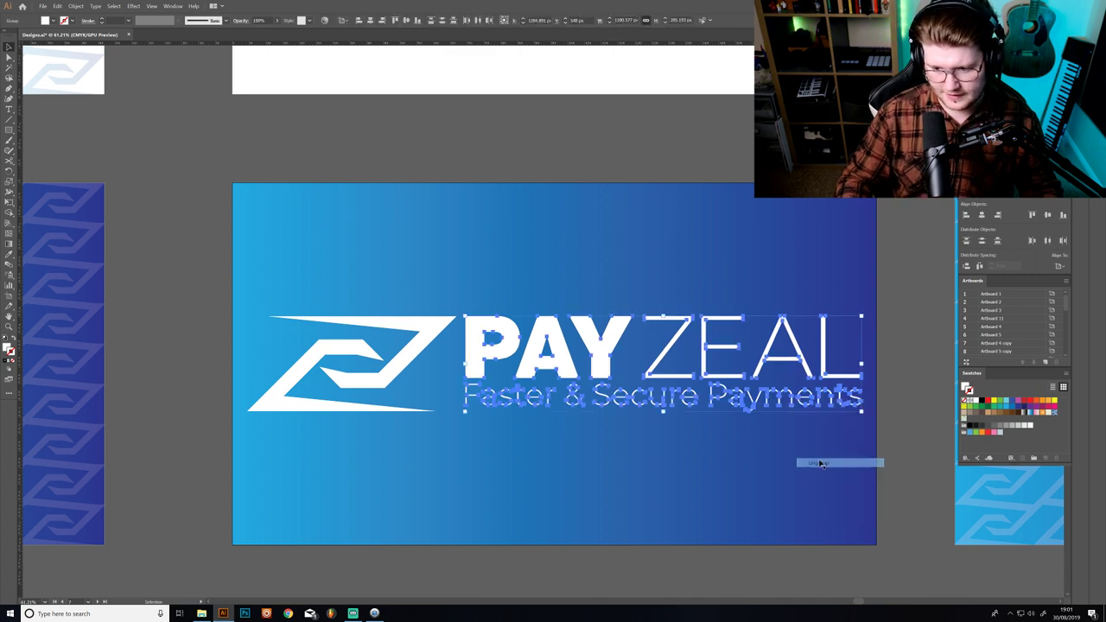
pyautogui.click(899, 407)
pyautogui.click(853, 402)
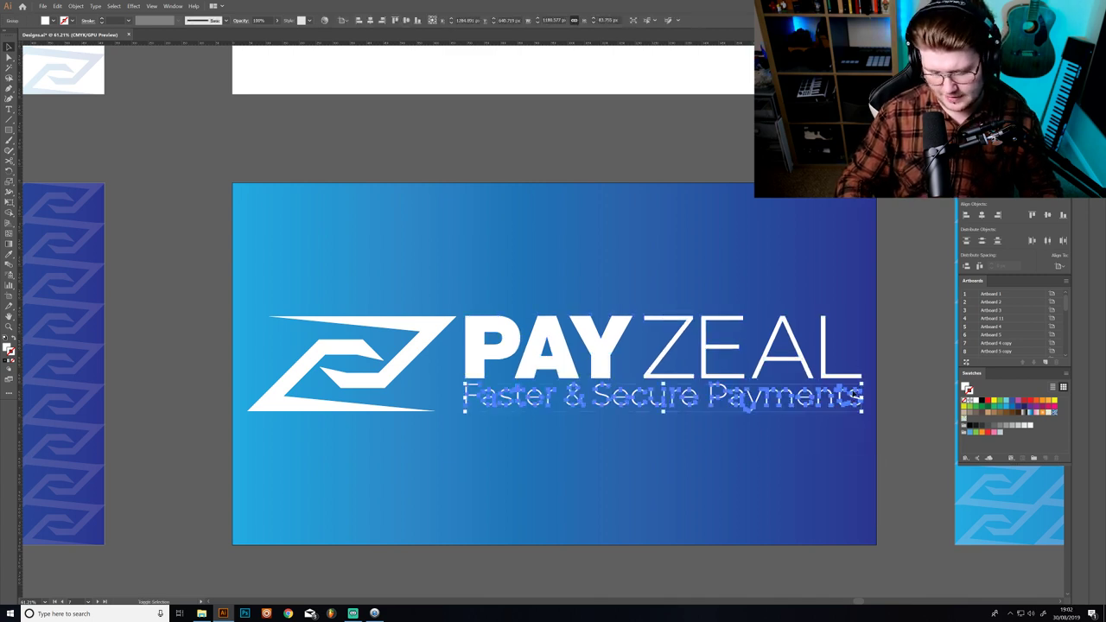
pyautogui.press('Down')
pyautogui.press('Down')
pyautogui.press('Down')
pyautogui.press('Down')
pyautogui.press('Down')
pyautogui.press('Down')
pyautogui.press('Down')
pyautogui.press('Down')
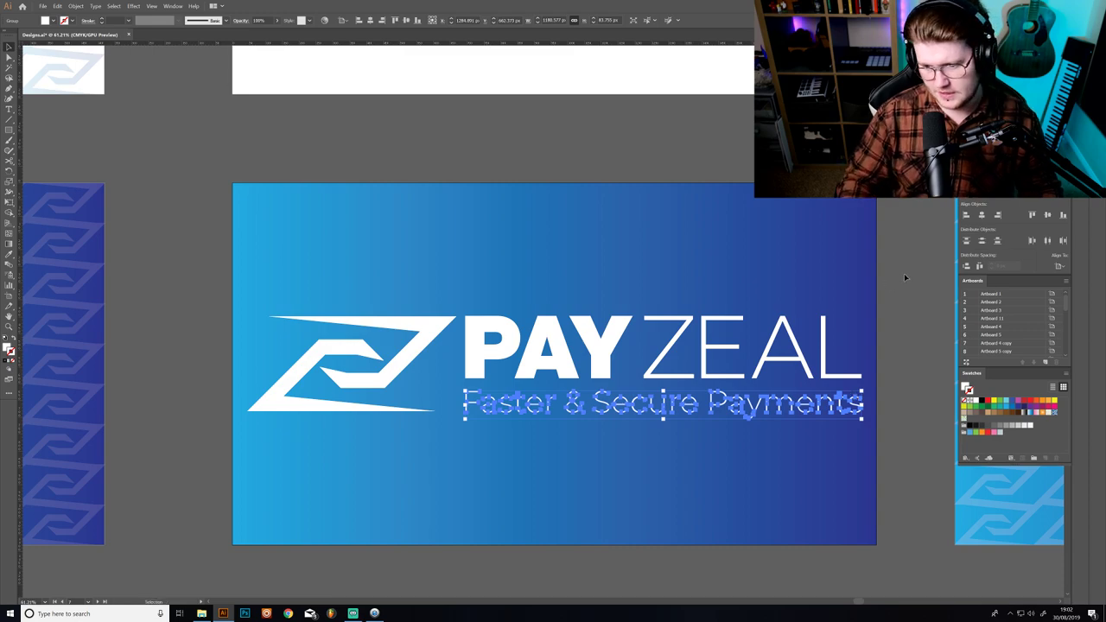
pyautogui.click(904, 273)
pyautogui.scroll(-4, 904, 273)
pyautogui.scroll(4, 724, 408)
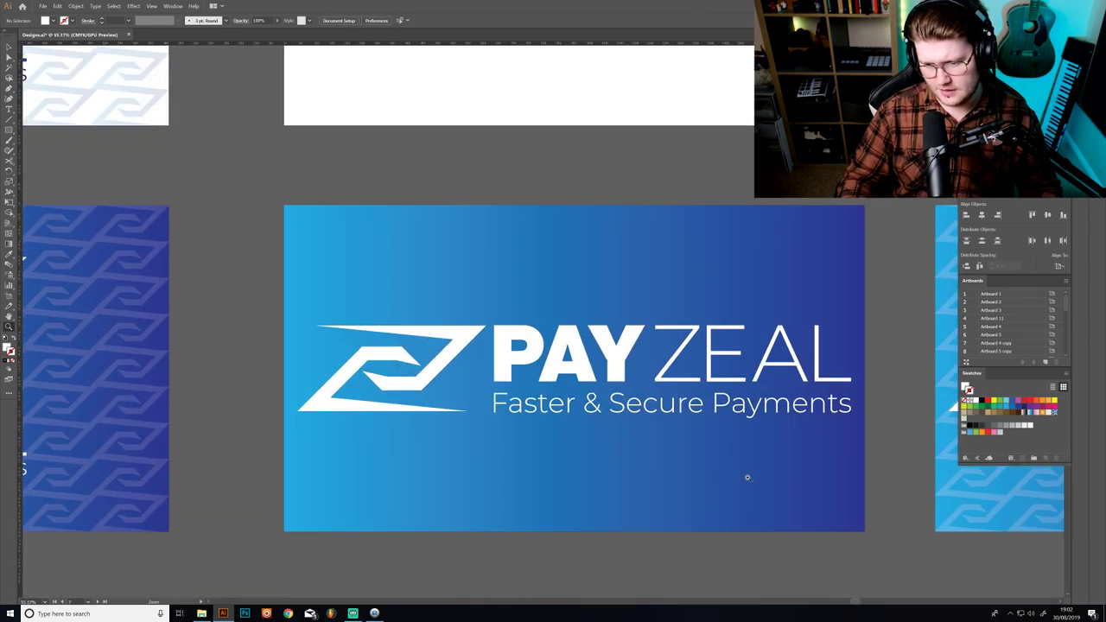
pyautogui.click(723, 410)
pyautogui.press('Delete')
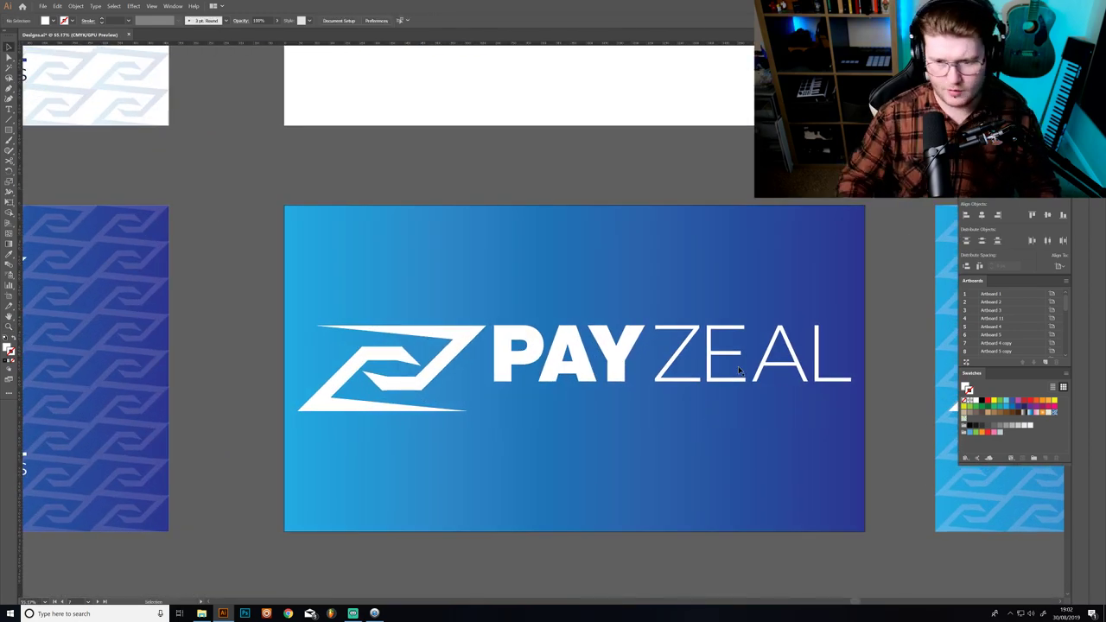
# - Shrink the Z icon and centre it just above the PAY ZEAL wordmark
pyautogui.click(417, 333)
pyautogui.moveTo(486, 325); pyautogui.dragTo(612, 274)
pyautogui.moveTo(619, 361); pyautogui.dragTo(511, 395)
pyautogui.click(370, 21)
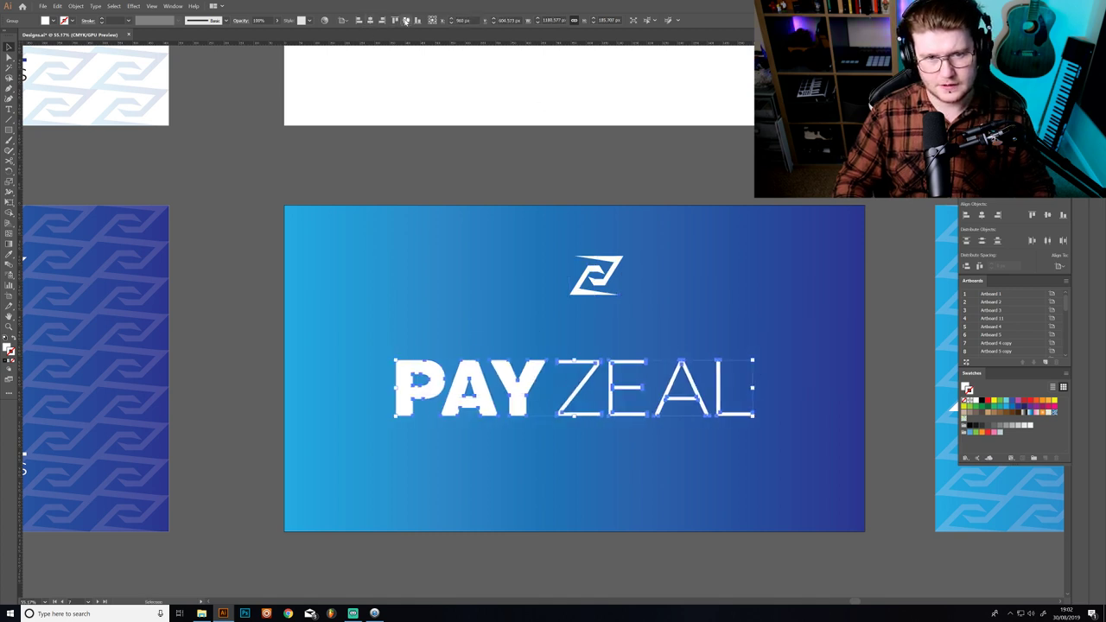
pyautogui.click(406, 20)
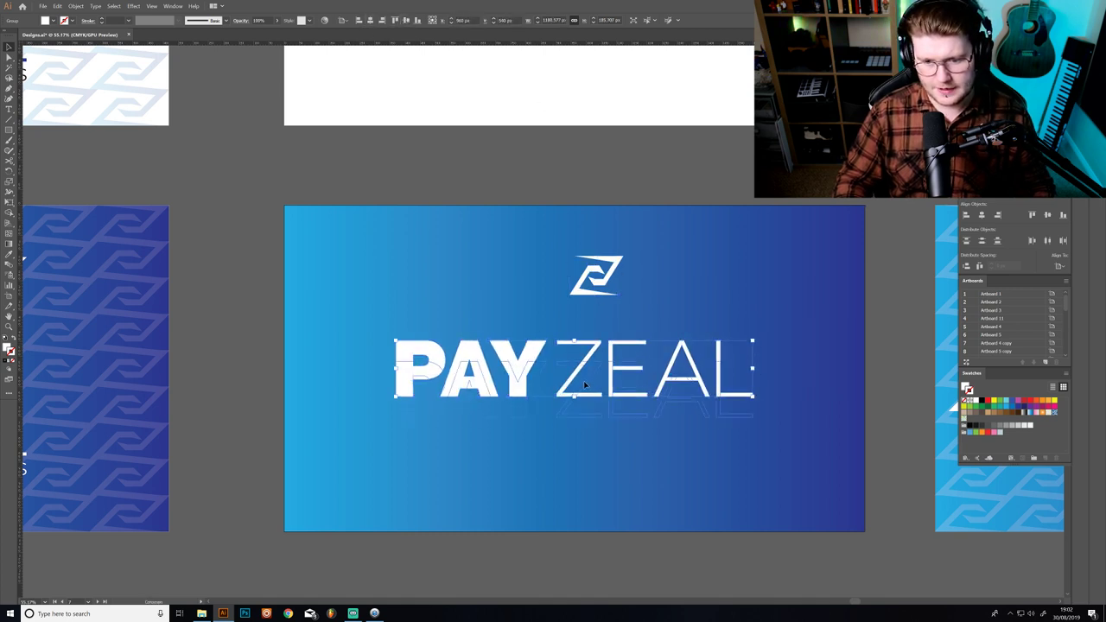
pyautogui.moveTo(585, 363); pyautogui.dragTo(585, 387)
pyautogui.moveTo(617, 259); pyautogui.dragTo(604, 295)
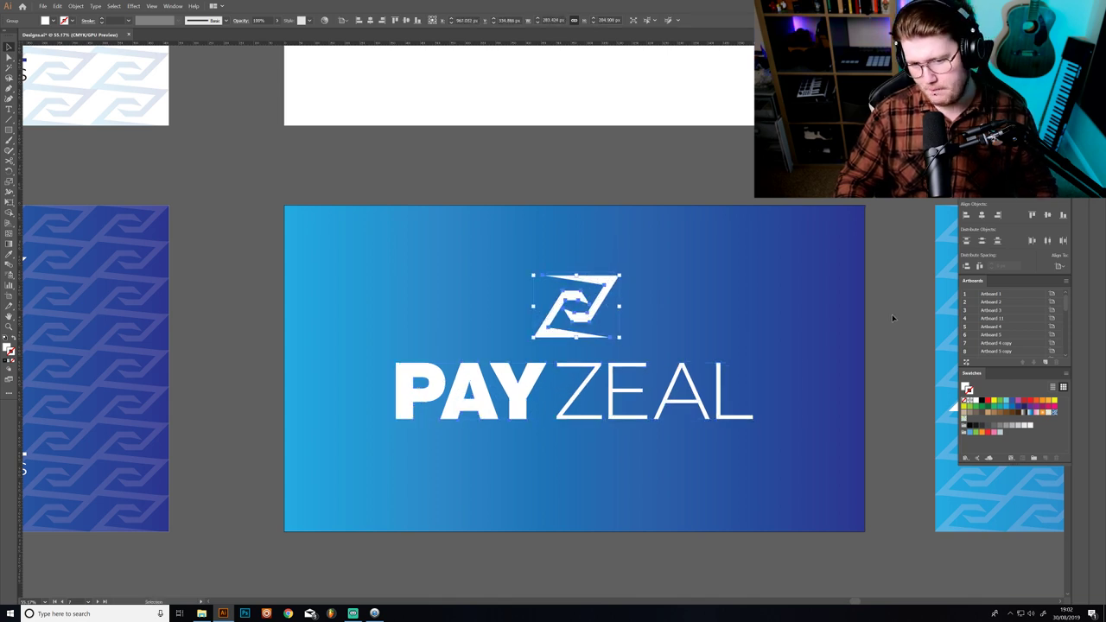
pyautogui.click(606, 348)
pyautogui.moveTo(591, 367); pyautogui.dragTo(602, 370)
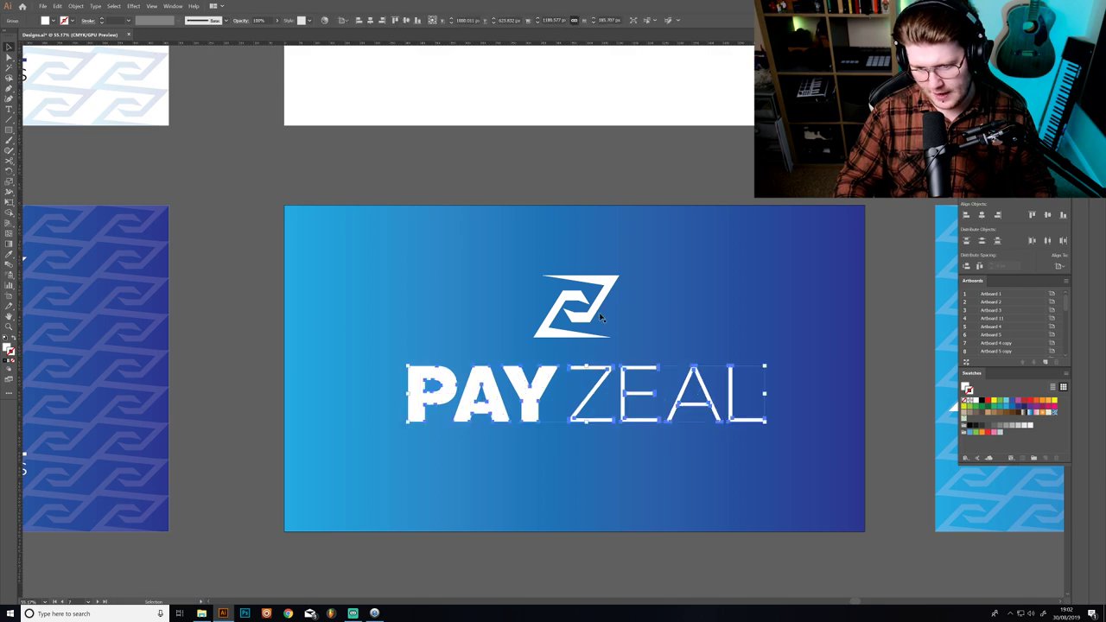
pyautogui.click(604, 285)
pyautogui.moveTo(605, 285); pyautogui.dragTo(615, 270)
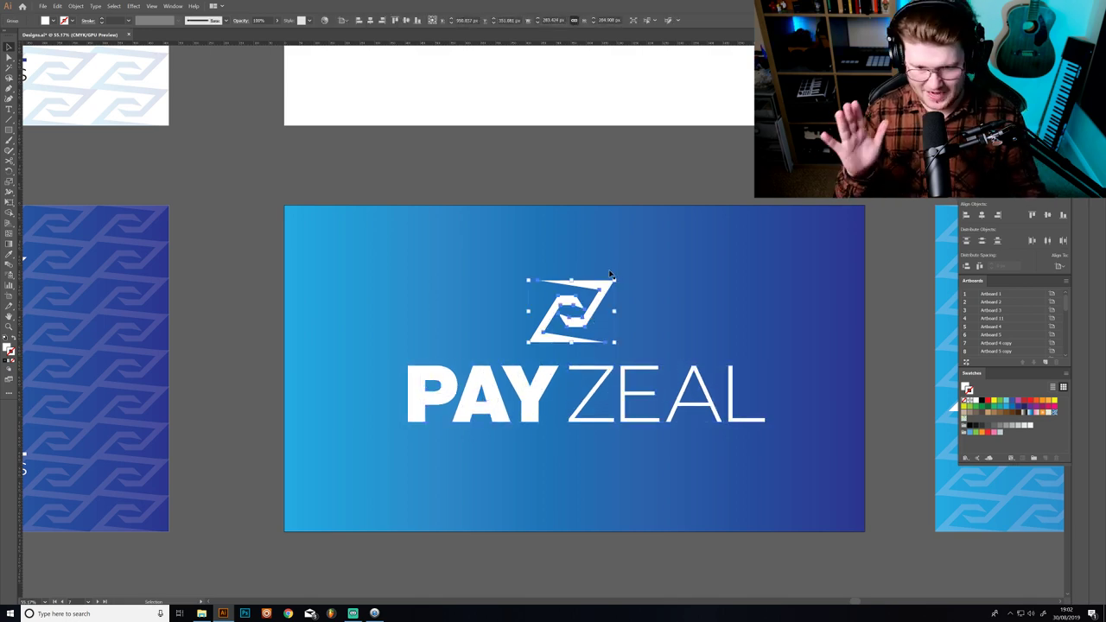
# - Zoom out to the artboard grid, then zoom deep into the new stacked logo
pyautogui.press('z')
pyautogui.click(624, 226)
pyautogui.moveTo(623, 227); pyautogui.dragTo(593, 227)
pyautogui.moveTo(594, 348); pyautogui.dragTo(495, 308)
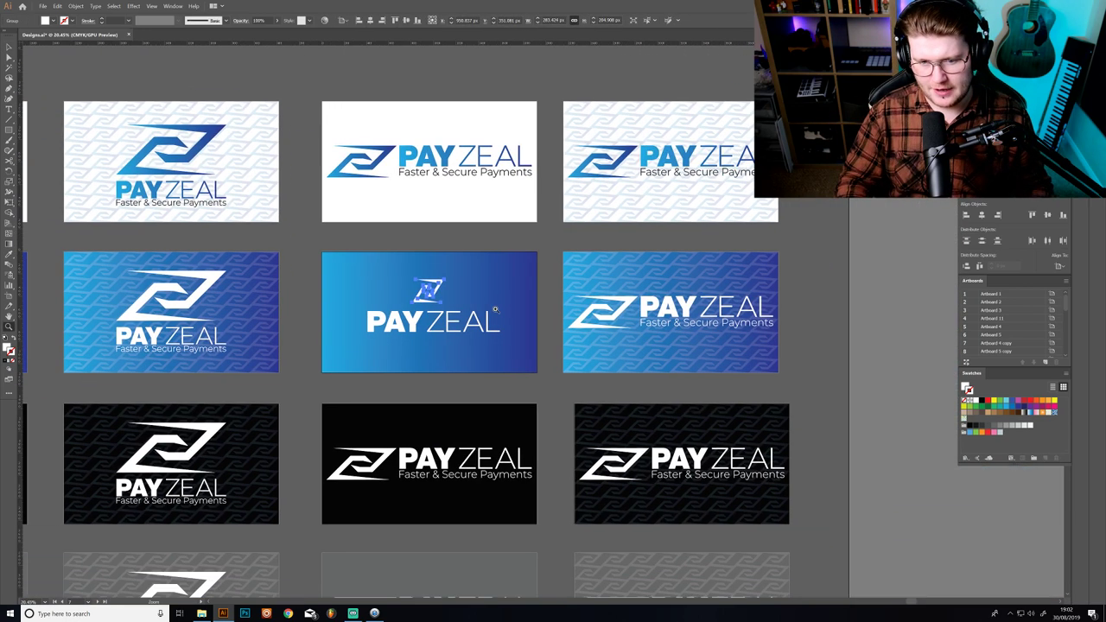
pyautogui.moveTo(419, 302); pyautogui.dragTo(405, 271)
pyautogui.press('v')
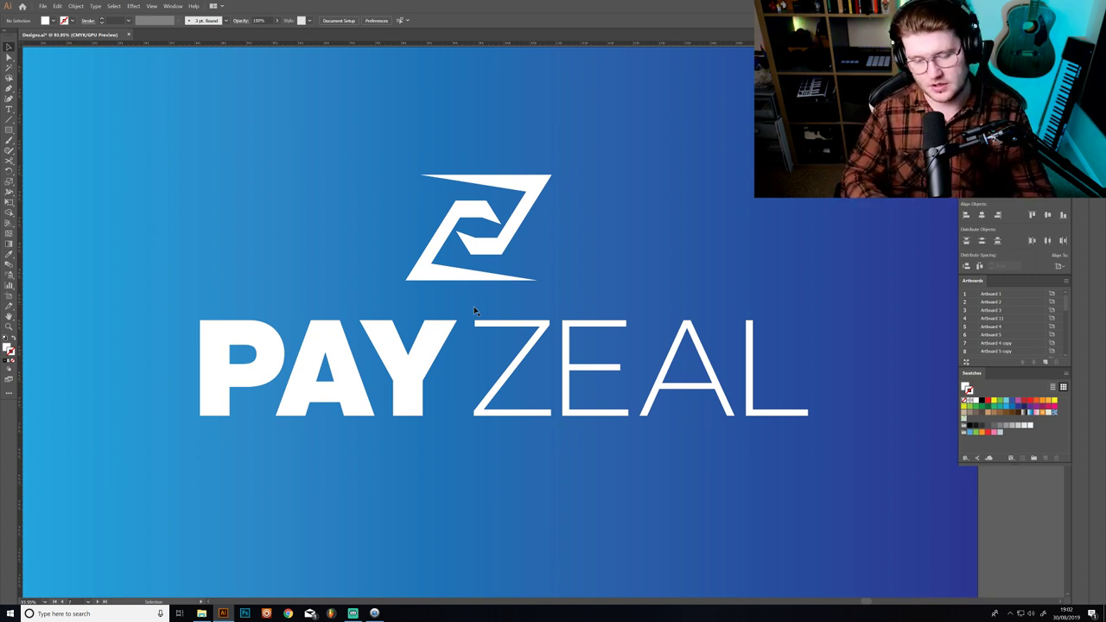
pyautogui.scroll(-2, 488, 267)
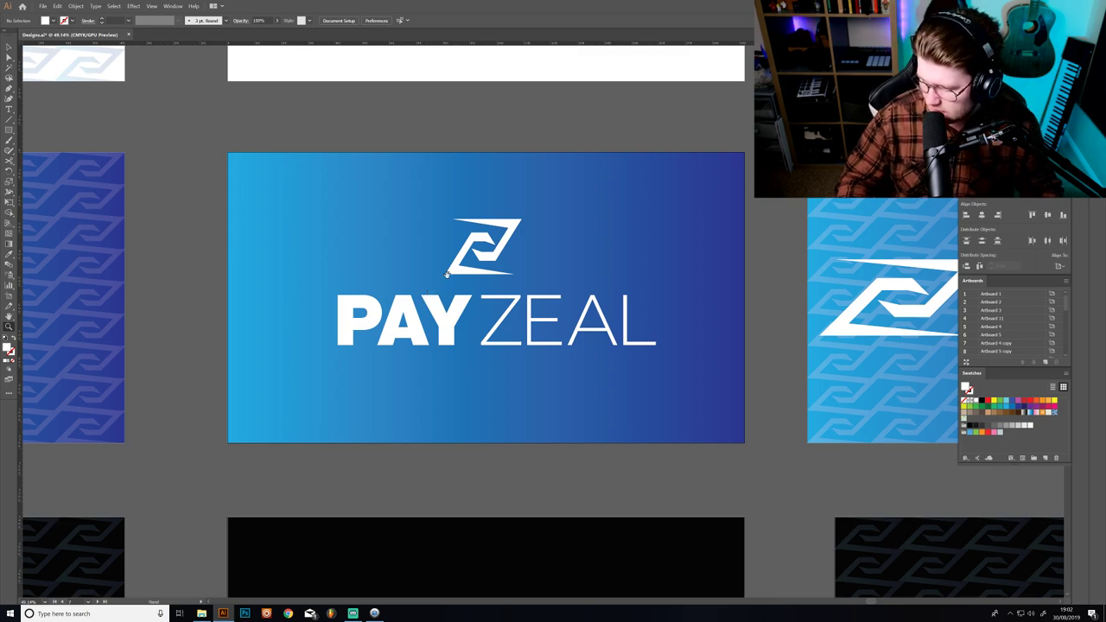
pyautogui.scroll(-4, 446, 275)
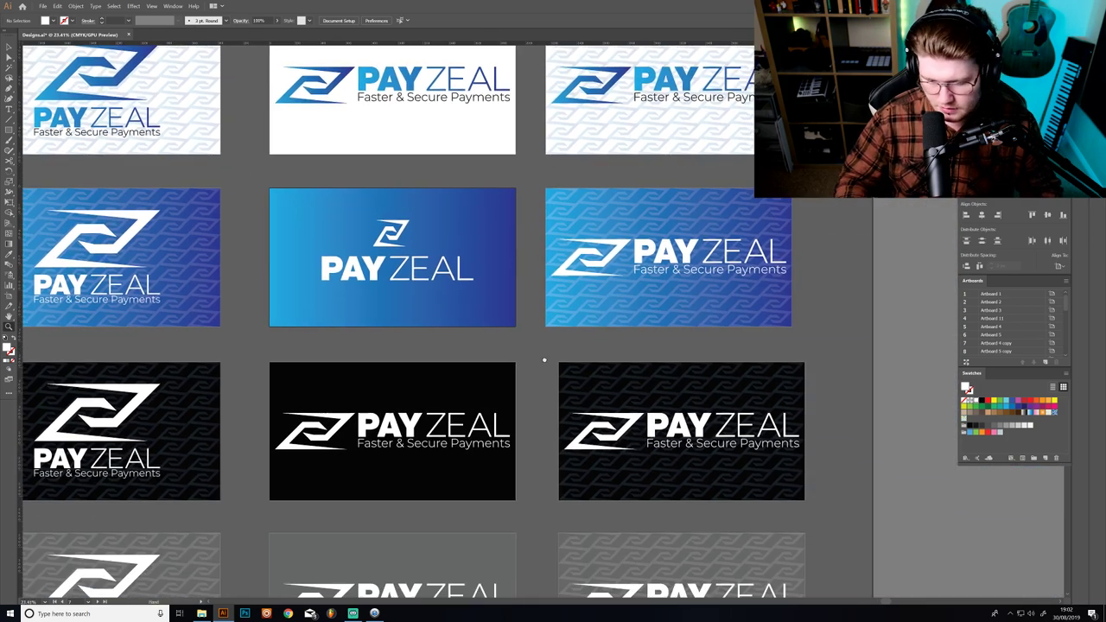
pyautogui.scroll(-5, 545, 359)
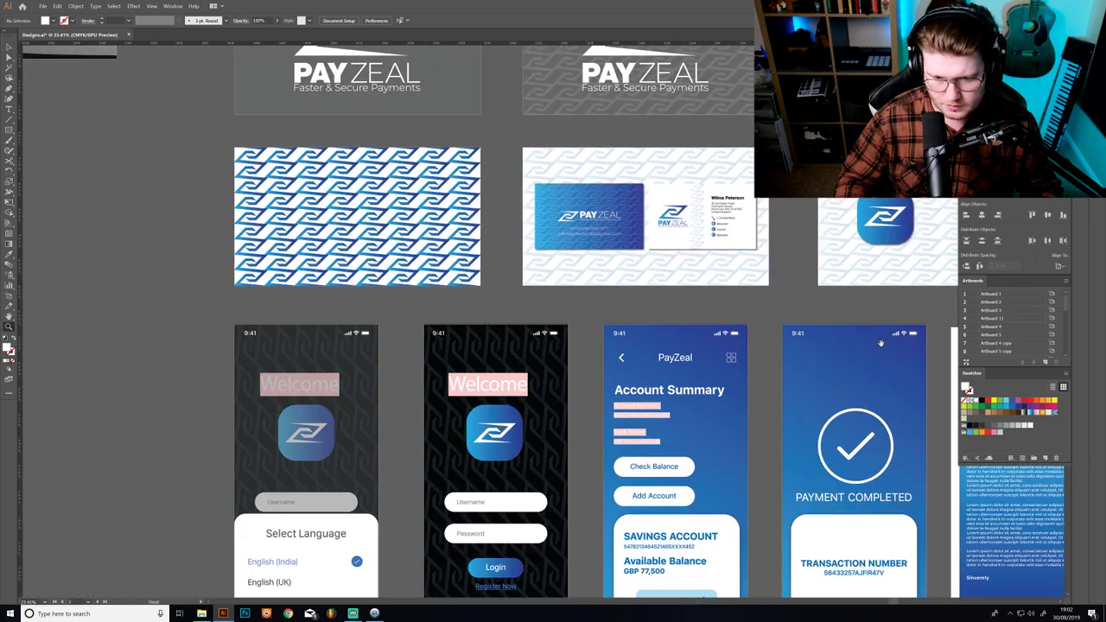
pyautogui.scroll(-3, 880, 343)
pyautogui.hscroll(4, 312, 450)
pyautogui.hscroll(-4, 291, 374)
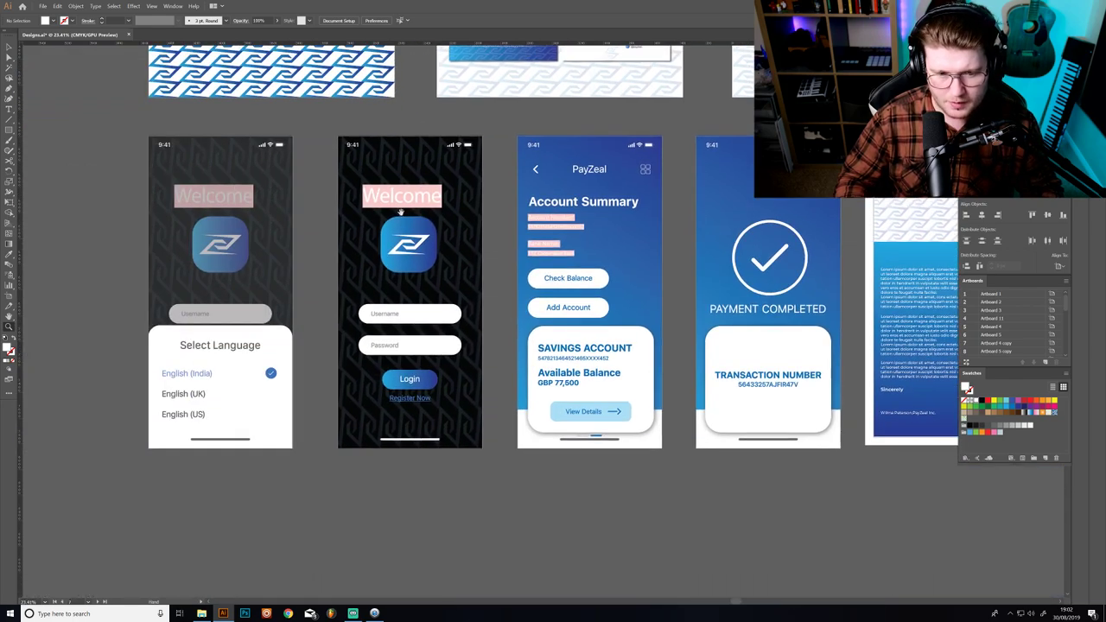
pyautogui.hscroll(8, 465, 279)
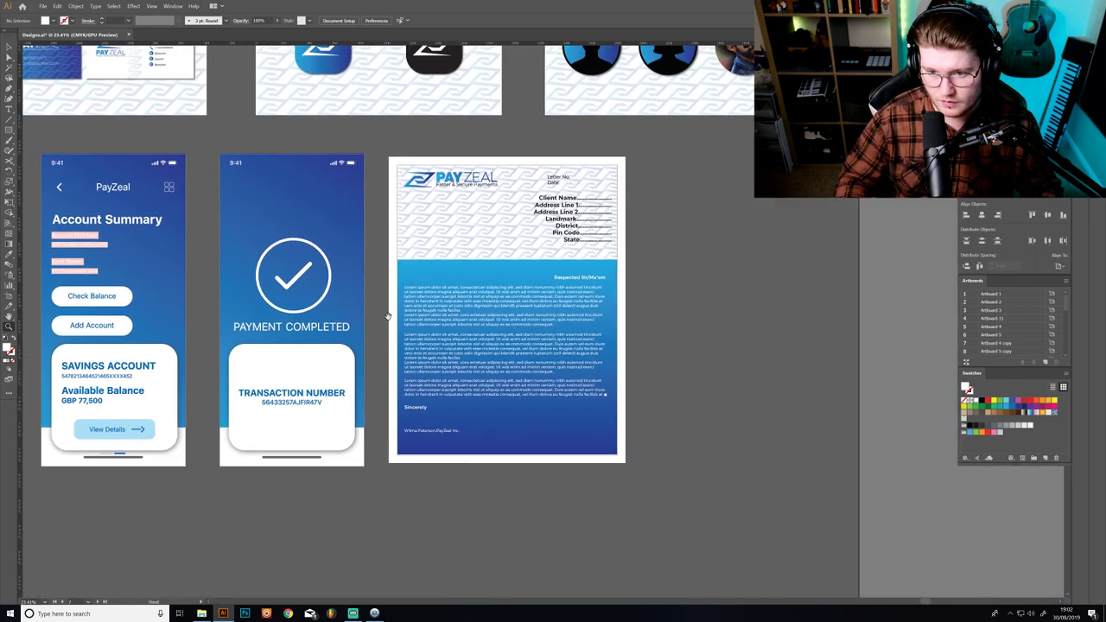
pyautogui.scroll(4, 389, 314)
pyautogui.hscroll(-4, 604, 392)
pyautogui.hscroll(-12, 605, 391)
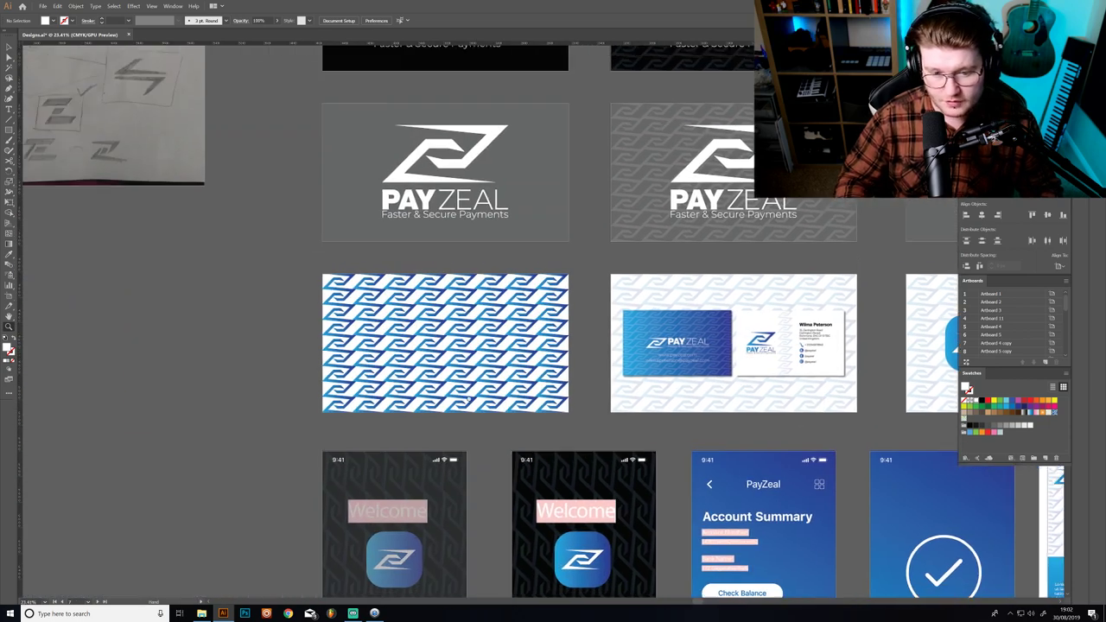
pyautogui.hscroll(3, 279, 247)
pyautogui.hscroll(2, 388, 276)
pyautogui.scroll(-1, 483, 299)
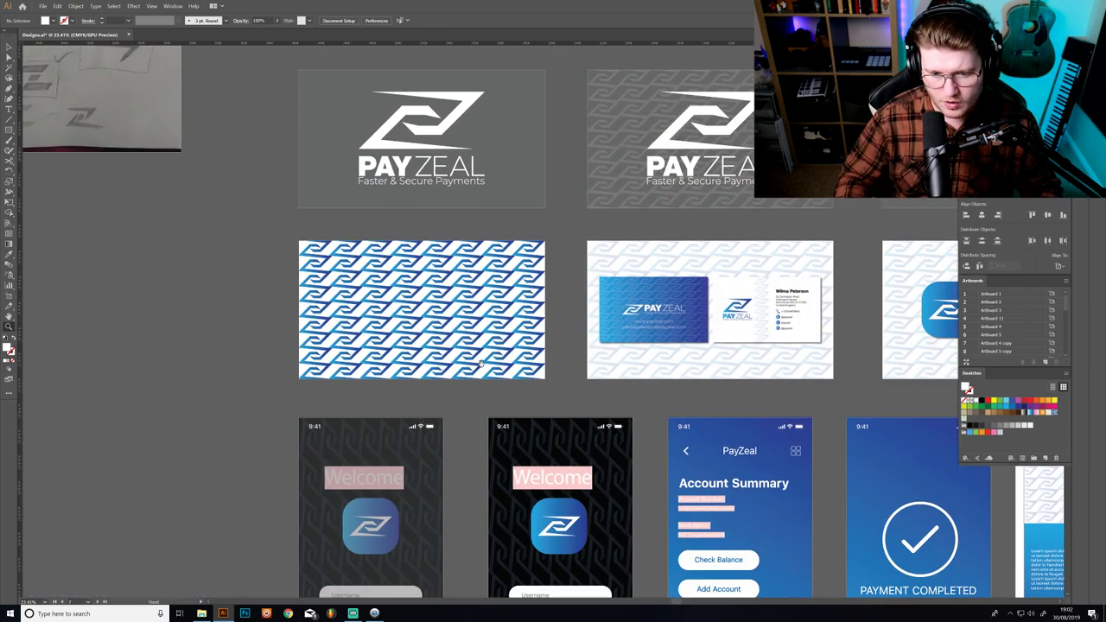
pyautogui.scroll(-2, 482, 363)
pyautogui.hscroll(-1, 476, 268)
pyautogui.hscroll(3, 471, 245)
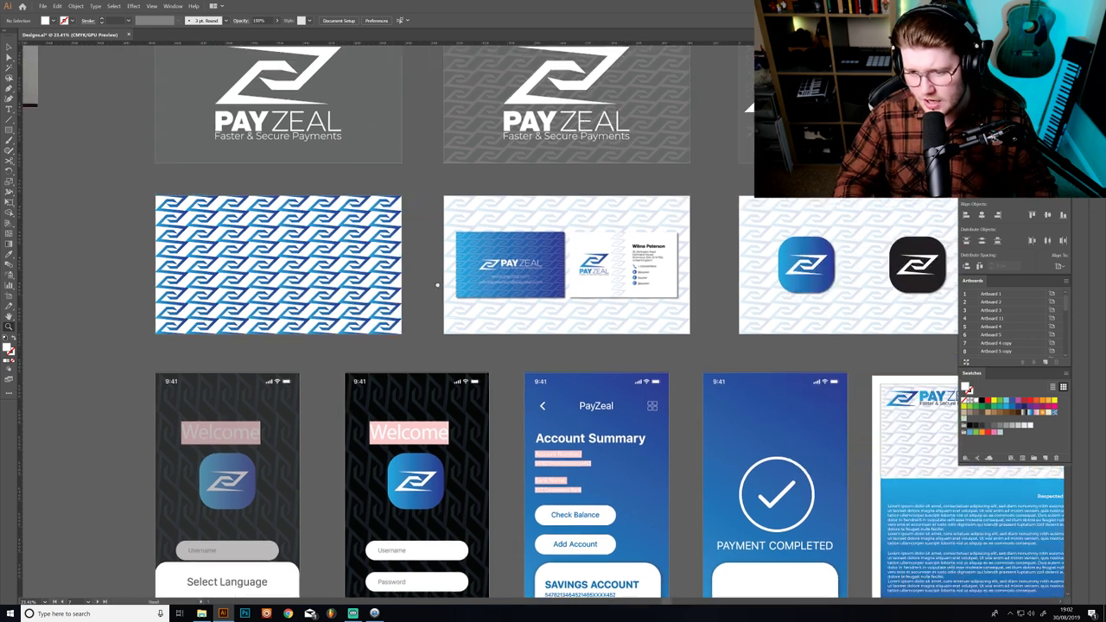
pyautogui.moveTo(553, 263); pyautogui.dragTo(638, 330)
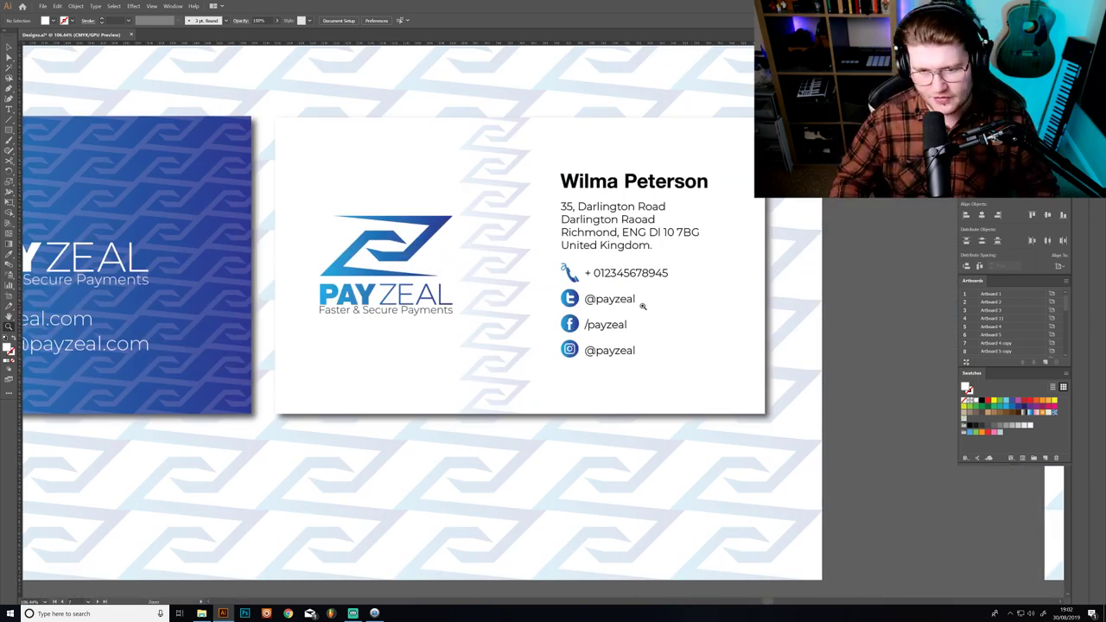
pyautogui.press('v')
pyautogui.click(576, 278)
pyautogui.click(577, 278)
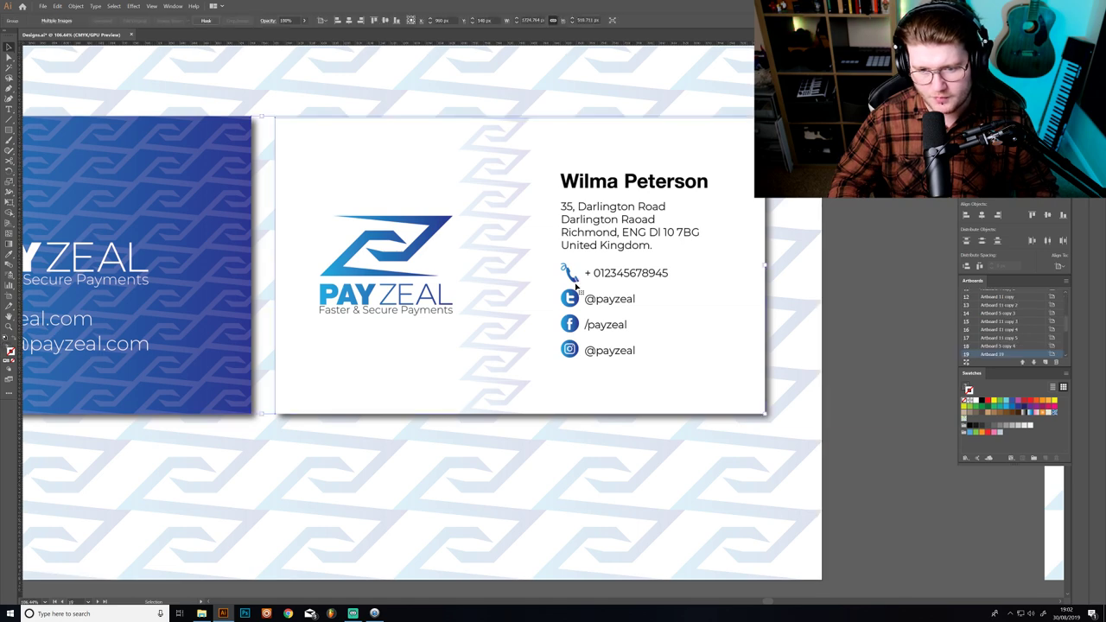
pyautogui.scroll(5, 575, 276)
pyautogui.press('z')
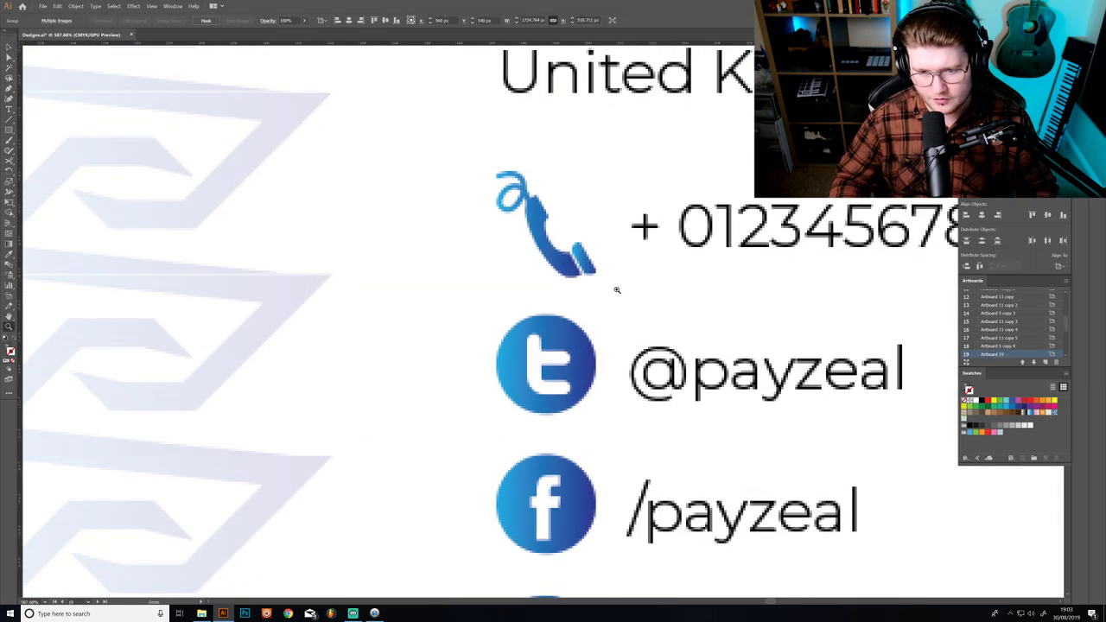
pyautogui.scroll(-8, 614, 288)
pyautogui.scroll(2, 596, 328)
pyautogui.scroll(-1, 590, 340)
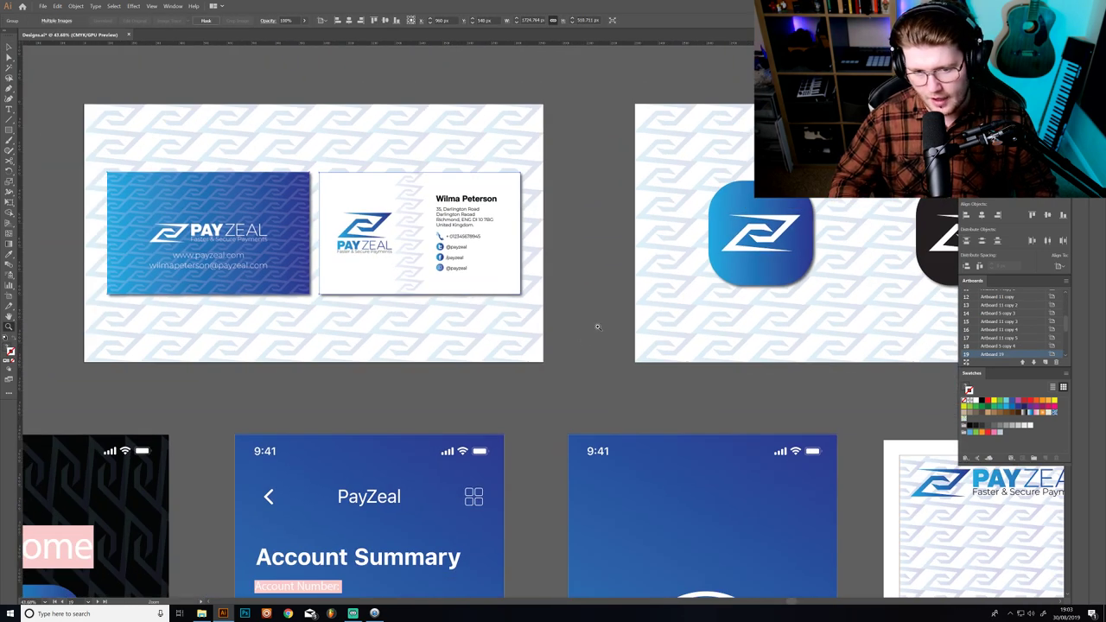
pyautogui.scroll(-6, 564, 308)
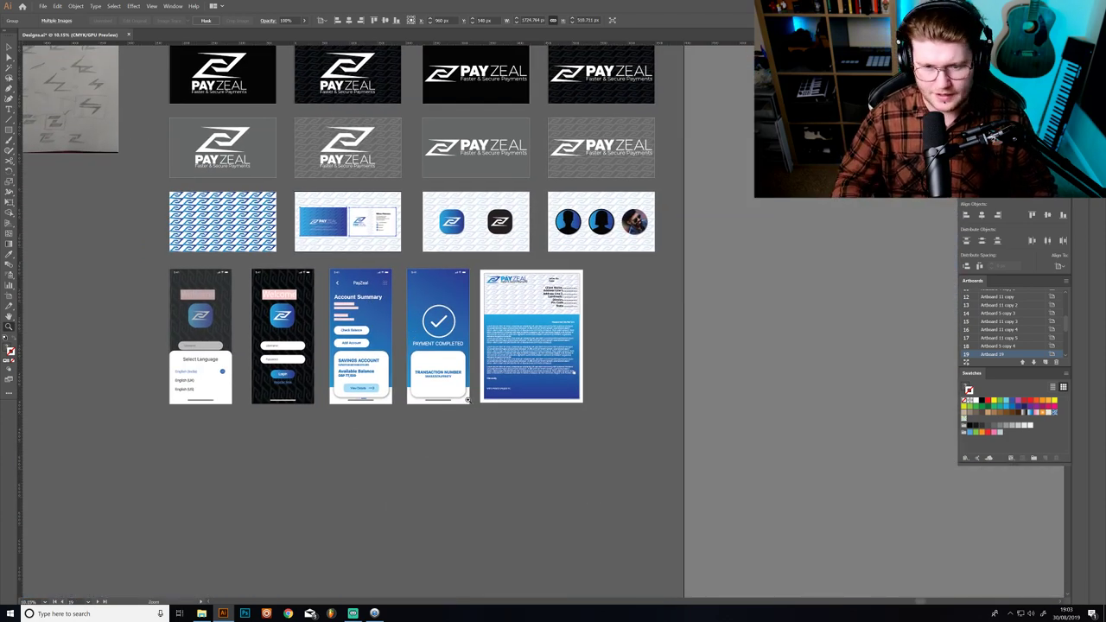
pyautogui.moveTo(413, 334); pyautogui.dragTo(554, 324)
pyautogui.moveTo(62, 208)
pyautogui.mouseDown()
pyautogui.moveTo(365, 302)
pyautogui.moveTo(497, 391)
pyautogui.moveTo(589, 425)
pyautogui.moveTo(442, 425)
pyautogui.mouseUp()
pyautogui.scroll(6, 510, 361)
pyautogui.scroll(-3, 511, 361)
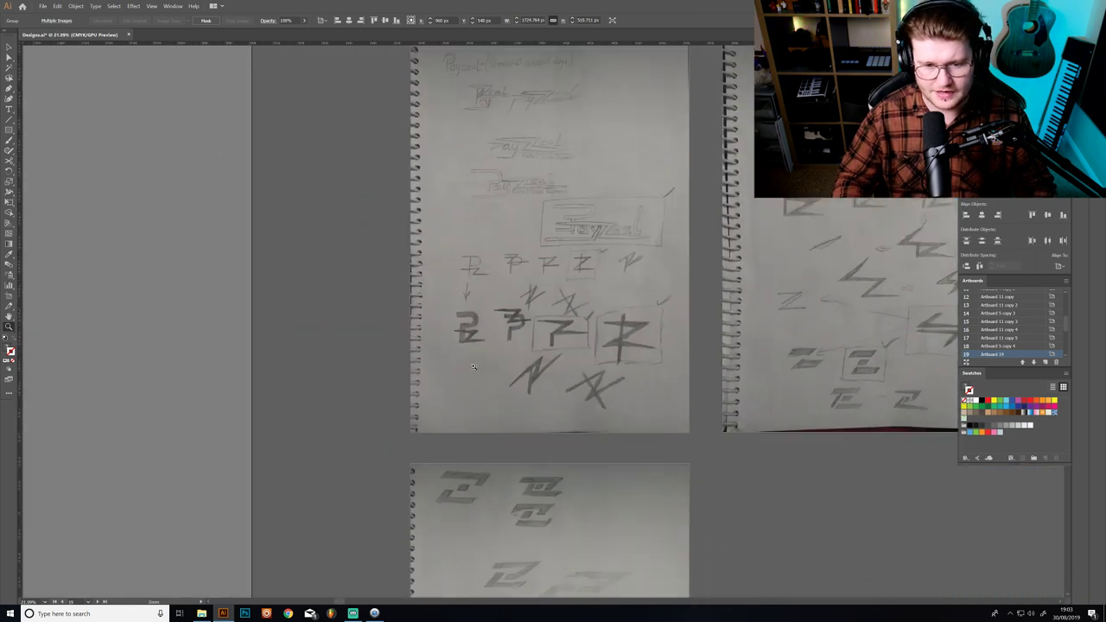
pyautogui.moveTo(511, 361); pyautogui.dragTo(312, 448)
pyautogui.scroll(3, 333, 261)
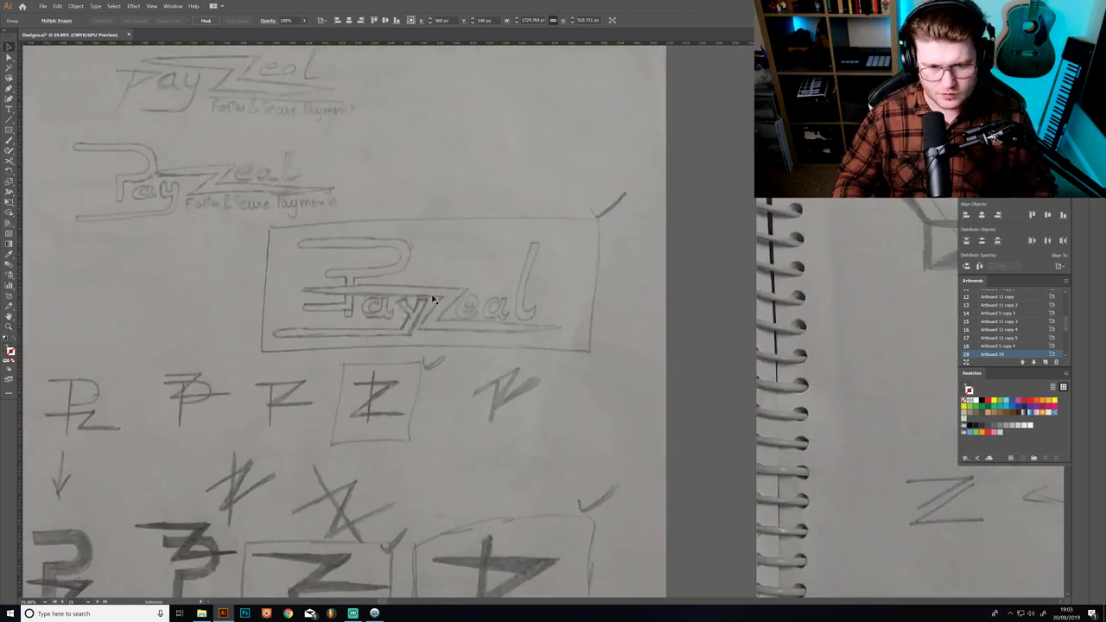
pyautogui.moveTo(434, 299); pyautogui.dragTo(537, 432)
pyautogui.moveTo(469, 521)
pyautogui.mouseDown()
pyautogui.moveTo(443, 508)
pyautogui.moveTo(474, 318)
pyautogui.moveTo(474, 97)
pyautogui.mouseUp()
pyautogui.moveTo(346, 130)
pyautogui.mouseDown()
pyautogui.moveTo(444, 401)
pyautogui.moveTo(358, 302)
pyautogui.mouseUp()
pyautogui.moveTo(285, 129); pyautogui.dragTo(302, 250)
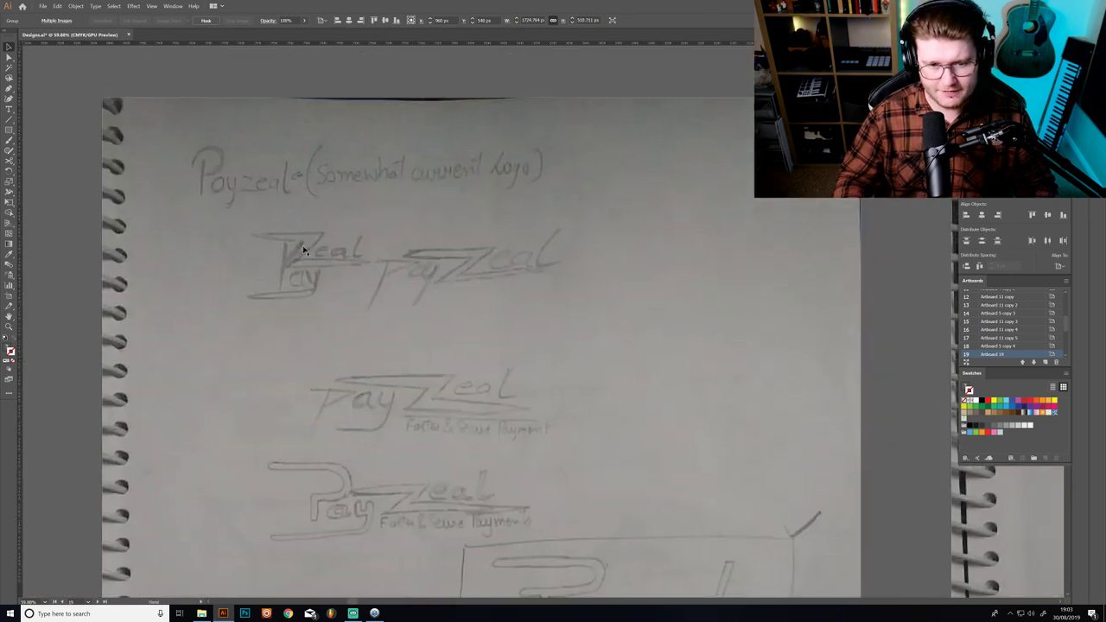
pyautogui.moveTo(512, 441); pyautogui.dragTo(455, 377)
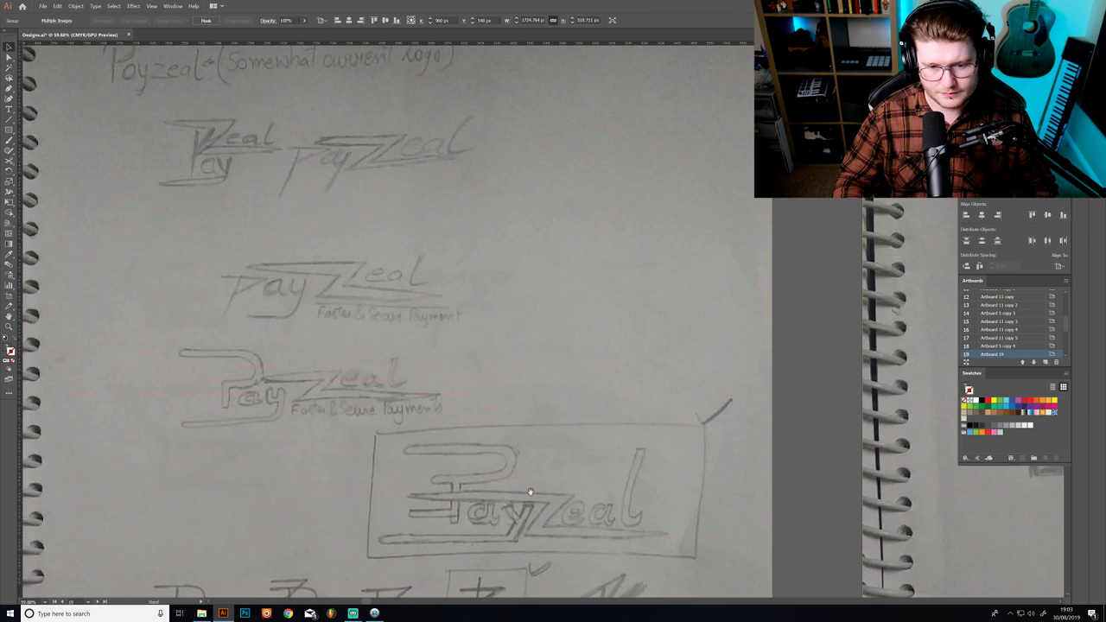
pyautogui.moveTo(530, 492)
pyautogui.mouseDown()
pyautogui.moveTo(621, 395)
pyautogui.moveTo(395, 272)
pyautogui.mouseUp()
pyautogui.moveTo(686, 362); pyautogui.dragTo(643, 354)
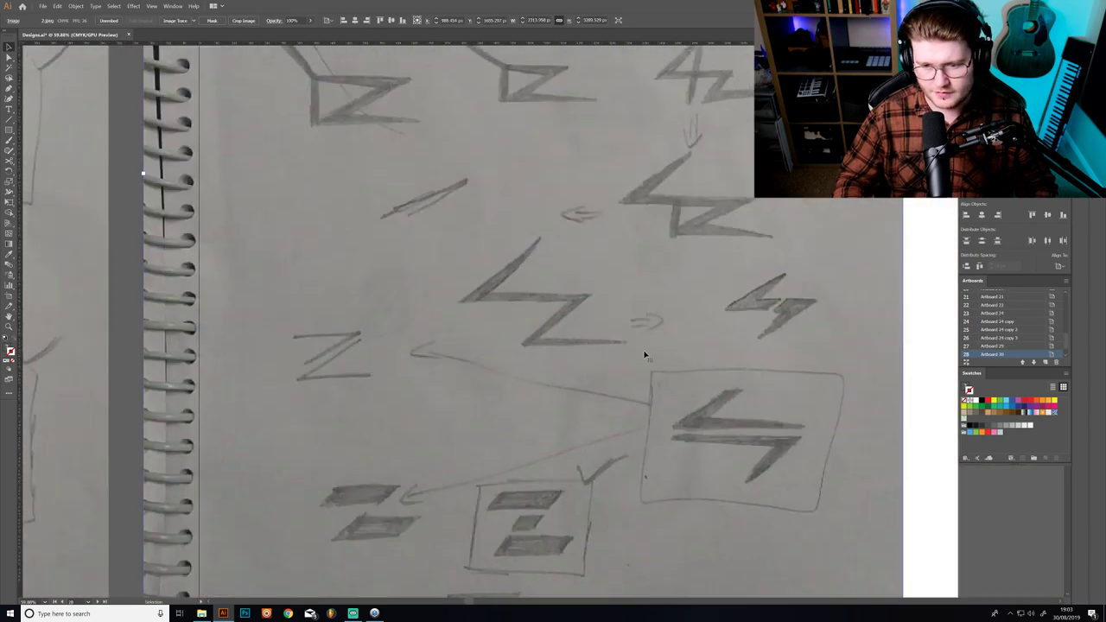
pyautogui.scroll(-5, 644, 354)
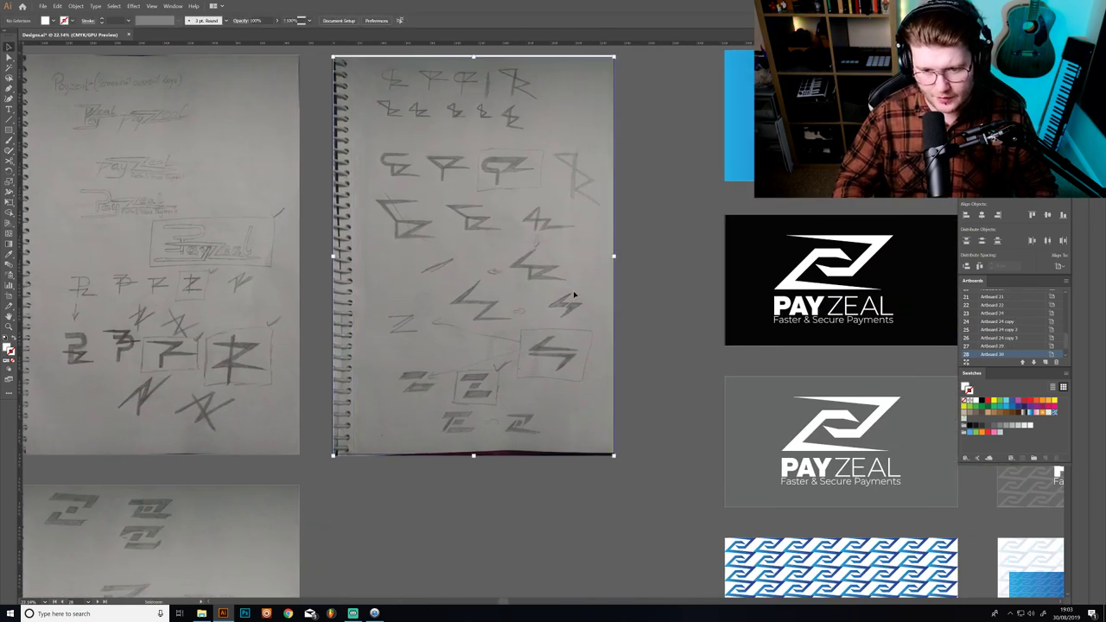
pyautogui.scroll(-6, 617, 302)
pyautogui.scroll(3, 483, 317)
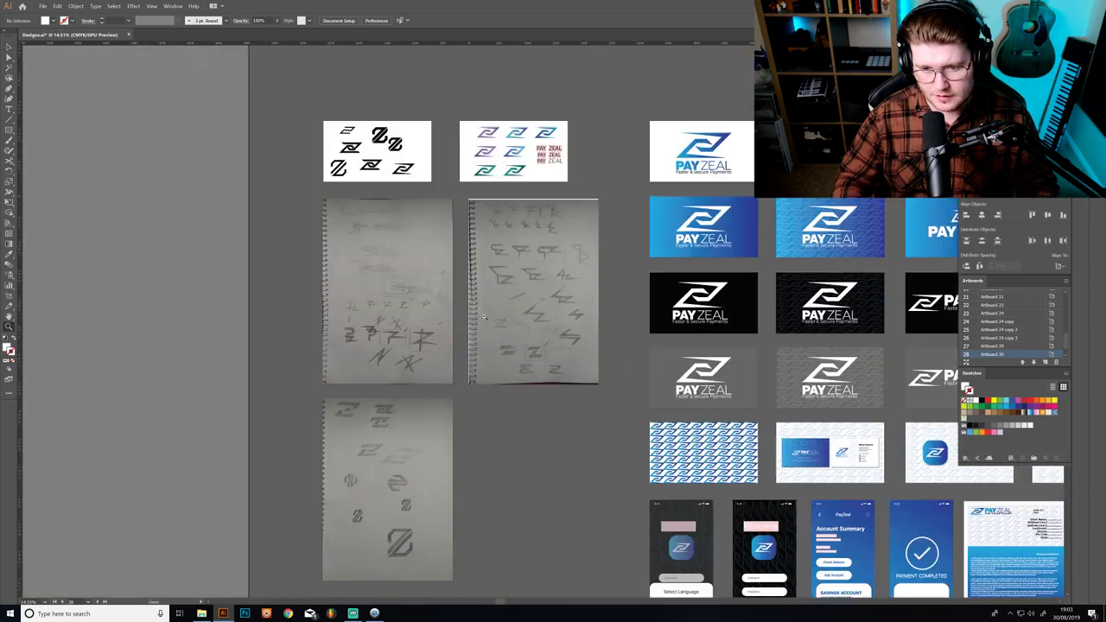
pyautogui.scroll(-4, 484, 317)
pyautogui.scroll(5, 753, 337)
pyautogui.moveTo(731, 351); pyautogui.dragTo(428, 290)
pyautogui.moveTo(748, 383); pyautogui.dragTo(536, 373)
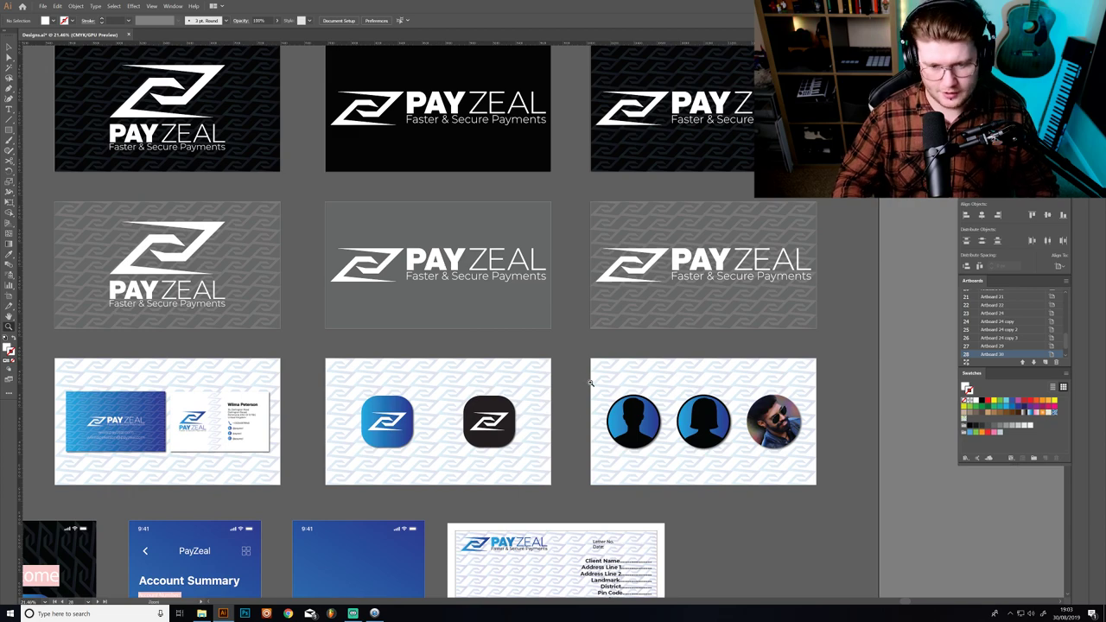
pyautogui.scroll(-5, 591, 383)
pyautogui.scroll(3, 548, 378)
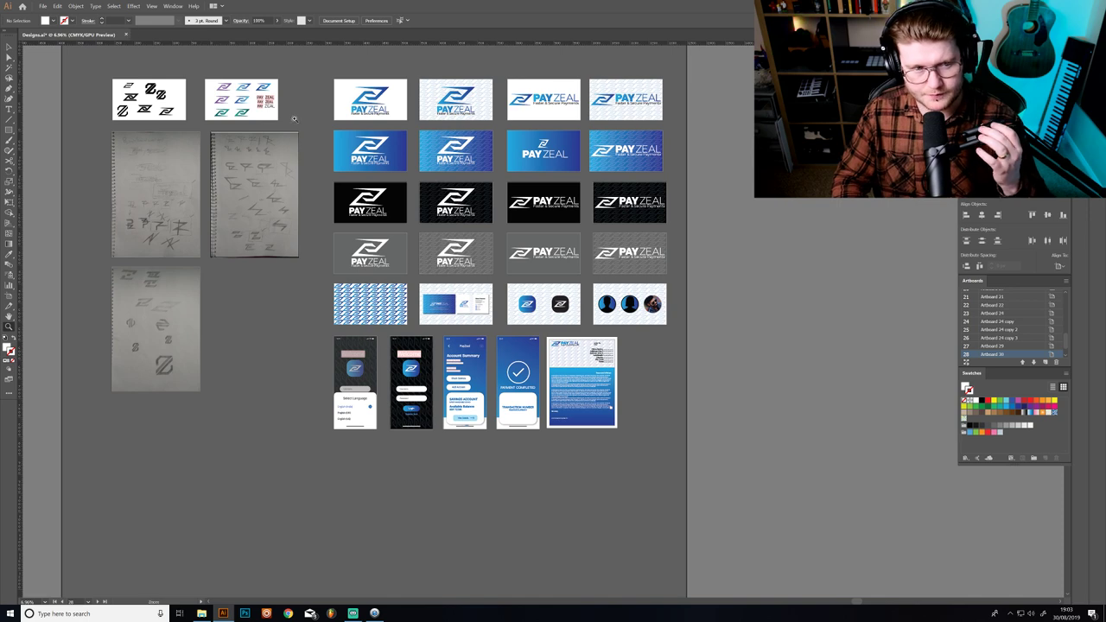
# - Close Designs.ai without saving, then open PayZeal.ai from another client's CDWM LIVE folder
pyautogui.click(126, 36)
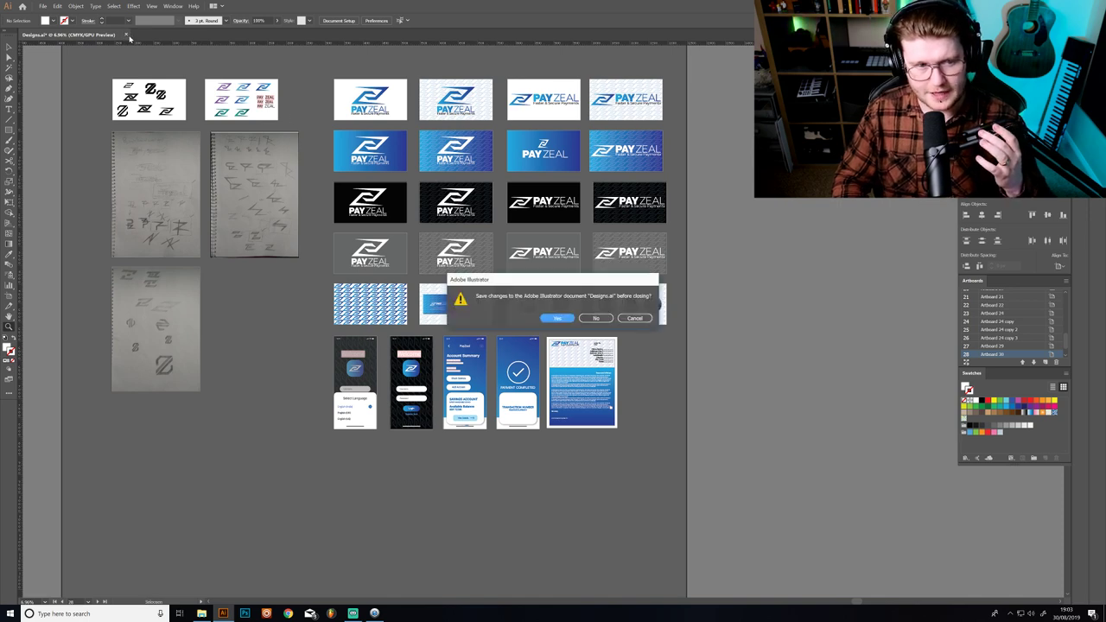
pyautogui.click(596, 318)
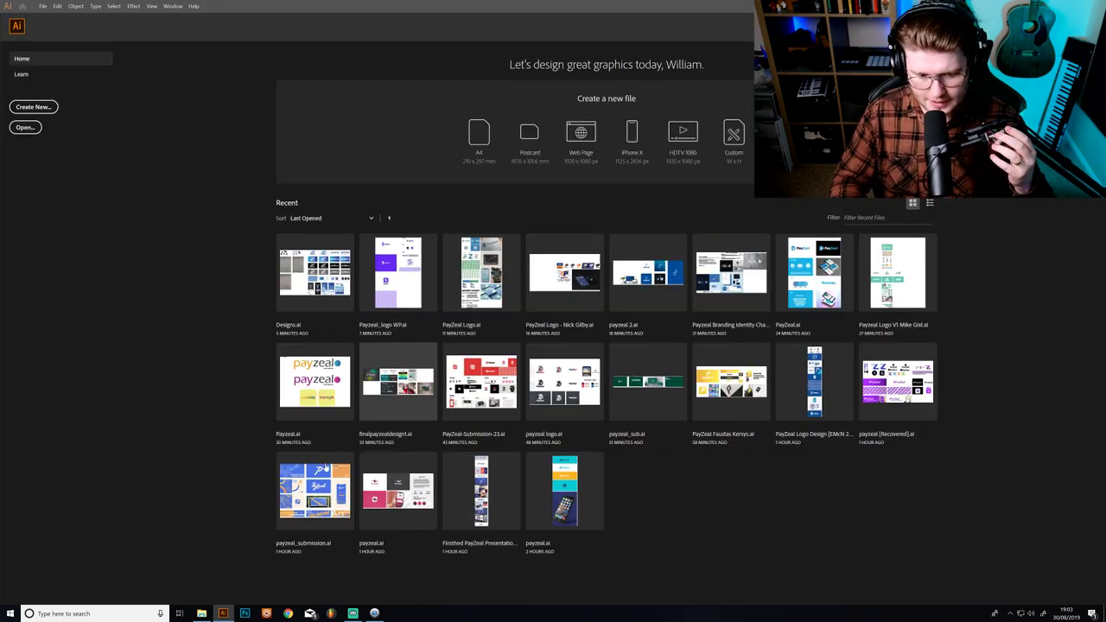
pyautogui.click(207, 612)
pyautogui.click(510, 368)
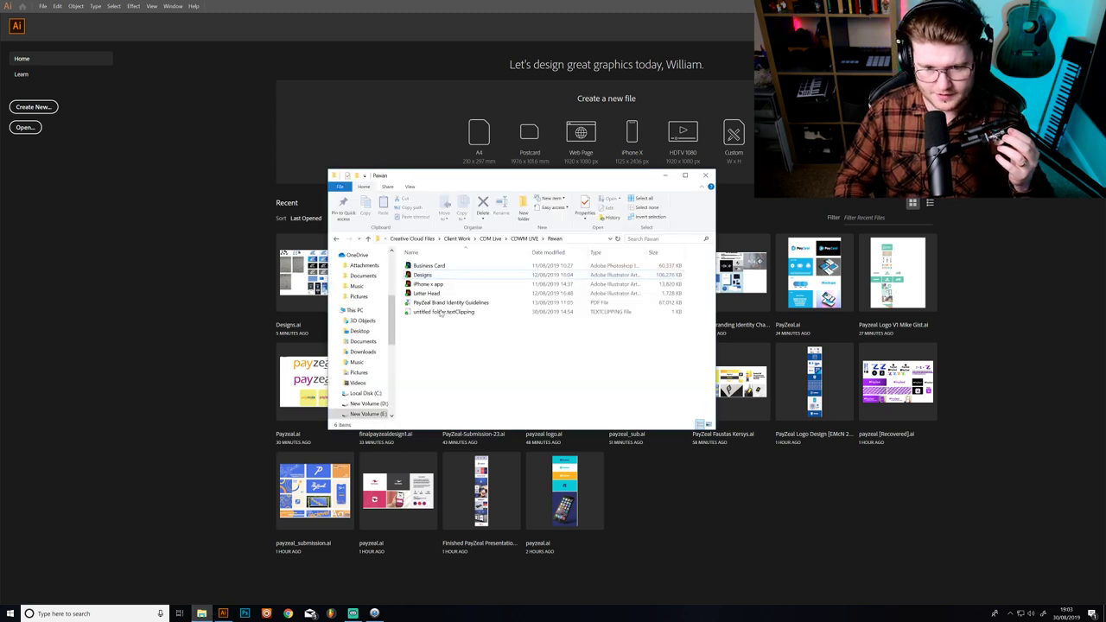
pyautogui.click(337, 240)
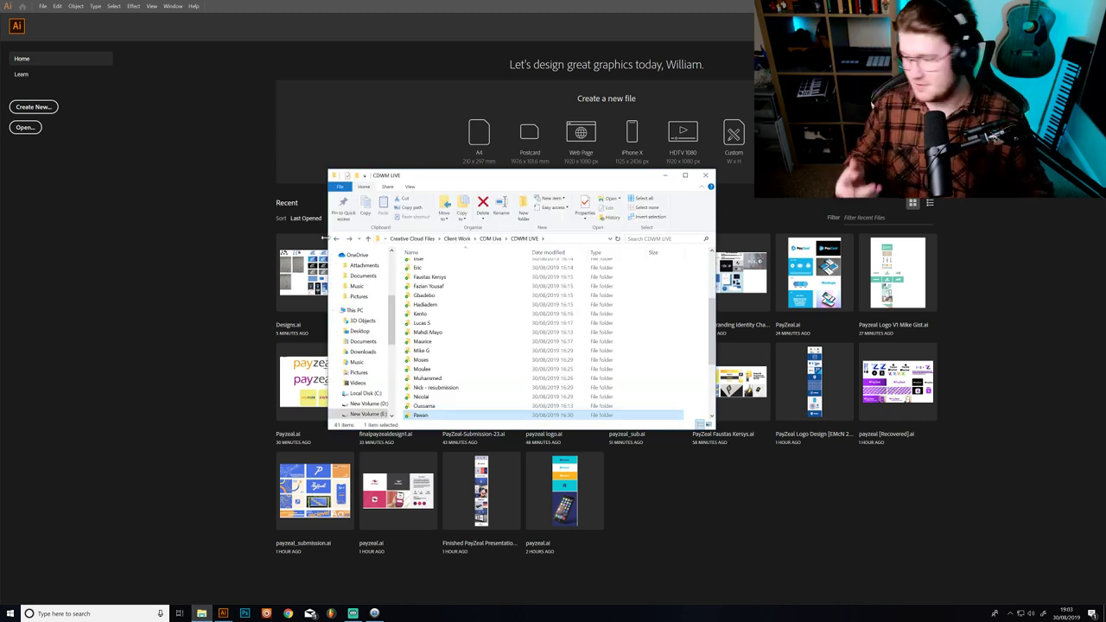
pyautogui.scroll(-4, 503, 359)
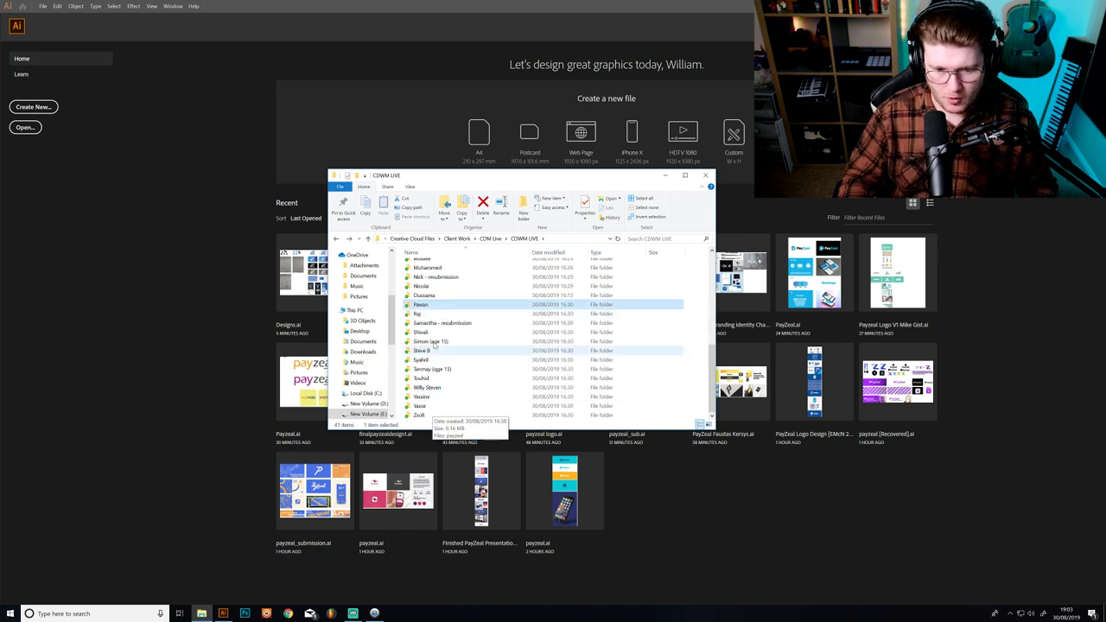
pyautogui.doubleClick(431, 315)
pyautogui.doubleClick(424, 265)
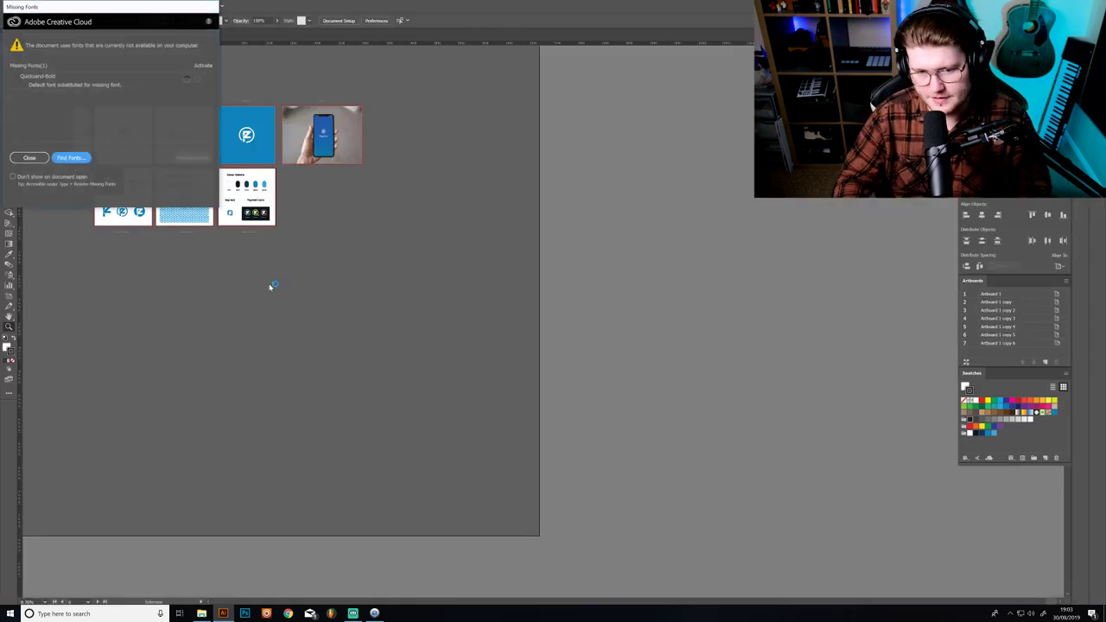
# - Dismiss the Quicksand-Bold missing-fonts warning and pan across the PayZeal.ai brand sheet artboards
pyautogui.click(28, 157)
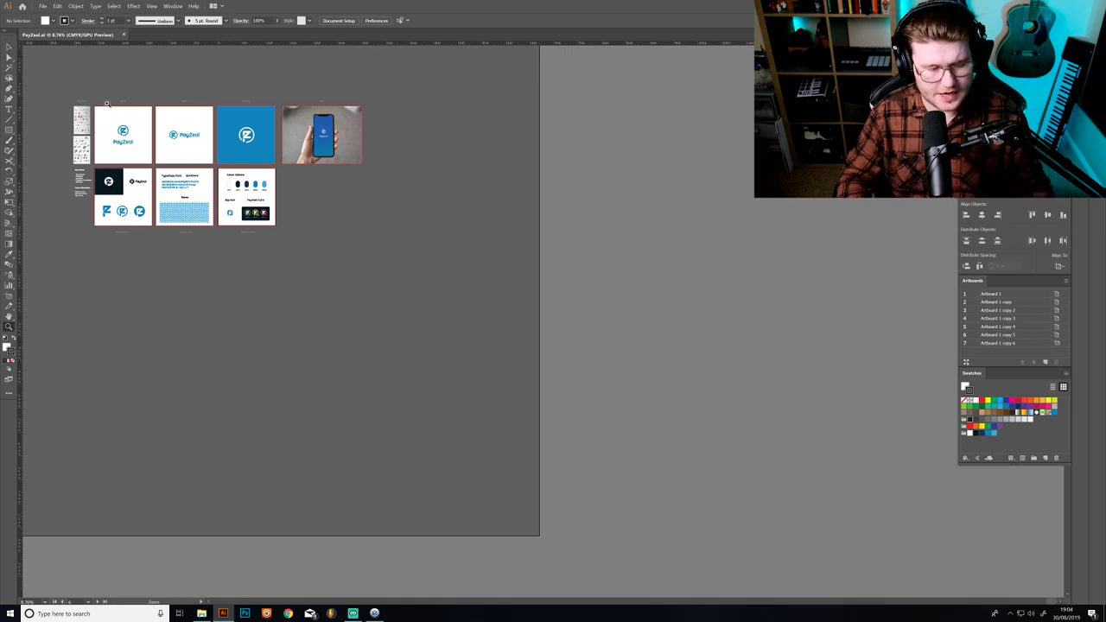
pyautogui.scroll(5, 106, 104)
pyautogui.scroll(-3, 613, 242)
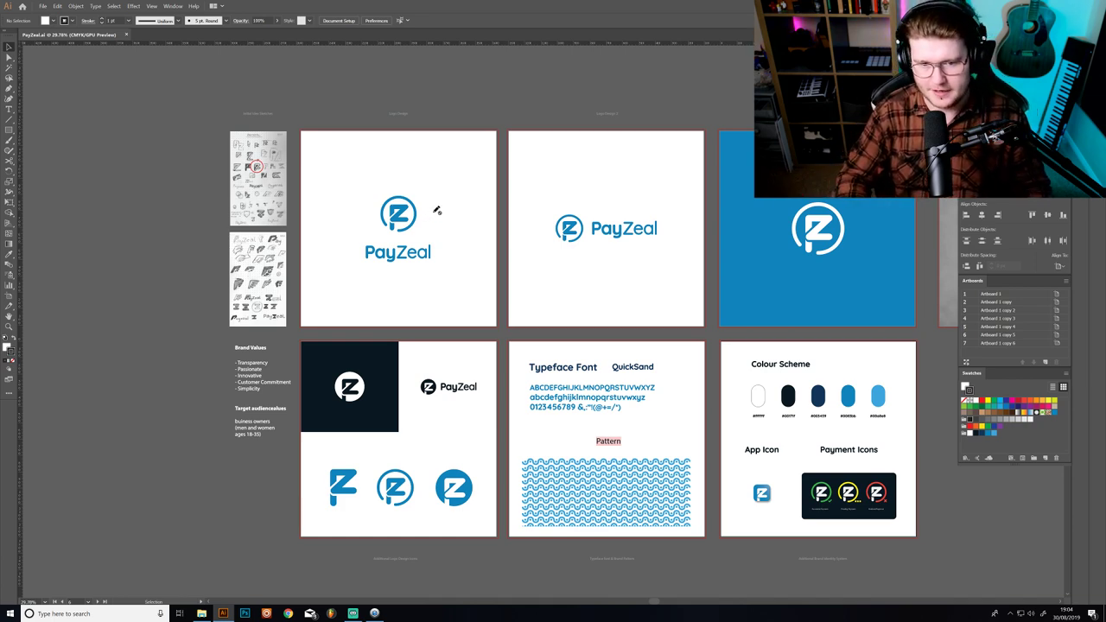
pyautogui.scroll(3, 440, 221)
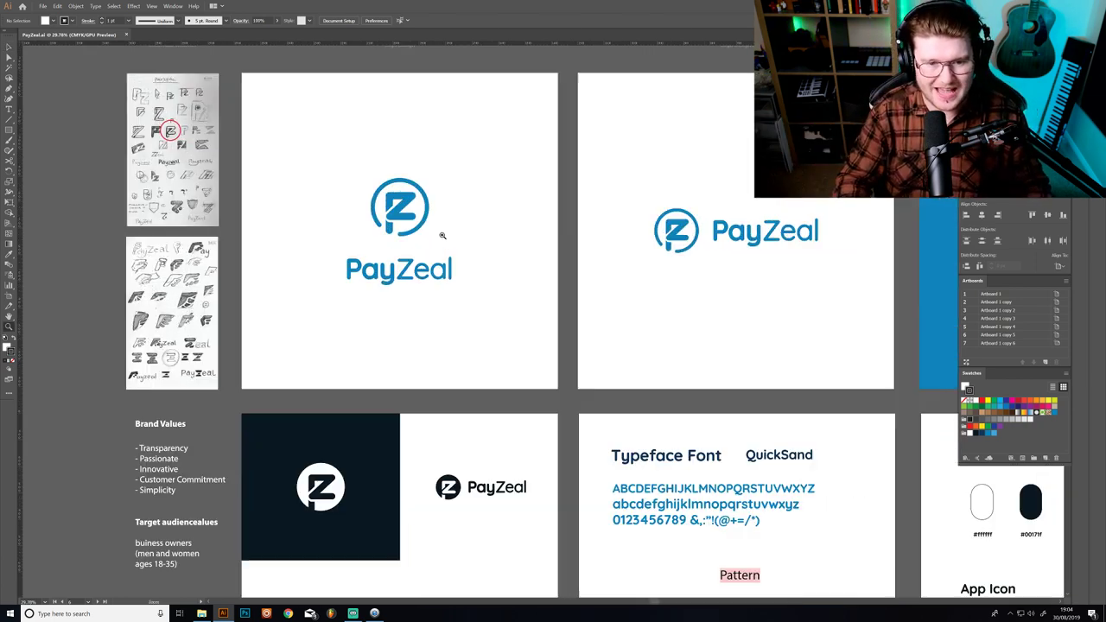
pyautogui.moveTo(437, 237); pyautogui.dragTo(633, 381)
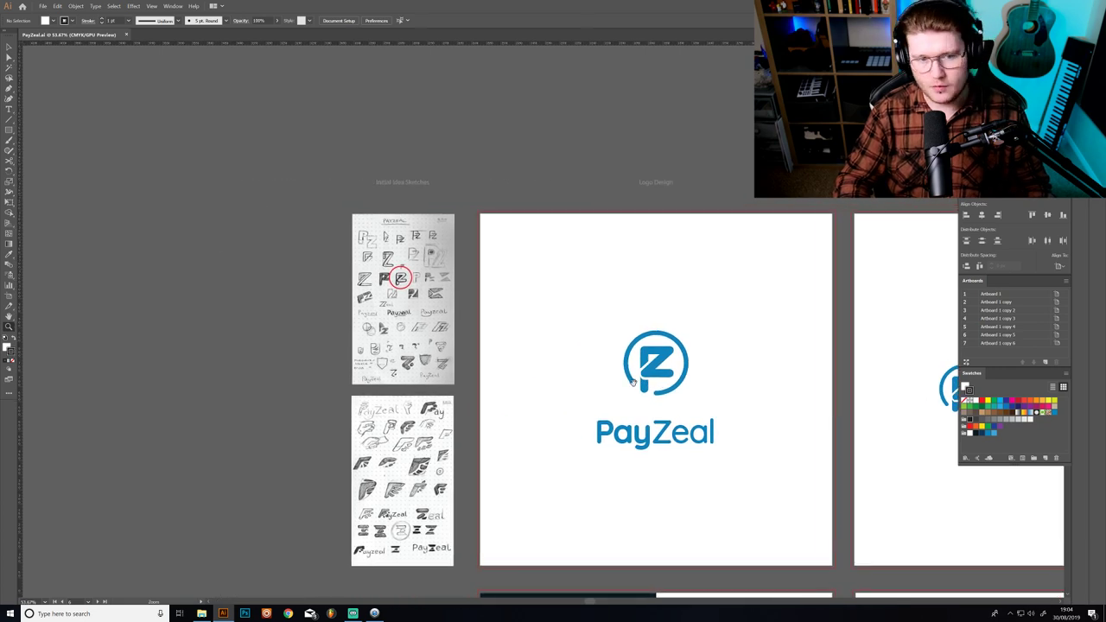
# - Return to Illustrator and scroll over the red-circled Z sketch page
pyautogui.hotkey('alt', 'Tab')
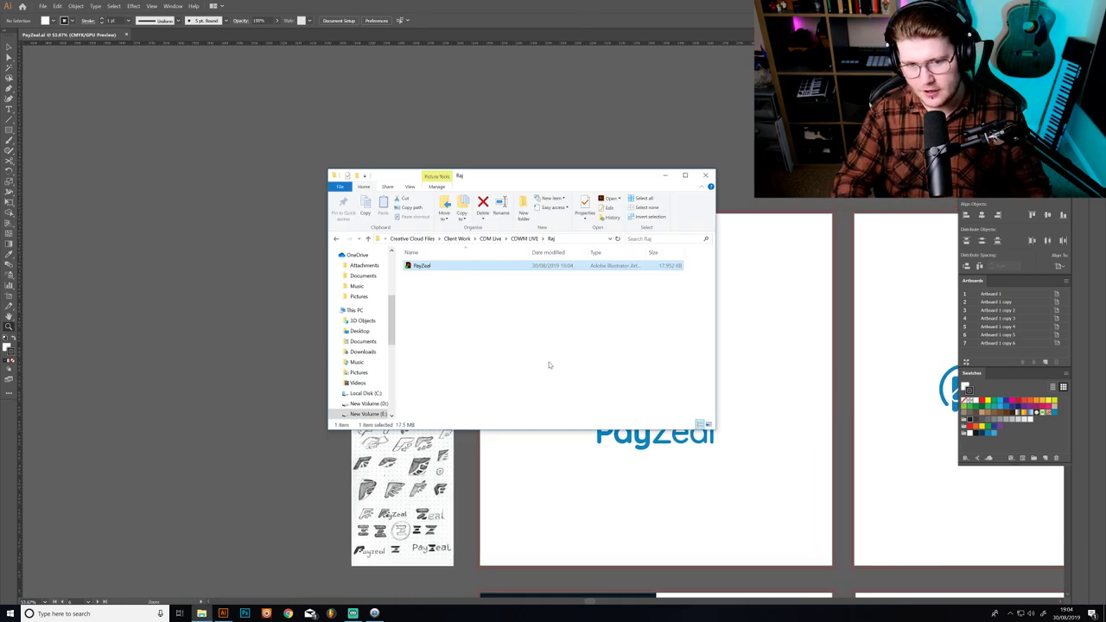
pyautogui.hotkey('alt', 'Tab')
pyautogui.scroll(4, 550, 273)
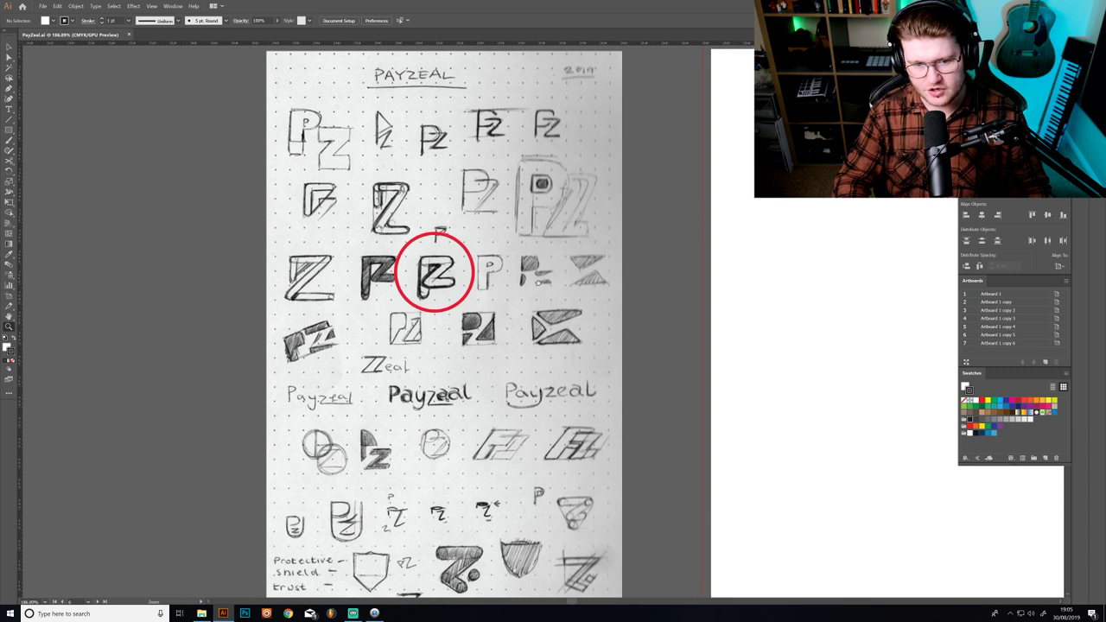
pyautogui.moveTo(553, 274); pyautogui.dragTo(558, 321)
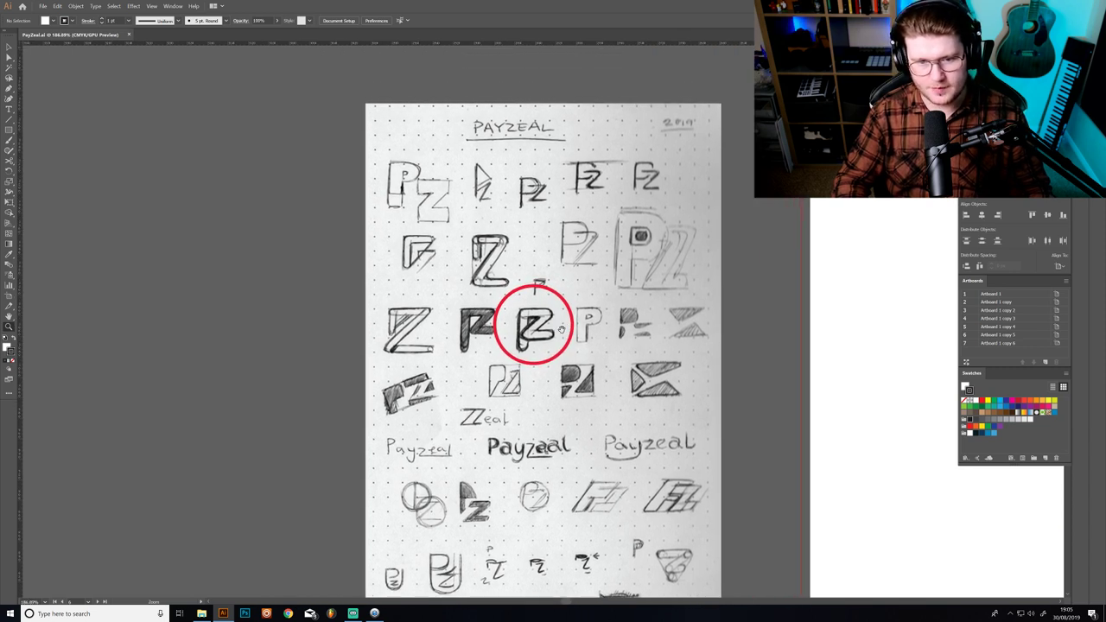
pyautogui.scroll(-3, 565, 368)
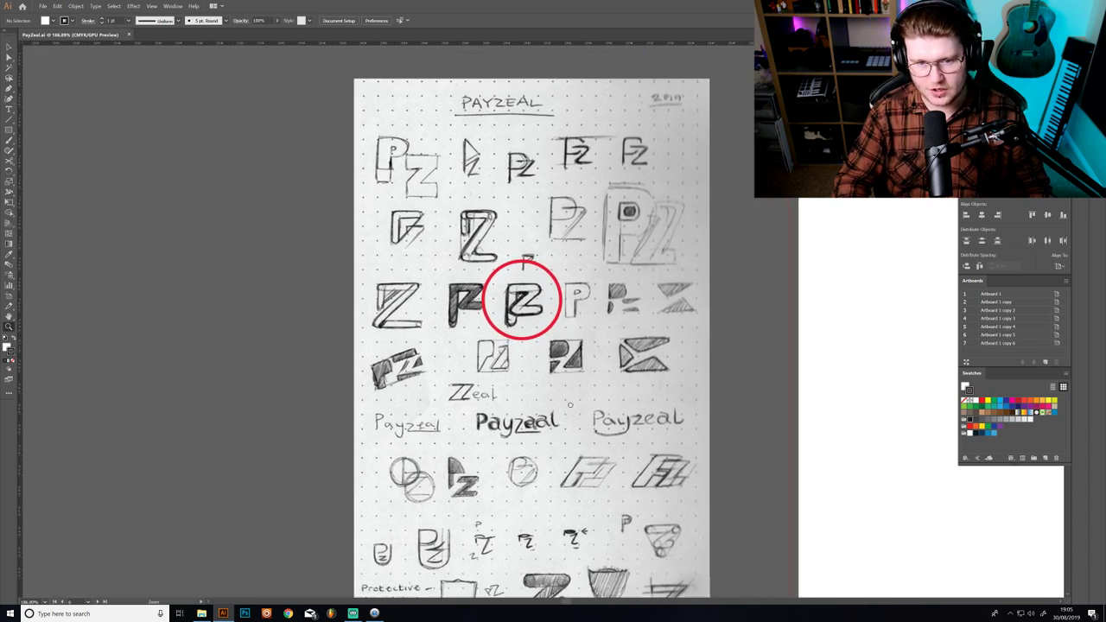
pyautogui.scroll(3, 502, 355)
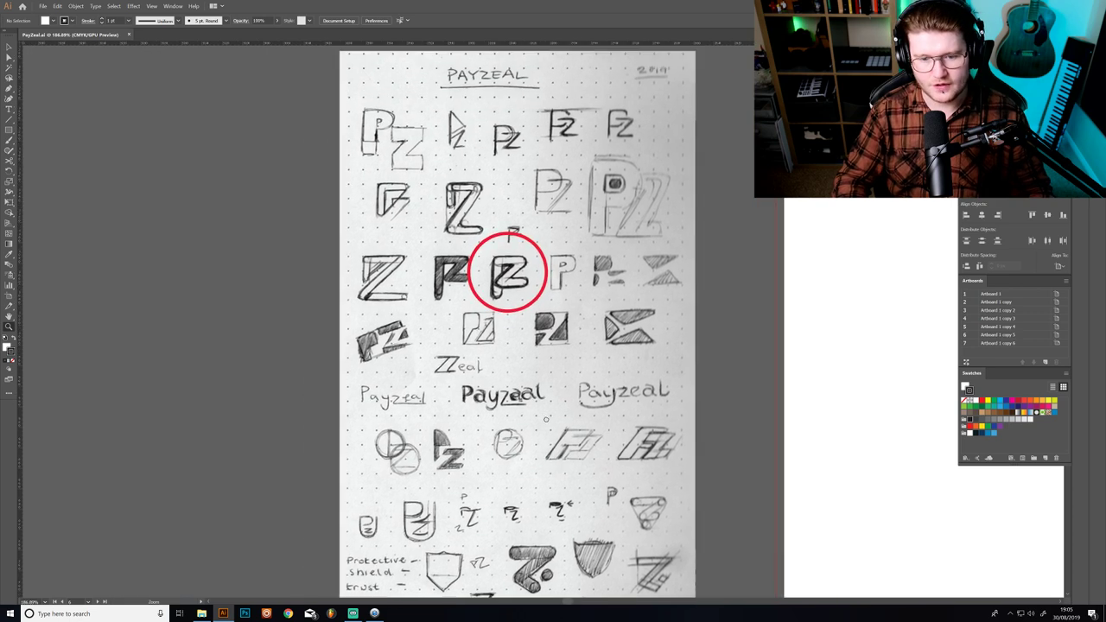
pyautogui.scroll(-5, 735, 484)
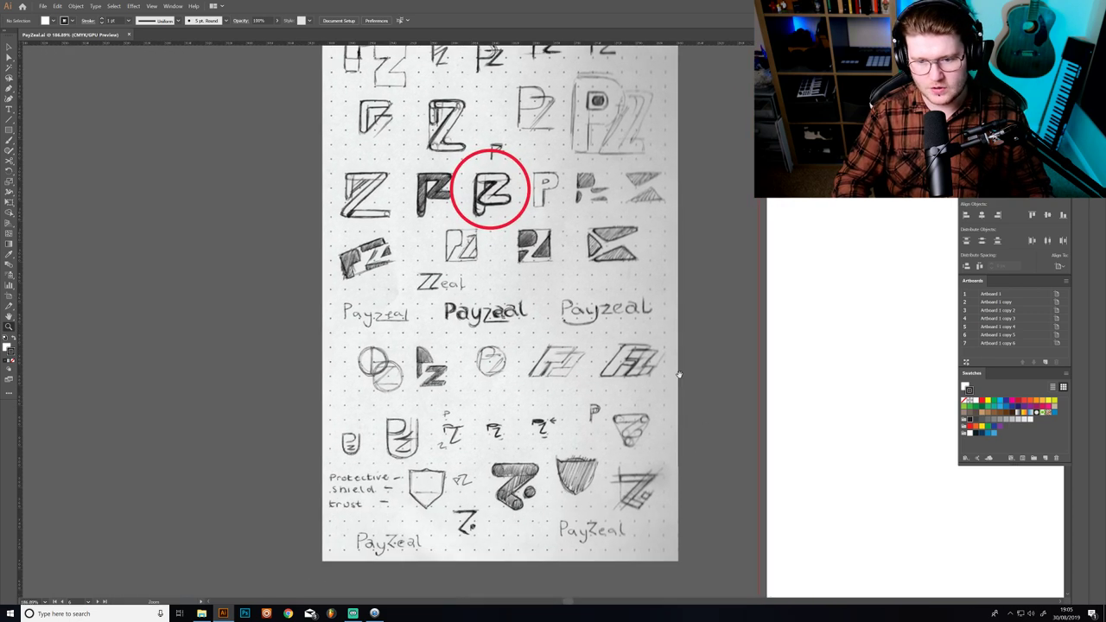
pyautogui.scroll(3, 609, 325)
pyautogui.scroll(2, 596, 303)
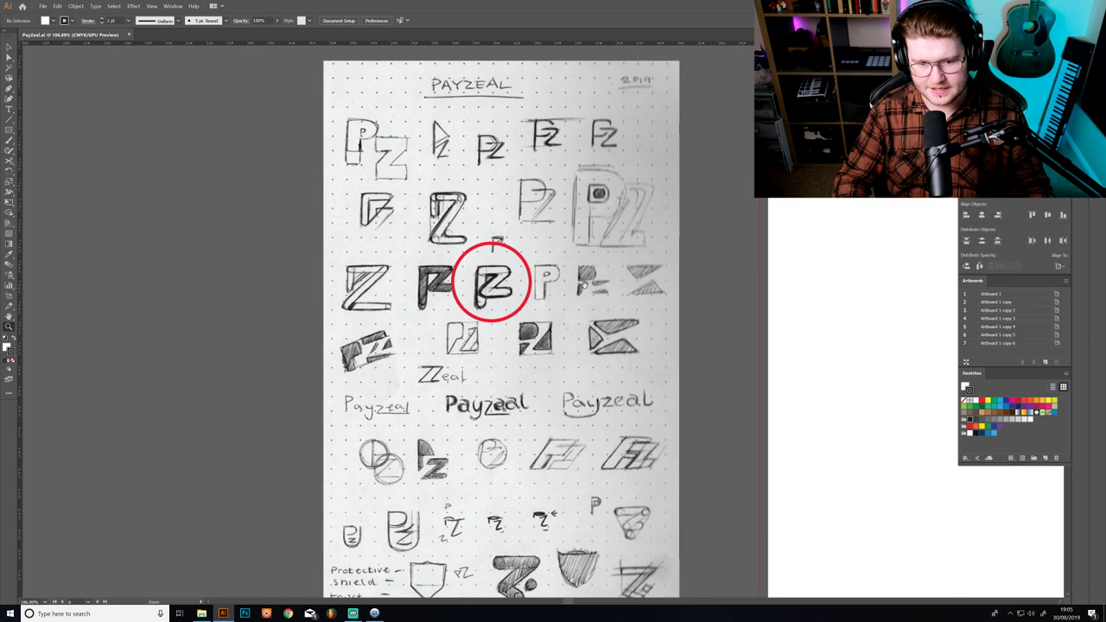
pyautogui.scroll(3, 506, 290)
pyautogui.scroll(-6, 506, 291)
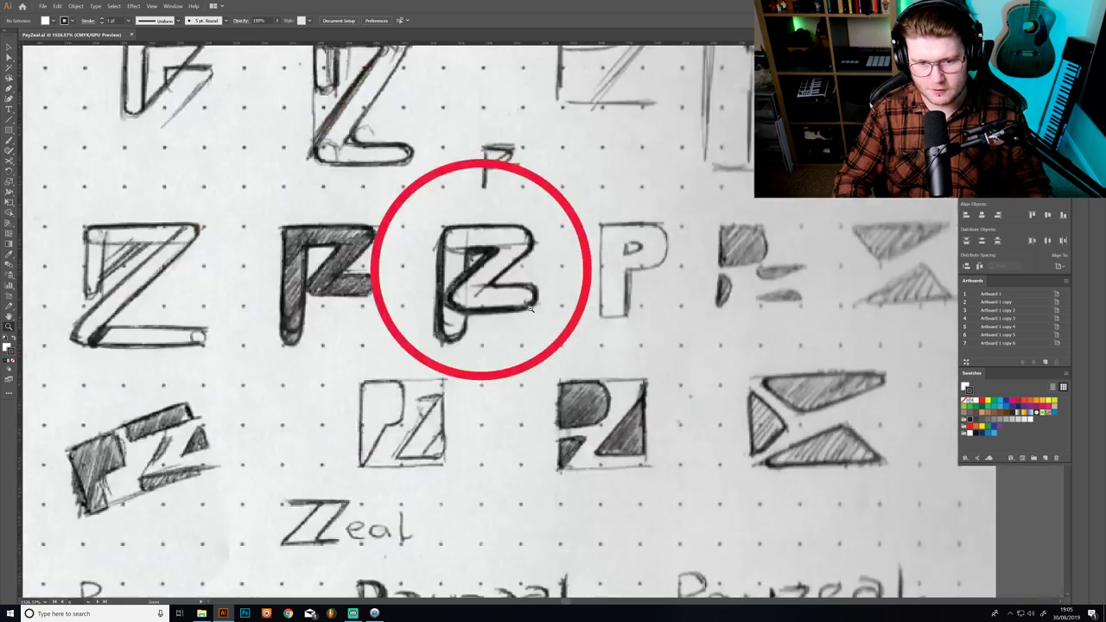
# - Centre the PayZeal logo artboard, zoom into the circled Z sketch, then pan back to the logo
pyautogui.moveTo(608, 423)
pyautogui.mouseDown()
pyautogui.moveTo(550, 374)
pyautogui.moveTo(134, 157)
pyautogui.mouseUp()
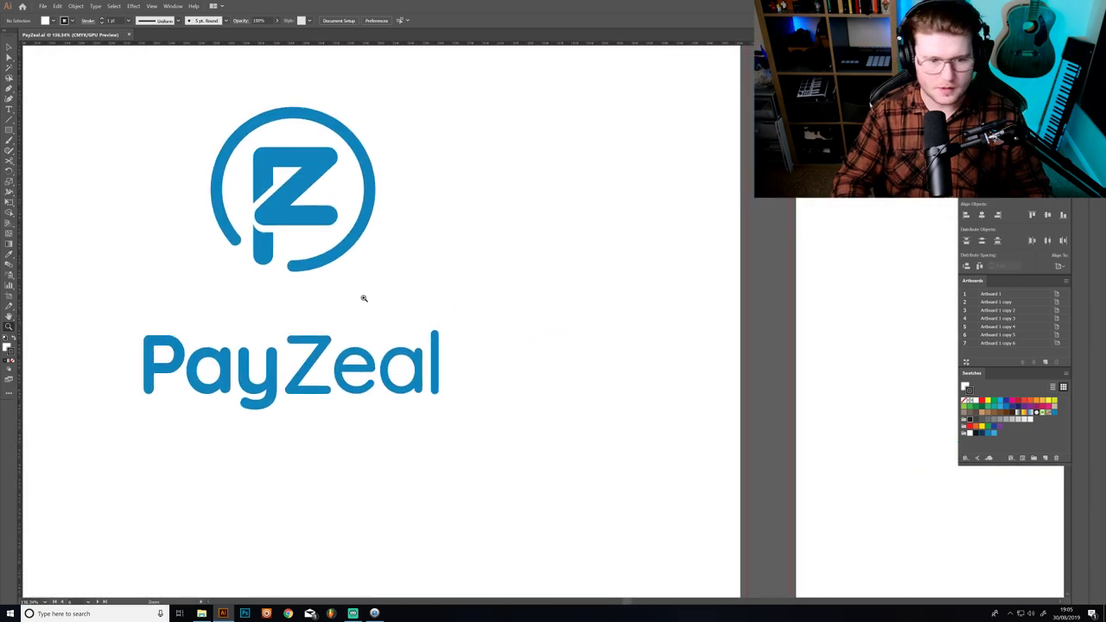
pyautogui.scroll(-3, 363, 296)
pyautogui.moveTo(213, 291); pyautogui.dragTo(339, 288)
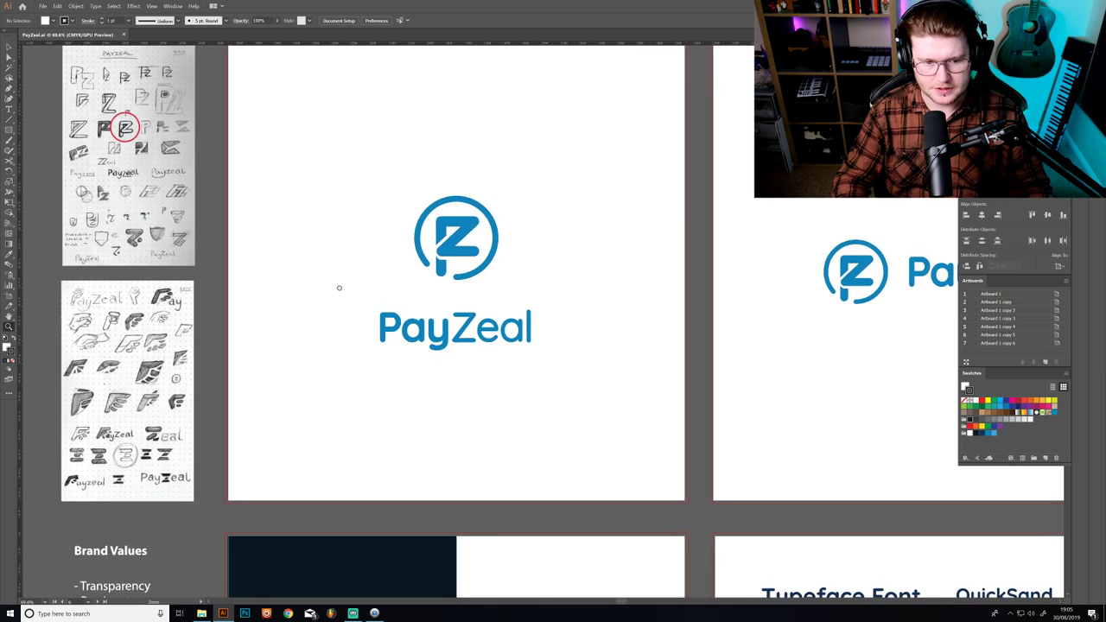
pyautogui.scroll(2, 455, 258)
pyautogui.moveTo(455, 257); pyautogui.dragTo(386, 251)
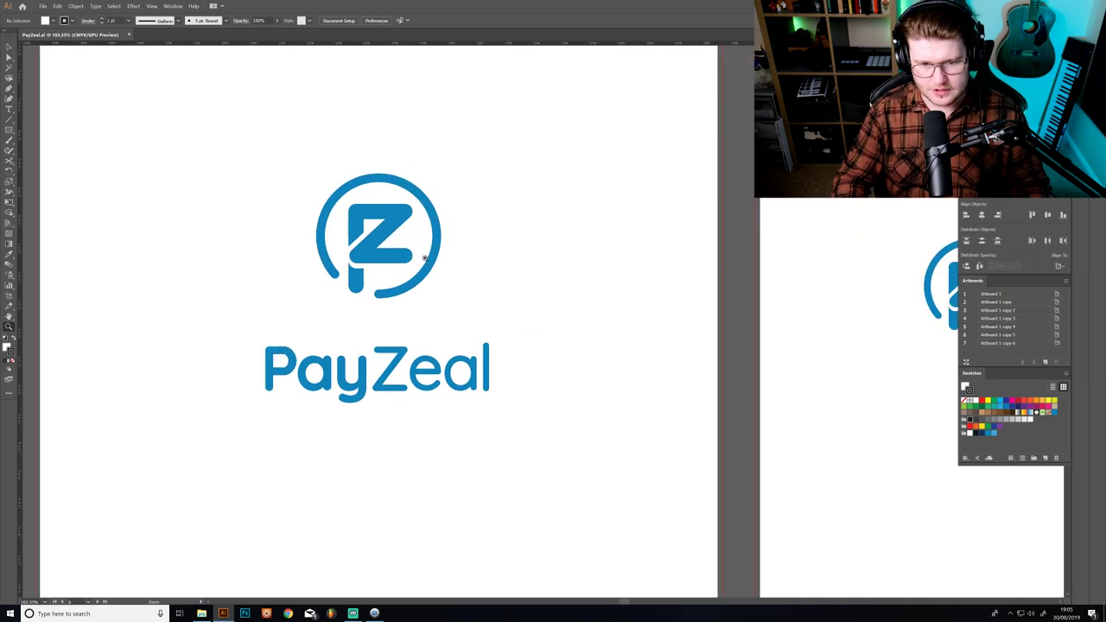
pyautogui.moveTo(320, 248); pyautogui.dragTo(729, 340)
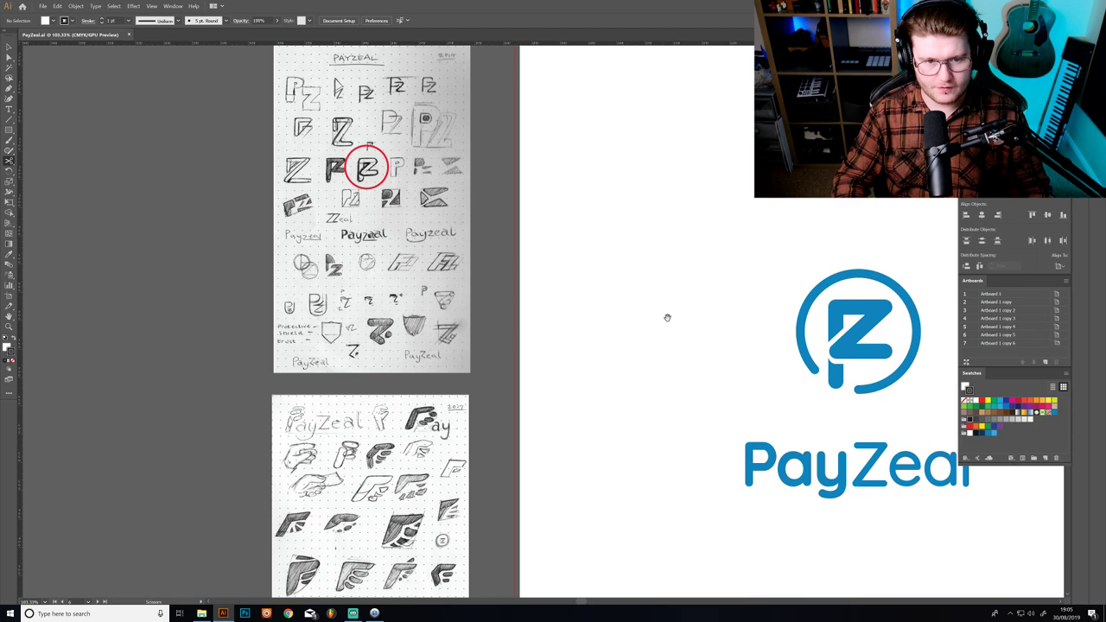
pyautogui.press('z')
pyautogui.moveTo(371, 182); pyautogui.dragTo(411, 305)
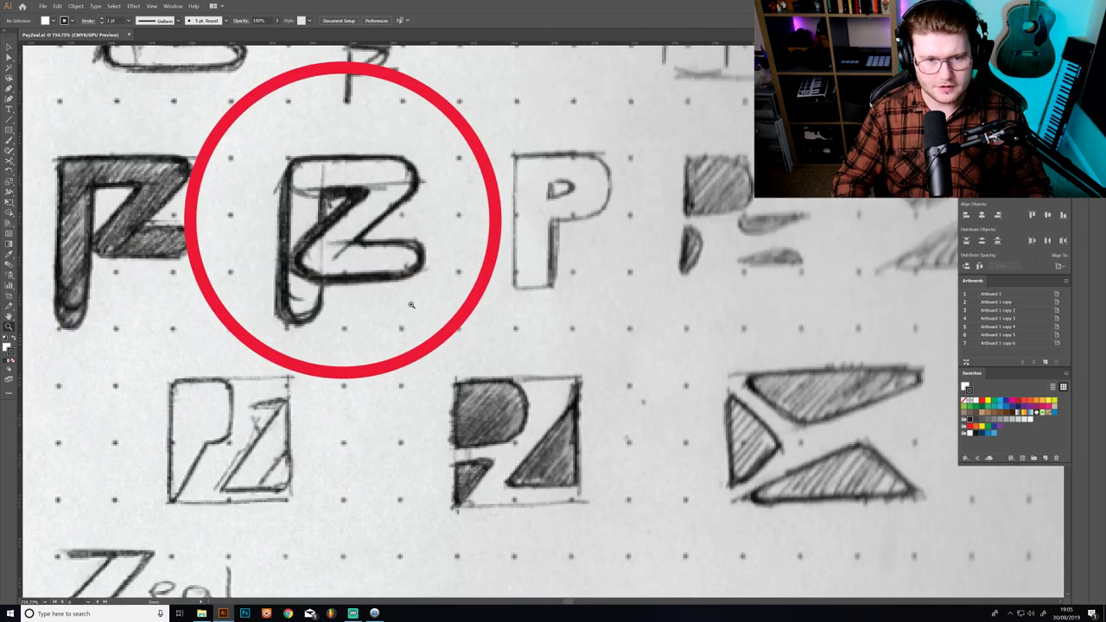
pyautogui.scroll(-5, 531, 311)
pyautogui.moveTo(682, 367)
pyautogui.mouseDown()
pyautogui.moveTo(604, 353)
pyautogui.moveTo(335, 244)
pyautogui.mouseUp()
# - Ungroup the circular Z logo and delete its outer ring
pyautogui.press('c')
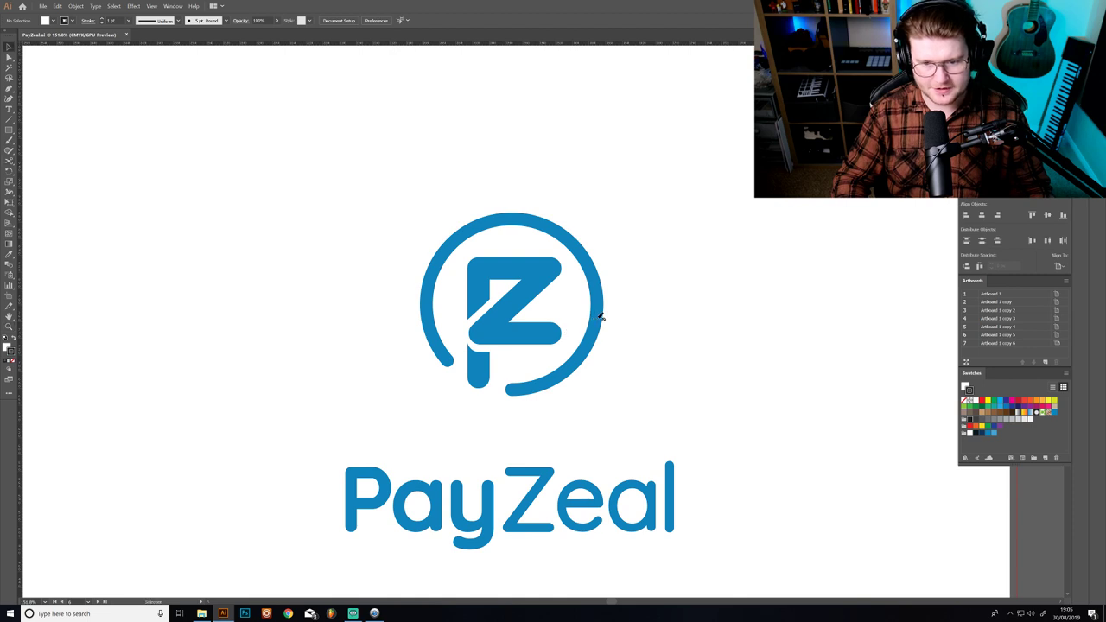
pyautogui.click(600, 317)
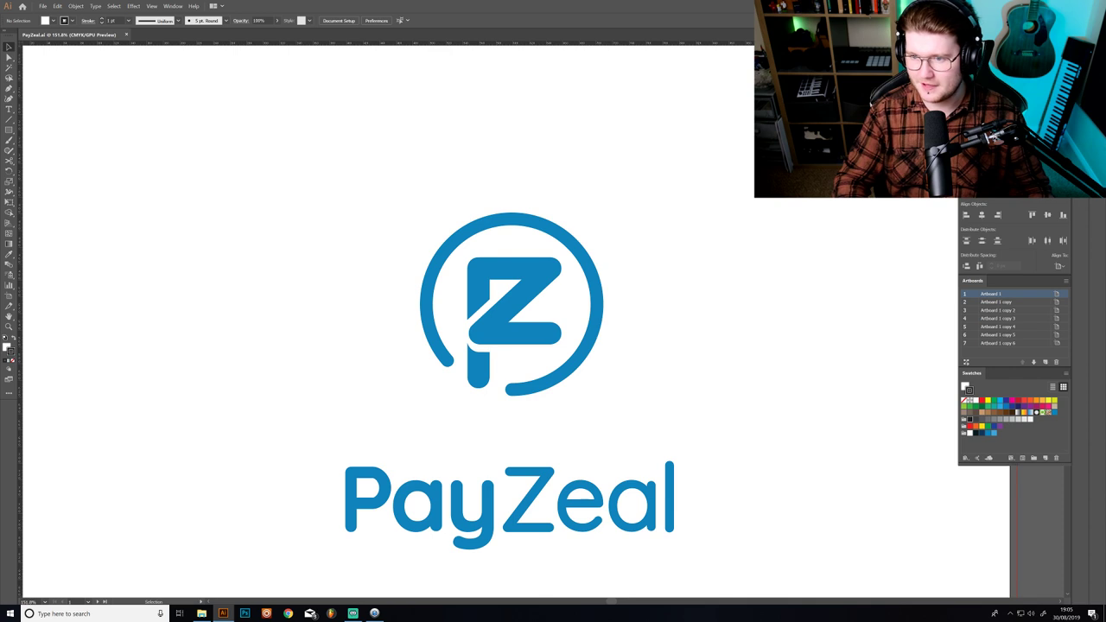
pyautogui.click(600, 271)
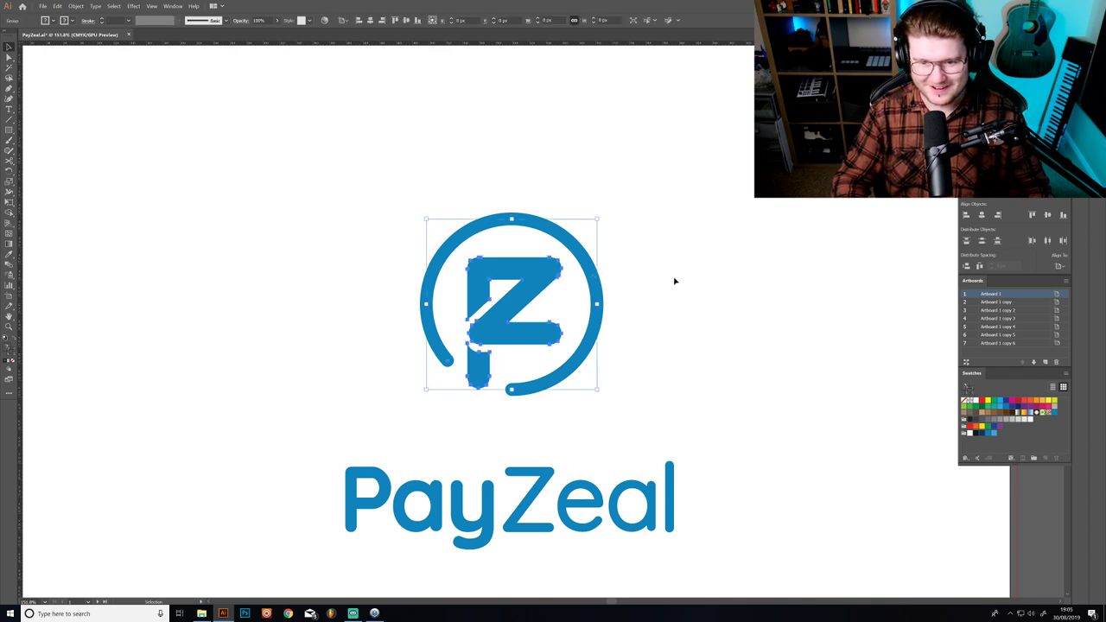
pyautogui.rightClick(594, 286)
pyautogui.click(615, 345)
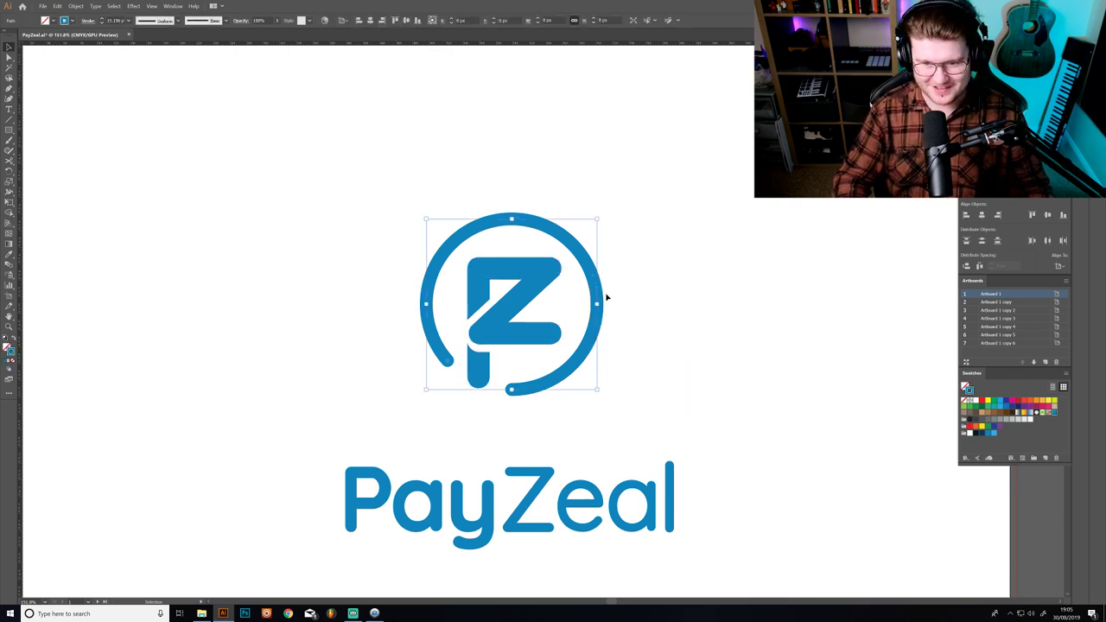
pyautogui.press('Delete')
# - Scale the bare Z mark down around its centre
pyautogui.scroll(-3, 388, 299)
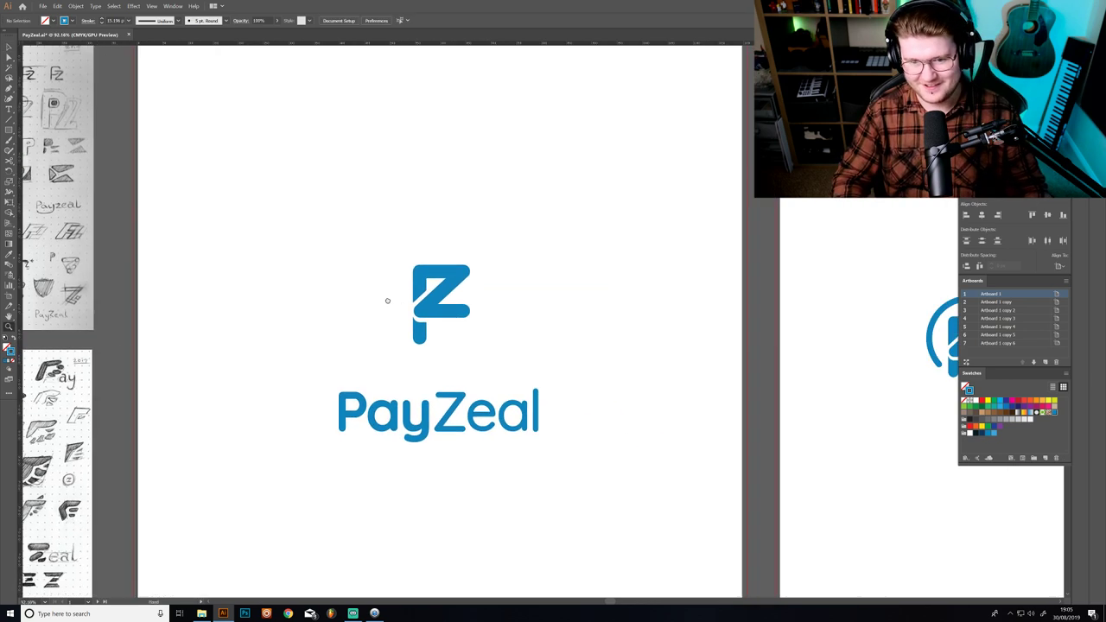
pyautogui.scroll(2, 350, 268)
pyautogui.click(335, 275)
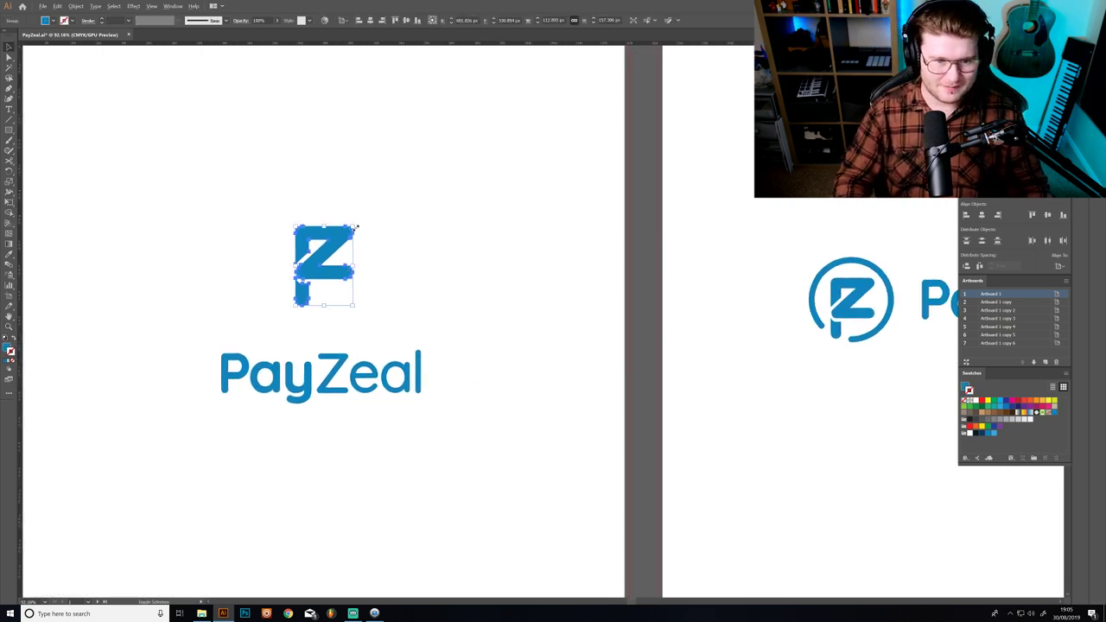
pyautogui.moveTo(355, 227); pyautogui.dragTo(265, 296)
pyautogui.hotkey('ctrl', 'shift', 'a')
# - Pan across the brand artboards and zoom in on the Typeface Font heading
pyautogui.scroll(-3, 59, 279)
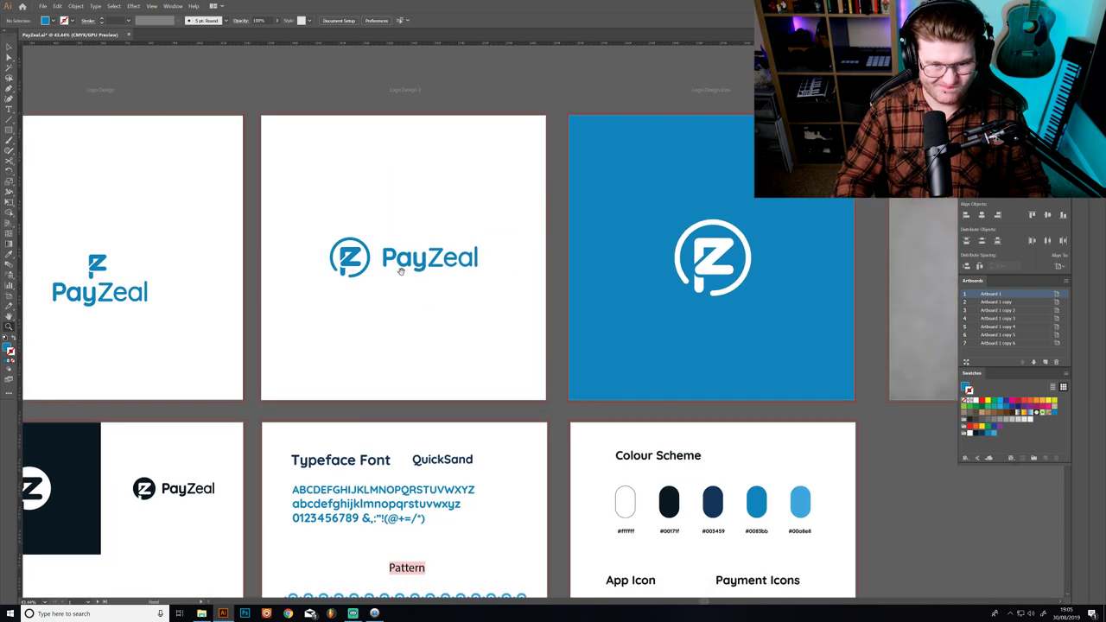
pyautogui.moveTo(401, 271); pyautogui.dragTo(310, 285)
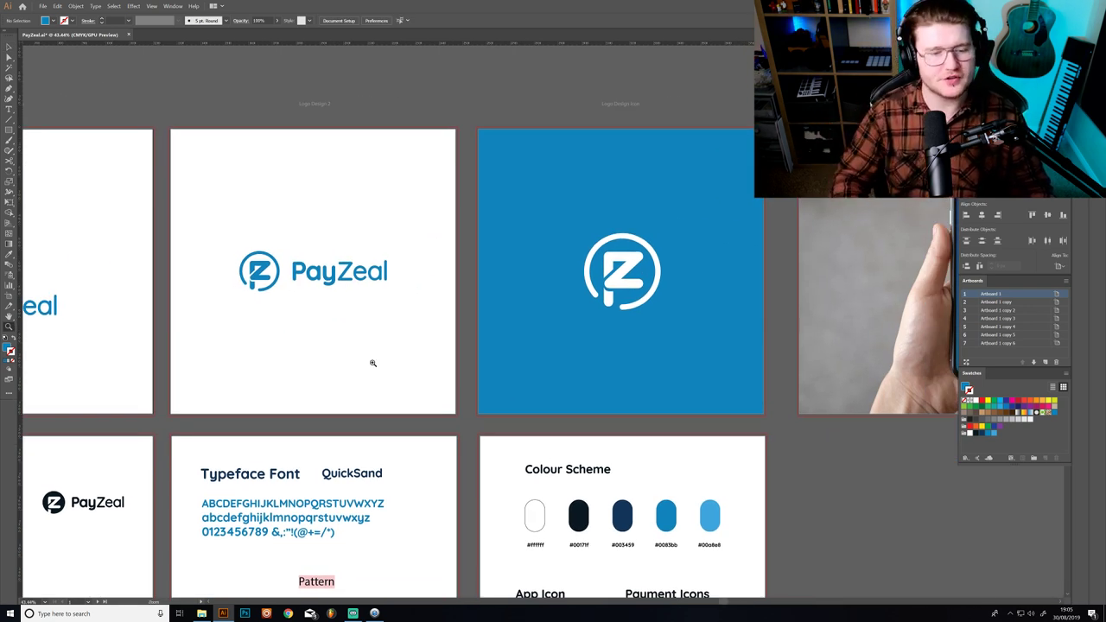
pyautogui.moveTo(373, 363); pyautogui.dragTo(618, 292)
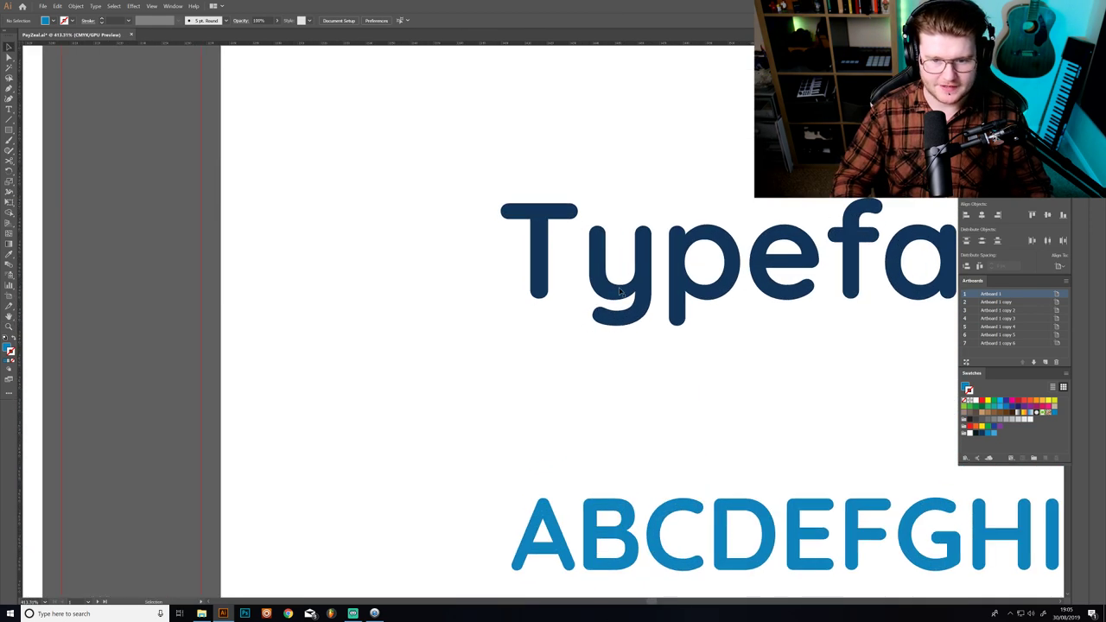
# - Select the Typeface lettering outline, then marquee-select just the letter y
pyautogui.click(618, 292)
pyautogui.rightClick(659, 282)
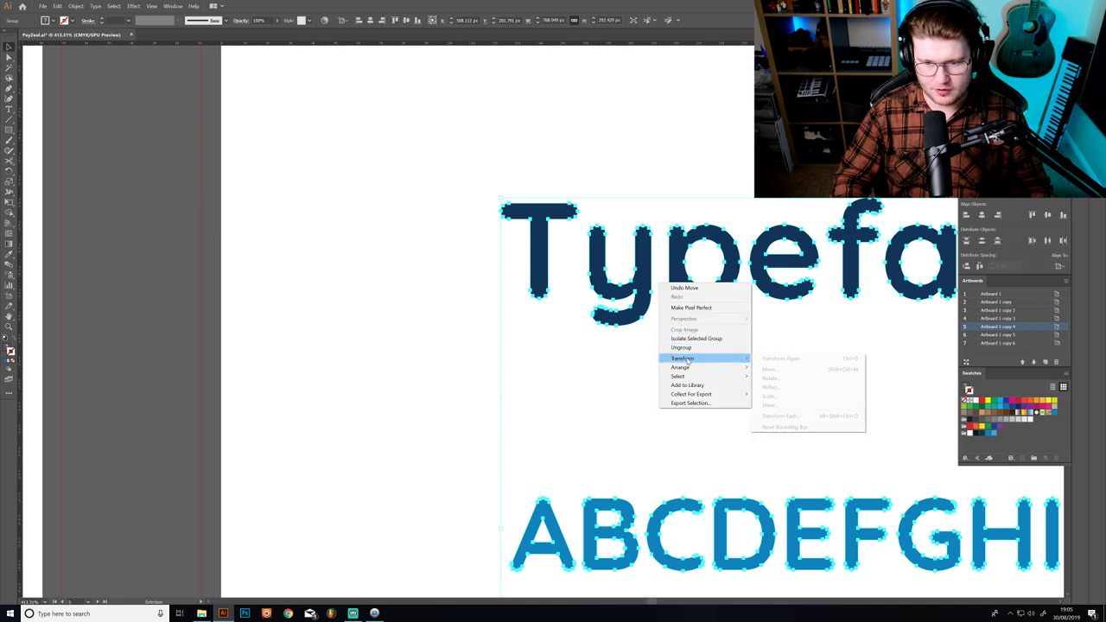
pyautogui.click(613, 297)
pyautogui.click(610, 289)
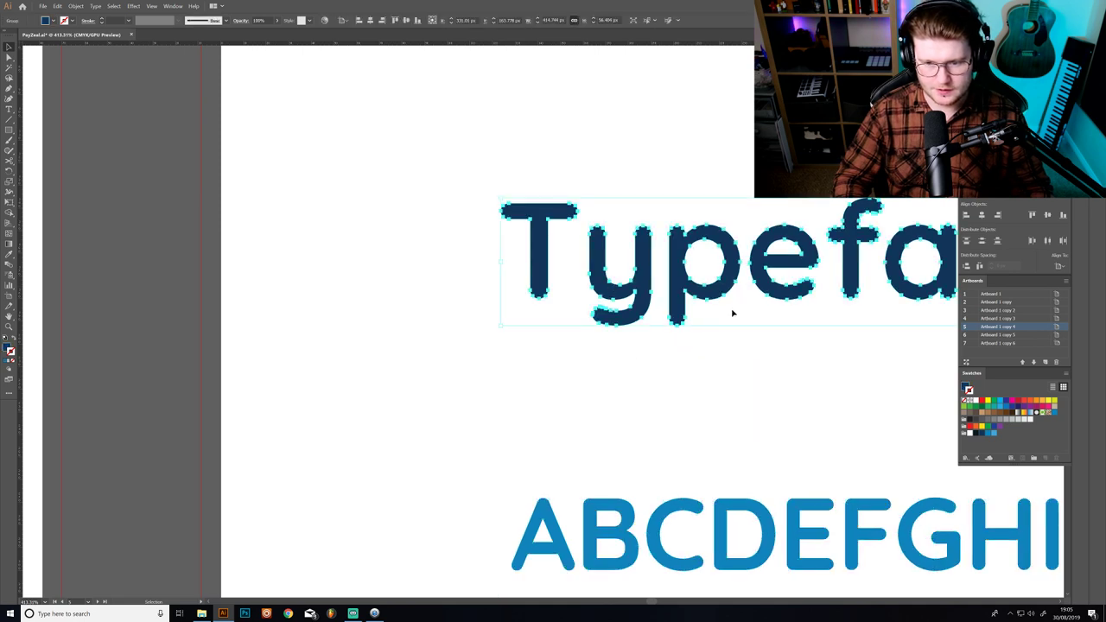
pyautogui.moveTo(730, 314); pyautogui.dragTo(489, 346)
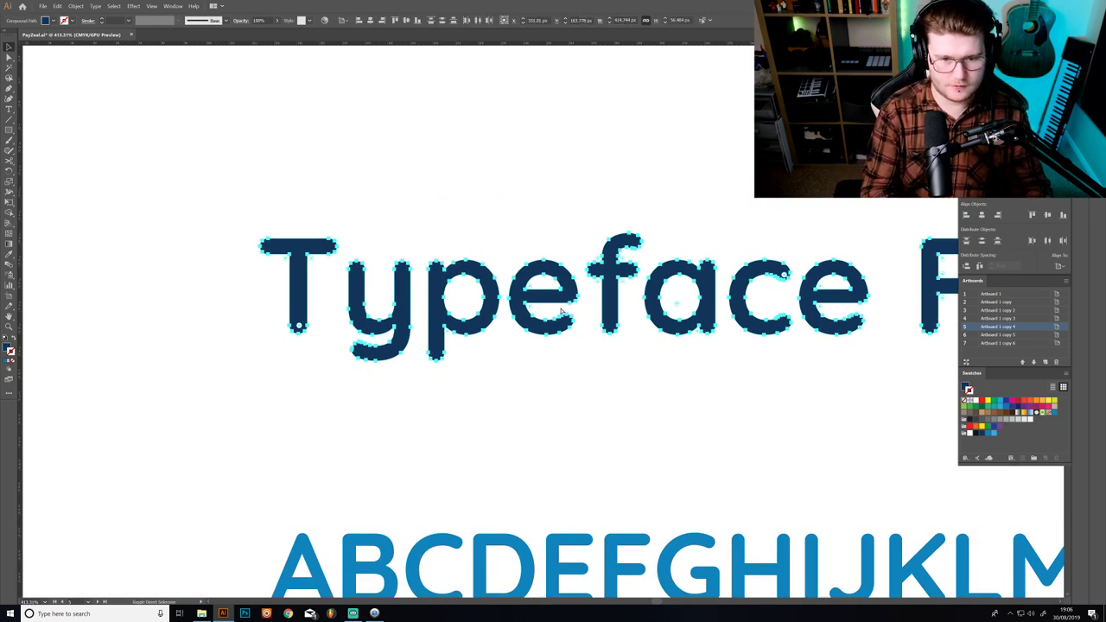
pyautogui.press('v')
pyautogui.moveTo(432, 259); pyautogui.dragTo(499, 357)
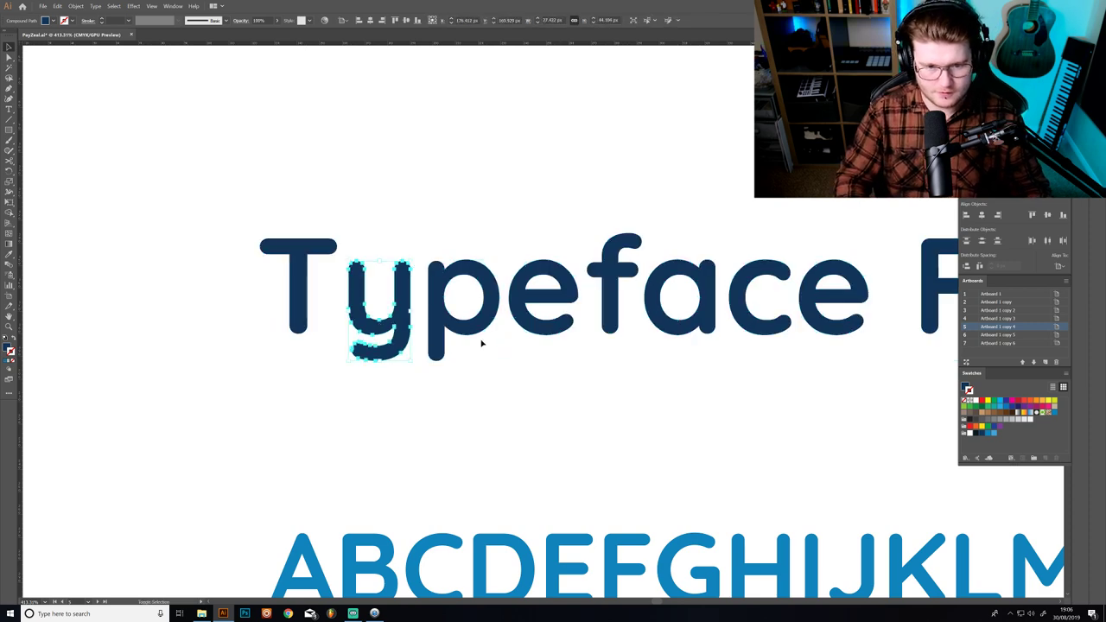
# - Nudge the letters after the T in Typeface Font slightly right
pyautogui.scroll(-3, 691, 375)
pyautogui.hscroll(3, 587, 391)
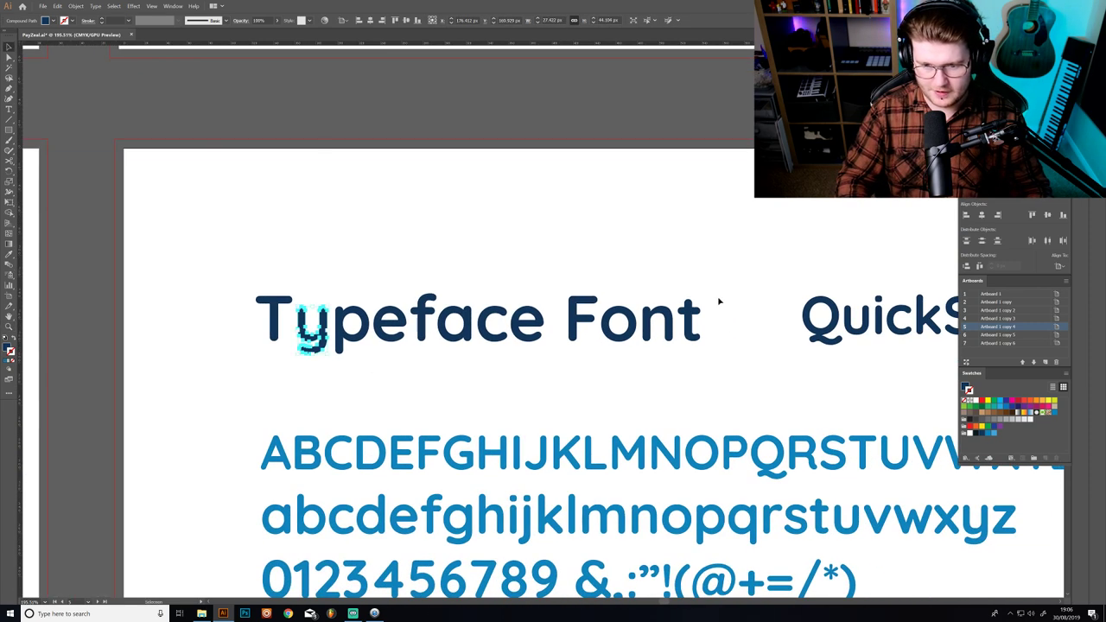
pyautogui.moveTo(718, 300); pyautogui.dragTo(330, 370)
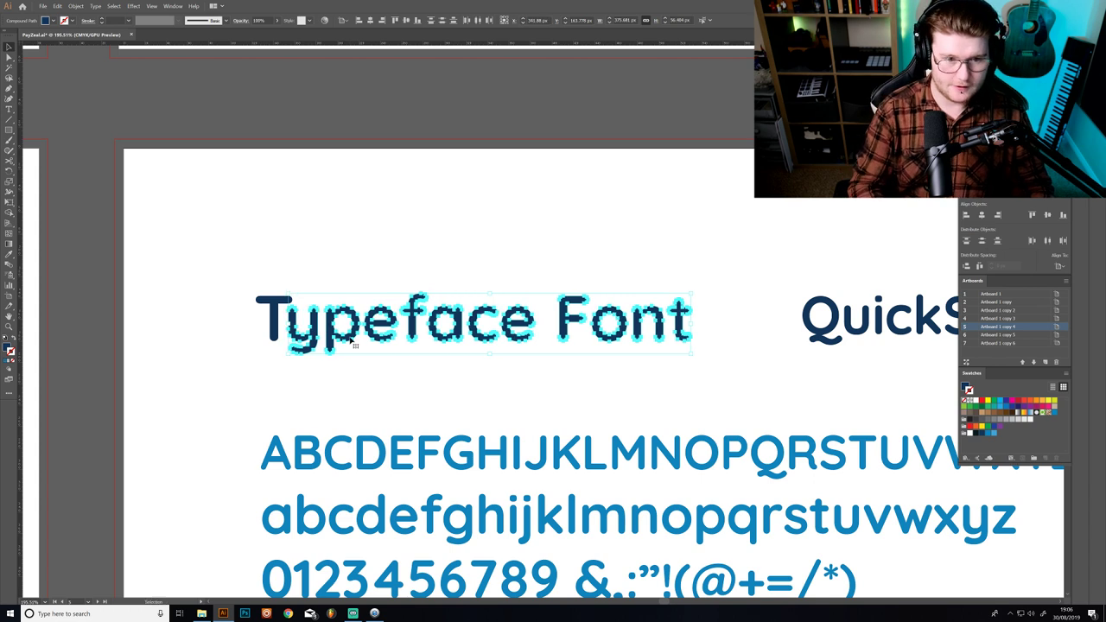
pyautogui.press('Right')
pyautogui.press('Right')
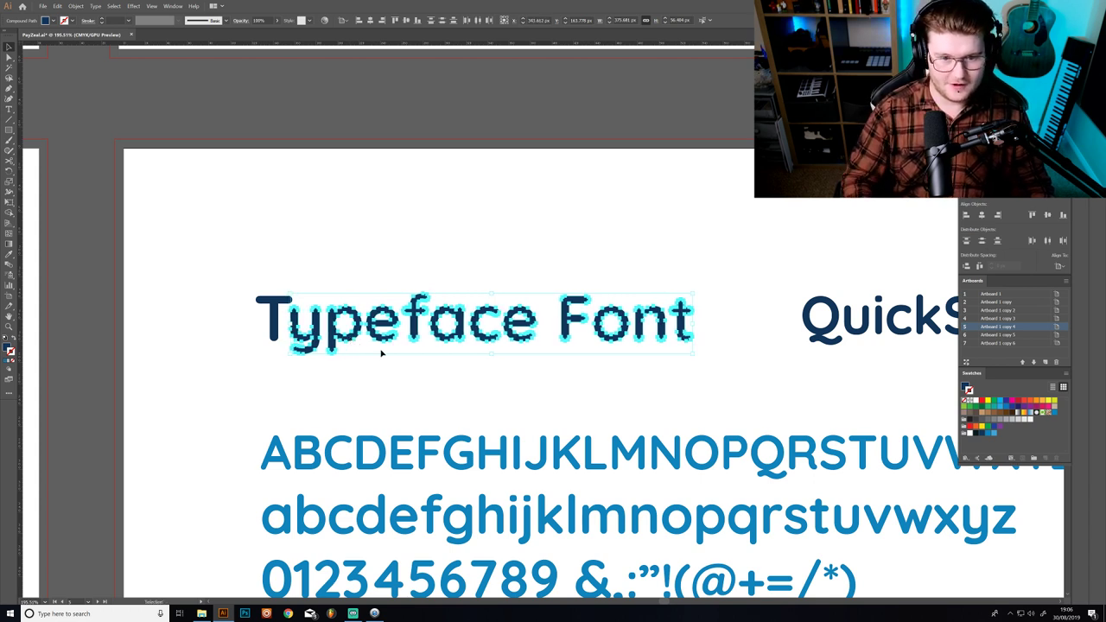
pyautogui.click(450, 379)
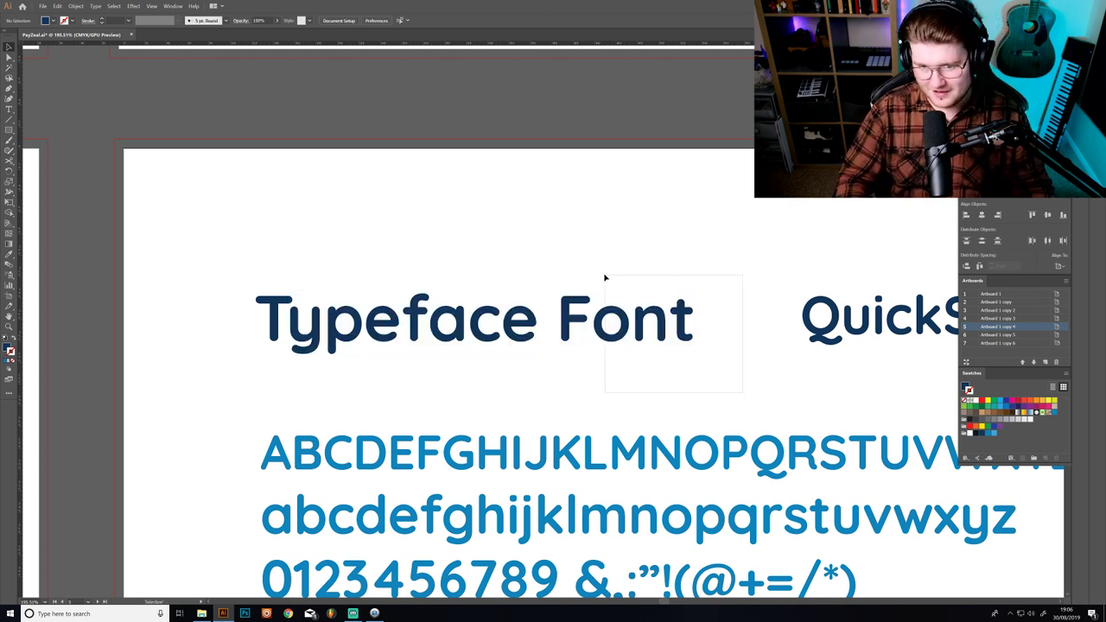
# - Nudge the 'ont' of Font slightly right, then zoom out to all artboards
pyautogui.moveTo(605, 277); pyautogui.dragTo(605, 277)
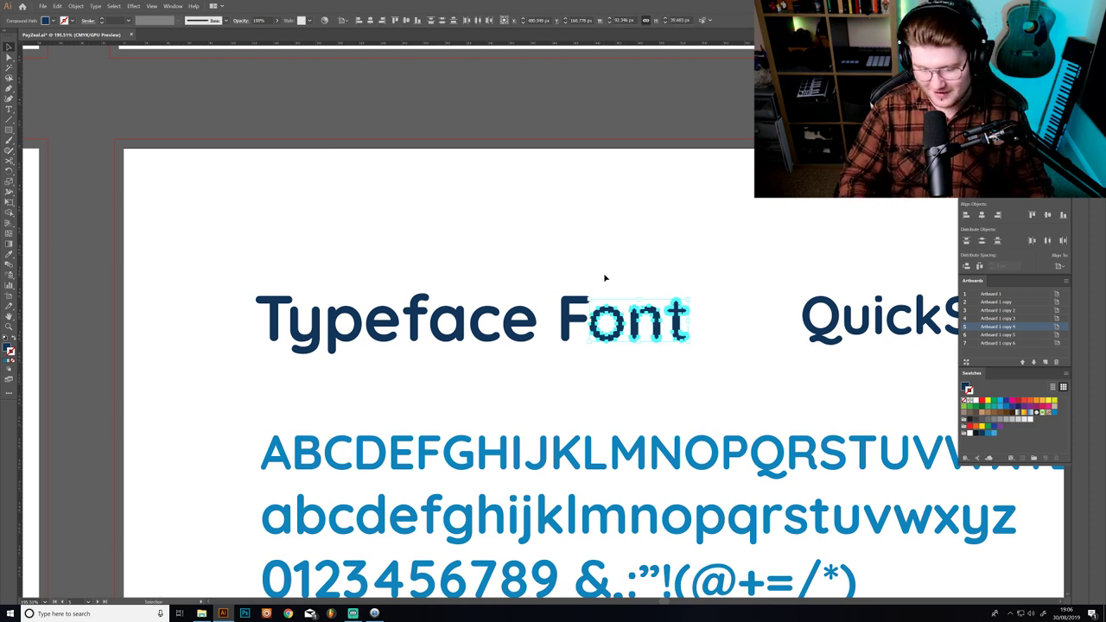
pyautogui.press('Right')
pyautogui.press('Right')
pyautogui.click(605, 278)
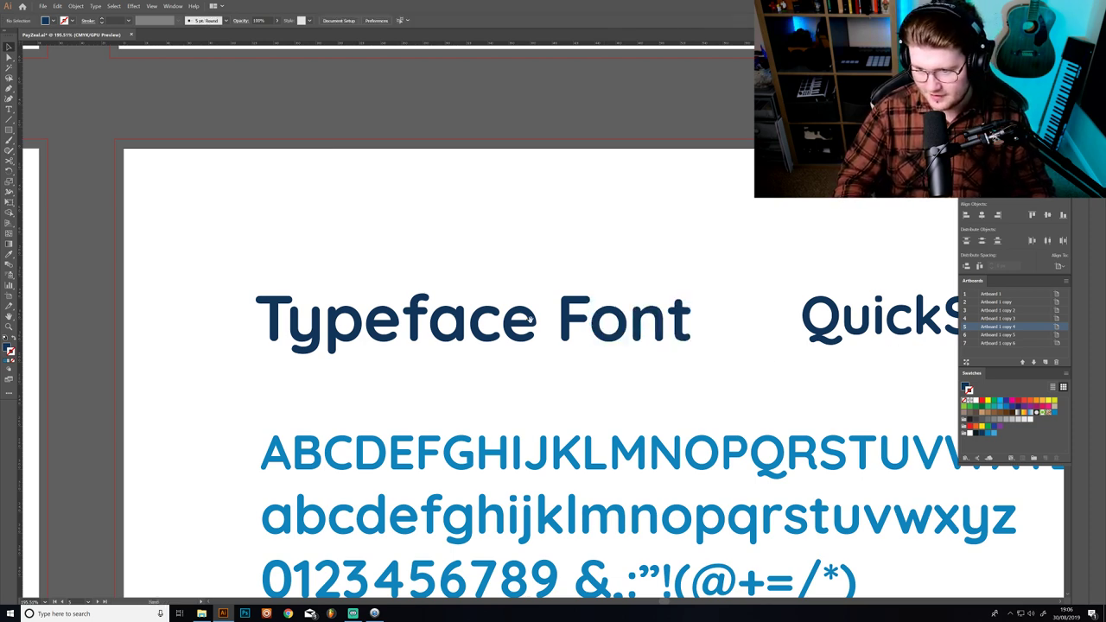
pyautogui.hscroll(5, 529, 319)
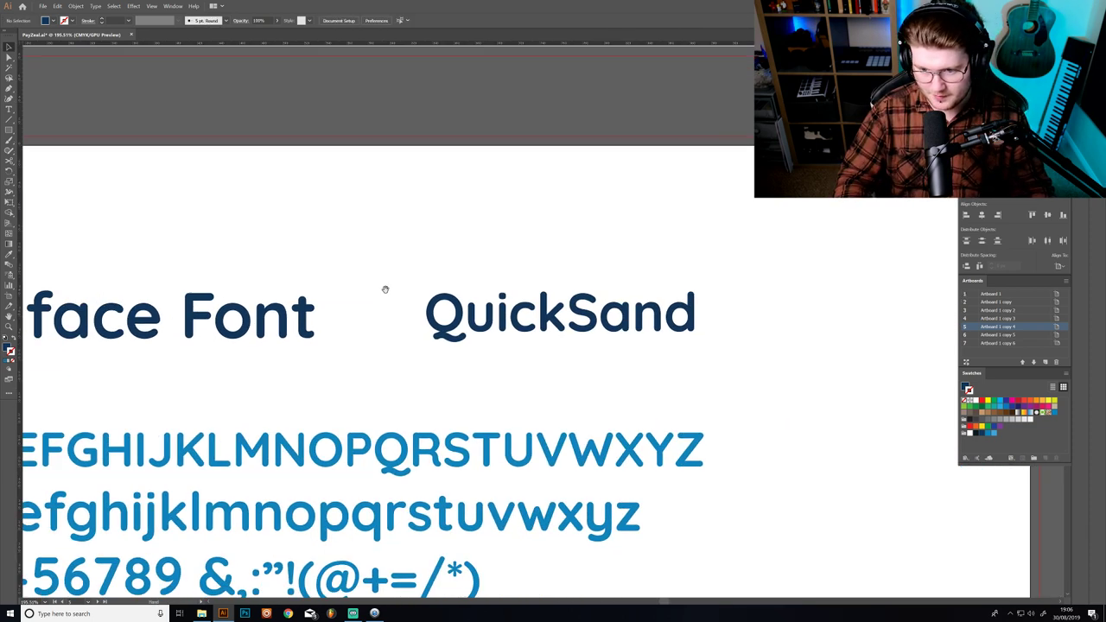
pyautogui.click(627, 346)
pyautogui.hotkey('ctrl', 'alt', '0')
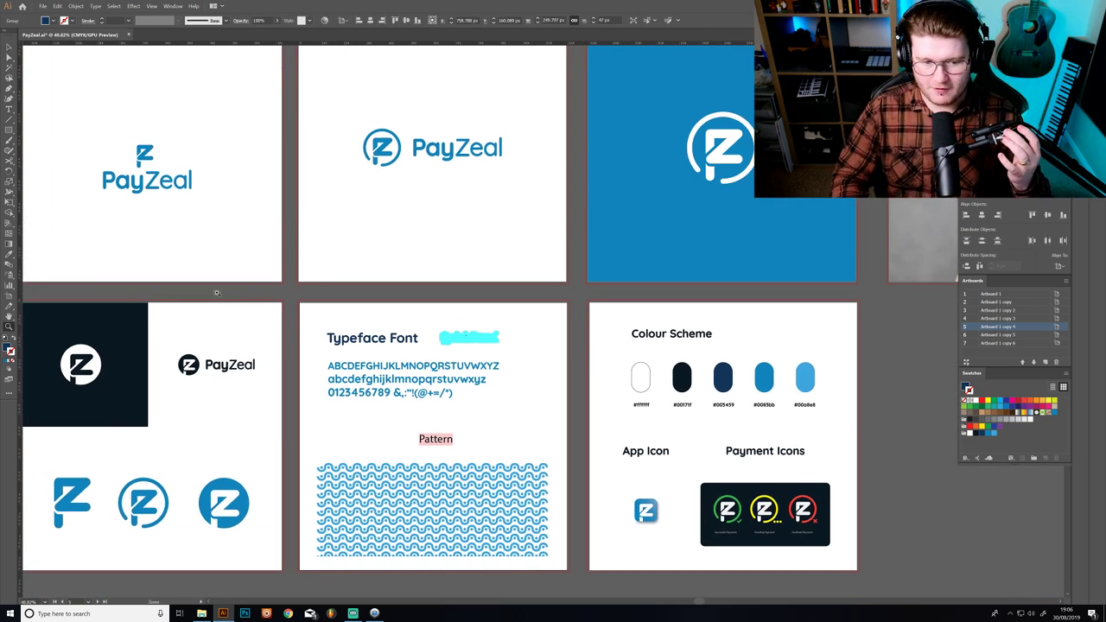
# - Scroll the canvas left and up to reveal the sketches and Brand Values, then deselect
pyautogui.hscroll(-3, 223, 292)
pyautogui.scroll(3, 451, 317)
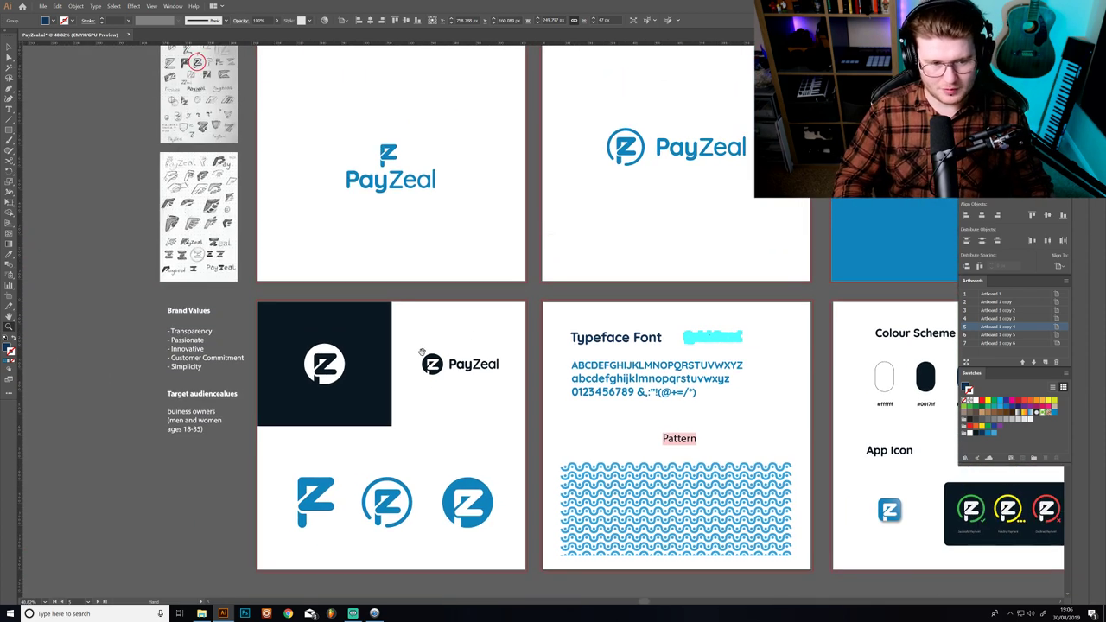
pyautogui.click(460, 355)
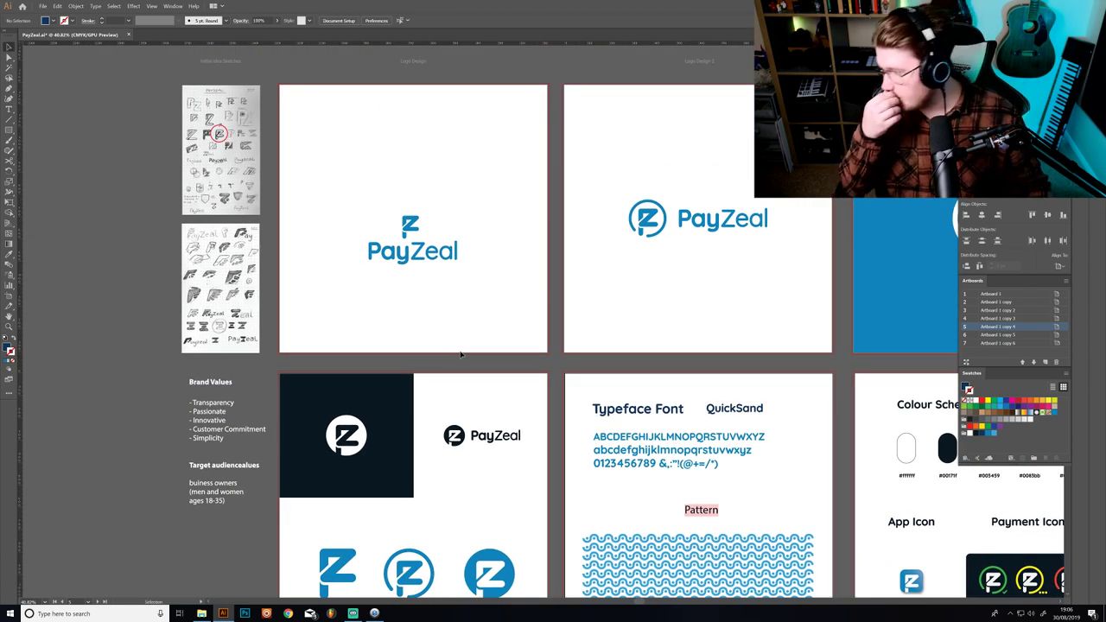
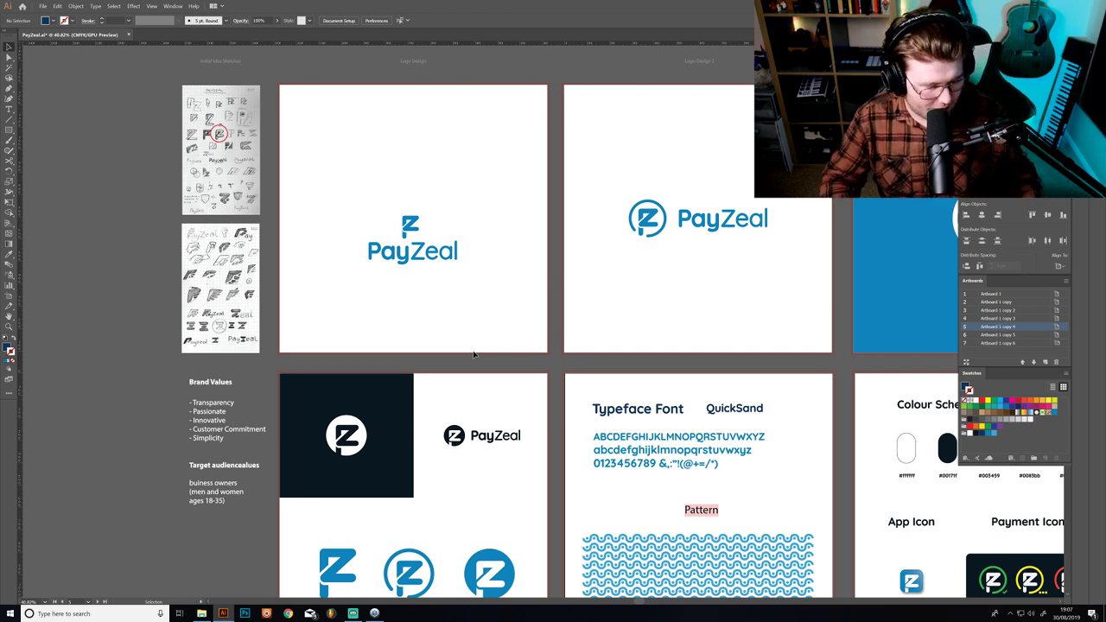
# - Zoom out and pan to an overview of the artboards, bringing logo and mockup boards together
pyautogui.scroll(-1, 504, 314)
pyautogui.scroll(-3, 505, 313)
pyautogui.moveTo(411, 279); pyautogui.dragTo(230, 278)
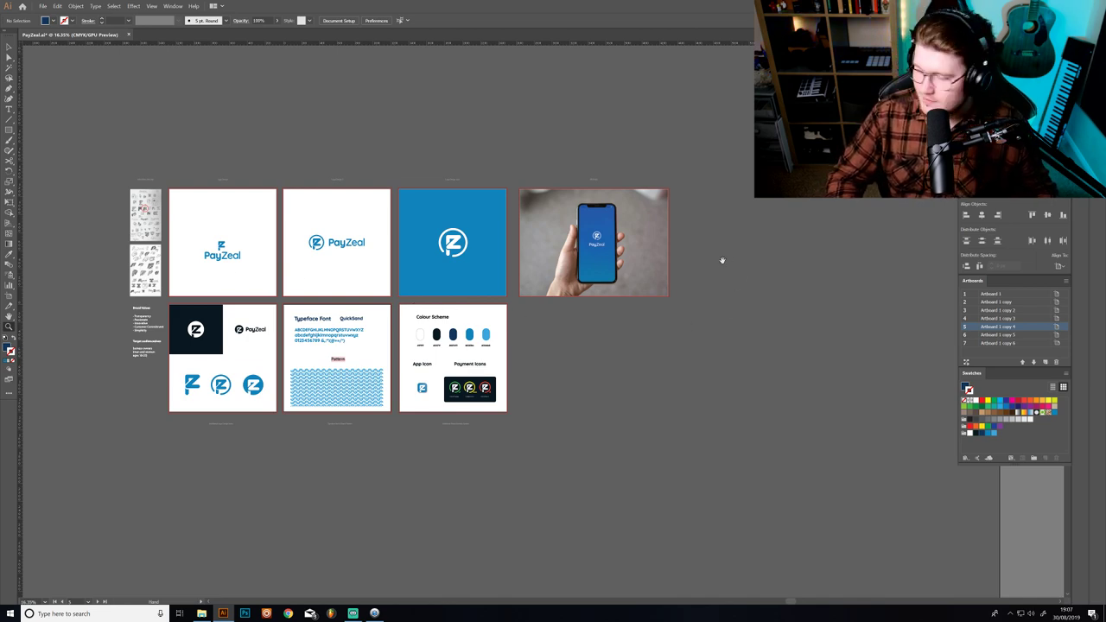
pyautogui.moveTo(445, 225); pyautogui.dragTo(536, 342)
pyautogui.scroll(2, 536, 343)
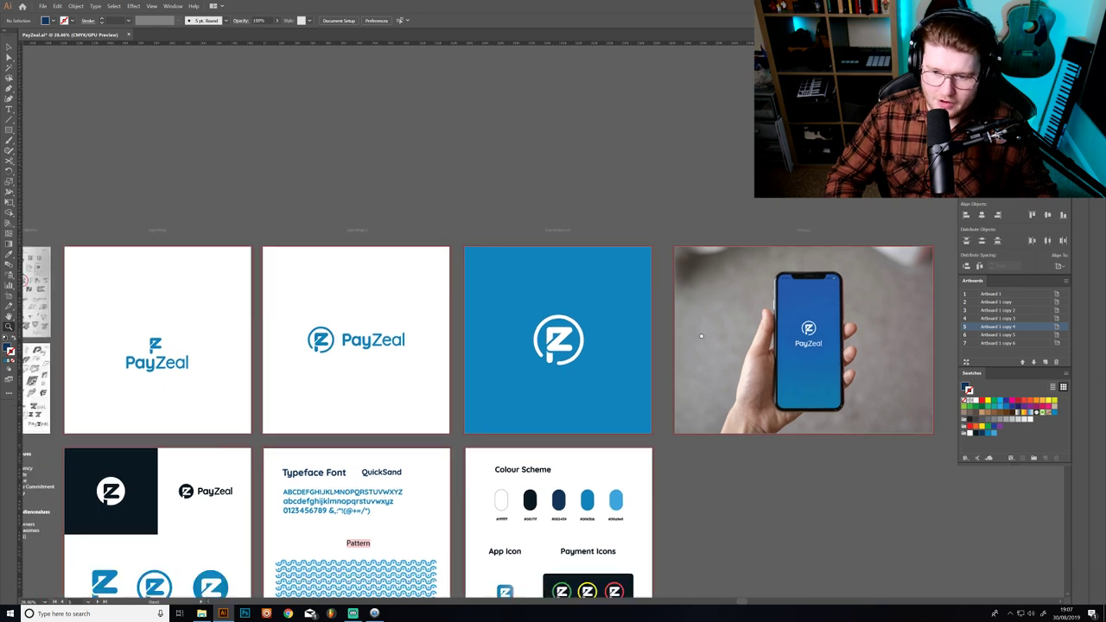
pyautogui.moveTo(637, 391); pyautogui.dragTo(793, 331)
pyautogui.scroll(8, 477, 263)
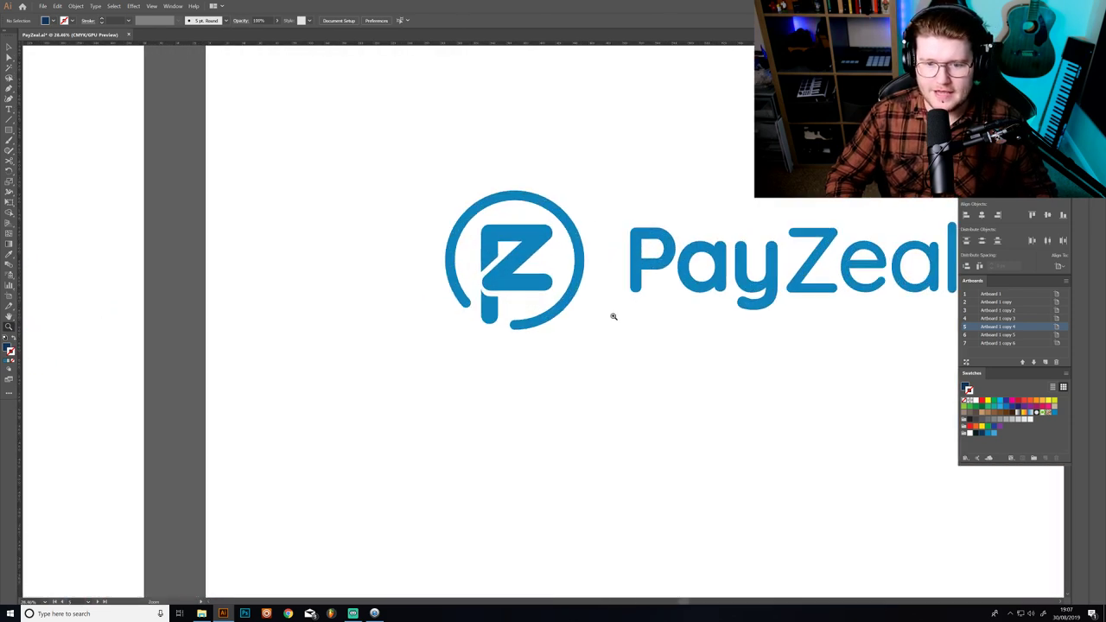
pyautogui.press('v')
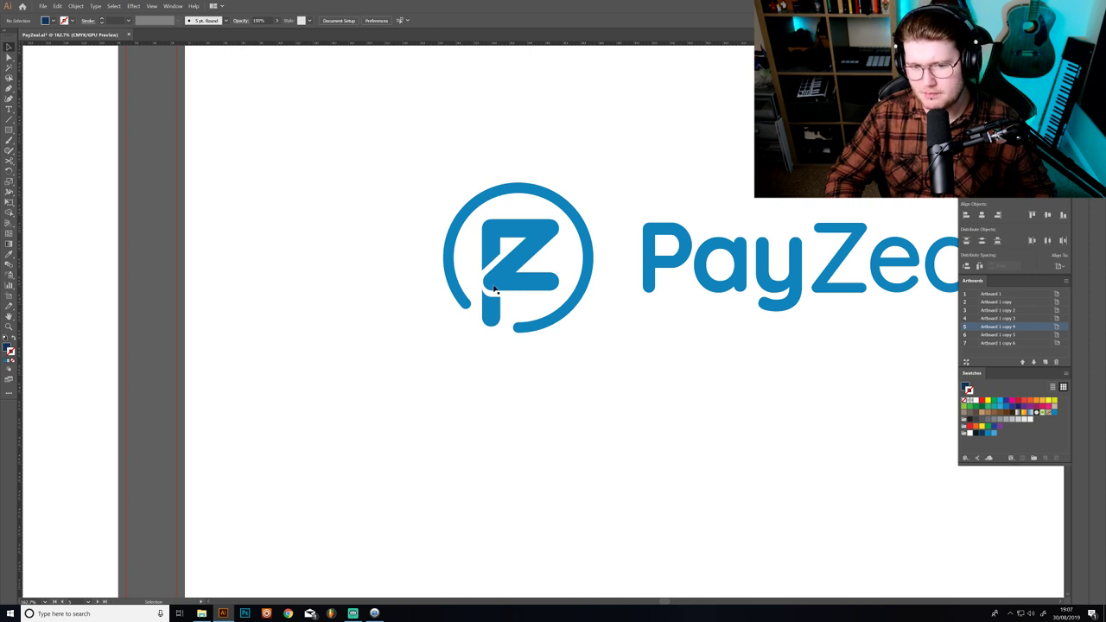
# - Draw a short line below the PayZeal logo on its artboard
pyautogui.moveTo(573, 319); pyautogui.dragTo(306, 316)
pyautogui.press('\\')
pyautogui.moveTo(450, 335); pyautogui.dragTo(523, 319)
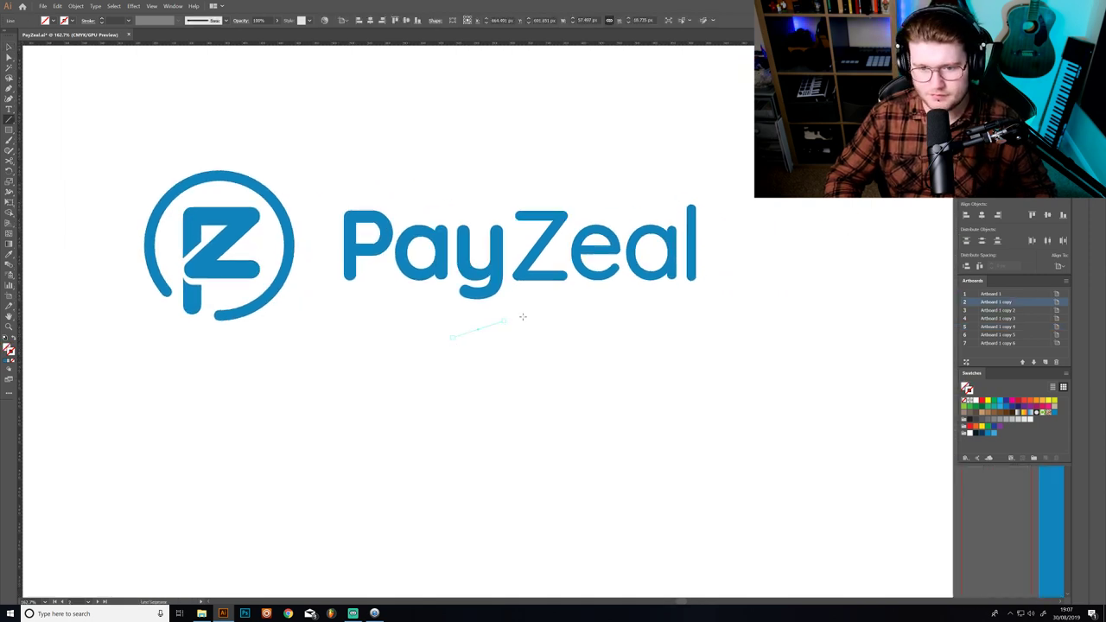
pyautogui.scroll(-5, 516, 313)
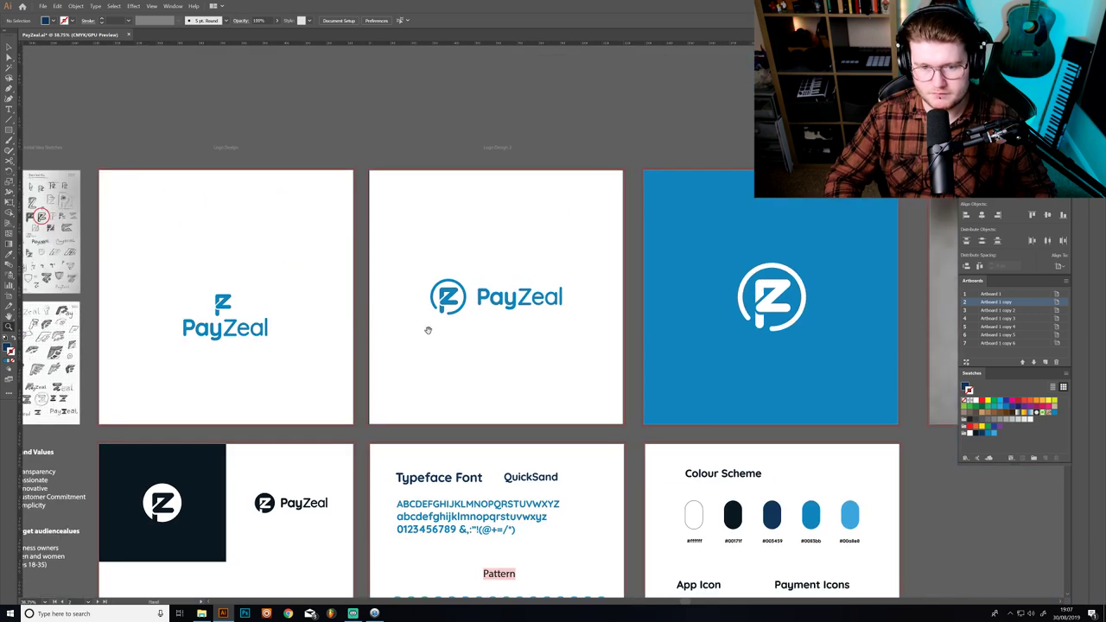
# - Pan across several artboards and select, then deselect, the Typeface Font heading and alphabet
pyautogui.moveTo(424, 323); pyautogui.dragTo(121, 320)
pyautogui.hscroll(5, 121, 319)
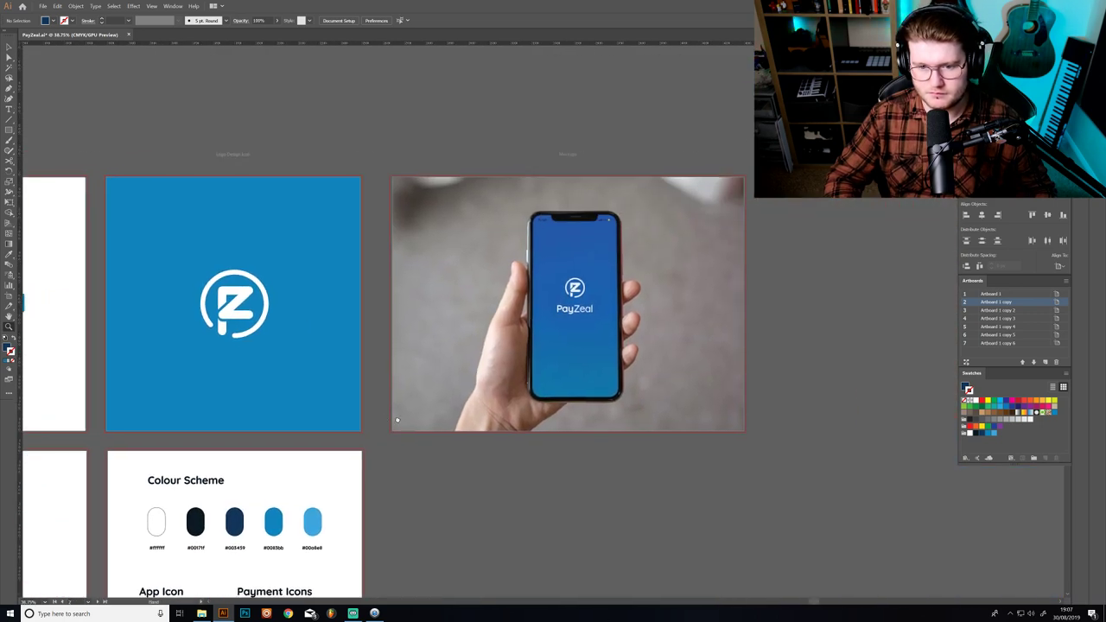
pyautogui.hscroll(-10, 396, 419)
pyautogui.scroll(-3, 396, 420)
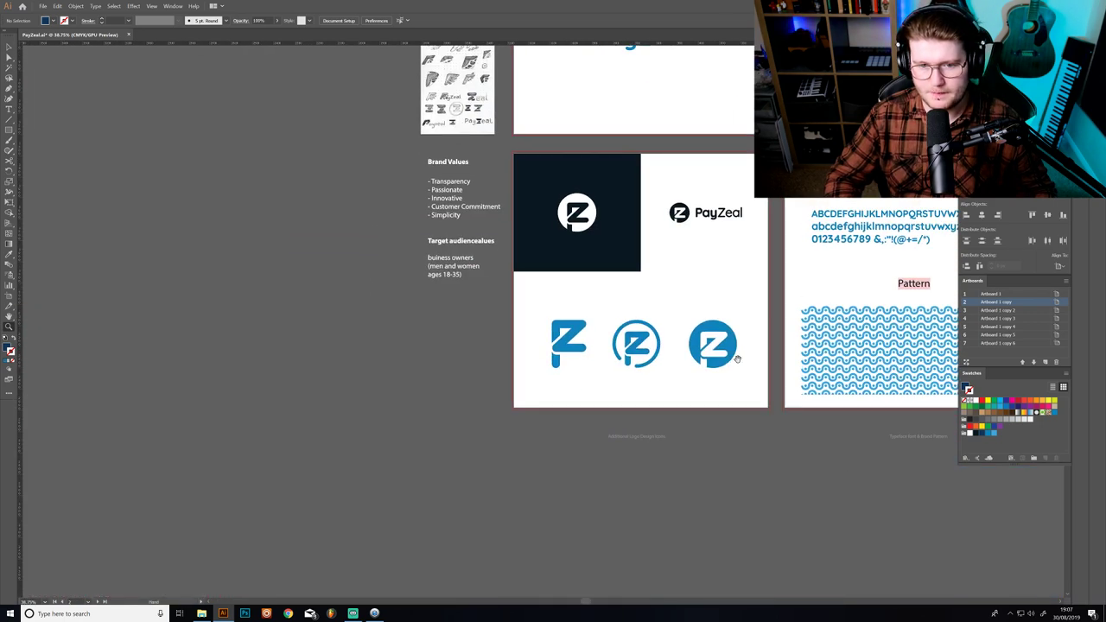
pyautogui.hscroll(10, 737, 358)
pyautogui.scroll(2, 406, 420)
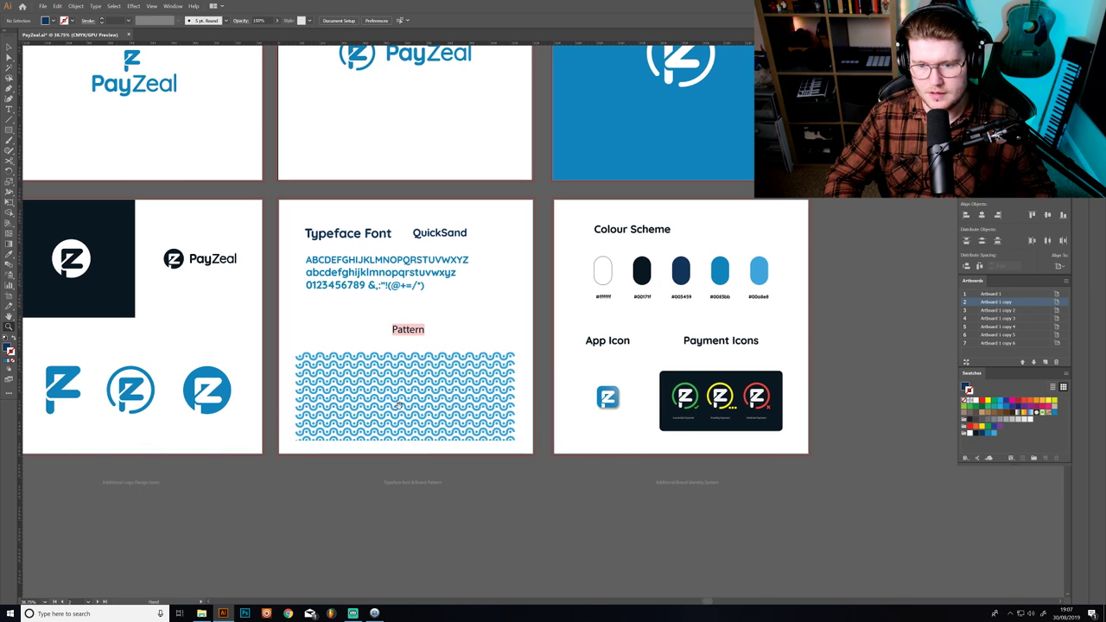
pyautogui.press('r')
pyautogui.press('v')
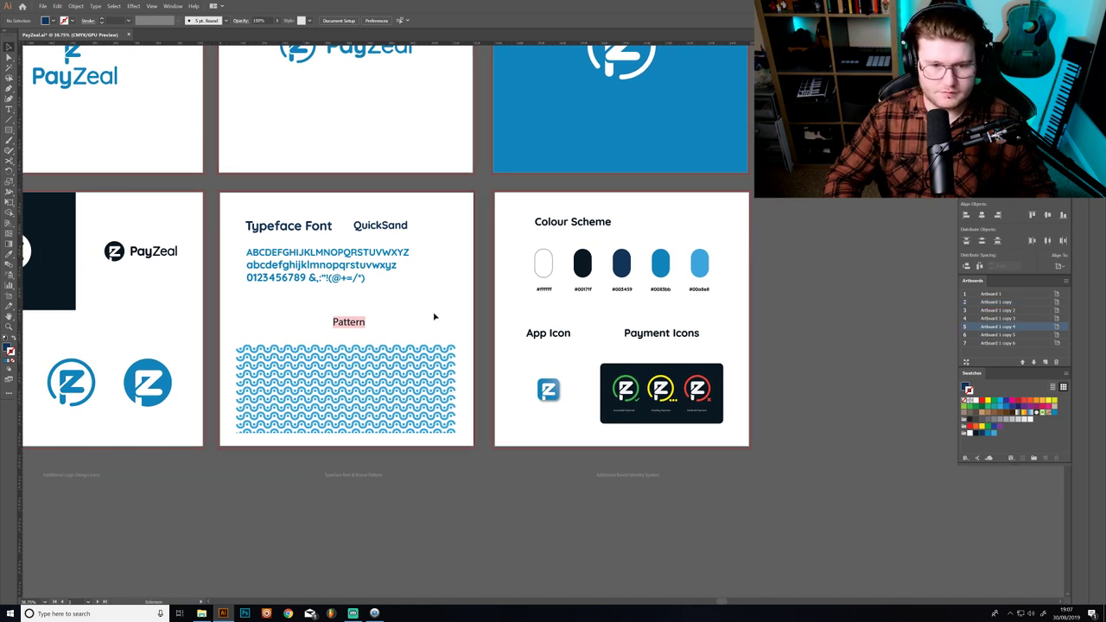
pyautogui.moveTo(435, 286); pyautogui.dragTo(217, 201)
pyautogui.click(275, 218)
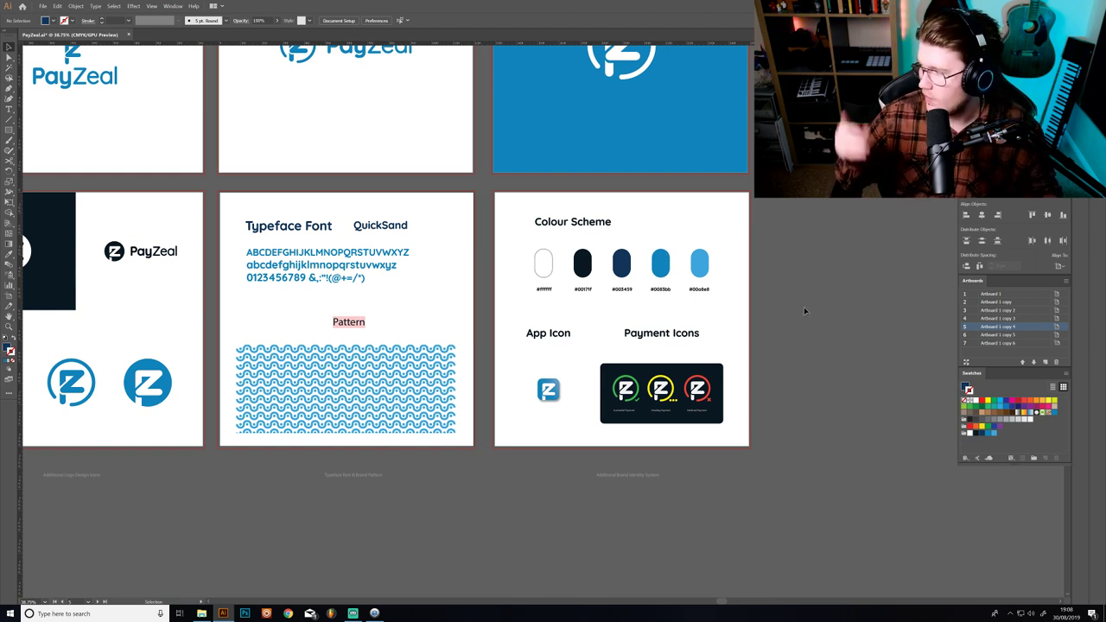
# - Shift the view across the artboards, zoom into the PayZeal logo artboard and select the wordmark
pyautogui.scroll(-2, 546, 383)
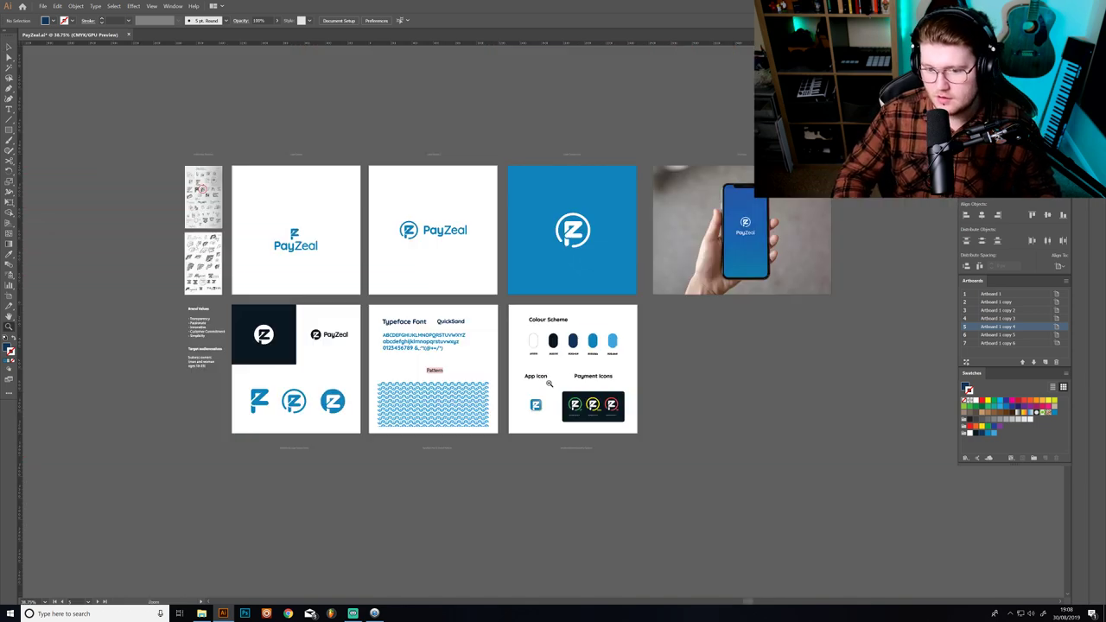
pyautogui.scroll(-2, 547, 383)
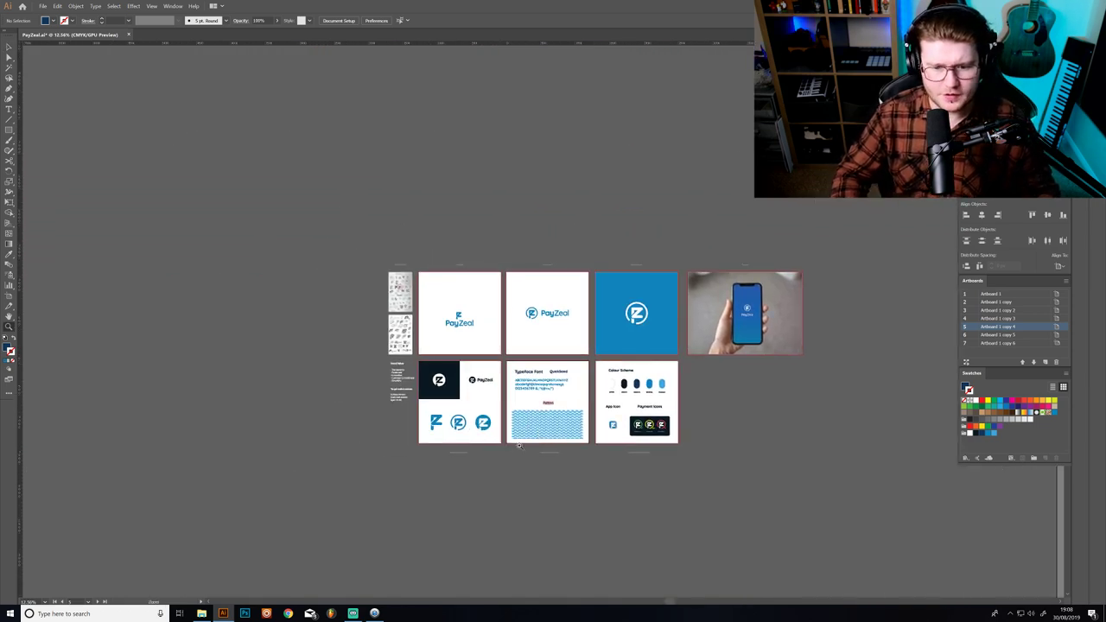
pyautogui.scroll(2, 518, 445)
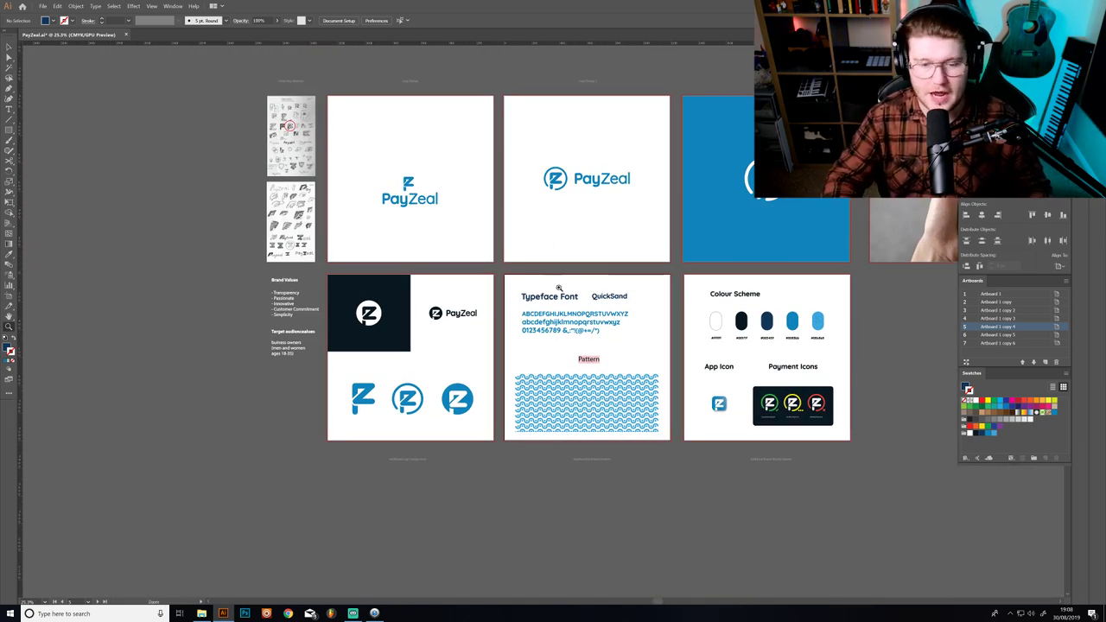
pyautogui.scroll(1, 559, 288)
pyautogui.moveTo(970, 295); pyautogui.dragTo(460, 363)
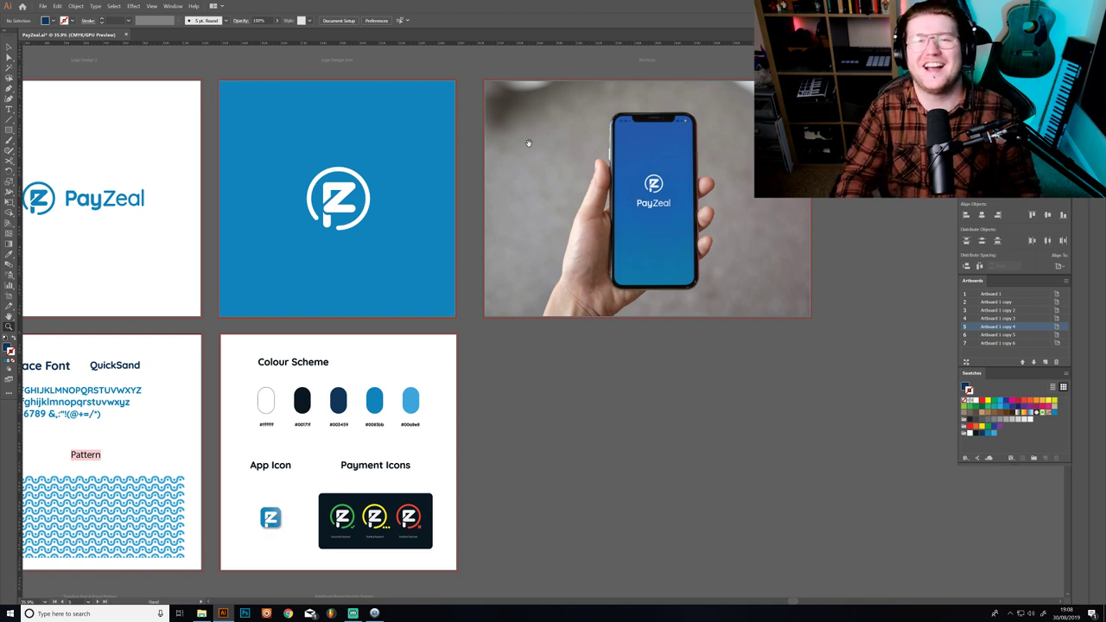
pyautogui.hscroll(-5, 414, 246)
pyautogui.scroll(1, 414, 246)
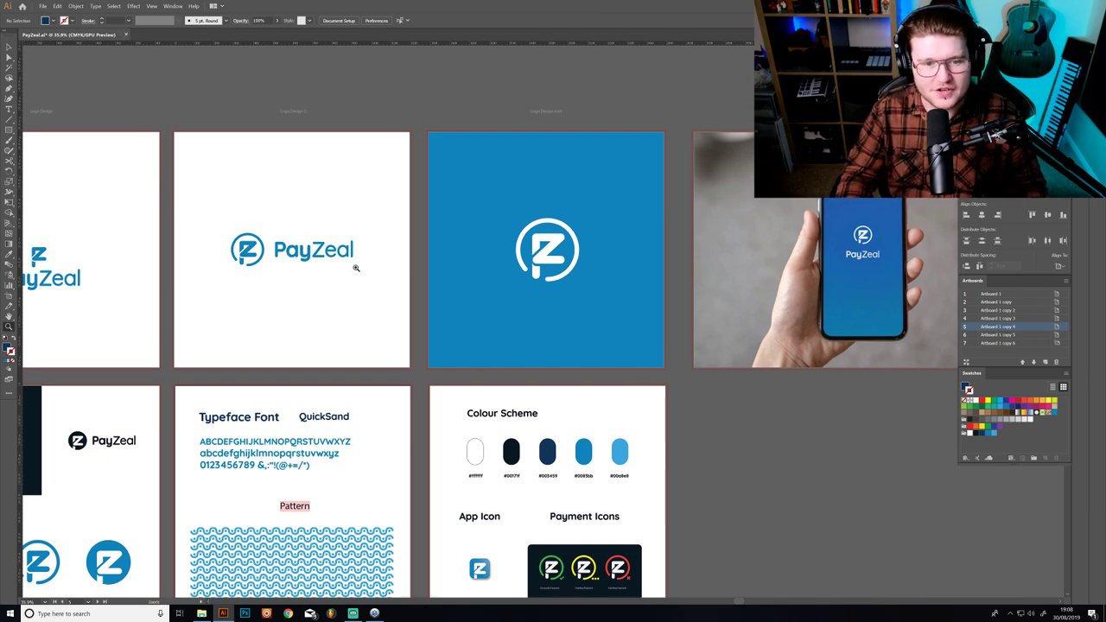
pyautogui.moveTo(355, 268); pyautogui.dragTo(380, 268)
pyautogui.press('v')
pyautogui.click(393, 259)
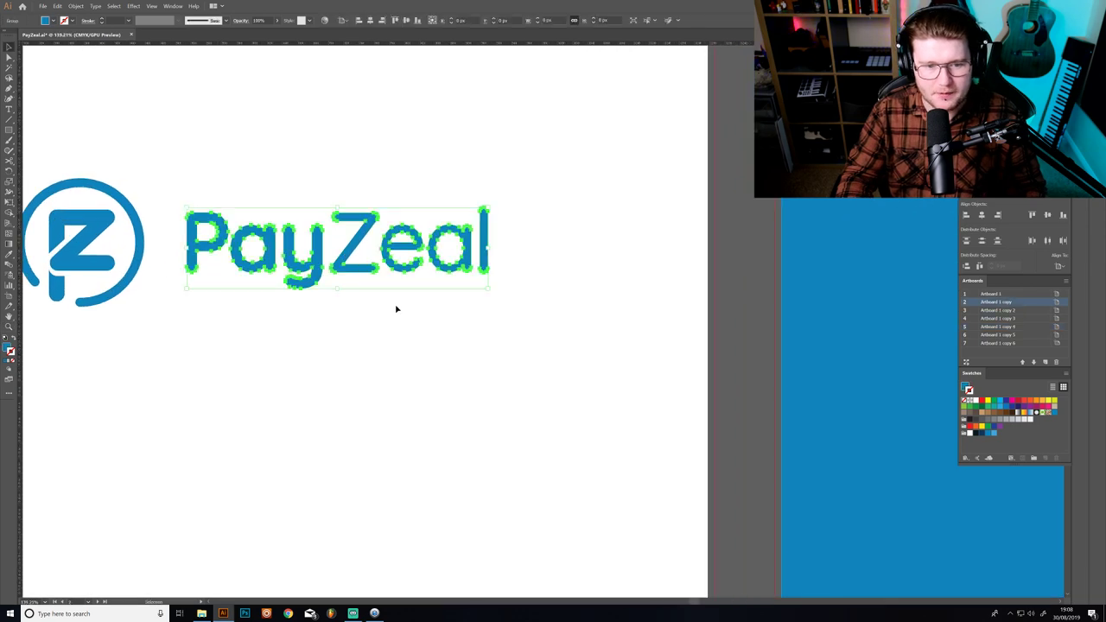
# - Zoom out to all artboards, then look over the blue icon, phone mockup and sketch sheets
pyautogui.press('z')
pyautogui.moveTo(396, 308); pyautogui.dragTo(424, 310)
pyautogui.moveTo(882, 405)
pyautogui.mouseDown()
pyautogui.moveTo(495, 286)
pyautogui.moveTo(288, 267)
pyautogui.moveTo(769, 272)
pyautogui.mouseUp()
pyautogui.moveTo(491, 273)
pyautogui.mouseDown()
pyautogui.moveTo(572, 276)
pyautogui.moveTo(711, 316)
pyautogui.moveTo(639, 260)
pyautogui.moveTo(526, 242)
pyautogui.moveTo(480, 221)
pyautogui.moveTo(594, 250)
pyautogui.moveTo(314, 240)
pyautogui.mouseUp()
pyautogui.scroll(-5, 315, 240)
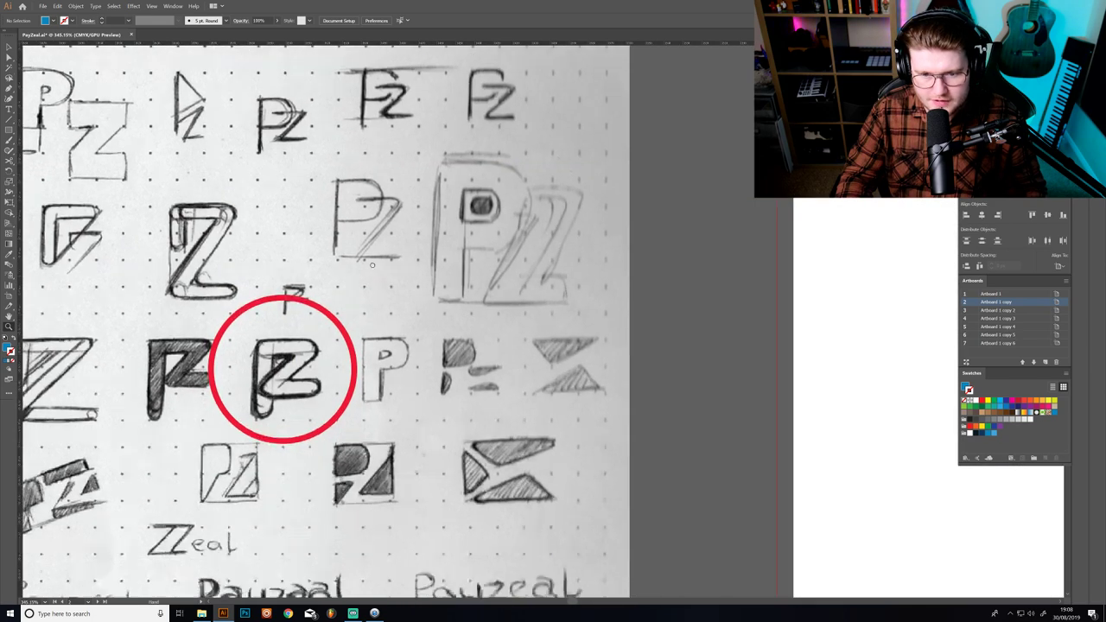
pyautogui.scroll(-3, 619, 196)
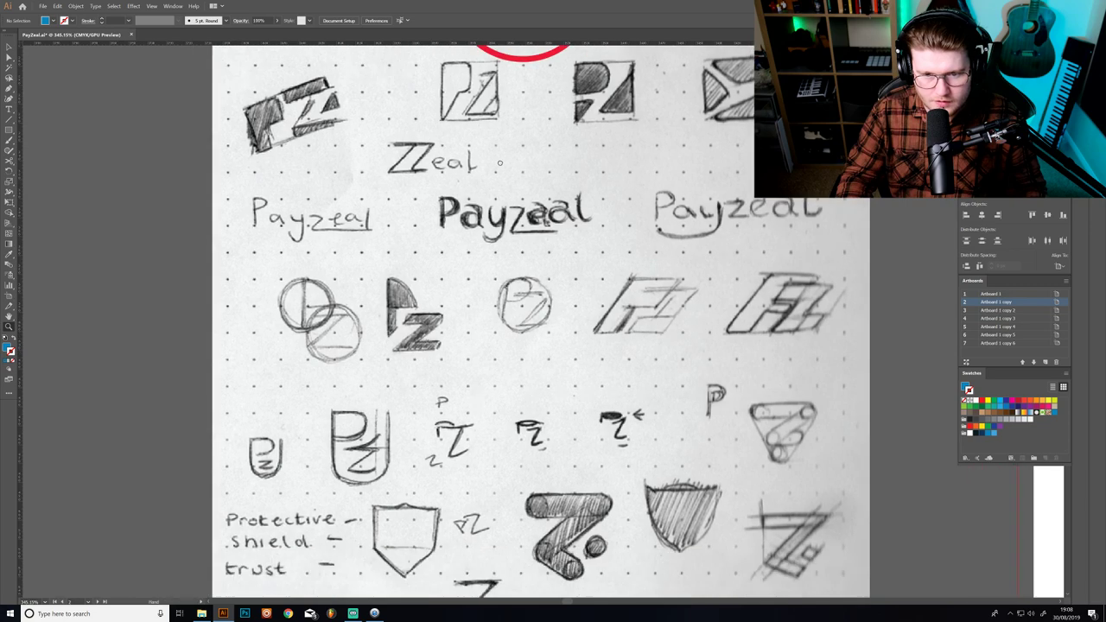
pyautogui.scroll(5, 619, 196)
# - Zoom in on the shaded P-Z square sketch and the handshake sketch
pyautogui.moveTo(581, 228); pyautogui.dragTo(636, 260)
pyautogui.scroll(3, 636, 261)
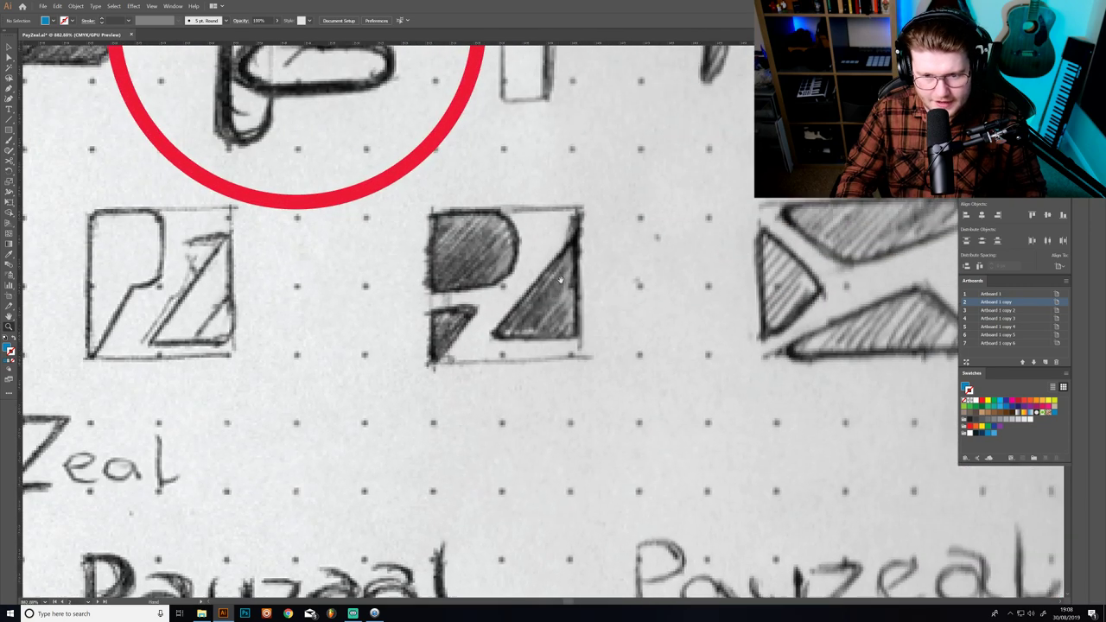
pyautogui.scroll(-10, 559, 266)
pyautogui.scroll(-5, 448, 274)
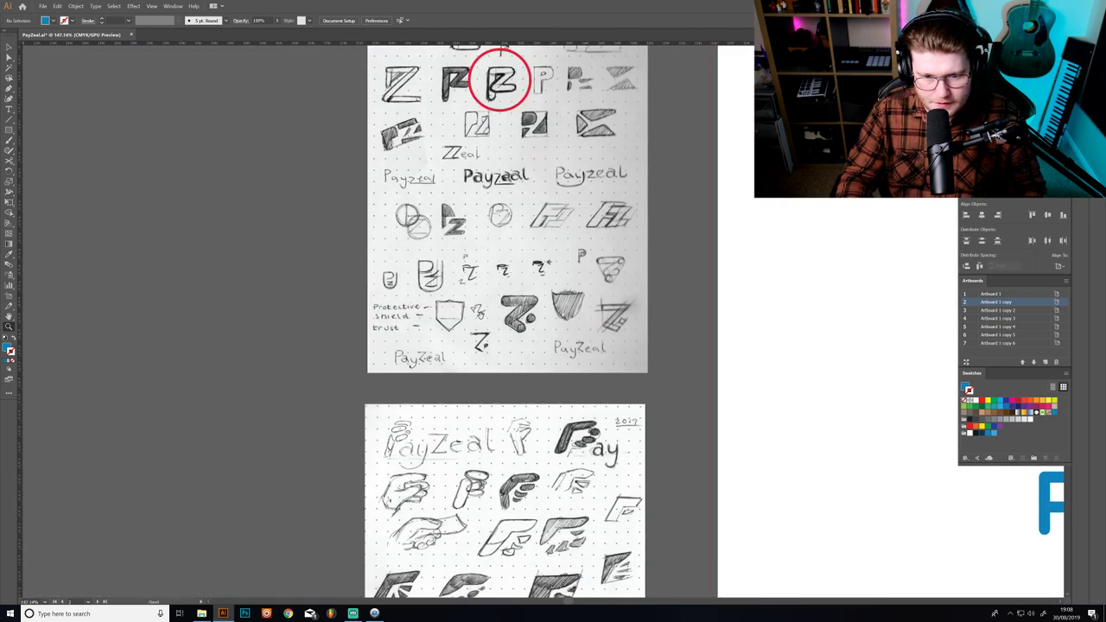
pyautogui.scroll(-5, 442, 331)
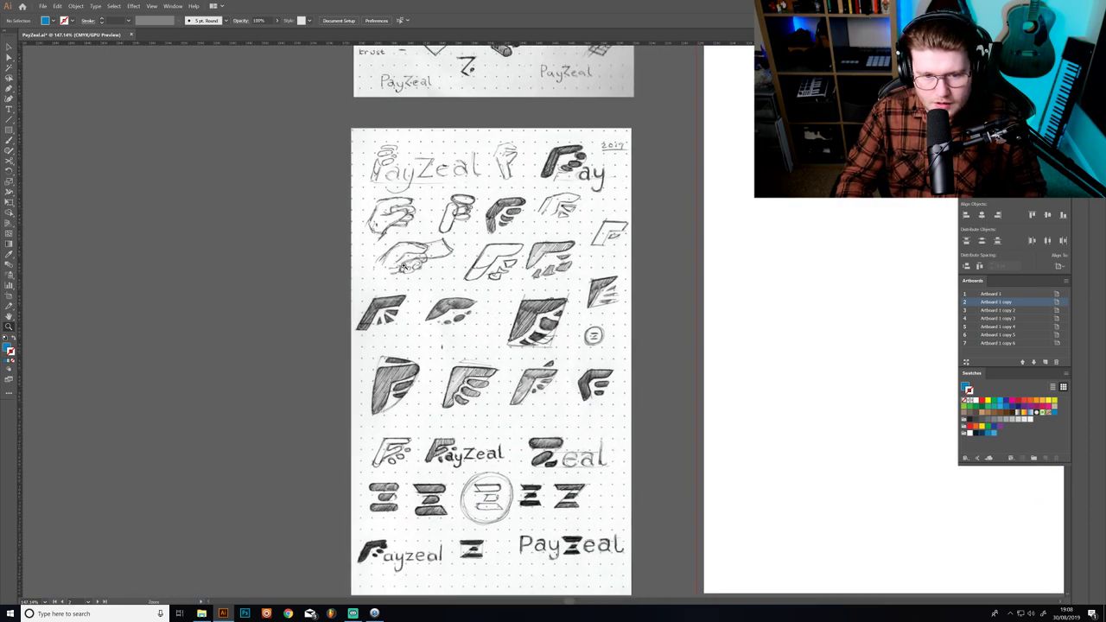
pyautogui.moveTo(411, 260); pyautogui.dragTo(517, 300)
pyautogui.scroll(-5, 534, 202)
pyautogui.scroll(2, 441, 255)
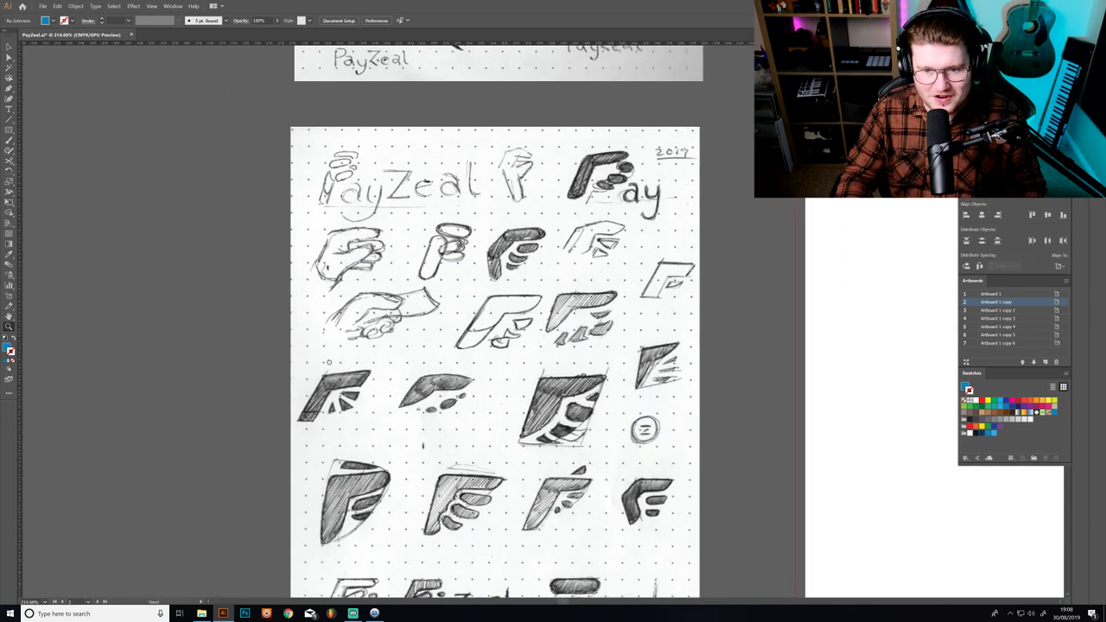
# - Look across the rows of the second sketch sheet, framing both sheets beside the PayZeal logo
pyautogui.moveTo(558, 395); pyautogui.dragTo(486, 327)
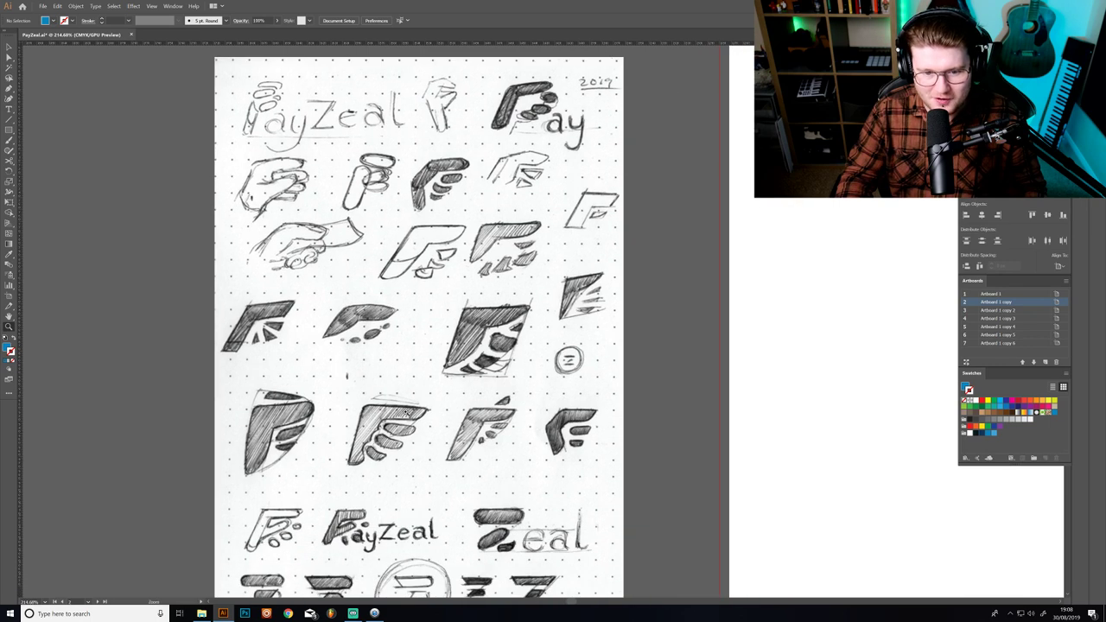
pyautogui.moveTo(406, 412); pyautogui.dragTo(462, 286)
pyautogui.moveTo(351, 446); pyautogui.dragTo(303, 349)
pyautogui.moveTo(325, 127); pyautogui.dragTo(342, 272)
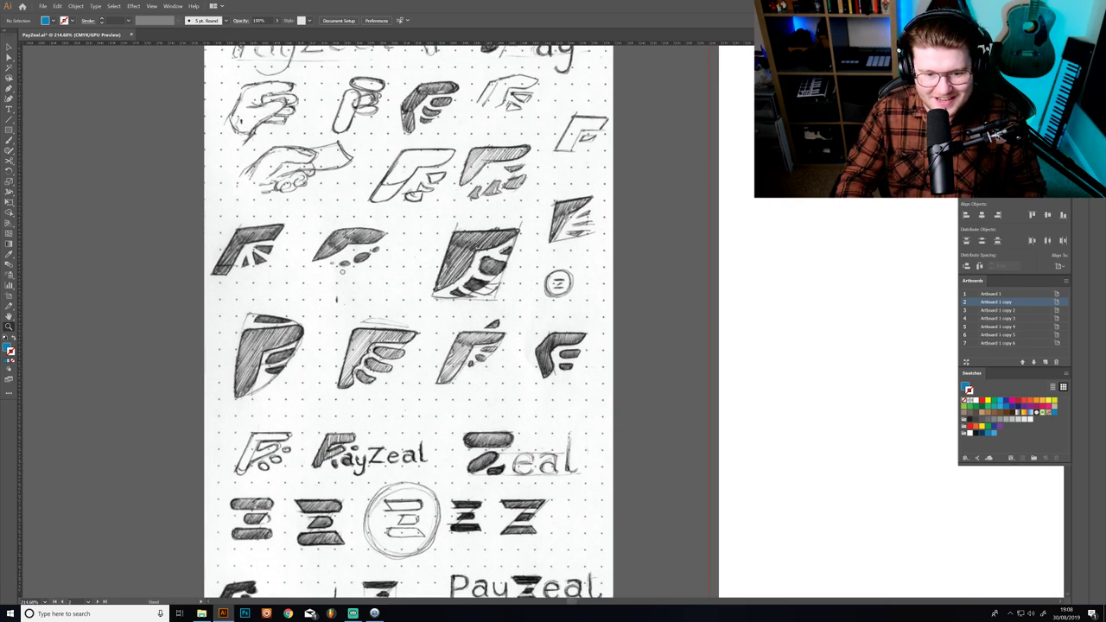
pyautogui.moveTo(425, 199); pyautogui.dragTo(408, 375)
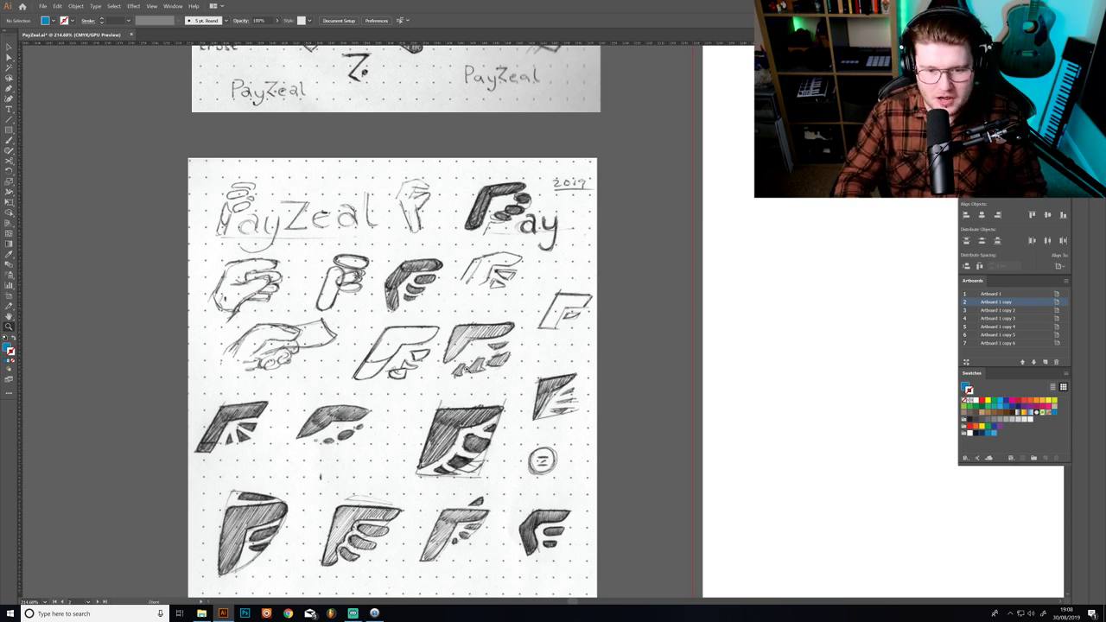
pyautogui.scroll(-3, 649, 487)
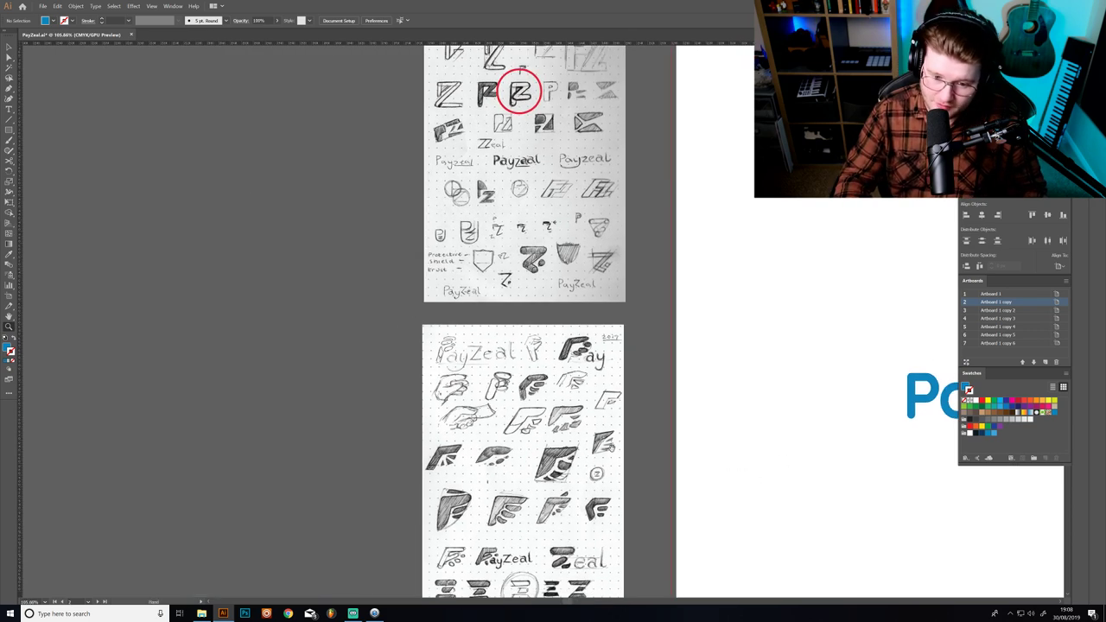
pyautogui.moveTo(649, 486)
pyautogui.mouseDown()
pyautogui.moveTo(316, 425)
pyautogui.moveTo(423, 379)
pyautogui.mouseUp()
pyautogui.moveTo(379, 267); pyautogui.dragTo(394, 263)
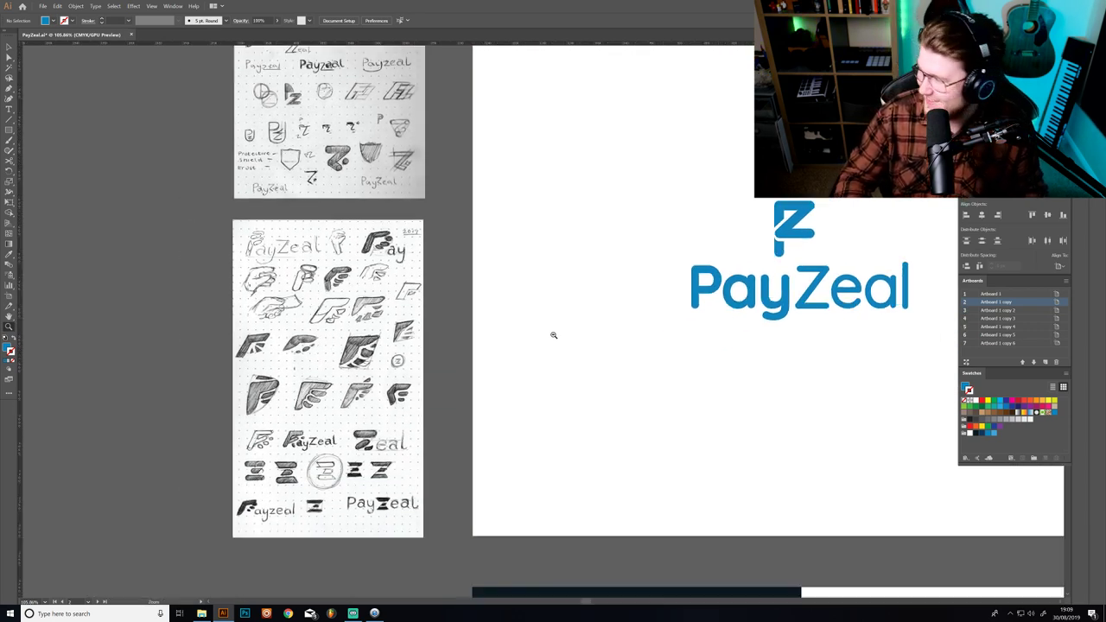
pyautogui.scroll(-3, 551, 333)
pyautogui.scroll(-5, 443, 350)
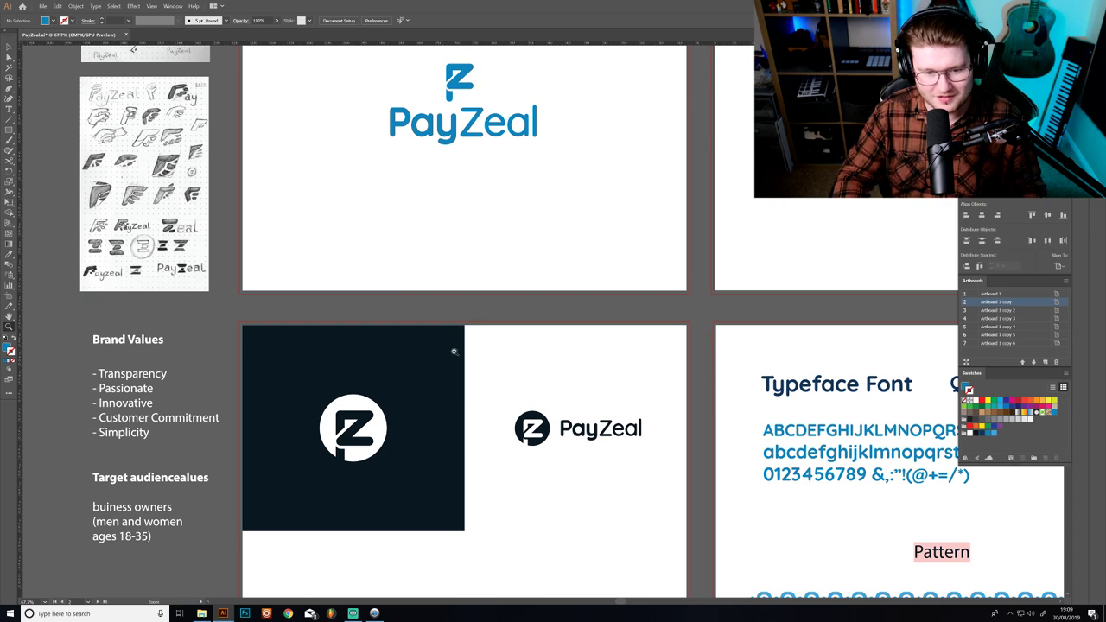
# - Move to the Colour Scheme, App Icon and Payment Icons, then zoom out to every artboard
pyautogui.moveTo(452, 349); pyautogui.dragTo(222, 212)
pyautogui.moveTo(536, 408); pyautogui.dragTo(126, 267)
pyautogui.moveTo(810, 343); pyautogui.dragTo(392, 412)
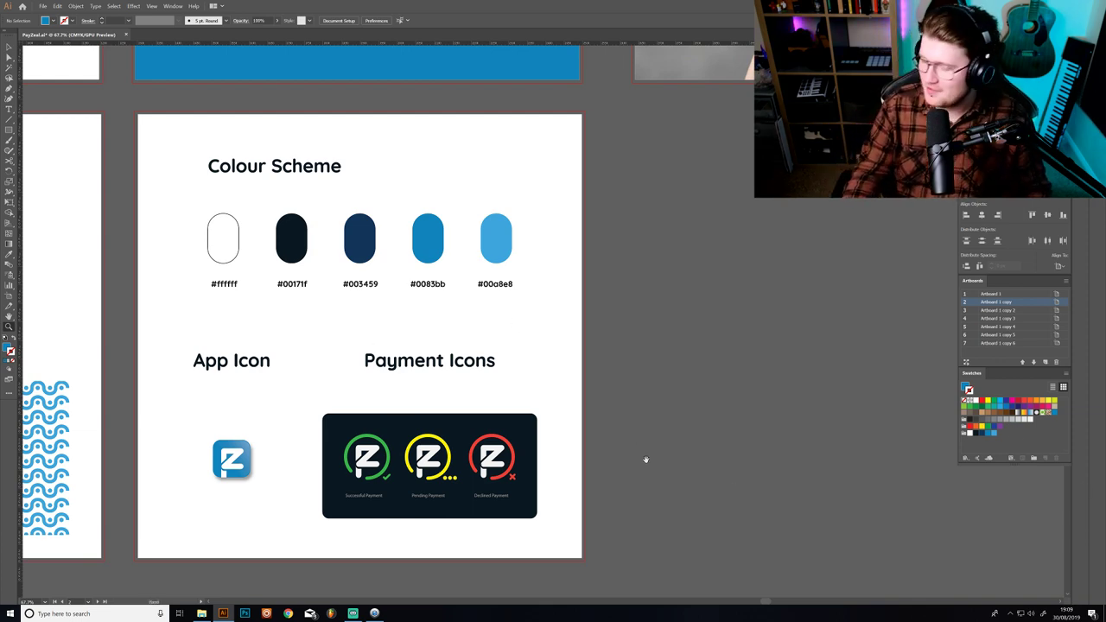
pyautogui.moveTo(646, 458); pyautogui.dragTo(429, 505)
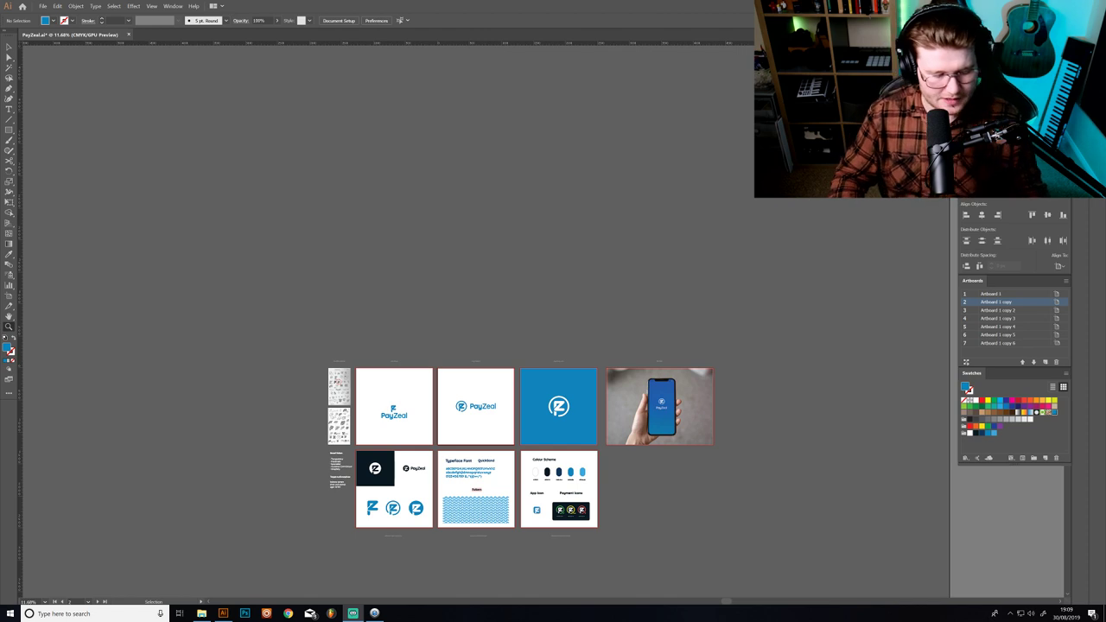
# - Close PayZeal.ai without saving changes
pyautogui.press('z')
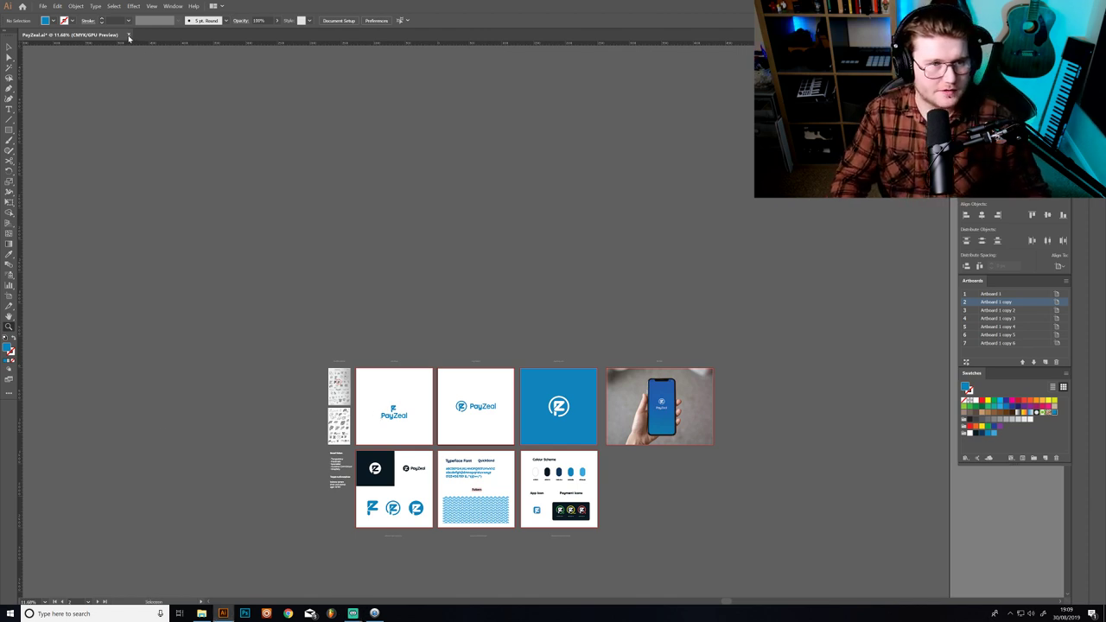
pyautogui.click(128, 34)
pyautogui.click(595, 318)
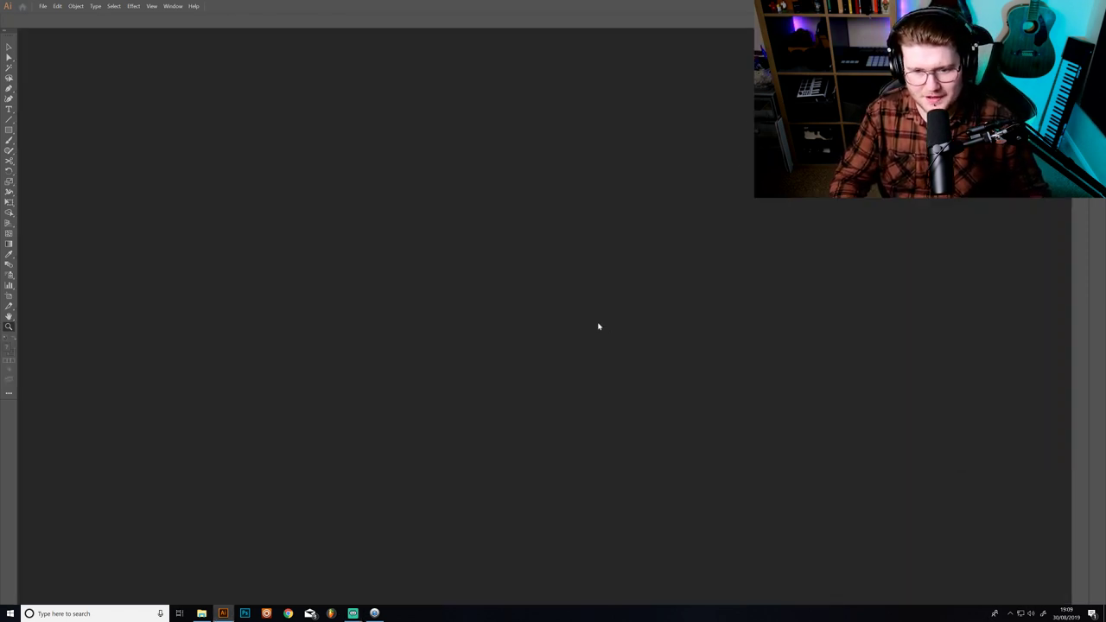
# - In File Explorer, open PayZeal_Final_Outlined from the resubmission folder under CDWM LIVE
pyautogui.hotkey('alt', 'Tab')
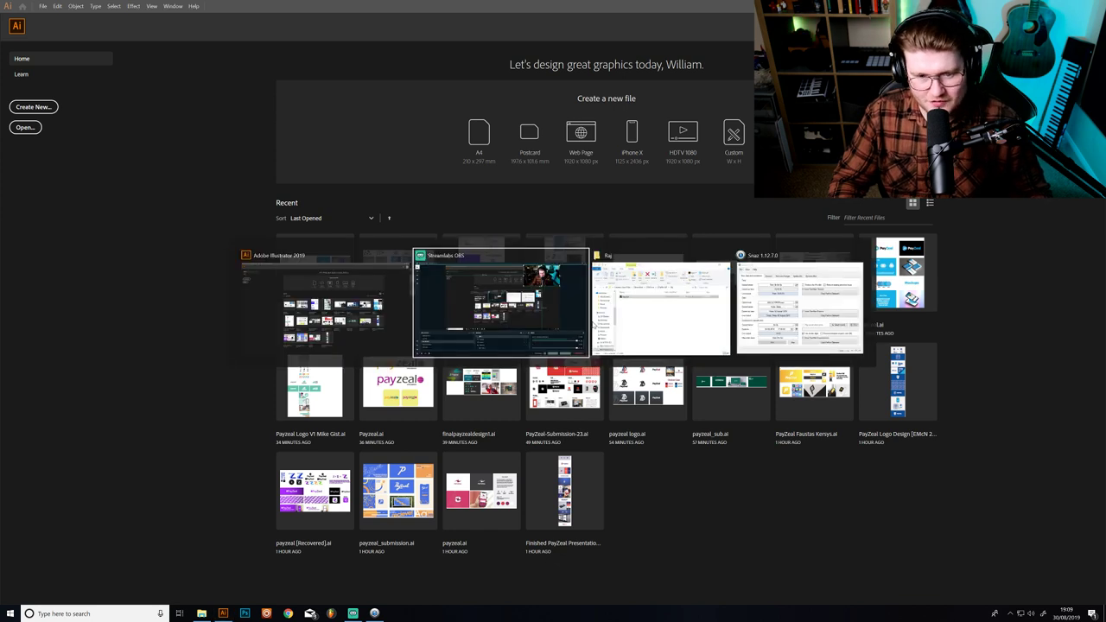
pyautogui.press('Tab')
pyautogui.press('Tab')
pyautogui.press('Tab')
pyautogui.press('Tab')
pyautogui.press('Tab')
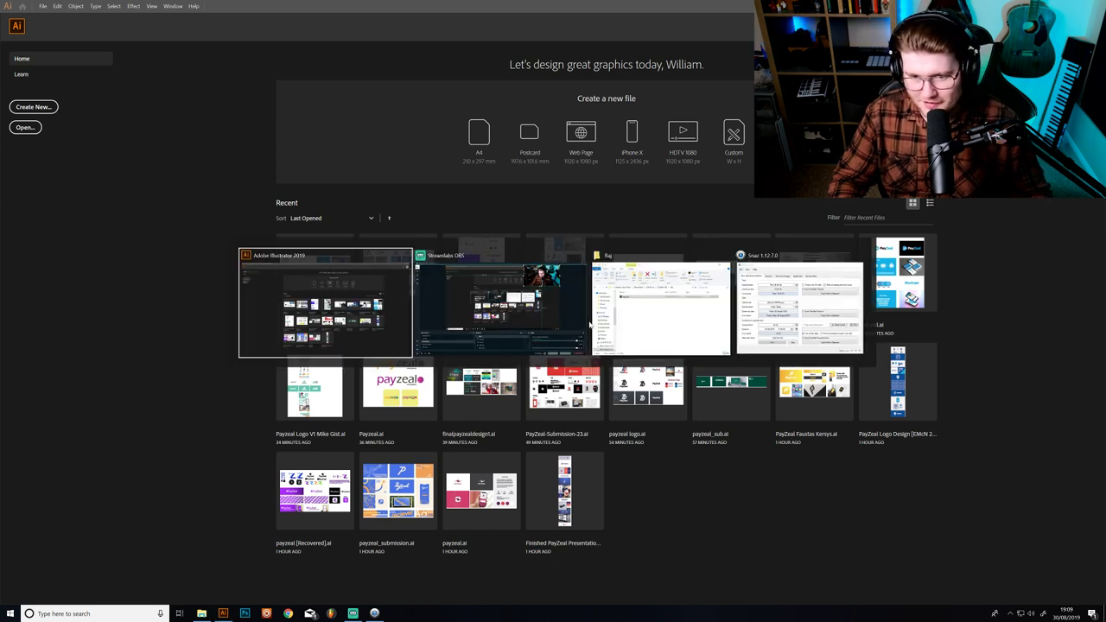
pyautogui.click(336, 238)
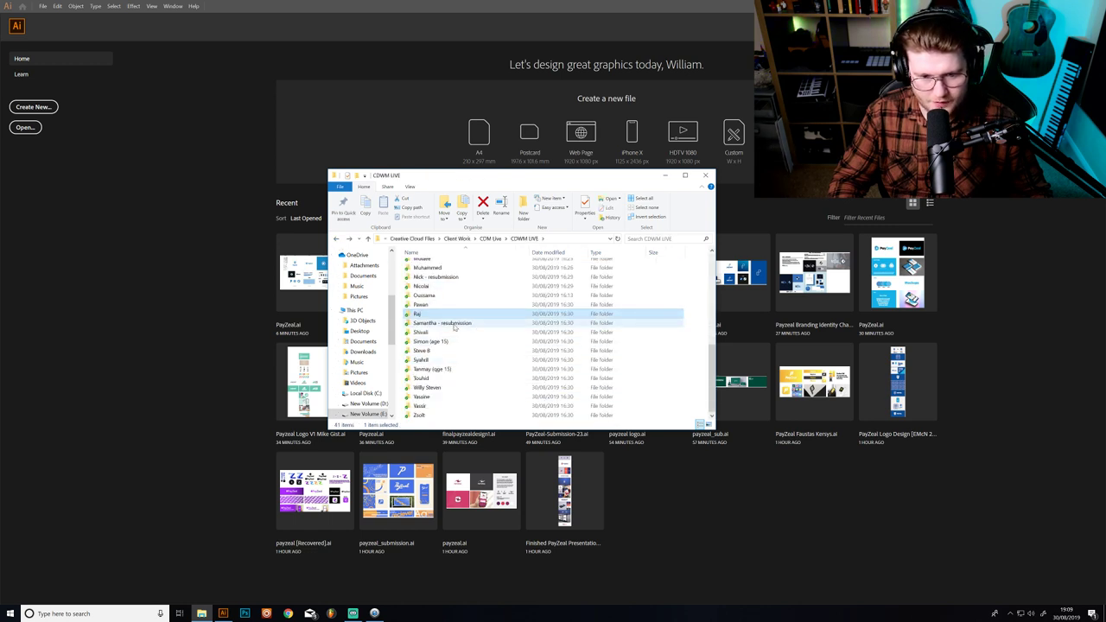
pyautogui.doubleClick(454, 324)
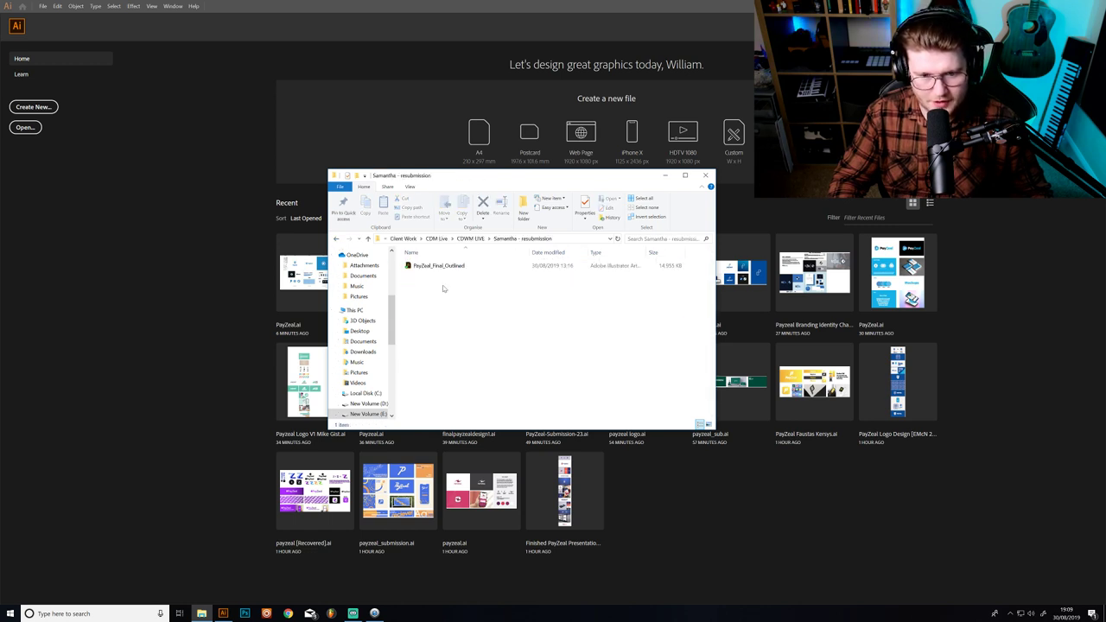
pyautogui.click(452, 267)
pyautogui.doubleClick(452, 267)
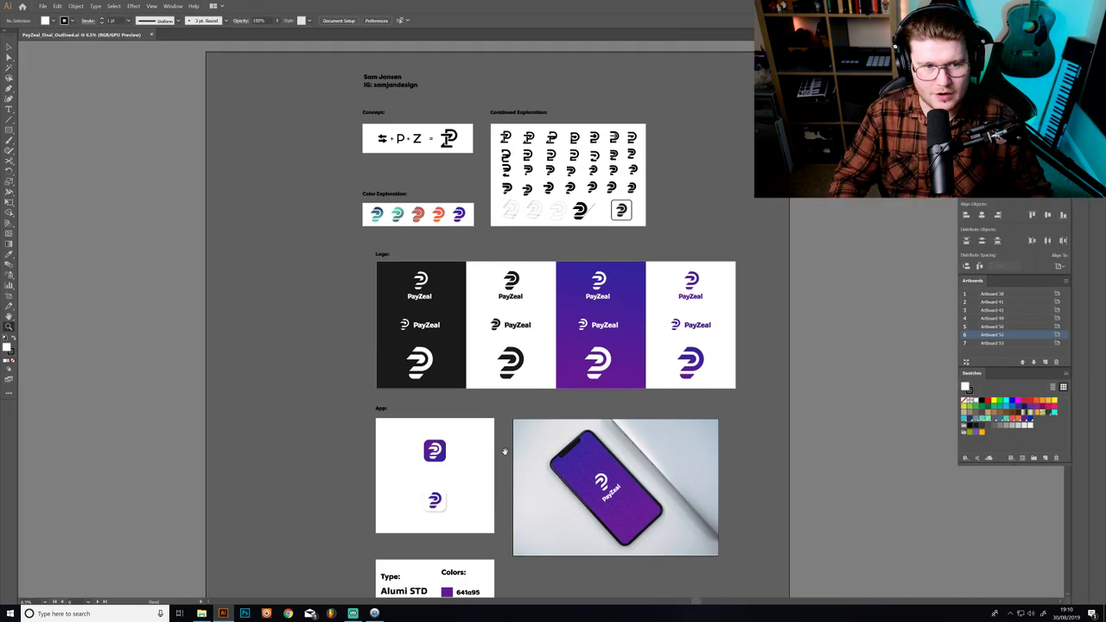
# - Zoom into the board header and fill the name and Instagram handle group white
pyautogui.moveTo(486, 284); pyautogui.dragTo(482, 412)
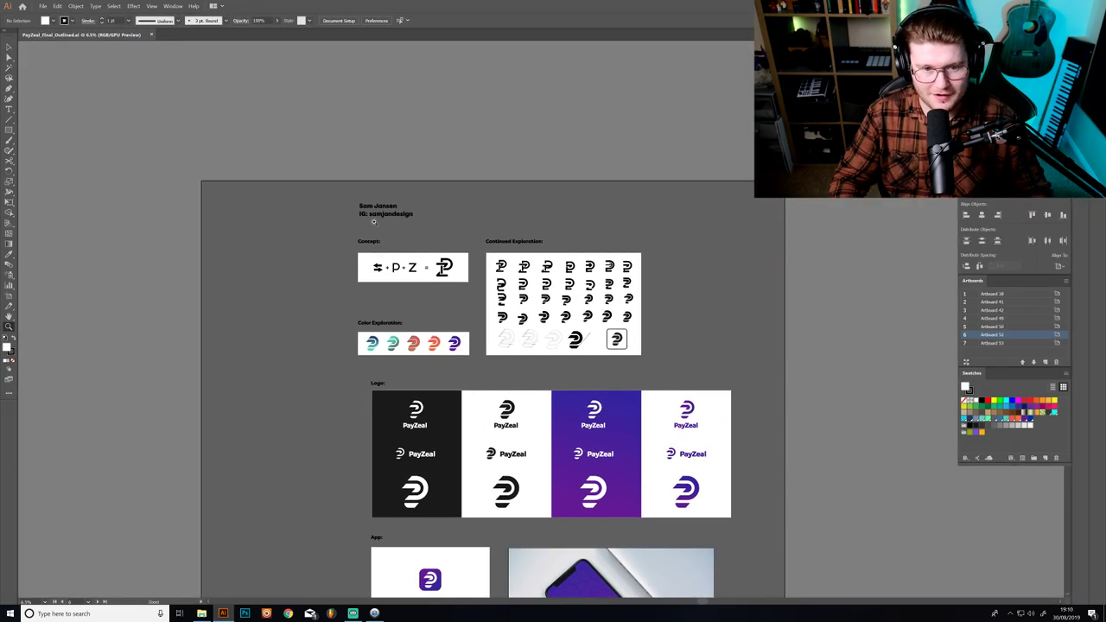
pyautogui.moveTo(373, 221); pyautogui.dragTo(447, 199)
pyautogui.moveTo(560, 391); pyautogui.dragTo(531, 513)
pyautogui.moveTo(429, 393); pyautogui.dragTo(486, 383)
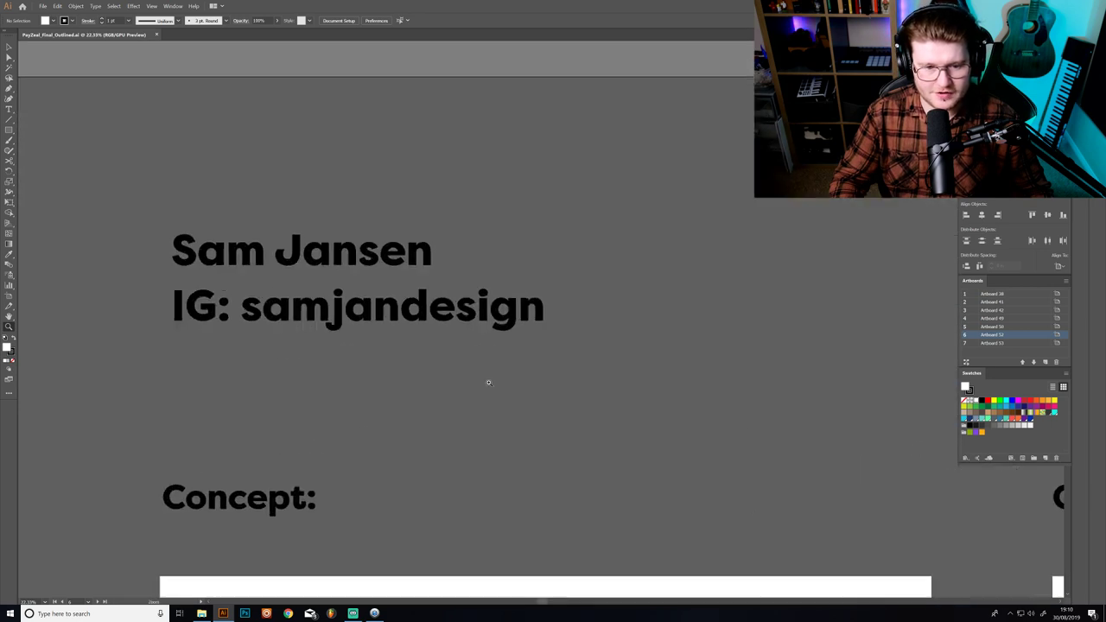
pyautogui.click(345, 285)
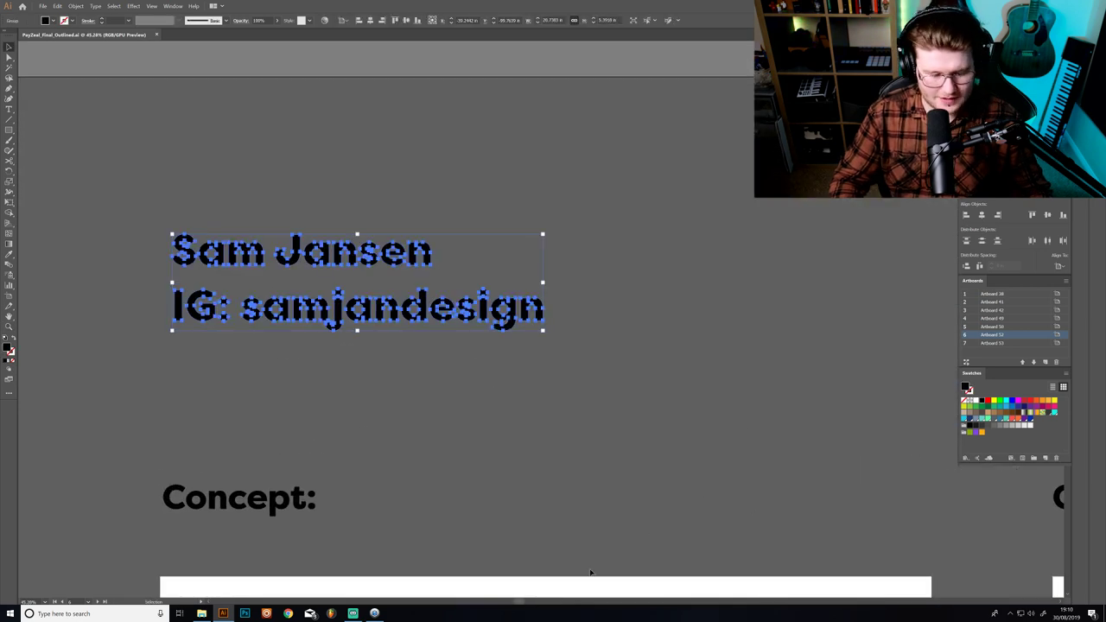
pyautogui.click(525, 591)
pyautogui.hotkey('ctrl', 'shift', 'a')
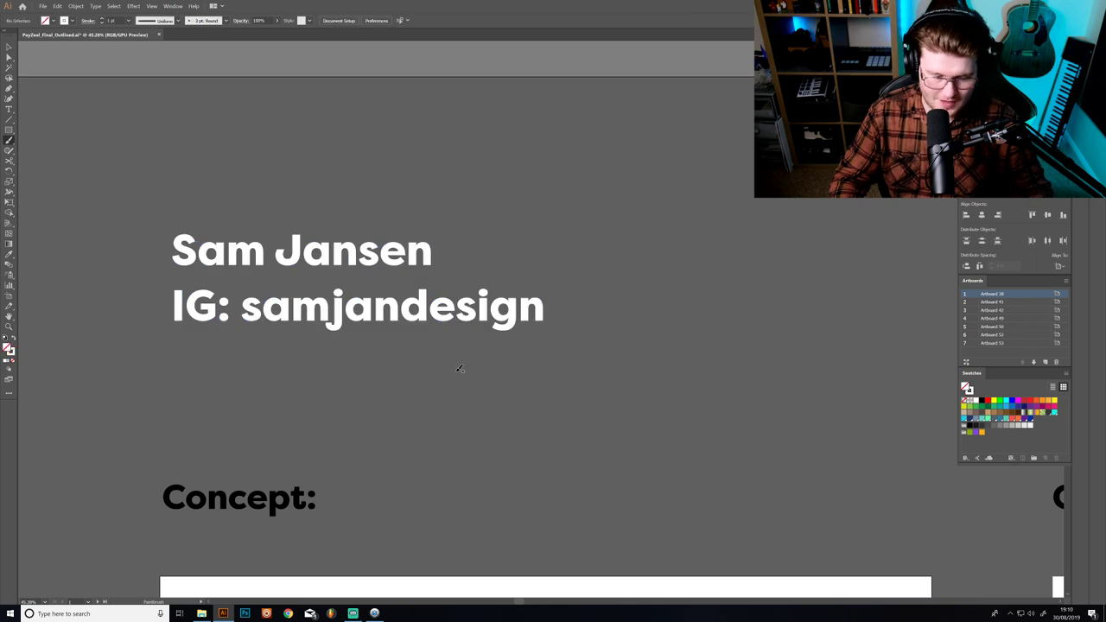
# - Undo a stray anchor point and zoom out toward the Concept artboard
pyautogui.click(456, 371)
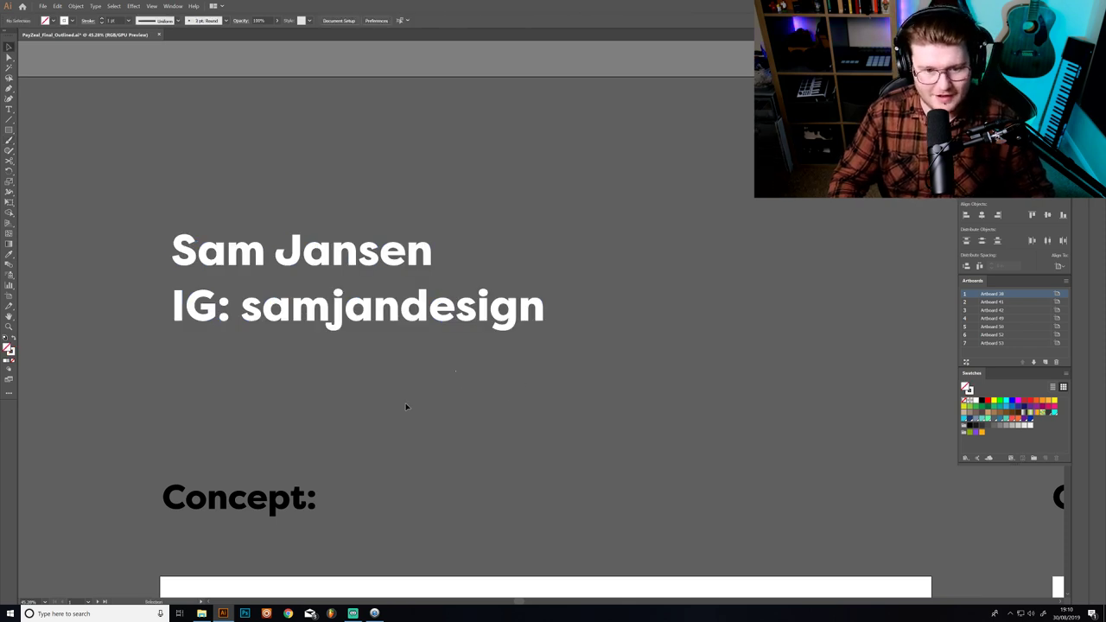
pyautogui.hotkey('ctrl', 'z')
pyautogui.press('z')
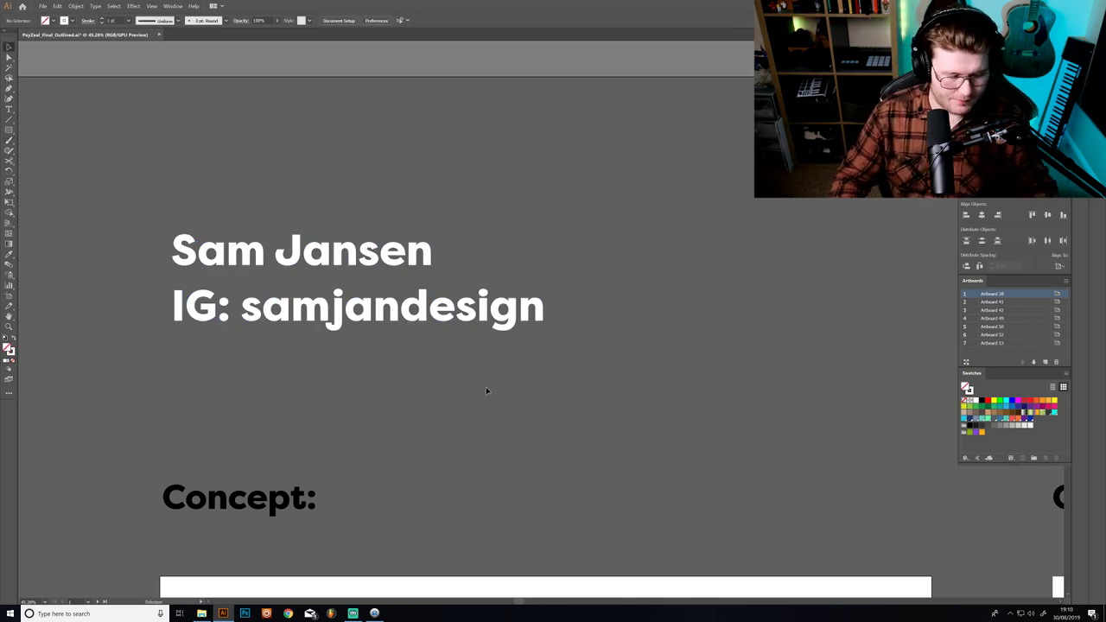
pyautogui.moveTo(484, 387); pyautogui.dragTo(349, 398)
pyautogui.moveTo(426, 547); pyautogui.dragTo(353, 354)
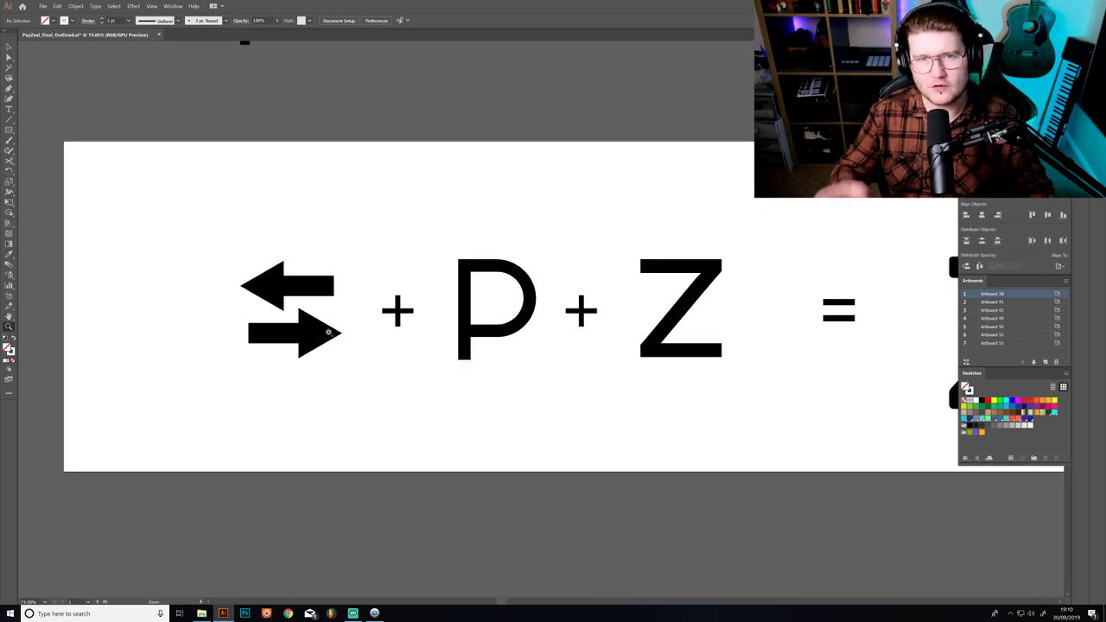
pyautogui.moveTo(695, 274); pyautogui.dragTo(536, 331)
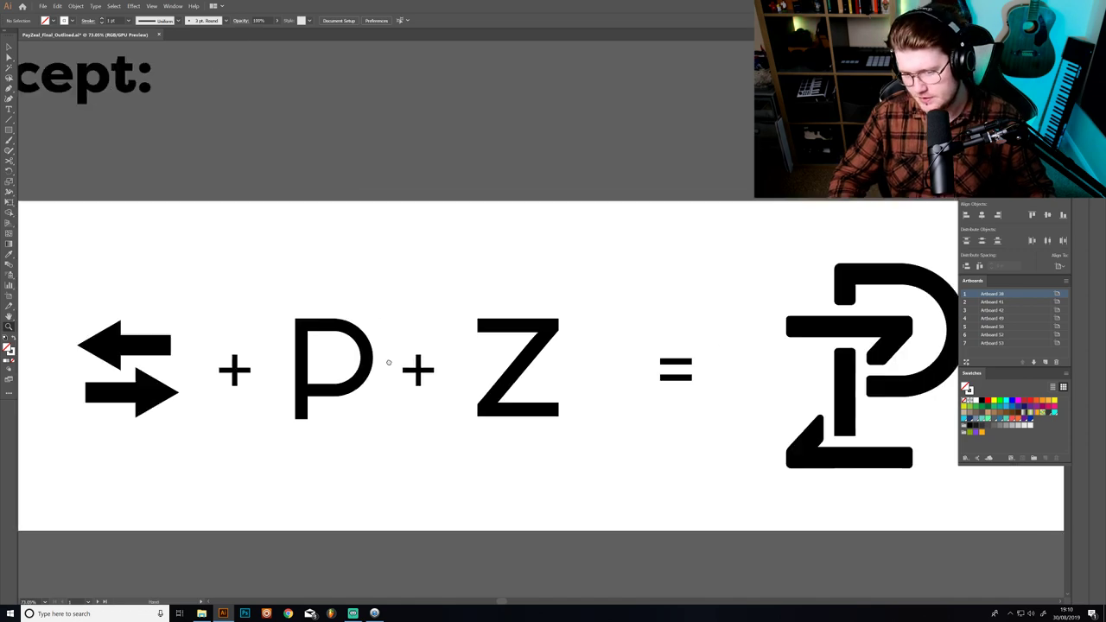
pyautogui.moveTo(862, 417); pyautogui.dragTo(582, 434)
pyautogui.scroll(-6, 577, 391)
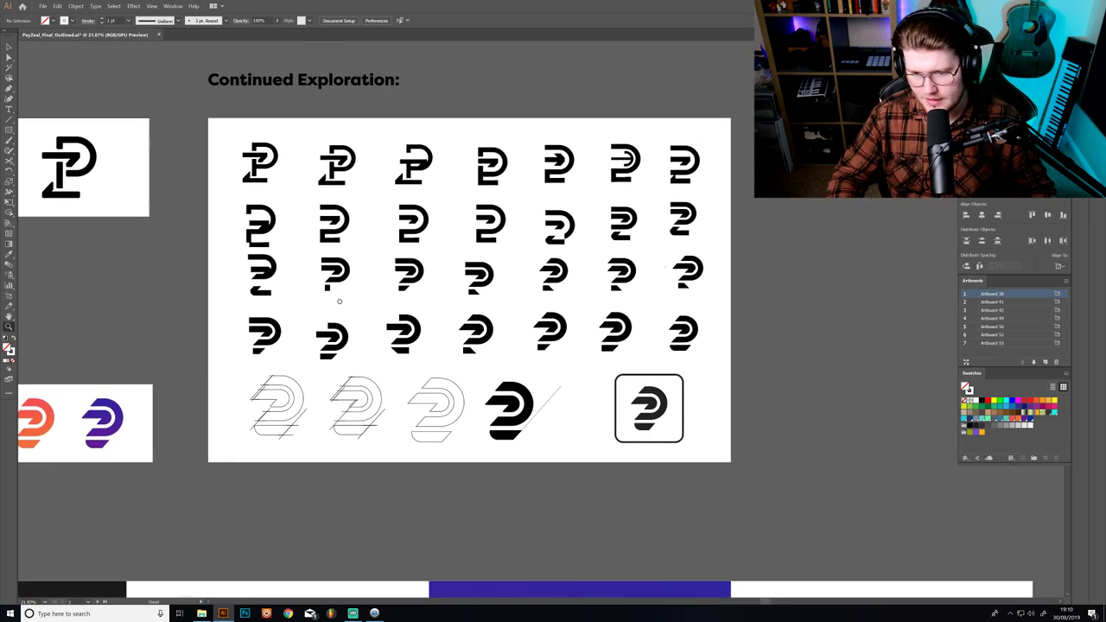
pyautogui.moveTo(339, 300); pyautogui.dragTo(552, 447)
pyautogui.scroll(1, 502, 306)
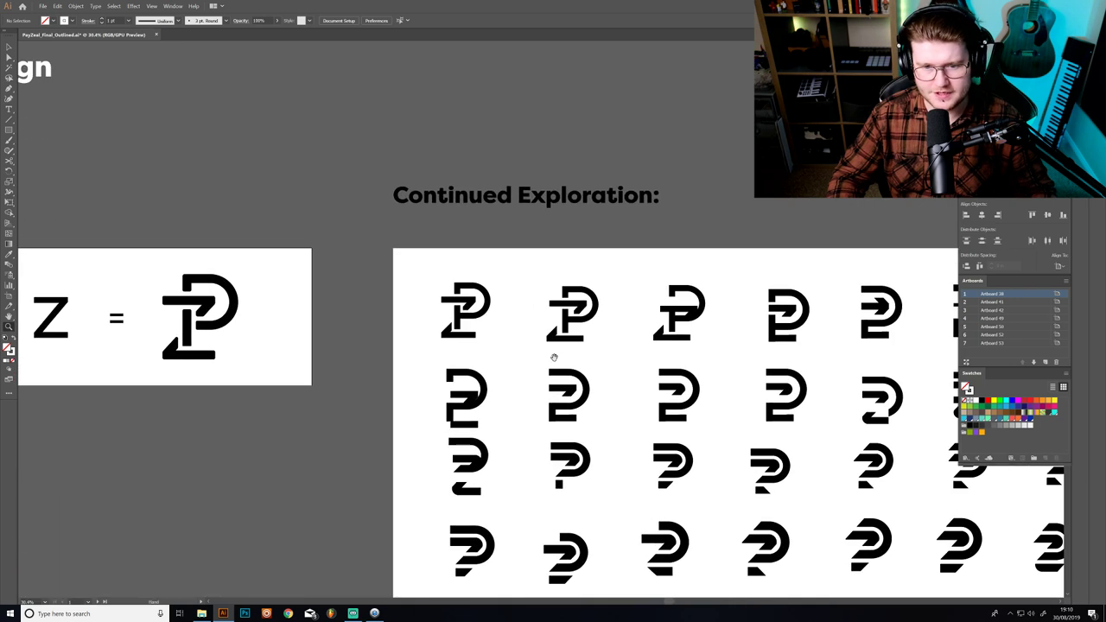
pyautogui.moveTo(503, 306); pyautogui.dragTo(330, 167)
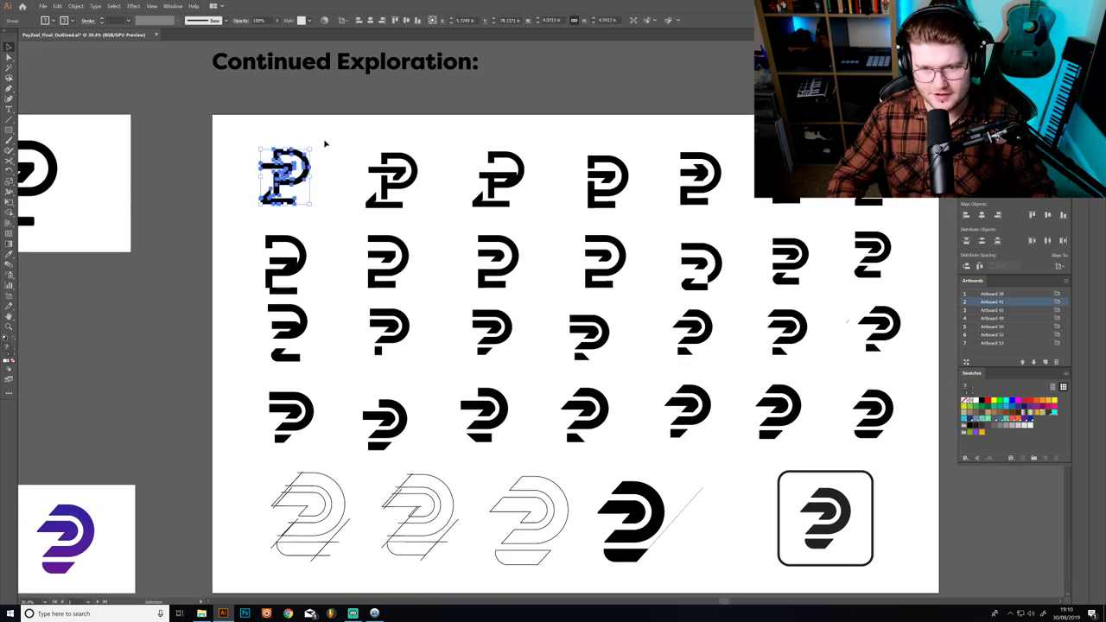
pyautogui.hotkey('ctrl', 'alt', 'a')
pyautogui.hotkey('ctrl', 'shift', 'a')
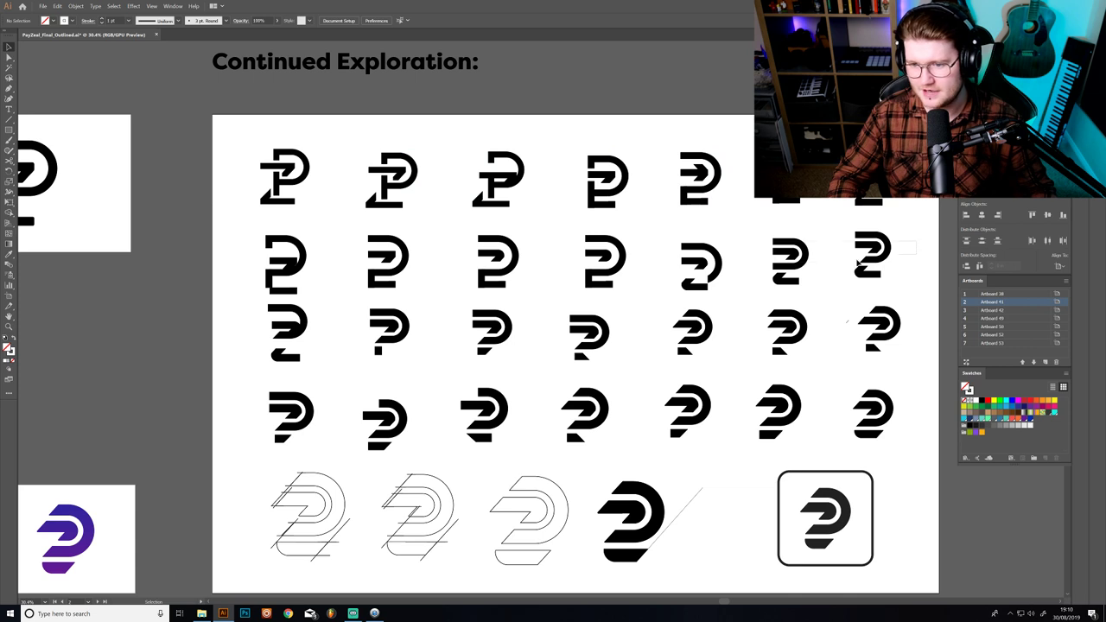
pyautogui.moveTo(216, 218); pyautogui.dragTo(923, 266)
pyautogui.click(733, 275)
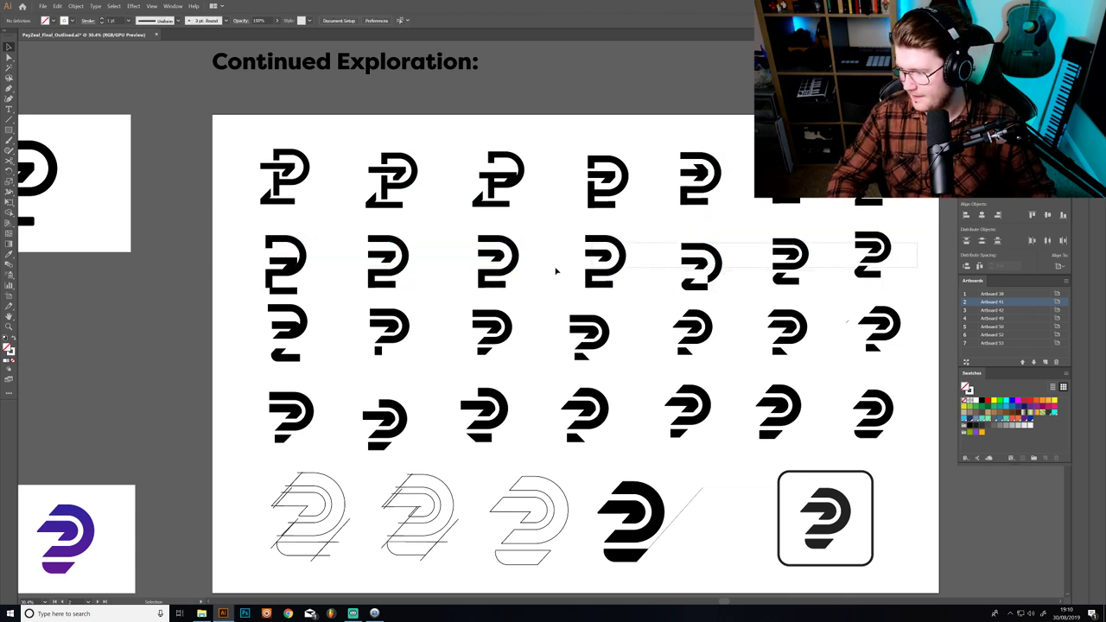
pyautogui.moveTo(556, 271); pyautogui.dragTo(153, 276)
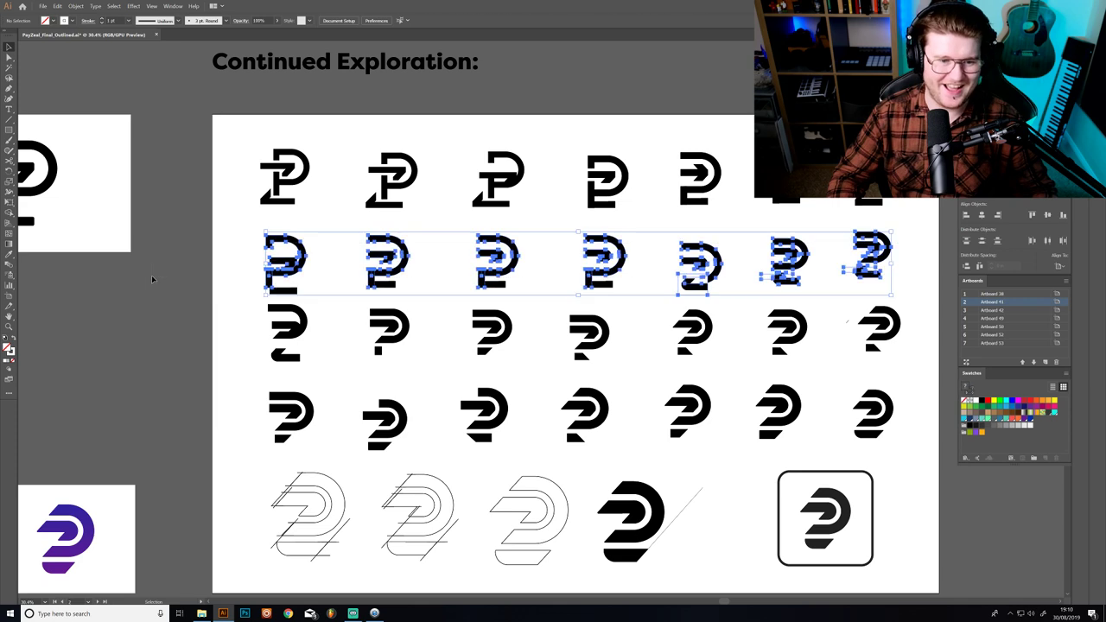
pyautogui.click(939, 355)
pyautogui.moveTo(916, 330); pyautogui.dragTo(235, 384)
pyautogui.click(237, 352)
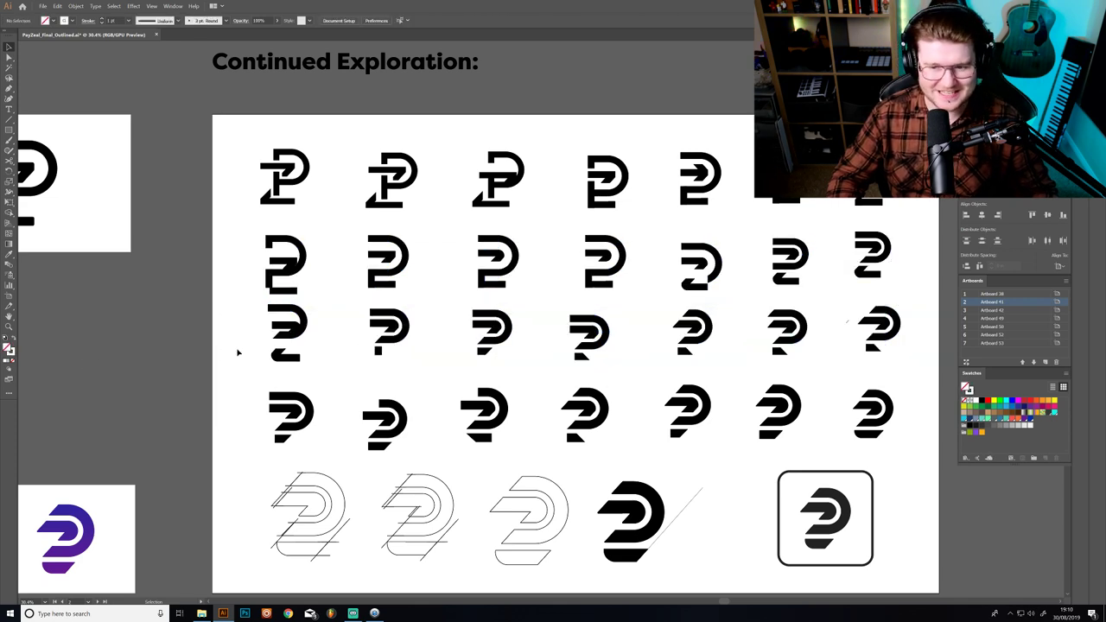
pyautogui.moveTo(847, 306); pyautogui.dragTo(578, 440)
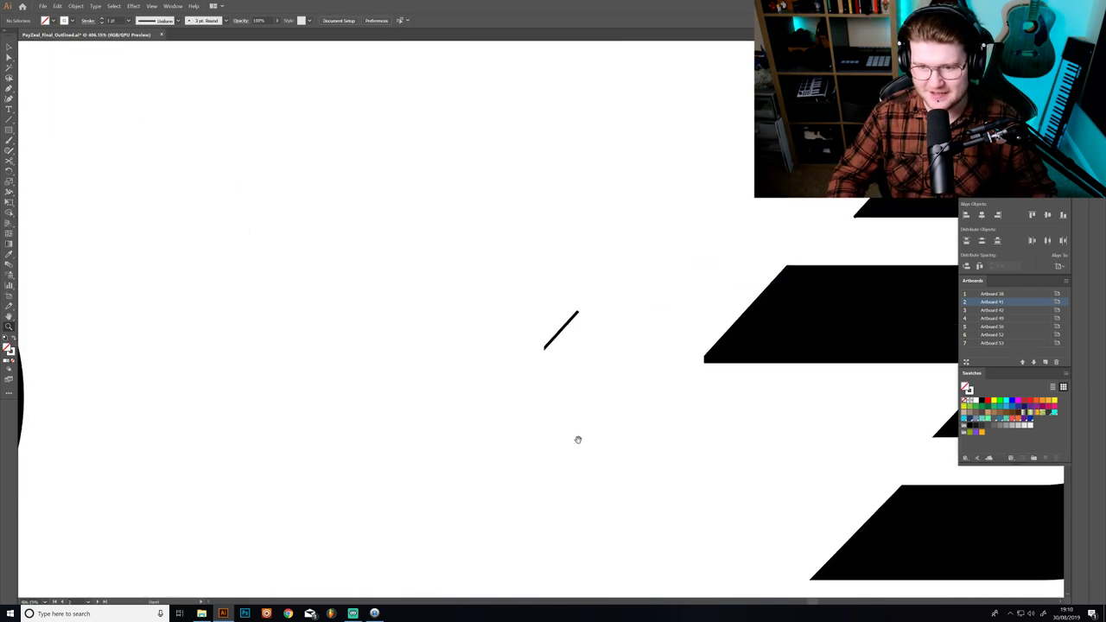
pyautogui.click(489, 401)
pyautogui.hotkey('ctrl', 'shift', 'a')
pyautogui.press('z')
pyautogui.moveTo(486, 397); pyautogui.dragTo(248, 405)
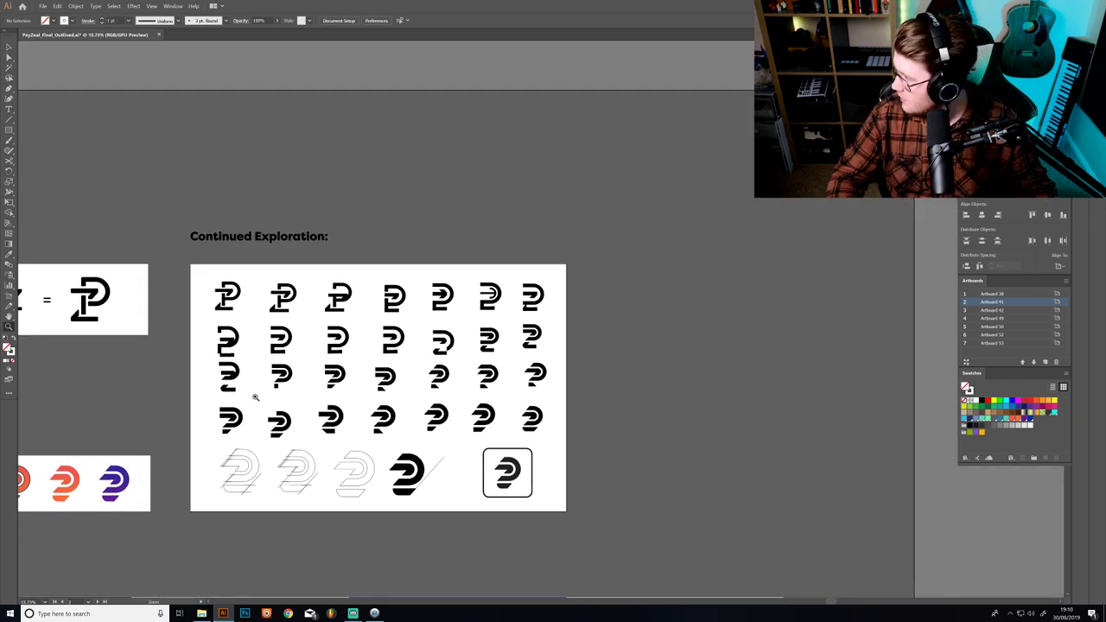
pyautogui.moveTo(330, 396); pyautogui.dragTo(484, 378)
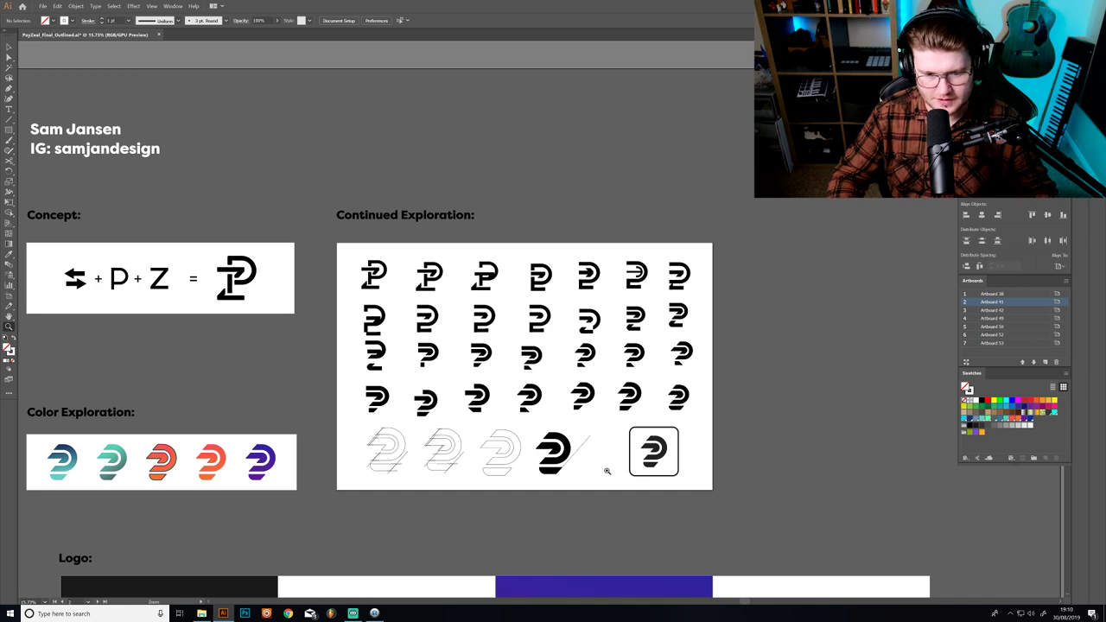
# - Delete the stray diagonal line beside the black P logo
pyautogui.moveTo(607, 471); pyautogui.dragTo(215, 466)
pyautogui.press('v')
pyautogui.press('Delete')
# - Zoom into the Continued Exploration board's boxed logo icon, then back out to the whole board
pyautogui.press('z')
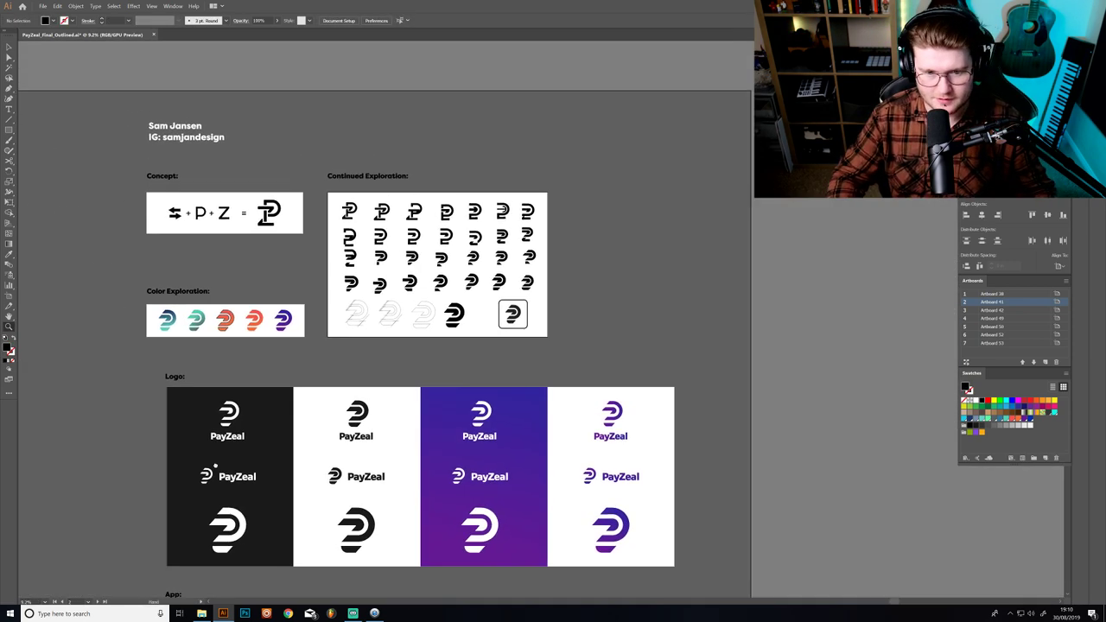
pyautogui.moveTo(415, 407); pyautogui.dragTo(467, 457)
pyautogui.scroll(3, 482, 453)
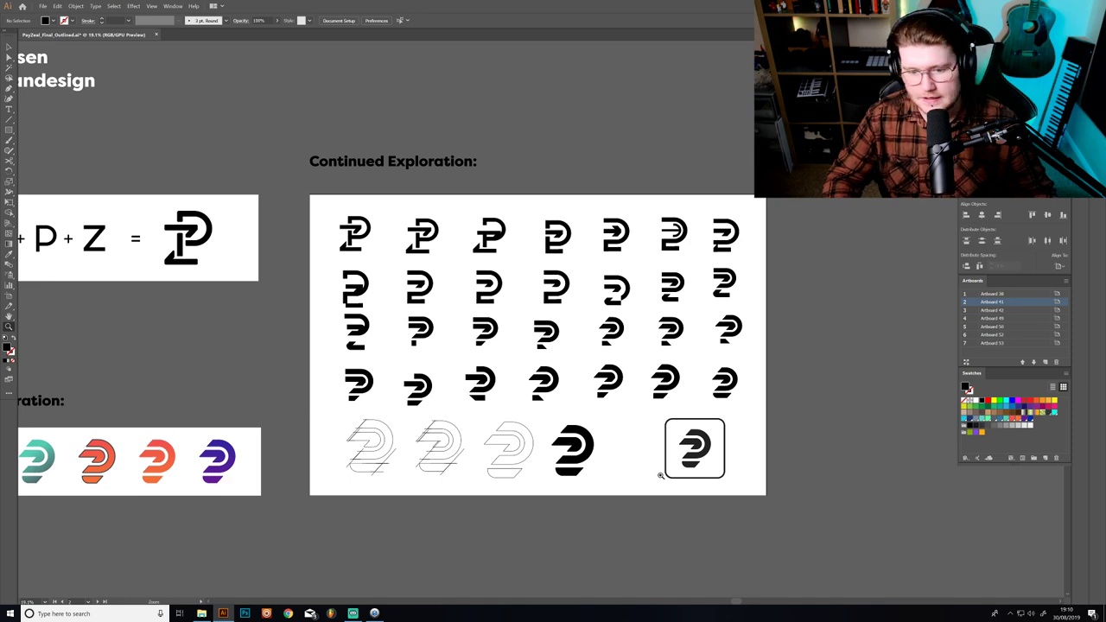
pyautogui.moveTo(607, 464); pyautogui.dragTo(446, 353)
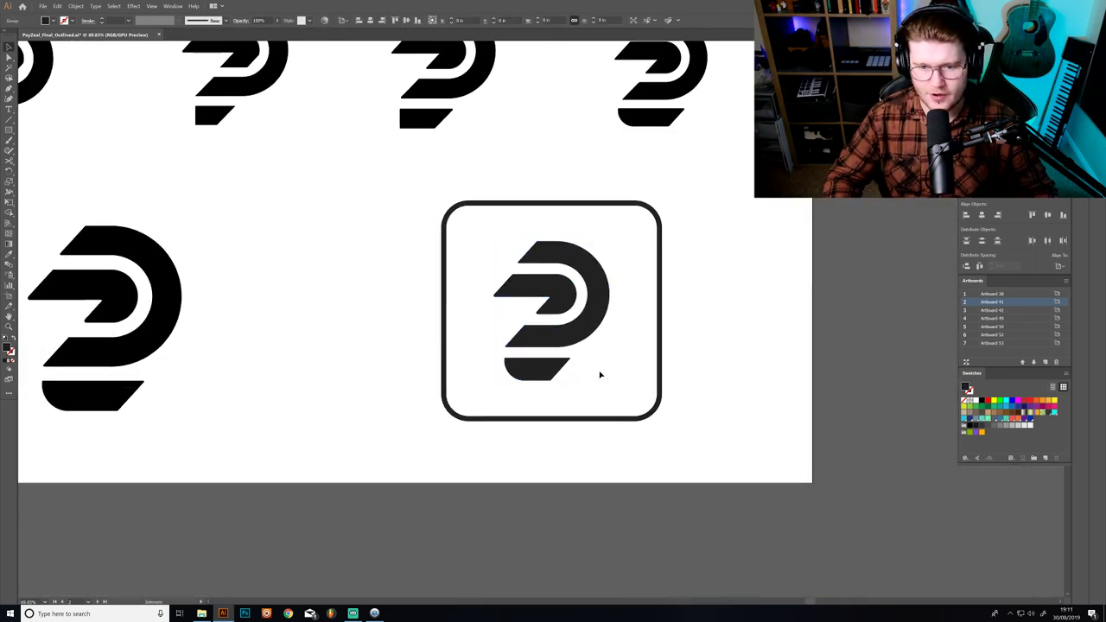
pyautogui.moveTo(589, 353); pyautogui.dragTo(406, 396)
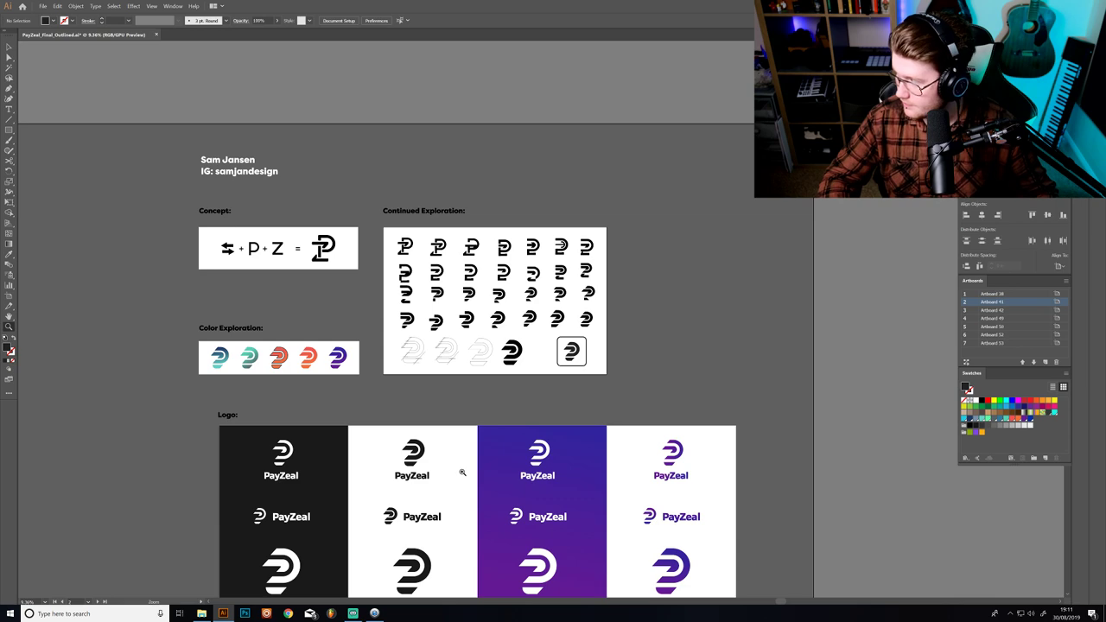
pyautogui.scroll(-2, 402, 487)
pyautogui.hscroll(-4, 402, 487)
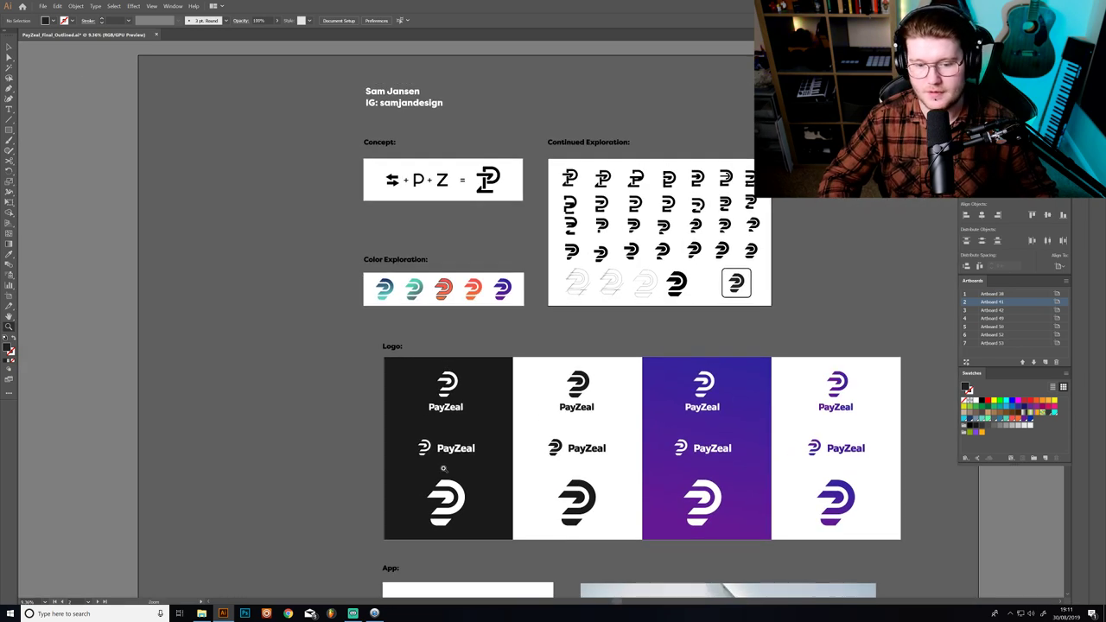
# - Pan across the Color Exploration and Logo boards and zoom onto the black PayZeal logo on white
pyautogui.moveTo(601, 500); pyautogui.dragTo(714, 489)
pyautogui.moveTo(607, 525); pyautogui.dragTo(604, 459)
pyautogui.moveTo(511, 469); pyautogui.dragTo(443, 395)
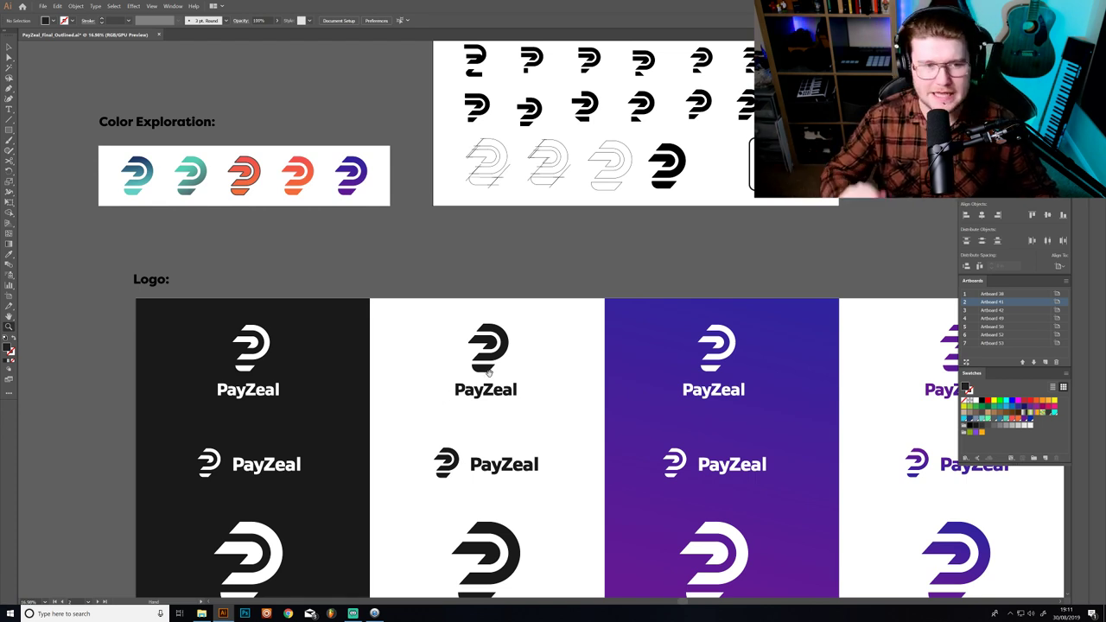
pyautogui.moveTo(327, 394); pyautogui.dragTo(446, 434)
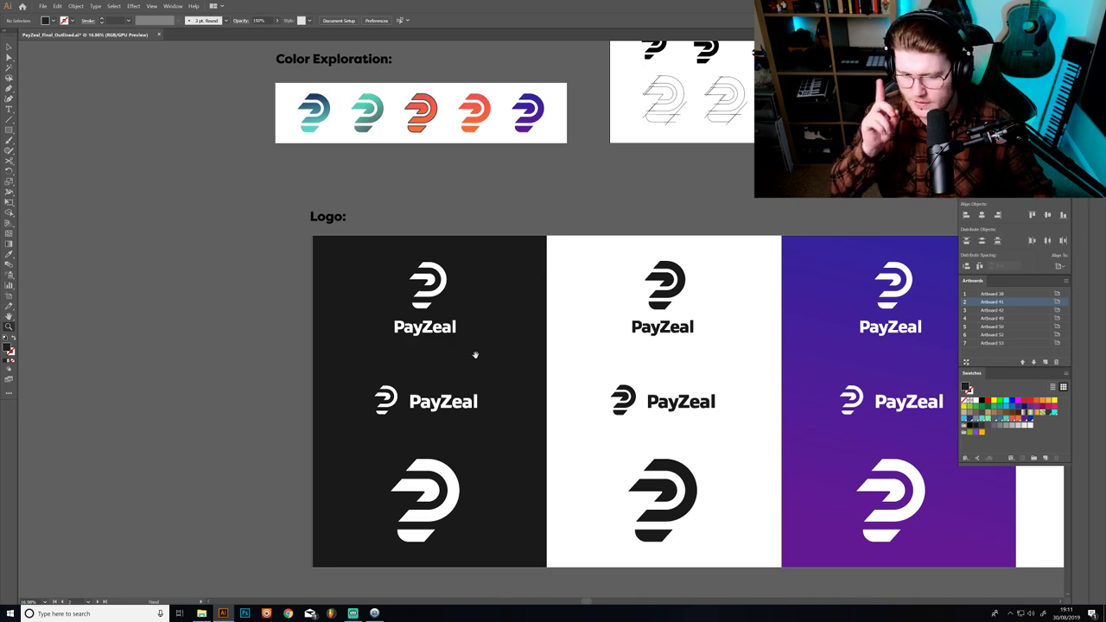
pyautogui.moveTo(814, 444); pyautogui.dragTo(506, 494)
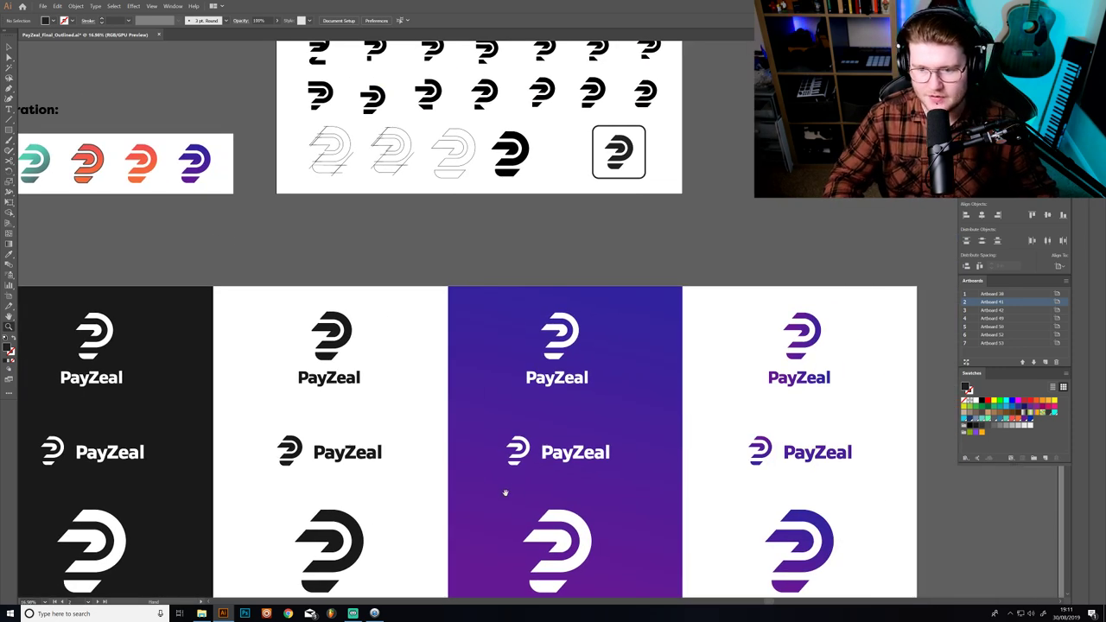
pyautogui.moveTo(321, 314); pyautogui.dragTo(604, 251)
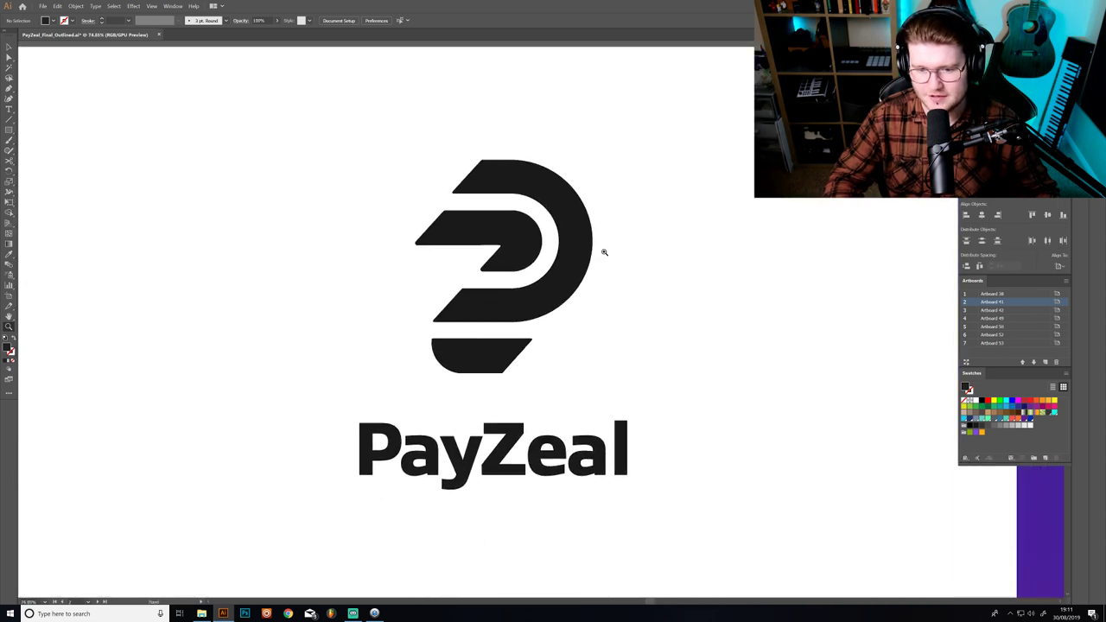
# - Ungroup the black PayZeal logo twice and shrink the D mark around its centre
pyautogui.click(558, 267)
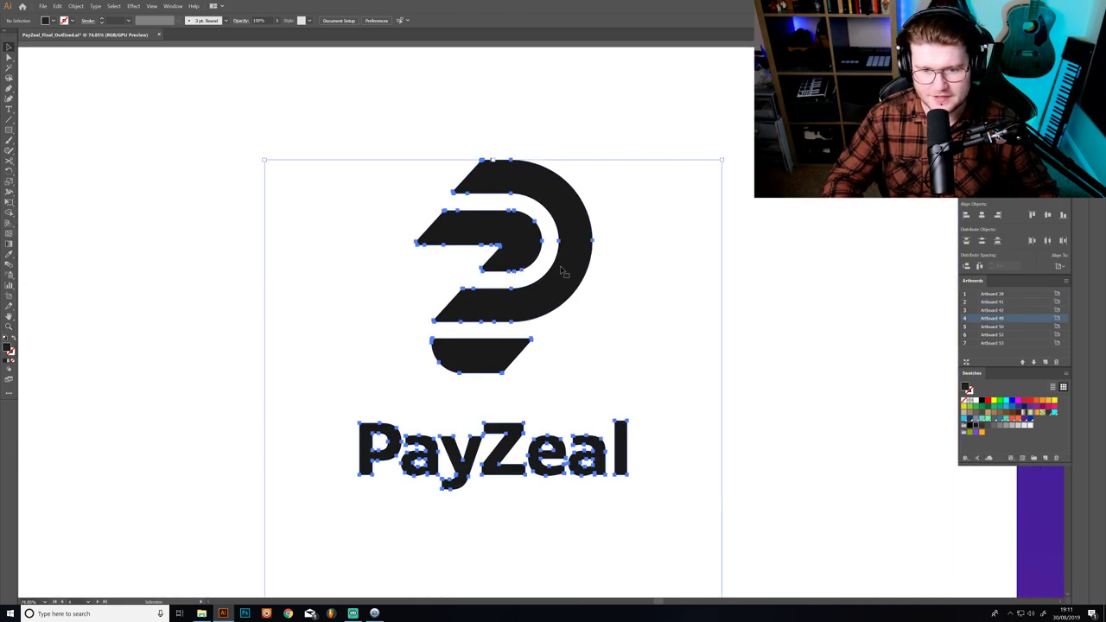
pyautogui.rightClick(573, 207)
pyautogui.click(596, 272)
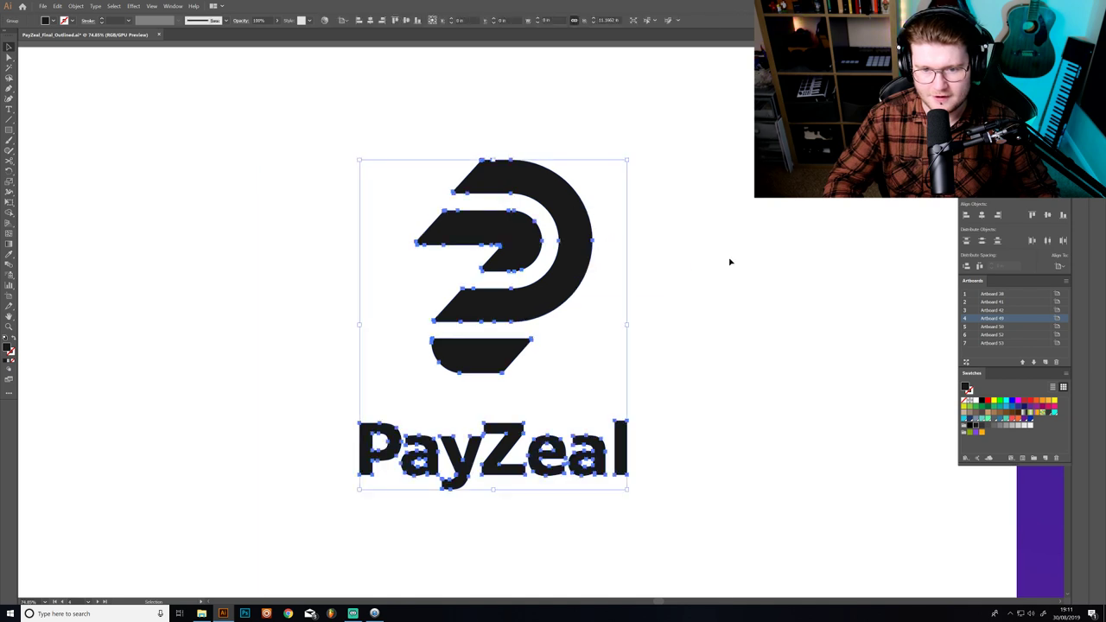
pyautogui.rightClick(540, 257)
pyautogui.click(587, 321)
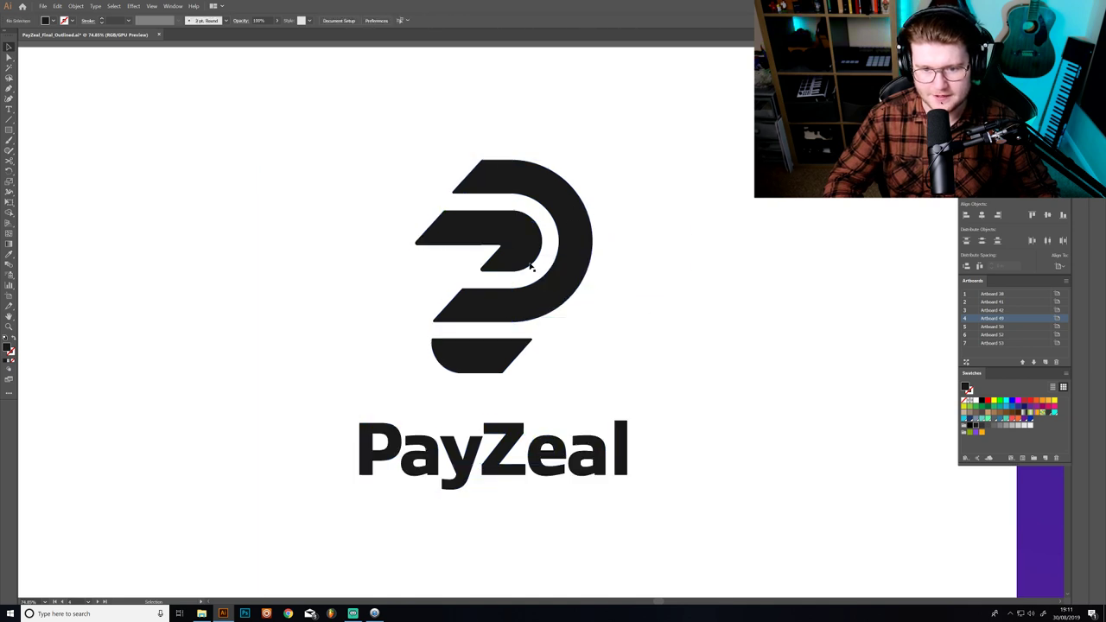
pyautogui.click(576, 191)
pyautogui.moveTo(590, 159); pyautogui.dragTo(546, 294)
# - Move the smaller D mark to the left of the PayZeal wordmark as a horizontal lockup
pyautogui.click(614, 198)
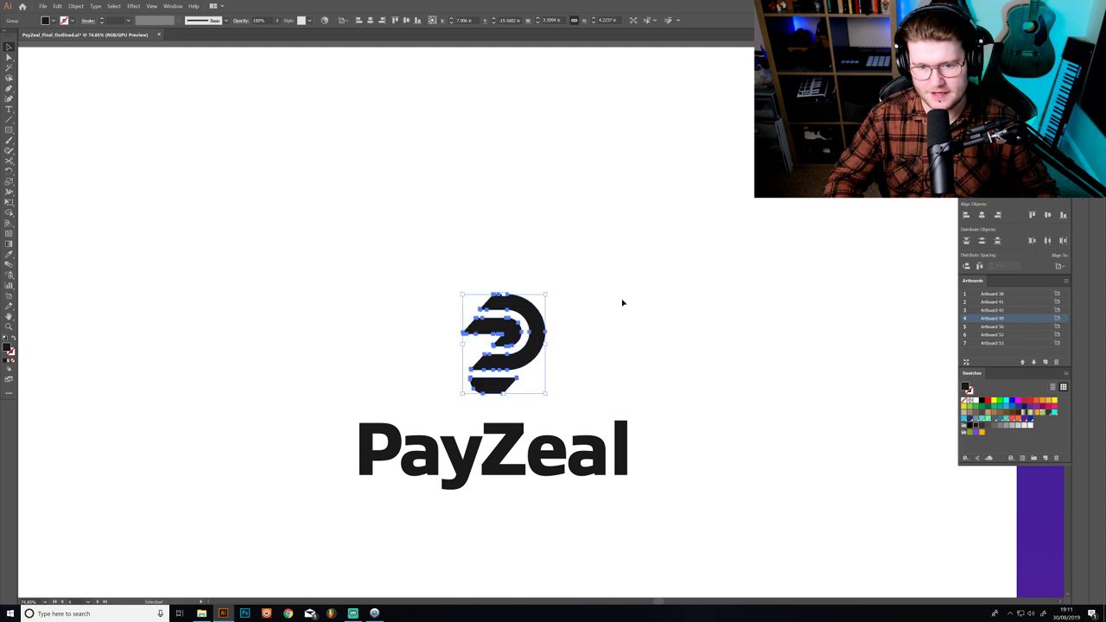
pyautogui.click(622, 301)
pyautogui.moveTo(503, 340); pyautogui.dragTo(304, 438)
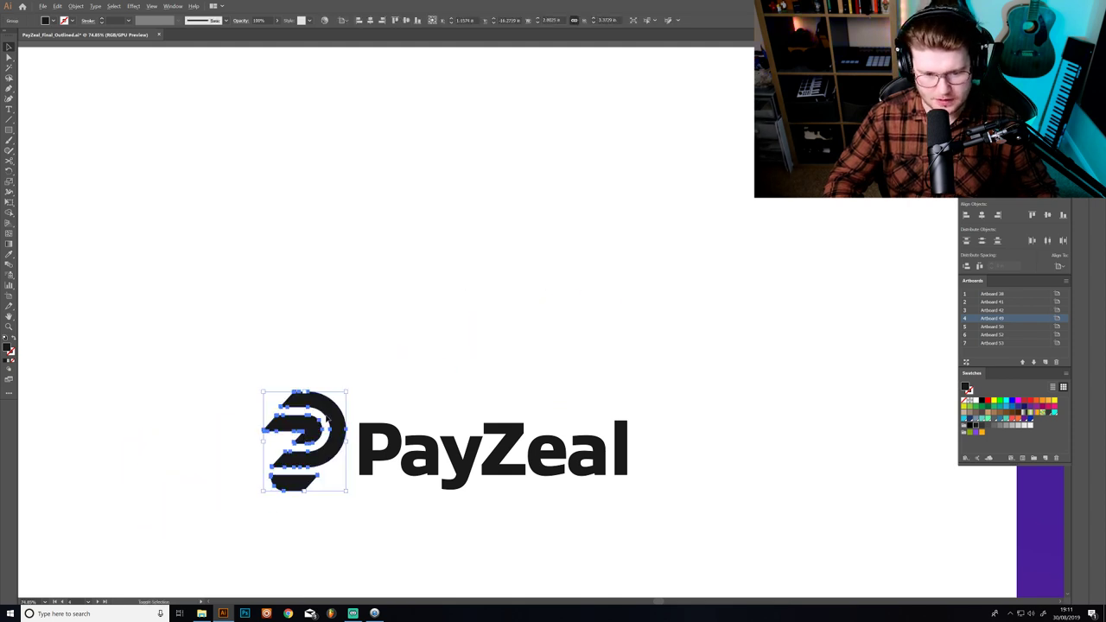
pyautogui.moveTo(345, 400); pyautogui.dragTo(323, 441)
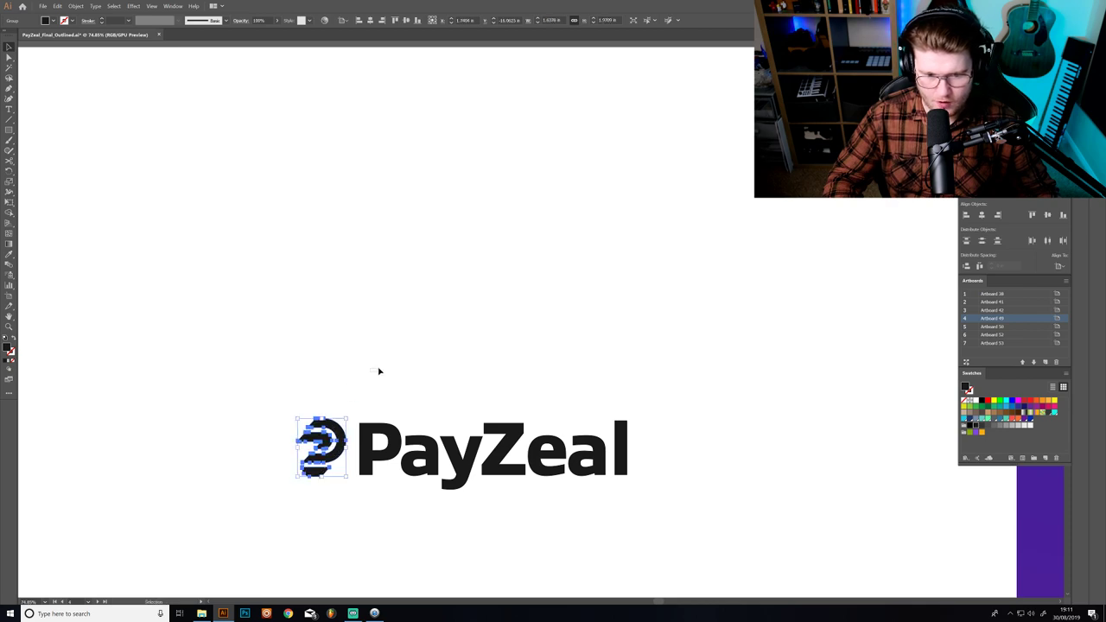
pyautogui.click(378, 371)
# - Zoom out to the whole presentation, check the D mark up close, then zoom back out
pyautogui.press('z')
pyautogui.moveTo(388, 420); pyautogui.dragTo(325, 476)
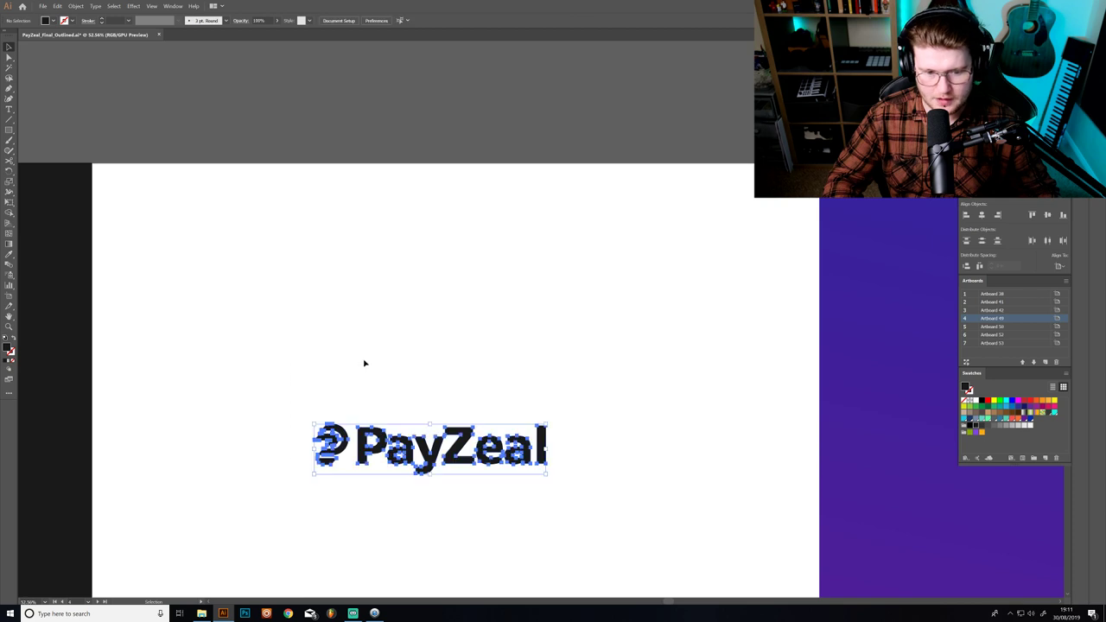
pyautogui.moveTo(286, 435); pyautogui.dragTo(297, 457)
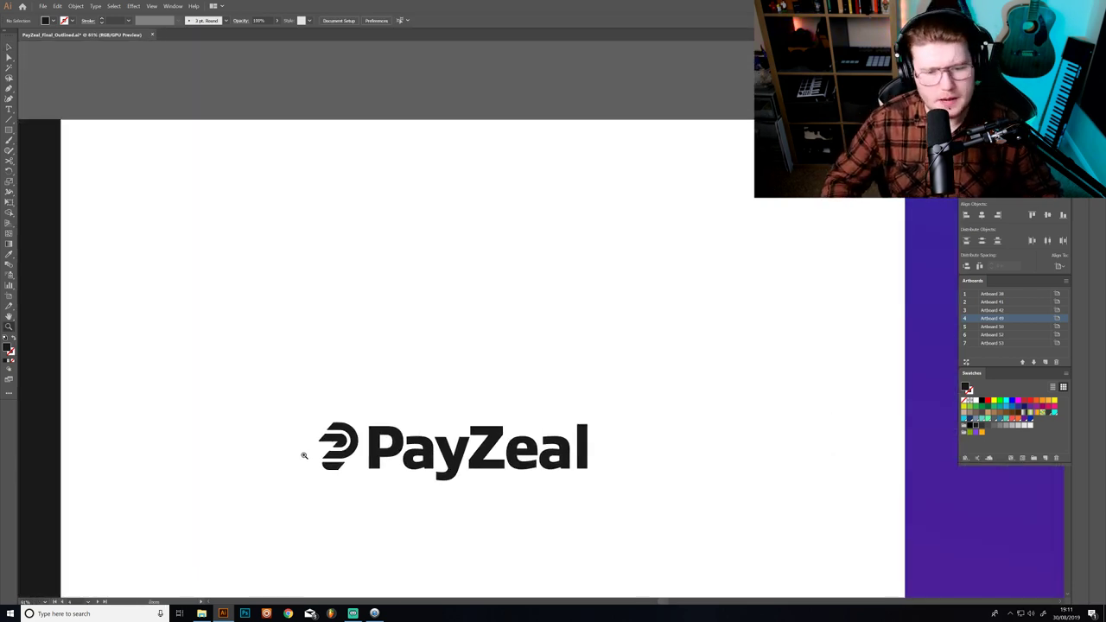
pyautogui.moveTo(304, 455); pyautogui.dragTo(220, 481)
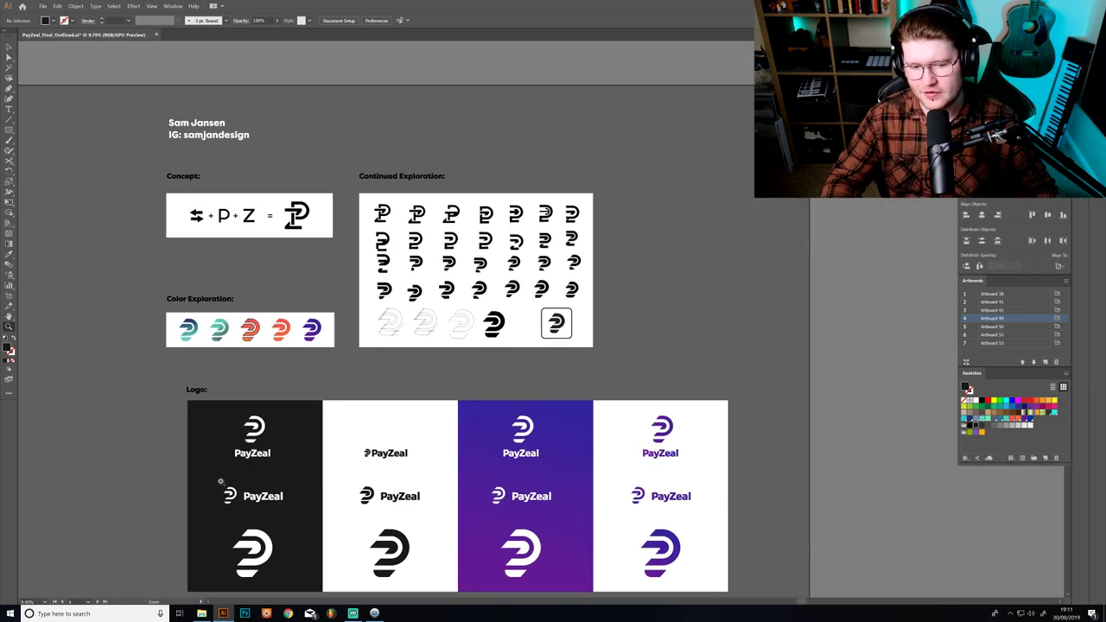
# - Zoom in on the small PayZeal lockup on the white board
pyautogui.moveTo(371, 450); pyautogui.dragTo(383, 432)
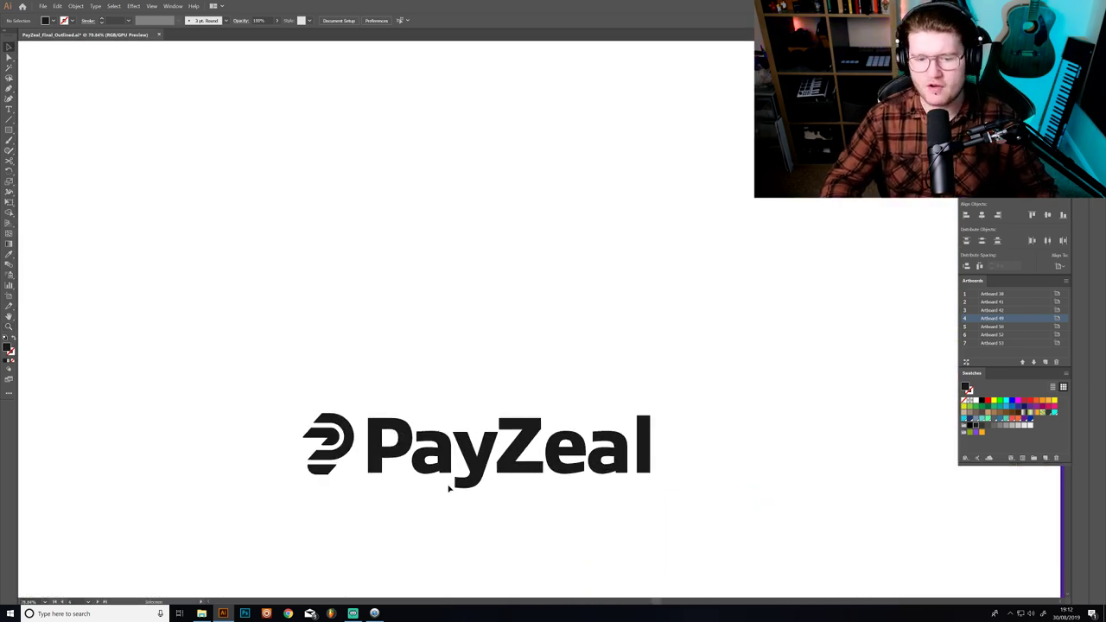
pyautogui.moveTo(449, 489); pyautogui.dragTo(449, 337)
pyautogui.click(476, 261)
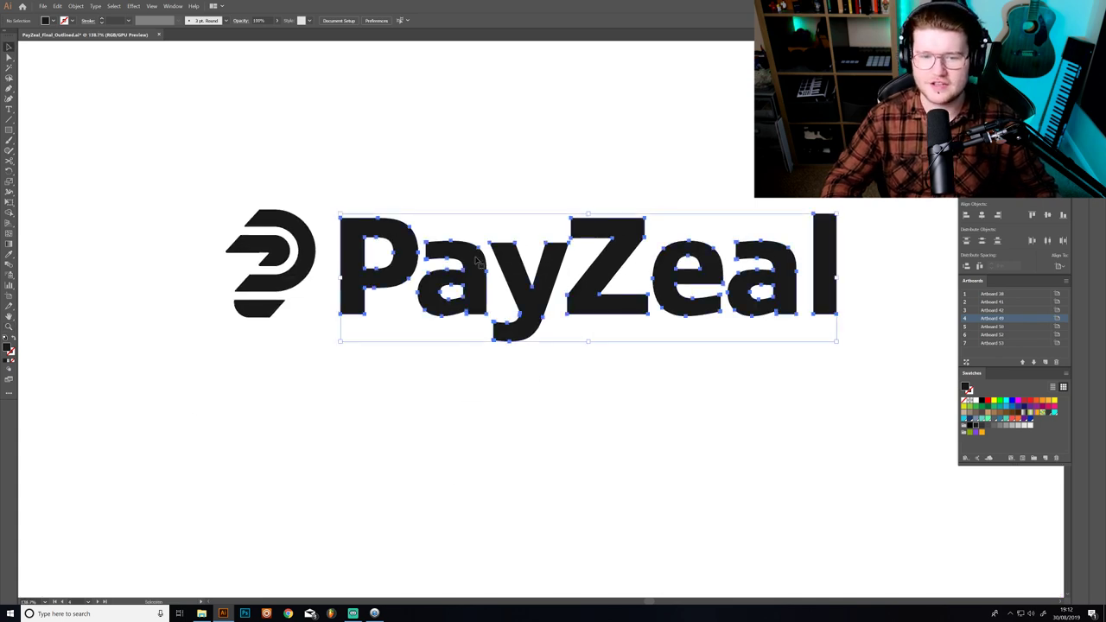
pyautogui.click(510, 414)
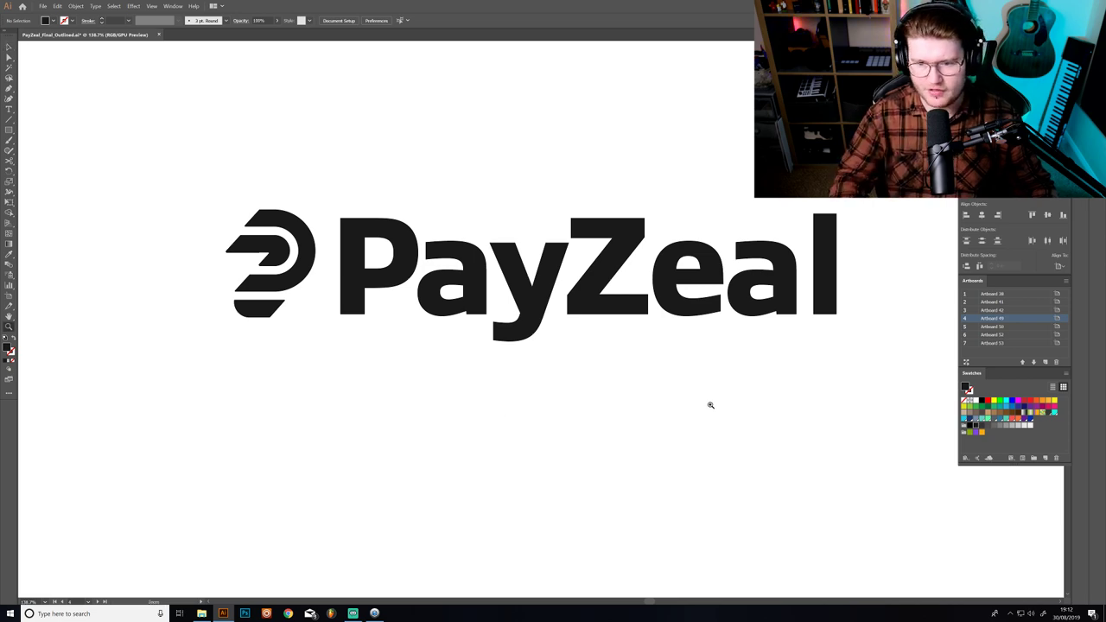
pyautogui.moveTo(710, 406); pyautogui.dragTo(523, 436)
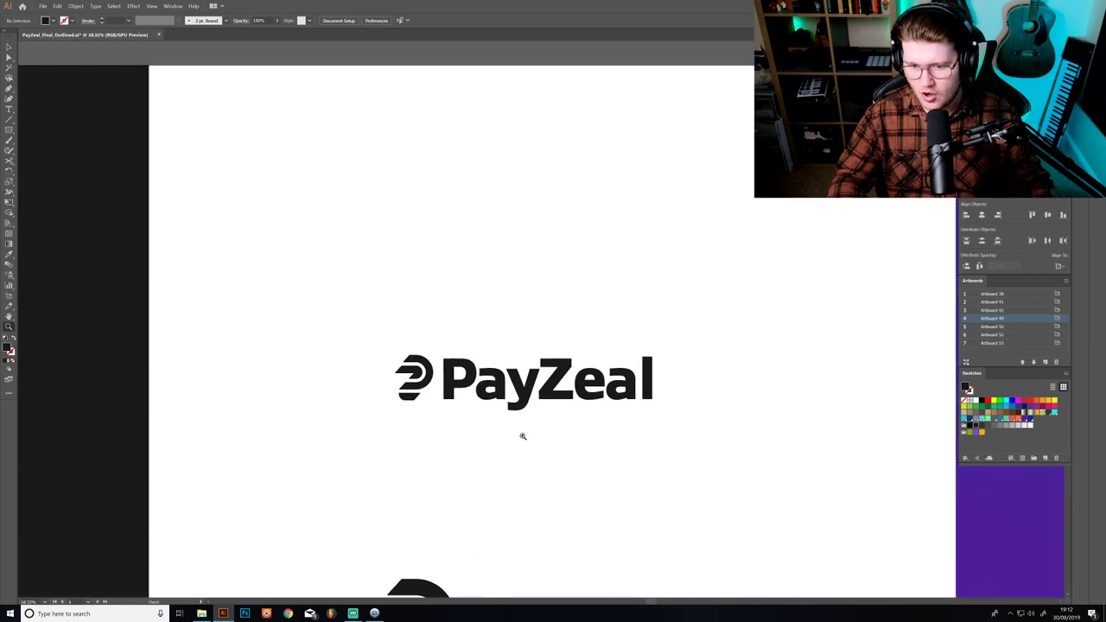
# - Move the D mark back above the PayZeal wordmark and enlarge it
pyautogui.press('v')
pyautogui.moveTo(432, 353); pyautogui.dragTo(576, 282)
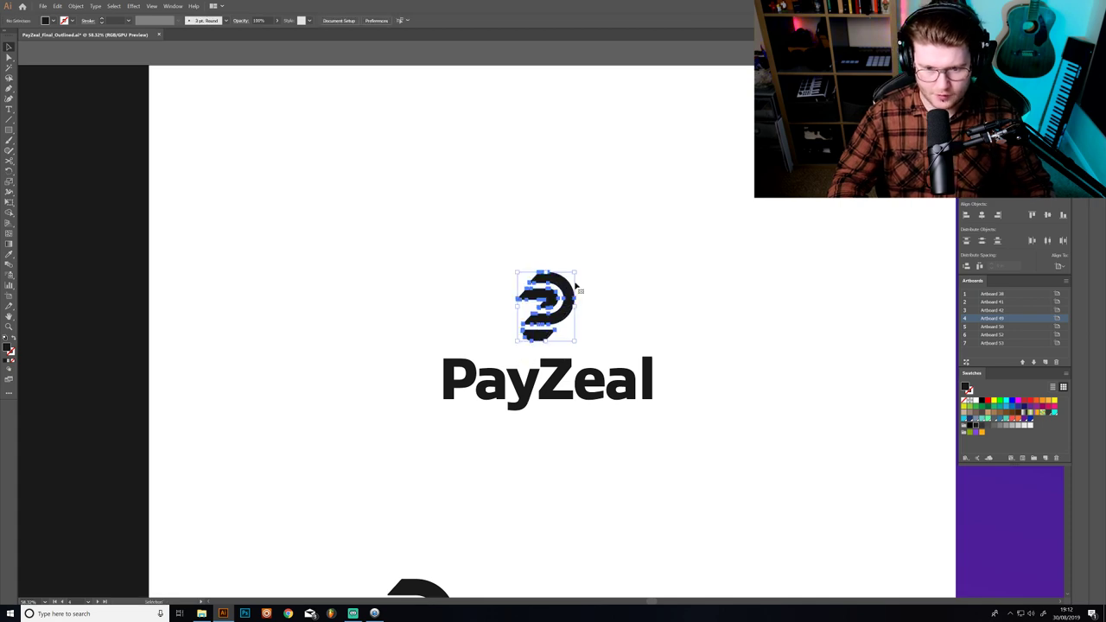
pyautogui.click(606, 311)
pyautogui.keyDown('alt'); pyautogui.scroll(-5, 588, 326); pyautogui.keyUp('alt')
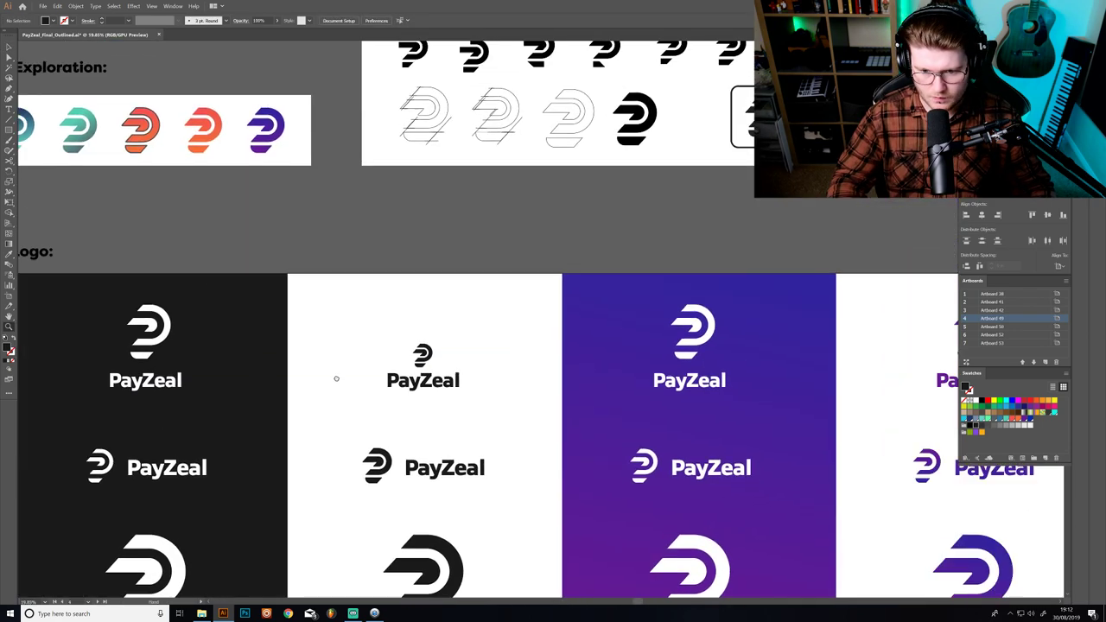
pyautogui.keyDown('alt'); pyautogui.scroll(5, 394, 385); pyautogui.keyUp('alt')
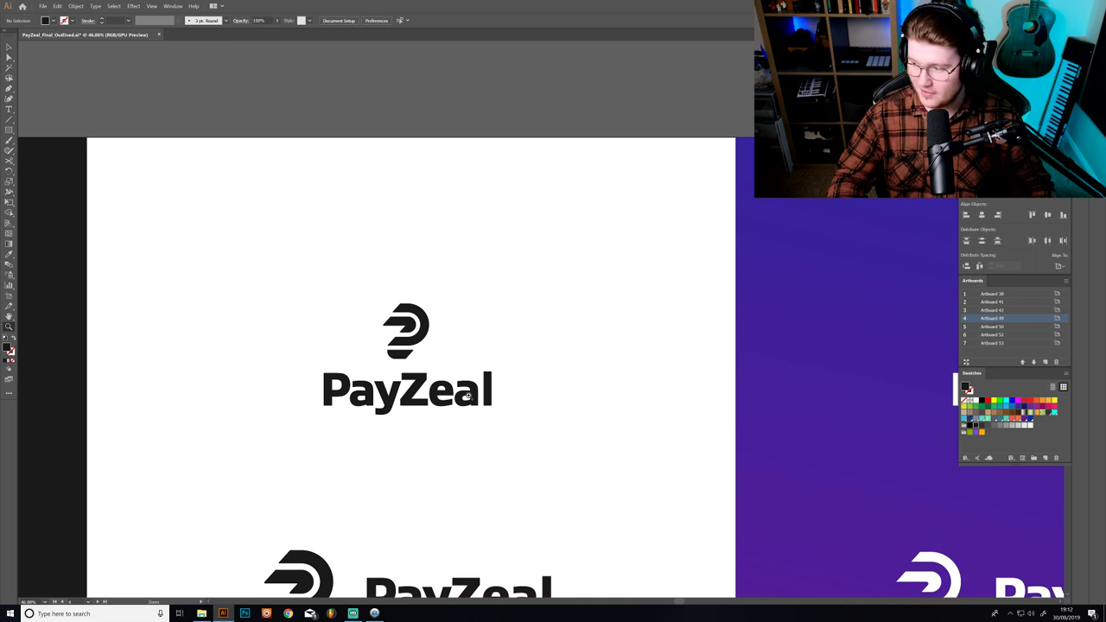
# - Select the mark and wordmark together, enlarge the stacked logo and nudge it up
pyautogui.moveTo(303, 360); pyautogui.dragTo(505, 415)
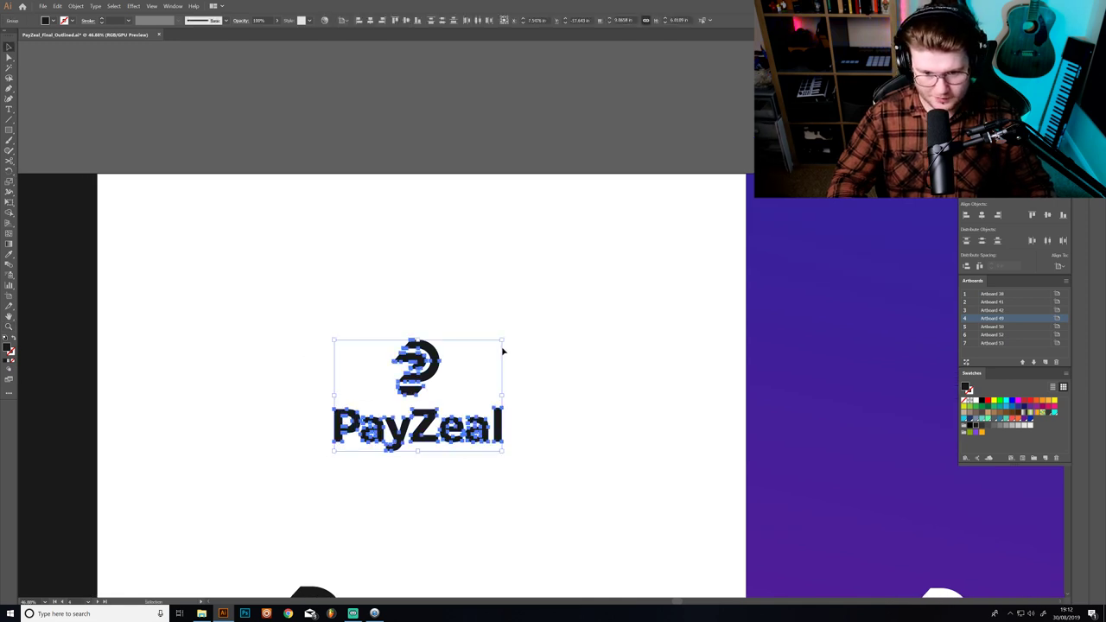
pyautogui.moveTo(503, 341); pyautogui.dragTo(528, 323)
pyautogui.keyDown('alt'); pyautogui.scroll(-5, 494, 370); pyautogui.keyUp('alt')
pyautogui.keyDown('alt'); pyautogui.scroll(4, 459, 397); pyautogui.keyUp('alt')
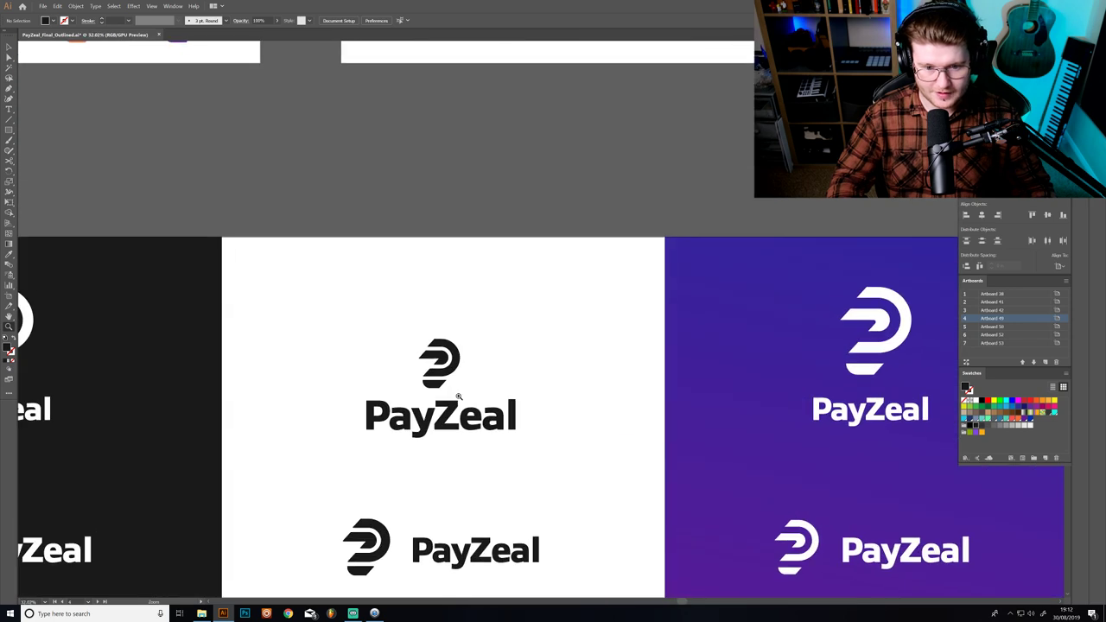
pyautogui.moveTo(459, 406); pyautogui.dragTo(458, 388)
pyautogui.click(489, 340)
# - Reselect the stacked PayZeal logo and shrink it slightly
pyautogui.click(365, 404)
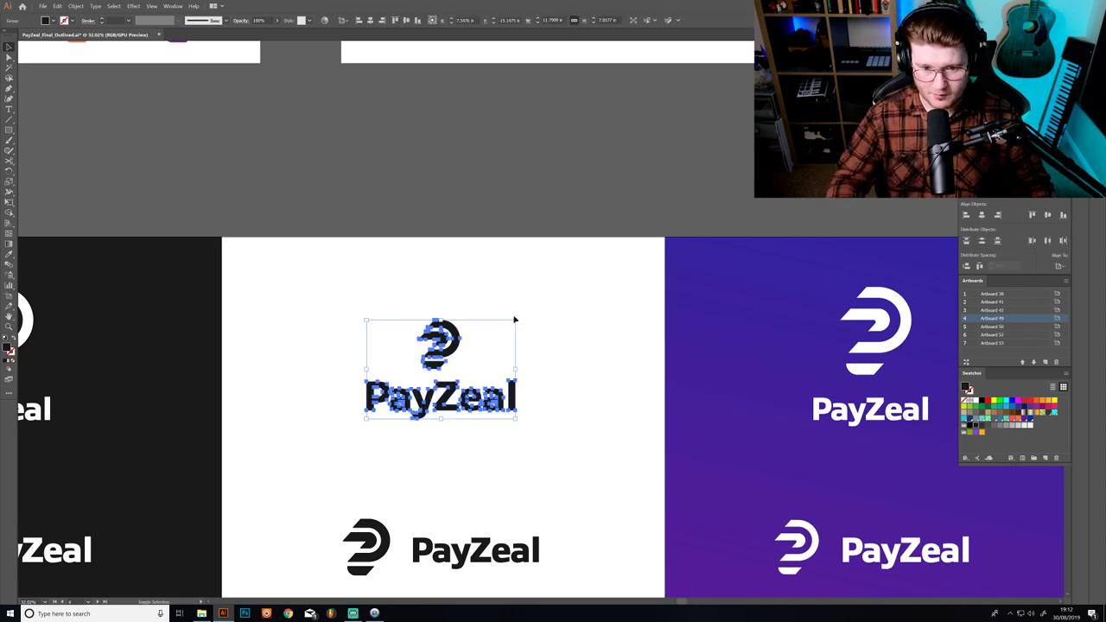
pyautogui.click(545, 340)
pyautogui.keyDown('ctrl'); pyautogui.keyDown('alt'); pyautogui.click(506, 378); pyautogui.keyUp('alt'); pyautogui.keyUp('ctrl')
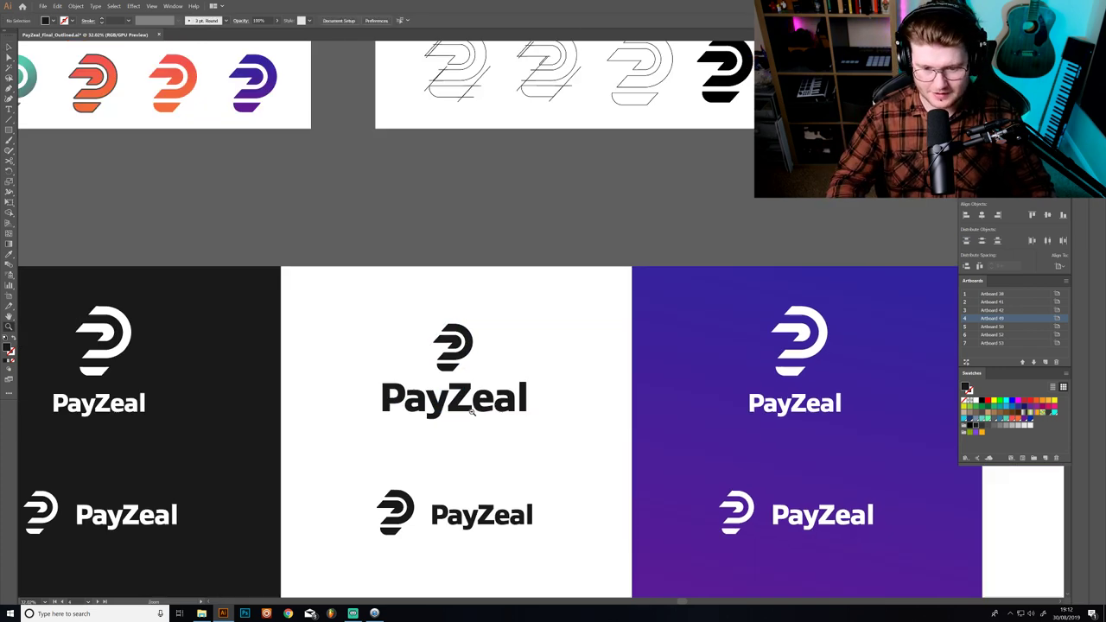
pyautogui.scroll(-5, 471, 411)
pyautogui.scroll(5, 506, 415)
pyautogui.click(507, 415)
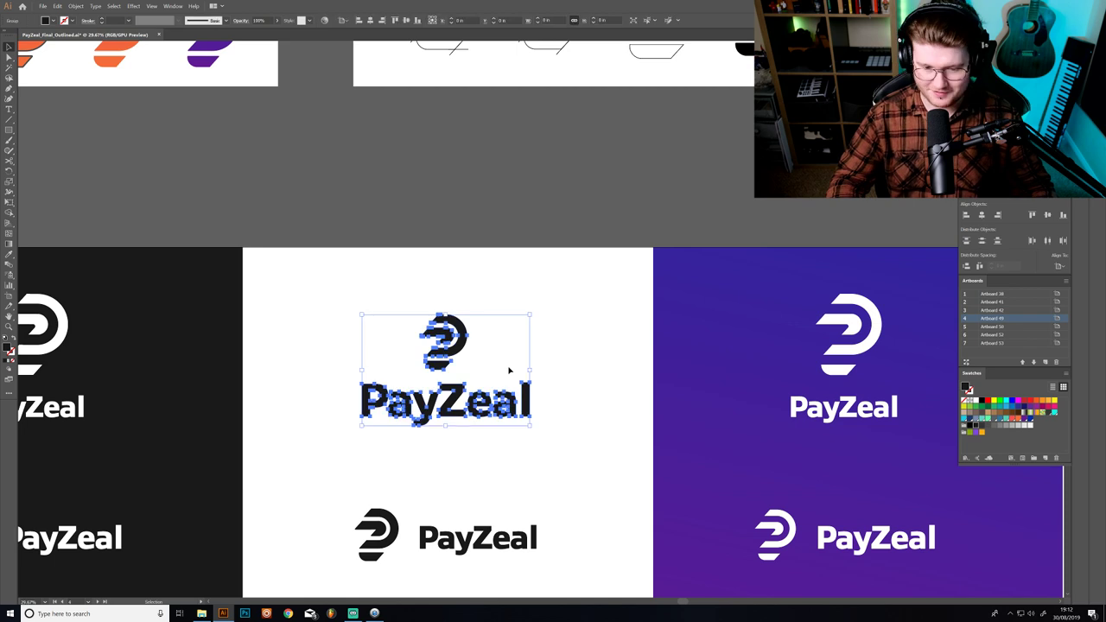
pyautogui.moveTo(528, 324); pyautogui.dragTo(526, 321)
pyautogui.click(547, 323)
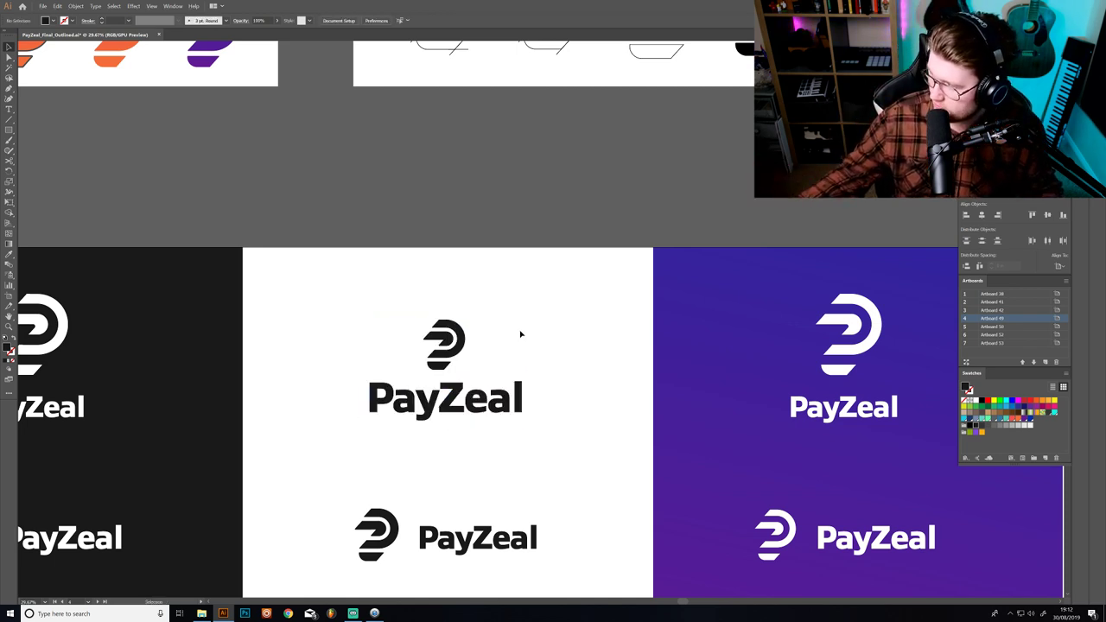
# - Zoom in on the purple PayZeal app icon in the App section
pyautogui.hotkey('ctrl', '0')
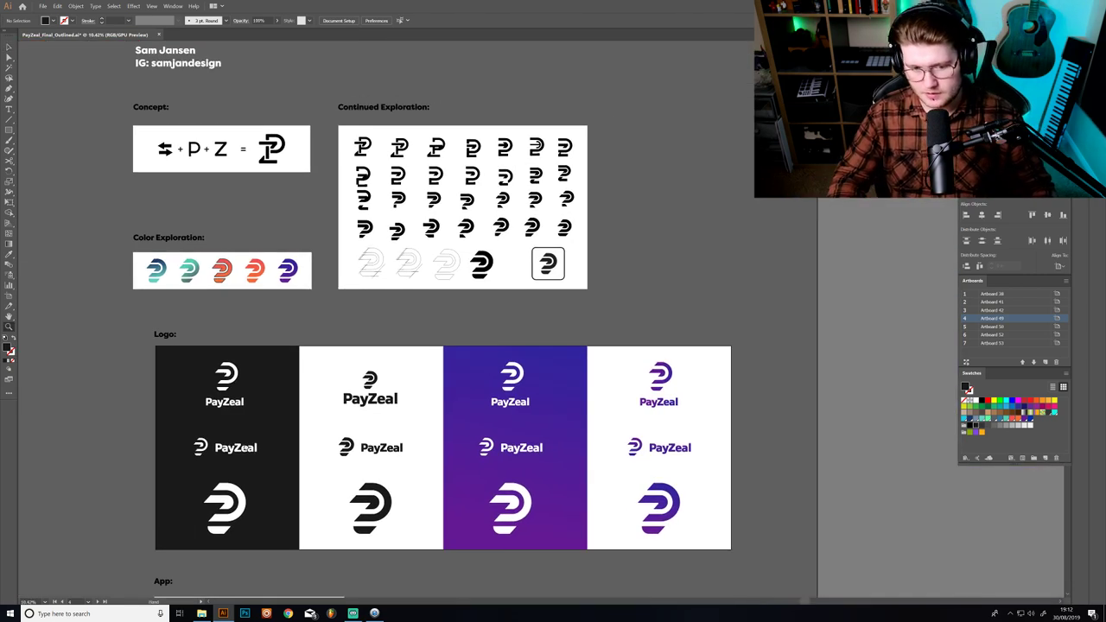
pyautogui.scroll(-5, 432, 289)
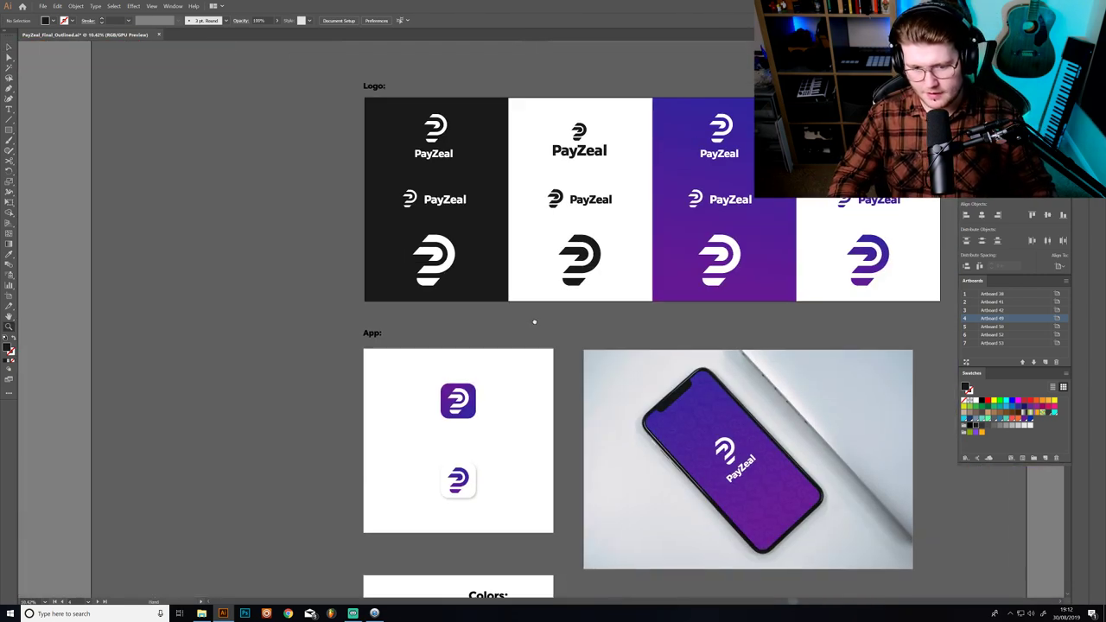
pyautogui.scroll(-5, 565, 524)
pyautogui.scroll(4, 469, 350)
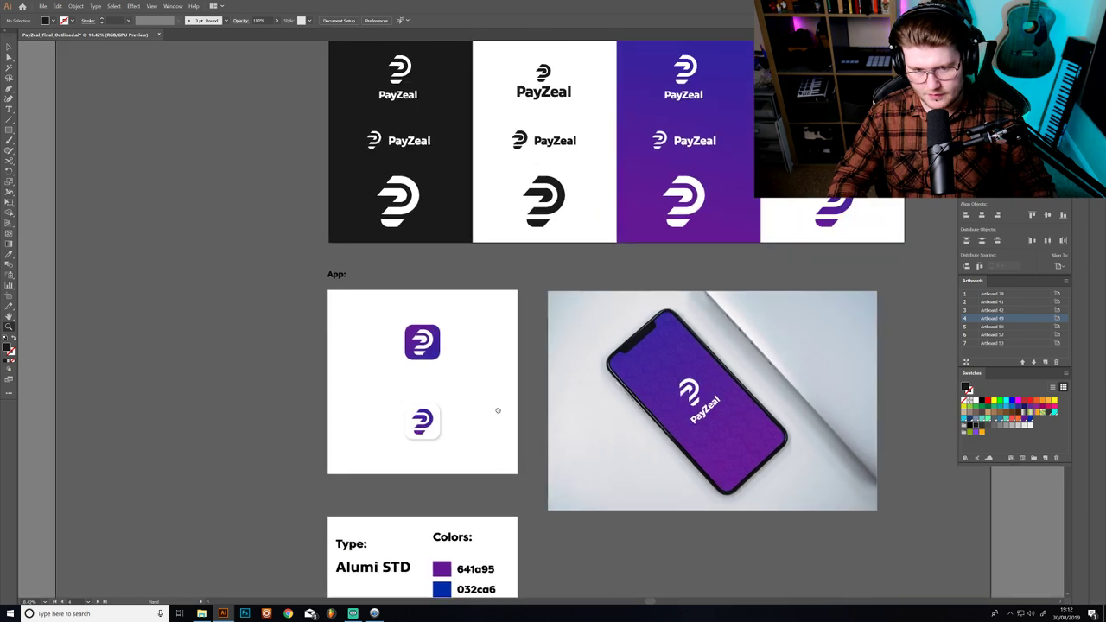
pyautogui.moveTo(442, 364); pyautogui.dragTo(457, 408)
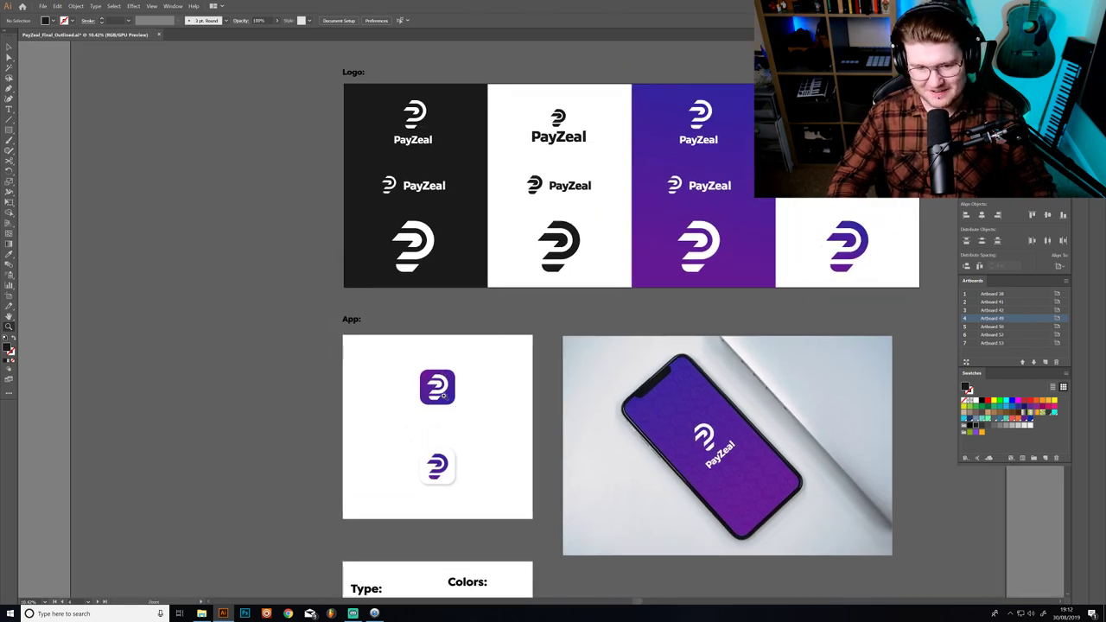
pyautogui.click(457, 395)
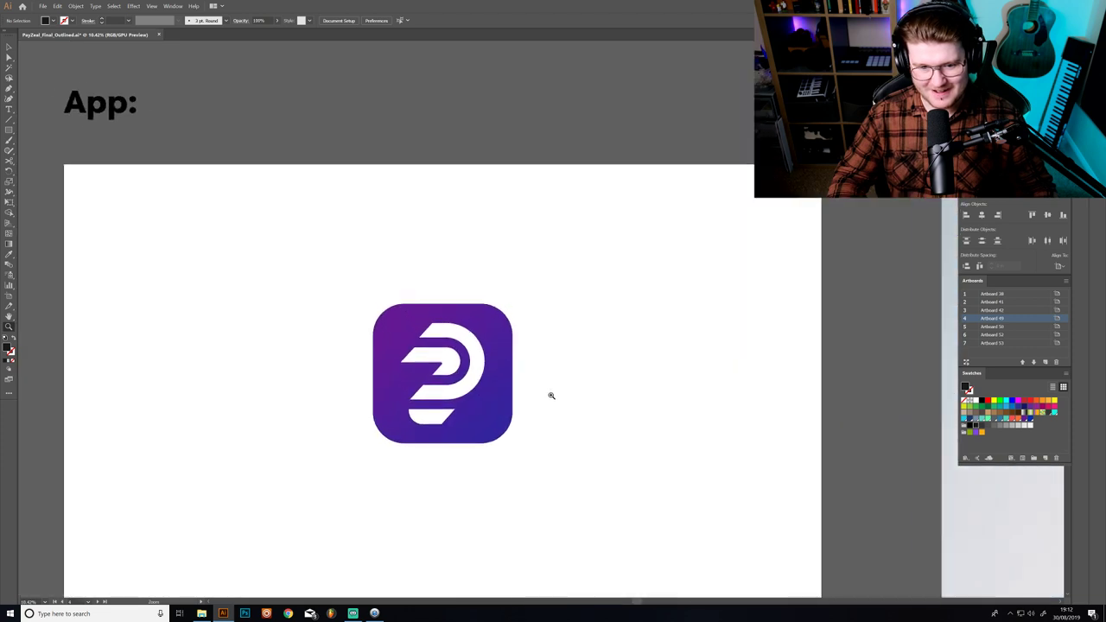
# - Ungroup the purple app icon's shapes twice
pyautogui.rightClick(476, 382)
pyautogui.click(499, 444)
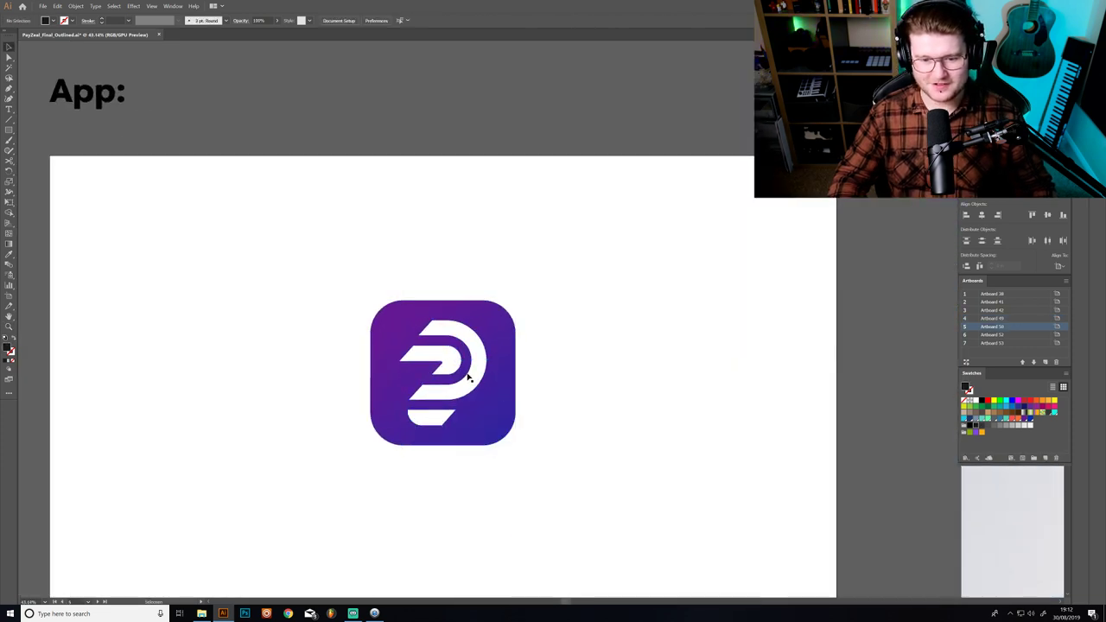
pyautogui.rightClick(469, 373)
pyautogui.press('Escape')
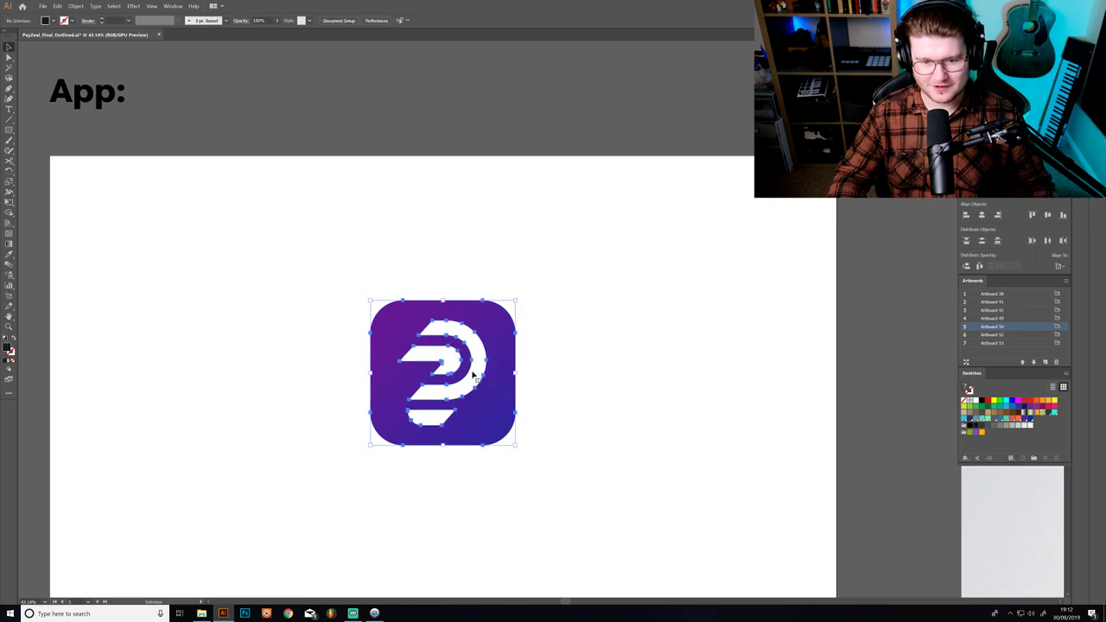
pyautogui.rightClick(488, 378)
pyautogui.click(509, 441)
pyautogui.click(565, 409)
# - Shrink the white D mark slightly and proportionally around its centre
pyautogui.click(474, 345)
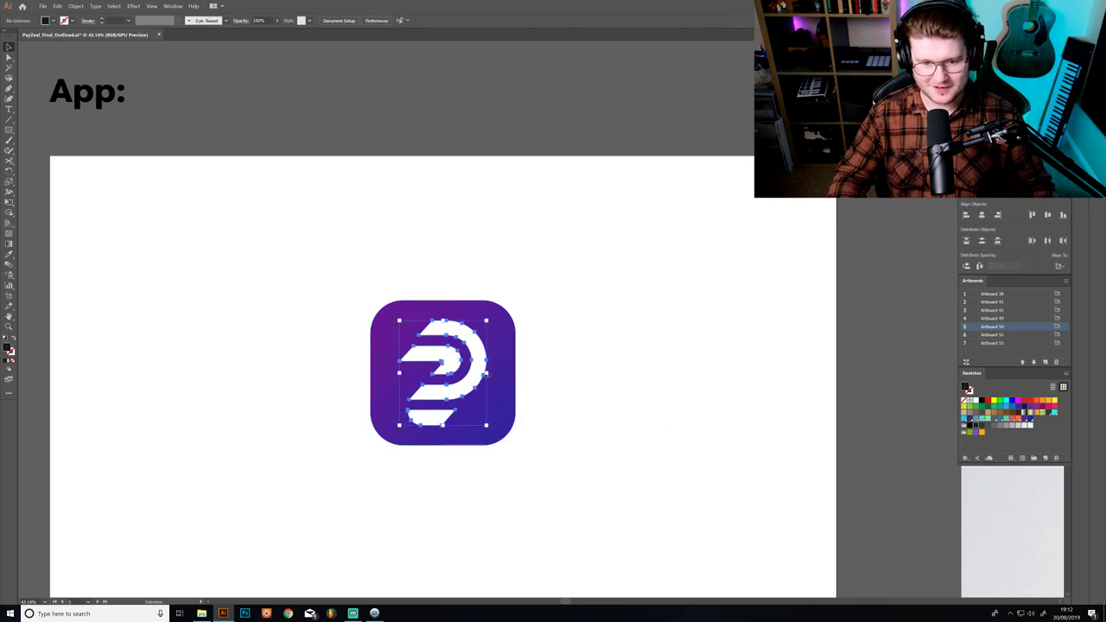
pyautogui.click(625, 353)
pyautogui.moveTo(625, 353); pyautogui.dragTo(490, 419)
pyautogui.press('v')
pyautogui.click(462, 393)
pyautogui.press('s')
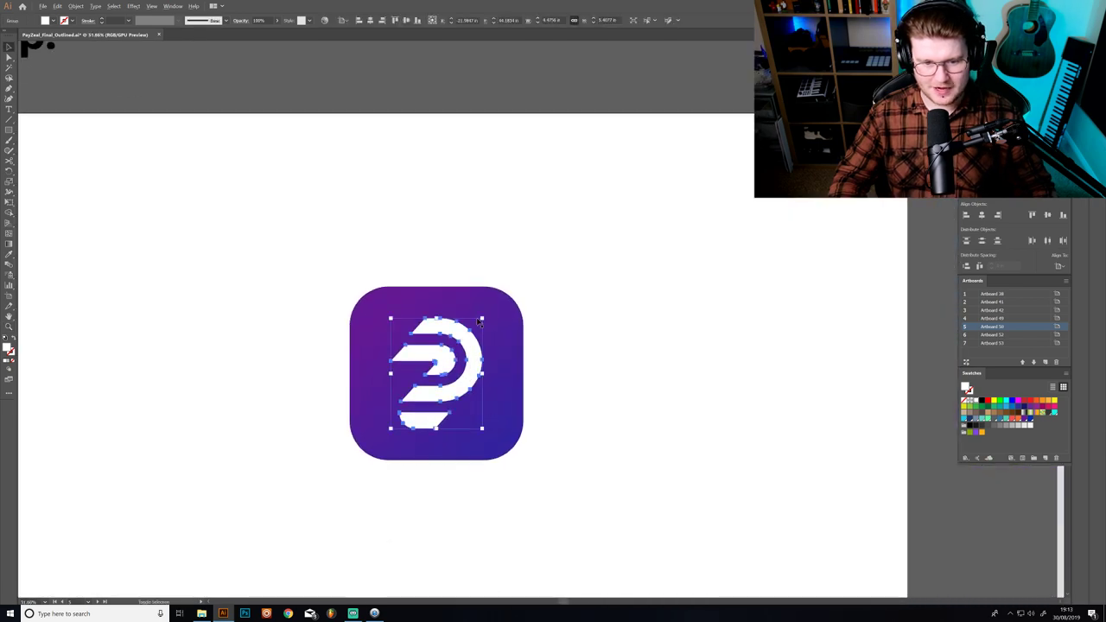
pyautogui.moveTo(683, 354); pyautogui.dragTo(447, 501)
# - Zoom out to the artboards and back in on the App artboard
pyautogui.press('z')
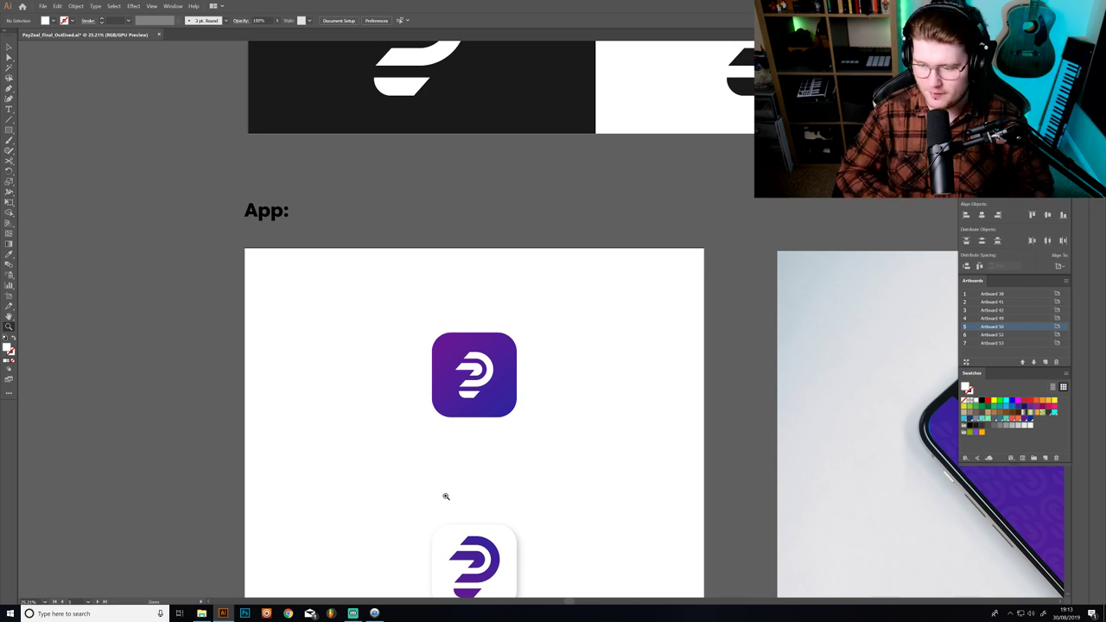
pyautogui.moveTo(446, 496); pyautogui.dragTo(368, 521)
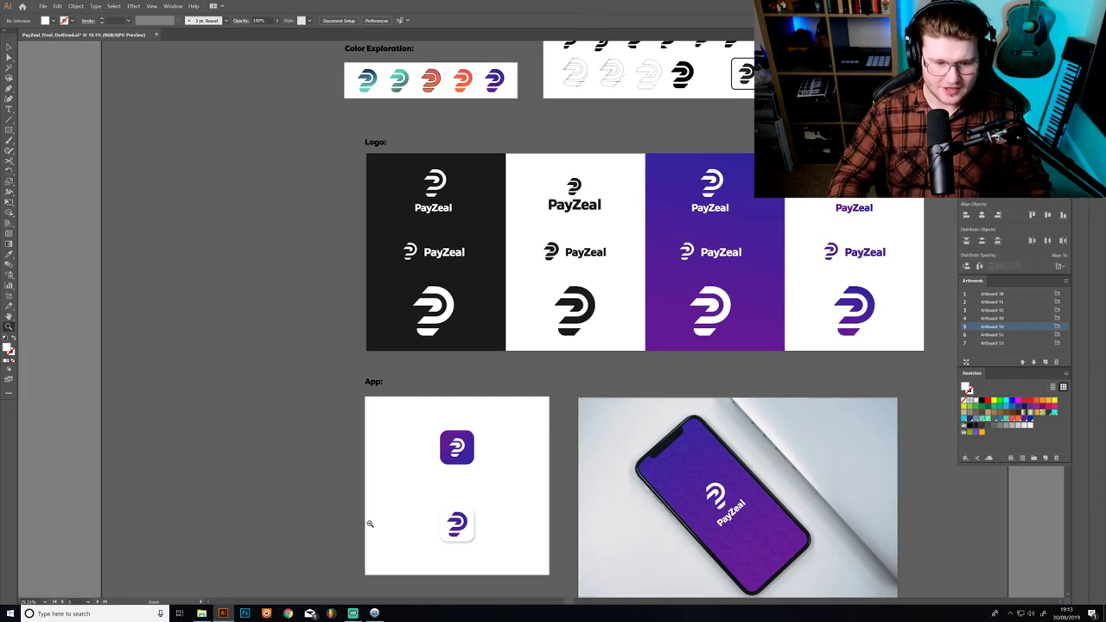
pyautogui.moveTo(477, 516); pyautogui.dragTo(454, 464)
pyautogui.moveTo(459, 353); pyautogui.dragTo(435, 390)
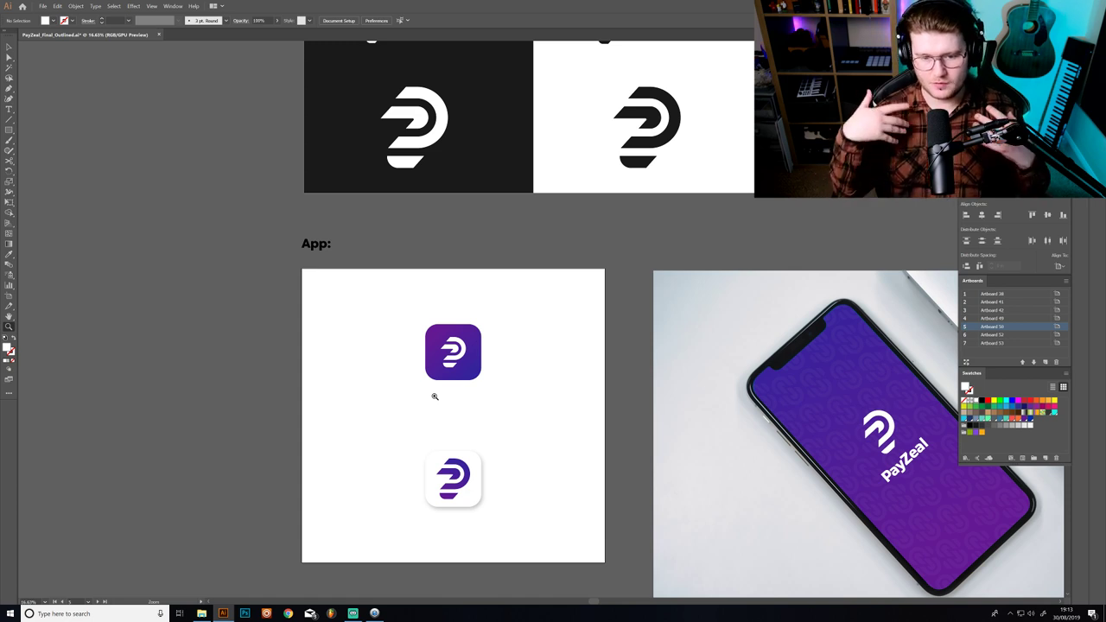
# - Show rulers and place two vertical and two horizontal guides at the D mark's edges
pyautogui.moveTo(450, 363); pyautogui.dragTo(618, 353)
pyautogui.hotkey('ctrl', 'r')
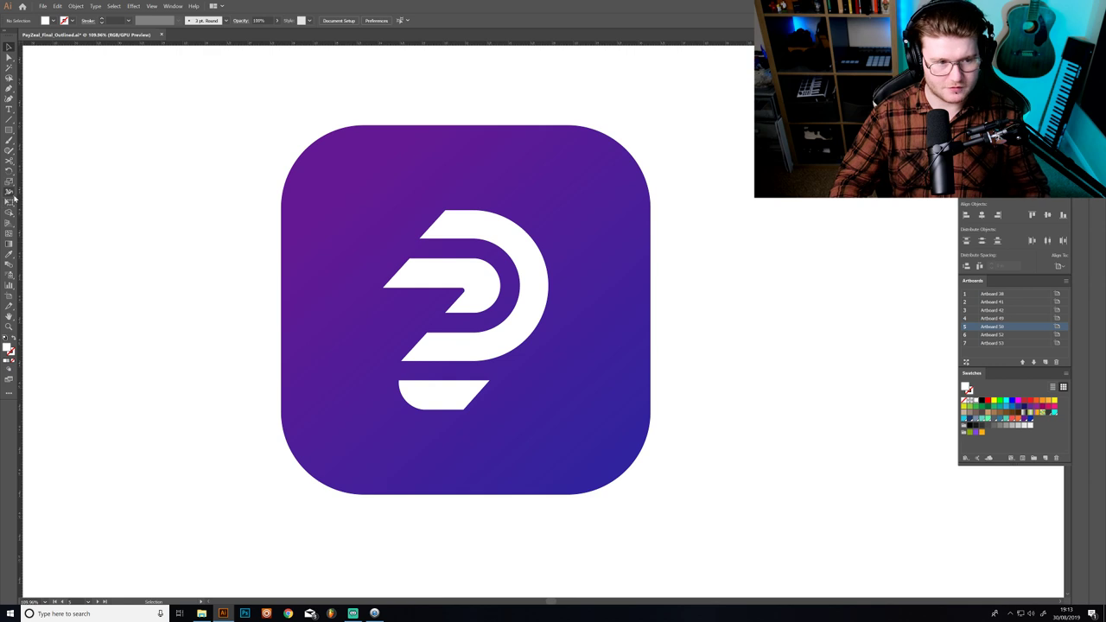
pyautogui.moveTo(21, 197); pyautogui.dragTo(384, 281)
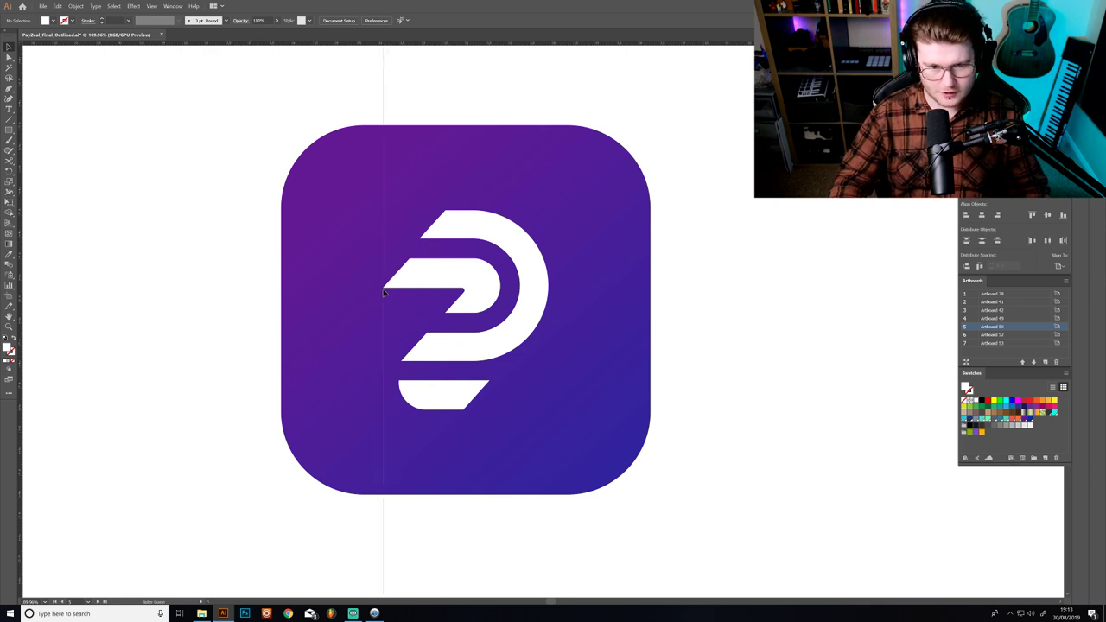
pyautogui.moveTo(19, 204); pyautogui.dragTo(548, 279)
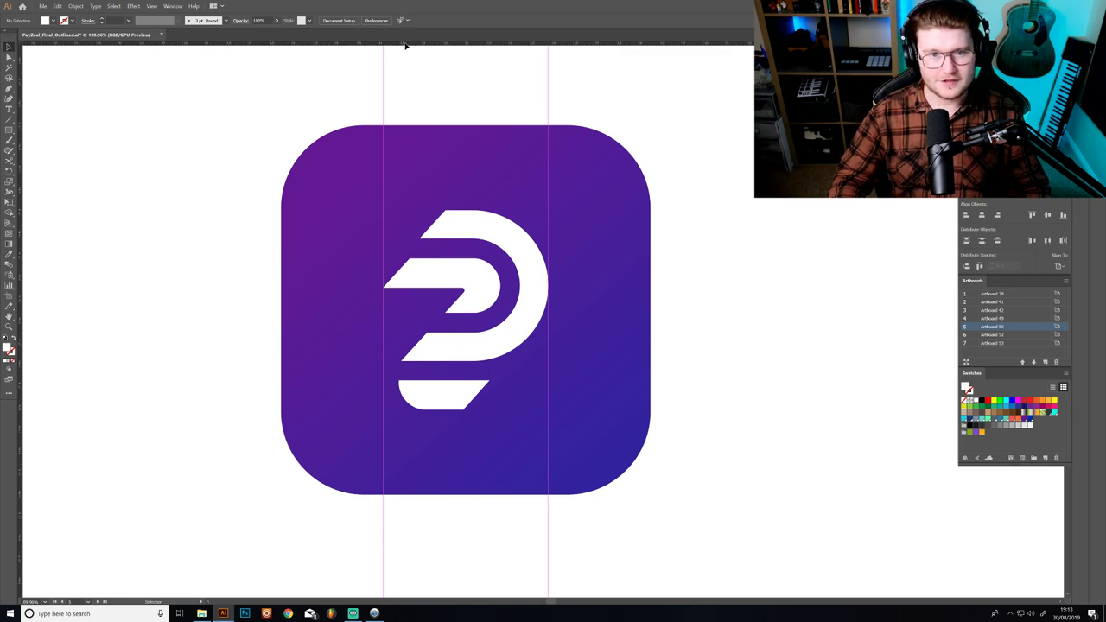
pyautogui.moveTo(405, 46); pyautogui.dragTo(474, 209)
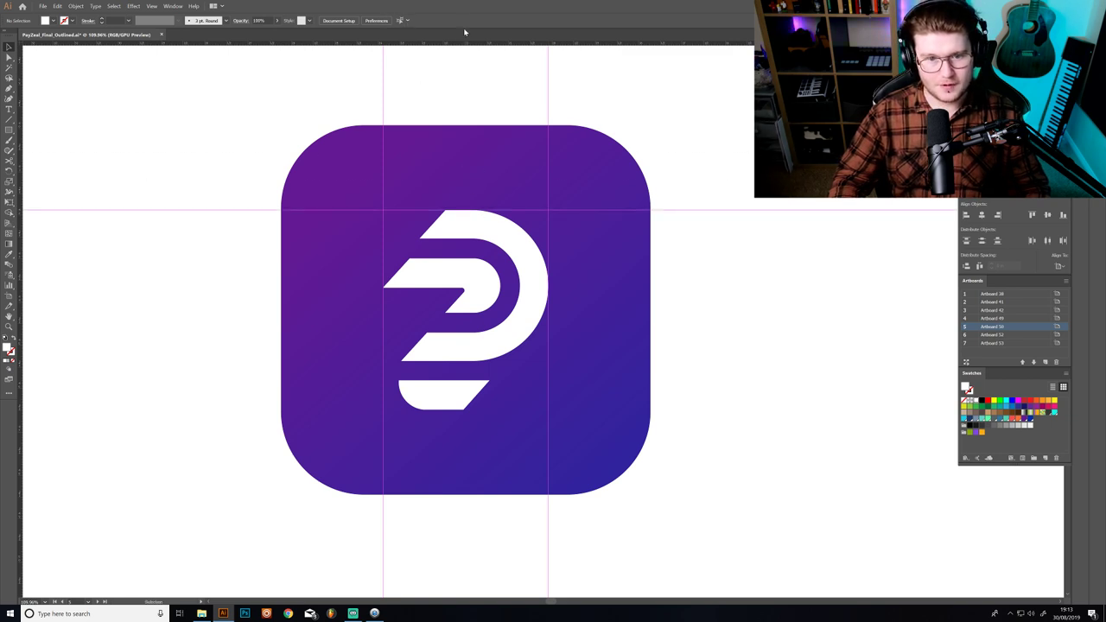
pyautogui.moveTo(457, 47); pyautogui.dragTo(455, 411)
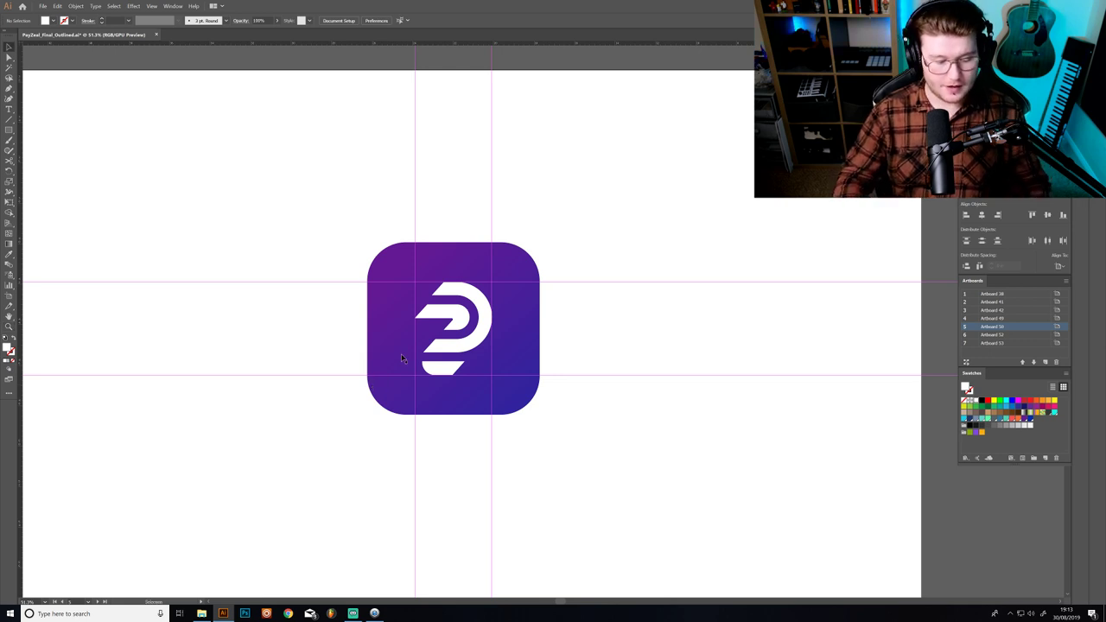
# - Enlarge the white D, then undo it to keep the original size
pyautogui.click(458, 292)
pyautogui.moveTo(493, 278); pyautogui.dragTo(510, 260)
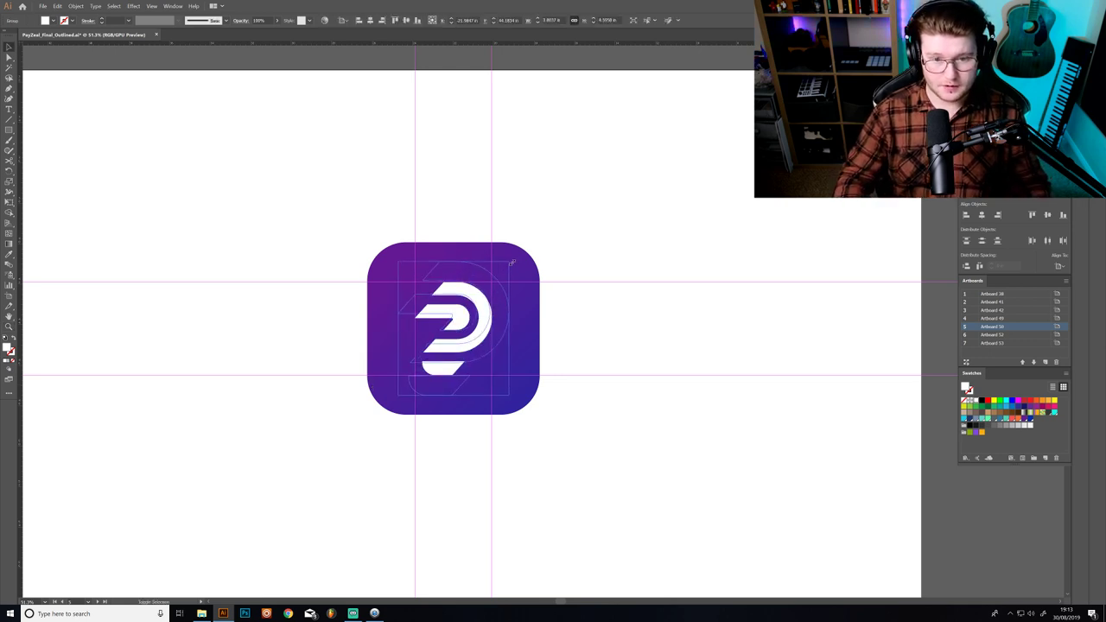
pyautogui.click(499, 270)
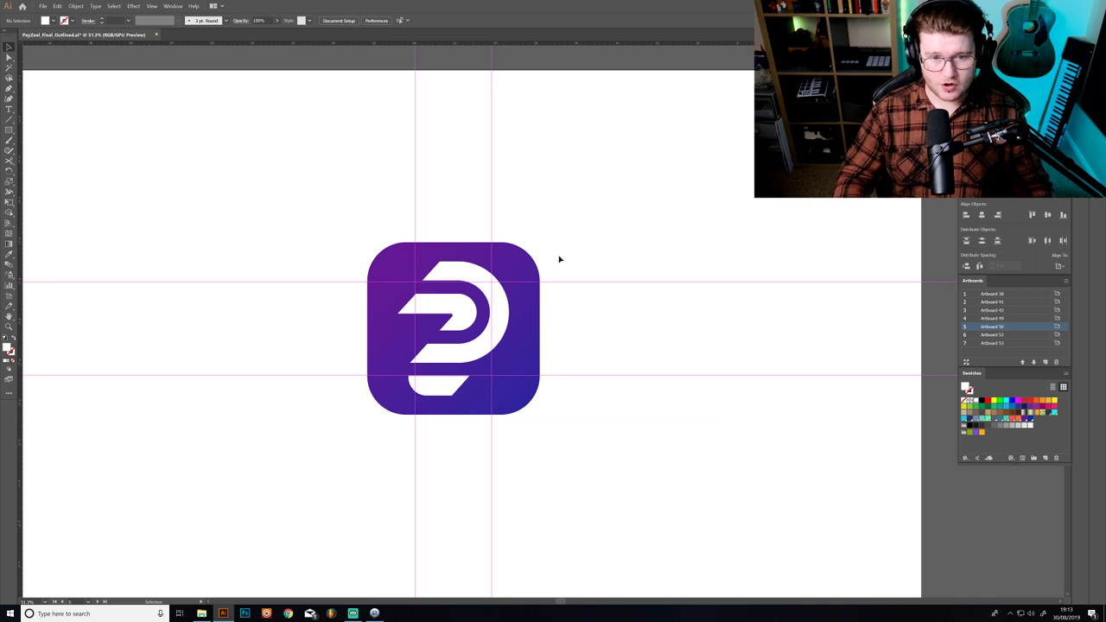
pyautogui.hotkey('ctrl', 'z')
pyautogui.click(720, 351)
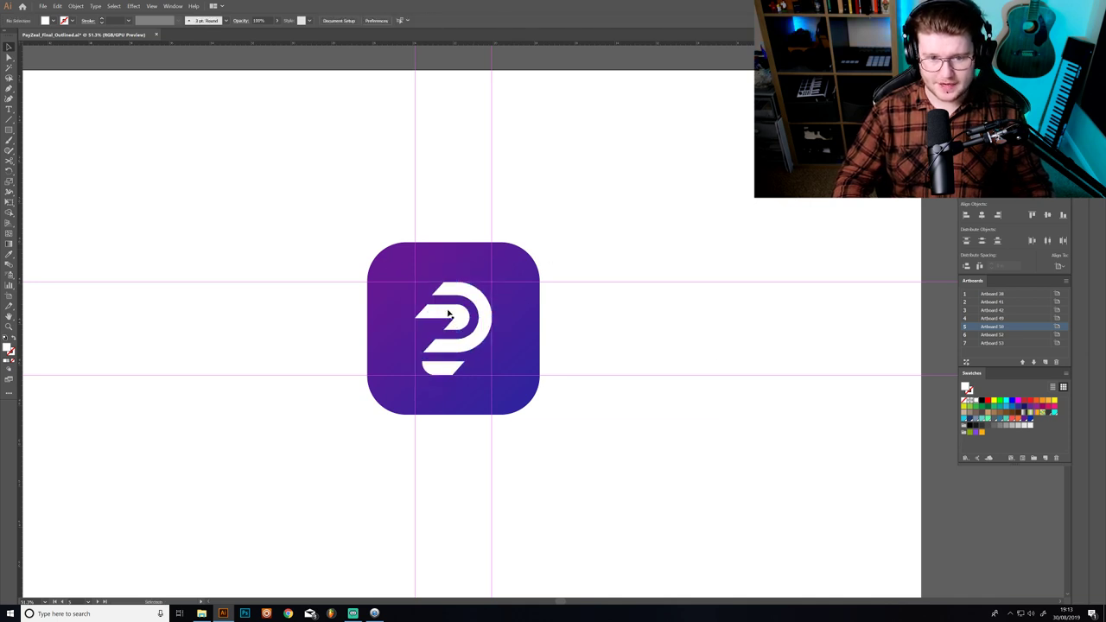
pyautogui.scroll(-5, 350, 252)
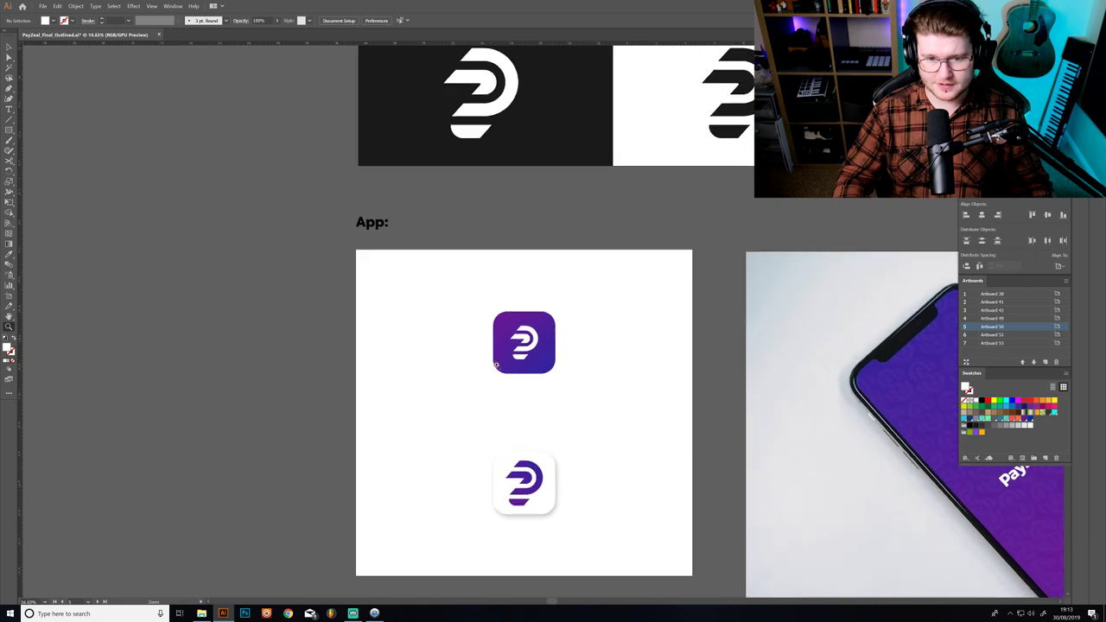
pyautogui.scroll(6, 441, 304)
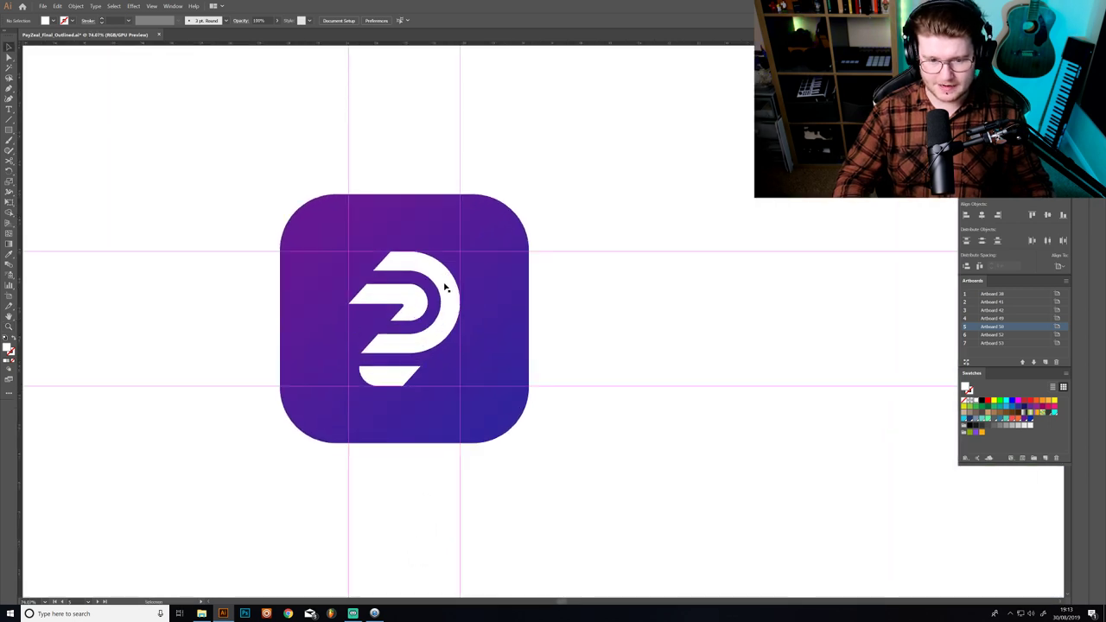
pyautogui.scroll(-3, 446, 288)
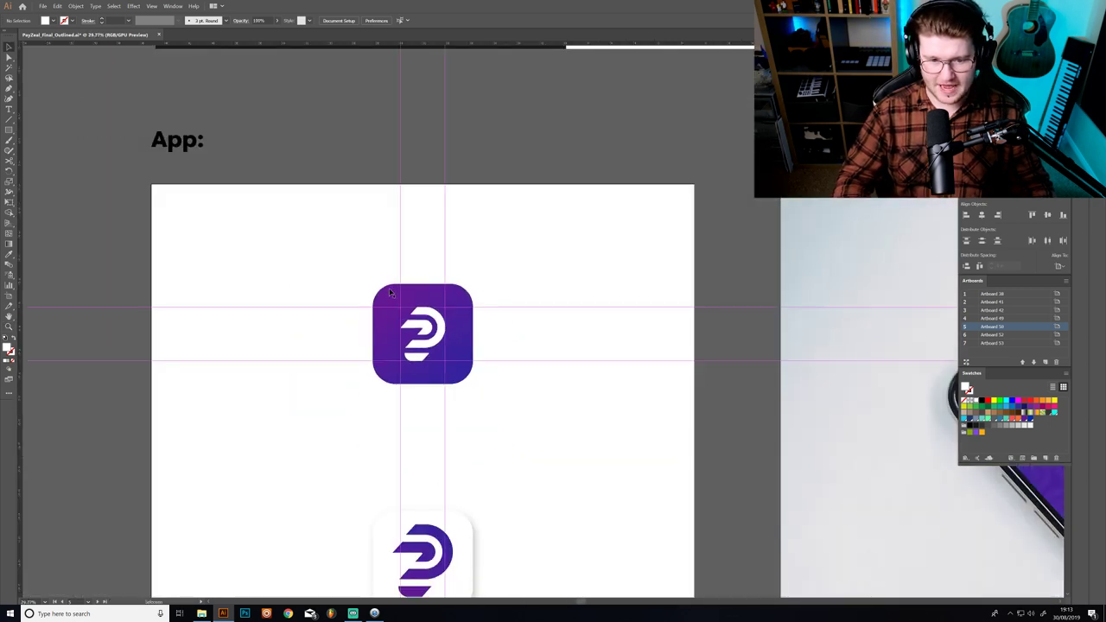
pyautogui.scroll(-3, 504, 338)
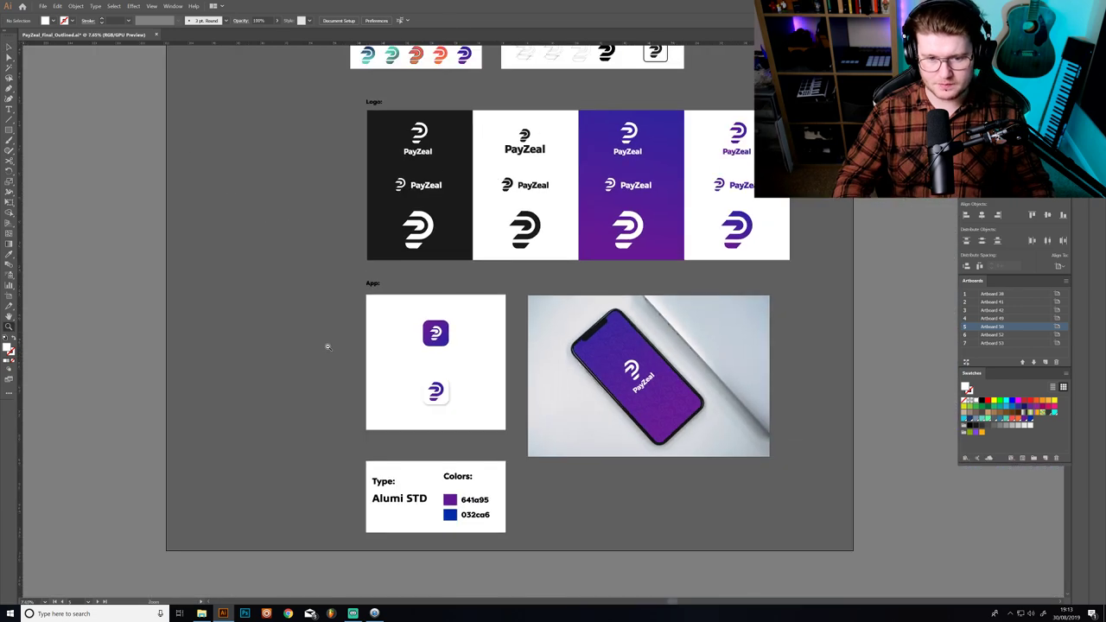
pyautogui.scroll(2, 519, 370)
pyautogui.scroll(3, 519, 369)
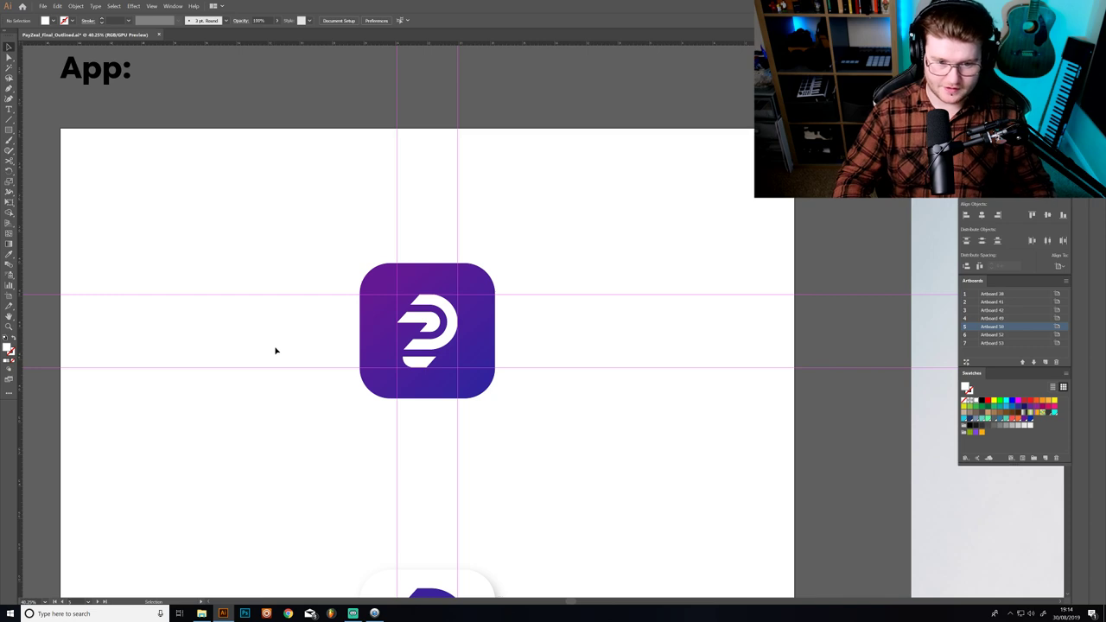
pyautogui.scroll(-5, 394, 344)
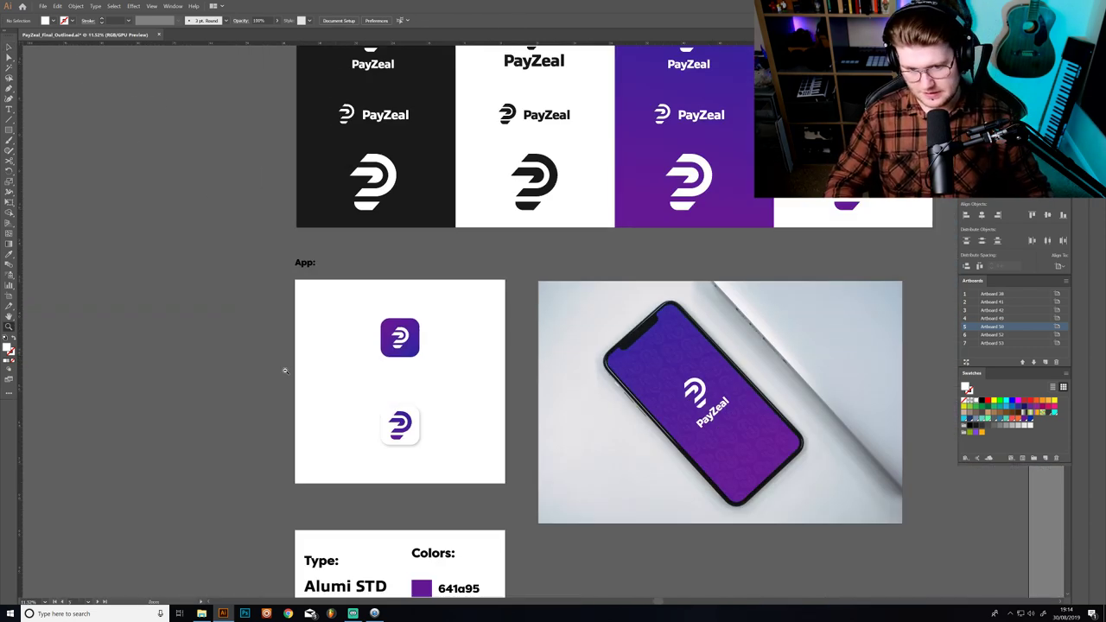
pyautogui.scroll(1, 294, 369)
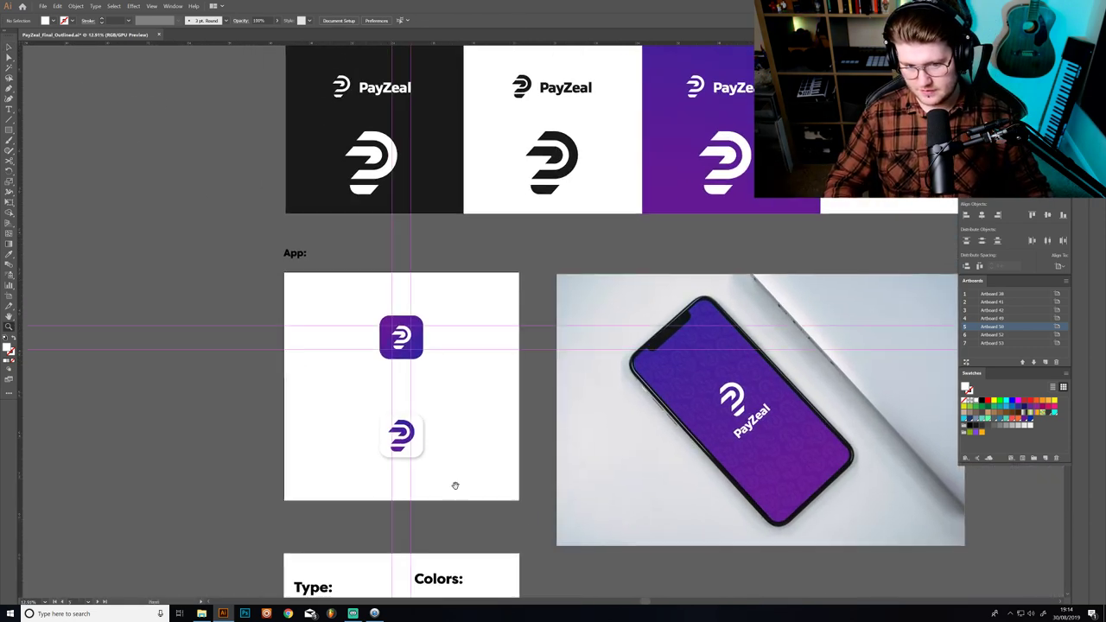
pyautogui.scroll(-3, 452, 484)
pyautogui.hscroll(2, 452, 483)
pyautogui.scroll(4, 409, 313)
pyautogui.hscroll(1, 387, 491)
pyautogui.scroll(5, 393, 479)
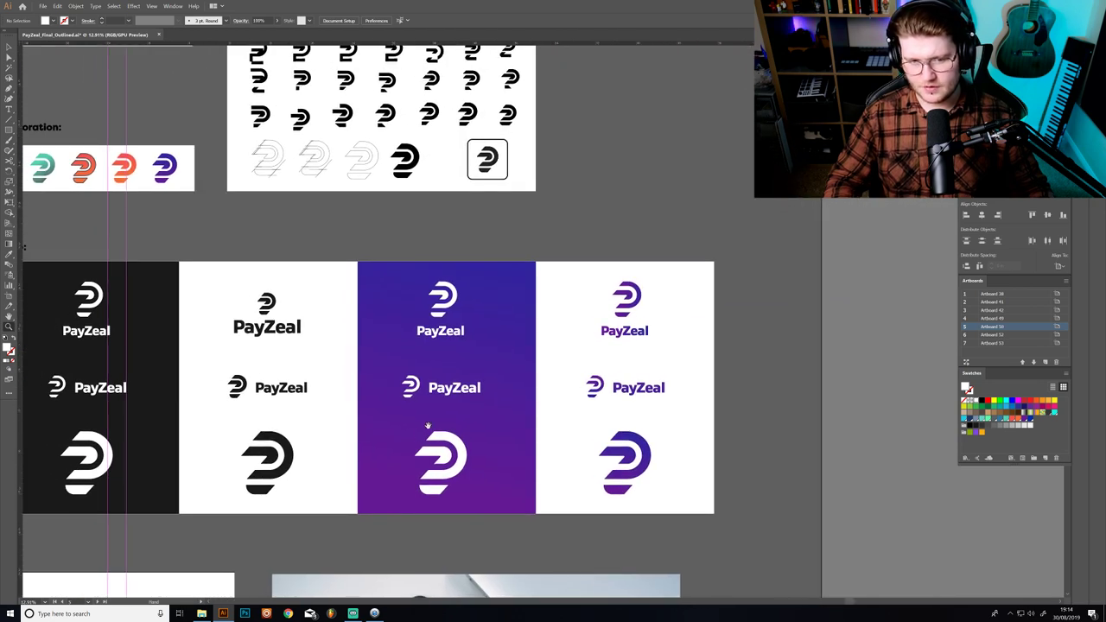
pyautogui.scroll(-4, 428, 425)
pyautogui.hscroll(-4, 428, 425)
pyautogui.scroll(-8, 519, 346)
pyautogui.hscroll(2, 417, 228)
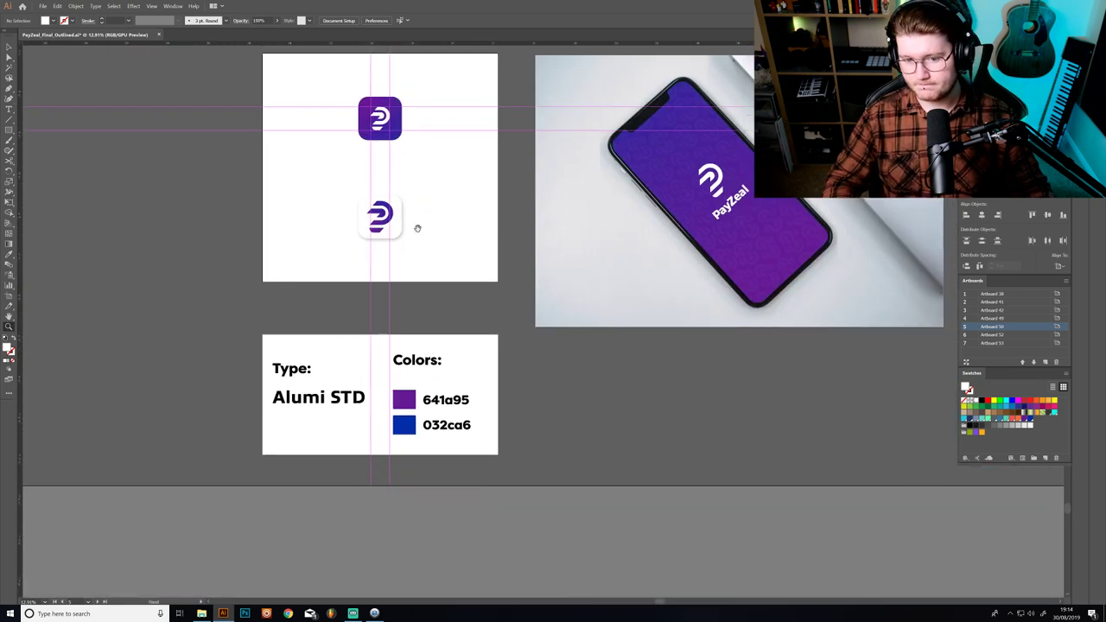
pyautogui.moveTo(417, 228); pyautogui.dragTo(268, 466)
pyautogui.scroll(3, 622, 481)
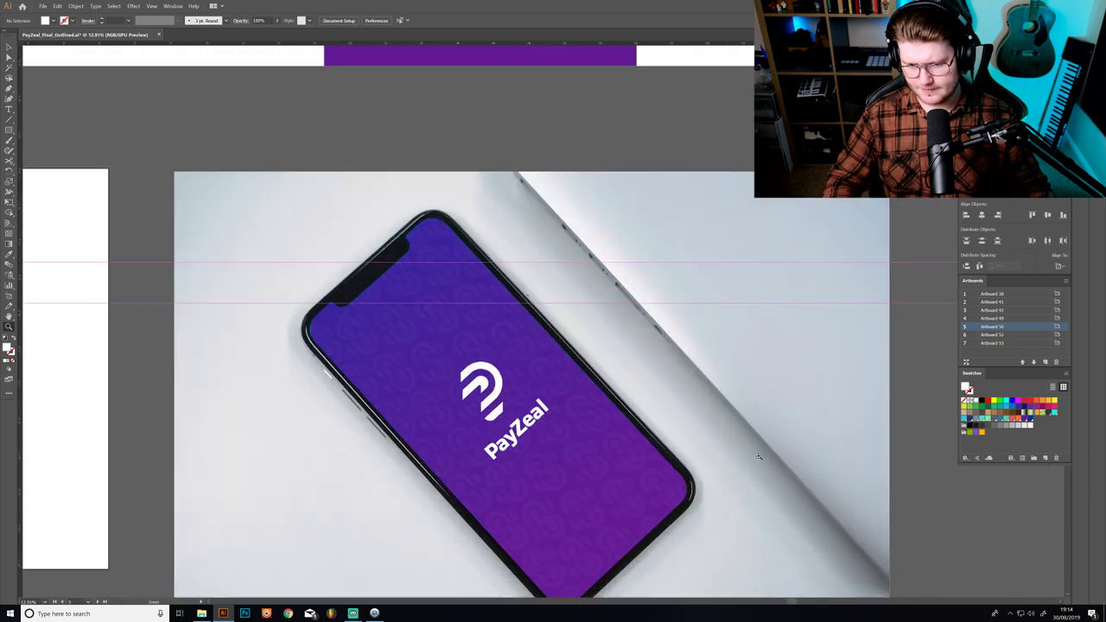
pyautogui.press('z')
pyautogui.moveTo(579, 469); pyautogui.dragTo(696, 461)
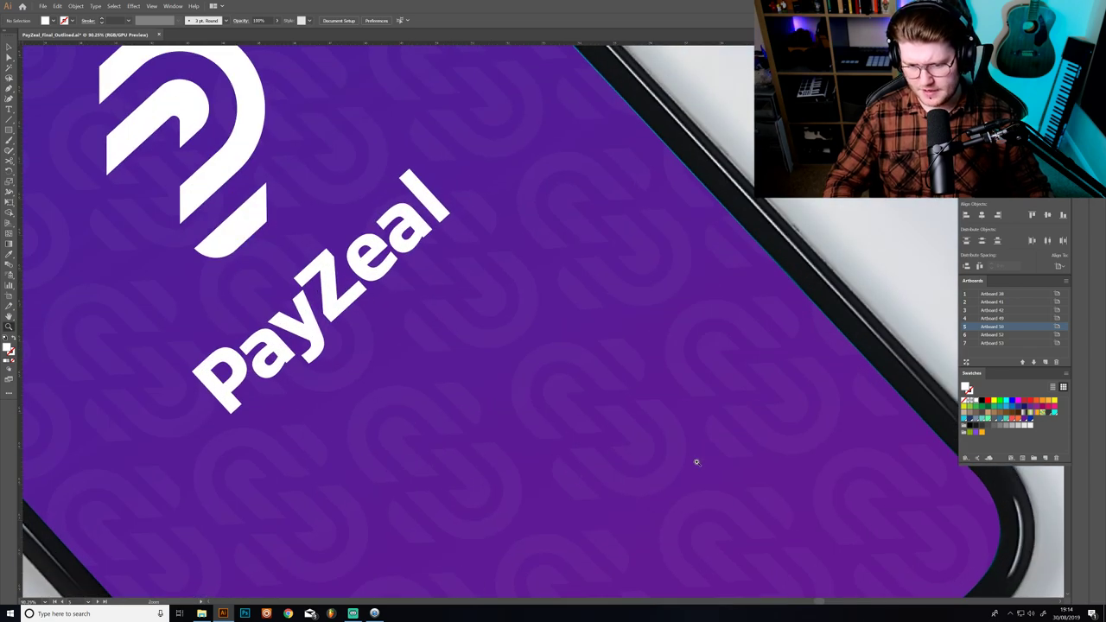
pyautogui.keyDown('ctrl'); pyautogui.click(788, 386); pyautogui.keyUp('ctrl')
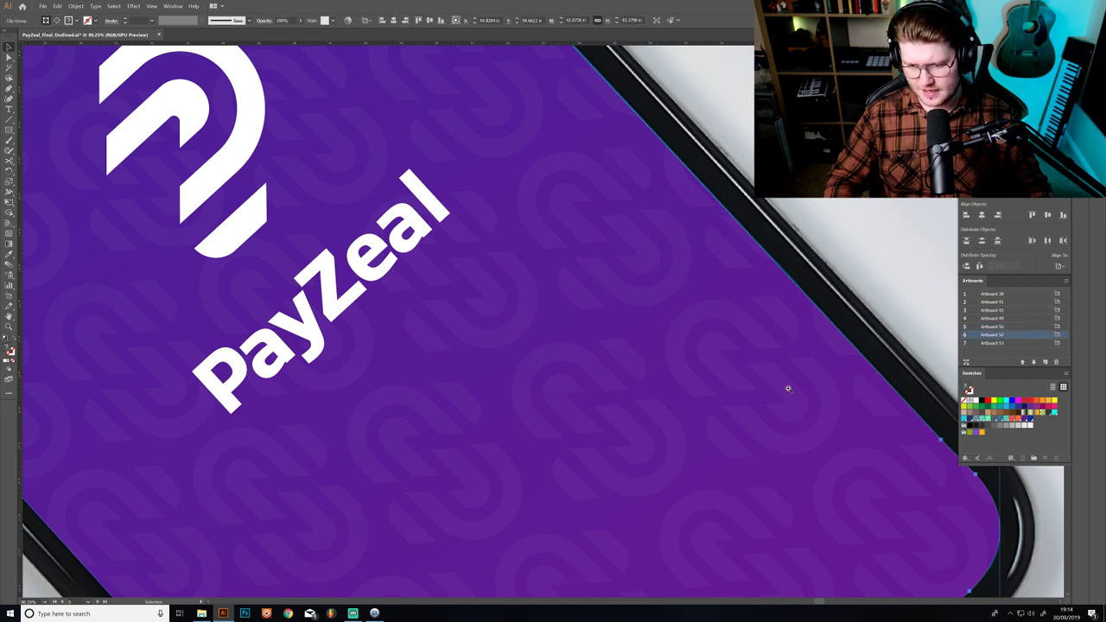
pyautogui.hotkey('ctrl', '0')
pyautogui.scroll(-5, 727, 545)
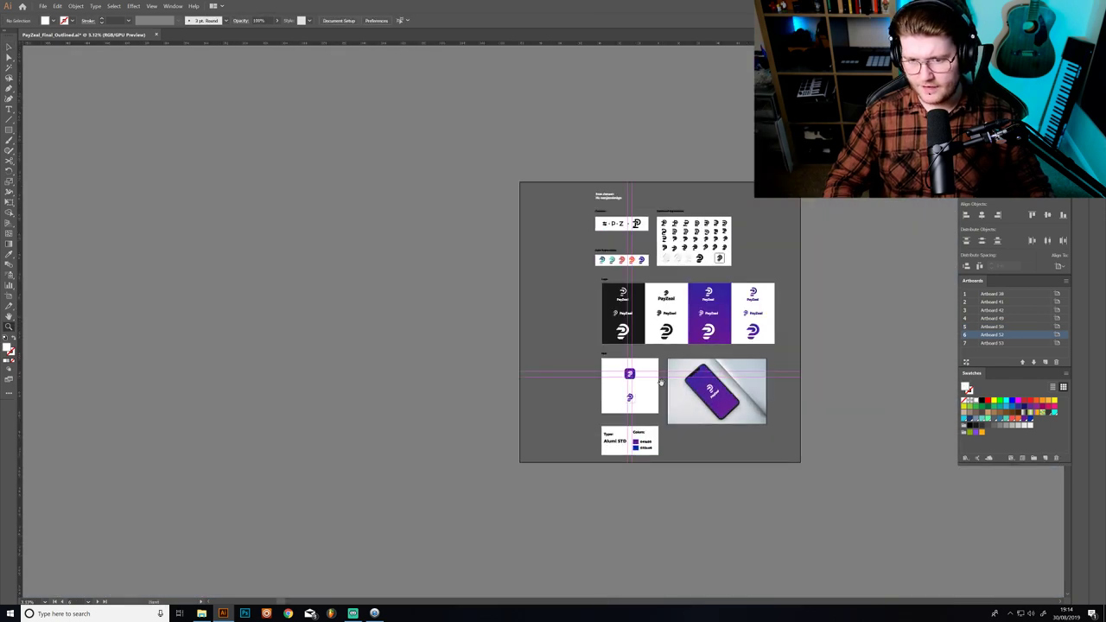
# - Pan across the Concept, Color Exploration and colour-variant logo artboards
pyautogui.moveTo(675, 337); pyautogui.dragTo(419, 464)
pyautogui.scroll(5, 419, 464)
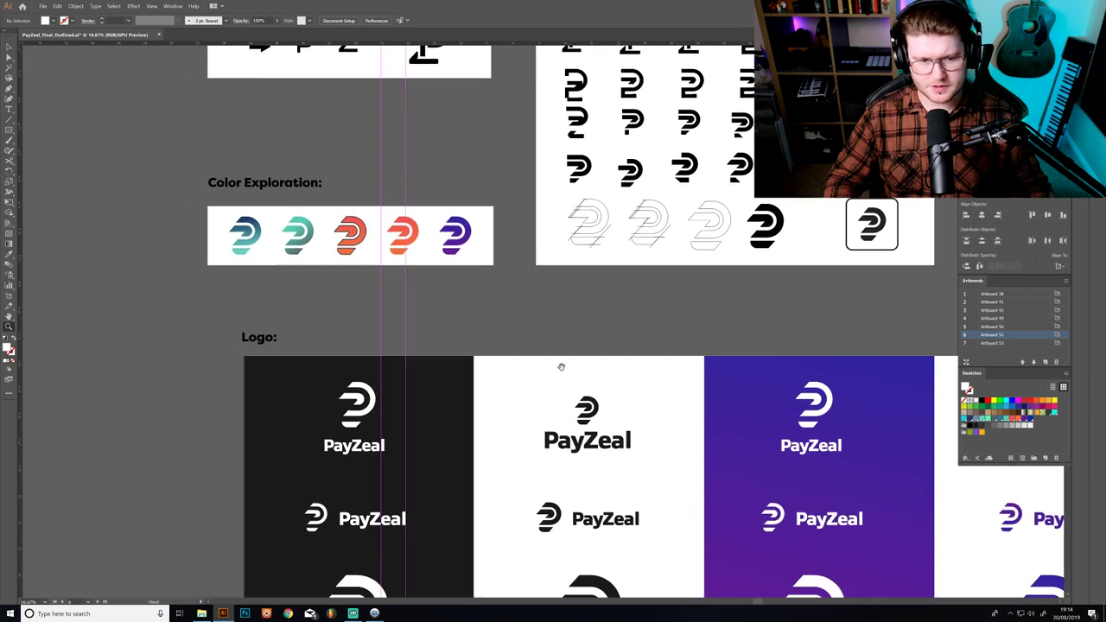
pyautogui.moveTo(355, 254); pyautogui.dragTo(458, 369)
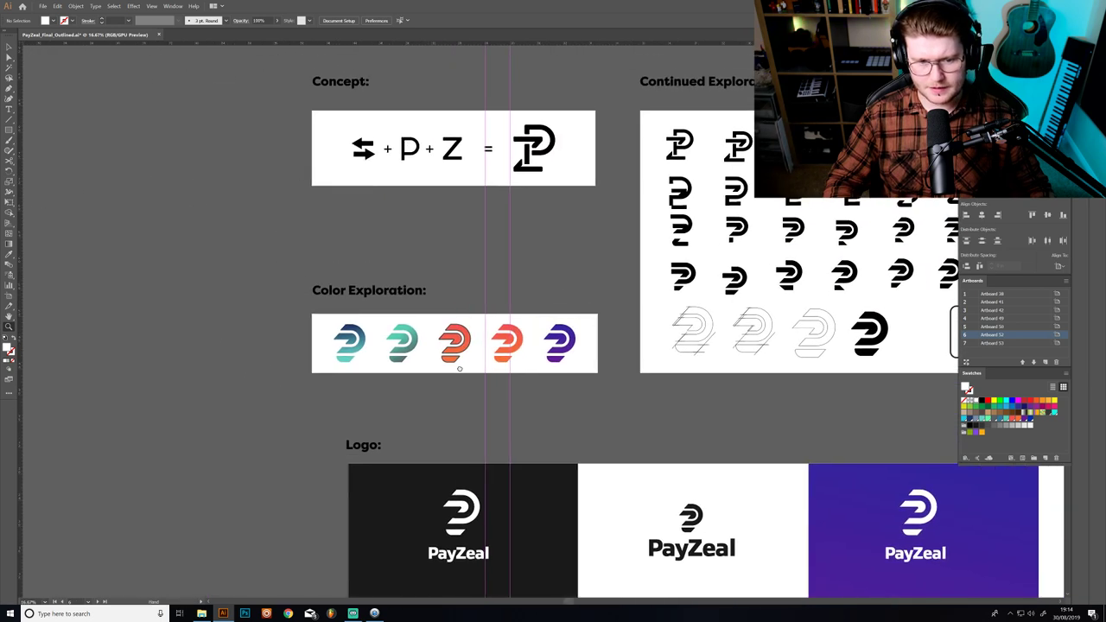
pyautogui.scroll(5, 460, 369)
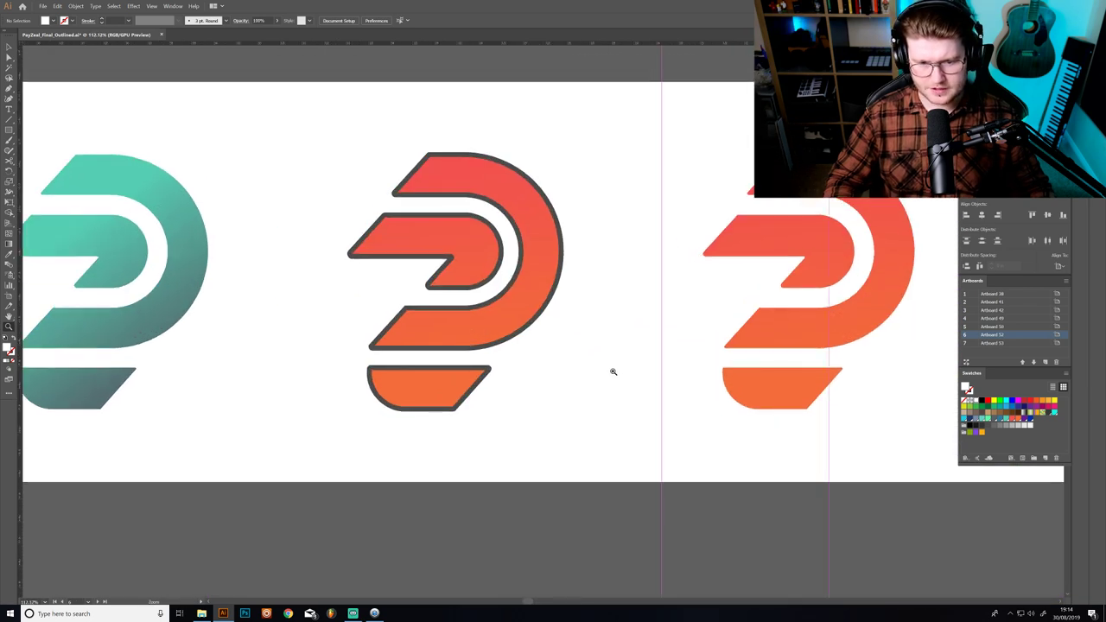
pyautogui.hscroll(5, 518, 306)
pyautogui.hscroll(-8, 518, 307)
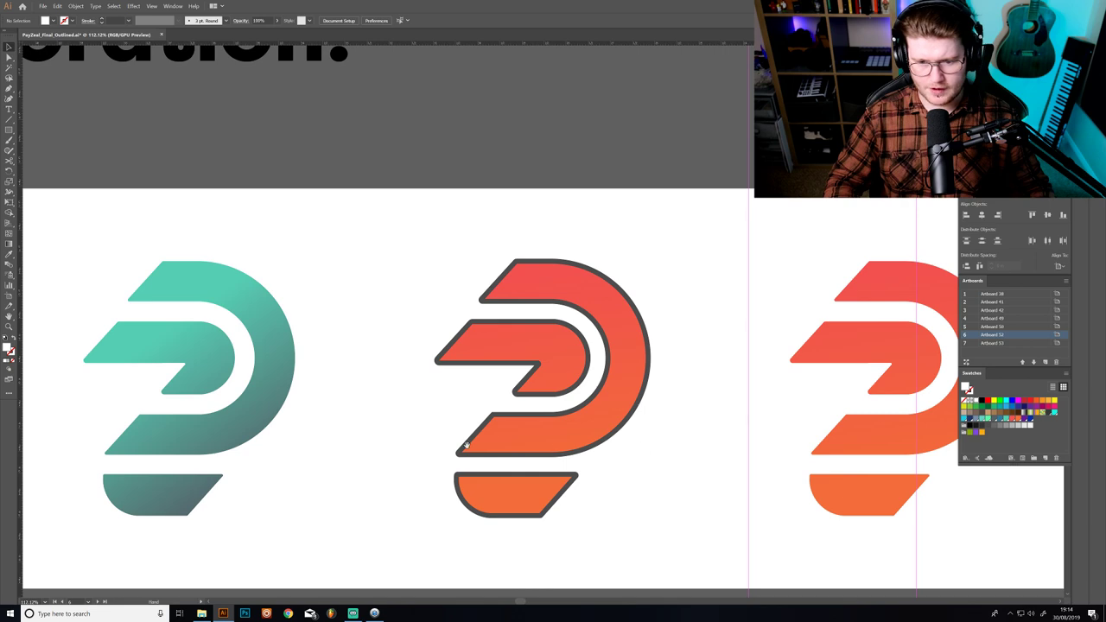
pyautogui.moveTo(426, 354); pyautogui.dragTo(875, 436)
pyautogui.hscroll(6, 875, 436)
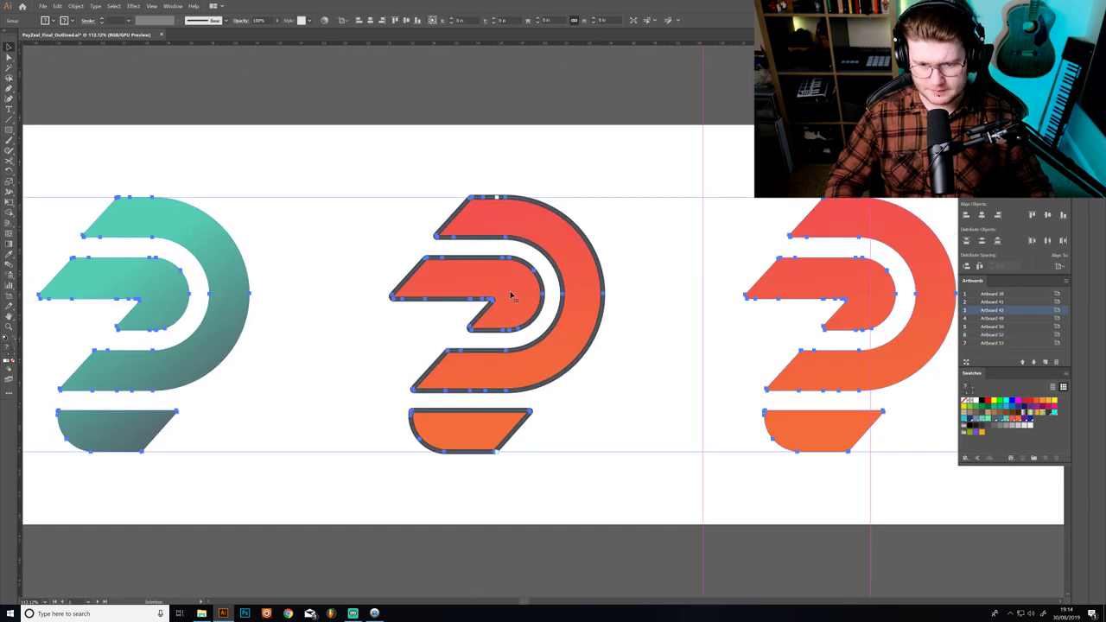
pyautogui.hscroll(8, 740, 348)
pyautogui.scroll(2, 530, 407)
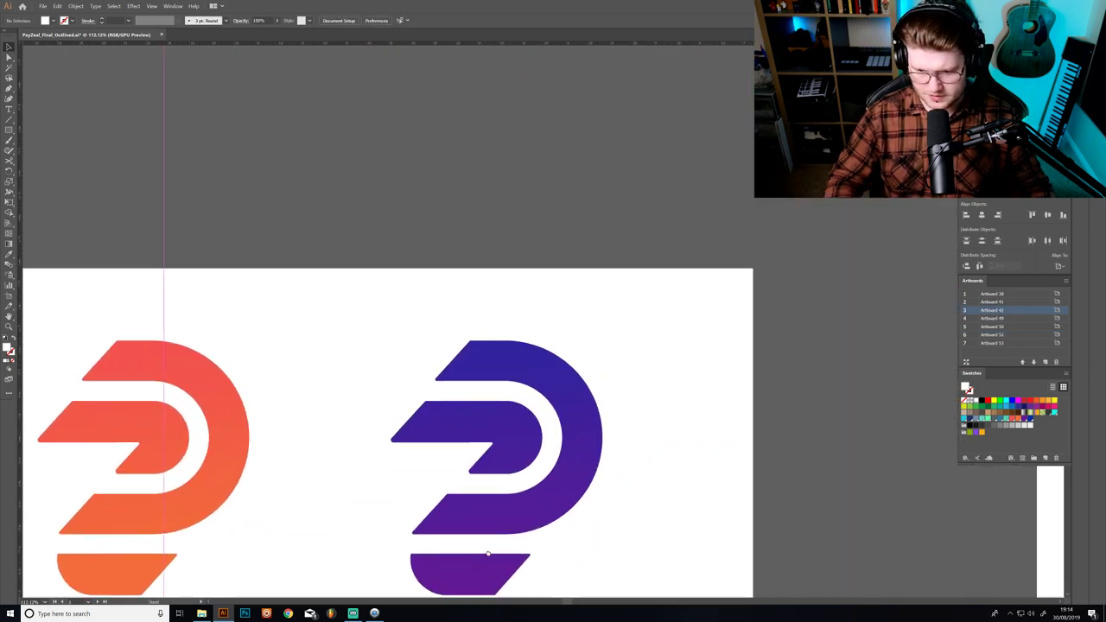
pyautogui.scroll(-3, 529, 349)
# - Zoom out to the whole board and close PayZeal_Final_Outlined without saving
pyautogui.press('z')
pyautogui.moveTo(558, 283); pyautogui.dragTo(196, 424)
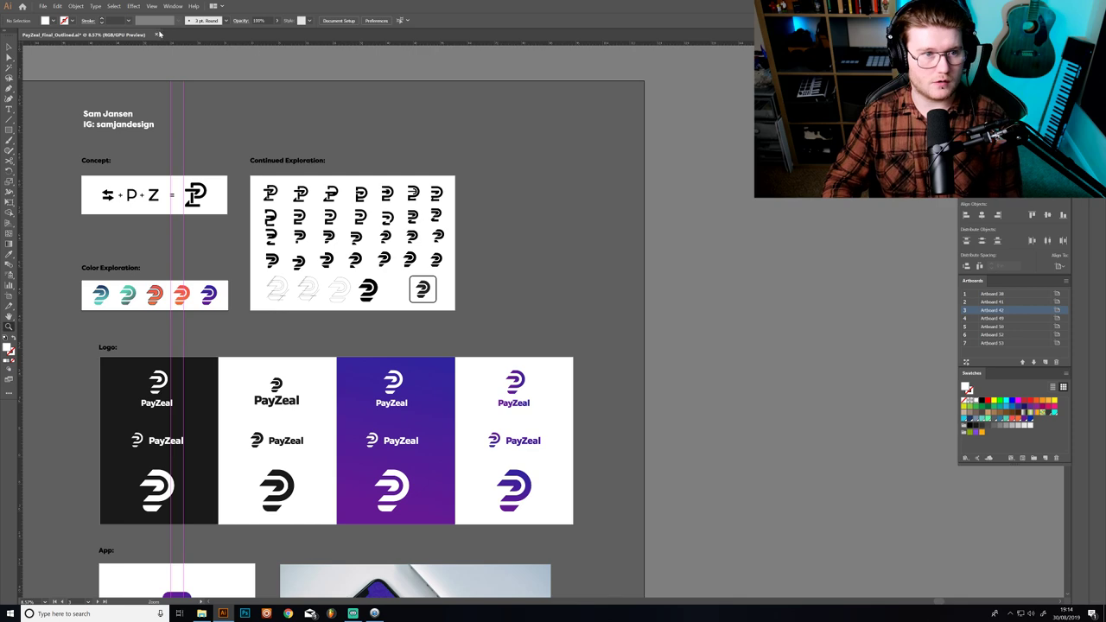
pyautogui.click(157, 34)
pyautogui.click(598, 319)
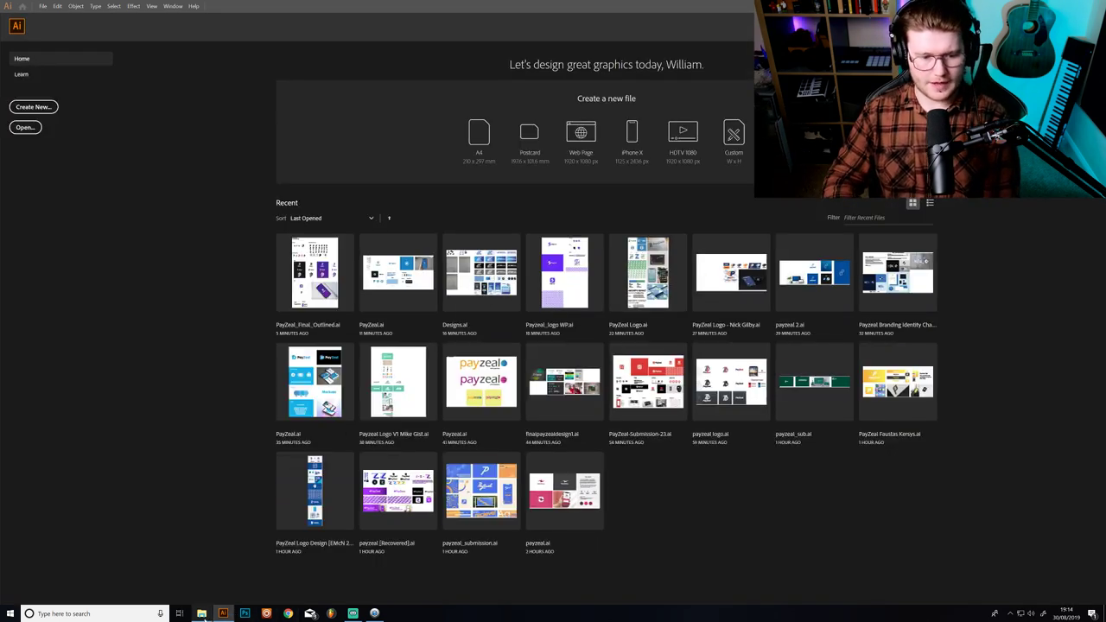
# - Return to CDWM LIVE in File Explorer and open the next designer's PayZeal .ai file
pyautogui.click(201, 614)
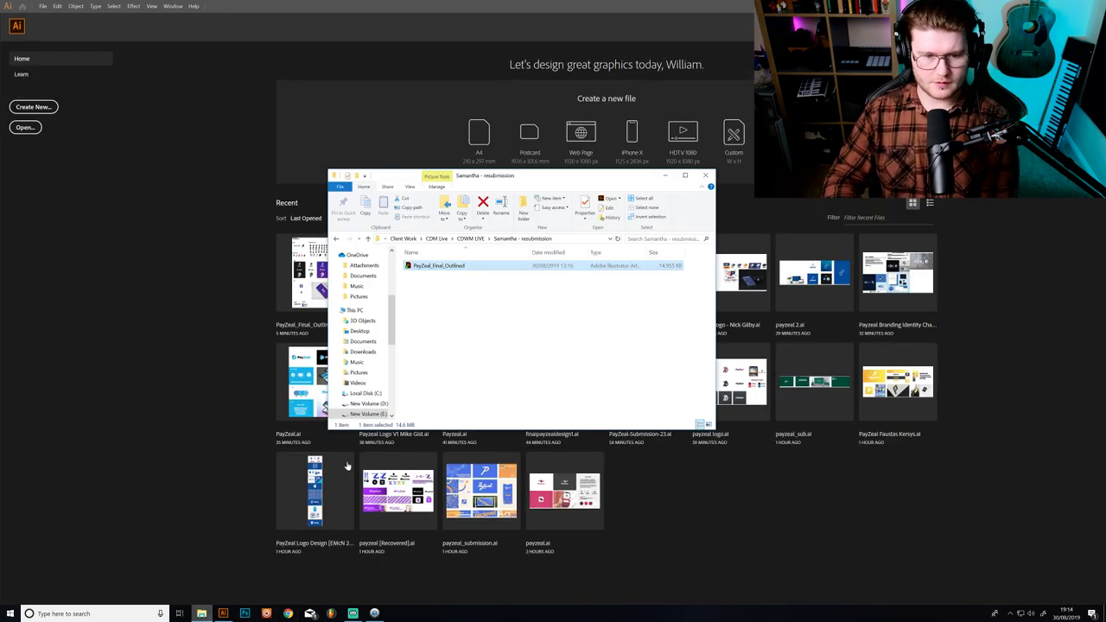
pyautogui.click(336, 239)
pyautogui.scroll(-3, 442, 355)
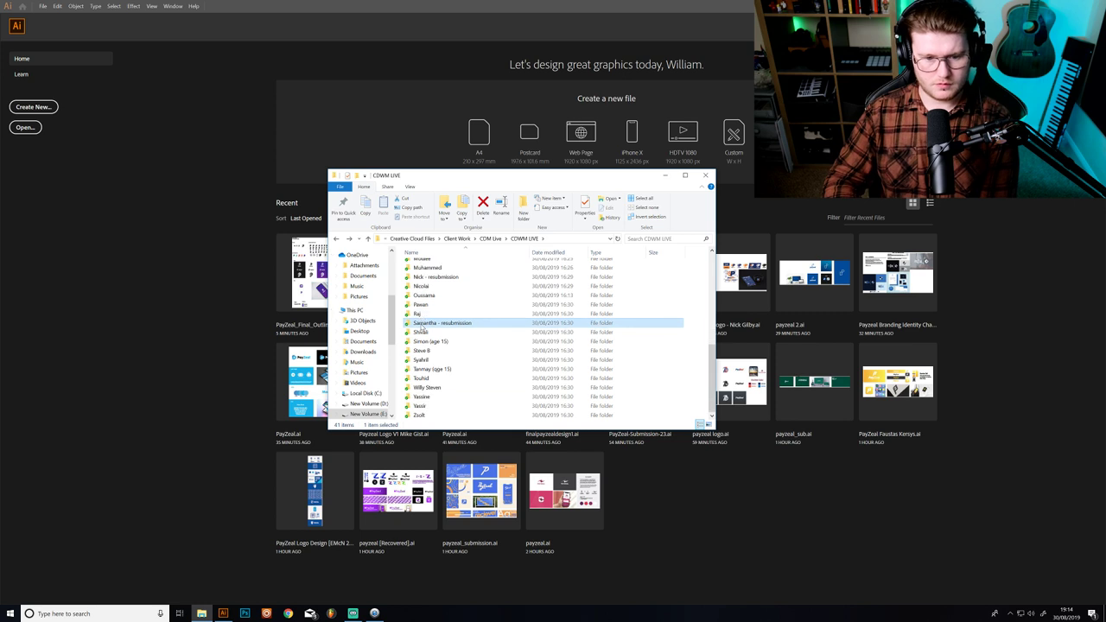
pyautogui.doubleClick(428, 332)
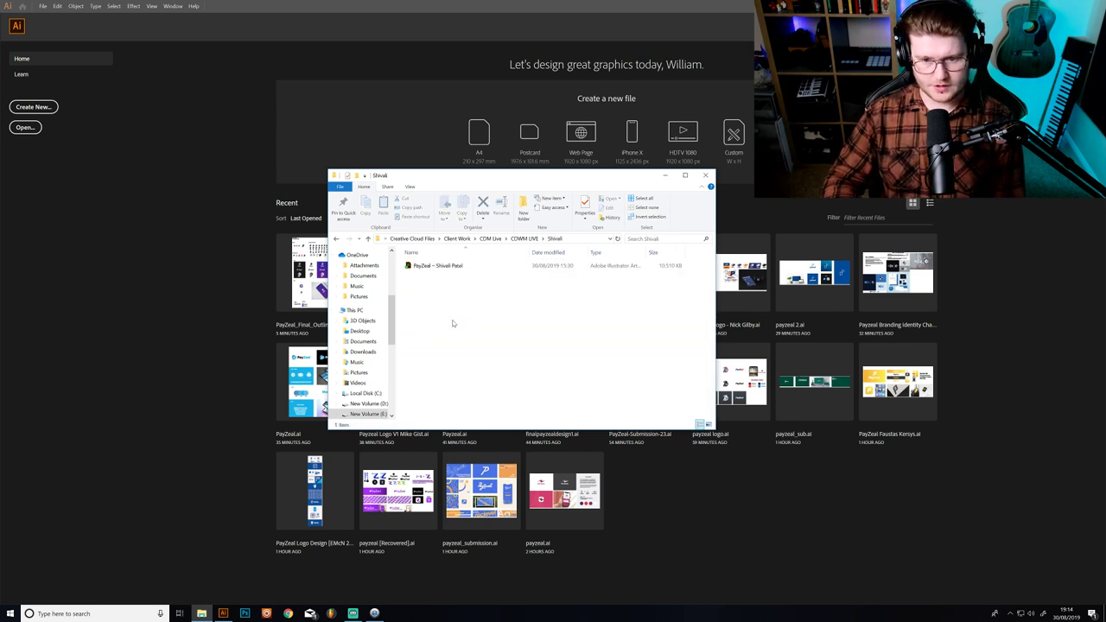
pyautogui.doubleClick(463, 267)
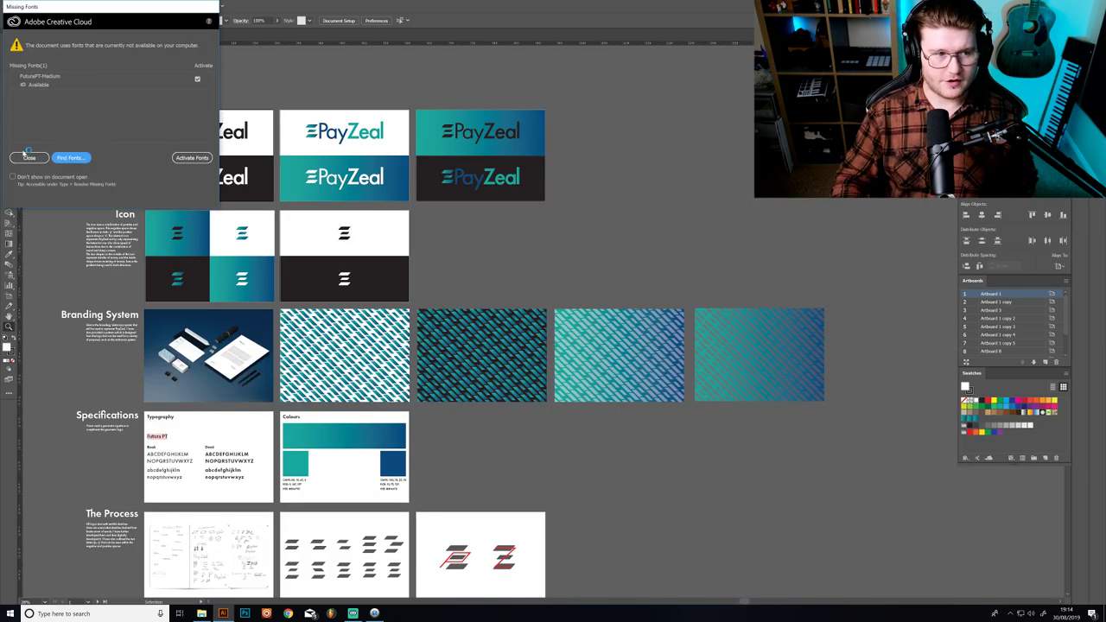
# - Close the Missing Fonts warning and inspect the Logo artboards and the designer's credit
pyautogui.click(29, 156)
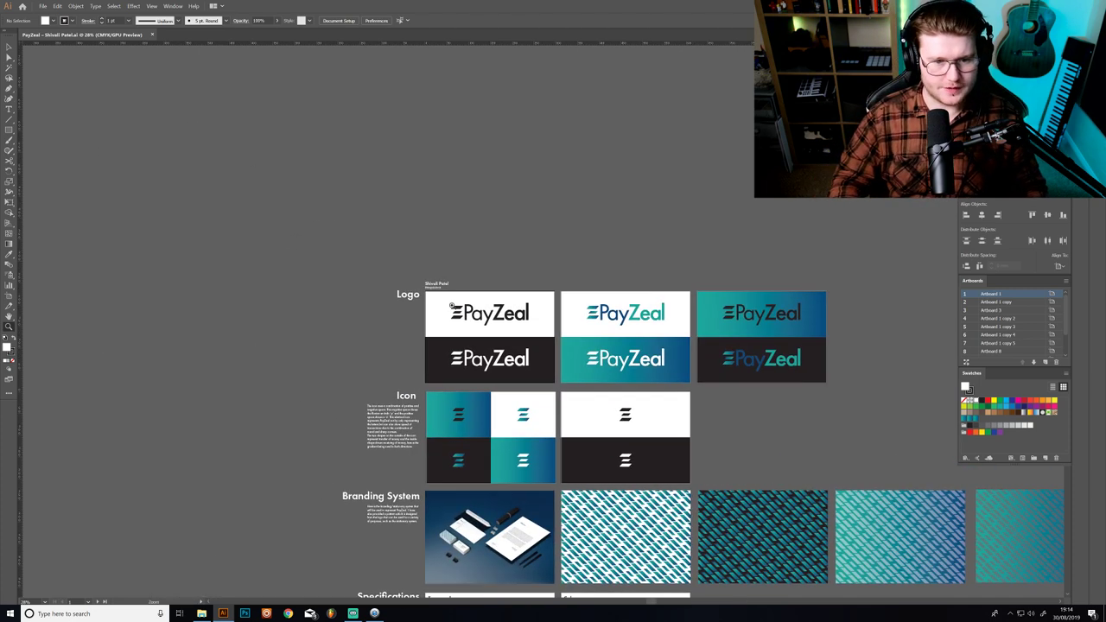
pyautogui.moveTo(447, 304); pyautogui.dragTo(380, 293)
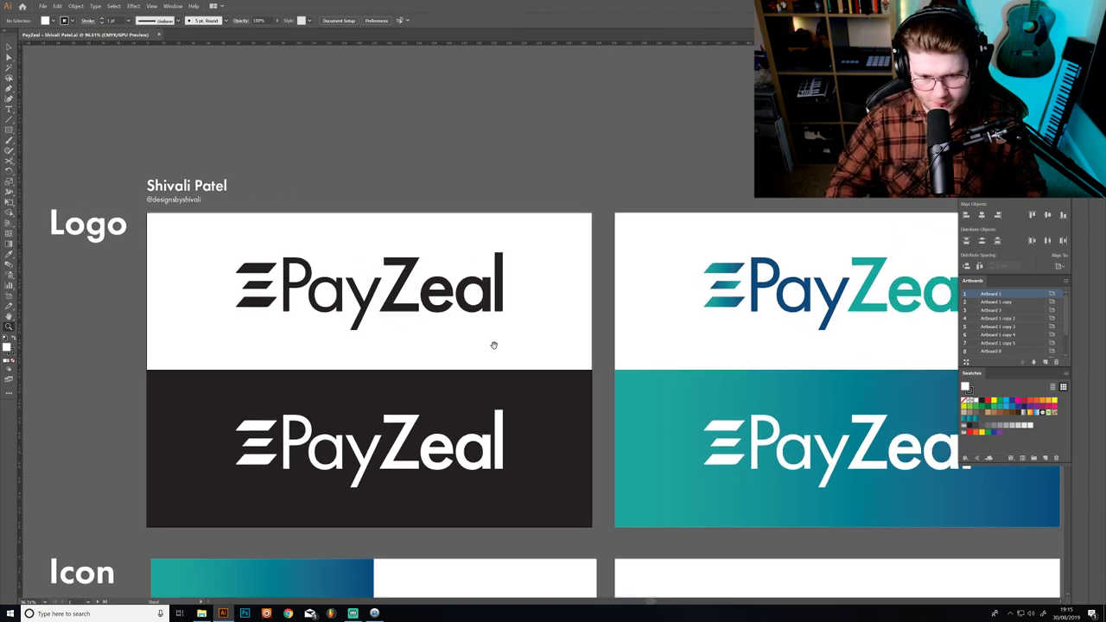
pyautogui.moveTo(493, 345)
pyautogui.mouseDown()
pyautogui.moveTo(138, 367)
pyautogui.moveTo(180, 387)
pyautogui.moveTo(755, 410)
pyautogui.moveTo(661, 401)
pyautogui.moveTo(503, 350)
pyautogui.mouseUp()
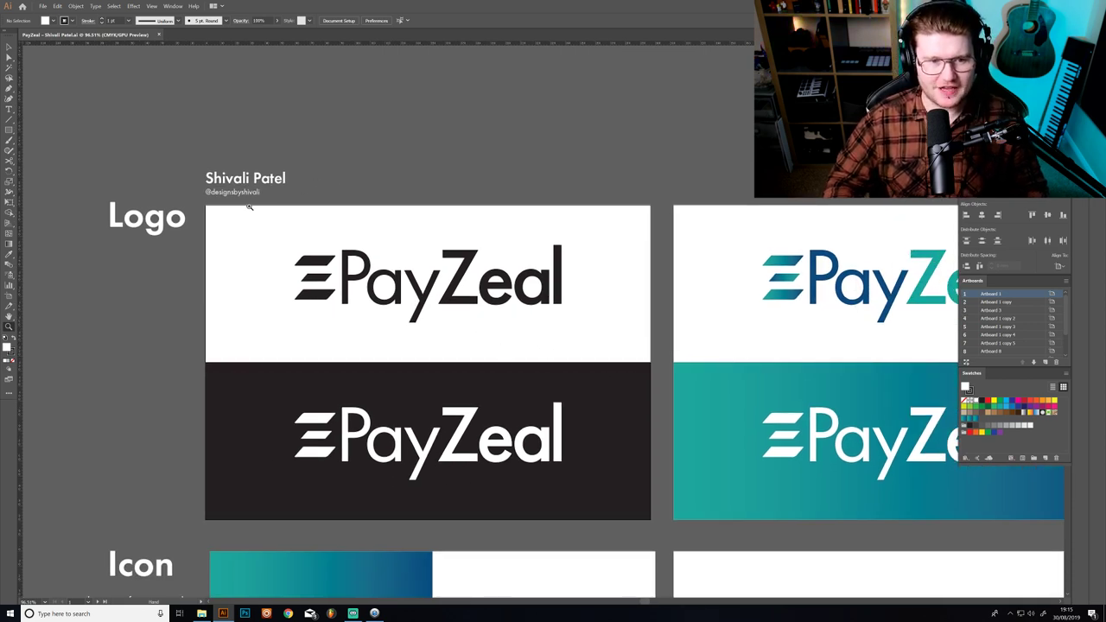
pyautogui.moveTo(249, 207); pyautogui.dragTo(421, 295)
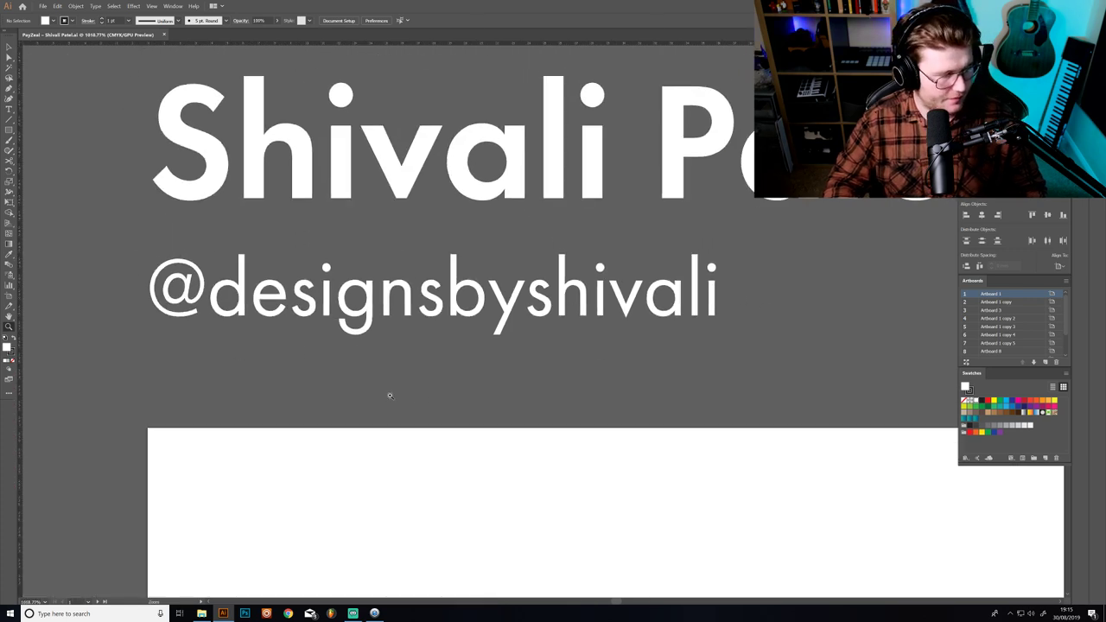
pyautogui.moveTo(600, 420); pyautogui.dragTo(423, 279)
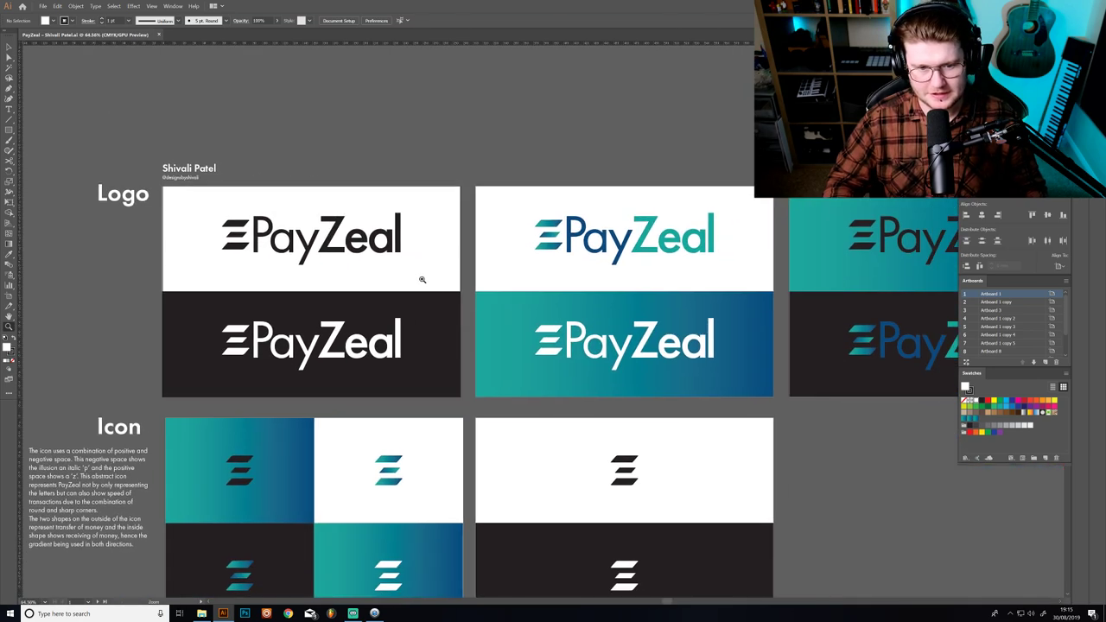
pyautogui.click(320, 423)
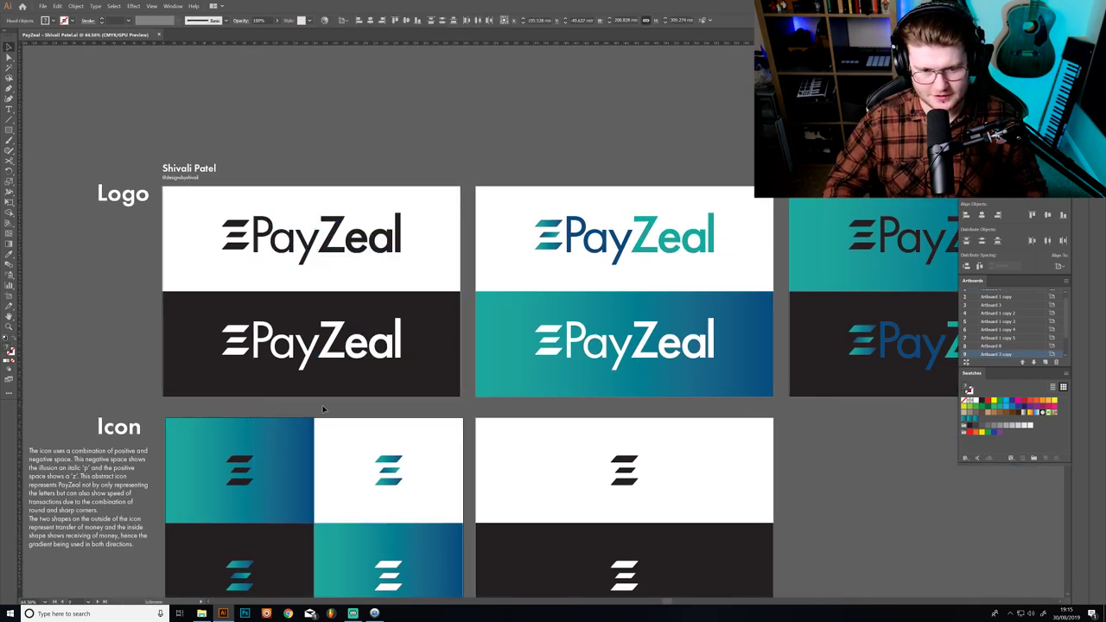
pyautogui.moveTo(654, 280); pyautogui.dragTo(382, 296)
# - Pan through the Icon, Branding System, Colours, Process and App and UI sections
pyautogui.moveTo(550, 504); pyautogui.dragTo(871, 300)
pyautogui.moveTo(172, 297); pyautogui.dragTo(221, 242)
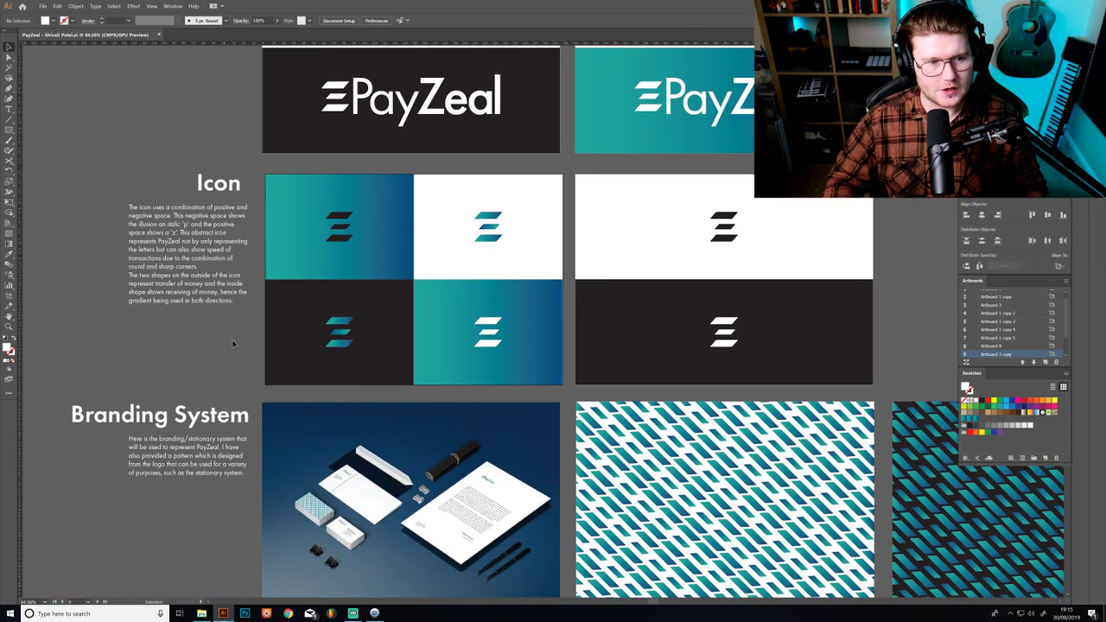
pyautogui.moveTo(317, 198); pyautogui.dragTo(173, 320)
pyautogui.moveTo(325, 561); pyautogui.dragTo(264, 301)
pyautogui.moveTo(376, 452); pyautogui.dragTo(264, 301)
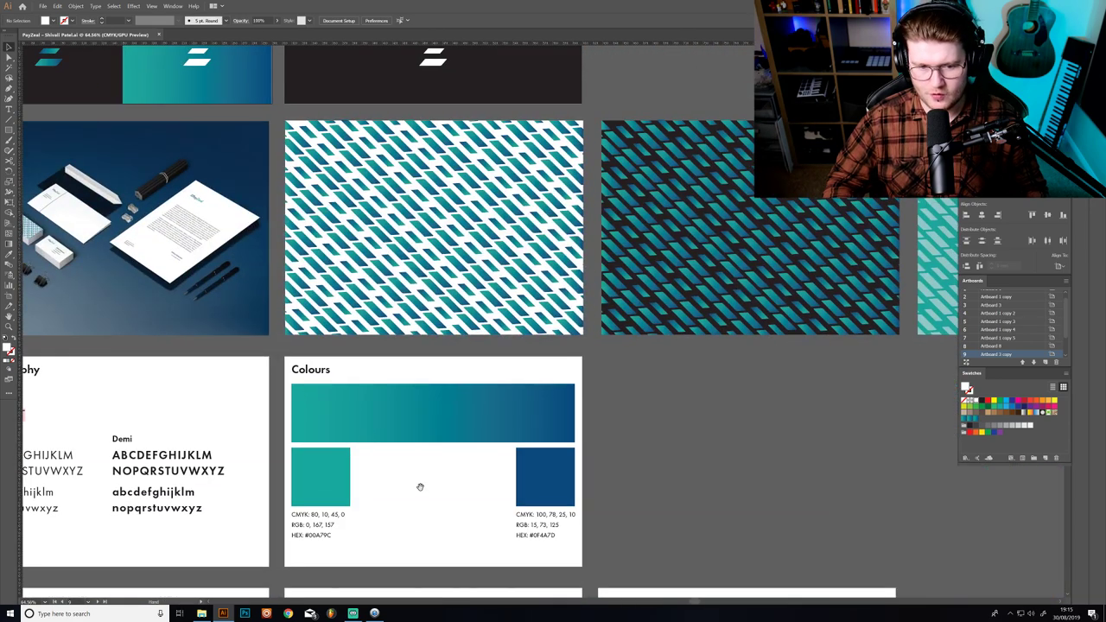
pyautogui.moveTo(420, 487); pyautogui.dragTo(362, 226)
pyautogui.moveTo(507, 478); pyautogui.dragTo(392, 251)
pyautogui.moveTo(32, 297)
pyautogui.mouseDown()
pyautogui.moveTo(510, 243)
pyautogui.moveTo(552, 380)
pyautogui.mouseUp()
pyautogui.scroll(5, 520, 216)
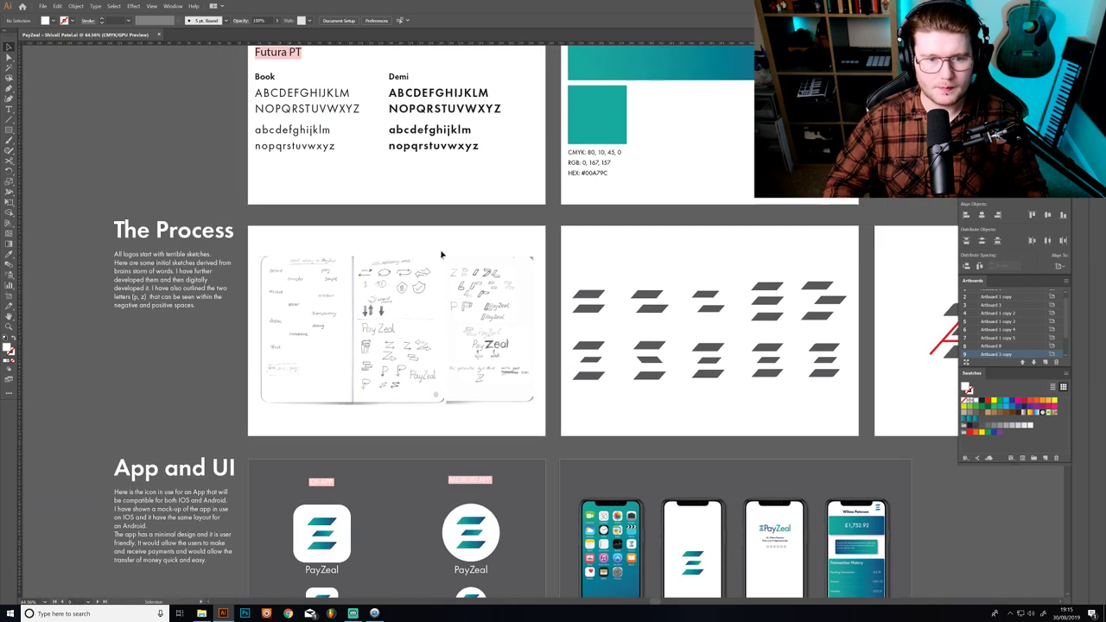
pyautogui.scroll(1, 432, 203)
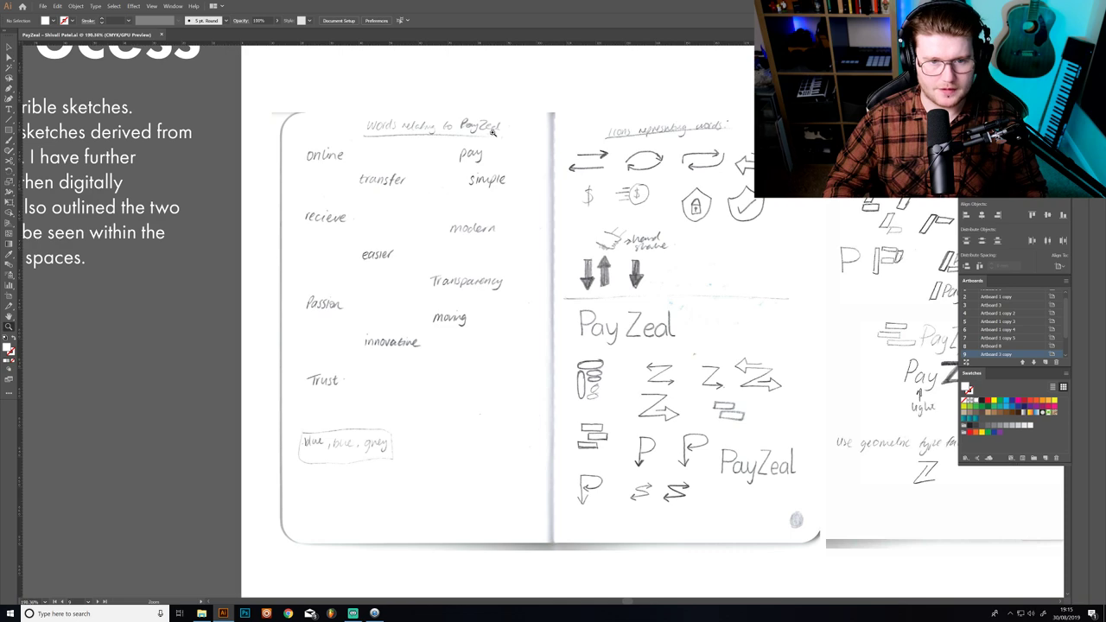
pyautogui.moveTo(519, 301); pyautogui.dragTo(442, 343)
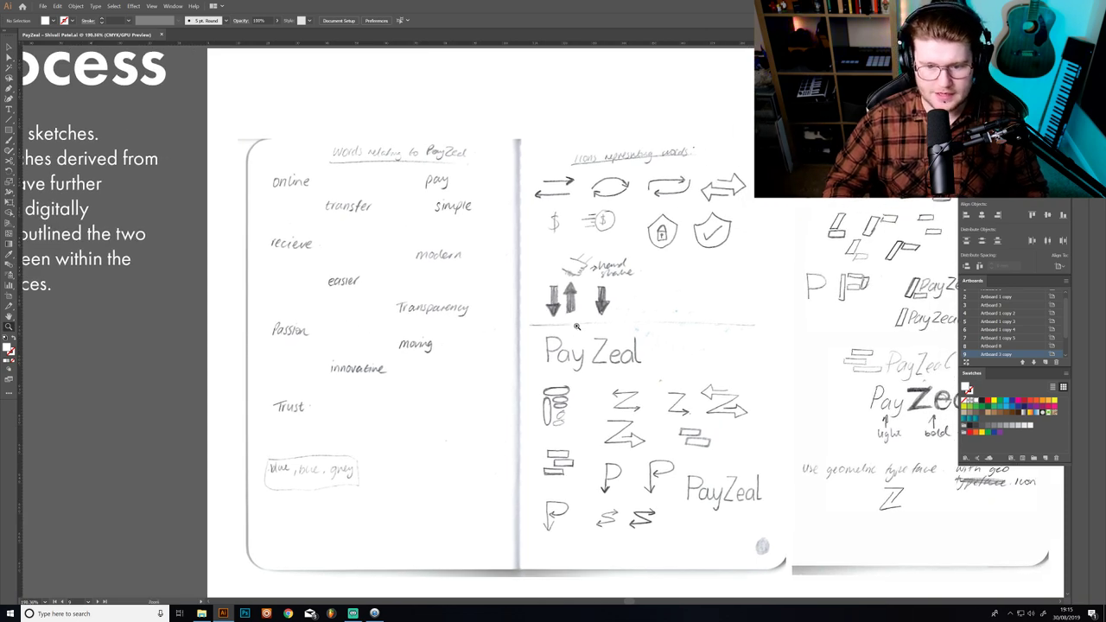
pyautogui.moveTo(301, 240); pyautogui.dragTo(762, 340)
pyautogui.moveTo(604, 288); pyautogui.dragTo(580, 291)
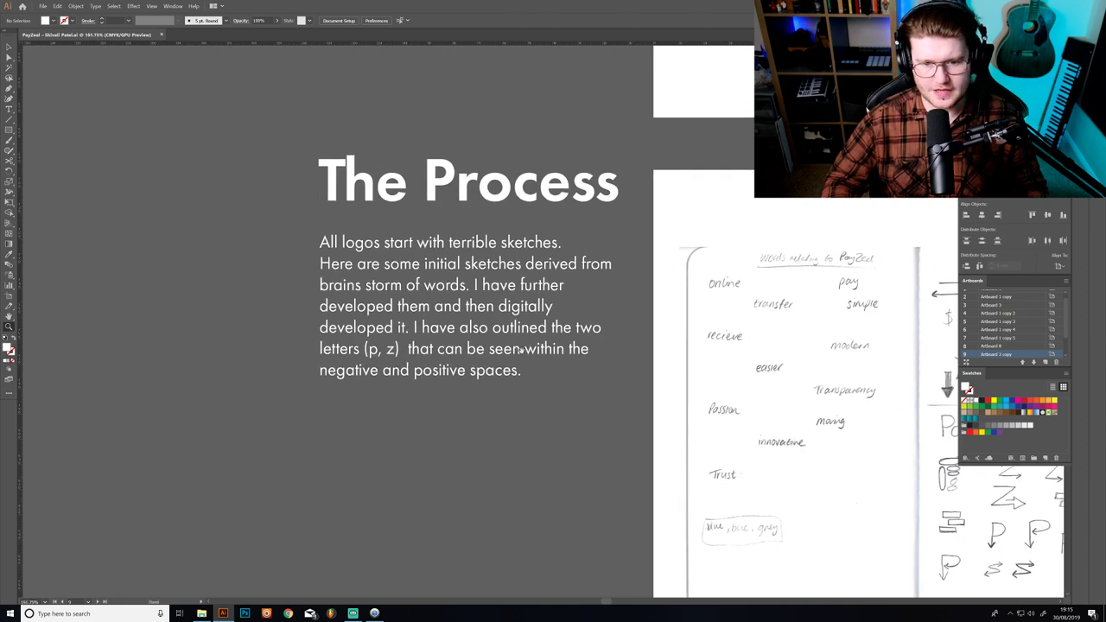
pyautogui.moveTo(519, 349); pyautogui.dragTo(435, 334)
pyautogui.press('v')
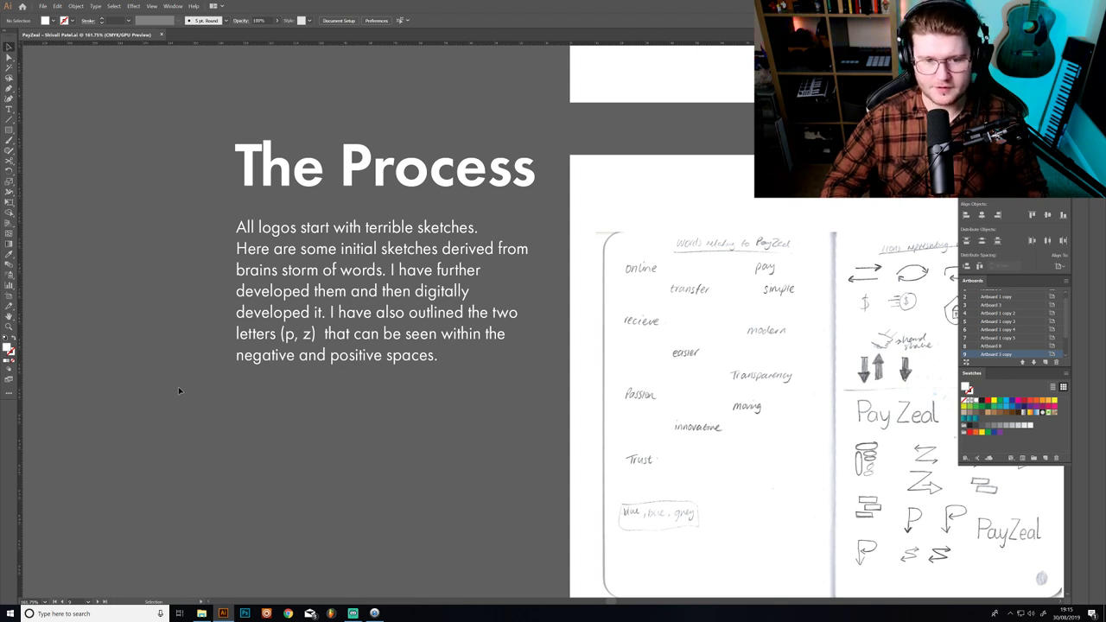
pyautogui.click(341, 396)
pyautogui.scroll(-2, 344, 388)
pyautogui.click(288, 425)
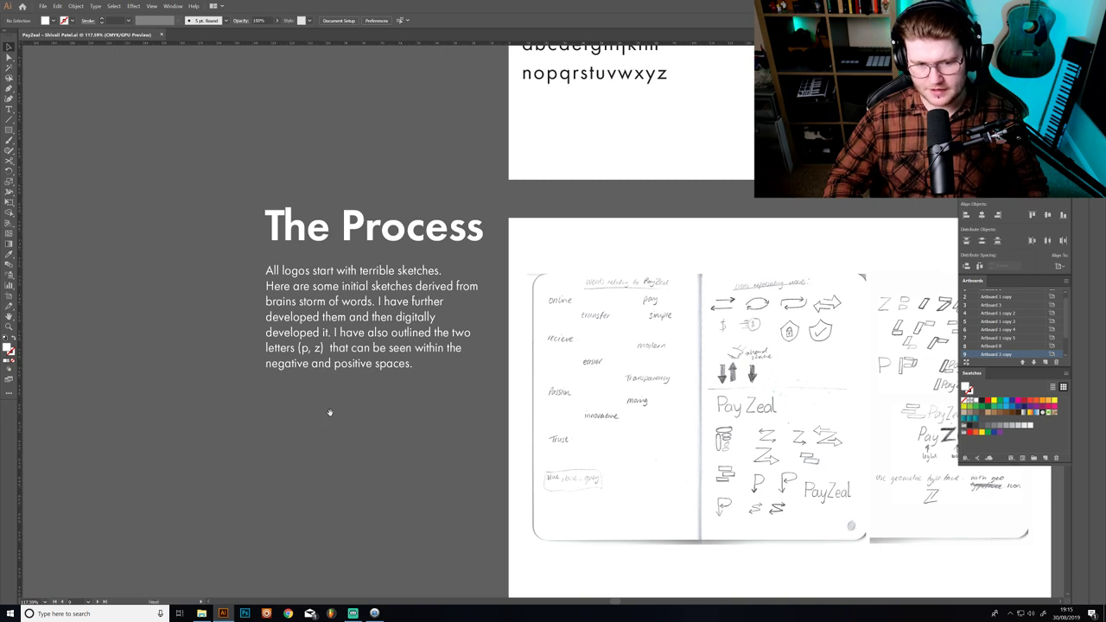
pyautogui.moveTo(441, 412); pyautogui.dragTo(217, 399)
pyautogui.scroll(2, 435, 320)
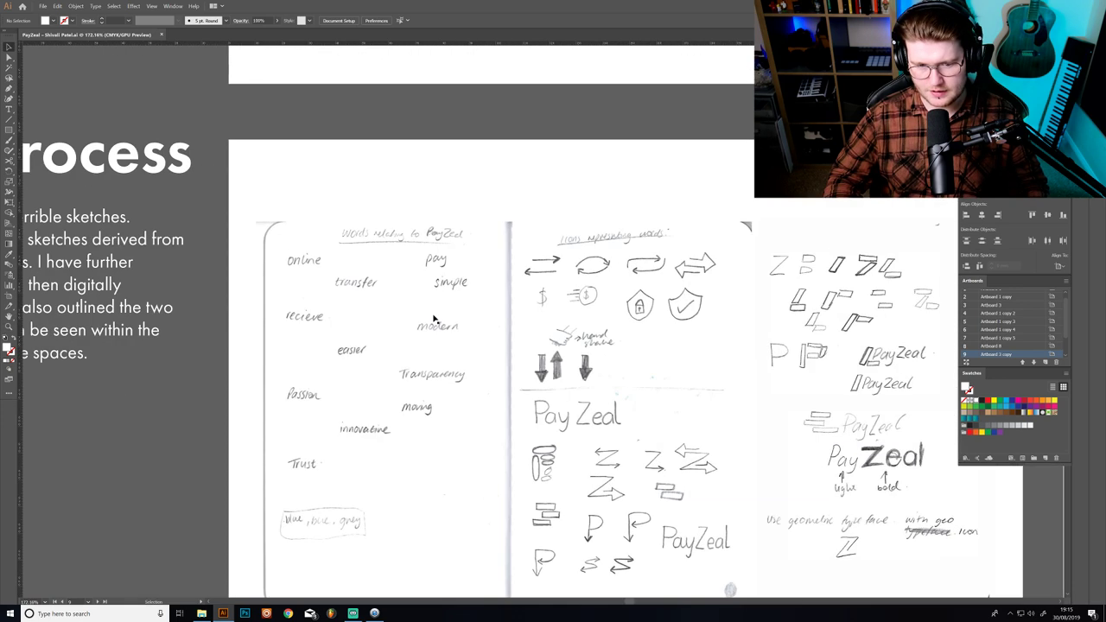
pyautogui.moveTo(672, 405); pyautogui.dragTo(408, 370)
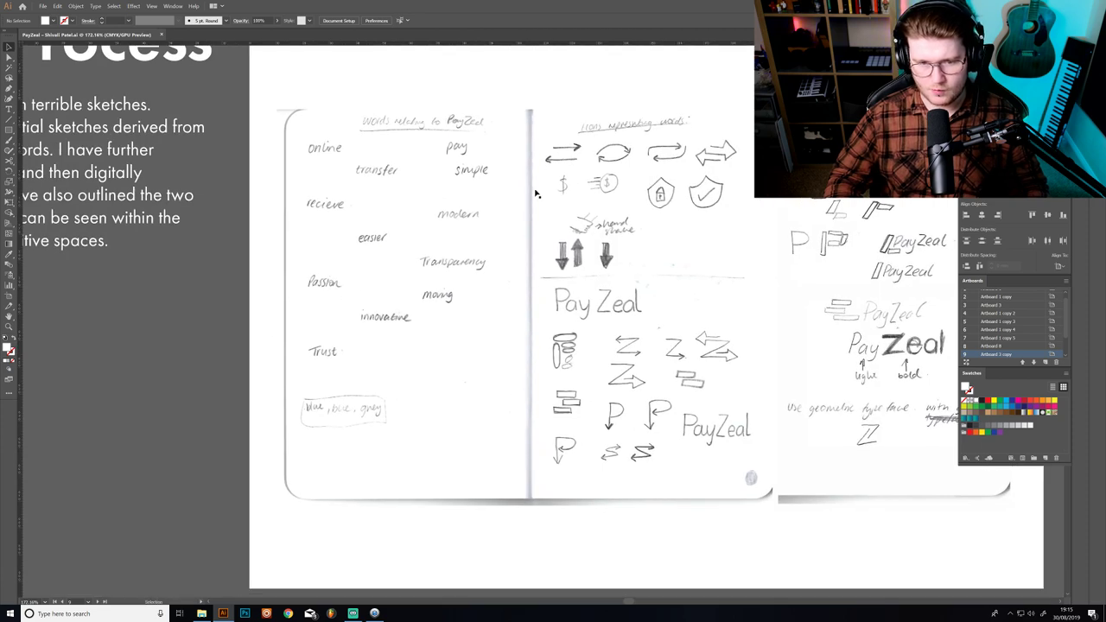
pyautogui.hscroll(5, 501, 320)
pyautogui.scroll(1, 501, 319)
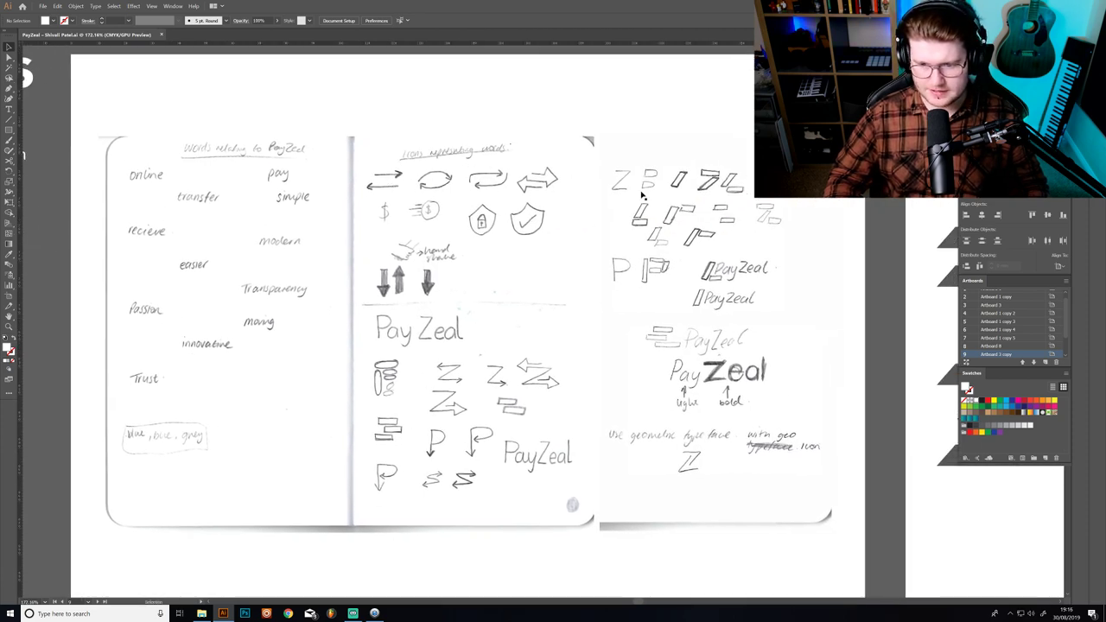
pyautogui.scroll(-5, 680, 499)
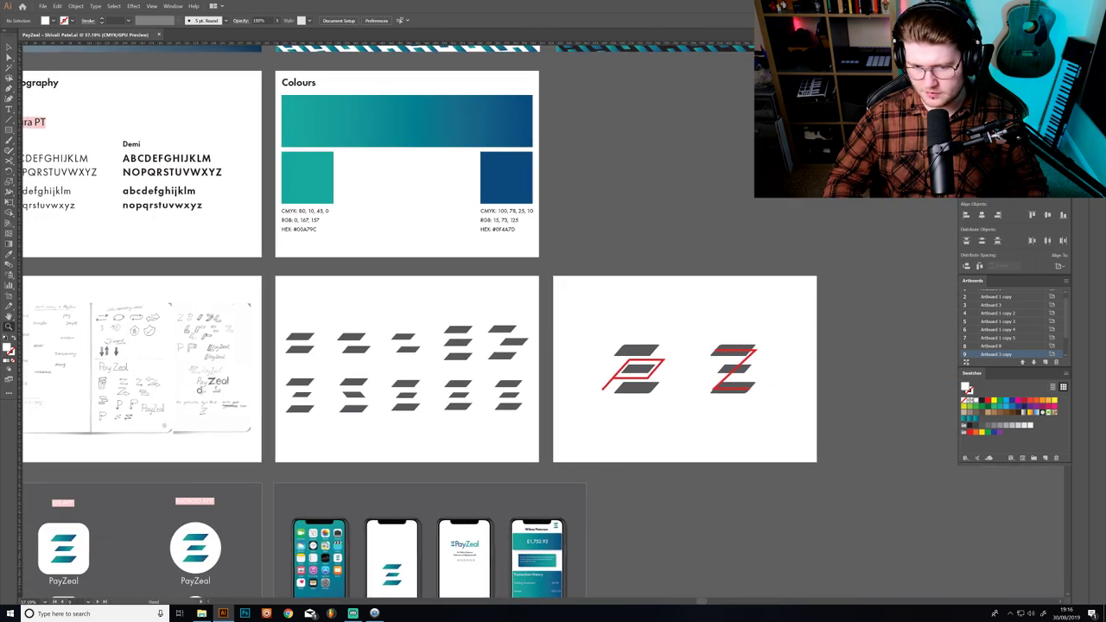
pyautogui.scroll(2, 656, 453)
pyautogui.scroll(-1, 656, 454)
pyautogui.scroll(9, 604, 483)
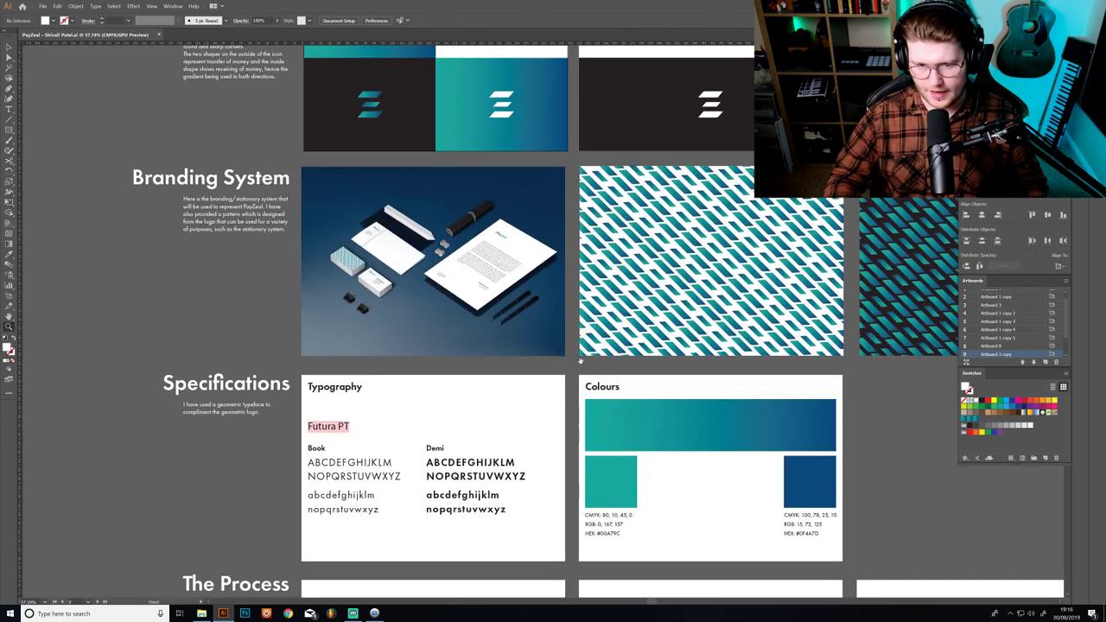
pyautogui.scroll(5, 346, 432)
pyautogui.hscroll(3, 403, 465)
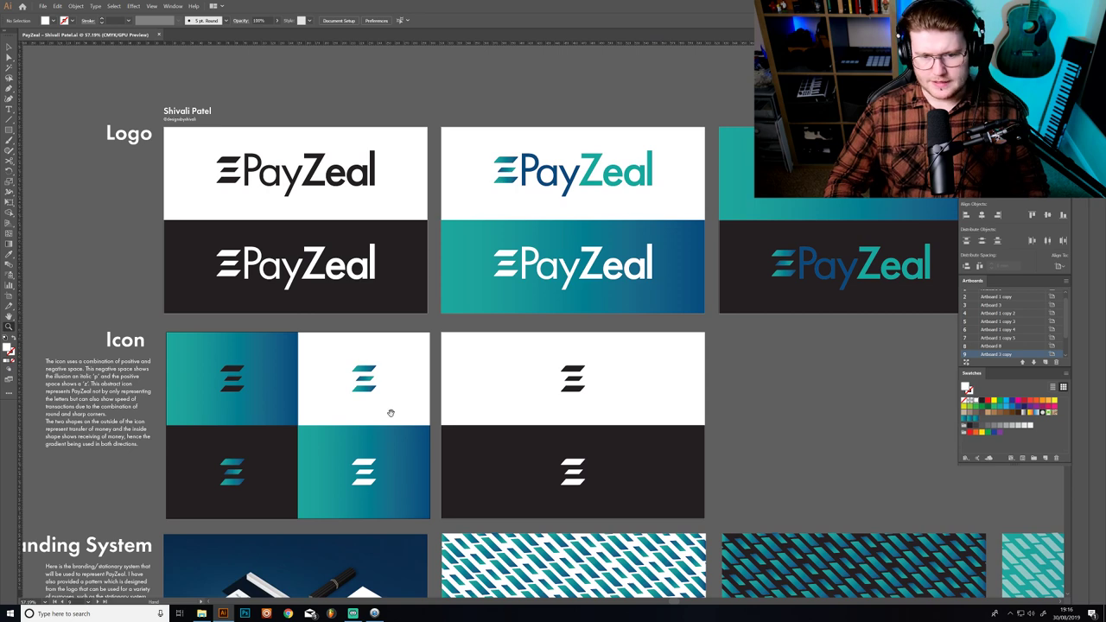
pyautogui.moveTo(390, 413); pyautogui.dragTo(521, 405)
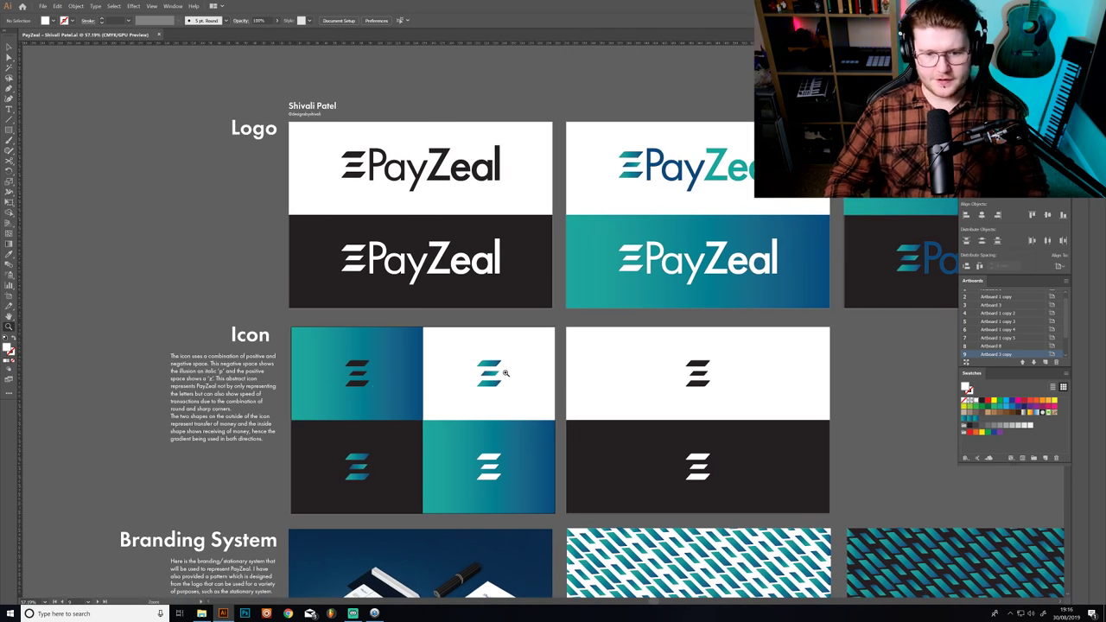
# - Ungroup the gradient icon into separate stripes, restoring the middle stripe after deleting it
pyautogui.click(499, 378)
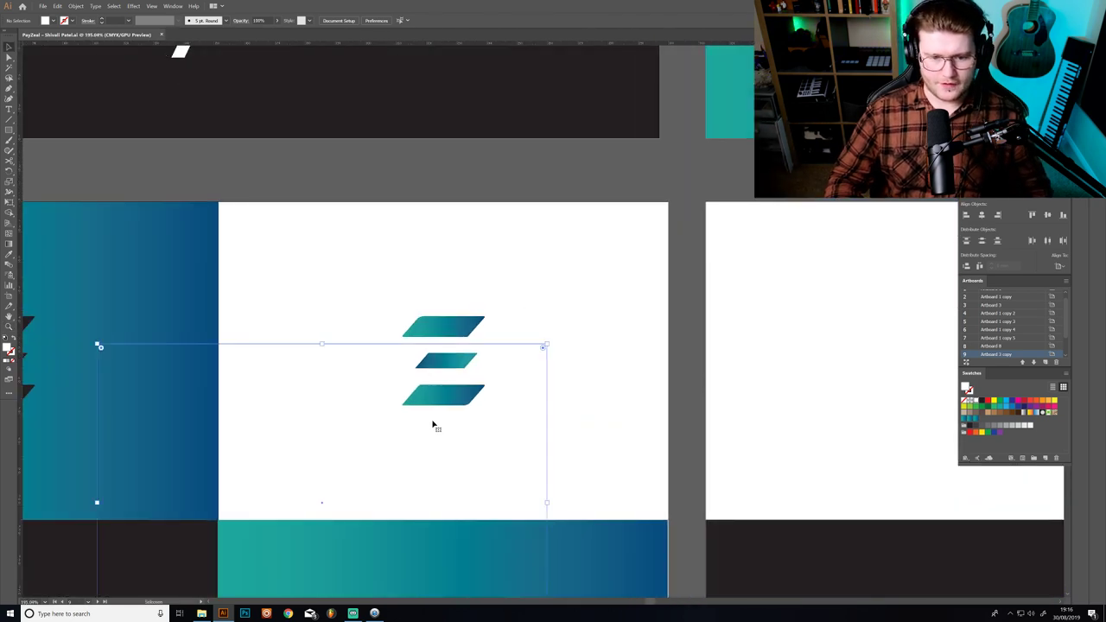
pyautogui.click(469, 420)
pyautogui.click(467, 264)
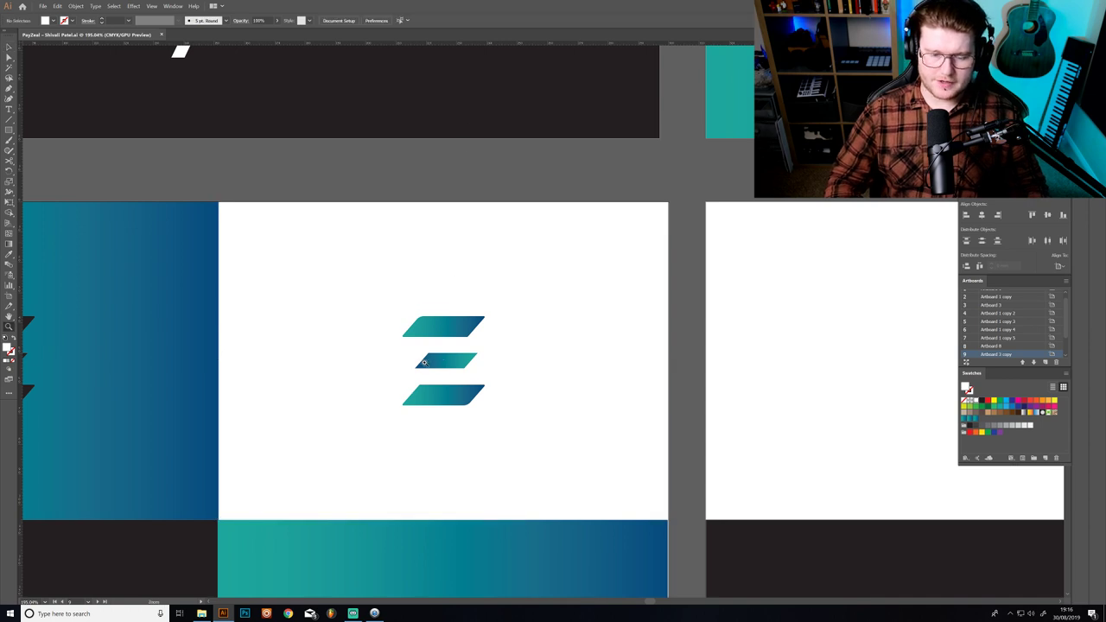
pyautogui.scroll(3, 443, 361)
pyautogui.click(467, 358)
pyautogui.rightClick(504, 376)
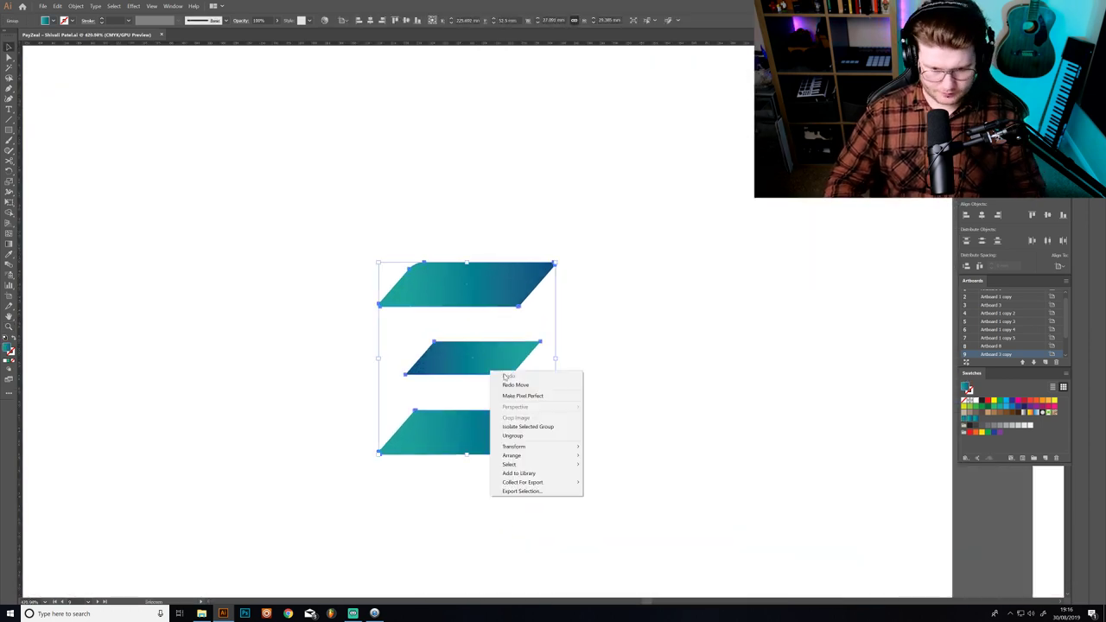
pyautogui.click(512, 435)
pyautogui.click(622, 432)
pyautogui.click(473, 358)
pyautogui.press('Delete')
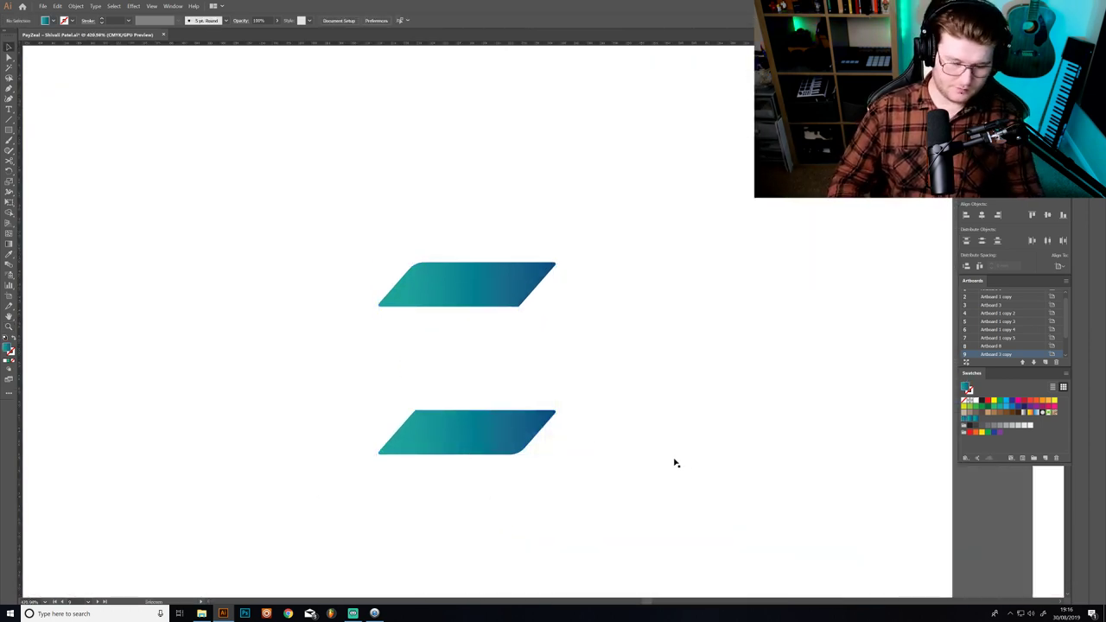
pyautogui.click(472, 358)
pyautogui.hotkey('ctrl', 'z')
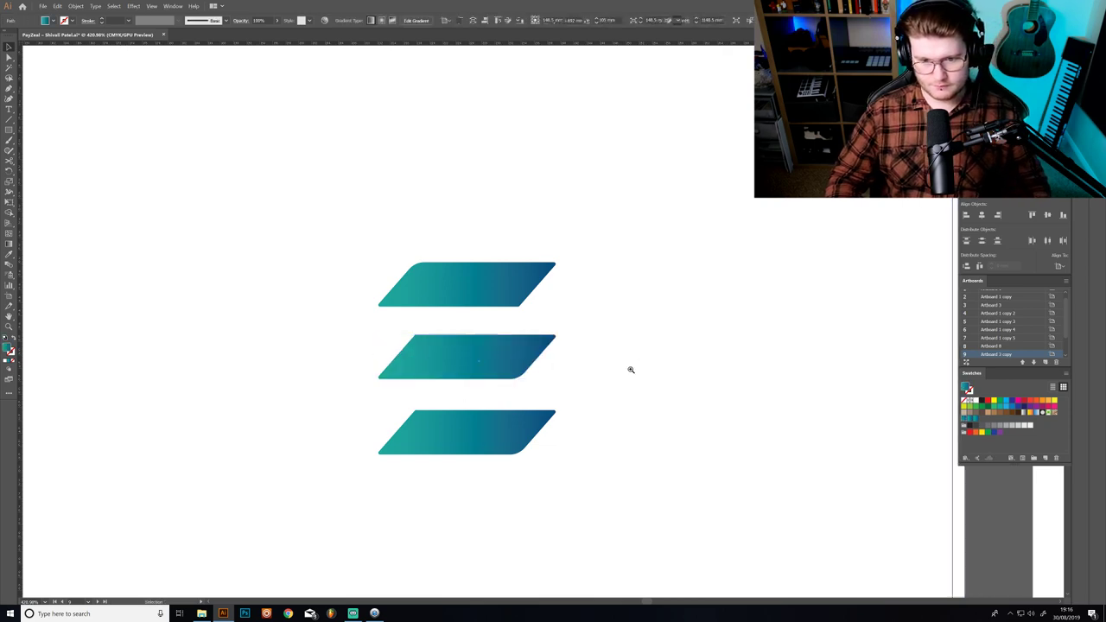
# - Squash the three stripes vertically and reset the bottom stripe's gradient direction
pyautogui.hotkey('ctrl', '0')
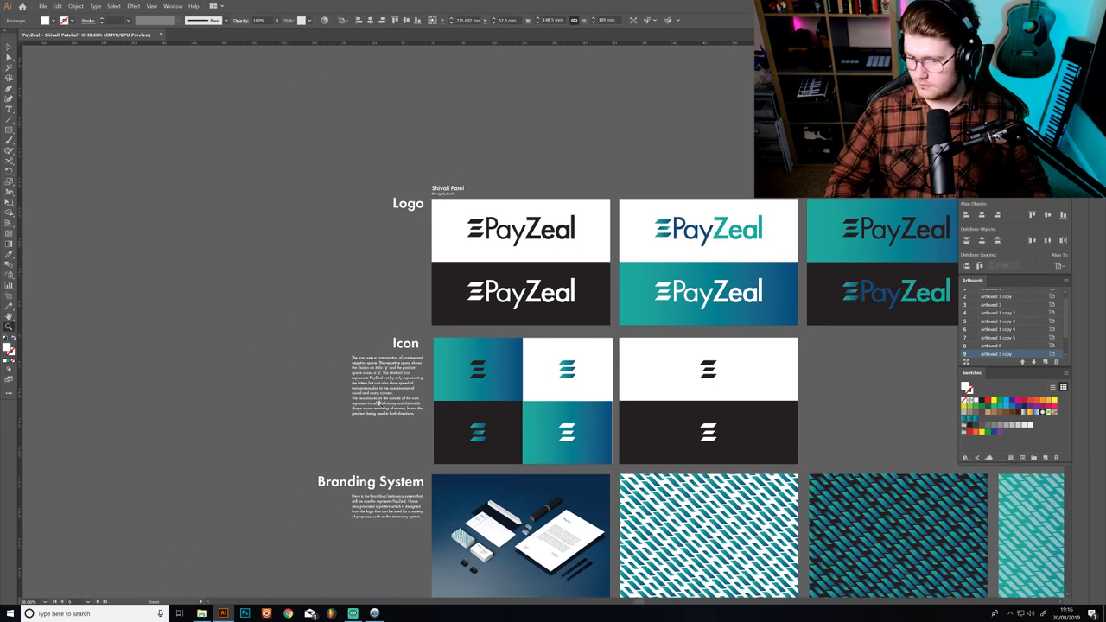
pyautogui.click(572, 372)
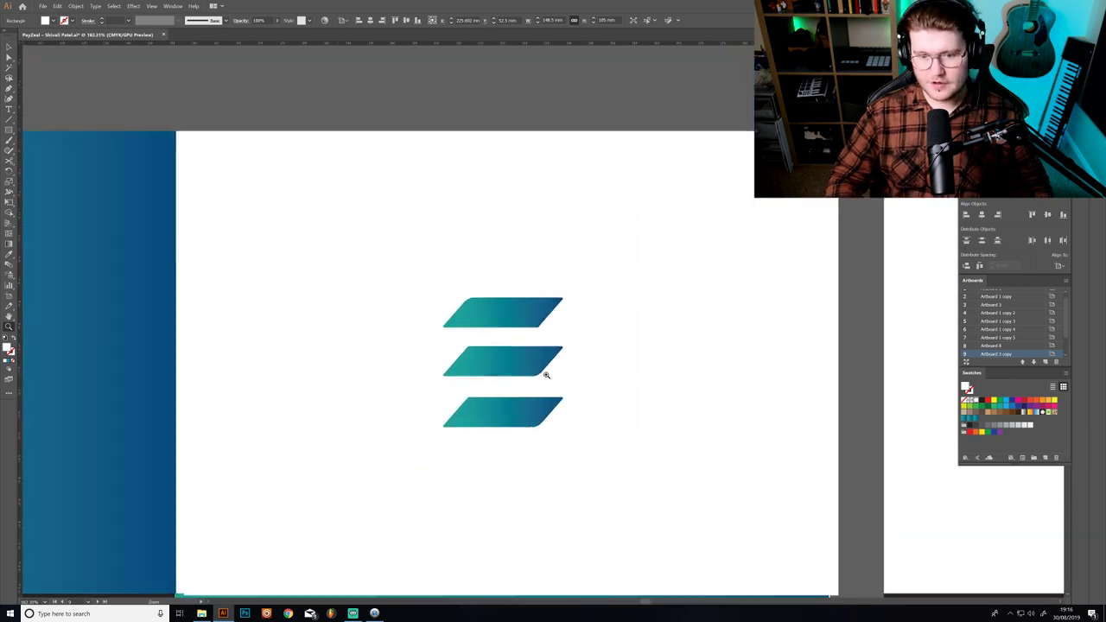
pyautogui.click(523, 365)
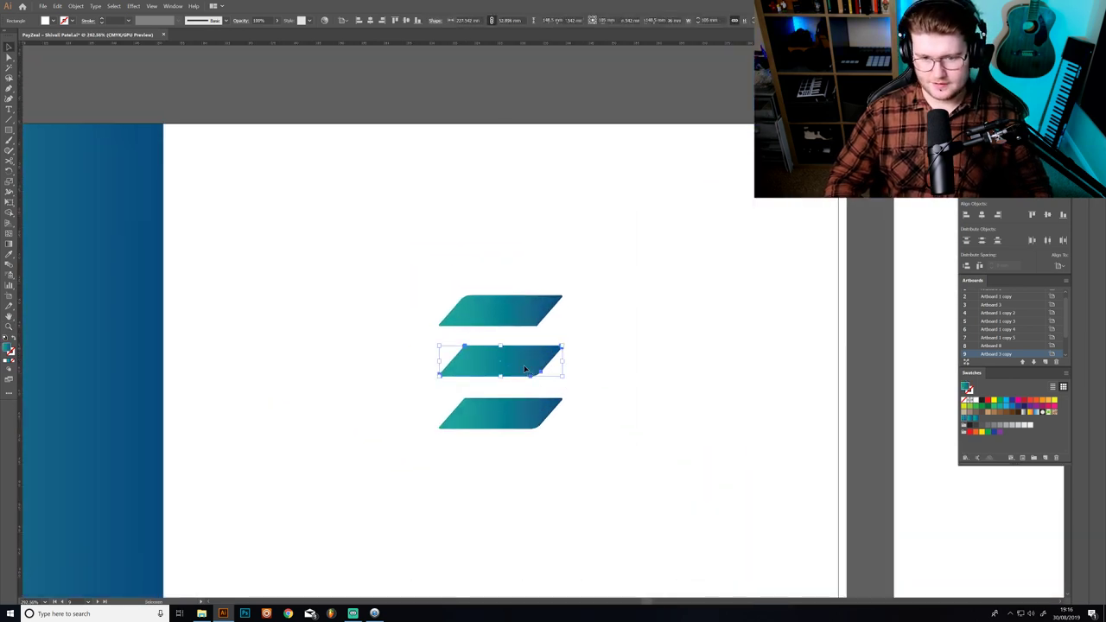
pyautogui.keyDown('shift'); pyautogui.click(506, 413); pyautogui.keyUp('shift')
pyautogui.keyDown('shift'); pyautogui.click(506, 311); pyautogui.keyUp('shift')
pyautogui.moveTo(501, 428); pyautogui.dragTo(501, 406)
pyautogui.click(534, 475)
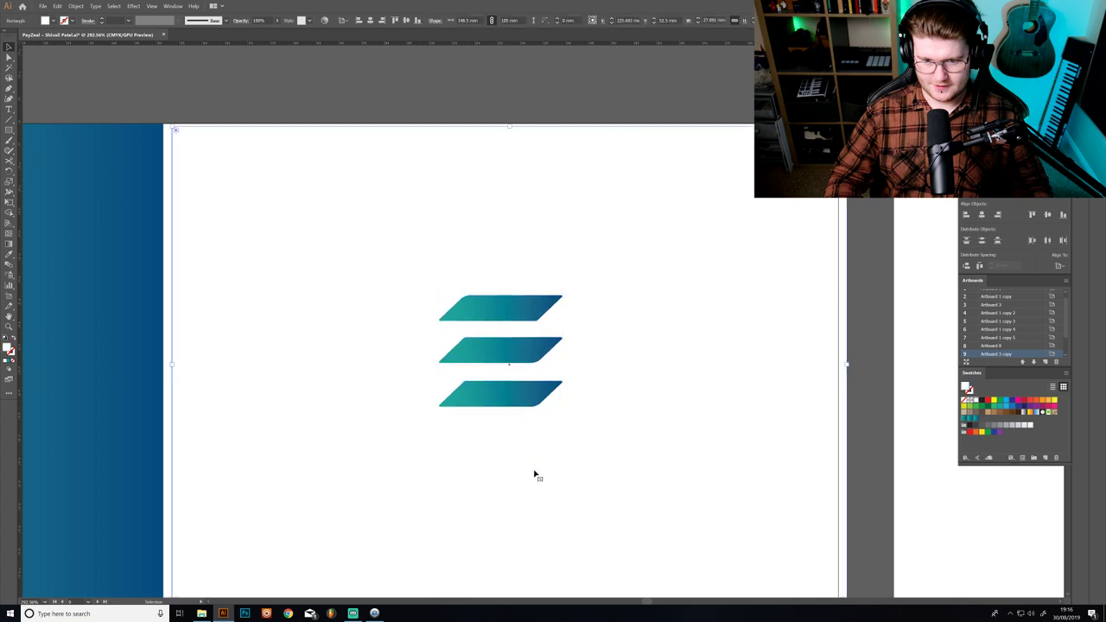
pyautogui.click(506, 388)
pyautogui.press('g')
pyautogui.moveTo(426, 277); pyautogui.dragTo(545, 393)
# - Draw a square guide around the icon and scale the three stripes to fill it
pyautogui.press('m')
pyautogui.moveTo(364, 267); pyautogui.dragTo(551, 422)
pyautogui.hotkey('ctrl', '5')
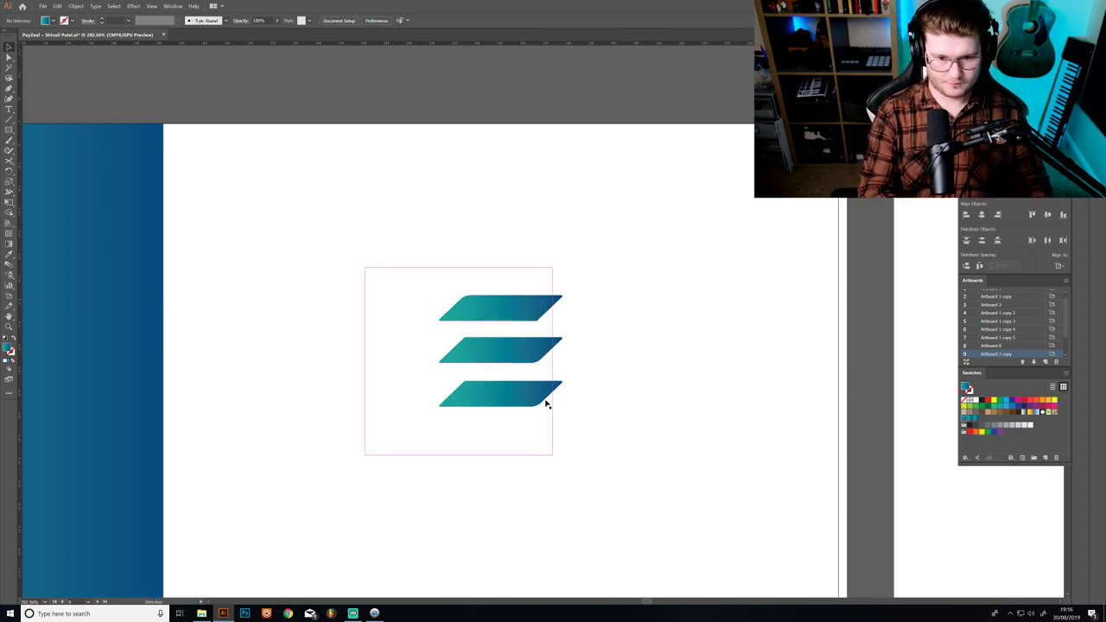
pyautogui.click(514, 350)
pyautogui.keyDown('shift'); pyautogui.click(502, 307); pyautogui.keyUp('shift')
pyautogui.keyDown('shift'); pyautogui.click(501, 393); pyautogui.keyUp('shift')
pyautogui.moveTo(506, 367); pyautogui.dragTo(431, 341)
pyautogui.moveTo(489, 383); pyautogui.dragTo(551, 452)
pyautogui.click(587, 417)
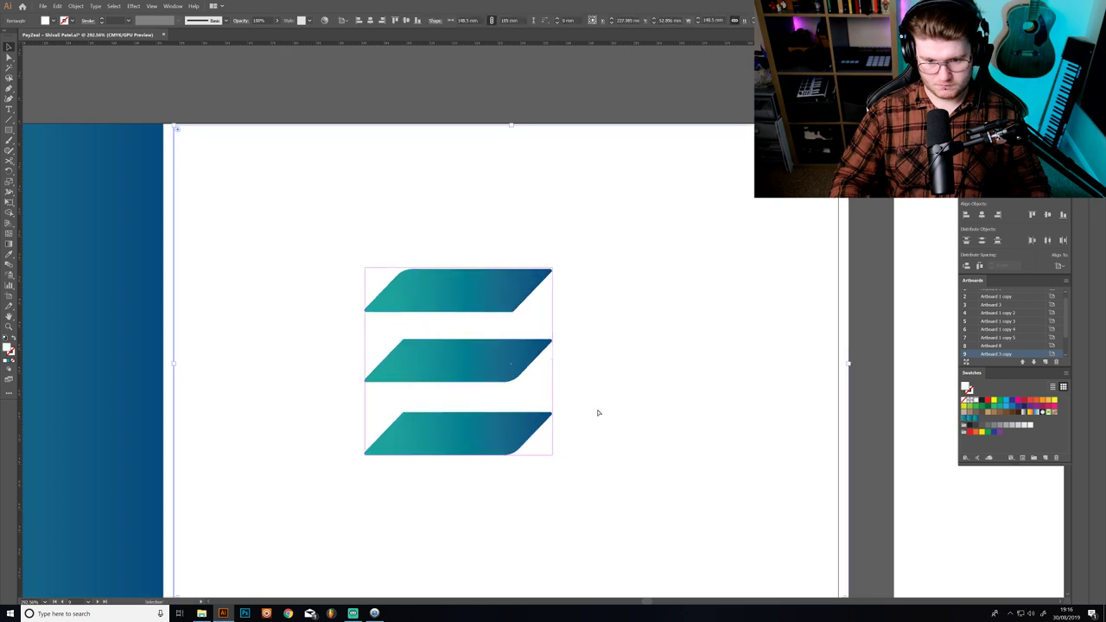
# - Undo an accidental move of the white square and reselect the three stripes
pyautogui.scroll(-4, 596, 413)
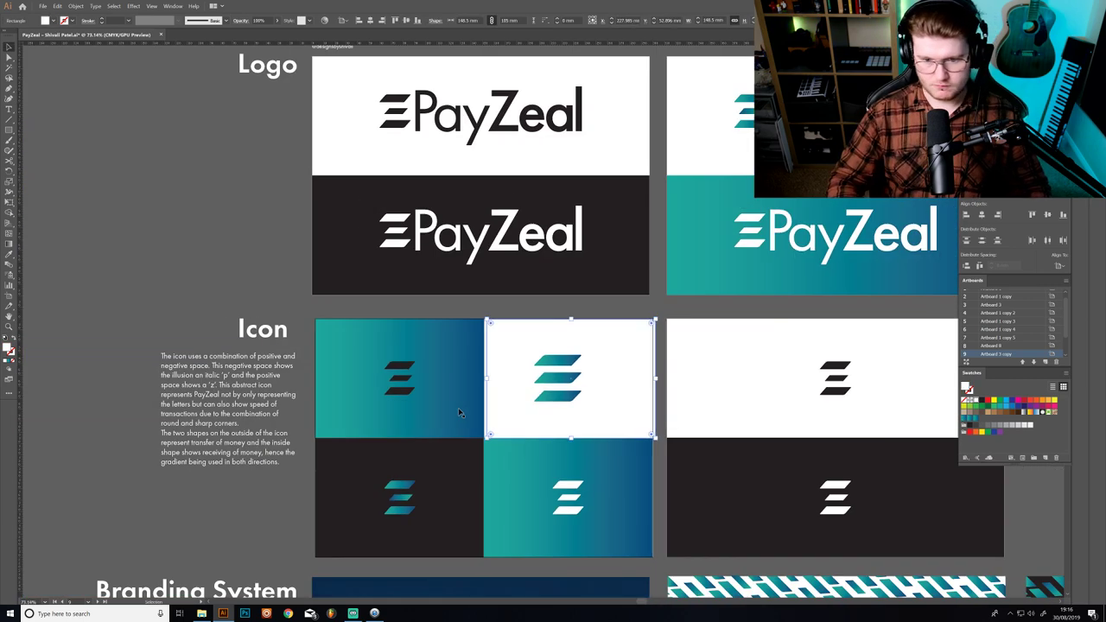
pyautogui.click(542, 398)
pyautogui.moveTo(583, 419); pyautogui.dragTo(606, 407)
pyautogui.hotkey('ctrl', 'z')
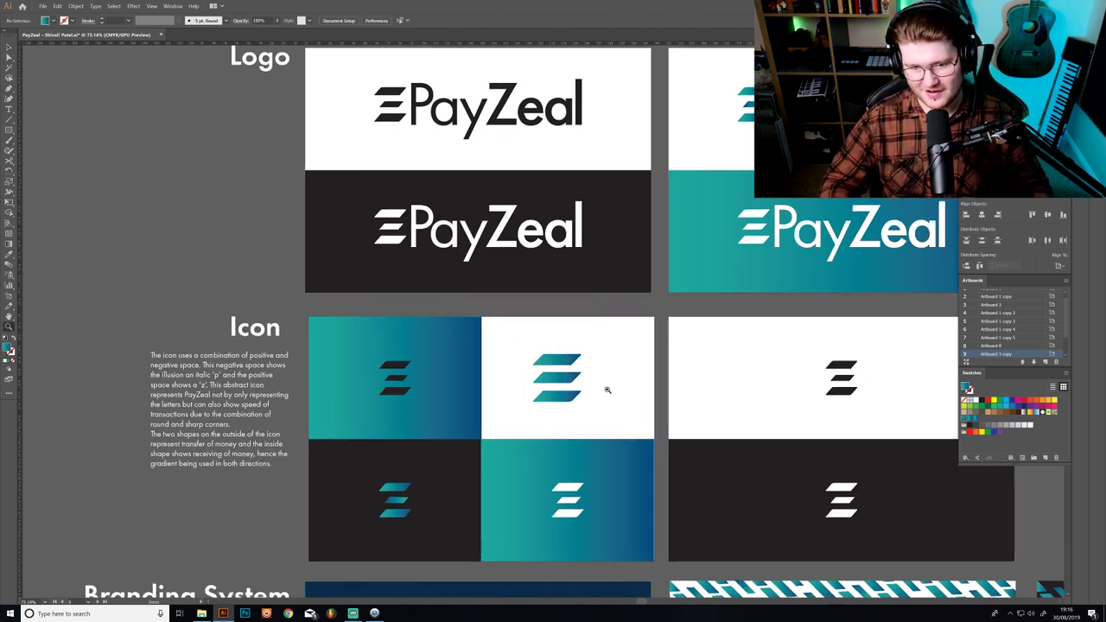
pyautogui.scroll(5, 605, 387)
pyautogui.click(562, 328)
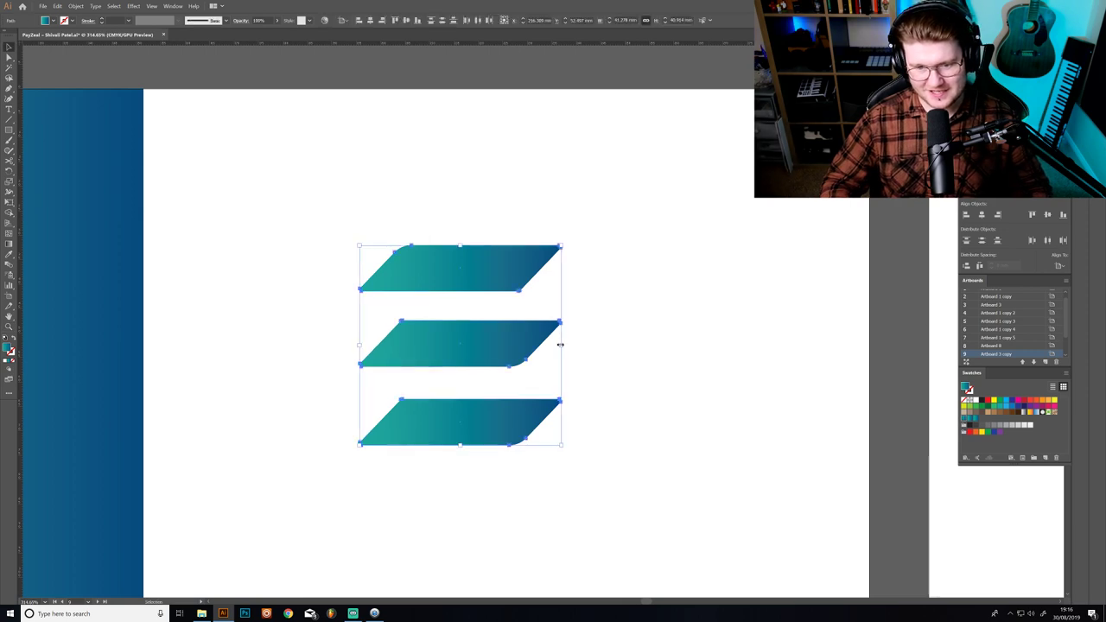
pyautogui.click(550, 343)
pyautogui.hotkey('ctrl', '0')
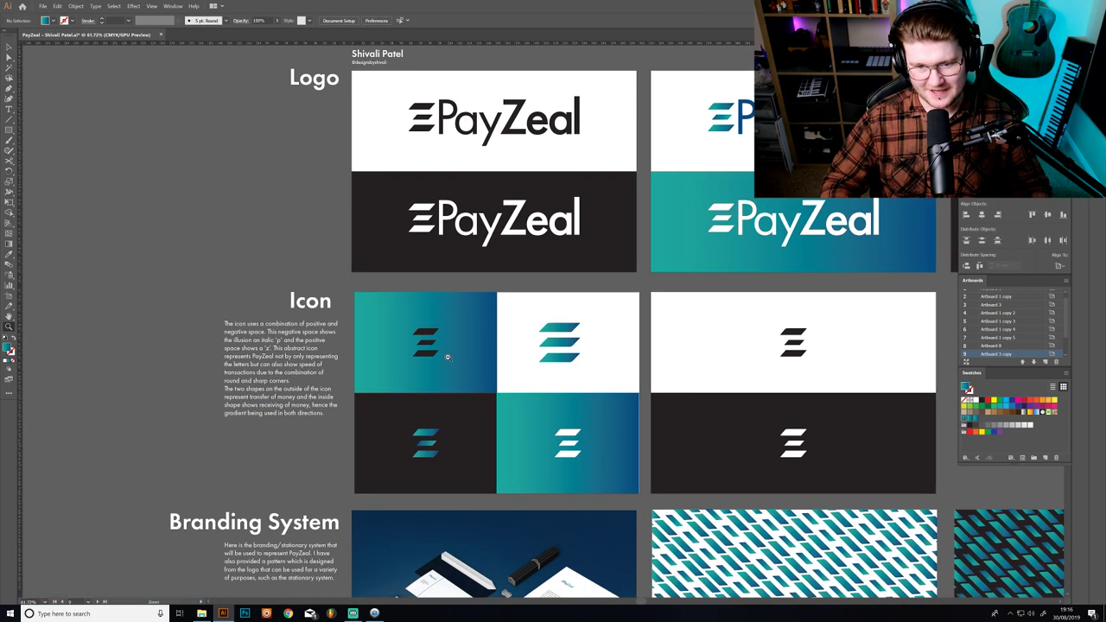
pyautogui.scroll(4, 583, 341)
pyautogui.moveTo(453, 265); pyautogui.dragTo(563, 404)
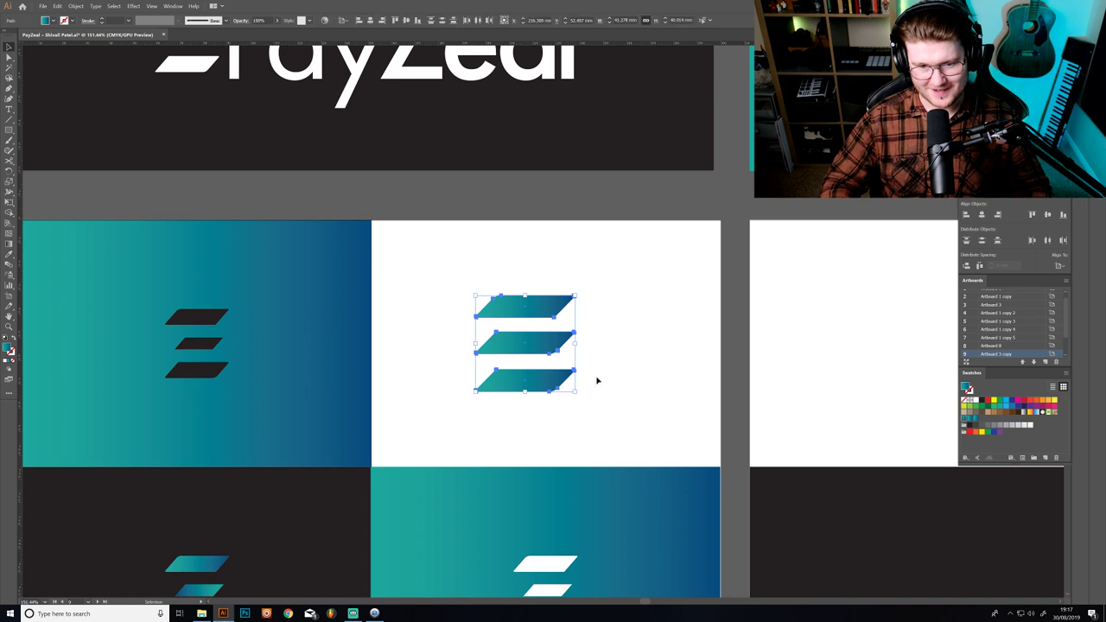
pyautogui.click(583, 321)
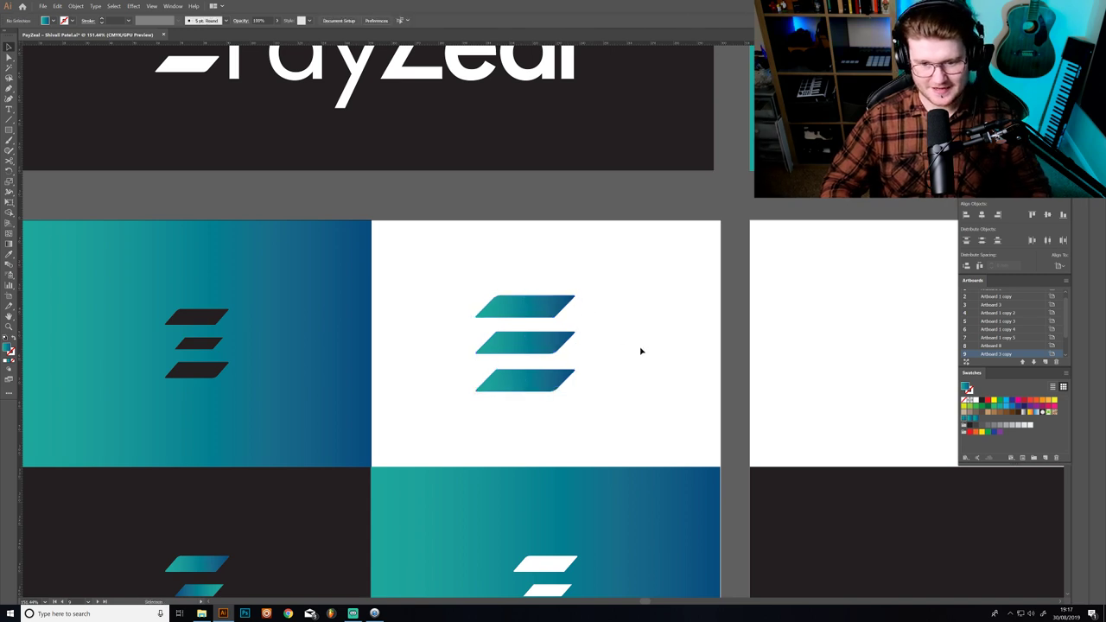
# - Shrink the three-stripe icon about its centre on the white artboard
pyautogui.press('z')
pyautogui.click(626, 270)
pyautogui.moveTo(468, 289); pyautogui.dragTo(587, 325)
pyautogui.press('v')
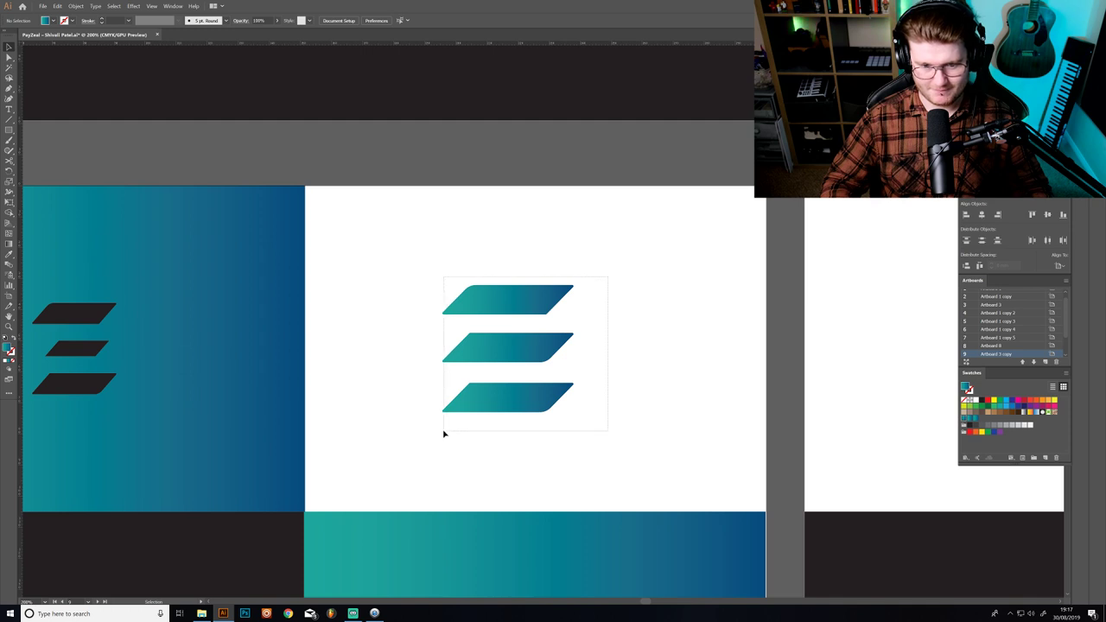
pyautogui.moveTo(443, 434); pyautogui.dragTo(574, 271)
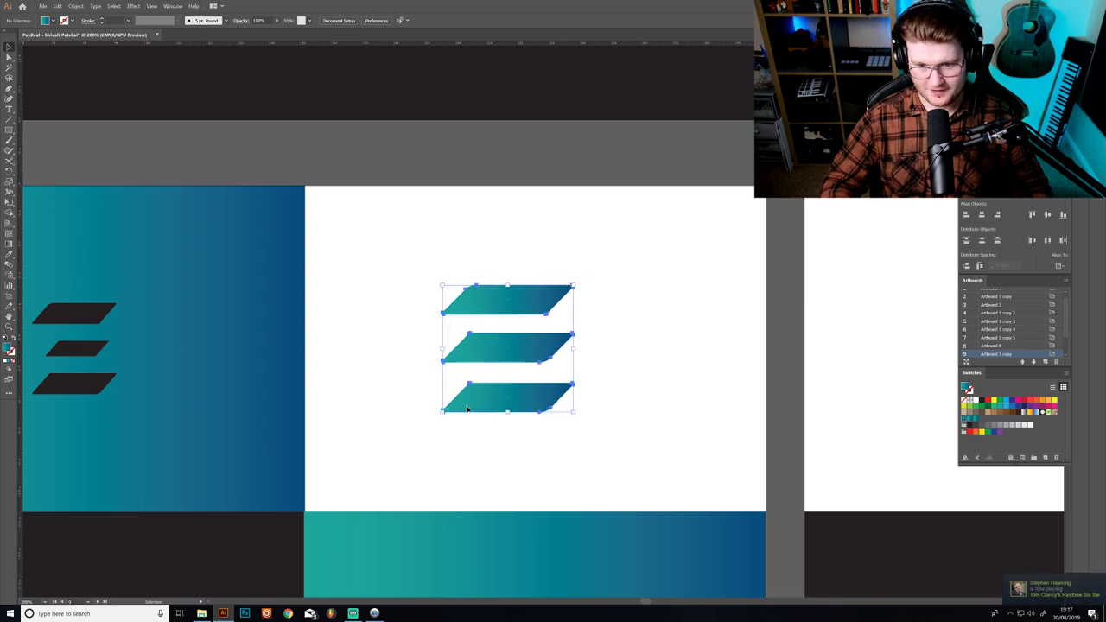
pyautogui.click(390, 438)
pyautogui.moveTo(612, 472); pyautogui.dragTo(385, 193)
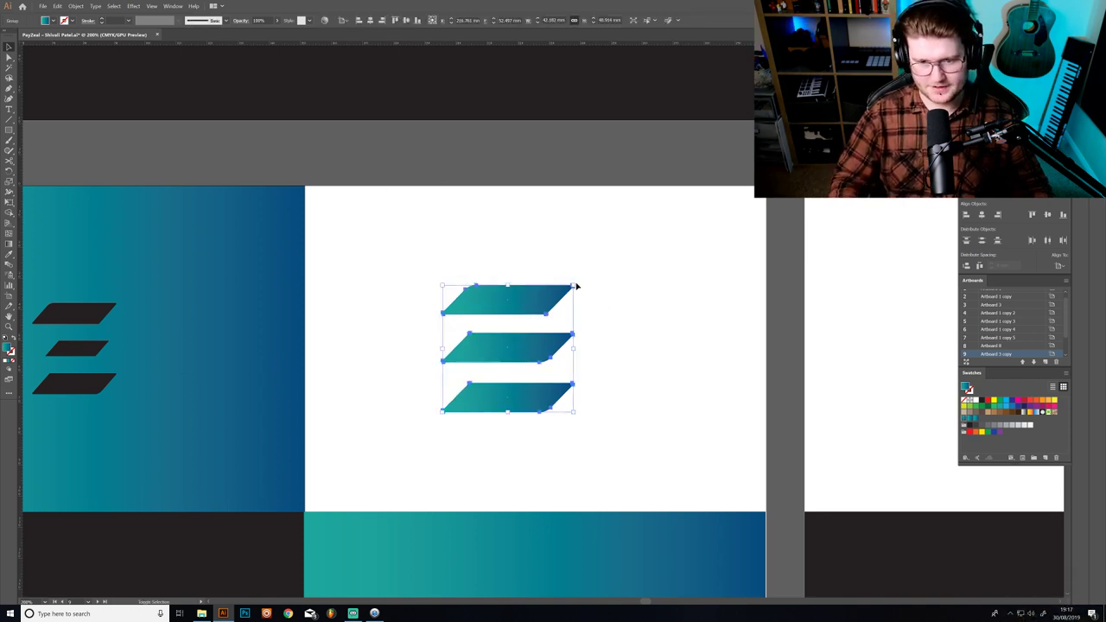
pyautogui.moveTo(574, 284); pyautogui.dragTo(557, 301)
# - Undo a trial move onto the bottom band, keeping the icon centred on the artboard
pyautogui.moveTo(610, 449); pyautogui.dragTo(413, 275)
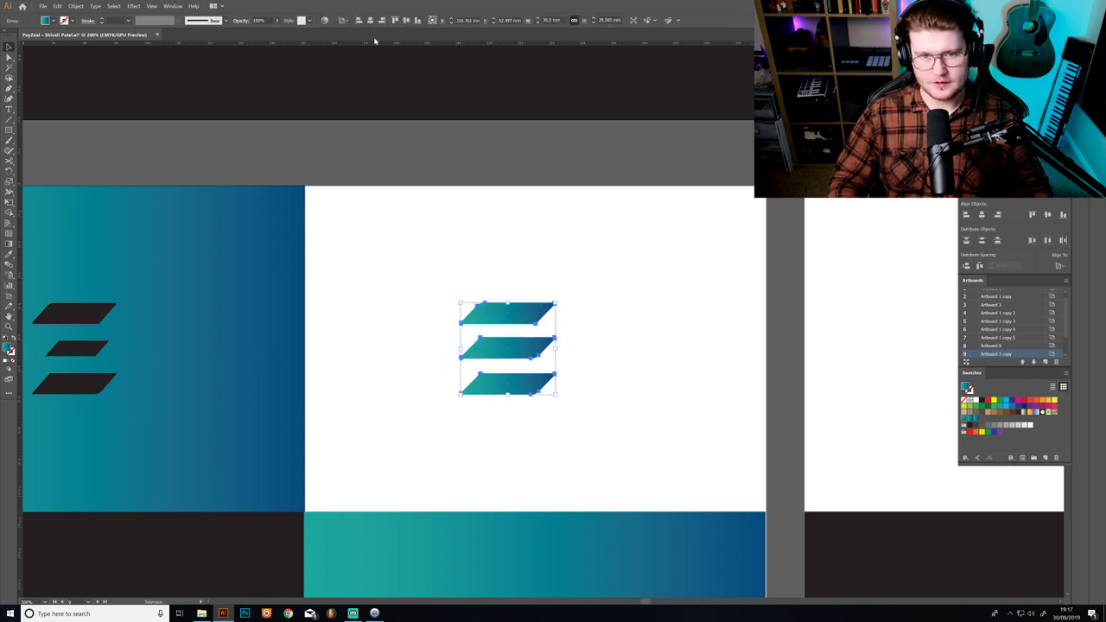
pyautogui.moveTo(508, 348); pyautogui.dragTo(305, 512)
pyautogui.click(520, 357)
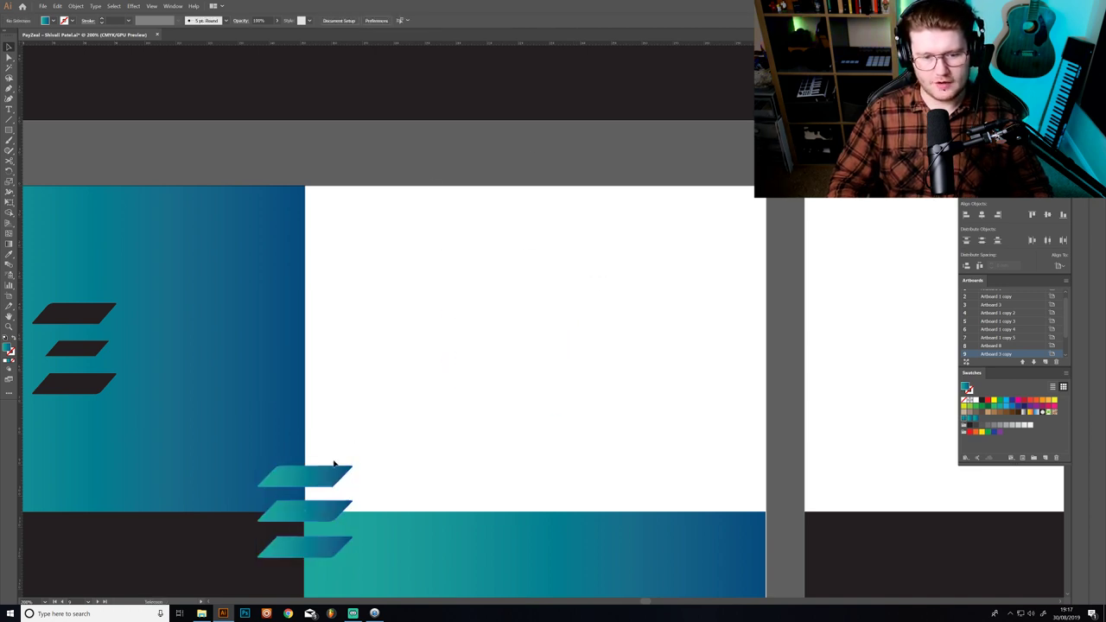
pyautogui.hotkey('ctrl', 'z')
pyautogui.hotkey('ctrl', 'z')
pyautogui.hotkey('ctrl', 'z')
pyautogui.press('z')
pyautogui.moveTo(682, 333); pyautogui.dragTo(517, 433)
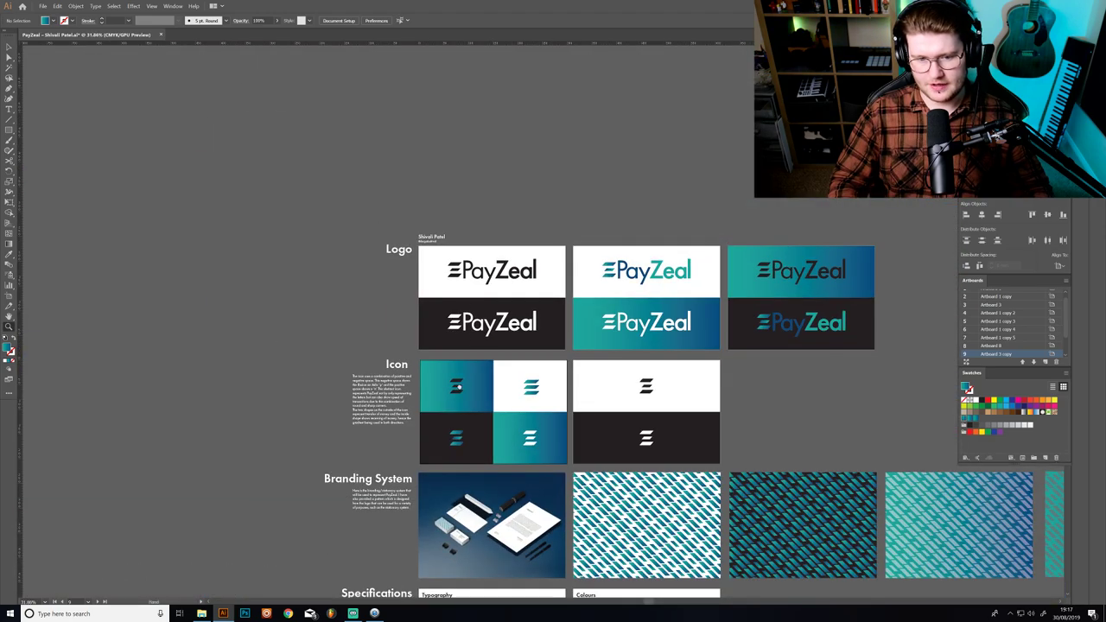
pyautogui.moveTo(456, 385)
pyautogui.mouseDown()
pyautogui.moveTo(436, 389)
pyautogui.moveTo(496, 388)
pyautogui.moveTo(491, 476)
pyautogui.moveTo(379, 439)
pyautogui.moveTo(329, 447)
pyautogui.moveTo(365, 405)
pyautogui.moveTo(543, 365)
pyautogui.moveTo(459, 389)
pyautogui.mouseUp()
# - Duplicate the gradient three-bar icon to its left and fill the copy with black
pyautogui.click(493, 389)
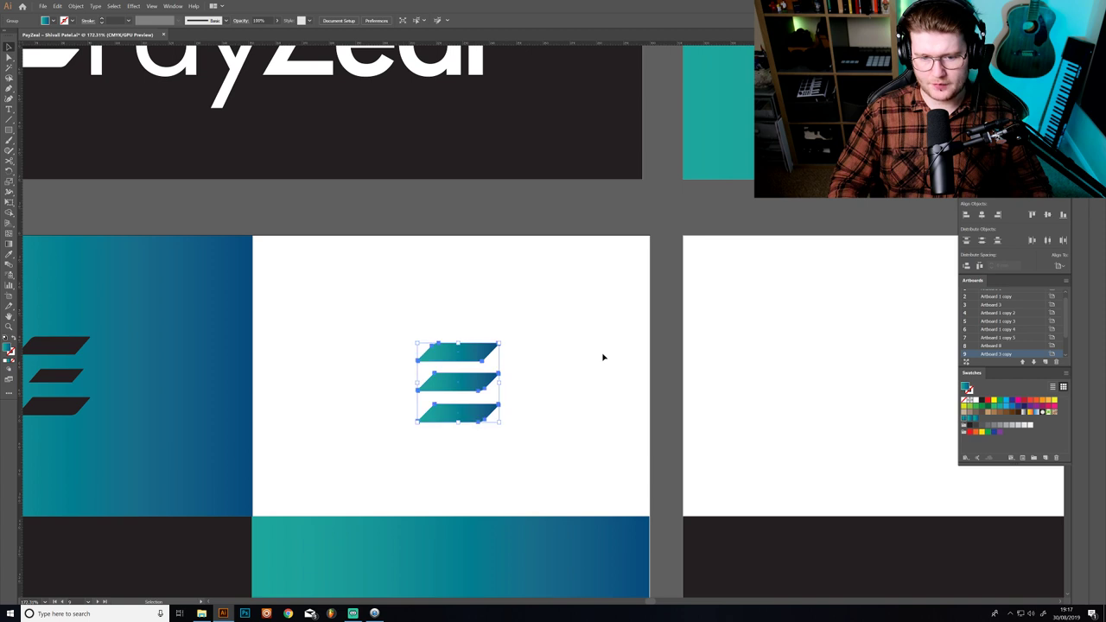
pyautogui.click(503, 408)
pyautogui.moveTo(476, 388); pyautogui.dragTo(316, 388)
pyautogui.click(983, 403)
# - Arrange the gradient and black icons side by side on the white icon square
pyautogui.click(395, 452)
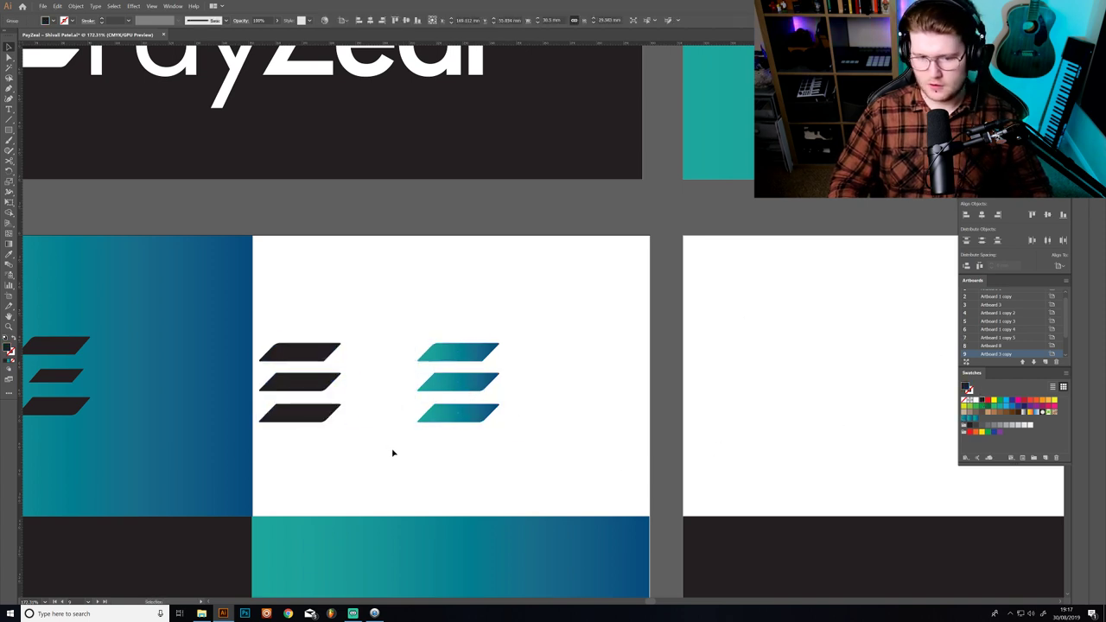
pyautogui.moveTo(371, 450); pyautogui.dragTo(259, 309)
pyautogui.moveTo(460, 361); pyautogui.dragTo(550, 361)
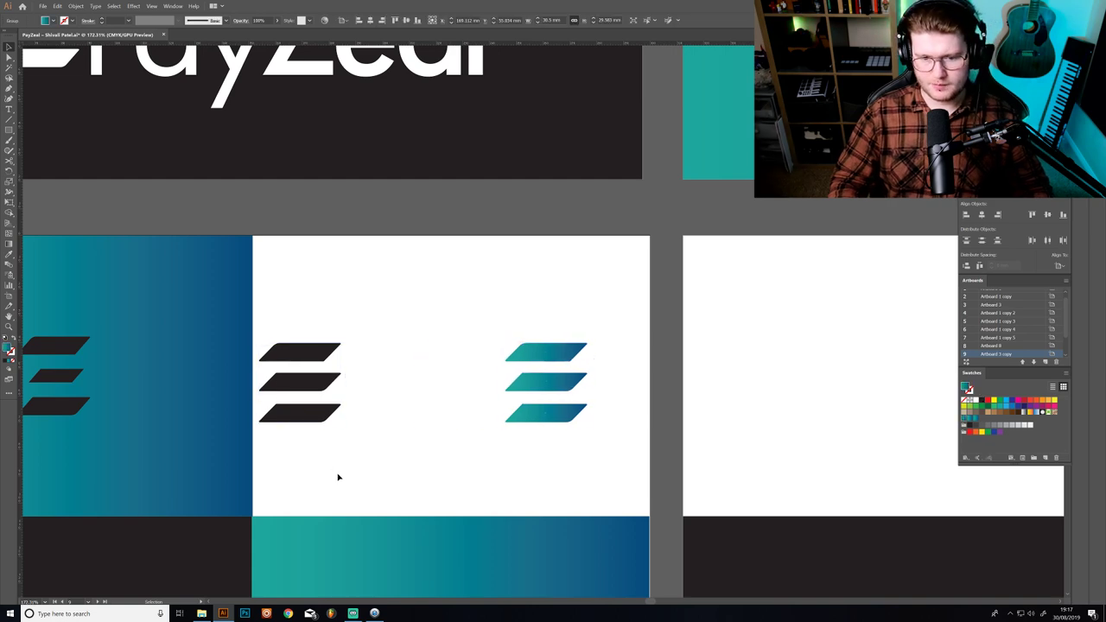
pyautogui.moveTo(313, 357); pyautogui.dragTo(395, 358)
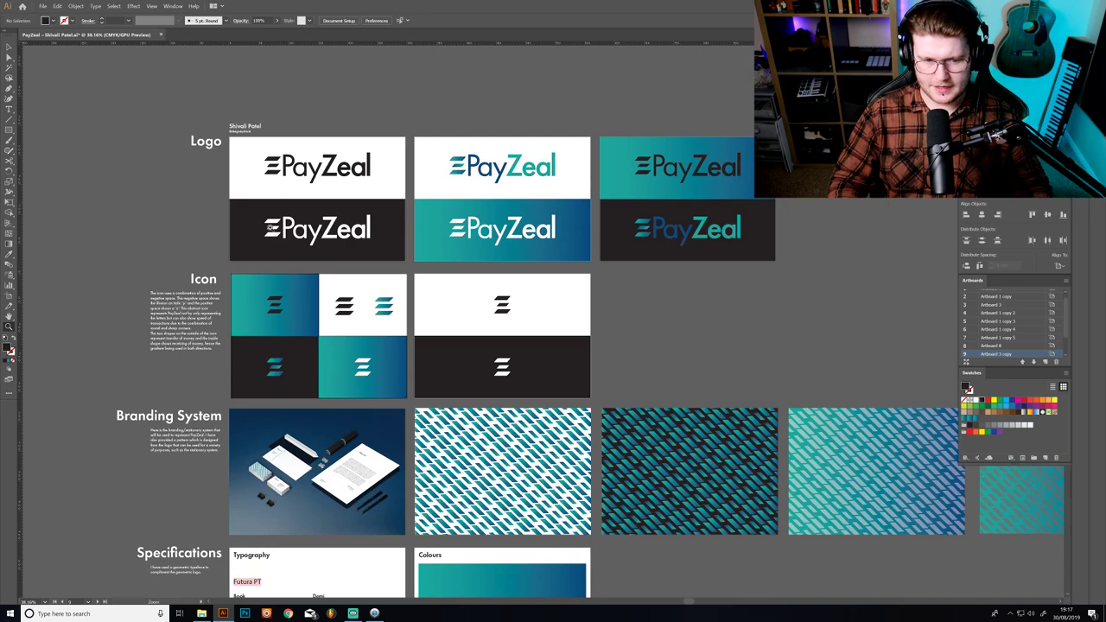
pyautogui.scroll(5, 255, 240)
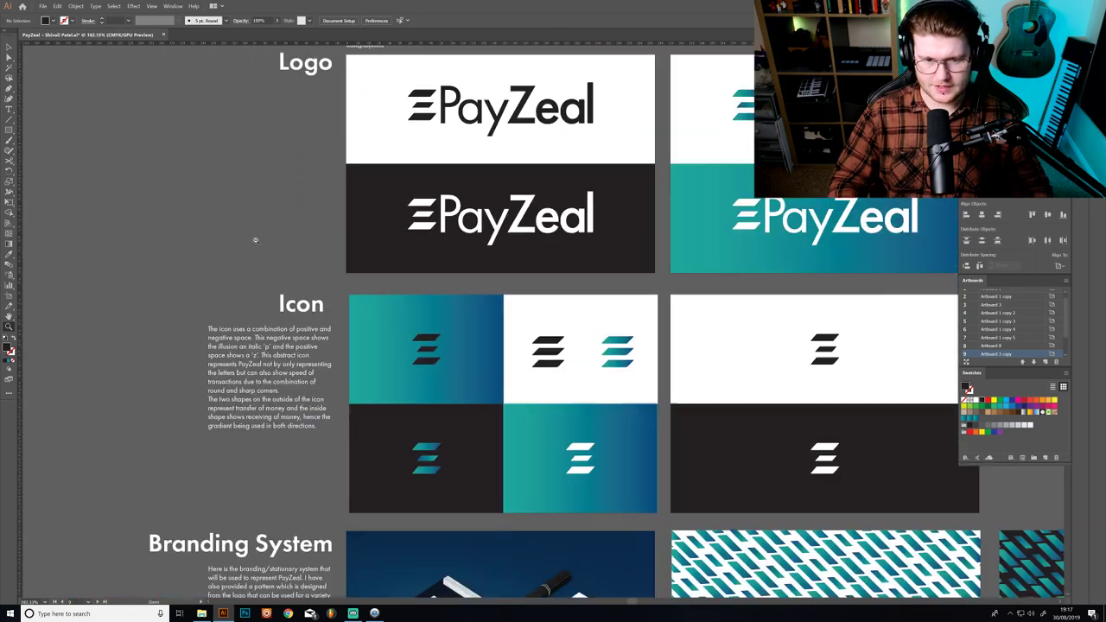
pyautogui.scroll(-5, 255, 240)
pyautogui.scroll(2, 304, 357)
pyautogui.scroll(4, 363, 326)
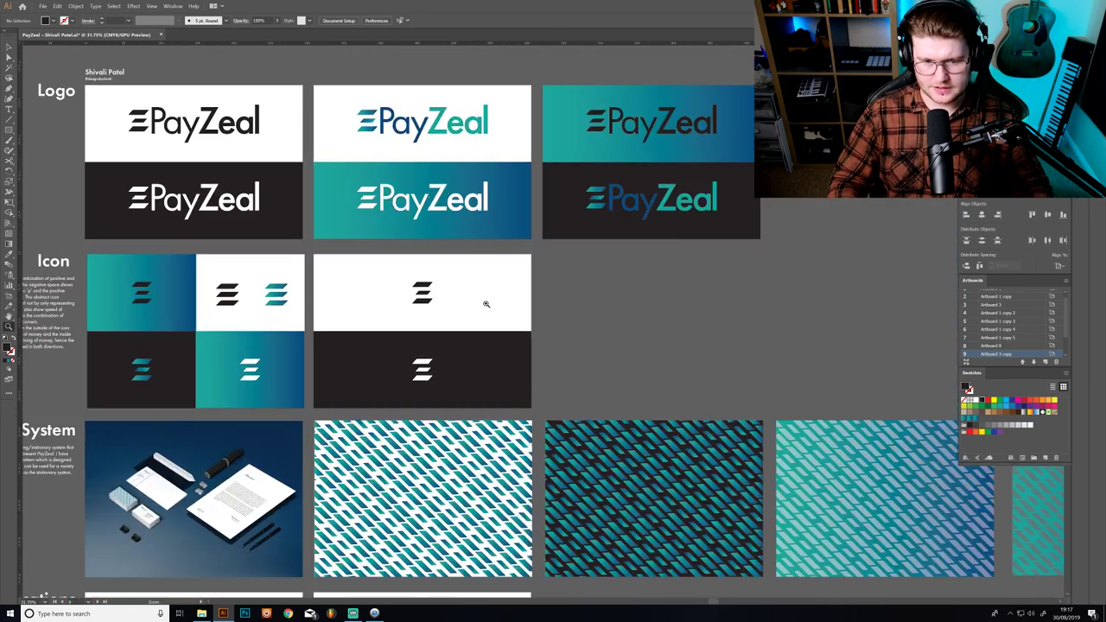
pyautogui.scroll(3, 469, 311)
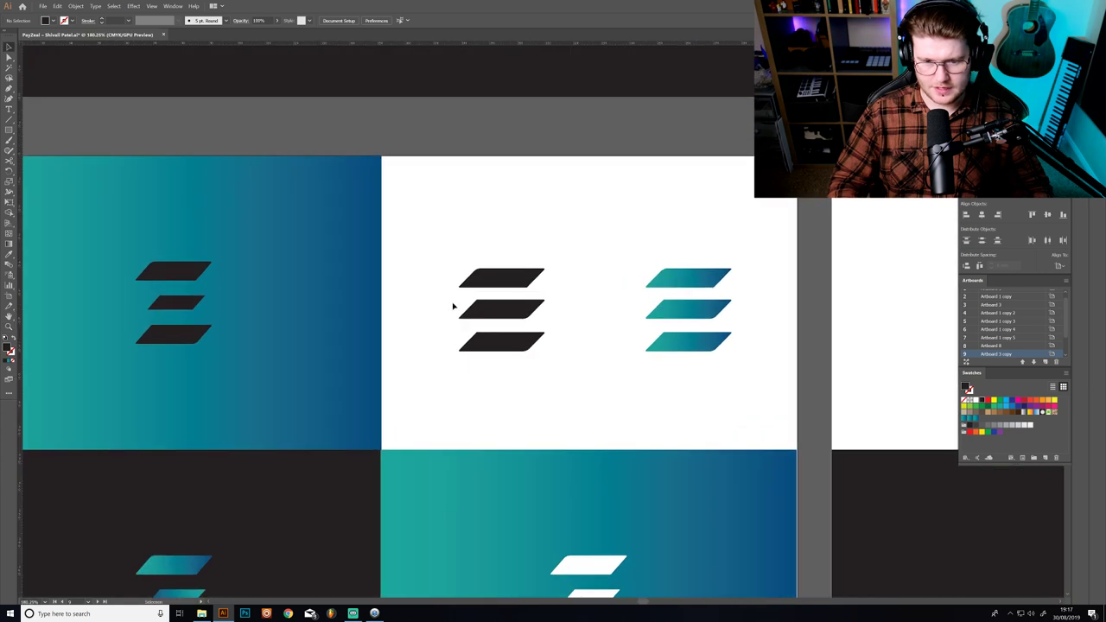
pyautogui.scroll(2, 556, 329)
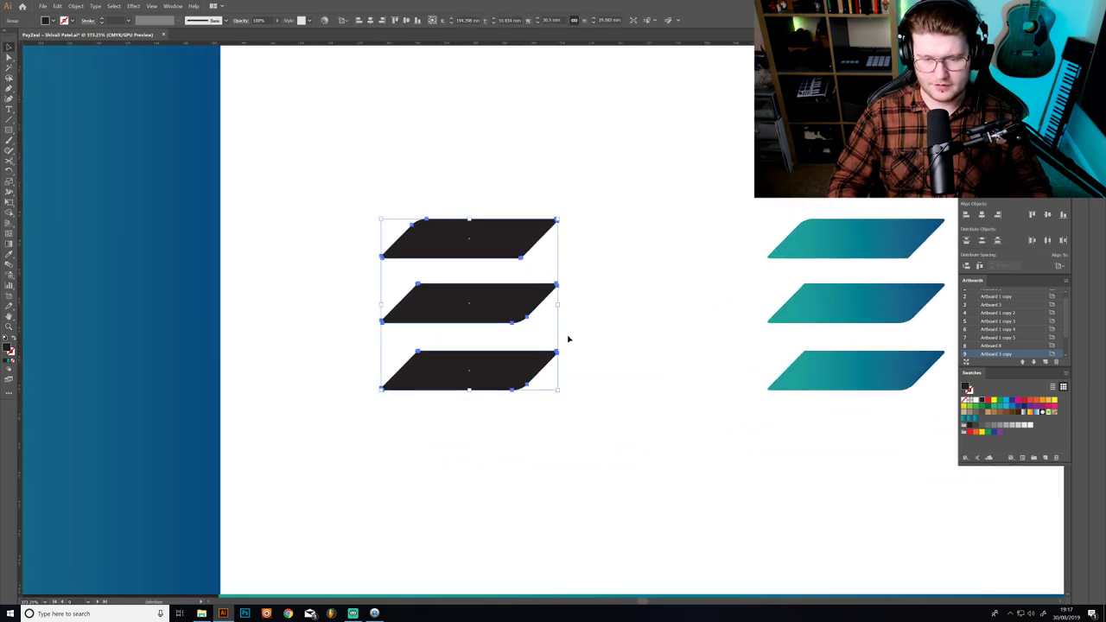
pyautogui.scroll(-5, 568, 338)
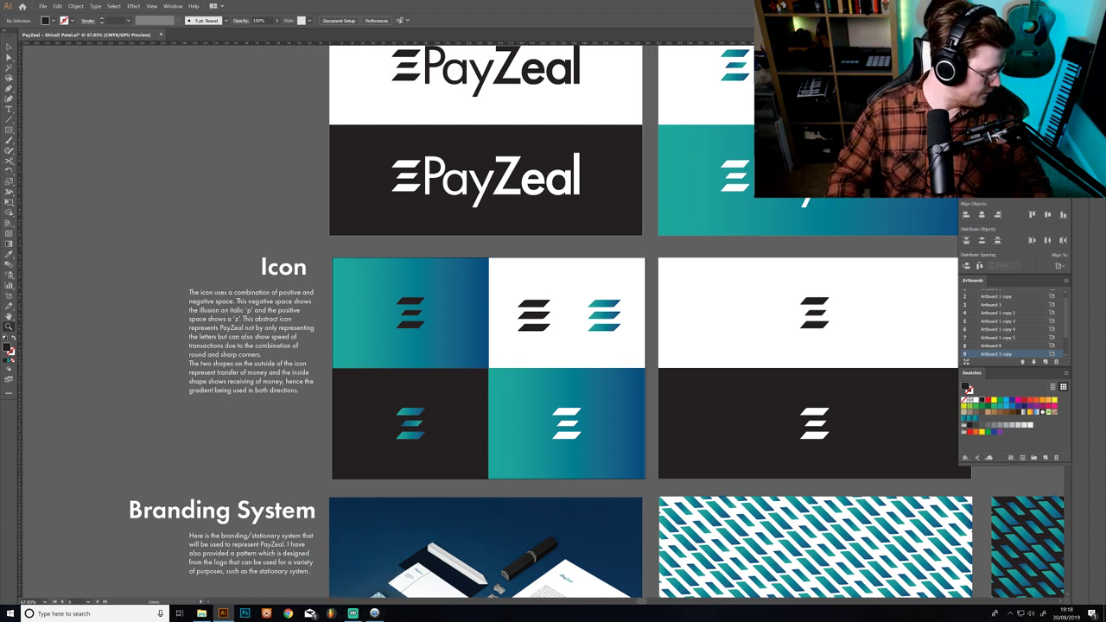
# - Return to the PayZeal document showing the Icon artboards in Illustrator
pyautogui.hotkey('alt', 'Tab')
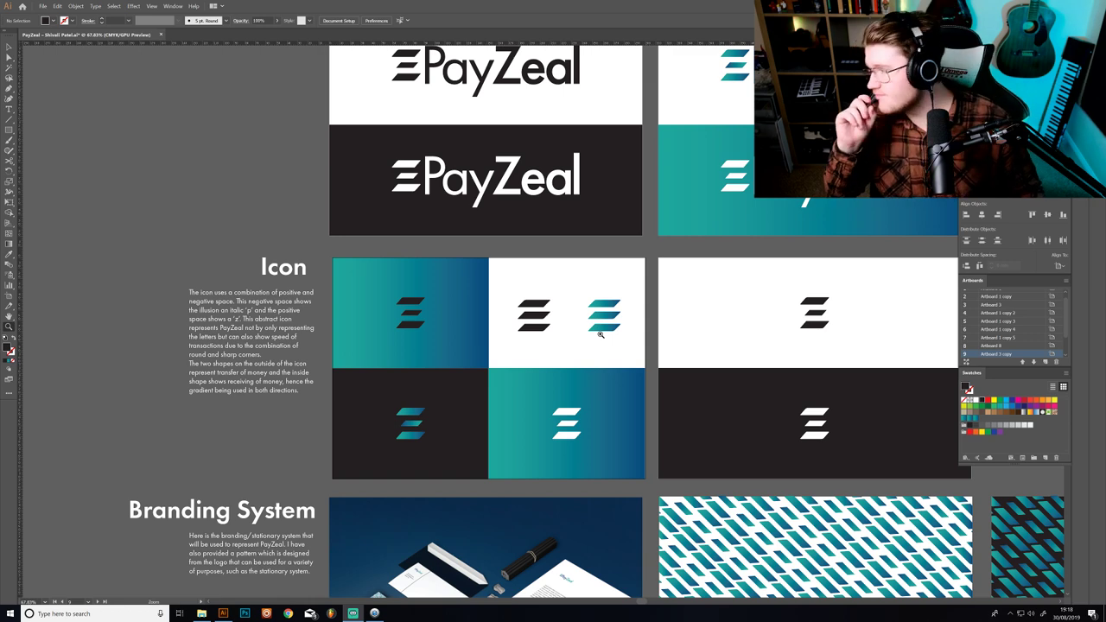
pyautogui.click(723, 312)
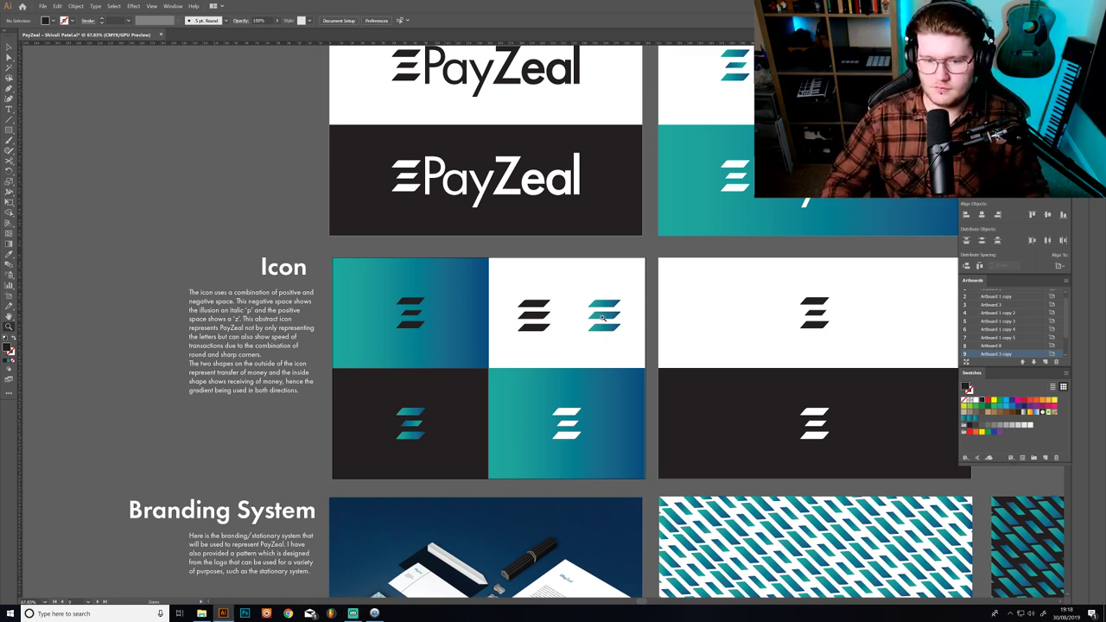
pyautogui.moveTo(603, 317); pyautogui.dragTo(719, 328)
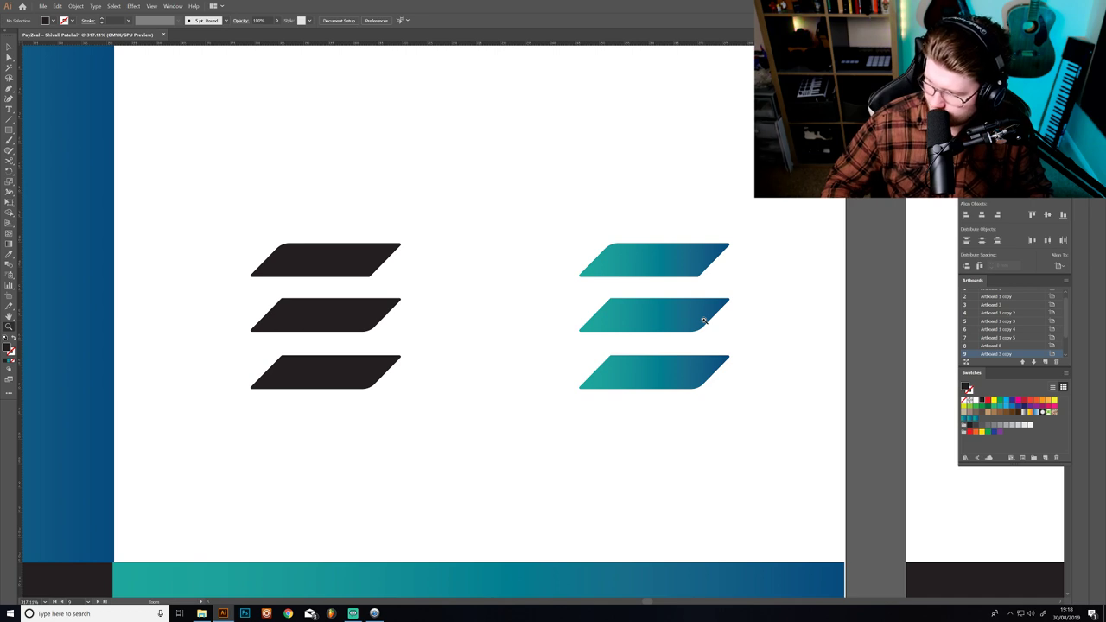
pyautogui.moveTo(697, 318); pyautogui.dragTo(644, 335)
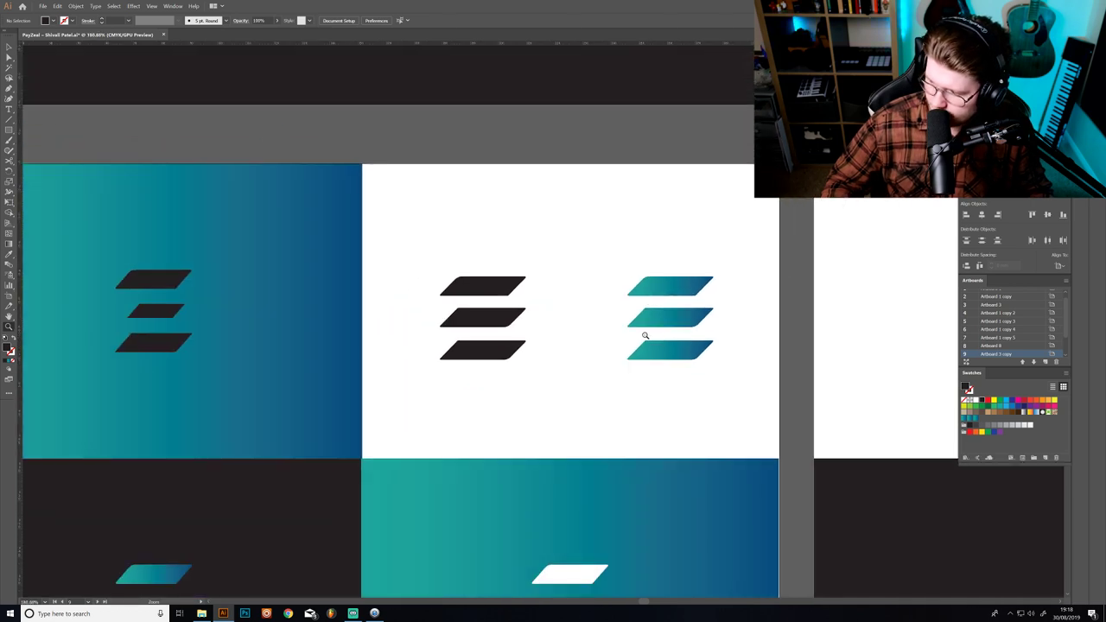
pyautogui.moveTo(646, 362); pyautogui.dragTo(508, 416)
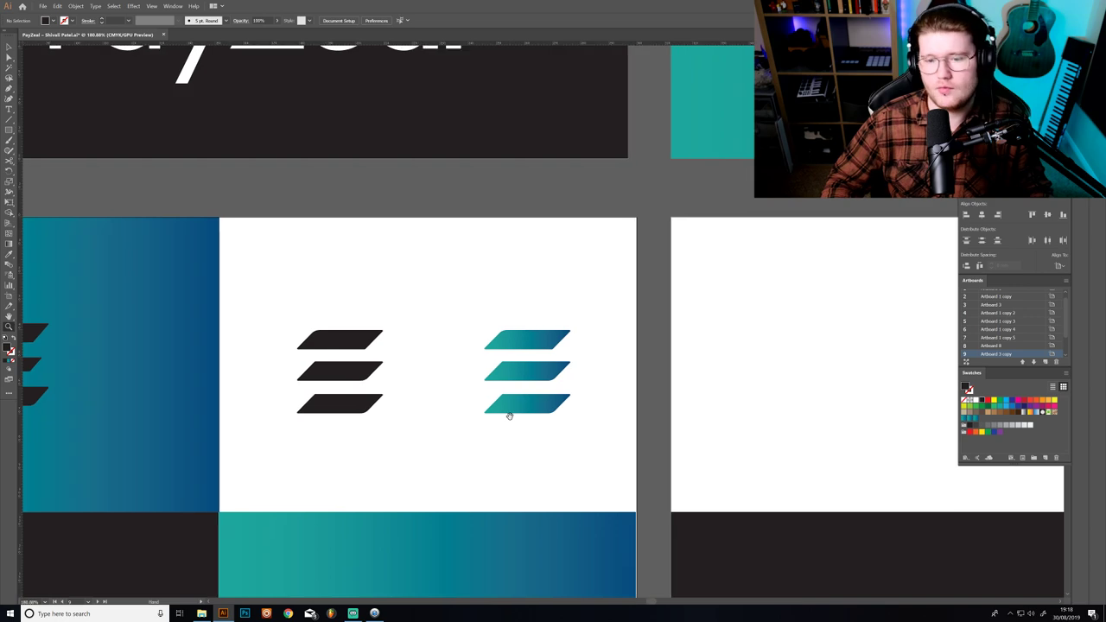
pyautogui.click(567, 383)
pyautogui.press('v')
pyautogui.click(563, 363)
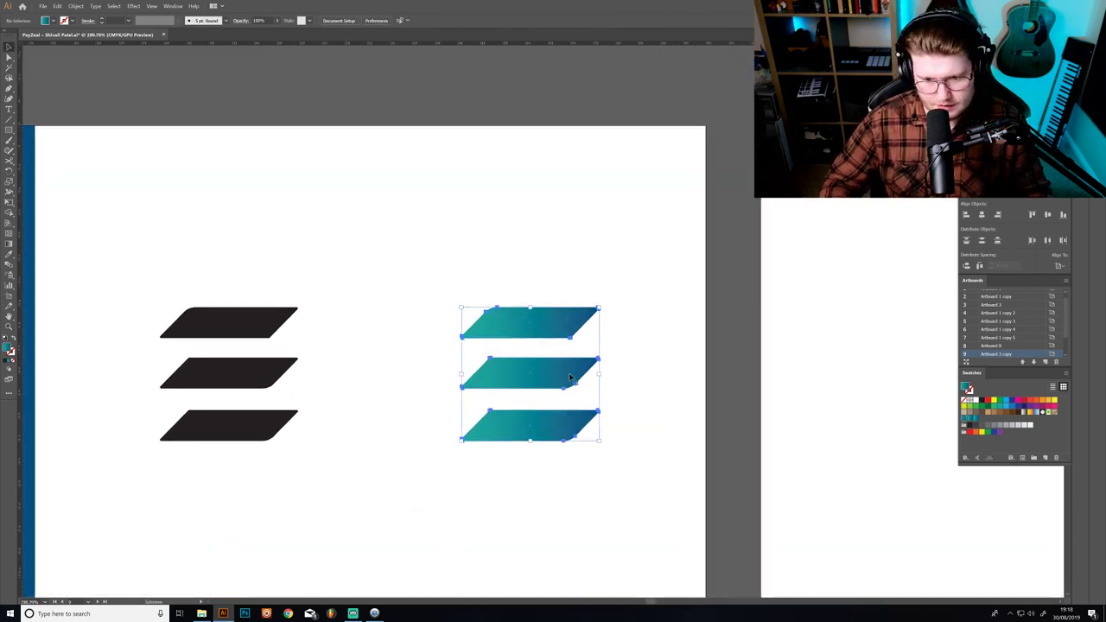
pyautogui.click(617, 372)
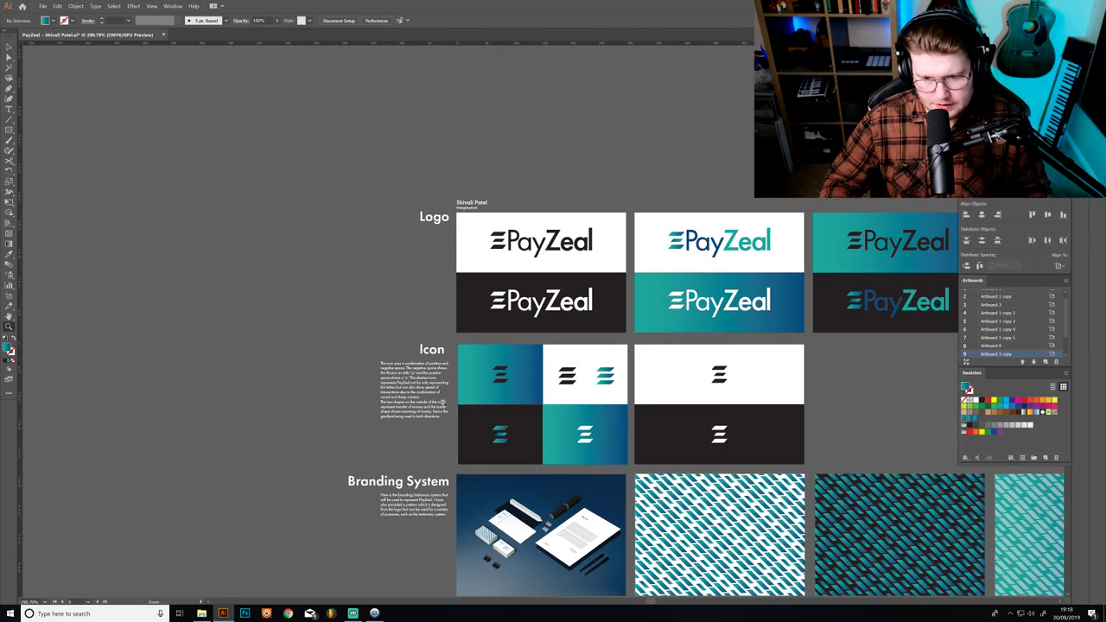
pyautogui.hscroll(6, 444, 403)
pyautogui.scroll(-10, 443, 402)
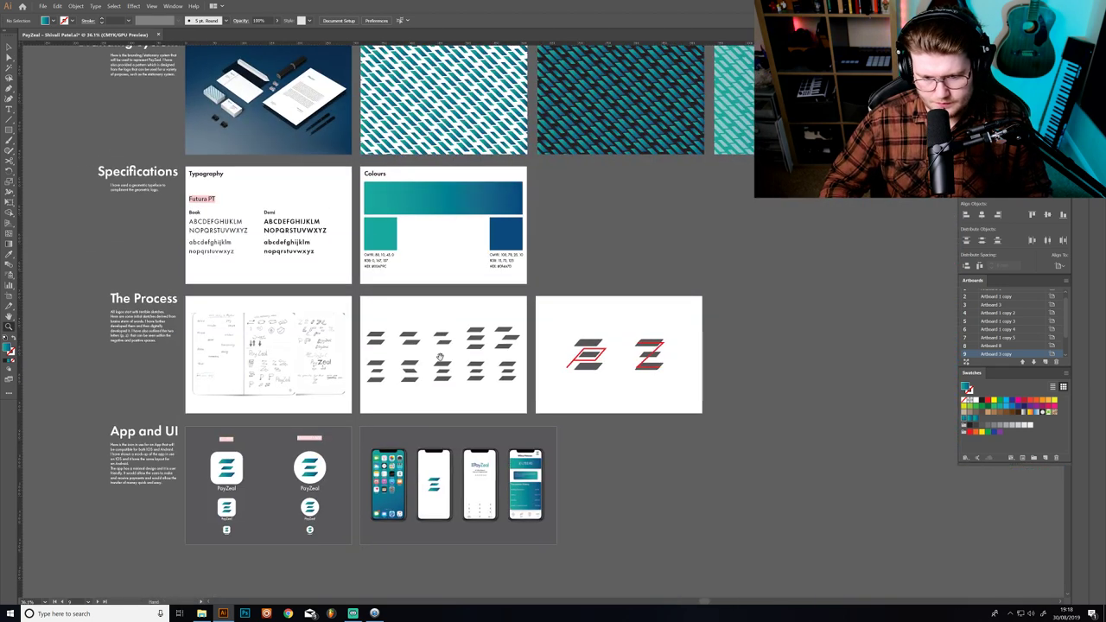
pyautogui.moveTo(439, 357); pyautogui.dragTo(571, 355)
pyautogui.hscroll(5, 572, 354)
pyautogui.scroll(2, 572, 354)
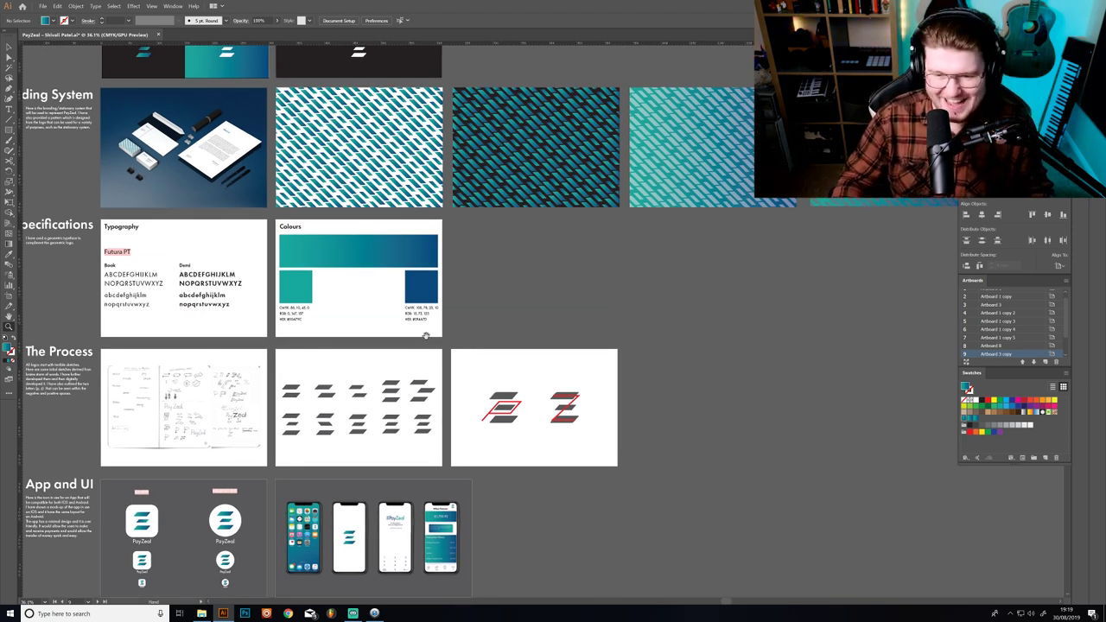
pyautogui.scroll(5, 545, 188)
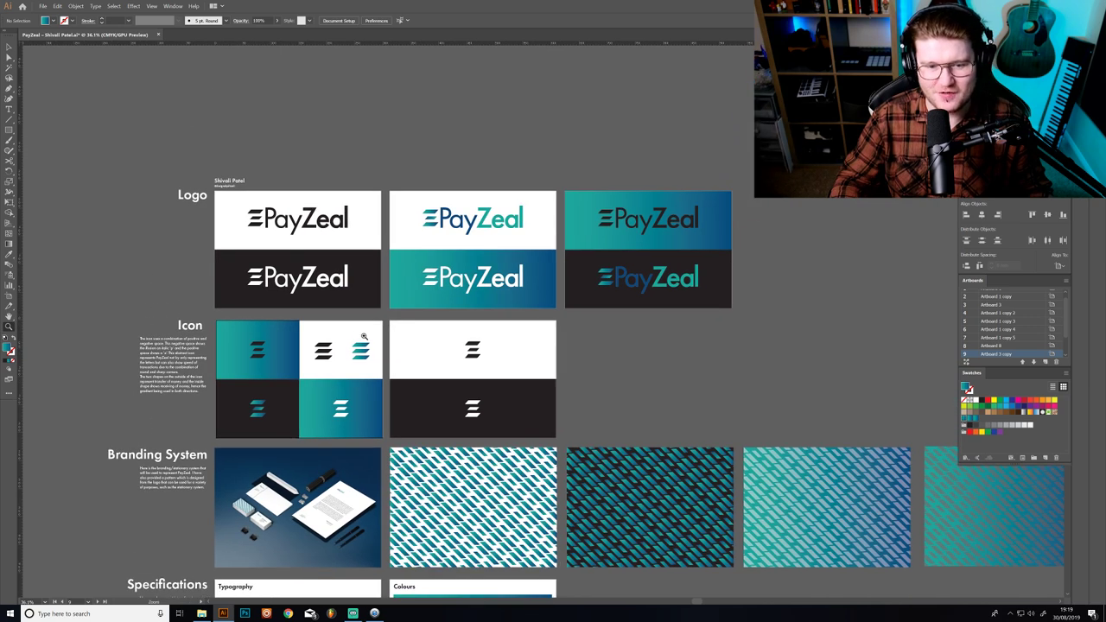
pyautogui.click(363, 336)
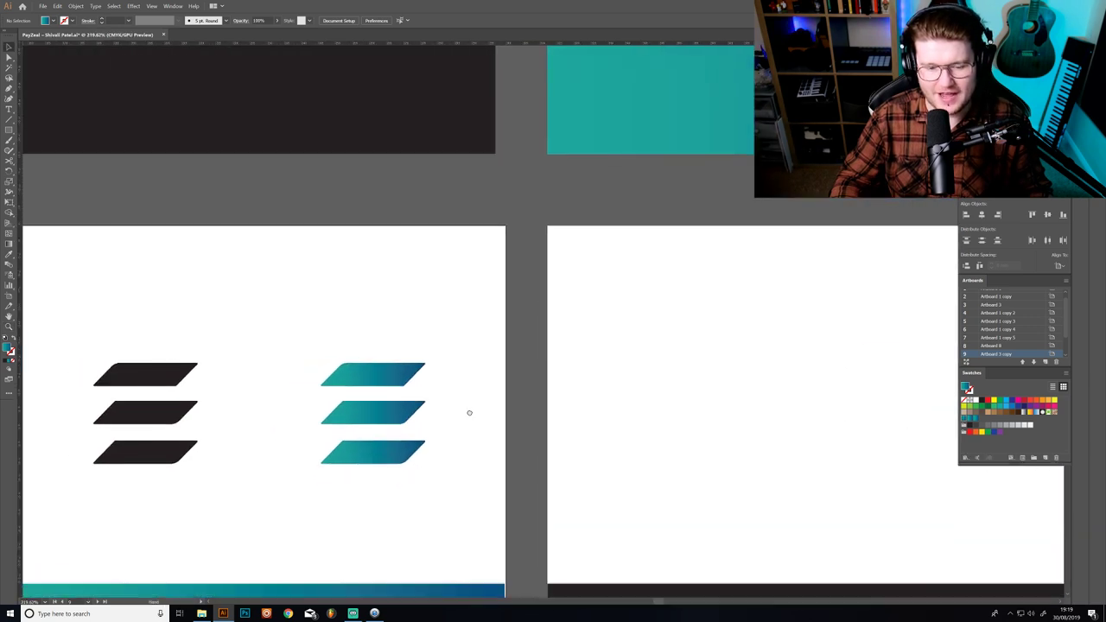
pyautogui.scroll(-5, 347, 410)
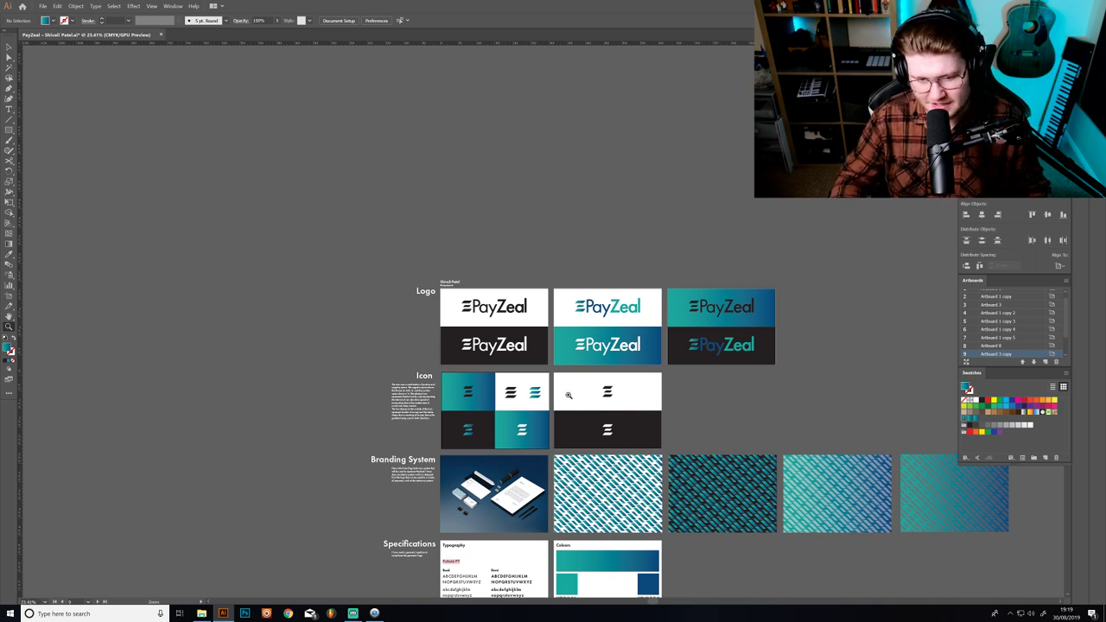
pyautogui.scroll(5, 499, 402)
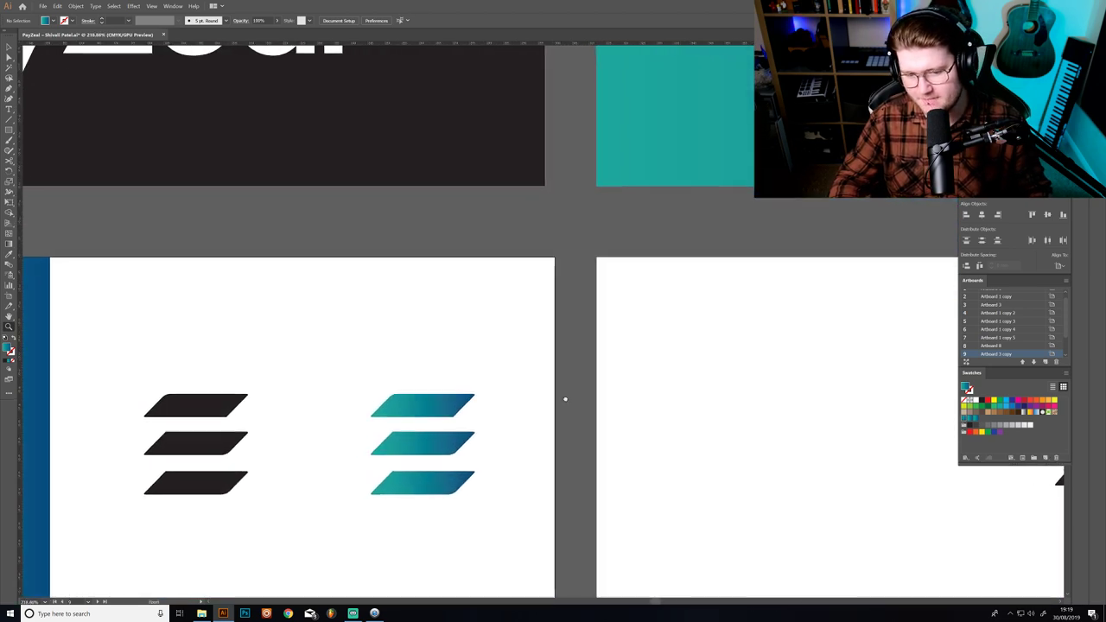
pyautogui.scroll(4, 674, 325)
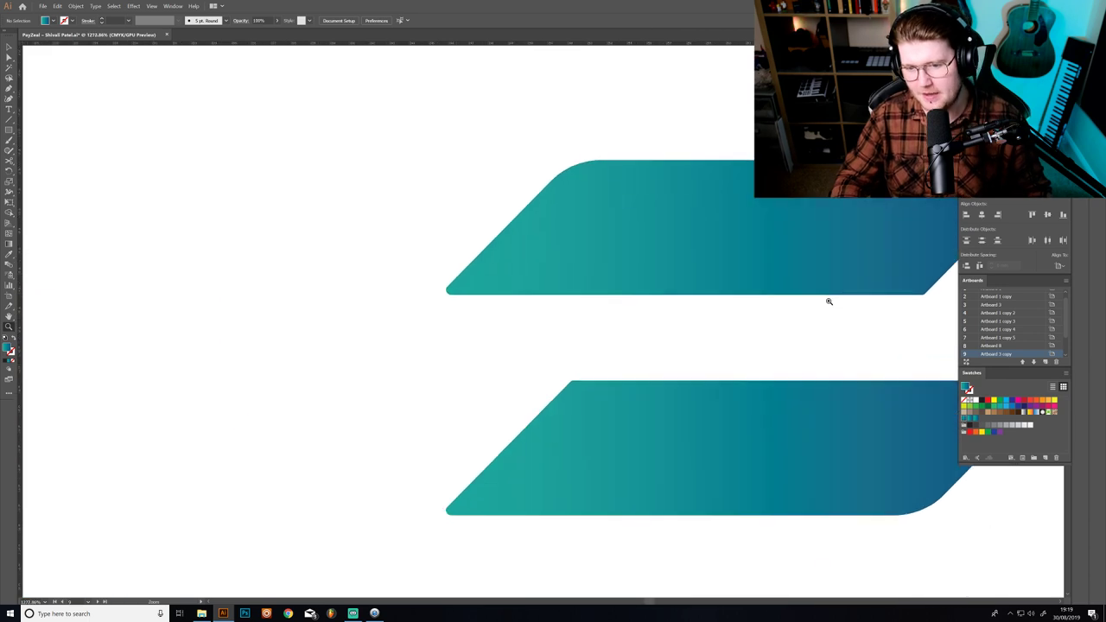
pyautogui.press('v')
pyautogui.moveTo(728, 308); pyautogui.dragTo(482, 274)
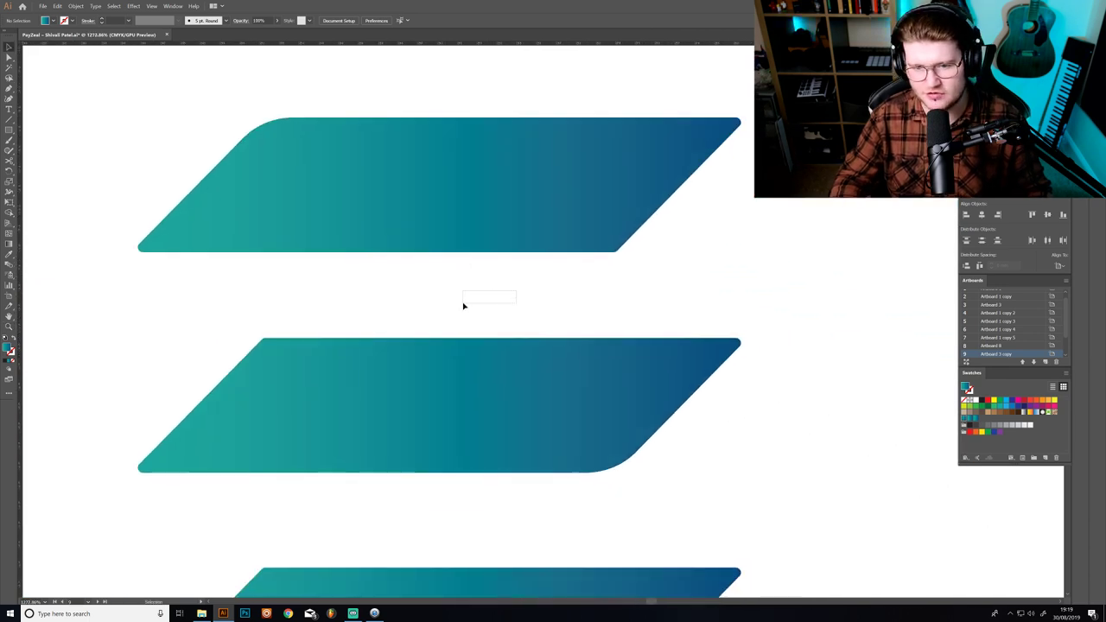
pyautogui.scroll(-8, 475, 322)
pyautogui.scroll(5, 360, 341)
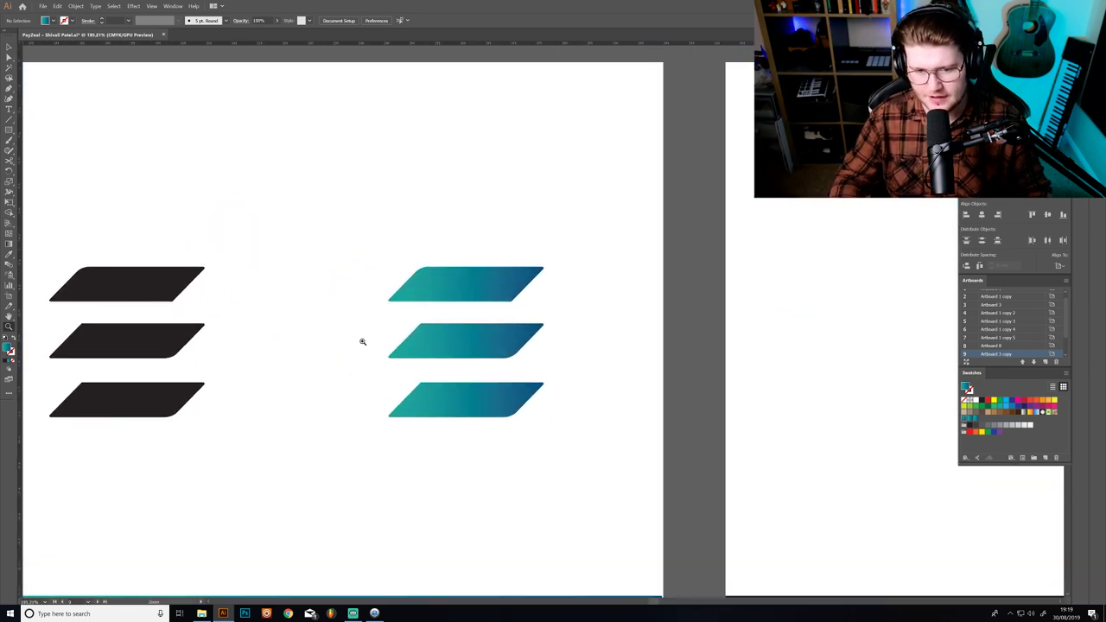
pyautogui.press('z')
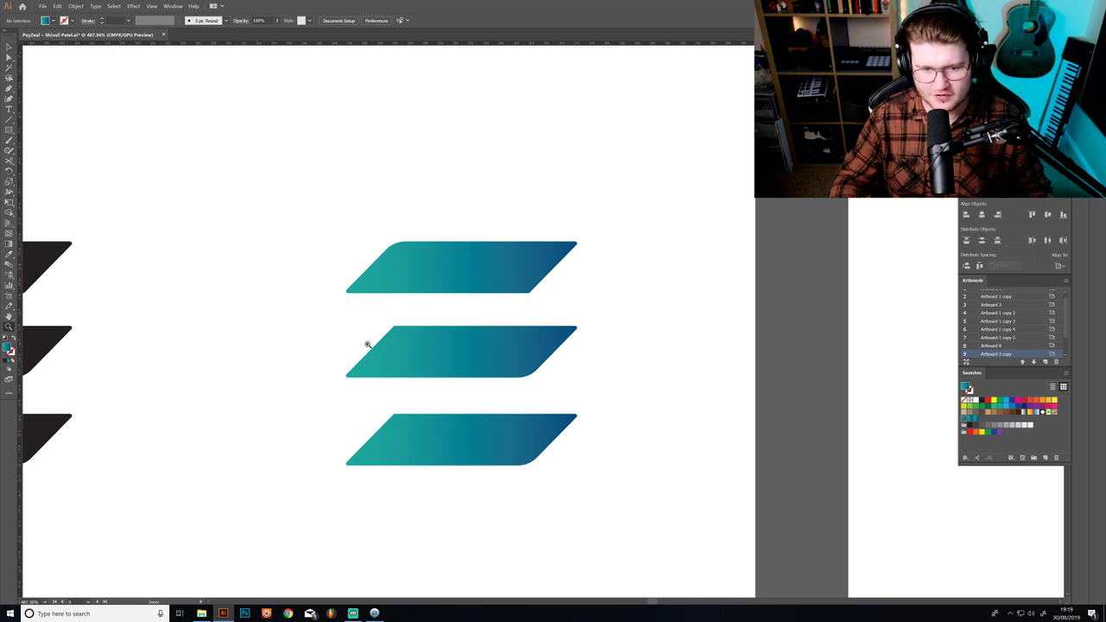
pyautogui.moveTo(395, 336); pyautogui.dragTo(474, 321)
pyautogui.press('a')
pyautogui.click(422, 346)
pyautogui.click(447, 297)
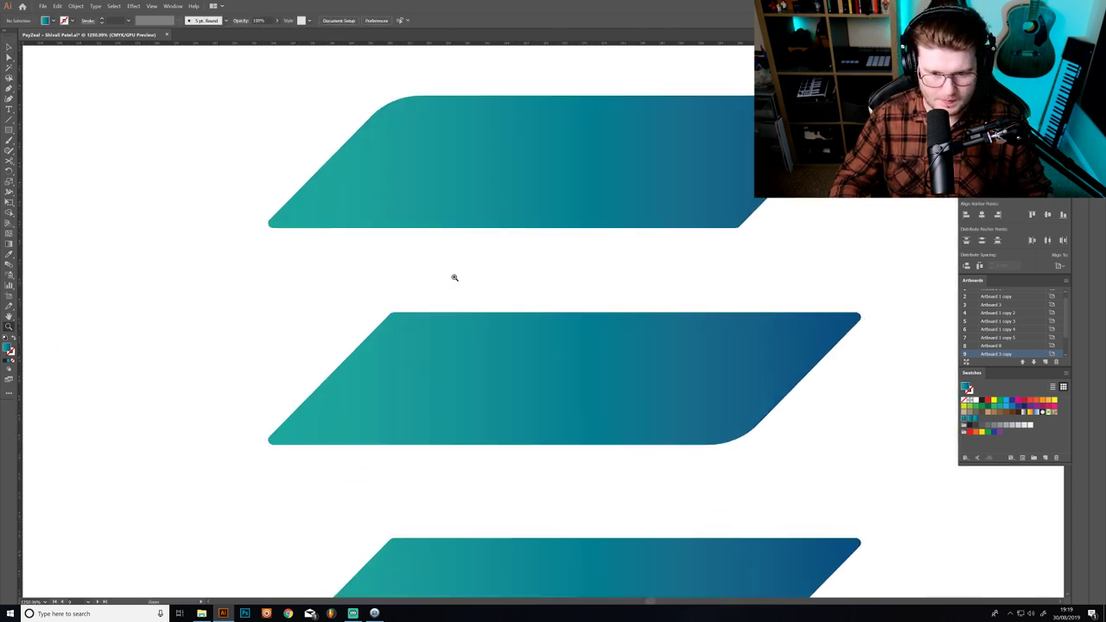
pyautogui.scroll(-10, 451, 277)
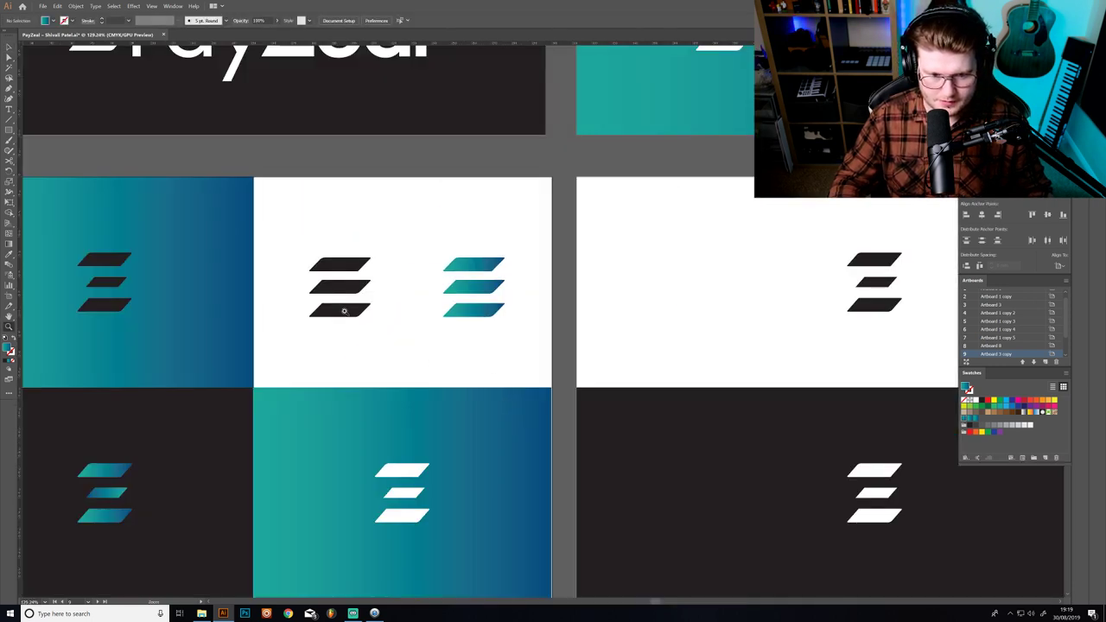
# - Ungroup the black icon and delete its lower two bars
pyautogui.moveTo(347, 296); pyautogui.dragTo(567, 365)
pyautogui.press('v')
pyautogui.rightClick(476, 328)
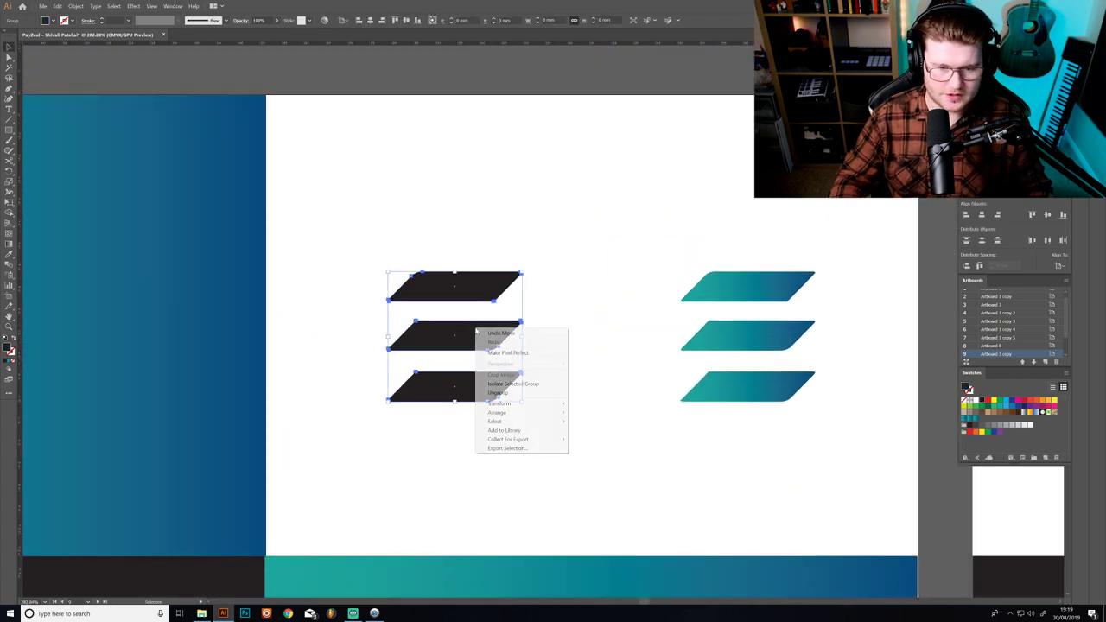
pyautogui.click(563, 442)
pyautogui.moveTo(539, 311); pyautogui.dragTo(398, 498)
pyautogui.press('Delete')
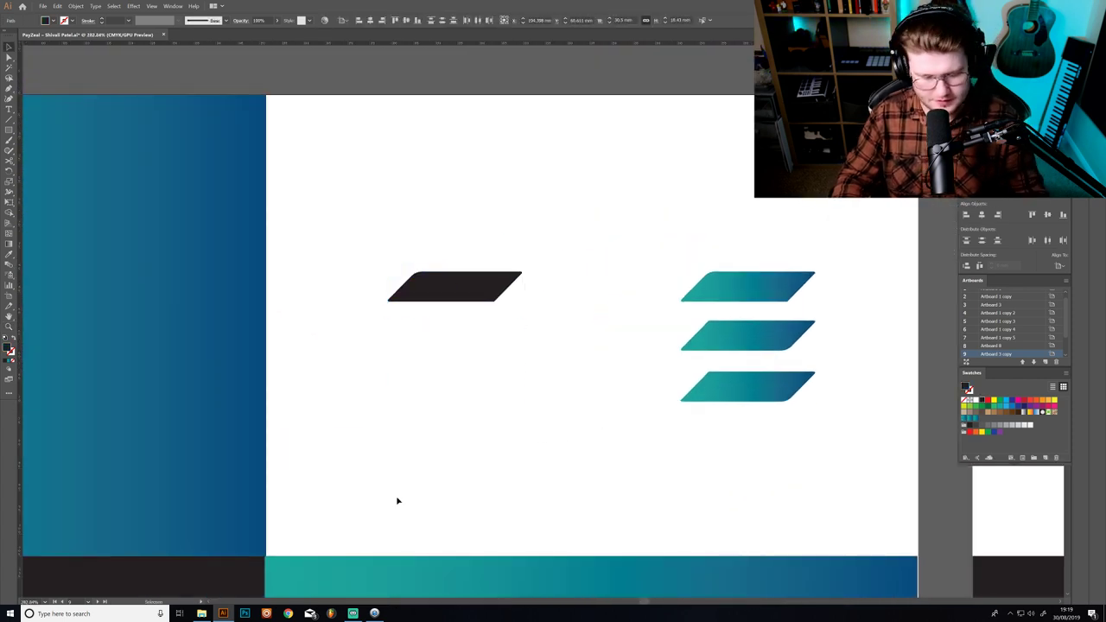
# - Copy the top bar down-left and repeat the move for a third bar
pyautogui.moveTo(453, 294); pyautogui.dragTo(440, 337)
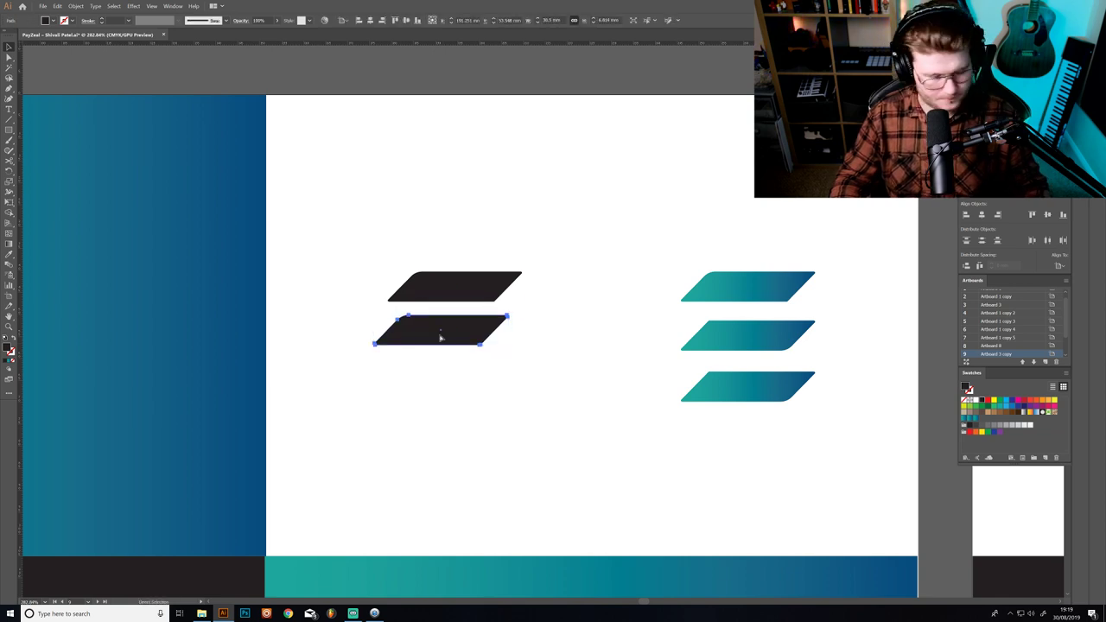
pyautogui.hotkey('ctrl', 'd')
pyautogui.hotkey('ctrl', 'alt', 'a')
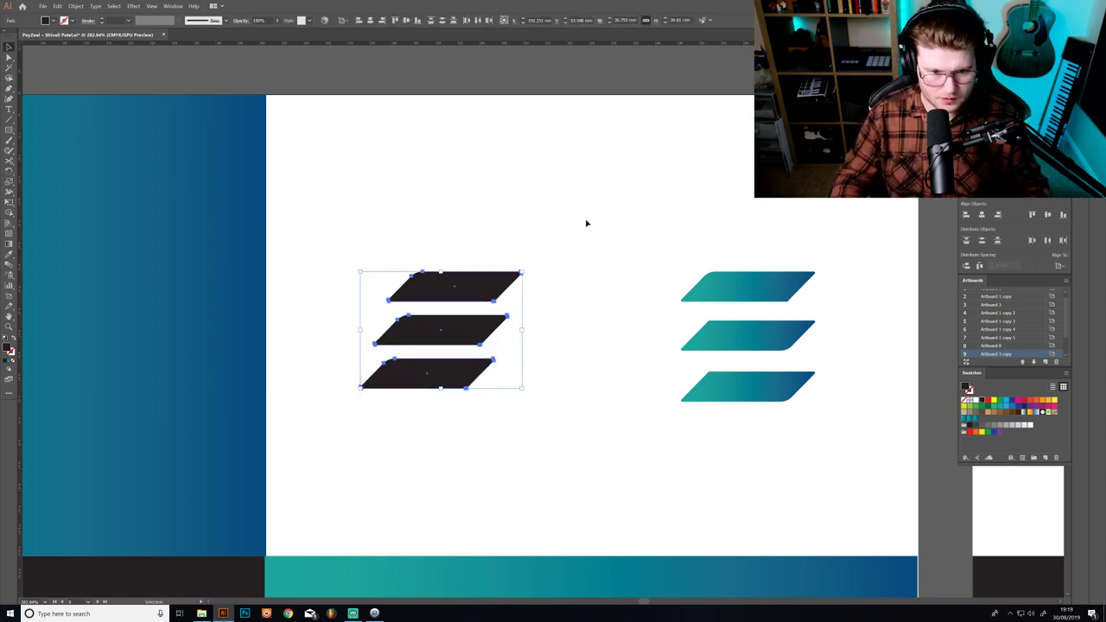
pyautogui.click(548, 405)
pyautogui.moveTo(558, 439); pyautogui.dragTo(394, 259)
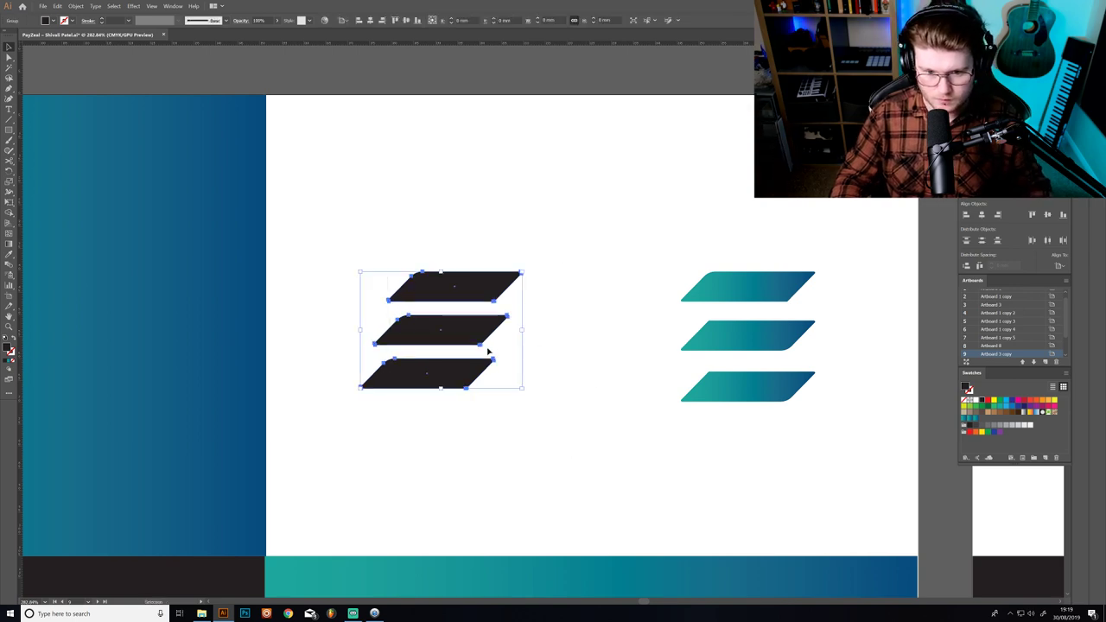
# - Nudge the black bars left, then undo the nudge
pyautogui.press('a')
pyautogui.press('z')
pyautogui.moveTo(466, 339); pyautogui.dragTo(548, 457)
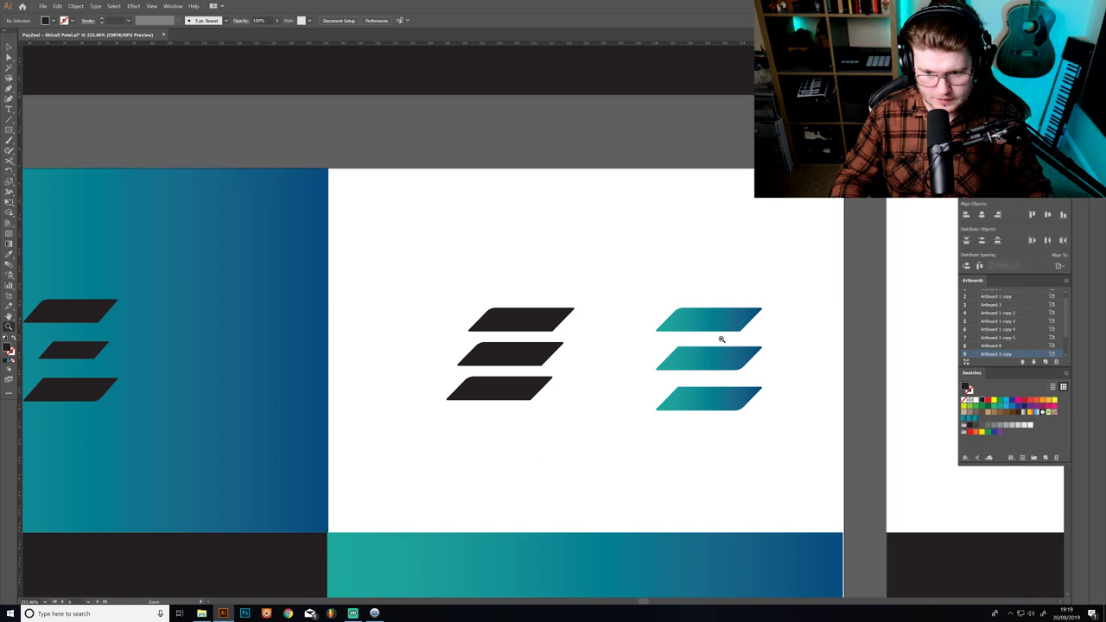
pyautogui.click(510, 377)
pyautogui.press('a')
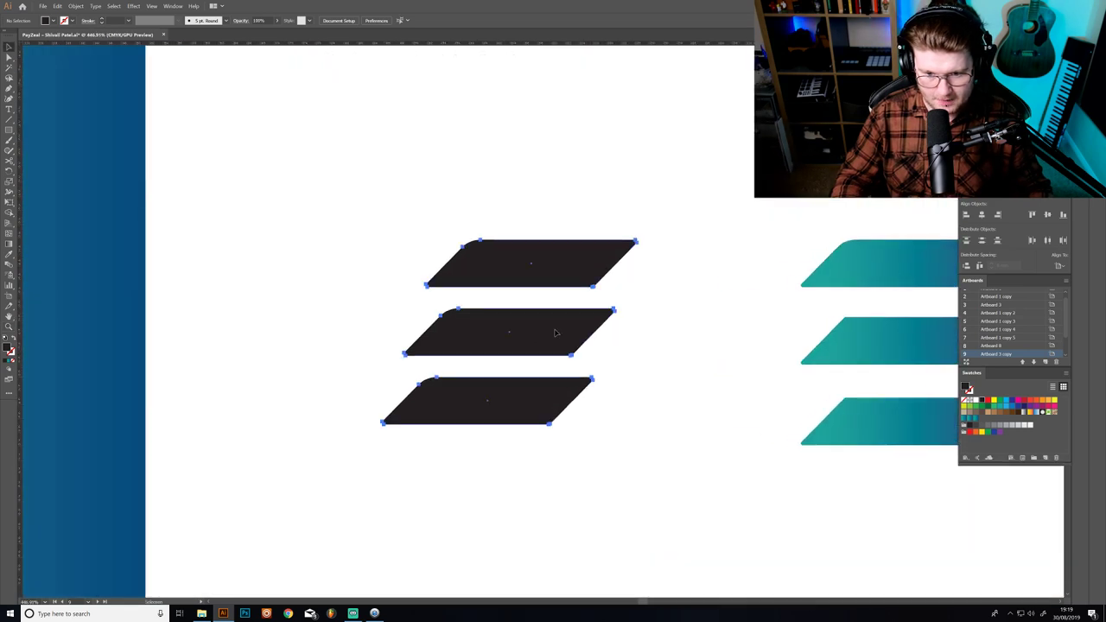
pyautogui.press('v')
pyautogui.hotkey('shift', 'Left')
pyautogui.hotkey('shift', 'Left')
pyautogui.hotkey('shift', 'Left')
pyautogui.press('a')
pyautogui.hotkey('ctrl', 'z')
pyautogui.hotkey('ctrl', 'z')
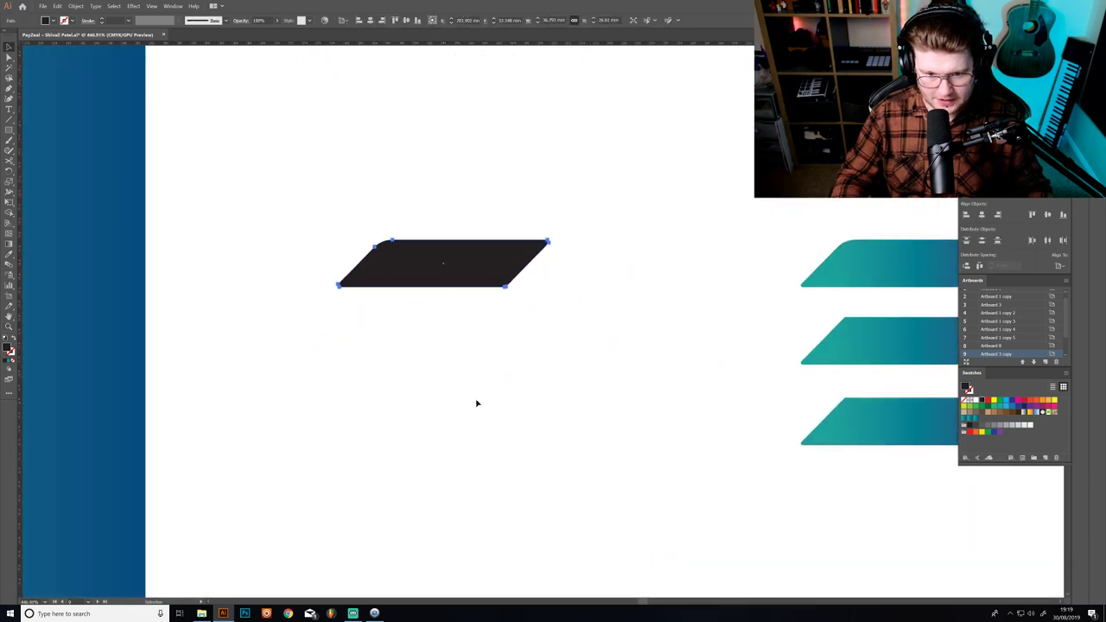
pyautogui.press('v')
# - Retry copying the top bar downward, undoing the unsatisfactory copies
pyautogui.moveTo(451, 271); pyautogui.dragTo(441, 326)
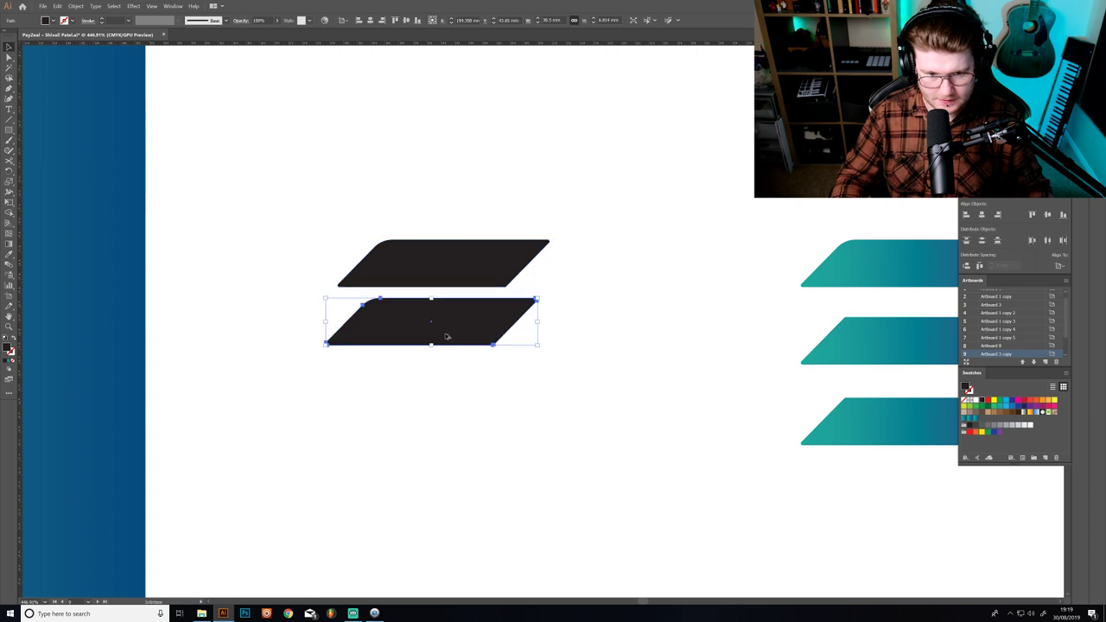
pyautogui.click(497, 413)
pyautogui.hotkey('ctrl', 'z')
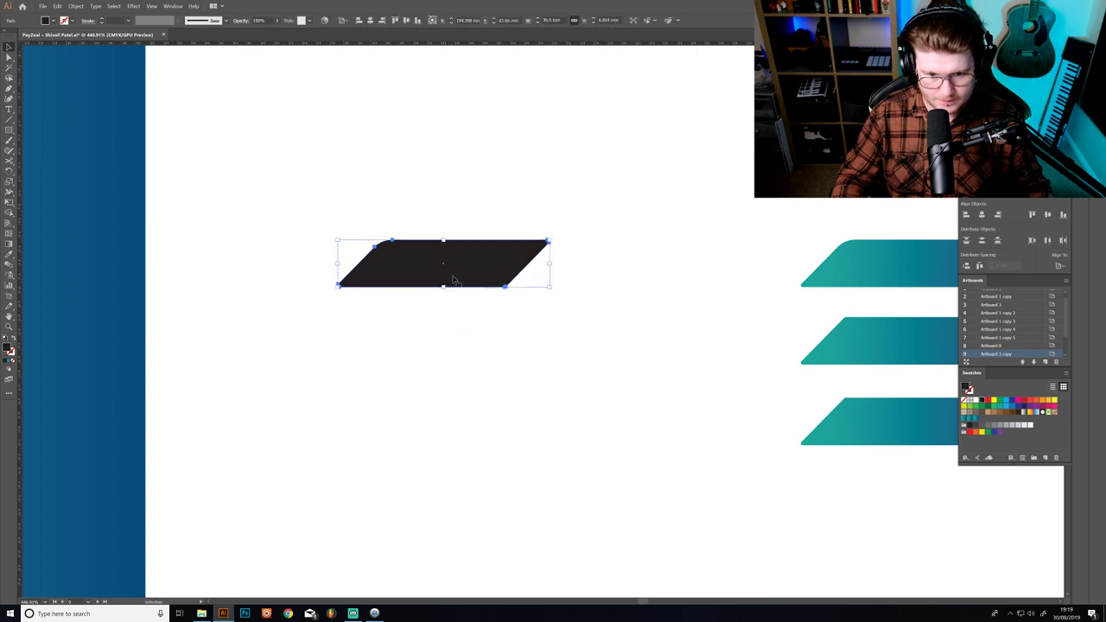
pyautogui.moveTo(452, 275); pyautogui.dragTo(437, 339)
pyautogui.hotkey('ctrl', 'd')
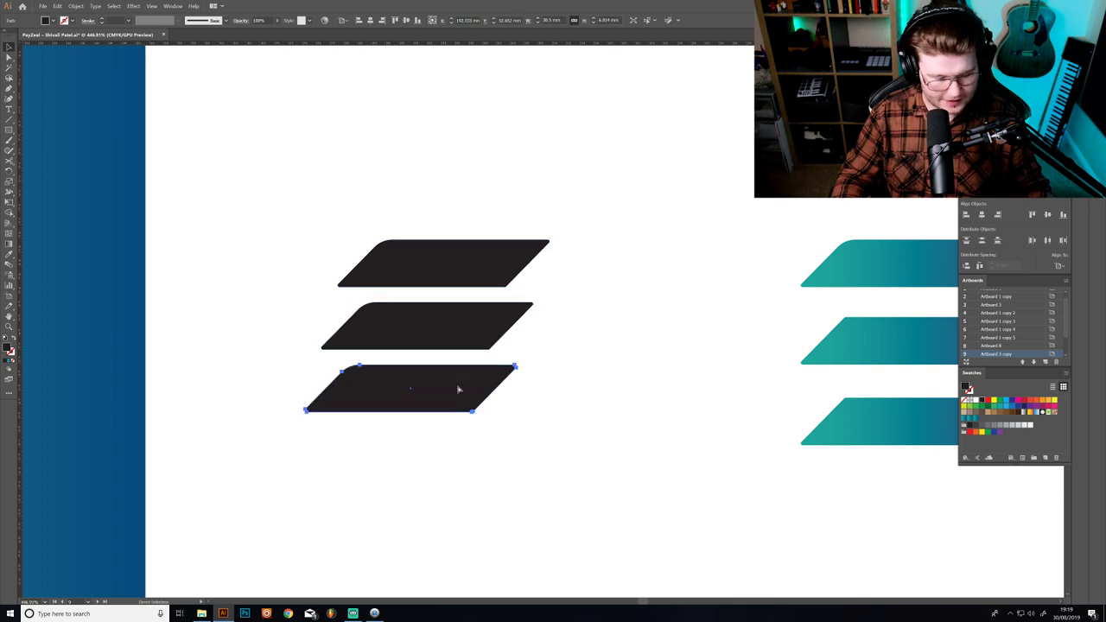
pyautogui.hotkey('ctrl', 'z')
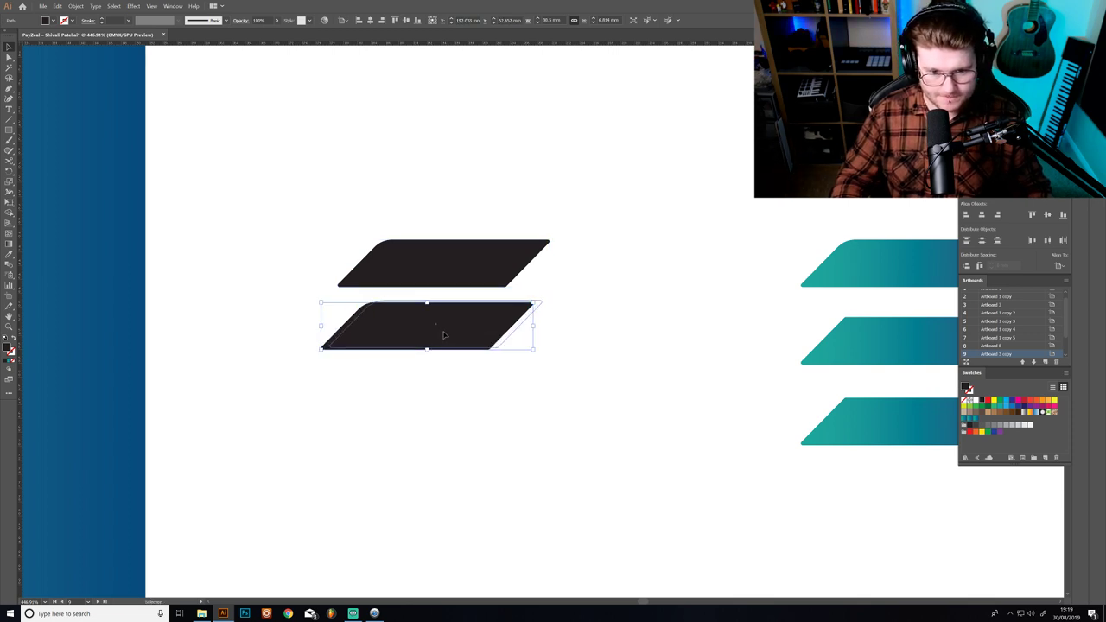
pyautogui.hotkey('ctrl', 'z')
# - Restack three black bars by copying the top bar below and repeating the move
pyautogui.moveTo(440, 283); pyautogui.dragTo(436, 353)
pyautogui.hotkey('ctrl', 'd')
pyautogui.press('z')
pyautogui.moveTo(471, 455); pyautogui.dragTo(276, 432)
pyautogui.moveTo(415, 358); pyautogui.dragTo(446, 361)
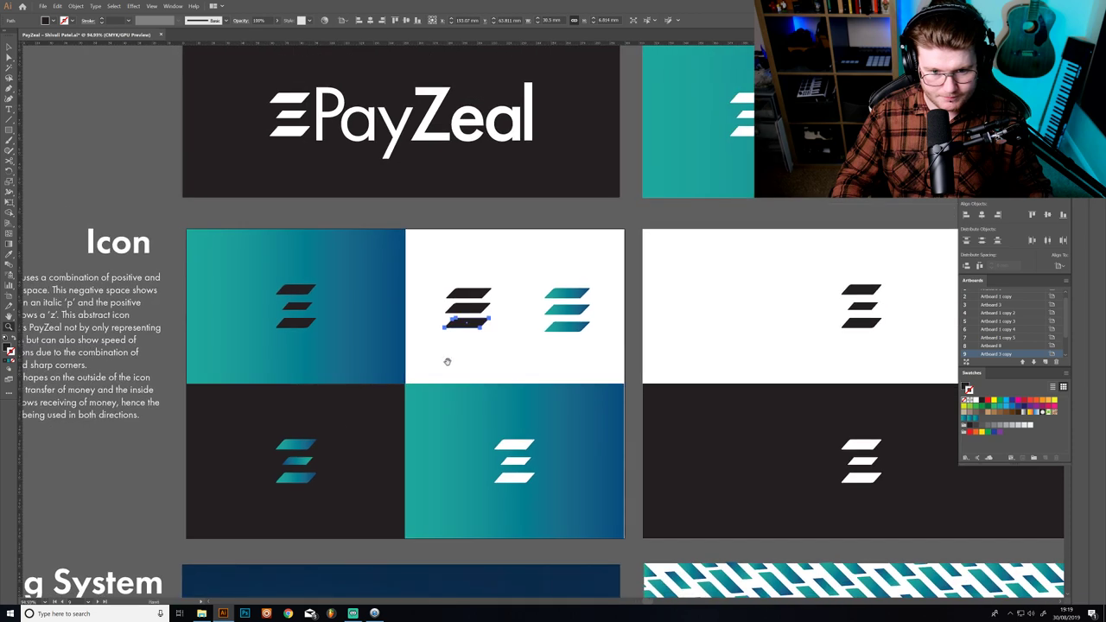
# - Undo and redo to restore the three black bars, zoomed in on both icons
pyautogui.hotkey('ctrl', '+')
pyautogui.hotkey('ctrl', 'z')
pyautogui.hotkey('ctrl', 'z')
pyautogui.hotkey('ctrl', 'shift', 'z')
pyautogui.hotkey('ctrl', 'shift', 'z')
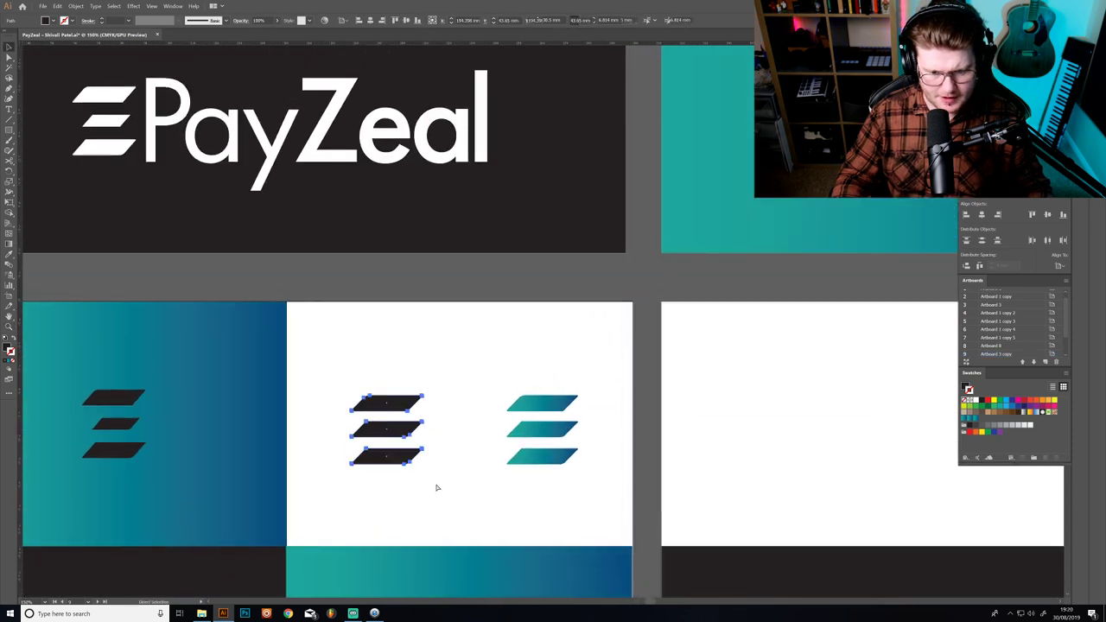
pyautogui.hotkey('ctrl', 'z')
pyautogui.hotkey('ctrl', 'z')
pyautogui.hotkey('ctrl', 'z')
pyautogui.hotkey('ctrl', 'z')
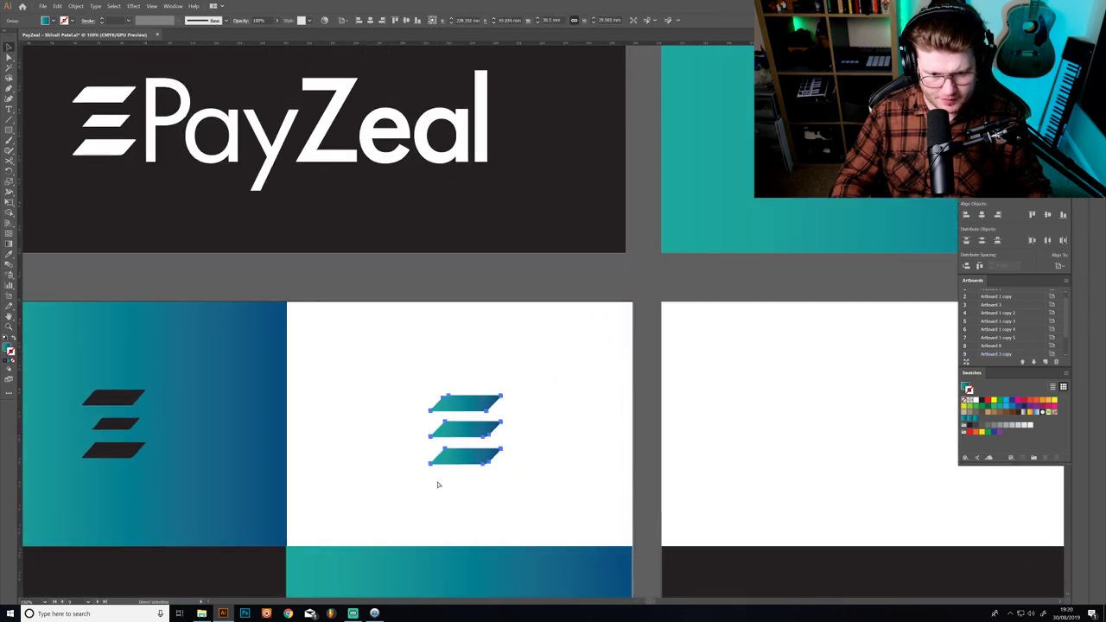
pyautogui.hotkey('ctrl', 'shift', 'z')
pyautogui.hotkey('ctrl', 'shift', 'z')
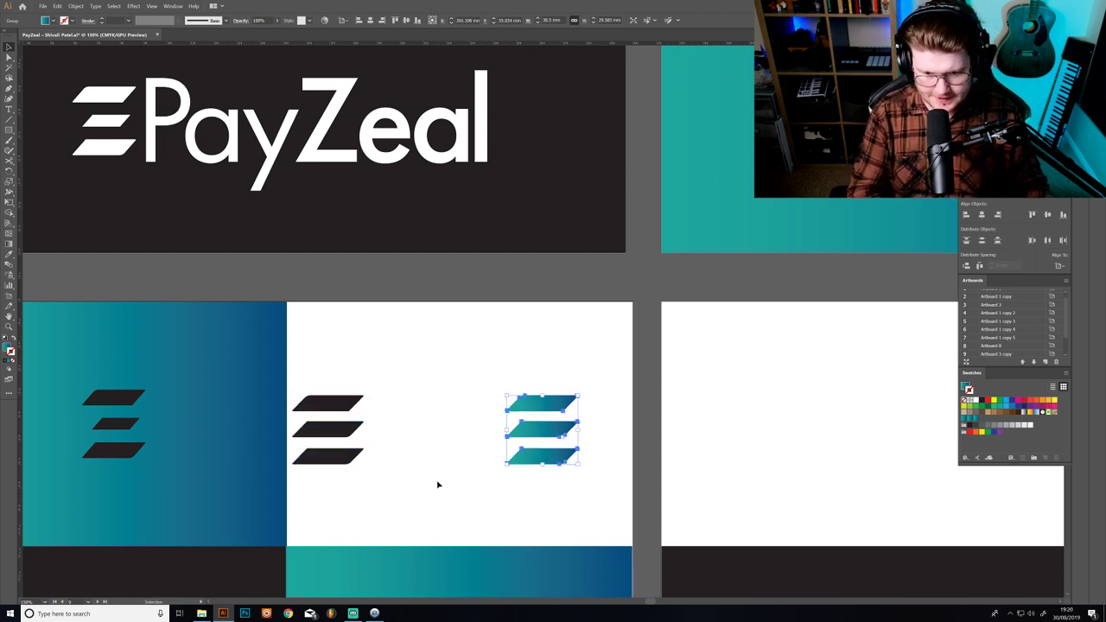
pyautogui.moveTo(372, 458); pyautogui.dragTo(429, 525)
# - Scale the black bars down and place them beside the gradient icon
pyautogui.keyDown('ctrl'); pyautogui.click(325, 393); pyautogui.keyUp('ctrl')
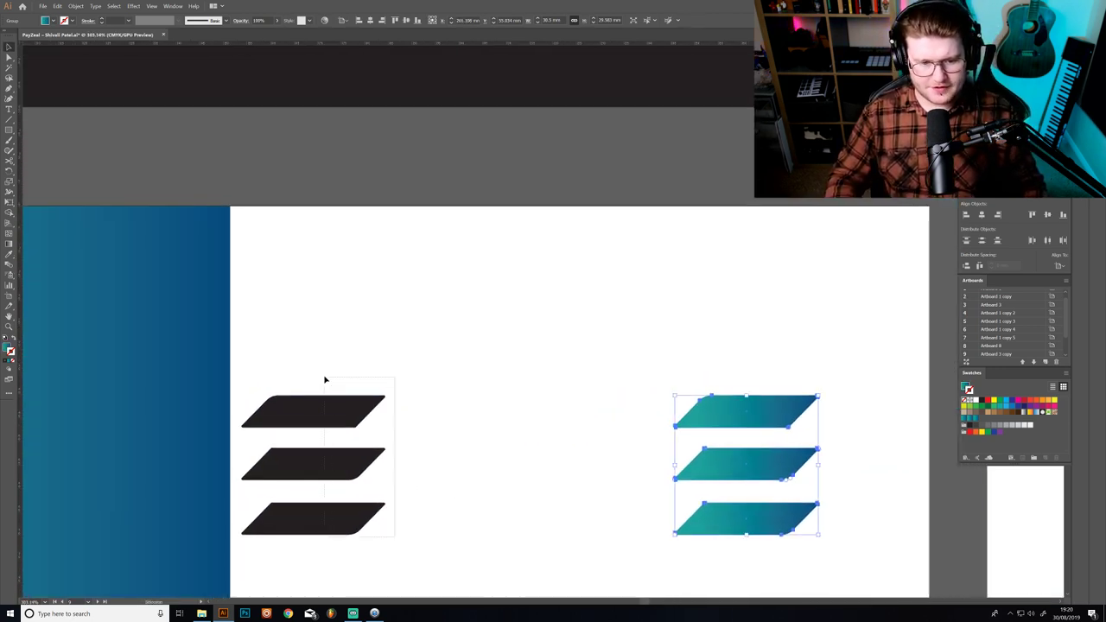
pyautogui.moveTo(387, 398); pyautogui.dragTo(358, 425)
pyautogui.moveTo(317, 470); pyautogui.dragTo(531, 451)
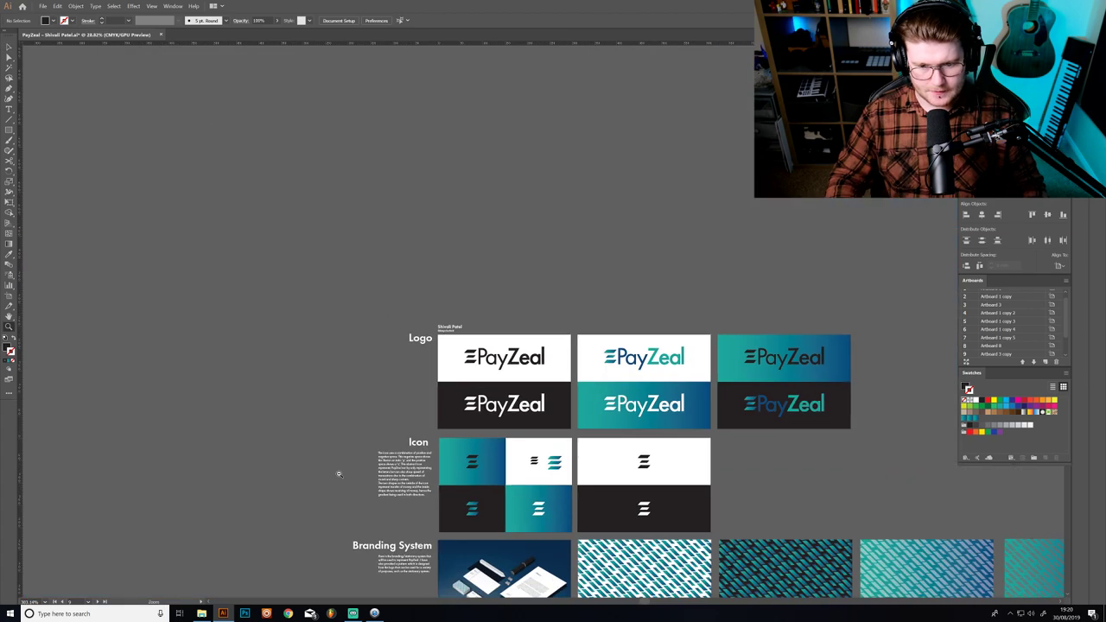
pyautogui.moveTo(339, 474); pyautogui.dragTo(353, 379)
pyautogui.scroll(-5, 353, 379)
pyautogui.hscroll(4, 354, 379)
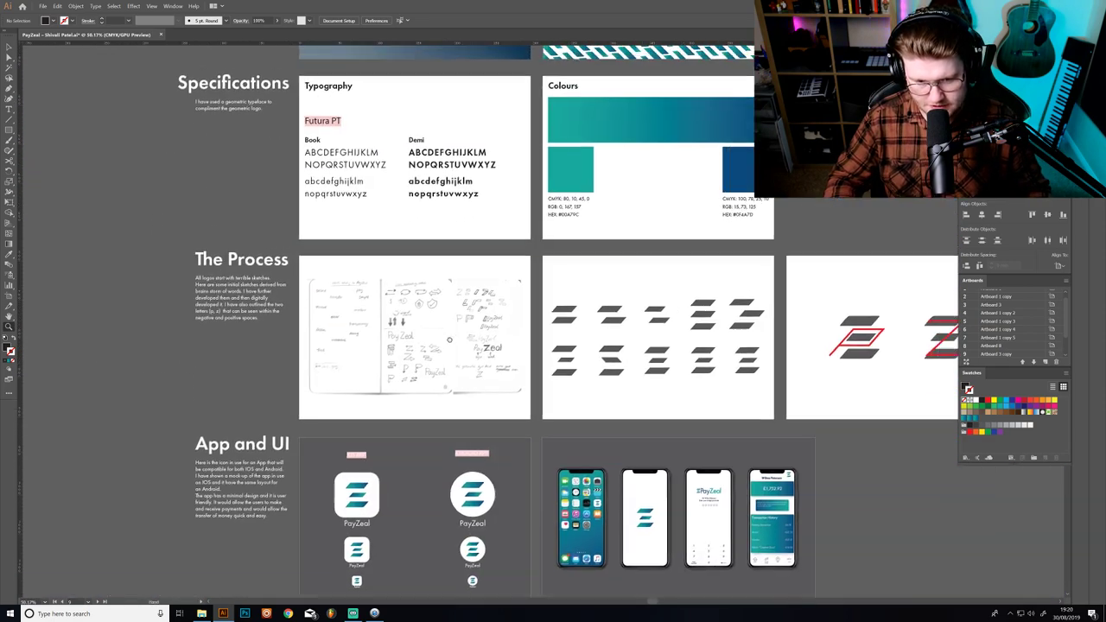
pyautogui.scroll(-3, 307, 364)
pyautogui.hscroll(-3, 307, 364)
pyautogui.scroll(5, 387, 244)
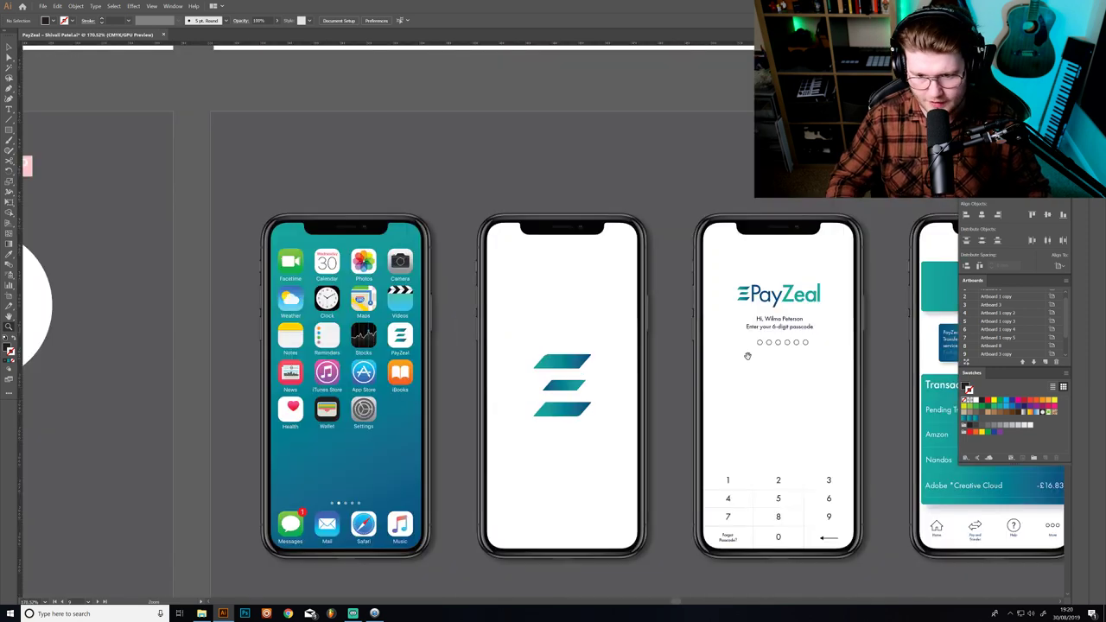
pyautogui.hscroll(3, 387, 245)
pyautogui.scroll(1, 387, 244)
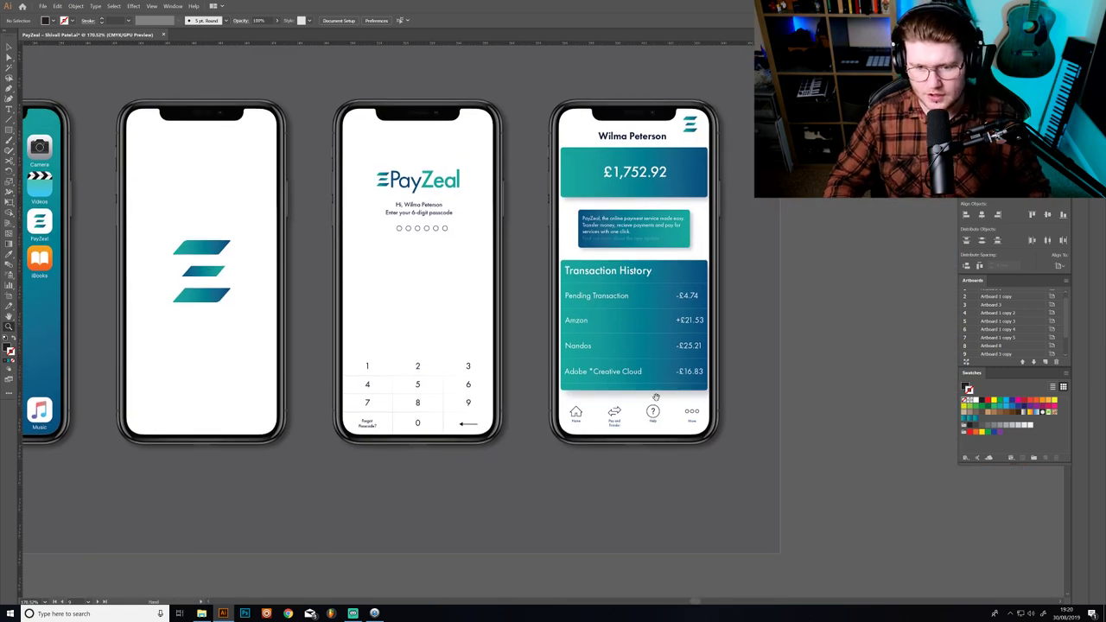
pyautogui.moveTo(598, 413); pyautogui.dragTo(747, 414)
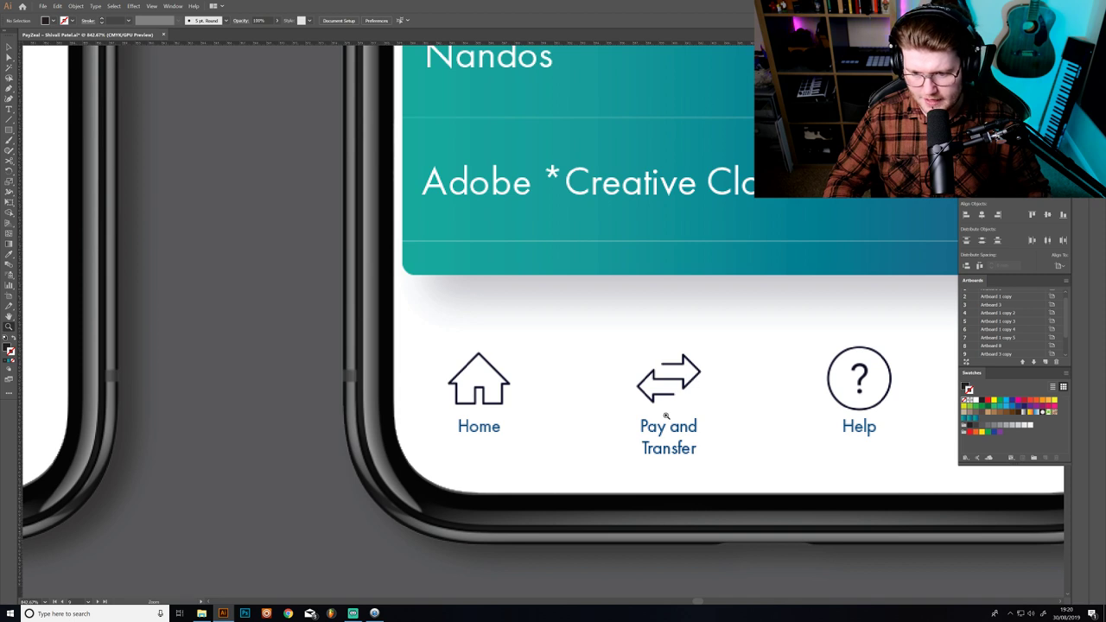
pyautogui.hscroll(4, 488, 399)
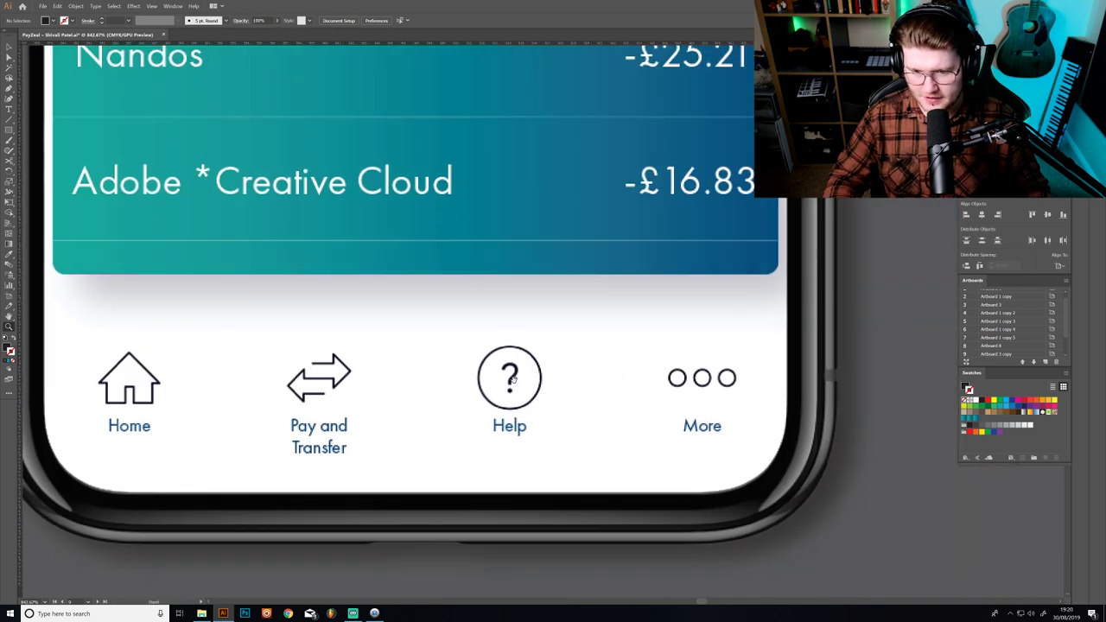
pyautogui.moveTo(630, 400); pyautogui.dragTo(636, 453)
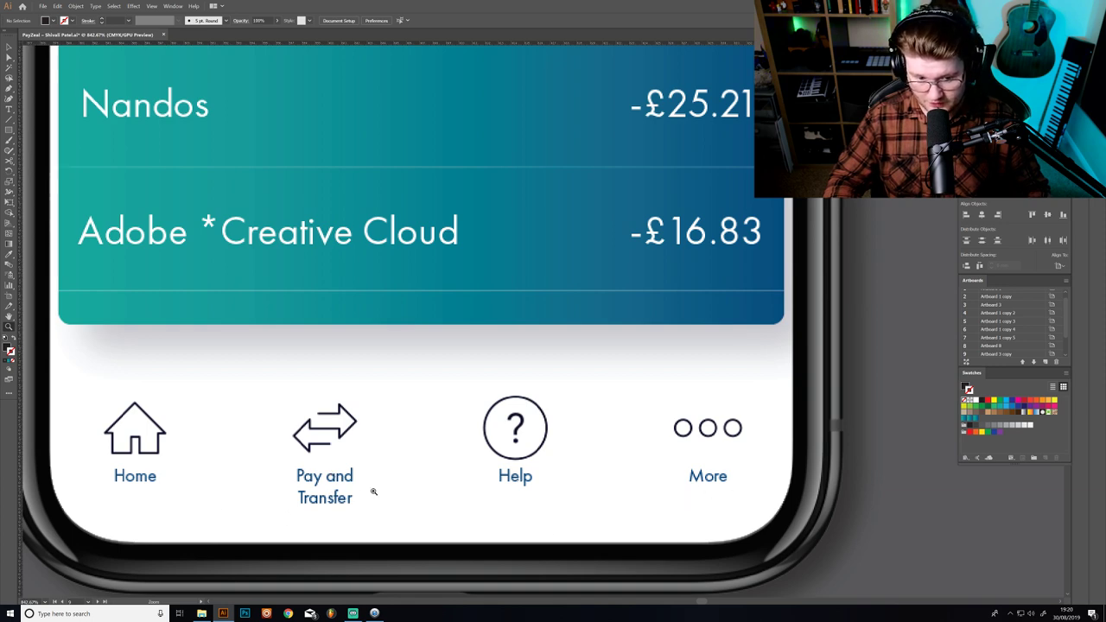
pyautogui.scroll(-10, 373, 491)
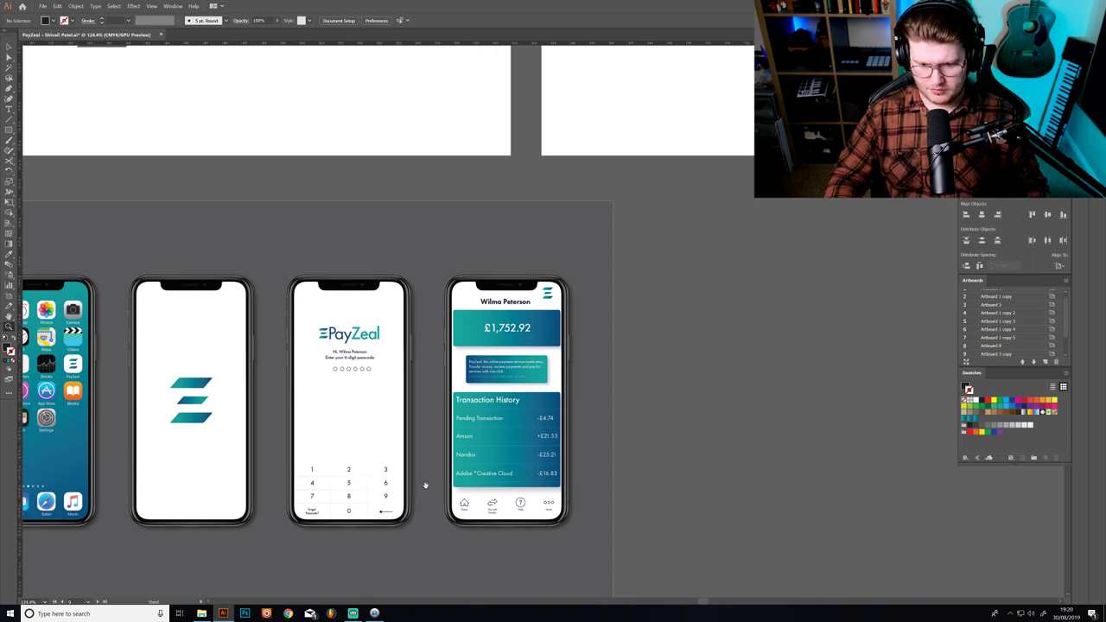
pyautogui.scroll(8, 425, 486)
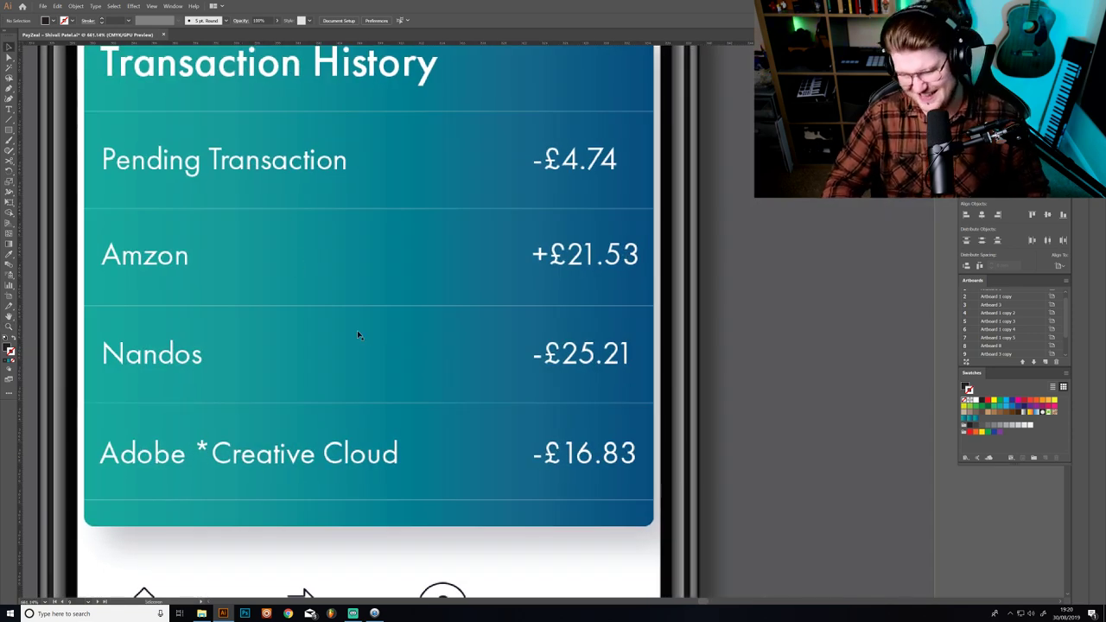
pyautogui.moveTo(328, 364); pyautogui.dragTo(246, 387)
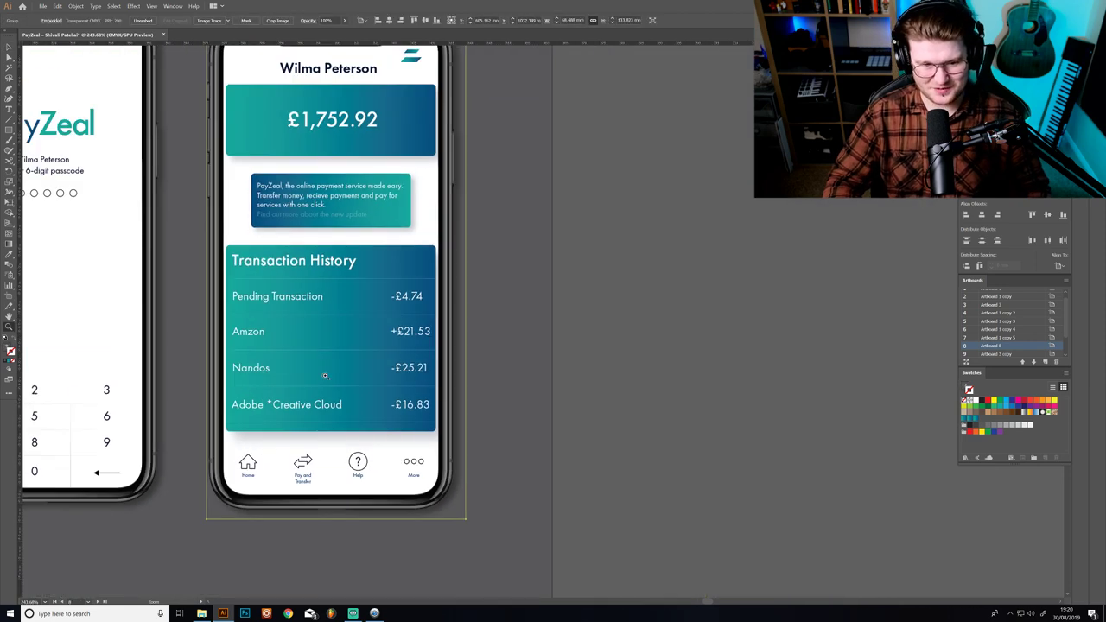
pyautogui.moveTo(283, 421); pyautogui.dragTo(346, 424)
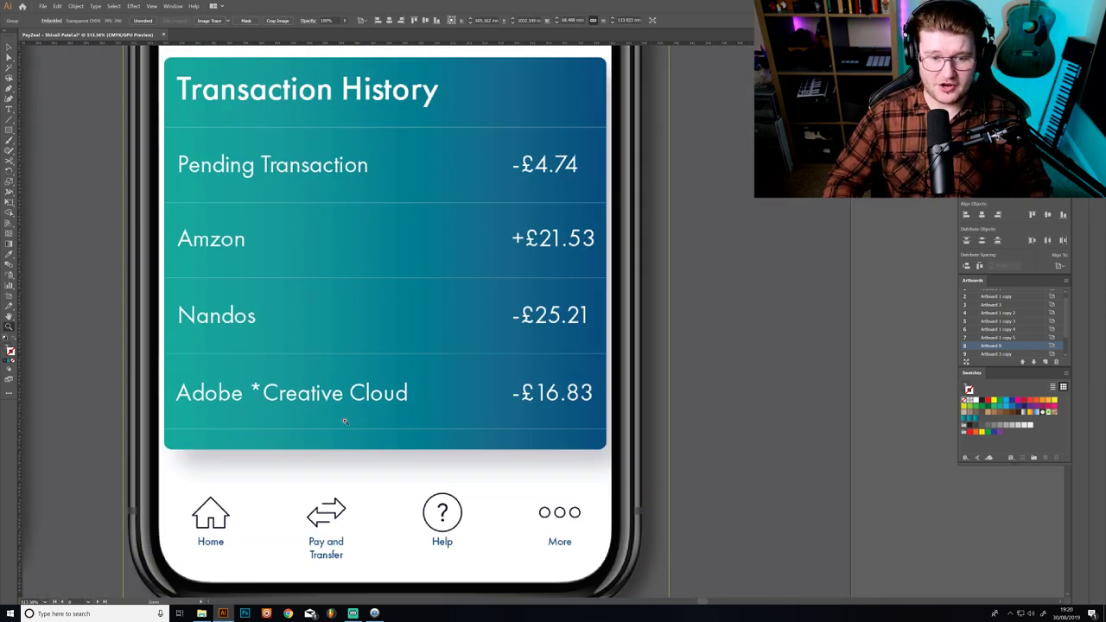
pyautogui.click(938, 361)
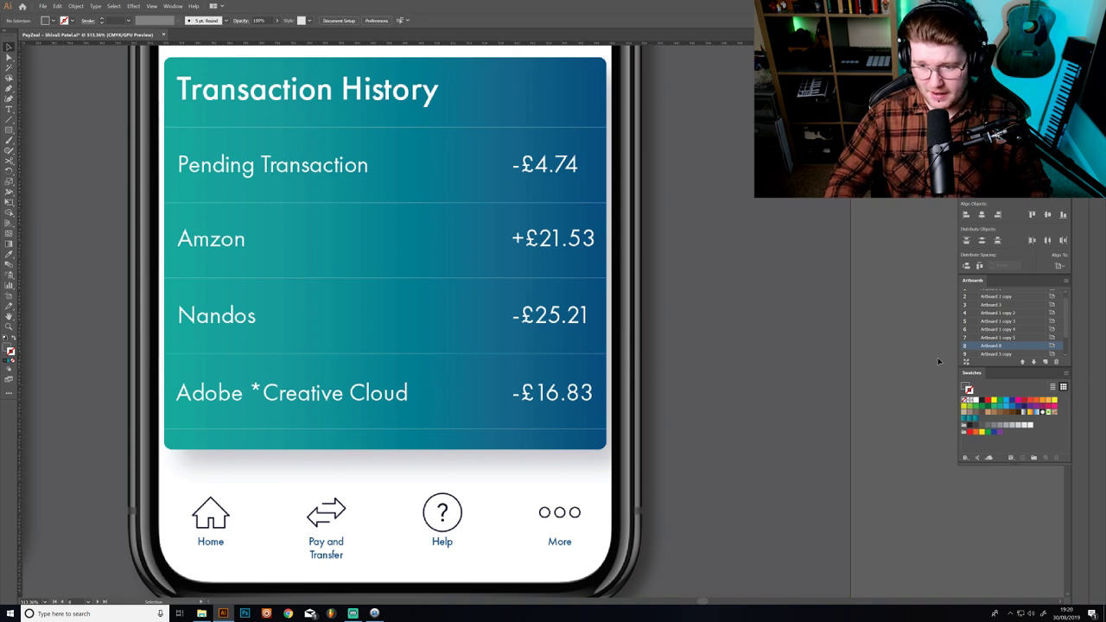
pyautogui.click(690, 346)
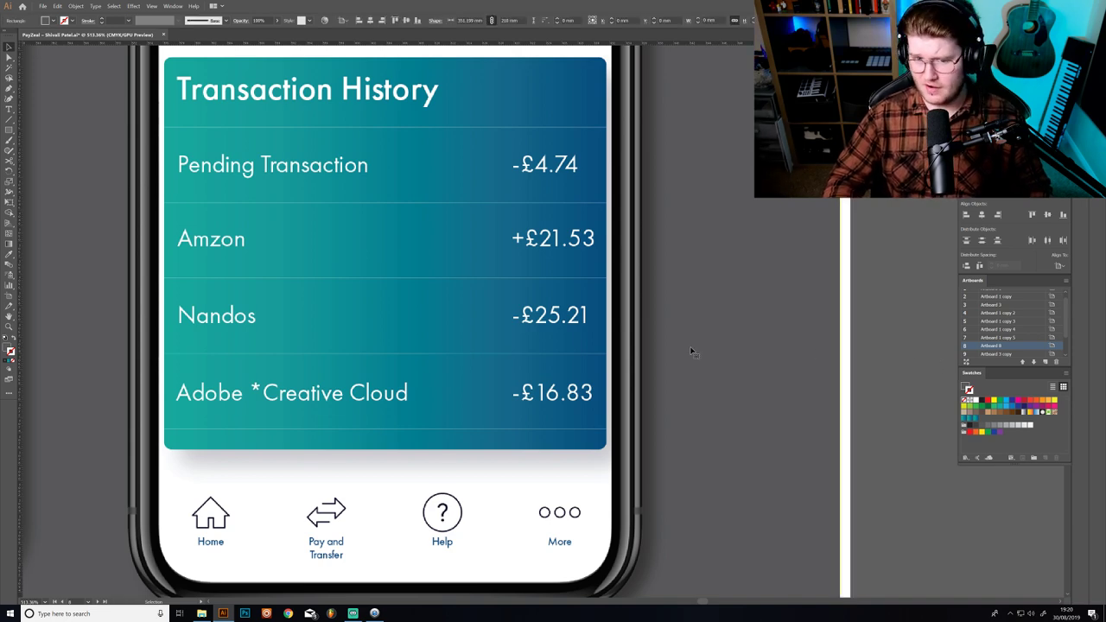
pyautogui.hotkey('ctrl', '0')
pyautogui.keyDown('ctrl'); pyautogui.click(450, 419); pyautogui.keyUp('ctrl')
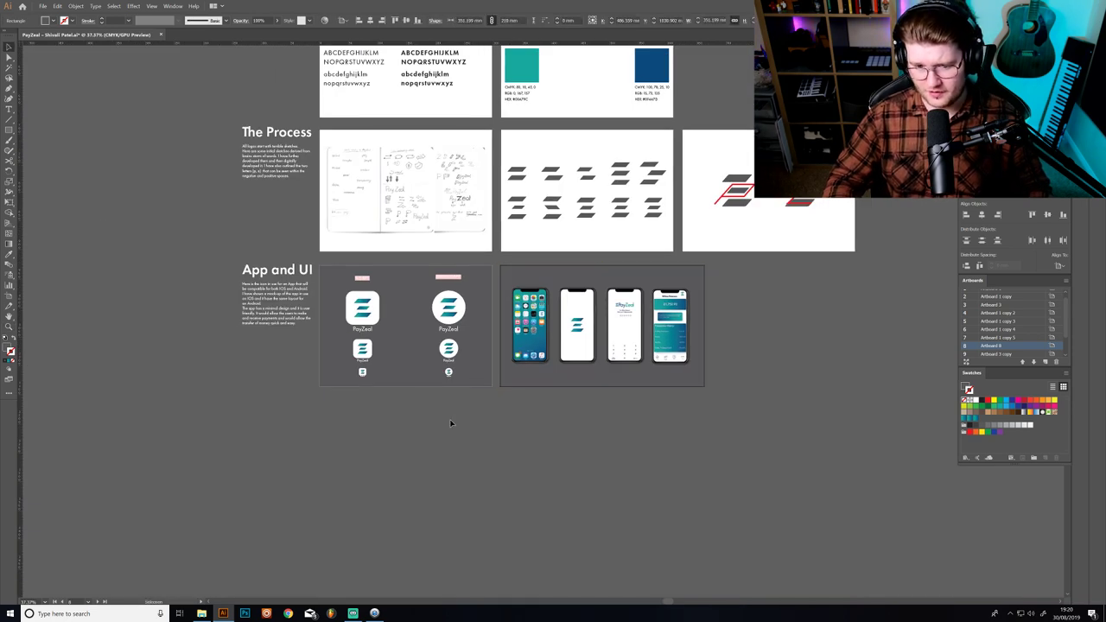
pyautogui.moveTo(680, 320); pyautogui.dragTo(805, 323)
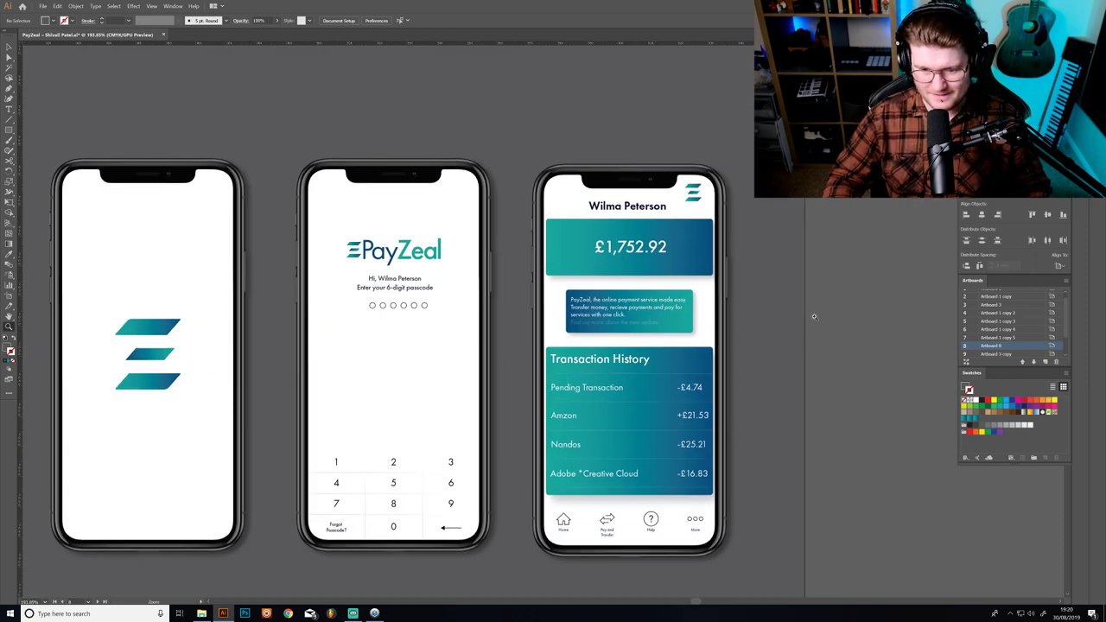
pyautogui.moveTo(837, 312); pyautogui.dragTo(682, 315)
pyautogui.moveTo(499, 268); pyautogui.dragTo(267, 266)
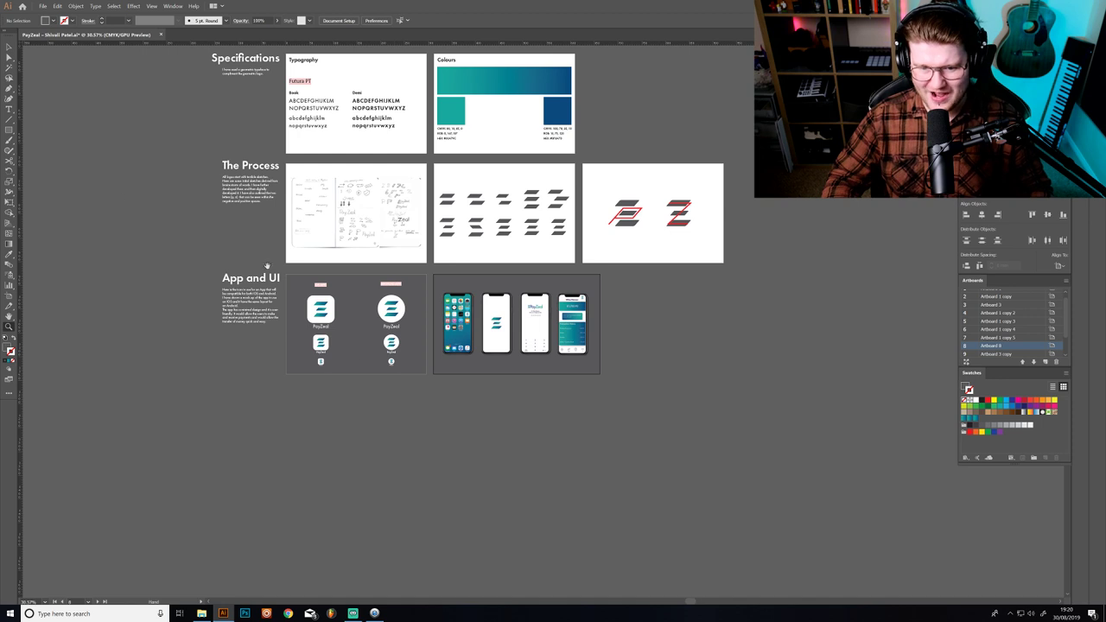
# - Discard the PayZeal board's changes and open PayZealC.ai from the next folder under CDWM LIVE
pyautogui.click(161, 35)
pyautogui.click(597, 317)
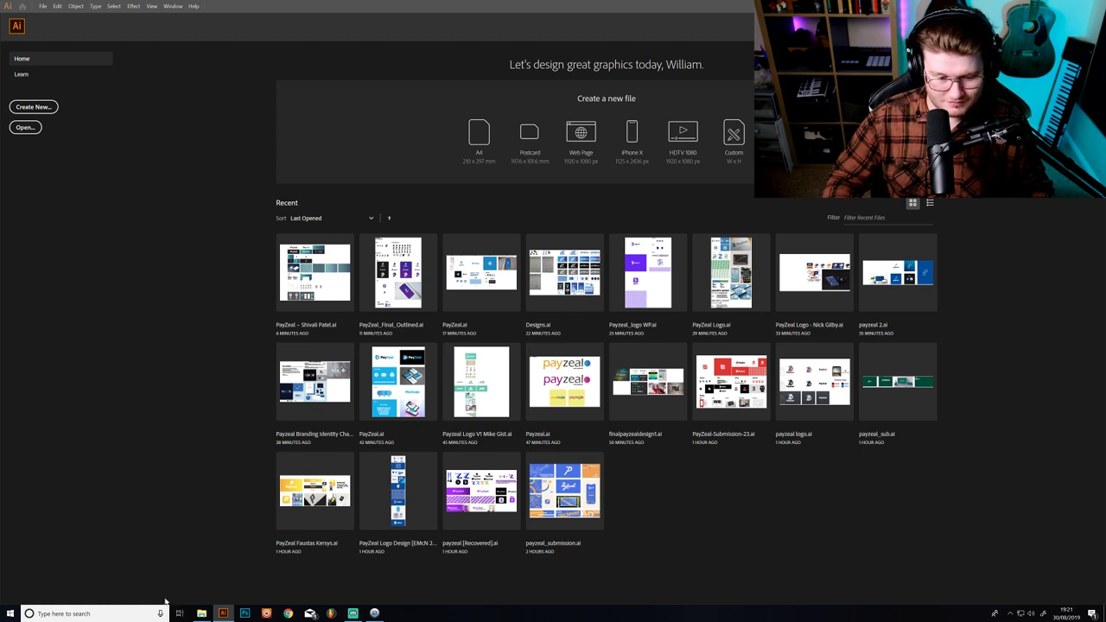
pyautogui.click(202, 613)
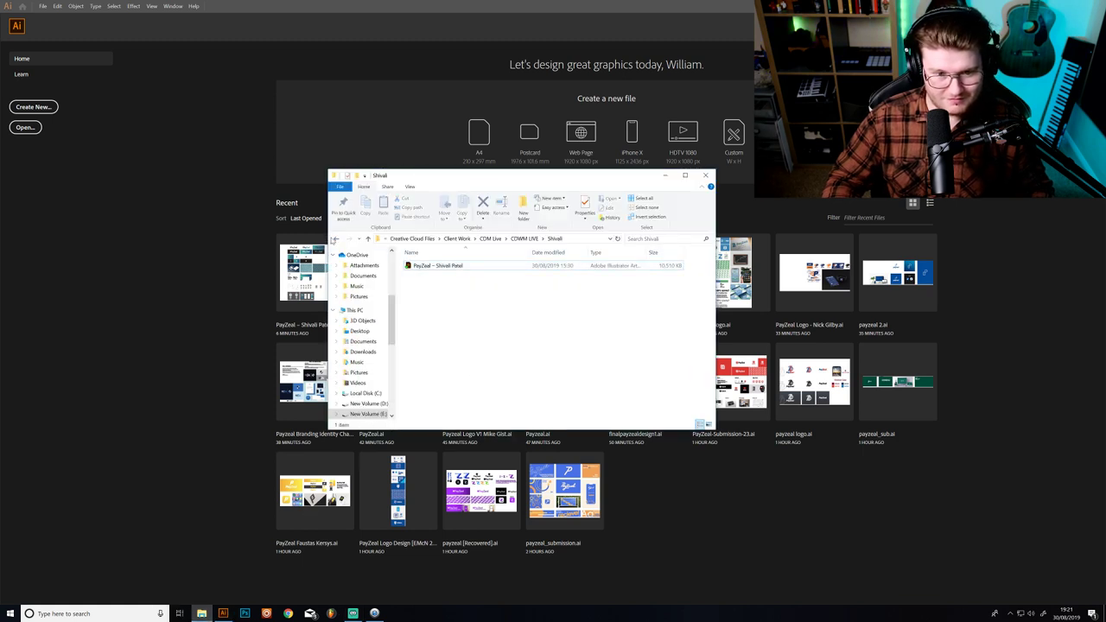
pyautogui.click(334, 240)
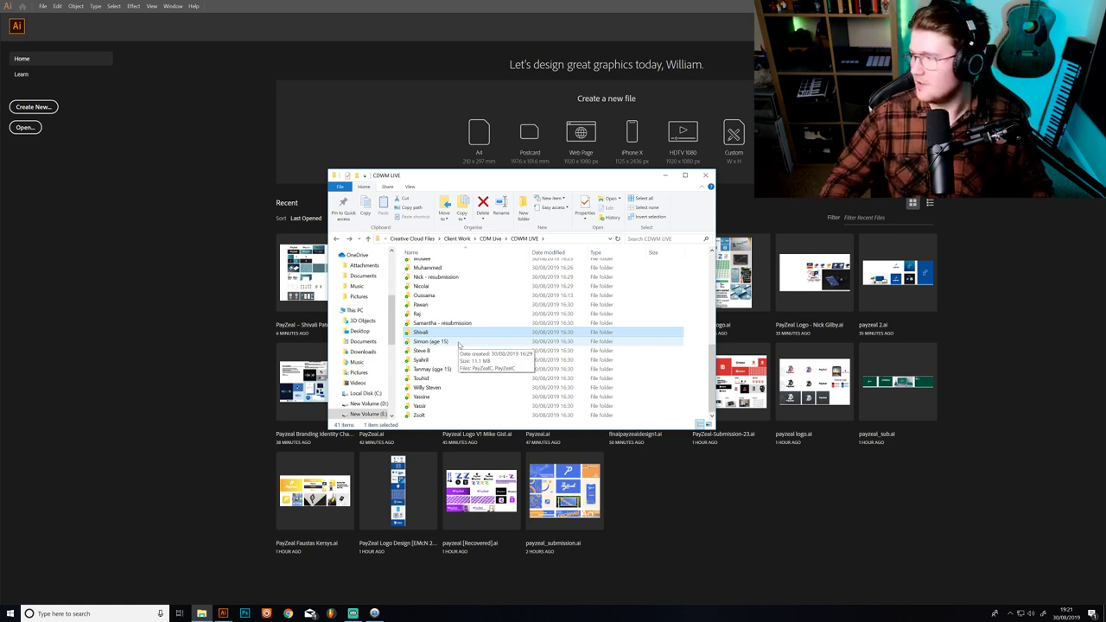
pyautogui.doubleClick(459, 342)
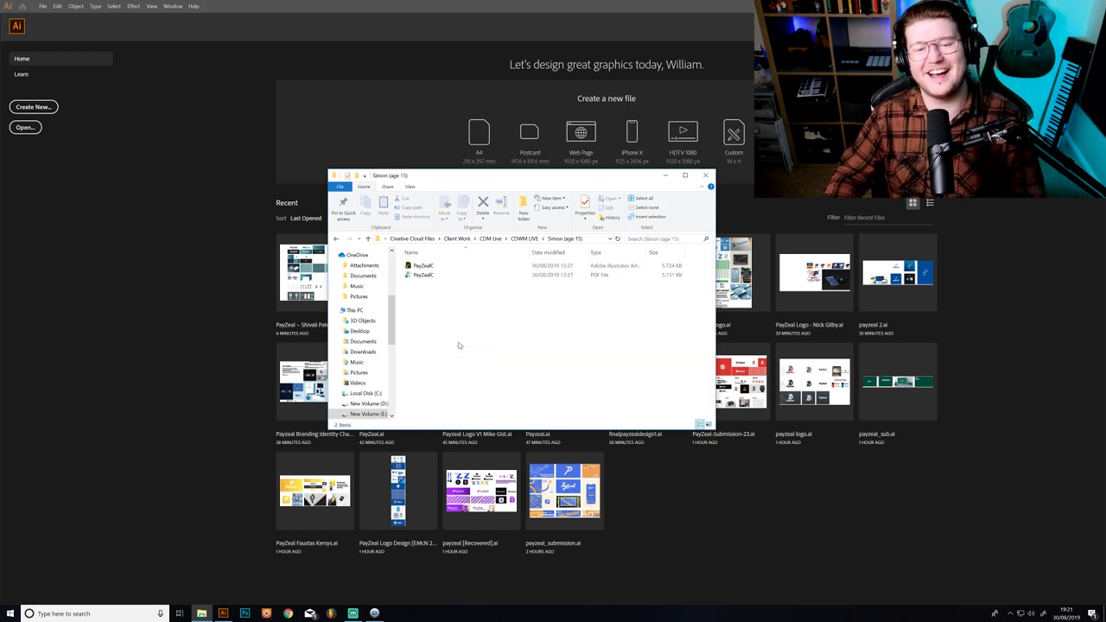
pyautogui.doubleClick(439, 267)
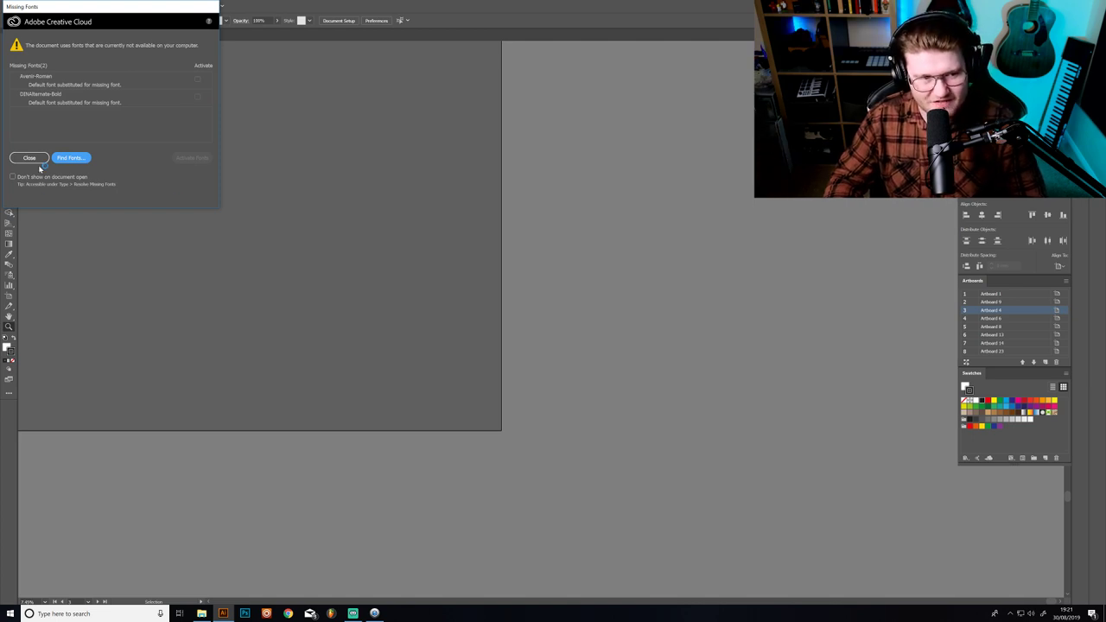
# - Close the missing-fonts notice and zoom in on the PayZeal logo artboards
pyautogui.click(35, 159)
pyautogui.hotkey('alt', 'Tab')
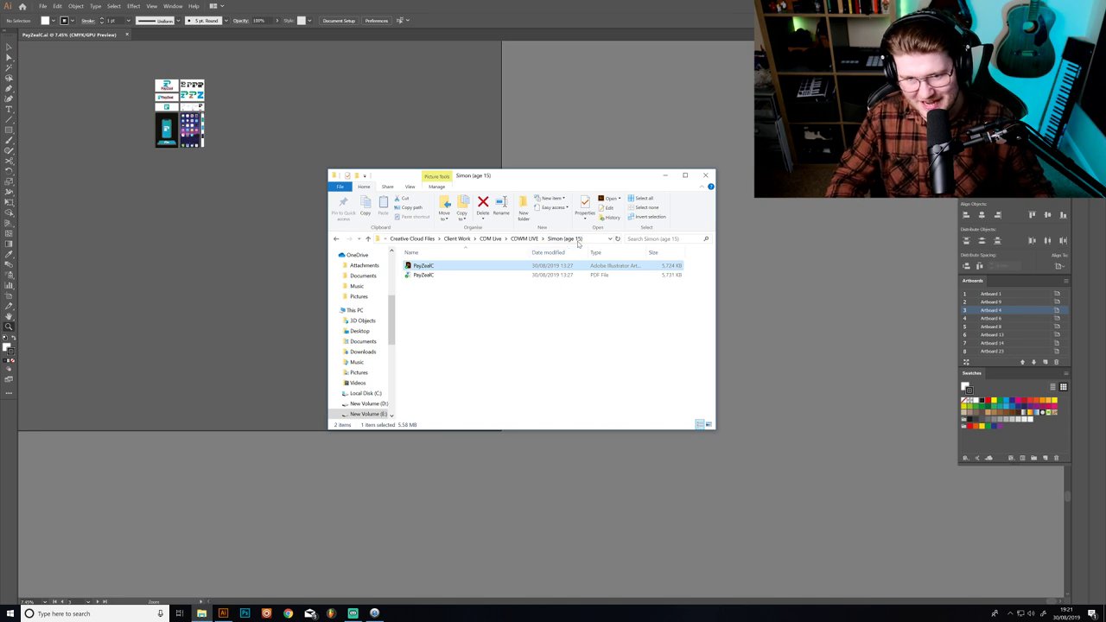
pyautogui.hotkey('alt', 'Tab')
pyautogui.moveTo(355, 219); pyautogui.dragTo(548, 459)
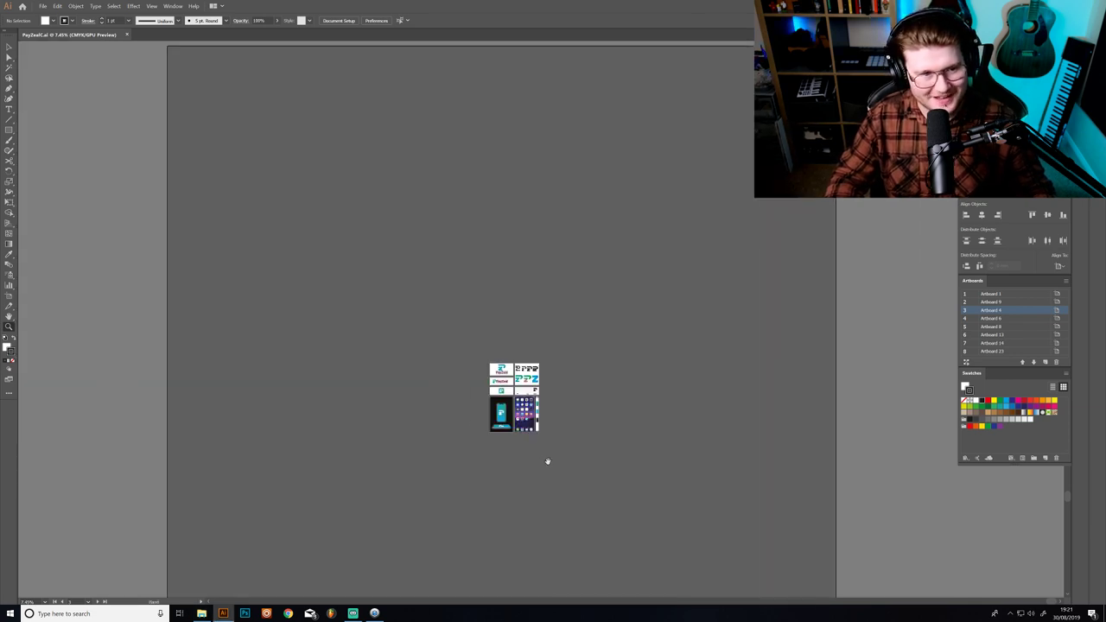
pyautogui.moveTo(514, 388); pyautogui.dragTo(663, 384)
pyautogui.moveTo(571, 330); pyautogui.dragTo(681, 404)
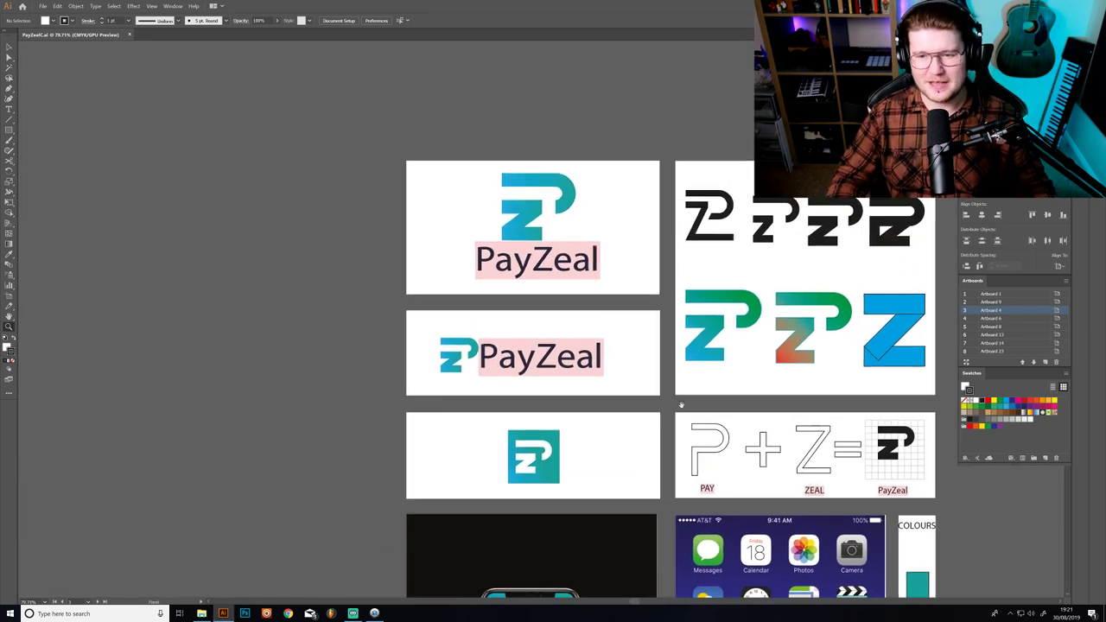
pyautogui.moveTo(526, 238); pyautogui.dragTo(639, 251)
# - Outline the PayZeal wordmark then undo it, and fit all artboards in view
pyautogui.click(604, 260)
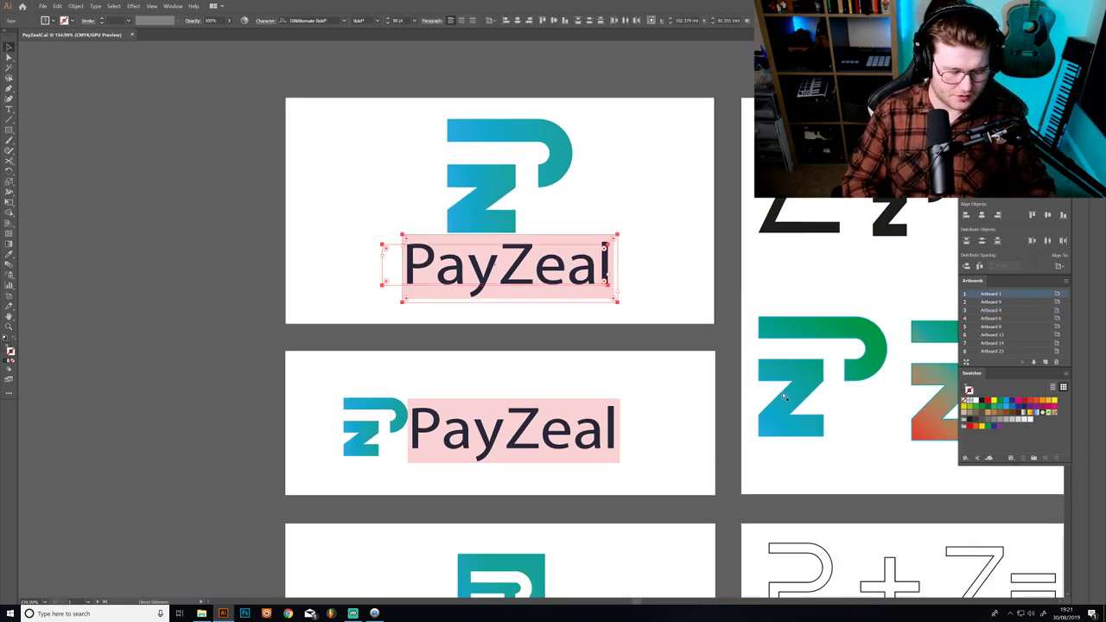
pyautogui.hotkey('ctrl', 'shift', 'o')
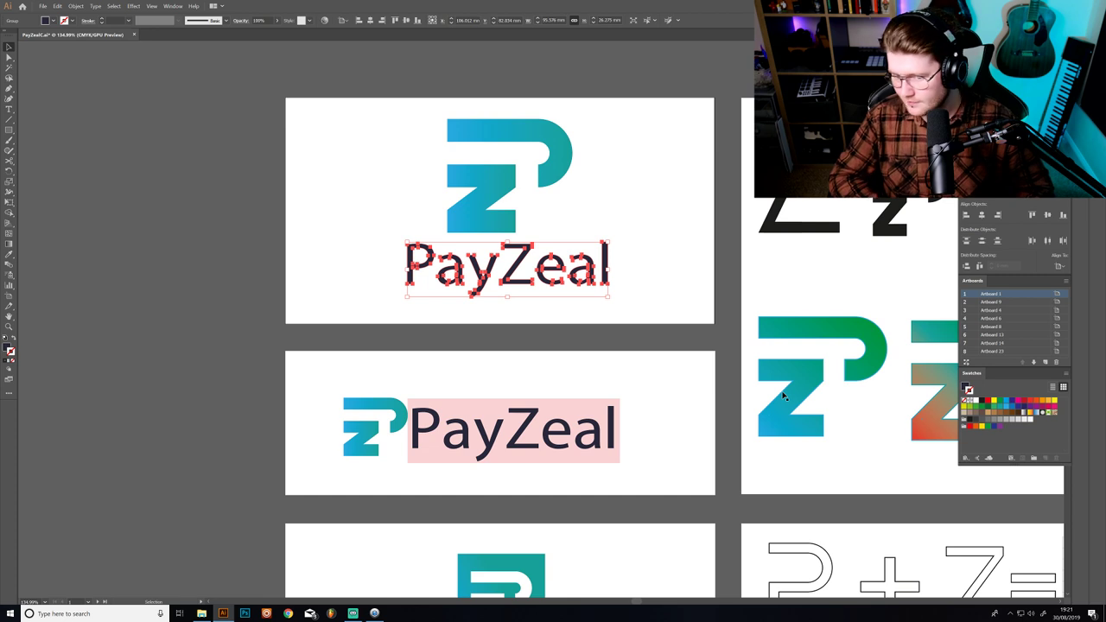
pyautogui.hotkey('ctrl', 'z')
pyautogui.click(632, 366)
pyautogui.scroll(-5, 548, 365)
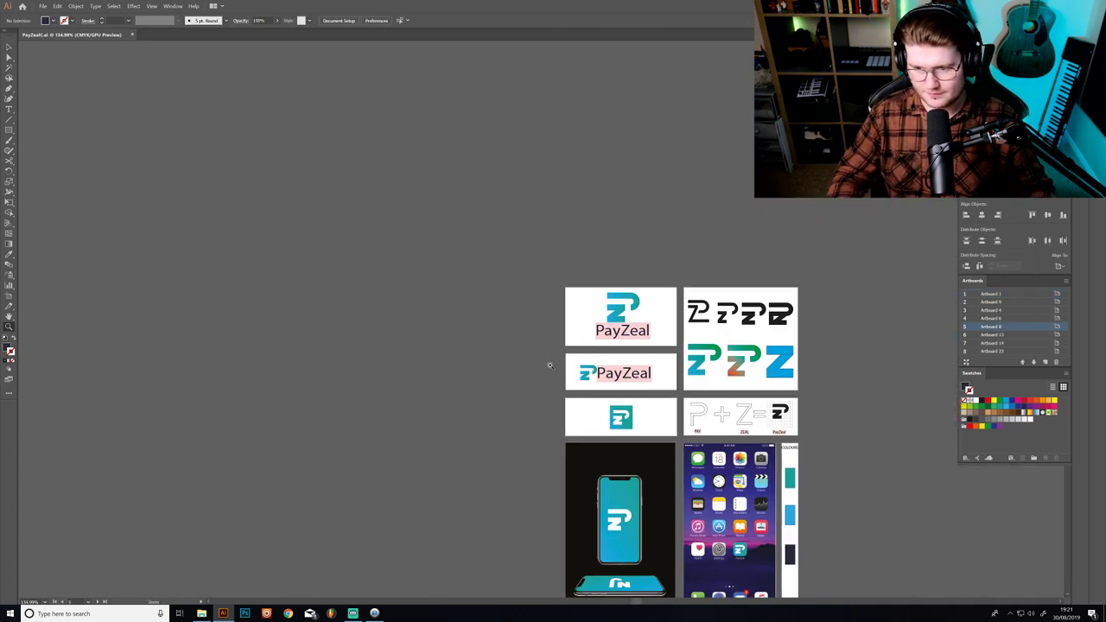
pyautogui.moveTo(548, 365); pyautogui.dragTo(434, 314)
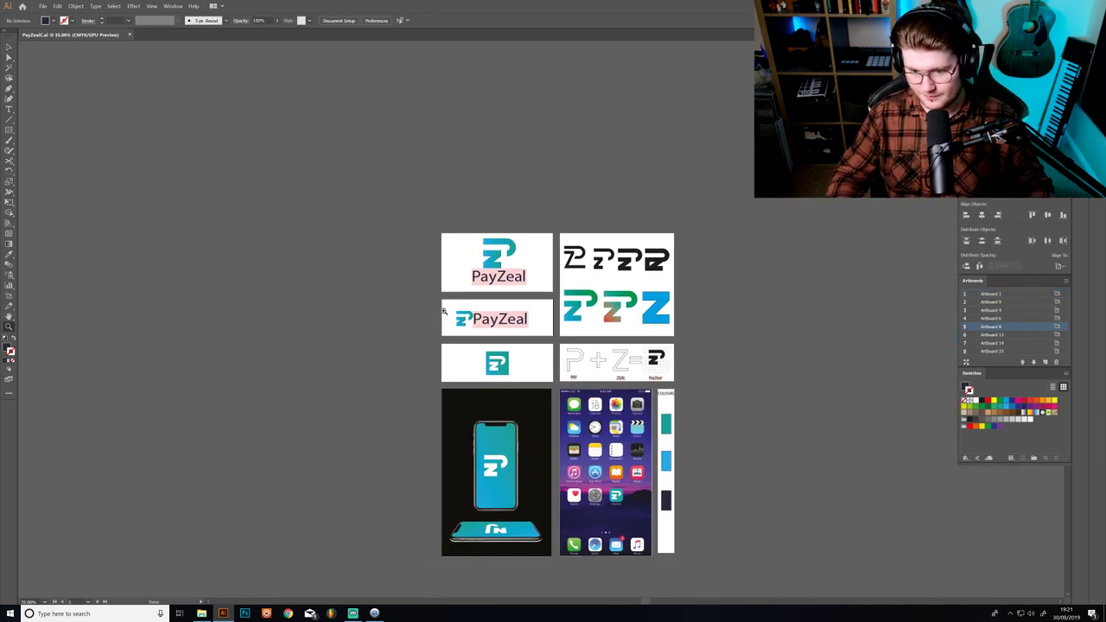
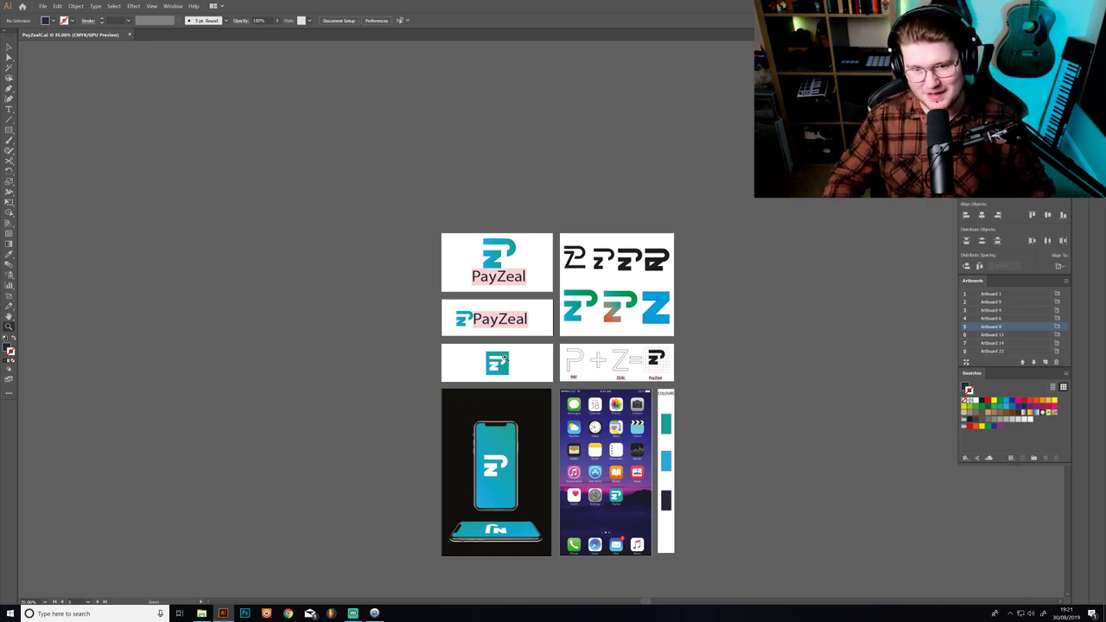
# - Delete the PayZeal wordmark text from both top logo artboards
pyautogui.moveTo(511, 318); pyautogui.dragTo(612, 227)
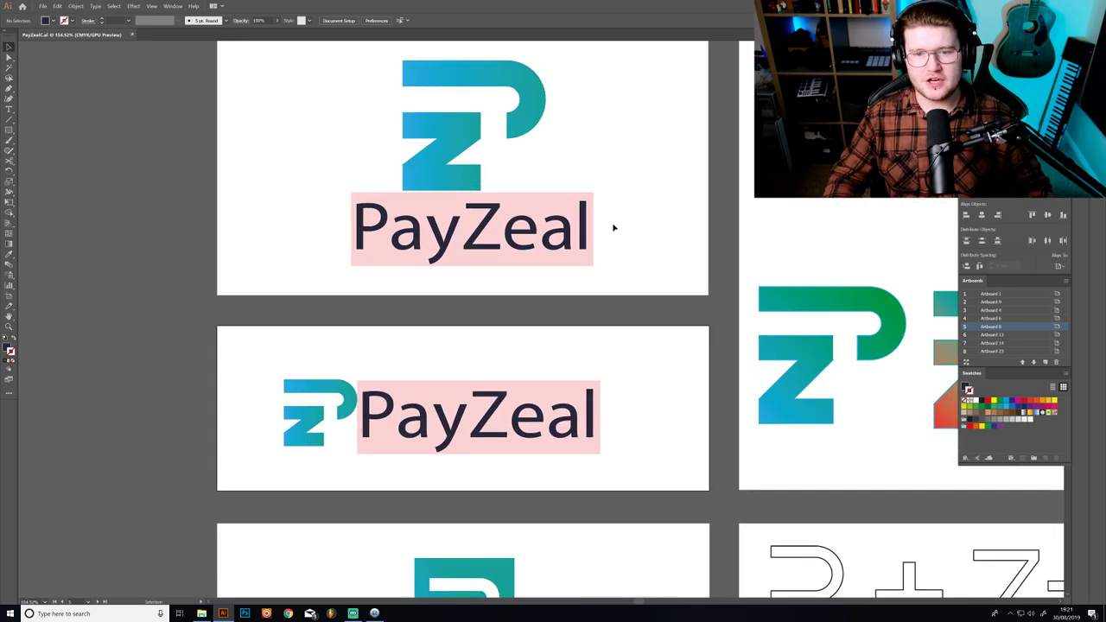
pyautogui.click(522, 236)
pyautogui.press('Delete')
pyautogui.click(530, 452)
pyautogui.press('Delete')
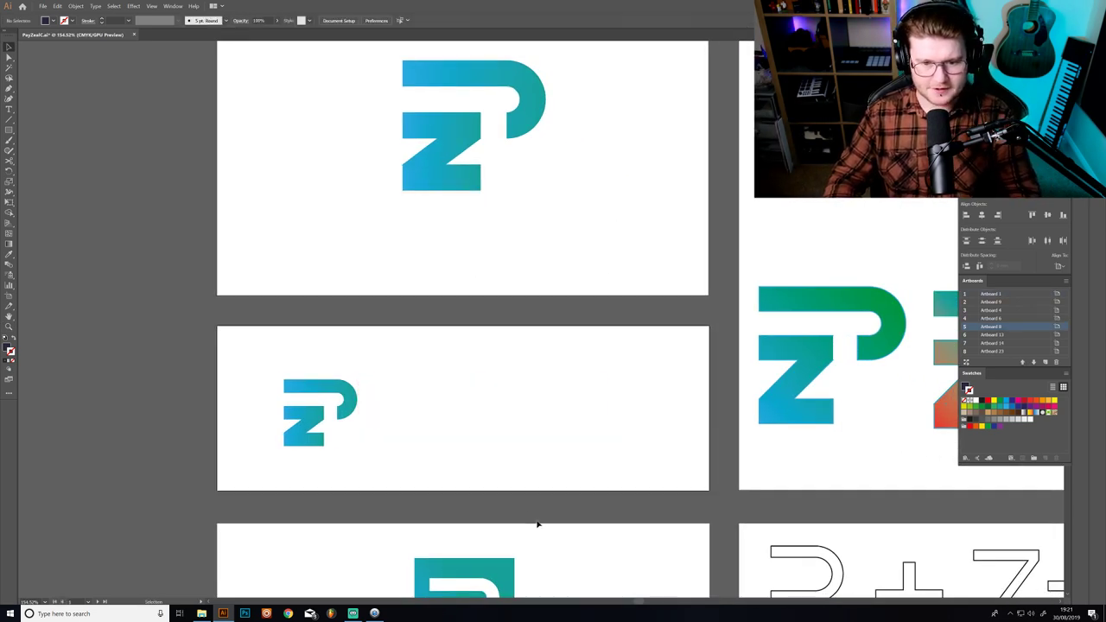
# - Move the P mark lower on the first artboard and scale it down about its centre
pyautogui.scroll(2, 466, 430)
pyautogui.scroll(2, 465, 430)
pyautogui.moveTo(483, 331); pyautogui.dragTo(484, 379)
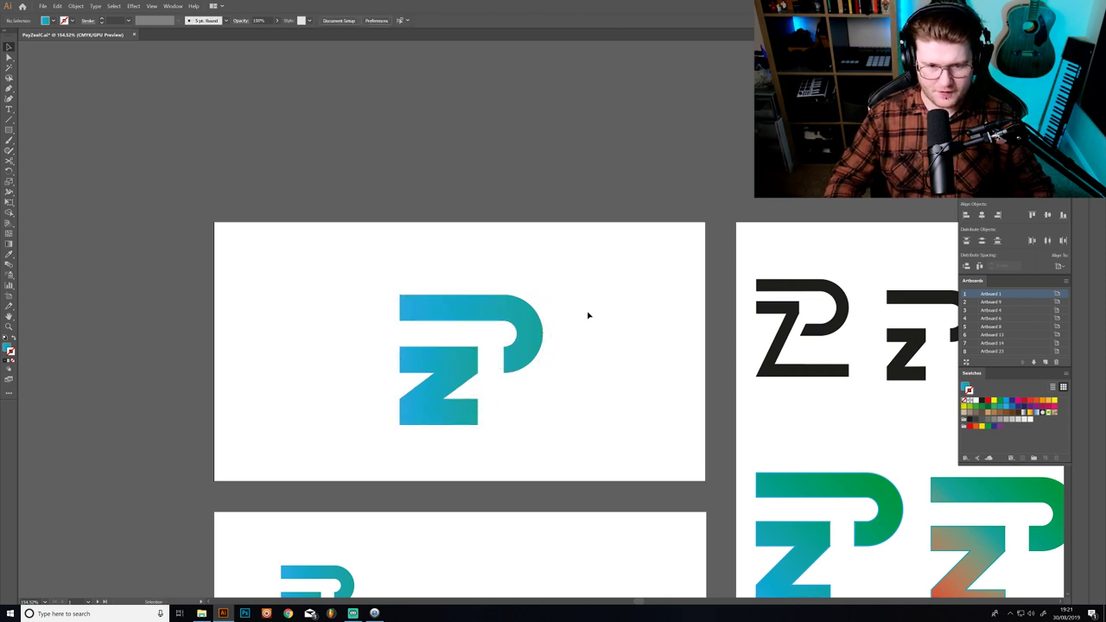
pyautogui.hotkey('ctrl', 'a')
pyautogui.moveTo(584, 296); pyautogui.dragTo(510, 335)
pyautogui.hotkey('ctrl', 'shift', 'a')
pyautogui.press('z')
pyautogui.keyDown('alt'); pyautogui.click(266, 417); pyautogui.keyUp('alt')
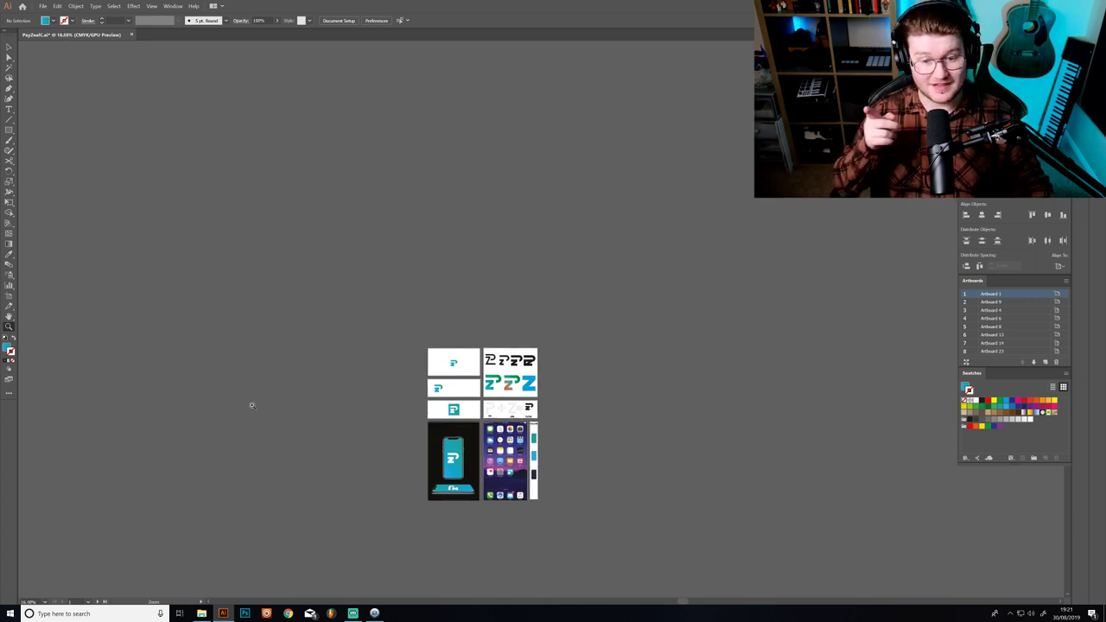
# - Select the P shape and make its gradient's right stop magenta in the Gradient panel
pyautogui.moveTo(447, 406); pyautogui.dragTo(613, 452)
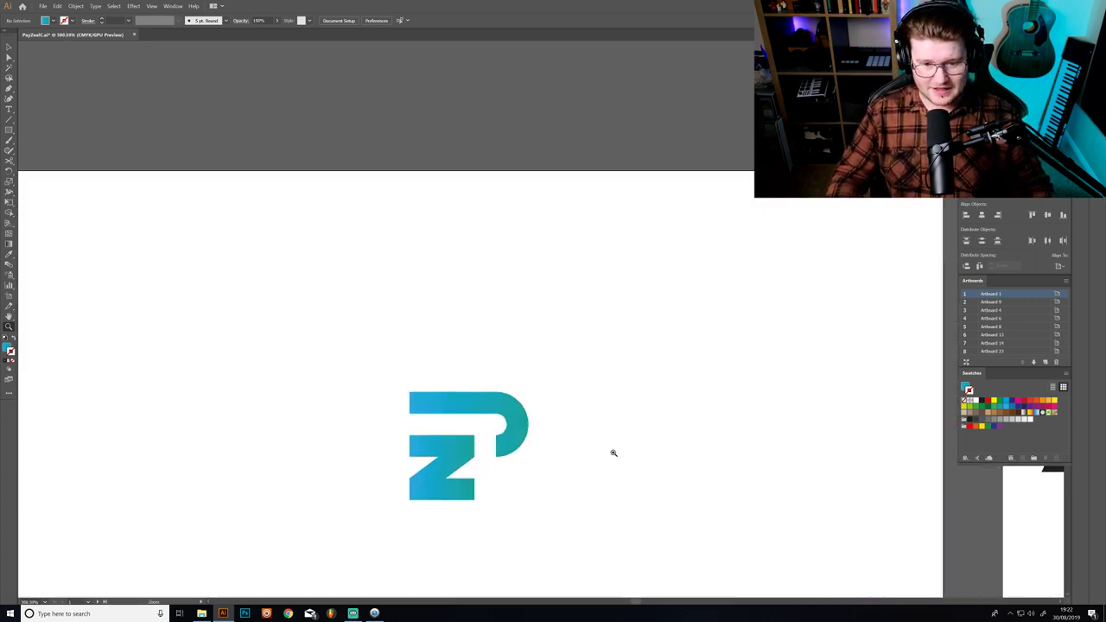
pyautogui.moveTo(537, 409); pyautogui.dragTo(556, 323)
pyautogui.click(509, 338)
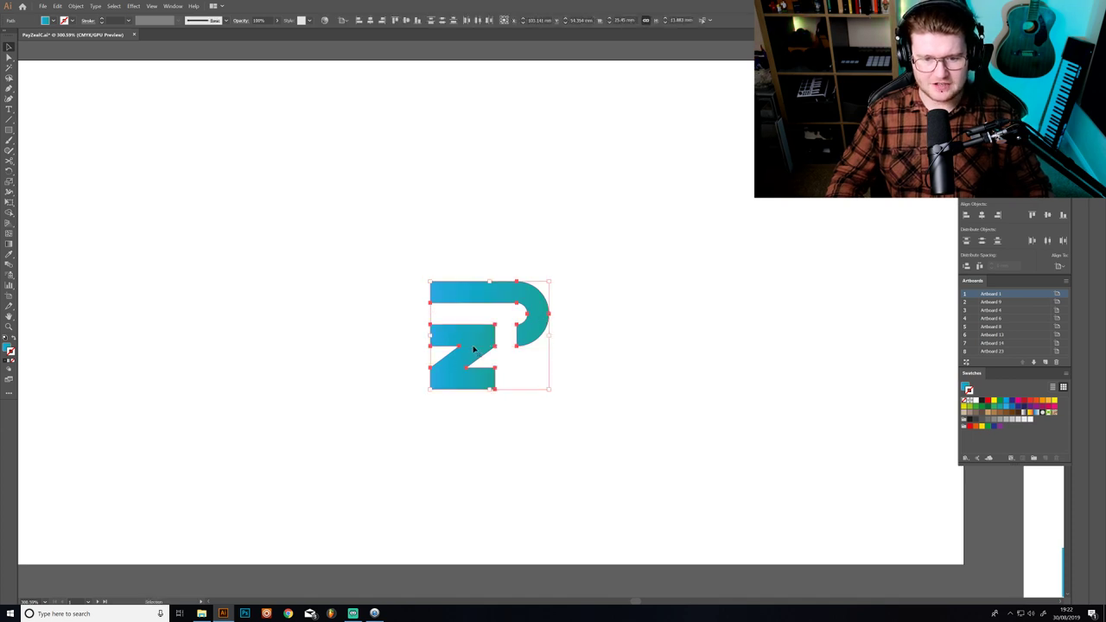
pyautogui.click(535, 345)
pyautogui.moveTo(590, 260); pyautogui.dragTo(605, 210)
pyautogui.click(676, 209)
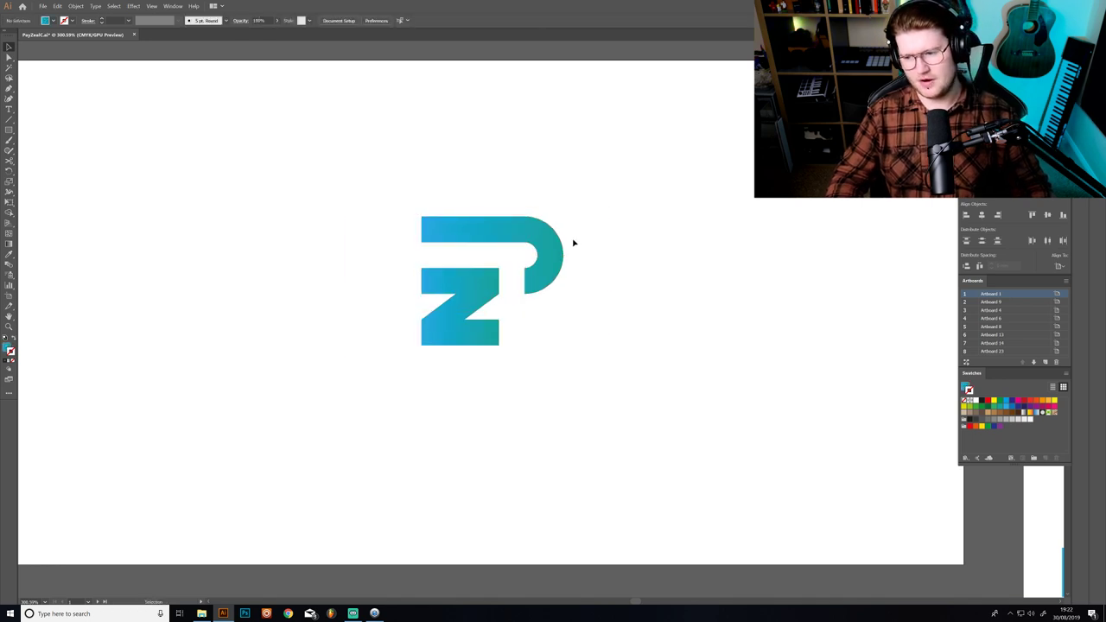
pyautogui.moveTo(572, 242); pyautogui.dragTo(513, 247)
pyautogui.press('g')
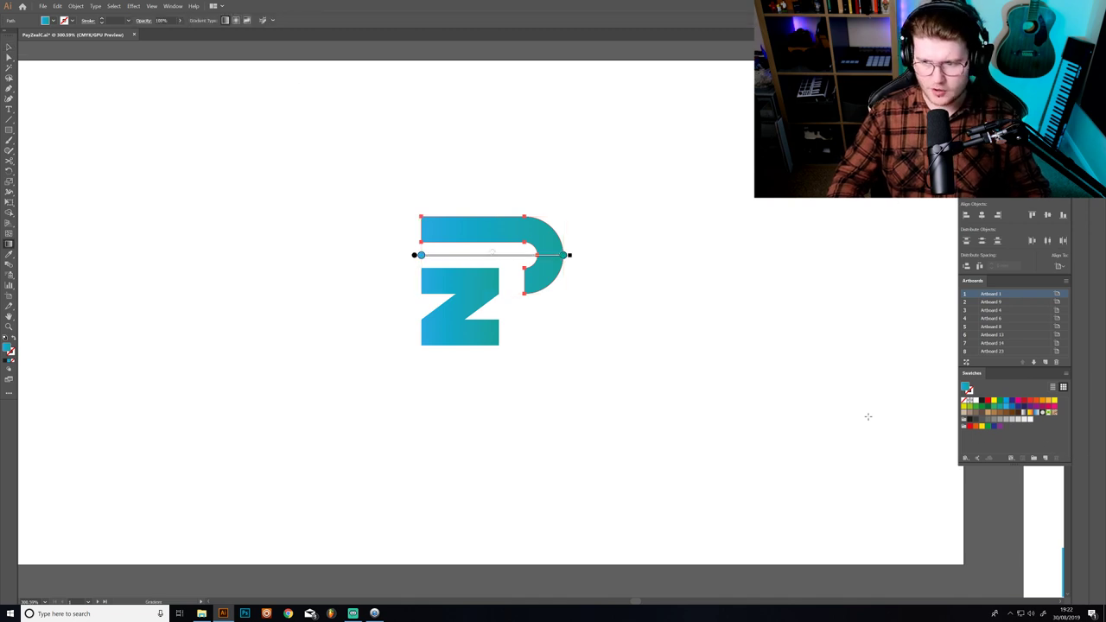
pyautogui.click(175, 7)
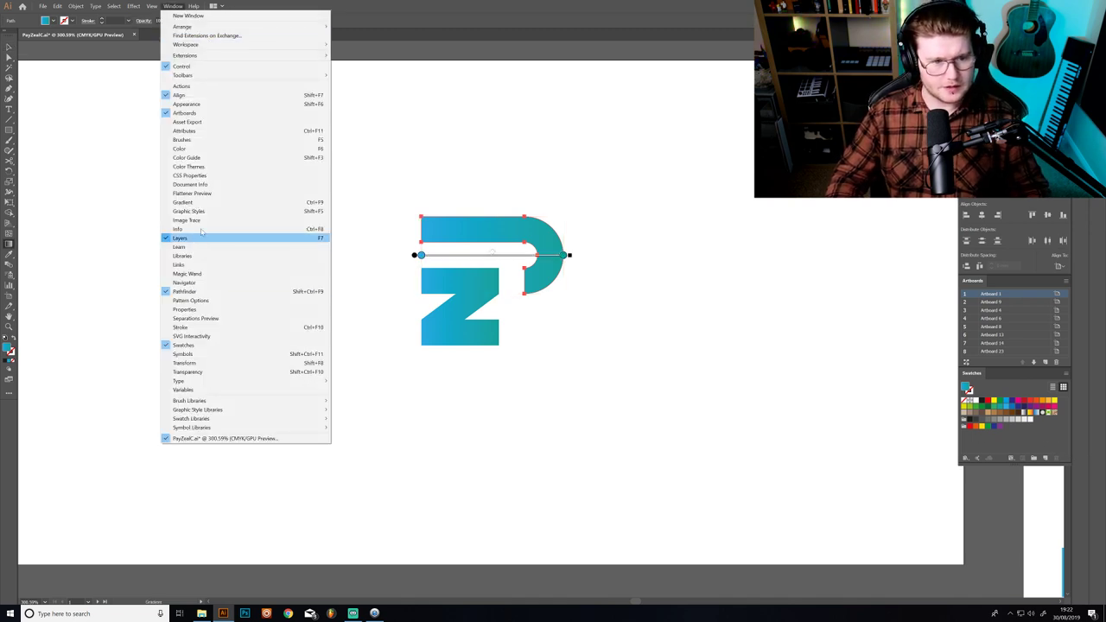
pyautogui.click(199, 202)
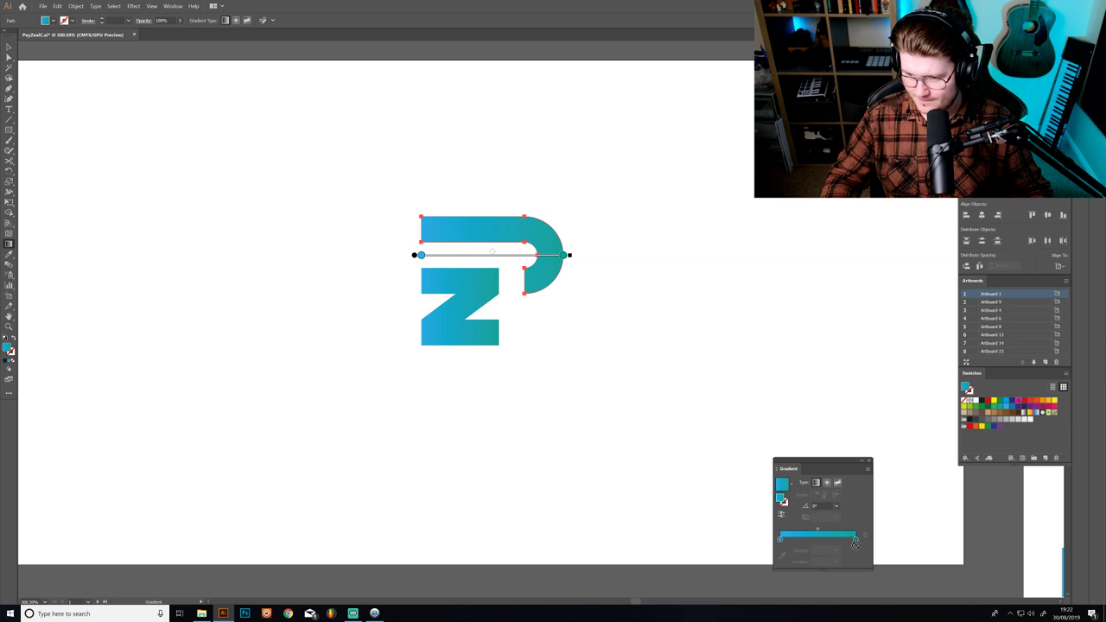
pyautogui.moveTo(857, 541); pyautogui.dragTo(855, 541)
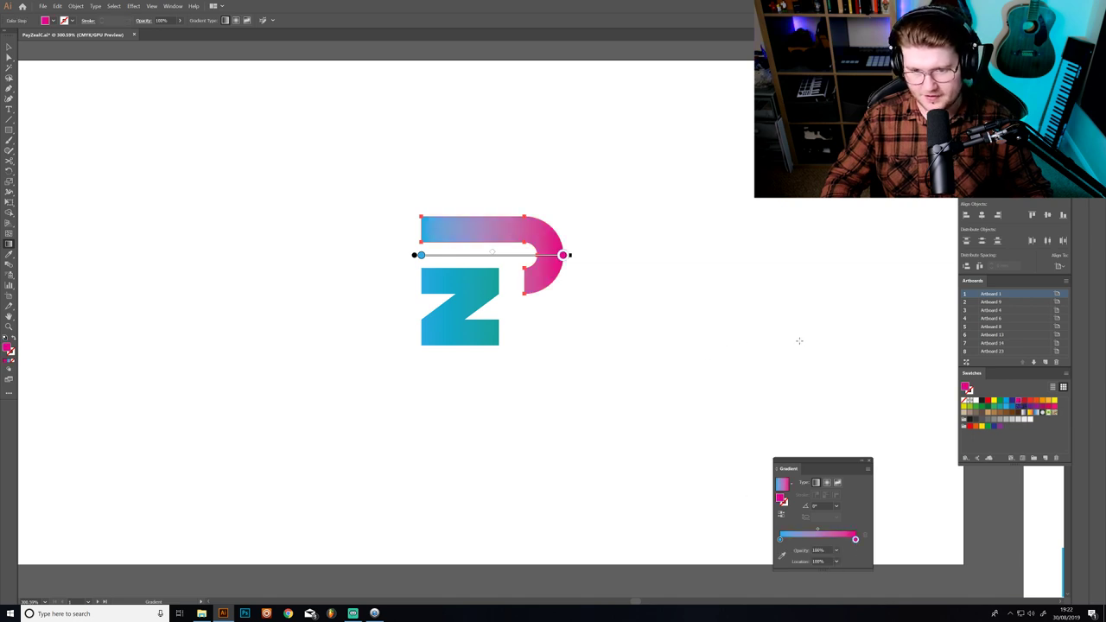
# - Eyedropper the P's blue-to-magenta gradient onto the Z shape
pyautogui.press('v')
pyautogui.click(472, 284)
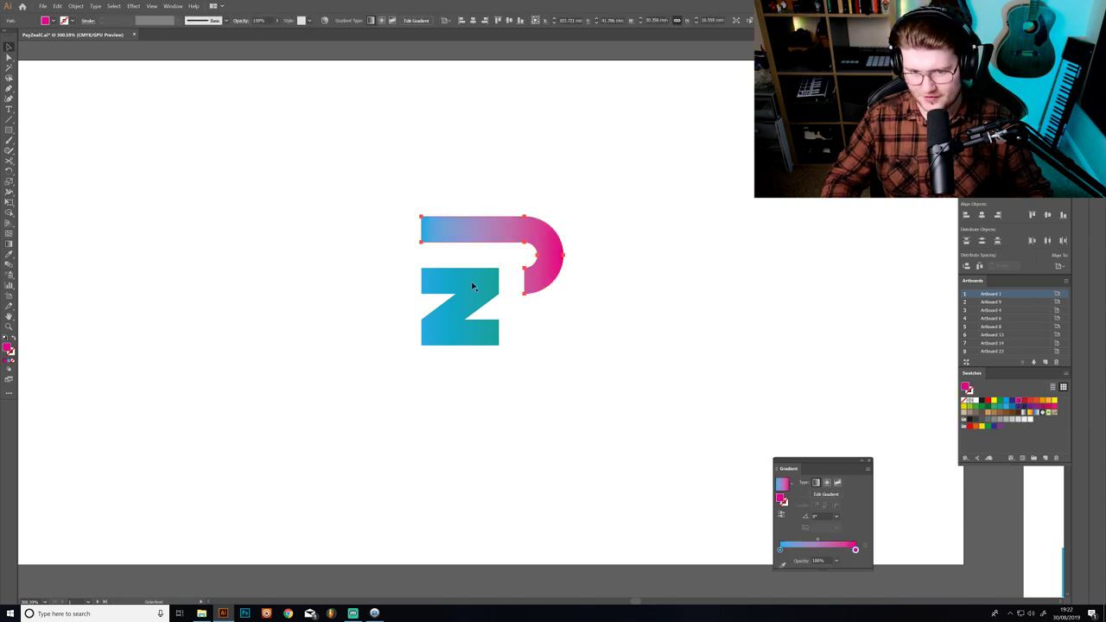
pyautogui.press('i')
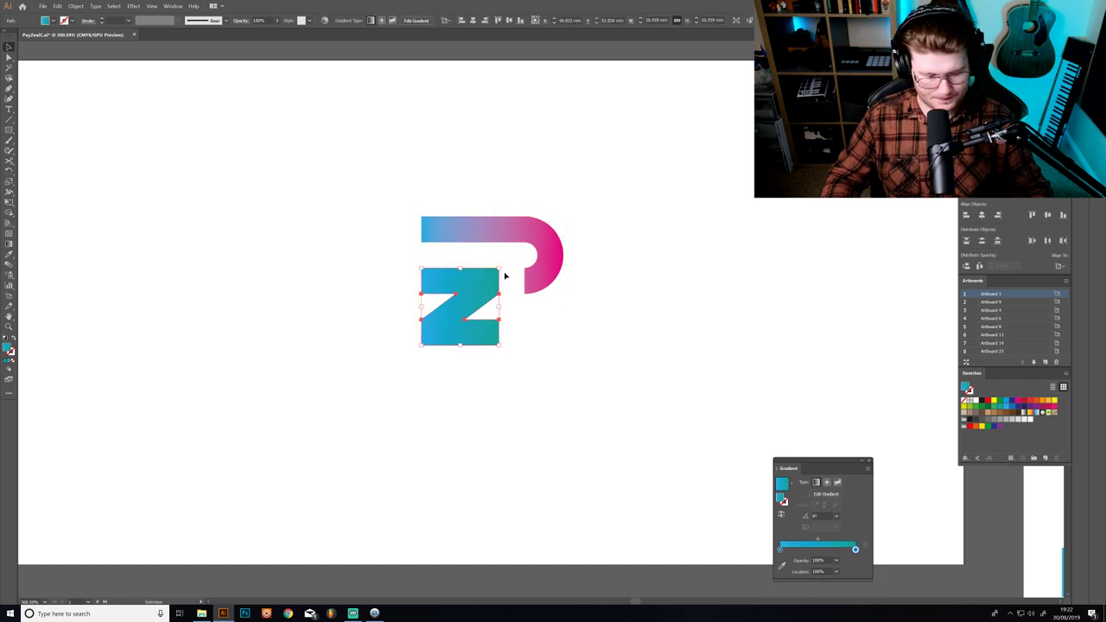
pyautogui.click(545, 272)
pyautogui.press('g')
pyautogui.moveTo(610, 188); pyautogui.dragTo(341, 407)
pyautogui.hotkey('ctrl', 'z')
# - Align the offset Z with the visible Z and move the P's left-edge anchors
pyautogui.press('a')
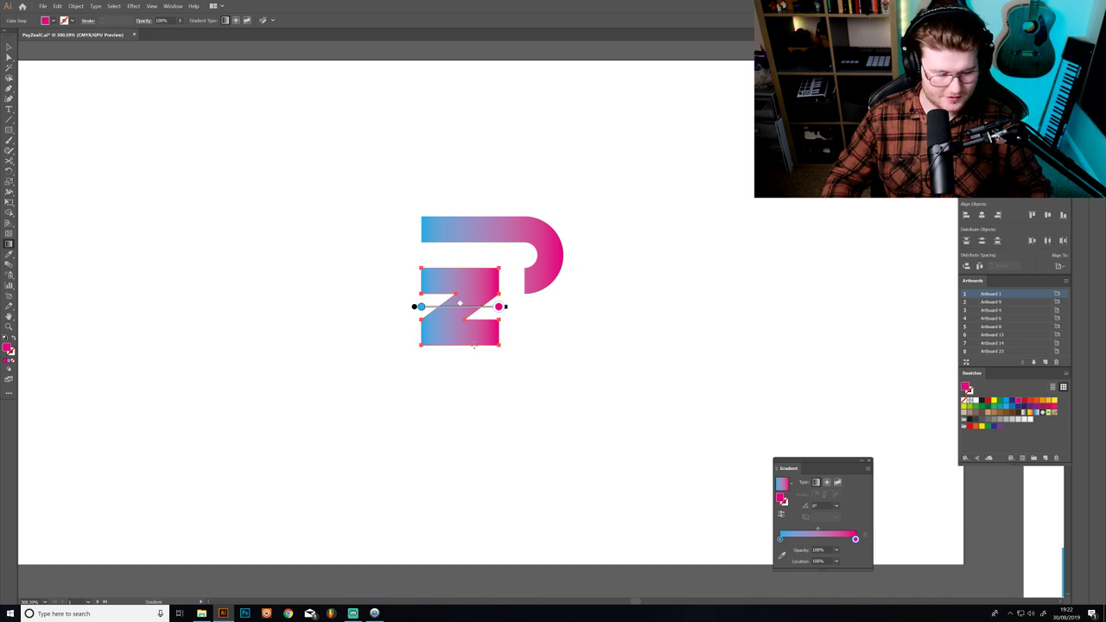
pyautogui.moveTo(622, 354); pyautogui.dragTo(409, 243)
pyautogui.click(610, 392)
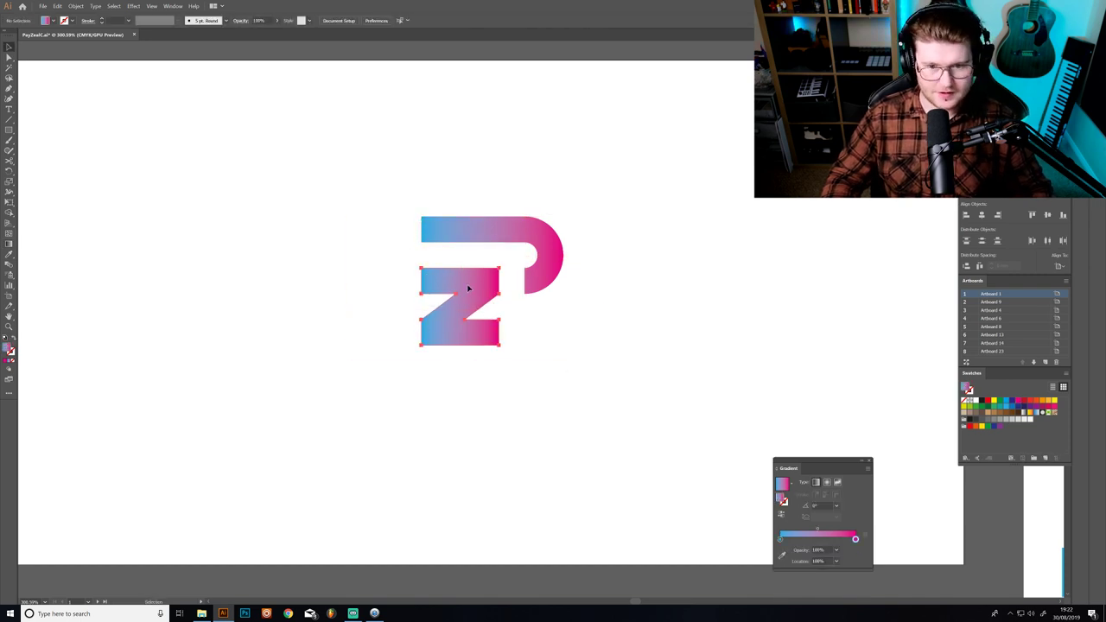
pyautogui.moveTo(473, 279); pyautogui.dragTo(469, 277)
pyautogui.click(612, 366)
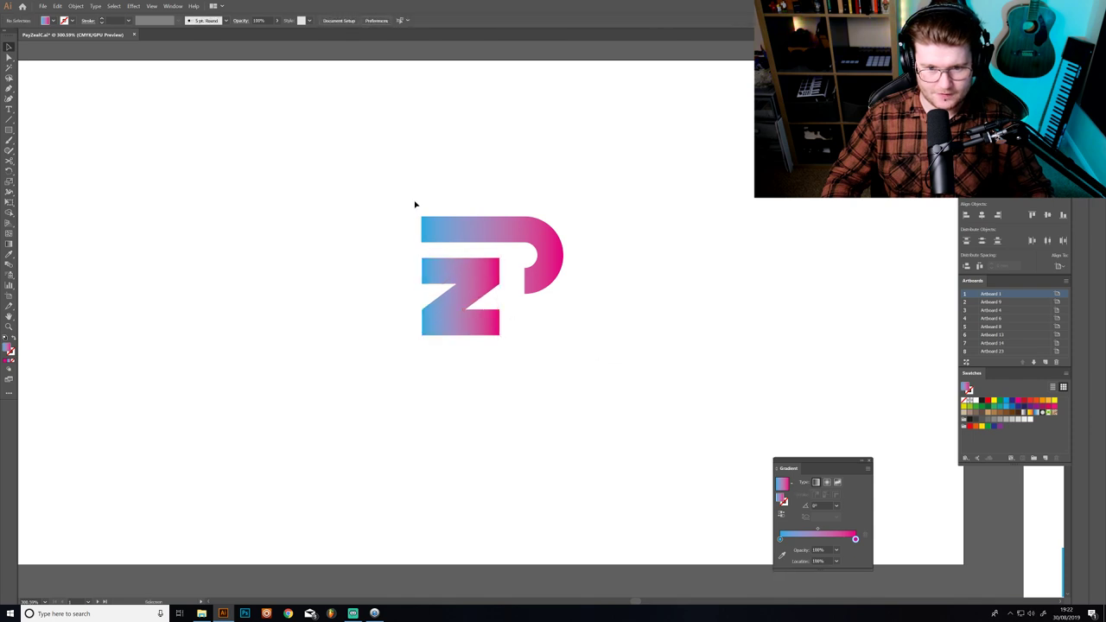
pyautogui.scroll(1, 420, 222)
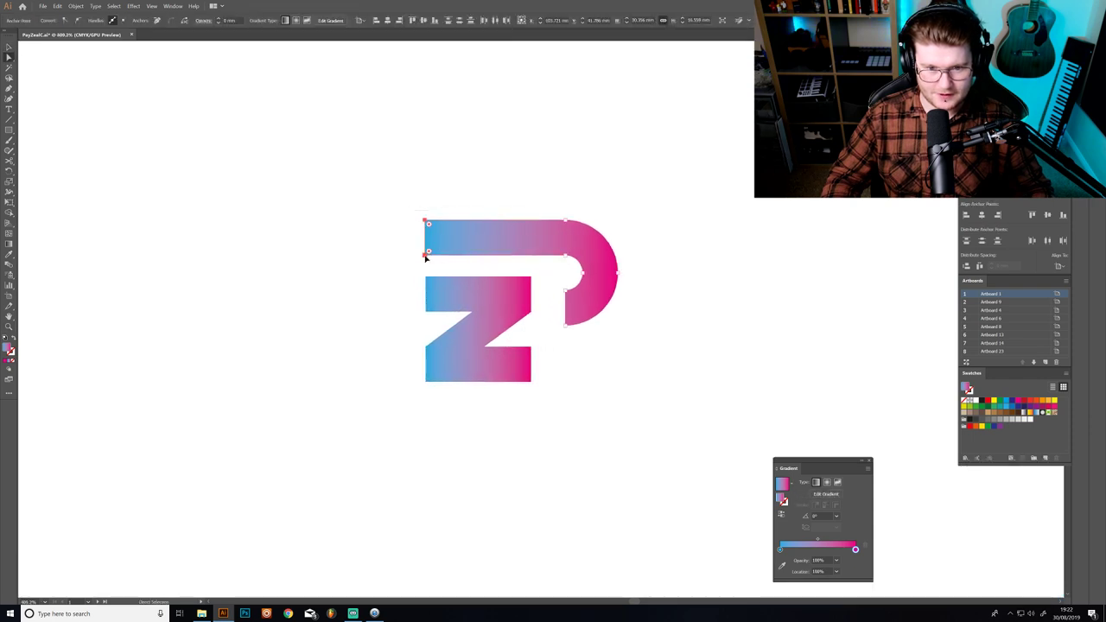
pyautogui.moveTo(424, 247); pyautogui.dragTo(458, 250)
pyautogui.click(572, 495)
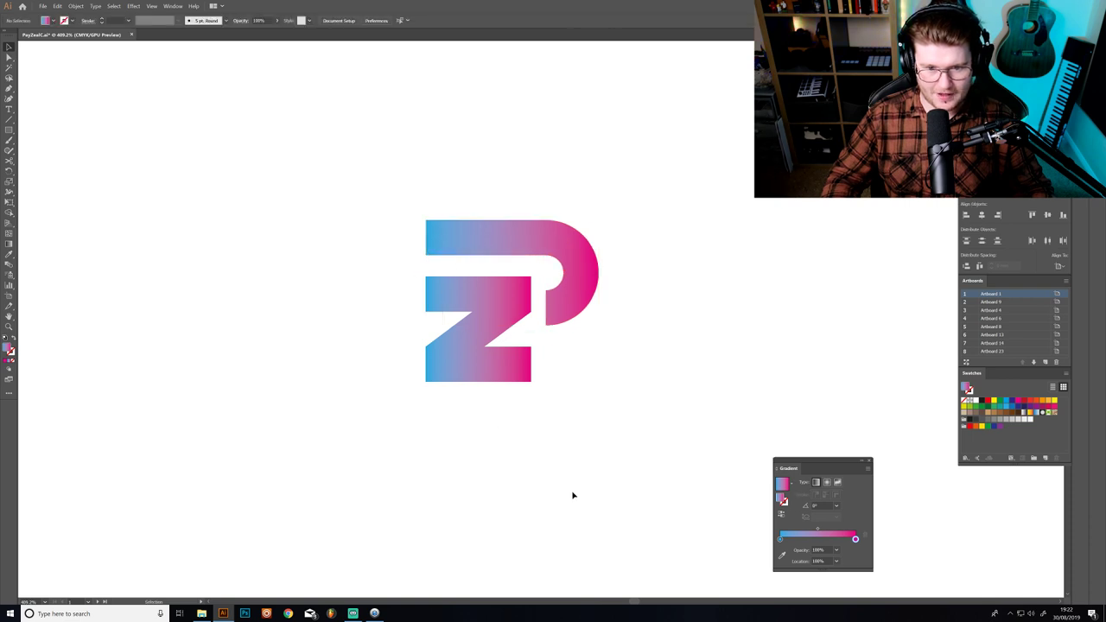
pyautogui.press('z')
pyautogui.moveTo(570, 486); pyautogui.dragTo(513, 418)
# - Make the mark's gradient run vertically blue to pink and group its shapes
pyautogui.press('a')
pyautogui.hotkey('ctrl', 'a')
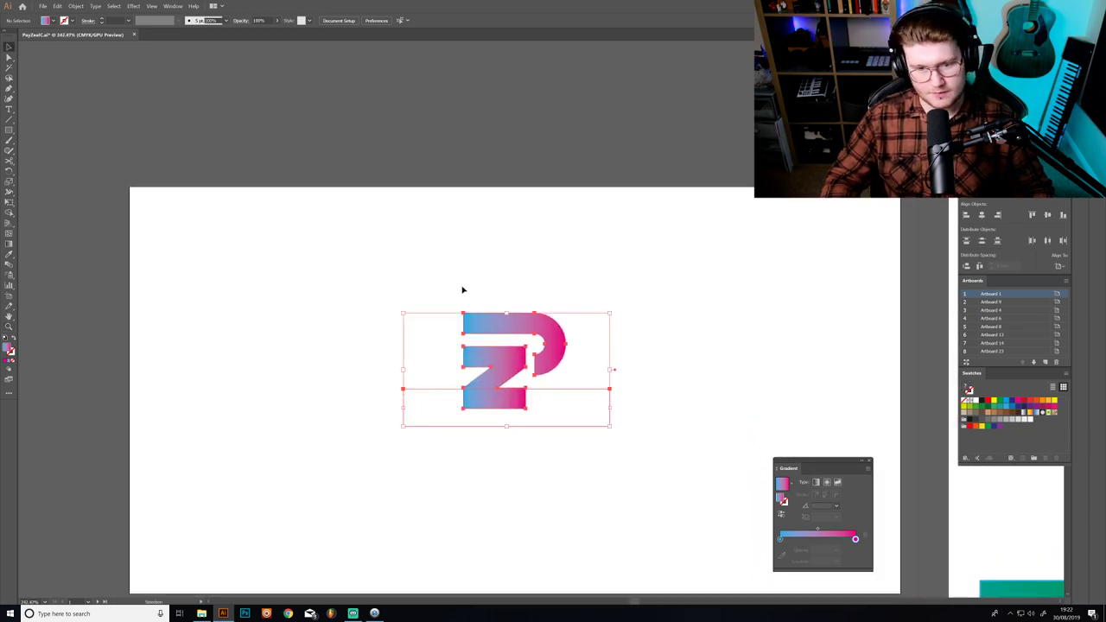
pyautogui.press('g')
pyautogui.moveTo(471, 306); pyautogui.dragTo(473, 402)
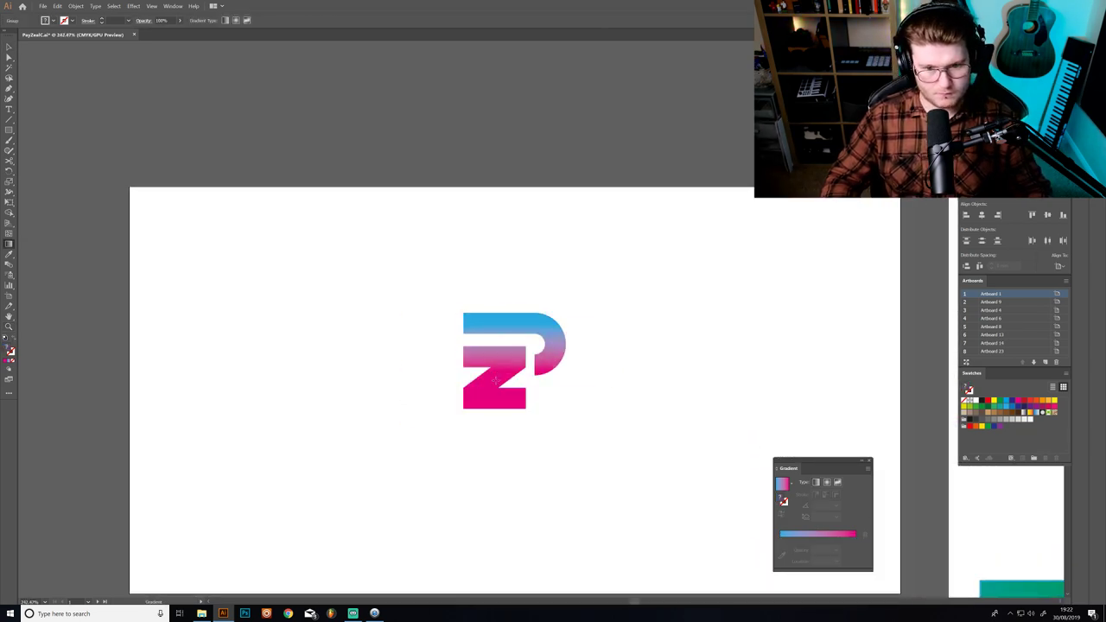
pyautogui.rightClick(593, 400)
pyautogui.click(622, 464)
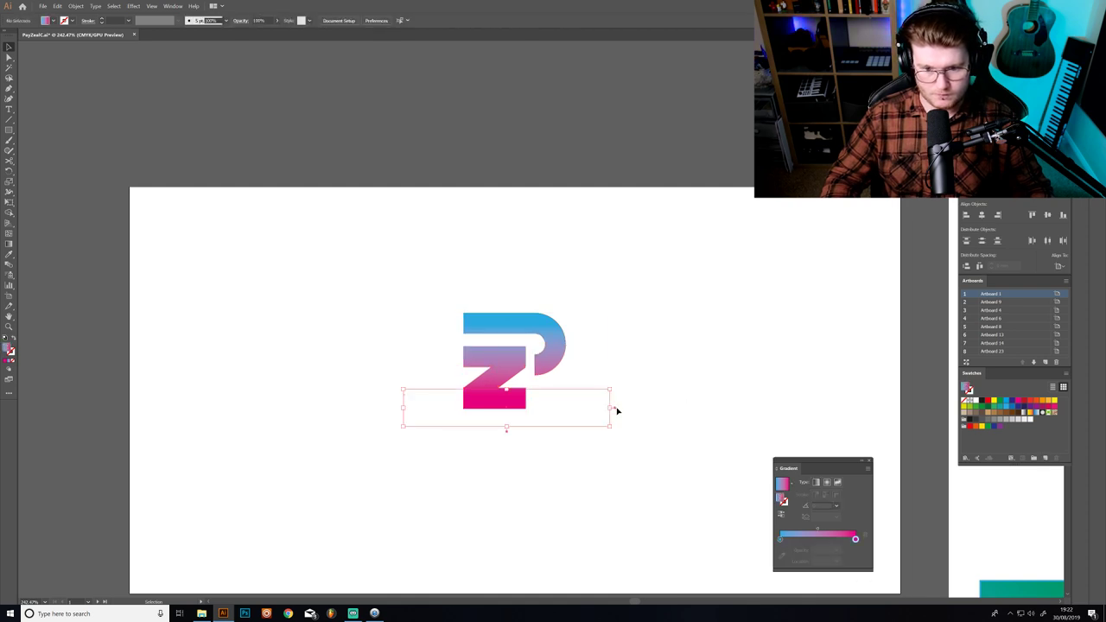
# - Nudge the grouped logo down and left on the artboard
pyautogui.moveTo(610, 415); pyautogui.dragTo(370, 279)
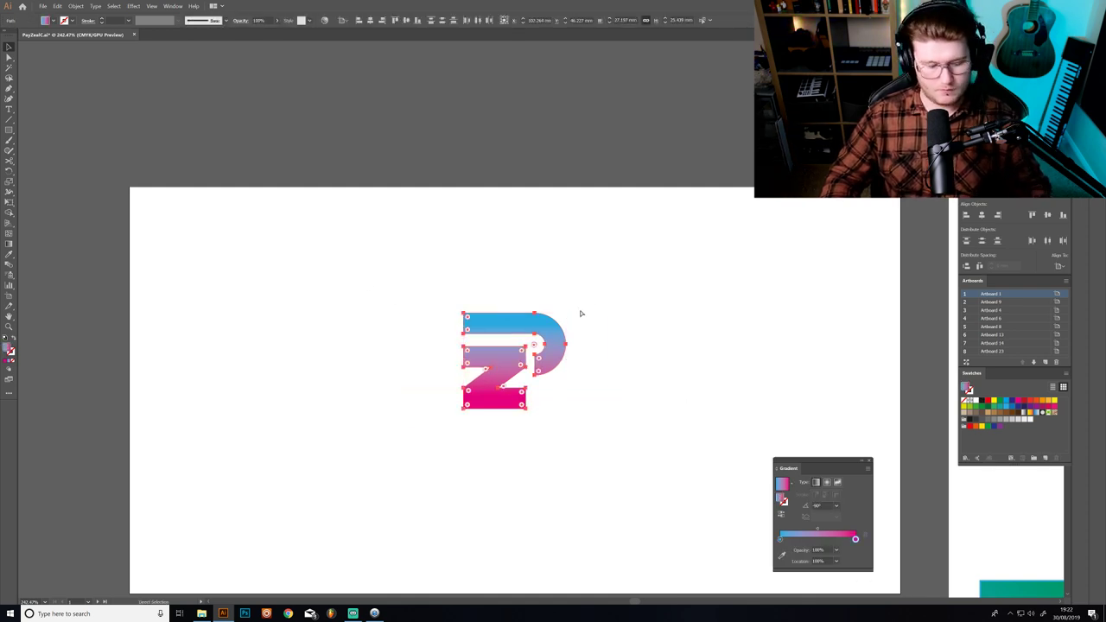
pyautogui.click(626, 341)
pyautogui.click(553, 348)
pyautogui.click(608, 353)
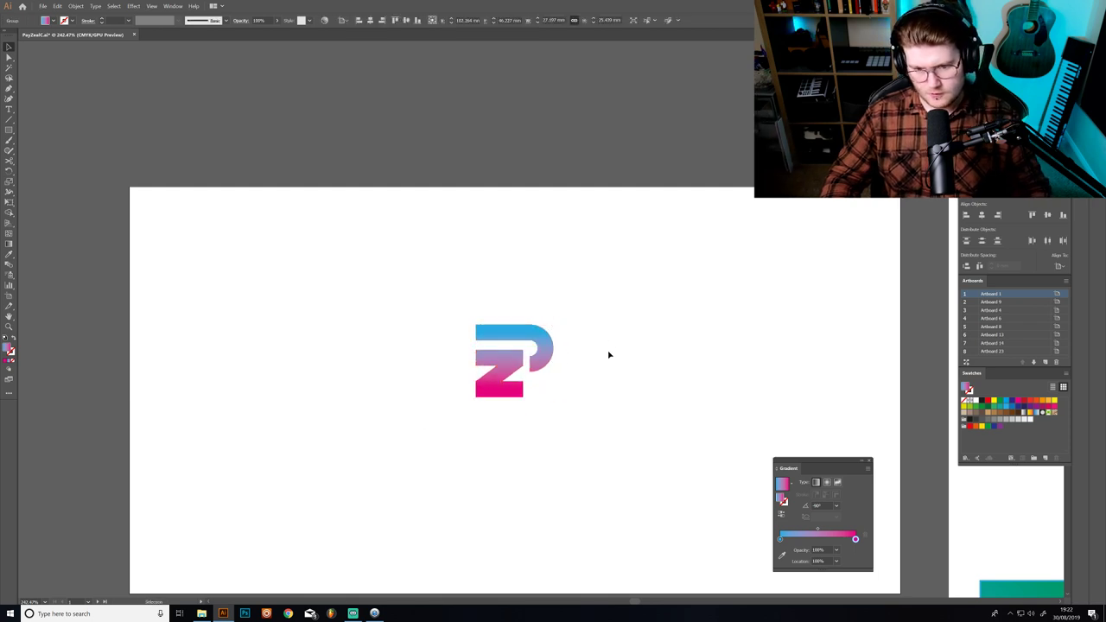
pyautogui.press('z')
pyautogui.moveTo(607, 354); pyautogui.dragTo(597, 249)
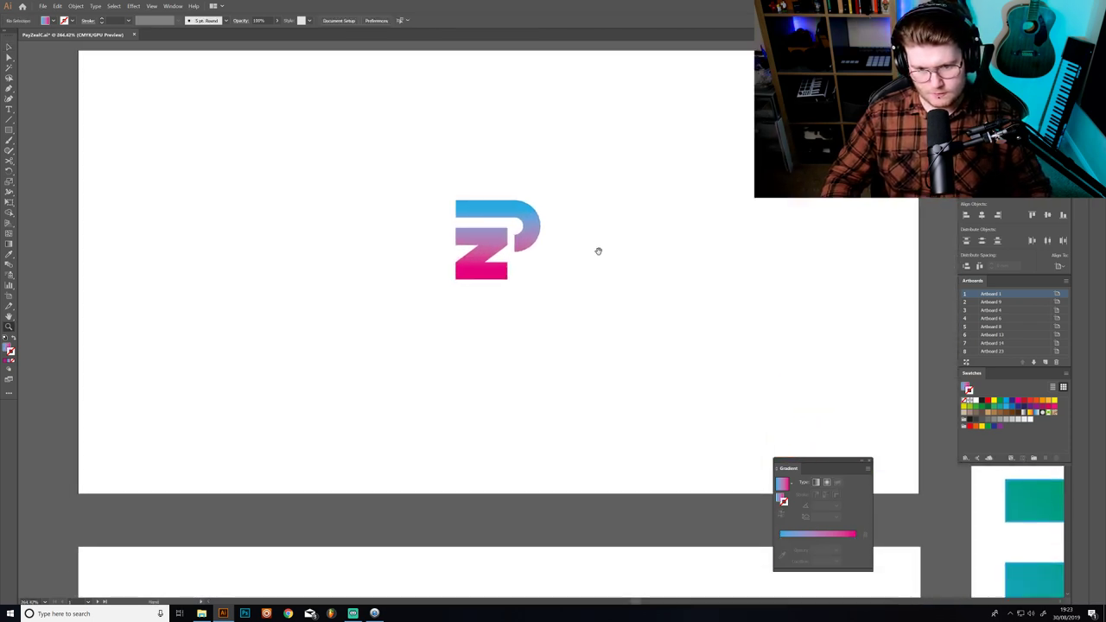
pyautogui.click(444, 281)
pyautogui.moveTo(508, 252); pyautogui.dragTo(496, 279)
pyautogui.click(477, 397)
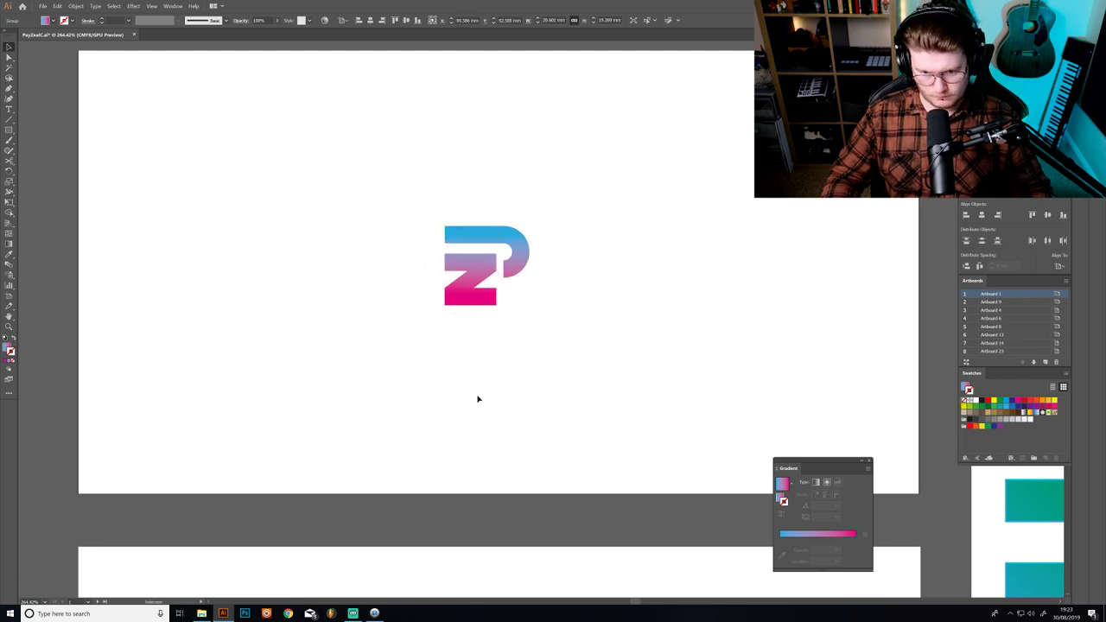
# - Undo that nudge and shift the logo slightly right and down instead
pyautogui.hotkey('ctrl', '-')
pyautogui.hotkey('ctrl', 'z')
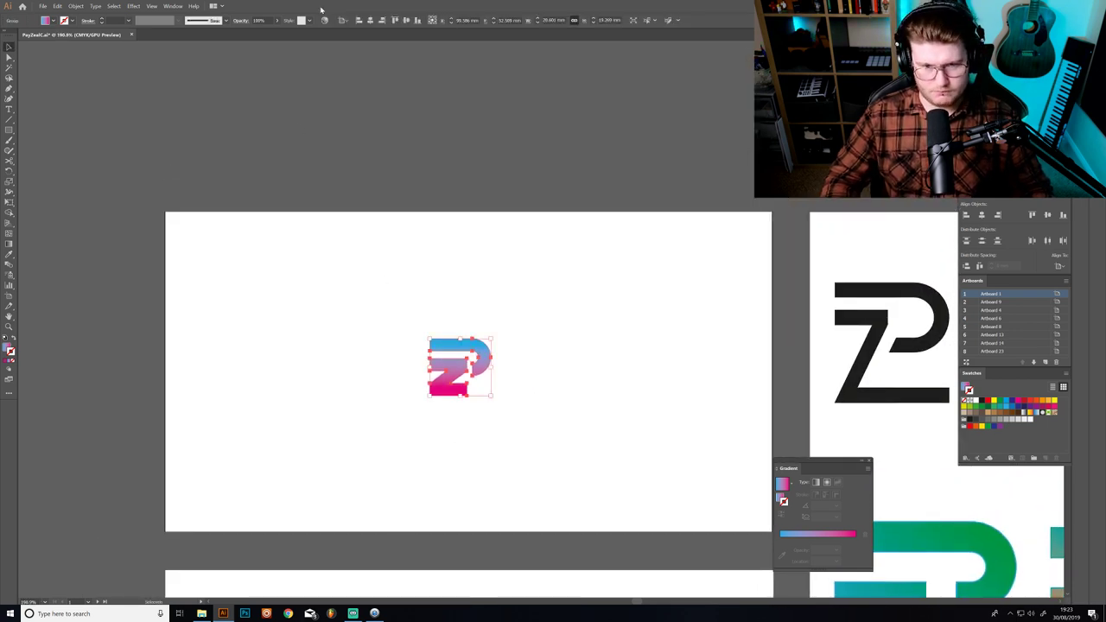
pyautogui.moveTo(457, 367); pyautogui.dragTo(468, 373)
pyautogui.click(530, 324)
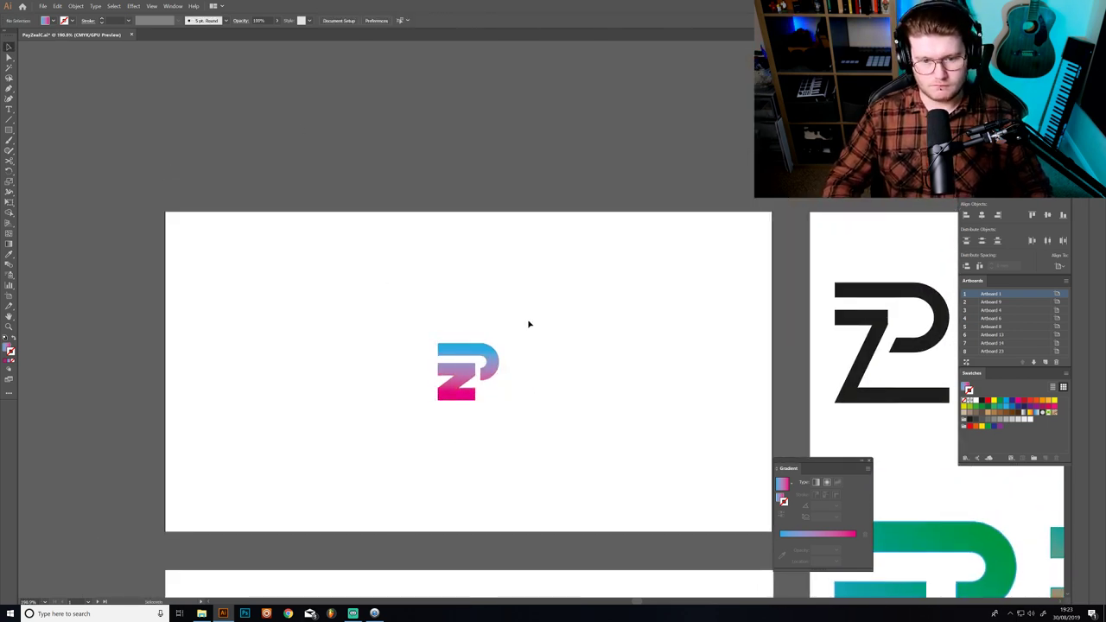
pyautogui.click(494, 357)
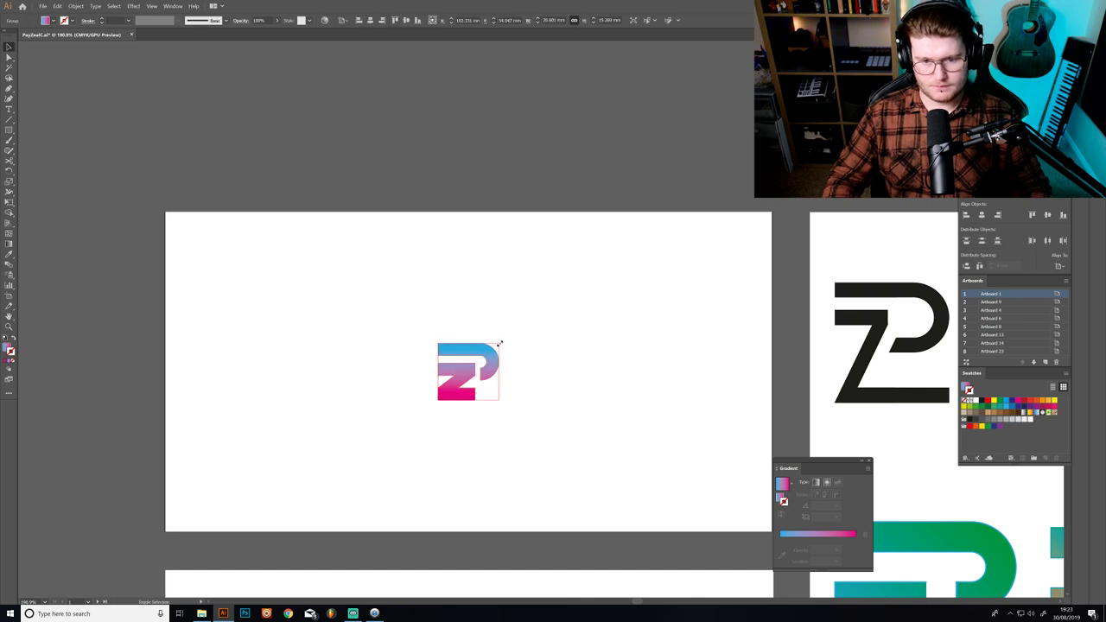
pyautogui.moveTo(494, 345); pyautogui.dragTo(522, 322)
pyautogui.click(627, 367)
pyautogui.click(474, 349)
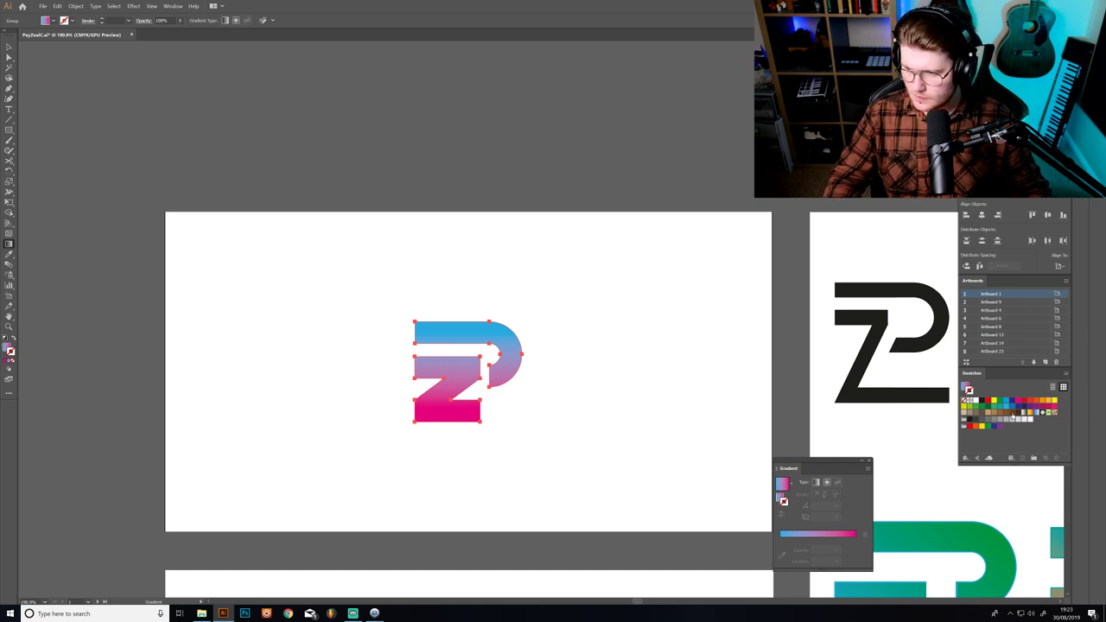
pyautogui.press('c')
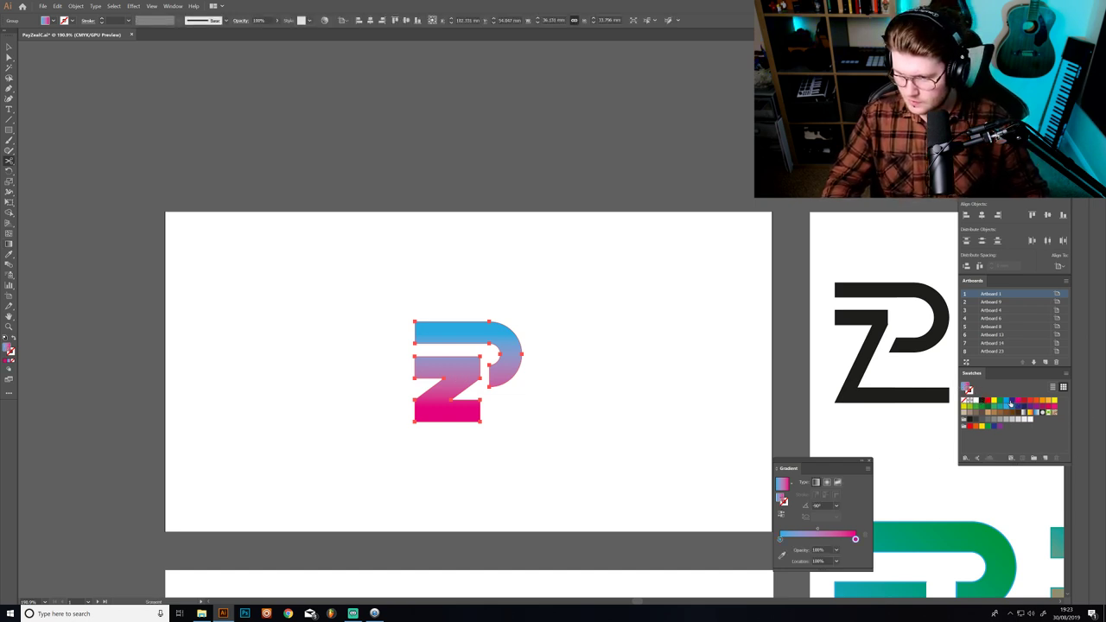
pyautogui.moveTo(1010, 404); pyautogui.dragTo(855, 541)
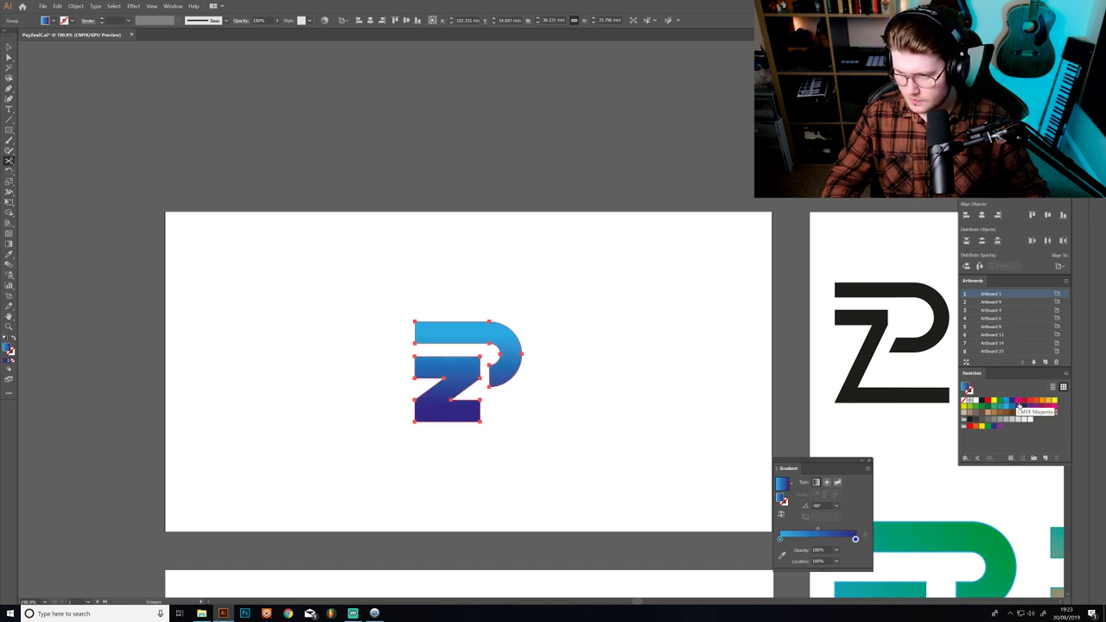
pyautogui.moveTo(1018, 400); pyautogui.dragTo(780, 540)
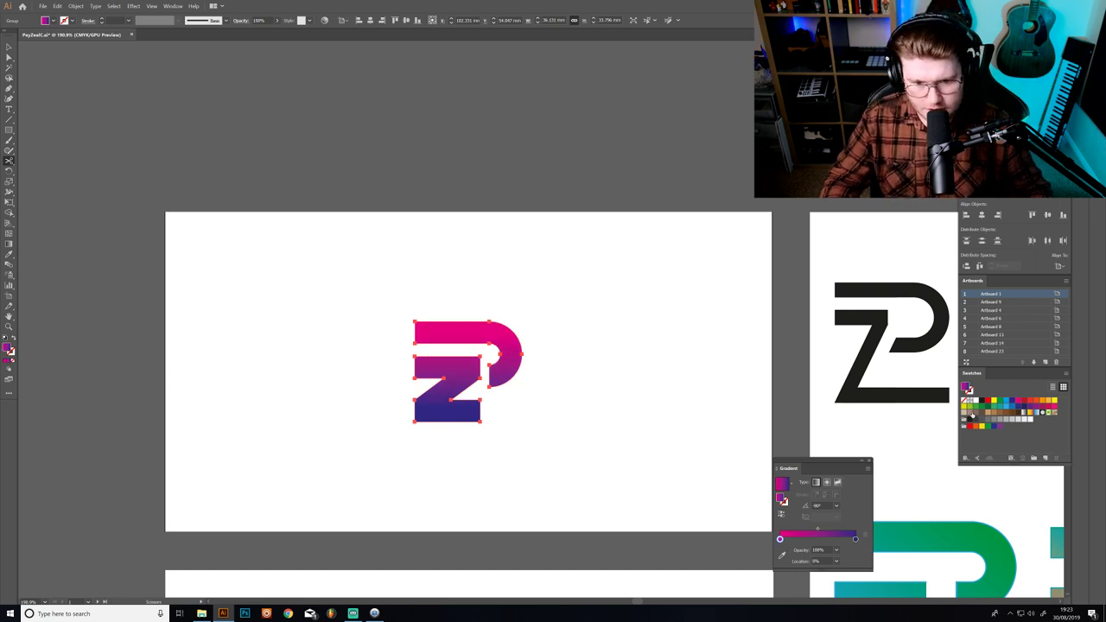
pyautogui.hotkey('ctrl', 'shift', 'a')
pyautogui.hotkey('ctrl', 'alt', '0')
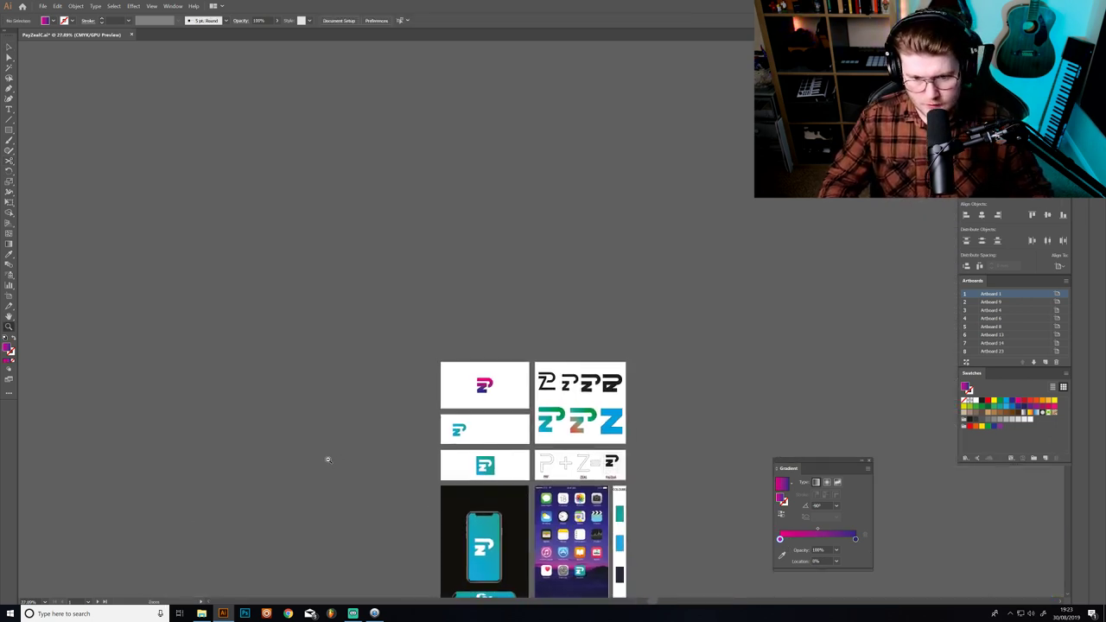
pyautogui.moveTo(328, 457); pyautogui.dragTo(506, 438)
pyautogui.hotkey('ctrl', 'alt', 'a')
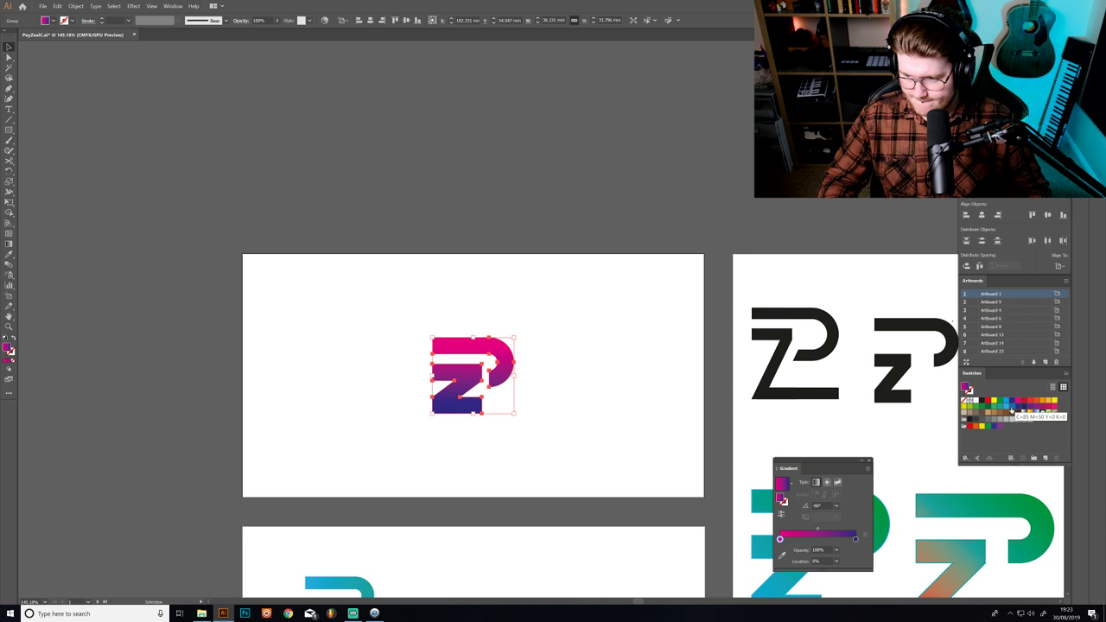
pyautogui.moveTo(855, 542); pyautogui.dragTo(855, 540)
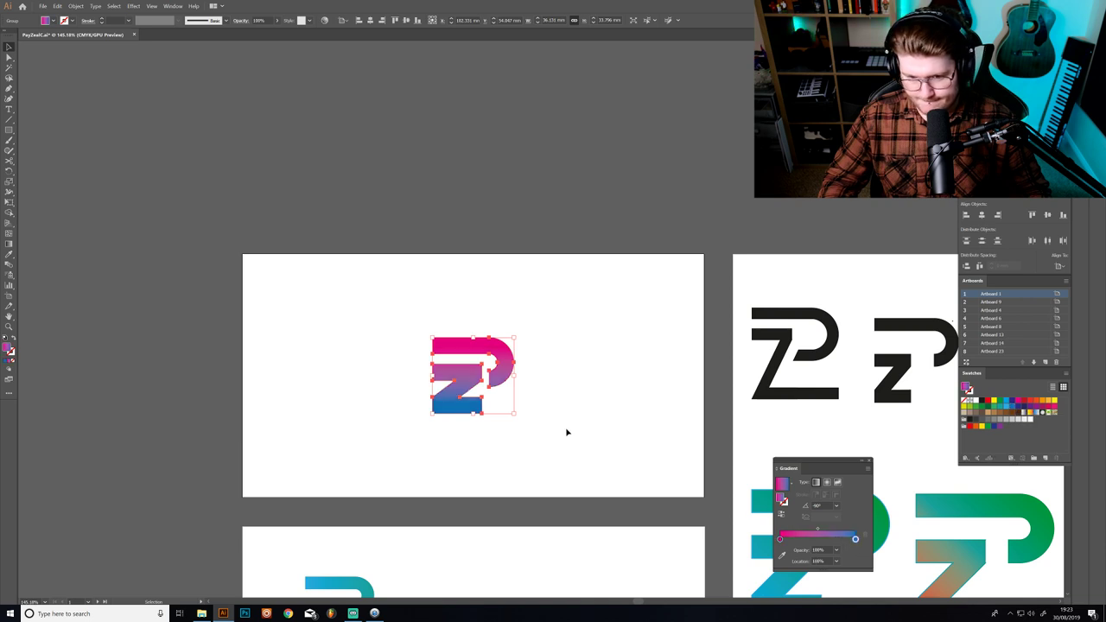
pyautogui.hotkey('ctrl', 'z')
pyautogui.hotkey('ctrl', 'shift', 'a')
pyautogui.moveTo(499, 395)
pyautogui.mouseDown()
pyautogui.moveTo(437, 409)
pyautogui.moveTo(507, 412)
pyautogui.mouseUp()
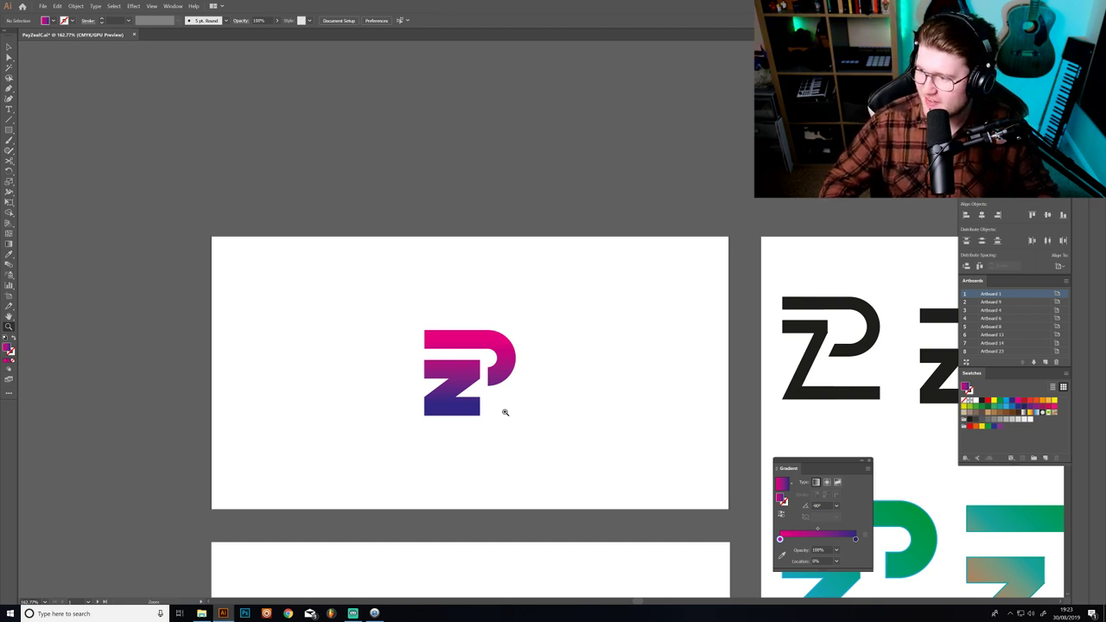
# - Select the ZP logo and enlarge it slightly
pyautogui.press('v')
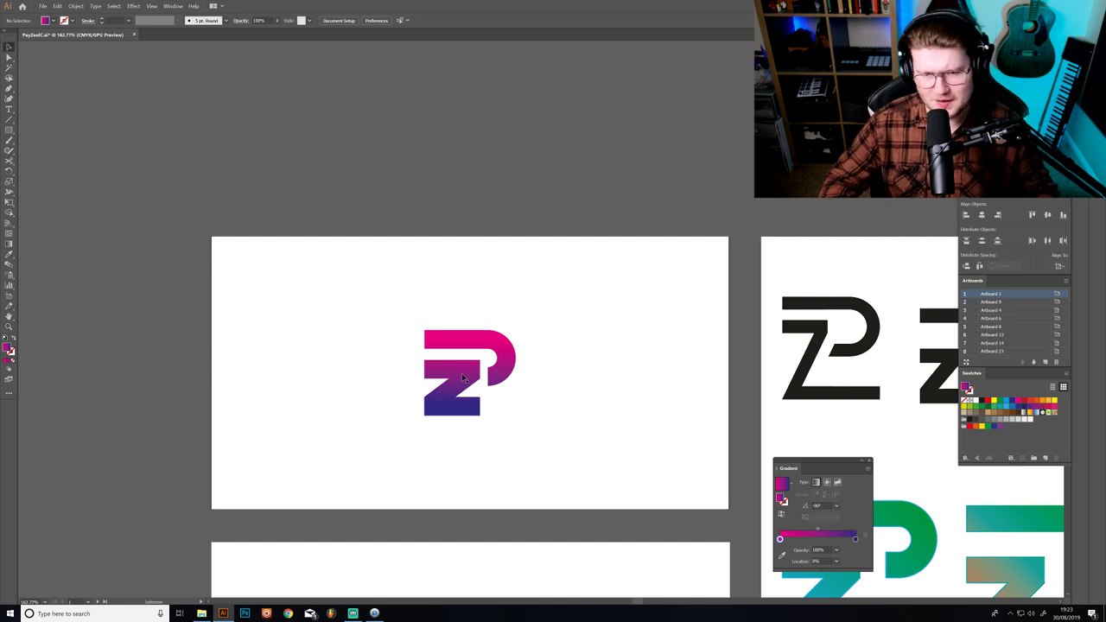
pyautogui.moveTo(334, 261); pyautogui.dragTo(528, 387)
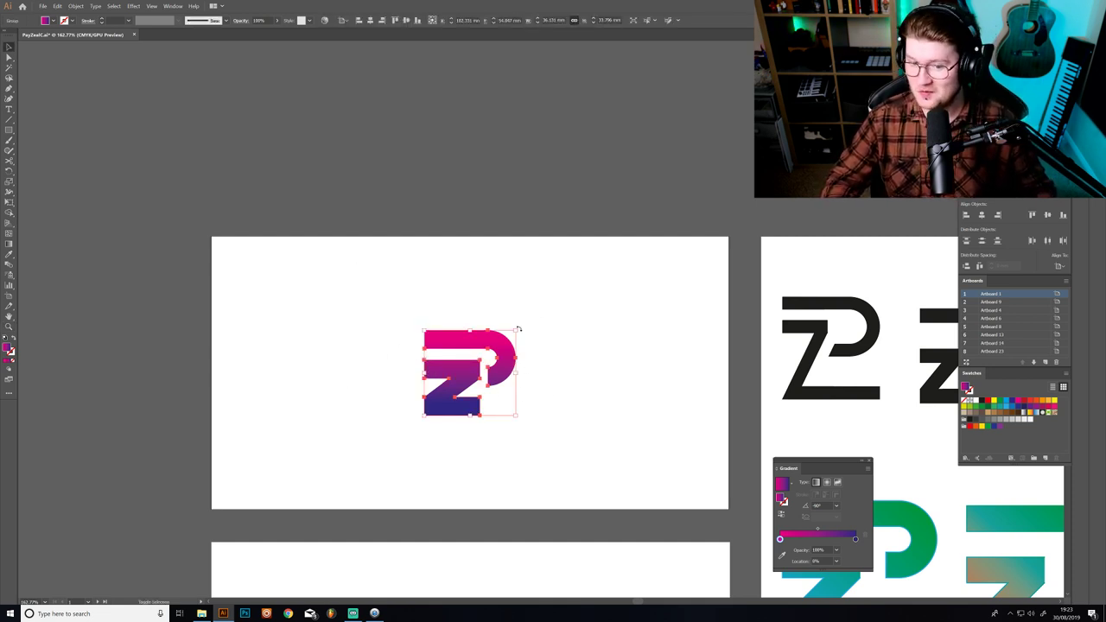
pyautogui.click(530, 354)
pyautogui.moveTo(531, 353); pyautogui.dragTo(472, 412)
pyautogui.click(493, 370)
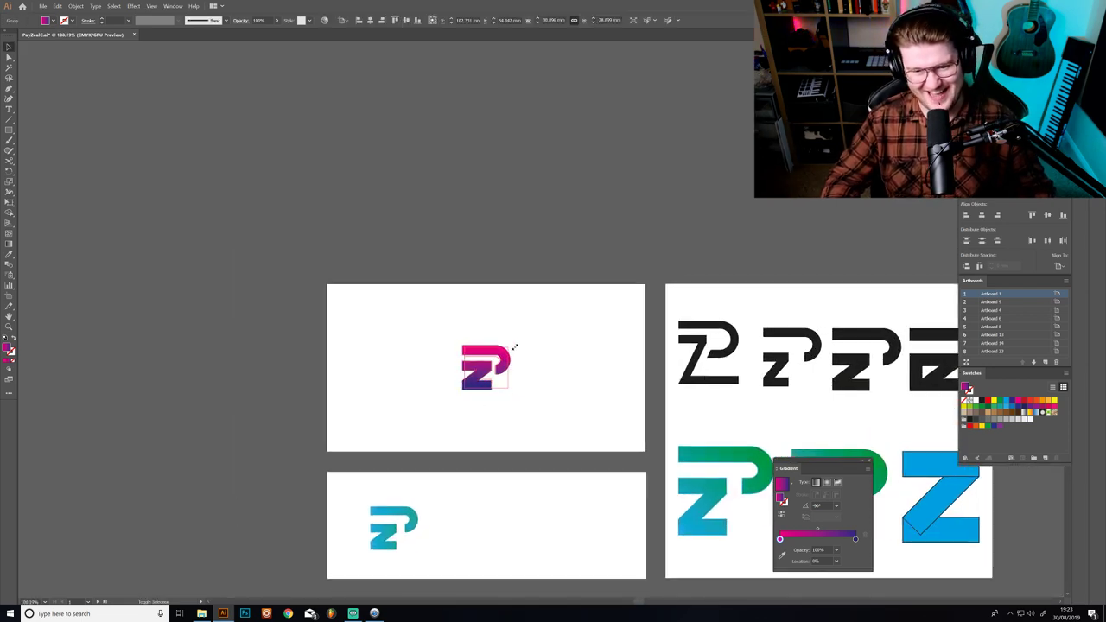
pyautogui.moveTo(509, 347); pyautogui.dragTo(517, 408)
pyautogui.click(579, 351)
pyautogui.press('z')
# - Ungroup the ZP logo and nudge the Z shape up
pyautogui.press('v')
pyautogui.click(501, 393)
pyautogui.rightClick(471, 357)
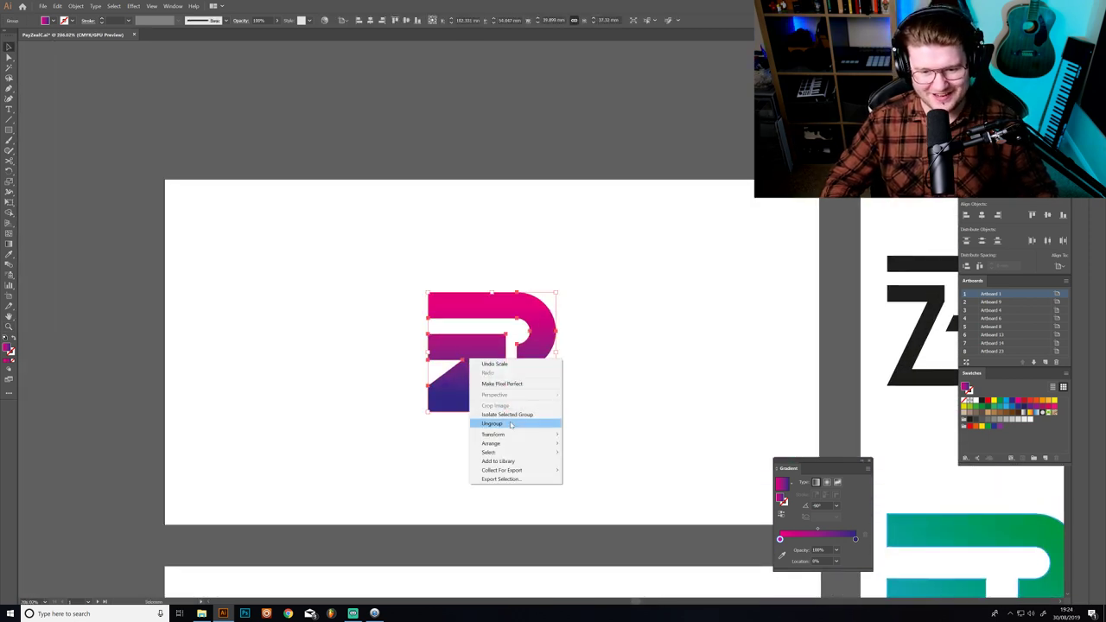
pyautogui.click(516, 422)
pyautogui.press('Up')
pyautogui.press('Up')
pyautogui.press('Up')
pyautogui.press('Up')
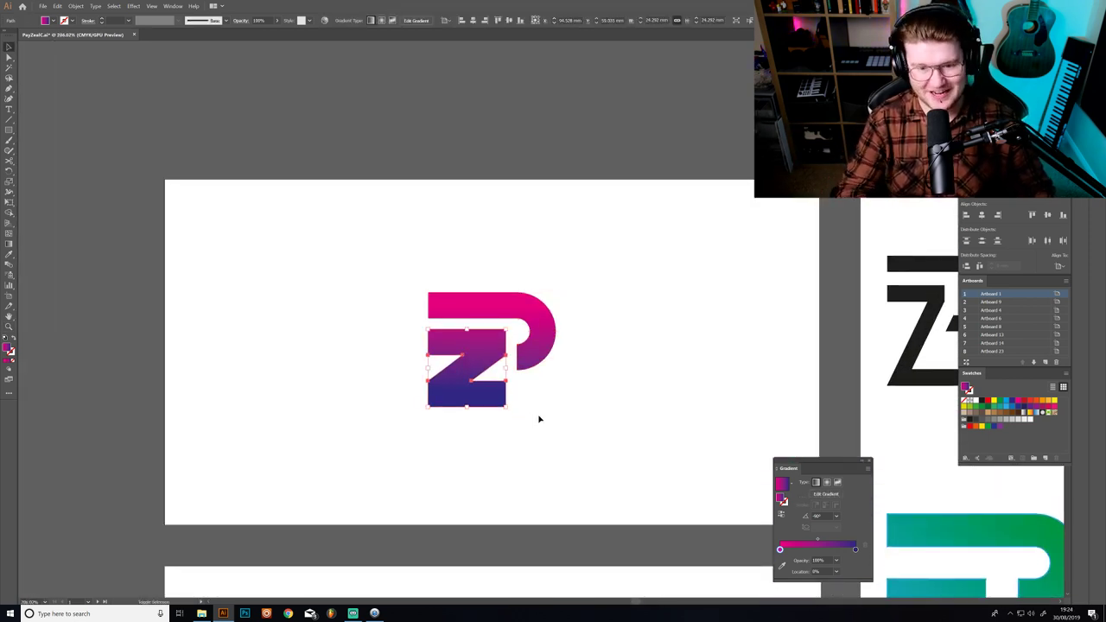
pyautogui.click(545, 421)
# - Reselect the logo, view all artboards, then select the Z's own path
pyautogui.moveTo(664, 469); pyautogui.dragTo(479, 273)
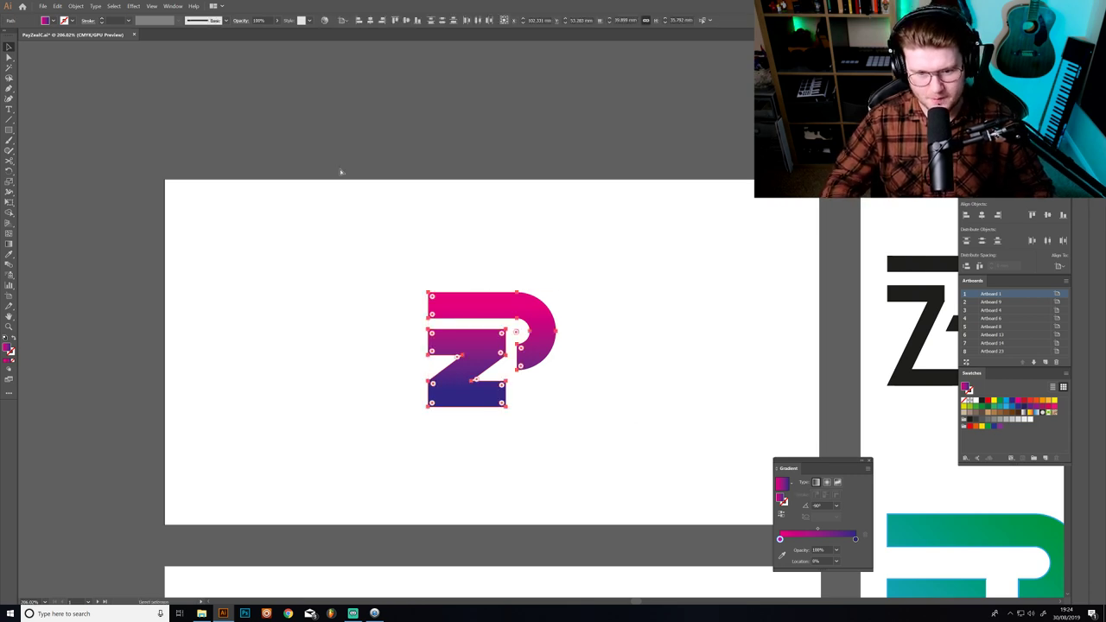
pyautogui.click(656, 317)
pyautogui.click(559, 331)
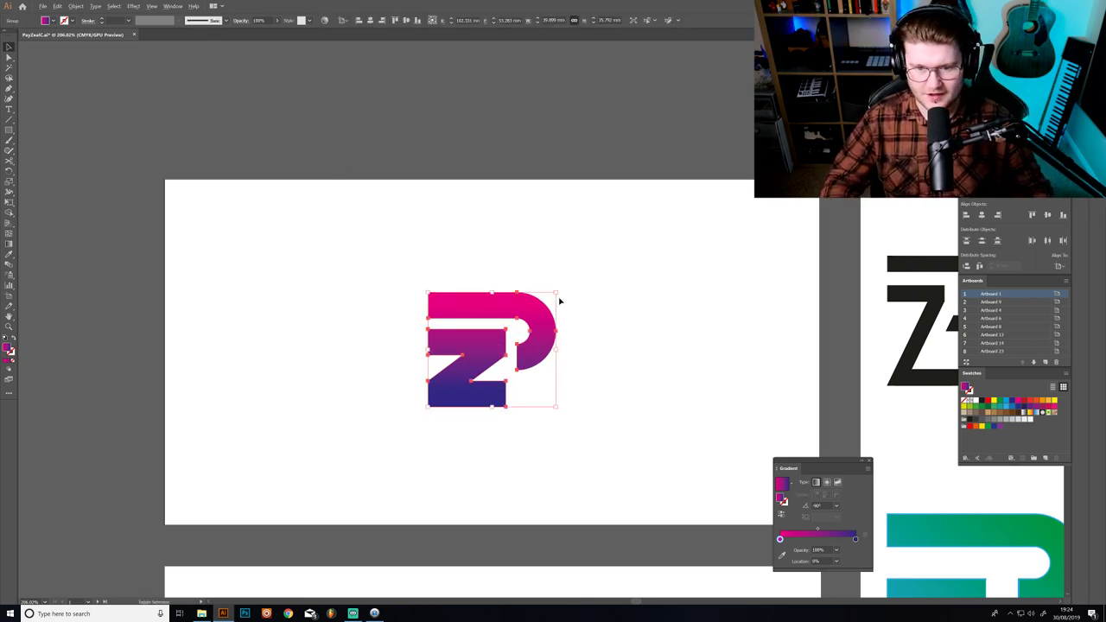
pyautogui.hotkey('ctrl', 'shift', 'a')
pyautogui.scroll(-5, 363, 386)
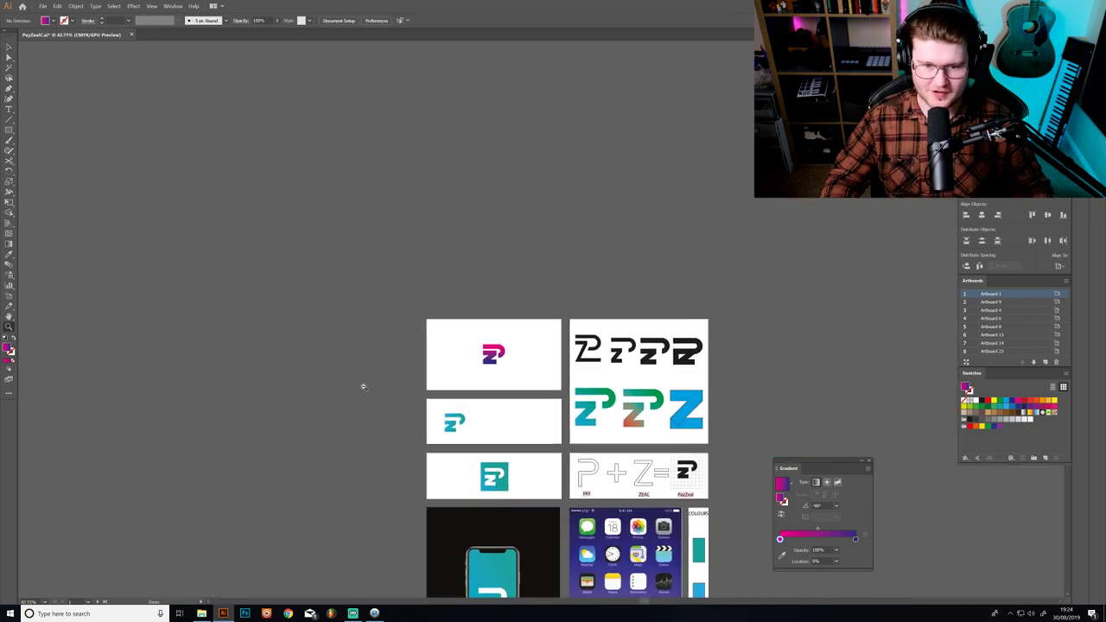
pyautogui.scroll(4, 433, 400)
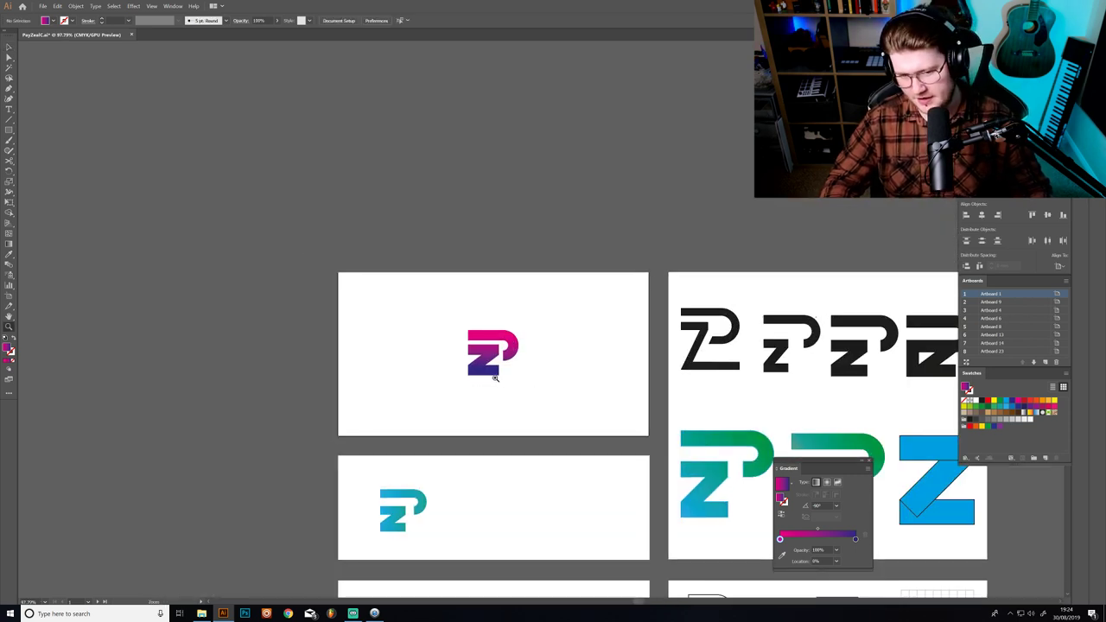
pyautogui.scroll(6, 495, 378)
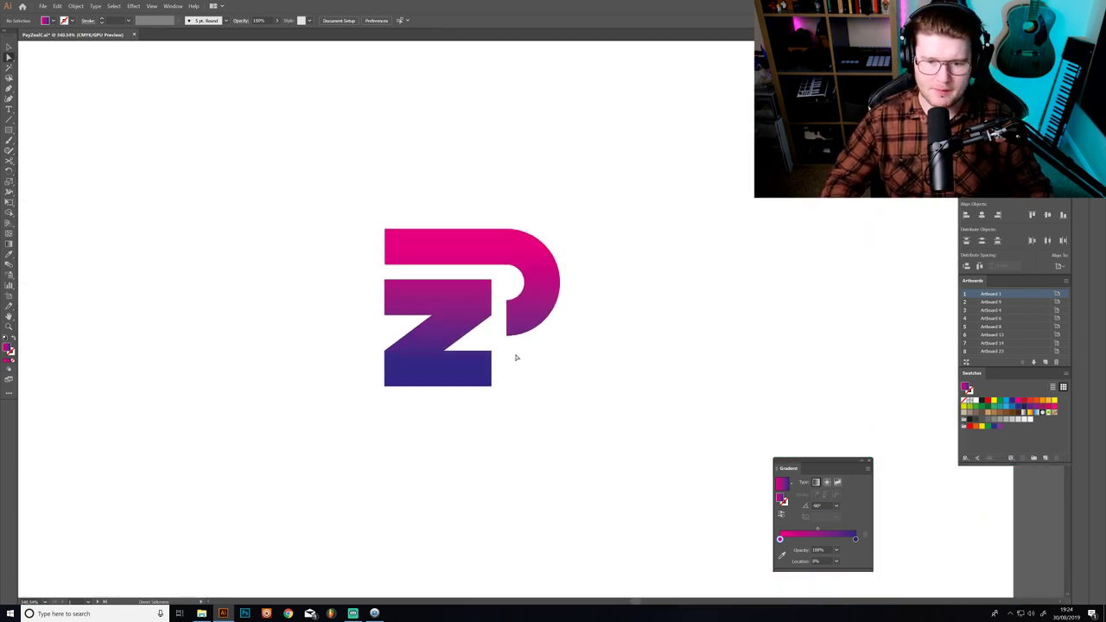
pyautogui.click(469, 391)
# - Zoom in on the Z and pick its path with Direct Selection
pyautogui.click(617, 400)
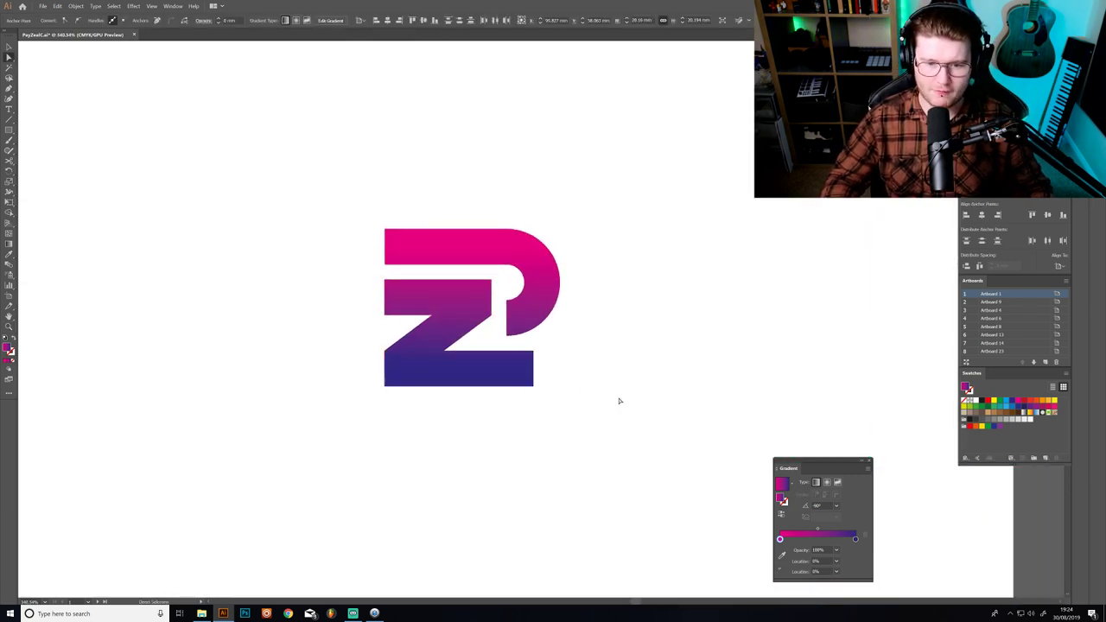
pyautogui.press('z')
pyautogui.scroll(-10, 350, 390)
pyautogui.scroll(3, 463, 397)
pyautogui.scroll(6, 463, 397)
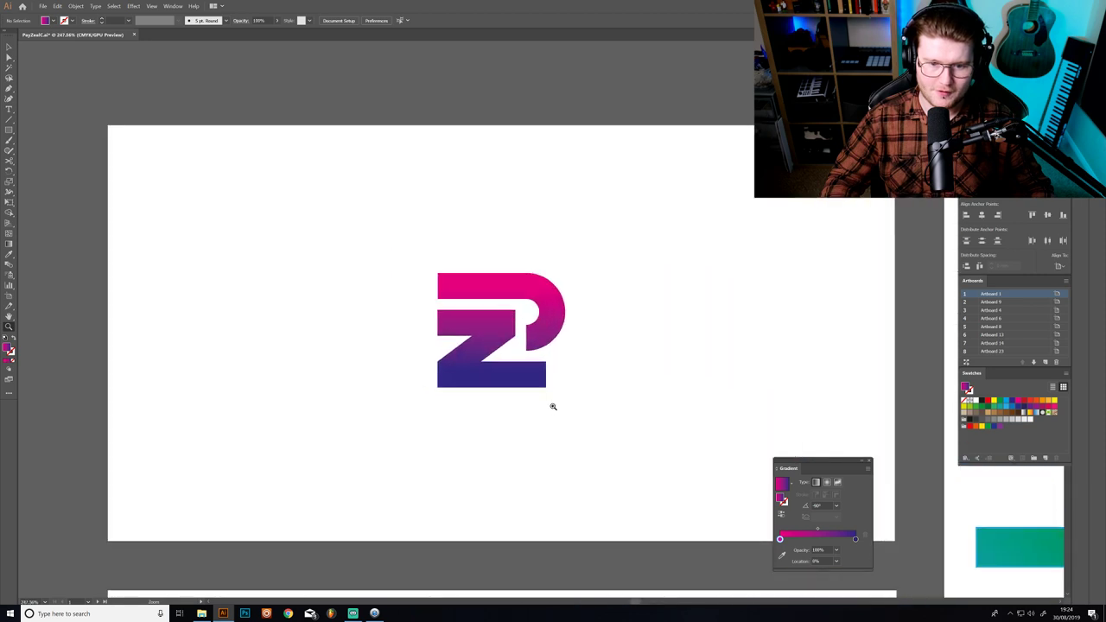
pyautogui.press('a')
pyautogui.click(570, 395)
pyautogui.scroll(-2, 484, 402)
pyautogui.scroll(2, 484, 402)
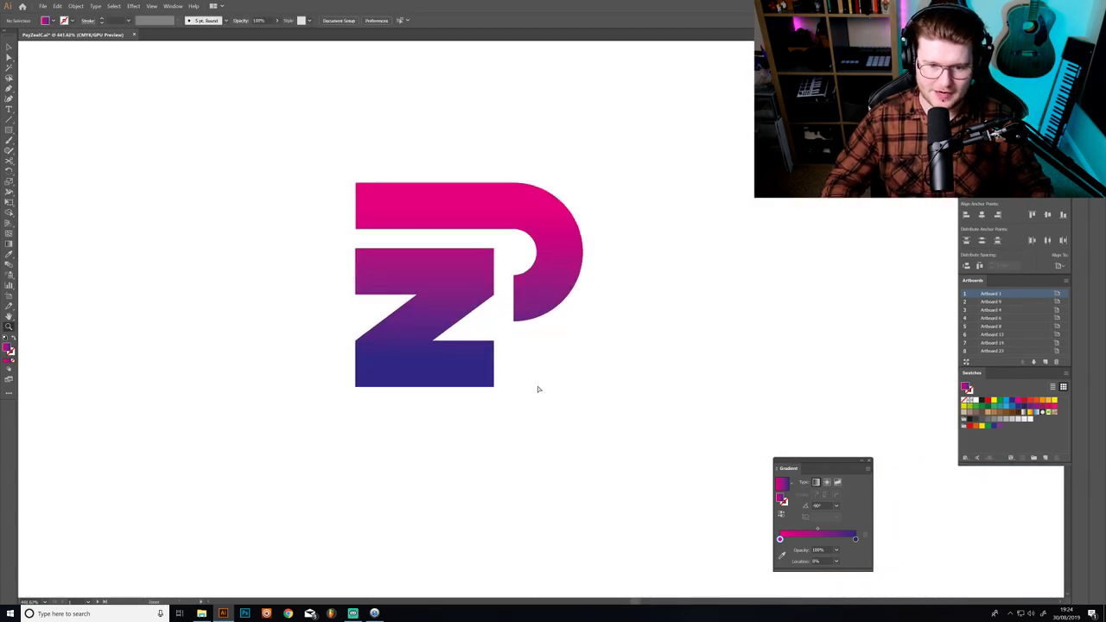
pyautogui.press('a')
pyautogui.click(582, 451)
# - Extend the Z's bottom bar by dragging its right-hand anchors to the guide
pyautogui.hotkey('ctrl', 'z')
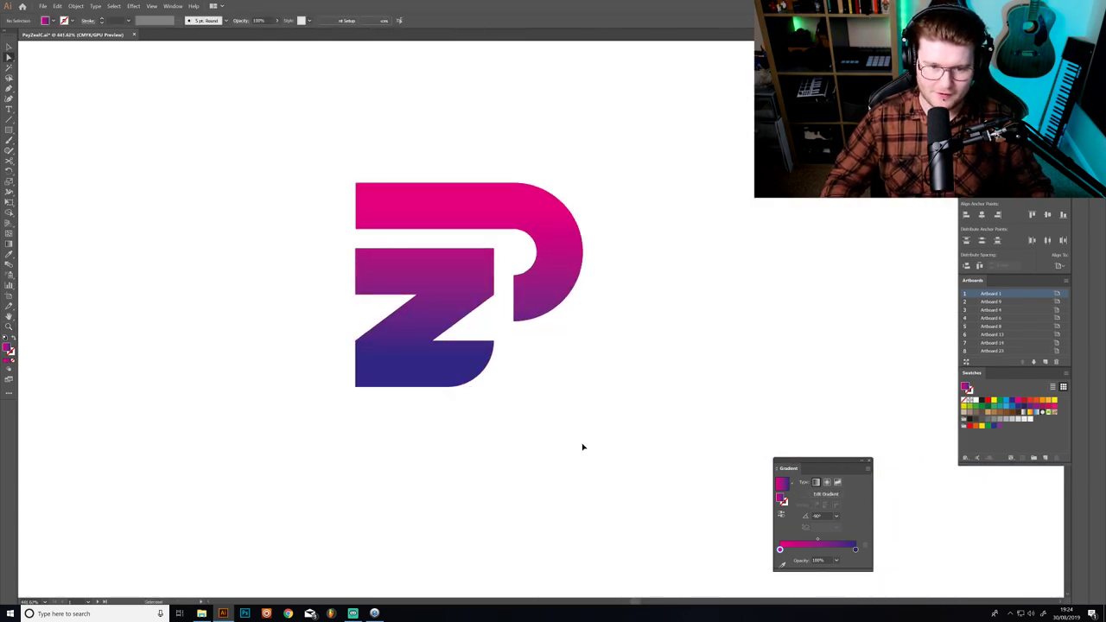
pyautogui.scroll(-5, 438, 424)
pyautogui.scroll(4, 536, 424)
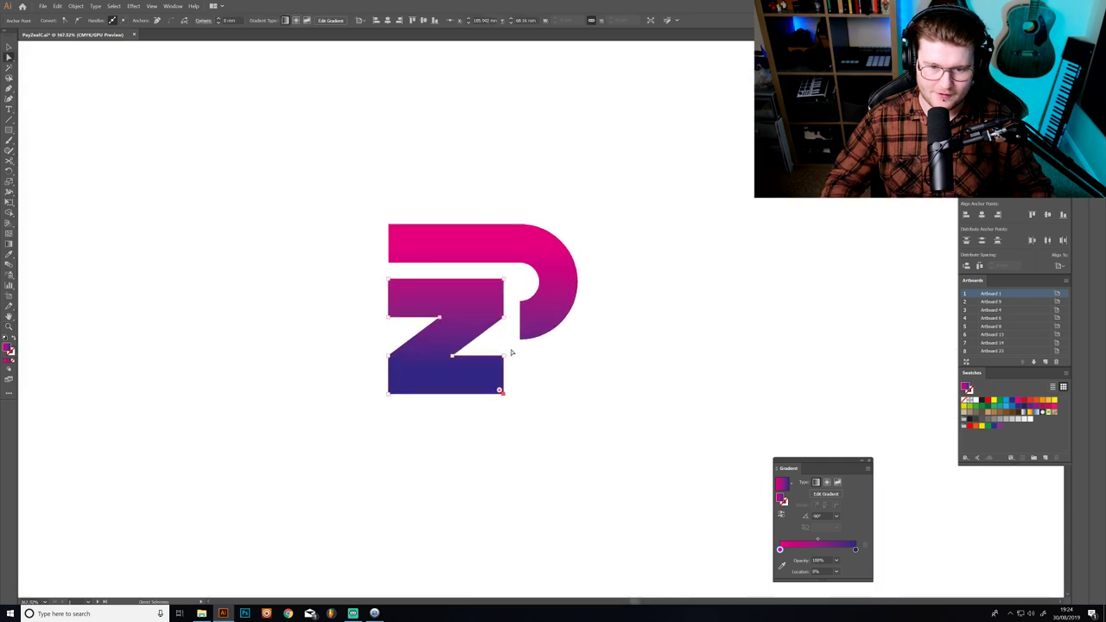
pyautogui.moveTo(510, 353); pyautogui.dragTo(499, 420)
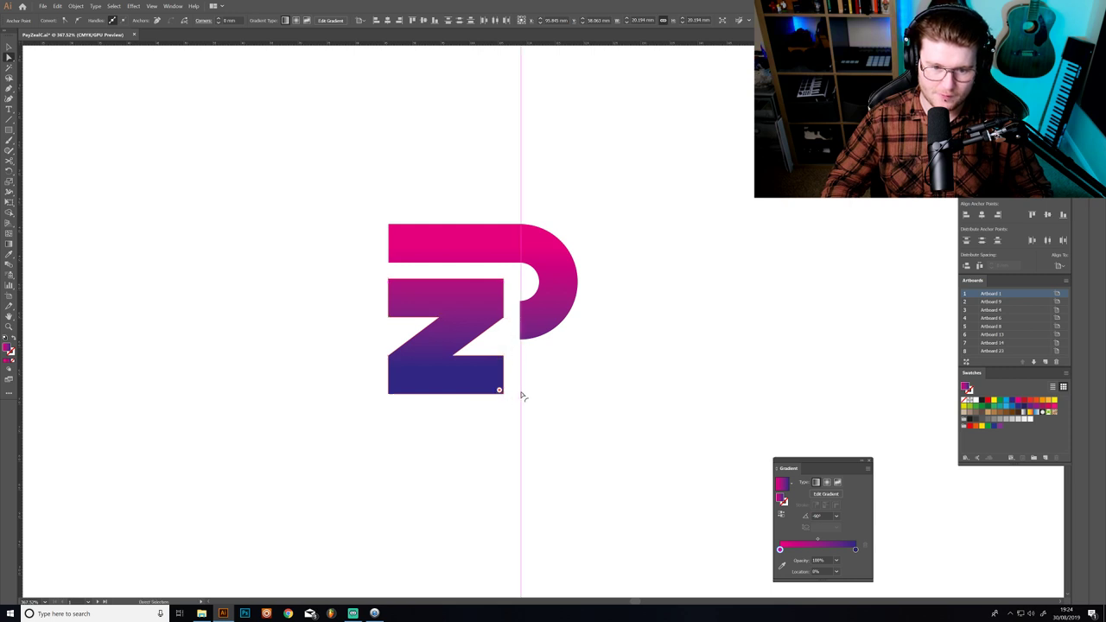
pyautogui.moveTo(504, 358); pyautogui.dragTo(327, 356)
pyautogui.click(576, 363)
# - Copy the main logo's gradient onto the teal app-icon square with the Eyedropper
pyautogui.moveTo(444, 365); pyautogui.dragTo(258, 263)
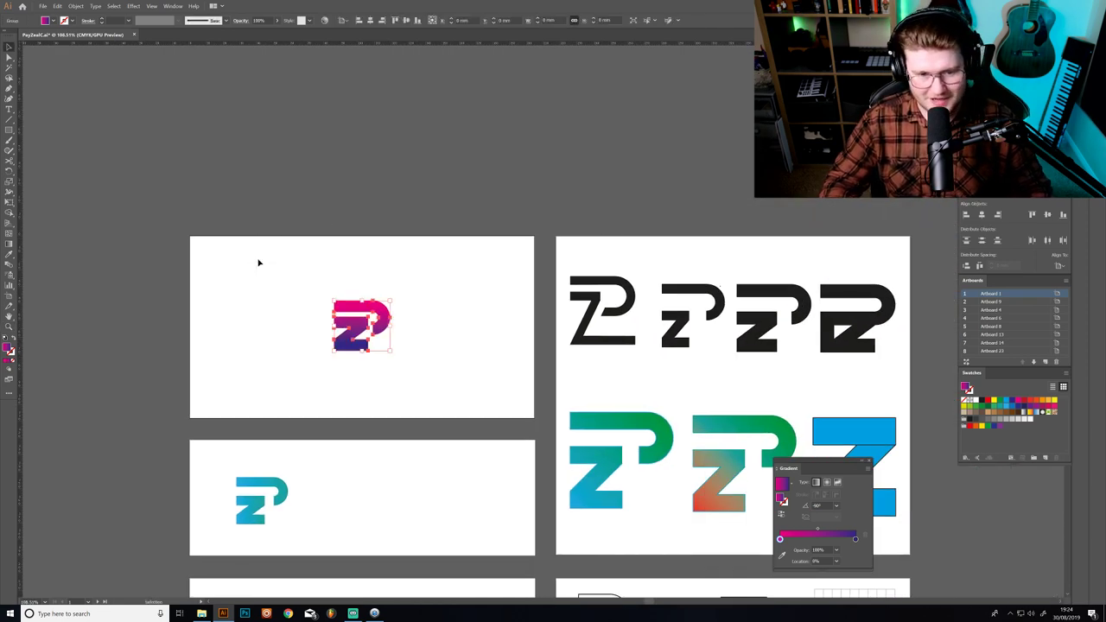
pyautogui.moveTo(345, 359); pyautogui.dragTo(239, 311)
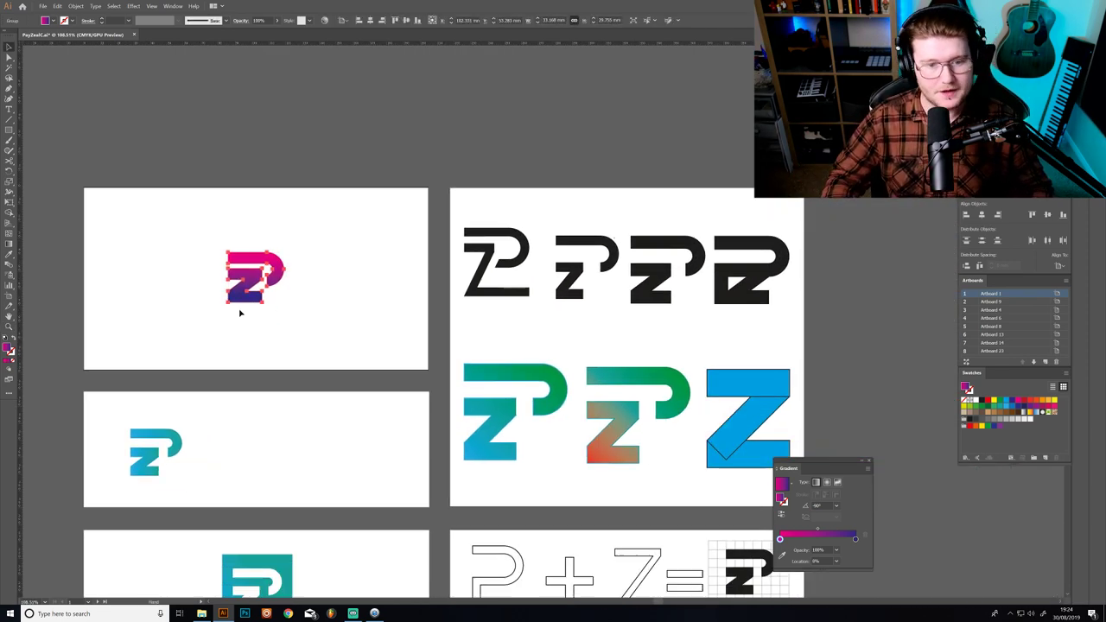
pyautogui.click(389, 397)
pyautogui.moveTo(389, 397); pyautogui.dragTo(396, 347)
pyautogui.scroll(-5, 400, 347)
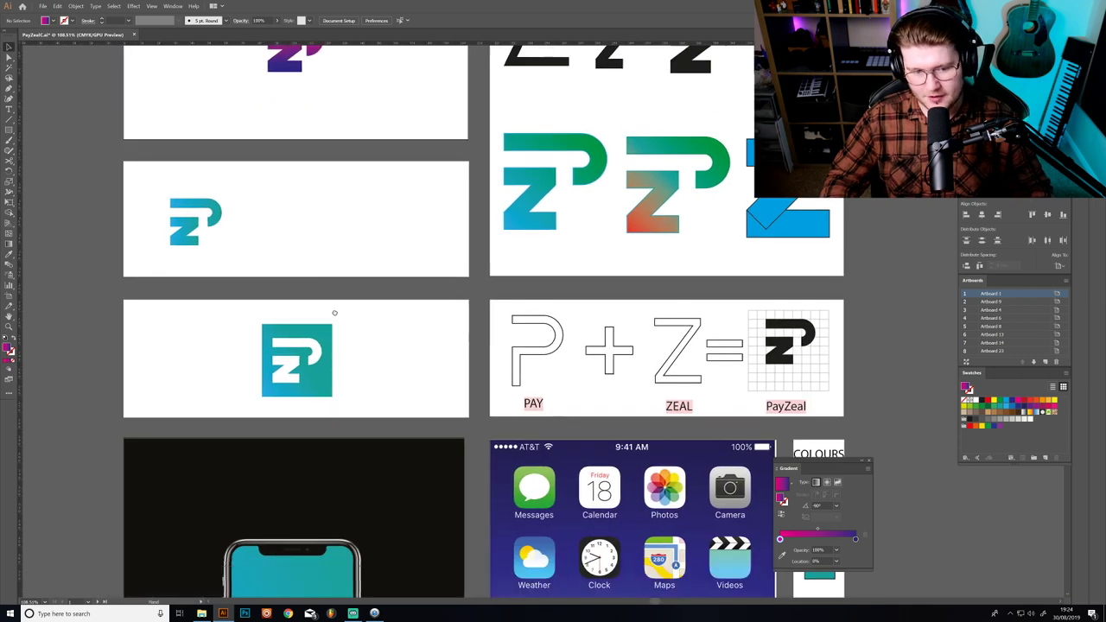
pyautogui.moveTo(267, 454); pyautogui.dragTo(391, 560)
pyautogui.click(438, 490)
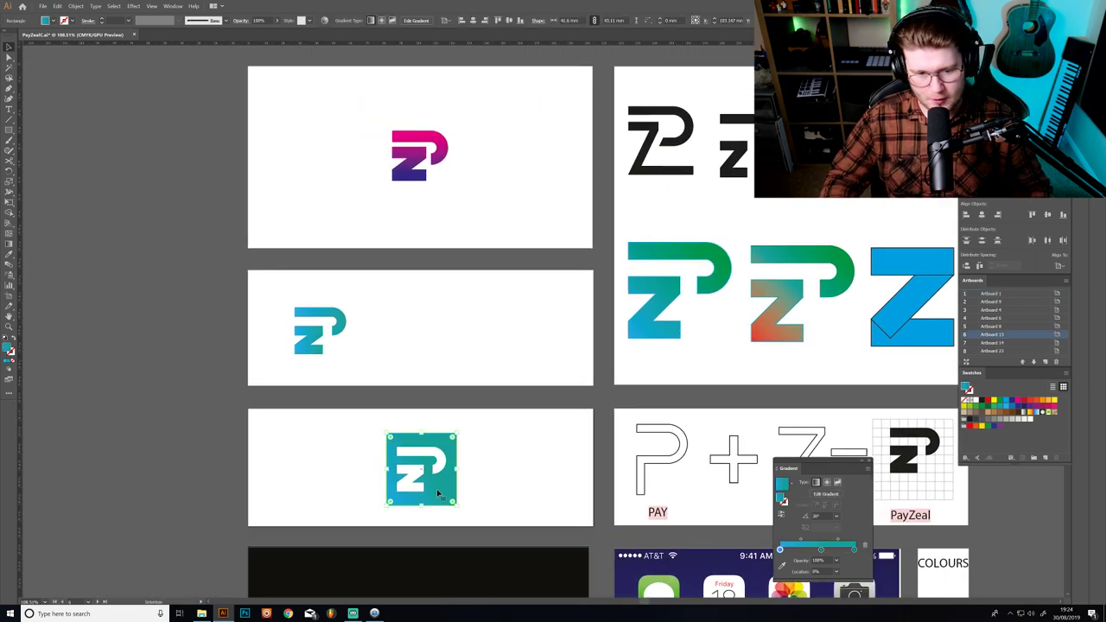
pyautogui.press('i')
pyautogui.click(412, 156)
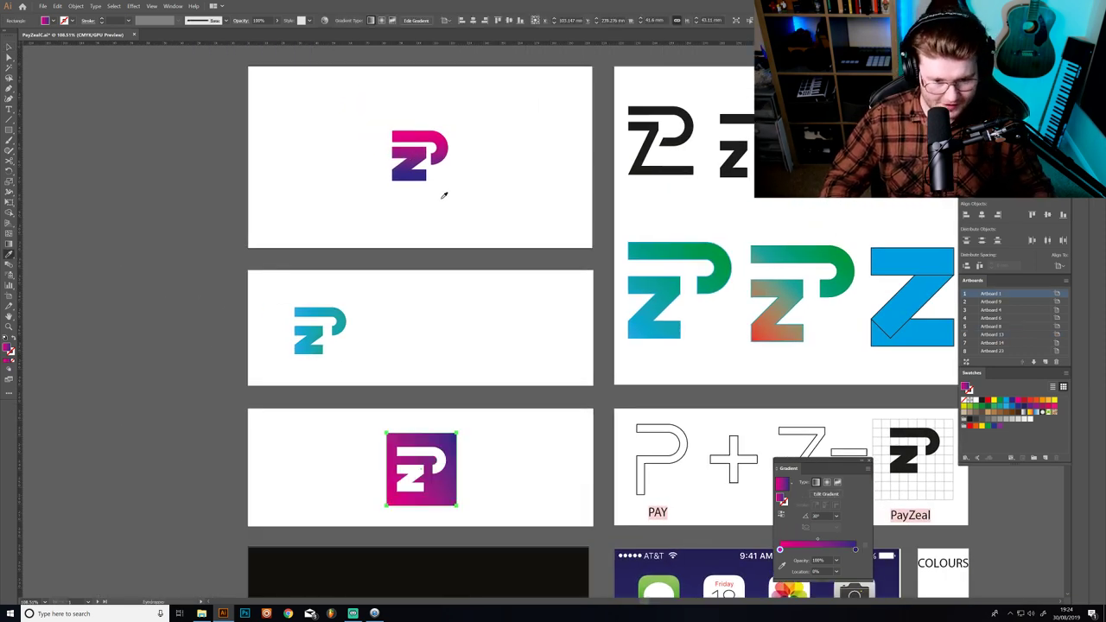
pyautogui.click(526, 504)
# - Zoom out to review all artboards with the recoloured icon
pyautogui.scroll(-5, 400, 510)
pyautogui.scroll(2, 373, 326)
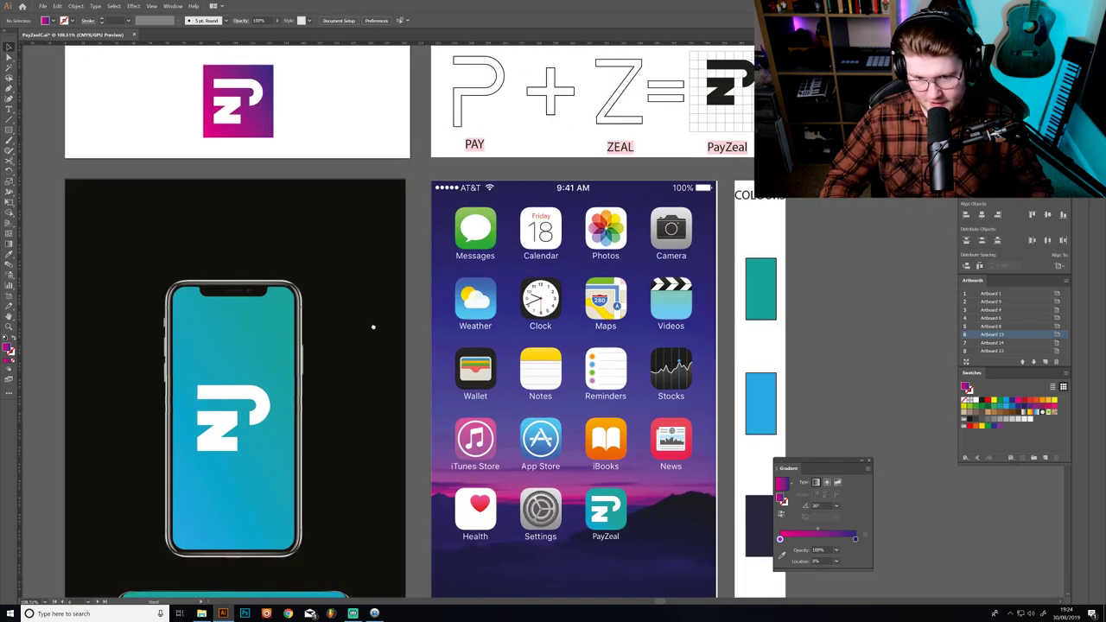
pyautogui.scroll(-1, 373, 327)
pyautogui.scroll(-2, 350, 363)
pyautogui.press('z')
pyautogui.moveTo(346, 316); pyautogui.dragTo(501, 347)
pyautogui.scroll(8, 444, 316)
pyautogui.scroll(-3, 439, 440)
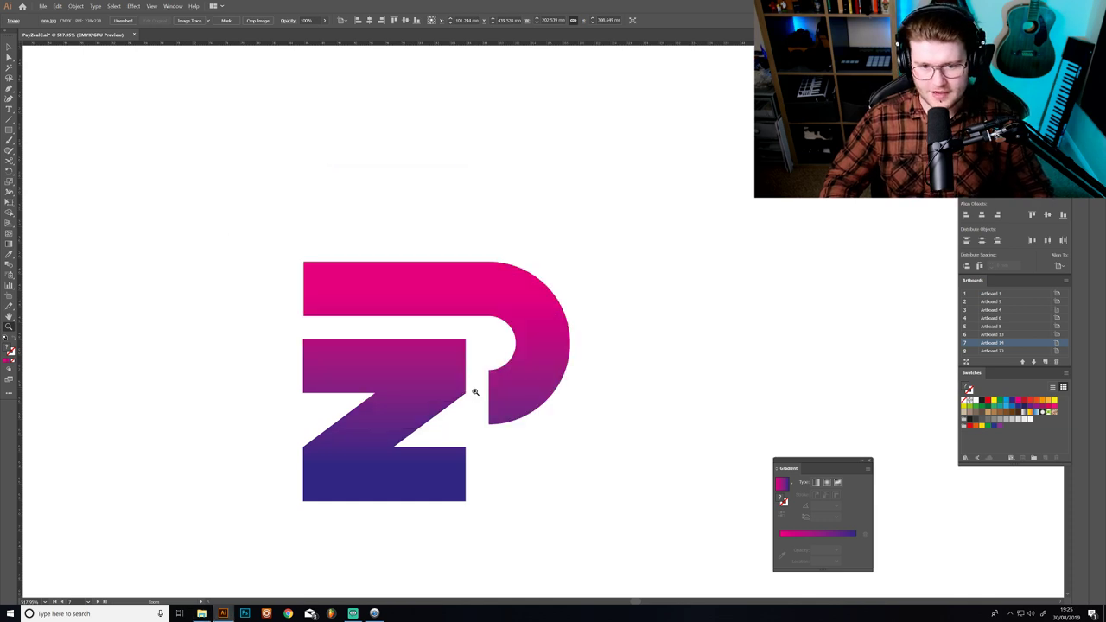
# - Close PayZeal.ai without saving changes
pyautogui.scroll(-3, 484, 370)
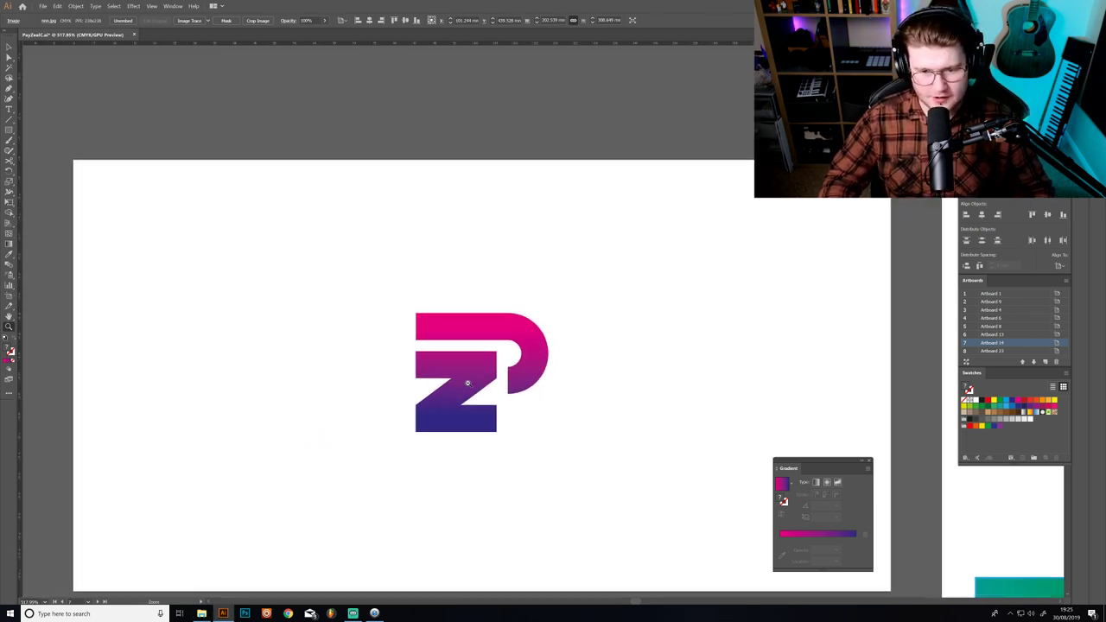
pyautogui.scroll(-4, 484, 367)
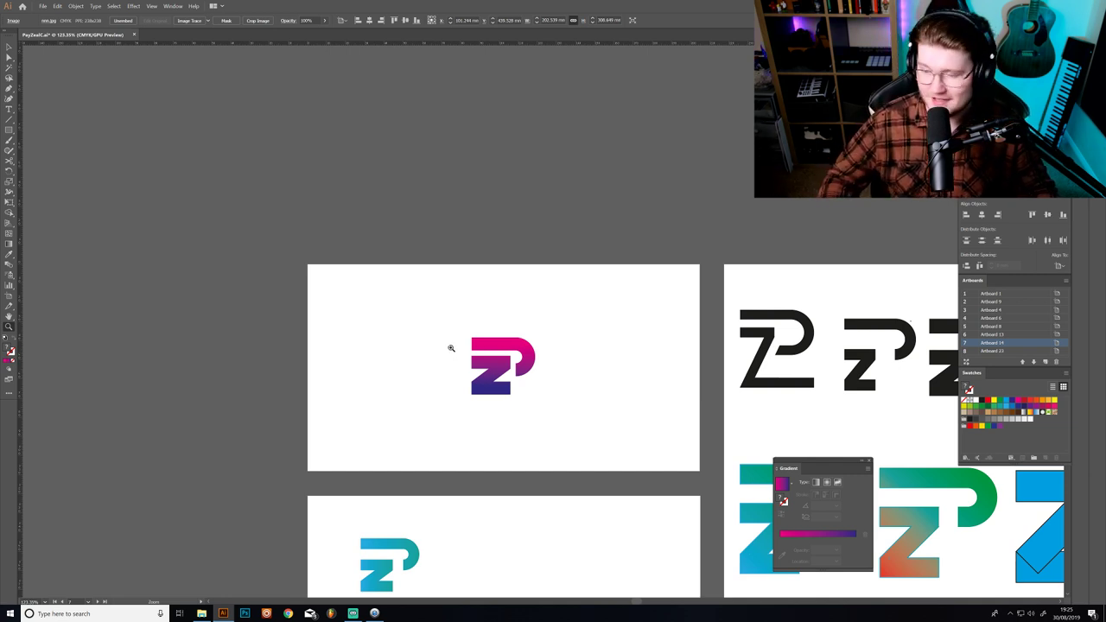
pyautogui.moveTo(450, 348)
pyautogui.mouseDown()
pyautogui.moveTo(558, 360)
pyautogui.moveTo(527, 375)
pyautogui.moveTo(450, 337)
pyautogui.mouseUp()
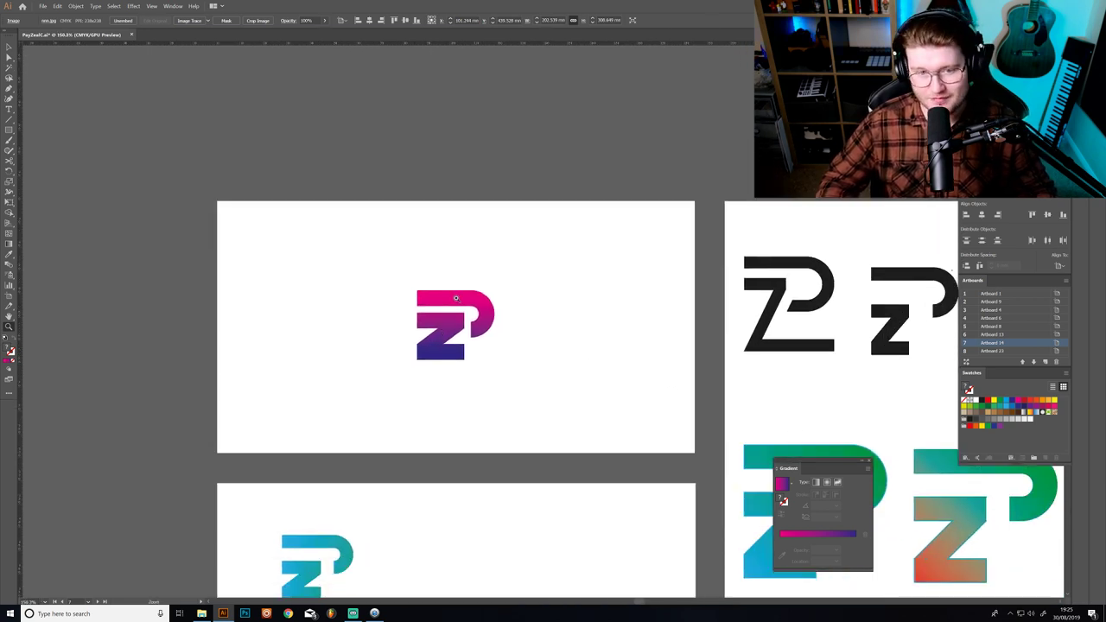
pyautogui.click(130, 34)
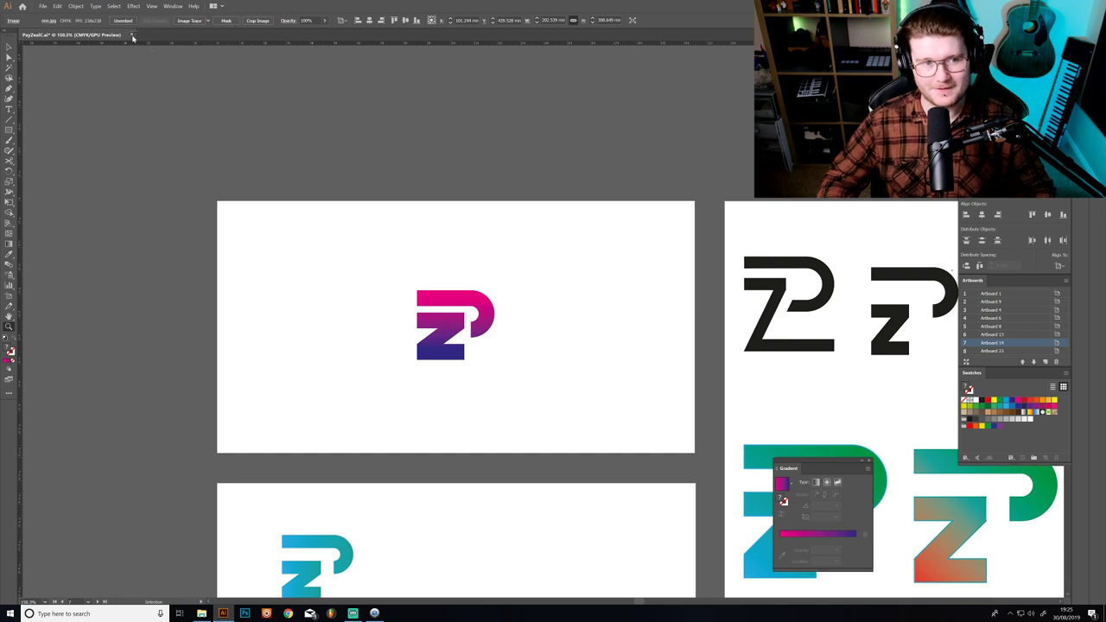
pyautogui.click(596, 320)
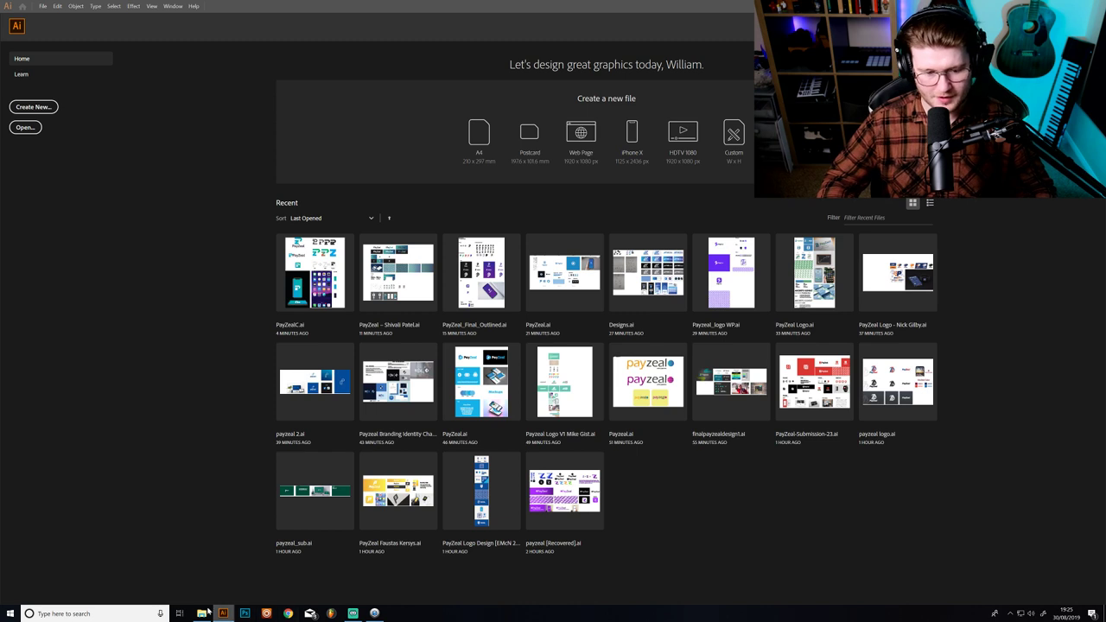
# - Open PayZeal Outlined.ai from the next submitter's folder in CDWM LIVE
pyautogui.click(202, 613)
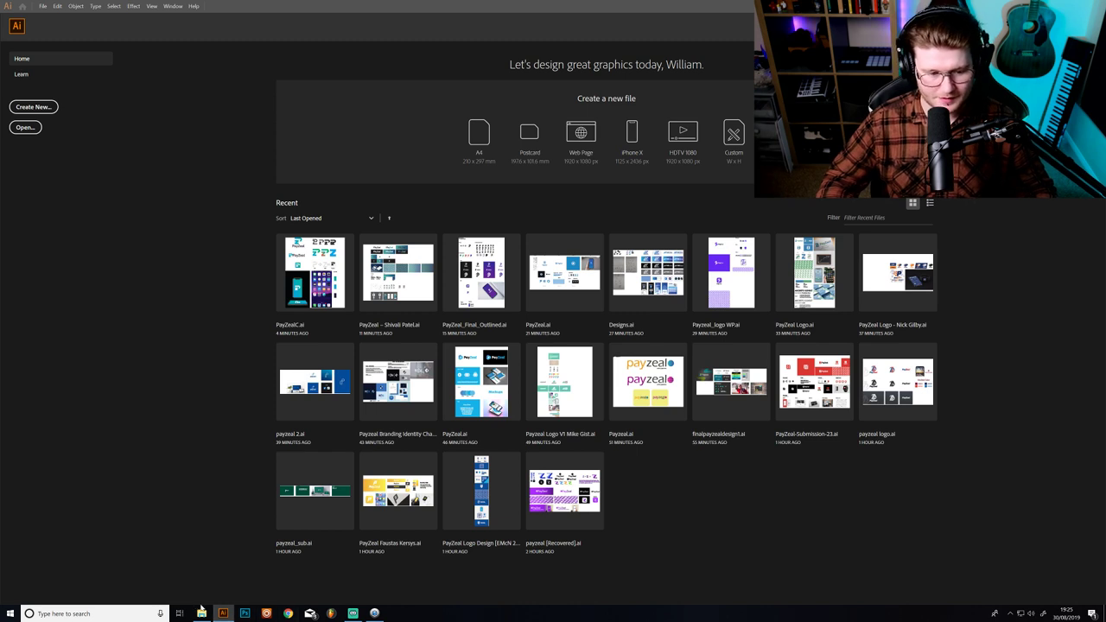
pyautogui.click(334, 239)
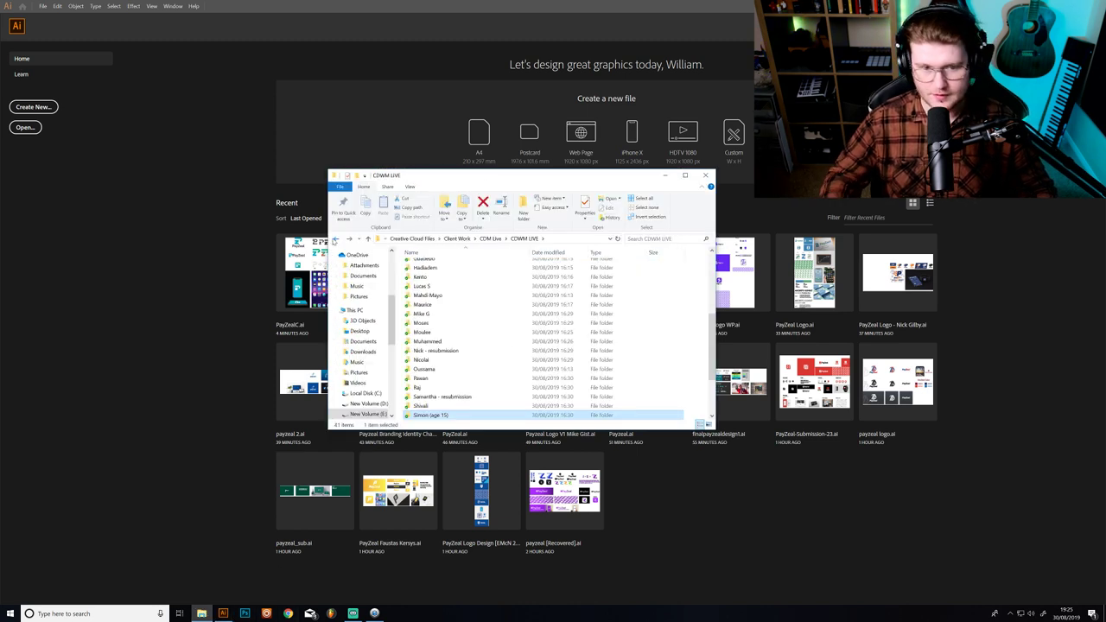
pyautogui.scroll(-3, 421, 354)
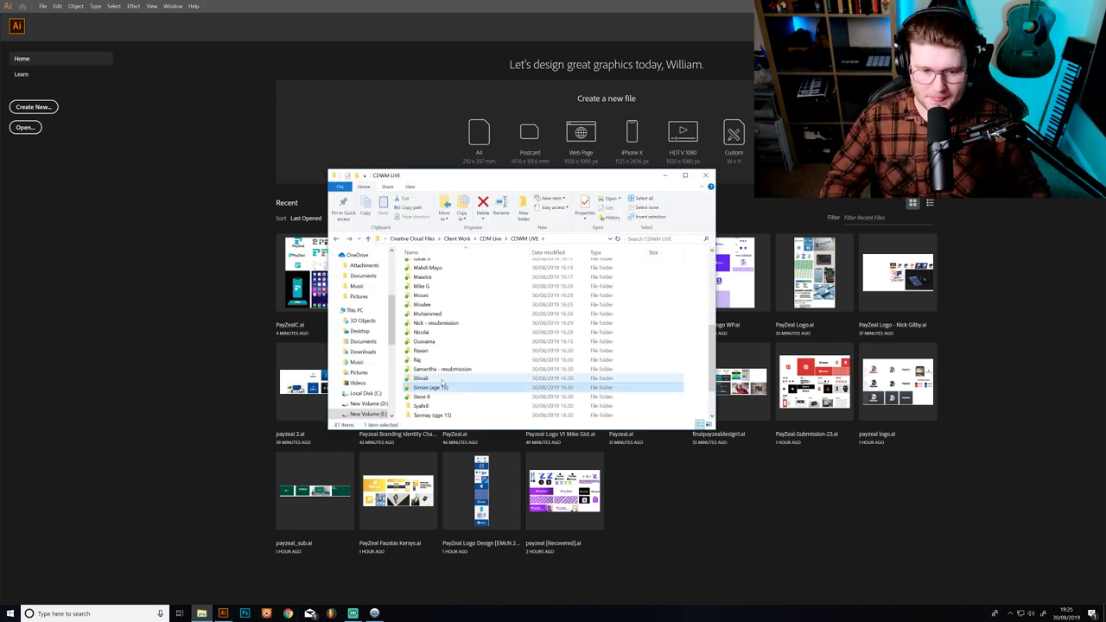
pyautogui.doubleClick(421, 351)
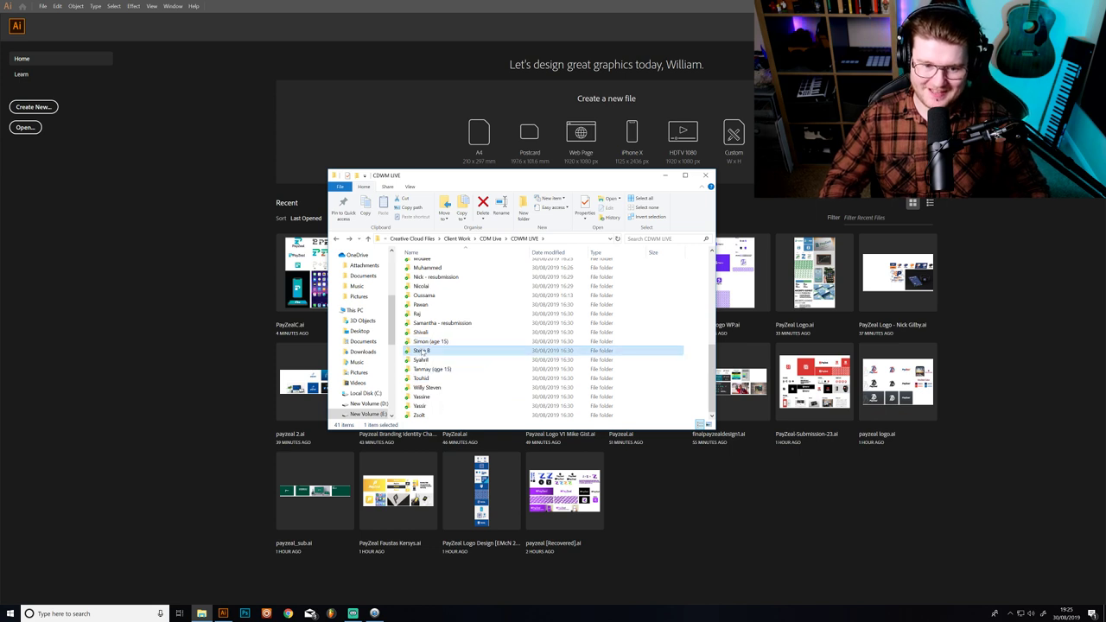
pyautogui.doubleClick(446, 261)
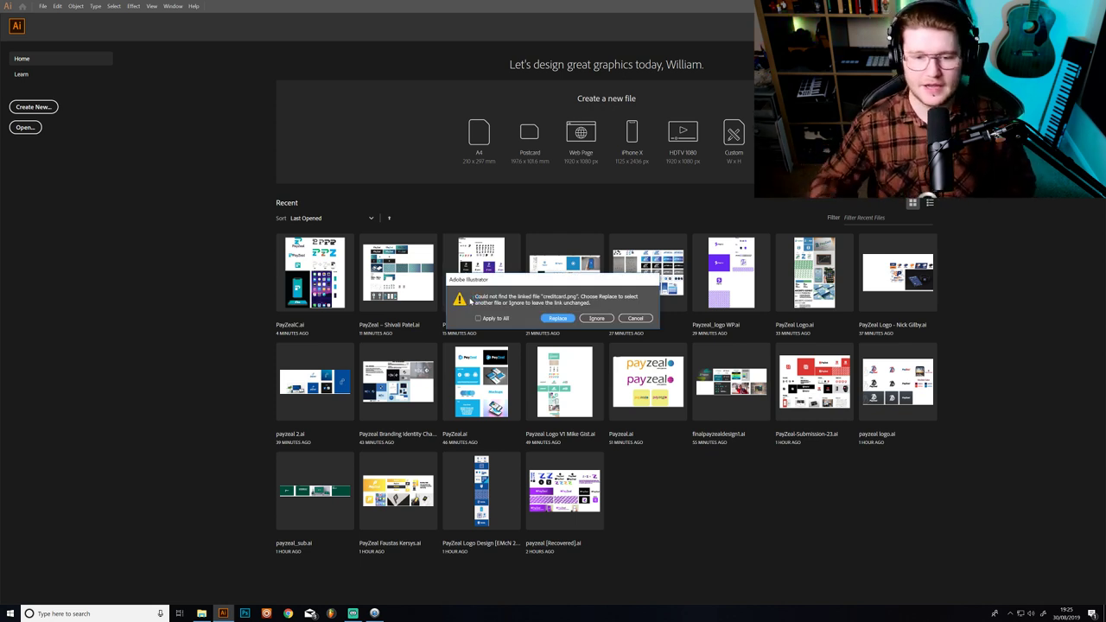
# - Ignore all missing linked images to open the file, then zoom into the sketches beside the artboards
pyautogui.click(478, 318)
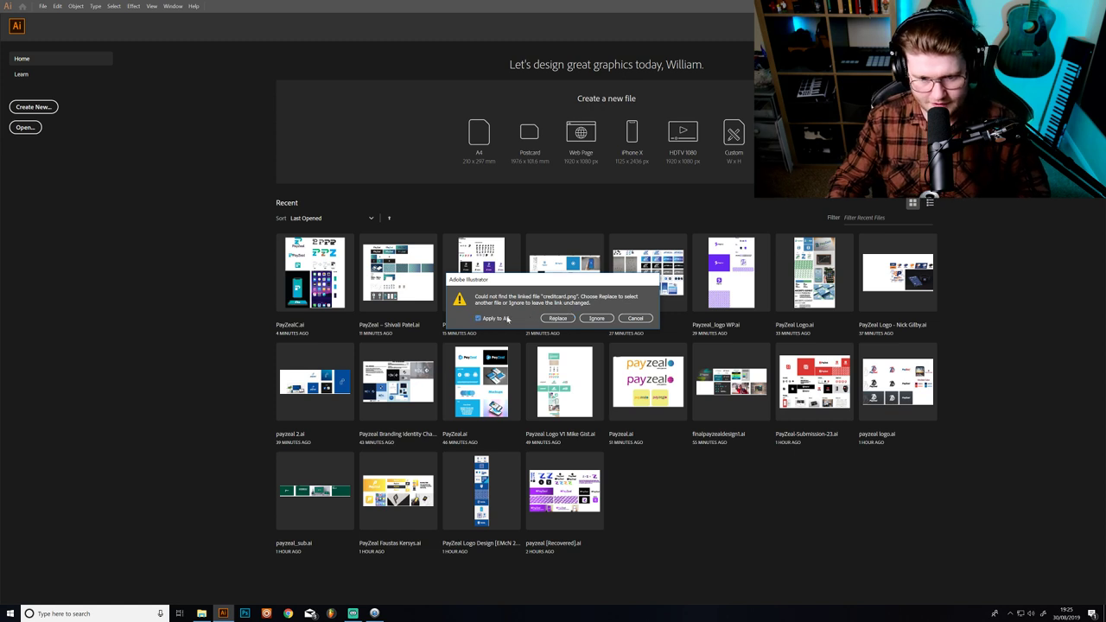
pyautogui.click(596, 318)
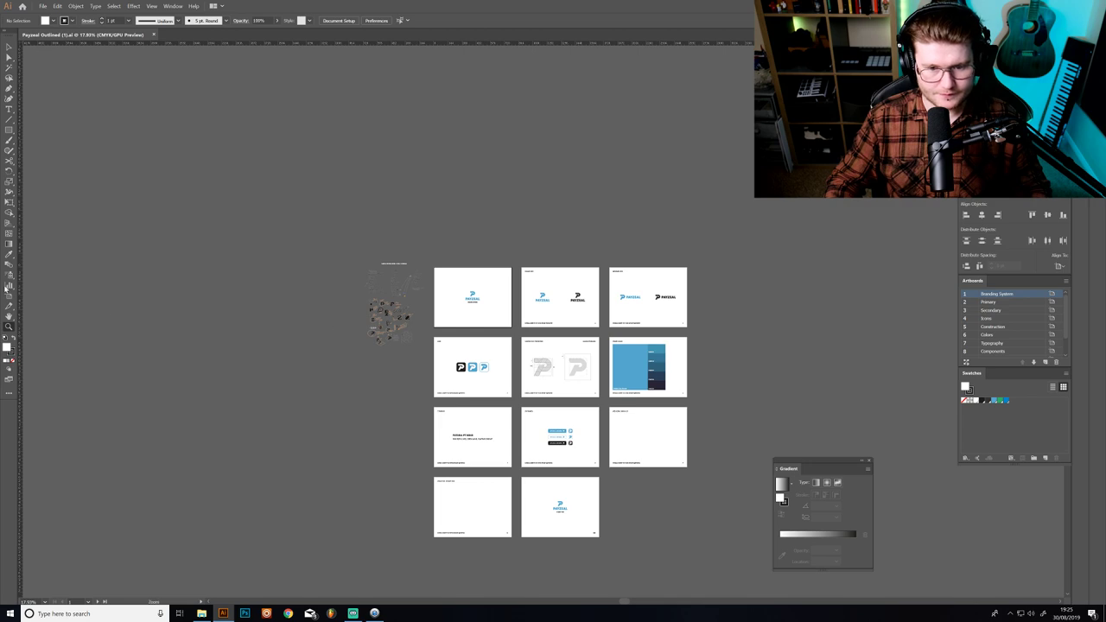
pyautogui.click(430, 332)
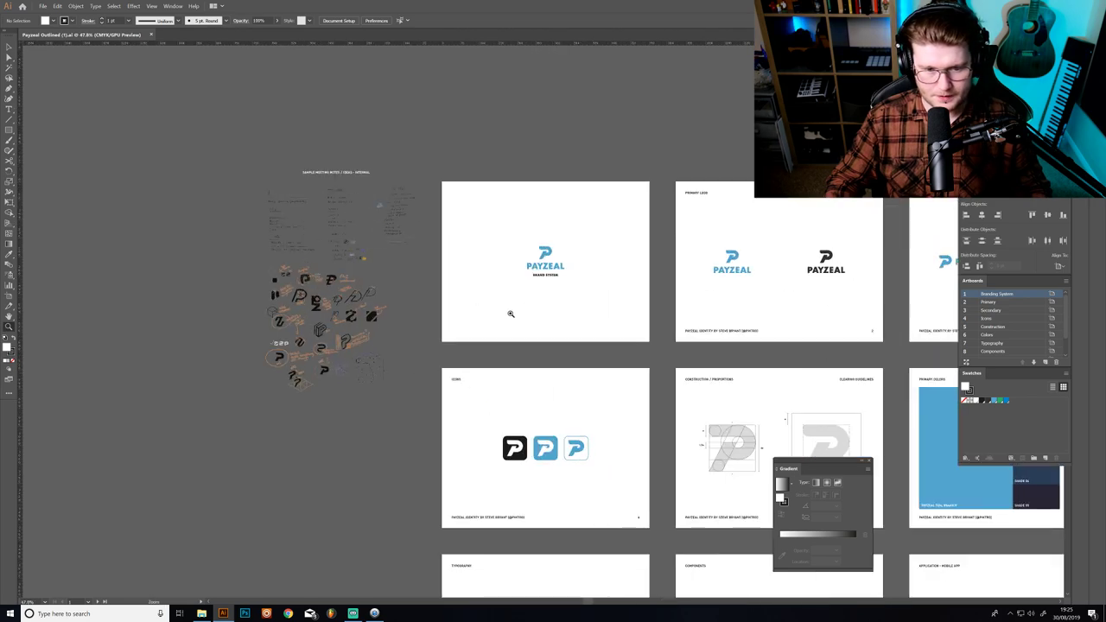
pyautogui.click(372, 280)
pyautogui.moveTo(377, 278)
pyautogui.mouseDown()
pyautogui.moveTo(408, 298)
pyautogui.moveTo(385, 307)
pyautogui.mouseUp()
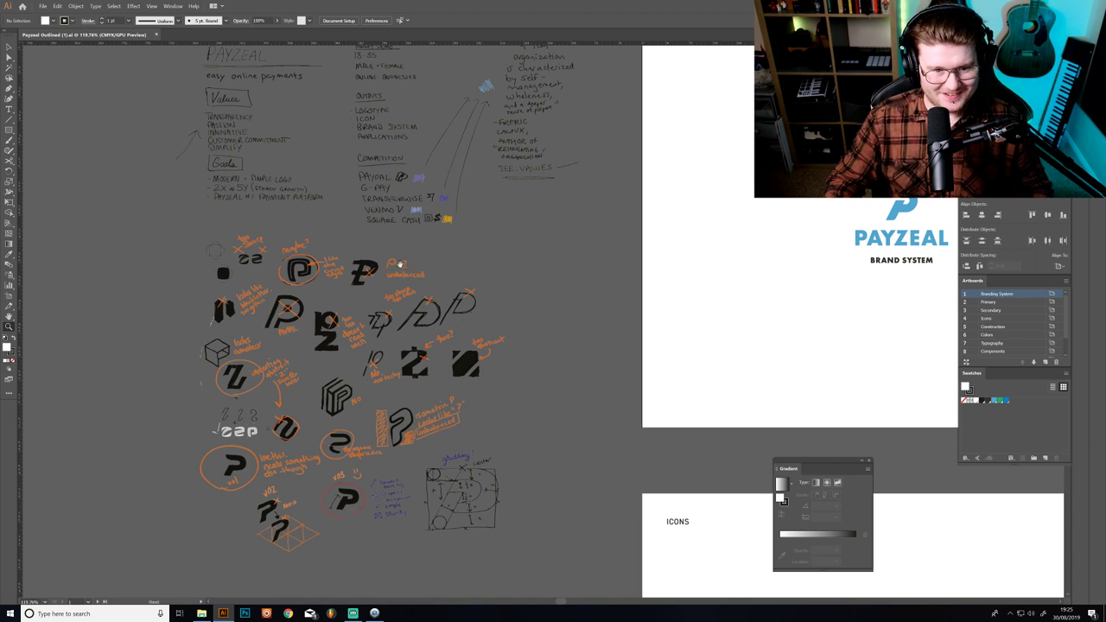
# - Pan across the 'Sample Meeting Notes / Ideas - Internal' page and move the gradient panel aside
pyautogui.moveTo(399, 264); pyautogui.dragTo(400, 406)
pyautogui.moveTo(350, 378); pyautogui.dragTo(406, 275)
pyautogui.moveTo(309, 164); pyautogui.dragTo(349, 244)
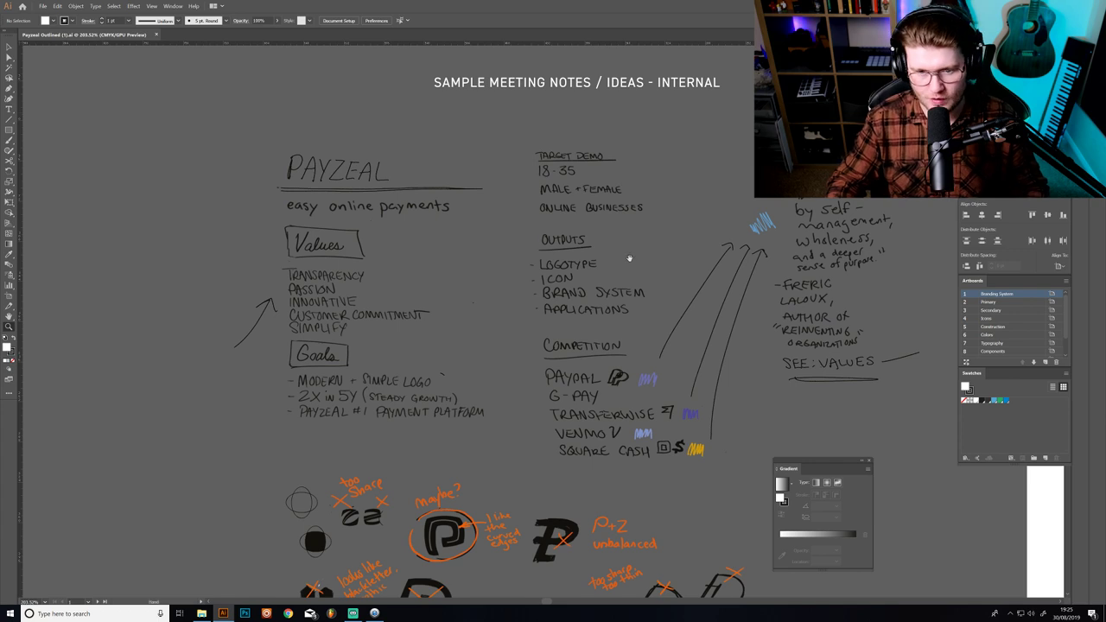
pyautogui.moveTo(624, 257); pyautogui.dragTo(348, 258)
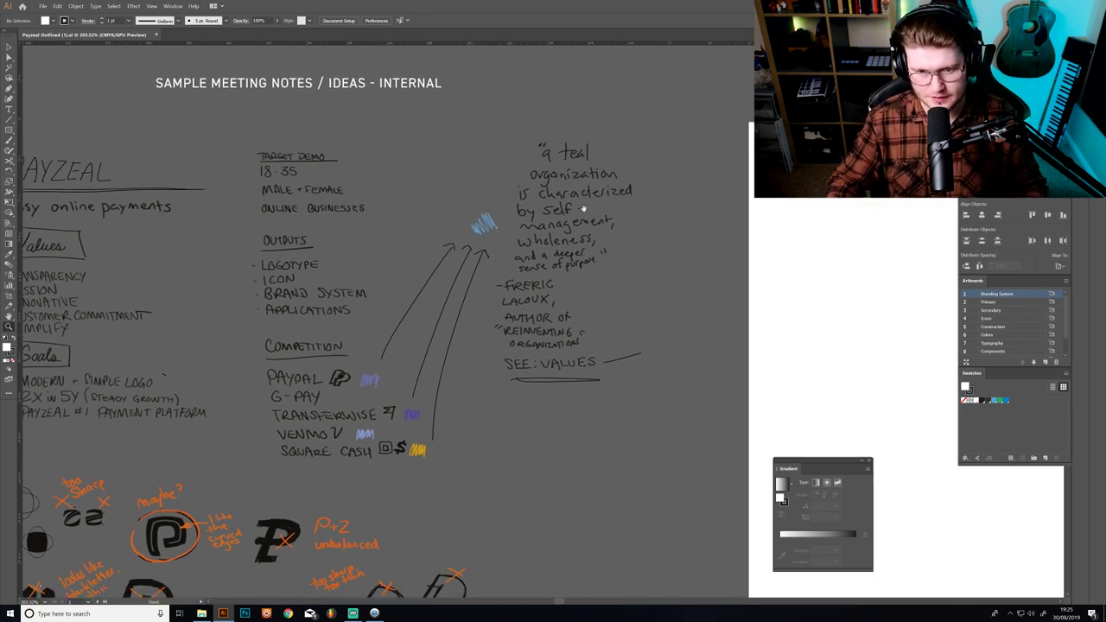
pyautogui.hscroll(-3, 384, 372)
pyautogui.scroll(-1, 384, 372)
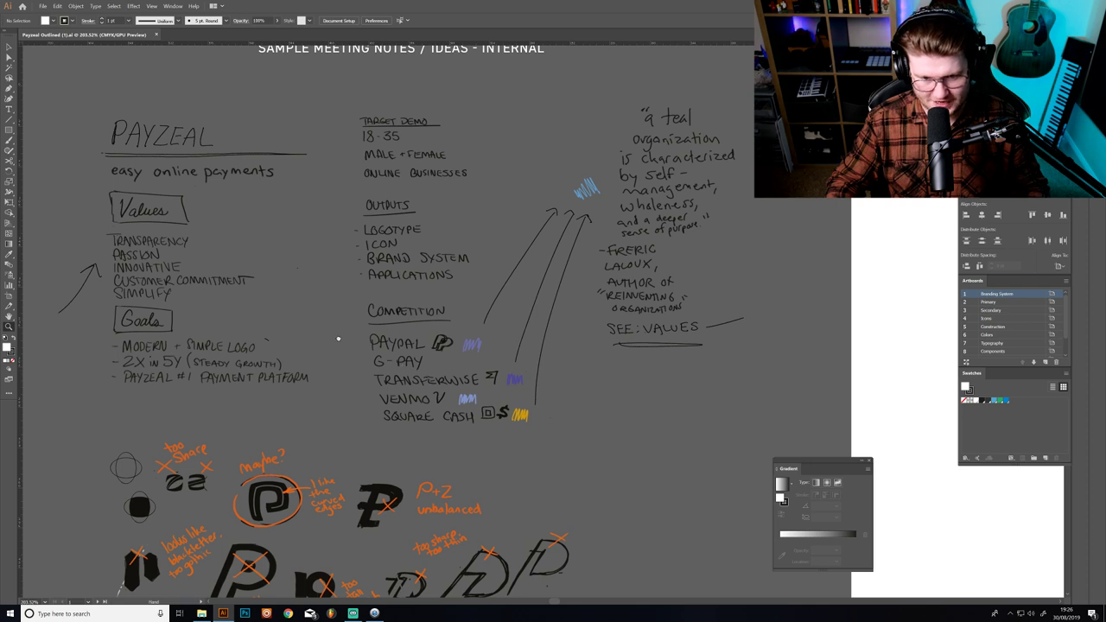
pyautogui.scroll(1, 338, 339)
pyautogui.hscroll(-1, 338, 339)
pyautogui.scroll(1, 444, 257)
pyautogui.hscroll(-2, 444, 257)
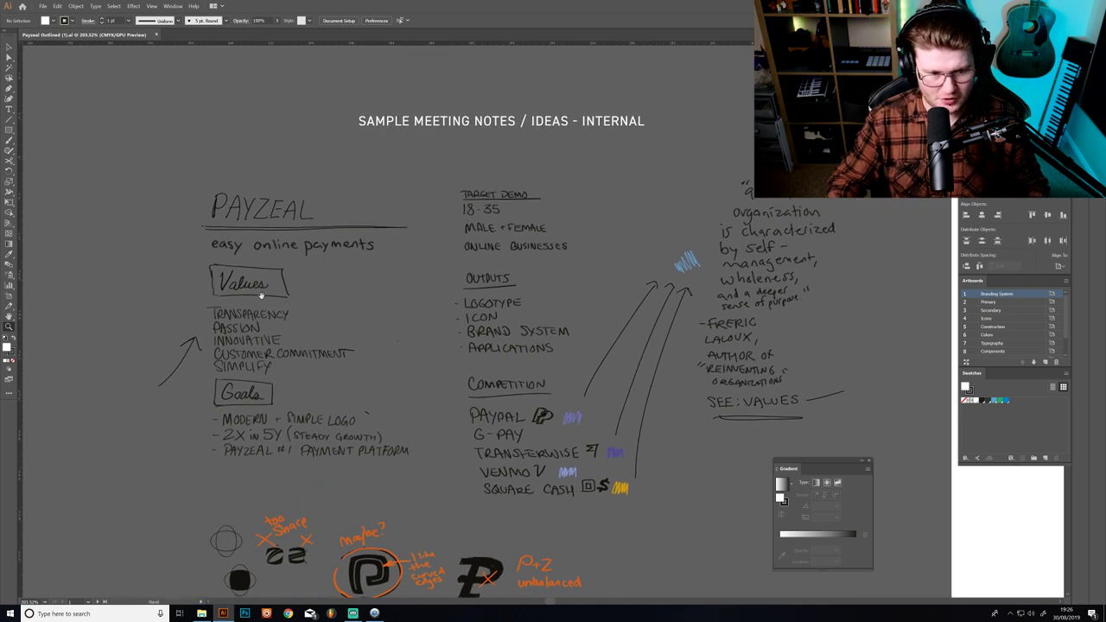
pyautogui.moveTo(856, 467); pyautogui.dragTo(422, 283)
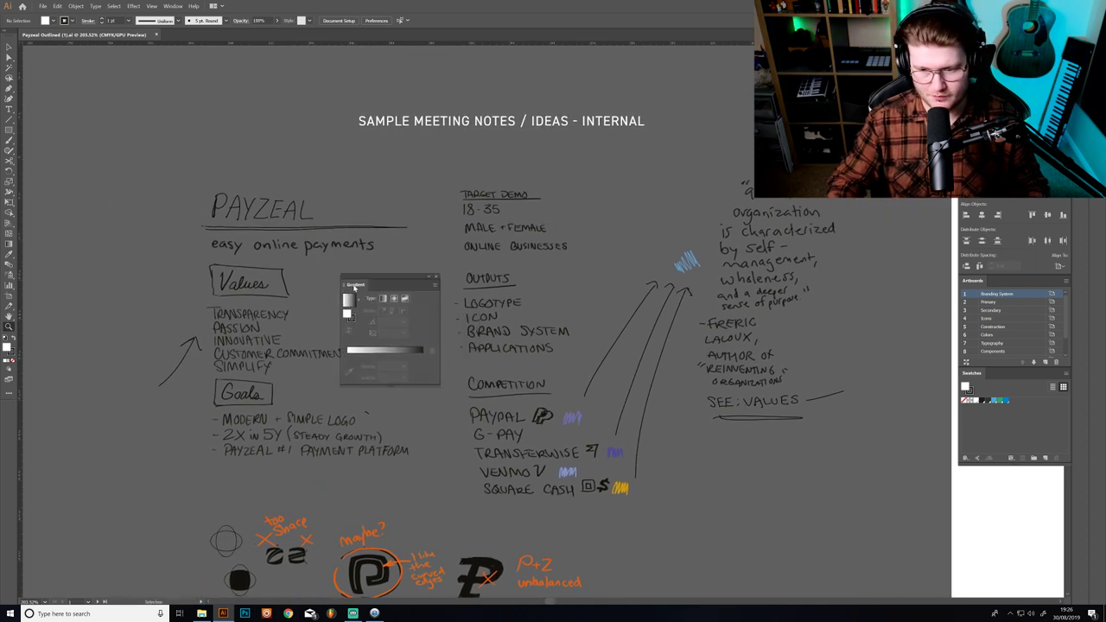
# - Close the Gradient panel and zoom in and out on the PAYZEAL logo on the Branding System artboard
pyautogui.click(436, 280)
pyautogui.hscroll(10, 436, 280)
pyautogui.scroll(-1, 436, 281)
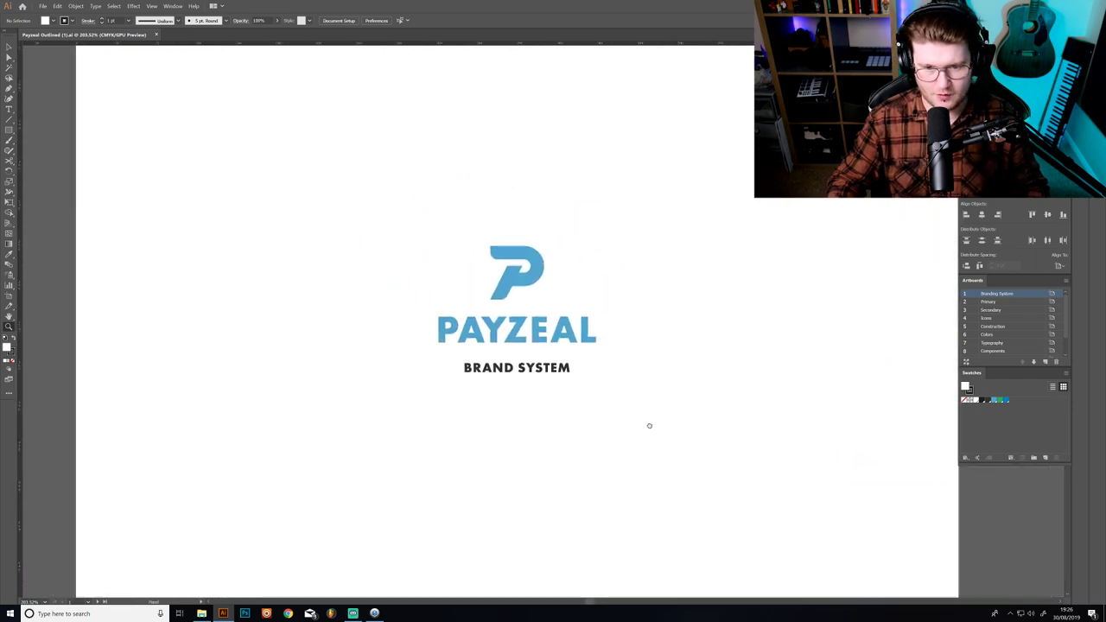
pyautogui.moveTo(649, 425); pyautogui.dragTo(624, 431)
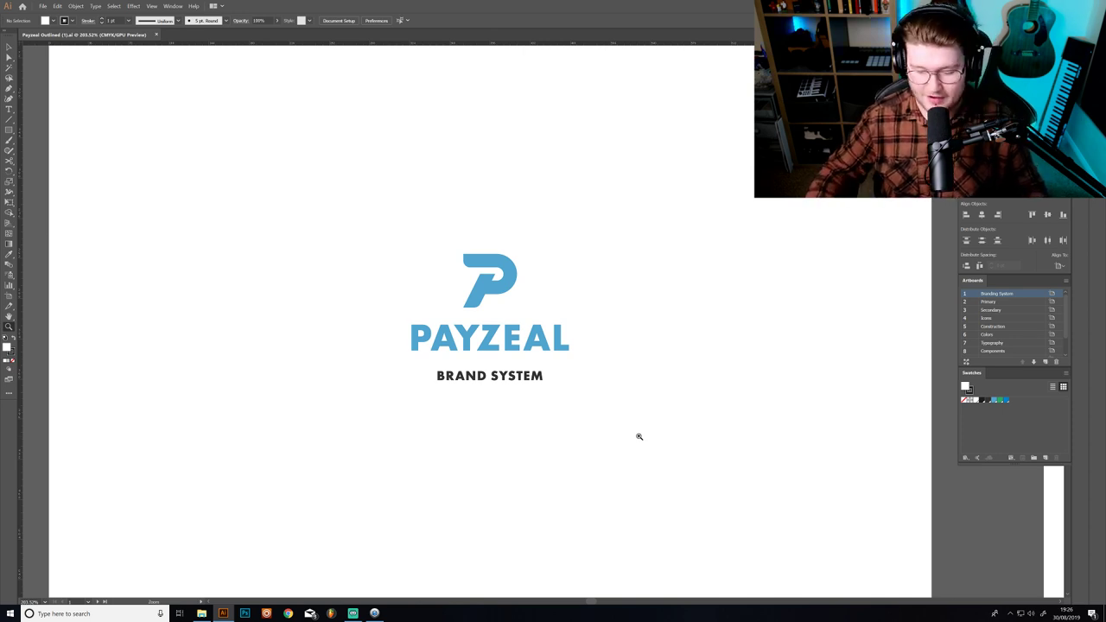
pyautogui.moveTo(390, 346); pyautogui.dragTo(622, 377)
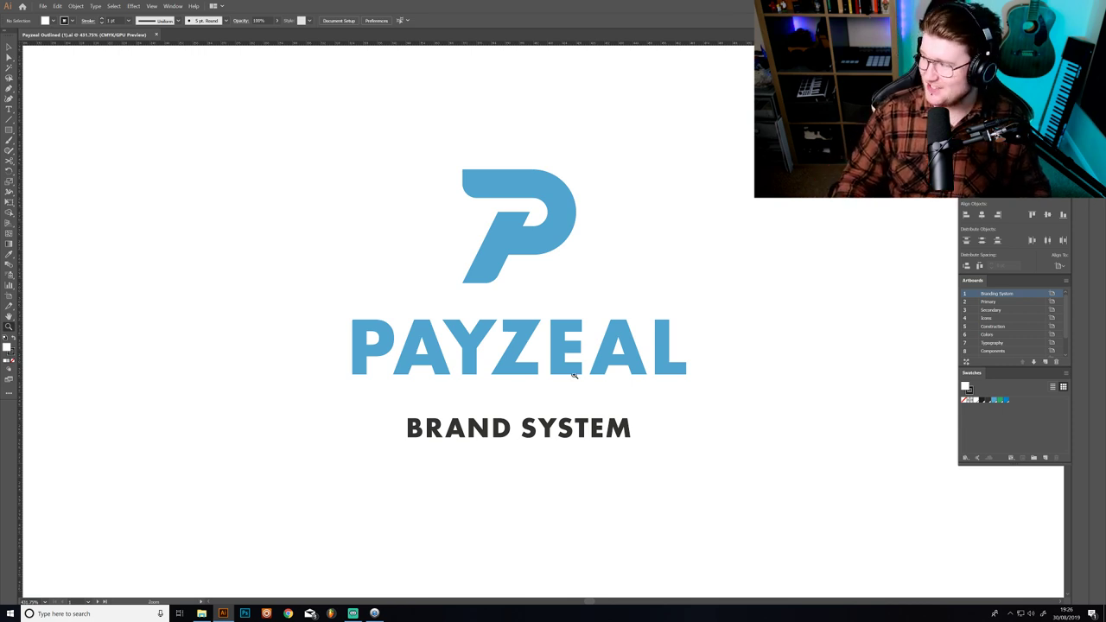
pyautogui.moveTo(476, 353); pyautogui.dragTo(408, 384)
# - Zoom into the PAYZEAL lettering and drag the Z's top-left anchor further left
pyautogui.click(450, 383)
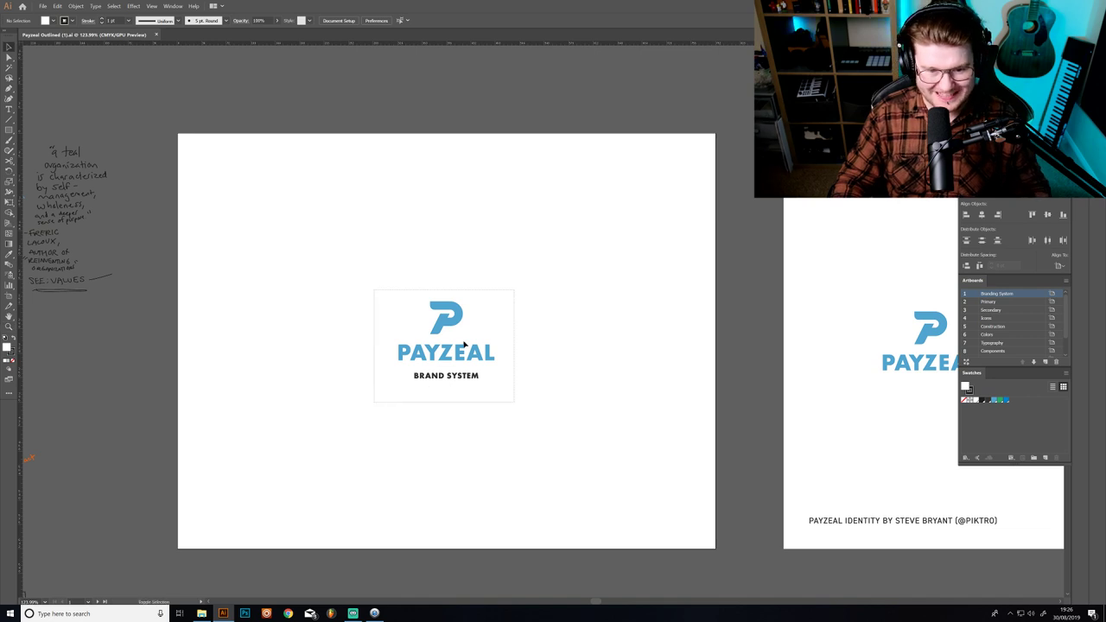
pyautogui.moveTo(514, 288); pyautogui.dragTo(539, 264)
pyautogui.press('z')
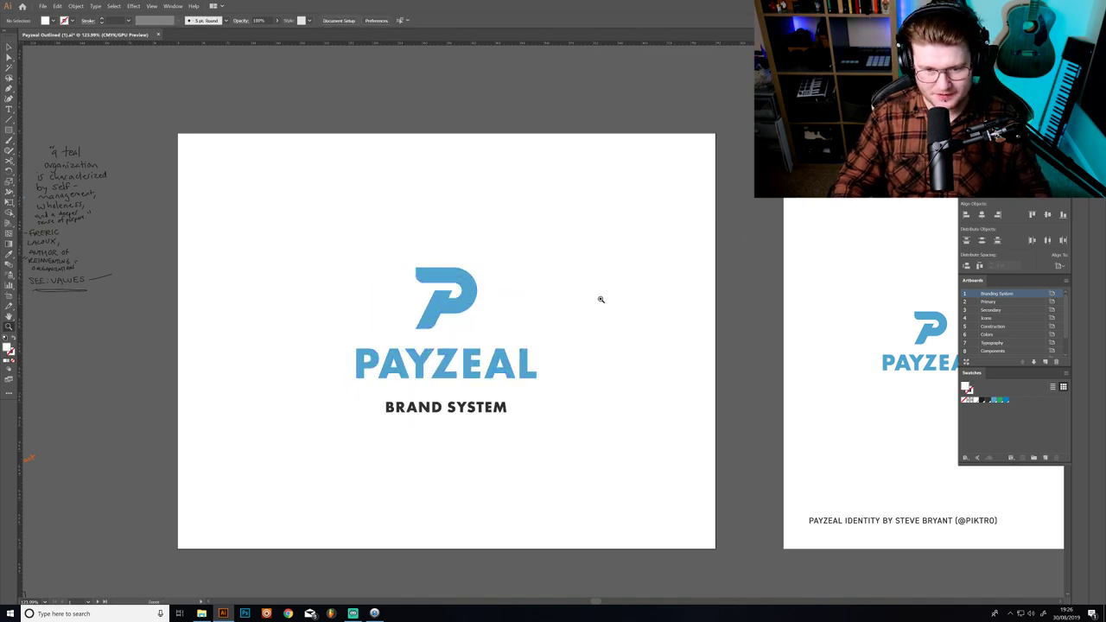
pyautogui.moveTo(445, 361); pyautogui.dragTo(413, 308)
pyautogui.click(321, 319)
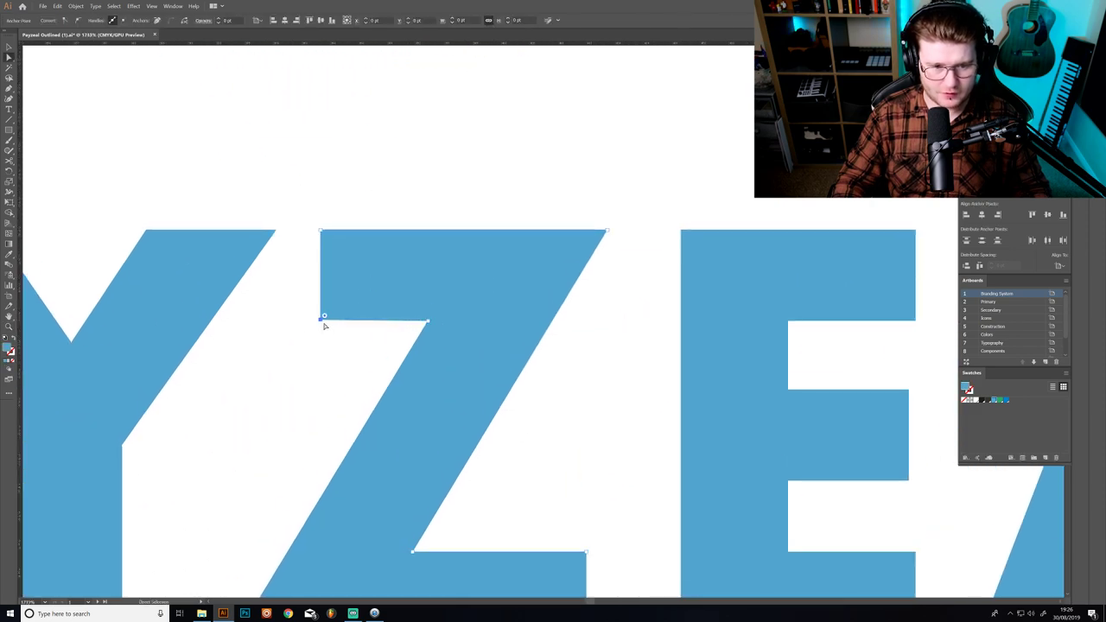
pyautogui.moveTo(320, 320); pyautogui.dragTo(264, 319)
pyautogui.moveTo(342, 359); pyautogui.dragTo(56, 380)
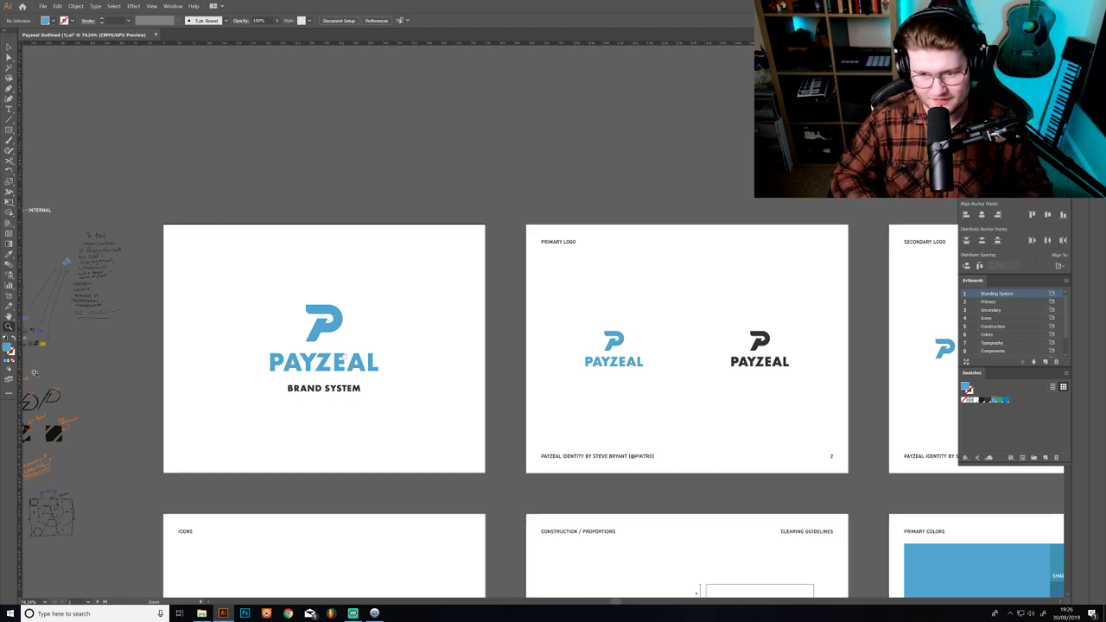
# - Draw a line under the PAYZEAL wordmark, then undo it and clear the Z's anchor selection
pyautogui.press('\\')
pyautogui.moveTo(315, 380)
pyautogui.mouseDown()
pyautogui.moveTo(519, 377)
pyautogui.moveTo(636, 395)
pyautogui.moveTo(615, 368)
pyautogui.mouseUp()
pyautogui.press('z')
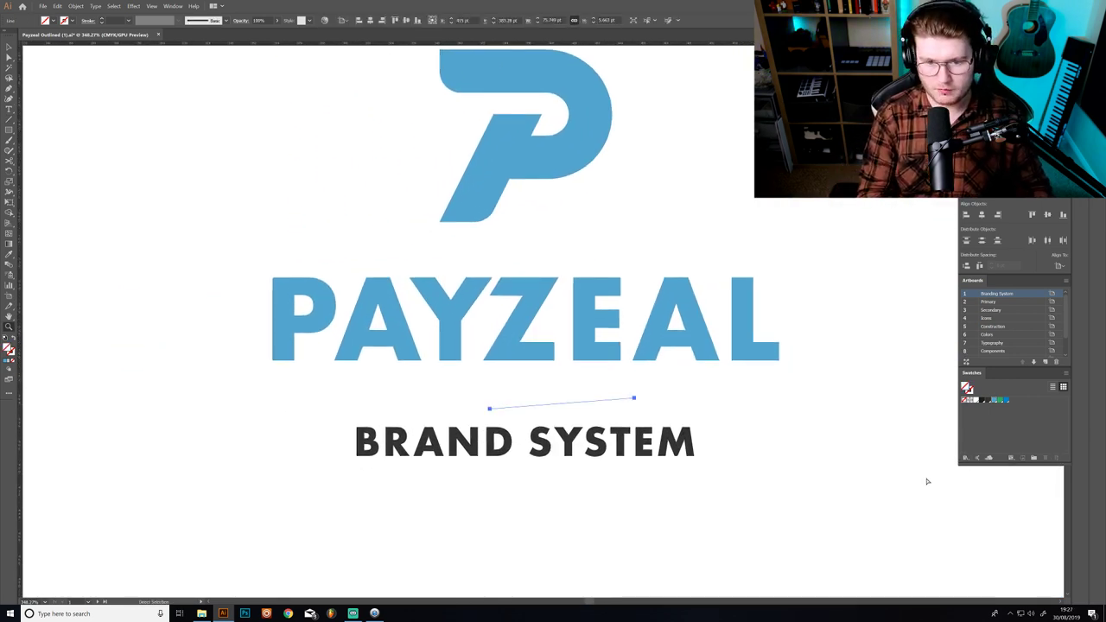
pyautogui.hotkey('ctrl', 'z')
pyautogui.hotkey('ctrl', 'z')
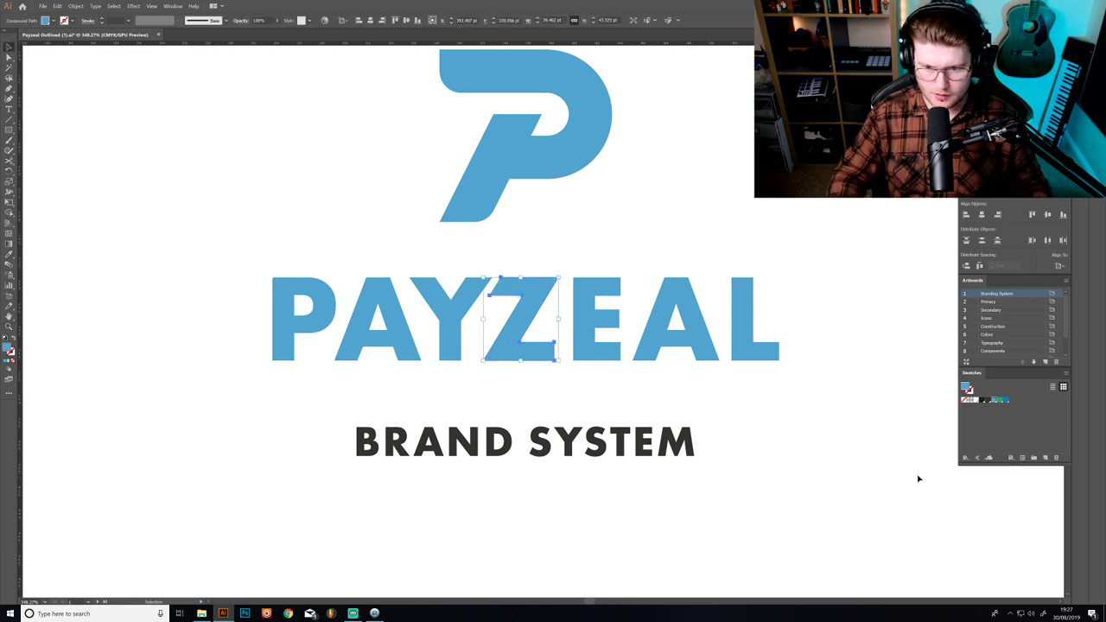
pyautogui.click(926, 481)
pyautogui.scroll(-5, 927, 481)
pyautogui.scroll(6, 681, 489)
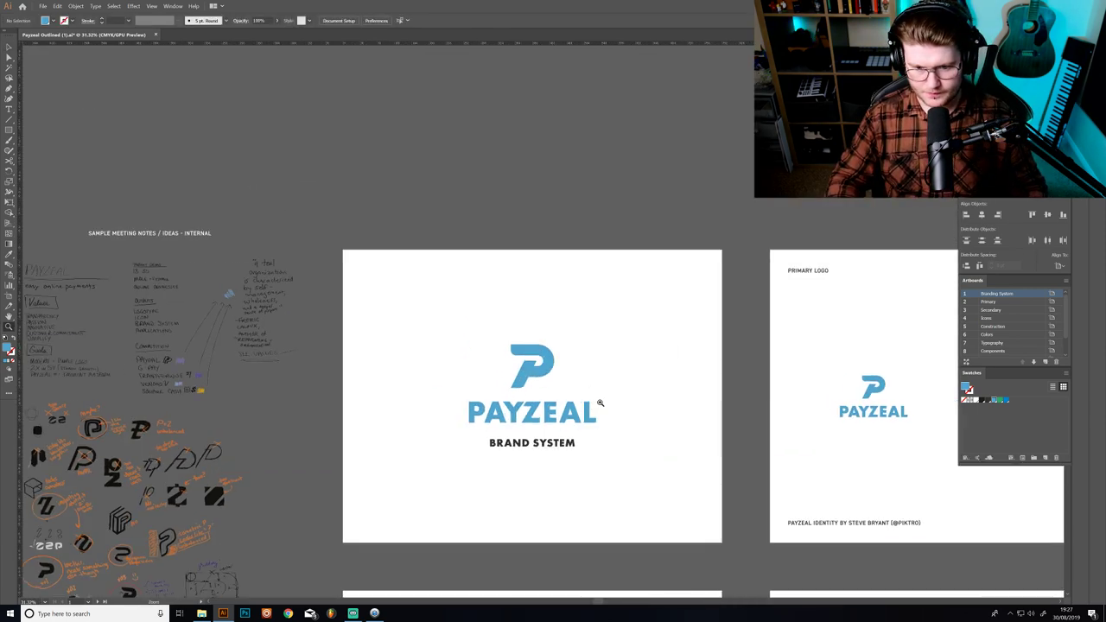
pyautogui.moveTo(637, 428); pyautogui.dragTo(599, 420)
pyautogui.moveTo(516, 335); pyautogui.dragTo(480, 319)
pyautogui.scroll(1, 480, 319)
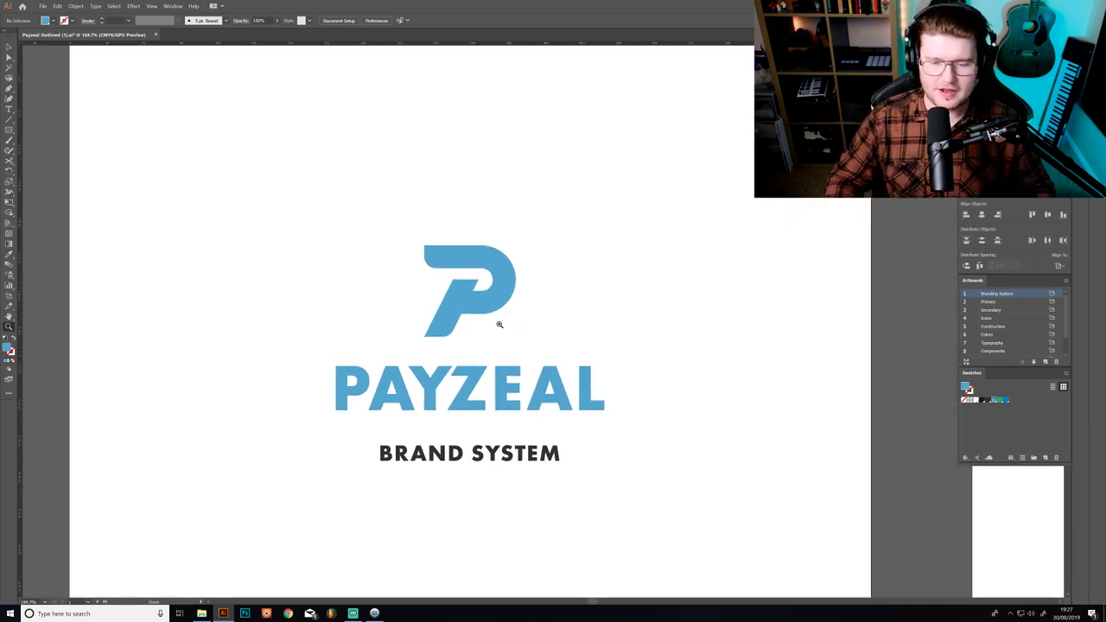
# - Ungroup the P mark from the PAYZEAL wordmark and check its anchor points
pyautogui.press('v')
pyautogui.click(486, 311)
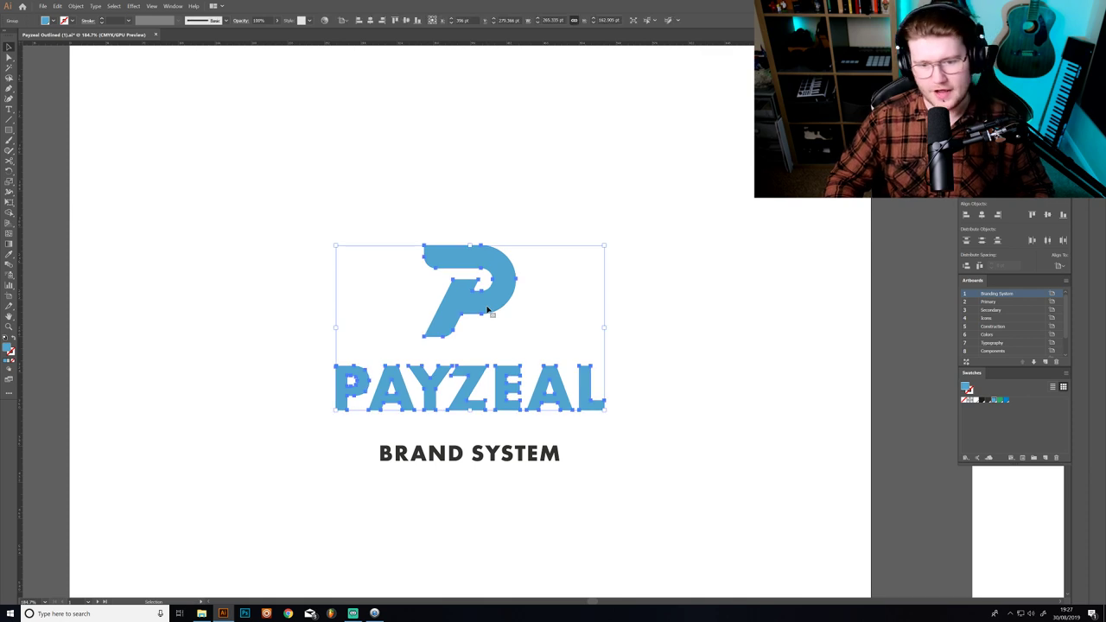
pyautogui.rightClick(488, 307)
pyautogui.click(510, 372)
pyautogui.click(659, 326)
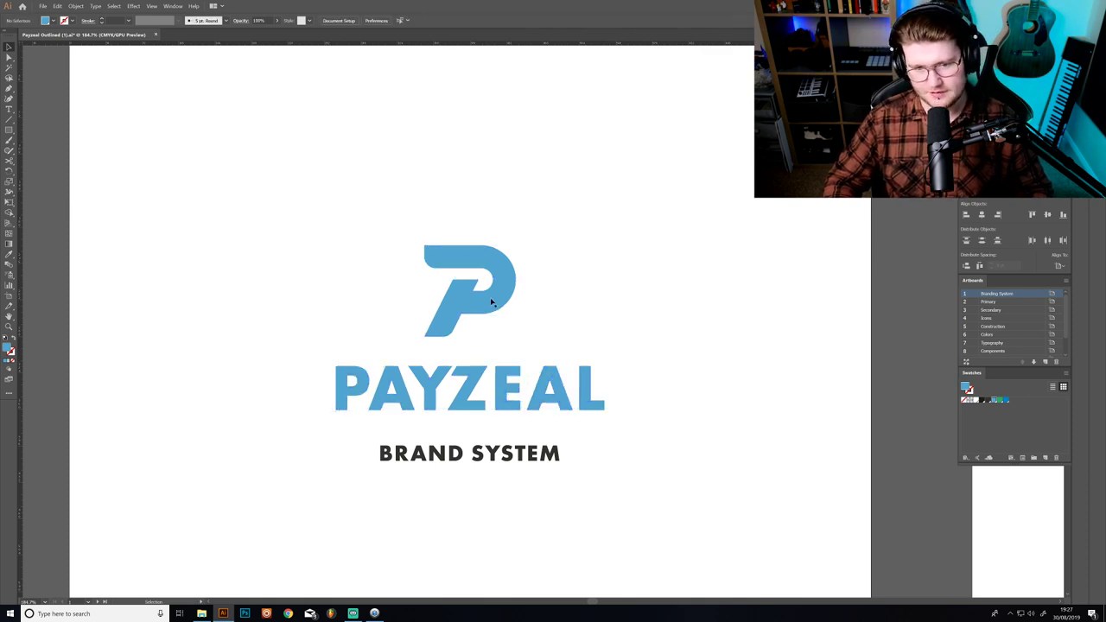
pyautogui.scroll(2, 518, 285)
pyautogui.press('a')
pyautogui.moveTo(269, 140); pyautogui.dragTo(614, 397)
pyautogui.click(632, 414)
pyautogui.press('v')
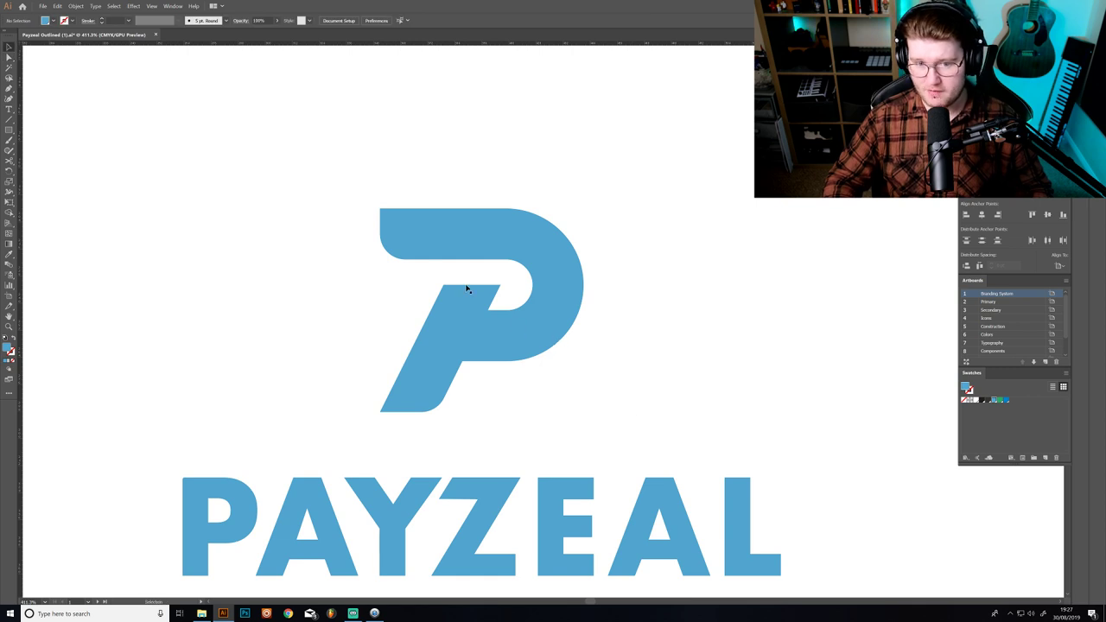
# - Fit the cover artboard in the window and select the P mark
pyautogui.hotkey('ctrl', '0')
pyautogui.scroll(-3, 323, 334)
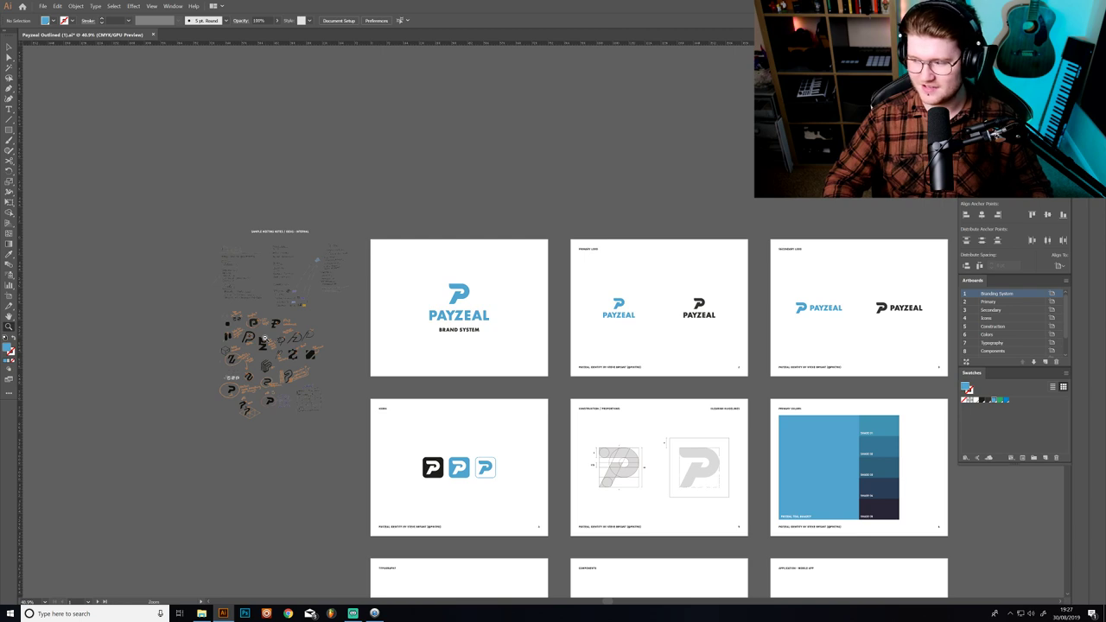
pyautogui.moveTo(298, 316); pyautogui.dragTo(395, 326)
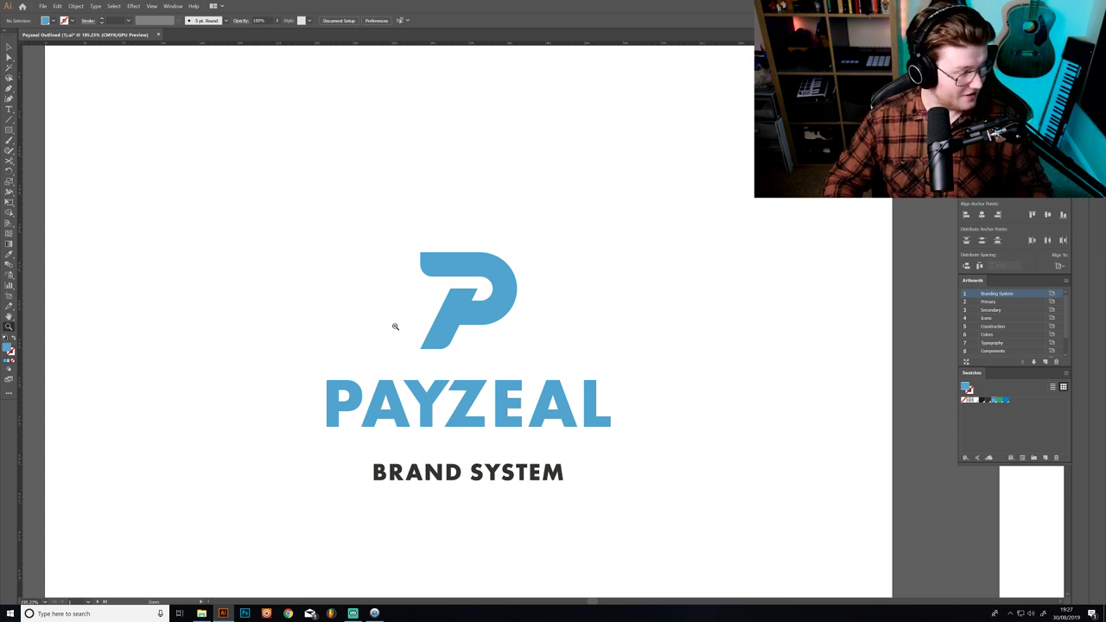
pyautogui.moveTo(395, 326)
pyautogui.mouseDown()
pyautogui.moveTo(369, 338)
pyautogui.moveTo(413, 331)
pyautogui.mouseUp()
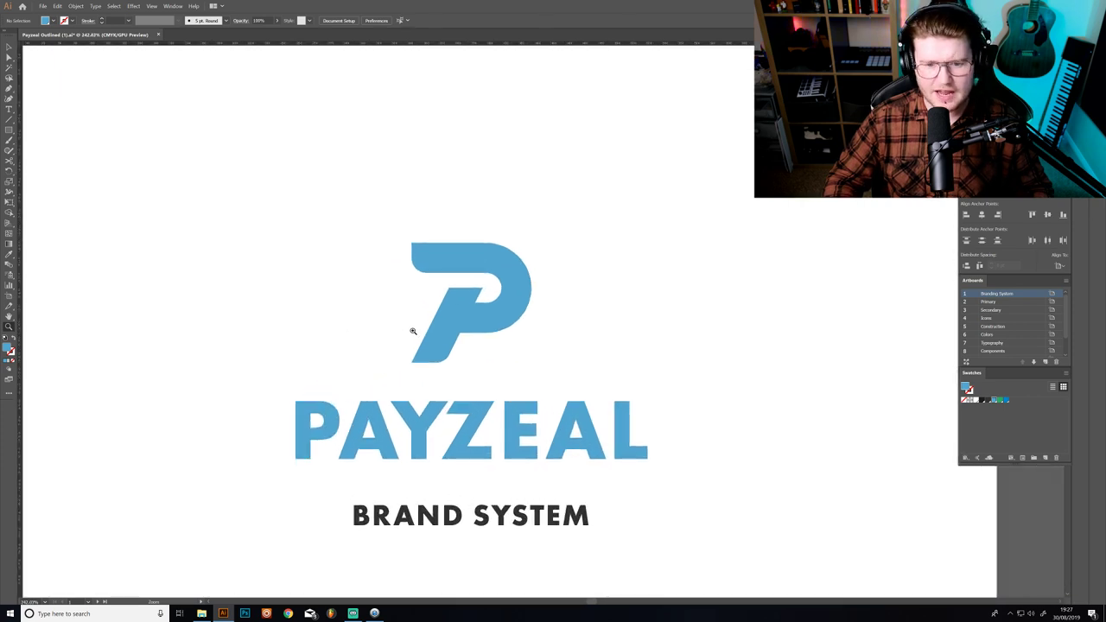
pyautogui.press('v')
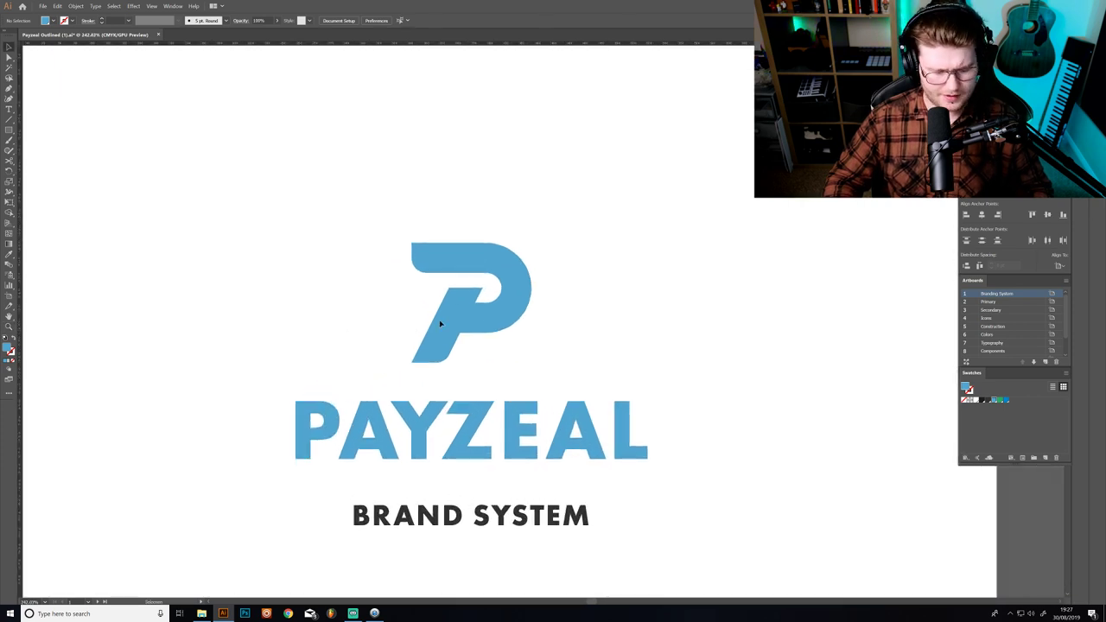
pyautogui.click(440, 319)
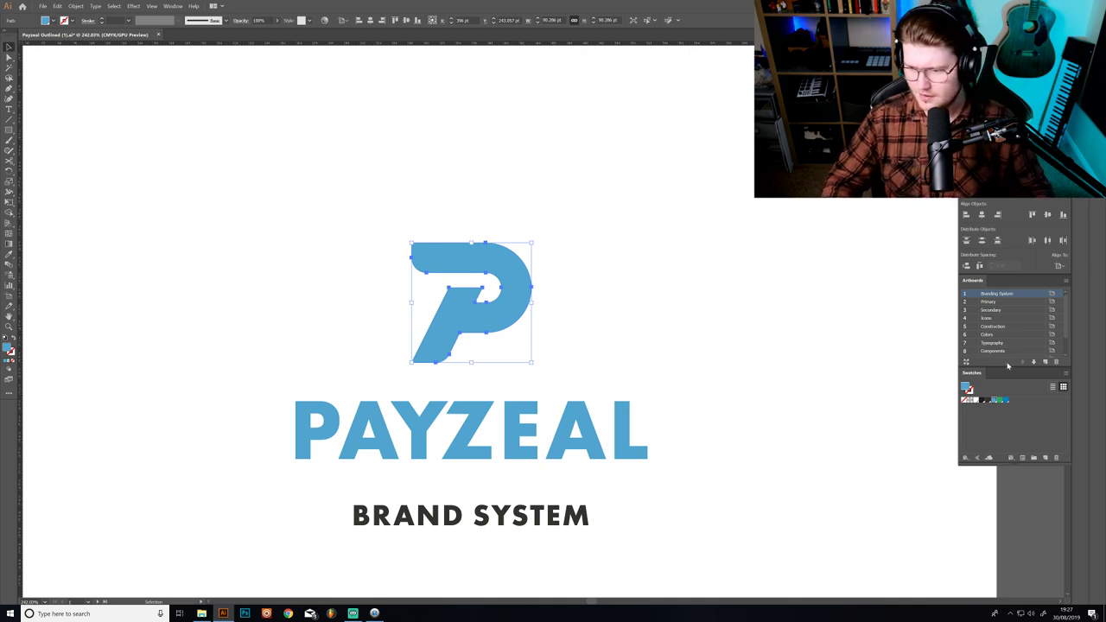
# - Show the Gradient panel beside the logo, trying and undoing a green fill on the P mark
pyautogui.click(175, 6)
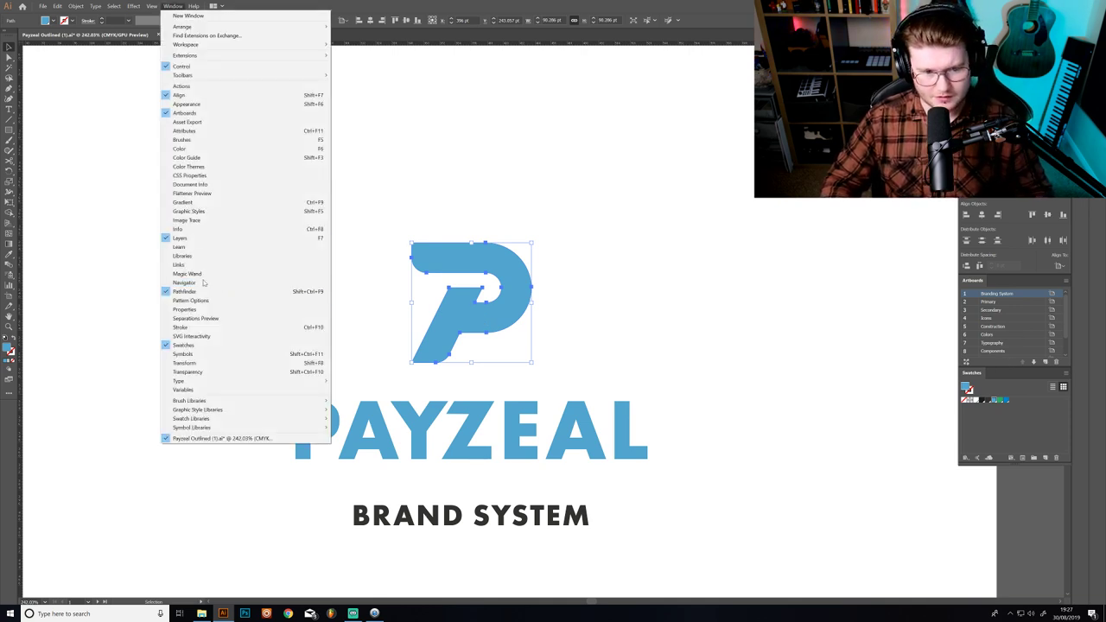
pyautogui.click(208, 204)
pyautogui.moveTo(401, 284); pyautogui.dragTo(840, 412)
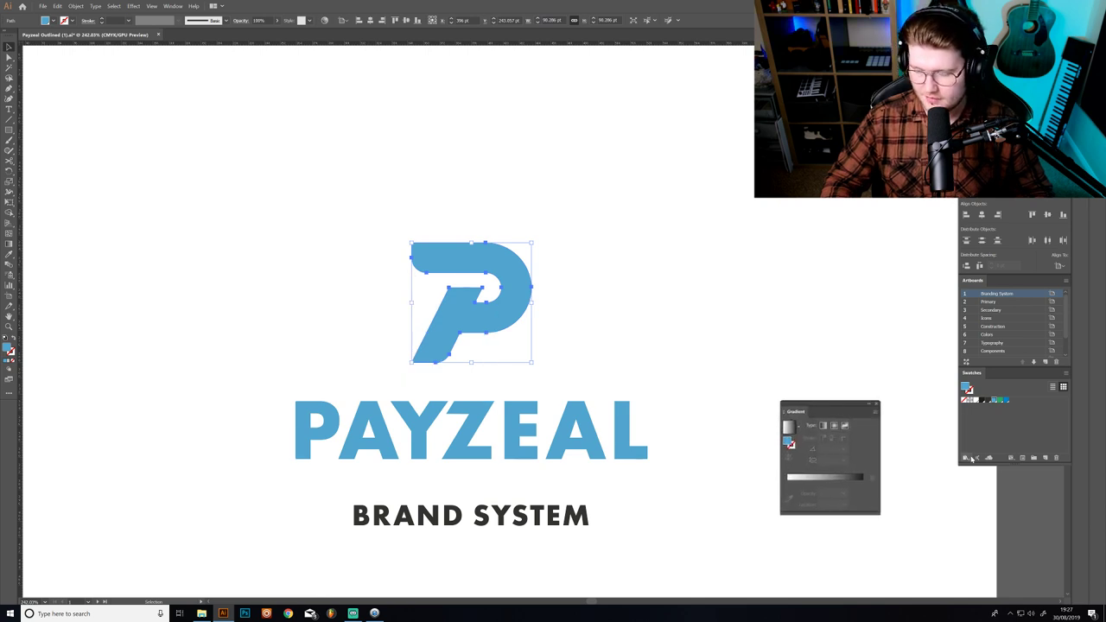
pyautogui.click(1001, 400)
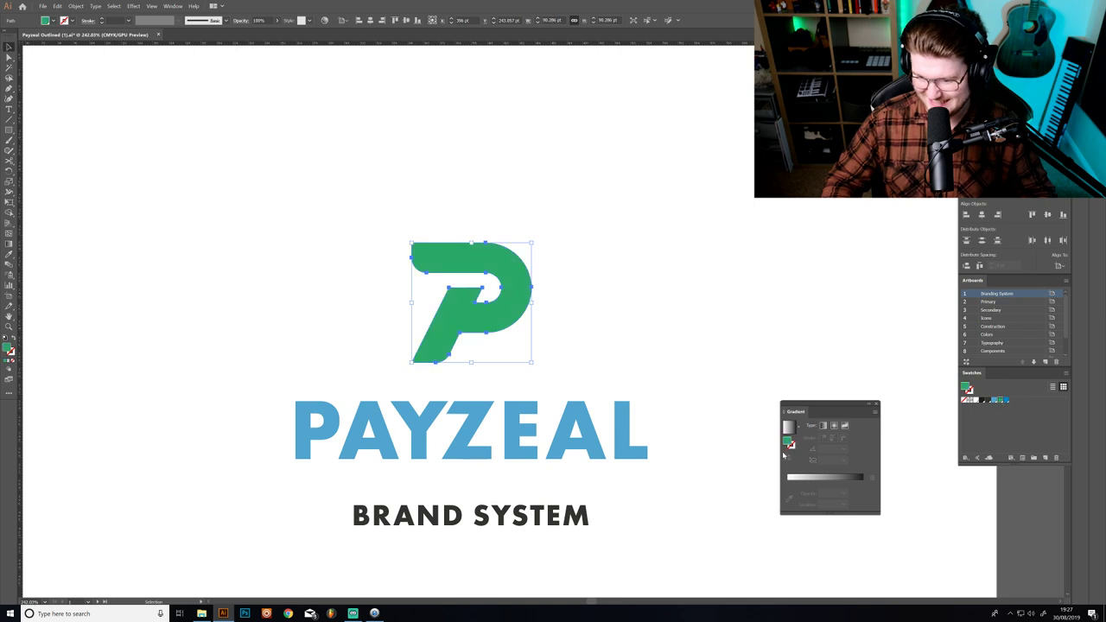
pyautogui.hotkey('ctrl', 'z')
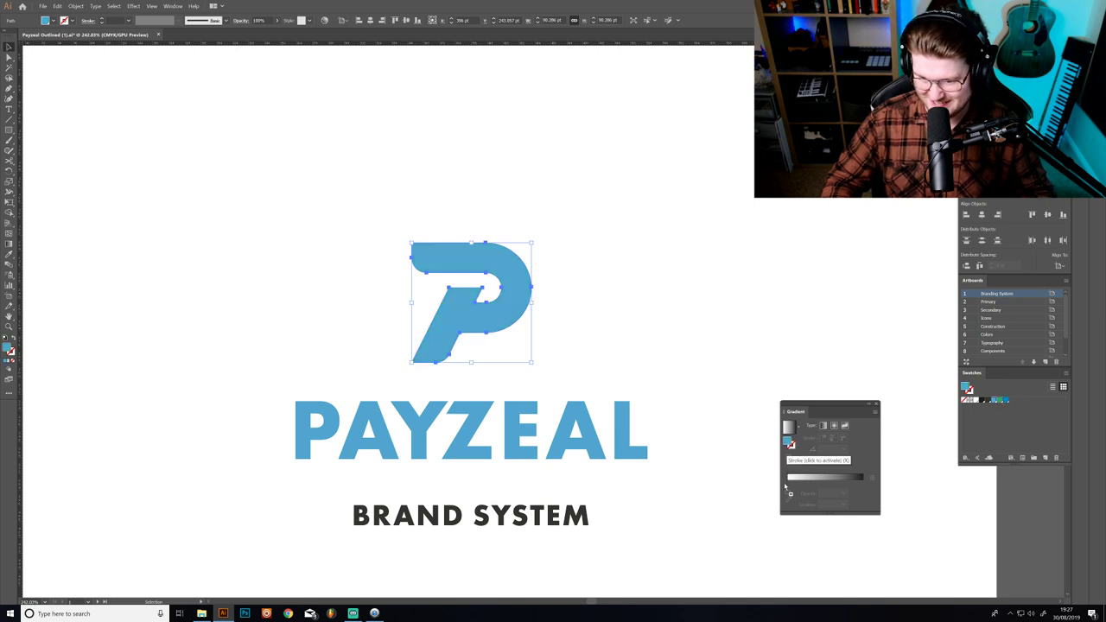
# - Fill the P mark with a blue gradient ending in PANTONE Process Blue C, running top to bottom
pyautogui.click(789, 482)
pyautogui.click(790, 494)
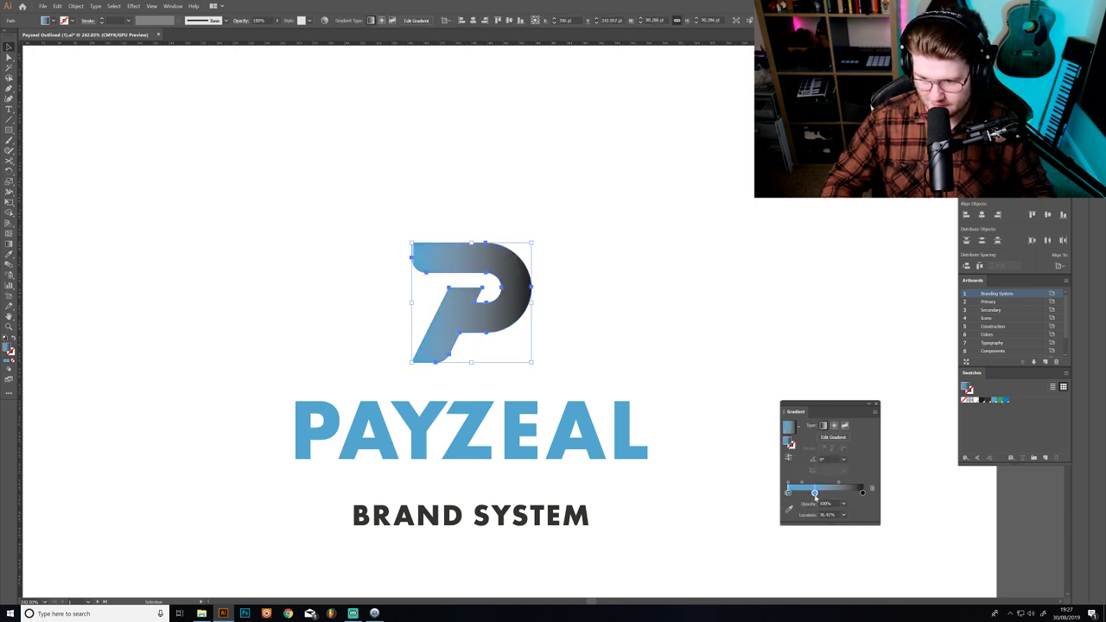
pyautogui.moveTo(813, 491); pyautogui.dragTo(748, 492)
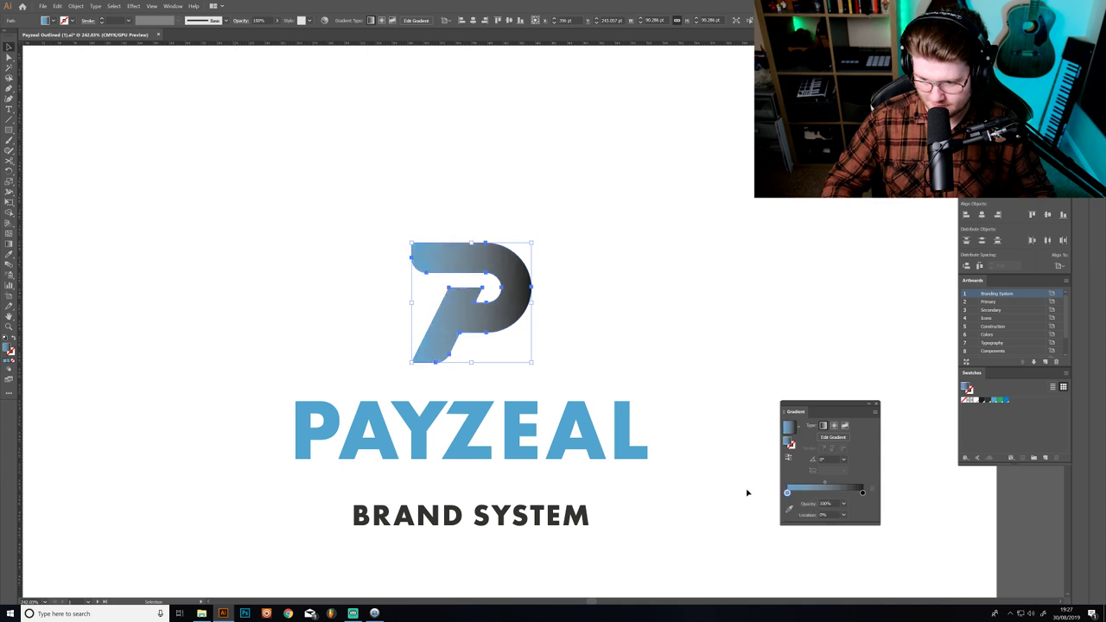
pyautogui.moveTo(999, 401); pyautogui.dragTo(862, 492)
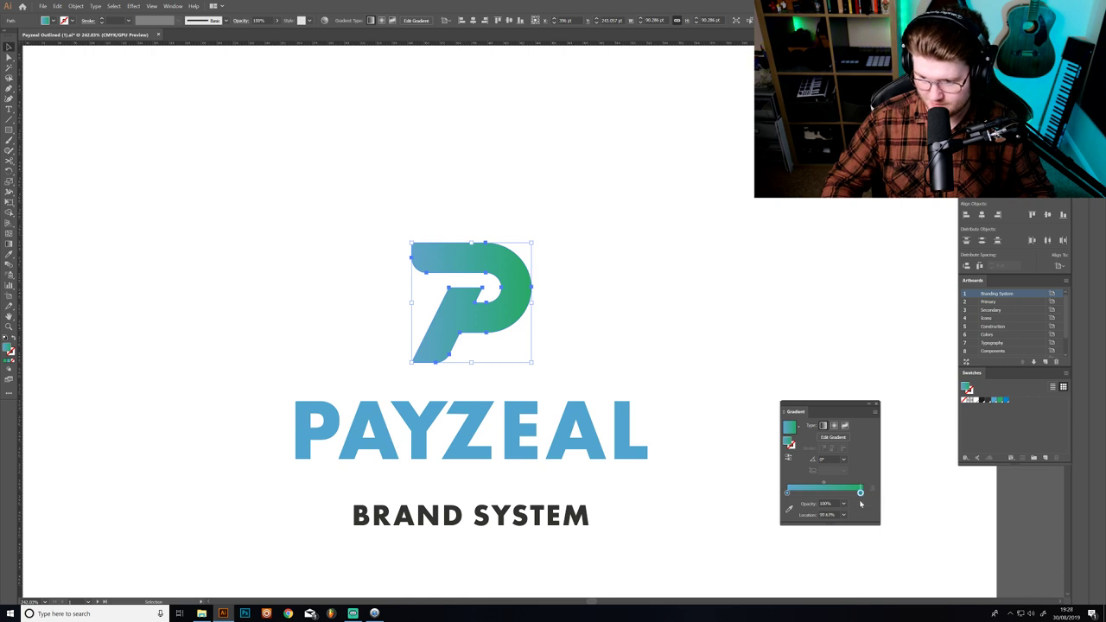
pyautogui.moveTo(896, 485); pyautogui.dragTo(861, 493)
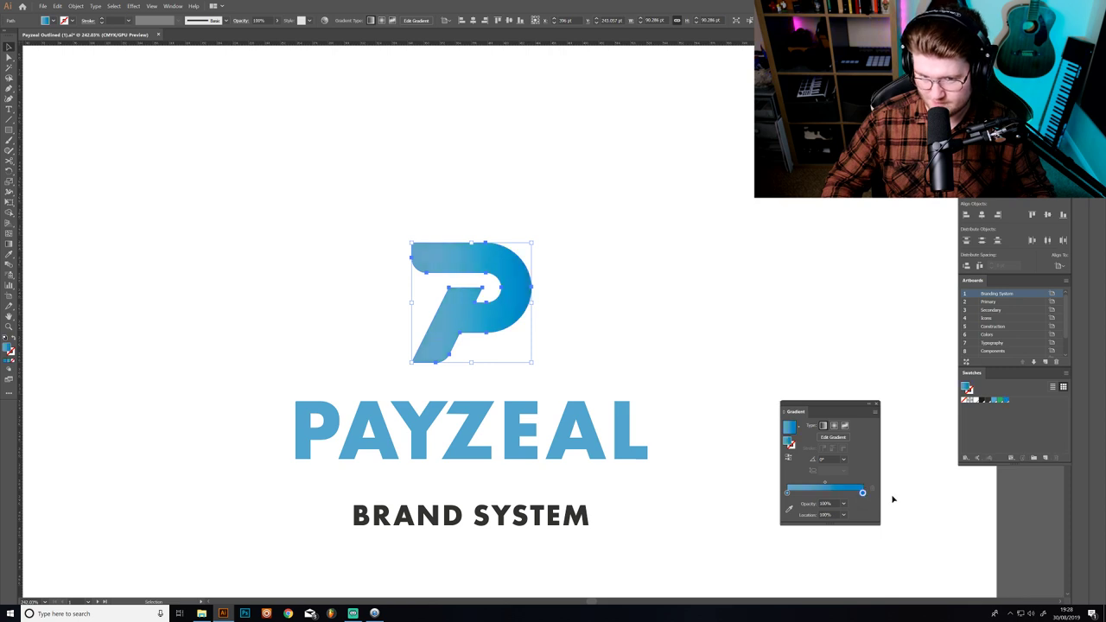
pyautogui.press('g')
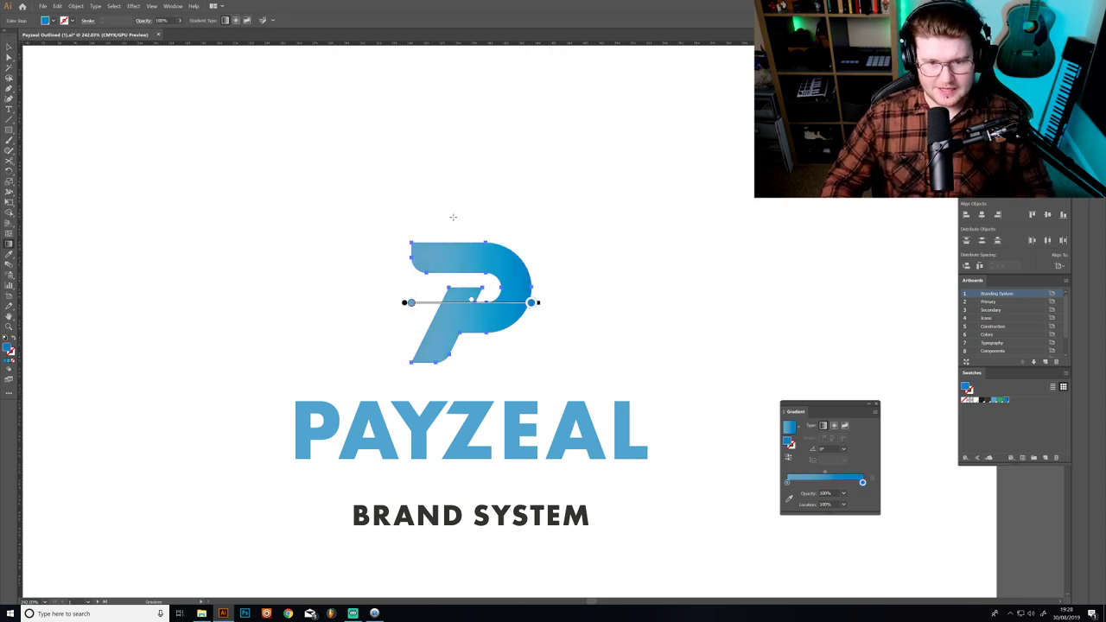
pyautogui.moveTo(466, 238); pyautogui.dragTo(465, 298)
pyautogui.hotkey('ctrl', 'shift', 'a')
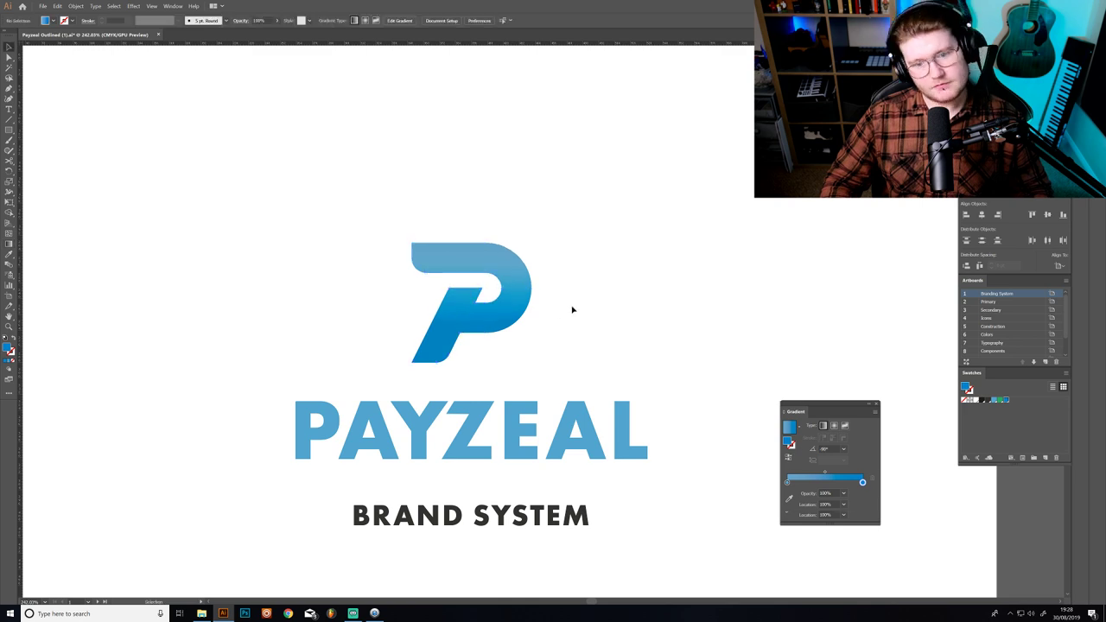
pyautogui.hotkey('ctrl', '-')
# - Drag a top-to-bottom blue gradient across the PAYZEAL wordmark, then zoom back onto the Branding System artboard
pyautogui.click(450, 339)
pyautogui.click(494, 395)
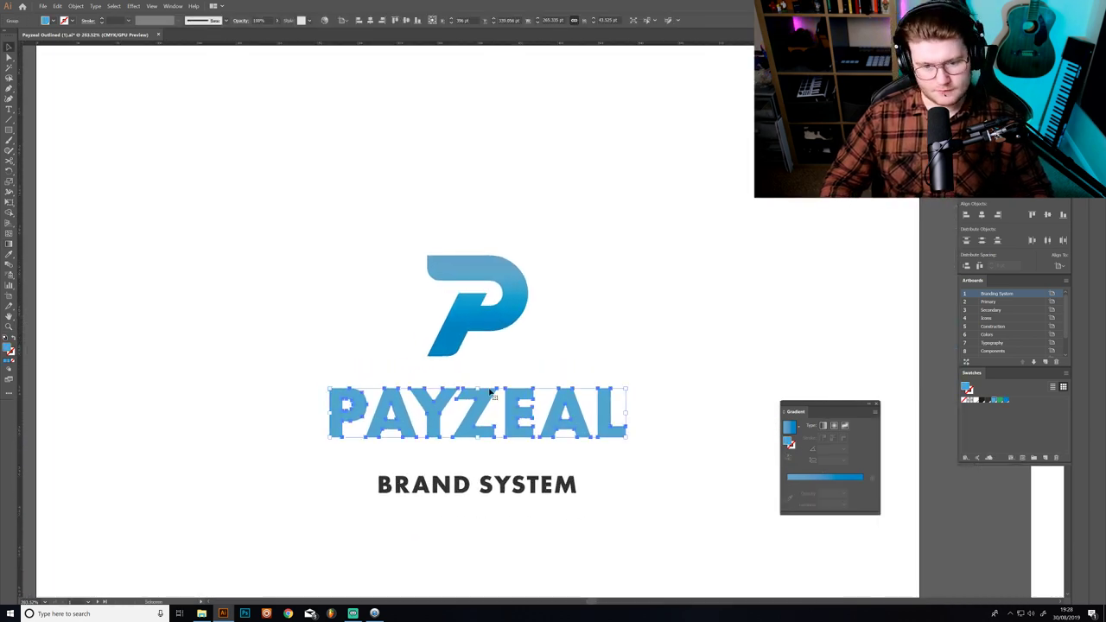
pyautogui.press('g')
pyautogui.moveTo(477, 387); pyautogui.dragTo(480, 425)
pyautogui.hotkey('ctrl', 'shift', 'a')
pyautogui.press('z')
pyautogui.moveTo(696, 377); pyautogui.dragTo(452, 395)
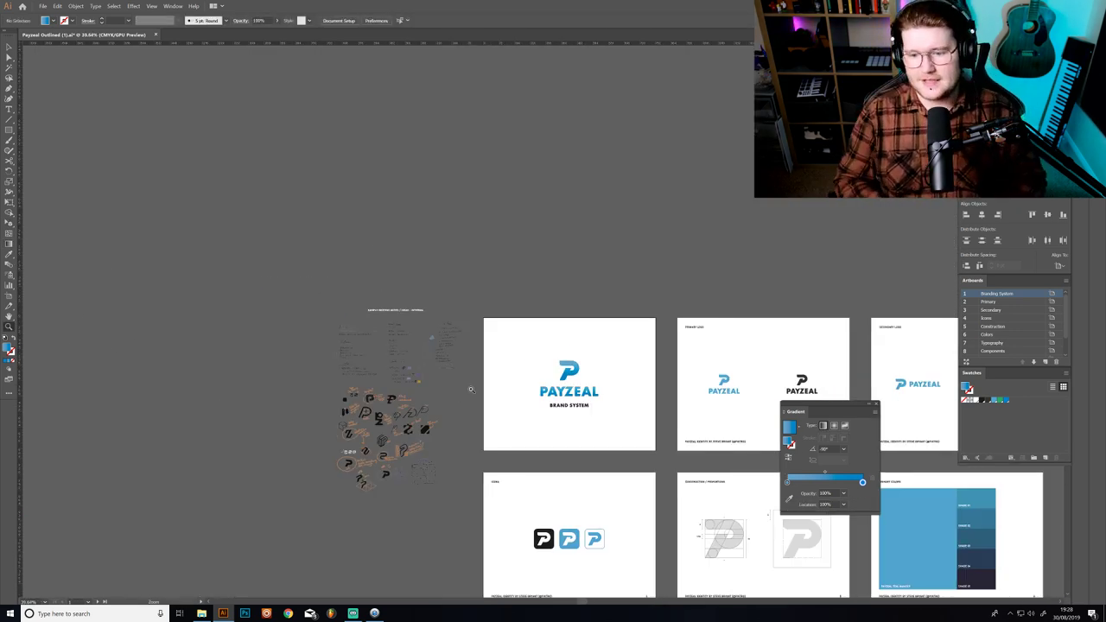
pyautogui.moveTo(548, 365); pyautogui.dragTo(579, 378)
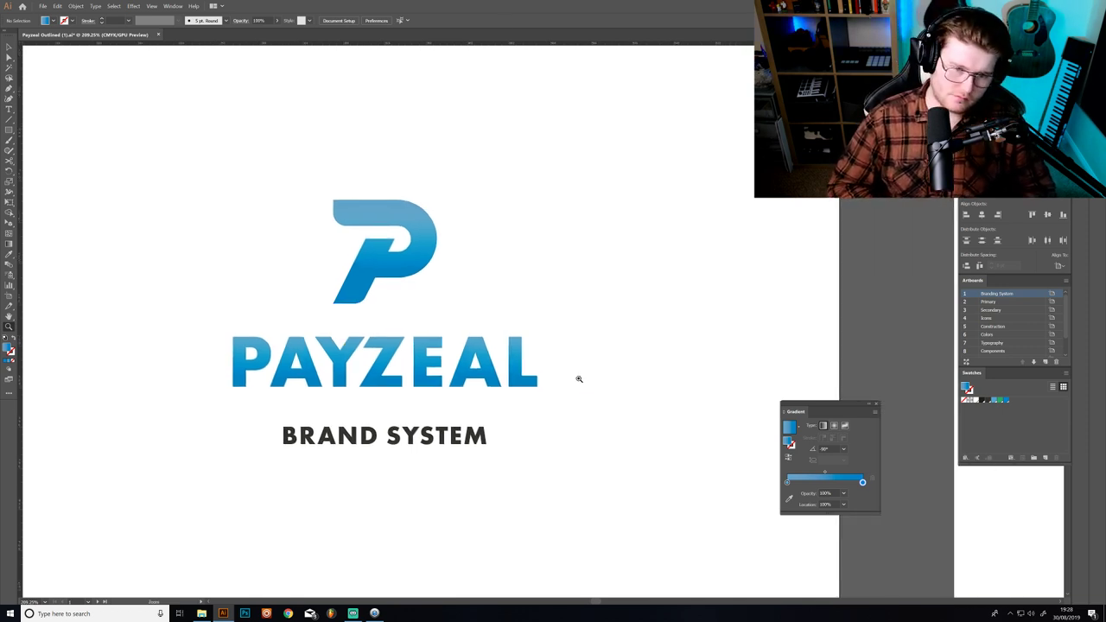
pyautogui.press('v')
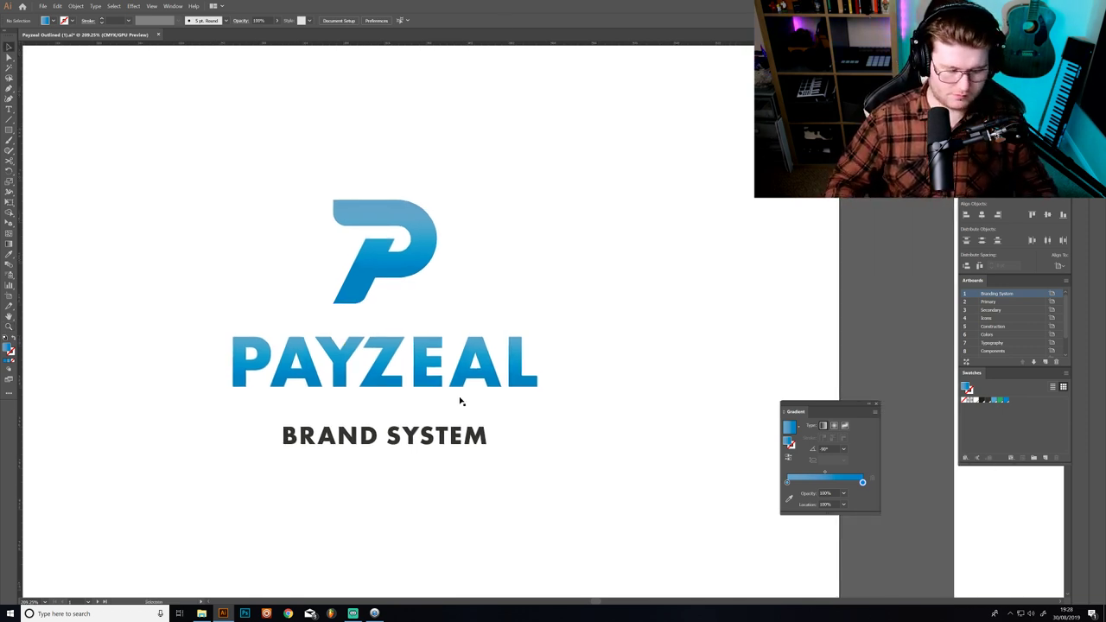
pyautogui.click(489, 424)
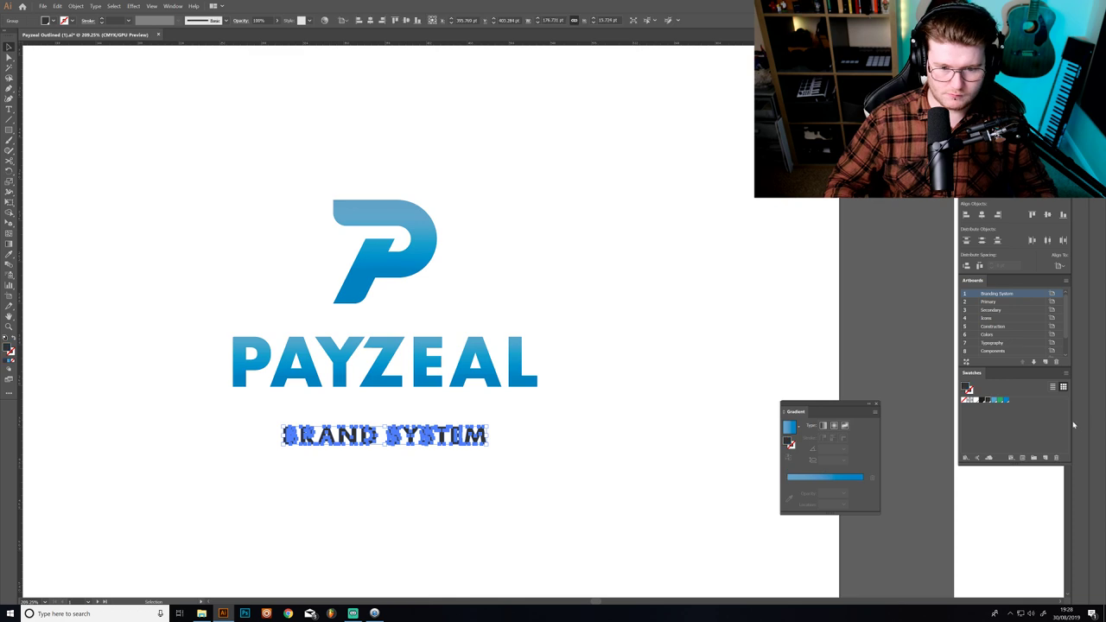
# - Fill the BRAND SYSTEM text with a light grey from the Color Picker, then zoom out
pyautogui.click(976, 400)
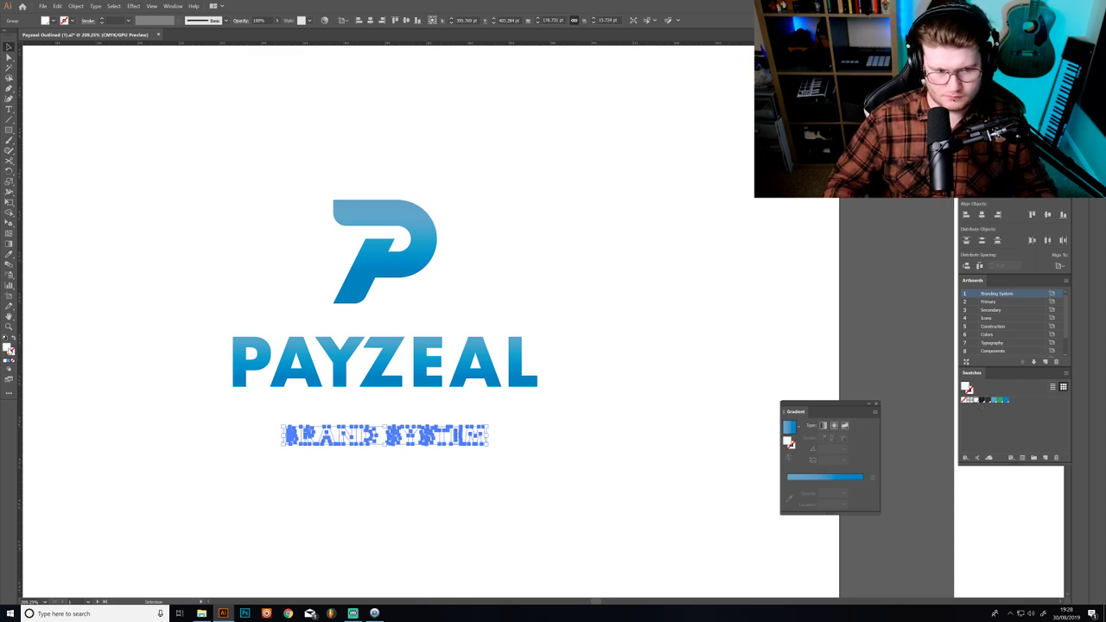
pyautogui.doubleClick(7, 346)
pyautogui.click(12, 44)
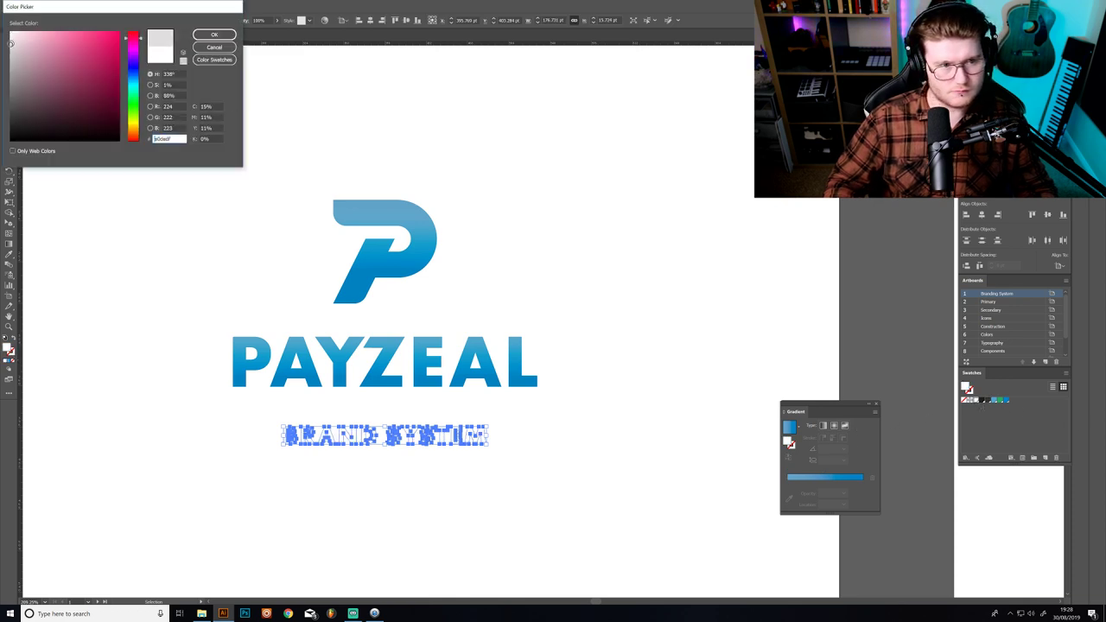
pyautogui.click(214, 34)
pyautogui.click(558, 273)
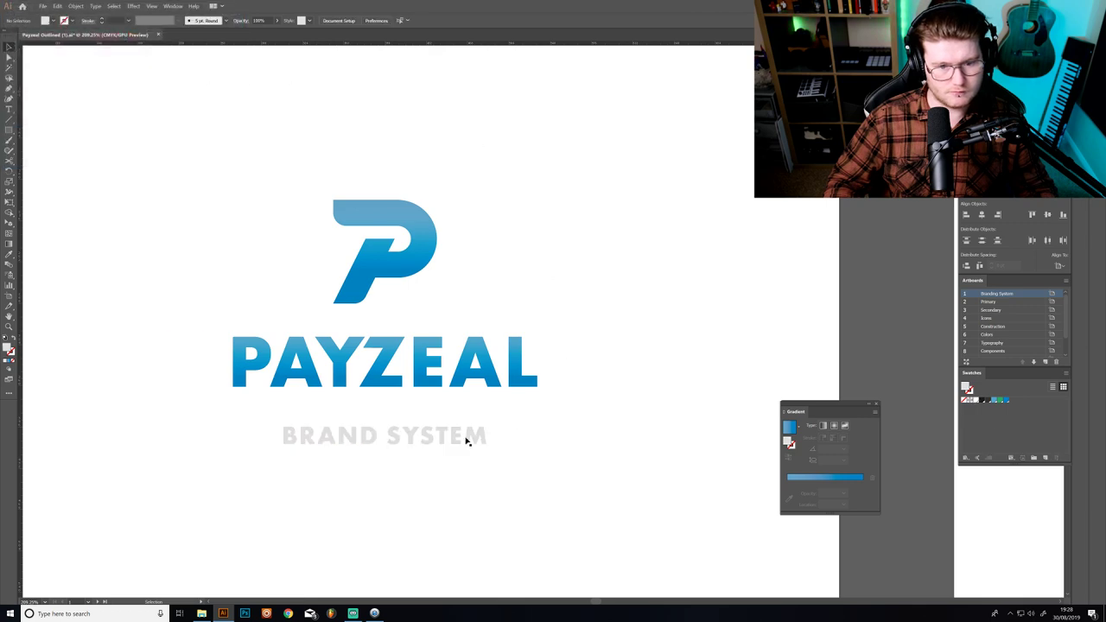
pyautogui.press('z')
pyautogui.moveTo(578, 447); pyautogui.dragTo(447, 418)
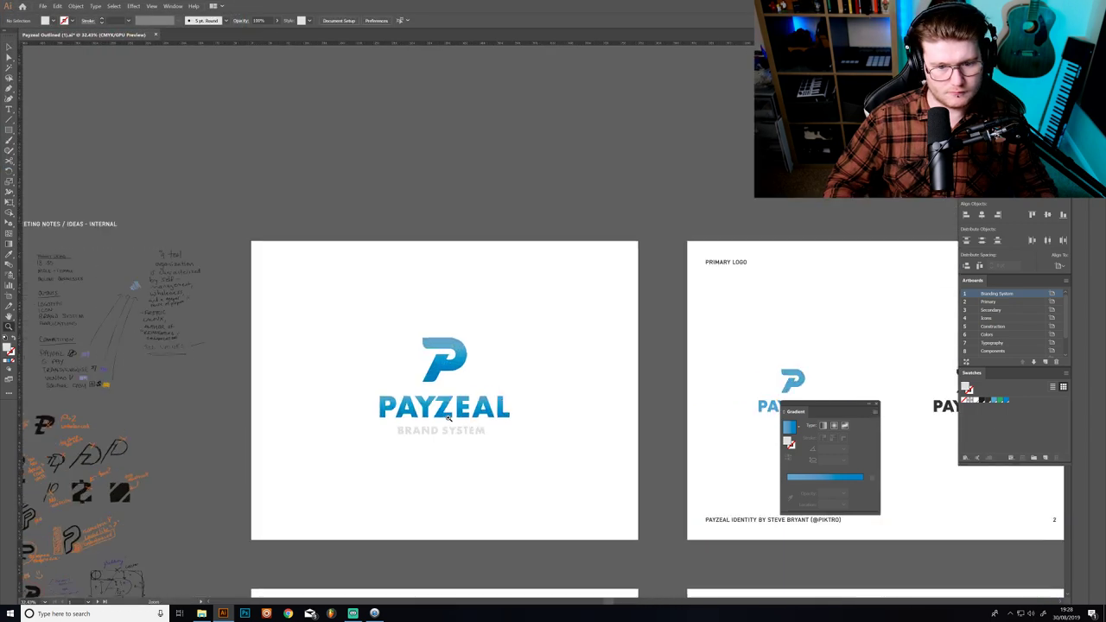
# - Zoom between the full artboard overview and the Branding System cover, panning toward the primary and secondary logo pages
pyautogui.click(448, 417)
pyautogui.moveTo(434, 463); pyautogui.dragTo(496, 441)
pyautogui.moveTo(591, 438); pyautogui.dragTo(441, 482)
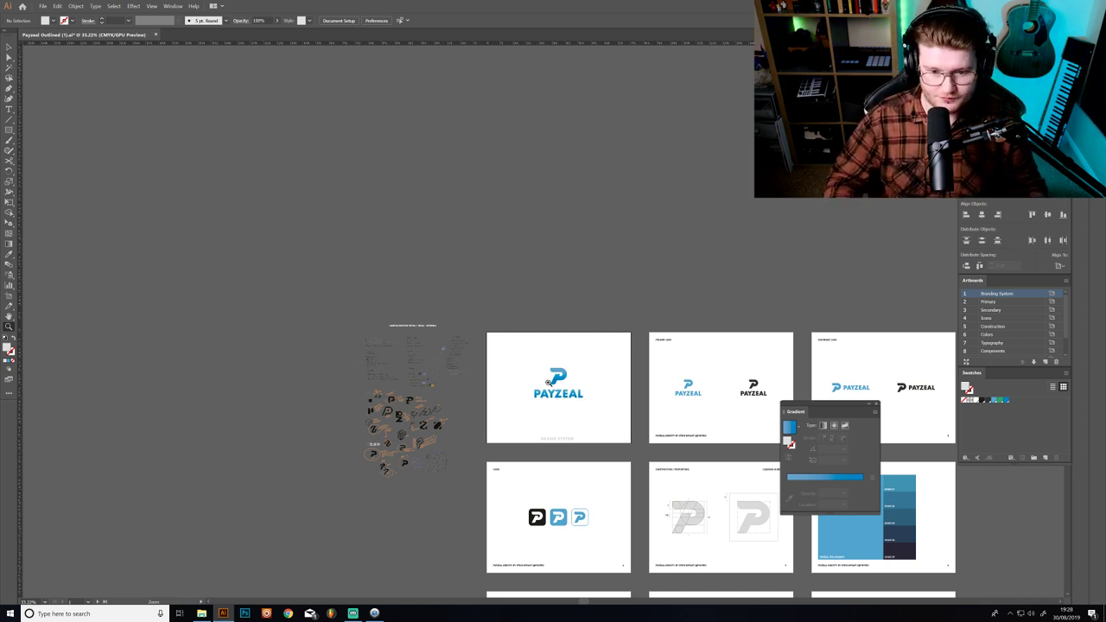
pyautogui.moveTo(575, 385); pyautogui.dragTo(676, 313)
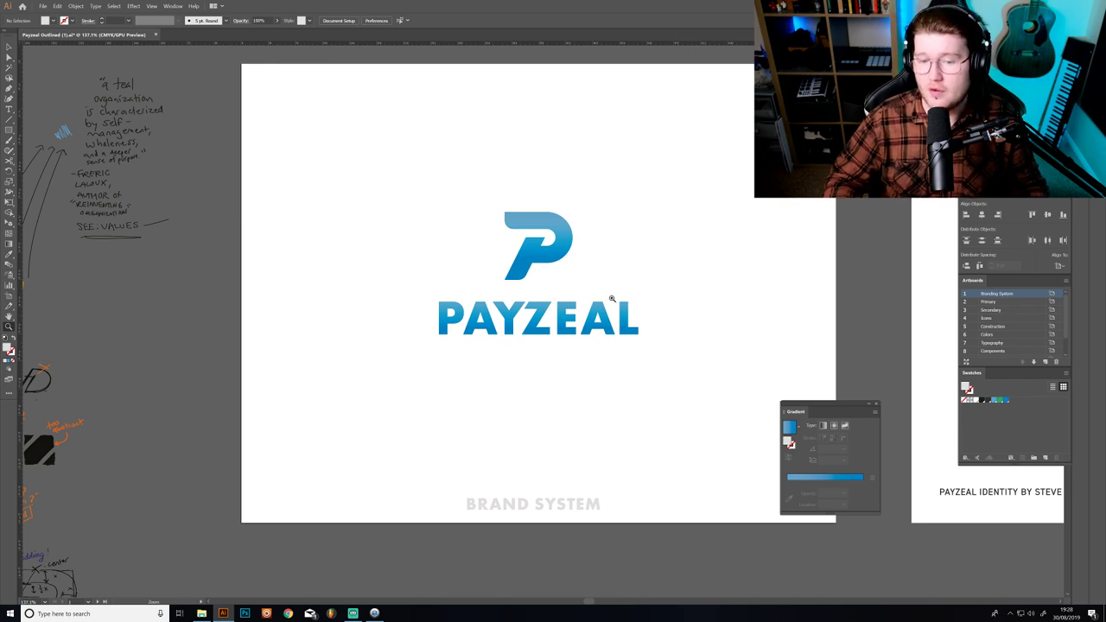
pyautogui.scroll(8, 534, 313)
pyautogui.scroll(-6, 506, 376)
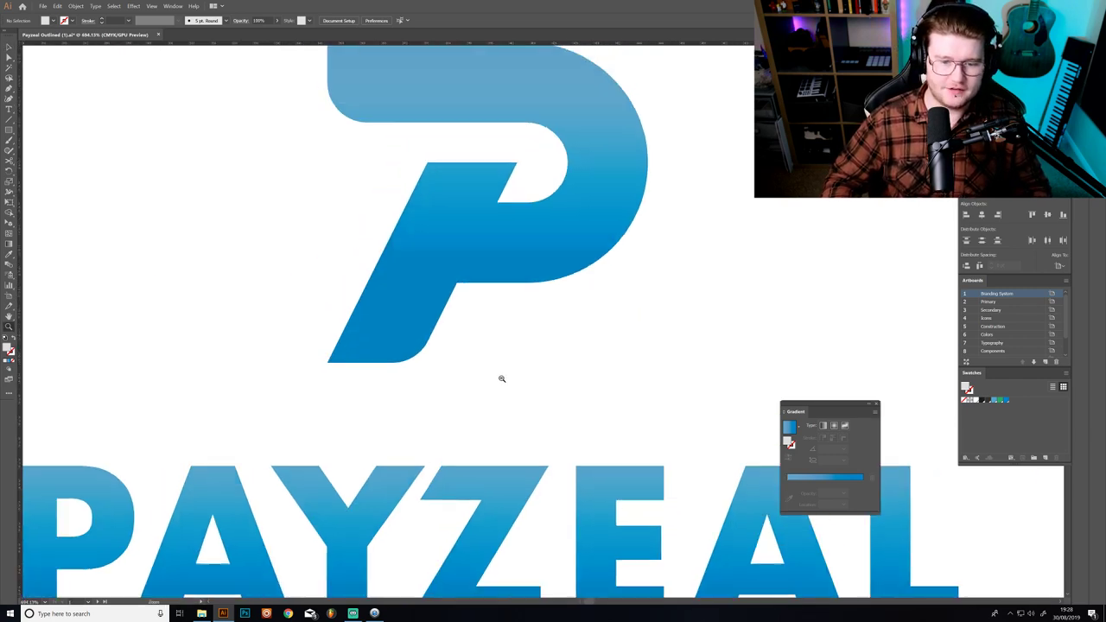
pyautogui.scroll(-4, 424, 416)
pyautogui.scroll(5, 671, 307)
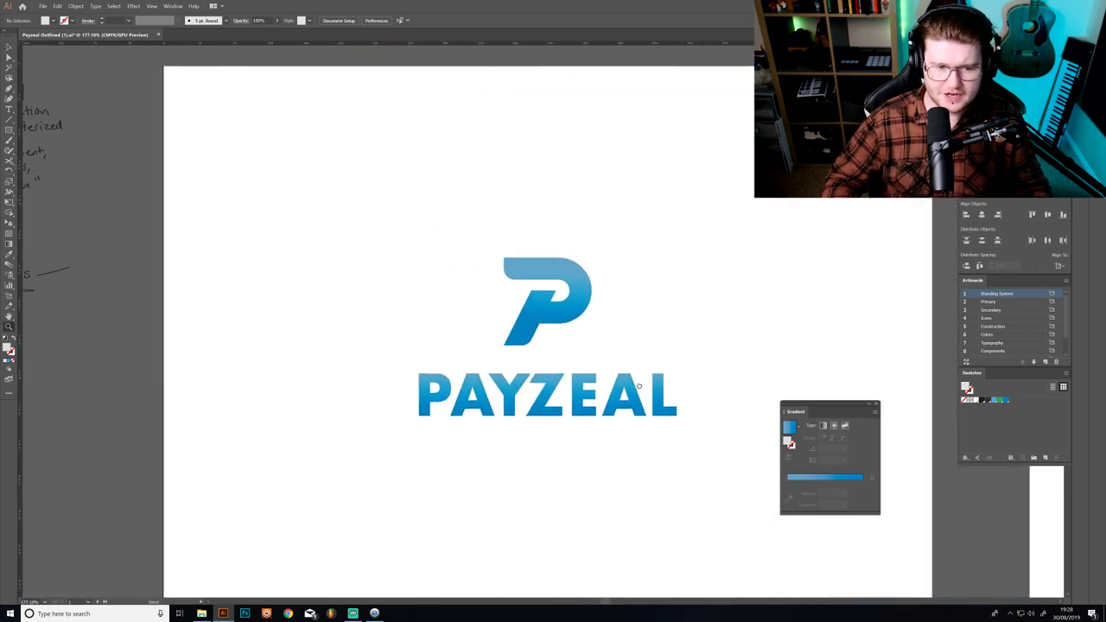
pyautogui.scroll(2, 692, 309)
pyautogui.scroll(-7, 627, 409)
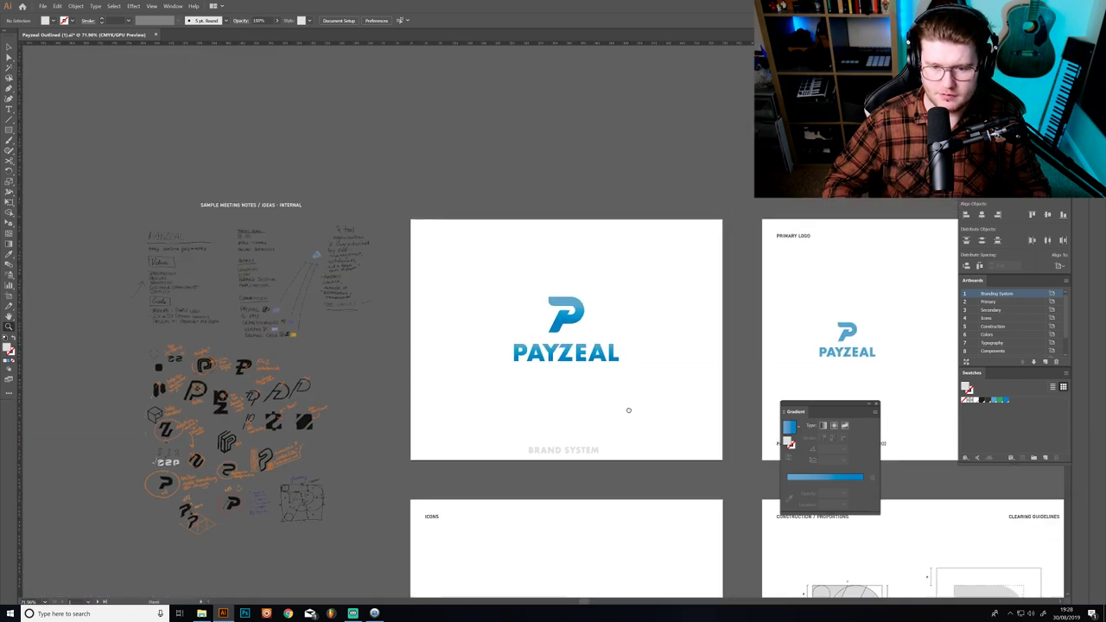
pyautogui.scroll(2, 632, 421)
pyautogui.moveTo(632, 421); pyautogui.dragTo(424, 326)
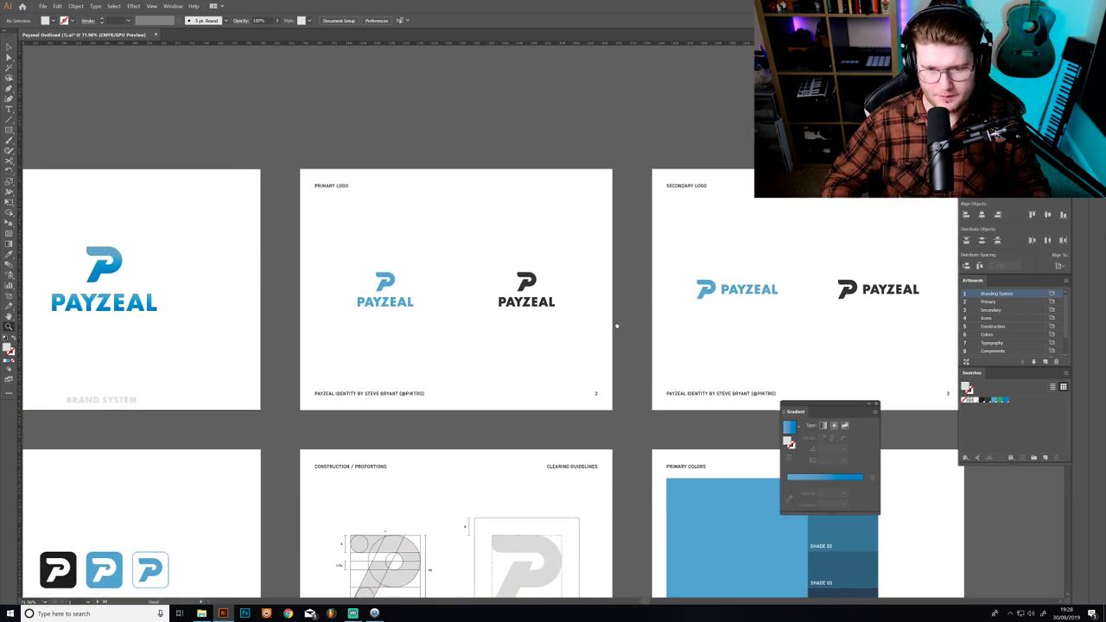
pyautogui.moveTo(614, 323); pyautogui.dragTo(462, 277)
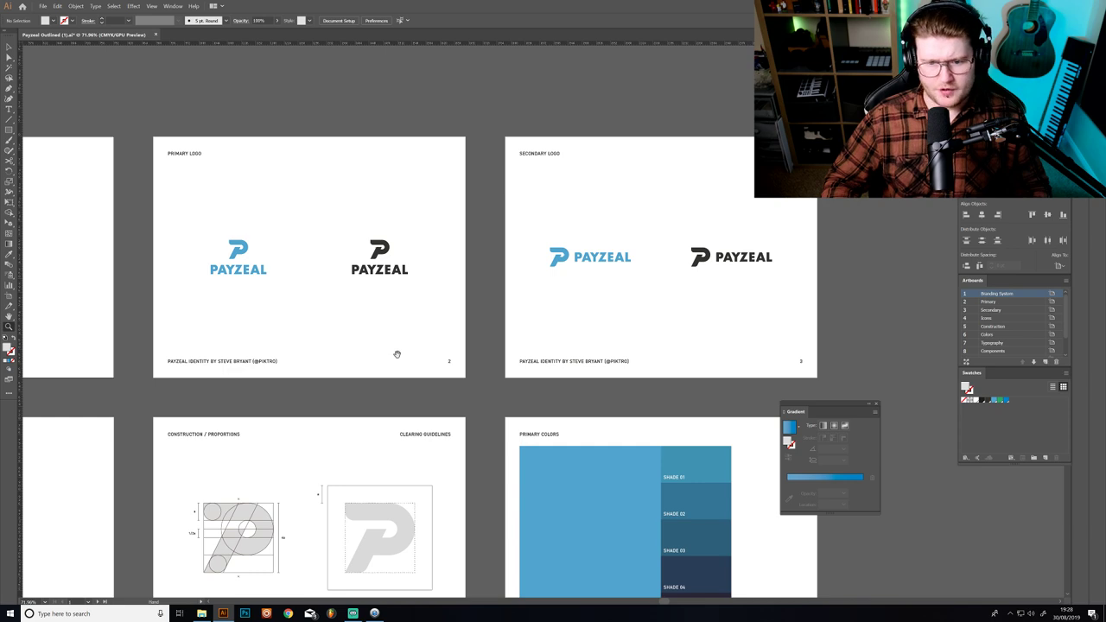
# - Inspect the Construction artboard and the Primary Colors page
pyautogui.hscroll(-5, 275, 416)
pyautogui.scroll(-2, 275, 416)
pyautogui.scroll(-2, 369, 435)
pyautogui.hscroll(-1, 369, 435)
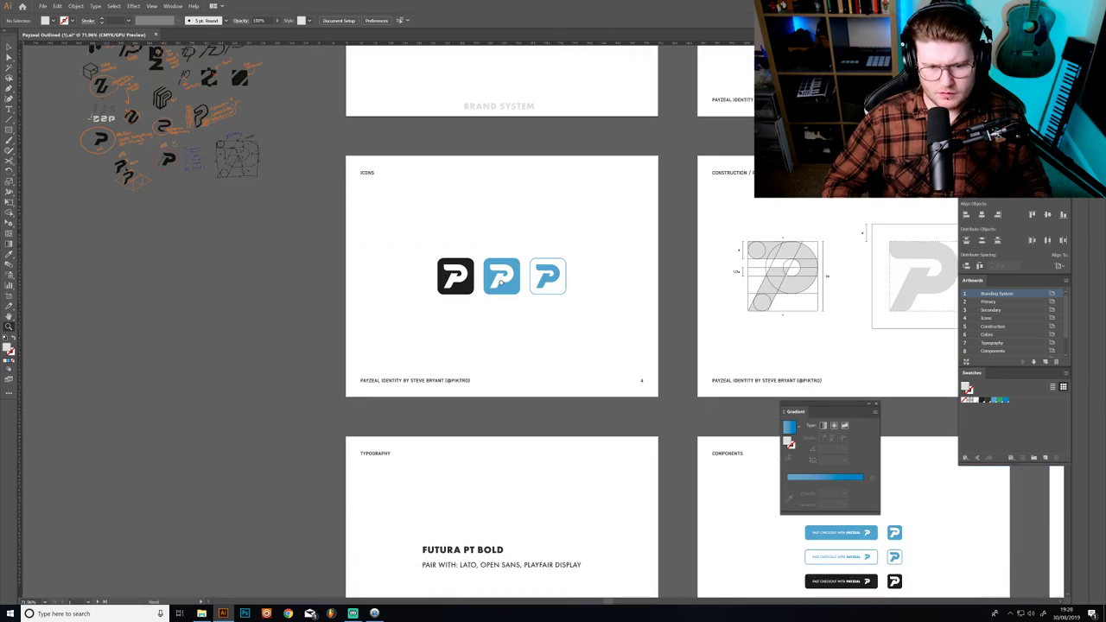
pyautogui.hscroll(3, 246, 280)
pyautogui.hscroll(2, 246, 281)
pyautogui.click(471, 274)
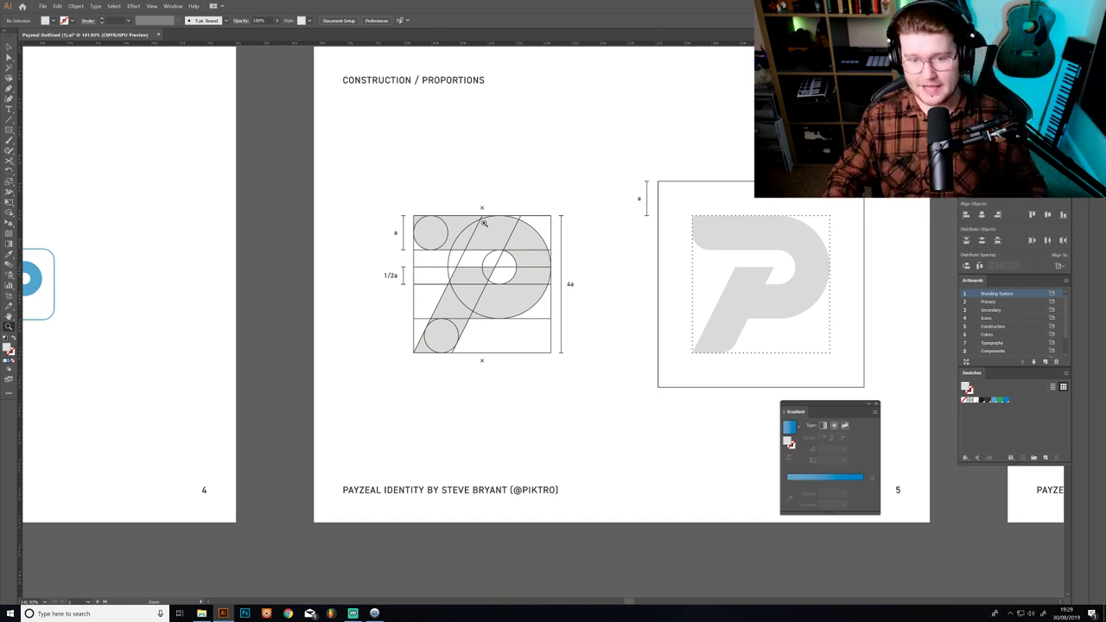
pyautogui.scroll(3, 484, 223)
pyautogui.scroll(-4, 484, 259)
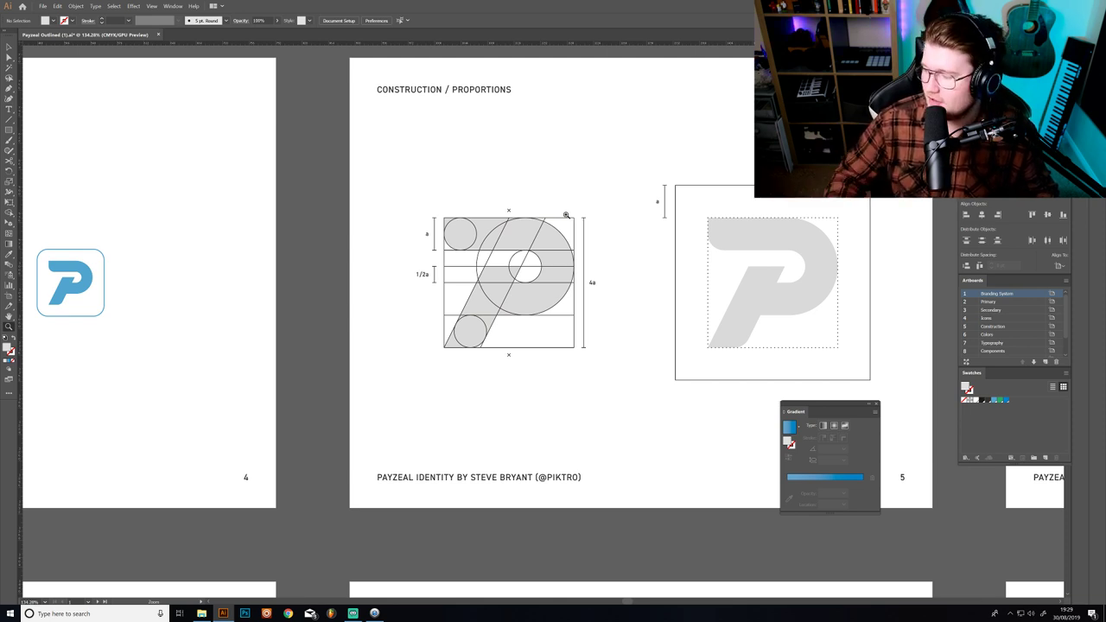
pyautogui.scroll(-3, 570, 216)
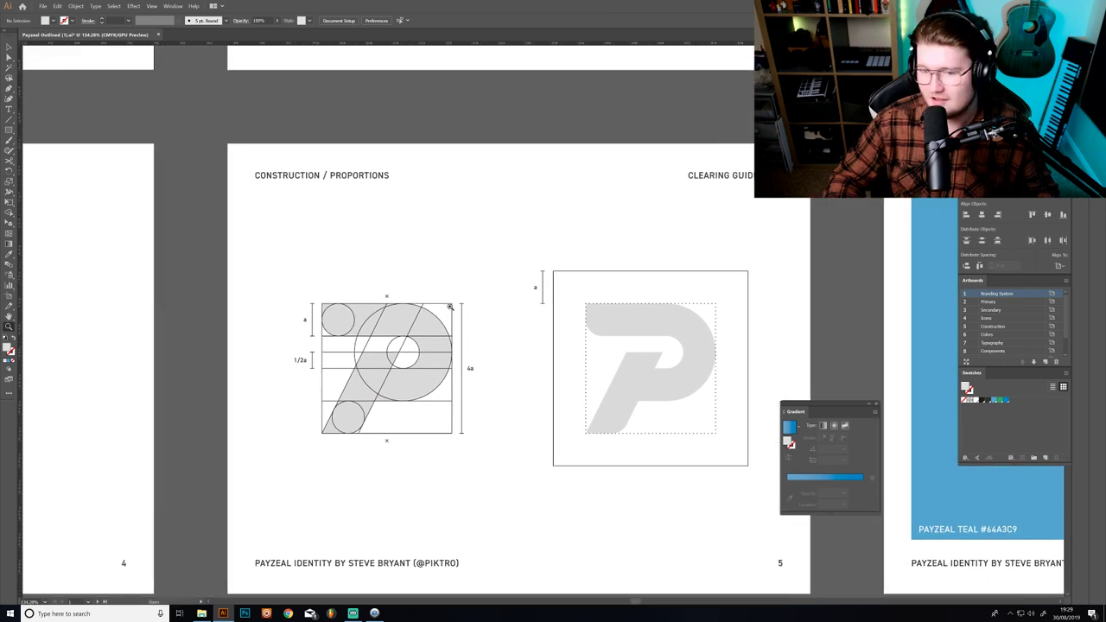
pyautogui.moveTo(561, 347); pyautogui.dragTo(323, 367)
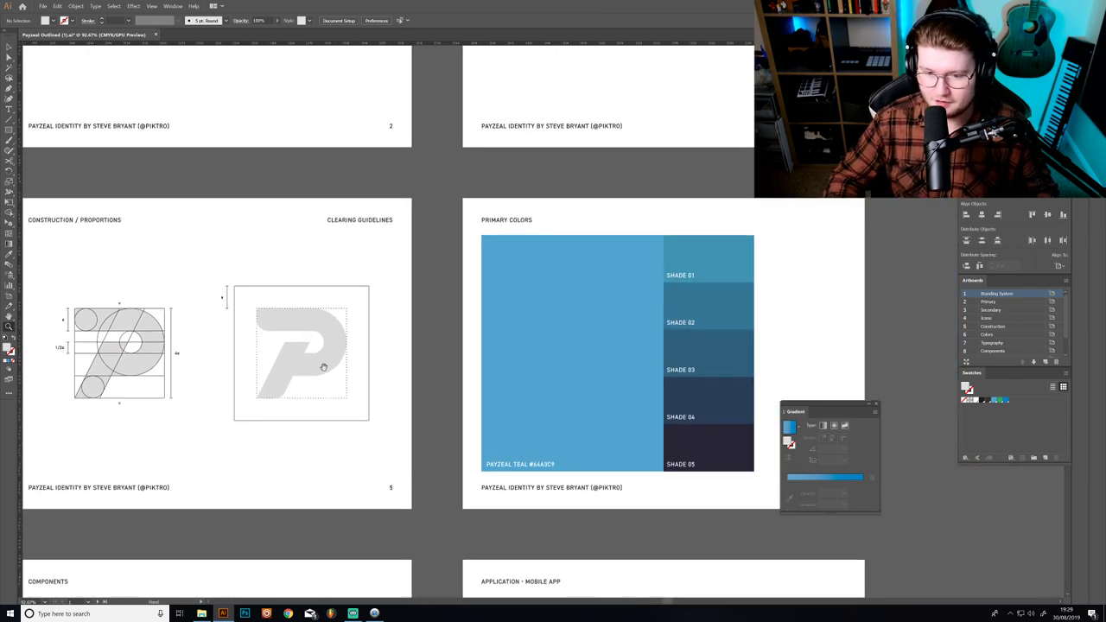
pyautogui.moveTo(396, 447); pyautogui.dragTo(632, 429)
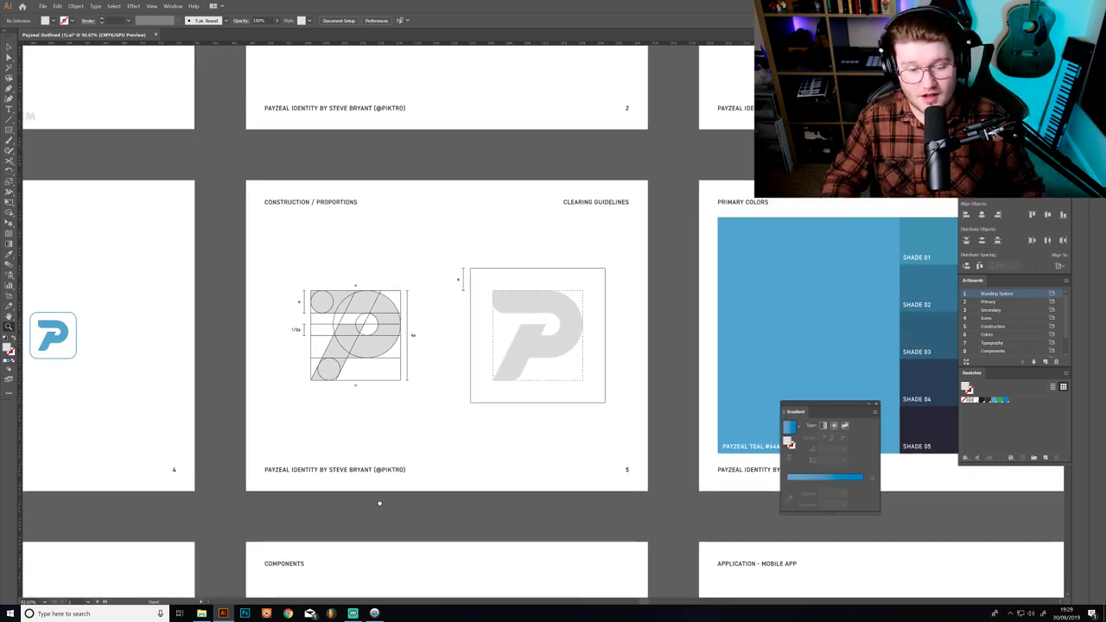
# - Dock the floating Gradient panel into the panel stack and scroll back to the Branding System cover
pyautogui.hscroll(-5, 510, 402)
pyautogui.scroll(-3, 510, 402)
pyautogui.hscroll(7, 557, 455)
pyautogui.scroll(-2, 556, 456)
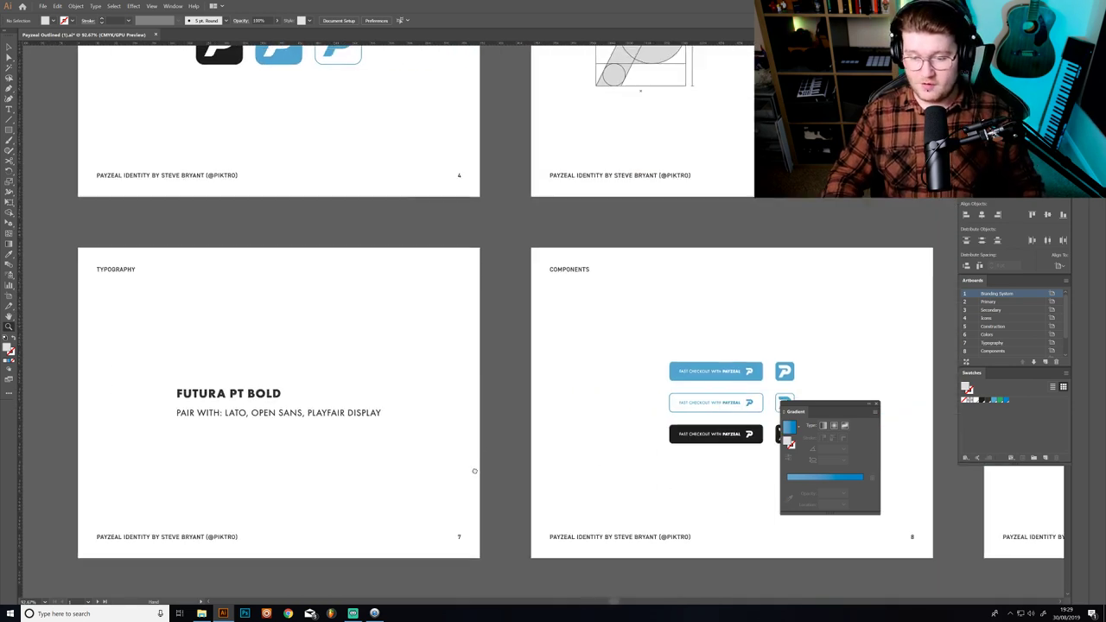
pyautogui.moveTo(847, 404); pyautogui.dragTo(1019, 477)
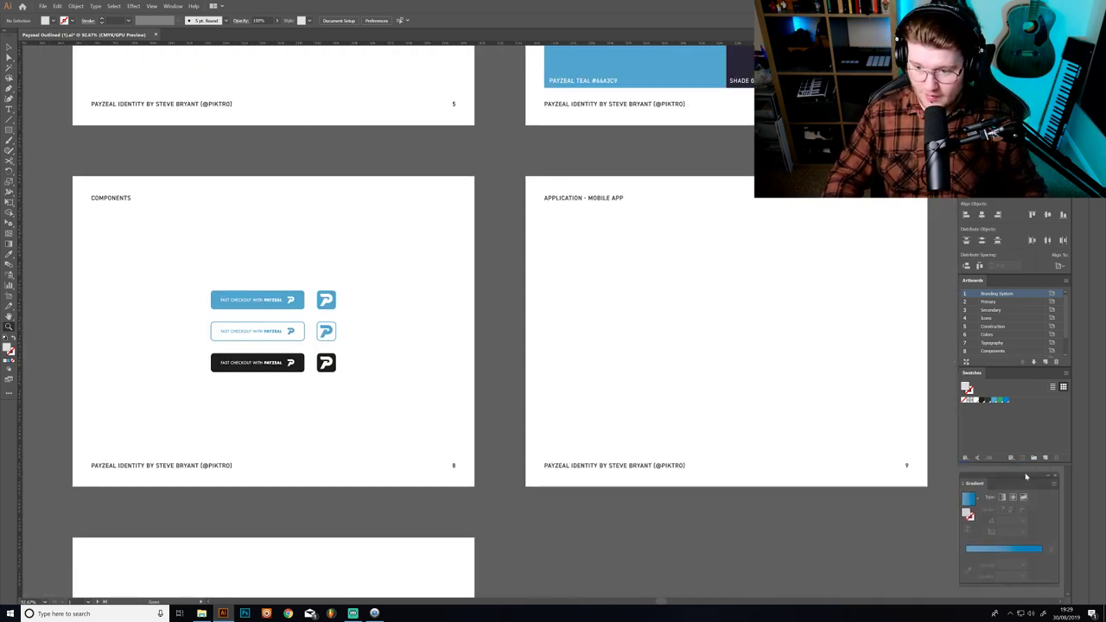
pyautogui.hscroll(2, 487, 349)
pyautogui.scroll(-5, 487, 349)
pyautogui.hscroll(-3, 787, 199)
pyautogui.scroll(-2, 787, 199)
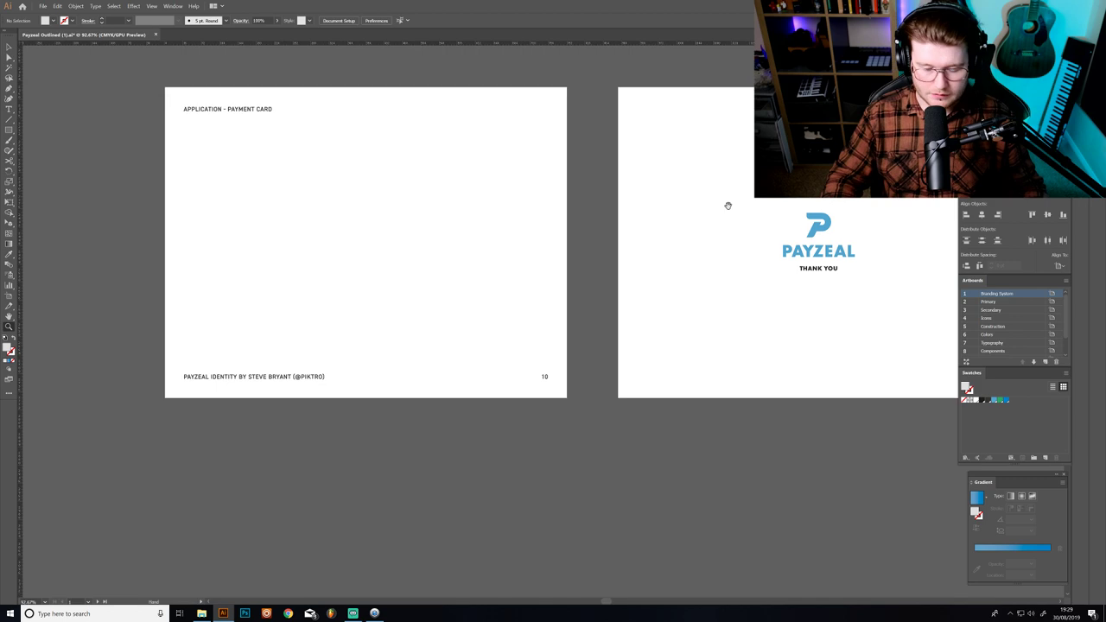
pyautogui.hscroll(4, 725, 205)
pyautogui.scroll(1, 726, 204)
pyautogui.press('v')
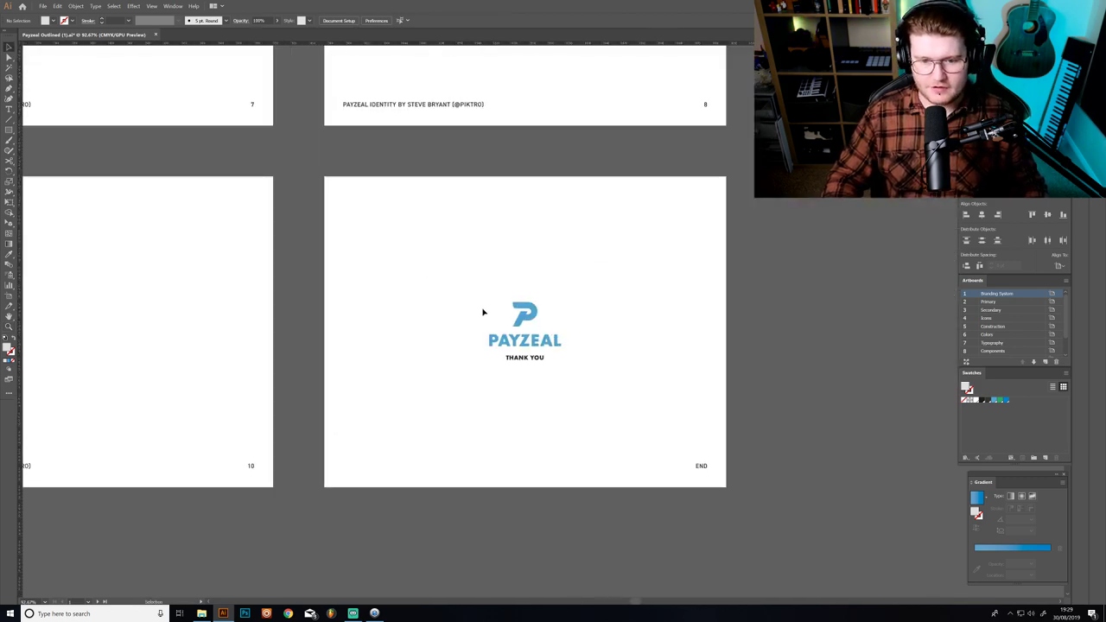
pyautogui.scroll(15, 393, 244)
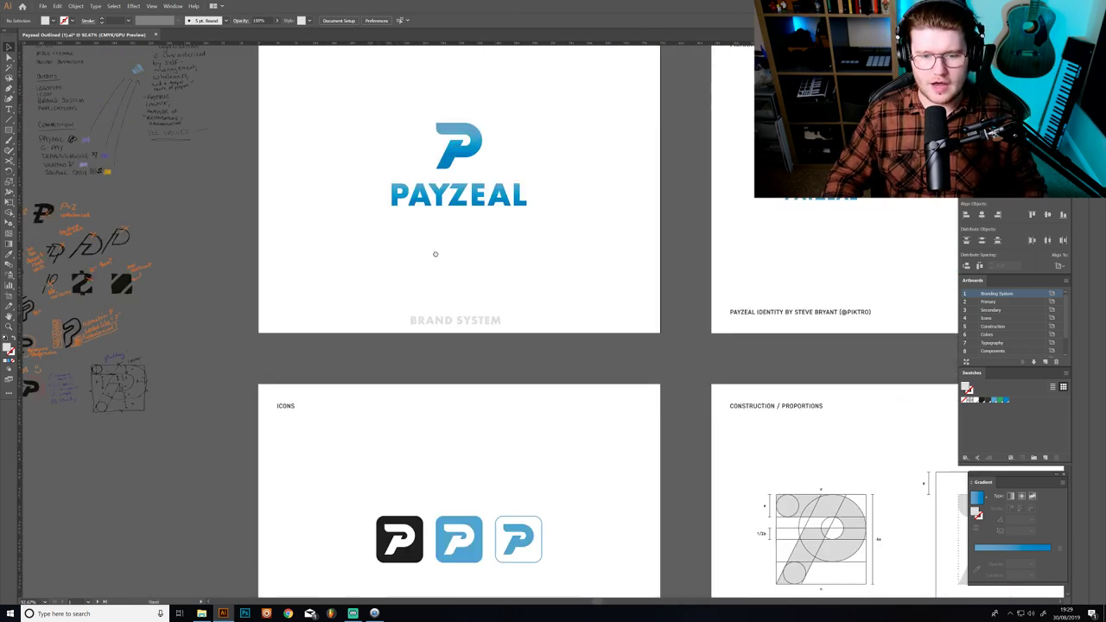
pyautogui.scroll(-3, 441, 449)
pyautogui.hscroll(-1, 442, 450)
# - Select the whole PAYZEAL logo and group the P mark with the wordmark (Ctrl+G)
pyautogui.click(577, 309)
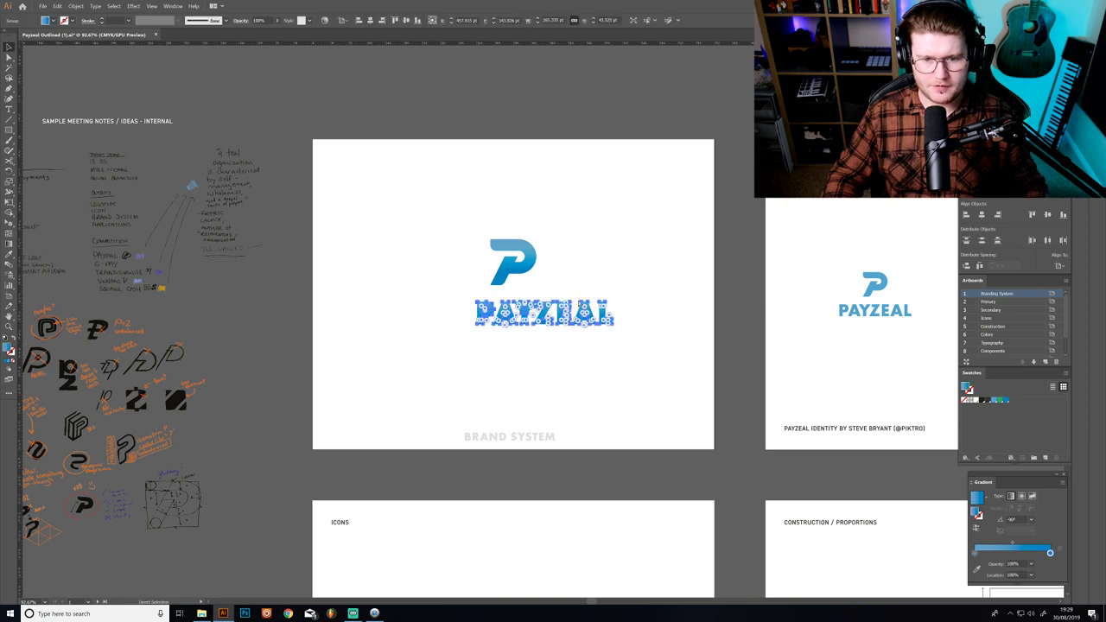
pyautogui.click(583, 276)
pyautogui.scroll(3, 610, 291)
pyautogui.scroll(1, 666, 314)
pyautogui.hscroll(-1, 666, 313)
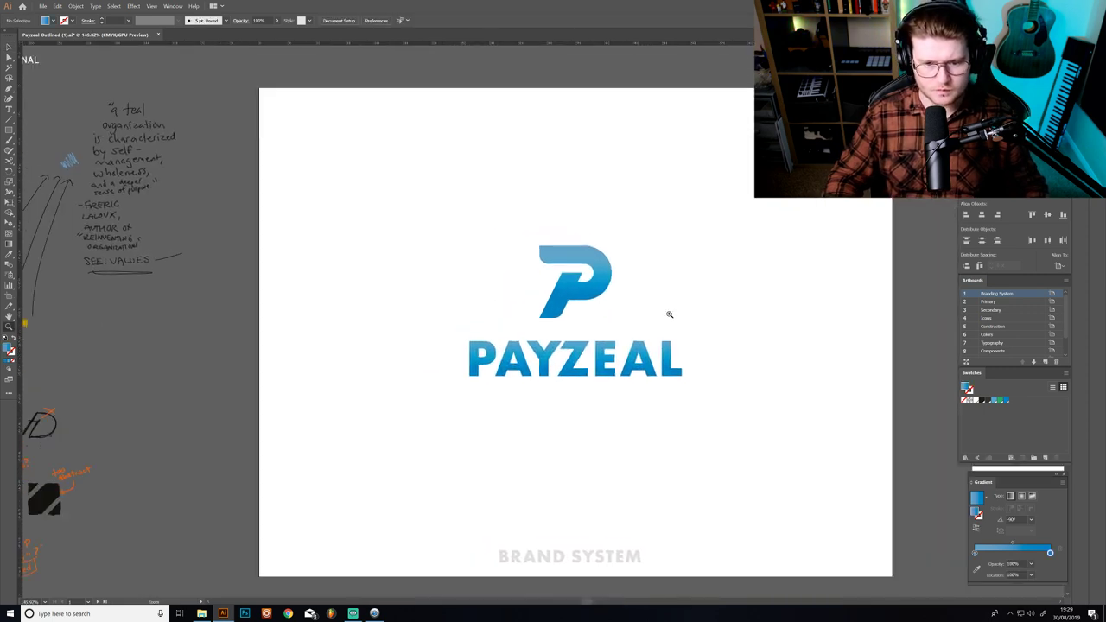
pyautogui.hscroll(3, 397, 535)
pyautogui.scroll(1, 397, 536)
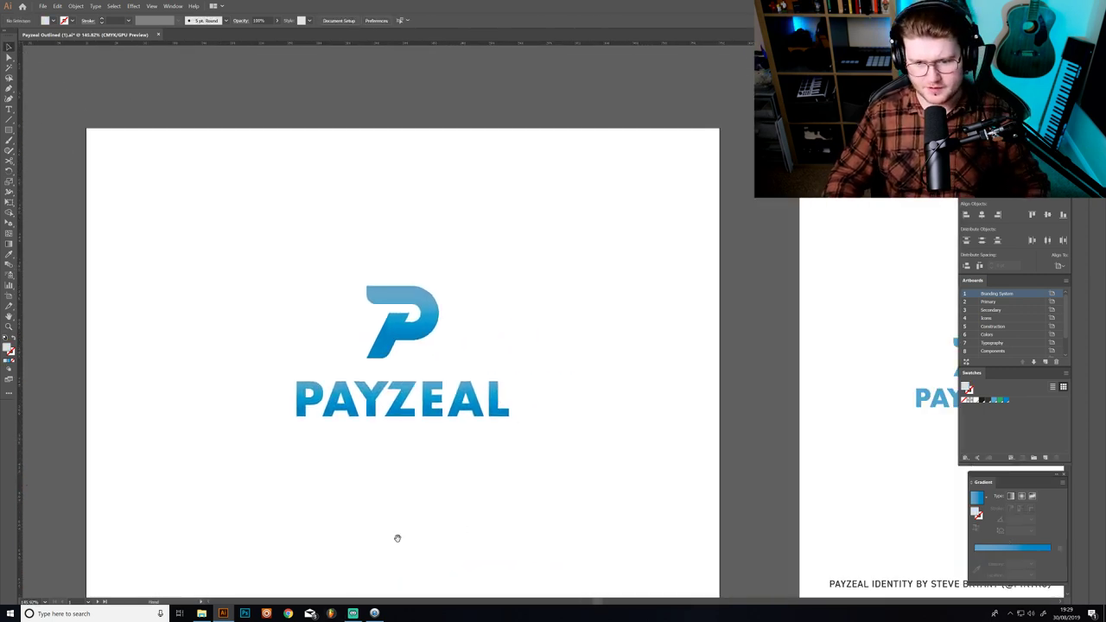
pyautogui.press('z')
pyautogui.scroll(-5, 418, 455)
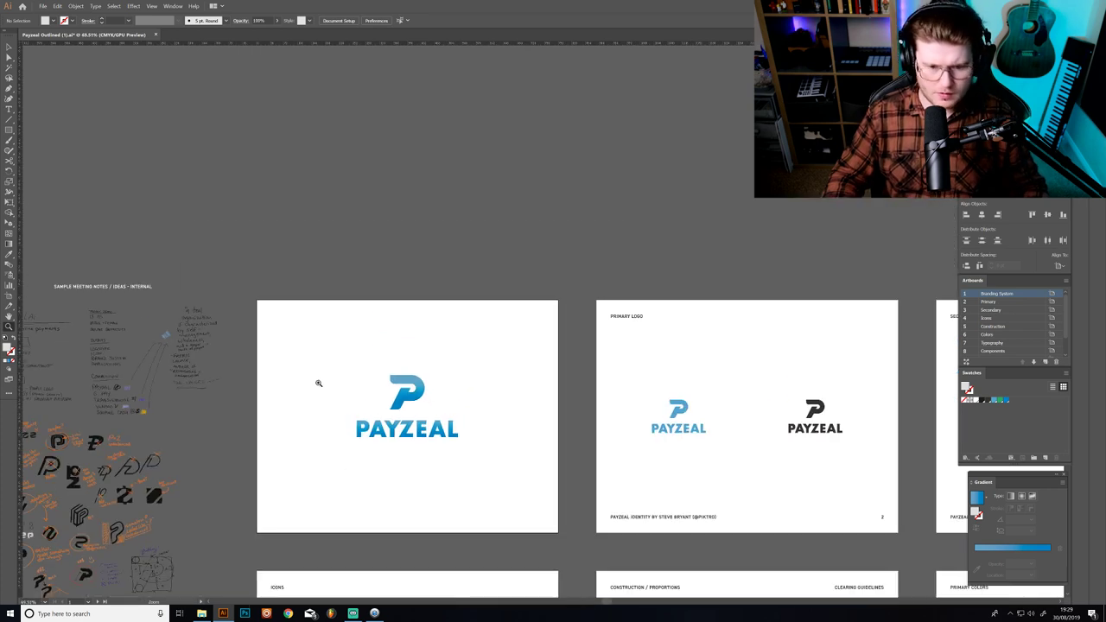
pyautogui.press('v')
pyautogui.click(406, 394)
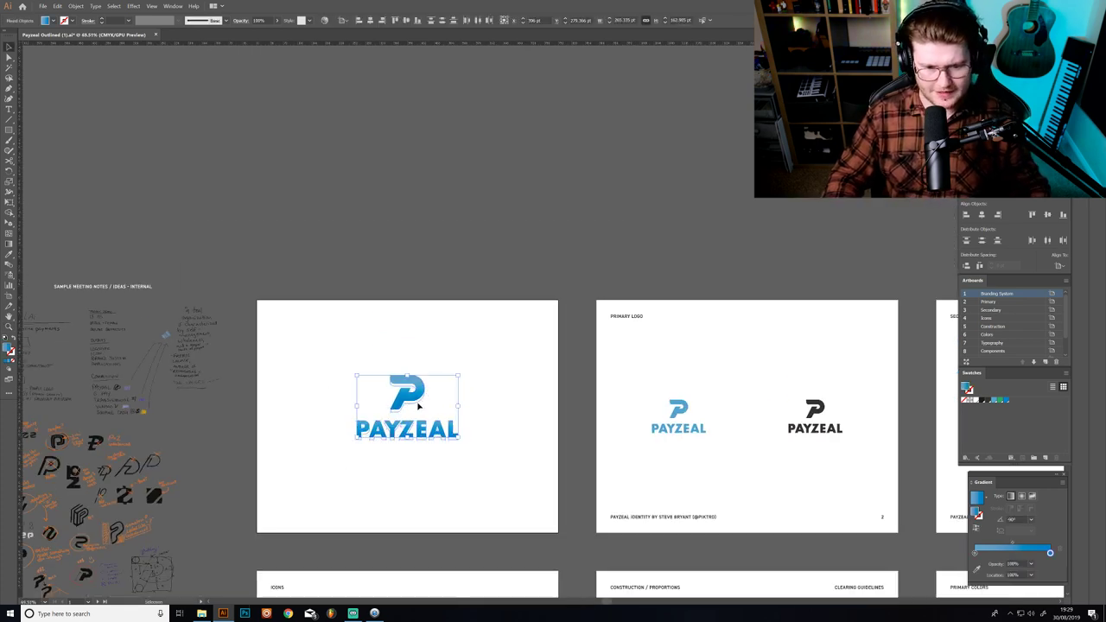
pyautogui.hotkey('ctrl', 'g')
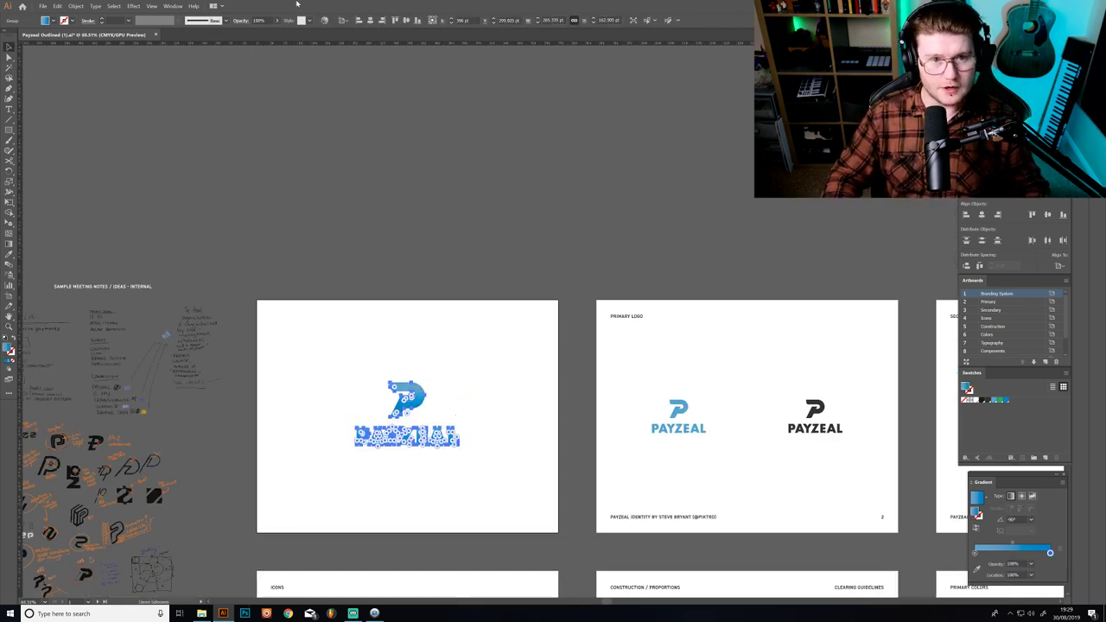
# - Horizontally centre the grouped logo on its artboard, then view the cover and Primary Logo pages
pyautogui.click(395, 20)
pyautogui.click(439, 254)
pyautogui.scroll(4, 439, 254)
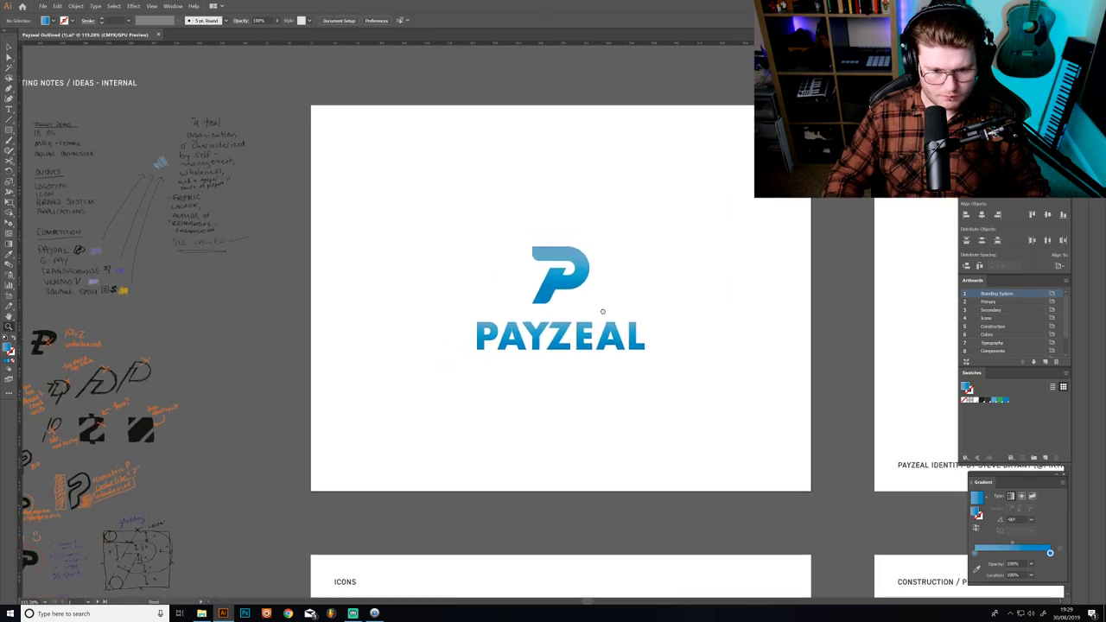
pyautogui.scroll(1, 602, 311)
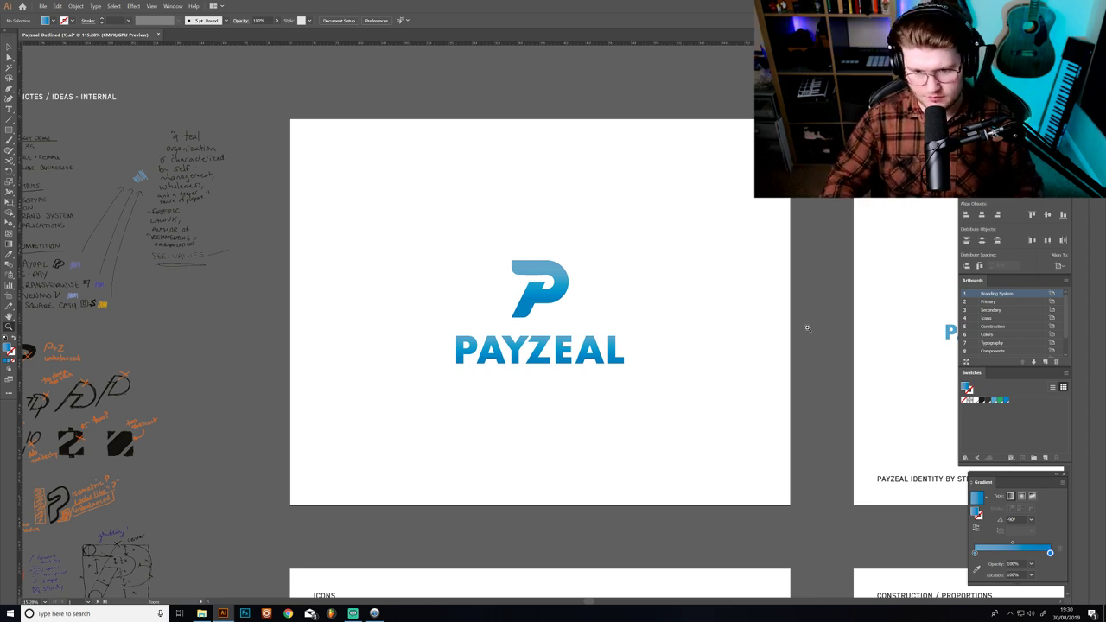
pyautogui.moveTo(807, 327); pyautogui.dragTo(537, 345)
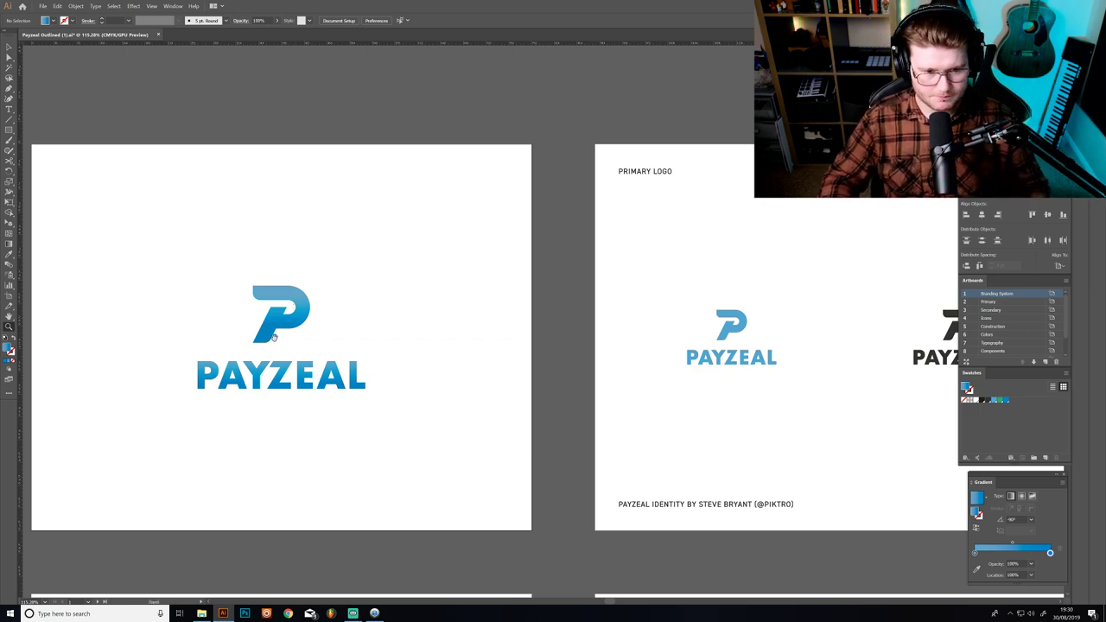
pyautogui.scroll(-5, 273, 337)
# - Open the next designer's Payzeal .ai file from CDWM LIVE and close the old PAYZEAL brand board
pyautogui.hotkey('alt', 'Tab')
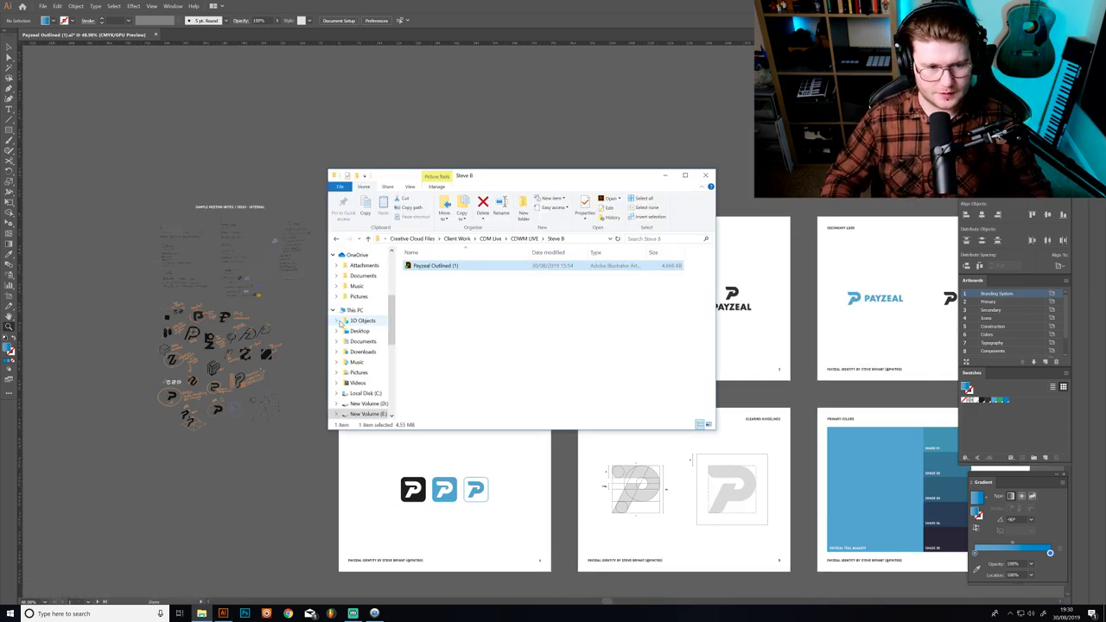
pyautogui.click(336, 239)
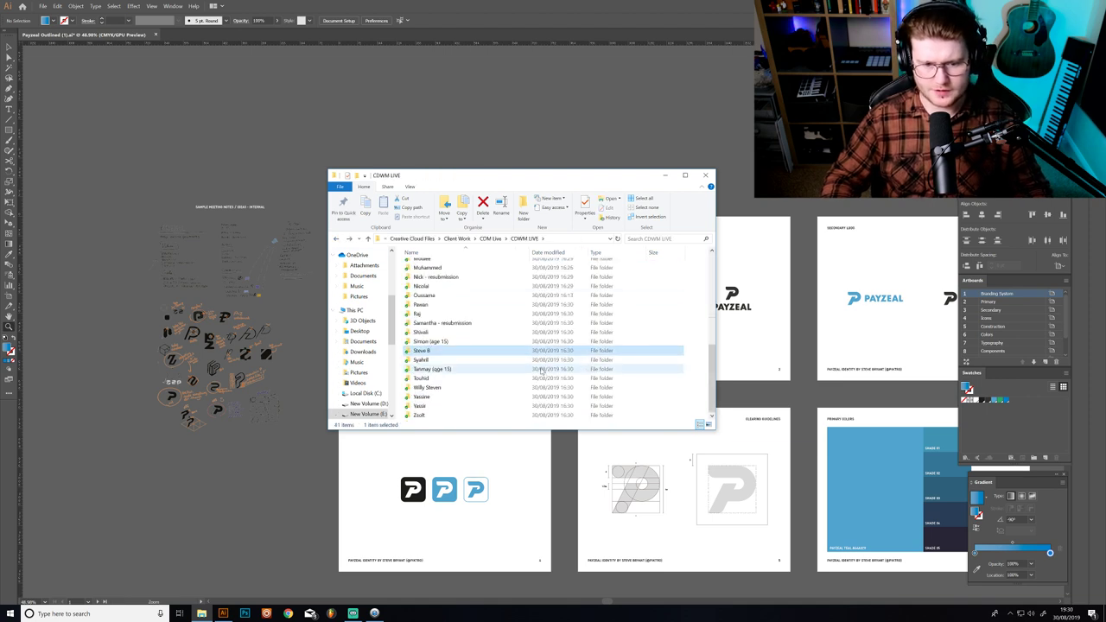
pyautogui.click(428, 362)
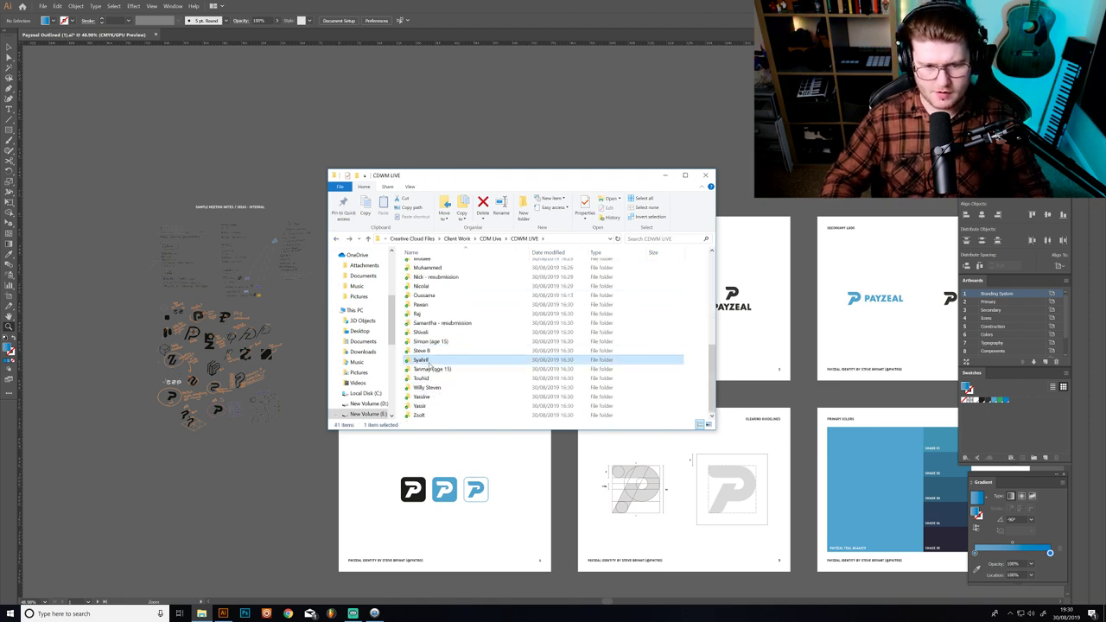
pyautogui.doubleClick(429, 360)
pyautogui.doubleClick(443, 267)
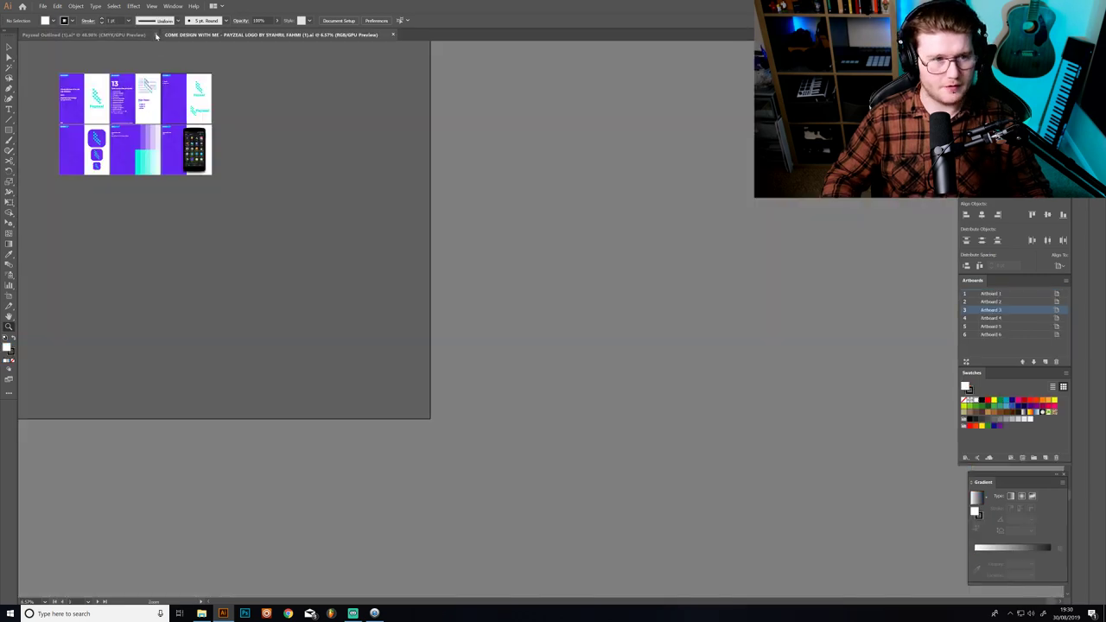
pyautogui.click(156, 35)
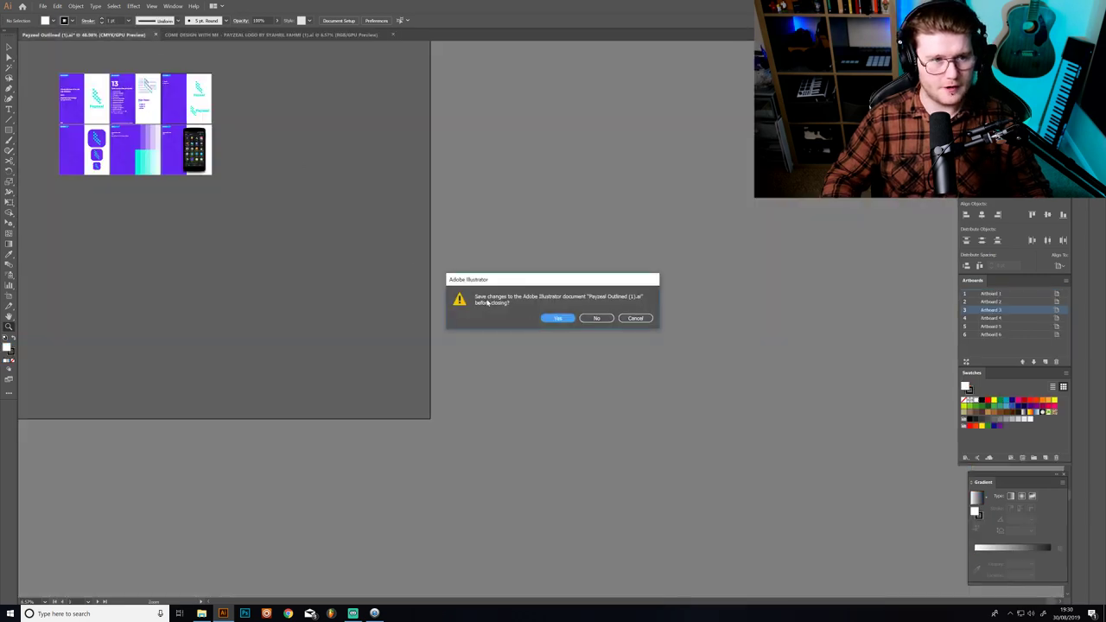
# - Discard changes to the old brand board and zoom around the purple Payzeal cover page
pyautogui.click(595, 316)
pyautogui.moveTo(580, 329); pyautogui.dragTo(642, 308)
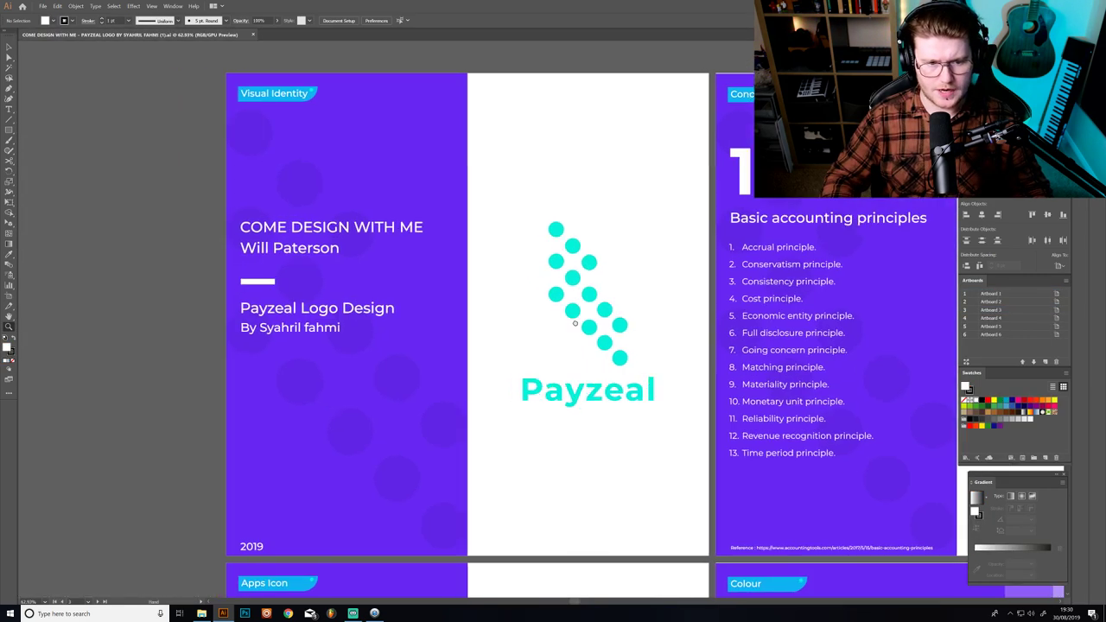
pyautogui.moveTo(572, 314); pyautogui.dragTo(623, 324)
pyautogui.moveTo(599, 282); pyautogui.dragTo(469, 200)
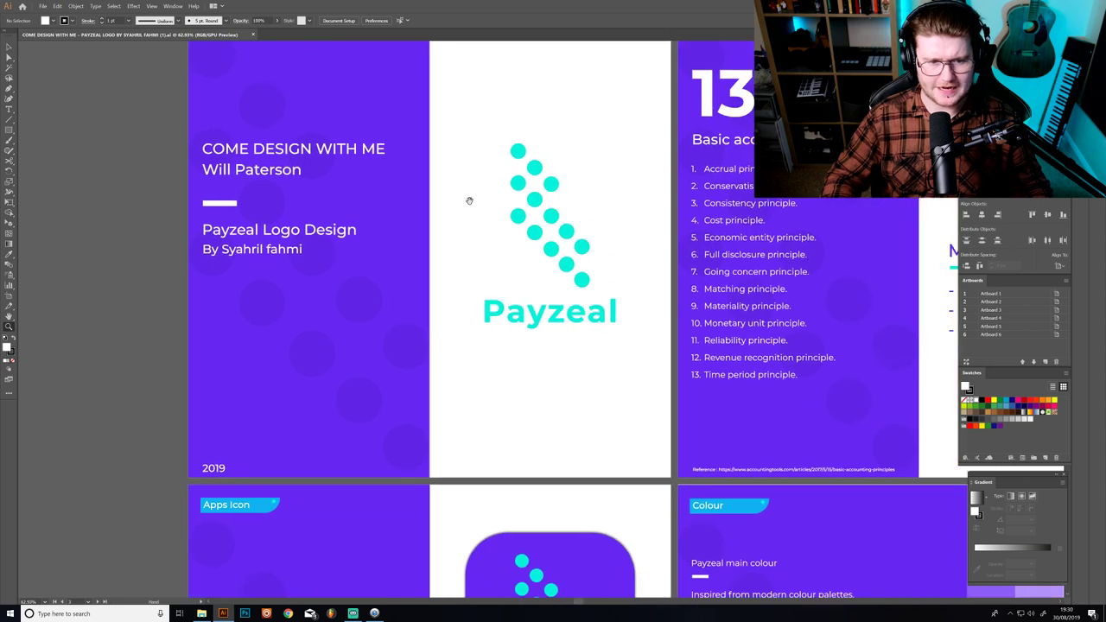
pyautogui.moveTo(529, 226); pyautogui.dragTo(489, 234)
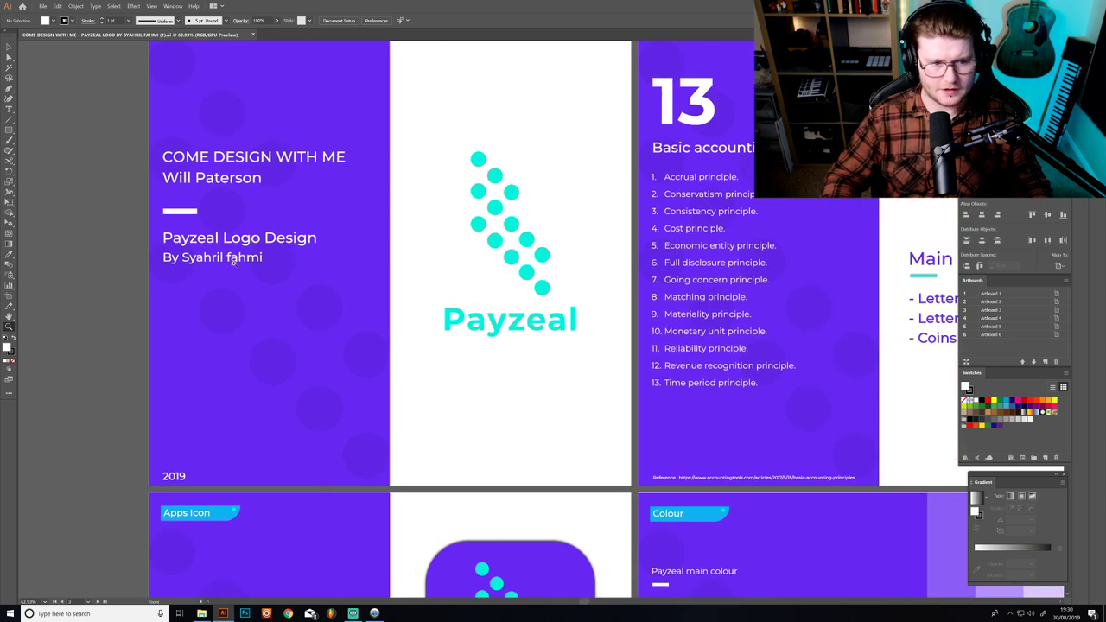
pyautogui.moveTo(420, 277); pyautogui.dragTo(296, 309)
pyautogui.scroll(-1, 250, 270)
pyautogui.press('v')
pyautogui.click(414, 290)
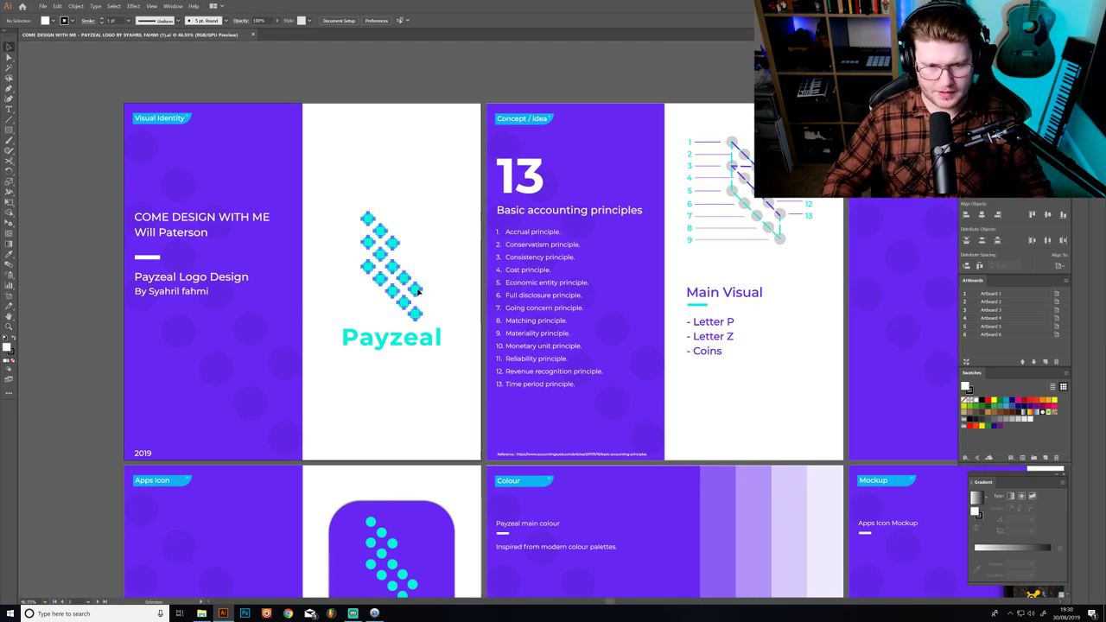
pyautogui.click(437, 268)
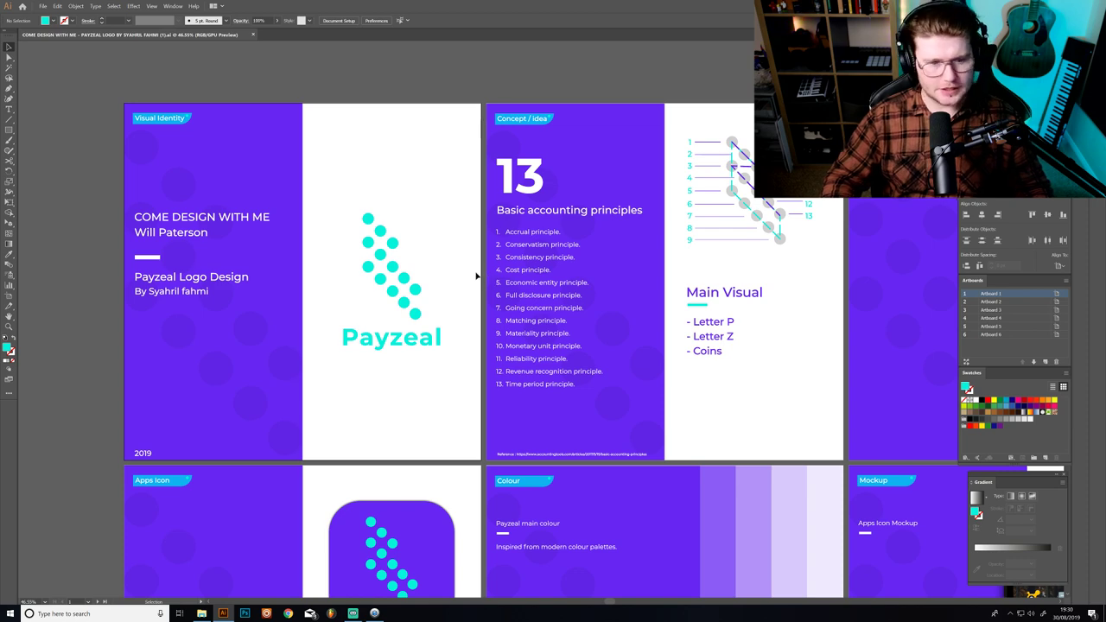
# - Ungroup the Payzeal wordmark and nudge its letters left to tighten spacing after P and a
pyautogui.moveTo(476, 282); pyautogui.dragTo(322, 373)
pyautogui.rightClick(329, 386)
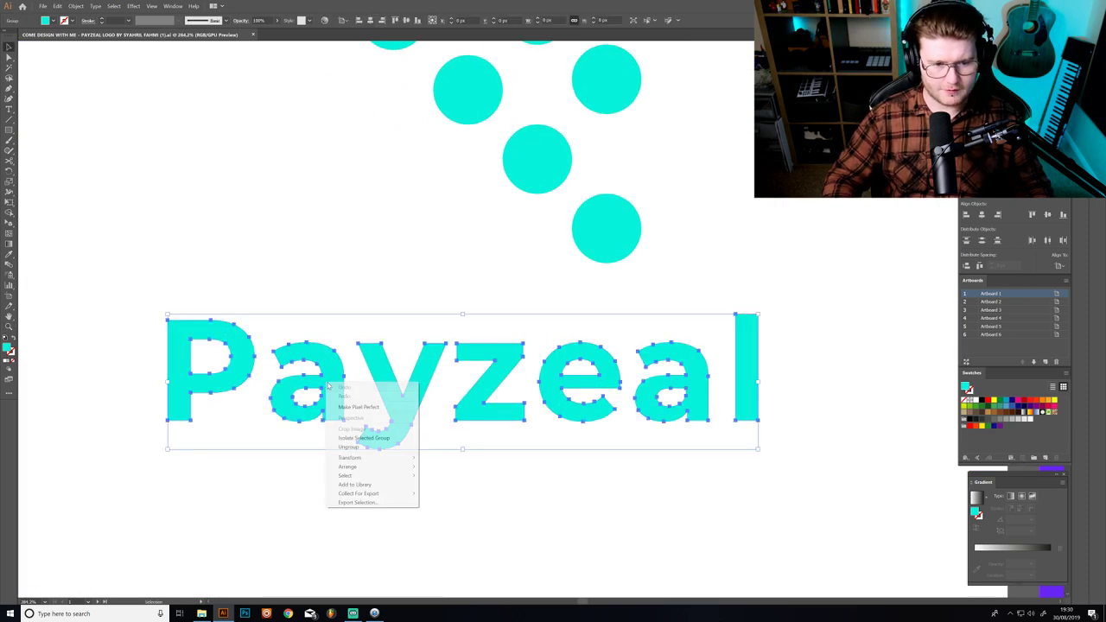
pyautogui.click(370, 446)
pyautogui.click(515, 521)
pyautogui.moveTo(774, 503); pyautogui.dragTo(281, 384)
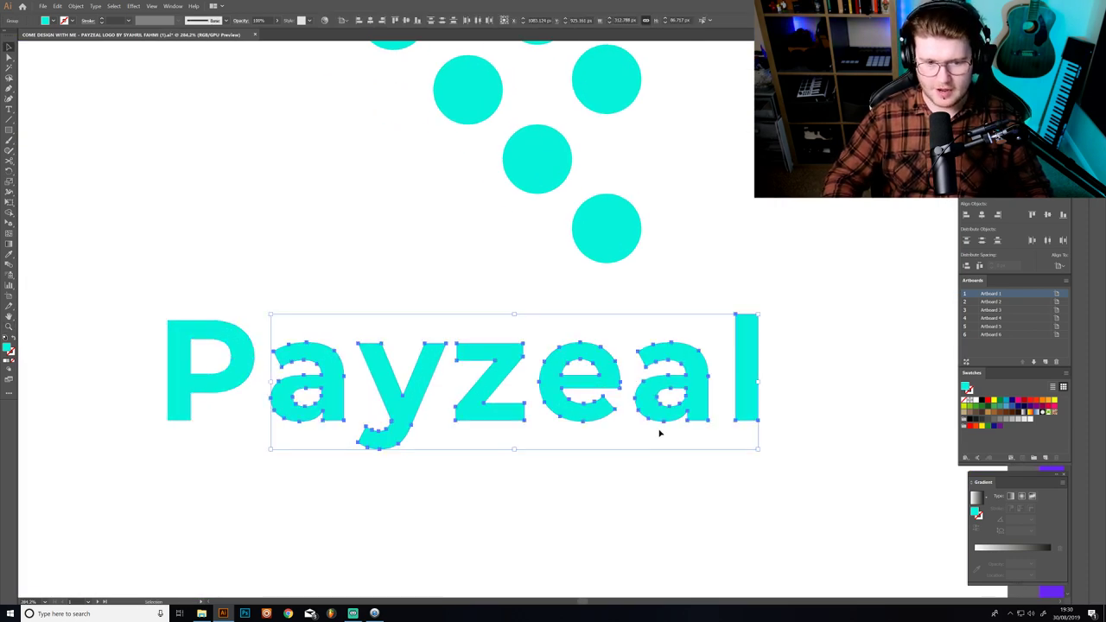
pyautogui.press('Left')
pyautogui.press('Left')
pyautogui.press('Left')
pyautogui.press('Left')
pyautogui.press('Left')
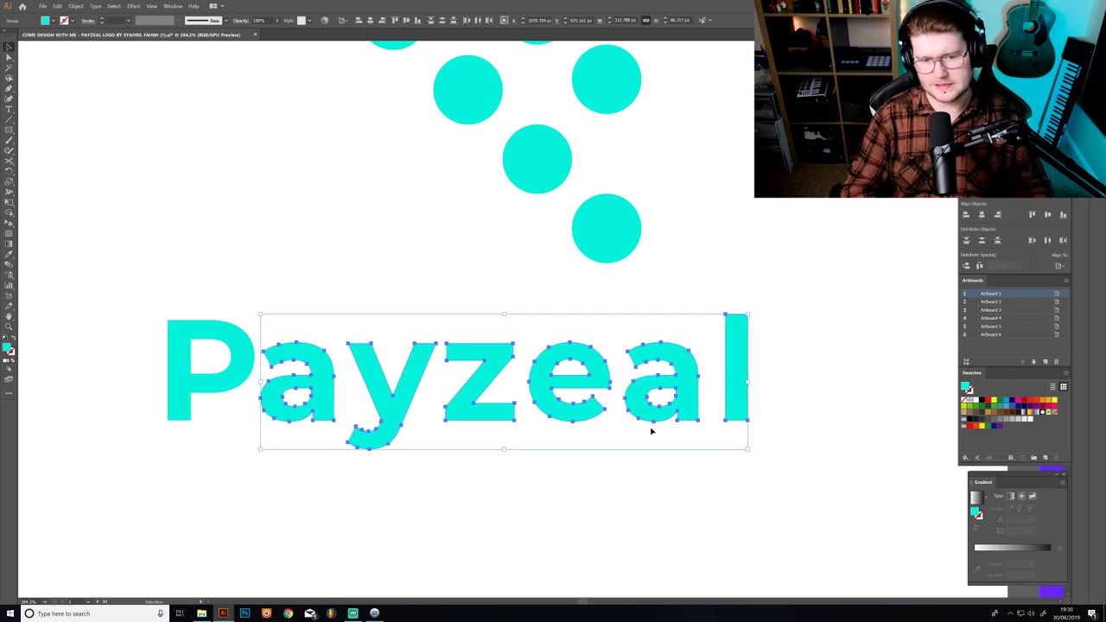
pyautogui.click(651, 430)
pyautogui.moveTo(764, 495); pyautogui.dragTo(411, 339)
pyautogui.press('Left')
pyautogui.press('Left')
pyautogui.press('Left')
pyautogui.press('Left')
pyautogui.press('Left')
pyautogui.press('Left')
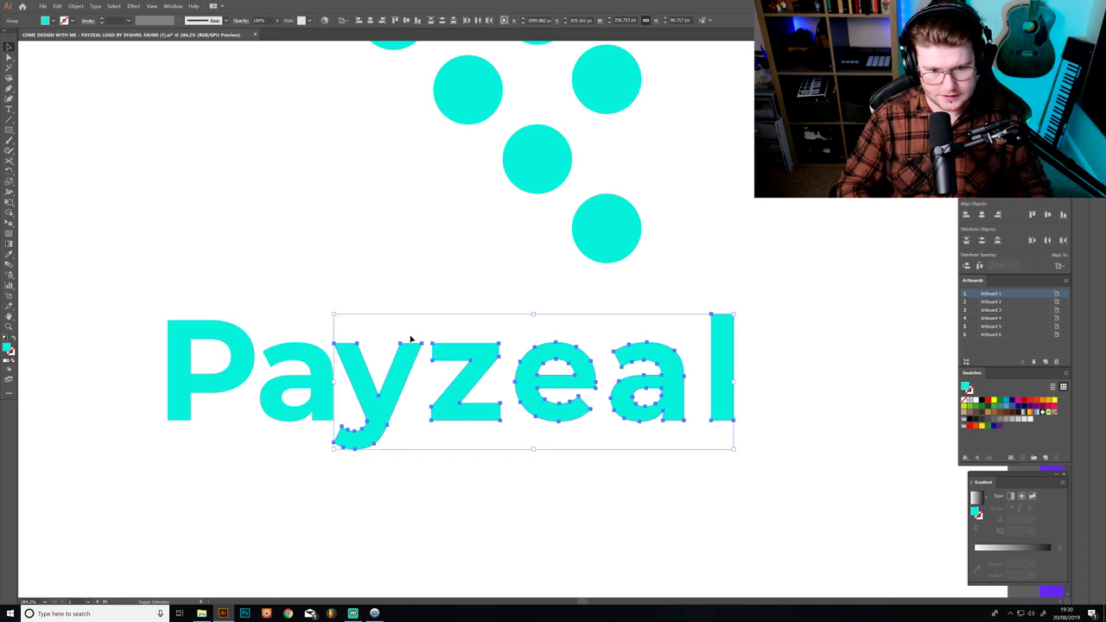
pyautogui.press('Right')
pyautogui.click(398, 462)
pyautogui.scroll(-5, 398, 462)
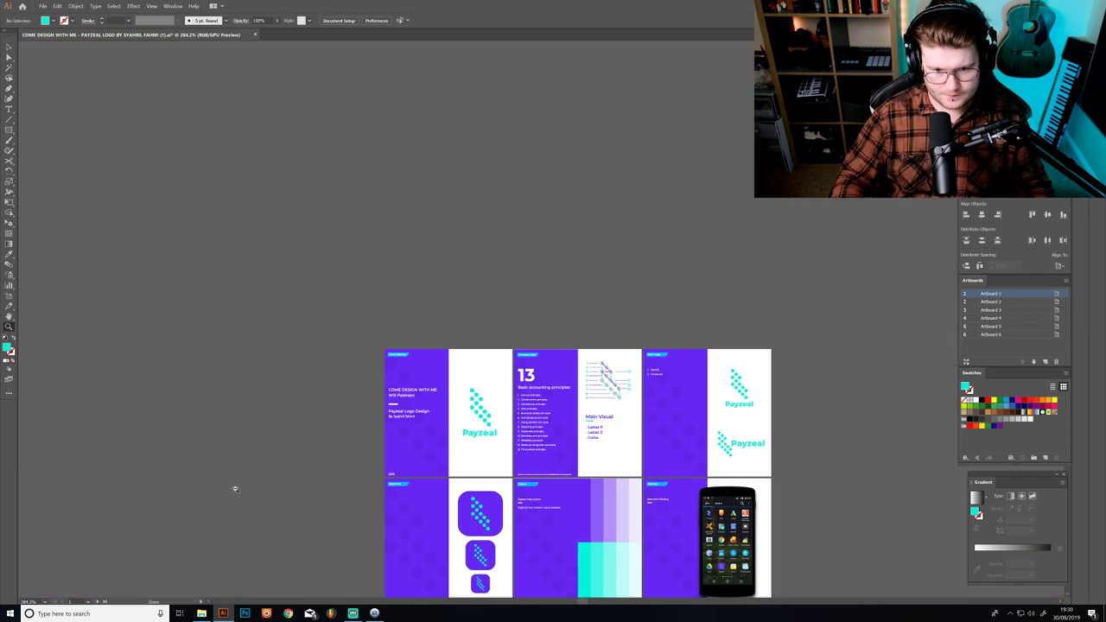
pyautogui.hotkey('ctrl', '0')
pyautogui.moveTo(456, 410); pyautogui.dragTo(447, 408)
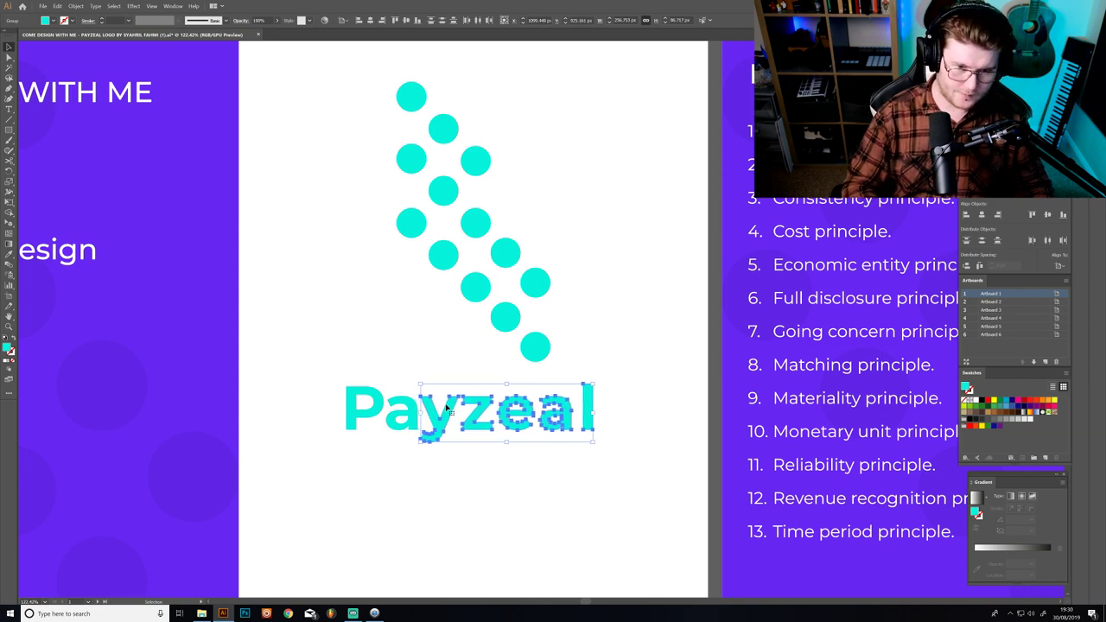
pyautogui.click(481, 509)
pyautogui.press('z')
pyautogui.moveTo(481, 509); pyautogui.dragTo(375, 343)
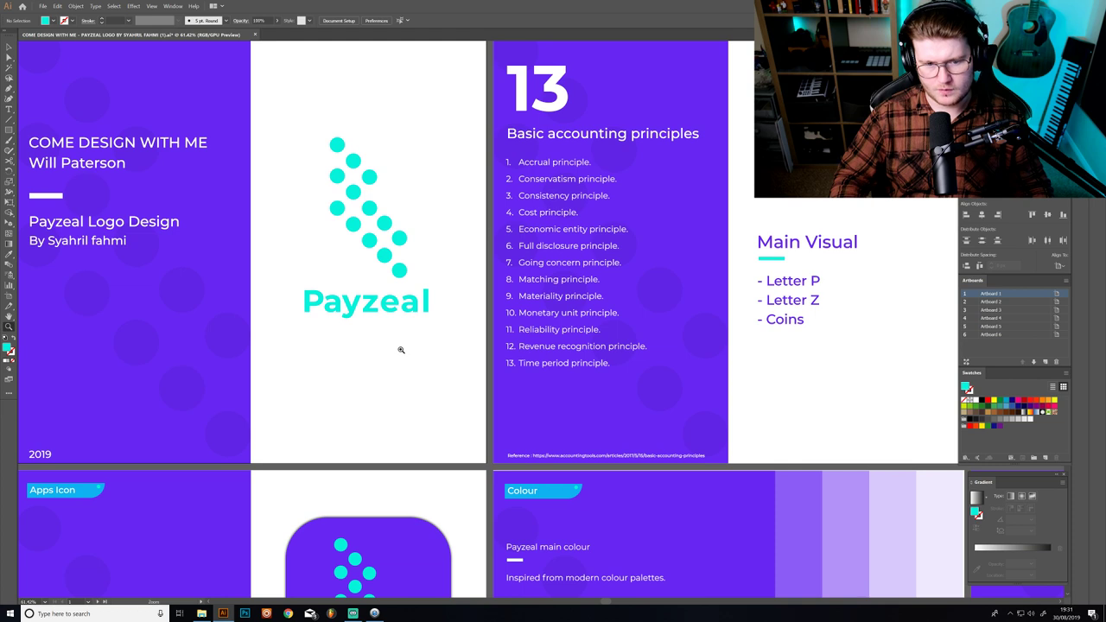
pyautogui.moveTo(401, 350); pyautogui.dragTo(327, 384)
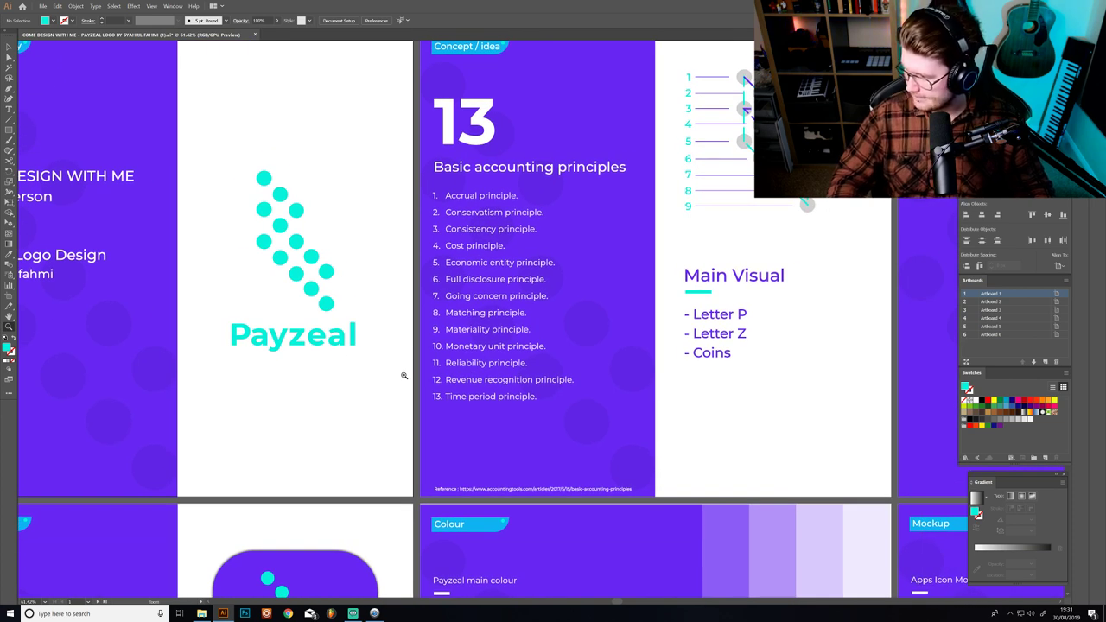
pyautogui.moveTo(399, 374); pyautogui.dragTo(310, 309)
pyautogui.moveTo(487, 239); pyautogui.dragTo(421, 255)
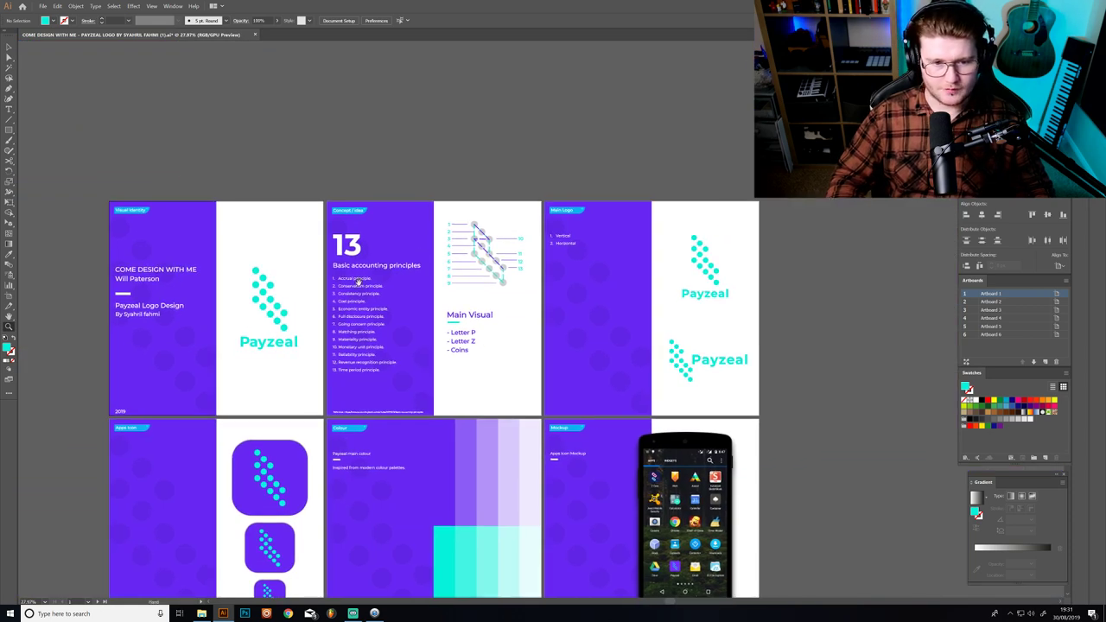
pyautogui.moveTo(358, 281)
pyautogui.mouseDown()
pyautogui.moveTo(398, 241)
pyautogui.moveTo(356, 192)
pyautogui.moveTo(366, 282)
pyautogui.mouseUp()
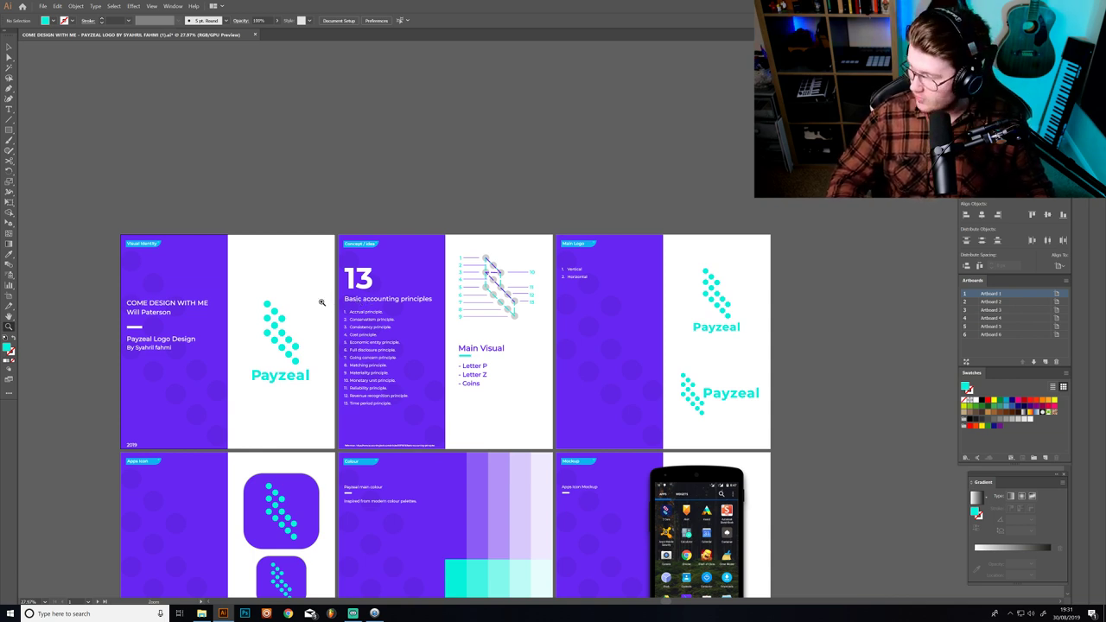
pyautogui.moveTo(377, 323); pyautogui.dragTo(432, 323)
pyautogui.moveTo(575, 452); pyautogui.dragTo(503, 385)
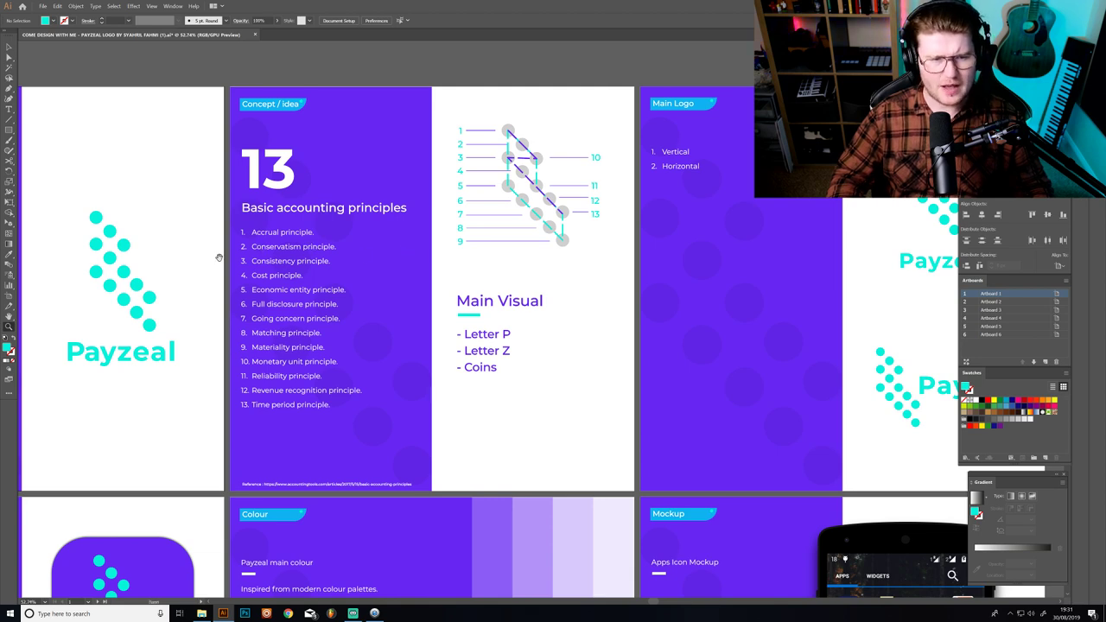
pyautogui.moveTo(218, 257); pyautogui.dragTo(662, 274)
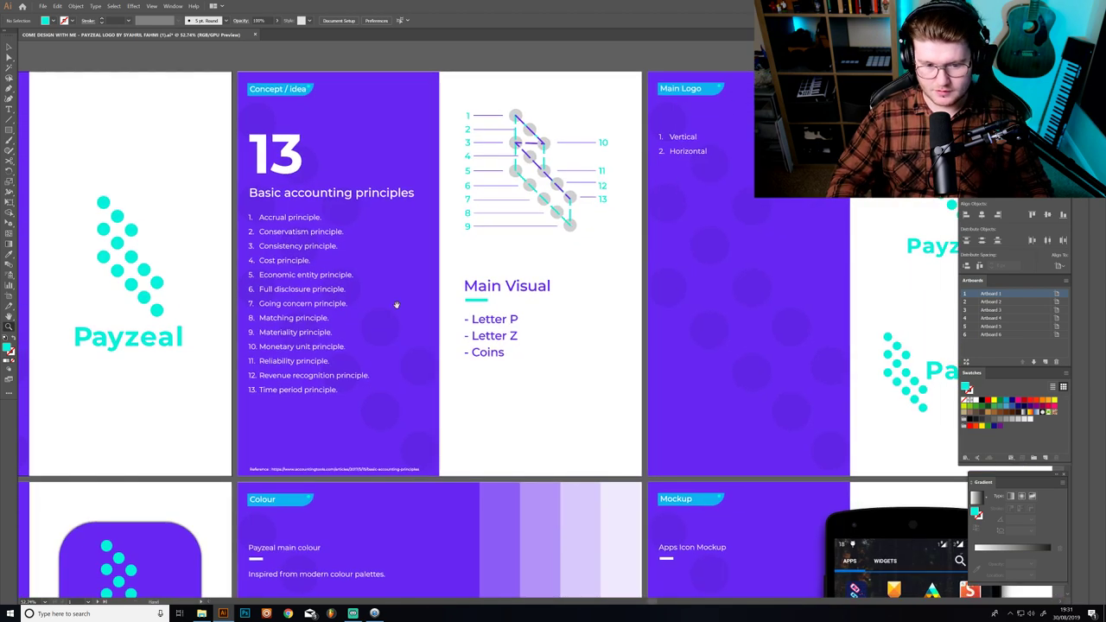
pyautogui.moveTo(413, 311); pyautogui.dragTo(415, 343)
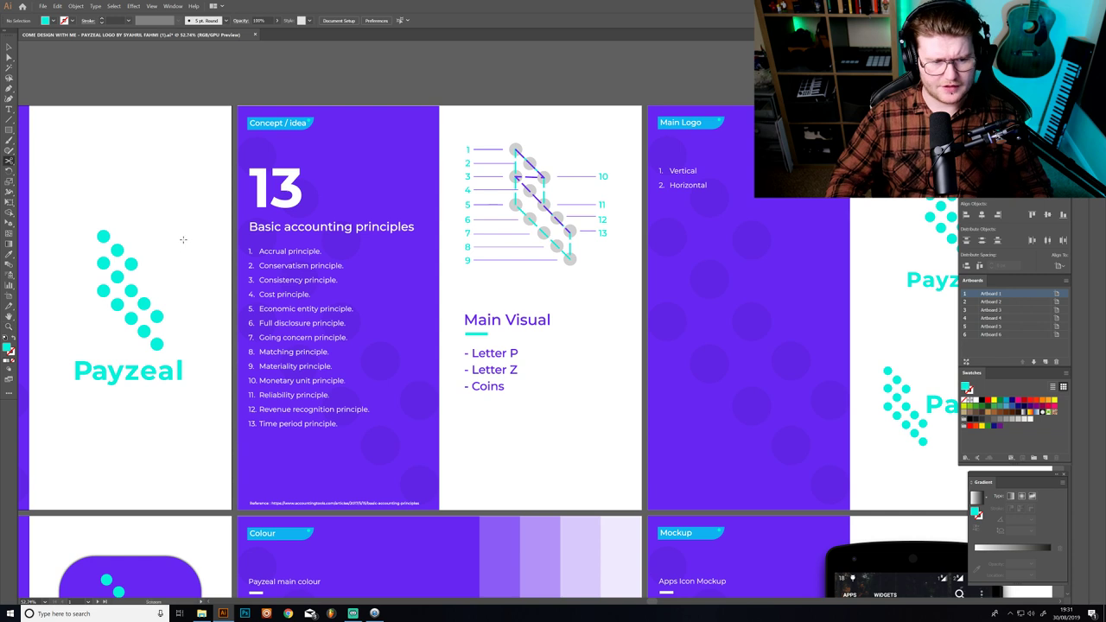
pyautogui.moveTo(147, 298); pyautogui.dragTo(463, 227)
# - Select the logo's dot group, rotate it into horizontal rows and move it toward the wordmark
pyautogui.moveTo(483, 164); pyautogui.dragTo(372, 351)
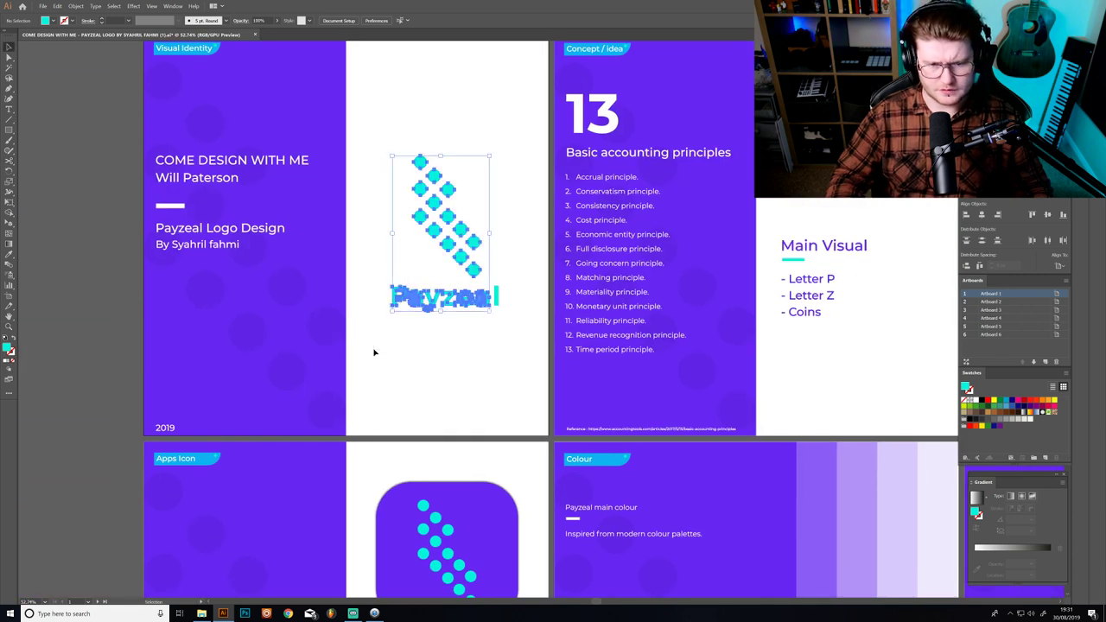
pyautogui.click(372, 351)
pyautogui.moveTo(412, 253); pyautogui.dragTo(385, 275)
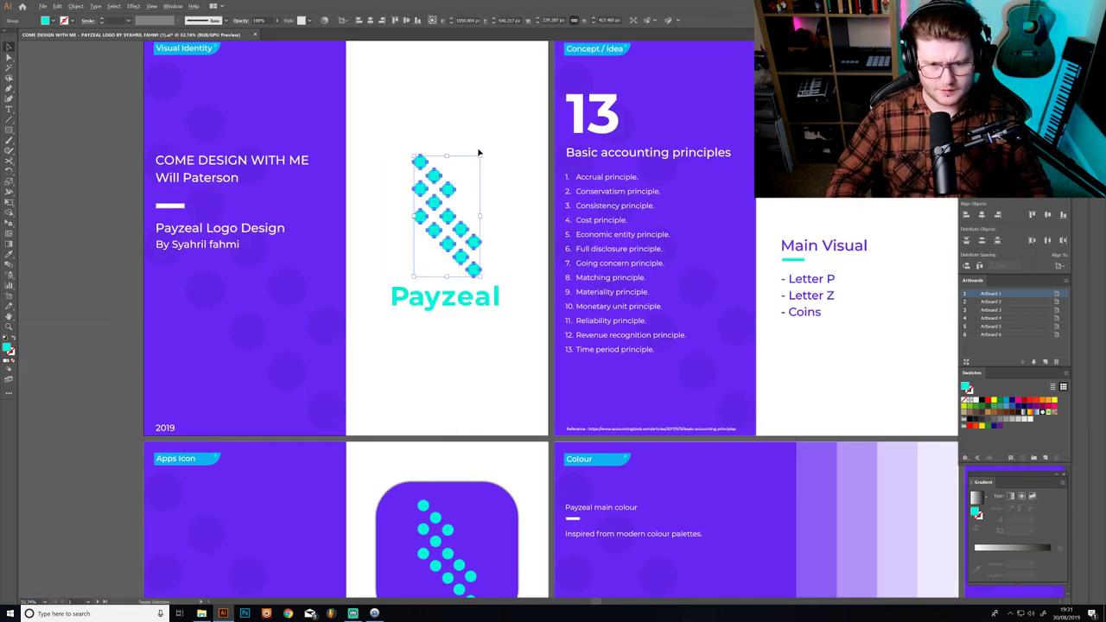
pyautogui.moveTo(489, 180); pyautogui.dragTo(403, 267)
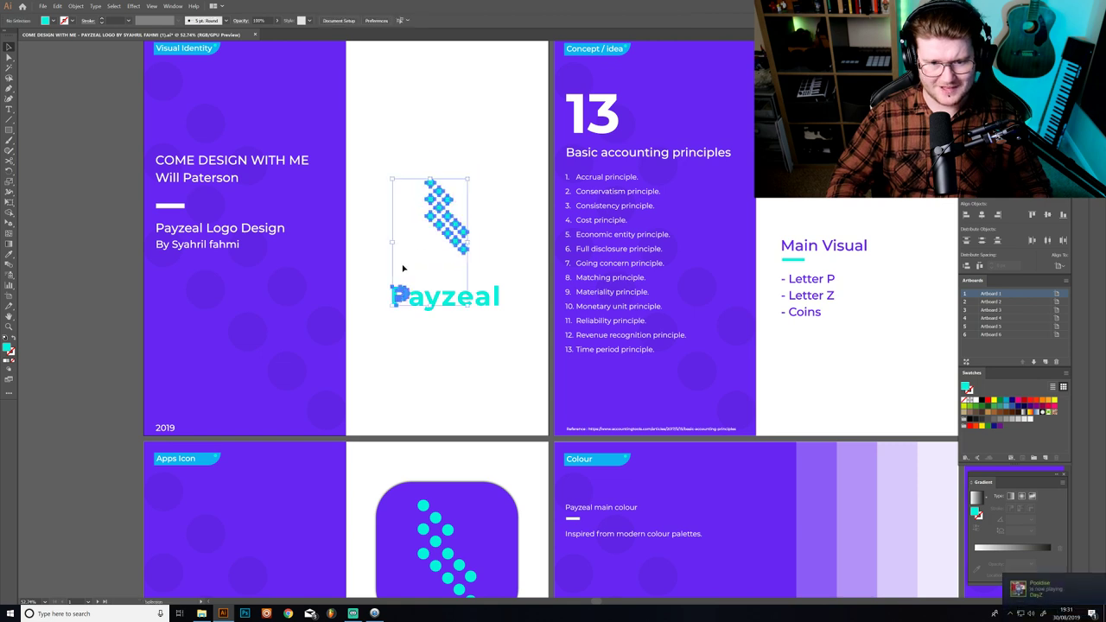
pyautogui.moveTo(506, 152)
pyautogui.mouseDown()
pyautogui.moveTo(402, 250)
pyautogui.moveTo(431, 280)
pyautogui.moveTo(507, 228)
pyautogui.moveTo(504, 174)
pyautogui.mouseUp()
pyautogui.click(471, 212)
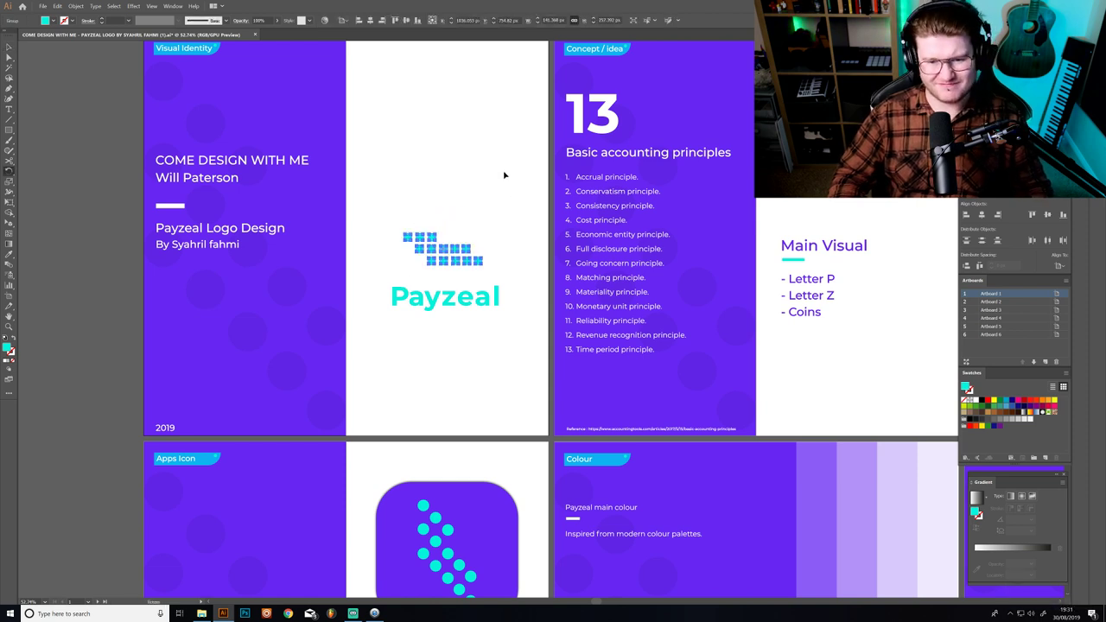
pyautogui.click(502, 186)
# - Nudge the dot group down with Shift+Down so it sits just above the wordmark
pyautogui.click(466, 257)
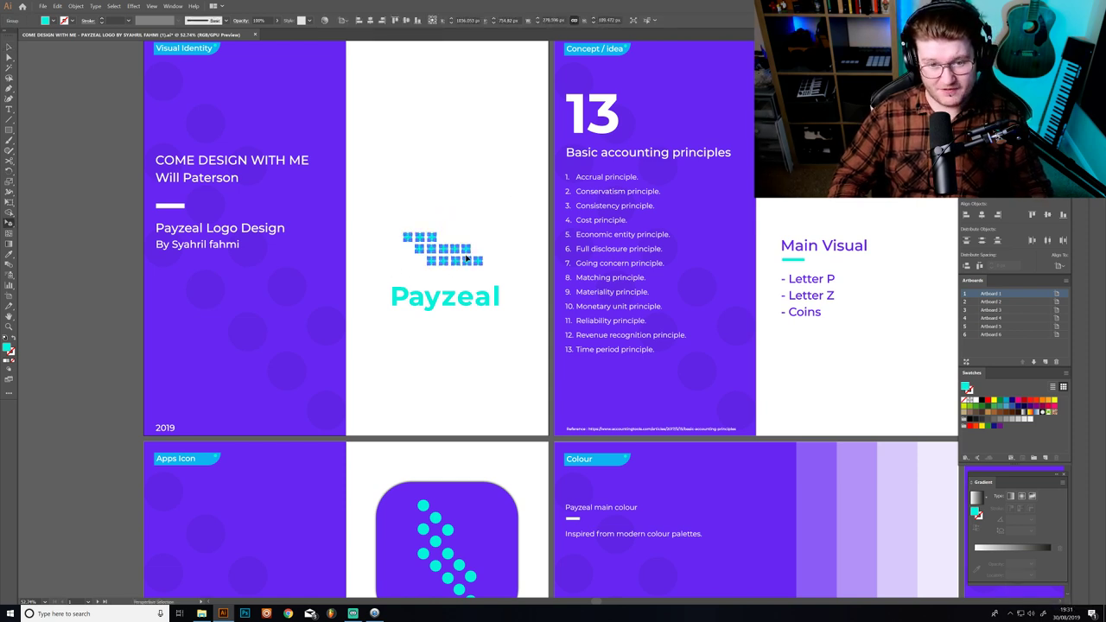
pyautogui.moveTo(489, 222); pyautogui.dragTo(378, 242)
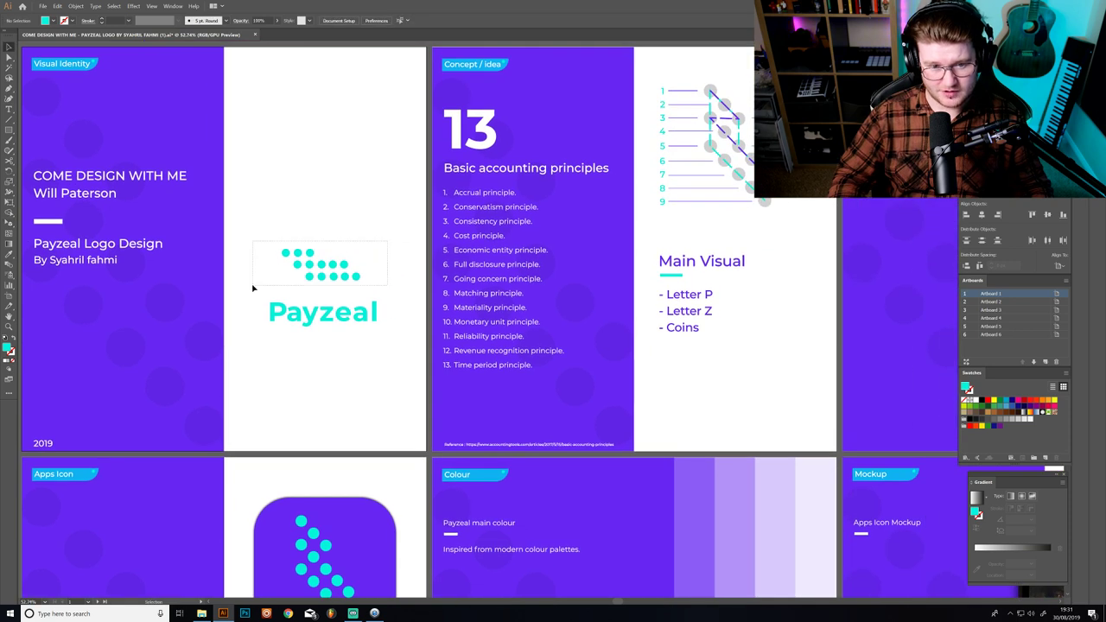
pyautogui.hotkey('shift', 'Down')
pyautogui.hotkey('shift', 'Down')
pyautogui.hotkey('shift', 'Down')
pyautogui.hotkey('shift', 'Down')
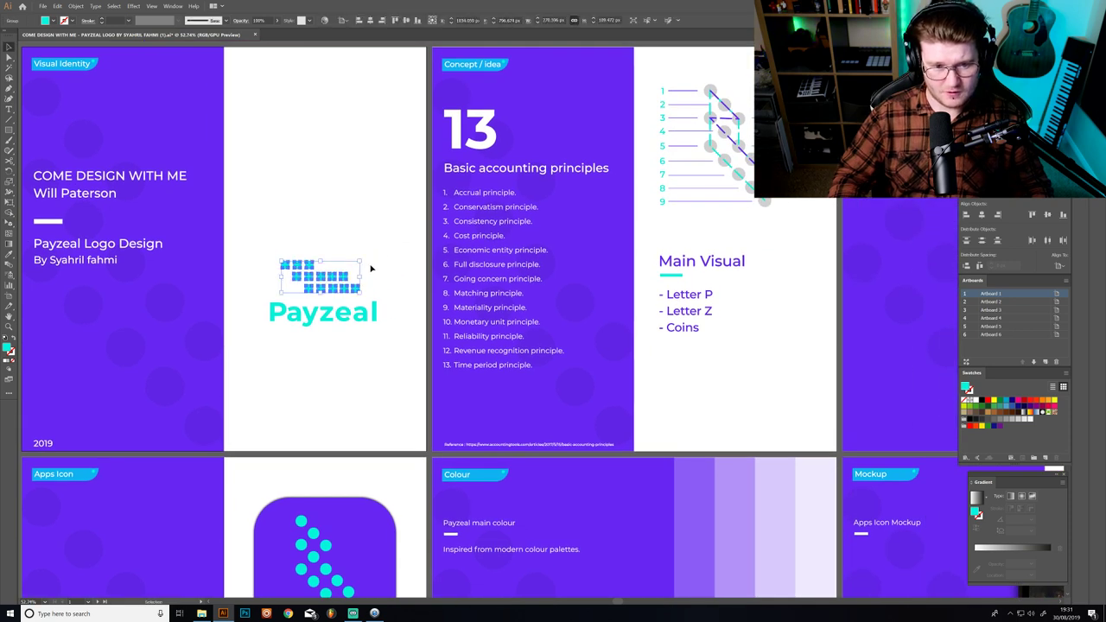
pyautogui.click(375, 265)
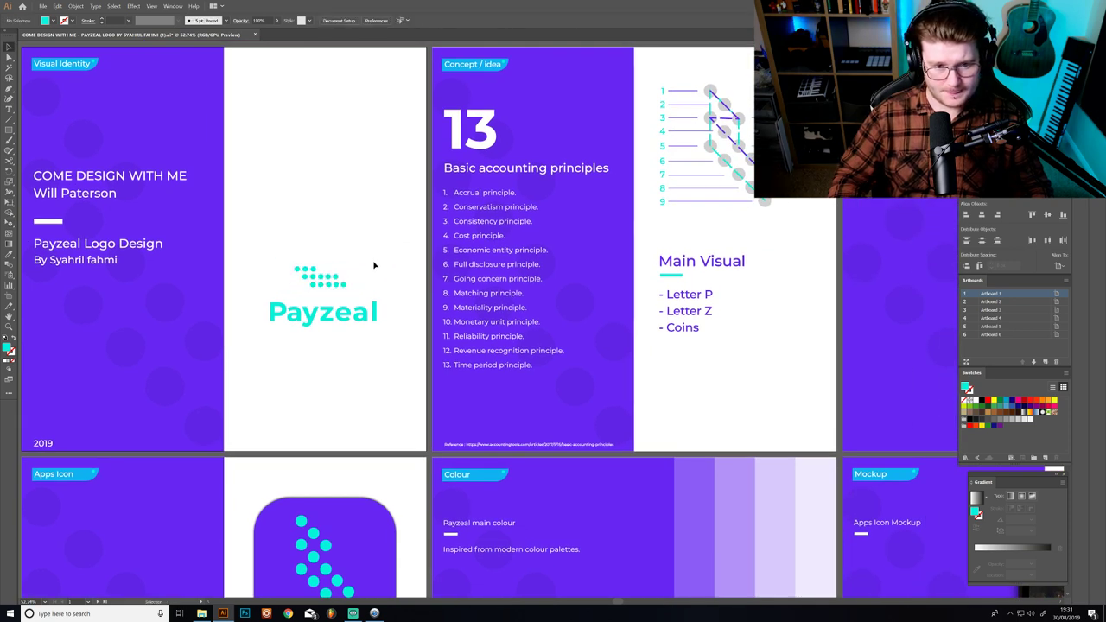
pyautogui.click(331, 276)
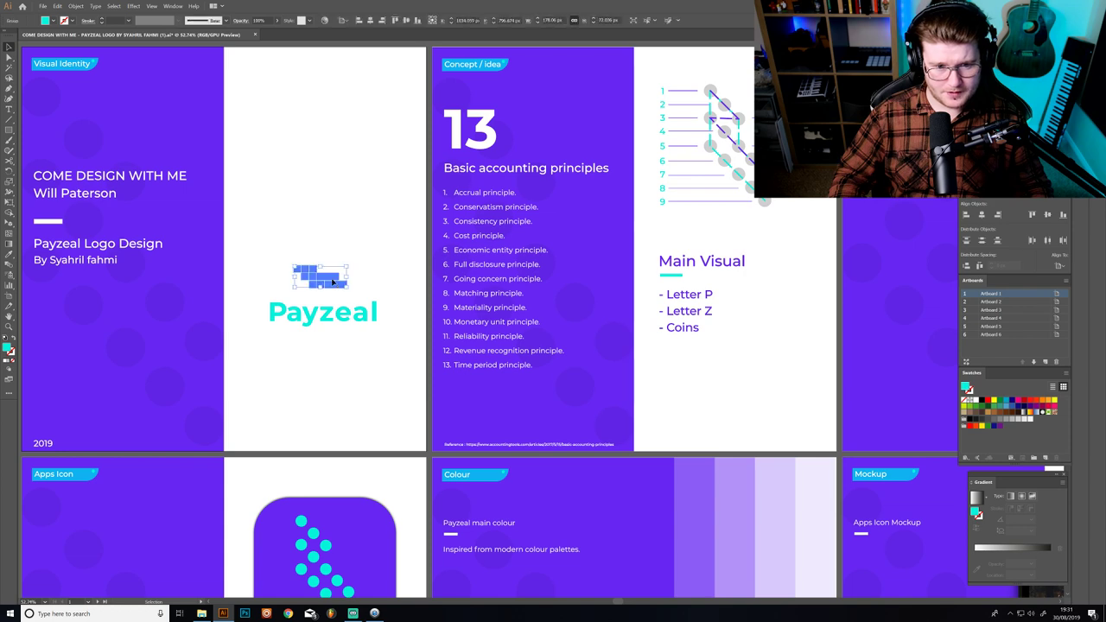
pyautogui.click(387, 268)
pyautogui.moveTo(394, 259); pyautogui.dragTo(225, 366)
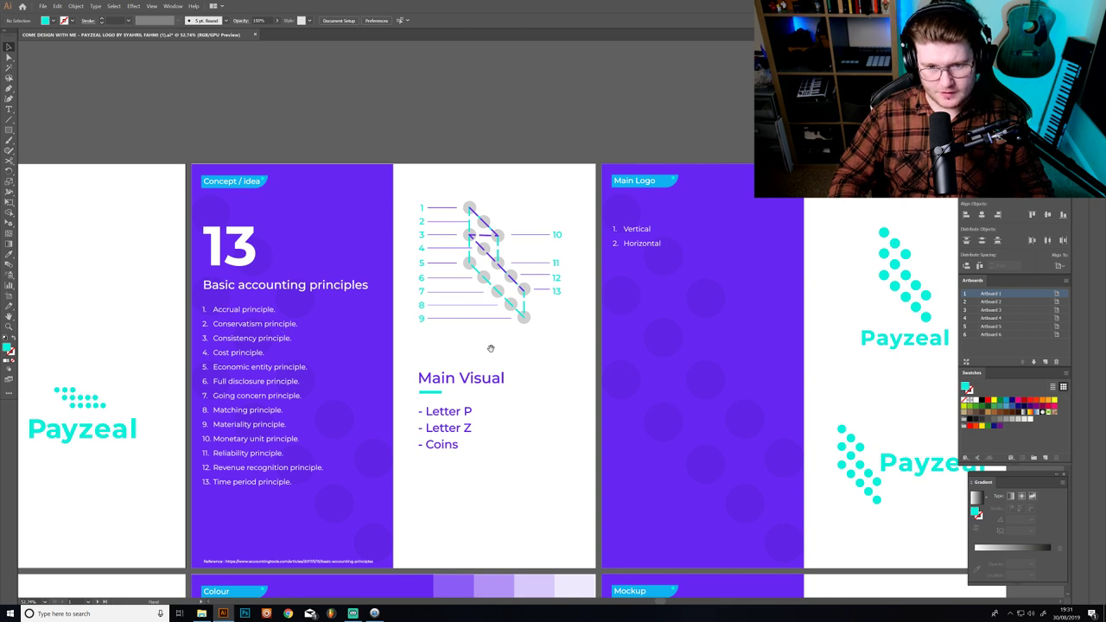
pyautogui.moveTo(490, 348); pyautogui.dragTo(549, 304)
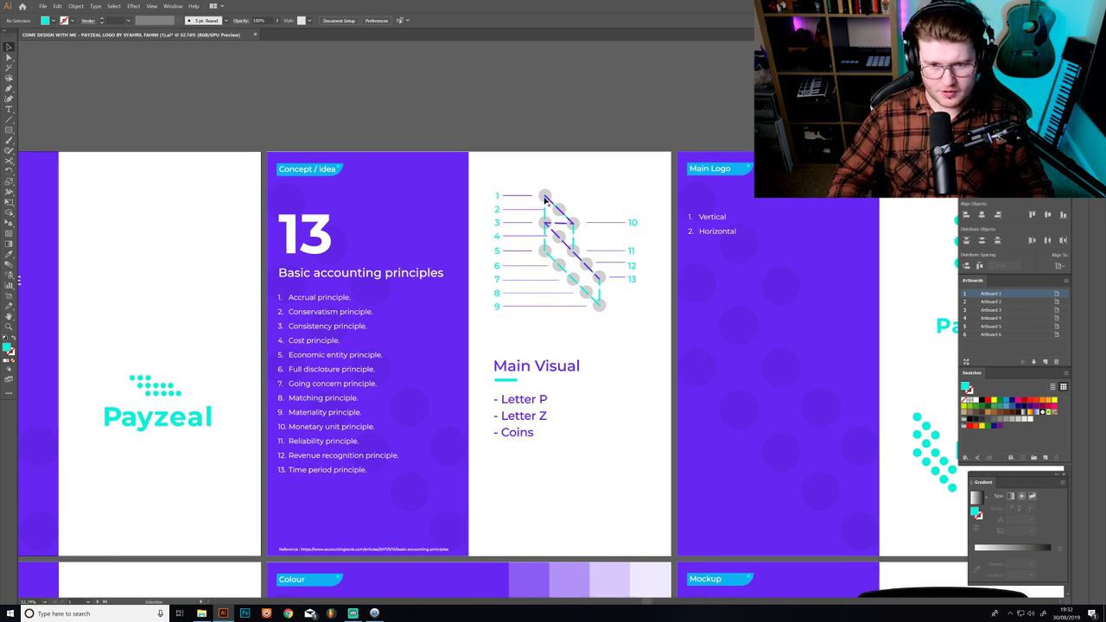
pyautogui.moveTo(626, 458); pyautogui.dragTo(302, 407)
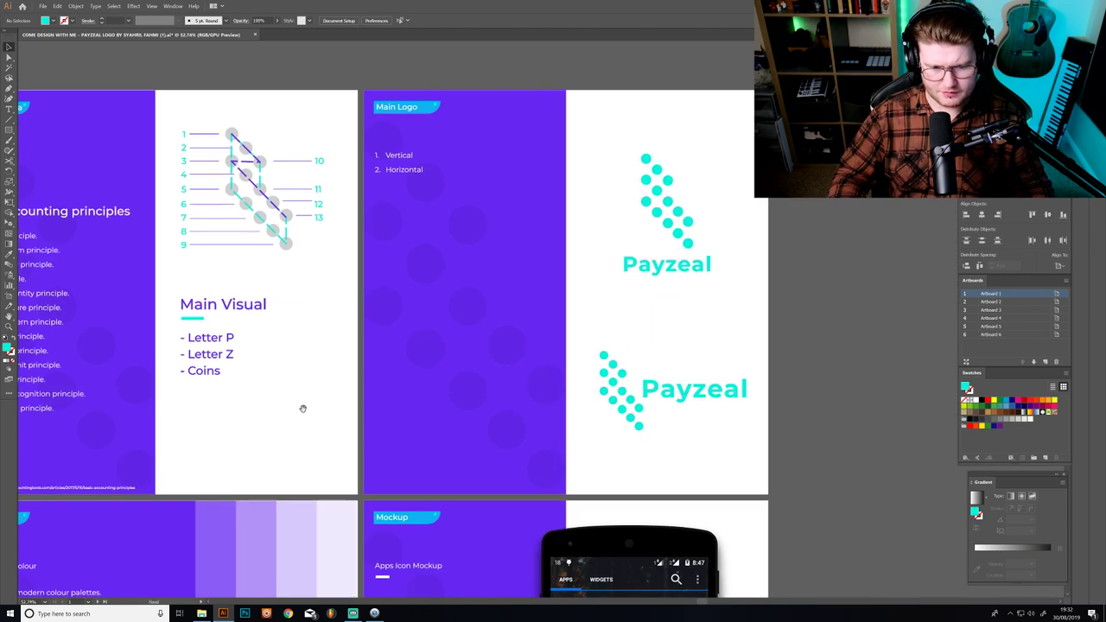
pyautogui.moveTo(523, 499); pyautogui.dragTo(752, 359)
pyautogui.moveTo(216, 484); pyautogui.dragTo(545, 291)
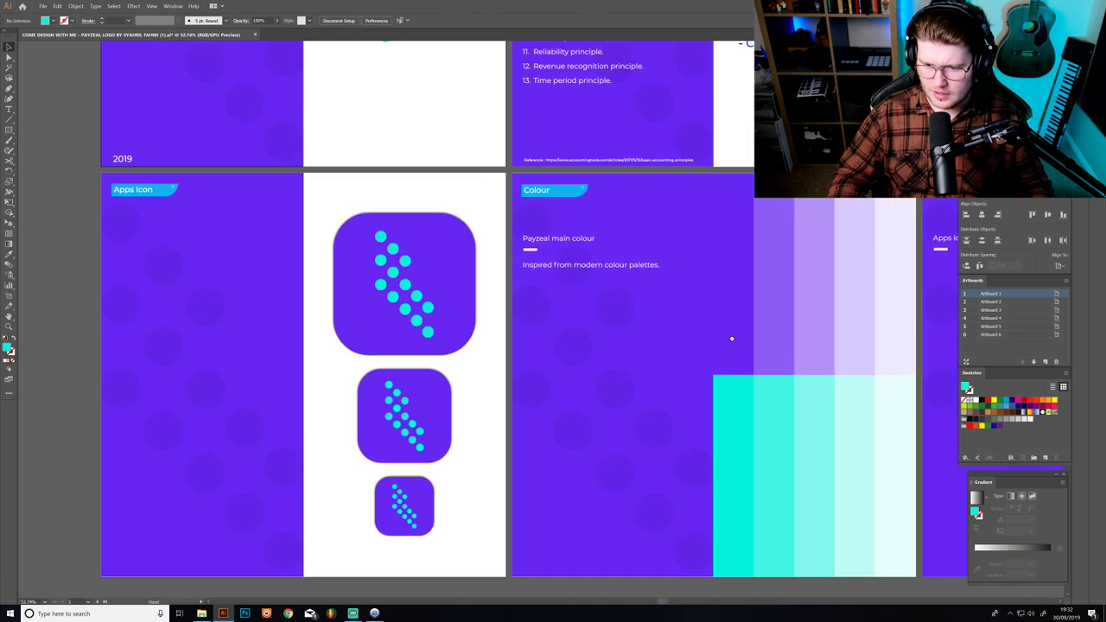
pyautogui.moveTo(409, 516); pyautogui.dragTo(484, 464)
pyautogui.hscroll(10, 484, 464)
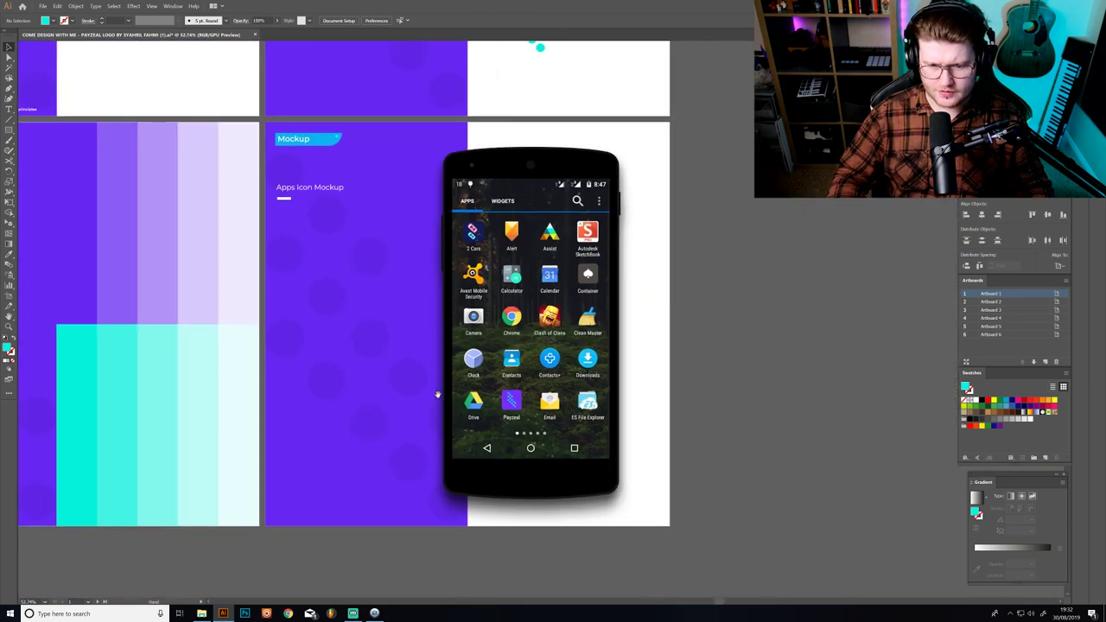
pyautogui.scroll(10, 511, 402)
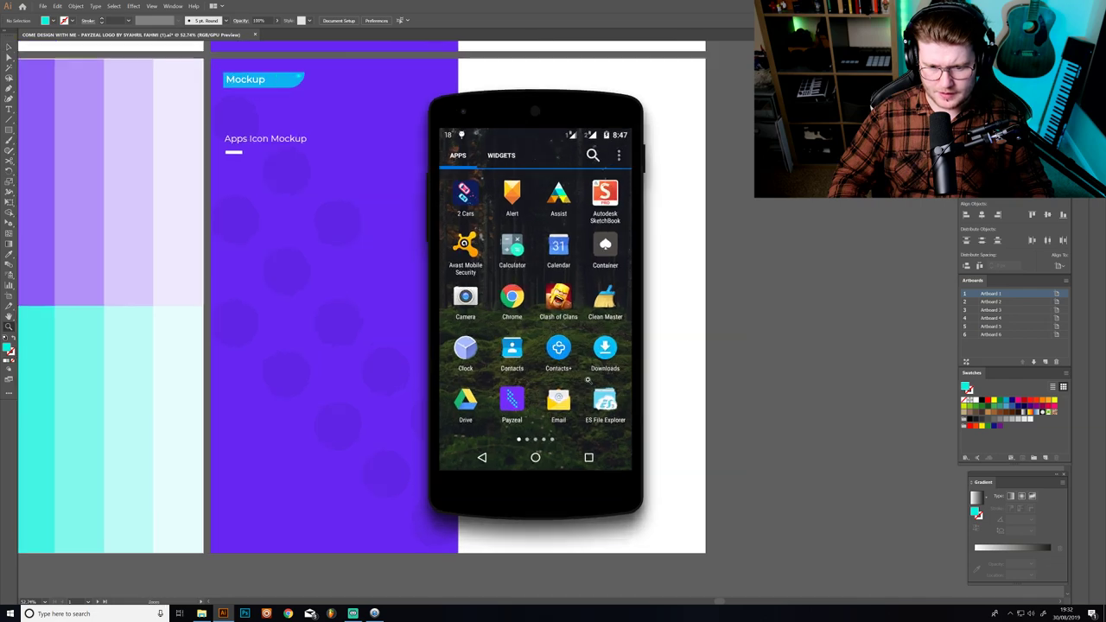
pyautogui.scroll(-10, 546, 389)
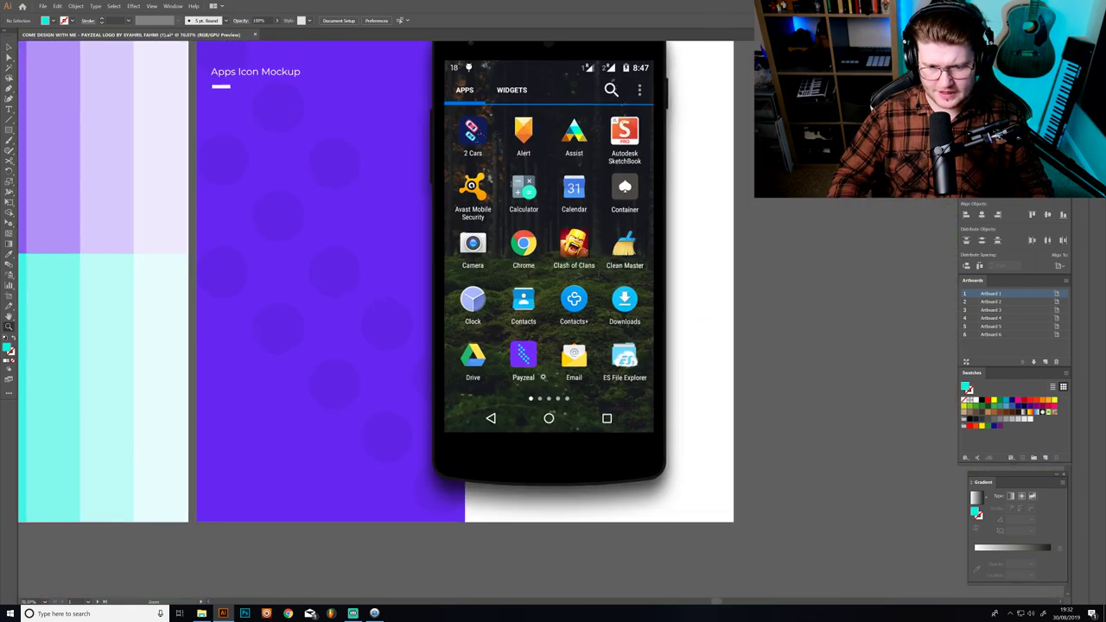
pyautogui.scroll(-5, 499, 366)
pyautogui.scroll(5, 470, 237)
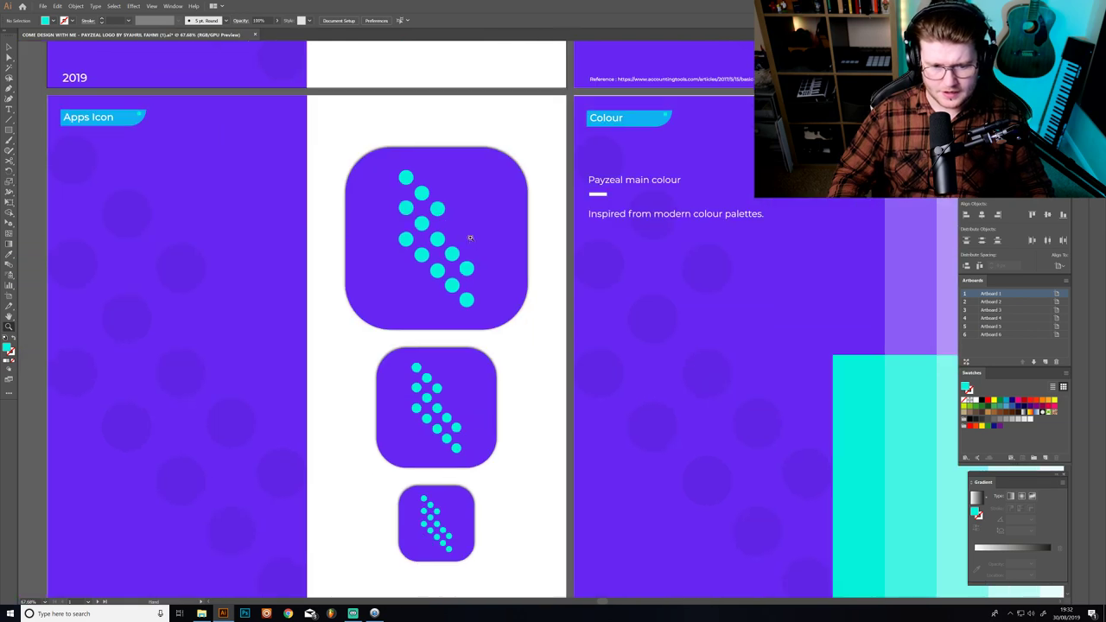
pyautogui.click(458, 236)
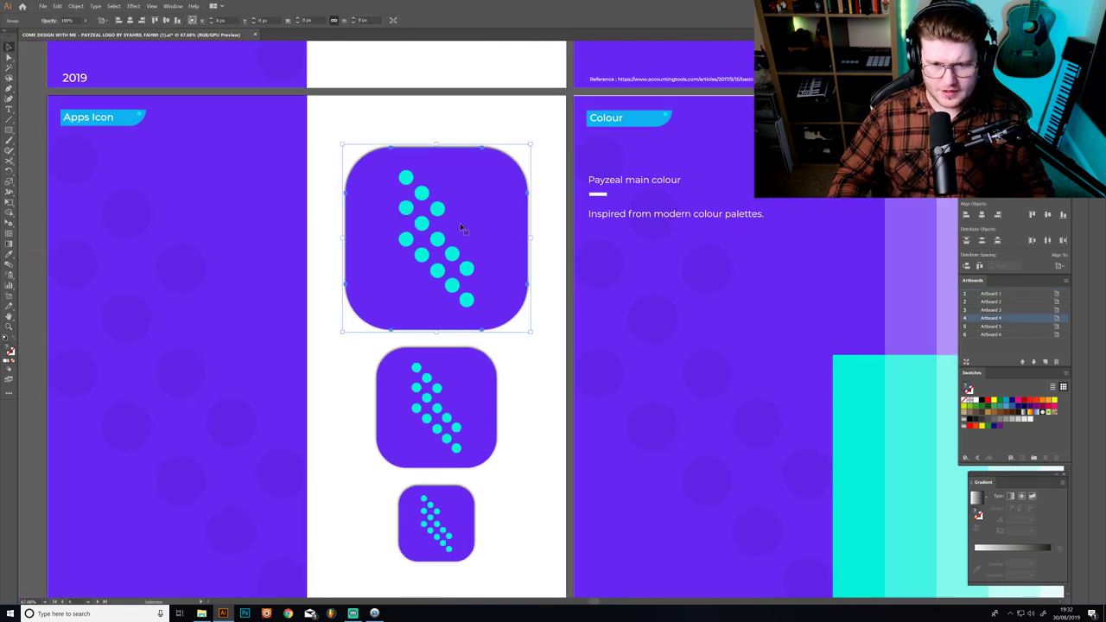
pyautogui.click(522, 338)
pyautogui.scroll(-4, 427, 293)
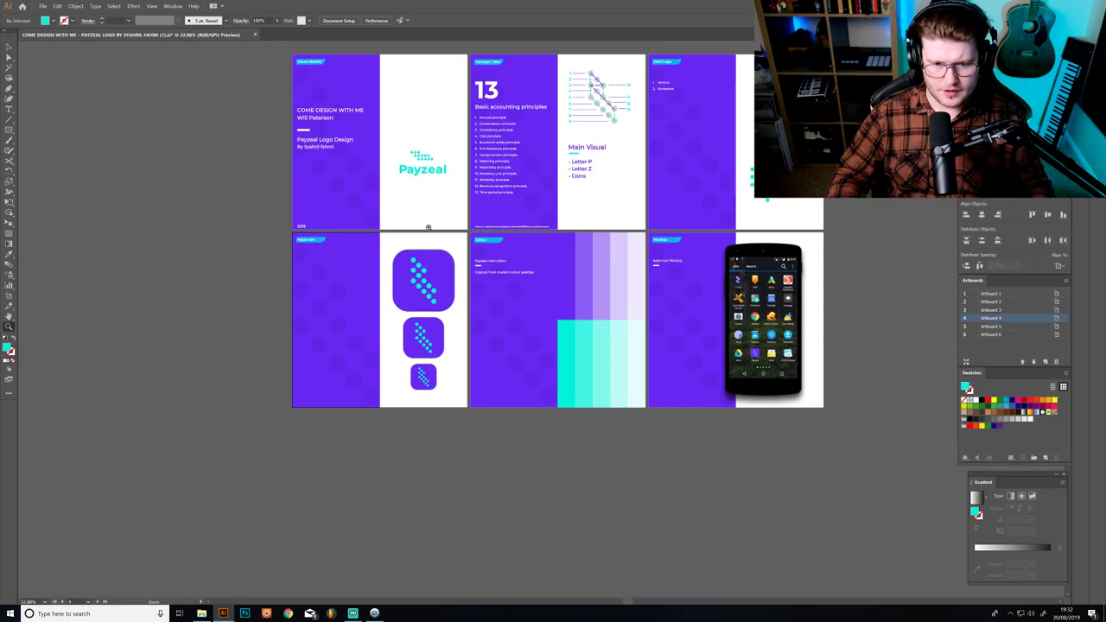
pyautogui.scroll(-6, 237, 340)
pyautogui.scroll(2, 331, 341)
pyautogui.scroll(-2, 232, 340)
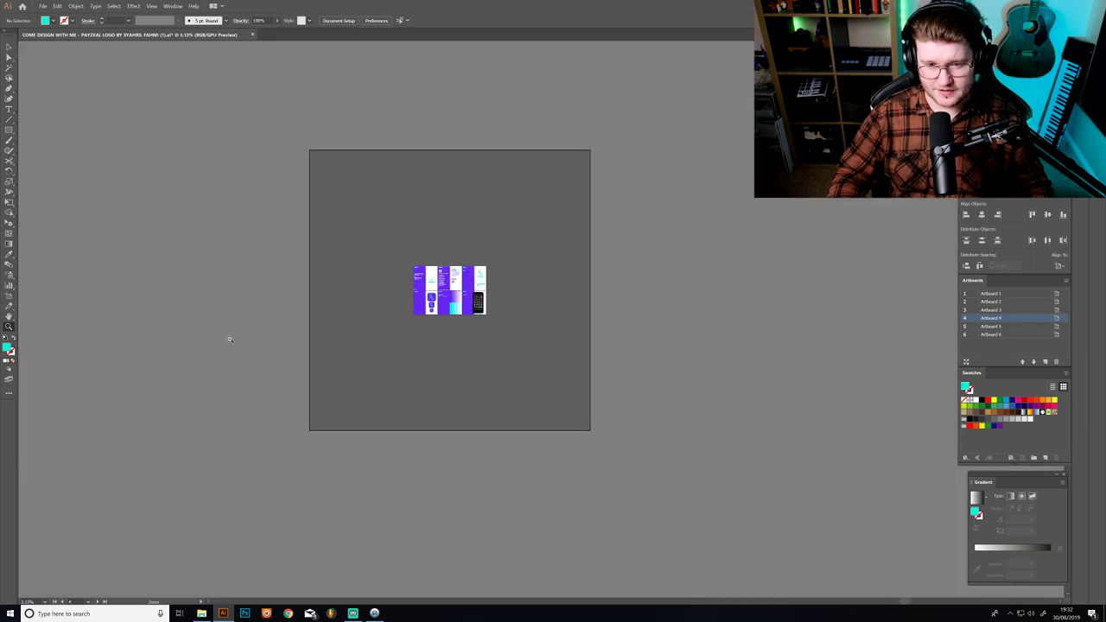
pyautogui.scroll(6, 434, 298)
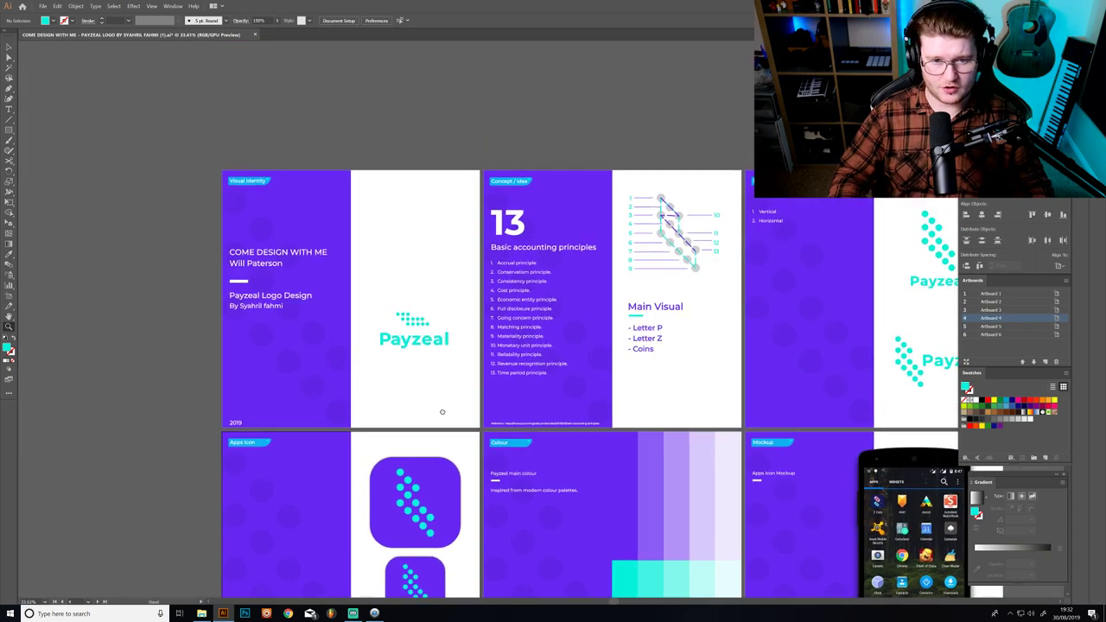
pyautogui.scroll(3, 486, 291)
pyautogui.scroll(-1, 493, 308)
pyautogui.click(414, 343)
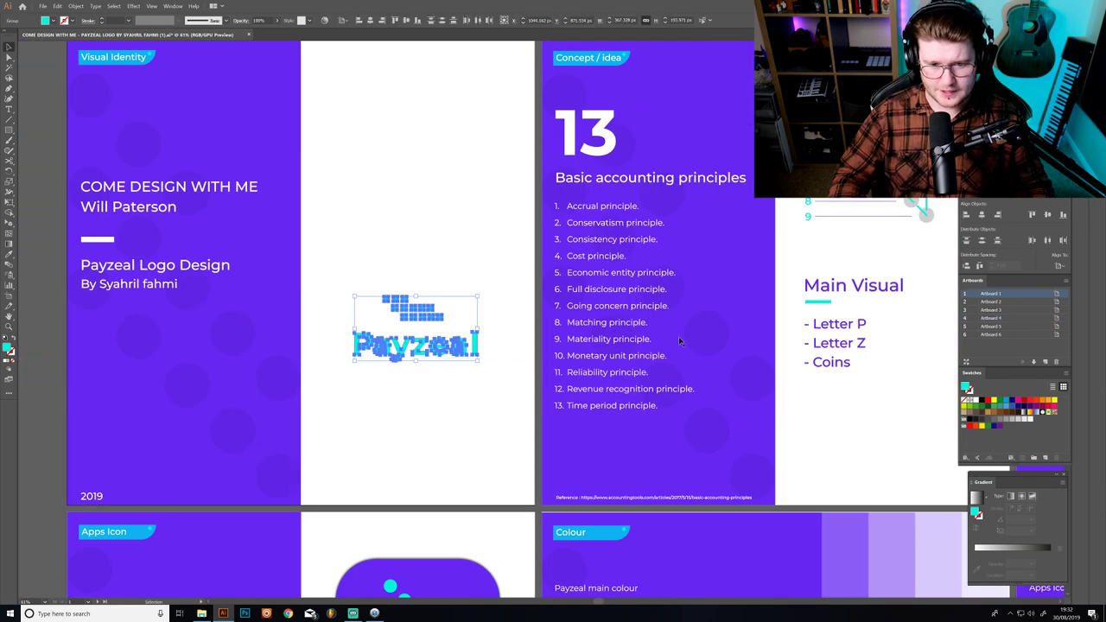
pyautogui.click(348, 469)
pyautogui.keyDown('ctrl'); pyautogui.click(469, 327); pyautogui.keyUp('ctrl')
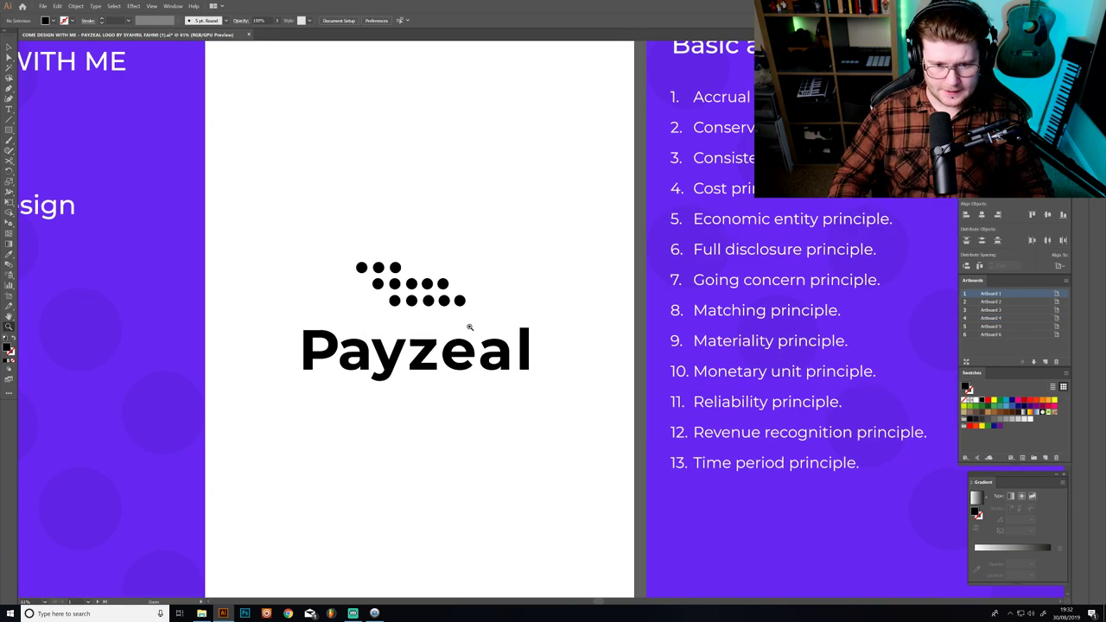
pyautogui.moveTo(514, 248); pyautogui.dragTo(338, 311)
pyautogui.click(491, 243)
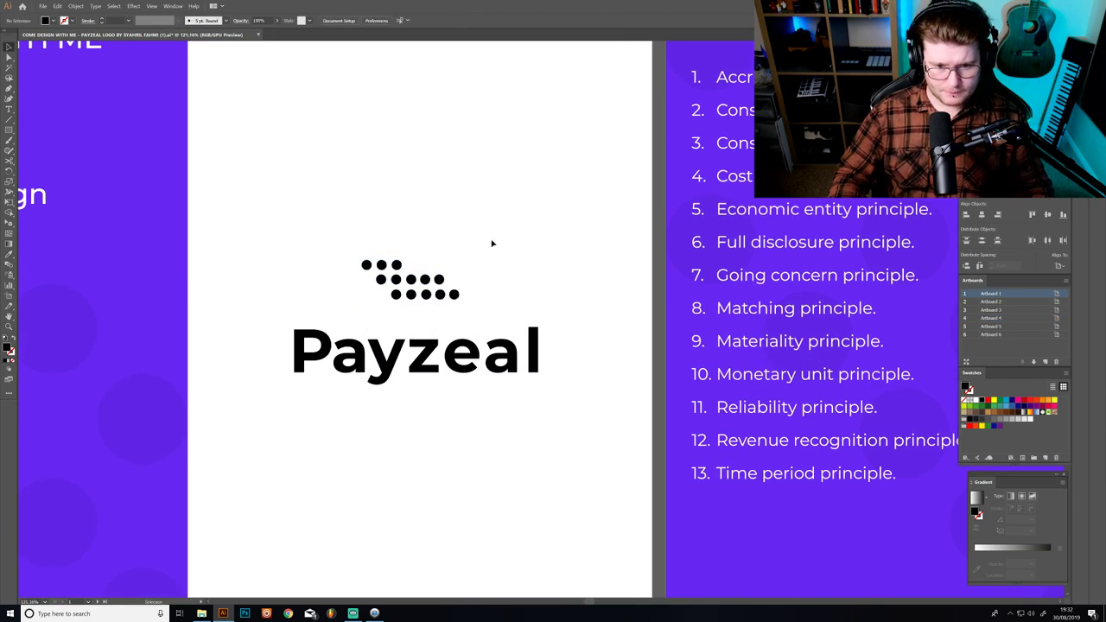
pyautogui.moveTo(492, 243); pyautogui.dragTo(355, 304)
pyautogui.click(531, 257)
pyautogui.hotkey('ctrl', 'alt', '0')
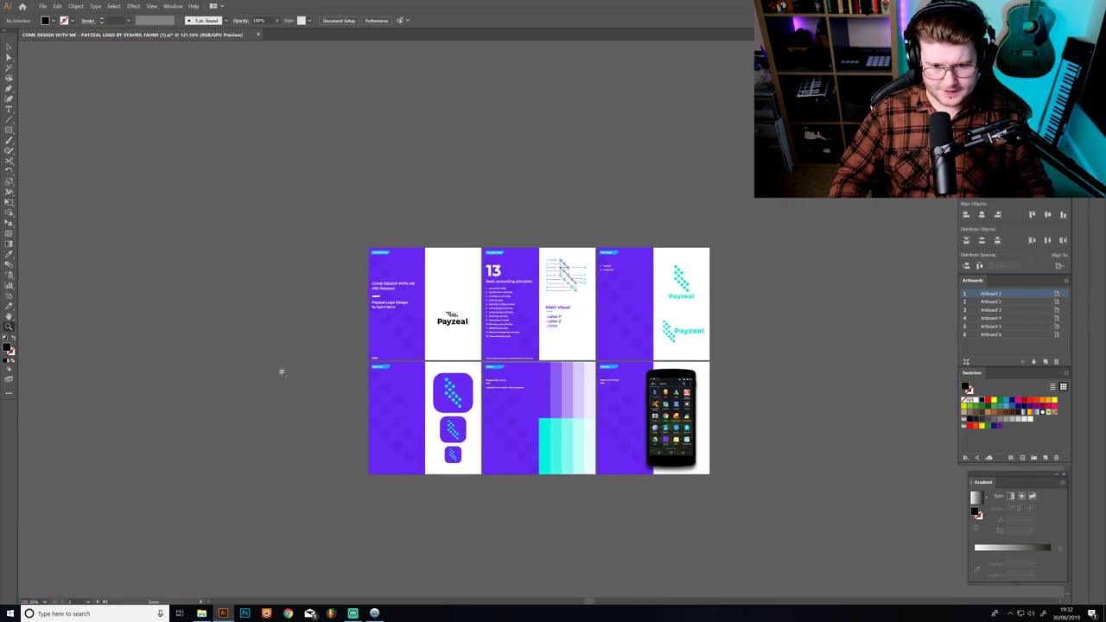
pyautogui.hotkey('ctrl', '+')
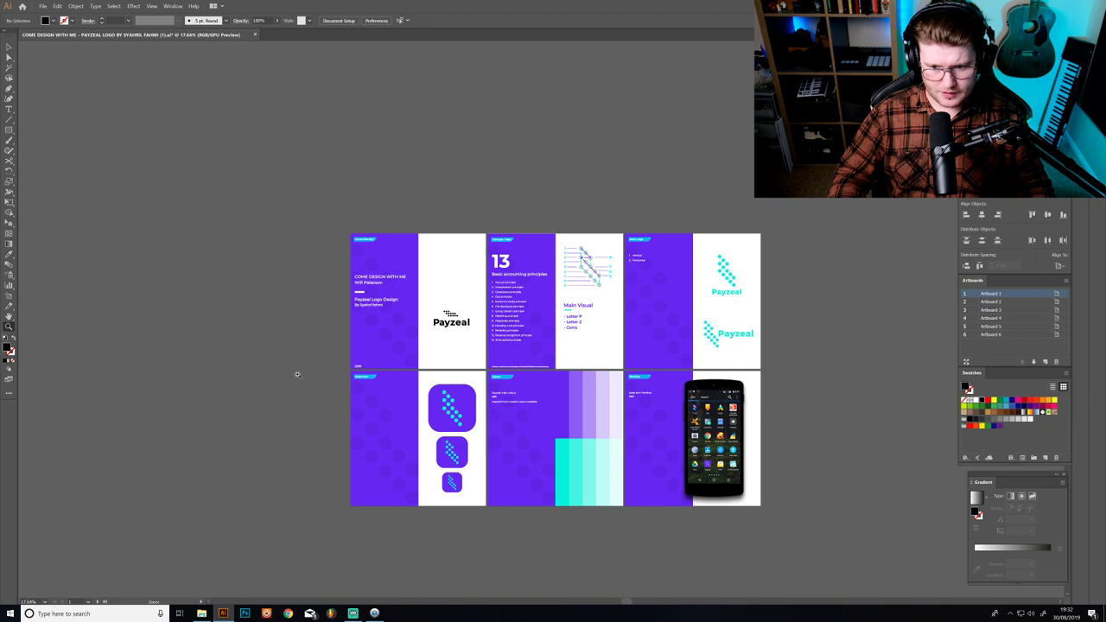
pyautogui.scroll(5, 425, 365)
pyautogui.hscroll(5, 464, 361)
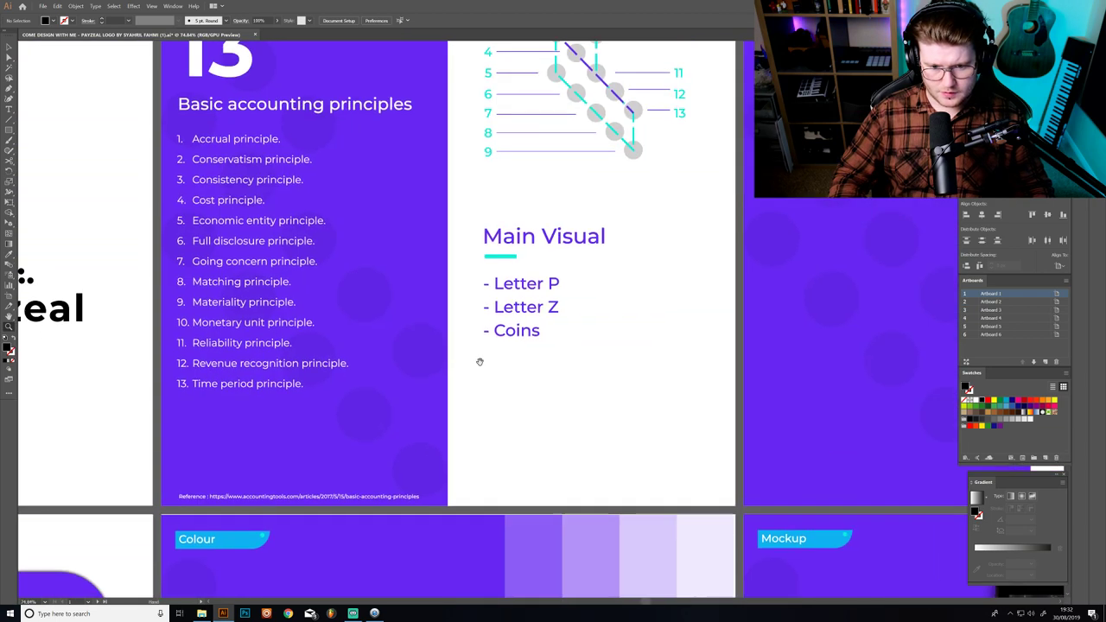
pyautogui.hscroll(5, 480, 361)
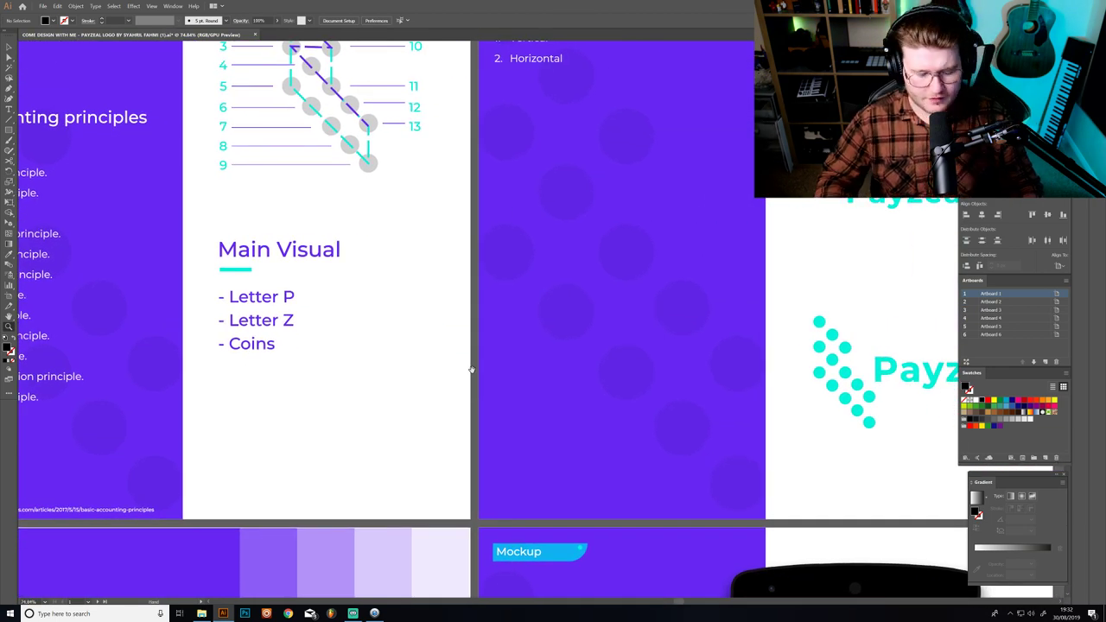
pyautogui.hscroll(5, 484, 345)
pyautogui.scroll(-1, 484, 346)
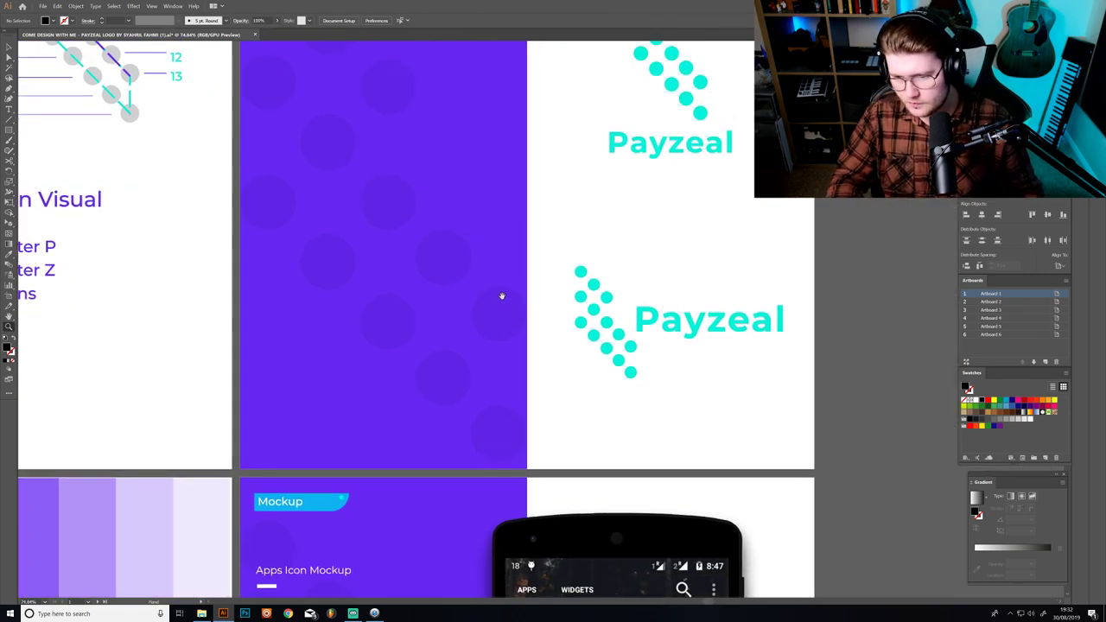
pyautogui.moveTo(581, 307); pyautogui.dragTo(506, 343)
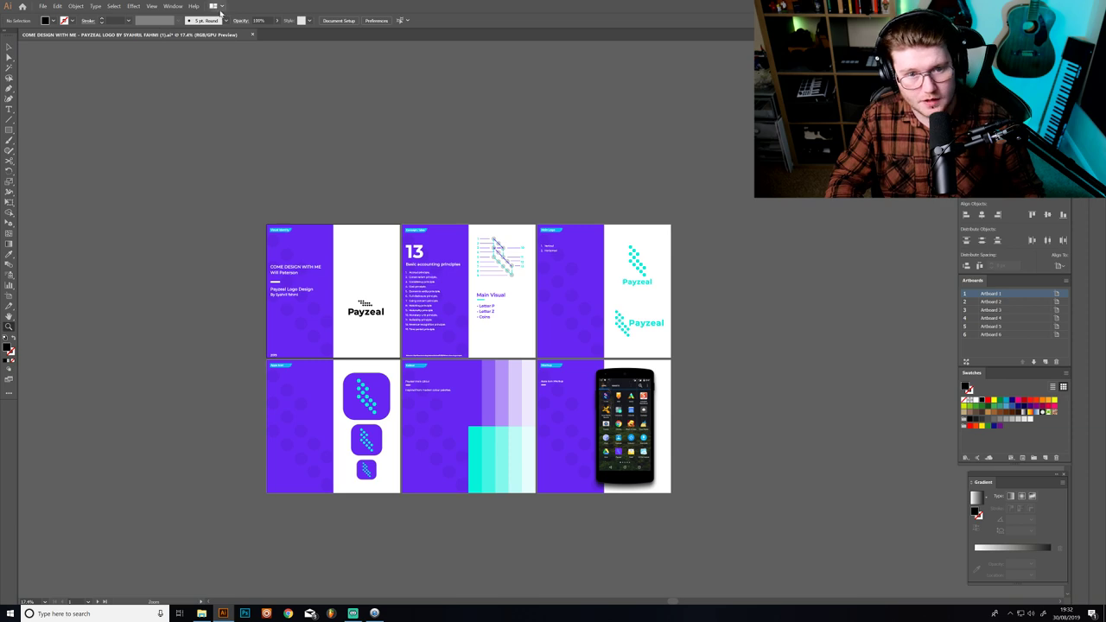
# - Discard the brand board and open the next entrant's Final.ai, ignoring the missing linked image
pyautogui.click(252, 35)
pyautogui.click(591, 319)
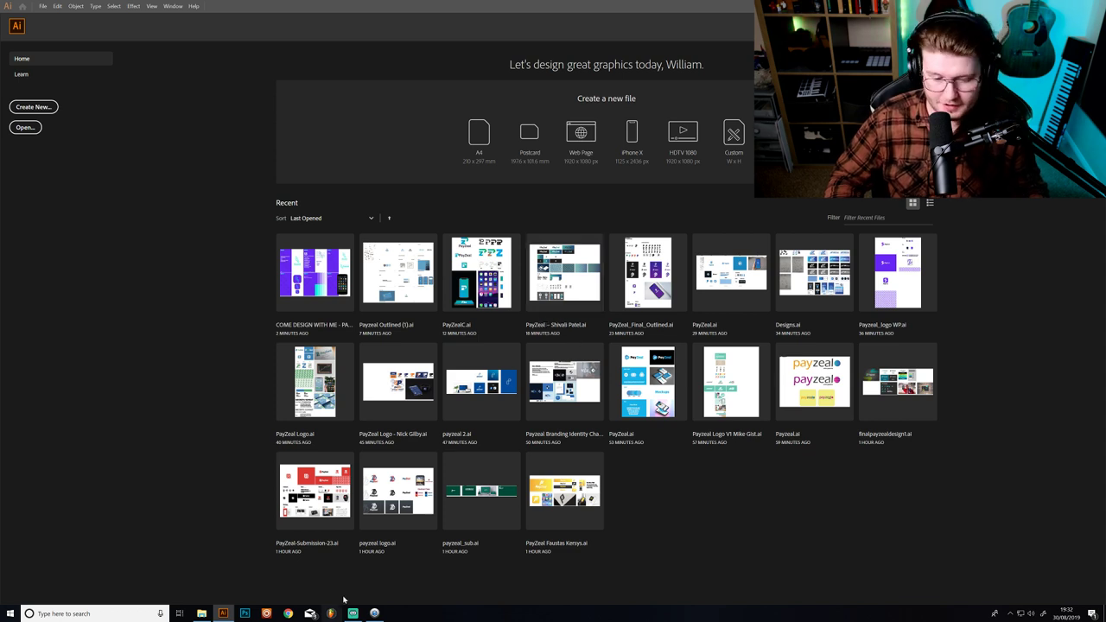
pyautogui.click(202, 614)
pyautogui.click(538, 369)
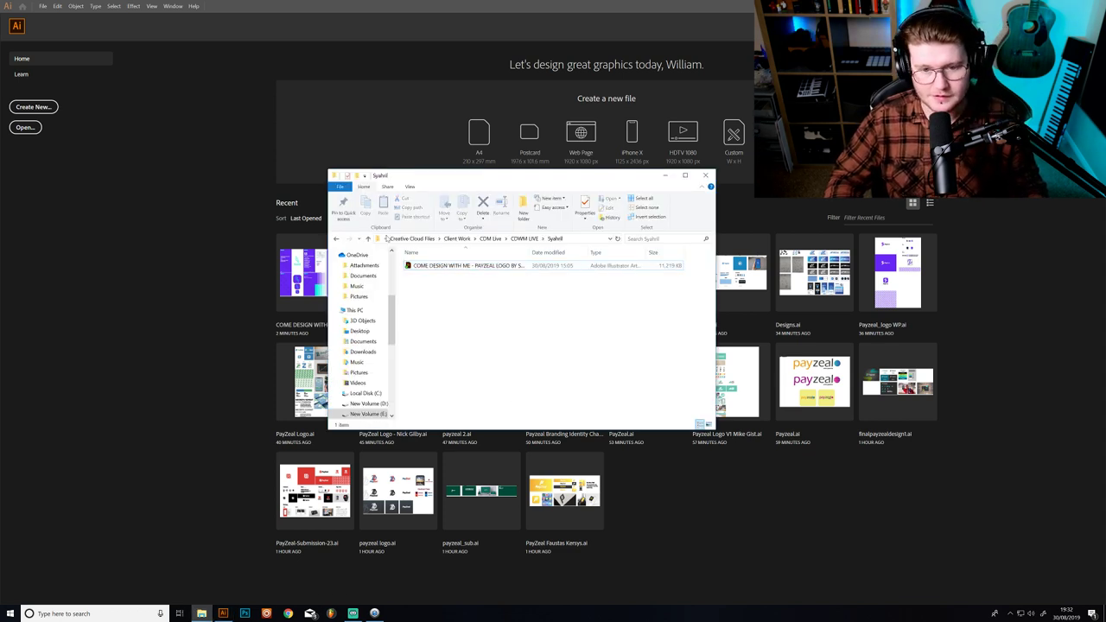
pyautogui.click(337, 238)
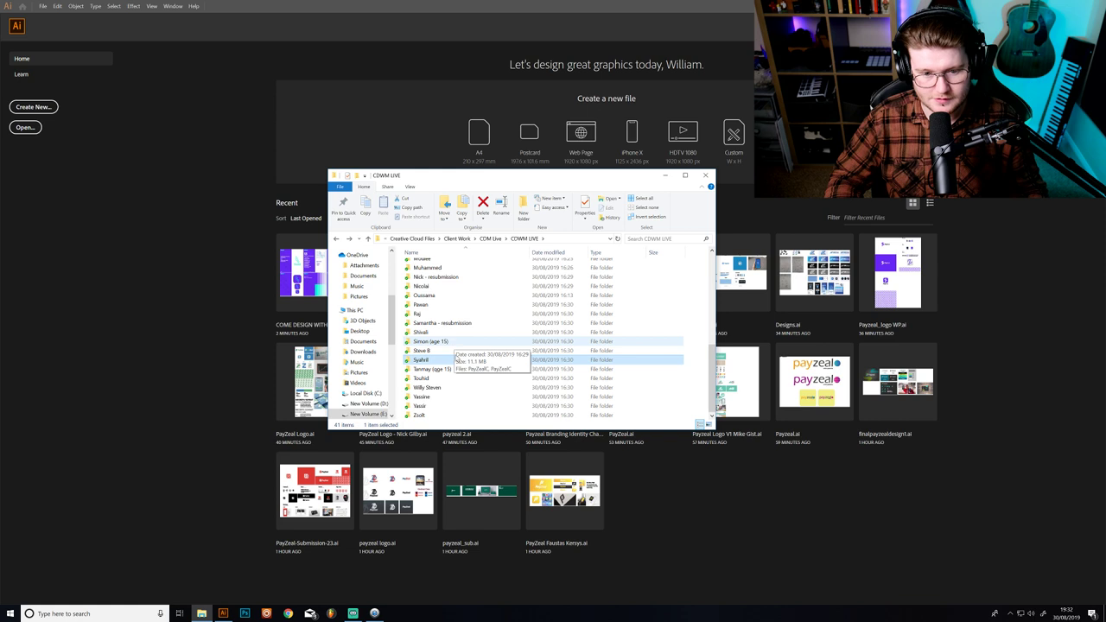
pyautogui.doubleClick(441, 369)
pyautogui.doubleClick(427, 267)
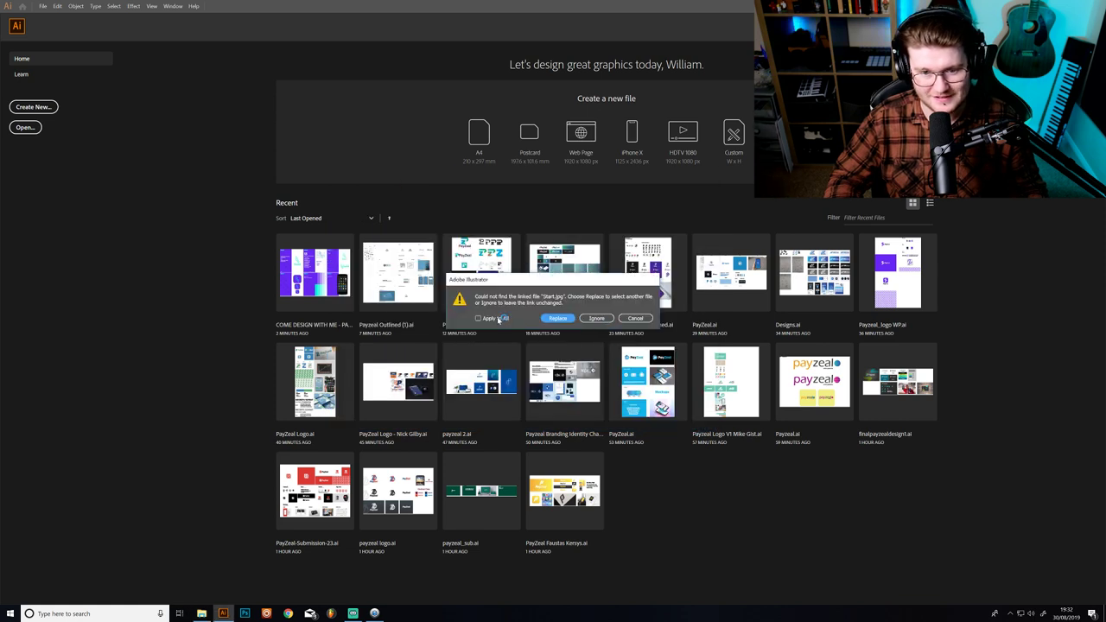
pyautogui.click(597, 318)
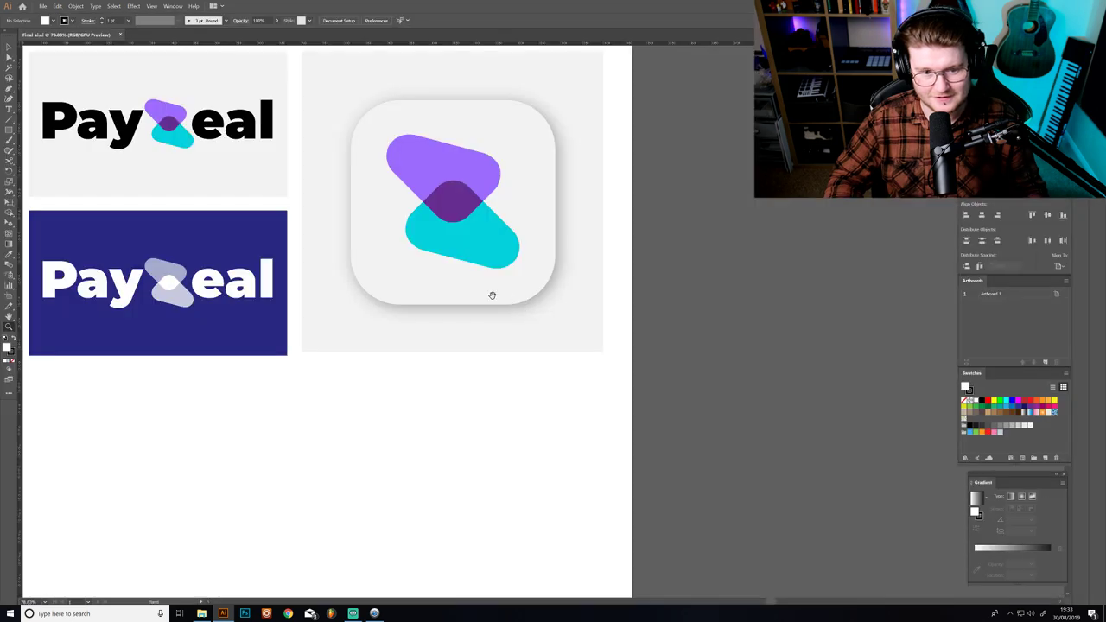
pyautogui.scroll(3, 607, 402)
pyautogui.hotkey('alt', 'Tab')
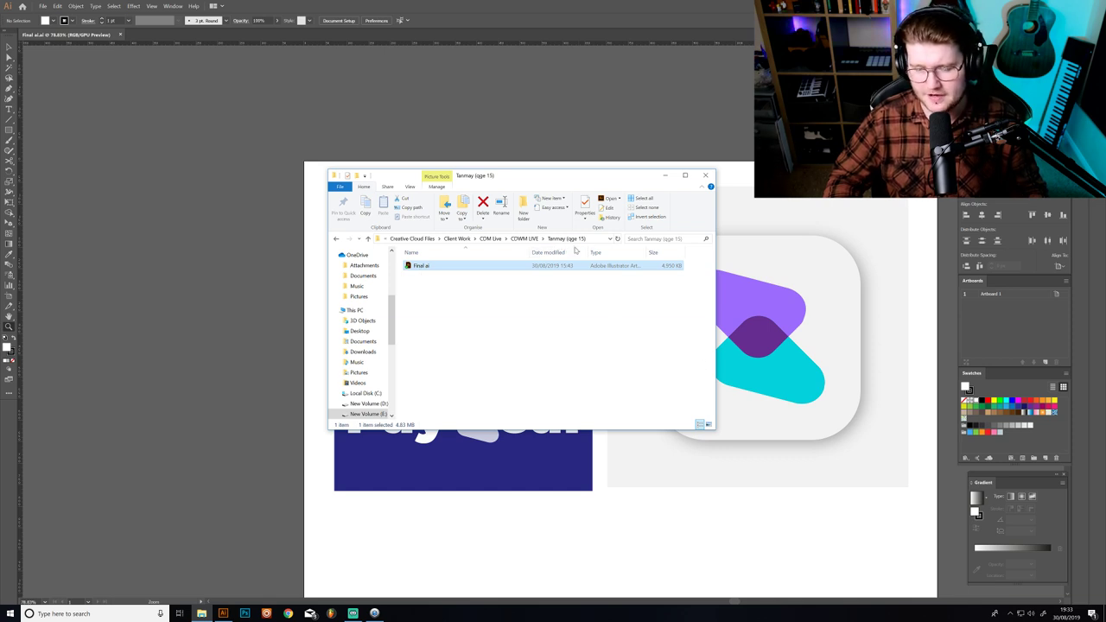
pyautogui.click(89, 306)
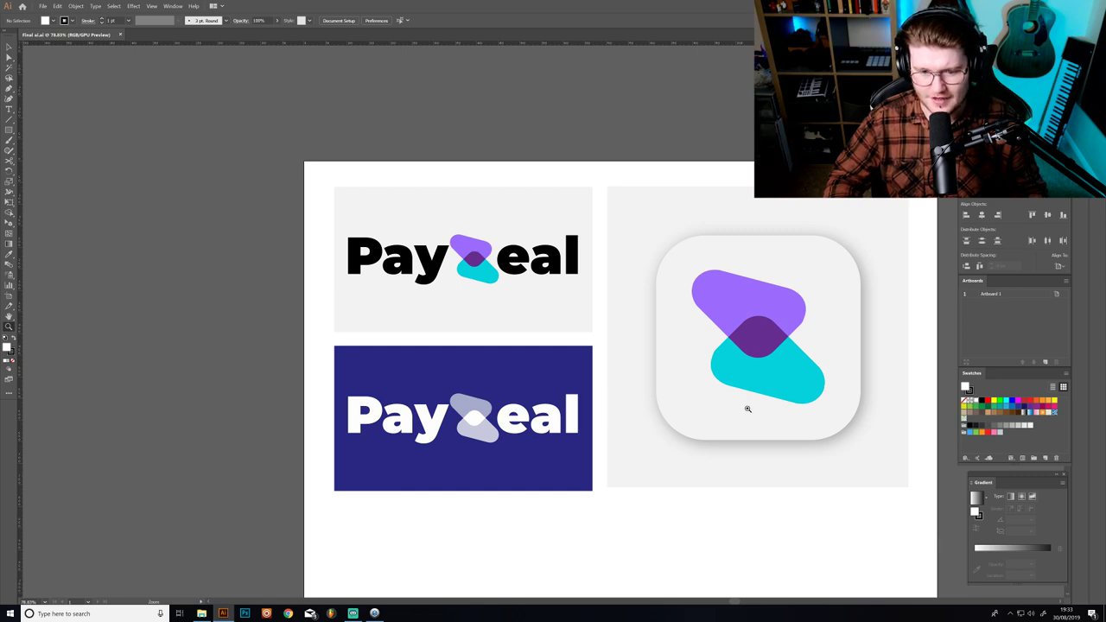
pyautogui.scroll(-2, 747, 409)
pyautogui.scroll(3, 516, 237)
pyautogui.scroll(-8, 341, 225)
pyautogui.scroll(7, 490, 216)
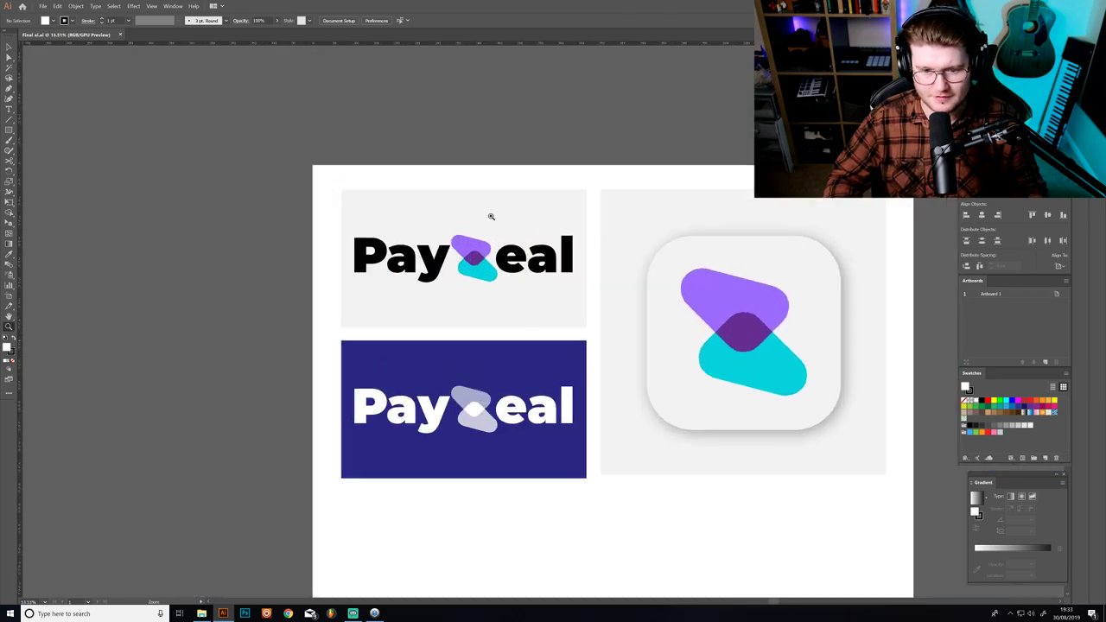
pyautogui.scroll(2, 500, 220)
pyautogui.scroll(-2, 510, 292)
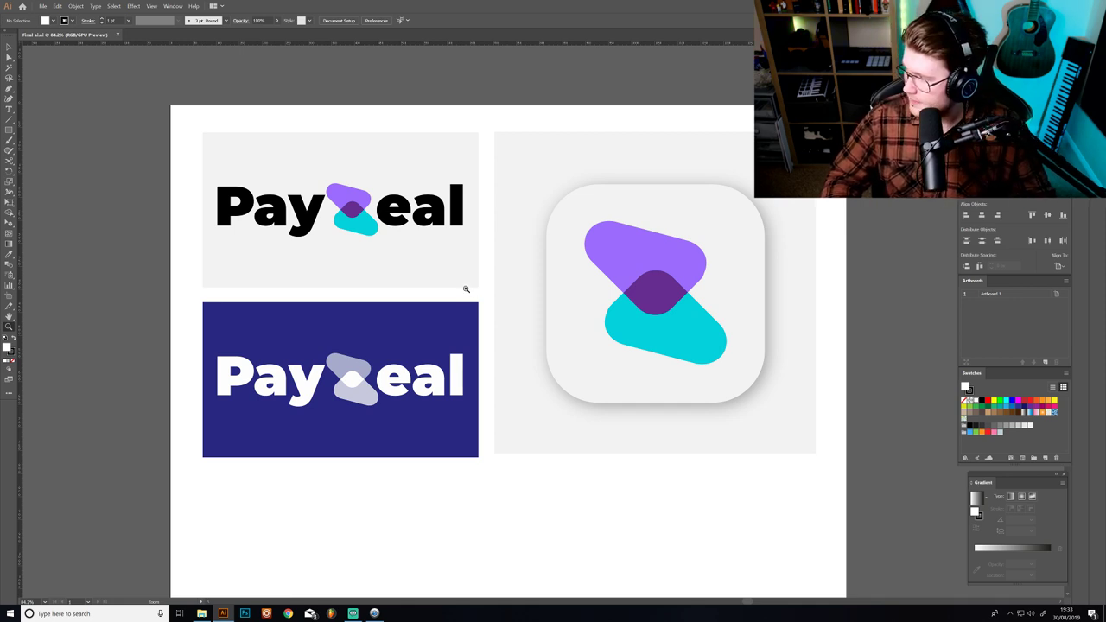
pyautogui.moveTo(425, 292); pyautogui.dragTo(631, 356)
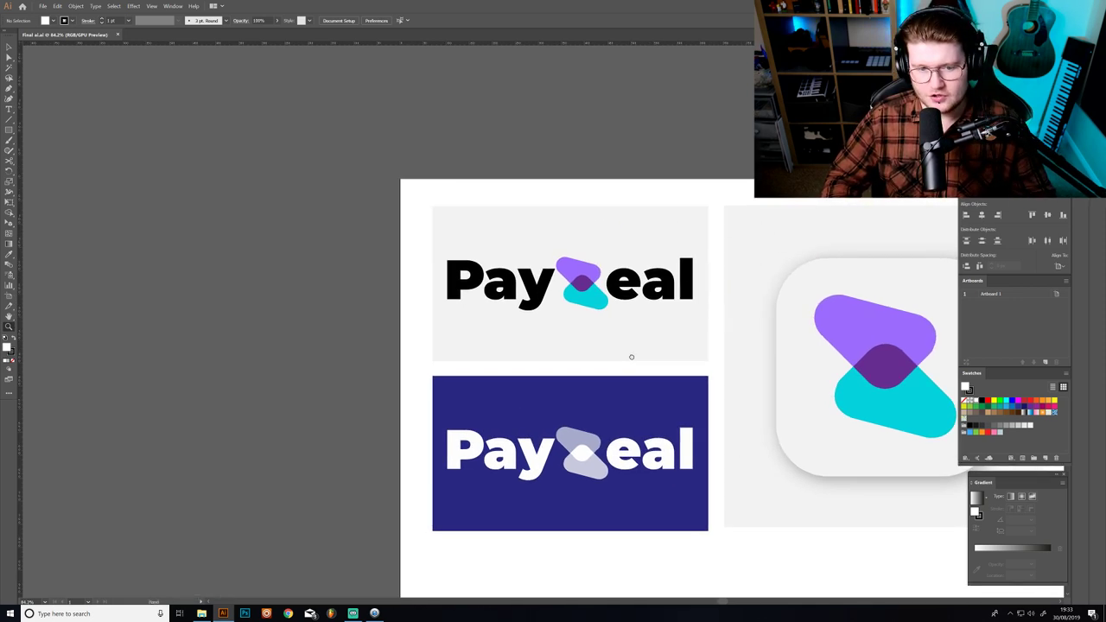
pyautogui.scroll(3, 446, 285)
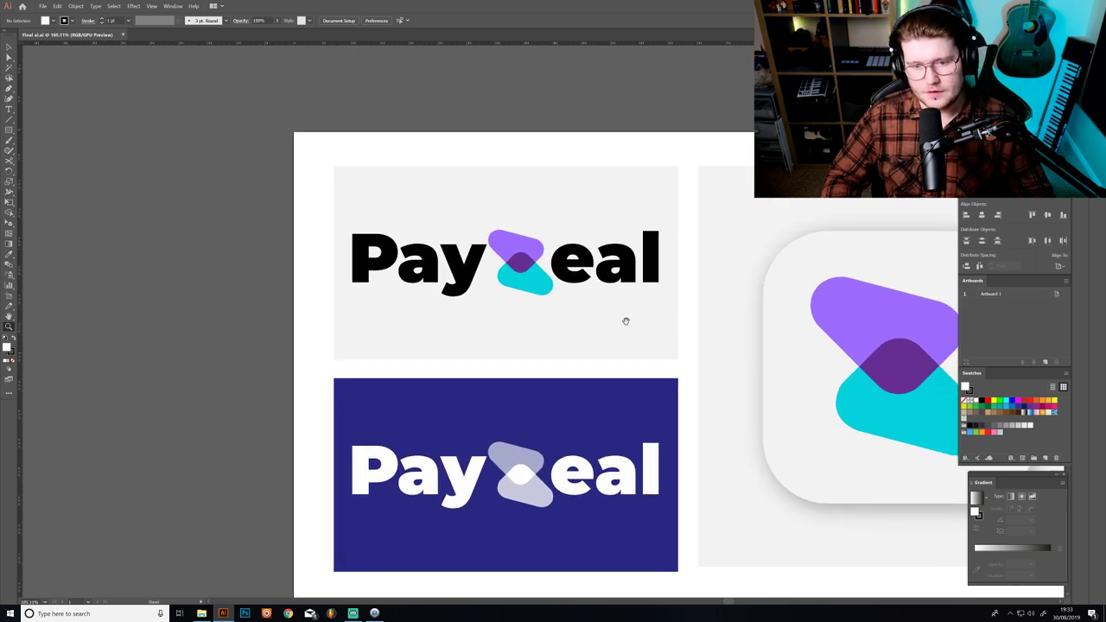
pyautogui.scroll(-5, 626, 321)
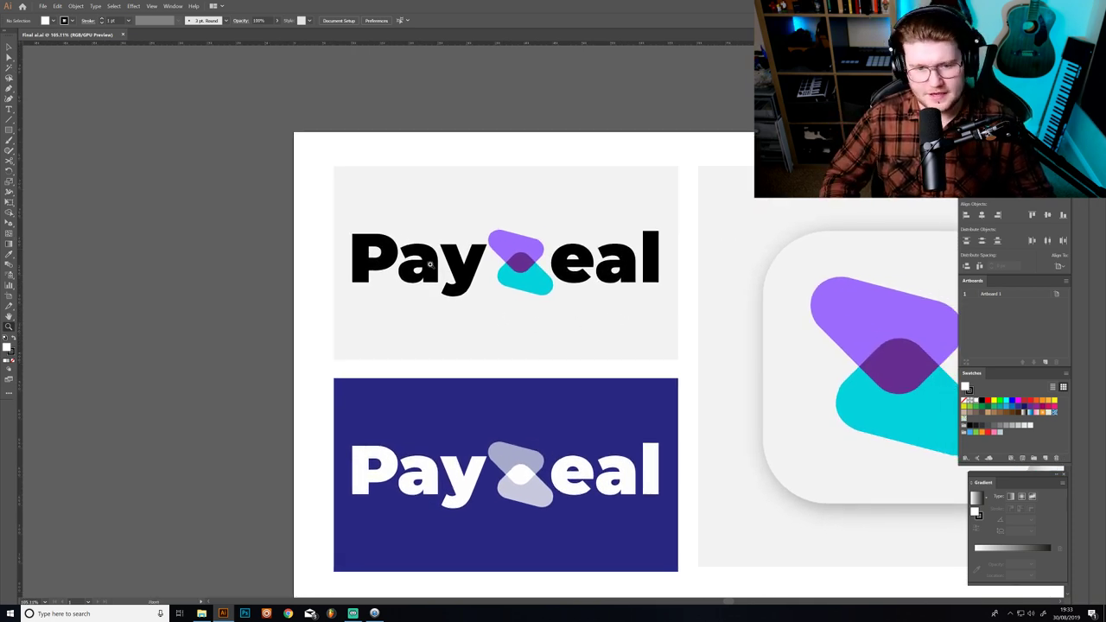
pyautogui.scroll(3, 424, 288)
pyautogui.scroll(-2, 284, 299)
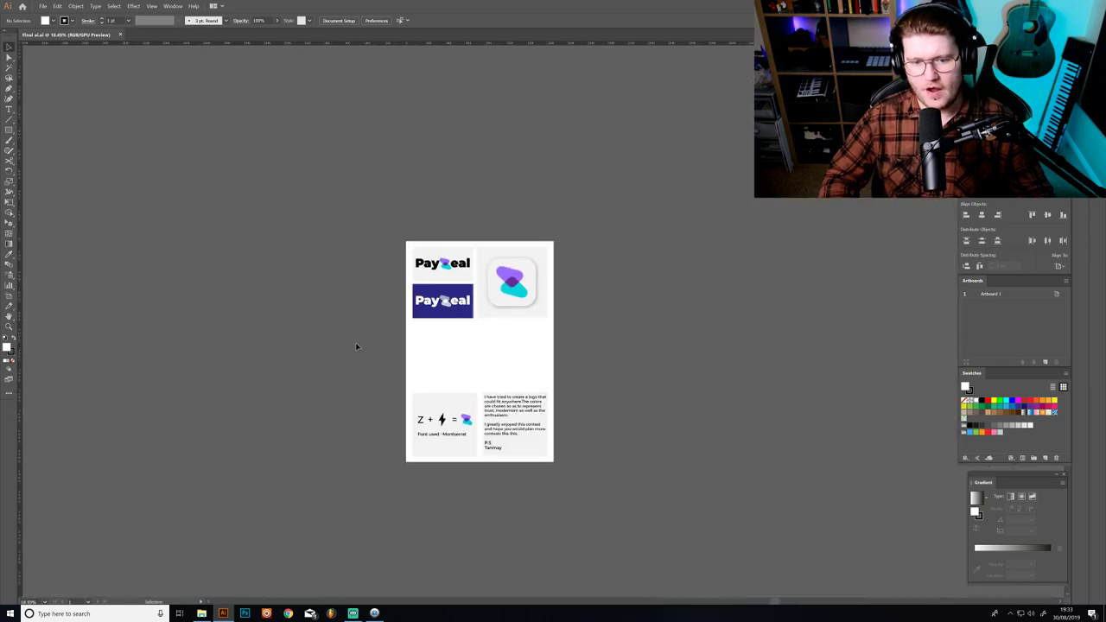
pyautogui.scroll(-8, 409, 337)
pyautogui.scroll(5, 419, 338)
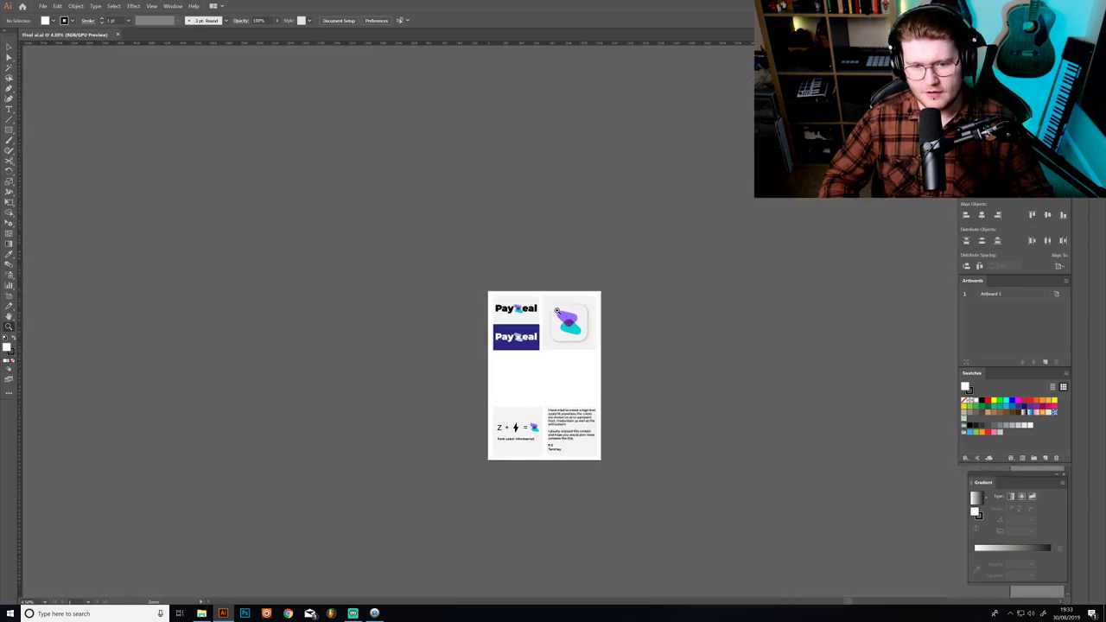
pyautogui.scroll(1, 625, 359)
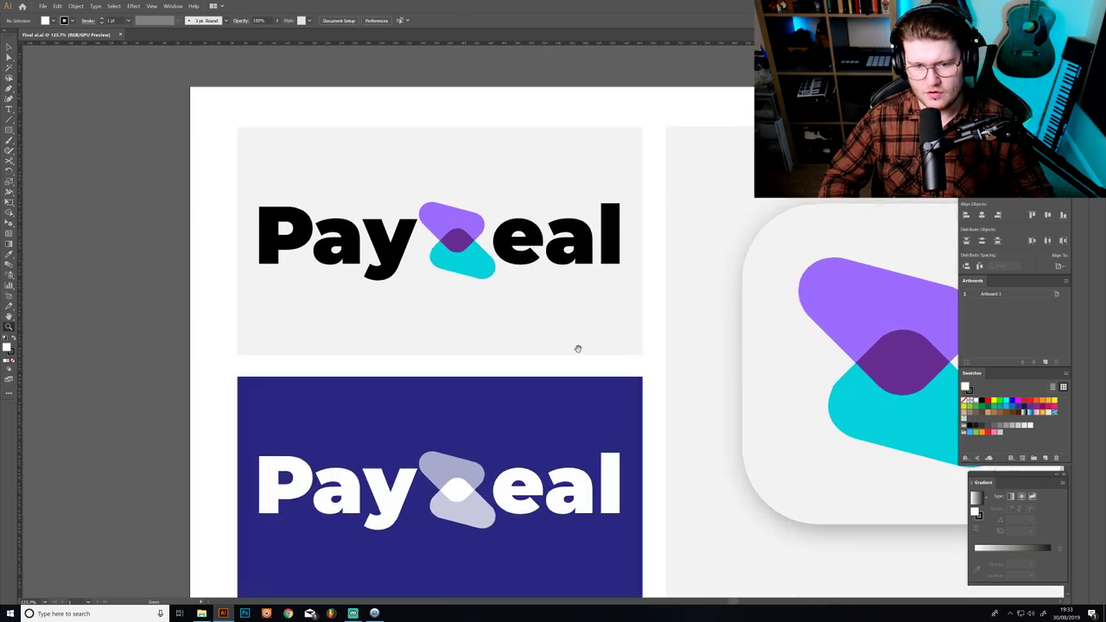
pyautogui.hscroll(5, 350, 301)
pyautogui.press('v')
pyautogui.click(585, 332)
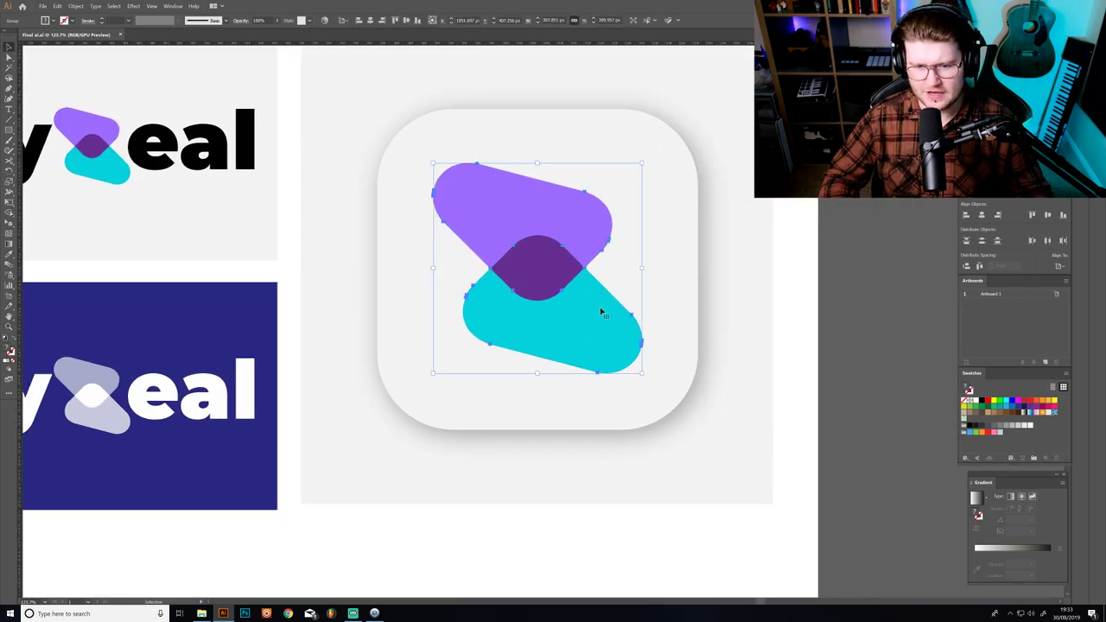
pyautogui.hotkey('ctrl', 'z')
pyautogui.press('z')
pyautogui.scroll(-3, 558, 334)
pyautogui.scroll(-2, 665, 320)
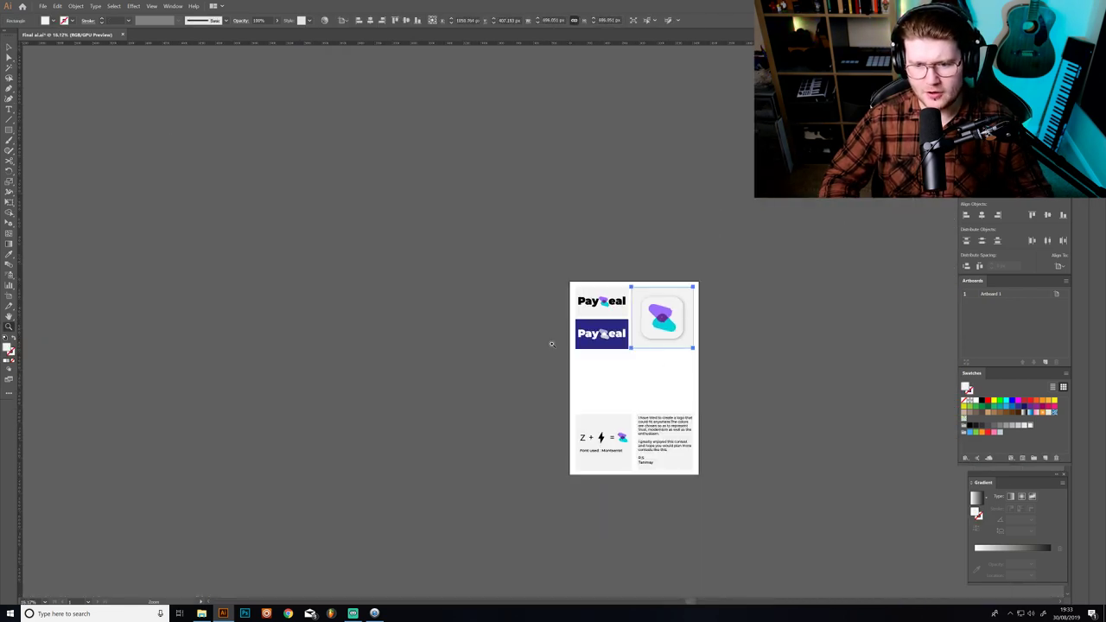
pyautogui.scroll(6, 639, 351)
pyautogui.moveTo(679, 400); pyautogui.dragTo(317, 355)
pyautogui.press('v')
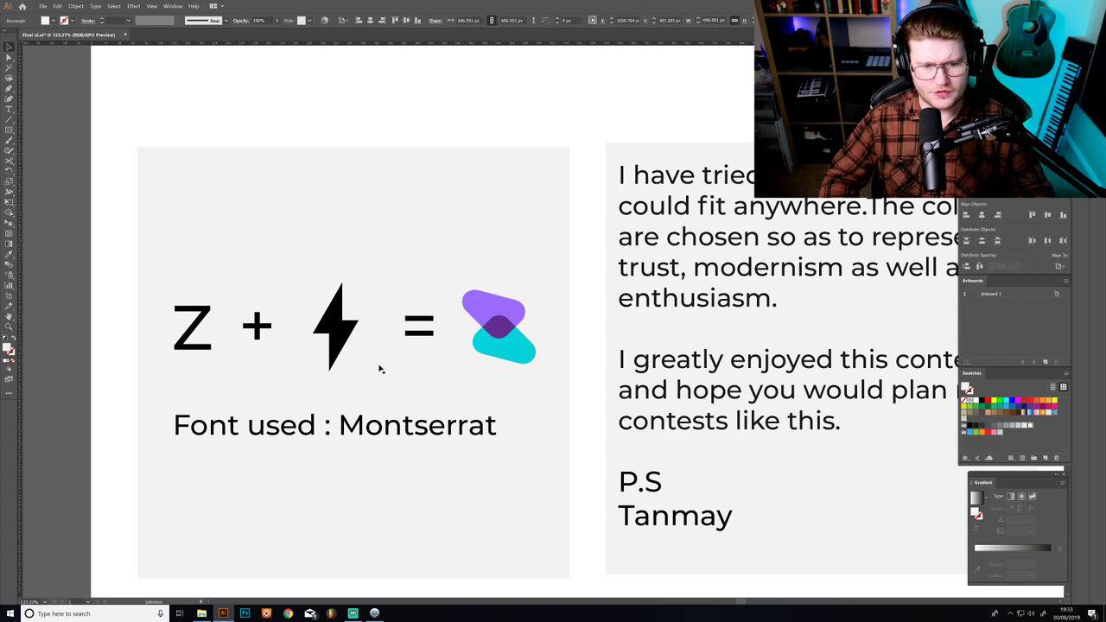
pyautogui.click(374, 288)
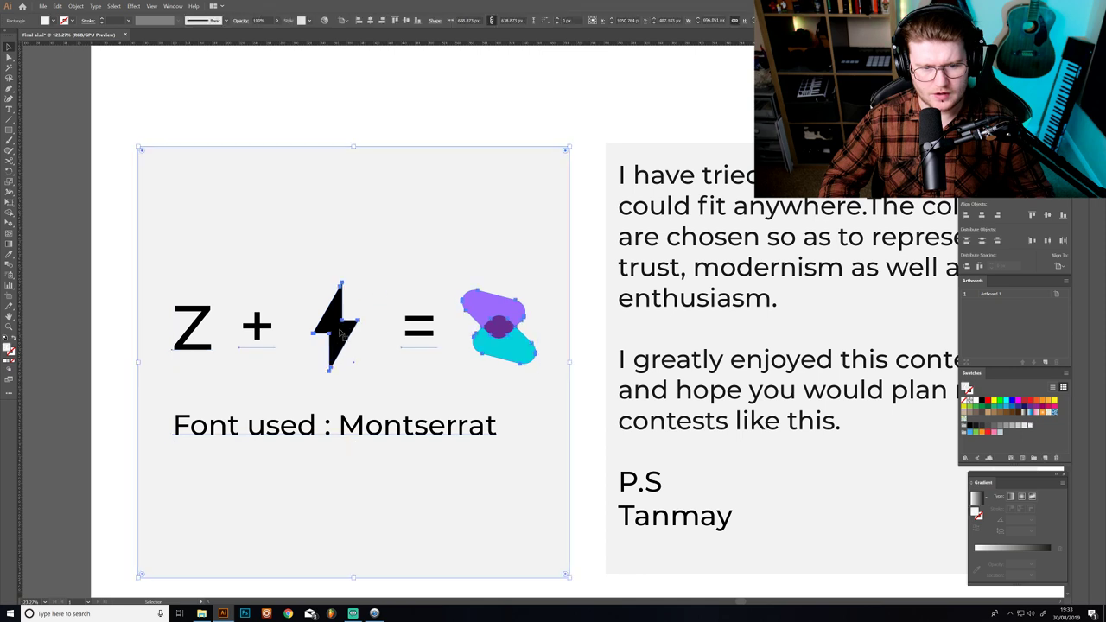
pyautogui.click(367, 307)
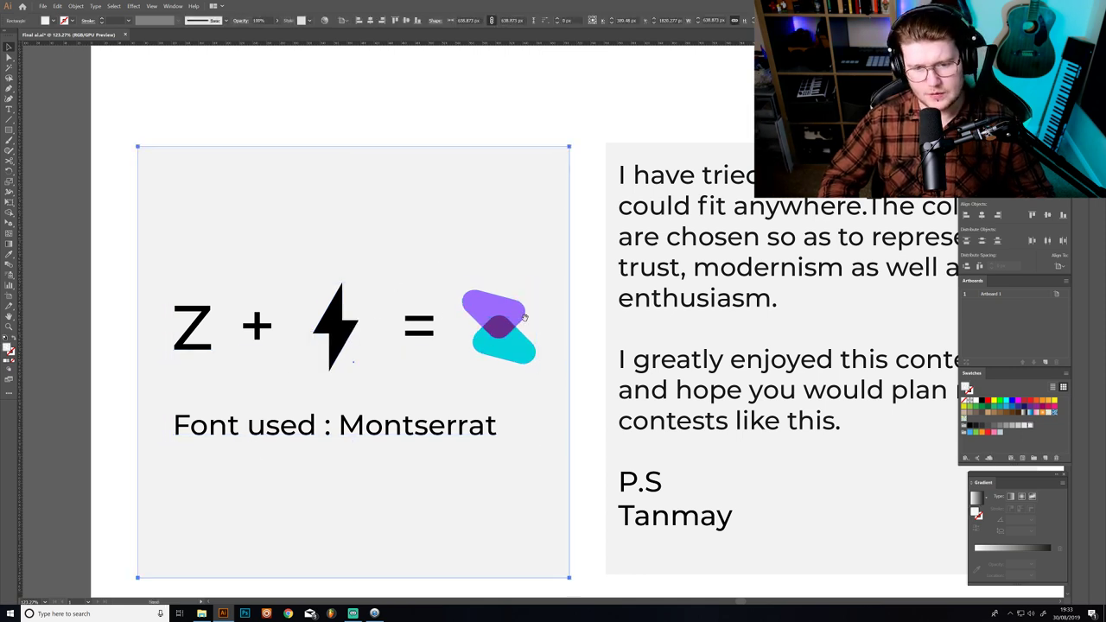
pyautogui.hscroll(3, 396, 309)
pyautogui.hscroll(4, 391, 323)
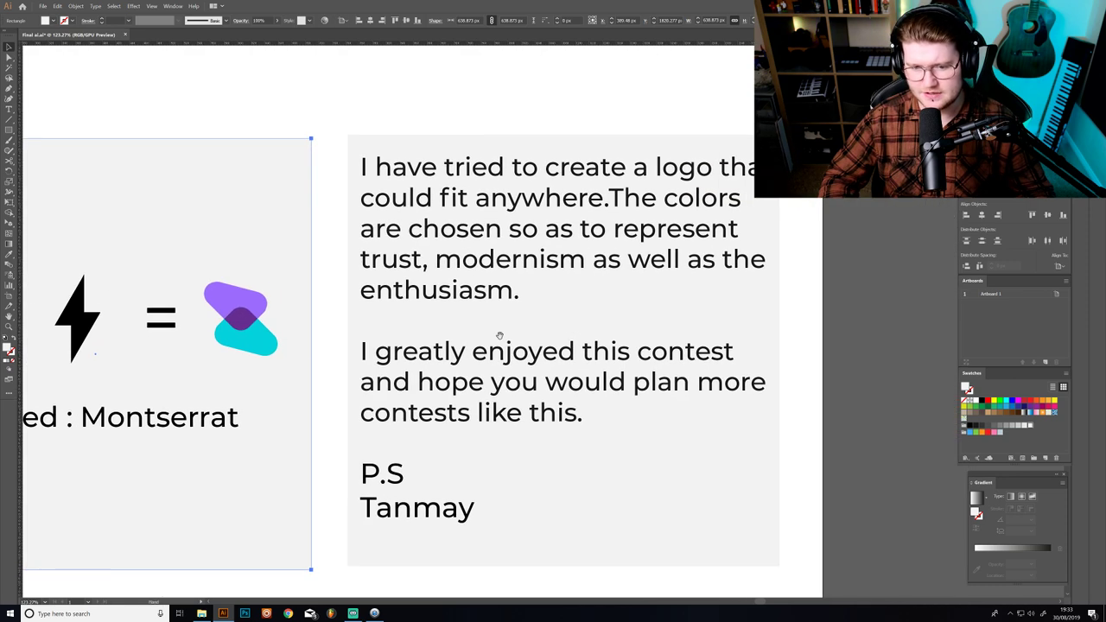
pyautogui.scroll(-2, 449, 340)
pyautogui.scroll(-1, 449, 340)
pyautogui.hscroll(2, 741, 389)
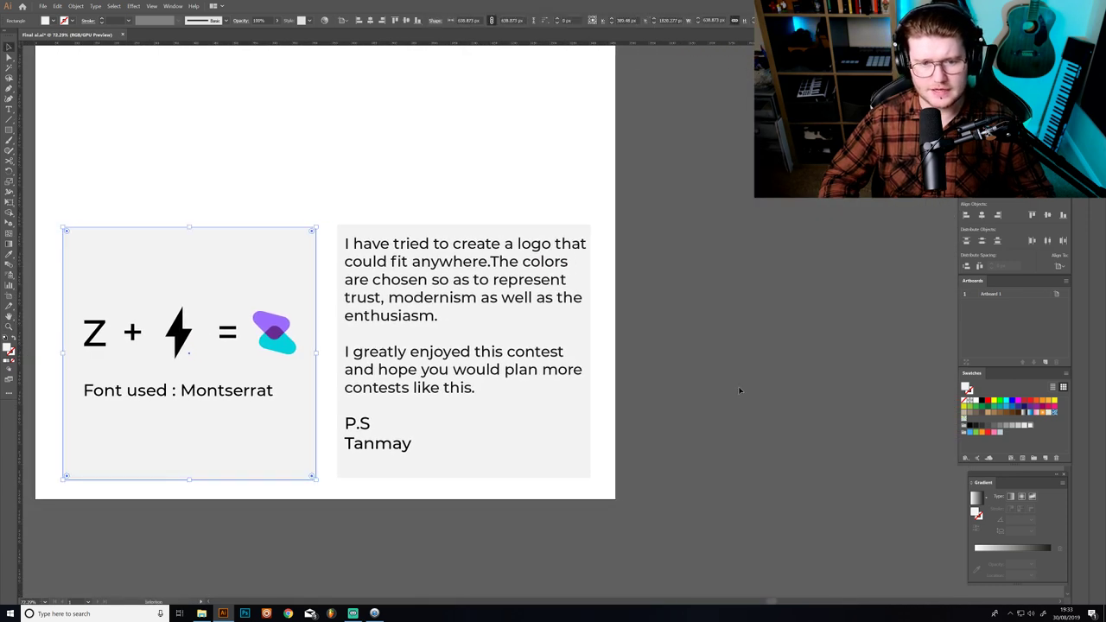
pyautogui.click(739, 391)
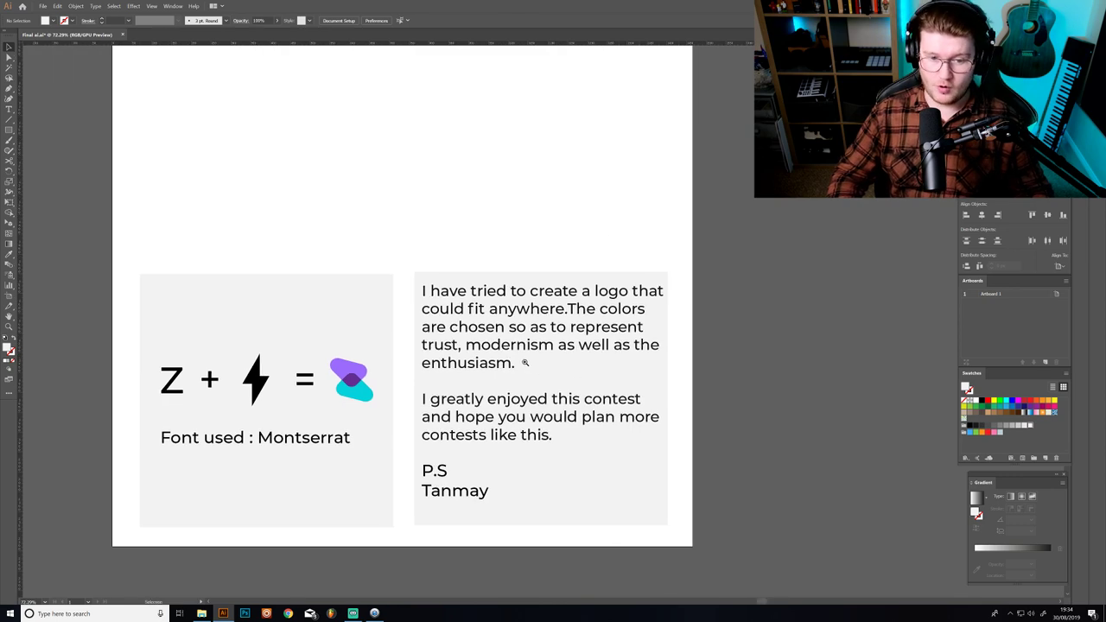
pyautogui.scroll(-2, 446, 356)
pyautogui.scroll(3, 419, 334)
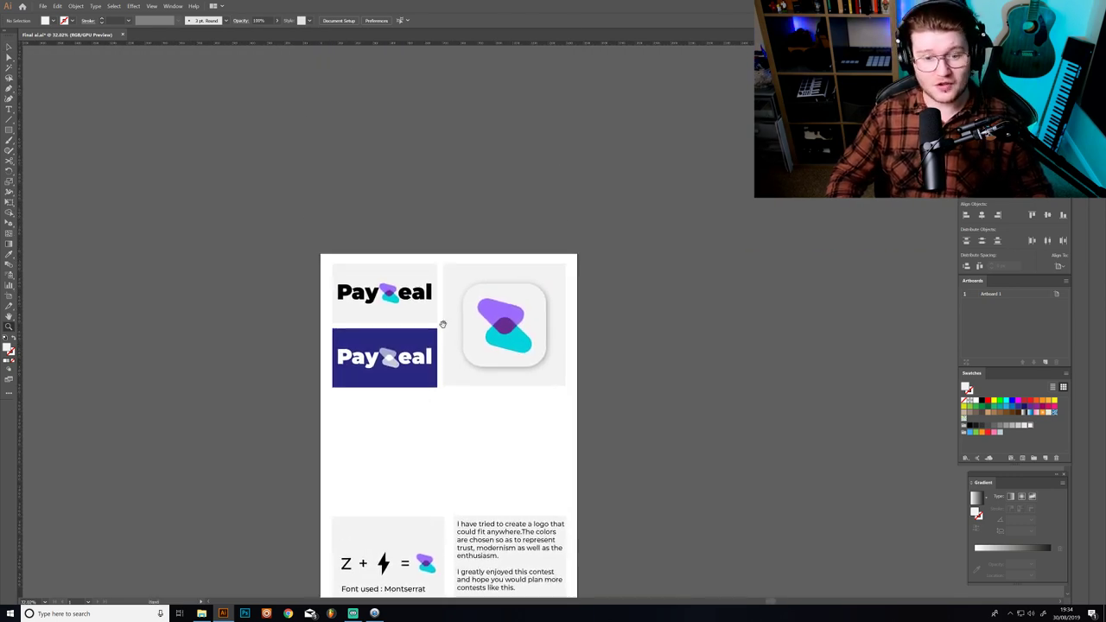
pyautogui.scroll(6, 528, 330)
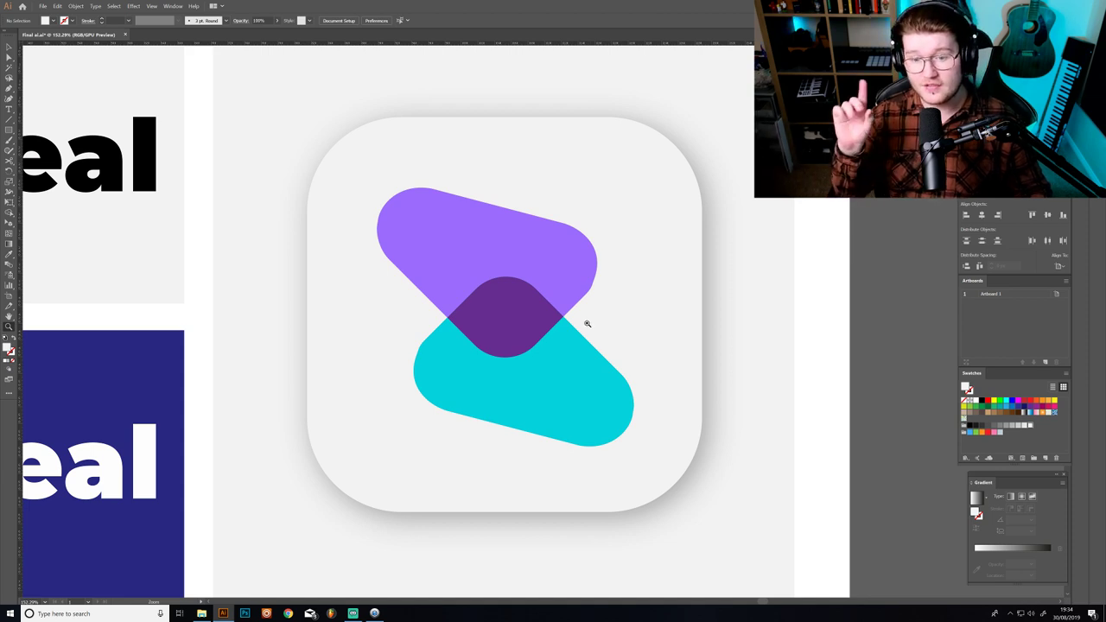
pyautogui.scroll(-5, 689, 325)
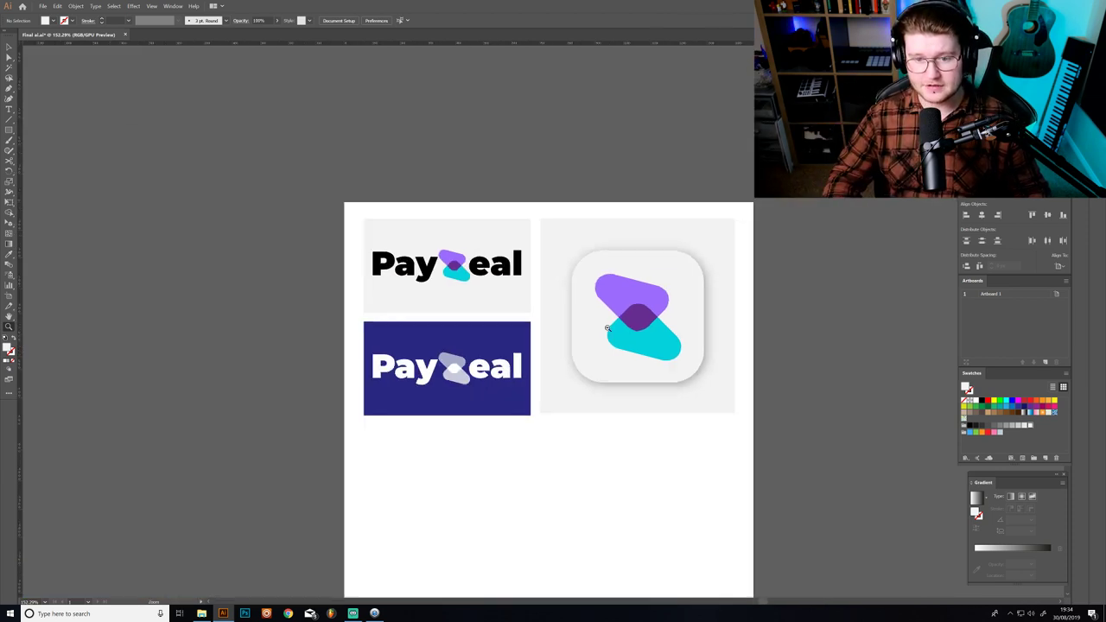
pyautogui.scroll(8, 803, 318)
# - Switch to Outline view and select the central shape's lower anchor points
pyautogui.moveTo(360, 271); pyautogui.dragTo(570, 291)
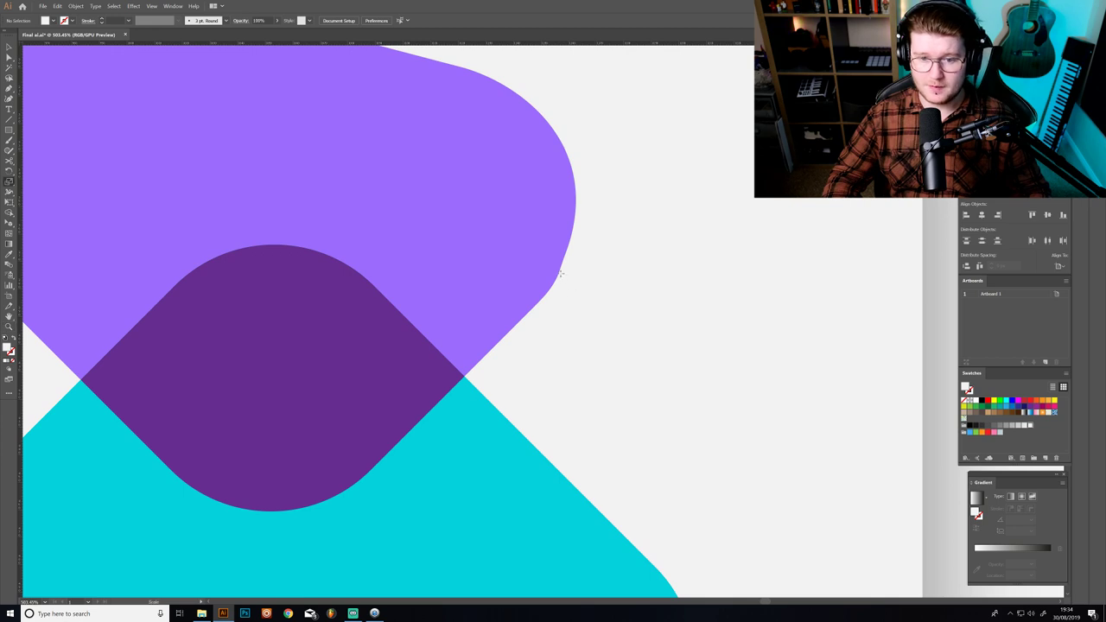
pyautogui.hotkey('ctrl', 'y')
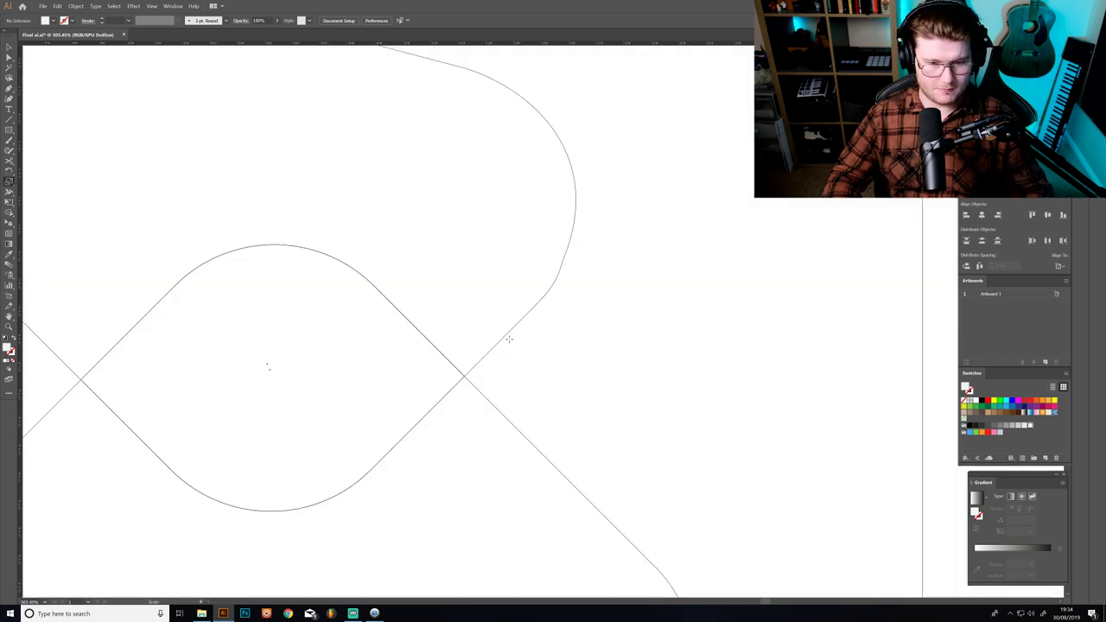
pyautogui.click(552, 287)
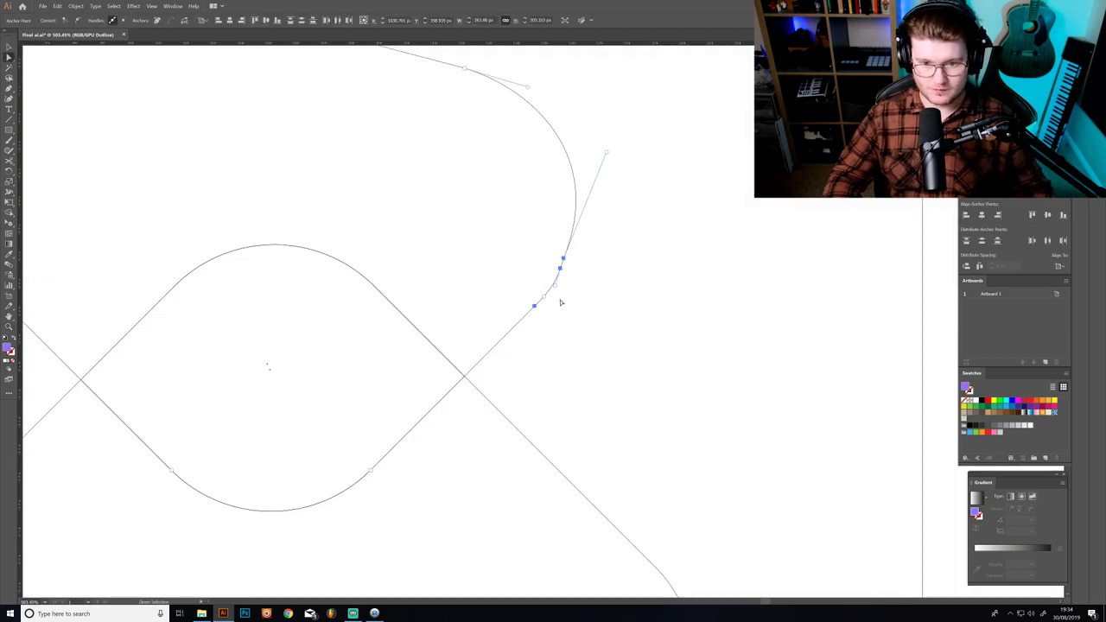
pyautogui.moveTo(646, 148); pyautogui.dragTo(366, 492)
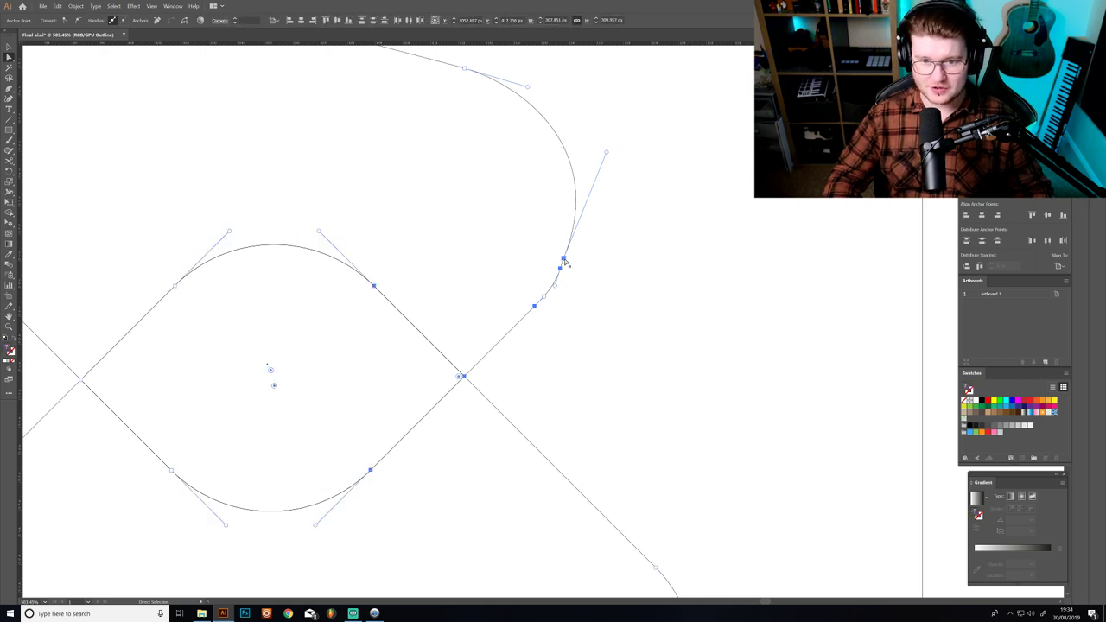
pyautogui.click(564, 261)
pyautogui.moveTo(271, 452); pyautogui.dragTo(373, 480)
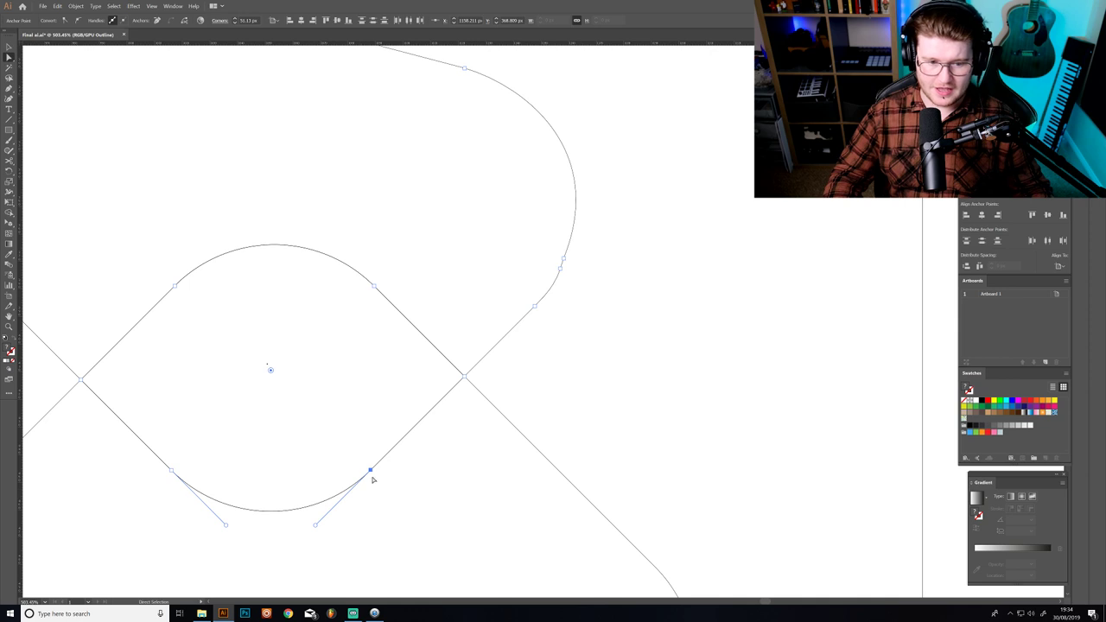
pyautogui.keyDown('shift'); pyautogui.click(558, 297); pyautogui.keyUp('shift')
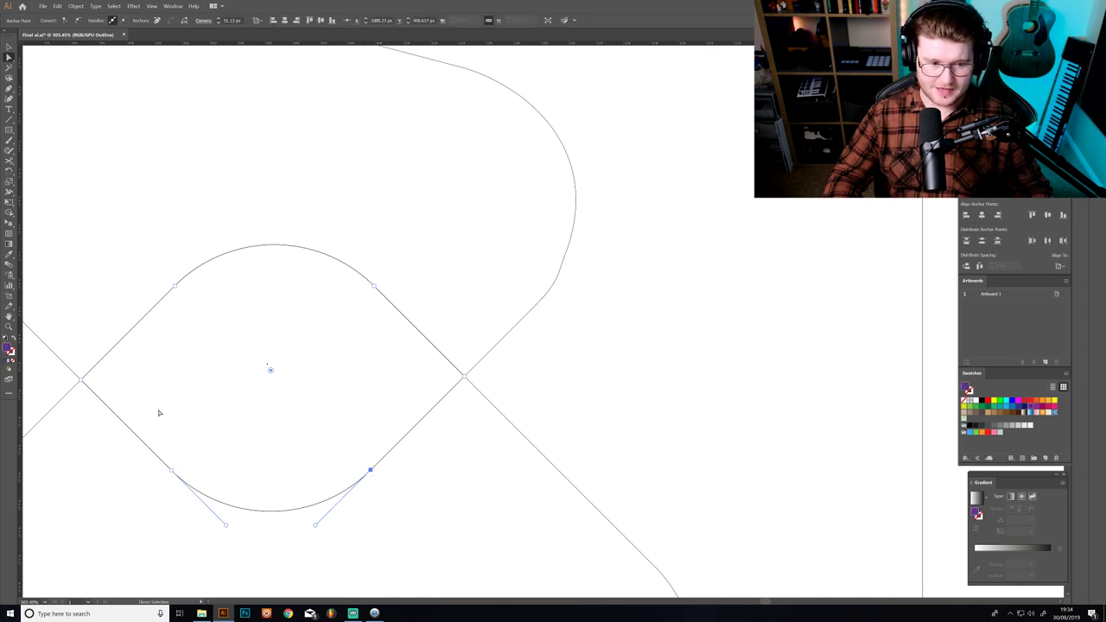
pyautogui.moveTo(160, 404); pyautogui.dragTo(375, 556)
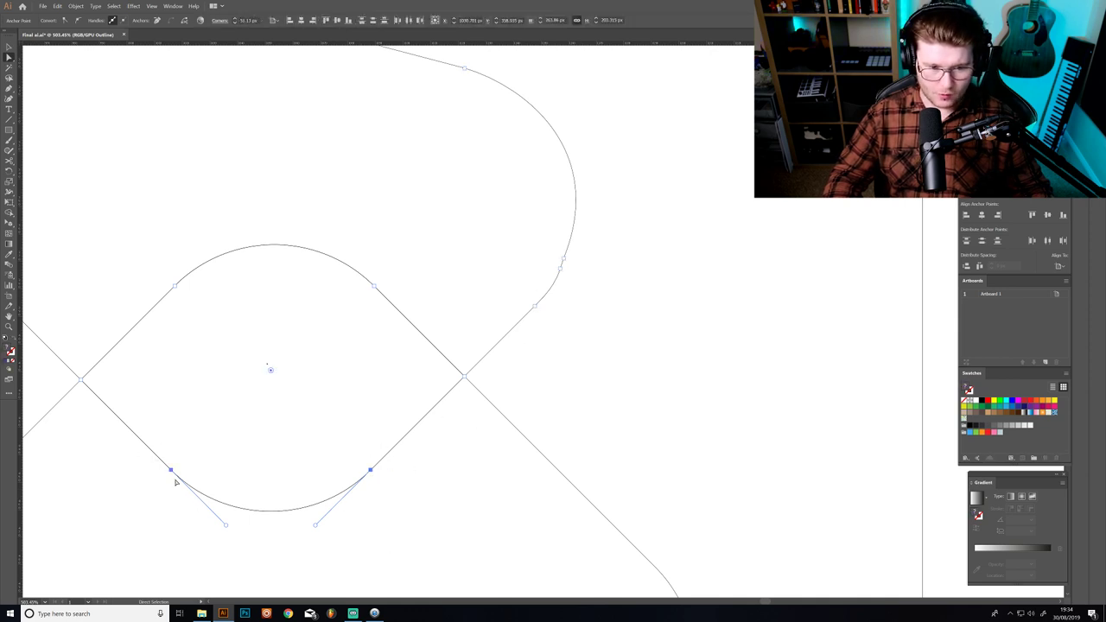
# - Select the anchors of the top-right crossing curve and delete that segment
pyautogui.moveTo(304, 486); pyautogui.dragTo(363, 316)
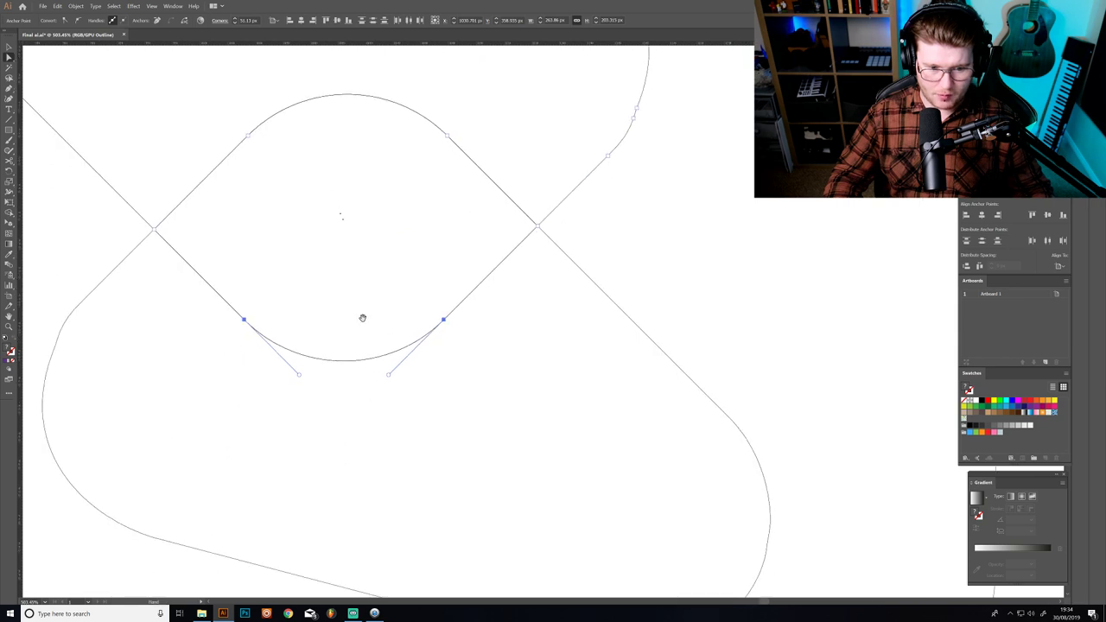
pyautogui.keyDown('ctrl'); pyautogui.click(285, 336); pyautogui.keyUp('ctrl')
pyautogui.keyDown('ctrl'); pyautogui.keyDown('alt'); pyautogui.click(536, 251); pyautogui.keyUp('alt'); pyautogui.keyUp('ctrl')
pyautogui.keyDown('ctrl'); pyautogui.click(475, 309); pyautogui.keyUp('ctrl')
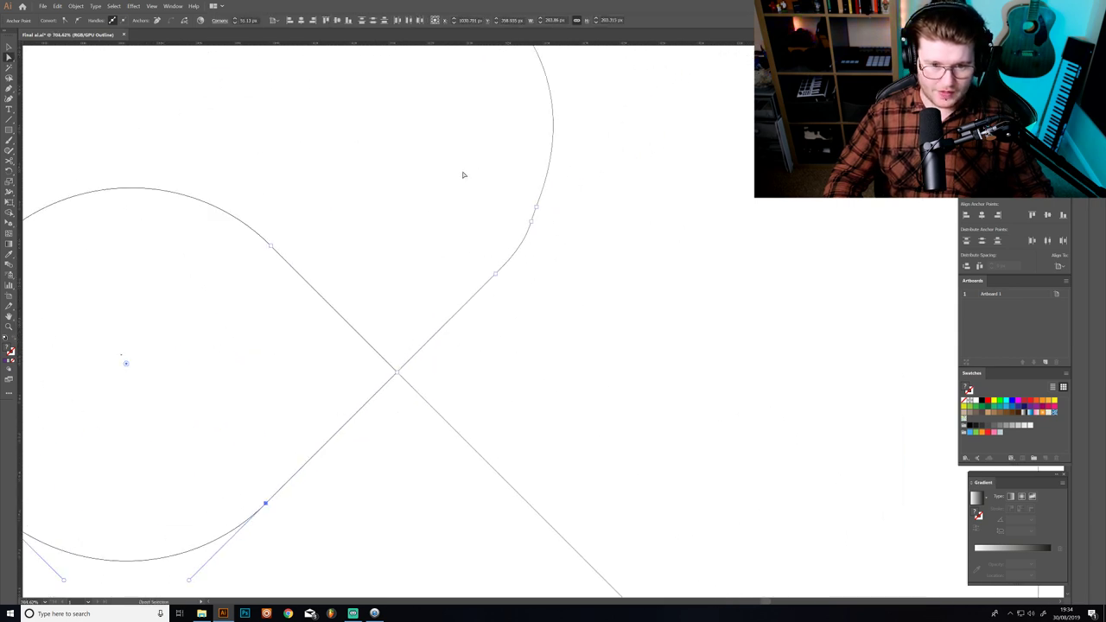
pyautogui.moveTo(447, 74); pyautogui.dragTo(601, 301)
pyautogui.moveTo(572, 202); pyautogui.dragTo(475, 277)
pyautogui.press('Delete')
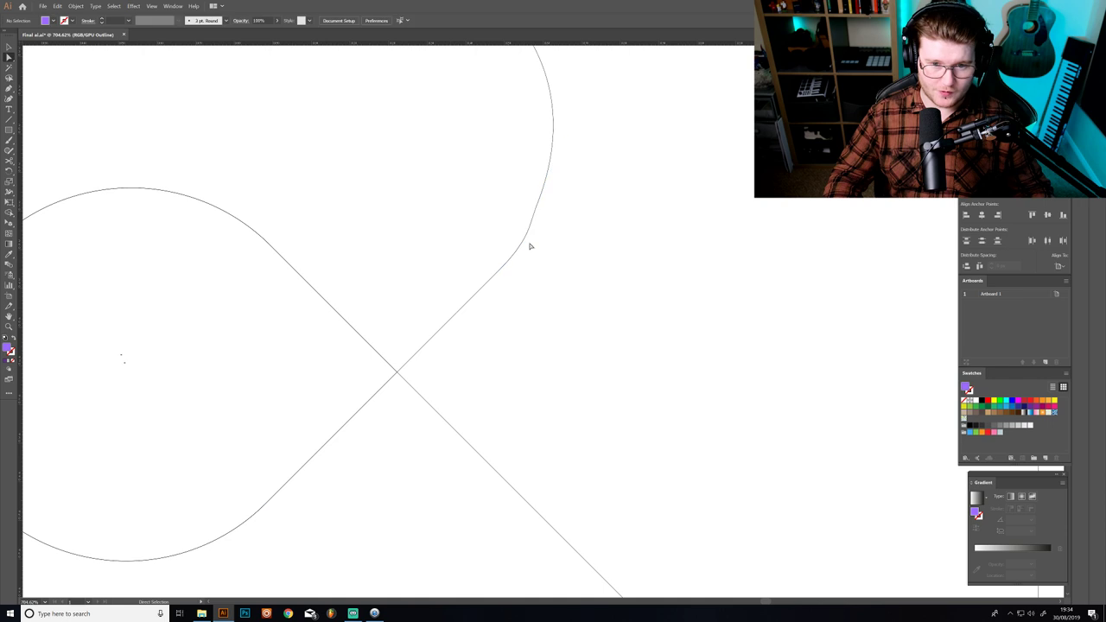
# - Select two anchors on the left curve, return to Preview, and close Final.ai
pyautogui.hotkey('ctrl', '0')
pyautogui.hotkey('ctrl', '+')
pyautogui.hotkey('ctrl', '+')
pyautogui.hotkey('ctrl', '+')
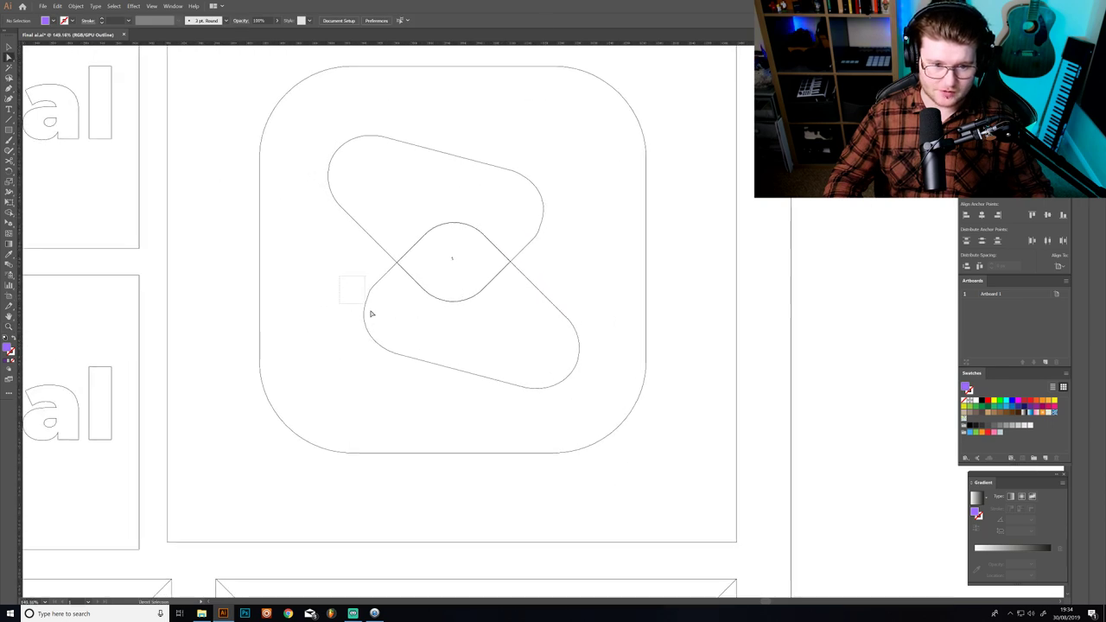
pyautogui.keyDown('ctrl'); pyautogui.click(371, 296); pyautogui.keyUp('ctrl')
pyautogui.click(414, 296)
pyautogui.press('a')
pyautogui.moveTo(332, 267); pyautogui.dragTo(397, 327)
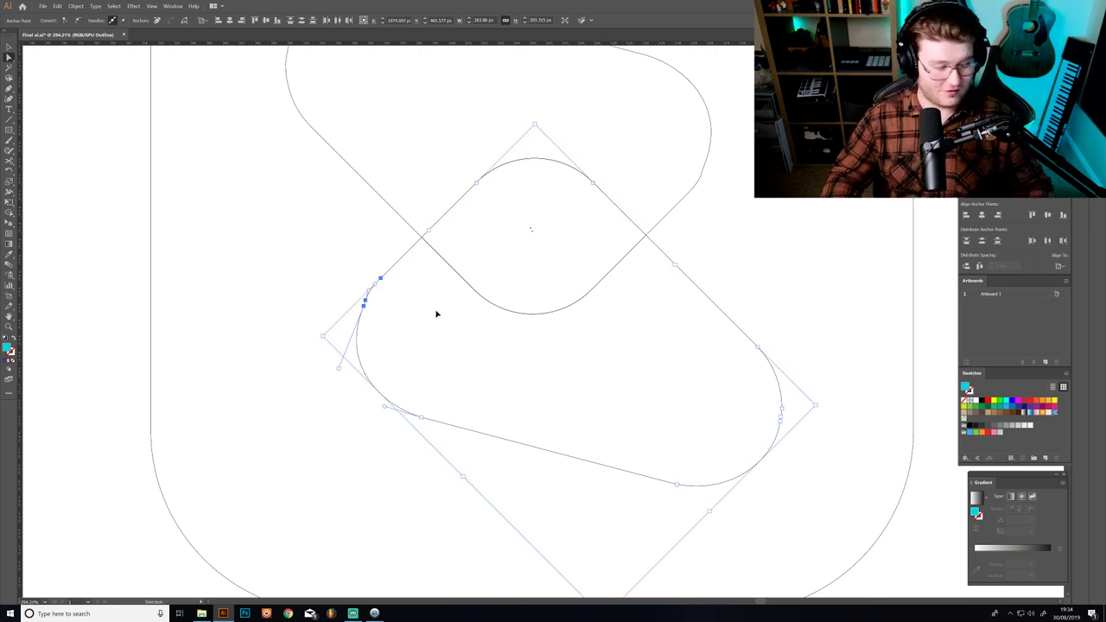
pyautogui.hotkey('ctrl', 'y')
pyautogui.hotkey('ctrl', '-')
pyautogui.hotkey('ctrl', '-')
pyautogui.hotkey('ctrl', '-')
pyautogui.hotkey('ctrl', '-')
pyautogui.hotkey('ctrl', '-')
pyautogui.hotkey('ctrl', '-')
pyautogui.hotkey('ctrl', '-')
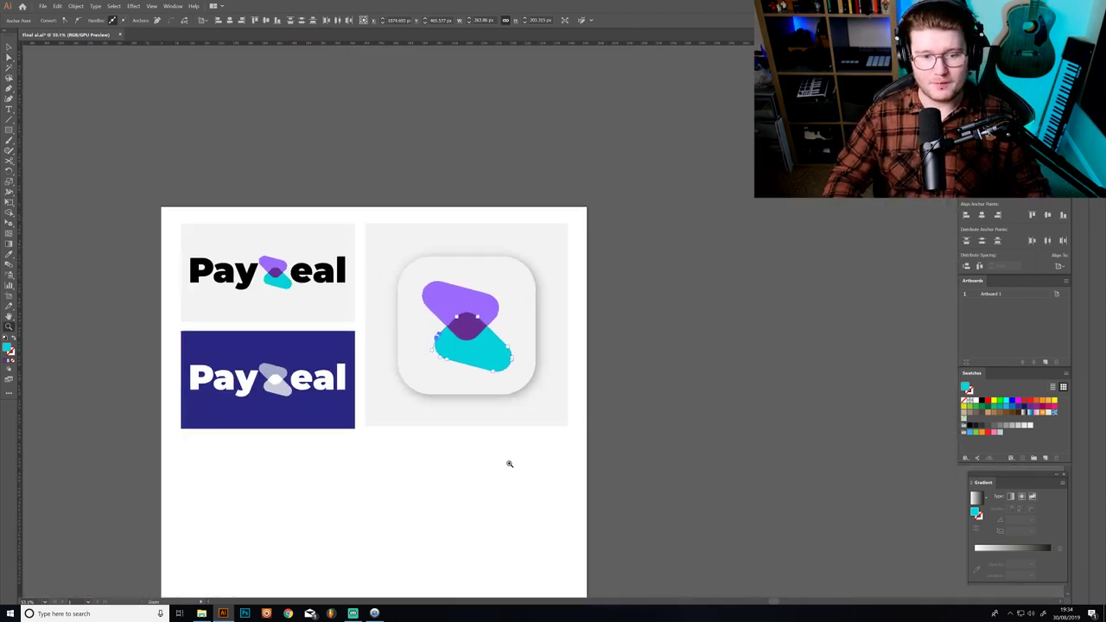
pyautogui.click(578, 276)
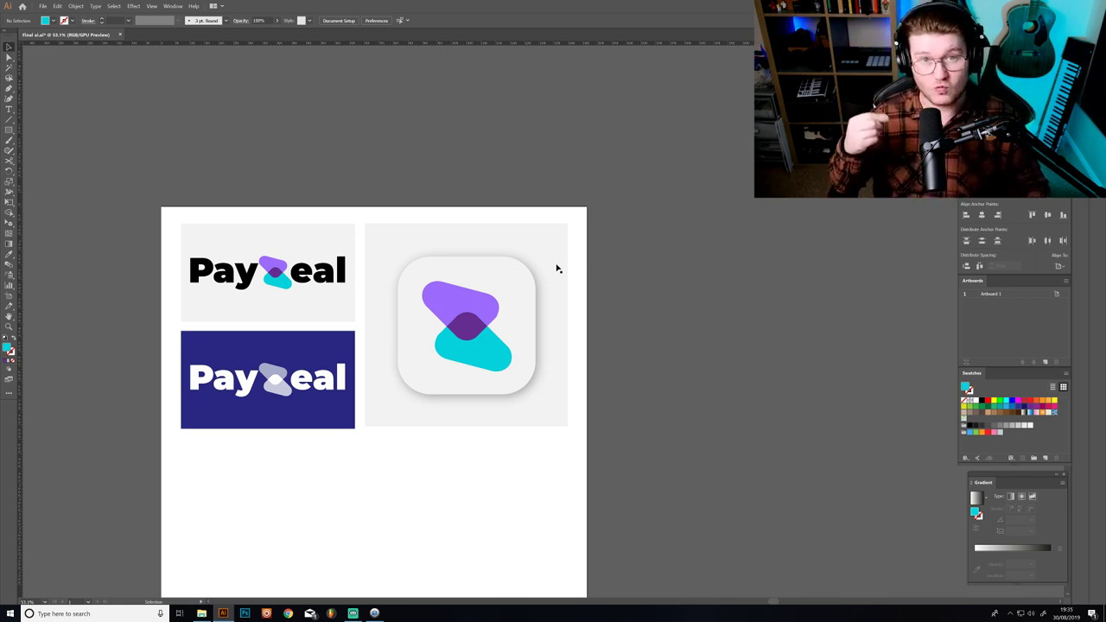
pyautogui.click(122, 35)
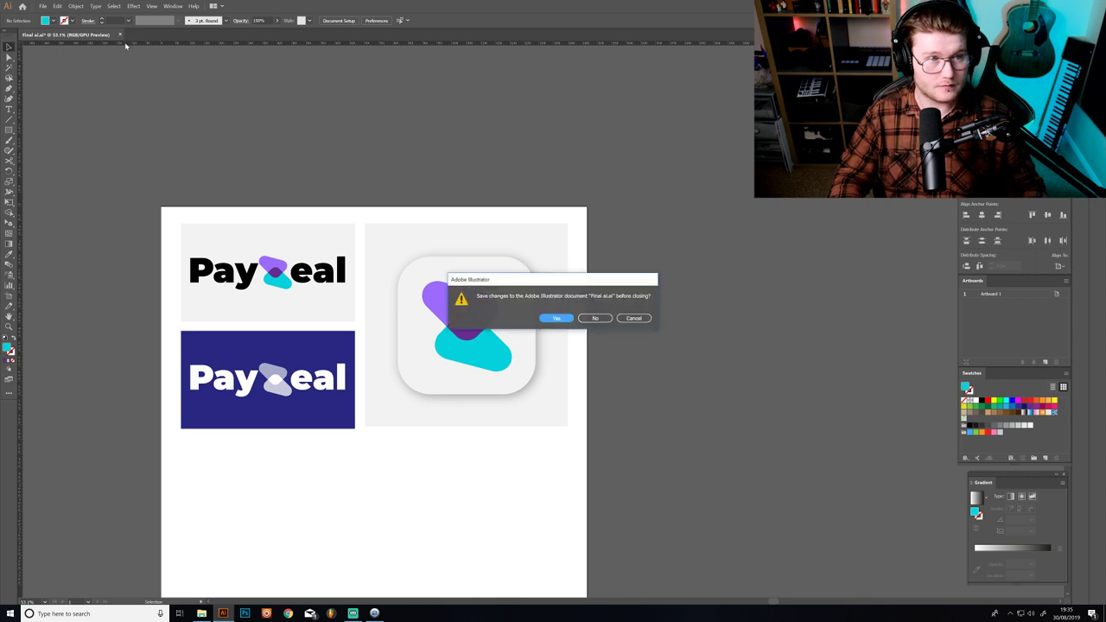
# - Discard Final.ai unsaved, go back to CDWM LIVE and open the next designer's Final file
pyautogui.click(600, 320)
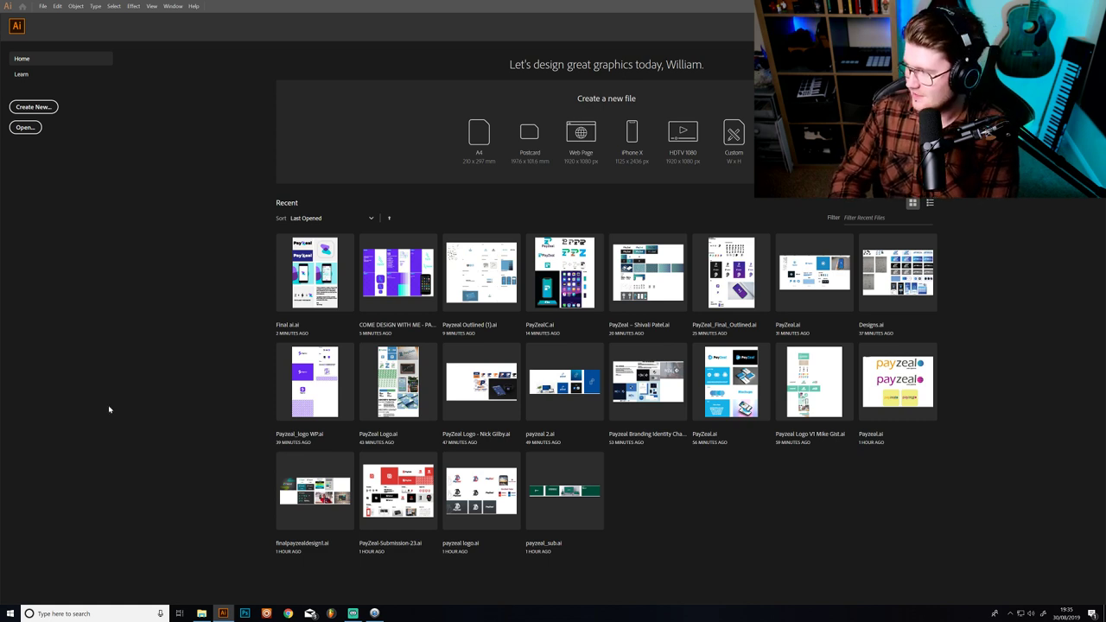
pyautogui.click(201, 613)
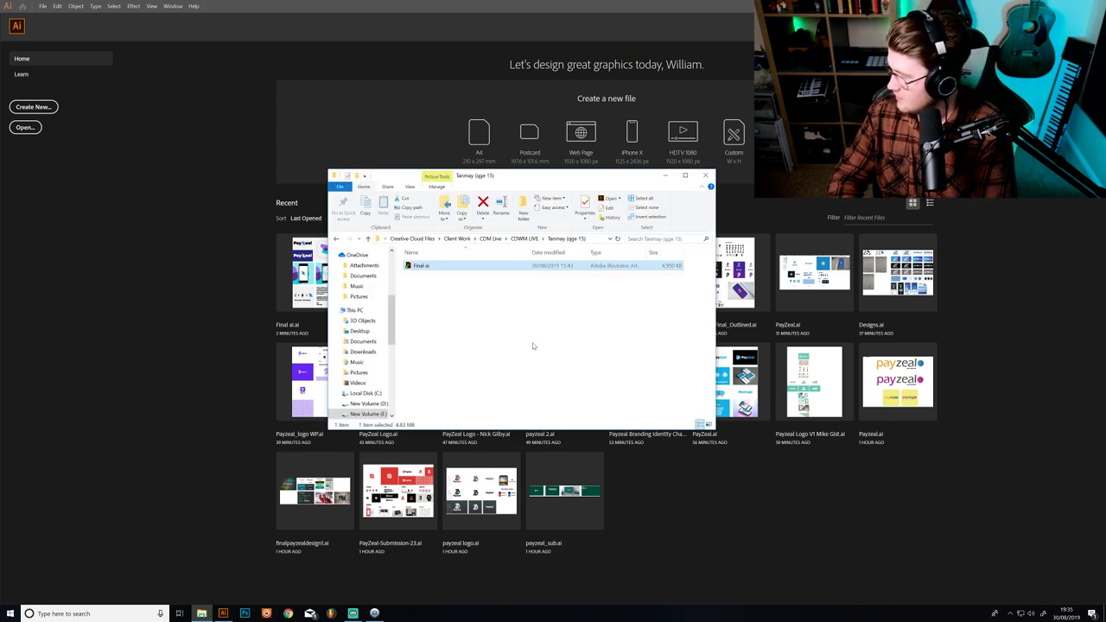
pyautogui.hotkey('alt', 'Left')
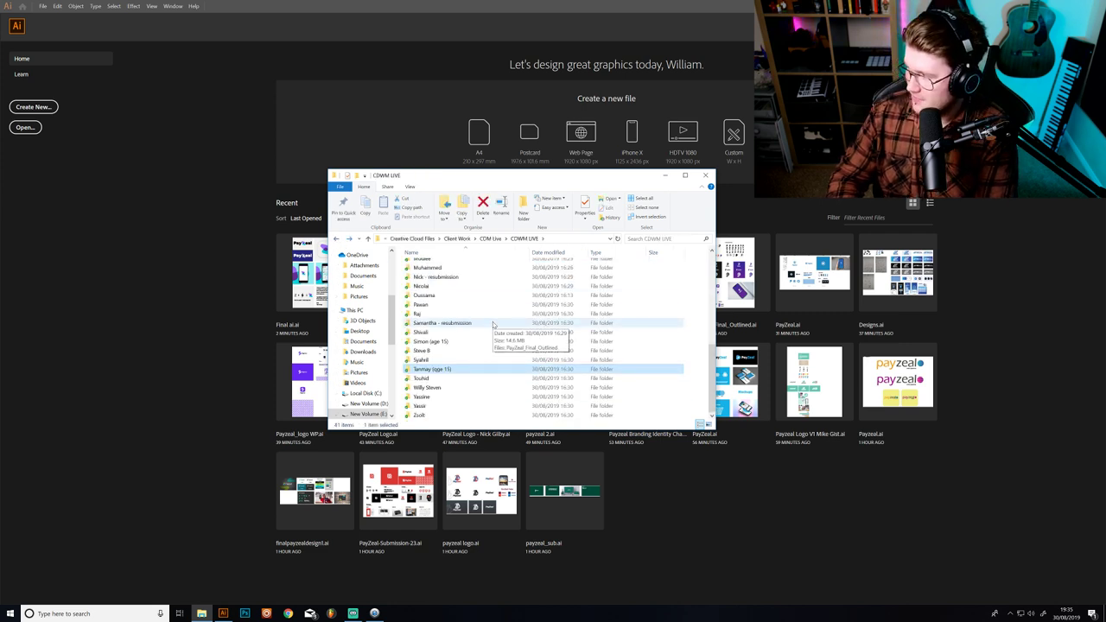
pyautogui.doubleClick(469, 377)
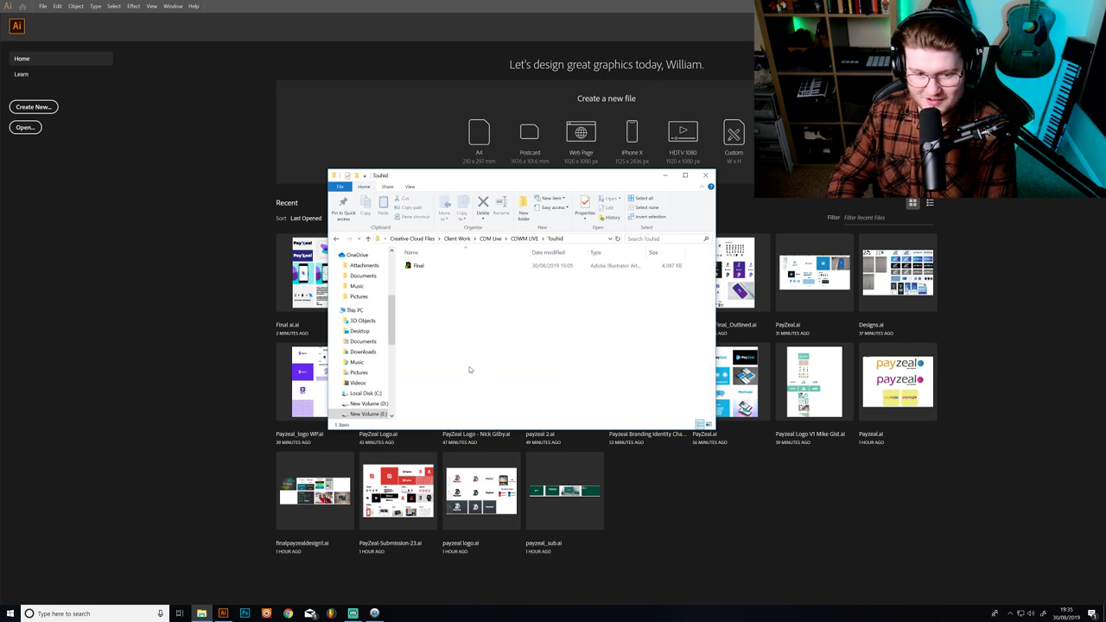
pyautogui.doubleClick(420, 267)
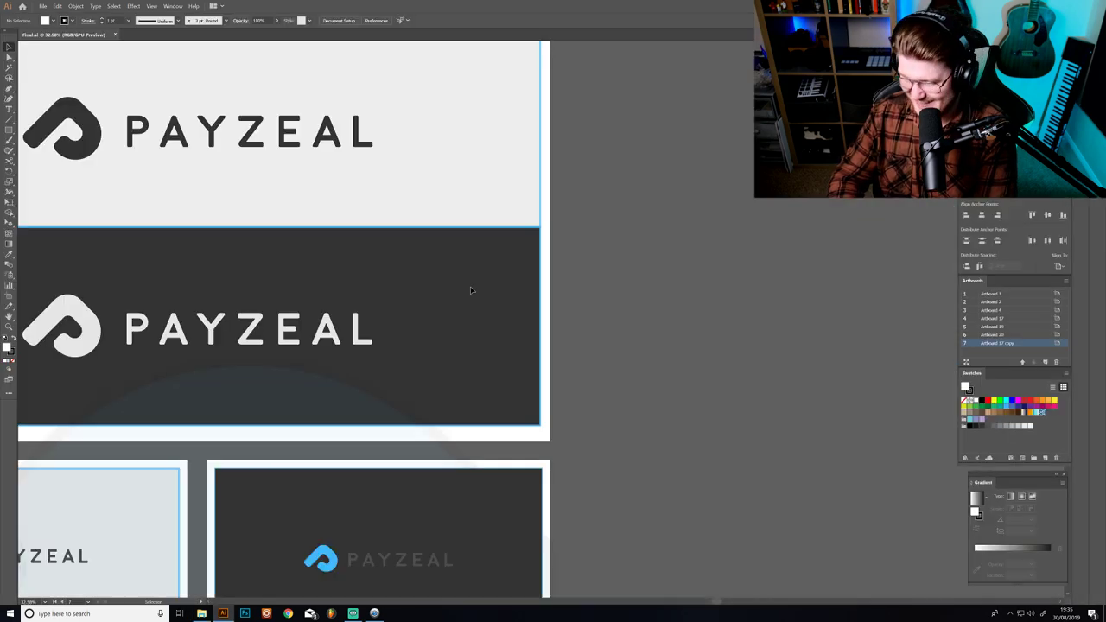
pyautogui.hscroll(-5, 711, 447)
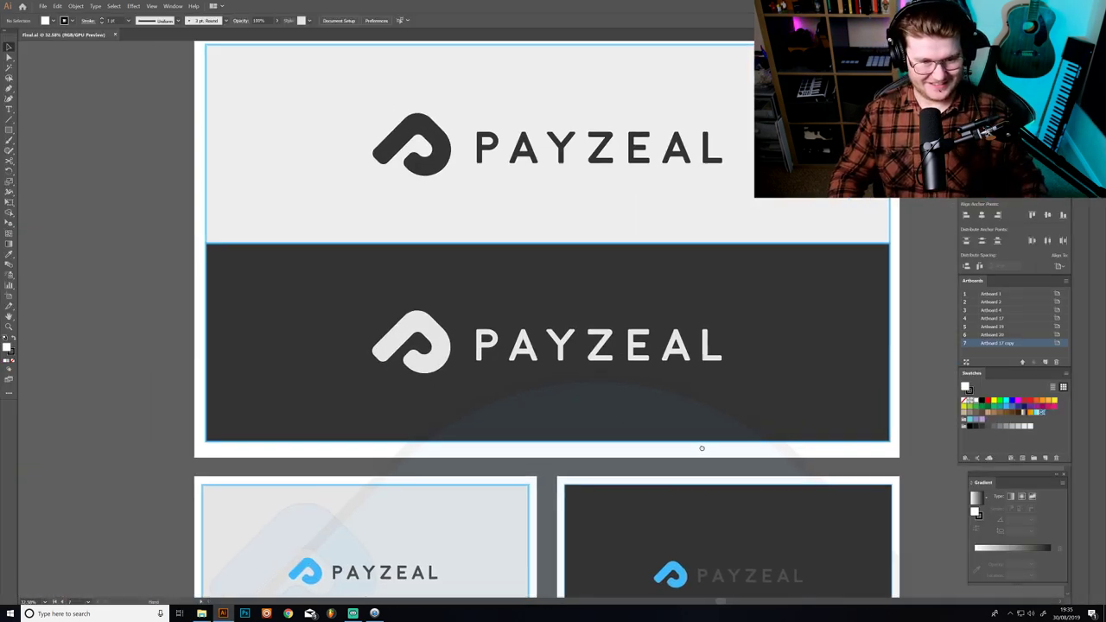
pyautogui.press('z')
pyautogui.moveTo(708, 451); pyautogui.dragTo(674, 461)
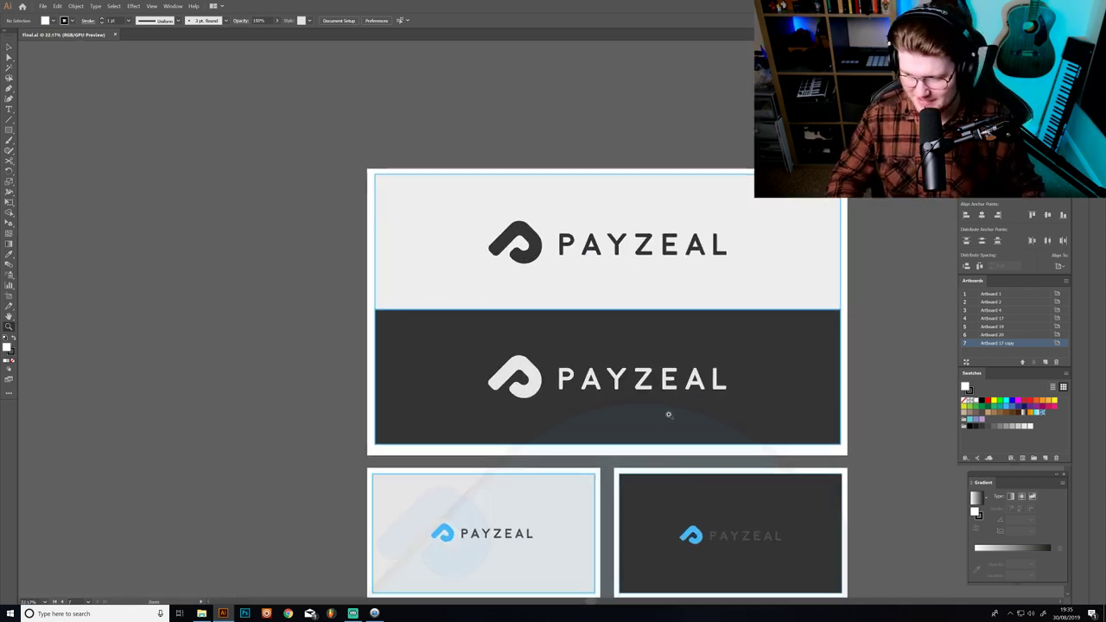
pyautogui.moveTo(581, 252); pyautogui.dragTo(495, 343)
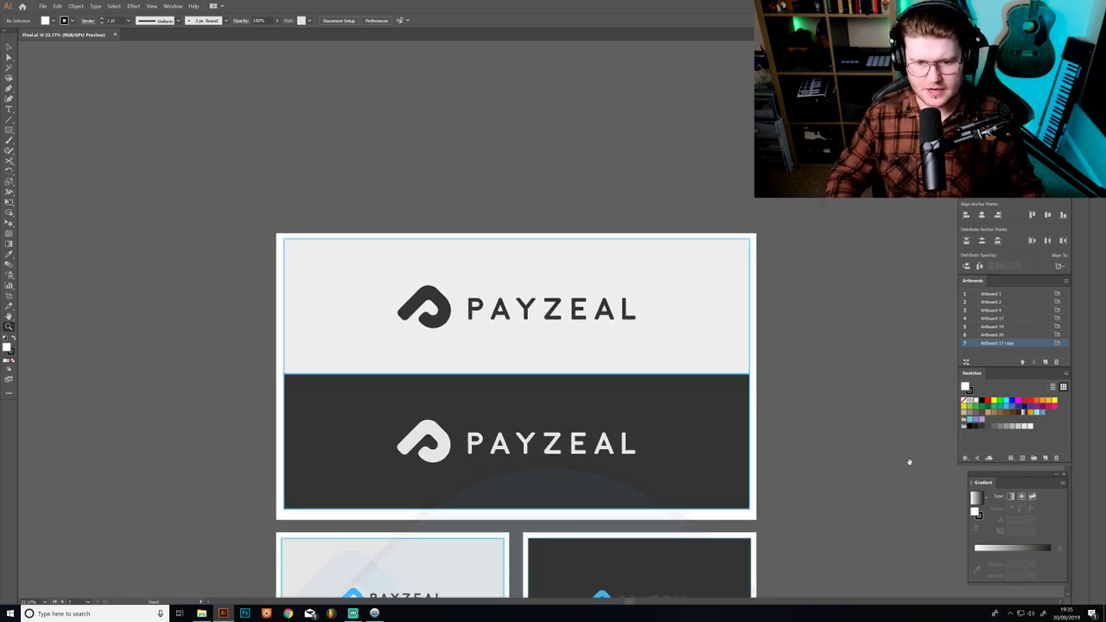
pyautogui.hotkey('alt', 'Tab')
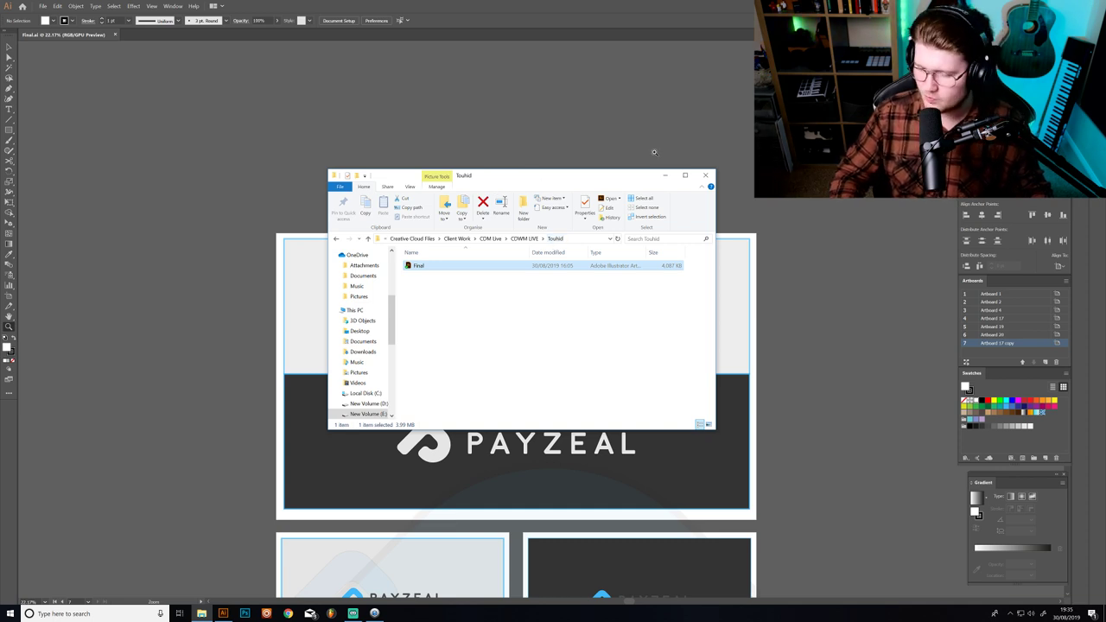
pyautogui.hotkey('alt', 'Tab')
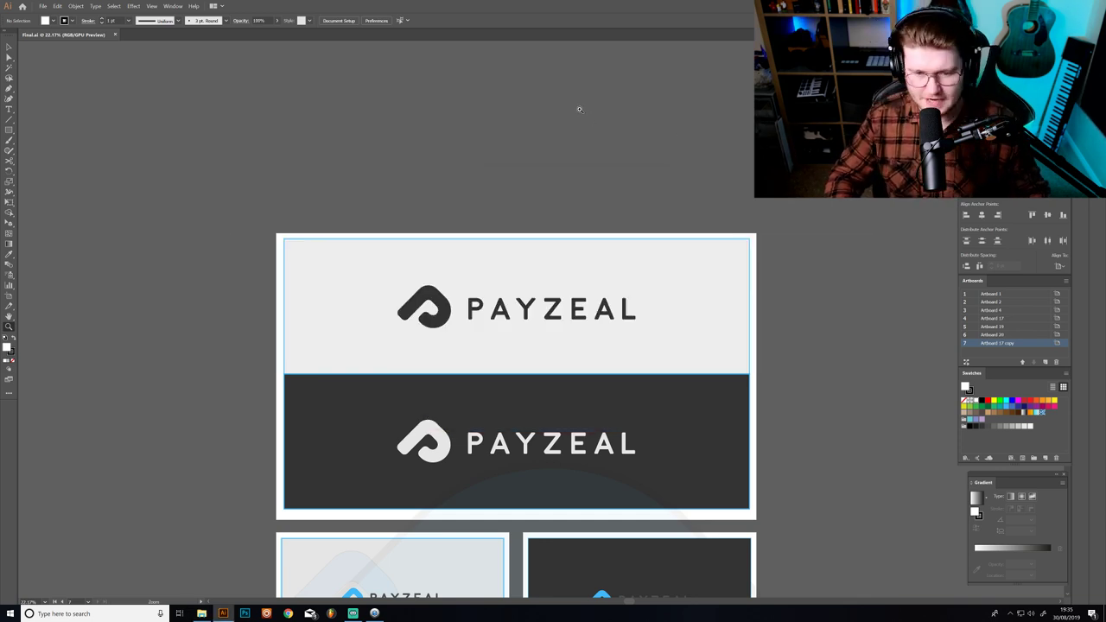
pyautogui.hotkey('alt', 'Tab')
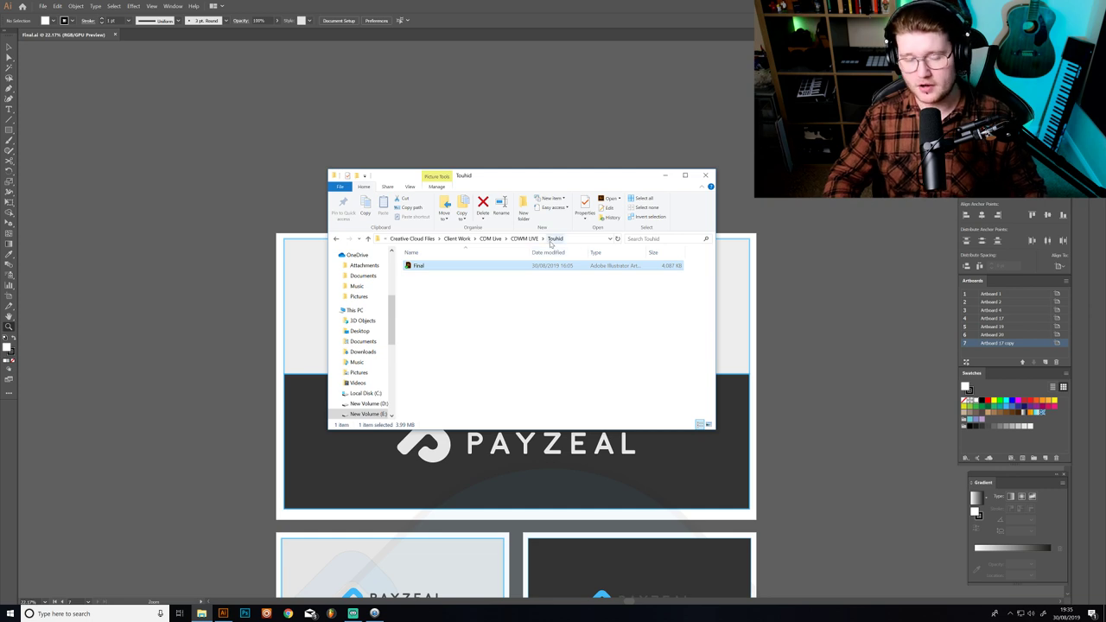
pyautogui.hotkey('alt', 'Tab')
pyautogui.moveTo(627, 263); pyautogui.dragTo(564, 207)
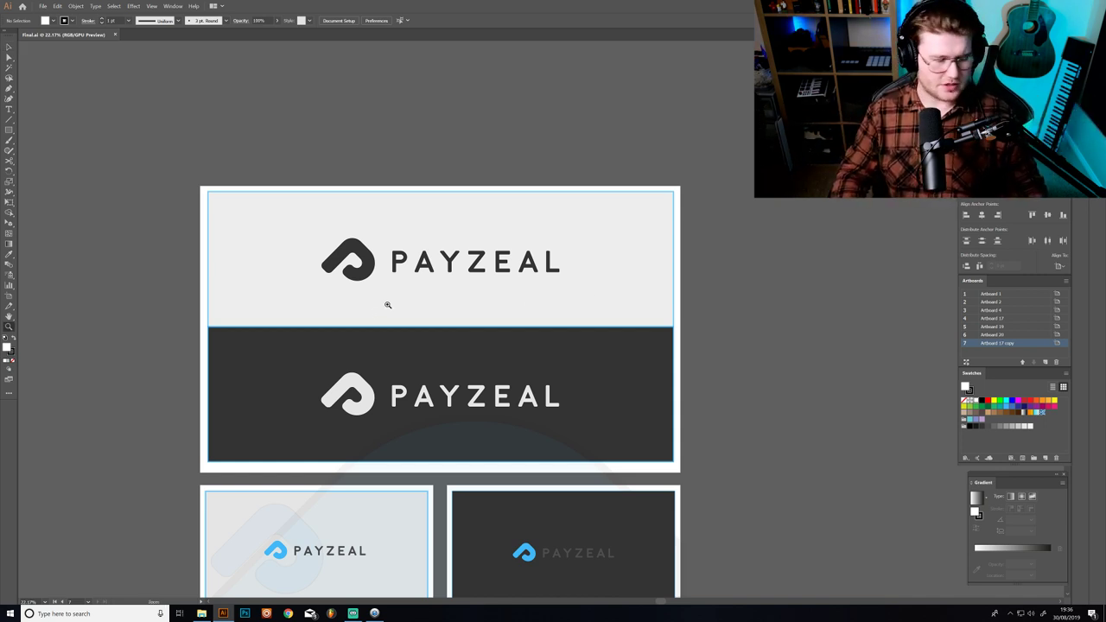
pyautogui.moveTo(387, 304); pyautogui.dragTo(787, 457)
pyautogui.press('v')
# - Ungroup the top PAYZEAL logo and move the P-mark right beside the wordmark
pyautogui.click(654, 380)
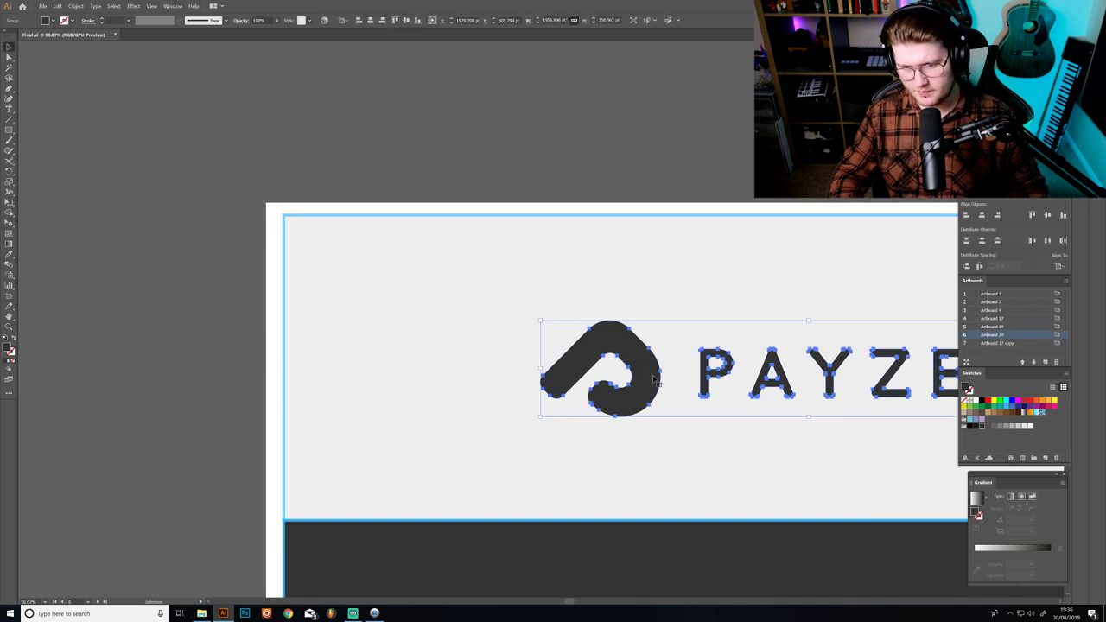
pyautogui.rightClick(655, 380)
pyautogui.click(661, 427)
pyautogui.moveTo(625, 440); pyautogui.dragTo(657, 317)
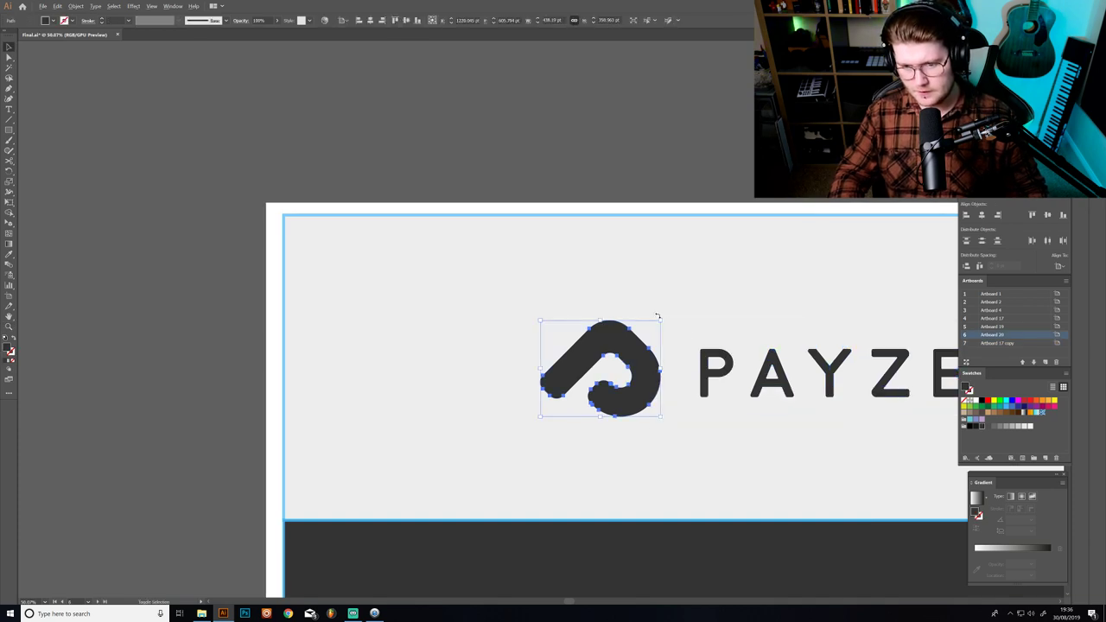
pyautogui.click(657, 369)
pyautogui.moveTo(665, 369); pyautogui.dragTo(407, 350)
pyautogui.scroll(-1, 351, 353)
pyautogui.click(417, 412)
pyautogui.moveTo(417, 412); pyautogui.dragTo(507, 363)
# - Give the P-mark a black 0.5 pt outline from the Control bar
pyautogui.keyDown('ctrl'); pyautogui.click(389, 354); pyautogui.keyUp('ctrl')
pyautogui.click(403, 357)
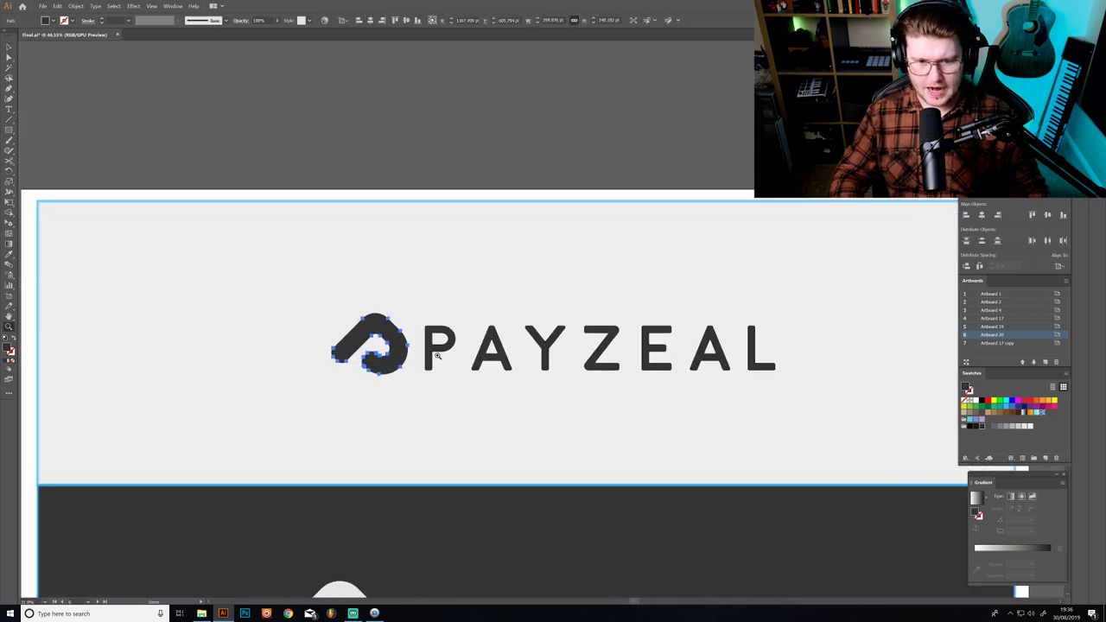
pyautogui.press('v')
pyautogui.click(98, 19)
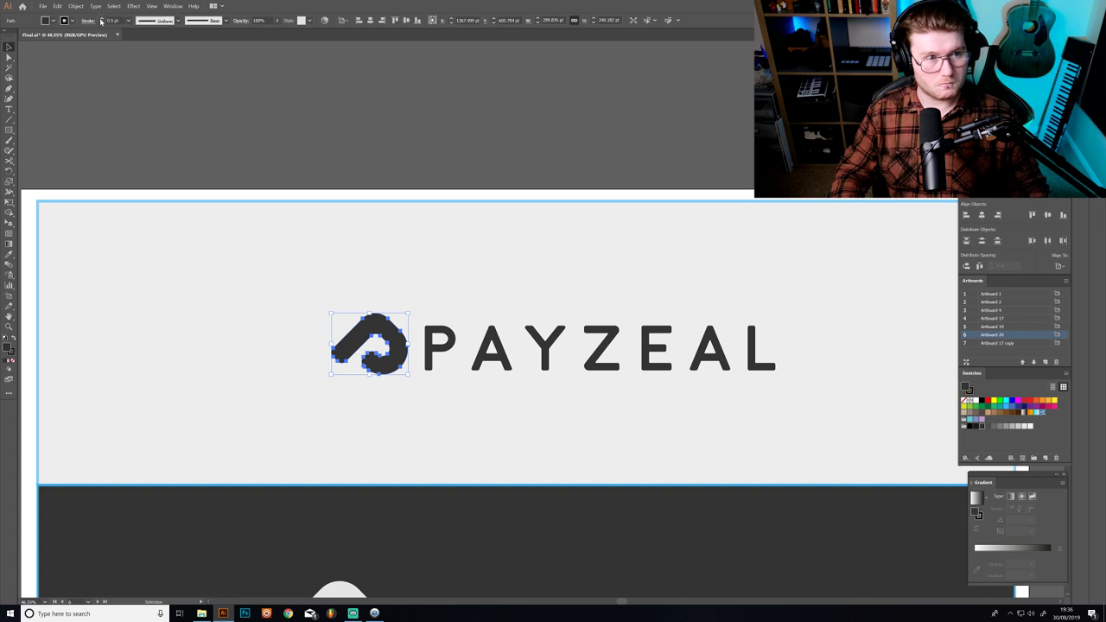
pyautogui.click(73, 20)
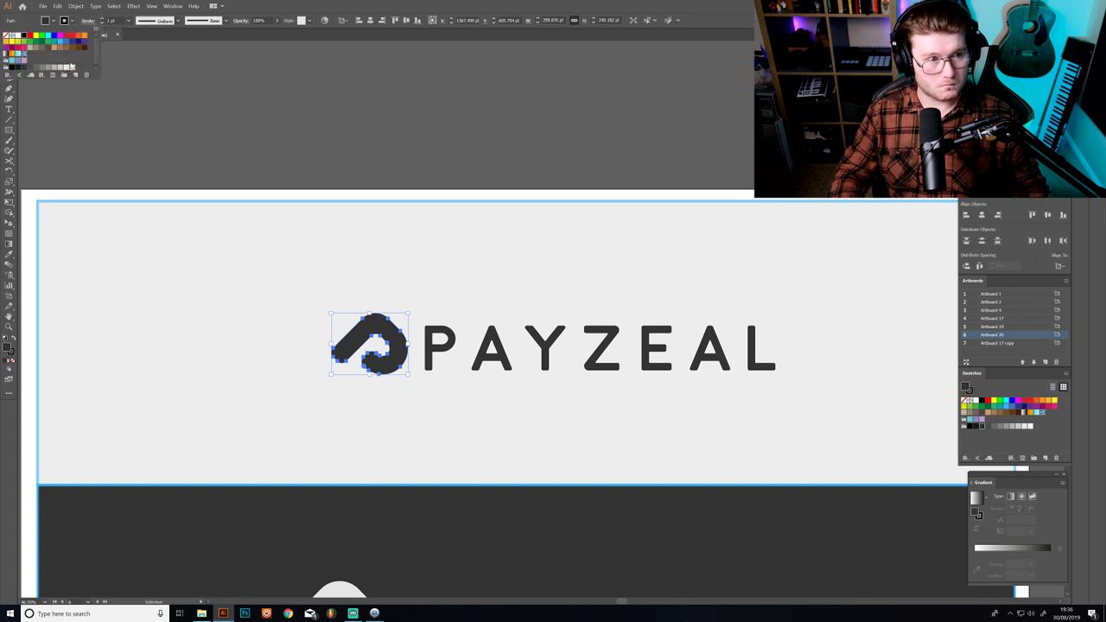
pyautogui.click(390, 288)
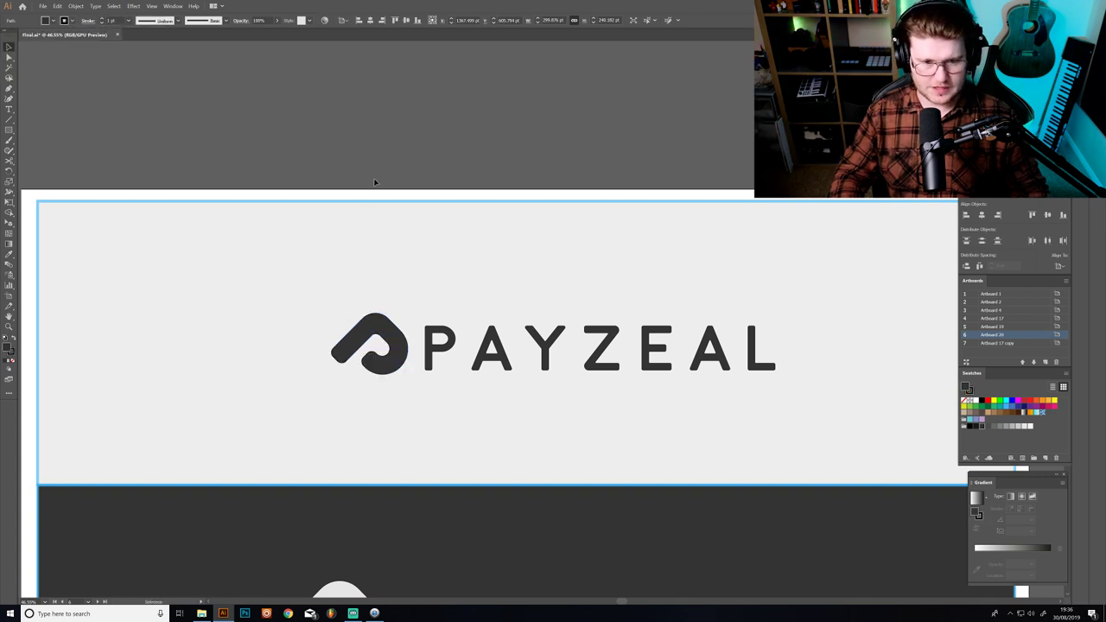
# - Scroll through the lower artboards to review the dark, white and blue logo variants
pyautogui.scroll(-5, 296, 348)
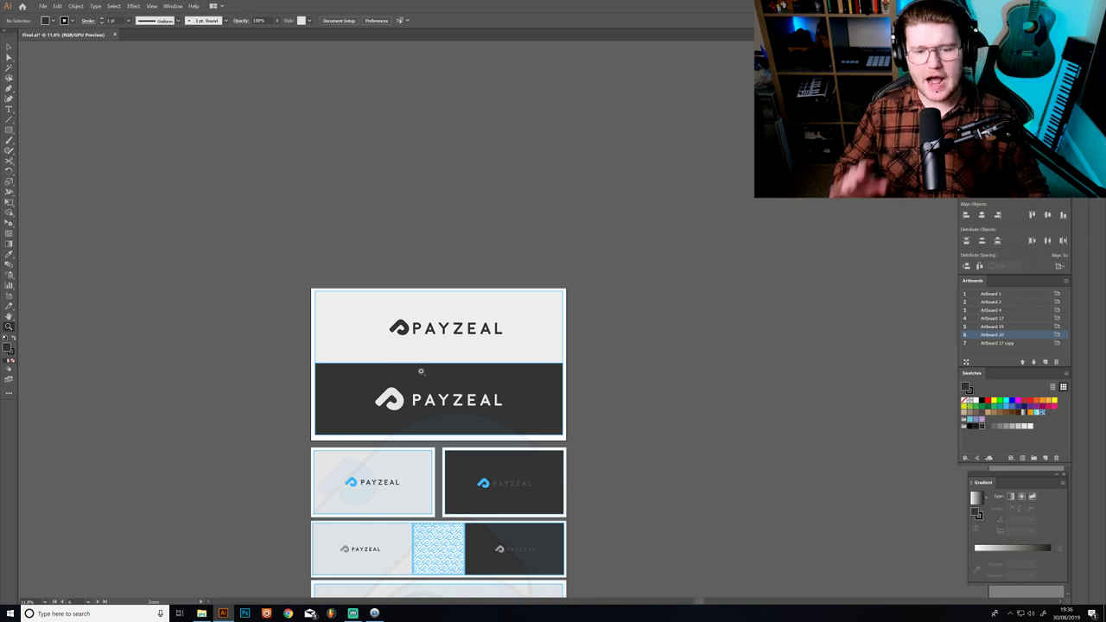
pyautogui.scroll(5, 387, 326)
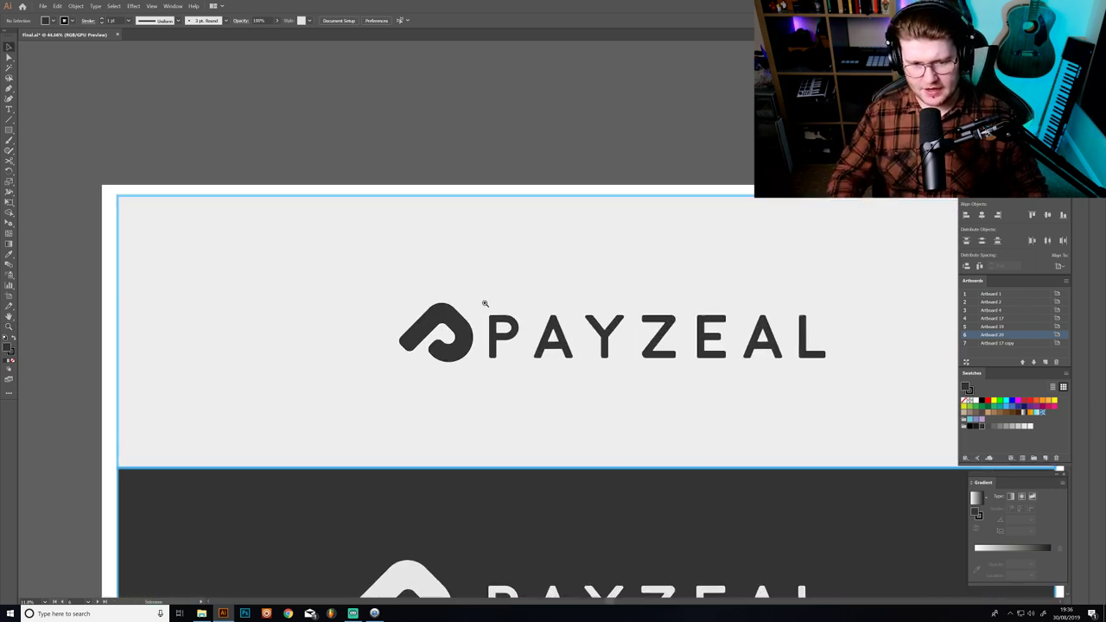
pyautogui.click(432, 328)
pyautogui.scroll(-5, 576, 383)
pyautogui.moveTo(431, 344); pyautogui.dragTo(432, 279)
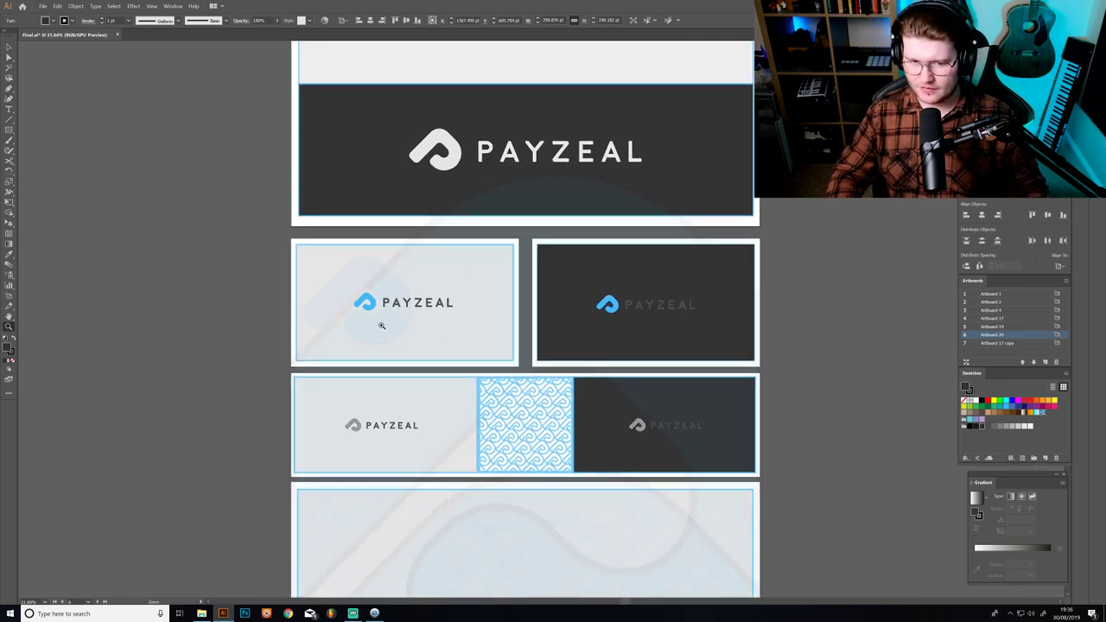
pyautogui.scroll(5, 582, 323)
pyautogui.scroll(-4, 616, 242)
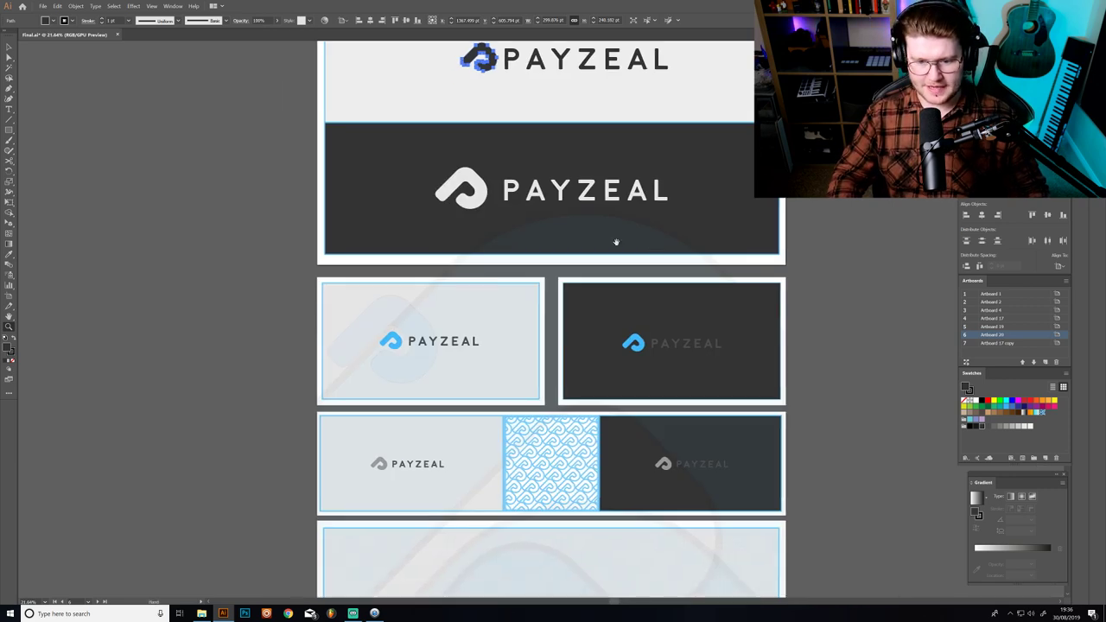
pyautogui.scroll(-1, 744, 395)
pyautogui.scroll(2, 647, 309)
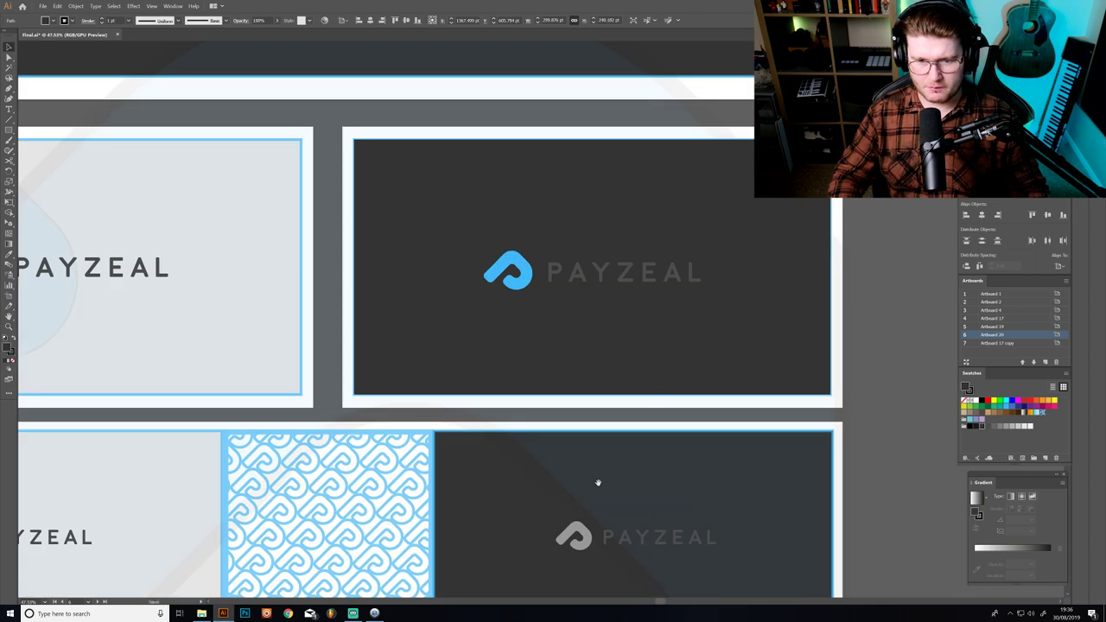
pyautogui.scroll(-4, 518, 441)
pyautogui.scroll(-3, 437, 396)
pyautogui.scroll(-5, 498, 346)
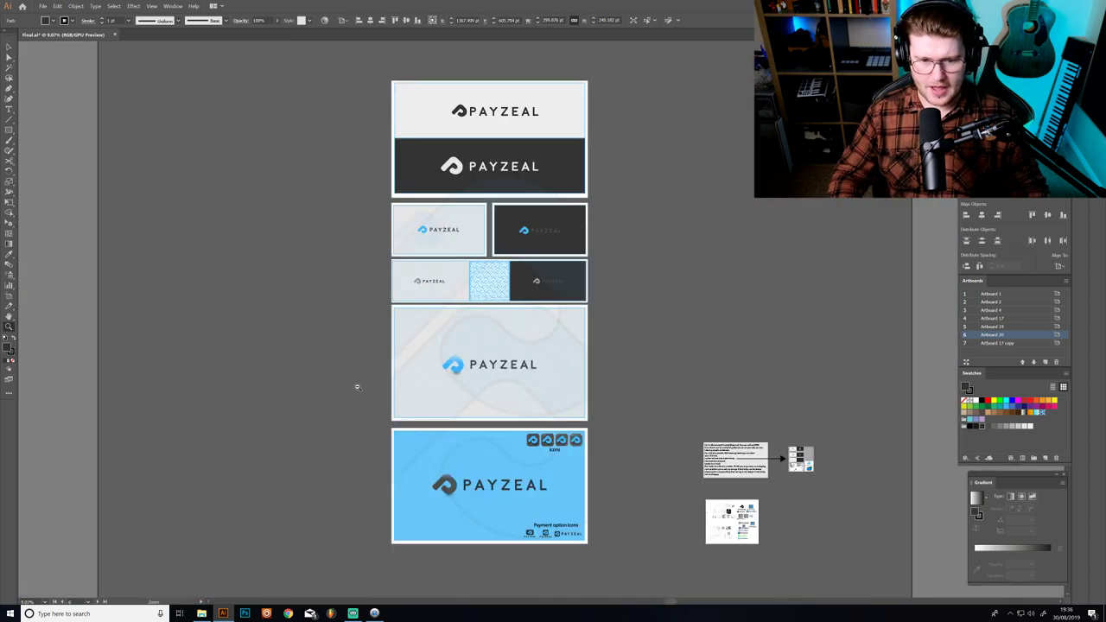
pyautogui.scroll(1, 357, 387)
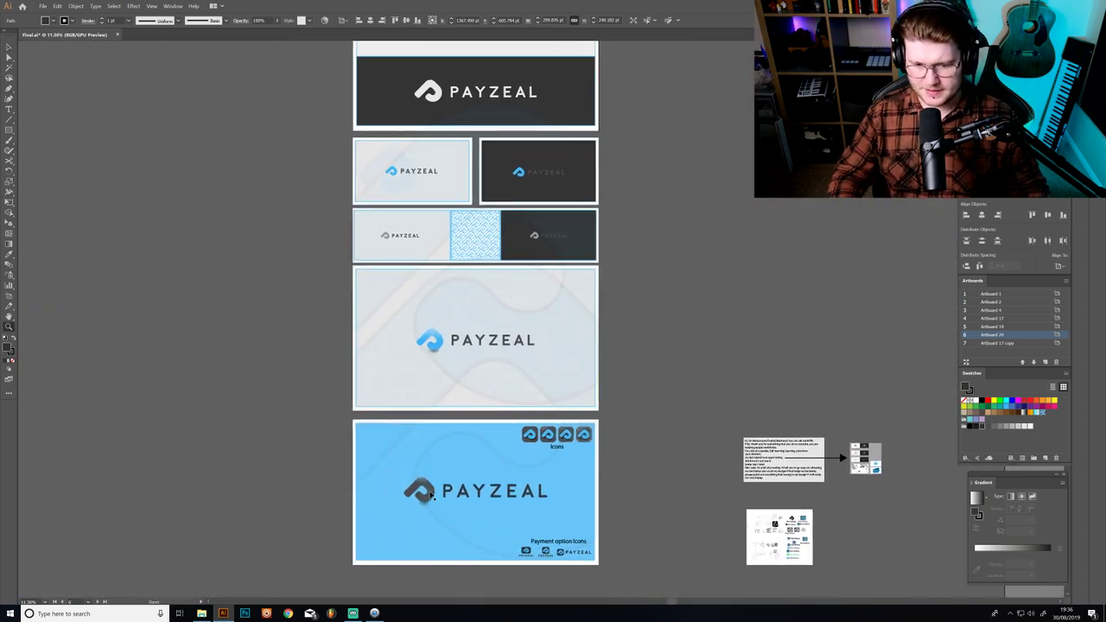
pyautogui.click(606, 501)
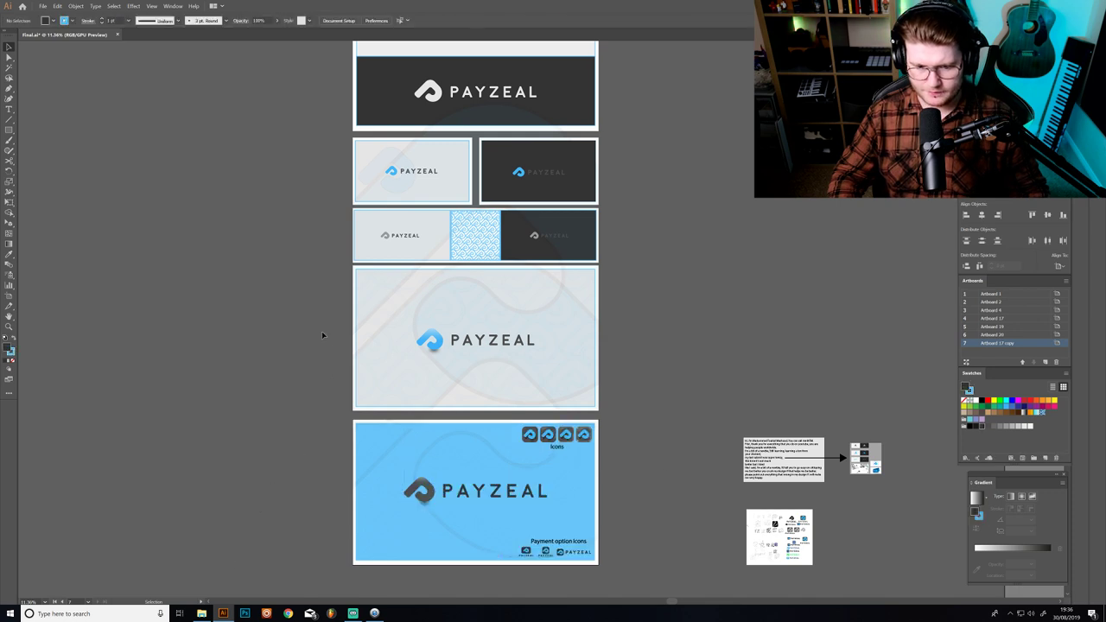
pyautogui.scroll(2, 321, 335)
pyautogui.scroll(5, 452, 230)
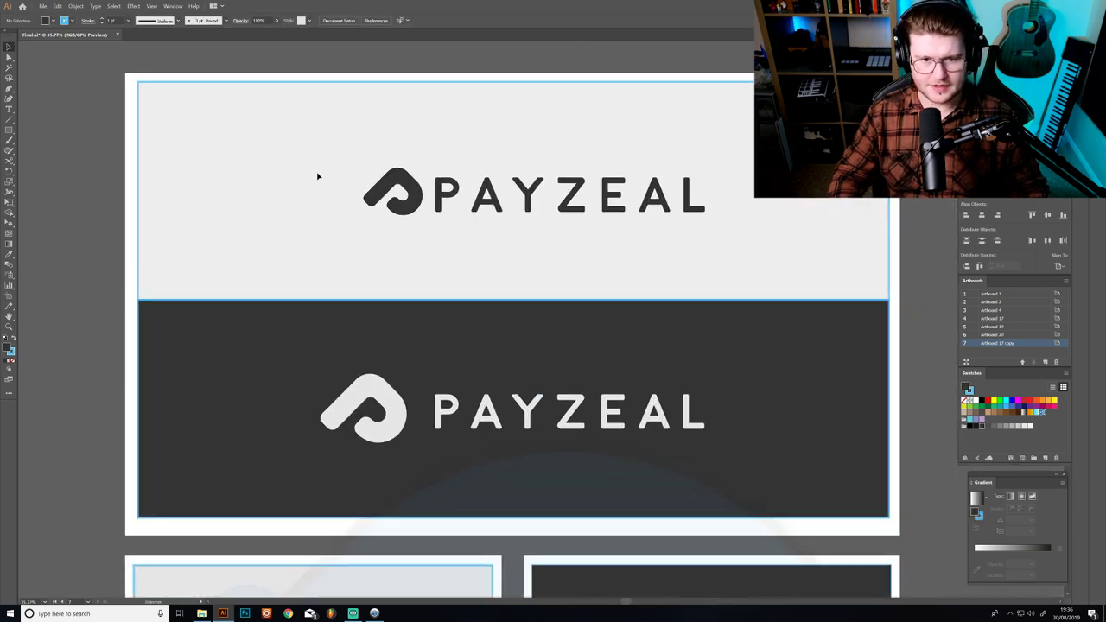
# - Set the stroke of the P-shaped mark on the light PAYZEAL artboard to None
pyautogui.click(407, 181)
pyautogui.scroll(7, 413, 204)
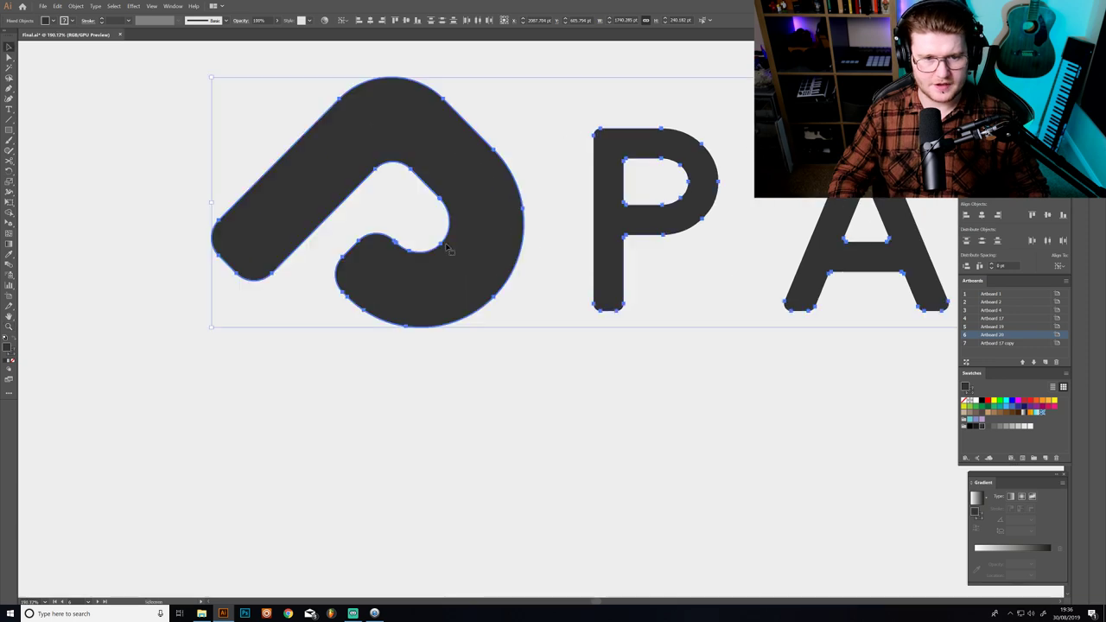
pyautogui.click(396, 230)
pyautogui.click(438, 236)
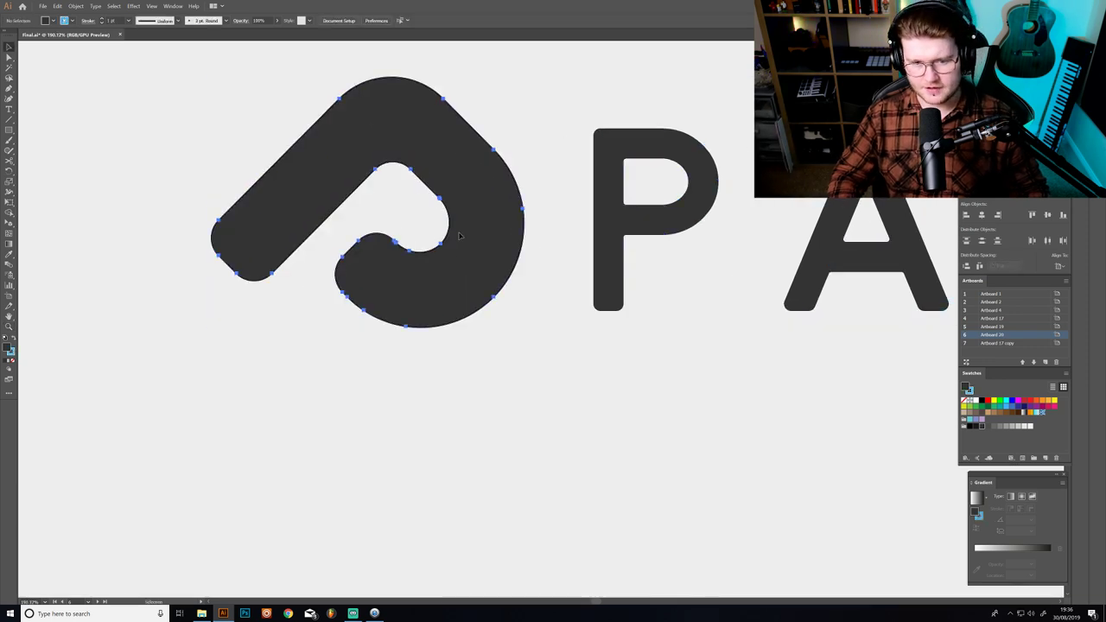
pyautogui.click(89, 19)
pyautogui.press('Escape')
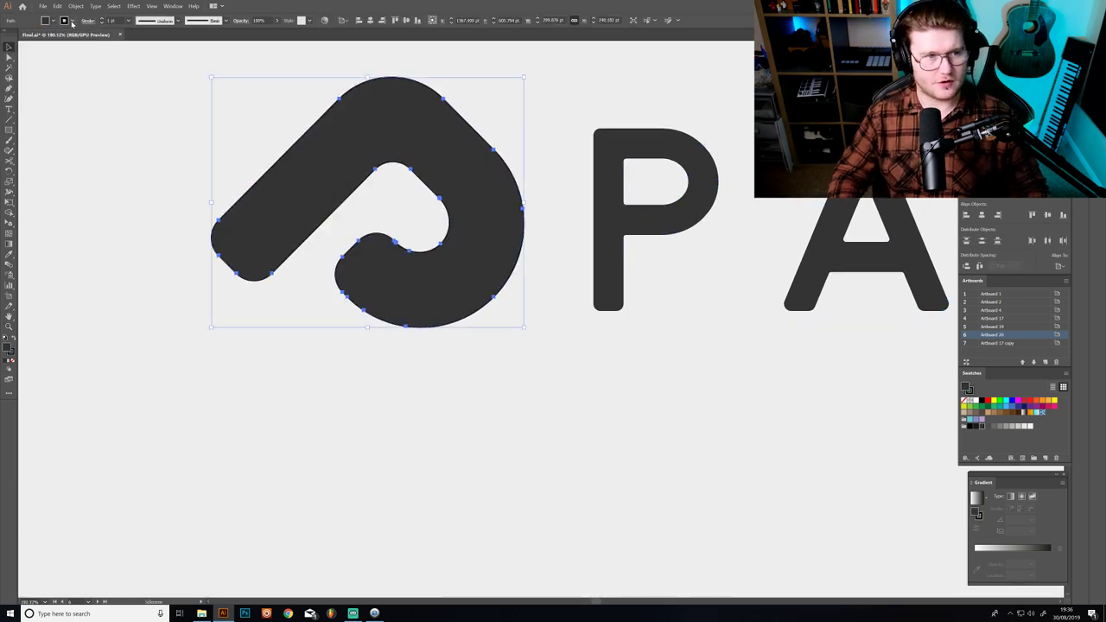
pyautogui.click(70, 21)
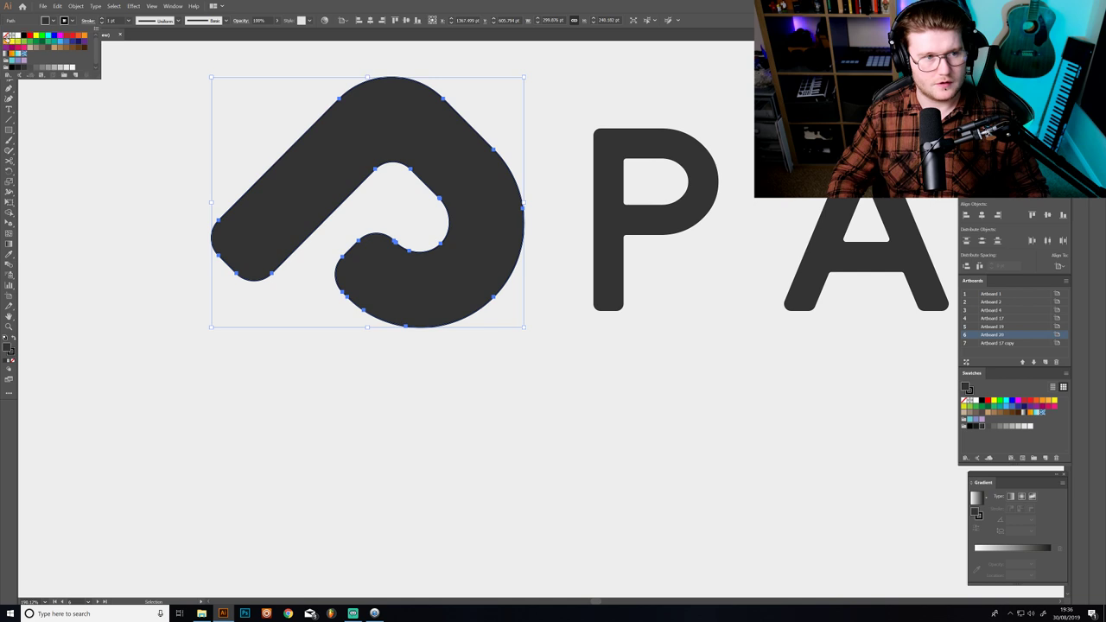
pyautogui.click(7, 36)
pyautogui.scroll(-5, 285, 337)
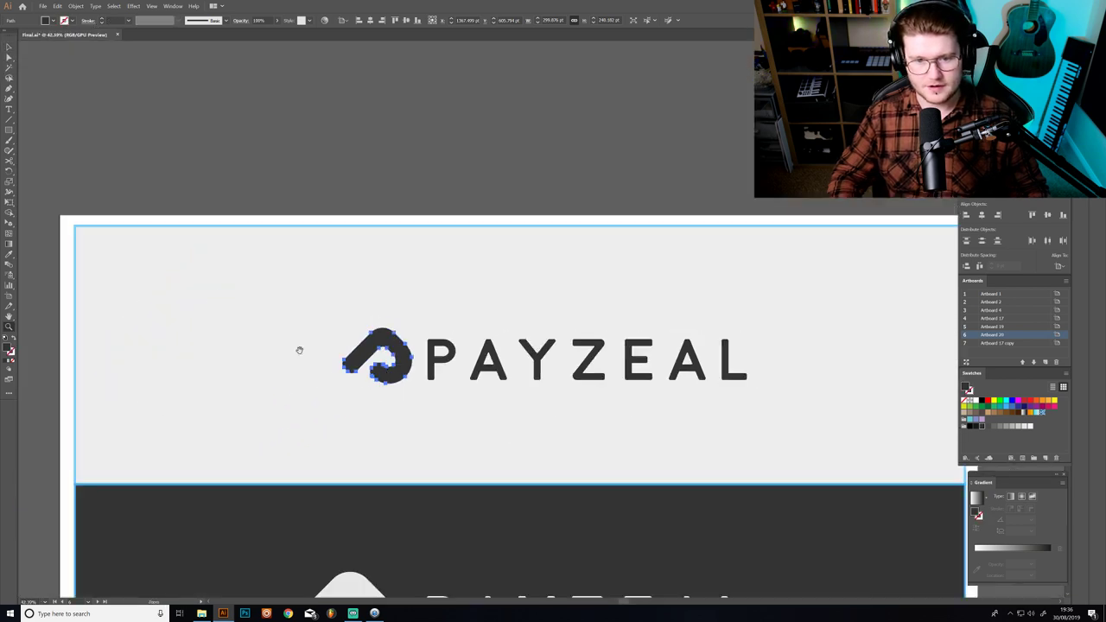
pyautogui.moveTo(299, 350); pyautogui.dragTo(198, 337)
pyautogui.click(378, 303)
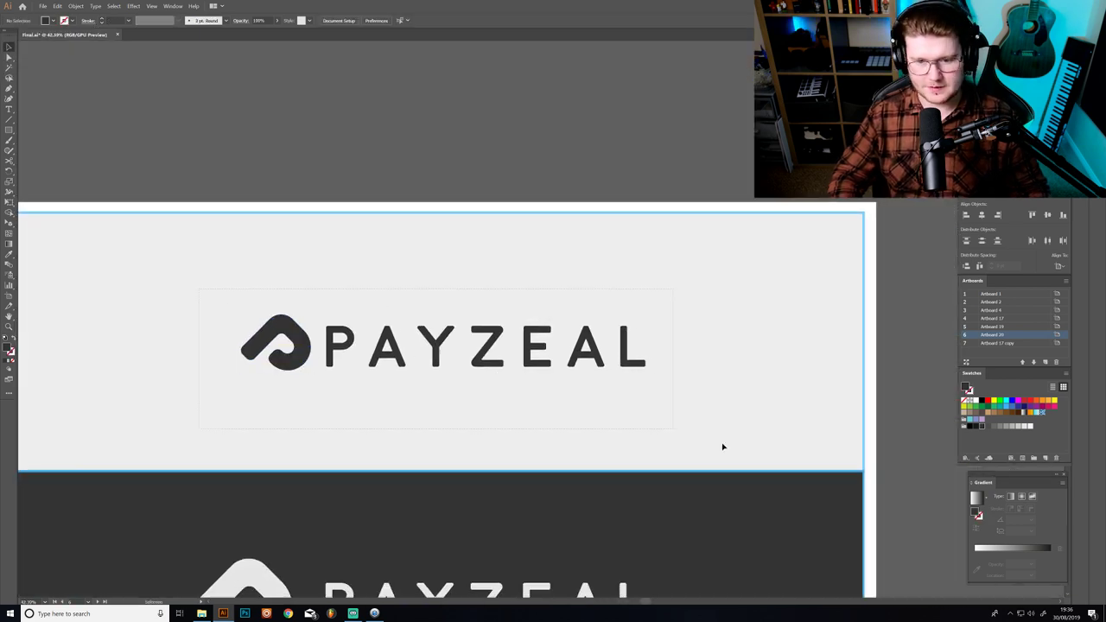
pyautogui.scroll(-5, 624, 415)
pyautogui.moveTo(628, 451); pyautogui.dragTo(511, 344)
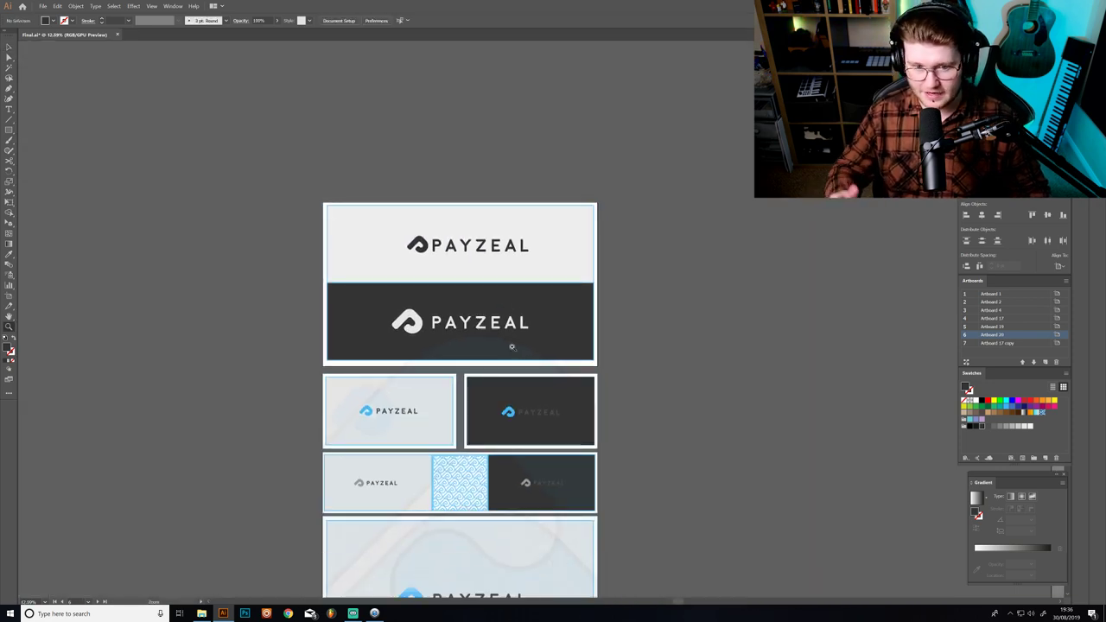
# - Move the P-mark above the PAYZEAL wordmark and centre the pair on the light artboard
pyautogui.moveTo(476, 232); pyautogui.dragTo(509, 260)
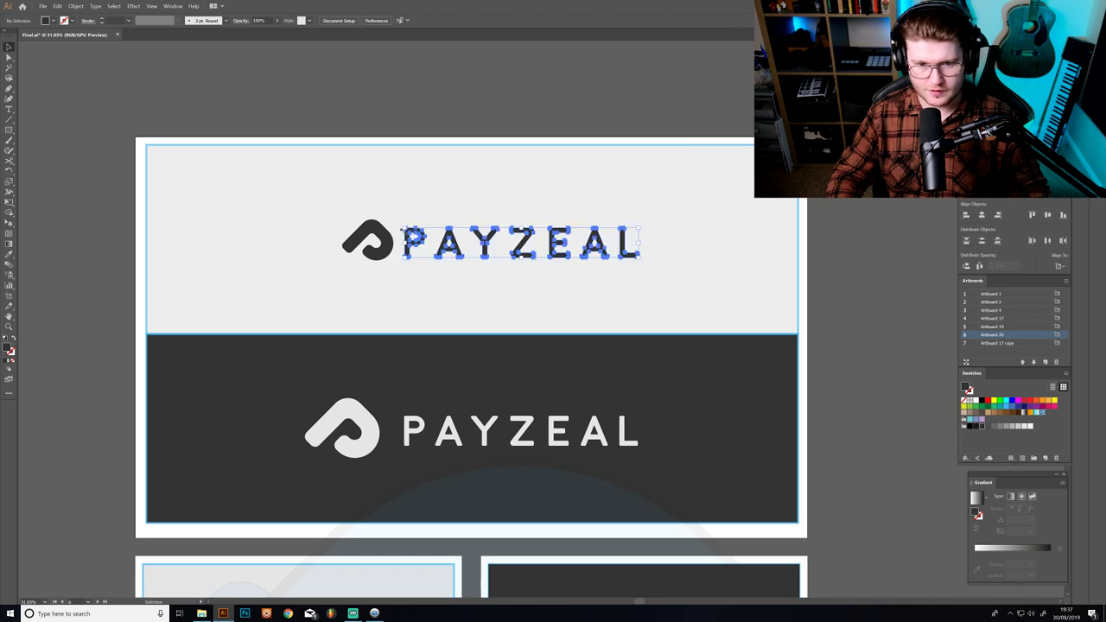
pyautogui.moveTo(369, 236); pyautogui.dragTo(513, 188)
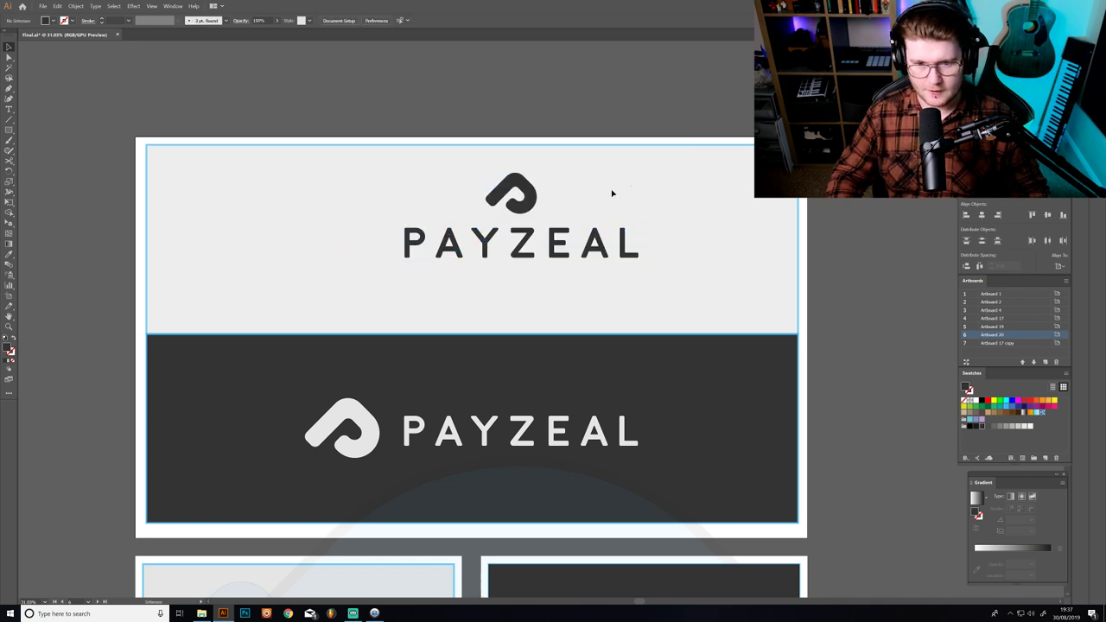
pyautogui.moveTo(612, 177); pyautogui.dragTo(557, 260)
# - Zoom out to view the restacked board among the artboards, then close Final.ai
pyautogui.moveTo(631, 339); pyautogui.dragTo(631, 337)
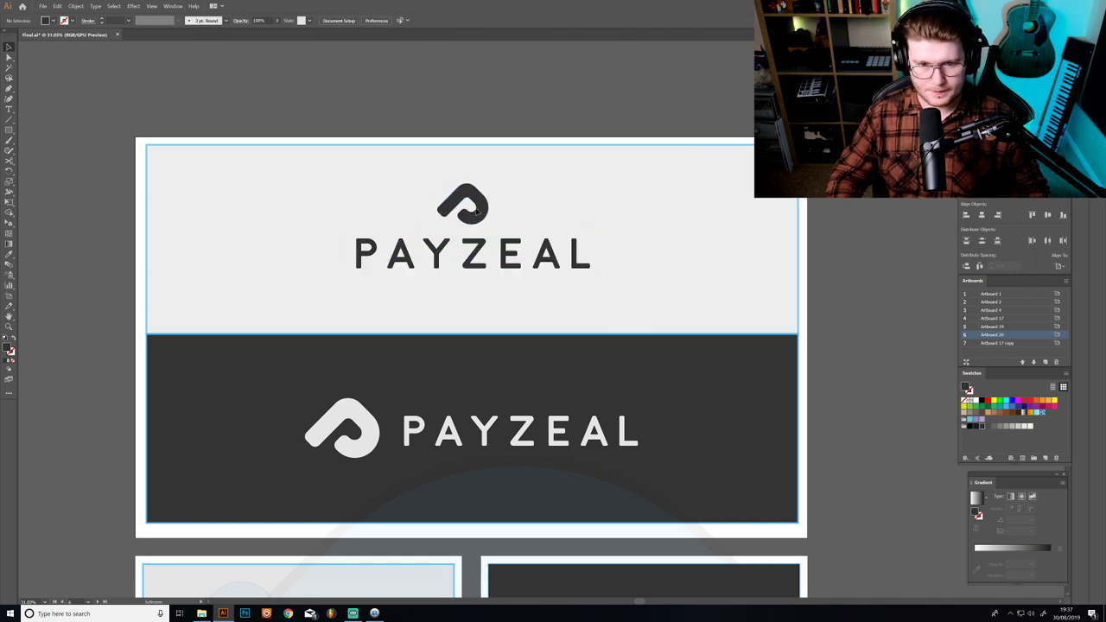
pyautogui.press('z')
pyautogui.moveTo(636, 242); pyautogui.dragTo(30, 459)
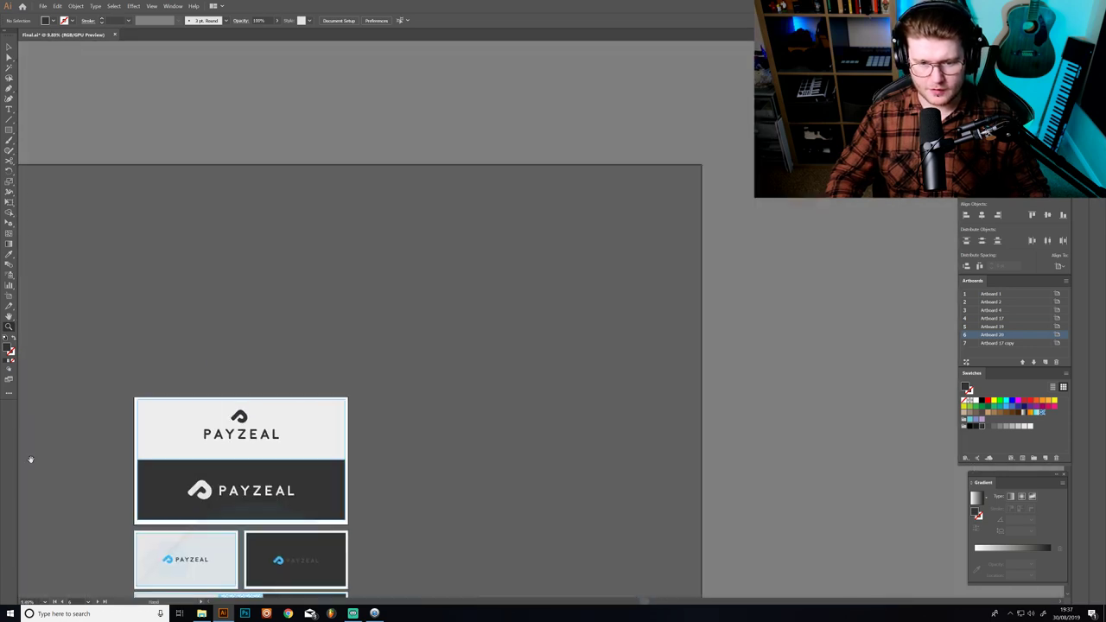
pyautogui.click(115, 35)
# - Discard the changes to Final.ai and switch back to File Explorer
pyautogui.click(592, 318)
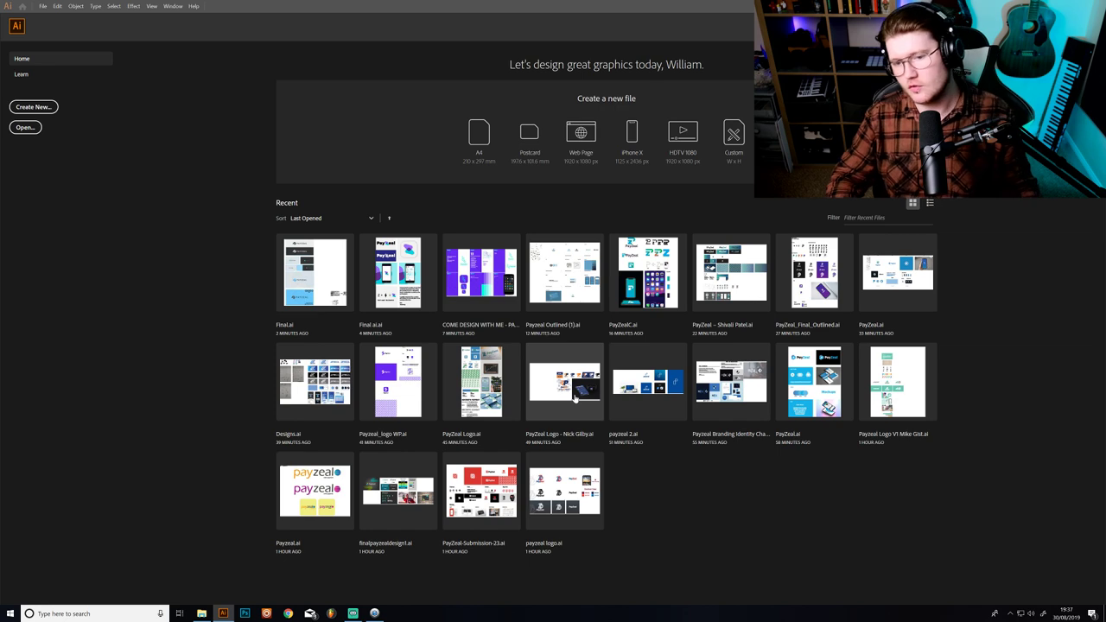
pyautogui.hotkey('alt', 'Tab')
pyautogui.hotkey('alt', 'Tab')
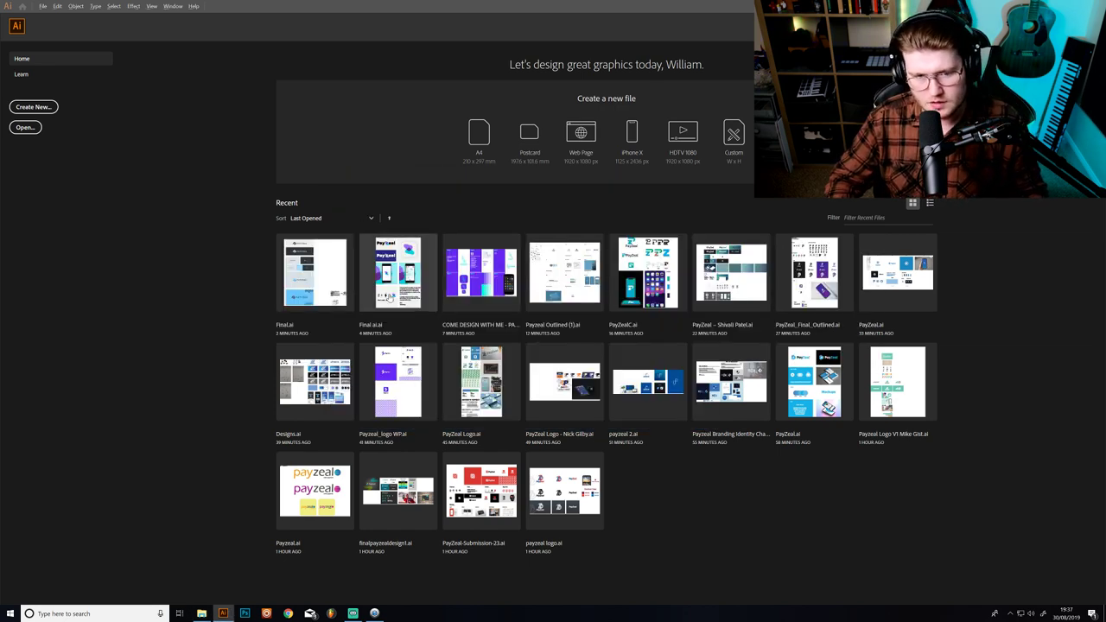
pyautogui.hotkey('alt', 'Tab')
pyautogui.hotkey('alt', 'Tab')
pyautogui.hotkey('alt', 'Tab')
pyautogui.hotkey('alt', 'Tab')
pyautogui.hotkey('alt', 'Tab')
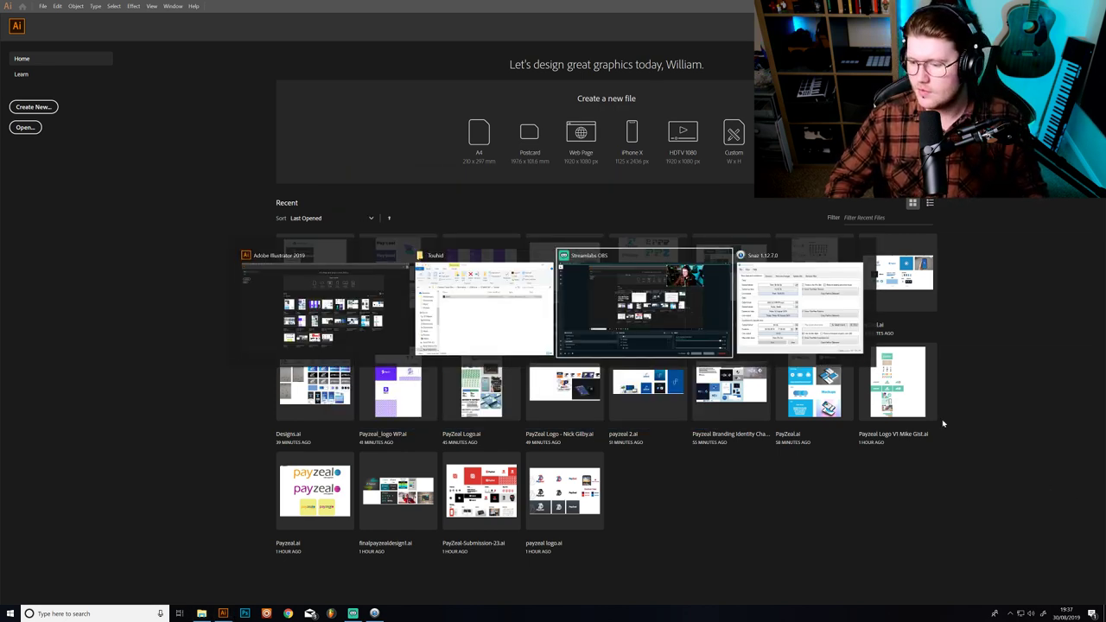
# - Go back to the CDWM LIVE folder listing and nudge the Explorer window upward
pyautogui.click(629, 307)
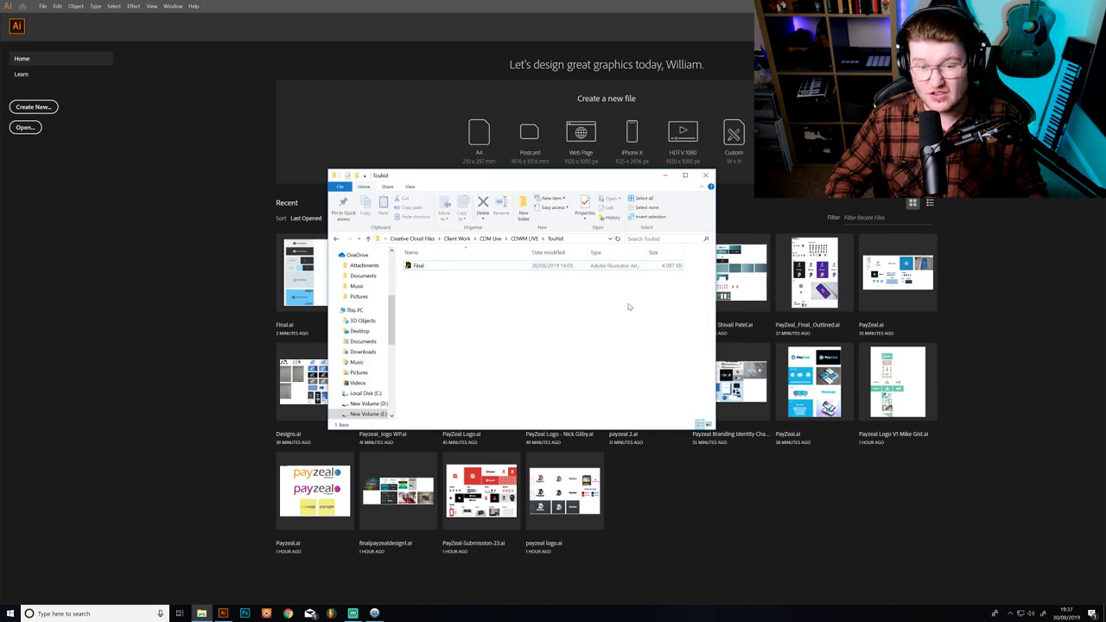
pyautogui.click(334, 235)
pyautogui.moveTo(419, 177); pyautogui.dragTo(366, 106)
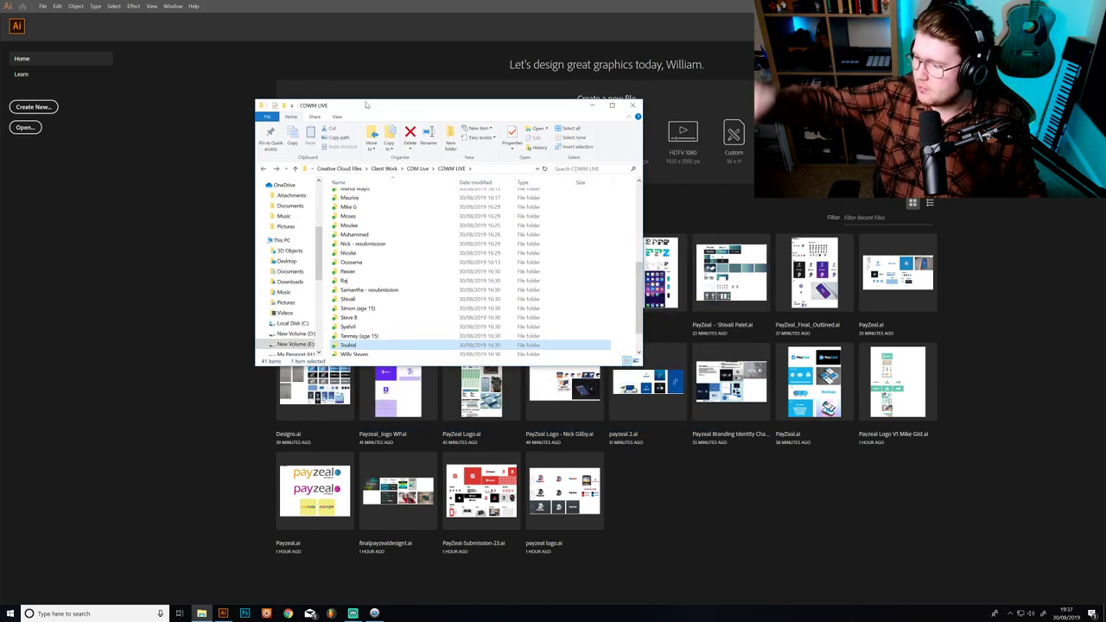
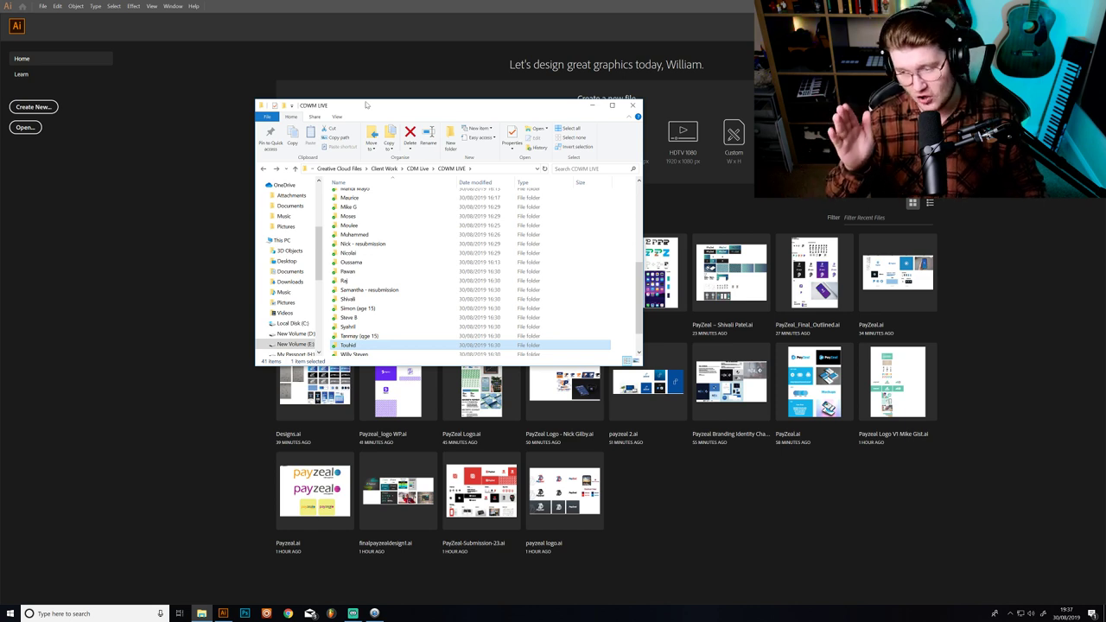
# - Open the submitter's folder in CDWM LIVE holding PayZeal Color Option 1 and 2
pyautogui.scroll(-1, 432, 302)
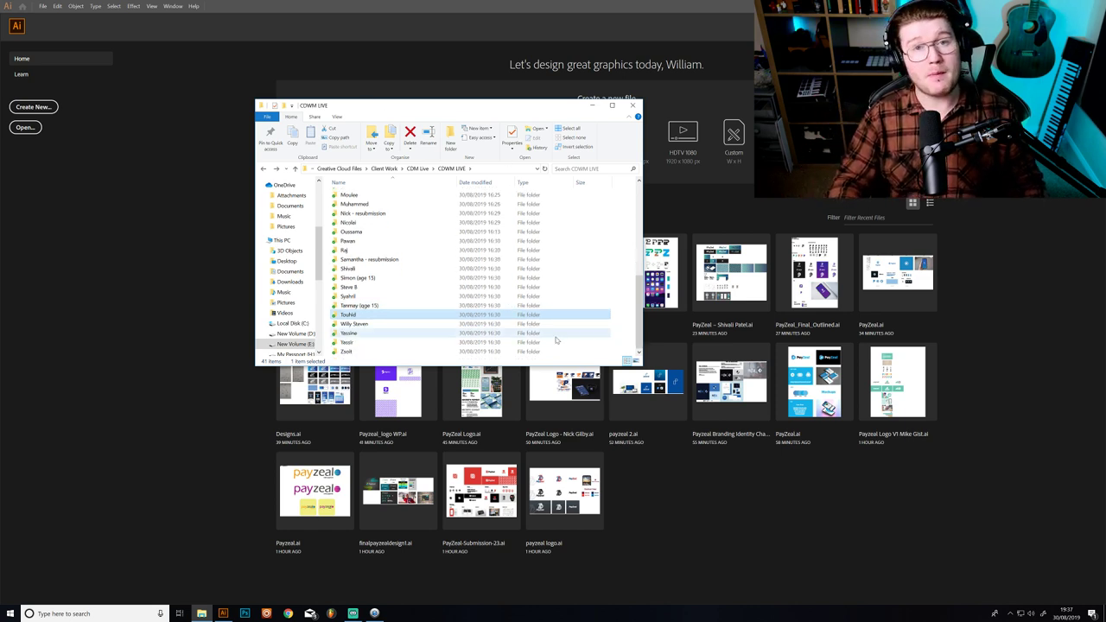
pyautogui.doubleClick(345, 324)
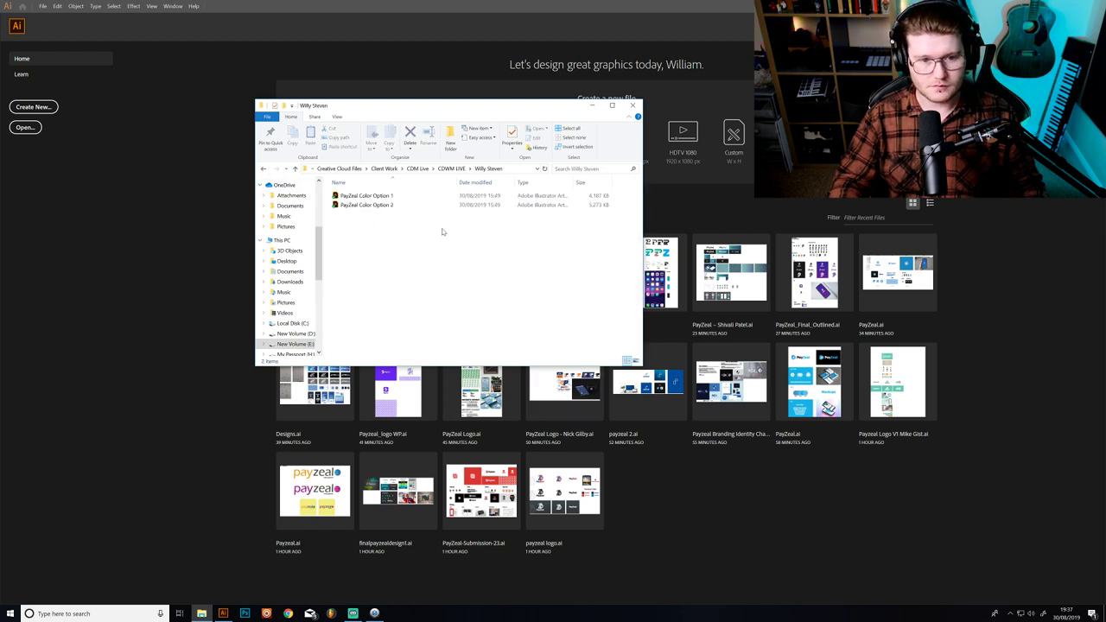
# - Open PayZeal Color Option 1.ai, dismiss the Missing Fonts warning, and zoom in on the artboards
pyautogui.doubleClick(358, 199)
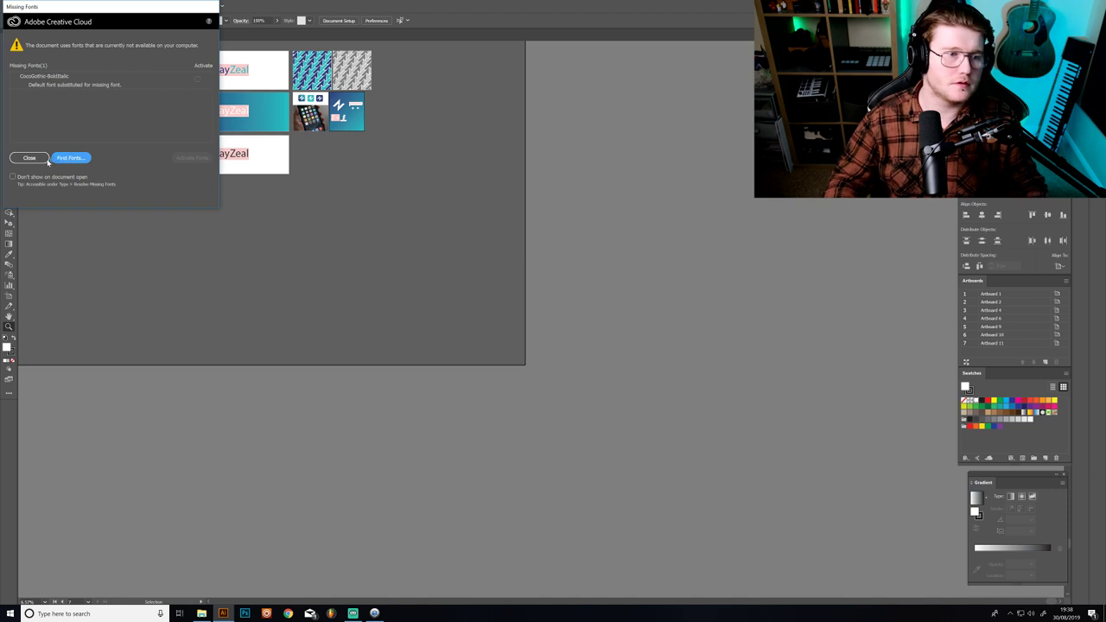
pyautogui.click(45, 159)
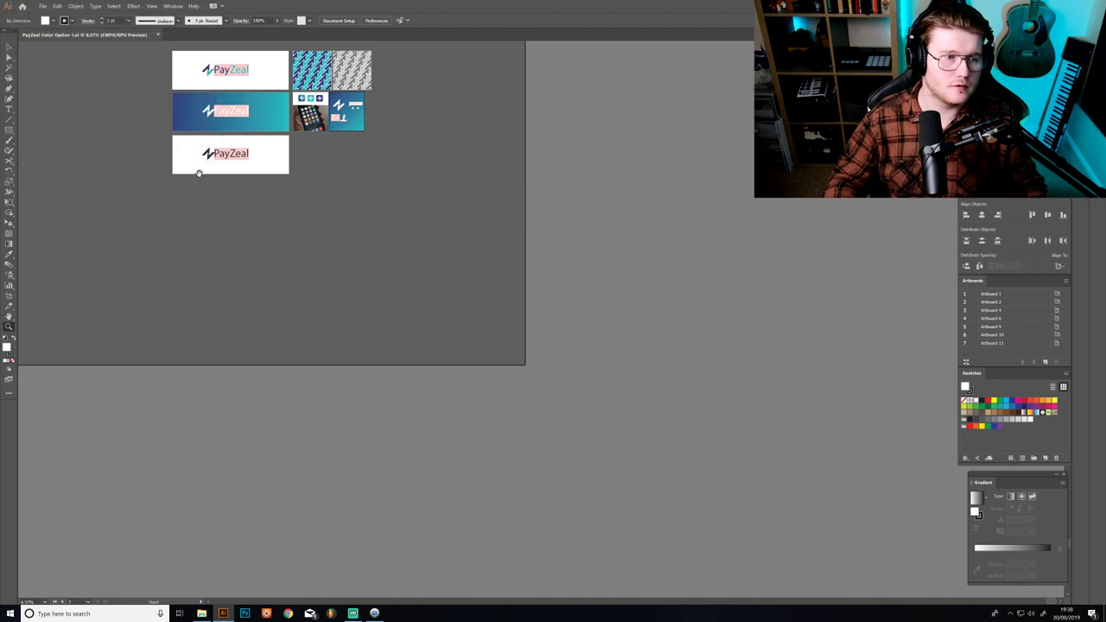
pyautogui.moveTo(389, 208); pyautogui.dragTo(486, 242)
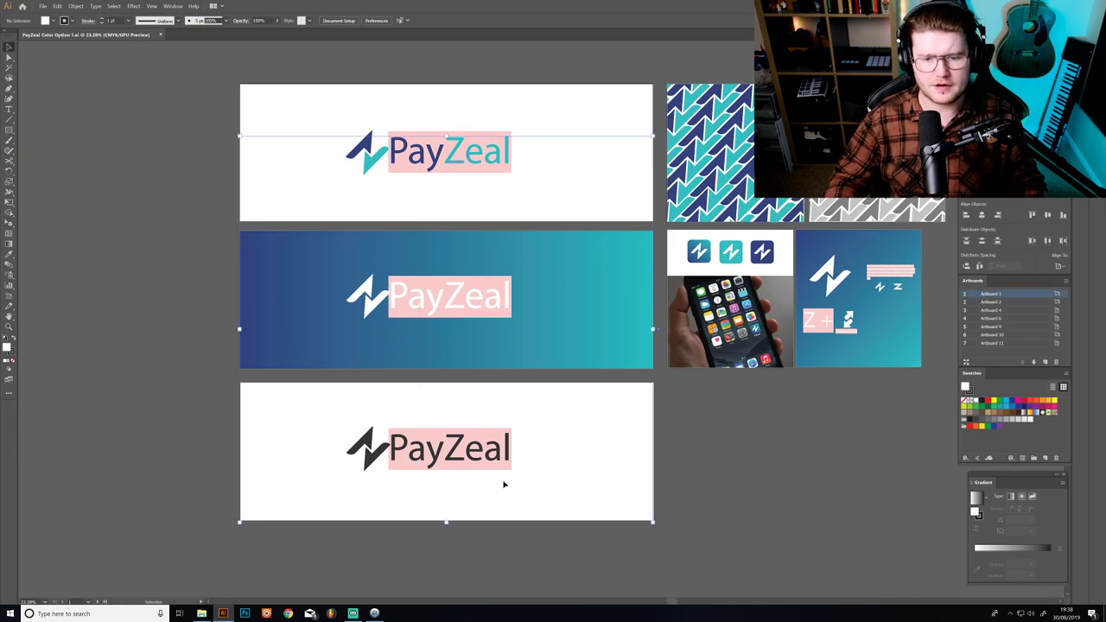
# - Delete the PayZeal wordmark from the bottom, middle and top artboards, then zoom onto the top logo
pyautogui.rightClick(555, 484)
pyautogui.press('Escape')
pyautogui.click(494, 451)
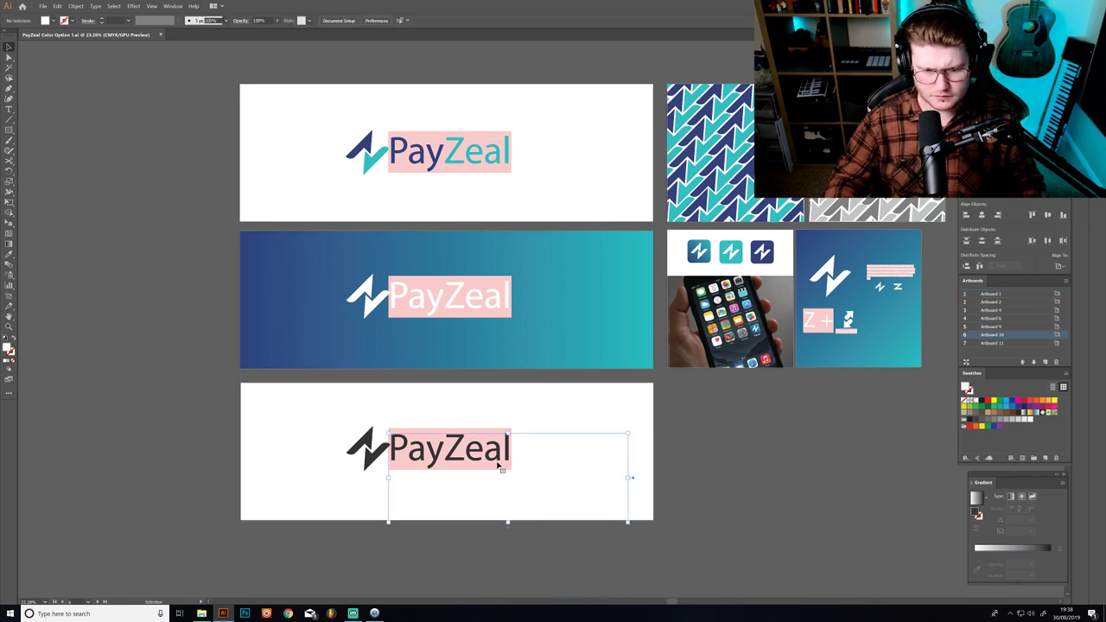
pyautogui.press('Delete')
pyautogui.click(446, 298)
pyautogui.press('Delete')
pyautogui.click(444, 135)
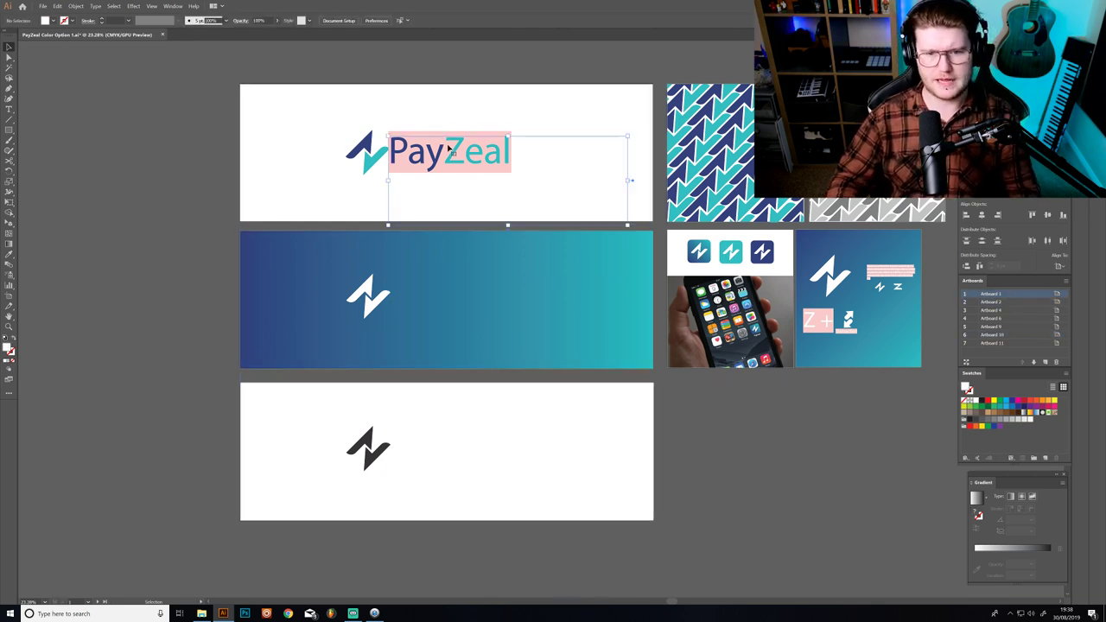
pyautogui.press('Delete')
pyautogui.moveTo(541, 348); pyautogui.dragTo(517, 296)
pyautogui.press('z')
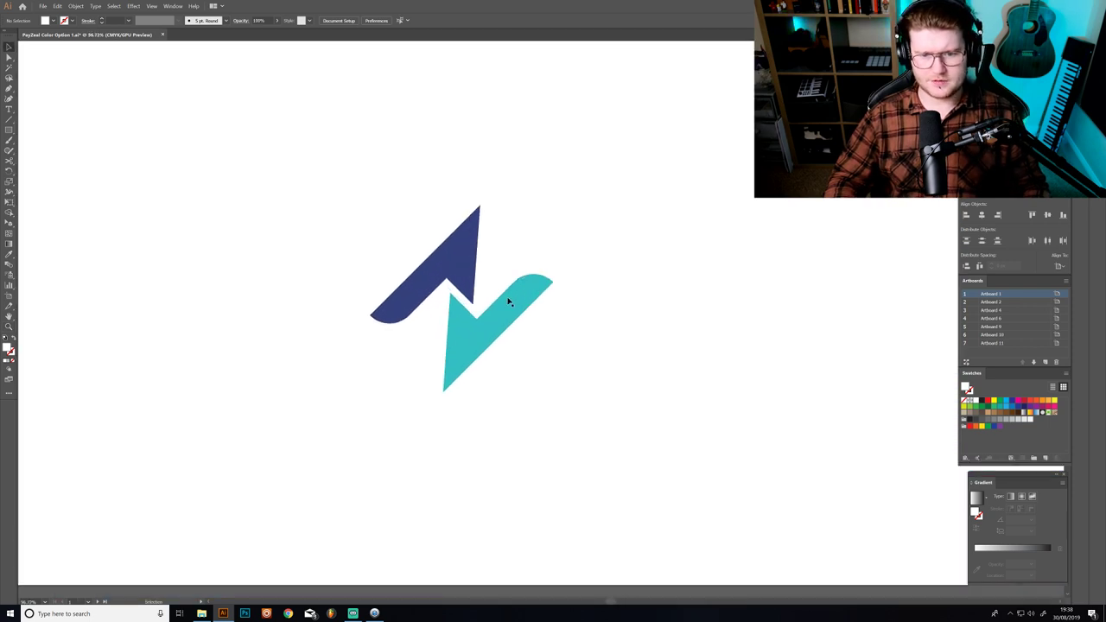
# - Round the inner corners of the teal and dark blue shapes using live-corner widgets
pyautogui.press('a')
pyautogui.moveTo(489, 185); pyautogui.dragTo(455, 313)
pyautogui.moveTo(463, 418); pyautogui.dragTo(447, 349)
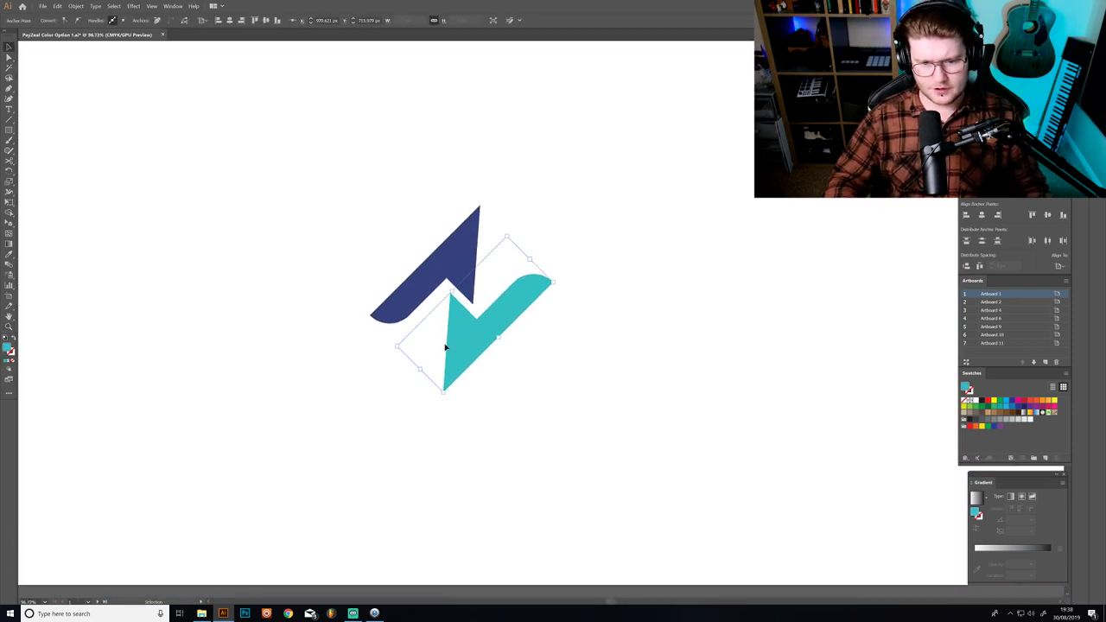
pyautogui.click(444, 388)
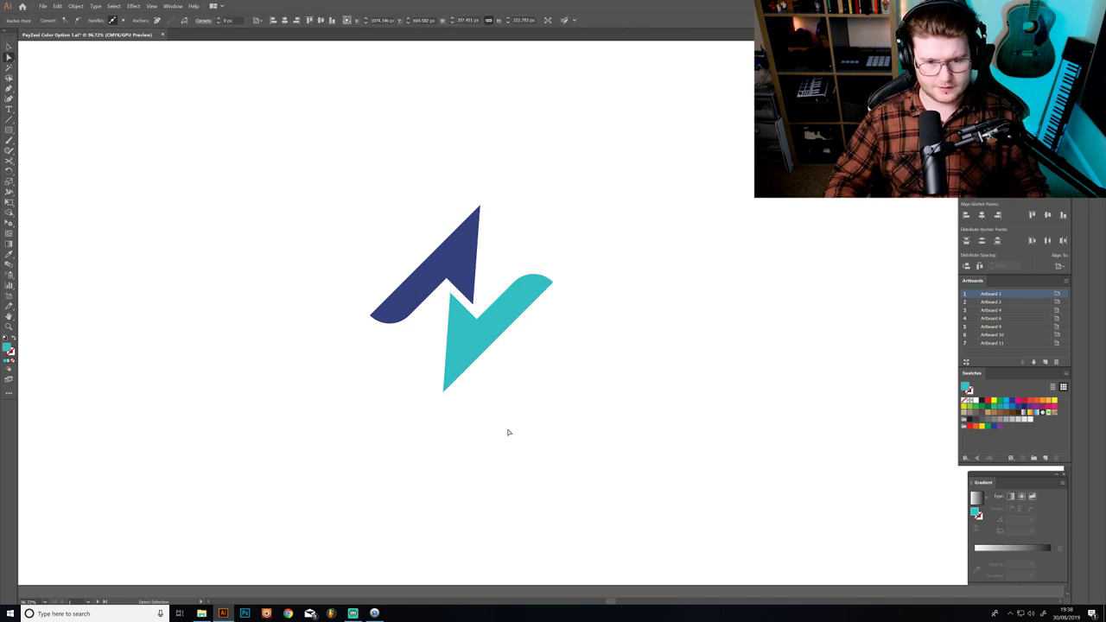
pyautogui.keyDown('shift'); pyautogui.click(456, 241); pyautogui.keyUp('shift')
pyautogui.moveTo(467, 234); pyautogui.dragTo(565, 217)
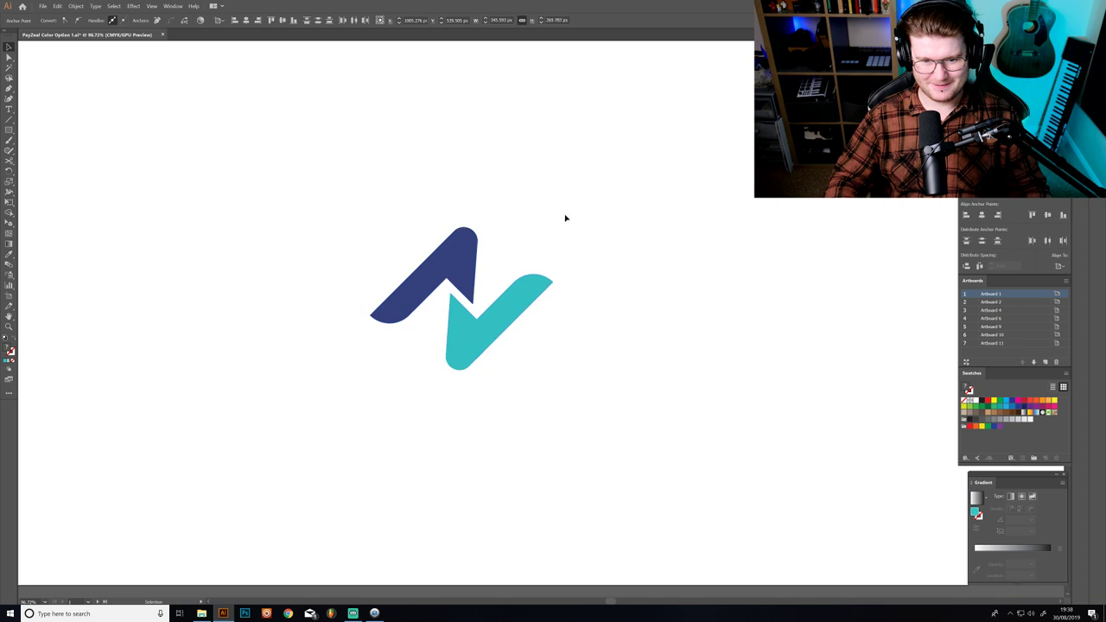
pyautogui.click(565, 217)
pyautogui.hotkey('ctrl', 'alt', '0')
pyautogui.scroll(5, 548, 343)
pyautogui.click(499, 326)
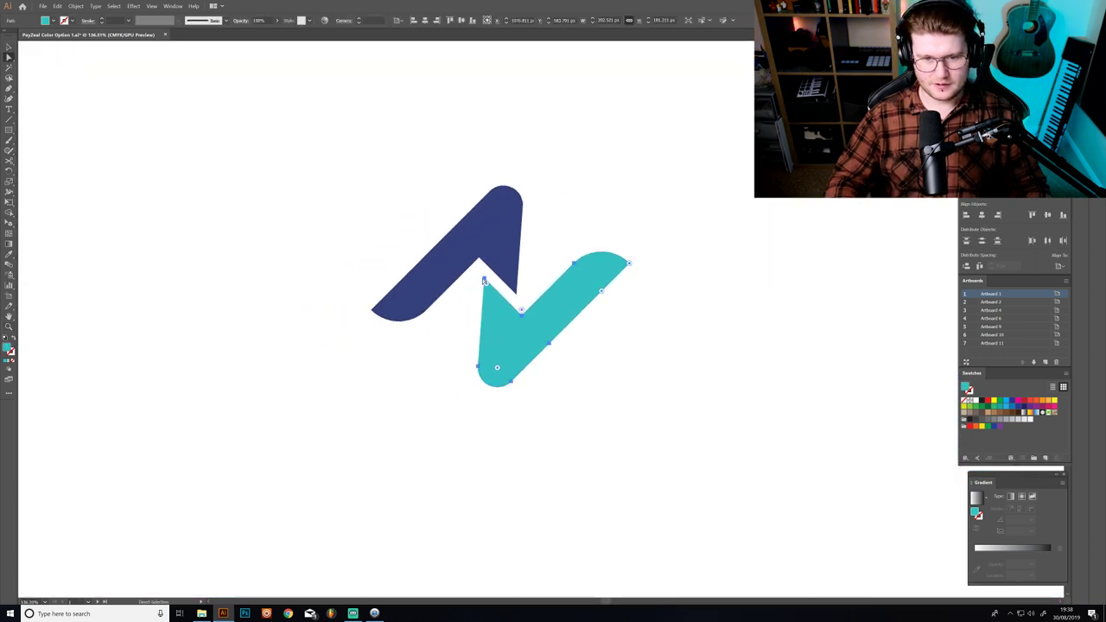
pyautogui.click(484, 279)
# - Delete the dark blue half of the logo
pyautogui.press('v')
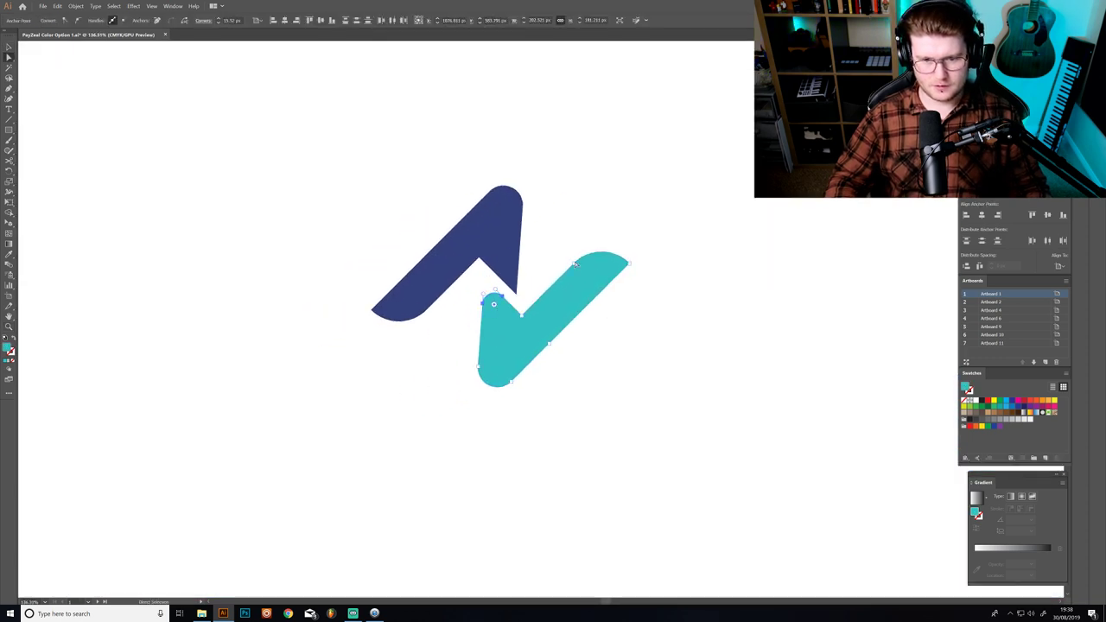
pyautogui.click(510, 251)
pyautogui.press('Delete')
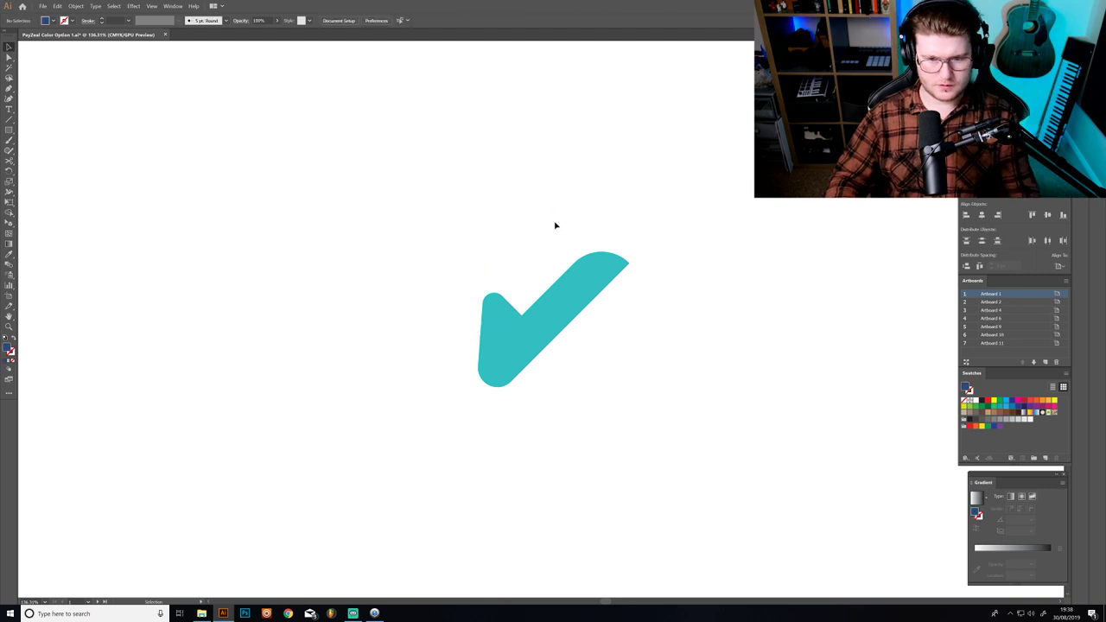
# - Reflect a copy of the teal shape horizontally, then flip that copy vertically
pyautogui.moveTo(555, 225); pyautogui.dragTo(682, 503)
pyautogui.click(614, 464)
pyautogui.moveTo(614, 464); pyautogui.dragTo(476, 326)
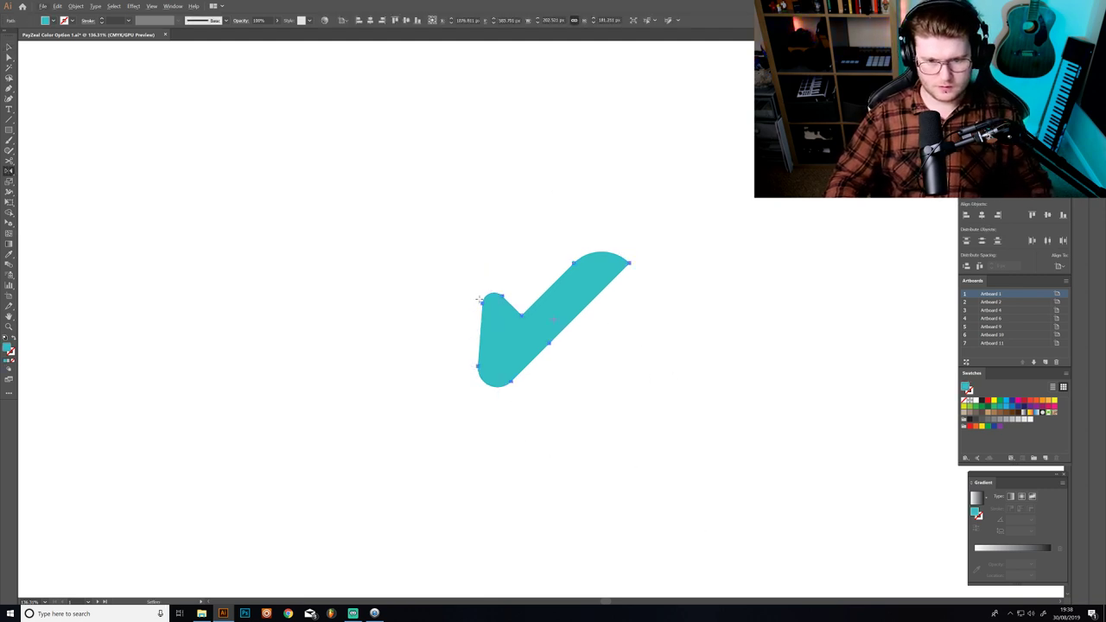
pyautogui.keyDown('alt'); pyautogui.click(480, 302); pyautogui.keyUp('alt')
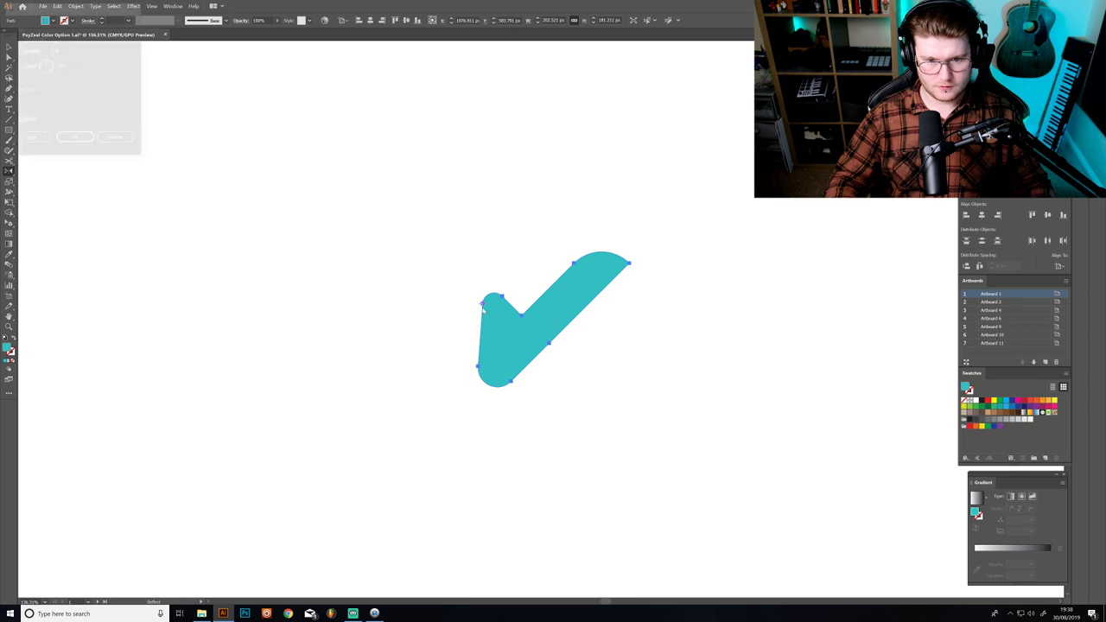
pyautogui.click(13, 121)
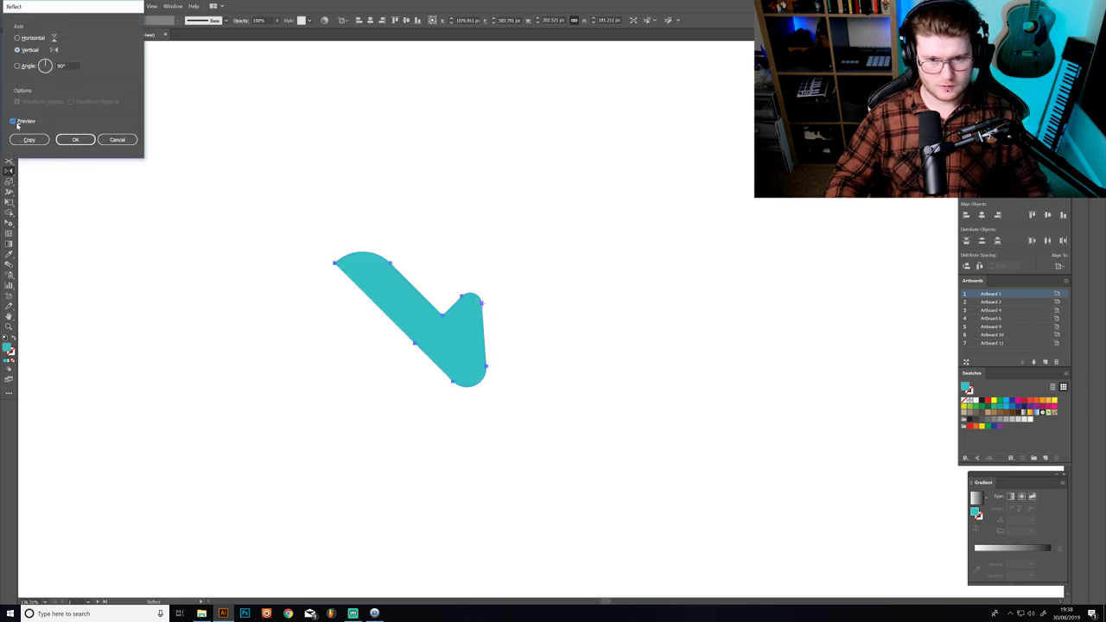
pyautogui.click(17, 38)
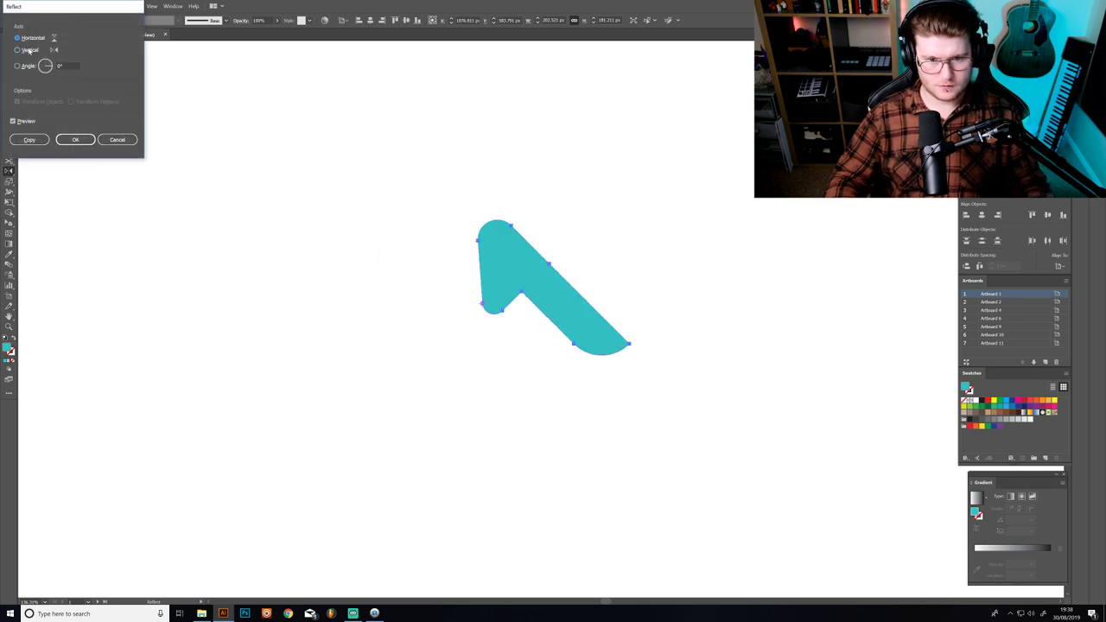
pyautogui.click(29, 139)
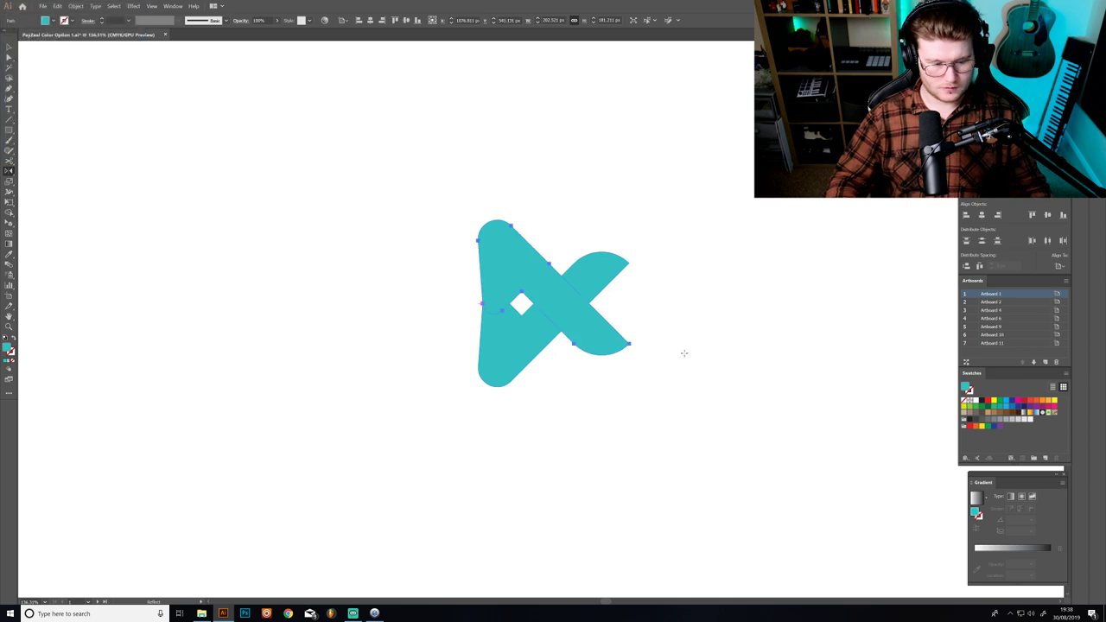
pyautogui.press('e')
pyautogui.press('r')
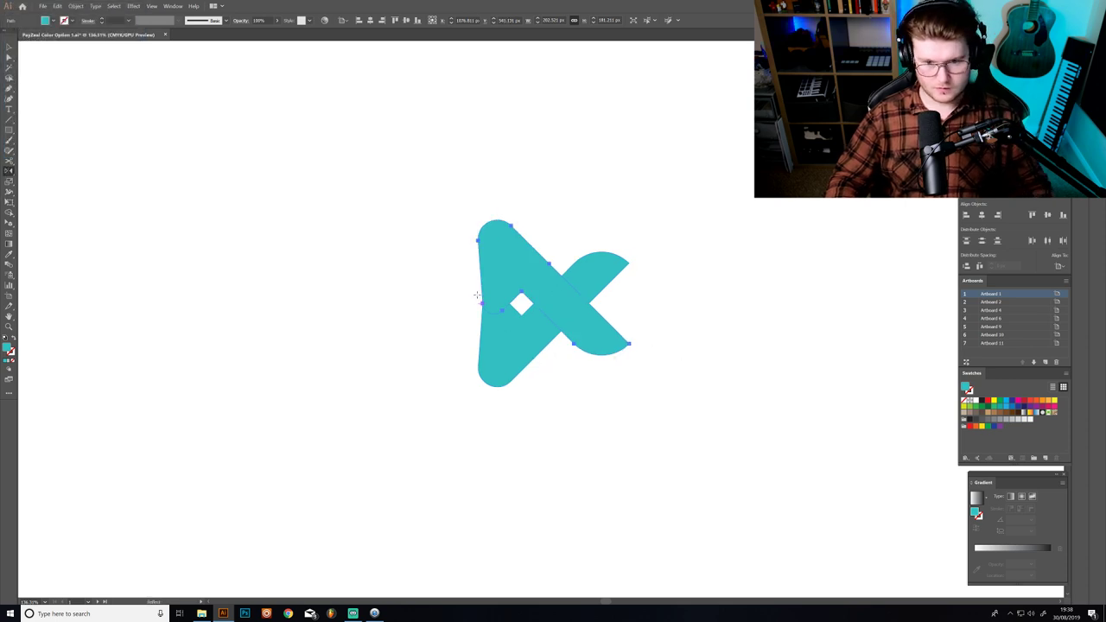
pyautogui.keyDown('alt'); pyautogui.click(482, 304); pyautogui.keyUp('alt')
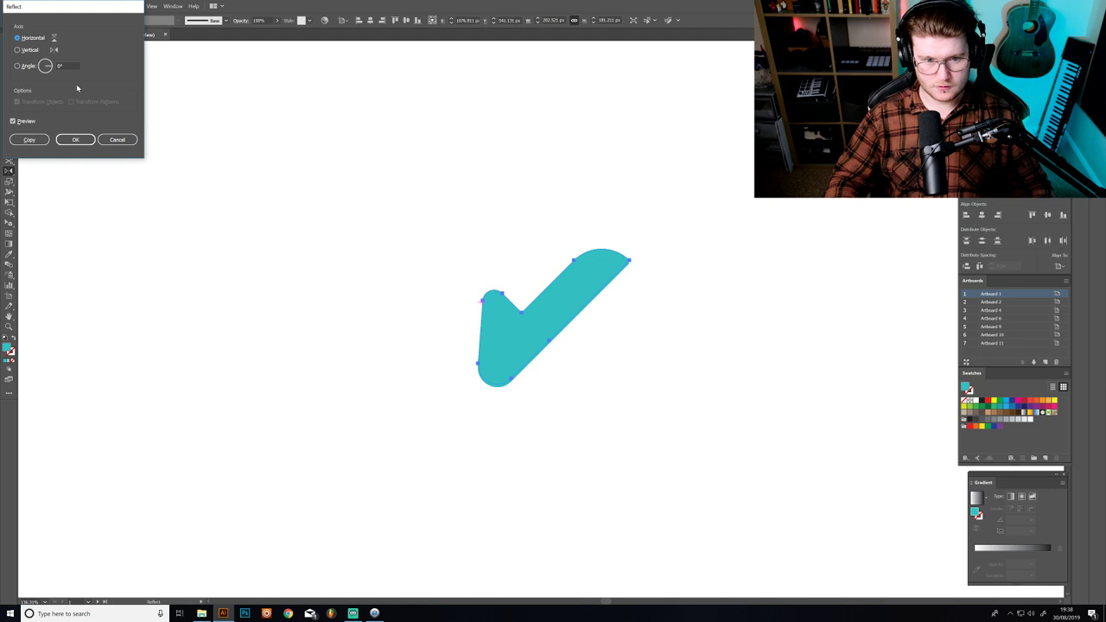
pyautogui.click(18, 50)
pyautogui.click(69, 139)
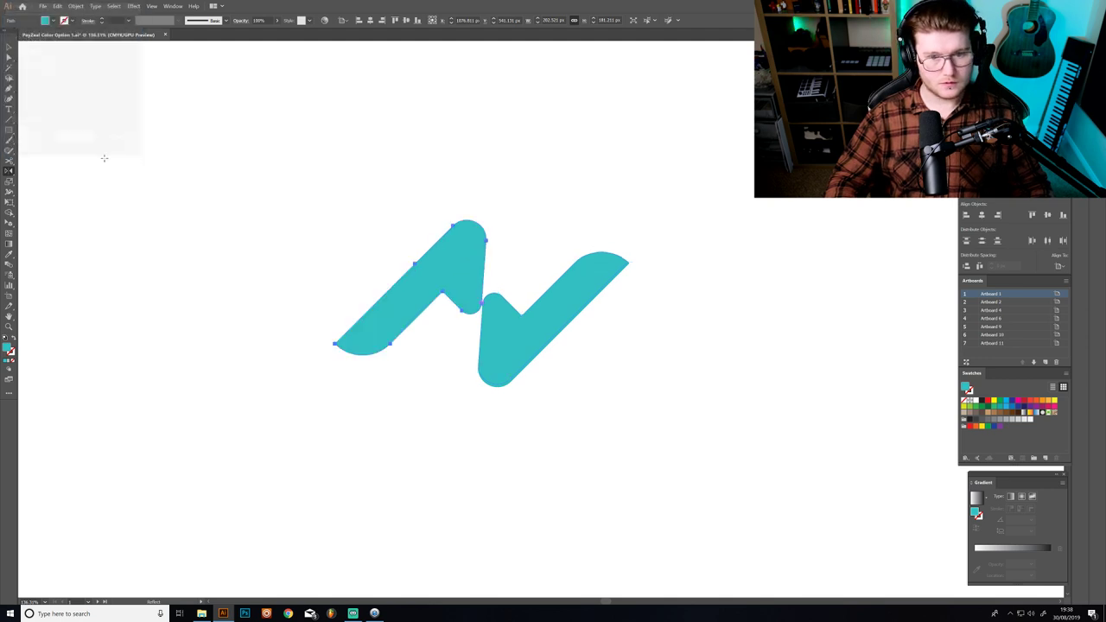
pyautogui.hotkey('ctrl', 'alt', '0')
# - Move the left teal half into place and join the two halves at their notch anchors
pyautogui.click(365, 444)
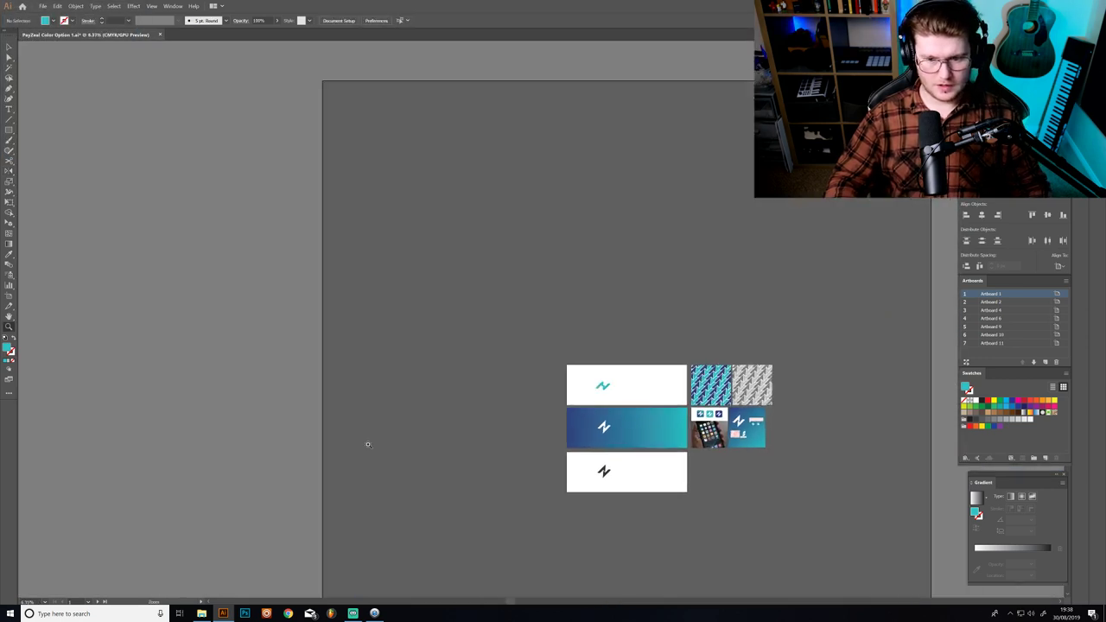
pyautogui.hotkey('ctrl', '0')
pyautogui.moveTo(428, 288); pyautogui.dragTo(522, 248)
pyautogui.hotkey('ctrl', 'alt', '0')
pyautogui.click(457, 315)
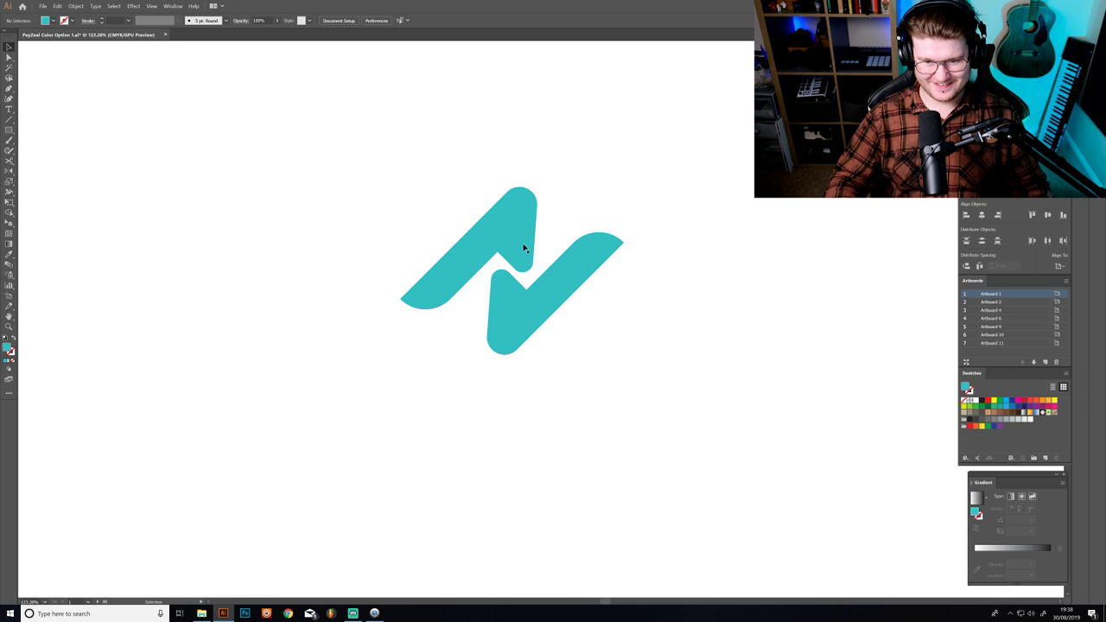
pyautogui.click(498, 256)
pyautogui.keyDown('shift'); pyautogui.click(526, 287); pyautogui.keyUp('shift')
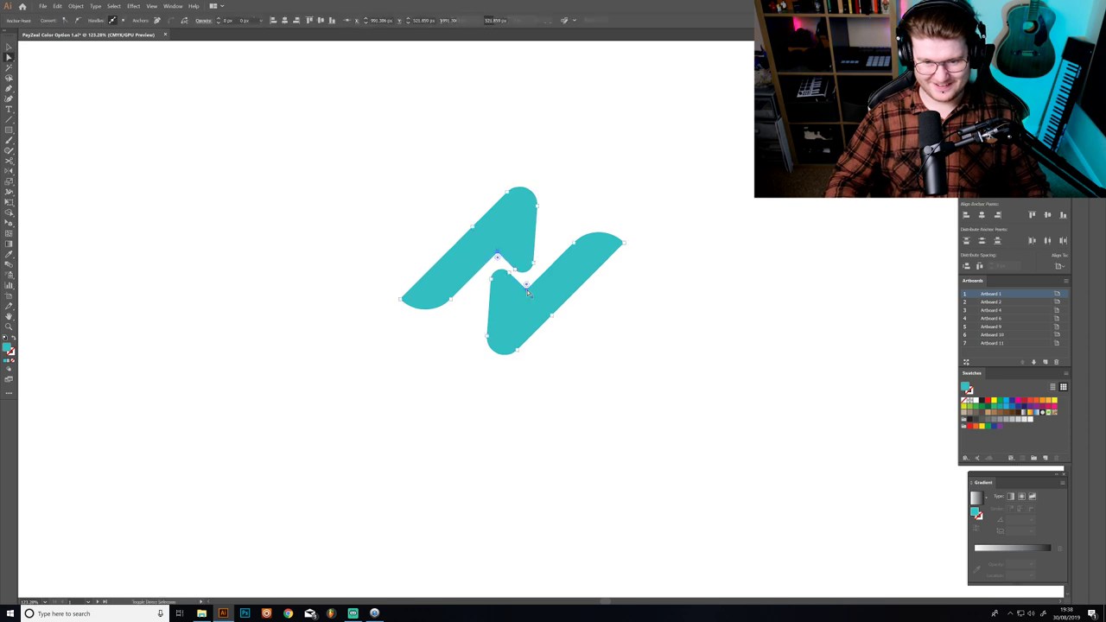
pyautogui.hotkey('ctrl', 'j')
# - Rotate the joined logo 45°, squash it vertically, then rotate it back about 45°
pyautogui.scroll(-2, 553, 237)
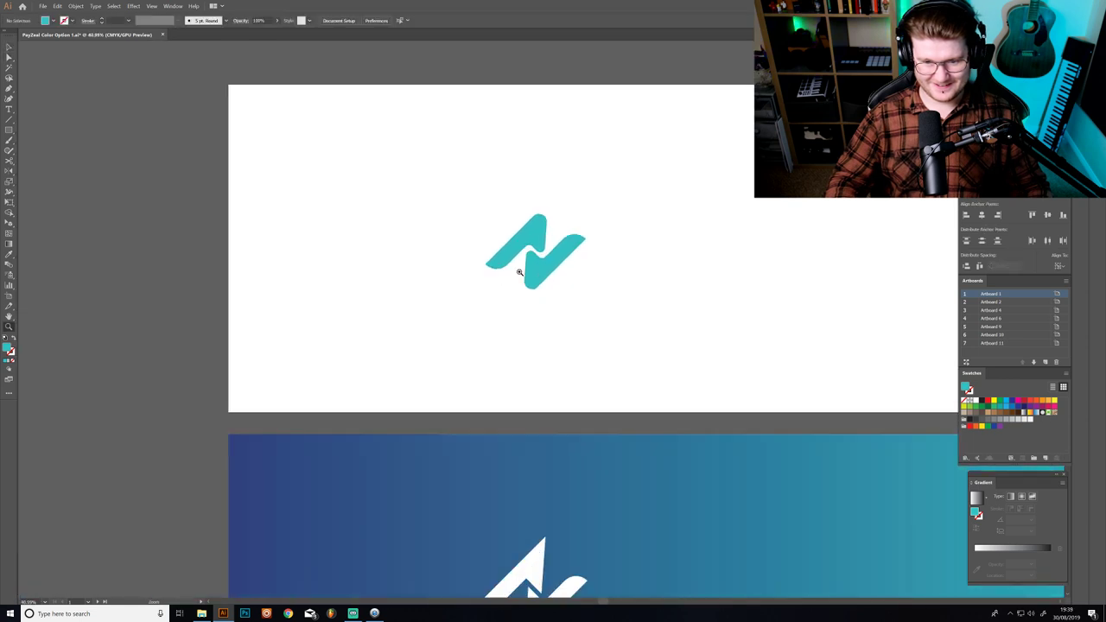
pyautogui.scroll(3, 535, 302)
pyautogui.press('v')
pyautogui.moveTo(688, 161); pyautogui.dragTo(388, 425)
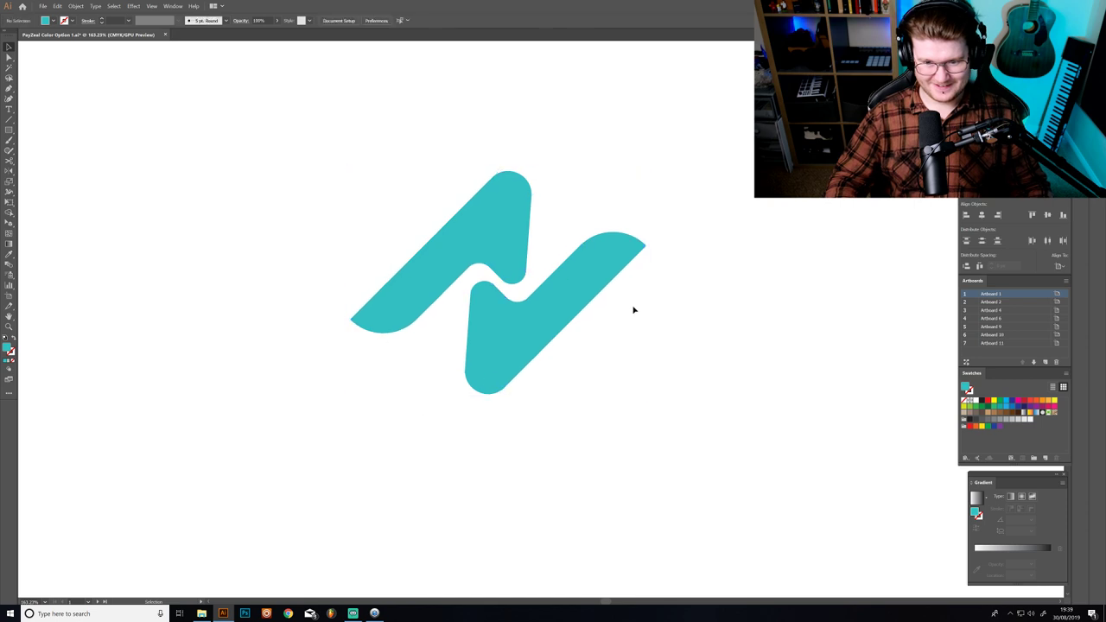
pyautogui.moveTo(634, 309); pyautogui.dragTo(320, 170)
pyautogui.hotkey('shift', 'm')
pyautogui.press('a')
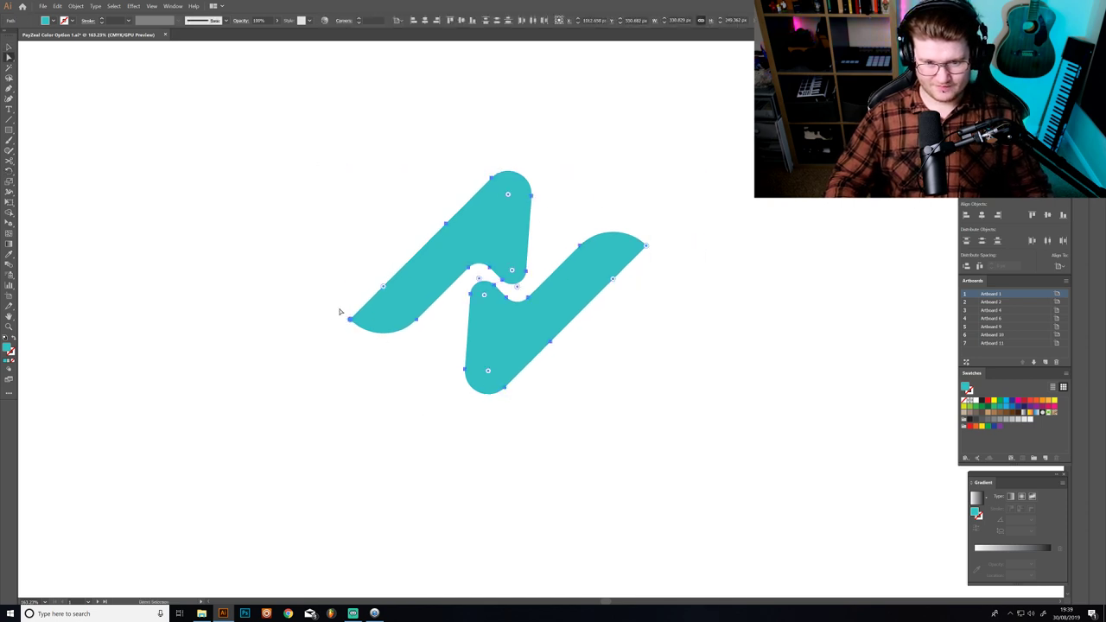
pyautogui.click(577, 213)
pyautogui.press('v')
pyautogui.hotkey('ctrl', 'a')
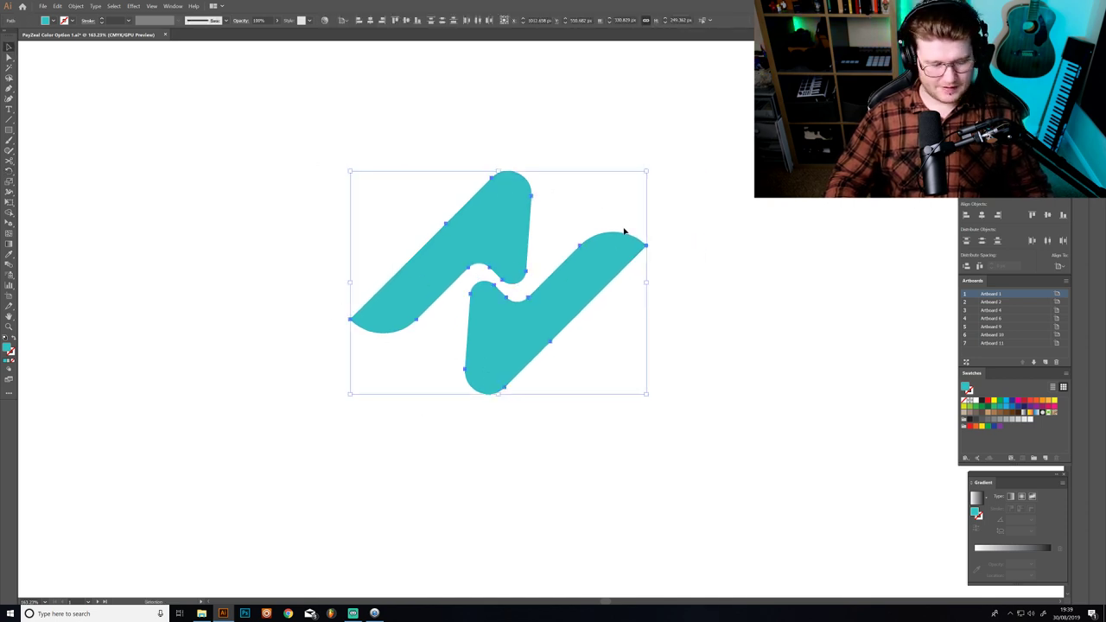
pyautogui.moveTo(625, 232); pyautogui.dragTo(632, 156)
pyautogui.press('a')
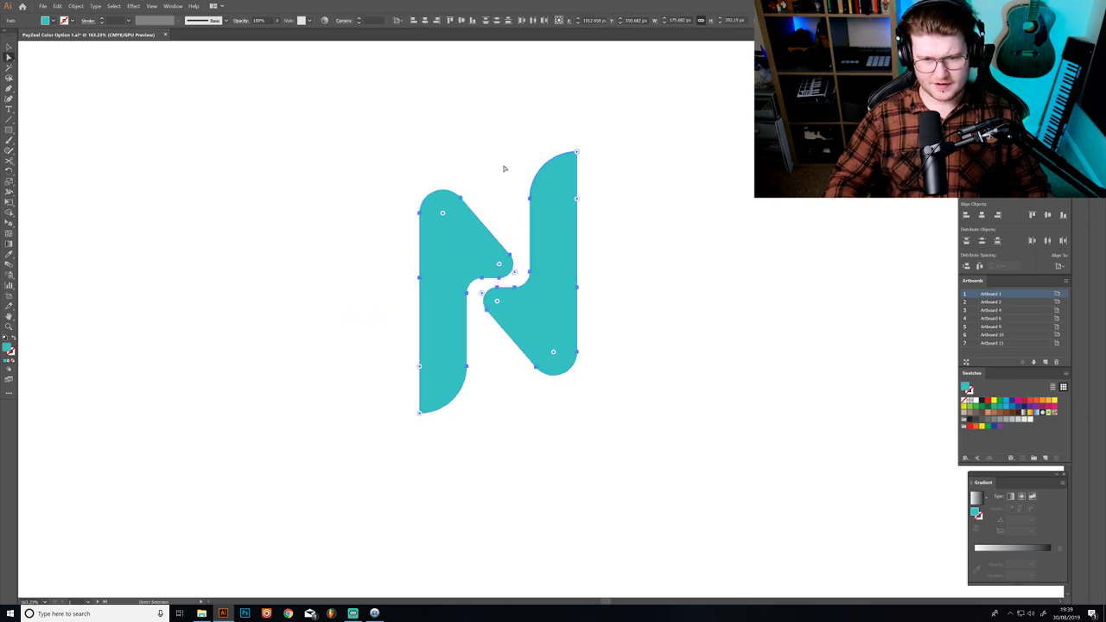
pyautogui.press('v')
pyautogui.moveTo(498, 150); pyautogui.dragTo(497, 177)
pyautogui.click(682, 205)
pyautogui.click(506, 305)
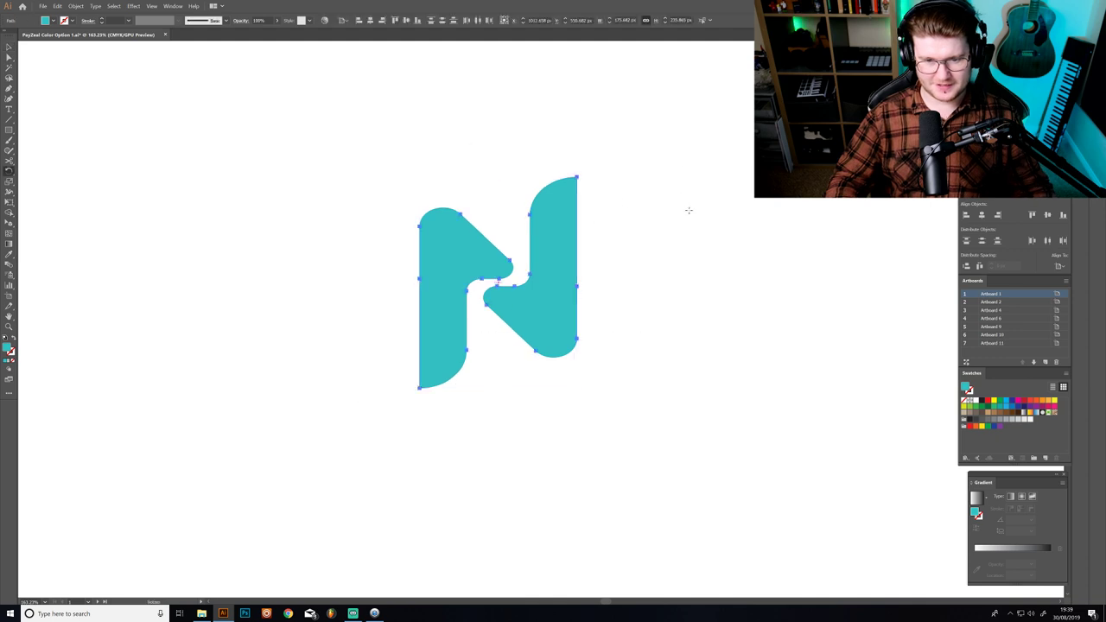
pyautogui.moveTo(686, 210); pyautogui.dragTo(447, 172)
# - Scale up the teal mark on the top artboard, shift it left, and nudge it into position
pyautogui.press('z')
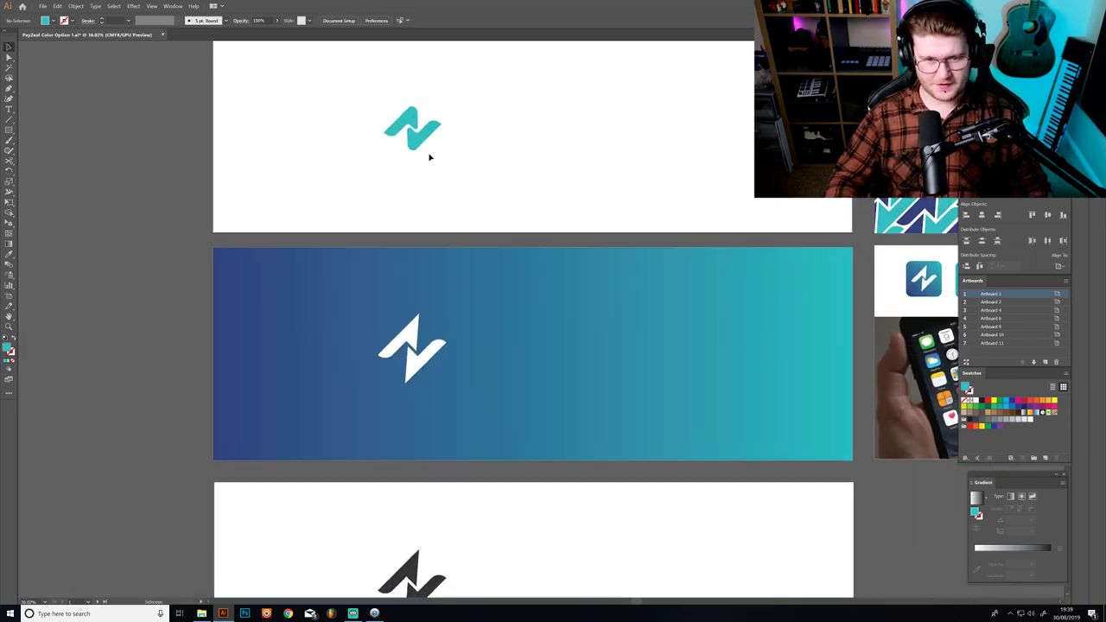
pyautogui.moveTo(460, 183); pyautogui.dragTo(382, 114)
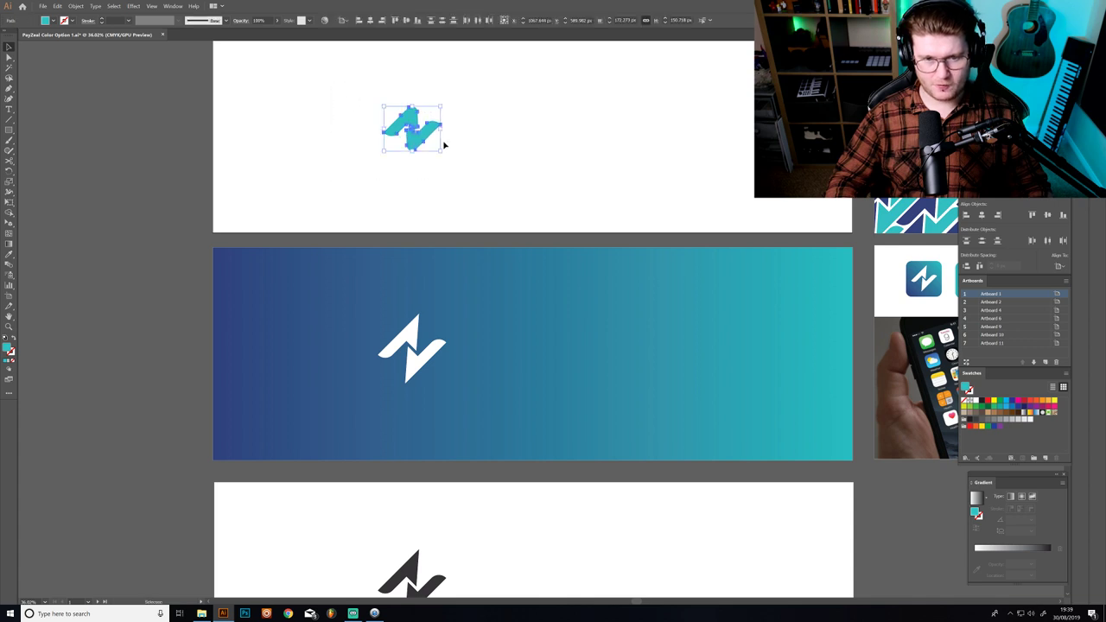
pyautogui.click(491, 112)
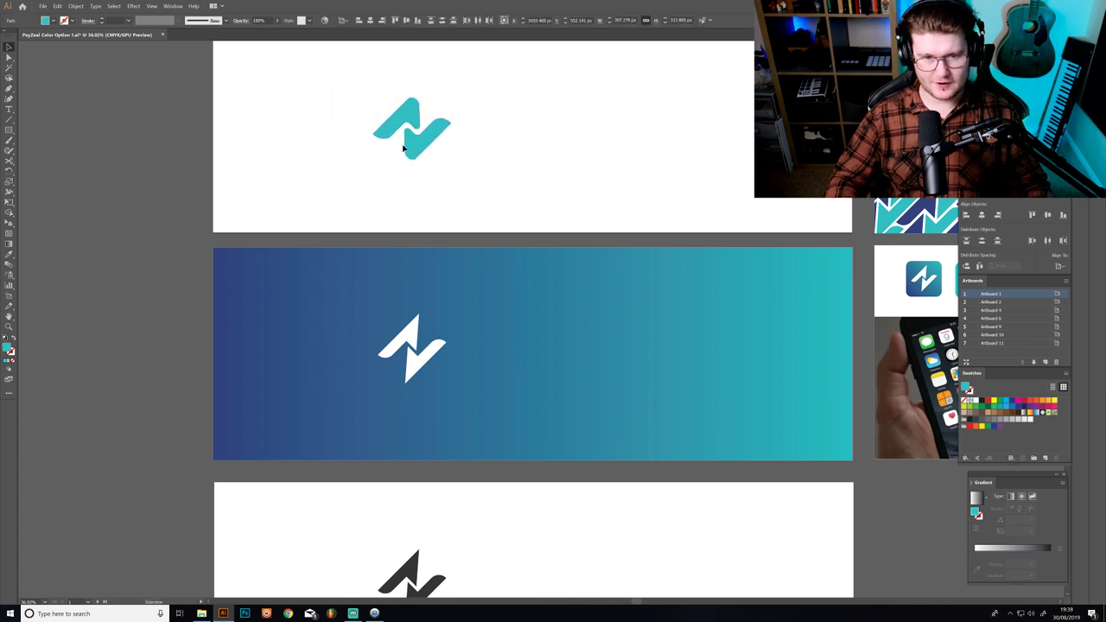
pyautogui.moveTo(433, 138); pyautogui.dragTo(362, 142)
pyautogui.scroll(-3, 375, 173)
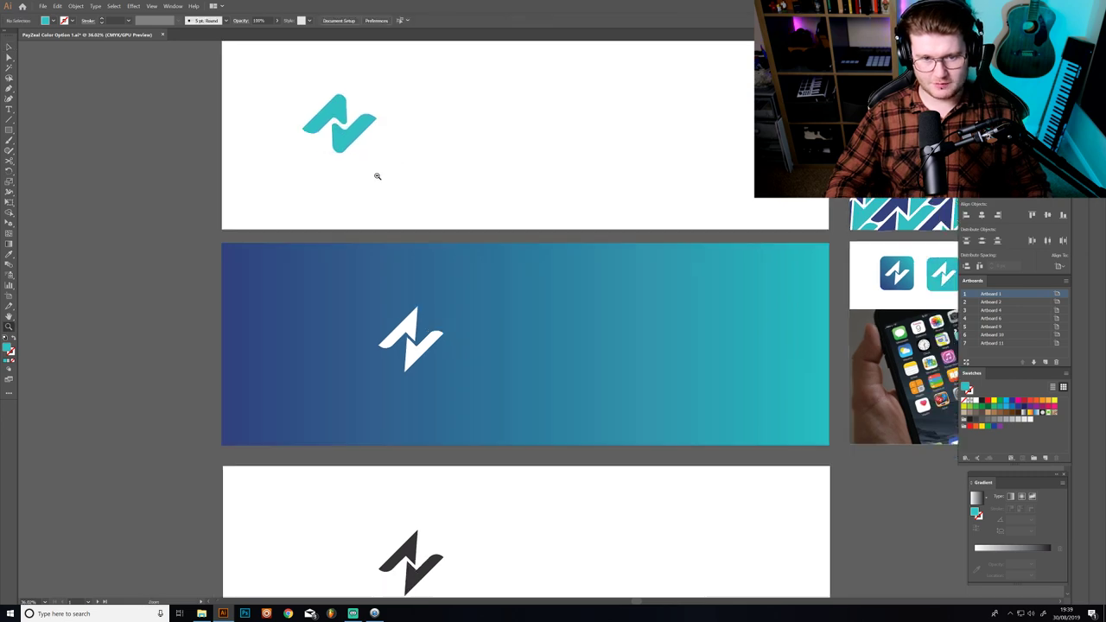
pyautogui.scroll(5, 345, 185)
pyautogui.hscroll(-2, 578, 262)
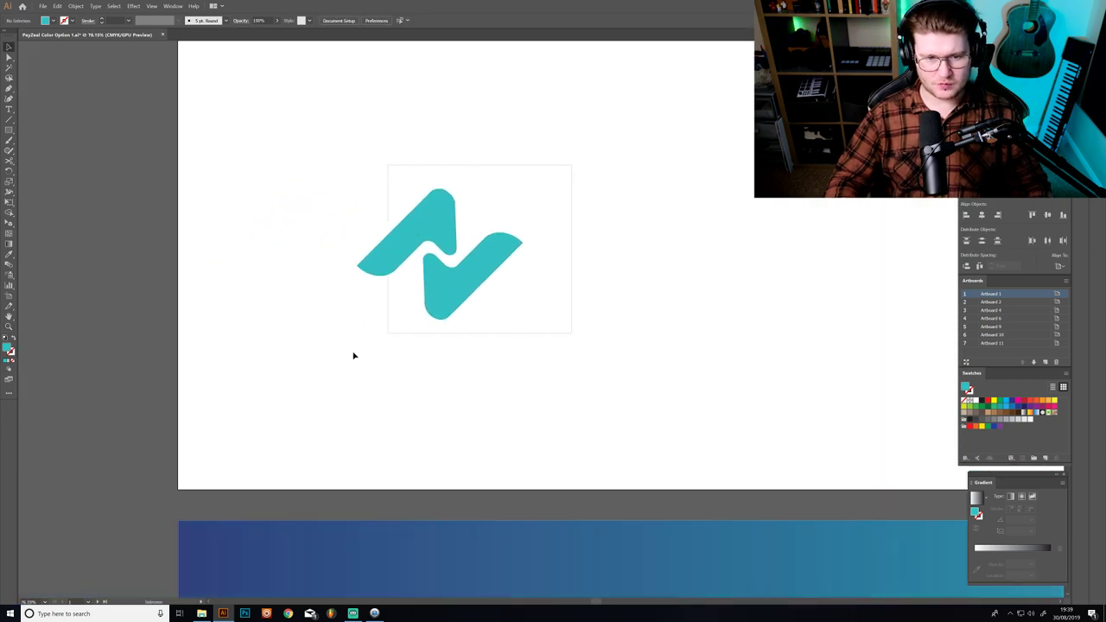
pyautogui.click(447, 306)
pyautogui.moveTo(448, 305); pyautogui.dragTo(500, 285)
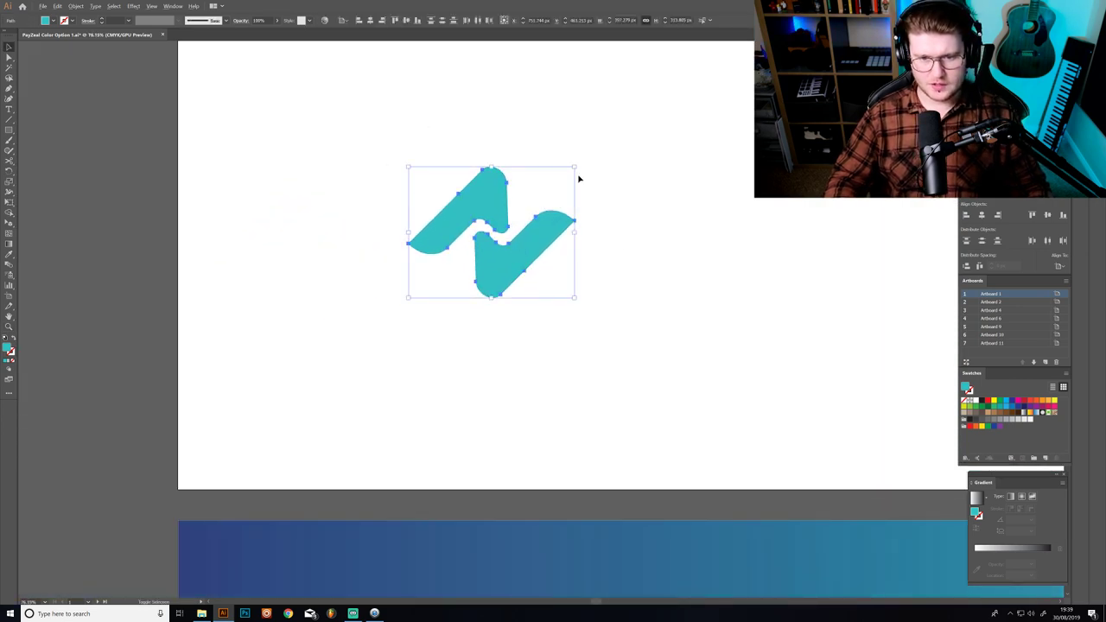
pyautogui.click(698, 175)
pyautogui.scroll(-5, 291, 341)
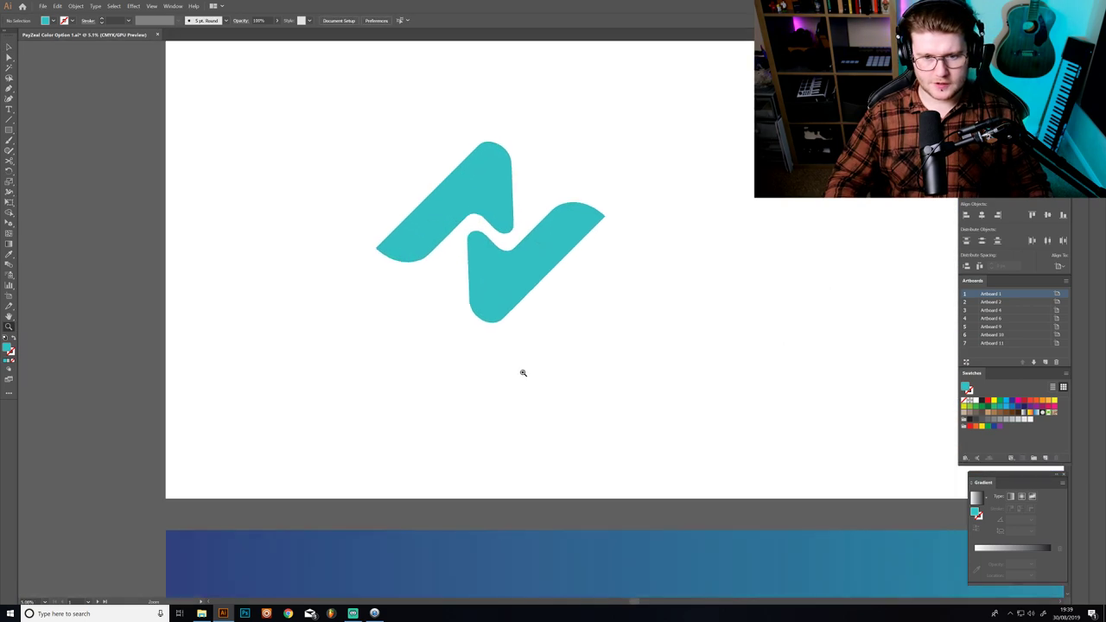
pyautogui.scroll(2, 561, 526)
pyautogui.hscroll(2, 561, 526)
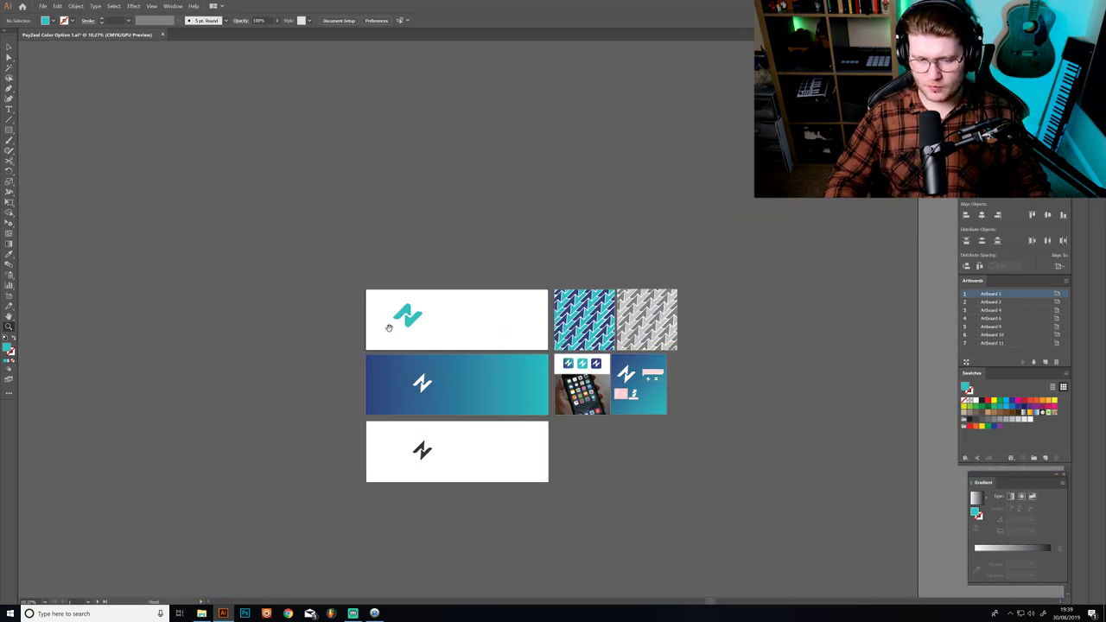
# - Close PayZeal Color Option 1.ai, choosing No to discard the unsaved changes
pyautogui.scroll(4, 404, 322)
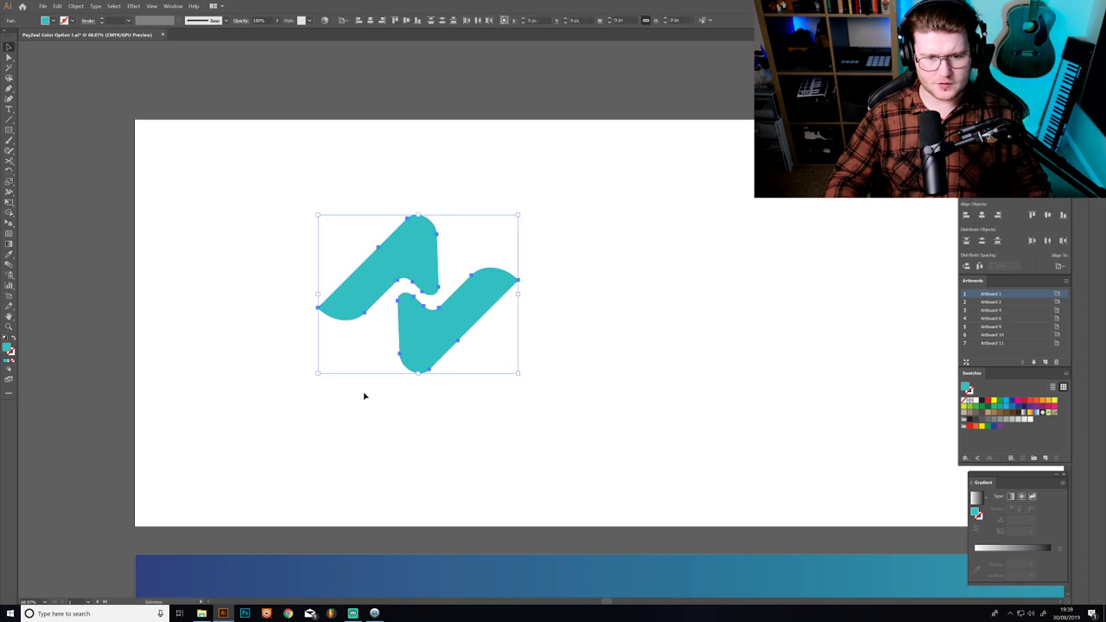
pyautogui.scroll(4, 395, 303)
pyautogui.scroll(-3, 380, 337)
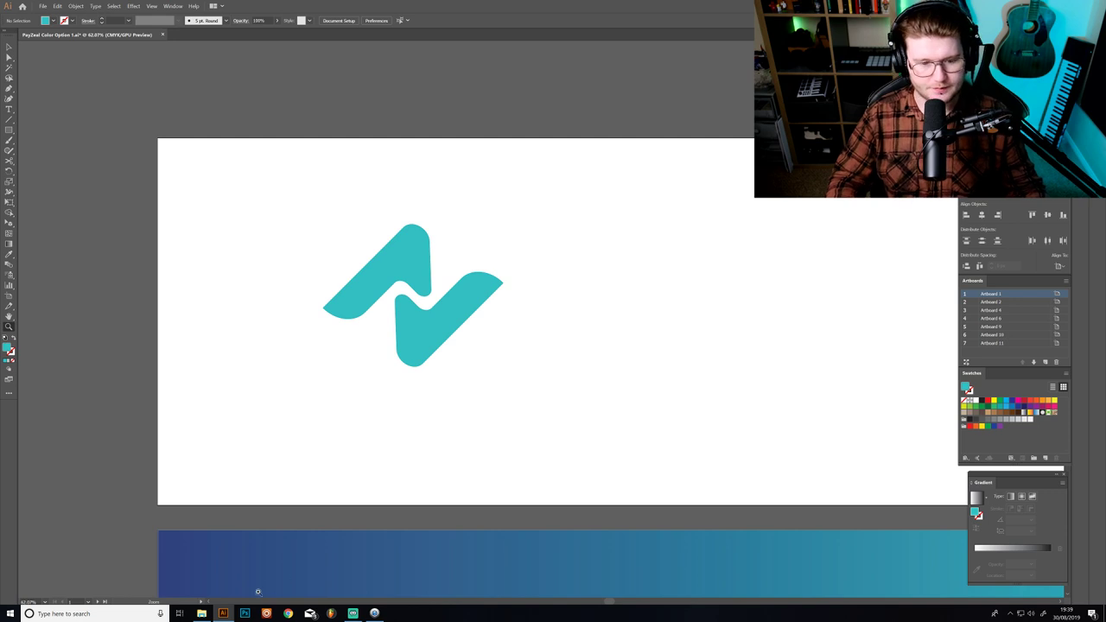
pyautogui.click(161, 35)
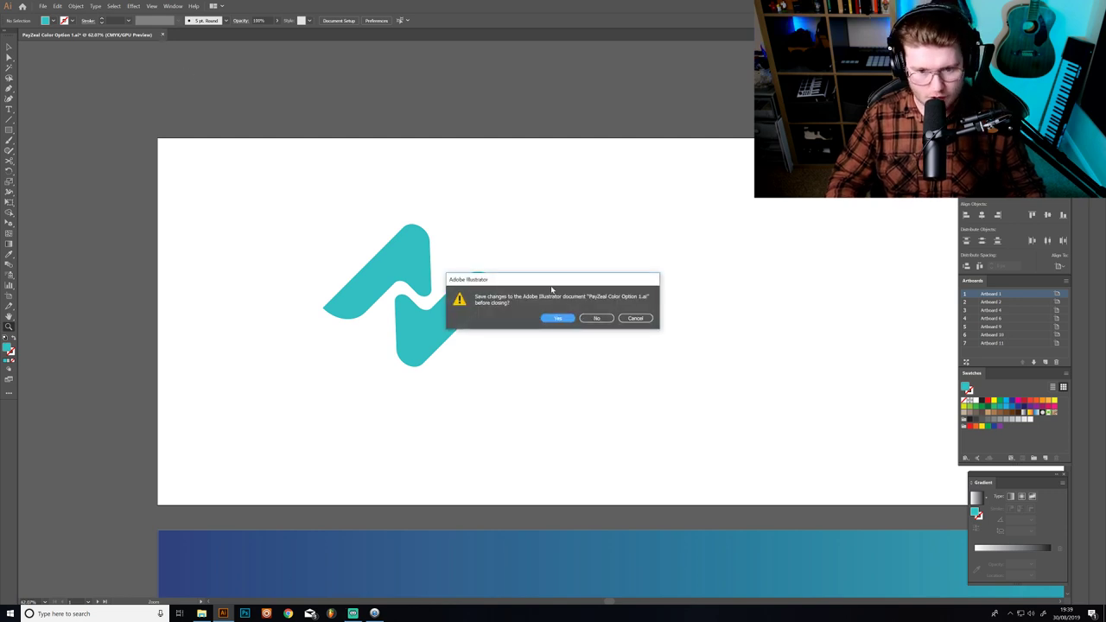
pyautogui.click(596, 318)
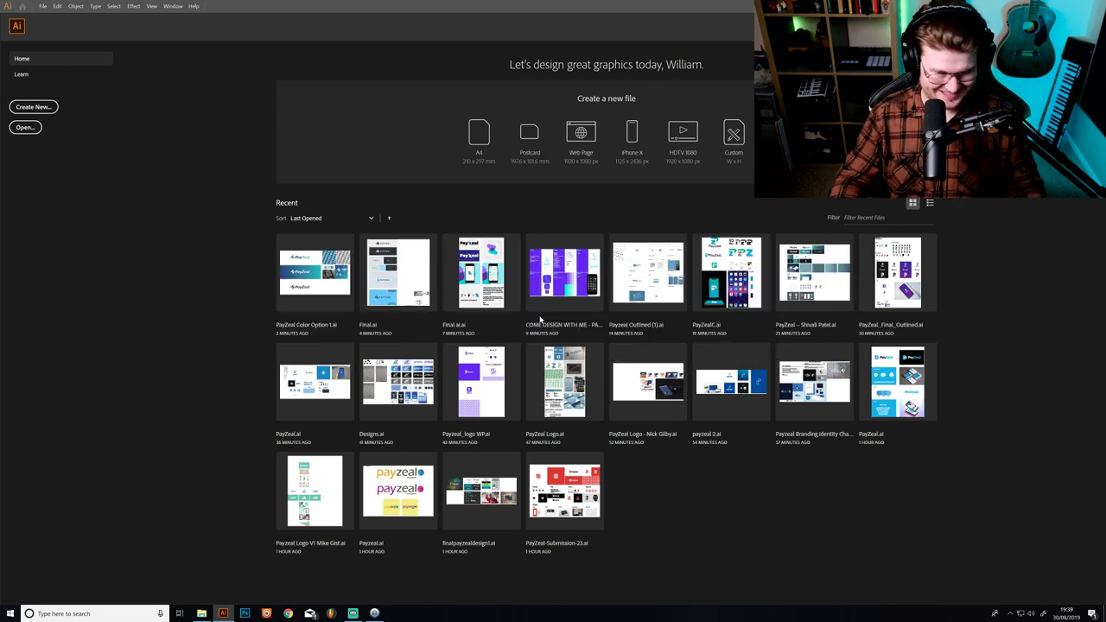
# - Go back up to CDWM LIVE in File Explorer and open PAY ZEAL.ai from the next submitter's folder
pyautogui.hotkey('alt', 'Tab')
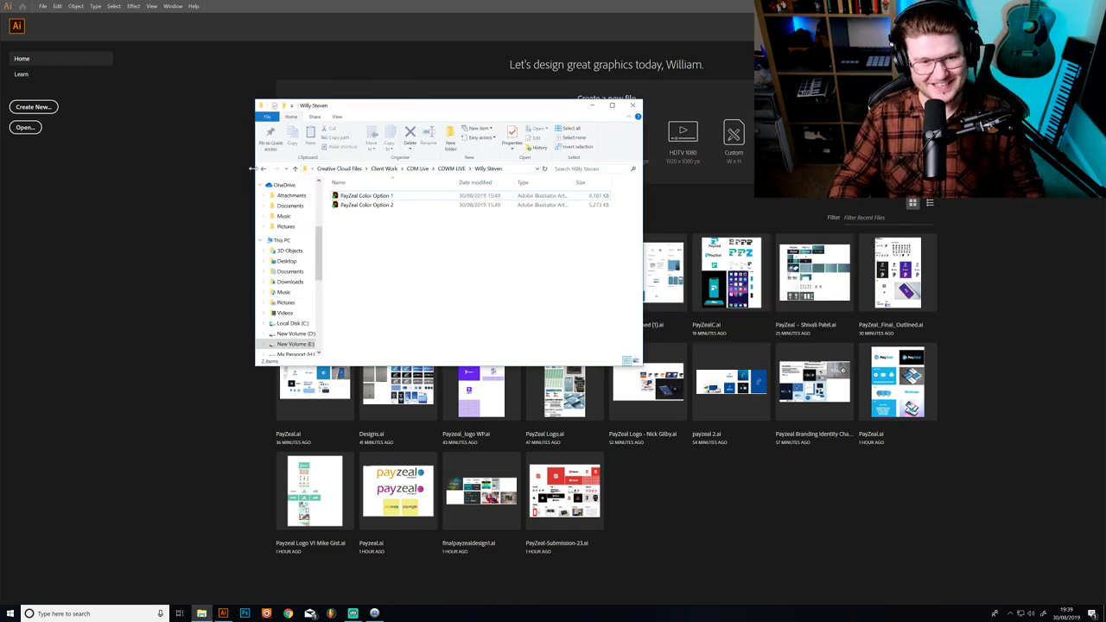
pyautogui.click(263, 168)
pyautogui.doubleClick(415, 341)
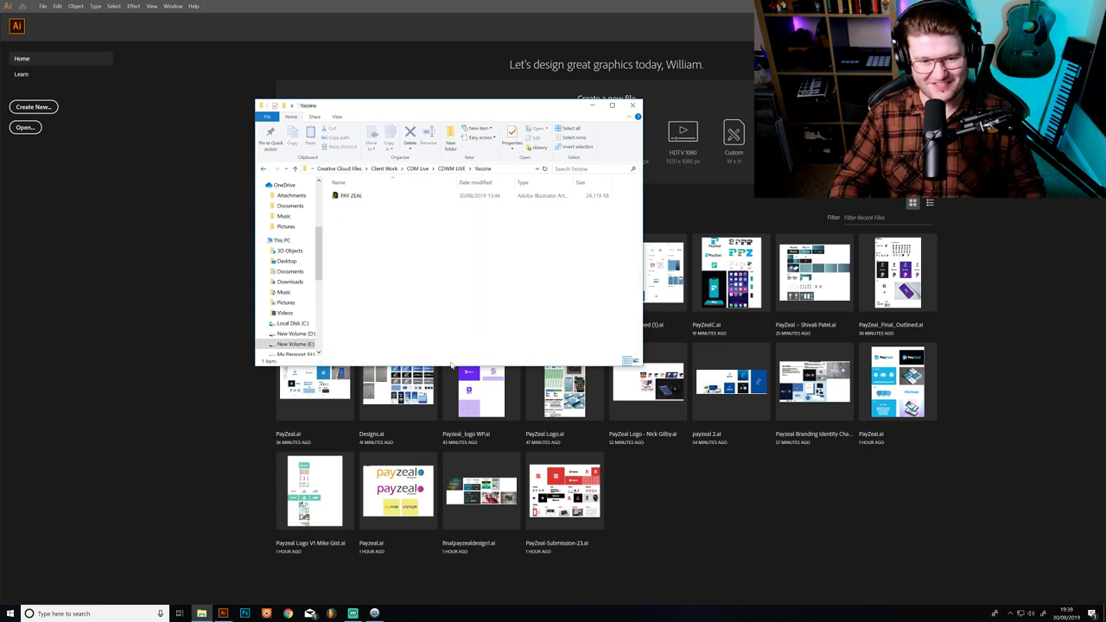
pyautogui.doubleClick(367, 197)
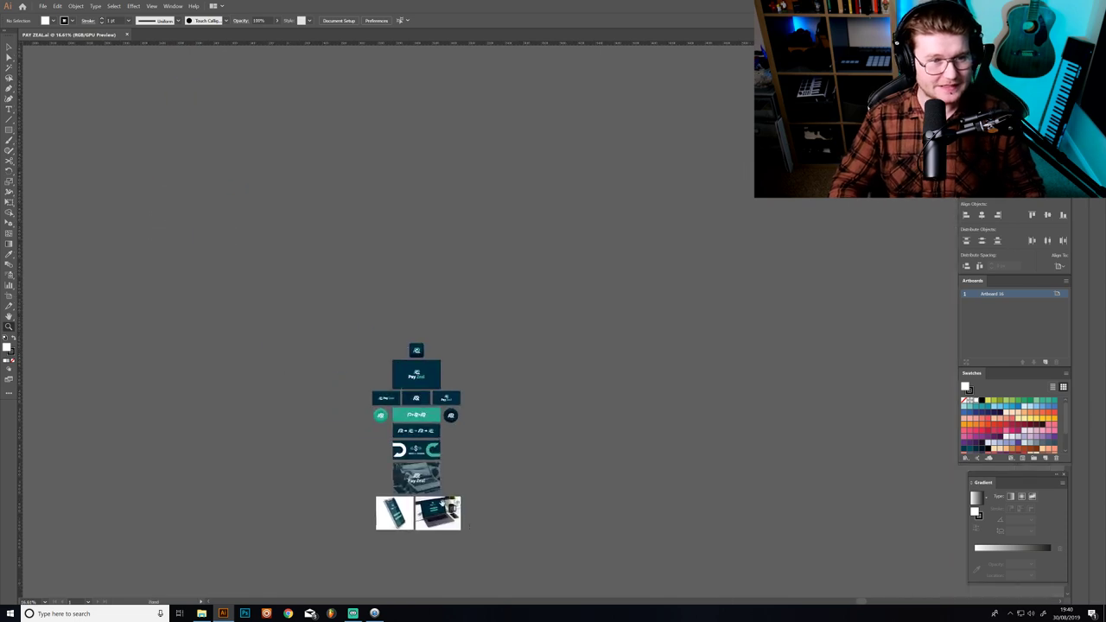
# - Pan to PAY ZEAL.ai's app icon and zoom in on the dark patterned Pay Zeal banner
pyautogui.scroll(10, 610, 320)
pyautogui.hotkey('alt', 'Tab')
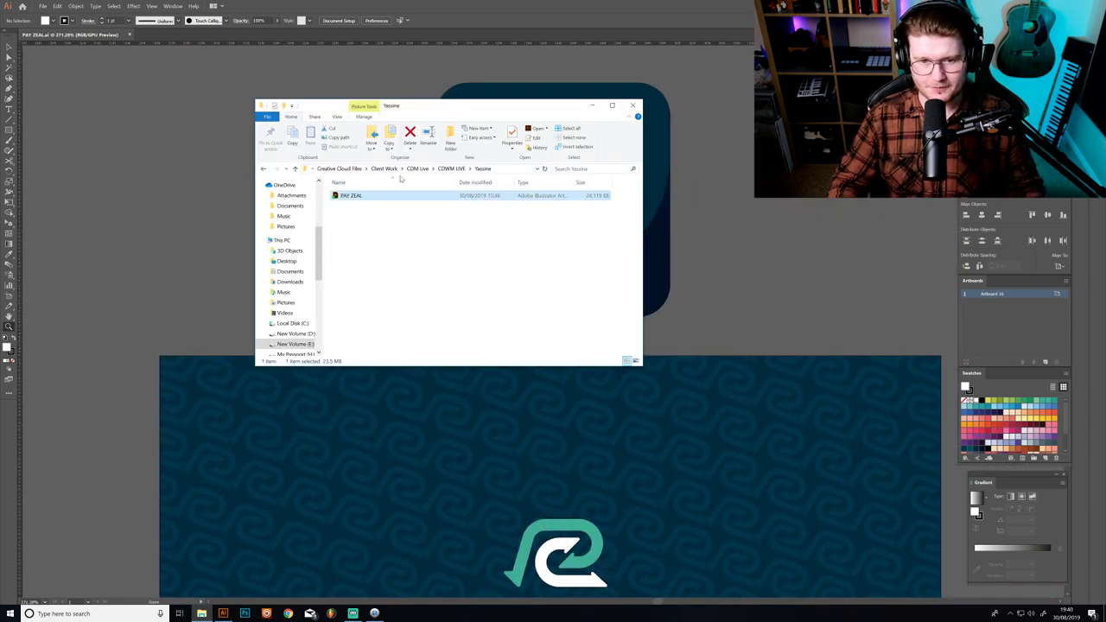
pyautogui.hotkey('alt', 'Tab')
pyautogui.moveTo(454, 185); pyautogui.dragTo(303, 275)
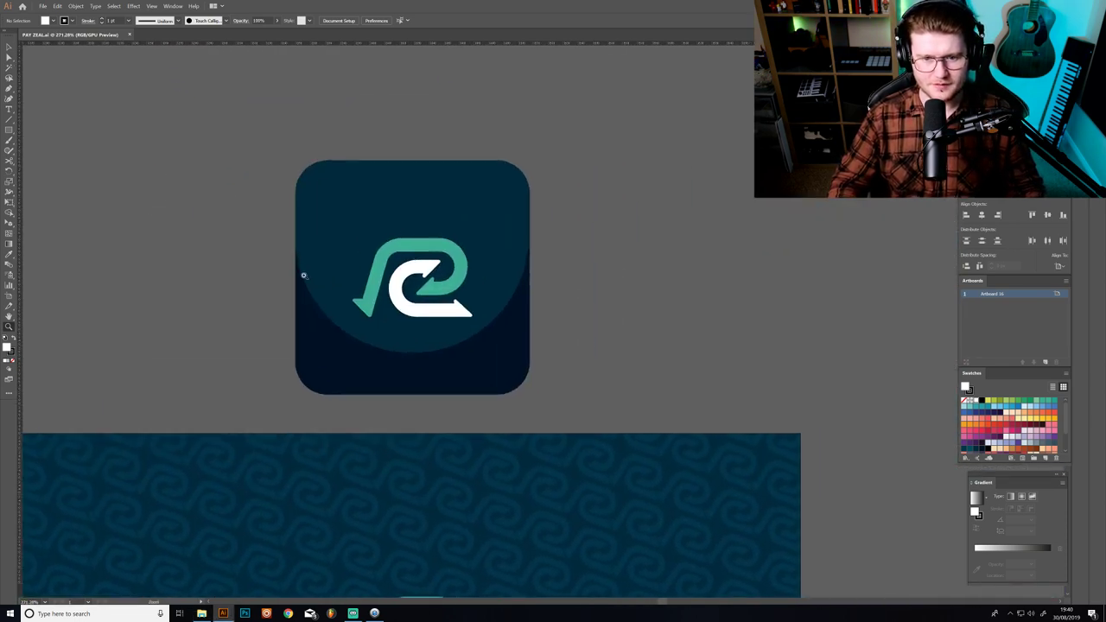
pyautogui.scroll(-10, 429, 262)
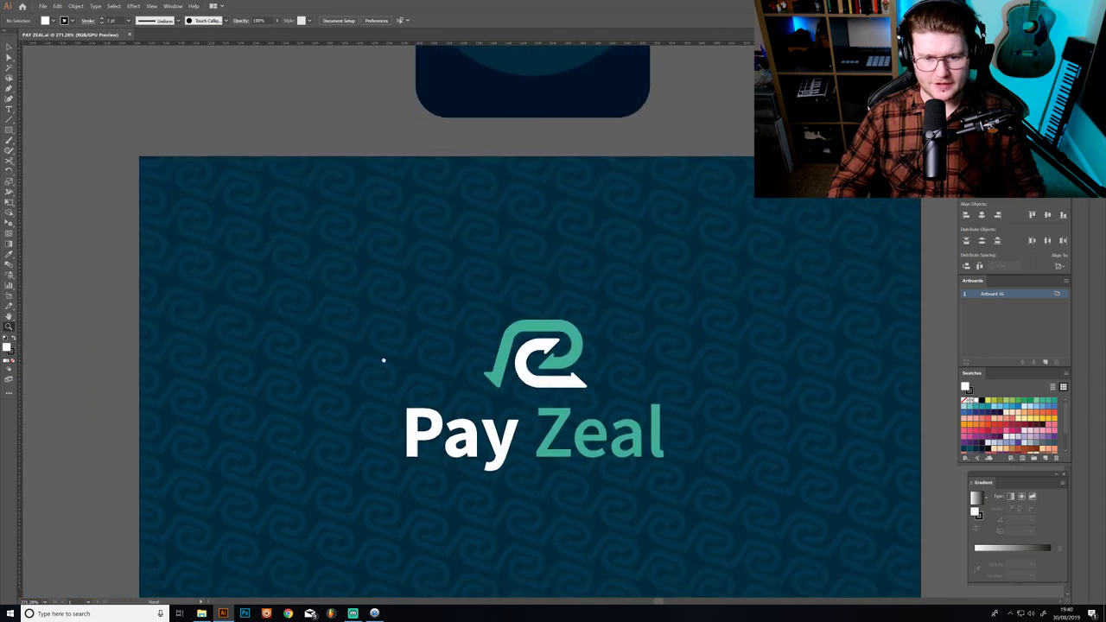
pyautogui.moveTo(377, 257); pyautogui.dragTo(326, 345)
pyautogui.moveTo(480, 284); pyautogui.dragTo(500, 323)
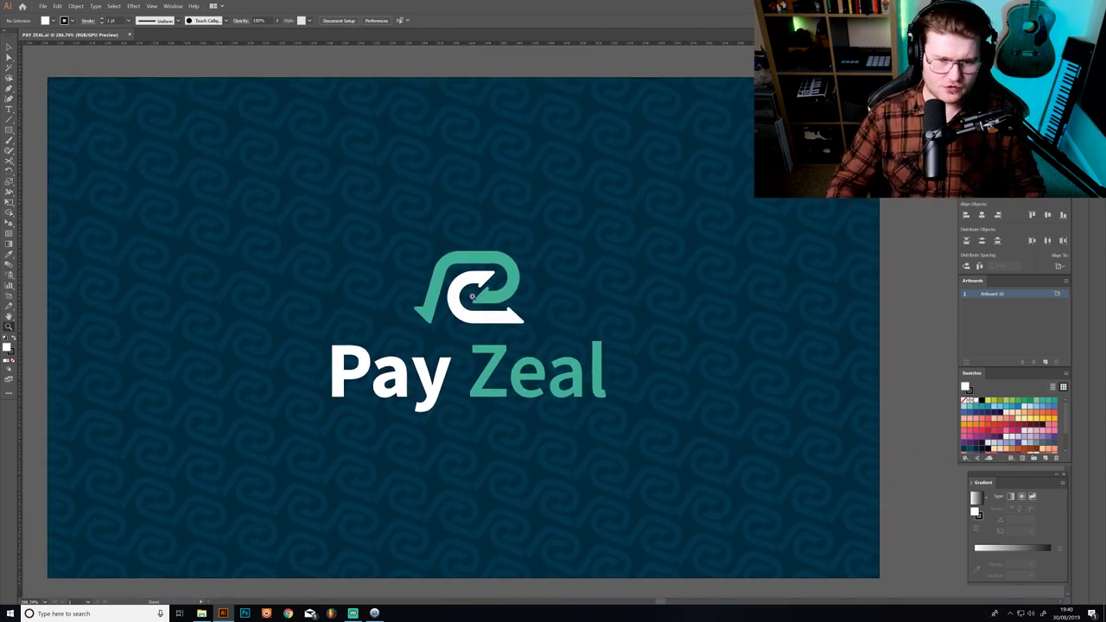
pyautogui.scroll(-5, 472, 296)
pyautogui.scroll(5, 471, 295)
# - Try context-menu commands on the Pay Zeal lettering, making and undoing a clipping mask
pyautogui.click(498, 372)
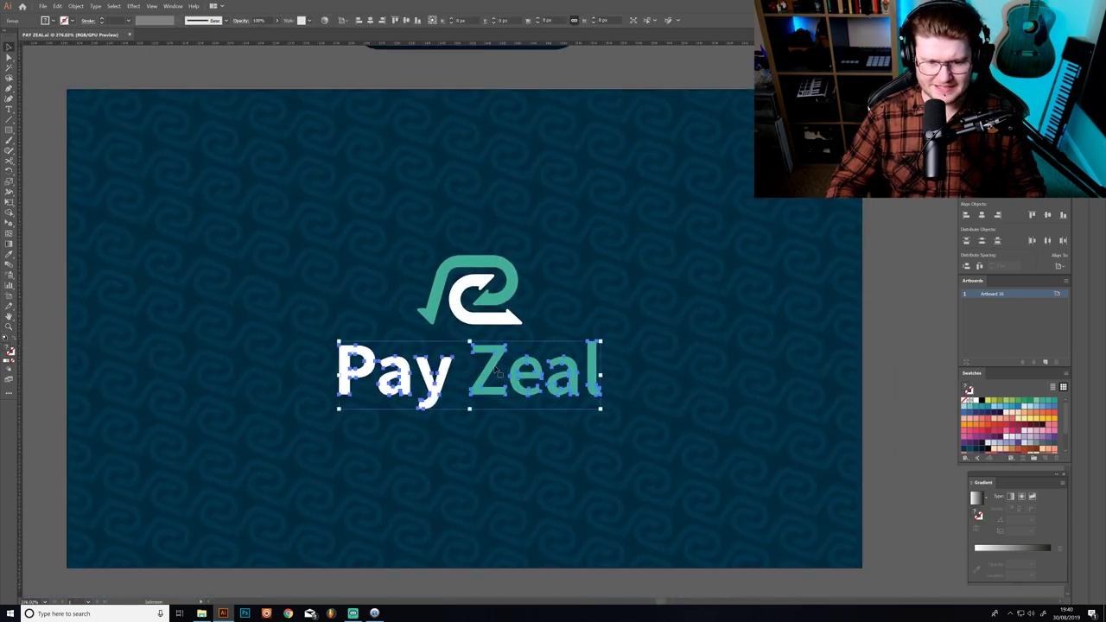
pyautogui.rightClick(498, 372)
pyautogui.click(518, 420)
pyautogui.click(774, 394)
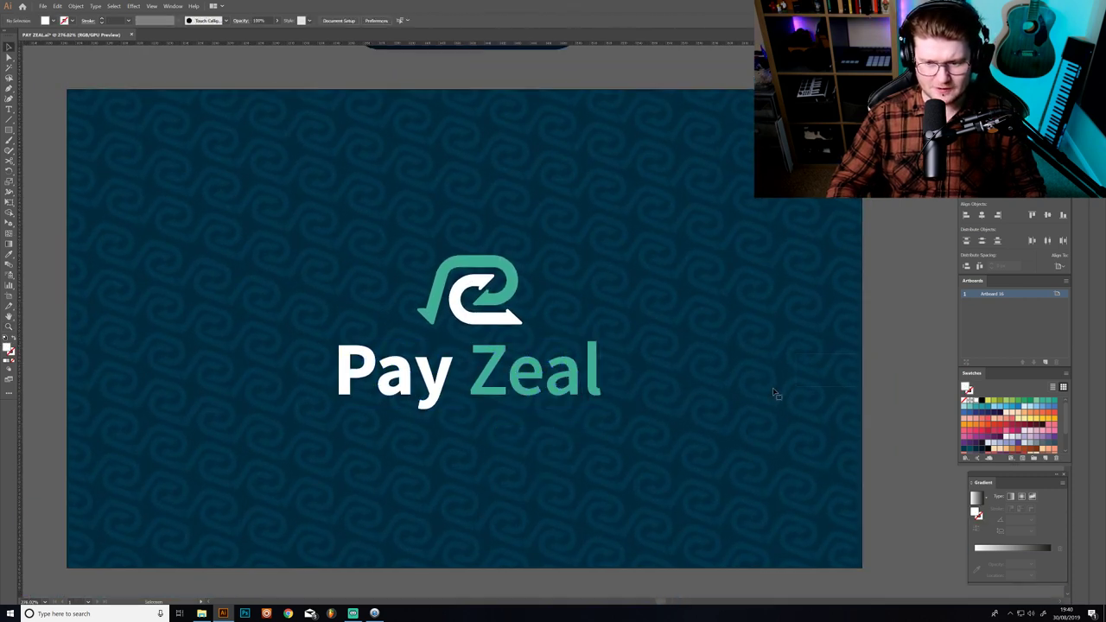
pyautogui.click(774, 393)
pyautogui.click(596, 370)
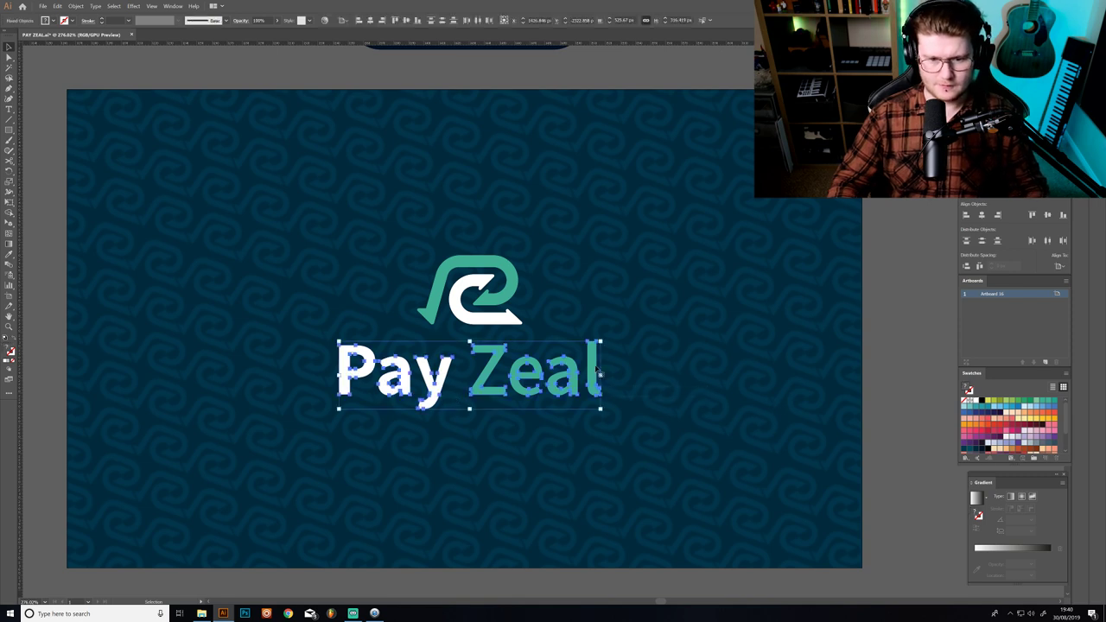
pyautogui.rightClick(511, 362)
pyautogui.click(540, 429)
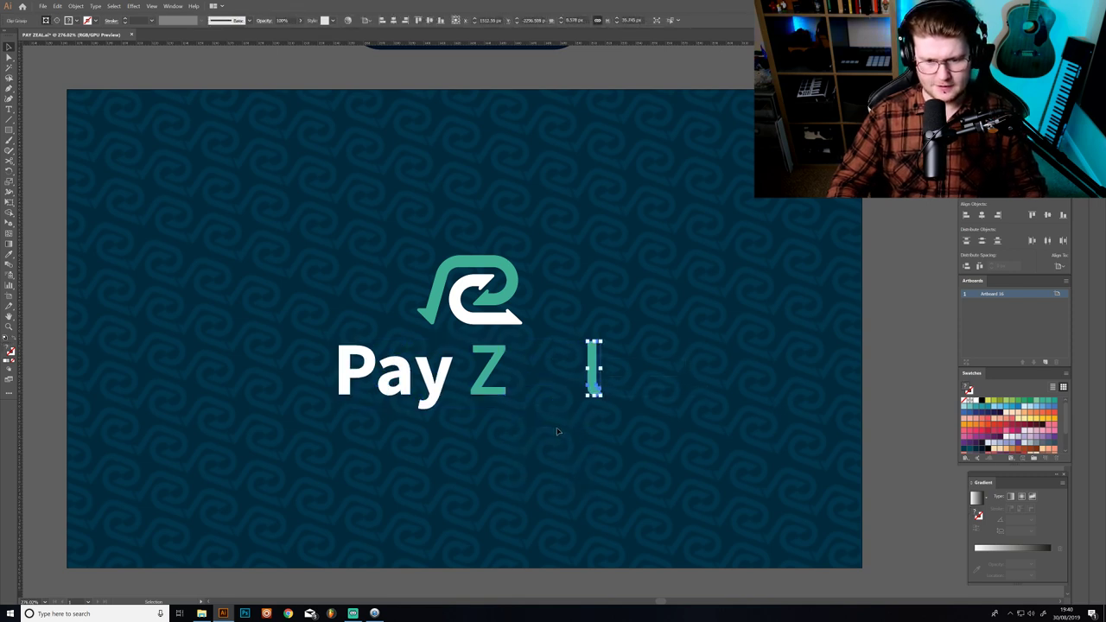
pyautogui.hotkey('ctrl', 'z')
pyautogui.rightClick(509, 390)
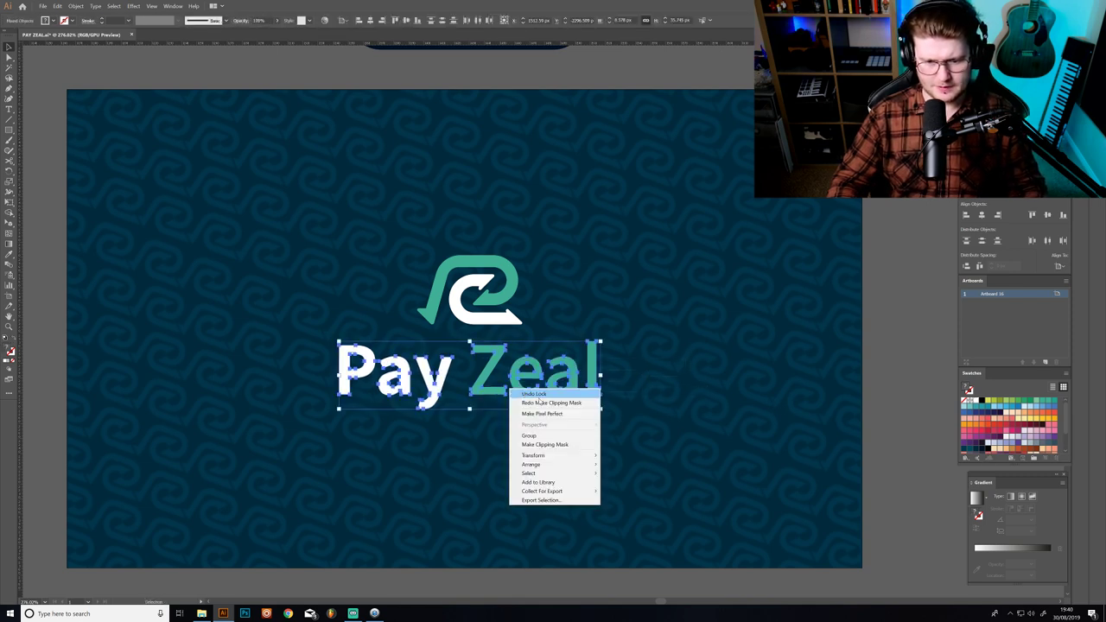
pyautogui.click(609, 400)
# - Select individual letters of the lettering, shifting the y and then undoing it
pyautogui.click(593, 389)
pyautogui.click(506, 392)
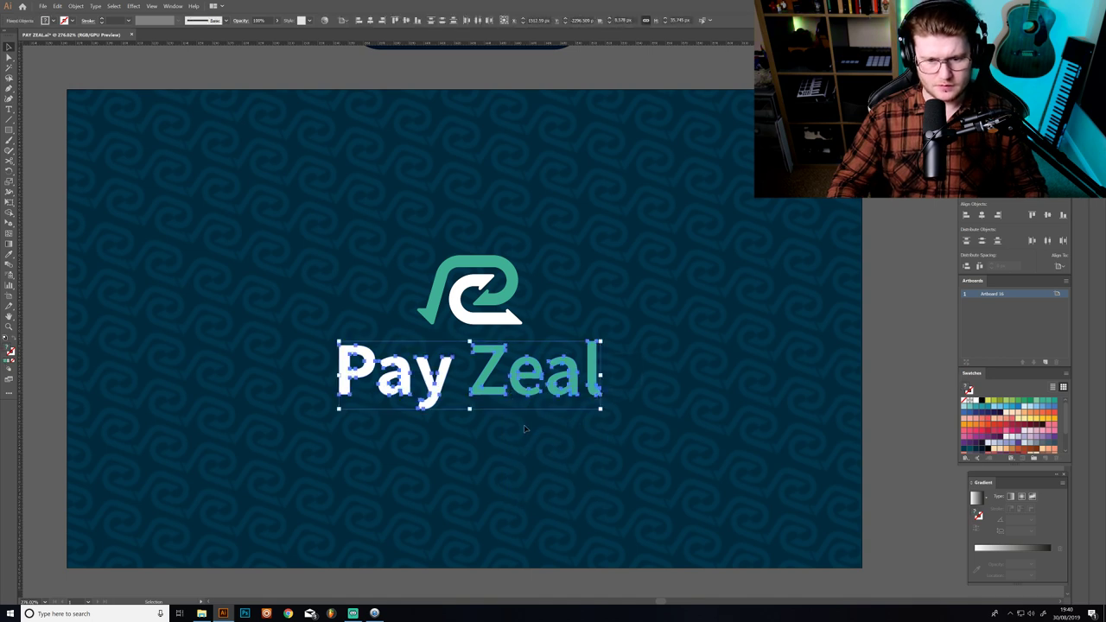
pyautogui.click(514, 423)
pyautogui.click(501, 391)
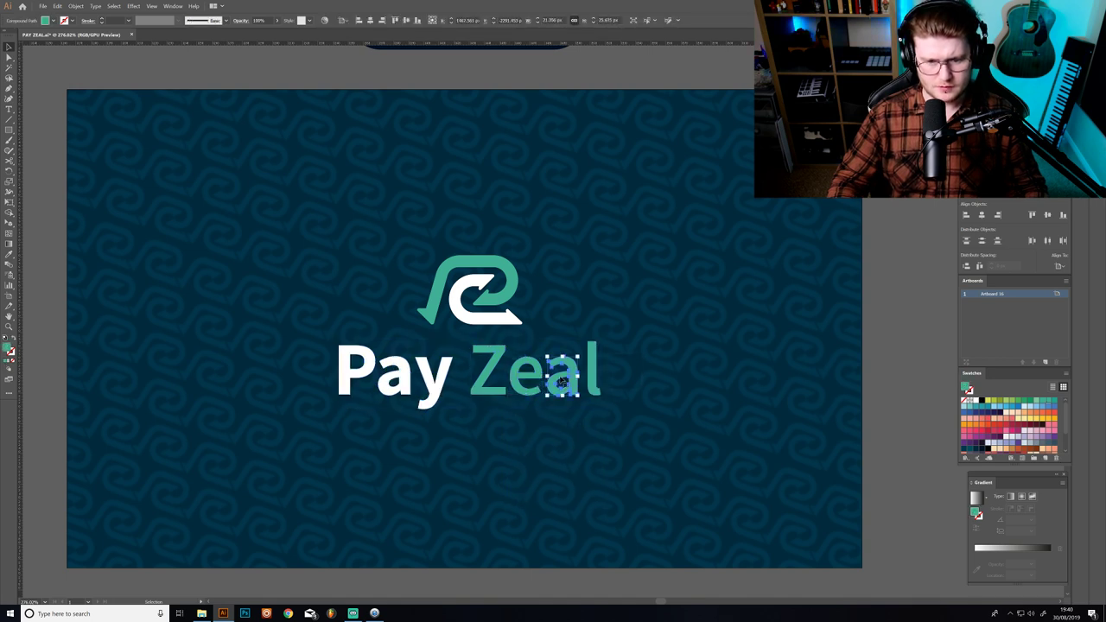
pyautogui.keyDown('shift'); pyautogui.click(558, 380); pyautogui.keyUp('shift')
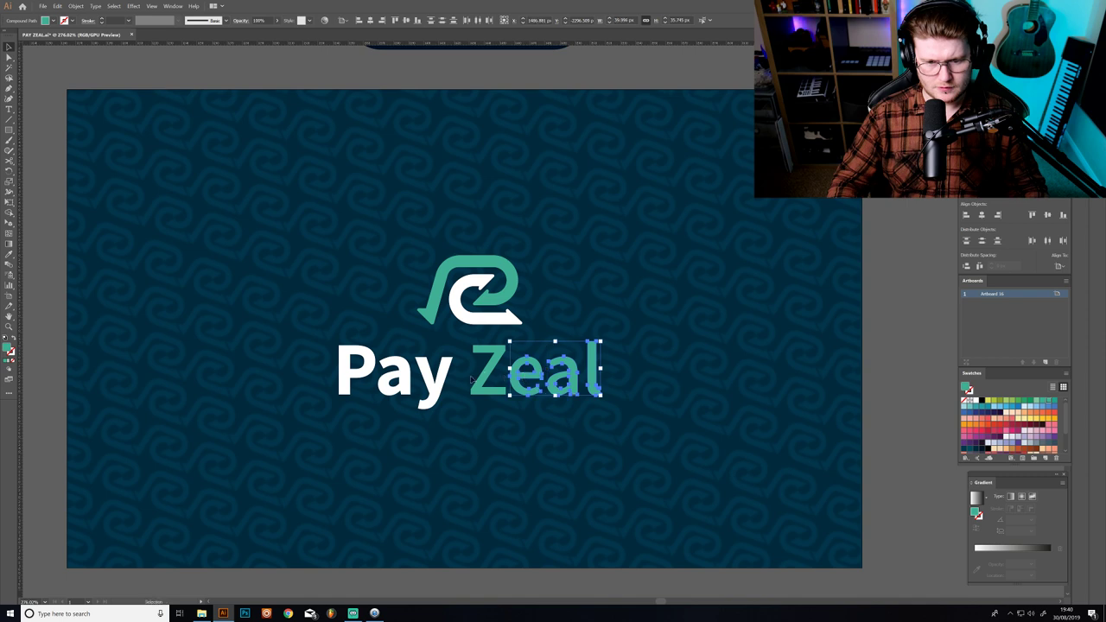
pyautogui.moveTo(432, 380); pyautogui.dragTo(458, 424)
pyautogui.hotkey('ctrl', 'z')
pyautogui.click(570, 372)
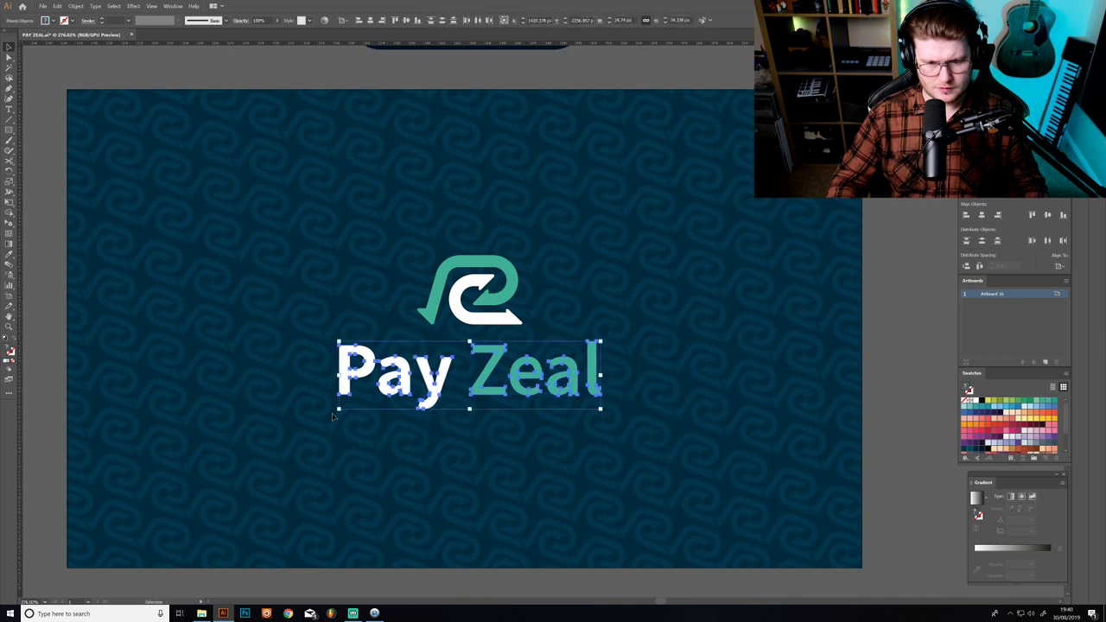
pyautogui.click(656, 484)
# - Drag test copies of the y, a, P, Z, e and a letters, deleting each
pyautogui.moveTo(432, 380); pyautogui.dragTo(436, 440)
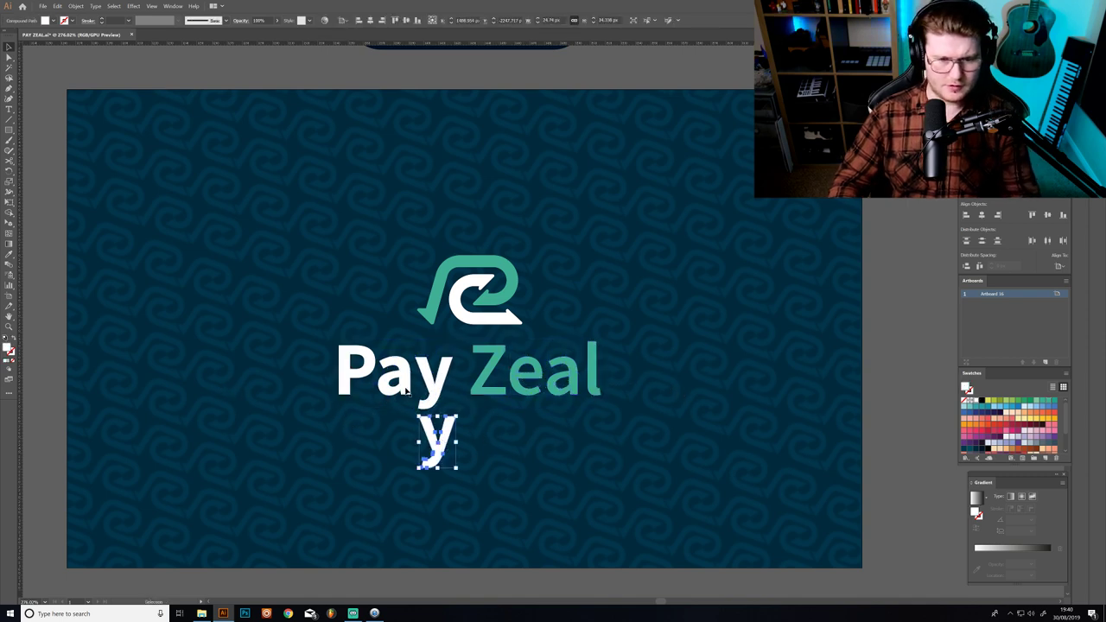
pyautogui.press('Delete')
pyautogui.moveTo(397, 380); pyautogui.dragTo(382, 415)
pyautogui.hotkey('ctrl', 'z')
pyautogui.moveTo(357, 380); pyautogui.dragTo(367, 441)
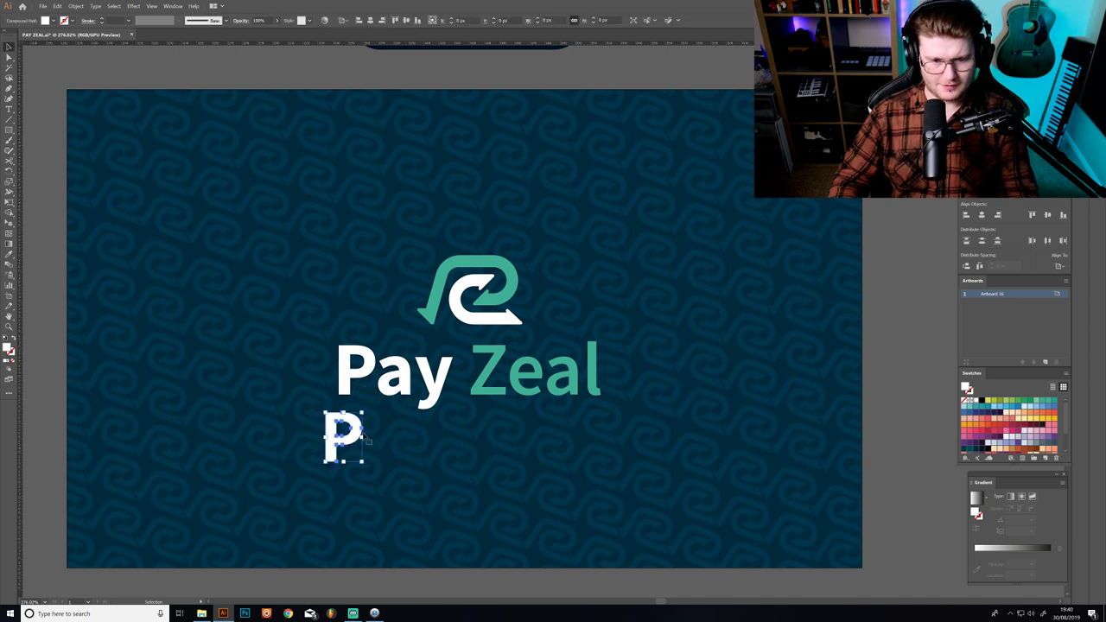
pyautogui.press('Delete')
pyautogui.moveTo(488, 378); pyautogui.dragTo(478, 423)
pyautogui.press('Delete')
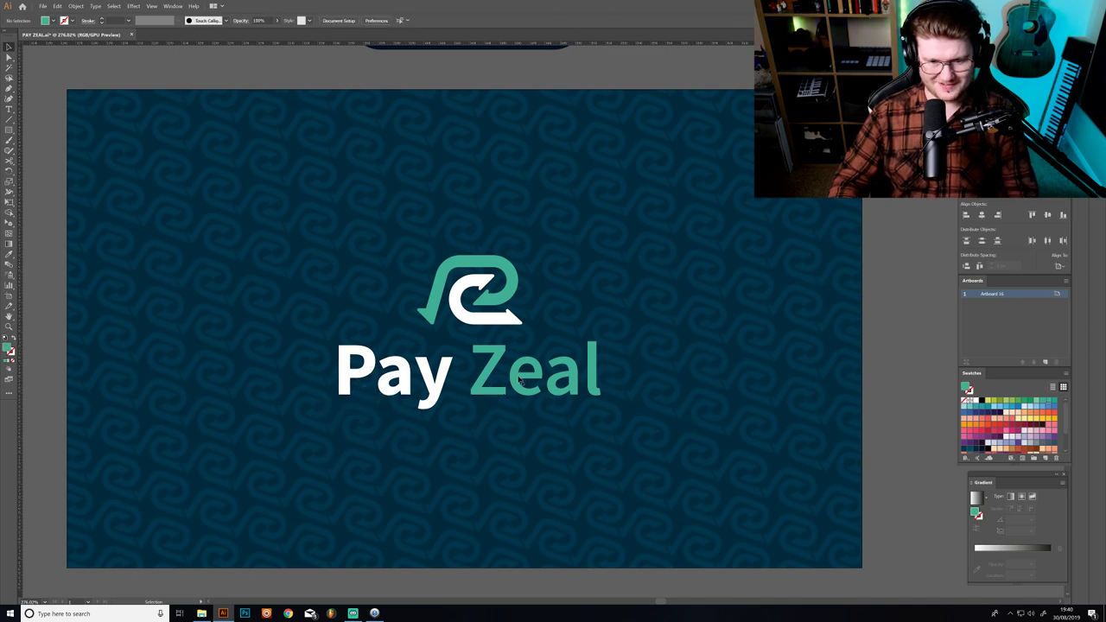
pyautogui.moveTo(526, 380); pyautogui.dragTo(521, 444)
pyautogui.press('Delete')
pyautogui.moveTo(562, 380); pyautogui.dragTo(567, 479)
pyautogui.press('Delete')
pyautogui.press('Delete')
# - Ungroup the Pay Zeal wordmark and move Zeal left against Pay
pyautogui.click(513, 383)
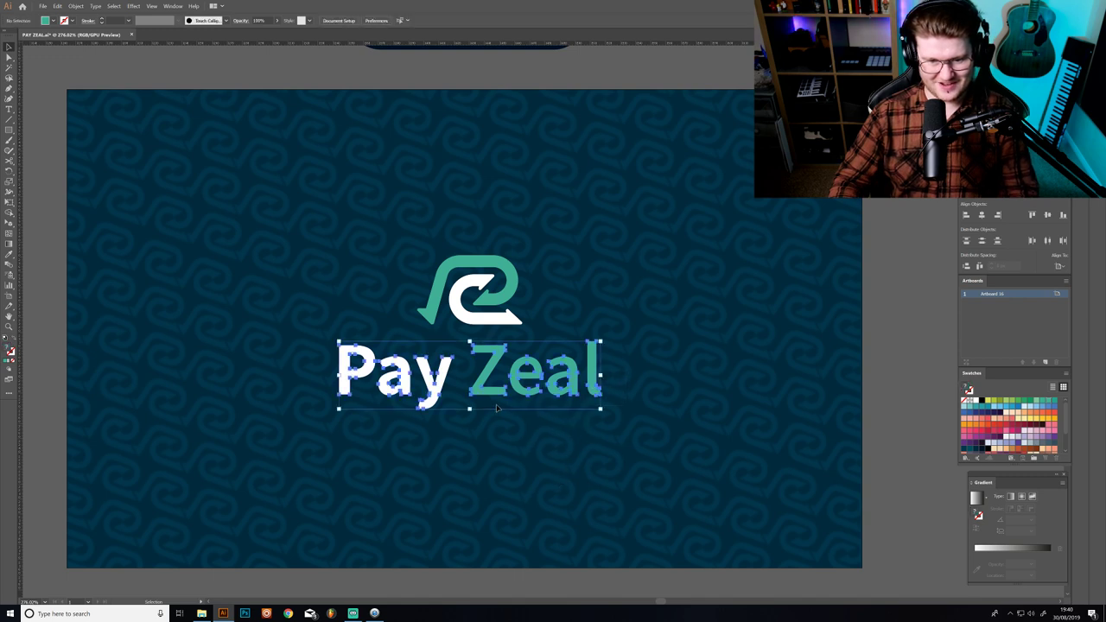
pyautogui.rightClick(513, 383)
pyautogui.click(536, 448)
pyautogui.click(624, 411)
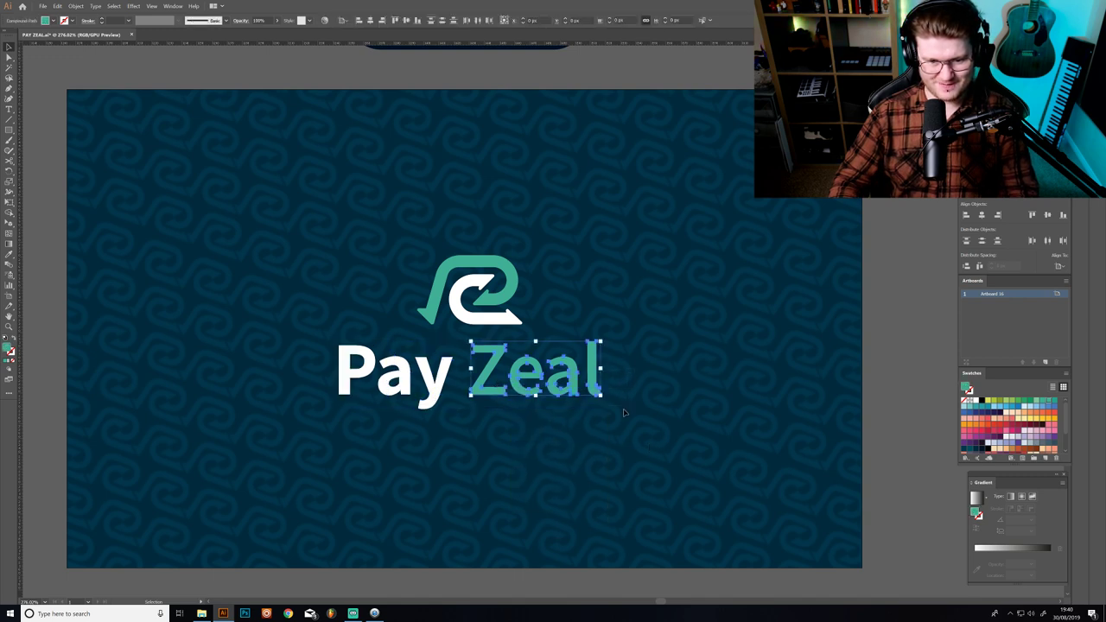
pyautogui.click(596, 371)
pyautogui.moveTo(481, 395); pyautogui.dragTo(466, 394)
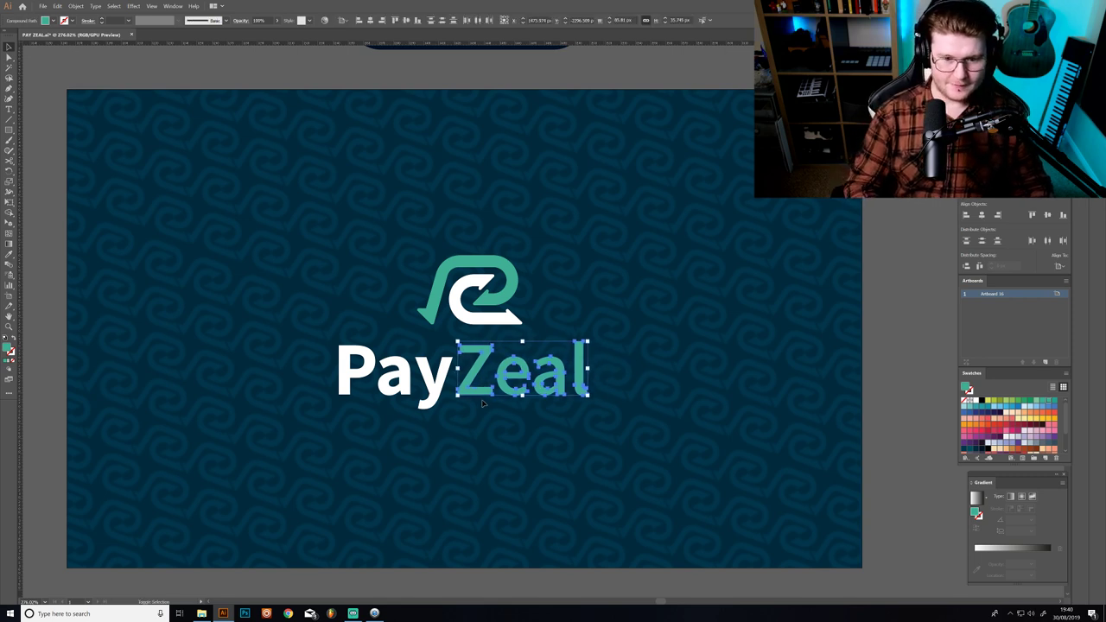
# - Select Pay and Zeal together and group them into one PayZeal wordmark
pyautogui.press('a')
pyautogui.moveTo(596, 333)
pyautogui.mouseDown()
pyautogui.moveTo(331, 428)
pyautogui.moveTo(605, 335)
pyautogui.mouseUp()
pyautogui.click(349, 435)
pyautogui.press('v')
pyautogui.hotkey('ctrl', 'g')
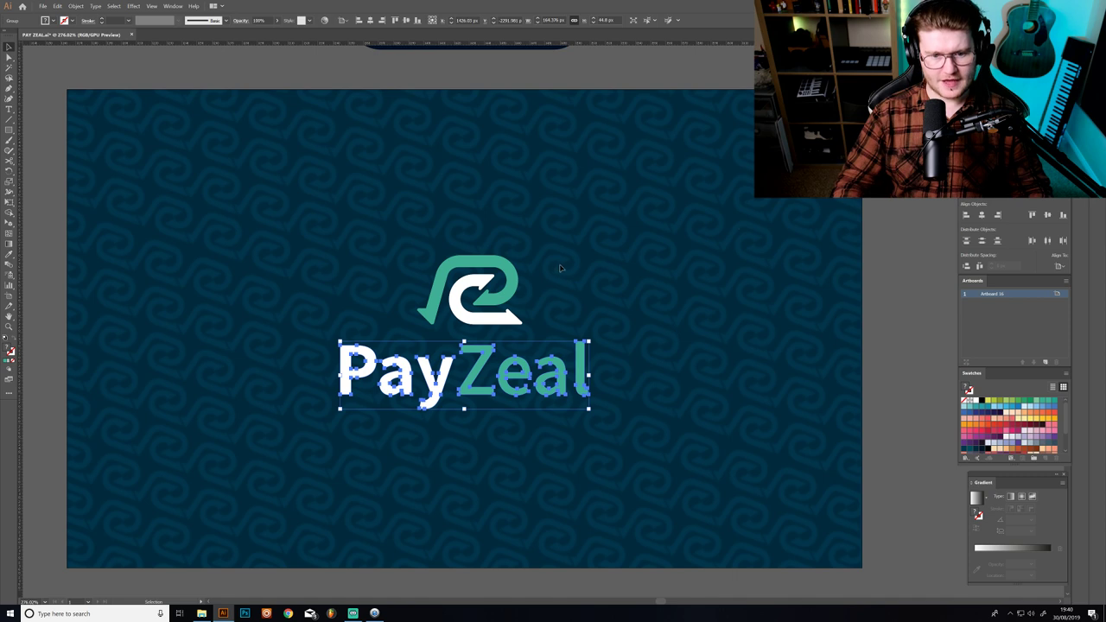
pyautogui.click(497, 299)
# - Reposition the logo icon and centre it horizontally over the wordmark
pyautogui.moveTo(497, 298); pyautogui.dragTo(477, 298)
pyautogui.click(526, 312)
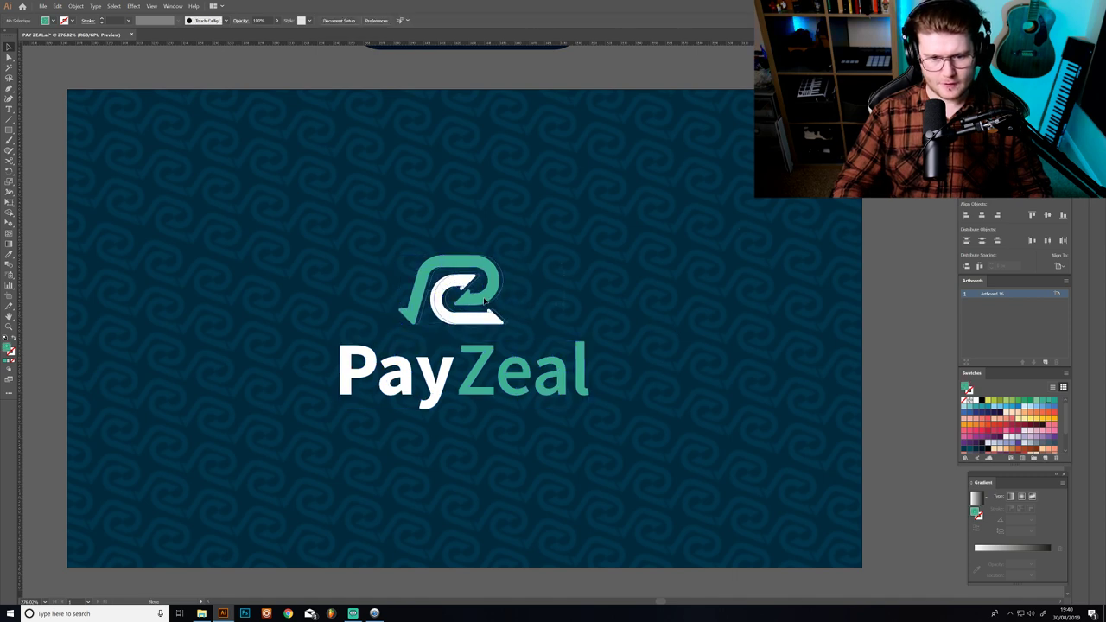
pyautogui.click(485, 300)
pyautogui.press('Right')
pyautogui.press('Right')
pyautogui.press('Right')
pyautogui.press('Right')
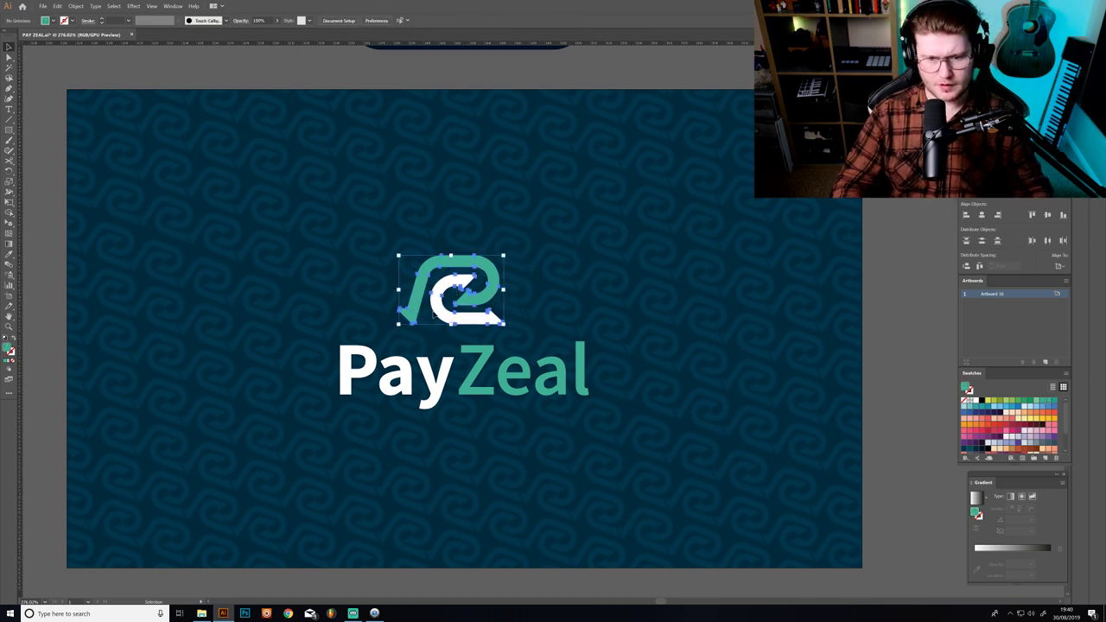
pyautogui.click(370, 20)
# - Zoom between all artboards and the PayZeal banner, selecting and deselecting the logo icon
pyautogui.hotkey('ctrl', 'alt', '0')
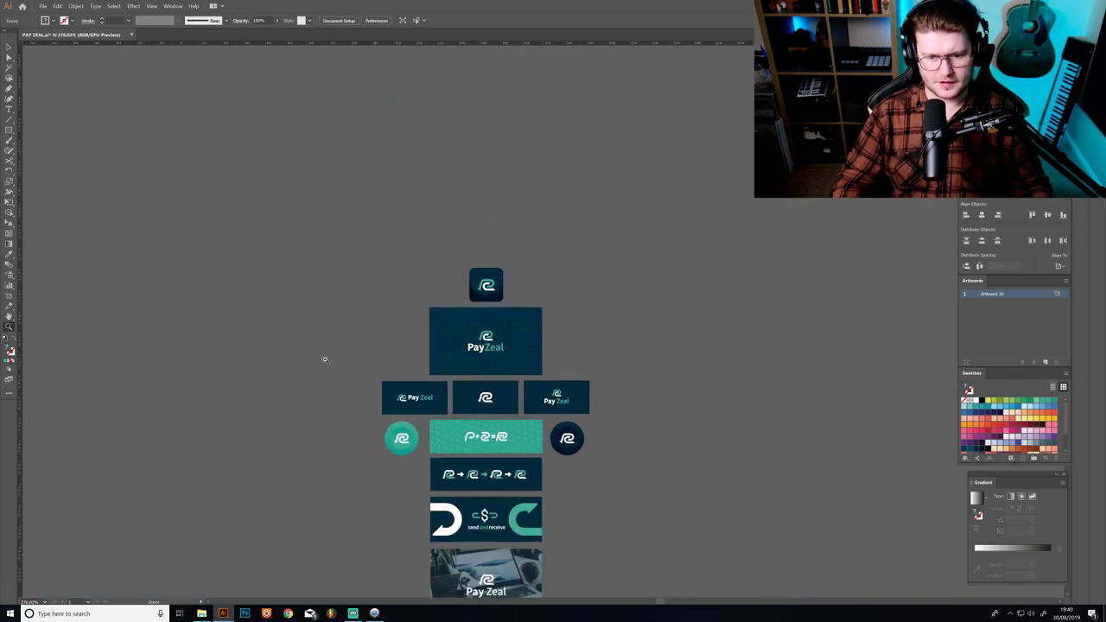
pyautogui.hotkey('ctrl', '0')
pyautogui.hotkey('ctrl', 'shift', 'a')
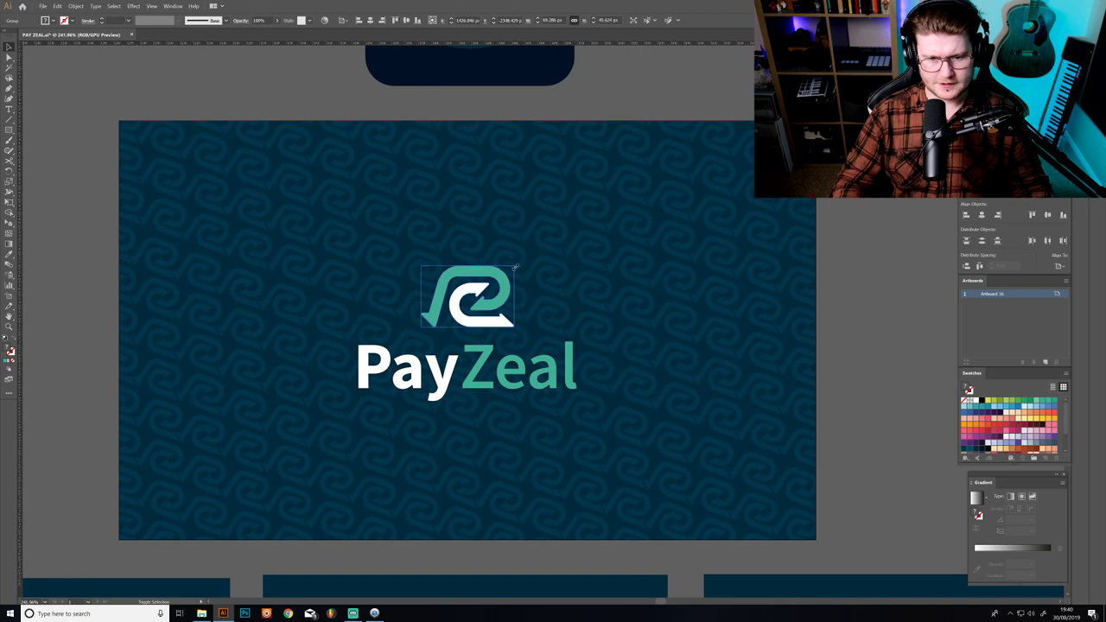
pyautogui.hotkey('ctrl', 'alt', '0')
pyautogui.scroll(3, 507, 346)
pyautogui.scroll(3, 507, 346)
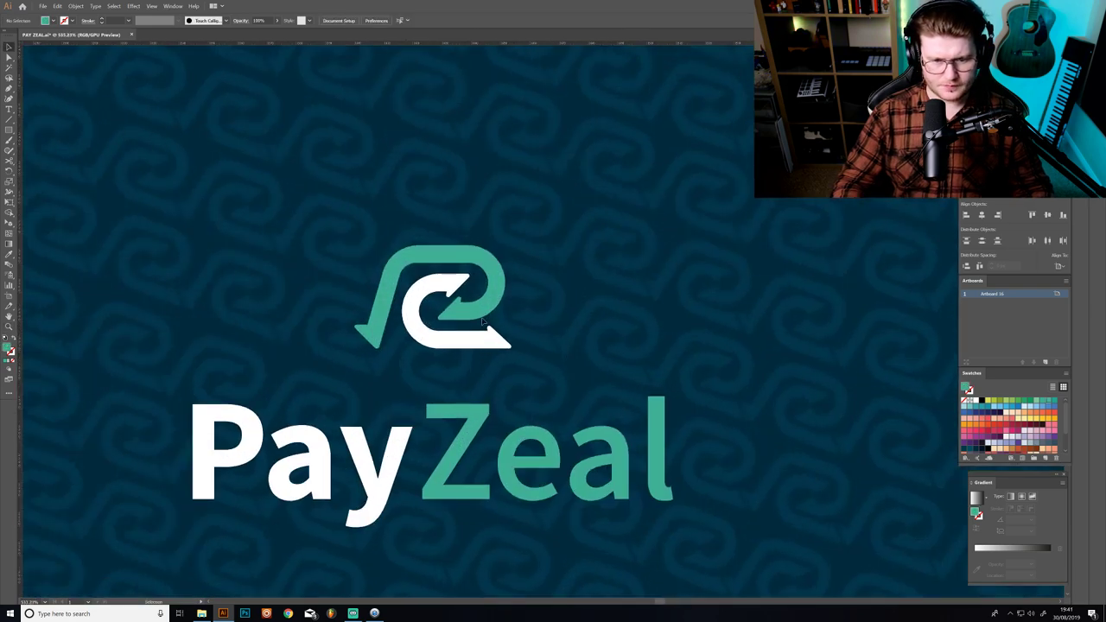
pyautogui.click(458, 342)
pyautogui.hotkey('ctrl', 'shift', 'a')
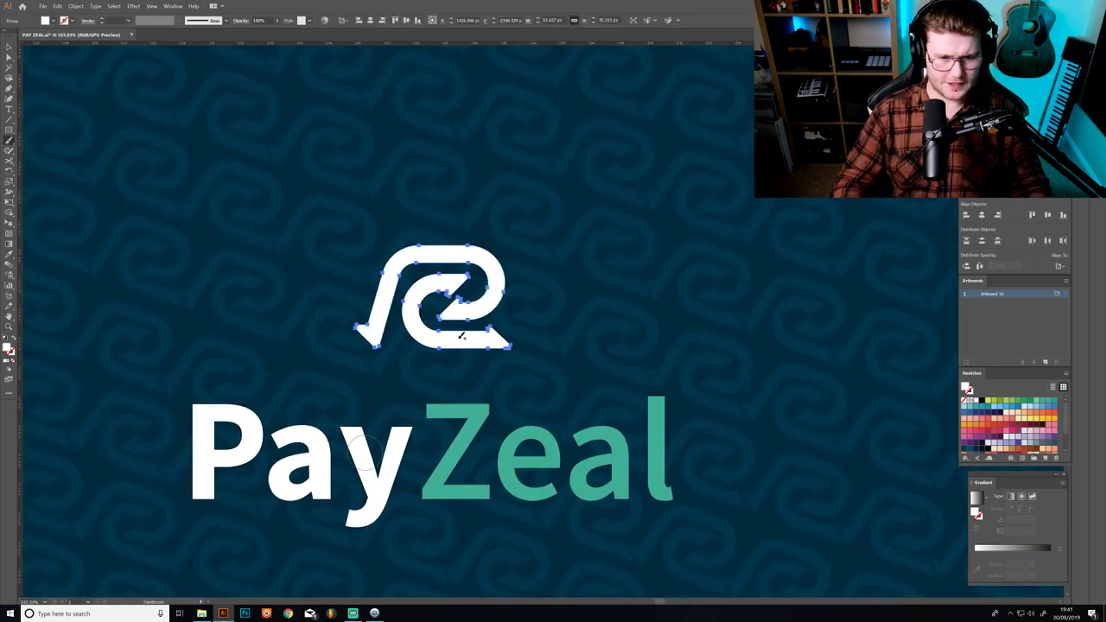
pyautogui.hotkey('ctrl', 'alt', '0')
pyautogui.scroll(-5, 337, 325)
pyautogui.scroll(10, 353, 378)
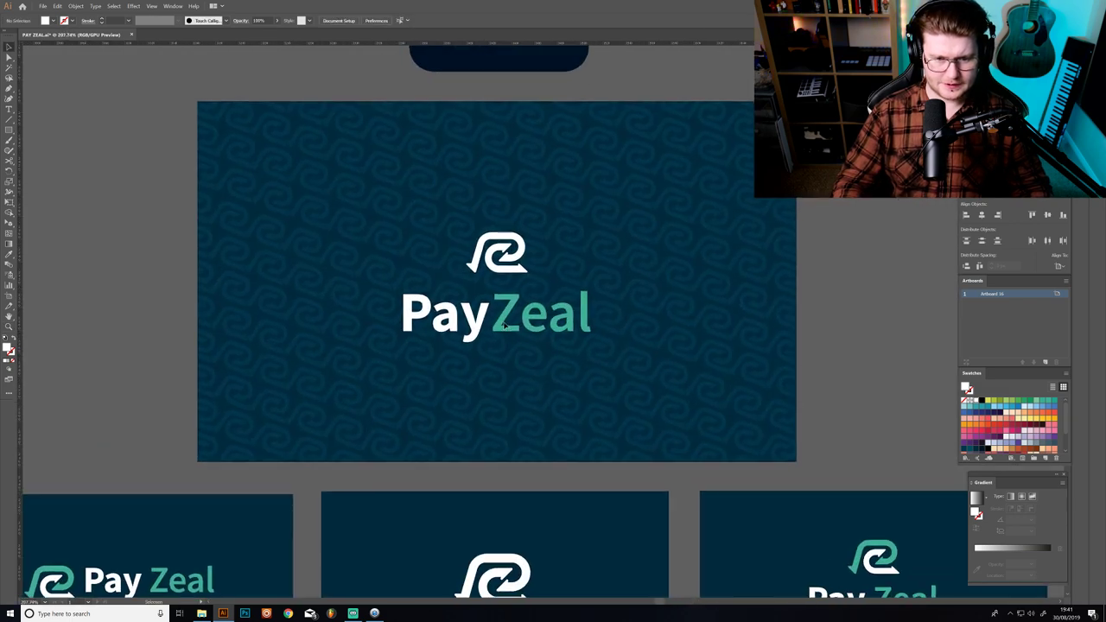
# - Fill the Zeal letters white to match Pay
pyautogui.click(505, 324)
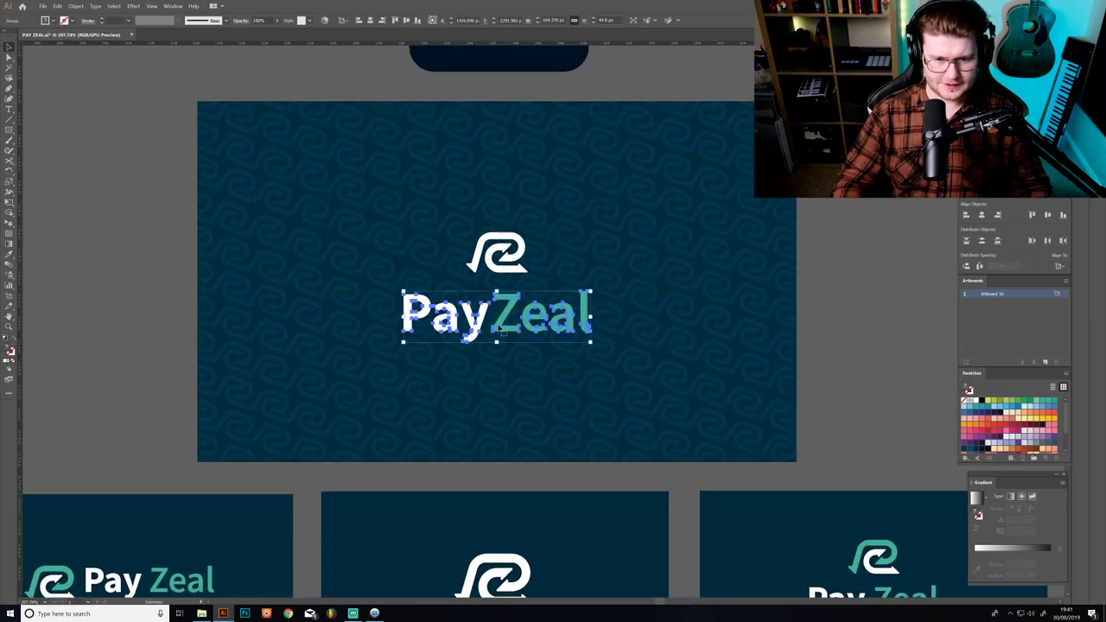
pyautogui.click(432, 313)
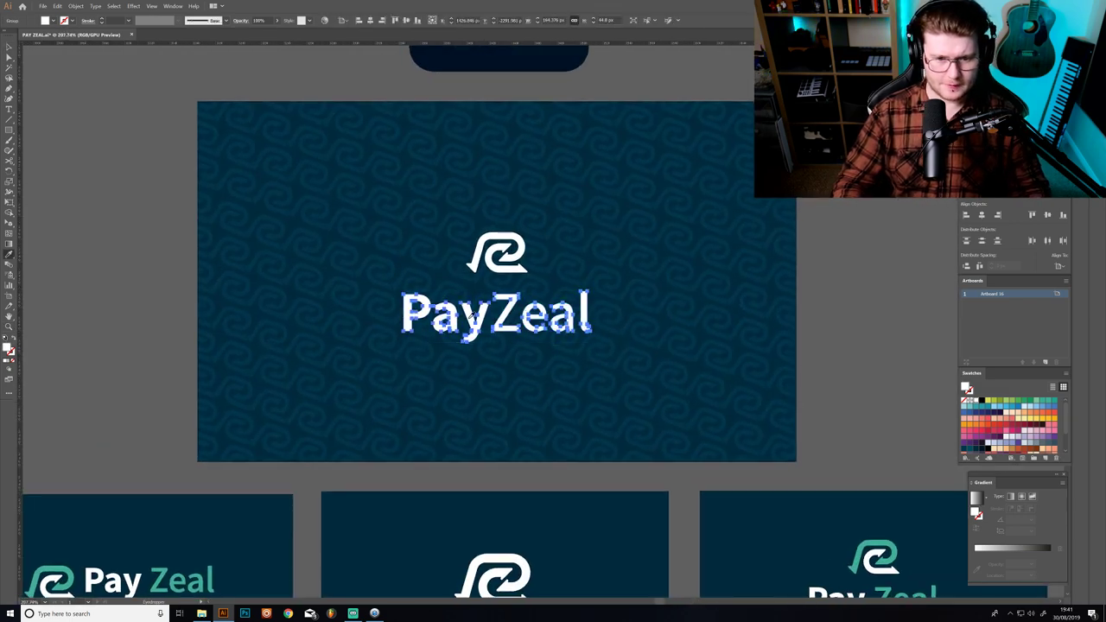
pyautogui.click(501, 396)
pyautogui.scroll(-5, 370, 365)
pyautogui.scroll(8, 538, 395)
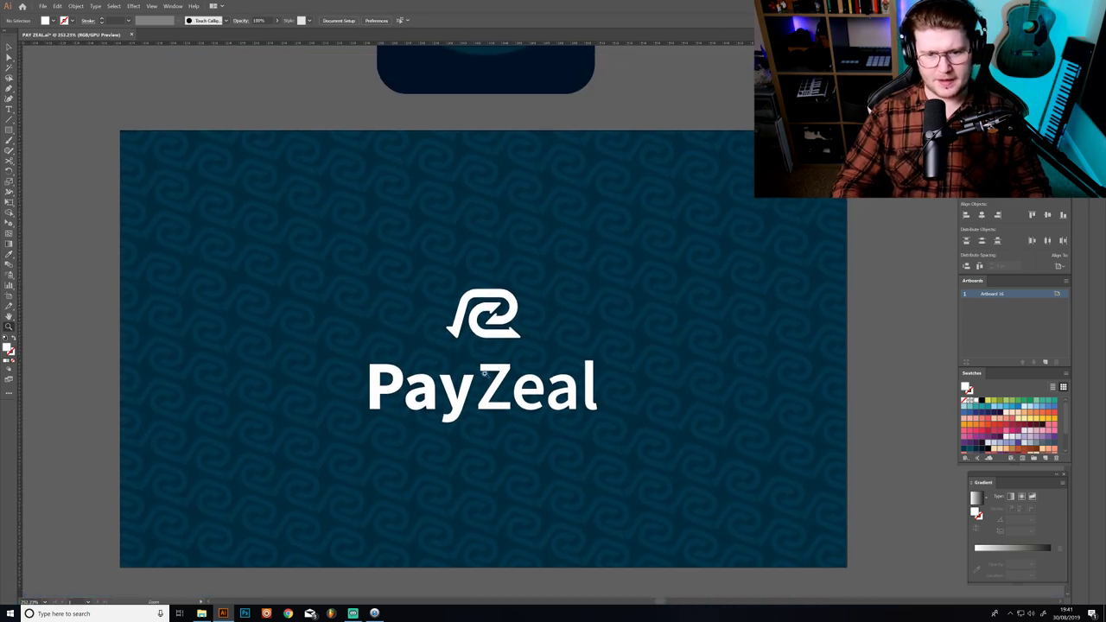
pyautogui.scroll(1, 474, 334)
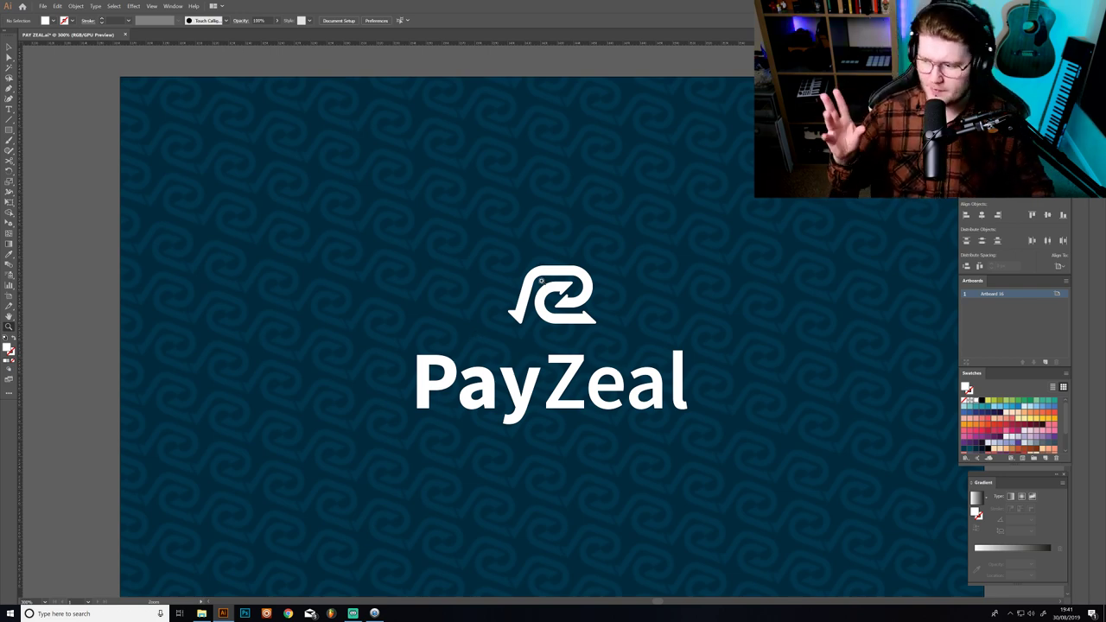
# - Zoom in on the icon's arrow tip and select the arrow path to inspect its points
pyautogui.moveTo(476, 282); pyautogui.dragTo(487, 254)
pyautogui.press('a')
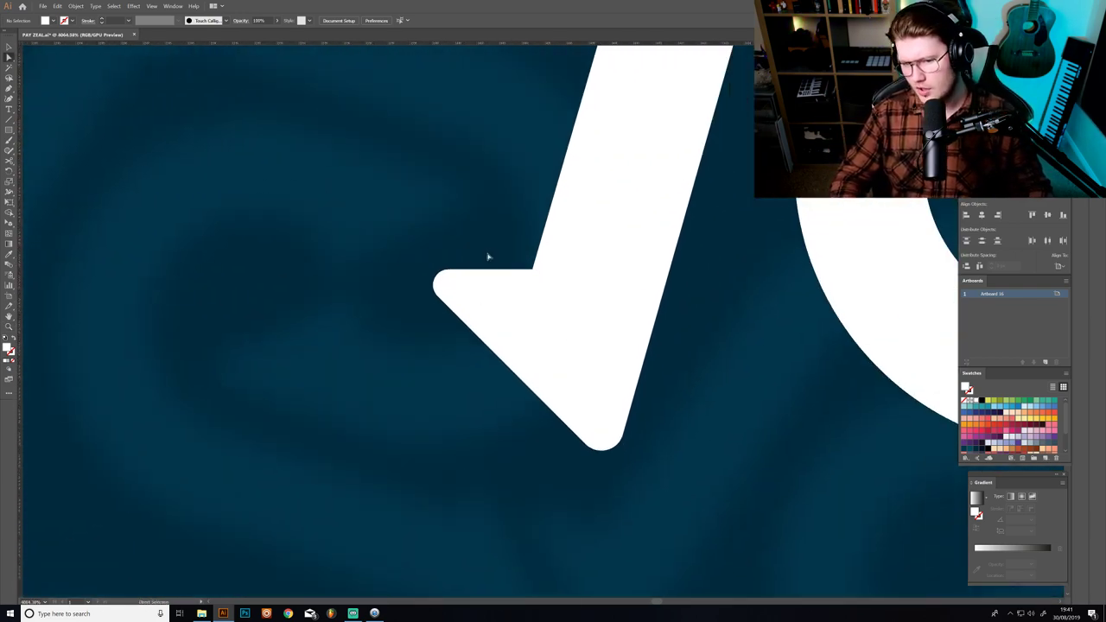
pyautogui.click(548, 302)
pyautogui.scroll(-5, 691, 437)
# - Pan down through the lower artboards to the phone and laptop mockups
pyautogui.scroll(-6, 513, 461)
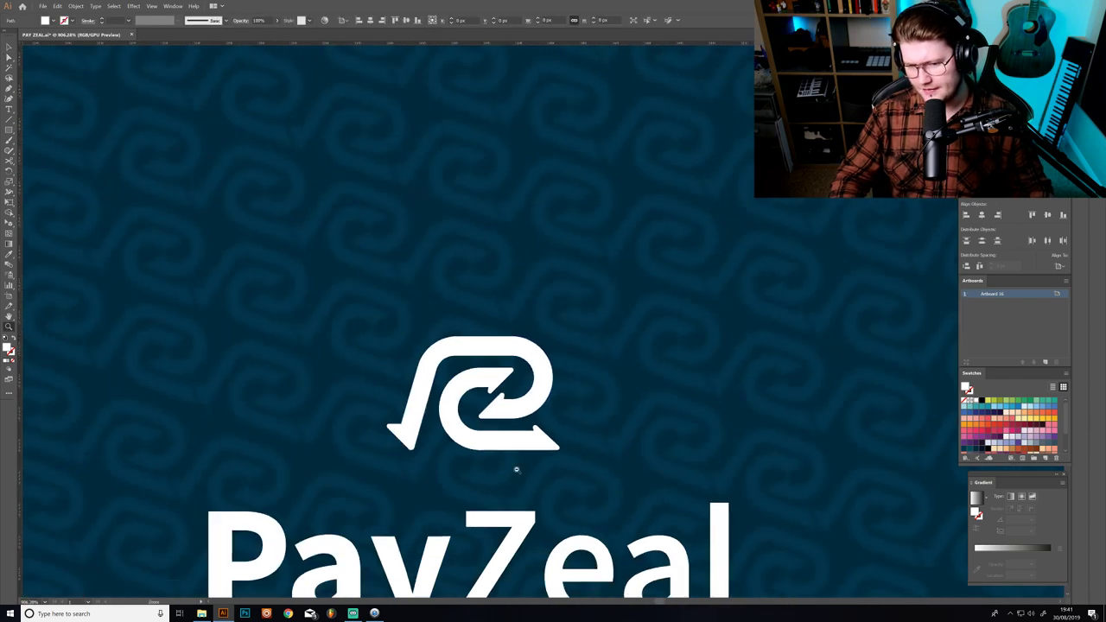
pyautogui.scroll(-10, 540, 242)
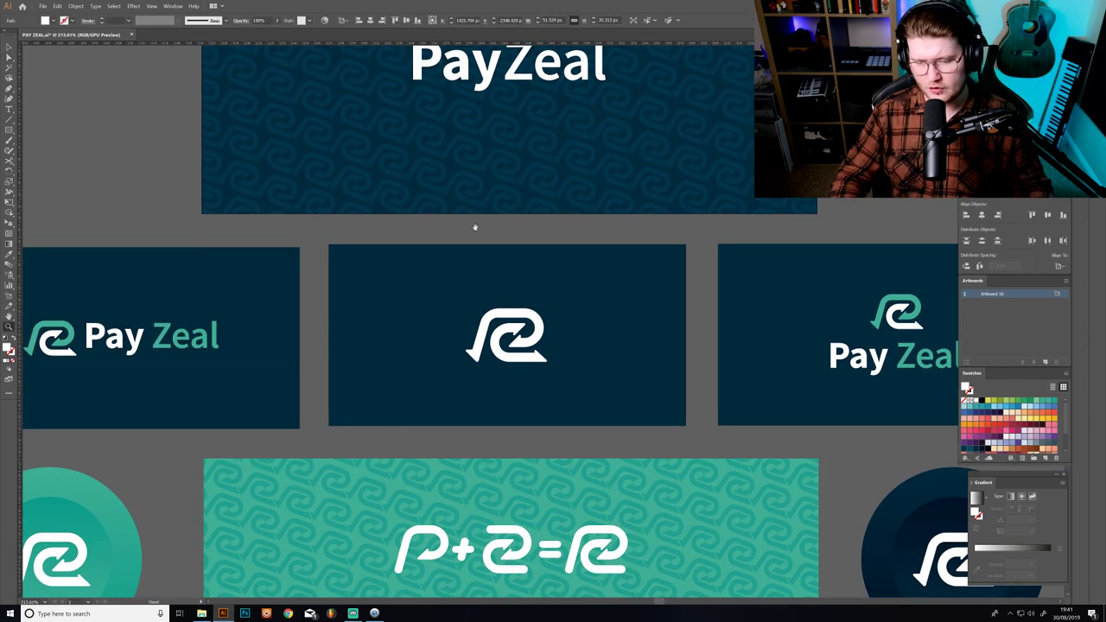
pyautogui.hscroll(-4, 623, 438)
pyautogui.scroll(-3, 603, 445)
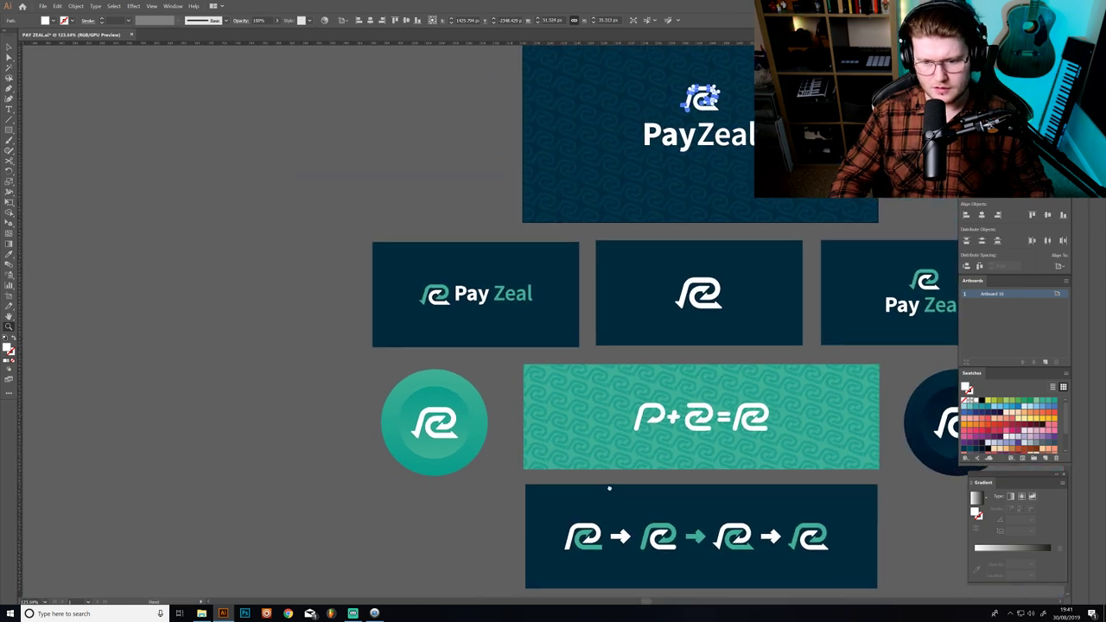
pyautogui.moveTo(607, 486); pyautogui.dragTo(305, 380)
pyautogui.moveTo(357, 476); pyautogui.dragTo(411, 214)
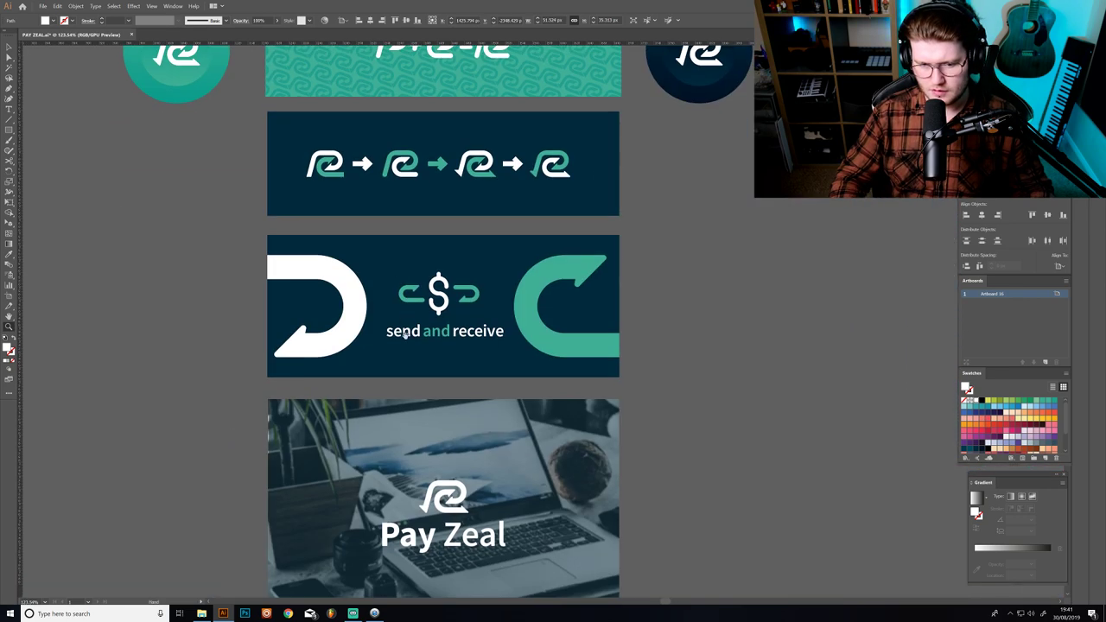
pyautogui.moveTo(430, 340); pyautogui.dragTo(457, 184)
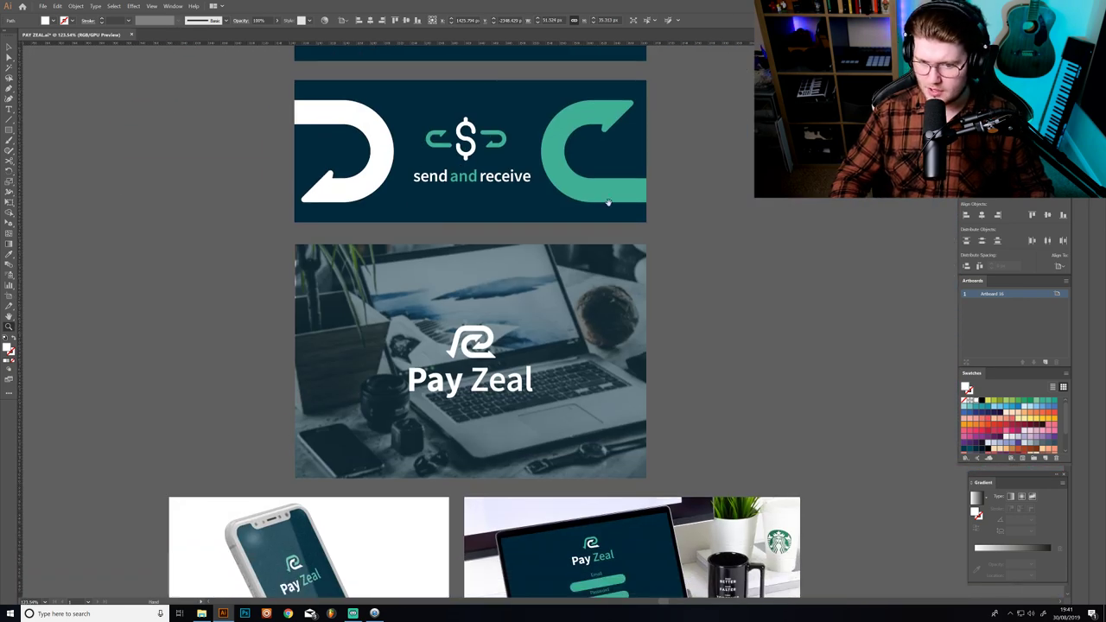
pyautogui.moveTo(539, 442); pyautogui.dragTo(569, 303)
pyautogui.moveTo(523, 479); pyautogui.dragTo(552, 338)
pyautogui.moveTo(524, 418); pyautogui.dragTo(560, 544)
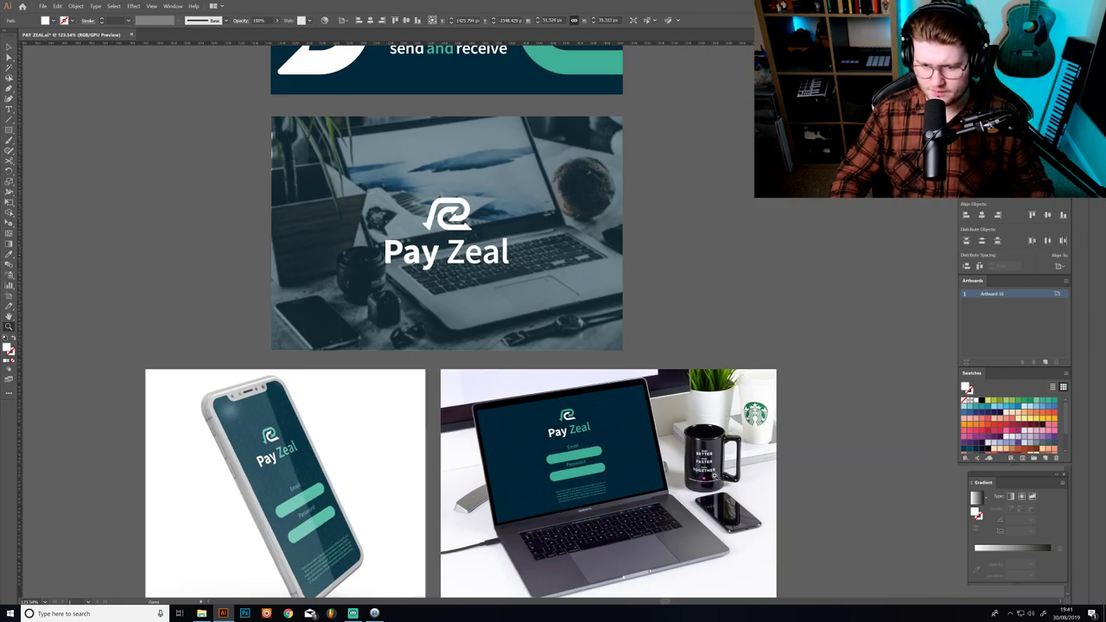
# - Zoom in on the mug and laptop mockups, then close PAY ZEAL.ai
pyautogui.moveTo(812, 449); pyautogui.dragTo(509, 222)
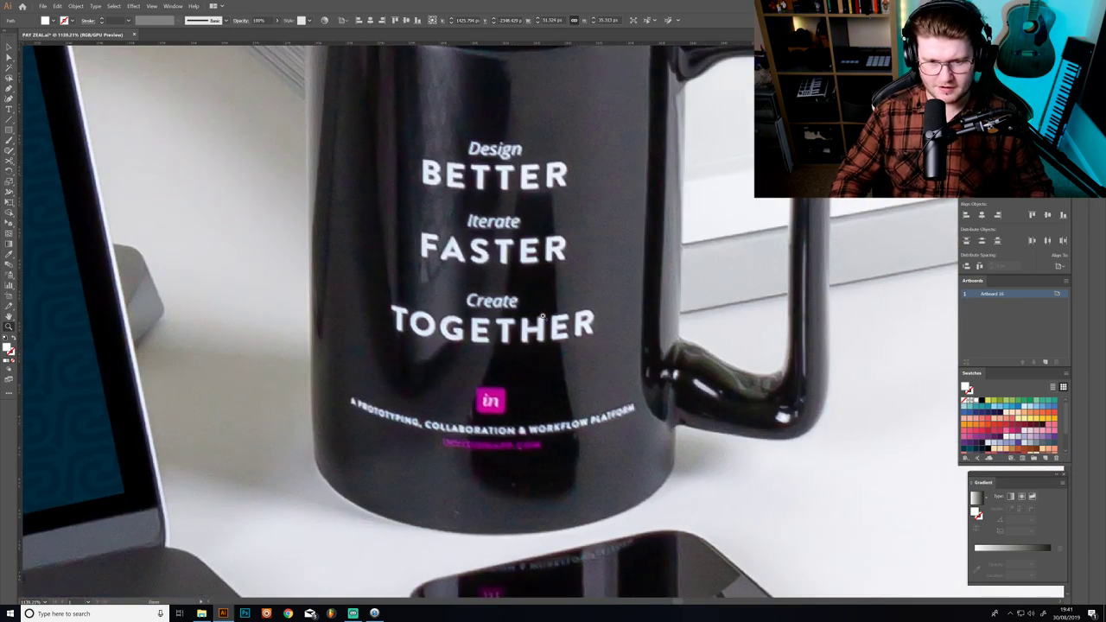
pyautogui.moveTo(654, 382); pyautogui.dragTo(660, 496)
pyautogui.moveTo(640, 367); pyautogui.dragTo(252, 333)
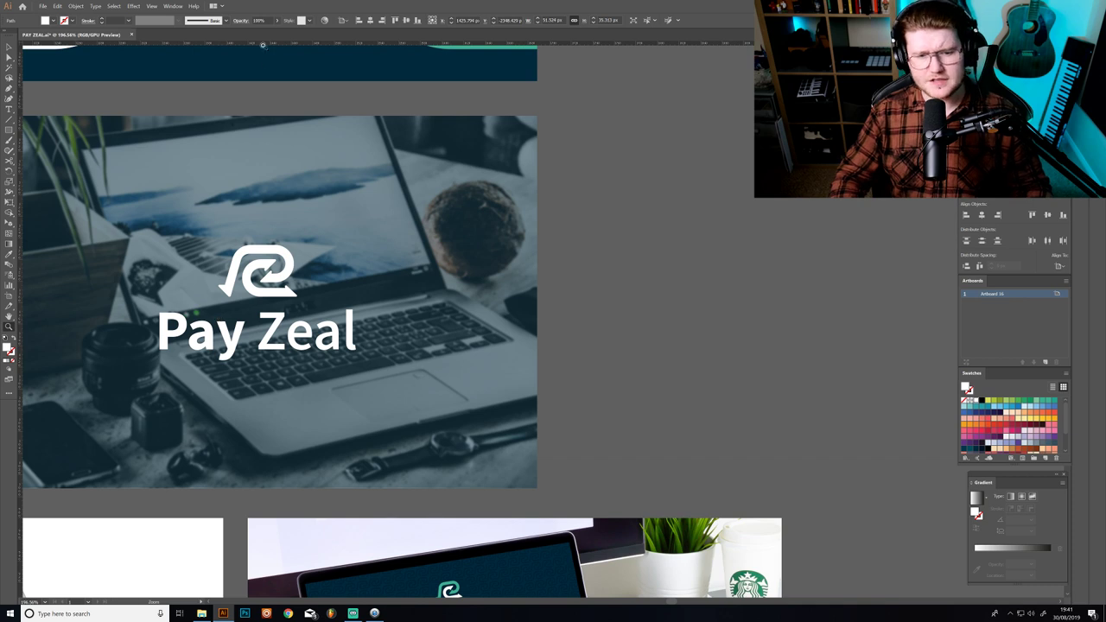
pyautogui.hotkey('ctrl', 'w')
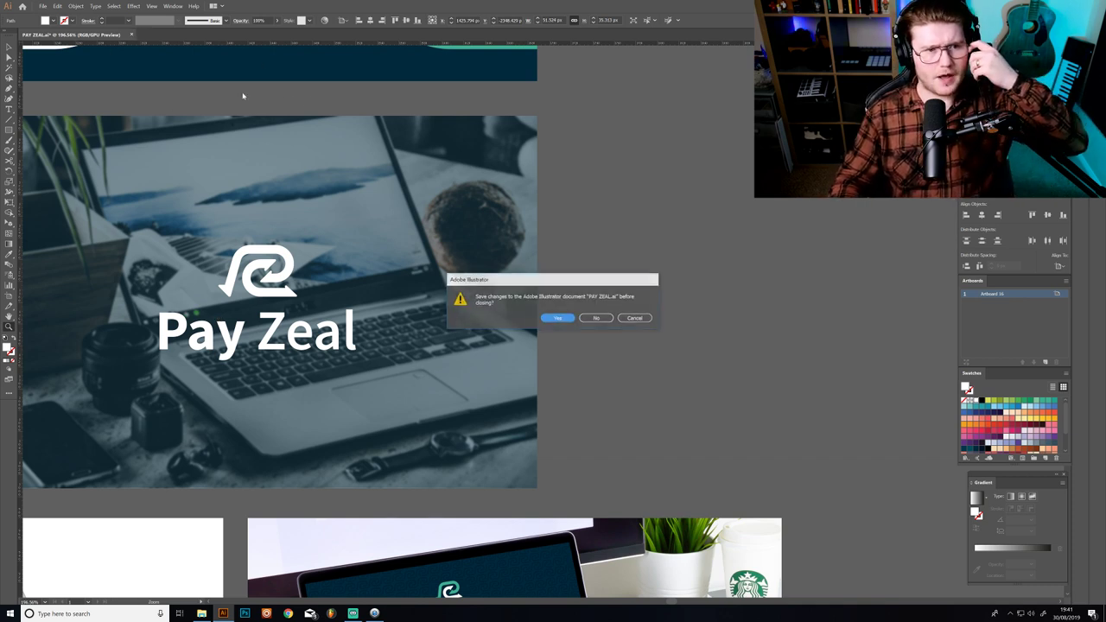
# - Discard changes to PAY ZEAL.ai and go up to the CDWM LIVE folder in Explorer
pyautogui.click(583, 318)
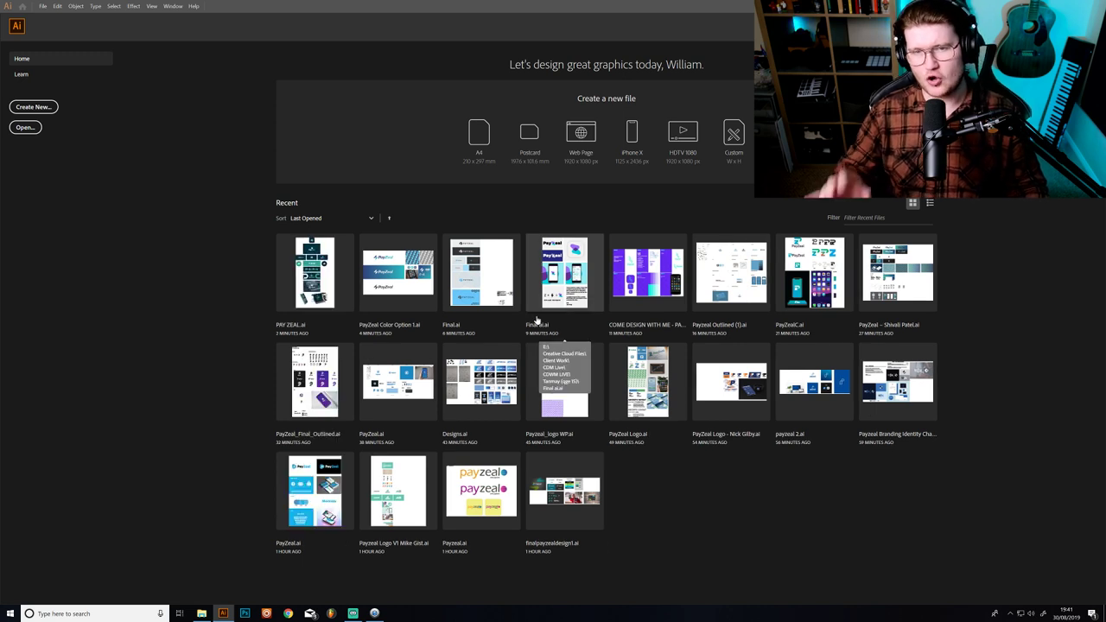
pyautogui.hotkey('alt', 'Tab')
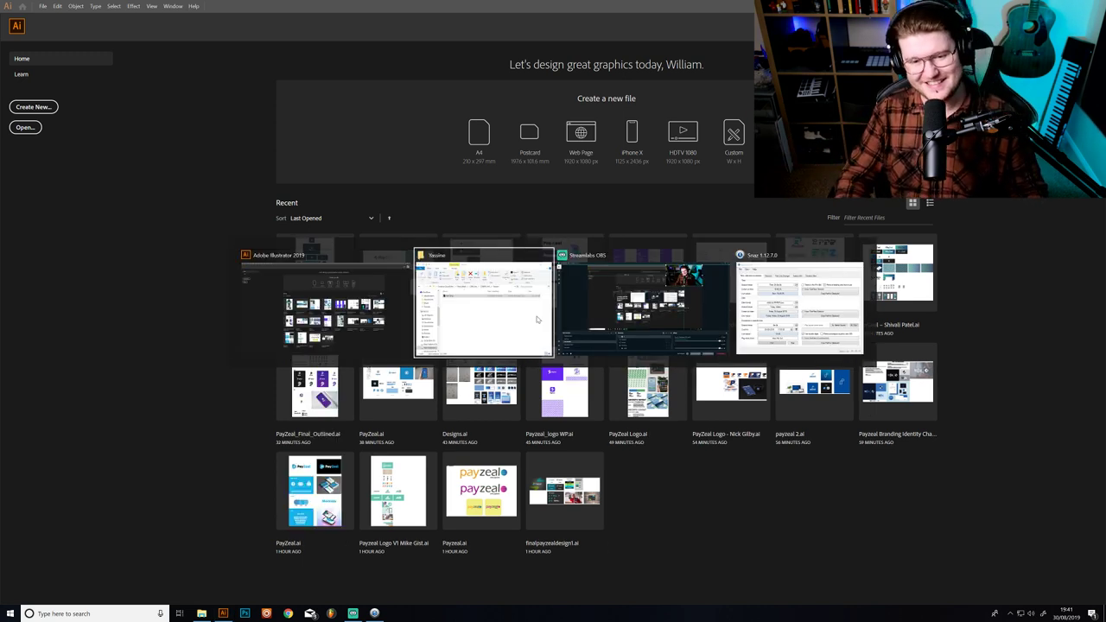
pyautogui.press('BackSpace')
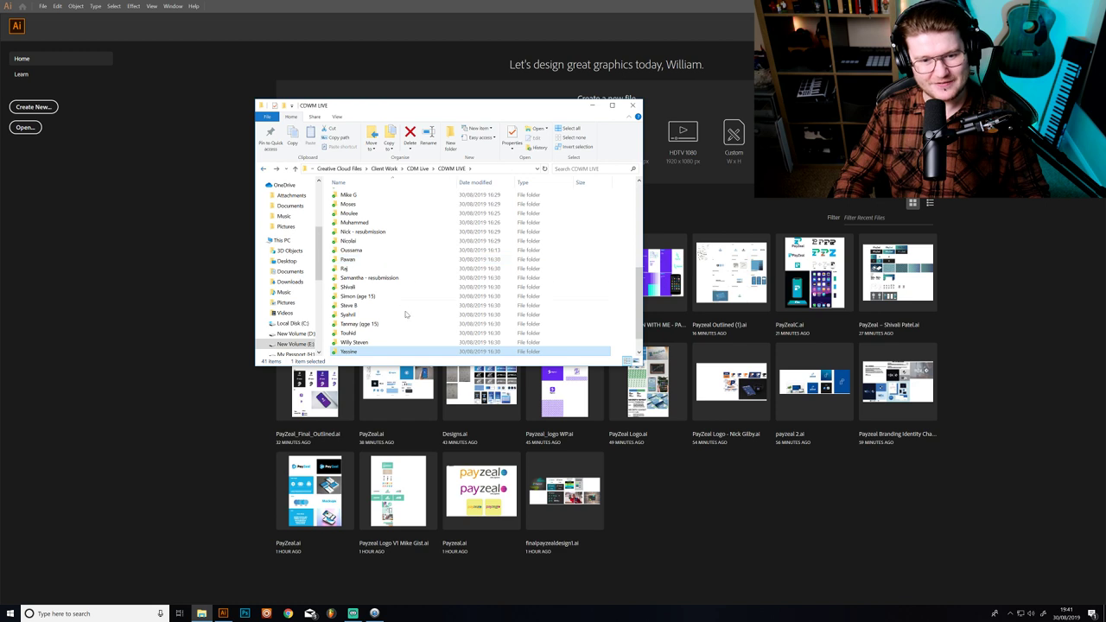
# - Open payzeal.ai from the next submitter's folder in Illustrator
pyautogui.scroll(-1, 405, 315)
pyautogui.click(350, 342)
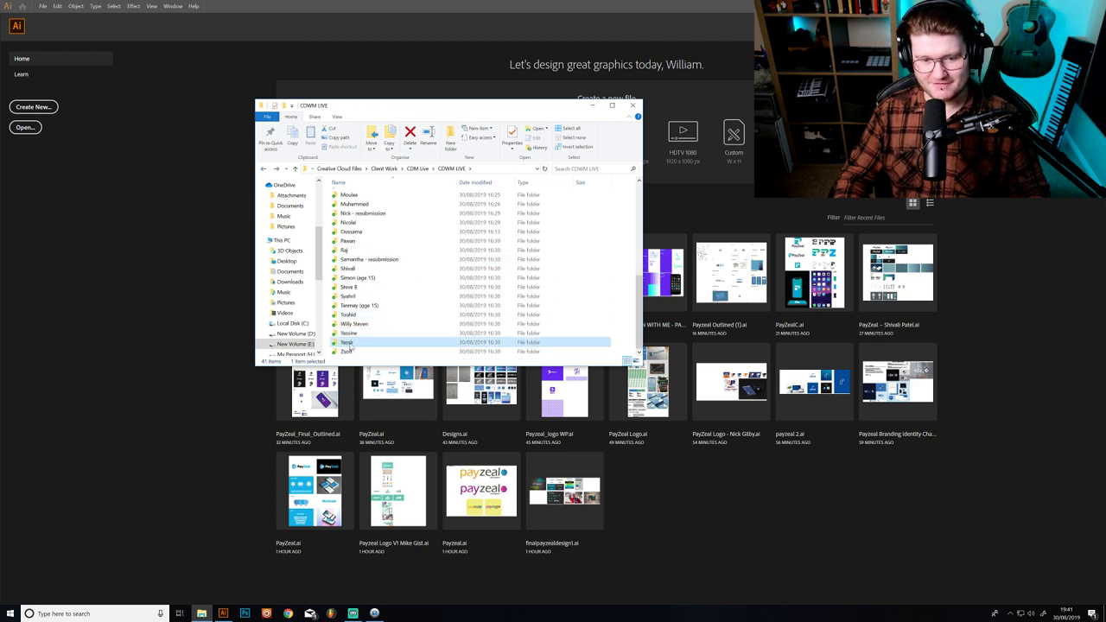
pyautogui.doubleClick(349, 344)
pyautogui.click(348, 197)
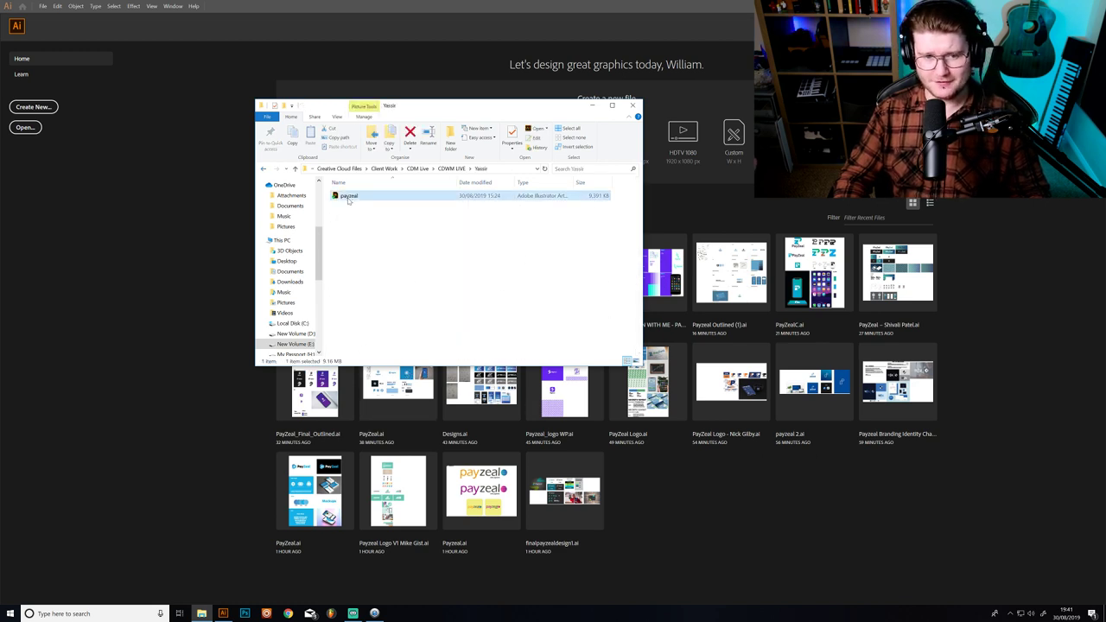
pyautogui.doubleClick(348, 197)
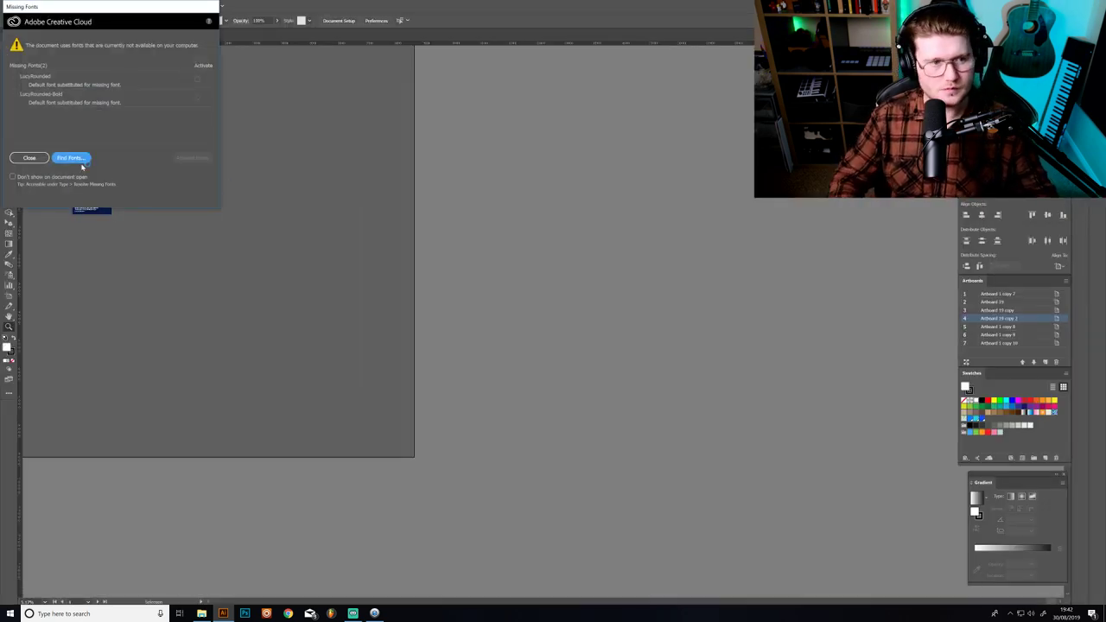
pyautogui.click(29, 157)
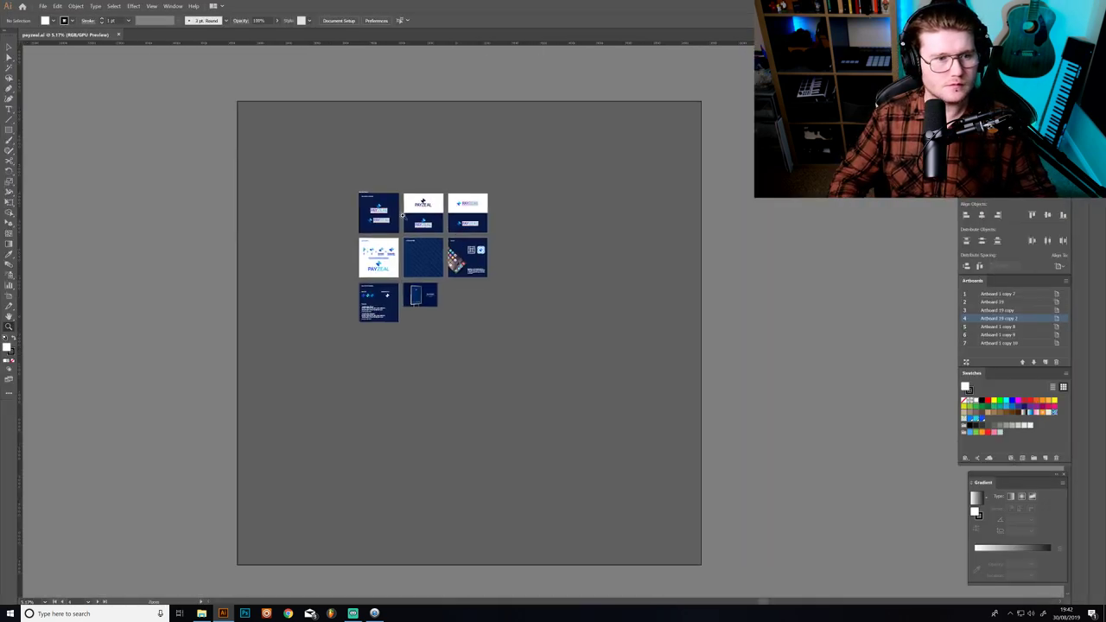
pyautogui.click(541, 227)
pyautogui.click(542, 226)
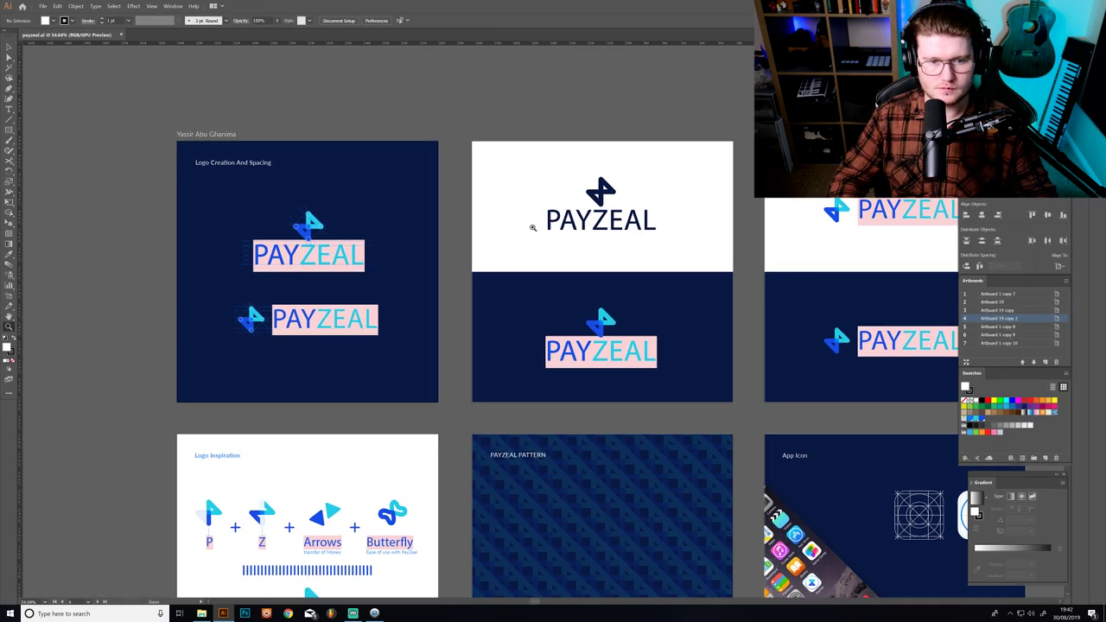
pyautogui.hscroll(-3, 519, 232)
pyautogui.moveTo(435, 211); pyautogui.dragTo(499, 252)
pyautogui.scroll(-6, 499, 254)
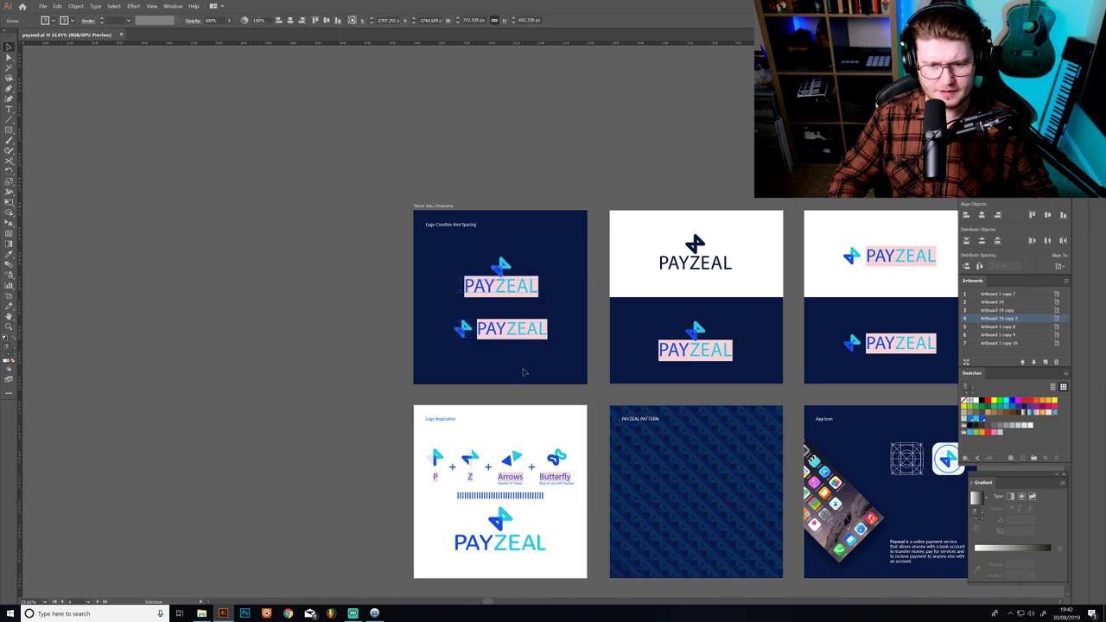
pyautogui.hscroll(6, 555, 372)
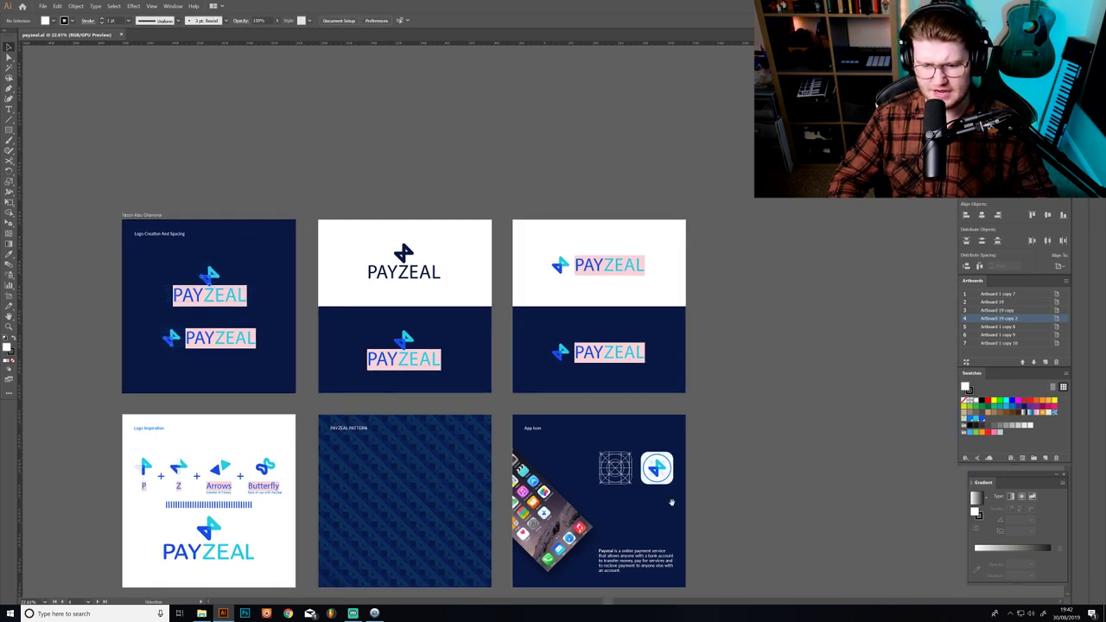
pyautogui.scroll(10, 671, 502)
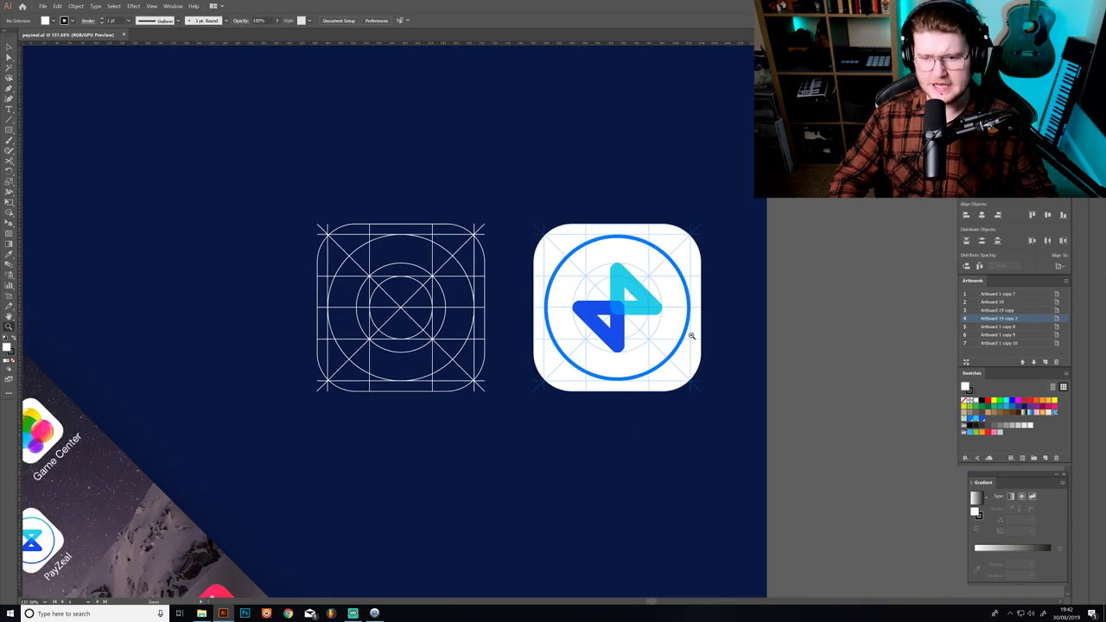
pyautogui.scroll(-3, 691, 336)
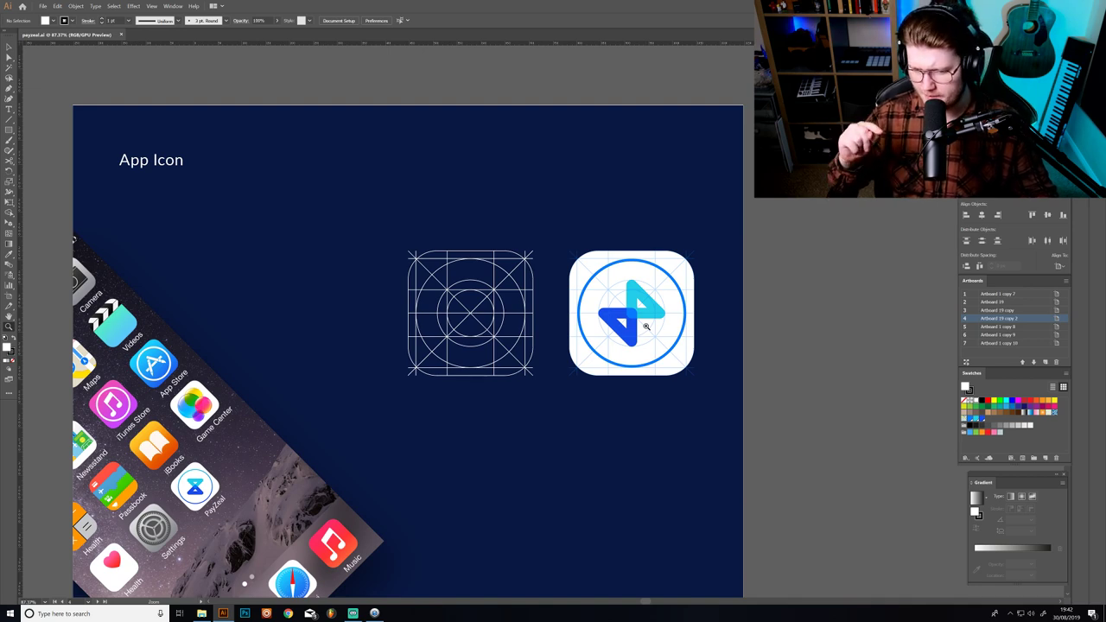
pyautogui.scroll(-3, 646, 327)
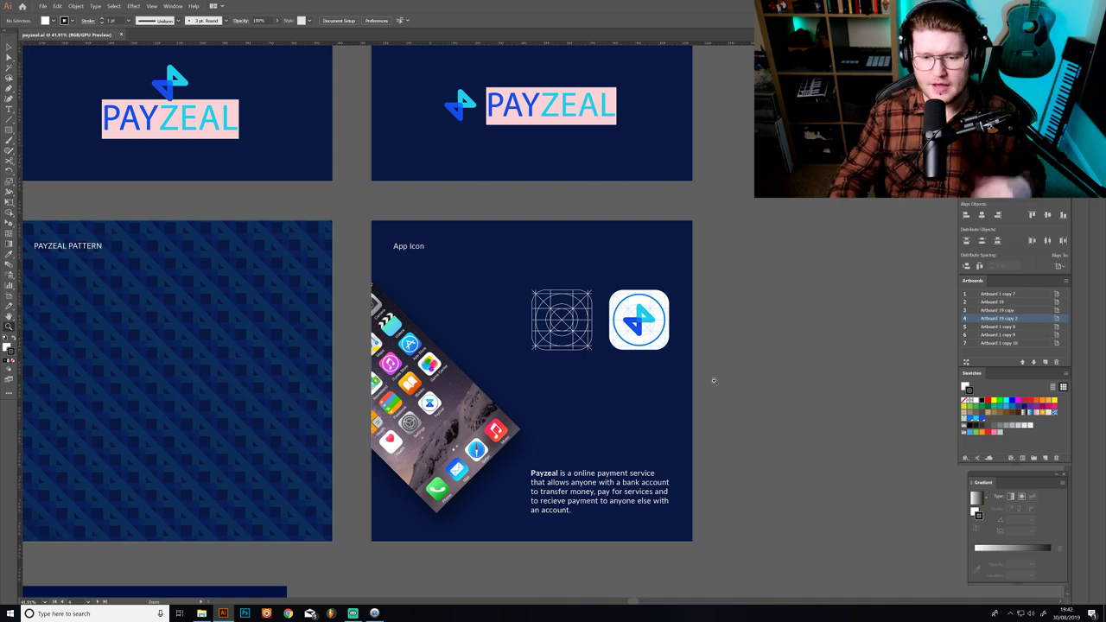
pyautogui.scroll(5, 570, 317)
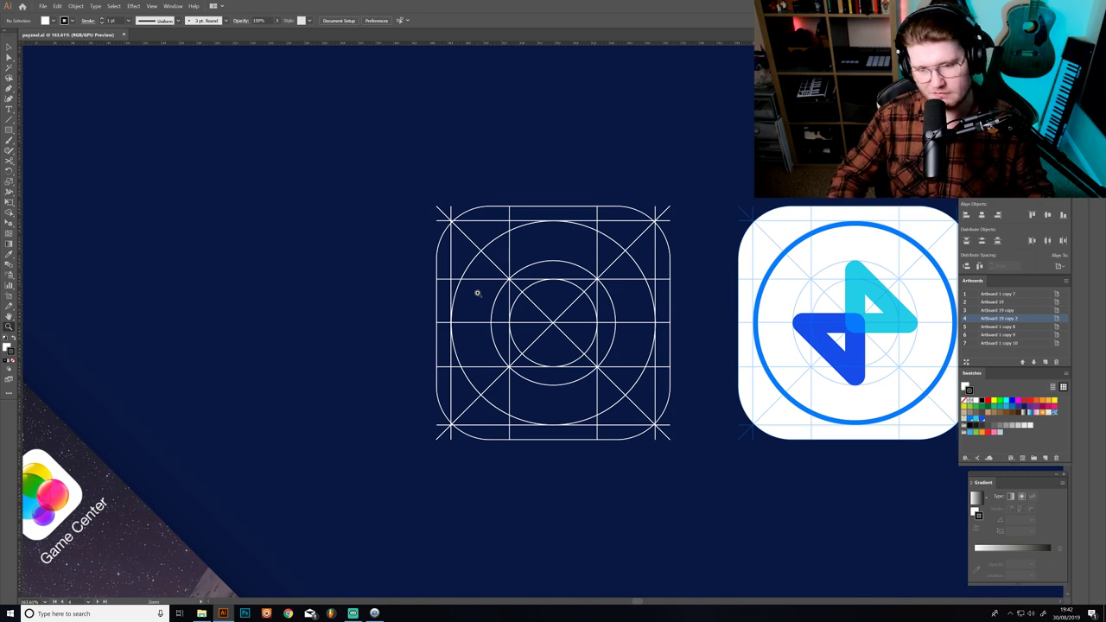
pyautogui.scroll(-5, 499, 293)
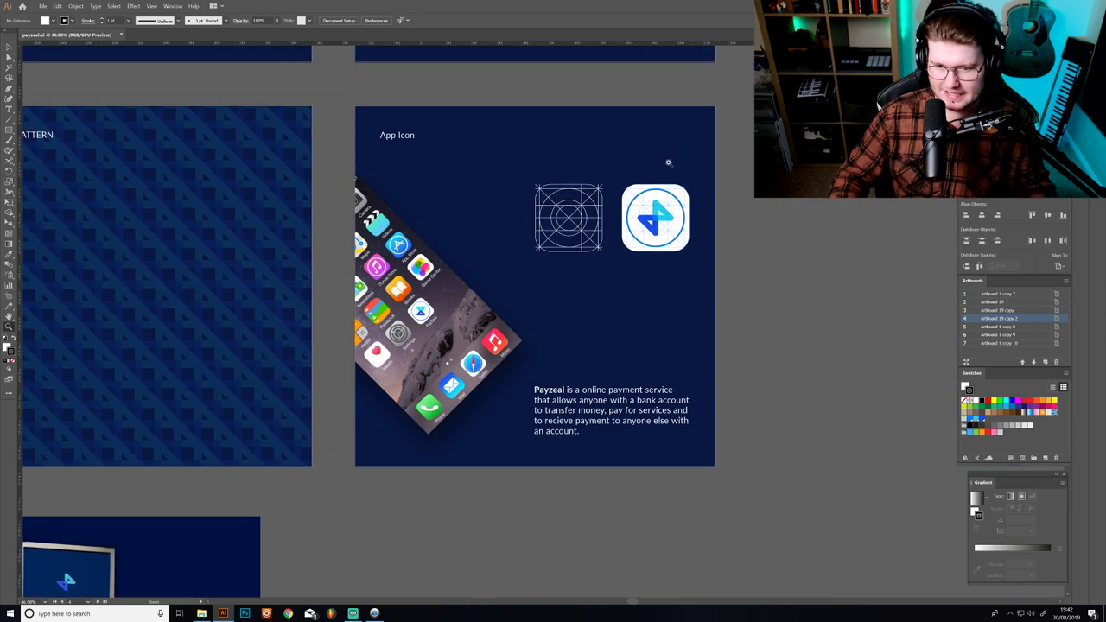
# - Pan across the Logo Inspiration, Logo Color And Typography and PAYZEAL sign artboards
pyautogui.moveTo(200, 195); pyautogui.dragTo(667, 290)
pyautogui.scroll(3, 666, 290)
pyautogui.moveTo(485, 377); pyautogui.dragTo(543, 337)
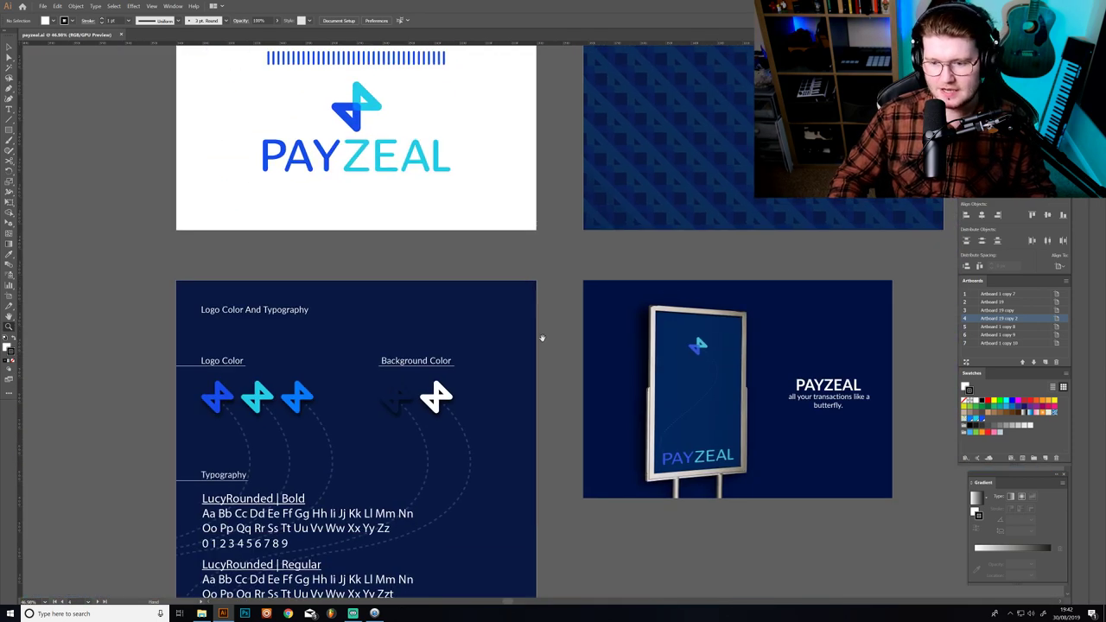
pyautogui.scroll(5, 385, 383)
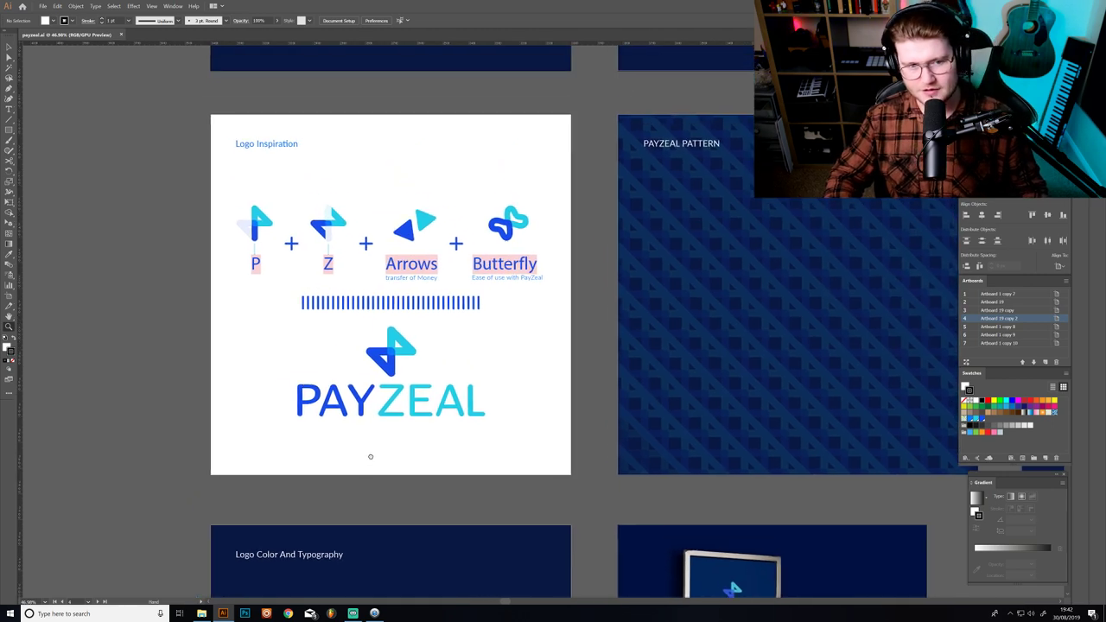
pyautogui.moveTo(370, 457); pyautogui.dragTo(371, 457)
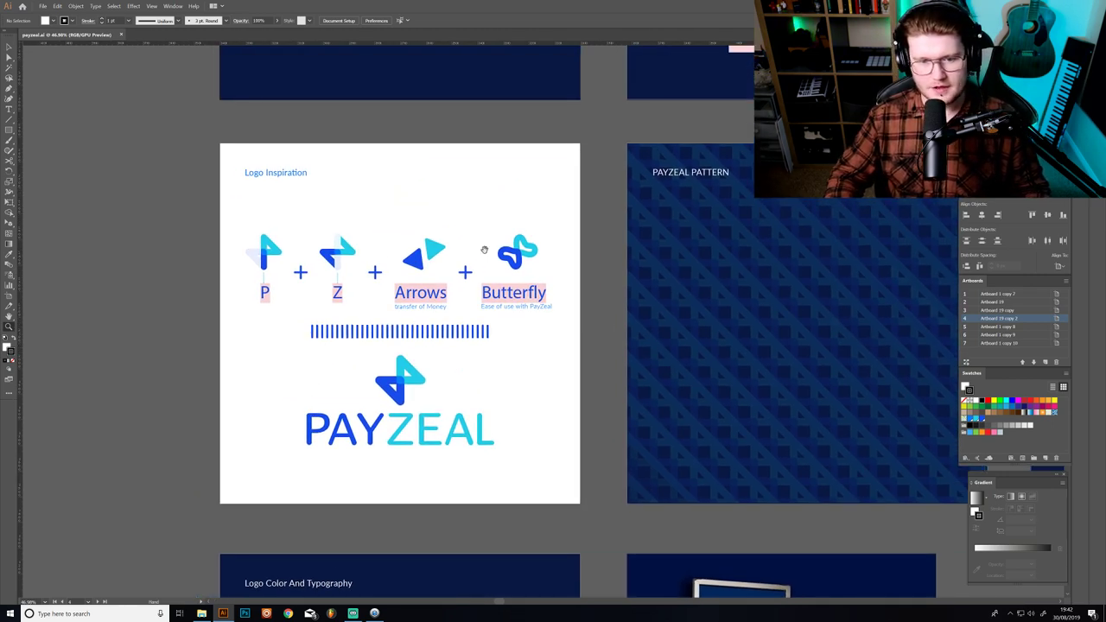
pyautogui.scroll(-2, 520, 320)
pyautogui.scroll(-5, 571, 442)
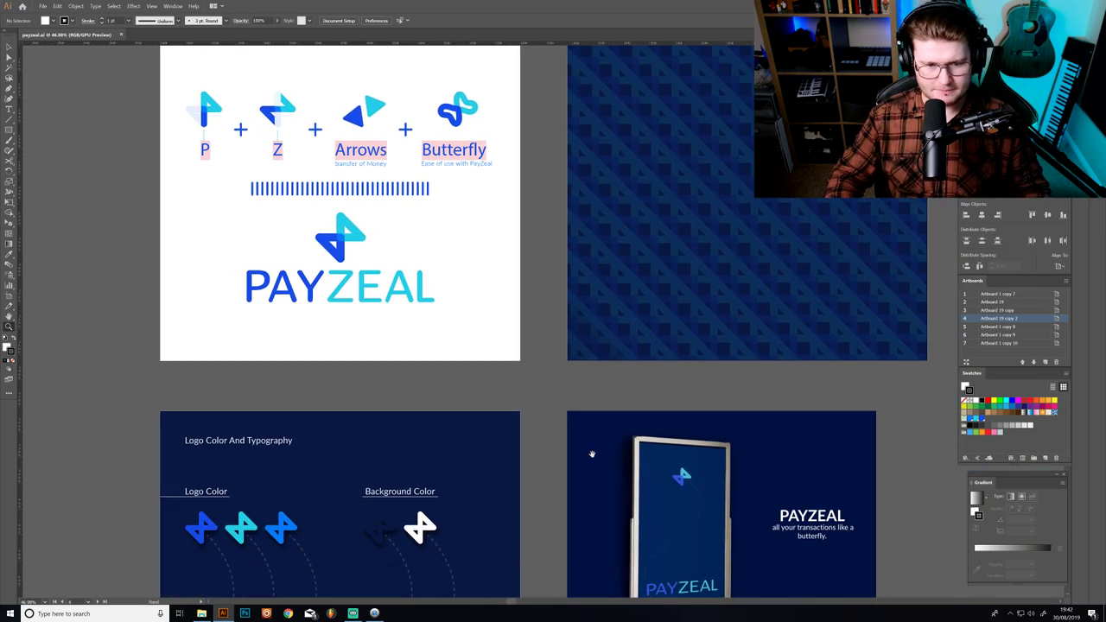
pyautogui.moveTo(308, 446); pyautogui.dragTo(572, 383)
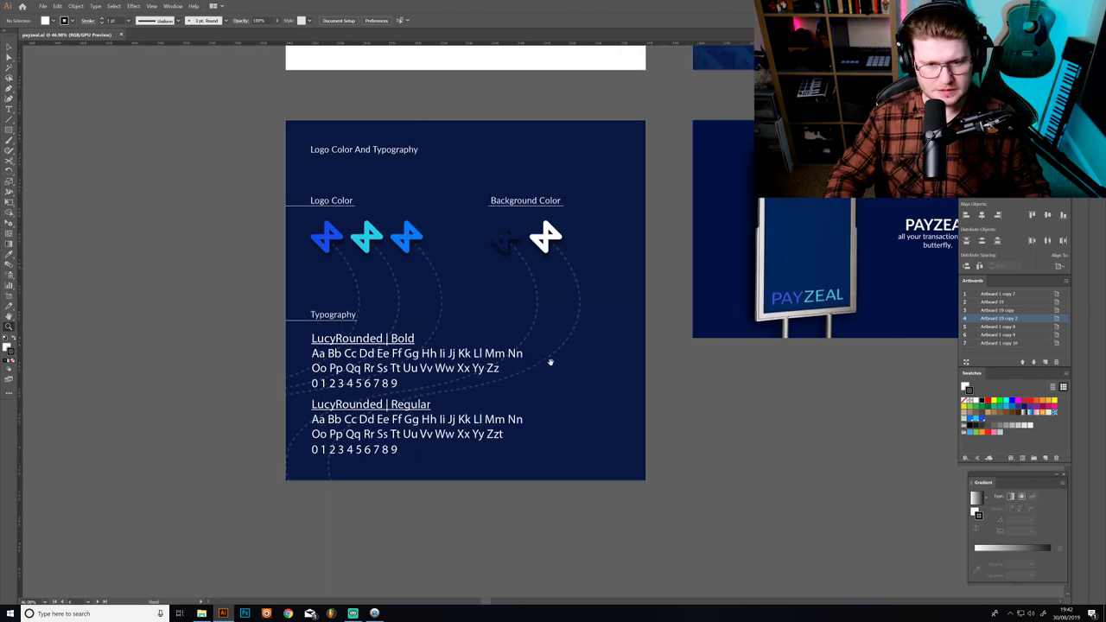
pyautogui.moveTo(526, 333); pyautogui.dragTo(219, 369)
pyautogui.moveTo(257, 278); pyautogui.dragTo(444, 583)
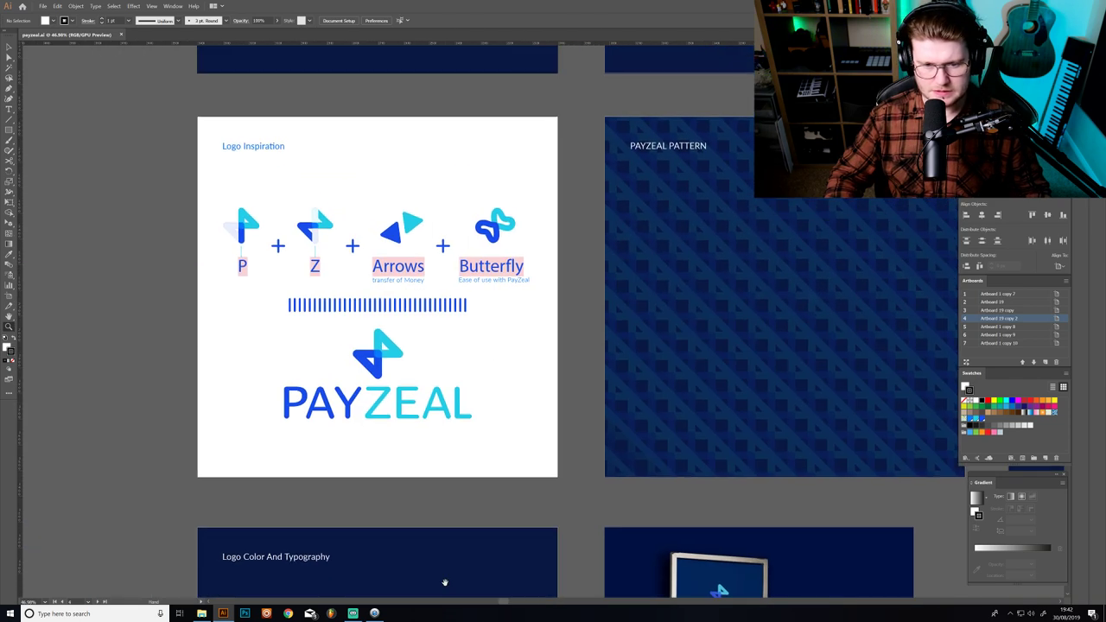
pyautogui.moveTo(535, 541); pyautogui.dragTo(256, 272)
pyautogui.moveTo(447, 332); pyautogui.dragTo(447, 357)
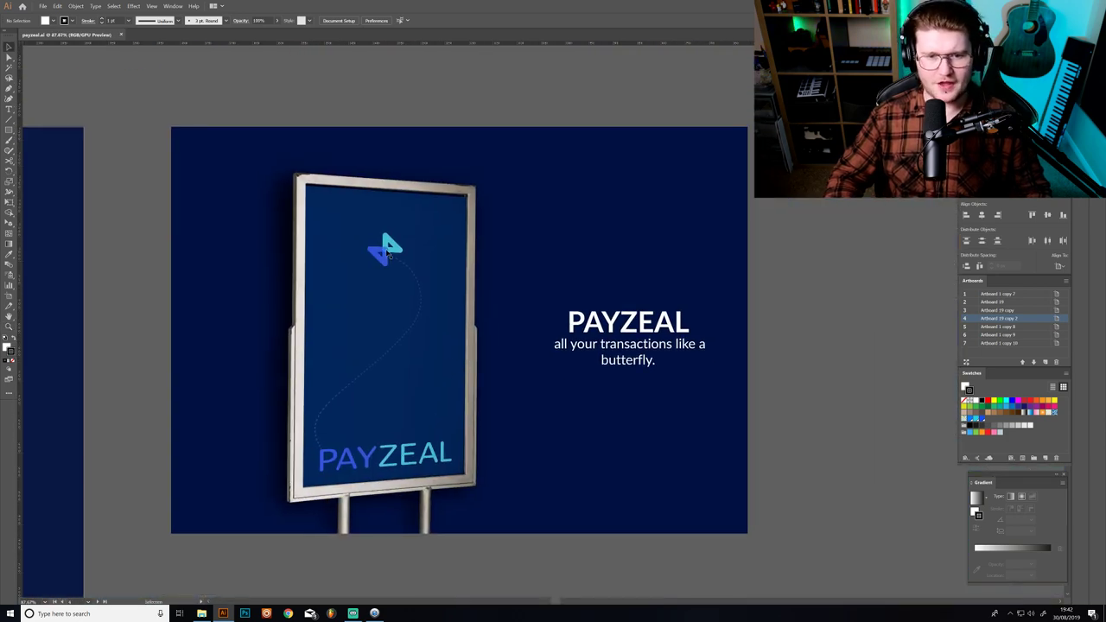
# - Pan to the pattern and app-icon artboards, then centre the PAYZEAL sign mockup
pyautogui.scroll(-3, 469, 268)
pyautogui.scroll(6, 329, 294)
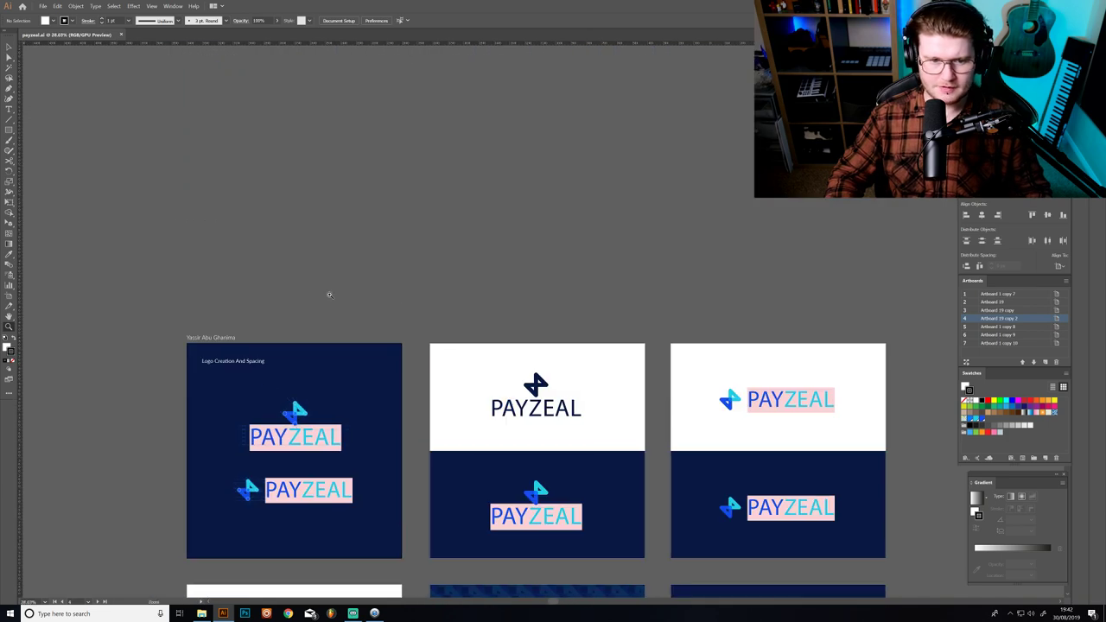
pyautogui.moveTo(459, 497); pyautogui.dragTo(303, 222)
pyautogui.moveTo(461, 459); pyautogui.dragTo(418, 422)
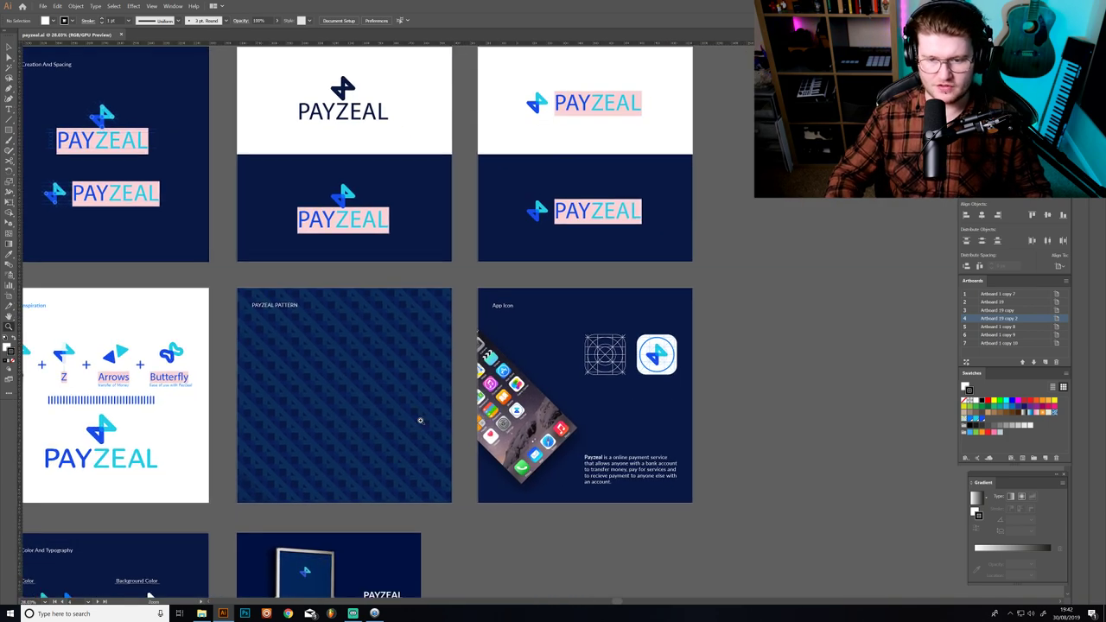
pyautogui.moveTo(328, 459); pyautogui.dragTo(429, 395)
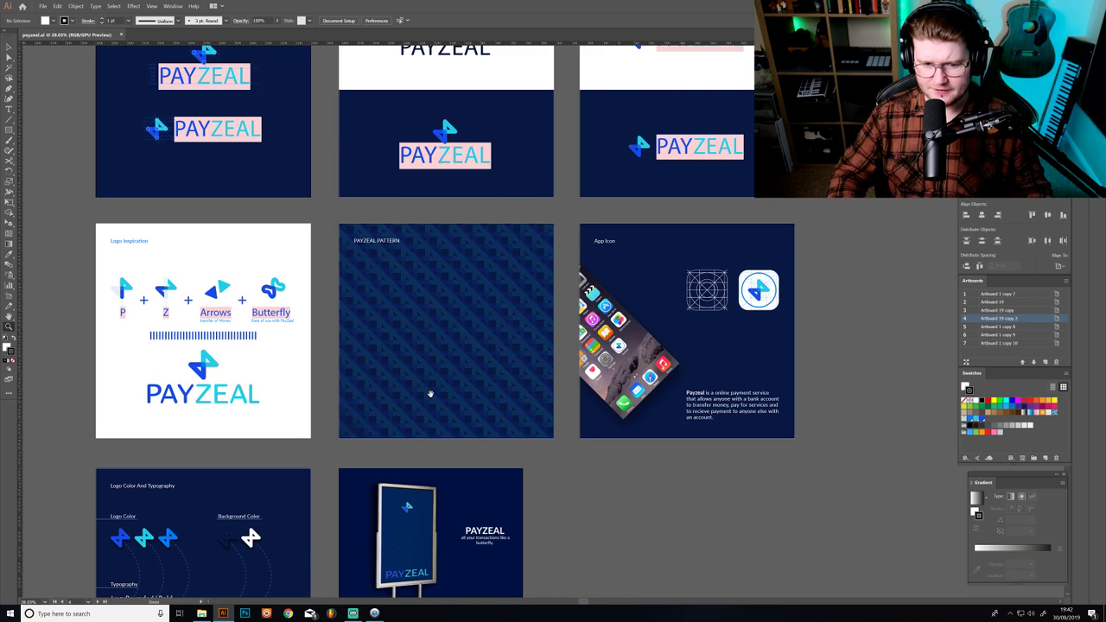
pyautogui.scroll(1, 429, 390)
pyautogui.scroll(2, 472, 390)
pyautogui.scroll(-5, 449, 405)
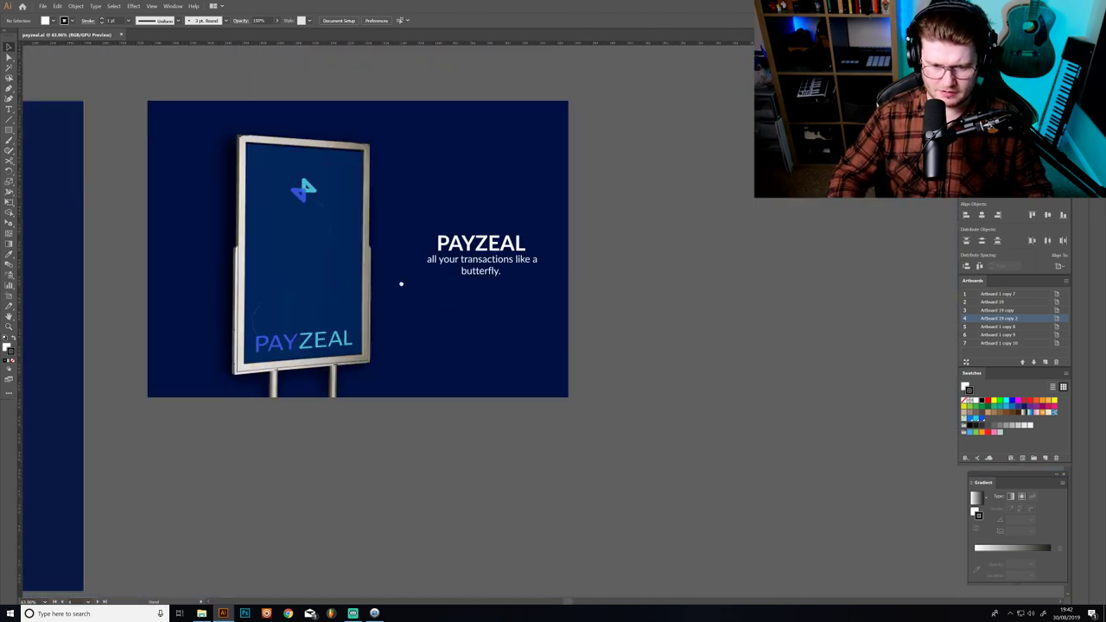
pyautogui.moveTo(400, 284); pyautogui.dragTo(578, 591)
pyautogui.scroll(3, 488, 371)
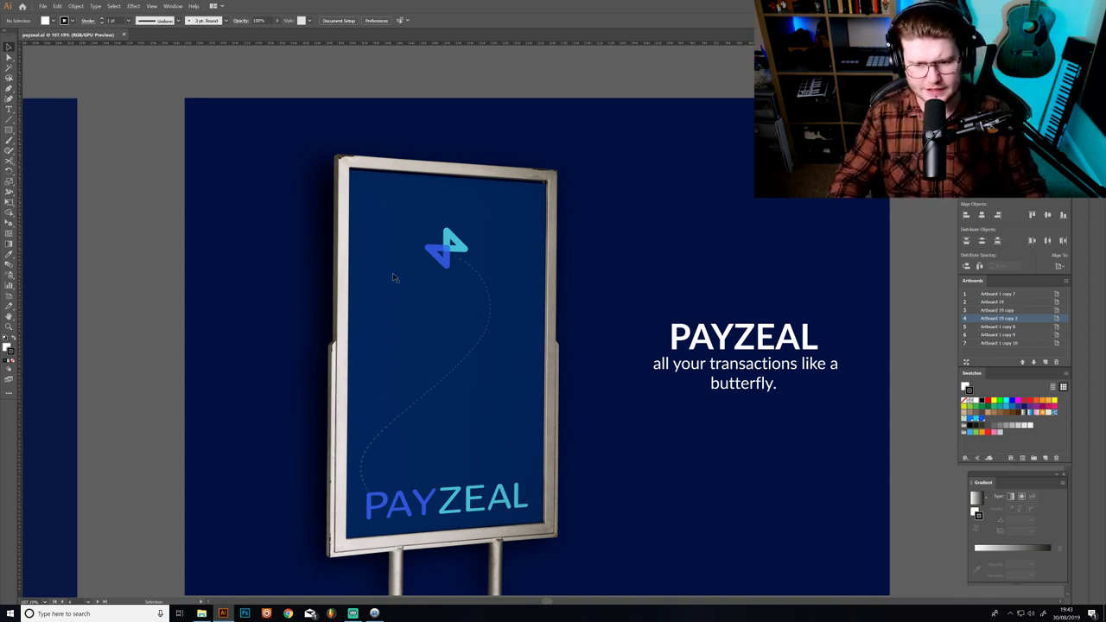
# - Close payzeal.ai and open PayZeal.ai from the next viewer's submission folder
pyautogui.click(124, 35)
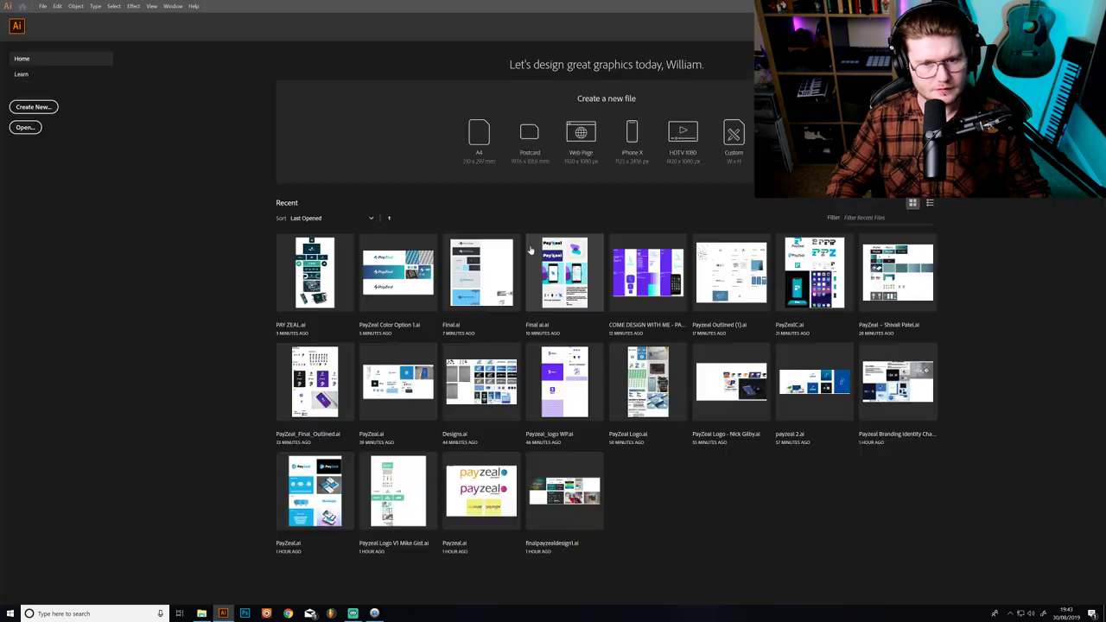
pyautogui.hotkey('alt', 'Tab')
pyautogui.hotkey('alt', 'Tab')
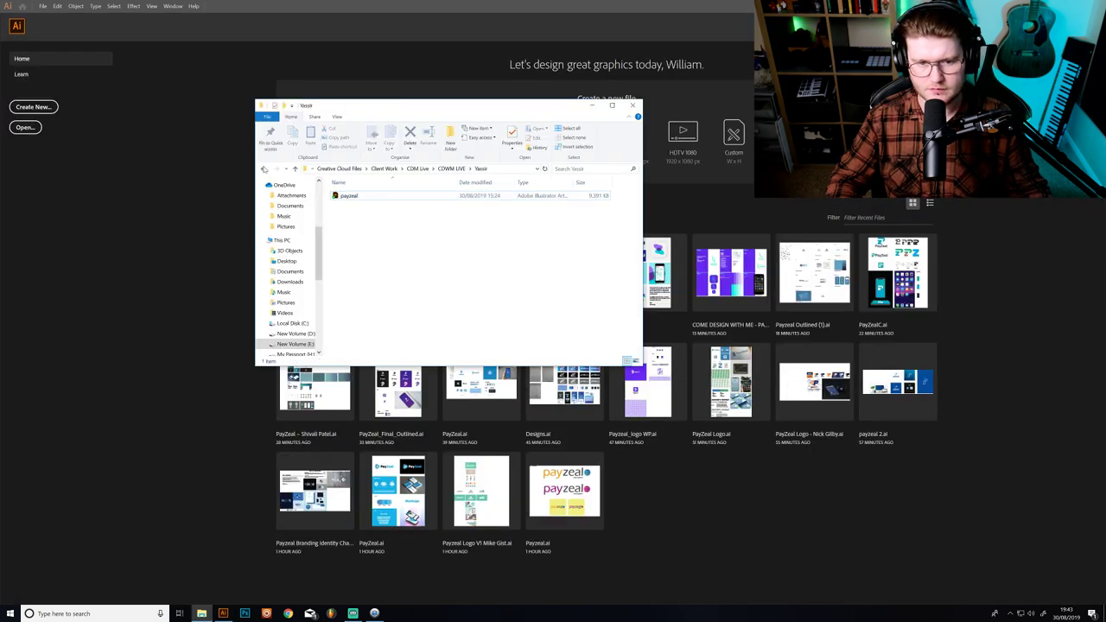
pyautogui.click(263, 169)
pyautogui.scroll(-1, 375, 346)
pyautogui.doubleClick(379, 351)
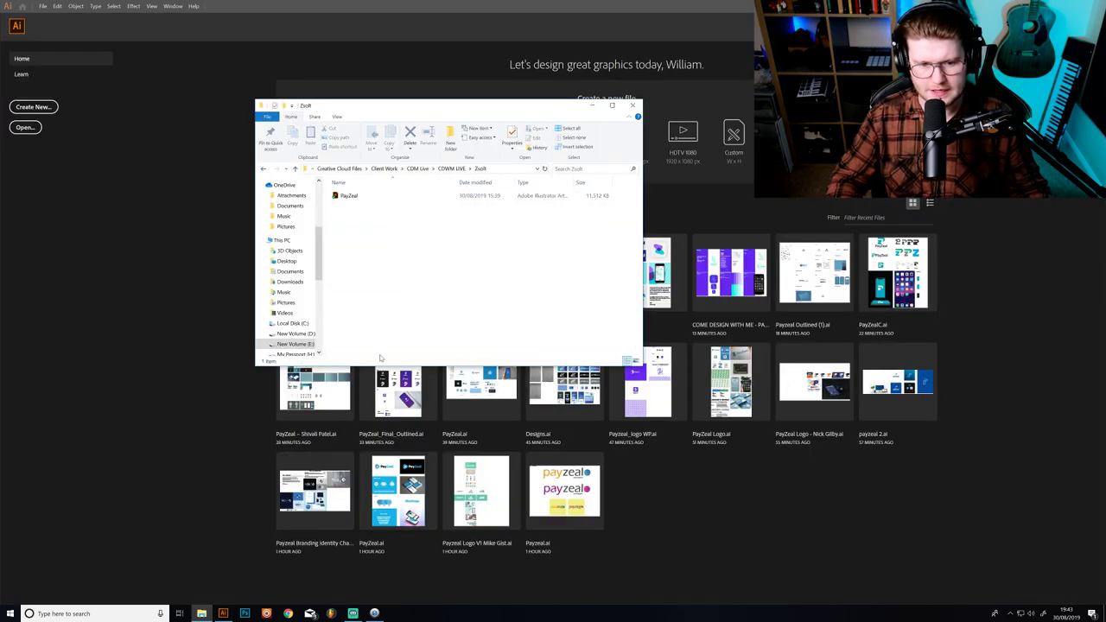
pyautogui.doubleClick(349, 199)
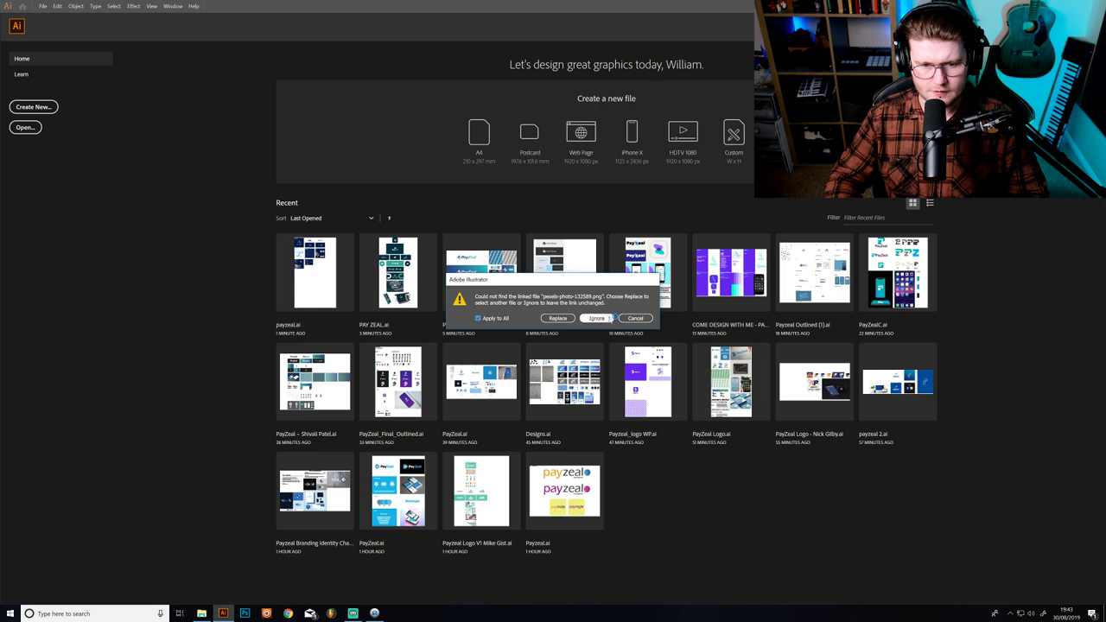
# - Ignore the missing link, dismiss missing fonts, and zoom in on the Main artboard
pyautogui.click(596, 318)
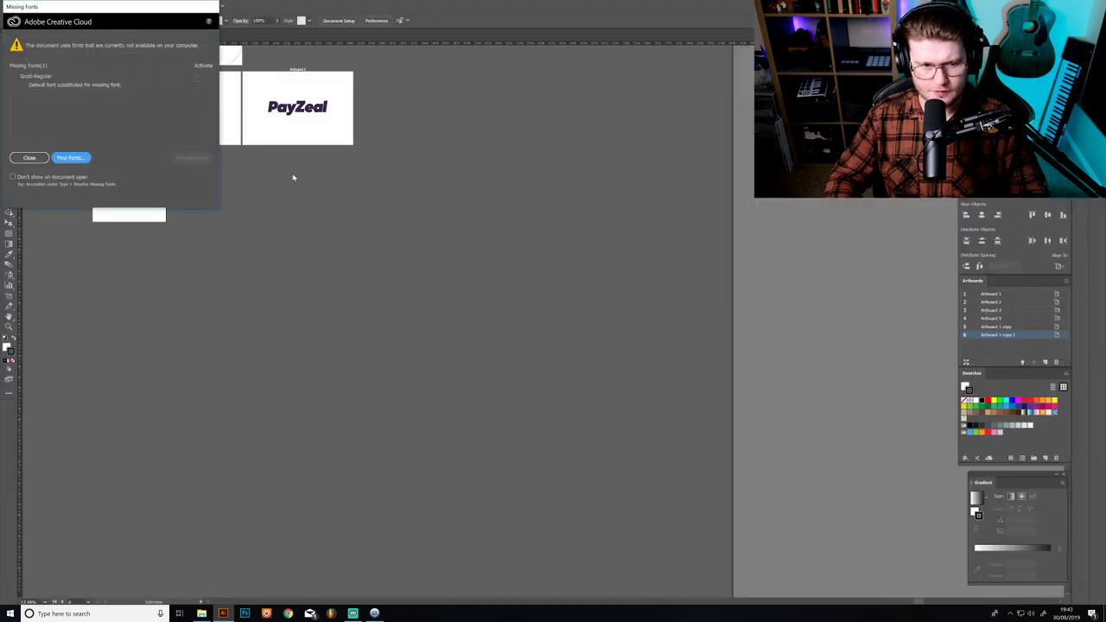
pyautogui.click(28, 157)
pyautogui.moveTo(222, 234); pyautogui.dragTo(516, 533)
pyautogui.moveTo(453, 404); pyautogui.dragTo(658, 334)
pyautogui.hotkey('alt', 'Tab')
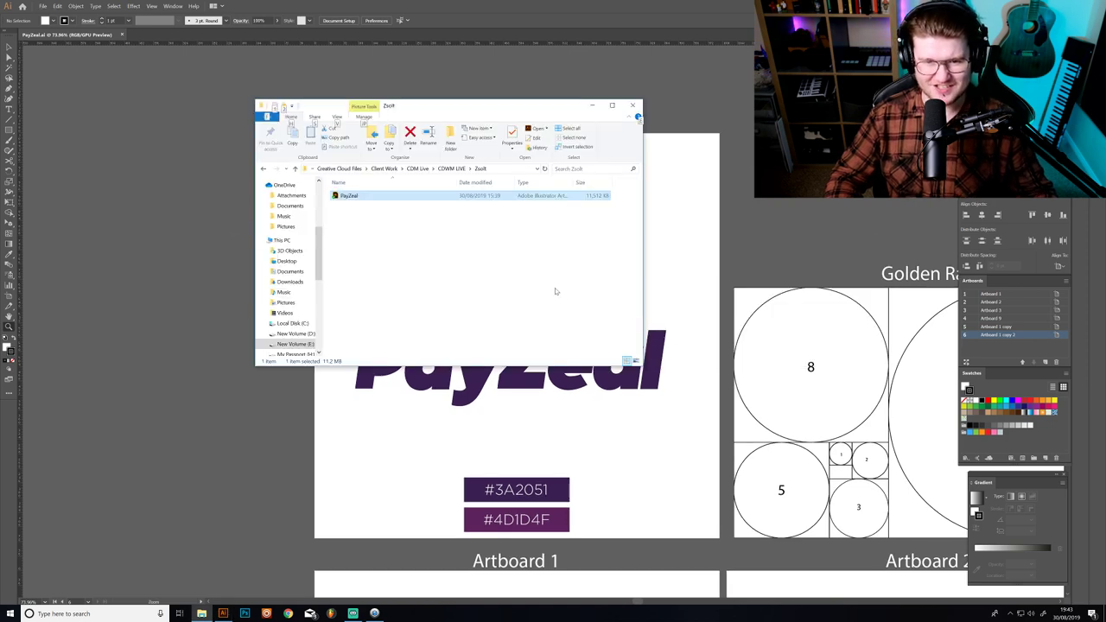
# - Return to PayZeal.ai, zoom in on the Main artboard and briefly select its purple P icon
pyautogui.hotkey('alt', 'Tab')
pyautogui.moveTo(555, 287); pyautogui.dragTo(450, 223)
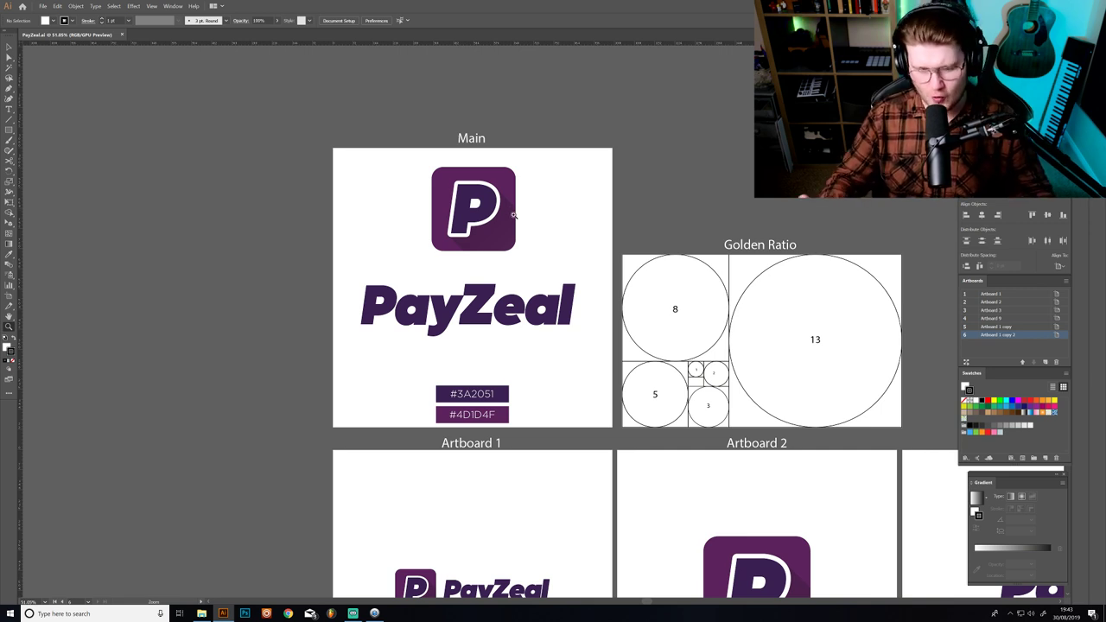
pyautogui.click(467, 165)
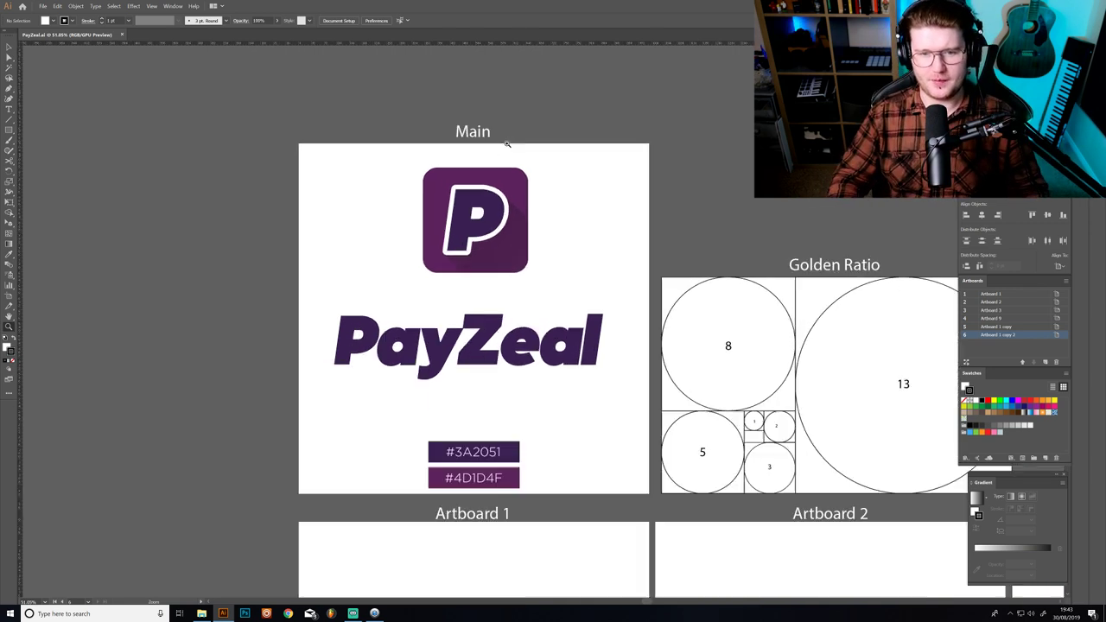
pyautogui.moveTo(507, 144); pyautogui.dragTo(468, 154)
pyautogui.moveTo(519, 206); pyautogui.dragTo(537, 262)
pyautogui.press('v')
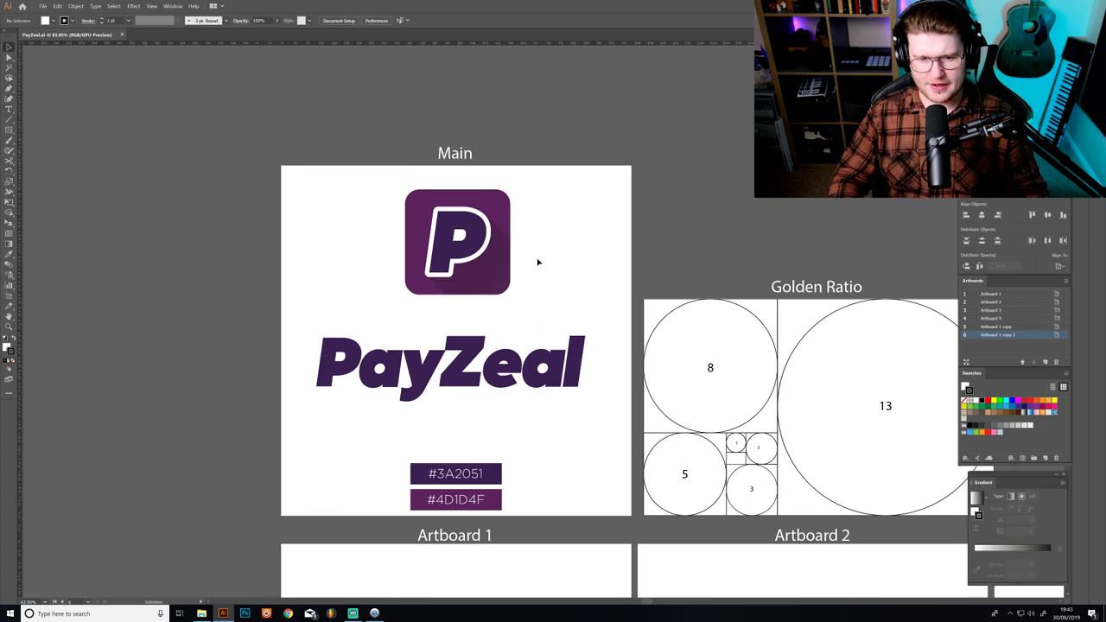
pyautogui.click(537, 262)
pyautogui.scroll(2, 484, 228)
pyautogui.scroll(-2, 484, 228)
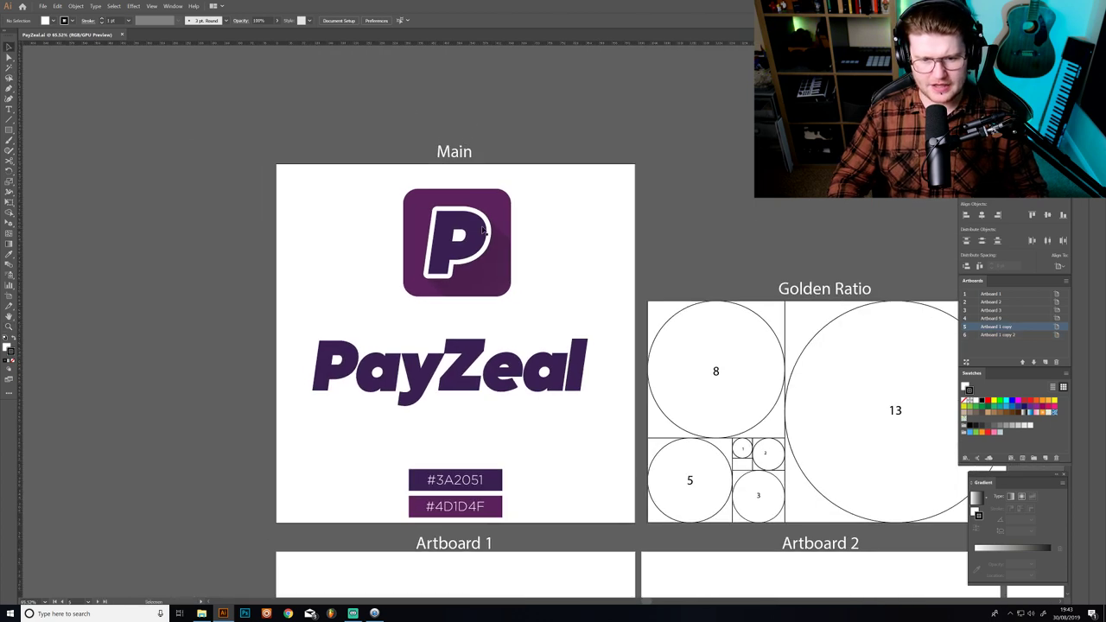
pyautogui.scroll(2, 484, 228)
pyautogui.click(484, 228)
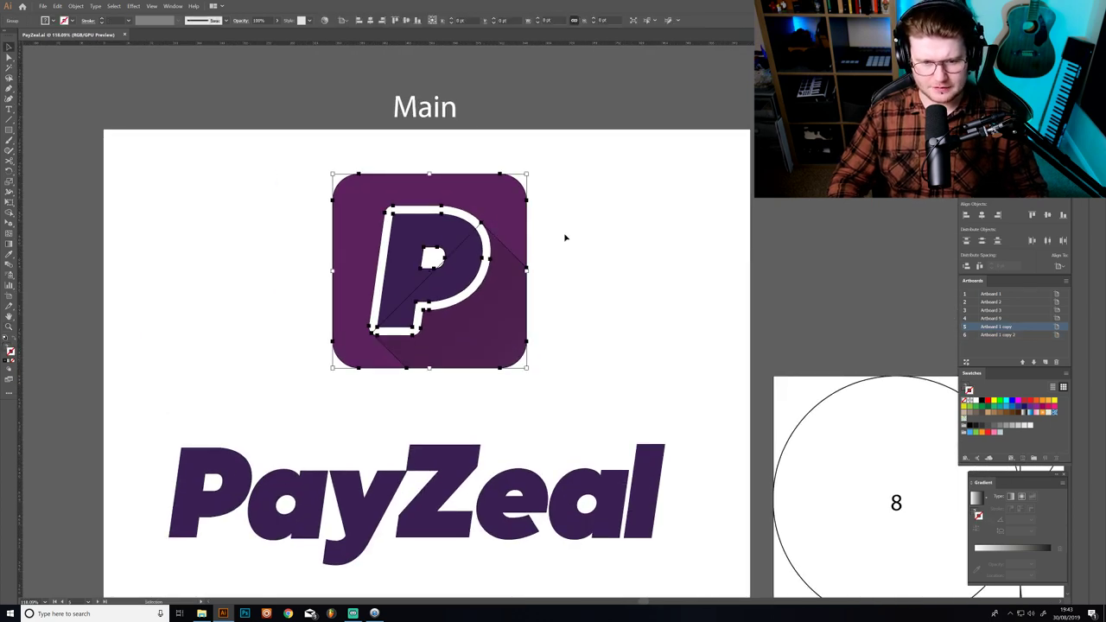
pyautogui.click(548, 219)
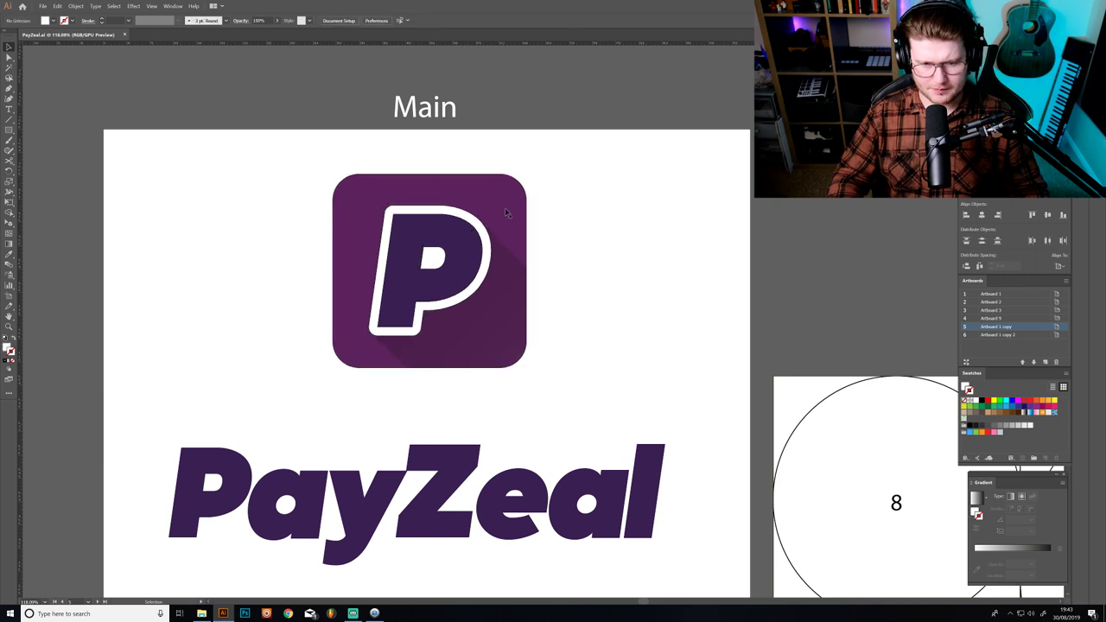
# - Zoom out to all artboards, close in on Artboard 4 and select the 'Pay With' text frame
pyautogui.press('z')
pyautogui.moveTo(501, 254); pyautogui.dragTo(497, 356)
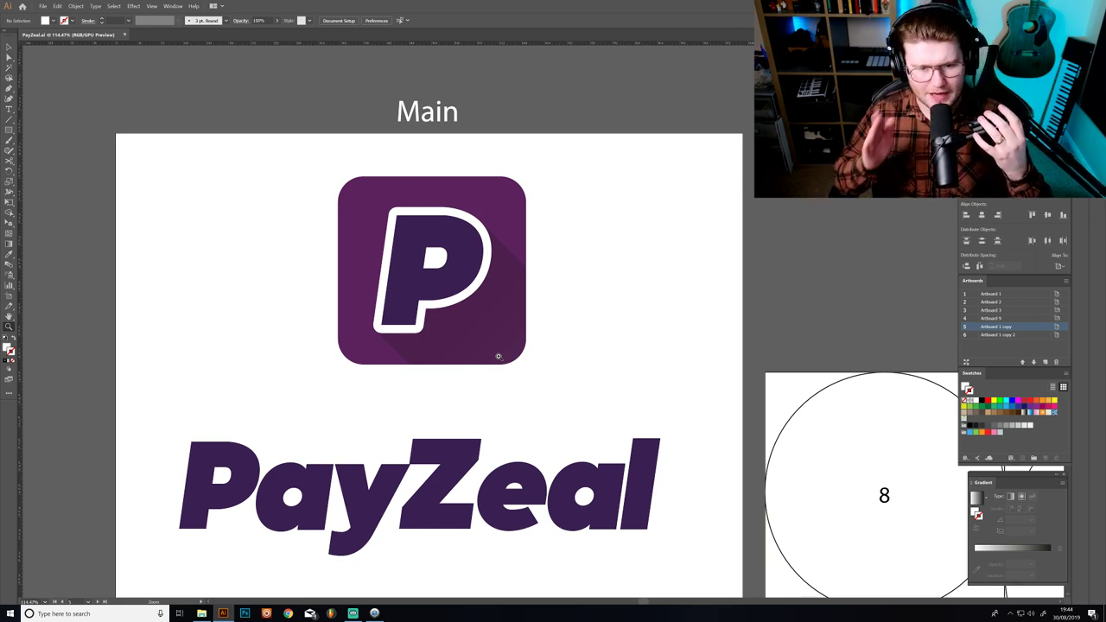
pyautogui.moveTo(418, 302); pyautogui.dragTo(291, 314)
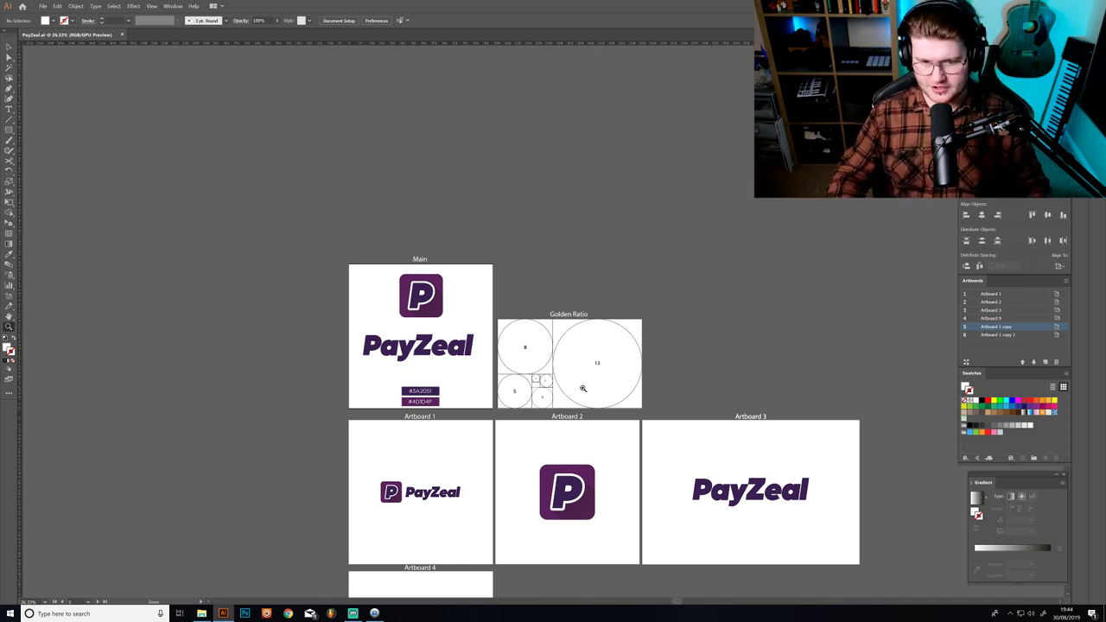
pyautogui.moveTo(579, 389); pyautogui.dragTo(313, 139)
pyautogui.moveTo(469, 263); pyautogui.dragTo(506, 393)
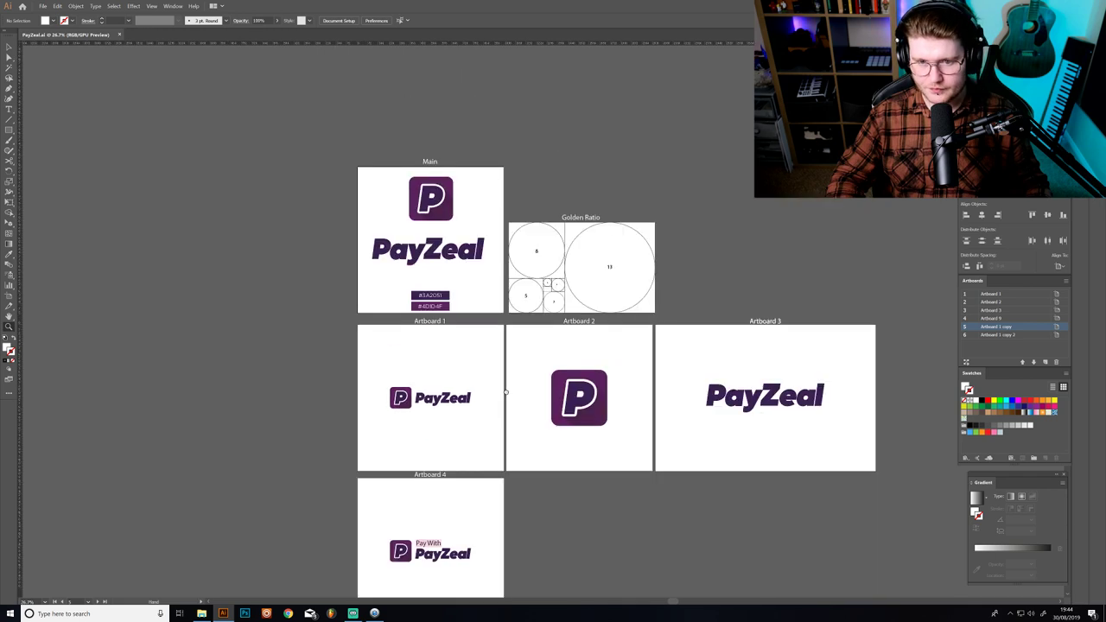
pyautogui.moveTo(604, 269); pyautogui.dragTo(582, 380)
pyautogui.scroll(-8, 582, 380)
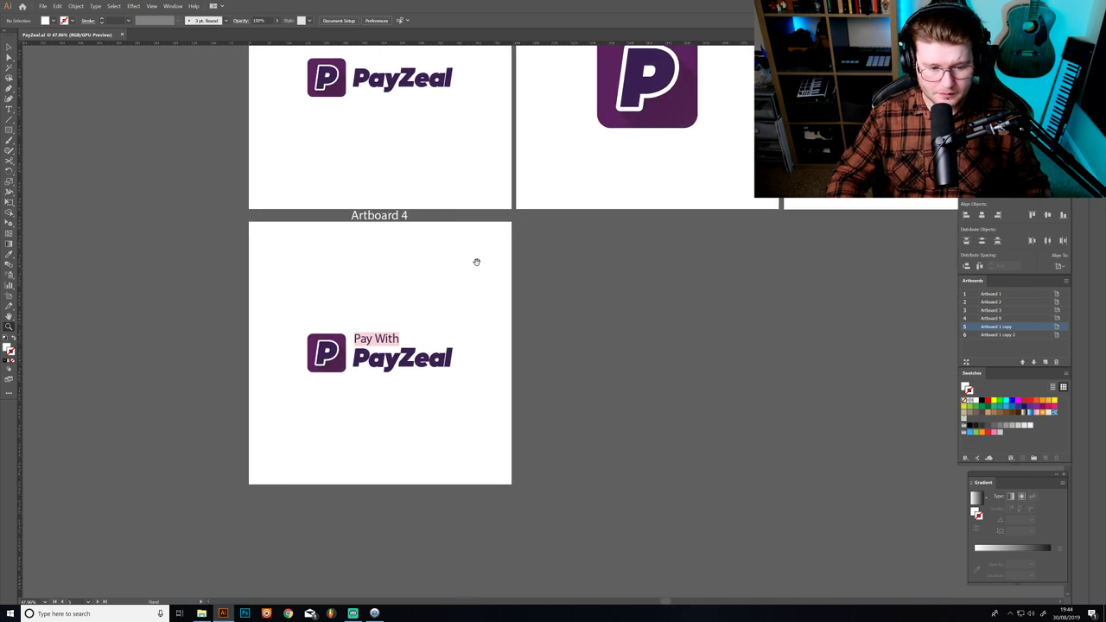
pyautogui.moveTo(476, 261); pyautogui.dragTo(491, 288)
pyautogui.press('v')
pyautogui.click(301, 333)
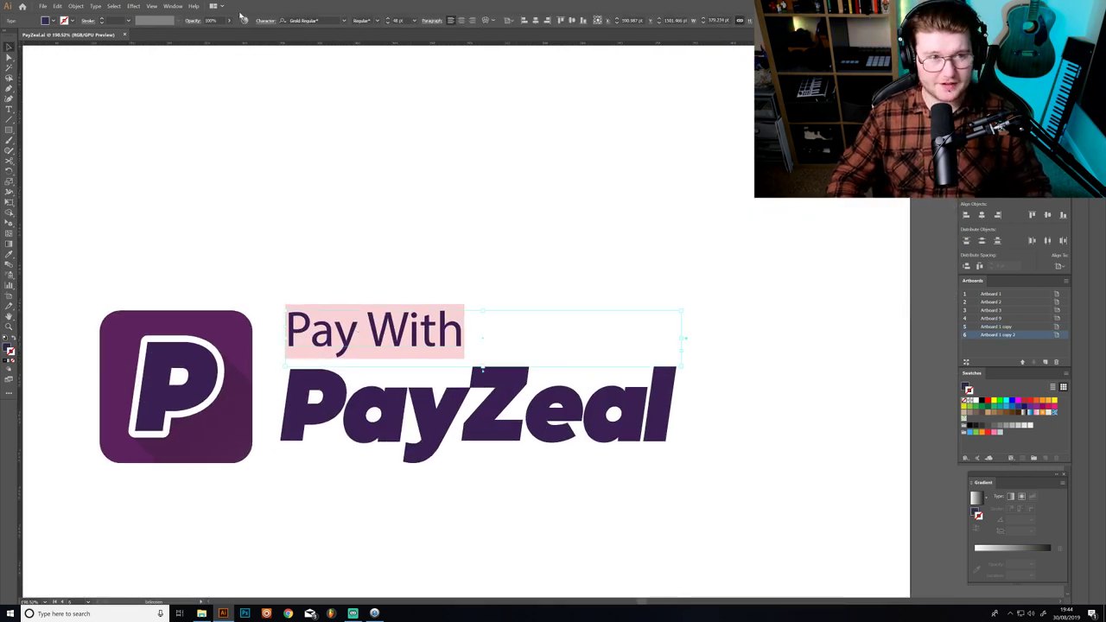
# - Set the 'Pay With' line in HelveticaNowText-BoldItalic and deselect it
pyautogui.click(302, 20)
pyautogui.write('hel')
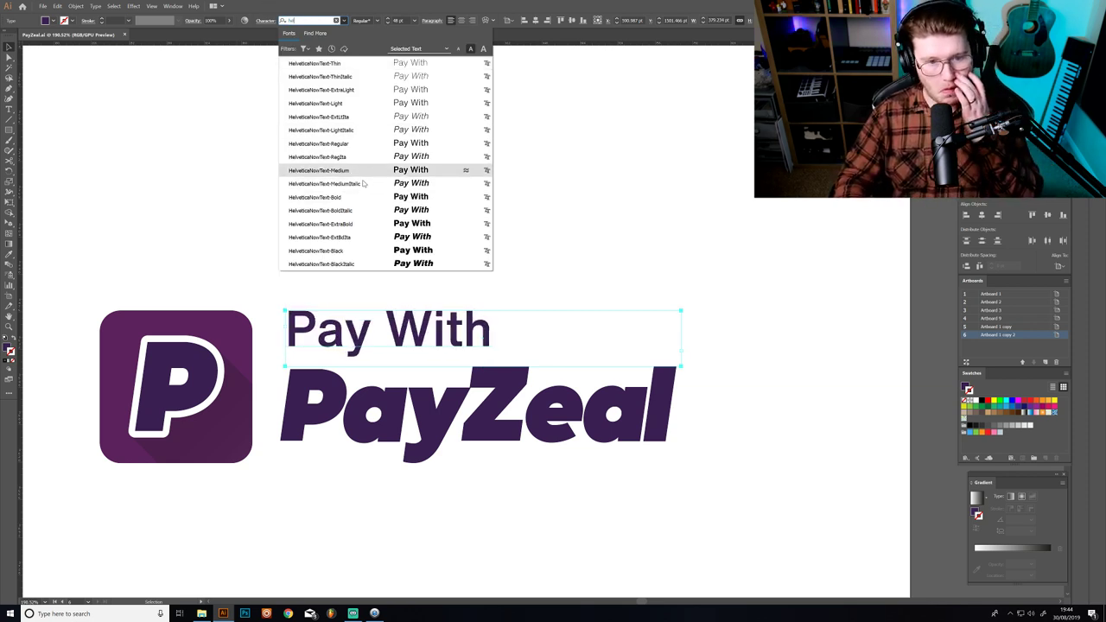
pyautogui.click(353, 211)
pyautogui.click(748, 316)
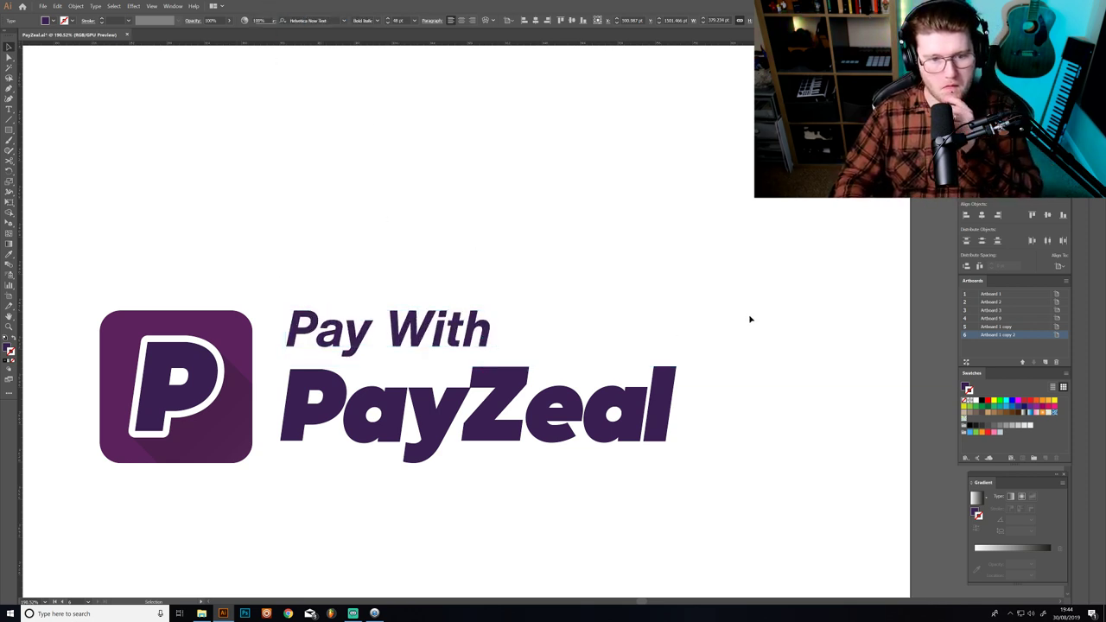
# - Zoom out and pan over to close in on Artboard 2's P icon
pyautogui.moveTo(533, 308); pyautogui.dragTo(341, 308)
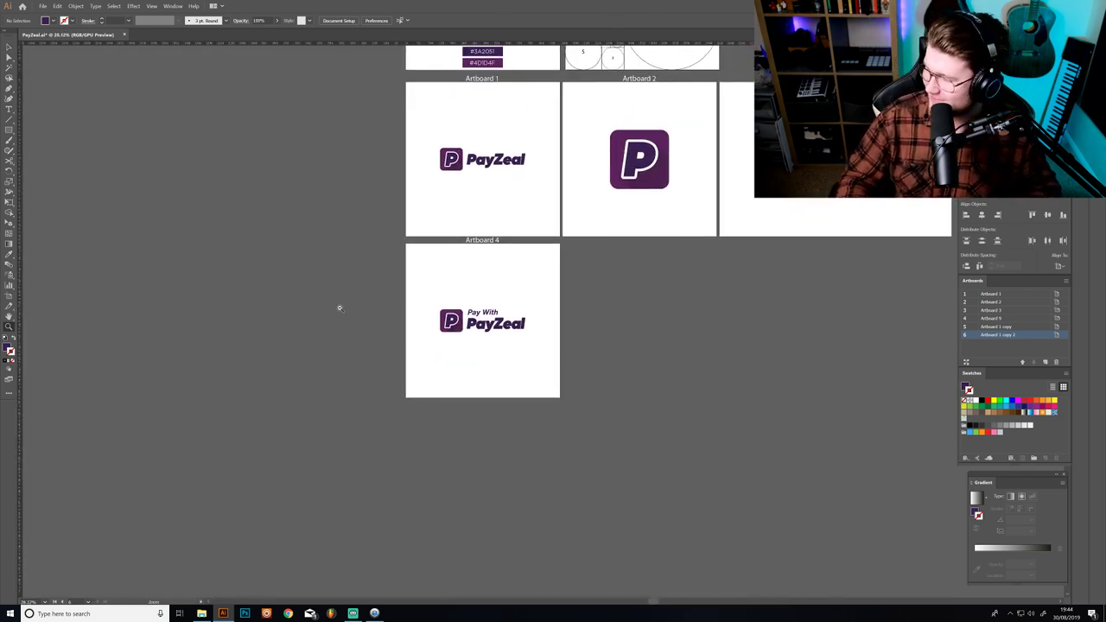
pyautogui.moveTo(590, 141); pyautogui.dragTo(401, 290)
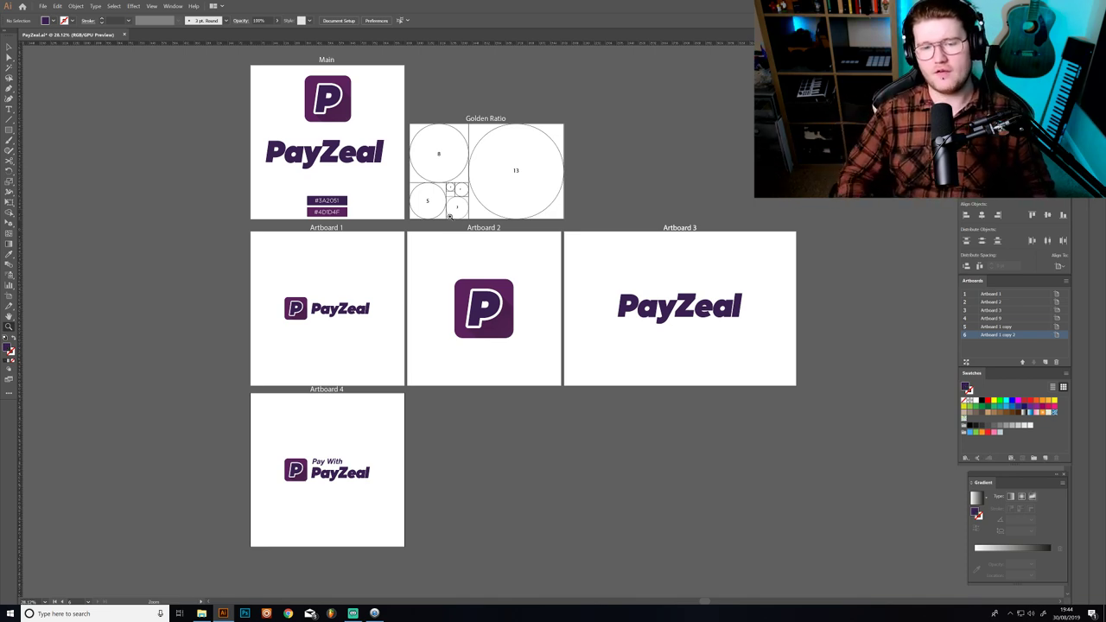
pyautogui.moveTo(481, 270); pyautogui.dragTo(545, 160)
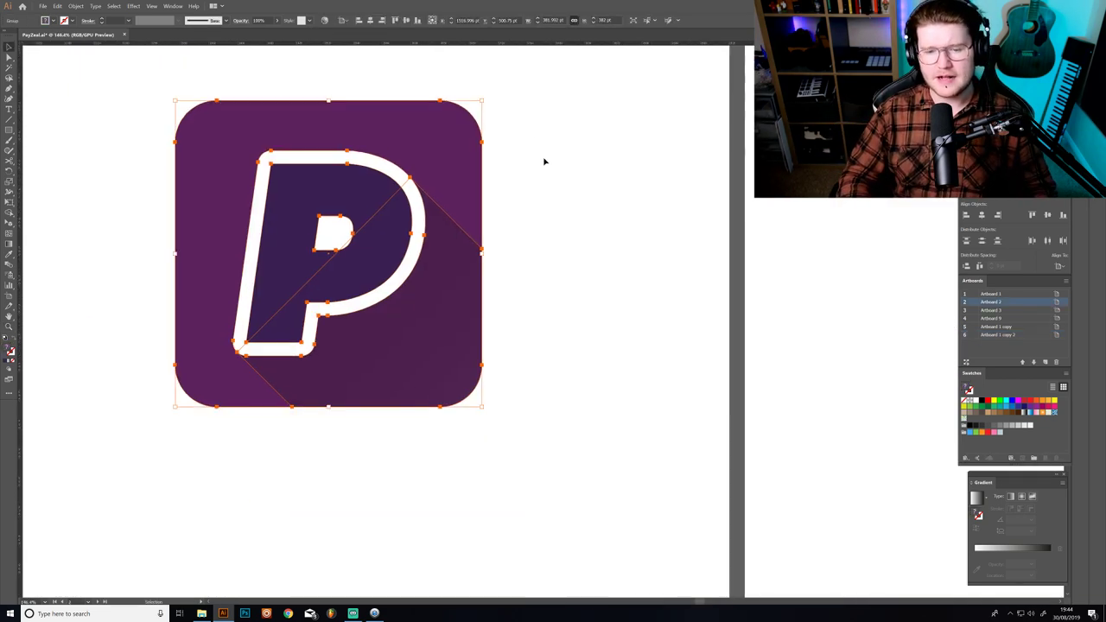
# - Deselect the P icon and fit every PayZeal artboard in the window with Ctrl+Alt+0
pyautogui.keyDown('ctrl'); pyautogui.click(587, 271); pyautogui.keyUp('ctrl')
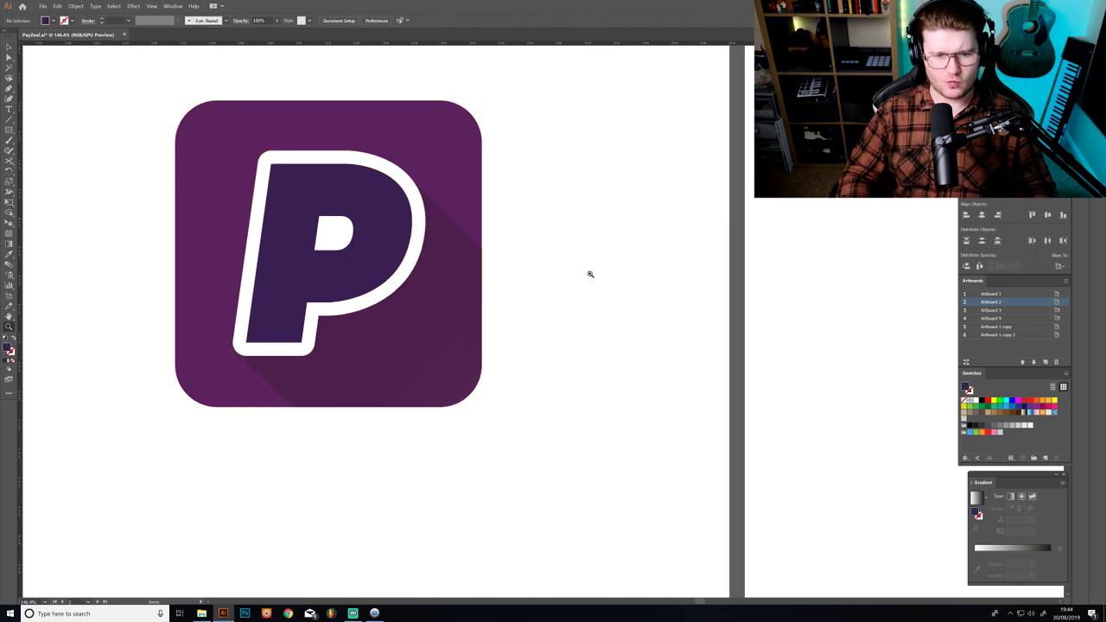
pyautogui.hotkey('ctrl', 'alt', '0')
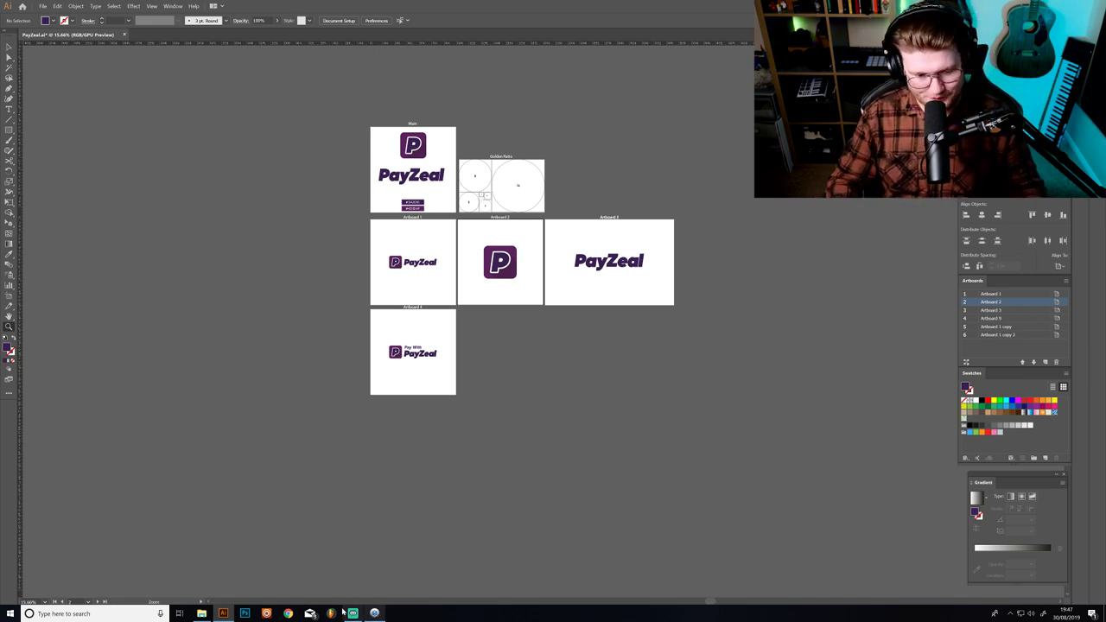
# - Go back to the CDWM LIVE folder in File Explorer and open payzeal logo_c1_v2.ai
pyautogui.click(201, 613)
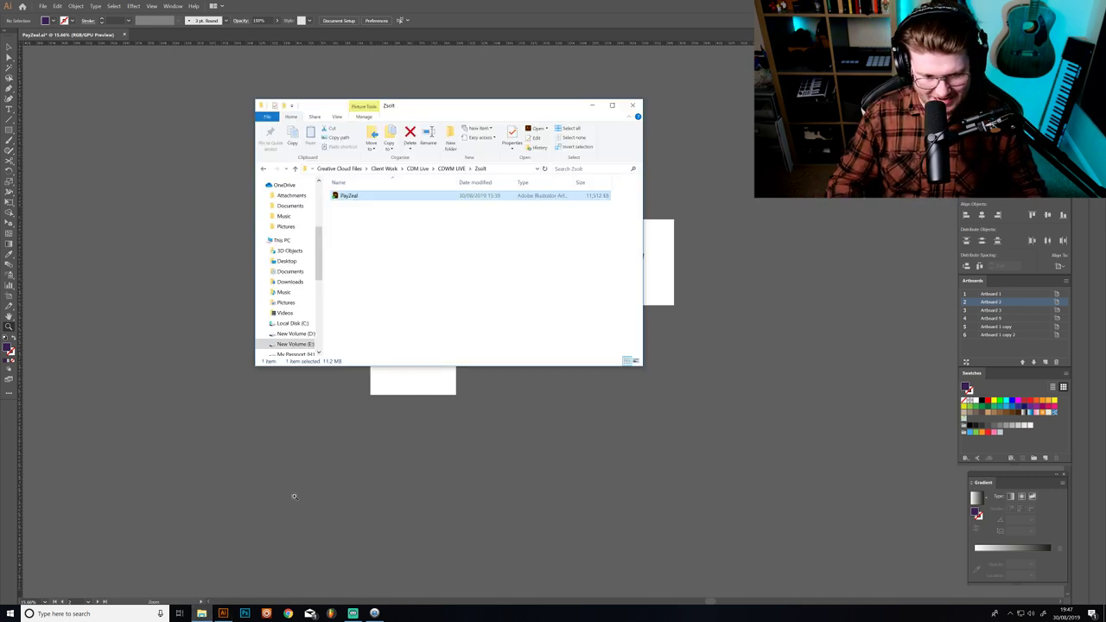
pyautogui.click(263, 169)
pyautogui.scroll(3, 289, 242)
pyautogui.scroll(8, 419, 314)
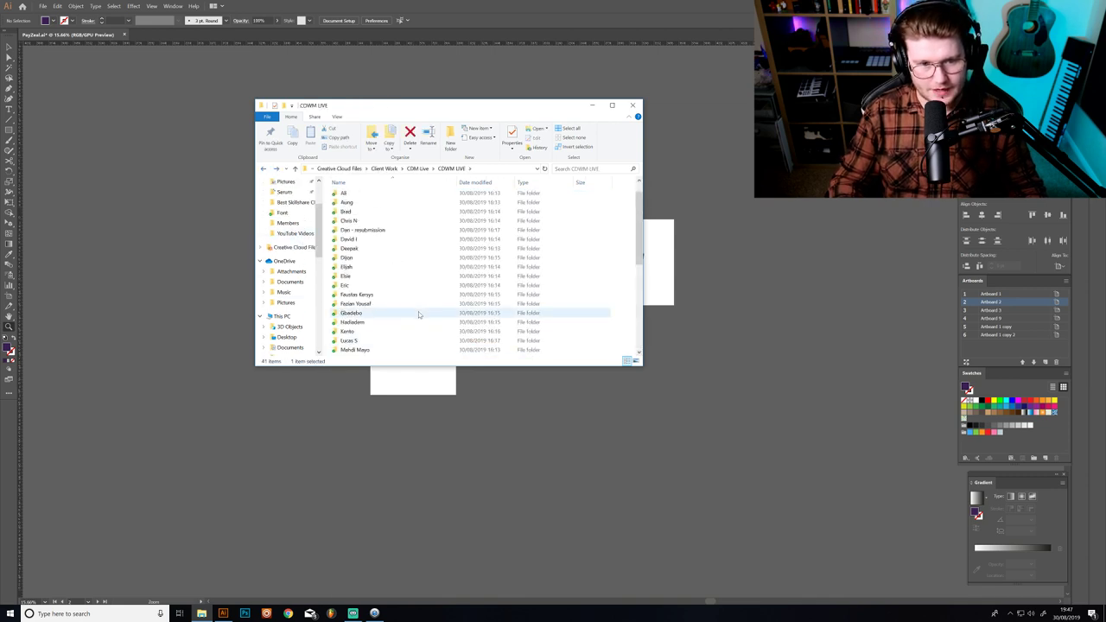
pyautogui.scroll(-8, 419, 314)
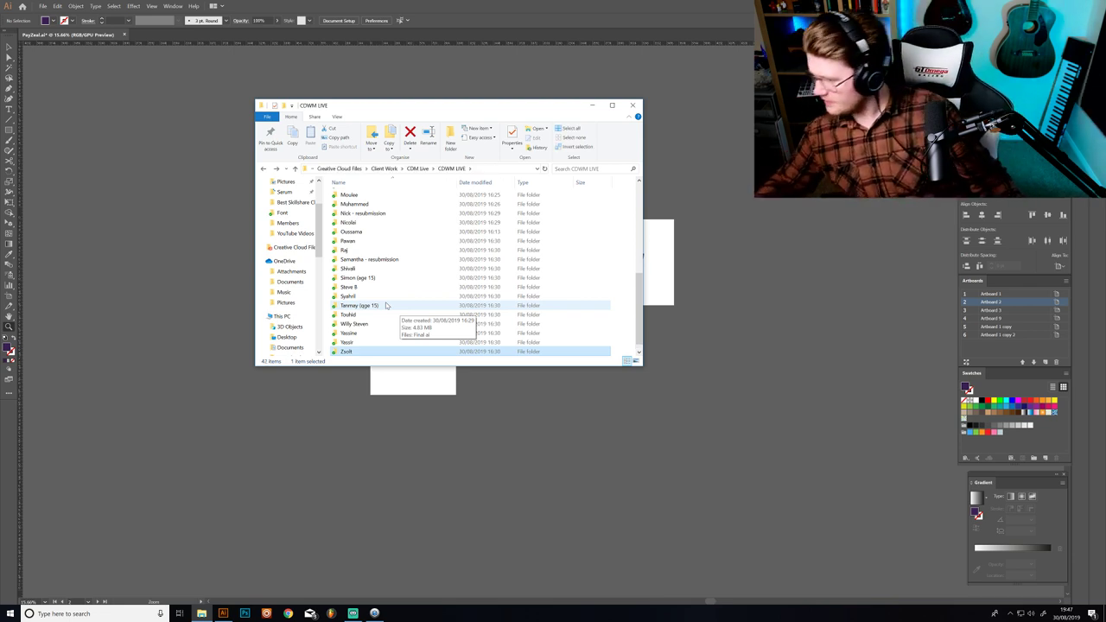
pyautogui.scroll(-1, 386, 306)
pyautogui.click(361, 352)
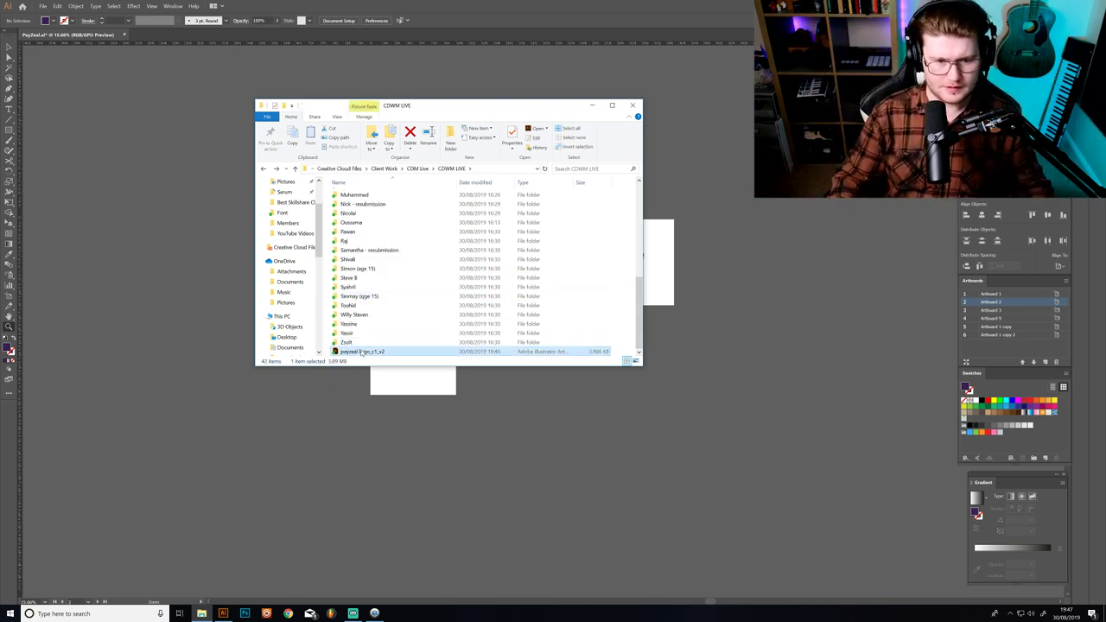
pyautogui.doubleClick(361, 351)
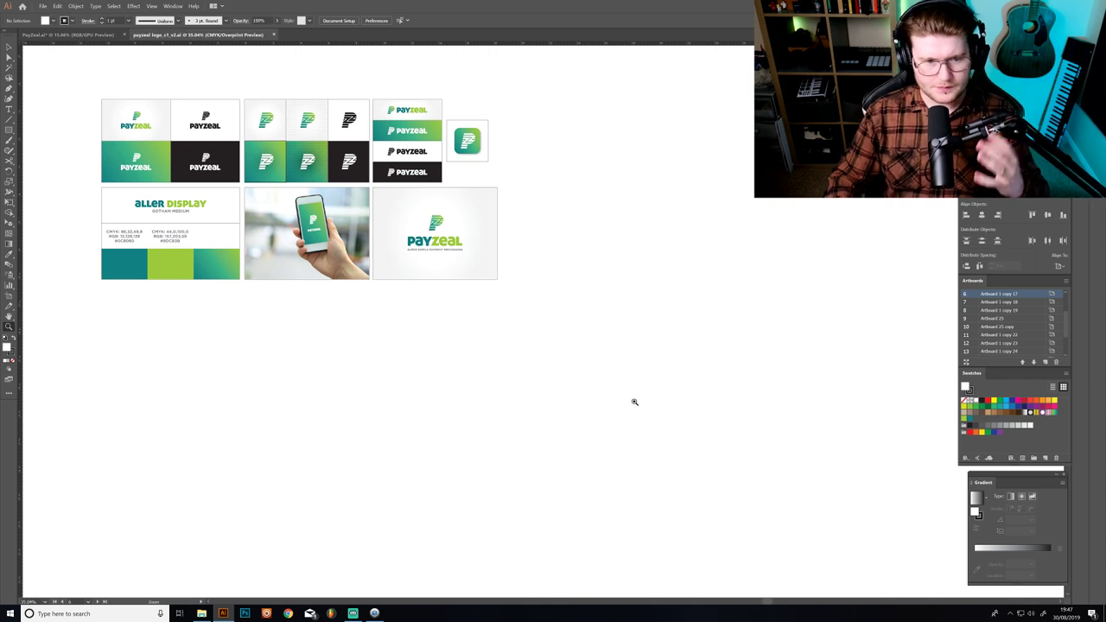
# - Centre the teal-green identity board and zoom in on its panels
pyautogui.moveTo(160, 138); pyautogui.dragTo(519, 247)
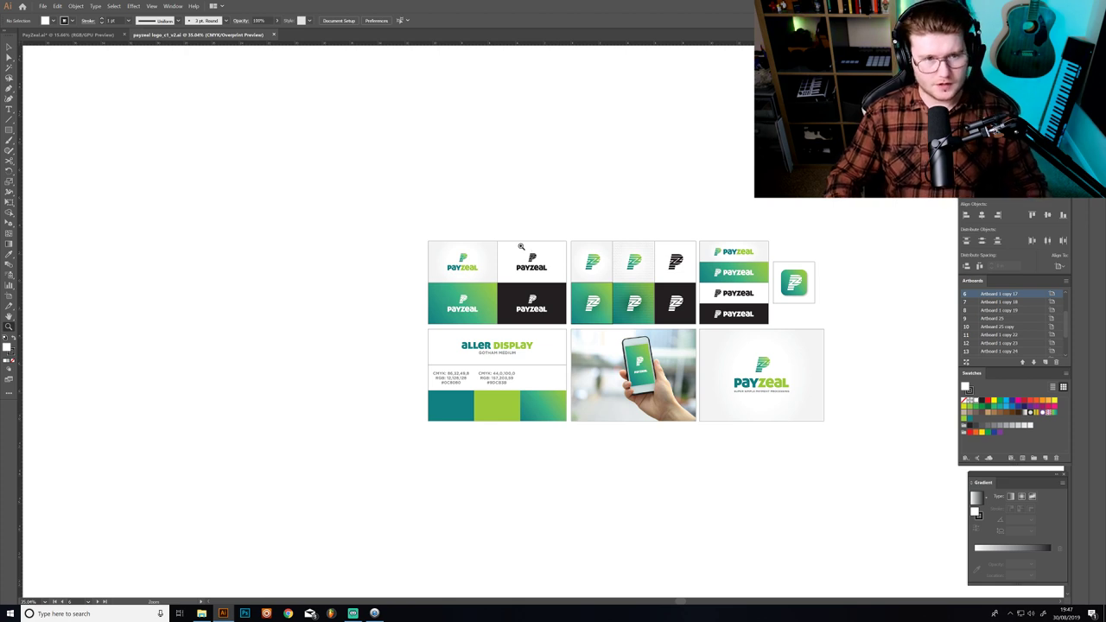
pyautogui.moveTo(398, 215); pyautogui.dragTo(825, 416)
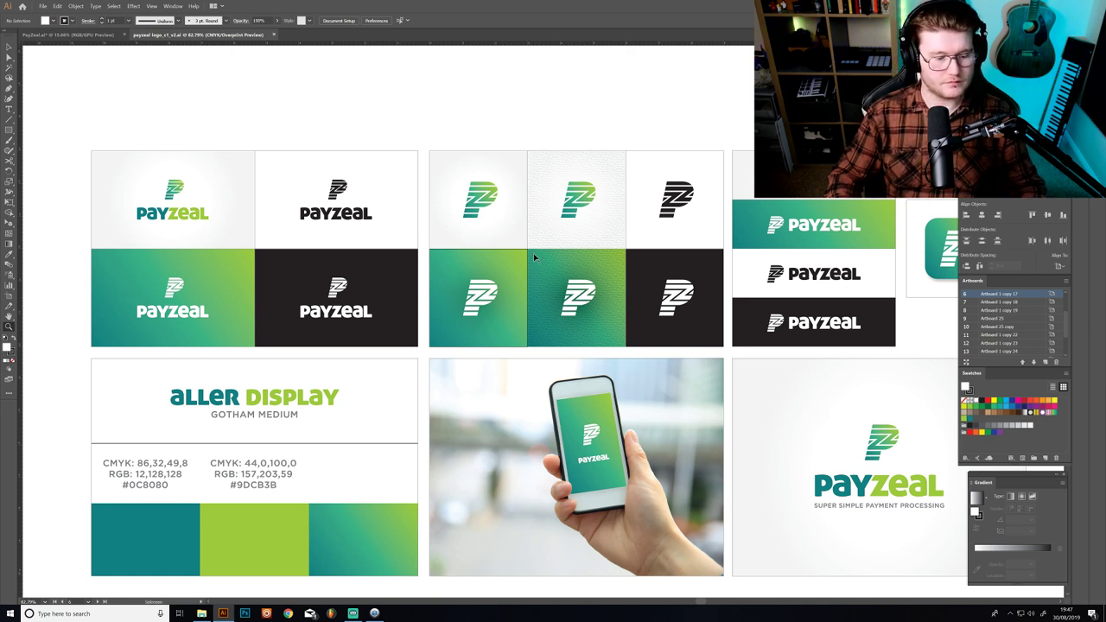
pyautogui.press('z')
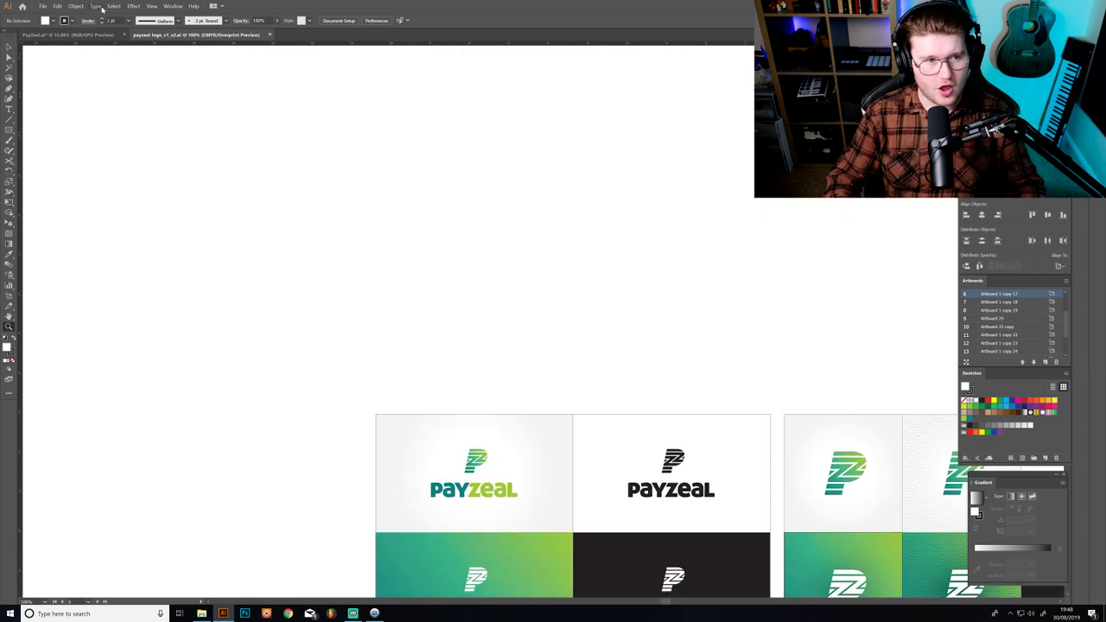
# - Turn on Pixel Preview and zoom deep into the green tile's P mark
pyautogui.click(151, 6)
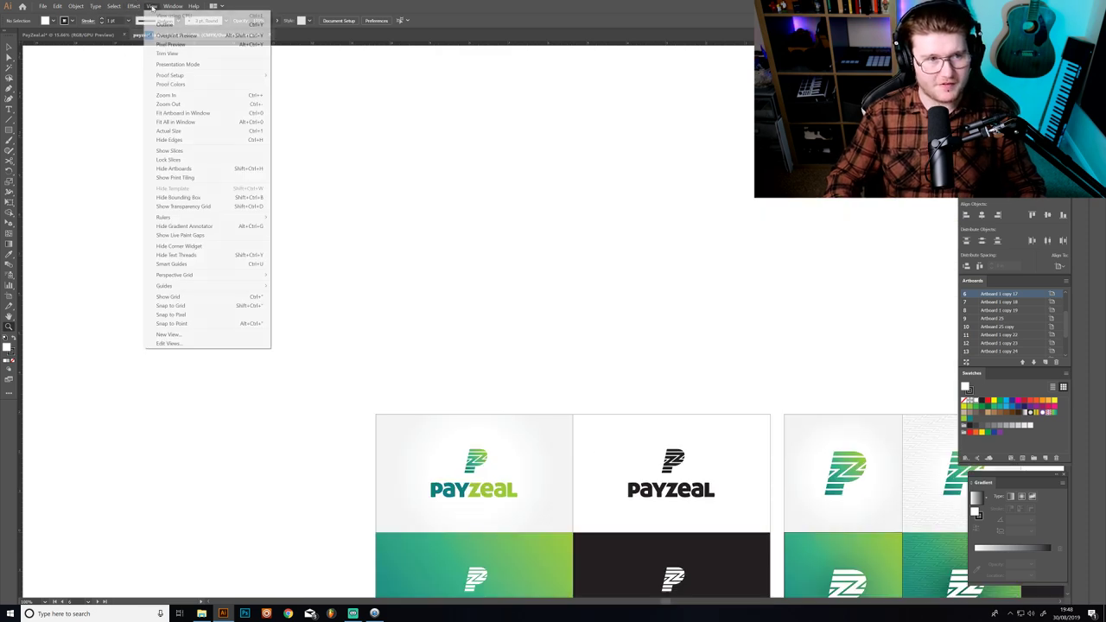
pyautogui.click(170, 44)
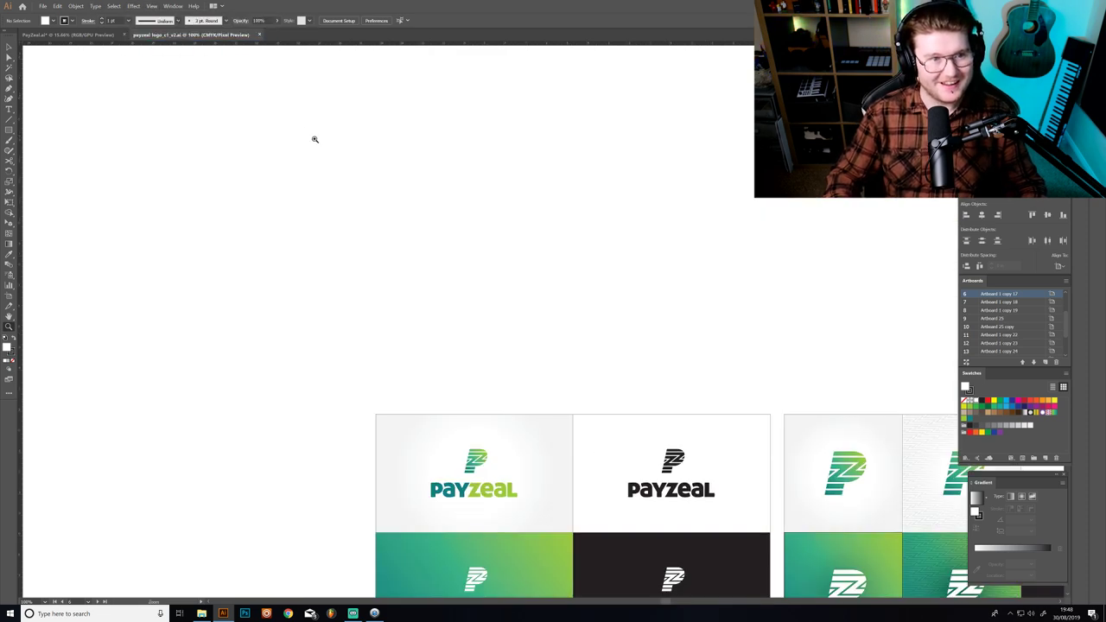
pyautogui.hotkey('ctrl', '-')
pyautogui.hotkey('ctrl', '-')
pyautogui.click(151, 6)
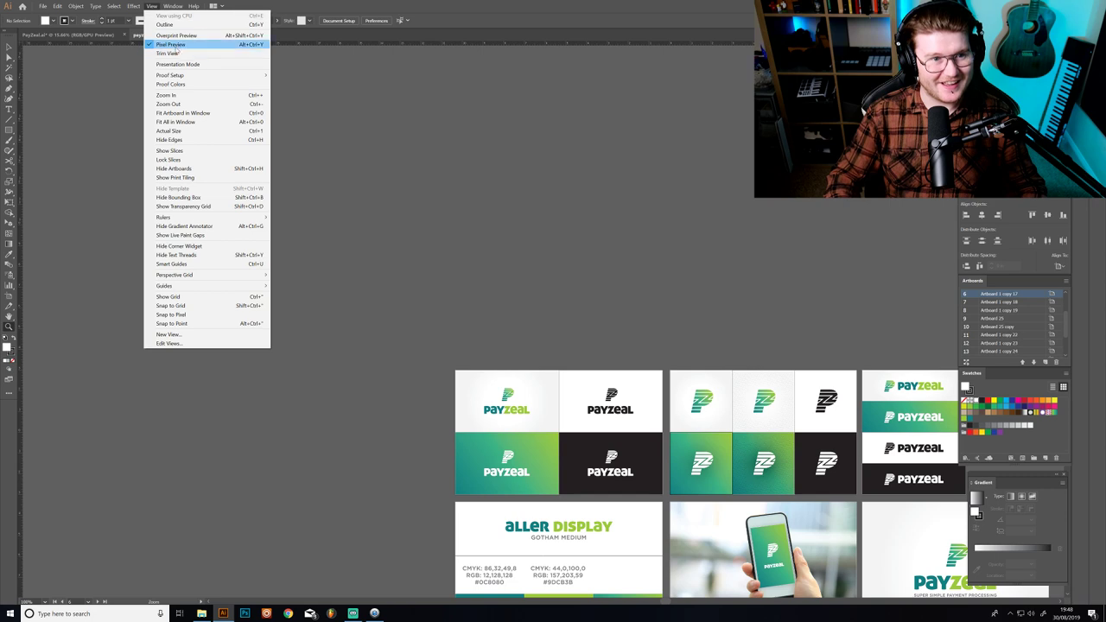
pyautogui.click(665, 431)
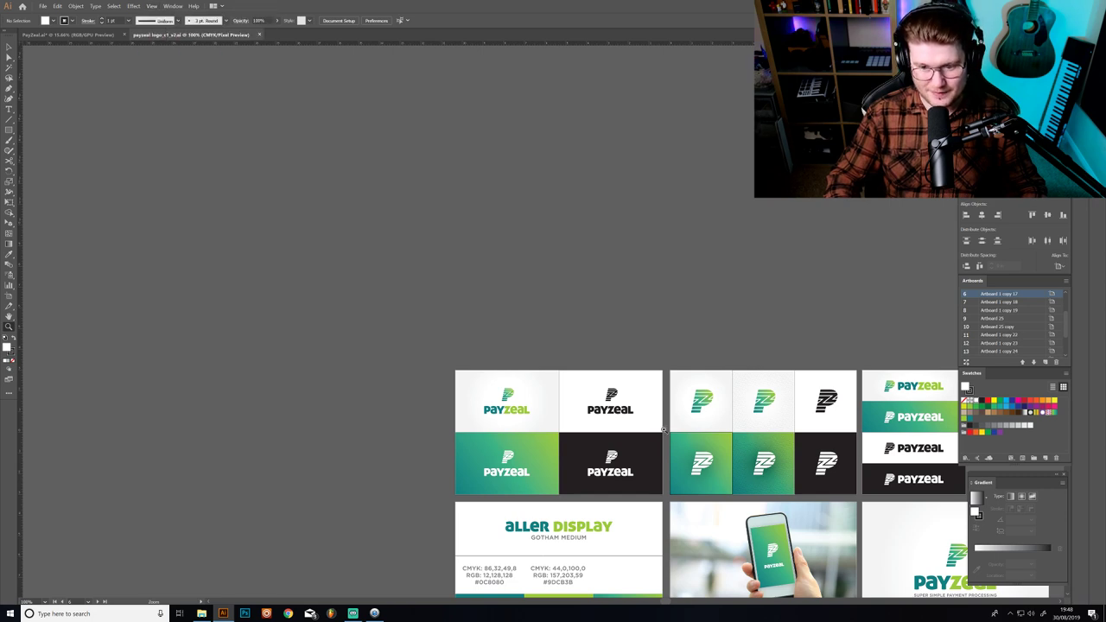
pyautogui.hotkey('ctrl', '+')
pyautogui.click(546, 424)
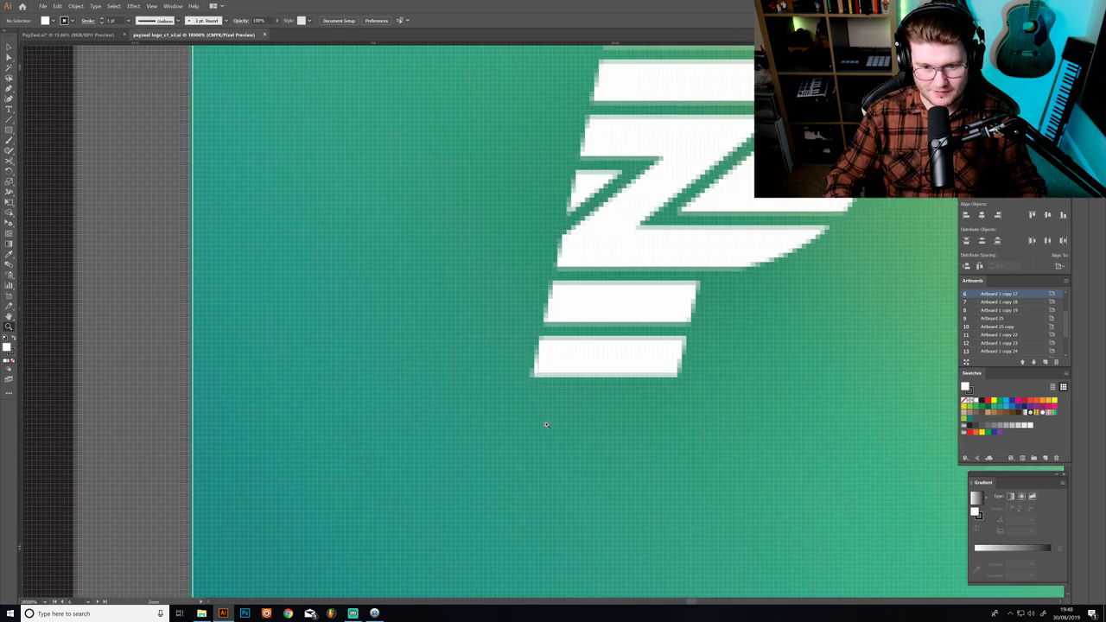
pyautogui.click(546, 407)
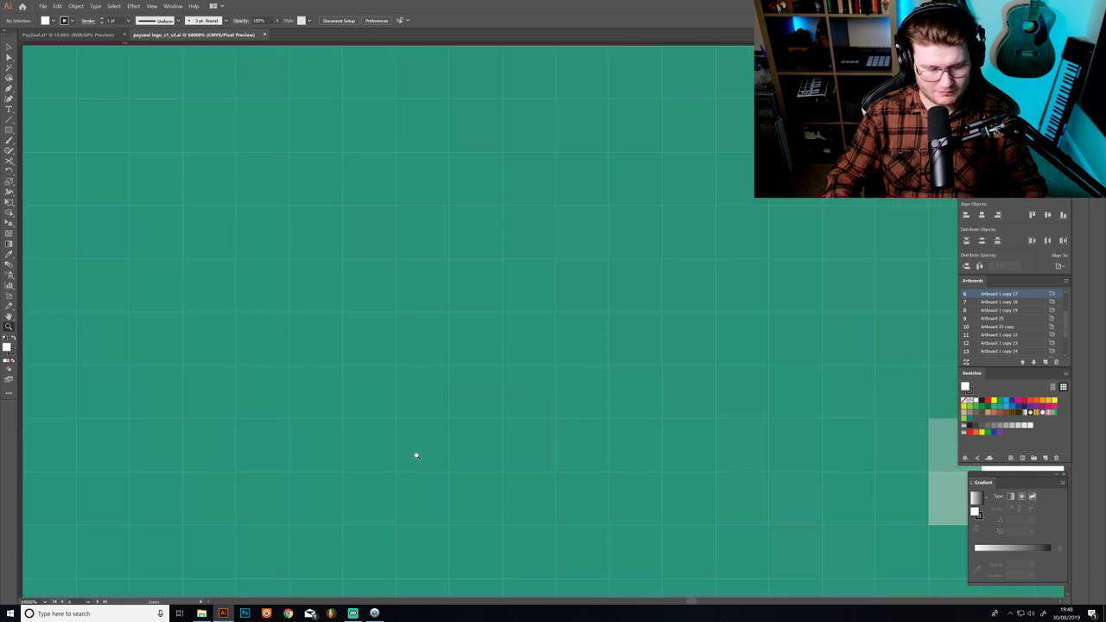
pyautogui.click(356, 451)
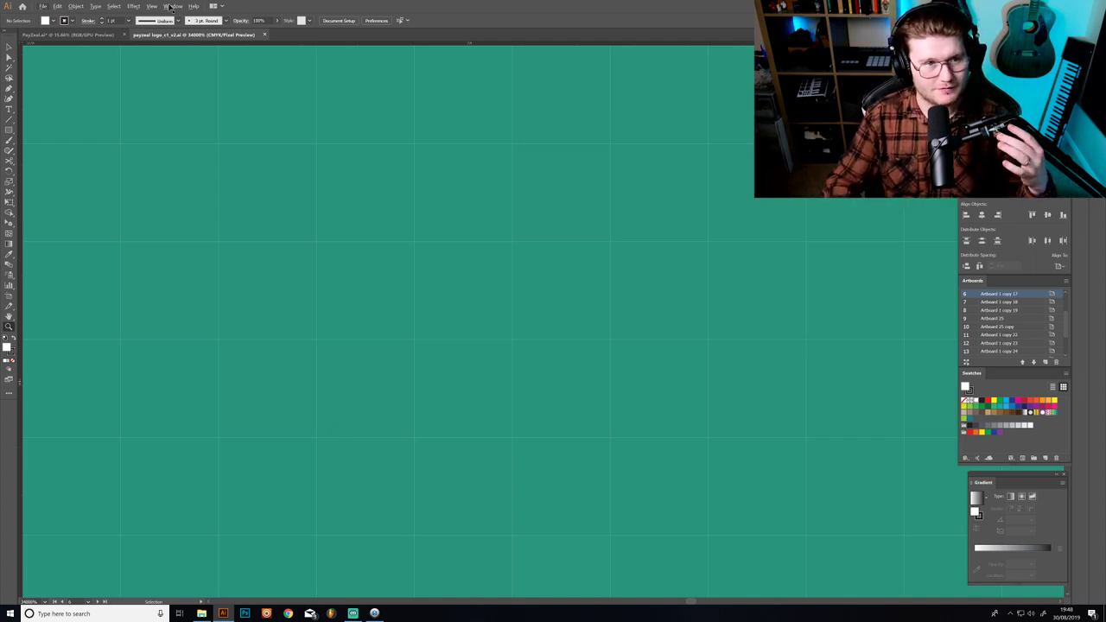
# - Switch back to GPU Preview and zoom out to the whole PayZeal layout
pyautogui.click(172, 9)
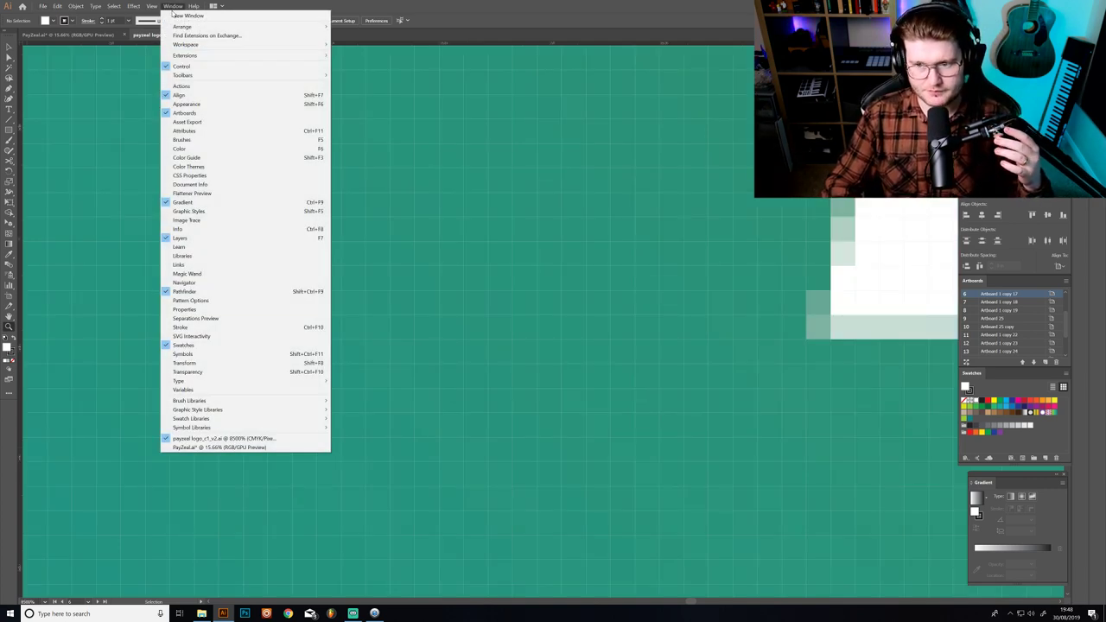
pyautogui.moveTo(152, 6)
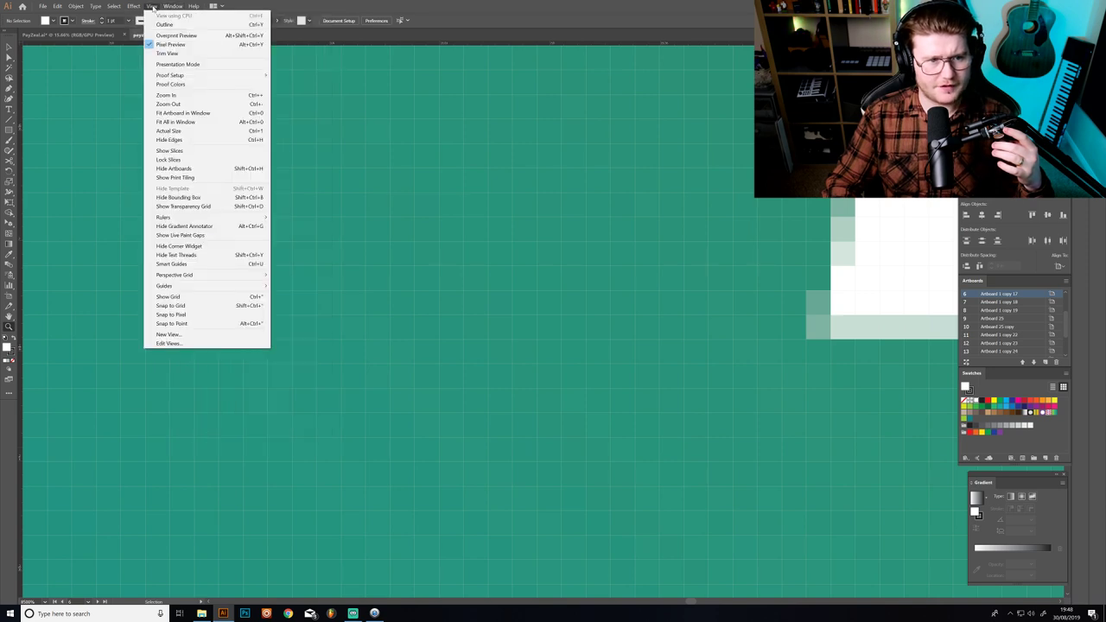
pyautogui.click(160, 45)
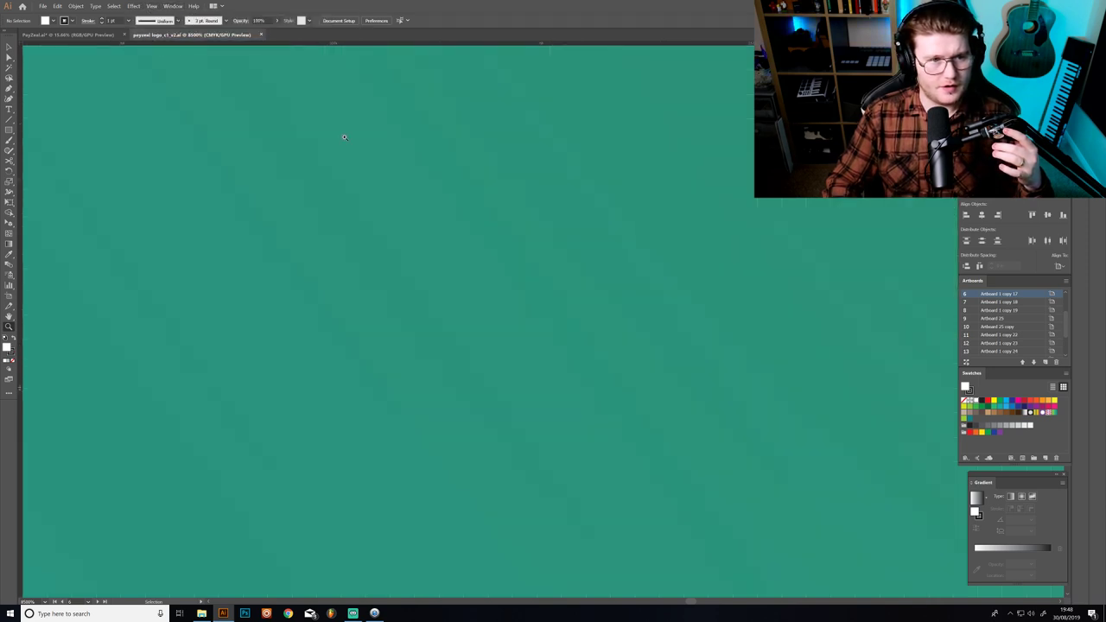
pyautogui.press('m')
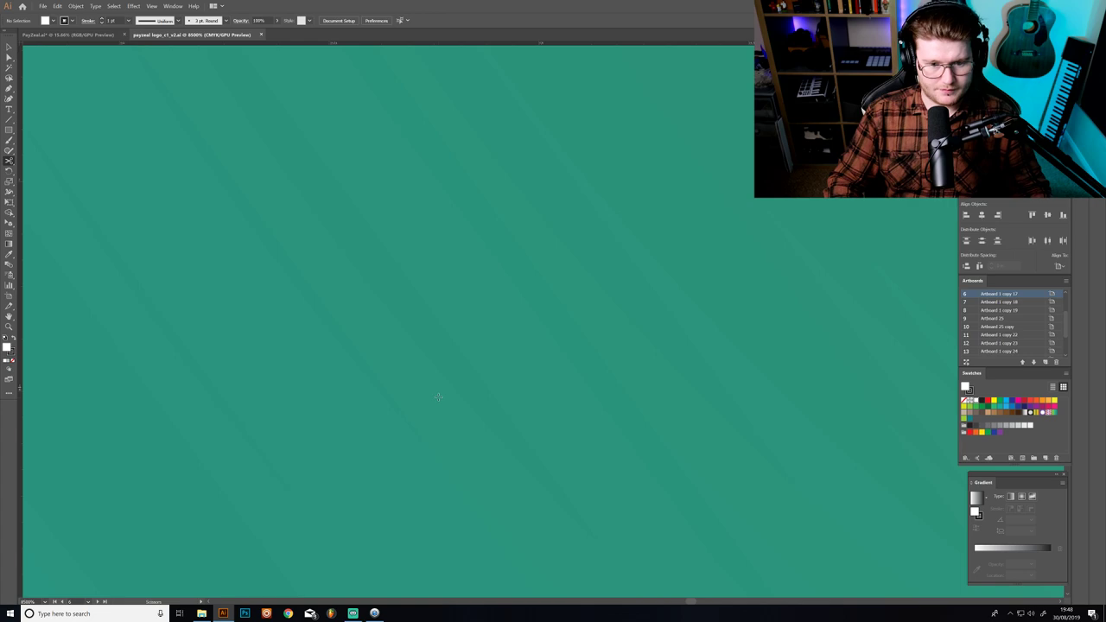
pyautogui.press('z')
pyautogui.scroll(-15, 447, 390)
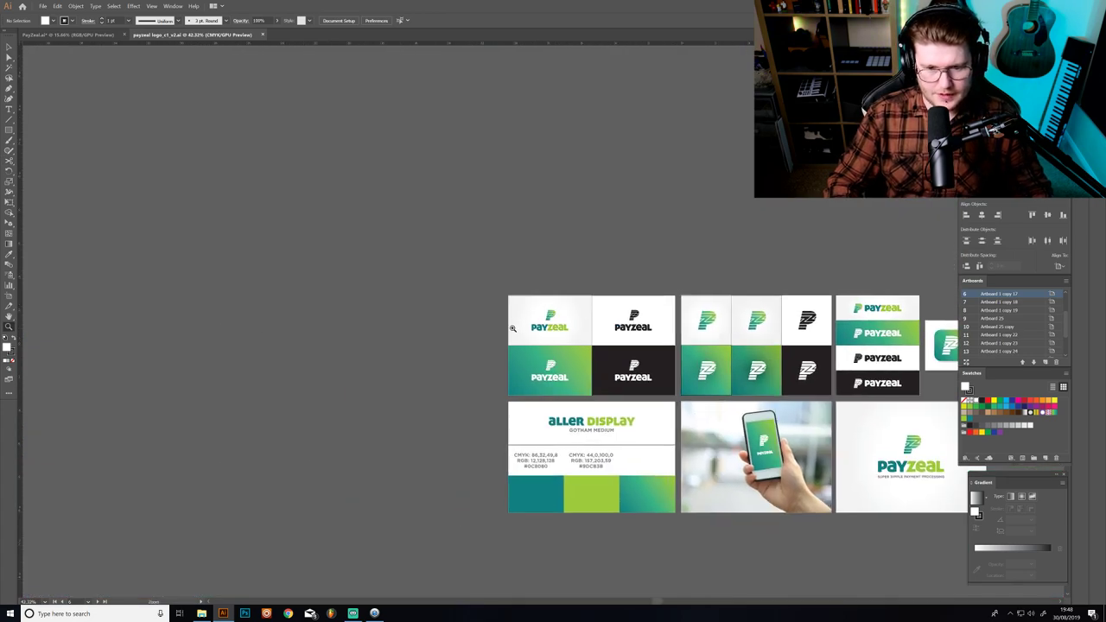
# - Centre the payzeal wordmark and drag a horizontal guide to the letter tops
pyautogui.scroll(10, 512, 328)
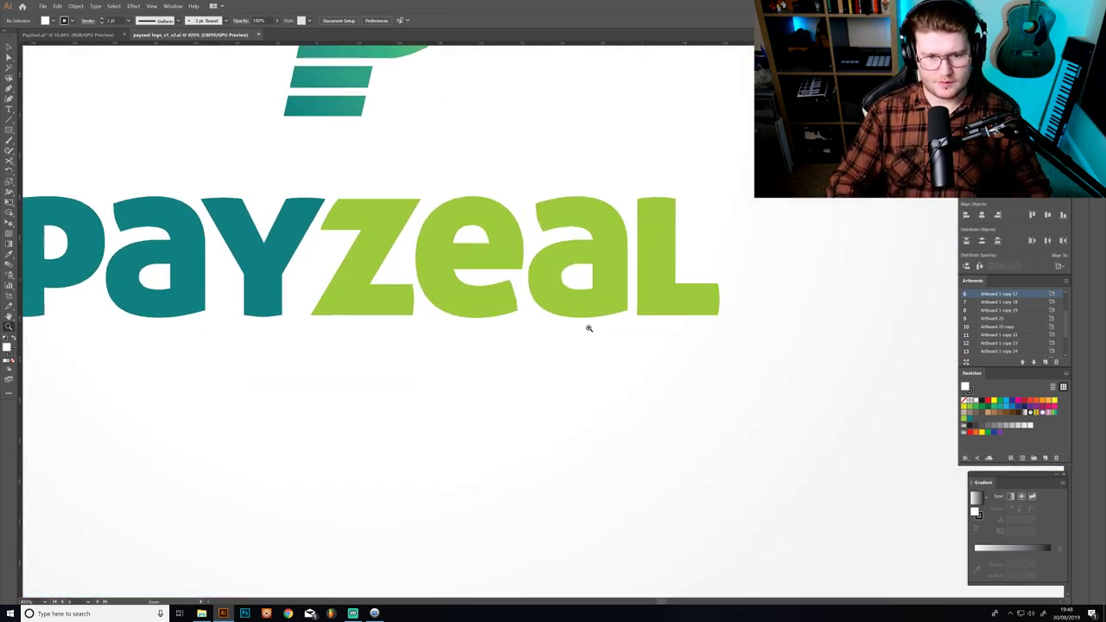
pyautogui.scroll(-5, 588, 329)
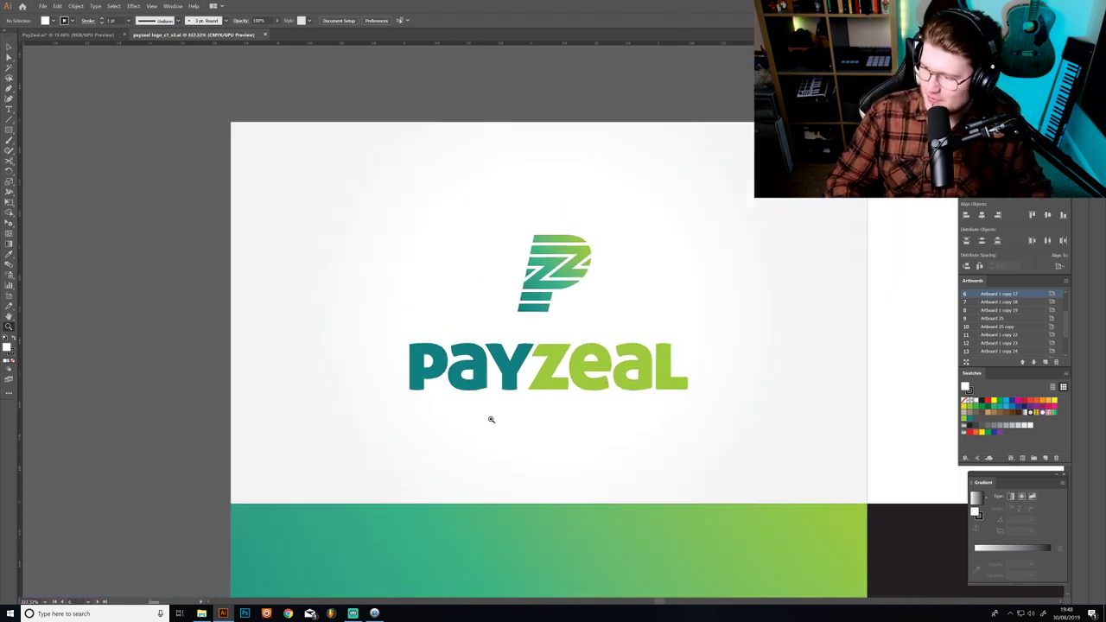
pyautogui.moveTo(516, 402); pyautogui.dragTo(439, 398)
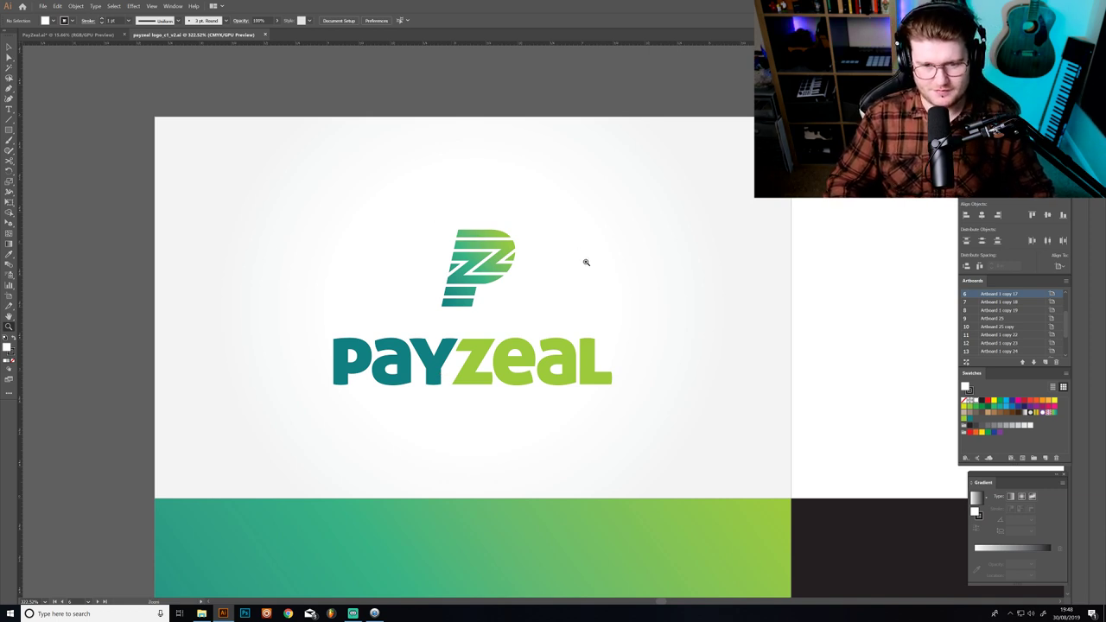
pyautogui.moveTo(585, 260); pyautogui.dragTo(549, 264)
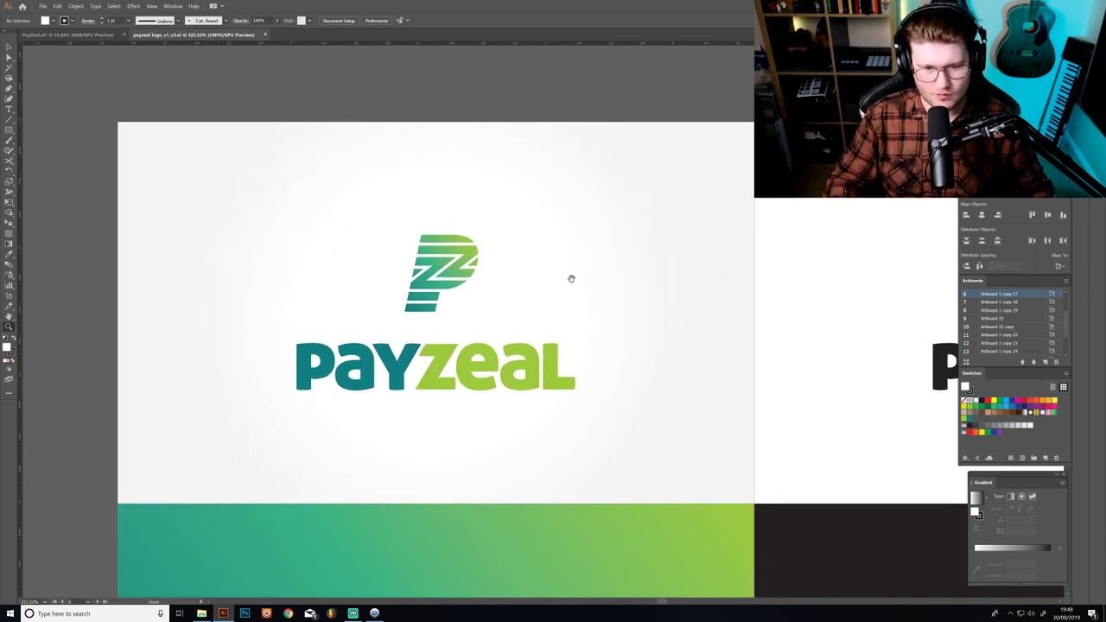
pyautogui.scroll(5, 322, 363)
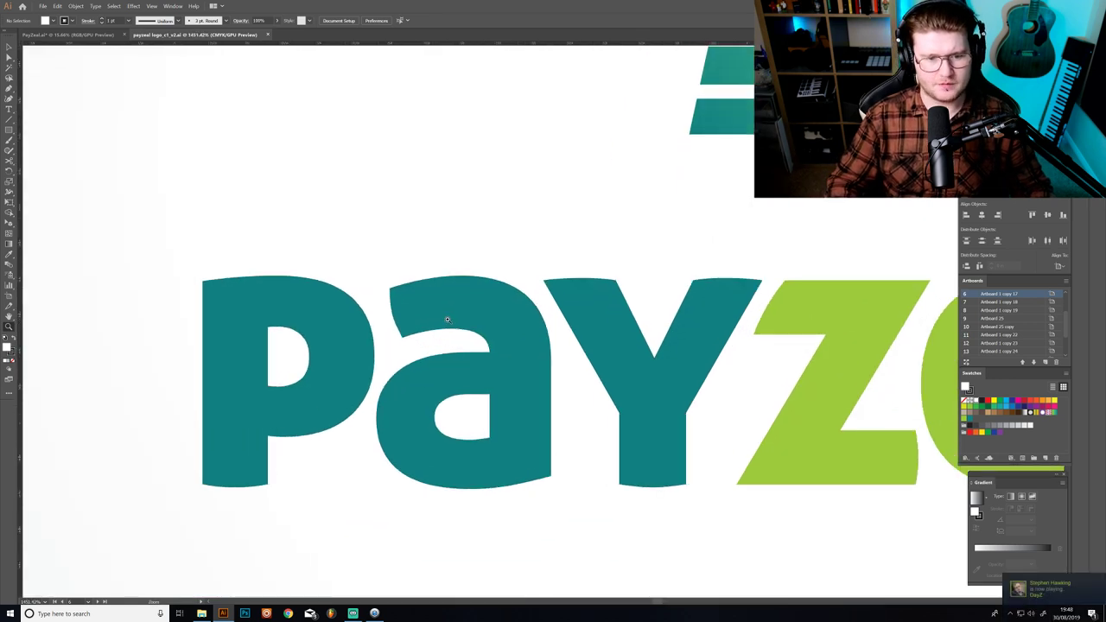
pyautogui.press('v')
pyautogui.click(285, 291)
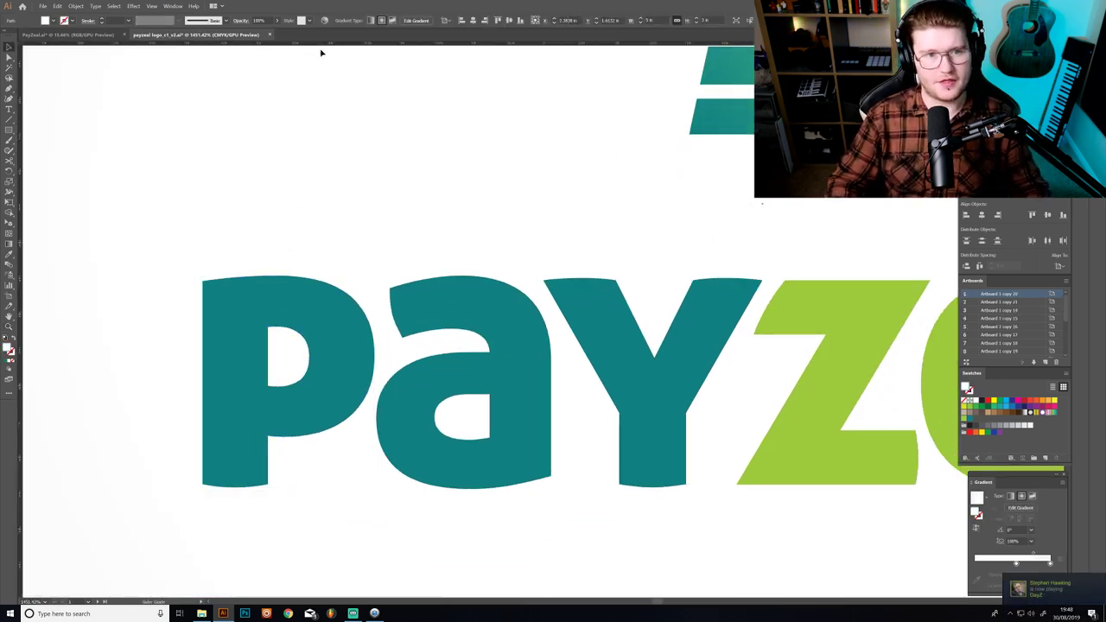
pyautogui.moveTo(321, 49); pyautogui.dragTo(271, 278)
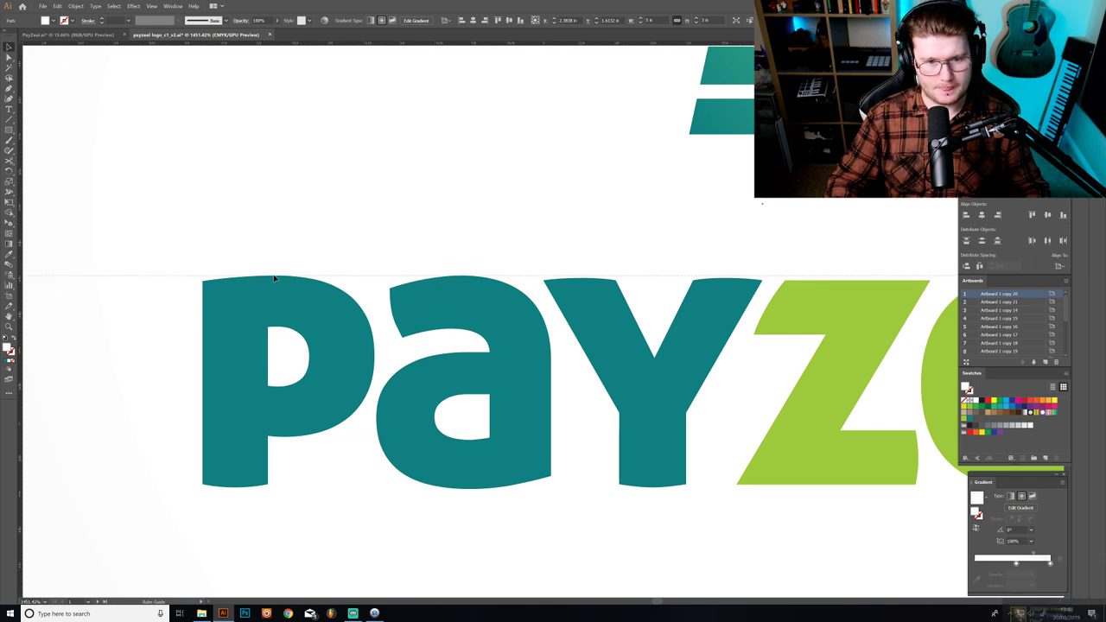
pyautogui.scroll(5, 286, 276)
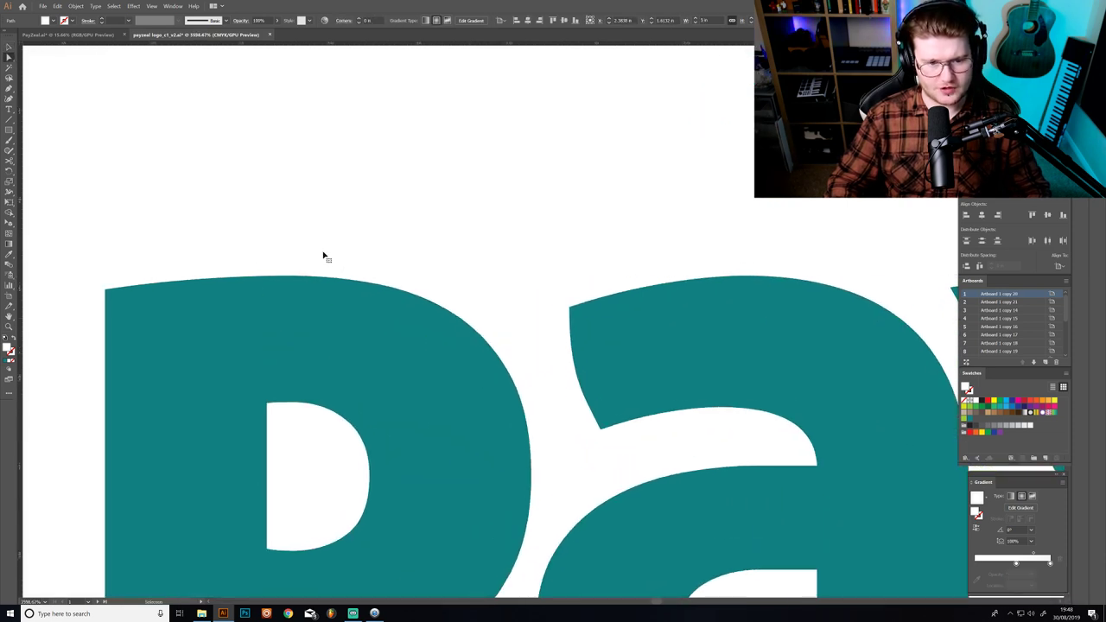
pyautogui.hotkey('ctrl', ';')
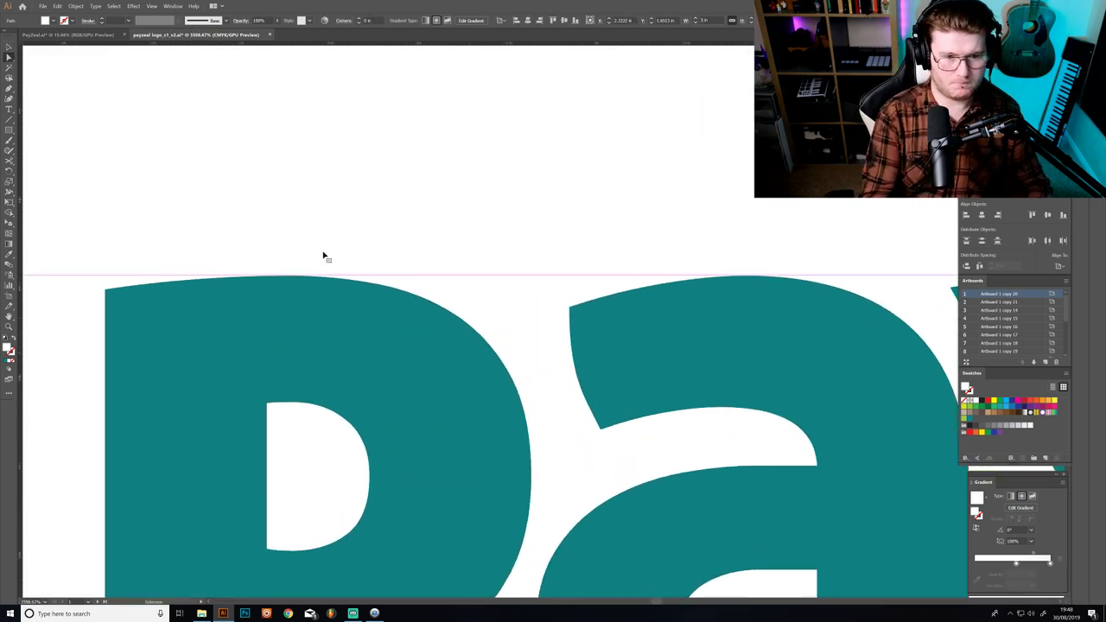
# - Inspect the teal P and p letters with the Selection and Direct Selection tools
pyautogui.click(269, 289)
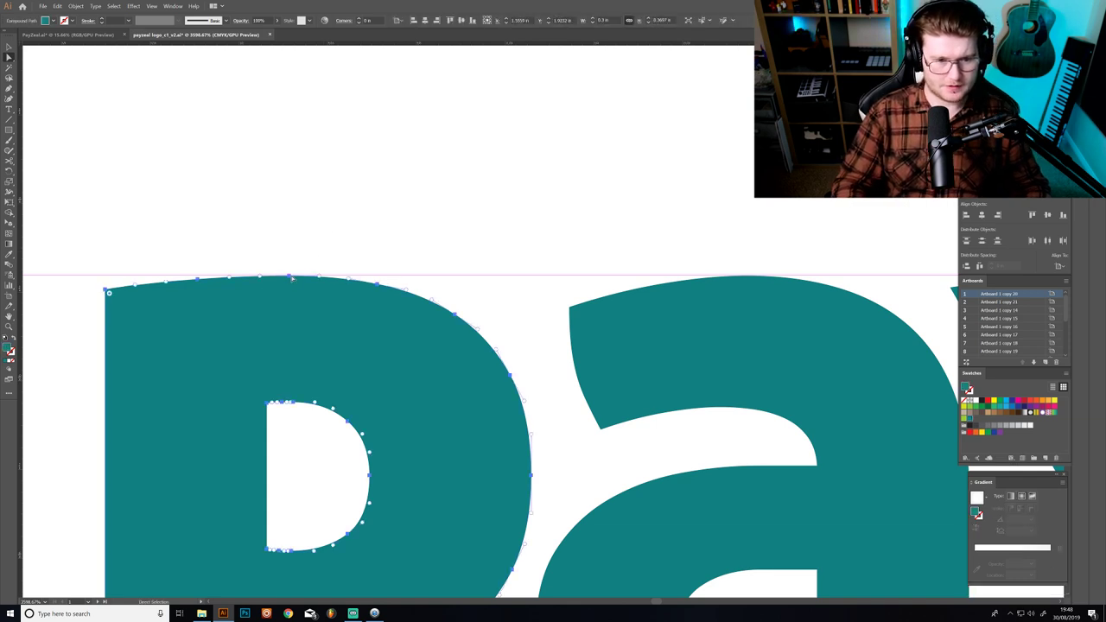
pyautogui.press('.')
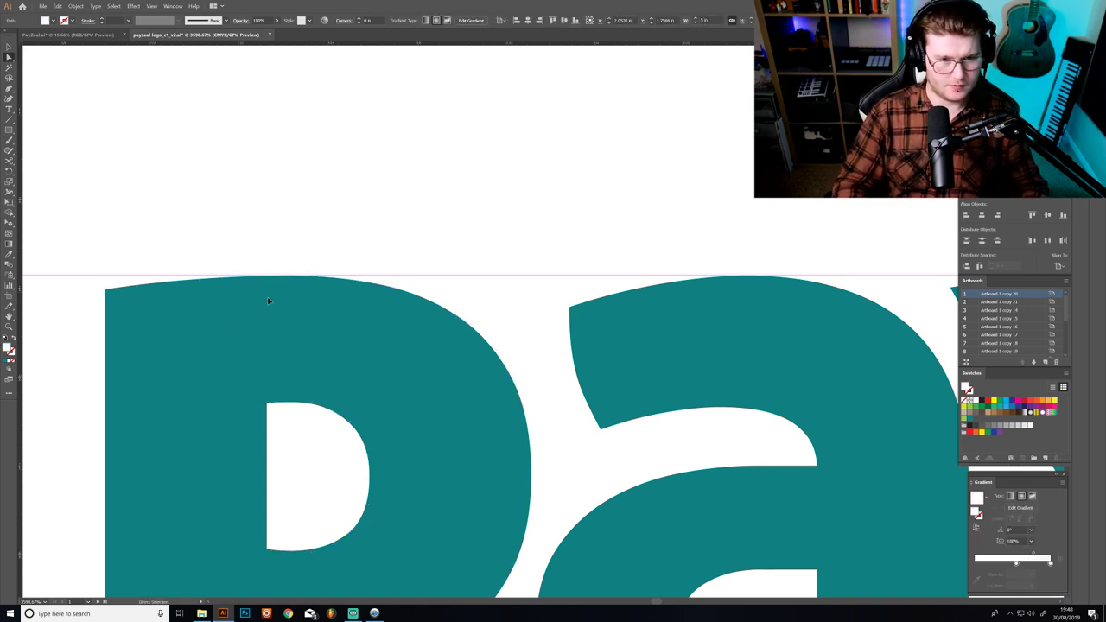
pyautogui.scroll(-10, 293, 285)
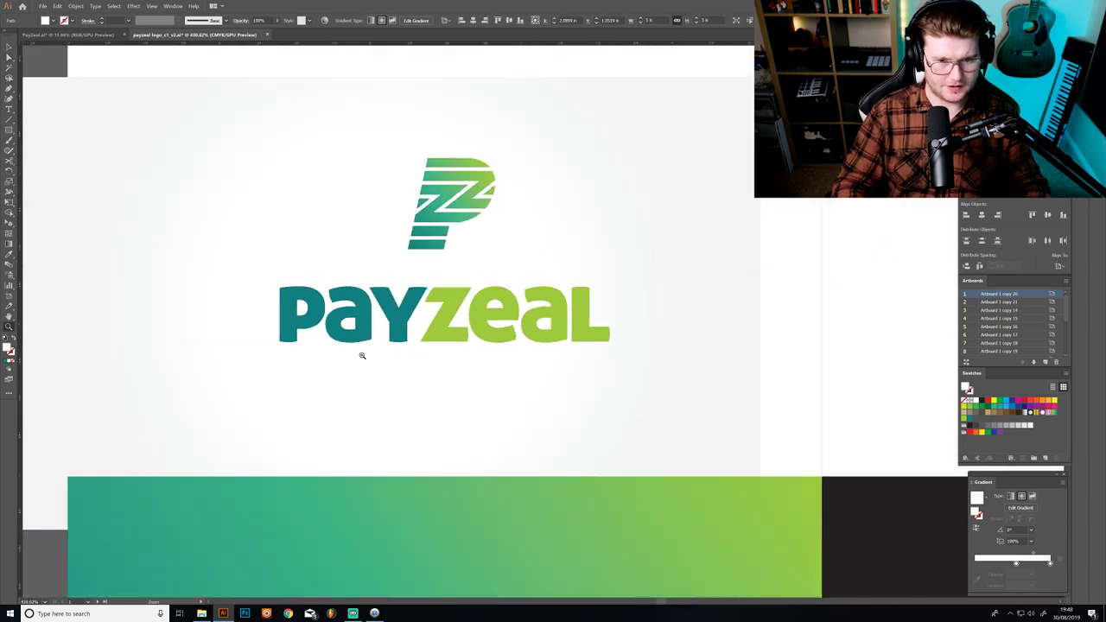
pyautogui.hotkey('ctrl', 'shift', 'a')
pyautogui.scroll(10, 426, 344)
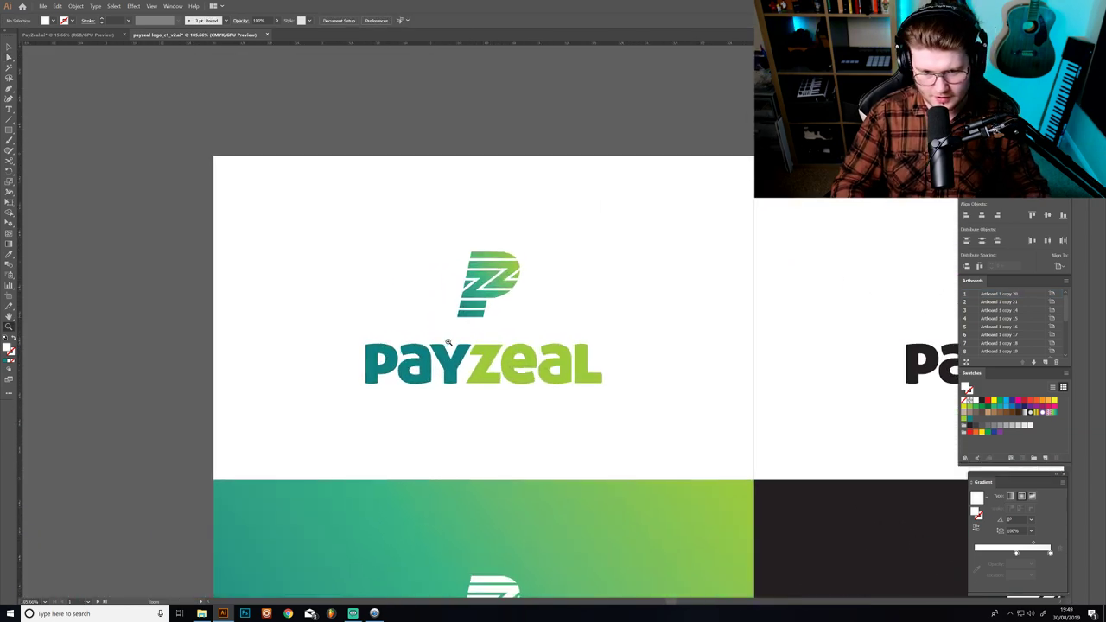
pyautogui.press('a')
pyautogui.click(427, 361)
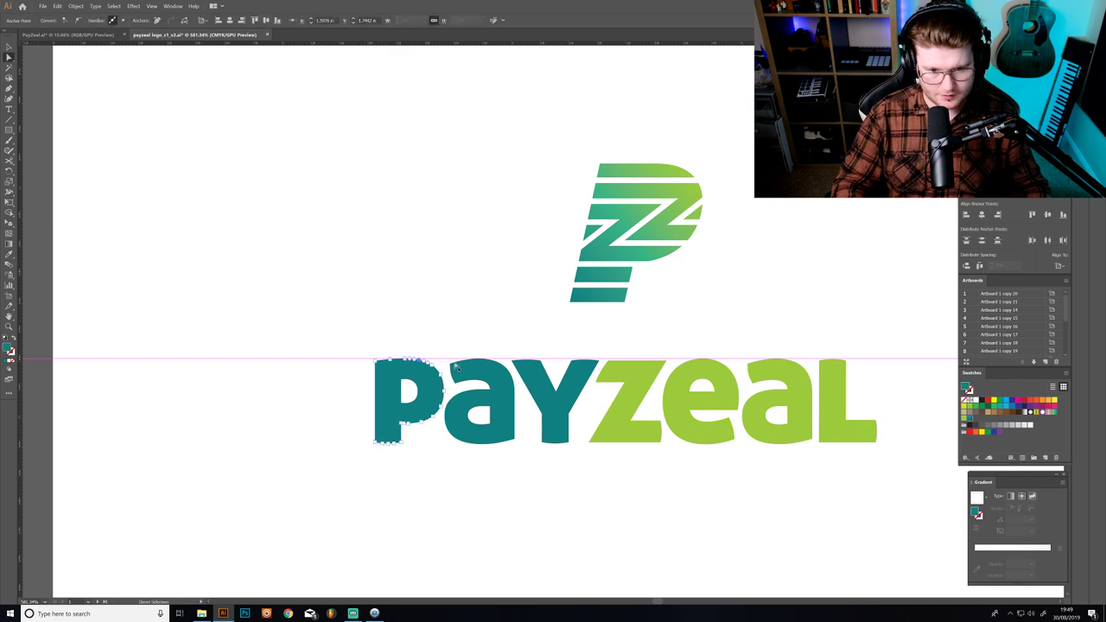
pyautogui.scroll(-2, 363, 331)
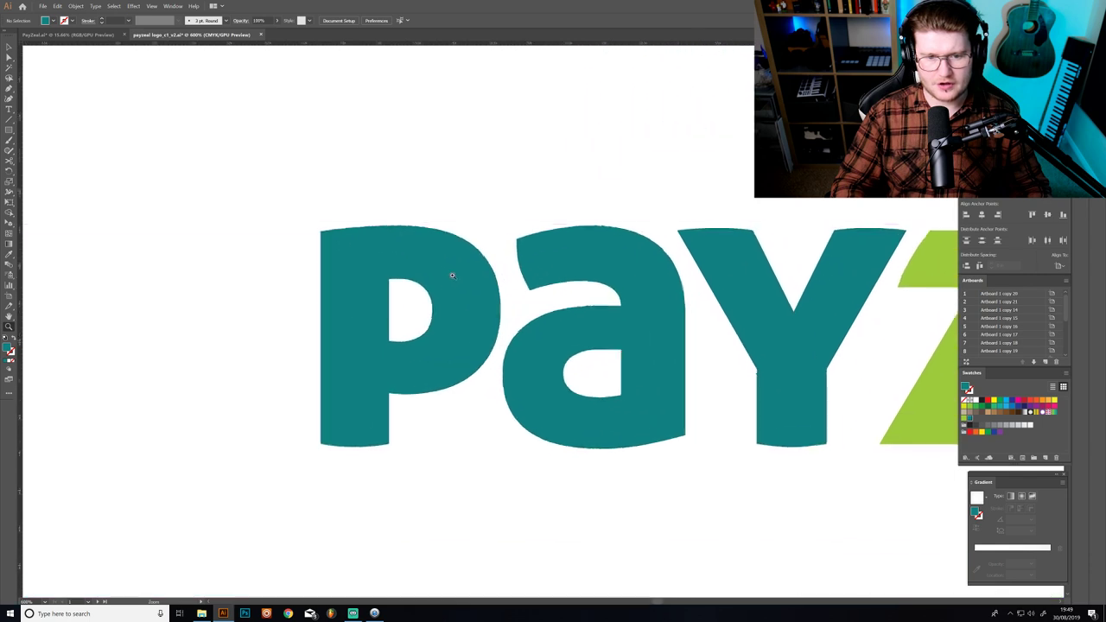
pyautogui.scroll(3, 351, 254)
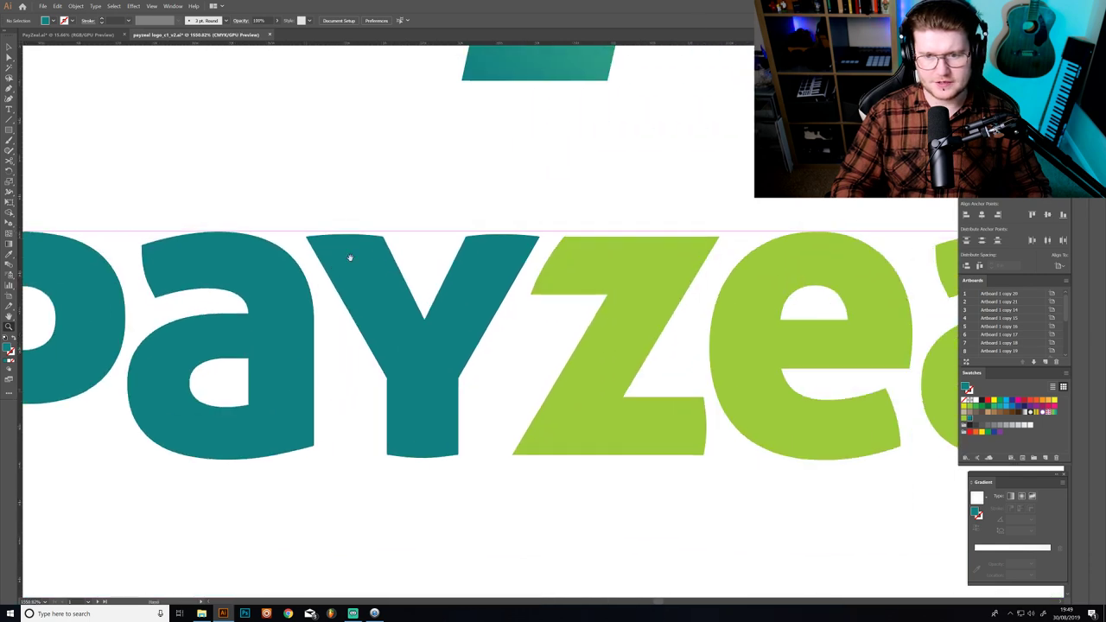
# - Scroll across the wordmark and zoom back out to the PayZeal artboards
pyautogui.hscroll(2, 412, 242)
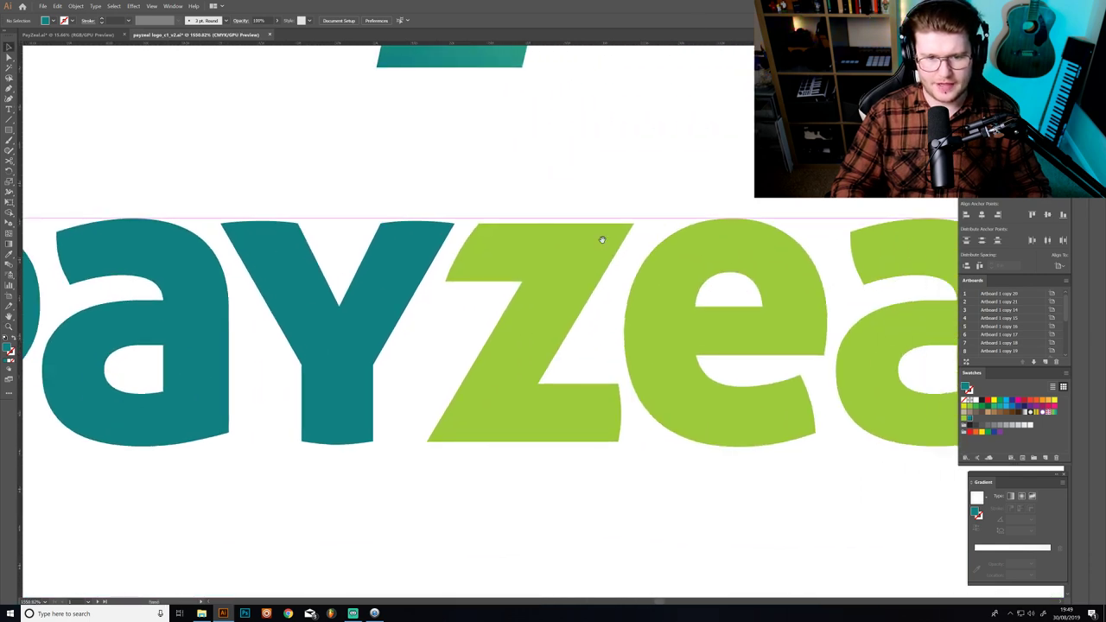
pyautogui.hscroll(3, 599, 236)
pyautogui.hscroll(-5, 365, 254)
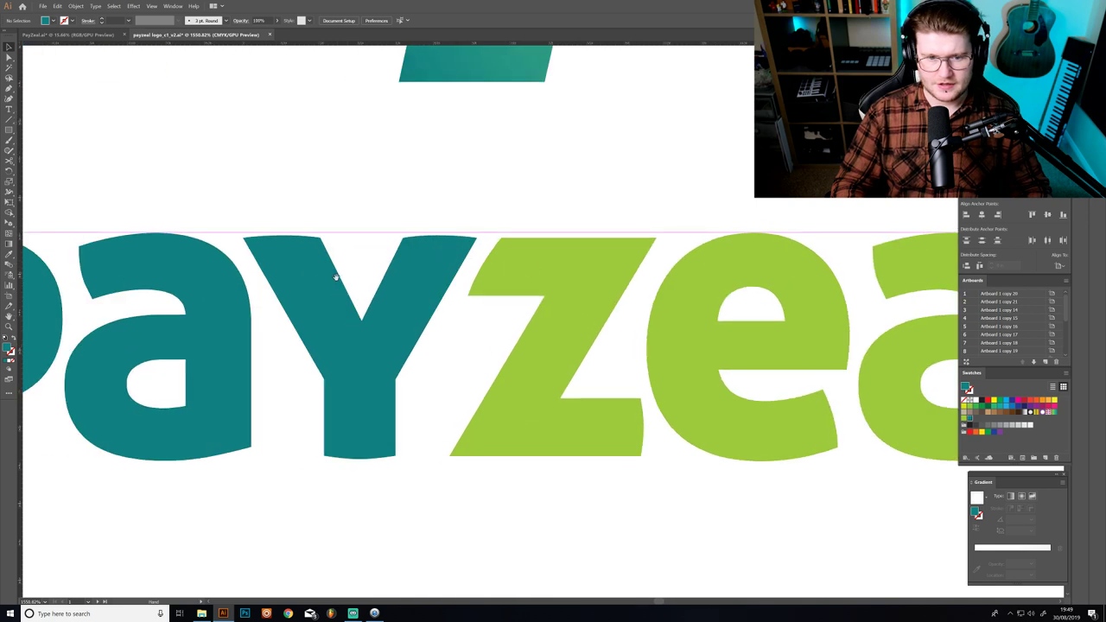
pyautogui.hscroll(5, 507, 246)
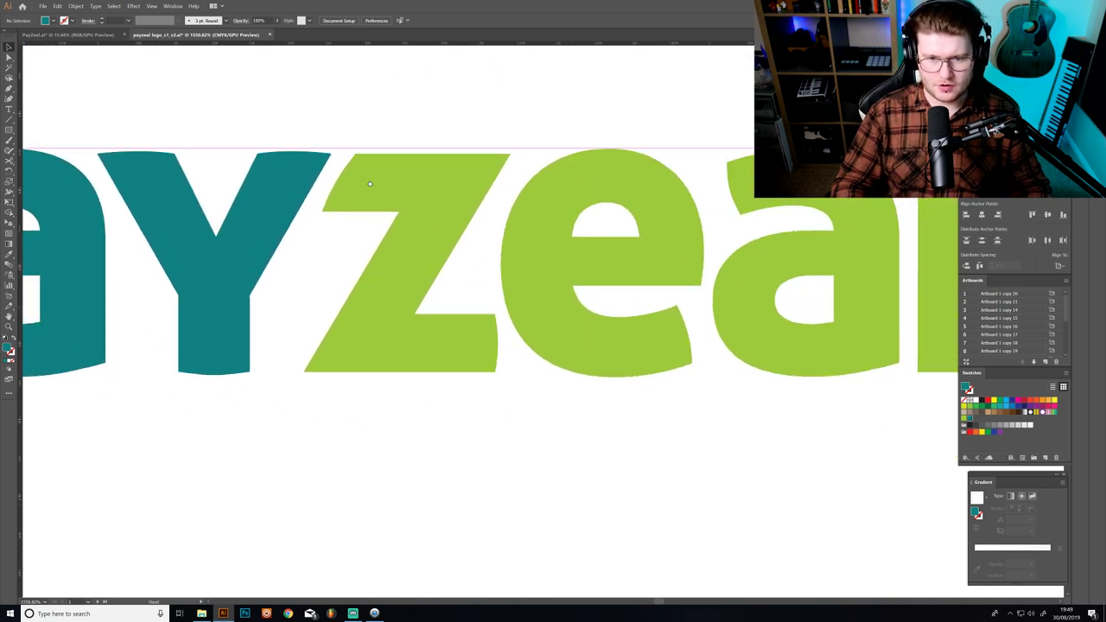
pyautogui.hscroll(2, 570, 246)
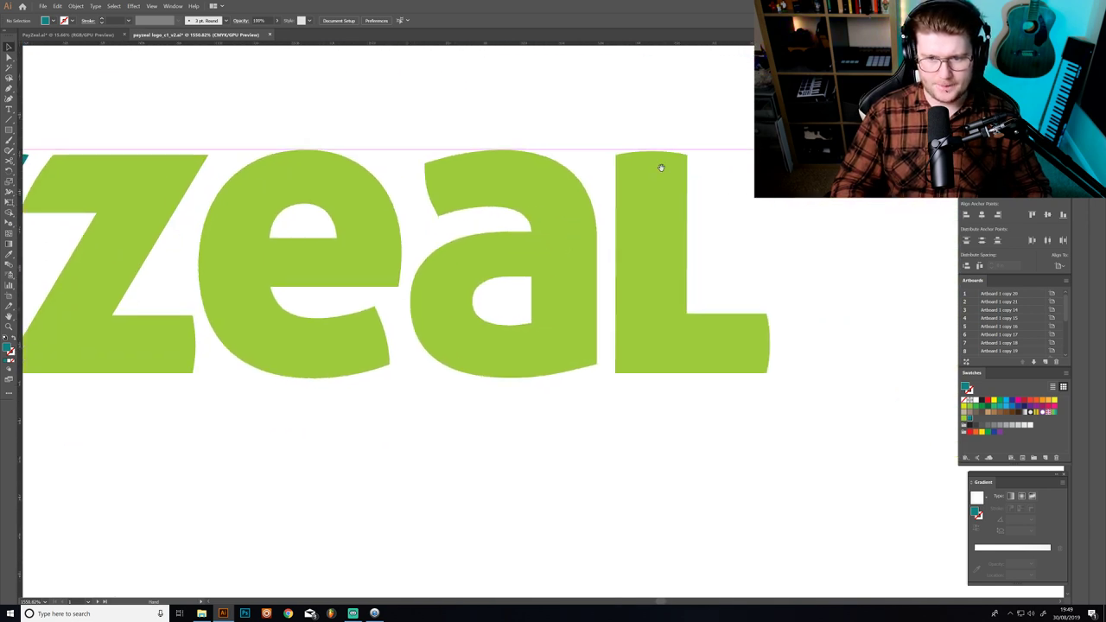
pyautogui.hscroll(-4, 396, 227)
pyautogui.scroll(-10, 753, 237)
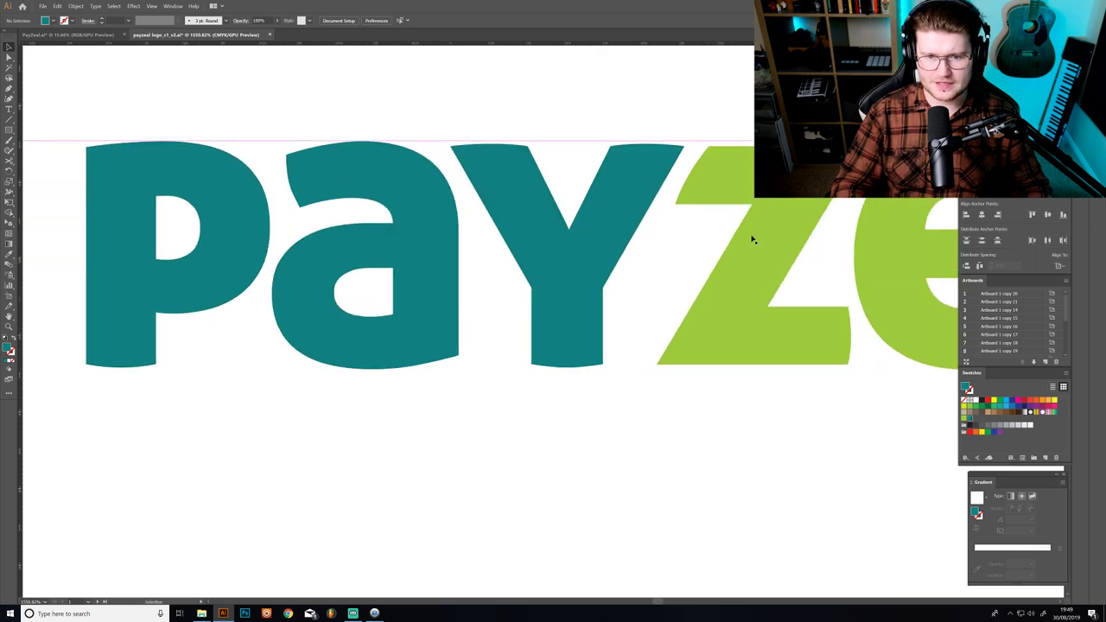
pyautogui.moveTo(513, 279); pyautogui.dragTo(294, 336)
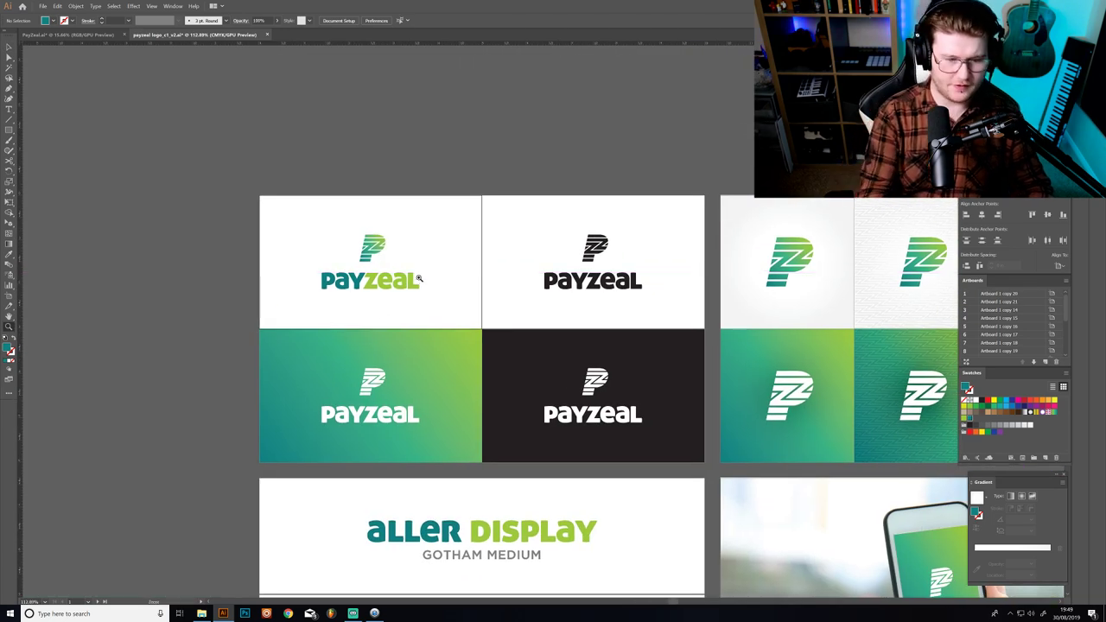
# - Zoom in on the green P logo and select it a few times to inspect it
pyautogui.moveTo(372, 247); pyautogui.dragTo(510, 269)
pyautogui.press('v')
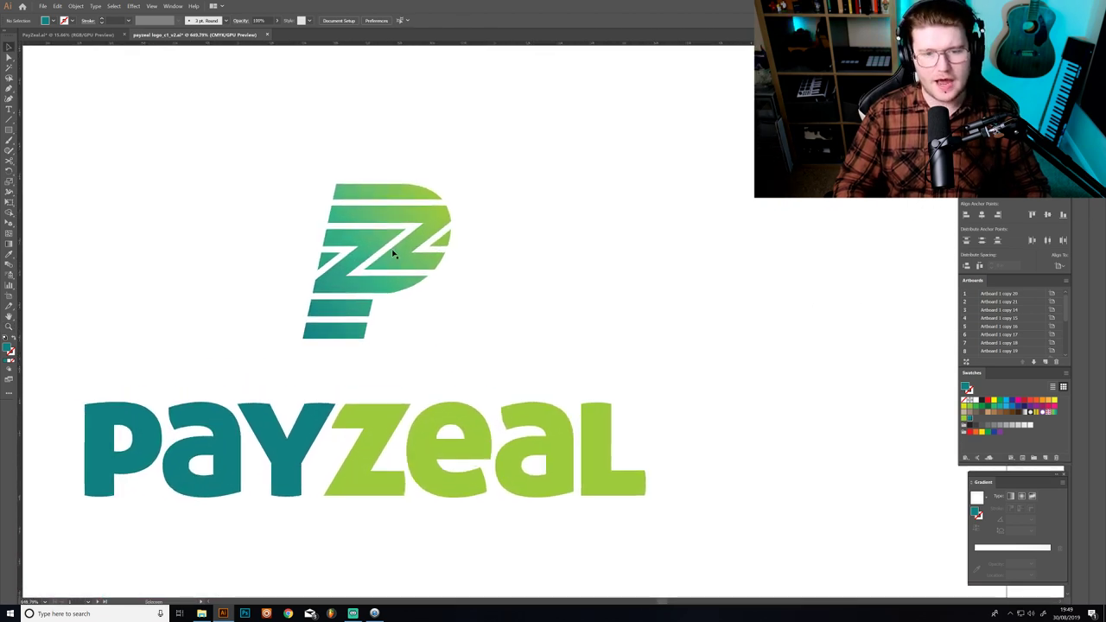
pyautogui.click(395, 248)
pyautogui.click(504, 311)
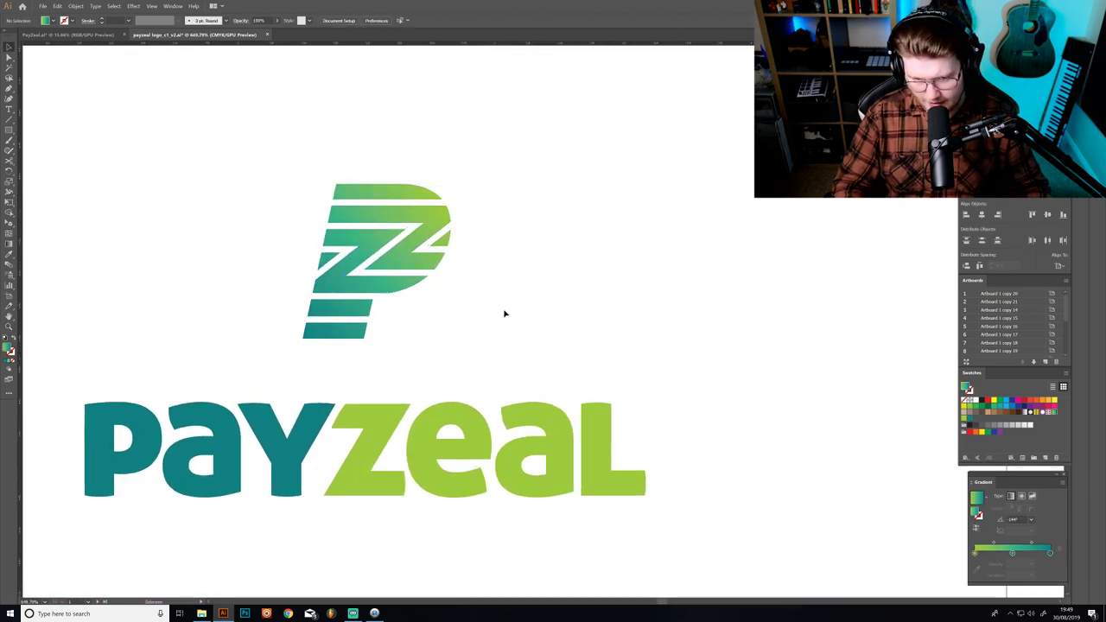
pyautogui.click(380, 256)
pyautogui.click(549, 321)
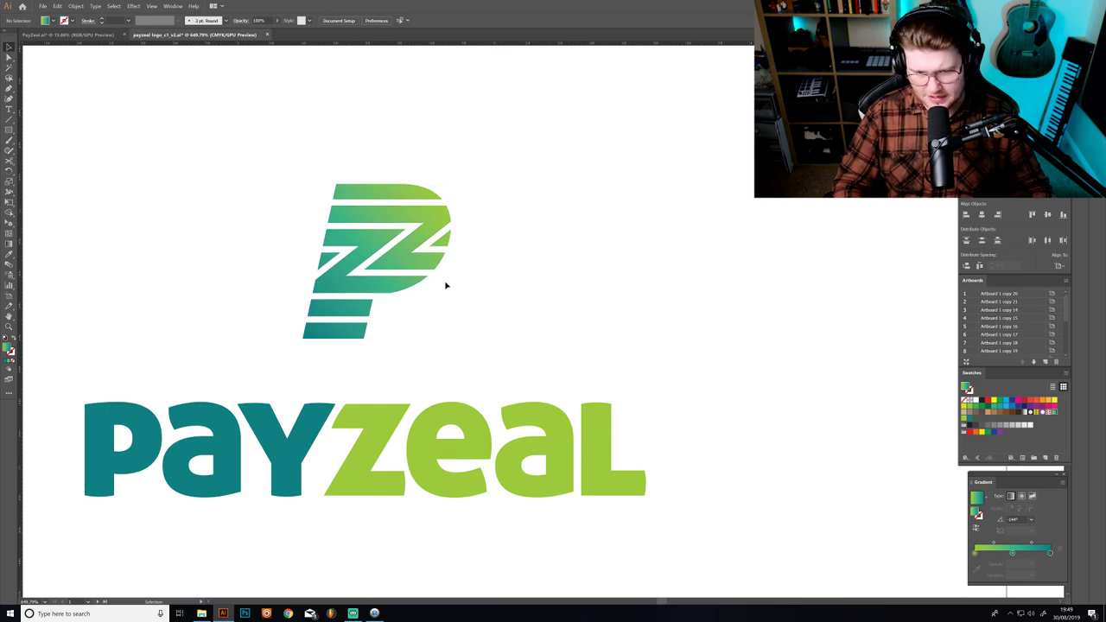
pyautogui.click(415, 287)
pyautogui.click(320, 245)
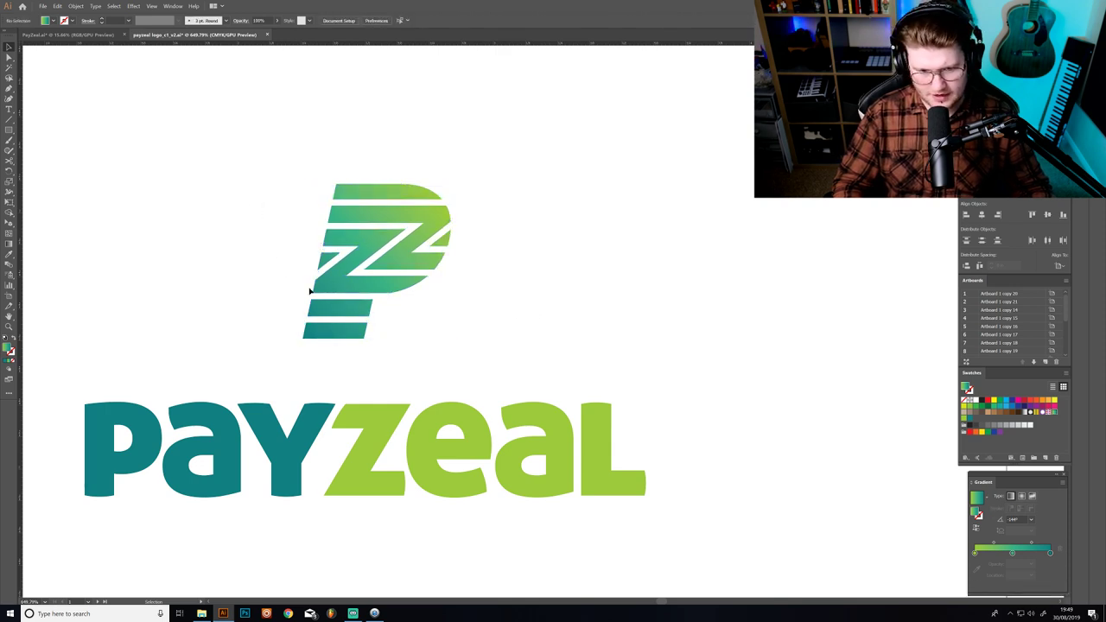
# - Zoom out across four artboards and close in on the white-on-gradient logo artboard
pyautogui.press('z')
pyautogui.moveTo(320, 245); pyautogui.dragTo(105, 320)
pyautogui.moveTo(484, 363); pyautogui.dragTo(187, 395)
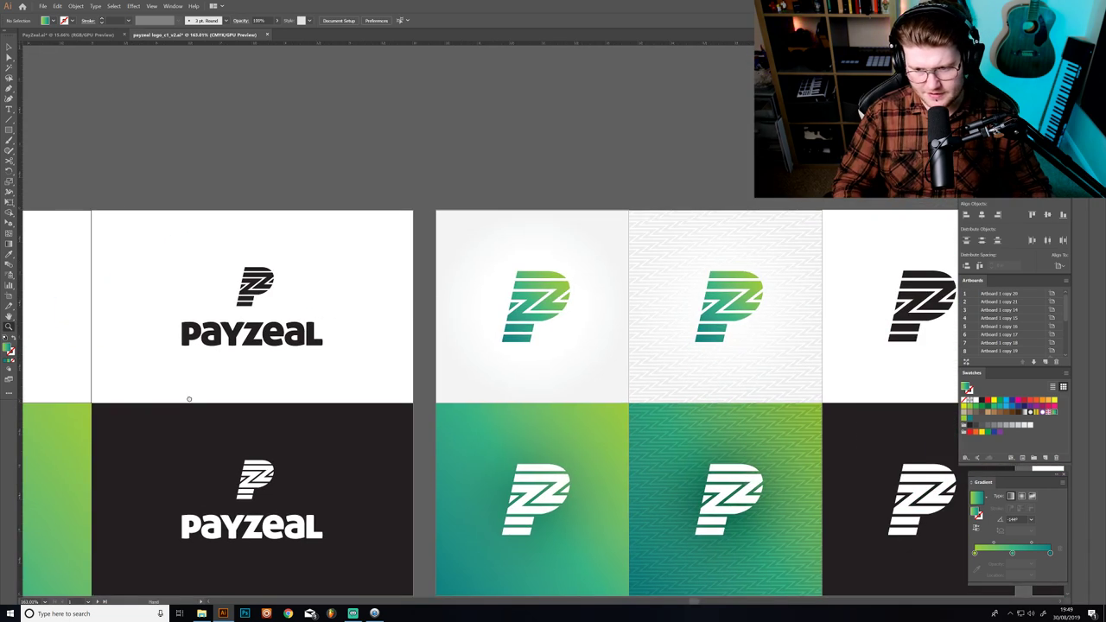
pyautogui.moveTo(19, 485); pyautogui.dragTo(562, 404)
pyautogui.scroll(5, 561, 404)
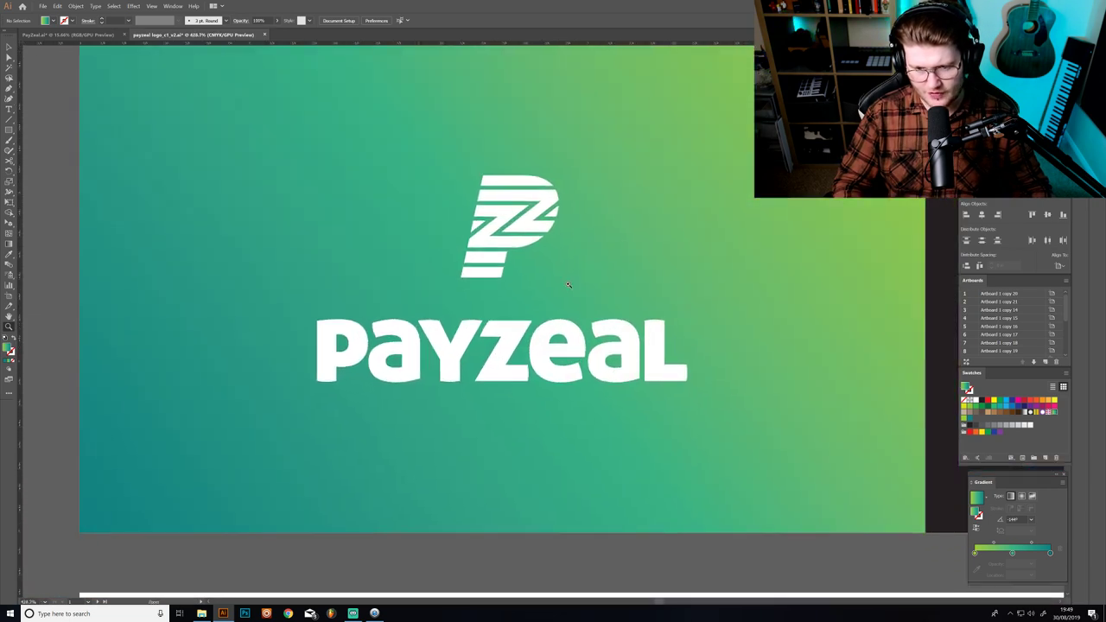
pyautogui.scroll(1, 549, 212)
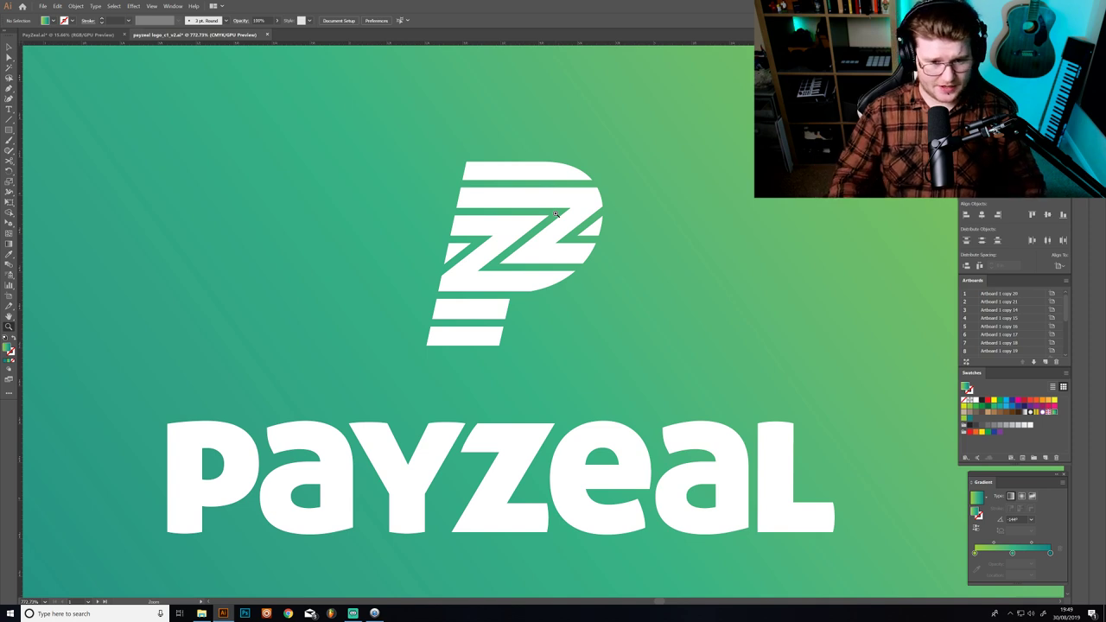
# - Select the P mark's bottom bar, pan across the mark, then zoom out to all artboards
pyautogui.press('a')
pyautogui.click(432, 331)
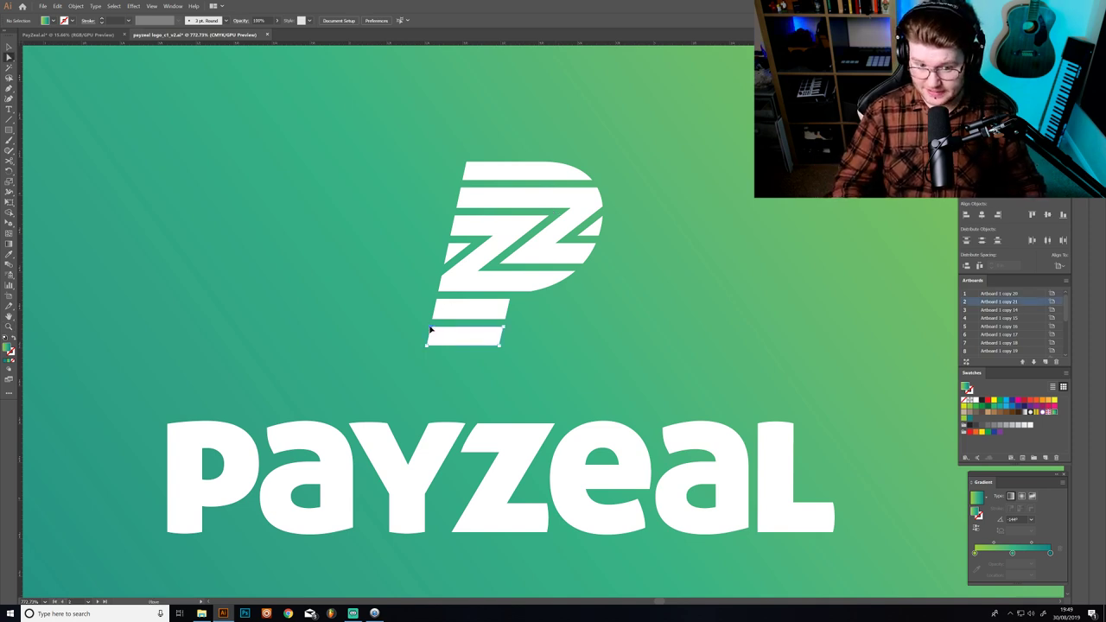
pyautogui.scroll(3, 486, 304)
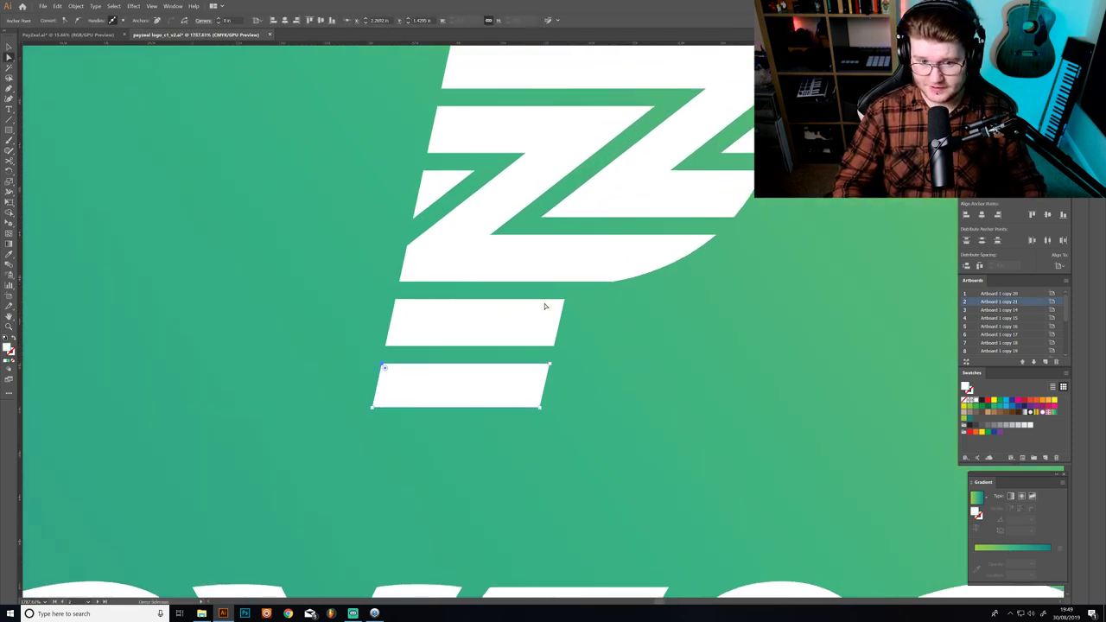
pyautogui.moveTo(469, 302); pyautogui.dragTo(273, 341)
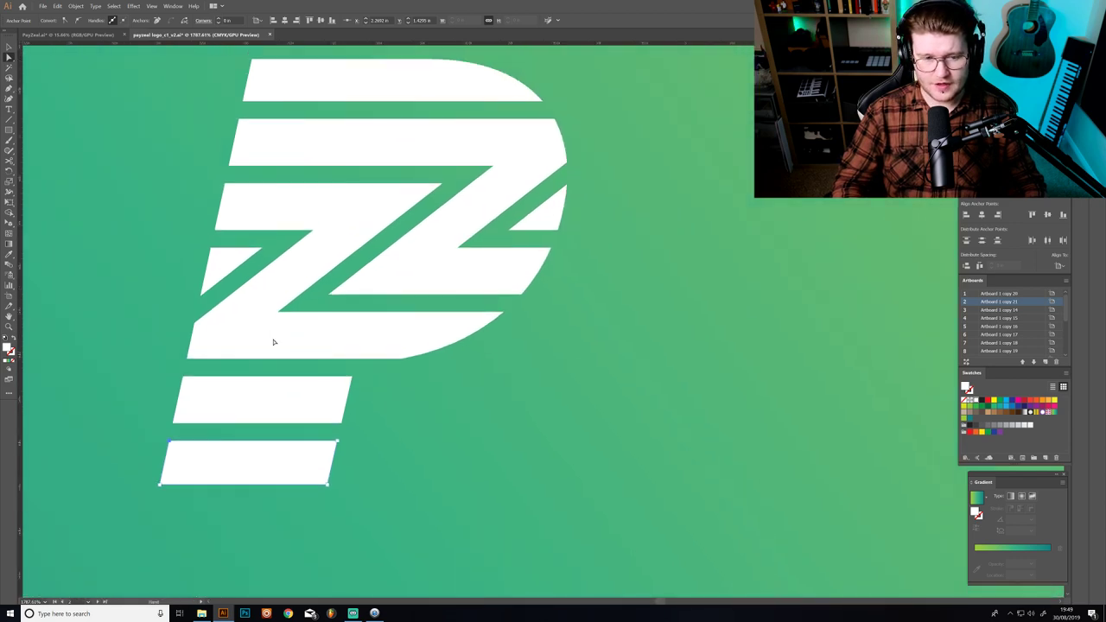
pyautogui.scroll(-8, 519, 269)
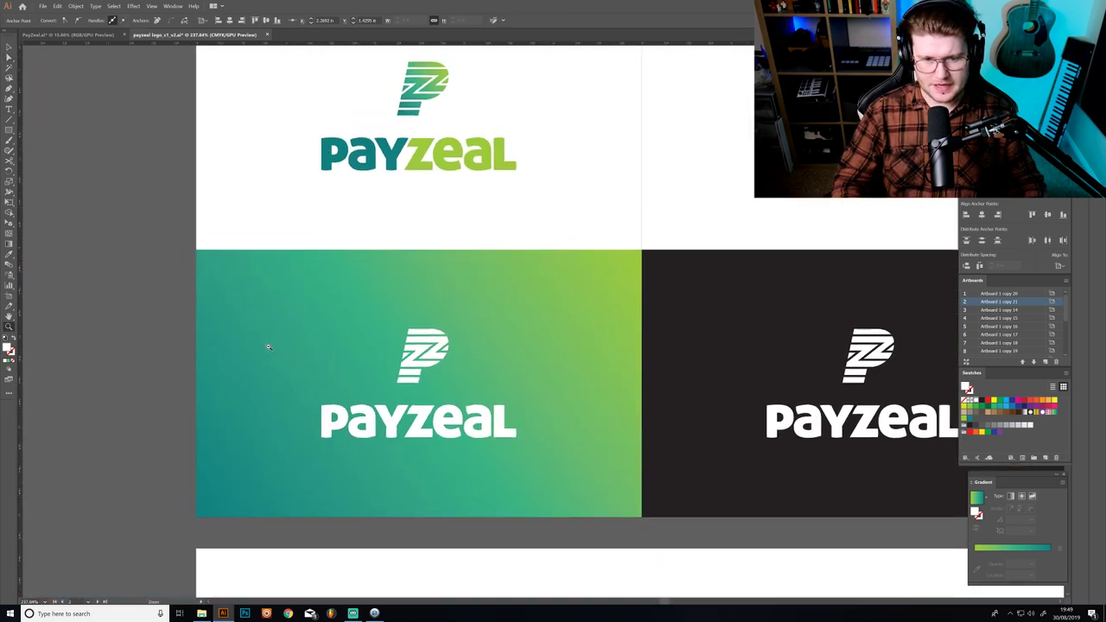
pyautogui.scroll(-8, 757, 385)
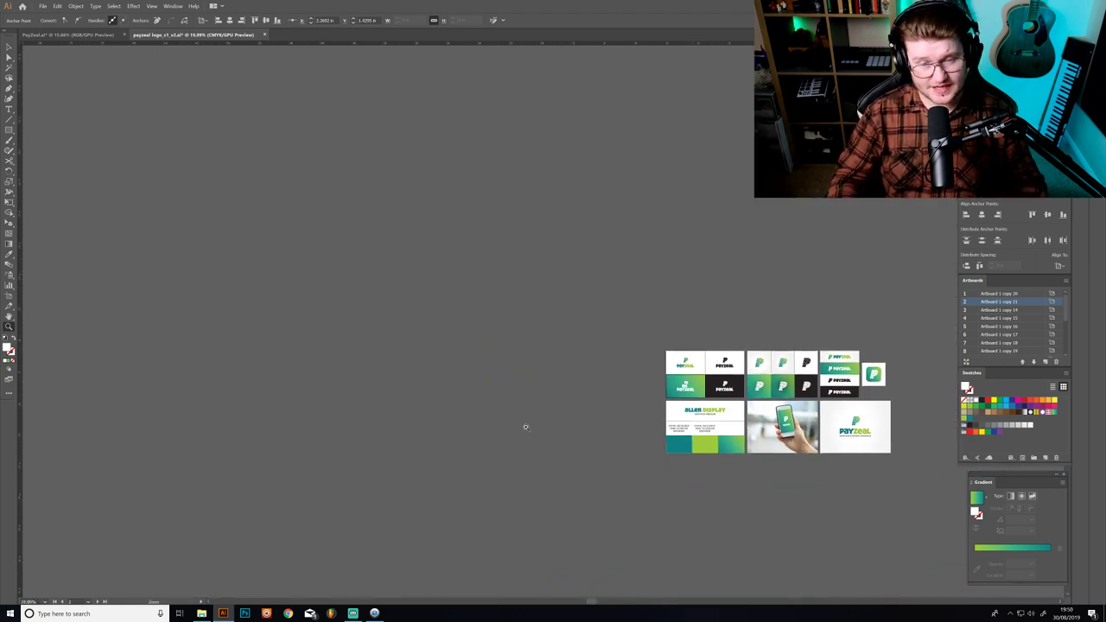
pyautogui.press('h')
pyautogui.moveTo(591, 427); pyautogui.dragTo(312, 447)
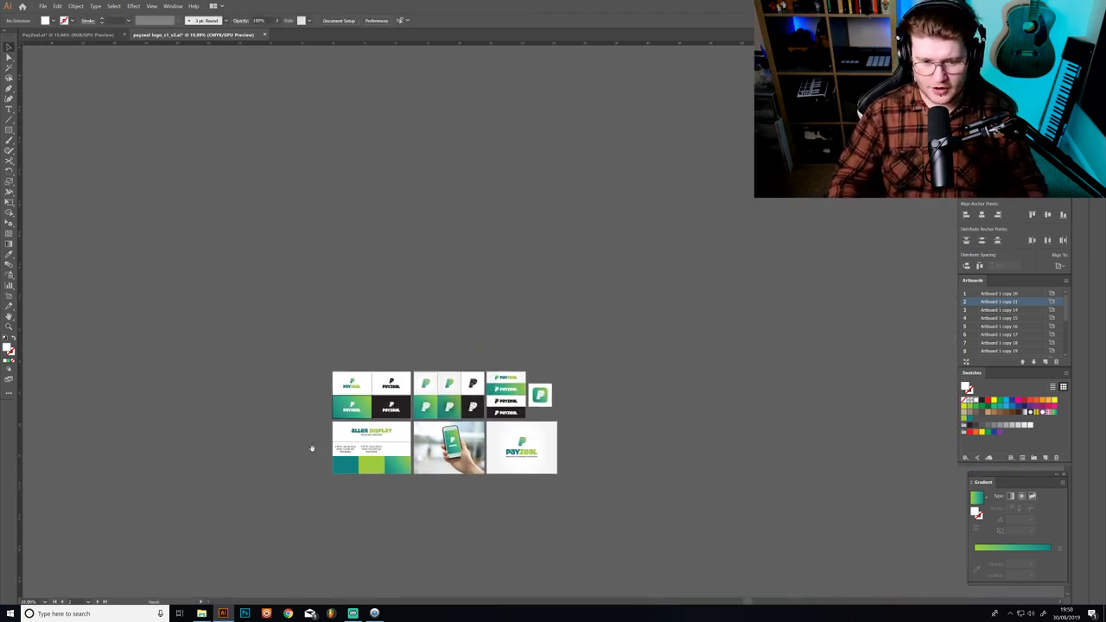
pyautogui.press('\\')
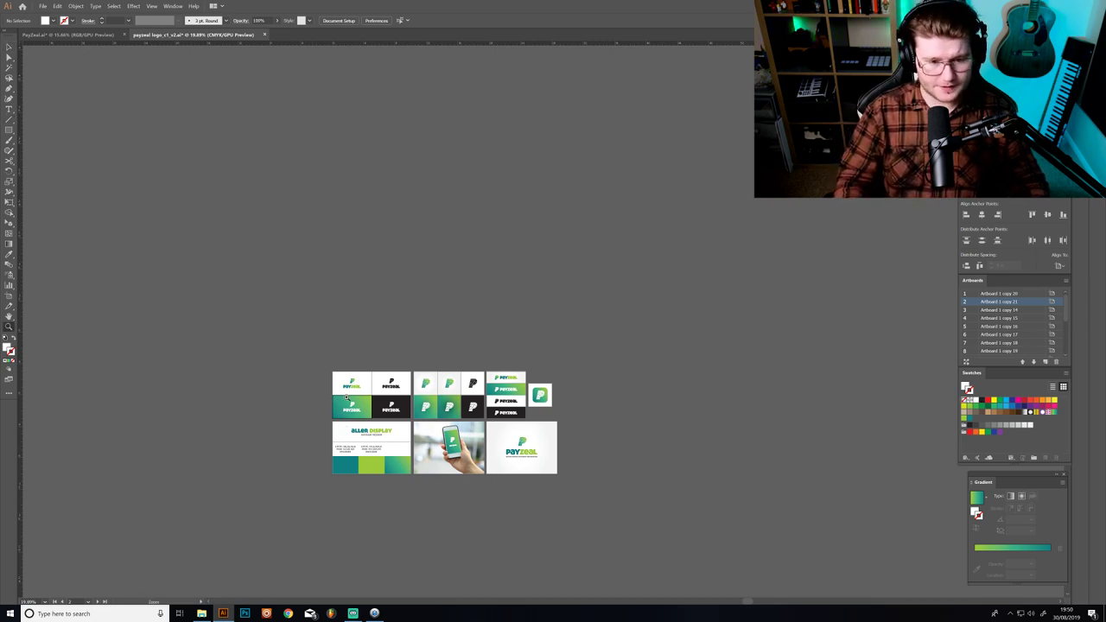
pyautogui.moveTo(346, 397); pyautogui.dragTo(438, 424)
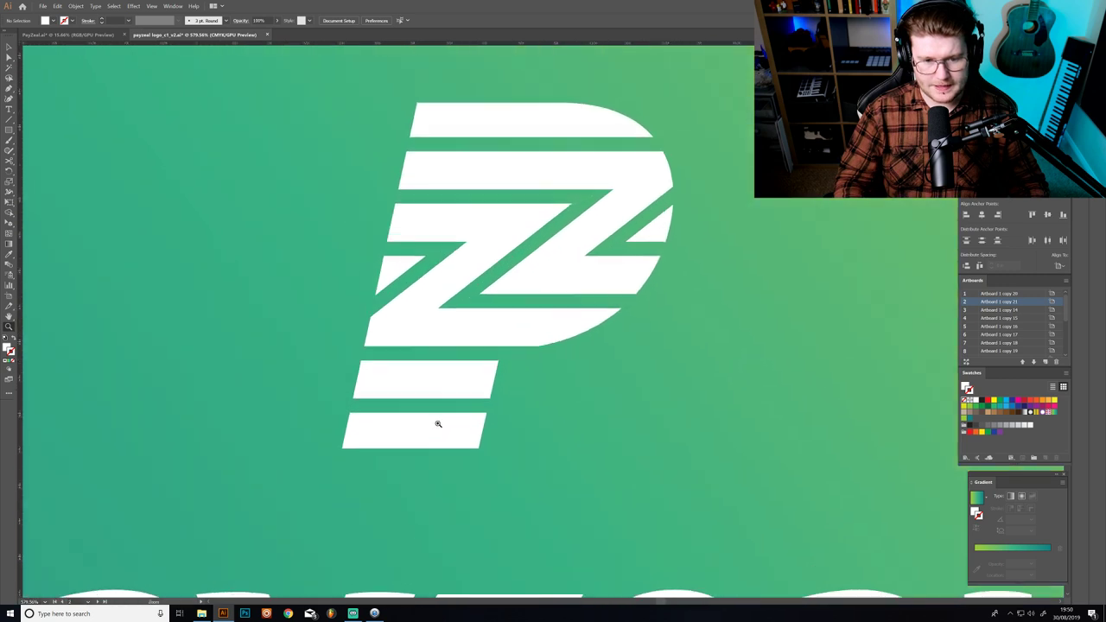
pyautogui.press('v')
pyautogui.click(388, 311)
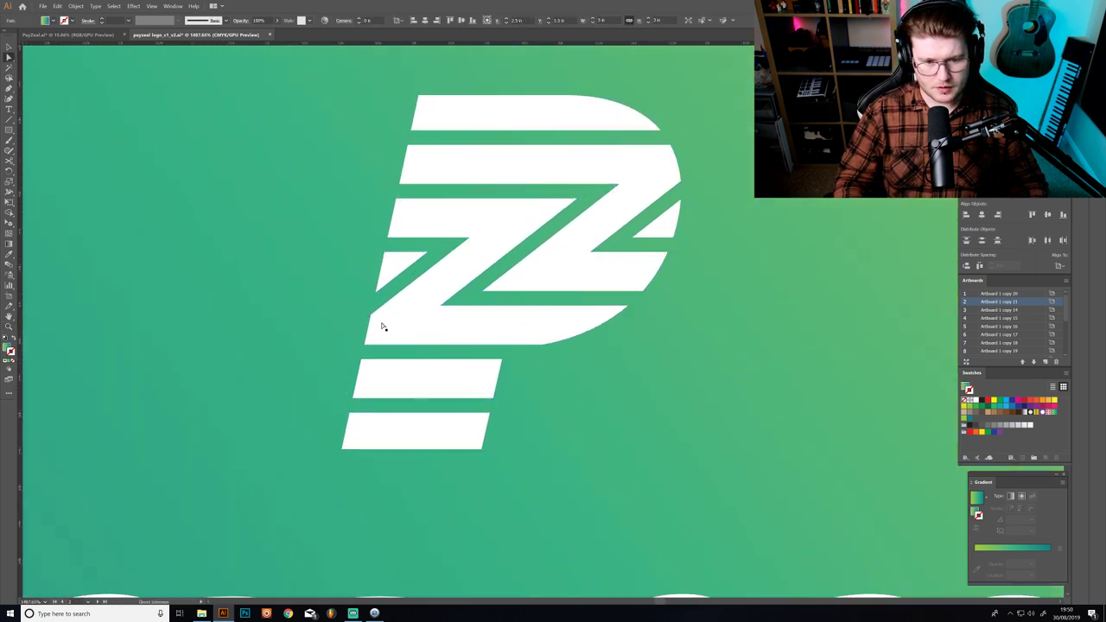
pyautogui.moveTo(463, 263); pyautogui.dragTo(401, 317)
pyautogui.click(458, 279)
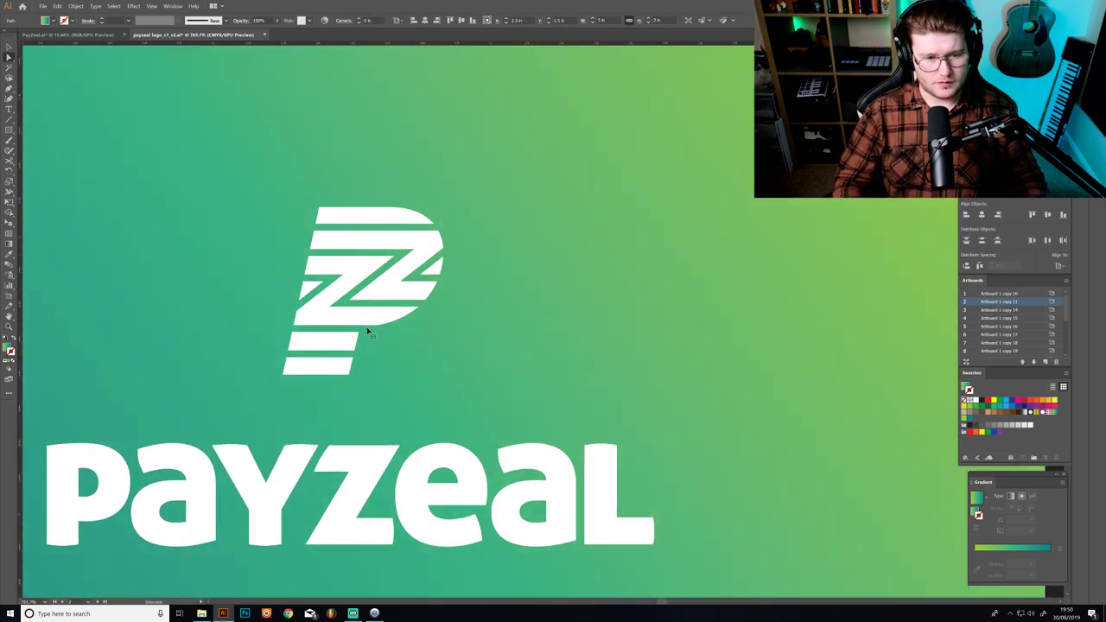
pyautogui.click(367, 331)
pyautogui.moveTo(441, 328); pyautogui.dragTo(499, 356)
pyautogui.moveTo(387, 360); pyautogui.dragTo(513, 345)
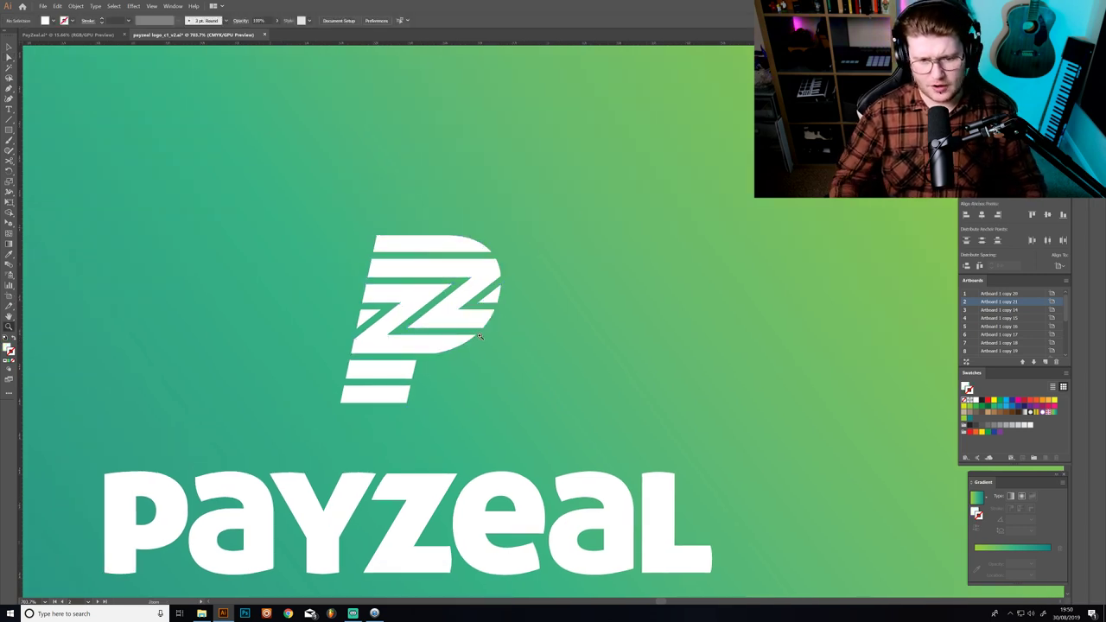
pyautogui.scroll(-5, 481, 336)
pyautogui.moveTo(444, 412); pyautogui.dragTo(210, 377)
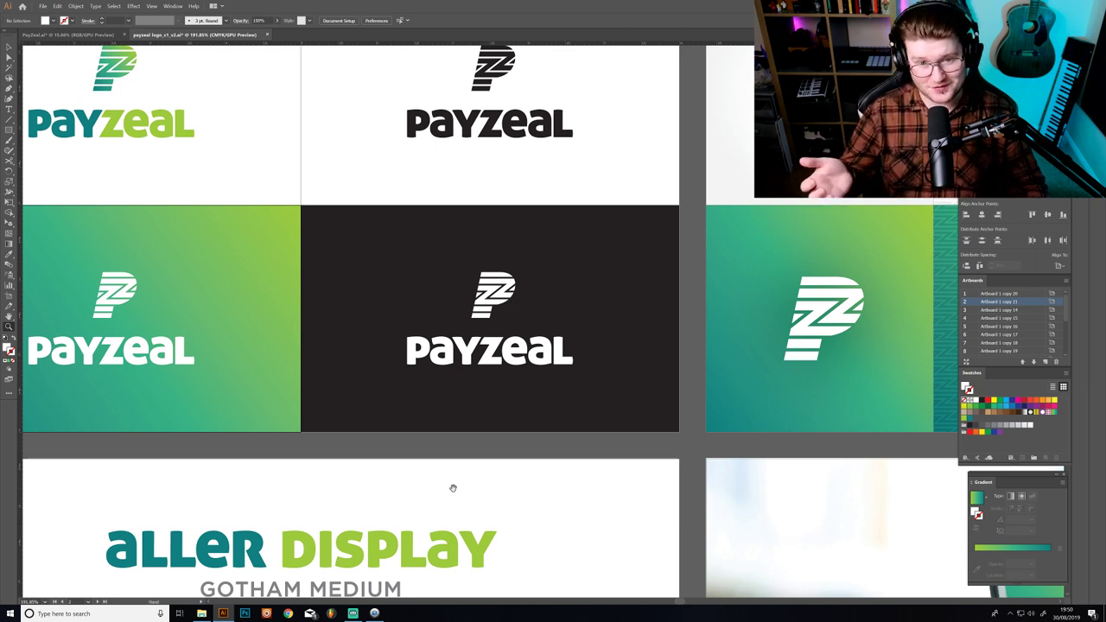
# - Pan past the phone mockup, show all artboards, then fit the full-colour logo artboard with its tagline
pyautogui.moveTo(696, 466); pyautogui.dragTo(518, 401)
pyautogui.scroll(-5, 517, 400)
pyautogui.hscroll(-5, 637, 348)
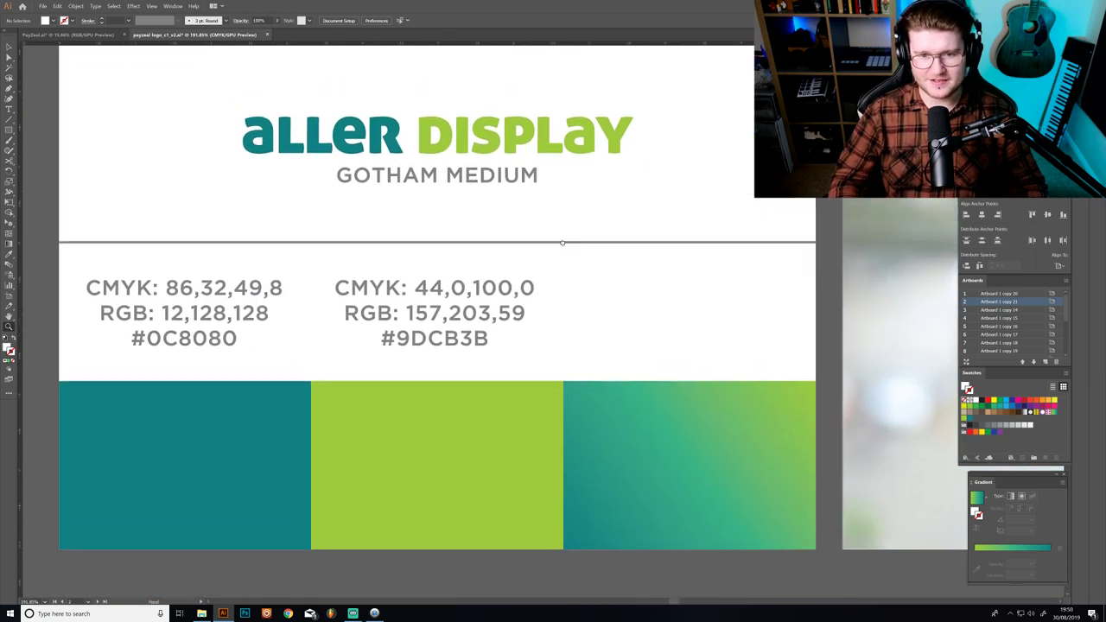
pyautogui.hscroll(5, 727, 263)
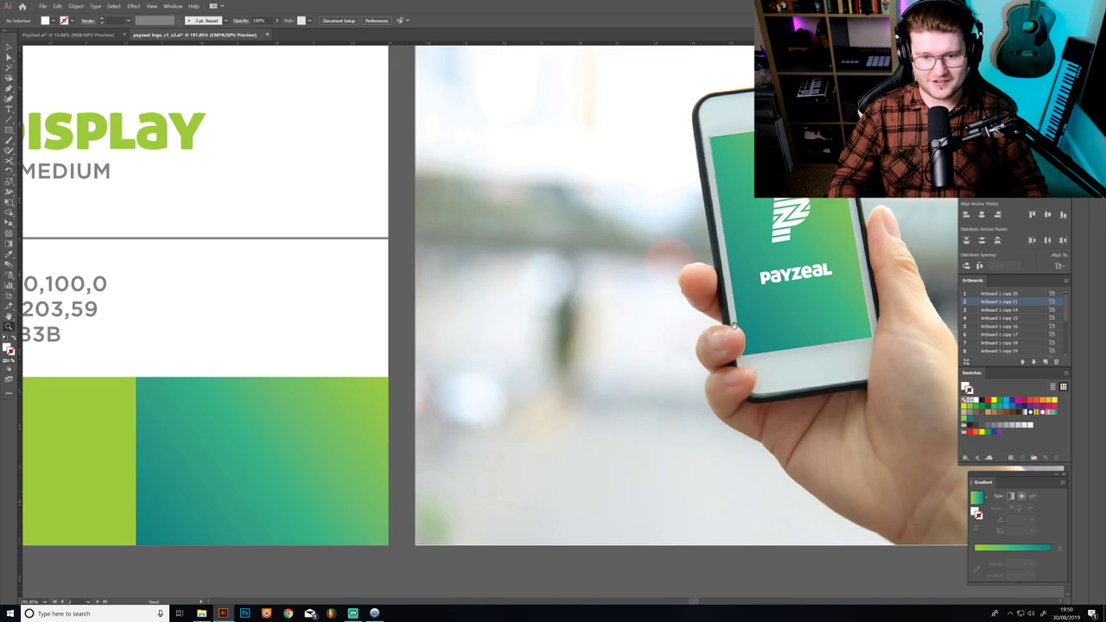
pyautogui.hotkey('ctrl', 'alt', '0')
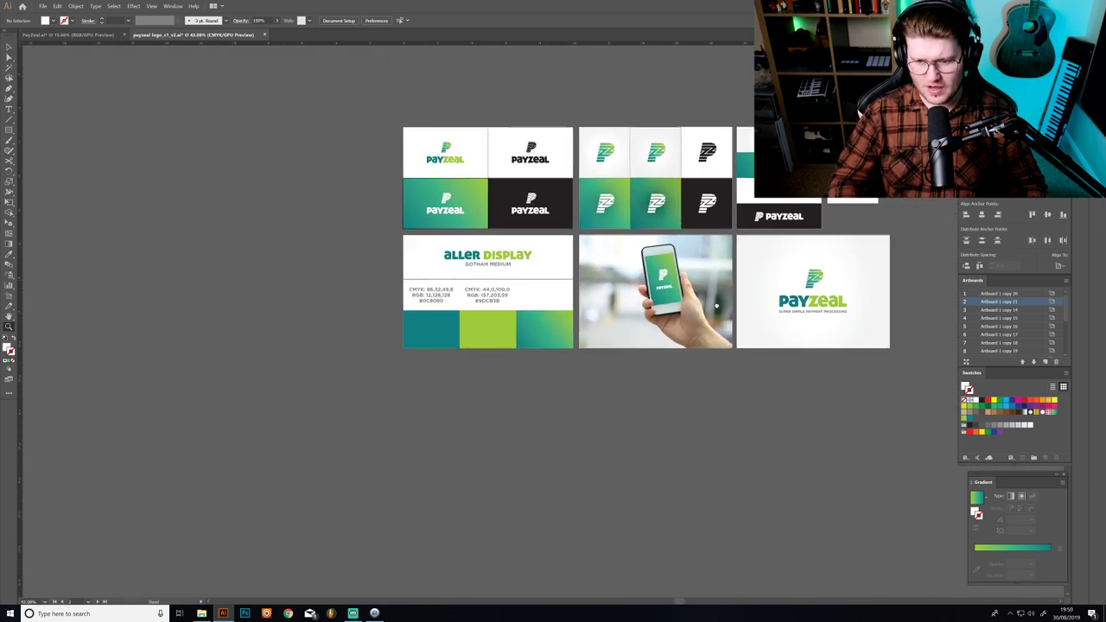
pyautogui.hotkey('ctrl', '0')
pyautogui.scroll(2, 668, 344)
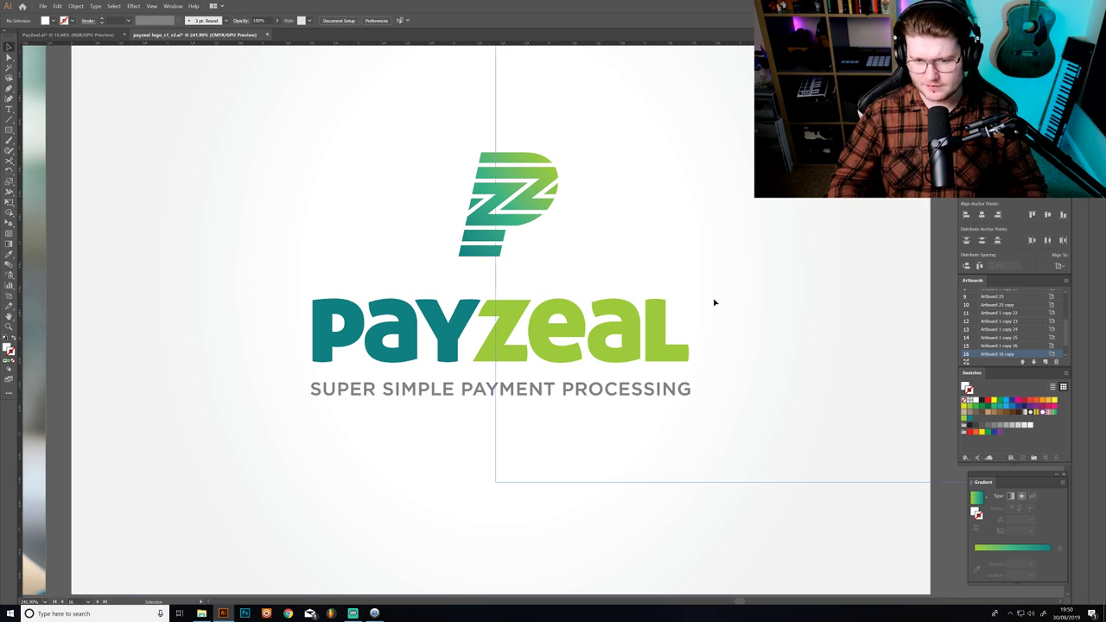
pyautogui.click(670, 320)
pyautogui.scroll(-10, 669, 319)
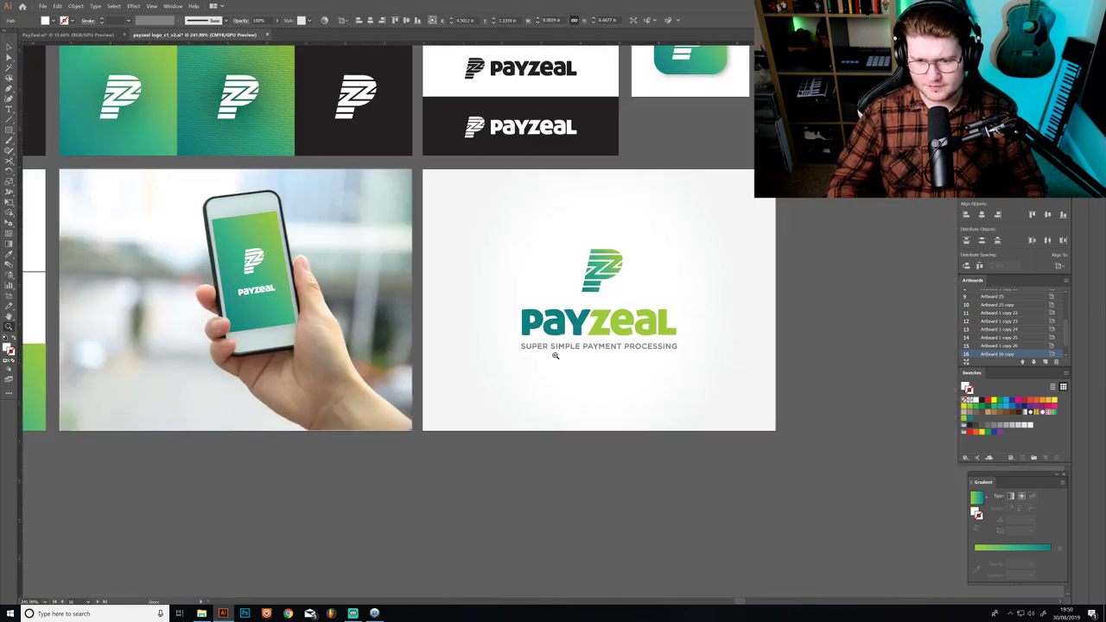
pyautogui.click(642, 370)
pyautogui.scroll(5, 785, 331)
pyautogui.scroll(6, 764, 335)
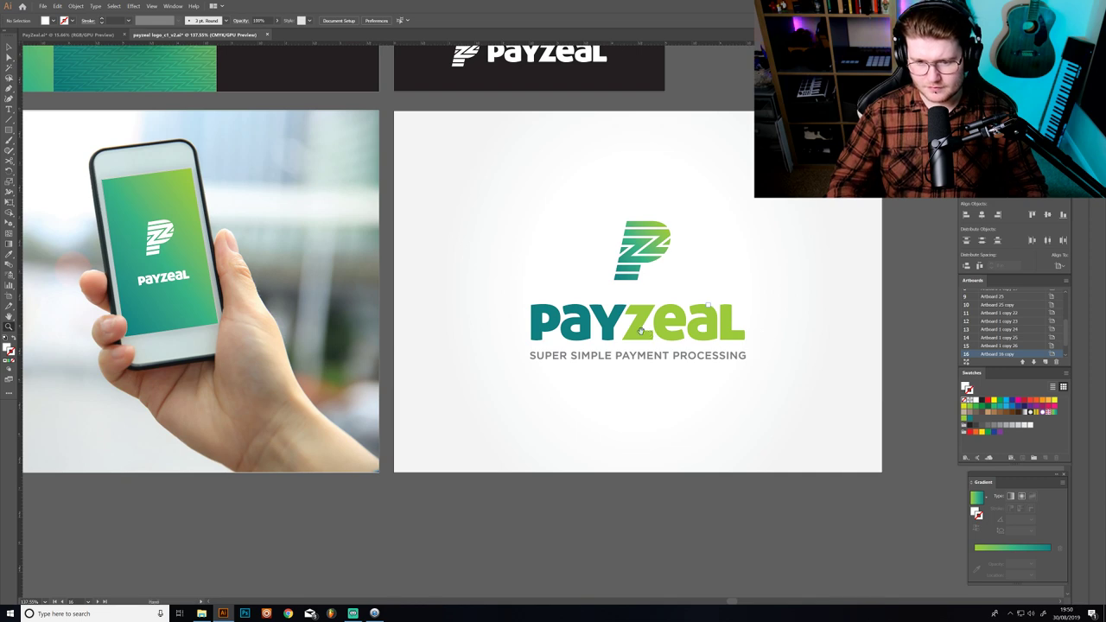
pyautogui.scroll(8, 641, 330)
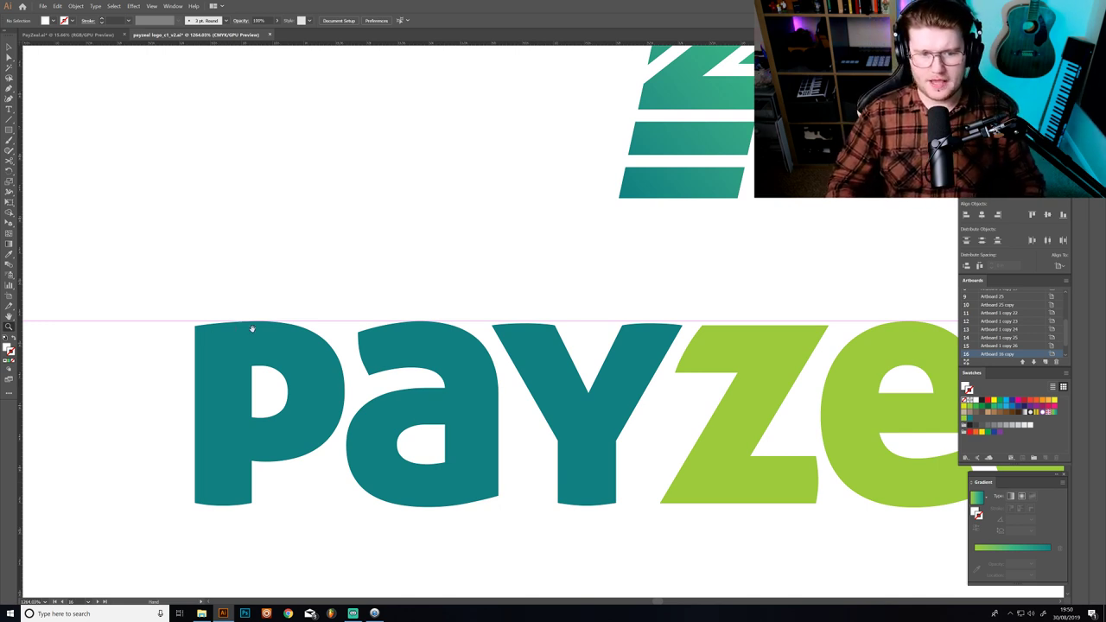
pyautogui.moveTo(505, 398); pyautogui.dragTo(259, 345)
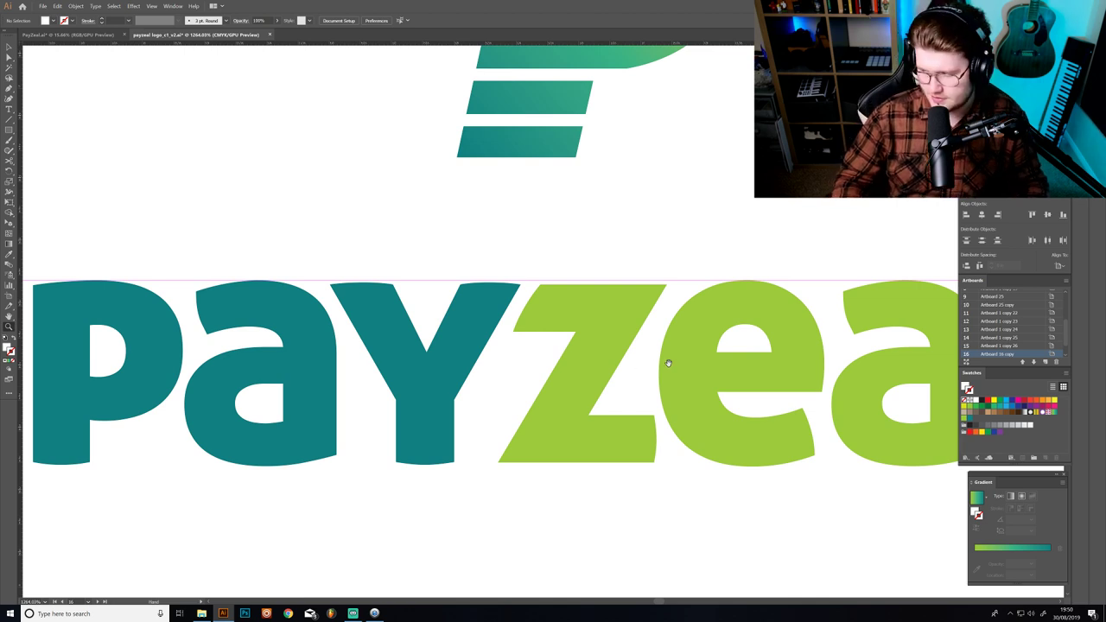
pyautogui.moveTo(613, 353); pyautogui.dragTo(582, 338)
pyautogui.moveTo(679, 309); pyautogui.dragTo(534, 292)
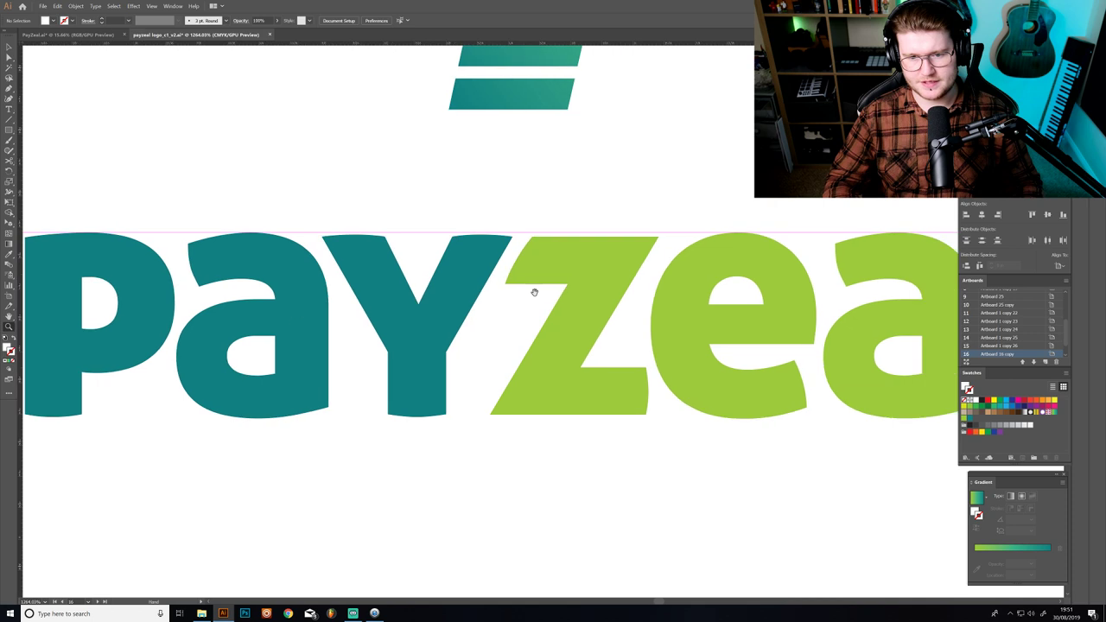
pyautogui.moveTo(68, 288); pyautogui.dragTo(318, 288)
pyautogui.moveTo(757, 339); pyautogui.dragTo(288, 349)
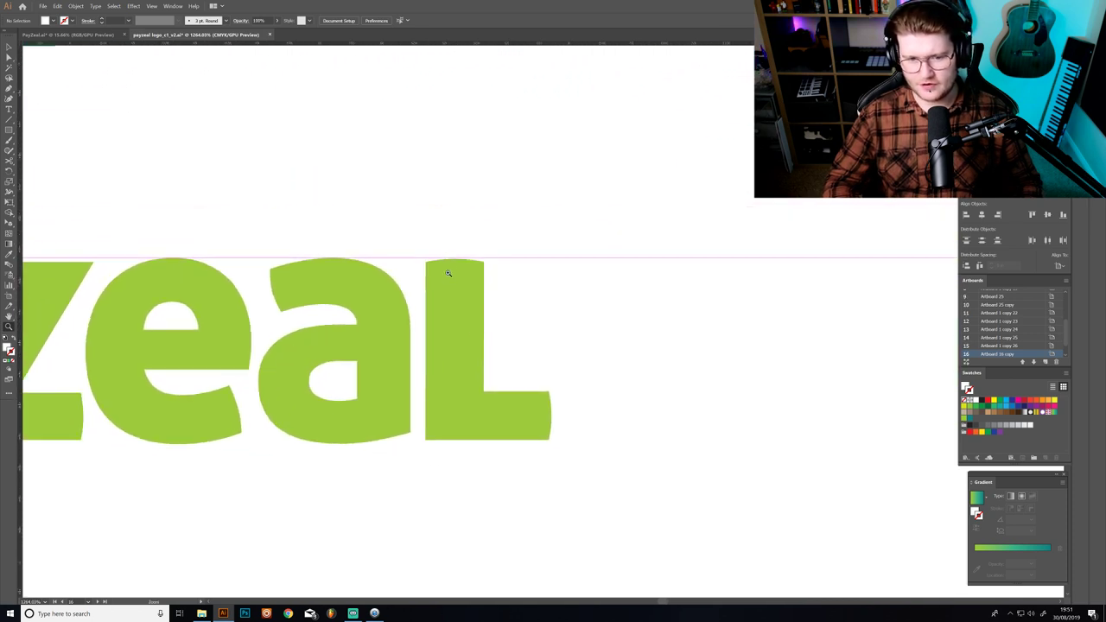
pyautogui.moveTo(455, 266); pyautogui.dragTo(672, 297)
pyautogui.moveTo(498, 273); pyautogui.dragTo(504, 327)
pyautogui.moveTo(358, 284); pyautogui.dragTo(456, 316)
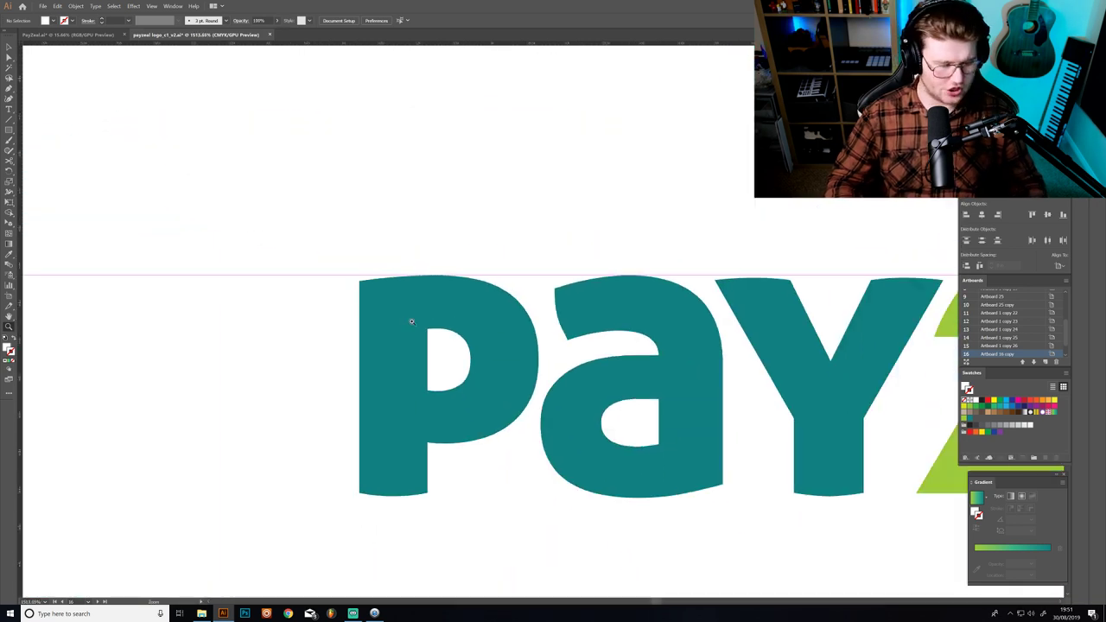
pyautogui.press('m')
pyautogui.moveTo(358, 267)
pyautogui.mouseDown()
pyautogui.moveTo(531, 467)
pyautogui.moveTo(538, 276)
pyautogui.mouseUp()
pyautogui.moveTo(378, 258); pyautogui.dragTo(256, 313)
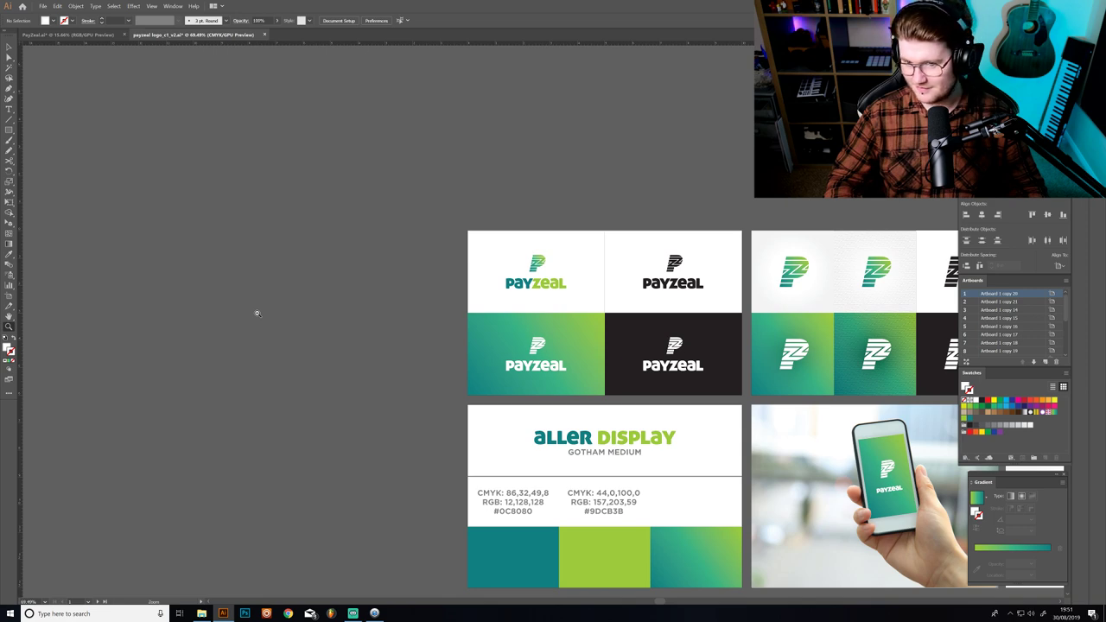
pyautogui.moveTo(256, 313); pyautogui.dragTo(526, 353)
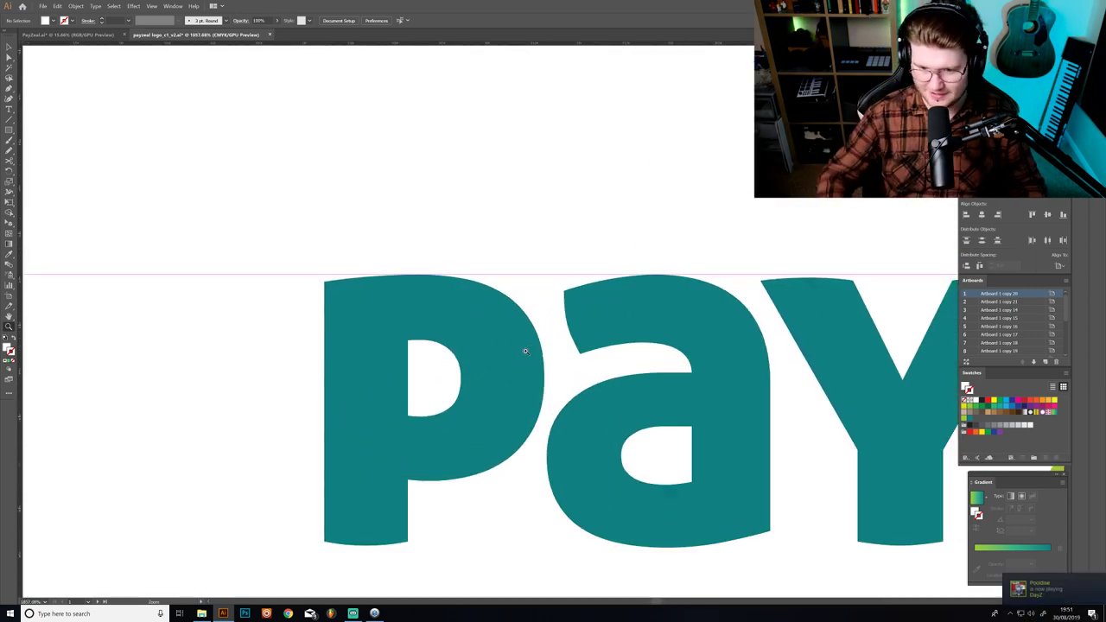
pyautogui.moveTo(429, 314); pyautogui.dragTo(260, 317)
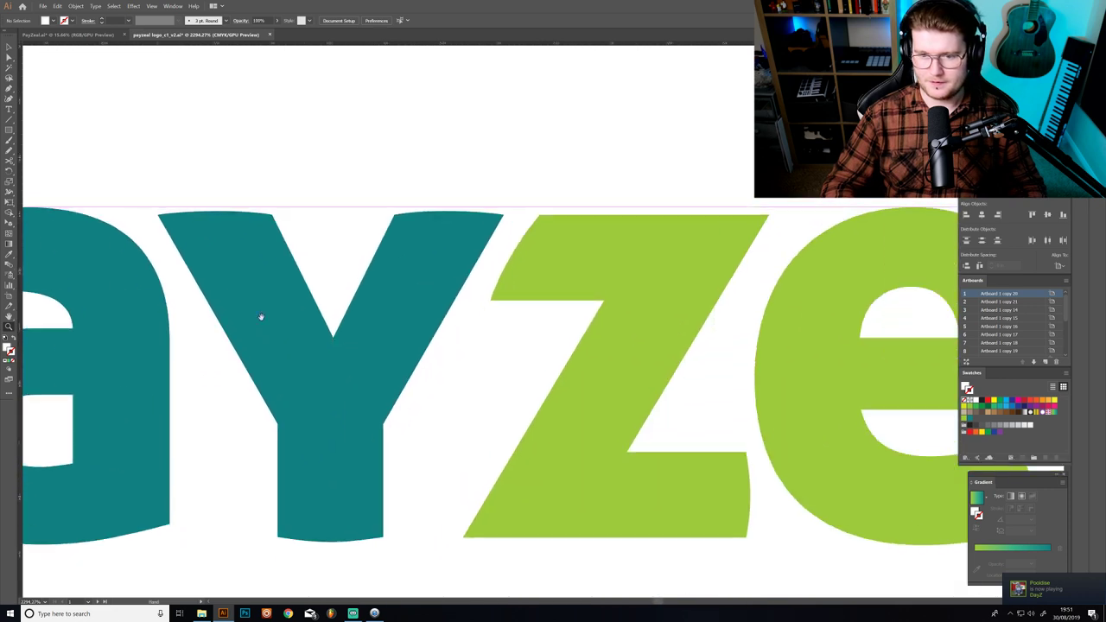
pyautogui.moveTo(449, 214); pyautogui.dragTo(603, 206)
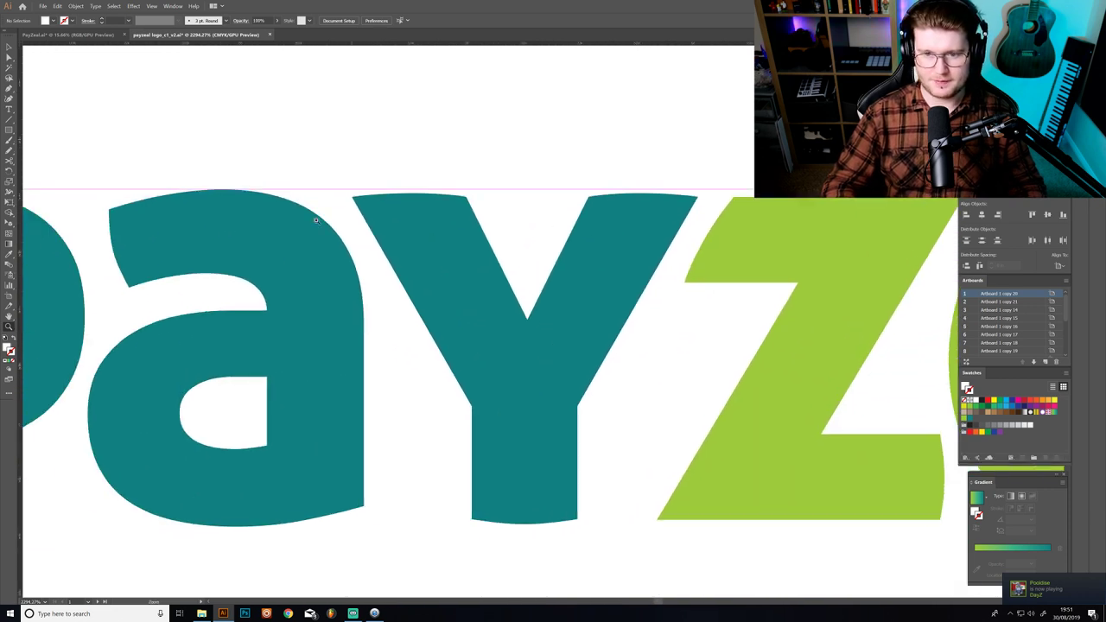
pyautogui.moveTo(316, 221); pyautogui.dragTo(564, 248)
pyautogui.press('a')
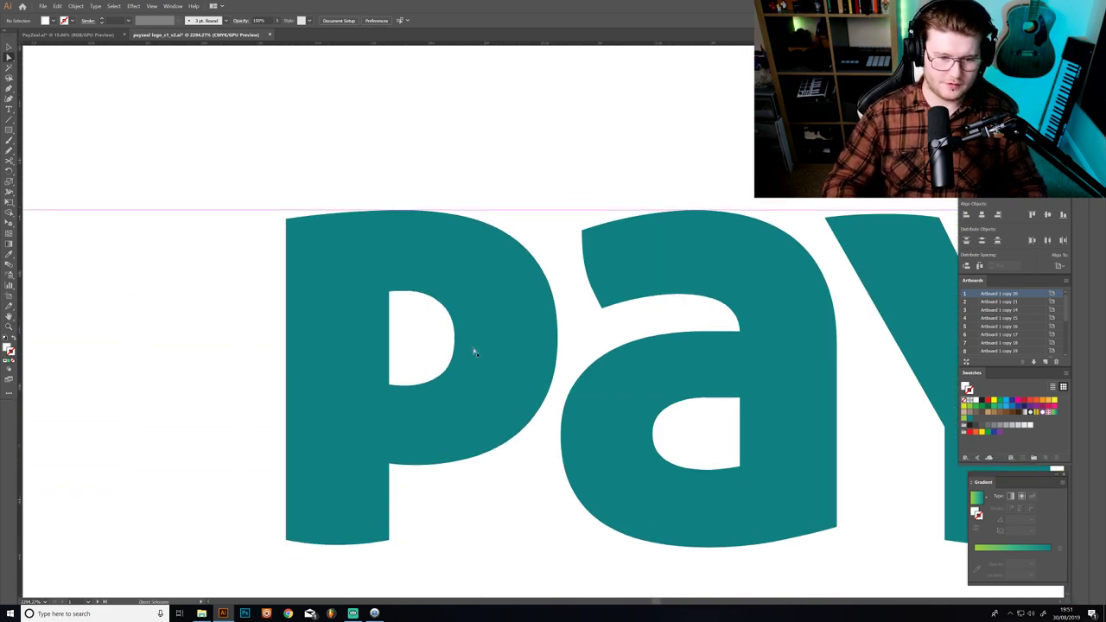
pyautogui.press('v')
pyautogui.click(473, 252)
pyautogui.press('Down')
pyautogui.press('Down')
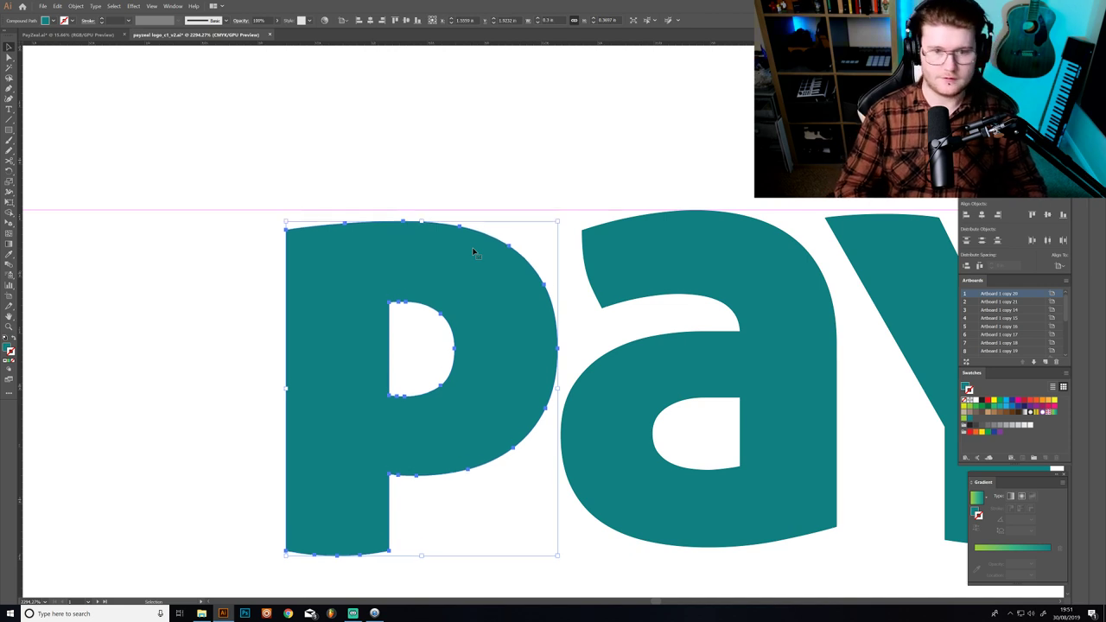
pyautogui.press('Up')
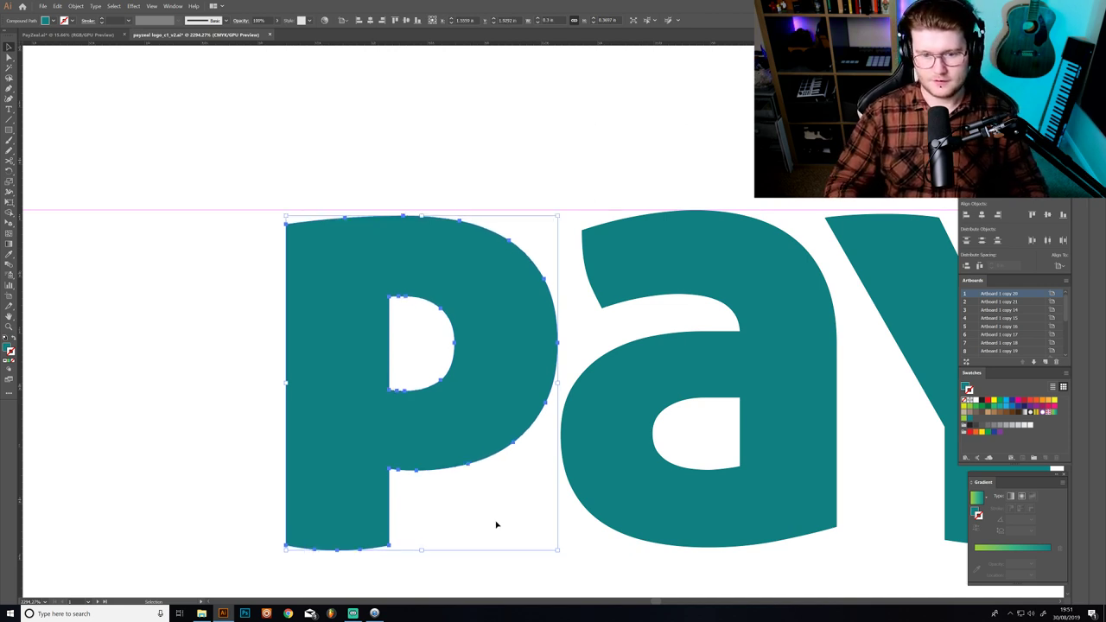
pyautogui.press('a')
pyautogui.moveTo(413, 545); pyautogui.dragTo(231, 576)
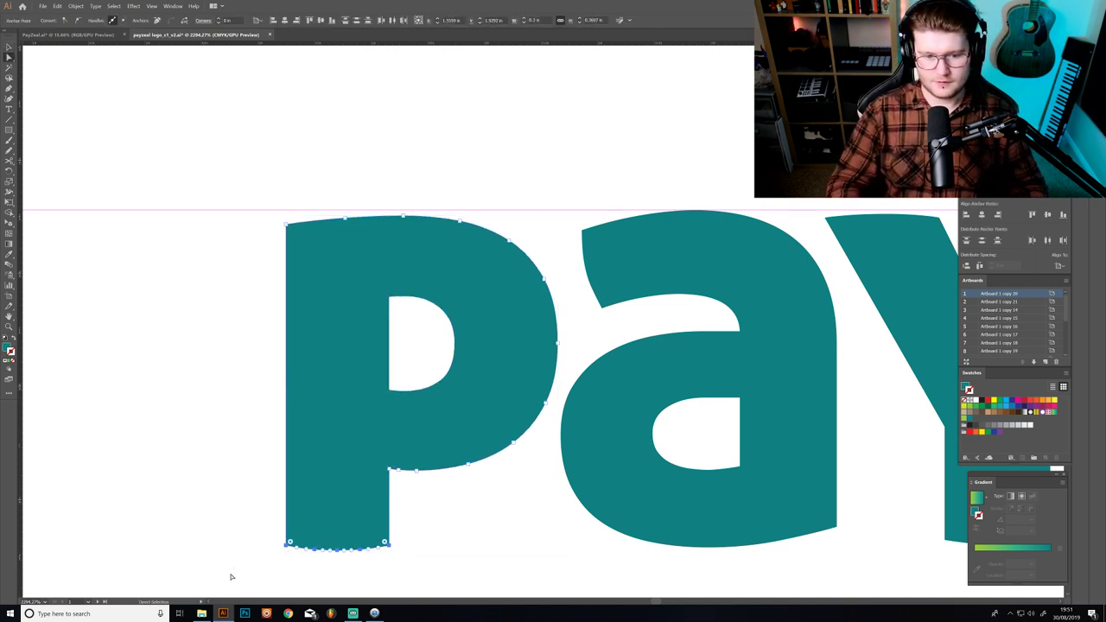
pyautogui.click(425, 593)
pyautogui.press('z')
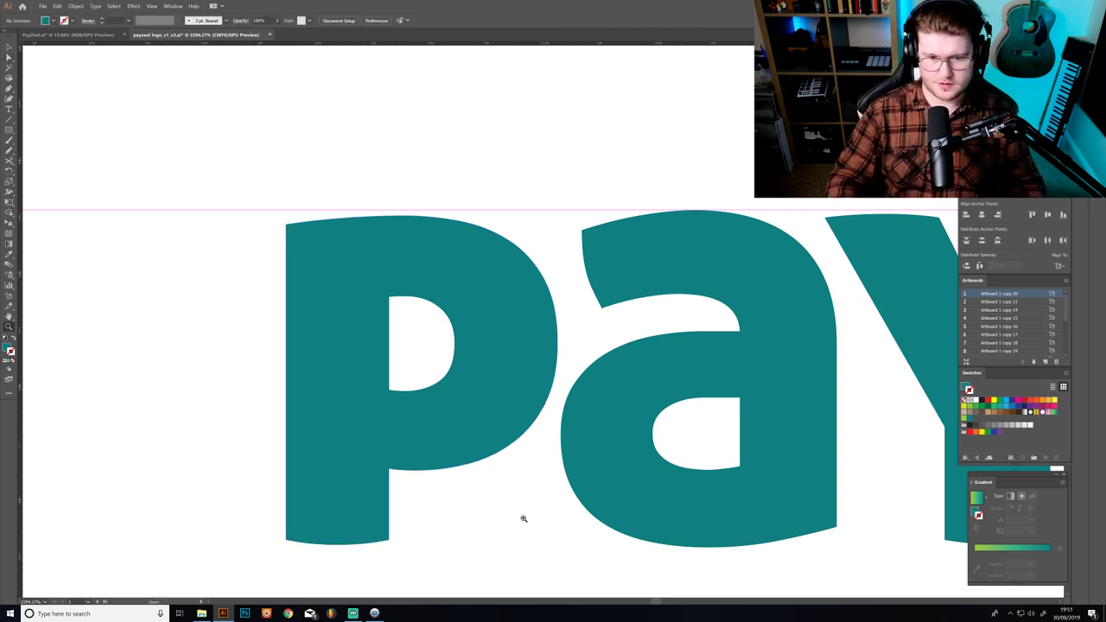
pyautogui.moveTo(521, 516); pyautogui.dragTo(222, 502)
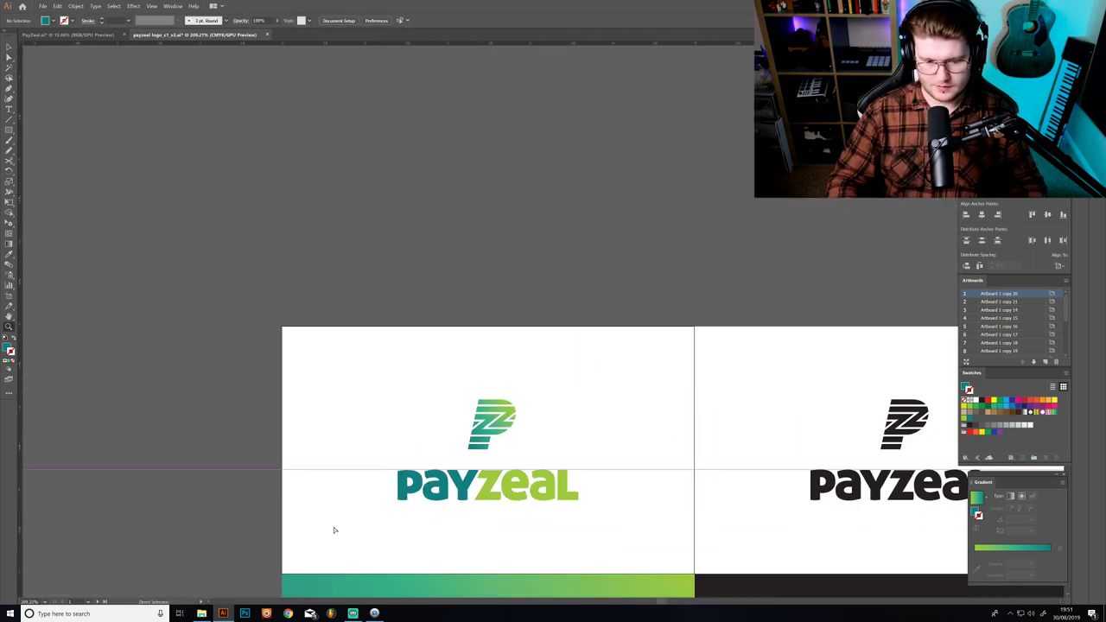
pyautogui.press('z')
pyautogui.moveTo(334, 526); pyautogui.dragTo(595, 343)
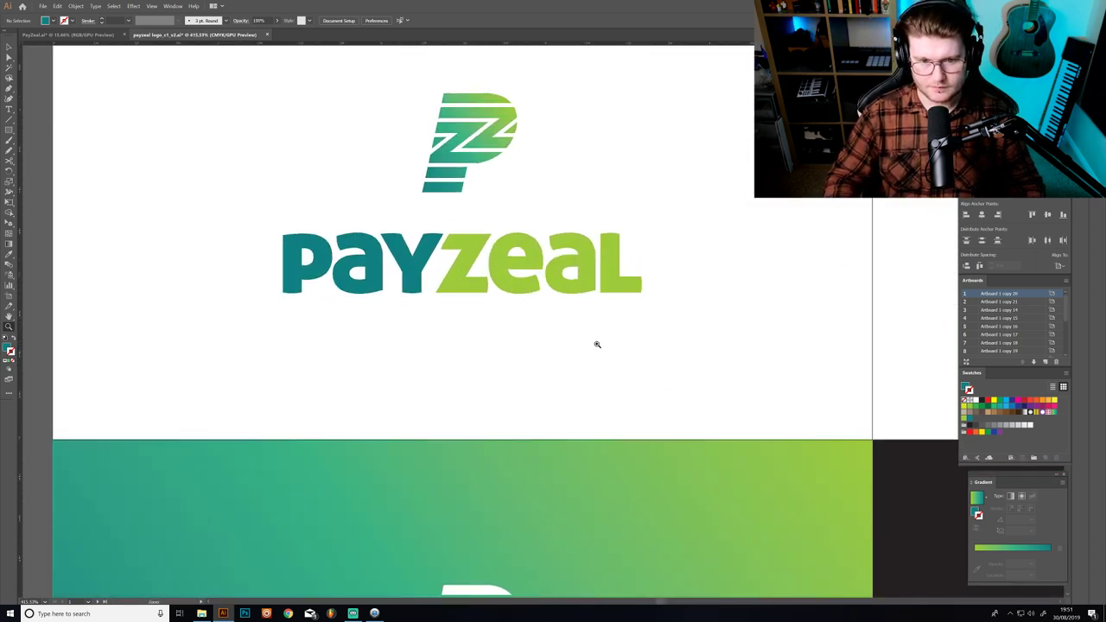
pyautogui.press('v')
pyautogui.click(307, 277)
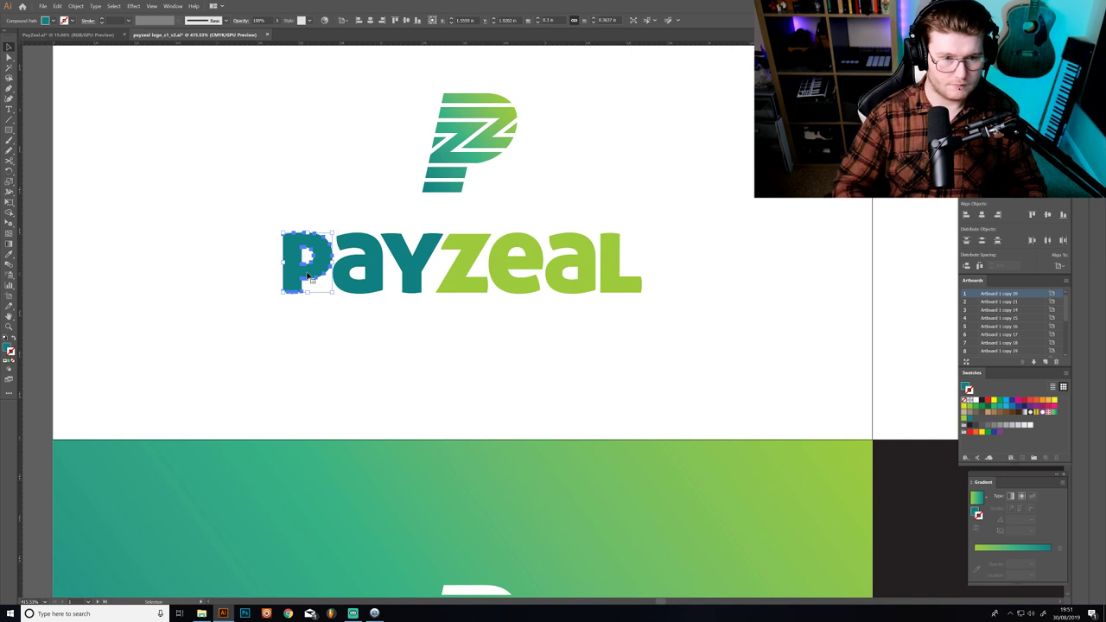
pyautogui.click(863, 480)
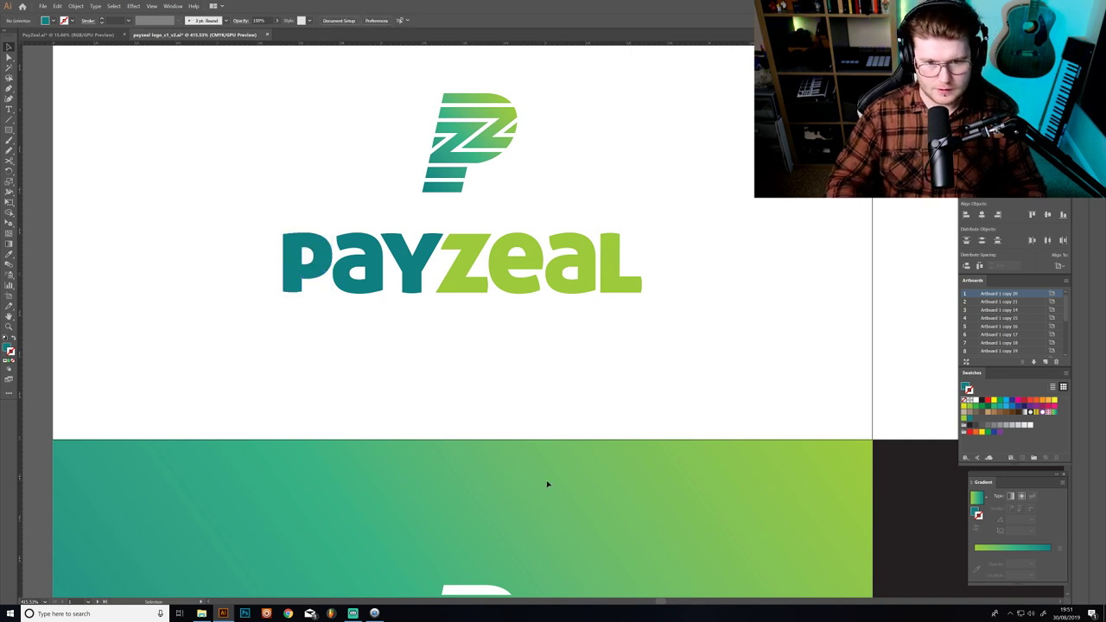
pyautogui.moveTo(280, 247); pyautogui.dragTo(548, 308)
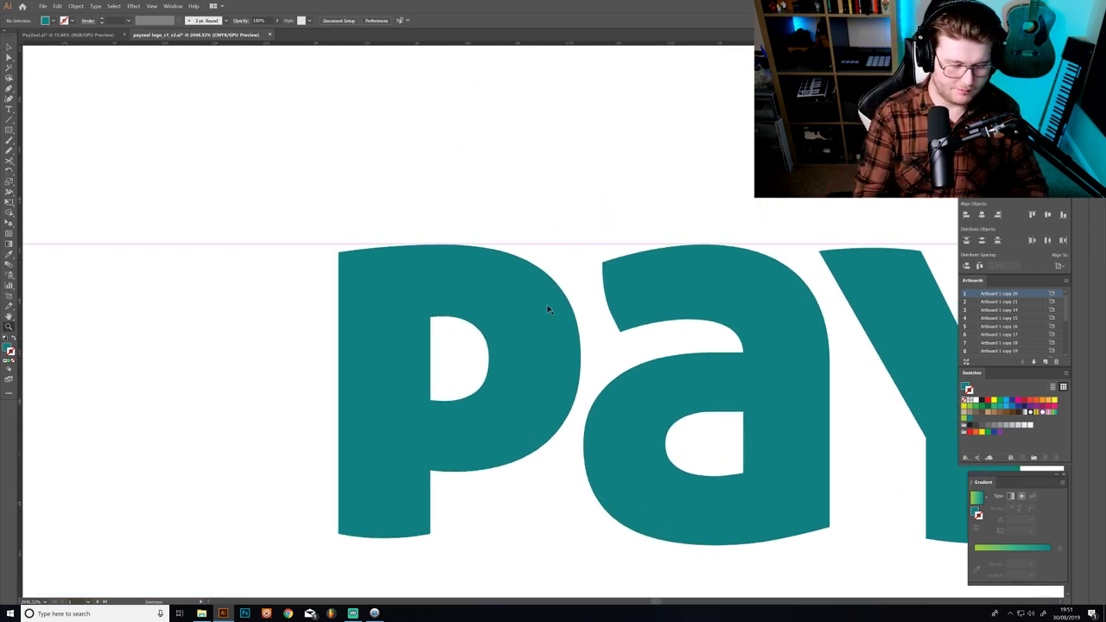
pyautogui.moveTo(831, 281); pyautogui.dragTo(638, 257)
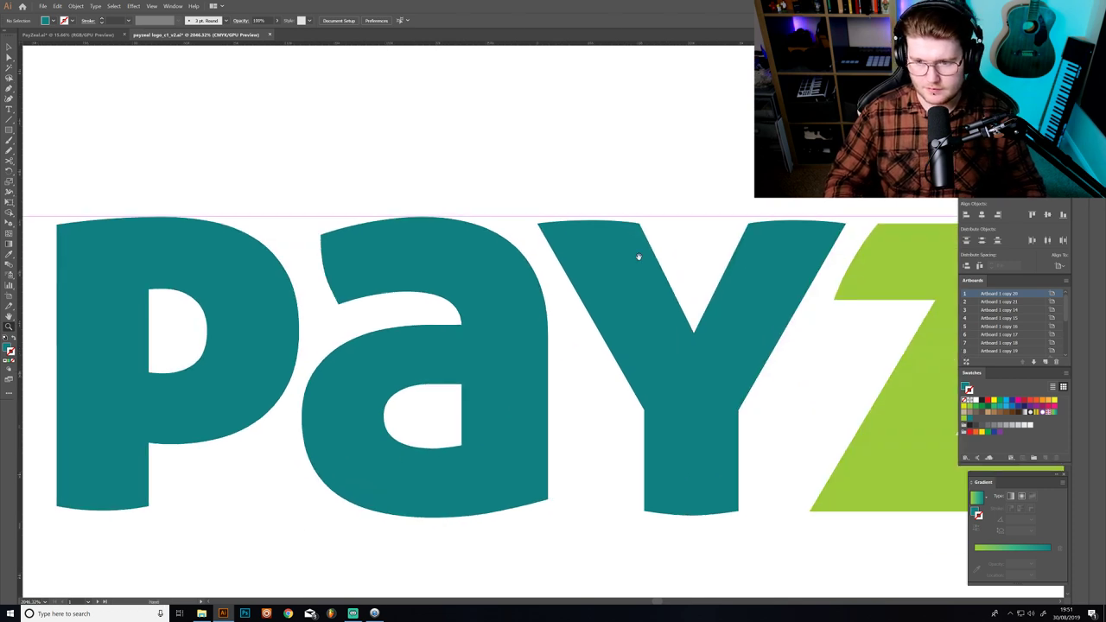
pyautogui.scroll(-3, 338, 374)
pyautogui.hscroll(-4, 338, 375)
pyautogui.press('a')
pyautogui.moveTo(432, 328); pyautogui.dragTo(219, 399)
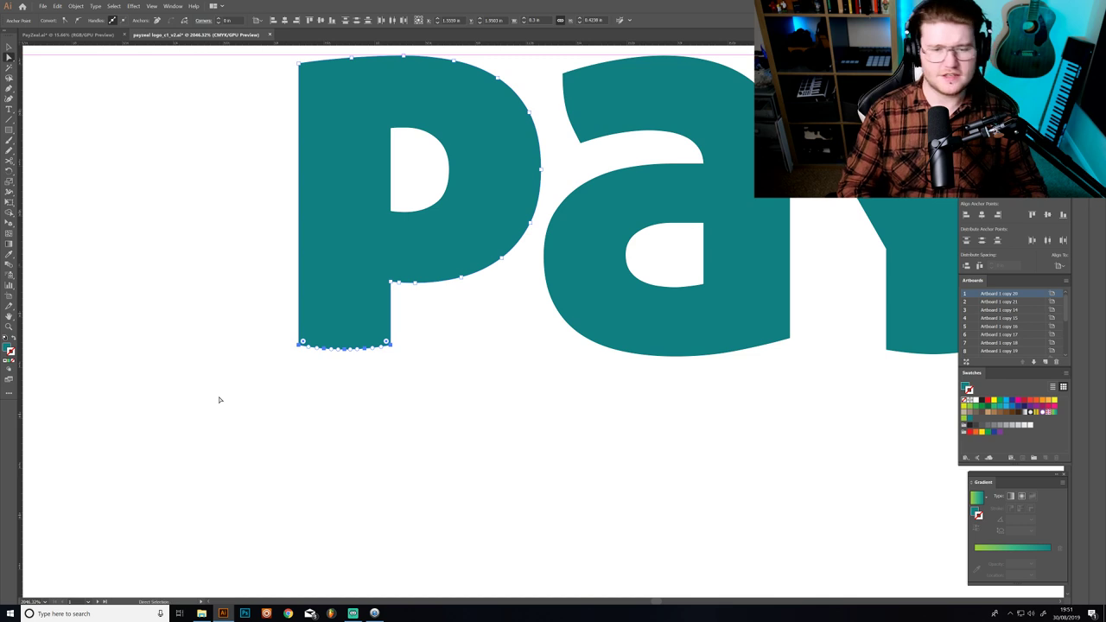
pyautogui.scroll(1, 247, 439)
pyautogui.hscroll(4, 247, 439)
pyautogui.hscroll(3, 259, 457)
pyautogui.scroll(-5, 264, 464)
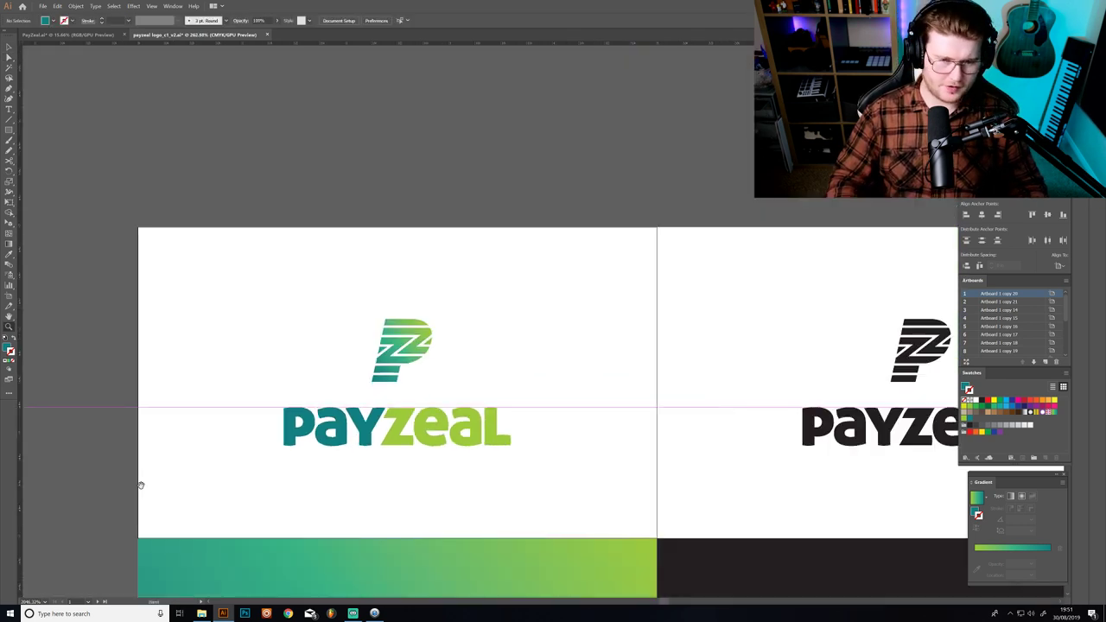
pyautogui.hscroll(-3, 264, 432)
pyautogui.scroll(1, 264, 432)
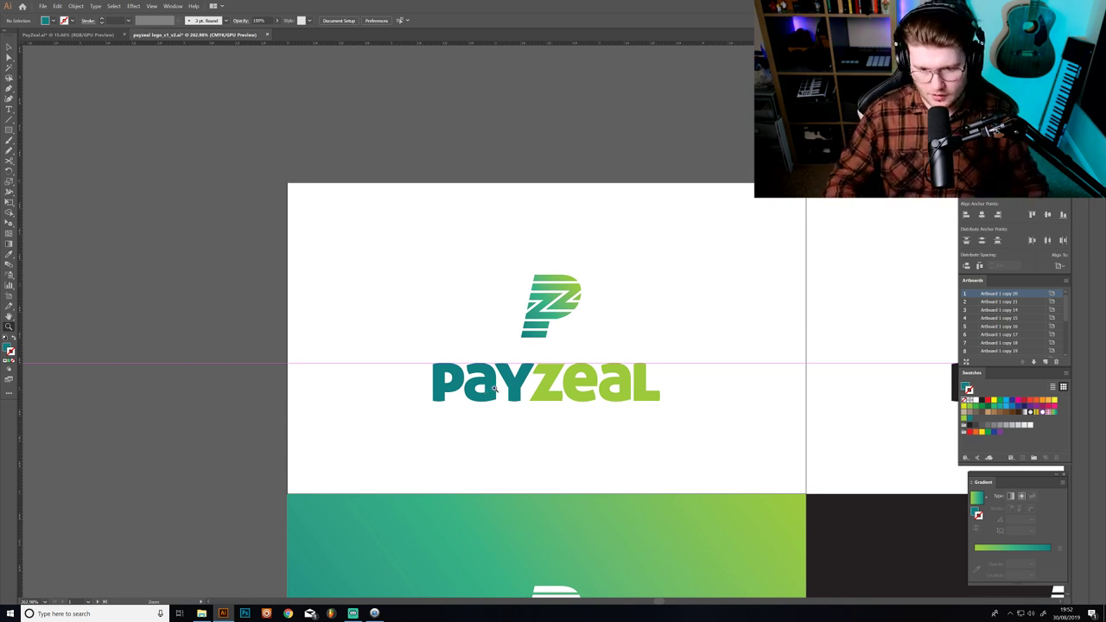
pyautogui.moveTo(494, 389); pyautogui.dragTo(599, 351)
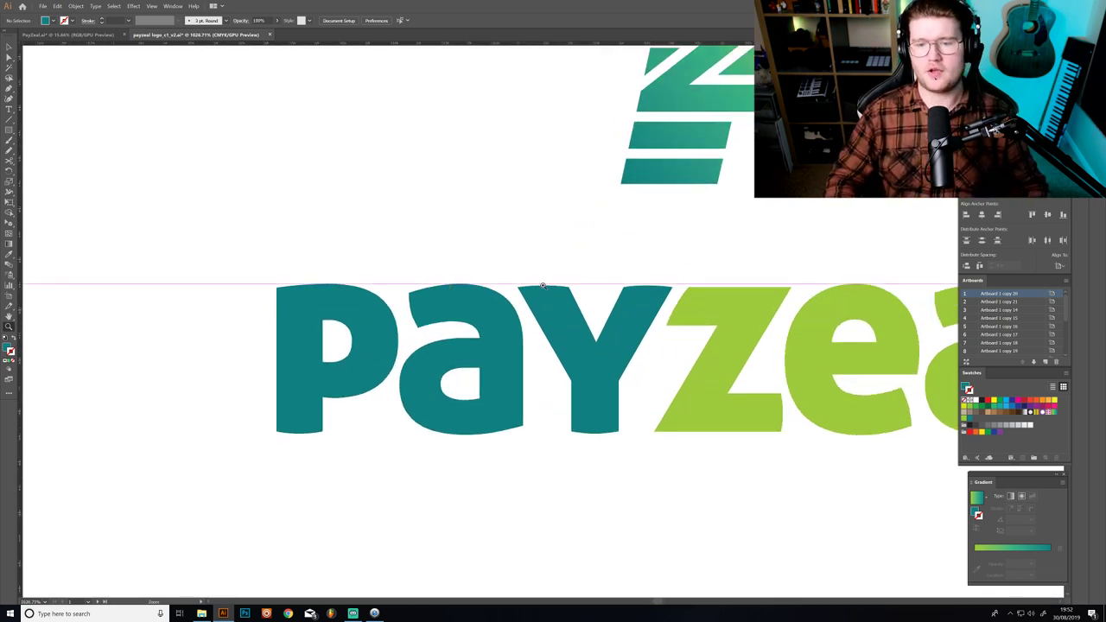
pyautogui.moveTo(542, 286); pyautogui.dragTo(223, 207)
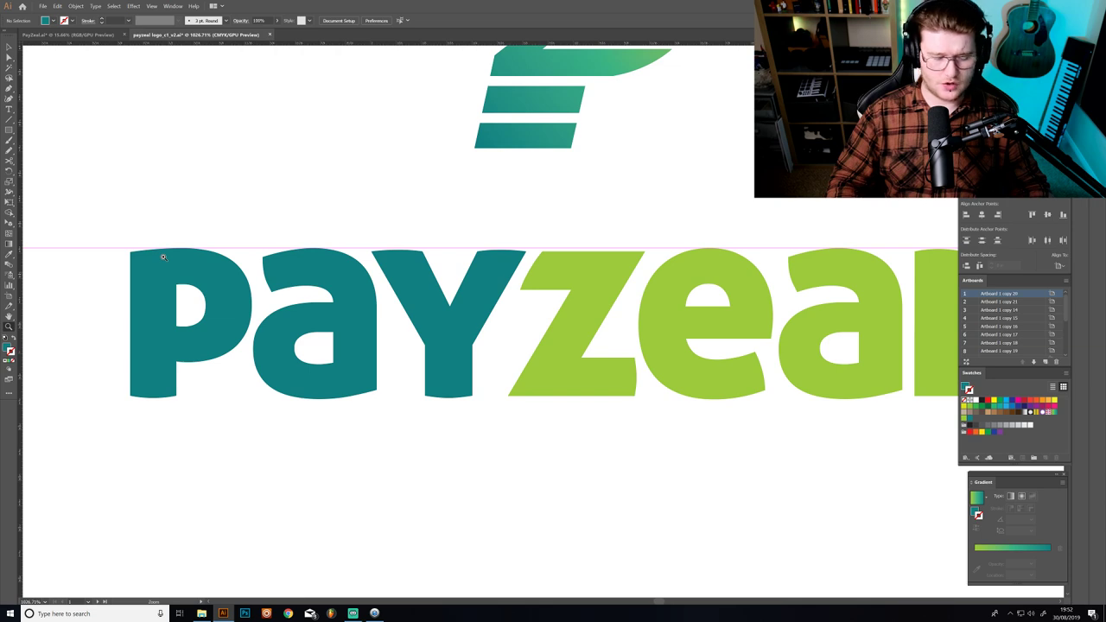
pyautogui.moveTo(163, 257); pyautogui.dragTo(231, 299)
pyautogui.moveTo(469, 315); pyautogui.dragTo(181, 308)
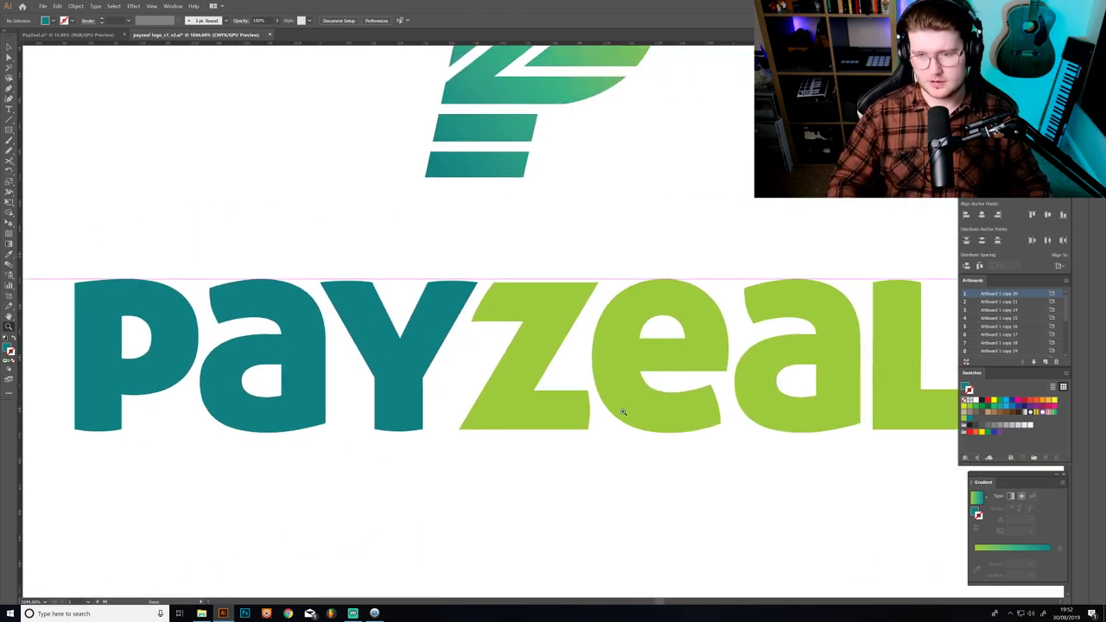
pyautogui.hotkey('ctrl', '0')
pyautogui.moveTo(622, 412); pyautogui.dragTo(555, 328)
pyautogui.press('a')
pyautogui.click(556, 328)
pyautogui.moveTo(463, 295); pyautogui.dragTo(351, 370)
pyautogui.hscroll(5, 351, 370)
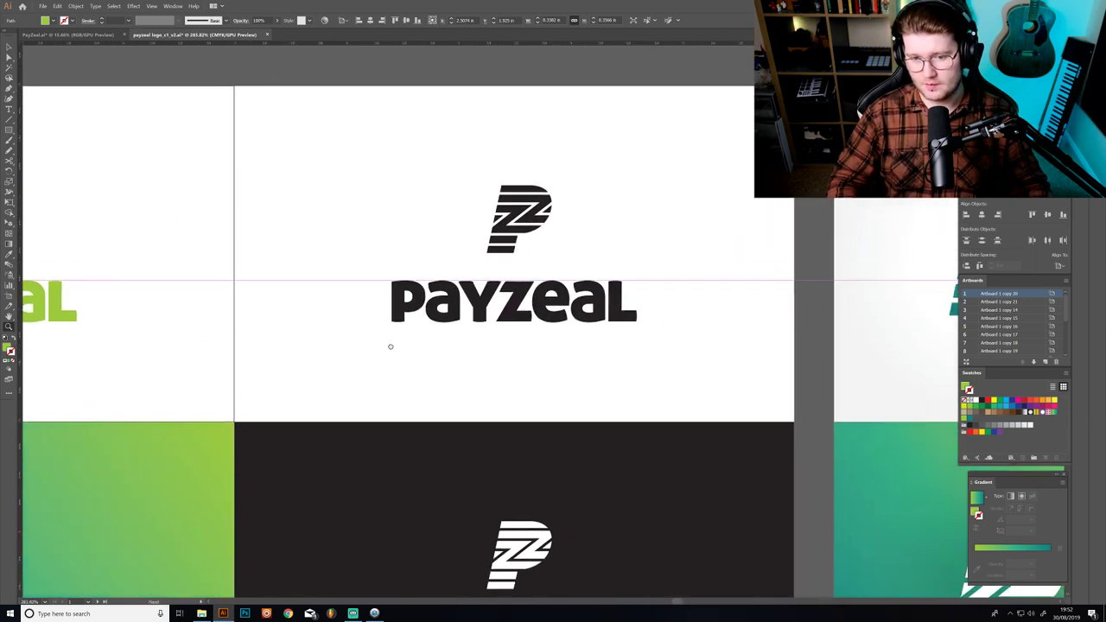
pyautogui.scroll(-5, 390, 346)
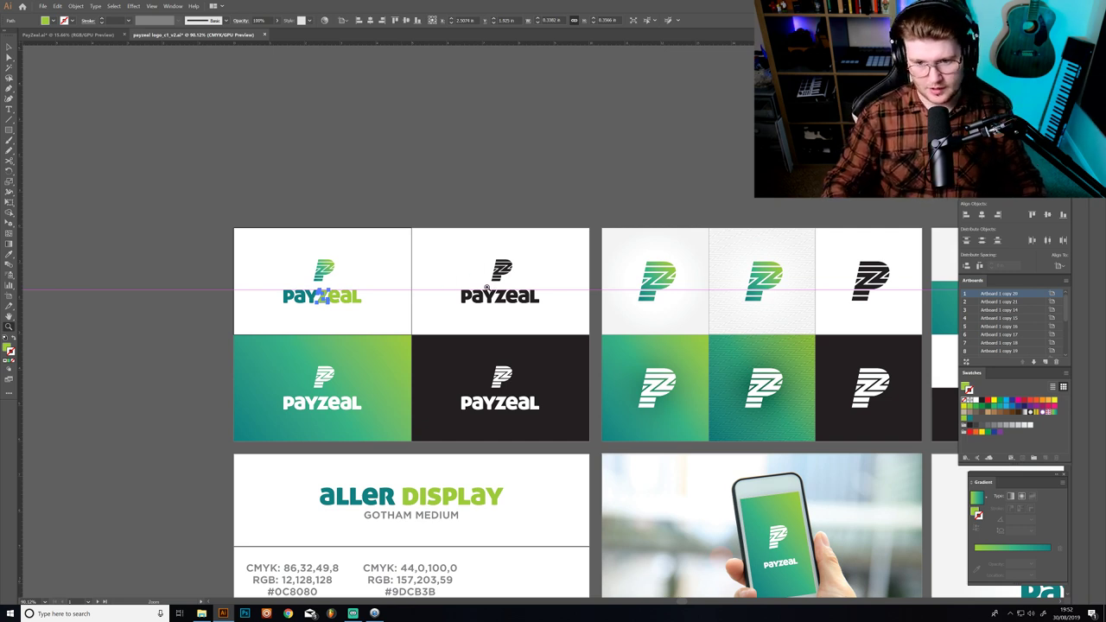
pyautogui.scroll(-2, 433, 402)
pyautogui.scroll(-3, 434, 402)
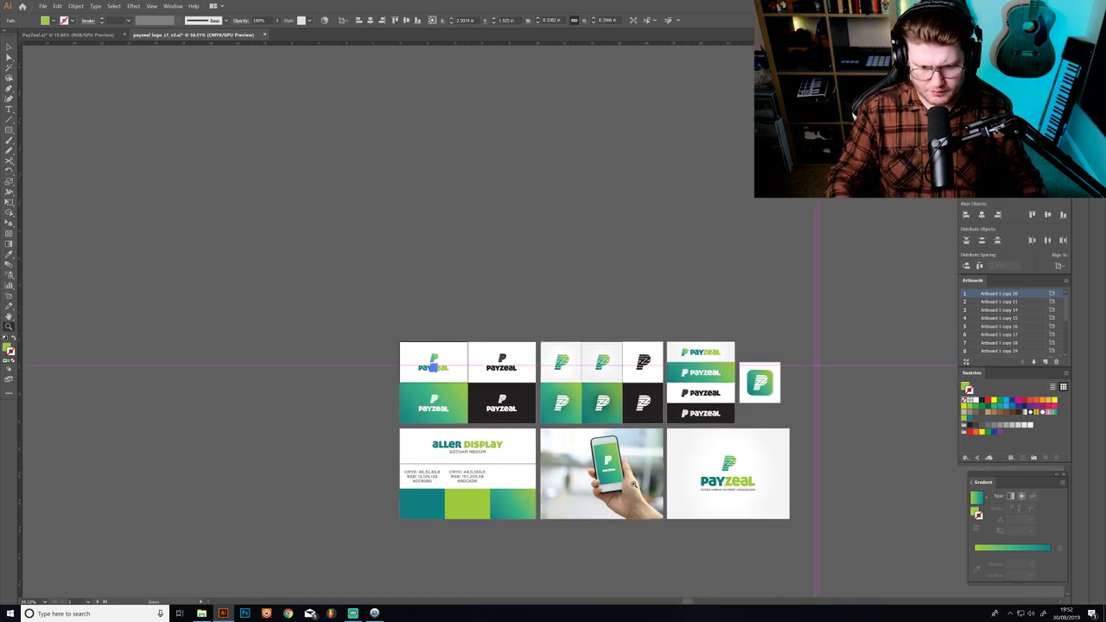
pyautogui.moveTo(689, 507); pyautogui.dragTo(582, 420)
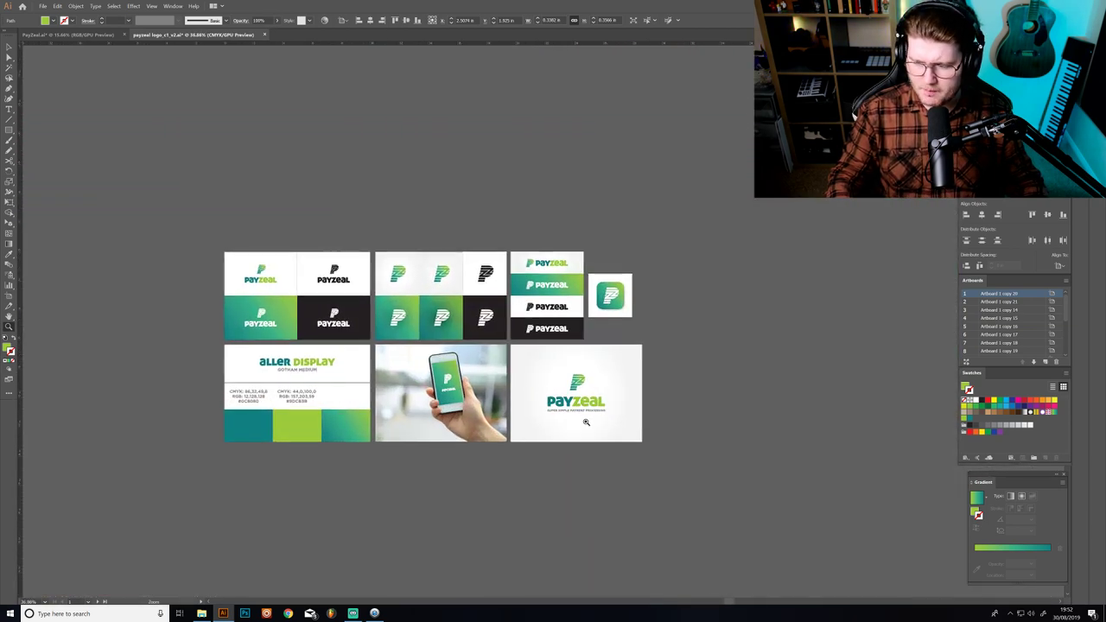
pyautogui.moveTo(607, 398); pyautogui.dragTo(696, 383)
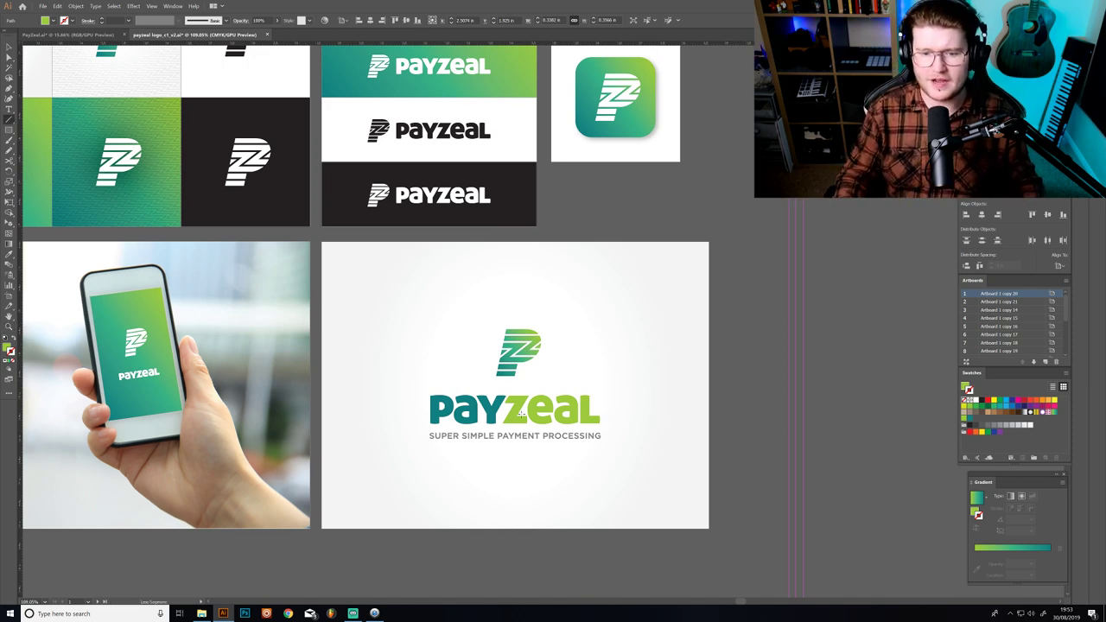
pyautogui.moveTo(506, 406); pyautogui.dragTo(711, 389)
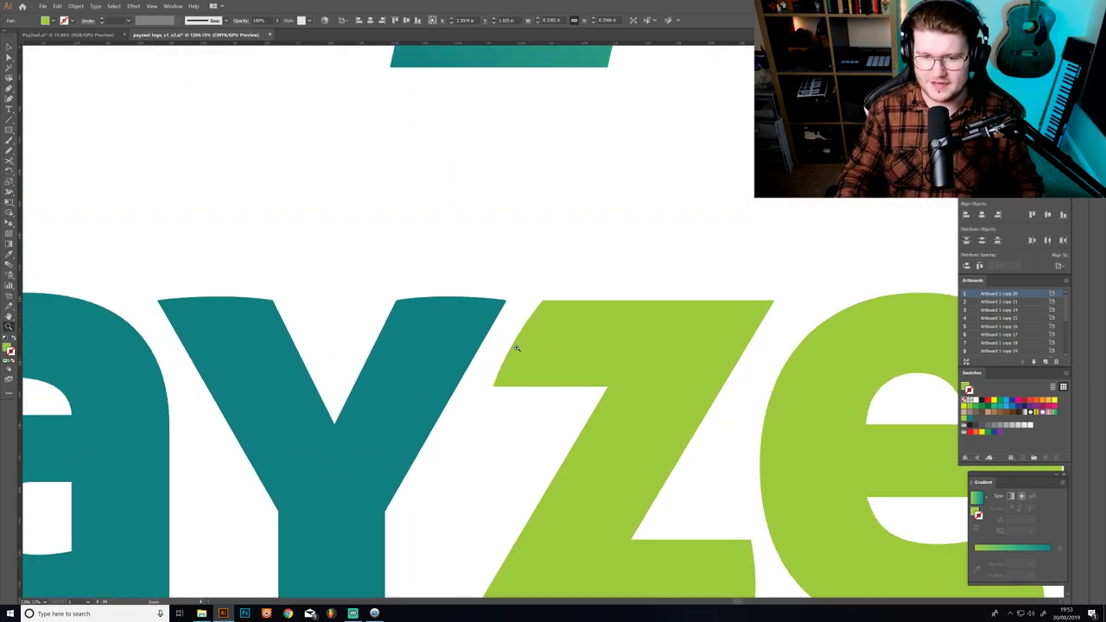
pyautogui.hotkey('ctrl', '0')
pyautogui.keyDown('alt'); pyautogui.click(484, 414); pyautogui.keyUp('alt')
pyautogui.moveTo(565, 407); pyautogui.dragTo(599, 366)
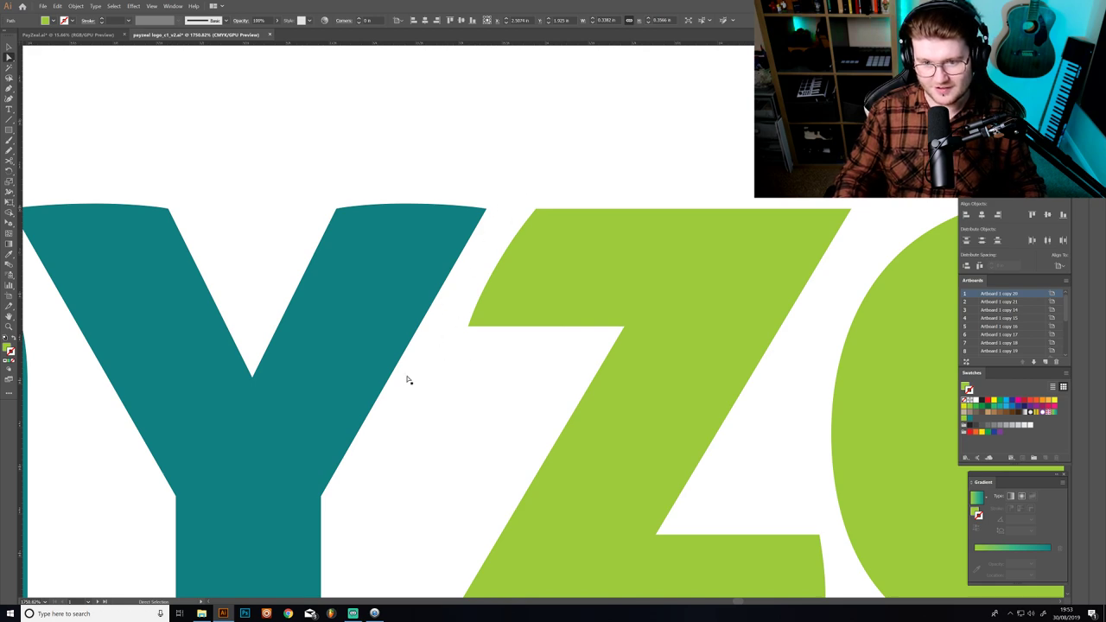
pyautogui.scroll(-15, 408, 380)
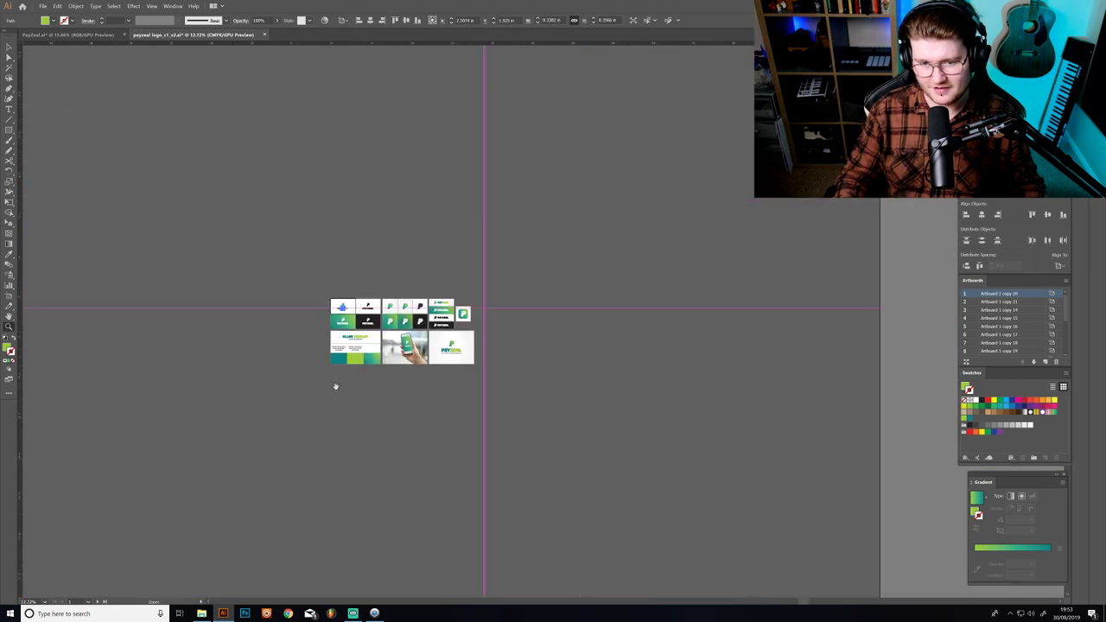
pyautogui.scroll(5, 489, 385)
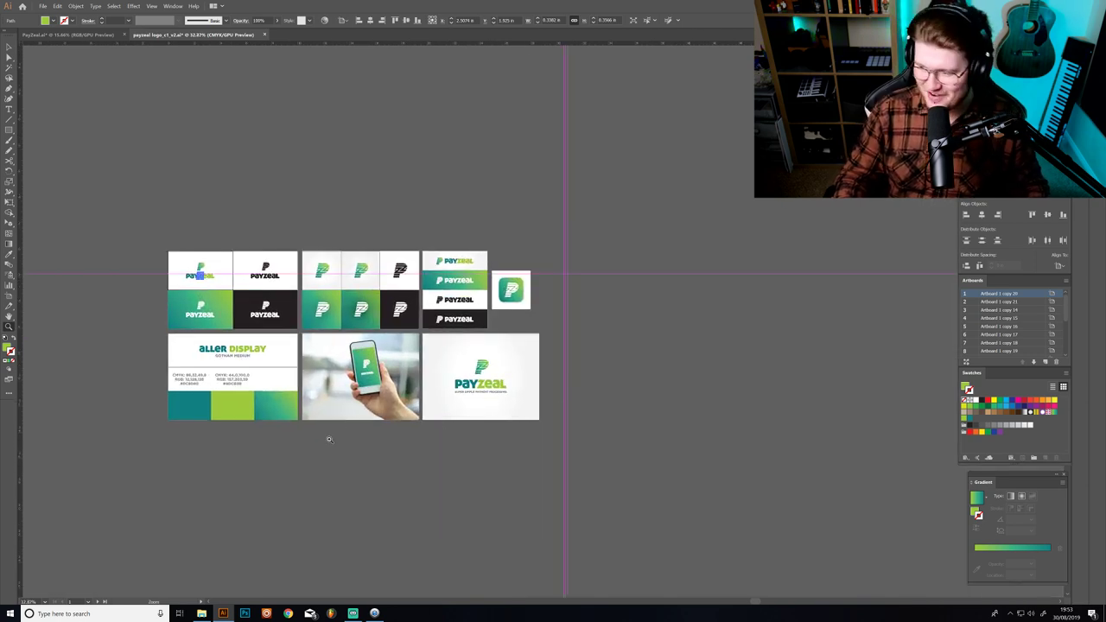
pyautogui.scroll(-1, 320, 402)
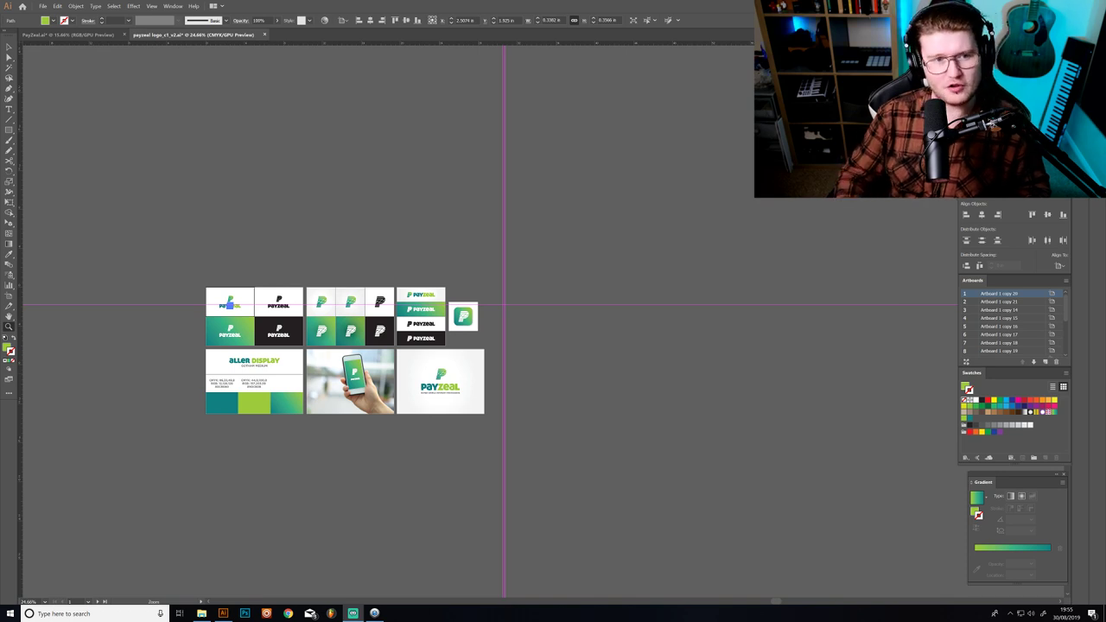
pyautogui.press('a')
# - Close the payzeal logo_v1 and PayZeal.ai documents without saving changes
pyautogui.click(264, 35)
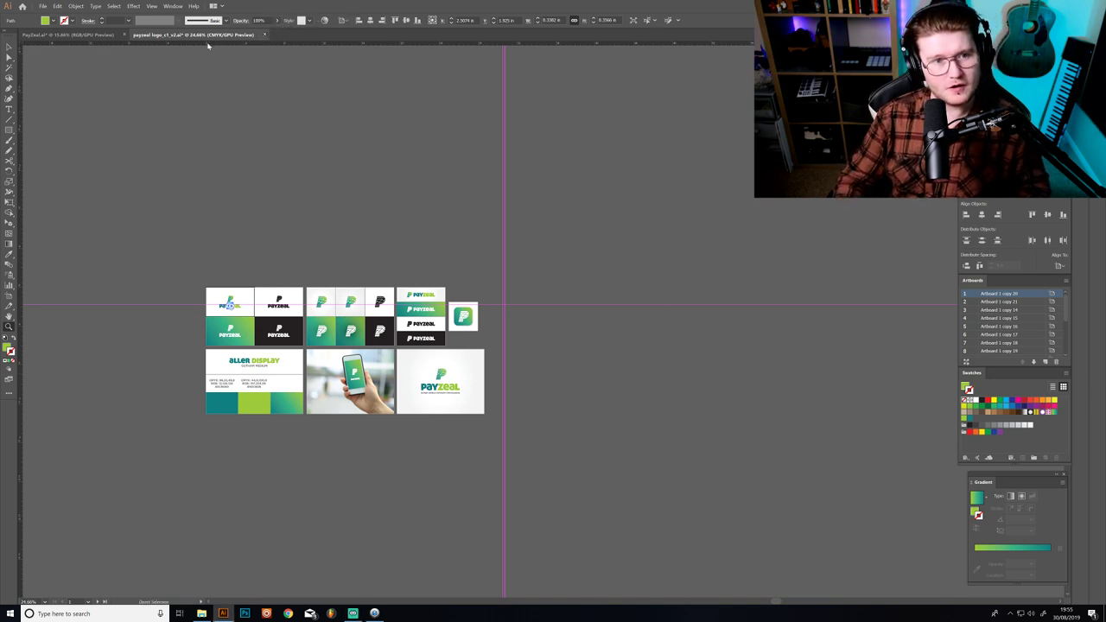
pyautogui.press('Tab')
pyautogui.press('Return')
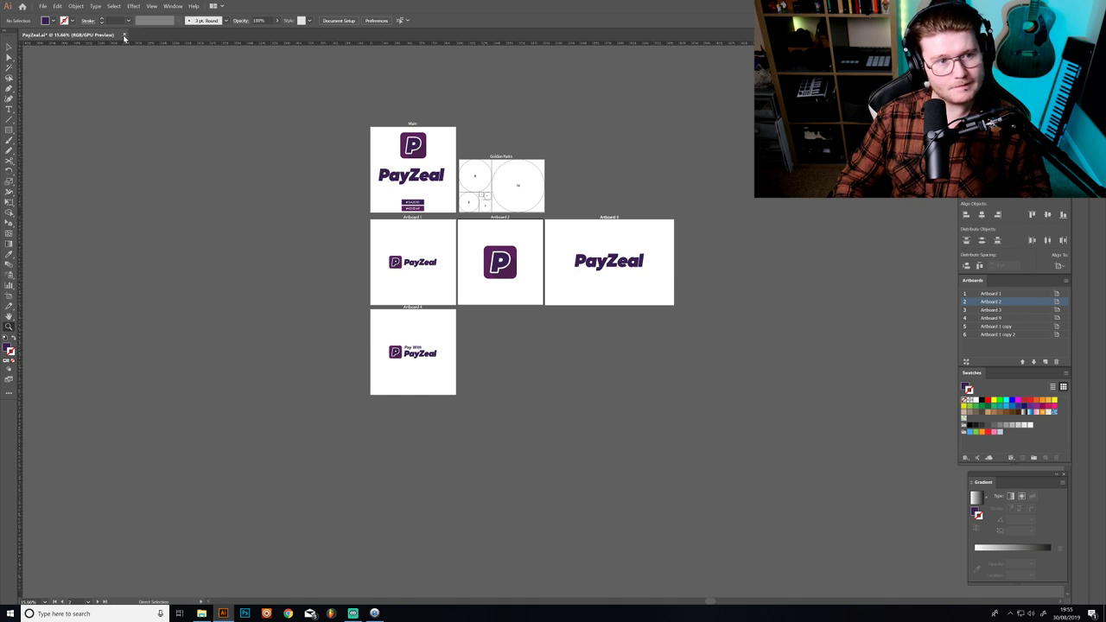
pyautogui.click(123, 35)
pyautogui.click(596, 319)
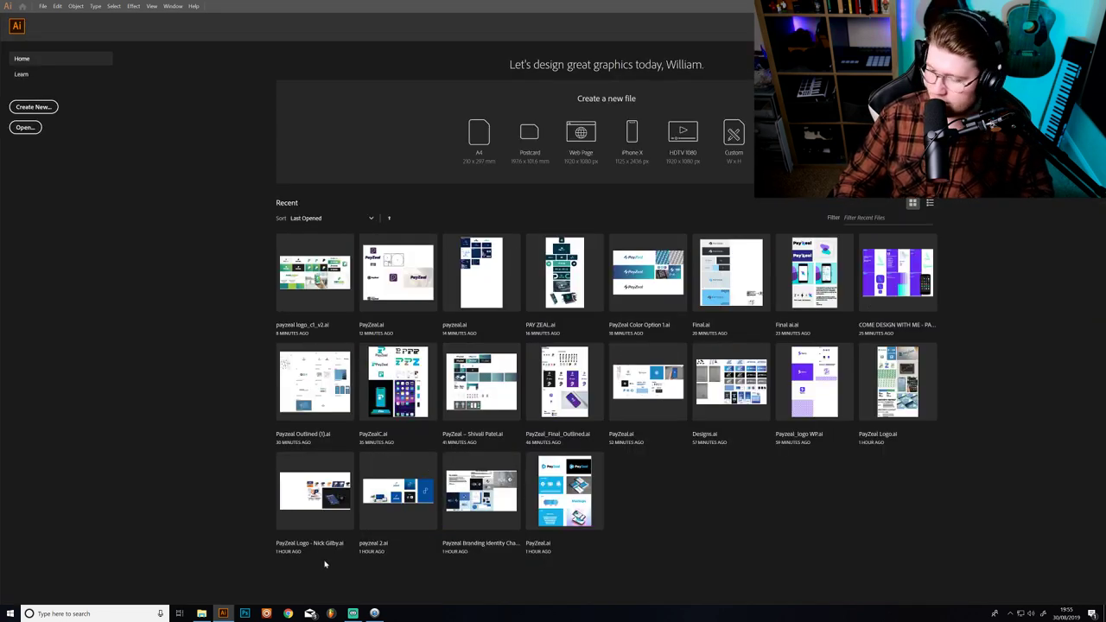
# - Open PayZeal_Final_Outlined.ai from the next submitter's folder in File Explorer
pyautogui.click(201, 614)
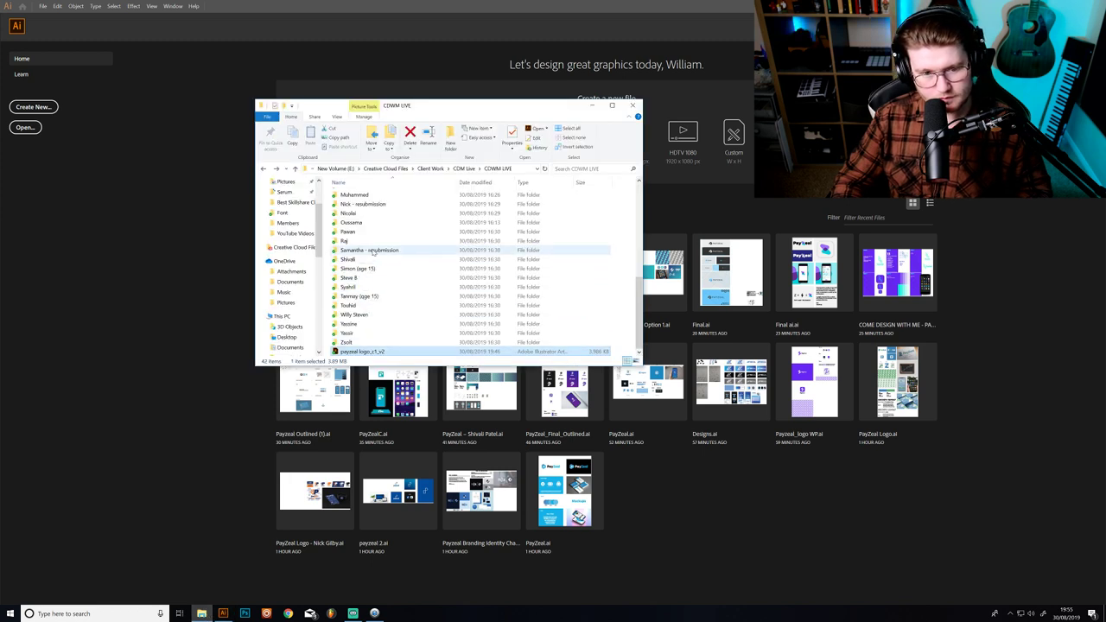
pyautogui.doubleClick(366, 251)
pyautogui.doubleClick(358, 195)
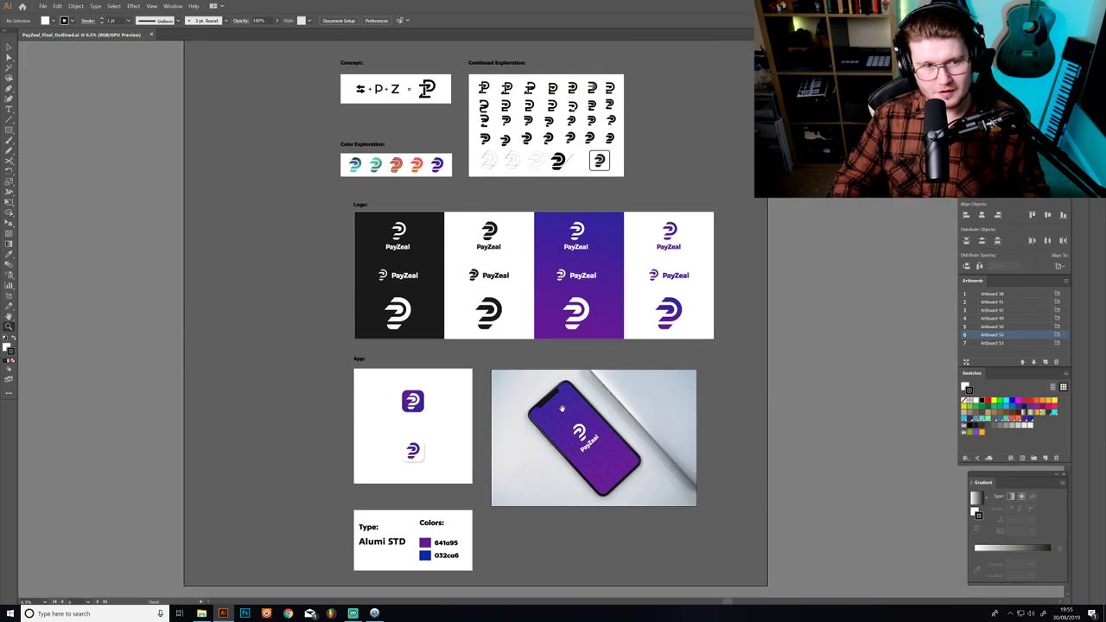
pyautogui.moveTo(425, 268); pyautogui.dragTo(595, 279)
pyautogui.scroll(5, 475, 220)
pyautogui.scroll(5, 475, 220)
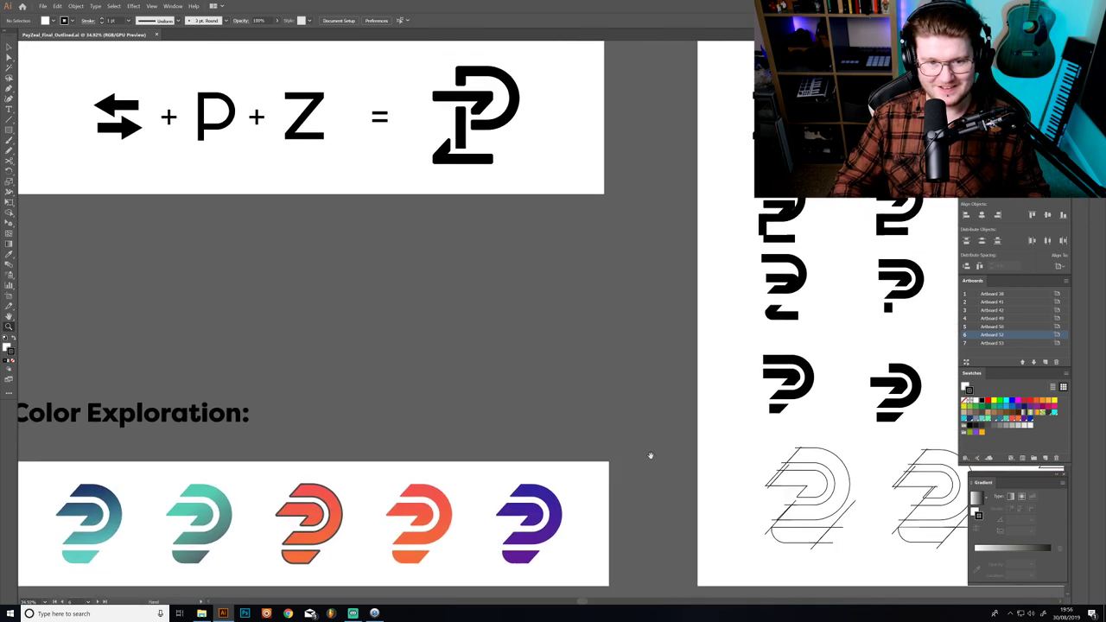
pyautogui.scroll(-4, 461, 286)
pyautogui.scroll(-5, 533, 325)
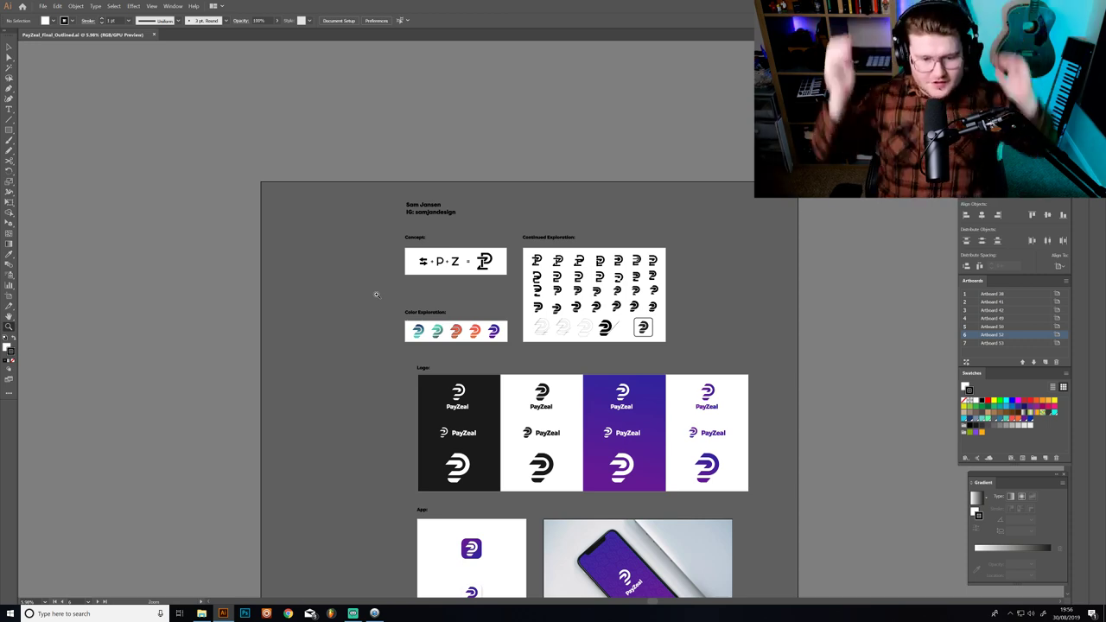
pyautogui.moveTo(617, 472); pyautogui.dragTo(519, 377)
pyautogui.scroll(4, 518, 377)
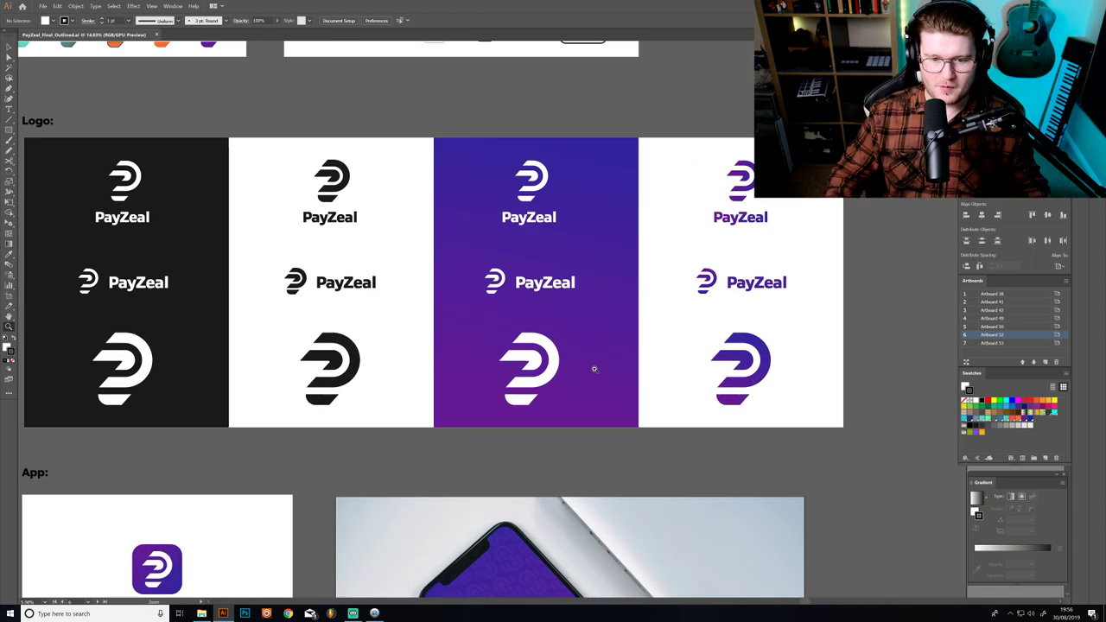
pyautogui.scroll(-10, 531, 370)
pyautogui.scroll(6, 501, 363)
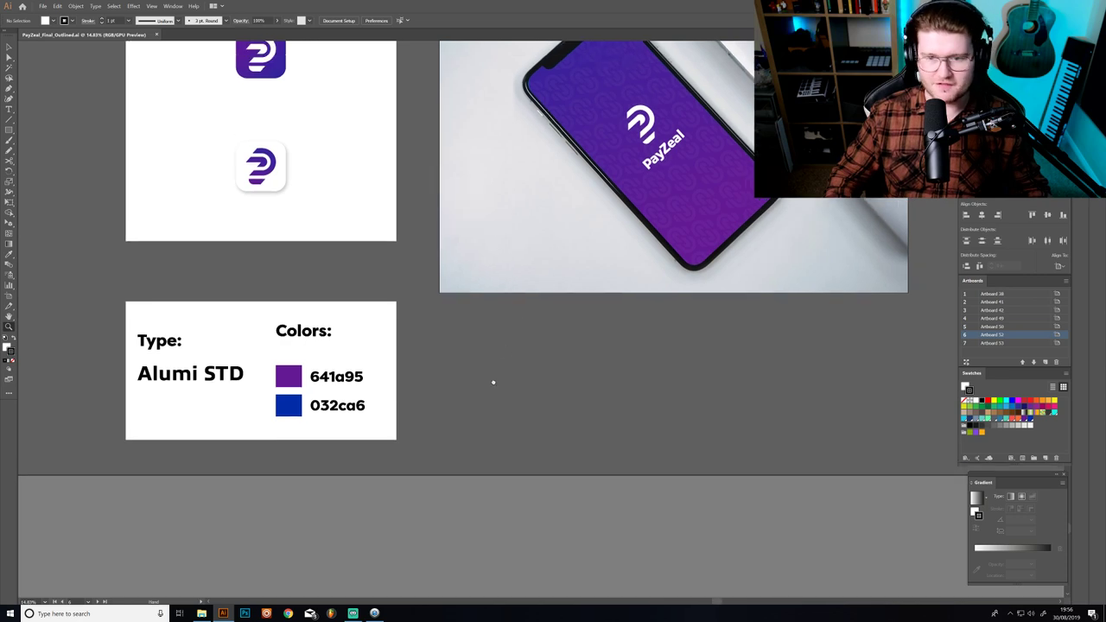
pyautogui.scroll(2, 522, 406)
pyautogui.moveTo(469, 284); pyautogui.dragTo(388, 563)
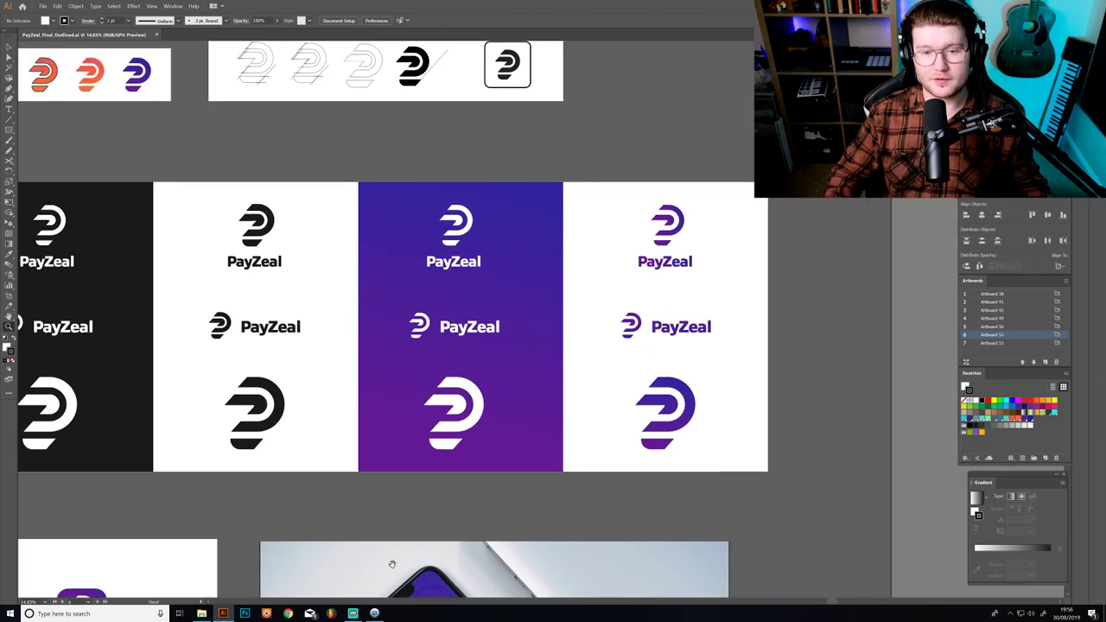
pyautogui.moveTo(317, 384); pyautogui.dragTo(415, 459)
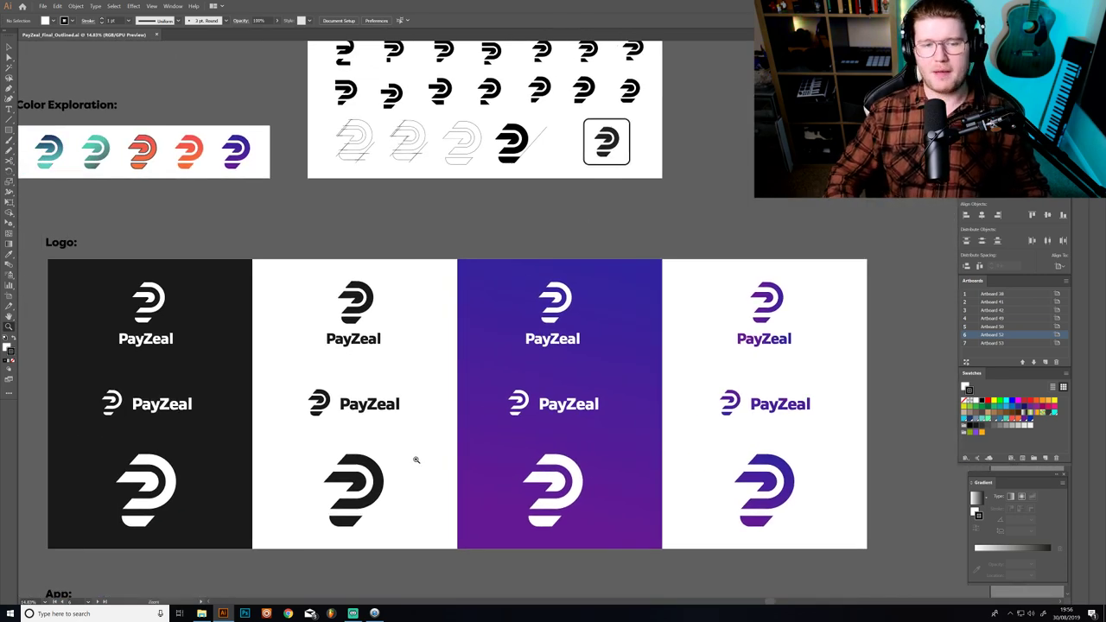